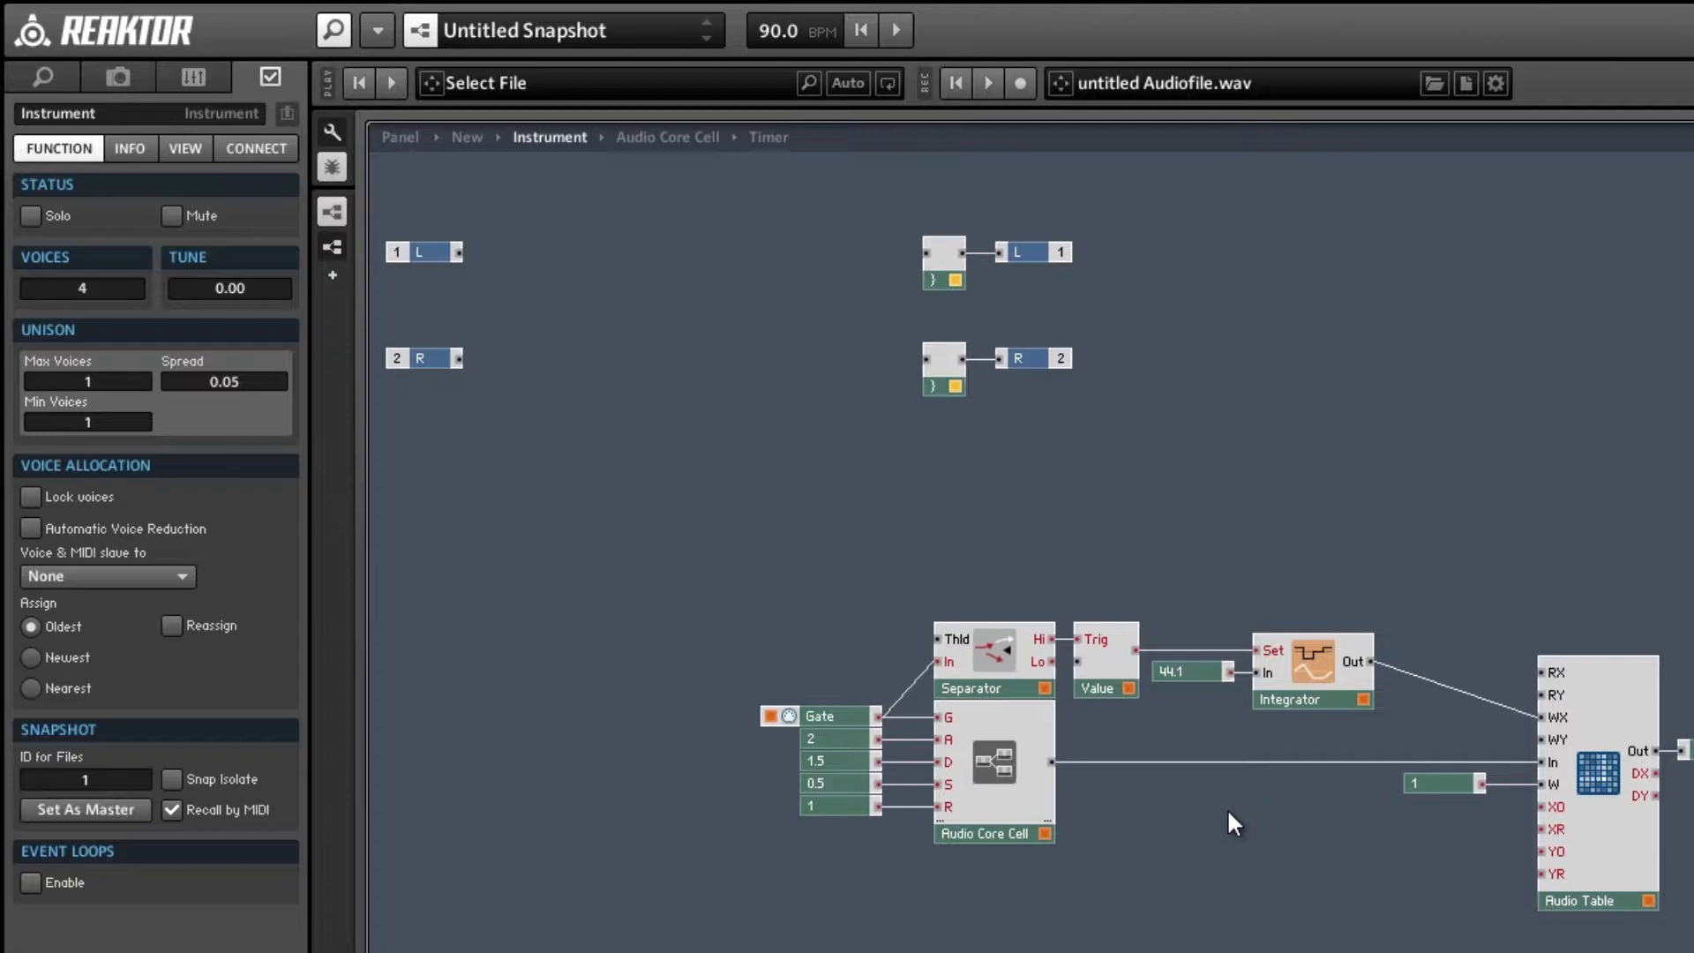
- Create a button control for the Value module's Trig input and place it just above the Separator
{"action": "right_click", "coordinate": [1084, 638]}
{"action": "left_click", "coordinate": [1087, 656]}
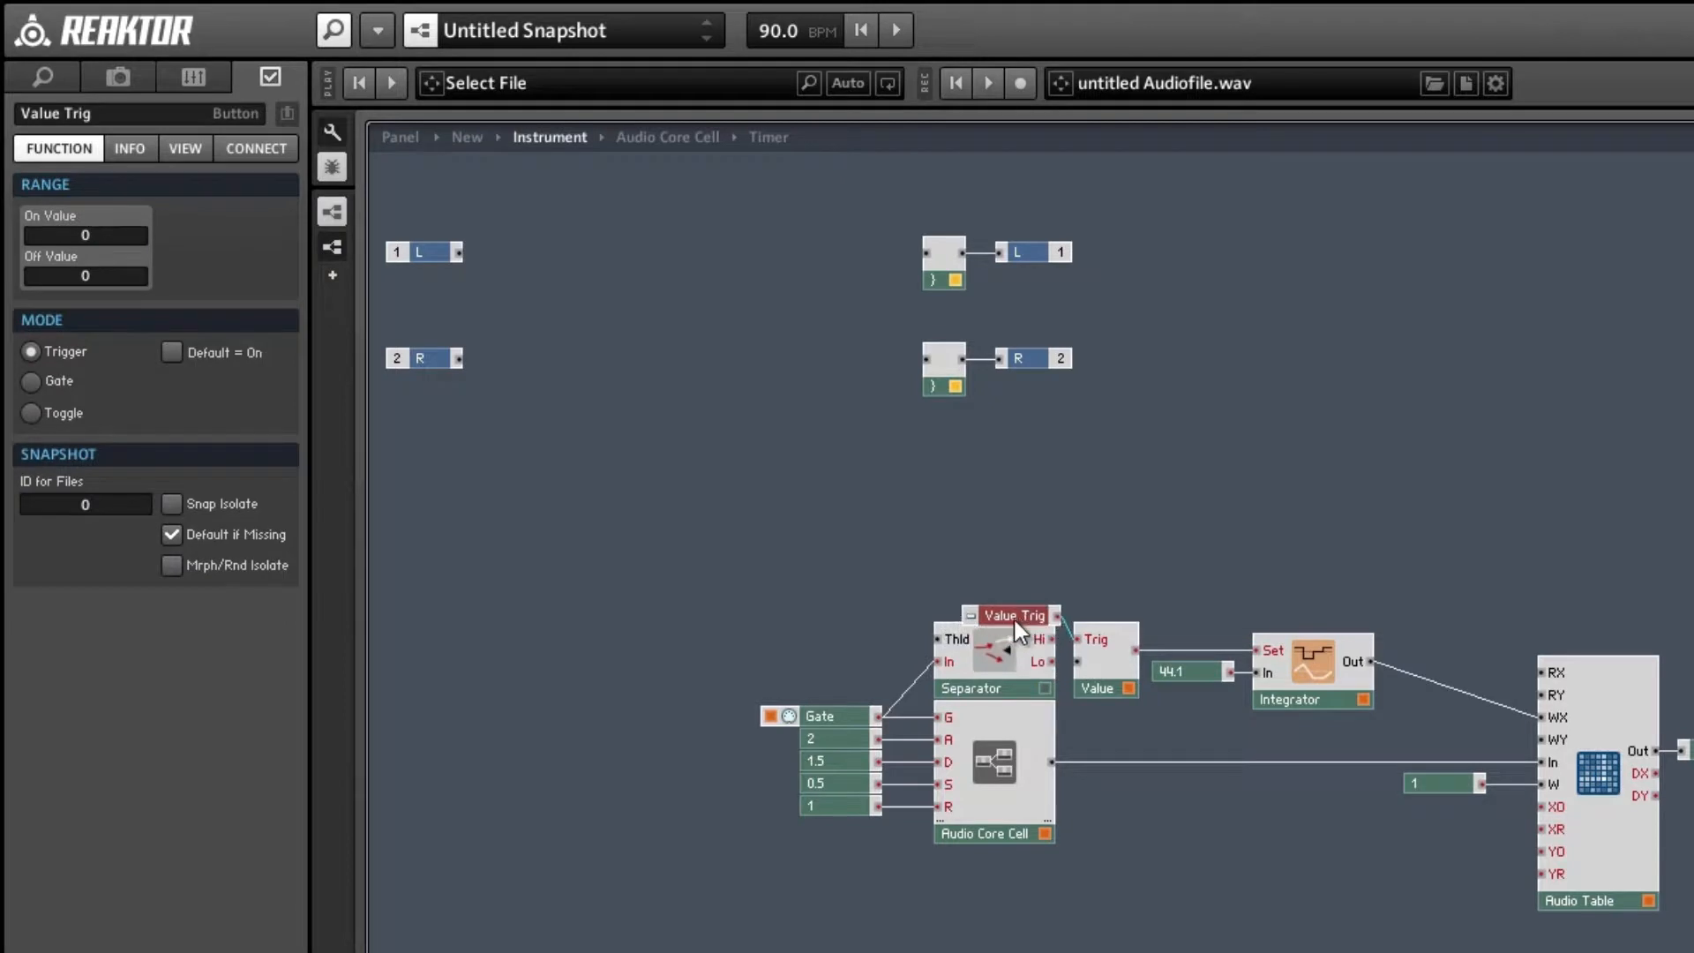
{"action": "left_click_drag", "start_coordinate": [1014, 621], "coordinate": [1011, 614]}
{"action": "left_click", "coordinate": [684, 529]}
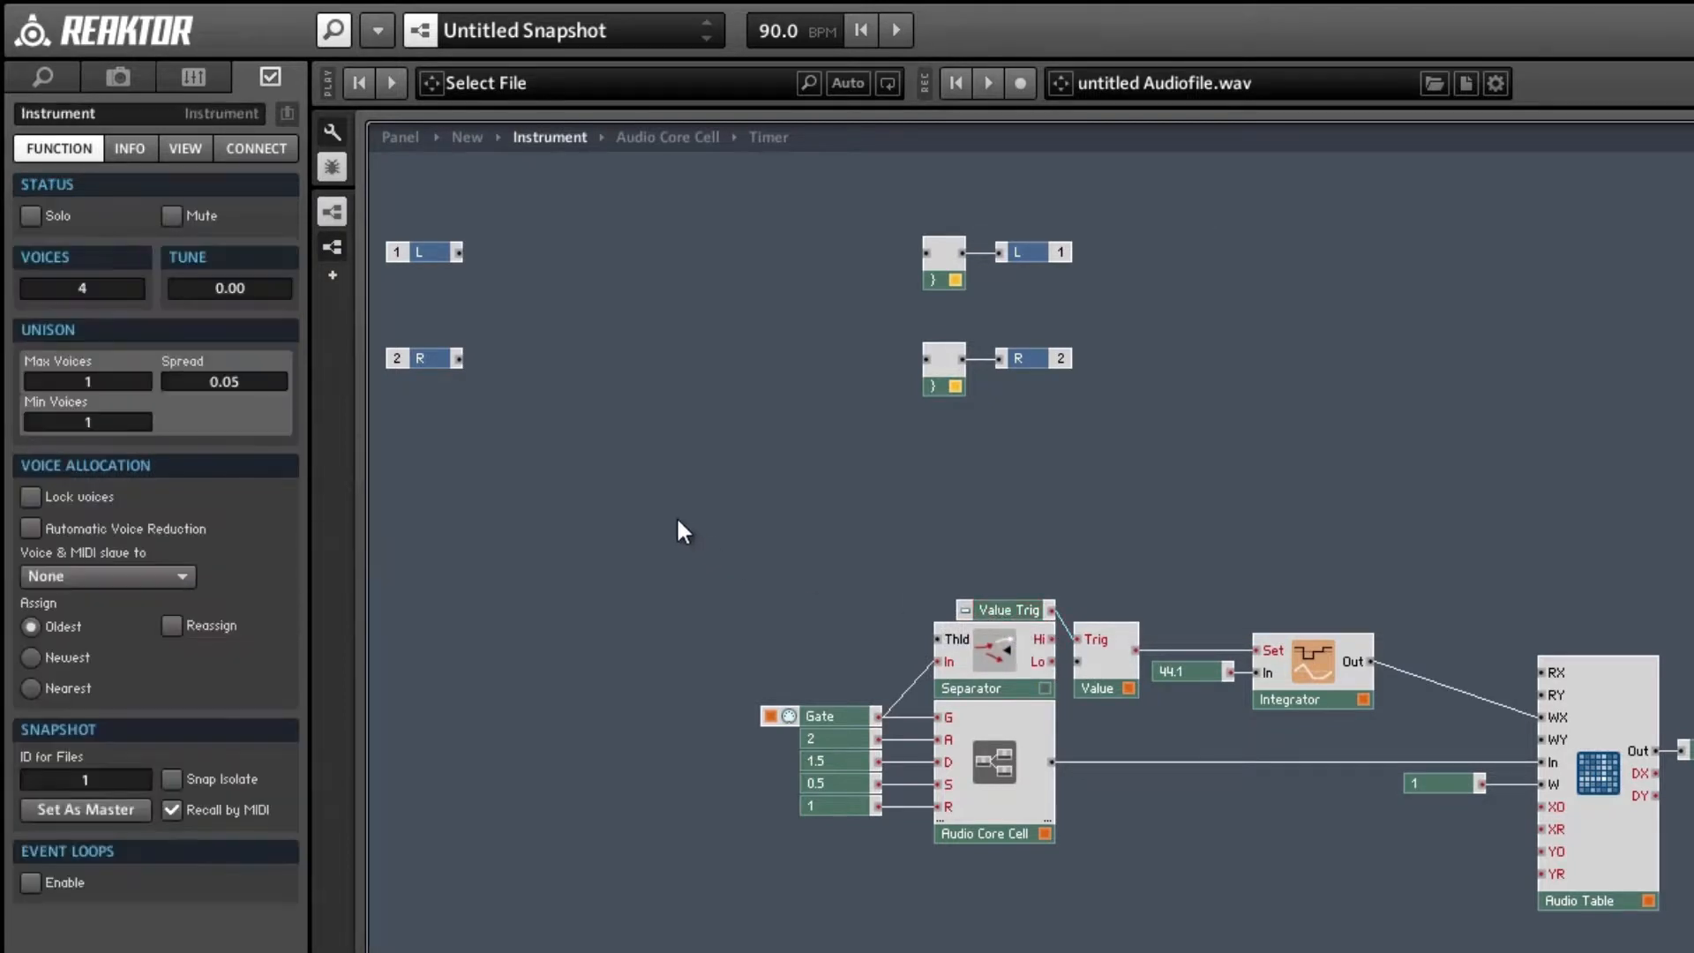
- Place the Value Trig button beside the envelope display in the instrument panel and fire it once
{"action": "left_click", "coordinate": [398, 137]}
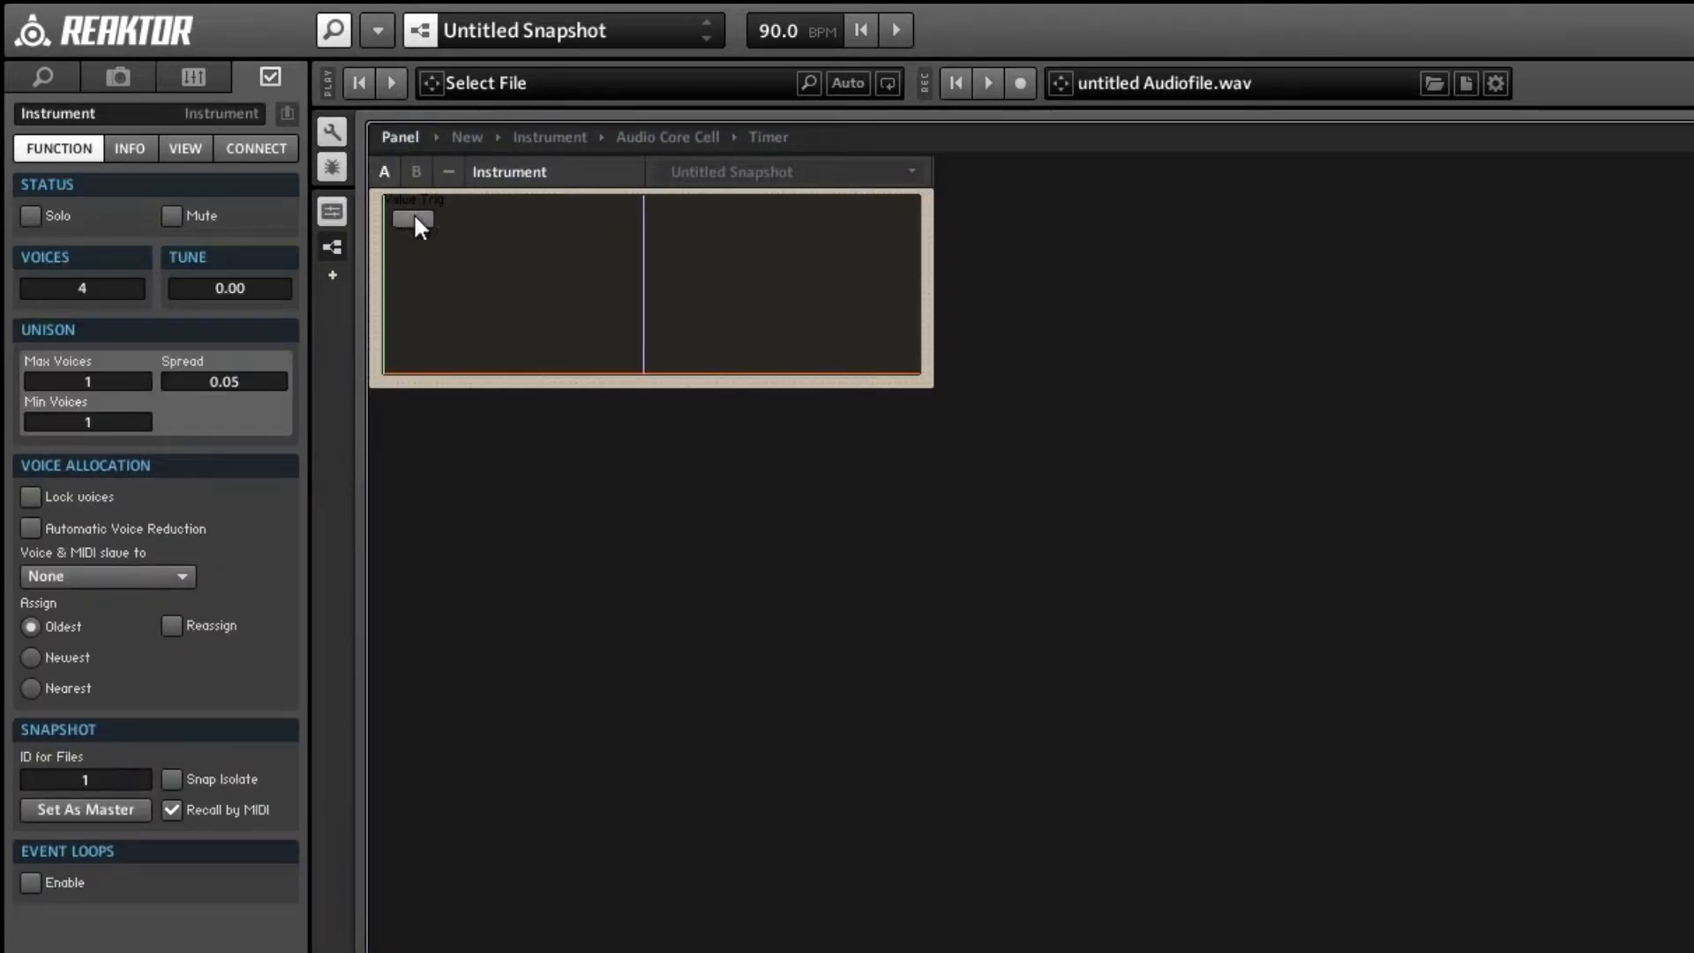
{"action": "left_click_drag", "start_coordinate": [413, 220], "coordinate": [956, 216]}
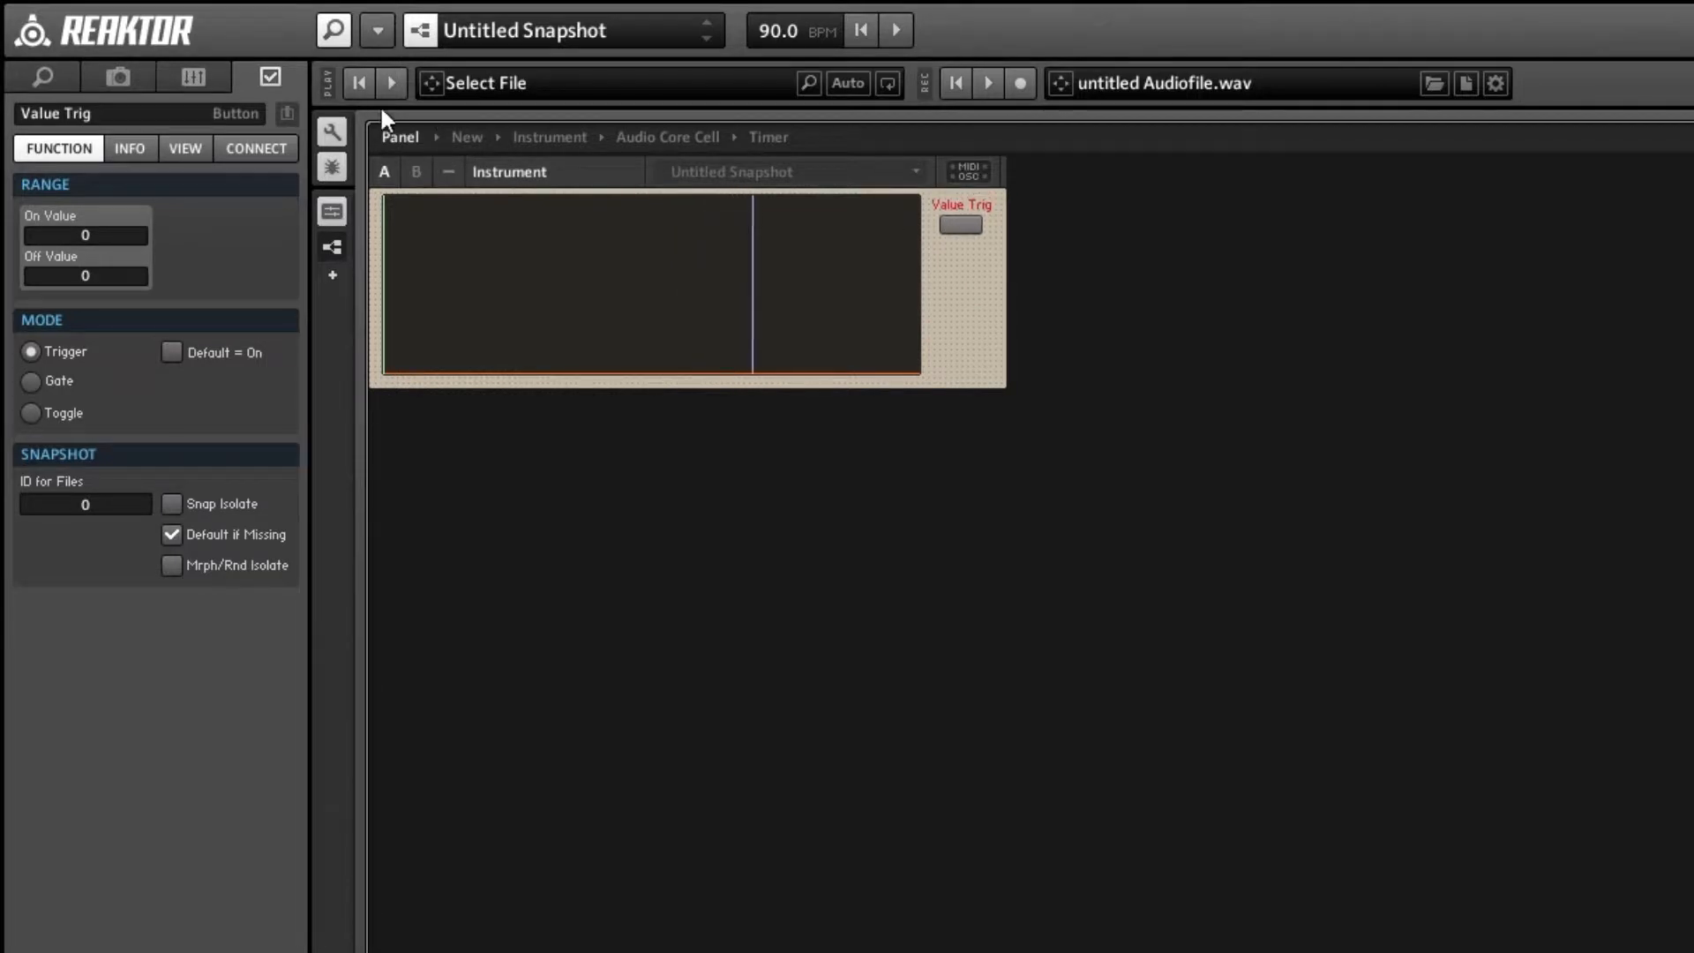
{"action": "left_click", "coordinate": [332, 132]}
{"action": "left_click", "coordinate": [962, 225]}
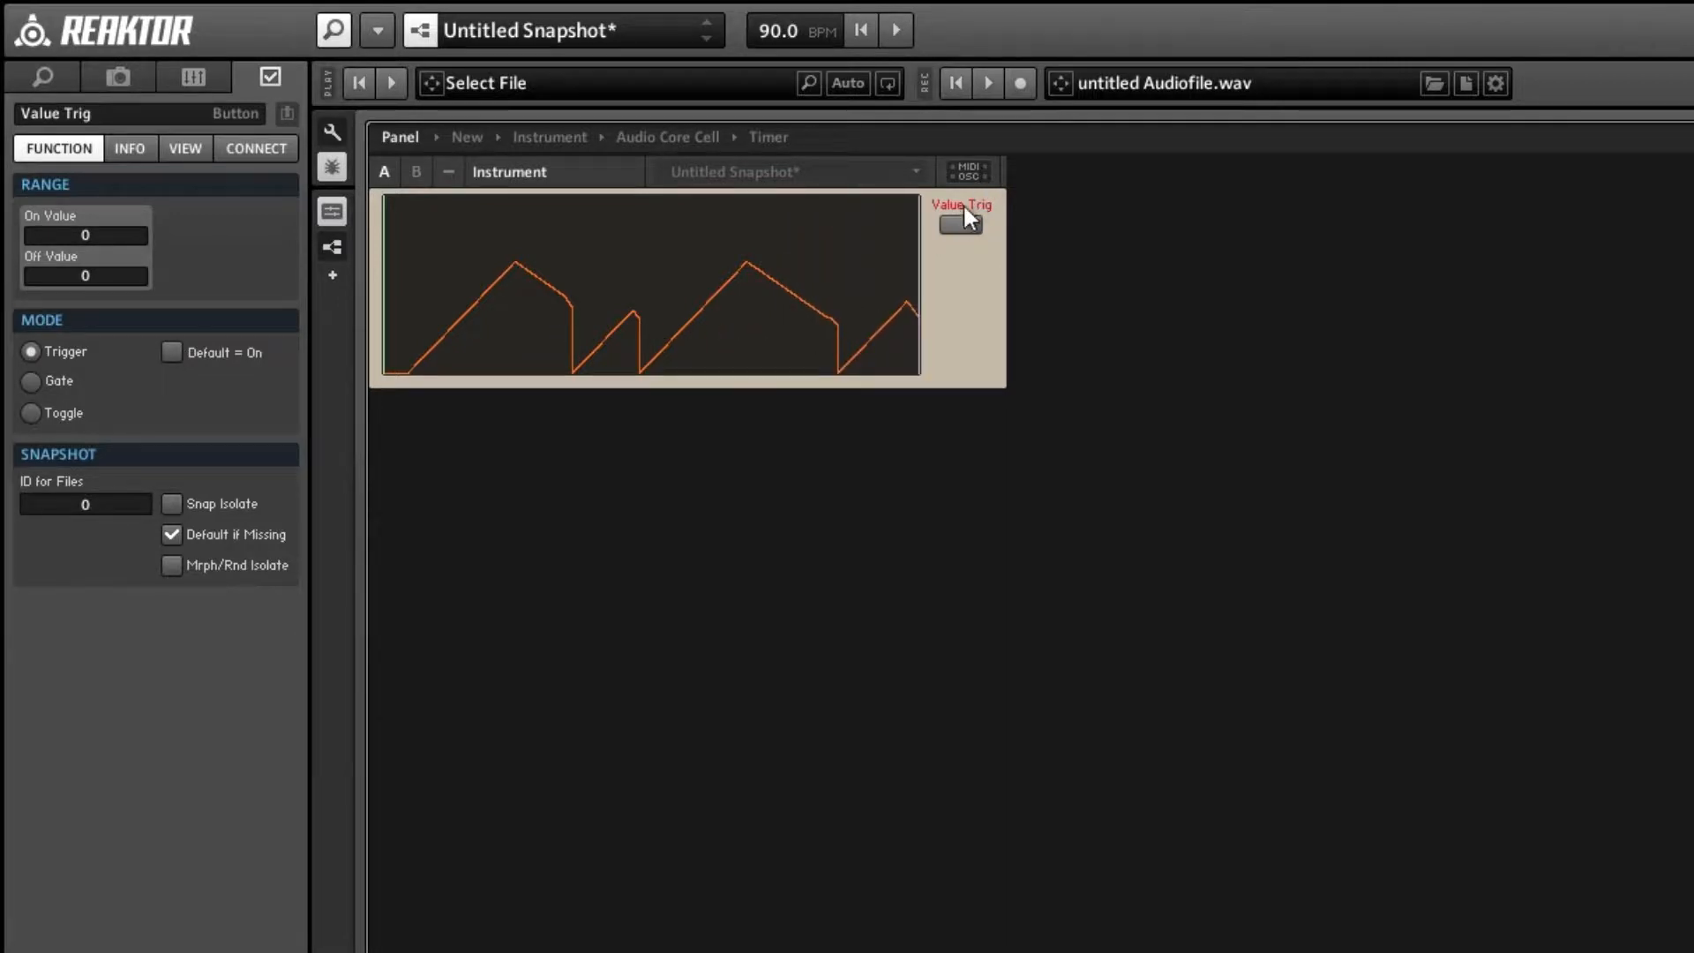
- Inside the Audio Core Cell, duplicate the z^-1 module and place the copy above the attack stage's divider
{"action": "double_click", "coordinate": [948, 290]}
{"action": "double_click", "coordinate": [981, 798]}
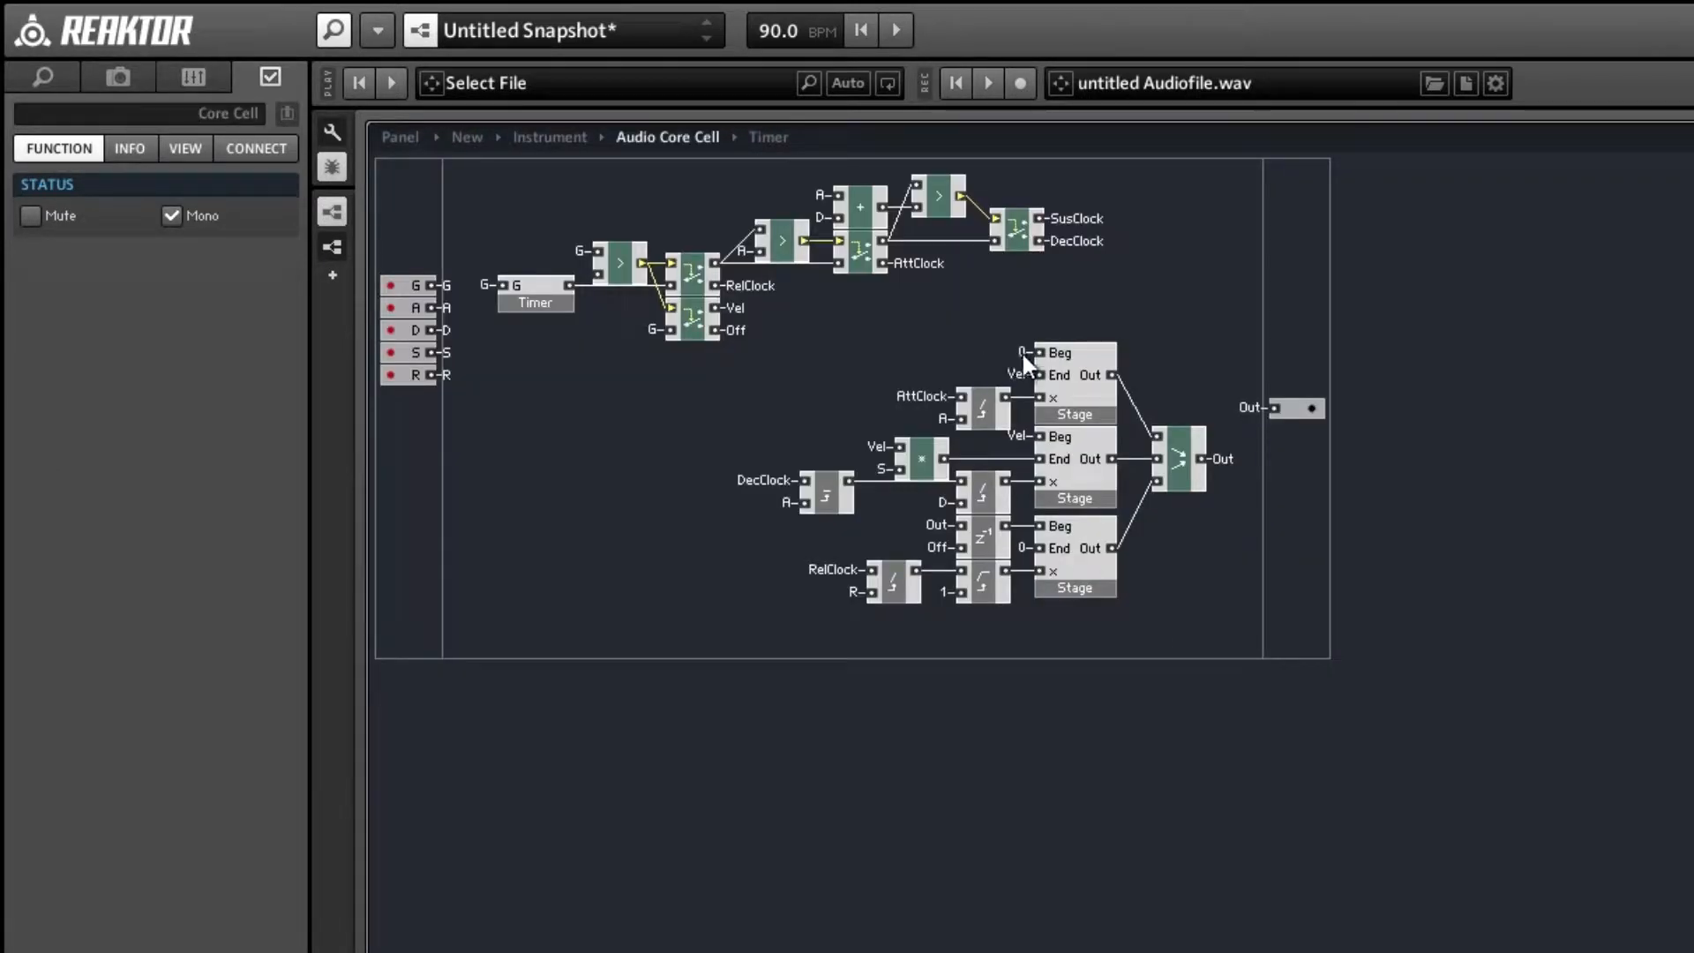
{"action": "double_click", "coordinate": [1022, 353]}
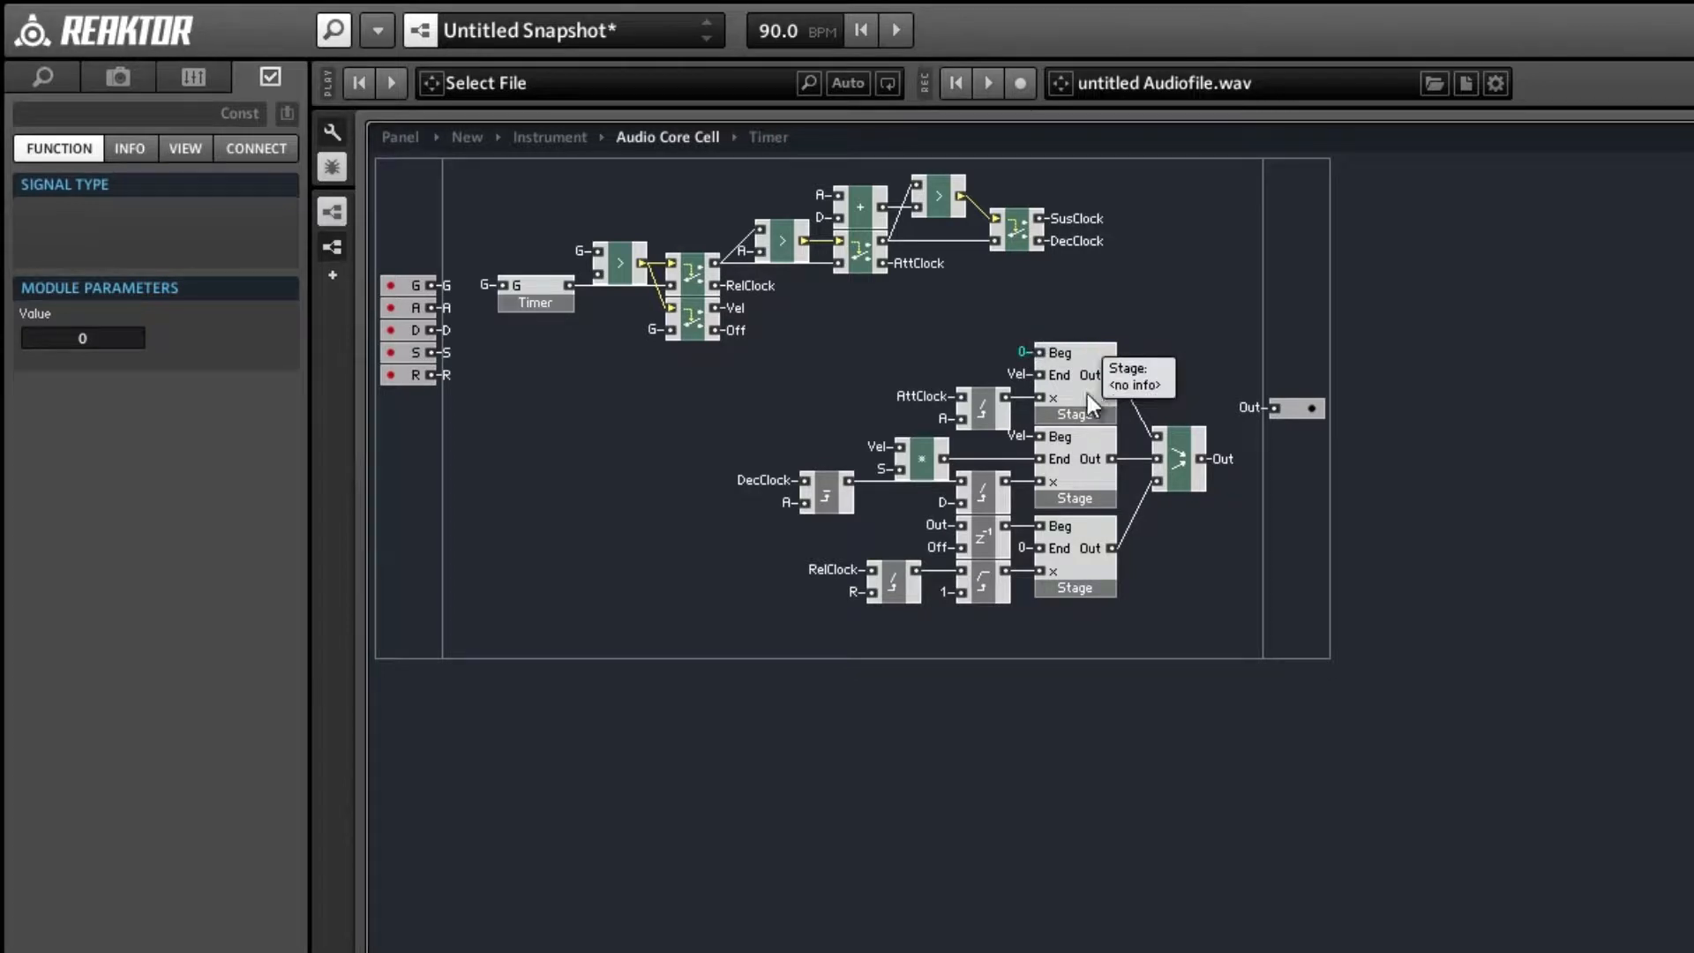
{"action": "left_click", "coordinate": [978, 530]}
{"action": "left_click_drag", "start_coordinate": [989, 533], "coordinate": [1003, 558]}
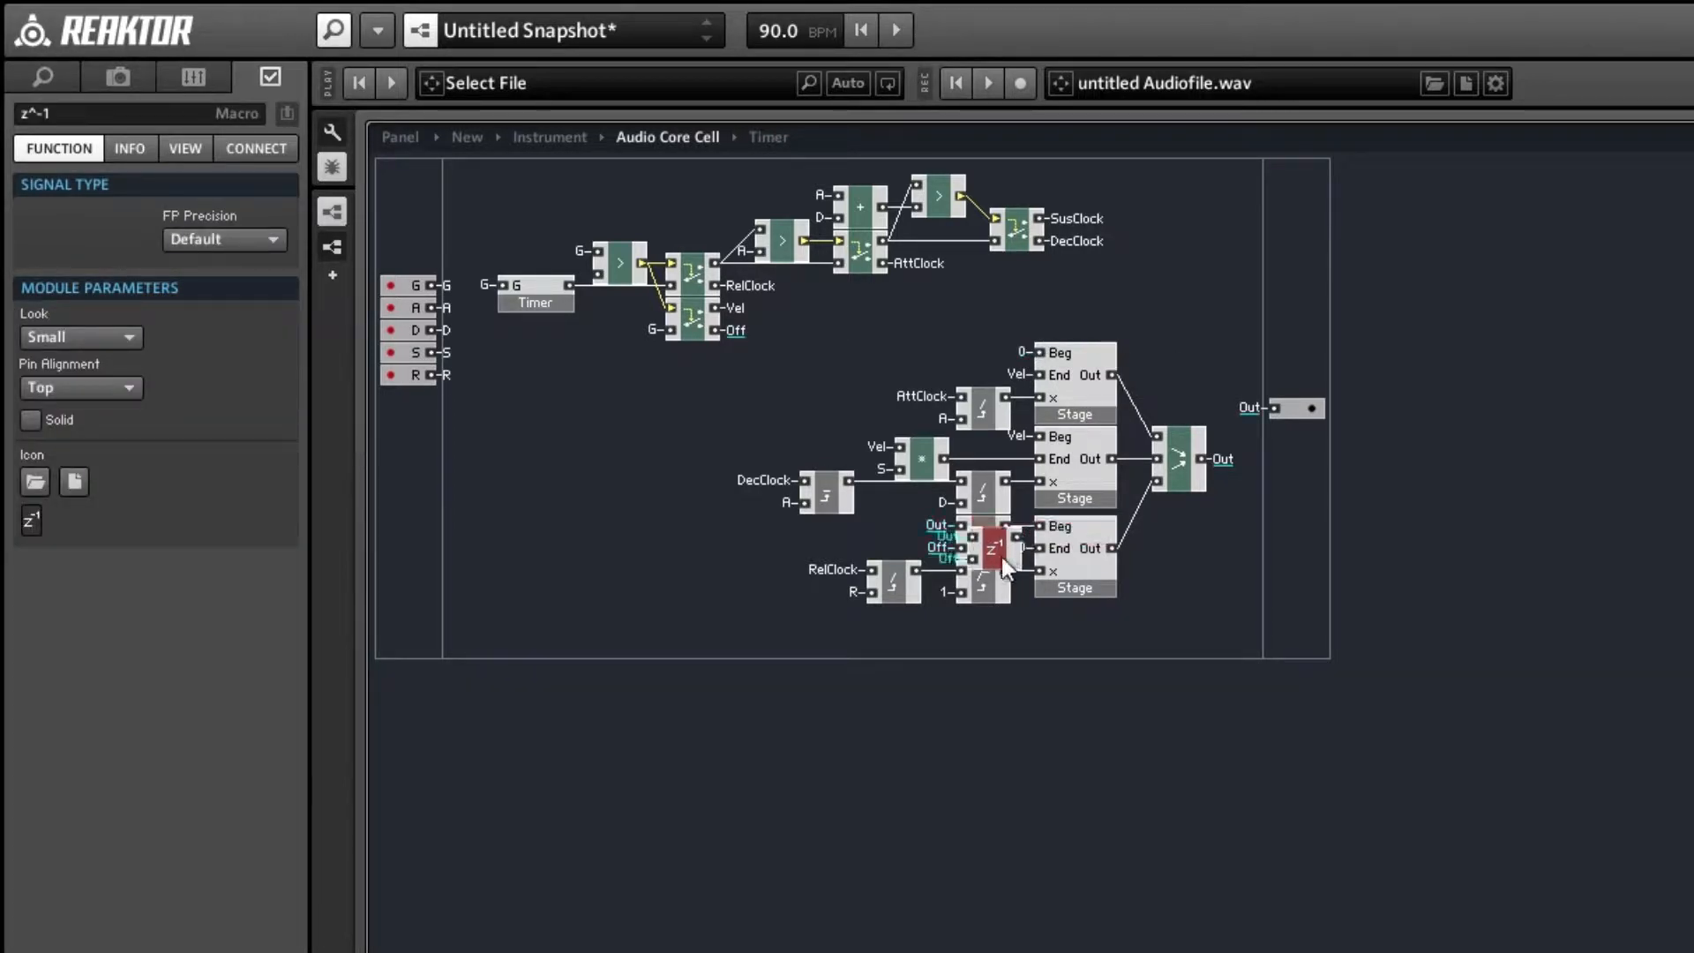
{"action": "left_click_drag", "start_coordinate": [977, 493], "coordinate": [951, 335]}
{"action": "left_click", "coordinate": [904, 352]}
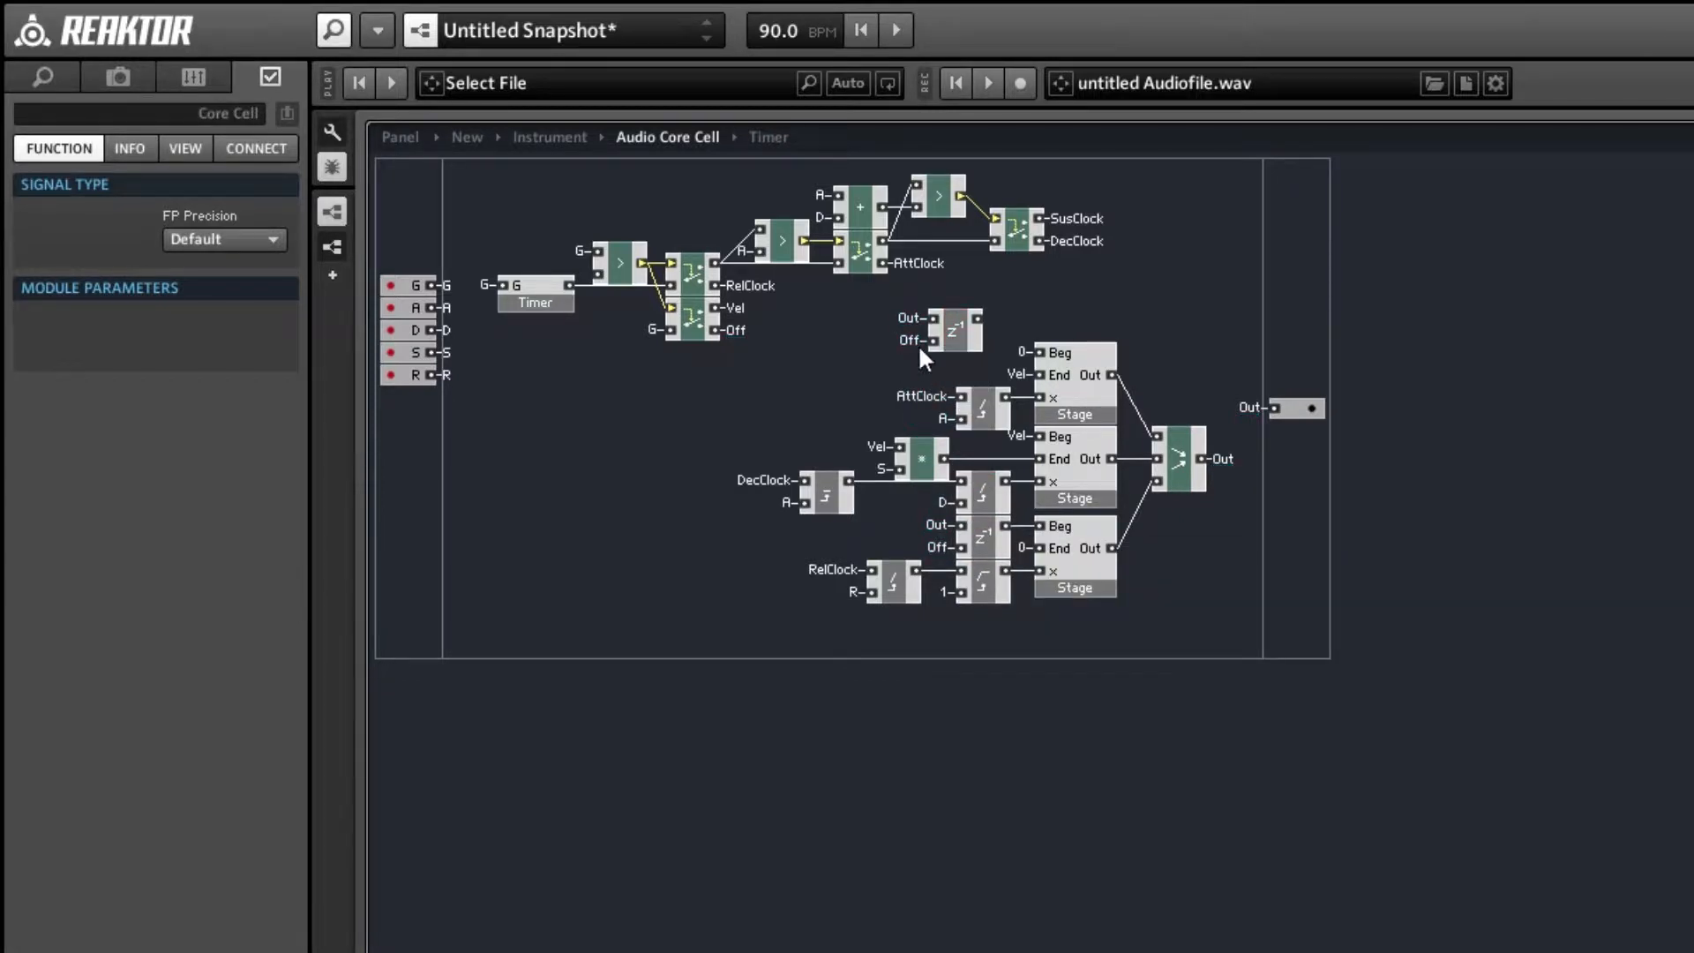
- Connect the z^-1 copy's lower input to the Vel QuickBus and its output to the top Stage's Beg input
{"action": "right_click", "coordinate": [930, 346]}
{"action": "mouse_move", "coordinate": [1018, 493]}
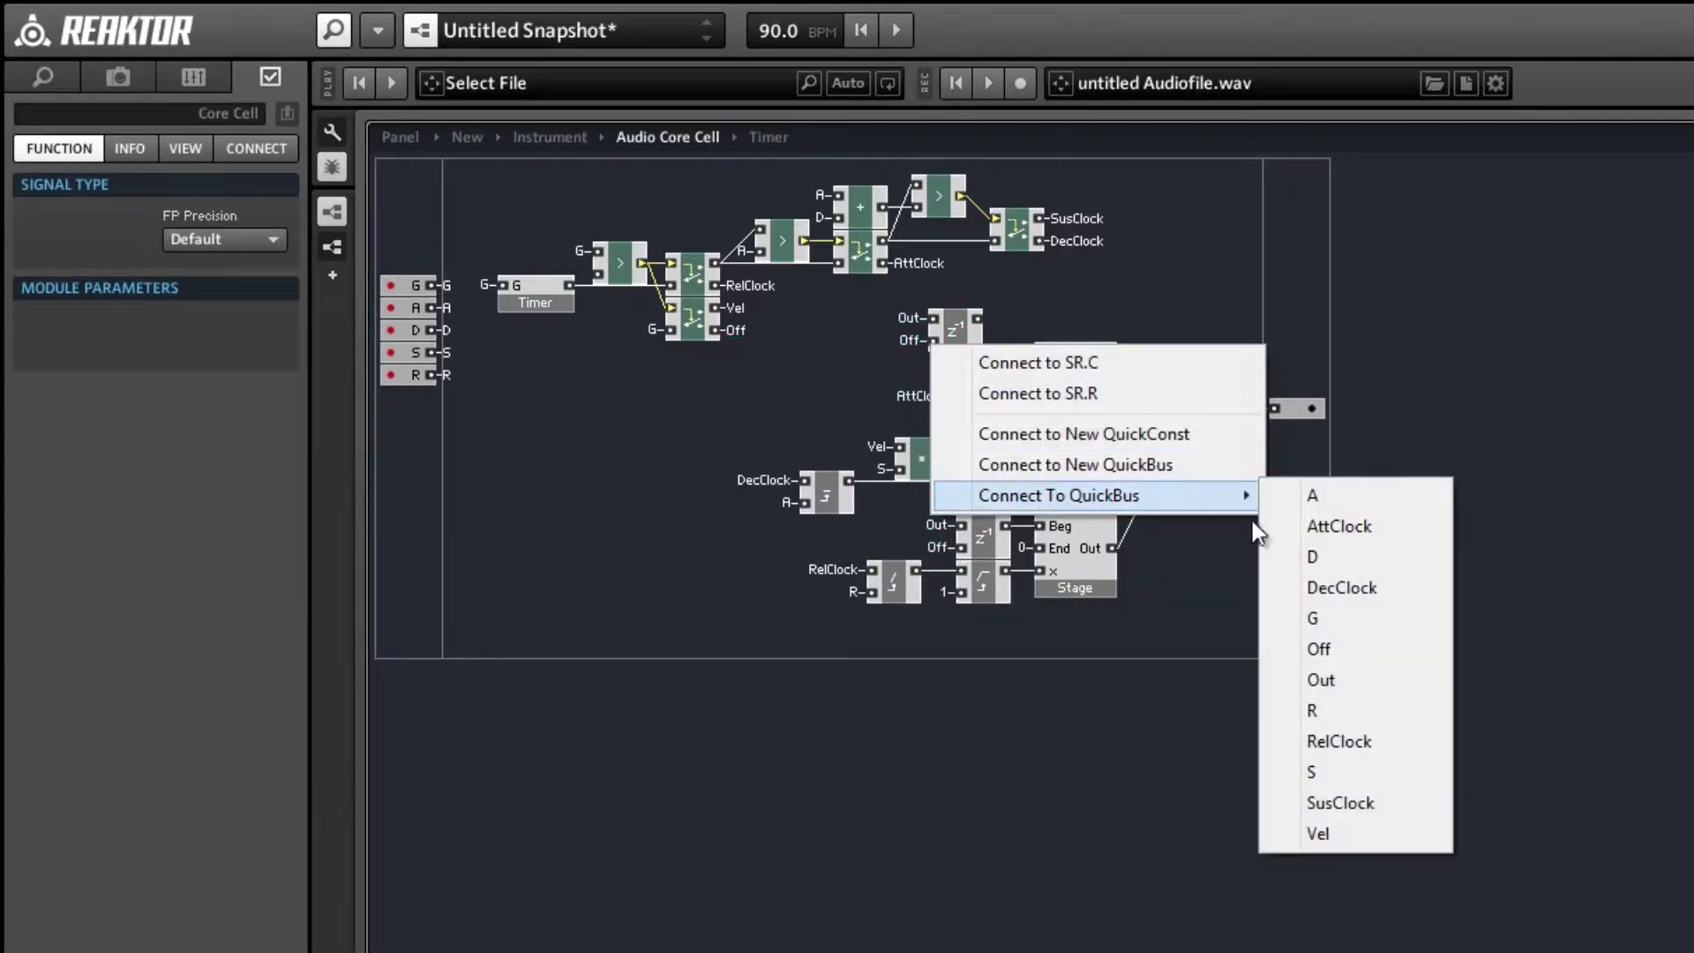
{"action": "left_click", "coordinate": [1369, 830]}
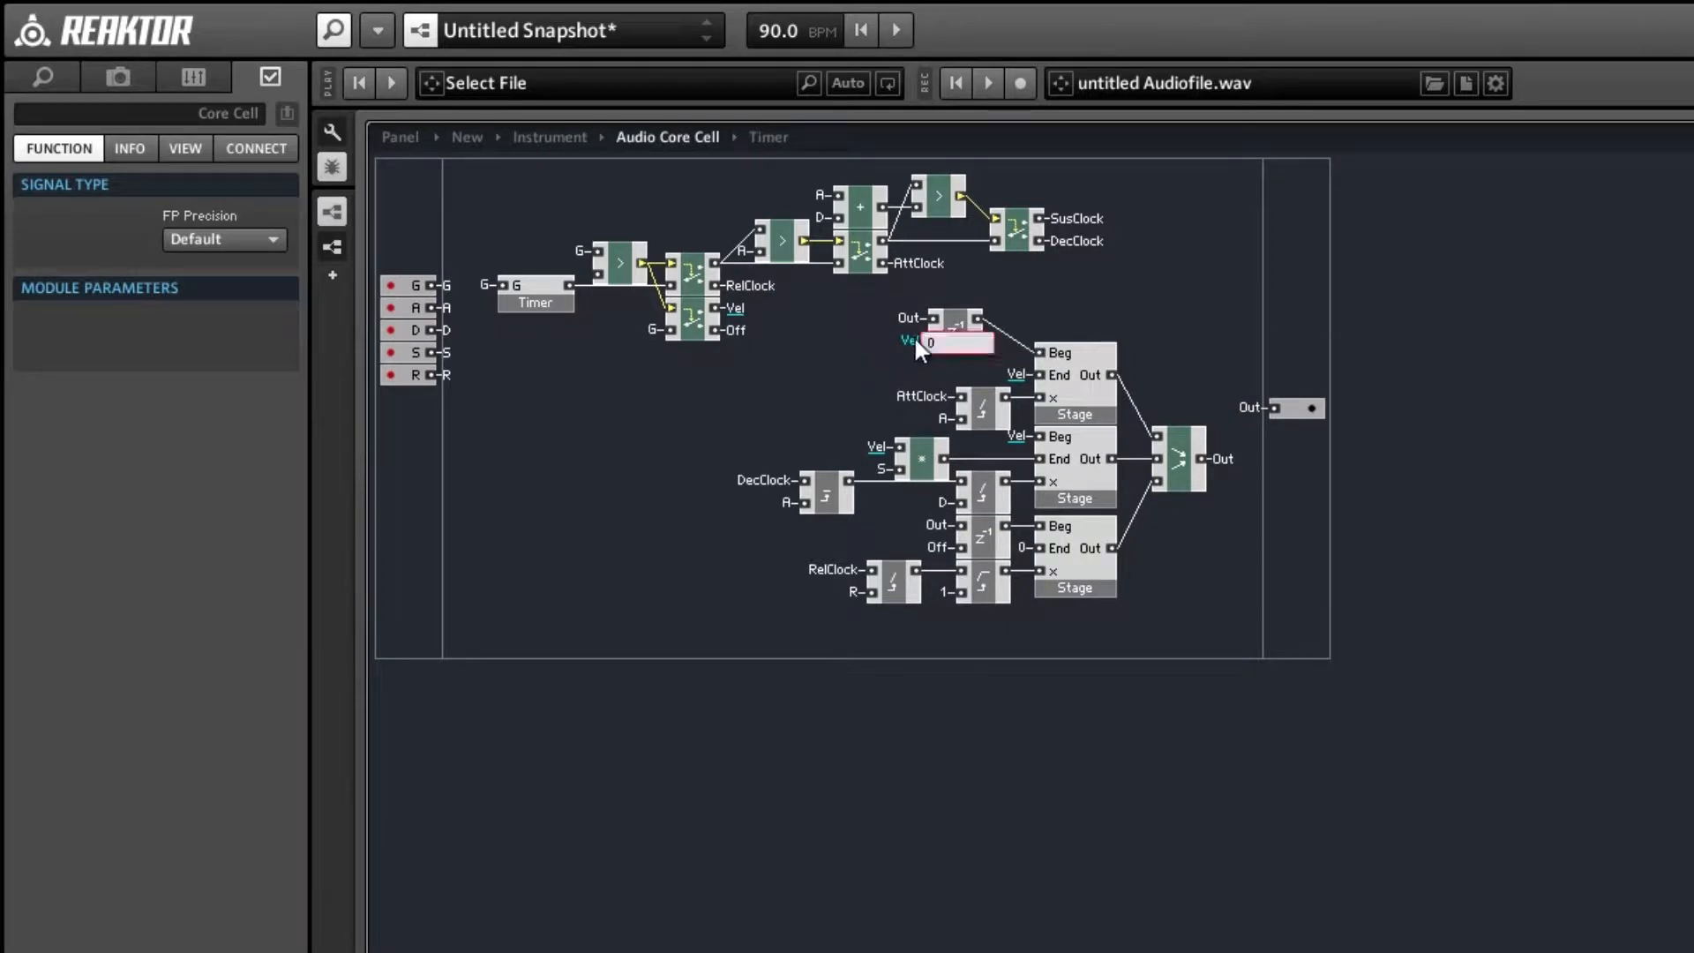
- Stack the z^-1 copy on the AttClock divider and shift both modules away from the top Stage
{"action": "left_click_drag", "start_coordinate": [955, 337], "coordinate": [983, 373]}
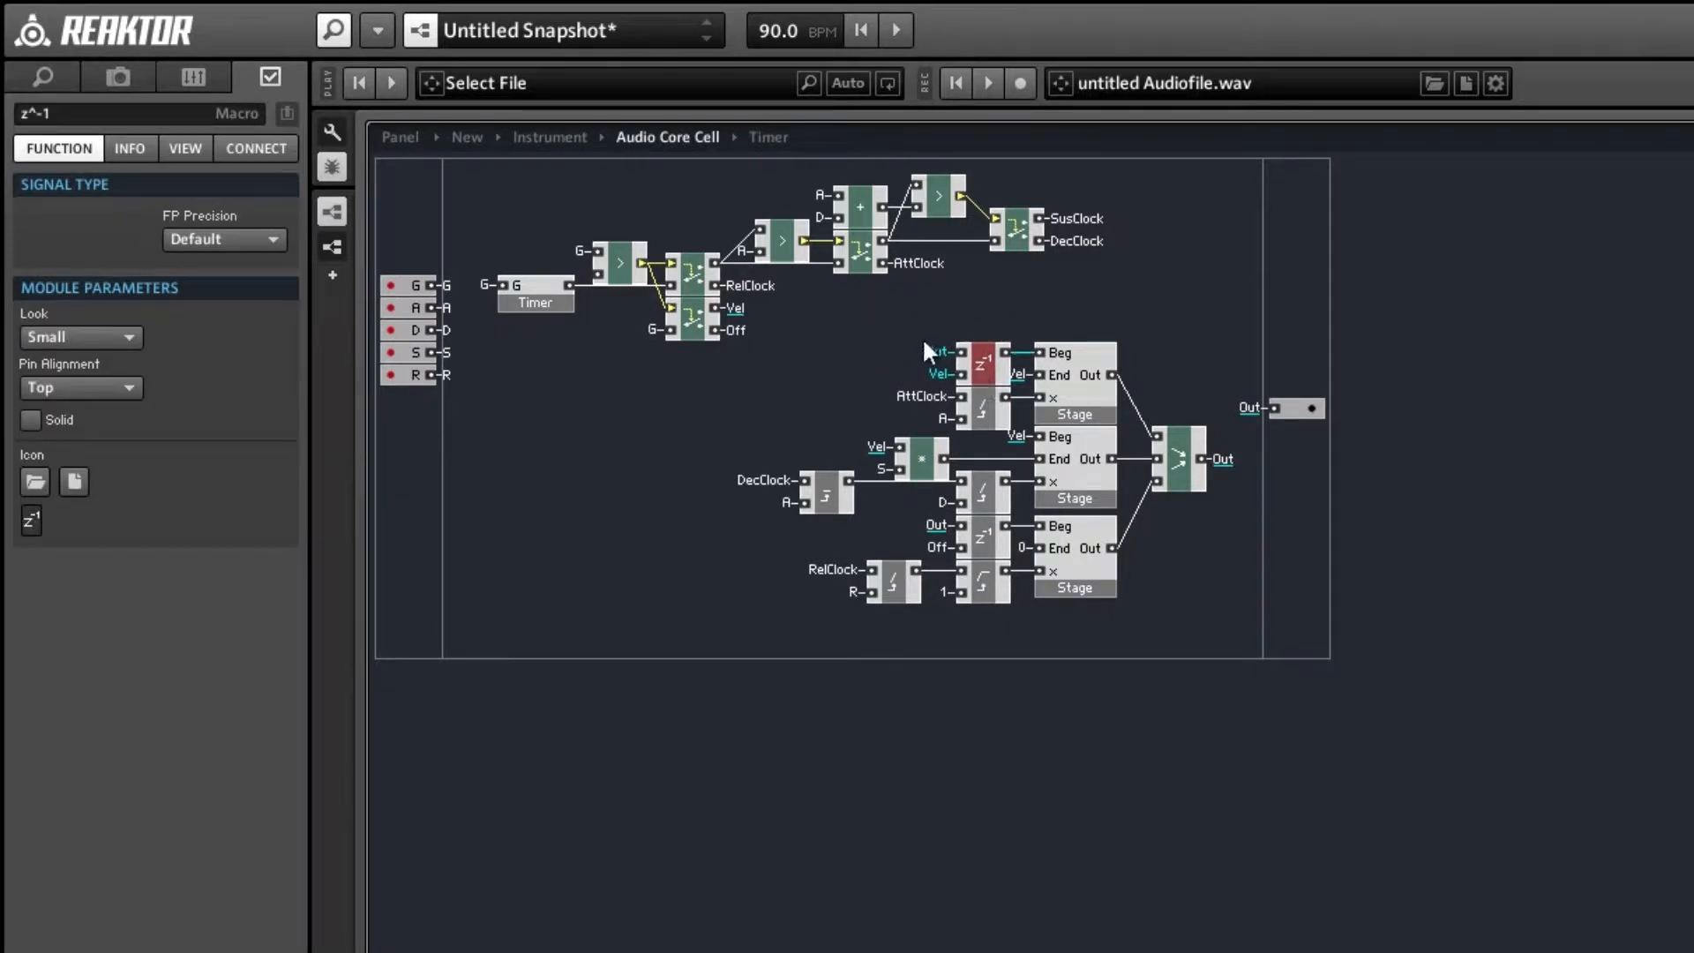
{"action": "left_click_drag", "start_coordinate": [896, 311], "coordinate": [913, 411]}
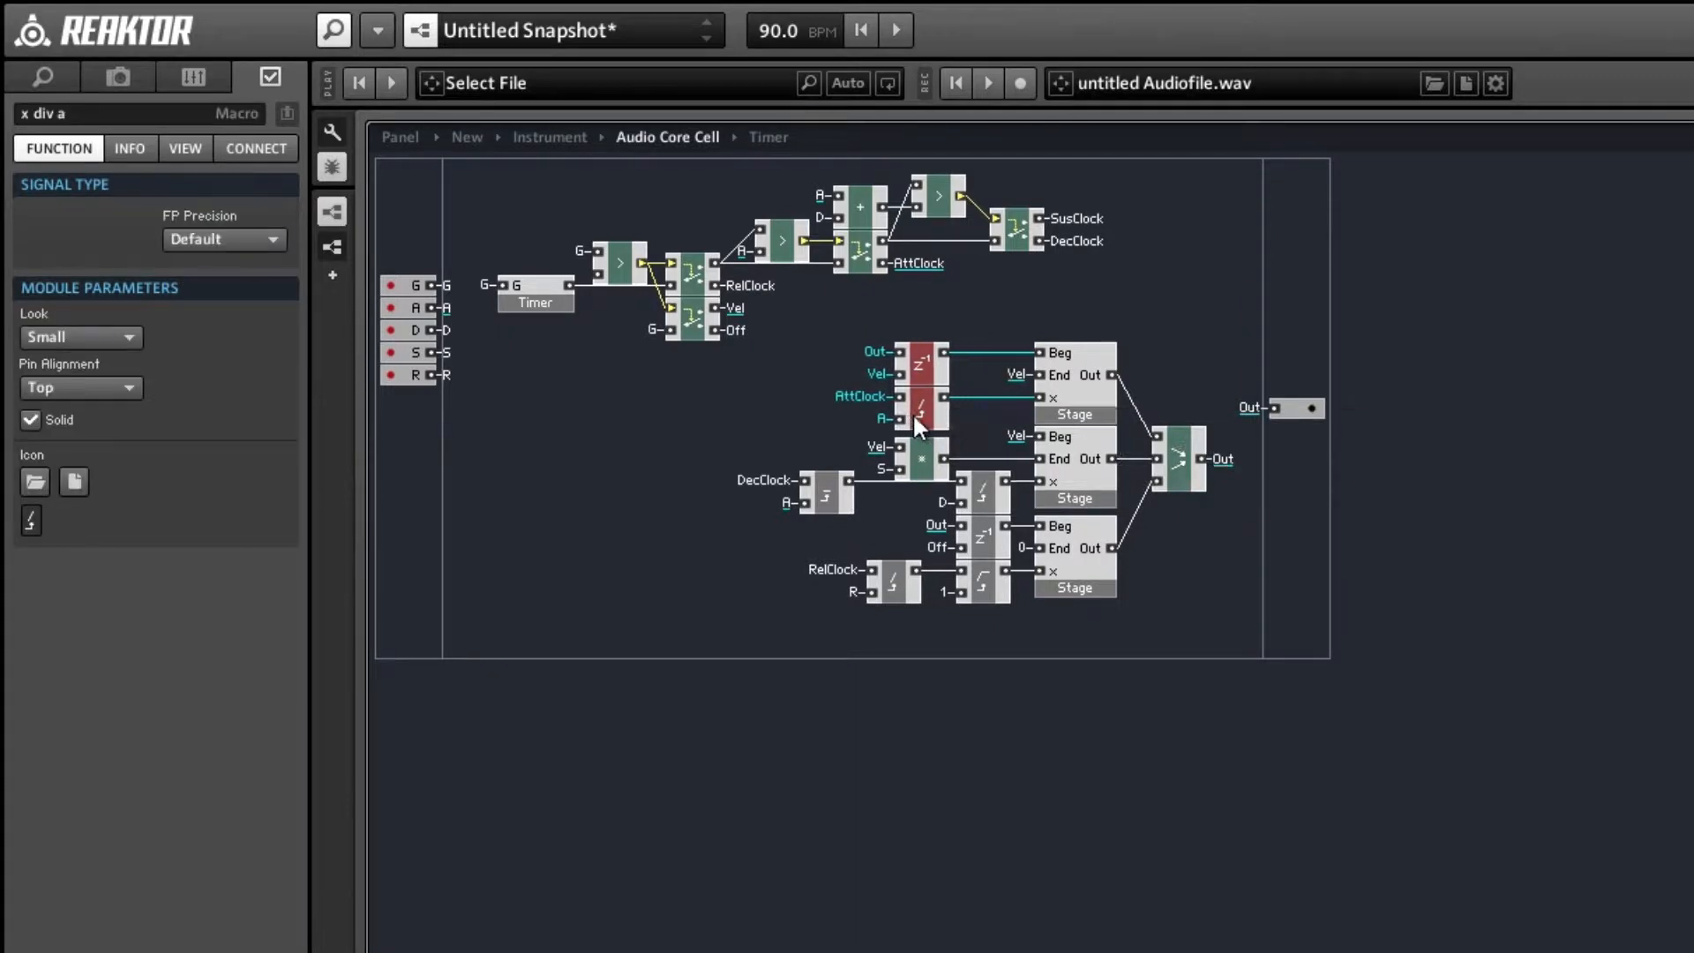
{"action": "left_click", "coordinate": [719, 358]}
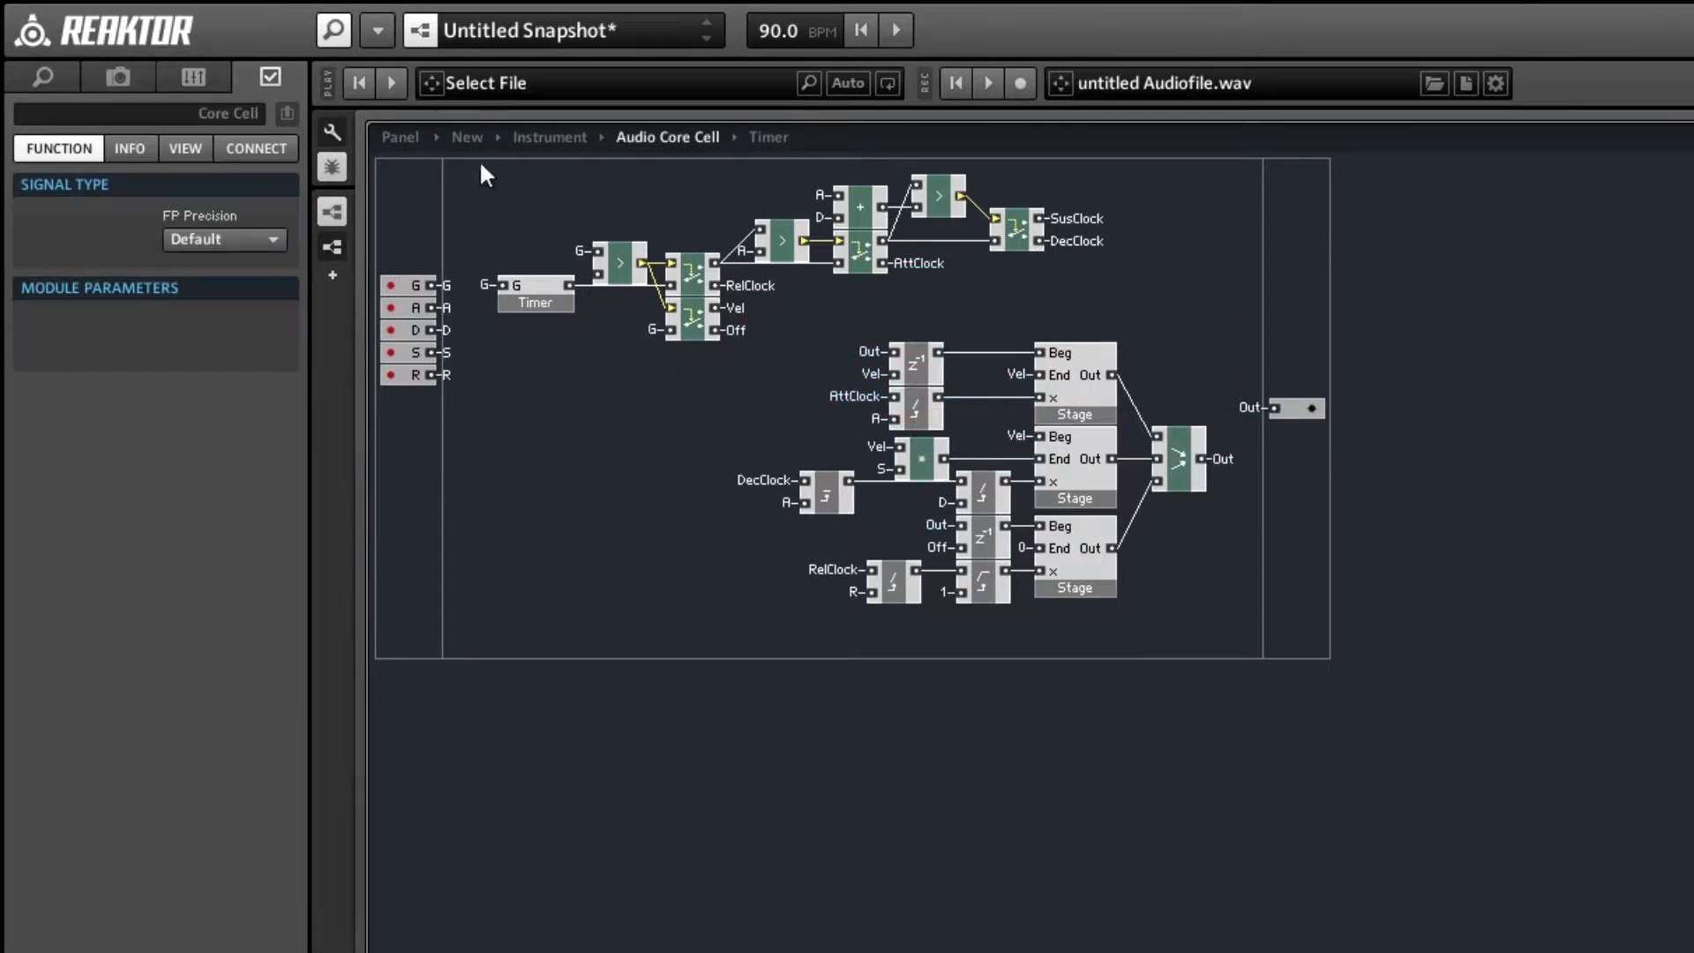
- Retrigger the display with the Value Trig button in the panel and examine the envelope shape
{"action": "left_click", "coordinate": [400, 137]}
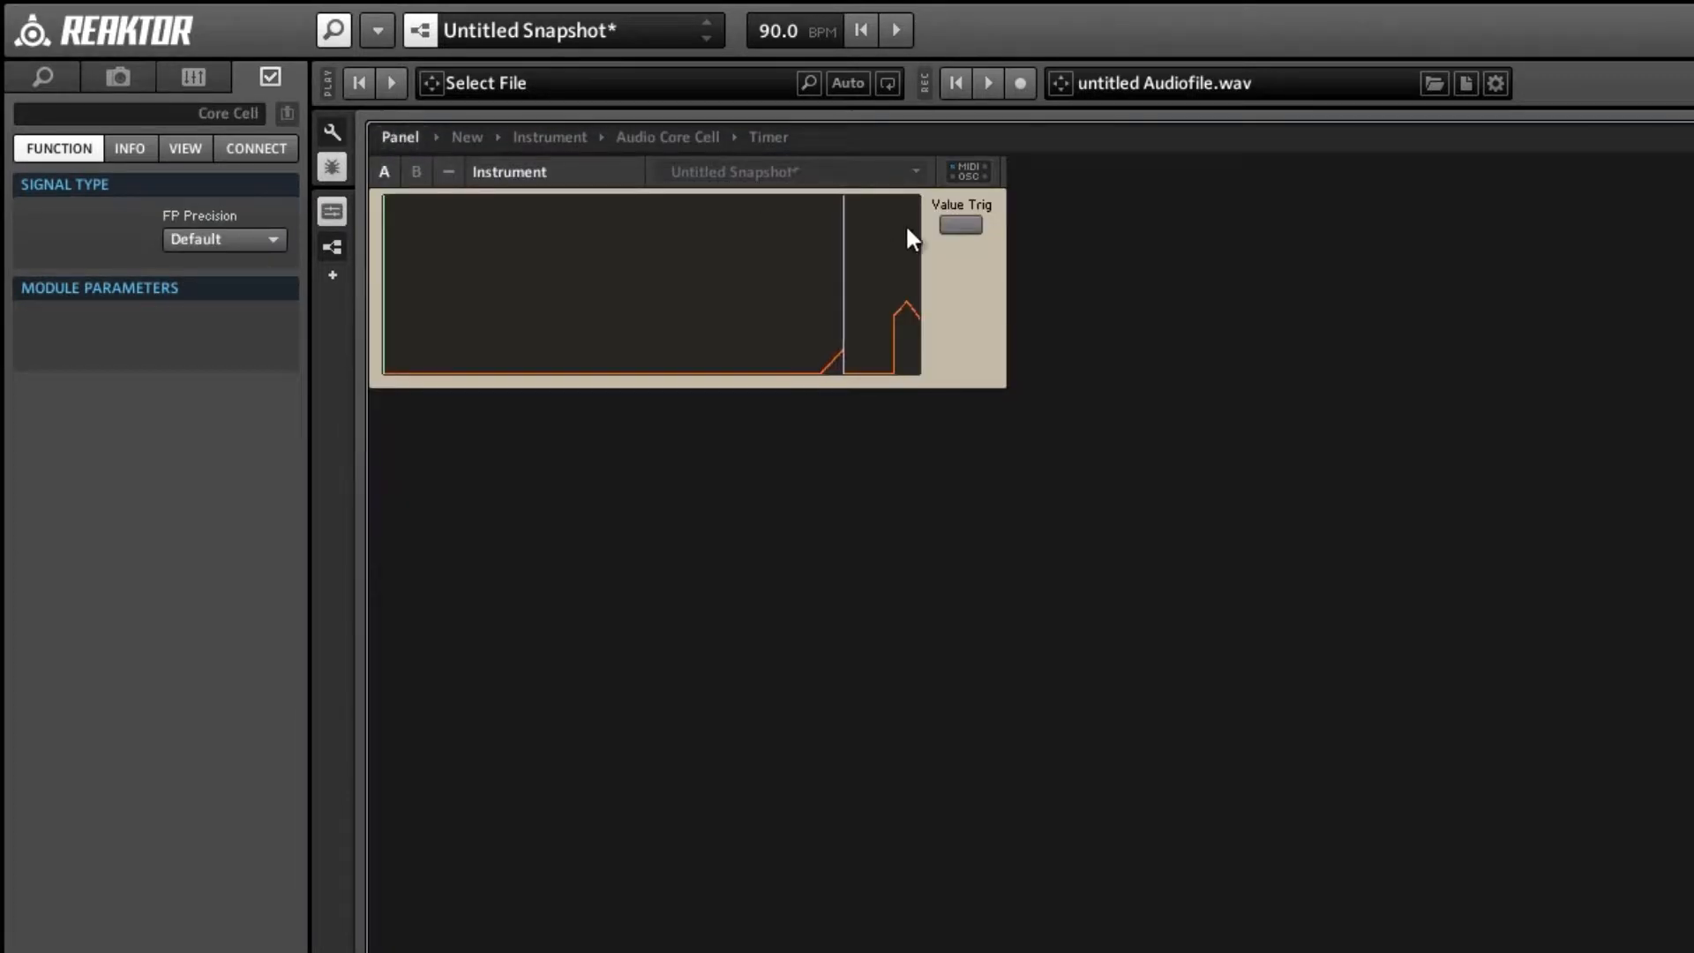
{"action": "left_click", "coordinate": [971, 227]}
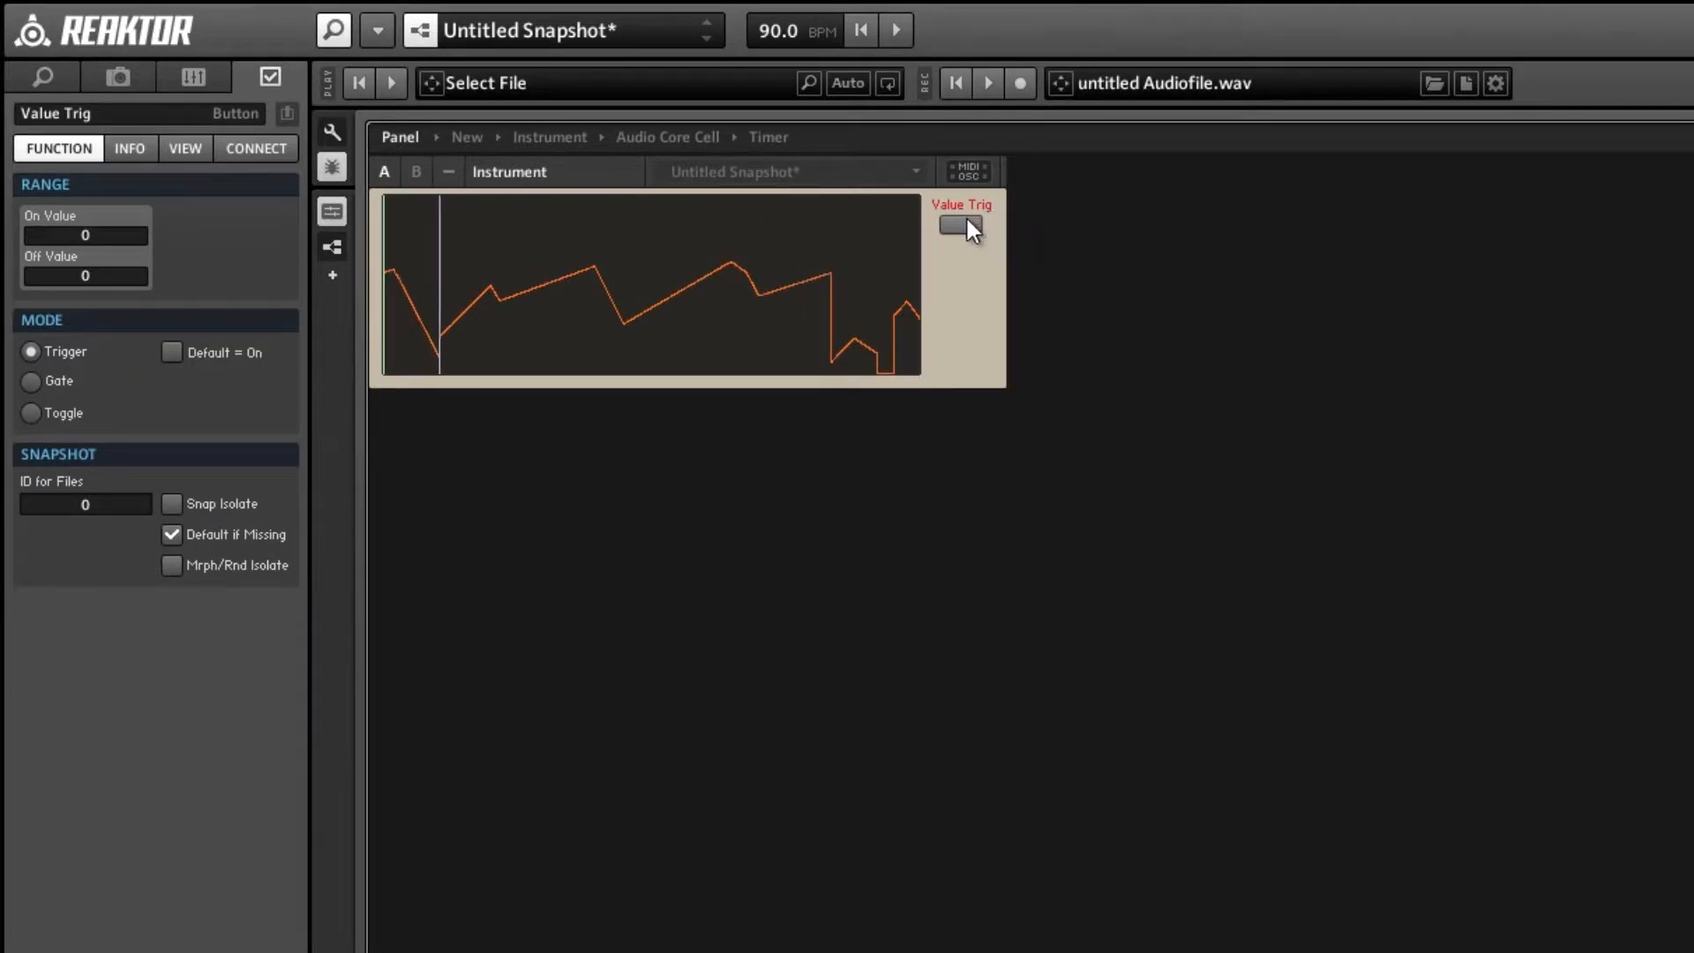
{"action": "left_click", "coordinate": [978, 280]}
- Open the top Stage macro in the Audio Core Cell and delete all math modules between its inputs and output
{"action": "key", "text": "ctrl+Tab"}
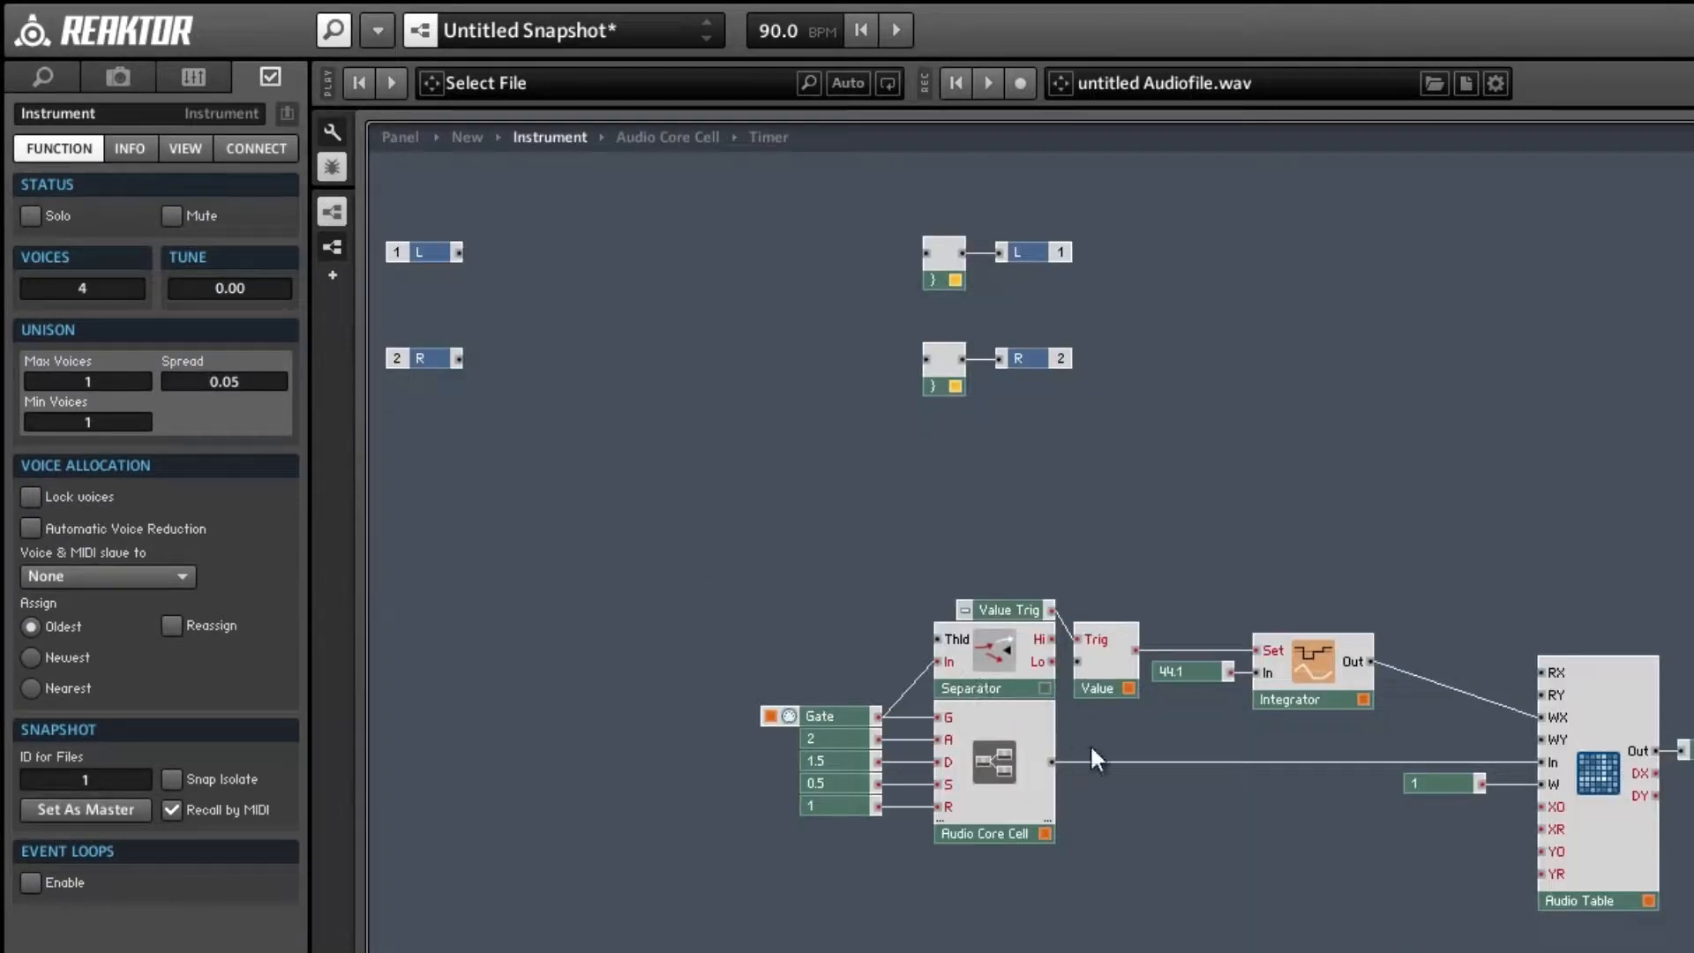
{"action": "double_click", "coordinate": [992, 788]}
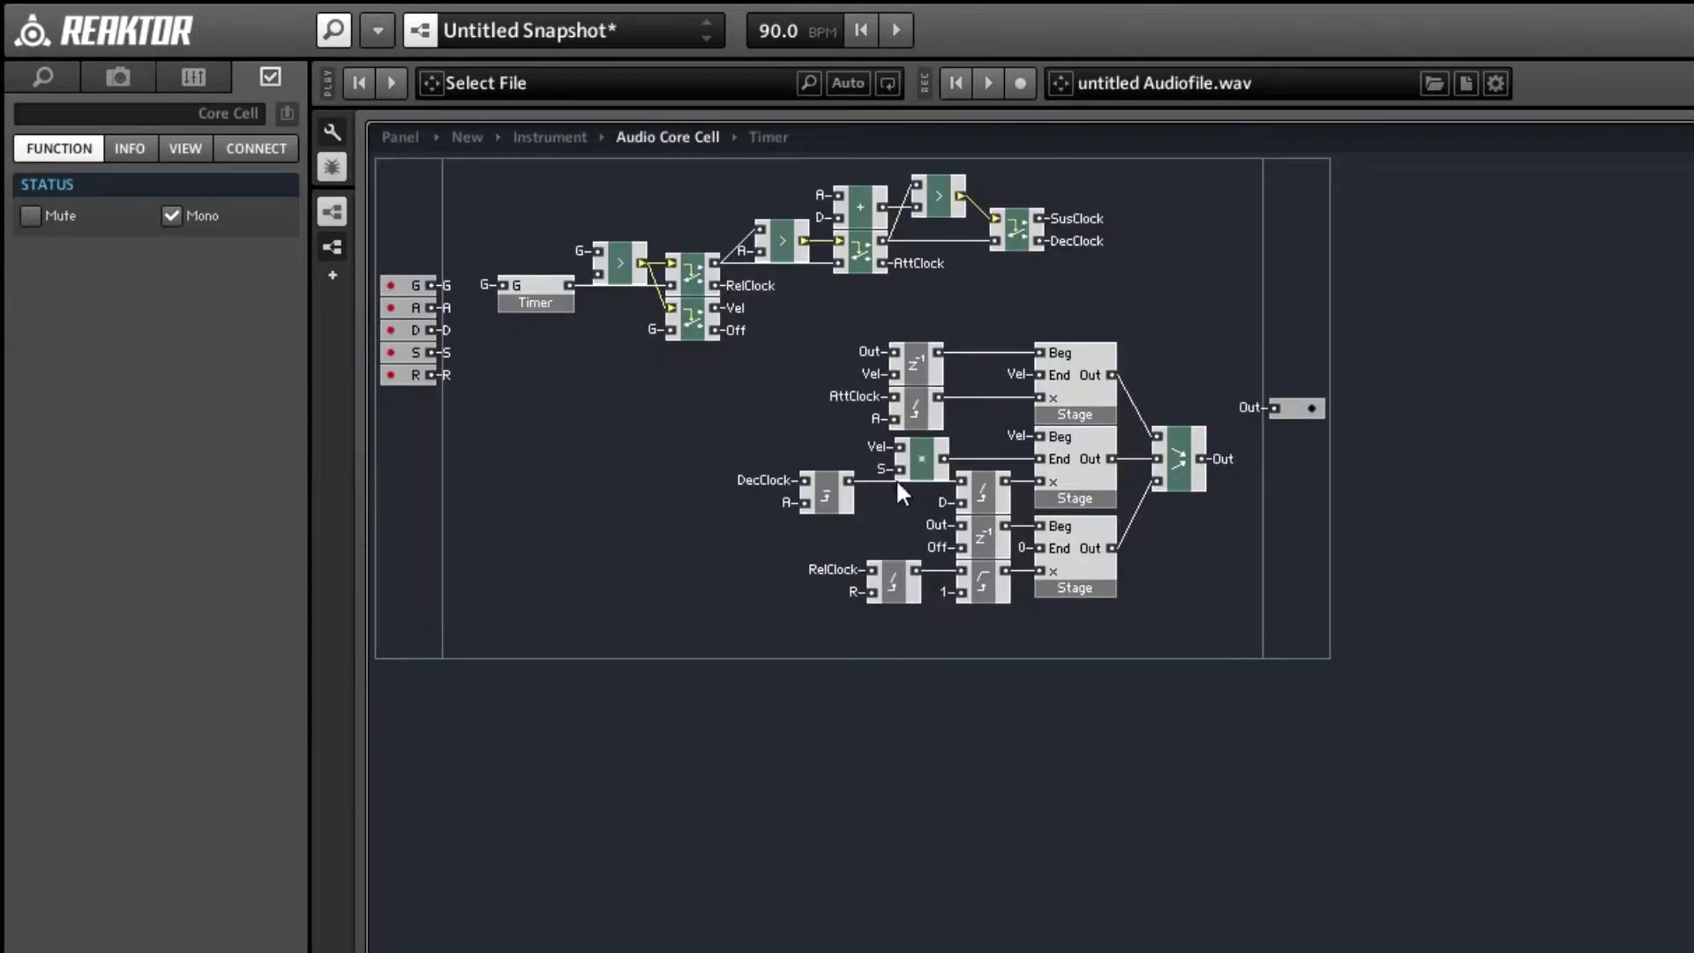
{"action": "double_click", "coordinate": [1082, 377]}
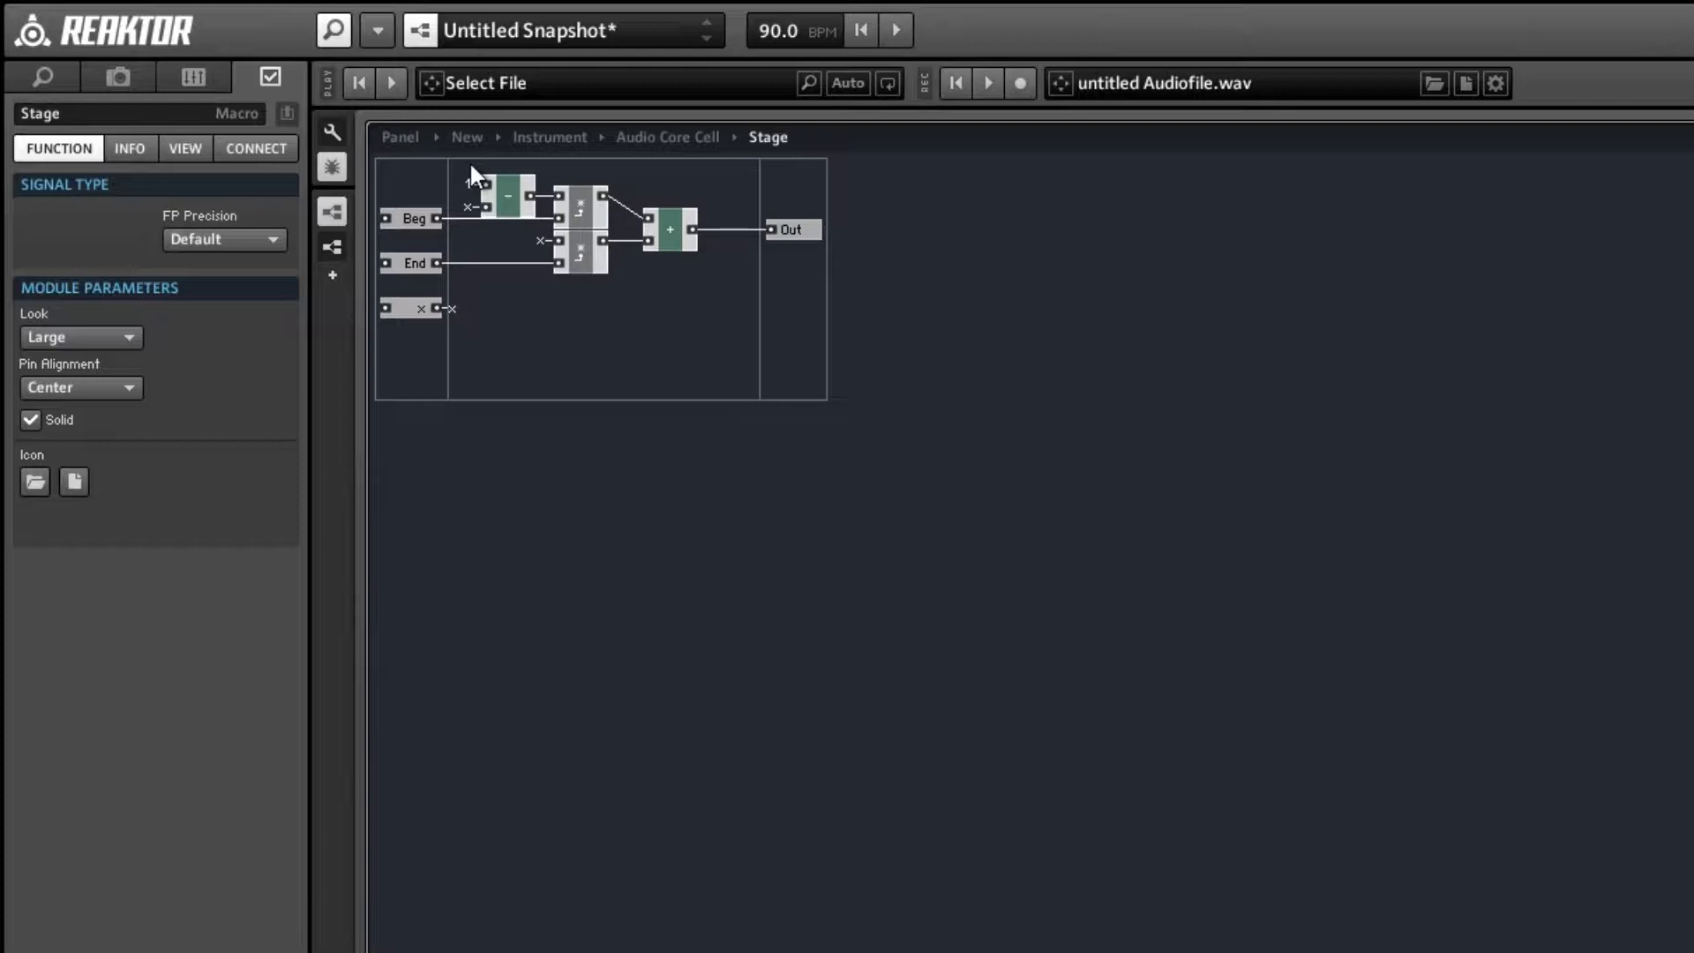
{"action": "left_click_drag", "start_coordinate": [480, 162], "coordinate": [717, 279]}
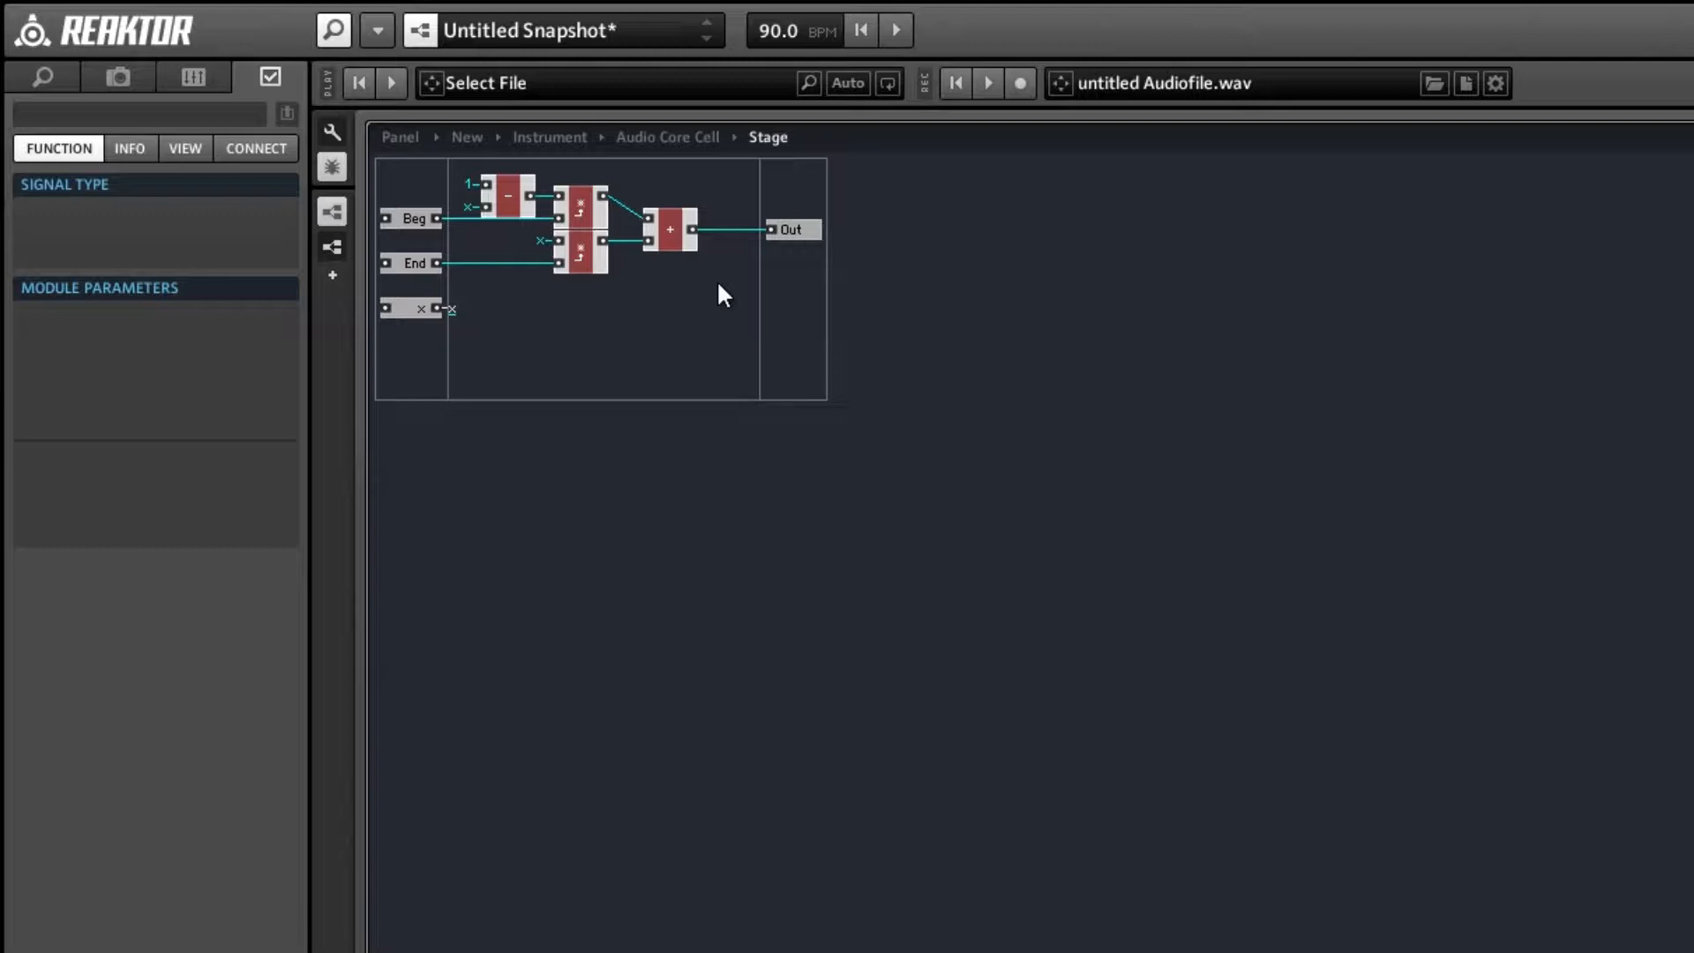
{"action": "key", "text": "Delete"}
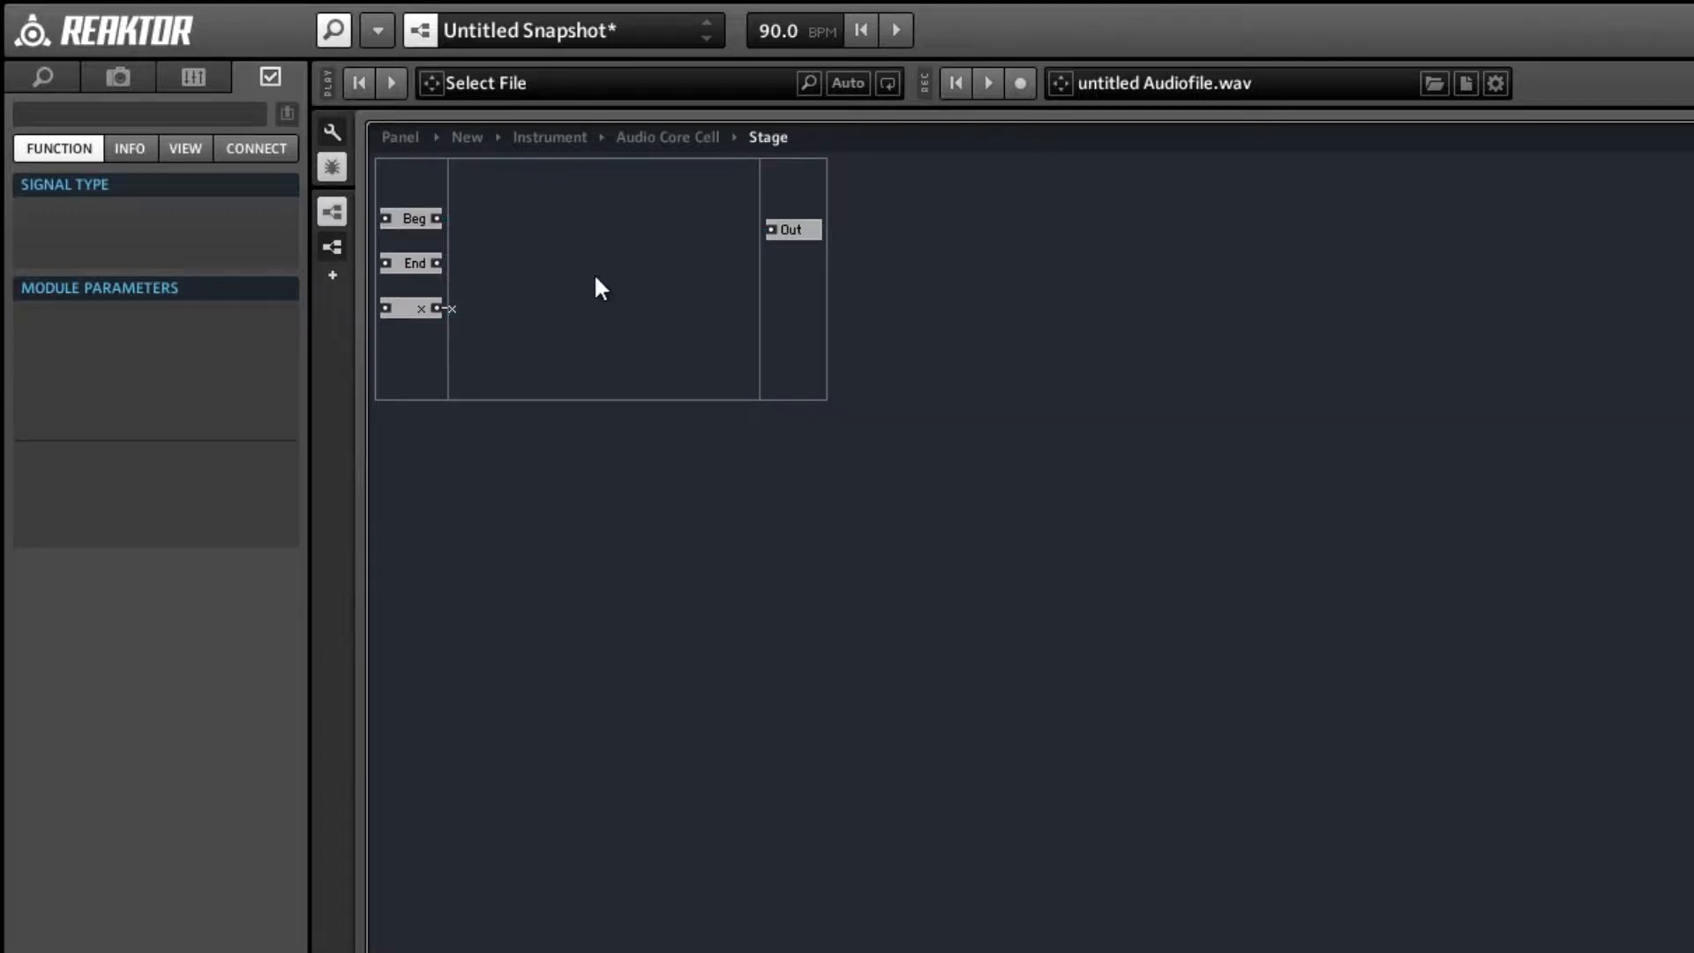
- Add a fourth input named curve to the Stage macro and check the macro in its parent structure
{"action": "right_click", "coordinate": [405, 359]}
{"action": "left_click", "coordinate": [729, 369]}
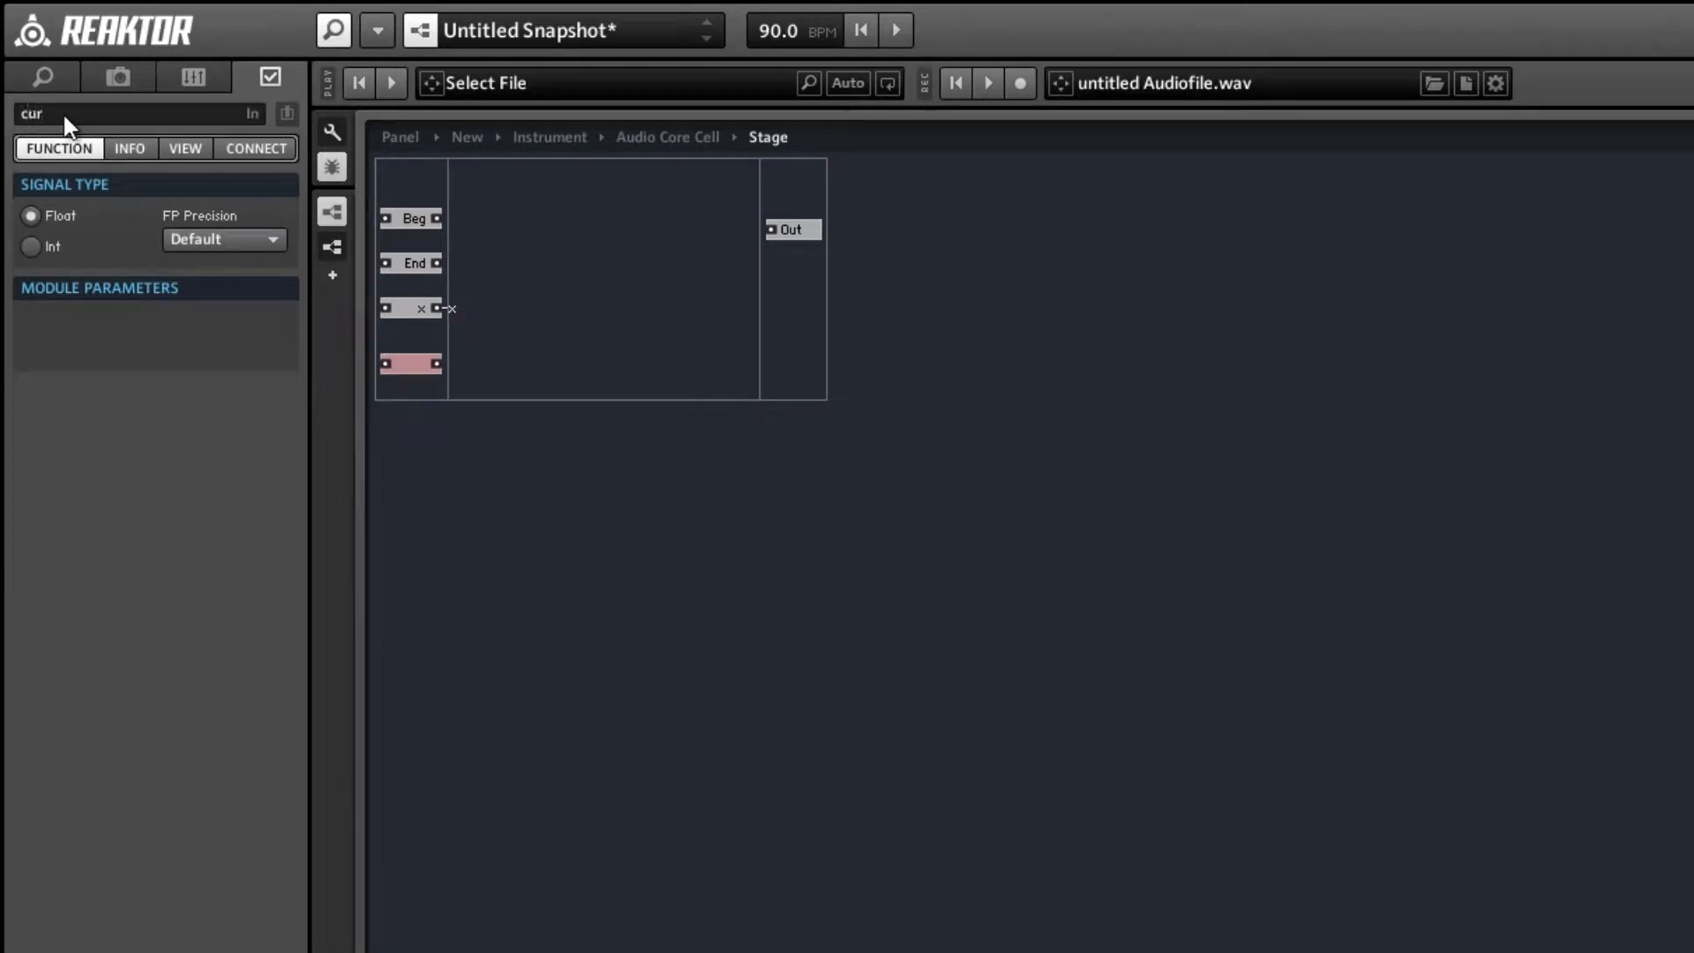
{"action": "key", "text": "Return"}
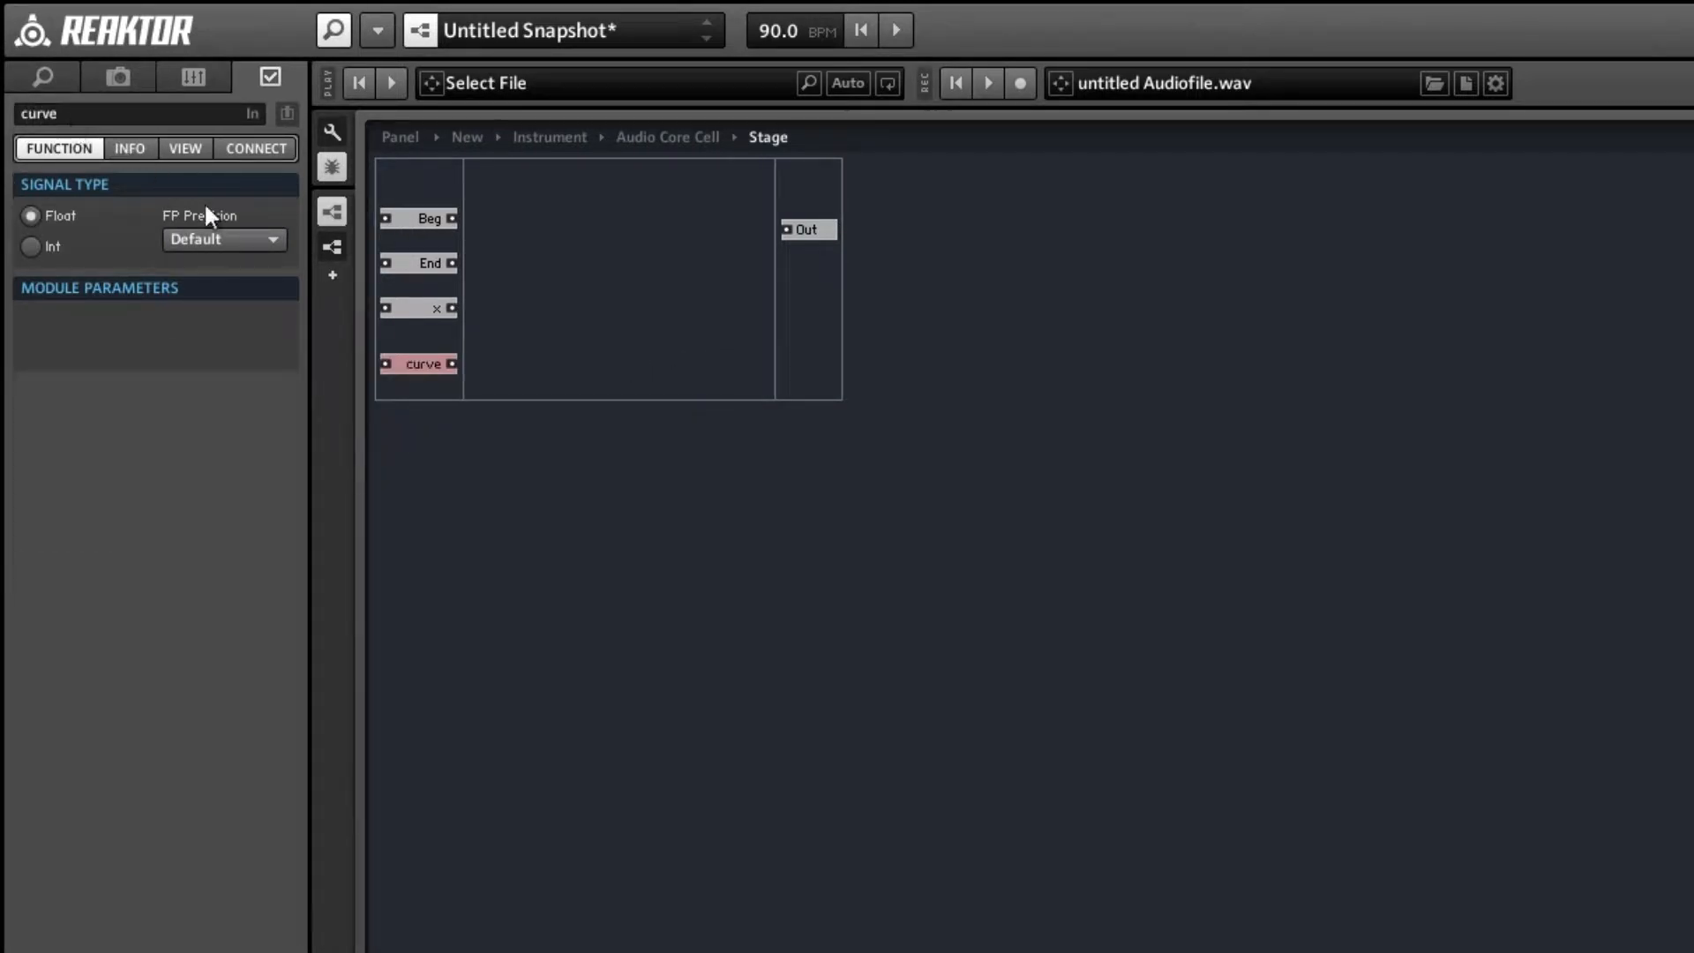
{"action": "left_click", "coordinate": [520, 334]}
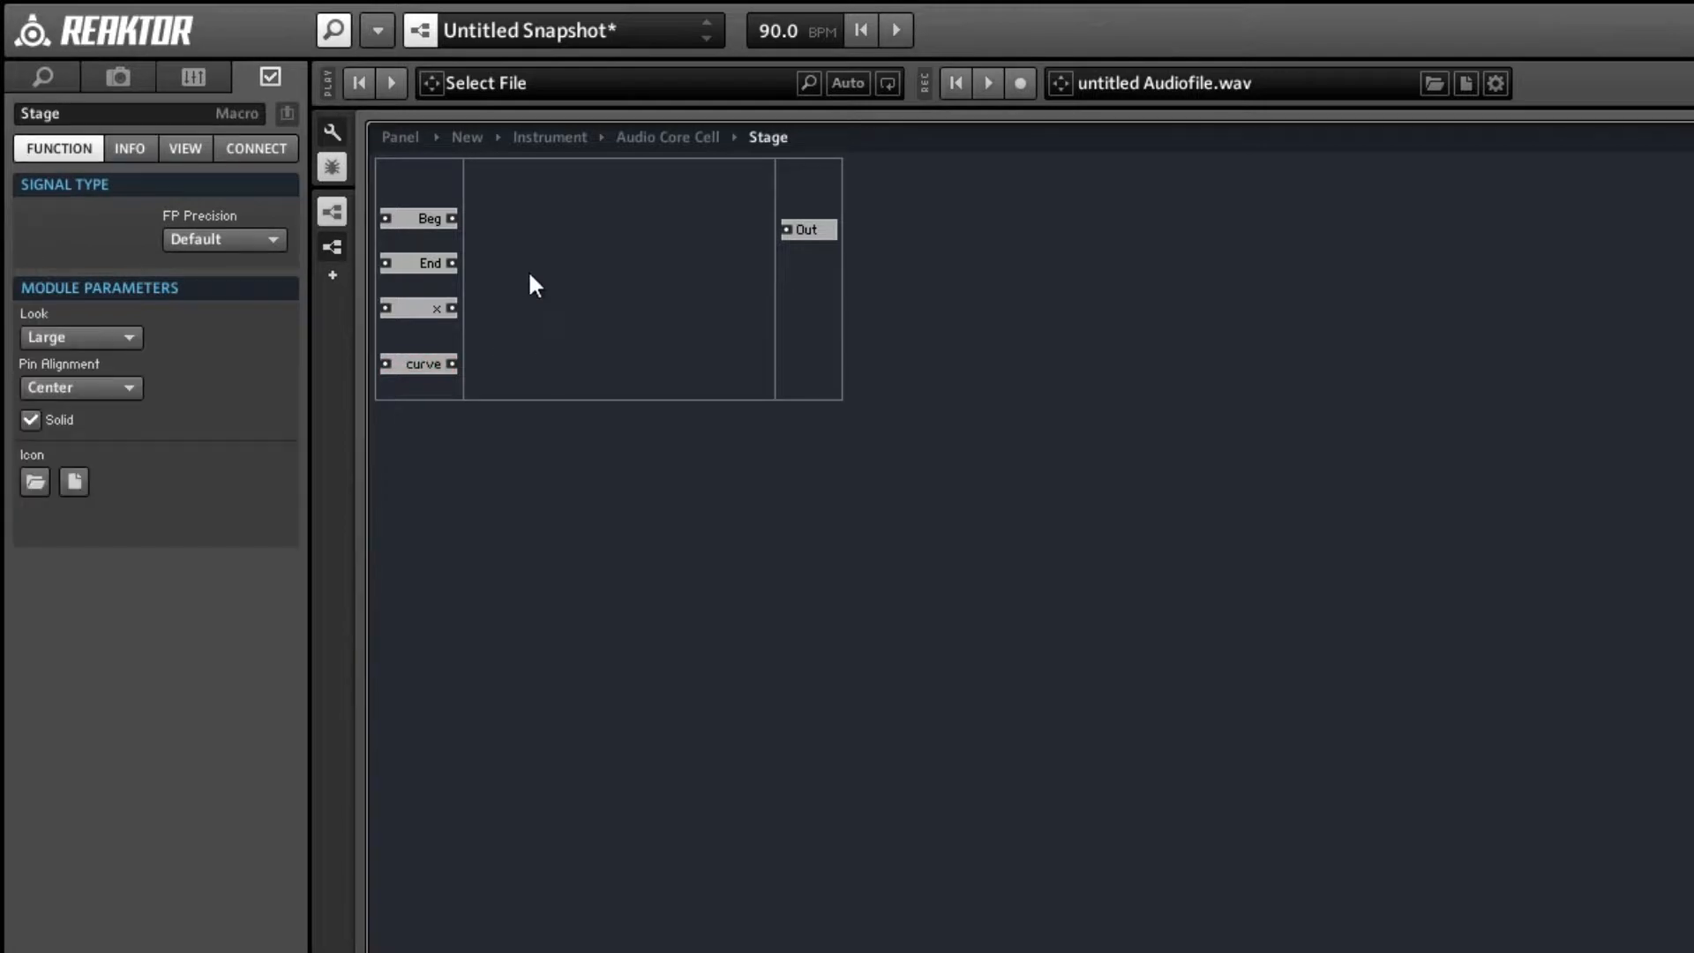
{"action": "double_click", "coordinate": [476, 225]}
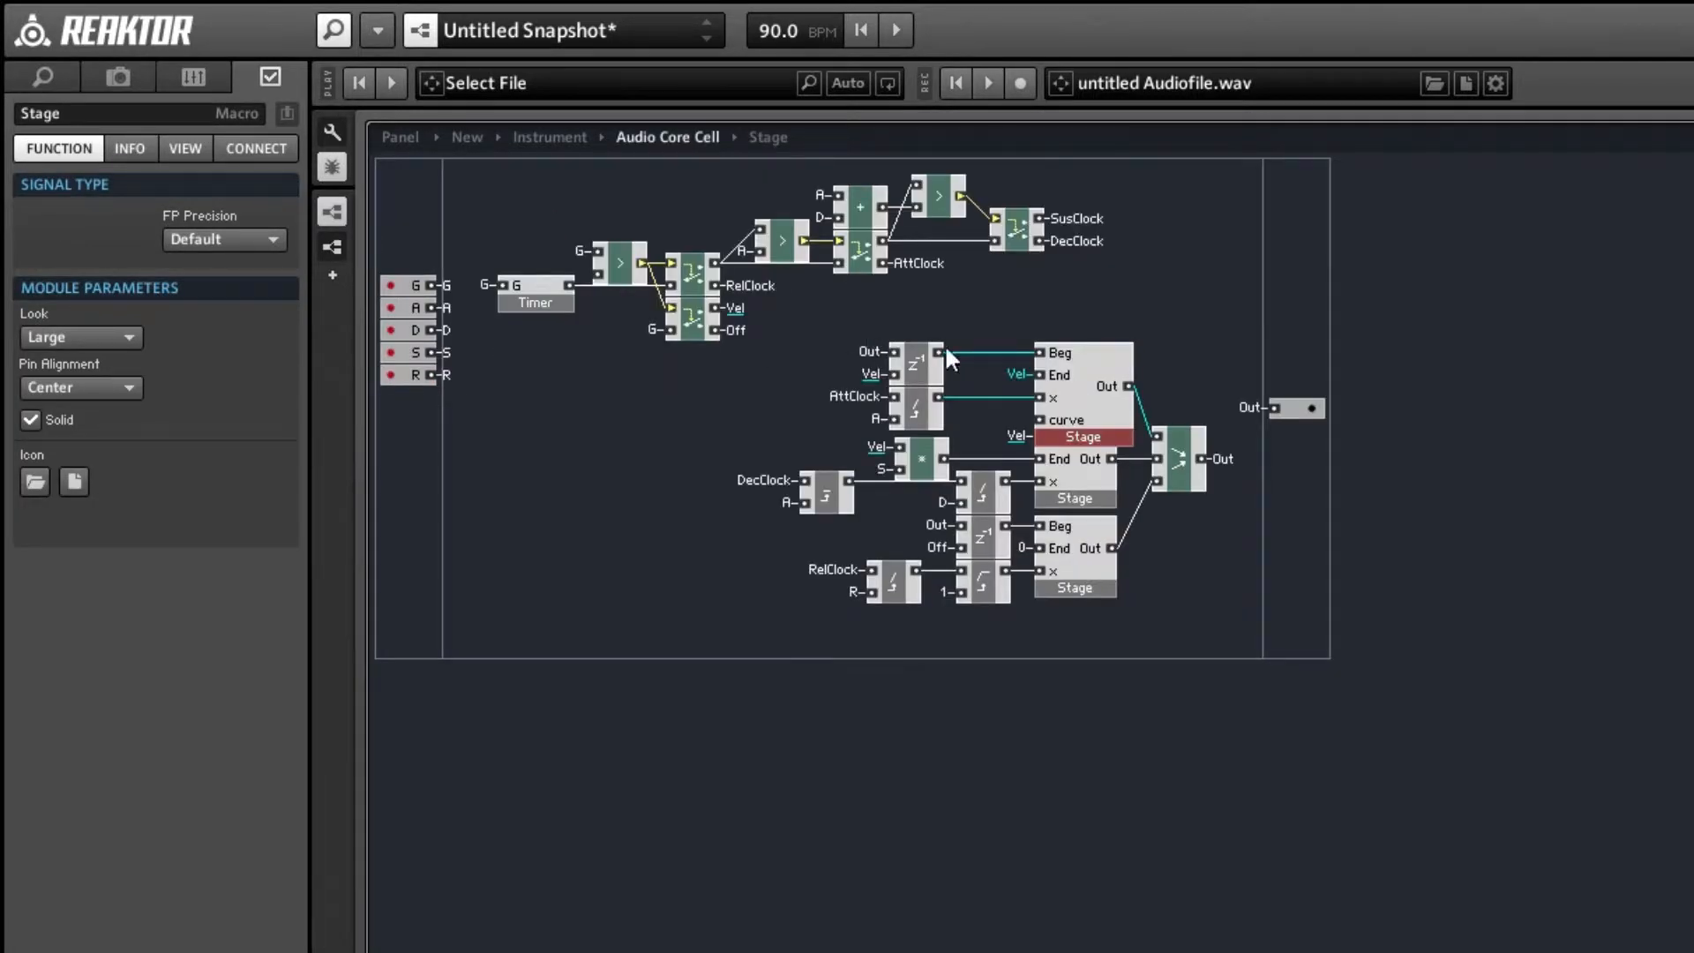
{"action": "double_click", "coordinate": [1094, 399]}
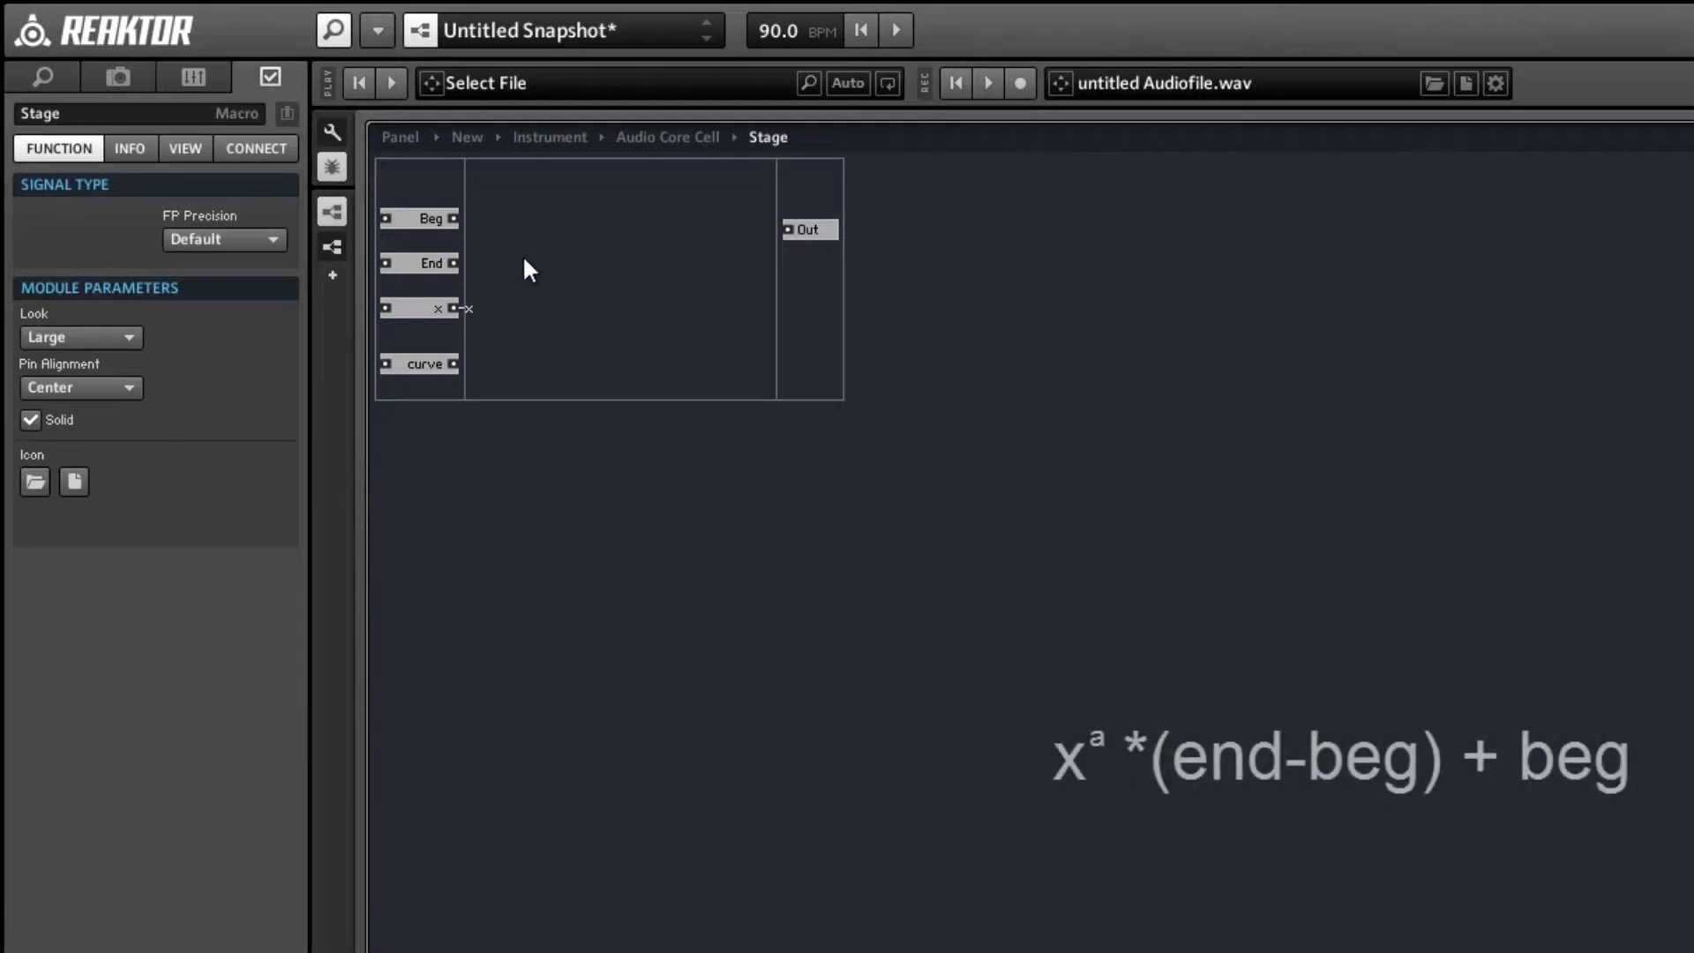
- Add a subtract module to the Stage macro and wire its inputs to compute End minus Beg
{"action": "right_click", "coordinate": [545, 221]}
{"action": "mouse_move", "coordinate": [582, 236]}
{"action": "mouse_move", "coordinate": [896, 265]}
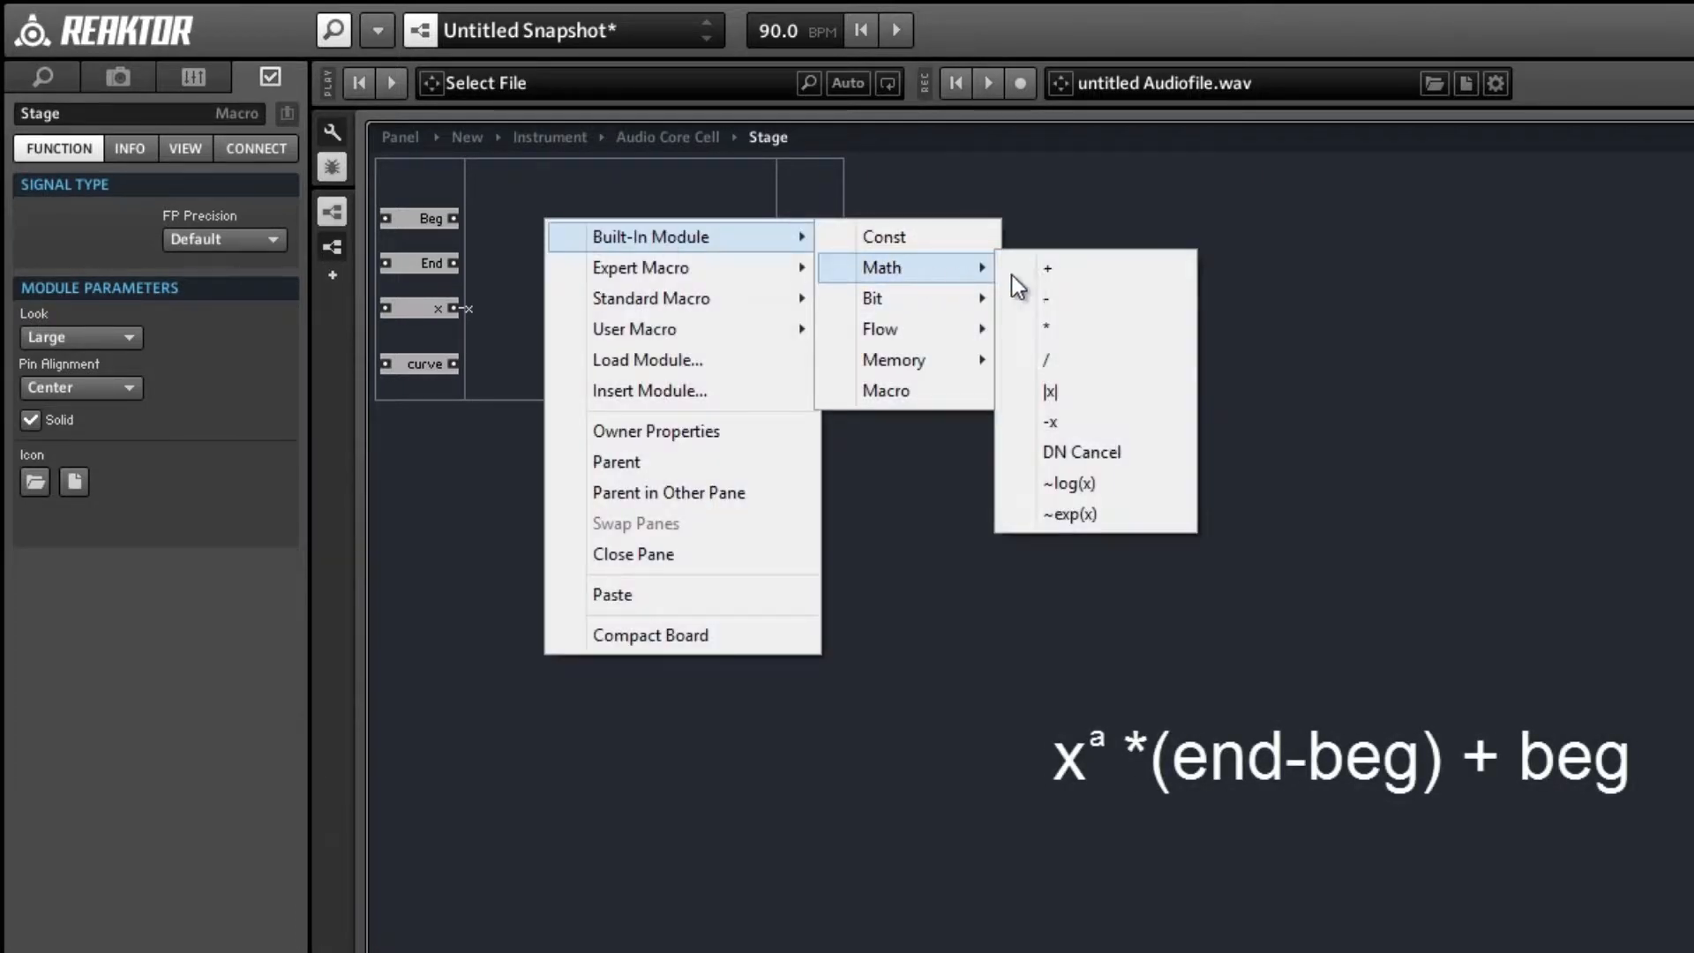
{"action": "left_click", "coordinate": [1050, 300]}
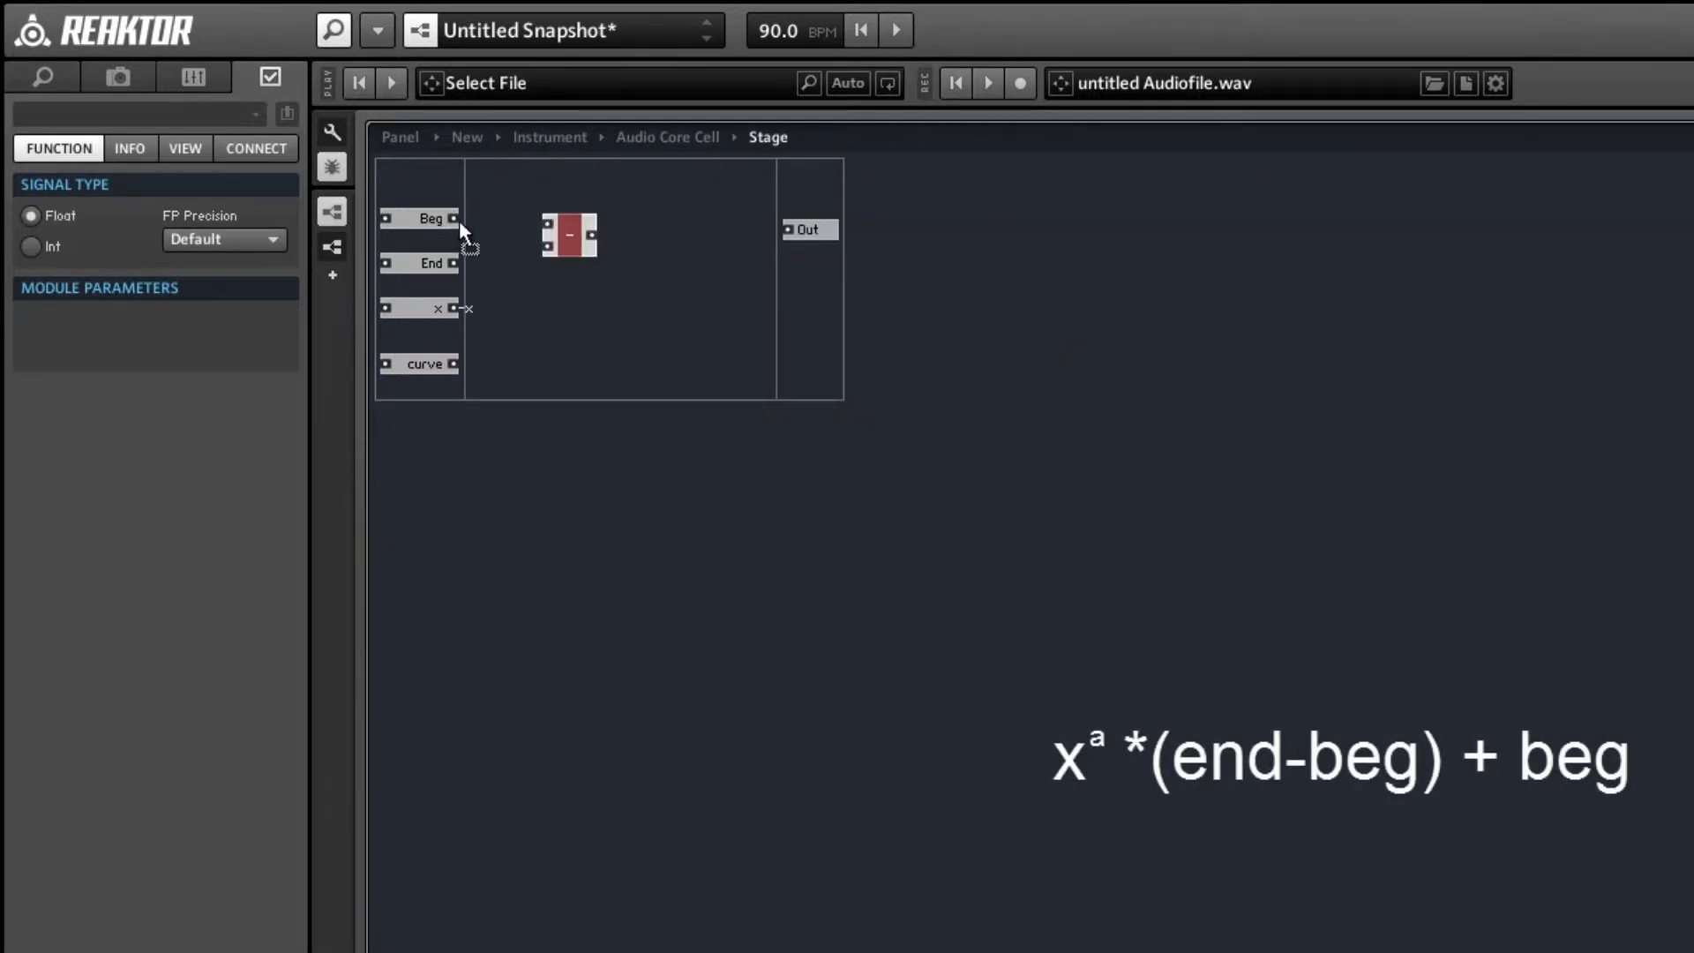
{"action": "left_click_drag", "start_coordinate": [566, 245], "coordinate": [554, 284]}
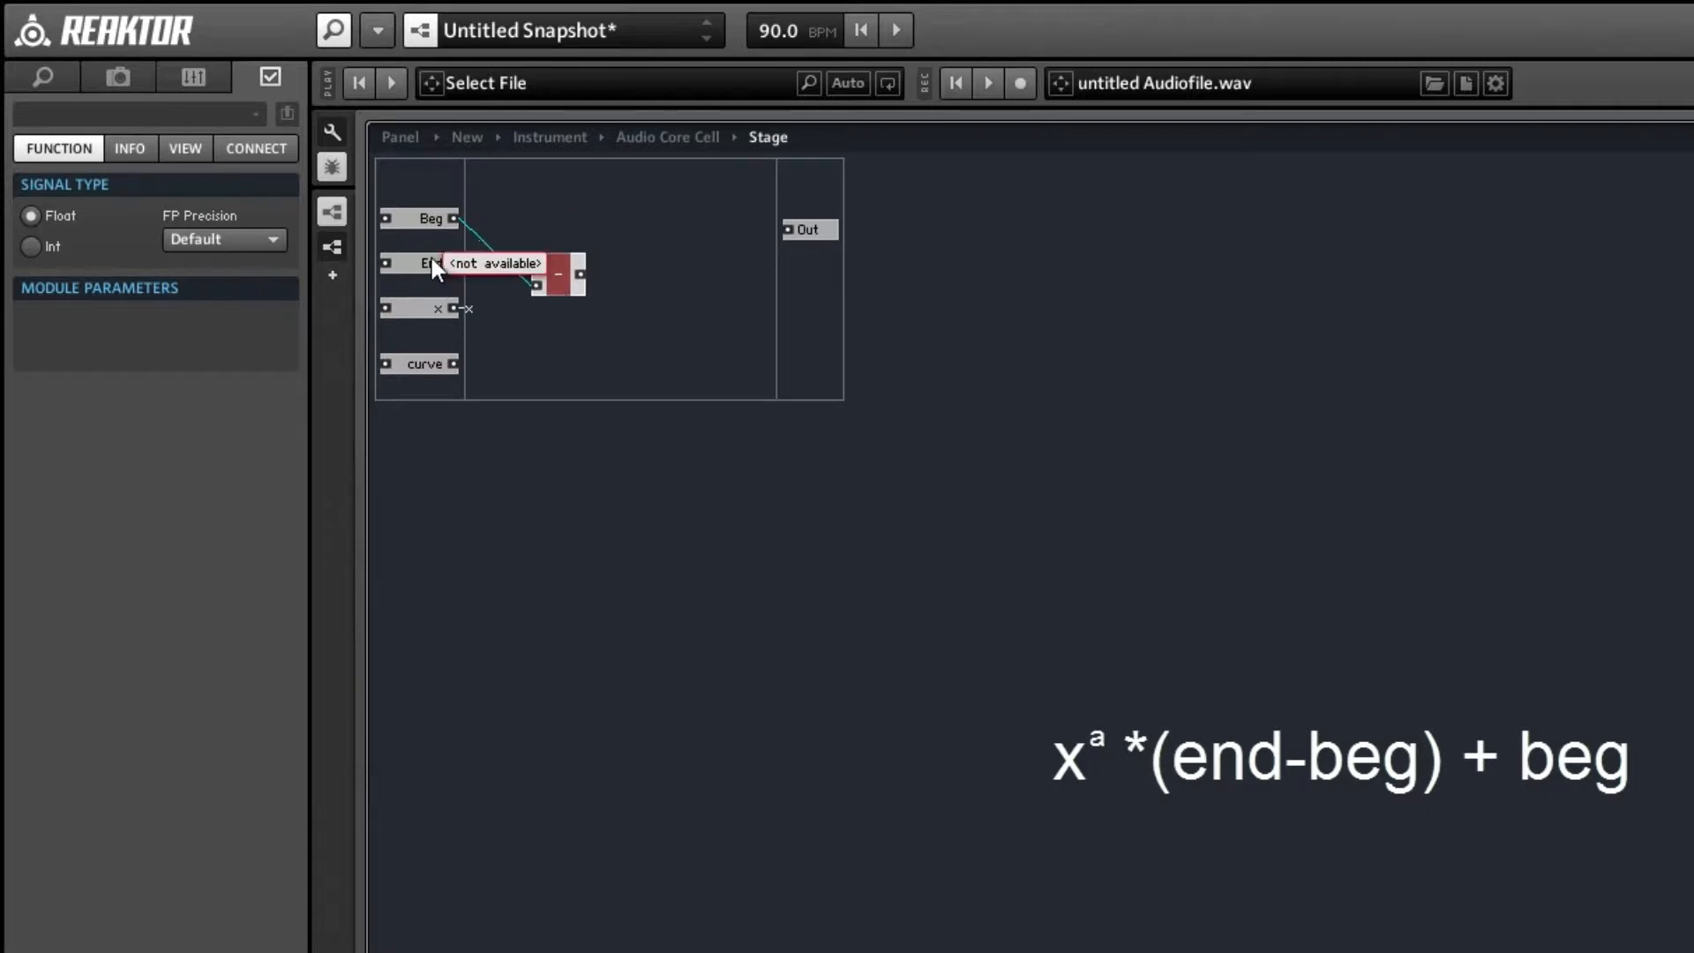
{"action": "left_click_drag", "start_coordinate": [452, 263], "coordinate": [452, 262]}
{"action": "left_click_drag", "start_coordinate": [559, 273], "coordinate": [549, 278]}
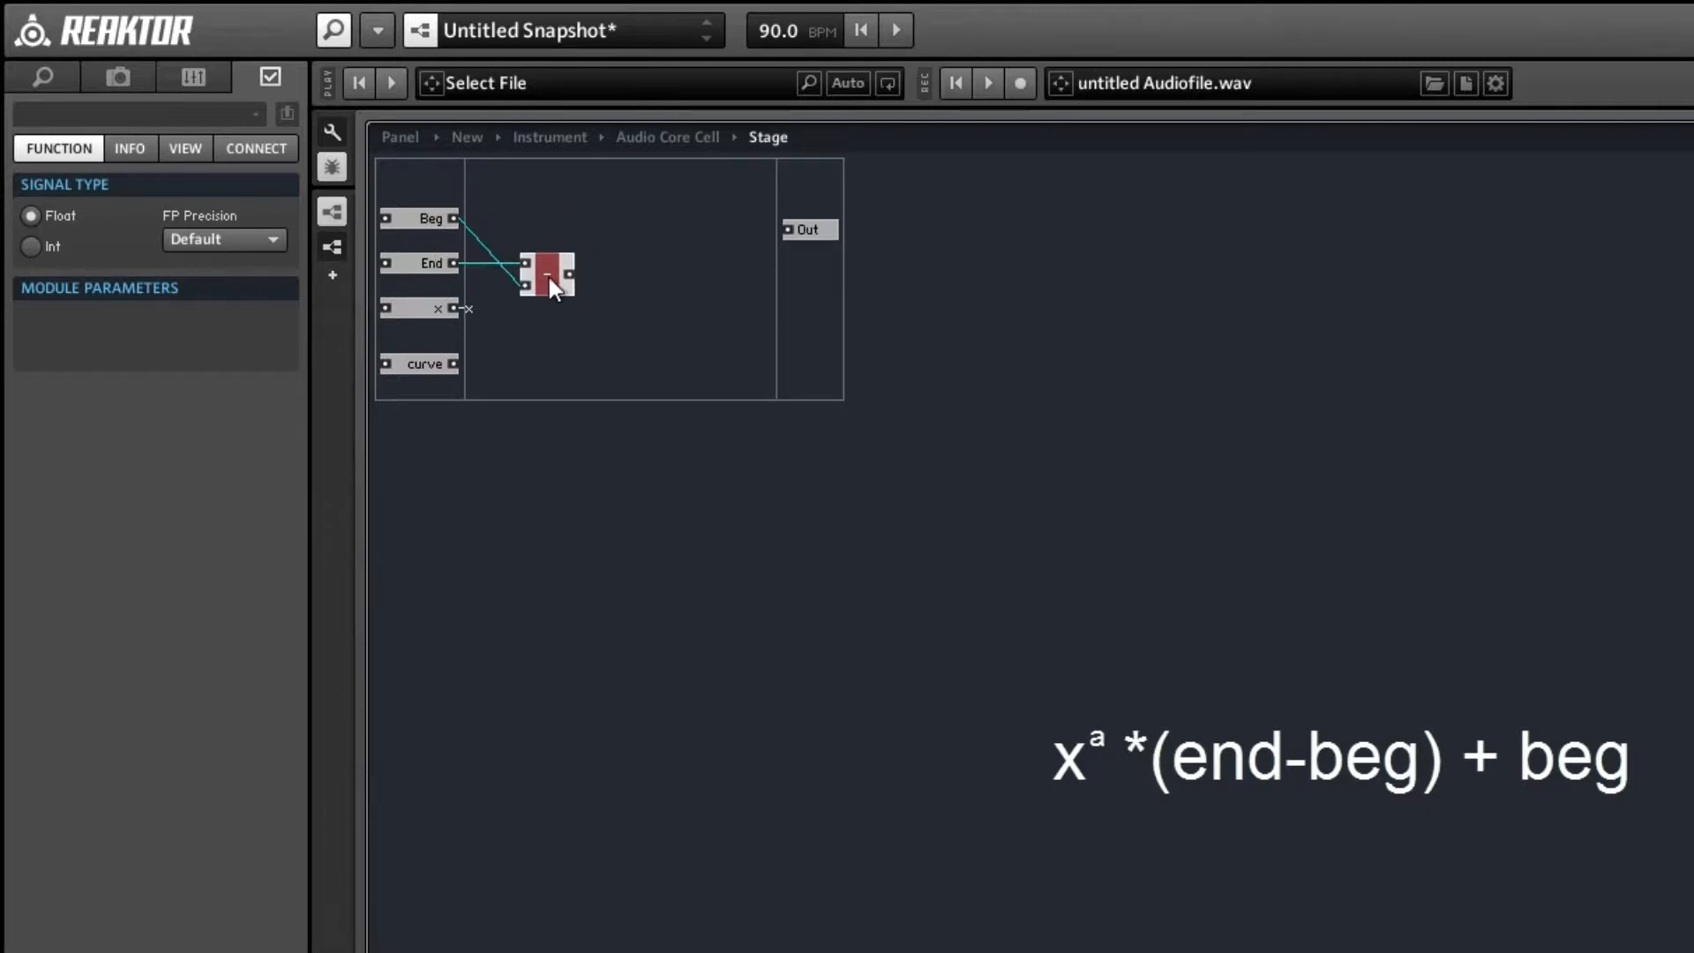
{"action": "left_click", "coordinate": [622, 260]}
- Add a multiply module near the Out port and feed its upper input from the subtract module
{"action": "right_click", "coordinate": [665, 257]}
{"action": "mouse_move", "coordinate": [789, 274]}
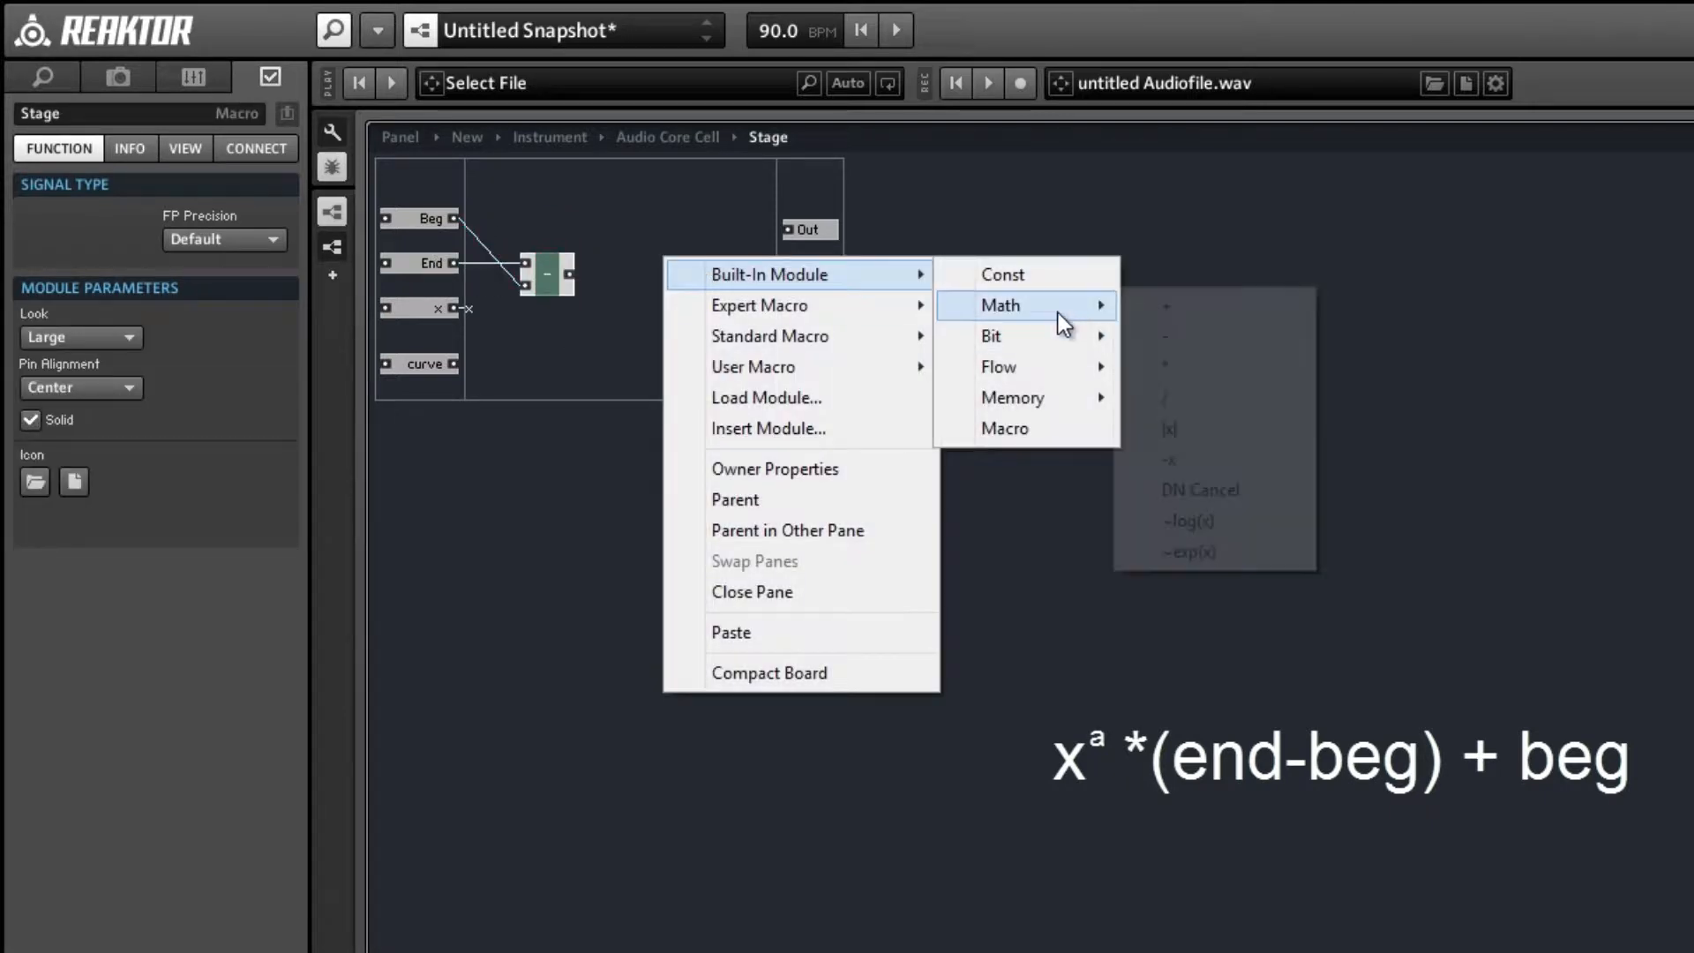
{"action": "left_click", "coordinate": [1207, 370]}
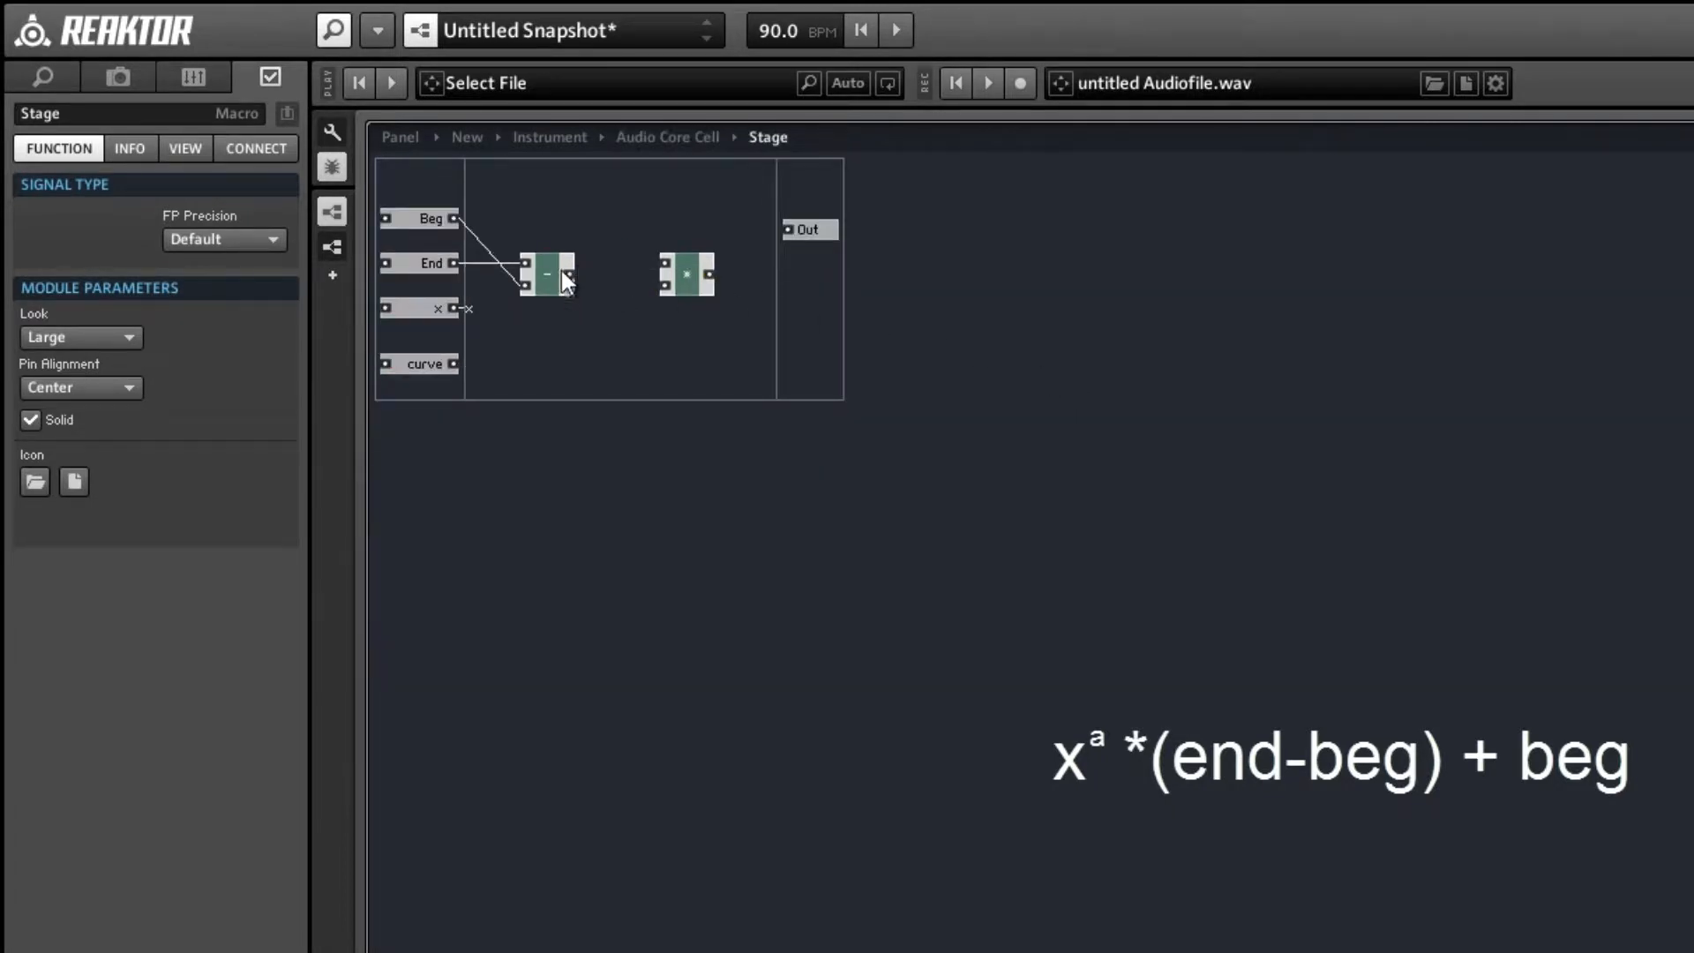
{"action": "left_click_drag", "start_coordinate": [569, 273], "coordinate": [739, 288]}
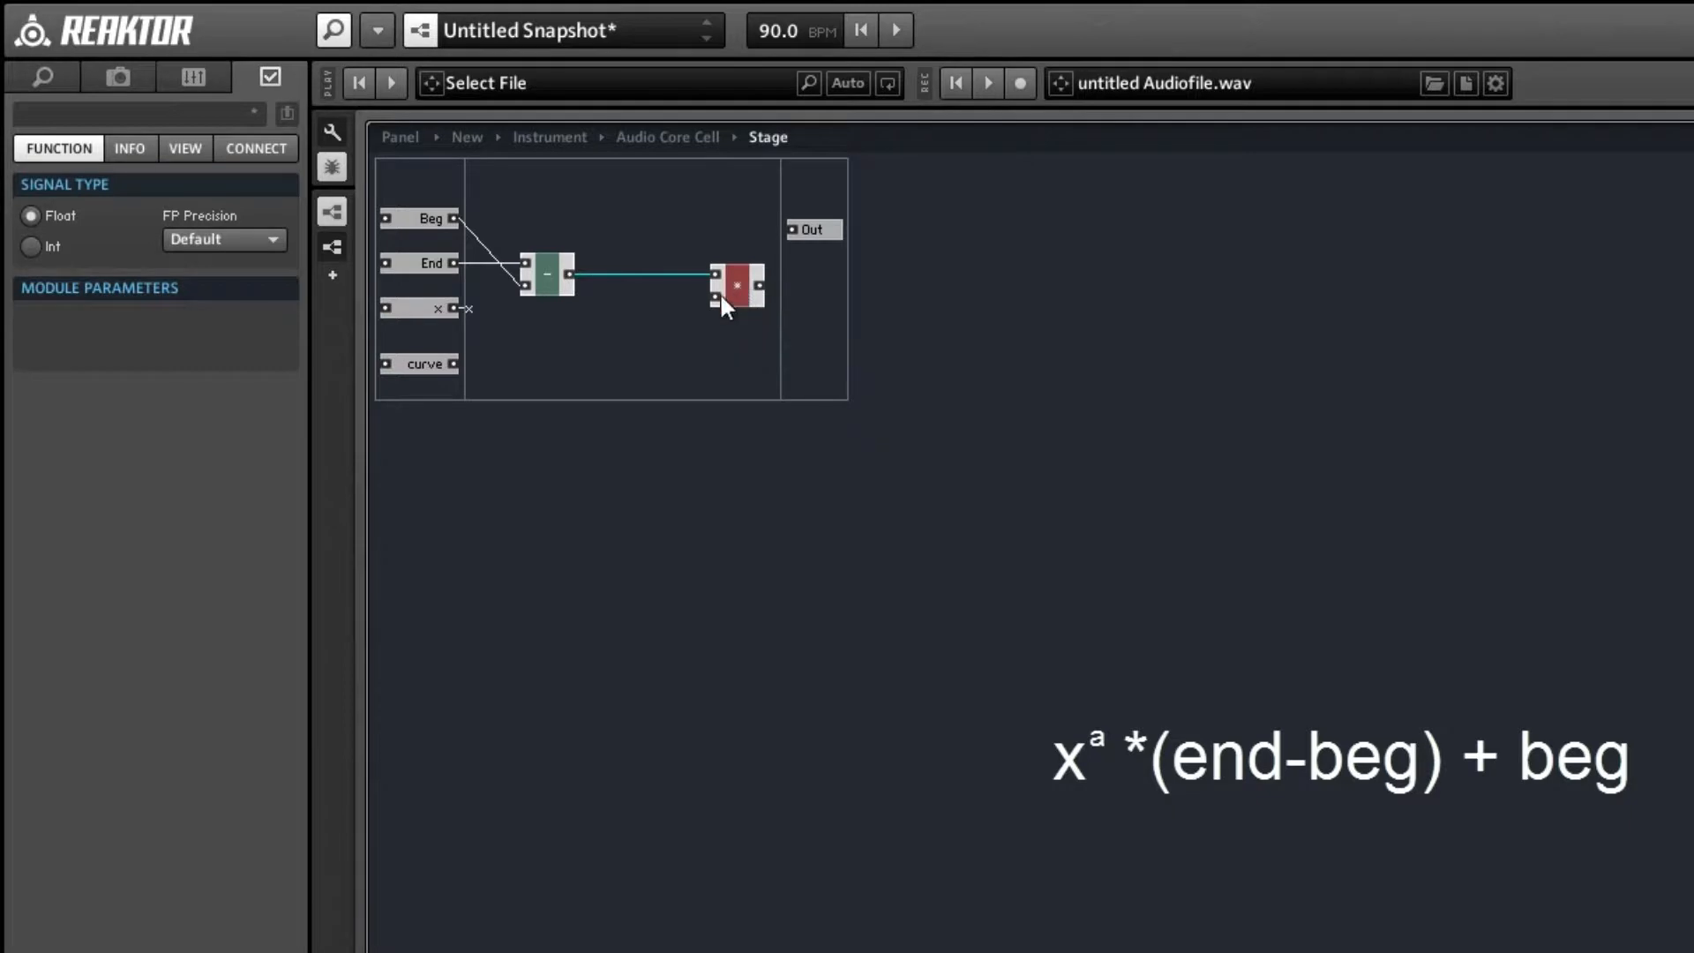
{"action": "left_click", "coordinate": [638, 322]}
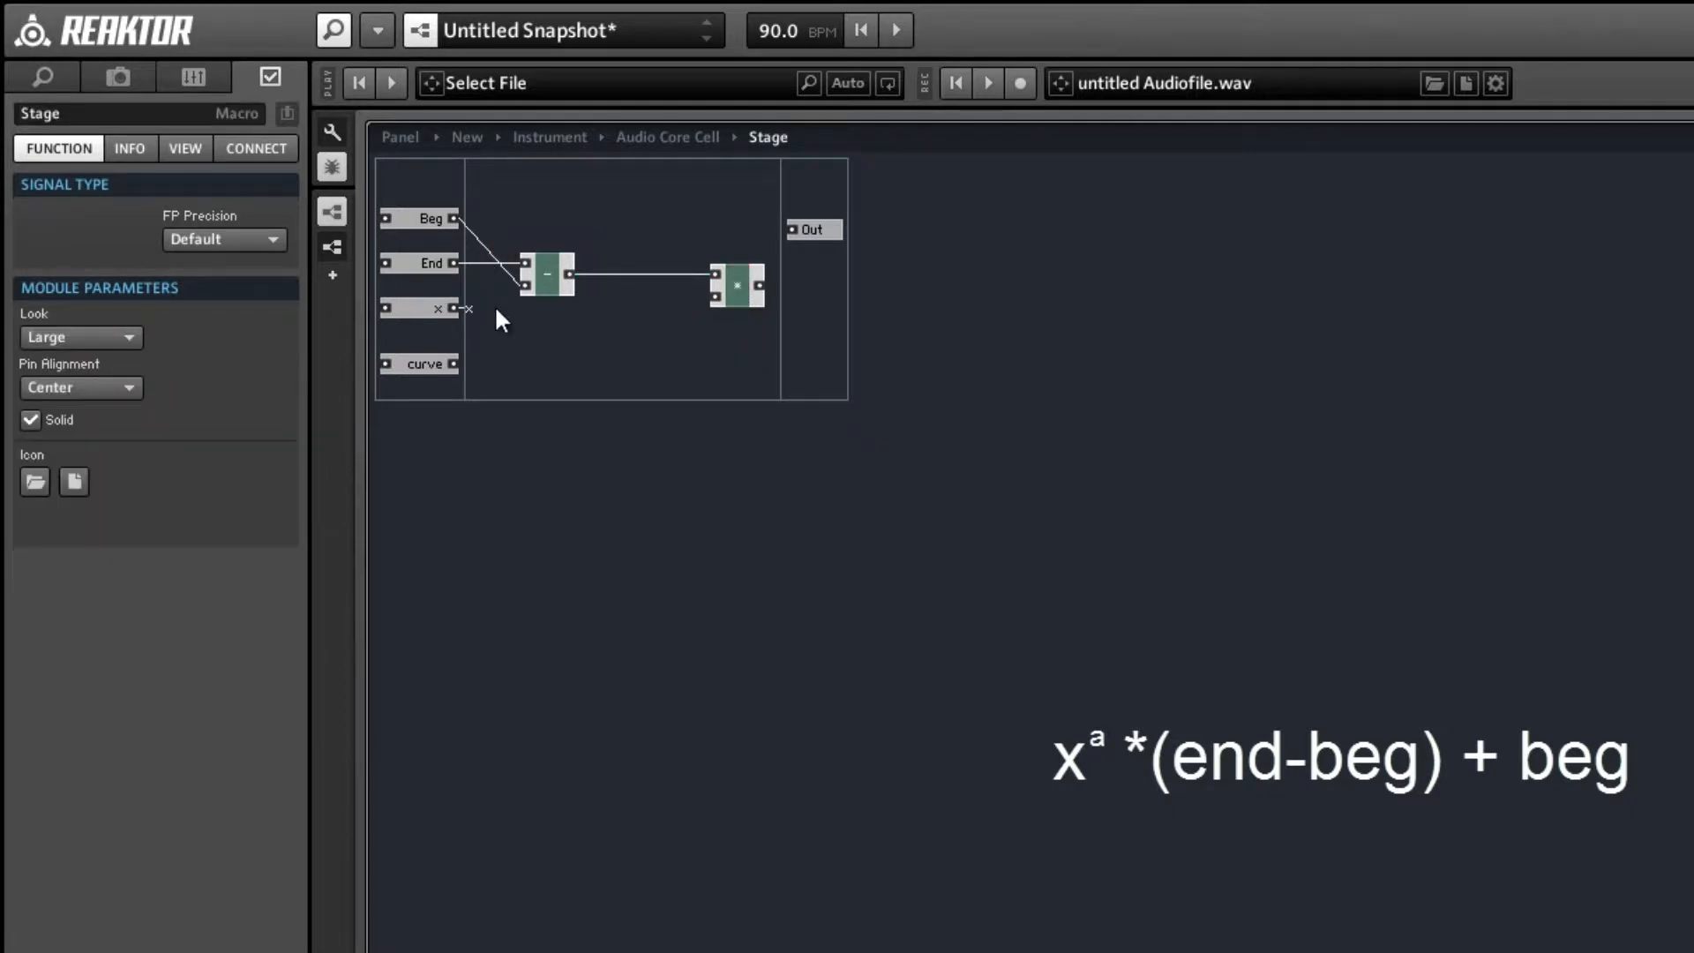
- Add an x(gt 0)^y expert math macro to the Stage macro and place it below the subtract module
{"action": "right_click", "coordinate": [538, 336]}
{"action": "mouse_move", "coordinate": [606, 386]}
{"action": "mouse_move", "coordinate": [924, 415]}
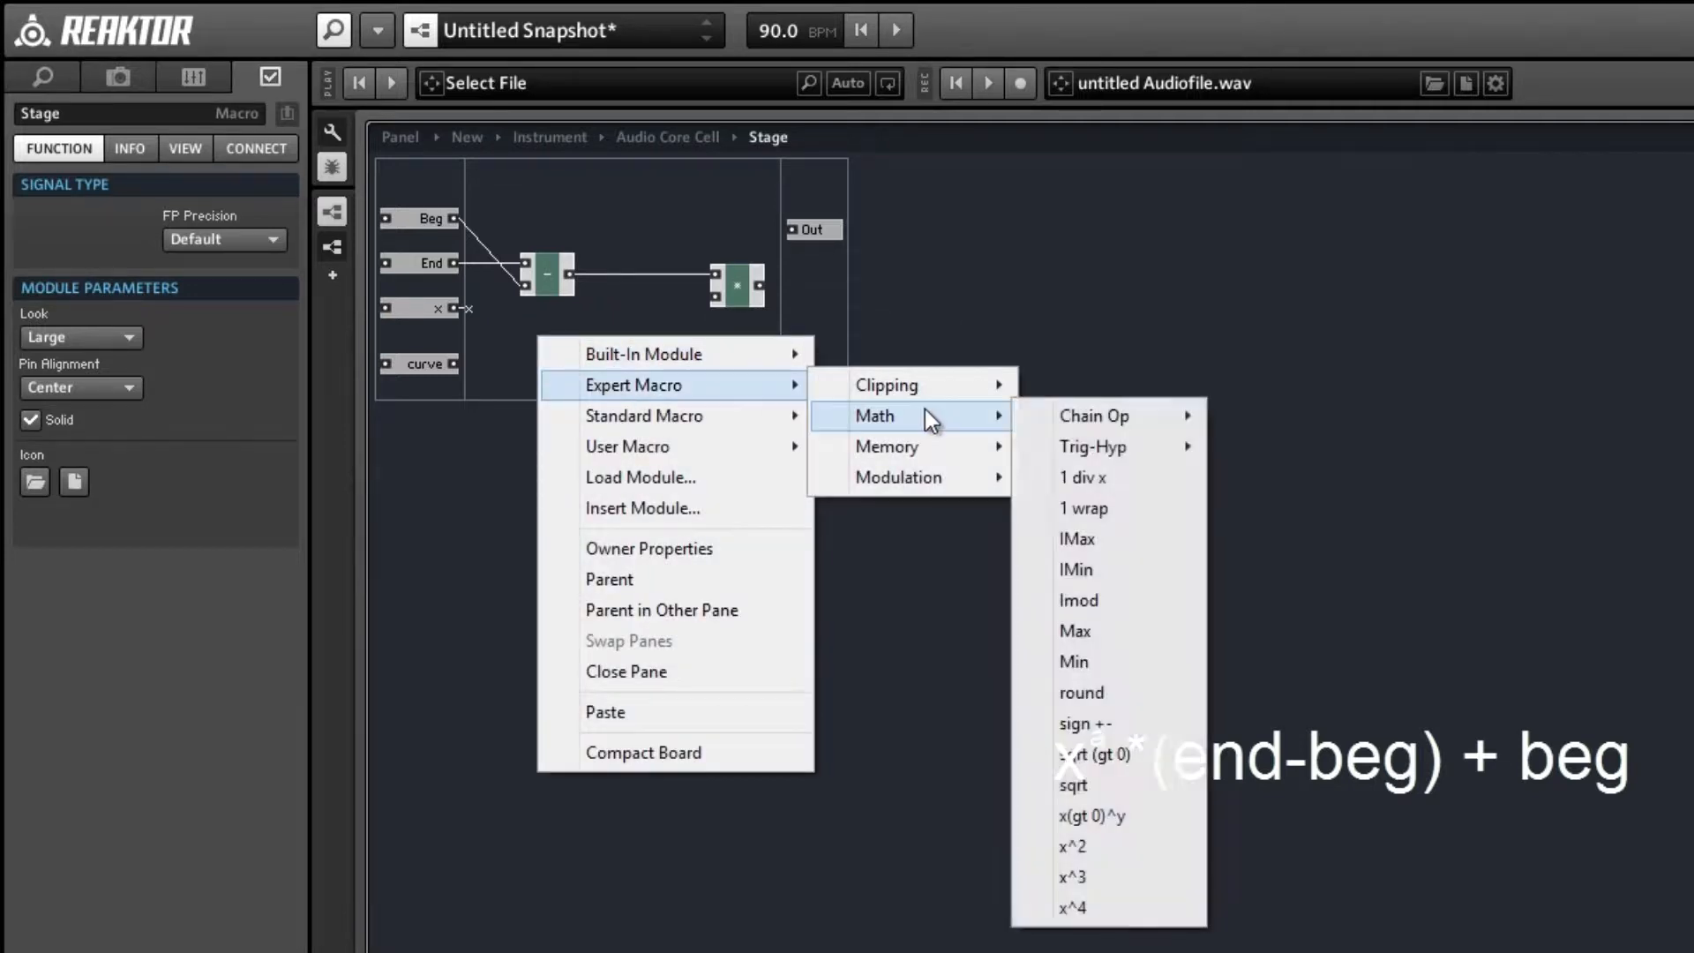
{"action": "left_click", "coordinate": [1103, 817]}
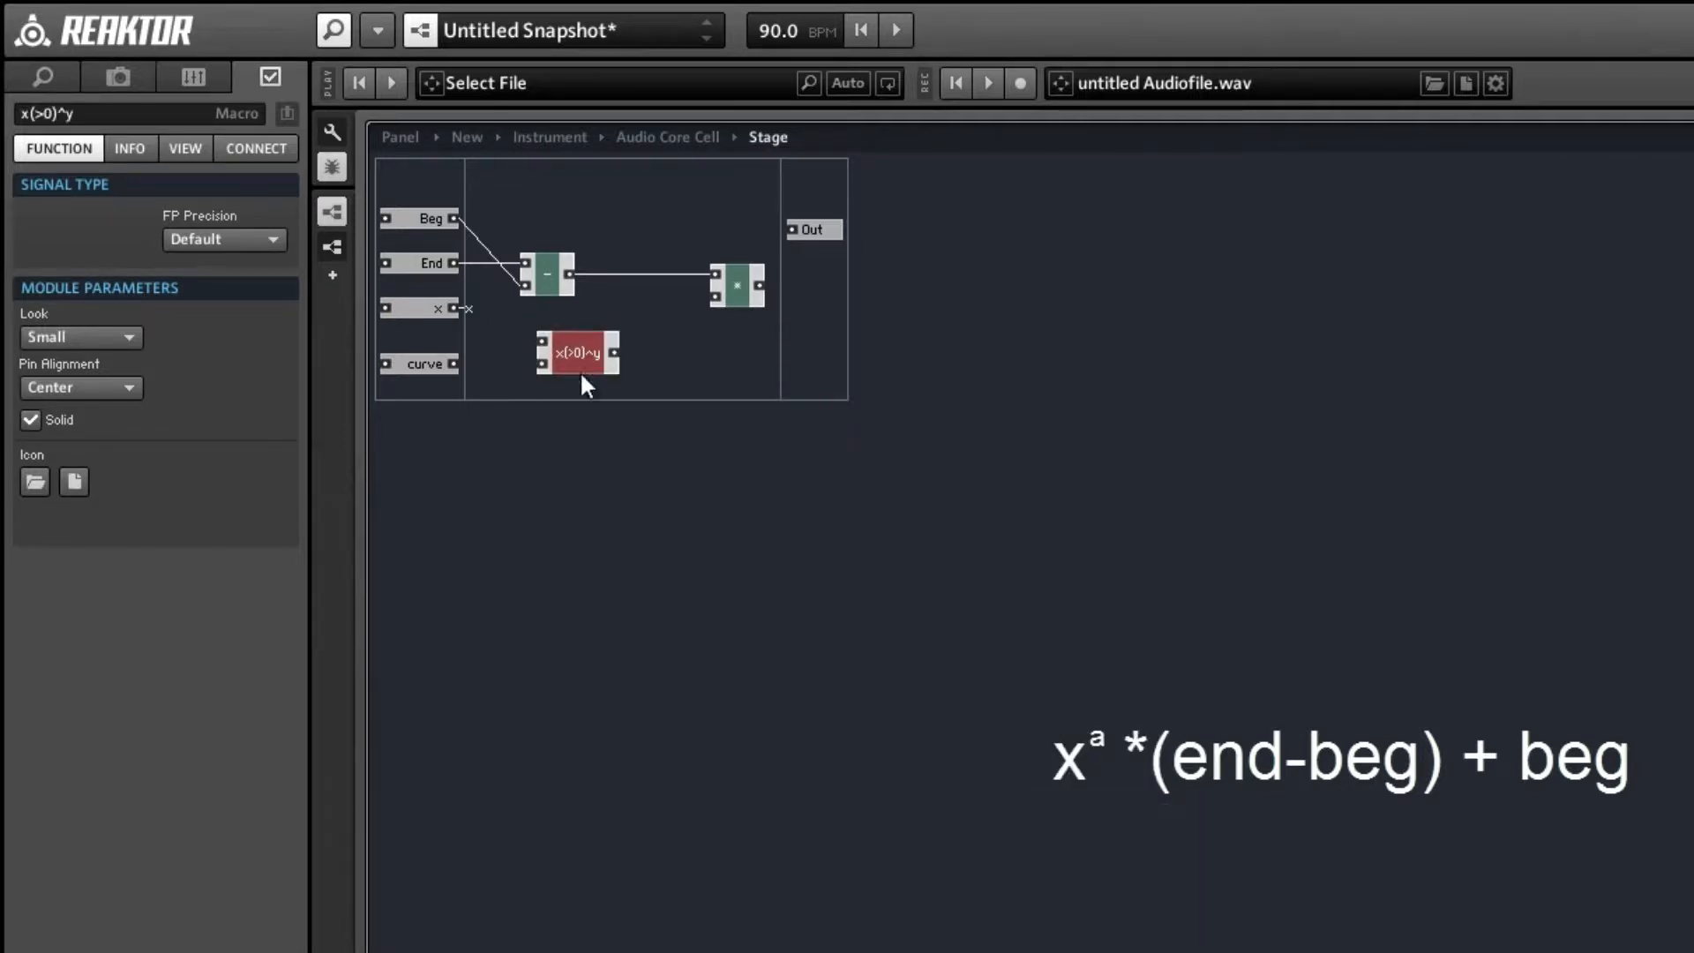
{"action": "left_click_drag", "start_coordinate": [574, 354], "coordinate": [600, 371]}
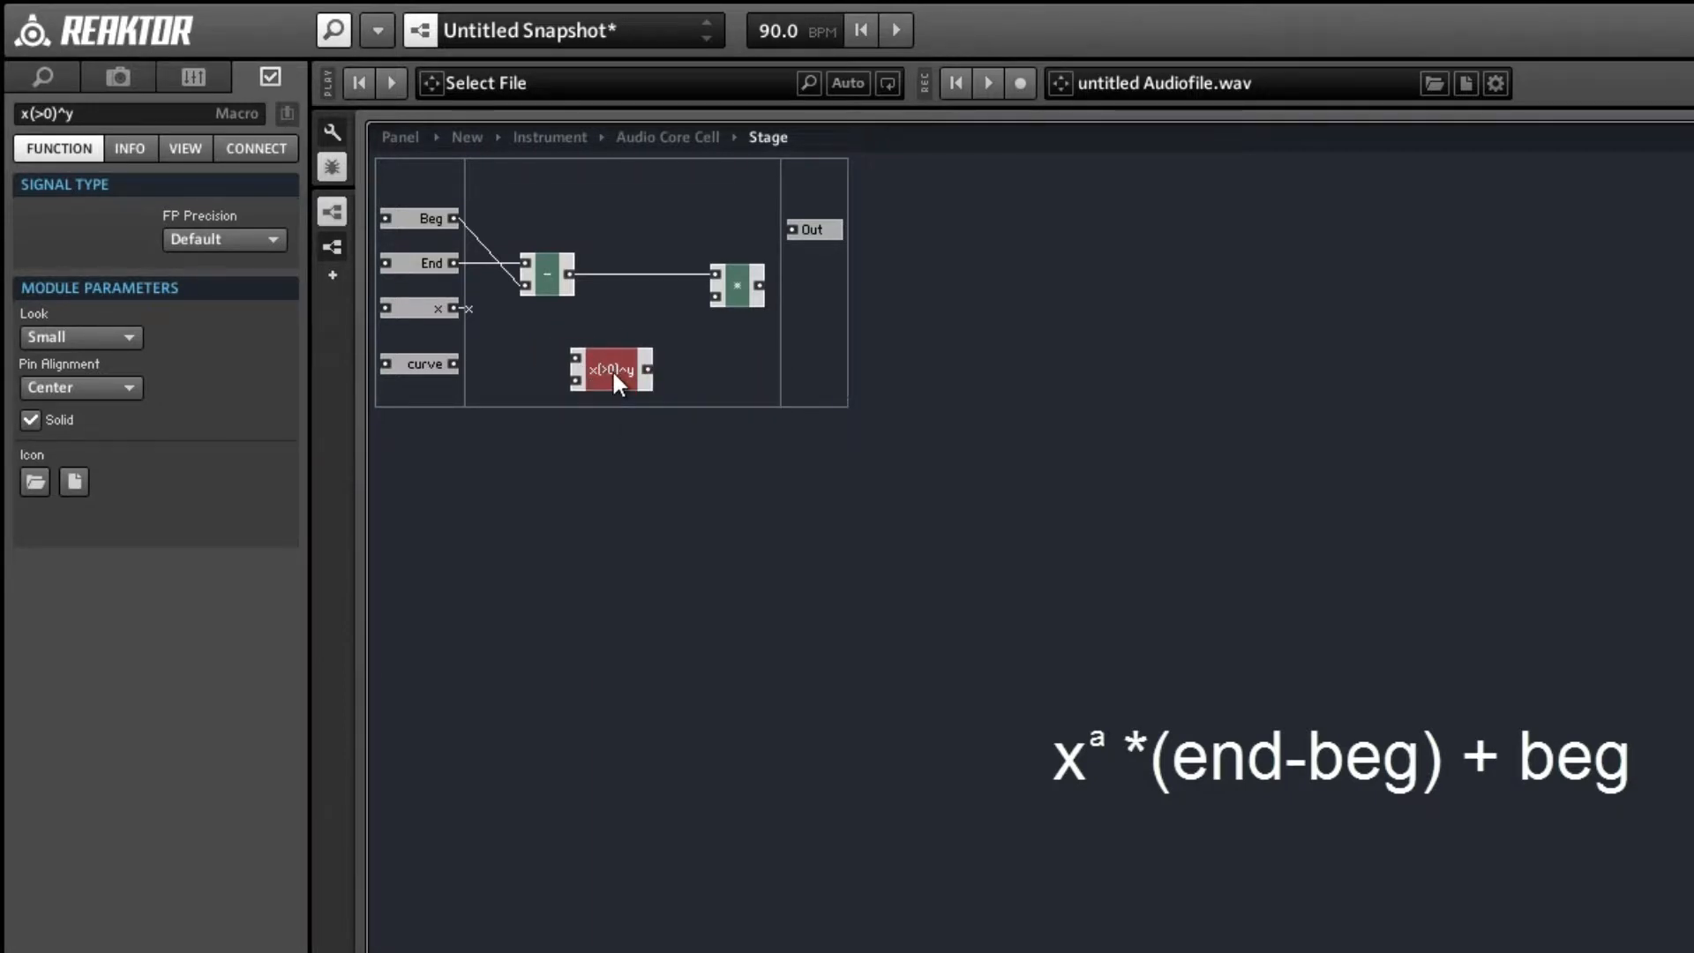
- Open the x(>0)^y macro to examine its log and exp modules, and return to the Stage macro
{"action": "double_click", "coordinate": [612, 371]}
{"action": "left_click", "coordinate": [510, 242]}
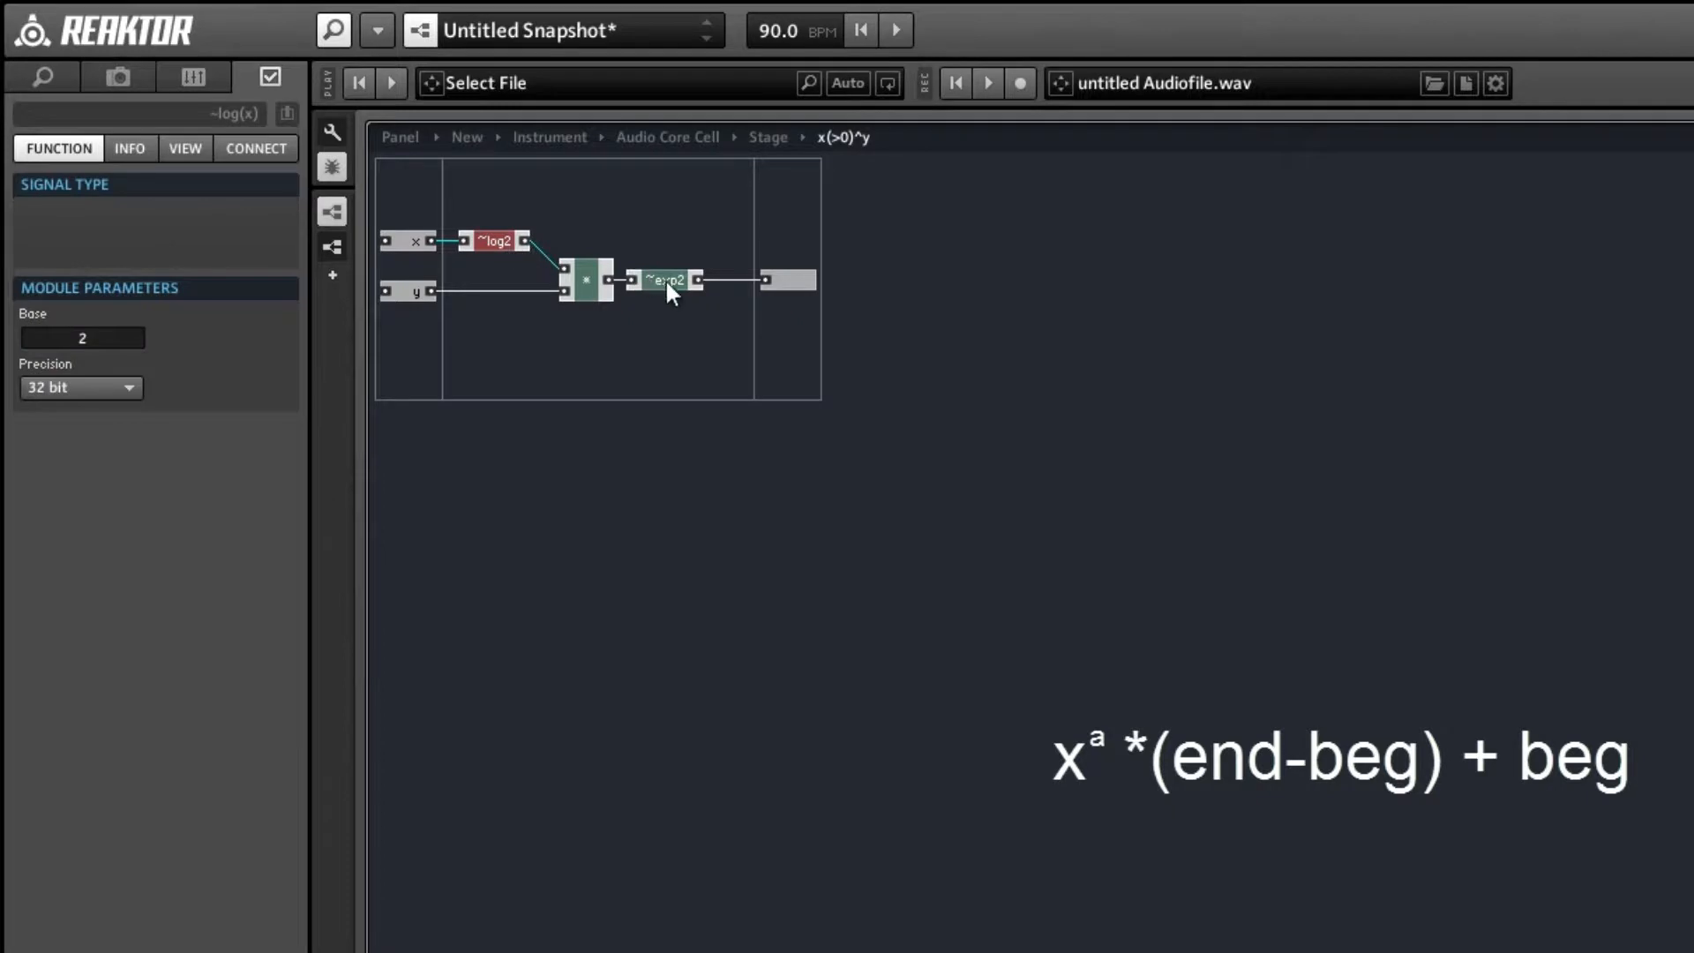
{"action": "left_click", "coordinate": [595, 207]}
{"action": "double_click", "coordinate": [595, 207]}
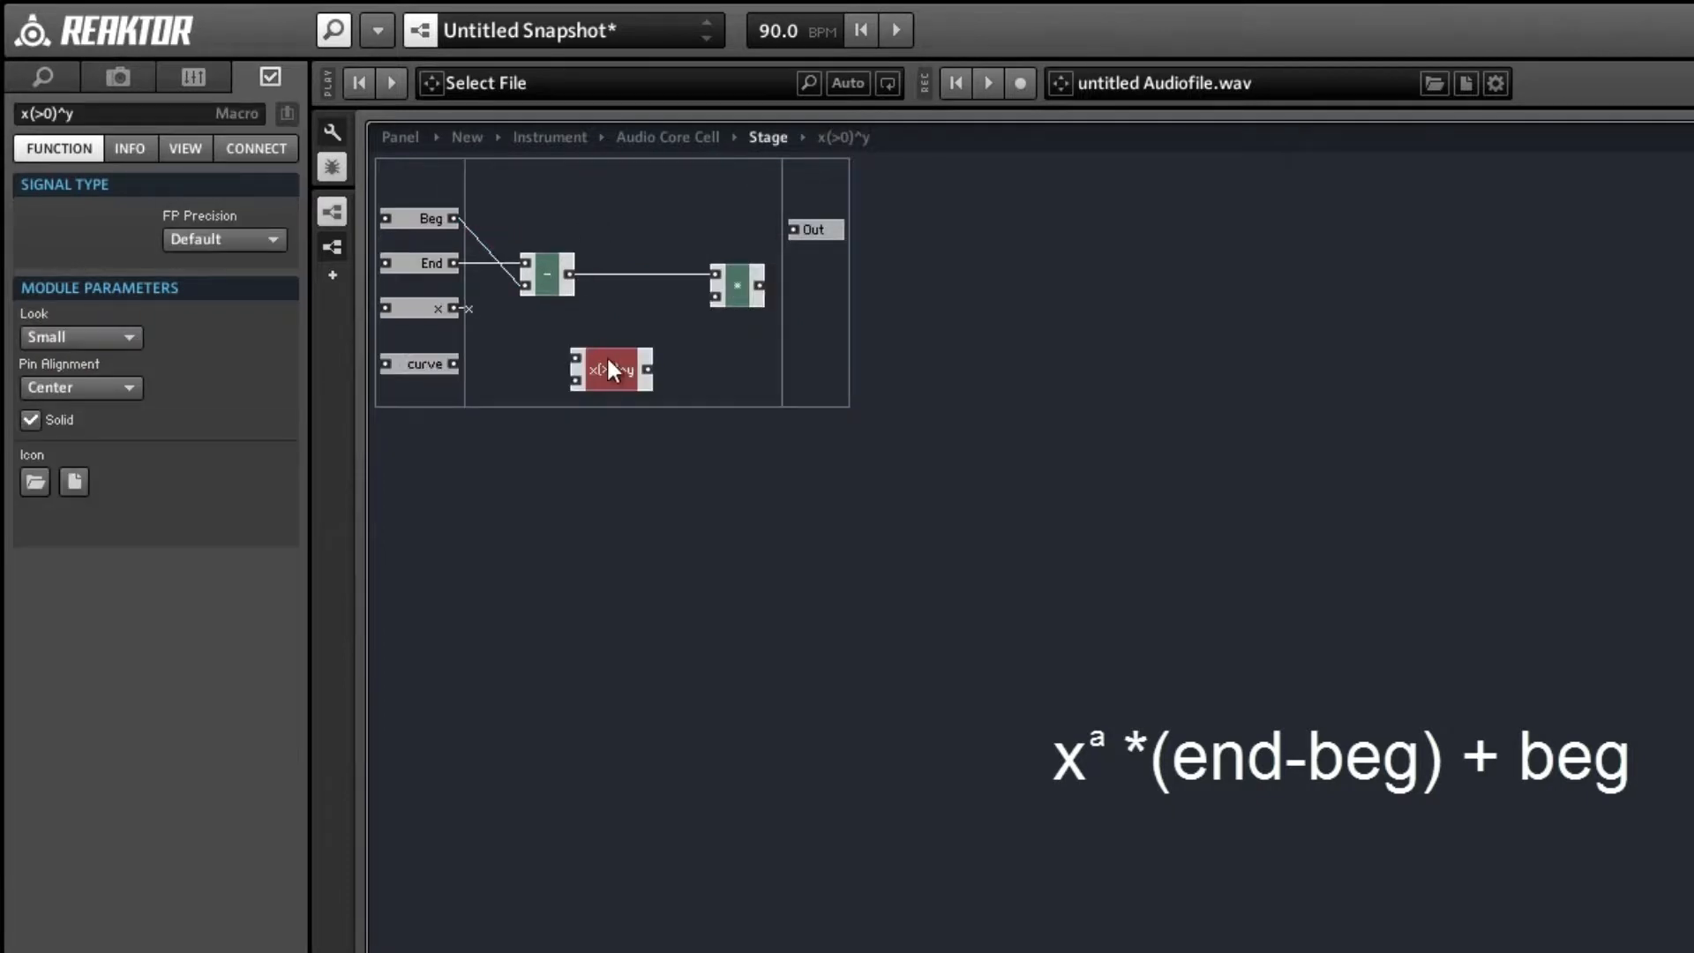
- Add a Router and a Compare module ahead of the power macro and wire the Compare output to the Router's control input
{"action": "left_click_drag", "start_coordinate": [643, 394], "coordinate": [654, 400]}
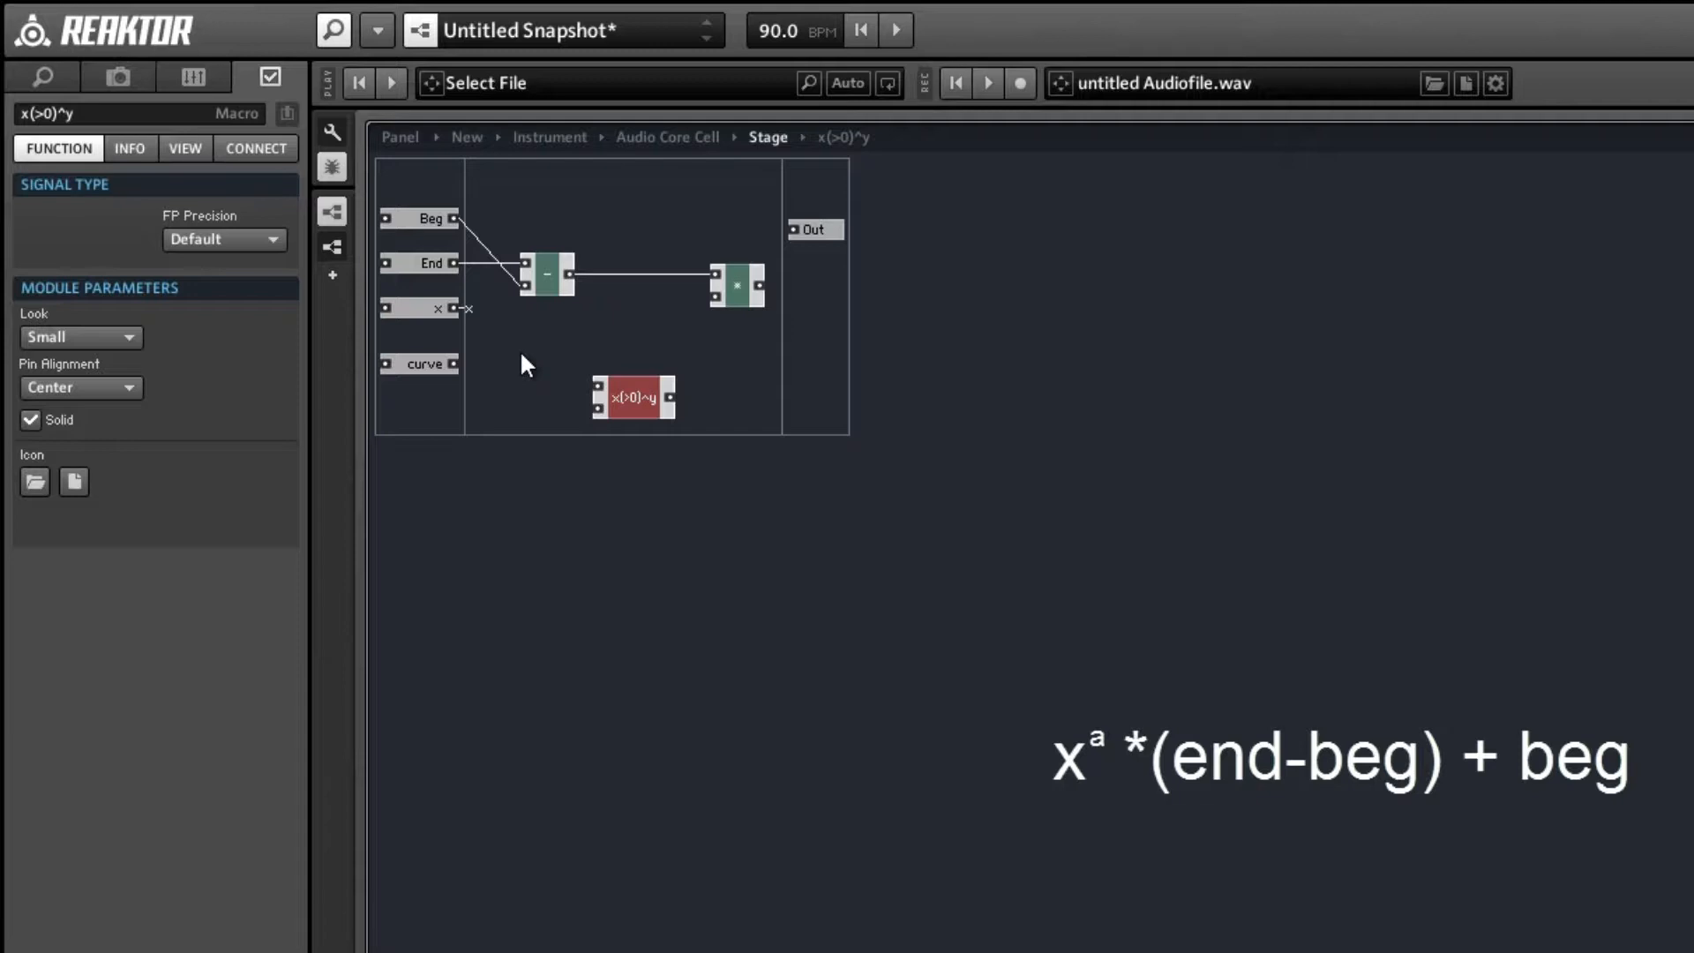
{"action": "right_click", "coordinate": [549, 341]}
{"action": "mouse_move", "coordinate": [572, 355]}
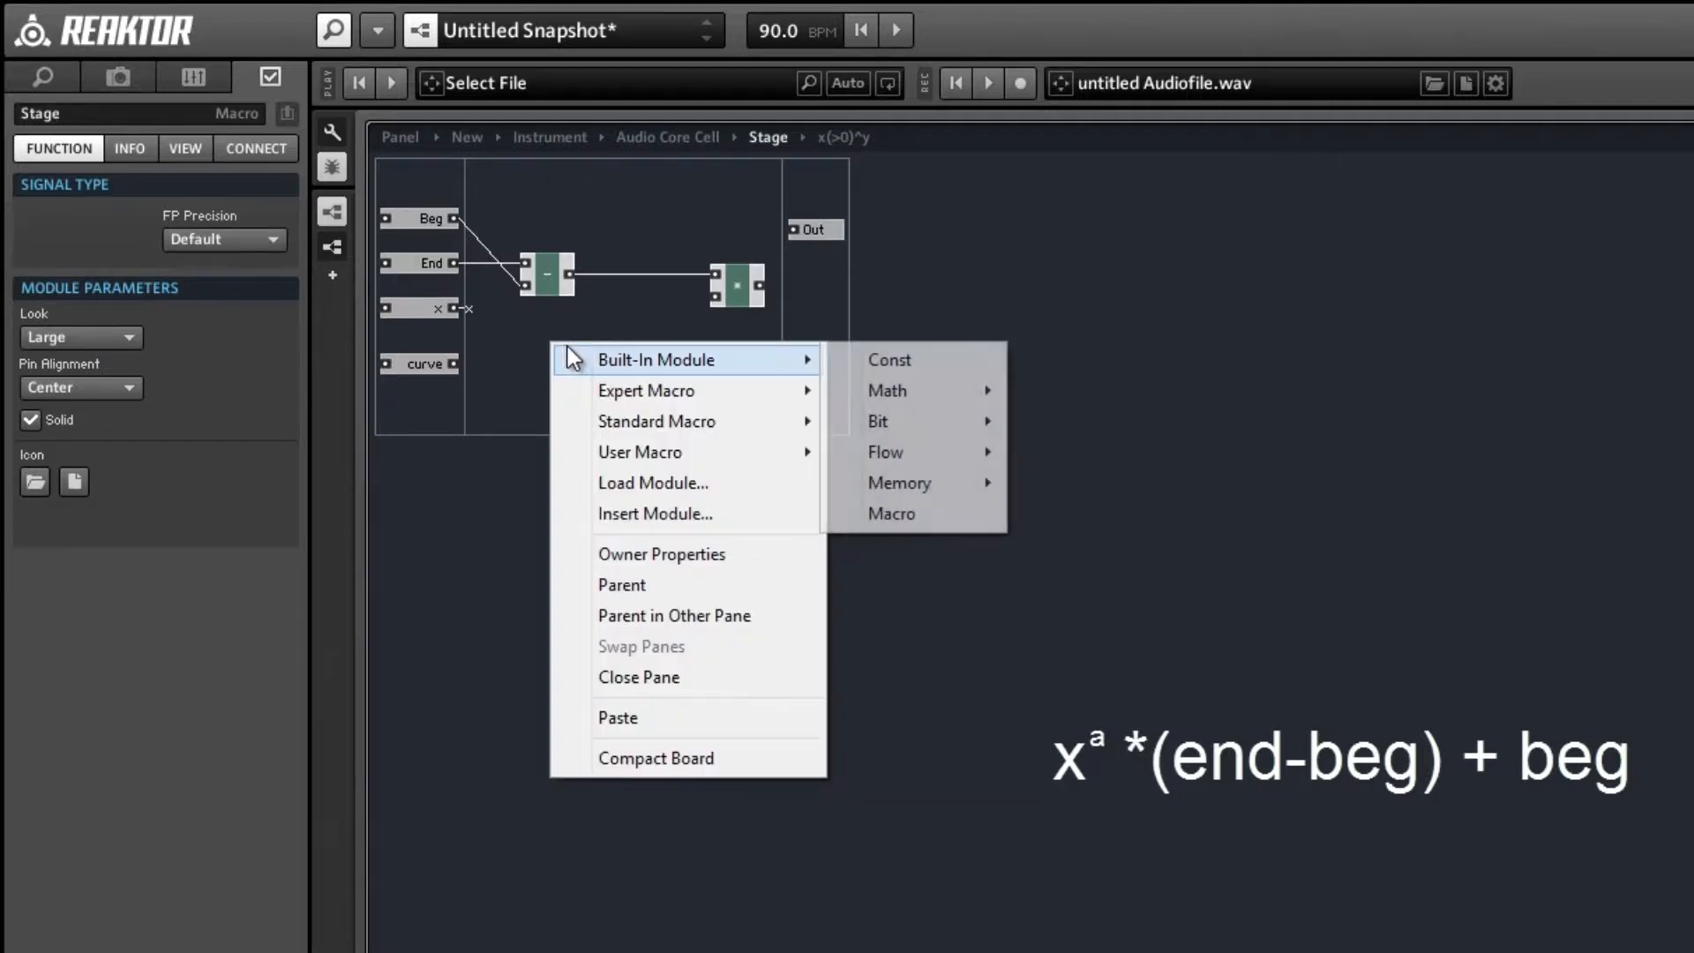
{"action": "mouse_move", "coordinate": [893, 457]}
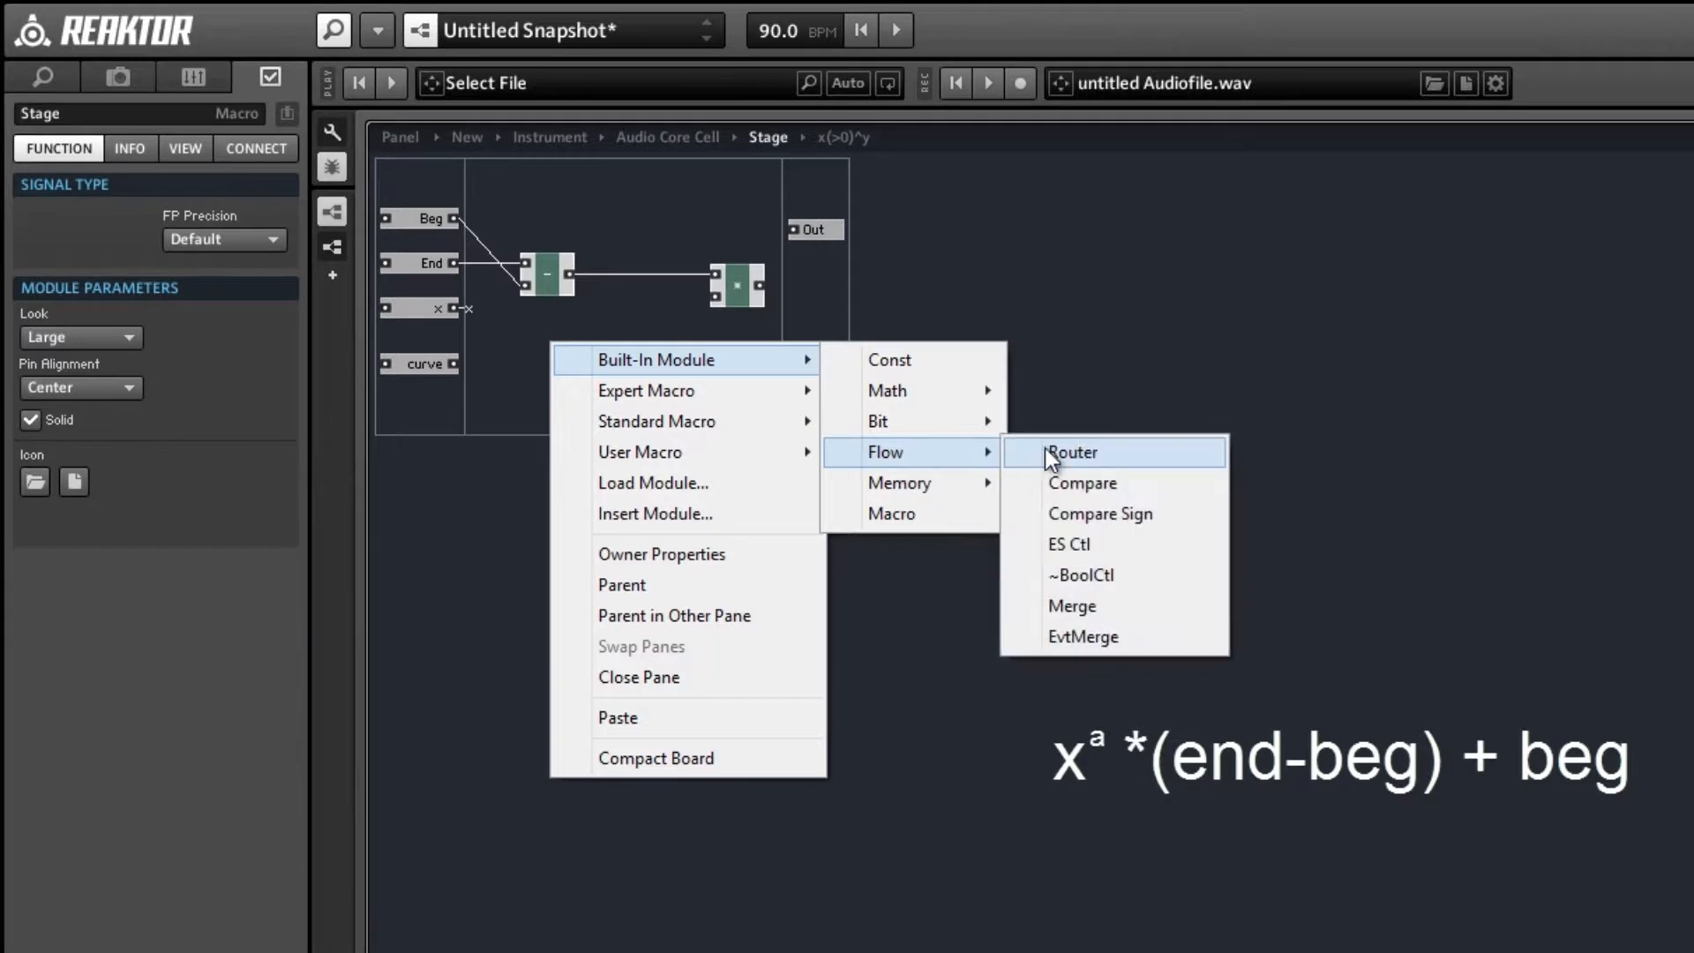
{"action": "left_click", "coordinate": [1050, 450]}
{"action": "right_click", "coordinate": [521, 341]}
{"action": "mouse_move", "coordinate": [626, 357]}
{"action": "mouse_move", "coordinate": [913, 450]}
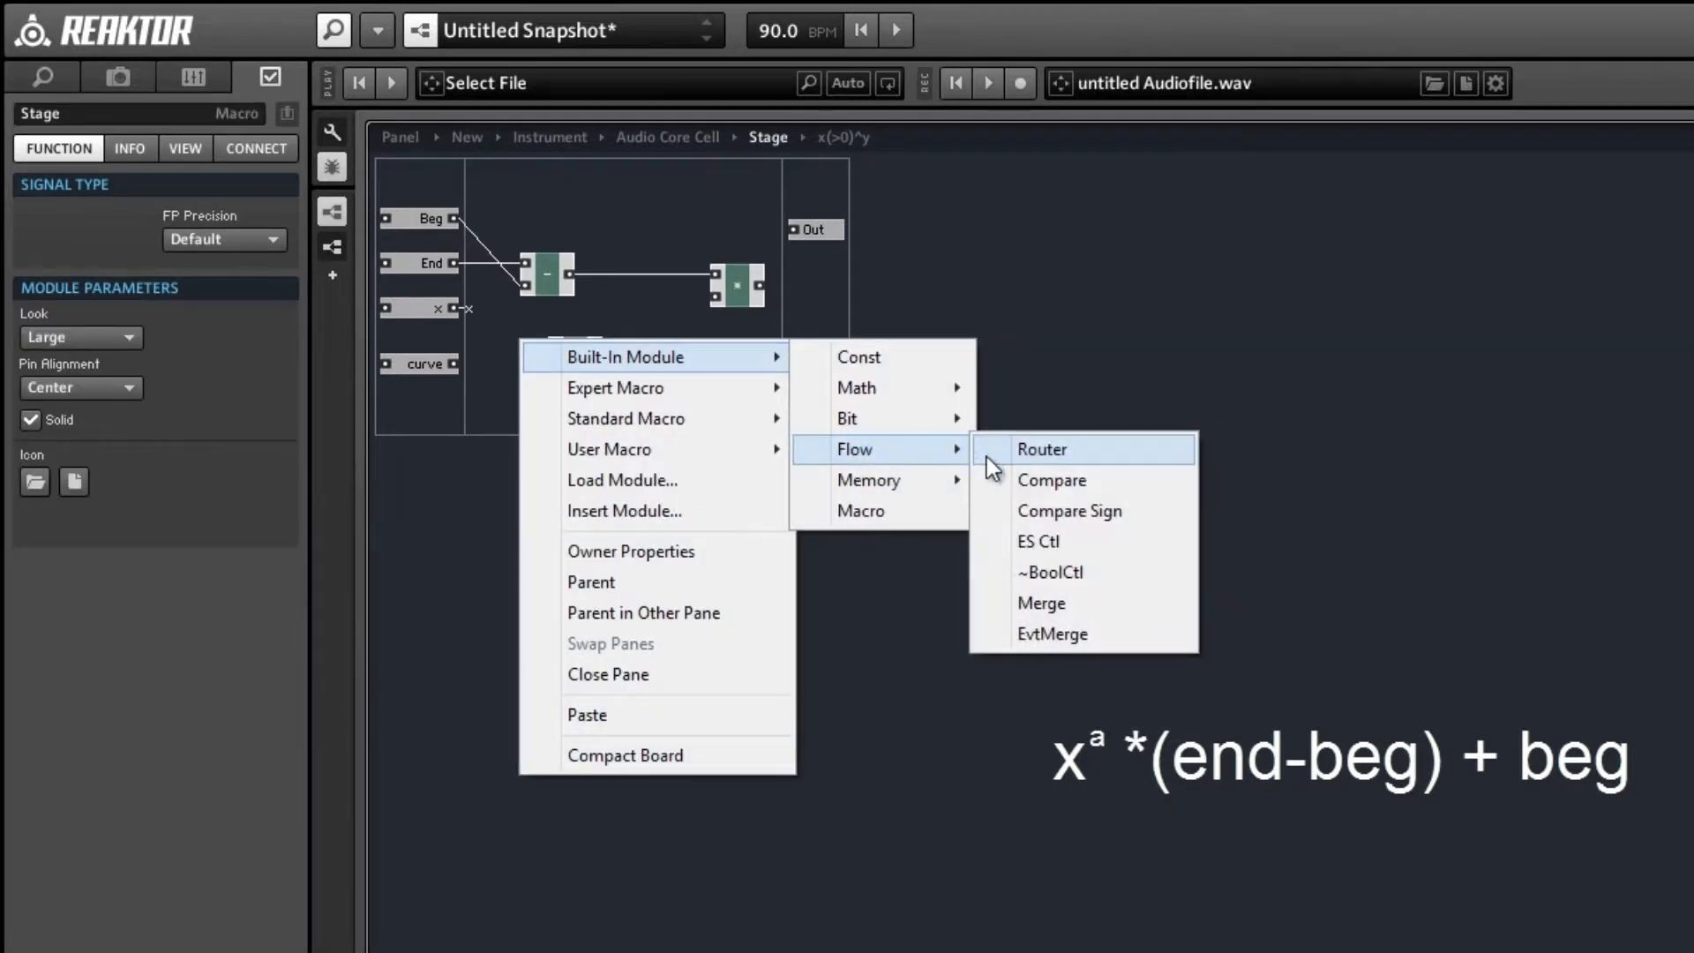
{"action": "left_click", "coordinate": [1015, 480]}
{"action": "left_click_drag", "start_coordinate": [500, 350], "coordinate": [559, 348]}
{"action": "left_click_drag", "start_coordinate": [642, 398], "coordinate": [565, 355]}
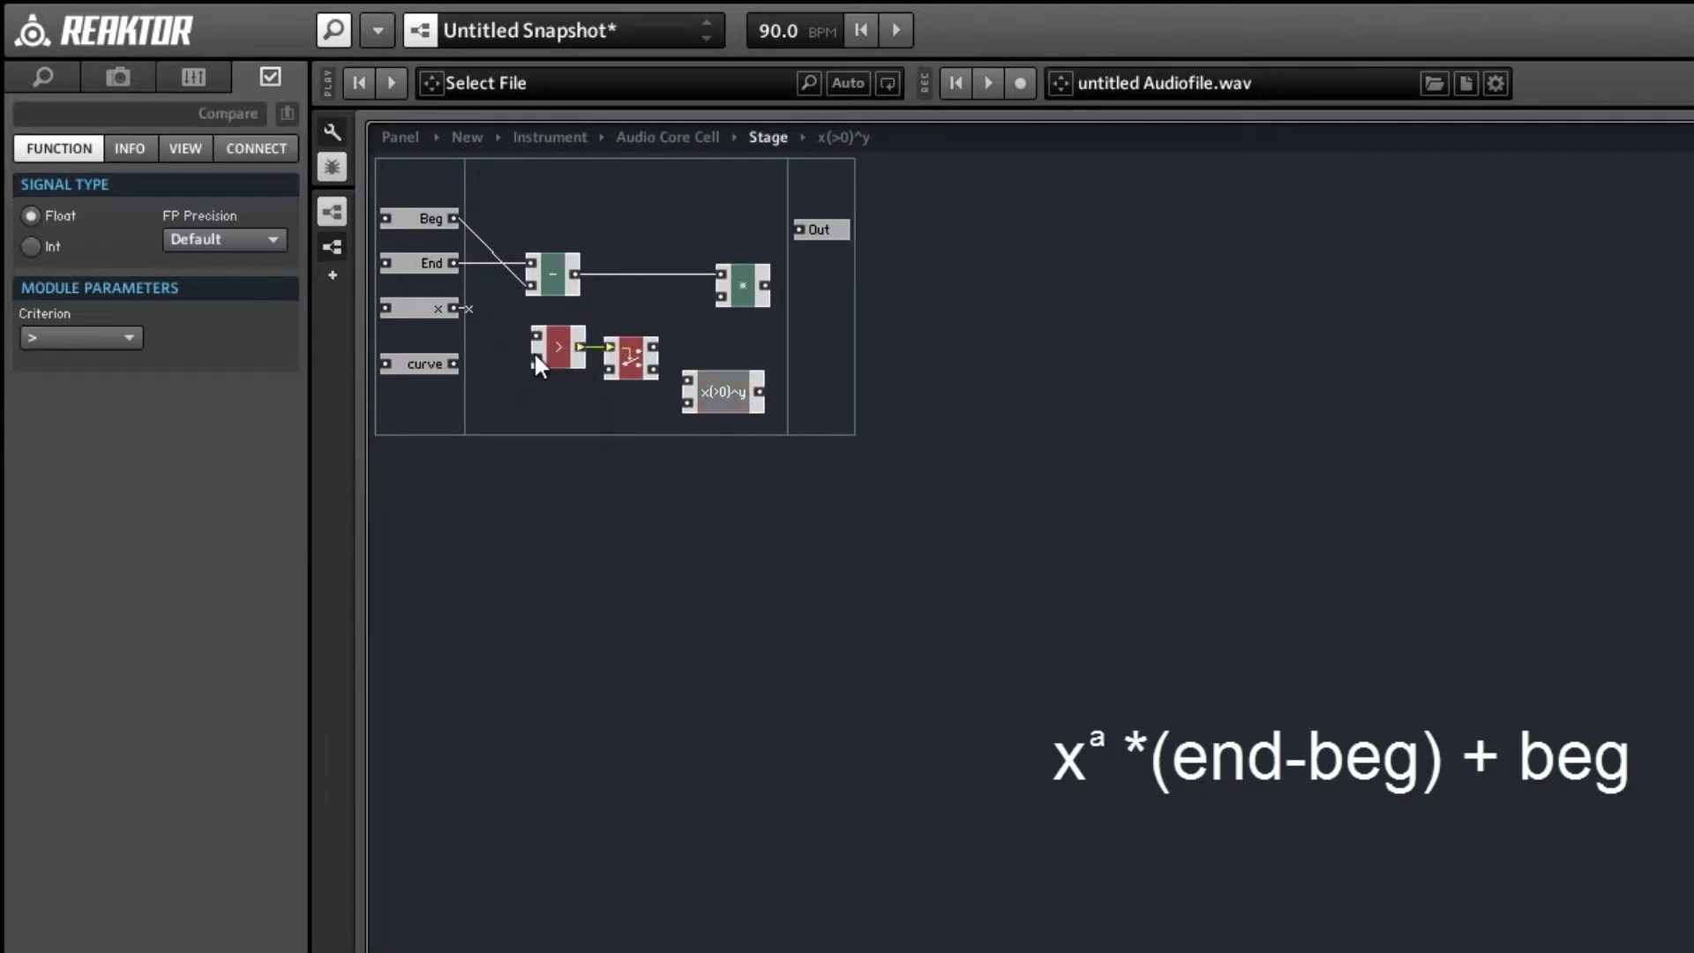
- Connect the Compare module's upper input to the x QuickBus and its lower input to a new QuickConst of 0.00001
{"action": "left_click", "coordinate": [522, 340]}
{"action": "right_click", "coordinate": [534, 337]}
{"action": "mouse_move", "coordinate": [743, 484]}
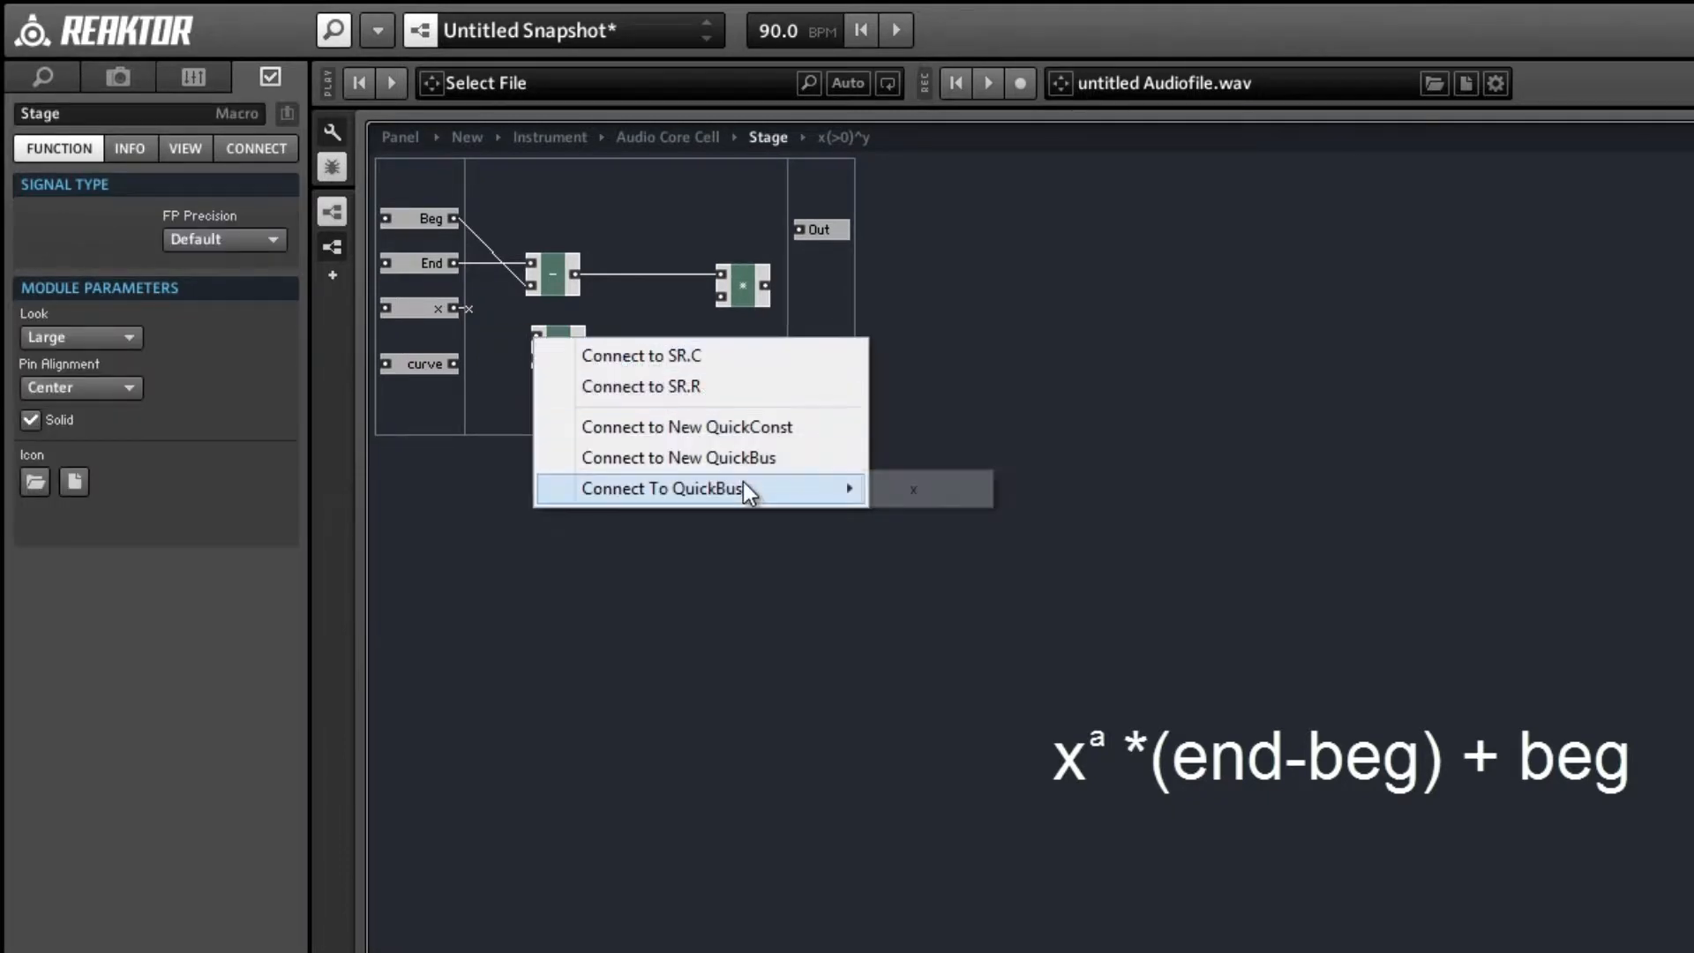
{"action": "left_click", "coordinate": [909, 490]}
{"action": "right_click", "coordinate": [534, 358]}
{"action": "left_click", "coordinate": [582, 451]}
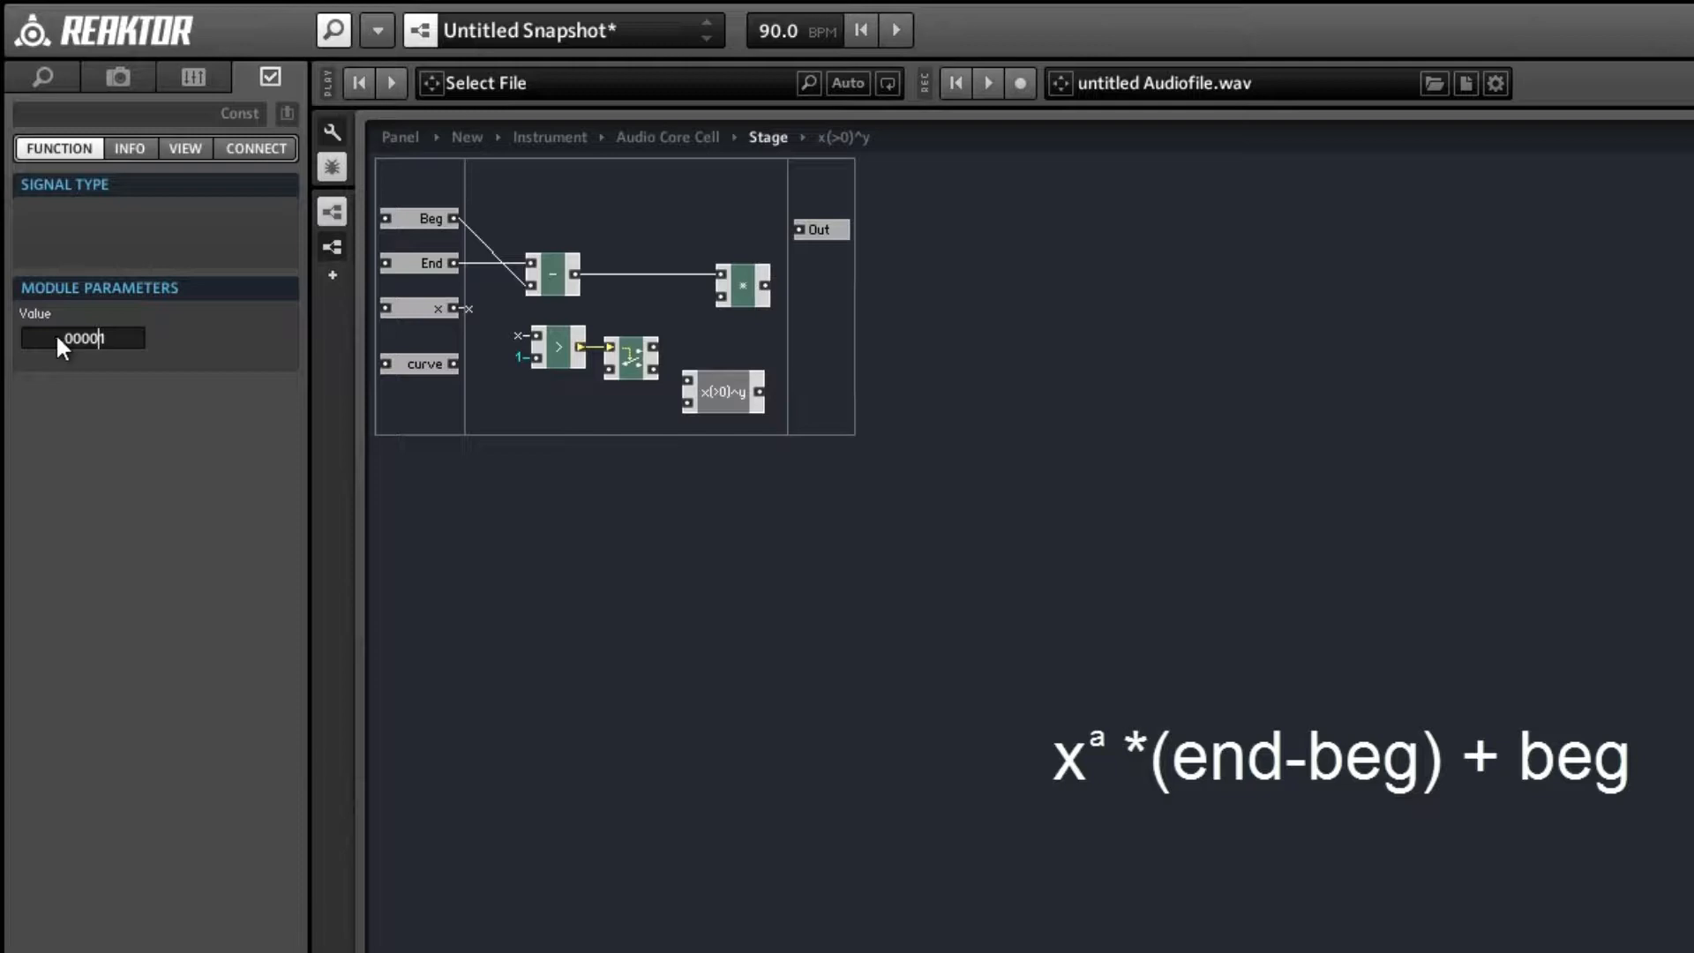
{"action": "left_click", "coordinate": [164, 362]}
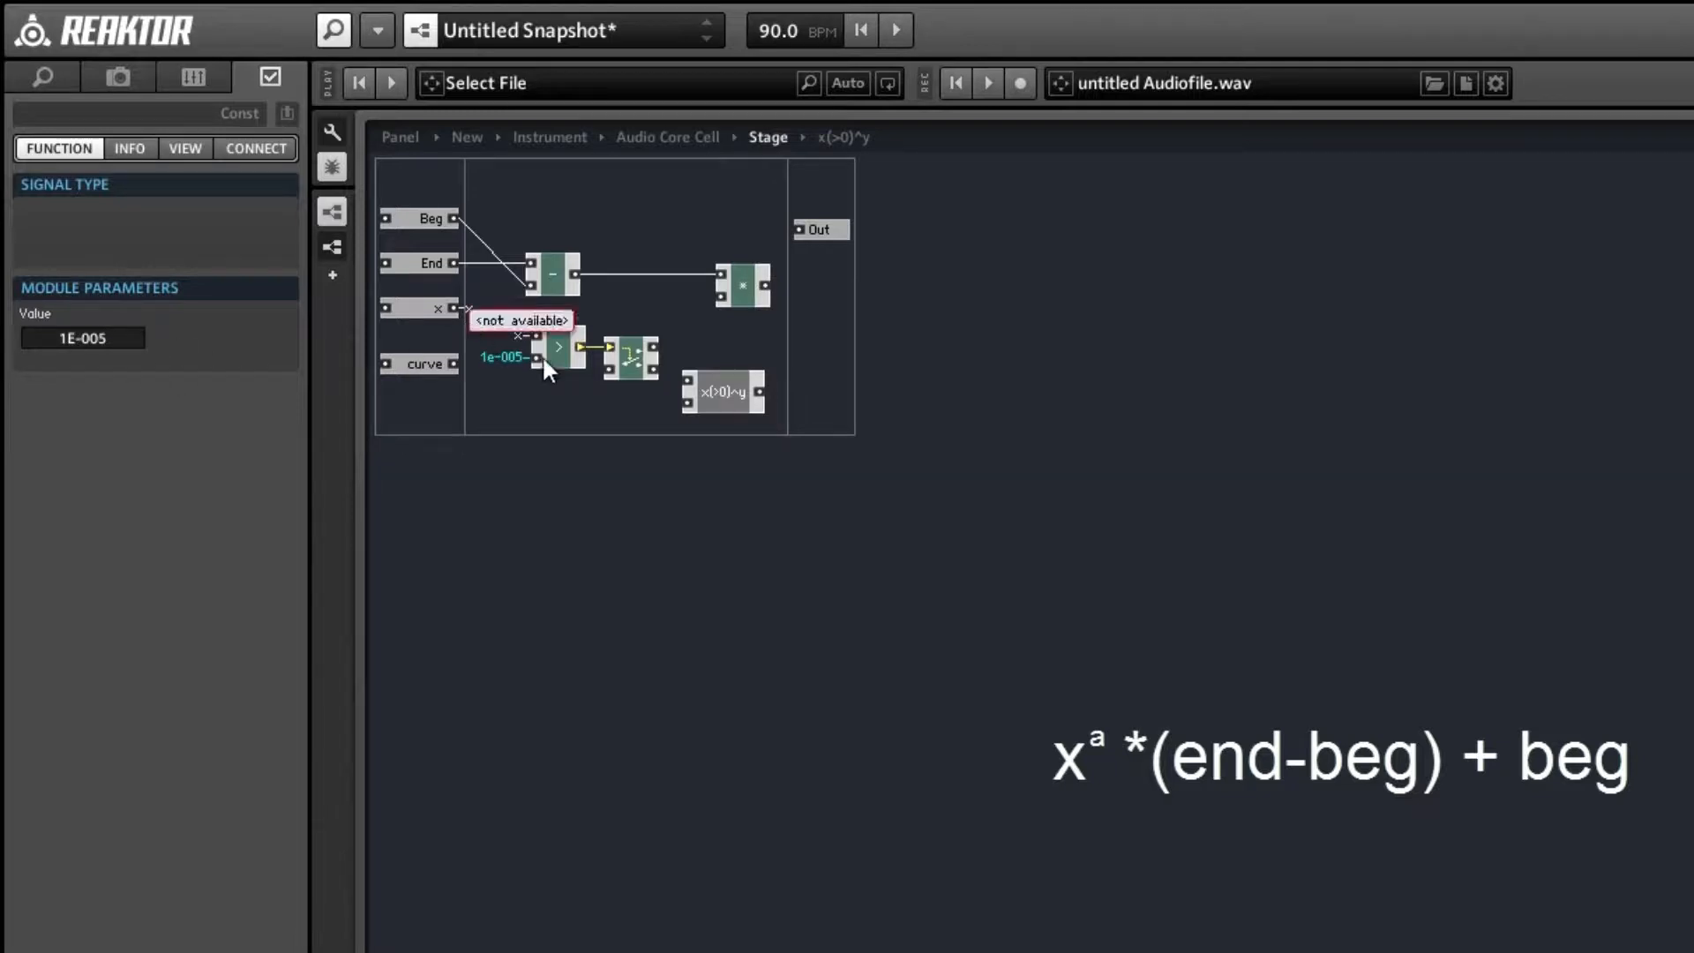
- Connect the Router's signal input to the x QuickBus and its upper output to the power macro's upper input
{"action": "right_click", "coordinate": [606, 367]}
{"action": "mouse_move", "coordinate": [761, 520]}
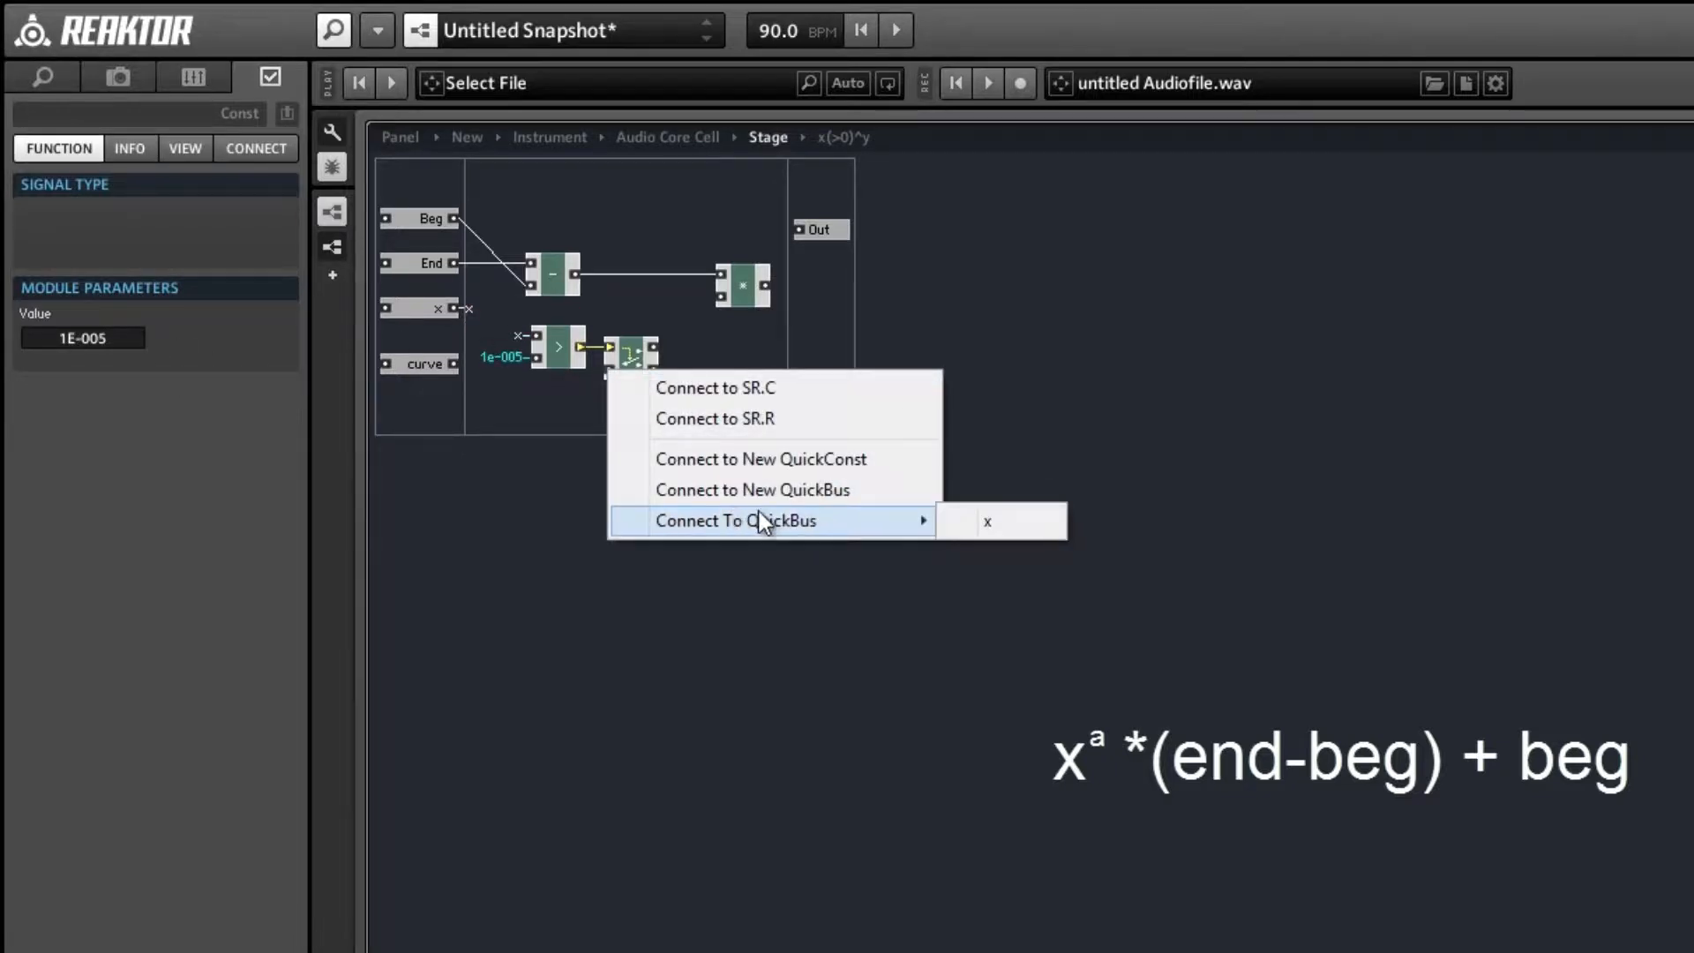
{"action": "left_click", "coordinate": [1024, 530]}
{"action": "left_click_drag", "start_coordinate": [622, 361], "coordinate": [645, 368]}
{"action": "left_click_drag", "start_coordinate": [678, 369], "coordinate": [551, 339]}
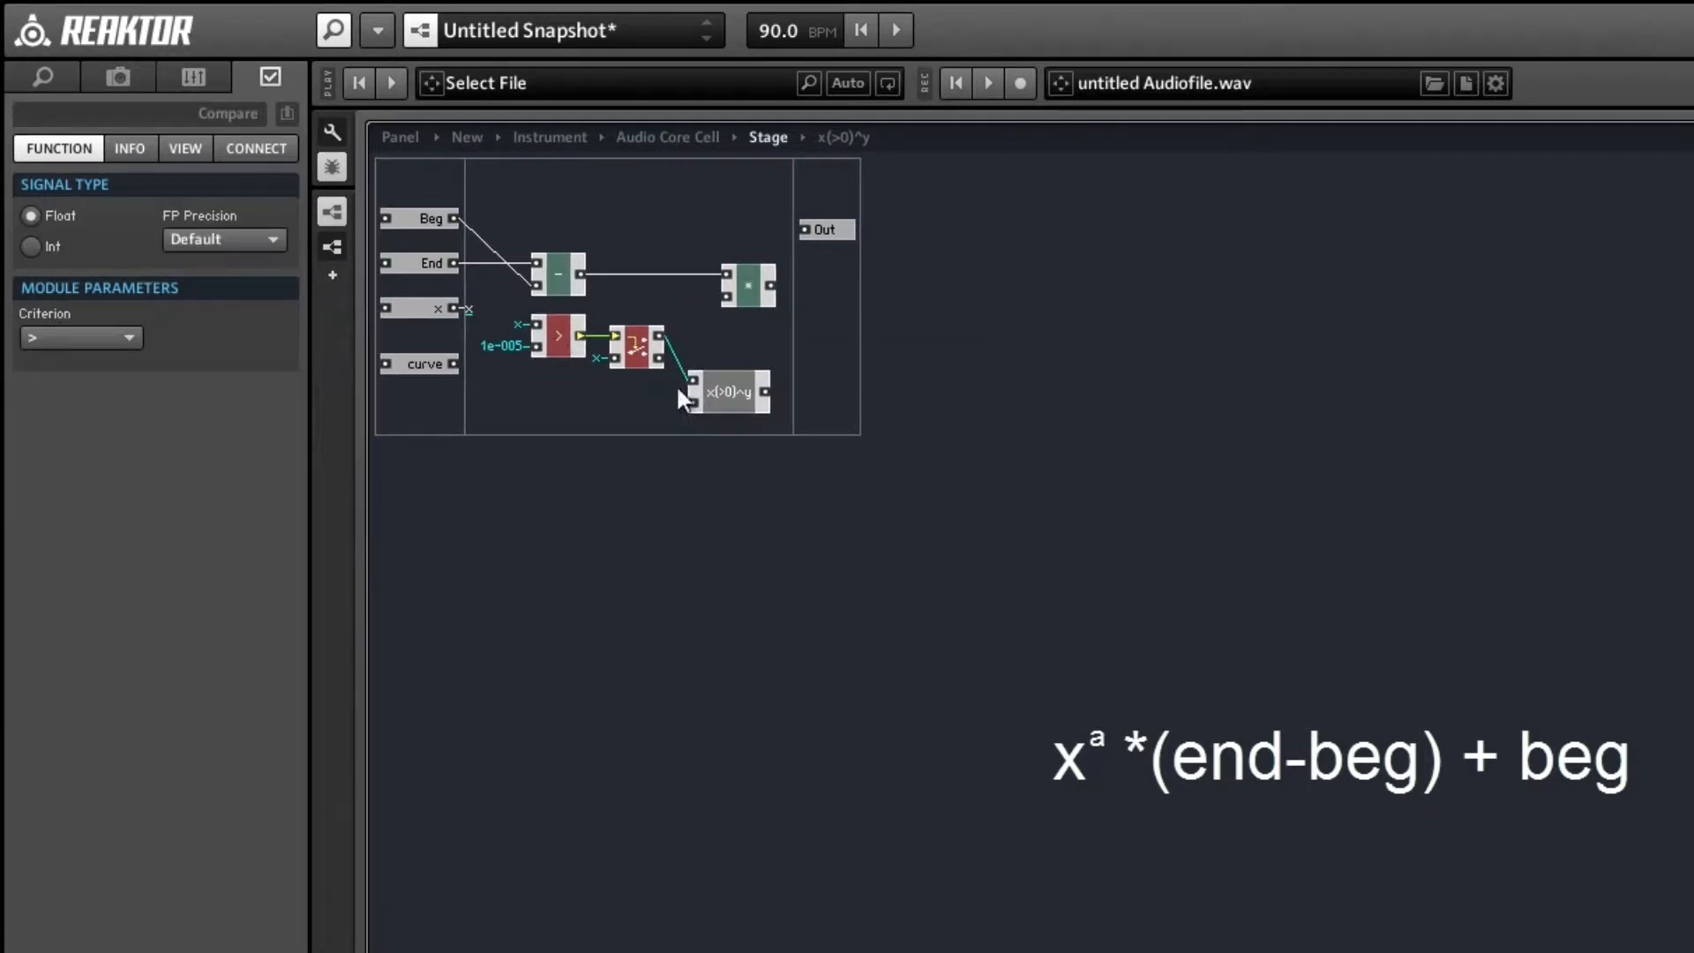
- Add a Latch macro above the power macro and feed its lower input from the Router's lower output
{"action": "right_click", "coordinate": [734, 339]}
{"action": "mouse_move", "coordinate": [970, 357]}
{"action": "mouse_move", "coordinate": [1059, 388]}
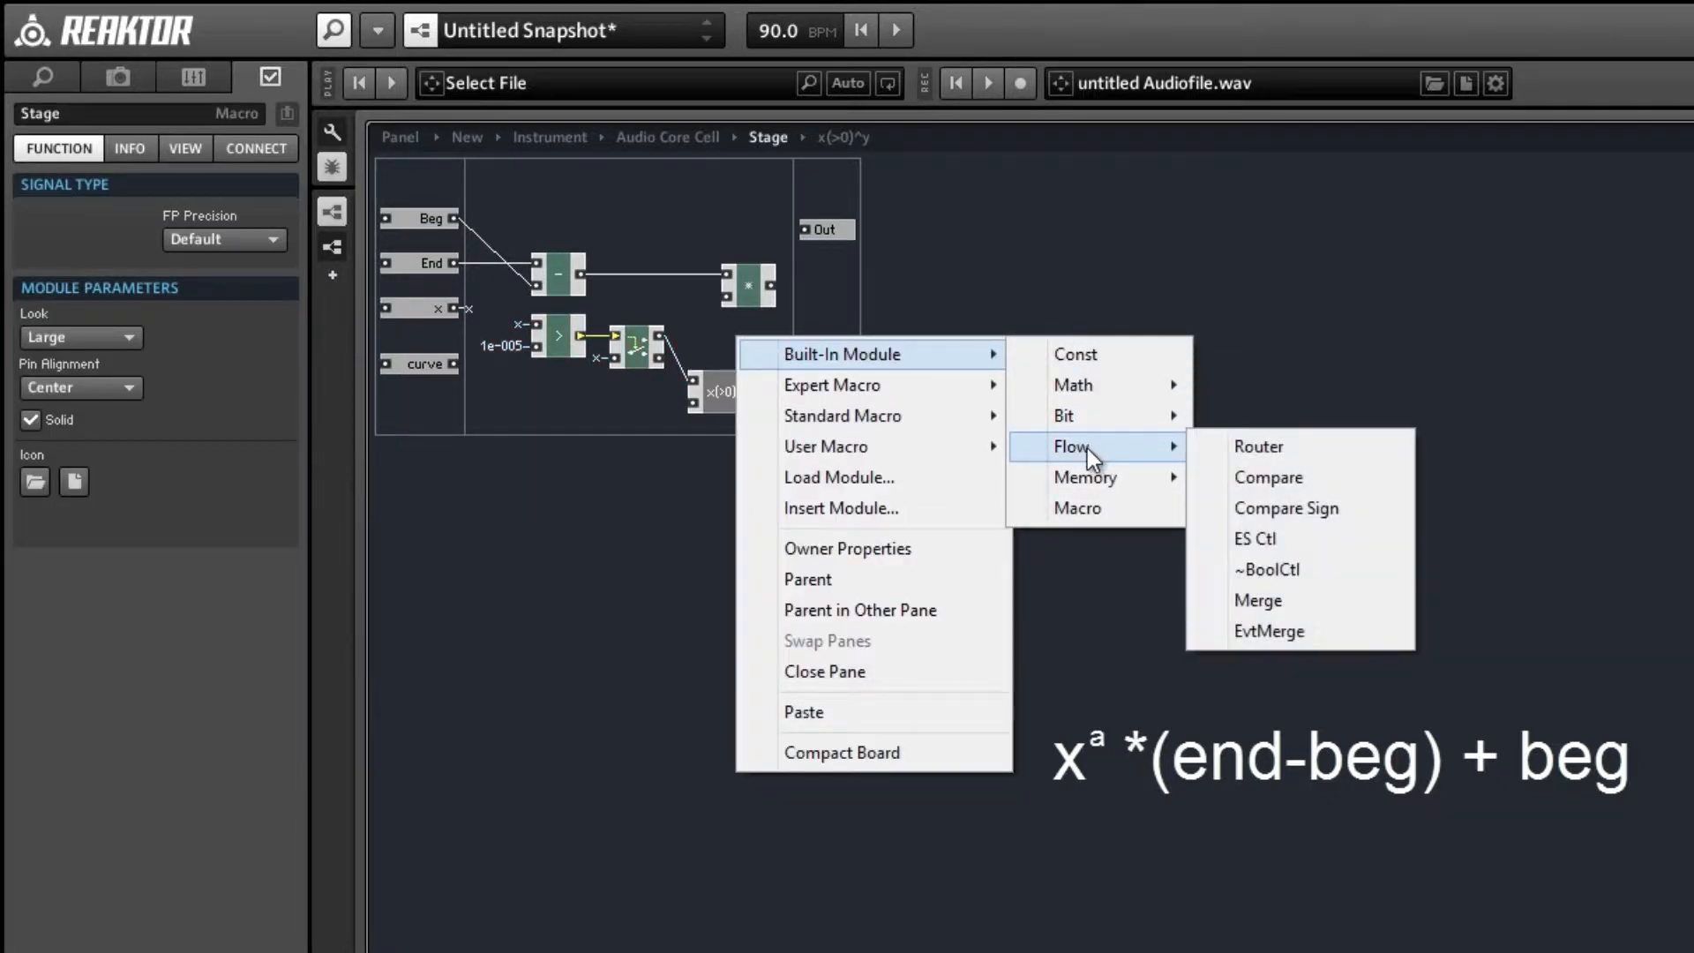
{"action": "mouse_move", "coordinate": [892, 394]}
{"action": "mouse_move", "coordinate": [1097, 442]}
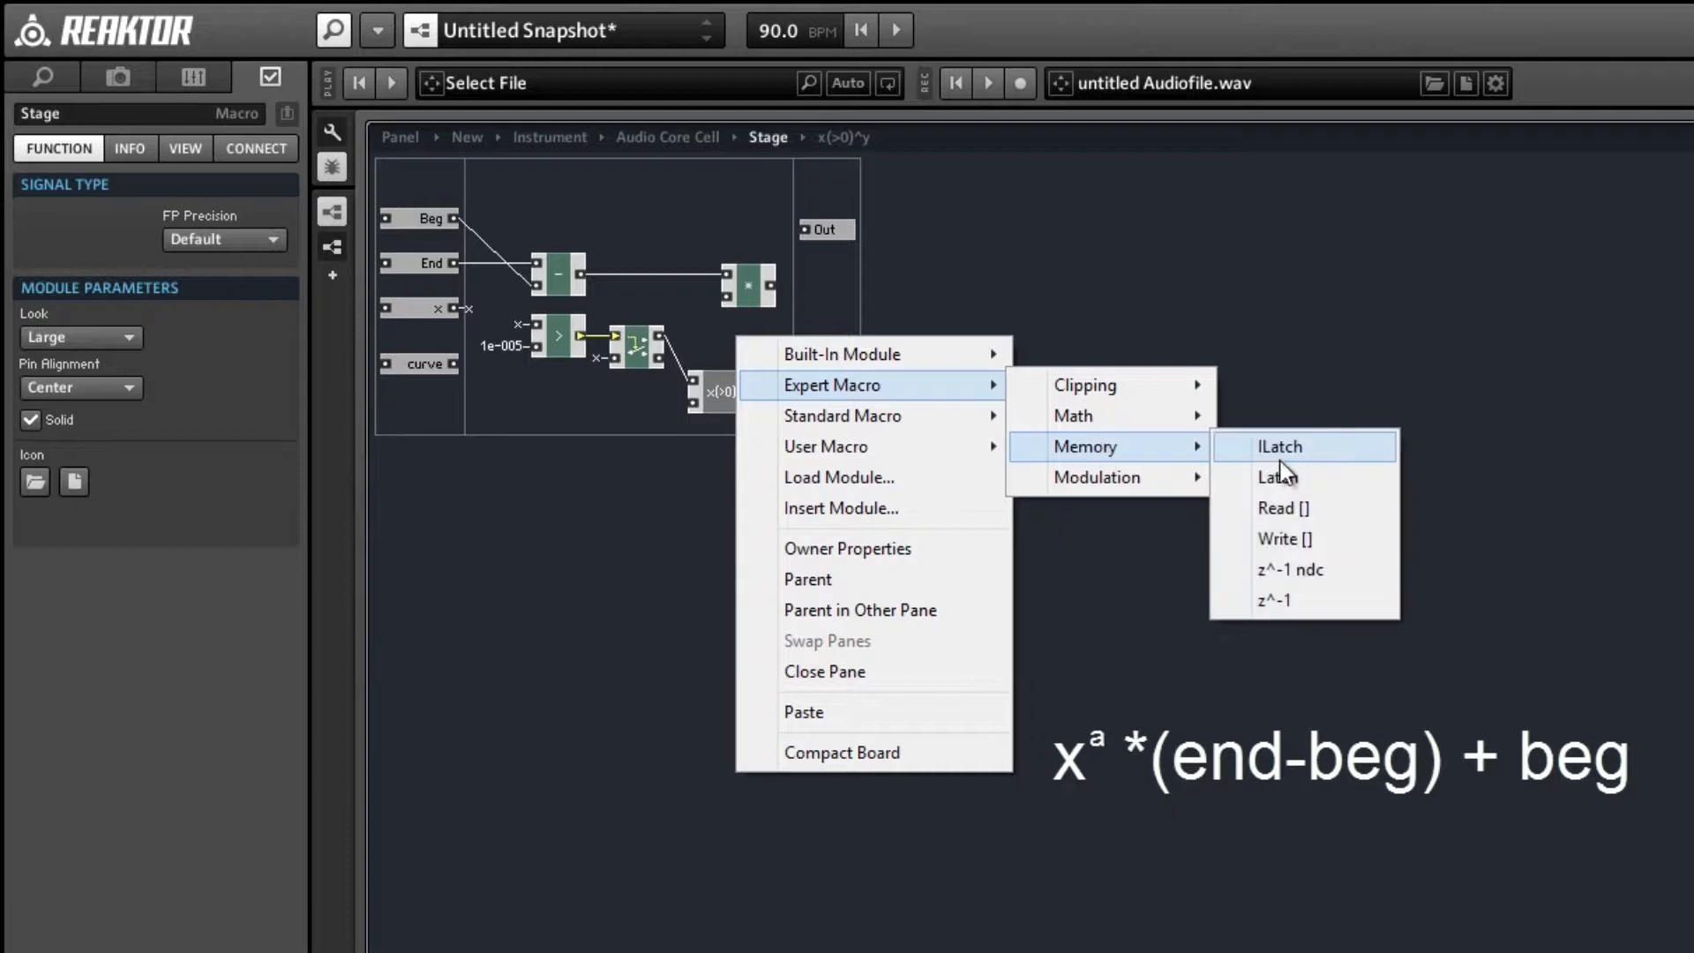
{"action": "left_click", "coordinate": [1278, 477]}
{"action": "left_click_drag", "start_coordinate": [660, 357], "coordinate": [717, 360]}
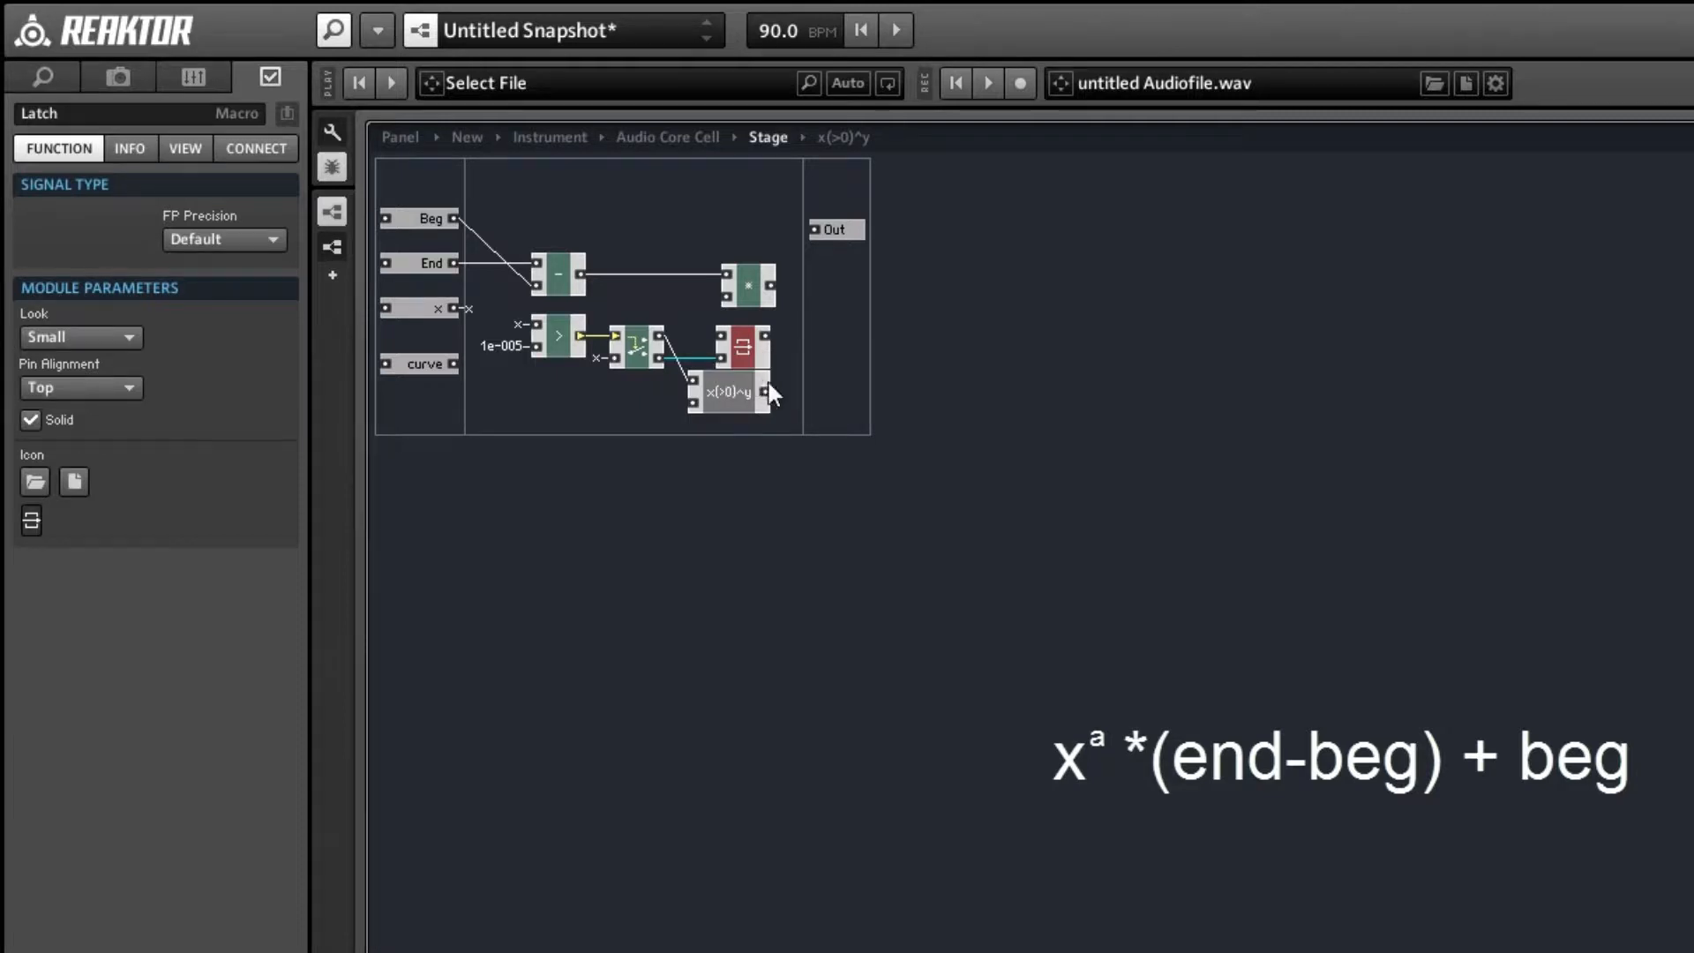
- Add a two-input Merge module and wire the Latch and power macro outputs into it
{"action": "right_click", "coordinate": [801, 362]}
{"action": "mouse_move", "coordinate": [1014, 379]}
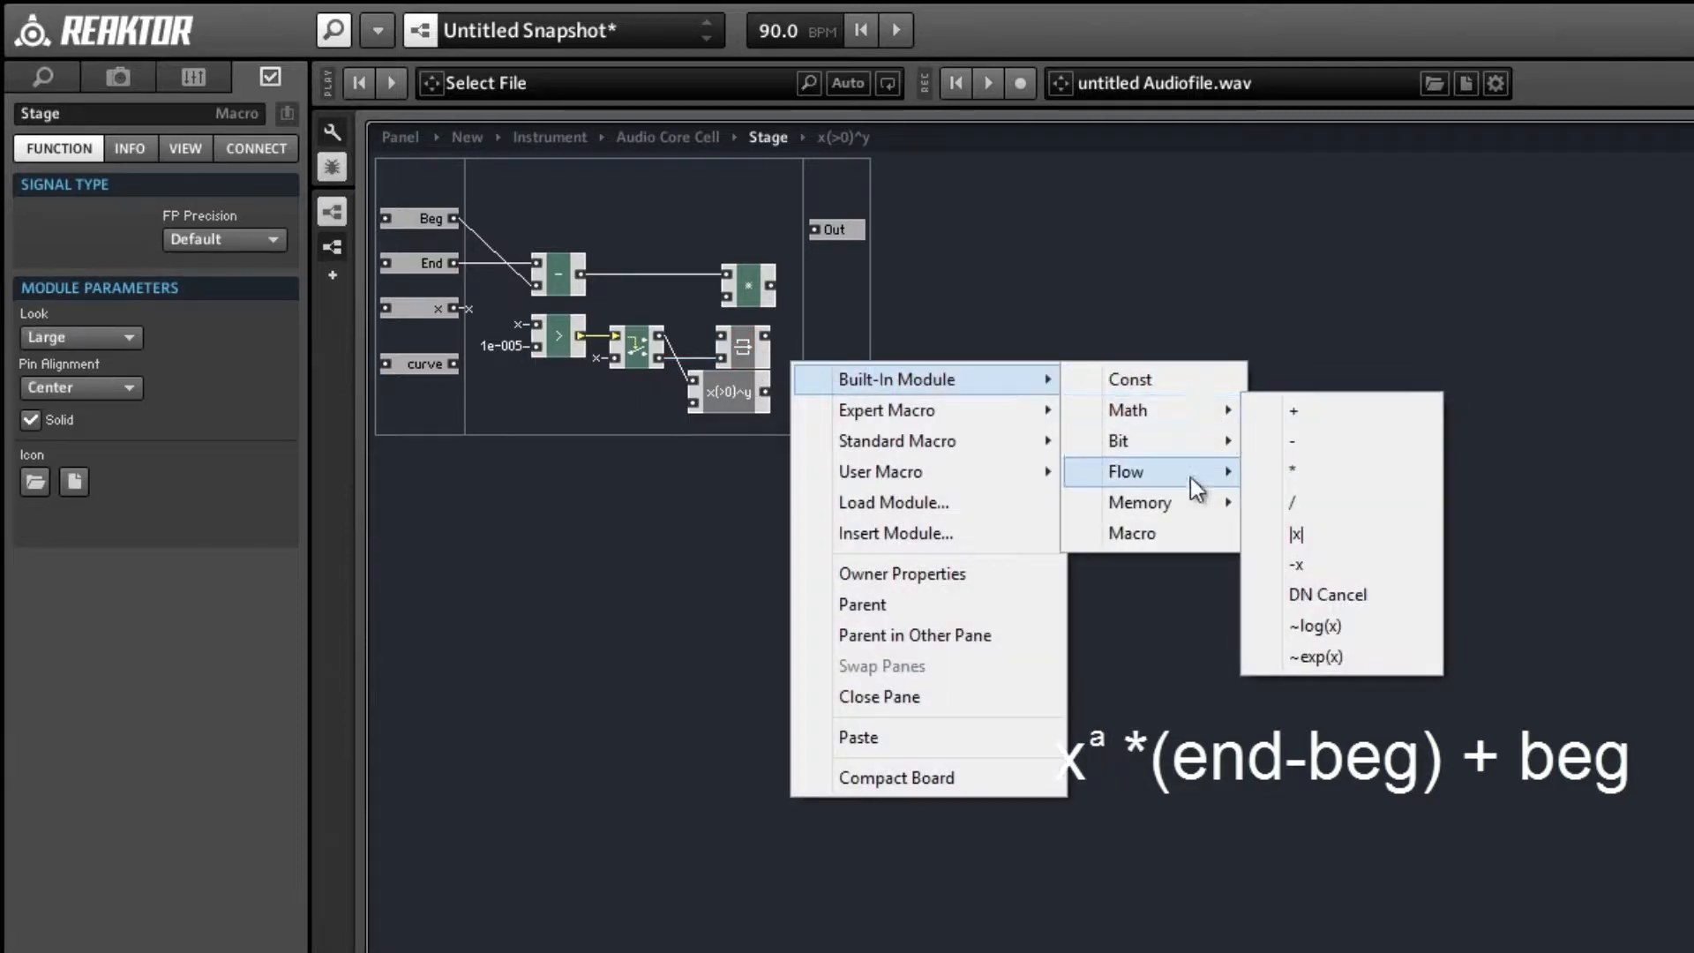
{"action": "mouse_move", "coordinate": [1174, 475]}
{"action": "left_click", "coordinate": [1304, 624]}
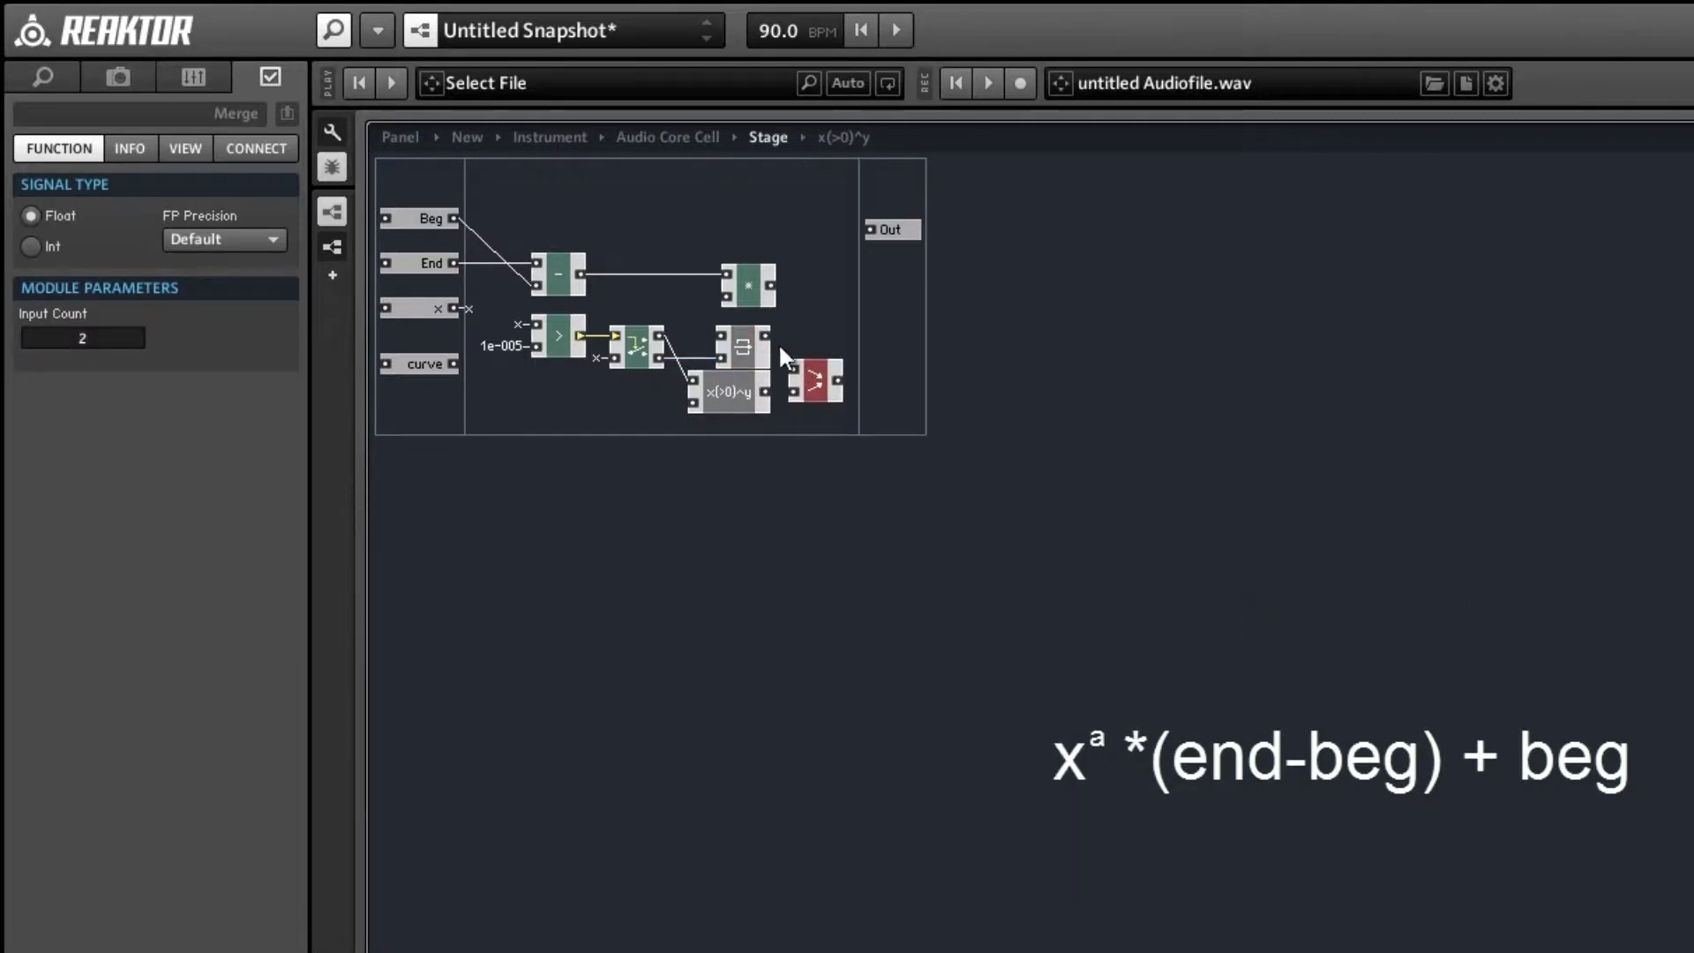
{"action": "left_click_drag", "start_coordinate": [798, 359], "coordinate": [781, 396]}
- Connect the curve input to the power macro's lower input and the Merge output to the multiply module's lower input
{"action": "left_click_drag", "start_coordinate": [415, 370], "coordinate": [693, 404]}
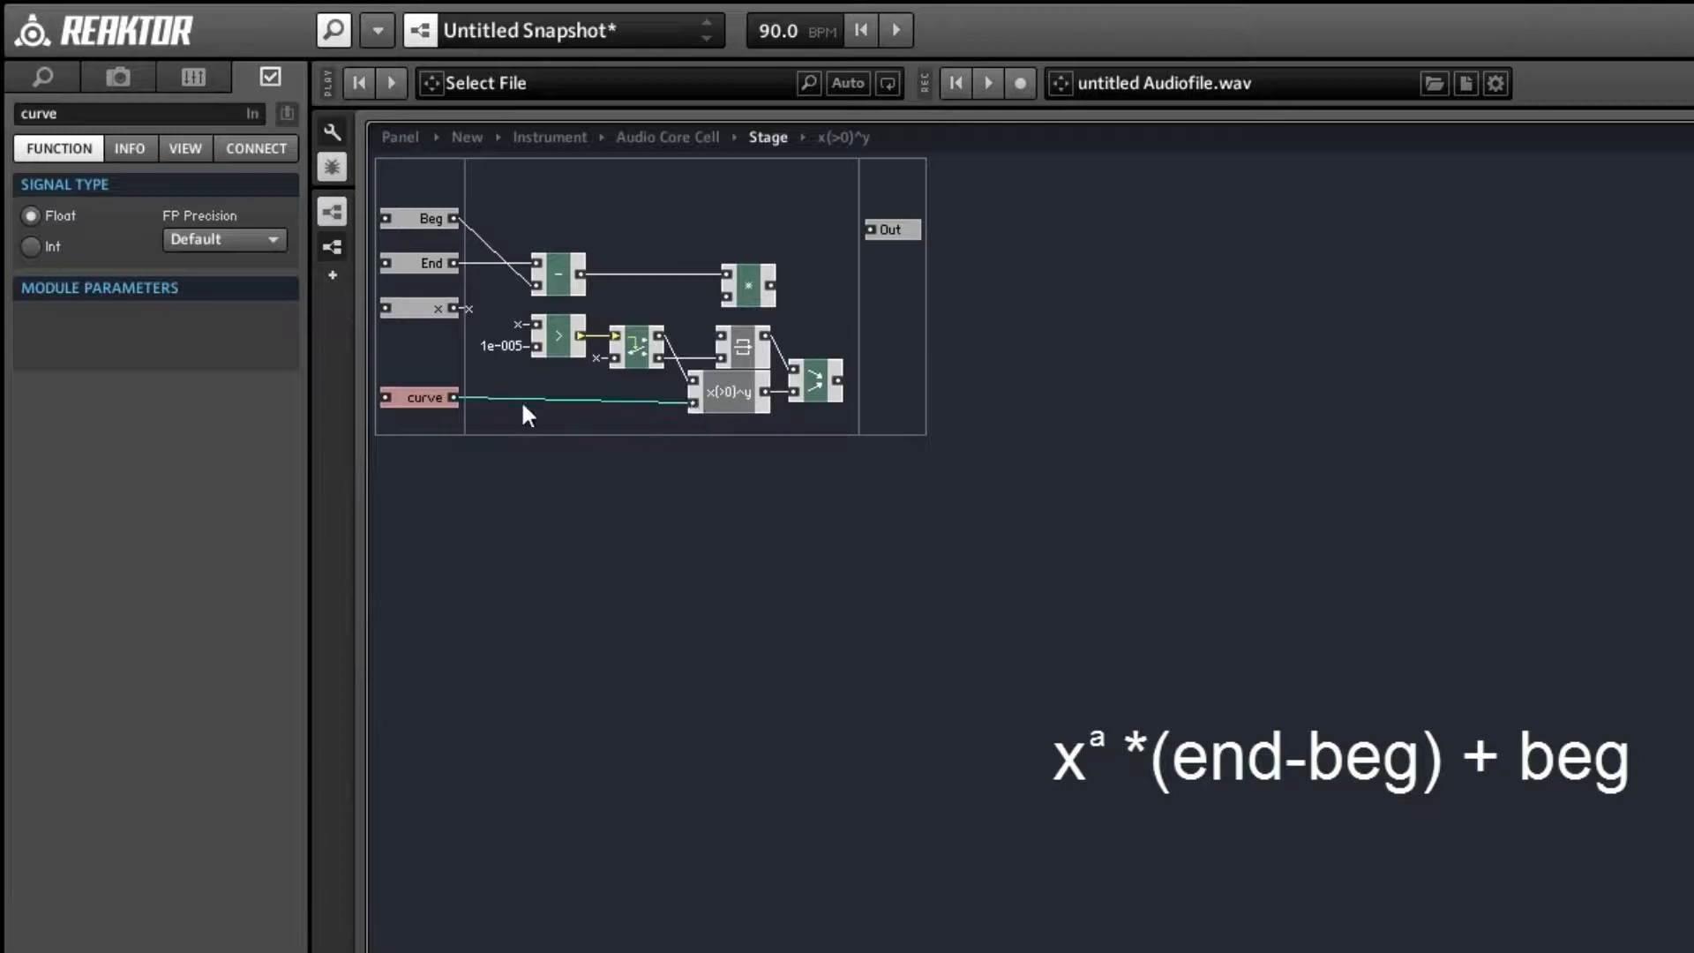
{"action": "left_click_drag", "start_coordinate": [416, 397], "coordinate": [426, 403]}
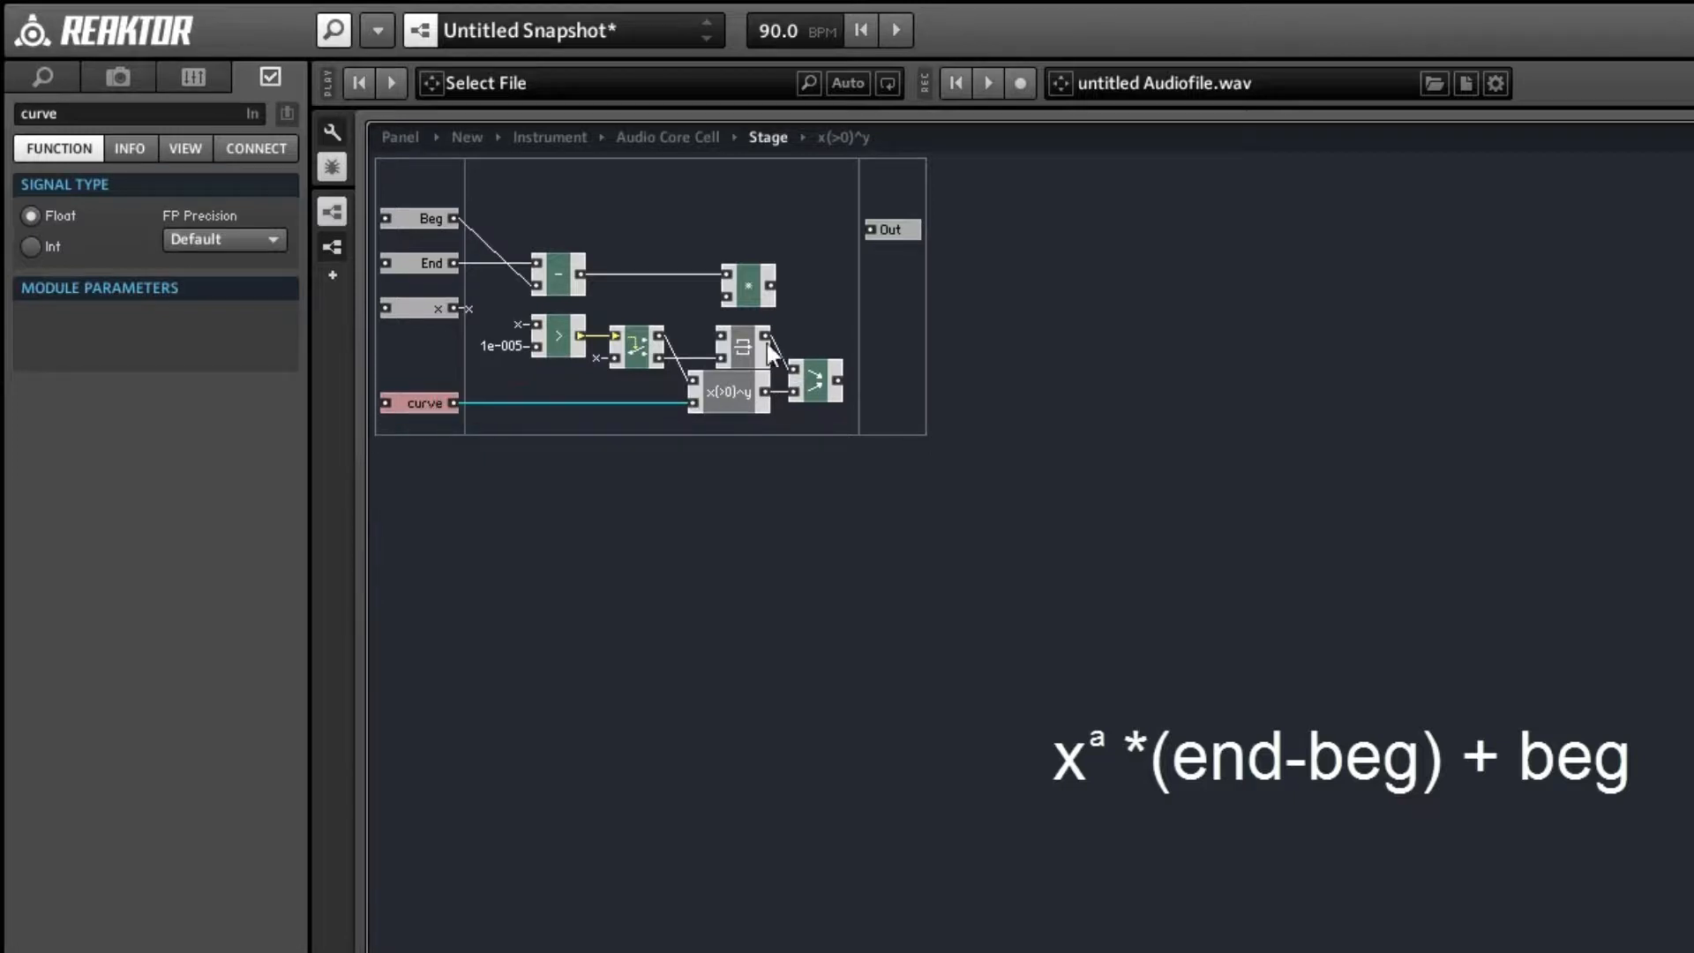
{"action": "left_click", "coordinate": [749, 289]}
{"action": "left_click_drag", "start_coordinate": [750, 289], "coordinate": [893, 287]}
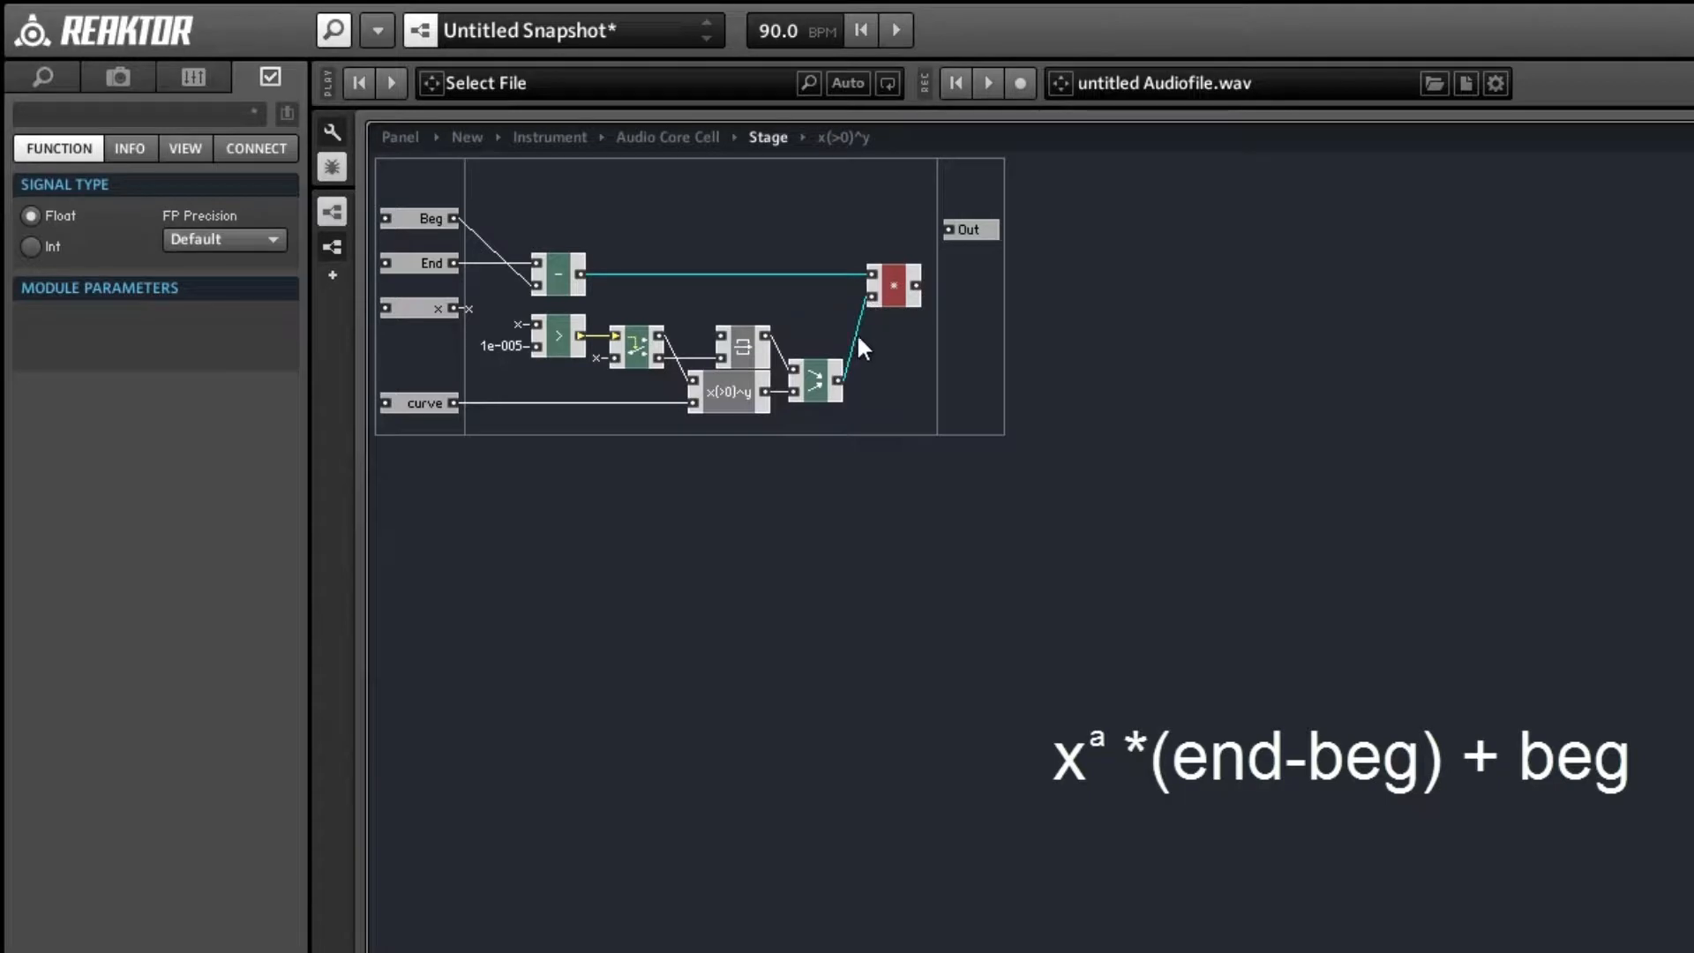
- Add an add module near the Out port and wire Beg and the multiply output into its two inputs
{"action": "right_click", "coordinate": [854, 201]}
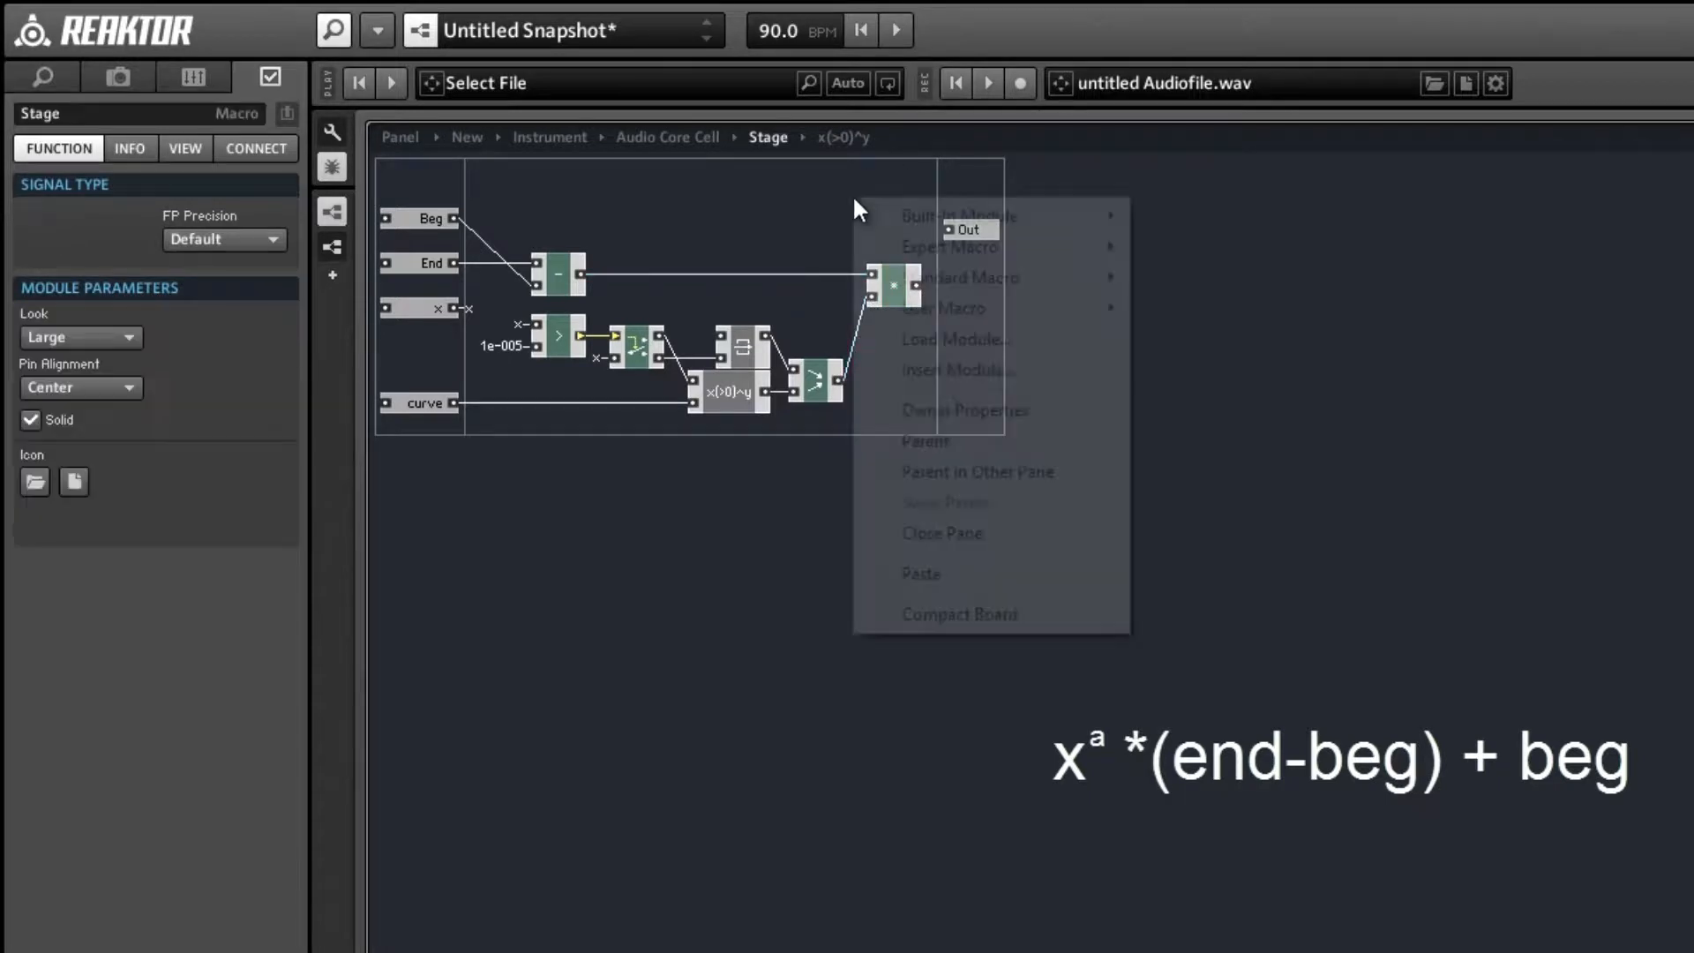
{"action": "mouse_move", "coordinate": [1029, 212]}
{"action": "mouse_move", "coordinate": [1198, 247]}
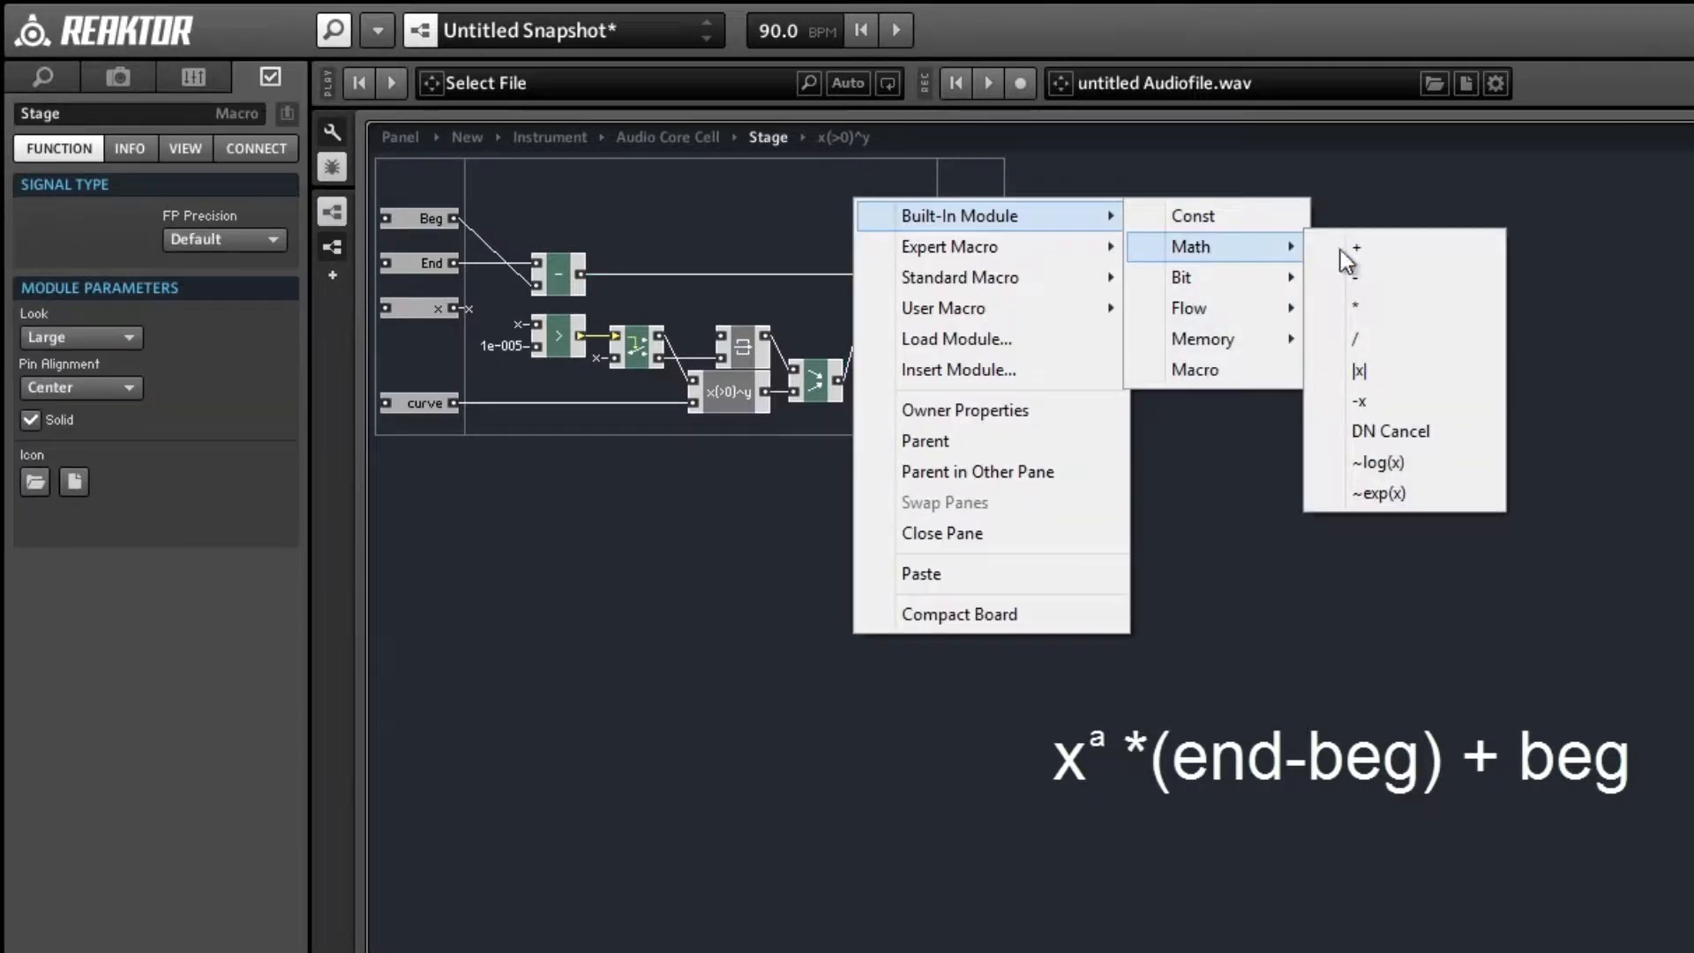
{"action": "left_click", "coordinate": [1350, 248]}
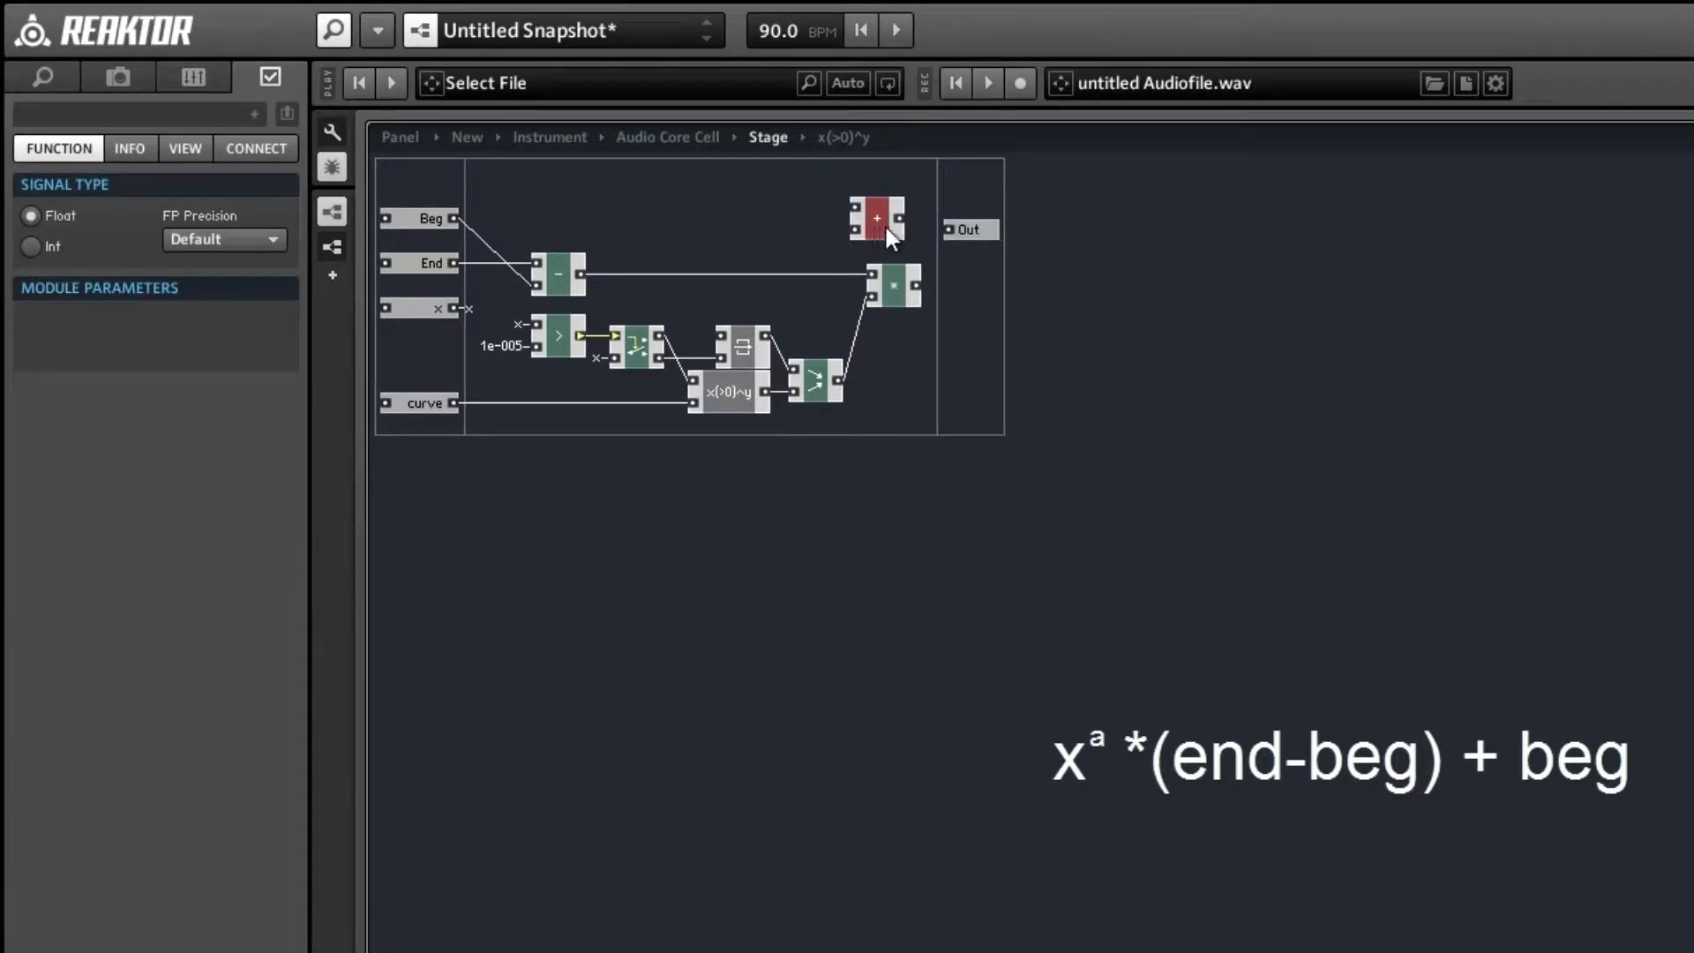
{"action": "left_click_drag", "start_coordinate": [884, 224], "coordinate": [447, 210]}
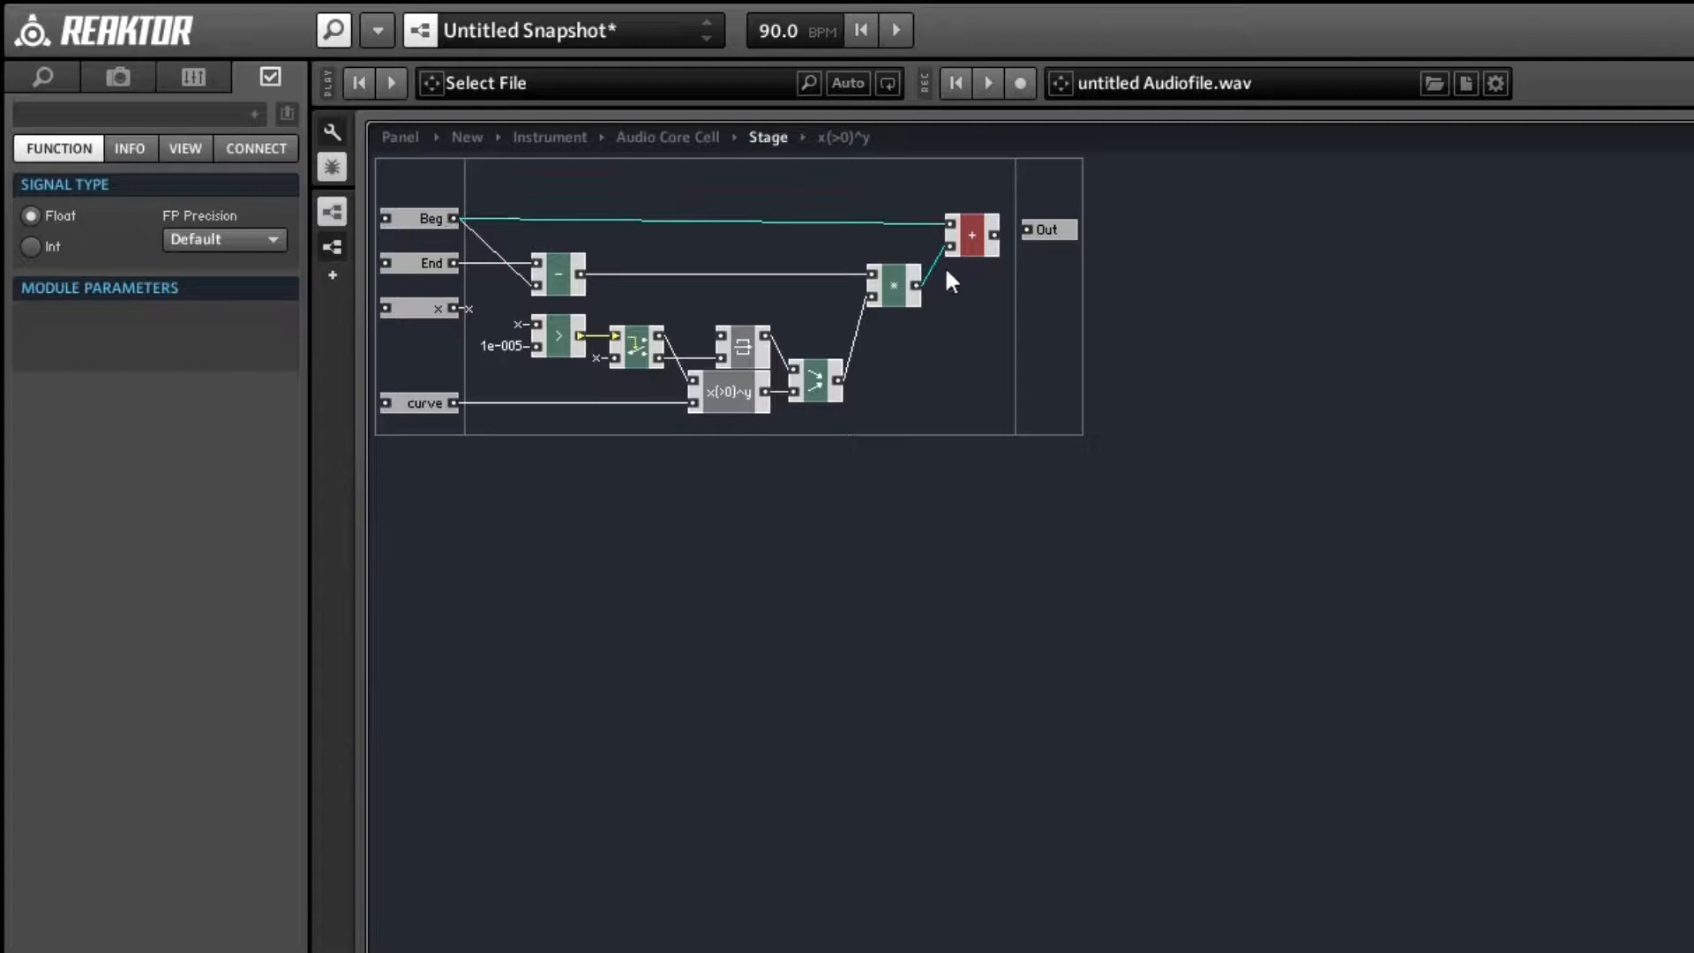
- Add a Latch macro before the Out port, feeding its upper input from the adder and its lower input from the x QuickBus
{"action": "right_click", "coordinate": [977, 281]}
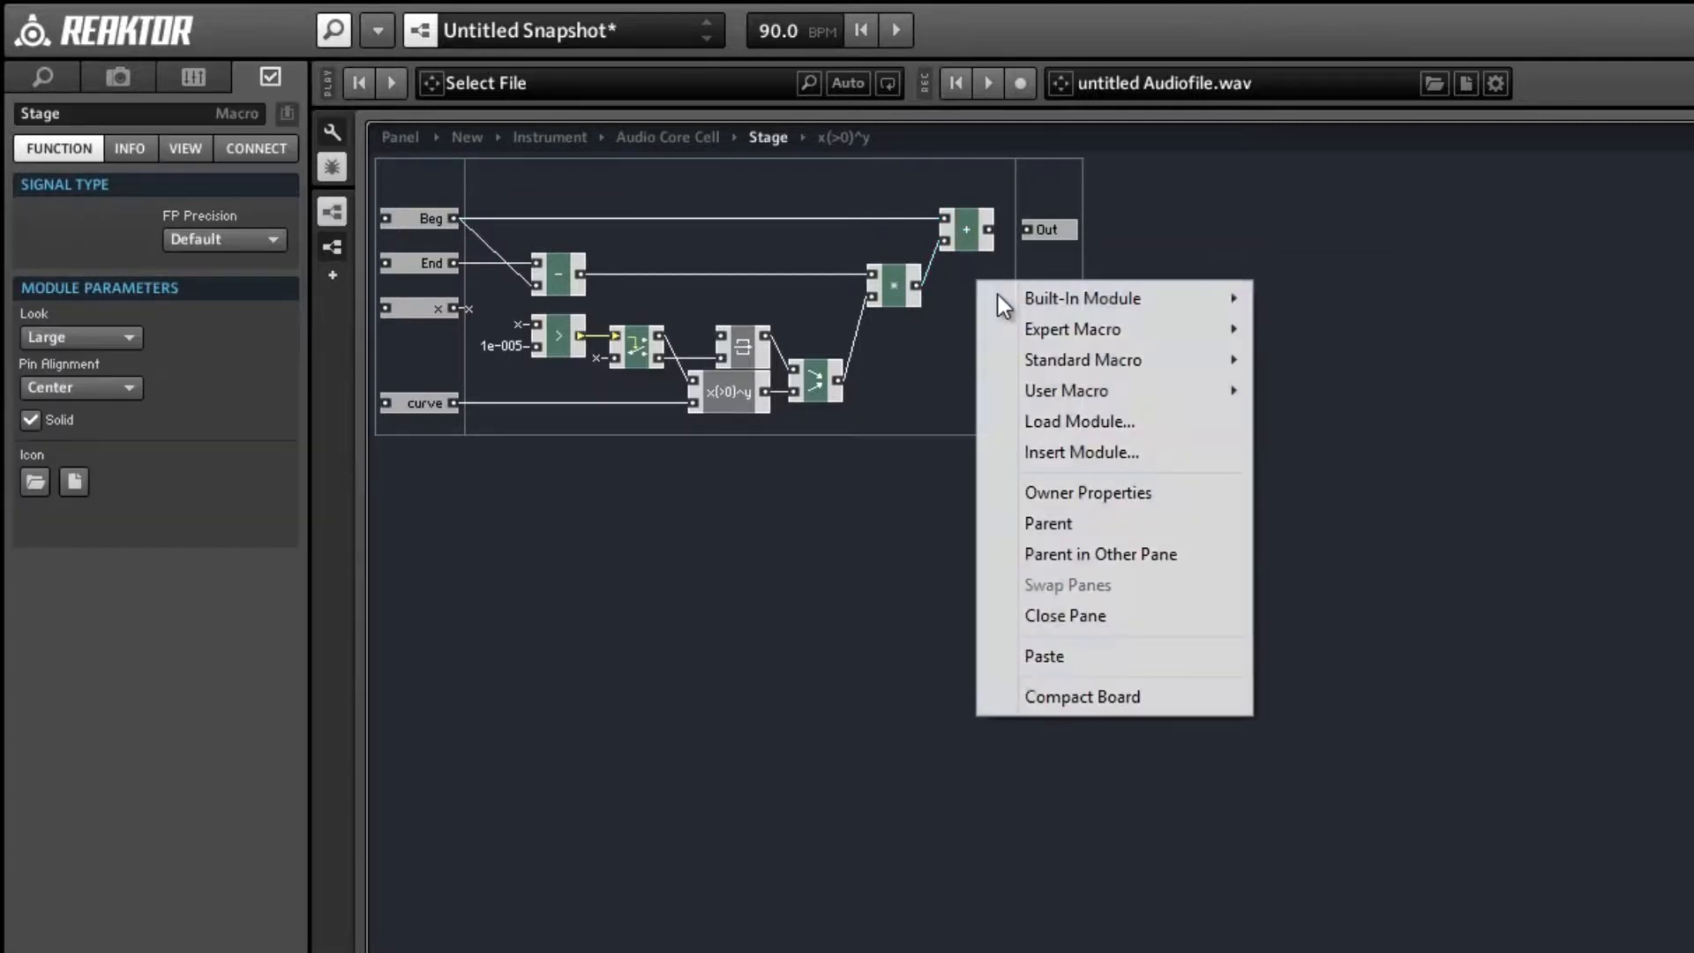
{"action": "mouse_move", "coordinate": [1020, 302]}
{"action": "mouse_move", "coordinate": [1119, 328]}
{"action": "mouse_move", "coordinate": [1348, 395]}
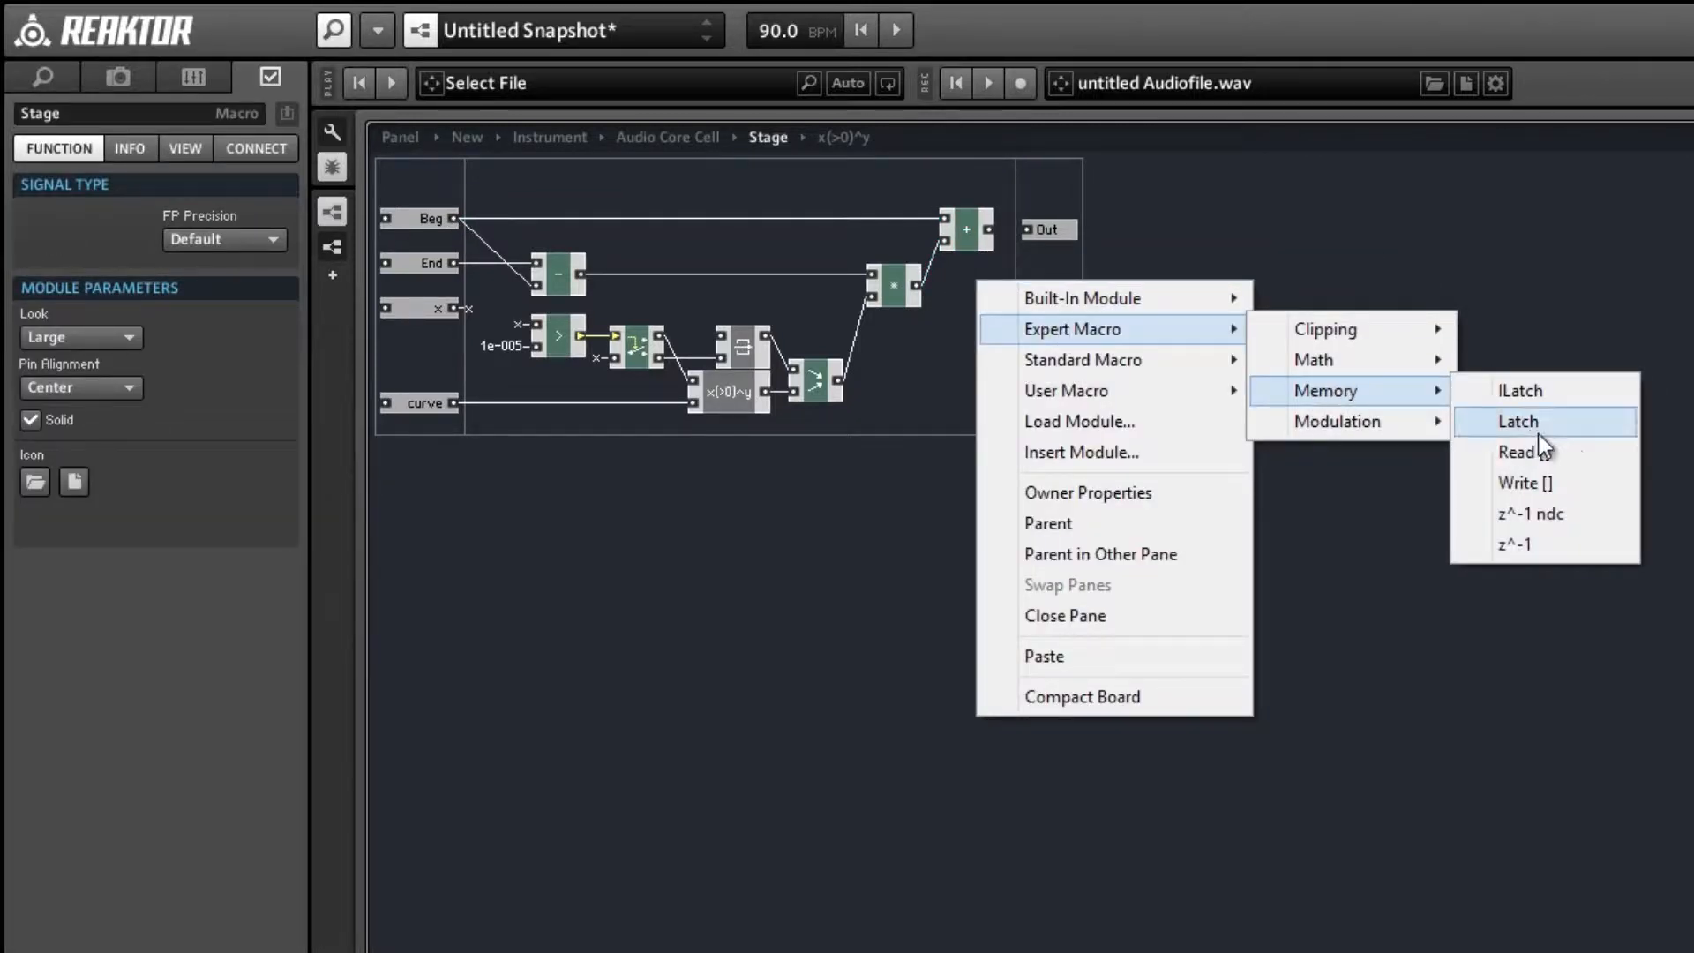
{"action": "left_click", "coordinate": [1531, 423]}
{"action": "left_click_drag", "start_coordinate": [988, 231], "coordinate": [1071, 246]}
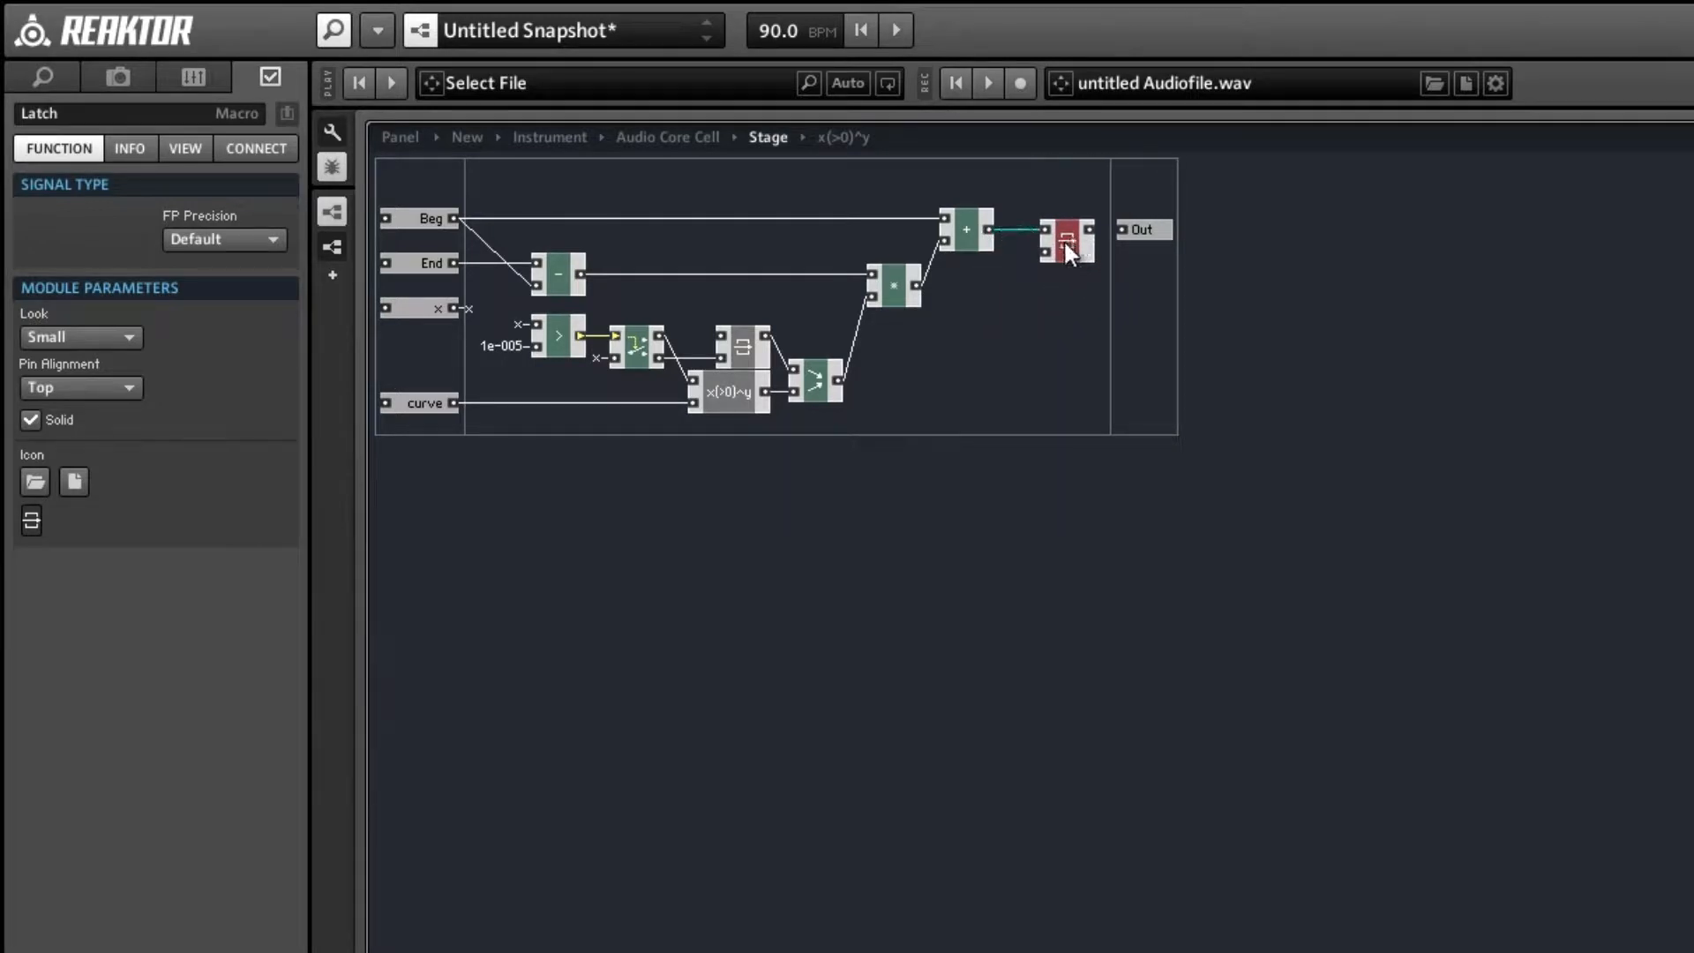
{"action": "right_click", "coordinate": [1044, 249]}
{"action": "mouse_move", "coordinate": [1153, 404]}
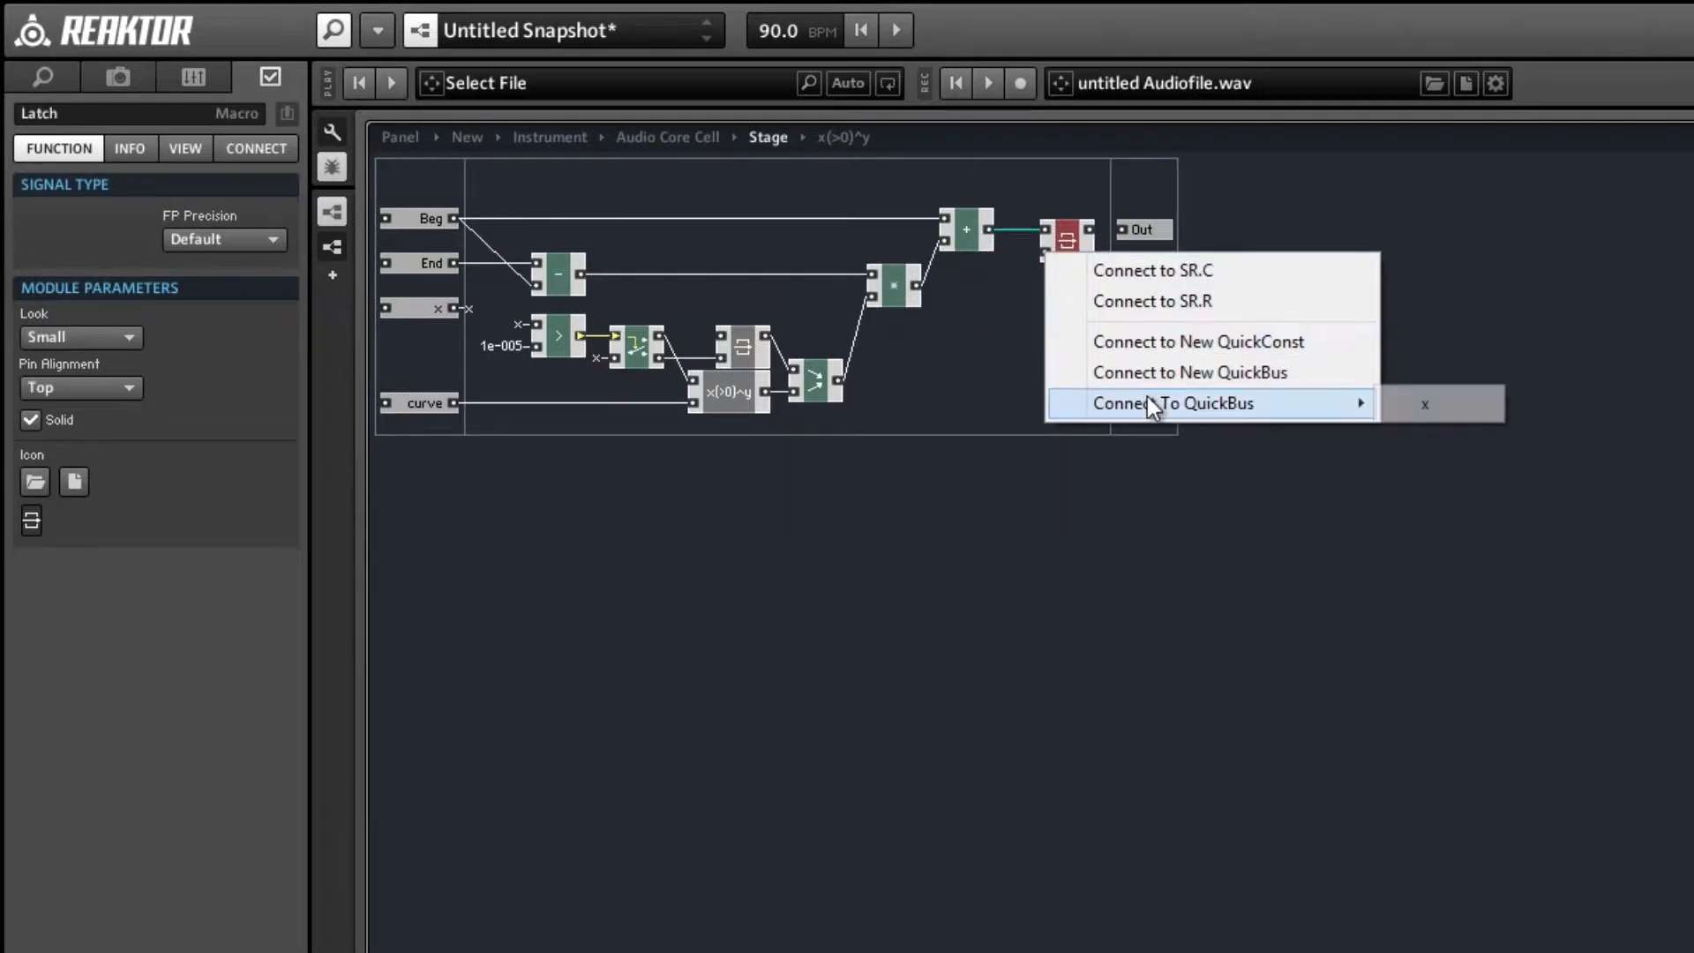
{"action": "left_click", "coordinate": [1408, 405]}
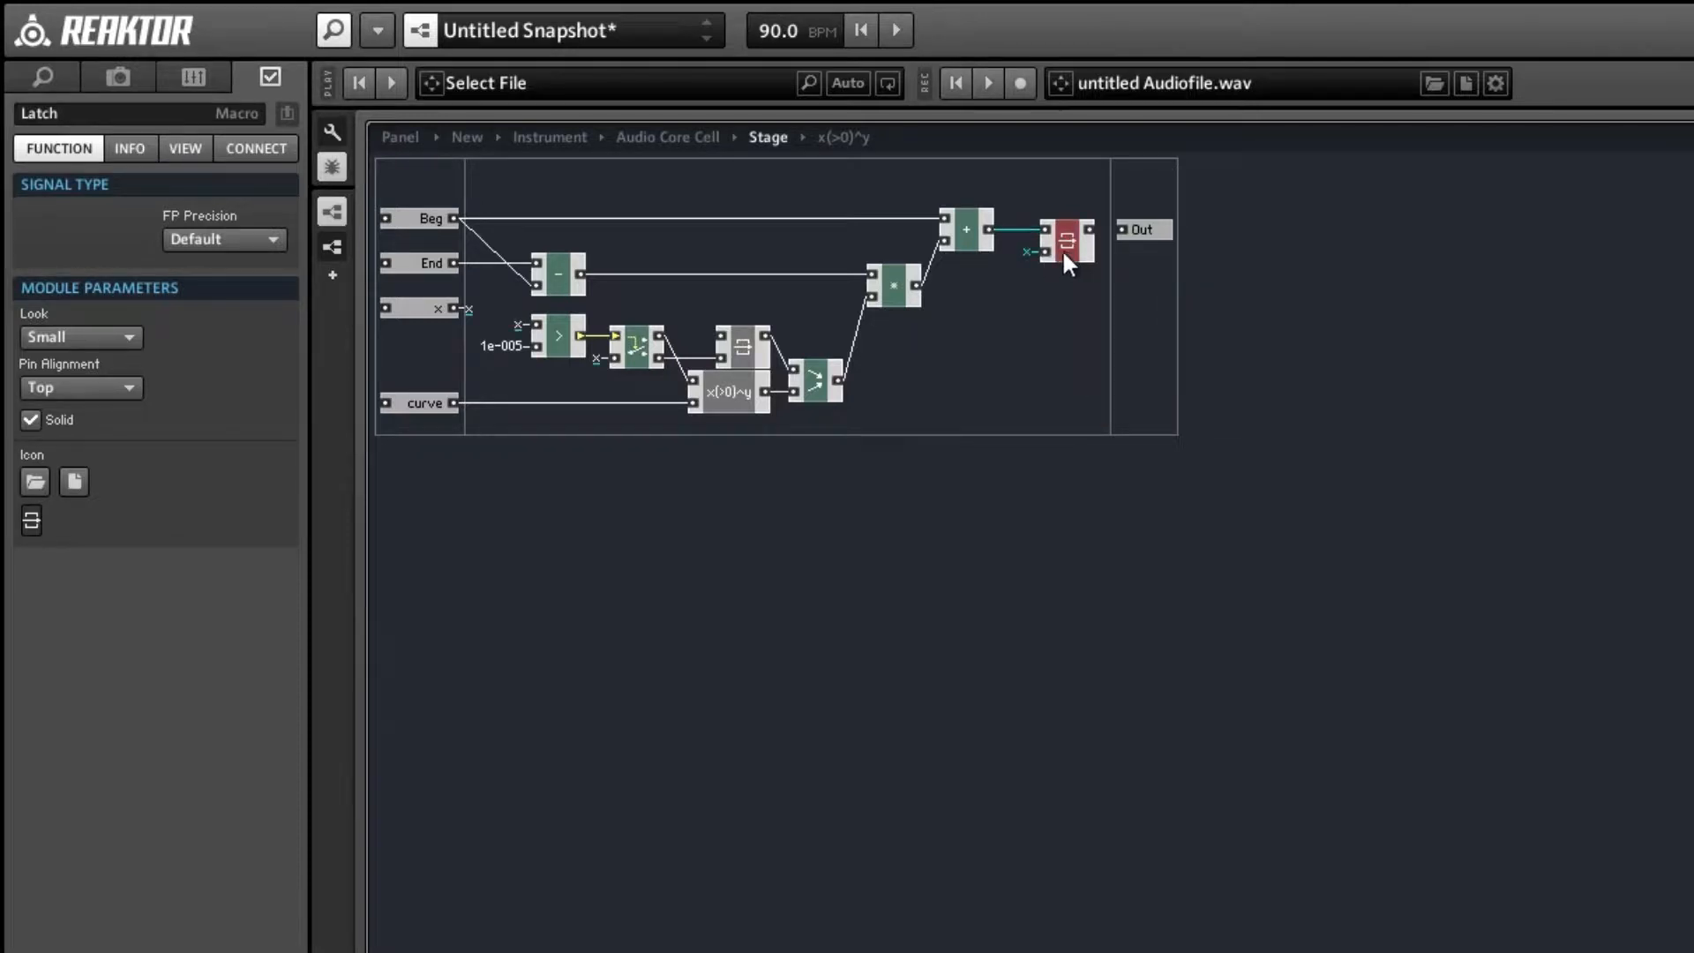
{"action": "left_click_drag", "start_coordinate": [1061, 249], "coordinate": [1052, 249]}
- Return to the Audio Core Cell and move the top Stage macro and its z^-1 and x div a modules clear of the lower modules
{"action": "double_click", "coordinate": [967, 319]}
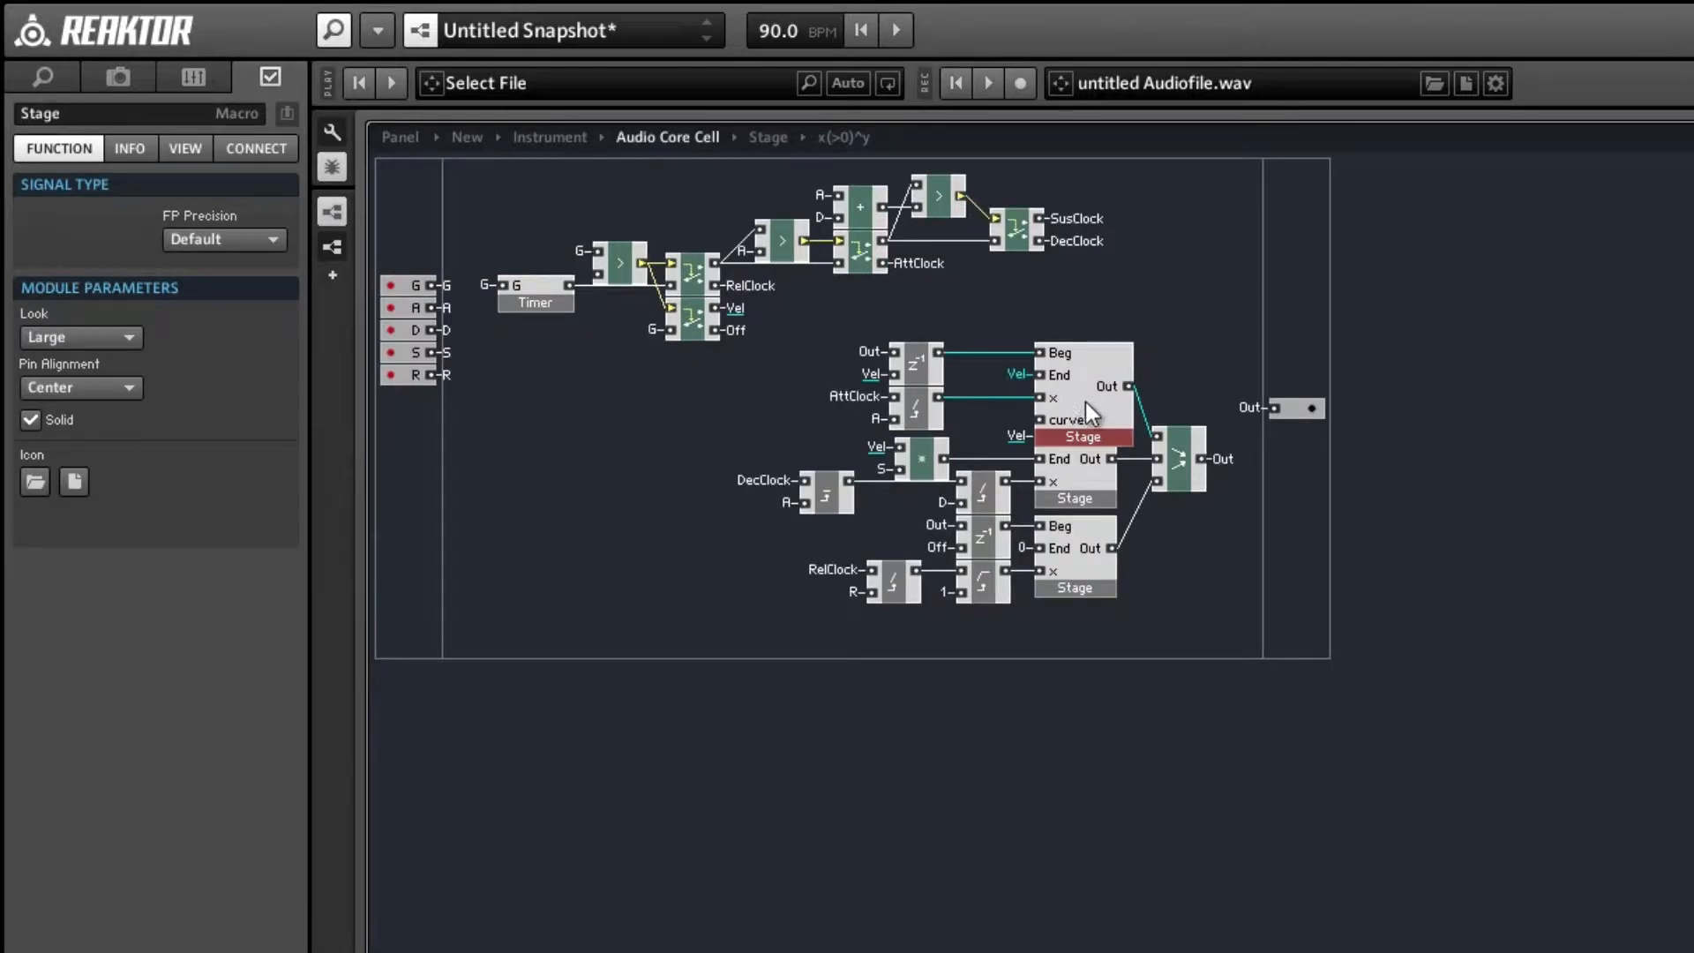
{"action": "mouse_move", "coordinate": [1086, 401]}
{"action": "left_mouse_down"}
{"action": "mouse_move", "coordinate": [1086, 368]}
{"action": "mouse_move", "coordinate": [1099, 382]}
{"action": "left_mouse_up"}
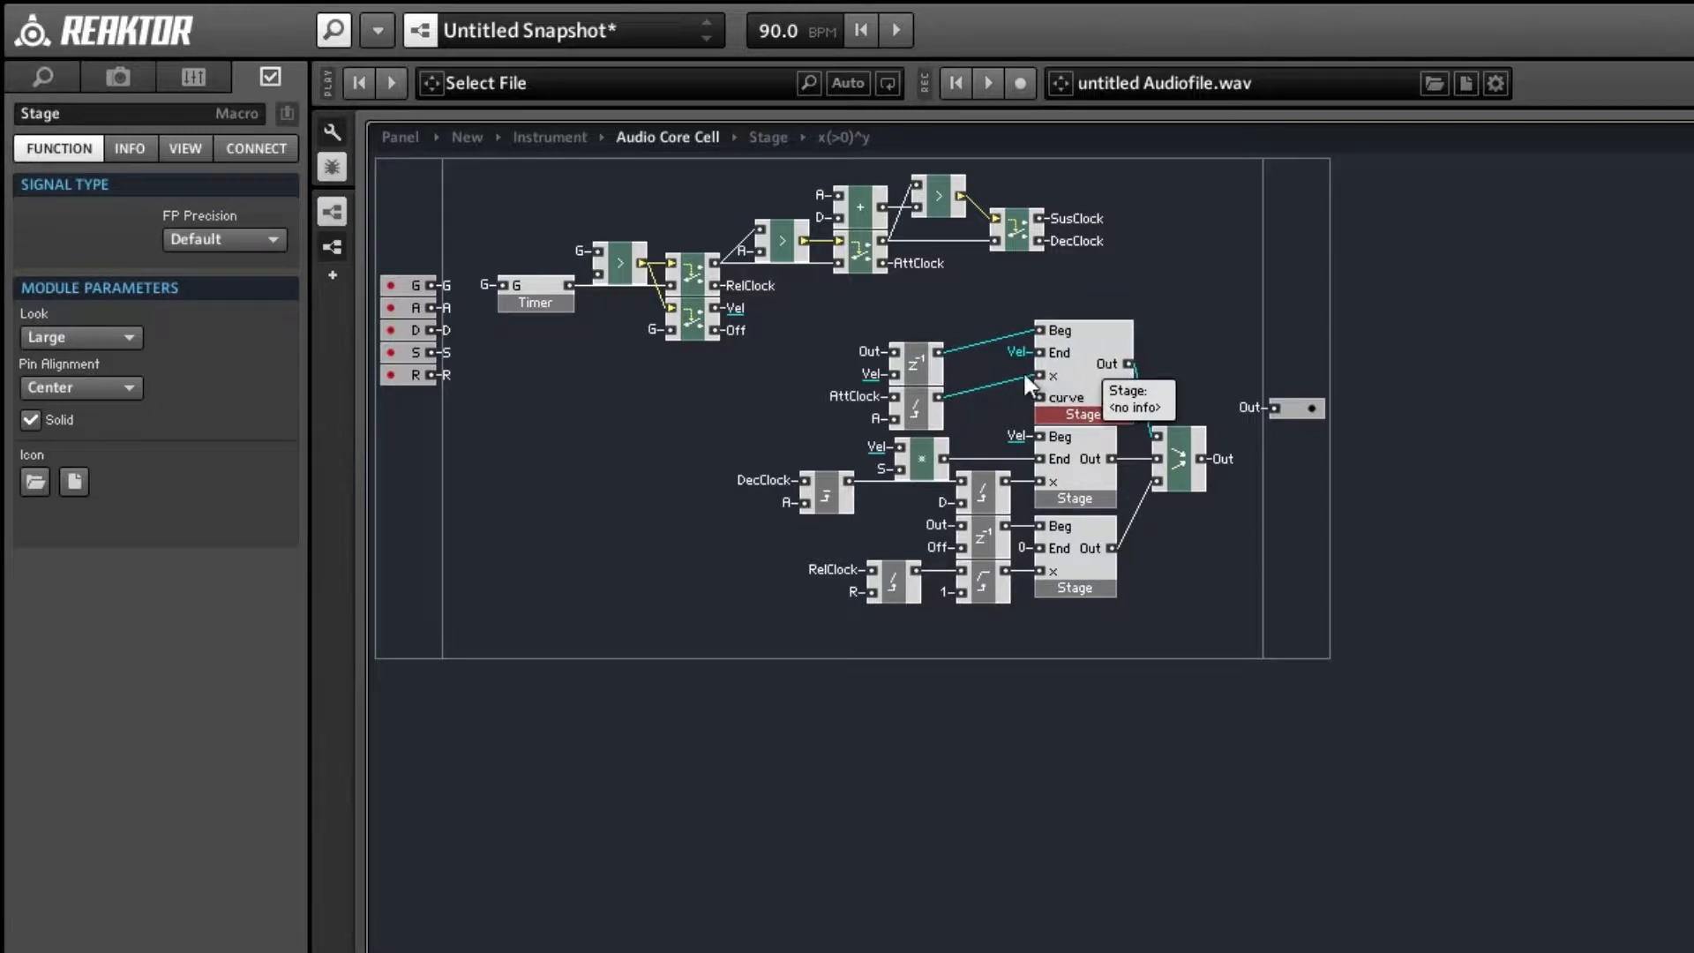
{"action": "left_click", "coordinate": [902, 365]}
{"action": "left_click", "coordinate": [926, 414], "text": "shift"}
{"action": "left_click_drag", "start_coordinate": [927, 415], "coordinate": [944, 391]}
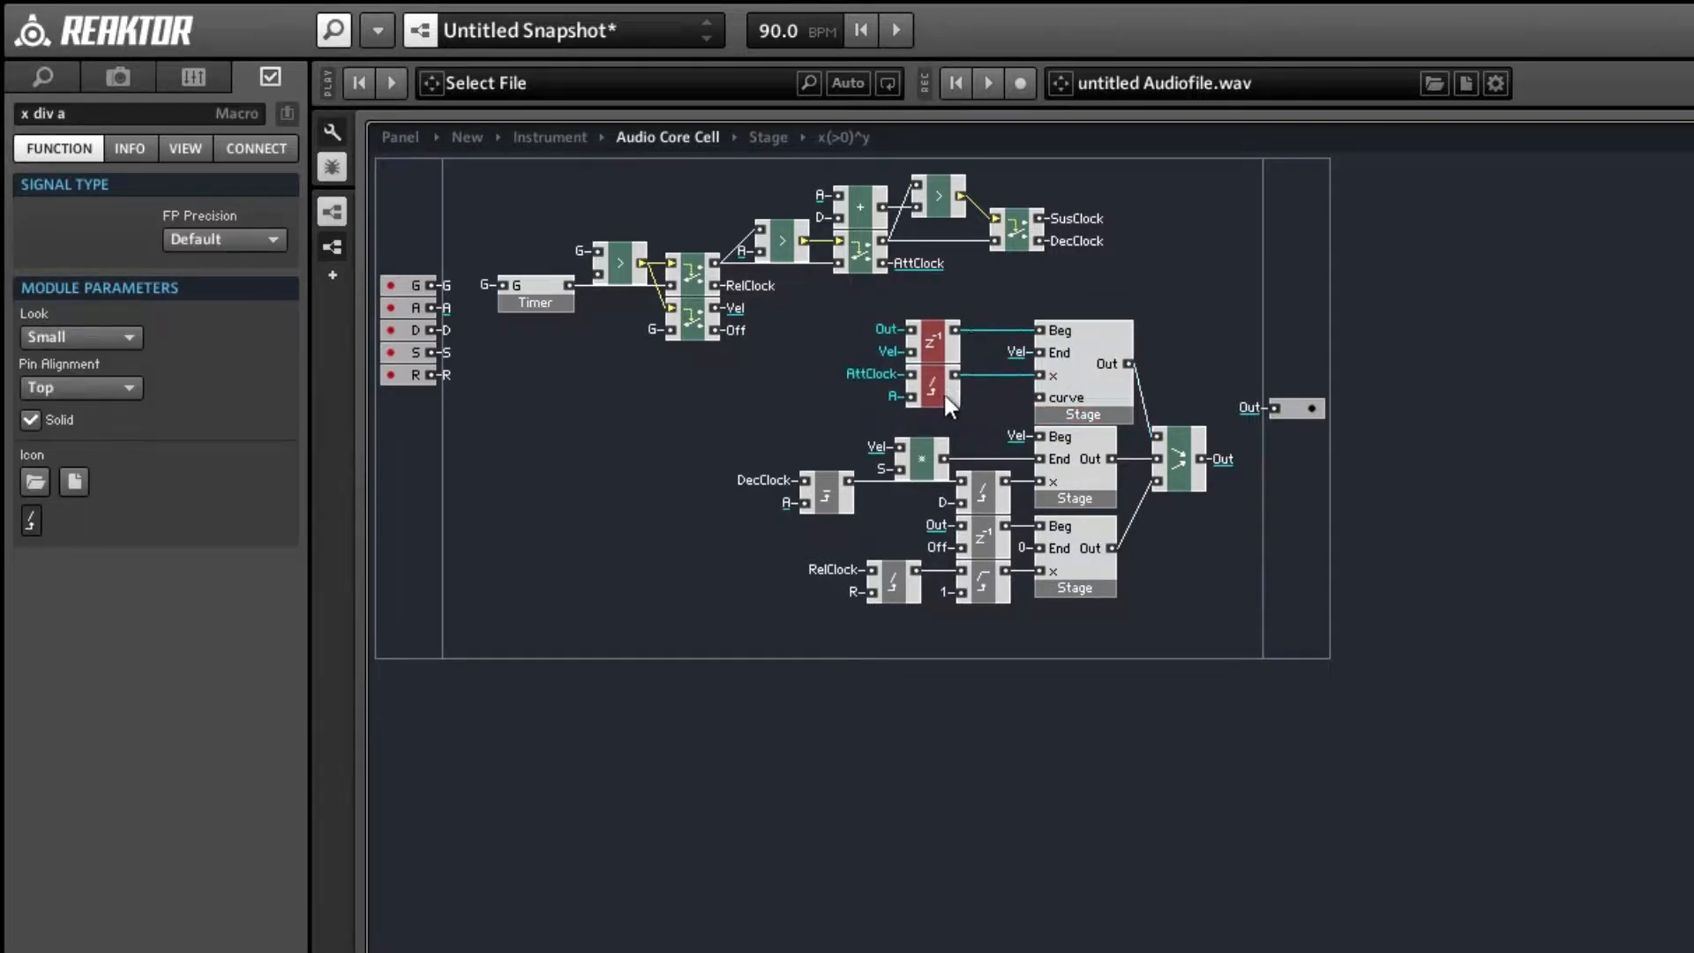
- Attach a new QuickConst with value 2 to the curve input of the top Stage macro
{"action": "right_click", "coordinate": [1045, 398]}
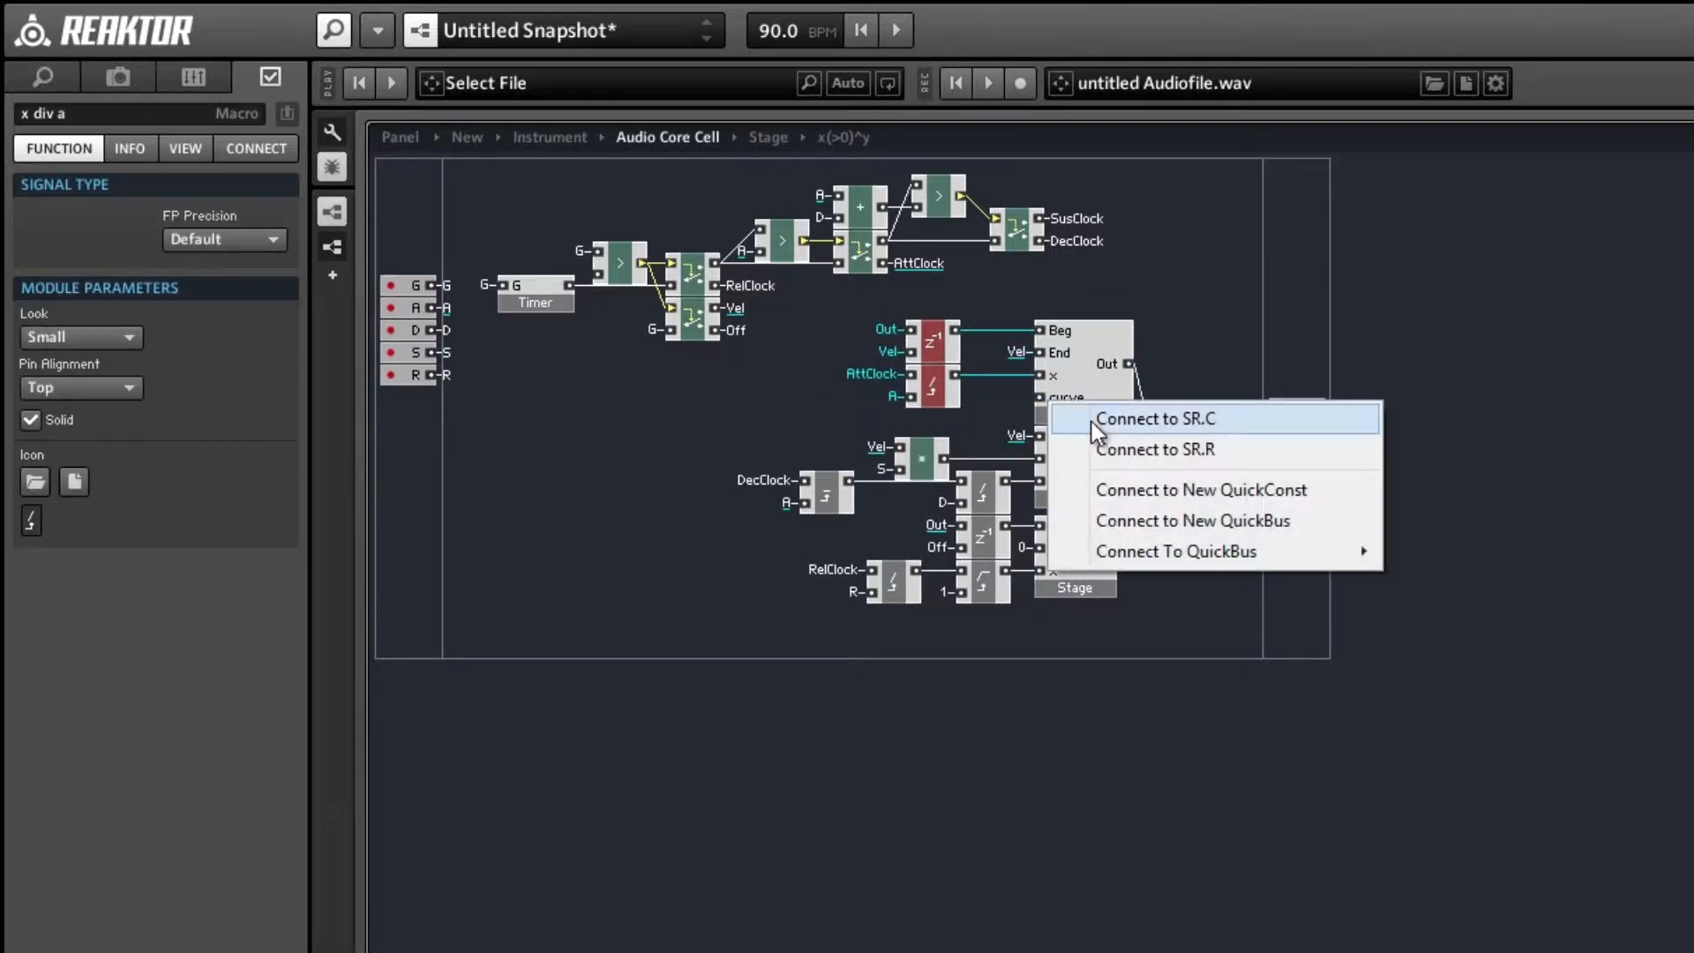
{"action": "left_click", "coordinate": [1115, 487]}
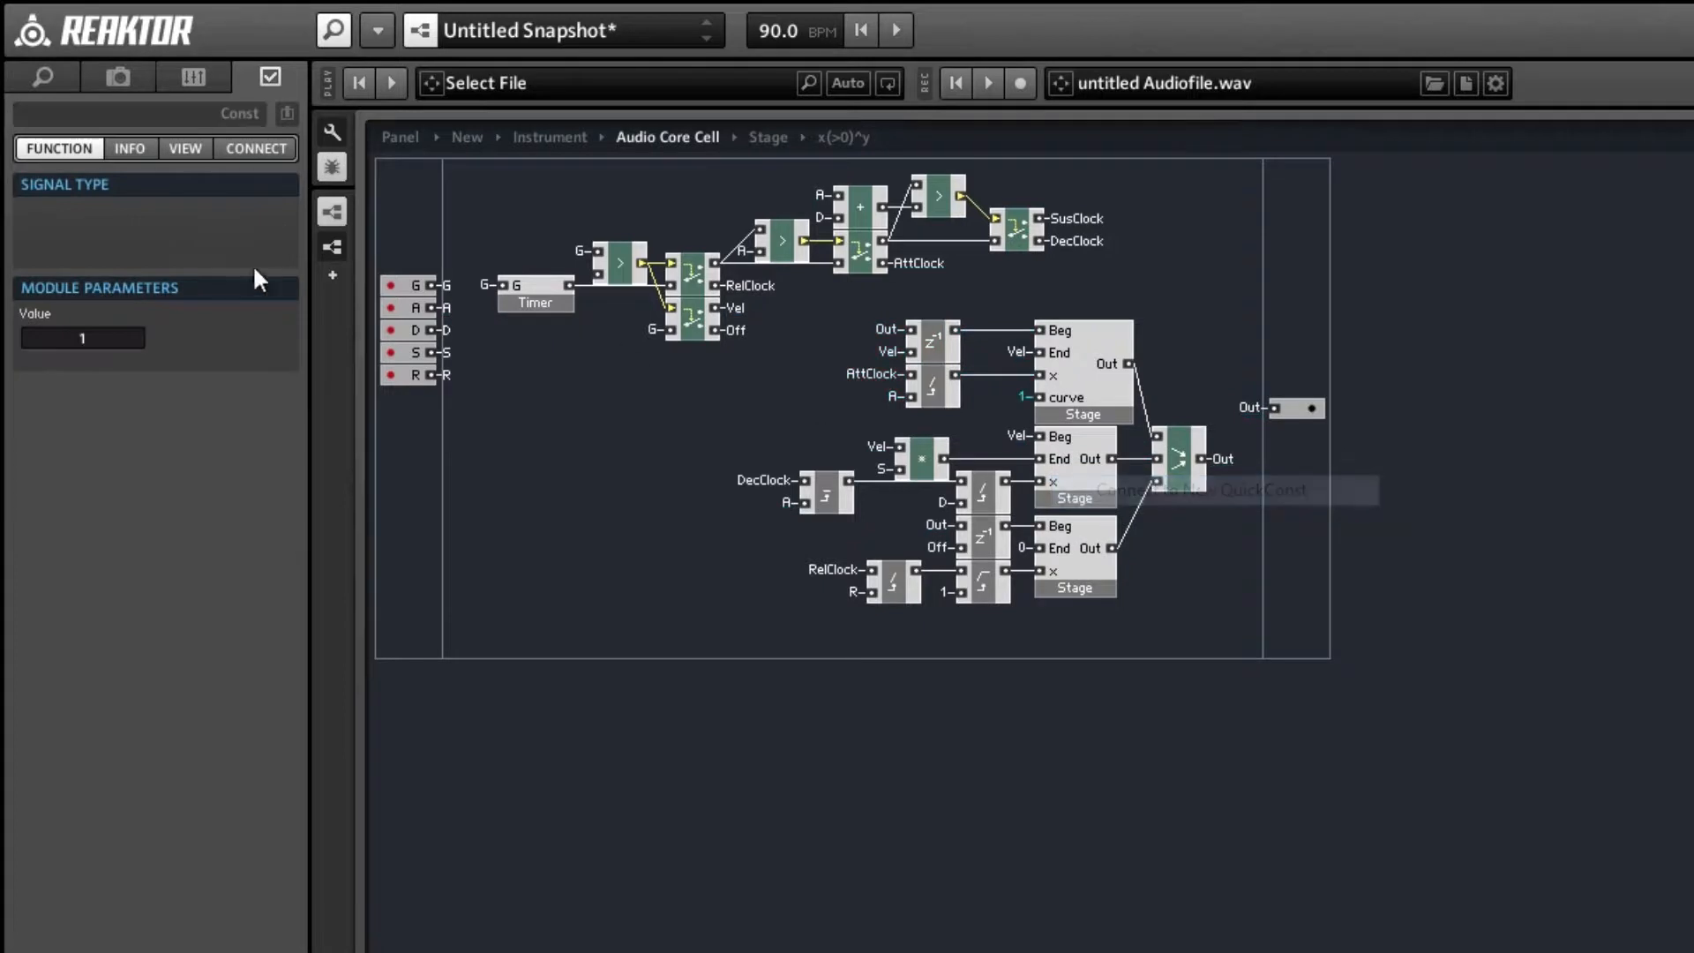
{"action": "double_click", "coordinate": [19, 350]}
{"action": "type", "text": "2"}
{"action": "left_click", "coordinate": [462, 494]}
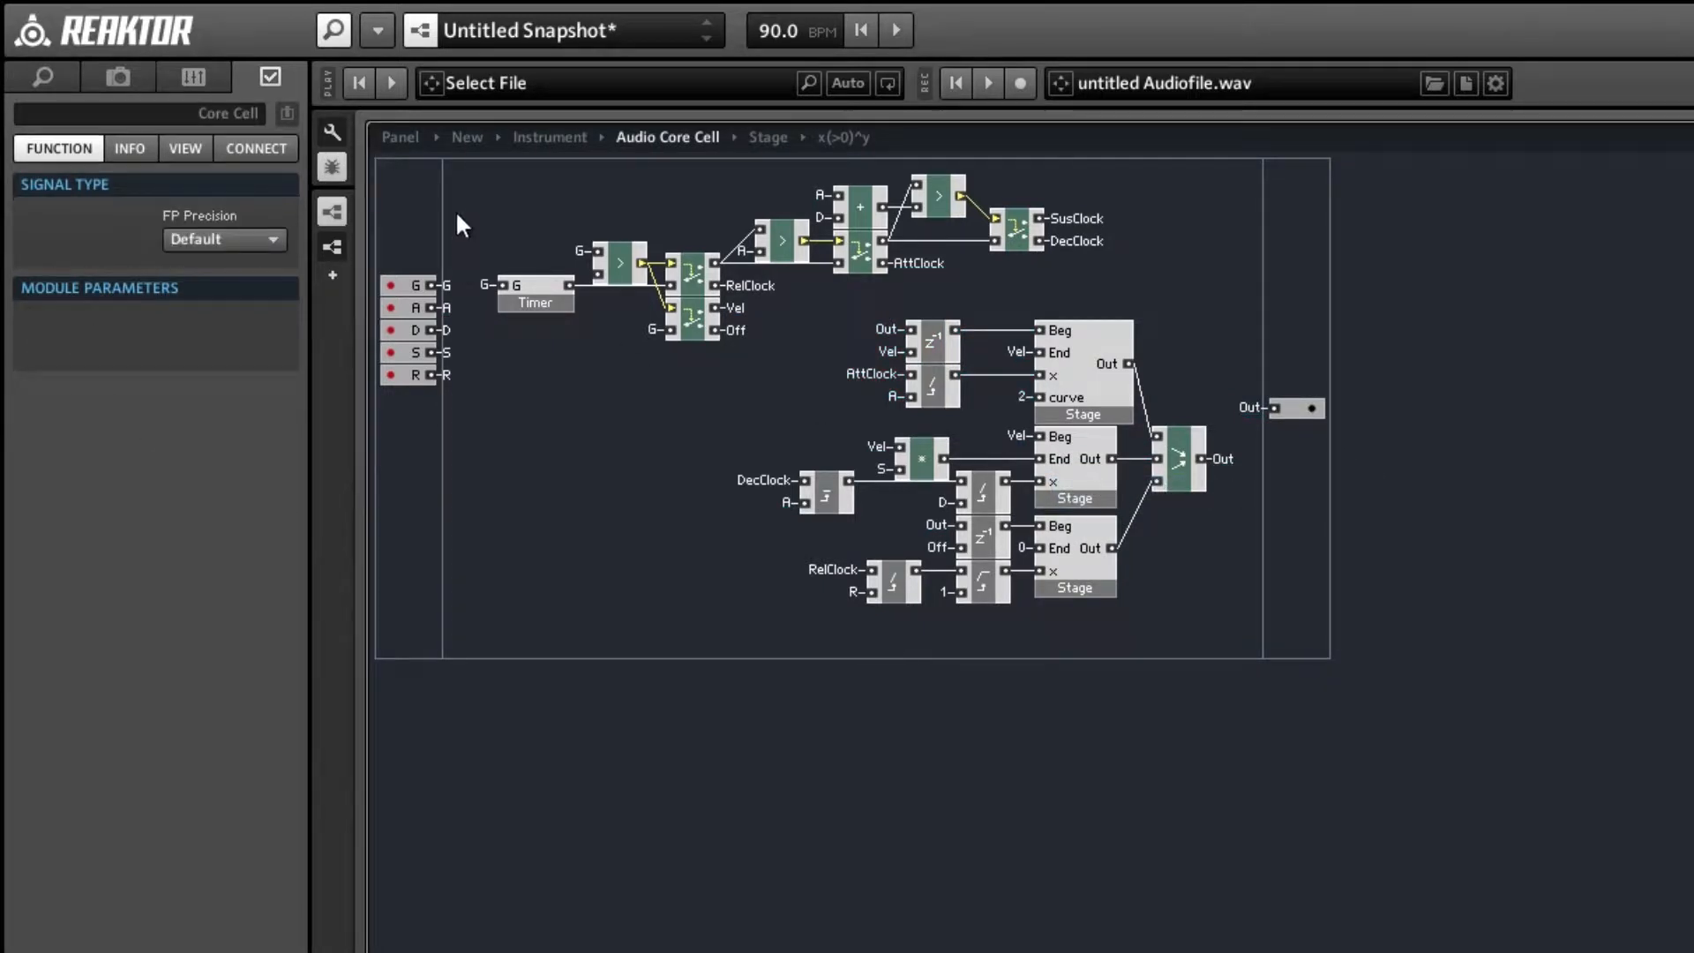
- Go up to the Instrument structure, wire the Separator's Hi output into the Value module's Trig input and remove the Value Trig module
{"action": "double_click", "coordinate": [579, 214]}
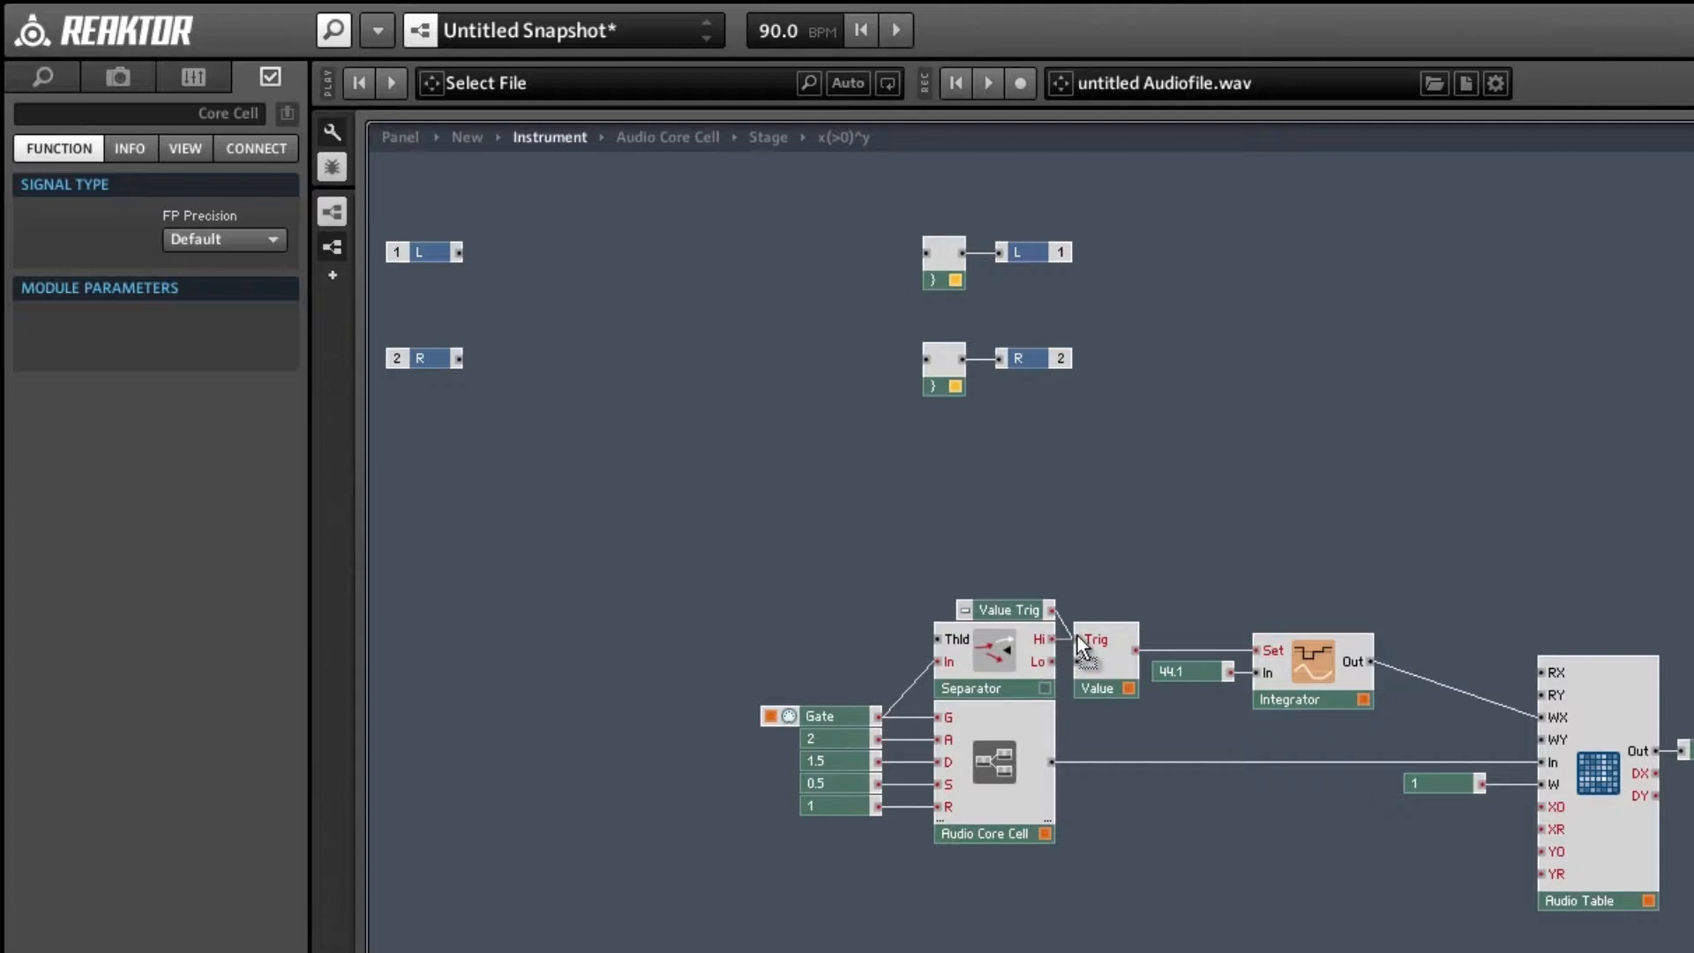
{"action": "left_click_drag", "start_coordinate": [1077, 637], "coordinate": [1050, 638]}
{"action": "left_click", "coordinate": [1015, 610]}
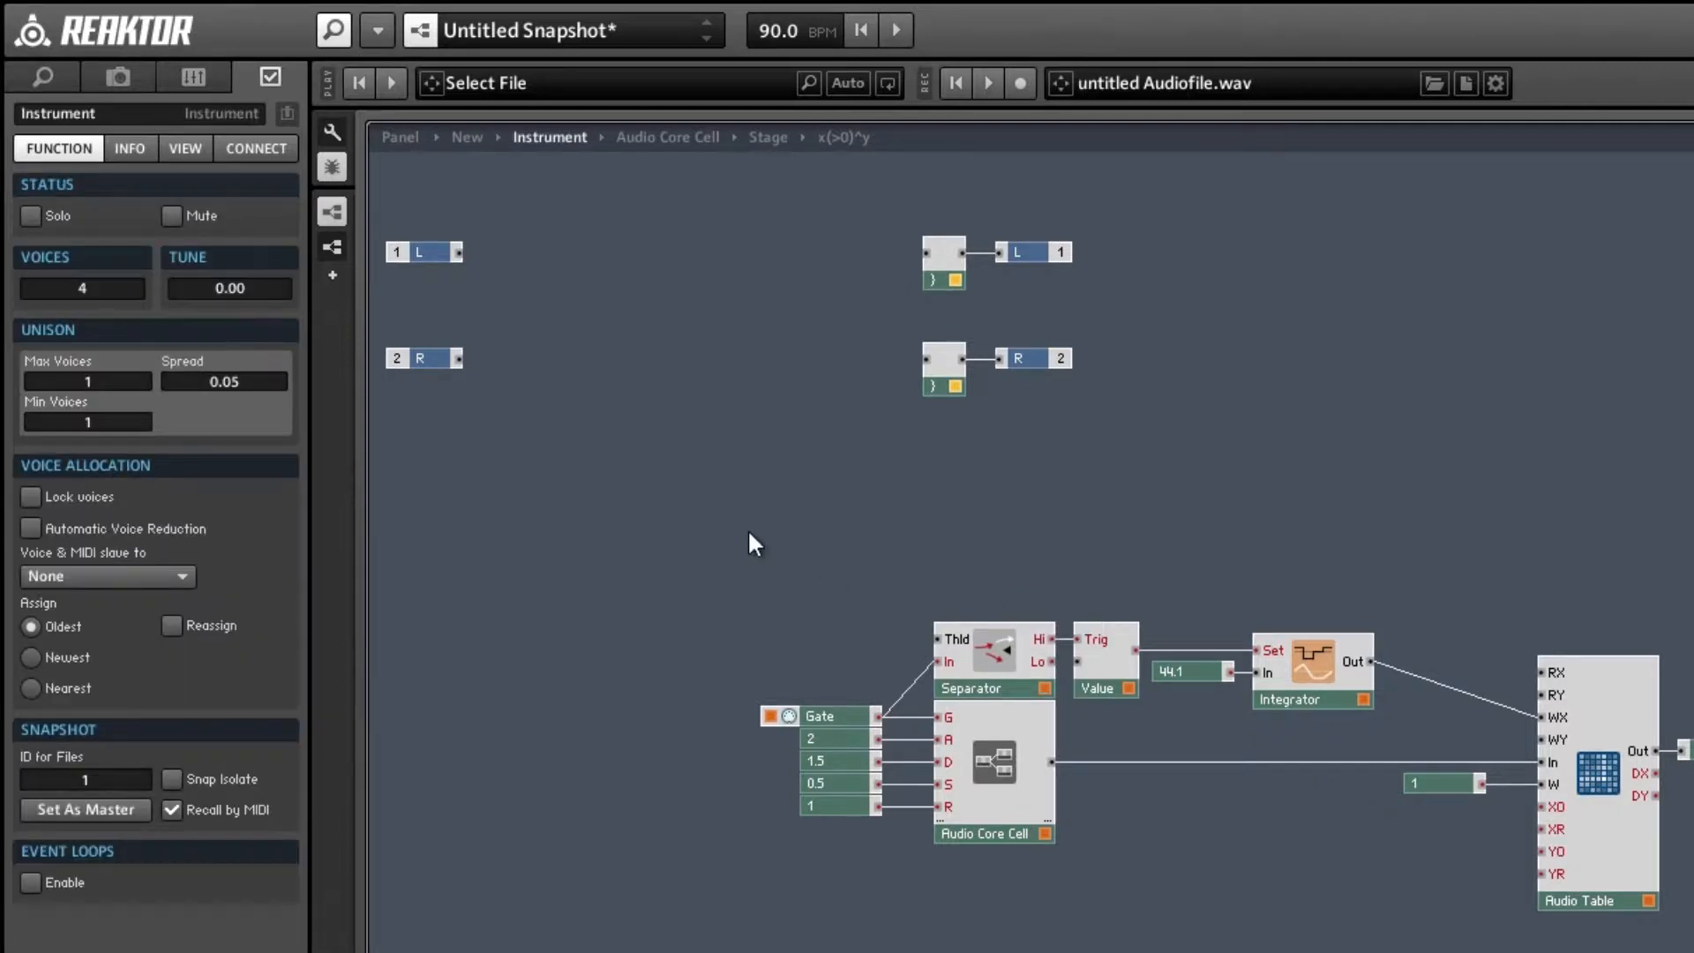
- Check the envelope on the panel, and in the Audio Core Cell set the top Stage macro's curve constant to 0.5
{"action": "left_click", "coordinate": [390, 136]}
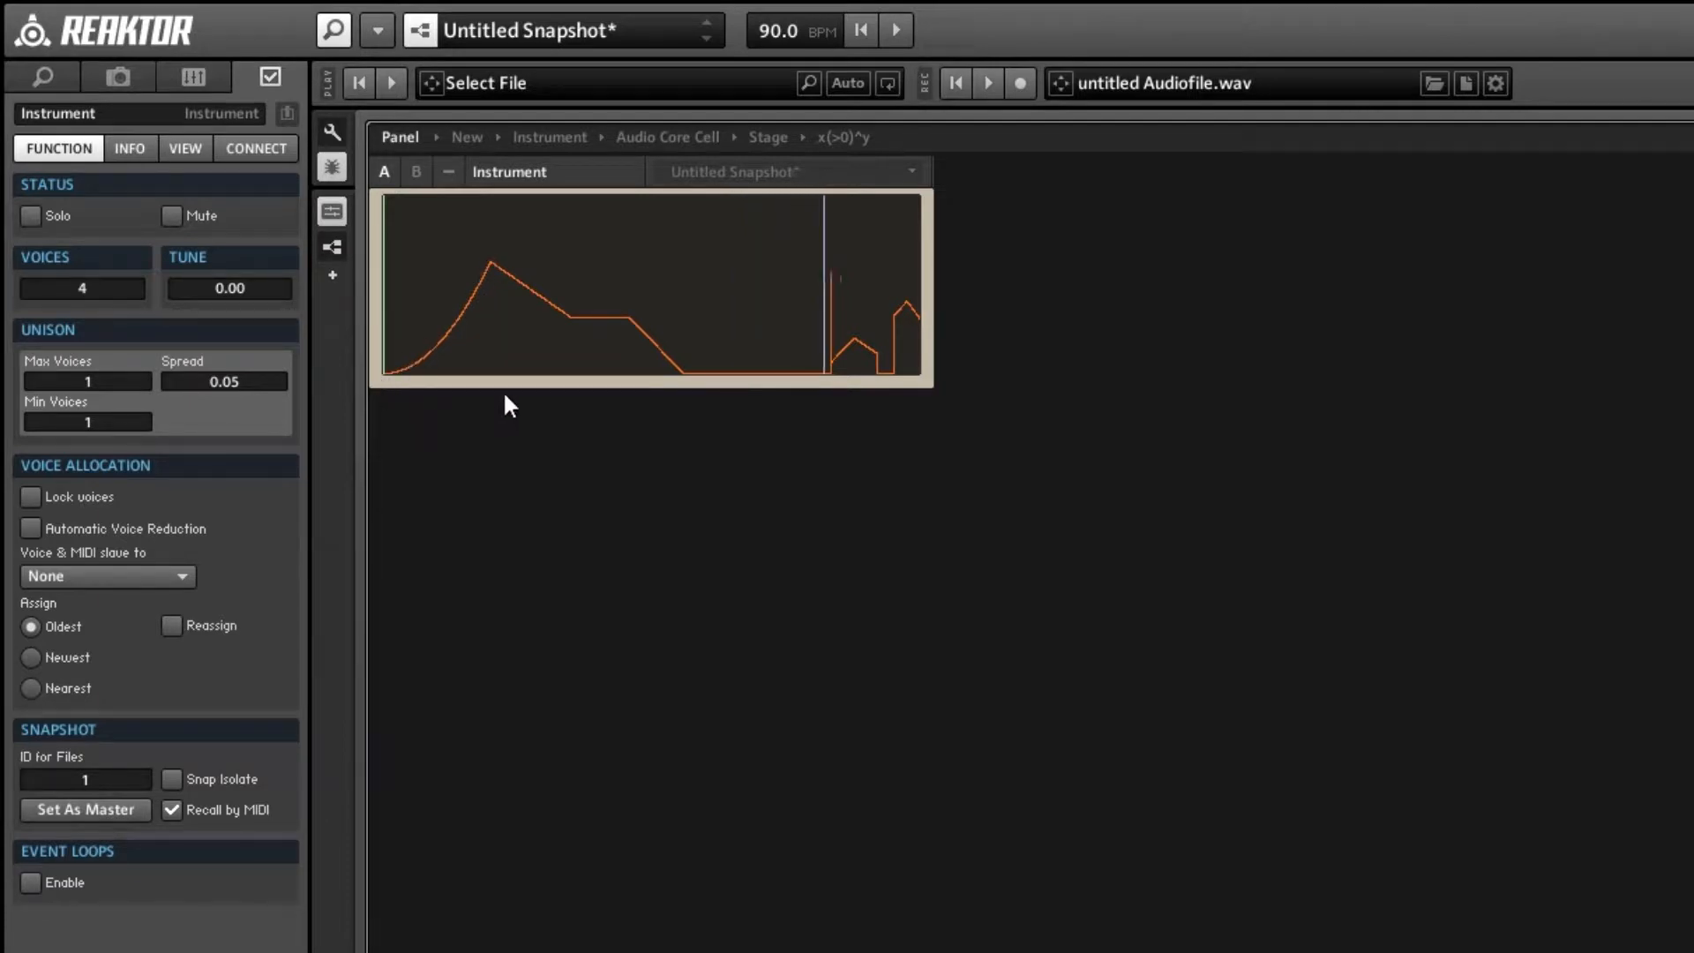
{"action": "double_click", "coordinate": [528, 384]}
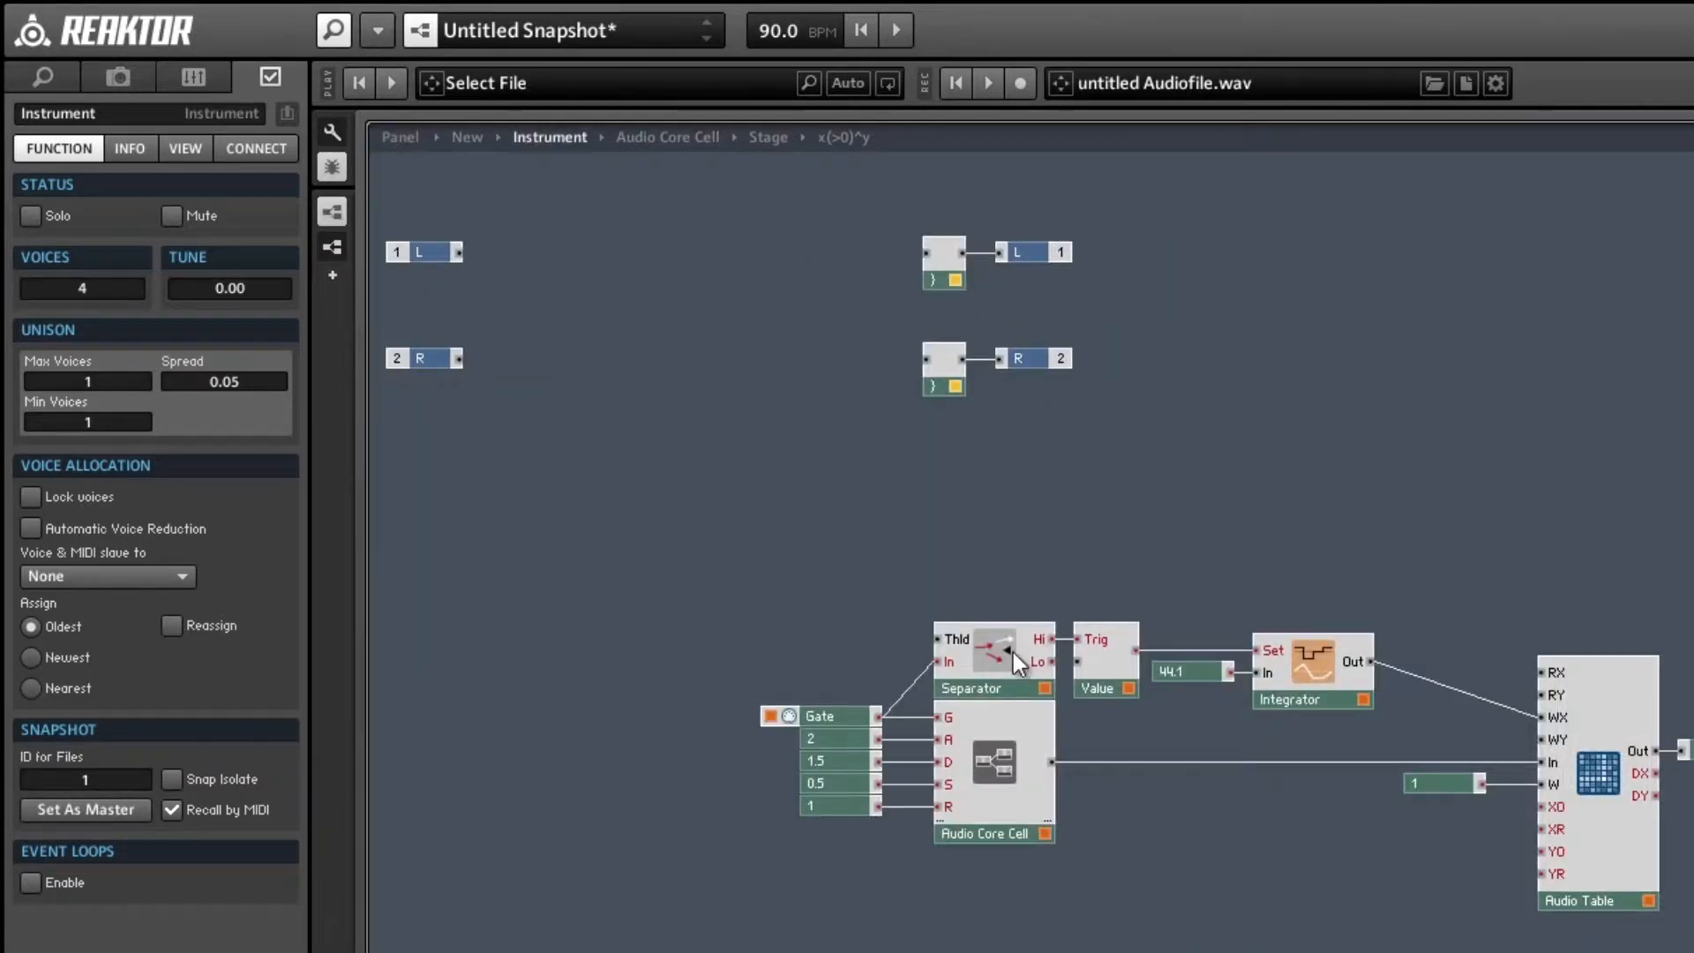
{"action": "double_click", "coordinate": [1013, 742]}
{"action": "left_click", "coordinate": [1021, 397]}
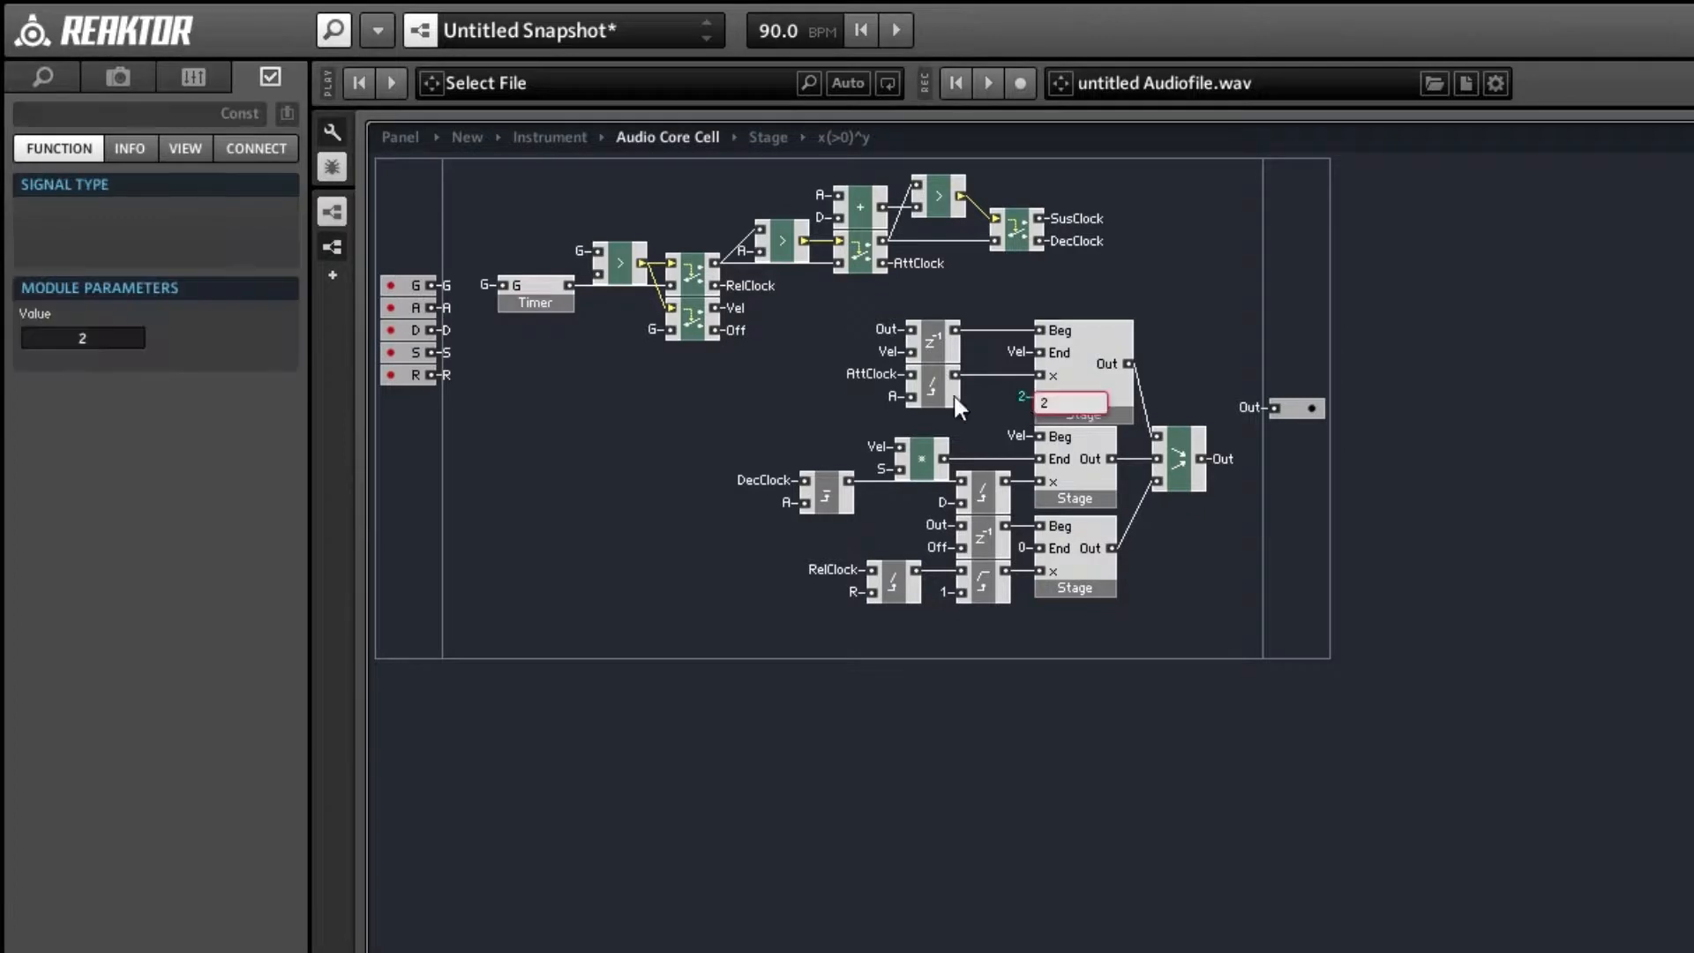
{"action": "type", "text": "0.5"}
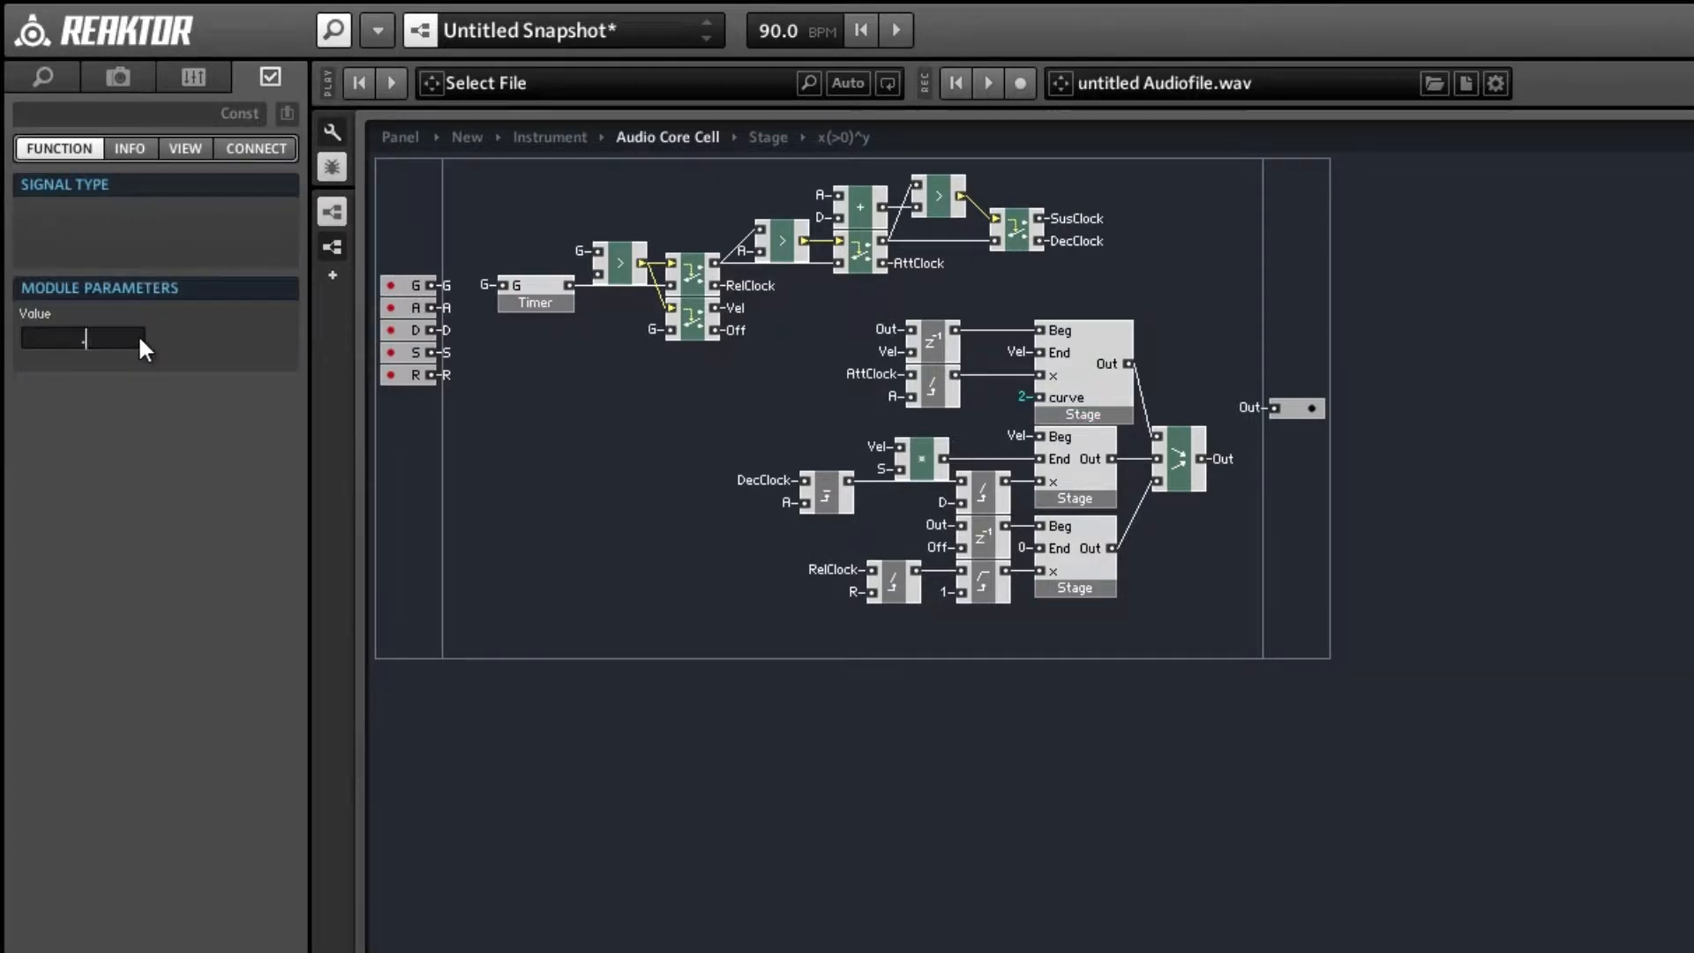
{"action": "key", "text": "Return"}
{"action": "left_click", "coordinate": [624, 487]}
- View the envelope with the new attack curve on the panel and return to the Audio Core Cell
{"action": "left_click", "coordinate": [404, 141]}
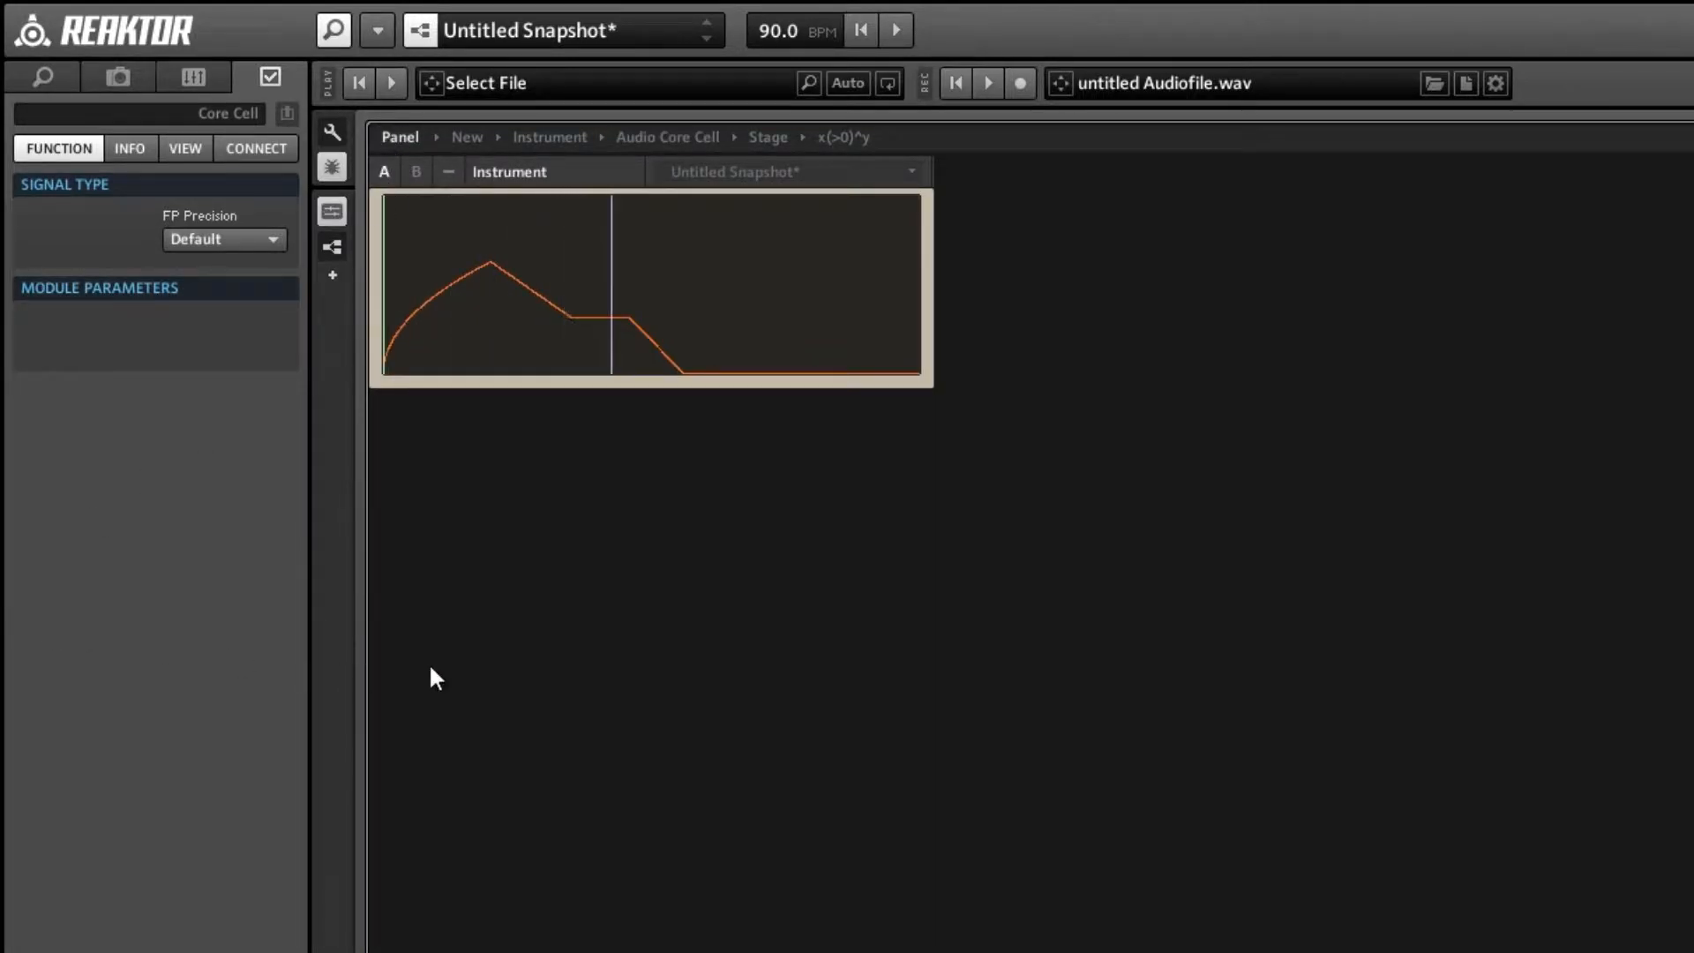
{"action": "double_click", "coordinate": [375, 290]}
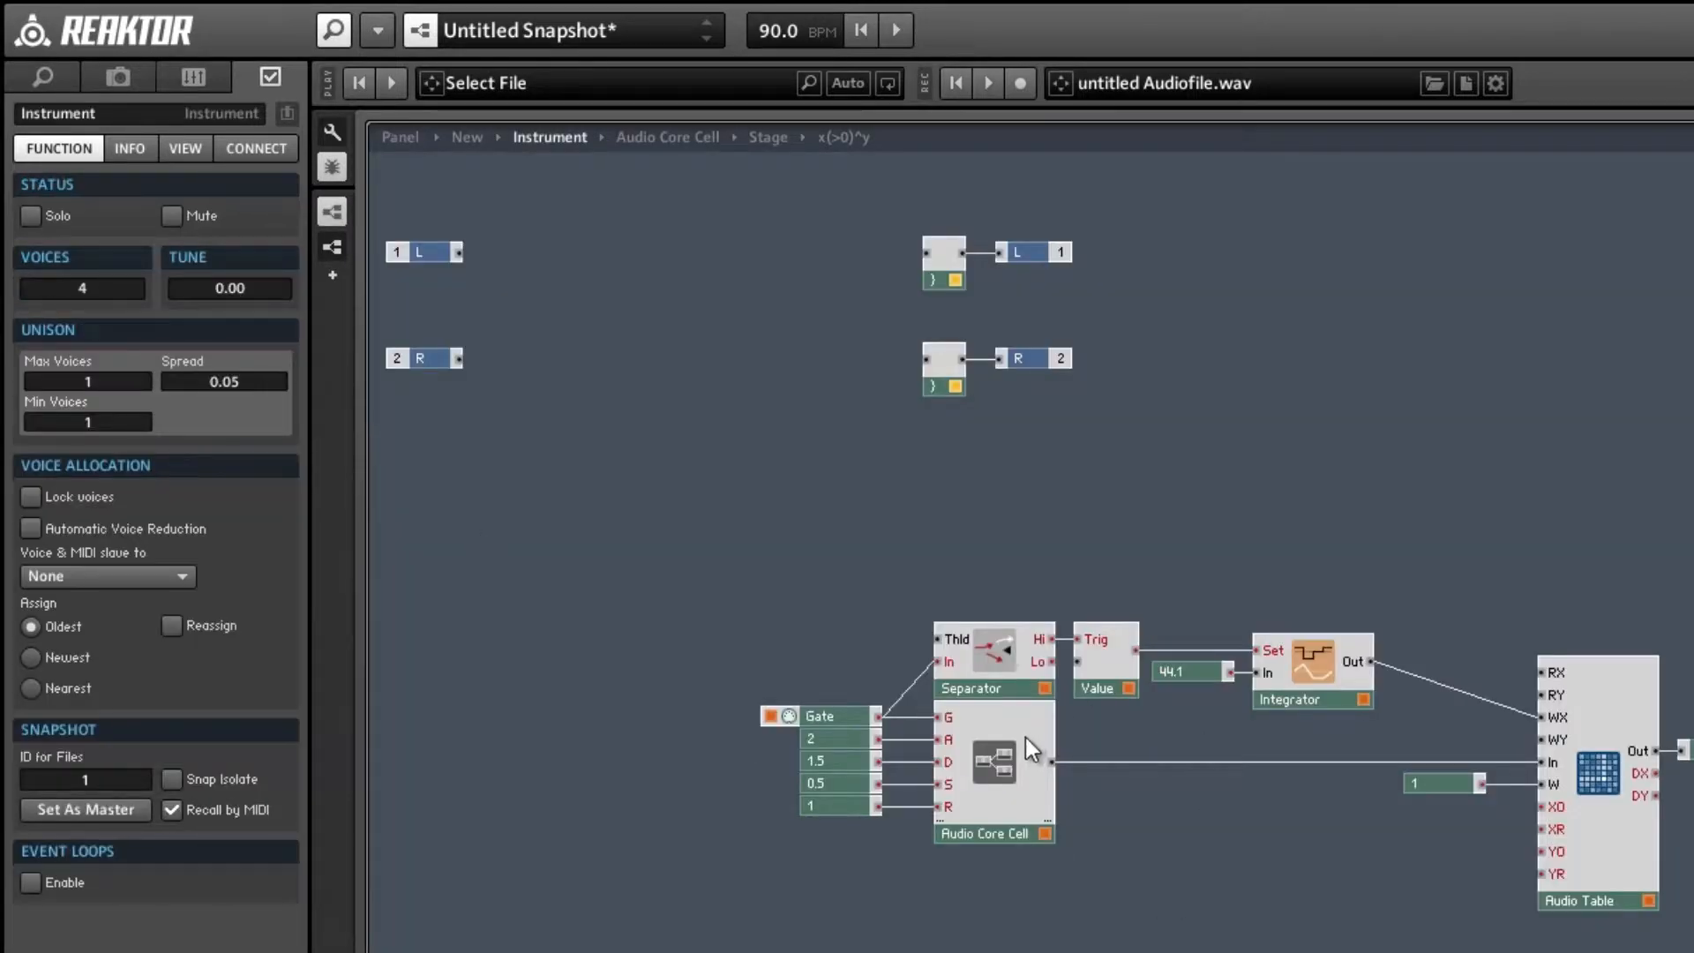
{"action": "double_click", "coordinate": [1027, 739]}
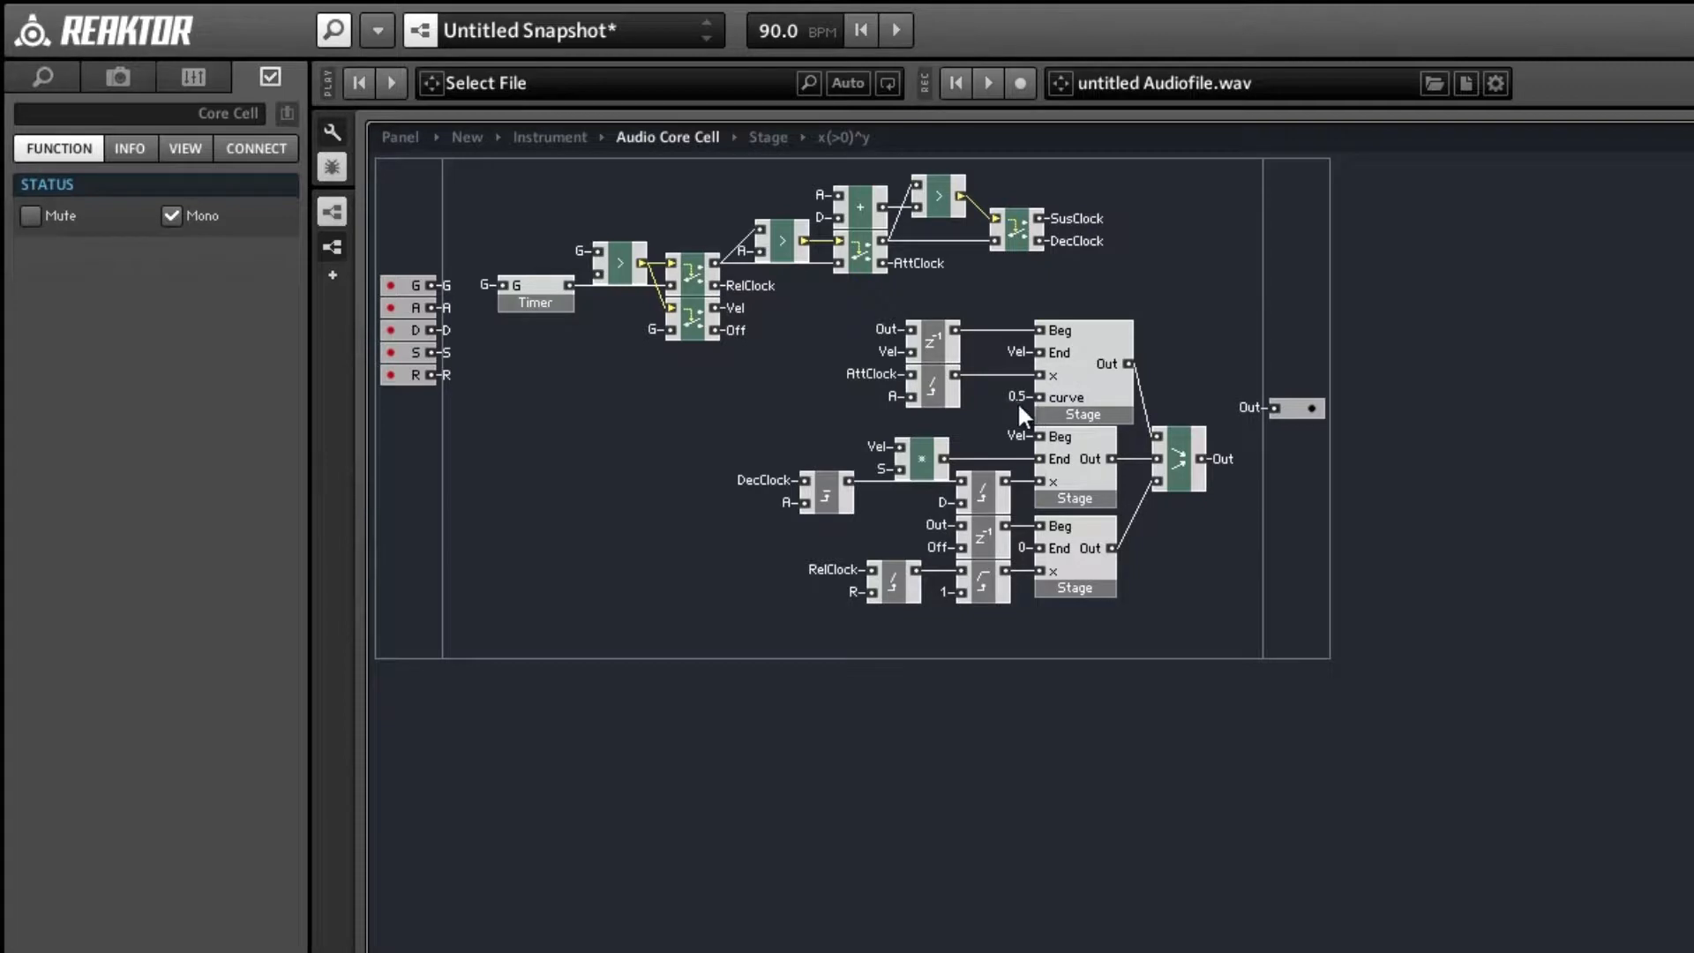
- Duplicate the top Stage macro with its curve input and place the copy to the lower right of the Merge module
{"action": "left_click", "coordinate": [1090, 480]}
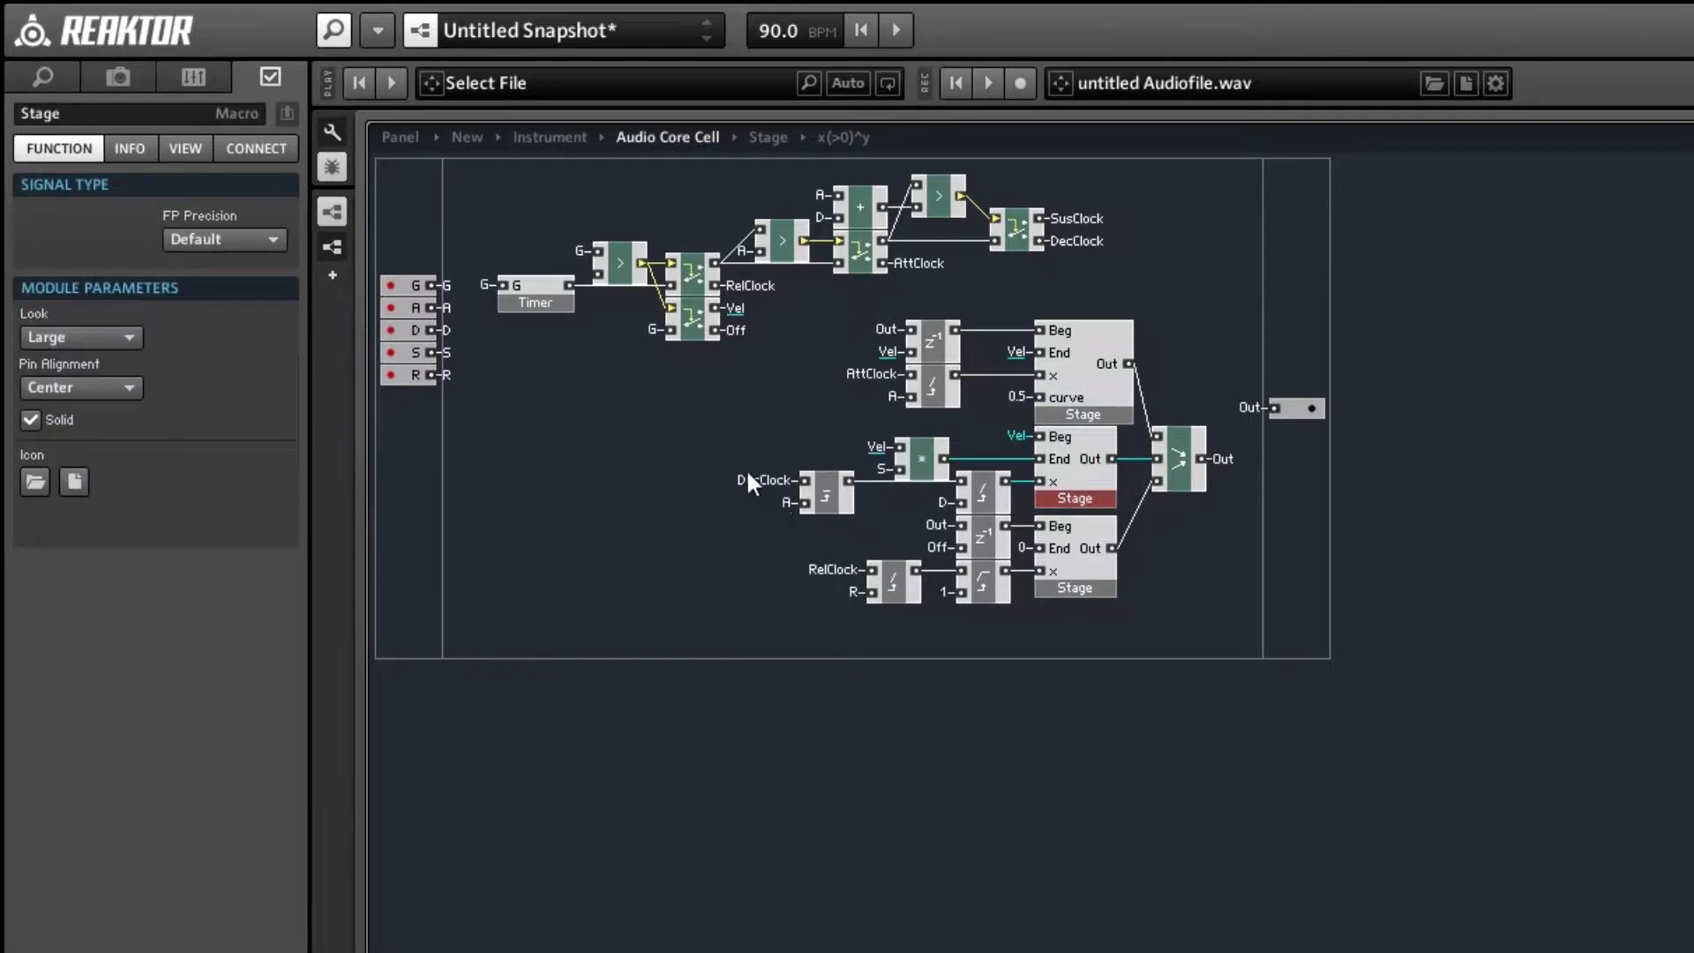
{"action": "left_click", "coordinate": [1101, 393]}
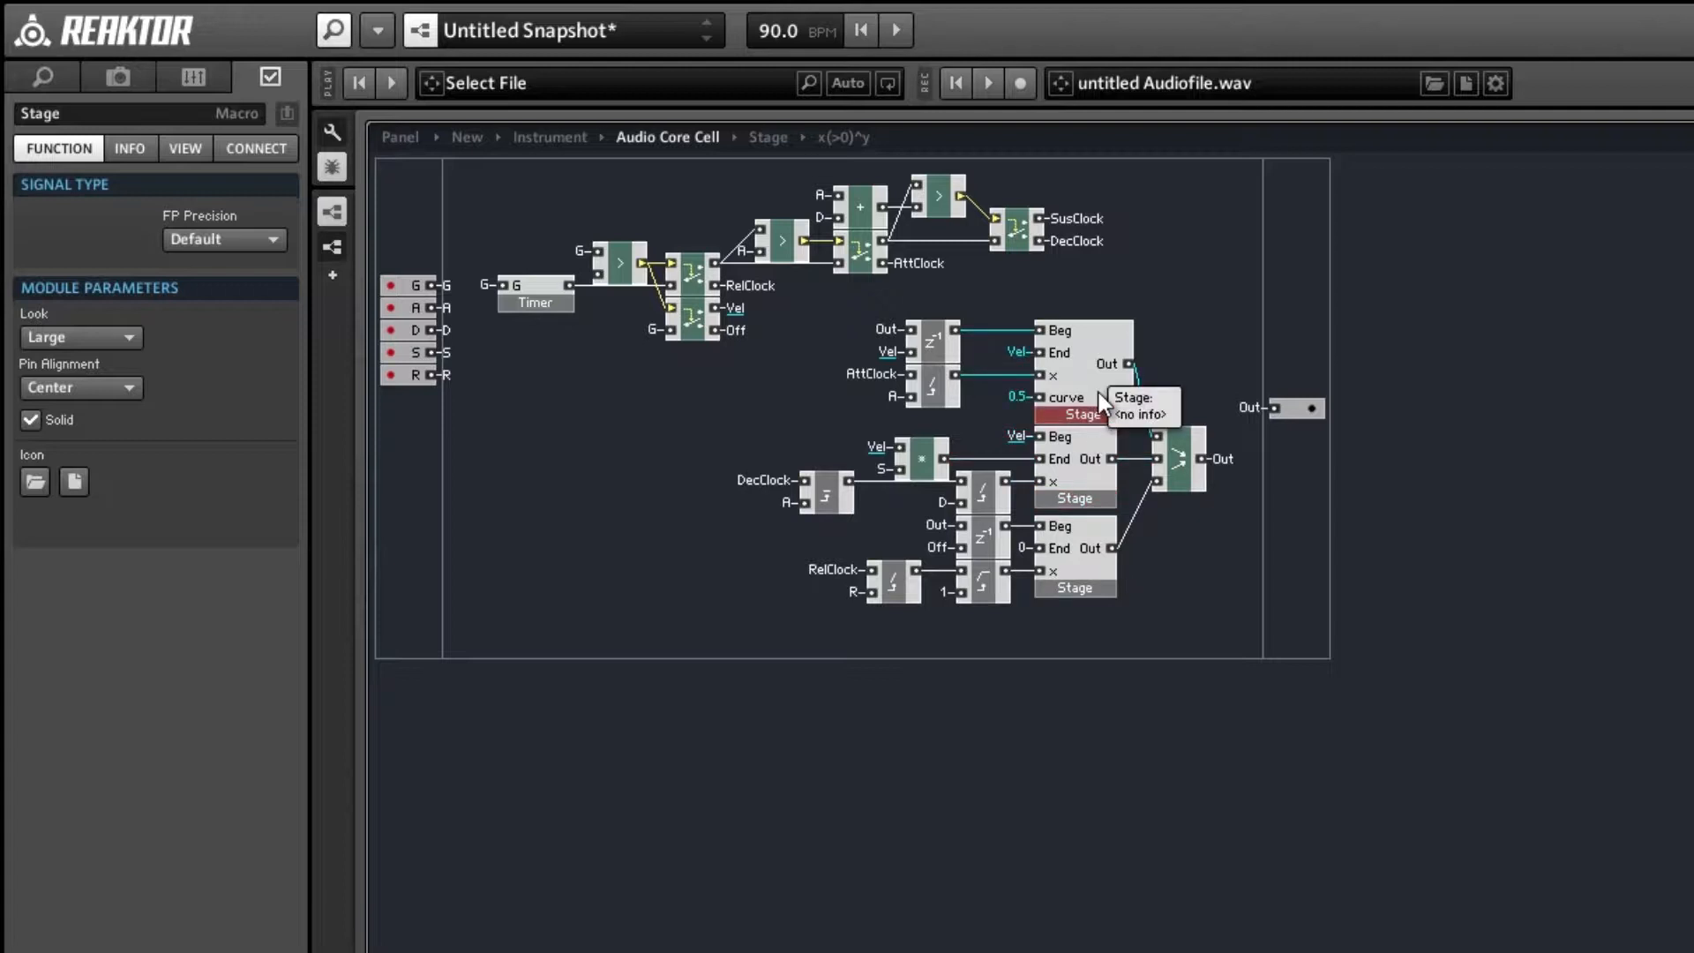
{"action": "key", "text": "ctrl+d"}
{"action": "left_click_drag", "start_coordinate": [1107, 390], "coordinate": [1304, 620]}
{"action": "left_click", "coordinate": [1145, 601]}
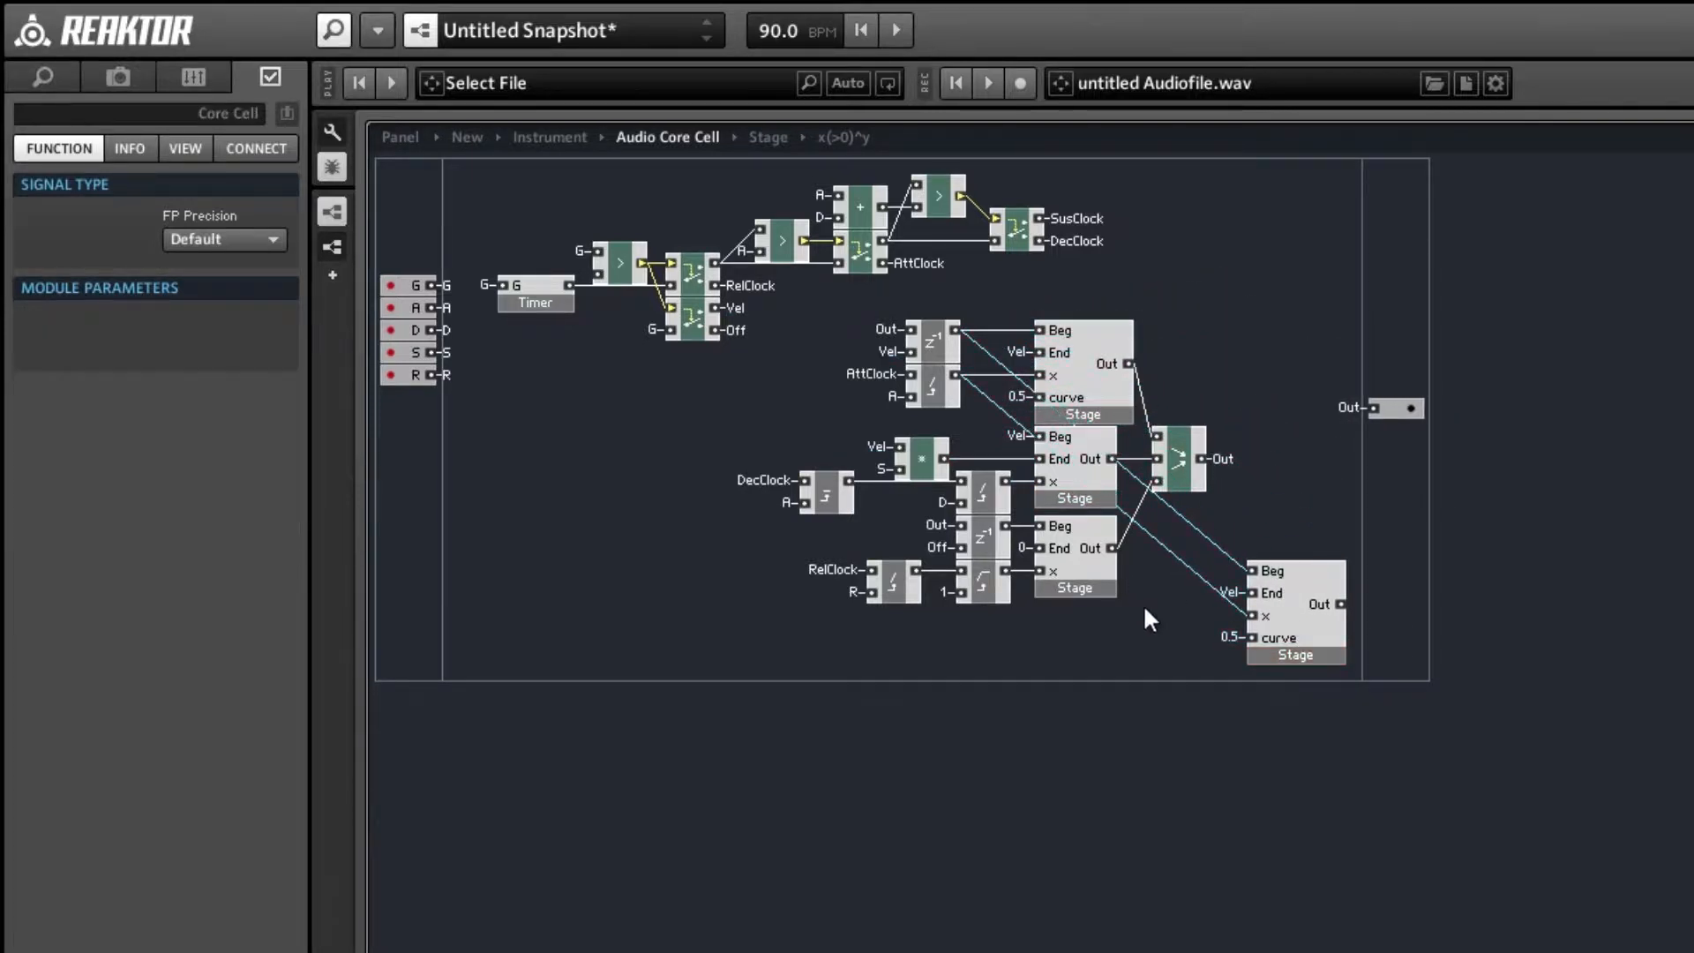
- Rewire the copied Stage macro: Beg from the Vel QuickBus, End from the multiply module, and x from the decay x div a module
{"action": "right_click", "coordinate": [1258, 576]}
{"action": "left_click", "coordinate": [1264, 588]}
{"action": "right_click", "coordinate": [1258, 574]}
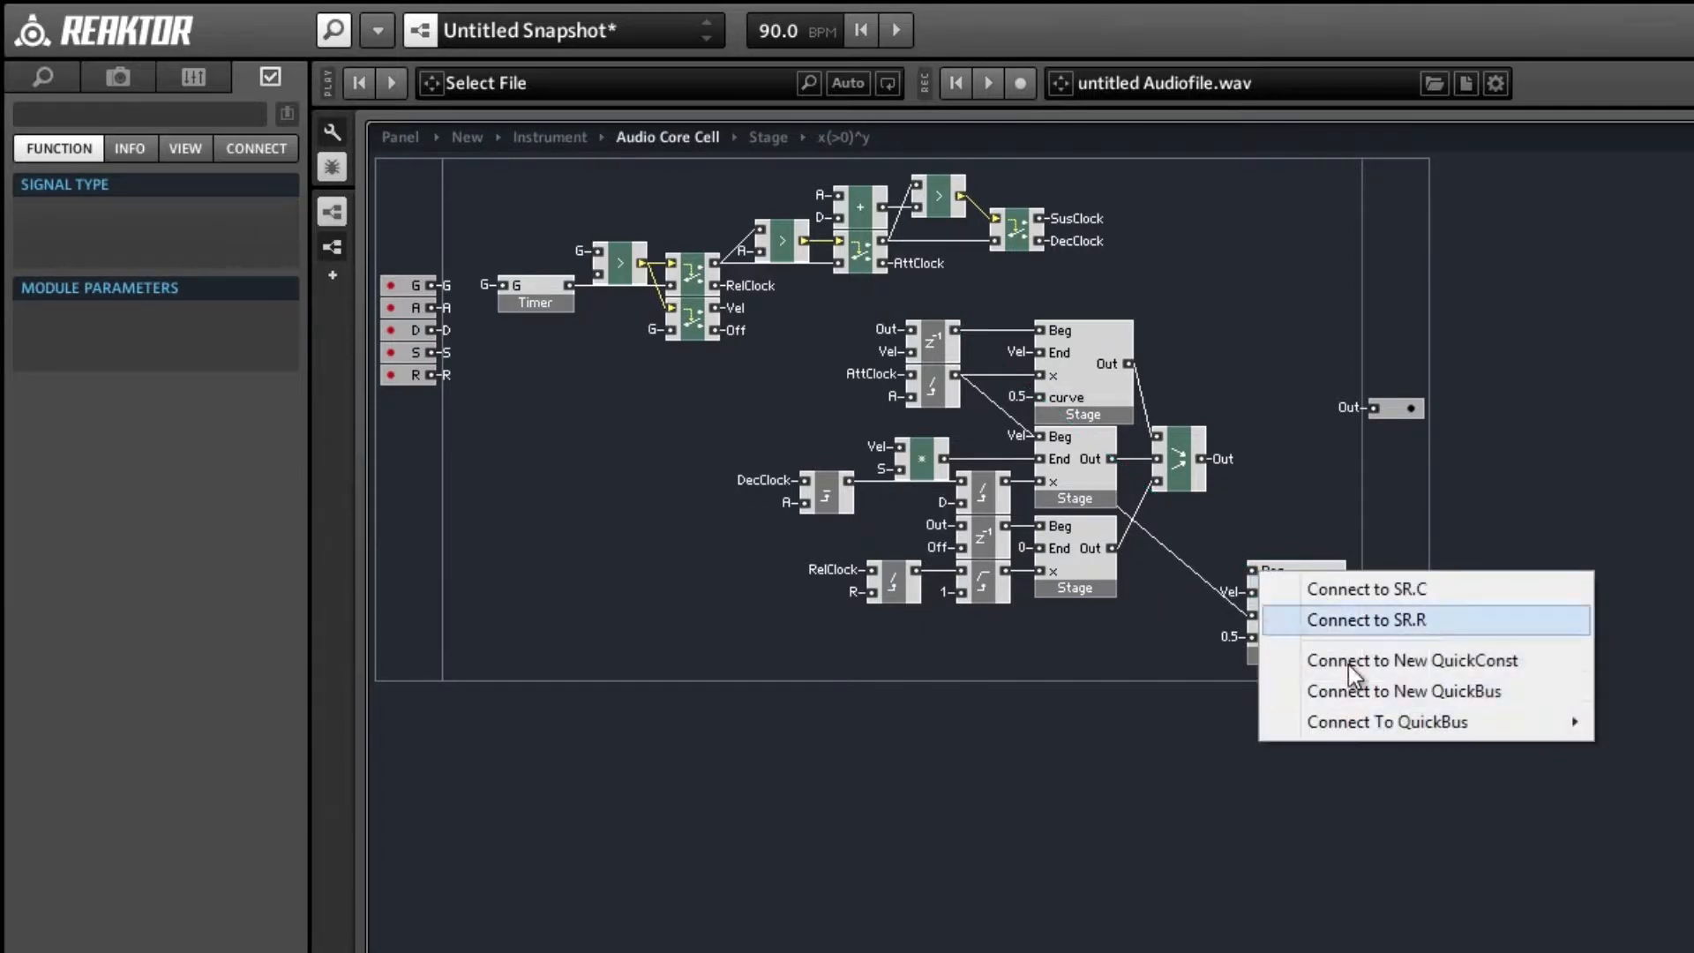
{"action": "mouse_move", "coordinate": [1532, 732]}
{"action": "left_click", "coordinate": [1648, 952]}
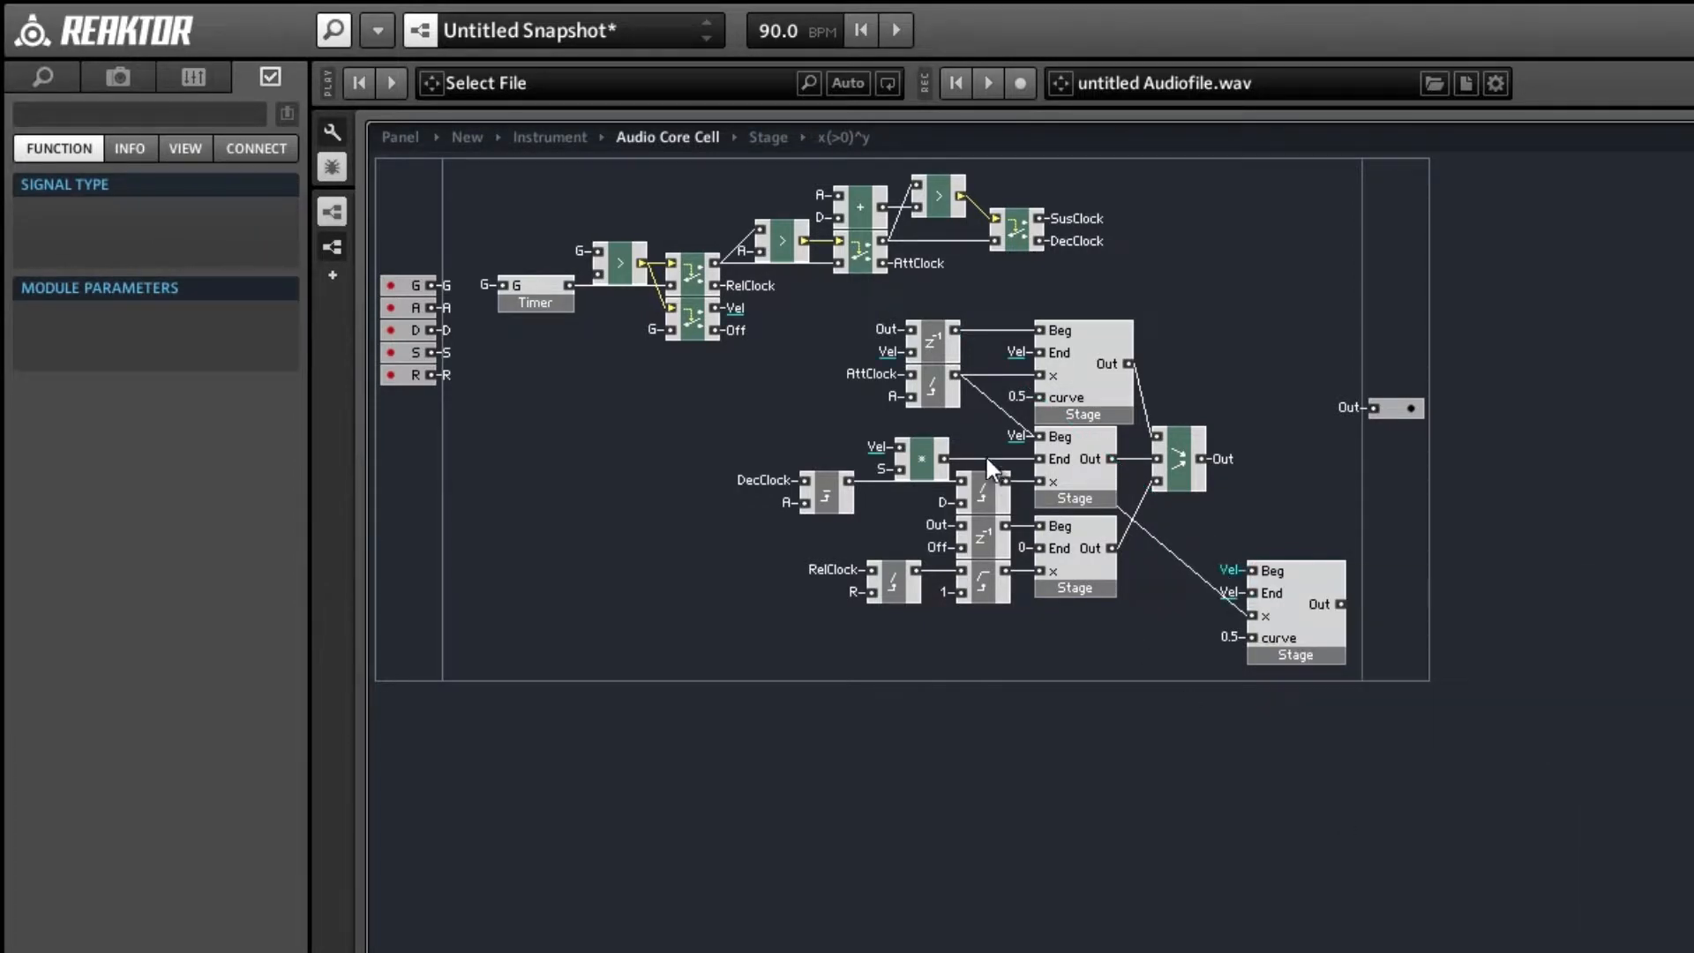
{"action": "left_click_drag", "start_coordinate": [946, 460], "coordinate": [1253, 593]}
{"action": "left_click_drag", "start_coordinate": [1008, 481], "coordinate": [1239, 613]}
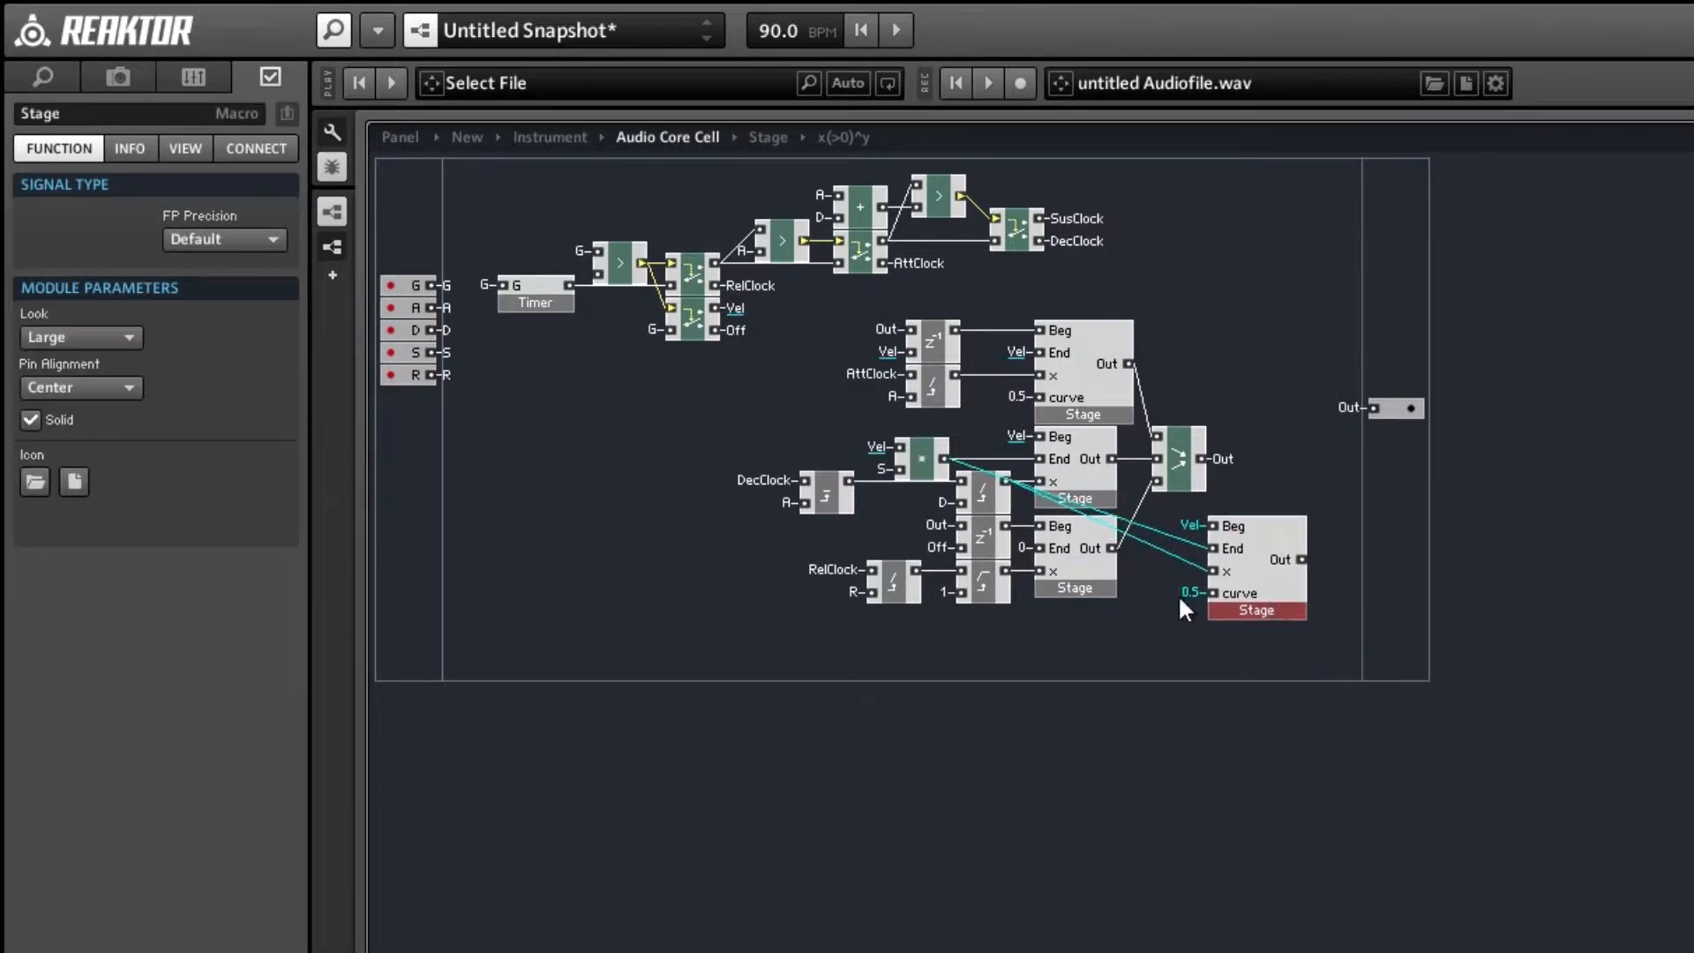
- Set the copied Stage macro's curve constant to 2 and wire its Out to the Merge module's middle input
{"action": "left_click", "coordinate": [1191, 592]}
{"action": "double_click", "coordinate": [83, 338]}
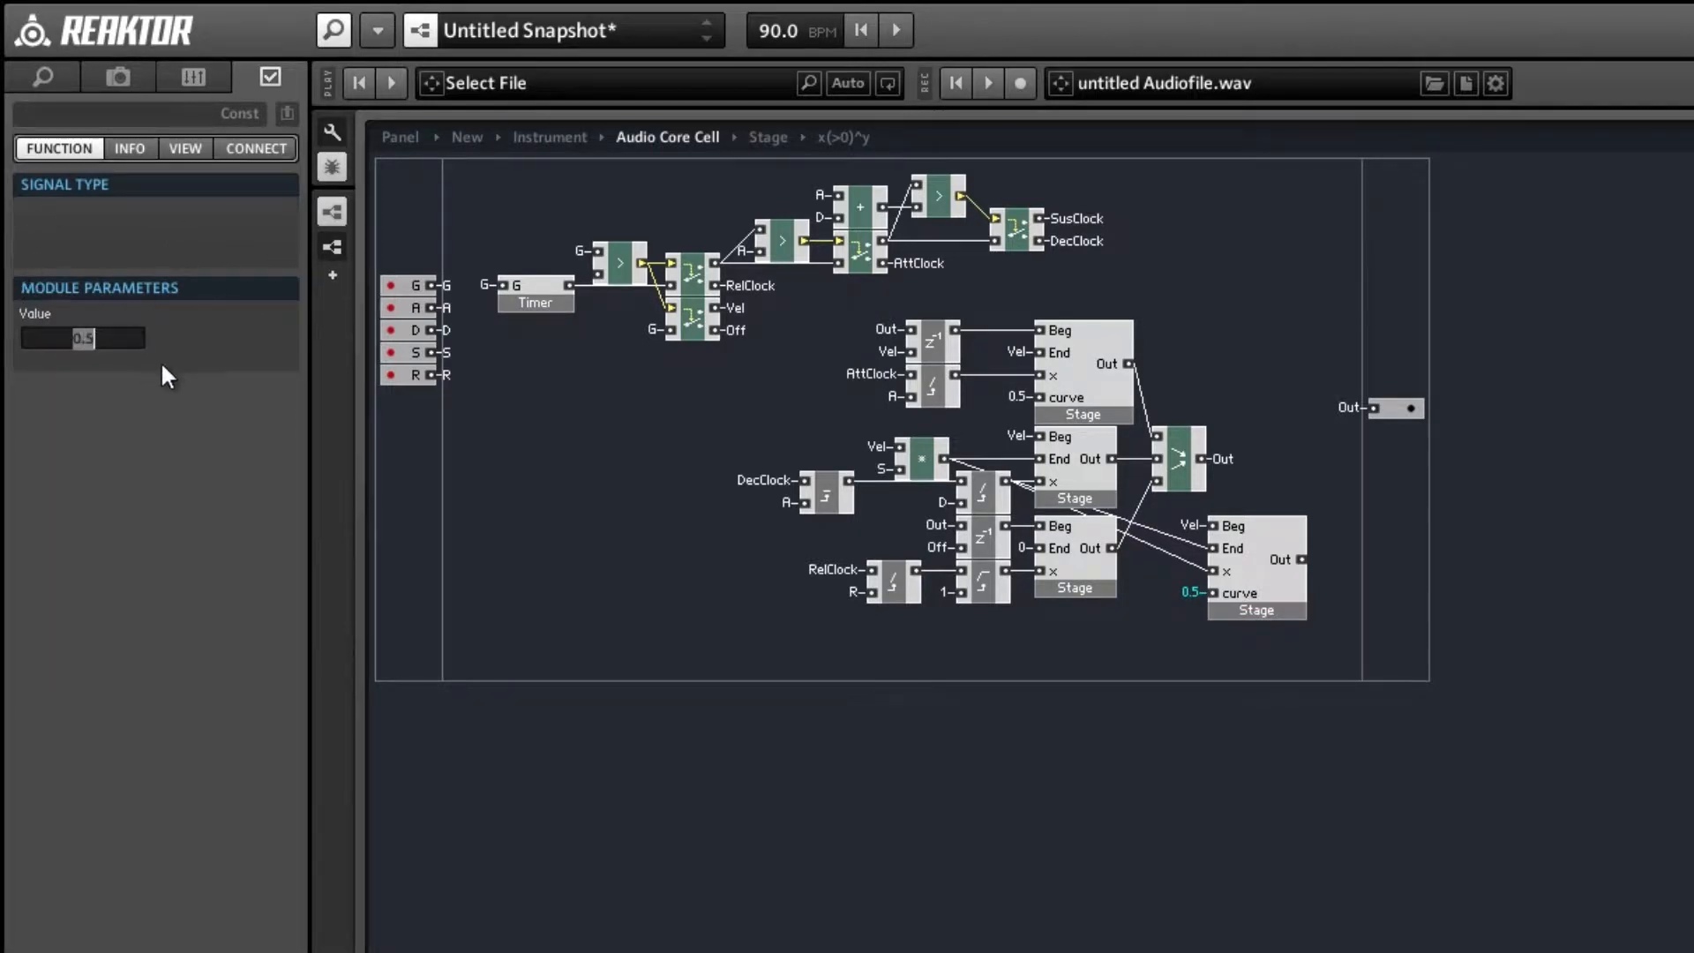
{"action": "type", "text": "2"}
{"action": "left_click", "coordinate": [877, 687]}
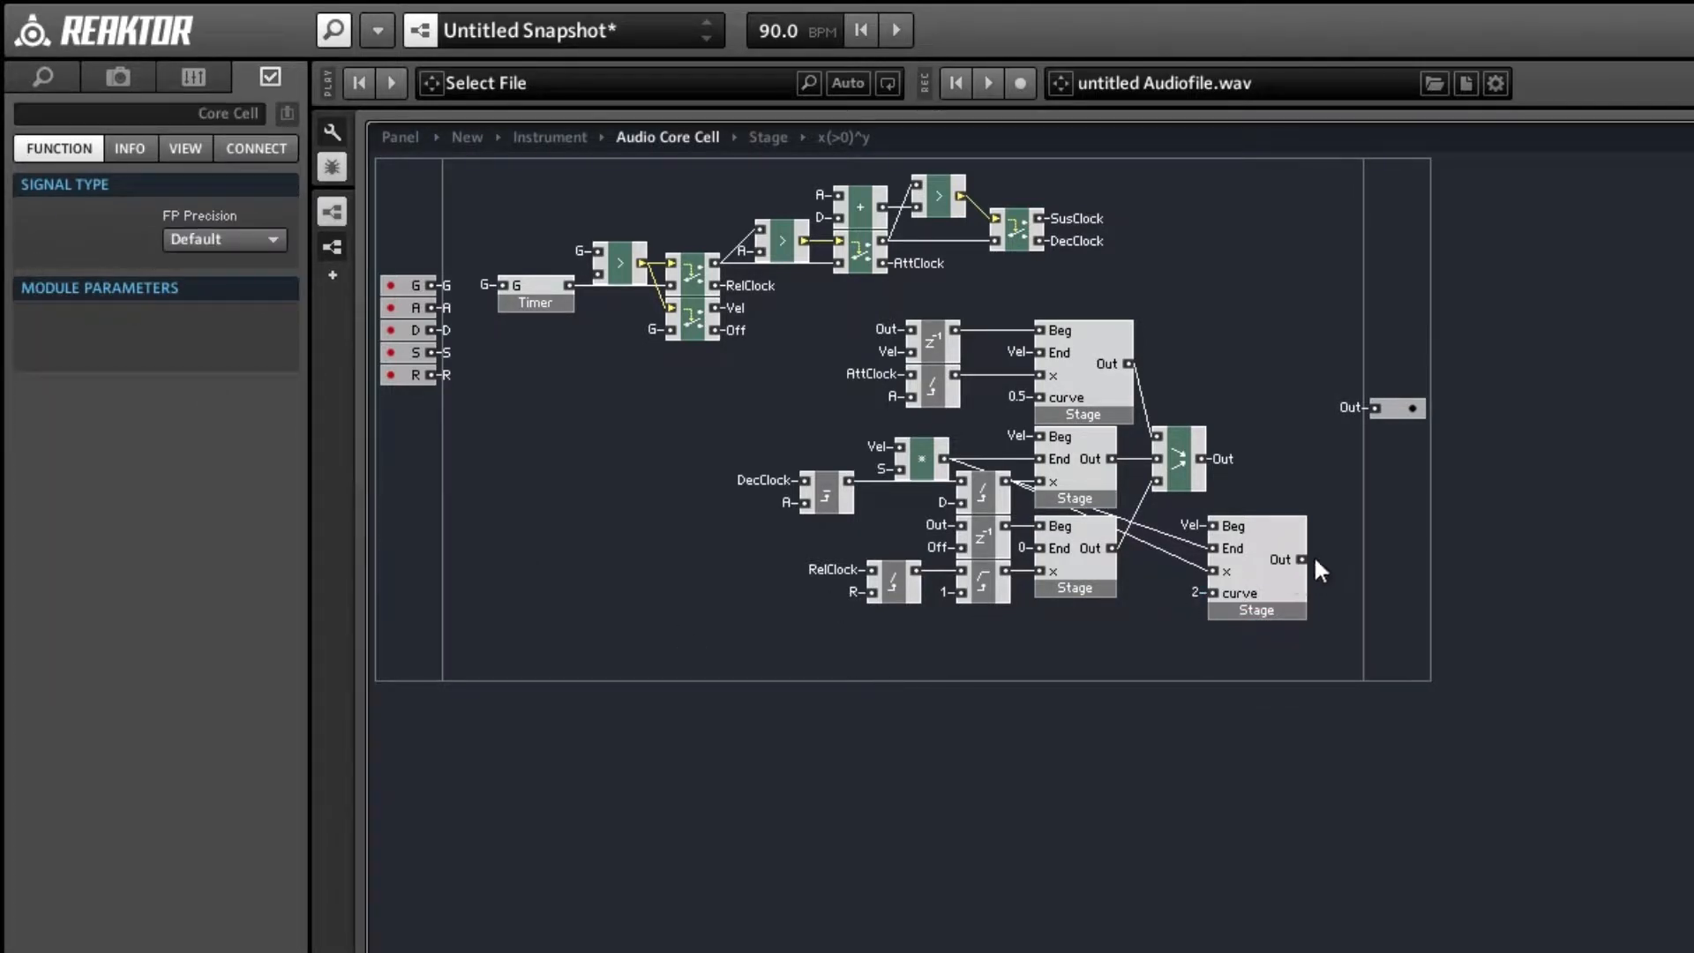
{"action": "left_click_drag", "start_coordinate": [1302, 565], "coordinate": [1157, 481]}
- Inspect the decay curve on the panel and return to the Audio Core Cell
{"action": "left_click", "coordinate": [397, 137]}
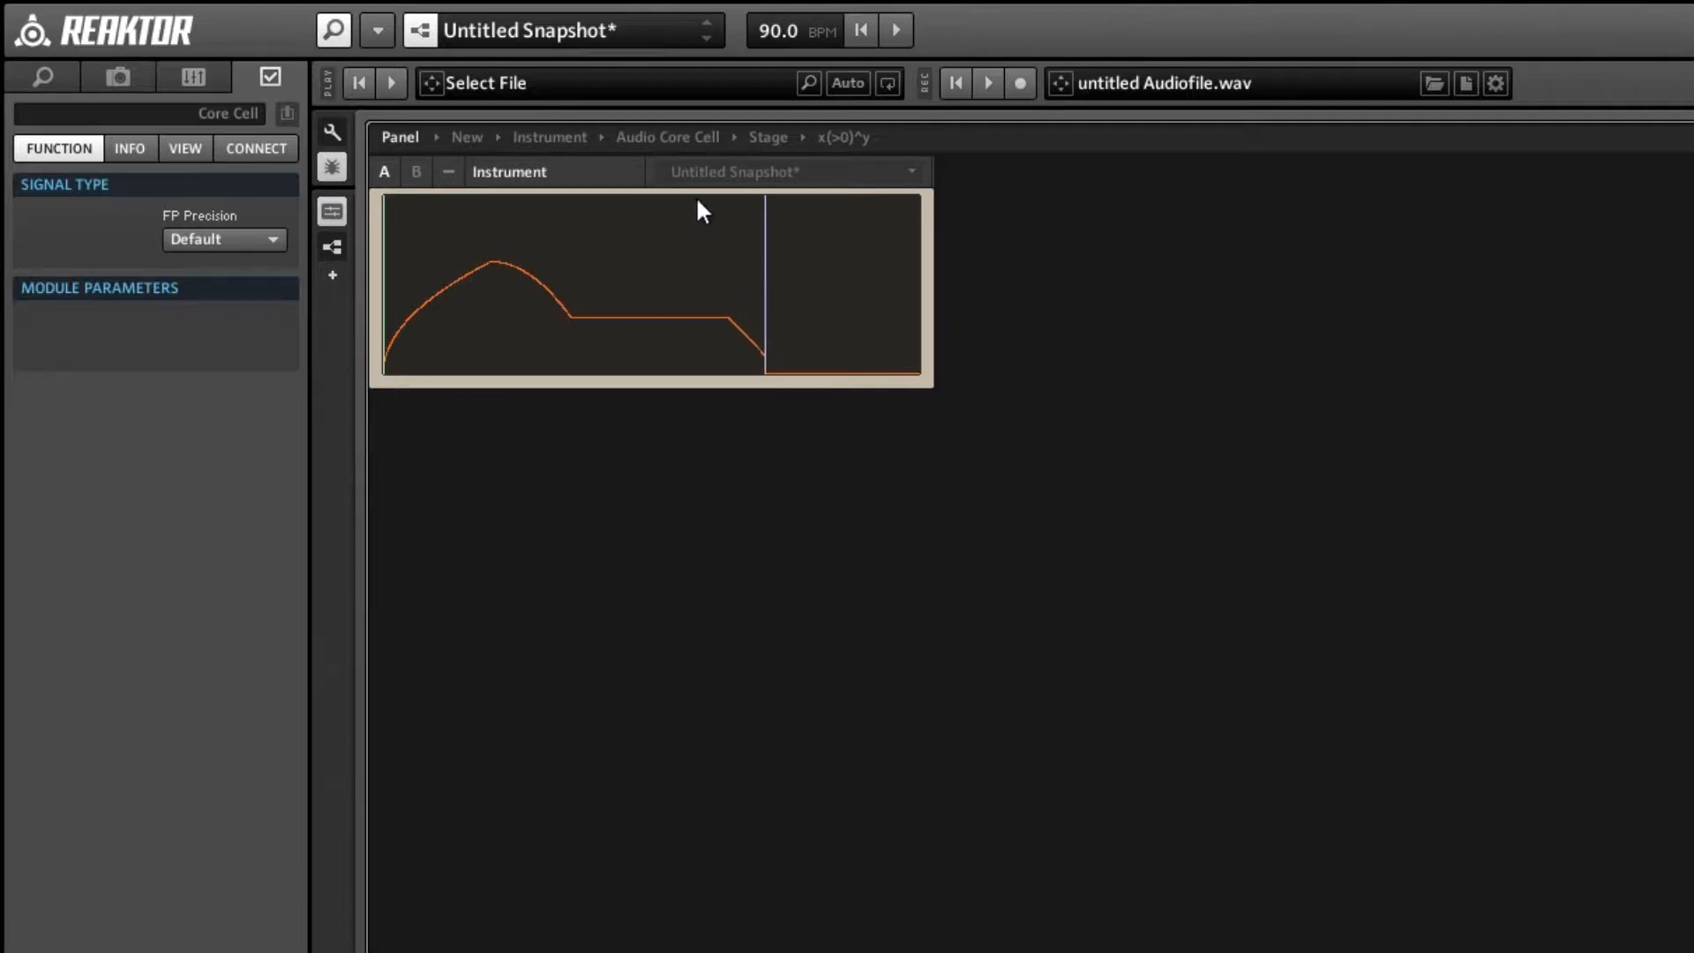
{"action": "left_click", "coordinate": [772, 138]}
{"action": "double_click", "coordinate": [929, 385]}
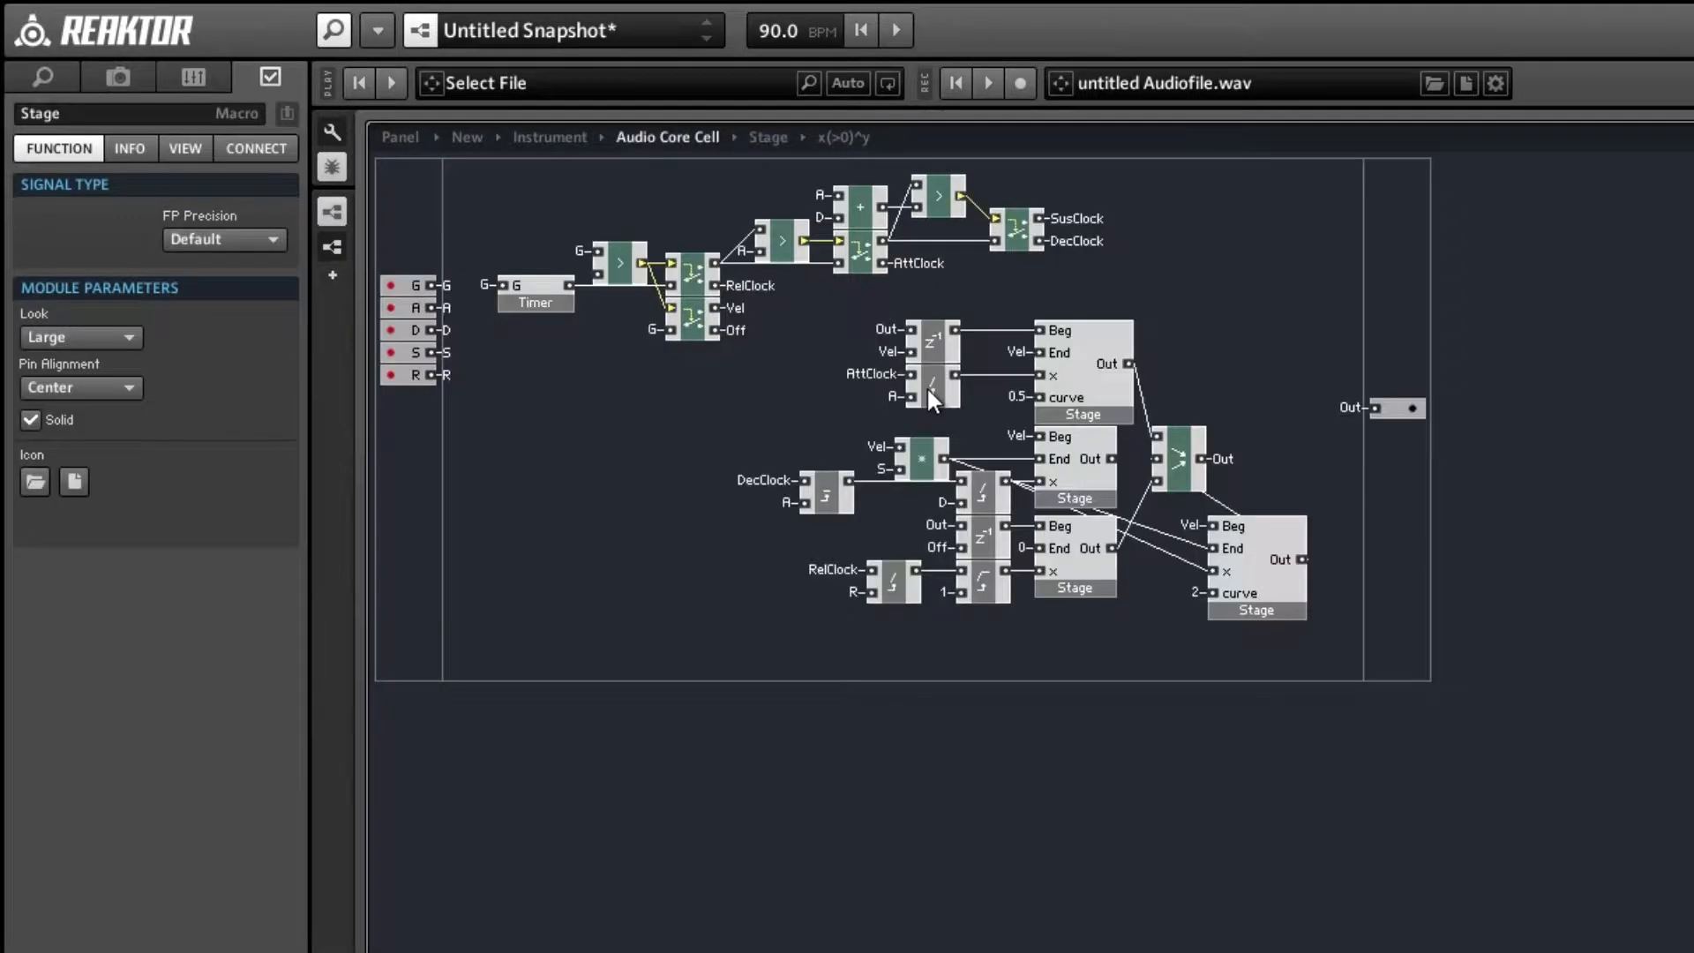
- Move the copied Stage macro slightly down and to the right, and remove the Vel QuickBus from its Beg input
{"action": "left_click", "coordinate": [1193, 592]}
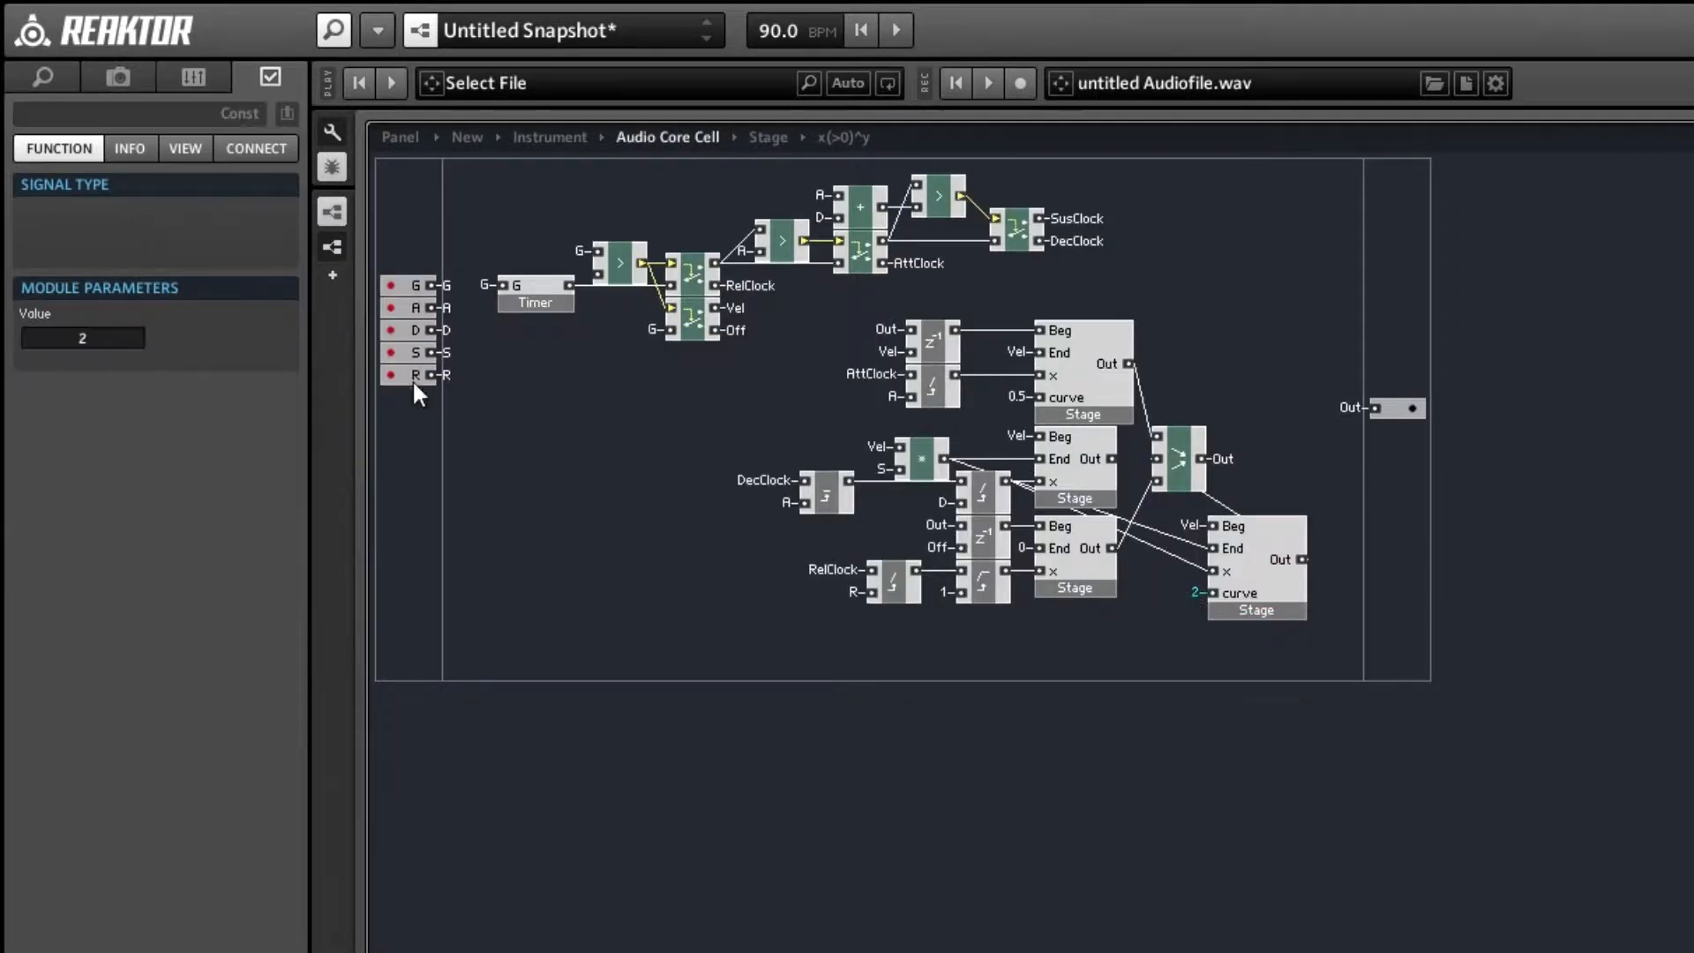
{"action": "left_click_drag", "start_coordinate": [1271, 612], "coordinate": [1310, 635]}
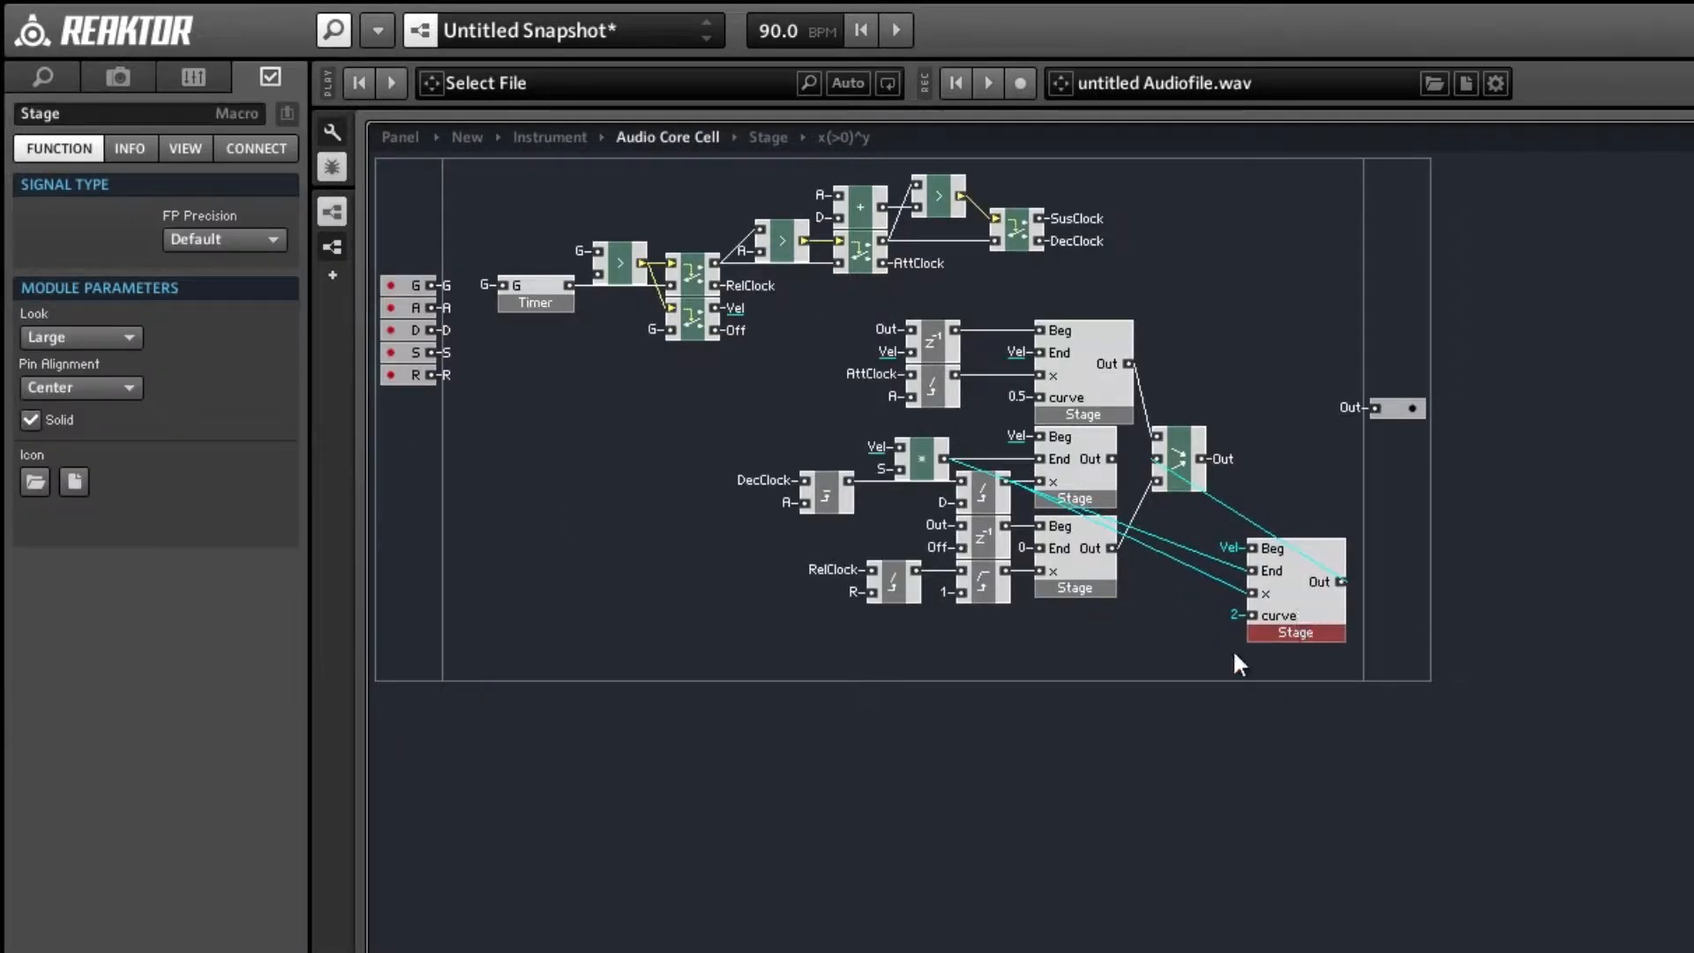
{"action": "left_click", "coordinate": [1185, 675]}
{"action": "left_click", "coordinate": [1228, 543]}
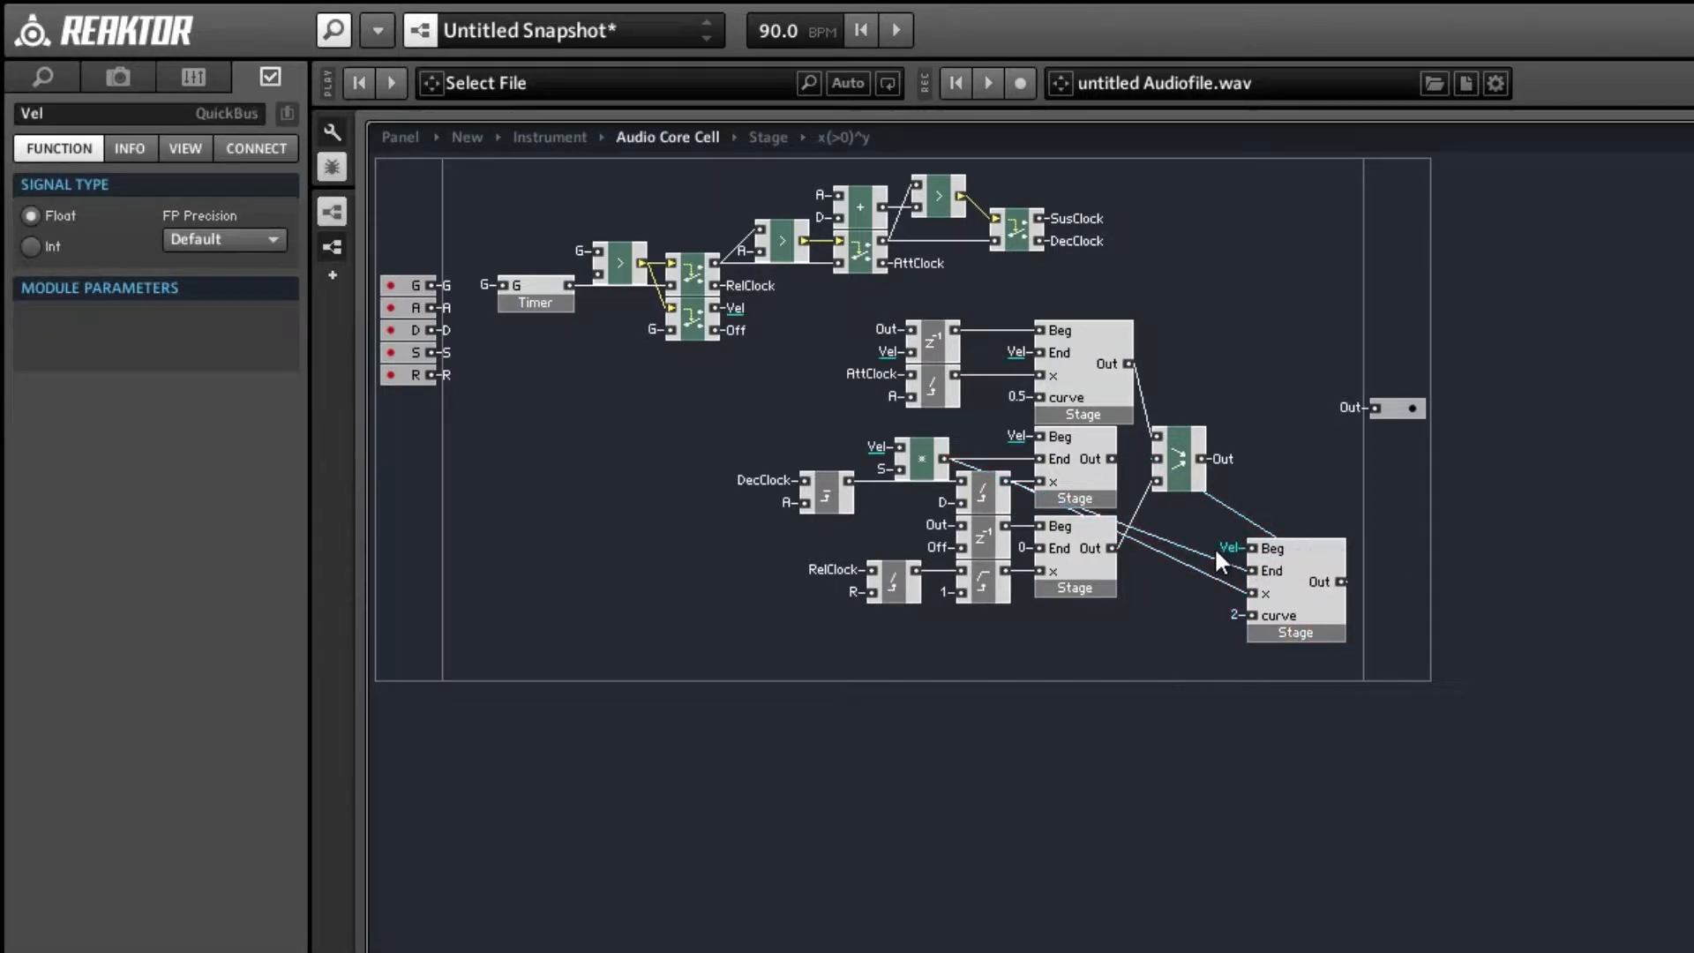
{"action": "key", "text": "Delete"}
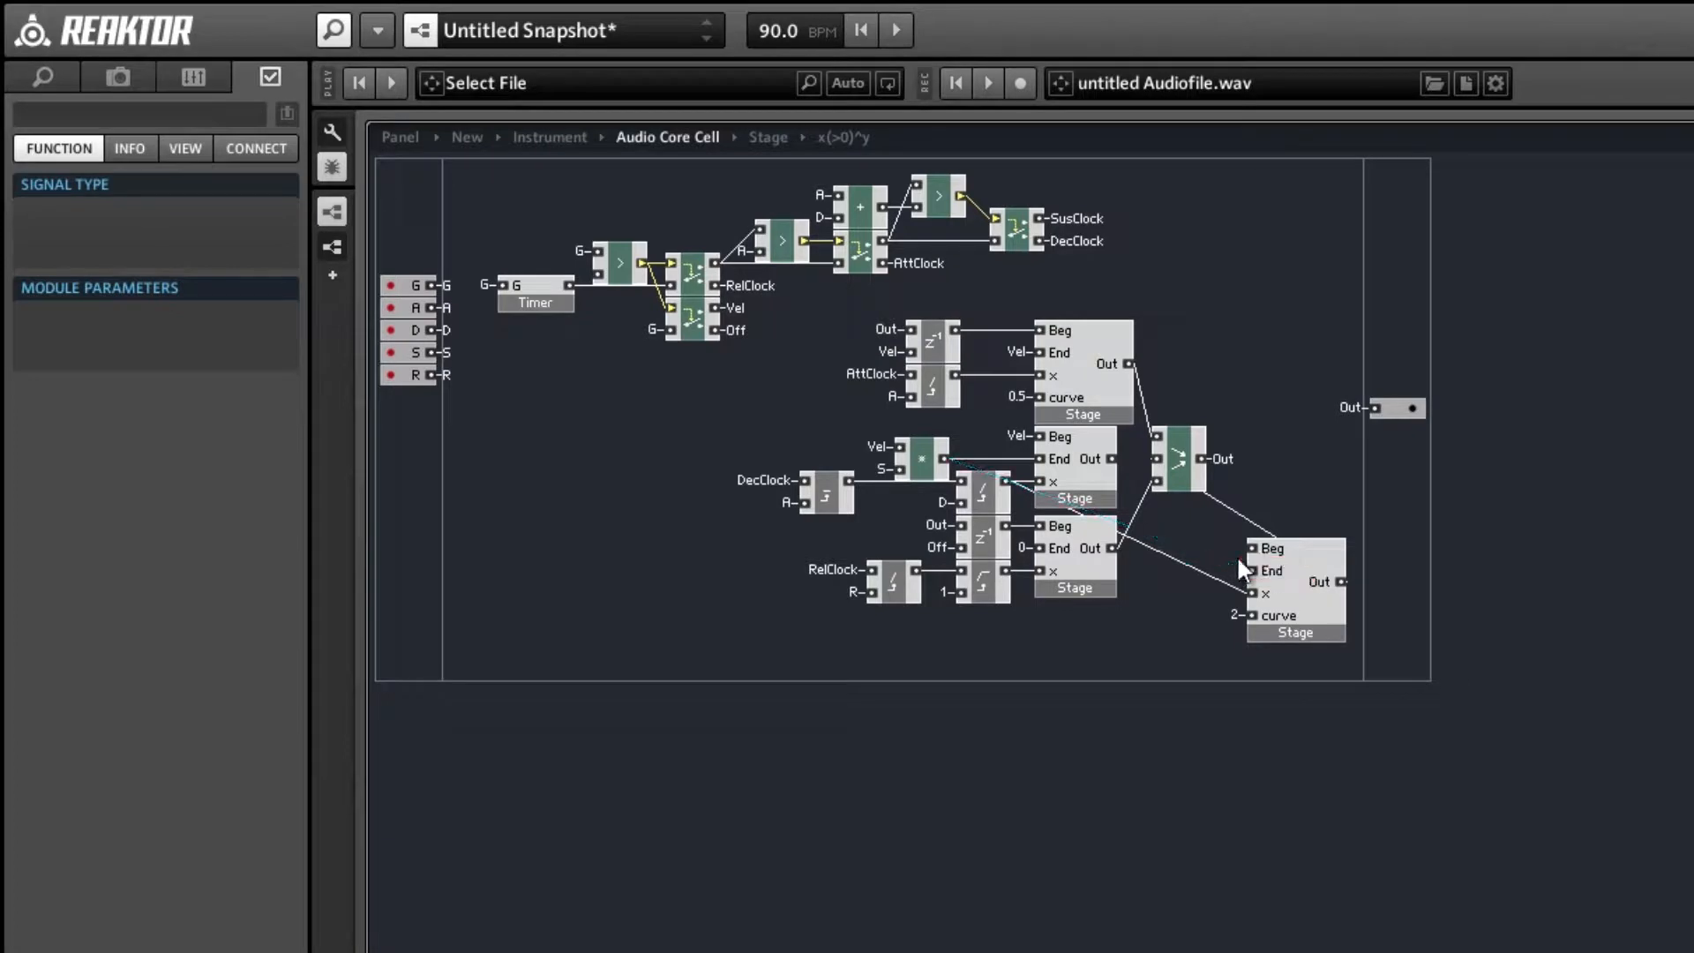
- Connect the multiply module's output to the copied Stage's Beg input and the Vel QuickBus to its End input
{"action": "left_click_drag", "start_coordinate": [1250, 548], "coordinate": [945, 460]}
{"action": "right_click", "coordinate": [1252, 571]}
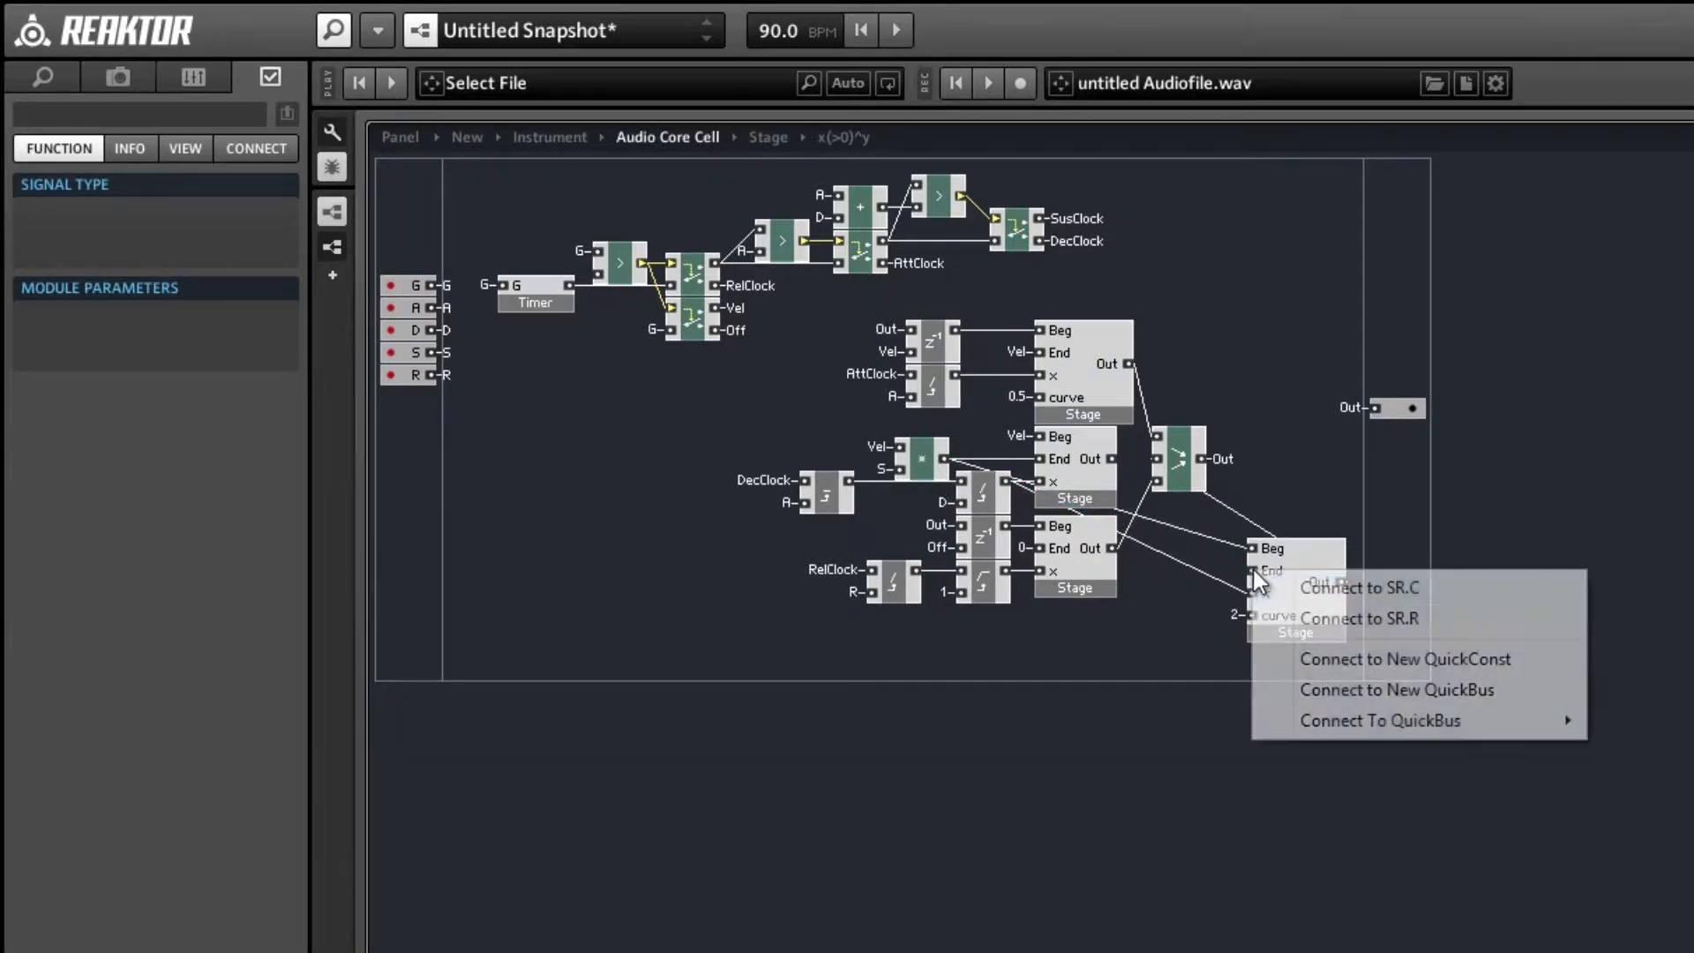
{"action": "mouse_move", "coordinate": [1366, 721]}
{"action": "left_click", "coordinate": [1642, 952]}
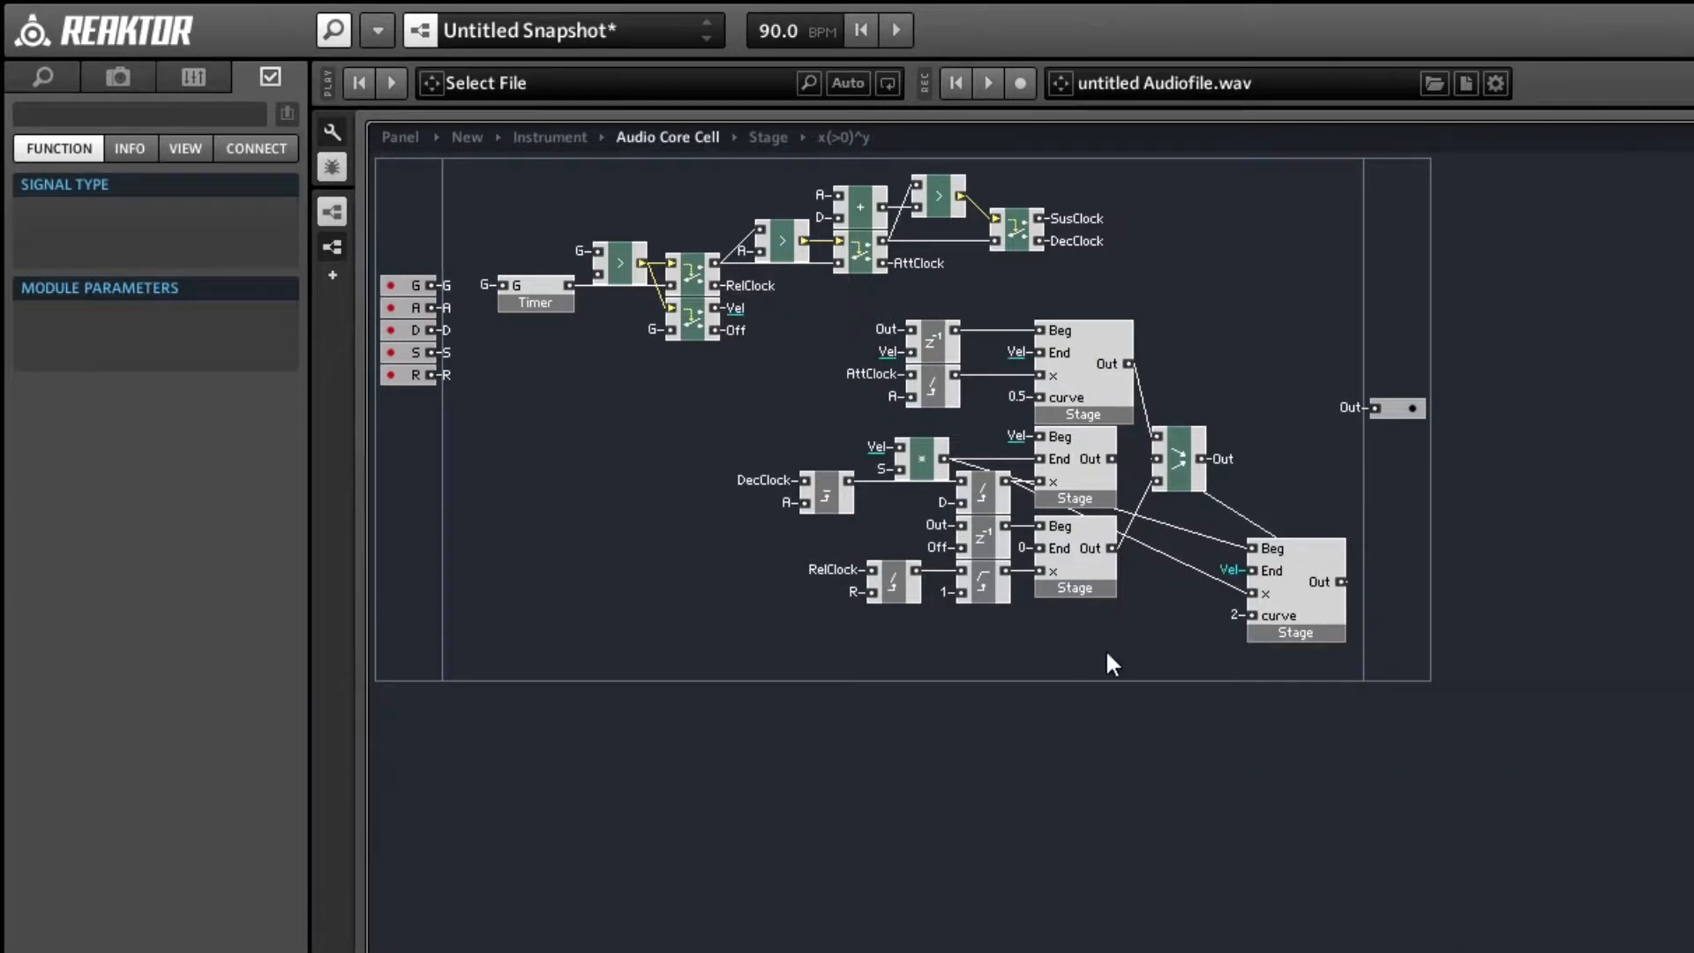
{"action": "left_click", "coordinate": [1105, 651]}
- View the envelope with the swapped Beg and End on the panel and go back into the Audio Core Cell
{"action": "left_click", "coordinate": [405, 136]}
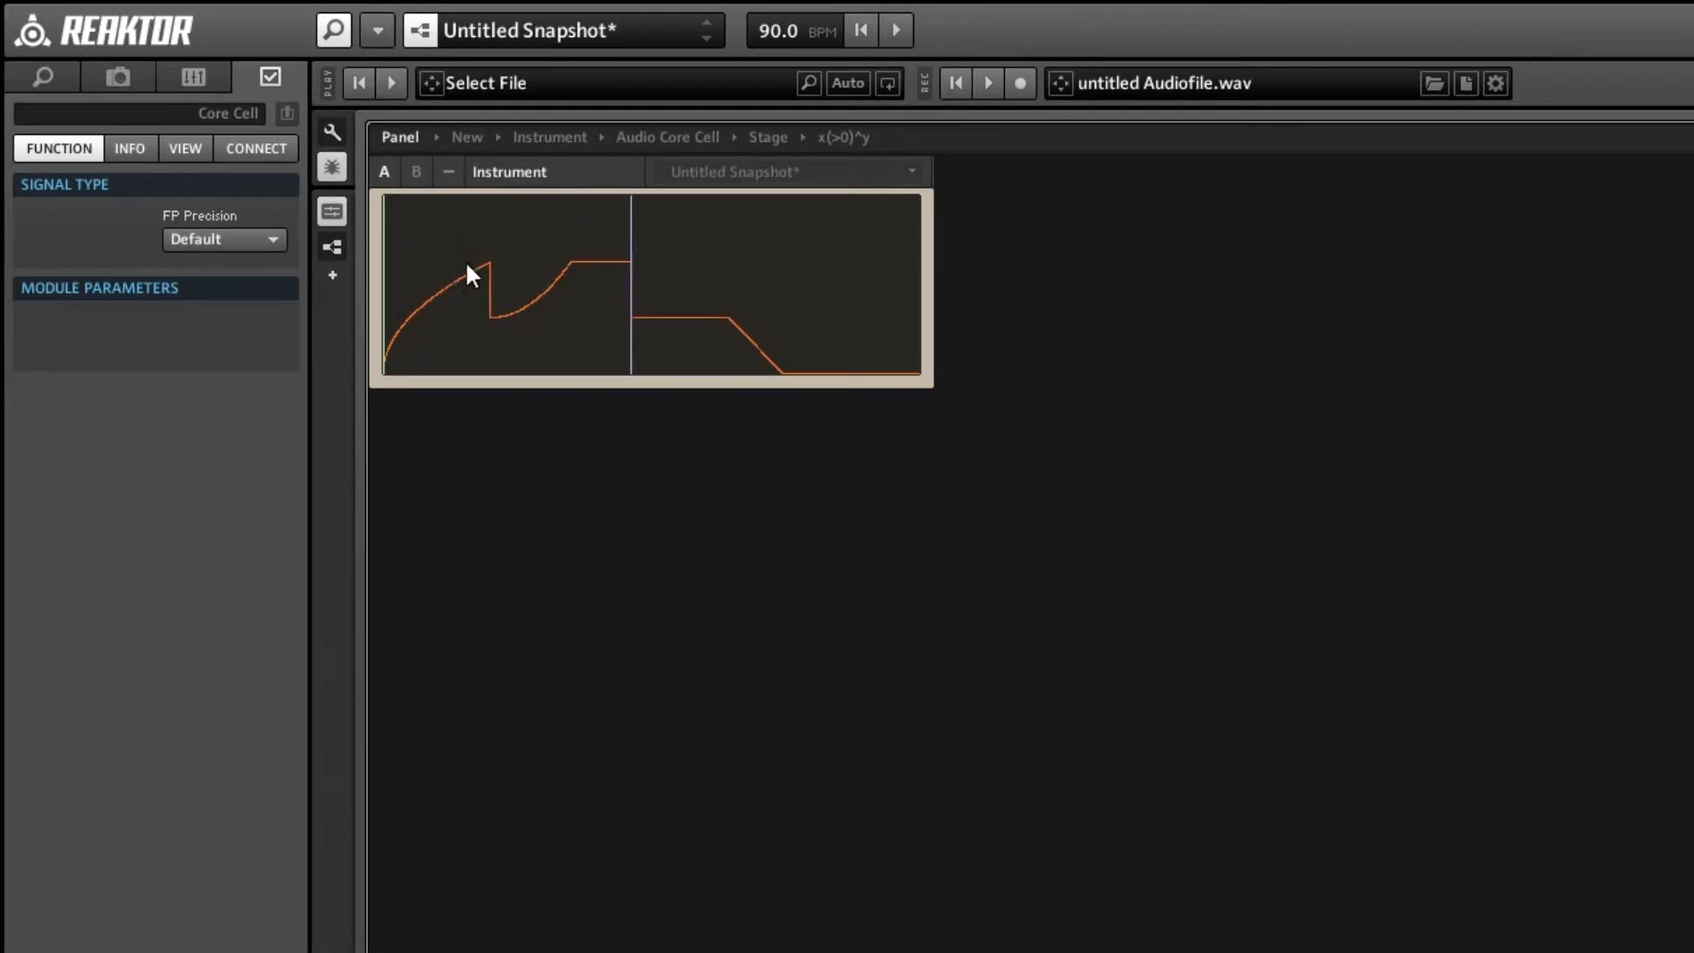
{"action": "double_click", "coordinate": [575, 381]}
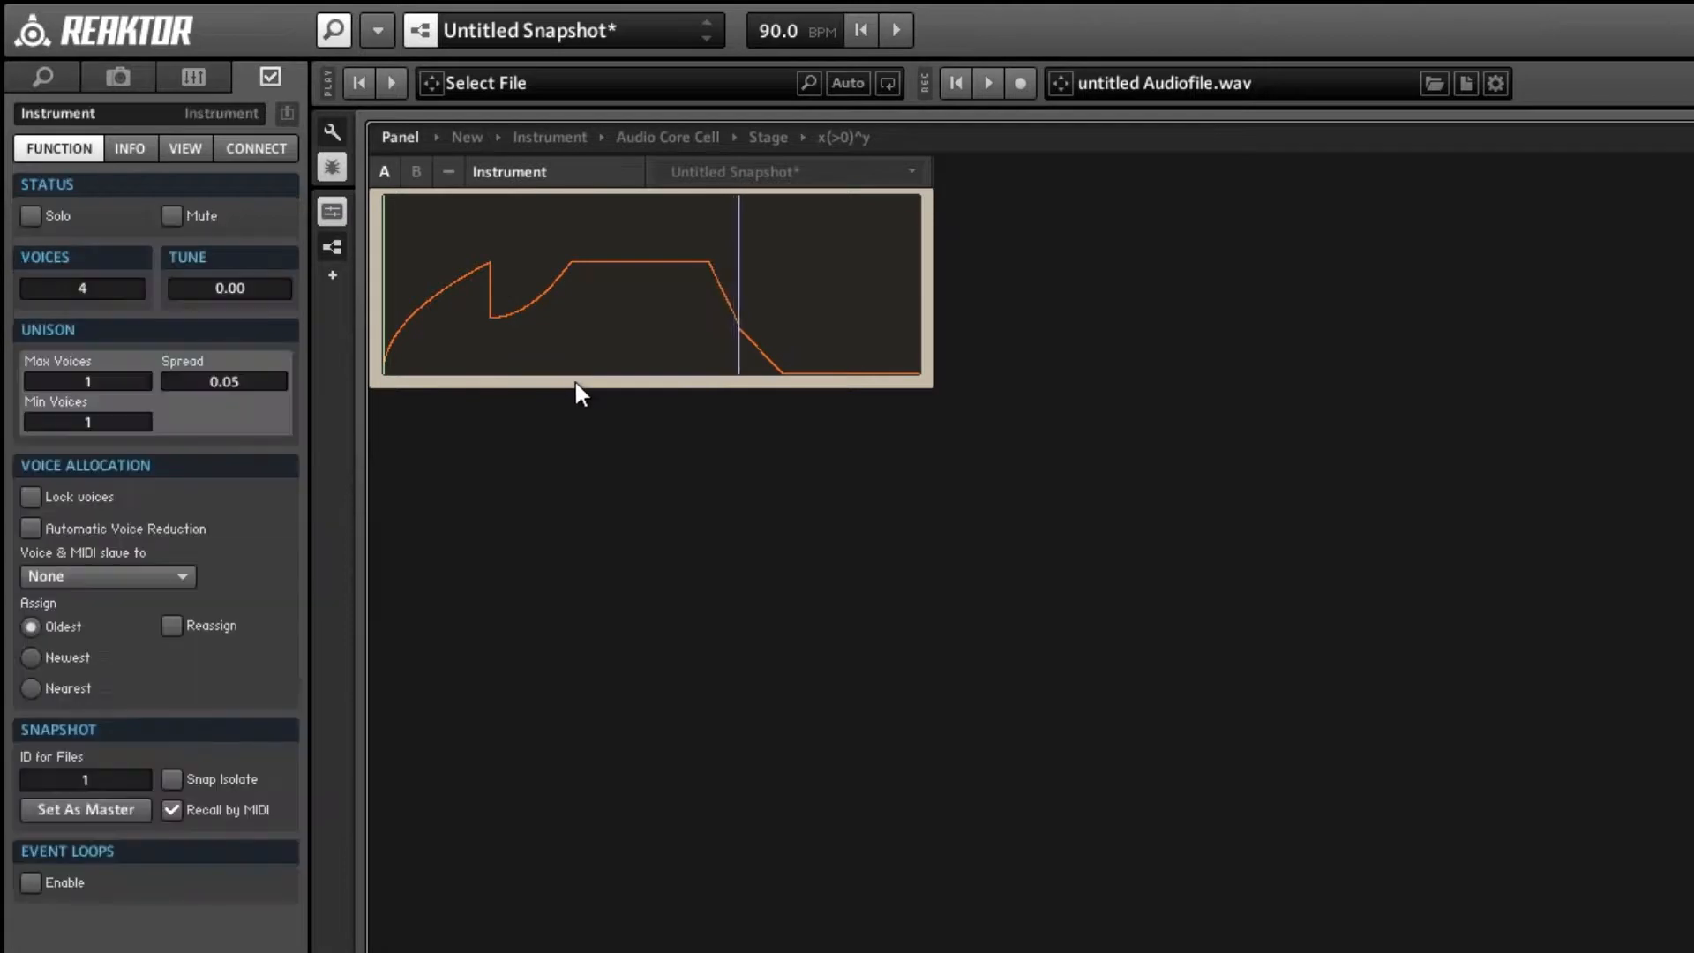
{"action": "double_click", "coordinate": [1027, 752]}
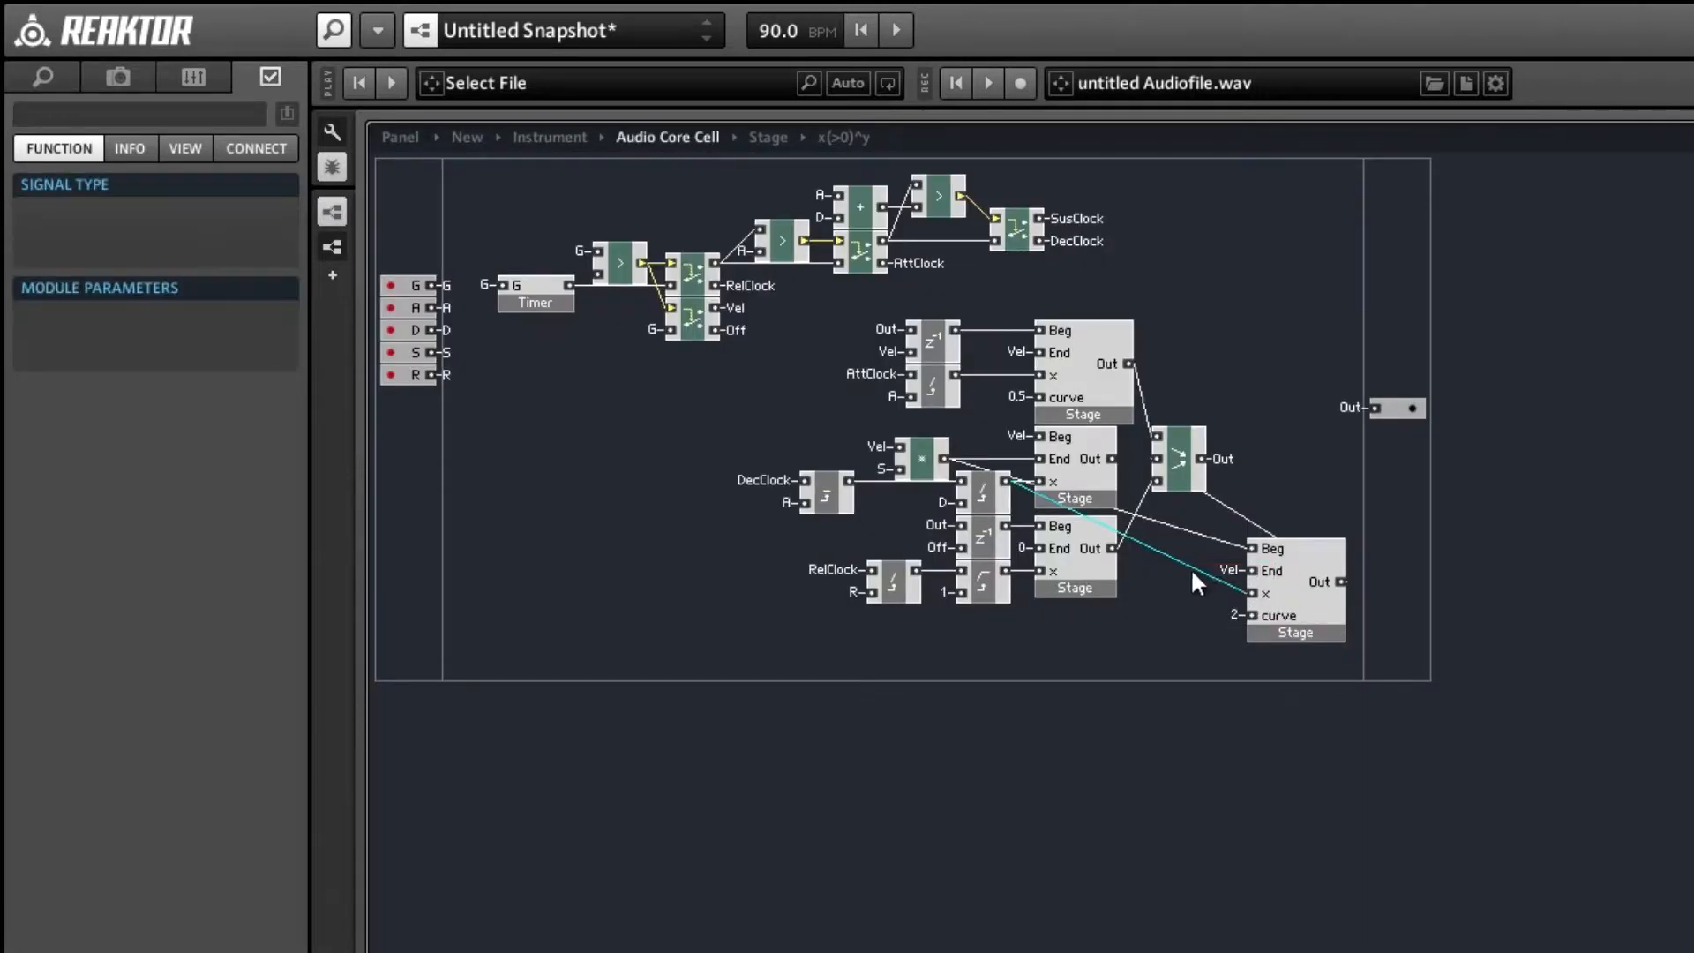
- Insert a built-in Subtract math module in front of the copied Stage's x input
{"action": "right_click", "coordinate": [1204, 625]}
{"action": "mouse_move", "coordinate": [1280, 636]}
{"action": "mouse_move", "coordinate": [1527, 668]}
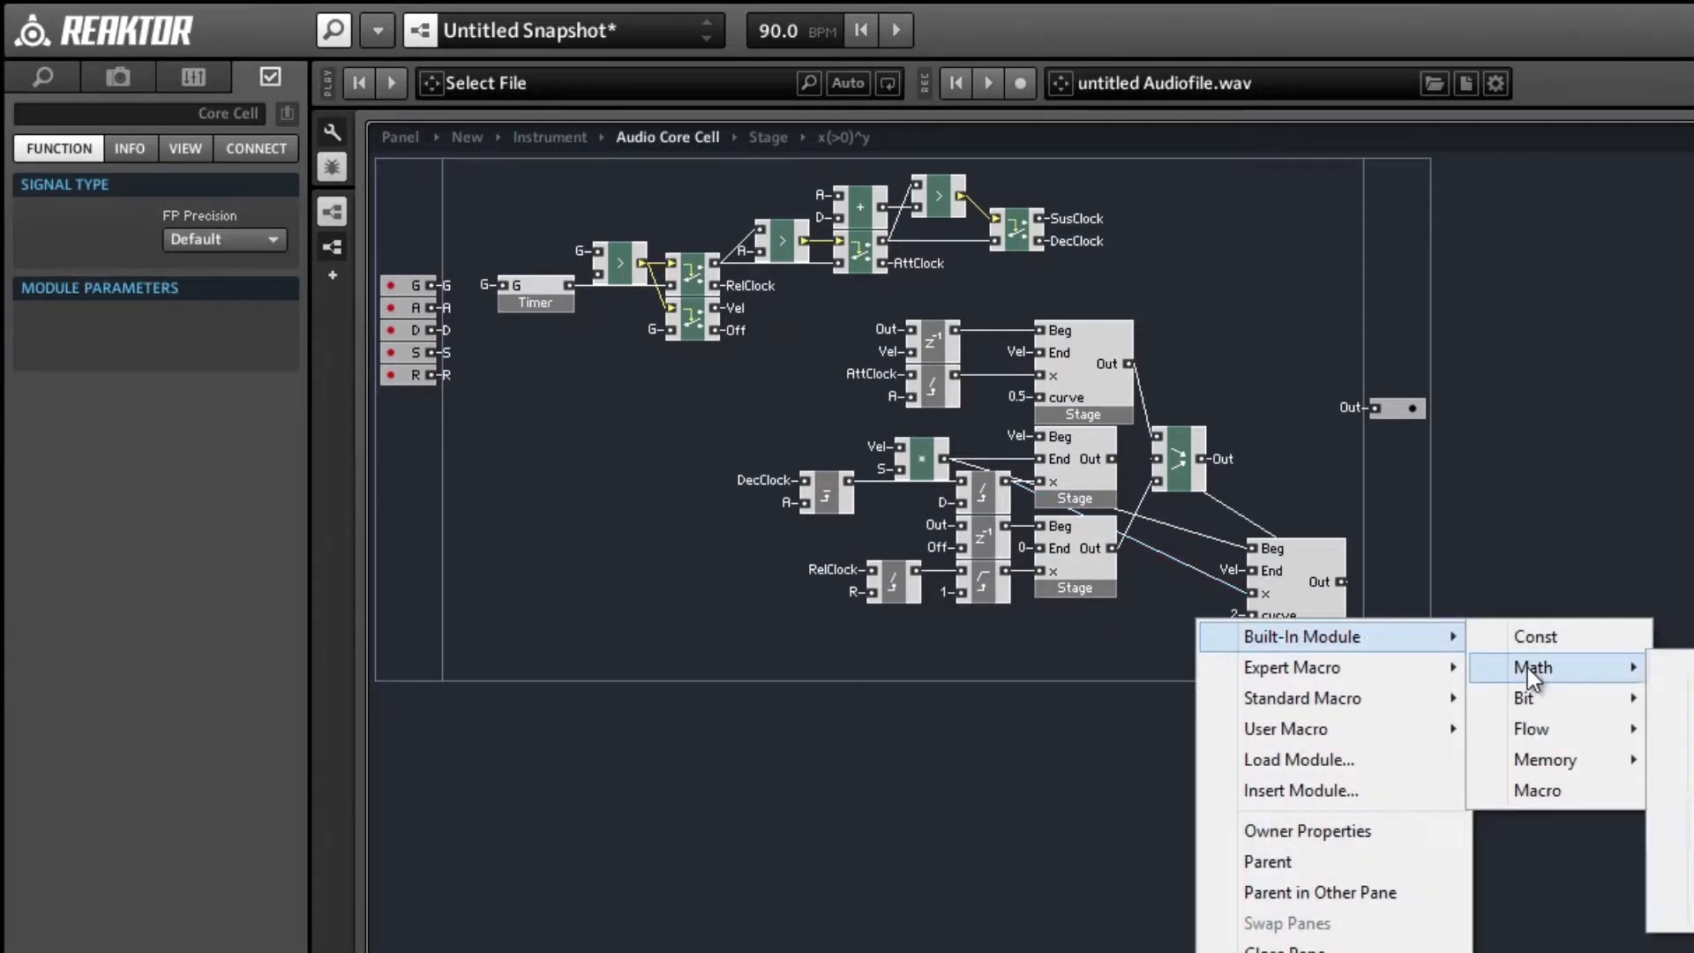
{"action": "left_click", "coordinate": [1687, 698]}
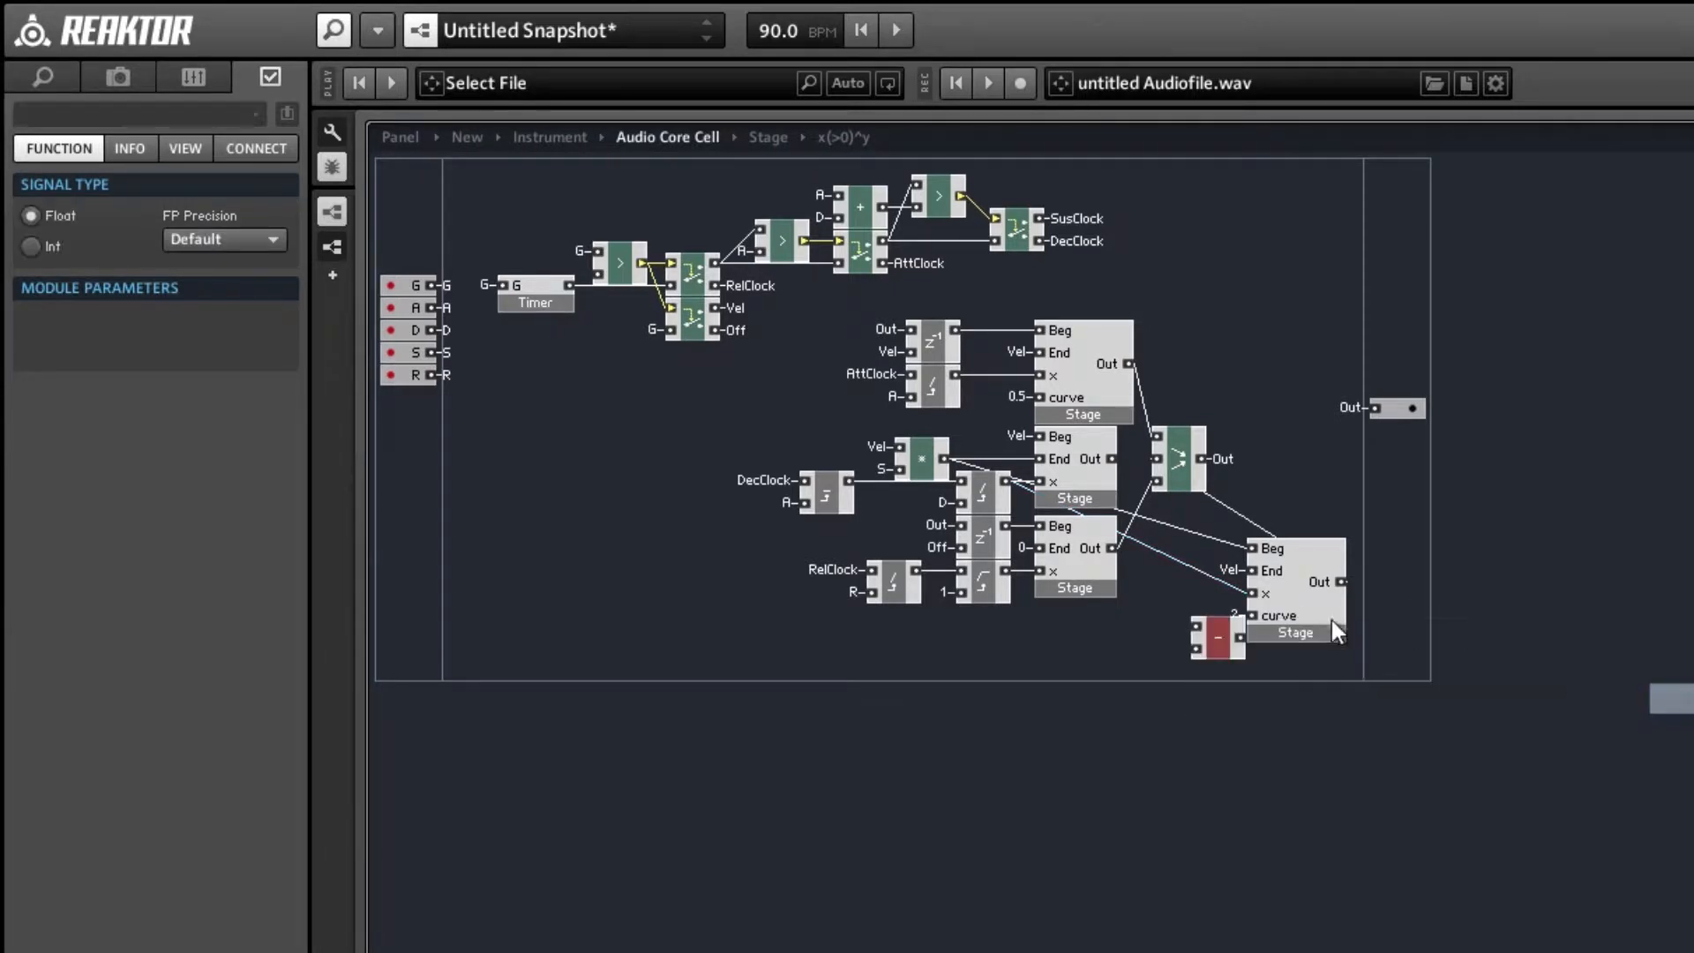
{"action": "left_click", "coordinate": [1203, 570]}
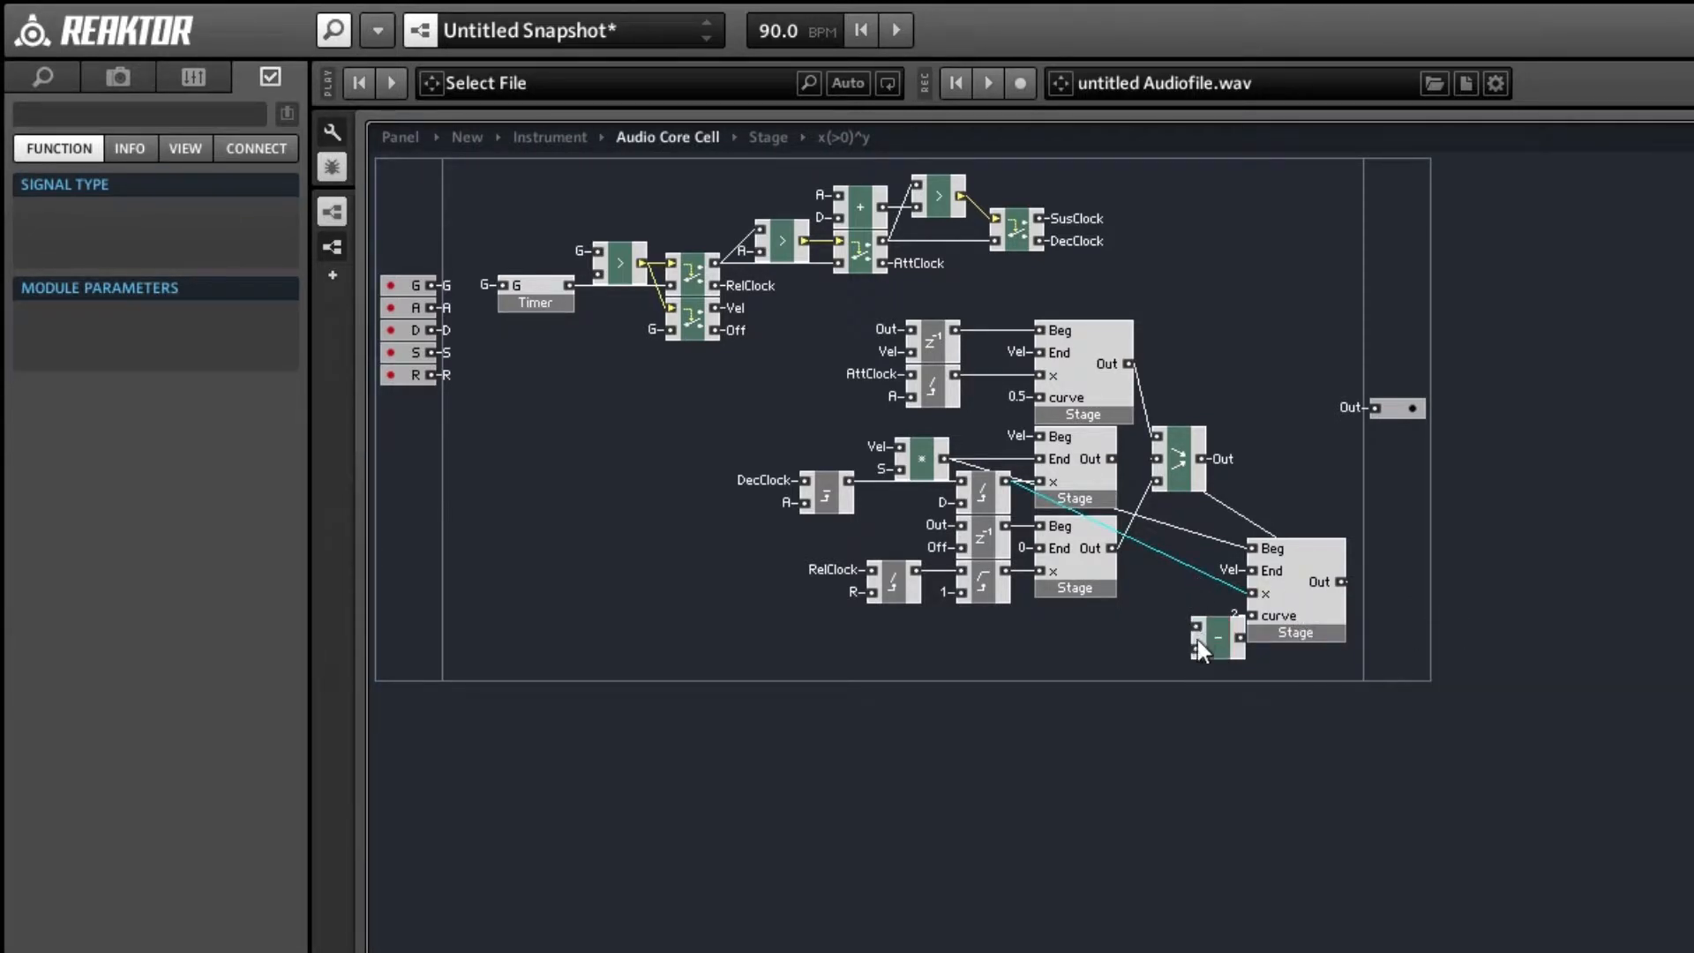
{"action": "left_click_drag", "start_coordinate": [1198, 642], "coordinate": [1171, 599]}
- Invert x for the copied Stage by subtracting the D-fed module's output from a constant 1 and feeding the result to x
{"action": "left_click_drag", "start_coordinate": [1006, 482], "coordinate": [1004, 481]}
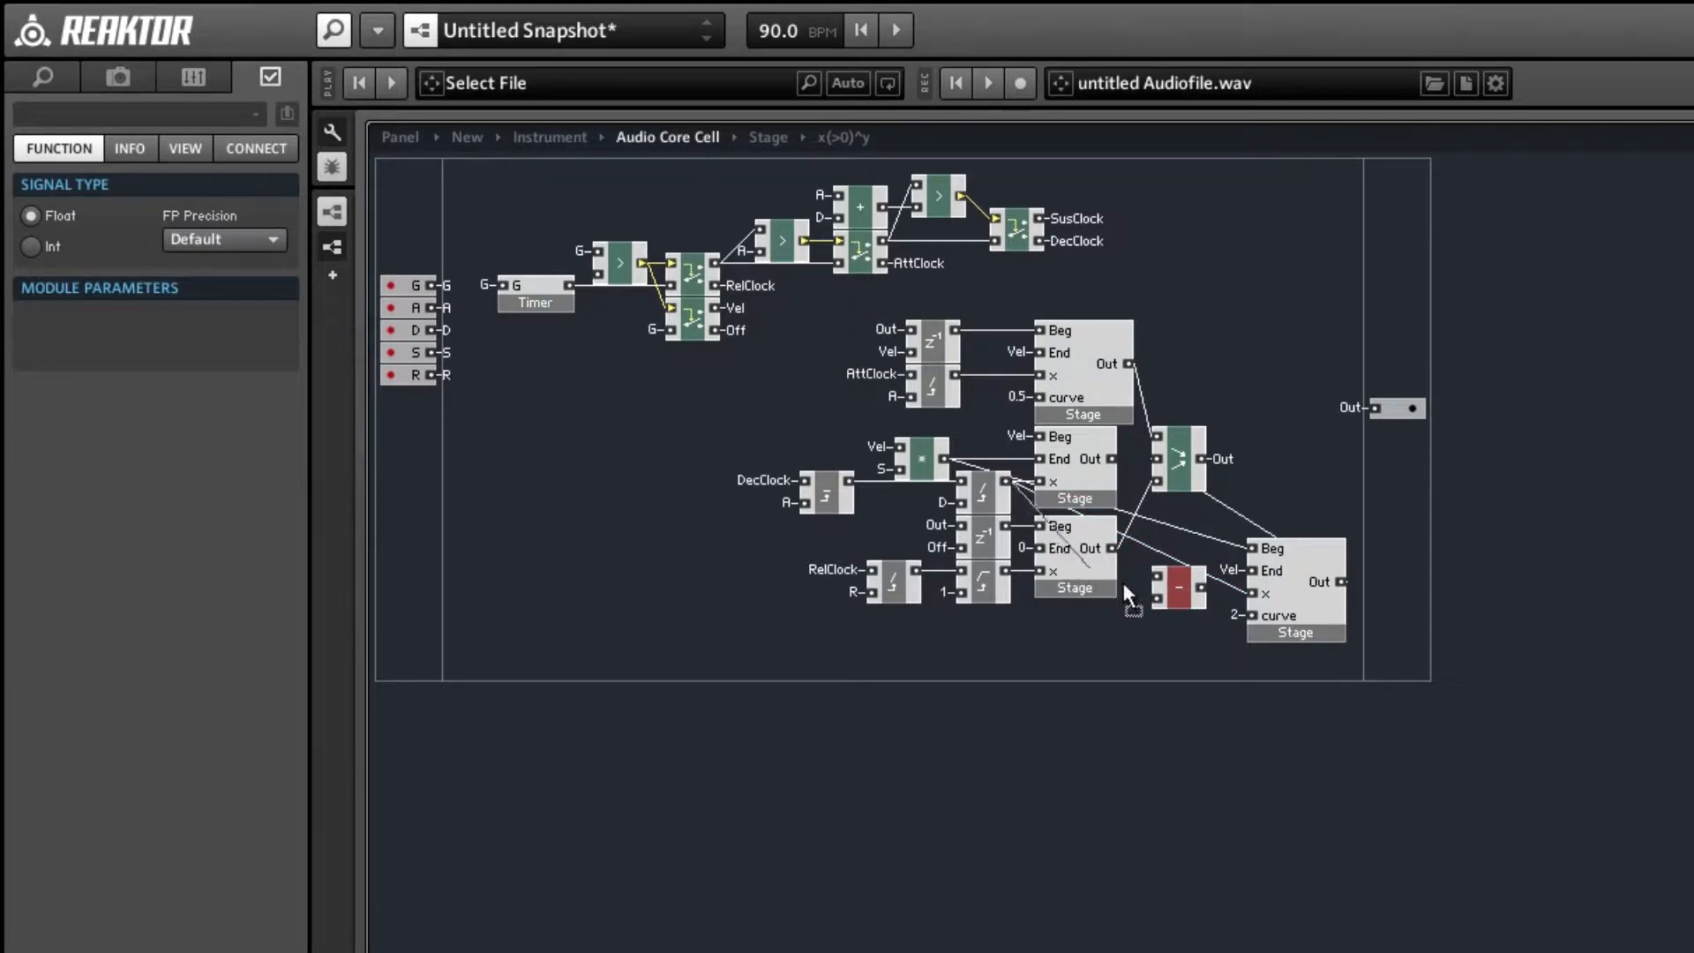
{"action": "left_click_drag", "start_coordinate": [1121, 578], "coordinate": [1185, 588]}
{"action": "right_click", "coordinate": [1157, 578]}
{"action": "left_click", "coordinate": [1259, 666]}
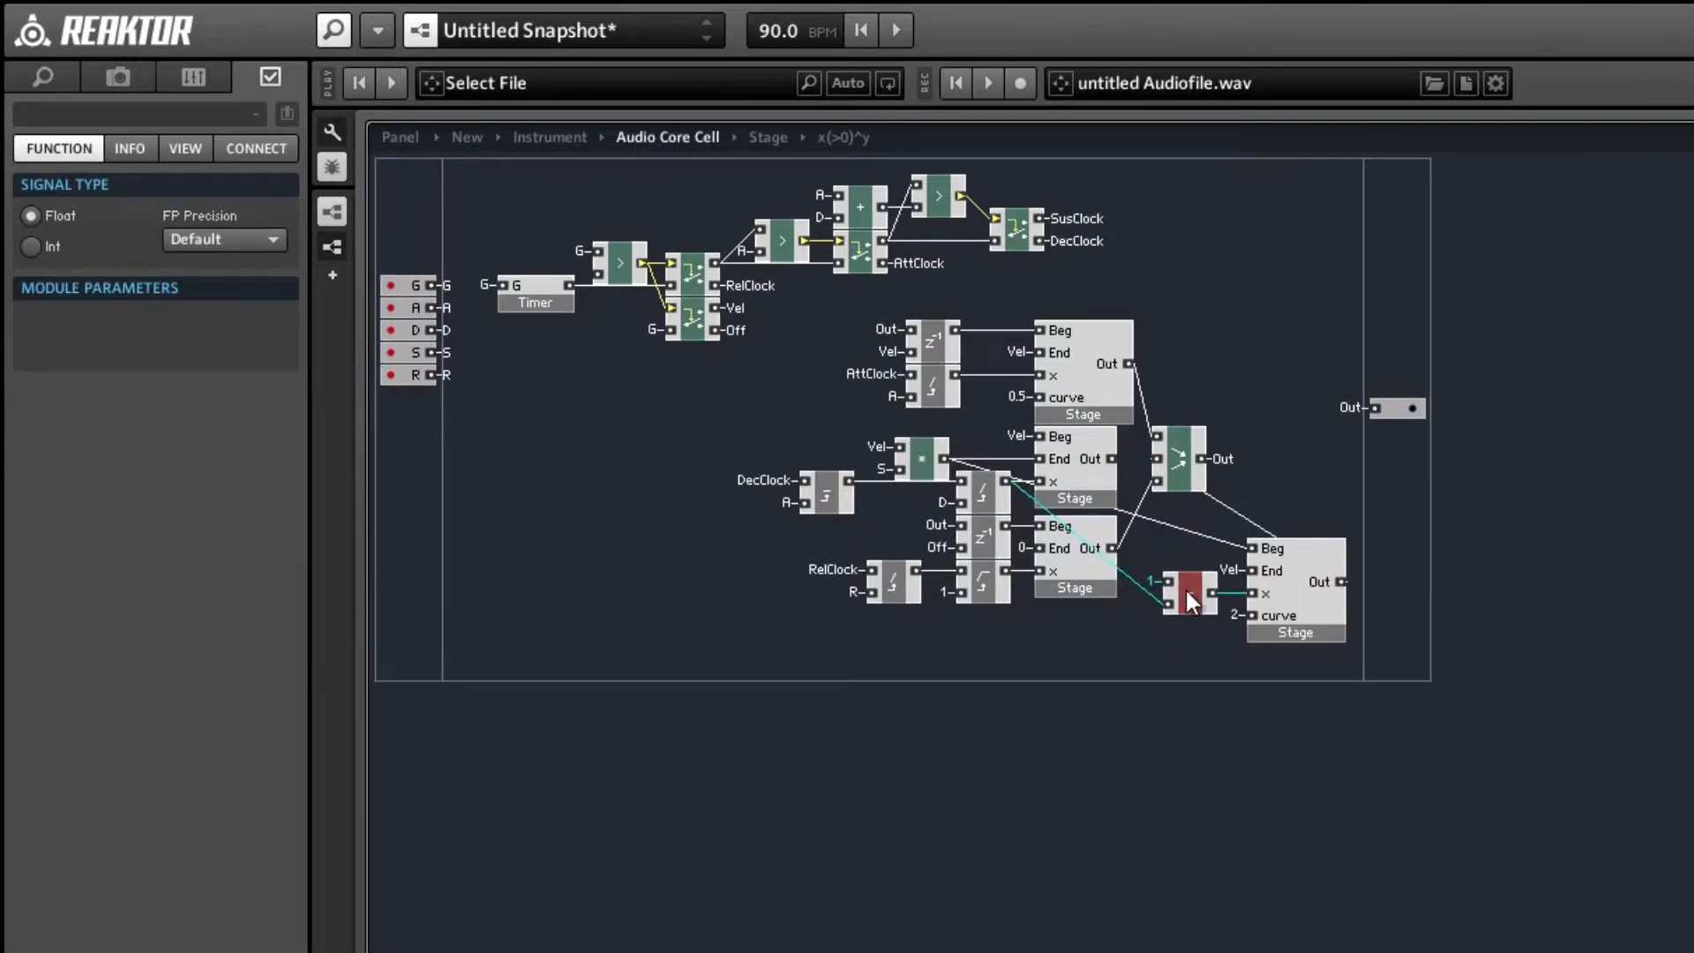
{"action": "left_click", "coordinate": [1151, 633]}
- Check the inverted decay curve on the panel and return to the Audio Core Cell
{"action": "left_click", "coordinate": [399, 137]}
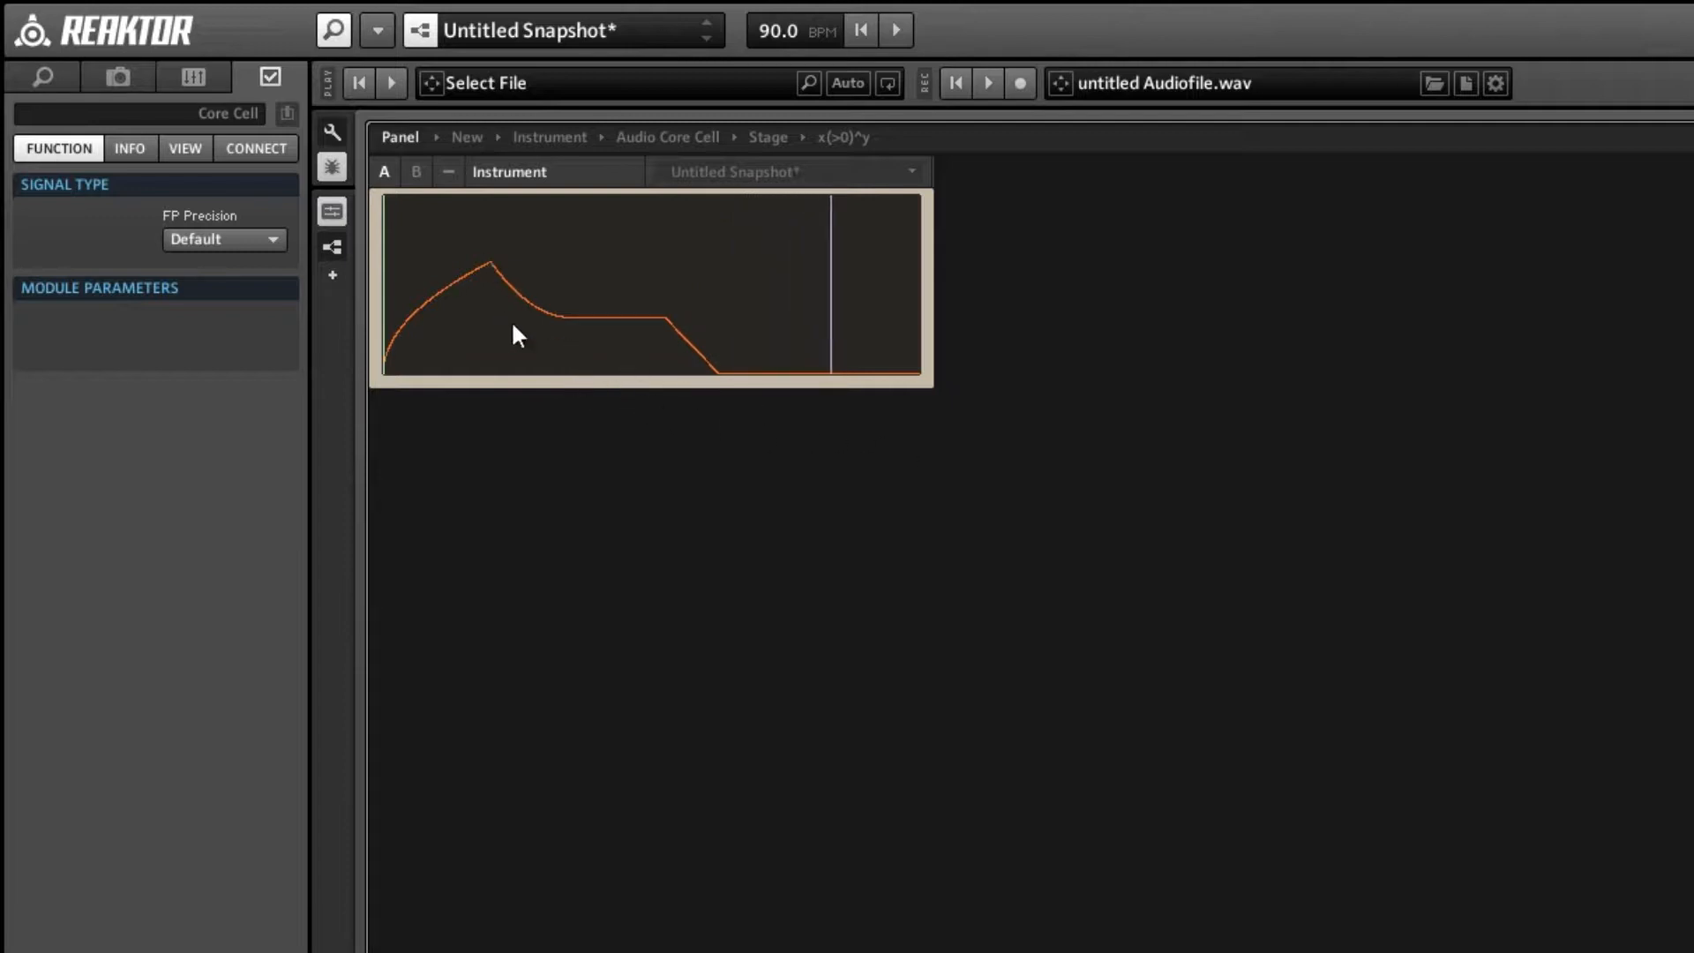
{"action": "double_click", "coordinate": [506, 381]}
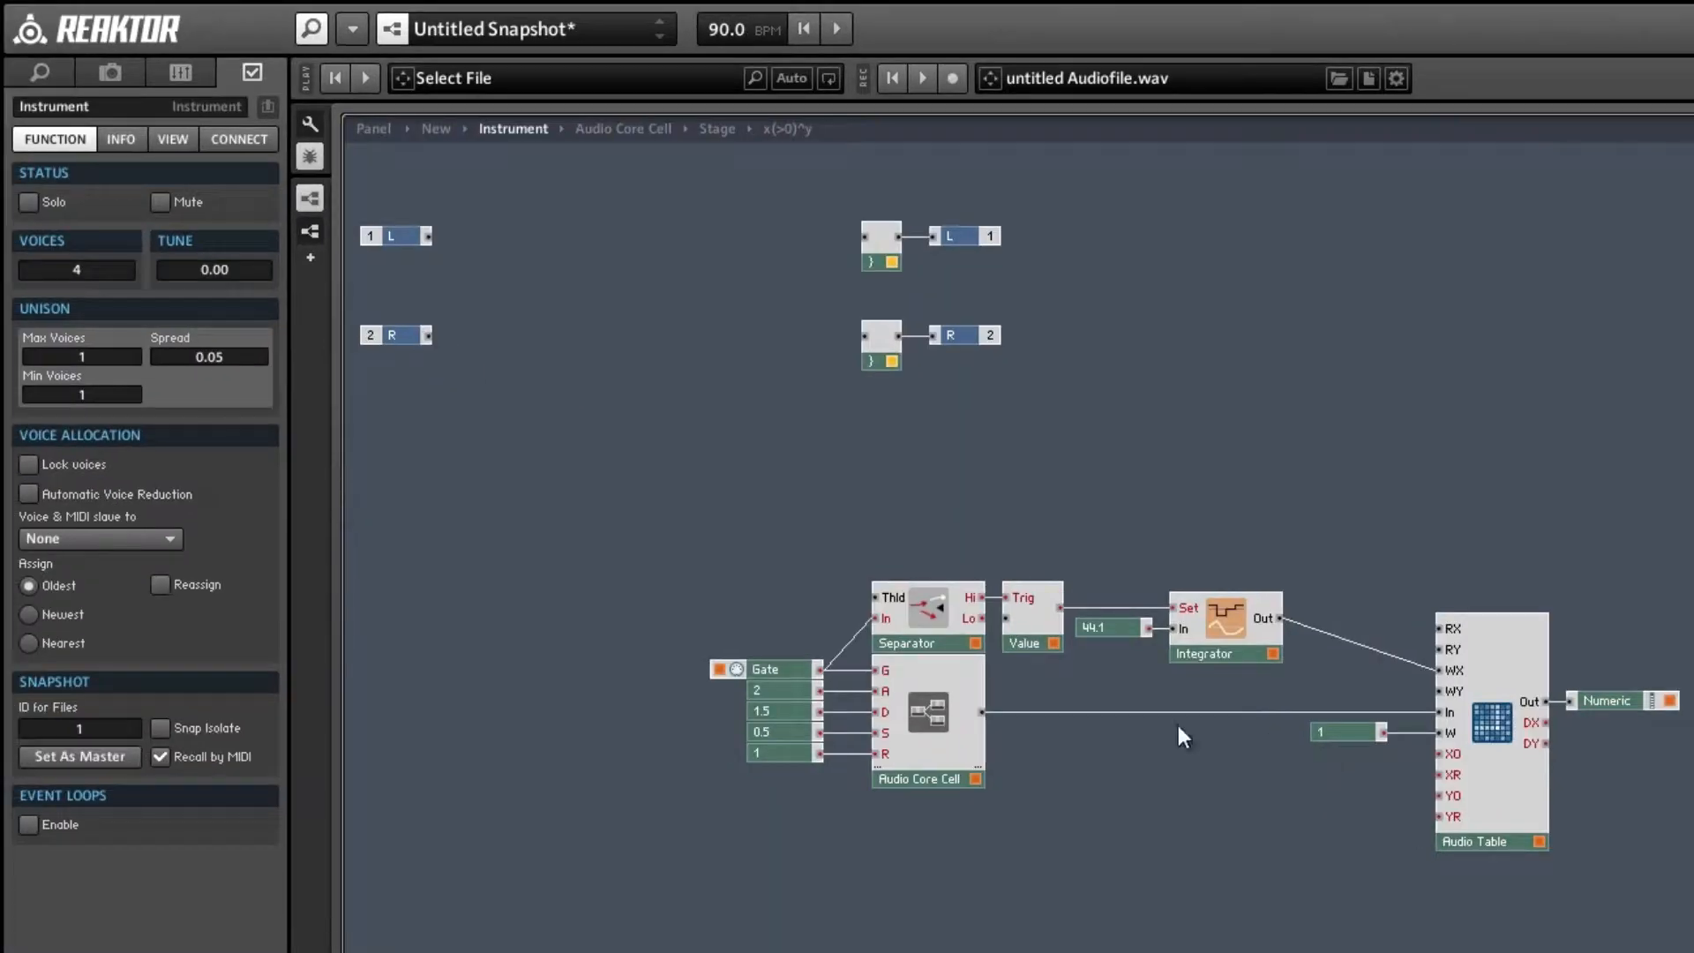
{"action": "double_click", "coordinate": [947, 694]}
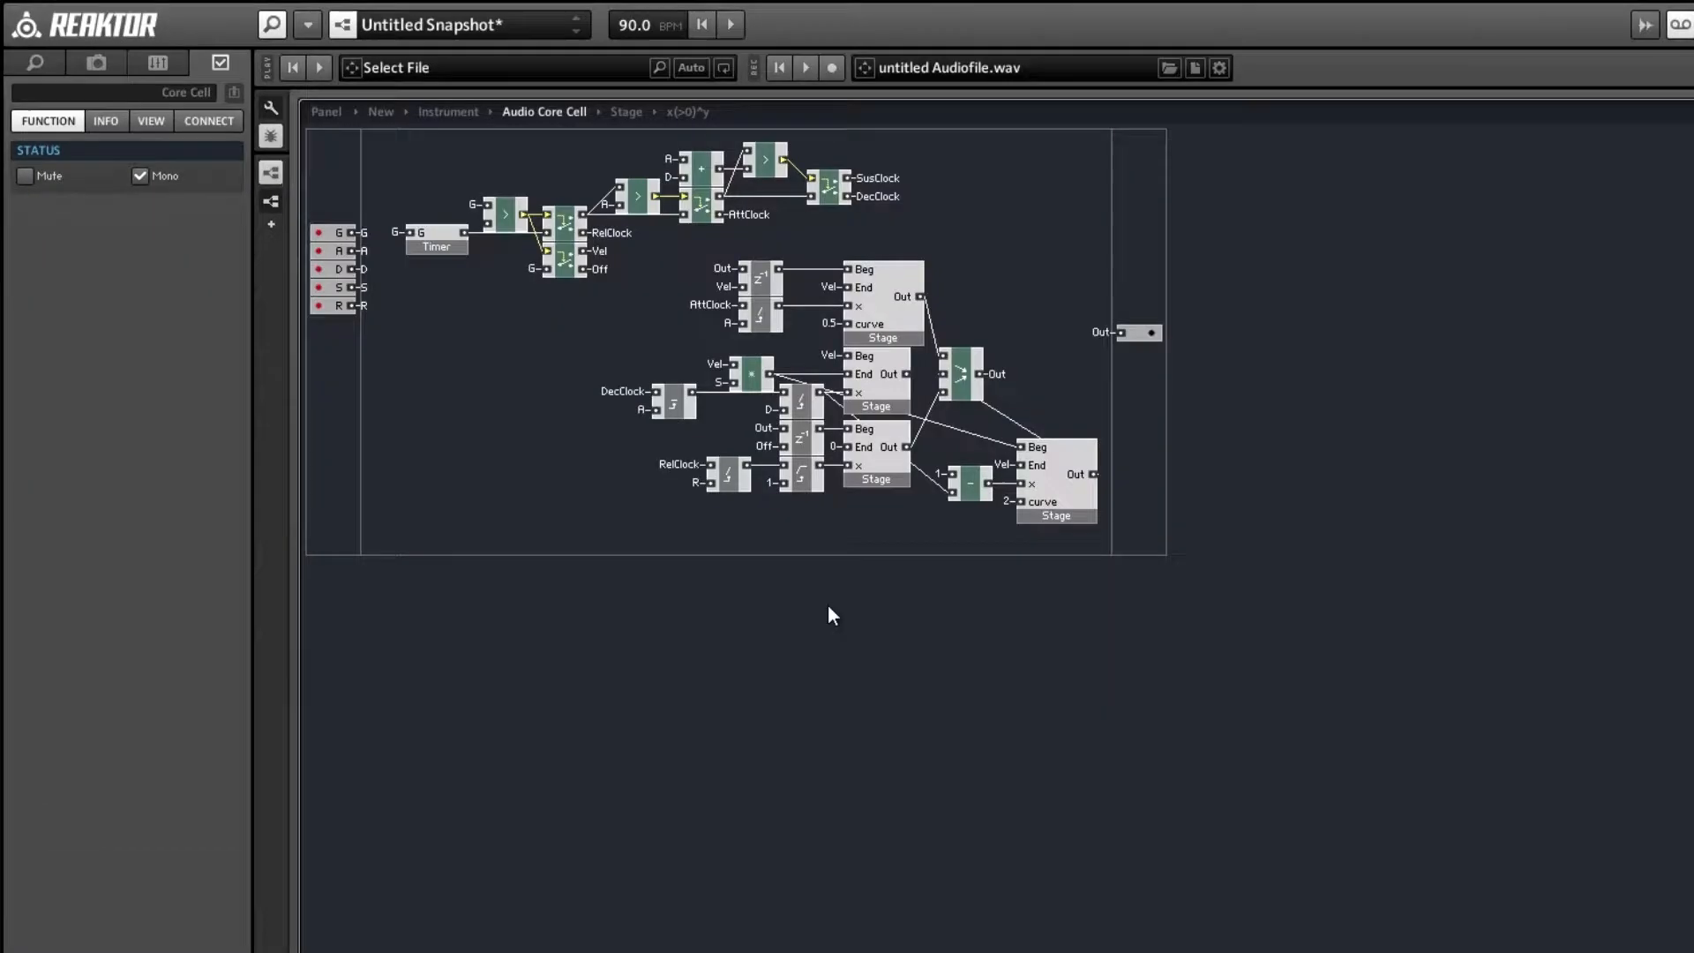
- Delete the old decay Stage, move the release modules down, and place the Subtract module and curved Stage in the freed spot
{"action": "left_click", "coordinate": [896, 398]}
{"action": "key", "text": "Delete"}
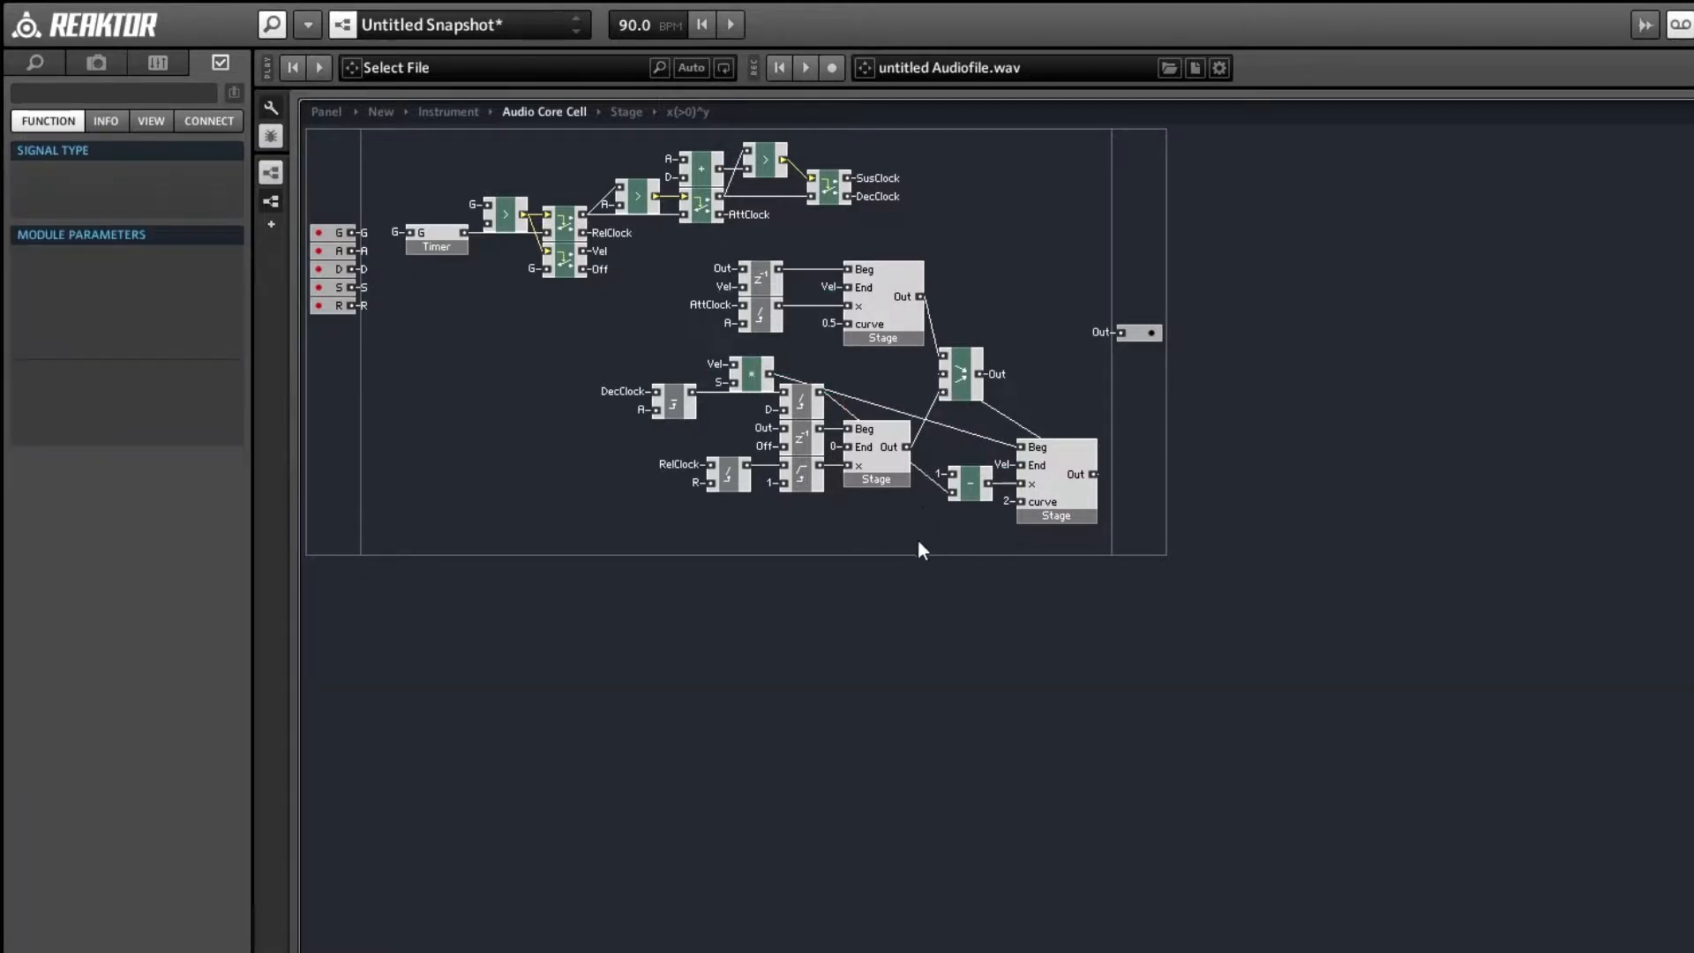
{"action": "left_click_drag", "start_coordinate": [918, 540], "coordinate": [672, 474]}
{"action": "left_click_drag", "start_coordinate": [1077, 559], "coordinate": [949, 461]}
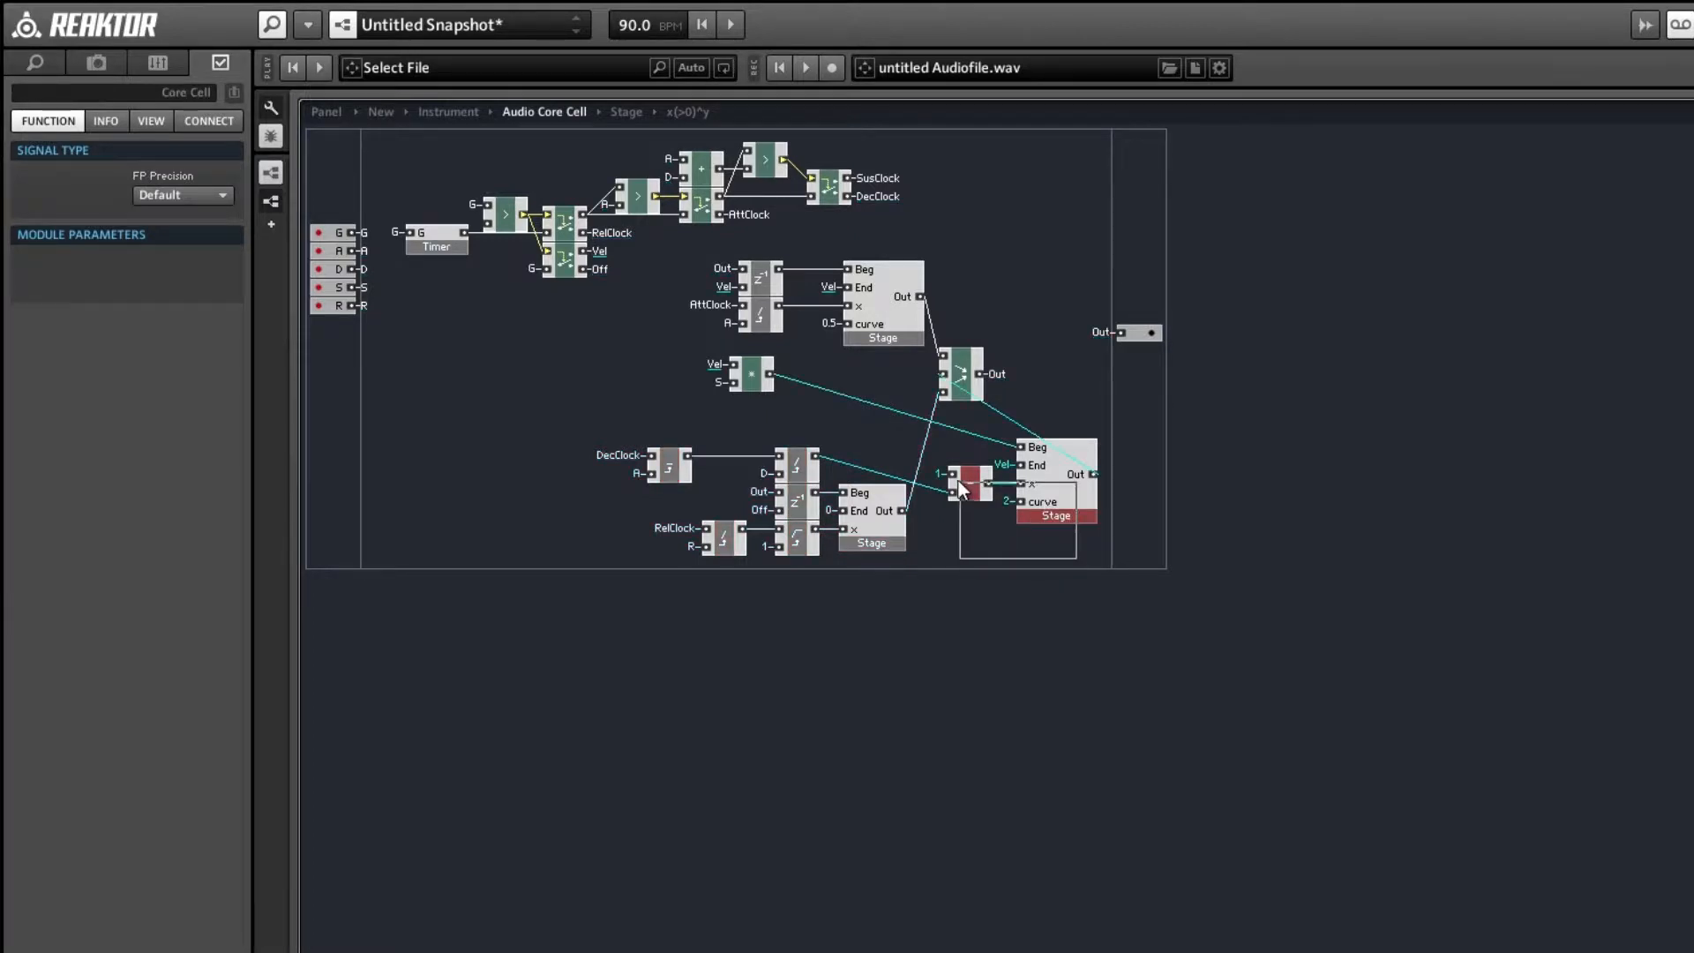
{"action": "left_click_drag", "start_coordinate": [1063, 510], "coordinate": [891, 420]}
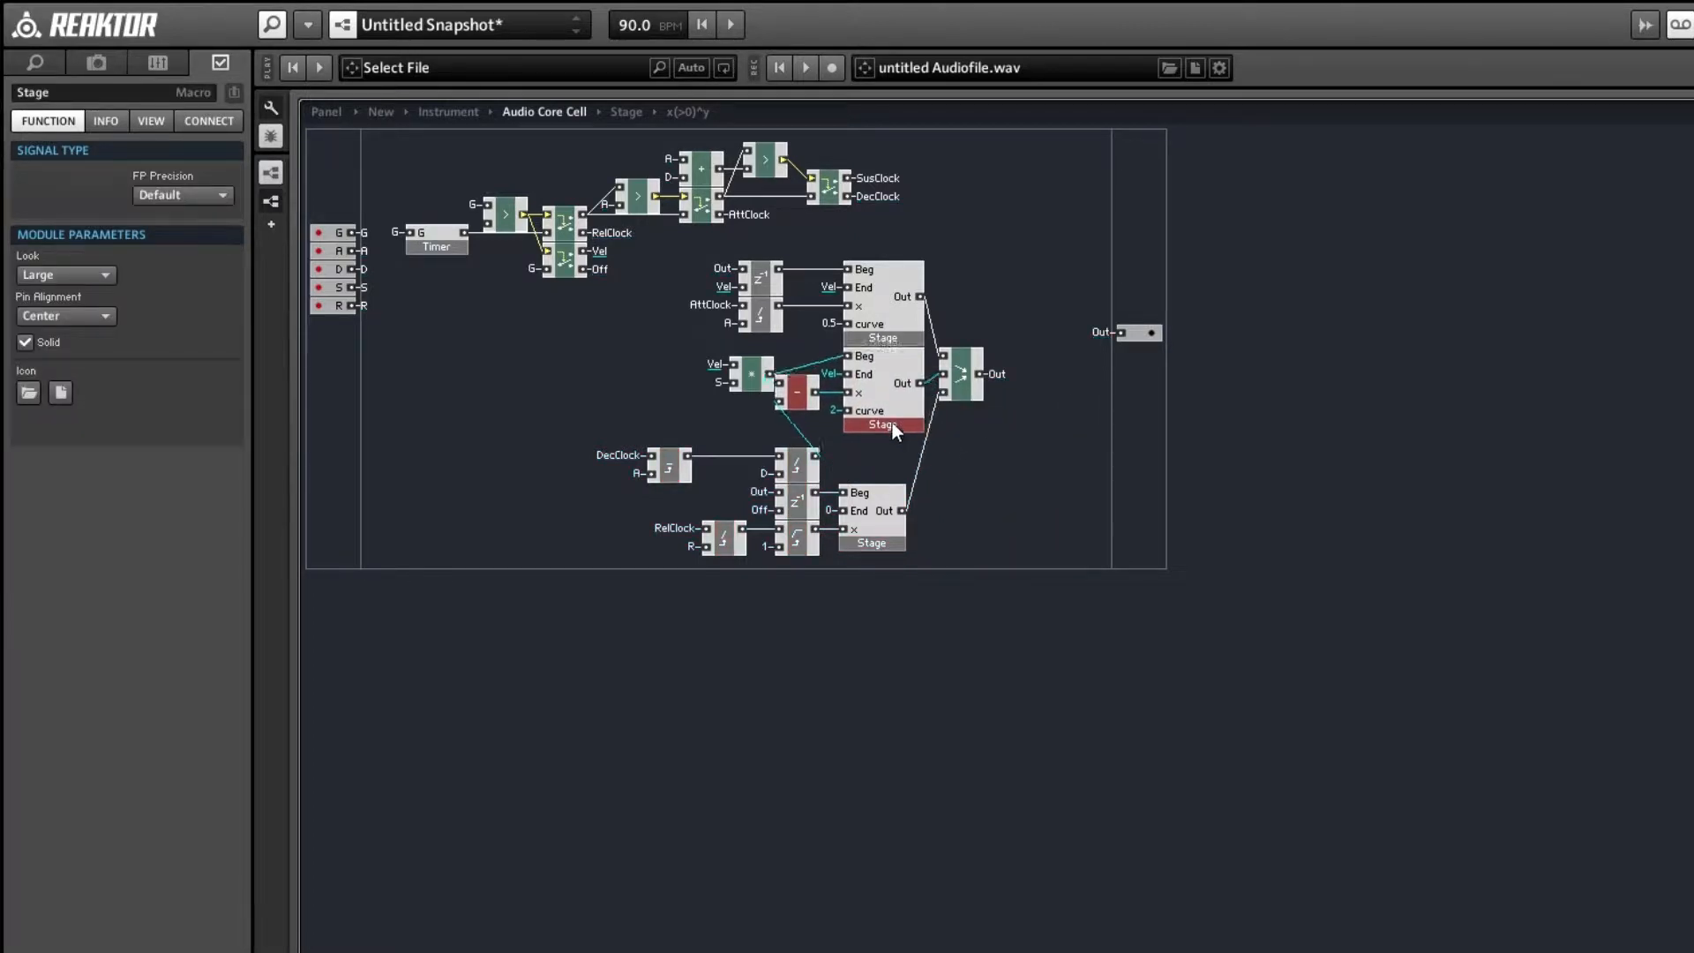
- Align the multiply module with the decay Stage's Beg input and line up the DecClock and D modules before the Subtract module
{"action": "left_click_drag", "start_coordinate": [760, 388], "coordinate": [755, 371]}
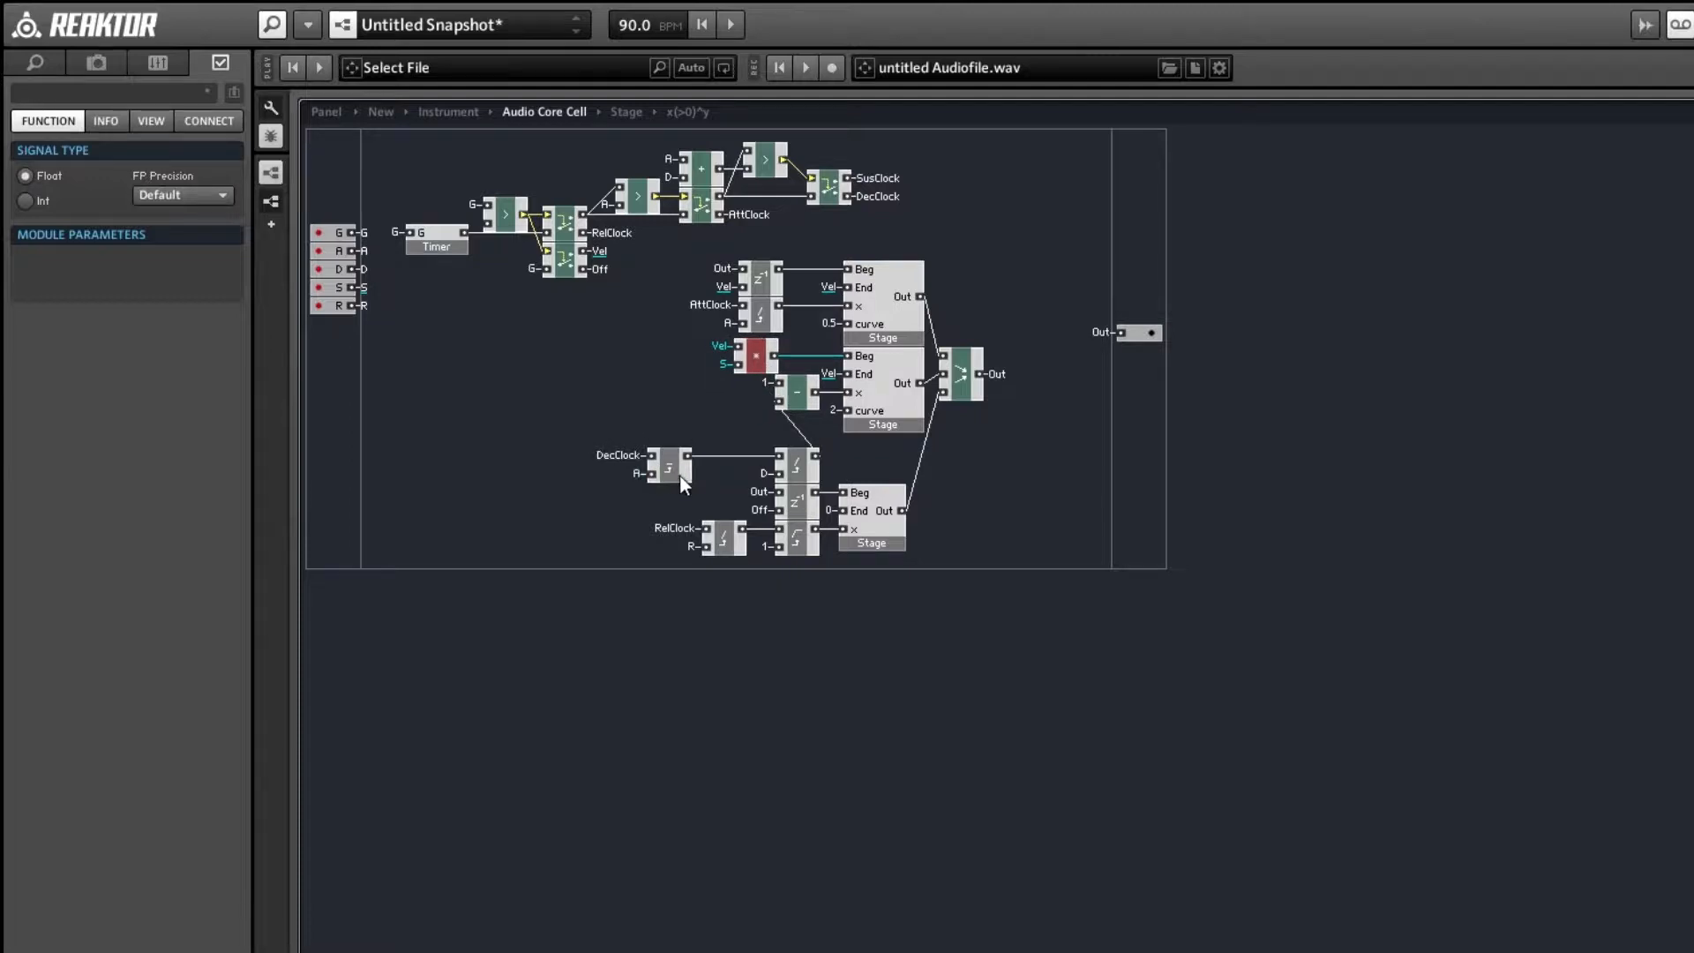
{"action": "left_click_drag", "start_coordinate": [679, 481], "coordinate": [734, 476]}
{"action": "left_click_drag", "start_coordinate": [612, 439], "coordinate": [801, 474]}
{"action": "left_click_drag", "start_coordinate": [800, 469], "coordinate": [678, 417]}
{"action": "left_click", "coordinate": [663, 428]}
{"action": "left_click", "coordinate": [852, 443]}
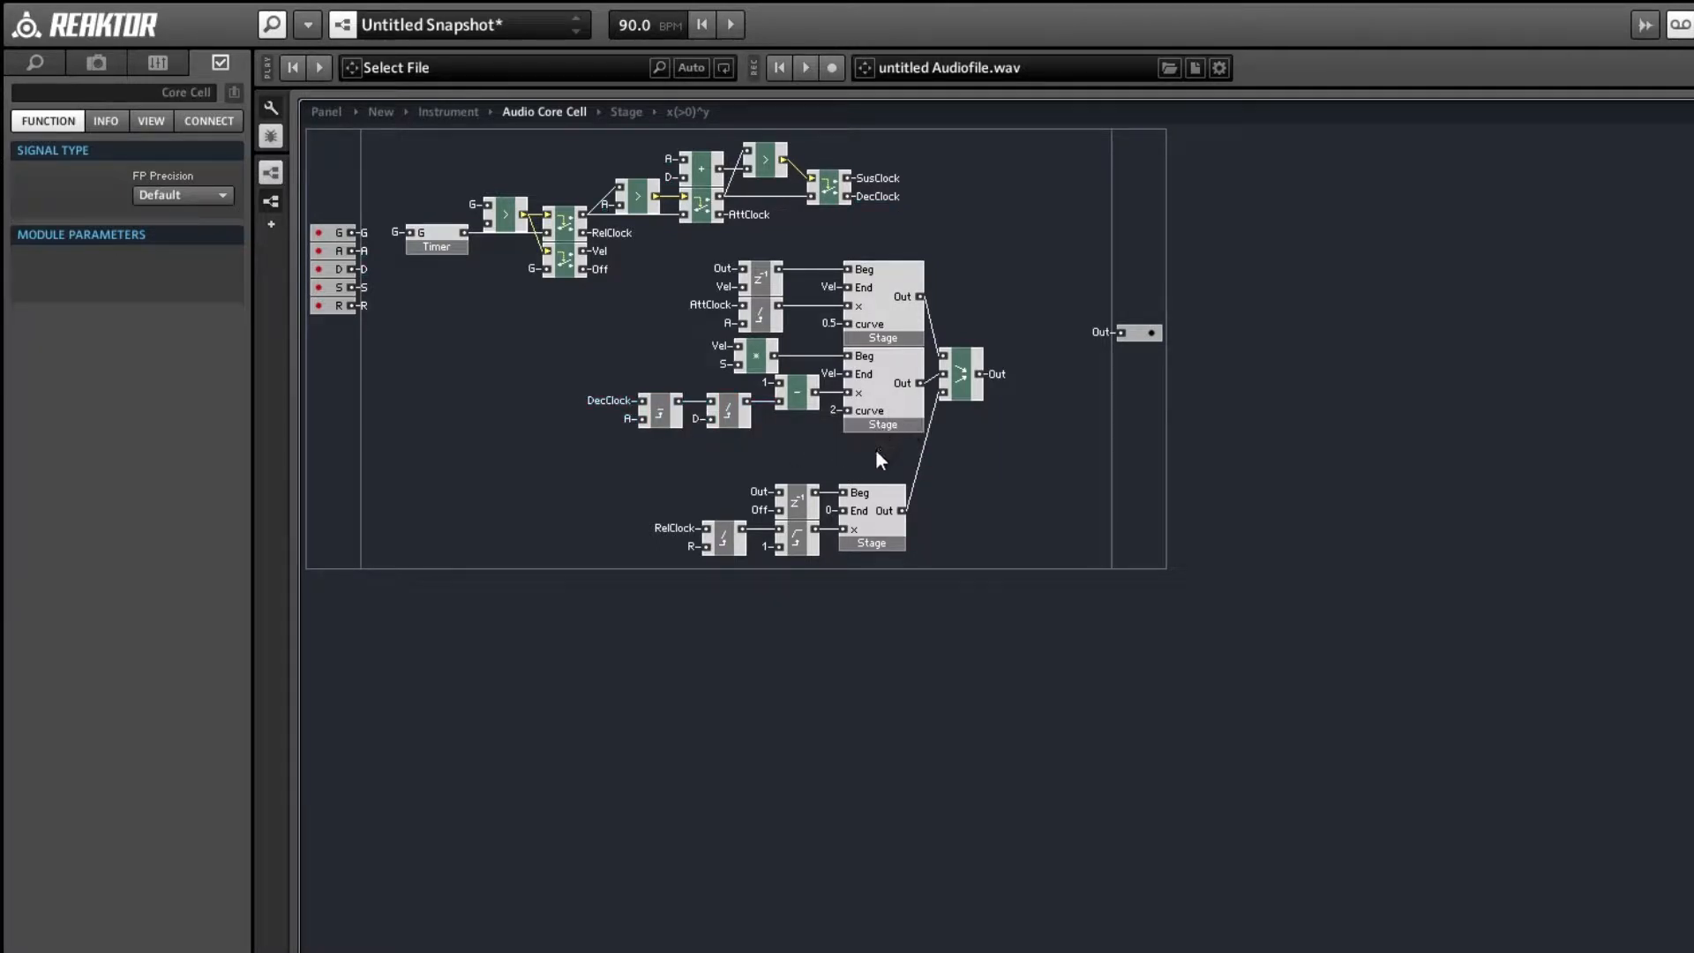
- Duplicate the decay Stage with its Subtract module and place the copies beside the release Stage
{"action": "left_click_drag", "start_coordinate": [876, 450], "coordinate": [795, 392]}
{"action": "key", "text": "ctrl+d"}
{"action": "left_click_drag", "start_coordinate": [904, 427], "coordinate": [1057, 558]}
{"action": "left_click", "coordinate": [944, 565]}
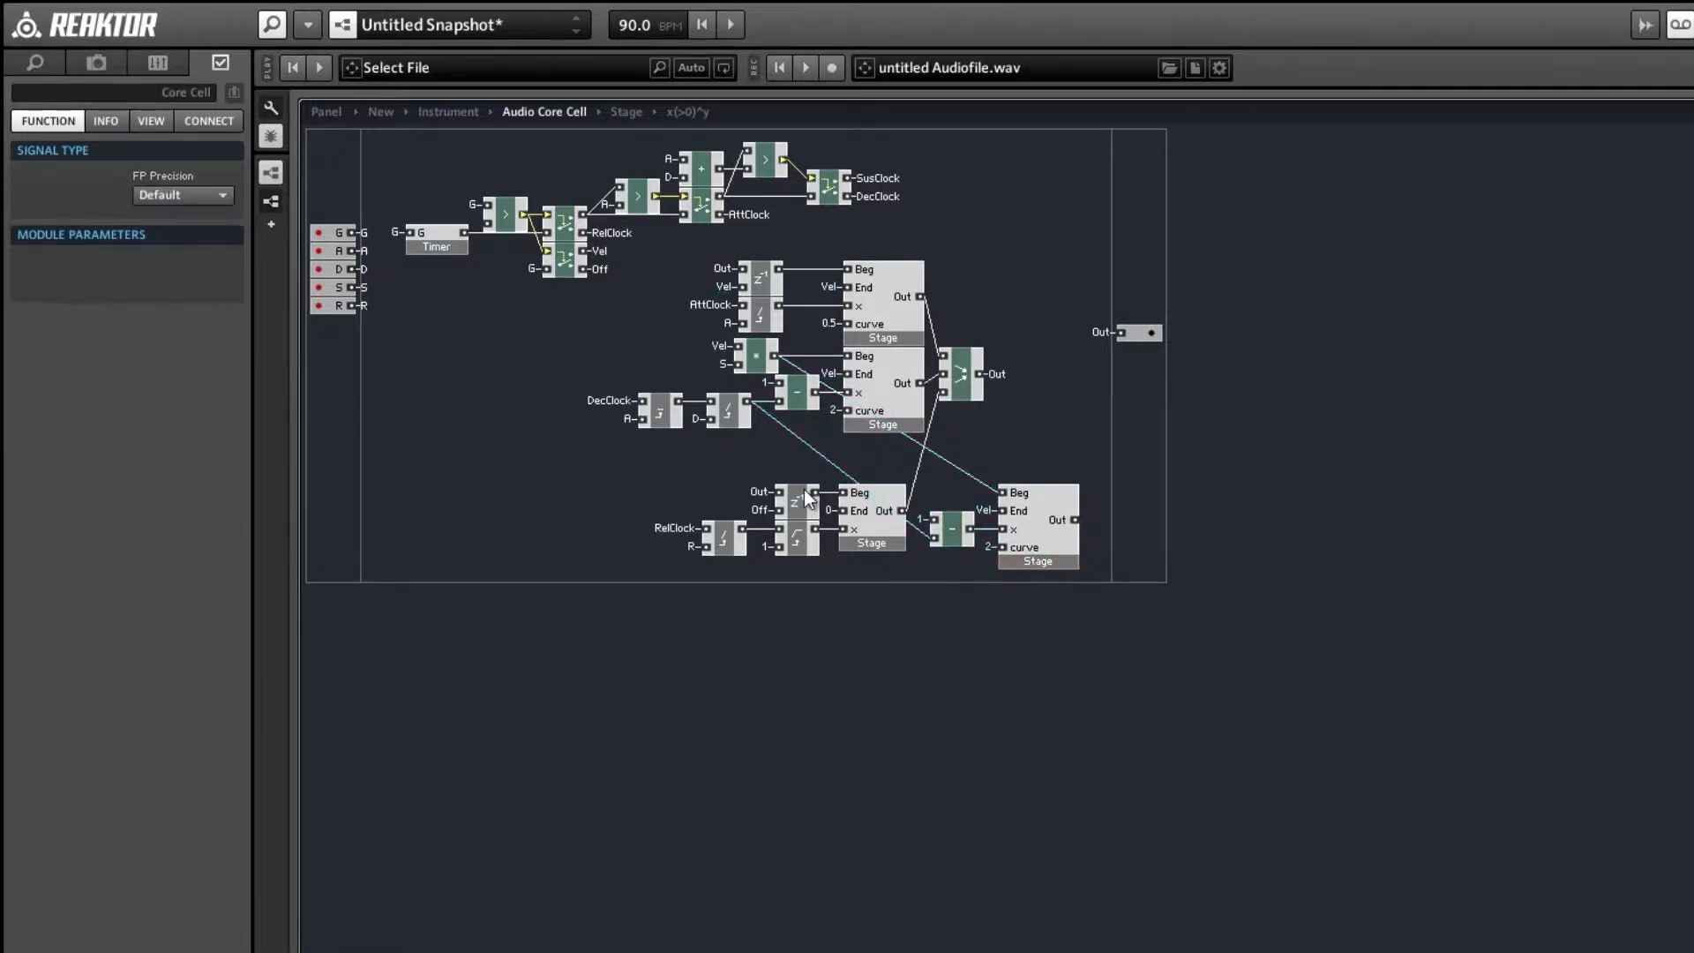
- Connect the release z^-1 module's output to the copied Stage's End input and replace the Beg wire with a constant 0
{"action": "left_click_drag", "start_coordinate": [816, 492], "coordinate": [1003, 511]}
{"action": "left_click", "coordinate": [986, 490]}
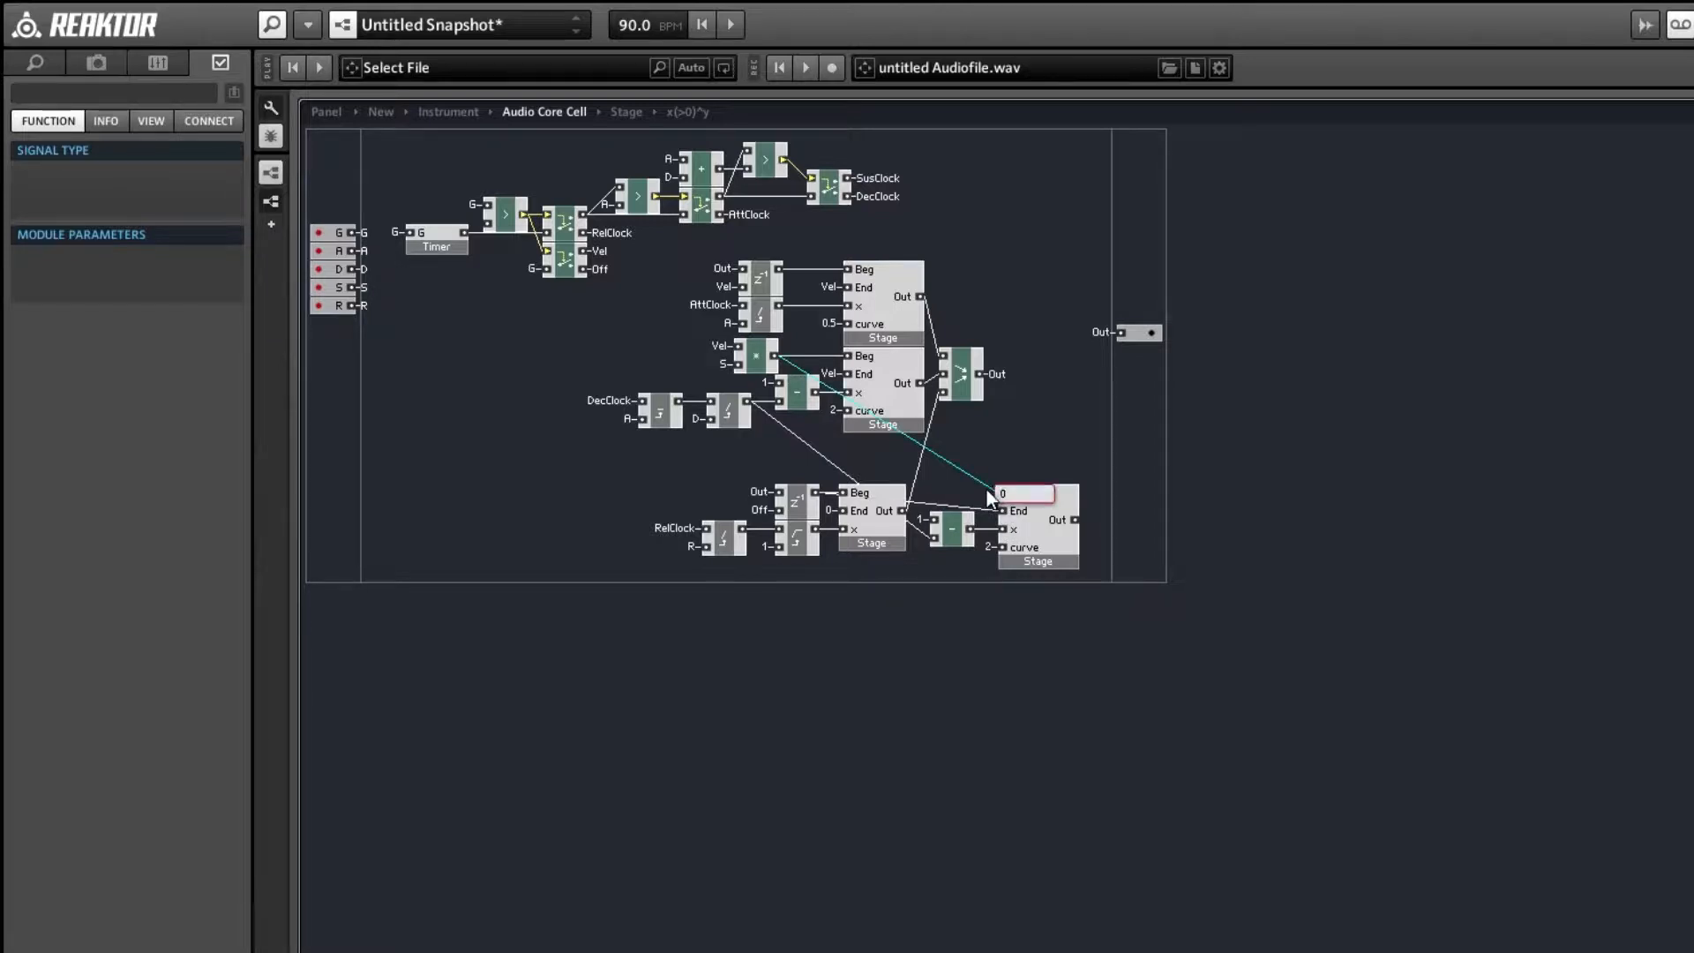
{"action": "key", "text": "Delete"}
{"action": "right_click", "coordinate": [1000, 492]}
{"action": "left_click", "coordinate": [1050, 568]}
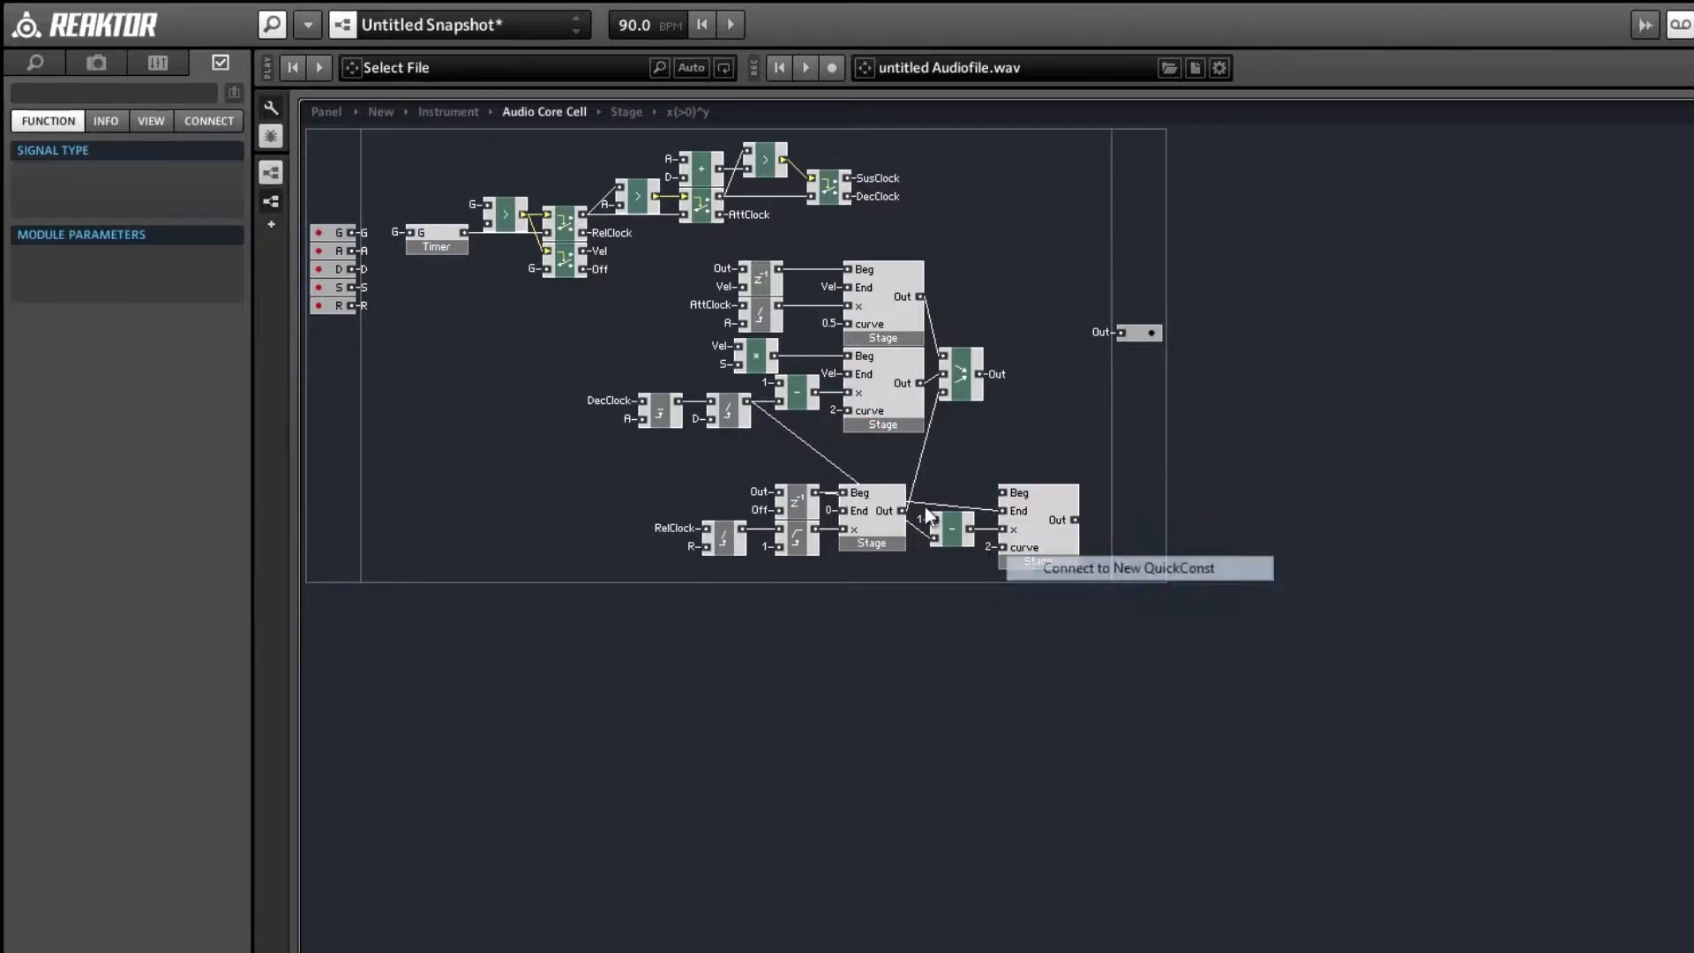
{"action": "left_click_drag", "start_coordinate": [105, 279], "coordinate": [15, 279]}
{"action": "type", "text": "0"}
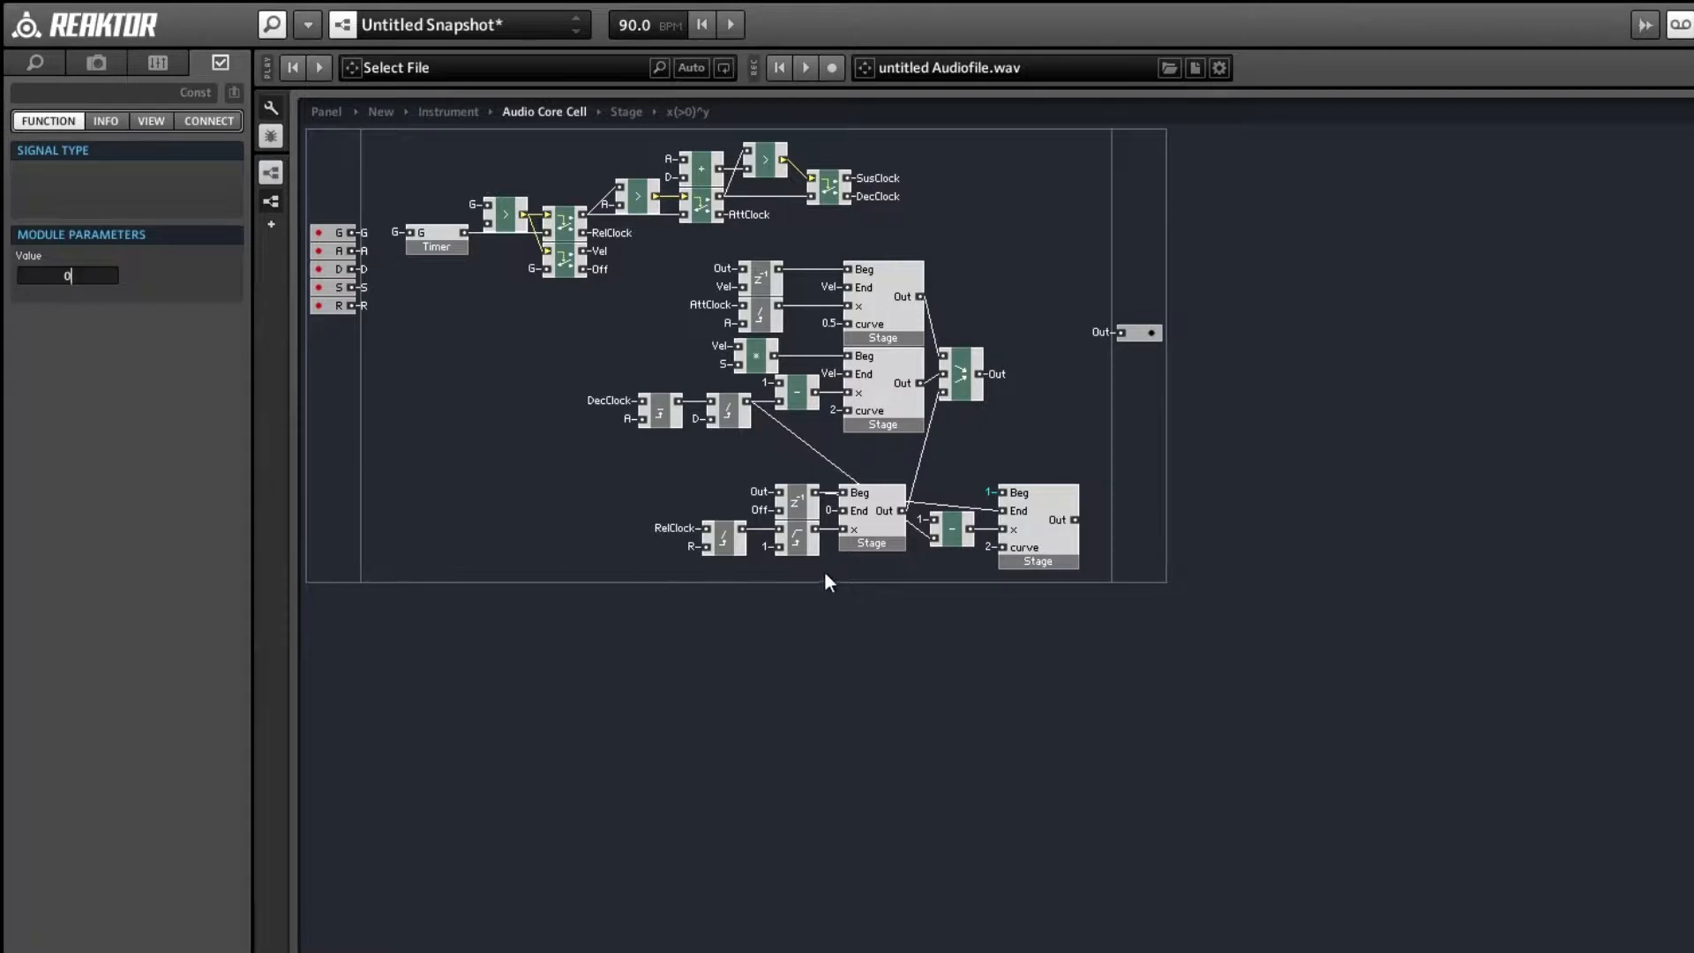
- Feed the clipped release signal into the copied Subtract module and connect the copied Stage's Out to the merge module's third input
{"action": "left_click", "coordinate": [825, 572]}
{"action": "left_click_drag", "start_coordinate": [941, 463], "coordinate": [1062, 532]}
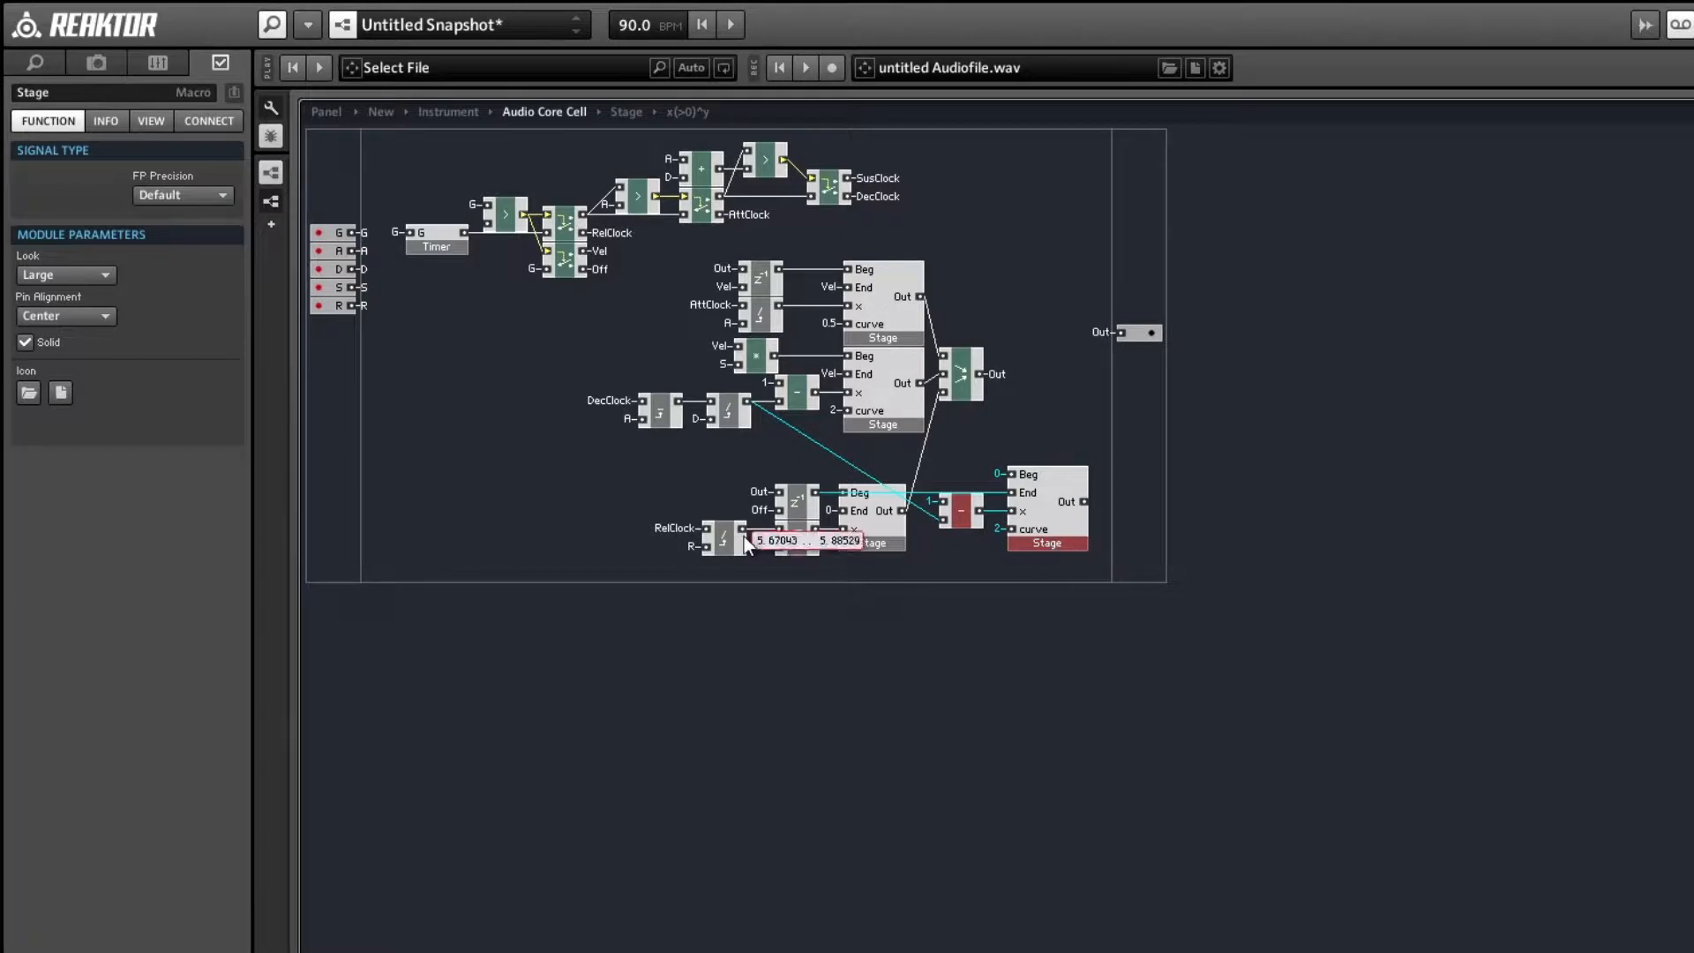
{"action": "left_click_drag", "start_coordinate": [815, 529], "coordinate": [944, 520]}
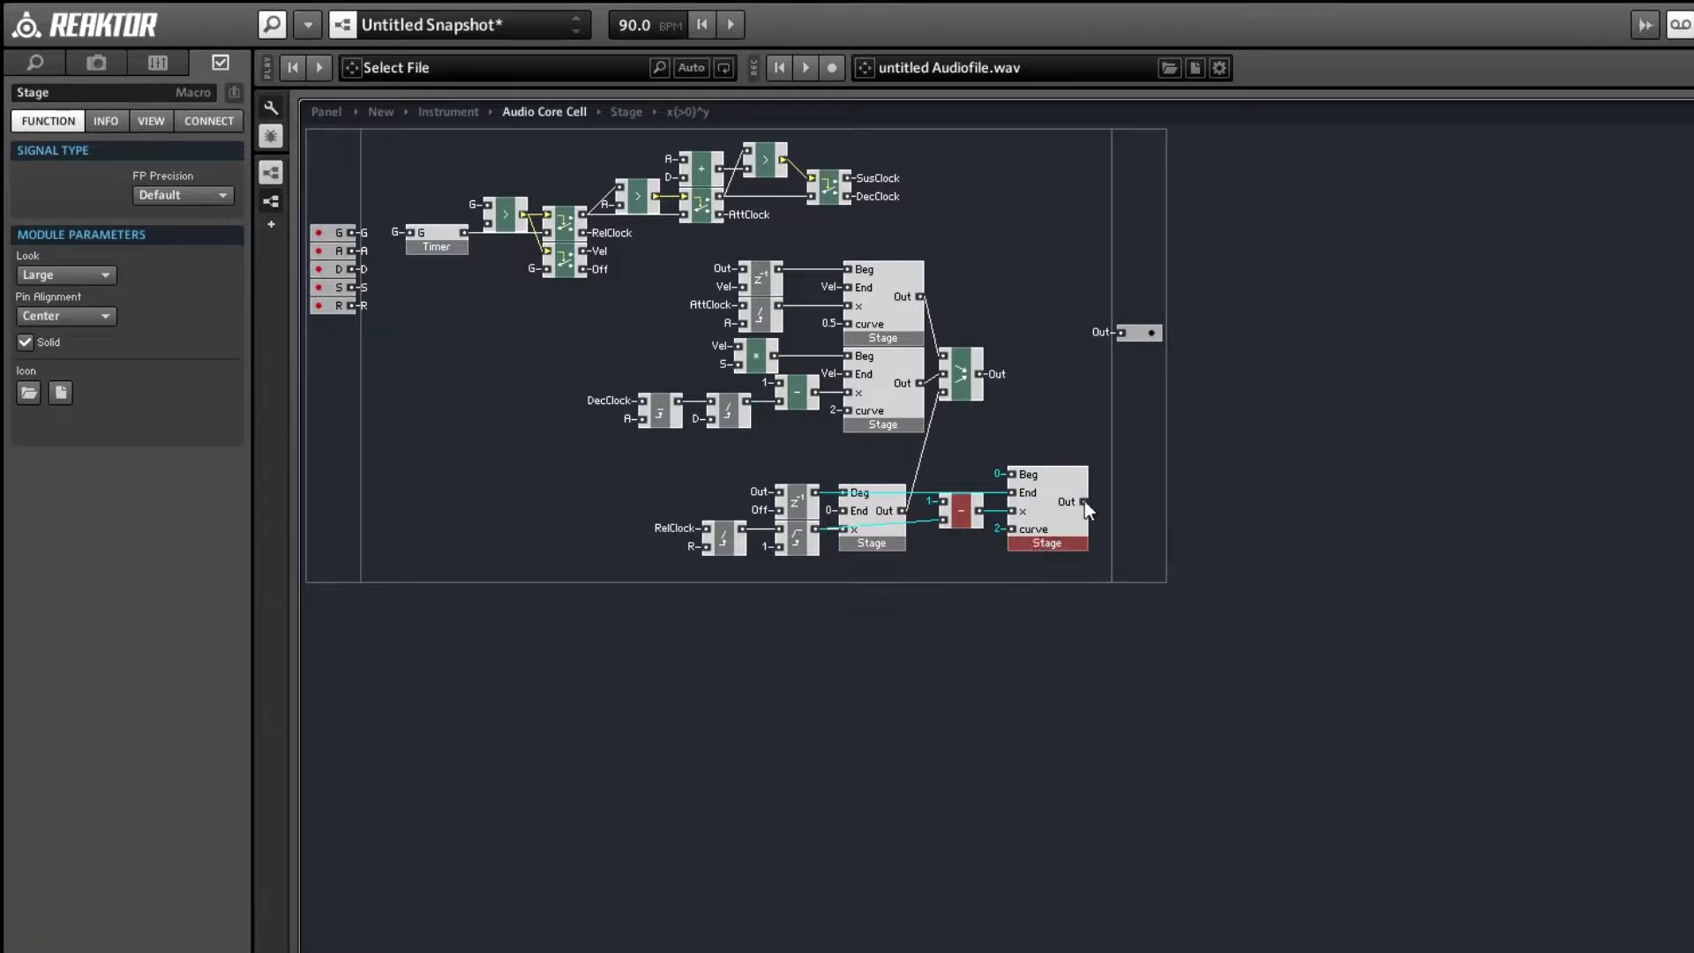
{"action": "left_click_drag", "start_coordinate": [1084, 502], "coordinate": [944, 392]}
- Check the curved release on the panel and reopen the Audio Core Cell
{"action": "left_click", "coordinate": [324, 113]}
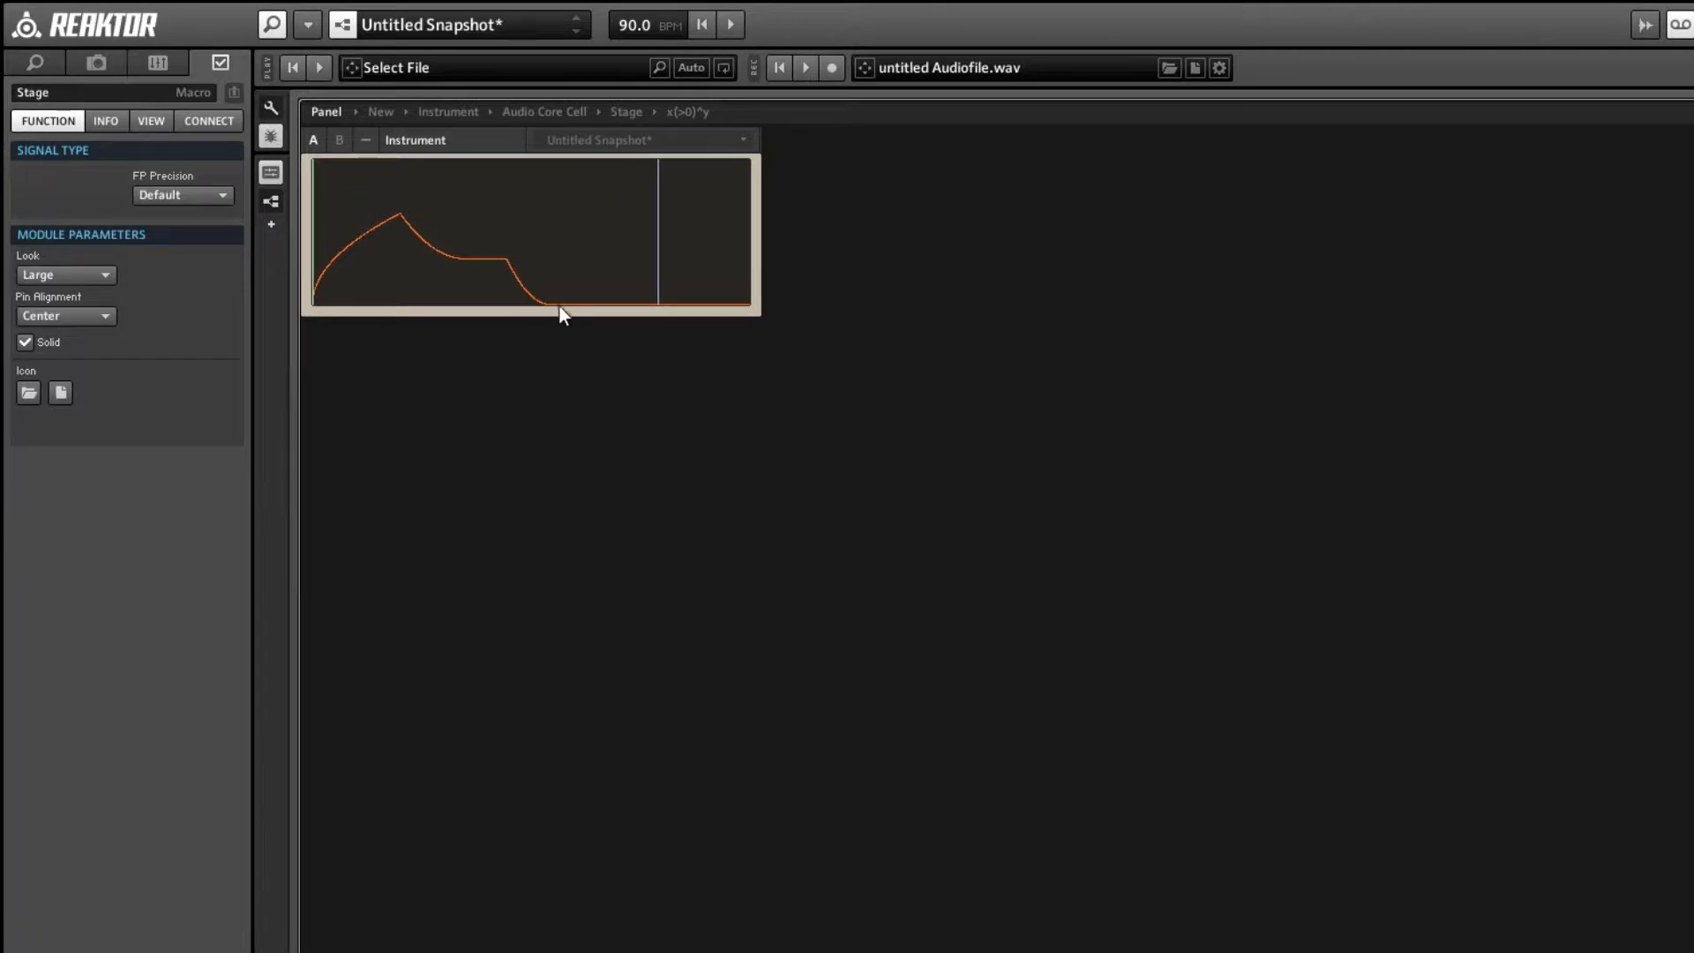
{"action": "double_click", "coordinate": [529, 313]}
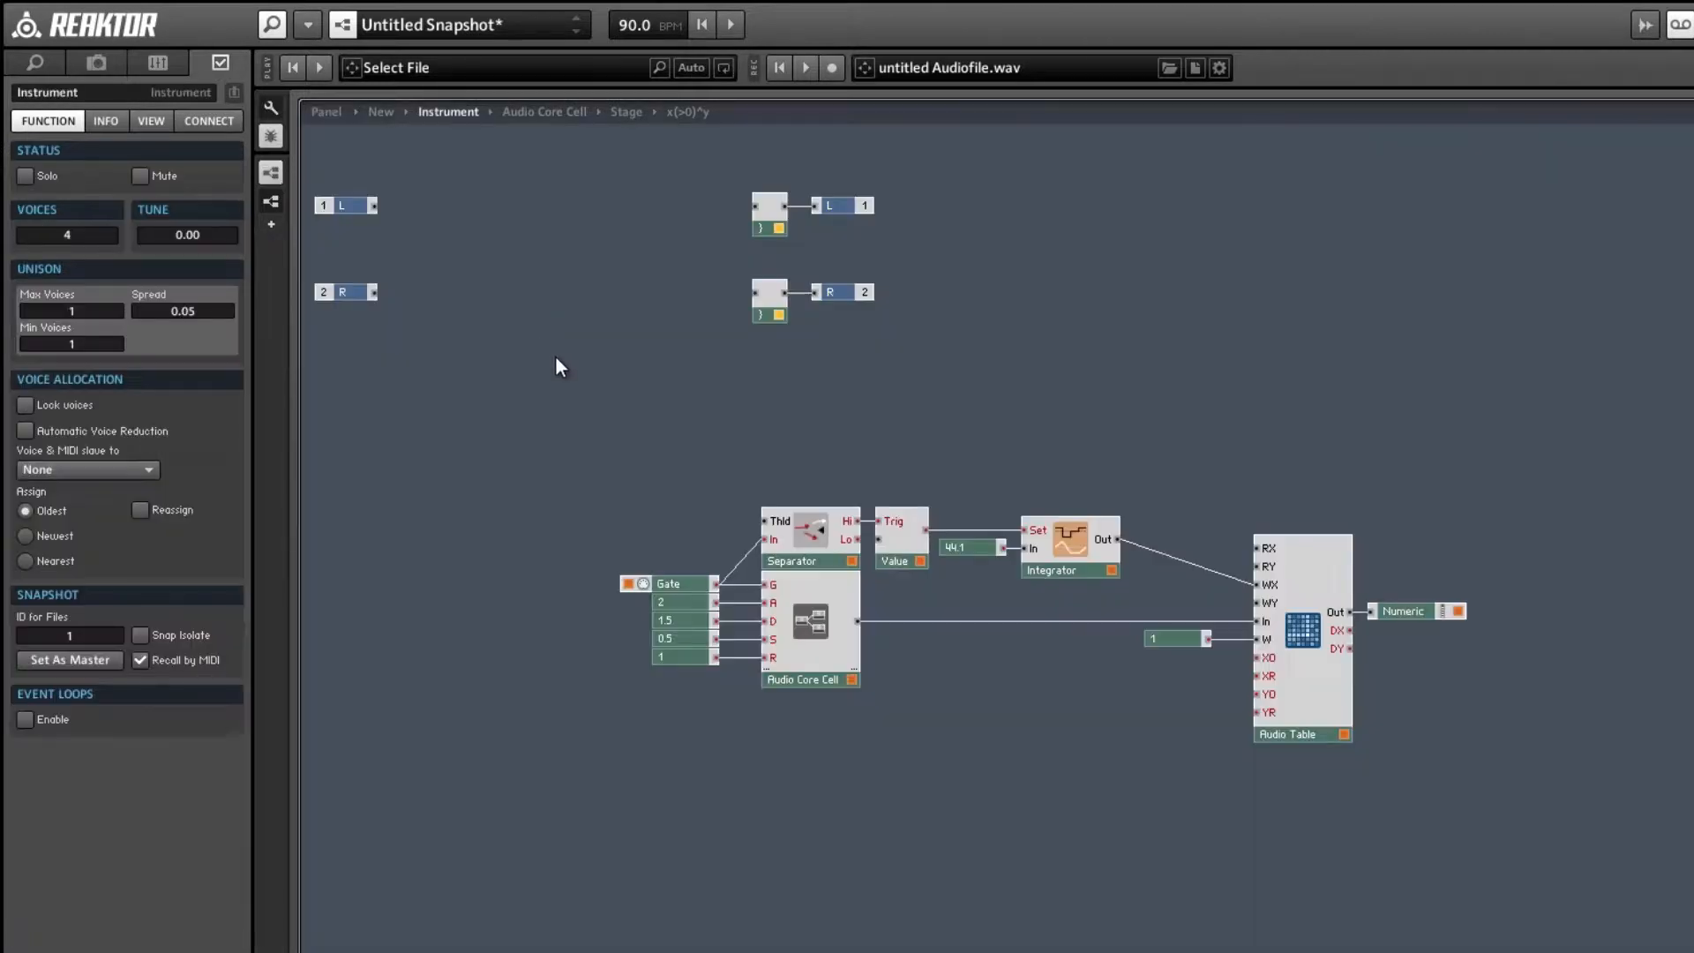
{"action": "double_click", "coordinate": [812, 628]}
- Delete the old release Stage and move the Subtract module and curved Stage next to the release modules
{"action": "left_click", "coordinate": [881, 535]}
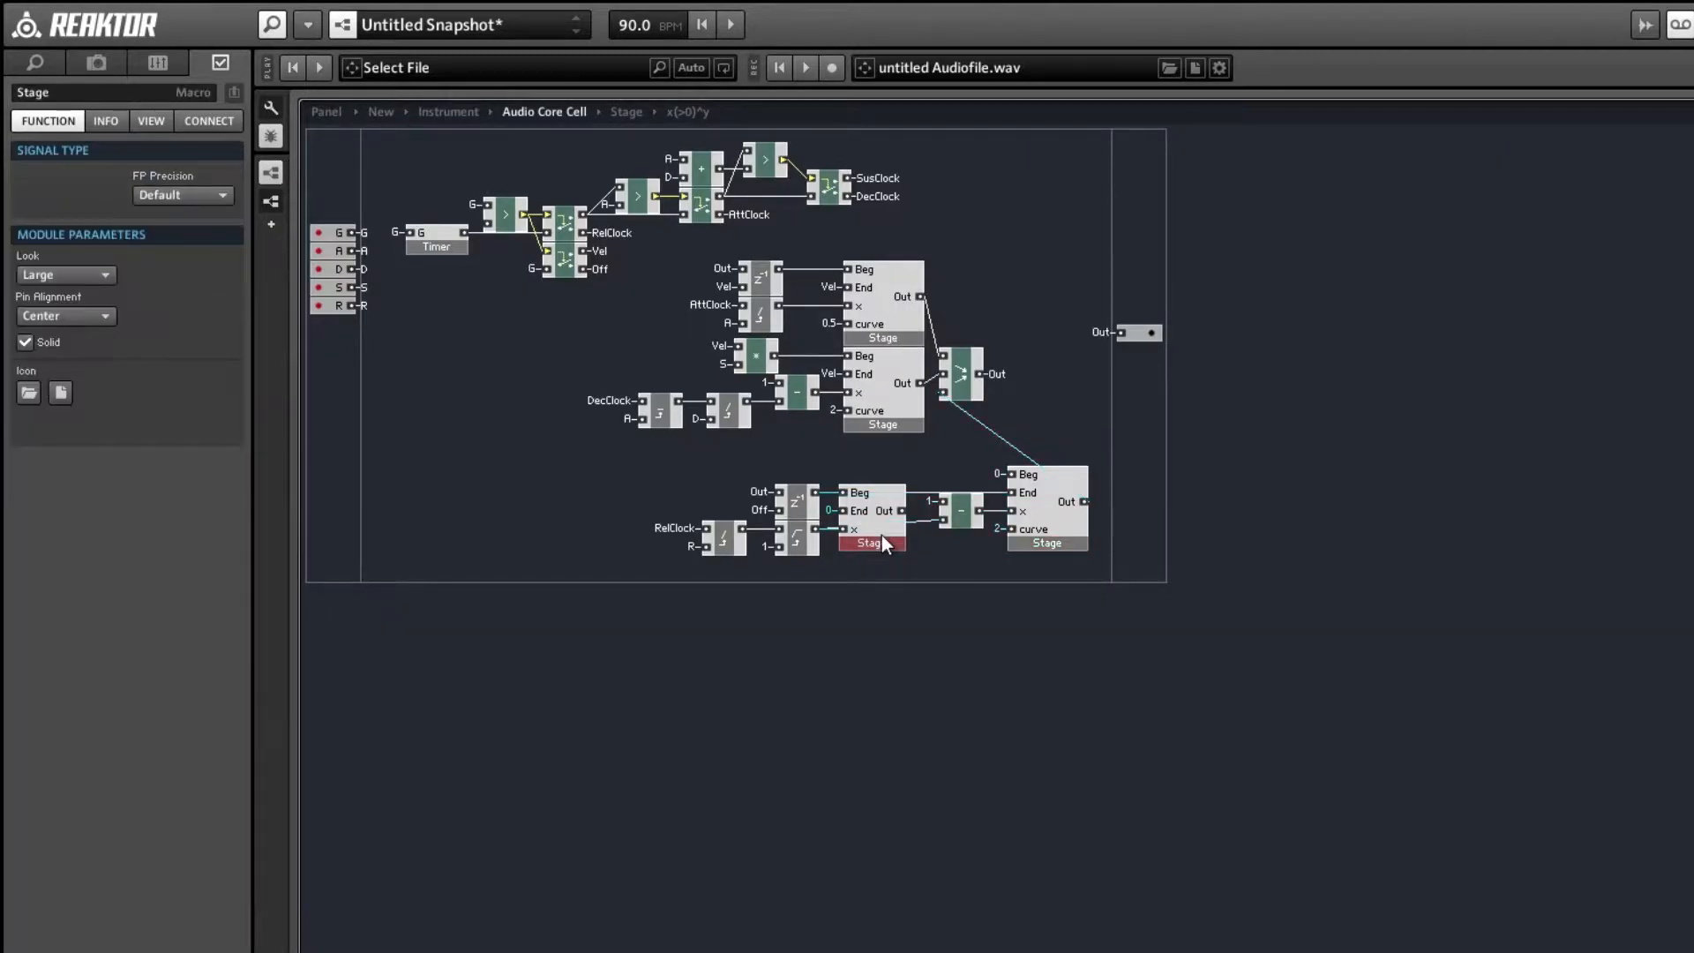
{"action": "key", "text": "Delete"}
{"action": "left_click_drag", "start_coordinate": [956, 522], "coordinate": [864, 528]}
{"action": "left_click_drag", "start_coordinate": [1046, 526], "coordinate": [941, 525]}
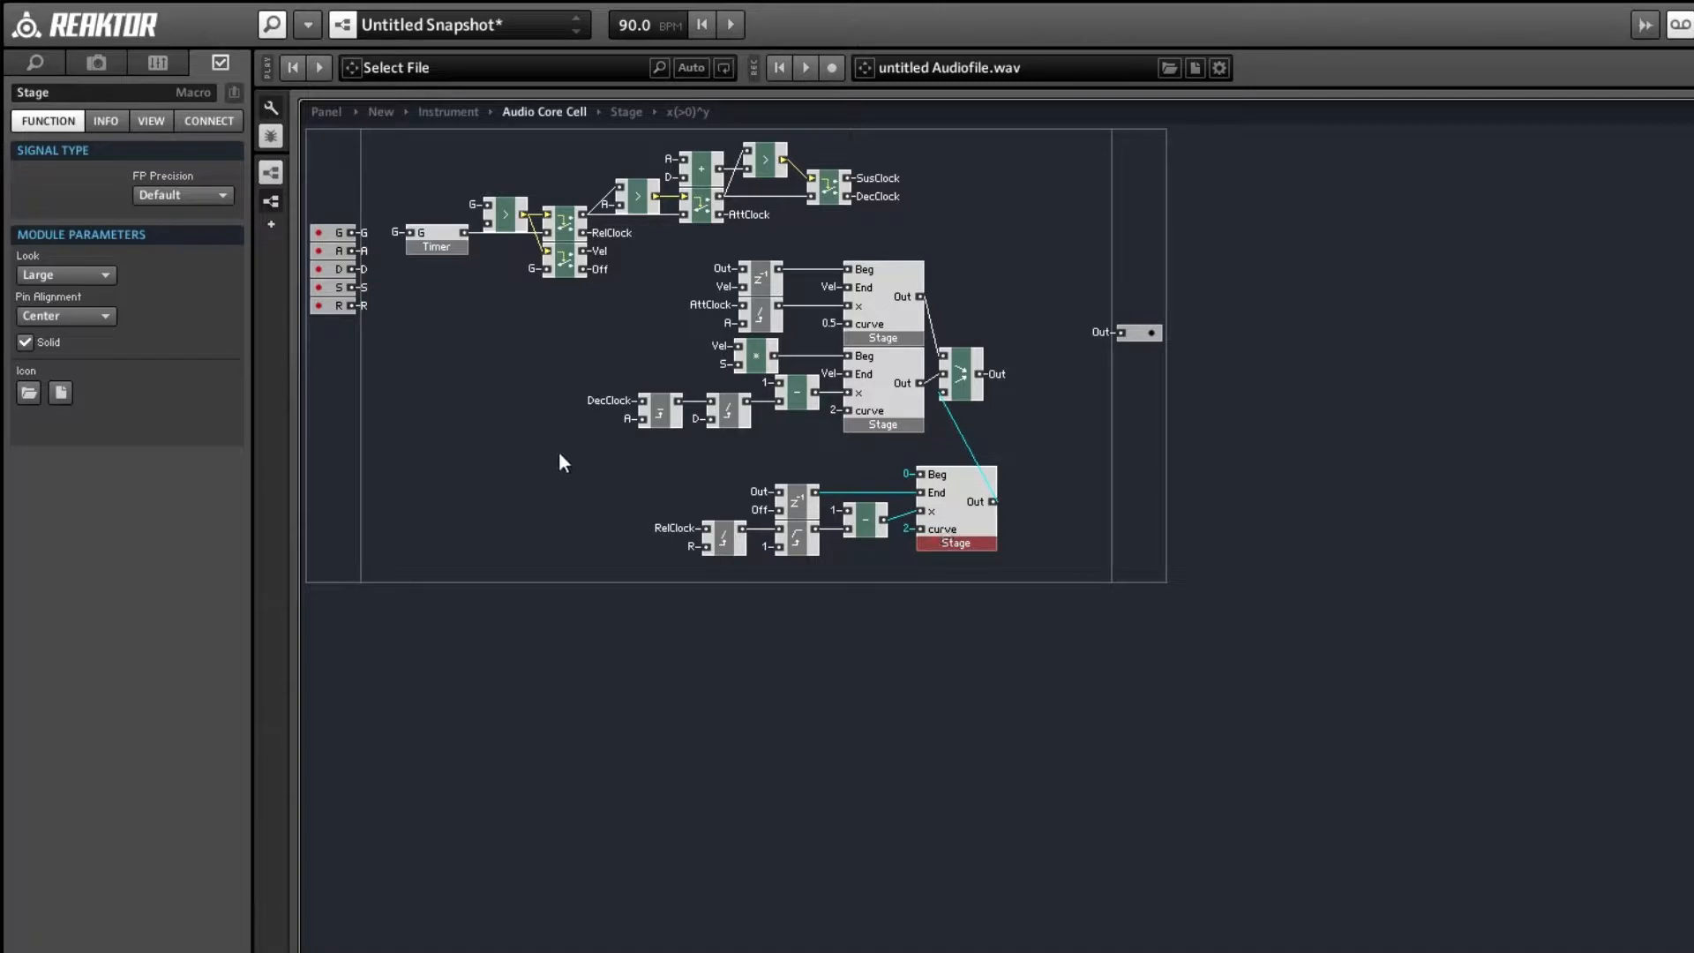
{"action": "left_click_drag", "start_coordinate": [601, 473], "coordinate": [890, 500]}
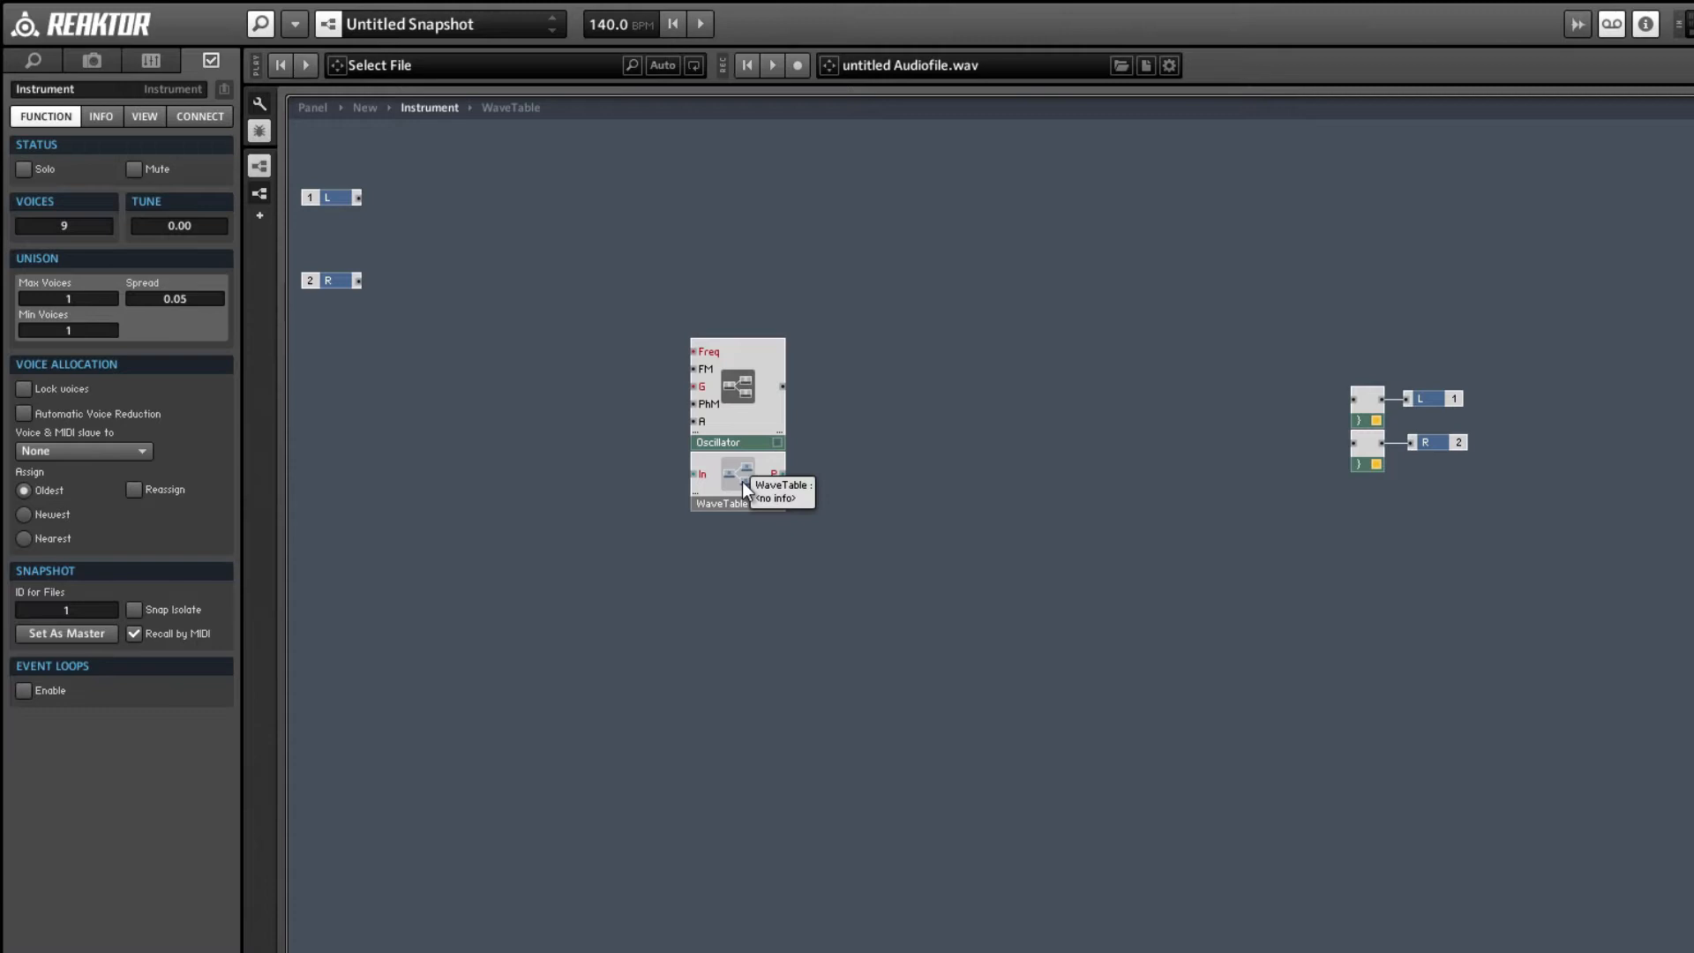
- Open the WaveTable macro and examine its In terminal and the Audio Table's settings
{"action": "left_click", "coordinate": [743, 491]}
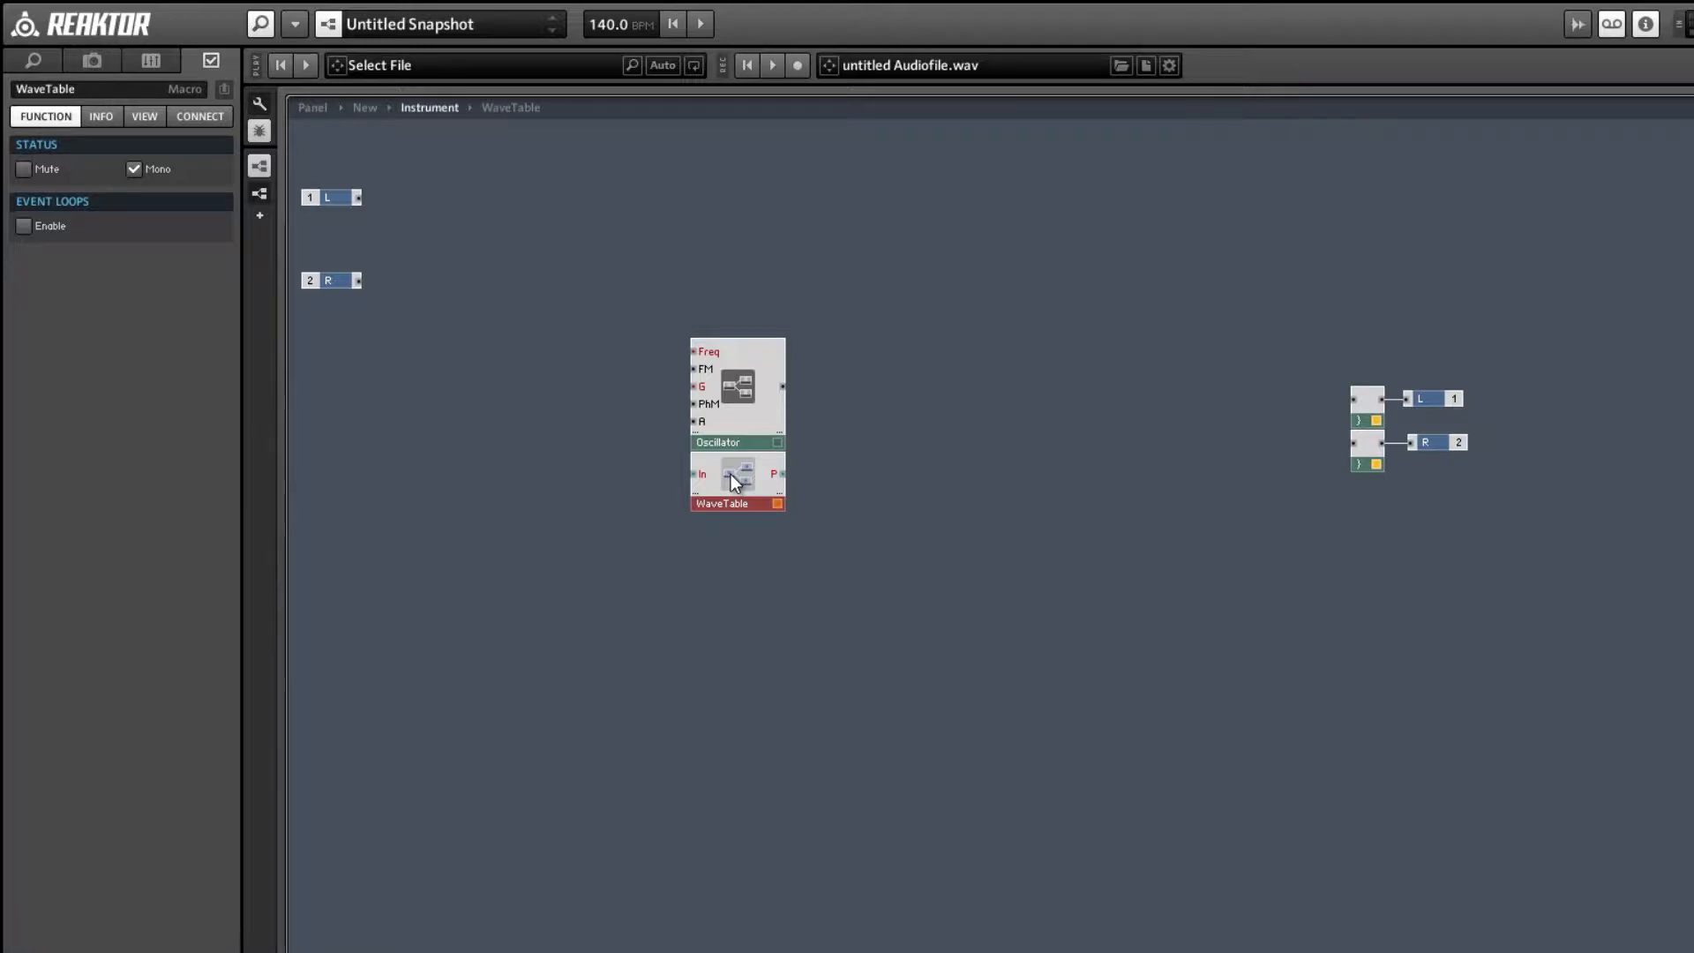
{"action": "double_click", "coordinate": [730, 474]}
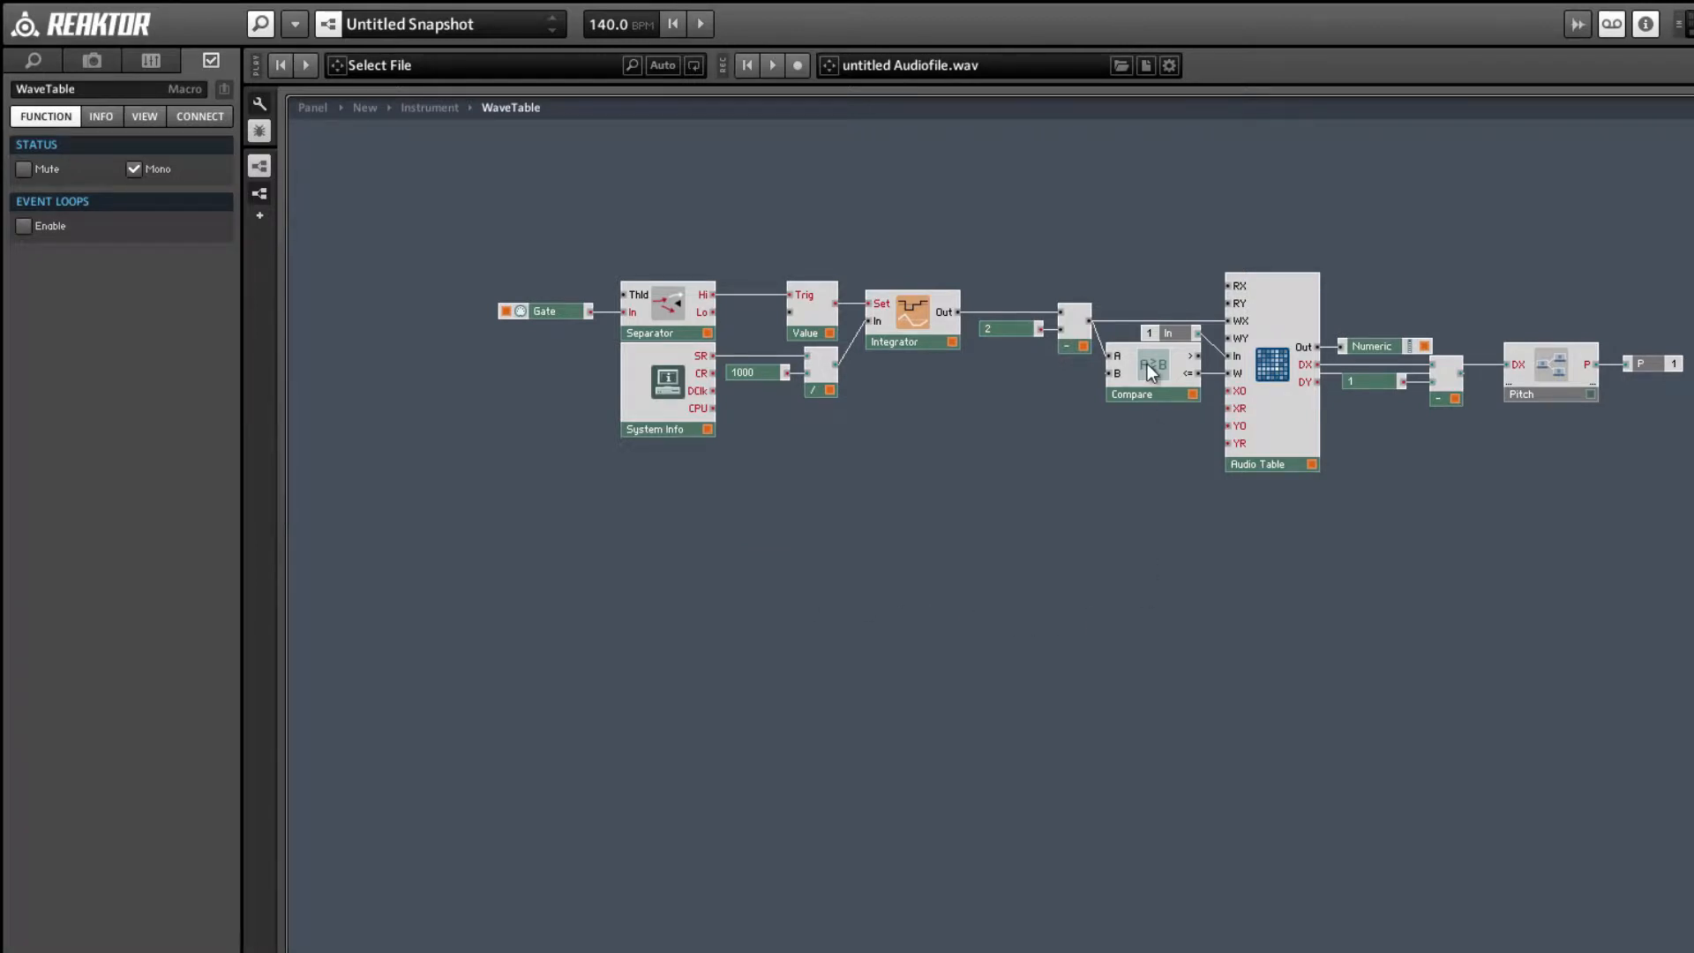
{"action": "left_click_drag", "start_coordinate": [1158, 336], "coordinate": [1161, 336]}
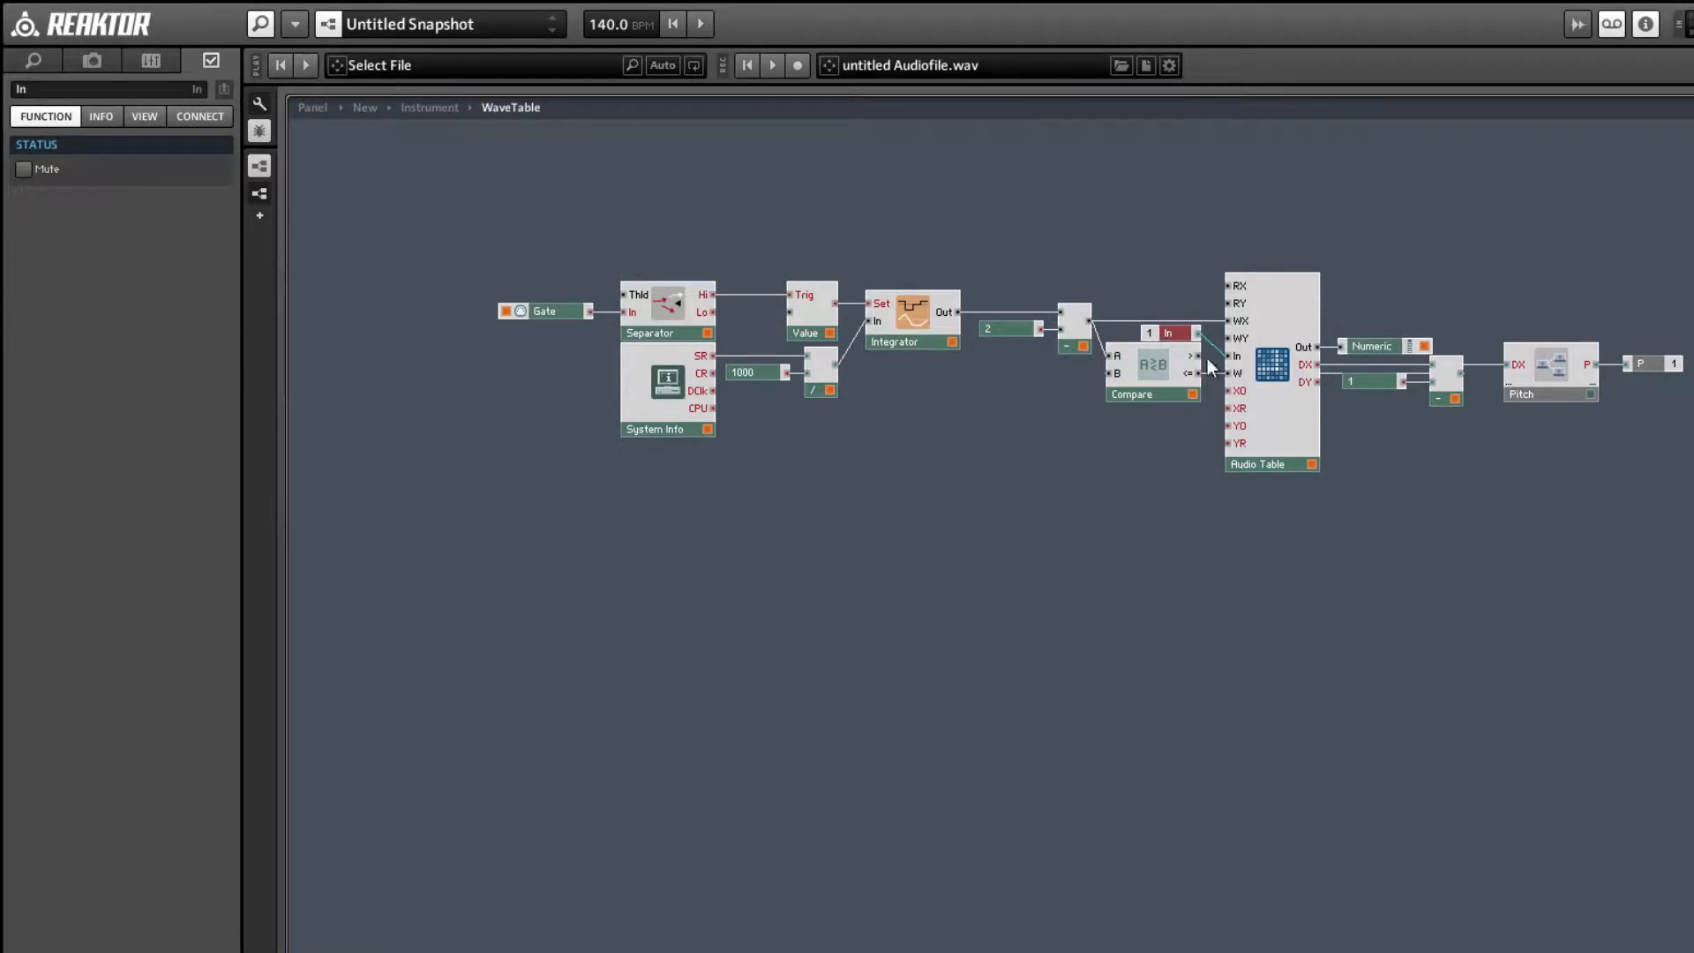
{"action": "left_click", "coordinate": [1299, 439]}
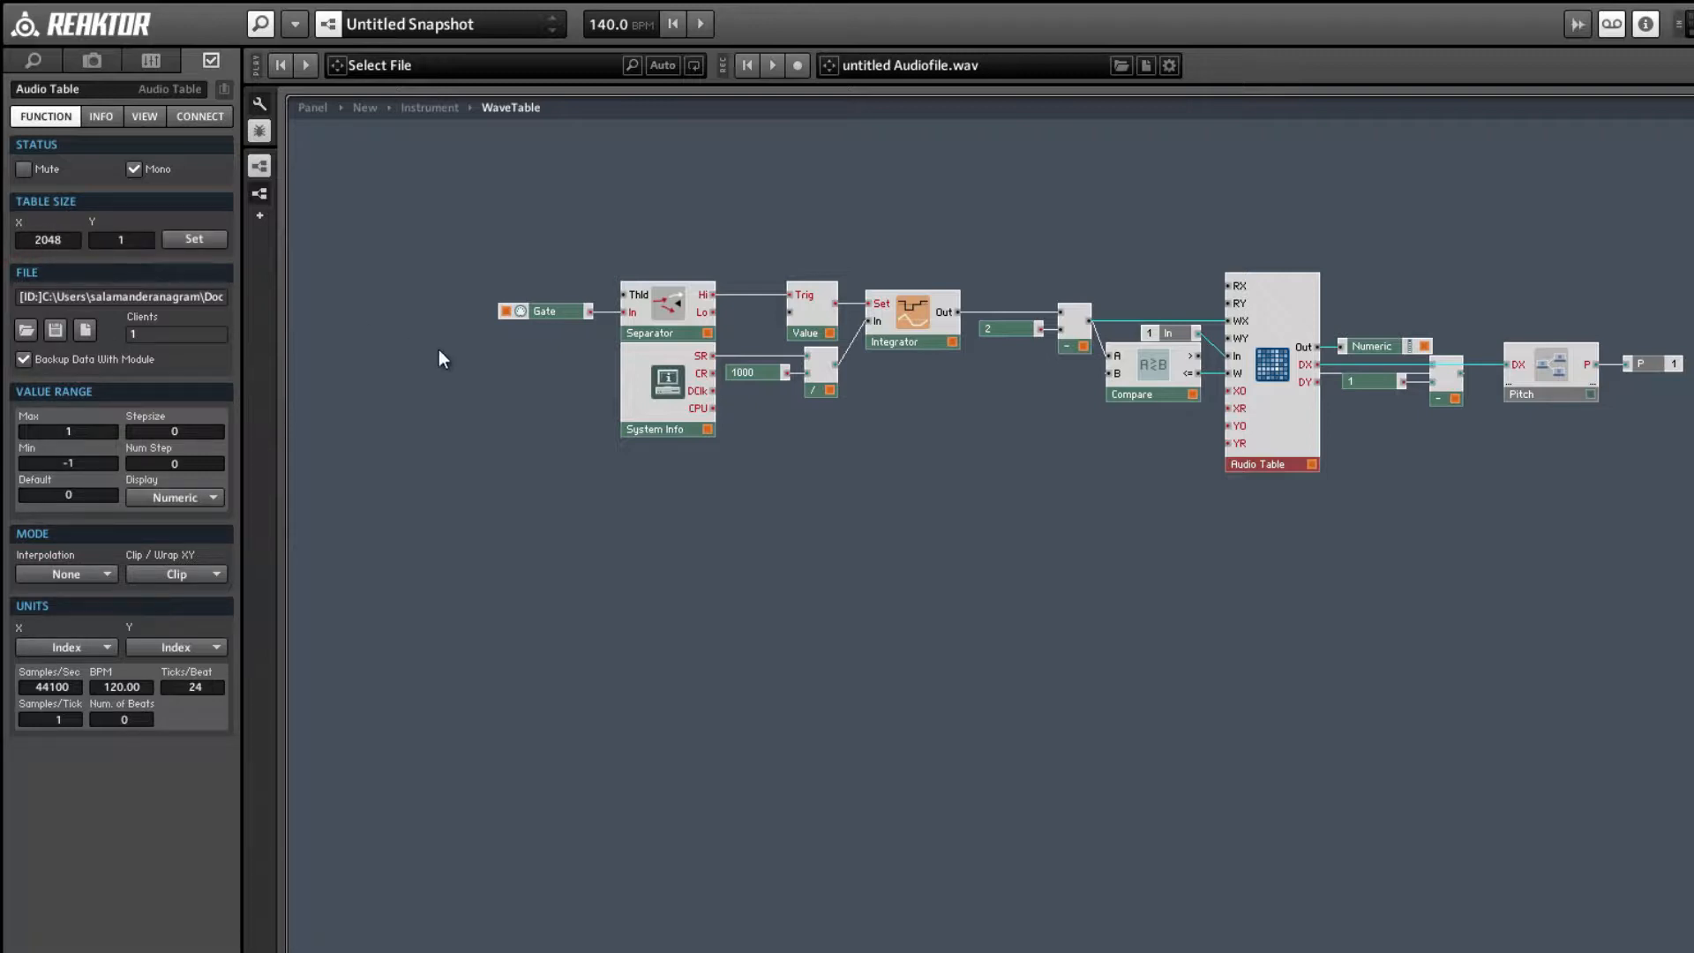
- Examine the Pitch macro's structure and the WaveTable's P output, and return to the Instrument level
{"action": "mouse_move", "coordinate": [1330, 362]}
{"action": "double_click", "coordinate": [1537, 369]}
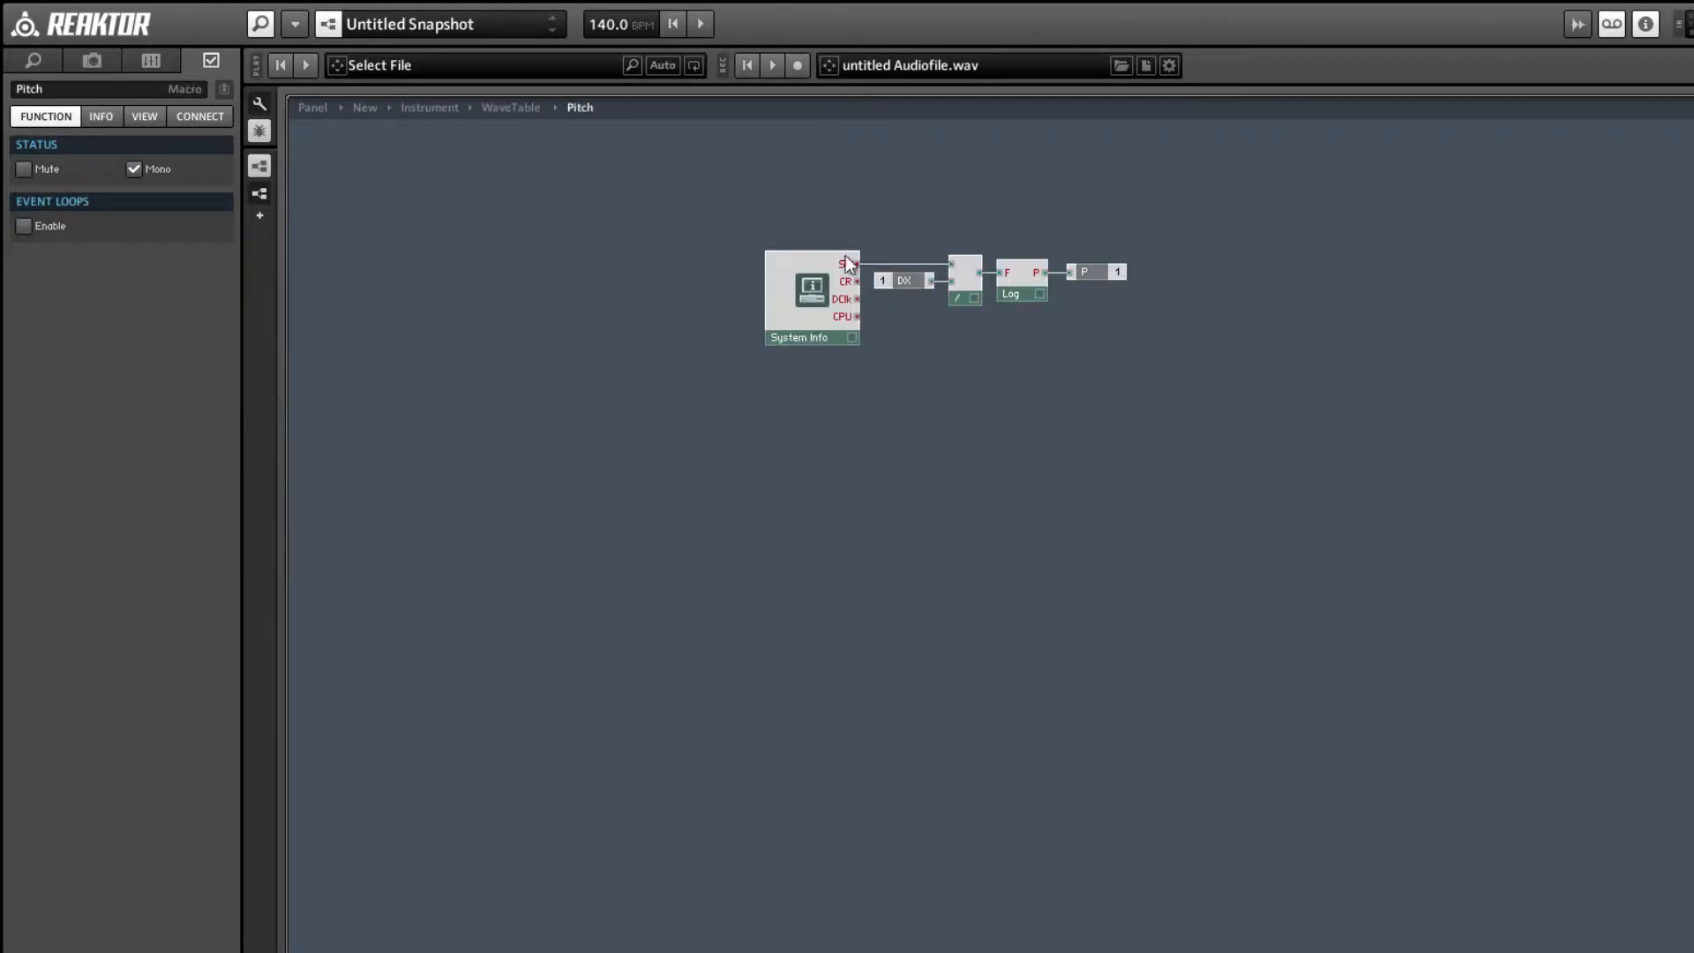
{"action": "double_click", "coordinate": [1500, 505]}
{"action": "left_click", "coordinate": [1646, 362]}
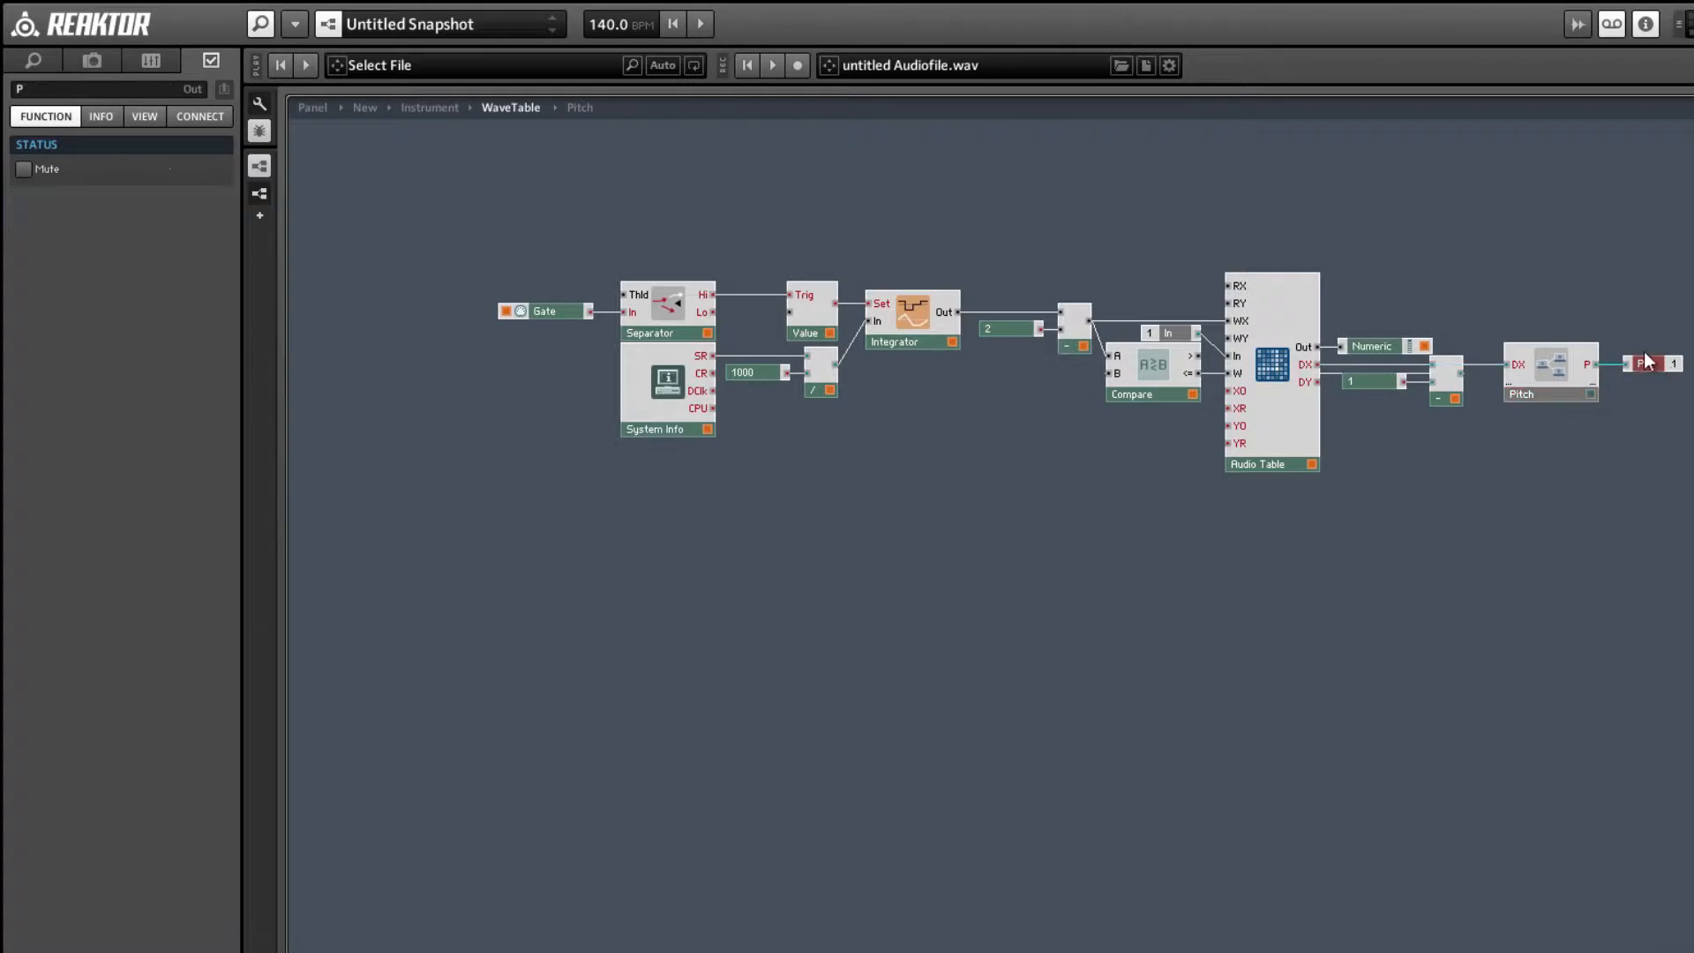
{"action": "double_click", "coordinate": [1553, 470]}
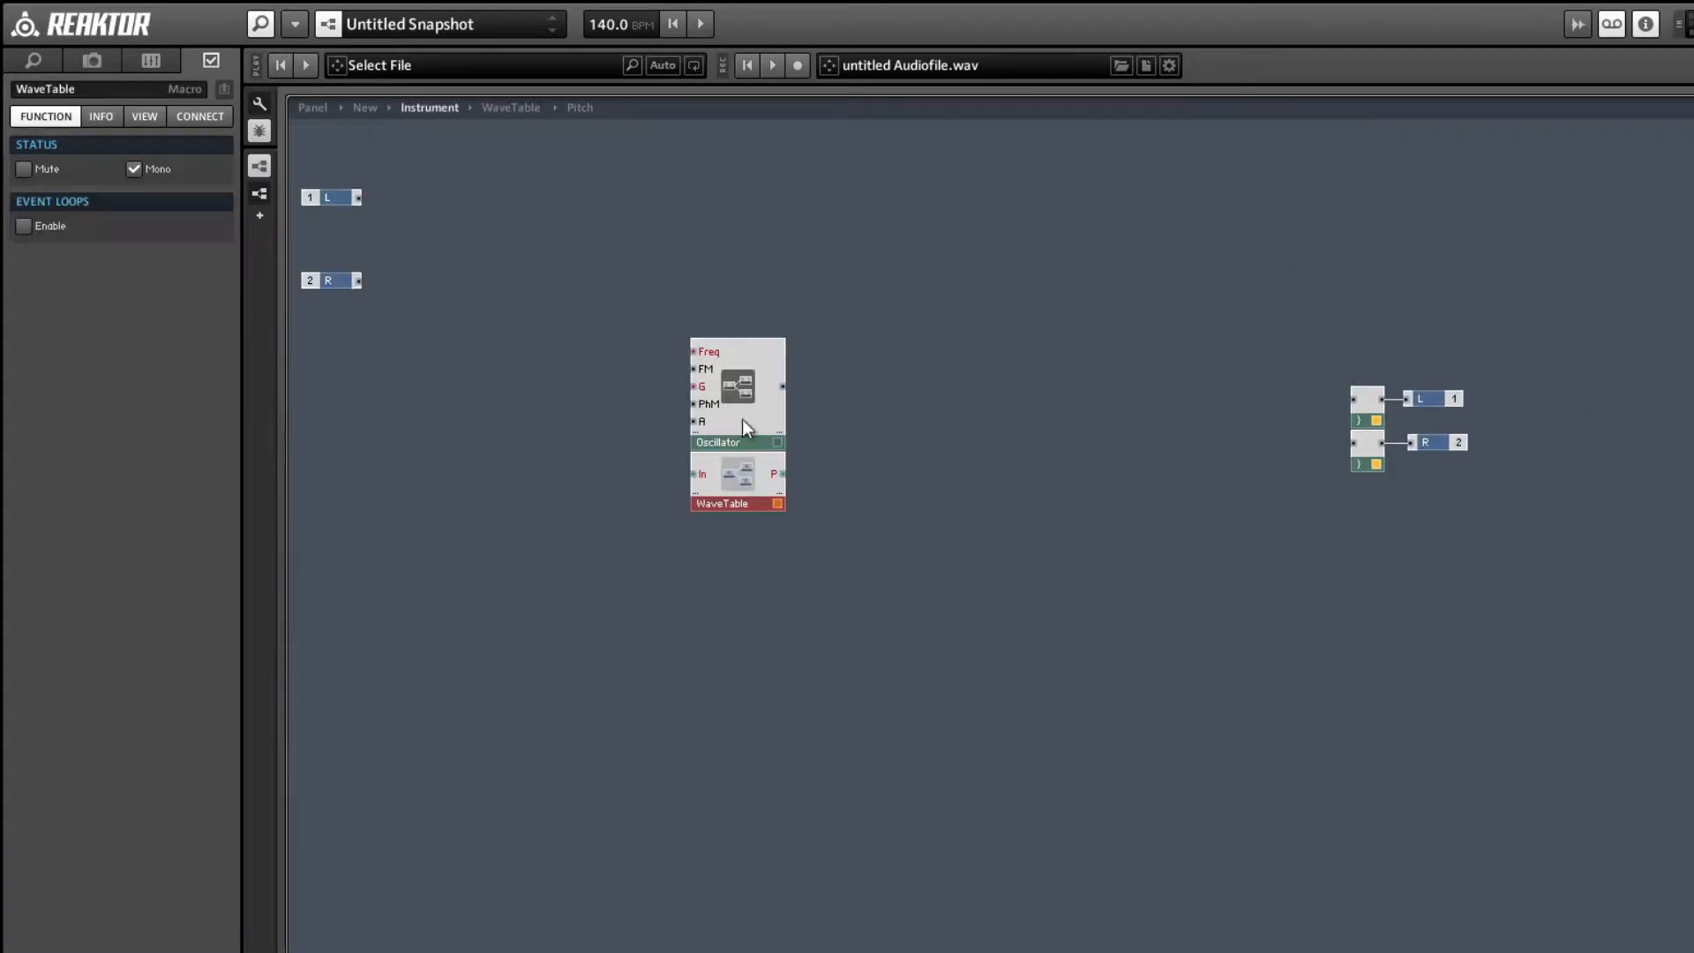
- Move the WaveTable macro down away from the Oscillator and insert a Tri Sync oscillator to its left
{"action": "left_click_drag", "start_coordinate": [731, 479], "coordinate": [766, 601]}
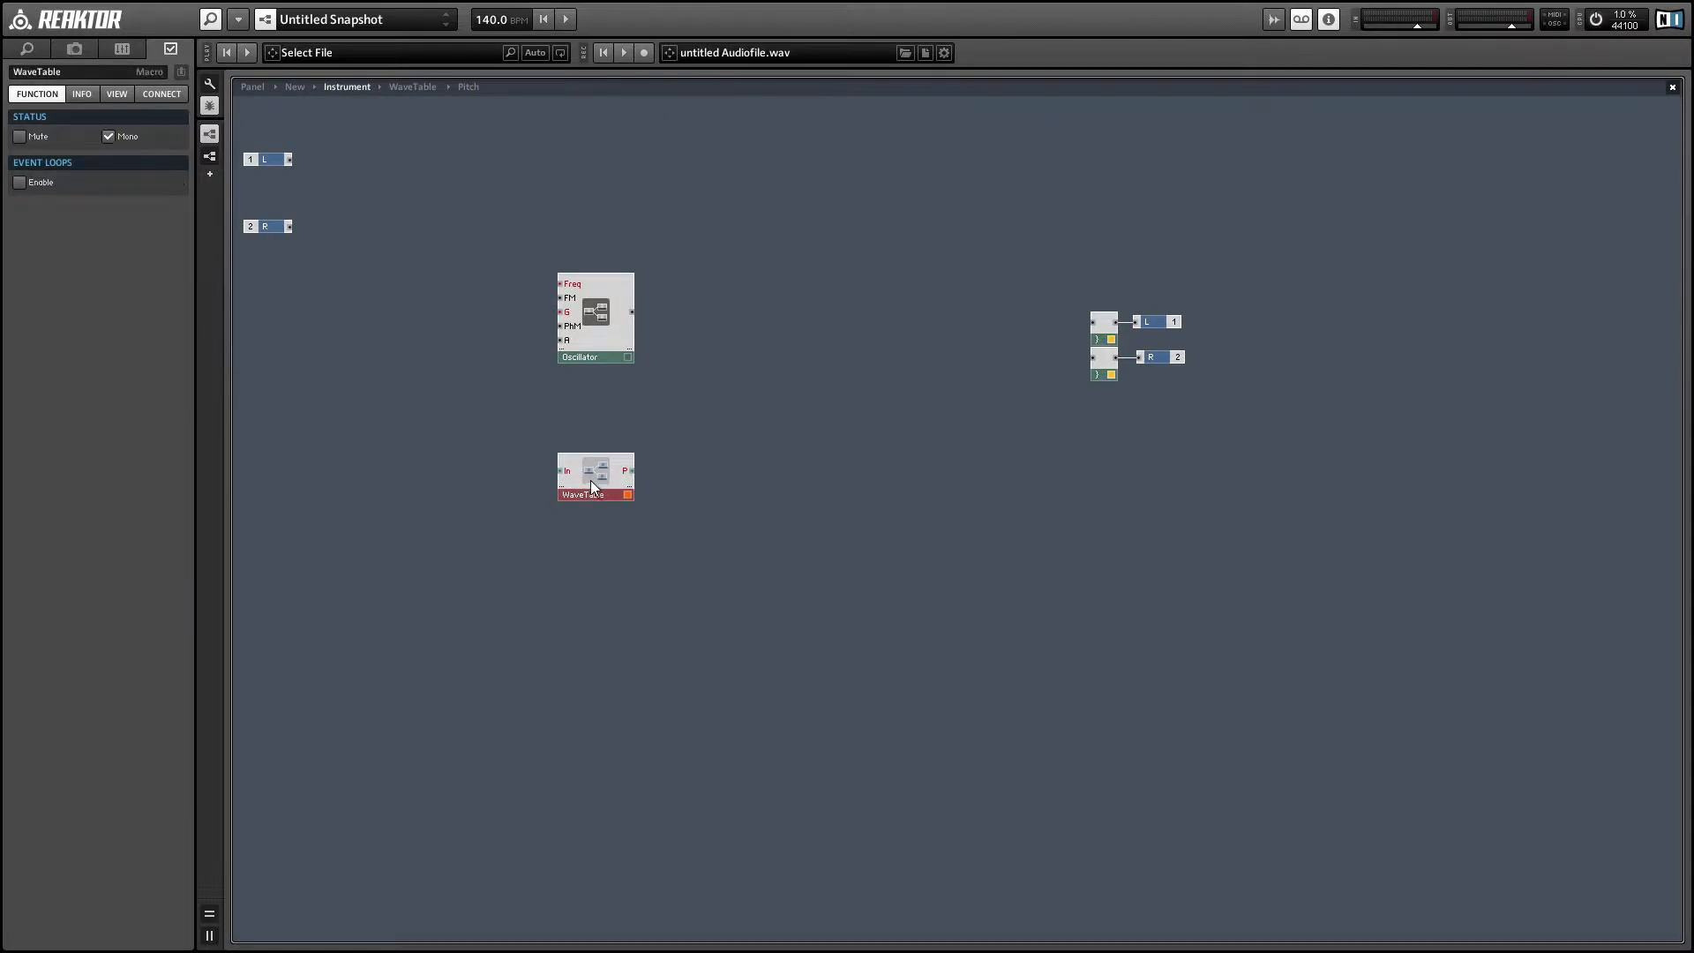
{"action": "right_click", "coordinate": [423, 401]}
{"action": "mouse_move", "coordinate": [422, 399]}
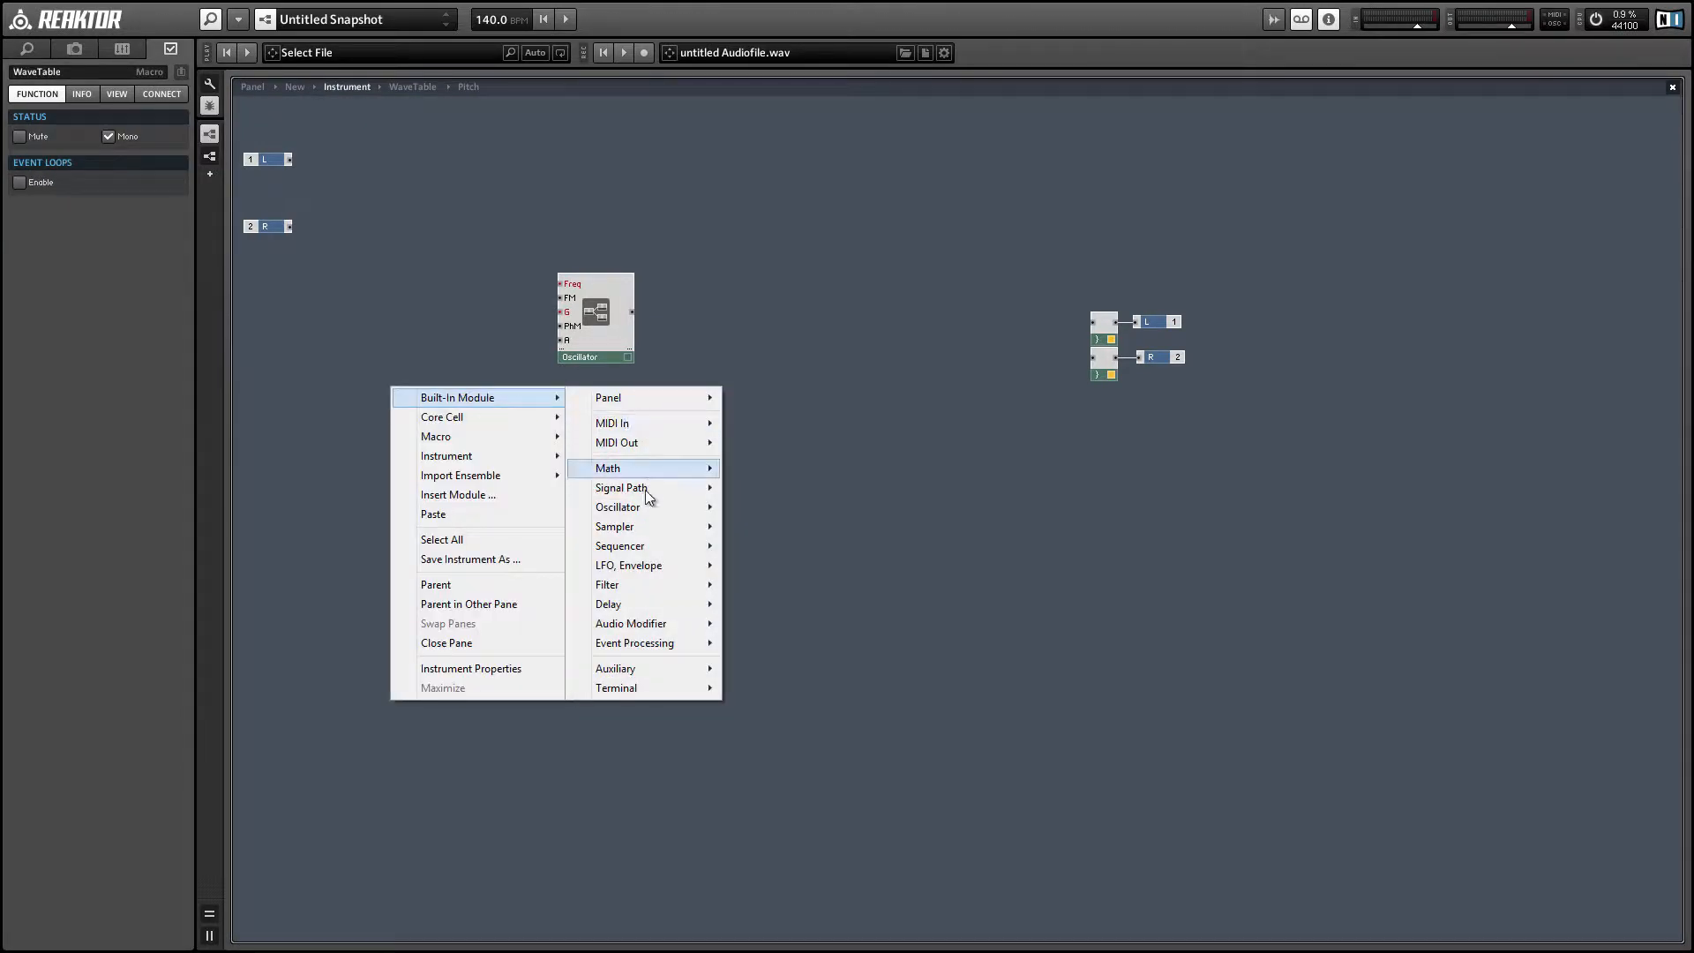
{"action": "mouse_move", "coordinate": [647, 510]}
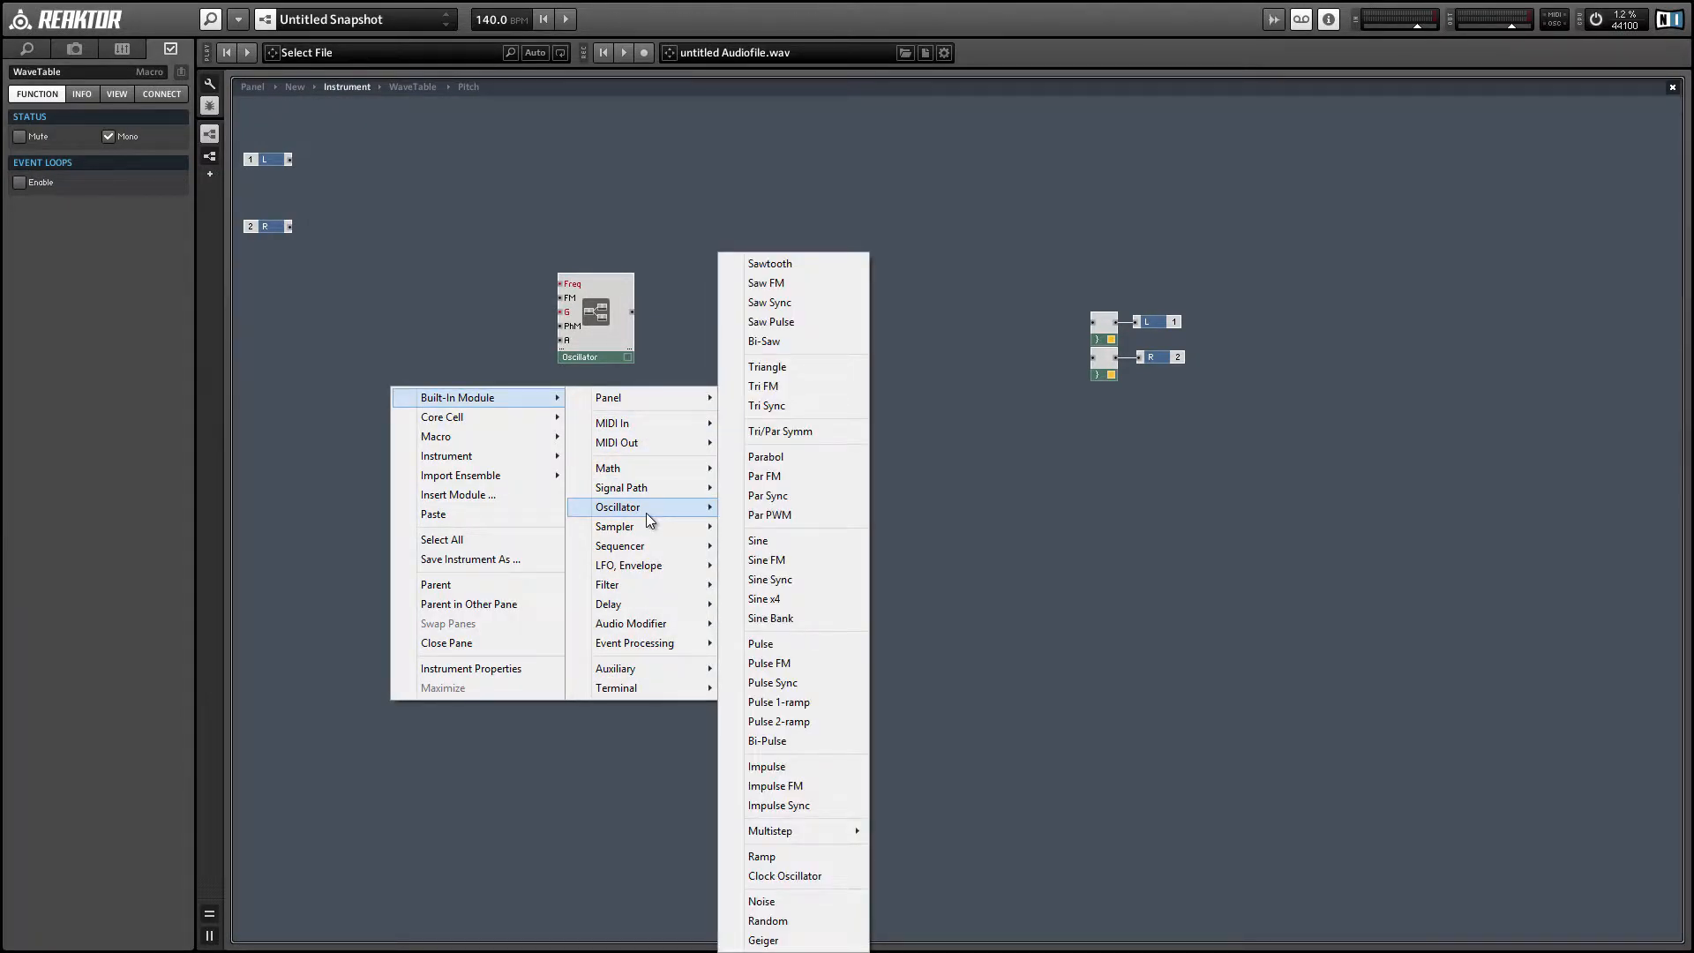
{"action": "left_click", "coordinate": [765, 406]}
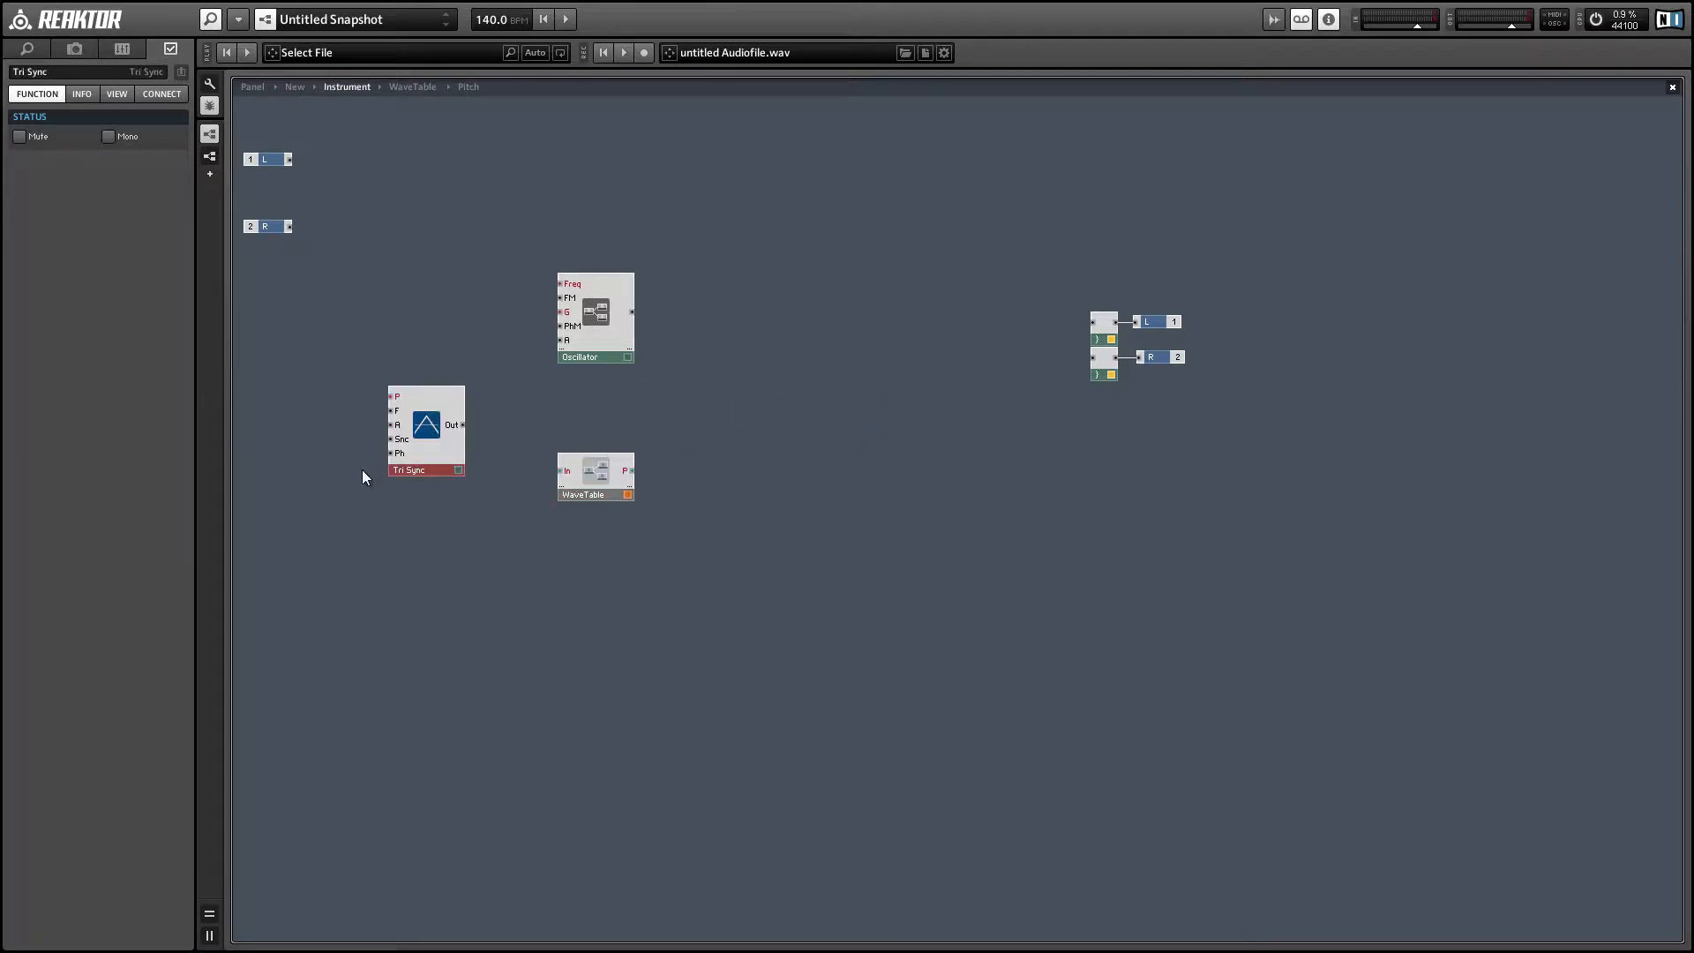
- Move the Tri Sync oscillator down beside the WaveTable and wire the WaveTable's P output to the oscillator's P input
{"action": "left_click_drag", "start_coordinate": [428, 468], "coordinate": [439, 531]}
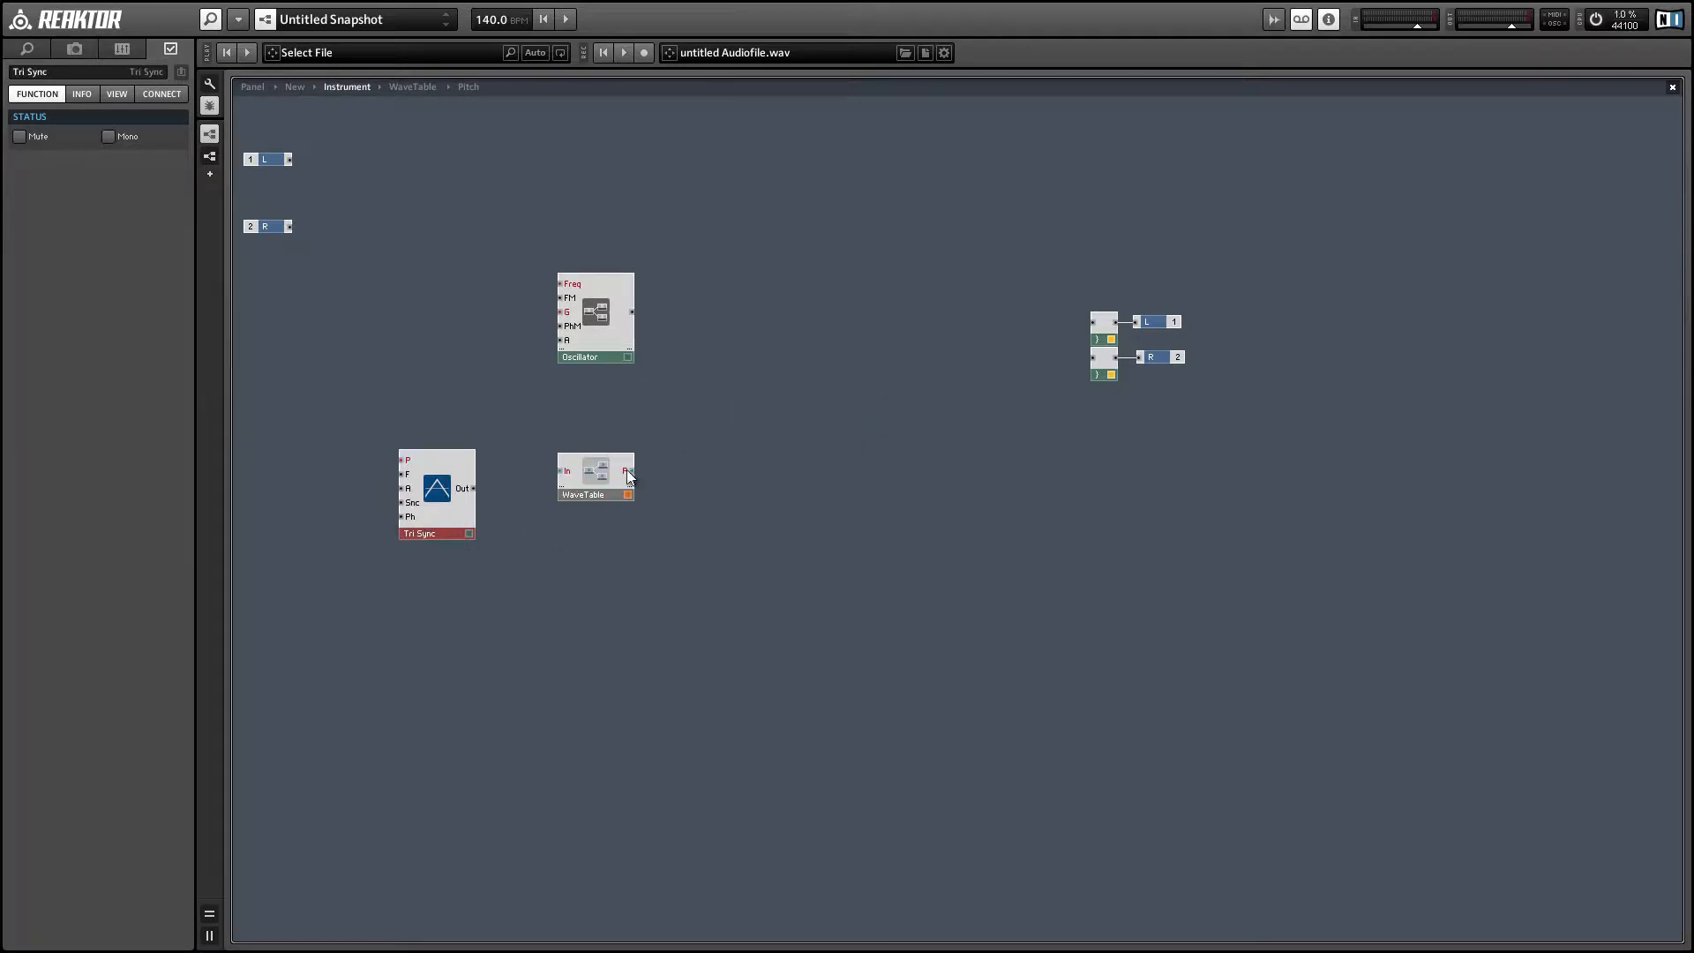
{"action": "left_click_drag", "start_coordinate": [628, 474], "coordinate": [402, 460]}
{"action": "left_click_drag", "start_coordinate": [428, 532], "coordinate": [418, 545]}
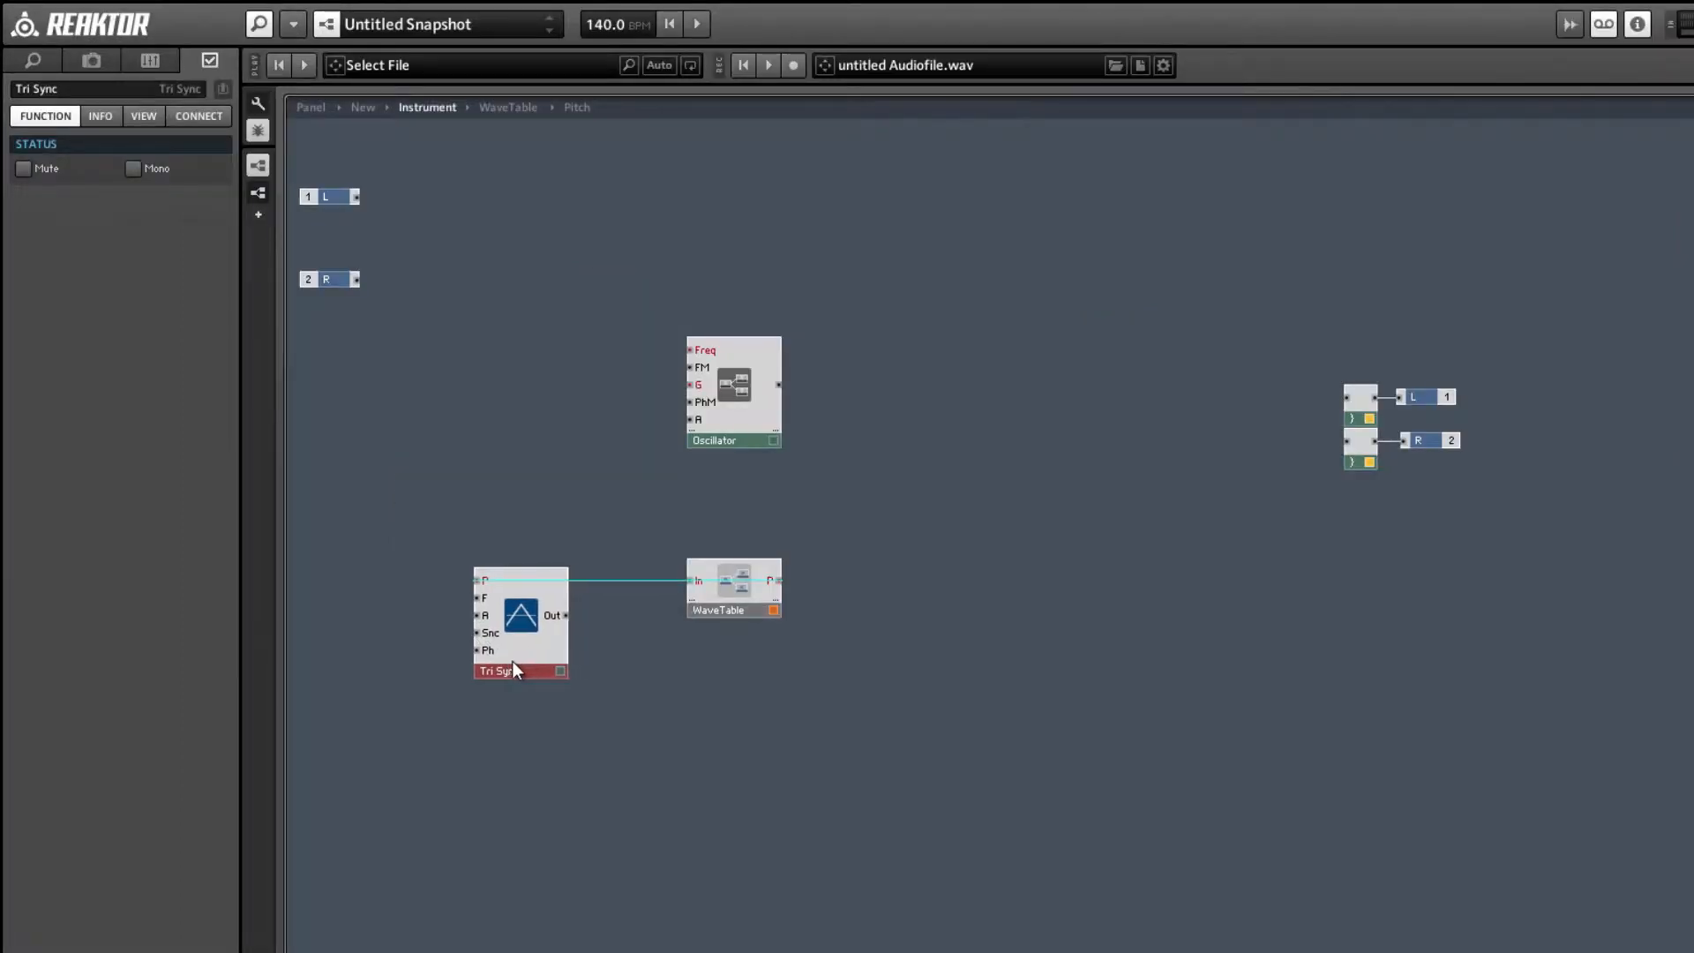
{"action": "left_click_drag", "start_coordinate": [512, 660], "coordinate": [508, 660]}
{"action": "left_click", "coordinate": [462, 691]}
- Insert a MIDI Gate module and wire it to the Tri Sync's Snc input
{"action": "right_click", "coordinate": [443, 413]}
{"action": "mouse_move", "coordinate": [529, 426]}
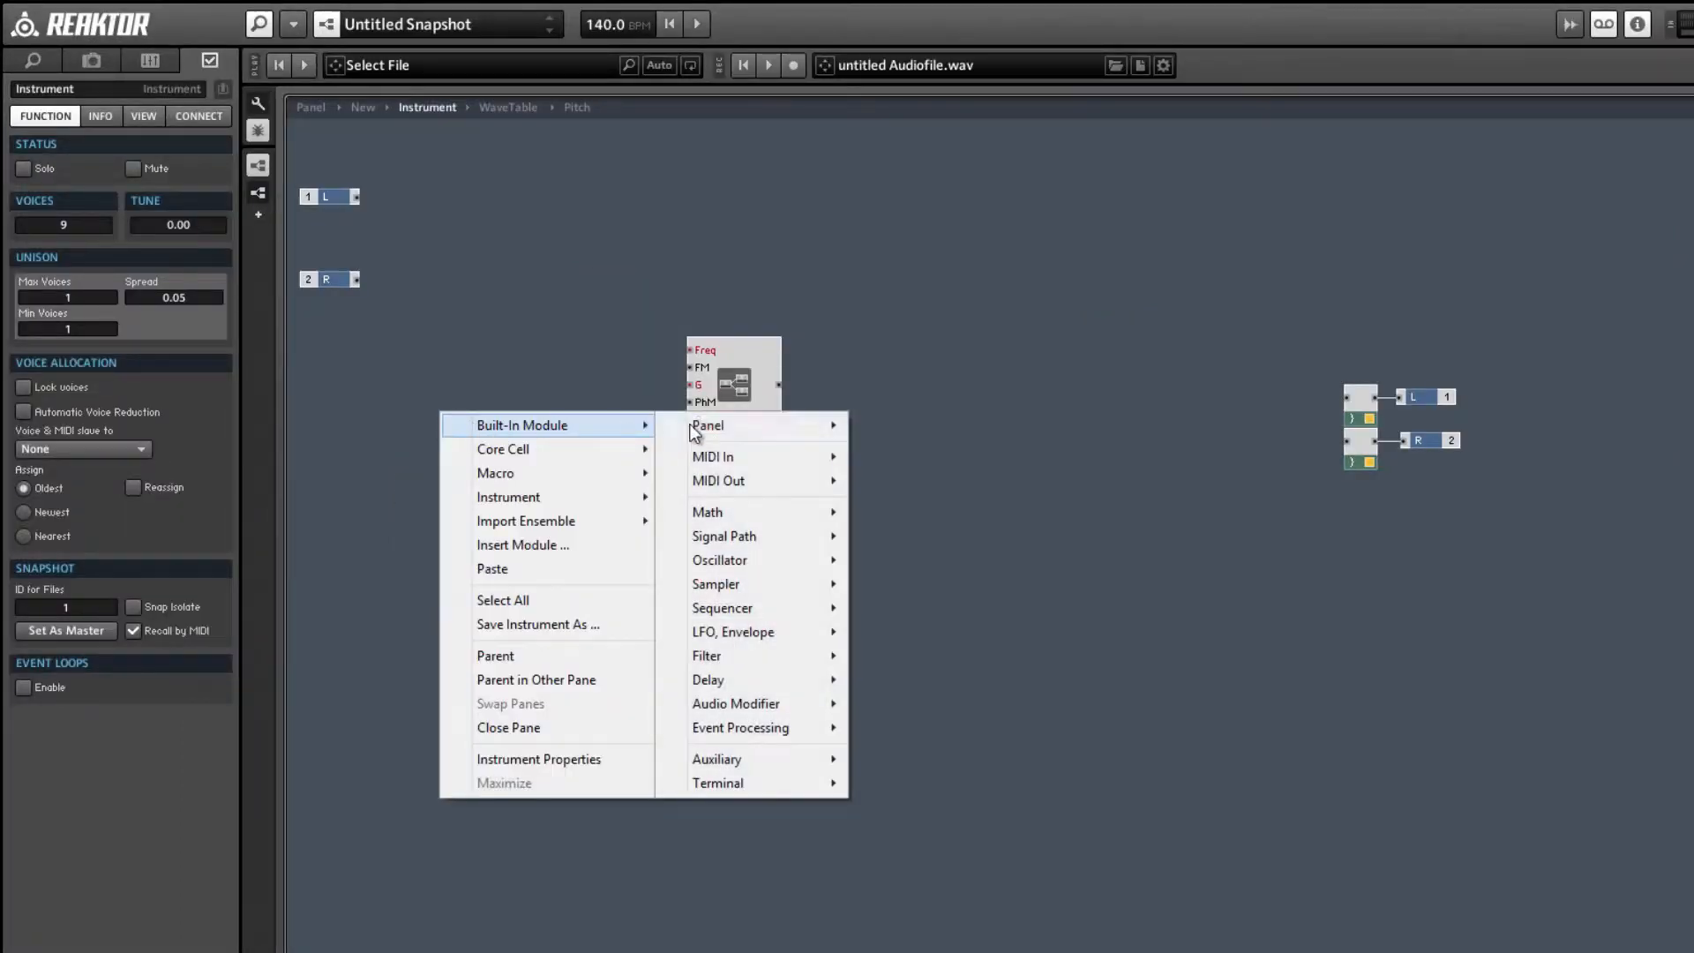
{"action": "mouse_move", "coordinate": [723, 456]}
{"action": "left_click", "coordinate": [916, 512]}
{"action": "left_click_drag", "start_coordinate": [468, 416], "coordinate": [473, 632]}
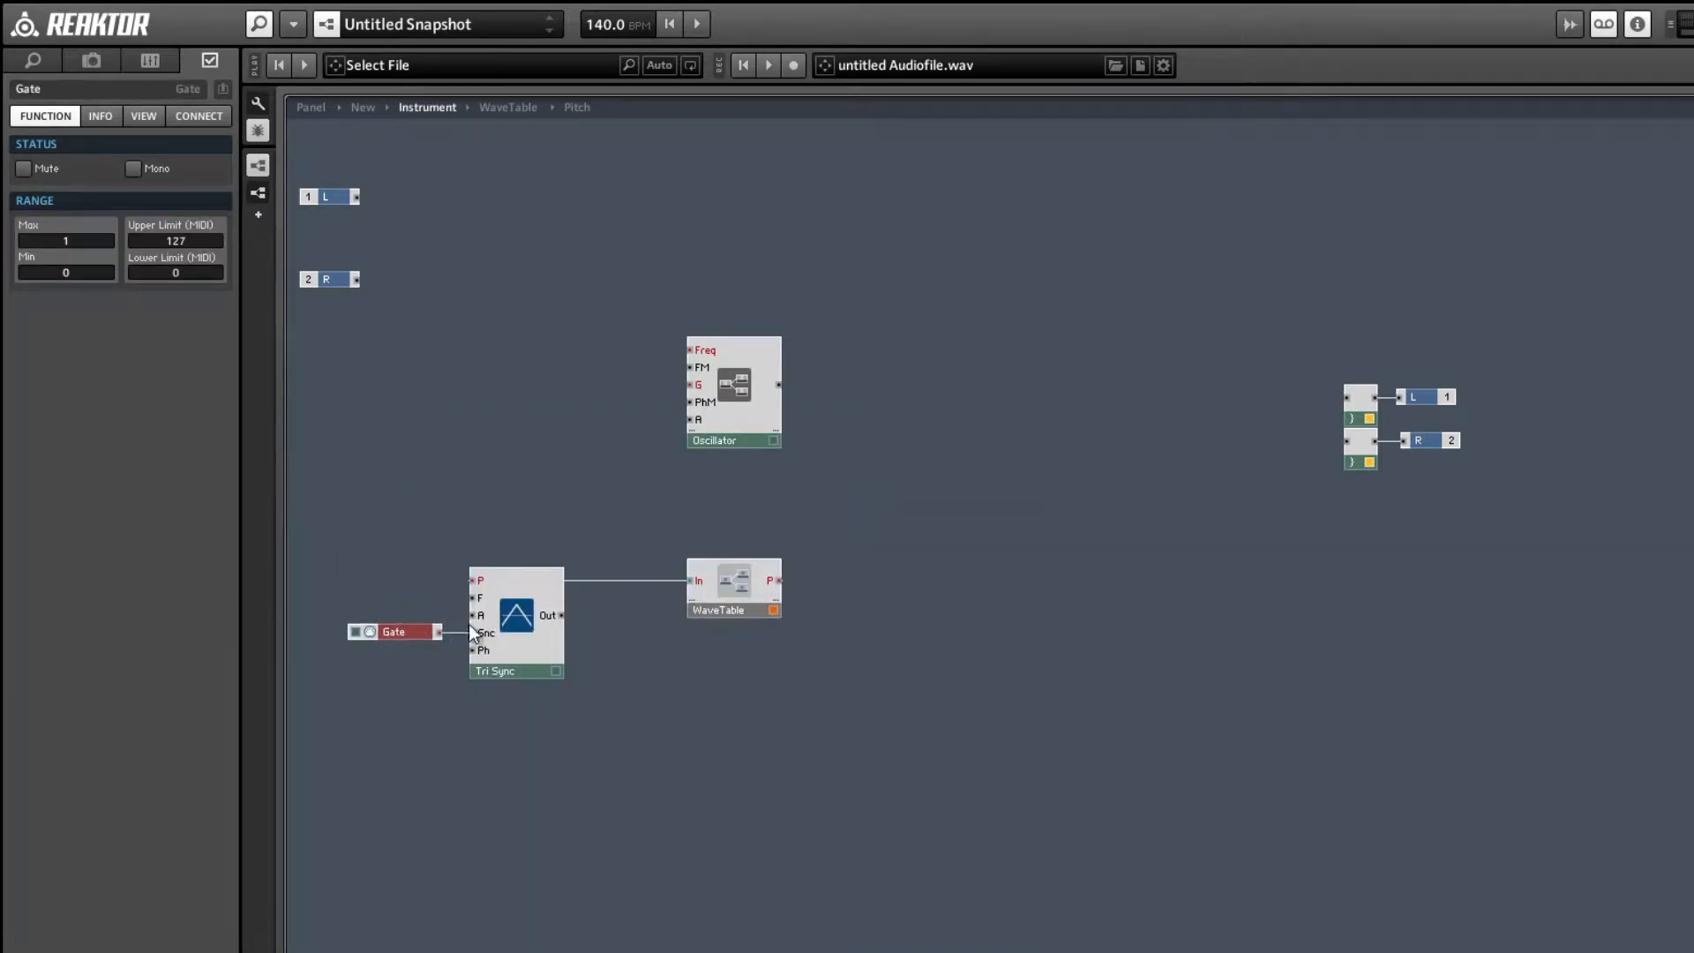
- Create a constant of 1 for the Tri Sync's A input and place it above the Gate module
{"action": "right_click", "coordinate": [474, 616]}
{"action": "left_click", "coordinate": [516, 655]}
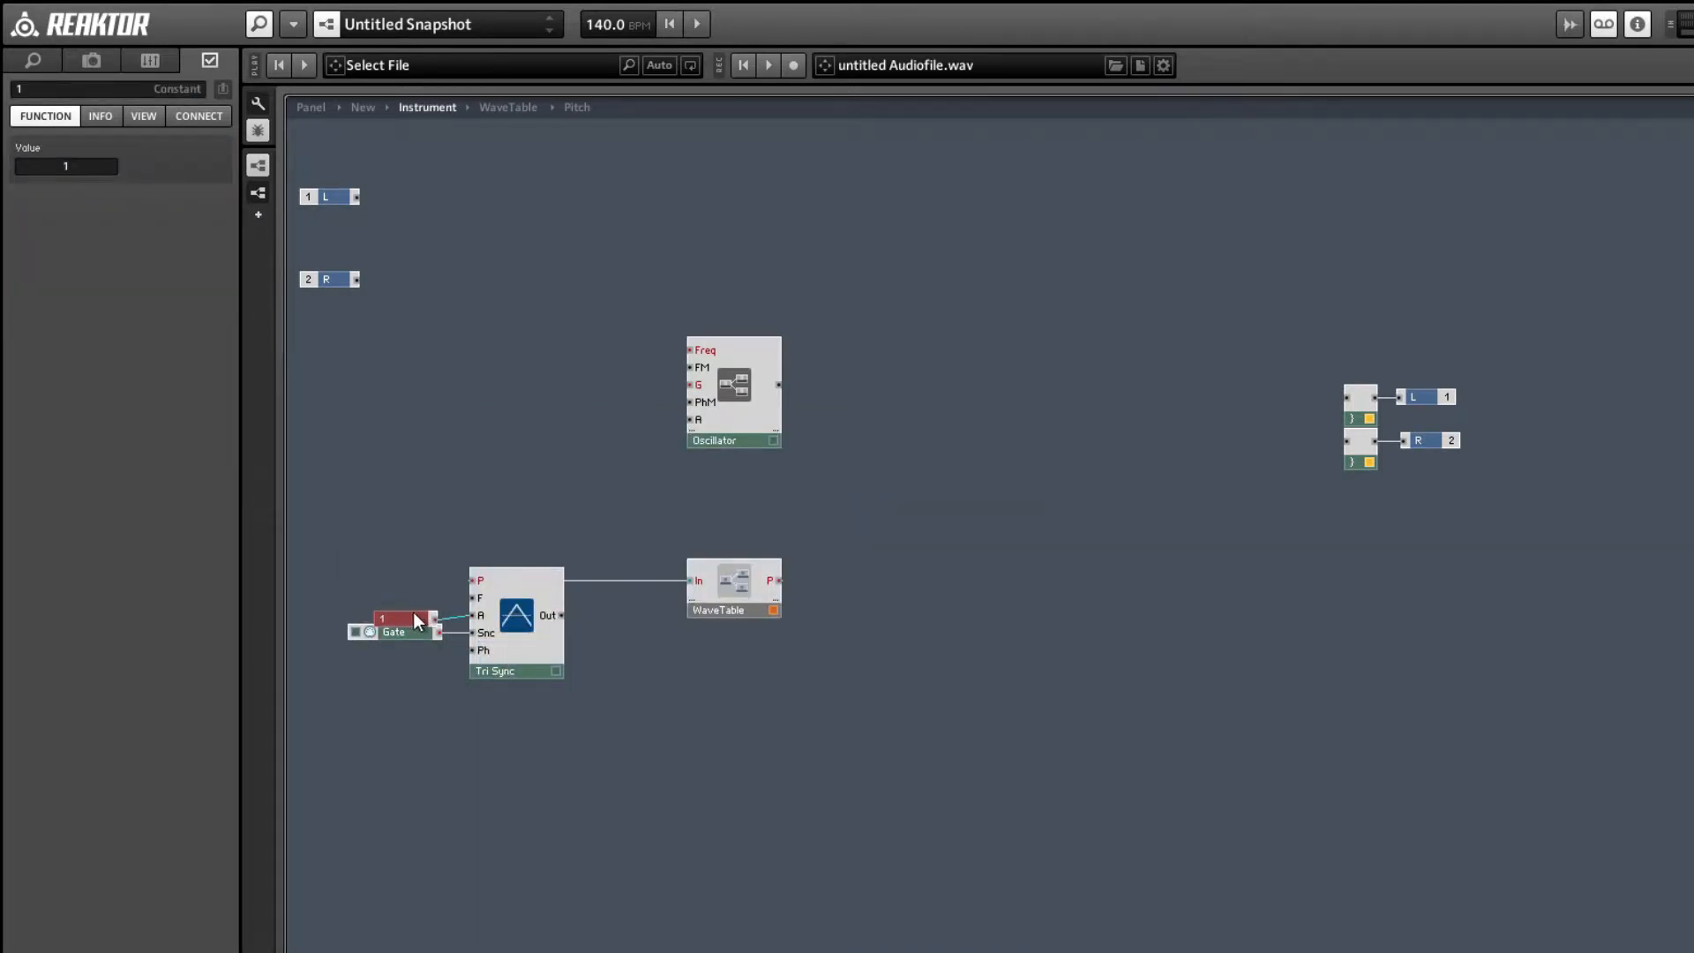
{"action": "left_click", "coordinate": [569, 626]}
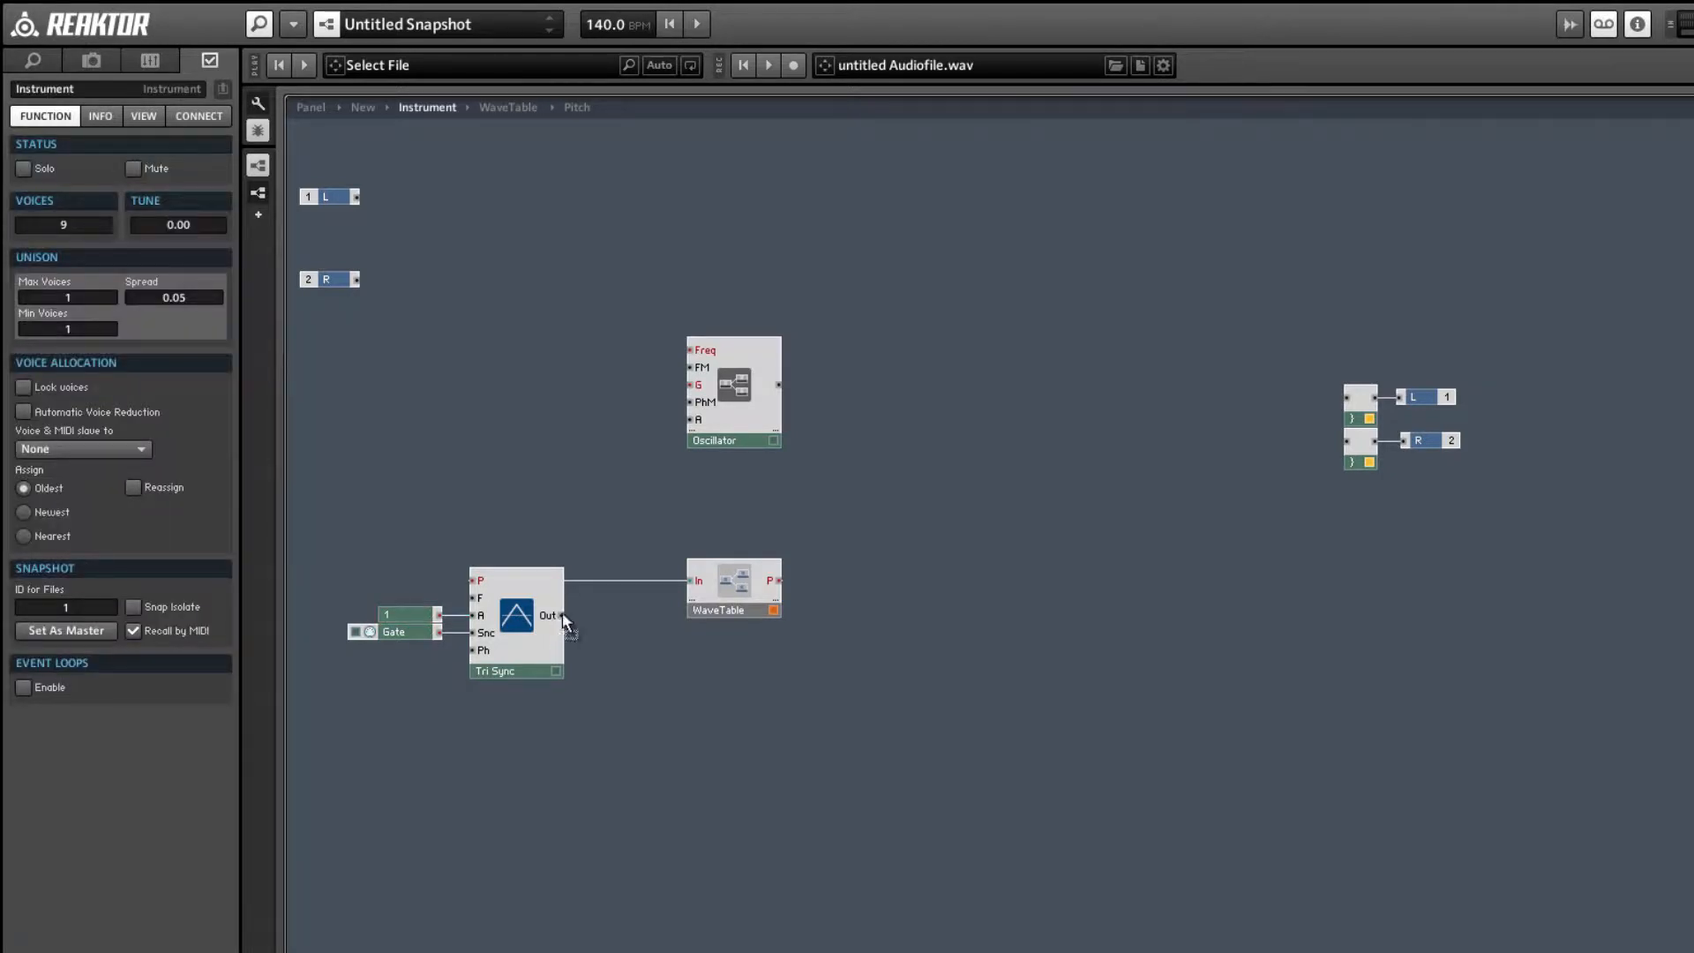
- Wire the Tri Sync's output to the WaveTable's In port and move the WaveTable next to the oscillator
{"action": "left_click_drag", "start_coordinate": [562, 615], "coordinate": [693, 589]}
{"action": "left_click_drag", "start_coordinate": [728, 606], "coordinate": [641, 641]}
{"action": "left_click", "coordinate": [602, 691]}
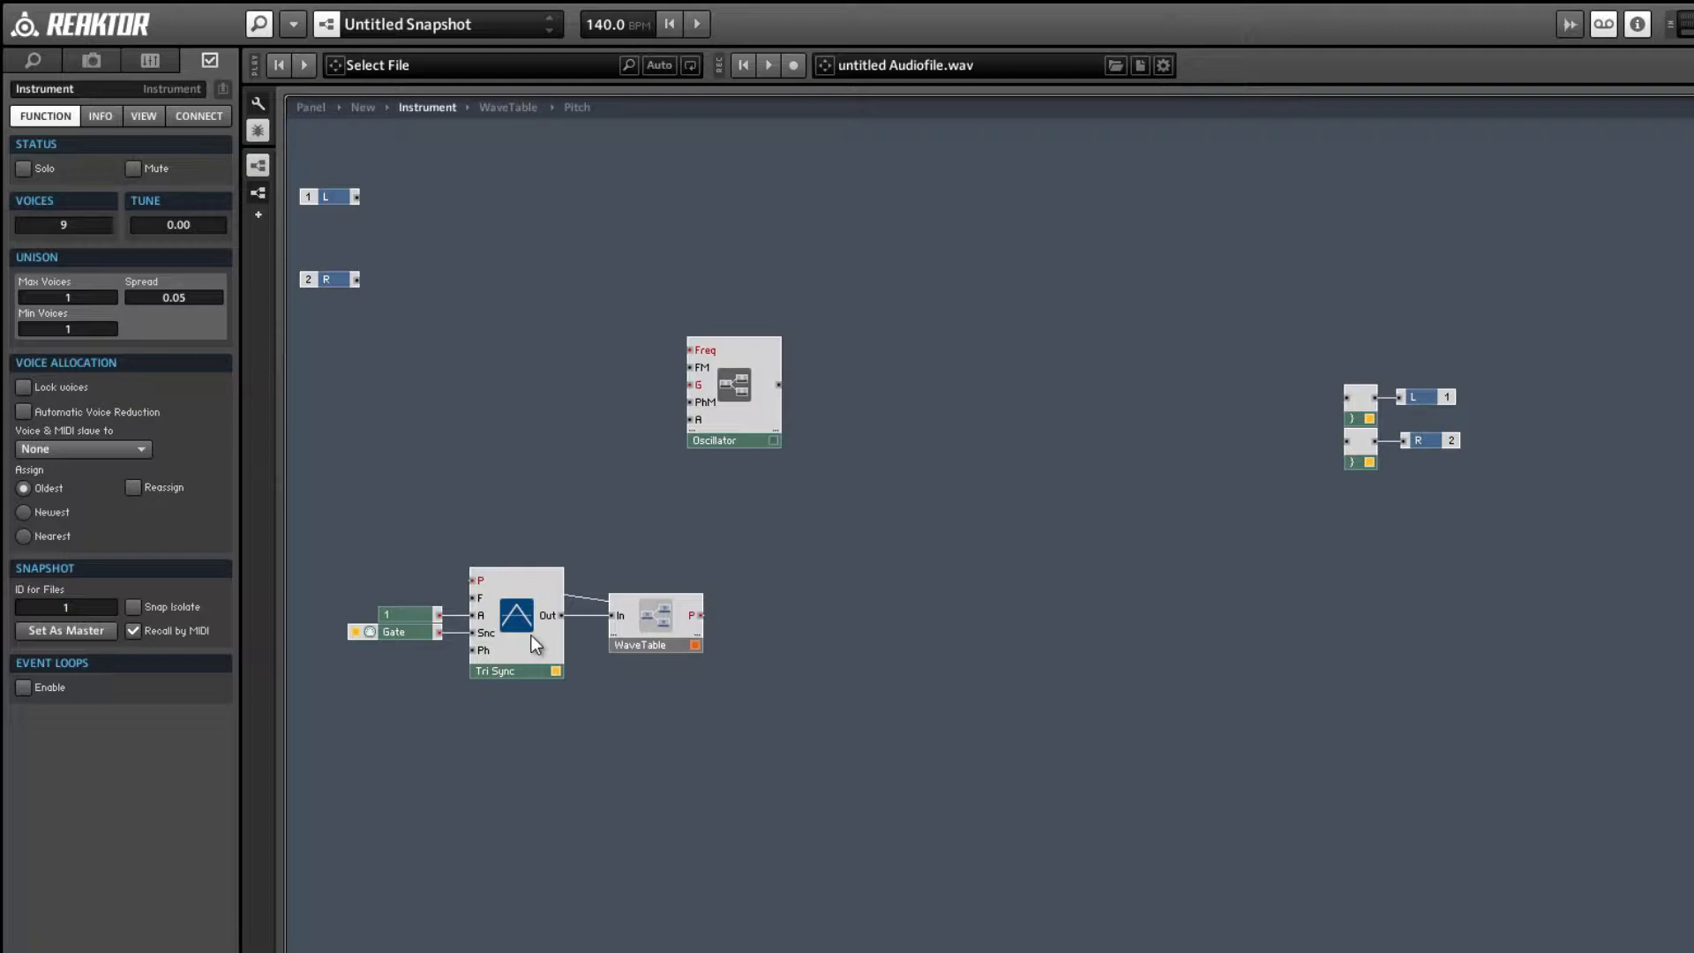
- Examine the structure feeding the Audio Table inside the WaveTable macro and return to the Instrument level
{"action": "left_click", "coordinate": [531, 635]}
{"action": "double_click", "coordinate": [651, 628]}
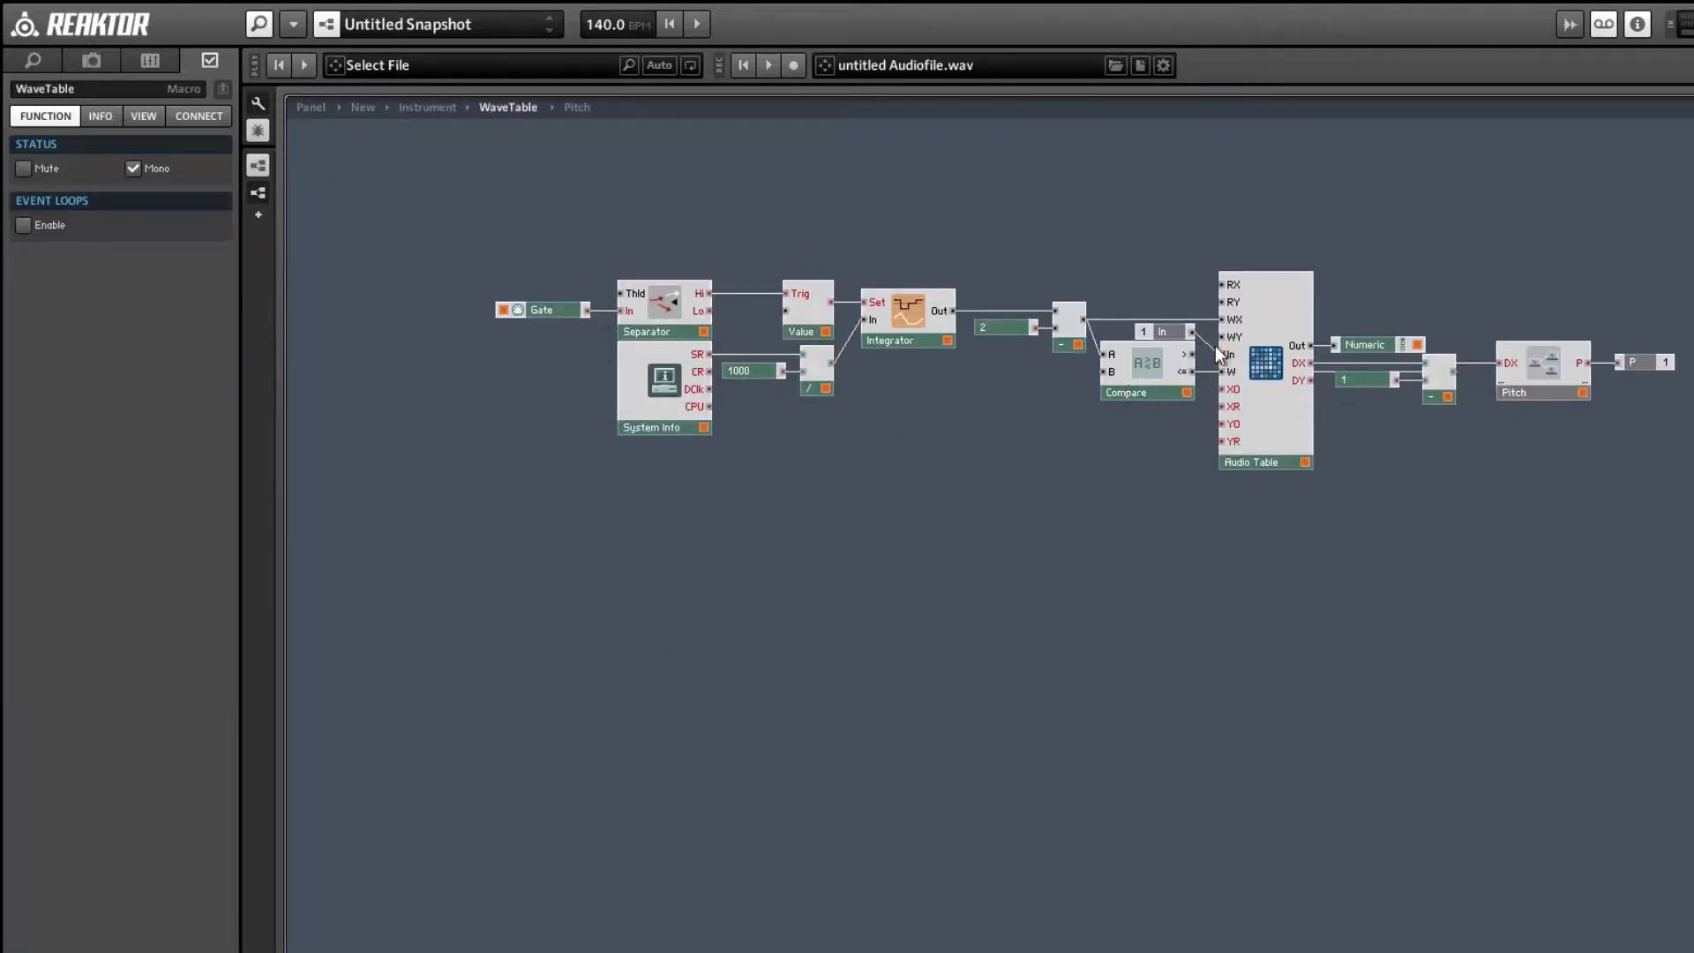
{"action": "double_click", "coordinate": [1011, 444]}
- Move the Tri Sync, constant and Gate closer to the WaveTable, and shift the whole group below the Oscillator
{"action": "left_click_drag", "start_coordinate": [548, 730], "coordinate": [527, 675]}
{"action": "left_click_drag", "start_coordinate": [541, 668], "coordinate": [569, 667]}
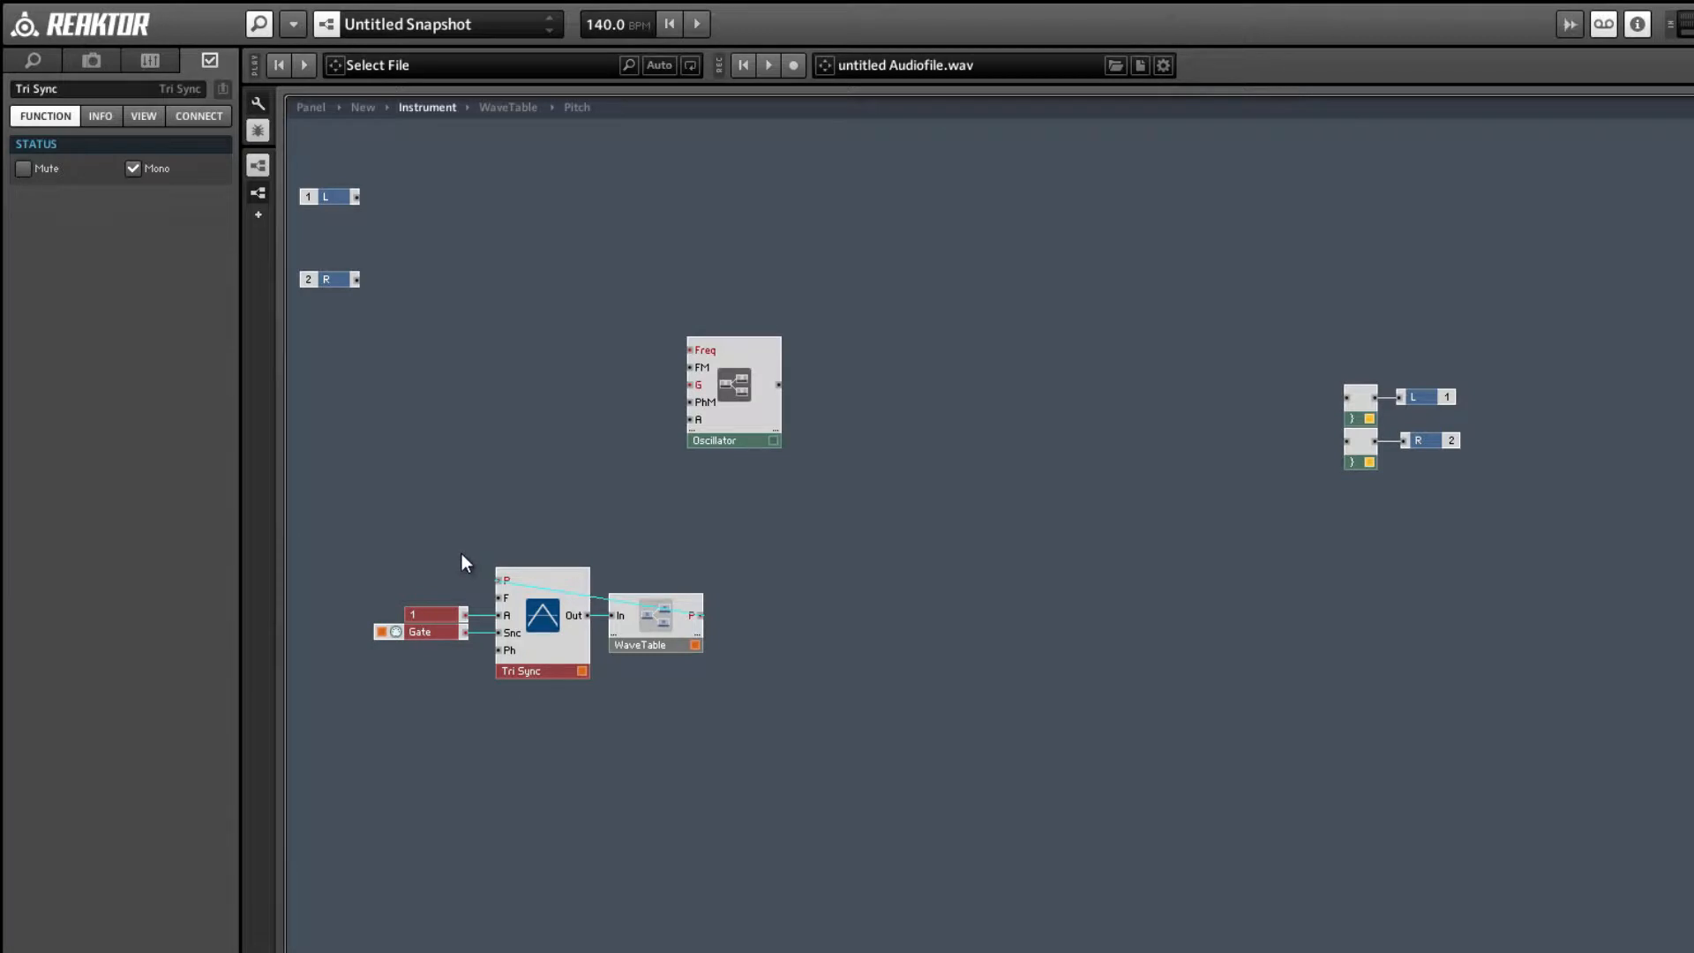
{"action": "left_click", "coordinate": [462, 554]}
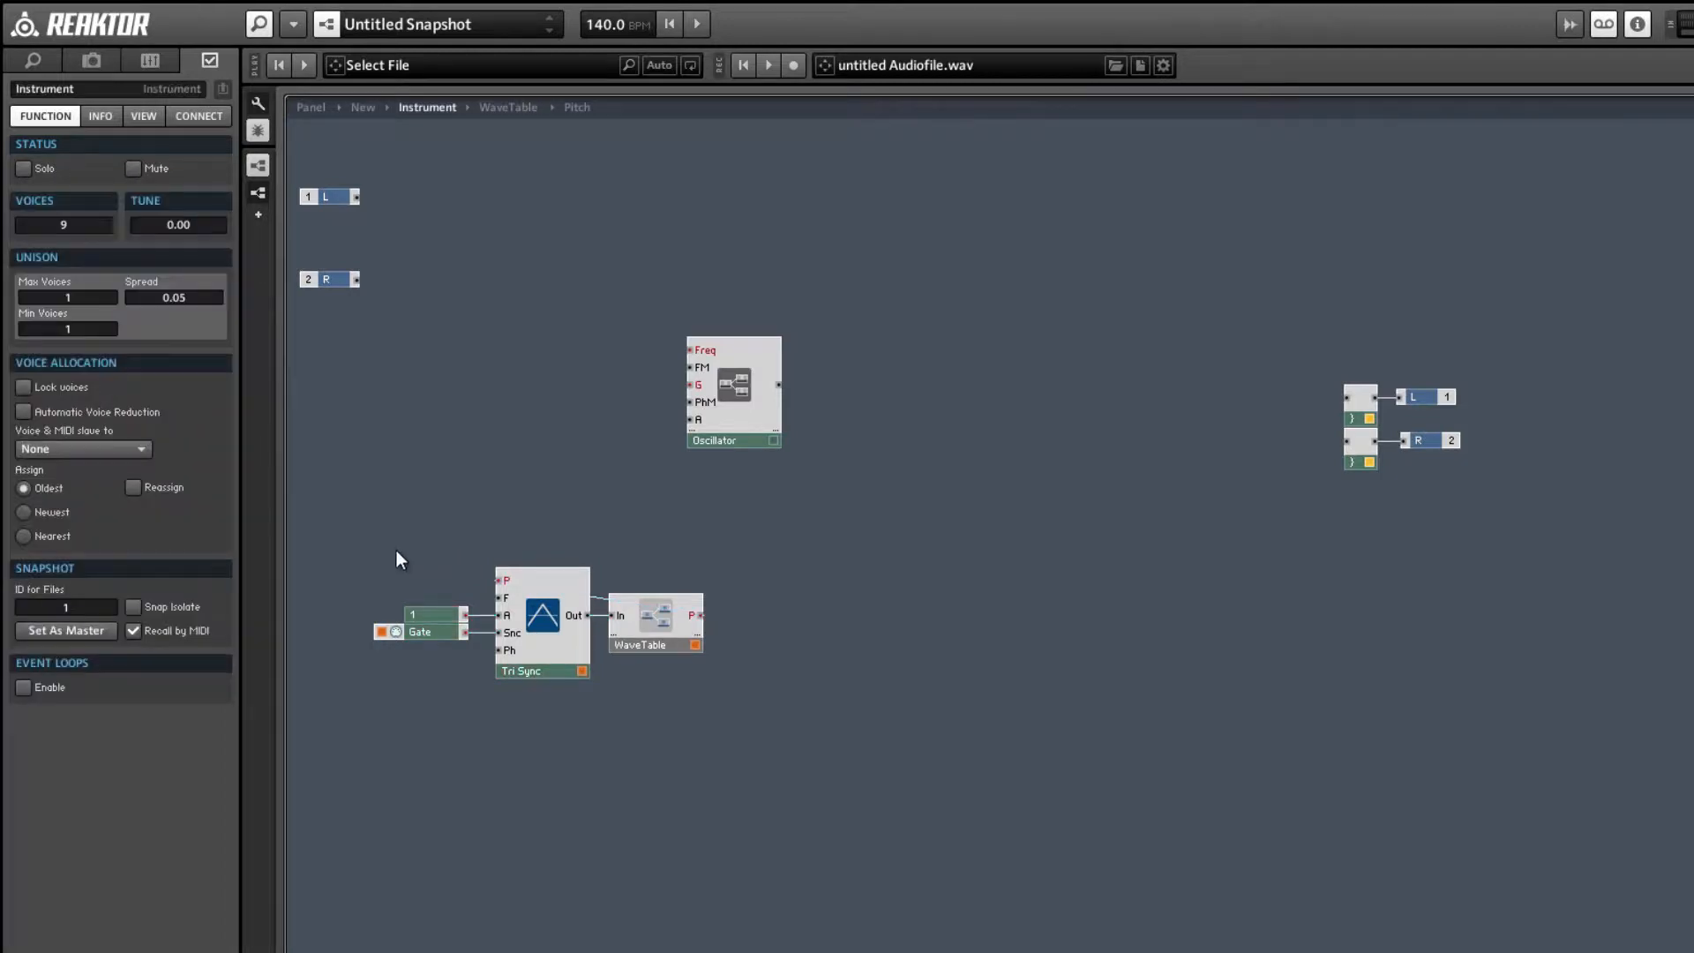
{"action": "left_click_drag", "start_coordinate": [388, 554], "coordinate": [815, 660]}
{"action": "left_click", "coordinate": [541, 374]}
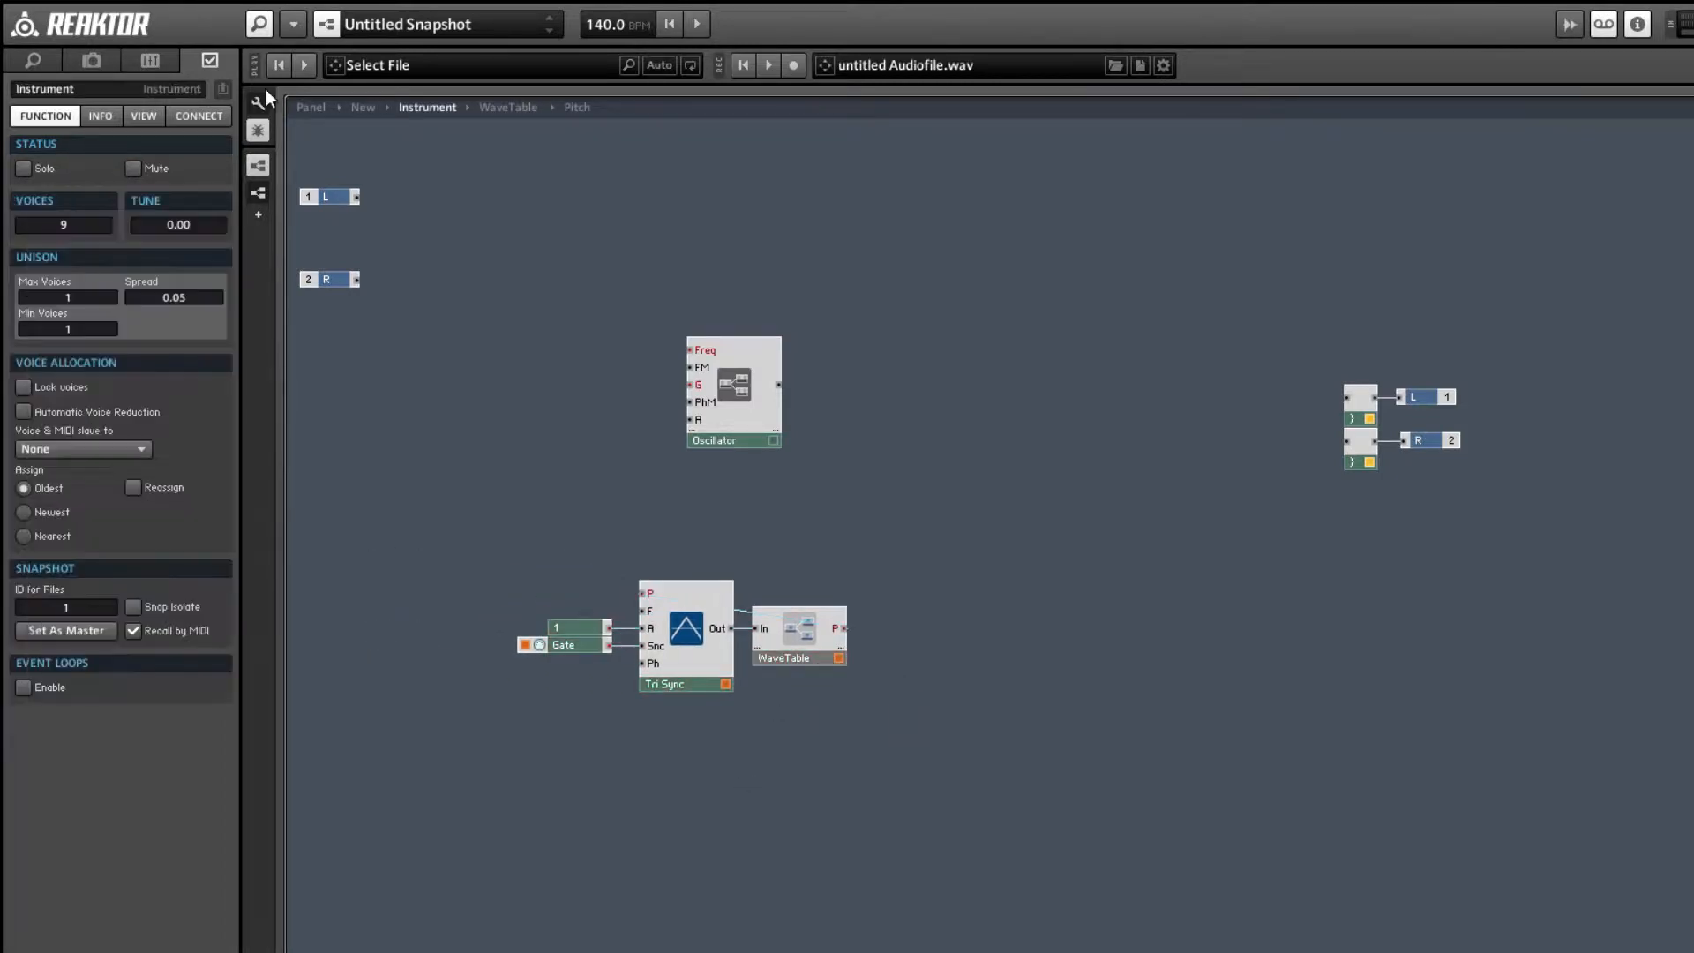
- Show the ensemble panel and save the WaveTable's audio table data as Triangle.wav, replacing the existing file
{"action": "left_click", "coordinate": [305, 112]}
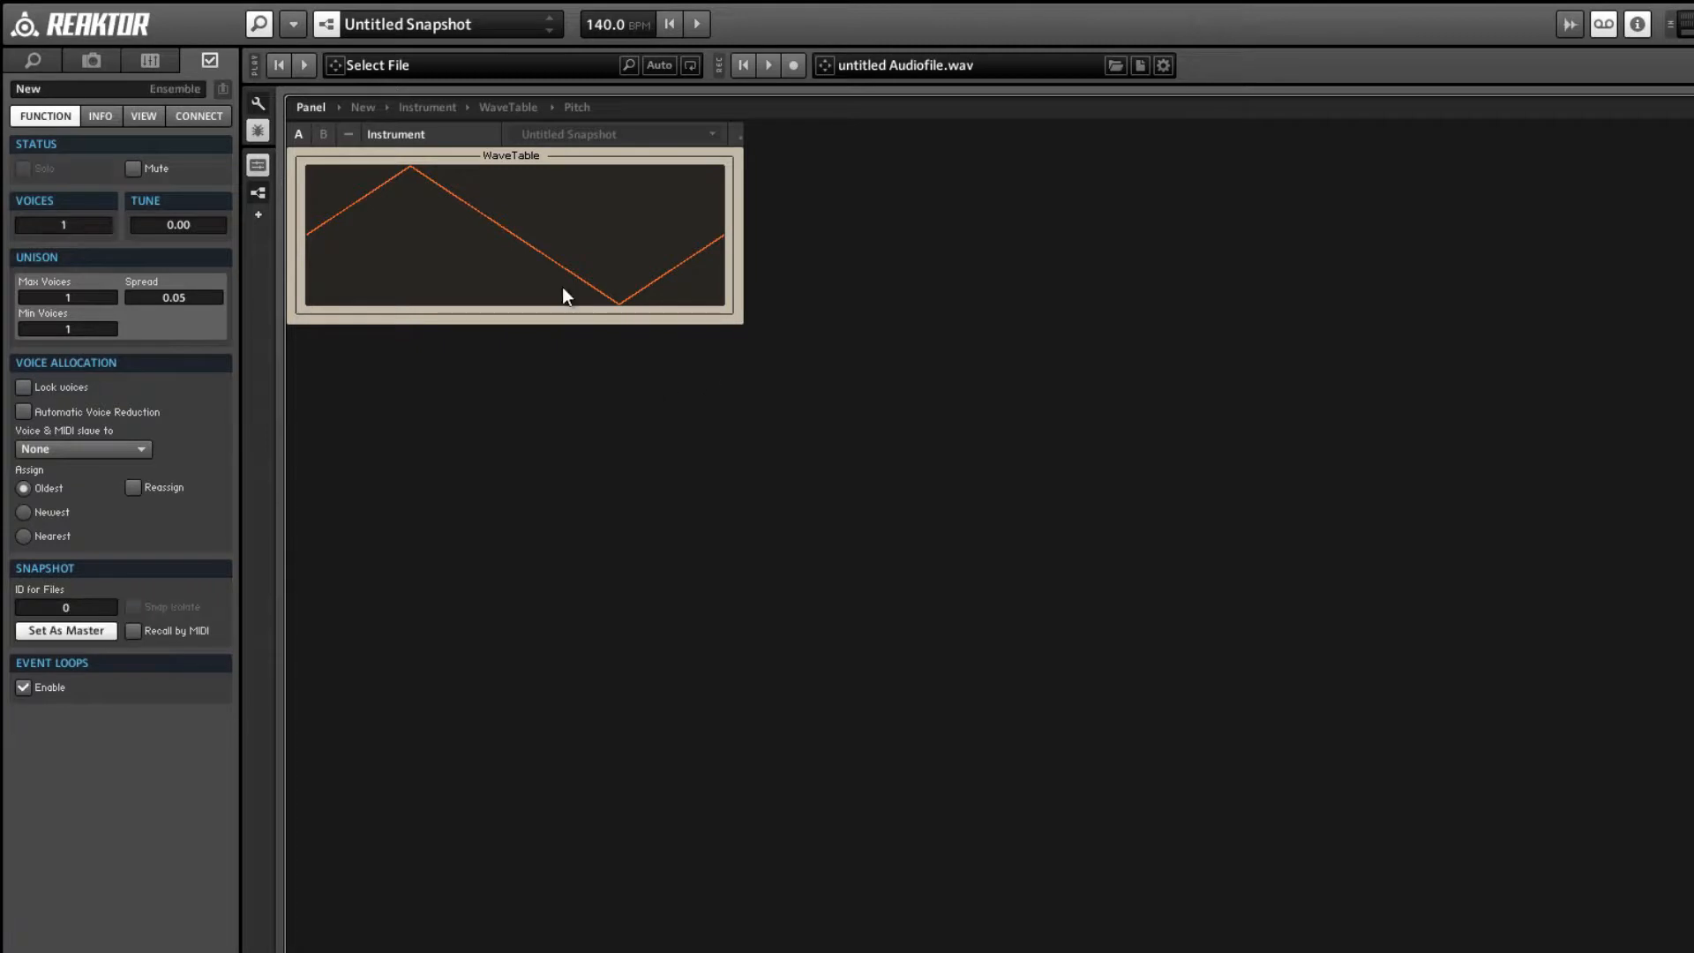
{"action": "left_click", "coordinate": [550, 254]}
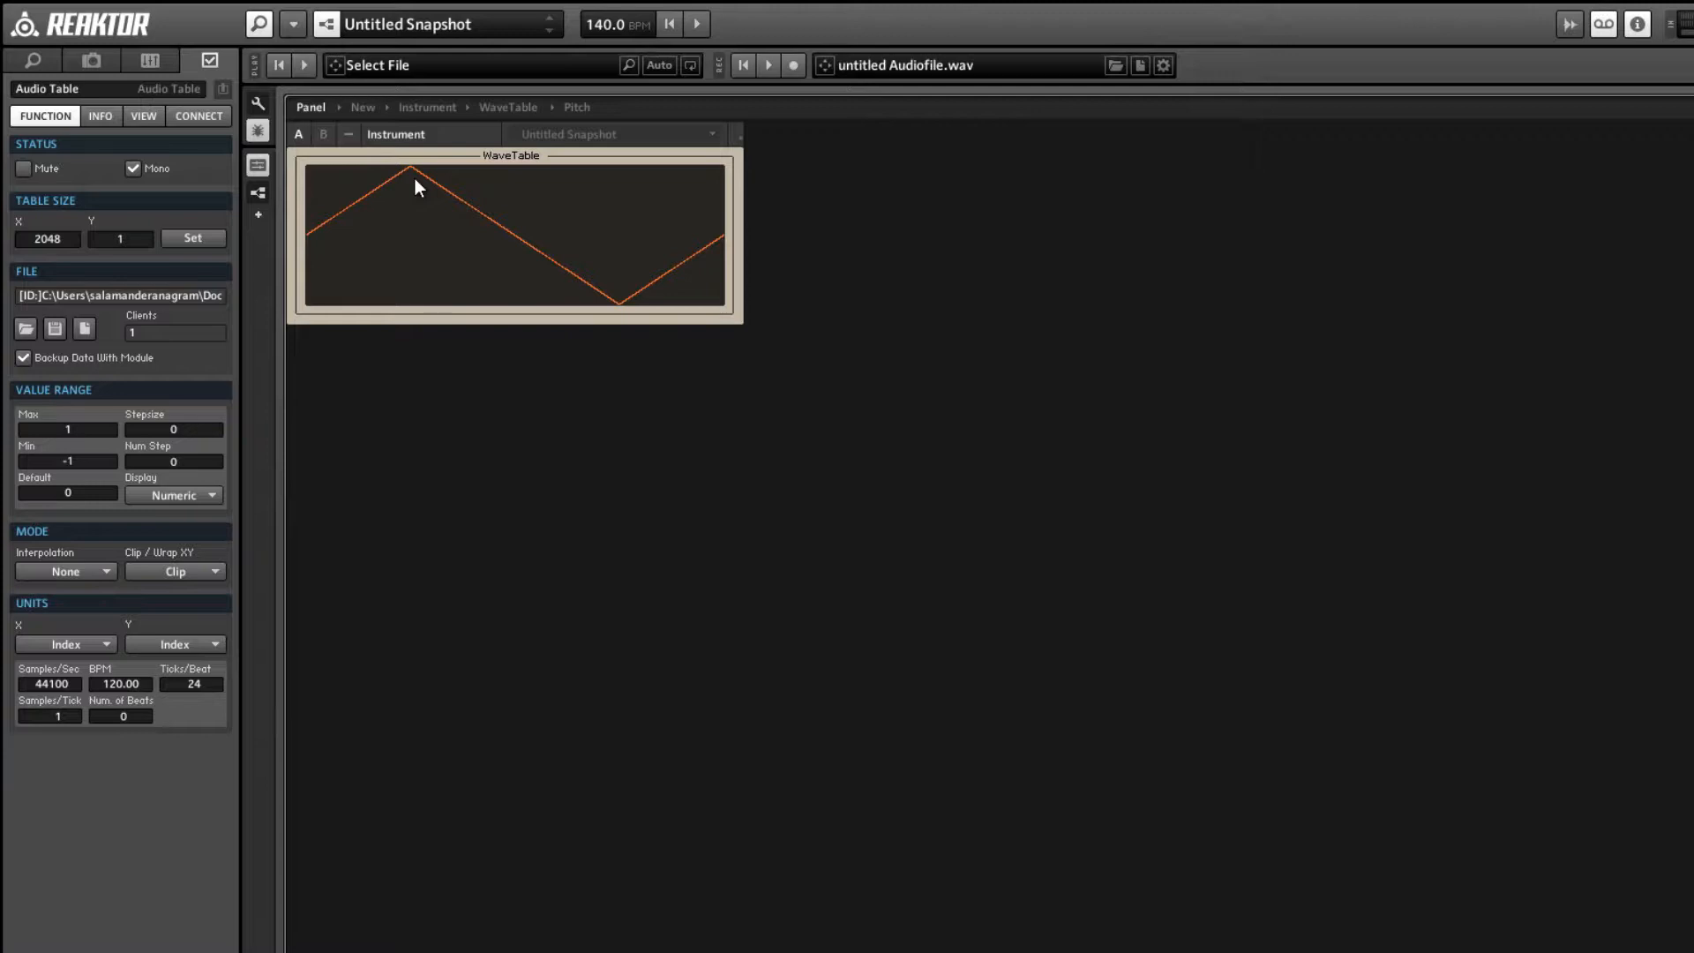
{"action": "left_click", "coordinate": [51, 332]}
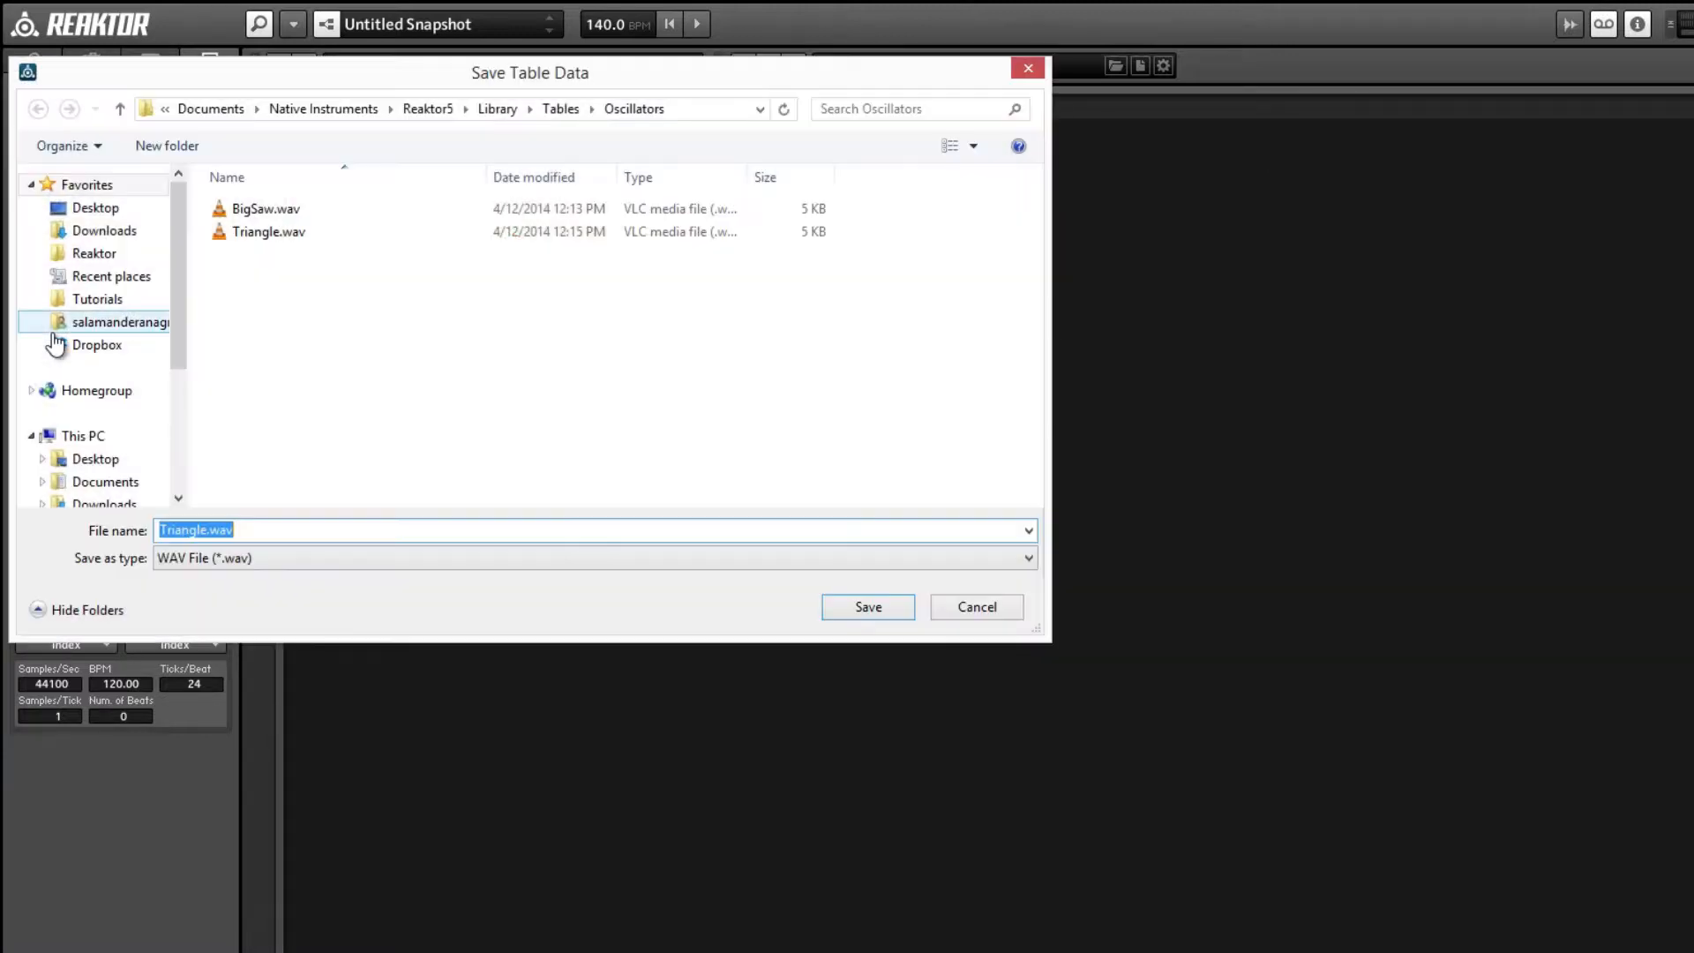
{"action": "left_click", "coordinate": [258, 235]}
{"action": "double_click", "coordinate": [258, 235]}
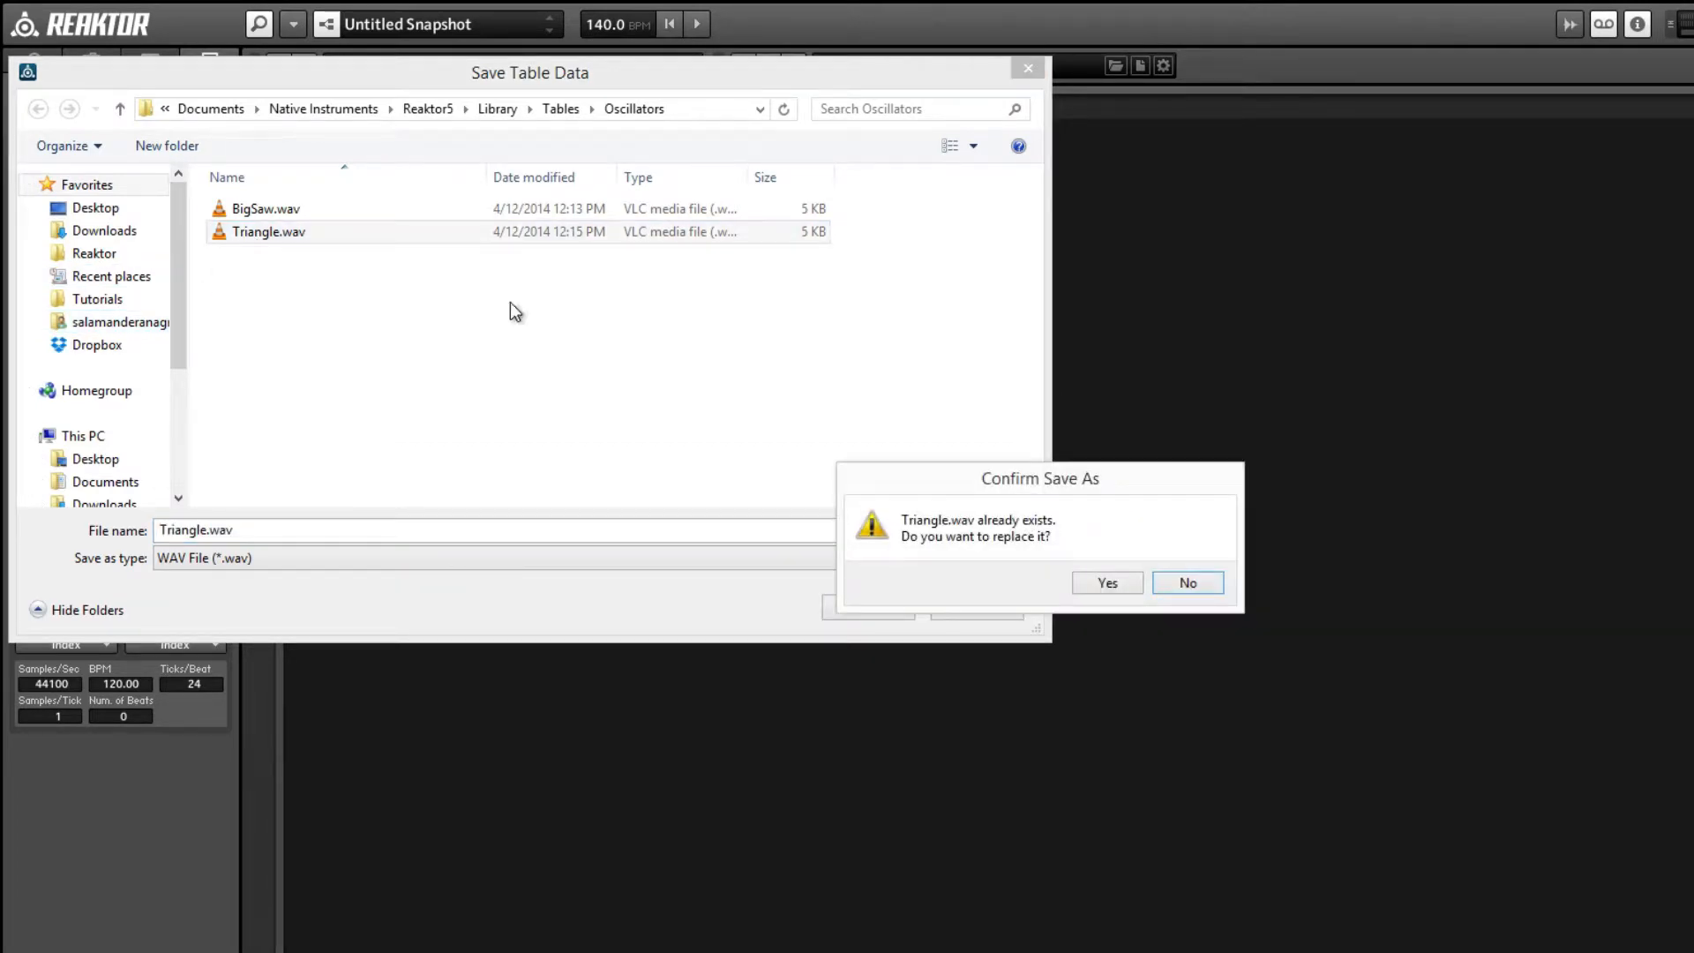
{"action": "left_click", "coordinate": [1101, 589]}
{"action": "left_click", "coordinate": [675, 546]}
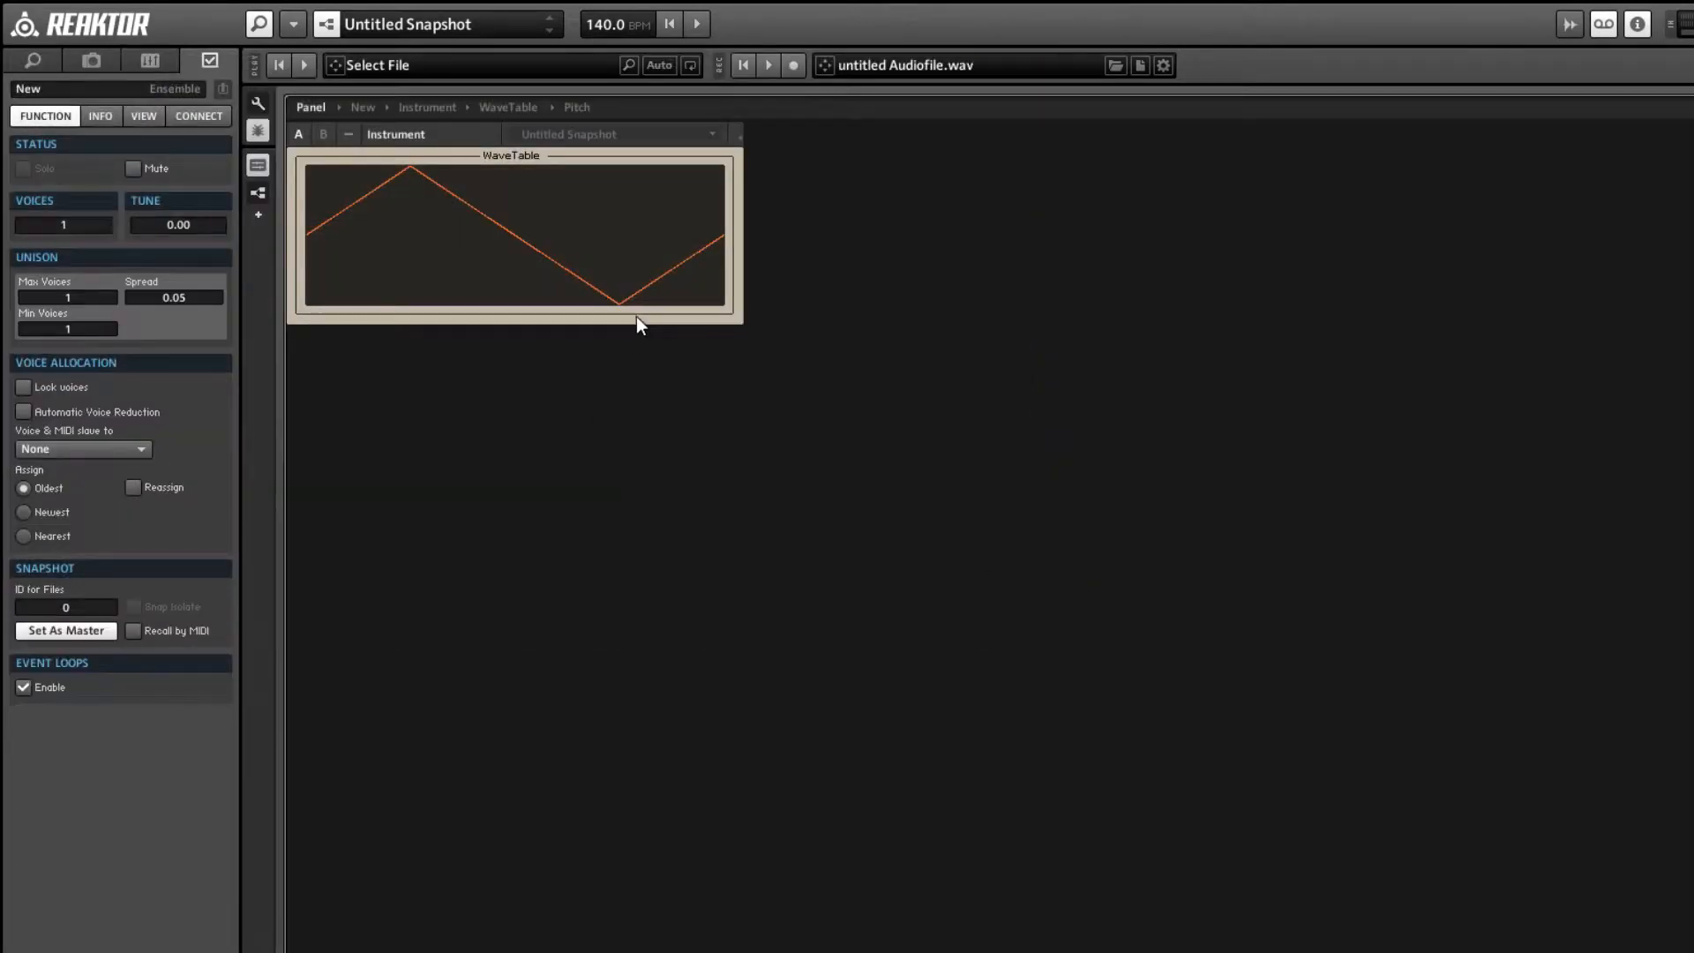
- Return to the Instrument structure, shift the Oscillator slightly up, and delete the sin module inside its core cell
{"action": "double_click", "coordinate": [643, 309]}
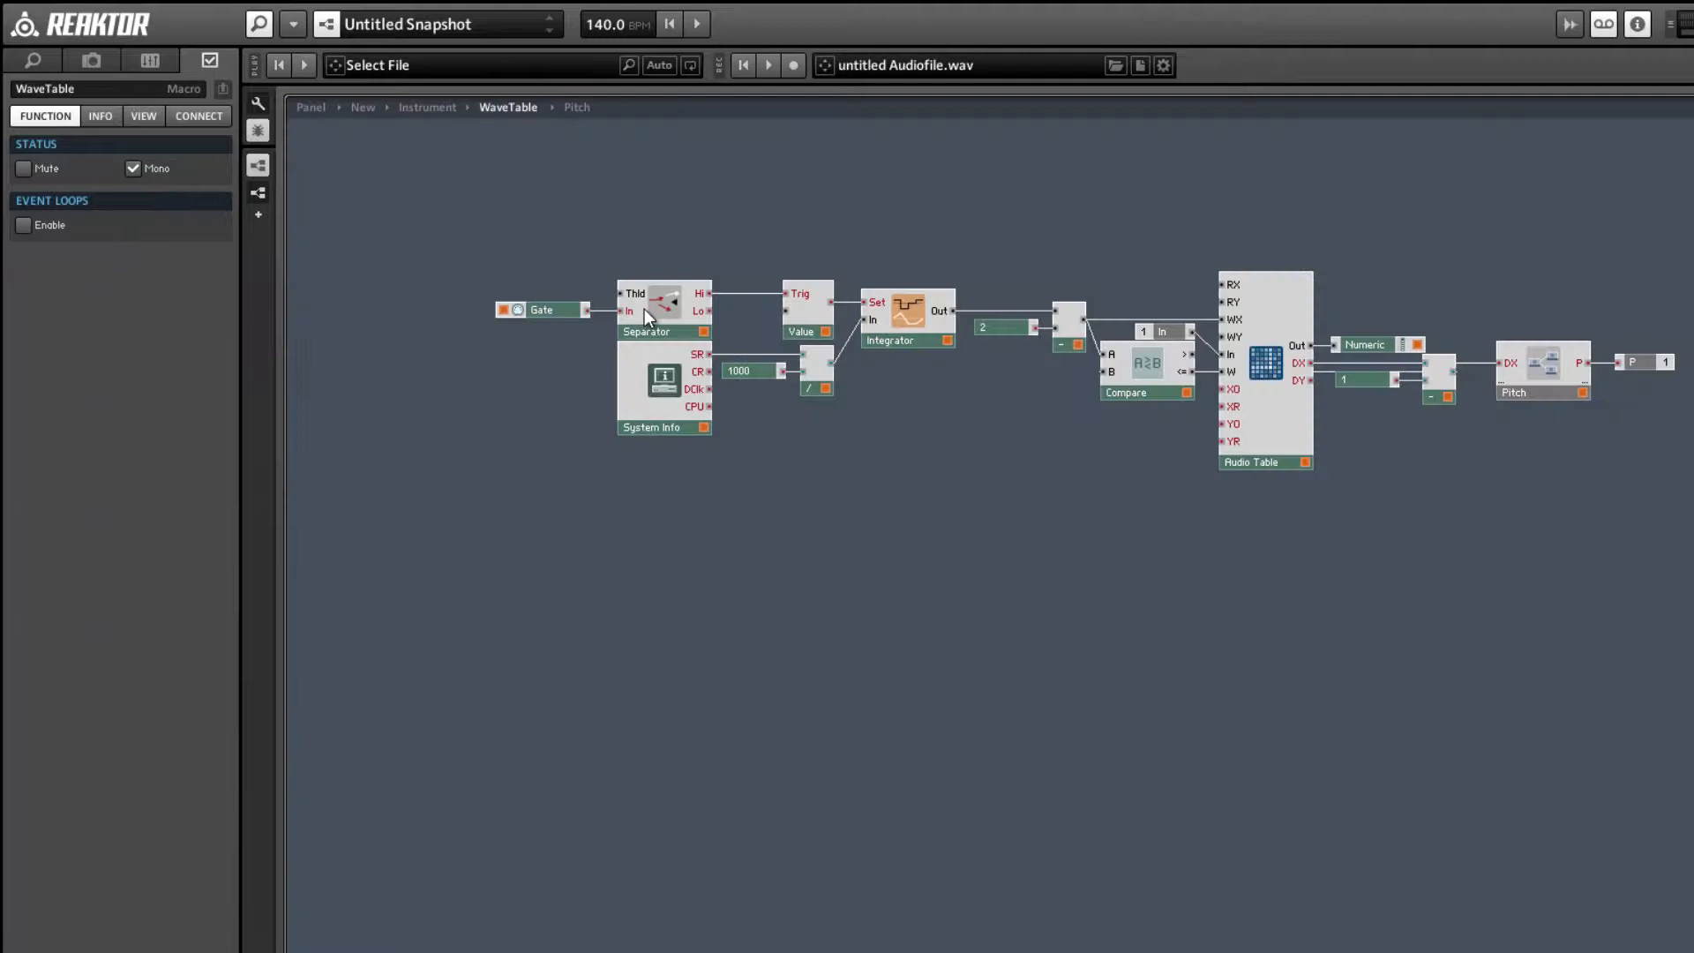
{"action": "double_click", "coordinate": [596, 513]}
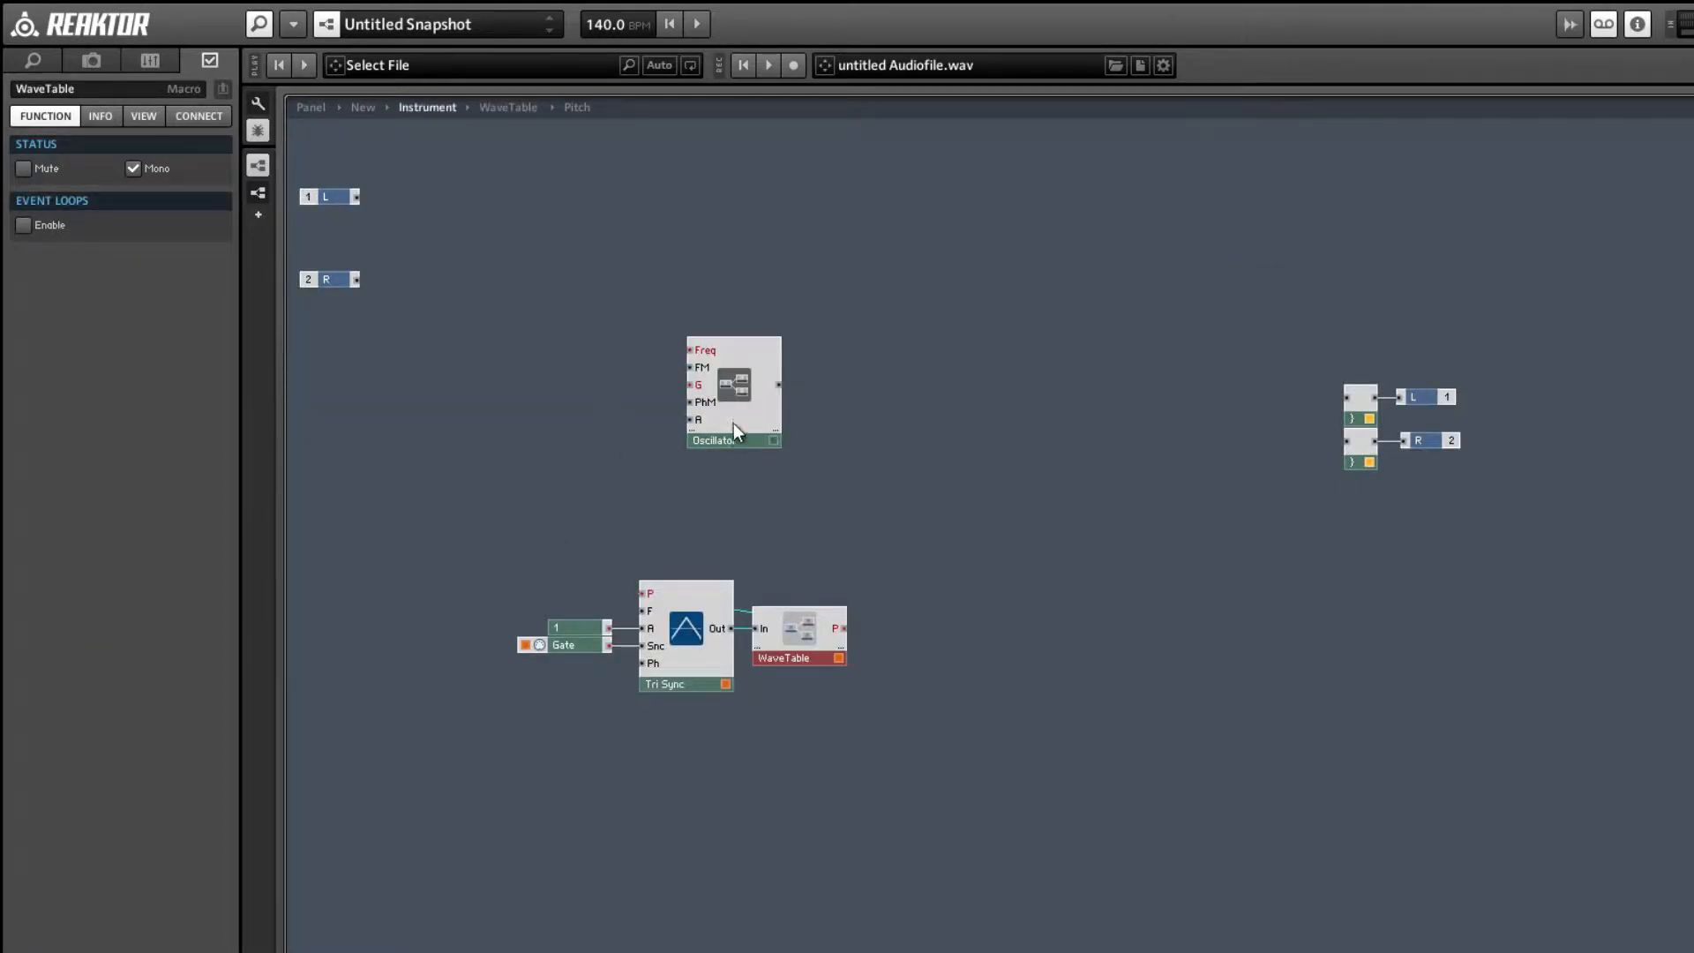
{"action": "left_click_drag", "start_coordinate": [733, 422], "coordinate": [697, 390]}
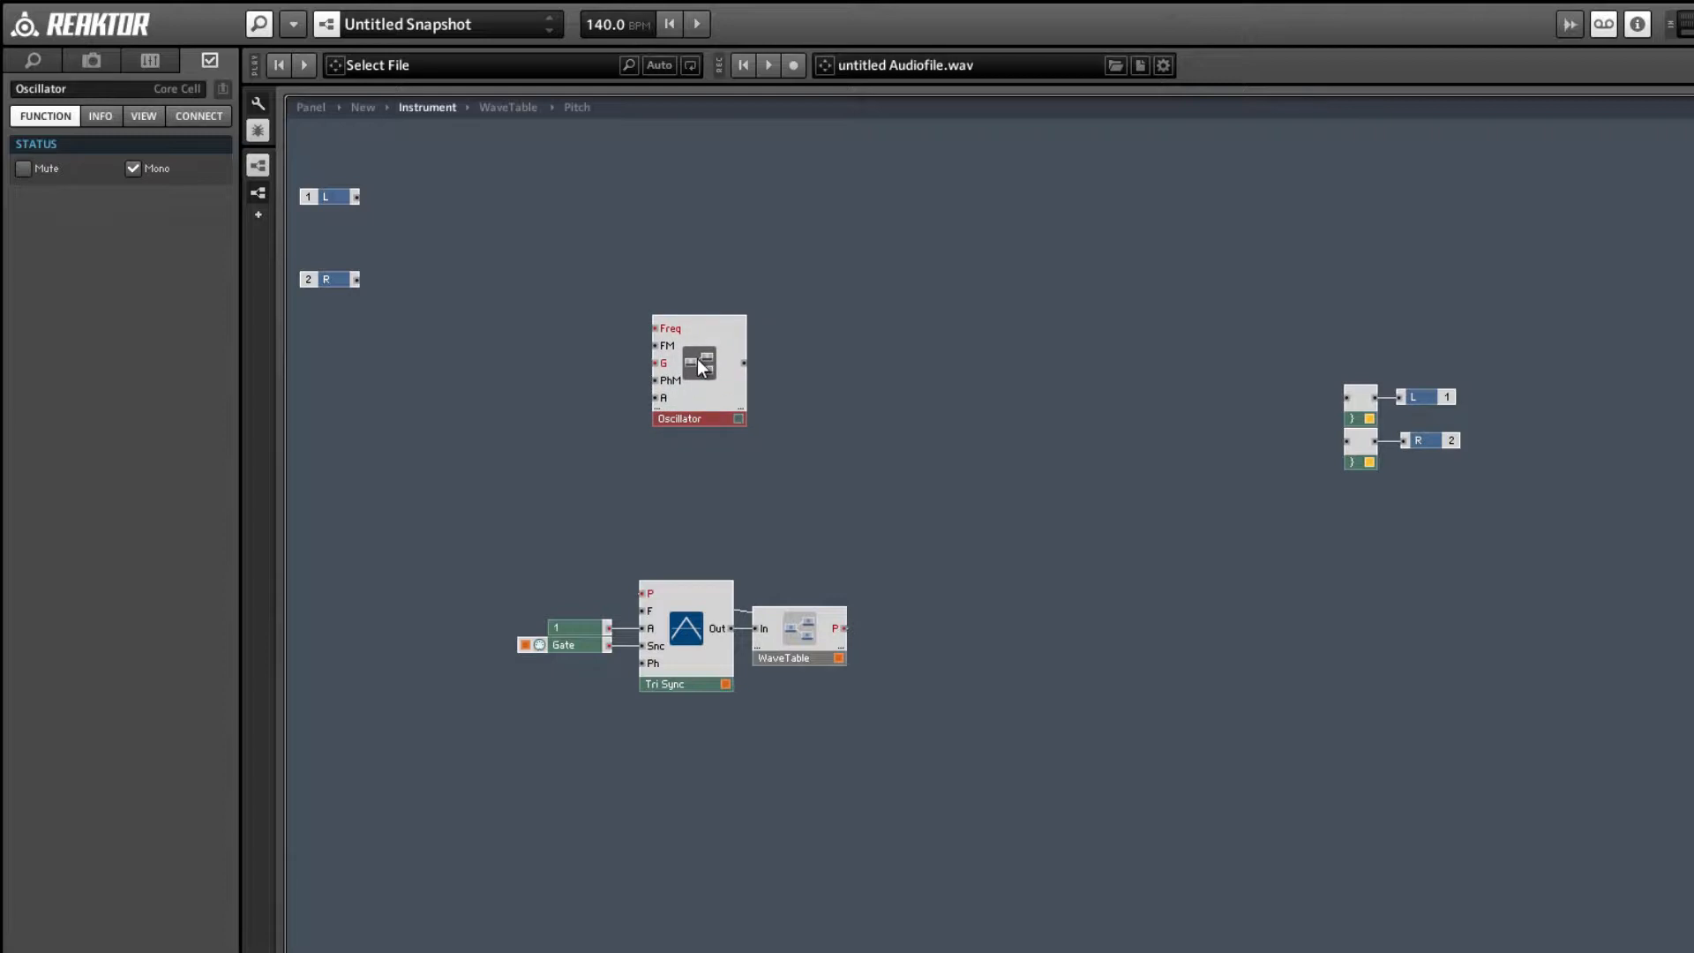
{"action": "double_click", "coordinate": [702, 367]}
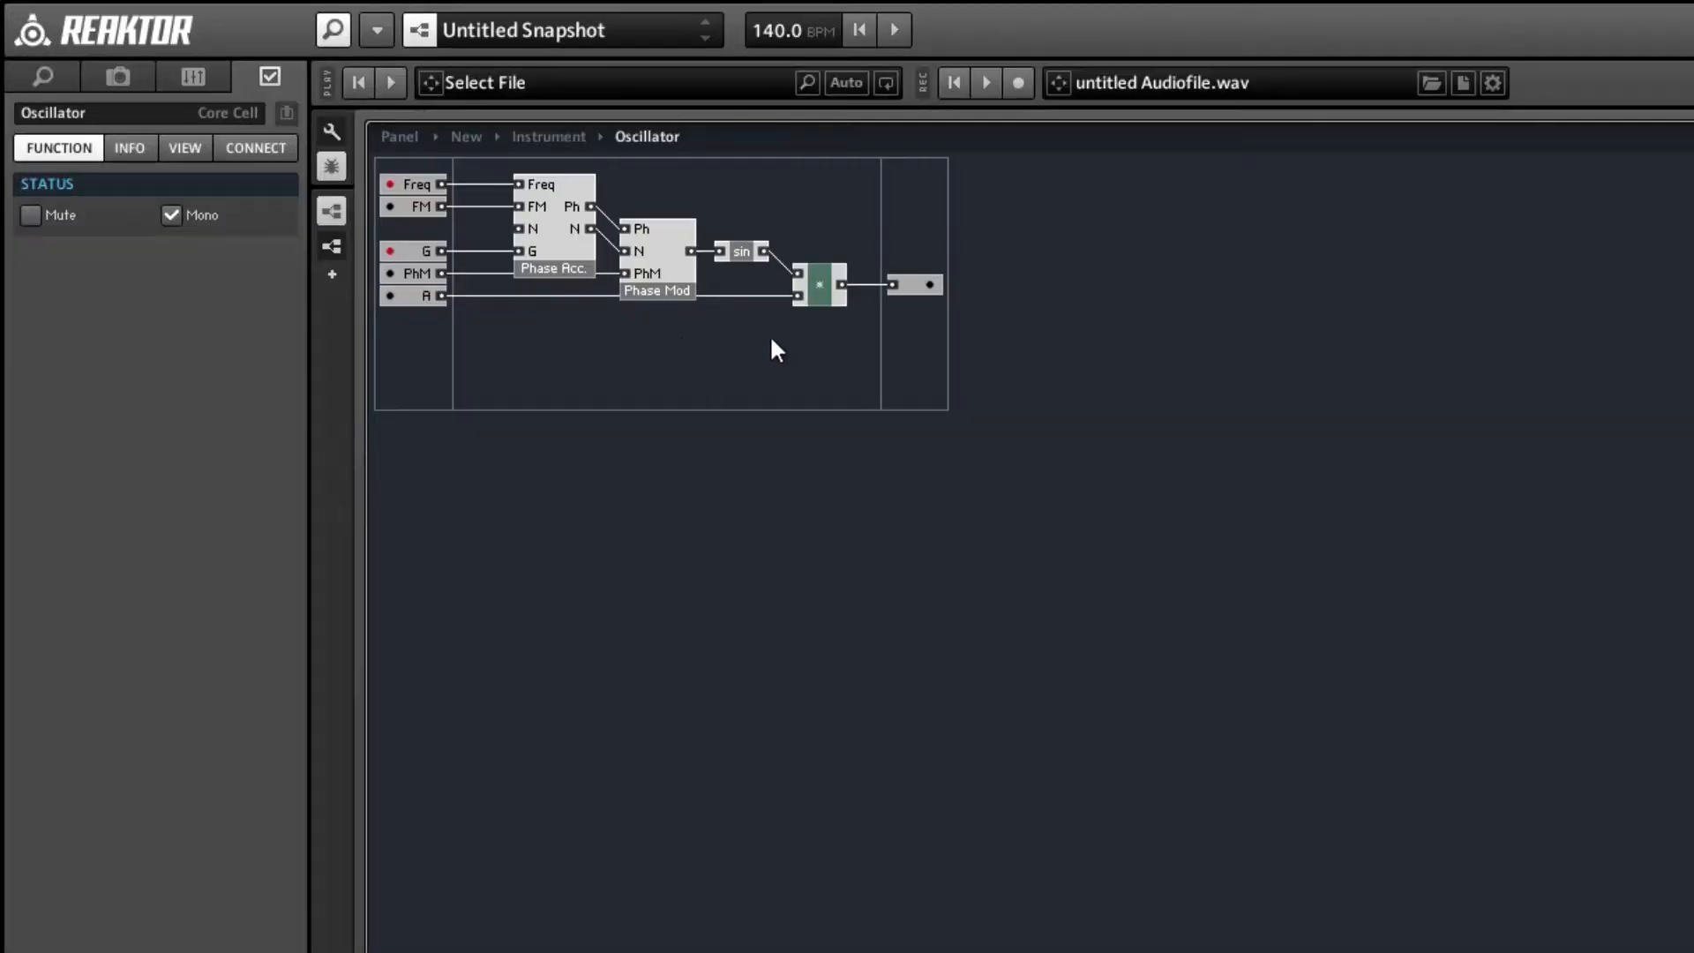
{"action": "left_click", "coordinate": [741, 253]}
{"action": "key", "text": "Delete"}
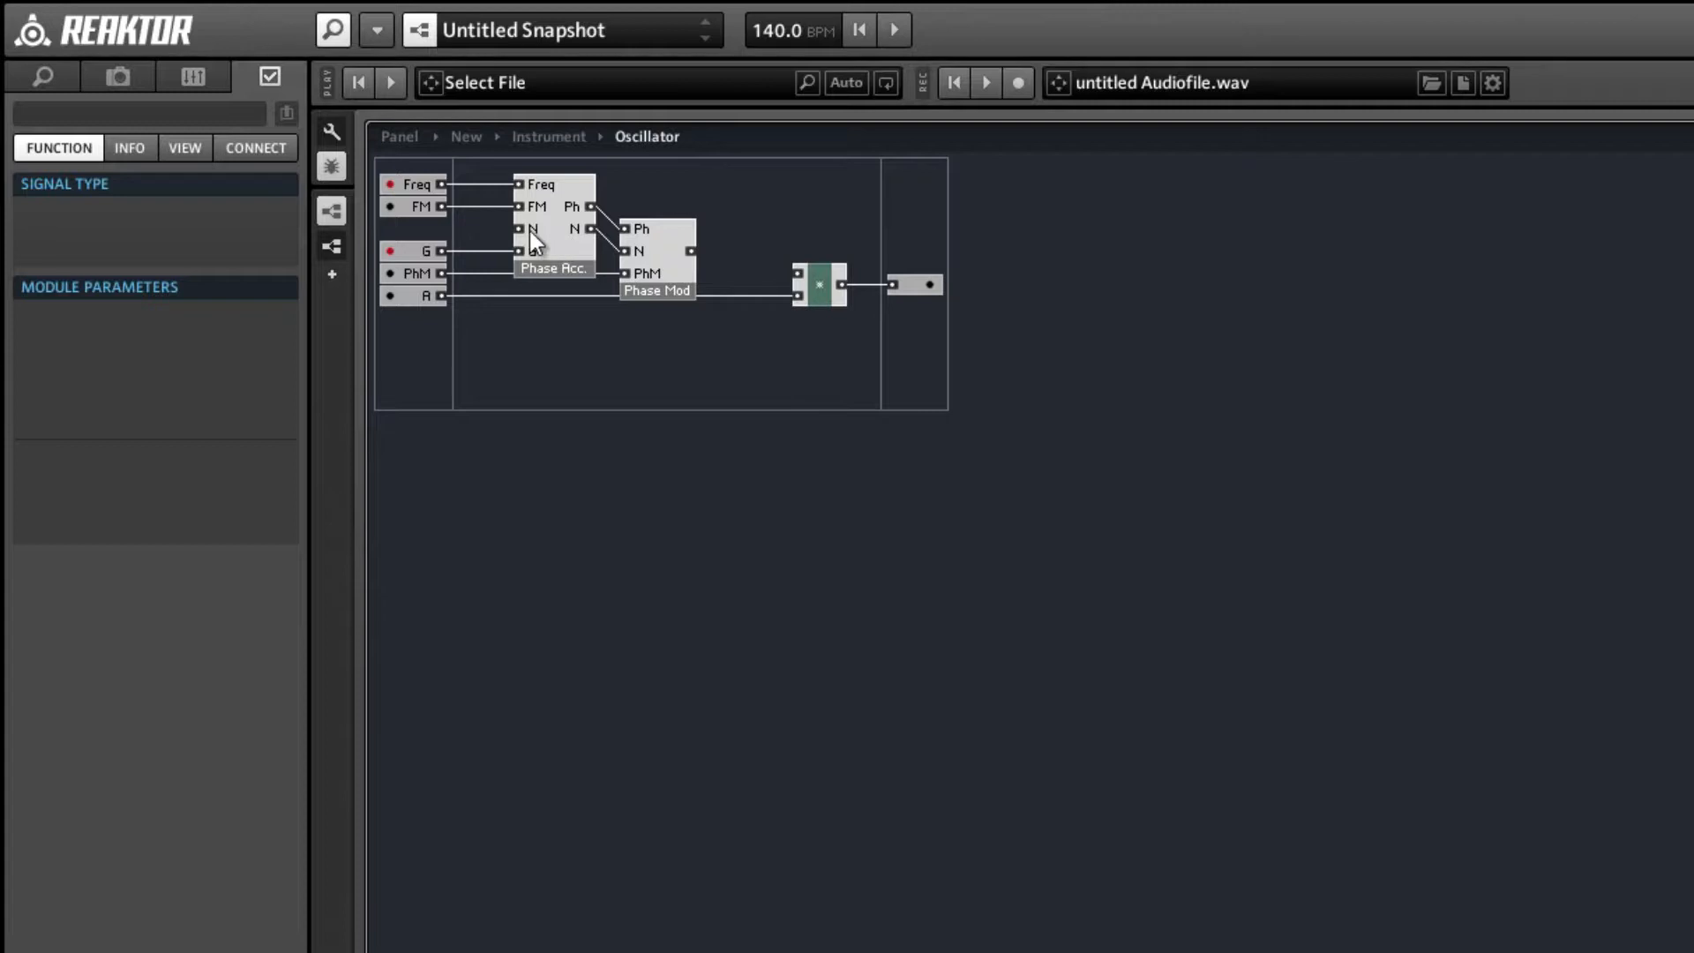
- Check how N is used inside the Phase Acc. macro and connect a new 0.5 QuickConst to its N input
{"action": "double_click", "coordinate": [569, 265]}
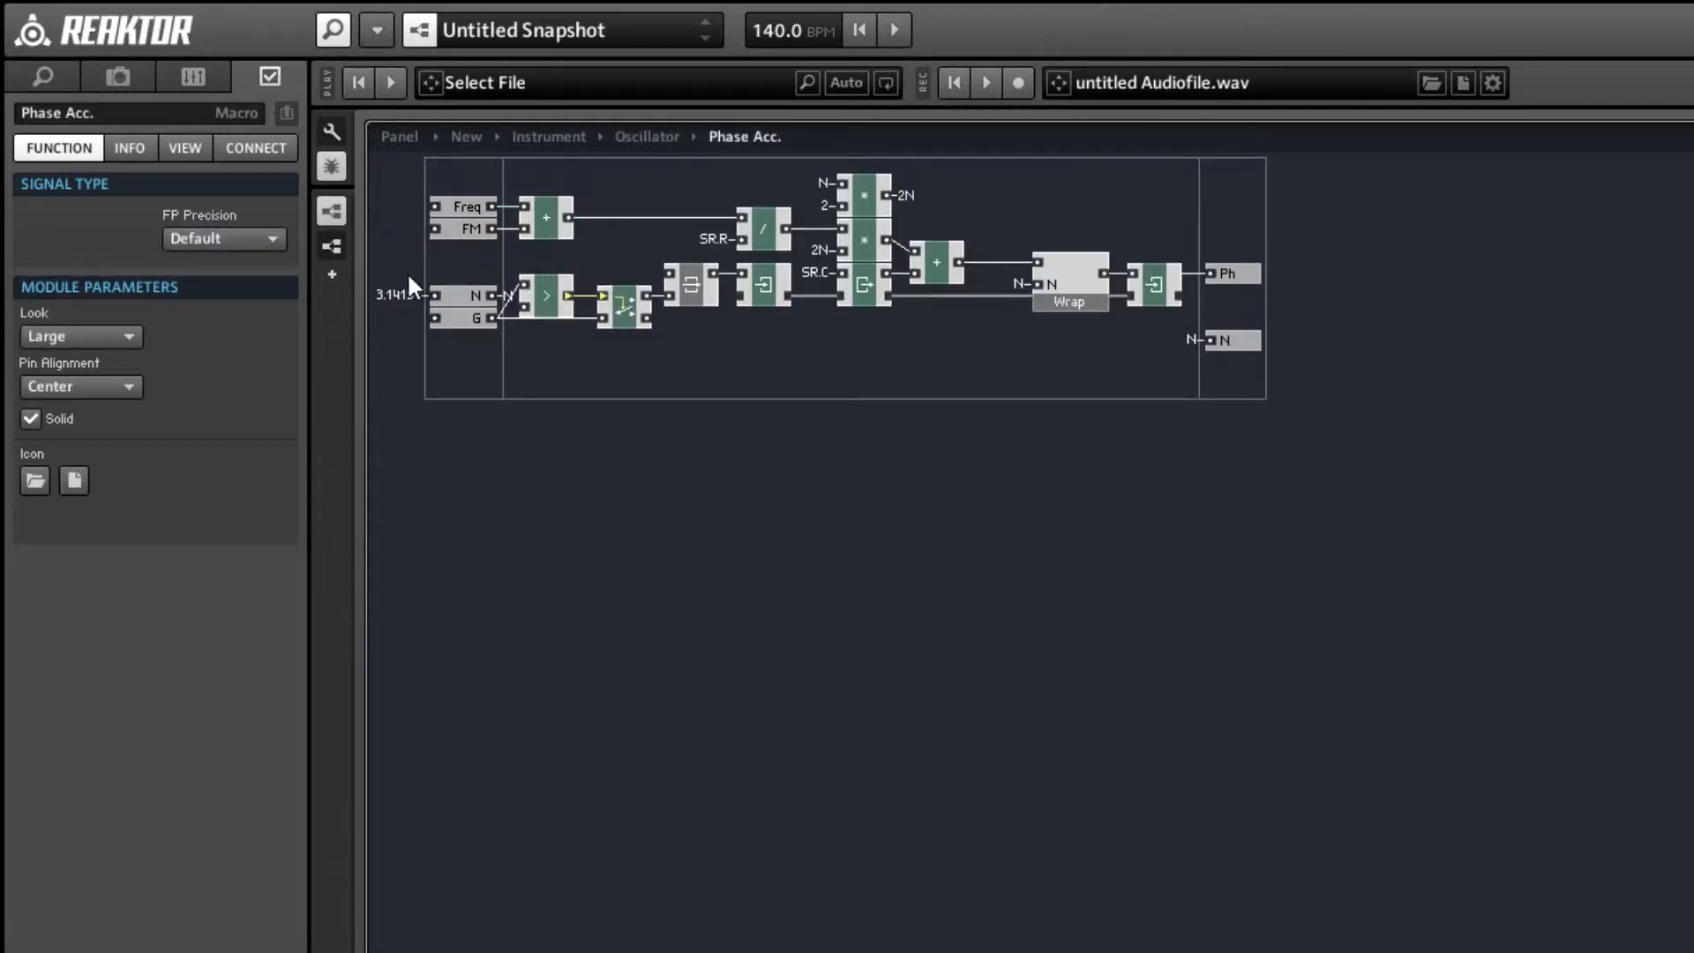
{"action": "left_click", "coordinate": [462, 297]}
{"action": "left_click", "coordinate": [603, 350]}
{"action": "double_click", "coordinate": [603, 350]}
{"action": "right_click", "coordinate": [521, 230]}
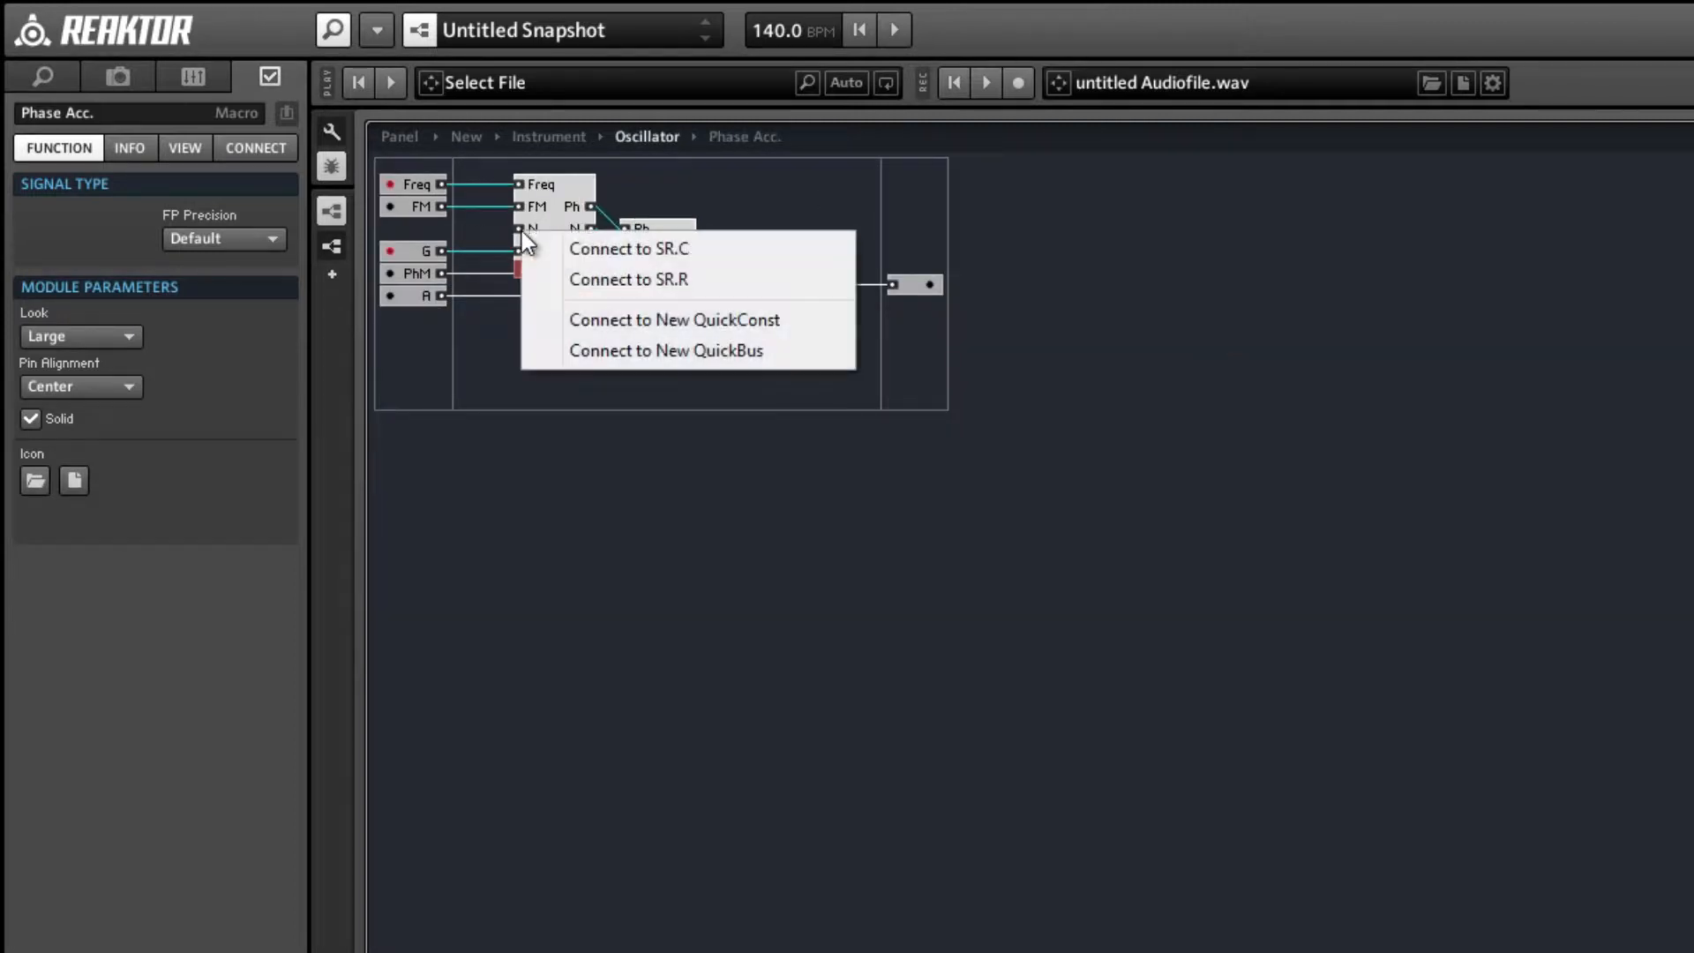
{"action": "left_click", "coordinate": [633, 323]}
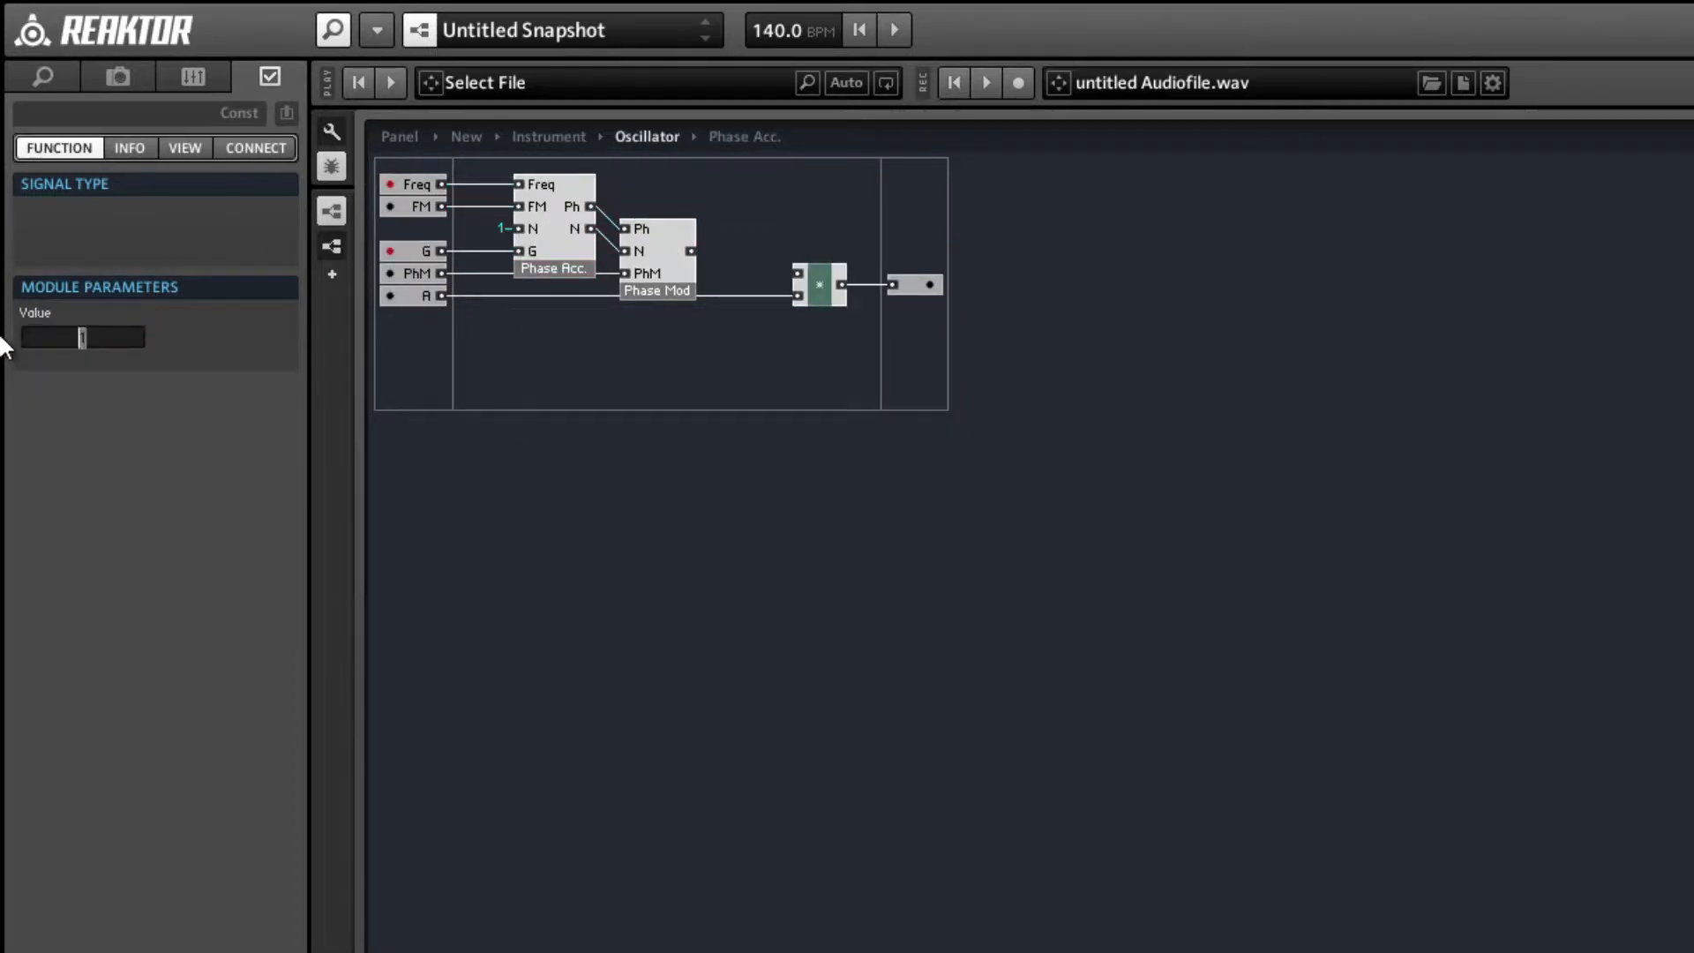
{"action": "type", "text": "0.5"}
{"action": "key", "text": "Return"}
- Insert an Add module after Phase Mod and wire the Phase Mod output to its upper input
{"action": "right_click", "coordinate": [768, 212]}
{"action": "mouse_move", "coordinate": [882, 212]}
{"action": "mouse_move", "coordinate": [1147, 254]}
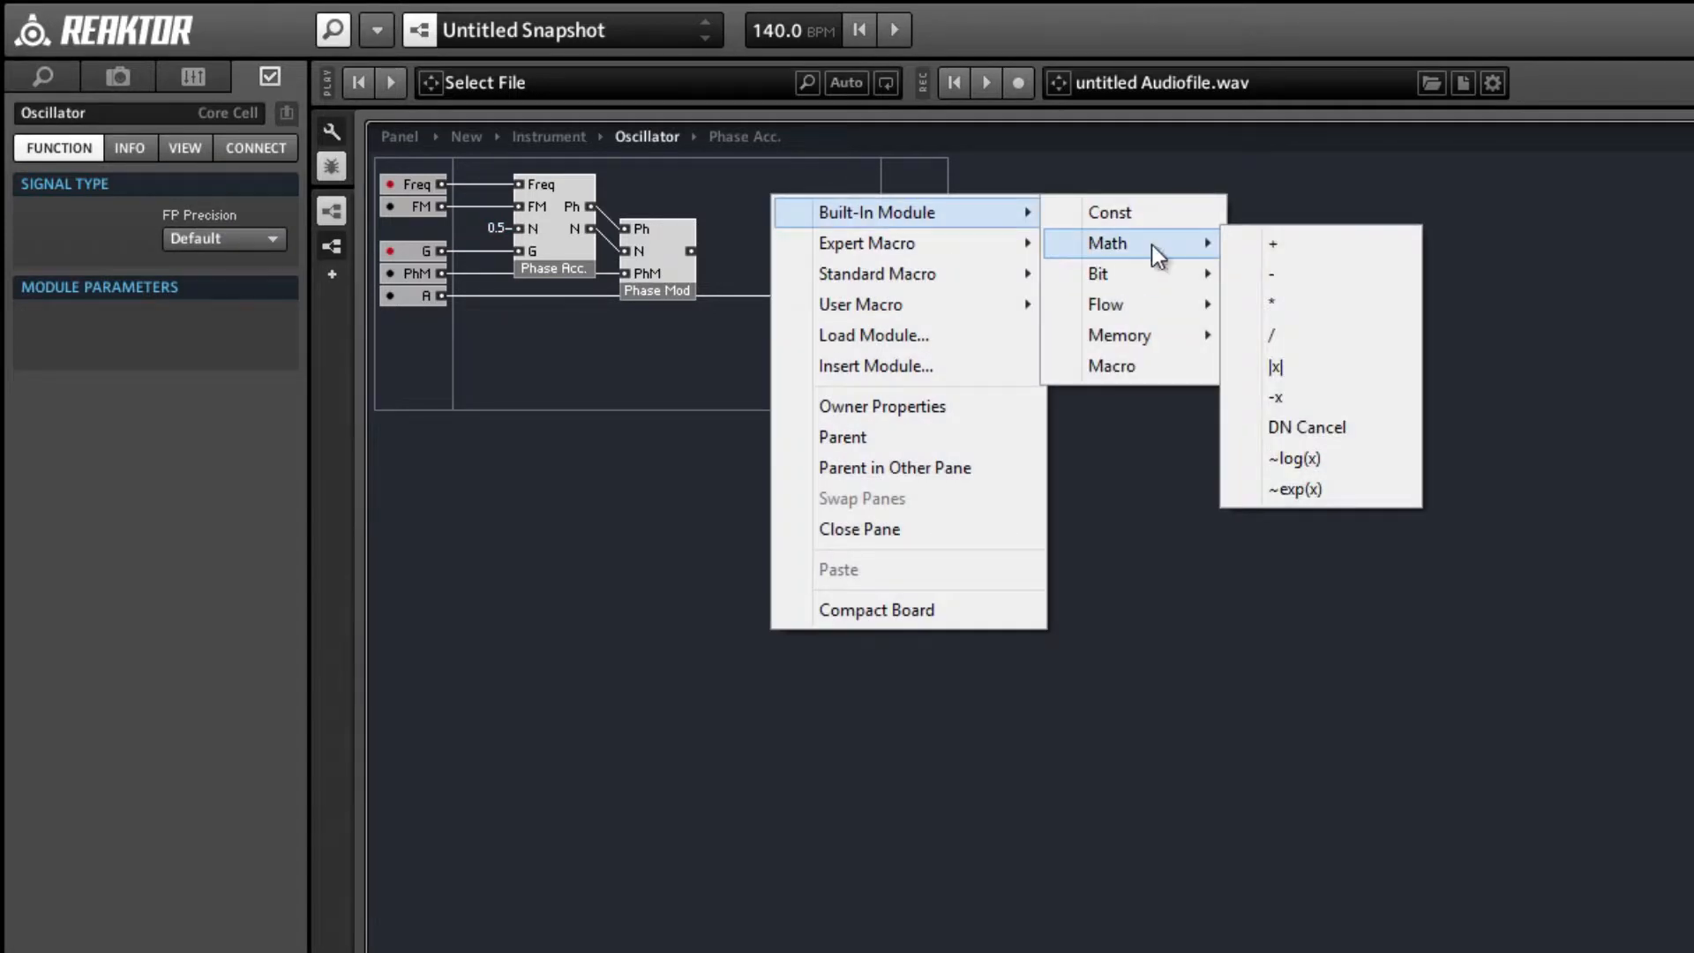
{"action": "left_click", "coordinate": [1280, 235]}
{"action": "left_click", "coordinate": [759, 205]}
{"action": "left_click_drag", "start_coordinate": [690, 251], "coordinate": [776, 201]}
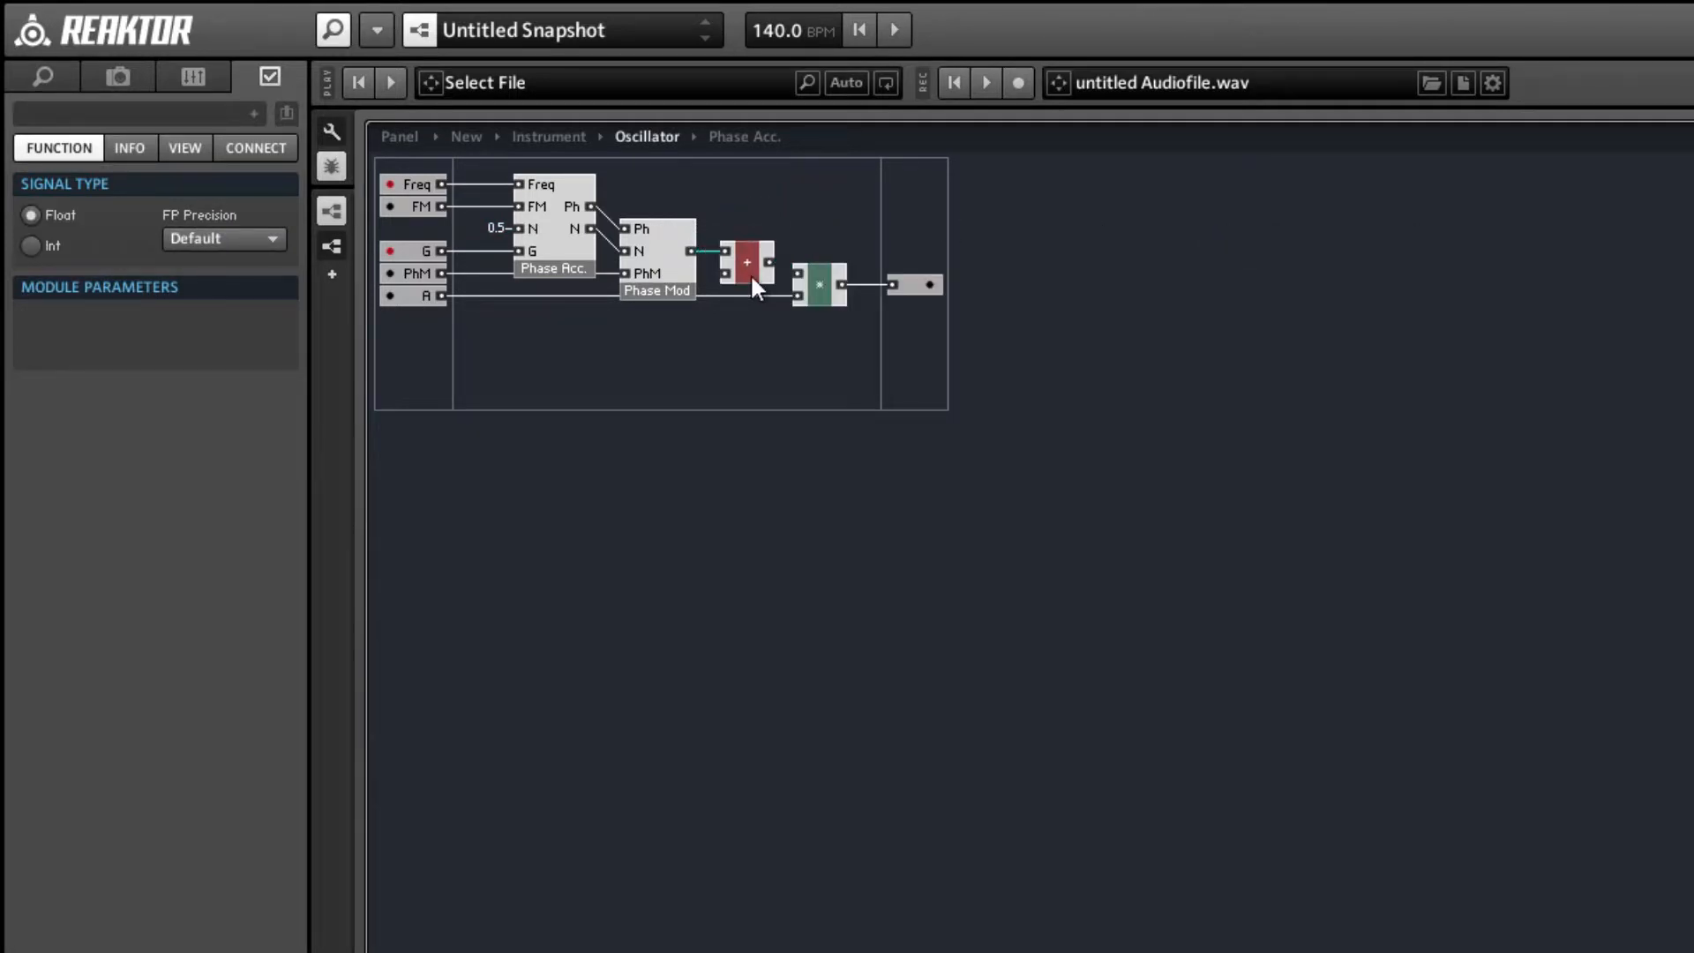
- Connect a new QuickConst of 0.5 to the Add module's lower input
{"action": "right_click", "coordinate": [725, 274]}
{"action": "left_click", "coordinate": [799, 362]}
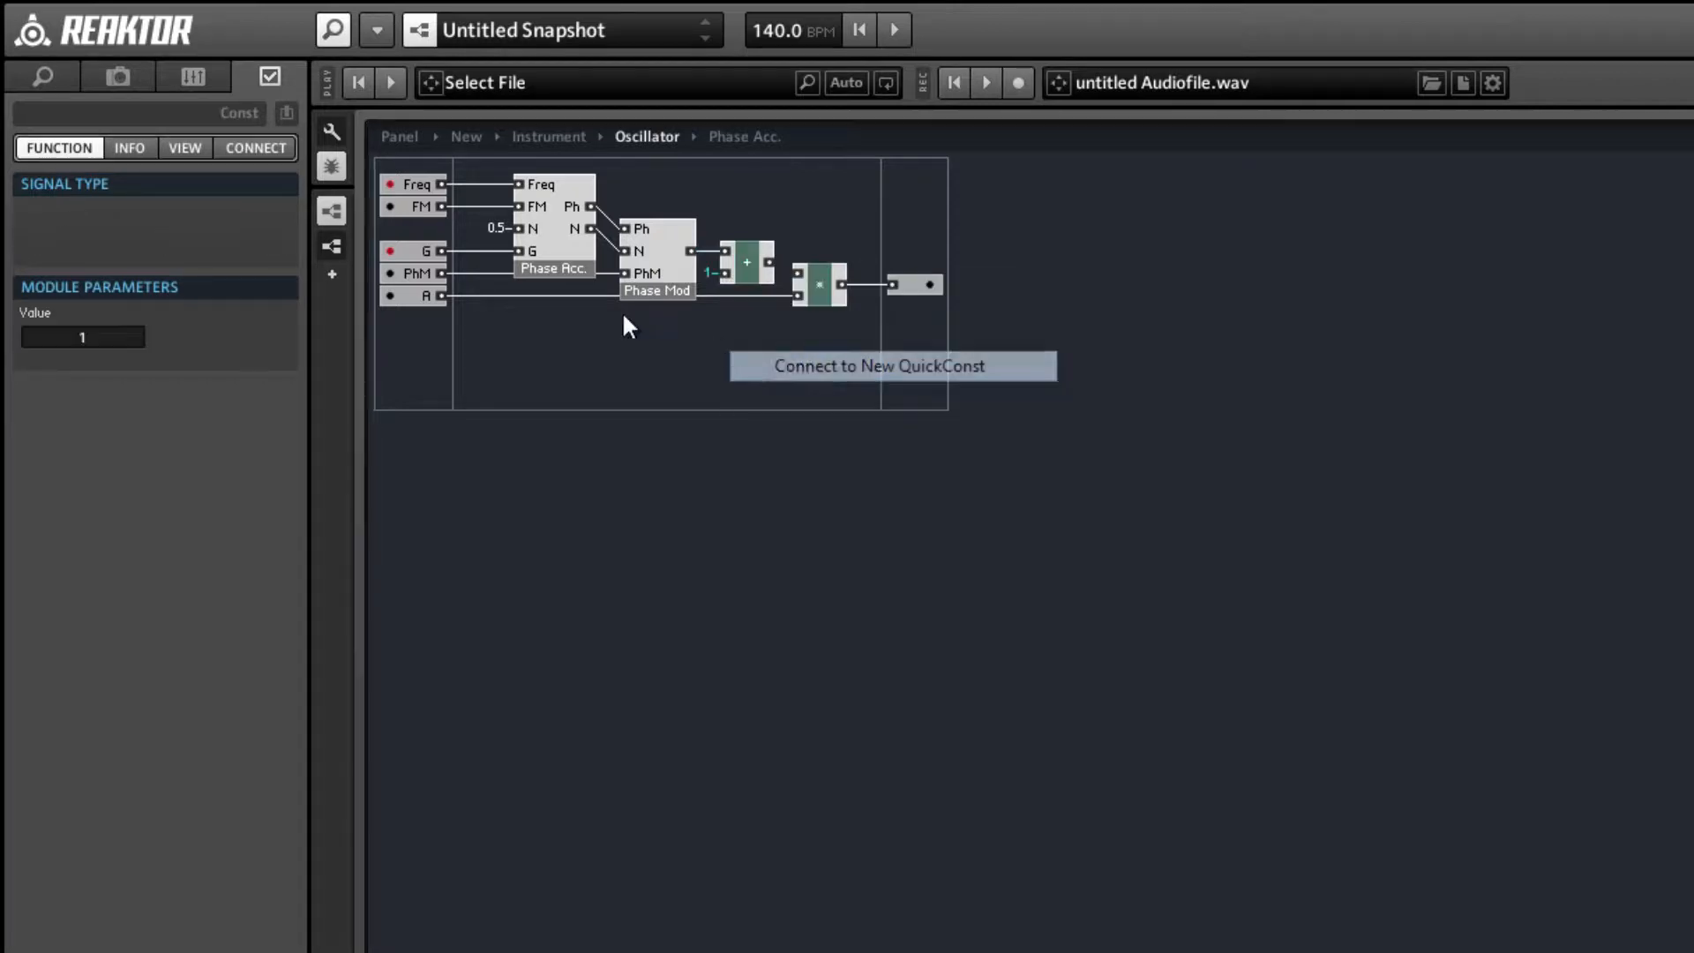
{"action": "left_click_drag", "start_coordinate": [106, 335], "coordinate": [1, 334]}
{"action": "type", "text": ".5"}
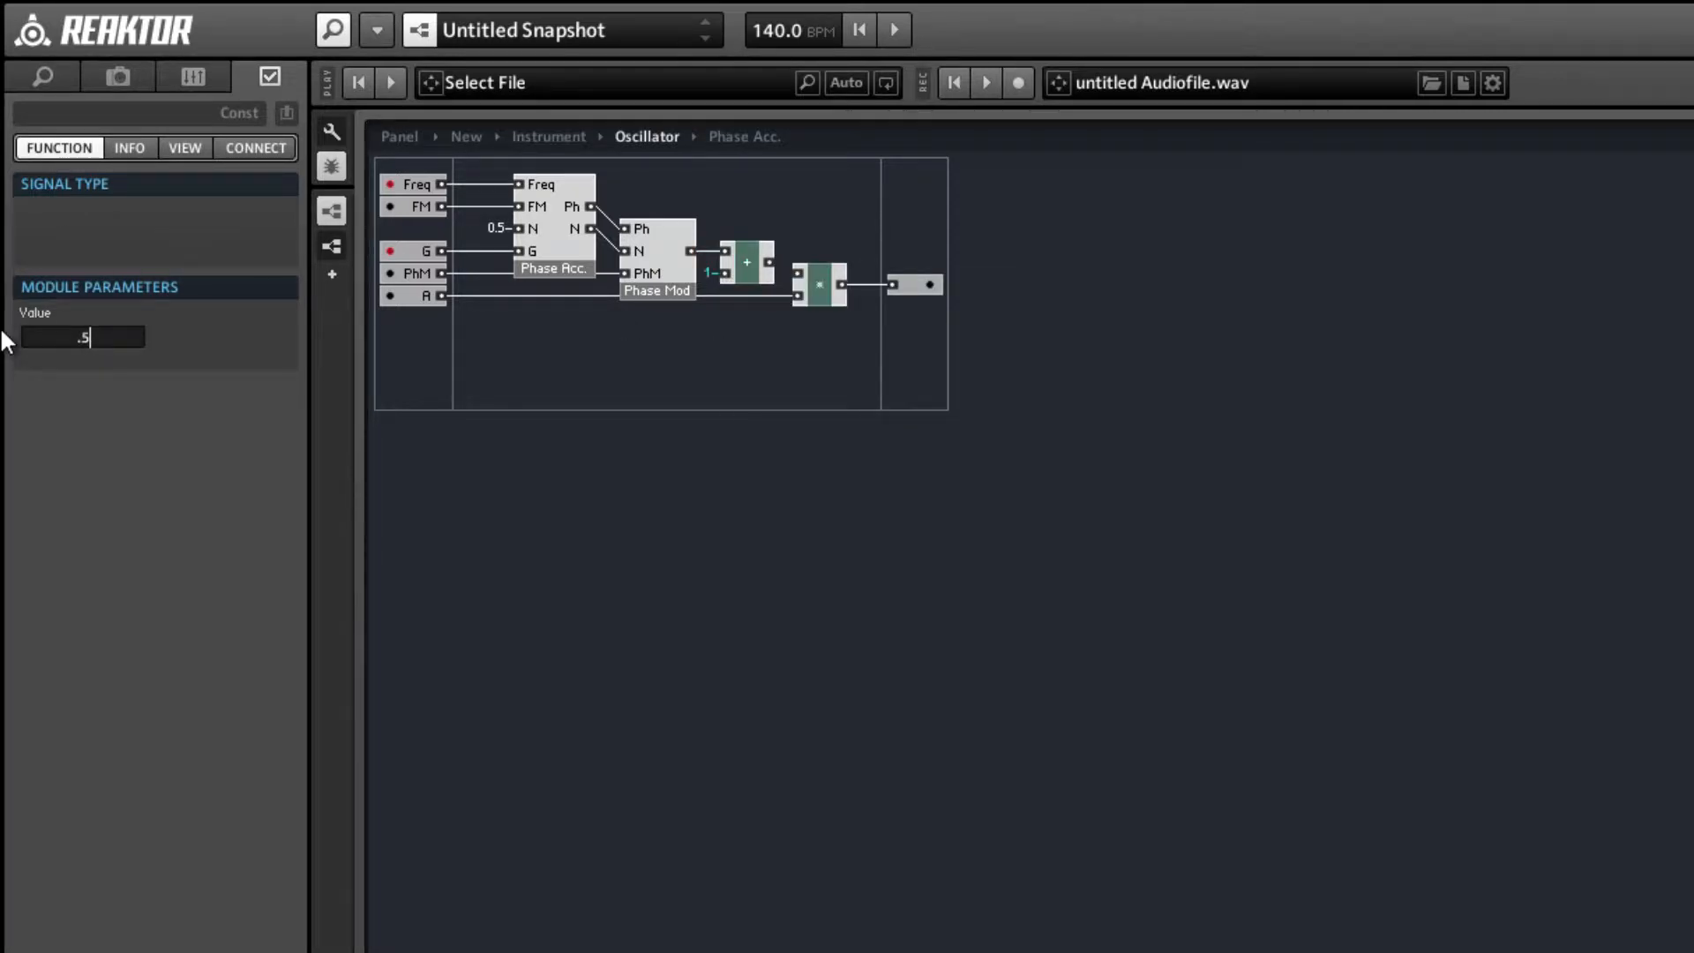
{"action": "key", "text": "Return"}
- Shift the Add module away from Phase Mod and move the Multiply module farther out to make room between them
{"action": "left_click_drag", "start_coordinate": [750, 204], "coordinate": [859, 299]}
{"action": "left_click", "coordinate": [796, 313]}
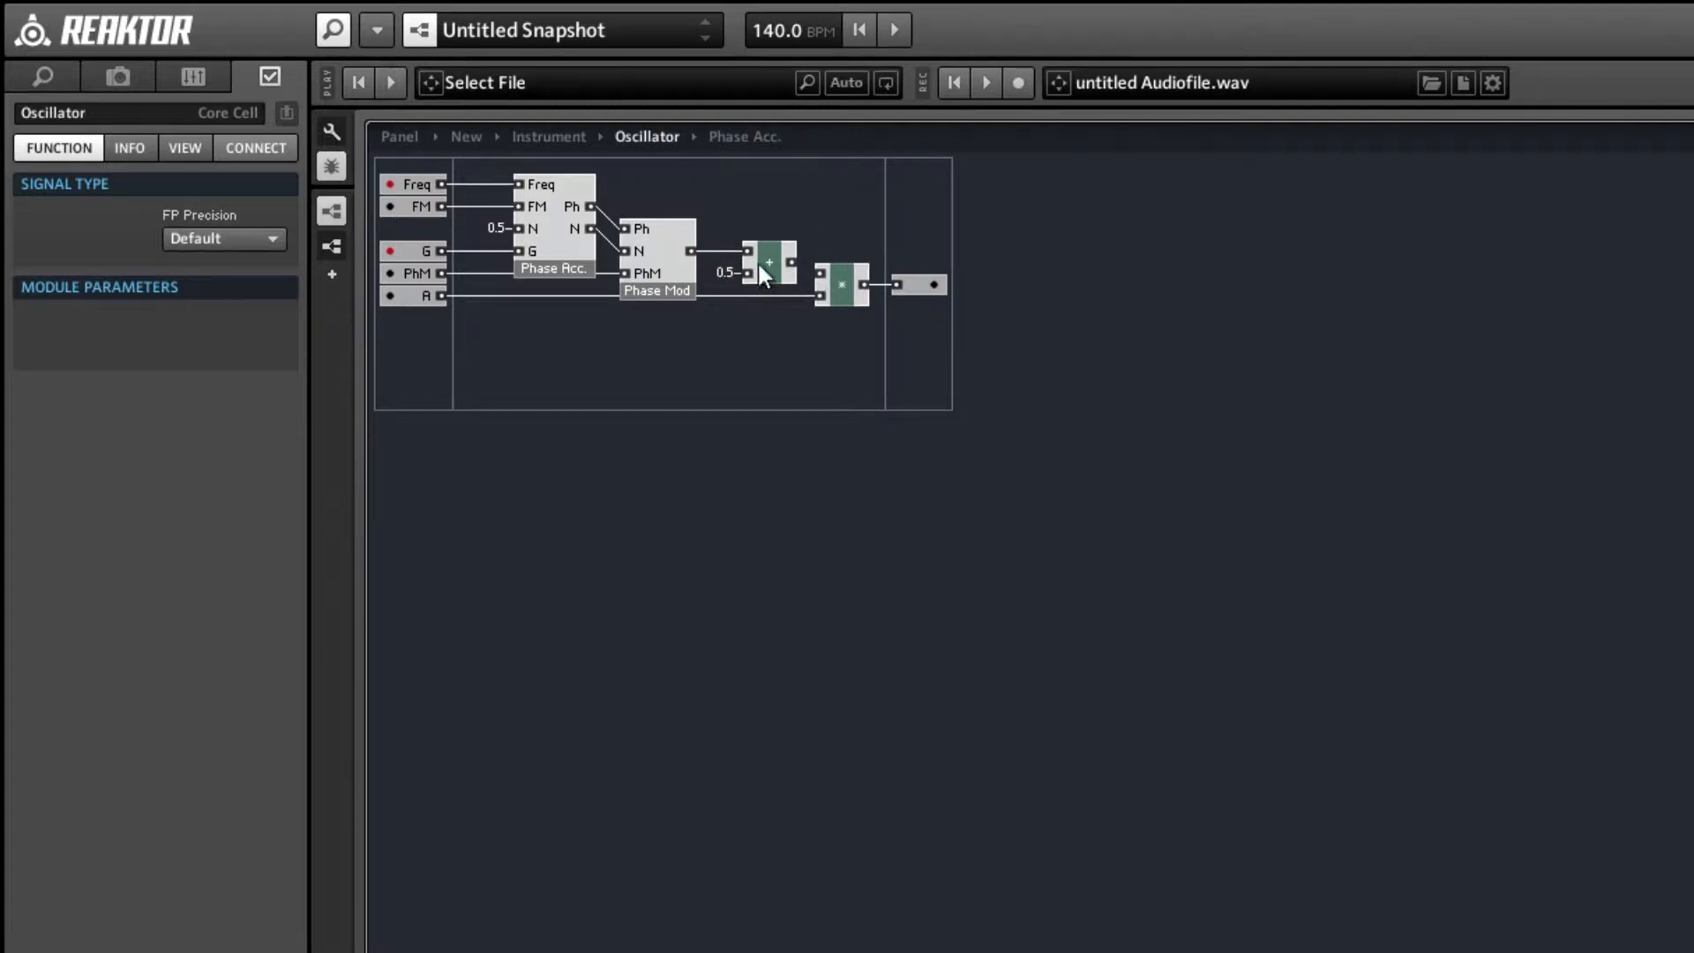
{"action": "left_click_drag", "start_coordinate": [828, 294], "coordinate": [1001, 294]}
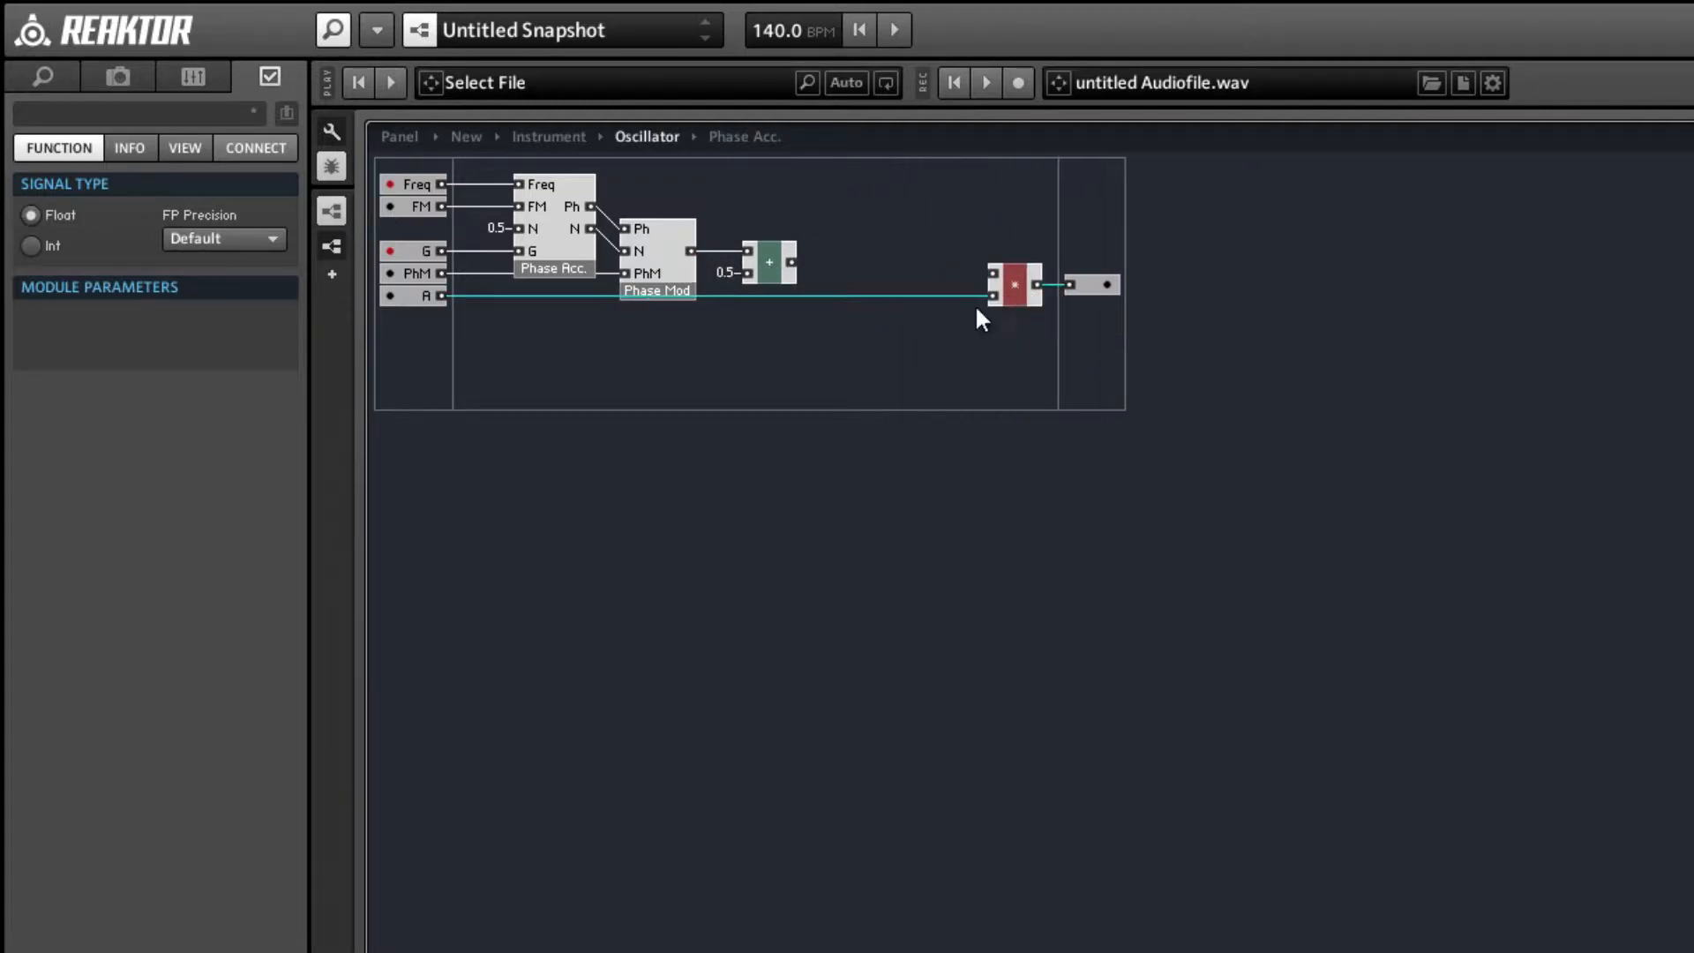
{"action": "left_click", "coordinate": [788, 342]}
- Insert a _New - 1in1out macro after the Add module, wire the sum to its input, and open the macro
{"action": "right_click", "coordinate": [835, 204]}
{"action": "mouse_move", "coordinate": [889, 281]}
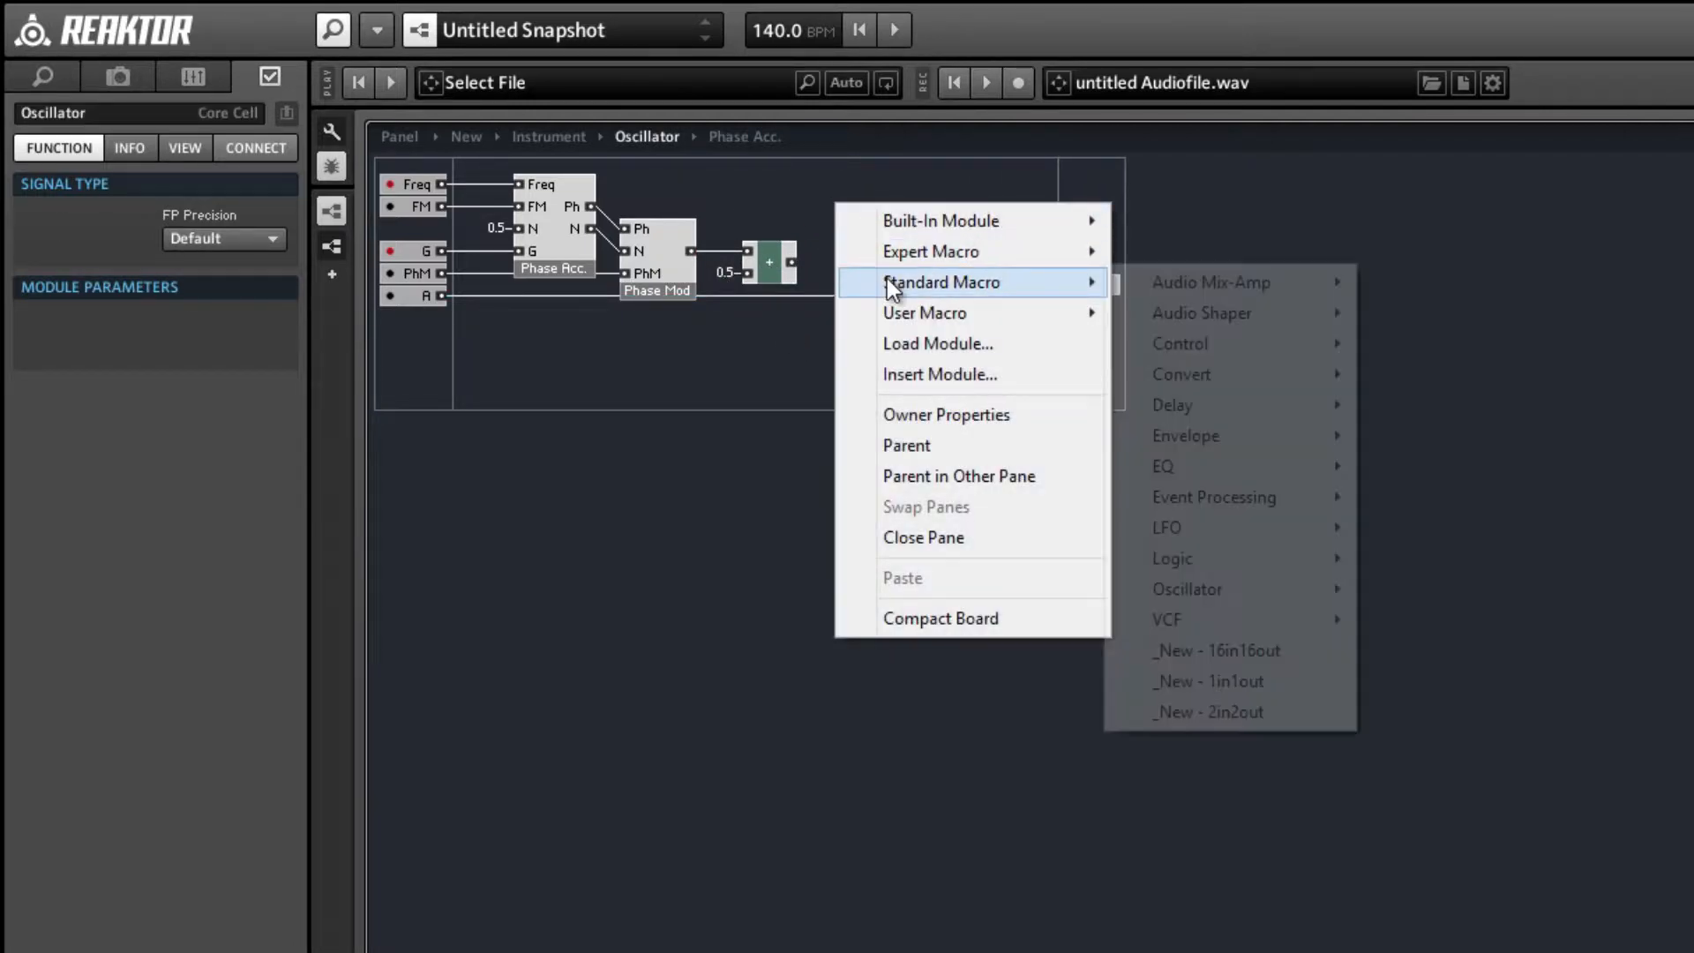
{"action": "left_click", "coordinate": [1300, 679]}
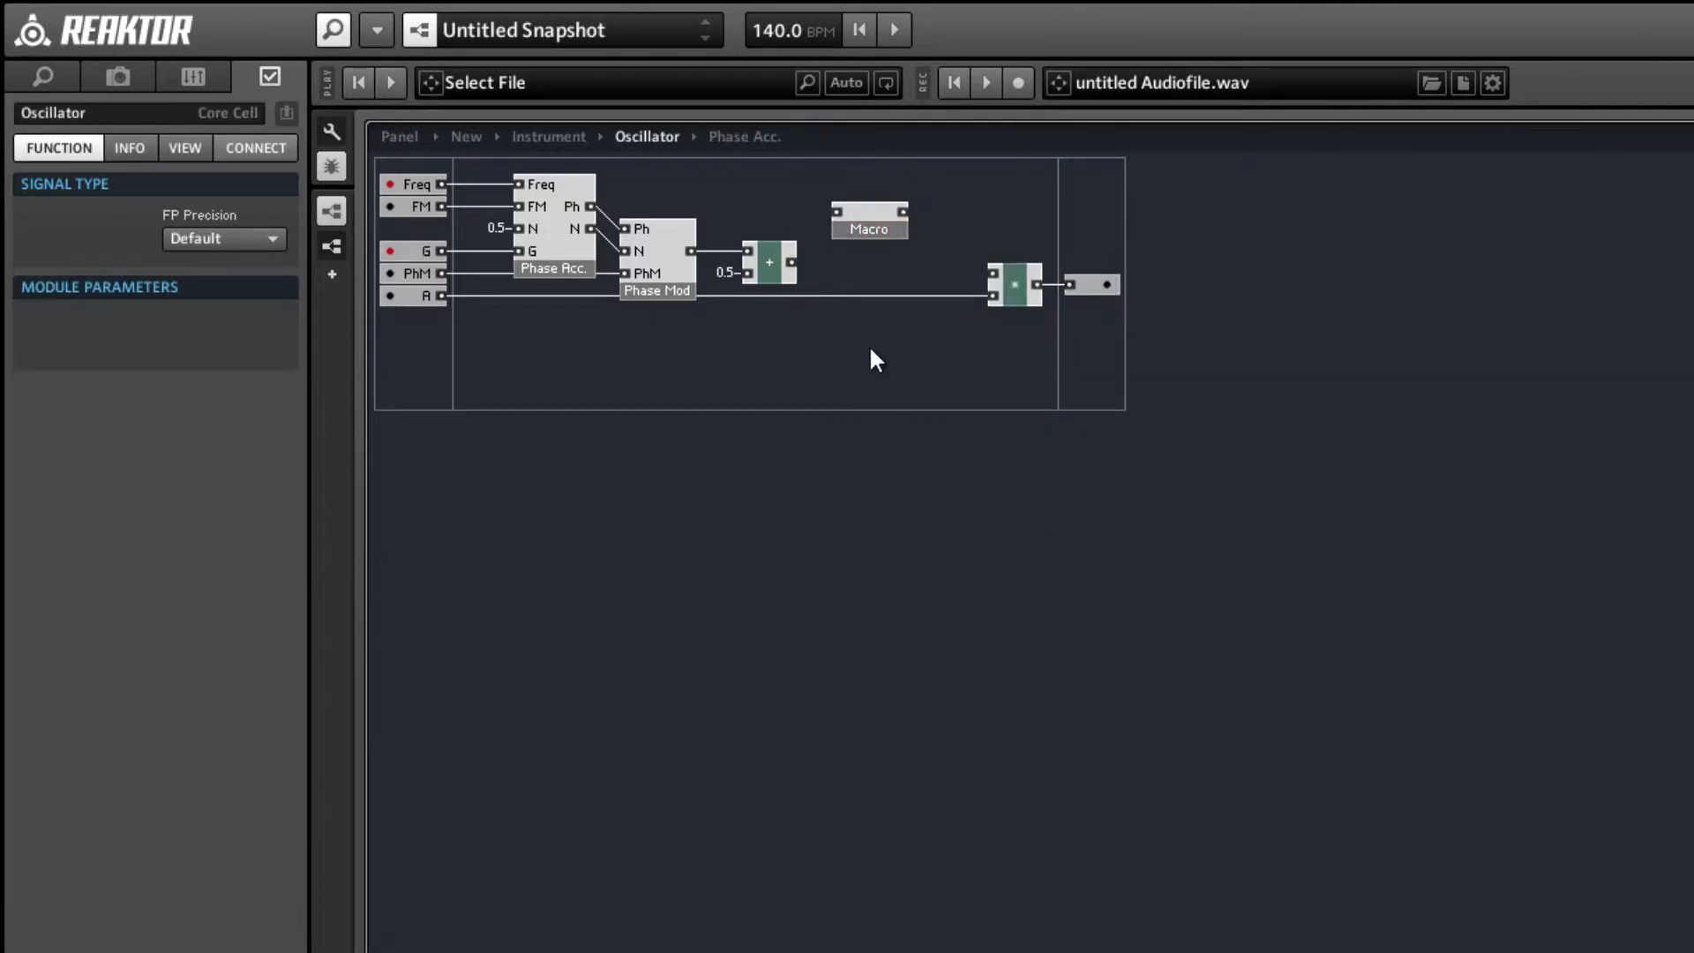
{"action": "left_click_drag", "start_coordinate": [792, 262], "coordinate": [855, 250]}
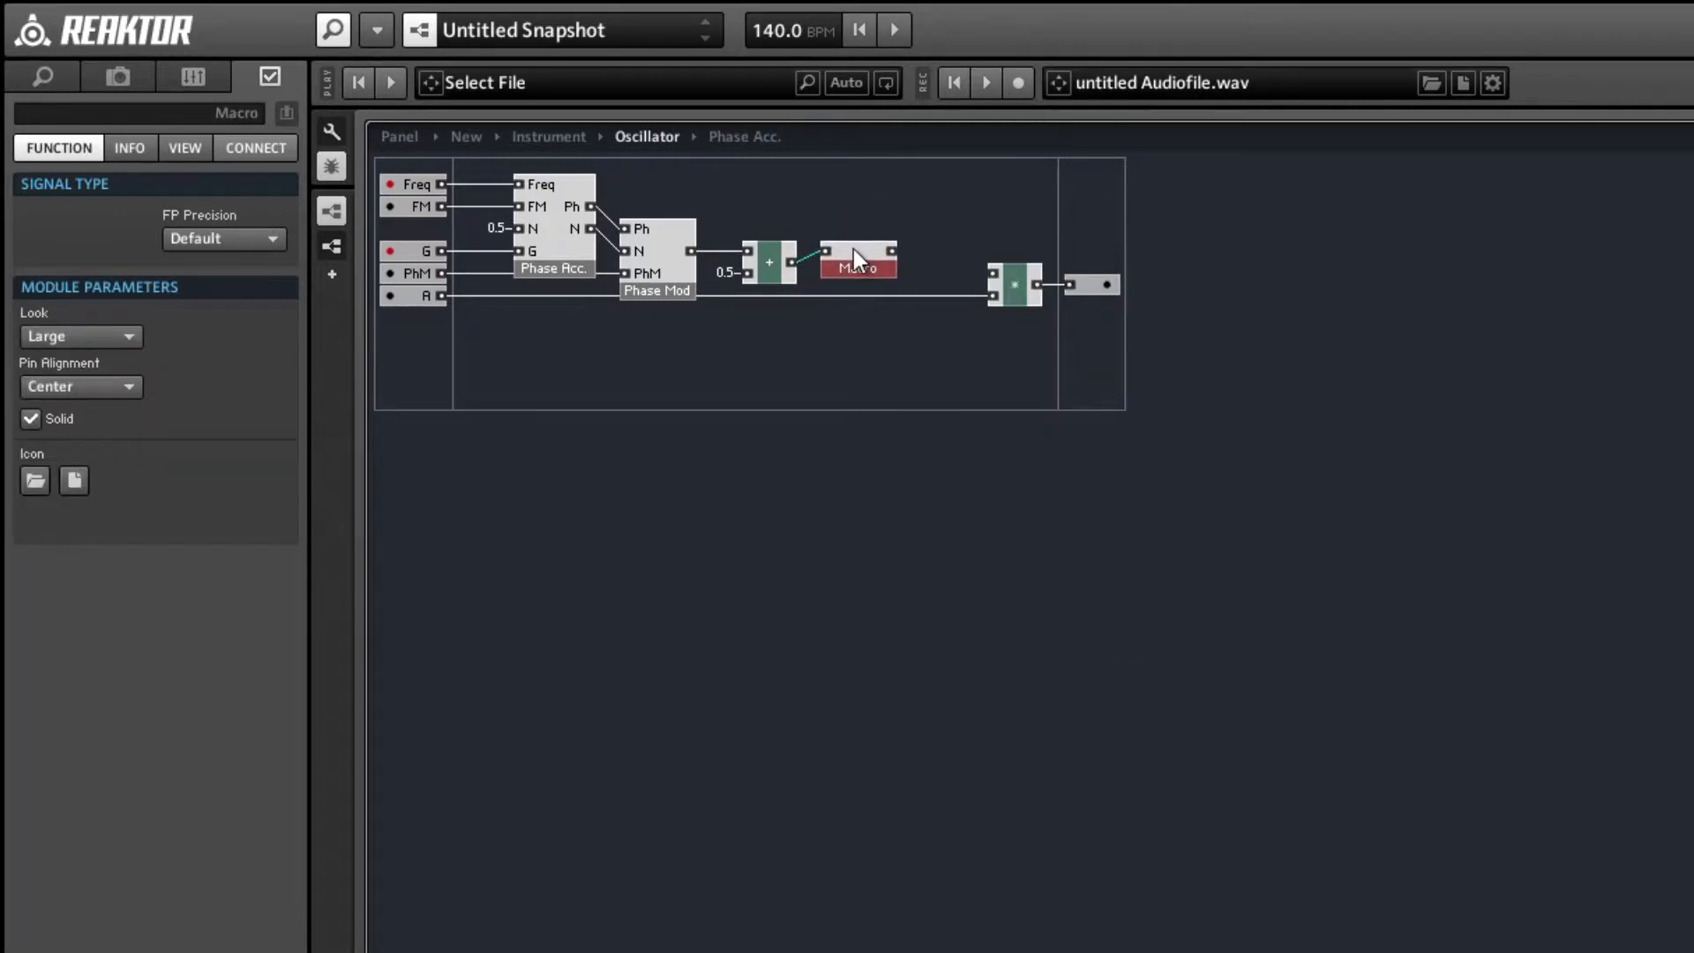
{"action": "left_click", "coordinate": [847, 349]}
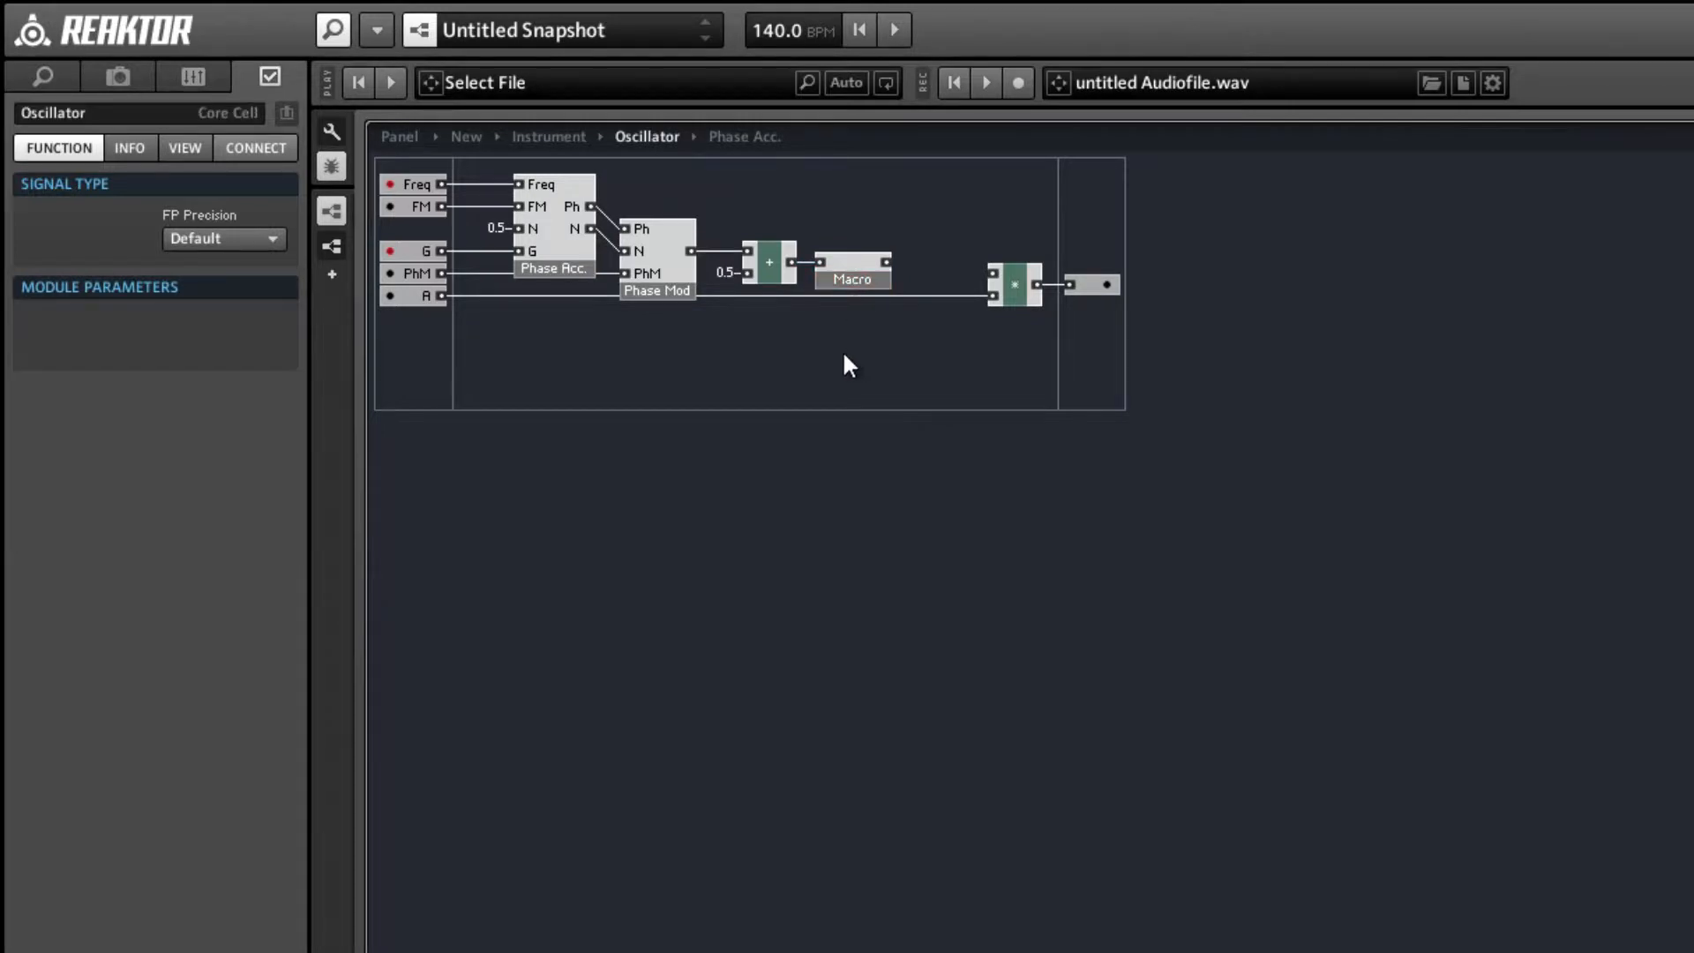
{"action": "double_click", "coordinate": [850, 269]}
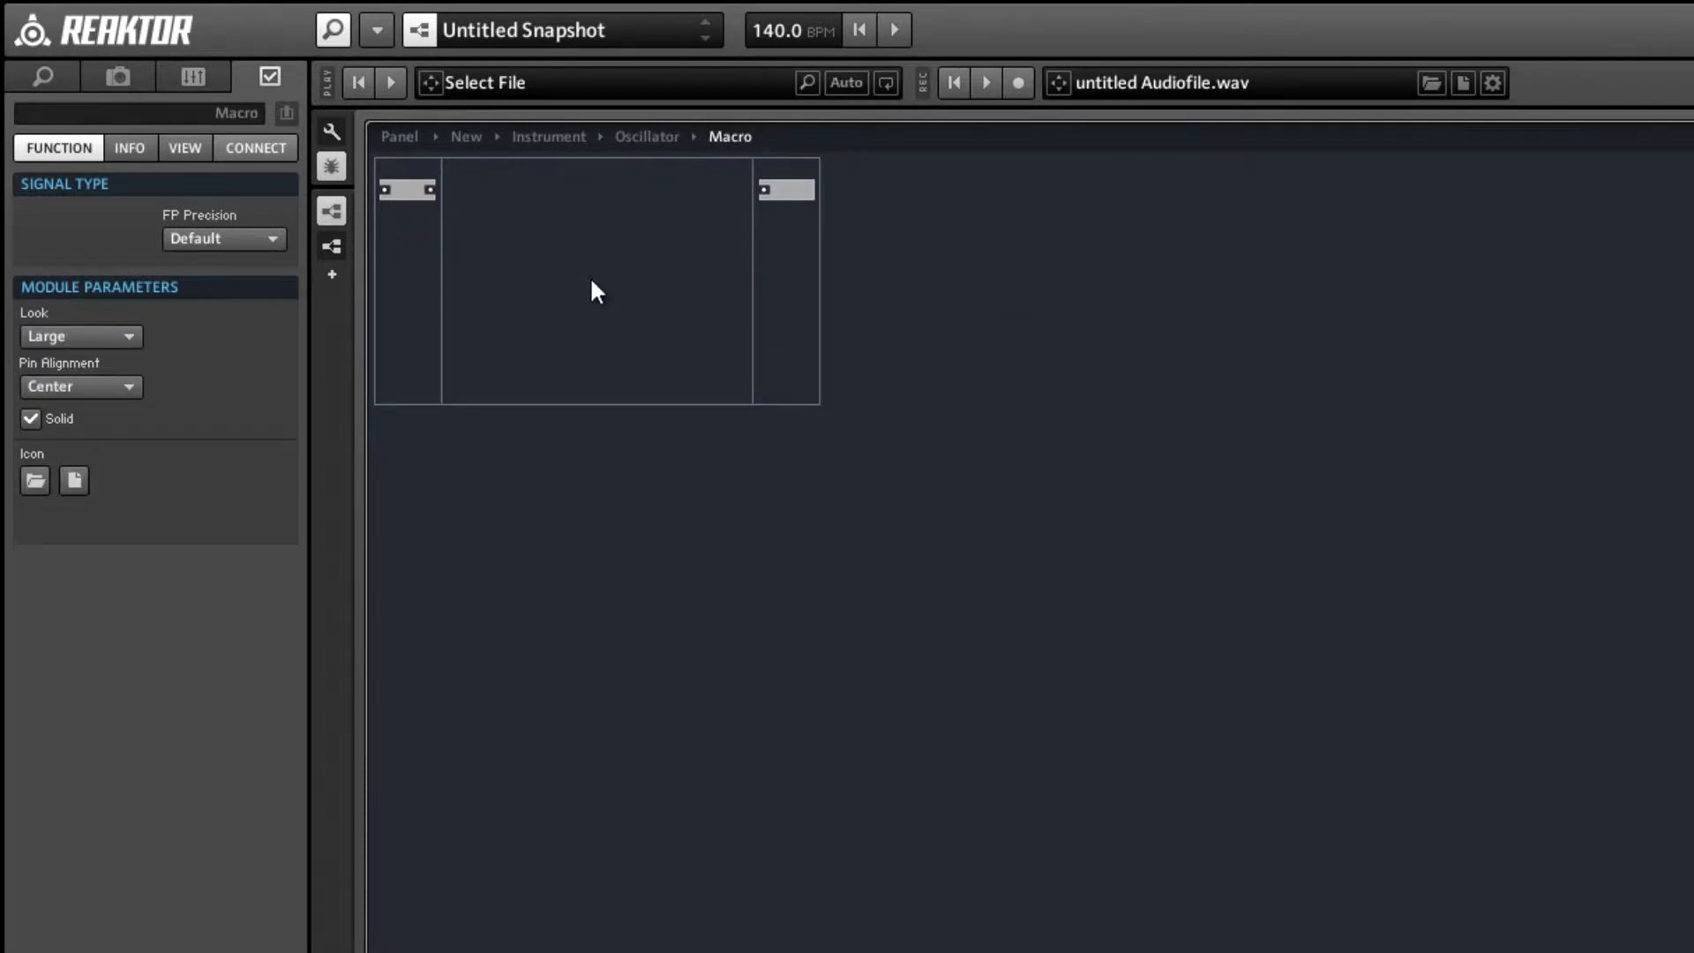
- Insert a built-in Table memory module into the empty macro
{"action": "right_click", "coordinate": [530, 244]}
{"action": "mouse_move", "coordinate": [600, 262]}
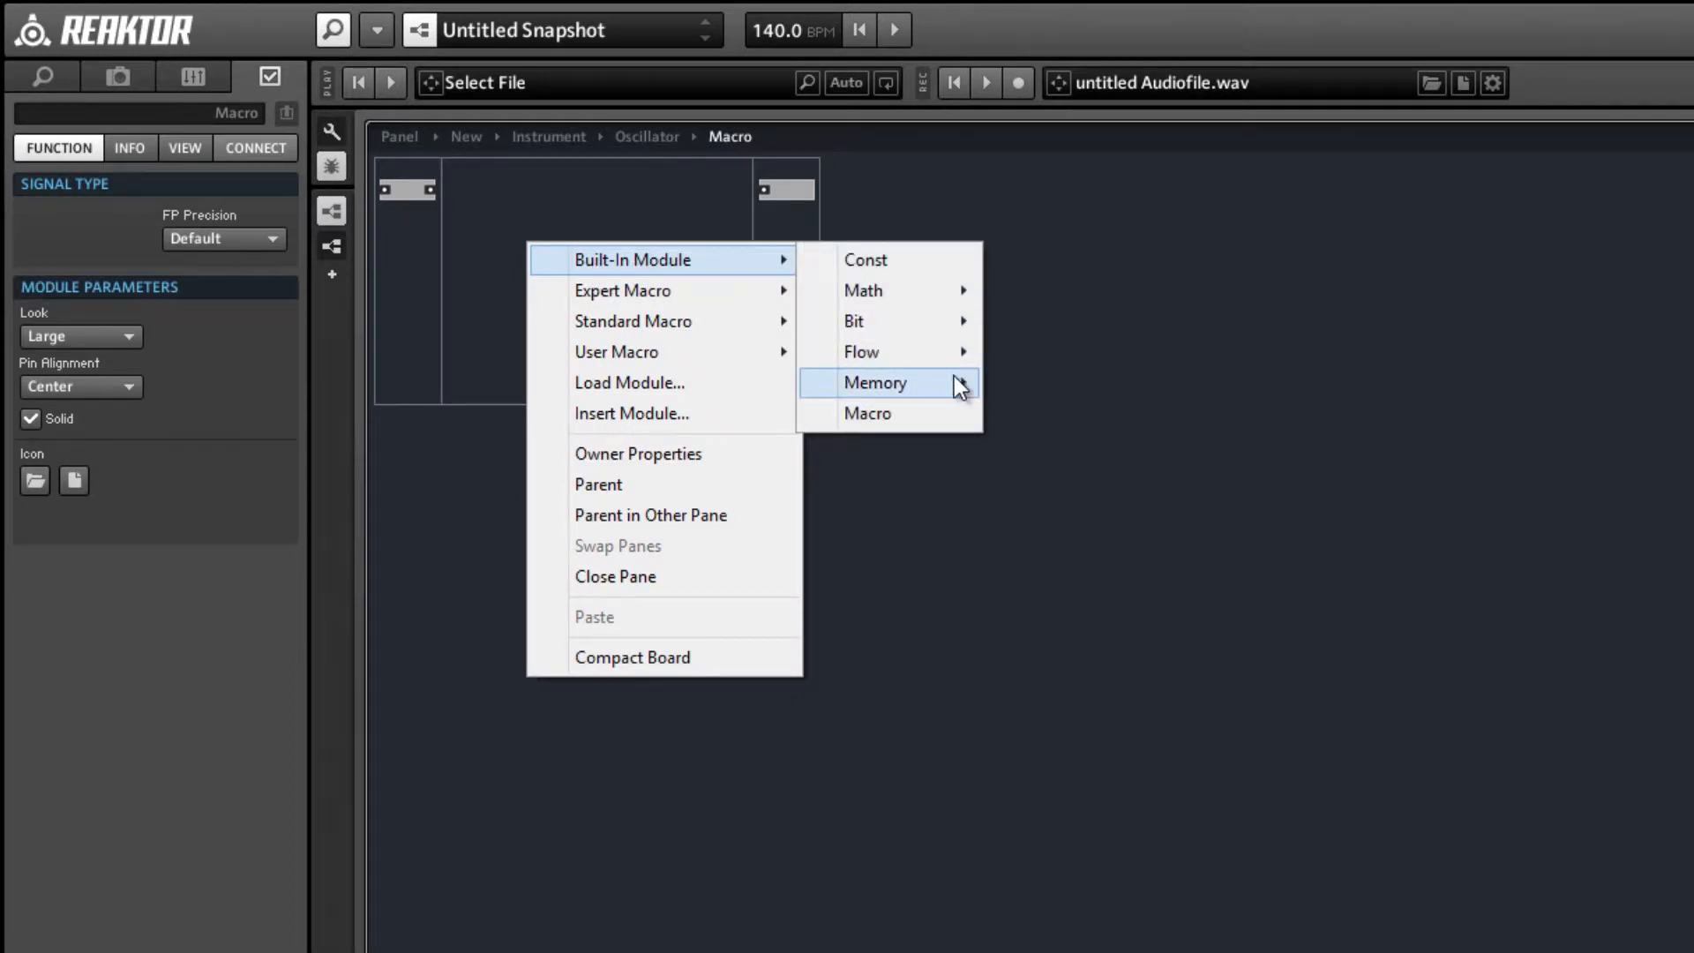
{"action": "mouse_move", "coordinate": [944, 383]}
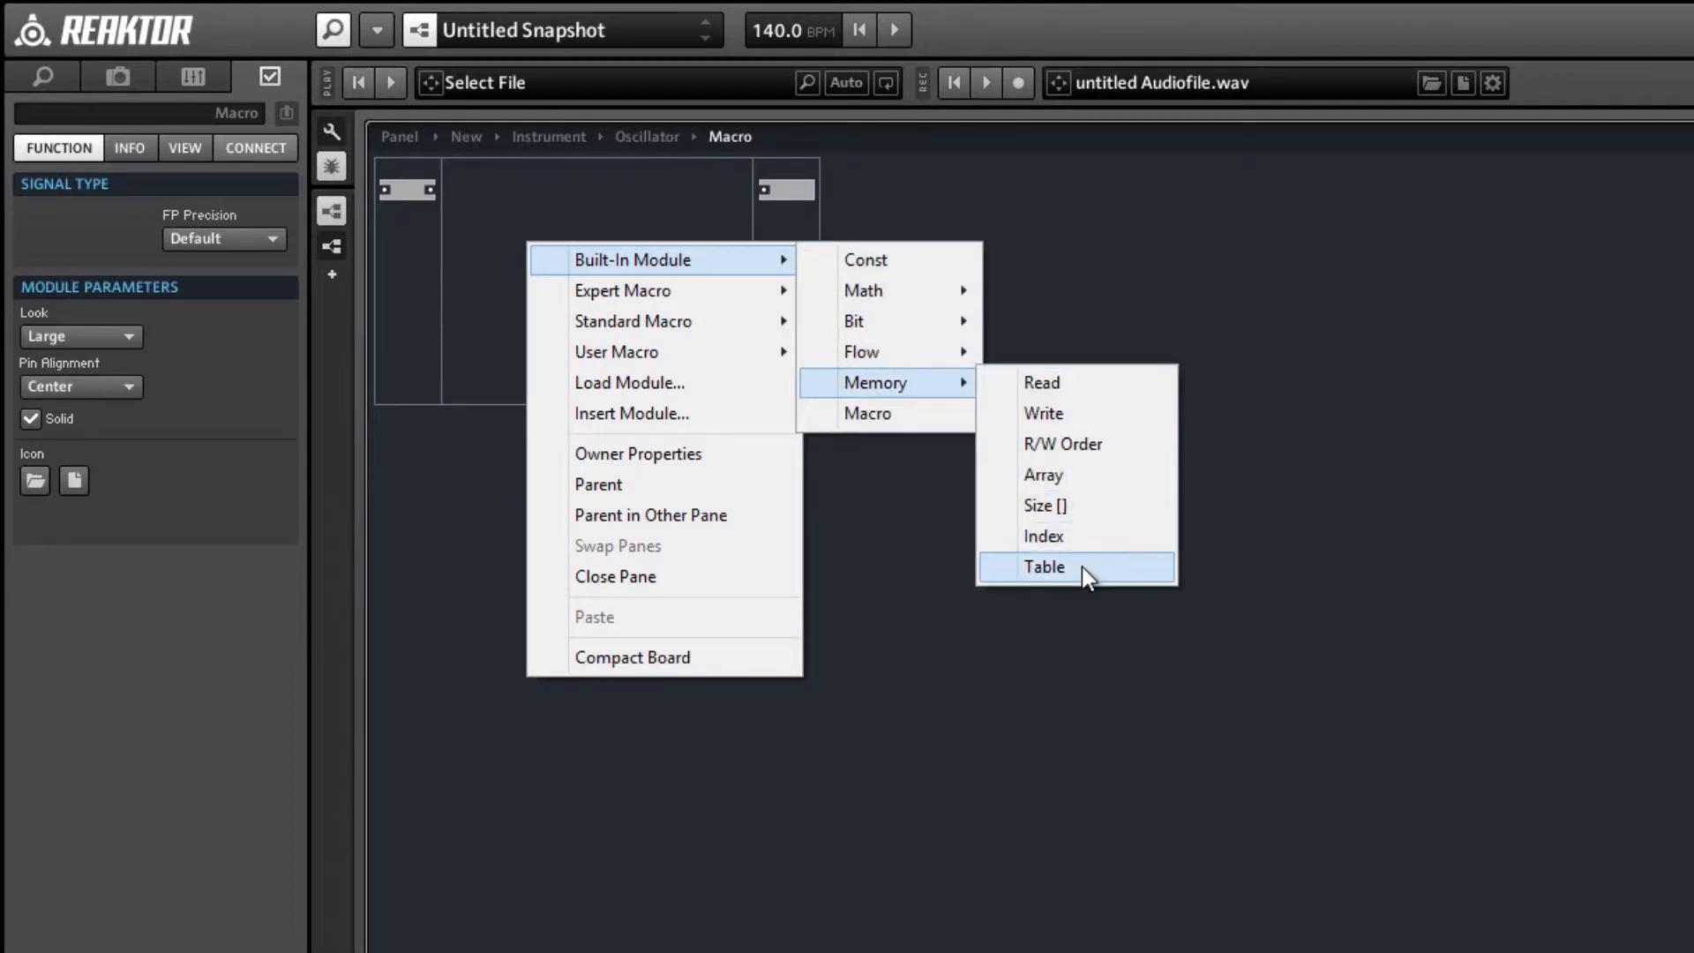
{"action": "left_click", "coordinate": [1022, 569]}
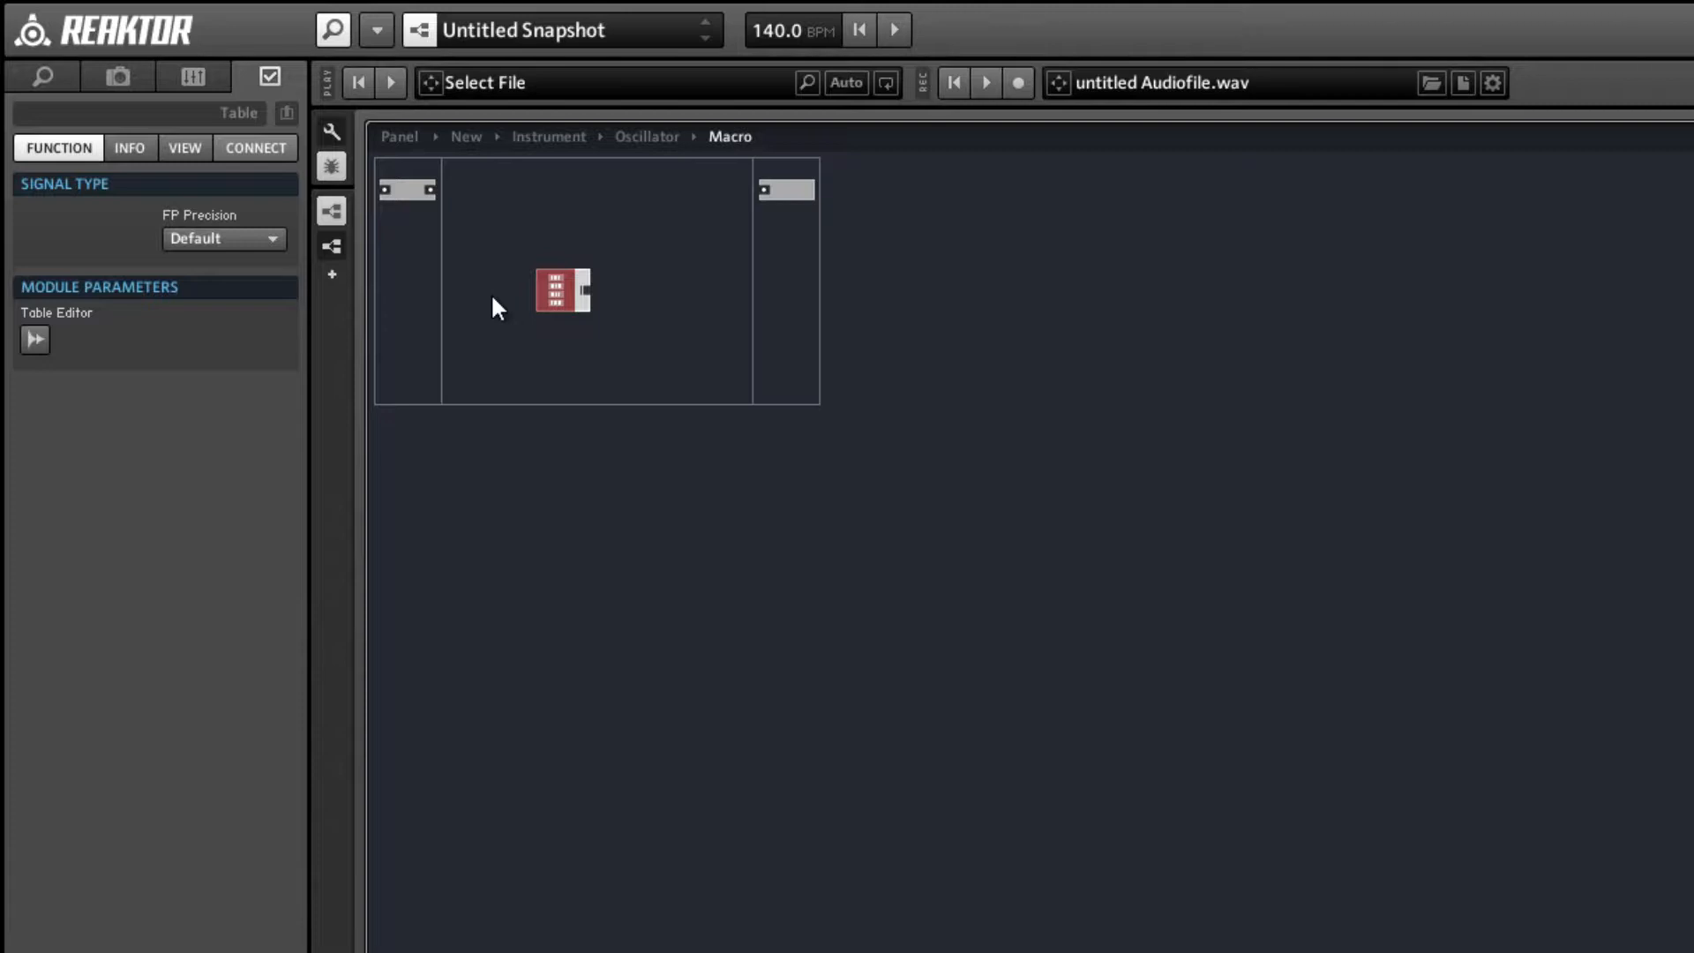
- Import Triangle.wav into the Table module as 32 Bit Float data and accept the table configuration
{"action": "left_click", "coordinate": [34, 339]}
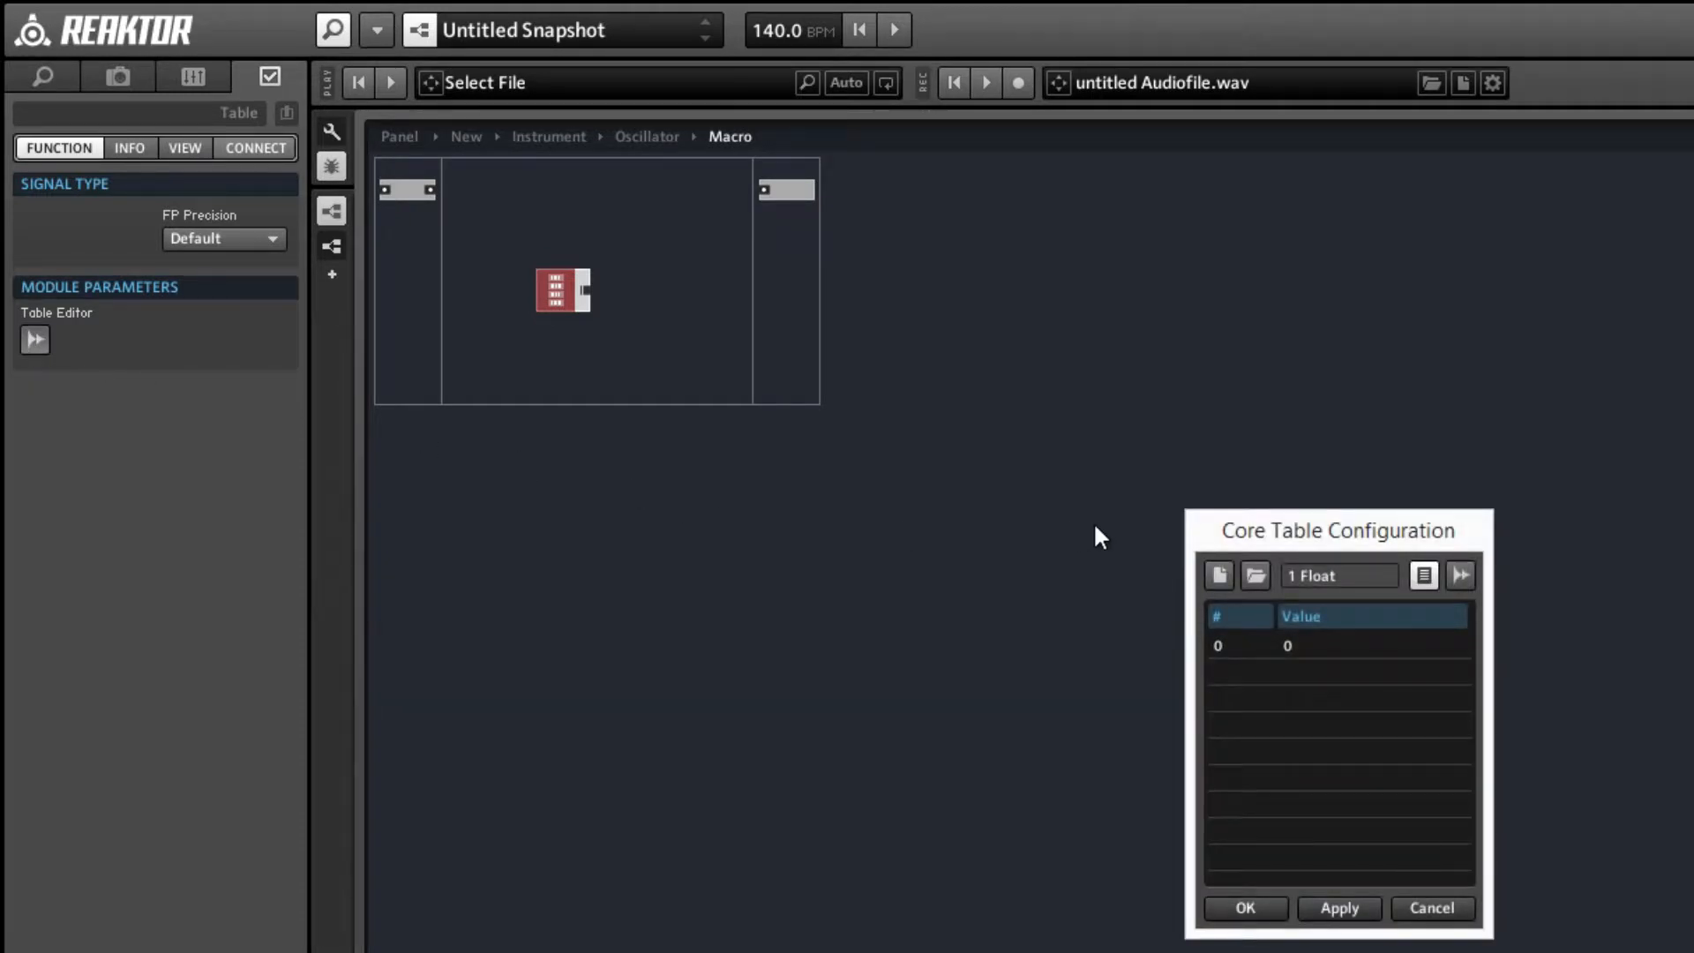
{"action": "left_click", "coordinate": [1255, 576]}
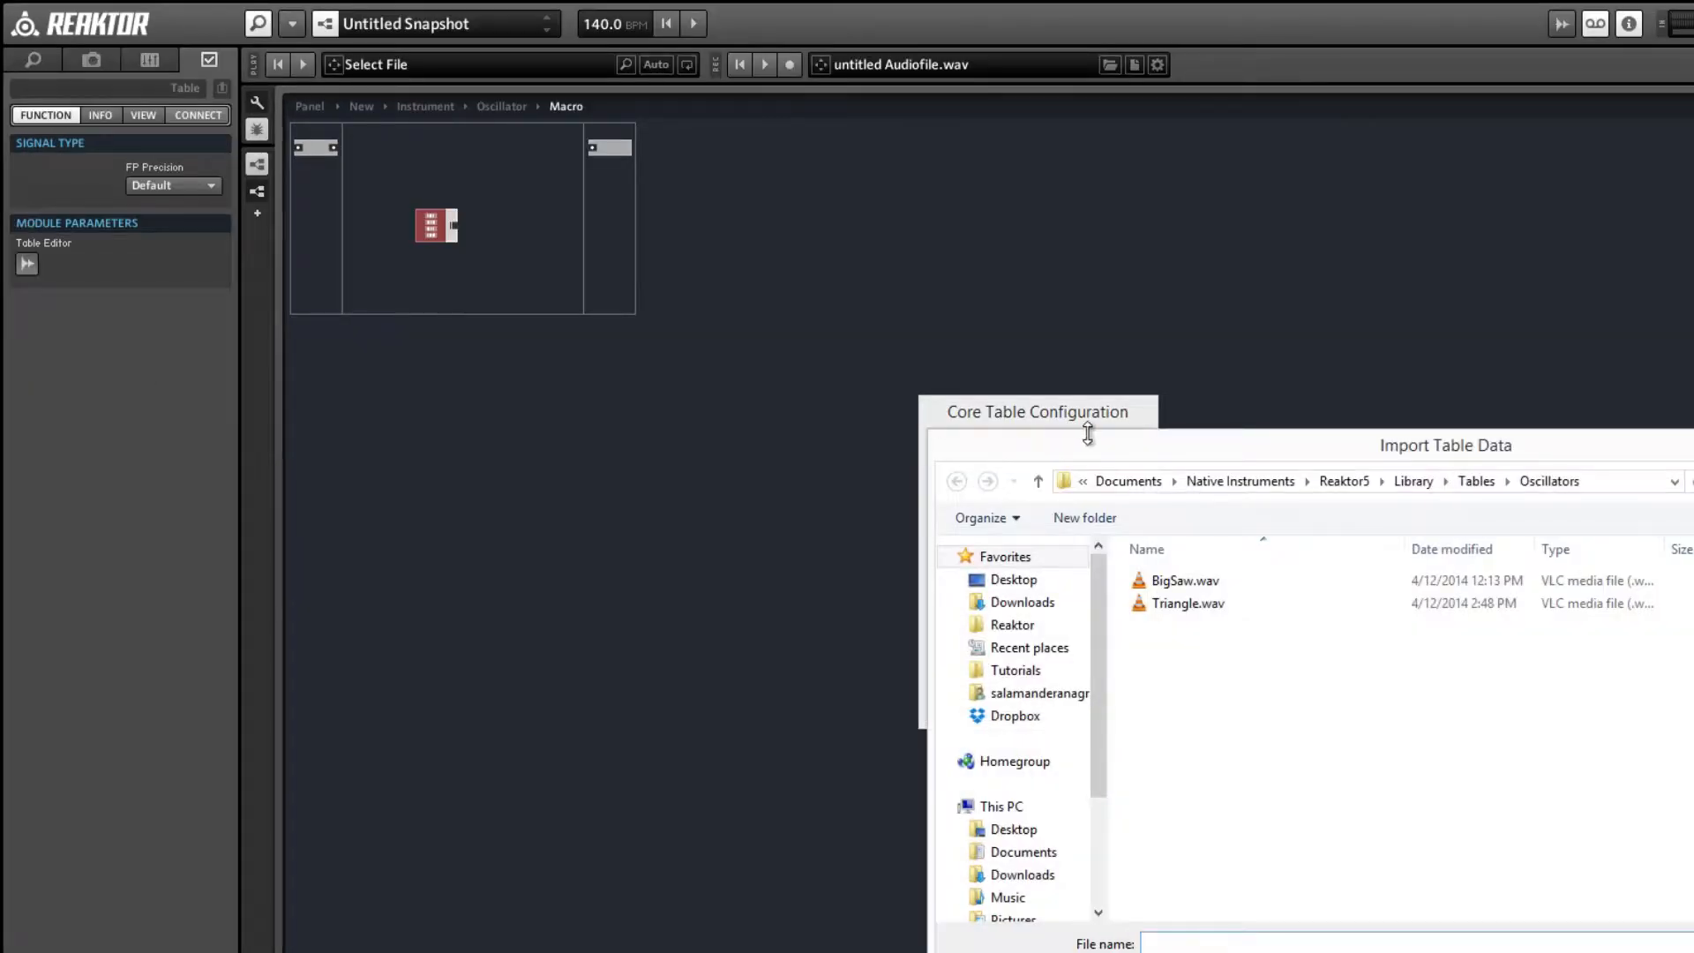
{"action": "double_click", "coordinate": [1209, 605]}
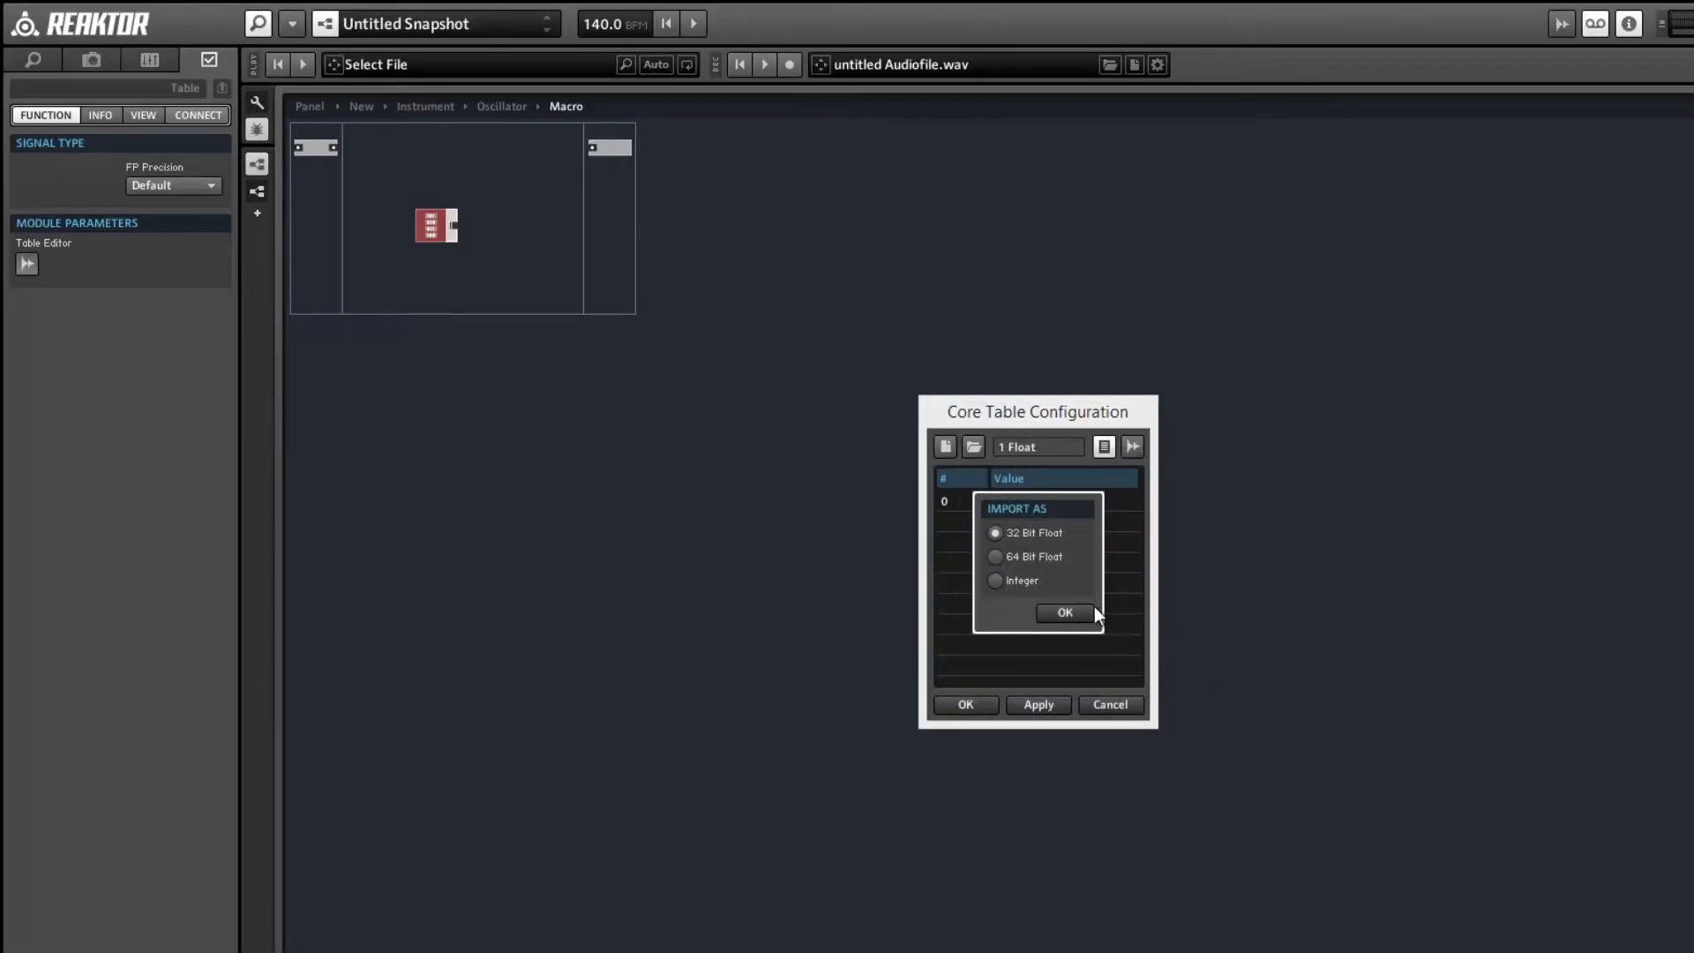
{"action": "left_click", "coordinate": [1066, 612]}
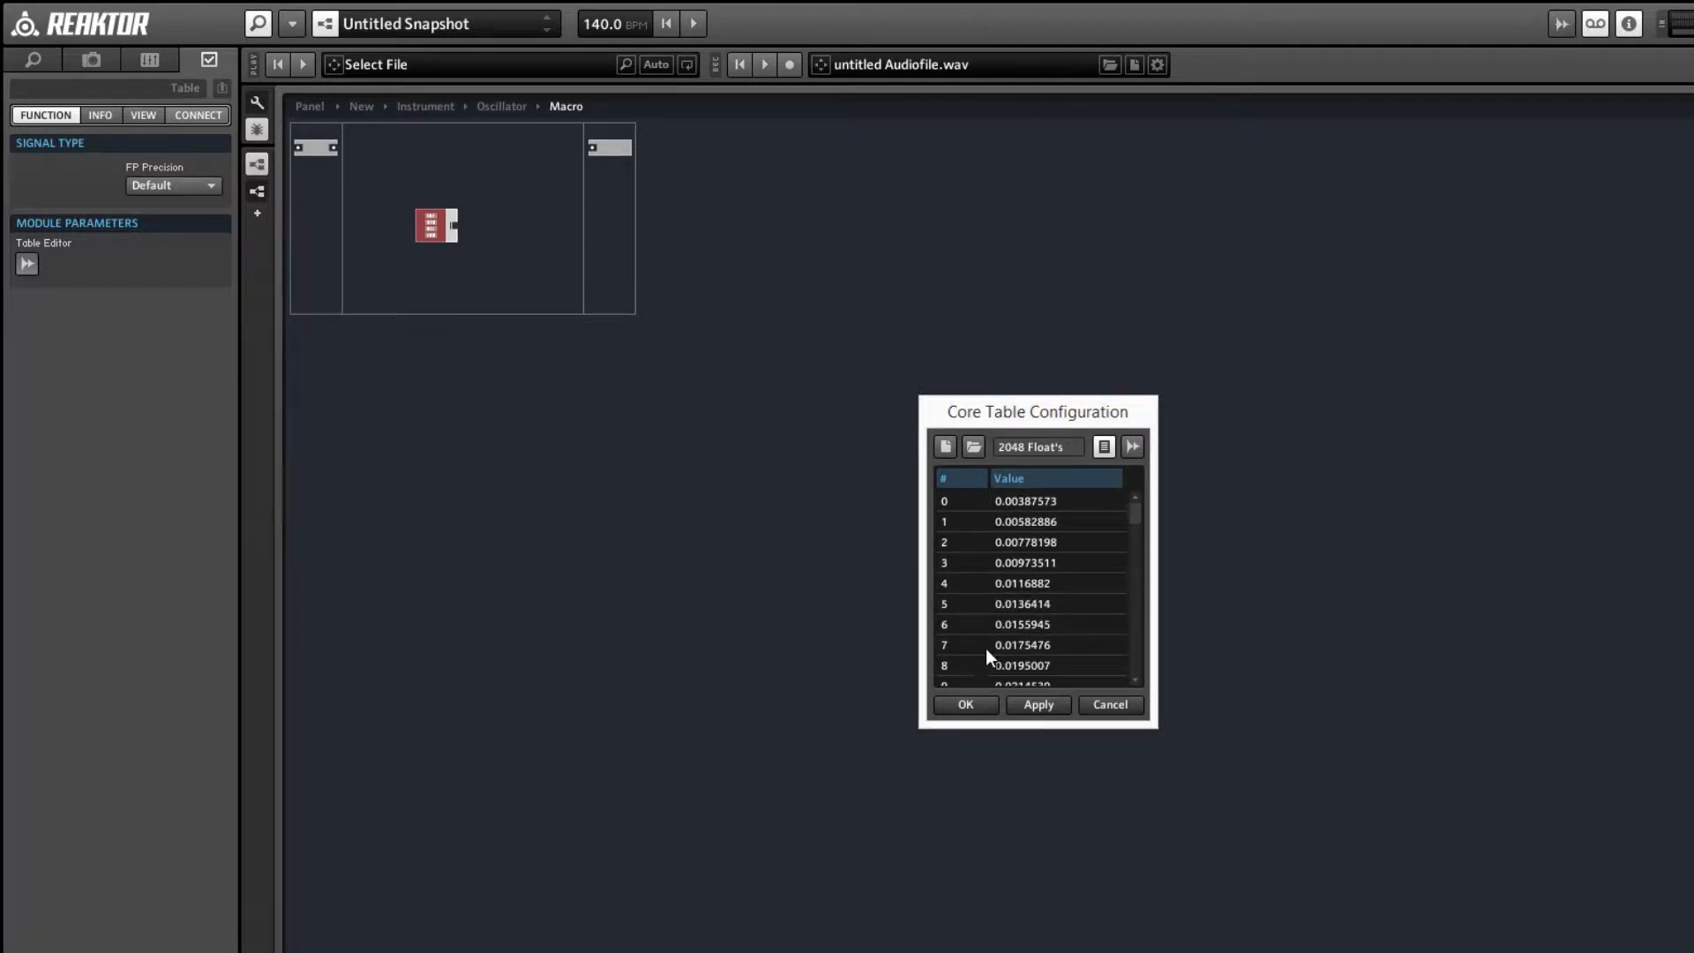
{"action": "left_click", "coordinate": [966, 704]}
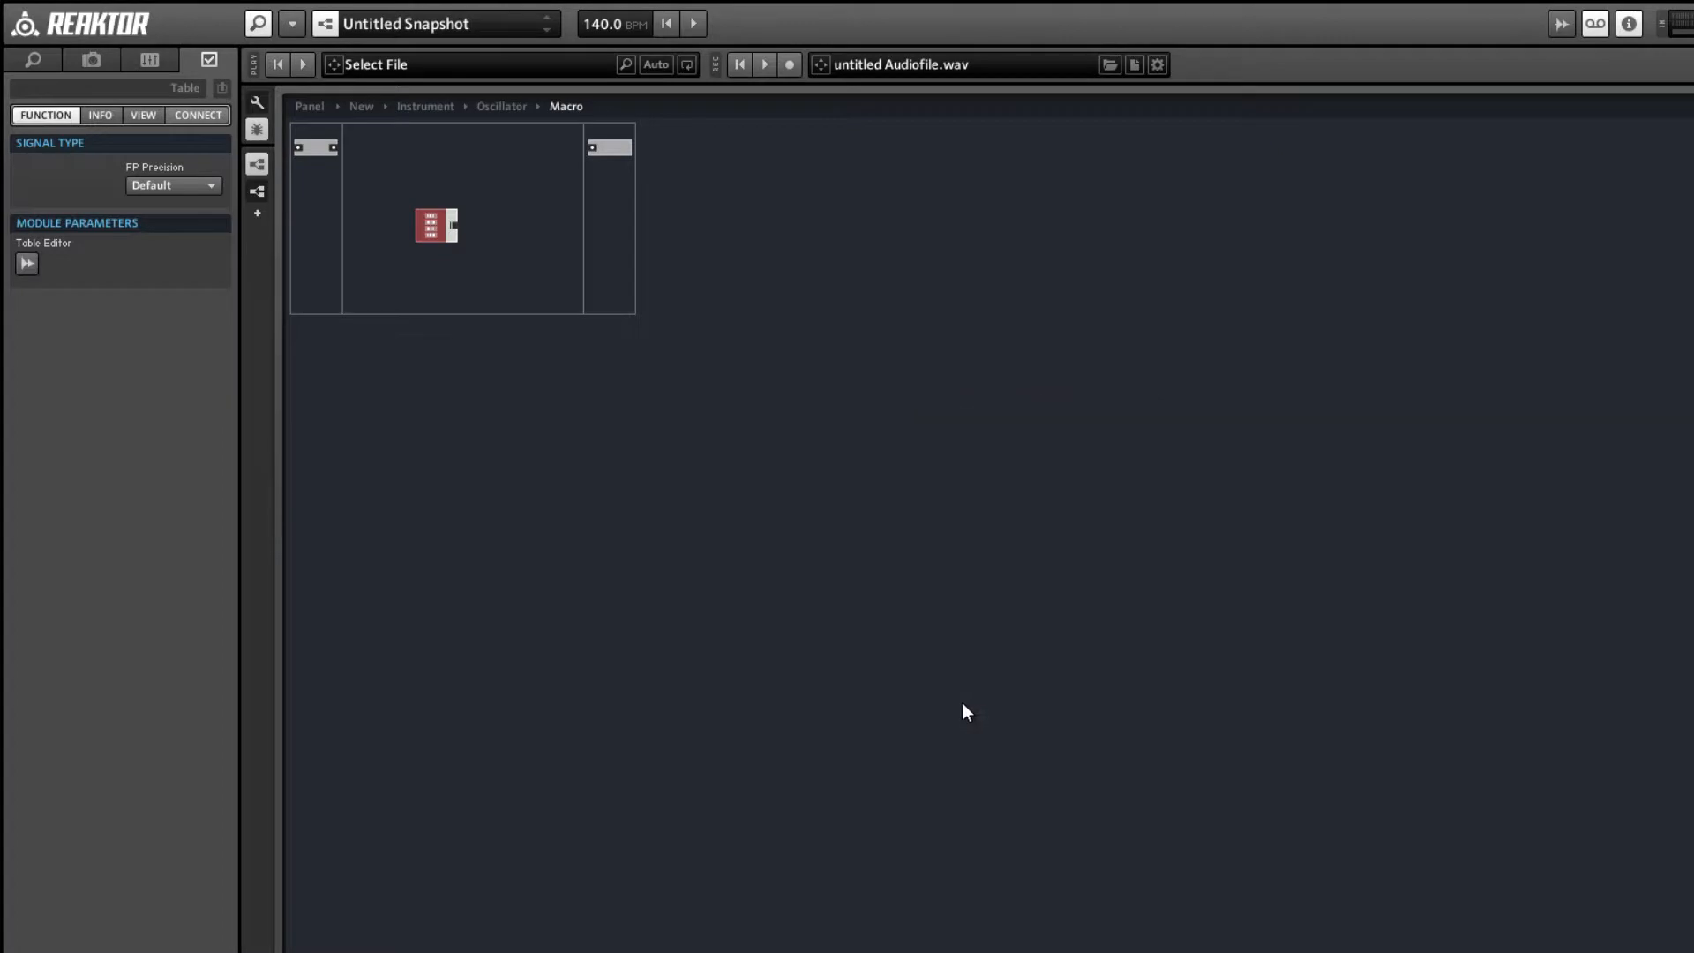
{"action": "left_click", "coordinate": [505, 258]}
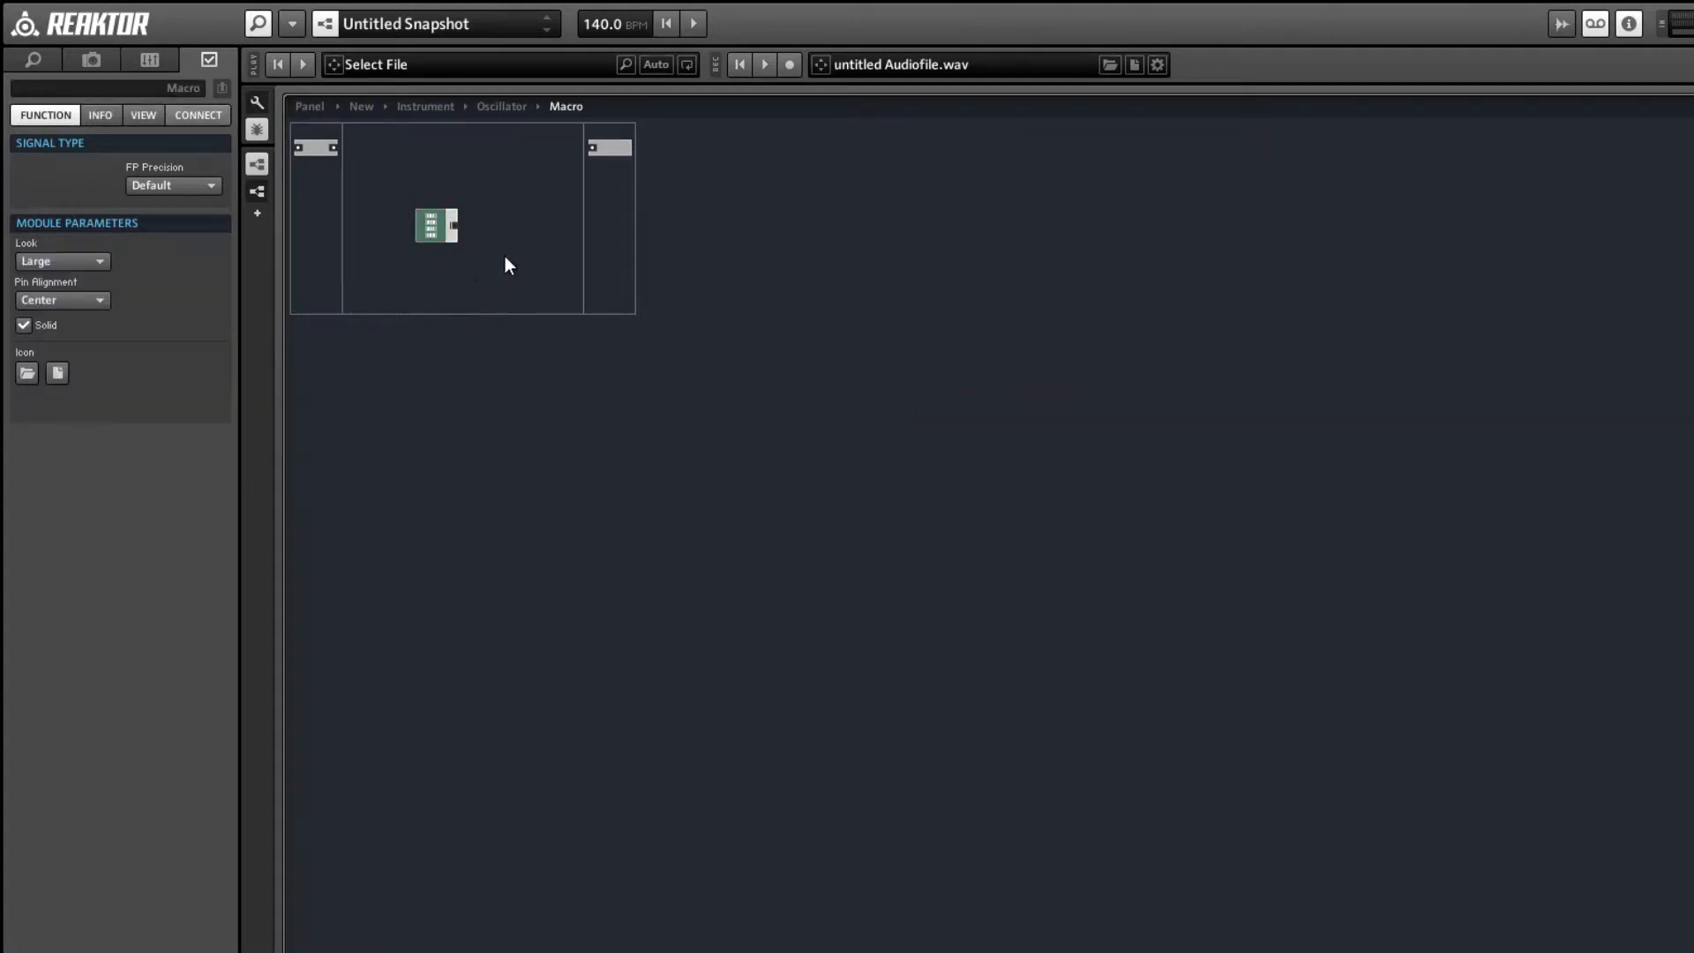
- Insert a built-in Size [] memory module beside the Table and wire the Table output to its input
{"action": "right_click", "coordinate": [517, 170]}
{"action": "mouse_move", "coordinate": [544, 178]}
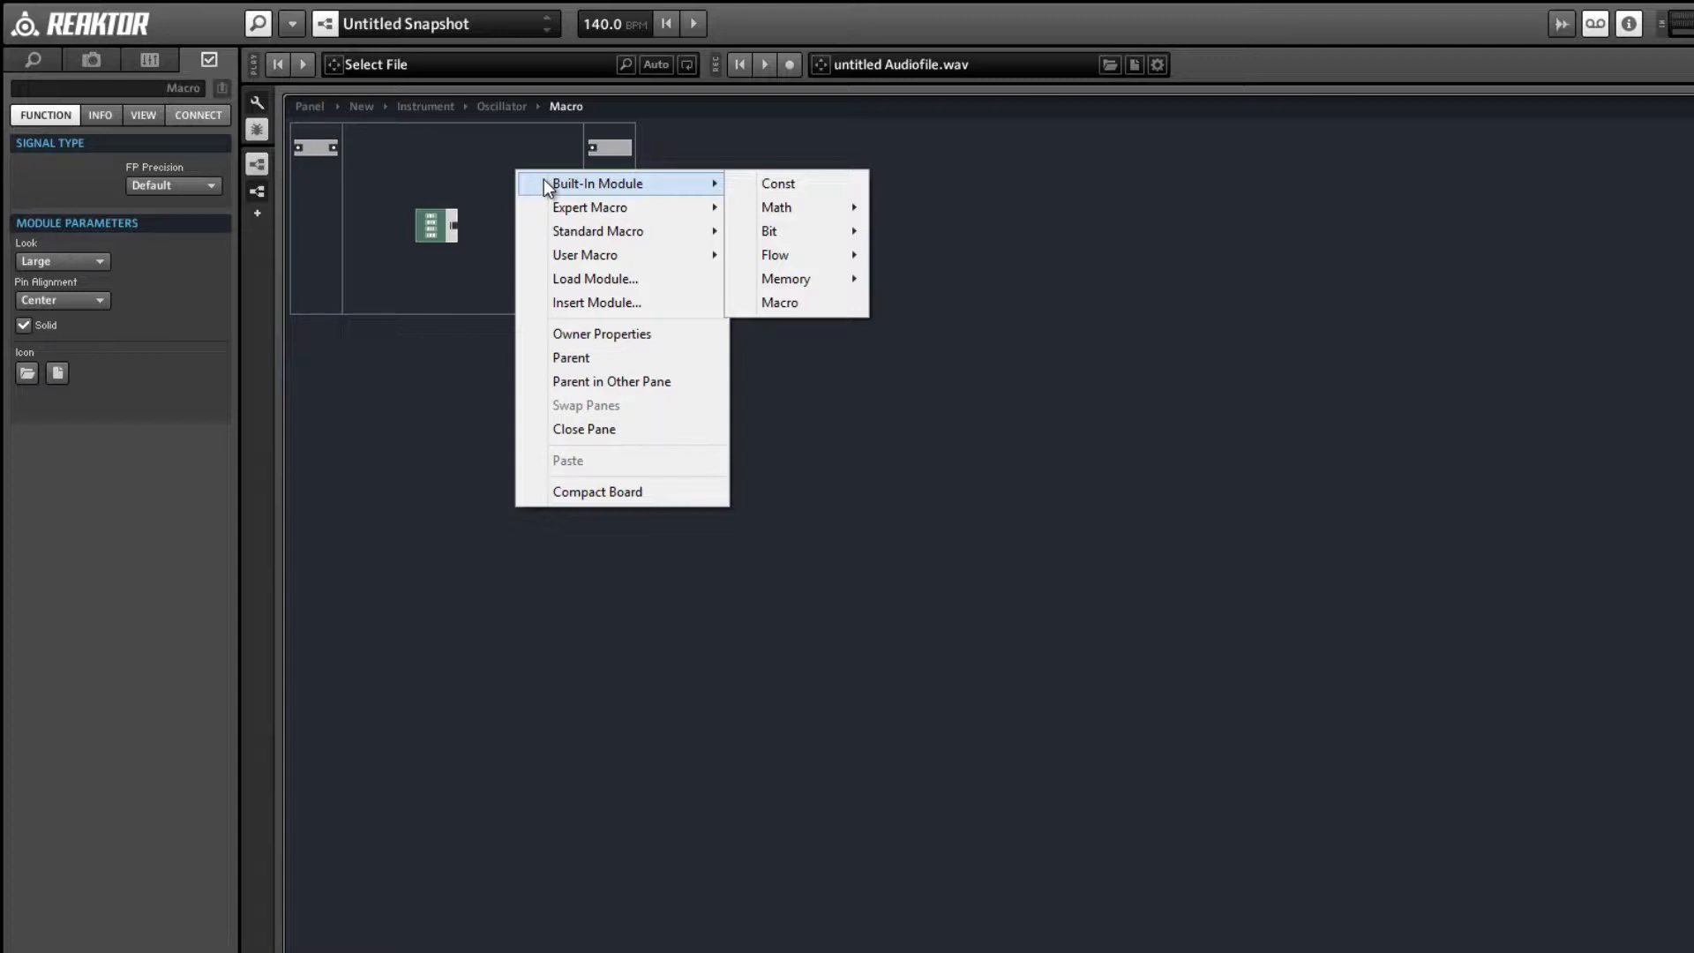
{"action": "mouse_move", "coordinate": [846, 277]}
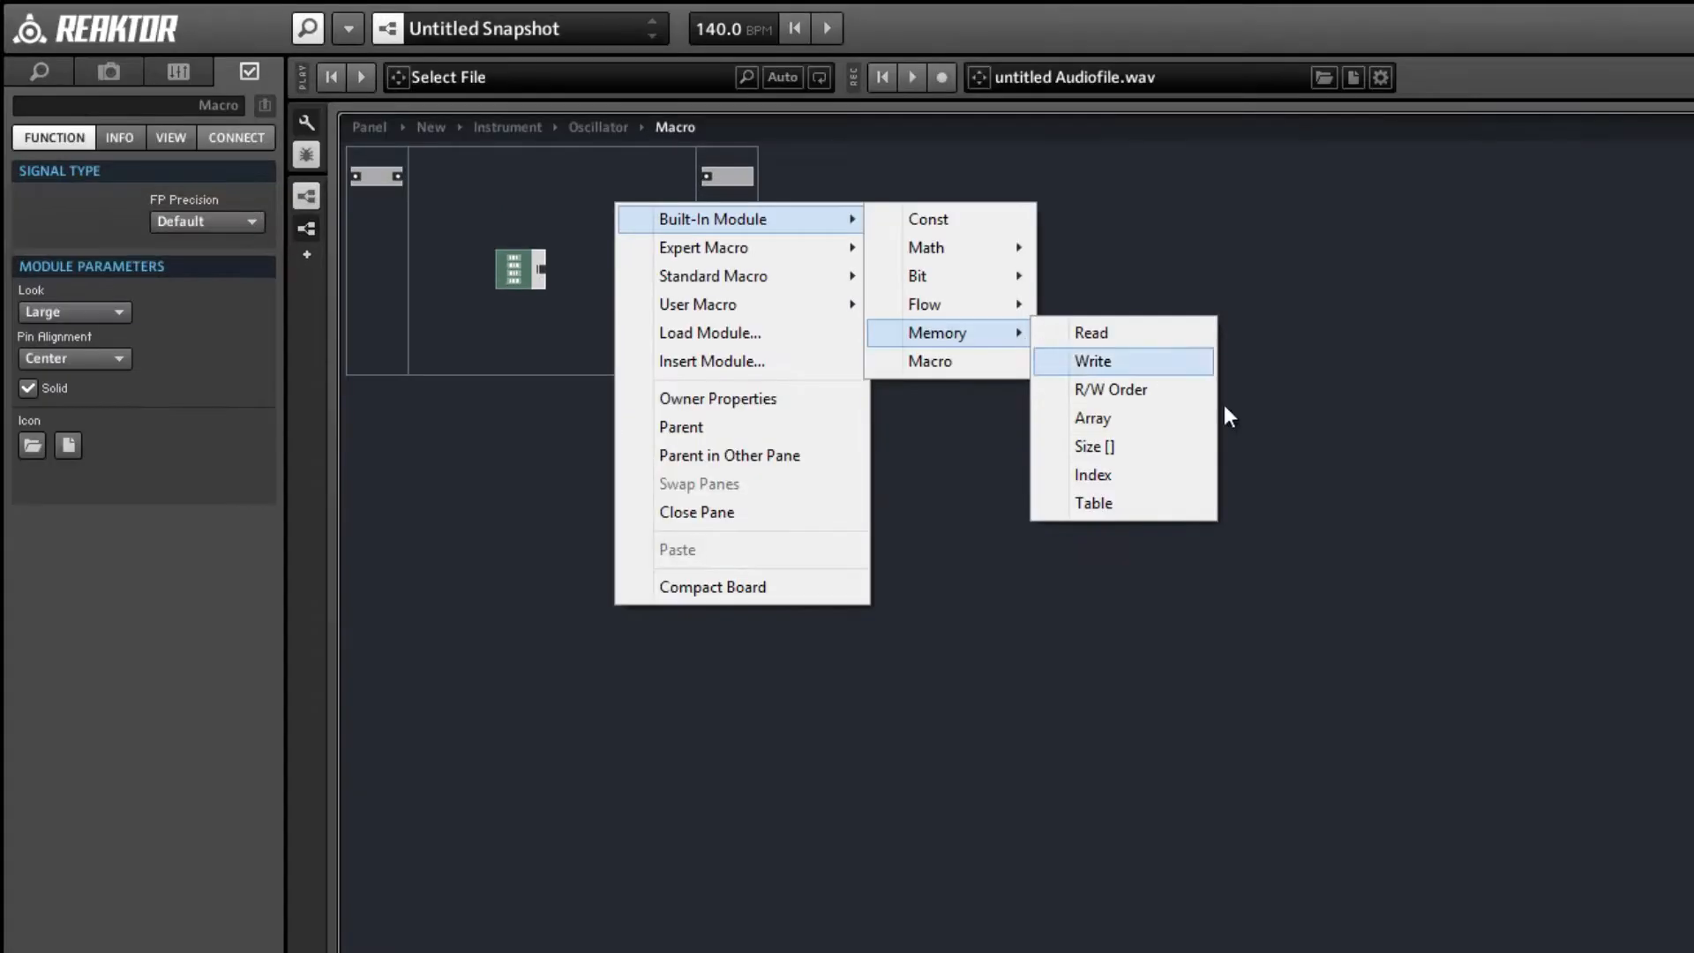
{"action": "left_click", "coordinate": [958, 374]}
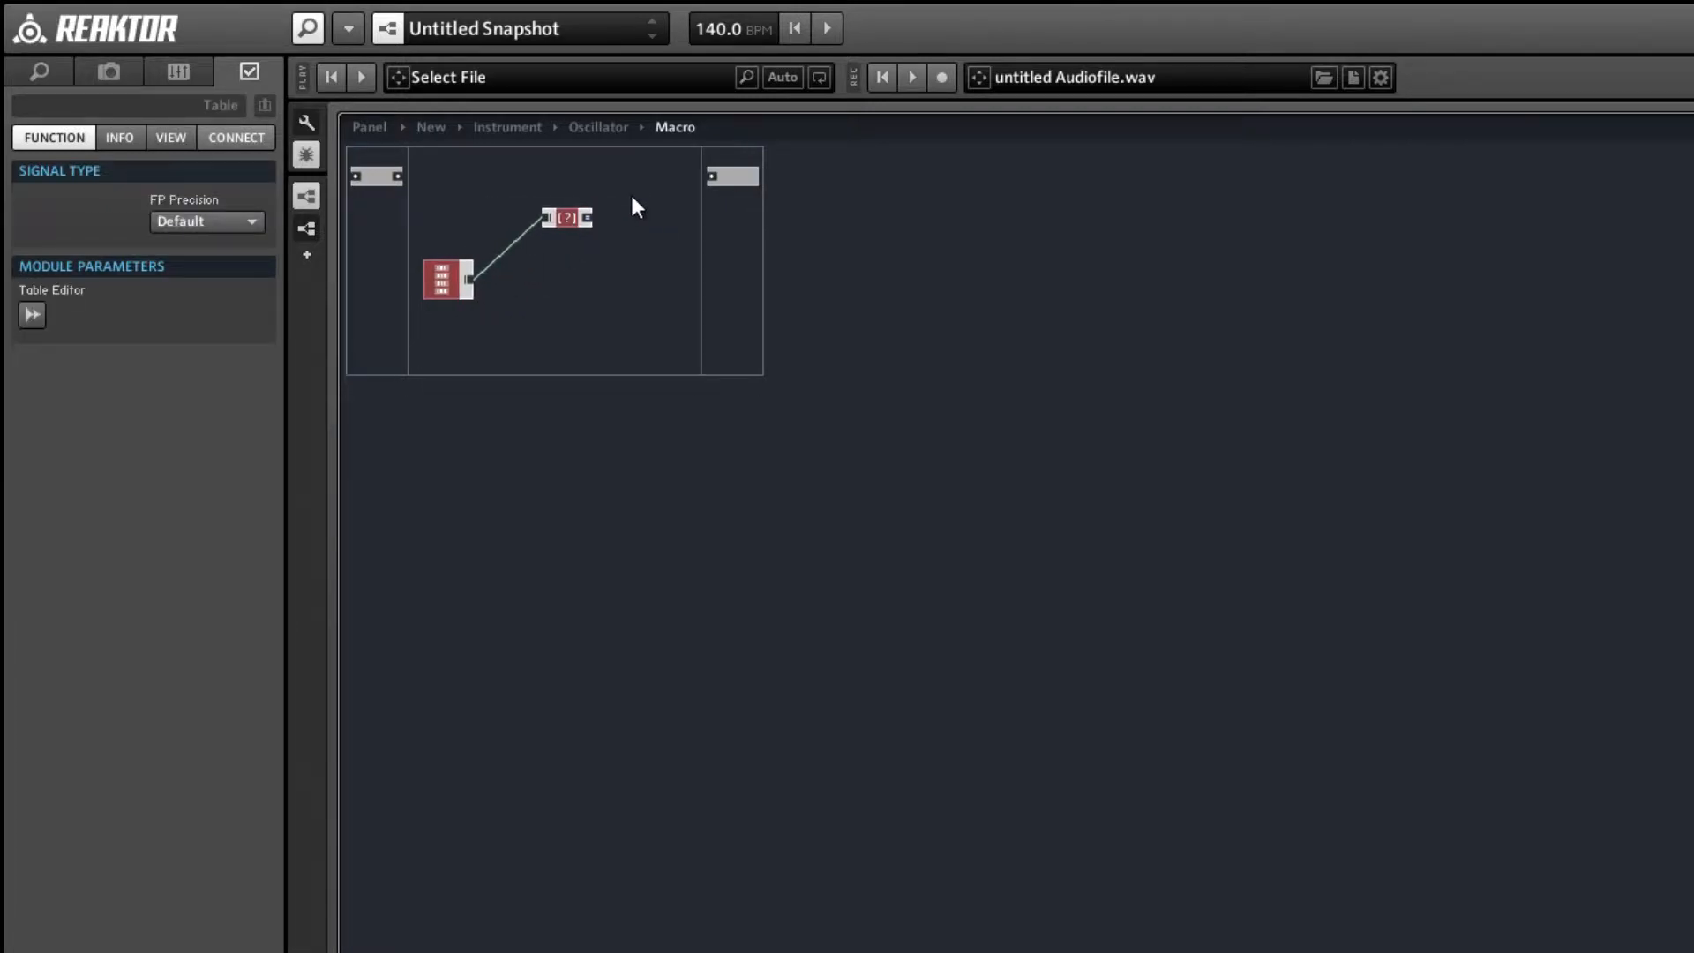
- Insert a Multiply module and move it away from the Size [] module to leave room between them
{"action": "right_click", "coordinate": [632, 196]}
{"action": "mouse_move", "coordinate": [693, 214]}
{"action": "mouse_move", "coordinate": [951, 244]}
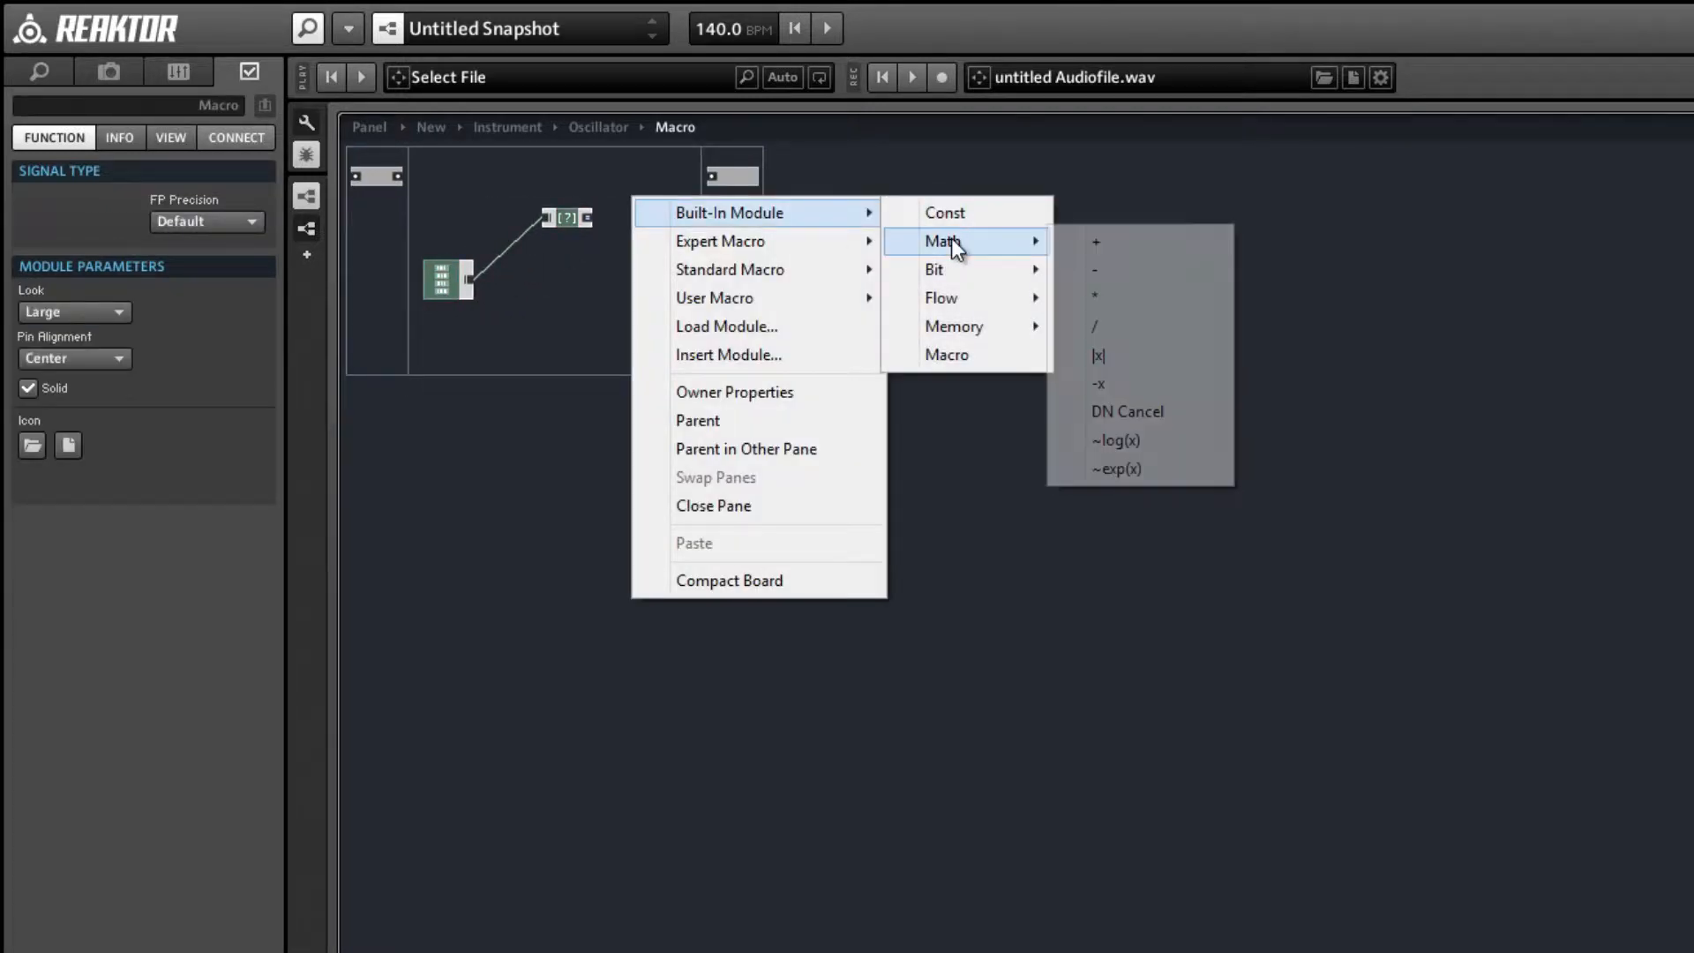
{"action": "left_click", "coordinate": [1105, 295]}
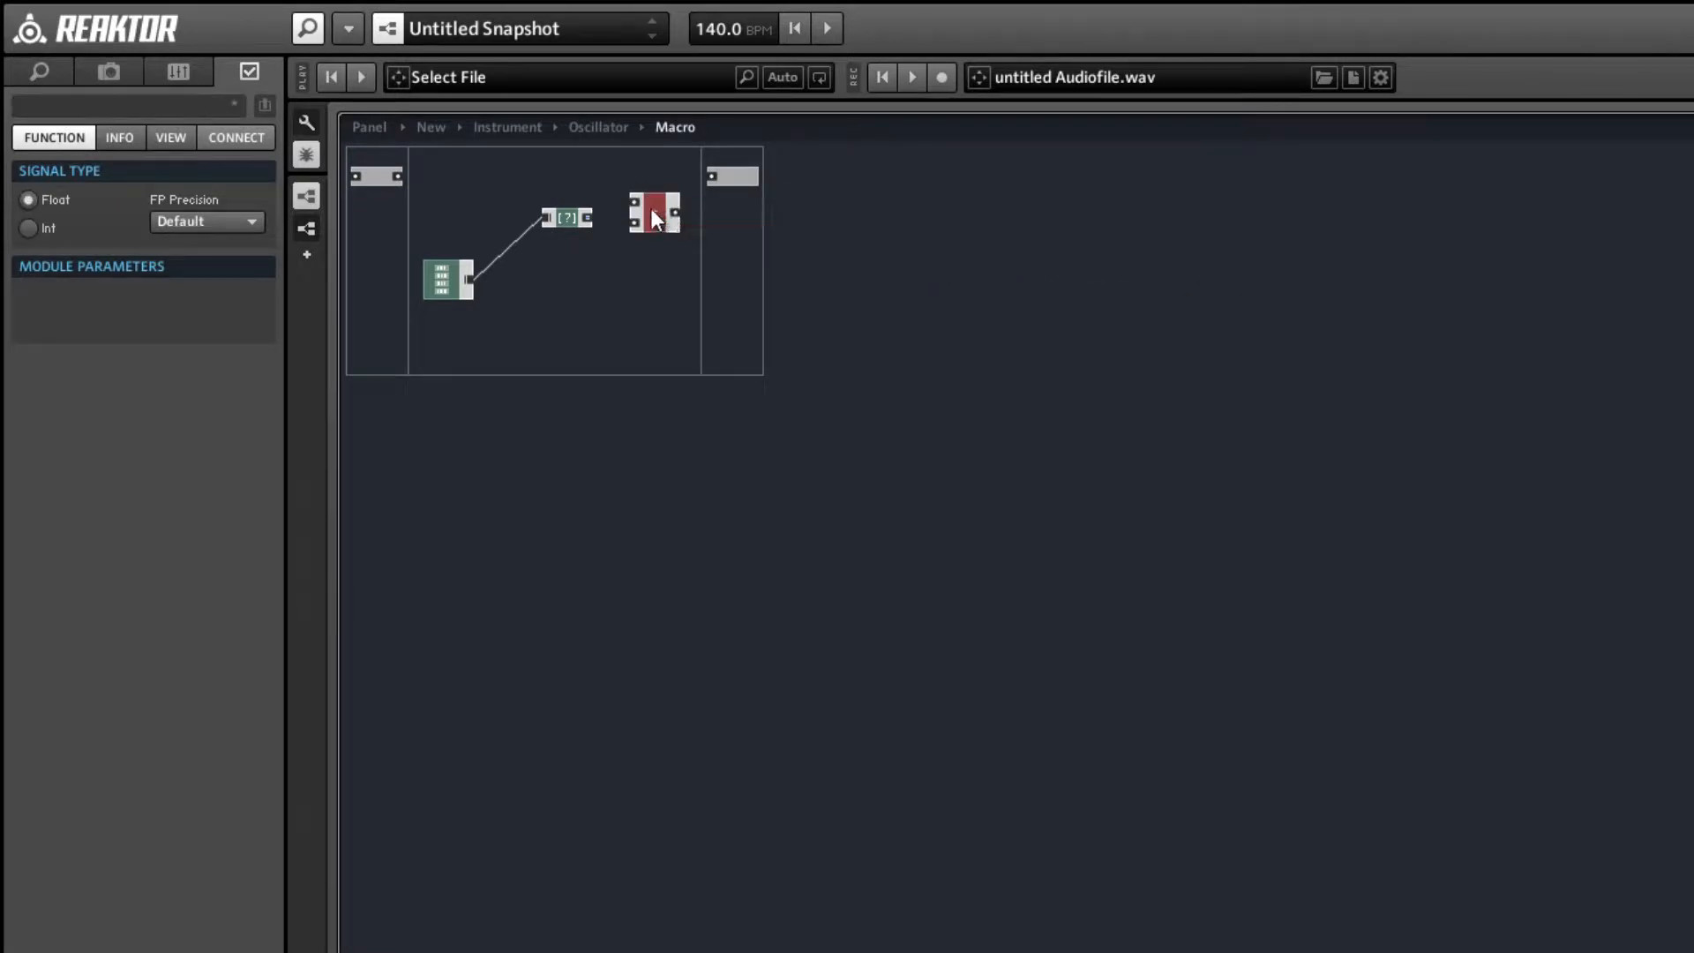
{"action": "left_click_drag", "start_coordinate": [671, 219], "coordinate": [820, 244]}
- Insert a Subtract module after Size [], wire the size to its upper input, and connect a new QuickConst of 1 to its lower input
{"action": "right_click", "coordinate": [750, 227]}
{"action": "mouse_move", "coordinate": [752, 231]}
{"action": "mouse_move", "coordinate": [1003, 265]}
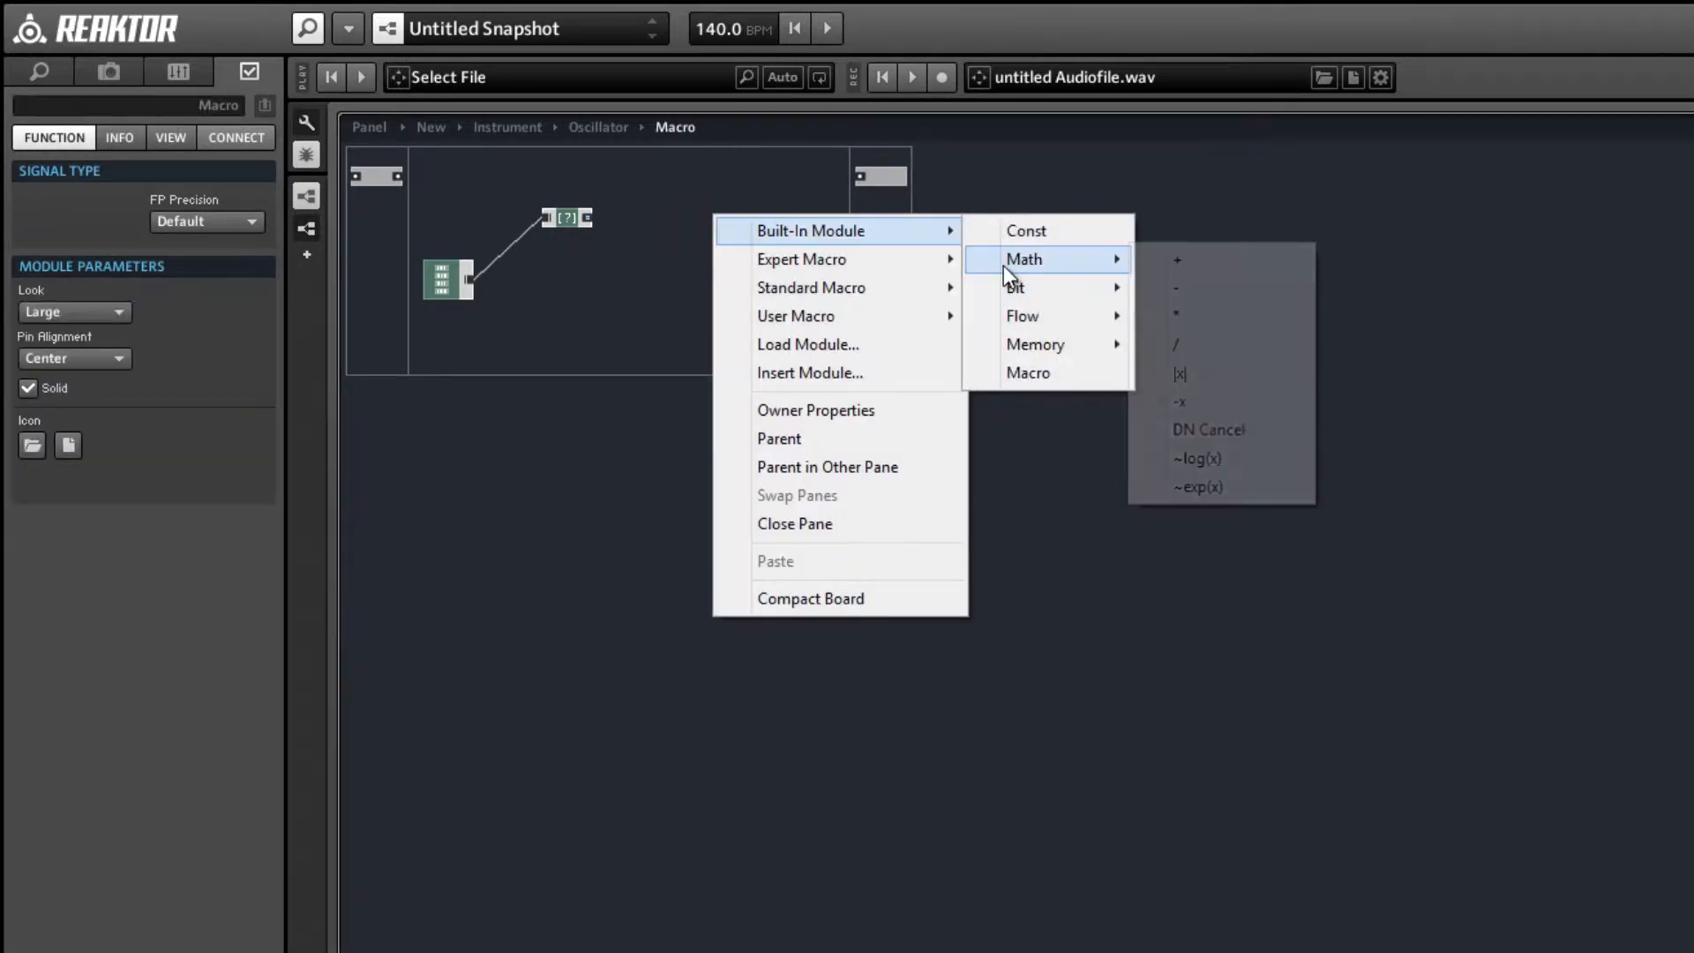
{"action": "left_click", "coordinate": [1178, 286]}
{"action": "mouse_move", "coordinate": [697, 214]}
{"action": "left_mouse_down"}
{"action": "mouse_move", "coordinate": [717, 220]}
{"action": "mouse_move", "coordinate": [647, 231]}
{"action": "left_mouse_up"}
{"action": "right_click", "coordinate": [629, 237]}
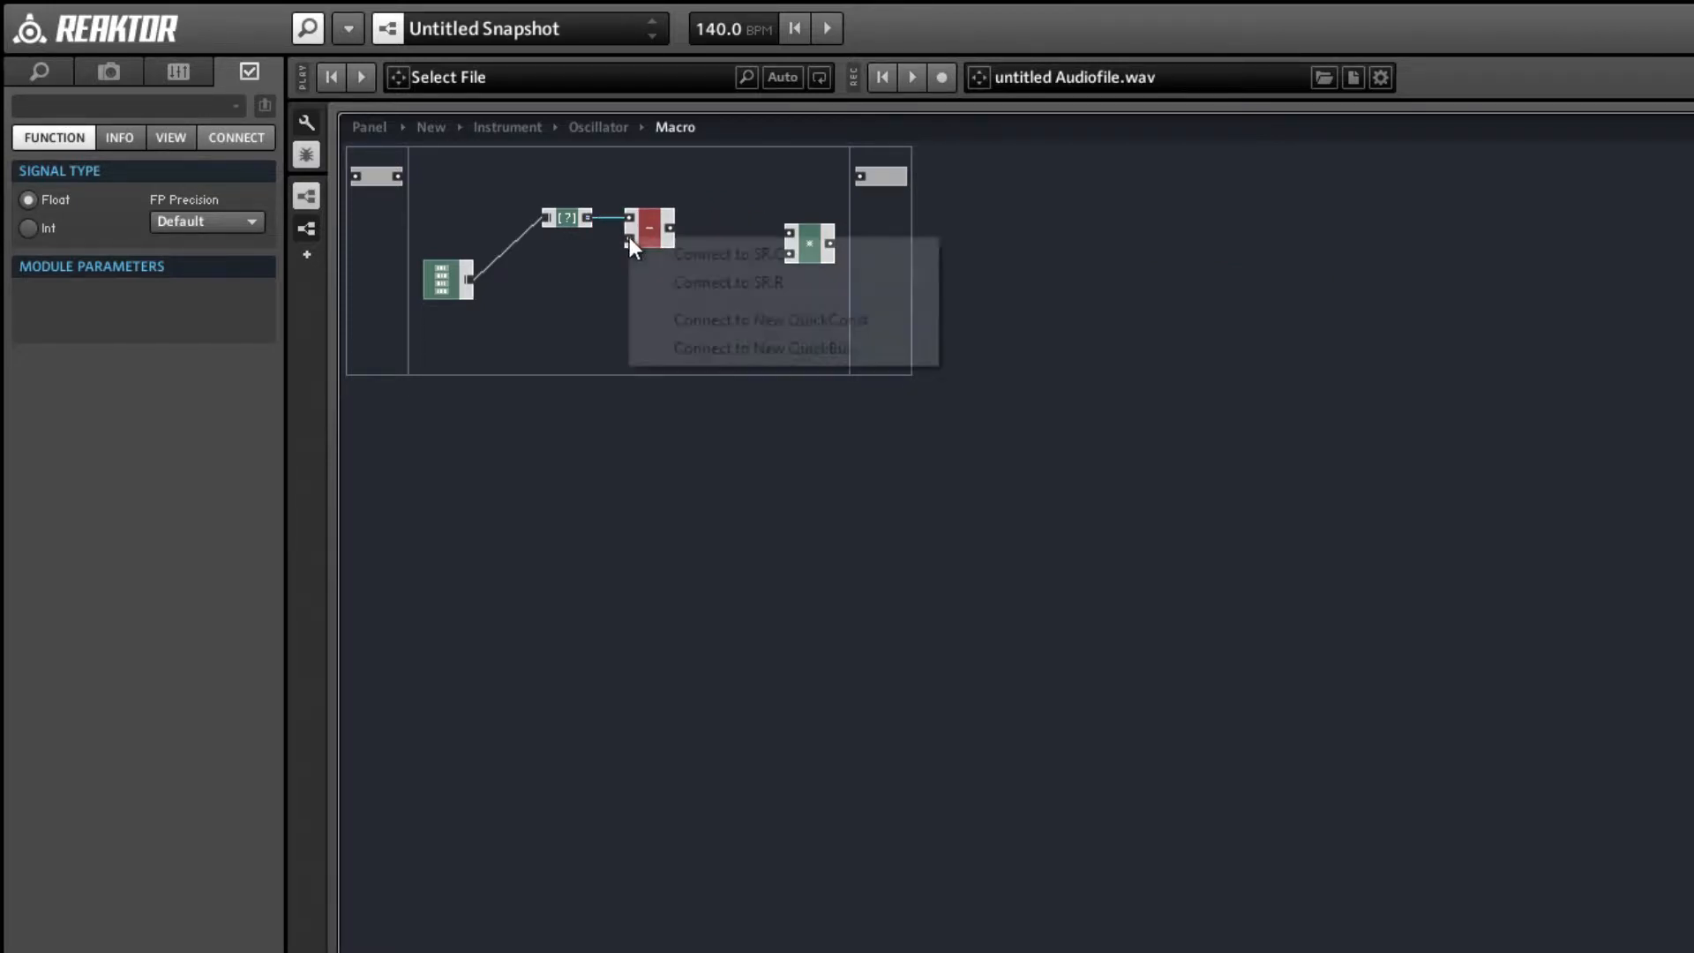
{"action": "left_click", "coordinate": [699, 316]}
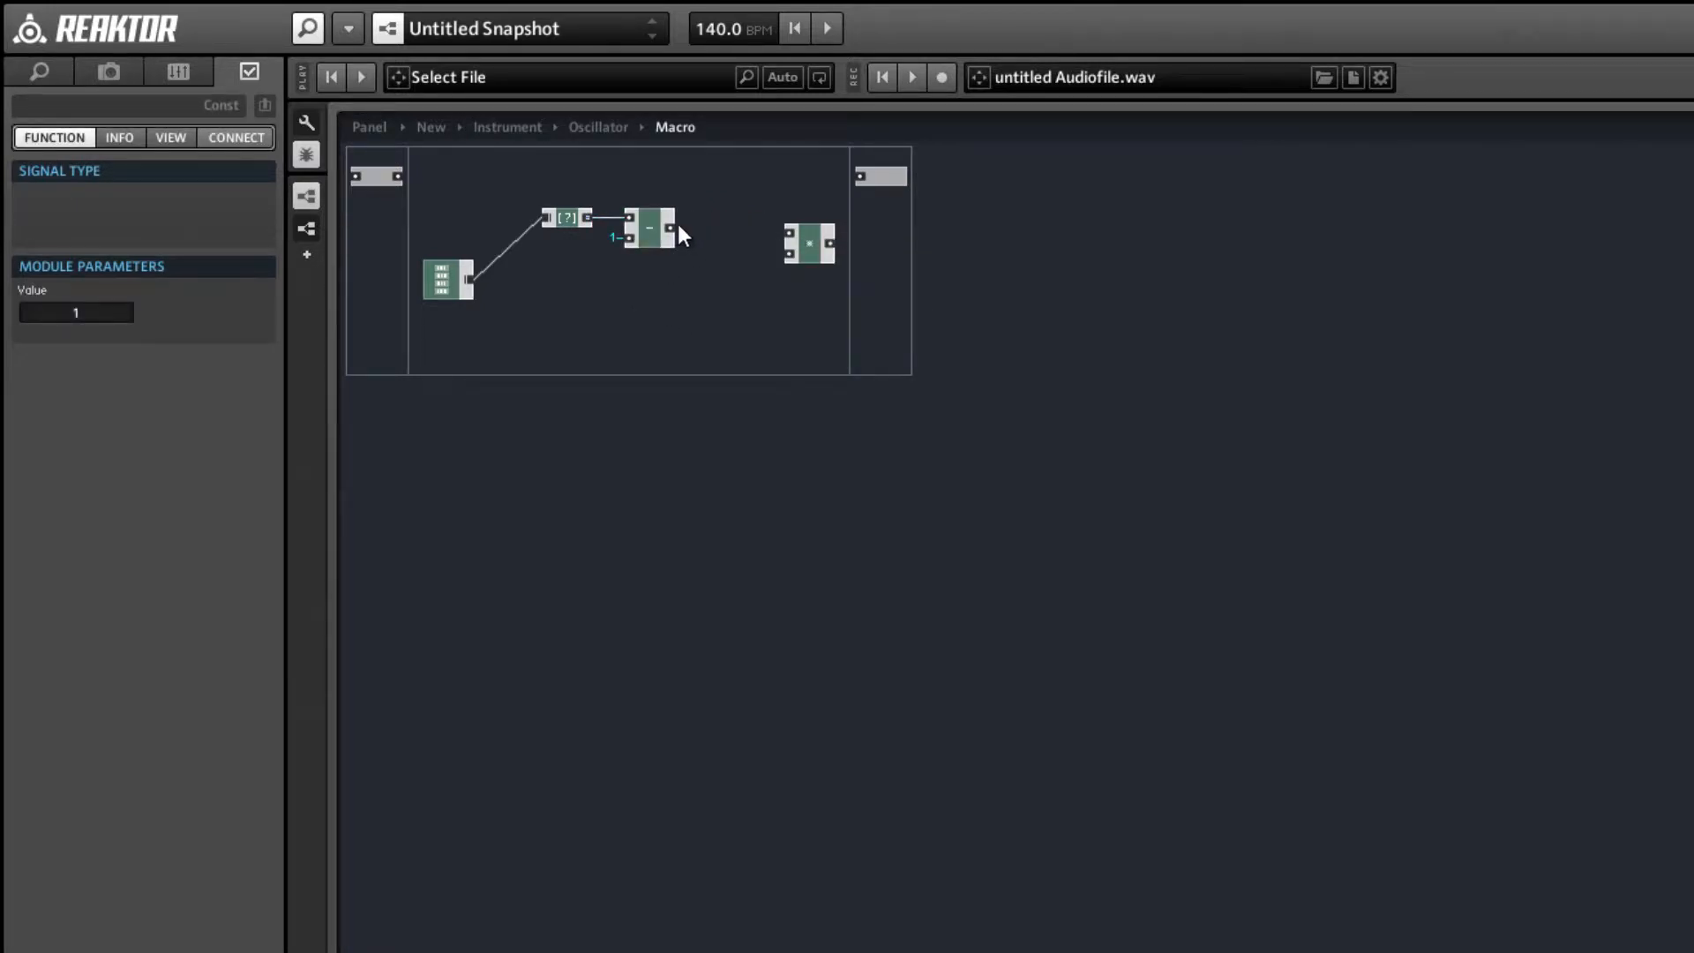
- Wire the Subtract output and the macro input to the Multiply module's lower and upper inputs, and move Multiply closer to Subtract
{"action": "left_click_drag", "start_coordinate": [673, 228], "coordinate": [737, 227]}
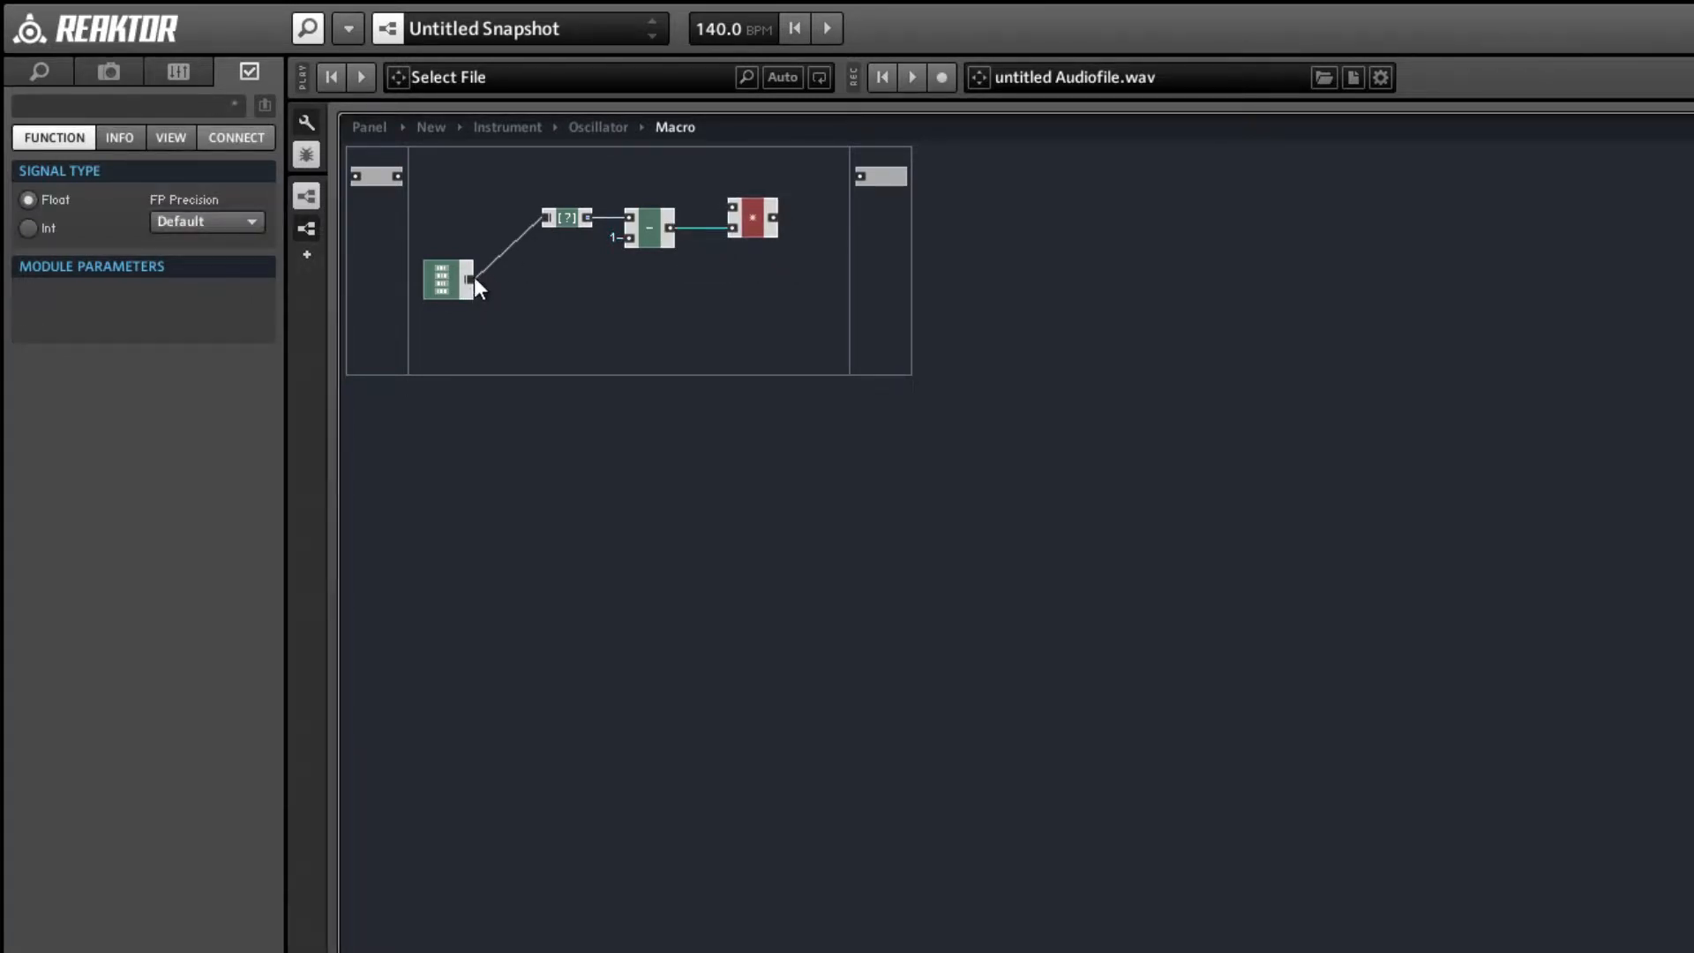
{"action": "left_click_drag", "start_coordinate": [731, 209], "coordinate": [399, 208]}
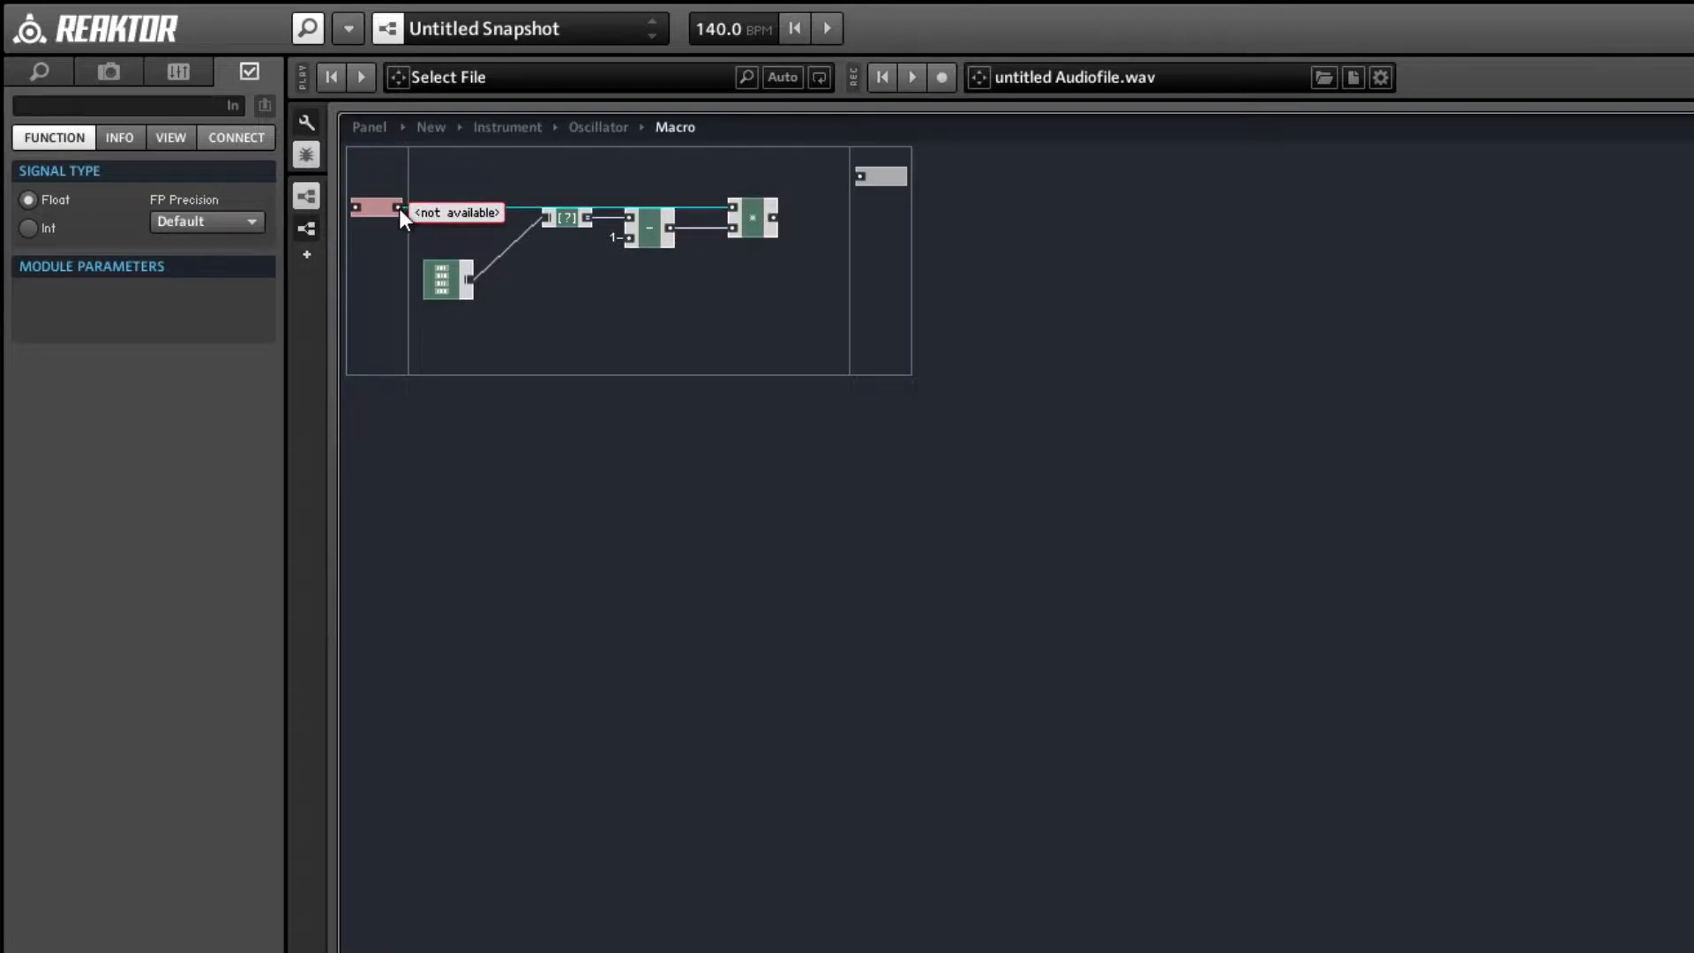
{"action": "left_click", "coordinate": [573, 284]}
{"action": "left_click_drag", "start_coordinate": [749, 221], "coordinate": [709, 218]}
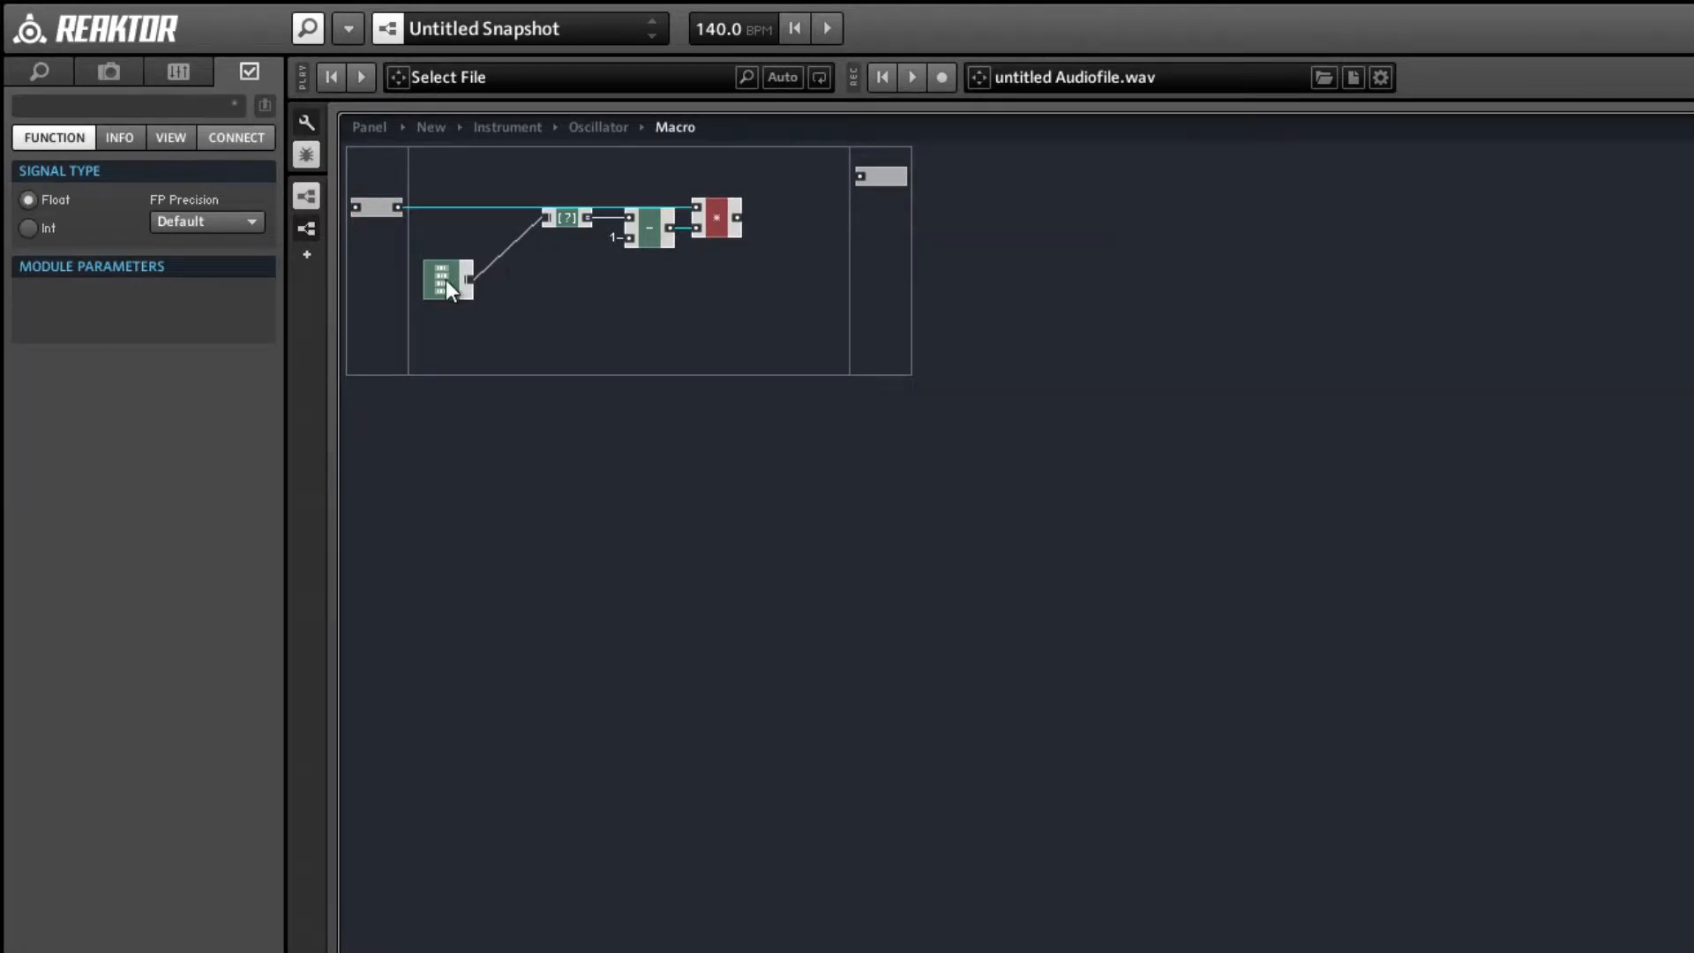
- Insert a Read [] expert macro after the Multiply module and wire the Table output to its bottom input
{"action": "left_click", "coordinate": [733, 286]}
{"action": "right_click", "coordinate": [747, 284]}
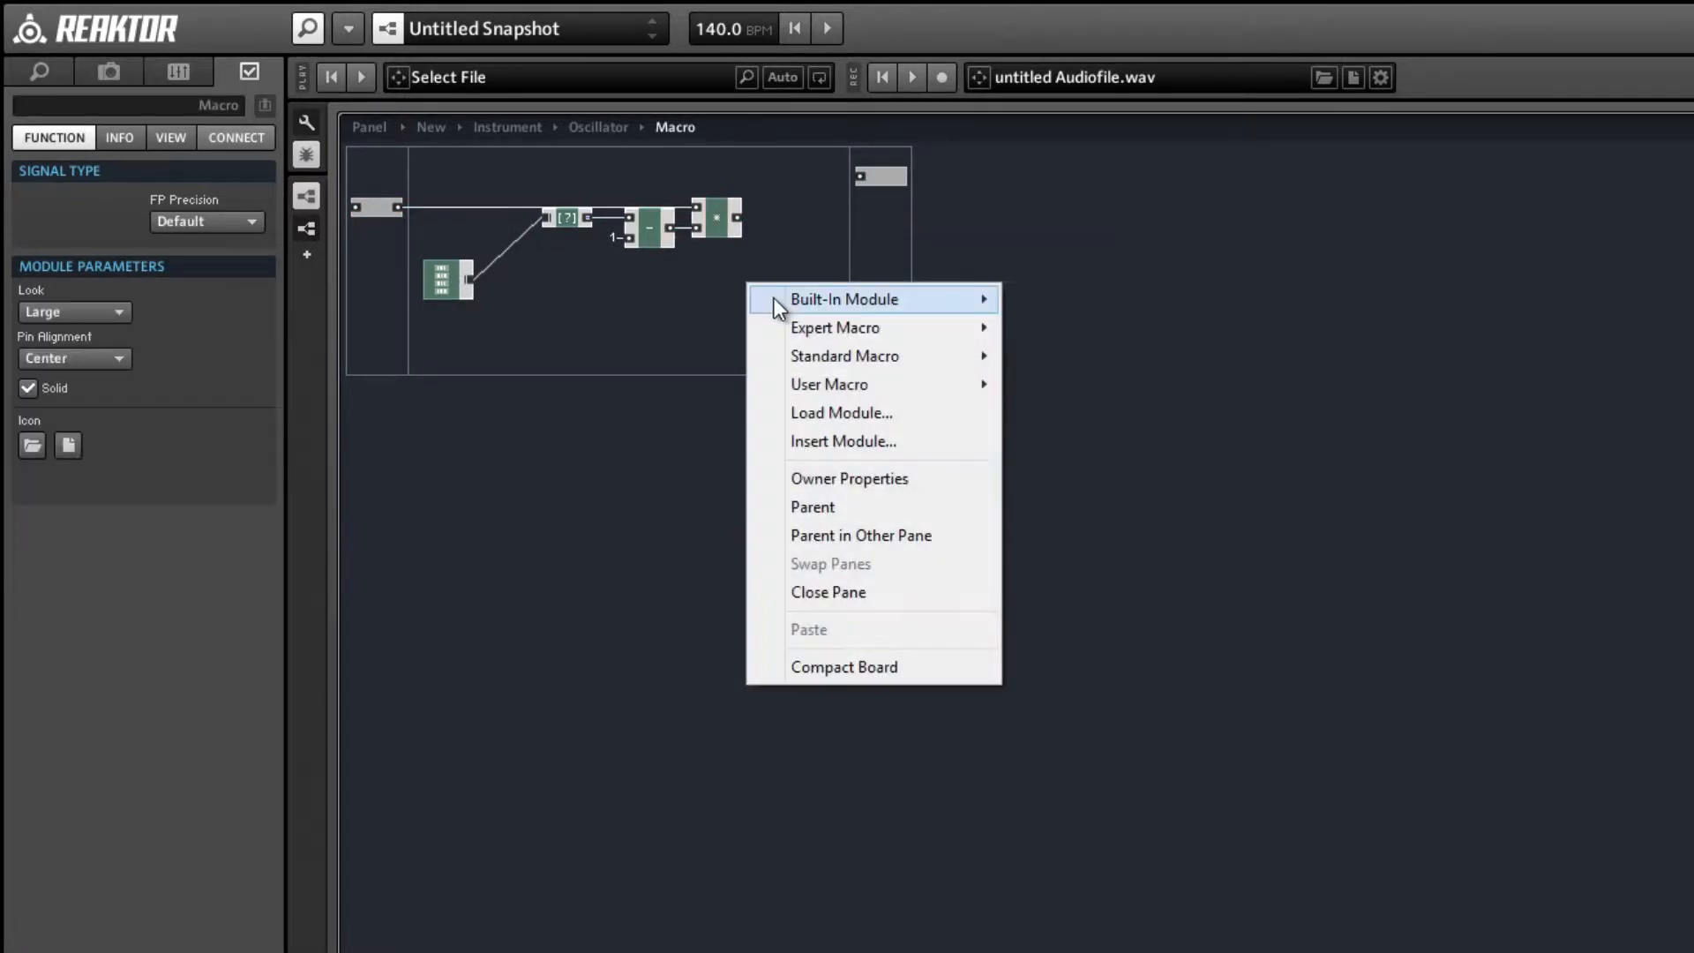
{"action": "mouse_move", "coordinate": [775, 302]}
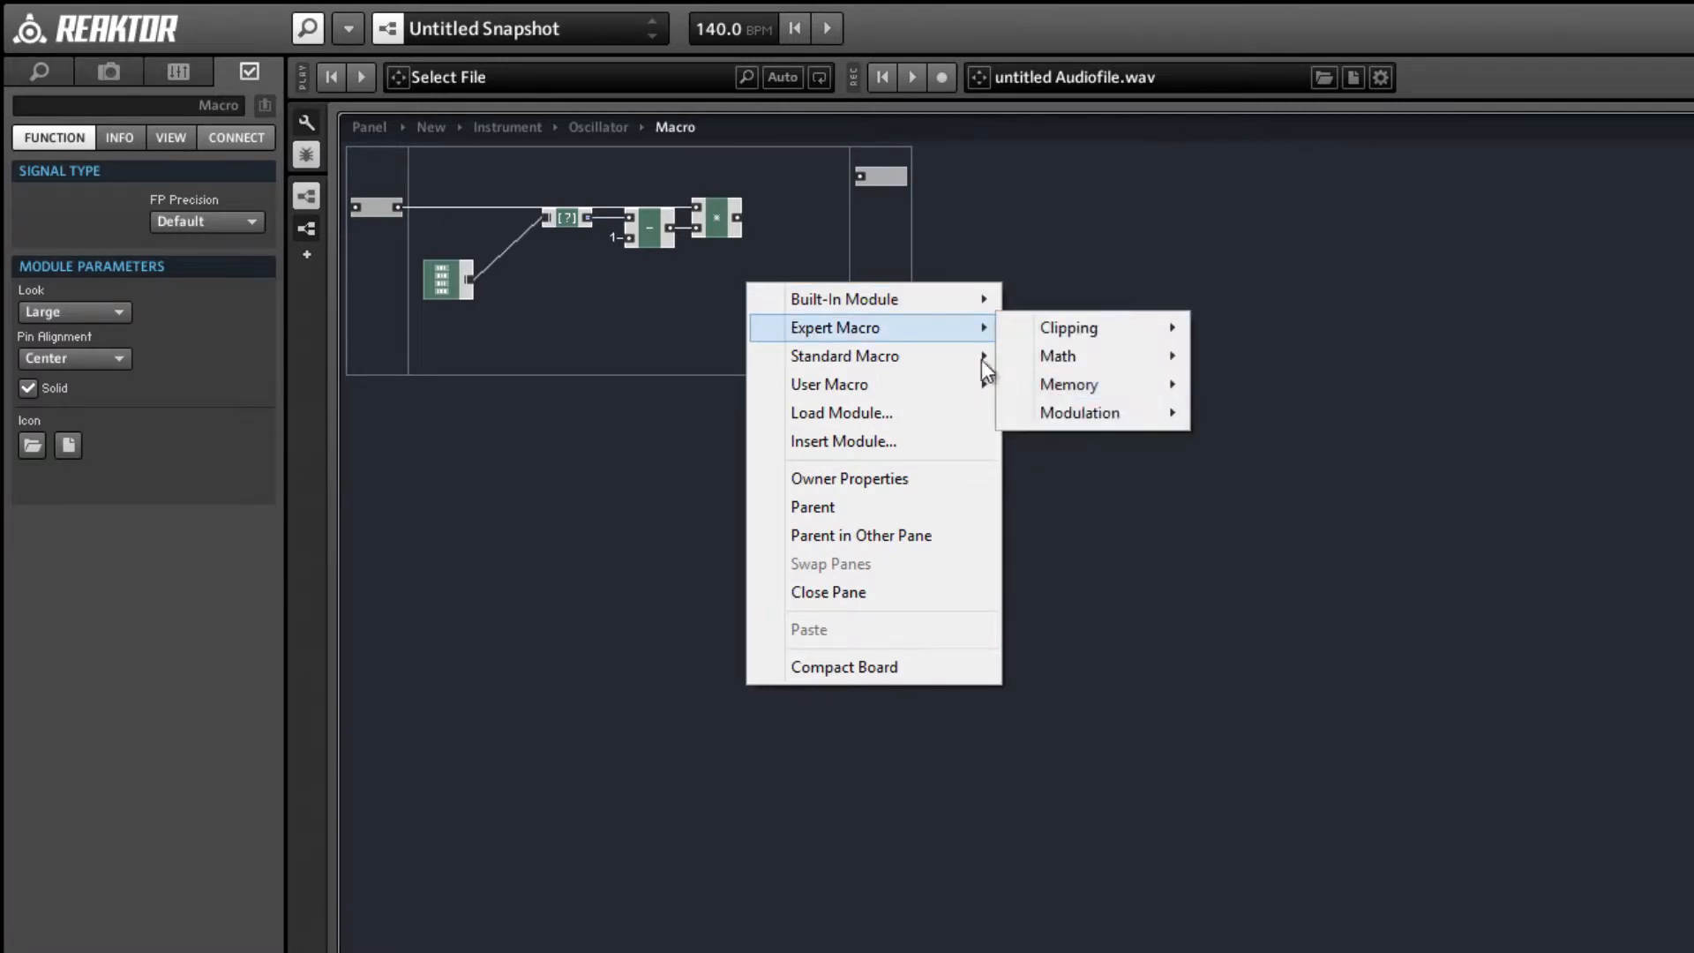
{"action": "mouse_move", "coordinate": [1109, 394]}
{"action": "left_click", "coordinate": [1274, 443]}
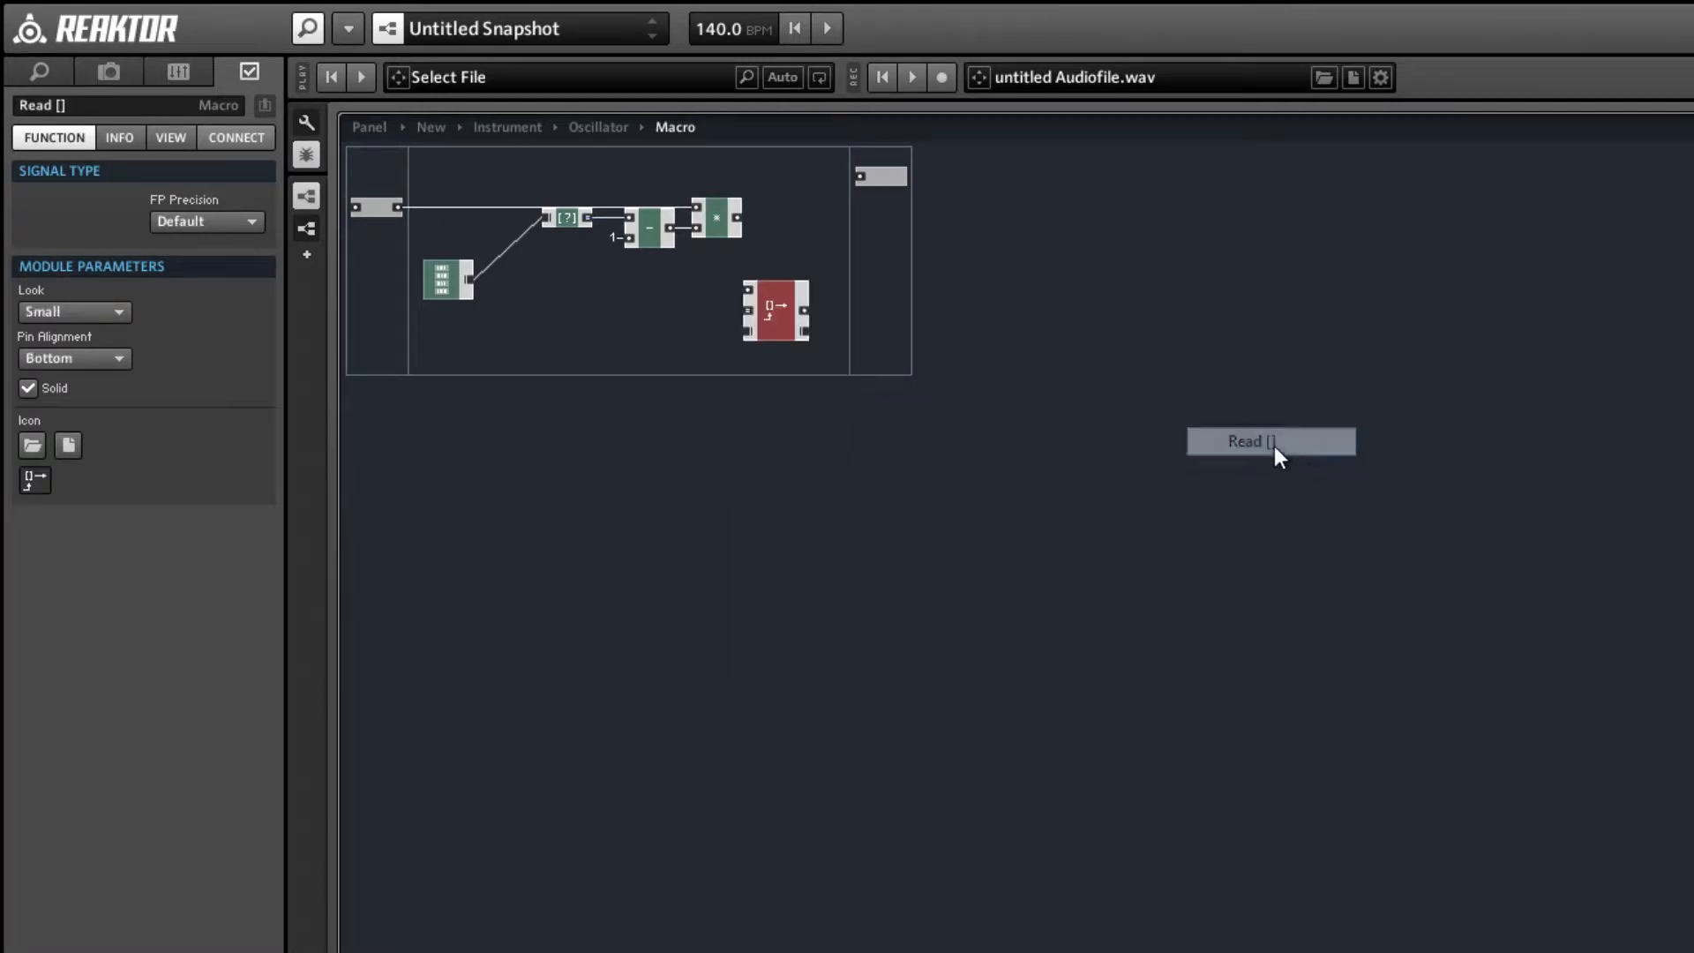
{"action": "left_click_drag", "start_coordinate": [538, 295], "coordinate": [833, 275]}
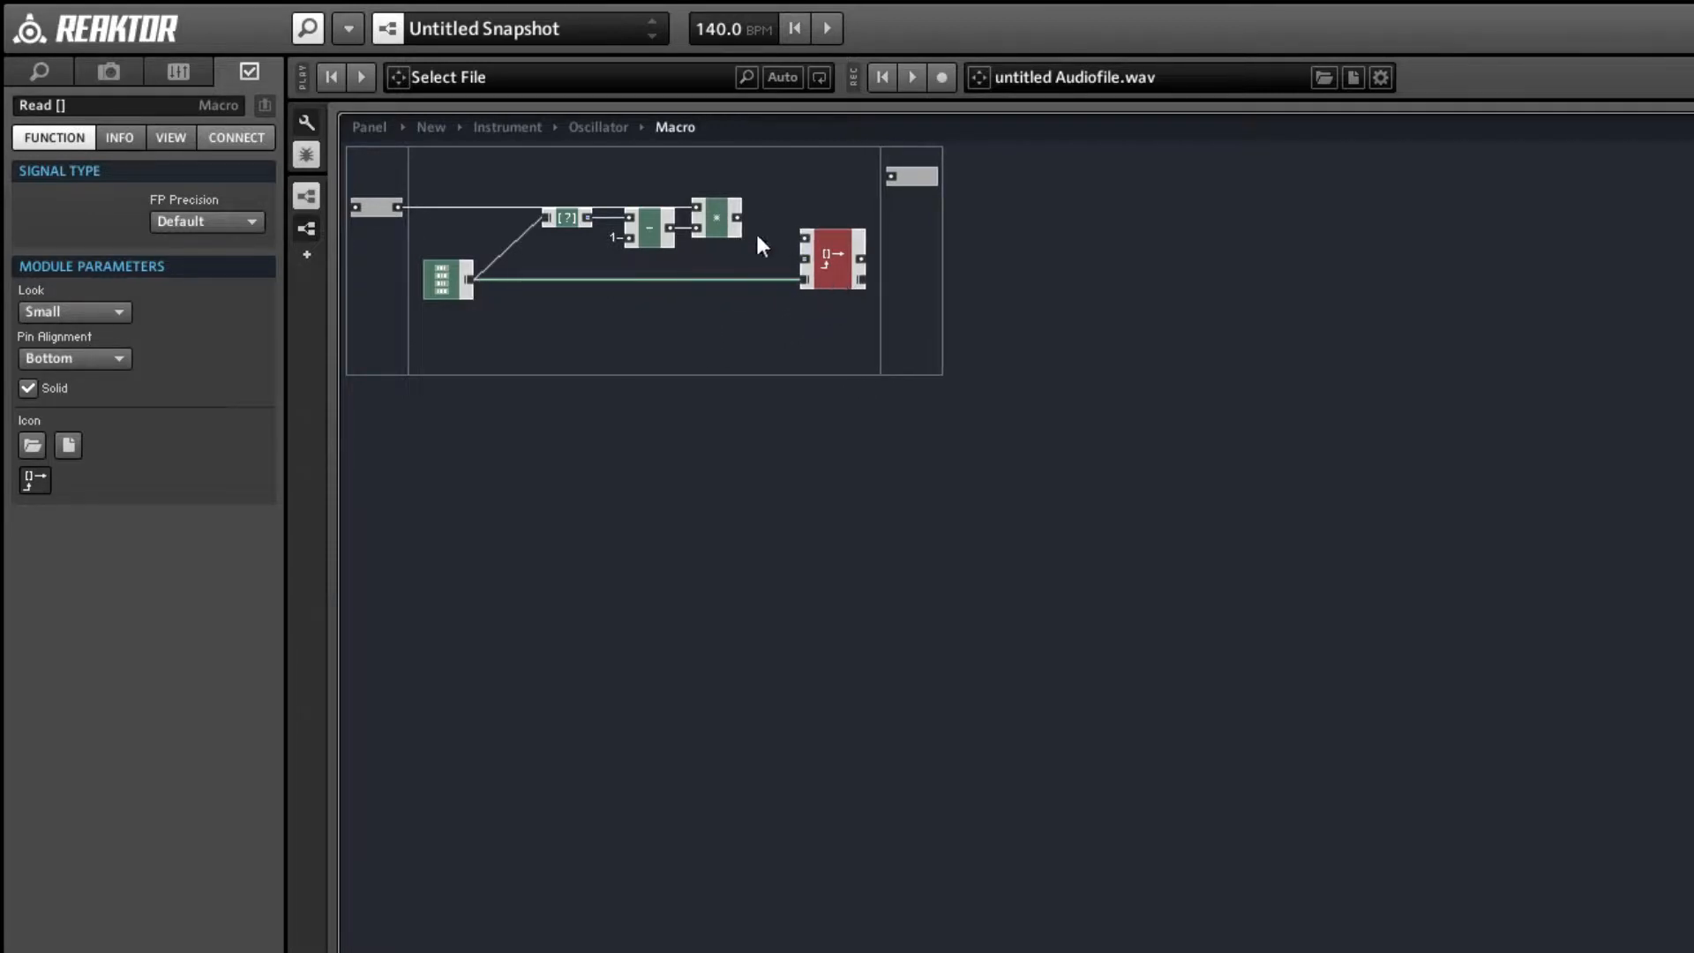
- Wire the Multiply output to the middle input of Read [] and shift the index-calculation modules down in line with it
{"action": "left_click_drag", "start_coordinate": [738, 217], "coordinate": [800, 261]}
{"action": "left_click_drag", "start_coordinate": [344, 167], "coordinate": [711, 269]}
{"action": "left_click", "coordinate": [777, 236]}
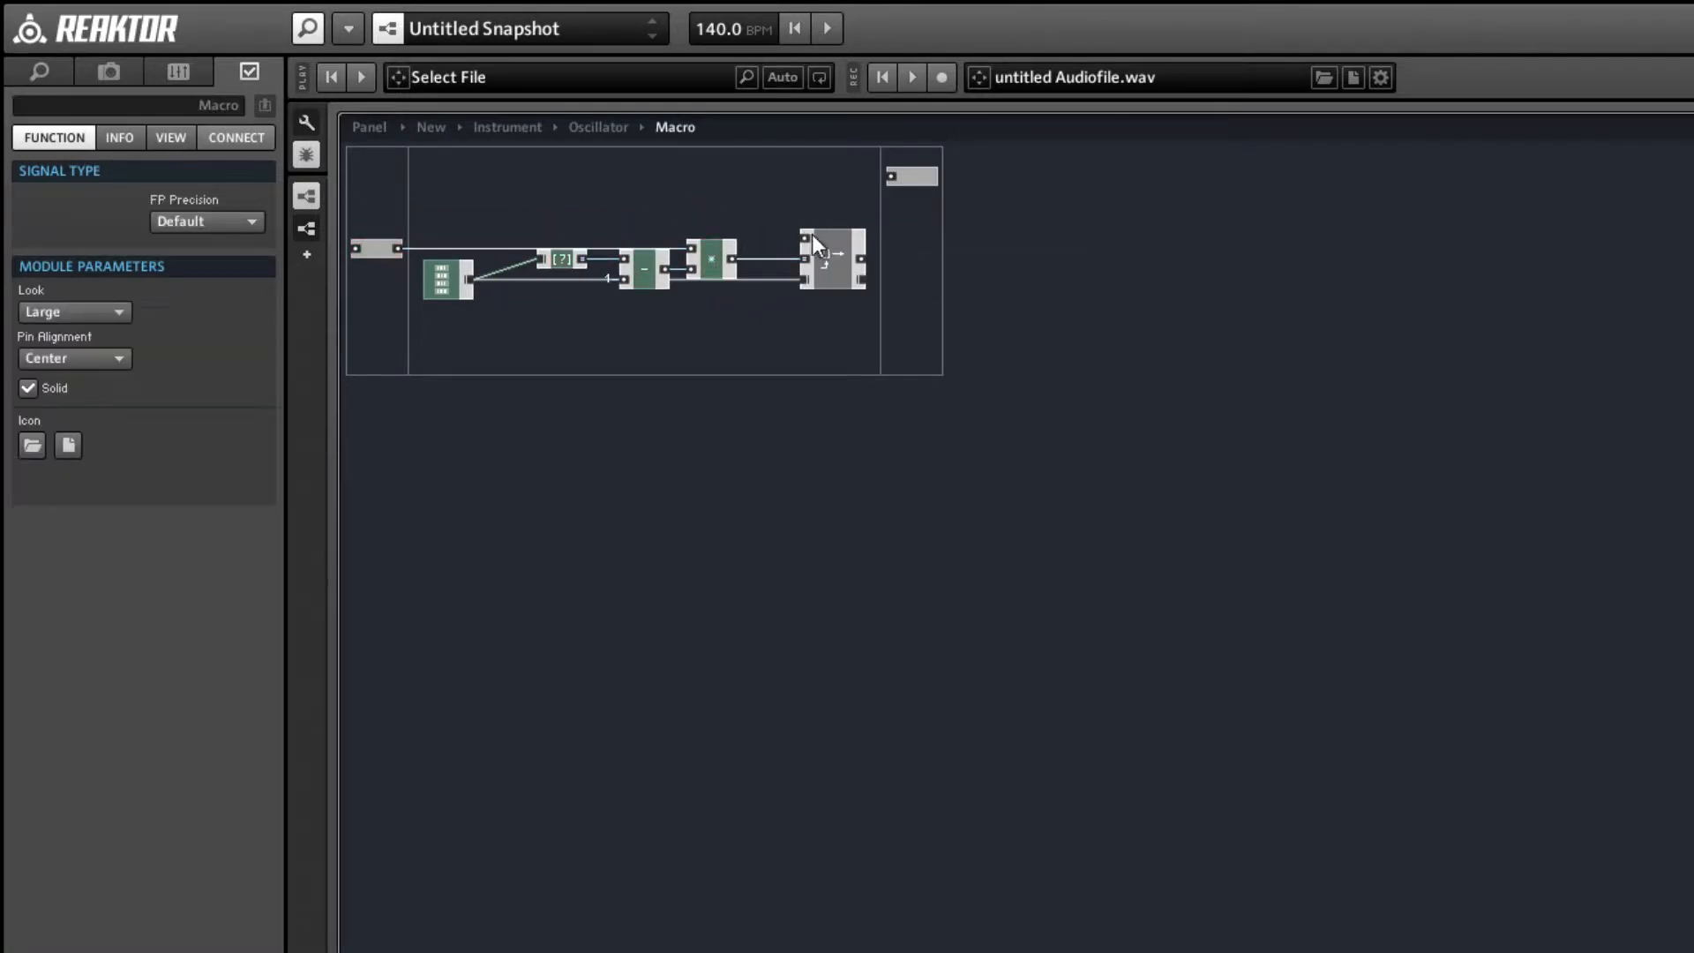
- Connect the top input of Read [] to SR.C and wire its value output to the macro's output port, aligning the port
{"action": "right_click", "coordinate": [811, 235]}
{"action": "left_click", "coordinate": [825, 253]}
{"action": "left_click_drag", "start_coordinate": [819, 275], "coordinate": [950, 256]}
{"action": "left_click", "coordinate": [682, 331]}
{"action": "left_click", "coordinate": [912, 179]}
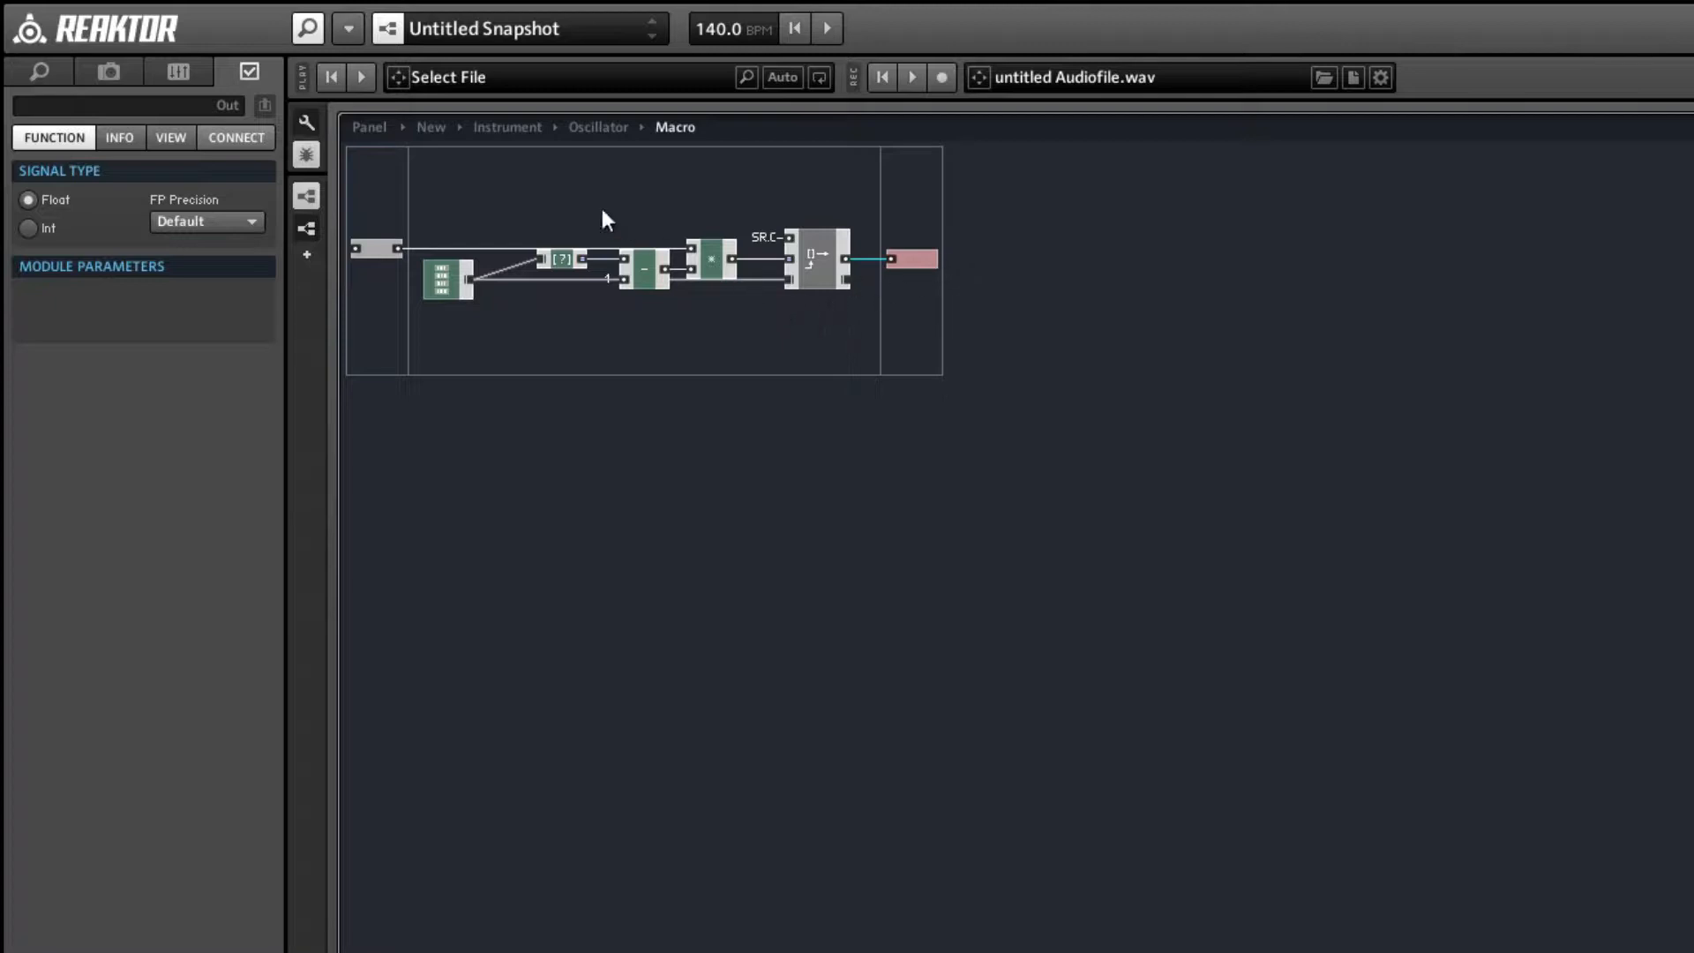
- Go back up to the Oscillator structure, rename the new macro WaveTable, and wire its output to the Multiply module, moving Multiply closer
{"action": "double_click", "coordinate": [546, 199]}
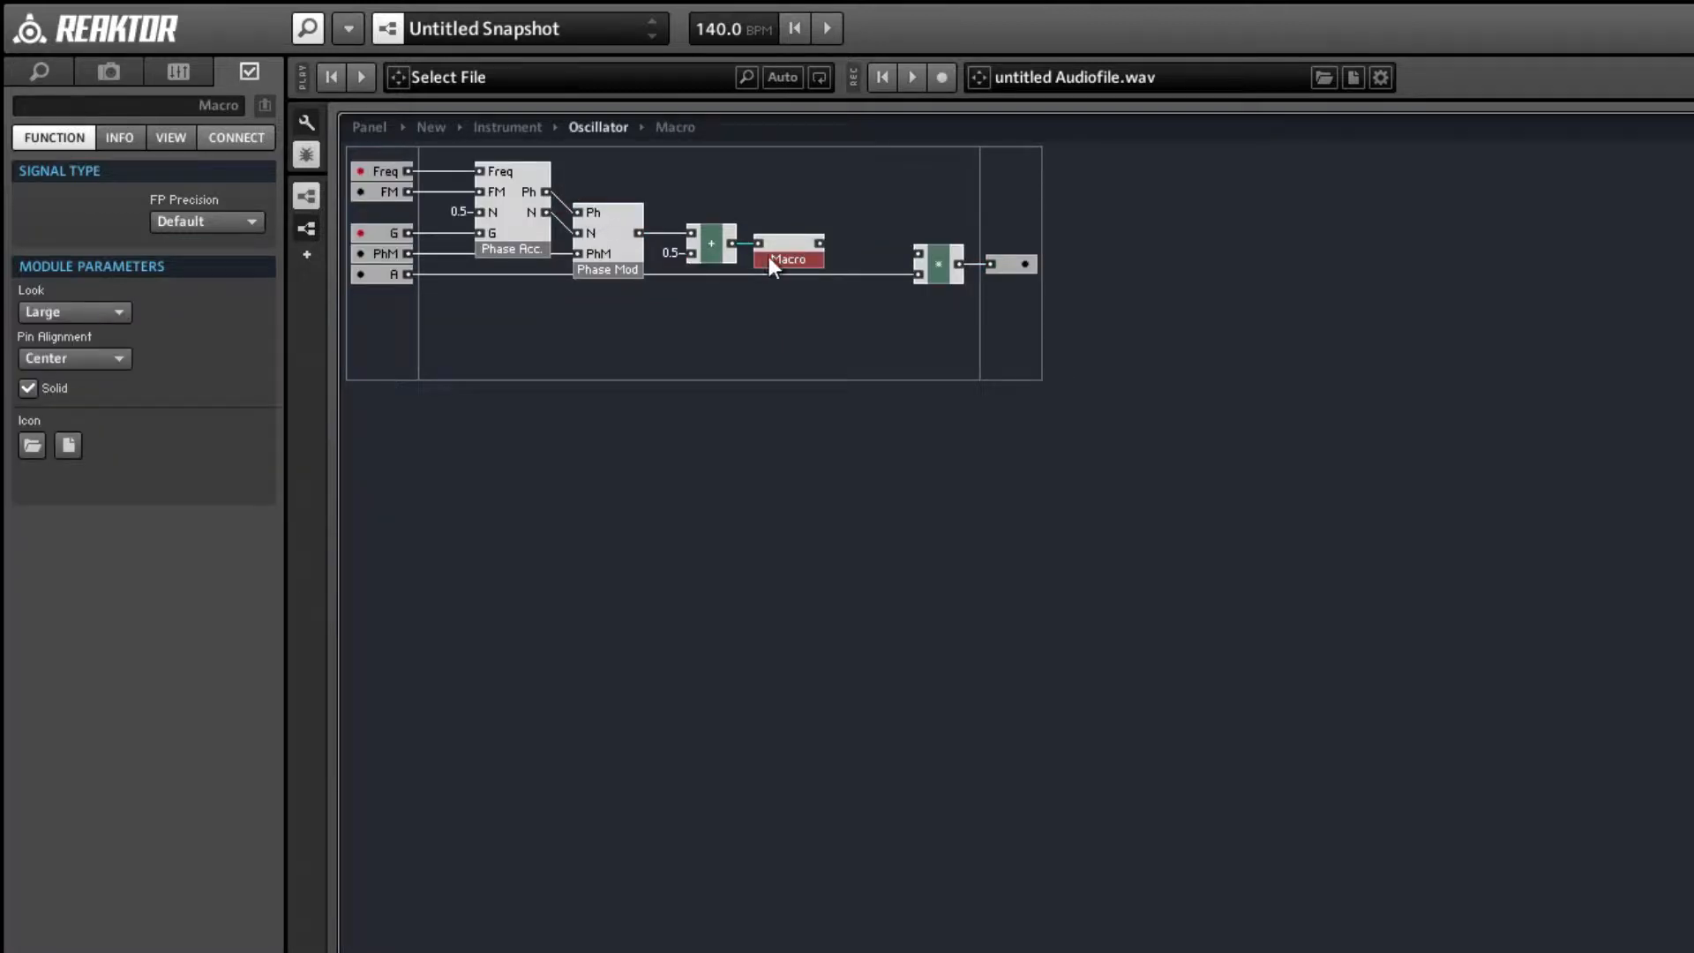
{"action": "left_click", "coordinate": [67, 106]}
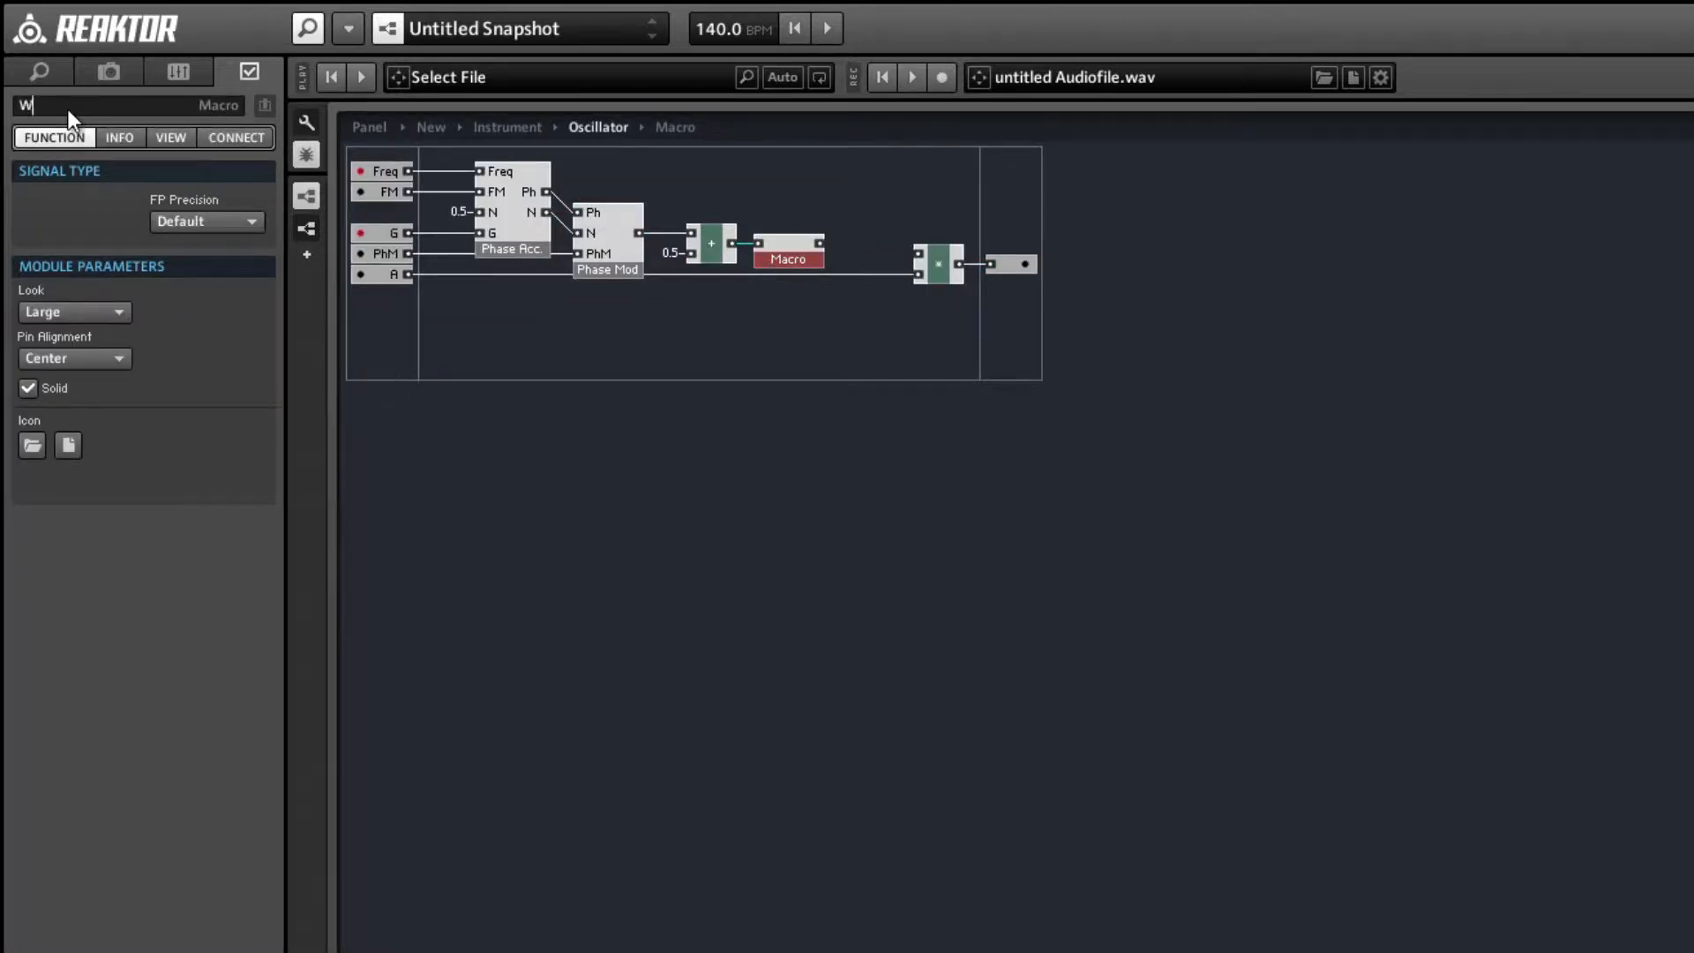
{"action": "key", "text": "Return"}
{"action": "type", "text": "eTable"}
{"action": "left_click", "coordinate": [830, 289]}
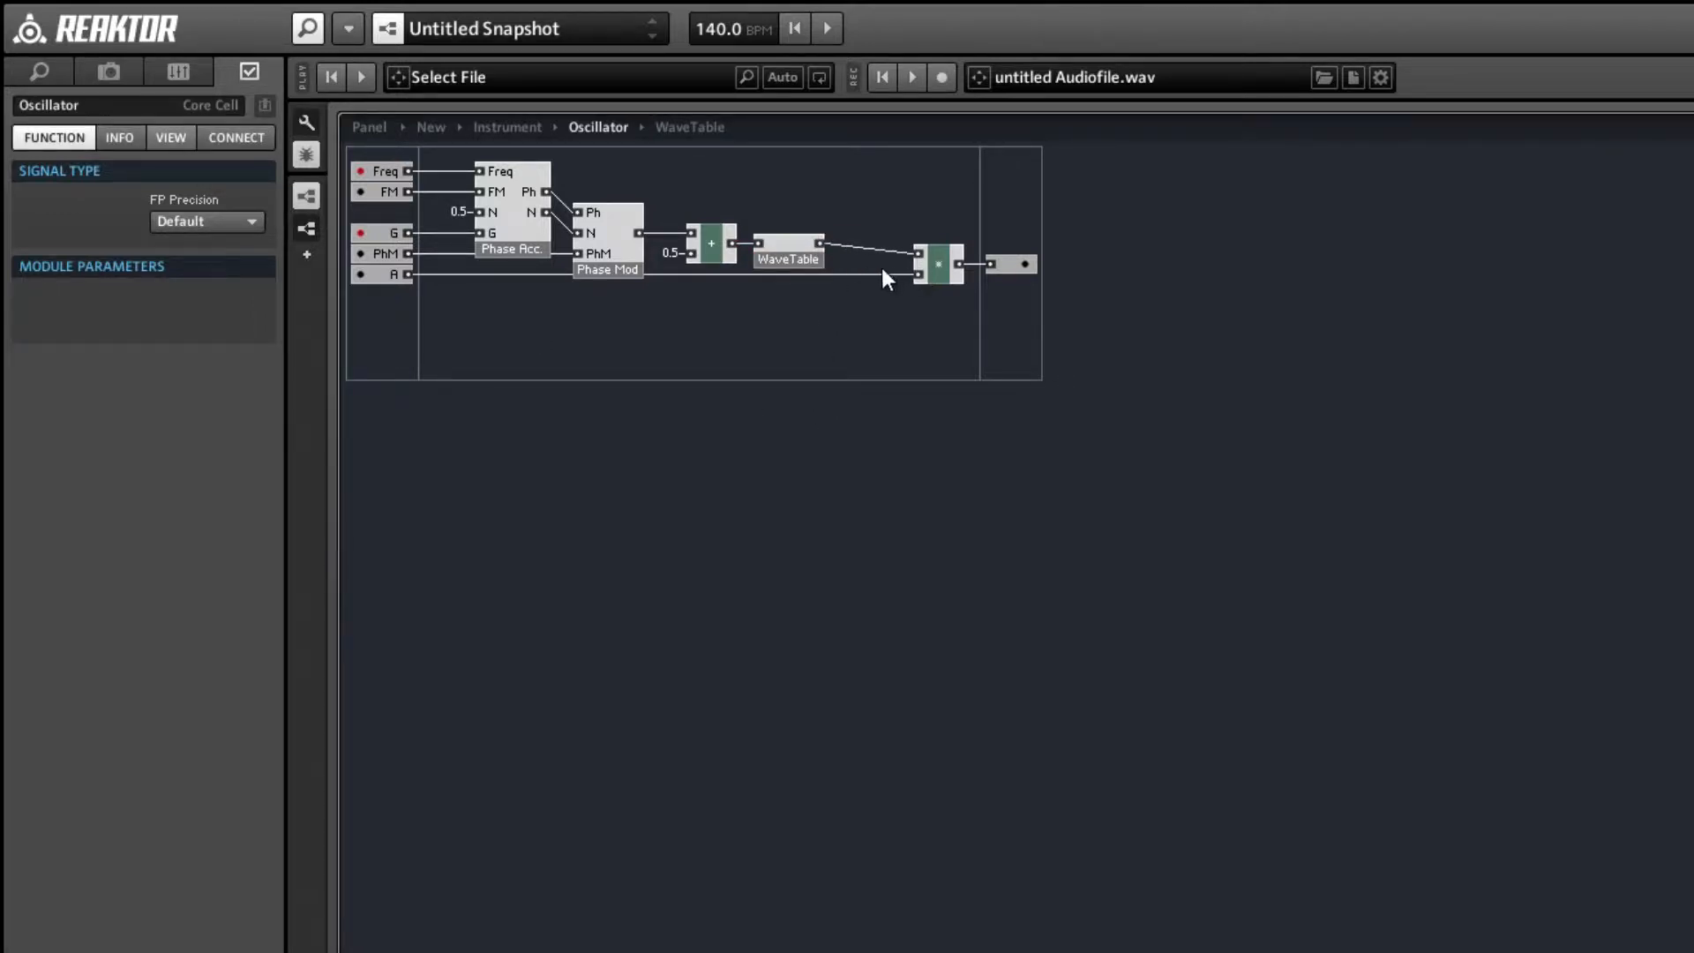
{"action": "left_click_drag", "start_coordinate": [944, 263], "coordinate": [888, 267]}
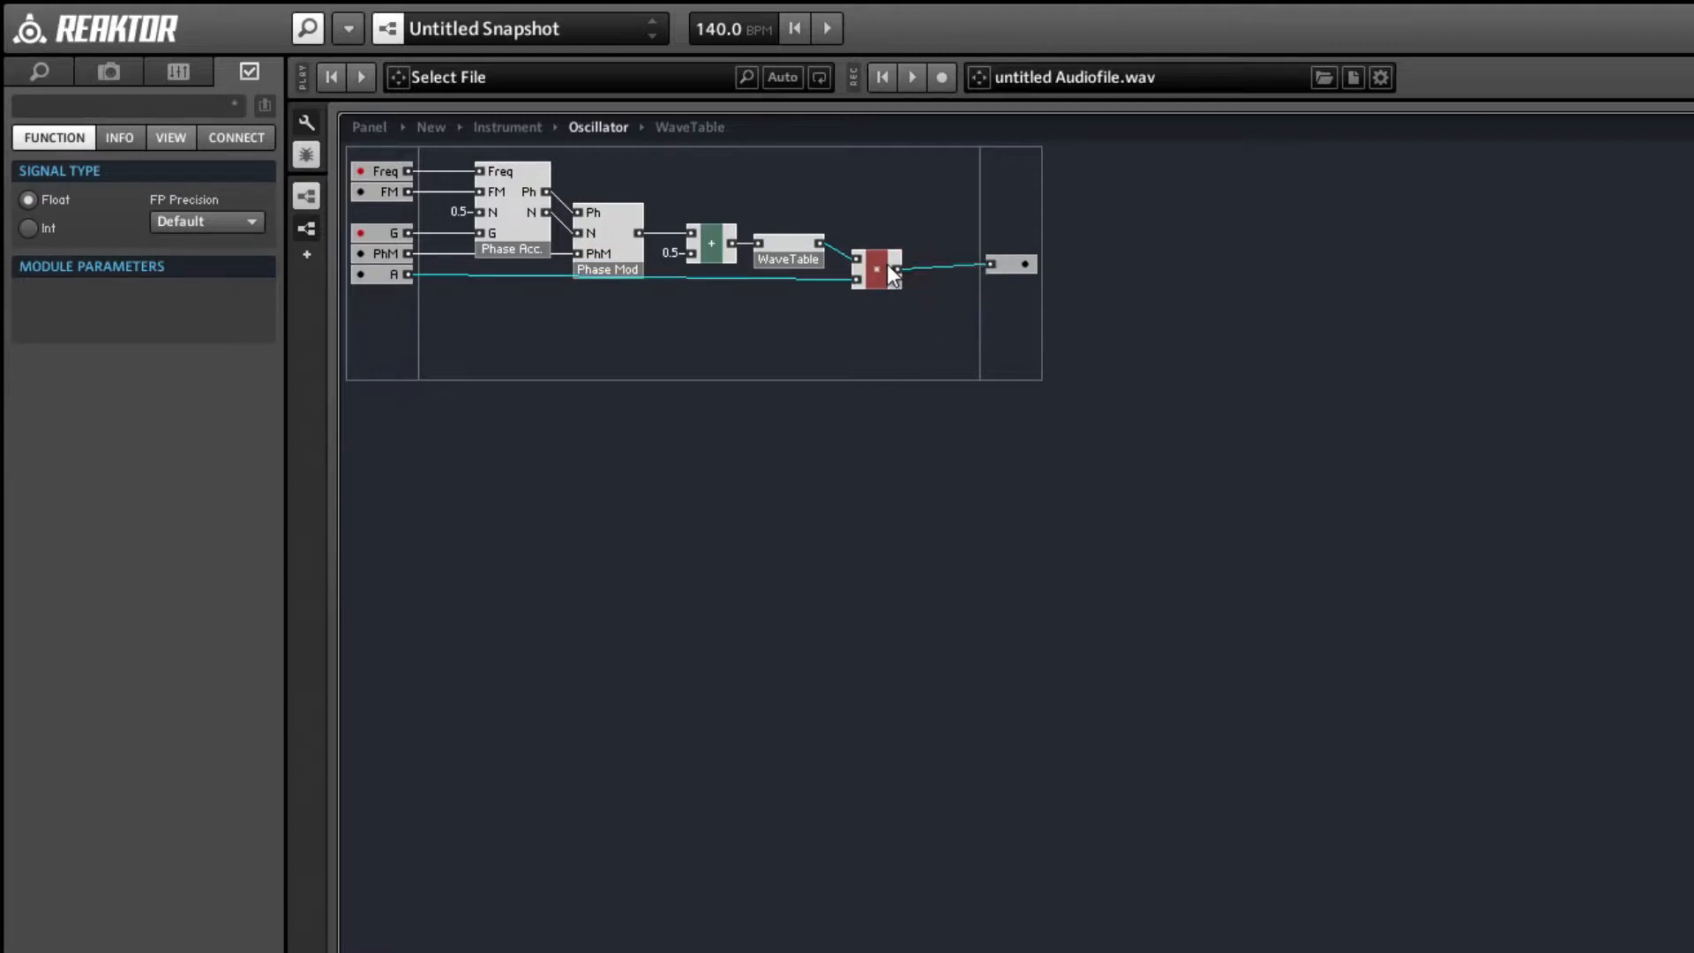
- Return to the Instrument level, shift the Oscillator to make room, and wire a new Gate MIDI In module to its G input
{"action": "double_click", "coordinate": [877, 201]}
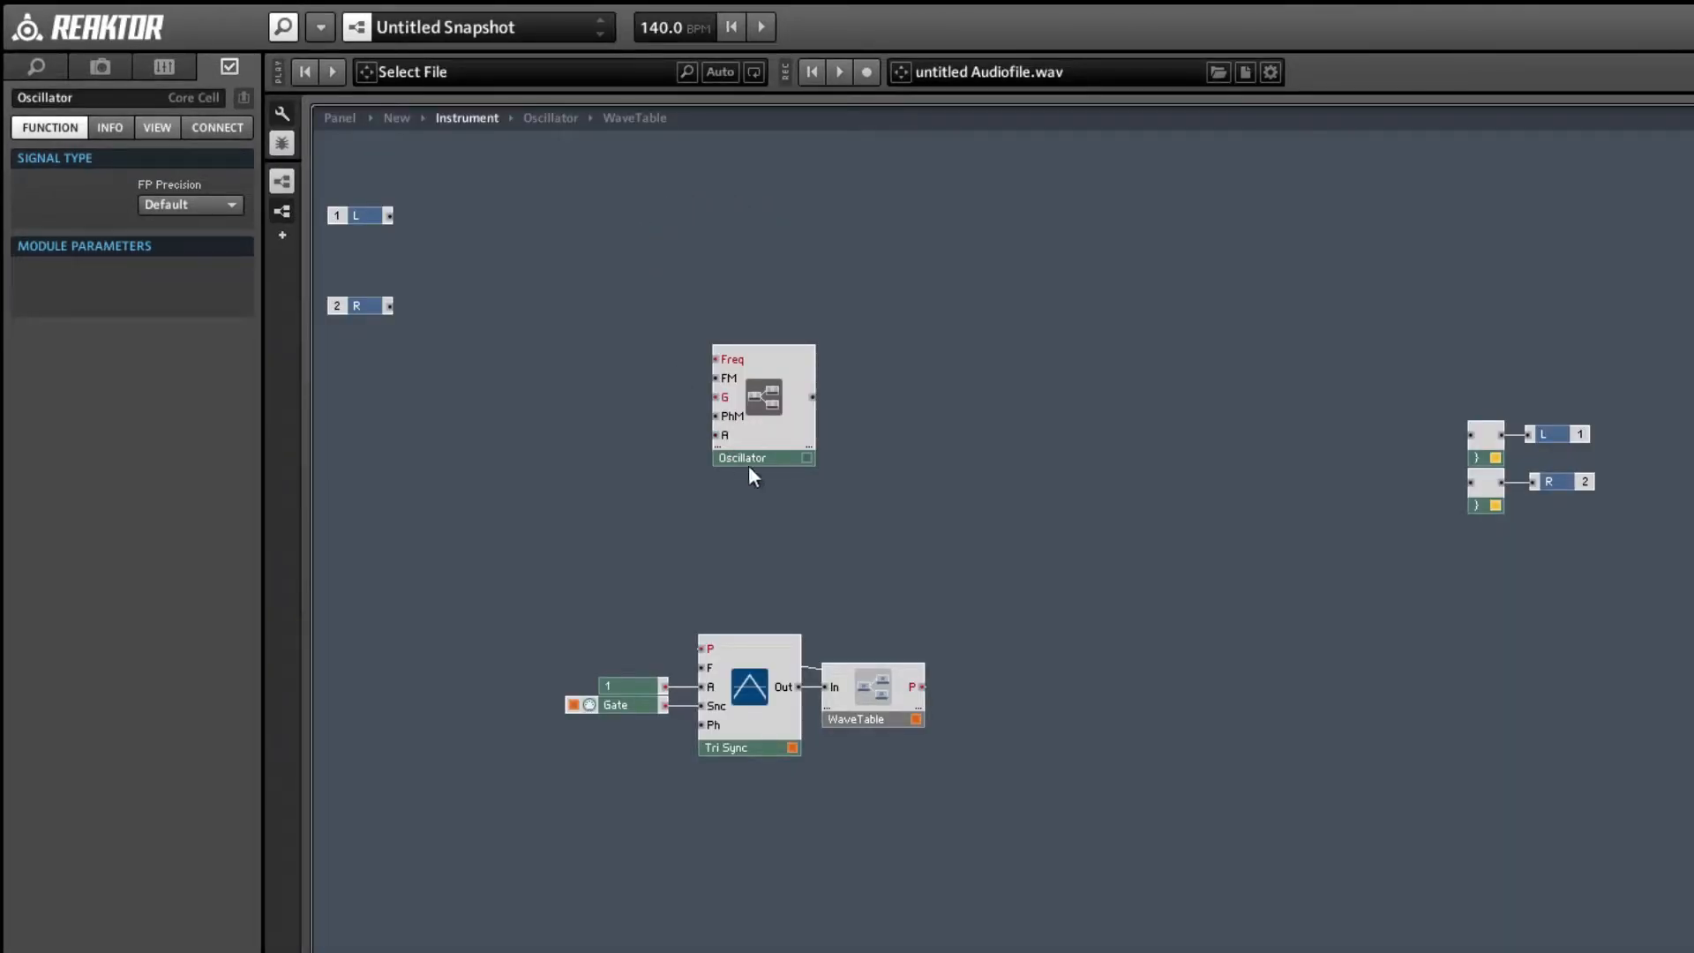
{"action": "left_click_drag", "start_coordinate": [797, 459], "coordinate": [982, 455]}
{"action": "left_click", "coordinate": [702, 366]}
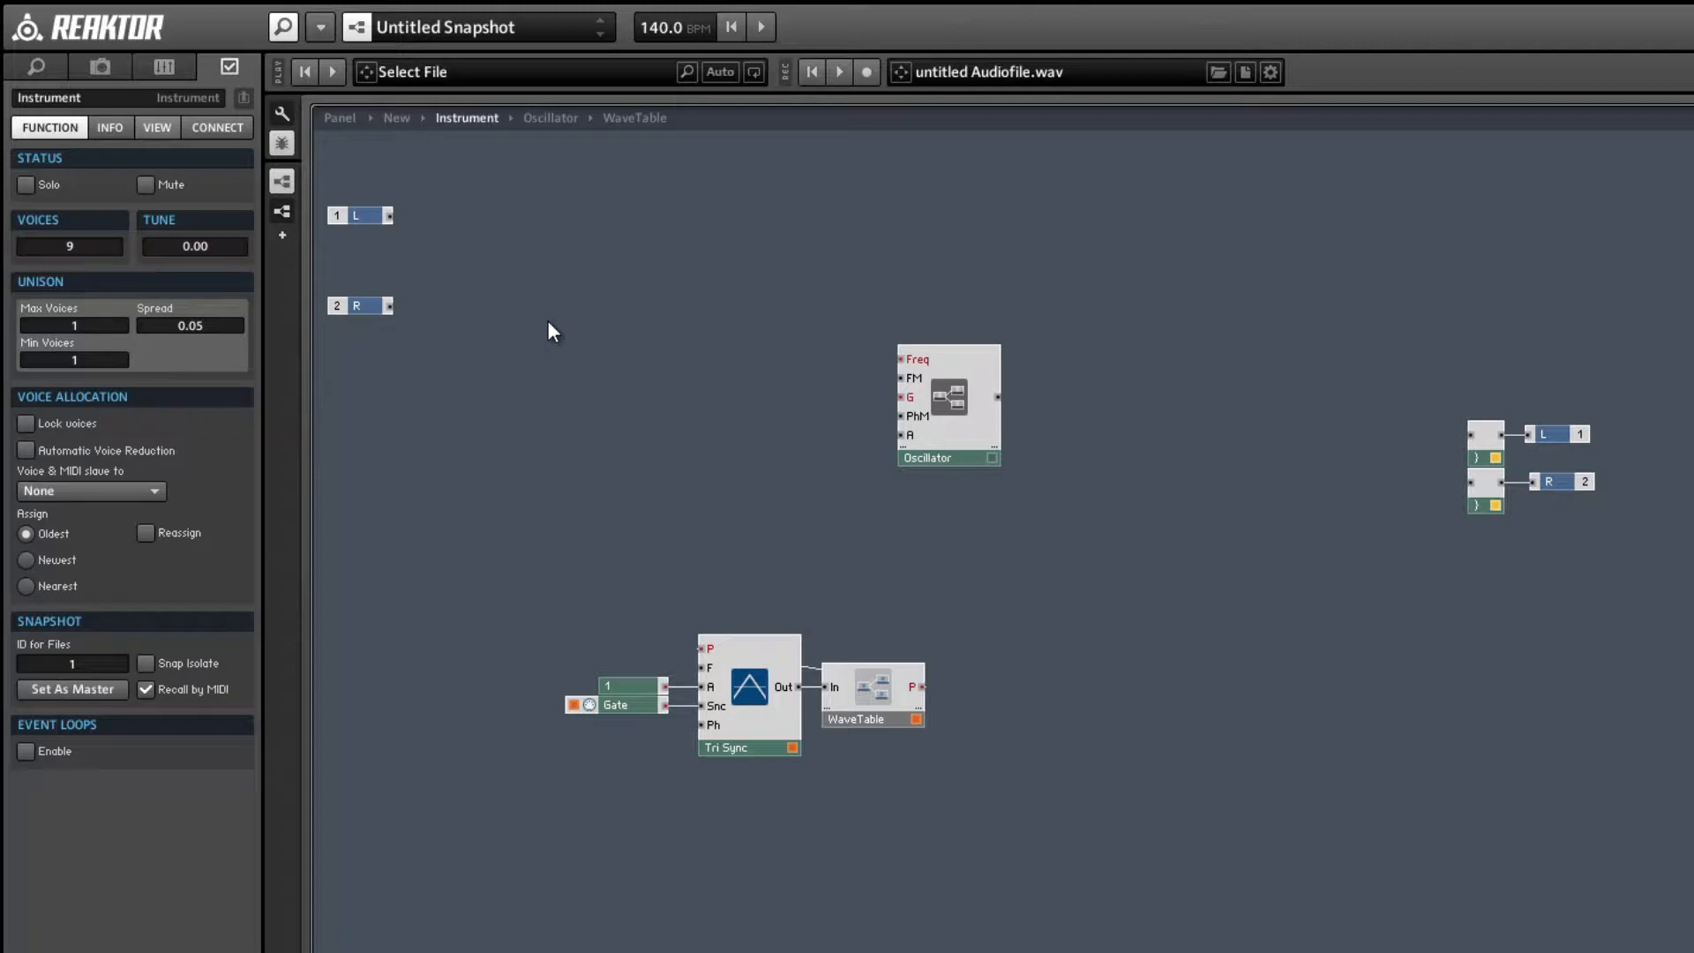
{"action": "key", "text": "Return"}
{"action": "type", "text": "midi g"}
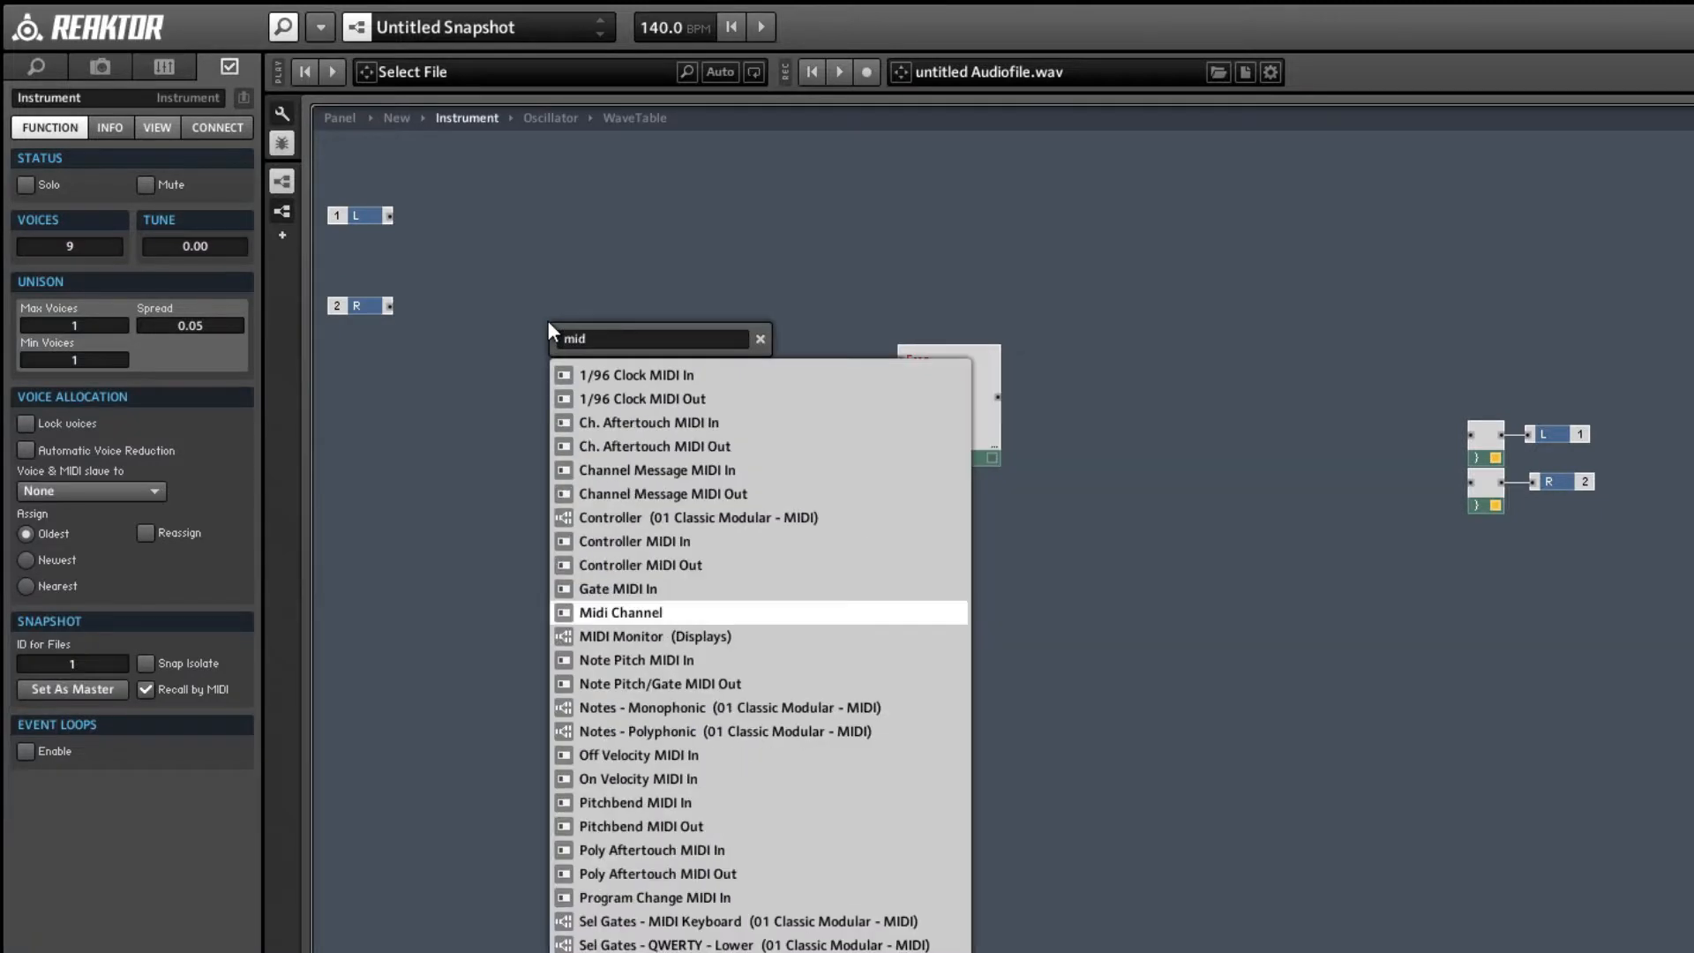
{"action": "key", "text": "Return"}
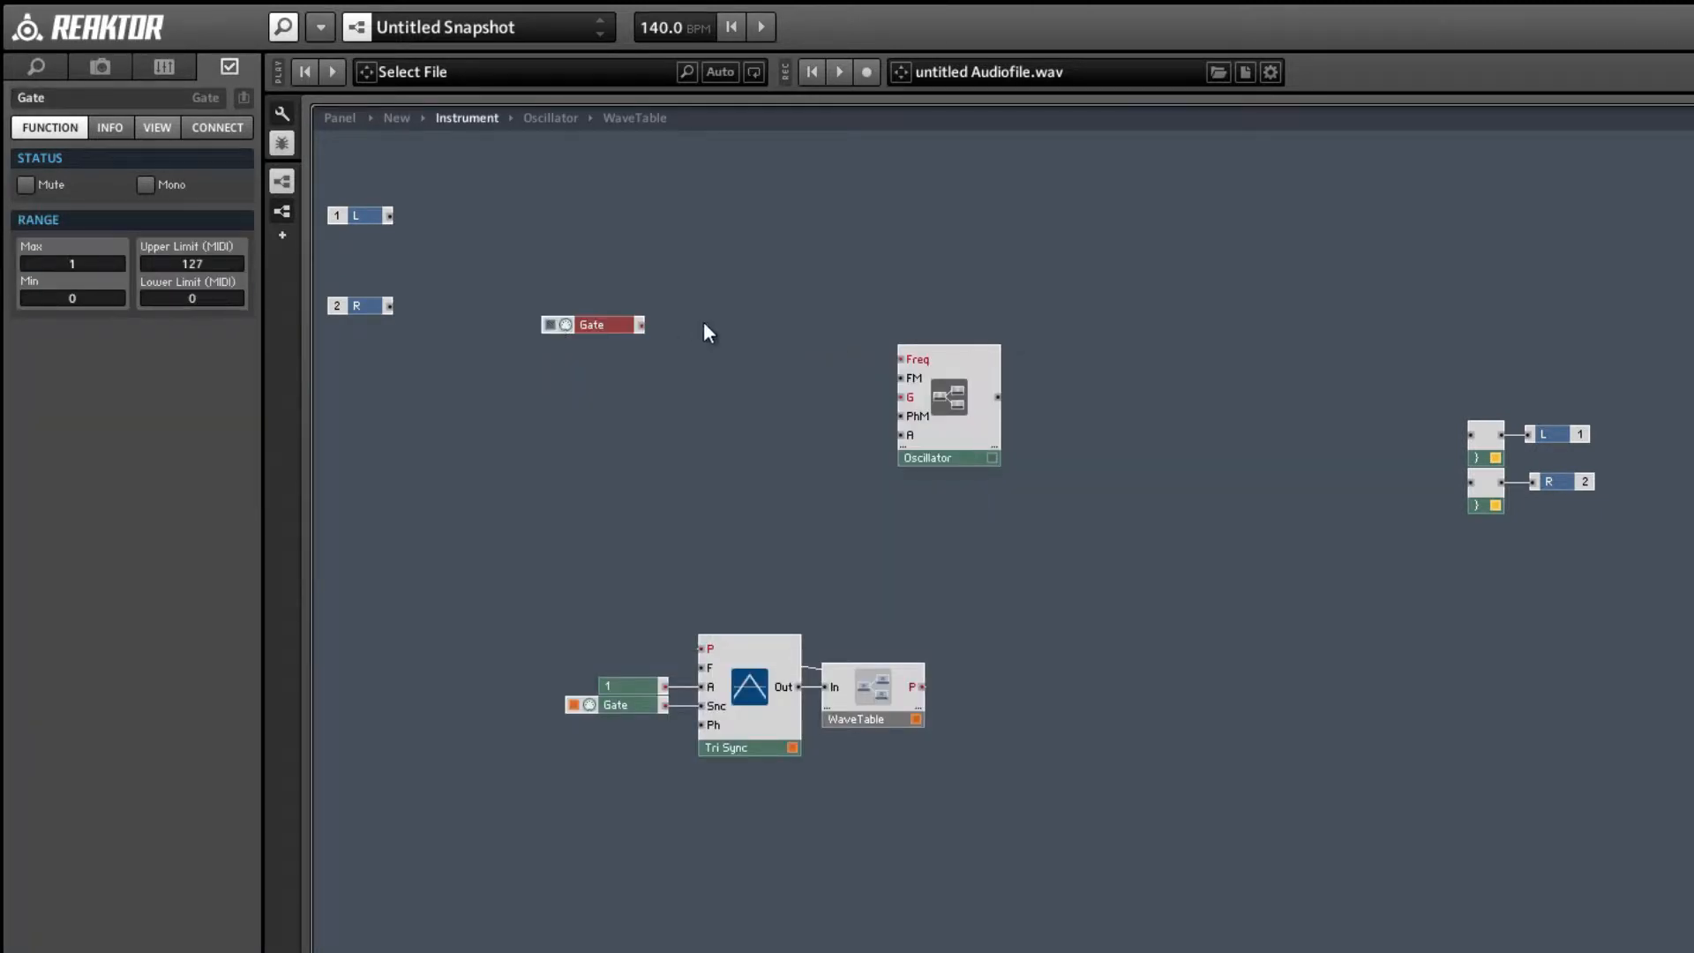
{"action": "left_click_drag", "start_coordinate": [642, 326], "coordinate": [901, 397]}
- Add a Note Pitch MIDI In module to the Instrument structure above the Gate module
{"action": "left_click", "coordinate": [563, 304]}
{"action": "key", "text": "Return"}
{"action": "type", "text": "no"}
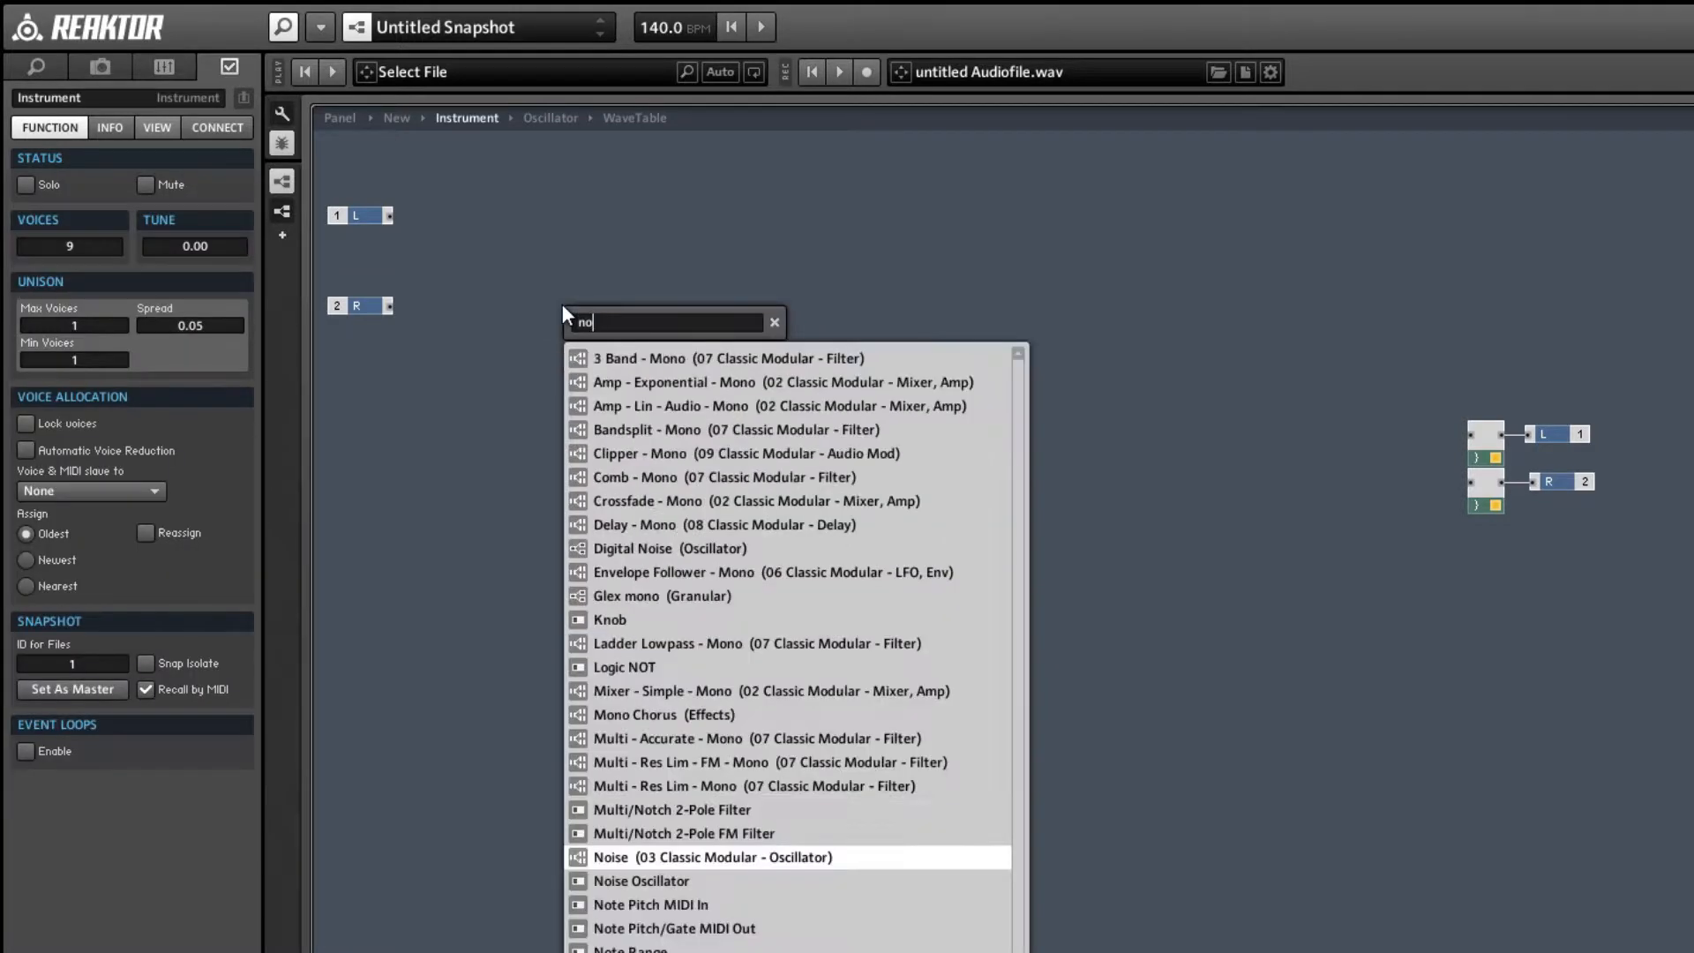
{"action": "type", "text": "te pitc"}
{"action": "key", "text": "Return"}
- Add an Exp module, wire NotePitch through it to the Oscillator's Freq input, and align both modules with that input
{"action": "key", "text": "Return"}
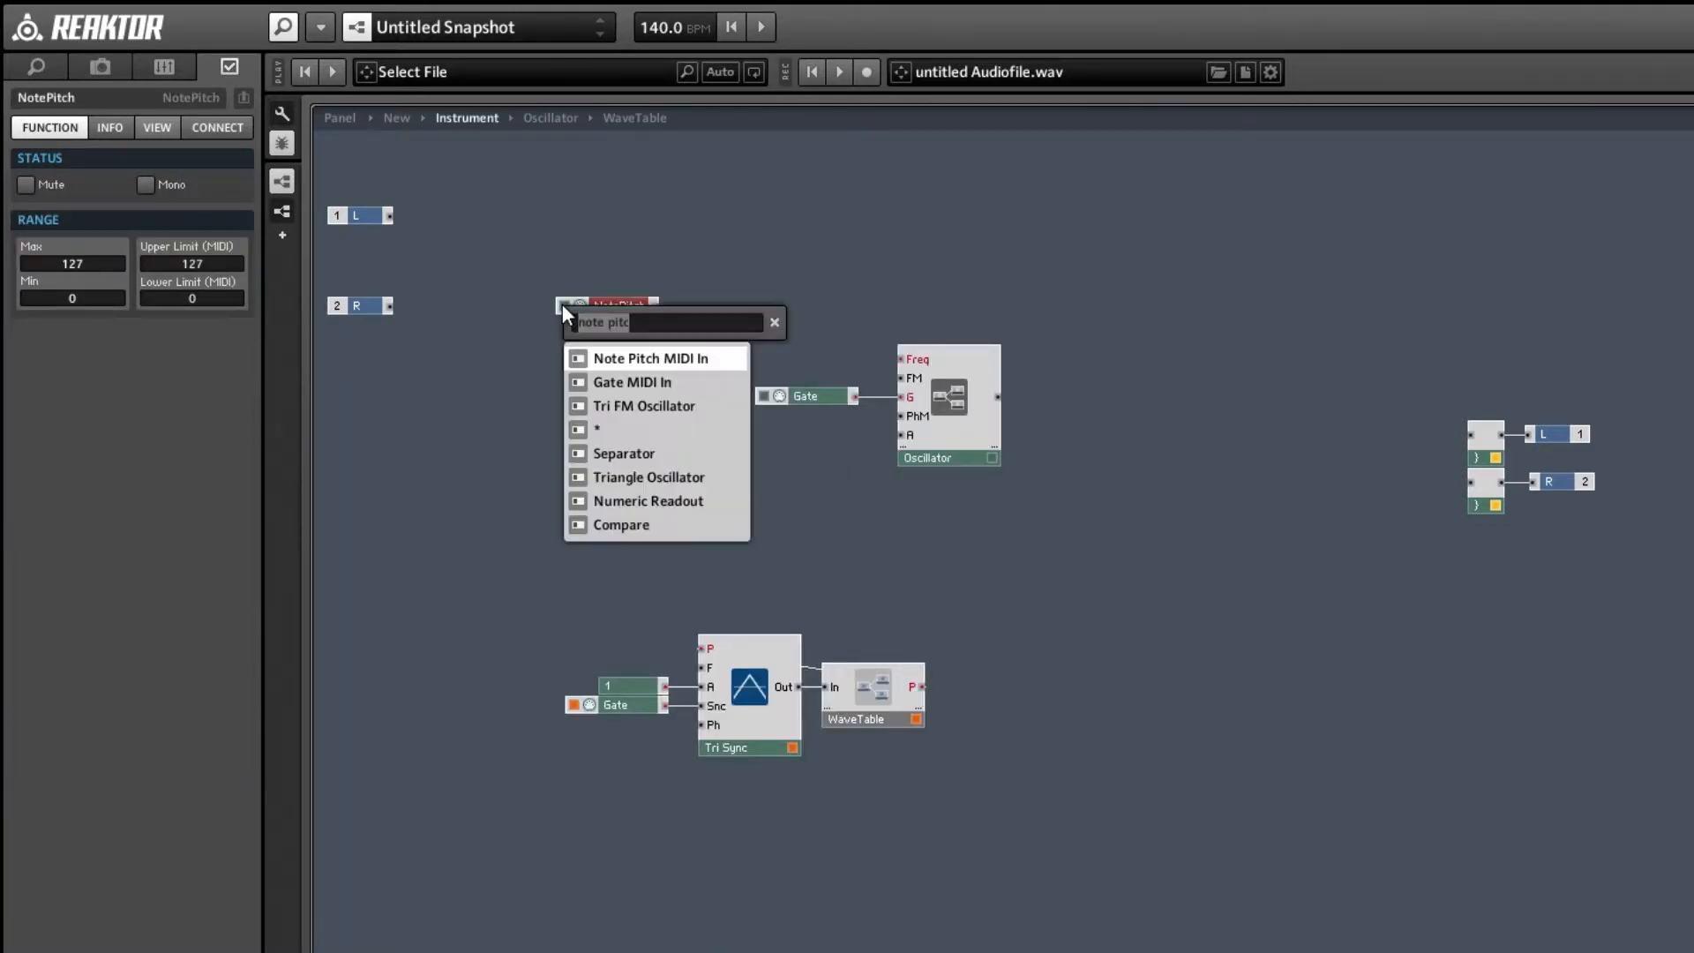
{"action": "type", "text": "expo"}
{"action": "key", "text": "Down"}
{"action": "key", "text": "Return"}
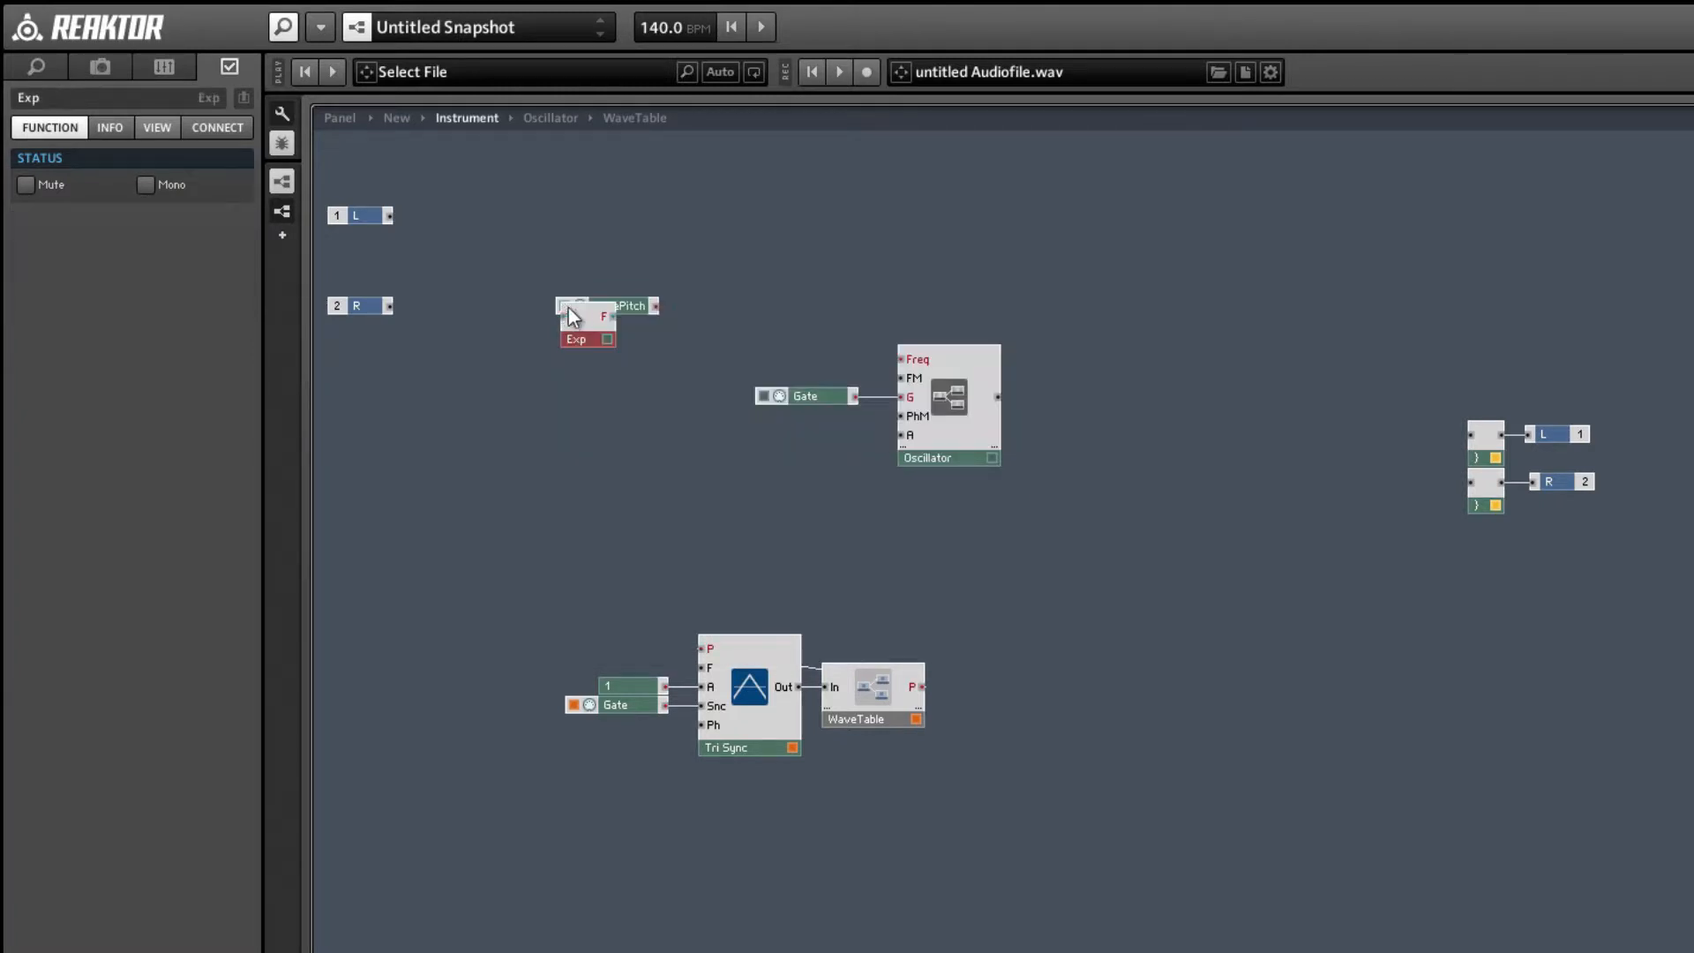
{"action": "left_click_drag", "start_coordinate": [572, 316], "coordinate": [901, 359]}
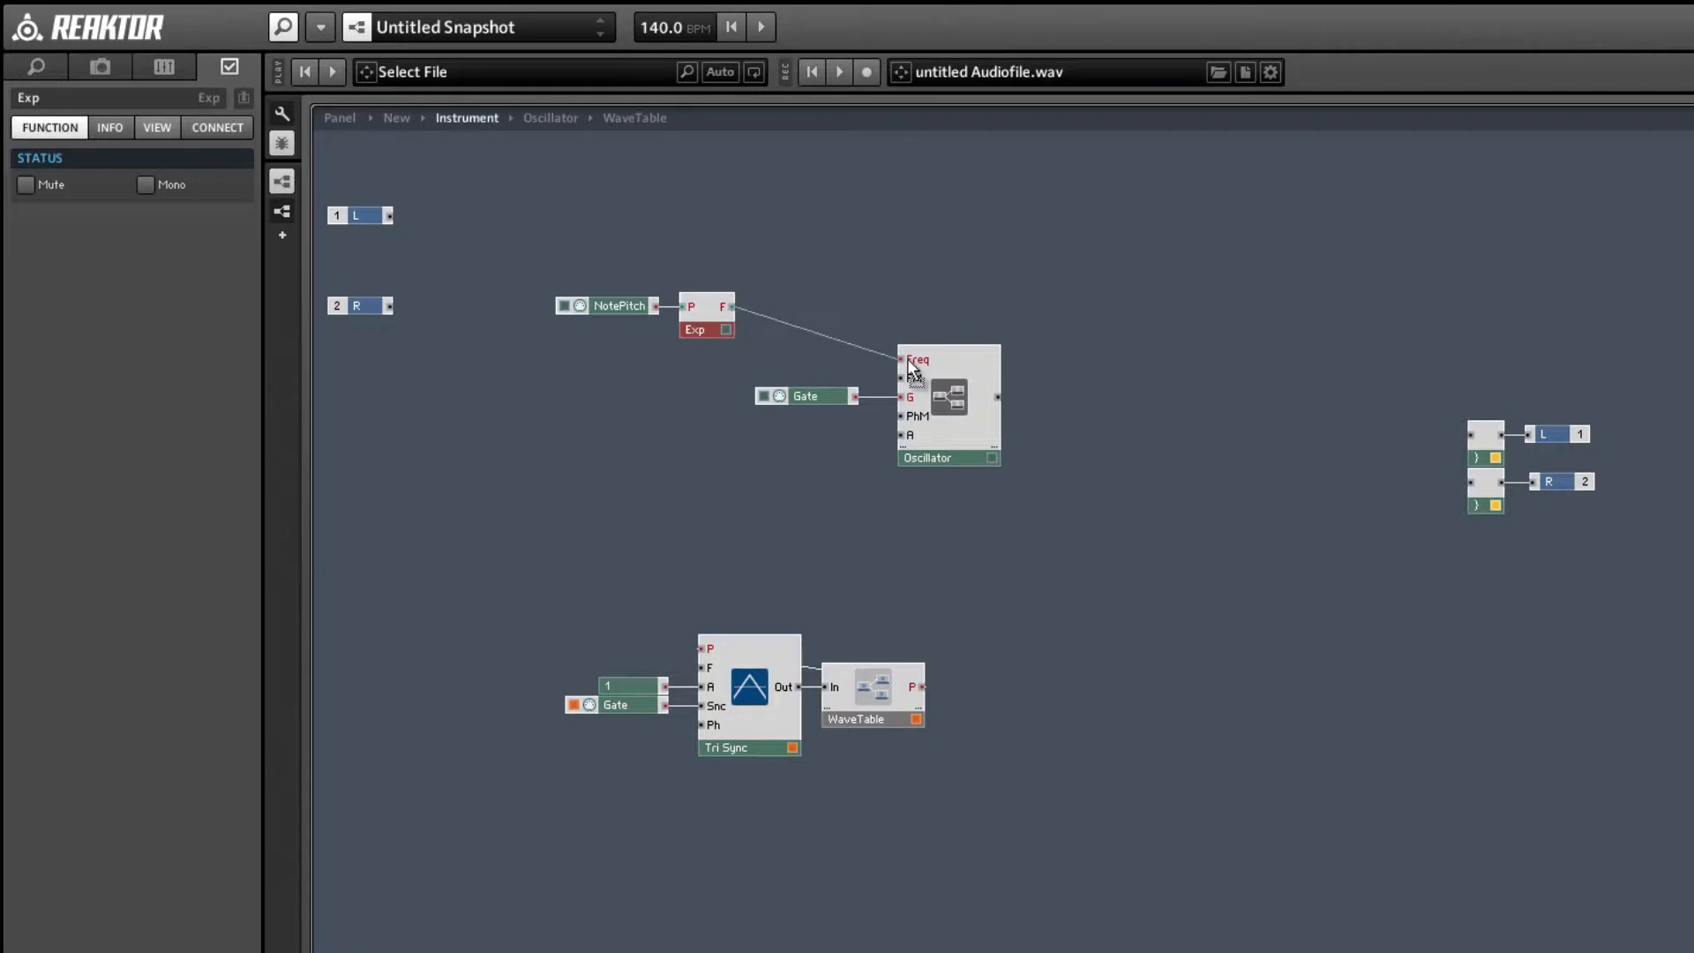
{"action": "left_click_drag", "start_coordinate": [577, 277], "coordinate": [698, 375]}
{"action": "left_click", "coordinate": [716, 431]}
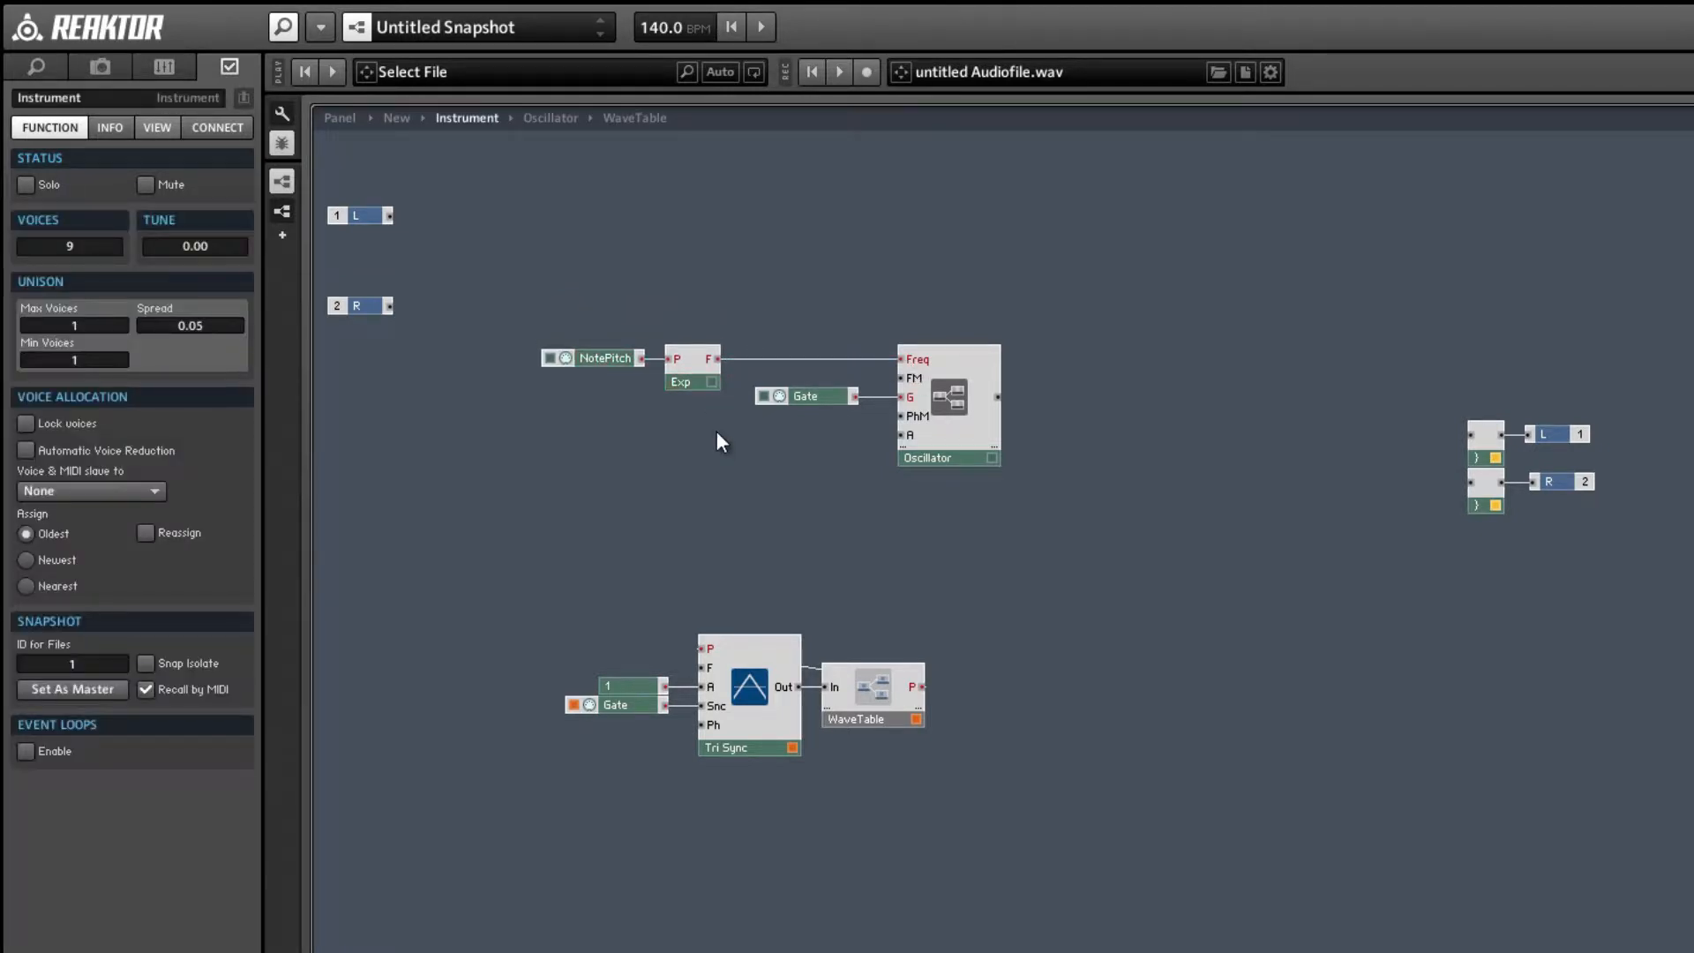
- Add an AR-Env module, wire Gate to its G input and its Out to the Oscillator's A input, then align the modules
{"action": "double_click", "coordinate": [717, 431]}
{"action": "type", "text": "ar en"}
{"action": "key", "text": "Return"}
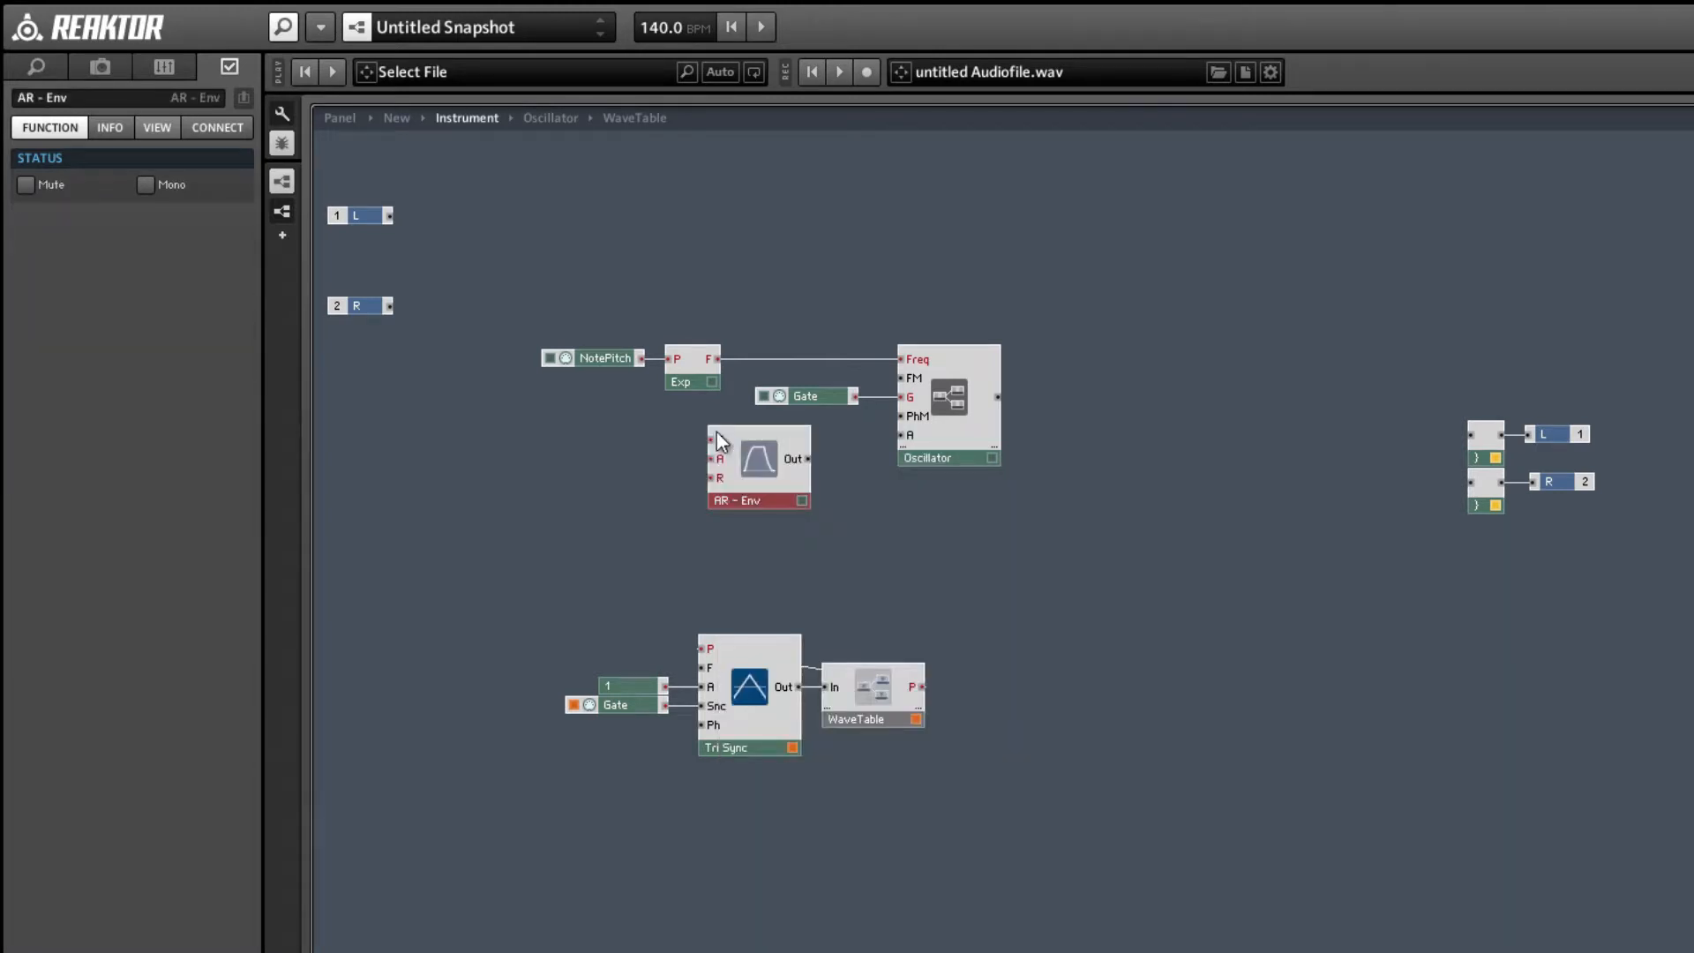
{"action": "left_click_drag", "start_coordinate": [772, 402], "coordinate": [711, 440]}
{"action": "left_click_drag", "start_coordinate": [811, 452], "coordinate": [901, 433]}
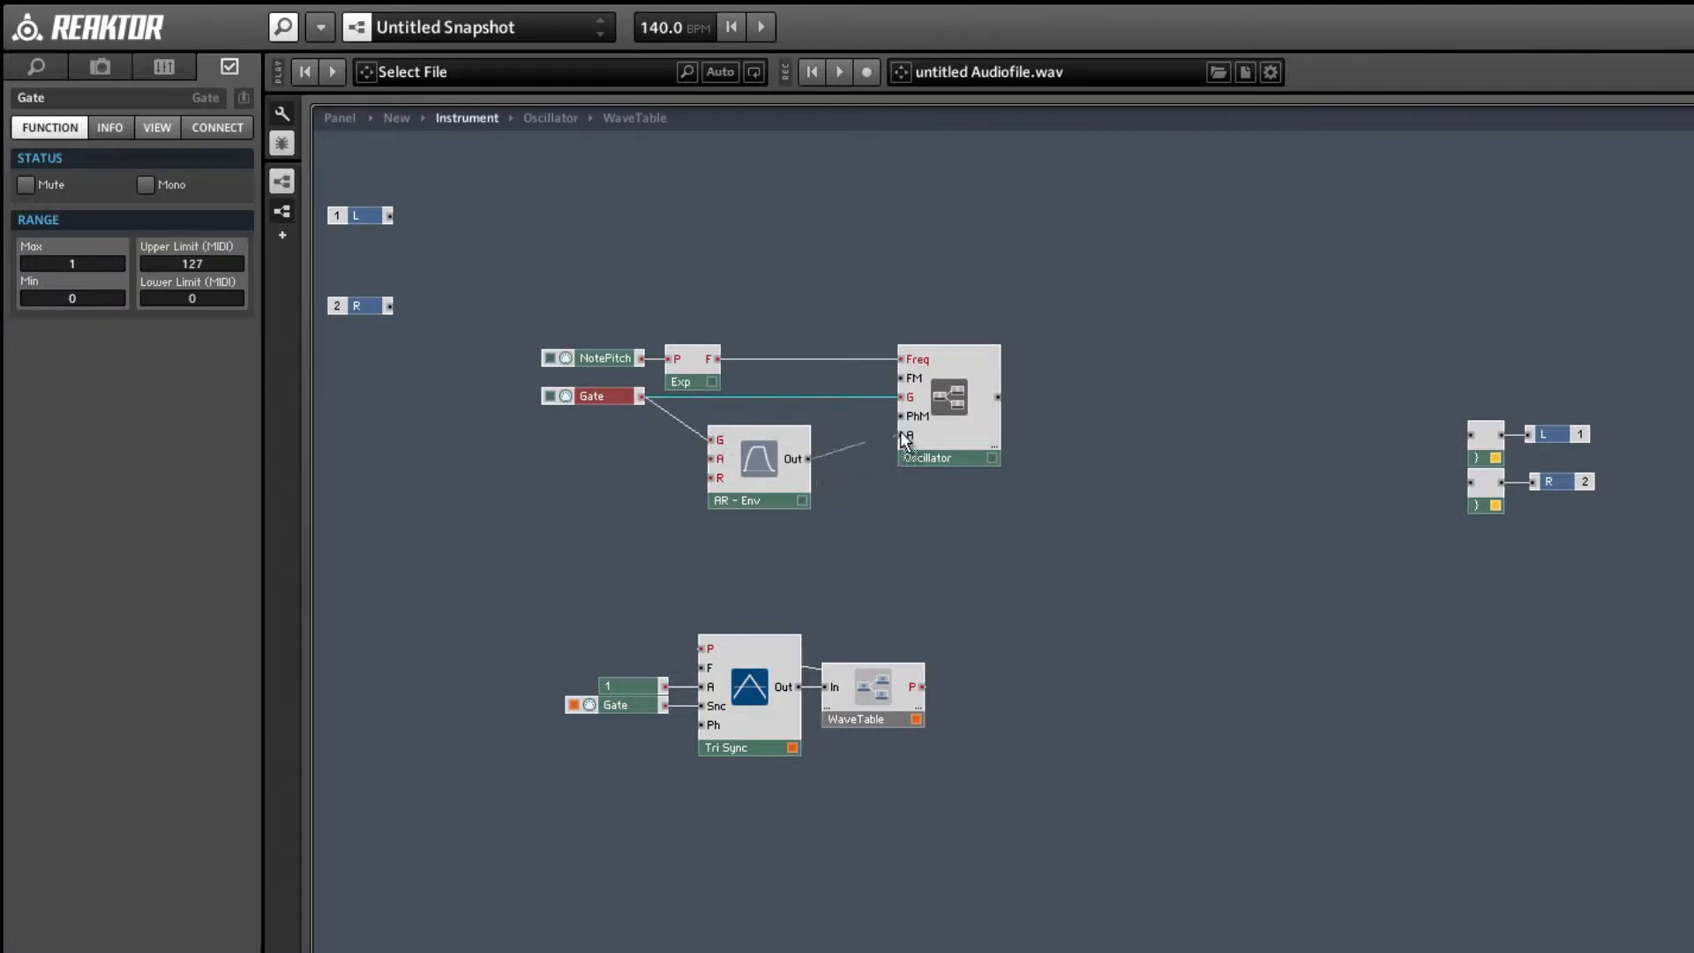
{"action": "left_click_drag", "start_coordinate": [773, 481], "coordinate": [725, 462]}
{"action": "left_click", "coordinate": [791, 496]}
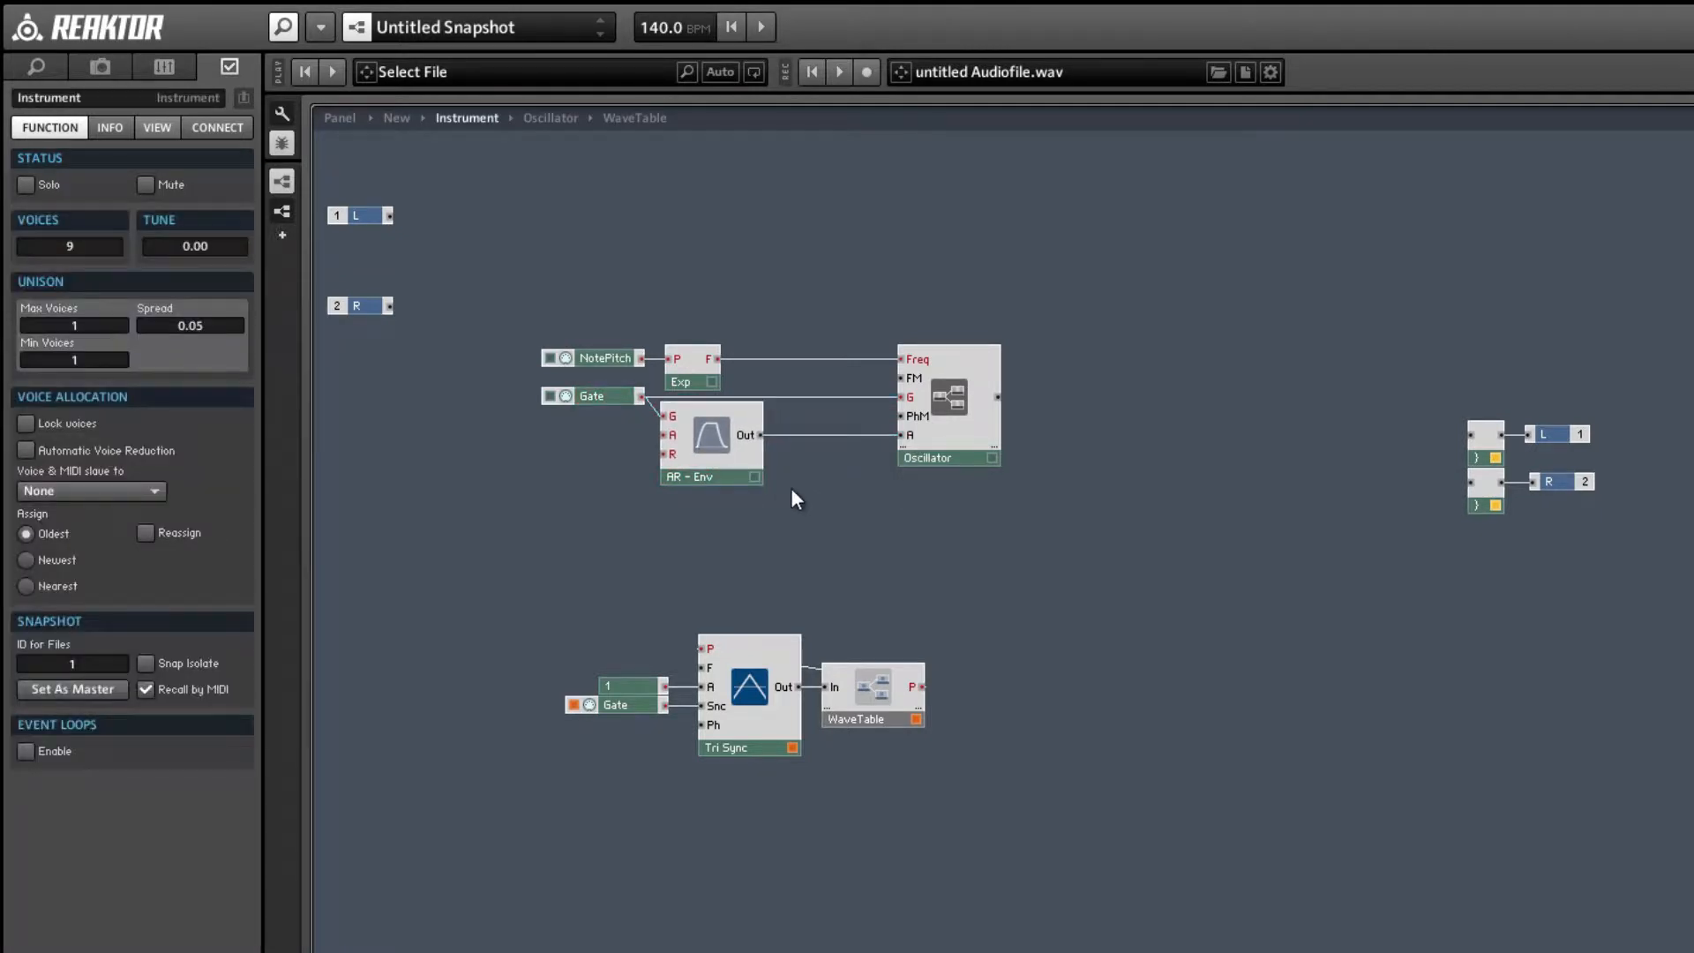
- Wire the Oscillator's output to the voice combiner of output L and turn off Mono for the Oscillator, shifting it slightly right
{"action": "left_click_drag", "start_coordinate": [998, 399], "coordinate": [1469, 436]}
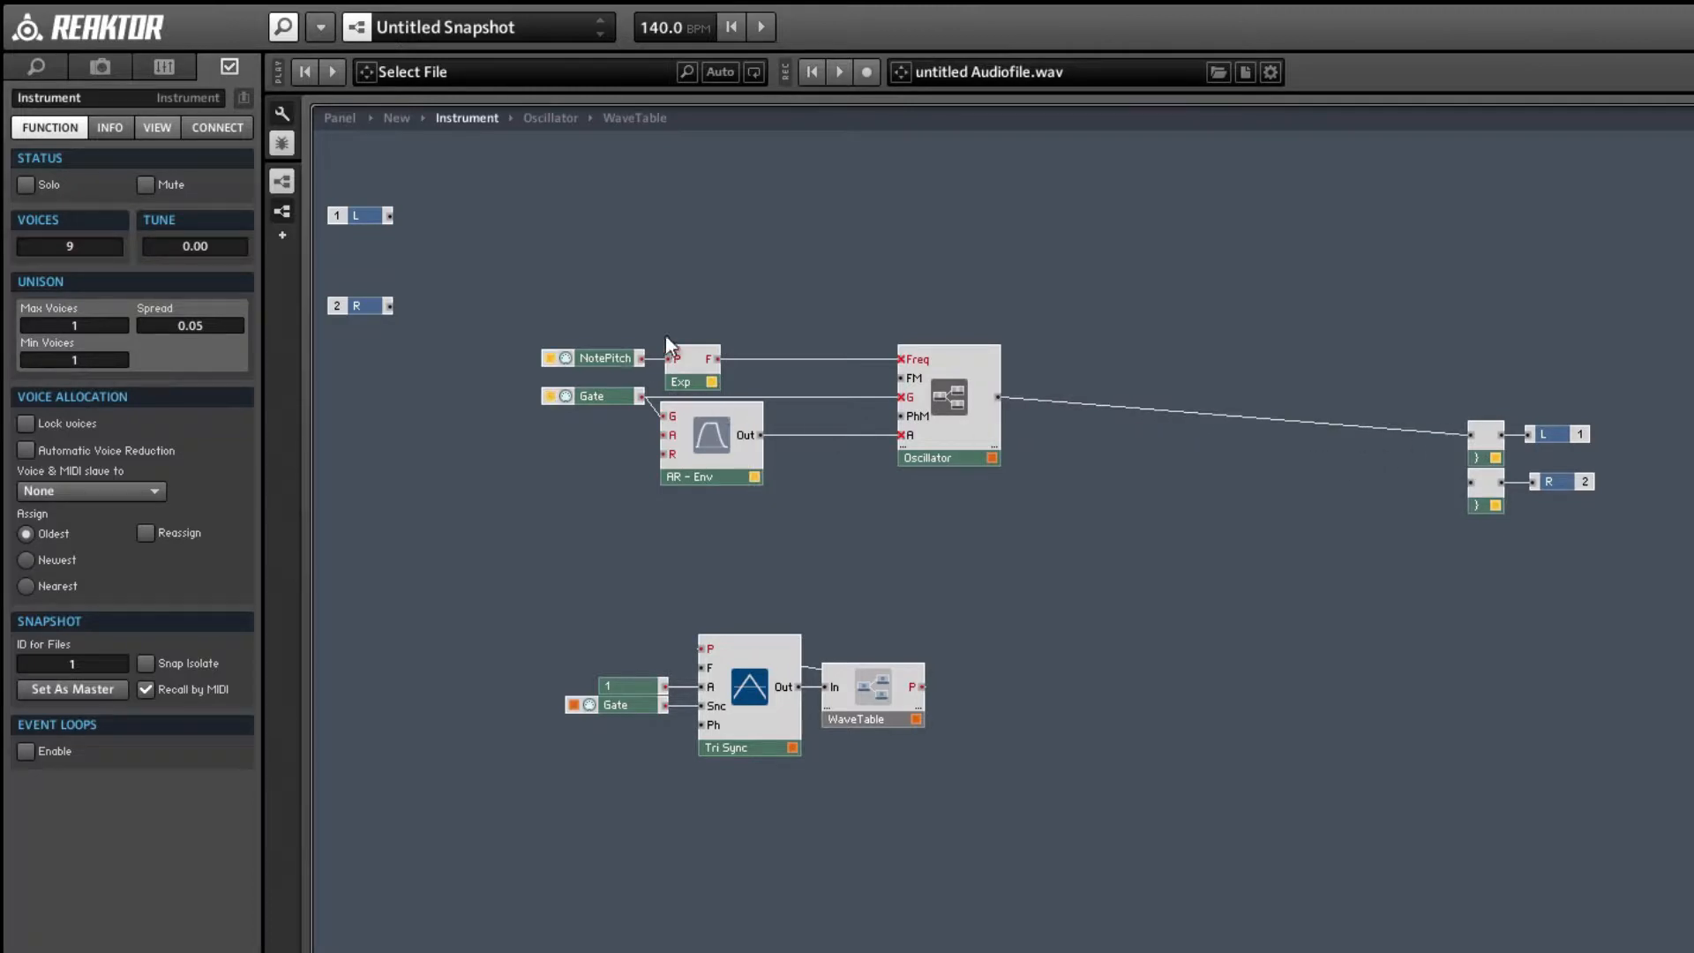
{"action": "right_click", "coordinate": [966, 432]}
{"action": "left_click", "coordinate": [987, 446]}
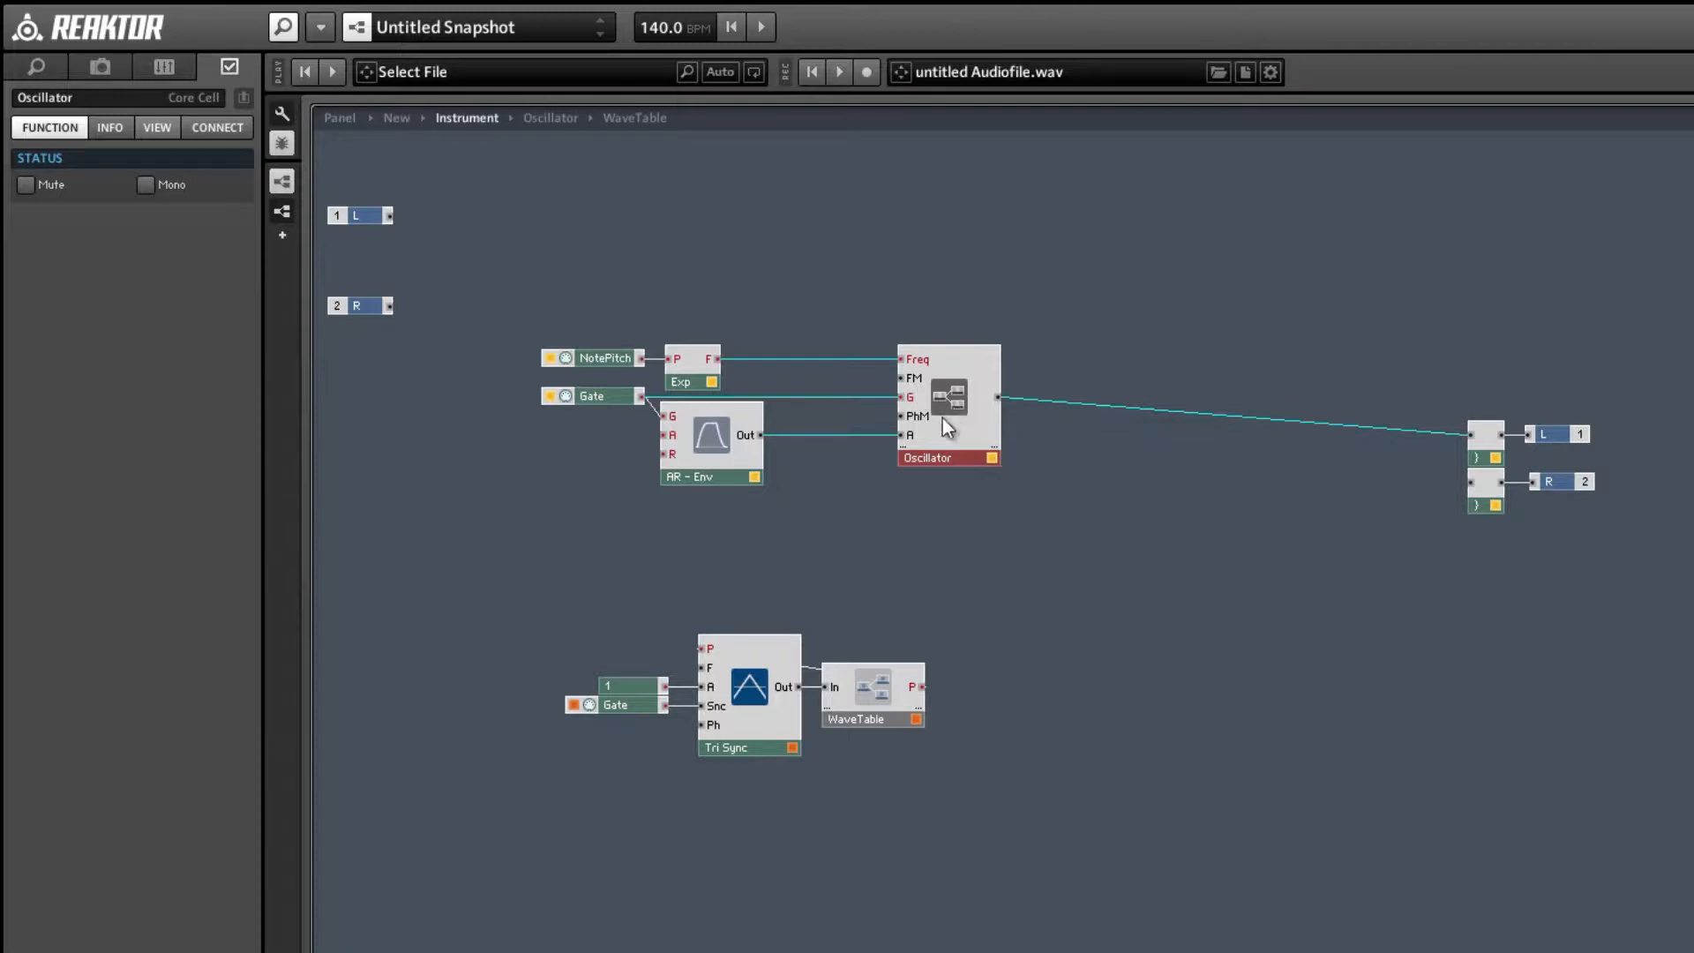
{"action": "left_click_drag", "start_coordinate": [930, 426], "coordinate": [971, 430]}
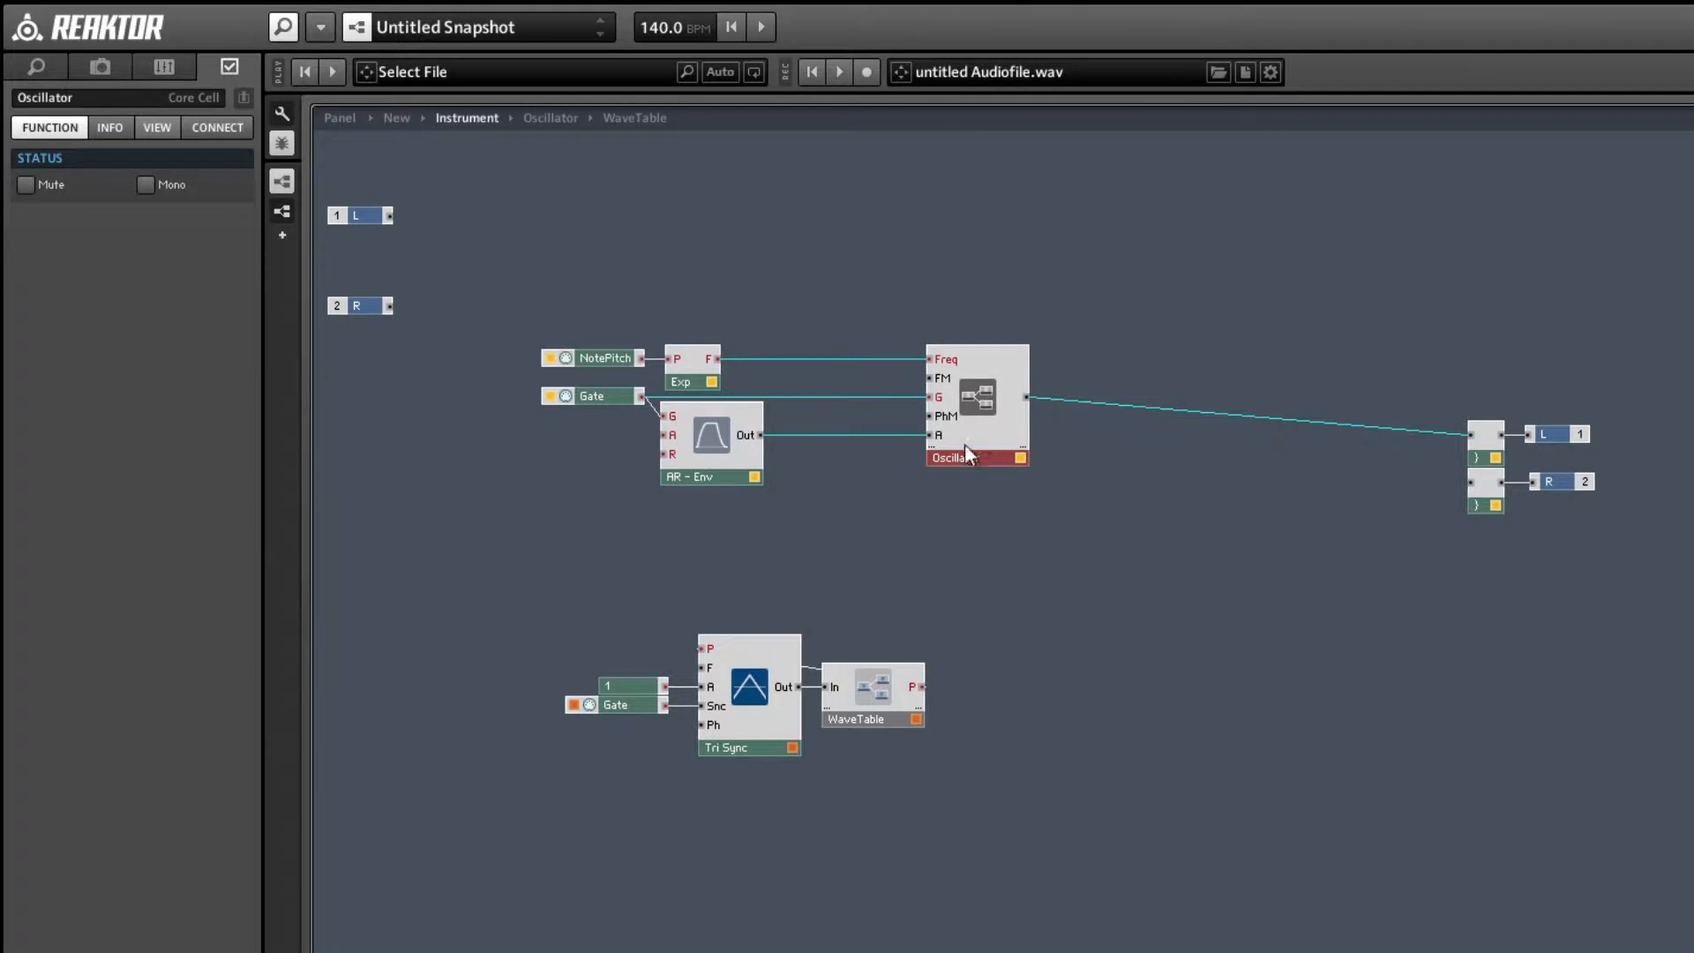
{"action": "left_click", "coordinate": [917, 481]}
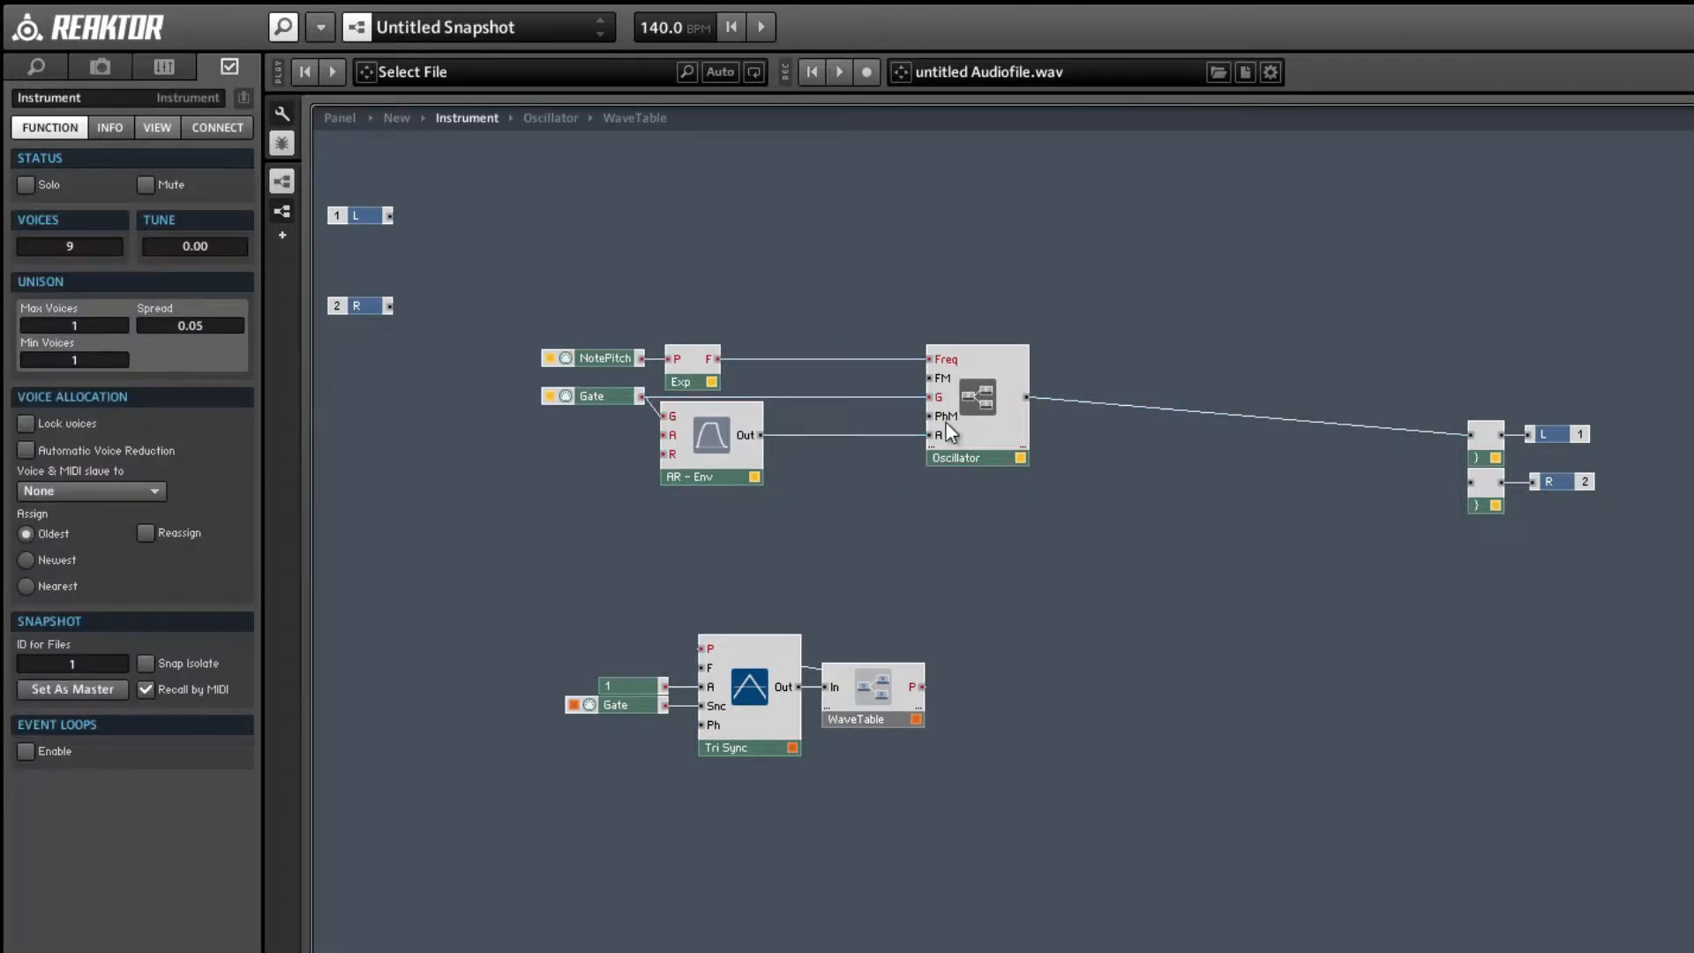
- Move the Tri Sync and WaveTable modules down and place a new Sine Oscillator in the freed space below AR-Env
{"action": "left_click_drag", "start_coordinate": [589, 572], "coordinate": [944, 739]}
{"action": "left_click_drag", "start_coordinate": [876, 694], "coordinate": [909, 828]}
{"action": "left_click", "coordinate": [1061, 706]}
{"action": "key", "text": "Return"}
{"action": "type", "text": "sine osc"}
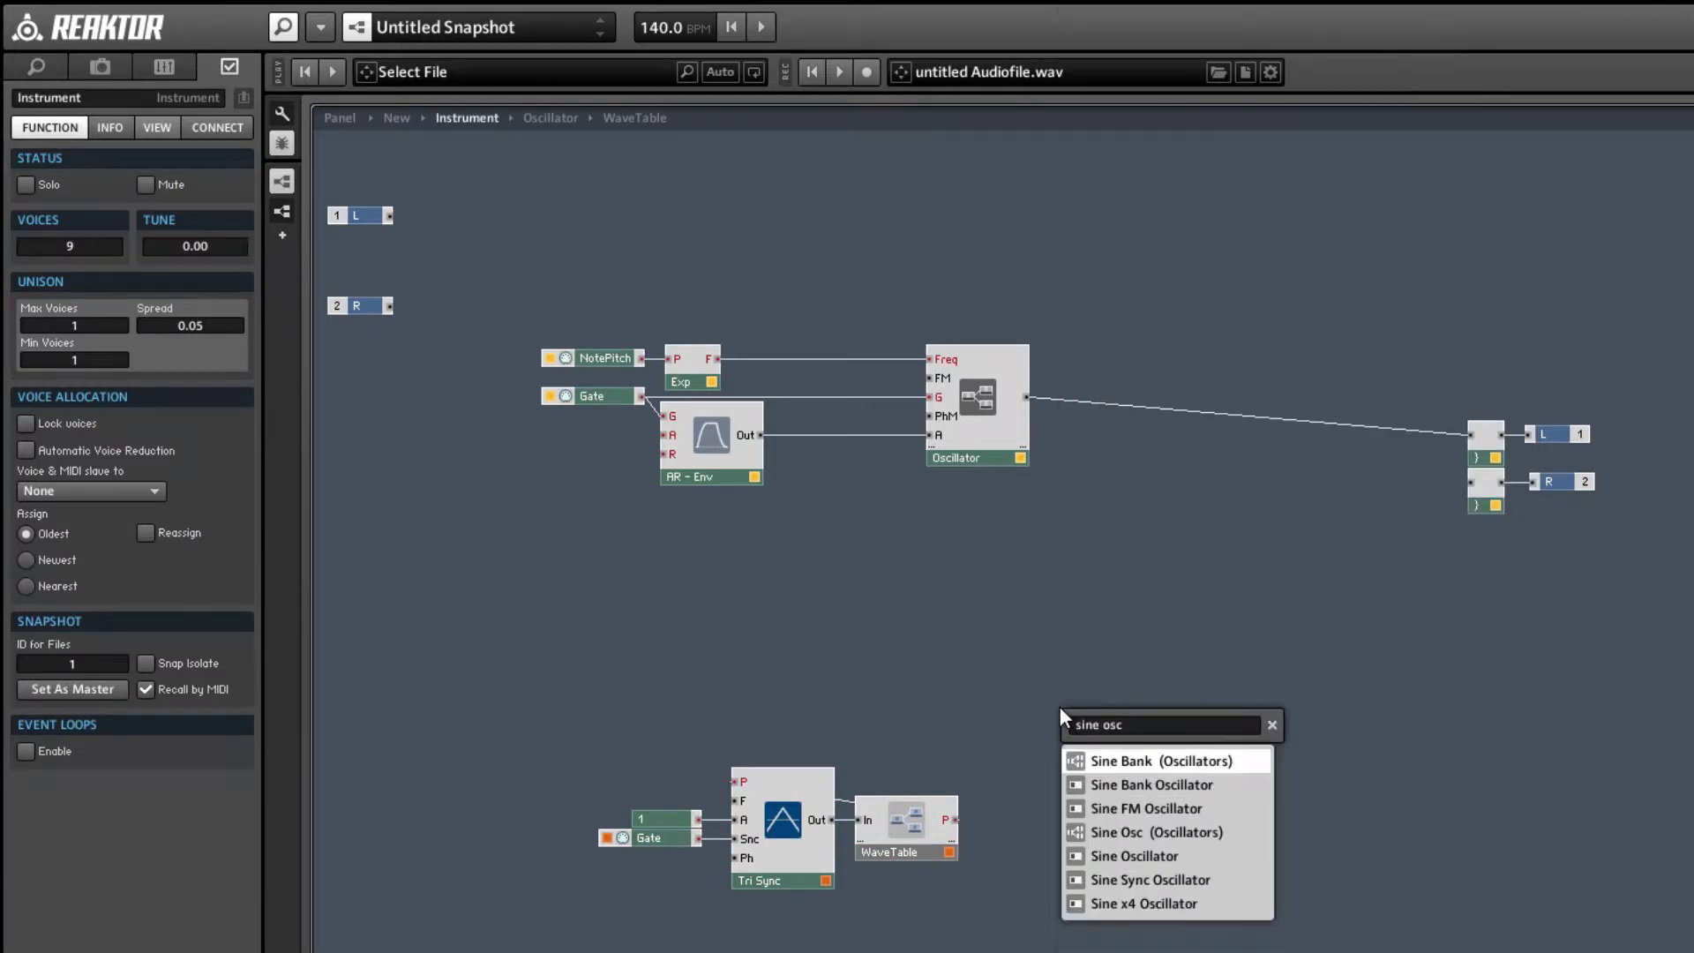
{"action": "key", "text": "Down"}
{"action": "key", "text": "Down"}
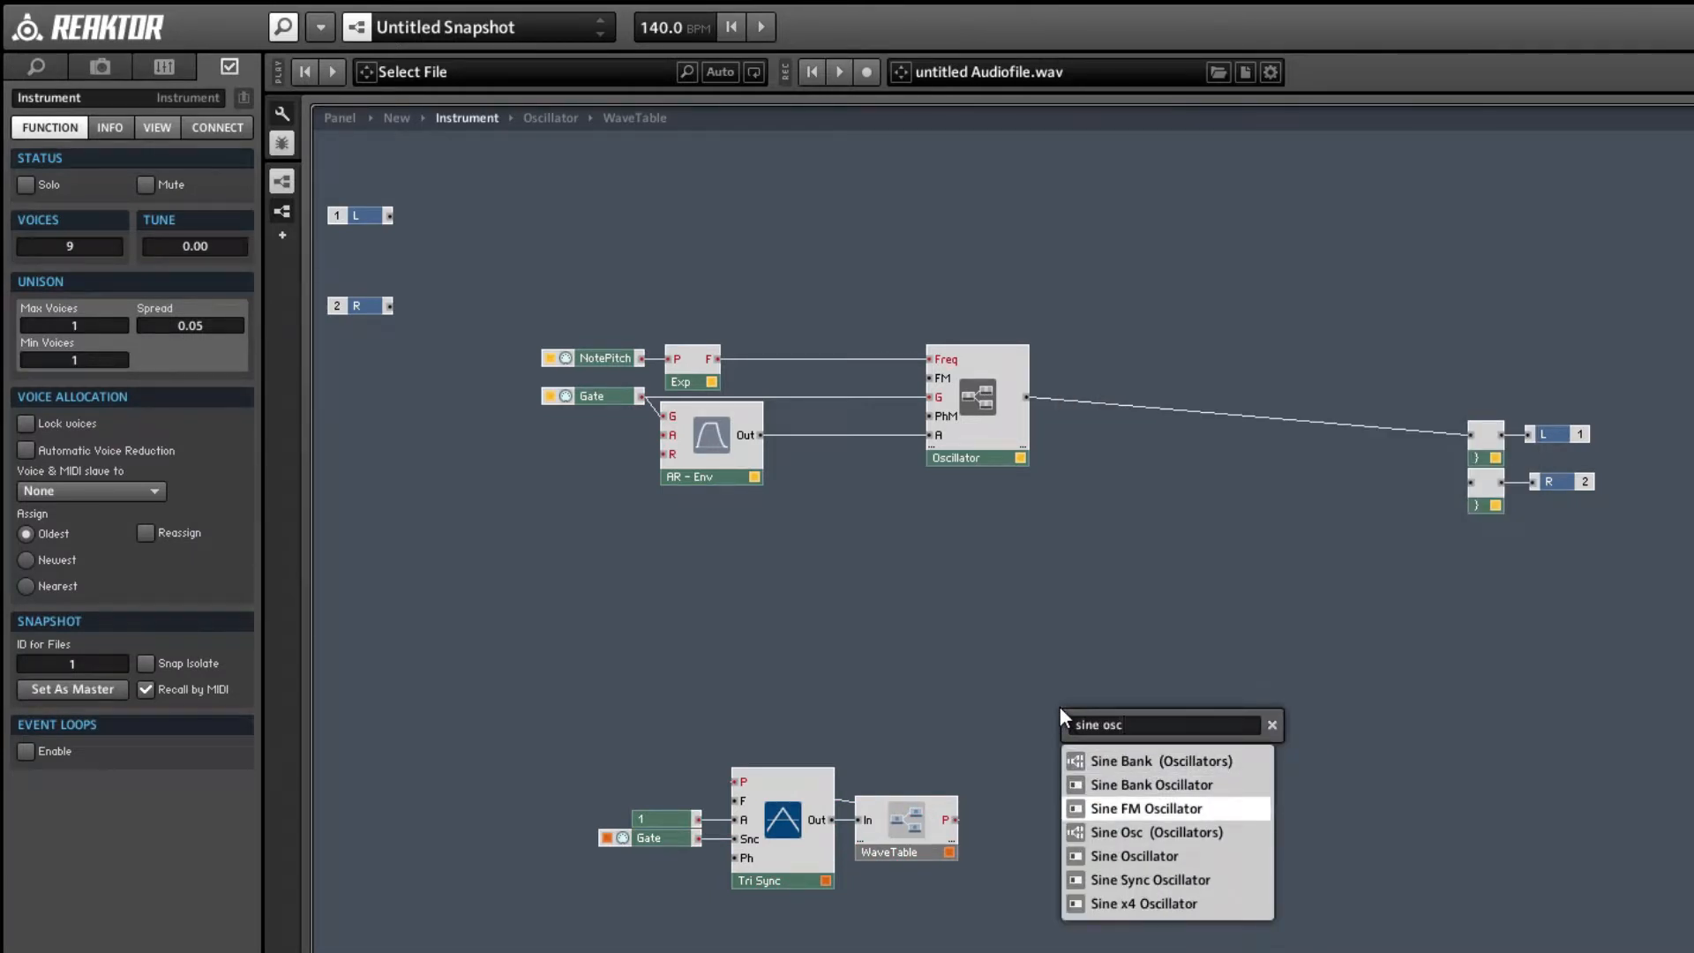
{"action": "key", "text": "Down"}
{"action": "key", "text": "Down"}
{"action": "key", "text": "Return"}
{"action": "left_click_drag", "start_coordinate": [1066, 708], "coordinate": [806, 564]}
- Create a Pitch control for the Sine oscillator's P input and a constant of 1 for its A input
{"action": "right_click", "coordinate": [777, 549]}
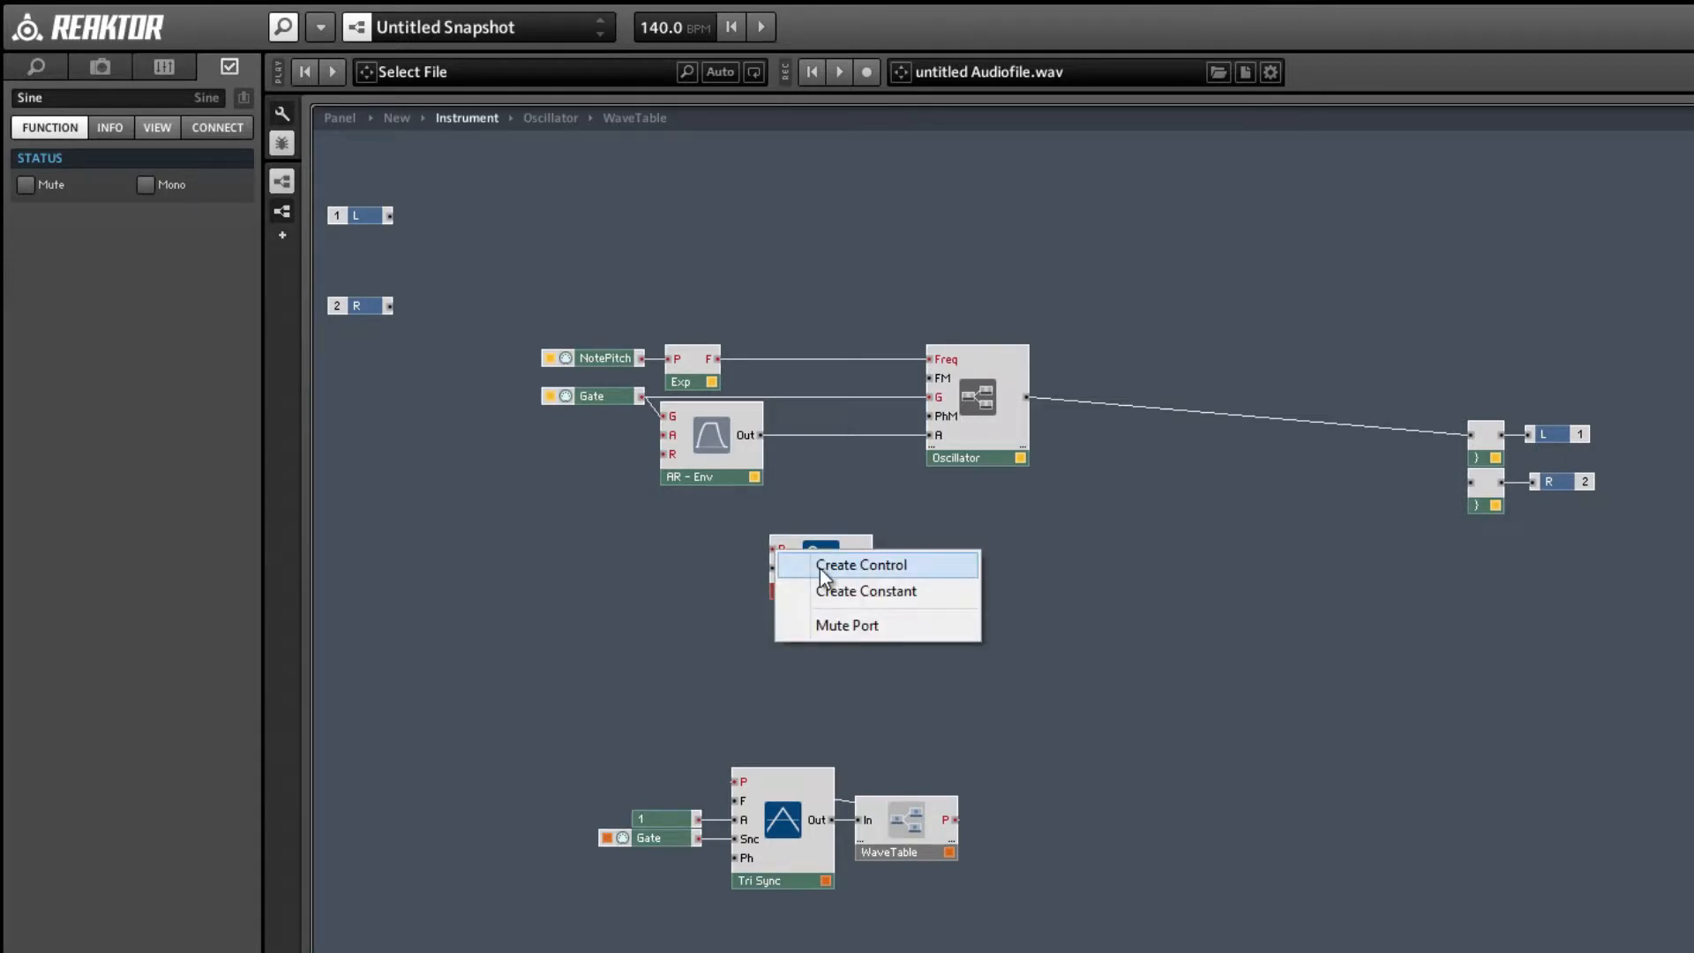
{"action": "left_click", "coordinate": [817, 567]}
{"action": "right_click", "coordinate": [797, 572]}
{"action": "left_click", "coordinate": [842, 609]}
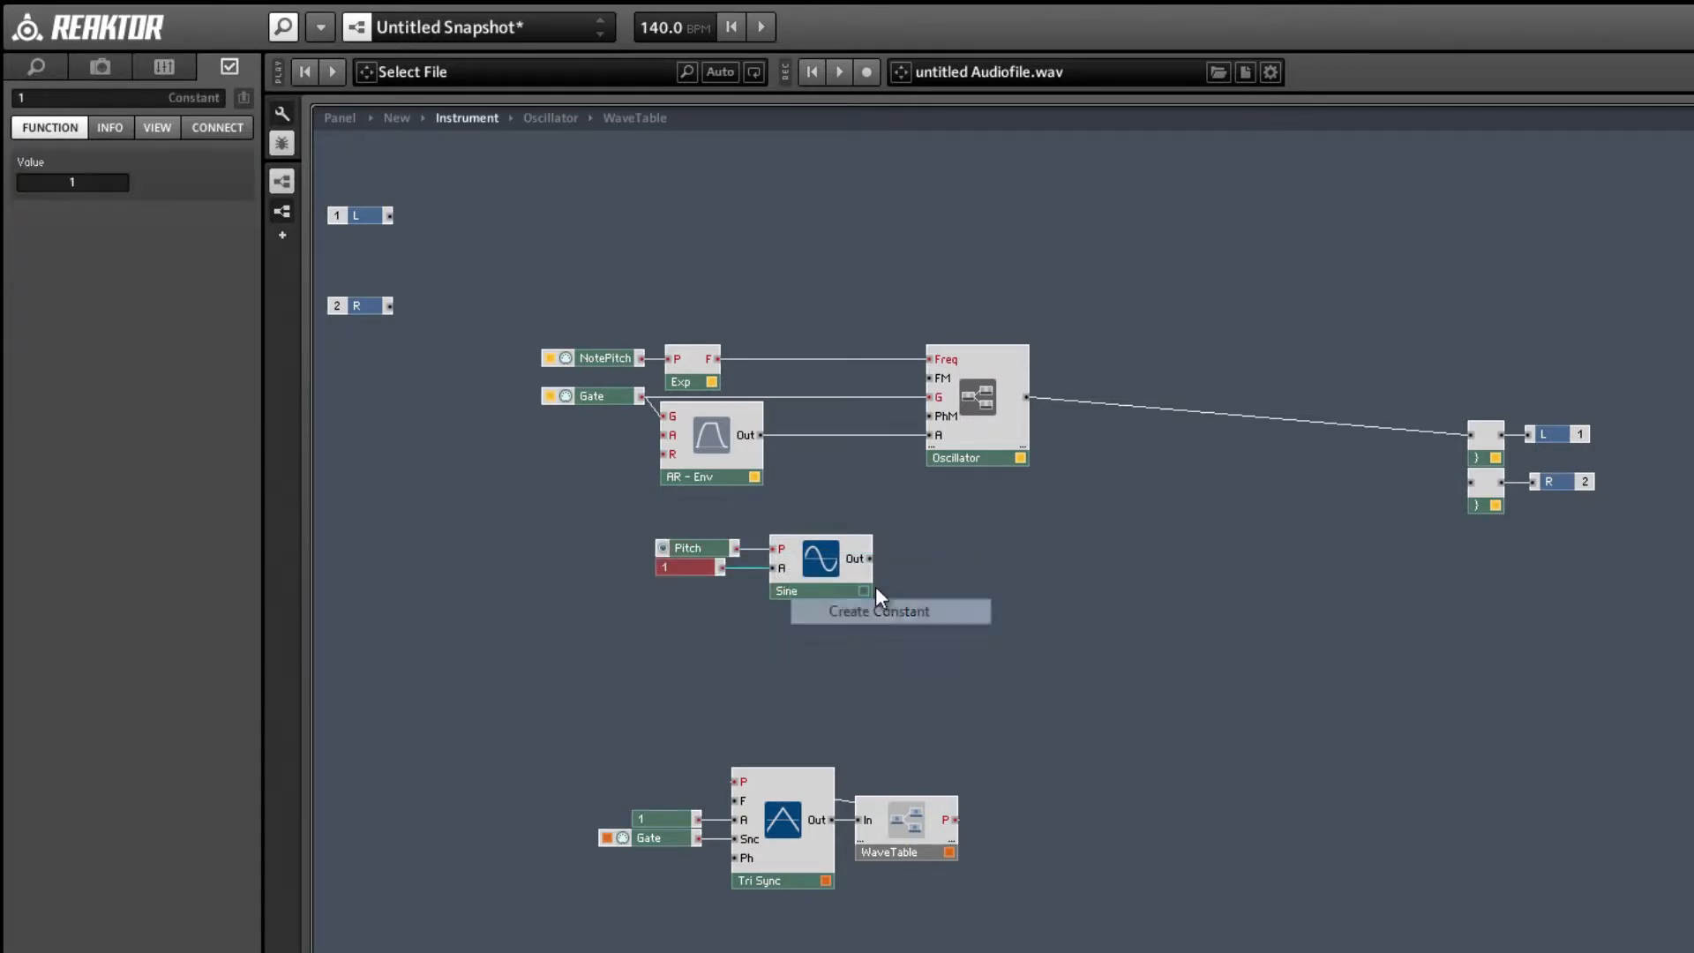
- Wire the Sine oscillator's output to the Oscillator's PhM input and make the Sine module mono
{"action": "left_click_drag", "start_coordinate": [869, 559], "coordinate": [931, 417]}
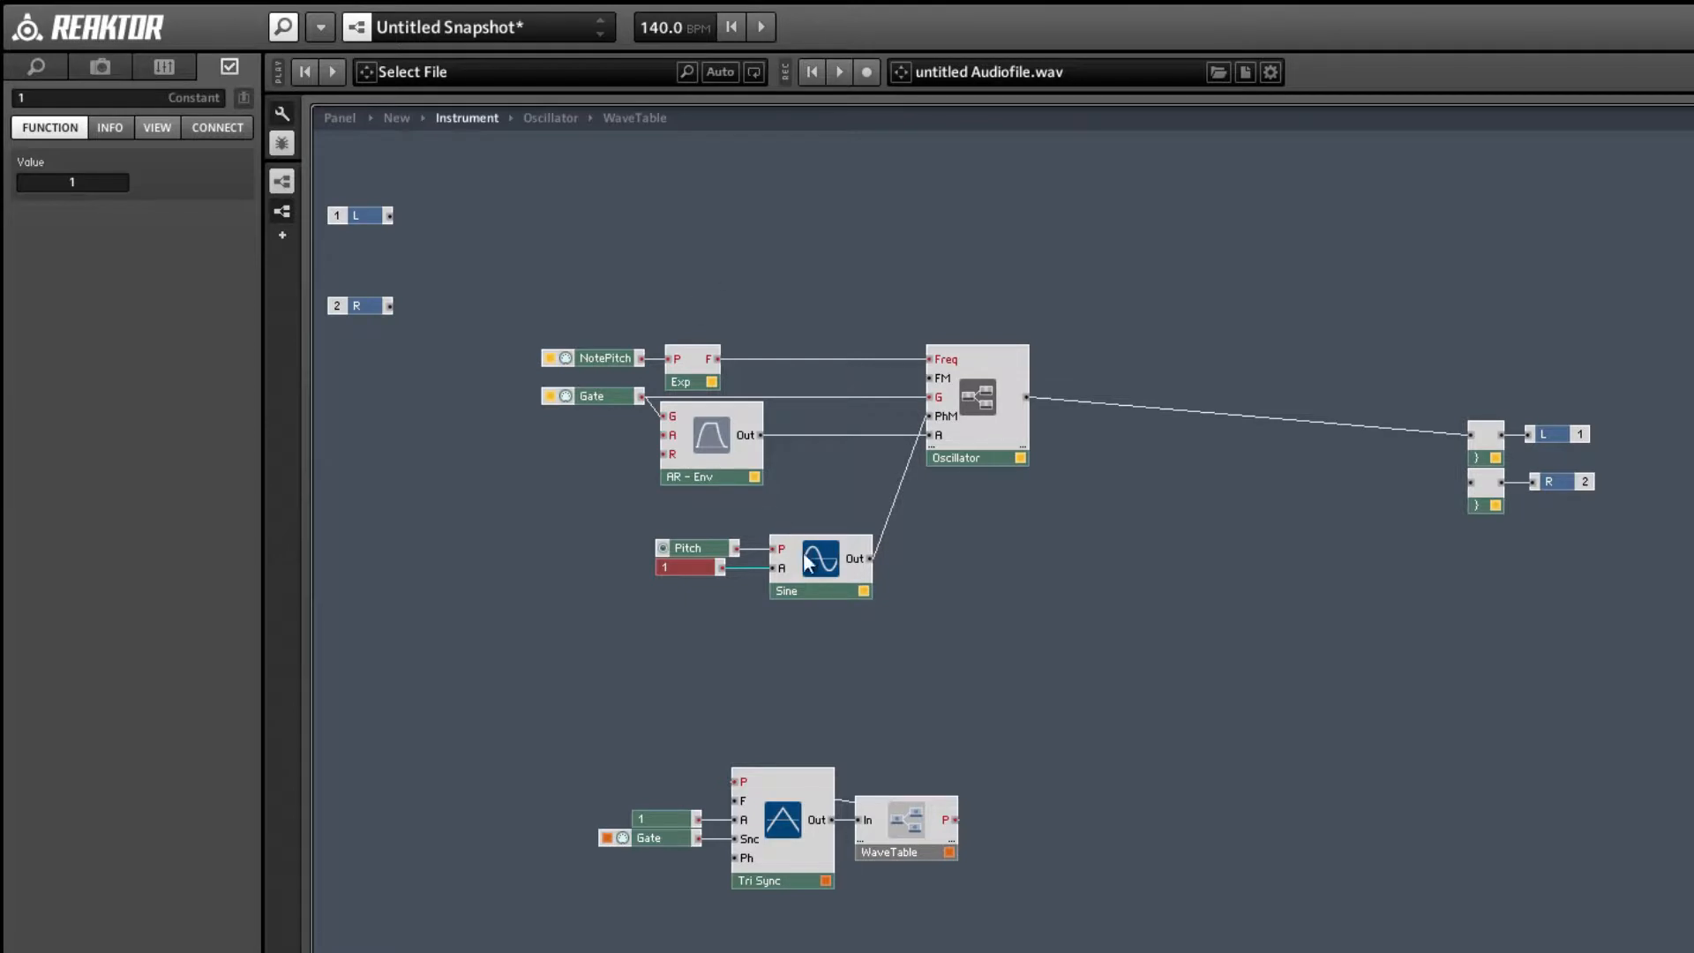
{"action": "right_click", "coordinate": [861, 571]}
{"action": "left_click", "coordinate": [891, 578]}
- In the panel view, place the Pitch knob beside the WaveTable display and set it to 55, then return to the structure
{"action": "left_click", "coordinate": [289, 147]}
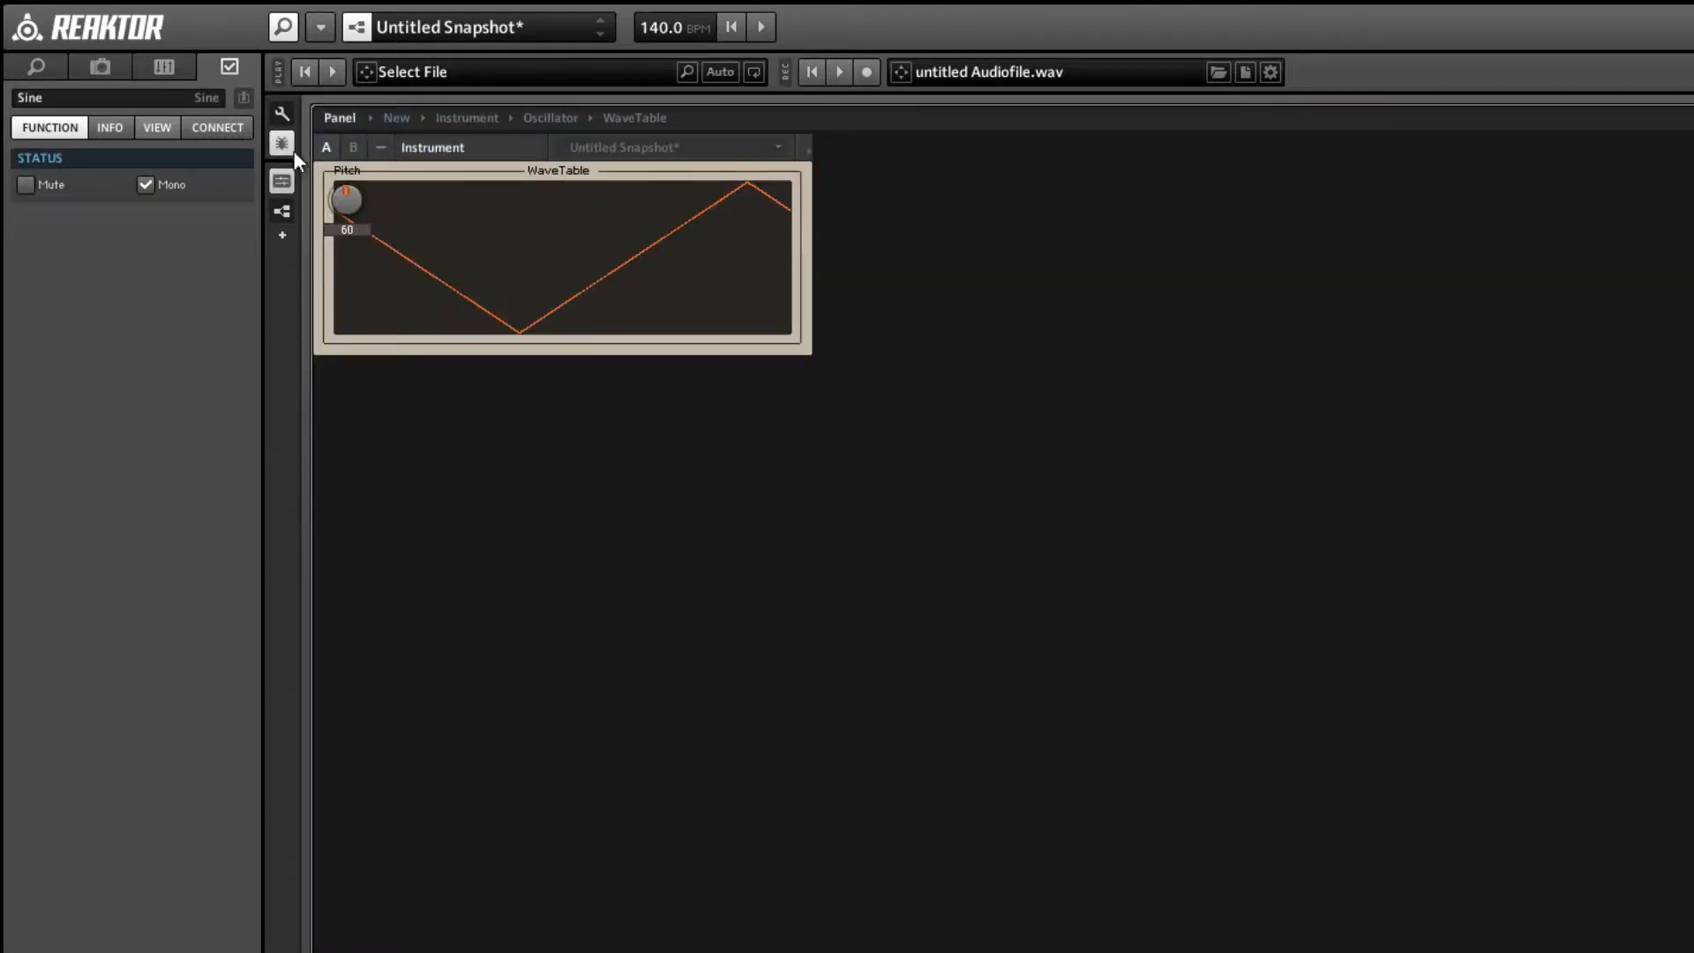
{"action": "left_click_drag", "start_coordinate": [346, 199], "coordinate": [835, 340]}
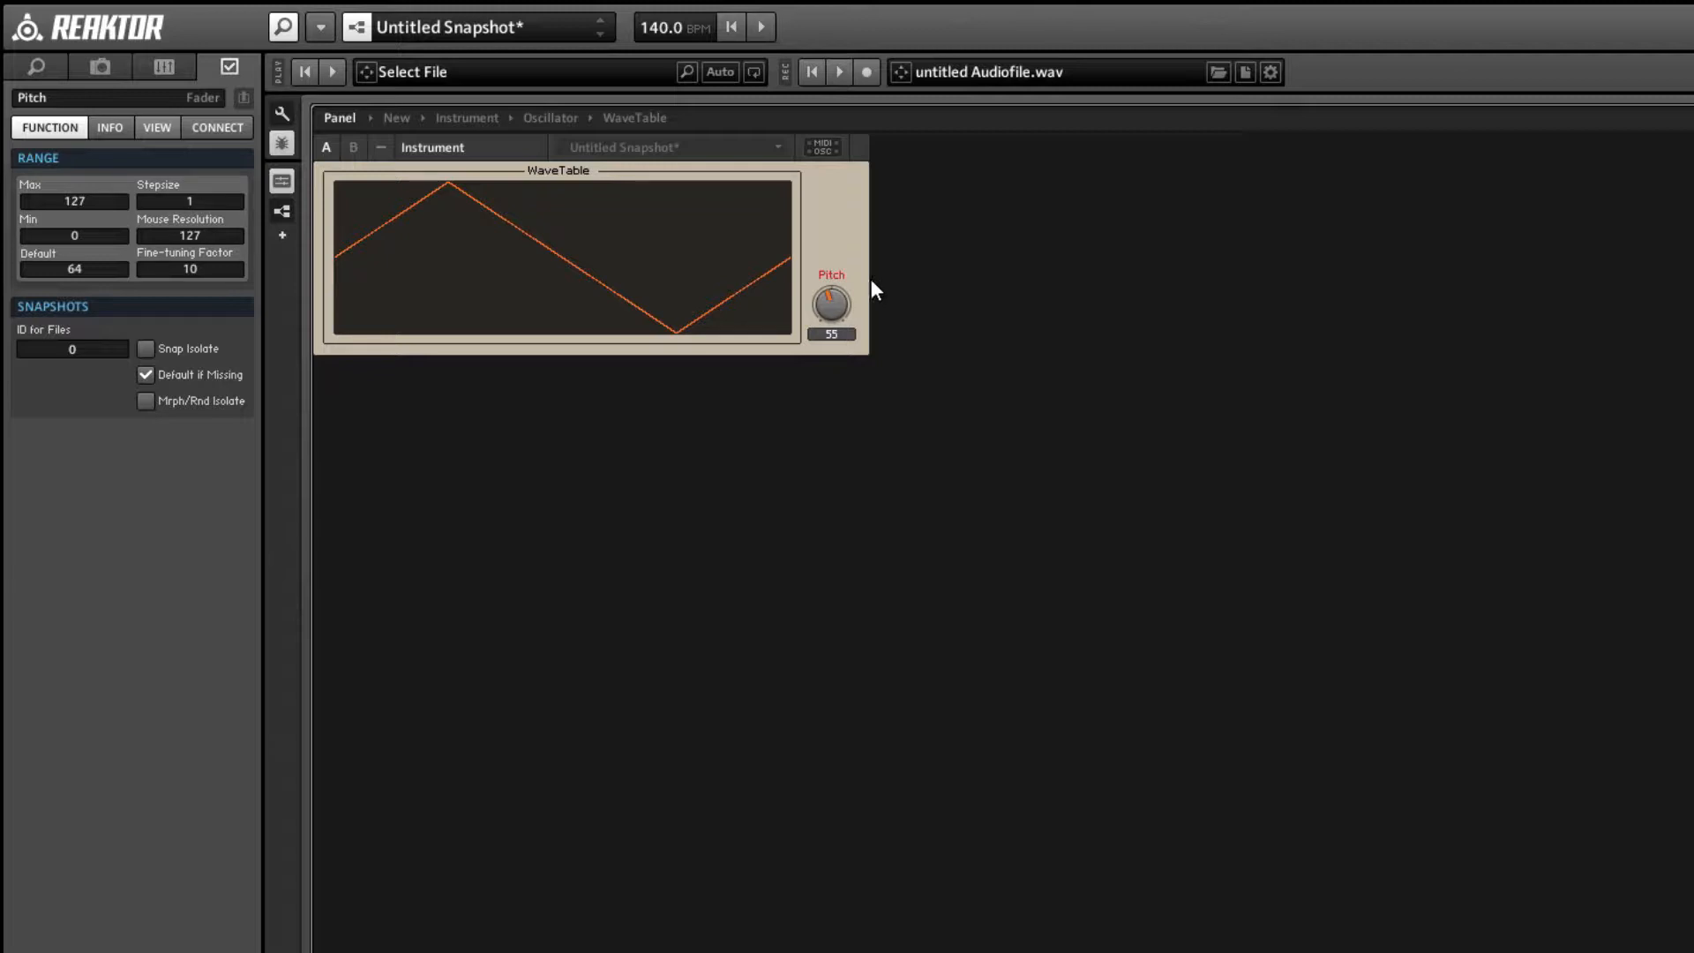
{"action": "double_click", "coordinate": [838, 226]}
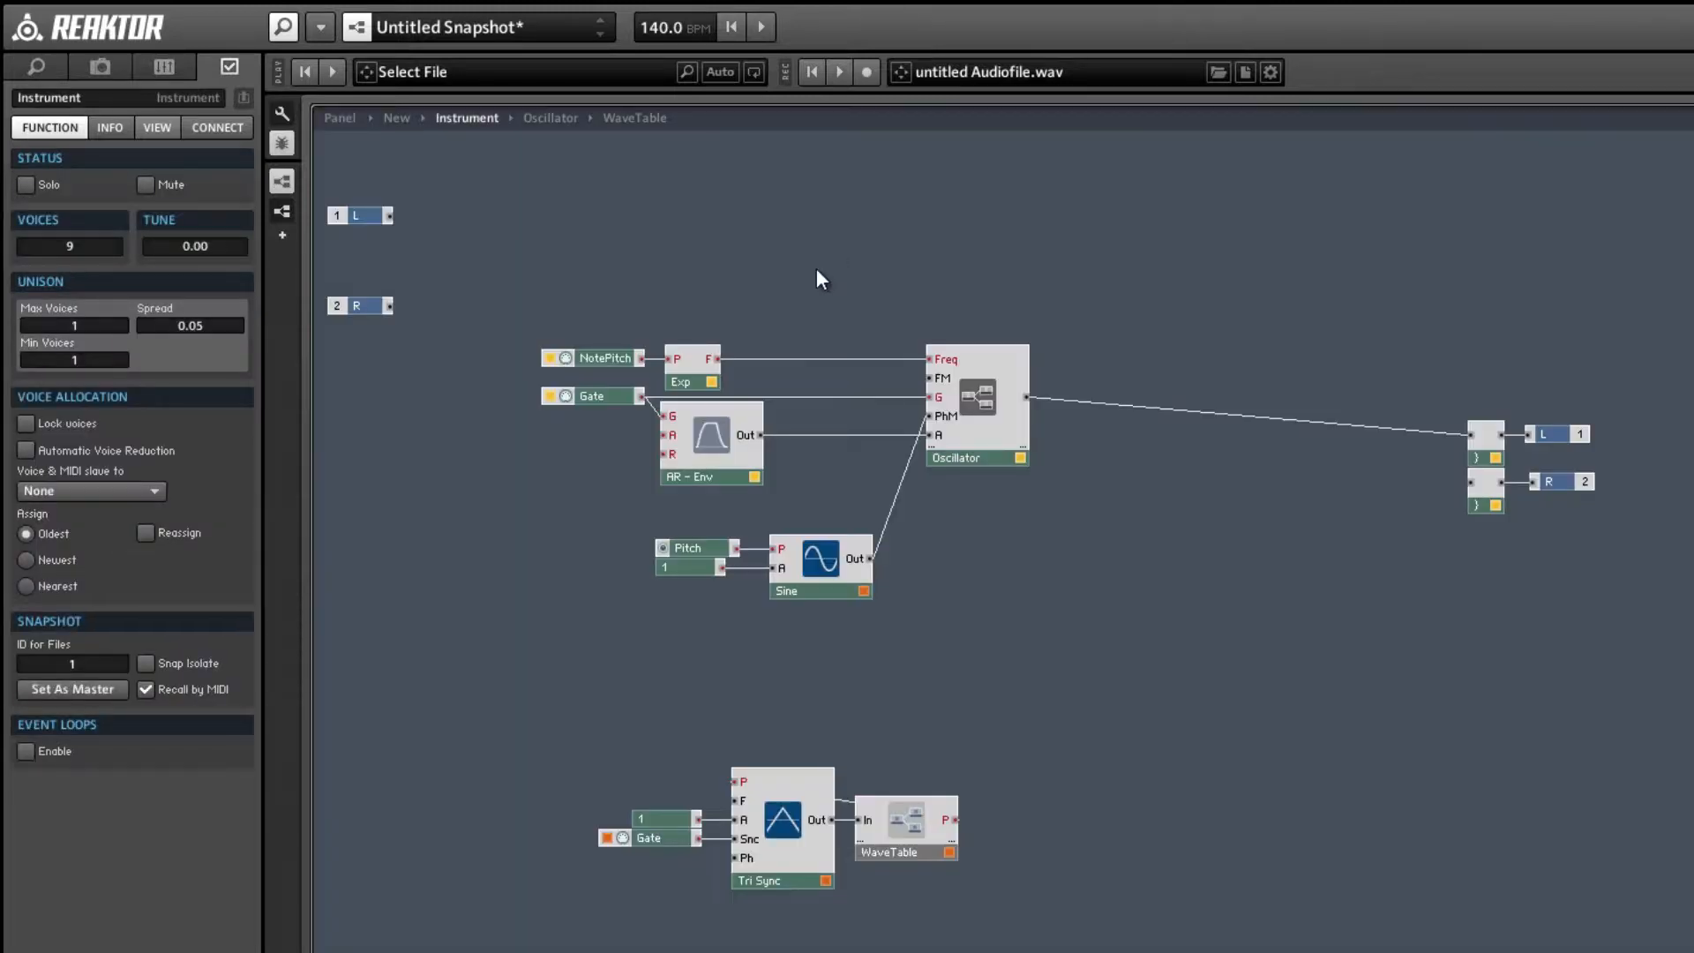
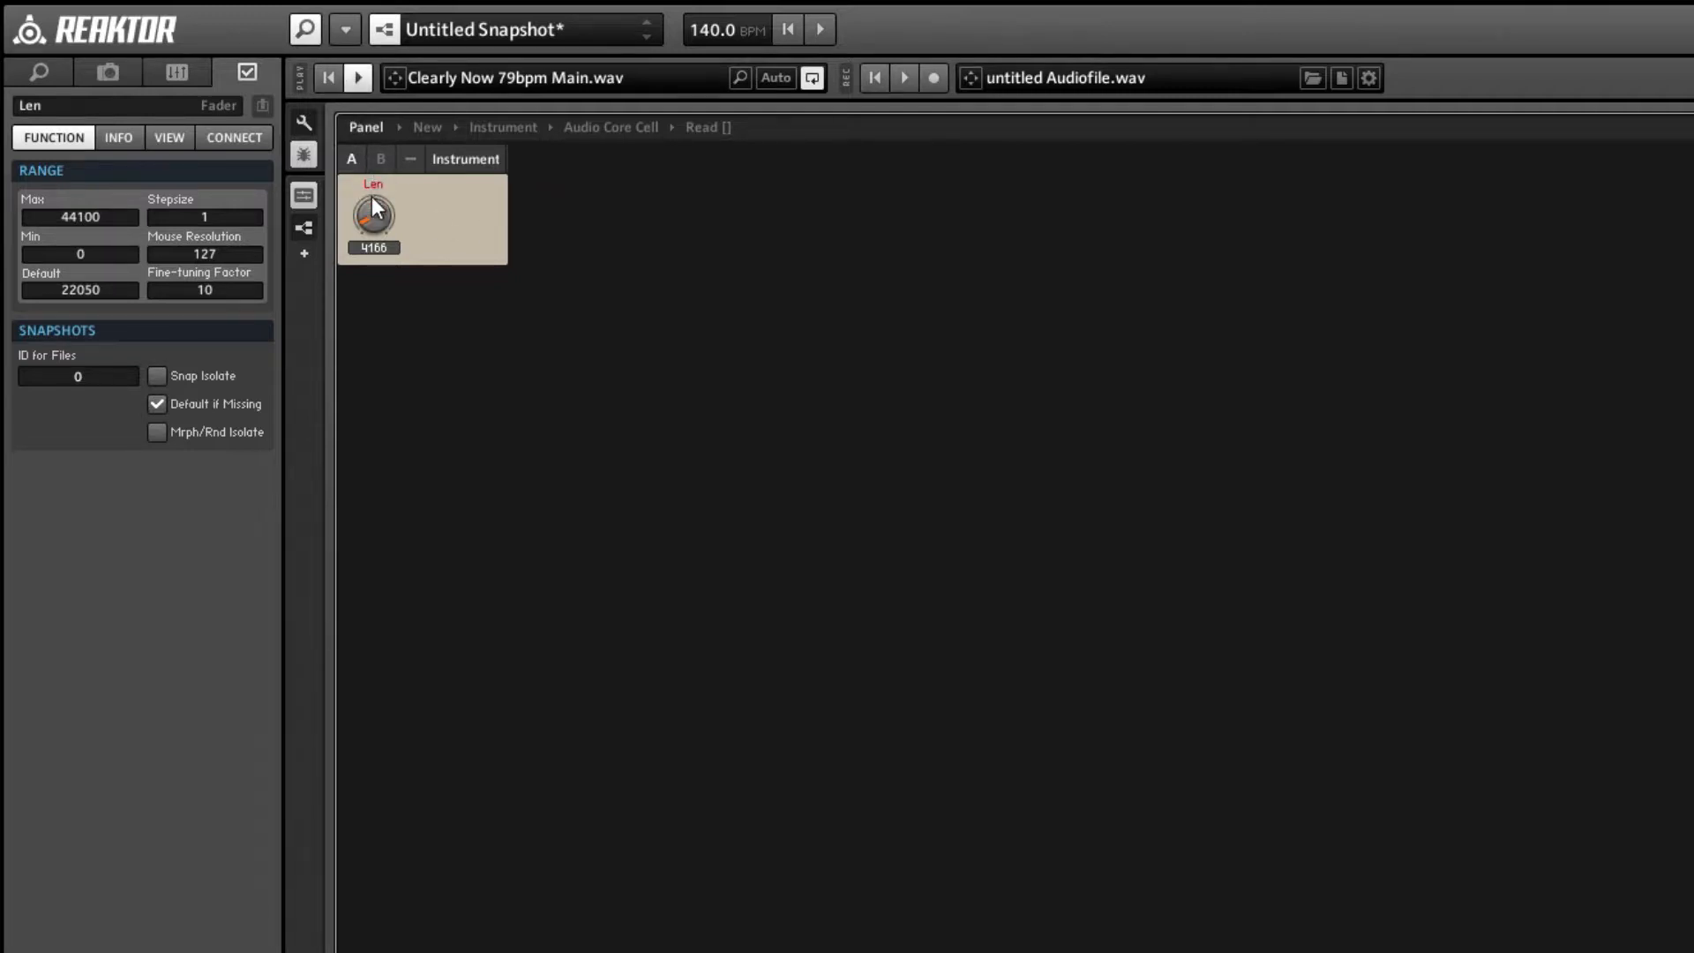
- Try the Len knob at 3124 and then at 9374 while the loaded audio file plays
{"action": "left_click_drag", "start_coordinate": [371, 197], "coordinate": [371, 201]}
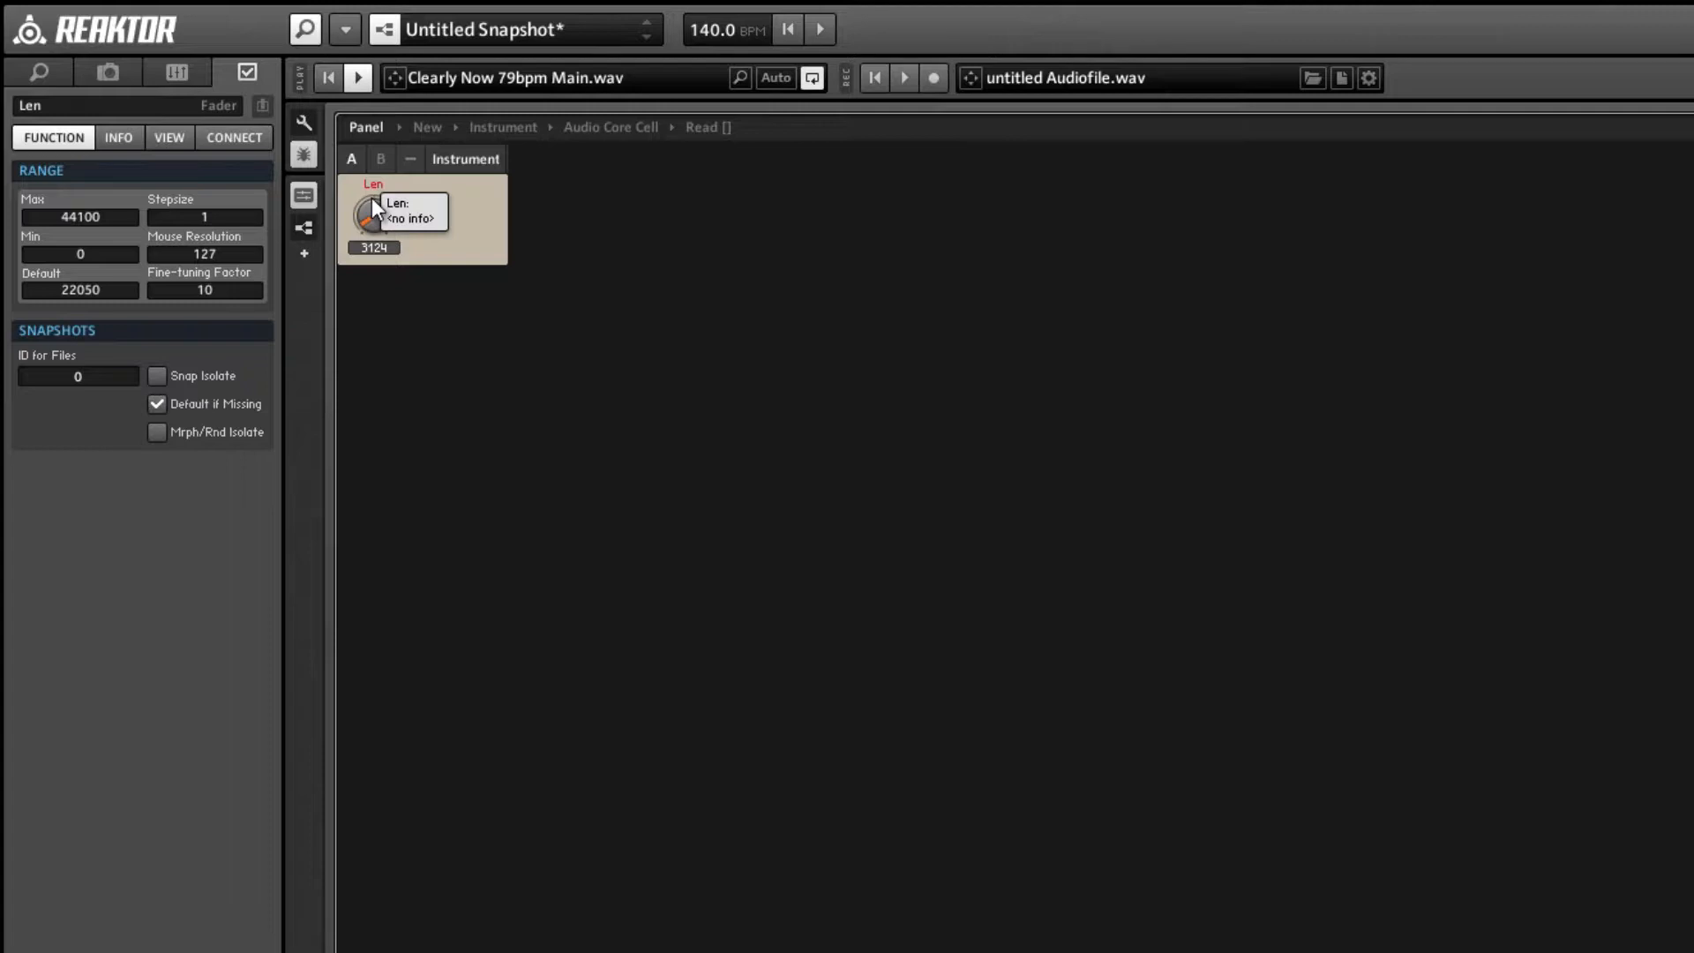
{"action": "left_click_drag", "start_coordinate": [372, 194], "coordinate": [369, 174]}
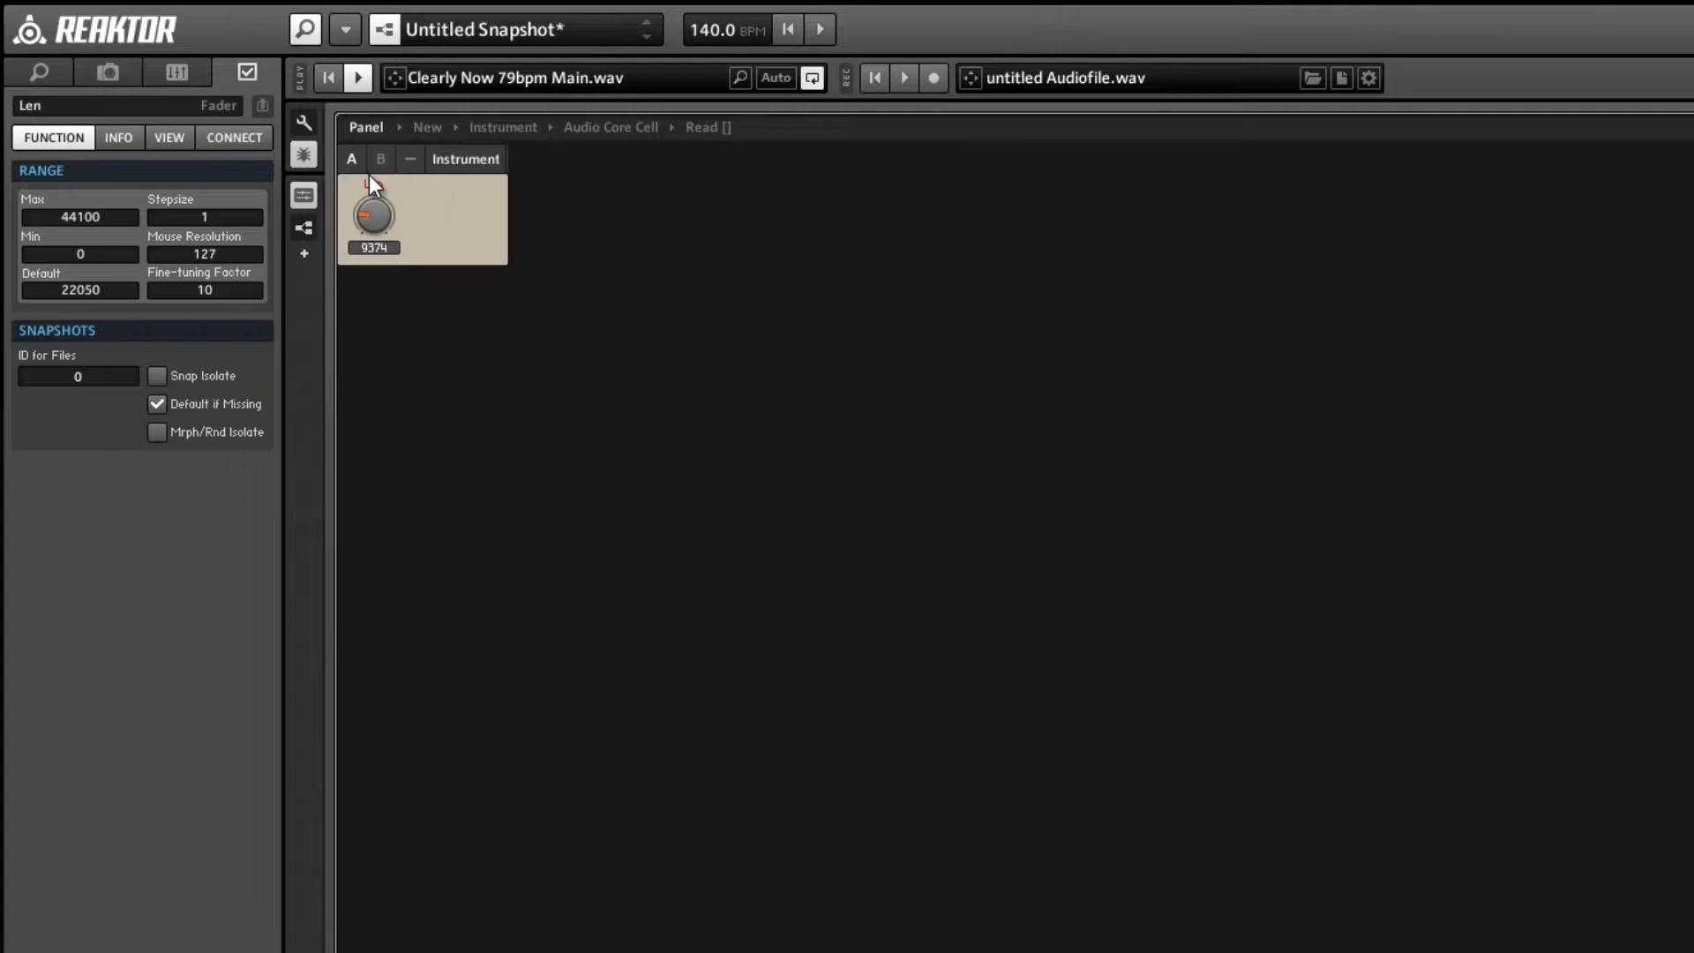
{"action": "left_click", "coordinate": [1202, 565]}
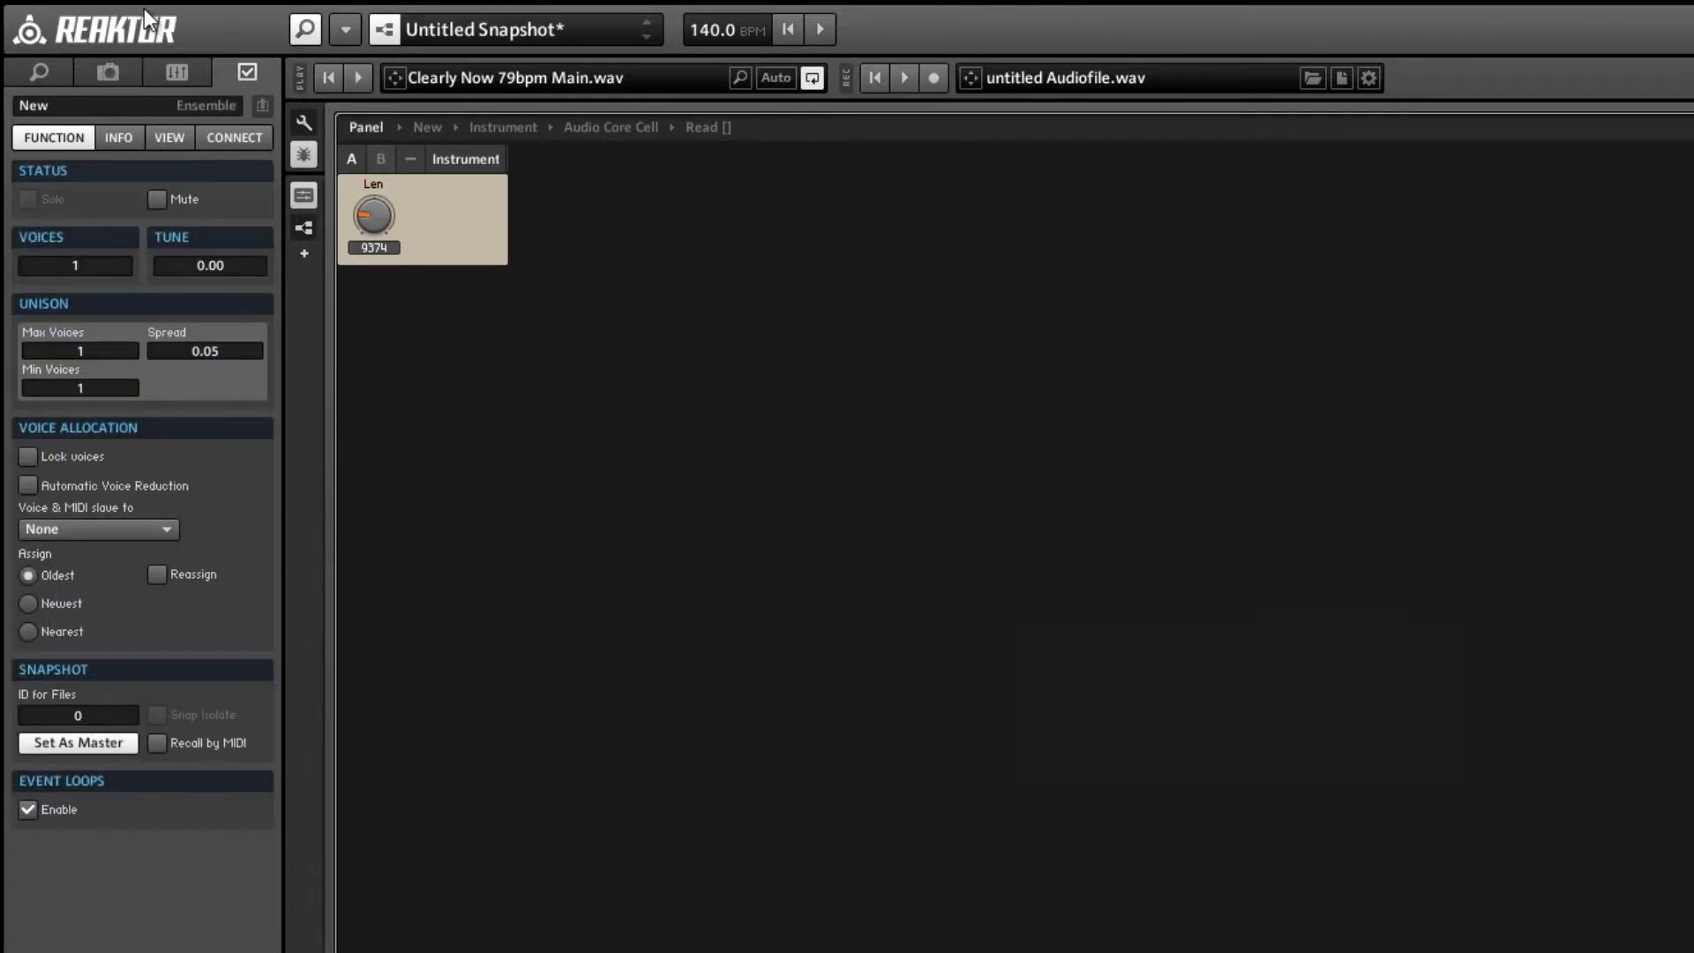
- Create a new ensemble without saving the current one and open its Instrument structure
{"action": "key", "text": "ctrl+n"}
{"action": "key", "text": "n"}
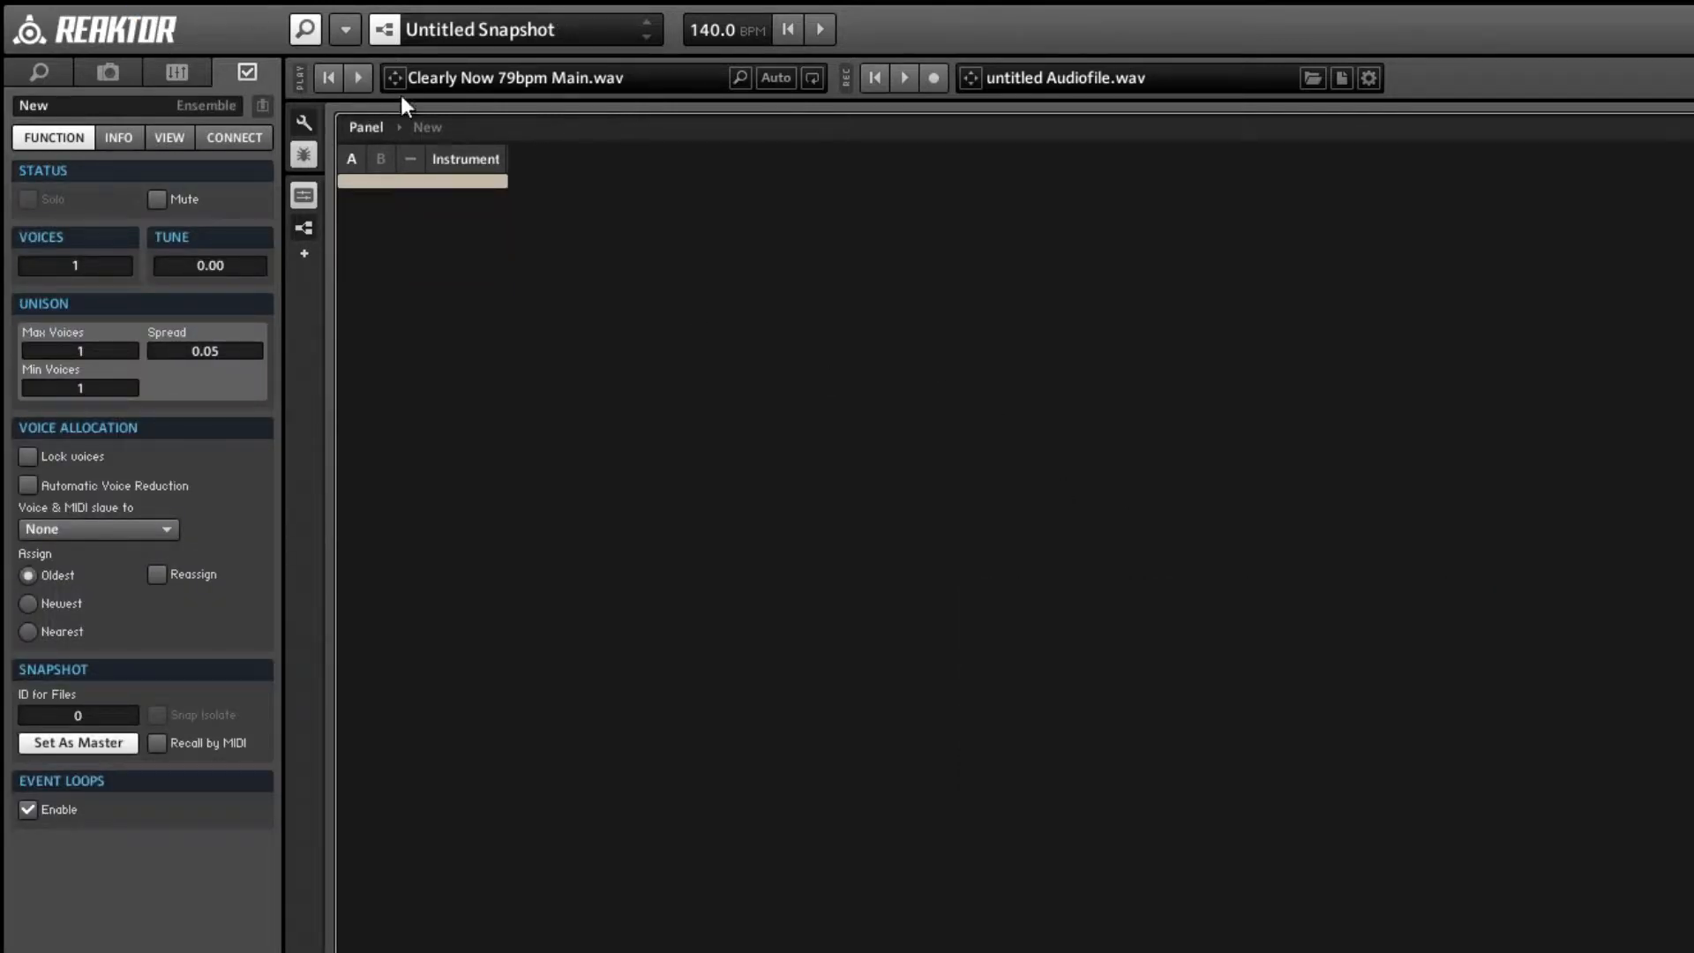
{"action": "double_click", "coordinate": [441, 179]}
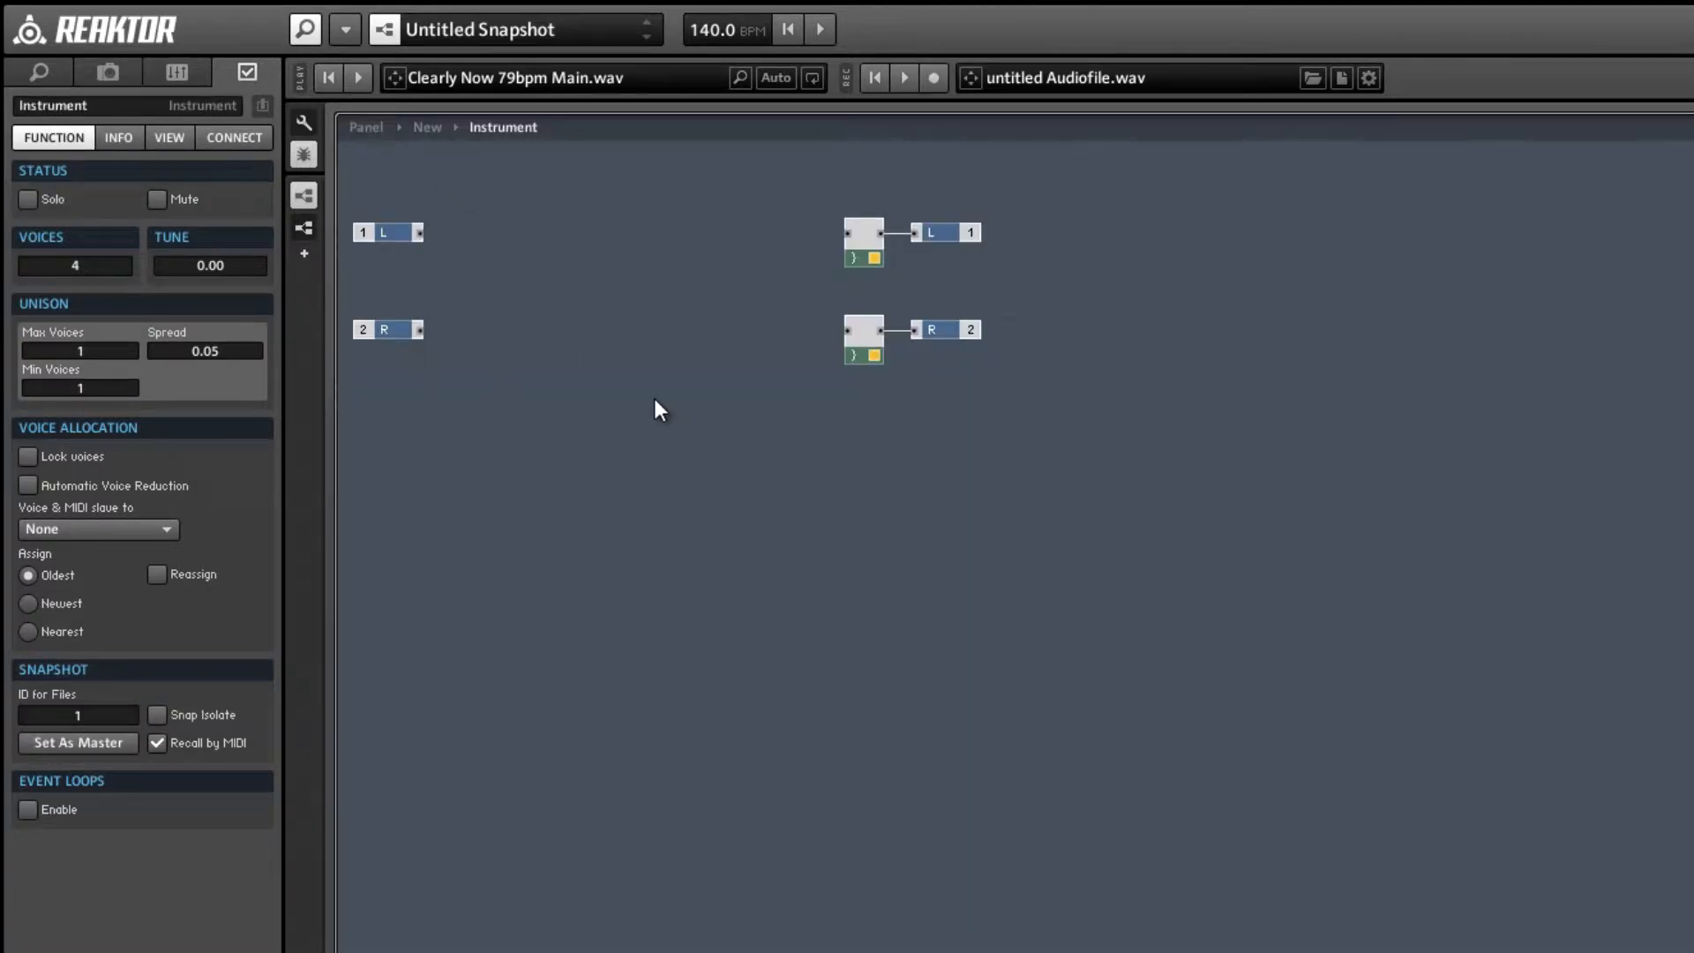
- Add an Audio Core Cell between the instrument's inputs and outputs and open its structure
{"action": "right_click", "coordinate": [654, 400]}
{"action": "left_click", "coordinate": [537, 392]}
{"action": "double_click", "coordinate": [539, 396]}
{"action": "type", "text": "a"}
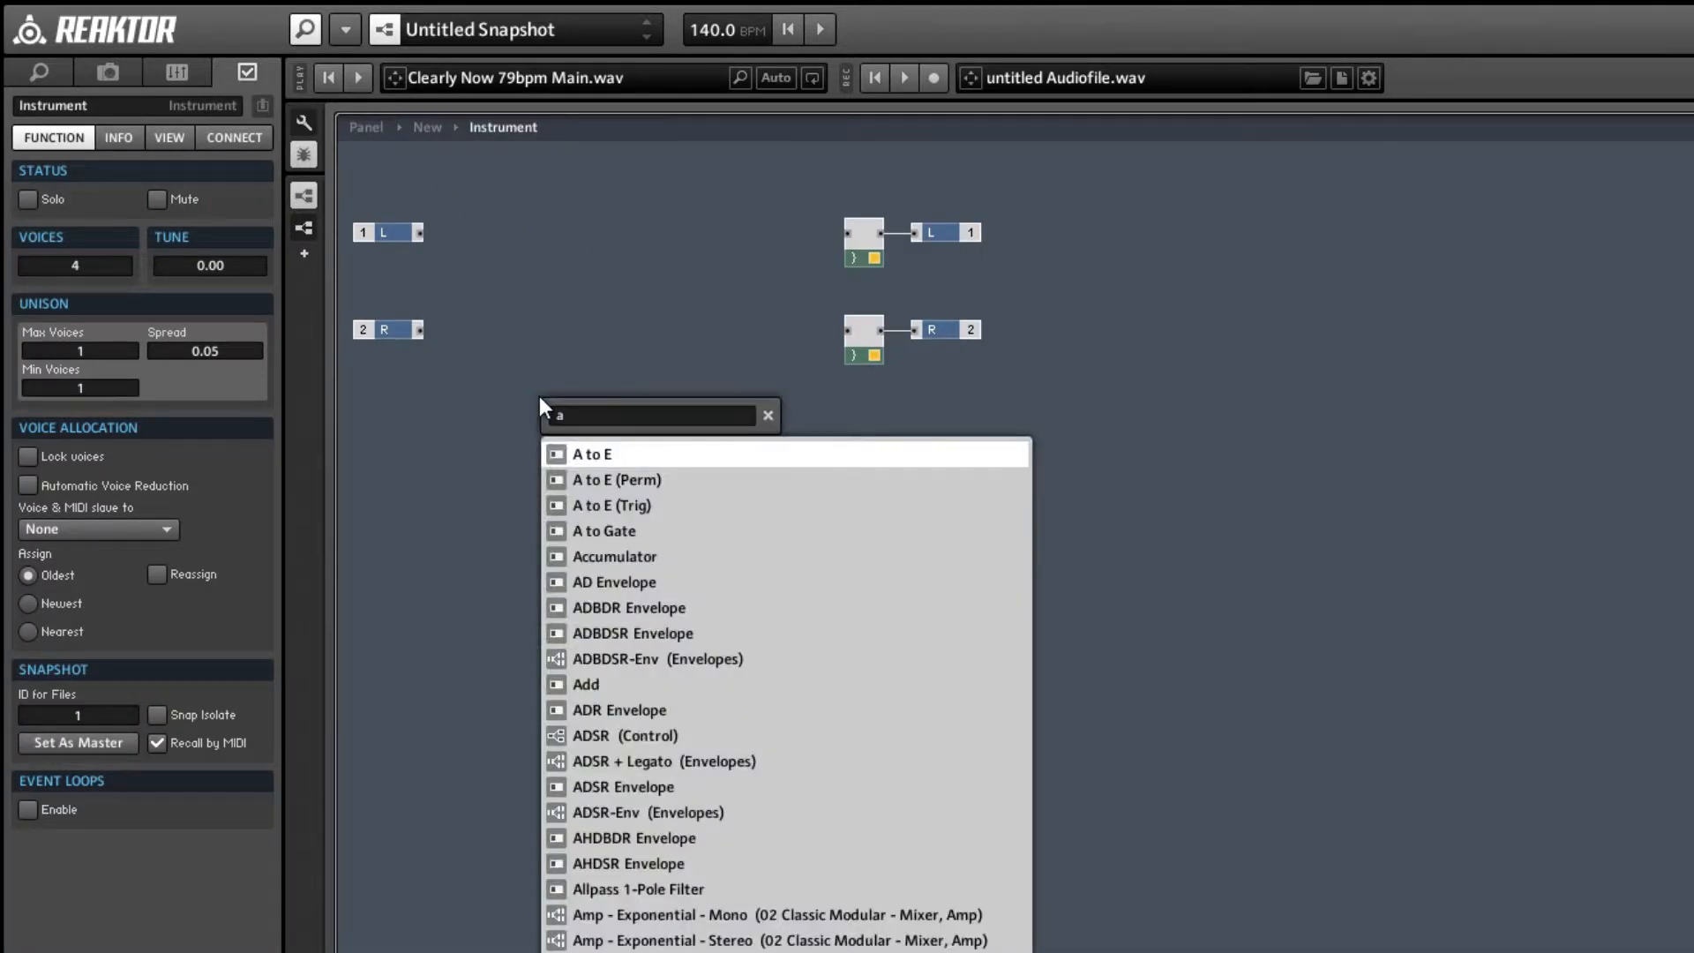
{"action": "type", "text": "udio core"}
{"action": "key", "text": "Return"}
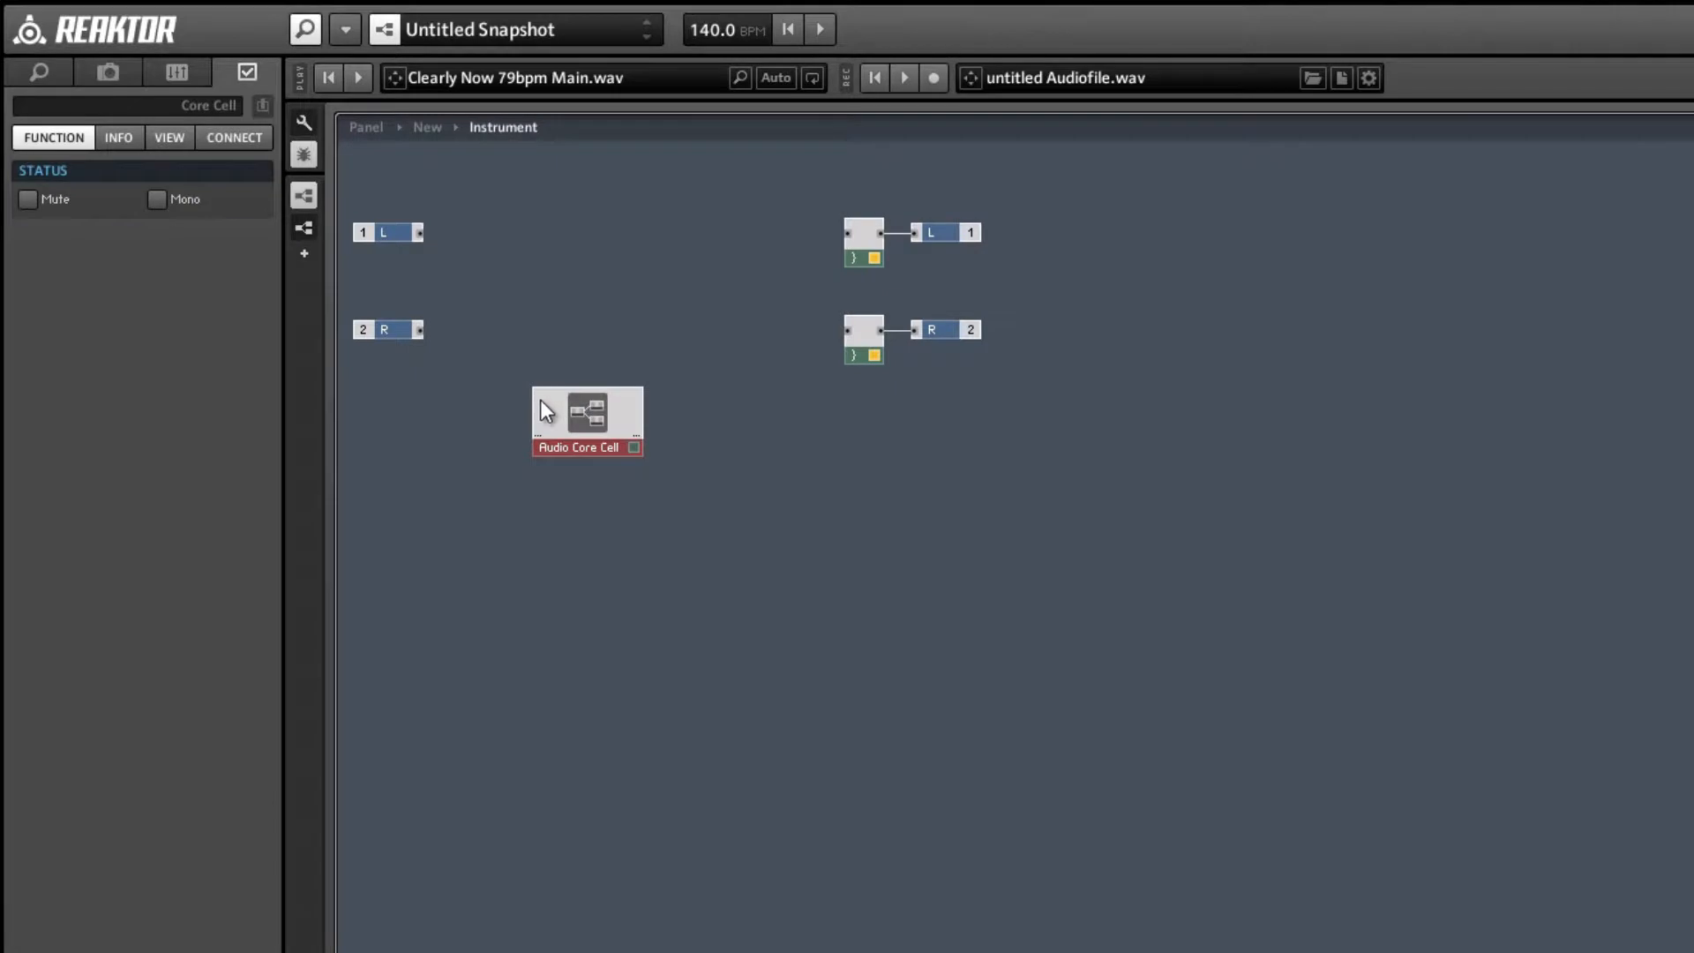
{"action": "left_click_drag", "start_coordinate": [563, 429], "coordinate": [588, 353]}
{"action": "double_click", "coordinate": [588, 353]}
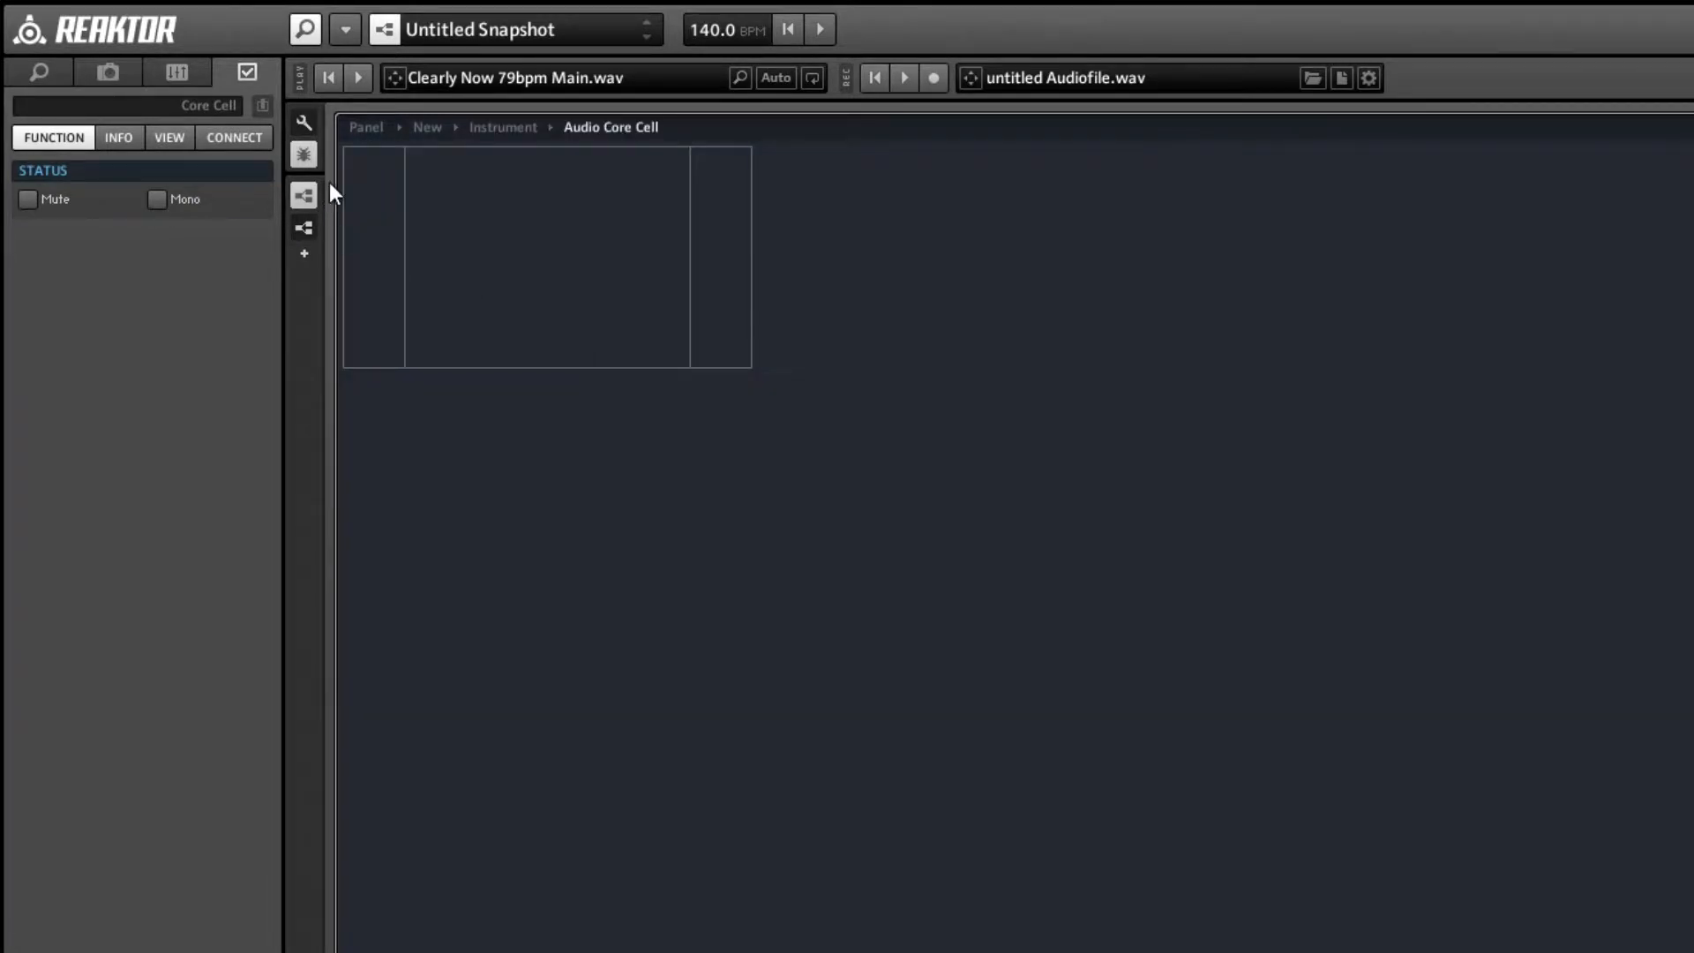
- Add three input ports to the Audio Core Cell, stacked one below another
{"action": "right_click", "coordinate": [378, 180]}
{"action": "mouse_move", "coordinate": [618, 189]}
{"action": "left_click", "coordinate": [676, 189]}
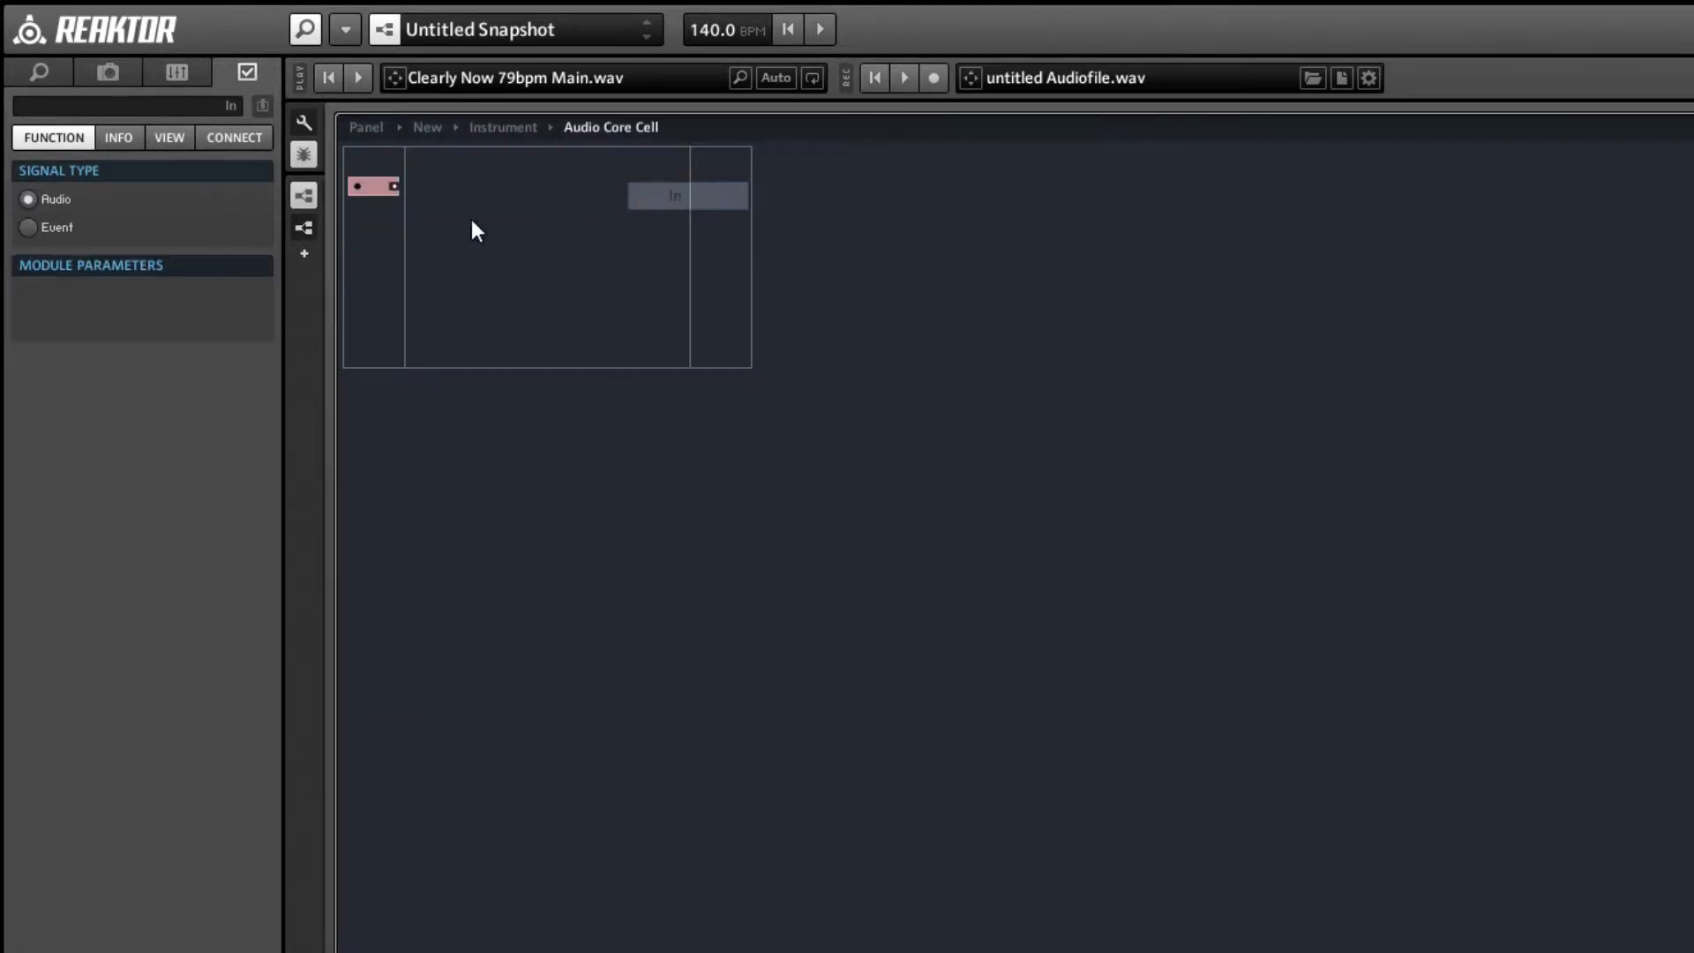
{"action": "right_click", "coordinate": [370, 228]}
{"action": "mouse_move", "coordinate": [442, 242]}
{"action": "left_click", "coordinate": [664, 245]}
{"action": "right_click", "coordinate": [387, 282]}
{"action": "mouse_move", "coordinate": [434, 298]}
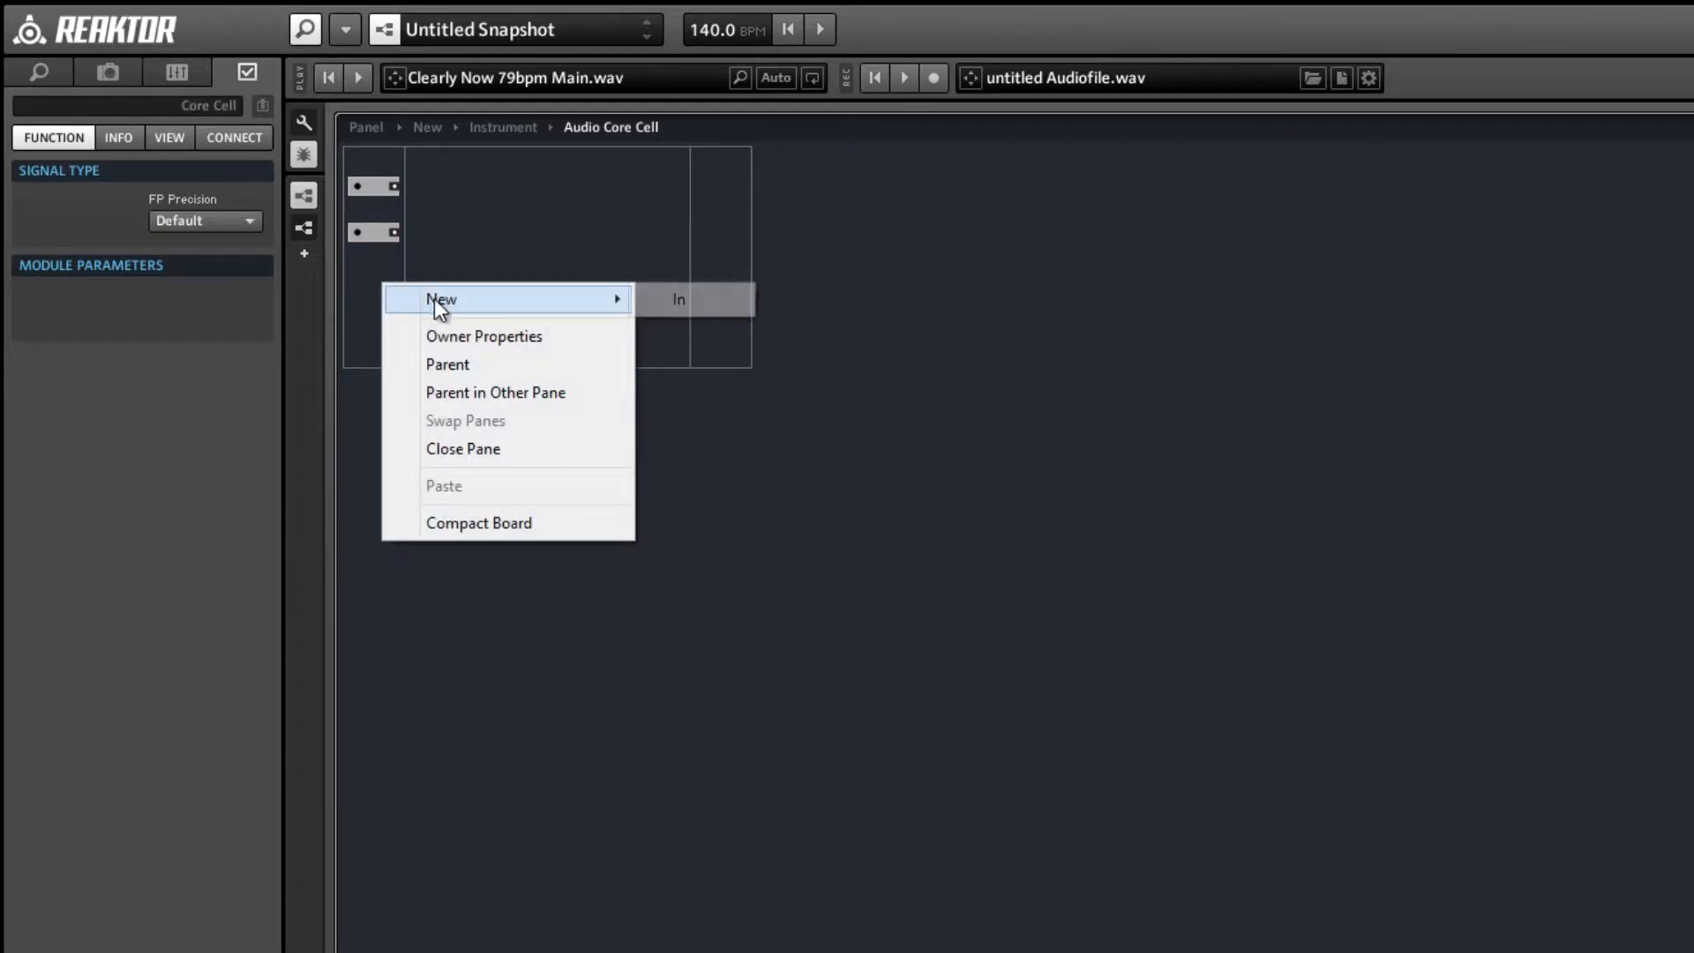
{"action": "left_click", "coordinate": [703, 302]}
- Name the first input port On and the second input port Length
{"action": "left_click", "coordinate": [362, 187]}
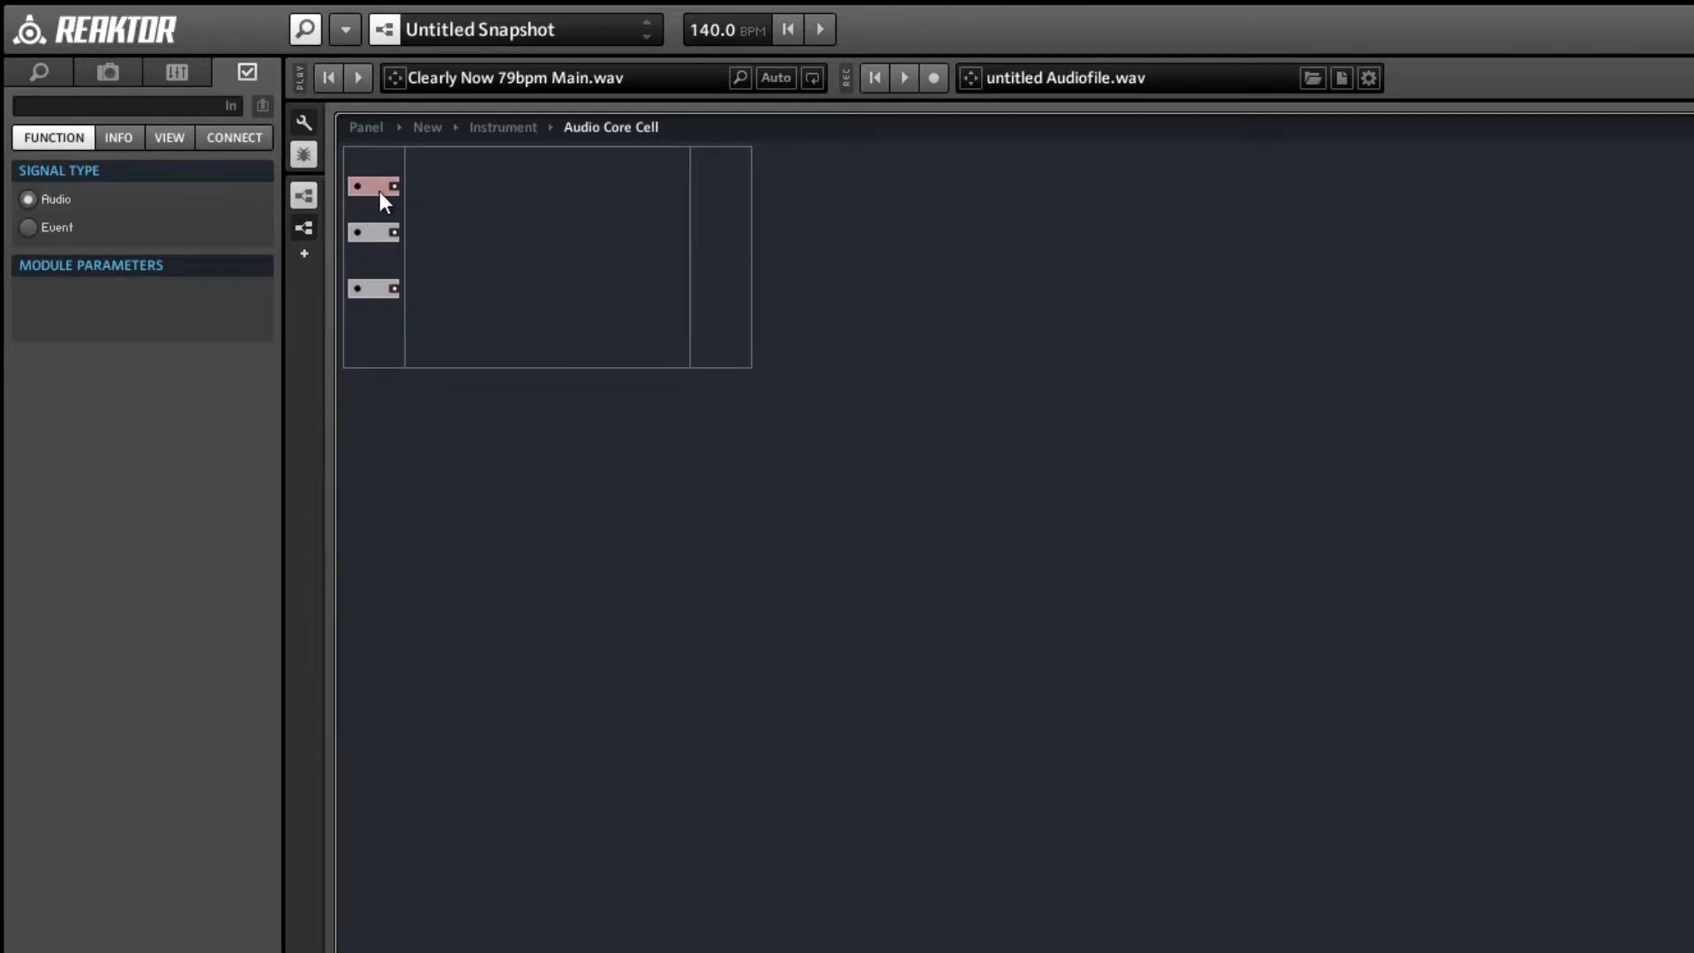
{"action": "left_click", "coordinate": [110, 107]}
{"action": "type", "text": "On"}
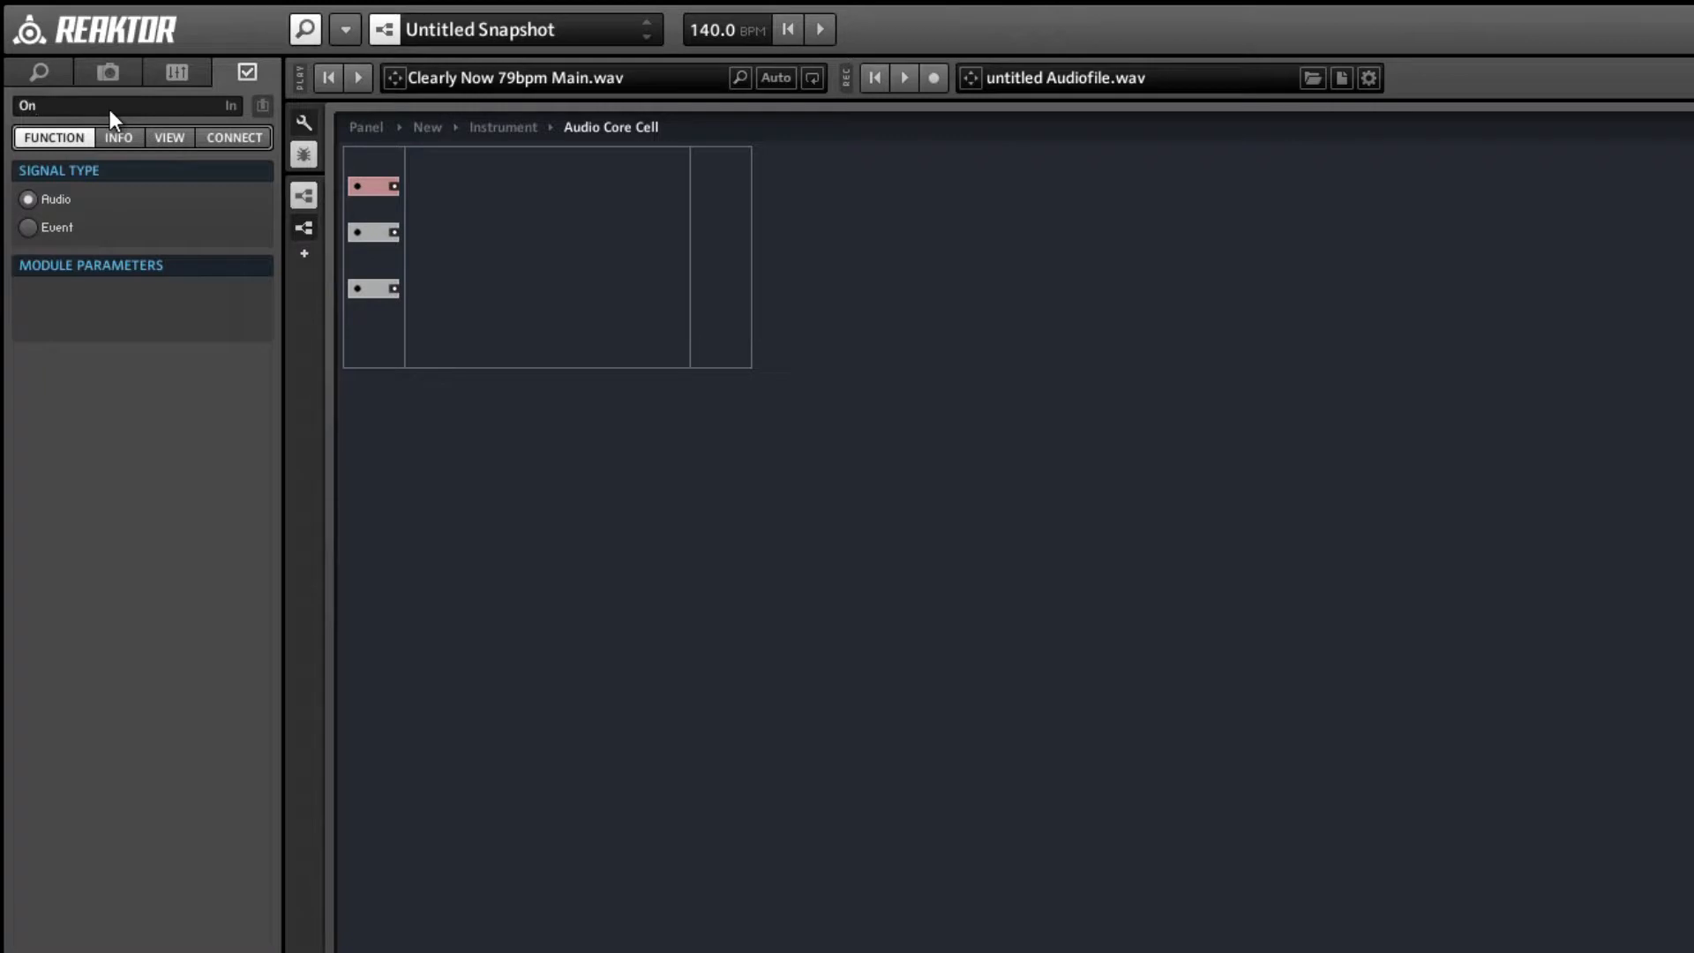
{"action": "key", "text": "Return"}
{"action": "left_click", "coordinate": [381, 230]}
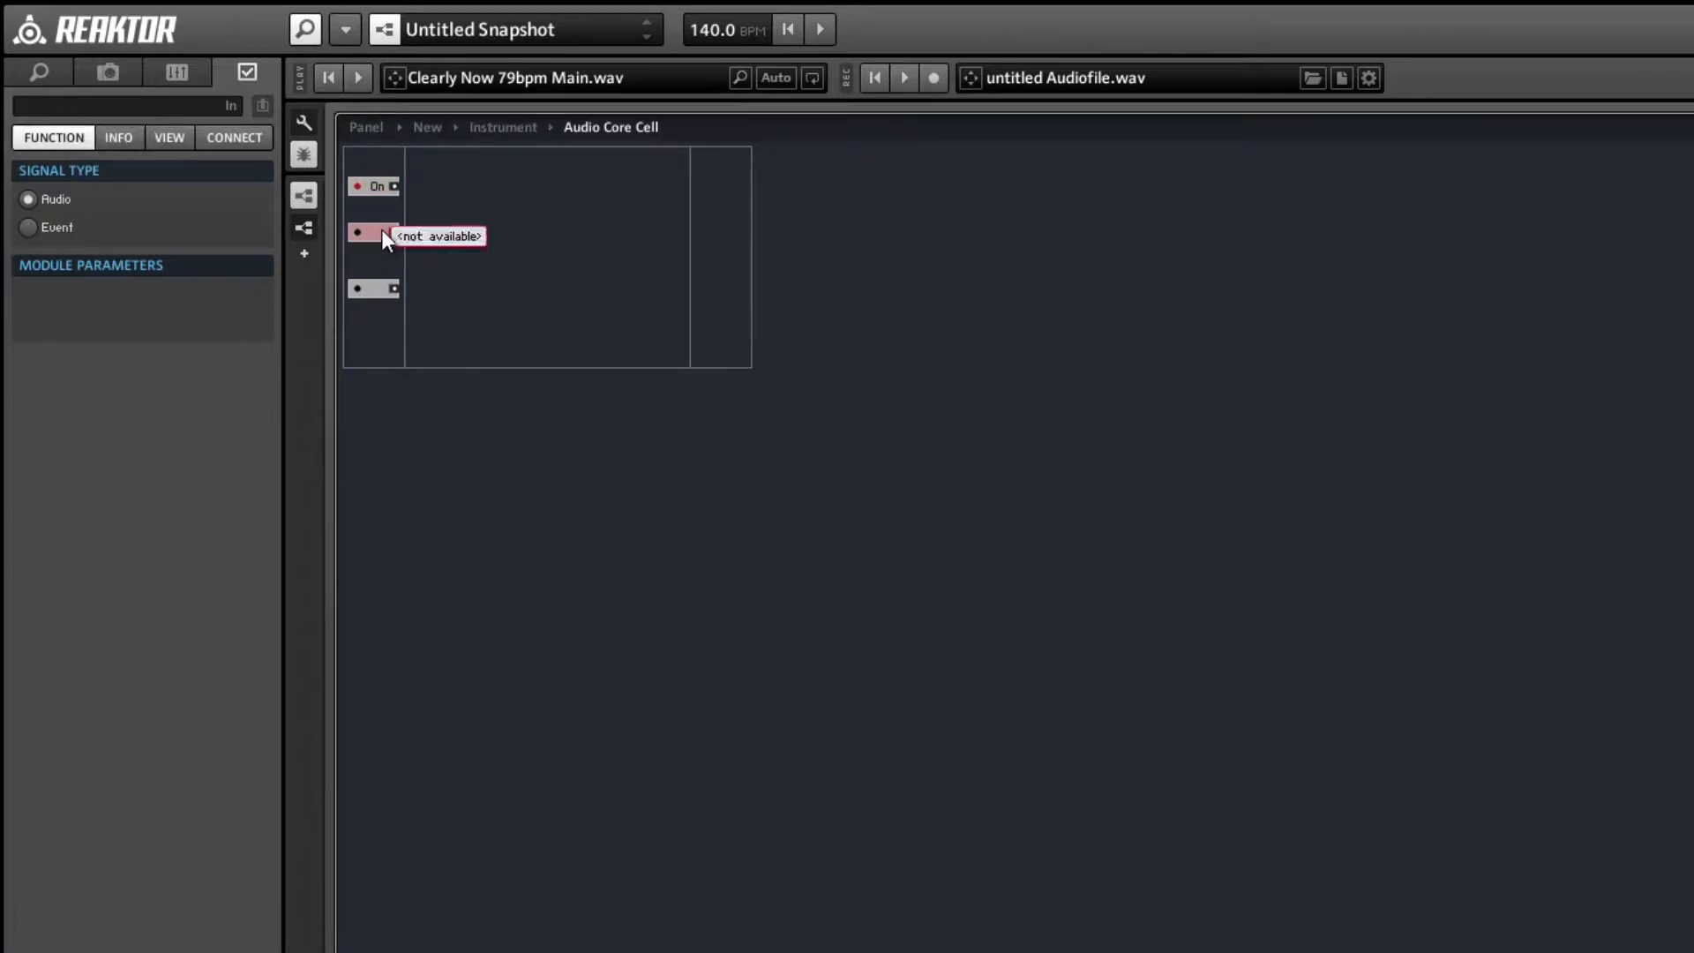
{"action": "left_click", "coordinate": [90, 108]}
{"action": "type", "text": "Len"}
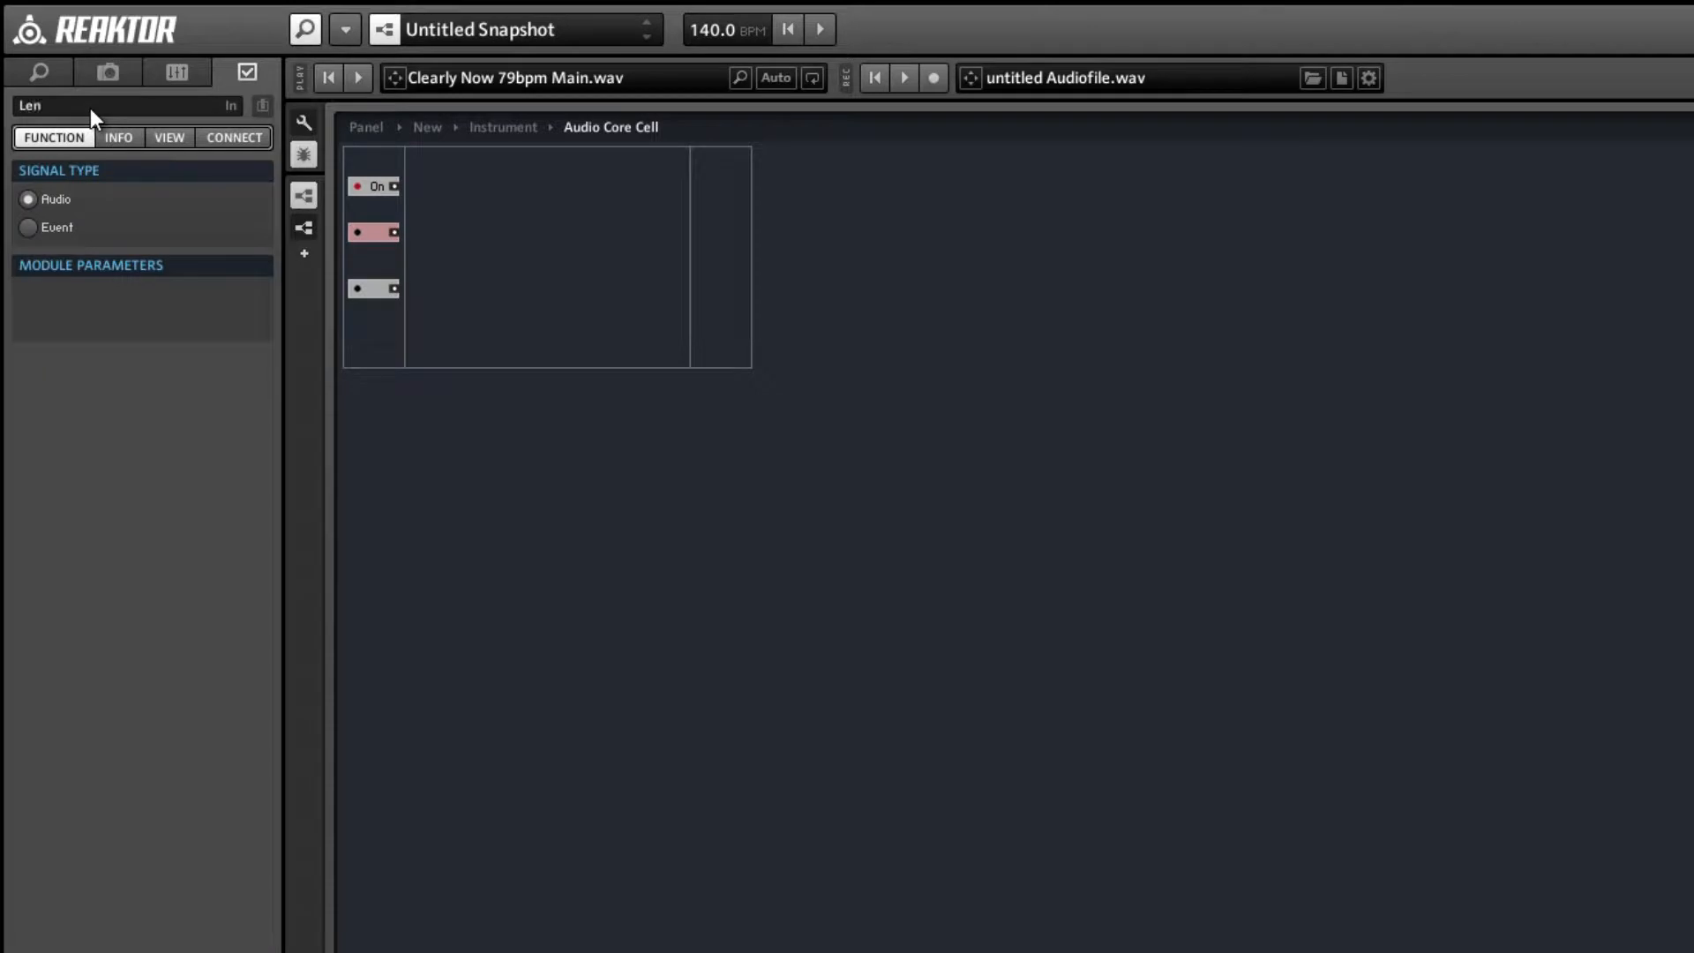
{"action": "type", "text": "gth"}
{"action": "key", "text": "Return"}
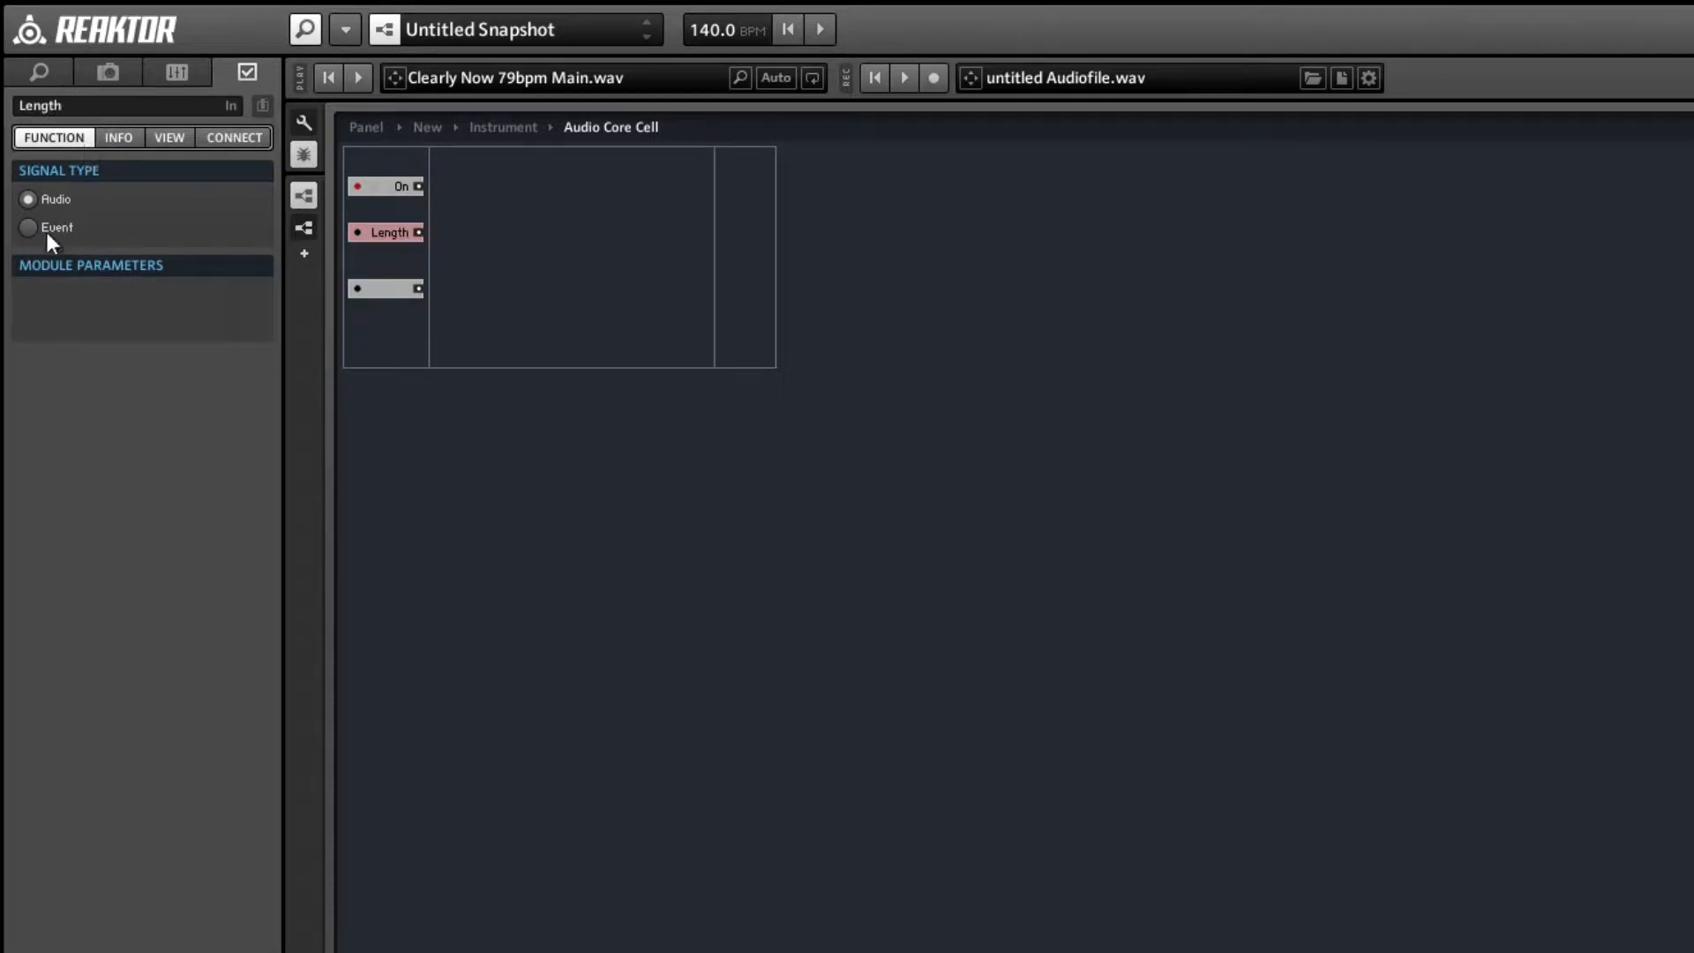
{"action": "left_click", "coordinate": [388, 291]}
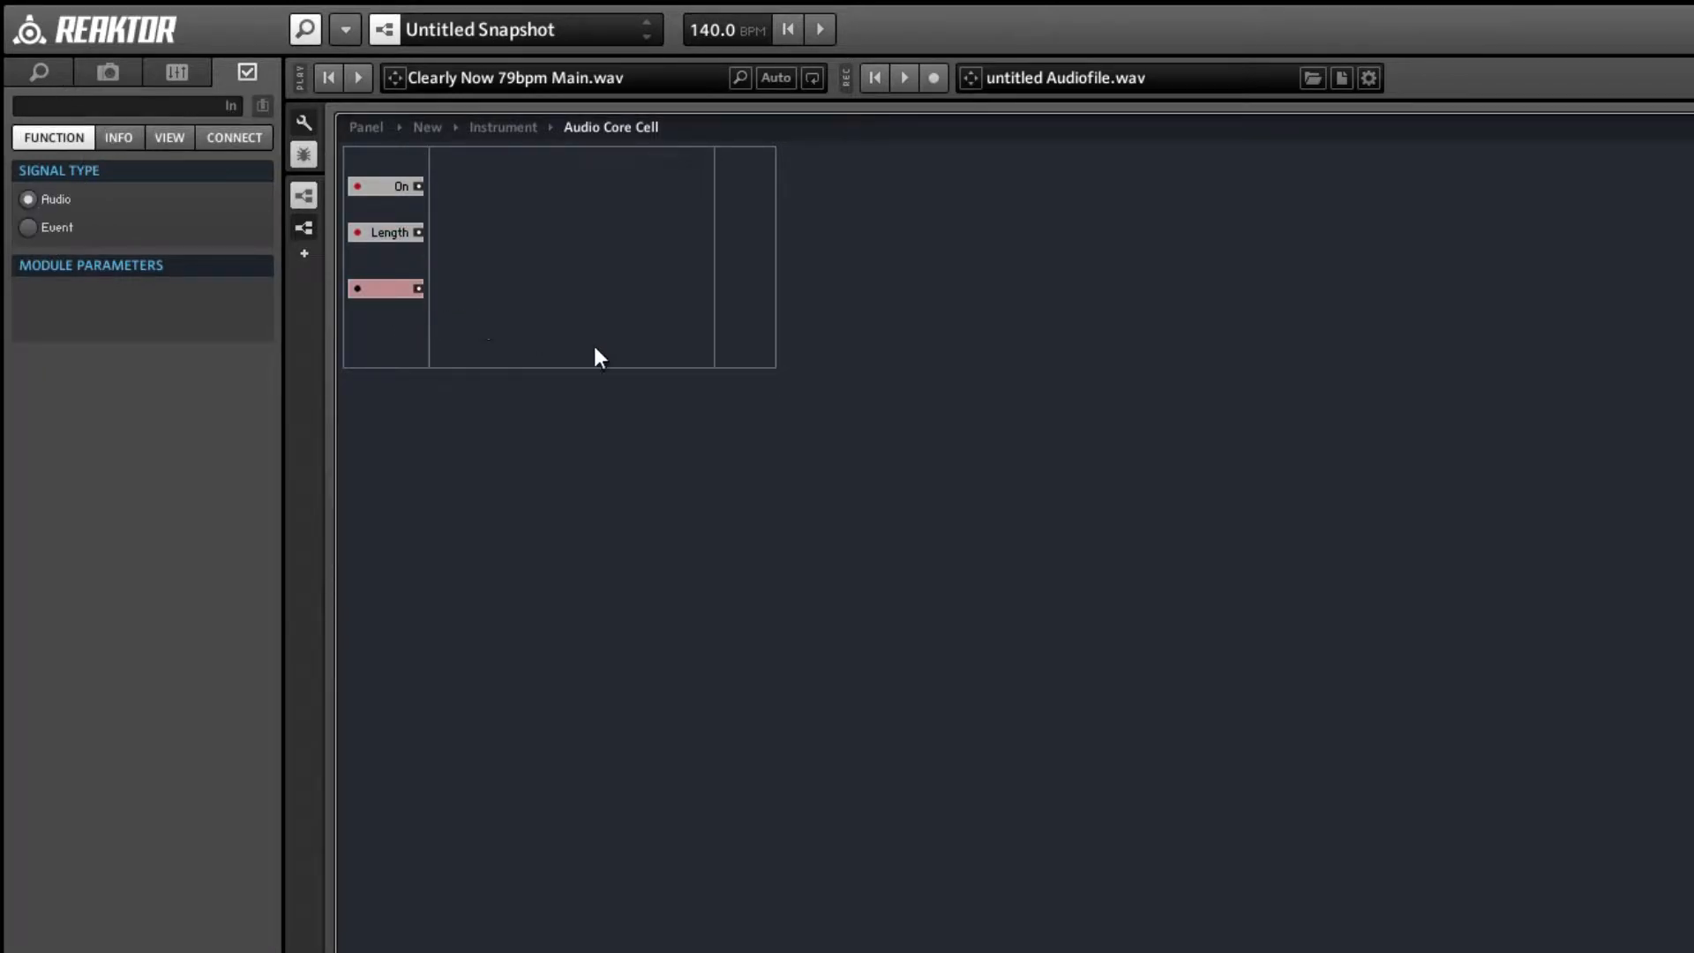
{"action": "left_click", "coordinate": [512, 345]}
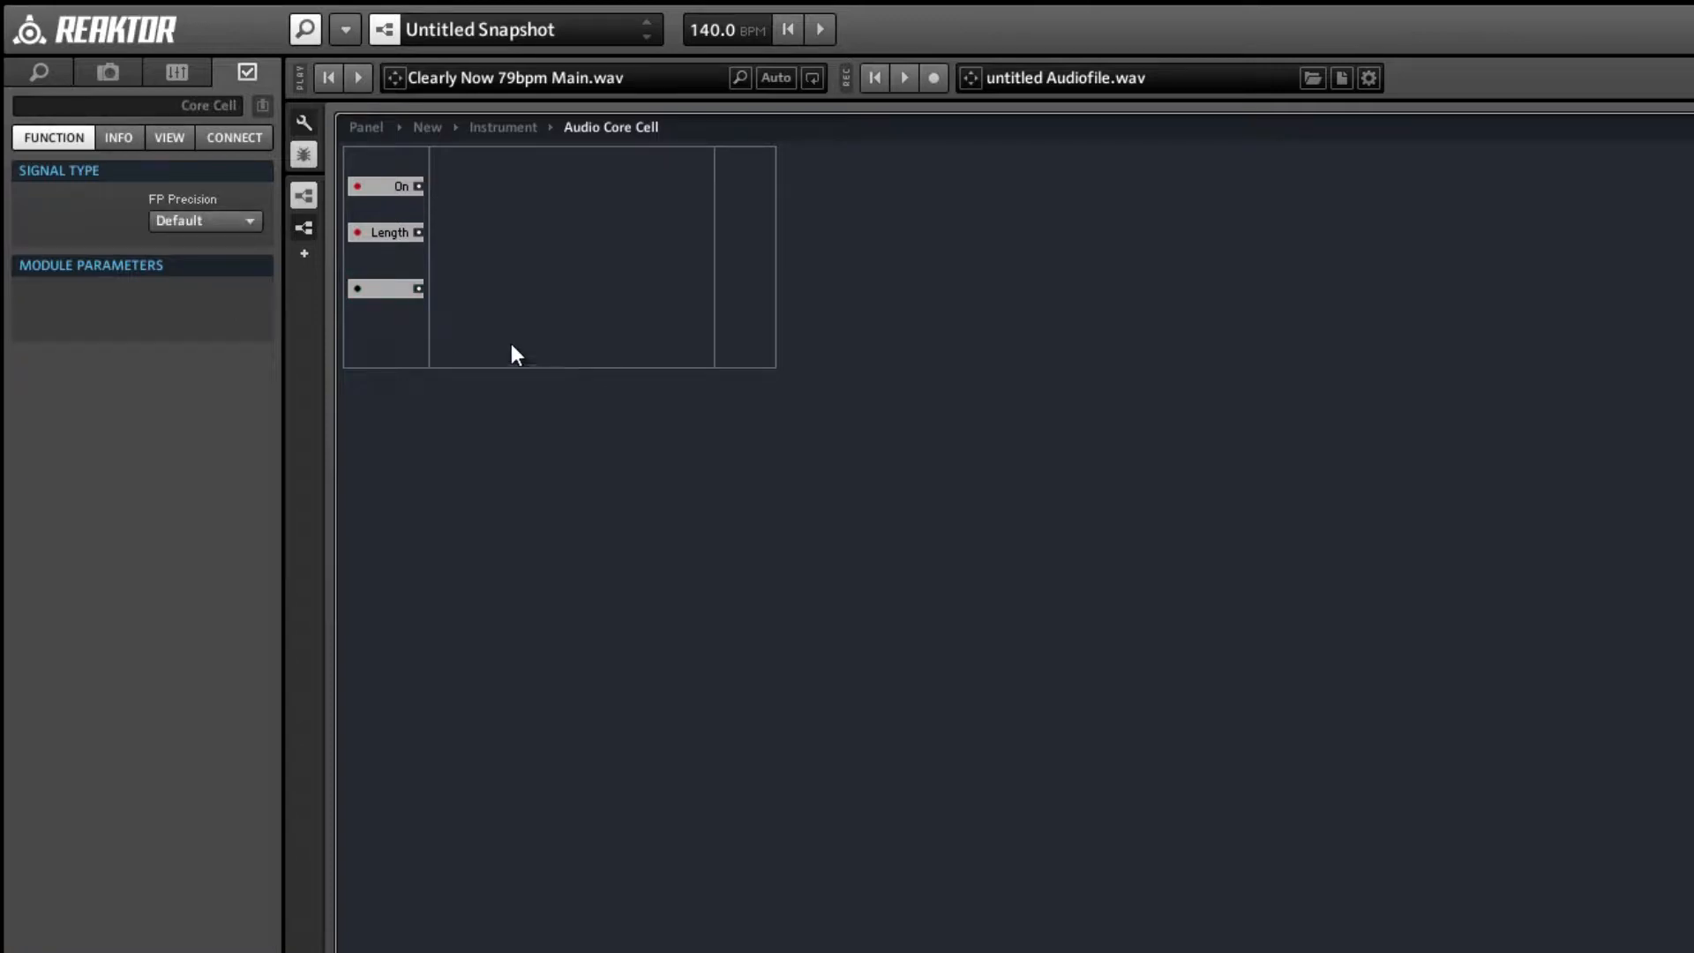
{"action": "left_click", "coordinate": [389, 287]}
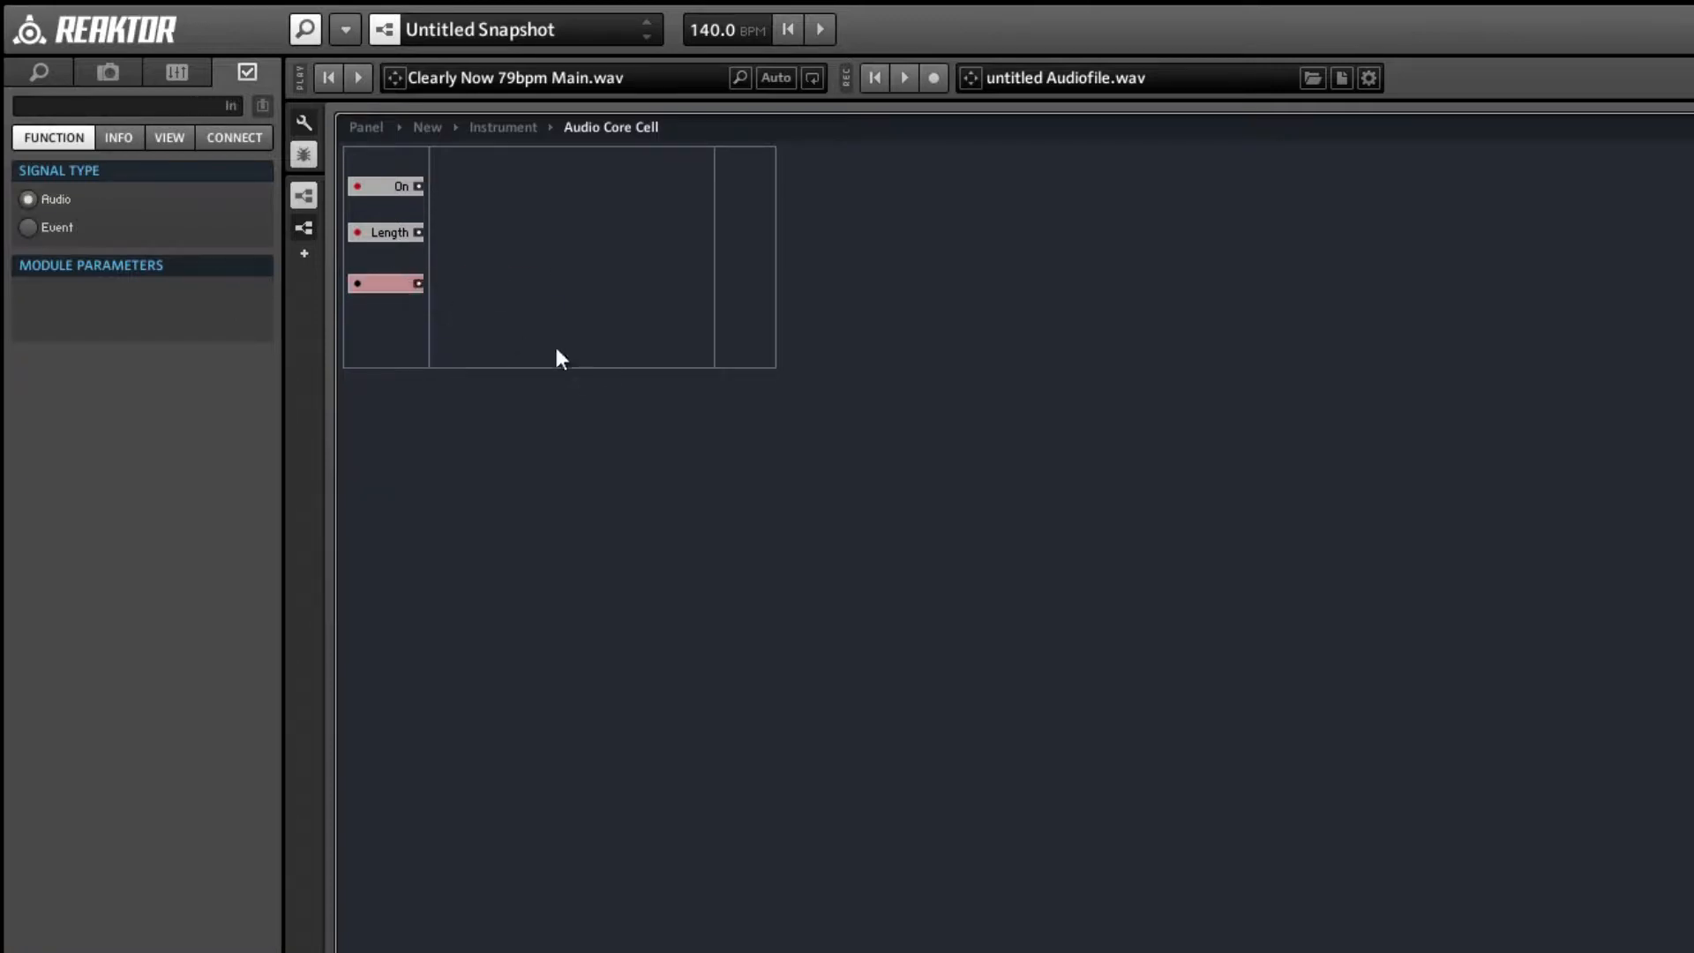
{"action": "left_click", "coordinate": [654, 391]}
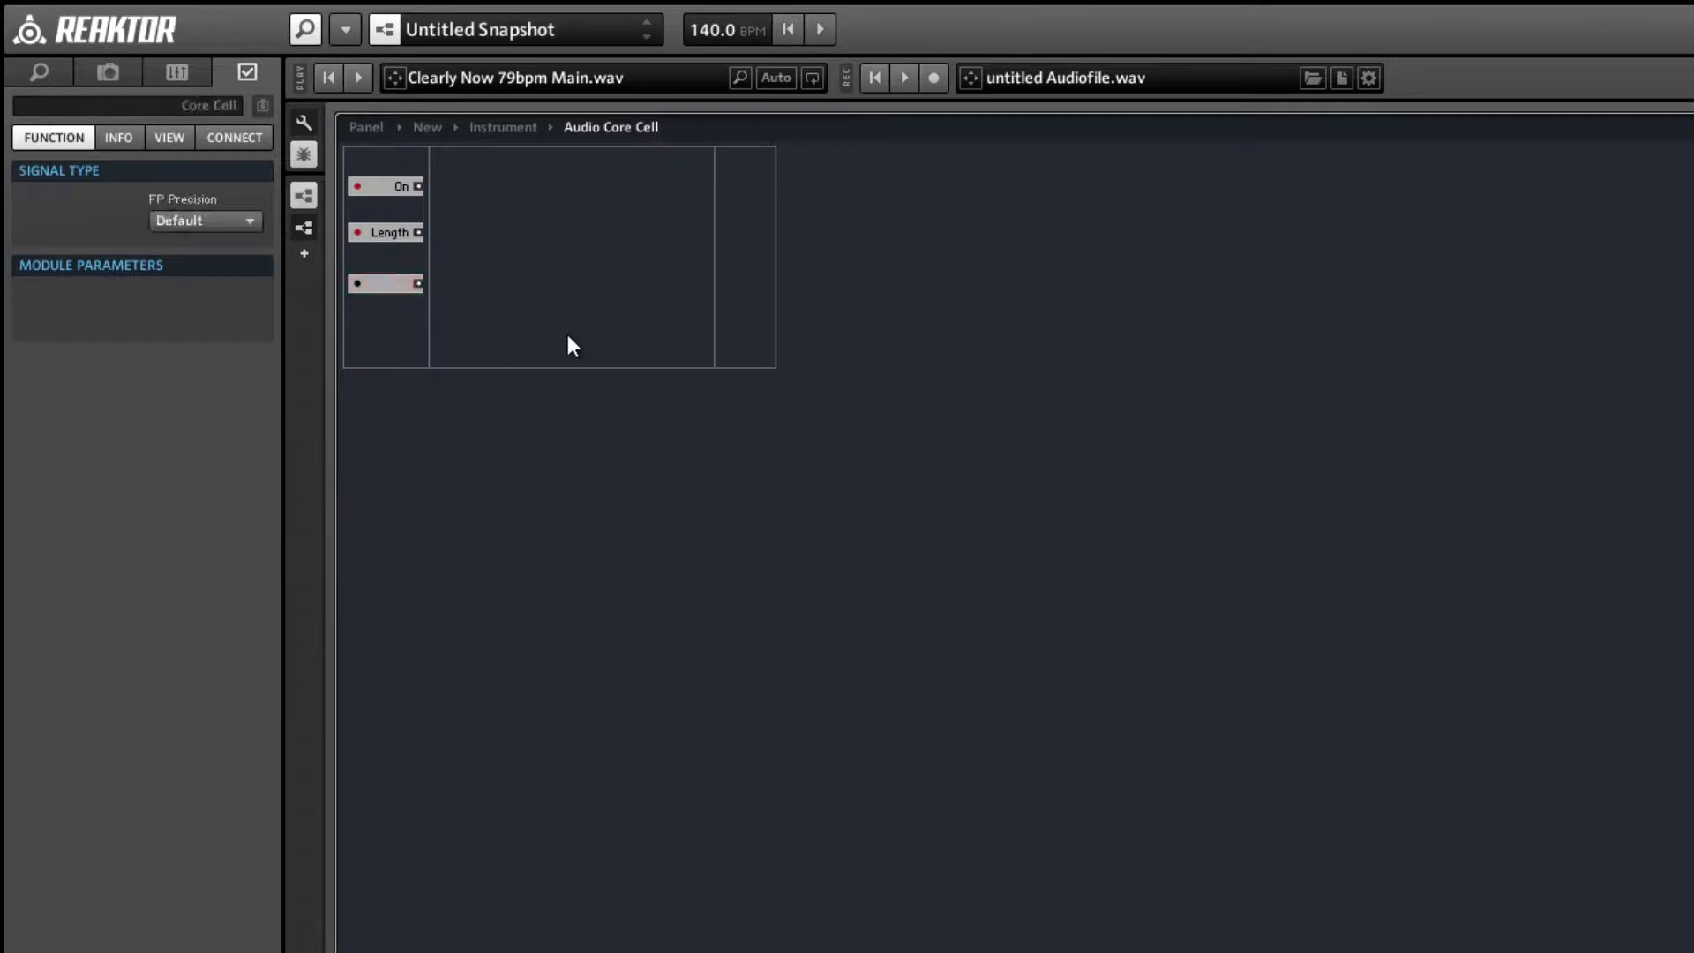
- Add an Array module with a size of 44100 and place it low in the core cell, below the input ports
{"action": "right_click", "coordinate": [553, 327]}
{"action": "mouse_move", "coordinate": [620, 341]}
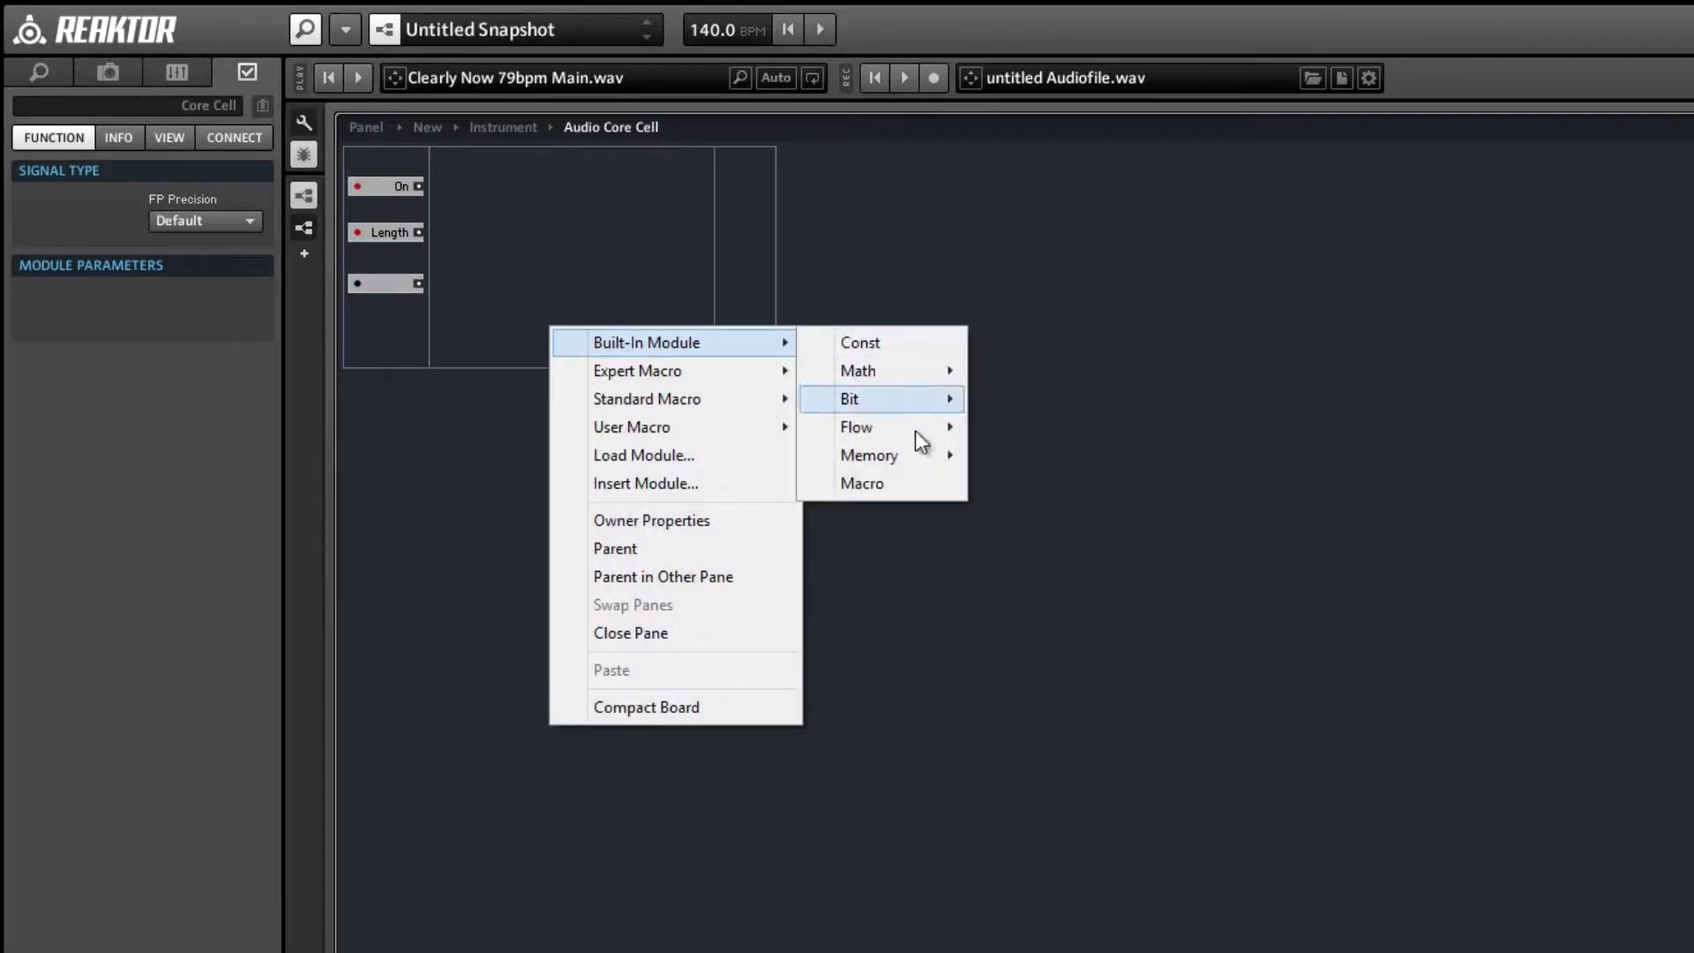
{"action": "mouse_move", "coordinate": [918, 447]}
{"action": "left_click", "coordinate": [1099, 540]}
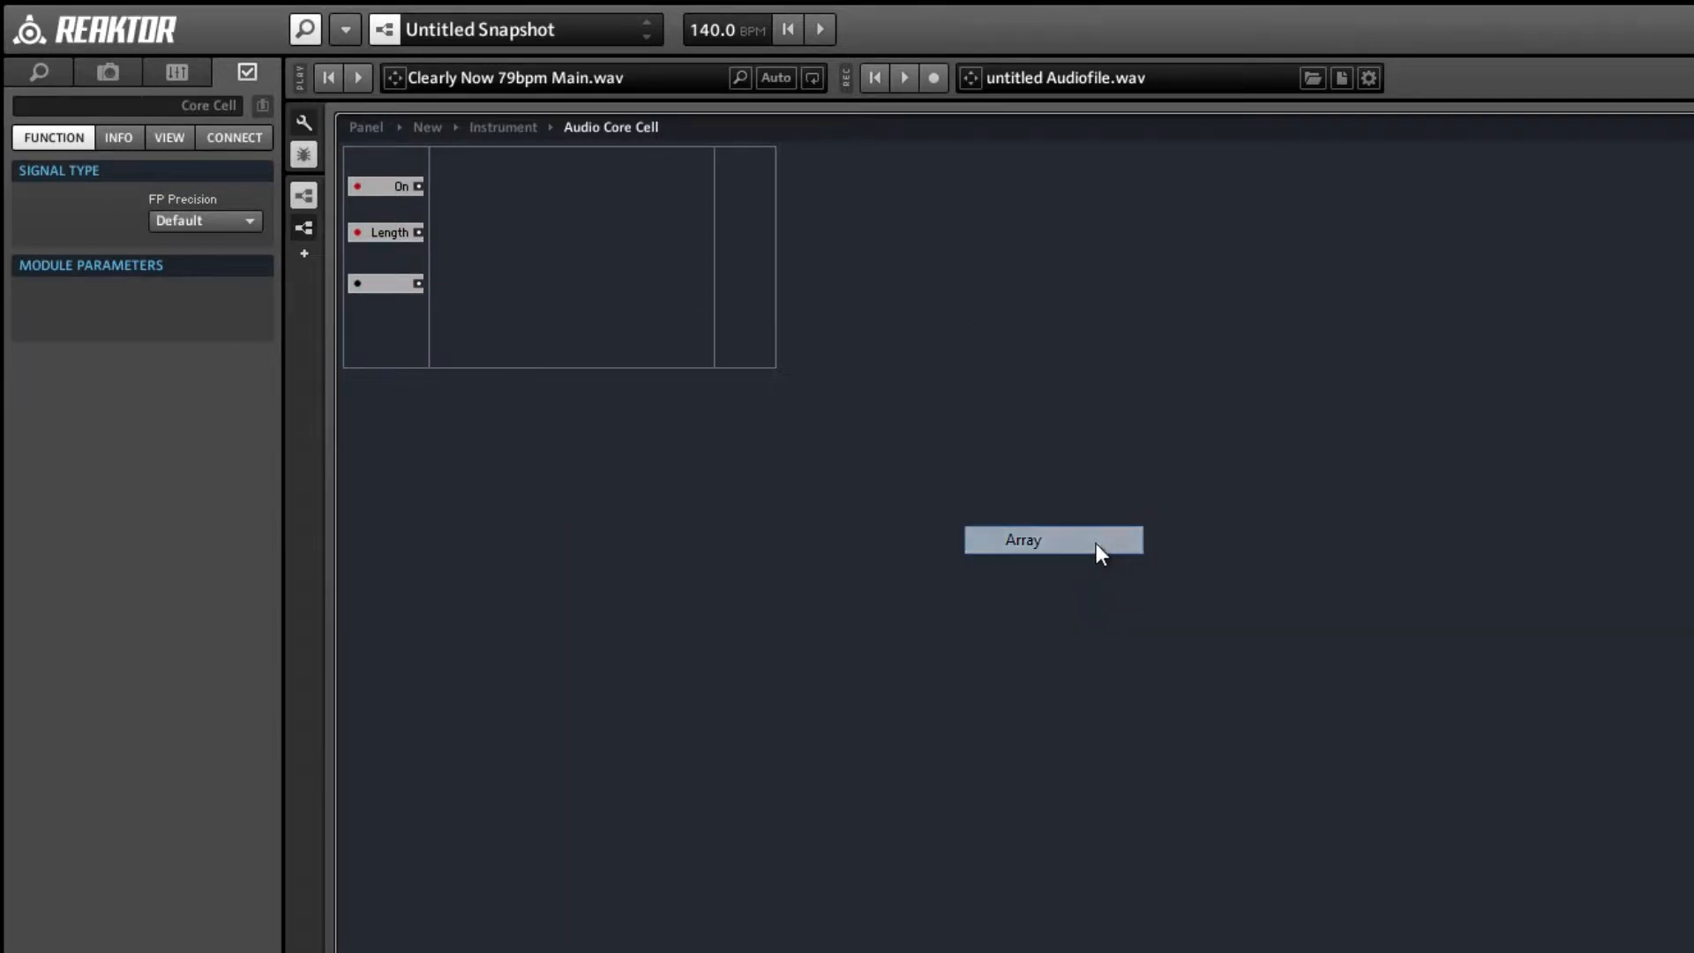
{"action": "left_click", "coordinate": [42, 315]}
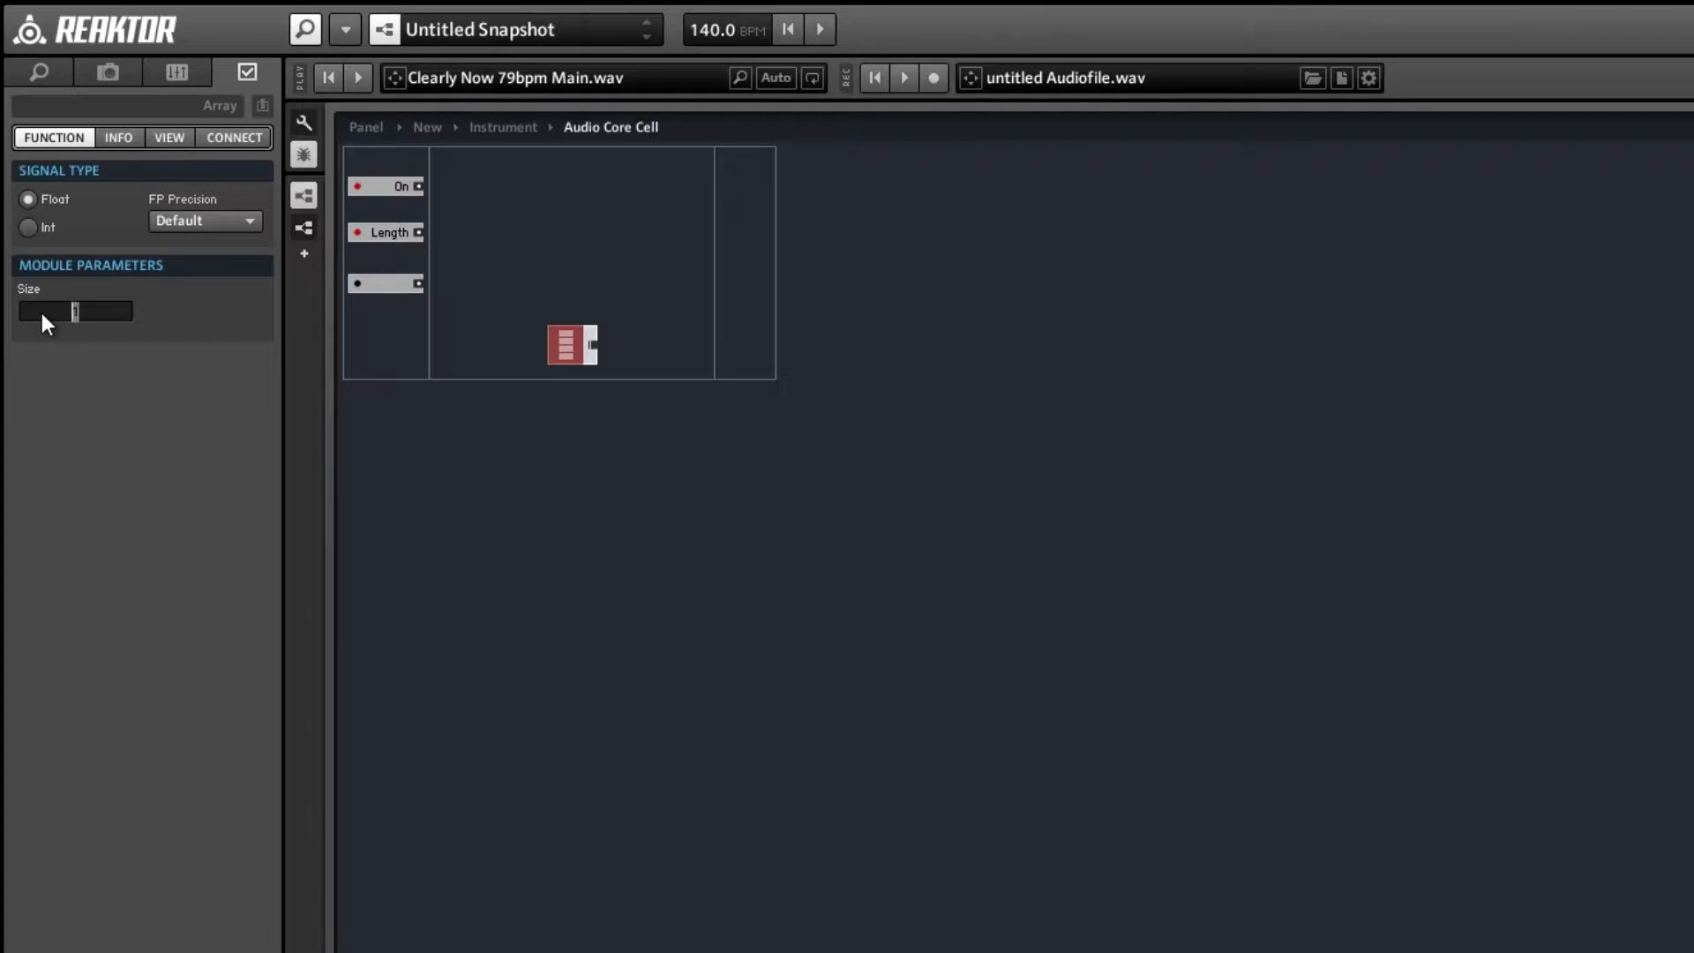
{"action": "type", "text": "44100"}
{"action": "left_click_drag", "start_coordinate": [557, 358], "coordinate": [496, 399]}
{"action": "left_click", "coordinate": [651, 358]}
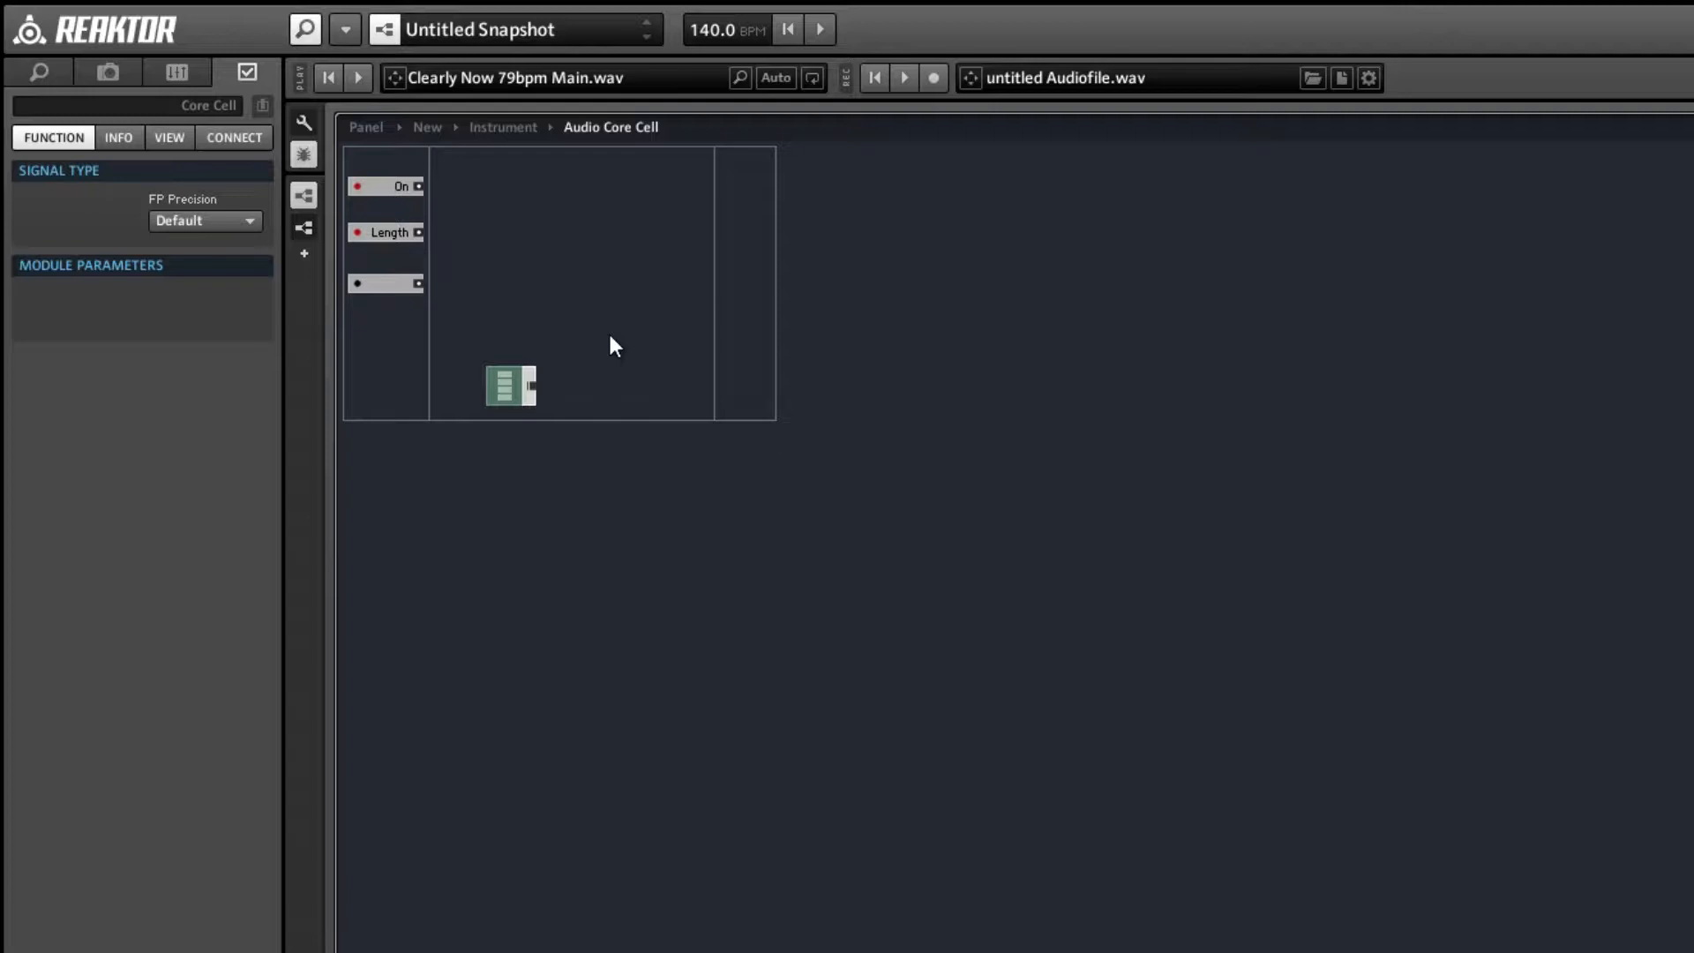
- Add a Size [] module beside the array, wire the array into it and send its output to a QuickBus named N
{"action": "right_click", "coordinate": [610, 337]}
{"action": "mouse_move", "coordinate": [741, 350]}
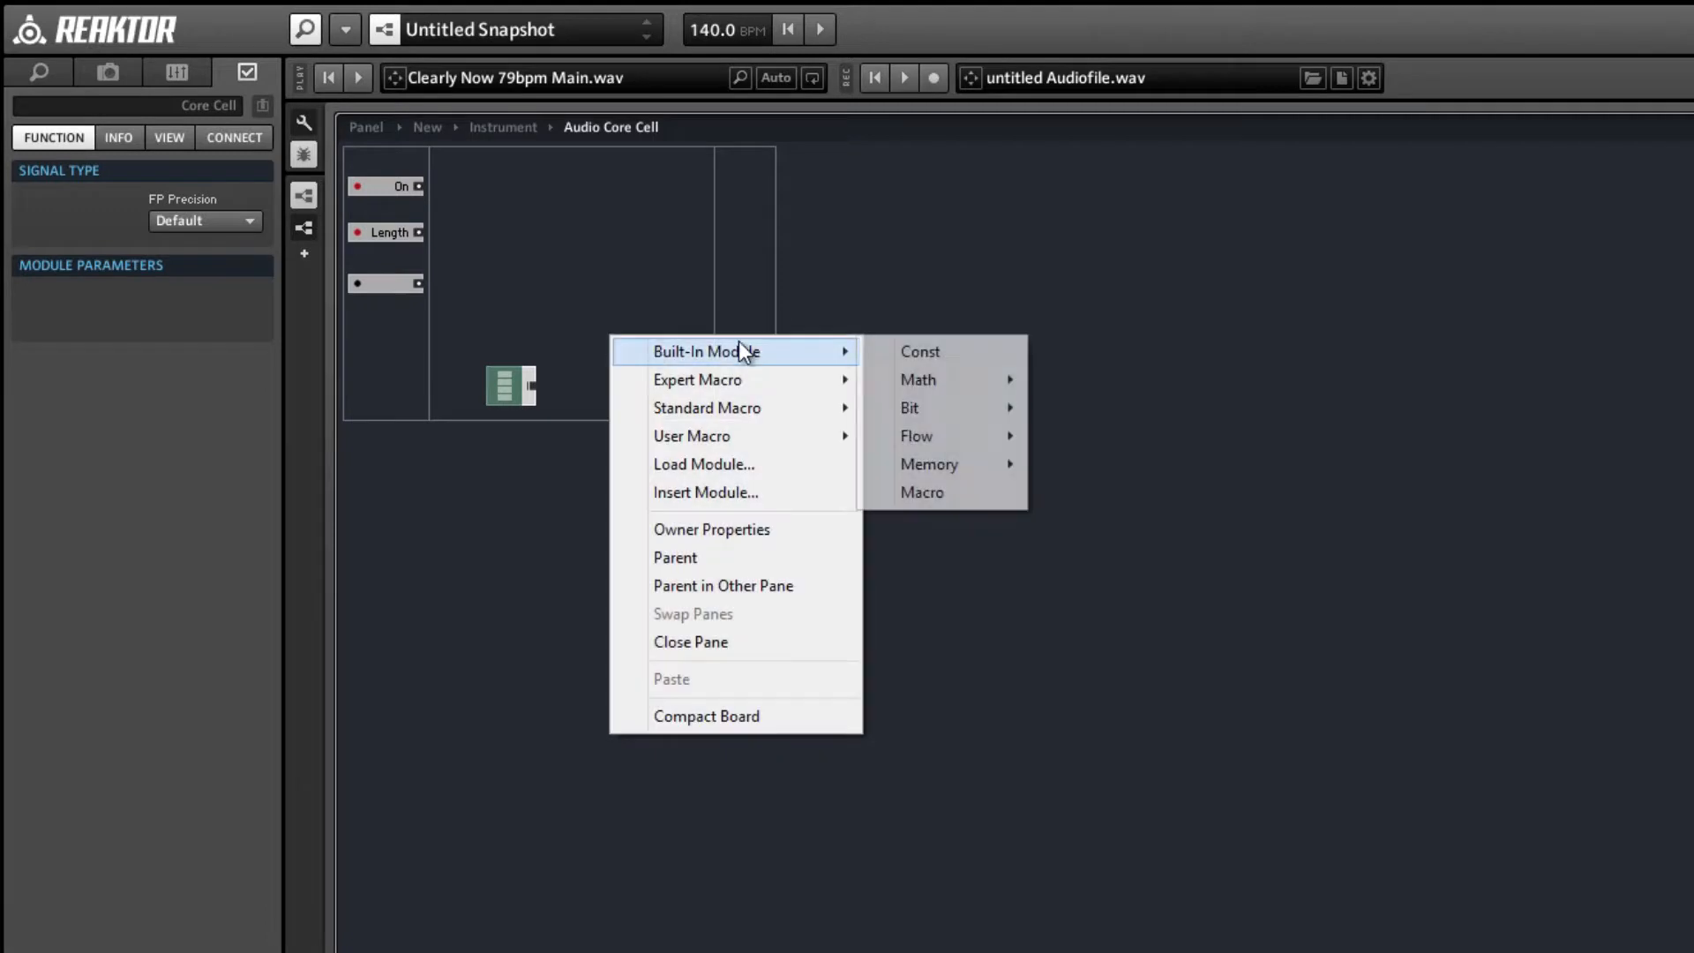
{"action": "mouse_move", "coordinate": [1011, 468]}
{"action": "left_click", "coordinate": [1124, 577]}
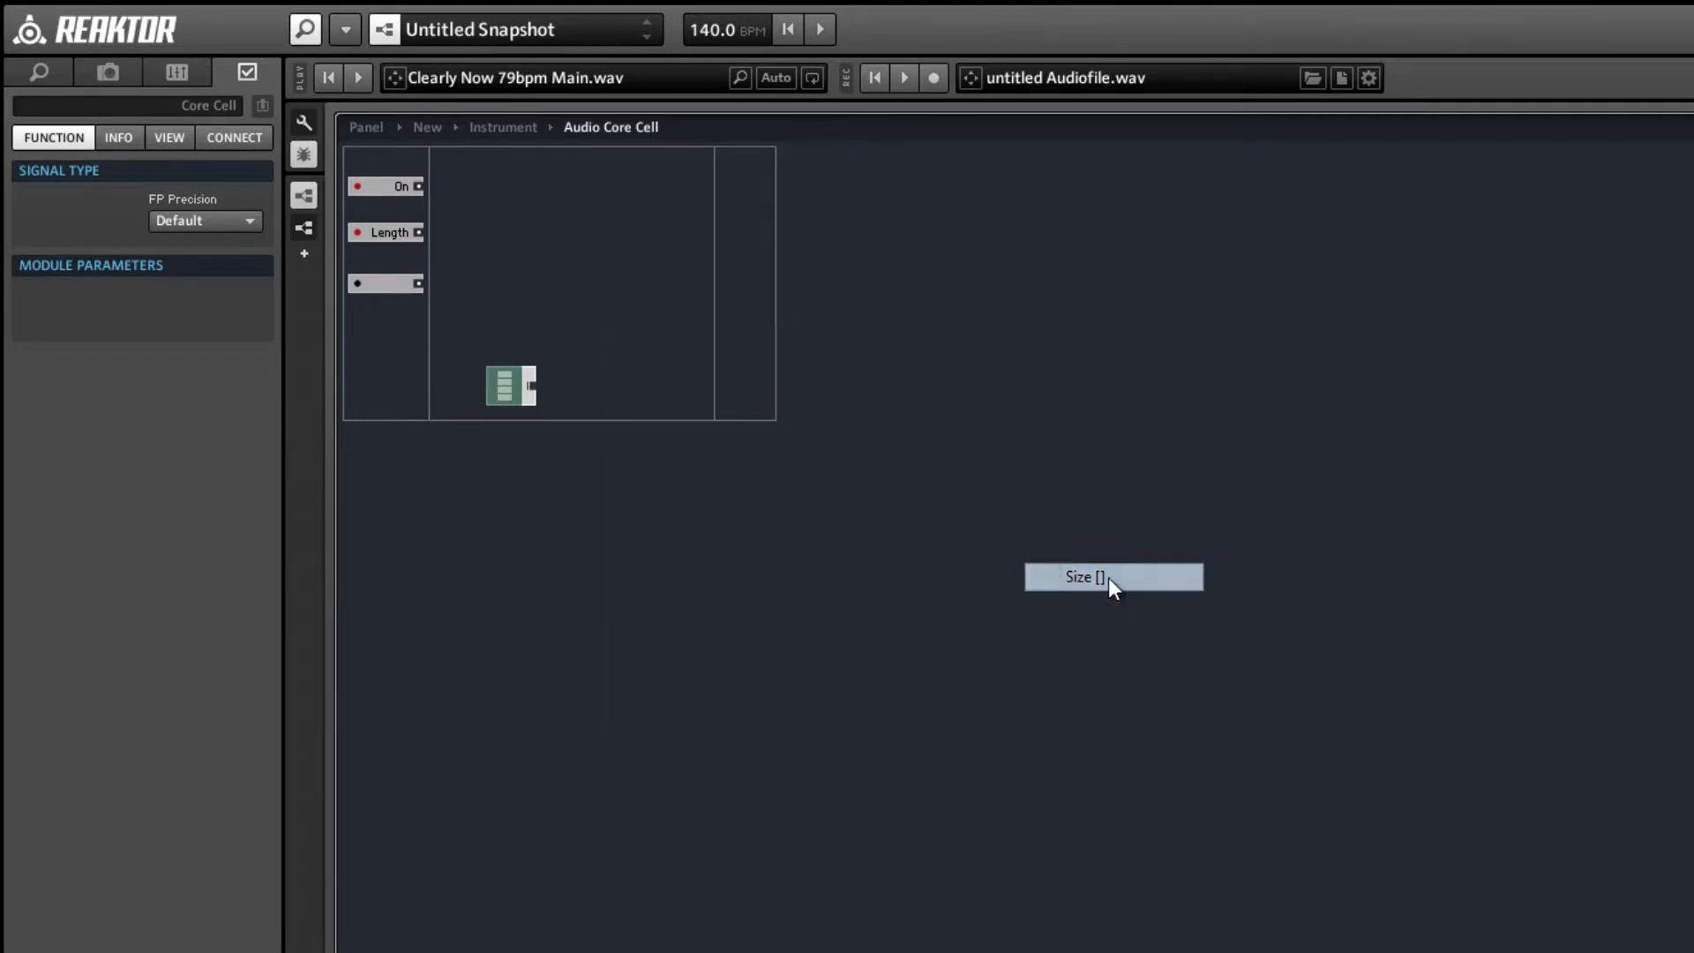
{"action": "left_click_drag", "start_coordinate": [573, 380], "coordinate": [627, 427]}
{"action": "left_click", "coordinate": [675, 437]}
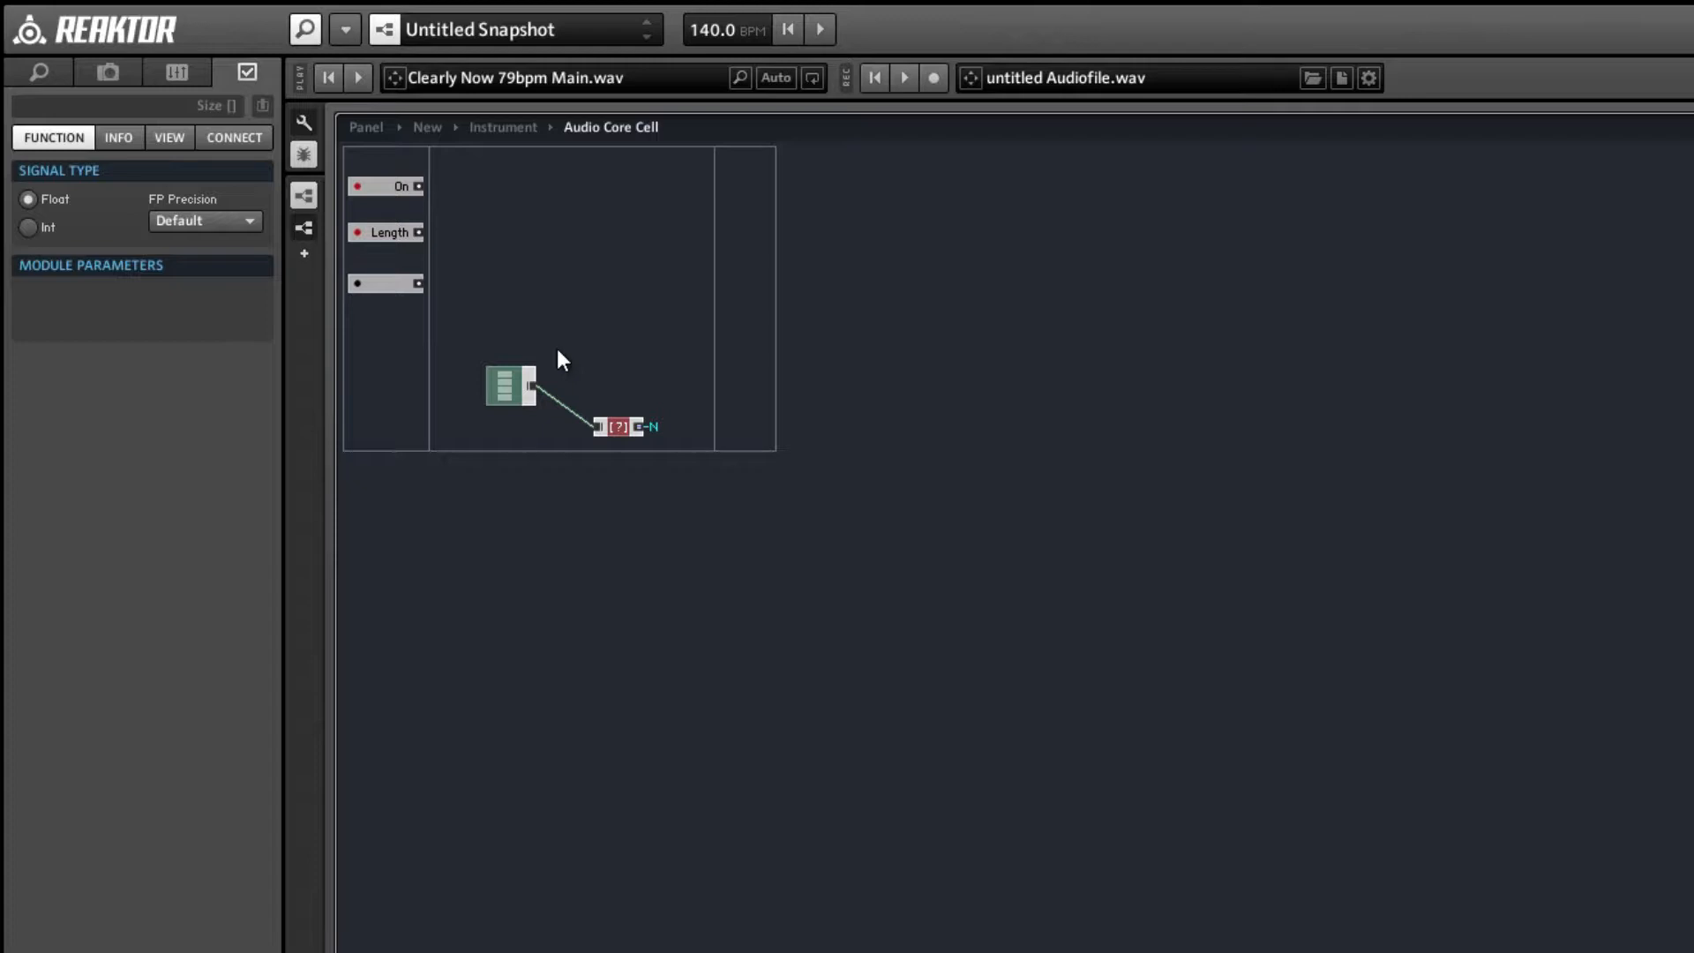
- Add a Write [] macro fed by the array, stack it above the Size [] module and shift the group toward the lower right
{"action": "right_click", "coordinate": [620, 293]}
{"action": "mouse_move", "coordinate": [642, 304]}
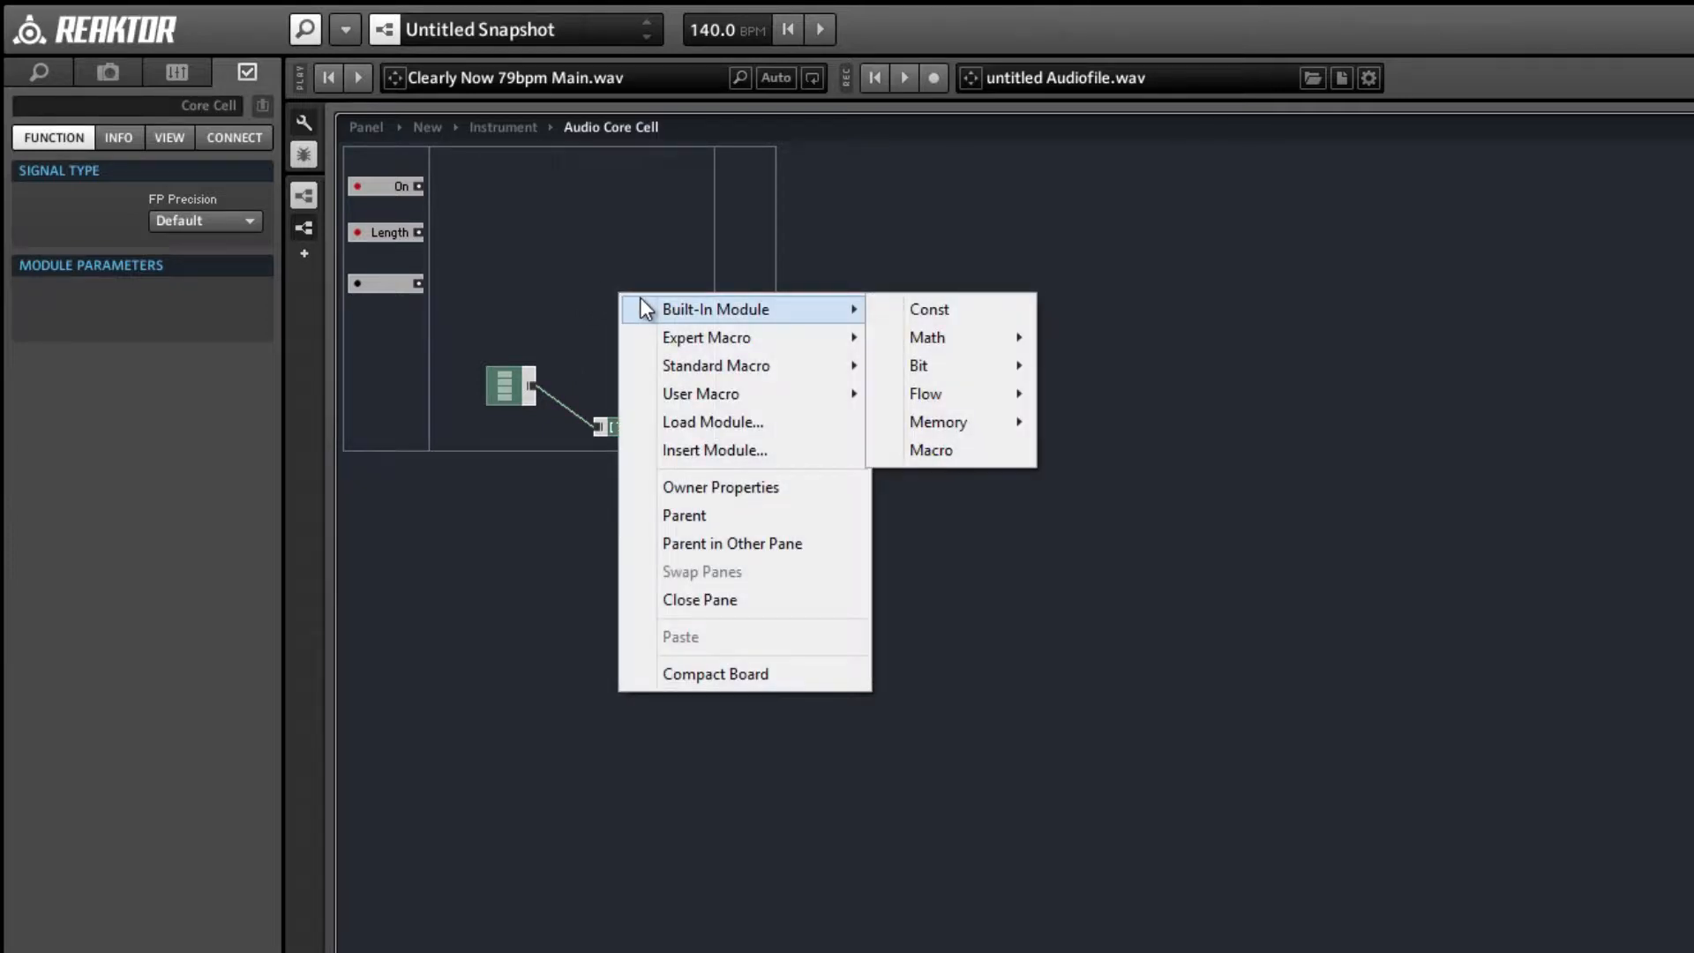
{"action": "mouse_move", "coordinate": [749, 345]}
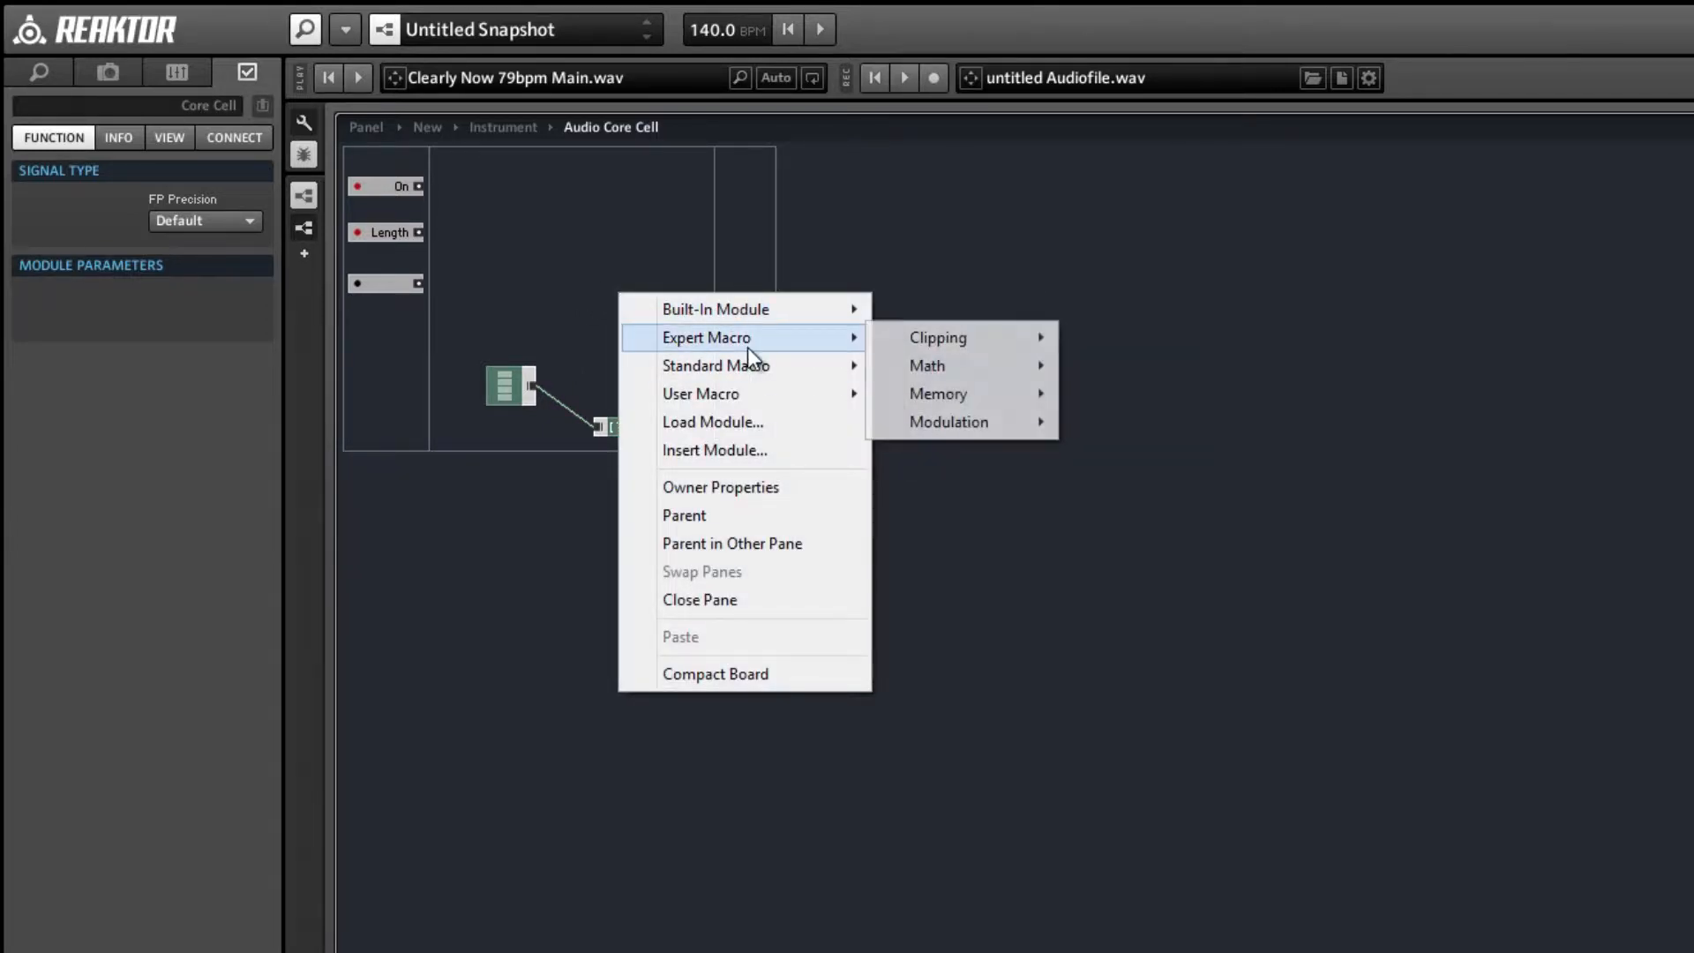
{"action": "mouse_move", "coordinate": [977, 391]}
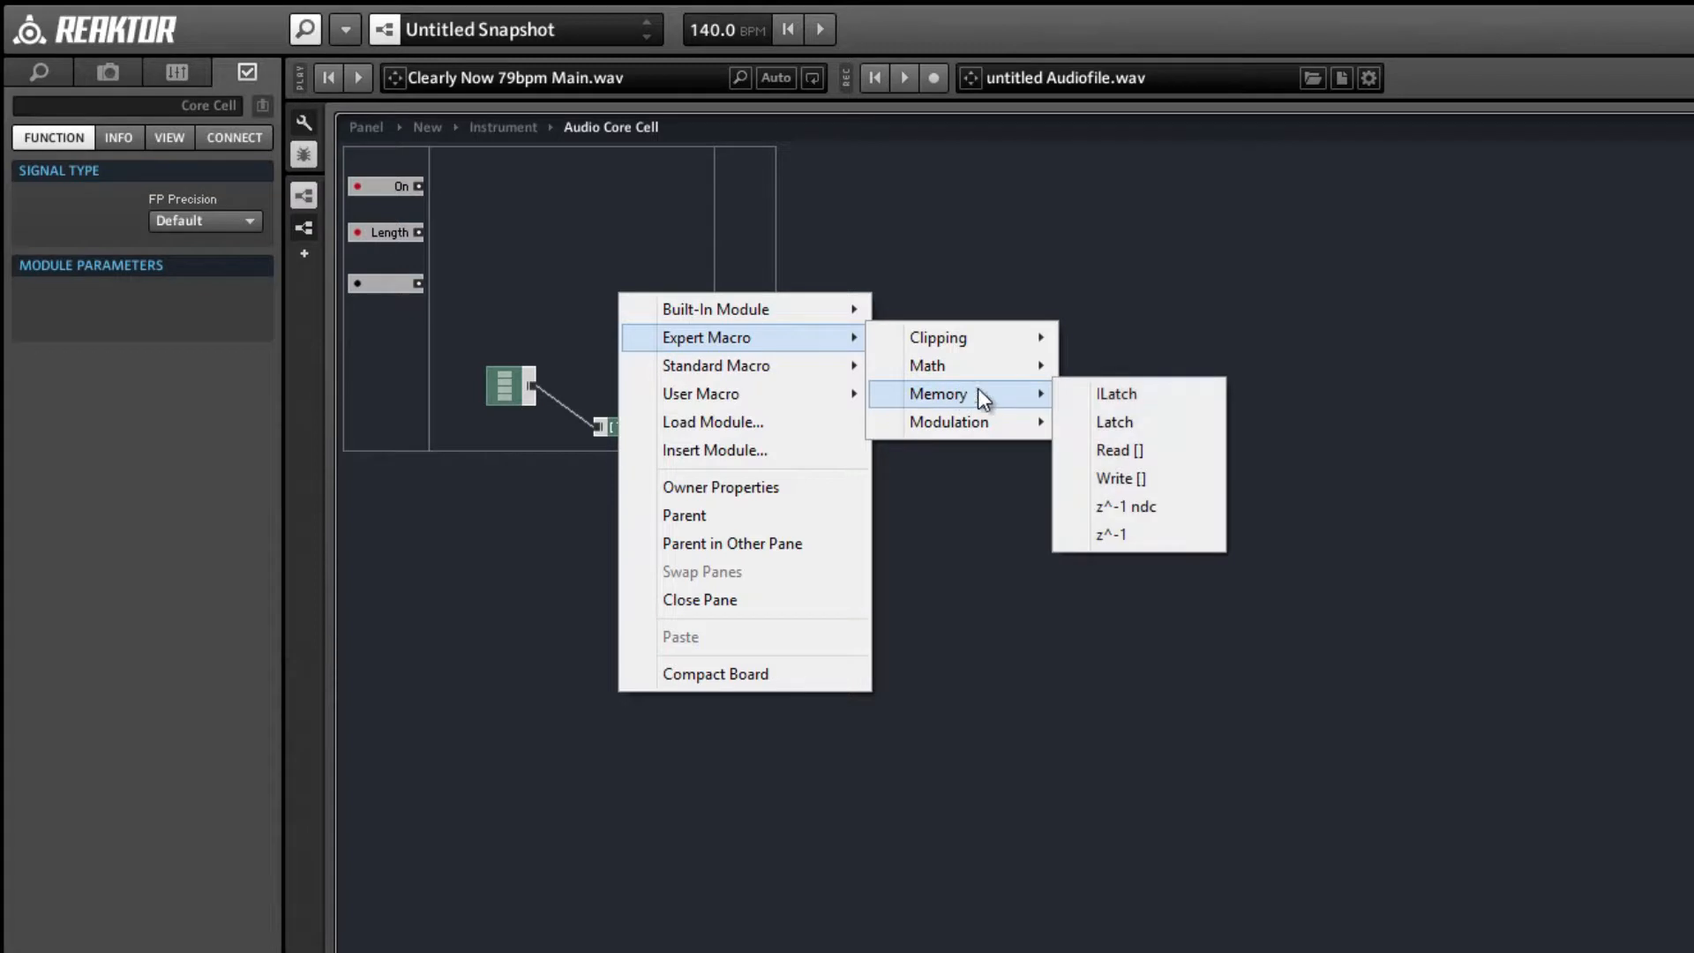
{"action": "left_click", "coordinate": [1189, 467]}
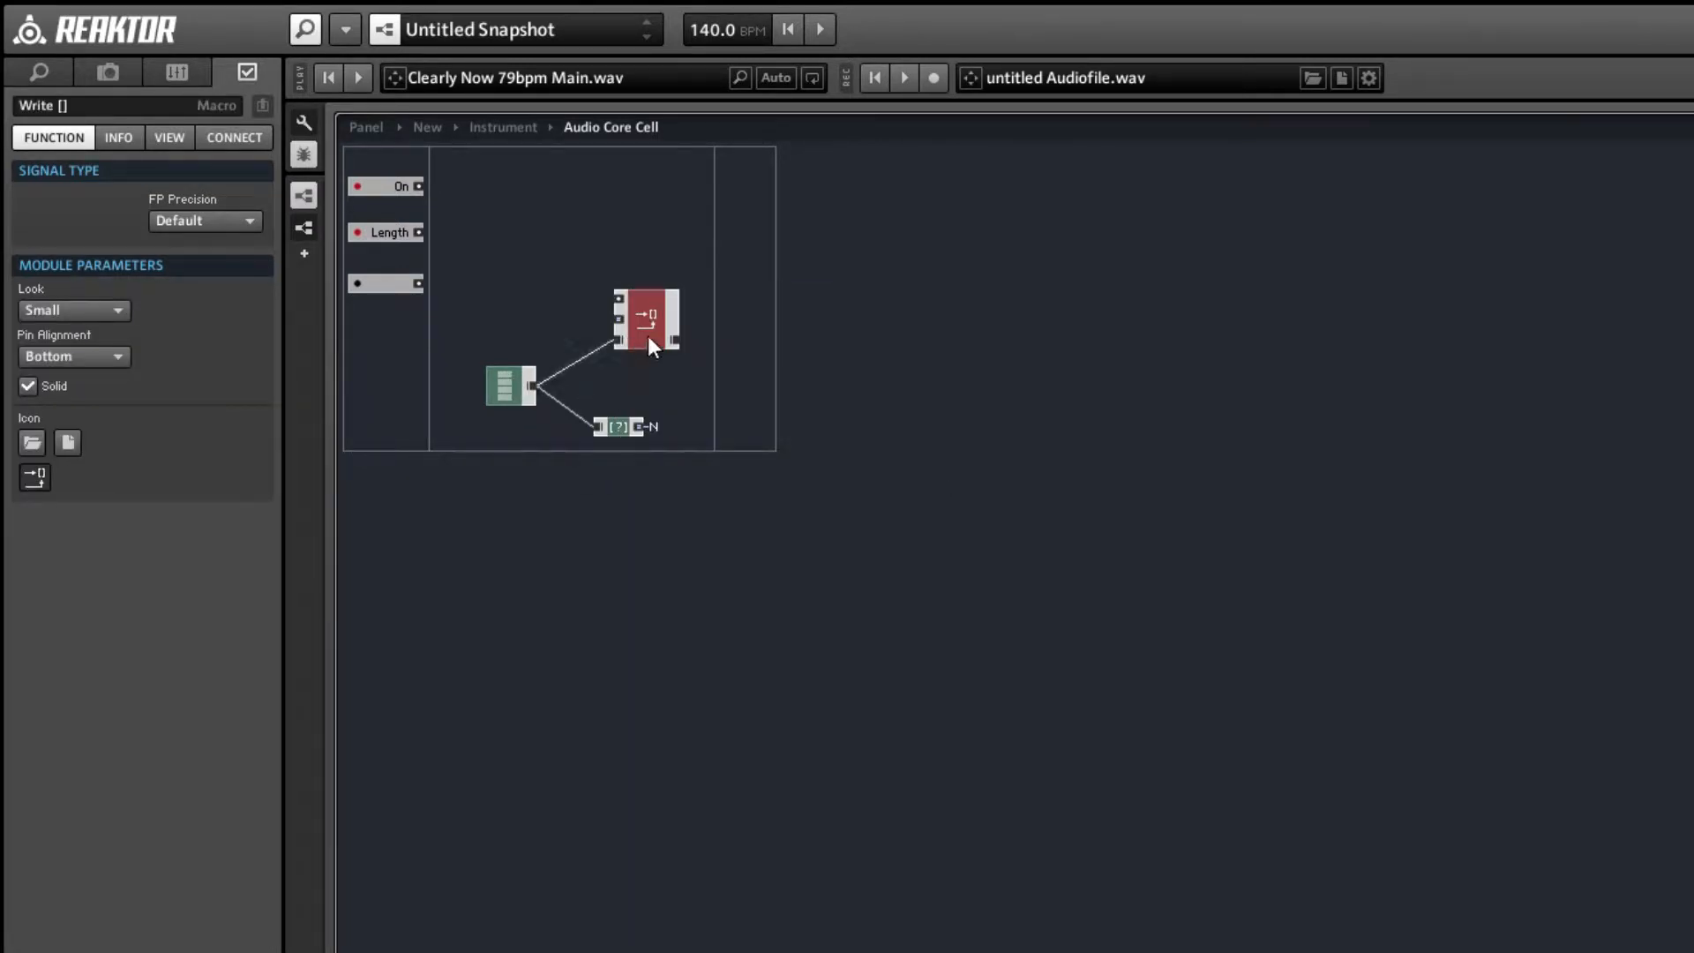
{"action": "left_click_drag", "start_coordinate": [648, 335], "coordinate": [530, 385]}
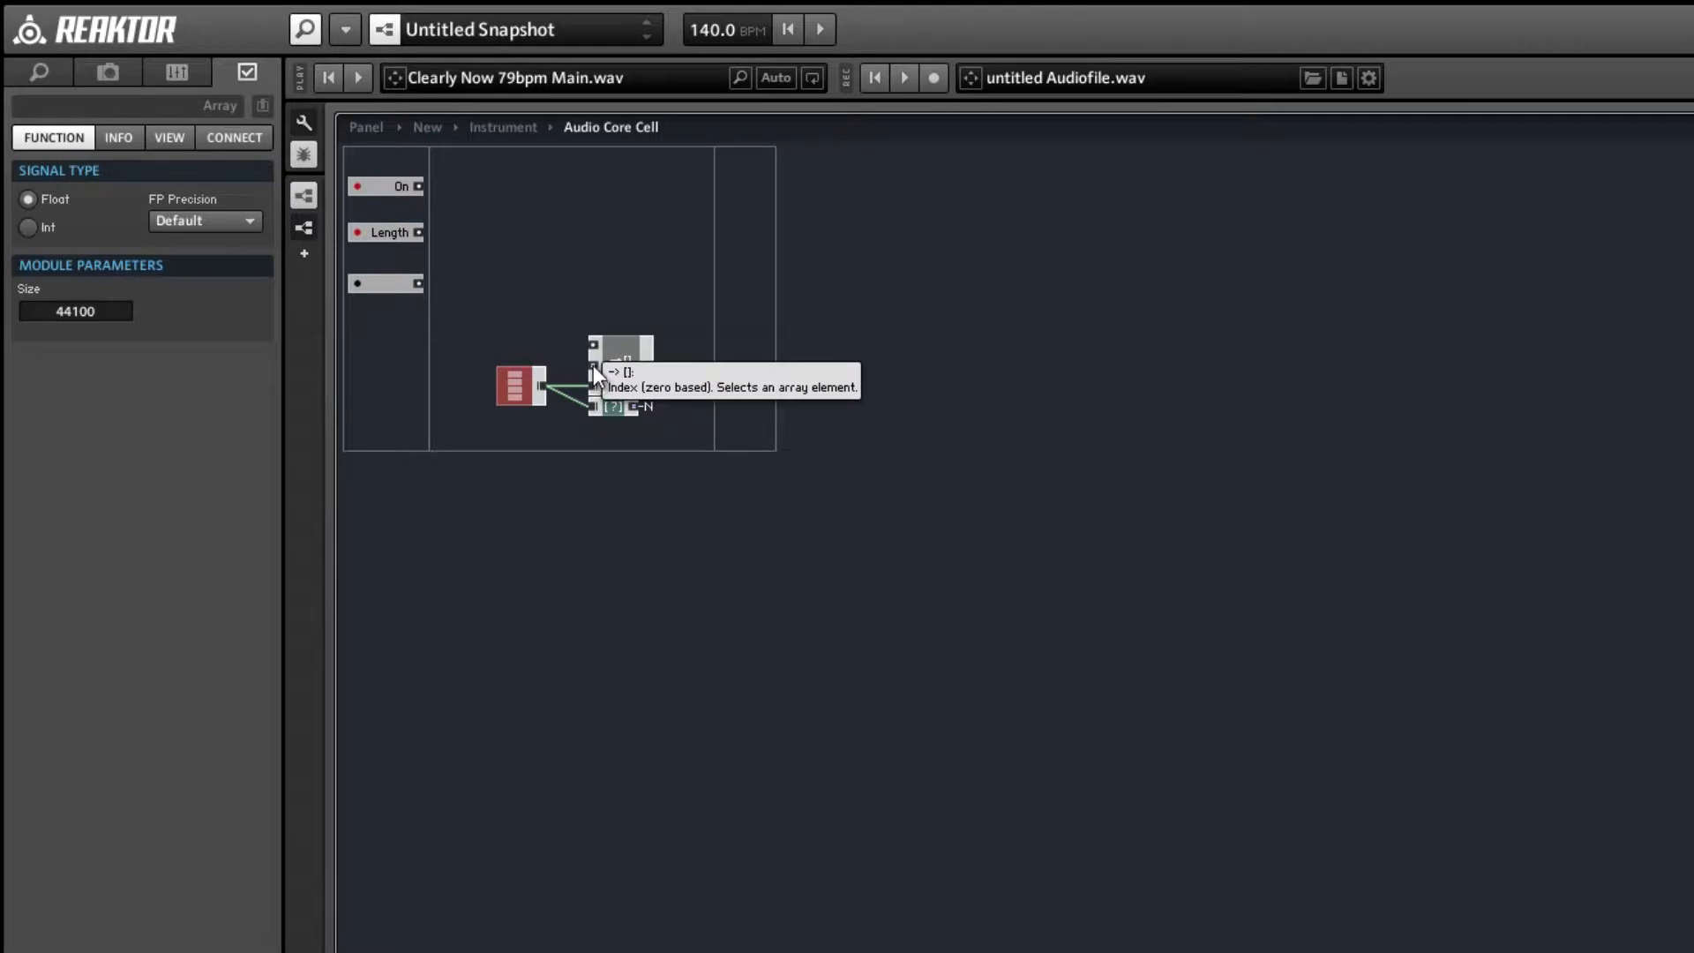
{"action": "left_click", "coordinate": [569, 447]}
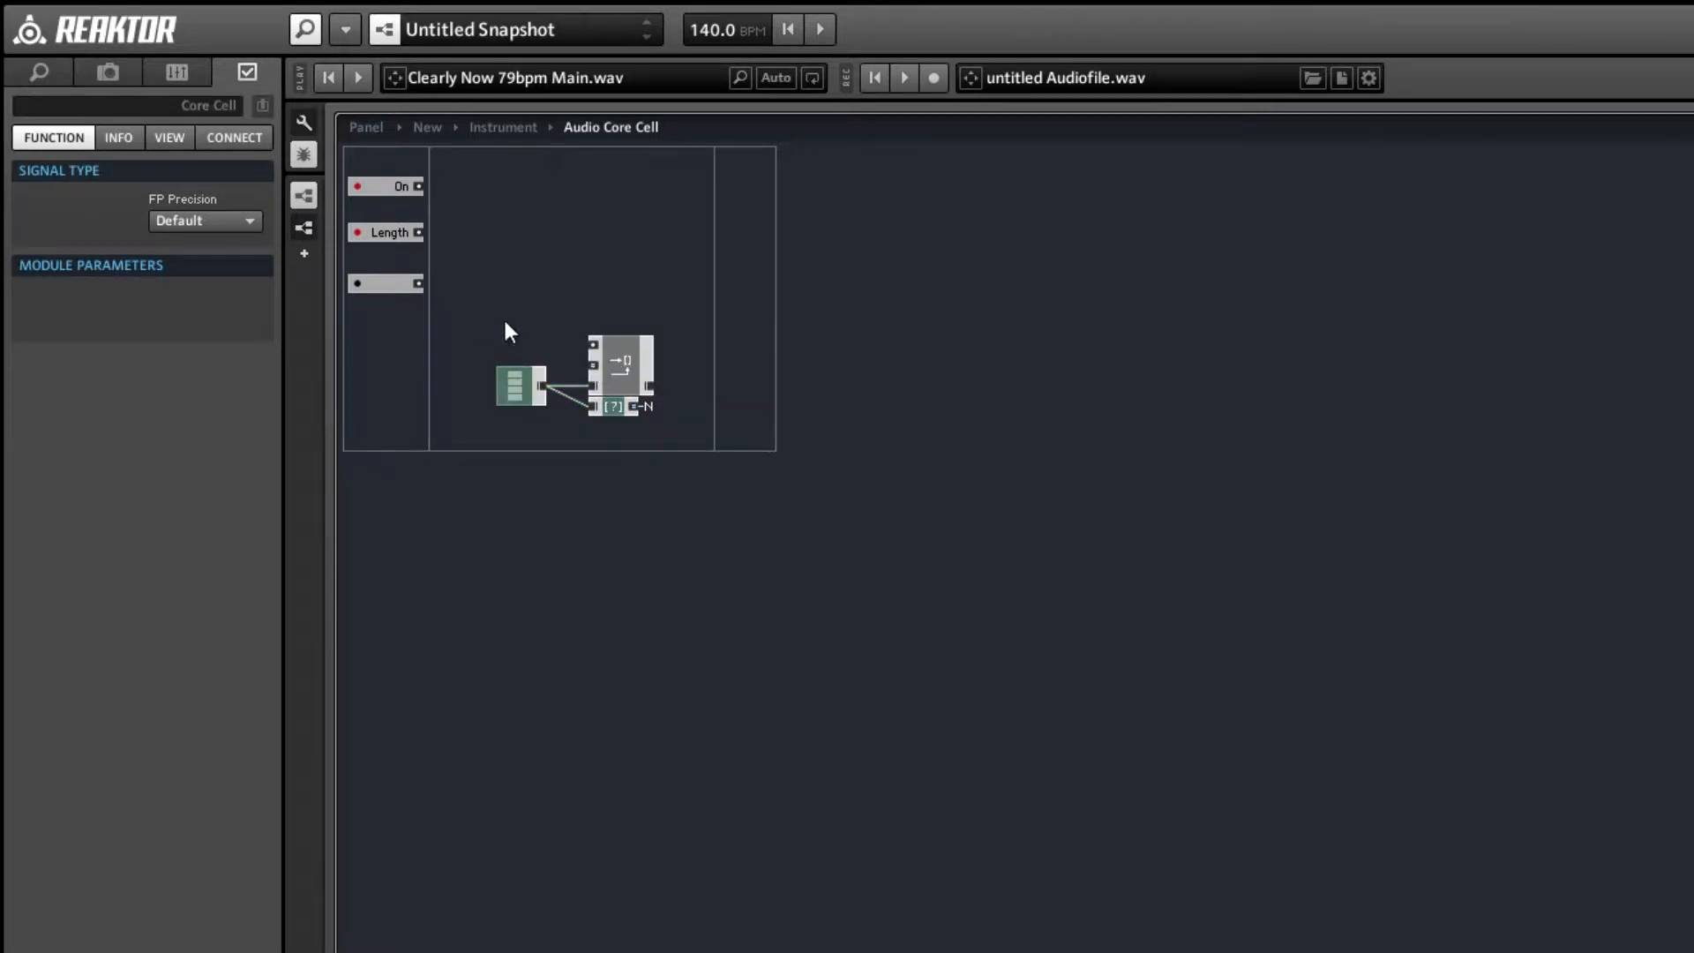
{"action": "left_click_drag", "start_coordinate": [481, 311], "coordinate": [707, 440]}
{"action": "left_click", "coordinate": [540, 300]}
- Add a memory Read module near the top of the core cell and connect its upper input to SR.C
{"action": "right_click", "coordinate": [607, 195]}
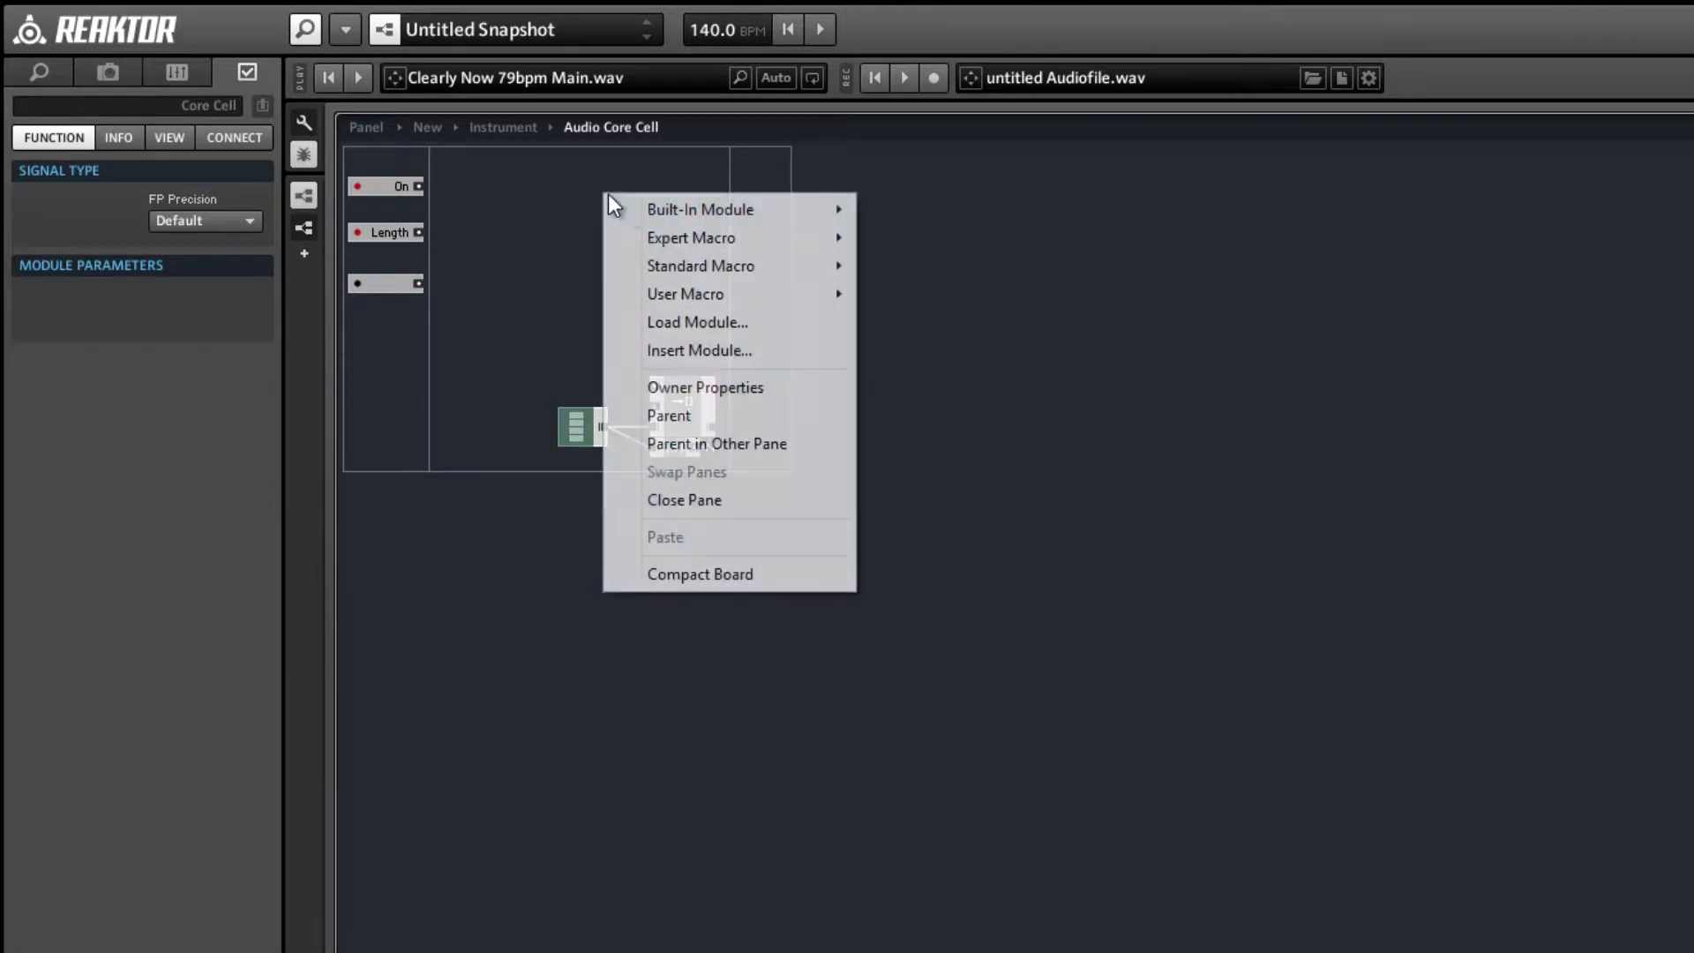
{"action": "left_click", "coordinate": [743, 168]}
{"action": "right_click", "coordinate": [590, 196]}
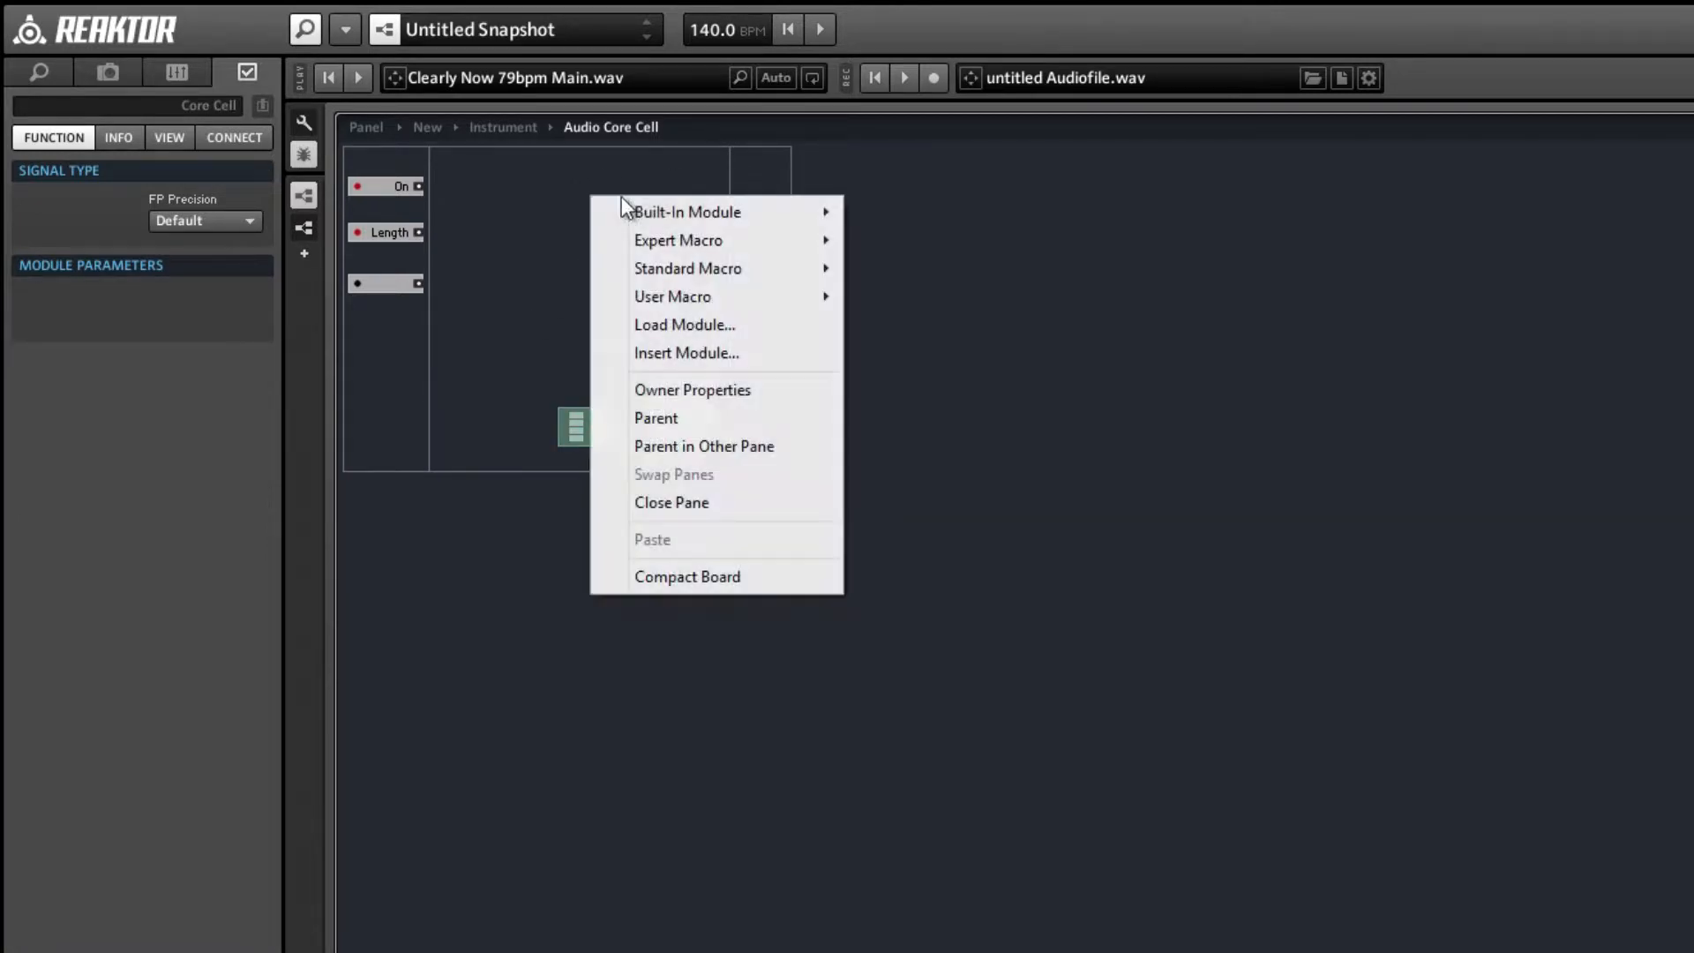
{"action": "mouse_move", "coordinate": [671, 212]}
{"action": "mouse_move", "coordinate": [947, 318]}
{"action": "left_click", "coordinate": [1063, 325]}
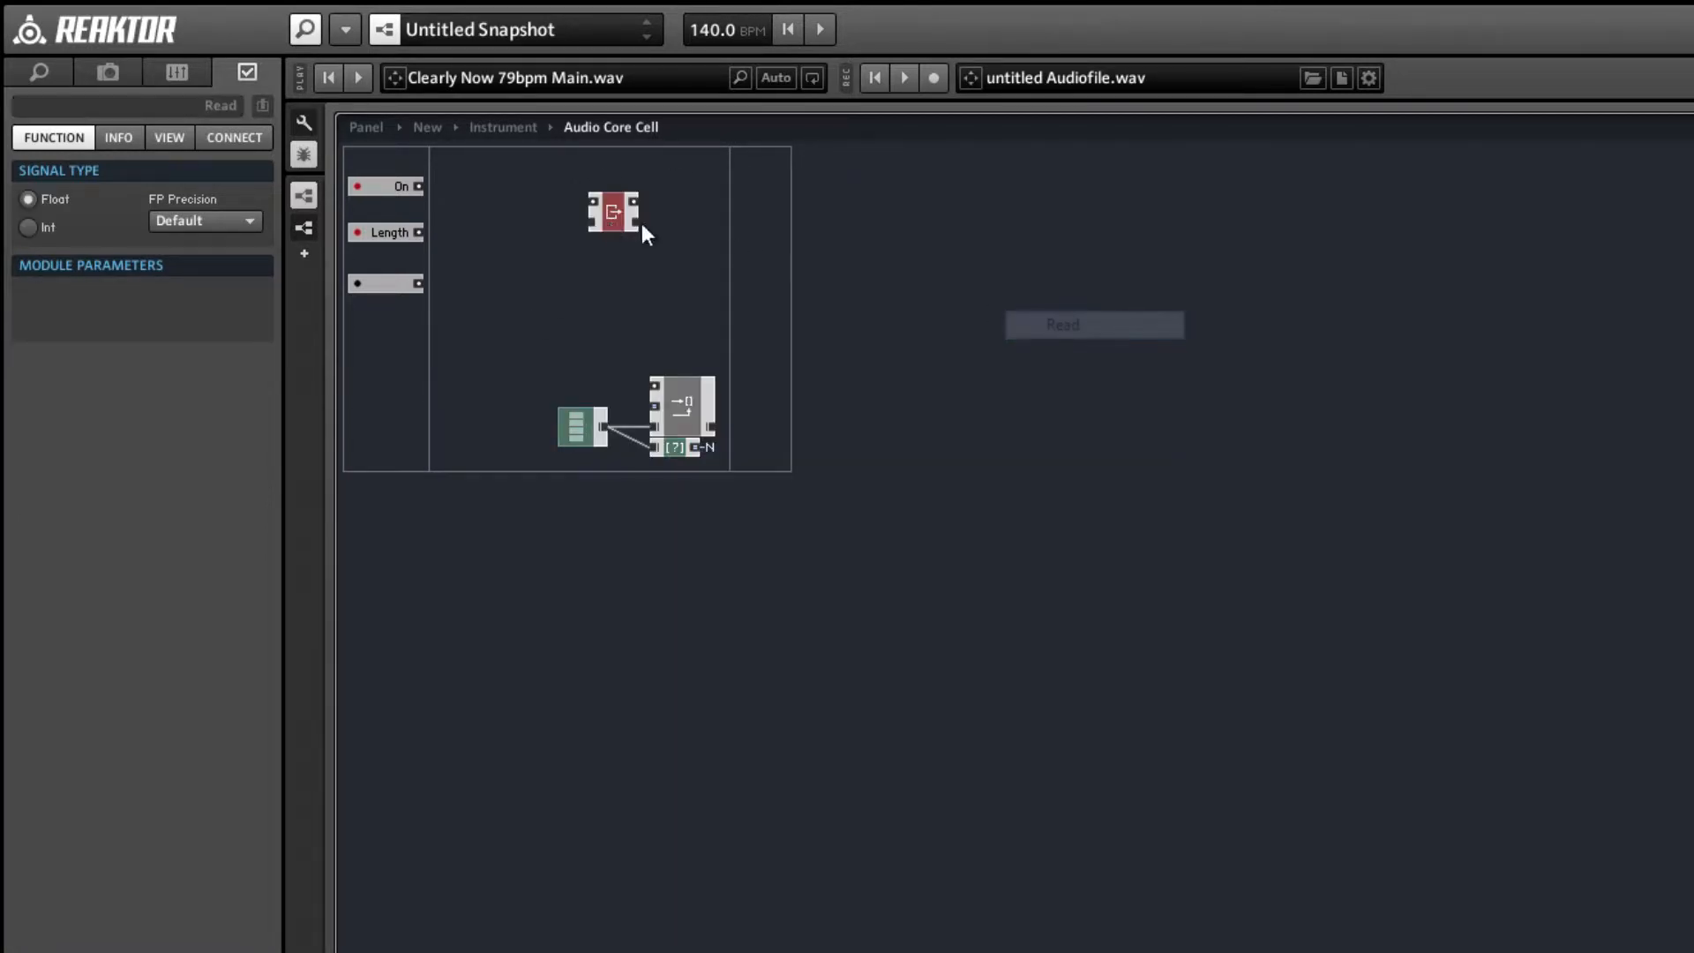
{"action": "right_click", "coordinate": [592, 201]}
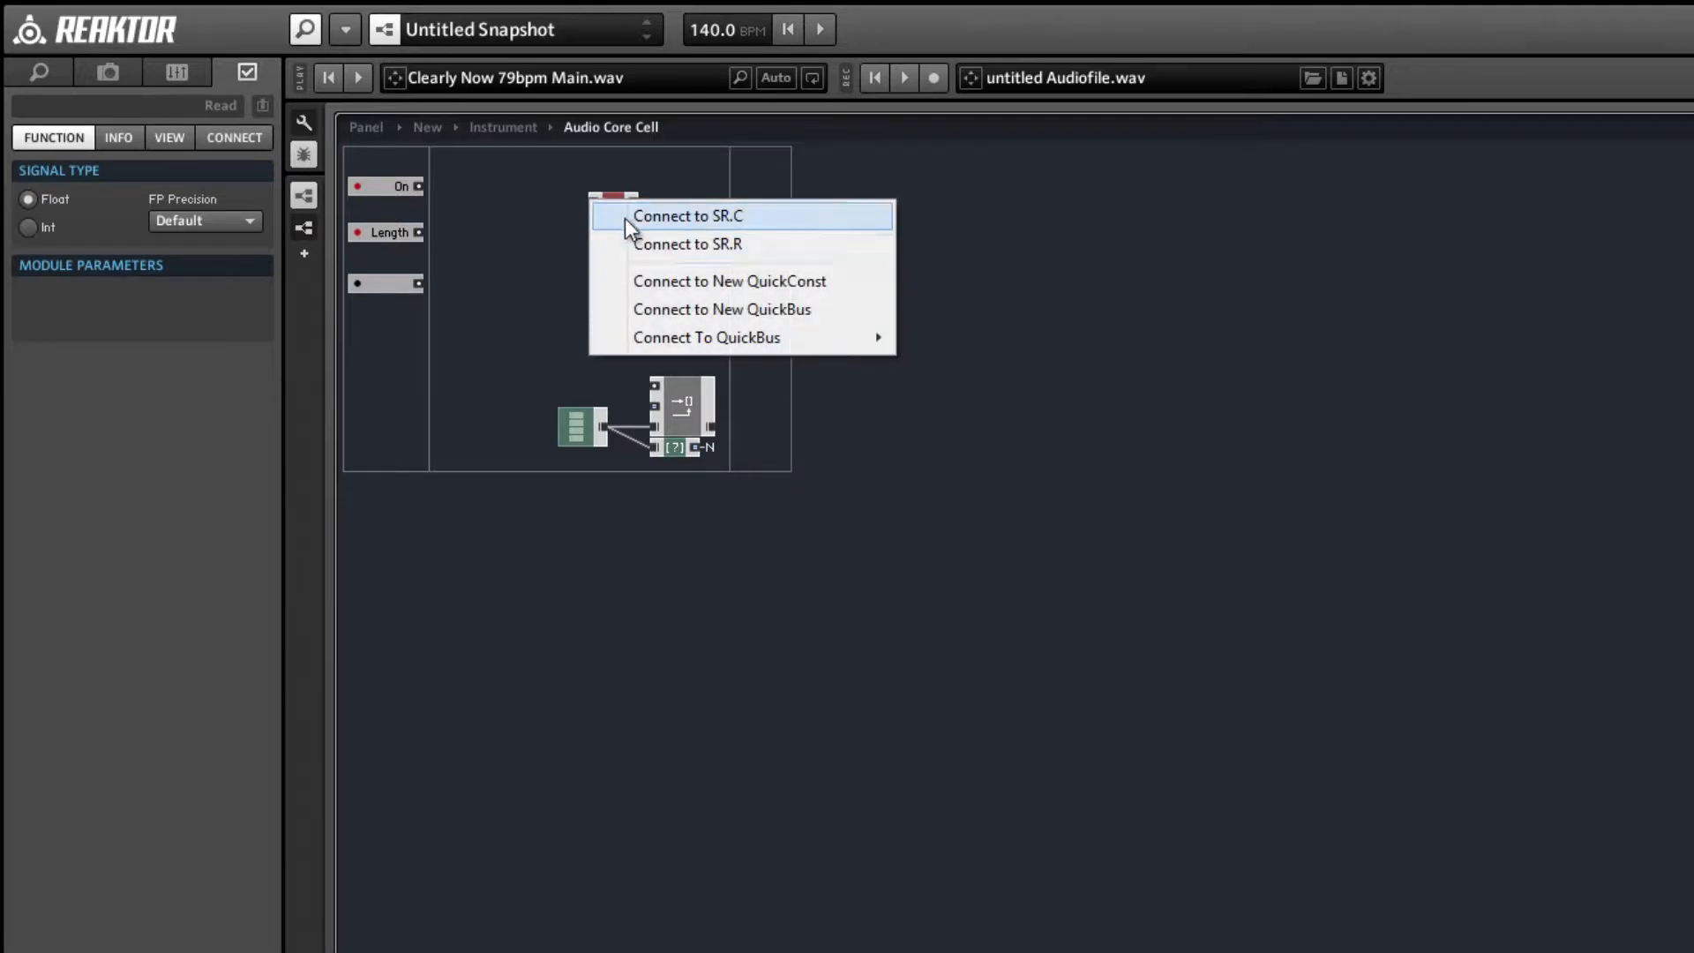
{"action": "left_click", "coordinate": [624, 217]}
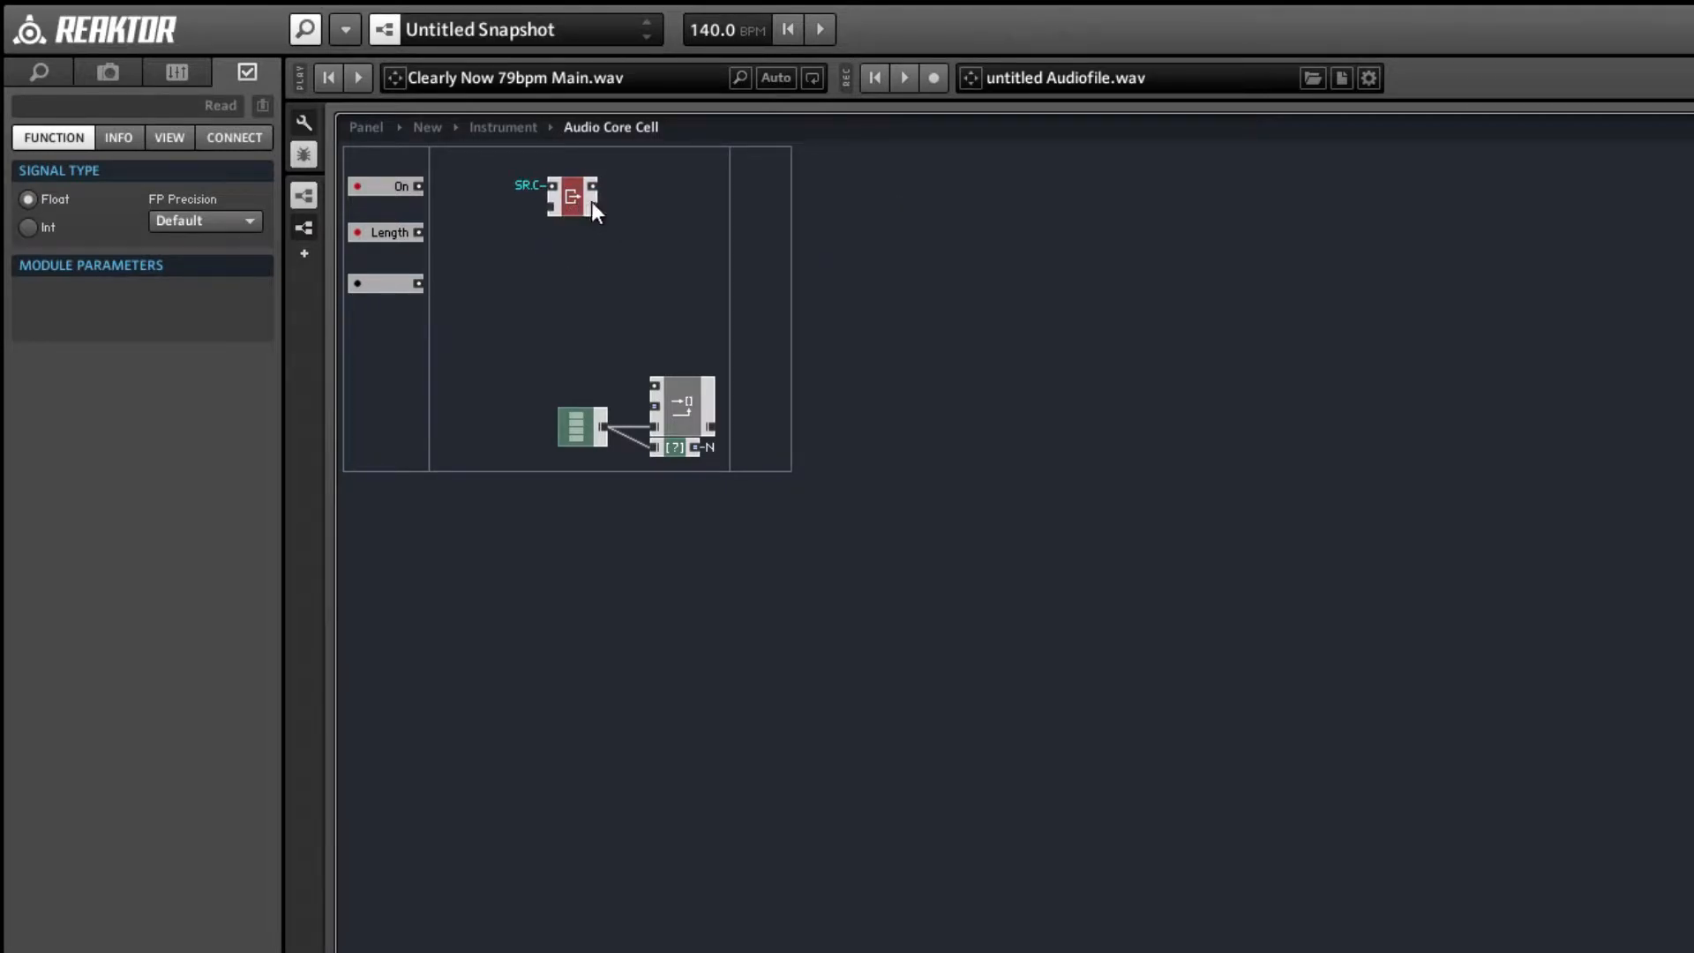
- Connect the Read module's upper output to a new QuickBus named Idx
{"action": "right_click", "coordinate": [633, 189]}
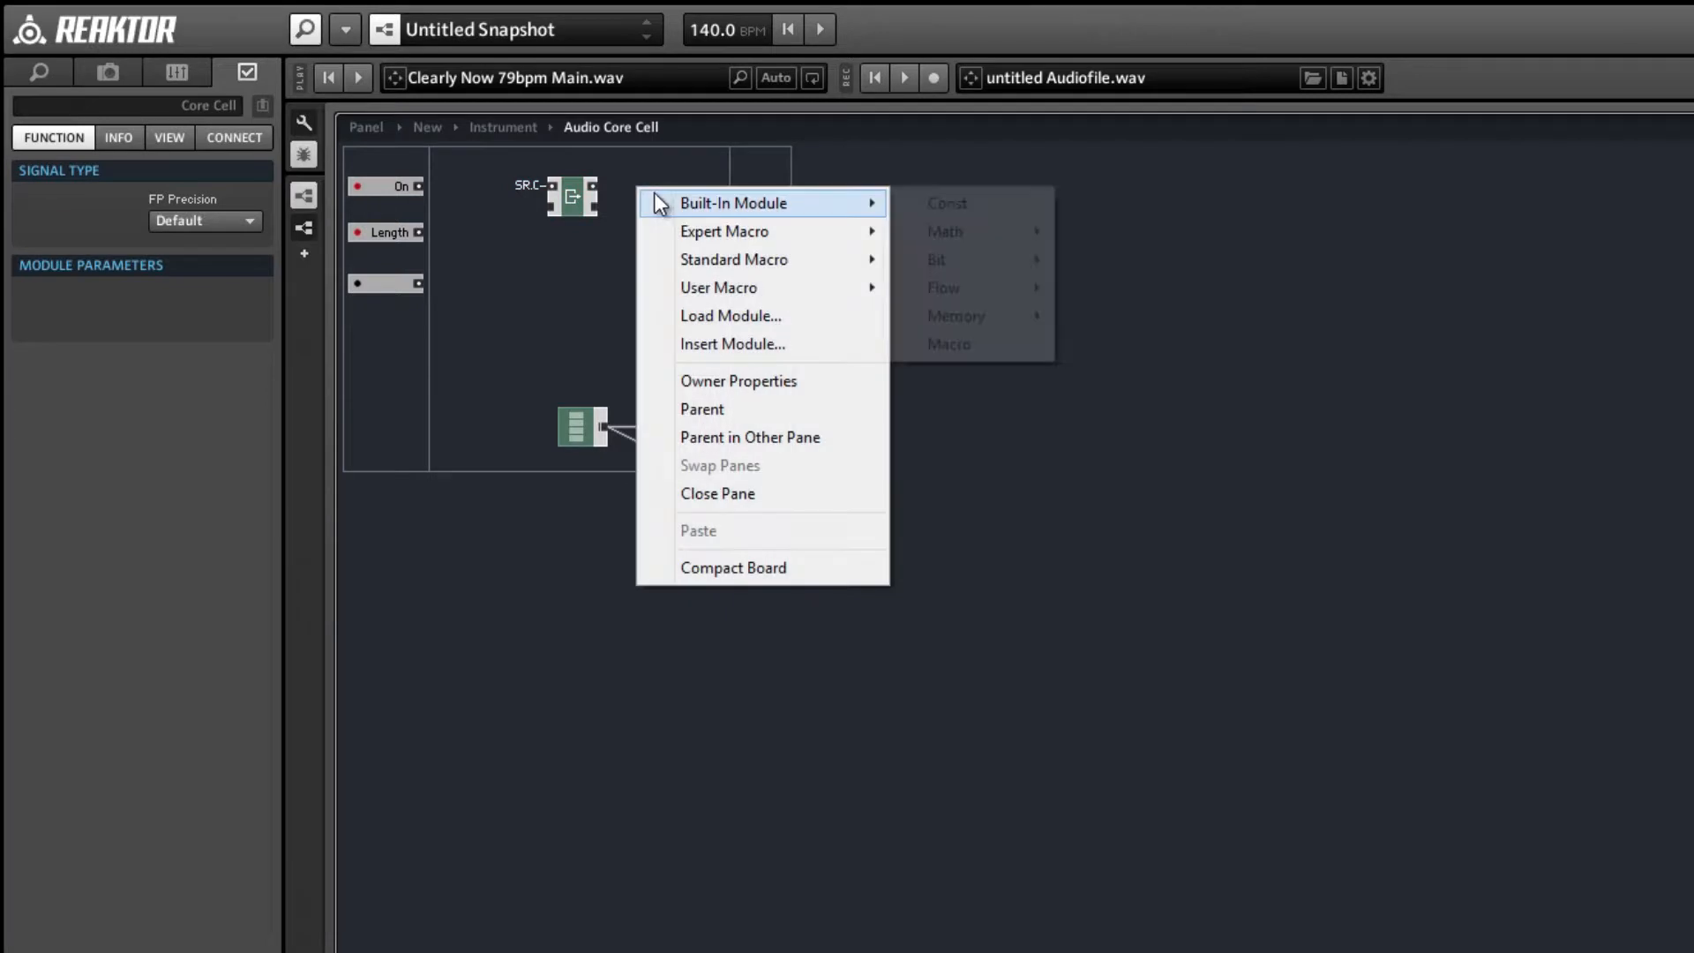
{"action": "right_click", "coordinate": [594, 185]}
{"action": "left_click", "coordinate": [616, 203]}
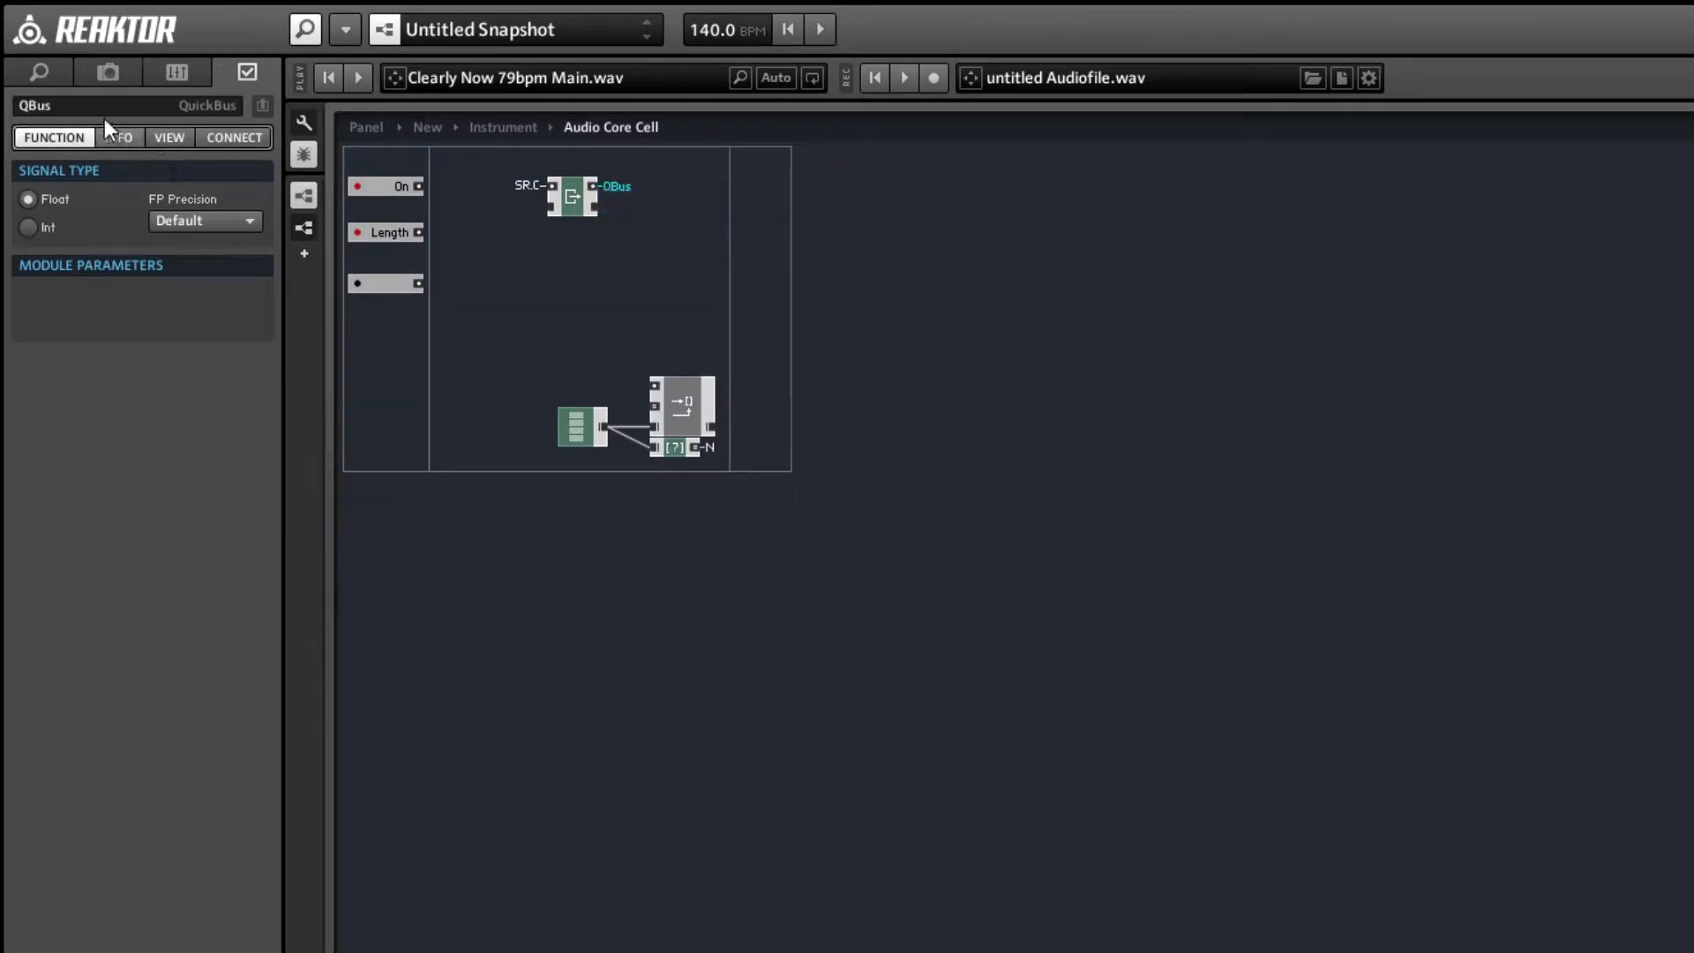
{"action": "left_click_drag", "start_coordinate": [84, 108], "coordinate": [4, 92]}
{"action": "type", "text": "Idx"}
{"action": "key", "text": "Return"}
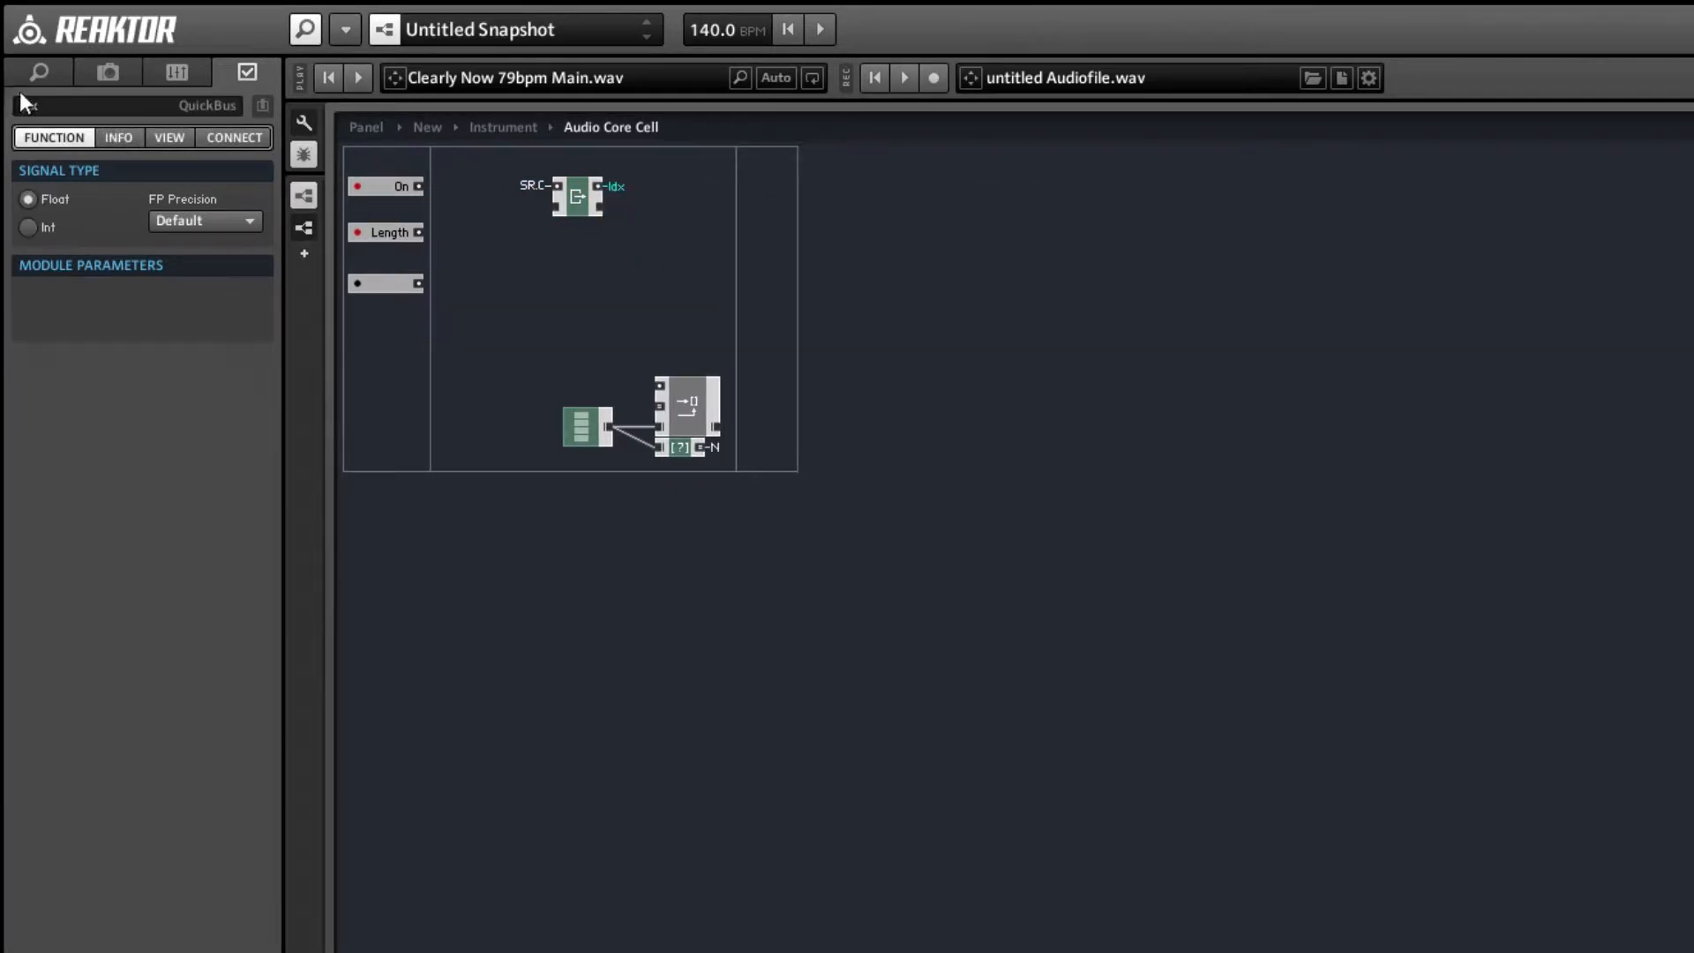
- Insert an addition module beside the Read module and set both modules' signal type to Int
{"action": "right_click", "coordinate": [697, 207]}
{"action": "mouse_move", "coordinate": [794, 214]}
{"action": "mouse_move", "coordinate": [1070, 244]}
{"action": "left_click", "coordinate": [1147, 249]}
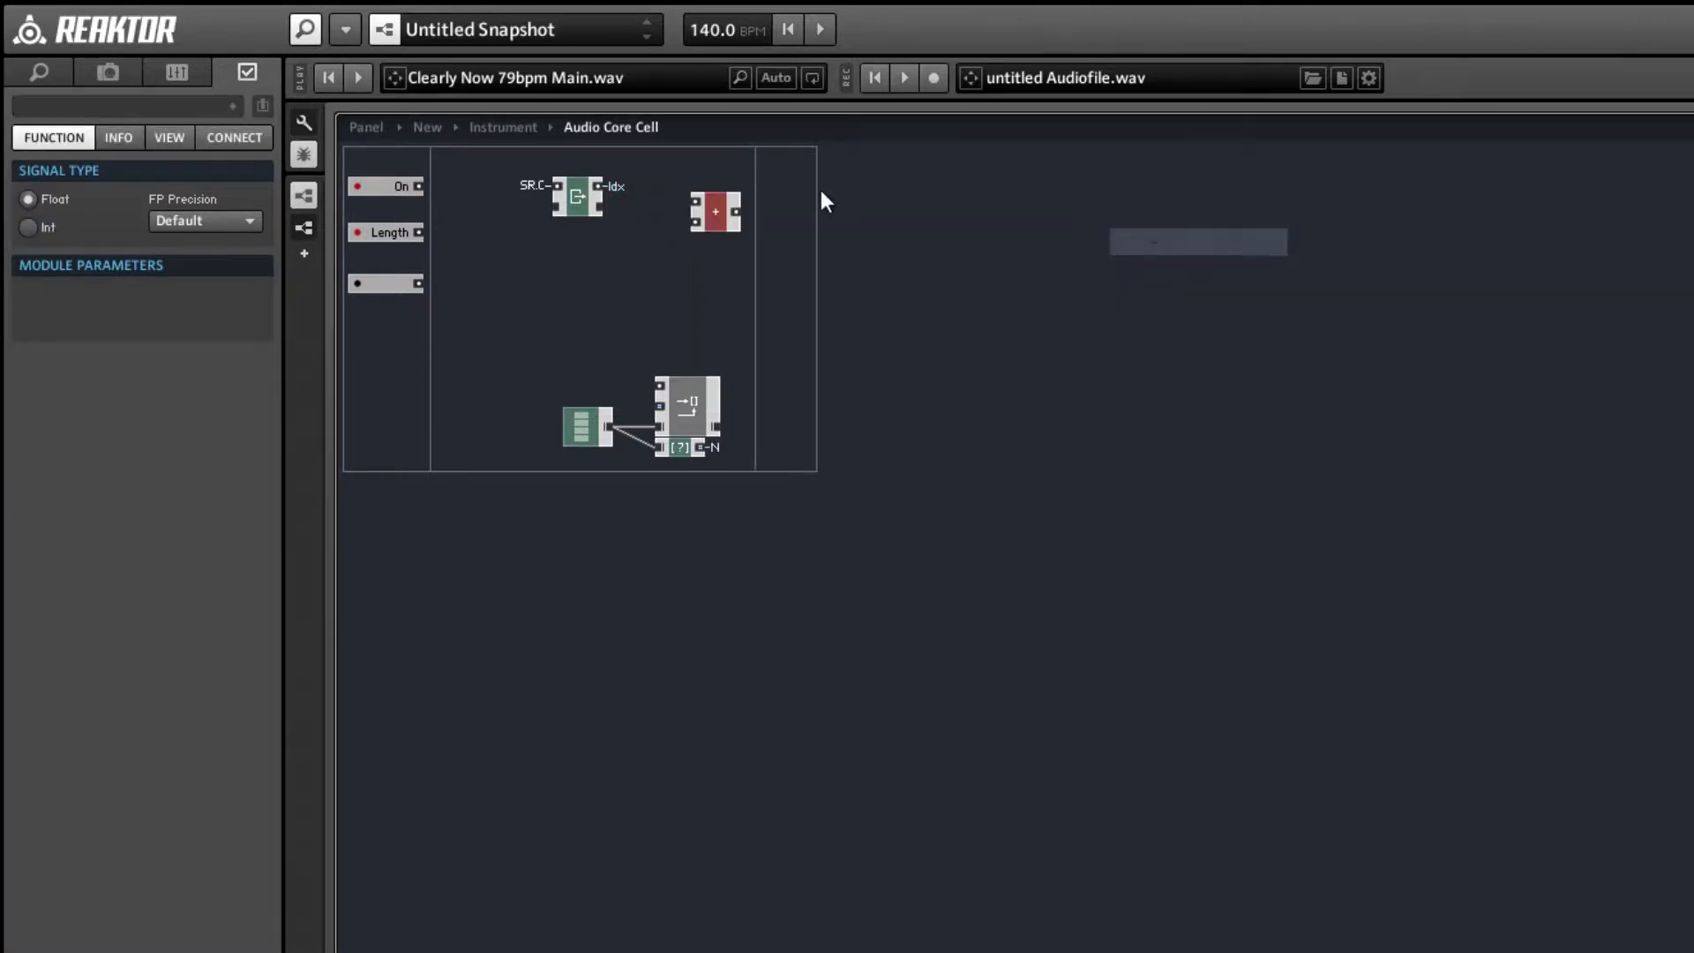
{"action": "left_click", "coordinate": [583, 208]}
{"action": "left_click", "coordinate": [37, 228]}
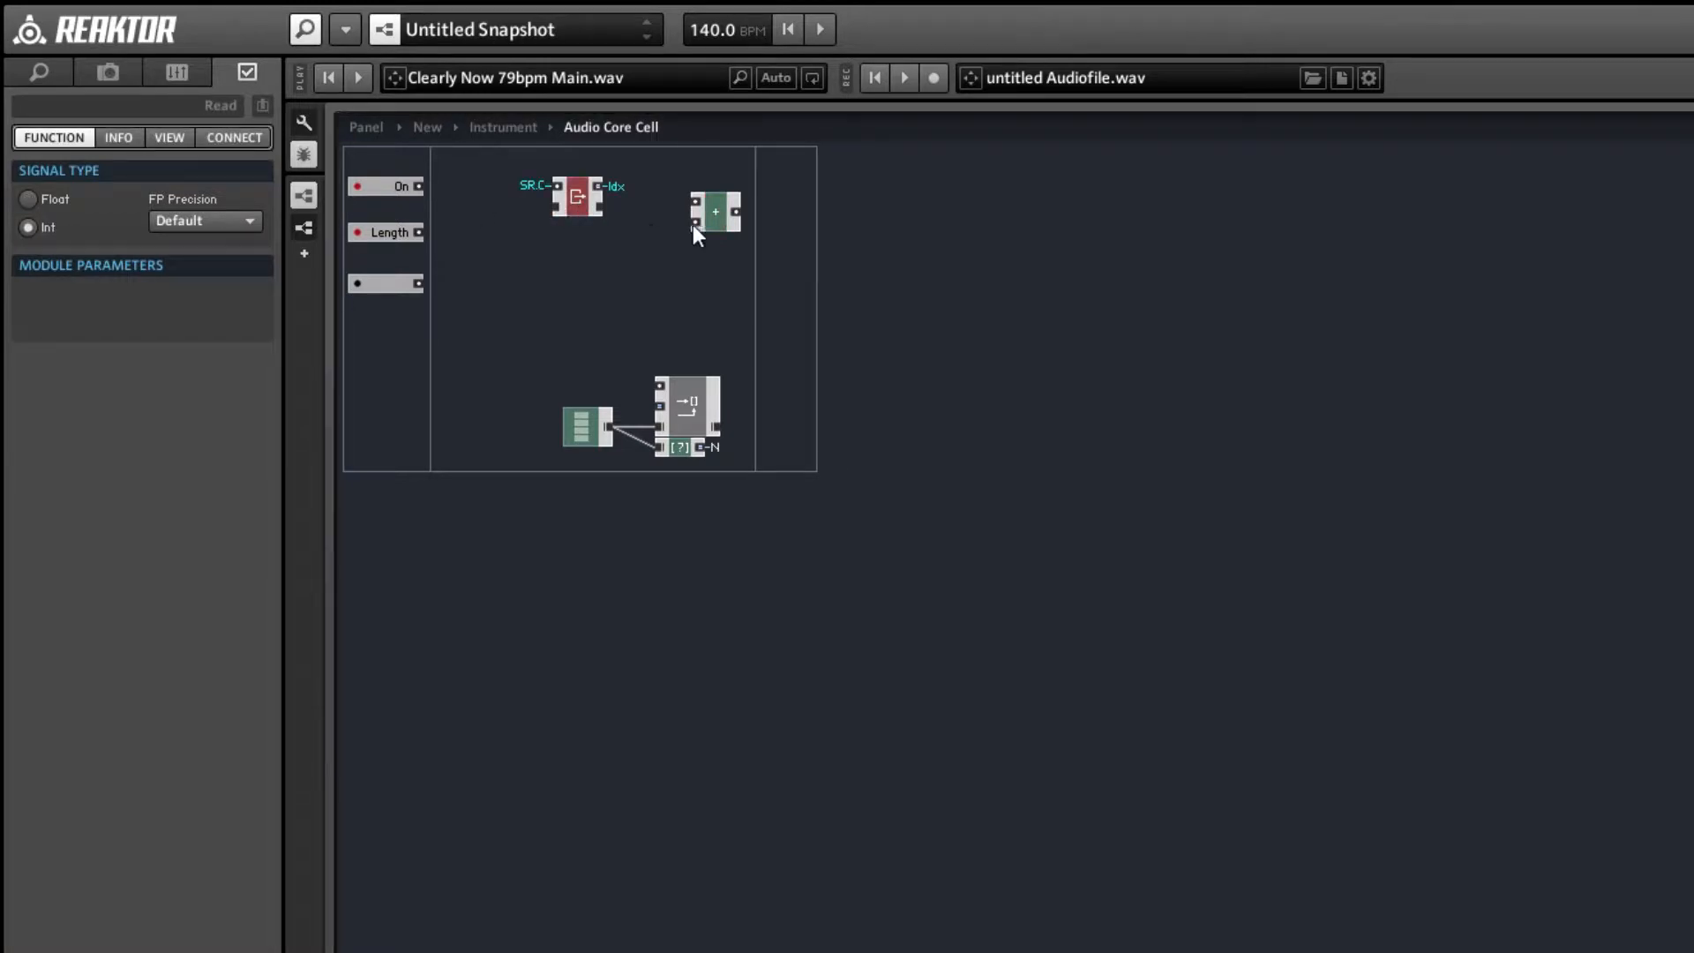
{"action": "left_click", "coordinate": [704, 220]}
{"action": "left_click", "coordinate": [28, 227]}
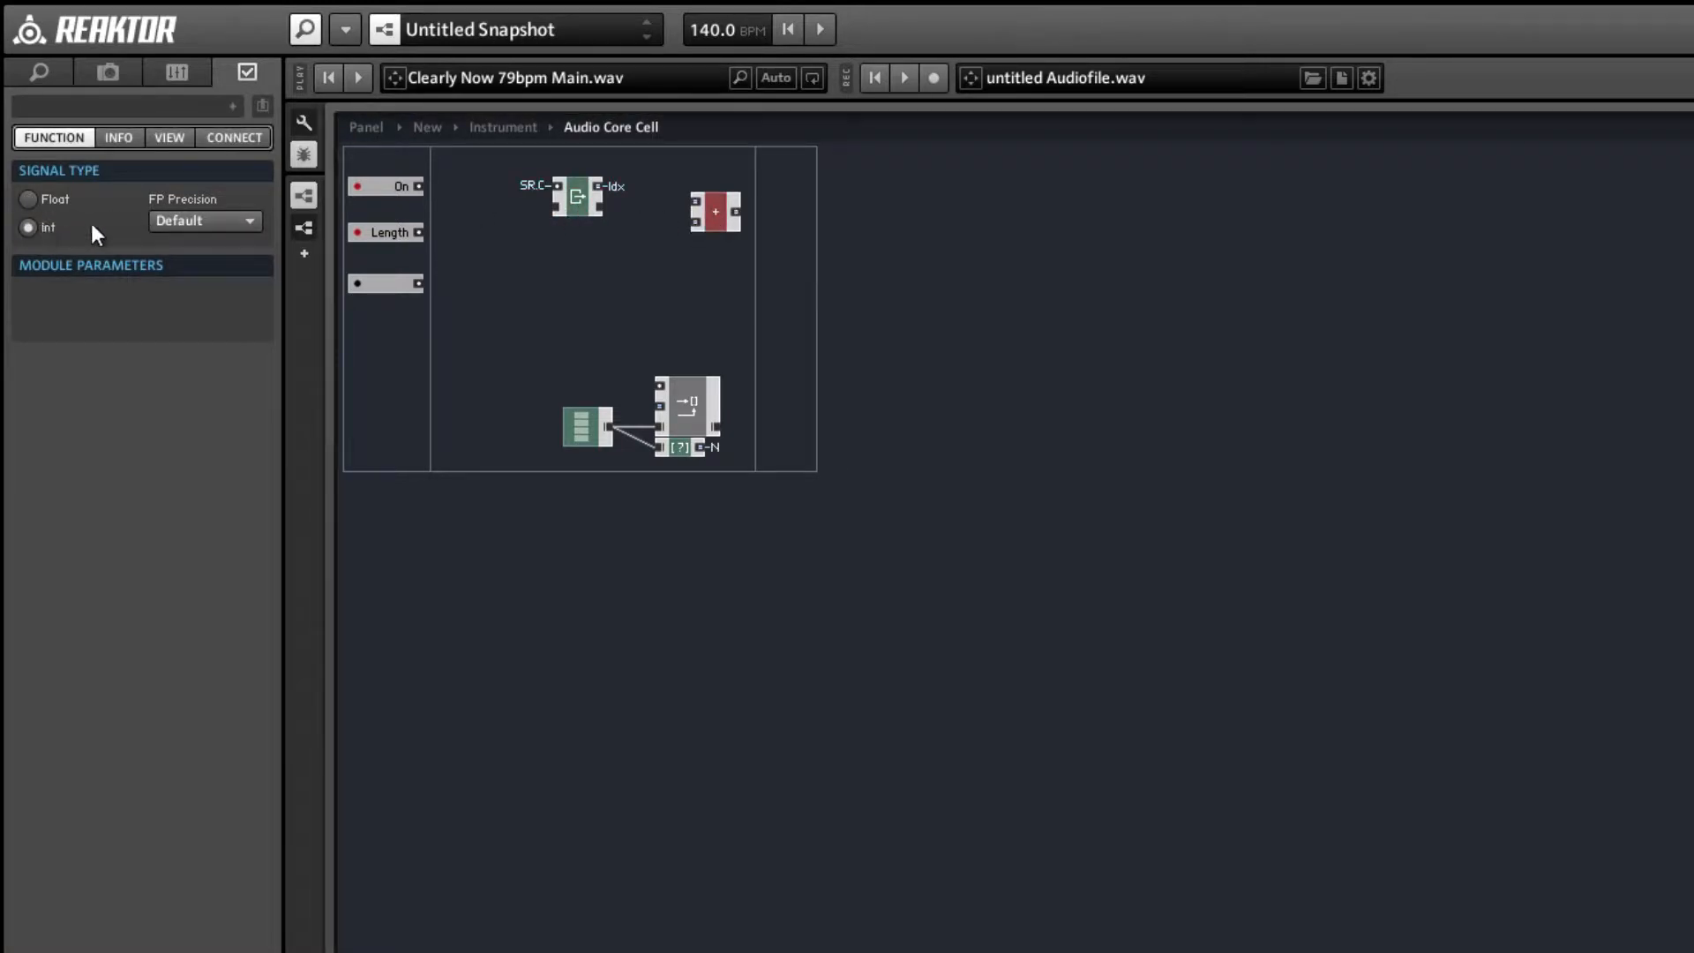
- Feed the addition module's upper input from the Idx QuickBus and its lower input from a QuickConst of 1
{"action": "right_click", "coordinate": [694, 219]}
{"action": "left_click", "coordinate": [765, 302]}
{"action": "right_click", "coordinate": [697, 198]}
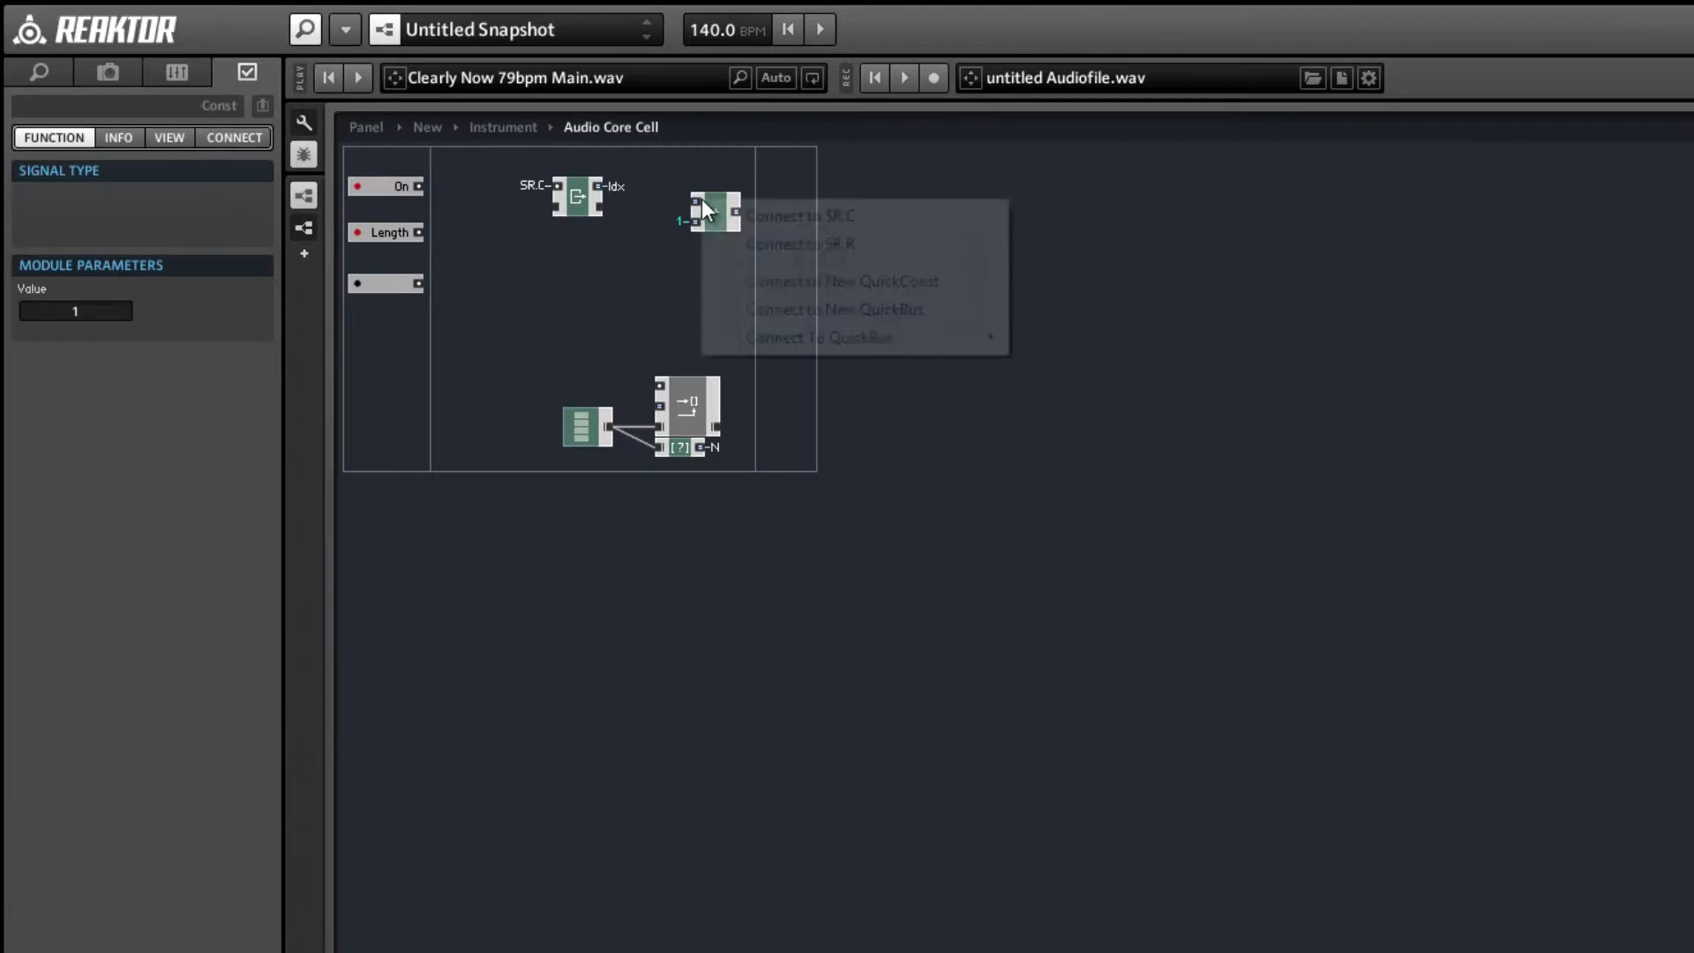
{"action": "mouse_move", "coordinate": [844, 337]}
{"action": "left_click", "coordinate": [1085, 337]}
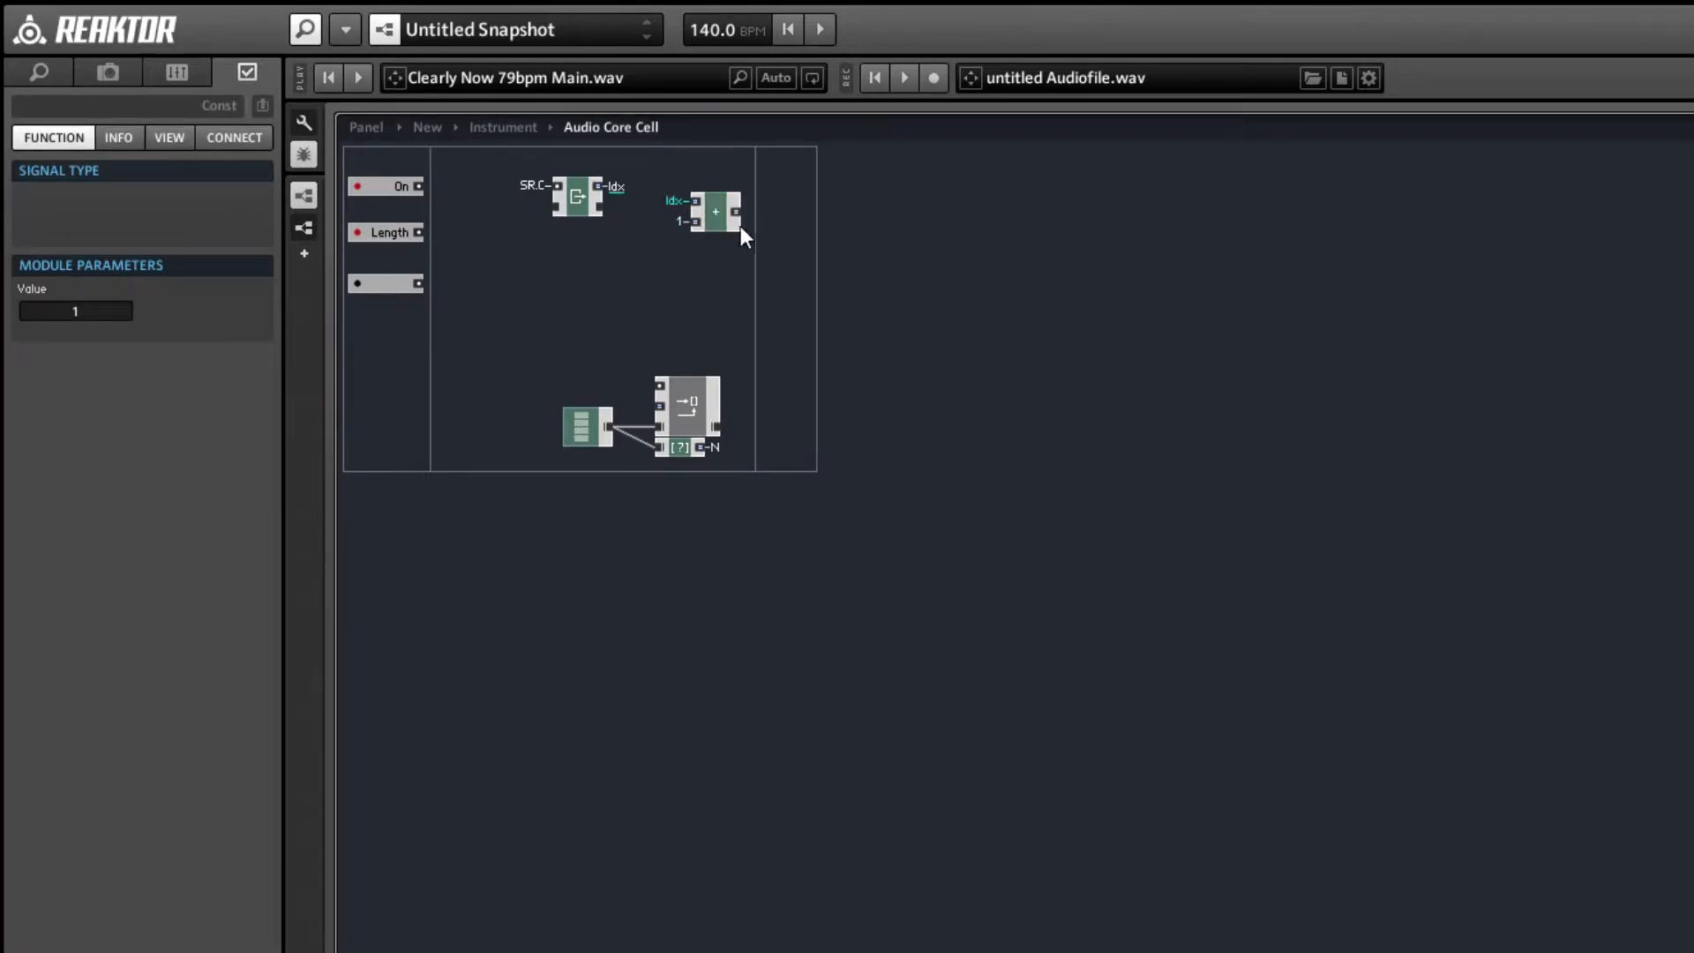
- Insert a Compare module near the addition module and set its criterion to >=
{"action": "left_click_drag", "start_coordinate": [720, 216], "coordinate": [704, 171]}
{"action": "left_click", "coordinate": [727, 291]}
{"action": "right_click", "coordinate": [729, 239]}
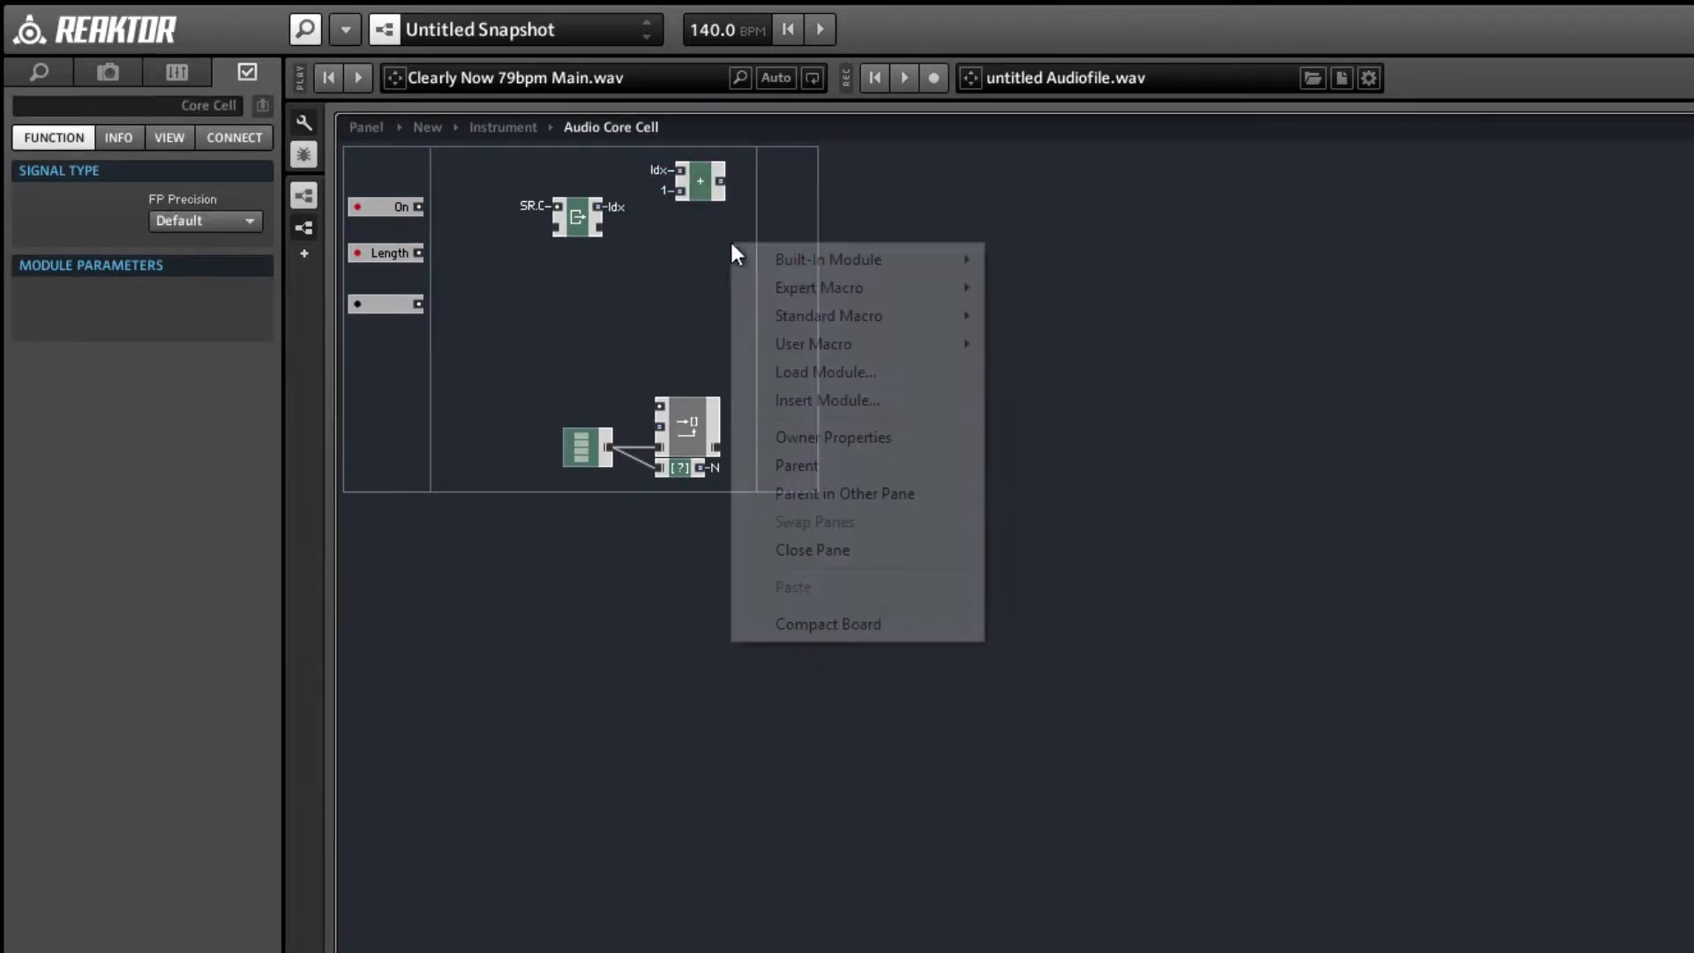
{"action": "mouse_move", "coordinate": [854, 258]}
{"action": "mouse_move", "coordinate": [1038, 298]}
{"action": "mouse_move", "coordinate": [1041, 344]}
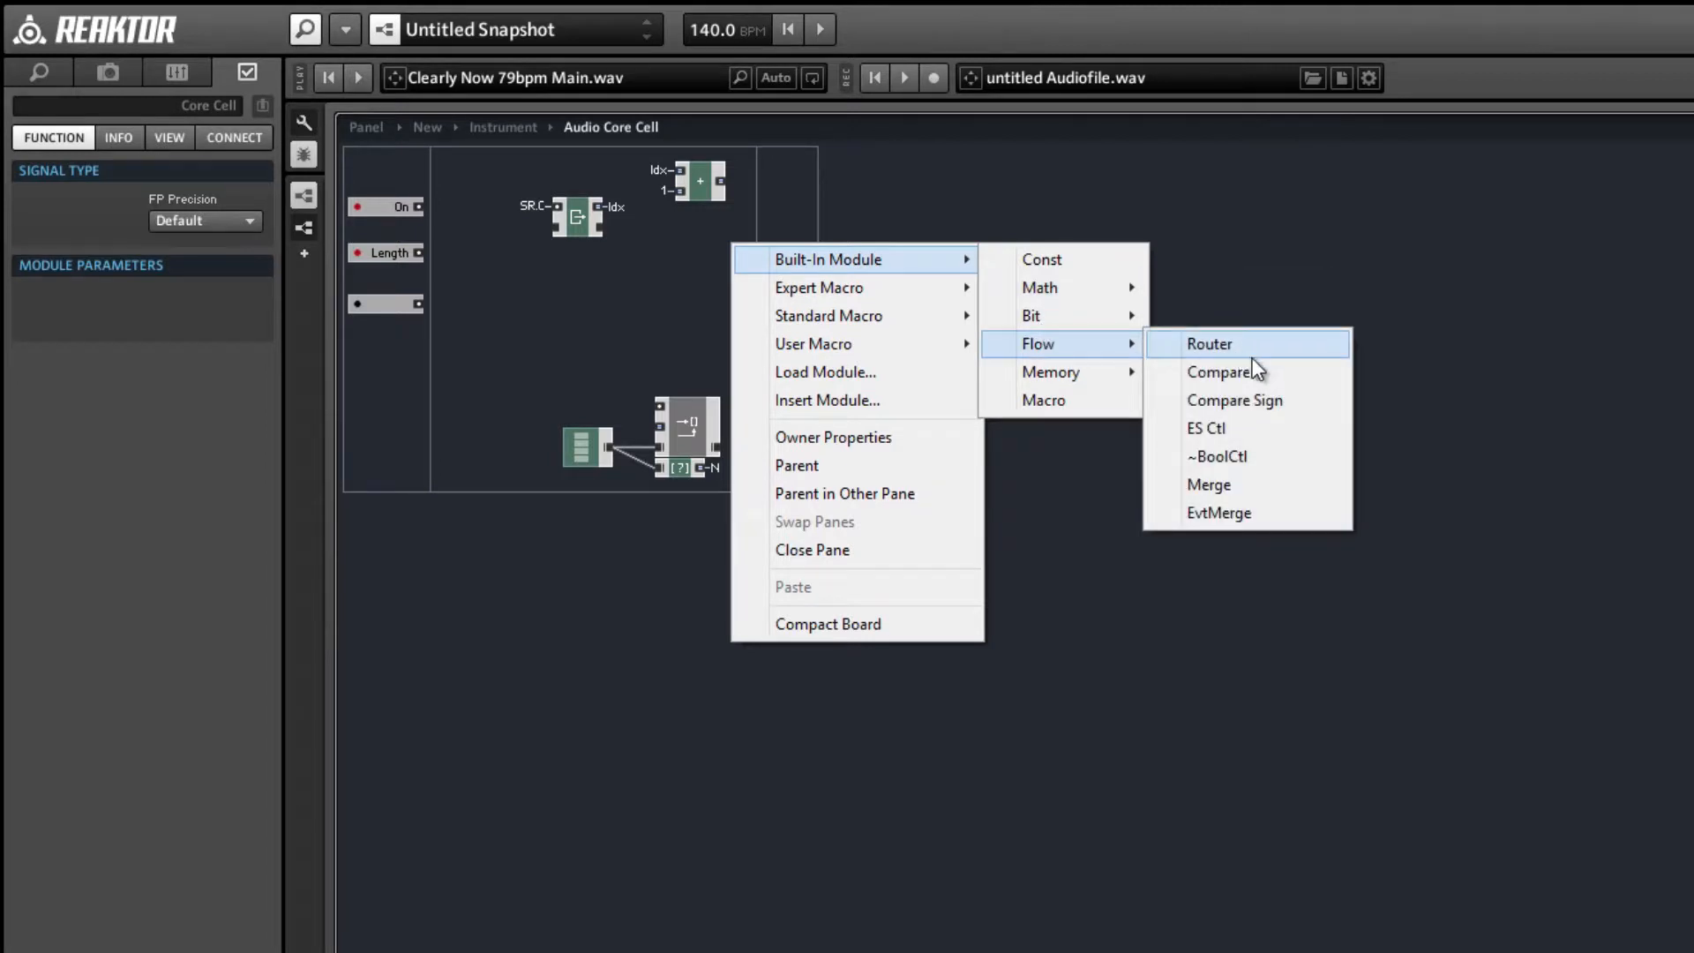
{"action": "left_click", "coordinate": [1260, 369]}
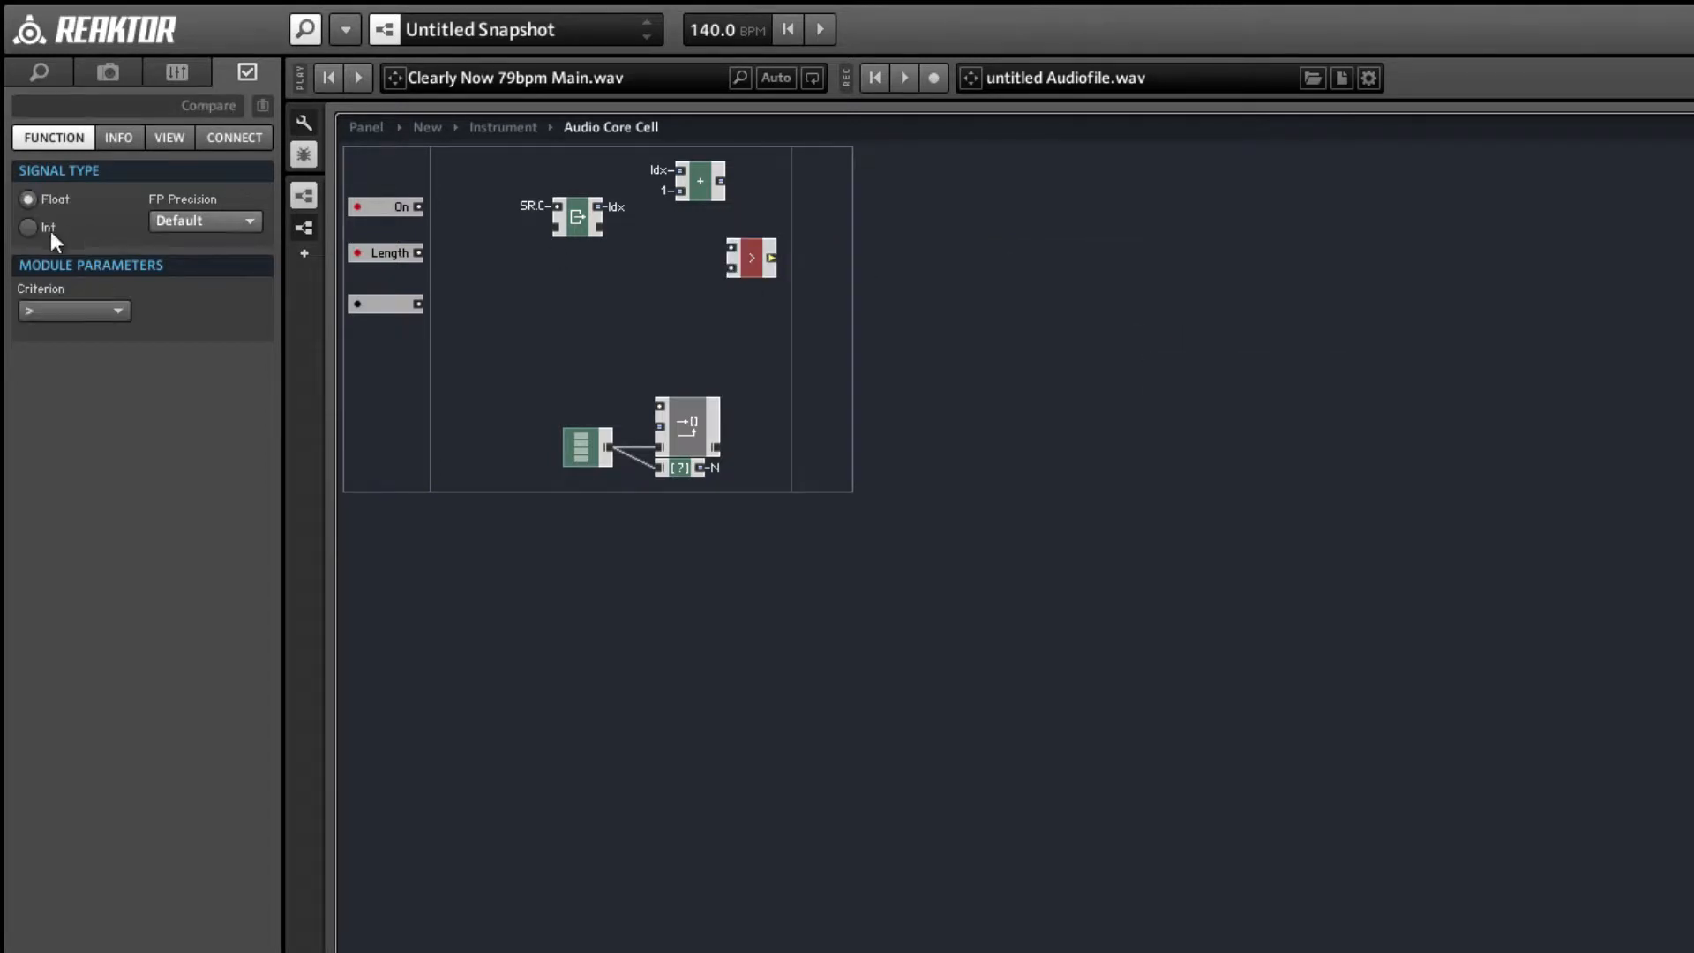
{"action": "left_click", "coordinate": [50, 309]}
{"action": "left_click", "coordinate": [53, 432]}
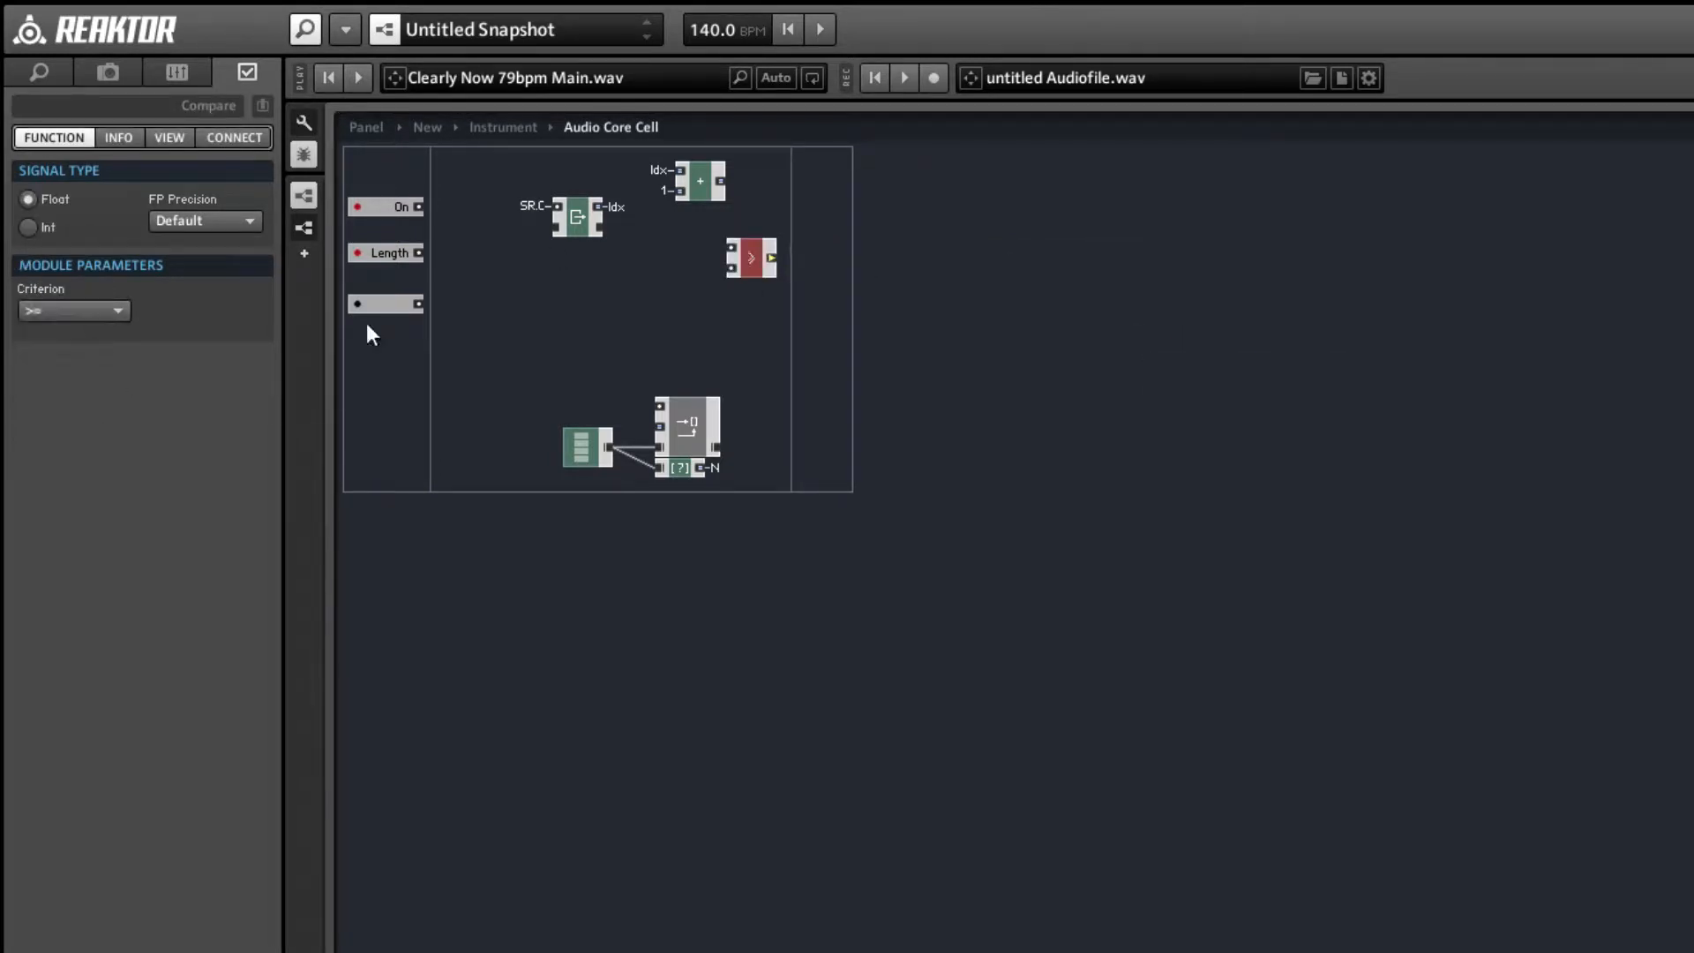
- Set the Compare module to Int, feeding its upper input from the addition module and its lower input from the N QuickBus
{"action": "right_click", "coordinate": [728, 270]}
{"action": "left_click", "coordinate": [1081, 438]}
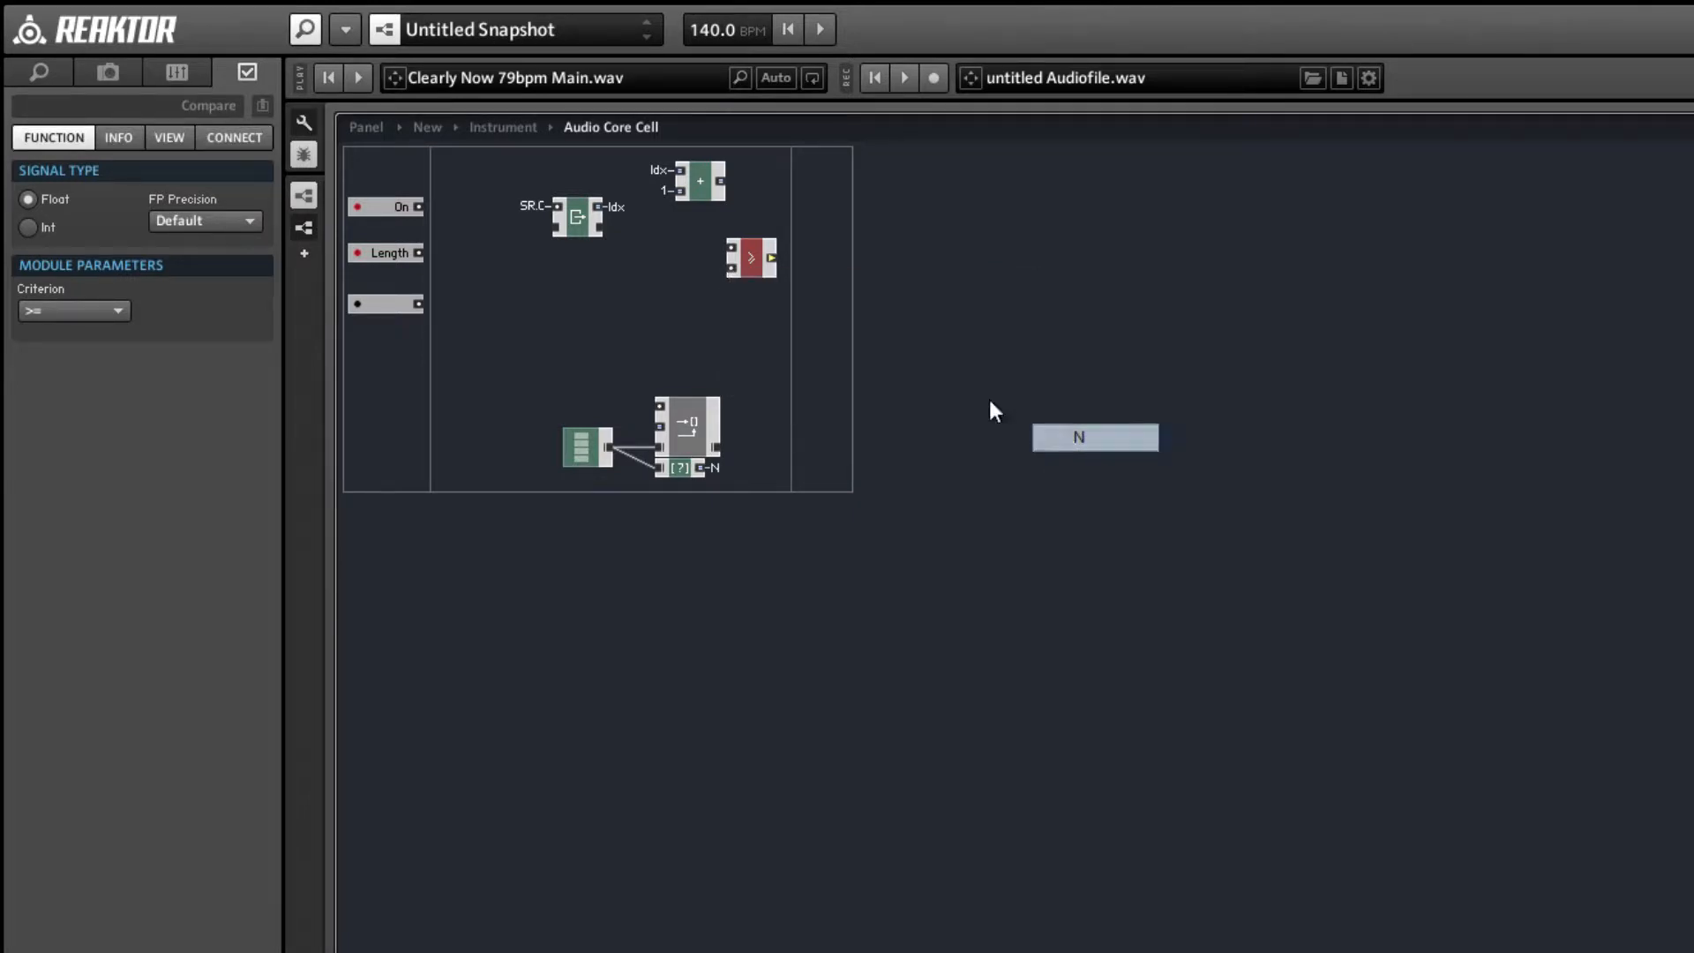
{"action": "left_click_drag", "start_coordinate": [754, 270], "coordinate": [805, 208]}
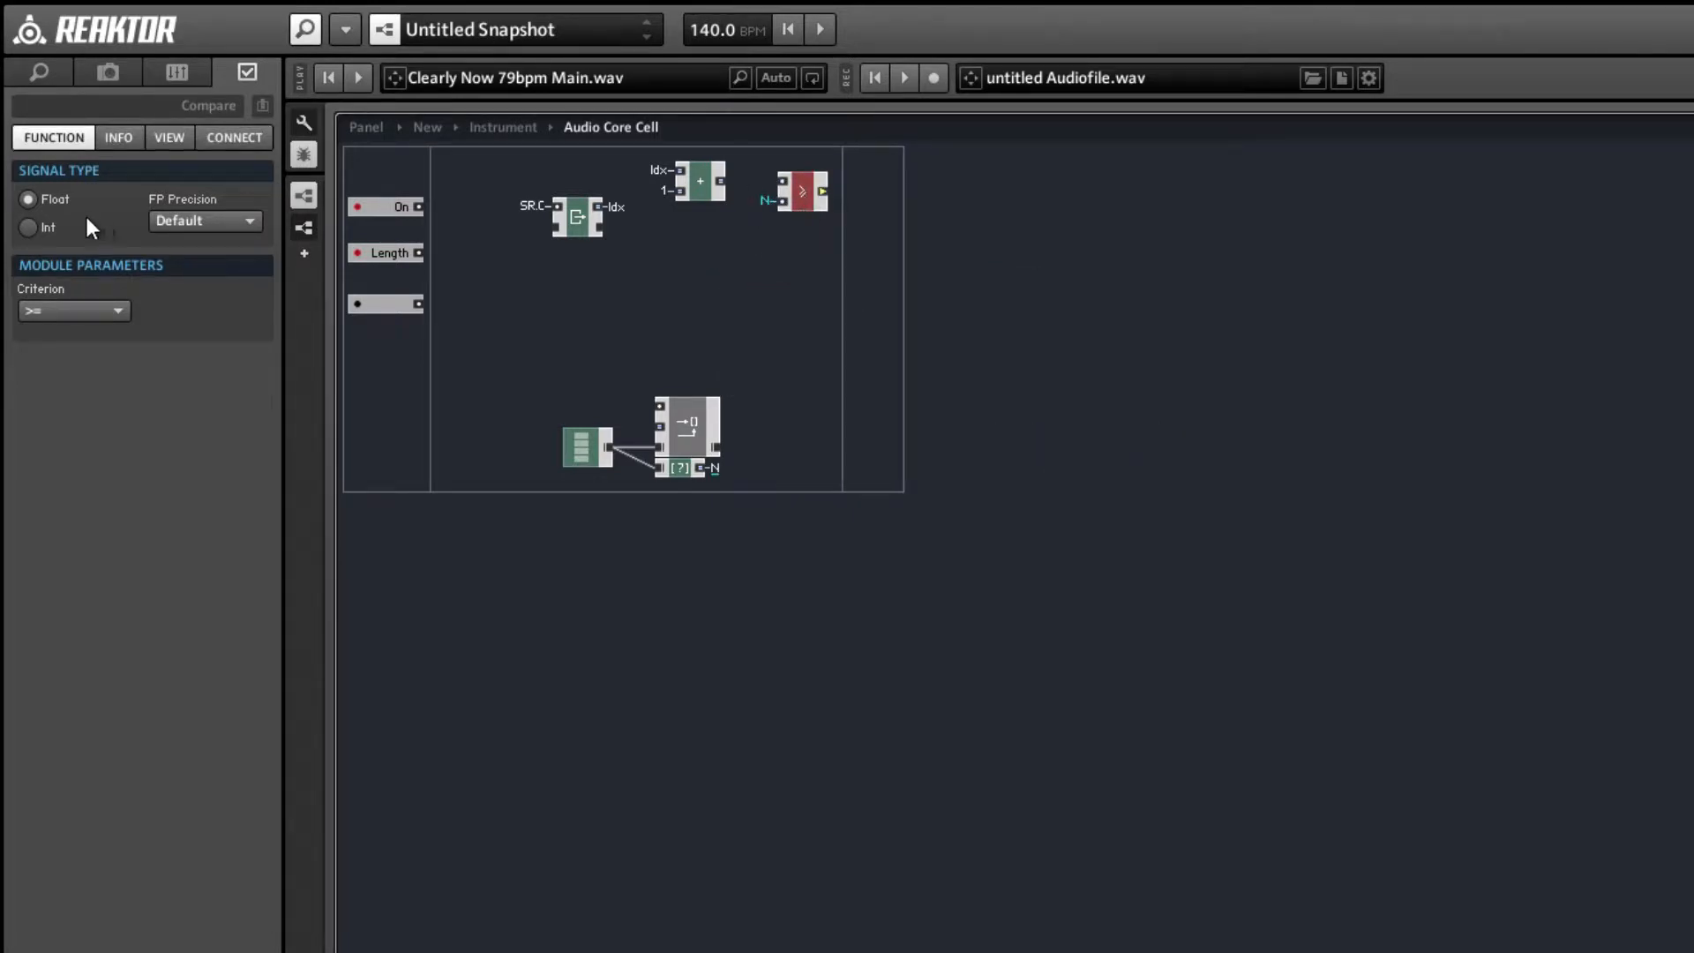
{"action": "left_click", "coordinate": [29, 227]}
{"action": "left_click_drag", "start_coordinate": [721, 181], "coordinate": [782, 183]}
- Insert an Int Router after the Compare module, controlled by the comparison and fed at its lower input by the addition module
{"action": "right_click", "coordinate": [797, 258]}
{"action": "mouse_move", "coordinate": [918, 274]}
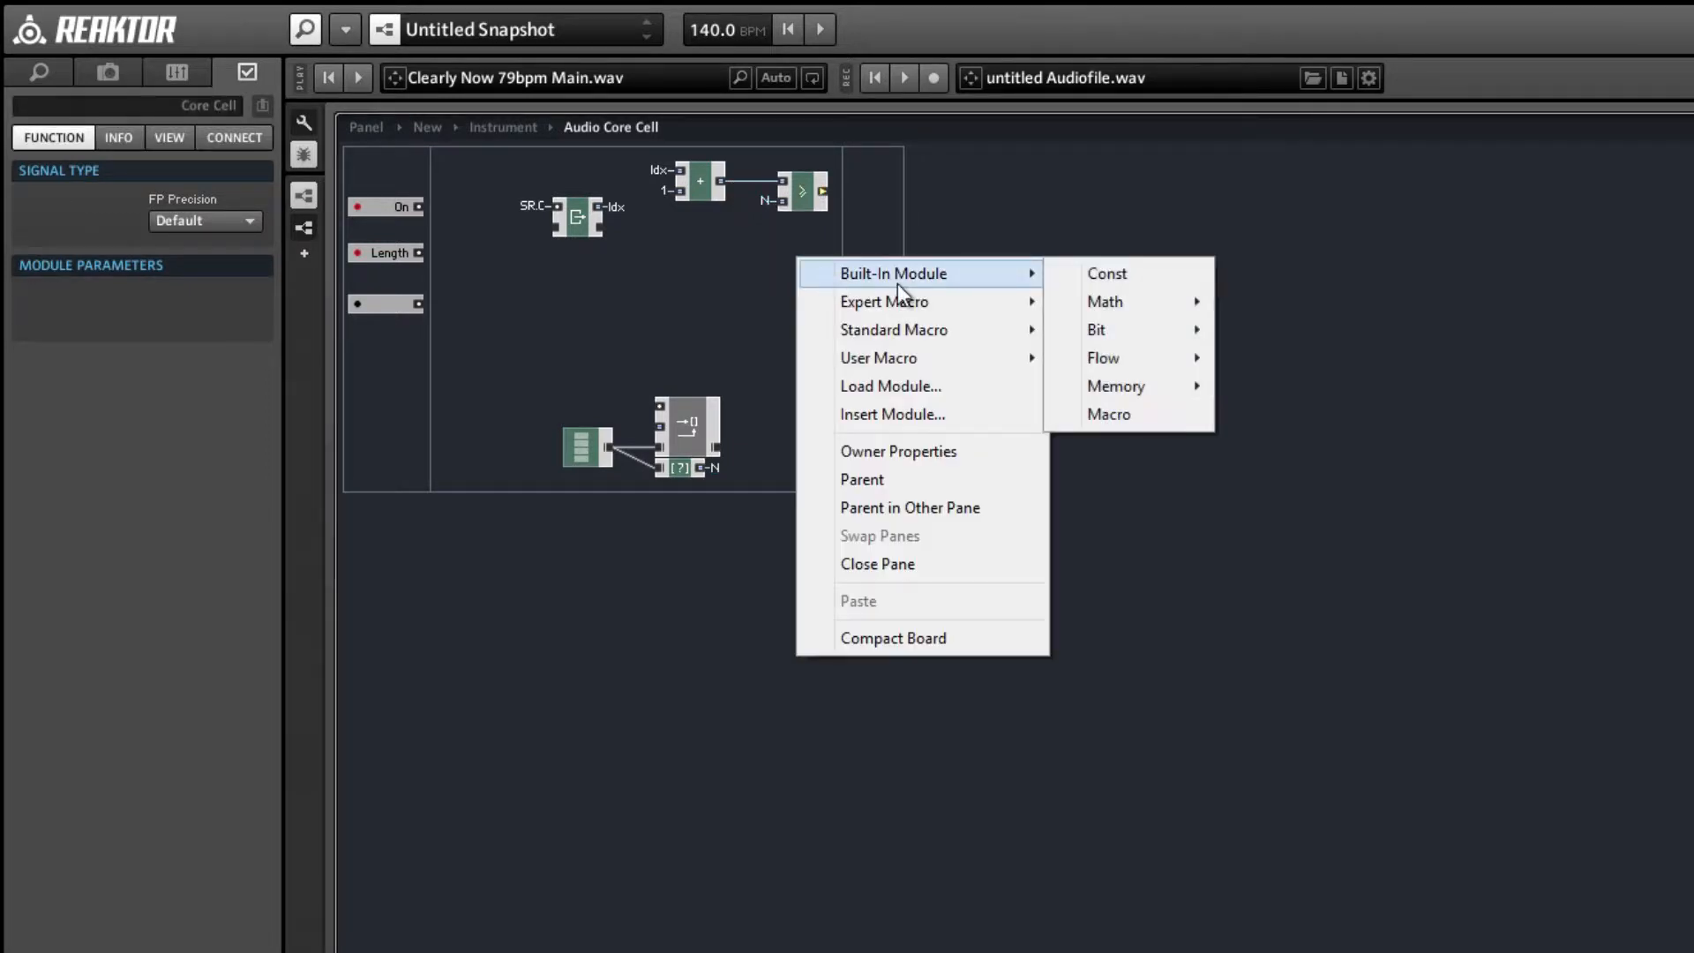
{"action": "mouse_move", "coordinate": [1132, 356]}
{"action": "left_click", "coordinate": [1275, 352]}
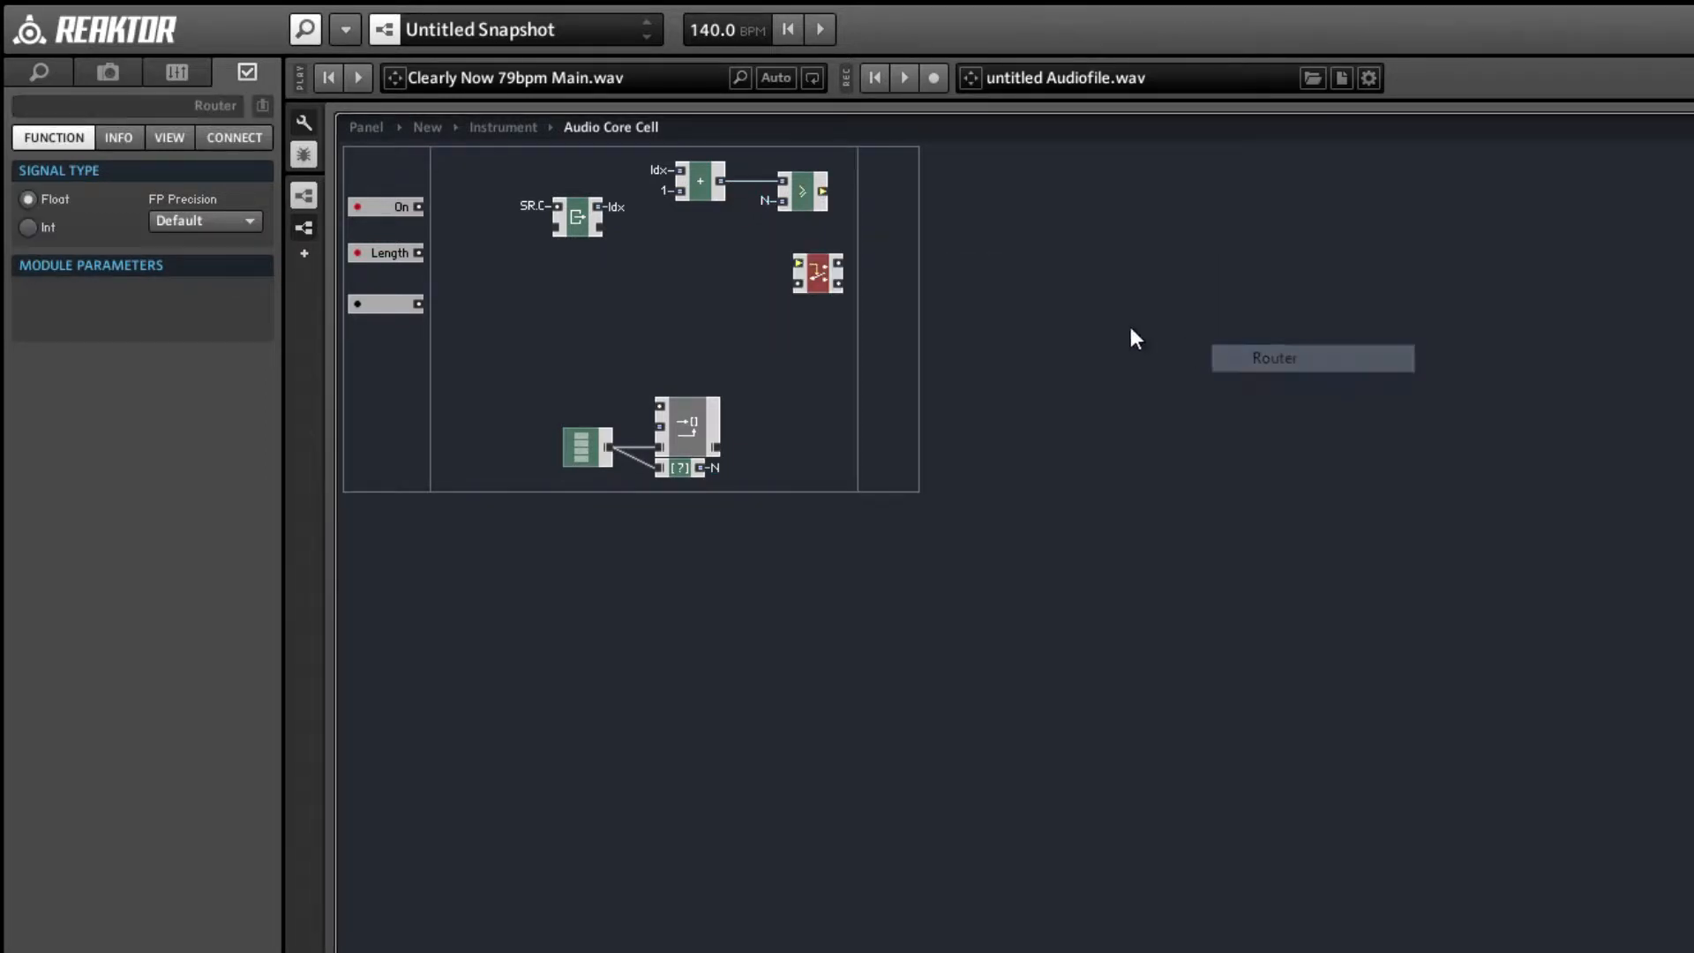
{"action": "left_click", "coordinate": [47, 228]}
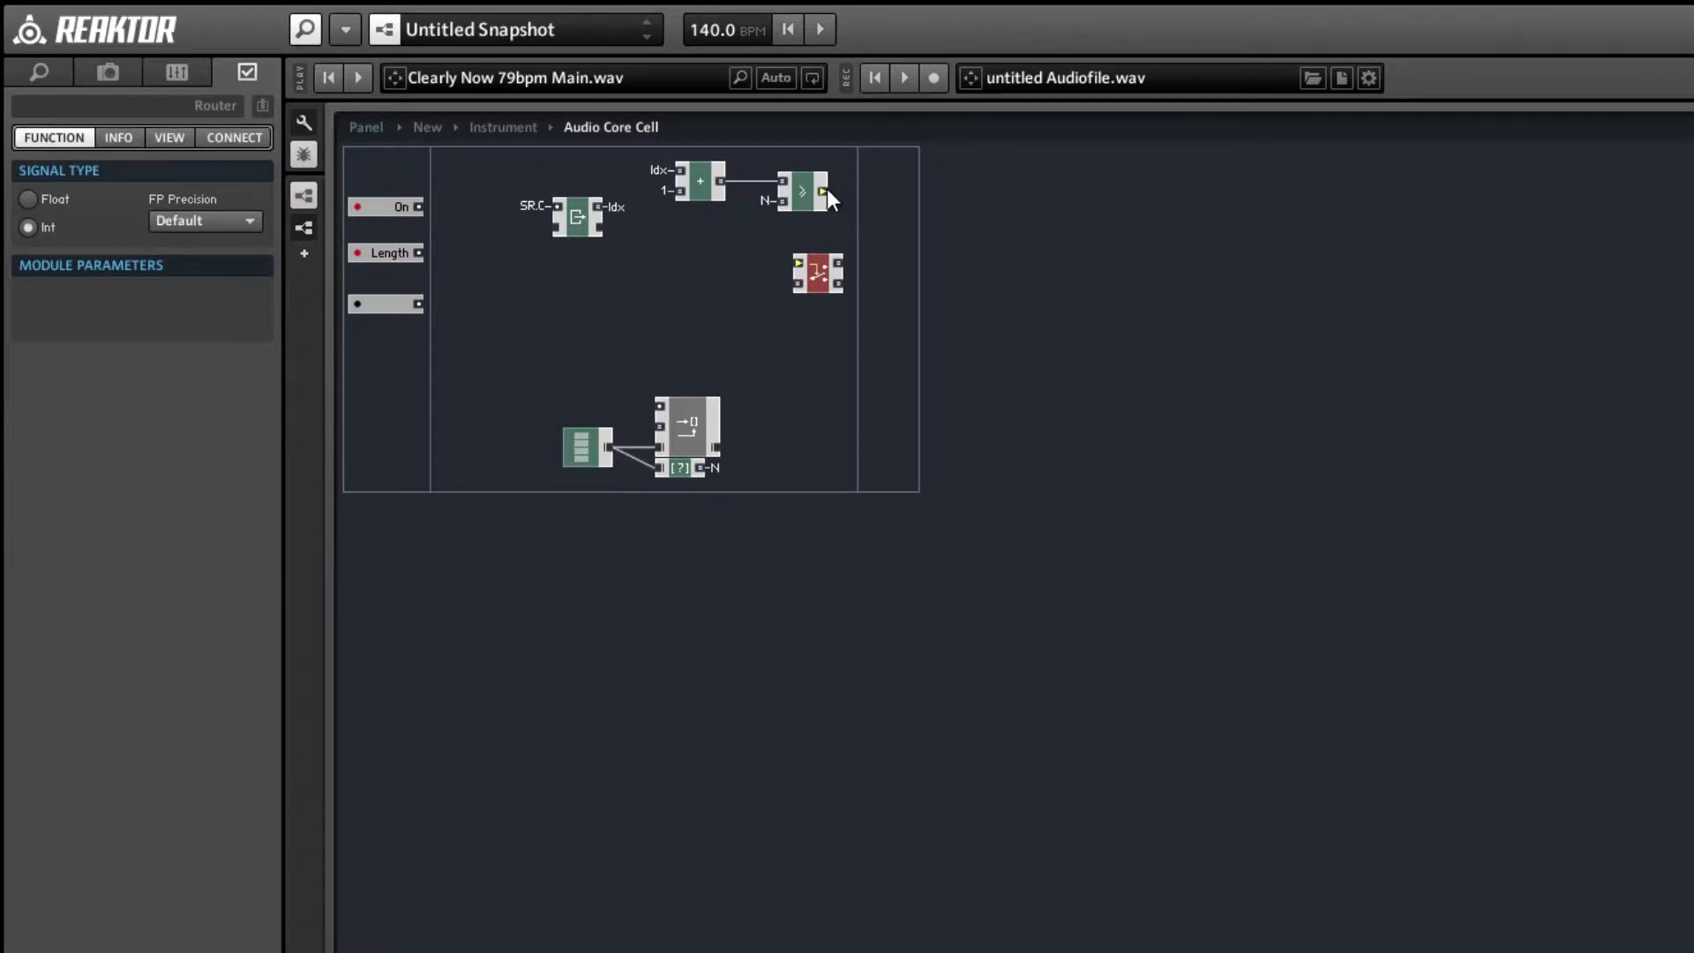
{"action": "left_click_drag", "start_coordinate": [824, 190], "coordinate": [697, 217]}
{"action": "left_click", "coordinate": [806, 295]}
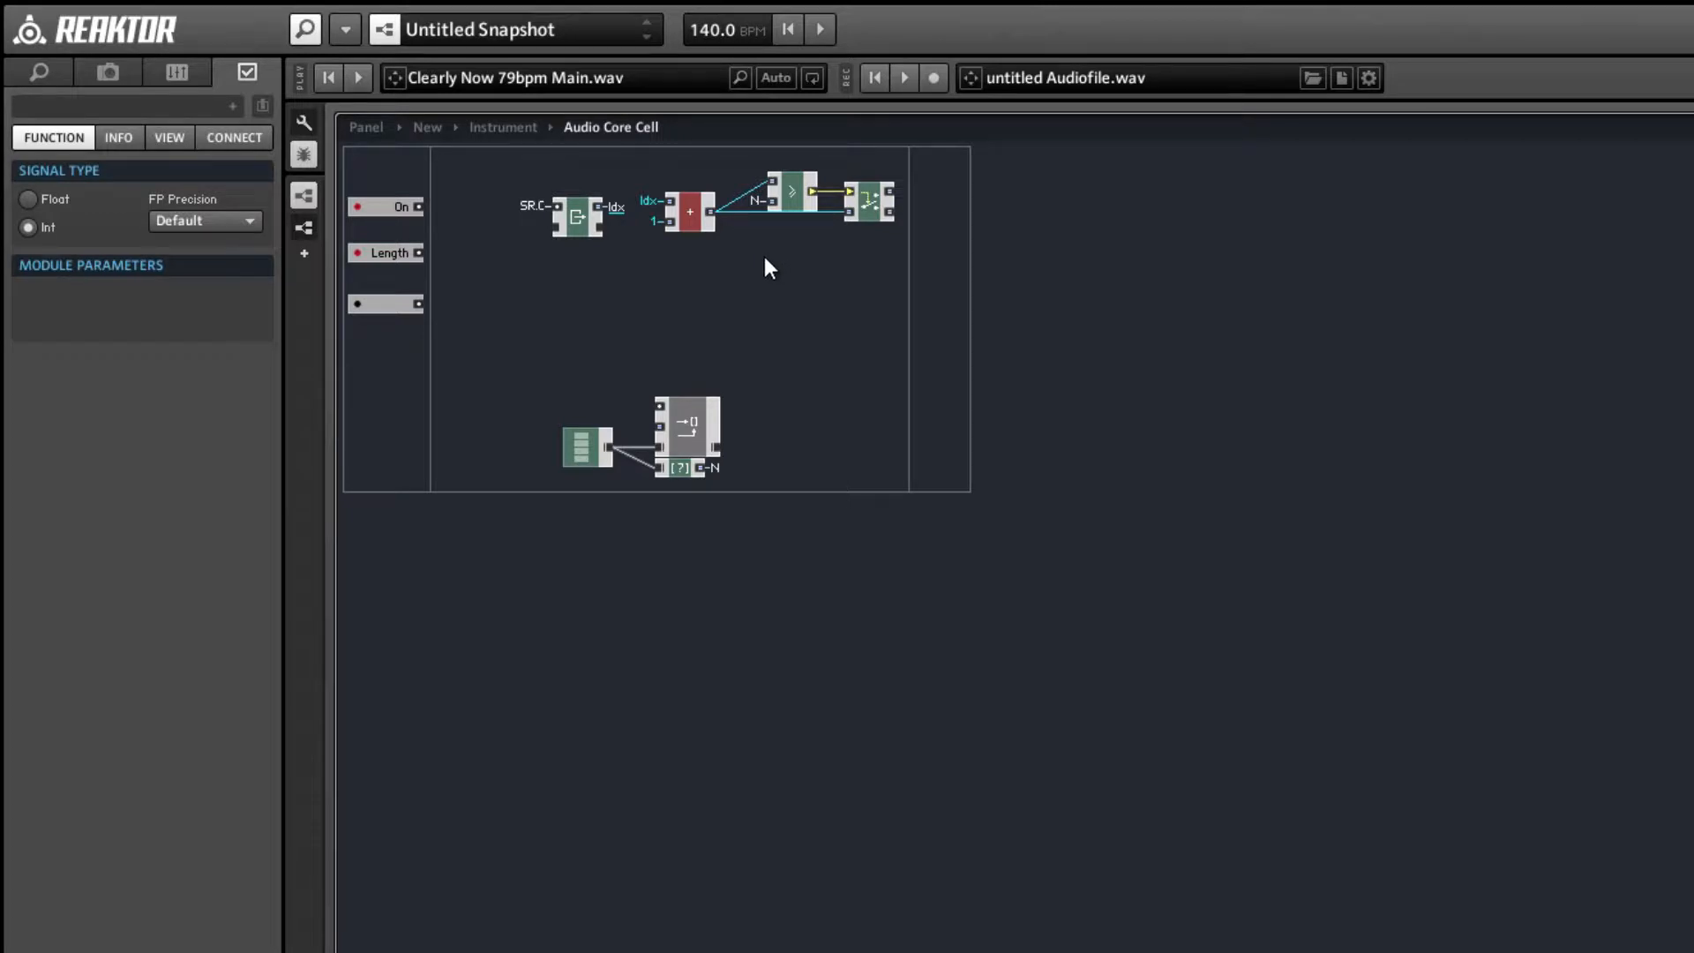
{"action": "left_click", "coordinate": [839, 264]}
- Insert an ILatch expert macro after the Router and connect its lower input to the Router's upper output
{"action": "right_click", "coordinate": [862, 256]}
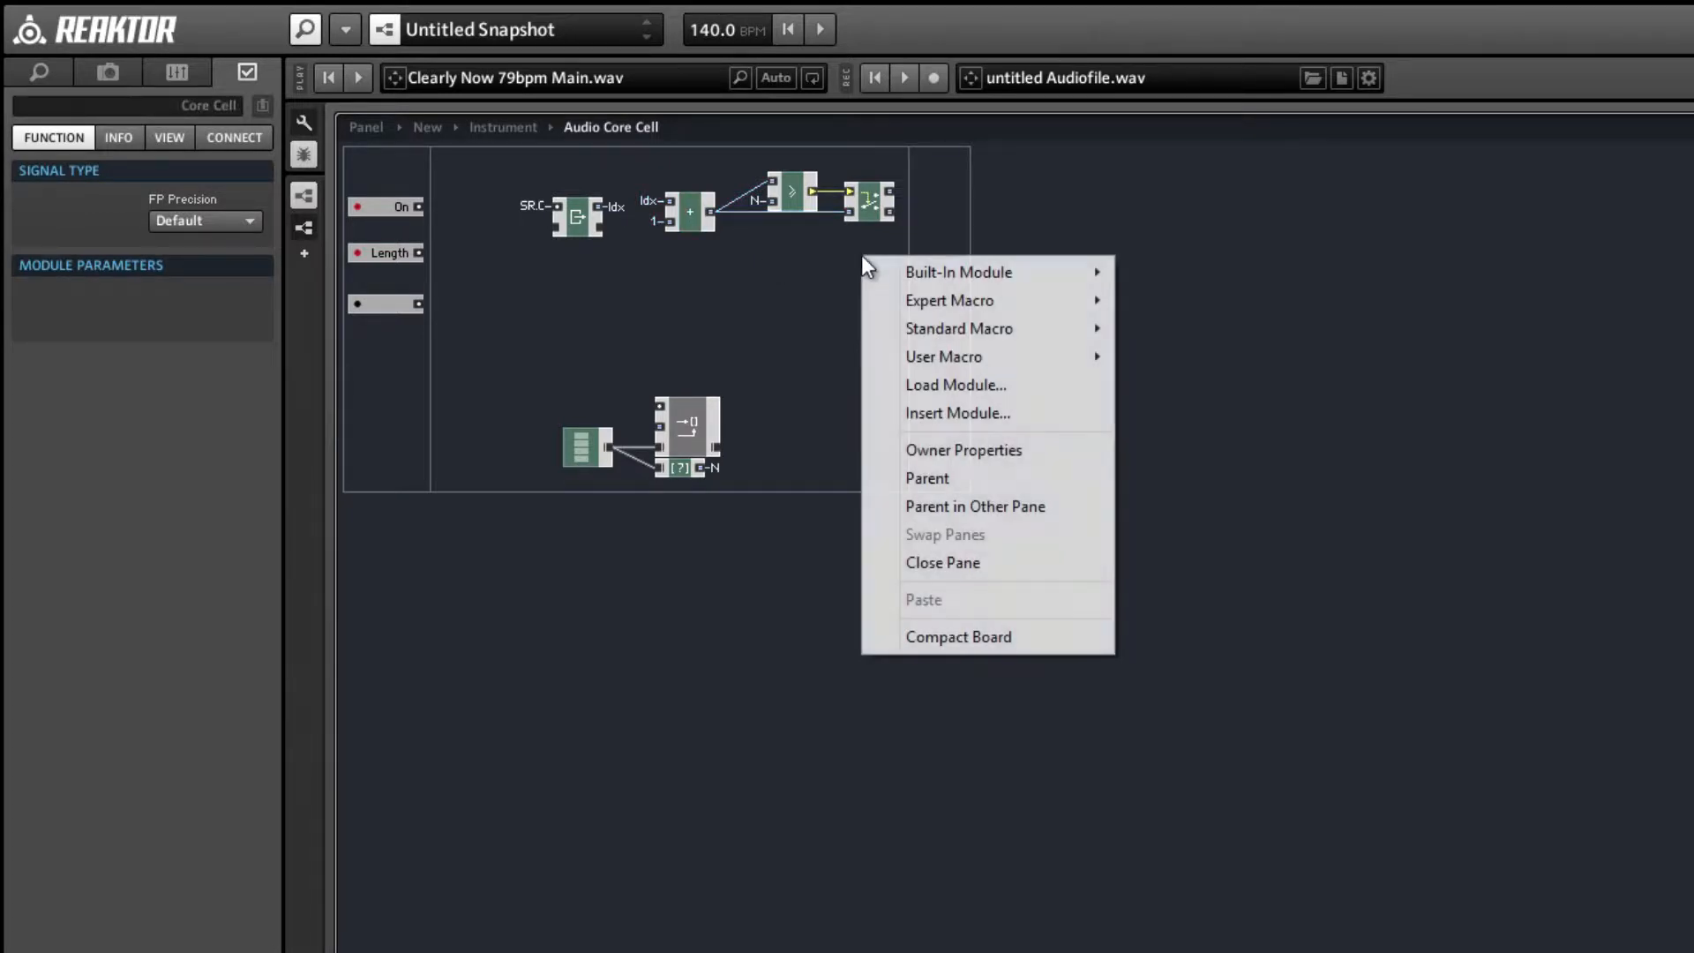
{"action": "mouse_move", "coordinate": [918, 300]}
{"action": "mouse_move", "coordinate": [1267, 362]}
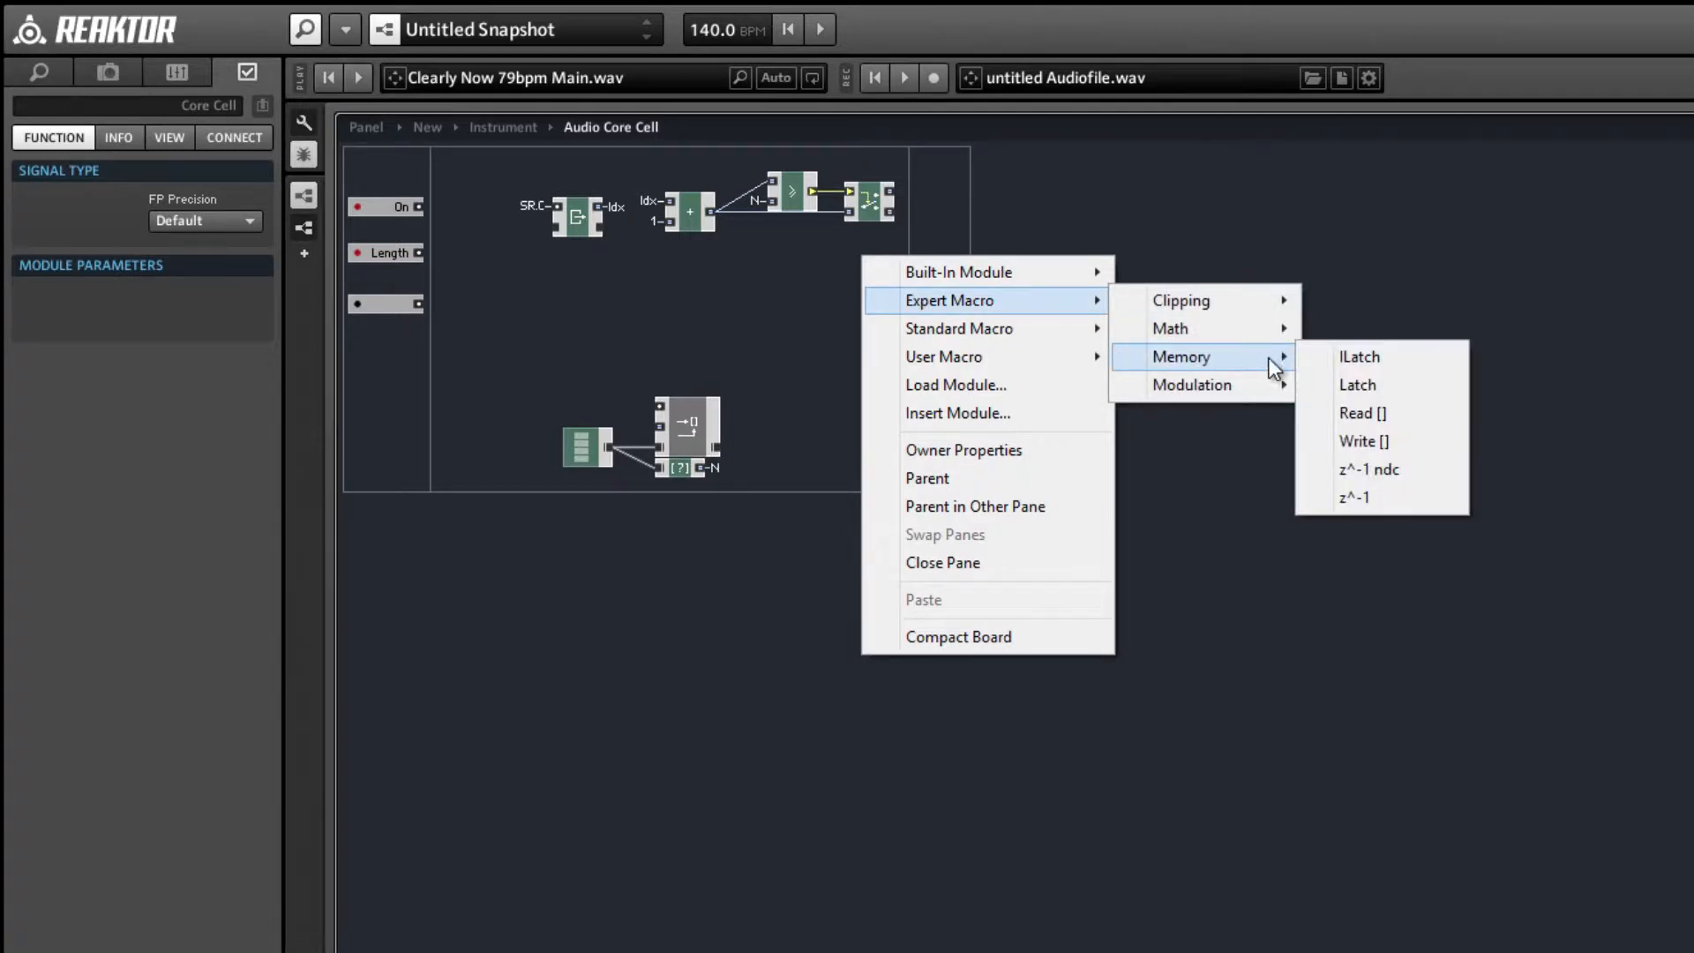
{"action": "left_click", "coordinate": [1350, 357]}
{"action": "left_click_drag", "start_coordinate": [881, 307], "coordinate": [910, 198]}
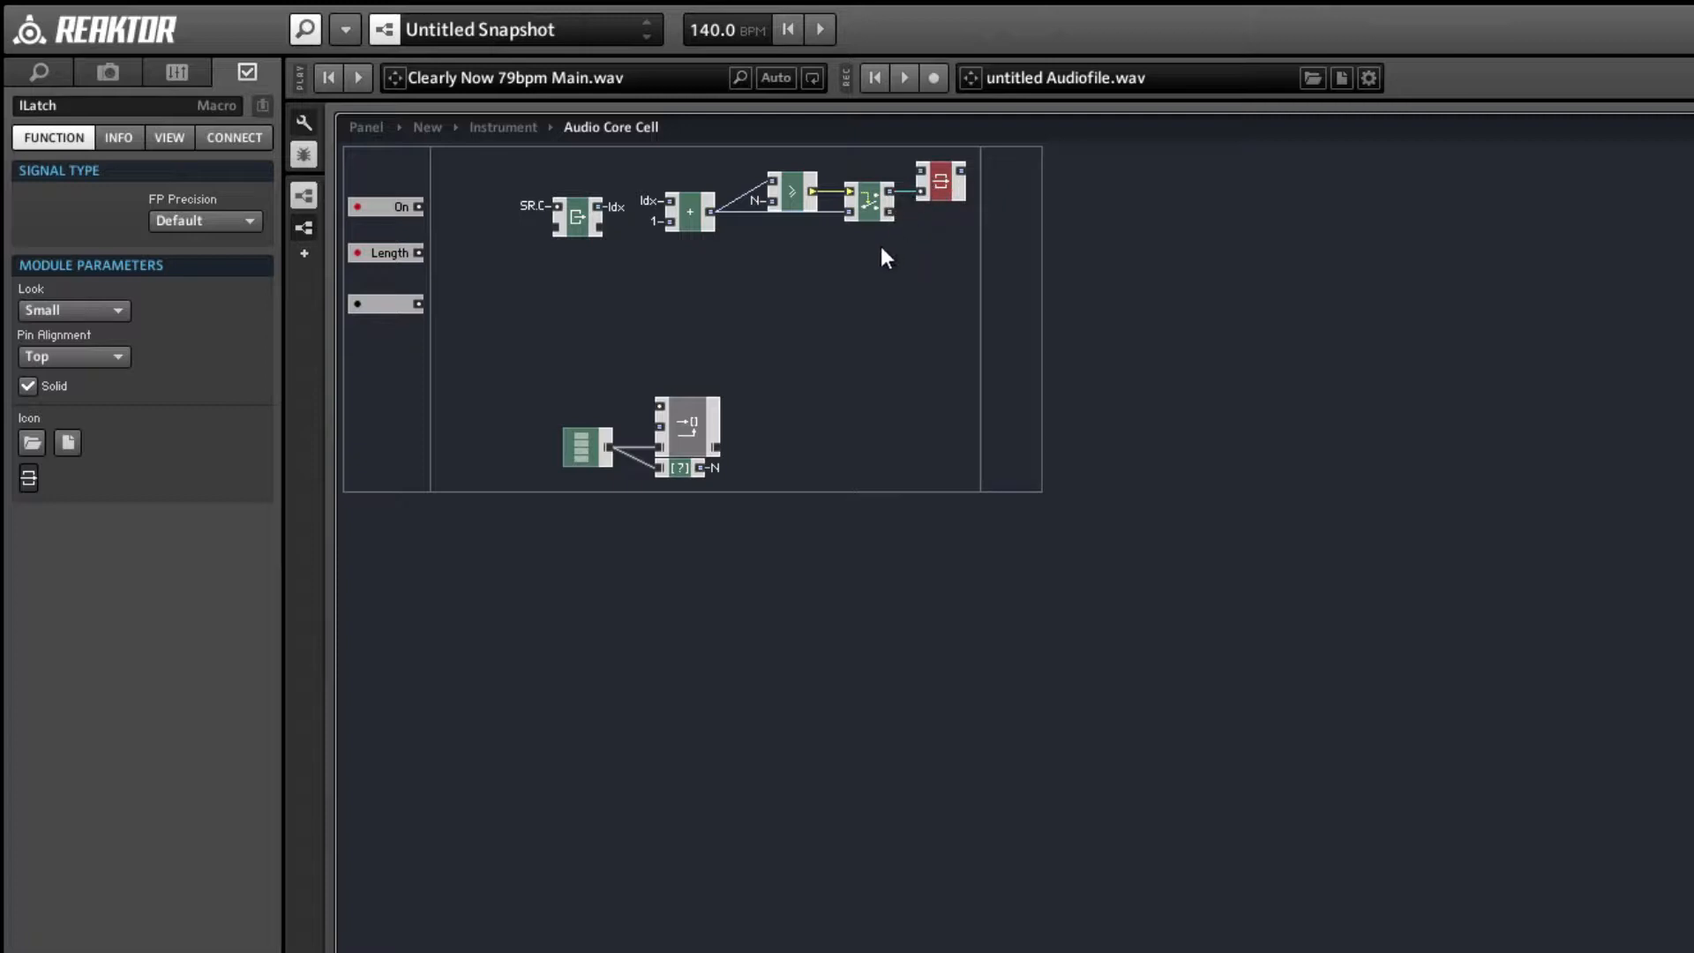
- Insert an Int Merge module, feeding its upper input from the ILatch and its lower input from the Router's lower output
{"action": "right_click", "coordinate": [934, 247]}
{"action": "mouse_move", "coordinate": [1034, 264]}
{"action": "mouse_move", "coordinate": [1253, 344]}
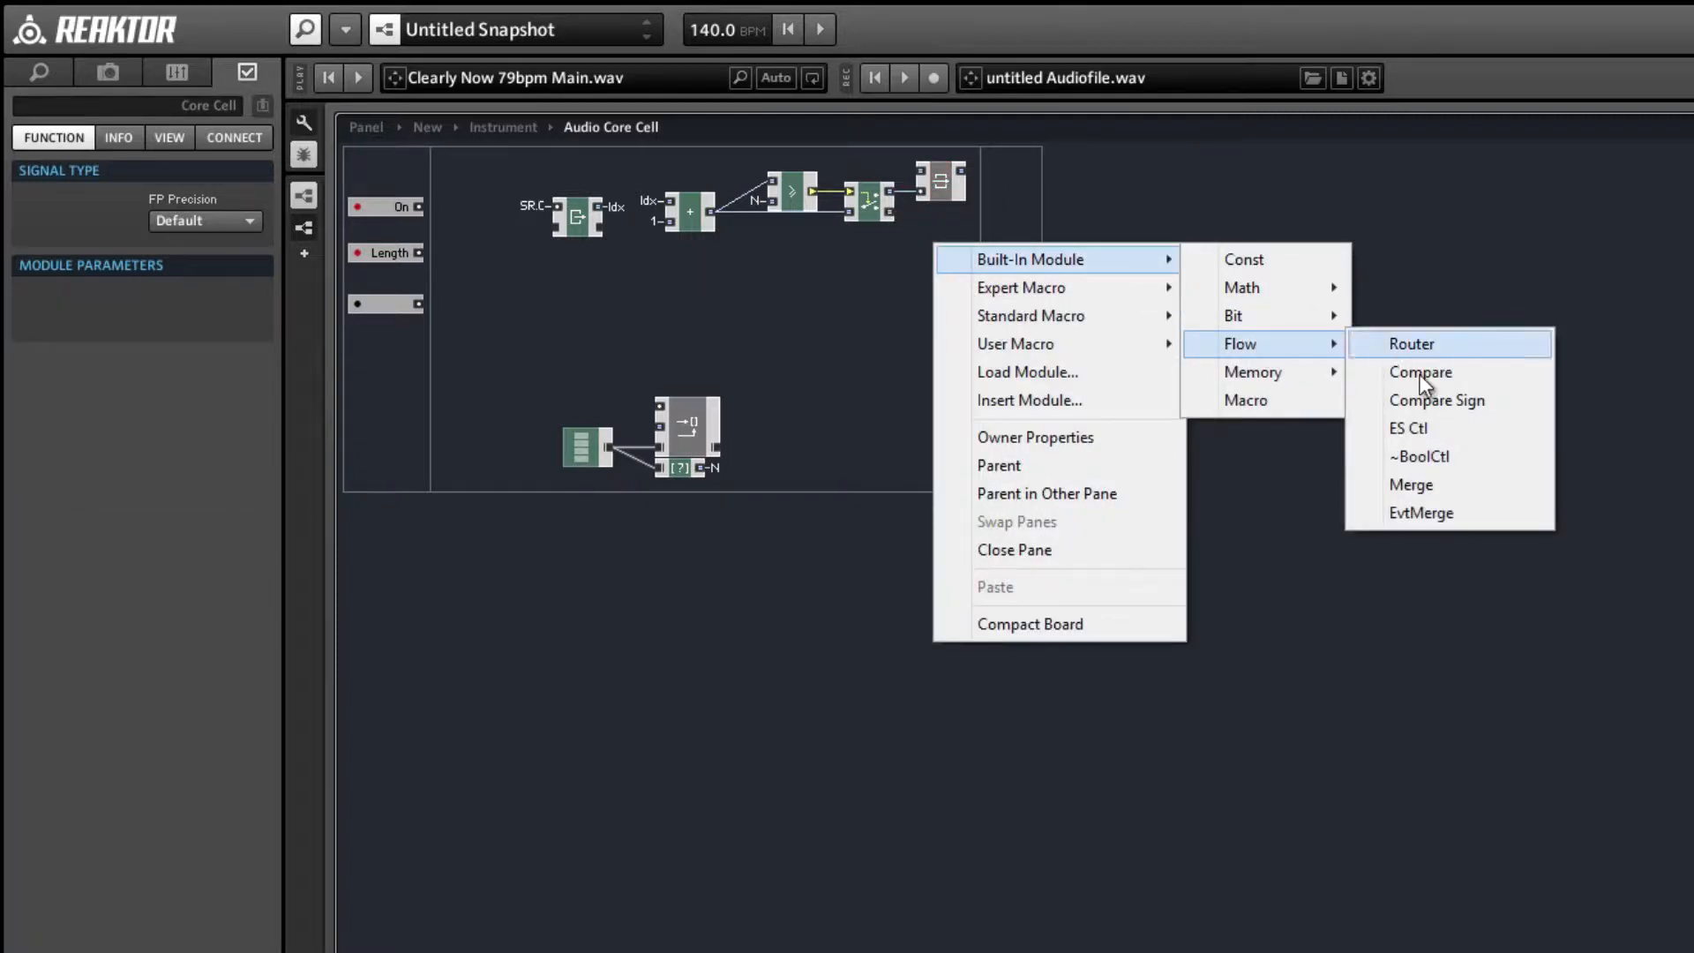
{"action": "left_click", "coordinate": [1438, 485]}
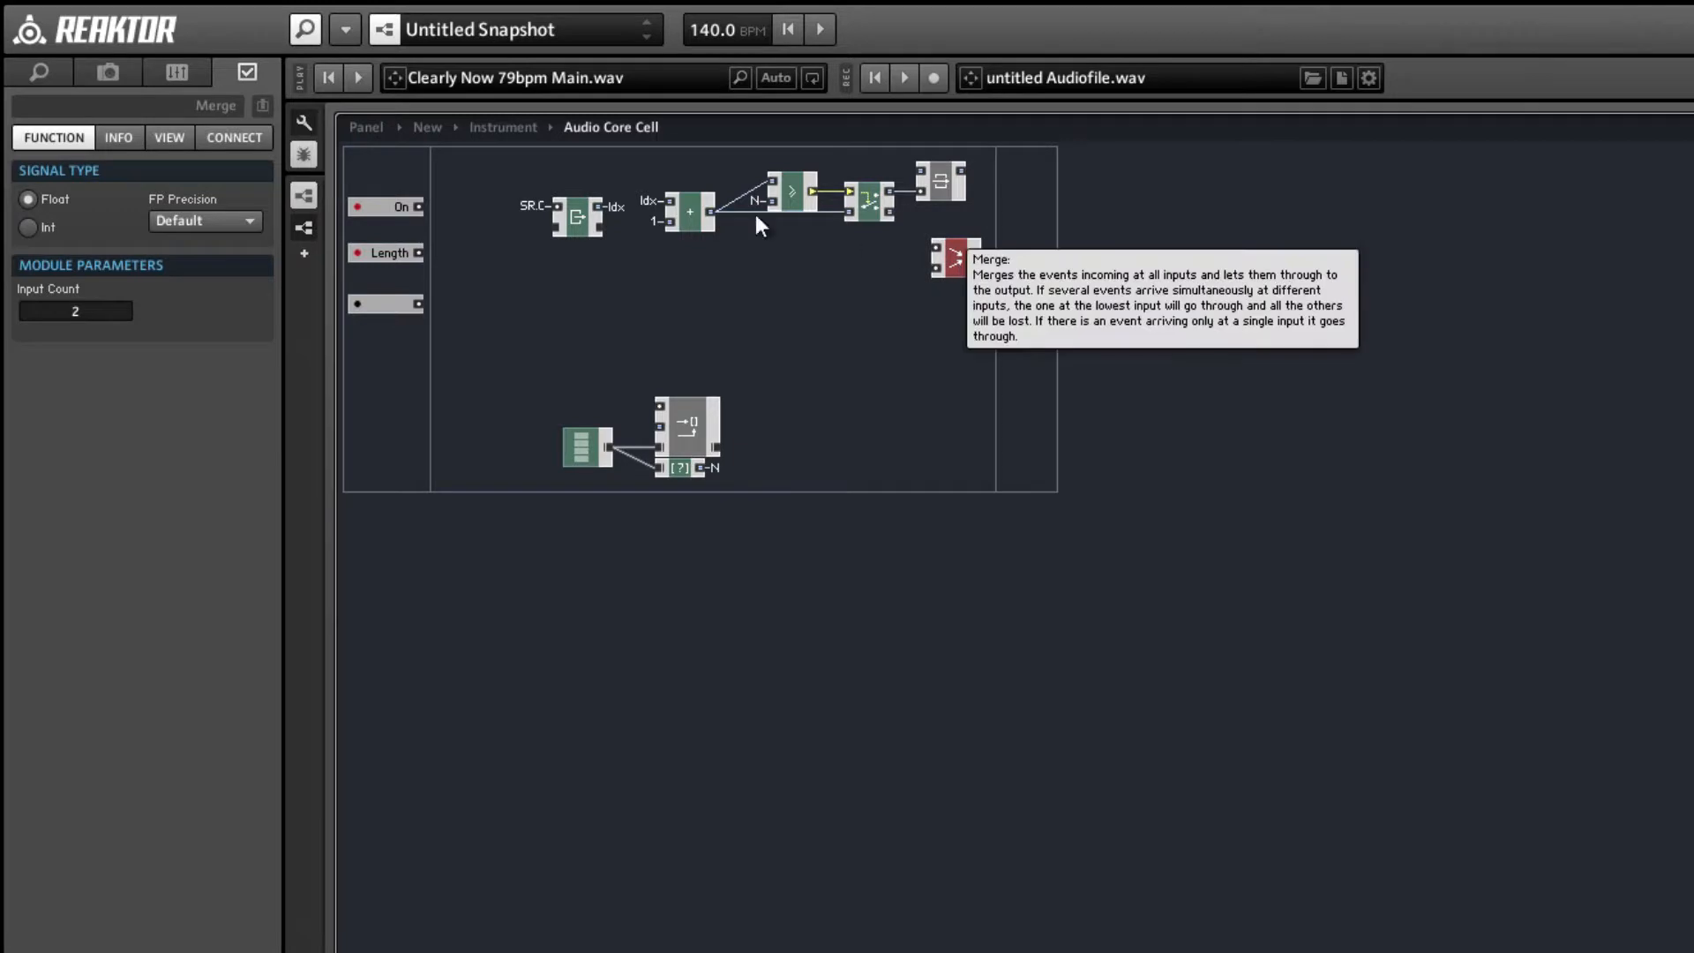
{"action": "left_click", "coordinate": [29, 228]}
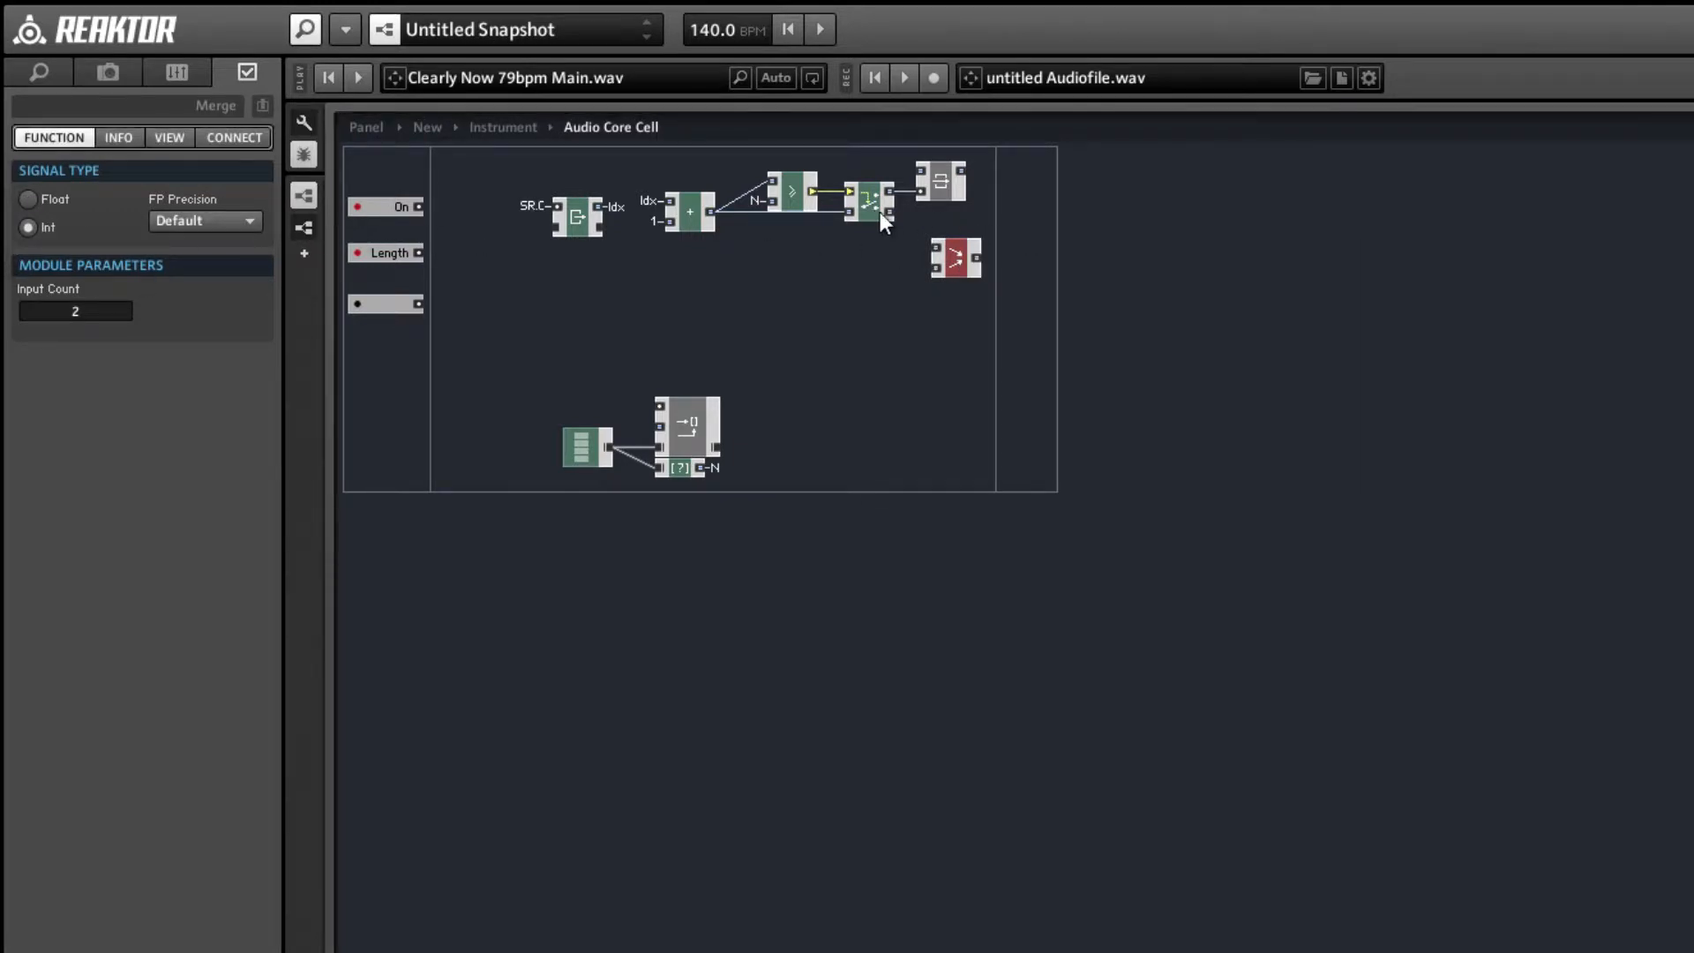
{"action": "mouse_move", "coordinate": [881, 212]}
{"action": "left_mouse_down"}
{"action": "mouse_move", "coordinate": [927, 252]}
{"action": "mouse_move", "coordinate": [875, 208]}
{"action": "left_mouse_up"}
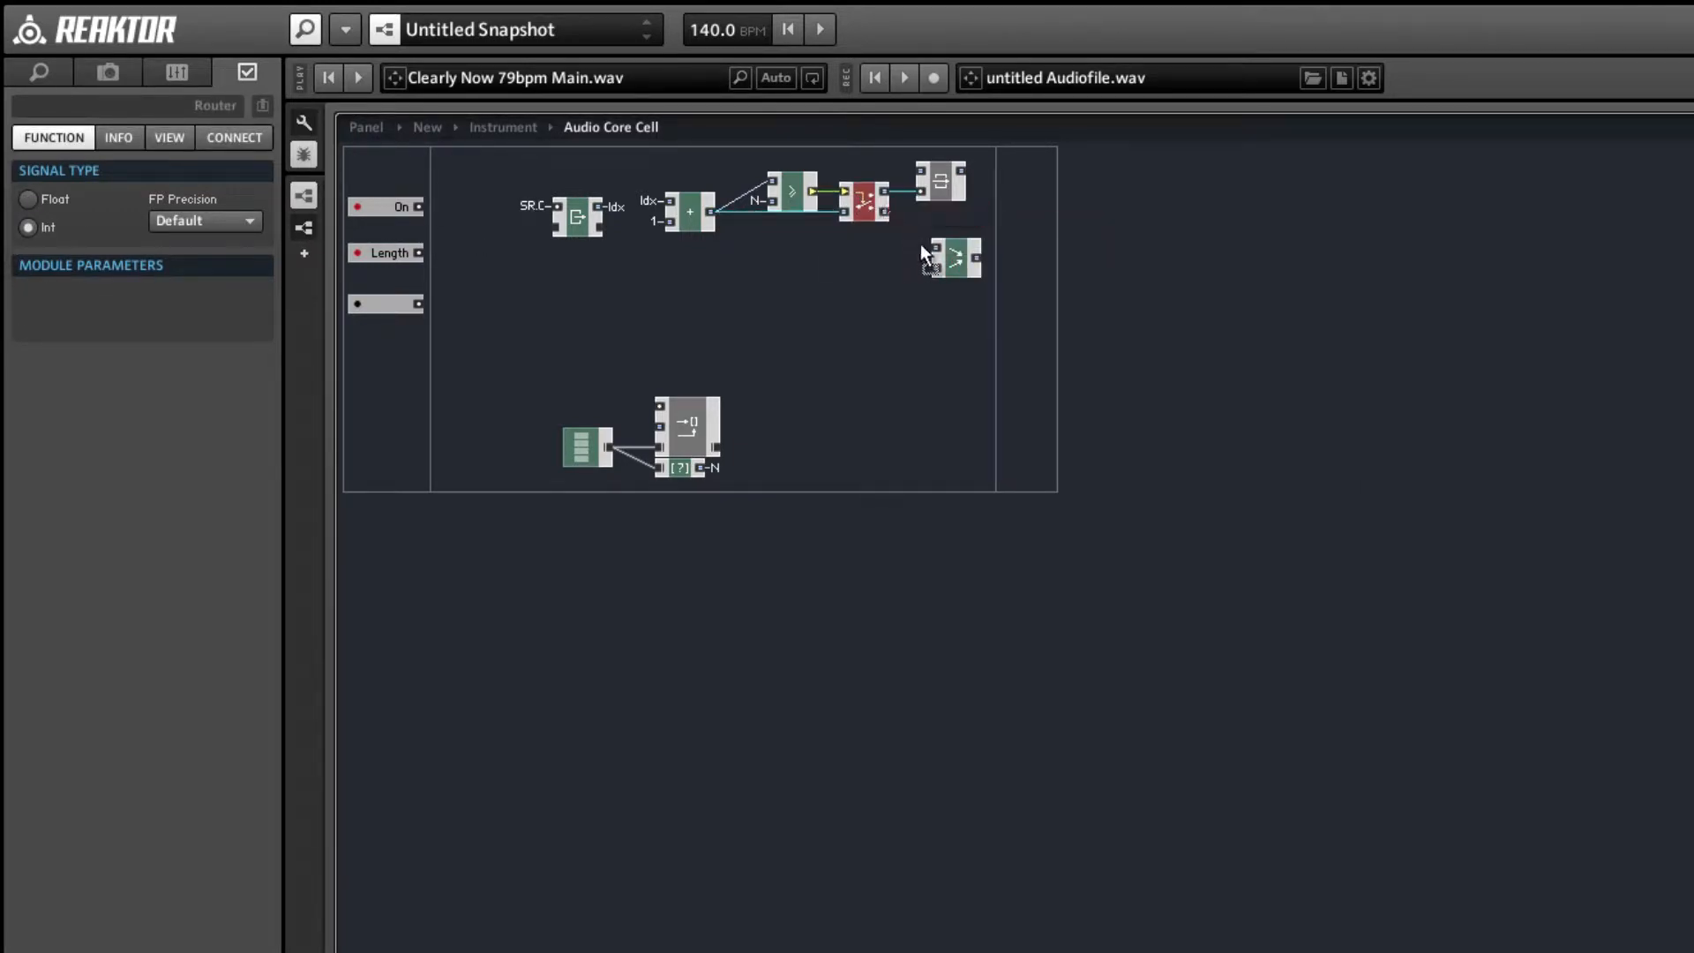
{"action": "left_click_drag", "start_coordinate": [937, 269], "coordinate": [1013, 204]}
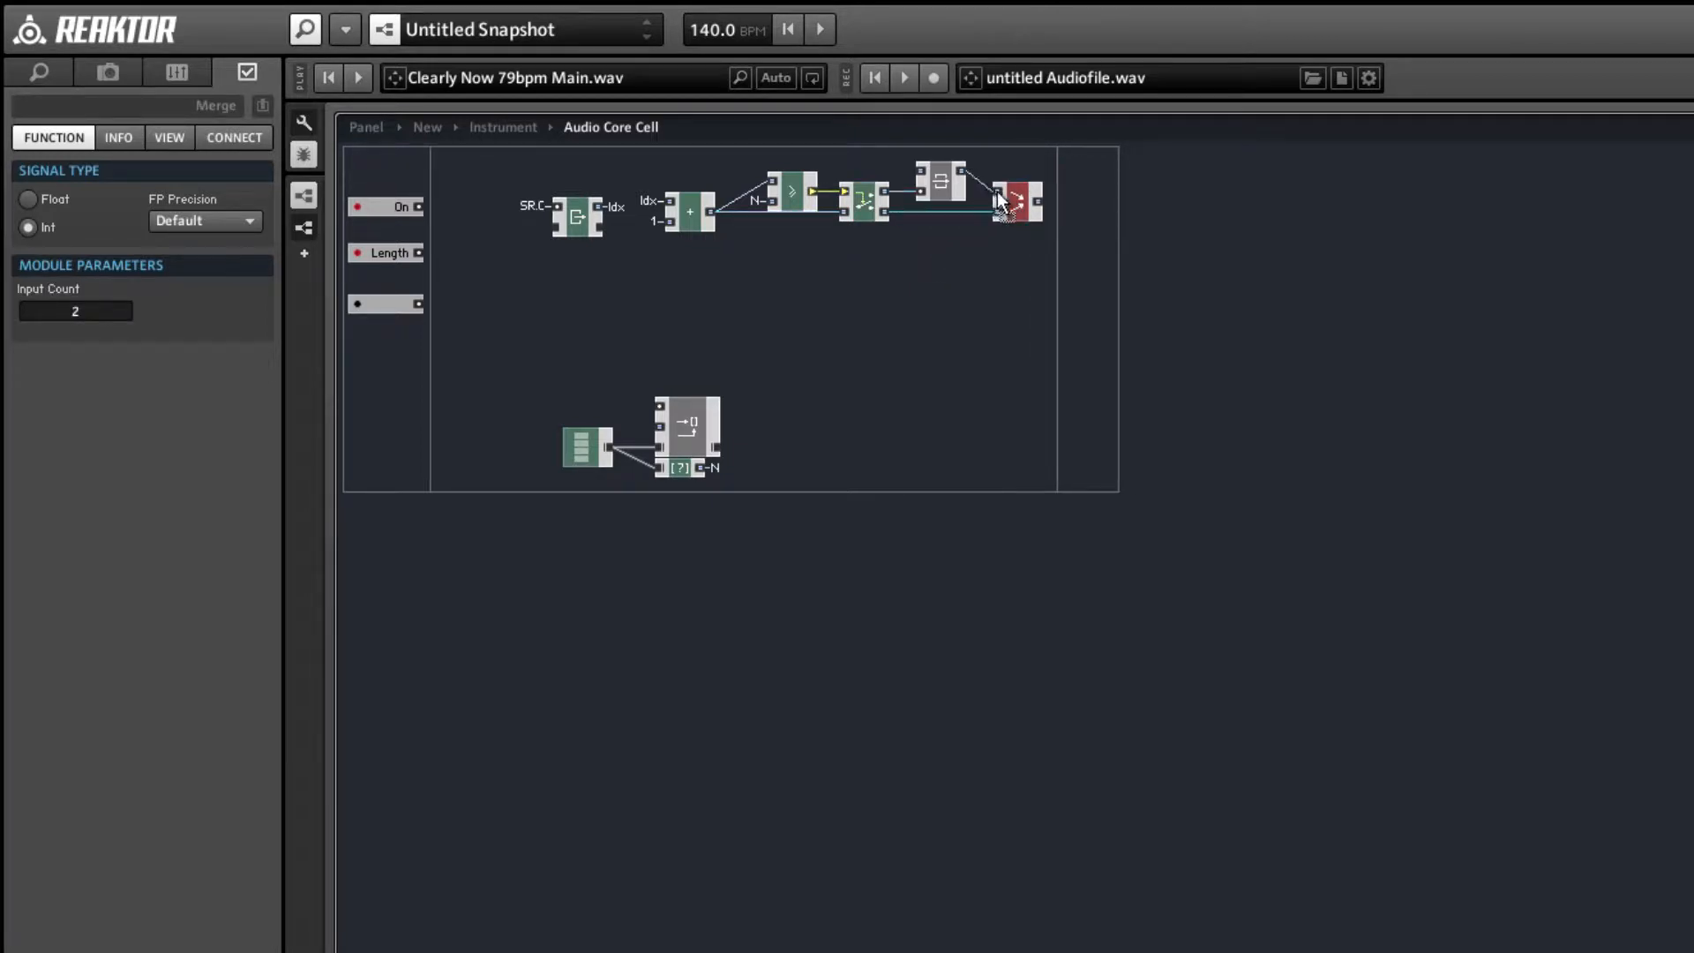
{"action": "left_click", "coordinate": [979, 236]}
- Insert an Int memory Write module at the chain's end, wired to the Merge output and the Read module's lower output
{"action": "right_click", "coordinate": [979, 238]}
{"action": "mouse_move", "coordinate": [1077, 314]}
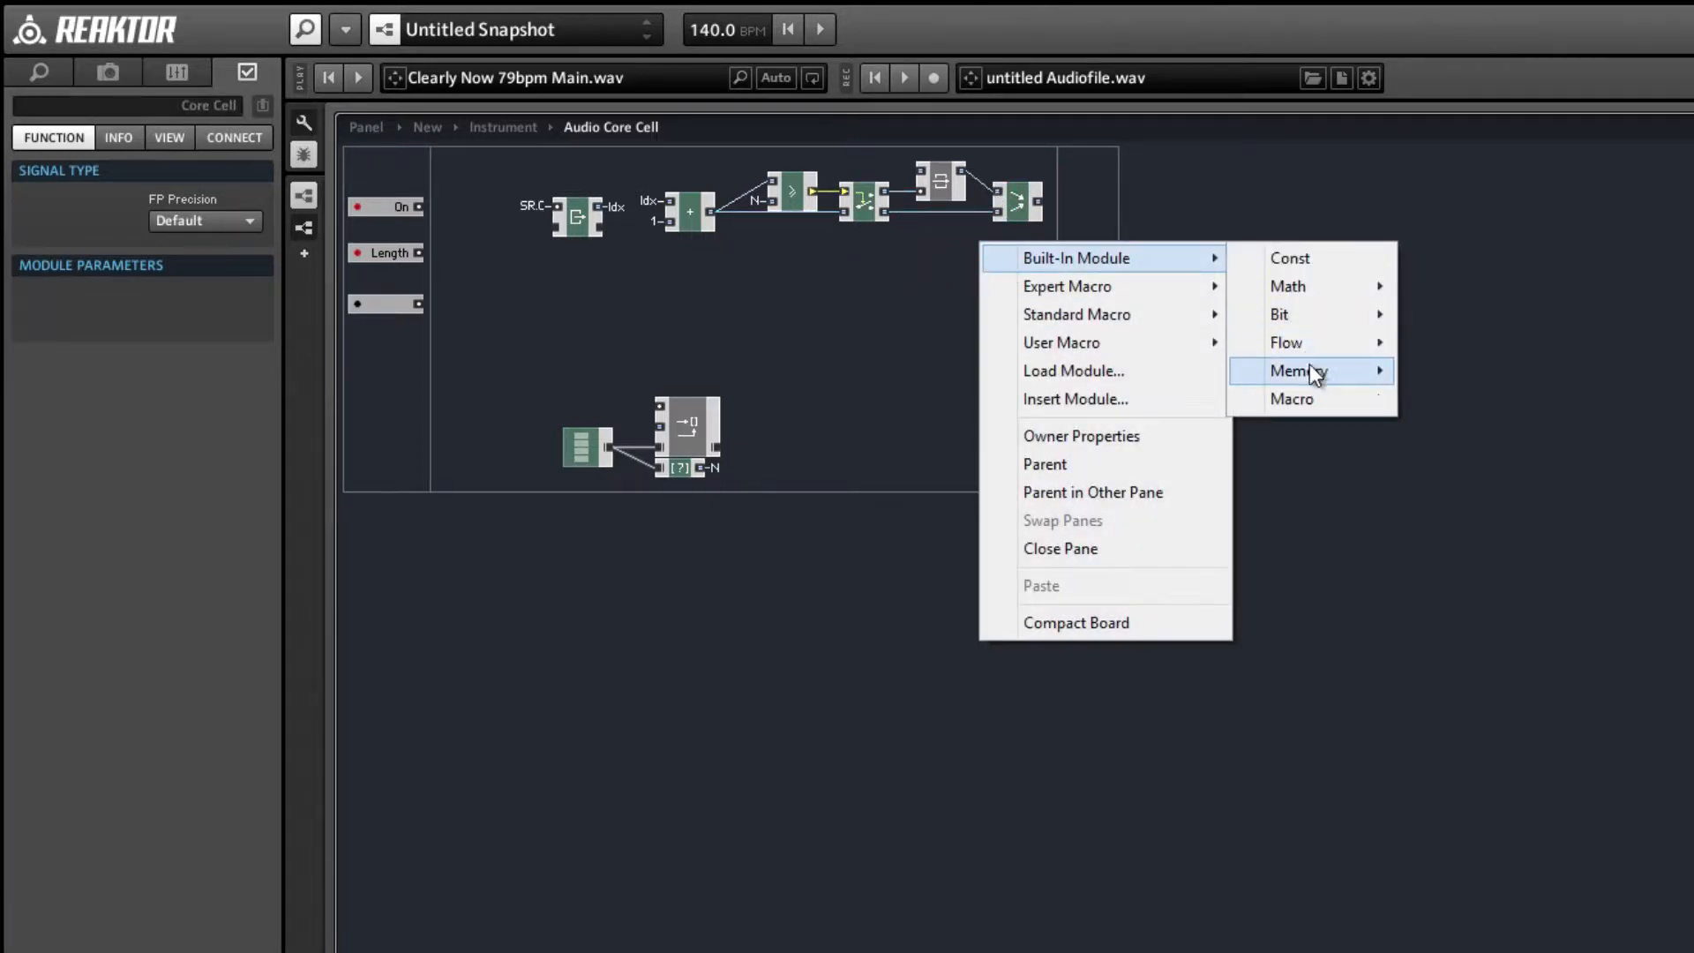
{"action": "mouse_move", "coordinate": [1310, 369]}
{"action": "left_click", "coordinate": [1447, 400]}
{"action": "left_click", "coordinate": [34, 229]}
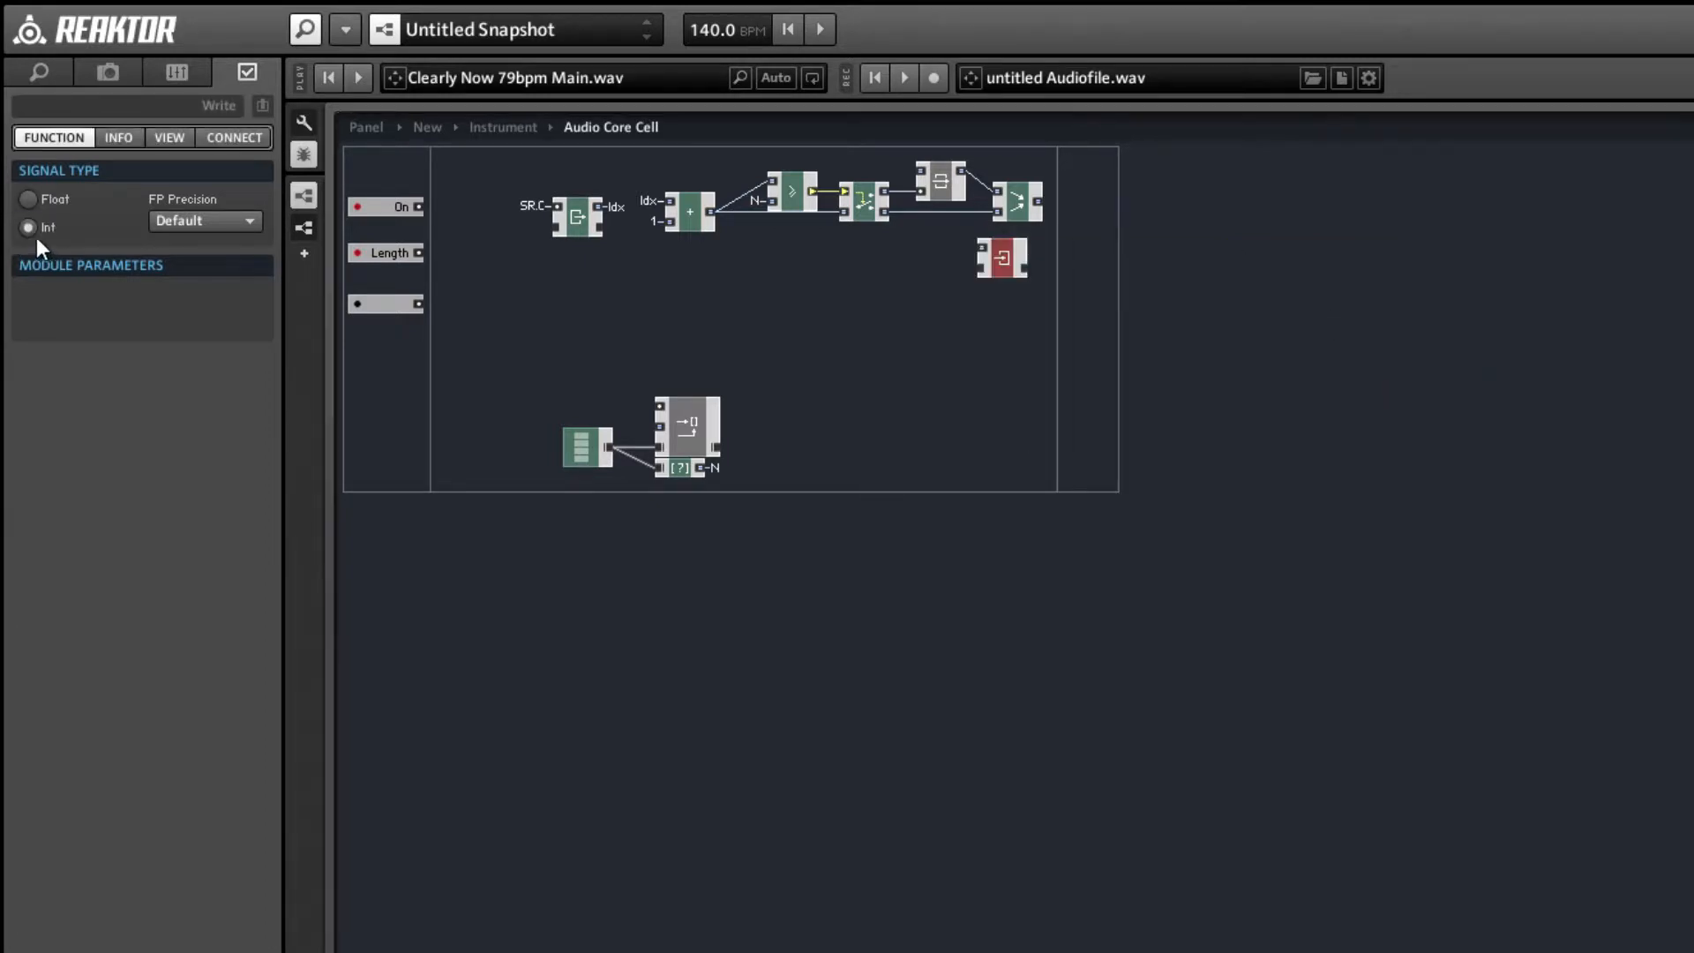
{"action": "left_click_drag", "start_coordinate": [1009, 280], "coordinate": [1114, 251]}
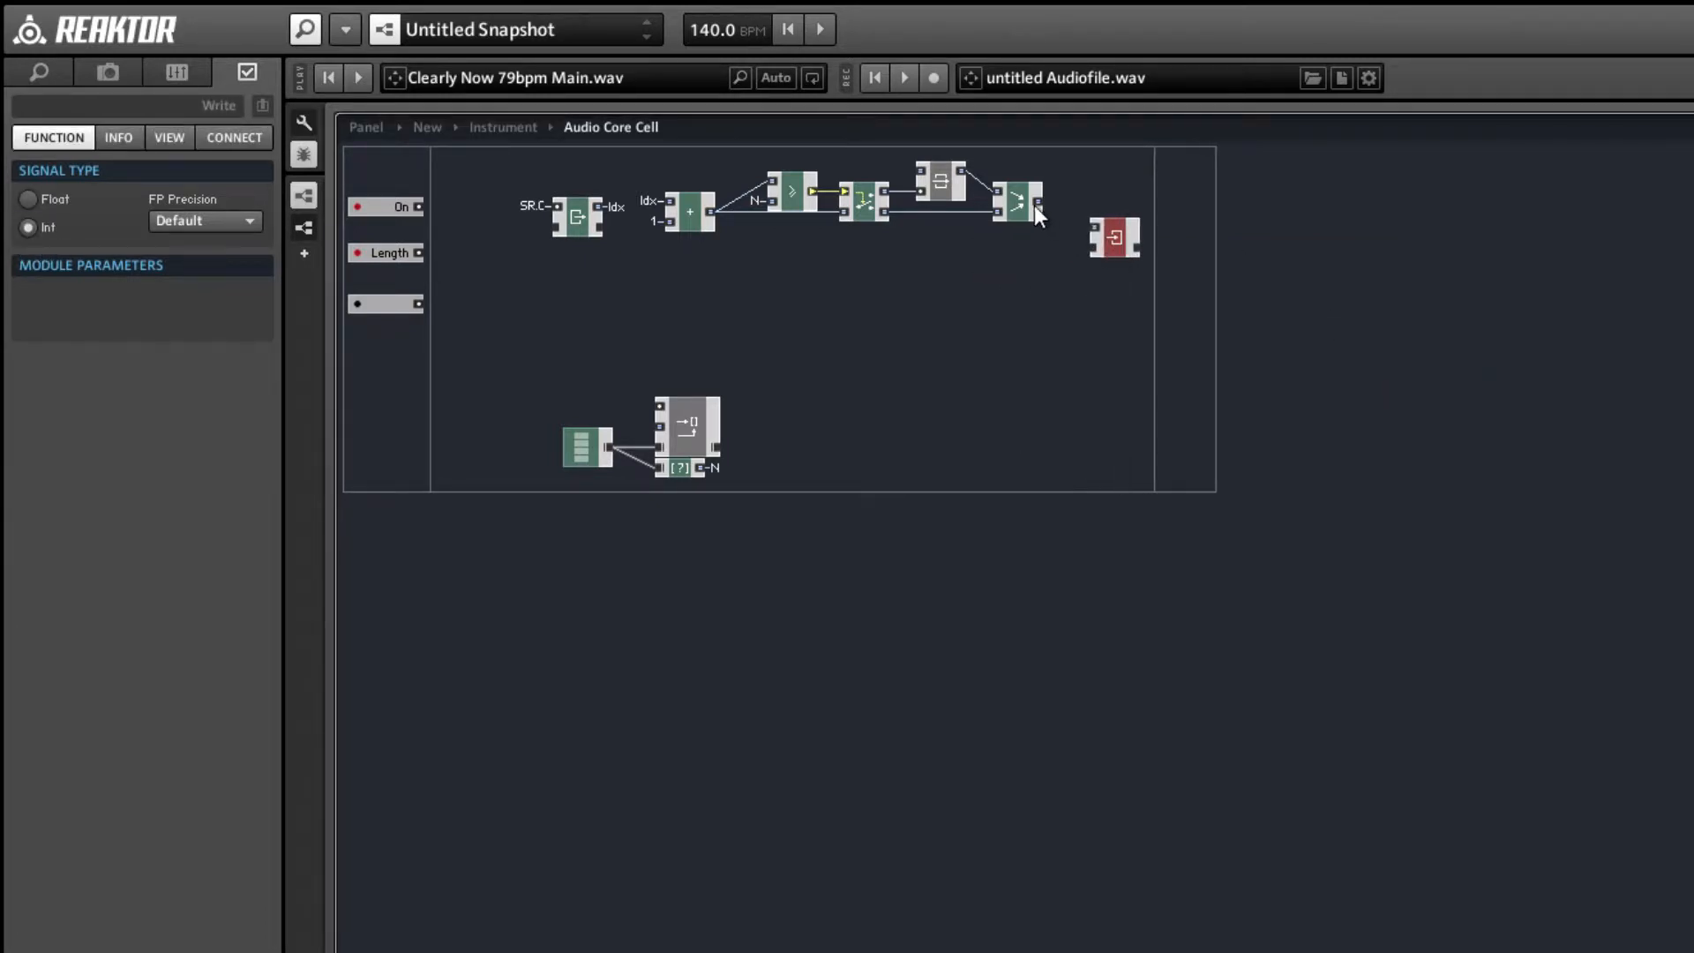
{"action": "left_click_drag", "start_coordinate": [1038, 202], "coordinate": [605, 249]}
{"action": "left_click_drag", "start_coordinate": [1024, 250], "coordinate": [728, 232]}
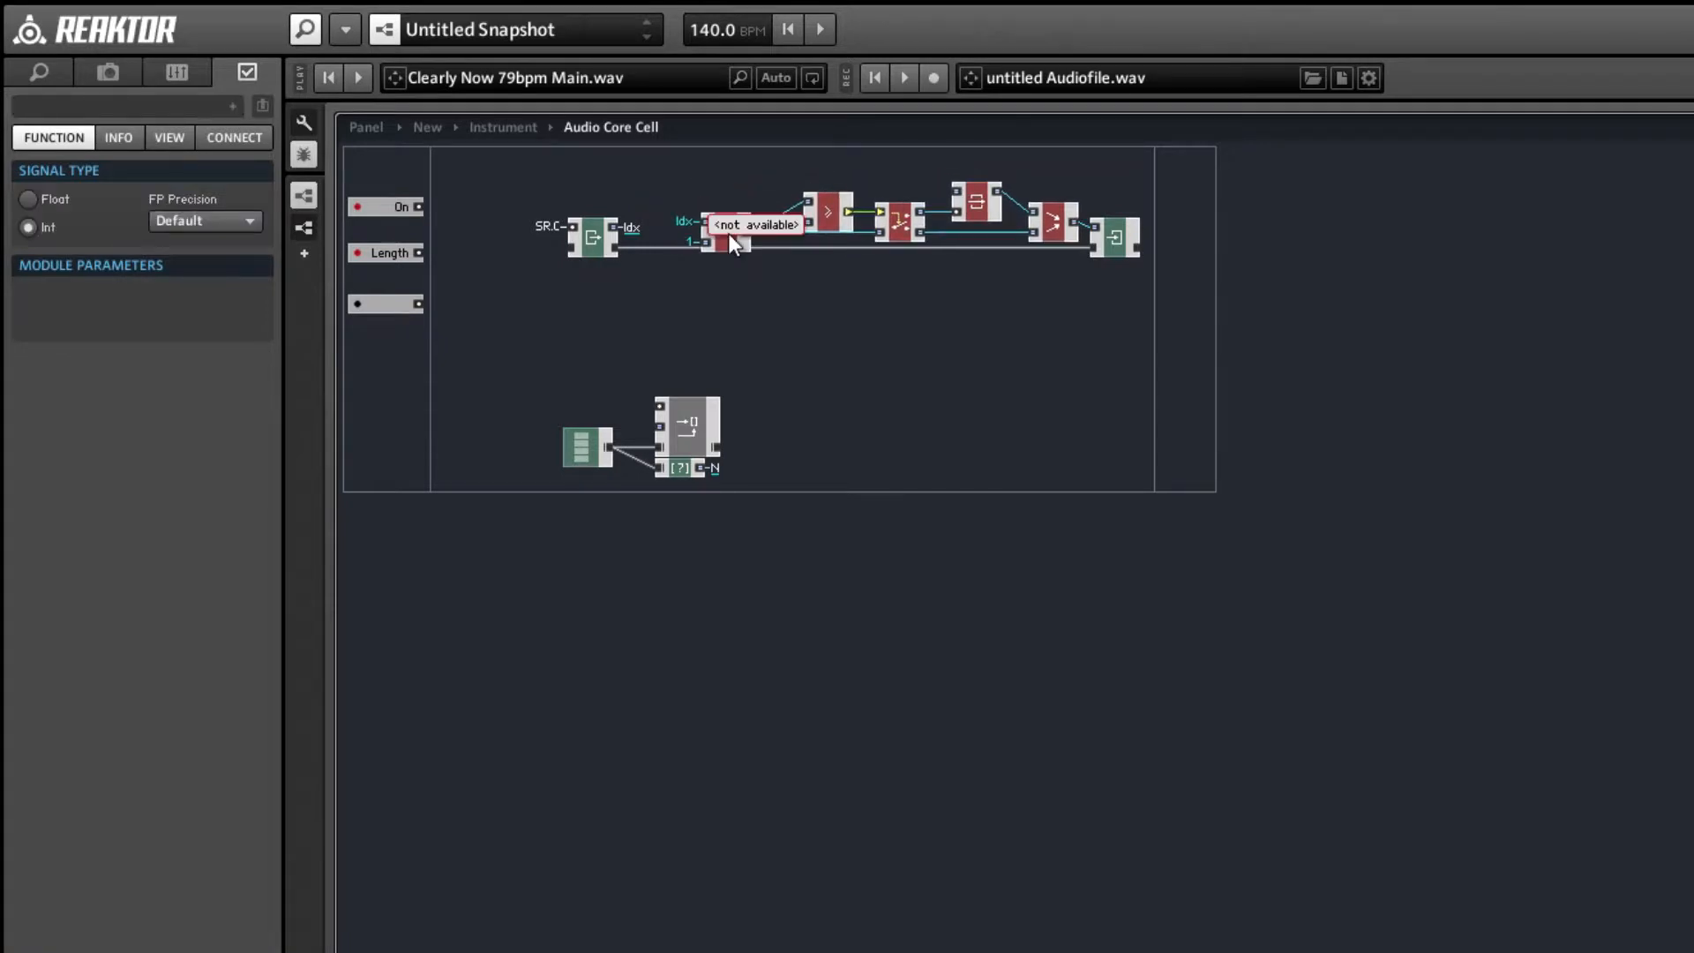
{"action": "left_click", "coordinate": [792, 352]}
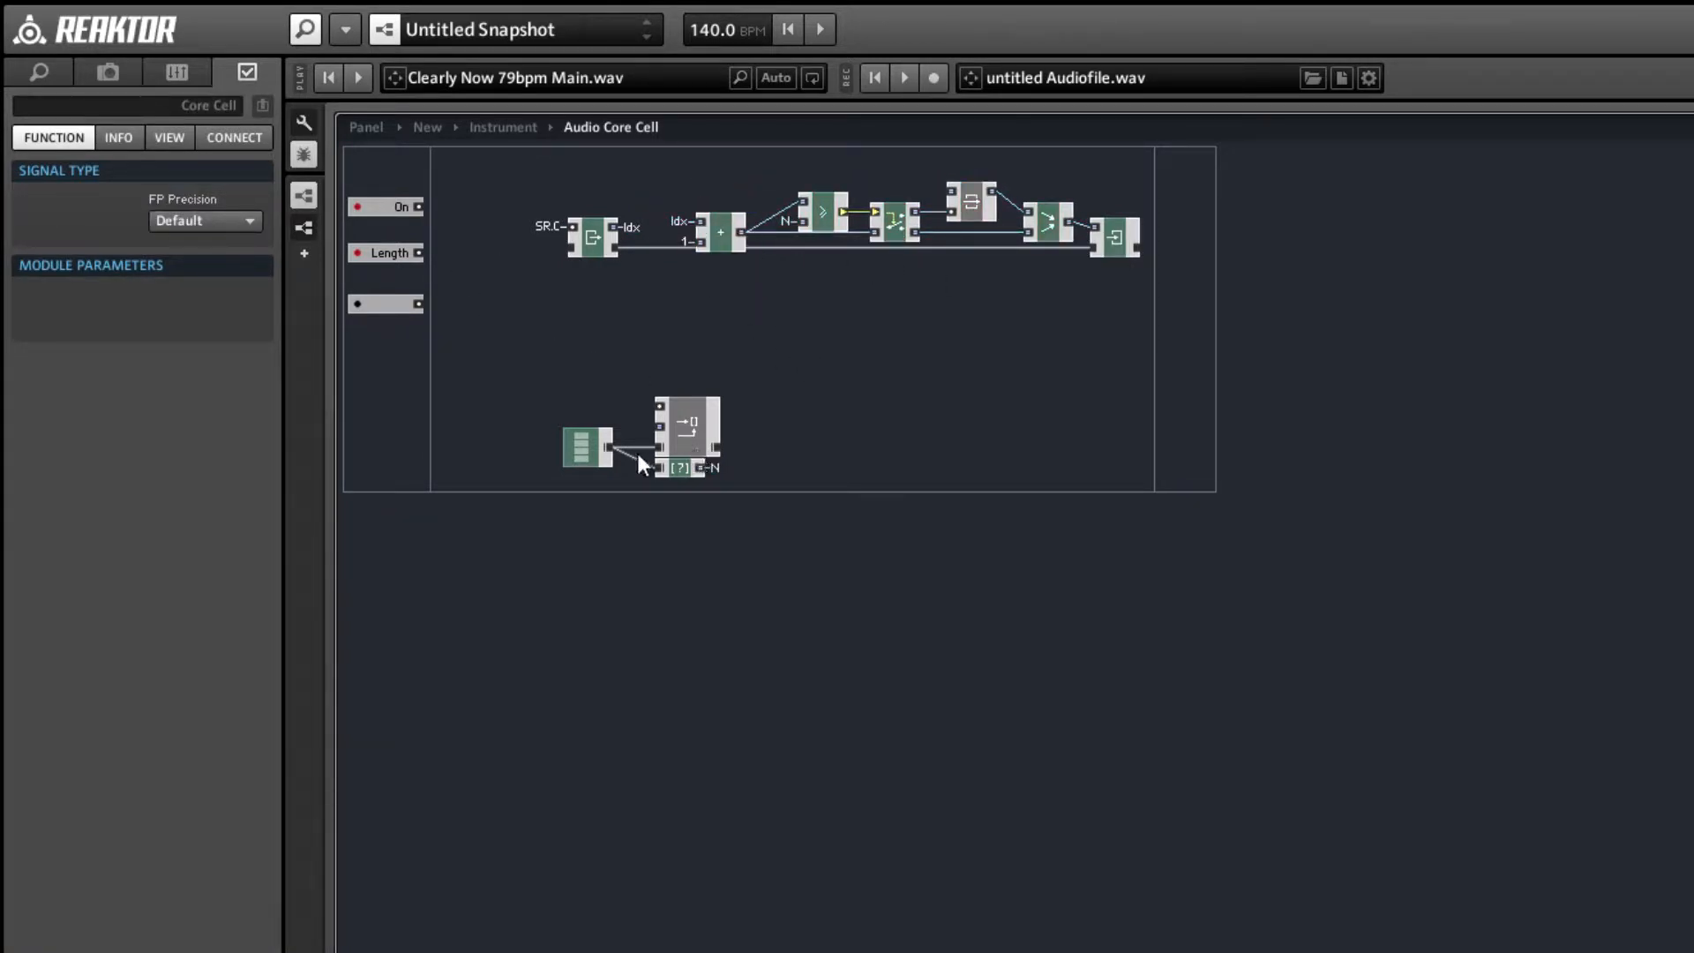
- Connect the Write [] macro's second input to the Idx QuickBus and shift the Array module slightly closer to the macro
{"action": "right_click", "coordinate": [664, 426]}
{"action": "mouse_move", "coordinate": [844, 573]}
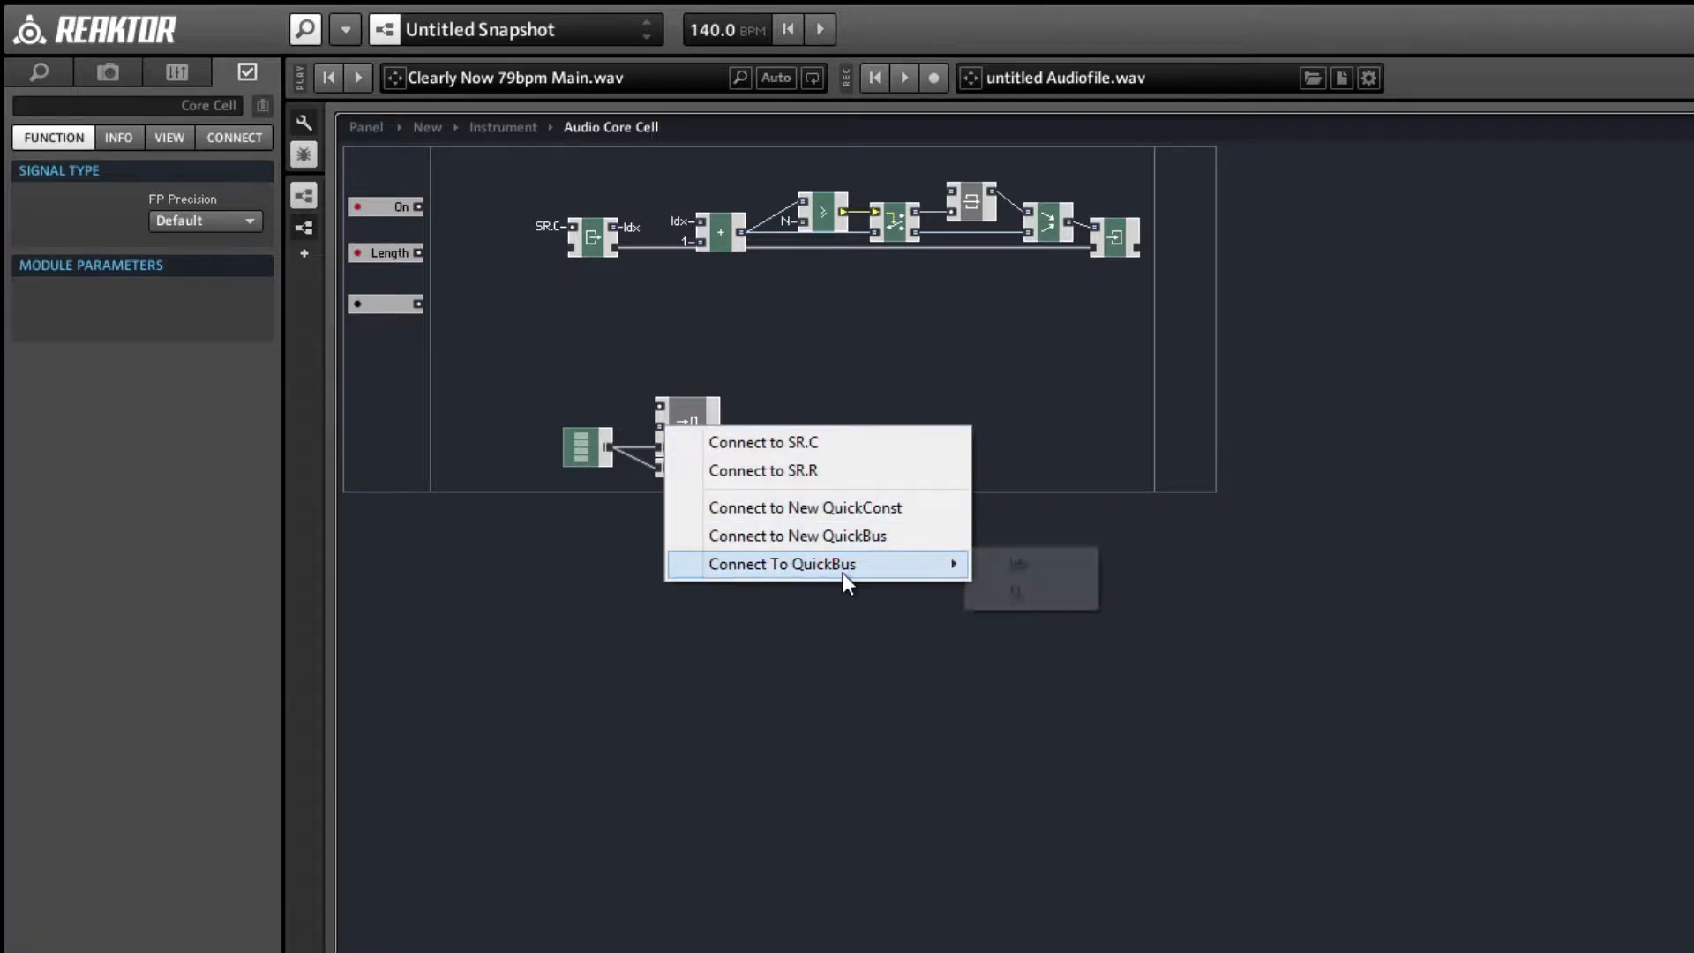
{"action": "left_click", "coordinate": [1002, 568]}
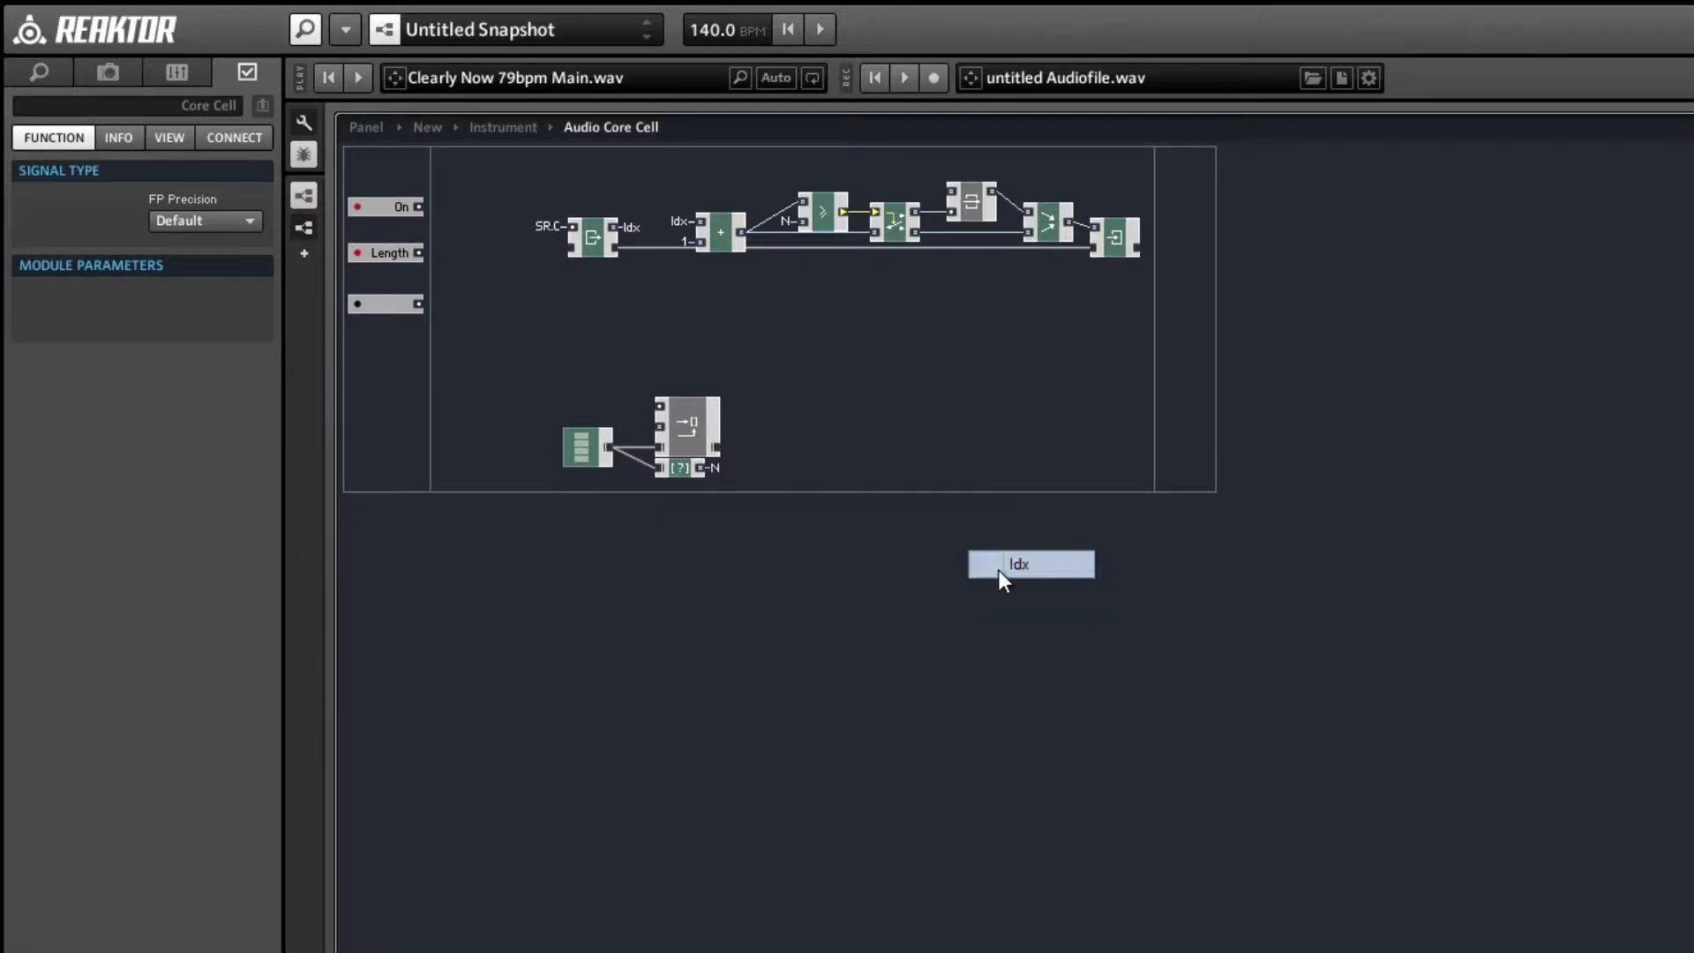
{"action": "left_click", "coordinate": [586, 463]}
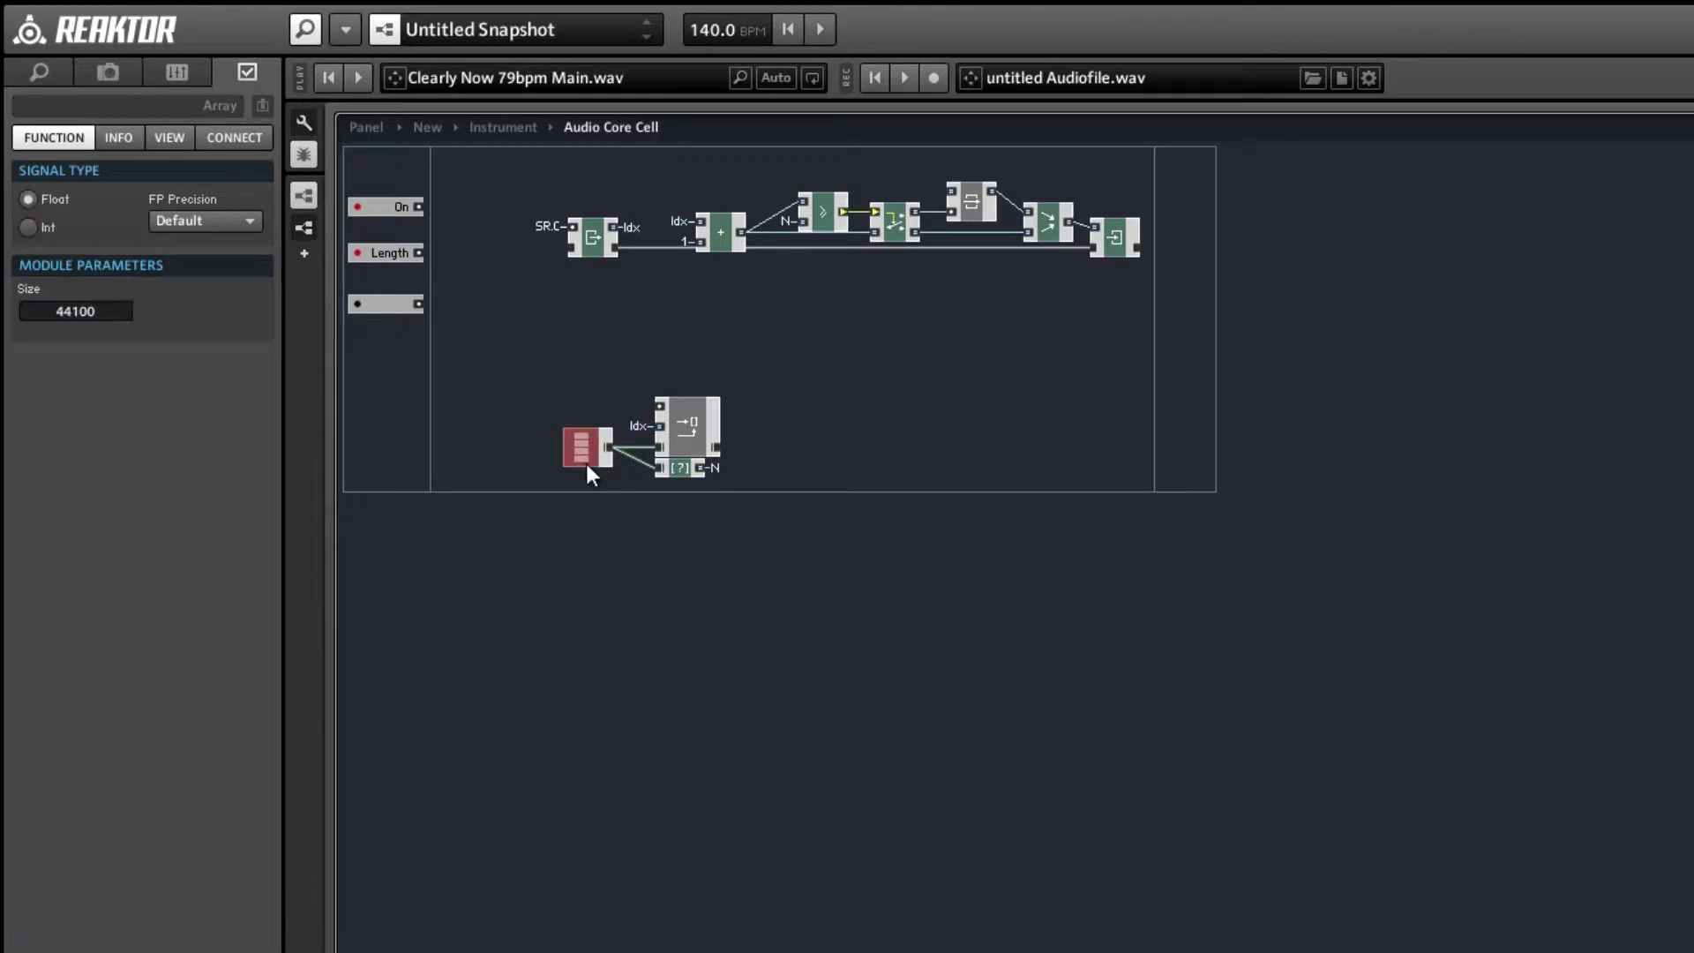
{"action": "left_click_drag", "start_coordinate": [595, 464], "coordinate": [620, 475]}
{"action": "left_click", "coordinate": [628, 487]}
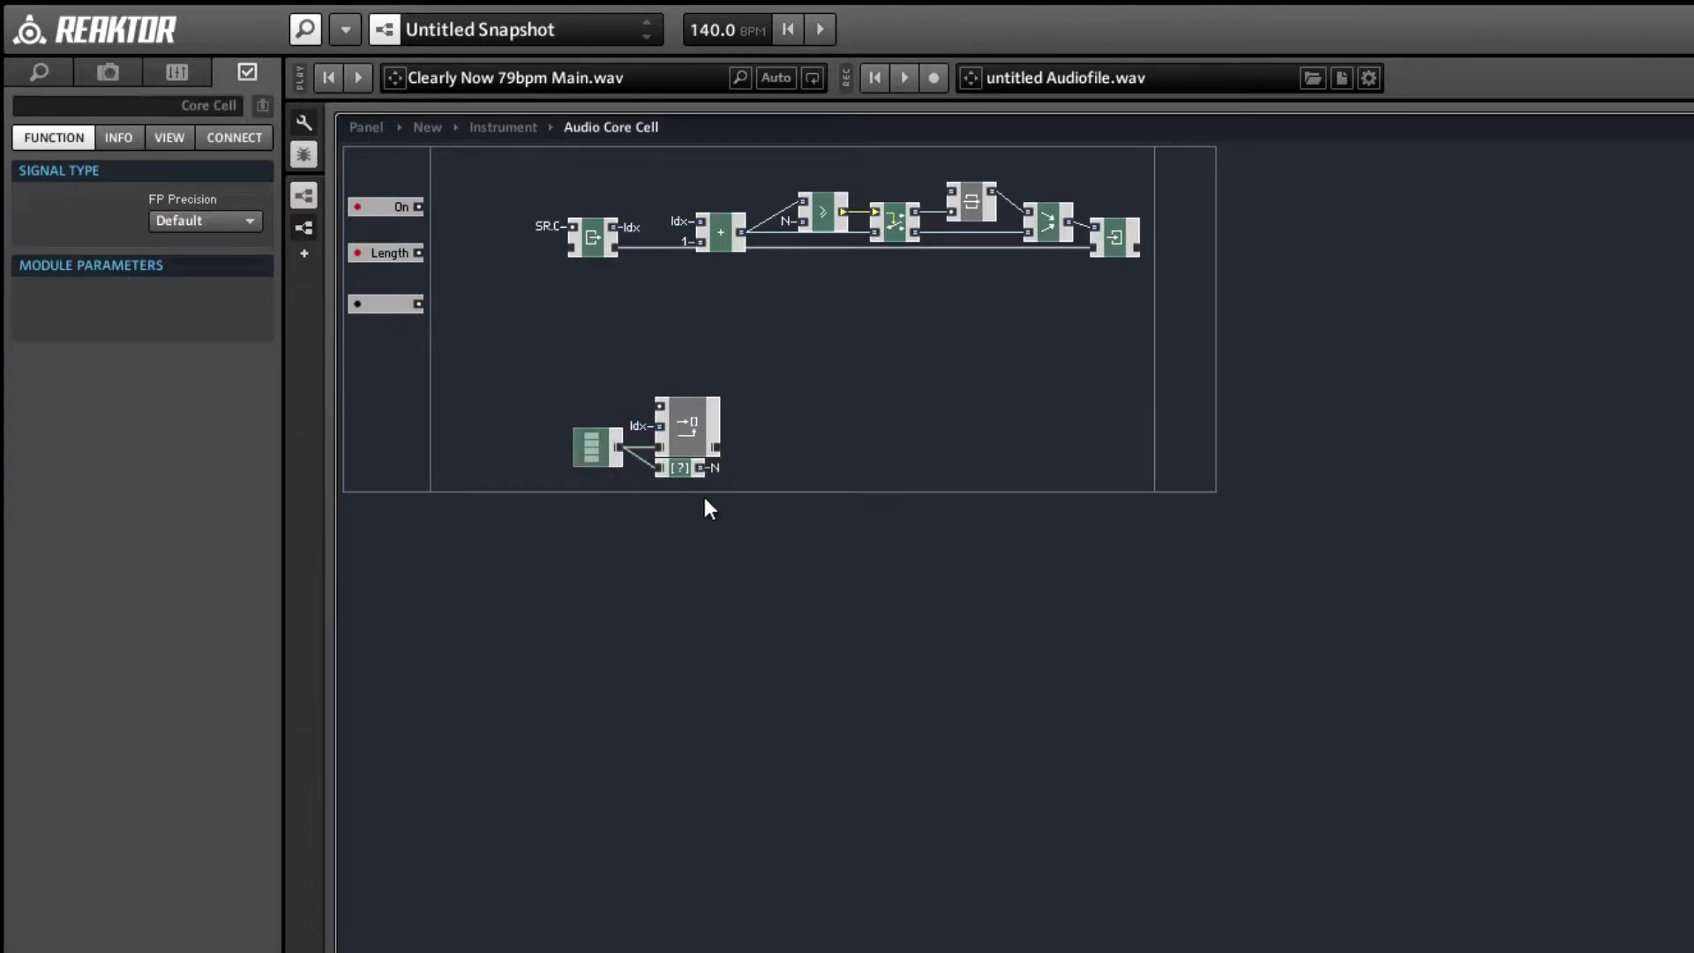
- Move the whole index counter chain, from Read to Write, up to the top of the core cell
{"action": "left_click_drag", "start_coordinate": [548, 166], "coordinate": [1135, 311]}
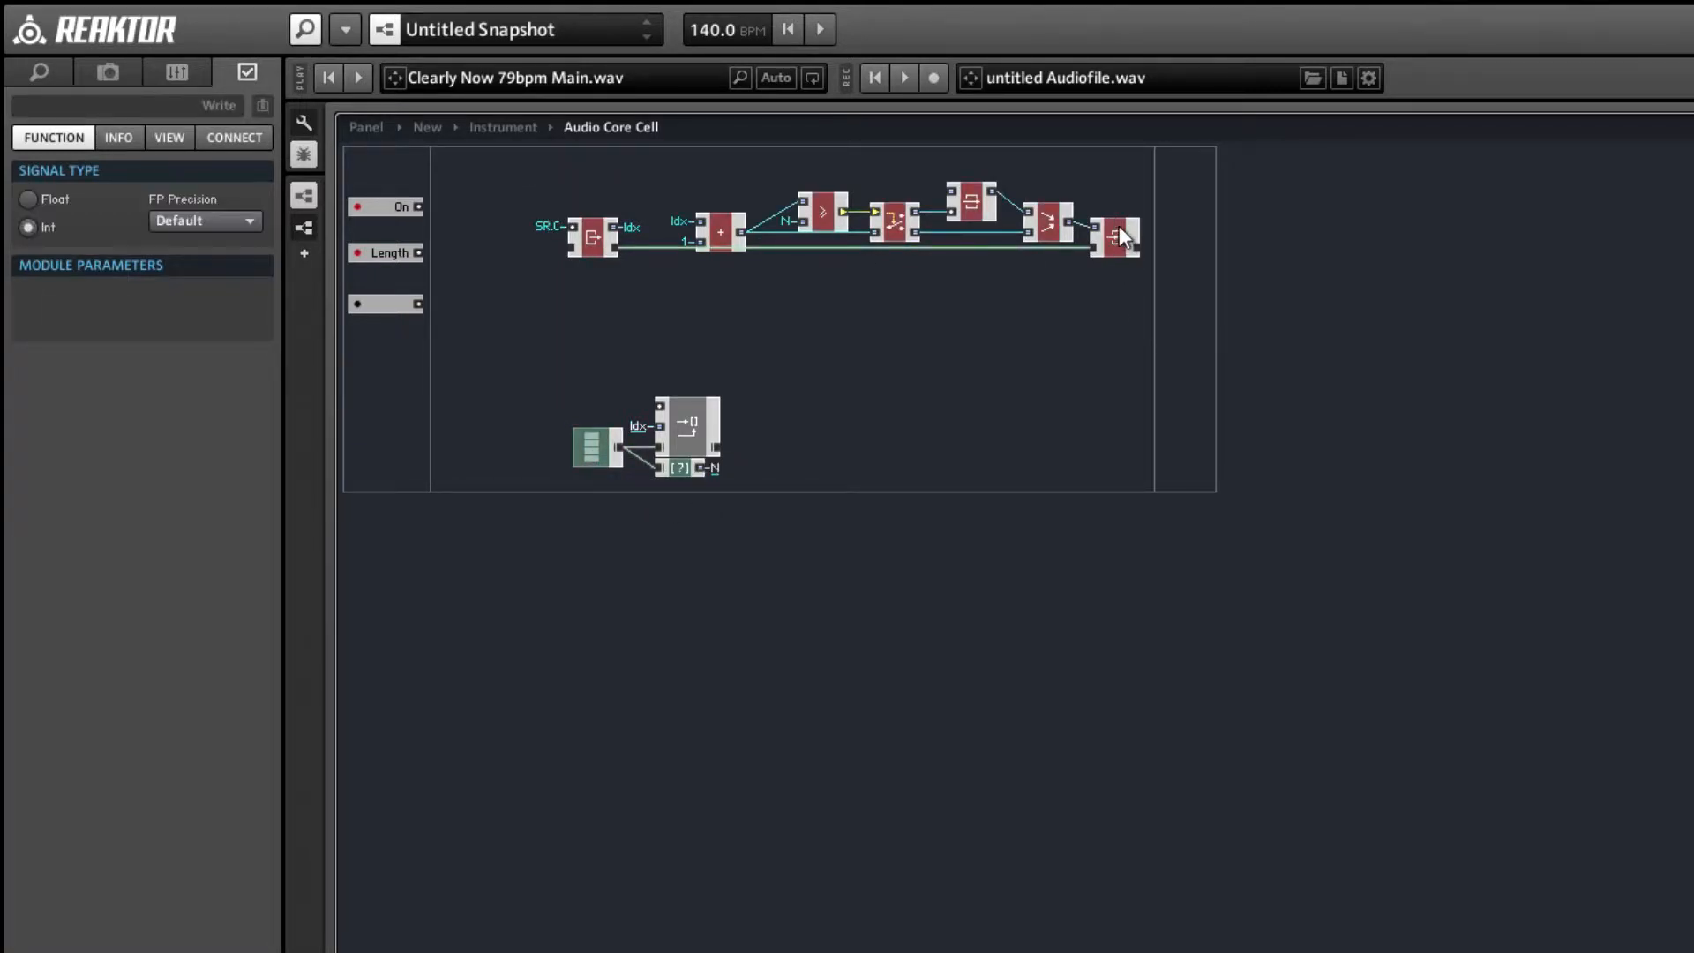
{"action": "left_click_drag", "start_coordinate": [1119, 233], "coordinate": [1109, 199]}
{"action": "left_click", "coordinate": [719, 268]}
- Move the three input ports below the counter chain, leaving a gap between On and the Length and audio inputs
{"action": "left_click_drag", "start_coordinate": [369, 224], "coordinate": [391, 299]}
{"action": "left_click", "coordinate": [516, 328]}
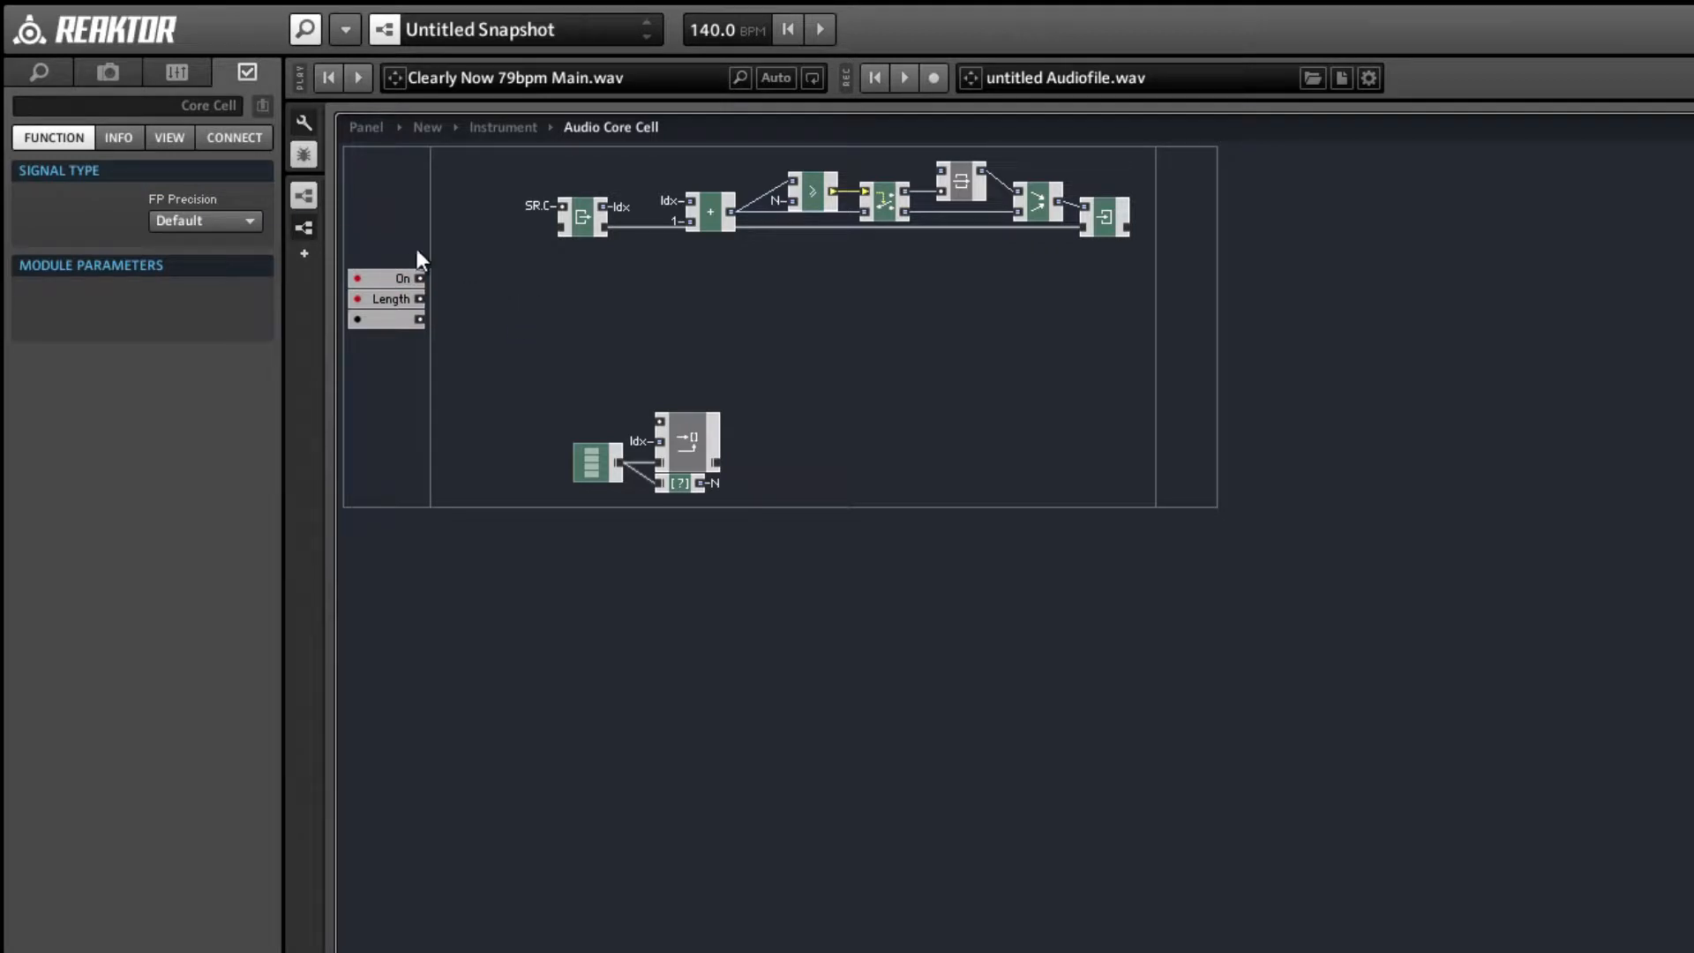
{"action": "left_click_drag", "start_coordinate": [415, 257], "coordinate": [406, 383]}
{"action": "left_click_drag", "start_coordinate": [389, 302], "coordinate": [428, 353]}
{"action": "left_click", "coordinate": [512, 317]}
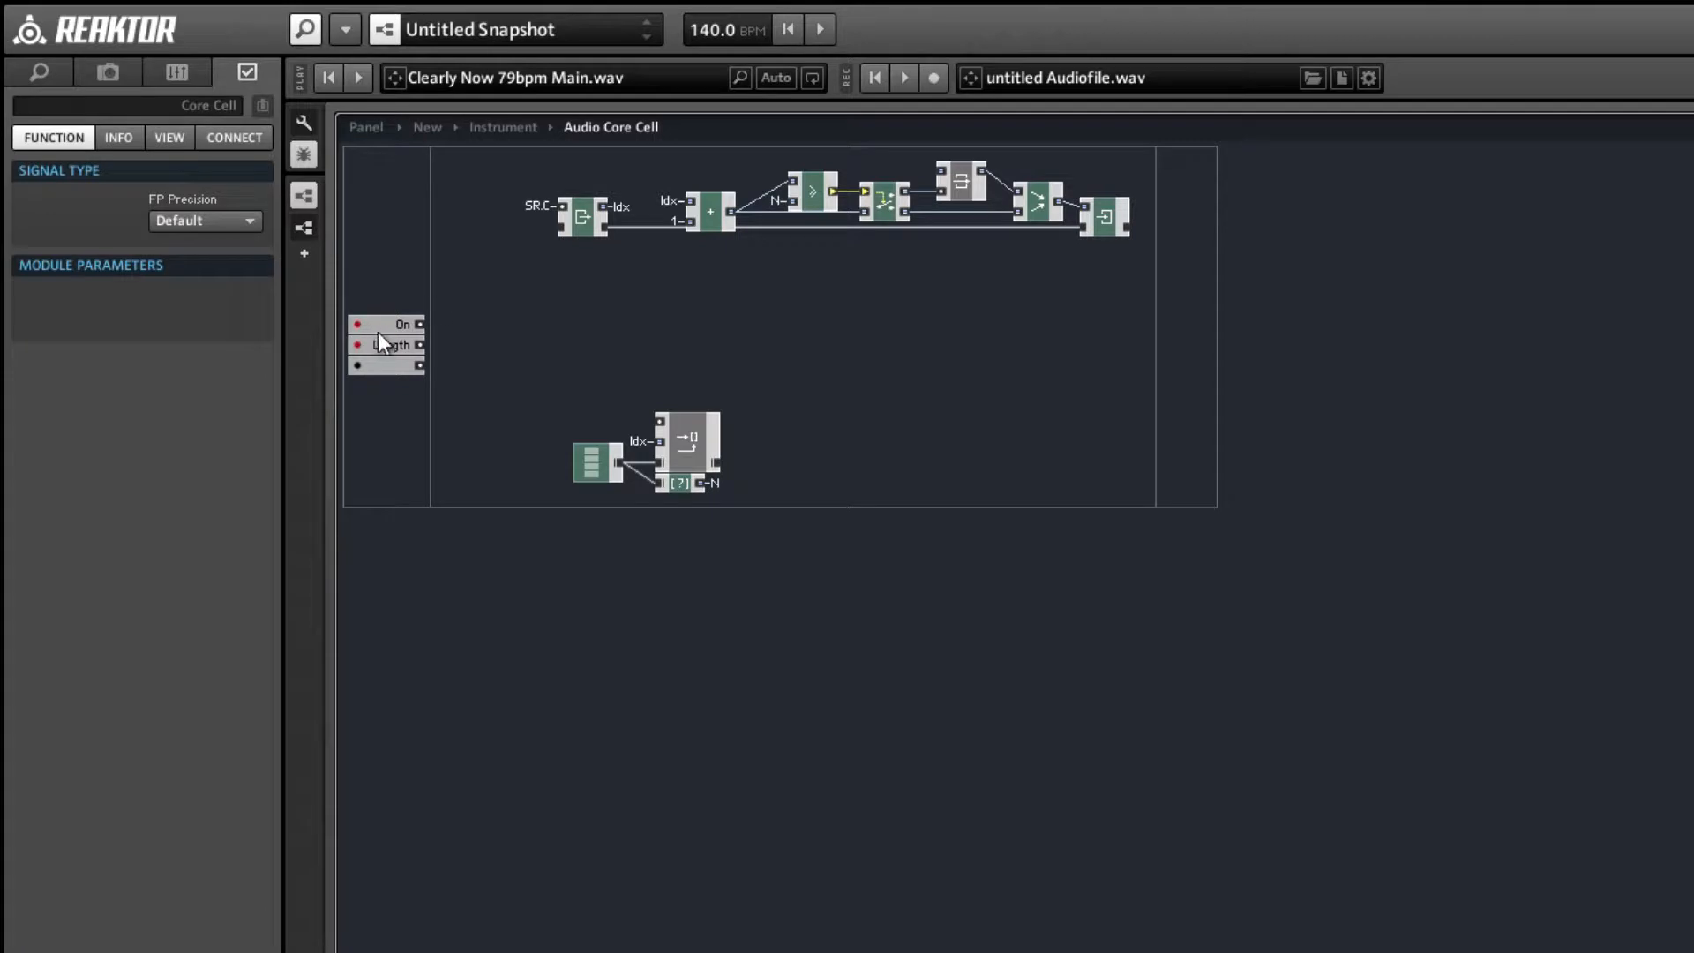
{"action": "left_click_drag", "start_coordinate": [379, 326], "coordinate": [383, 307]}
{"action": "left_click", "coordinate": [478, 295]}
- Insert a Router module below the counter chain and place a Compare module between it and the On input
{"action": "right_click", "coordinate": [571, 296]}
{"action": "mouse_move", "coordinate": [620, 315]}
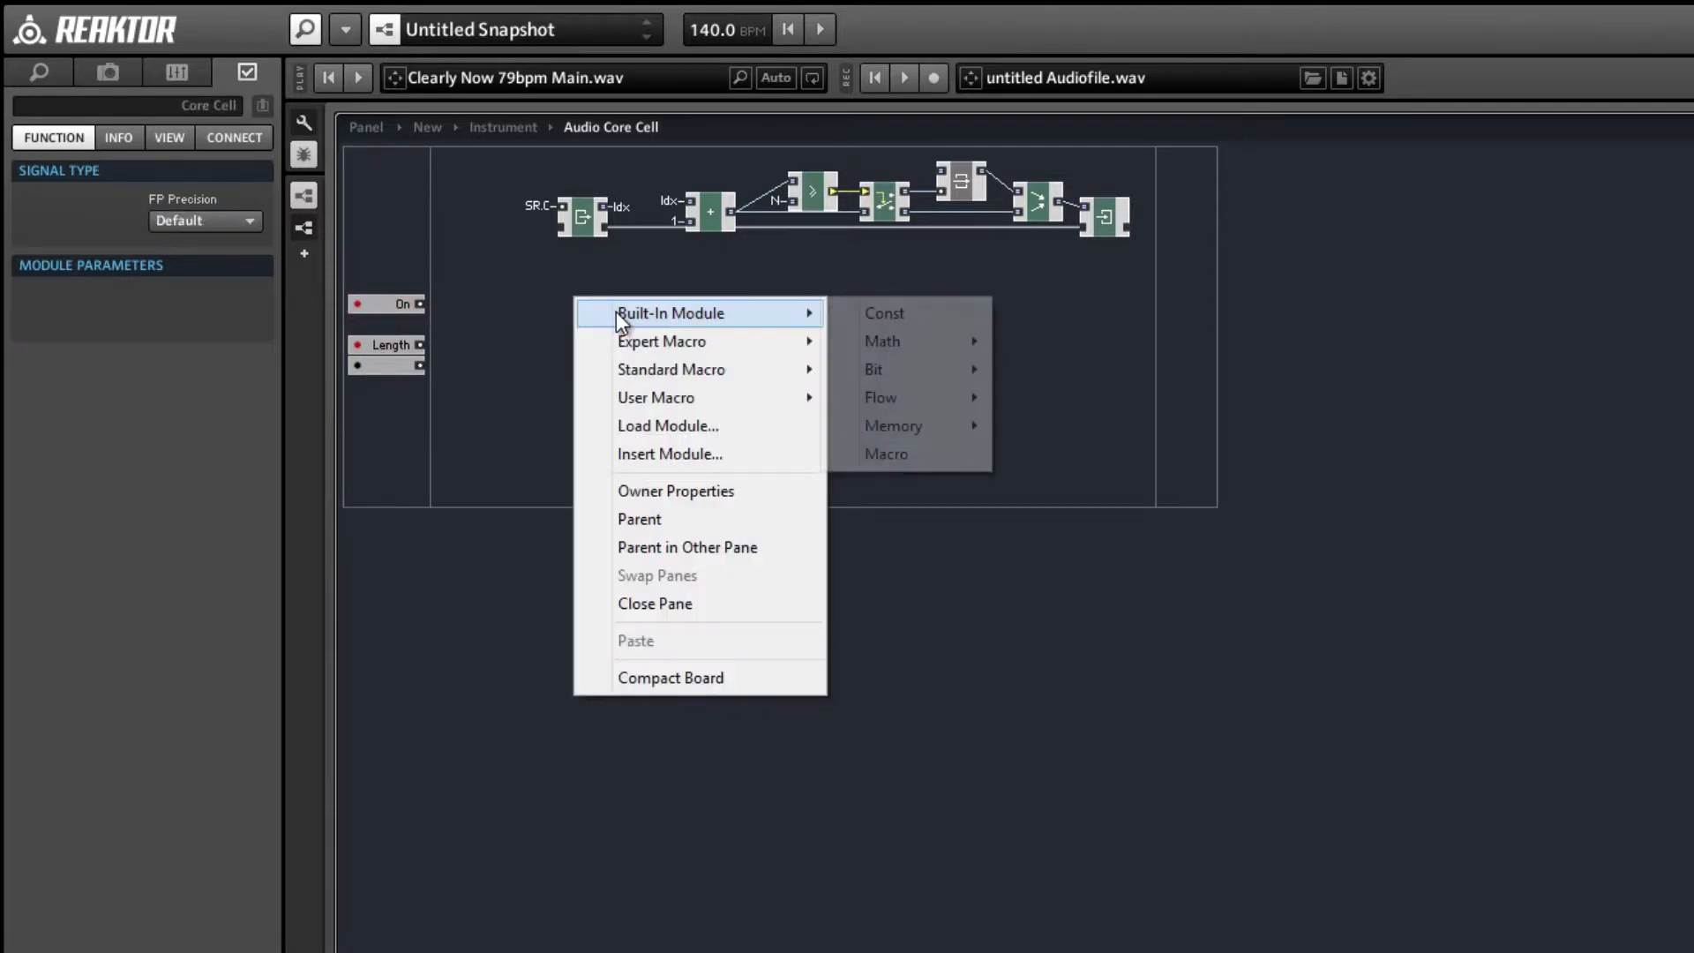
{"action": "mouse_move", "coordinate": [958, 406]}
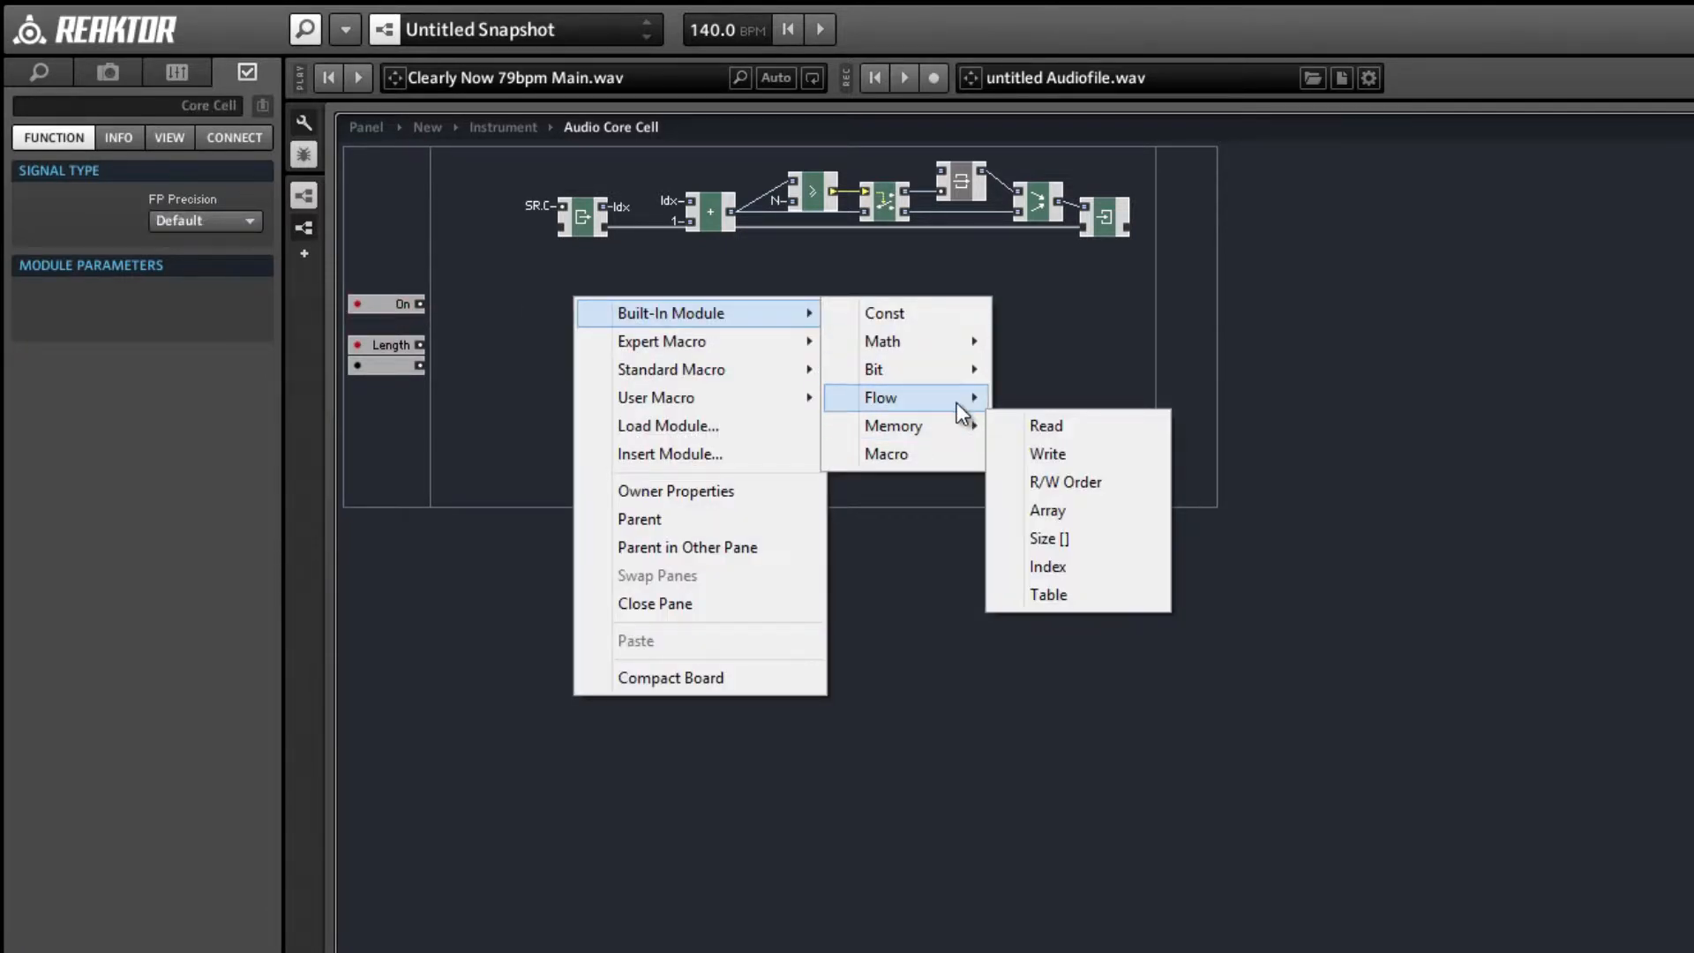
{"action": "left_click", "coordinate": [1071, 408]}
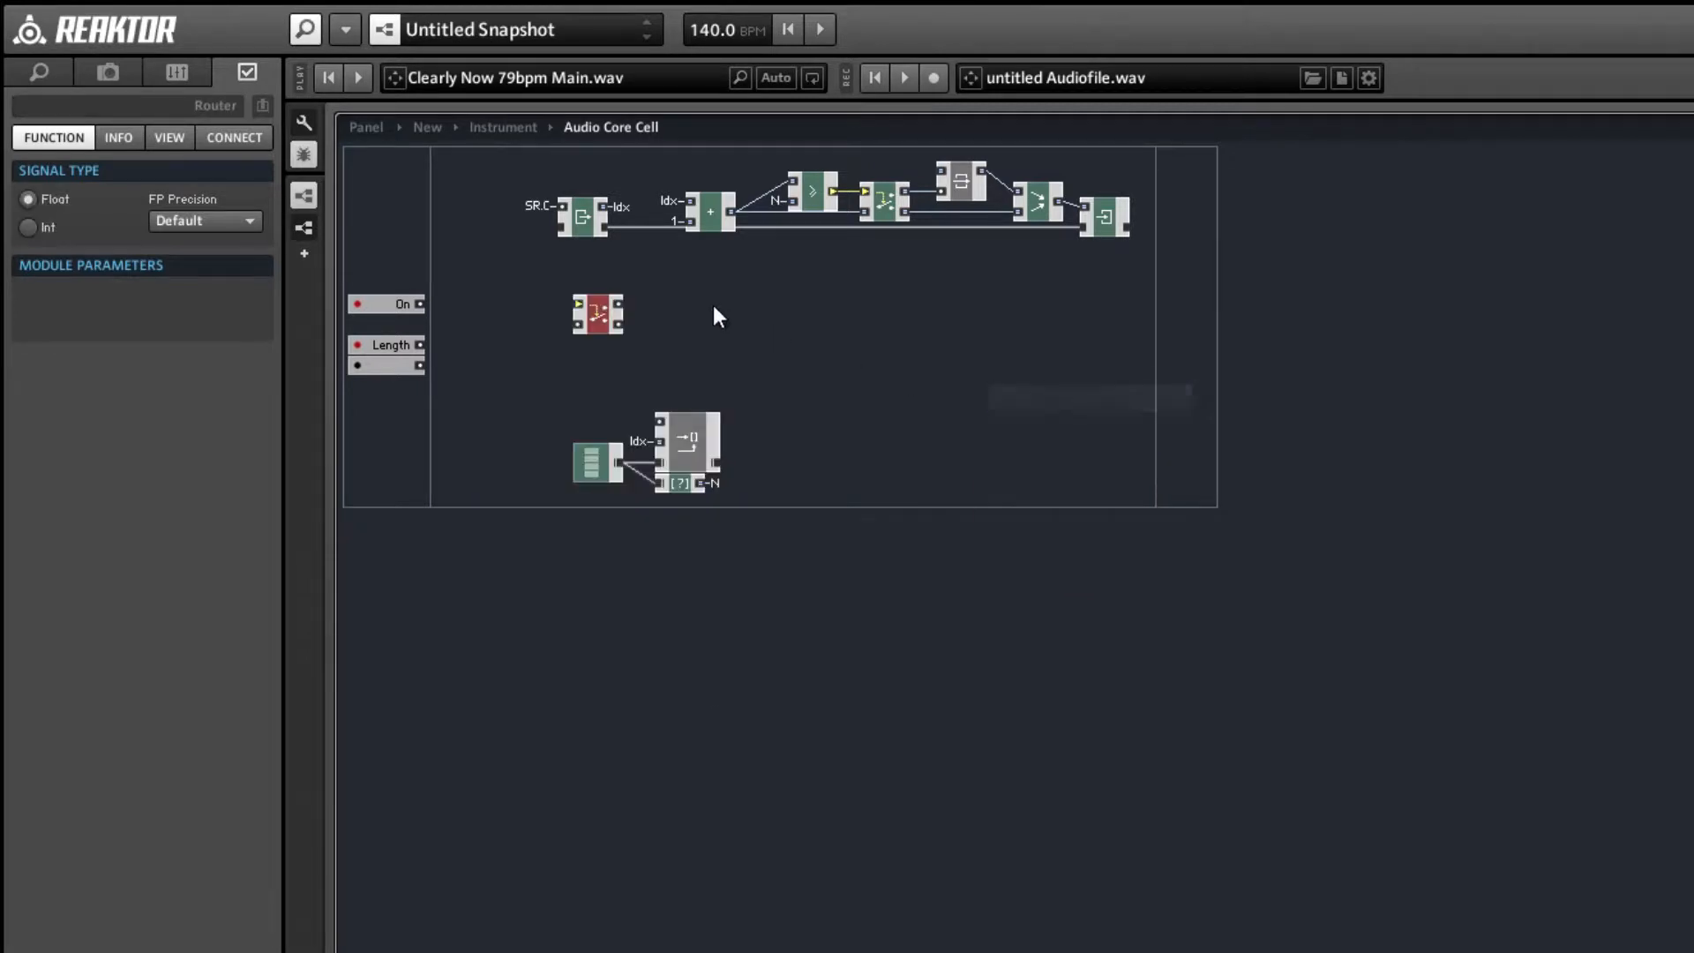
{"action": "right_click", "coordinate": [718, 317]}
{"action": "mouse_move", "coordinate": [813, 319]}
{"action": "mouse_move", "coordinate": [1050, 407]}
{"action": "left_click", "coordinate": [1170, 435]}
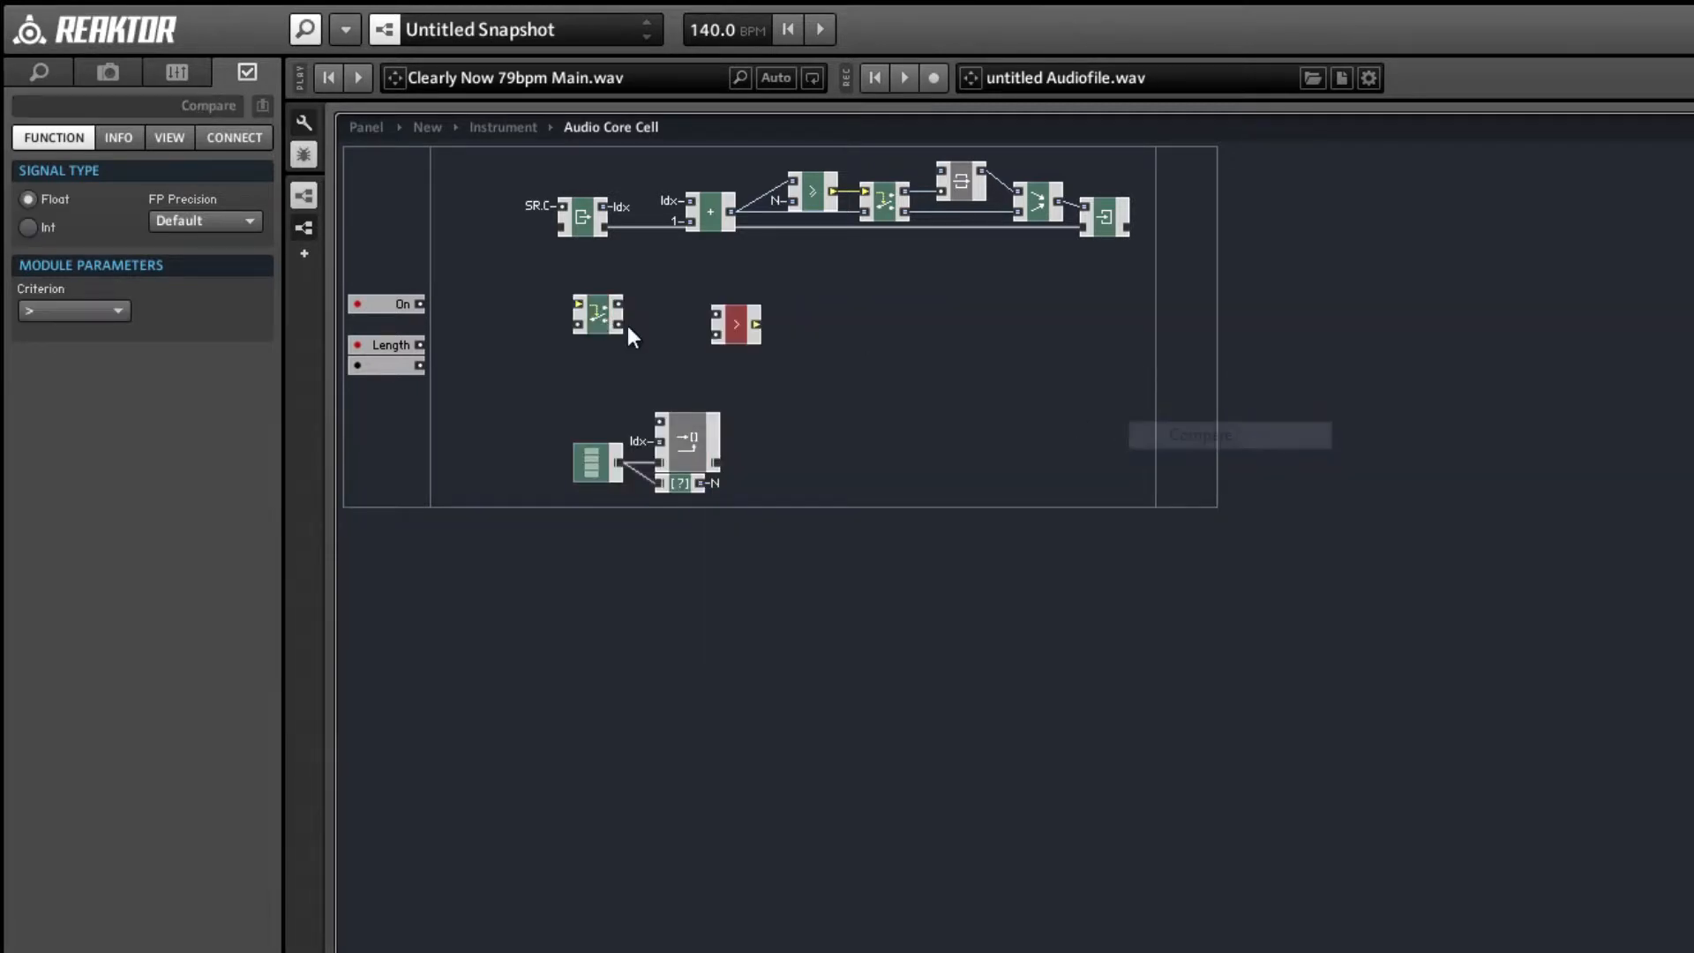
{"action": "left_click_drag", "start_coordinate": [730, 332], "coordinate": [475, 326]}
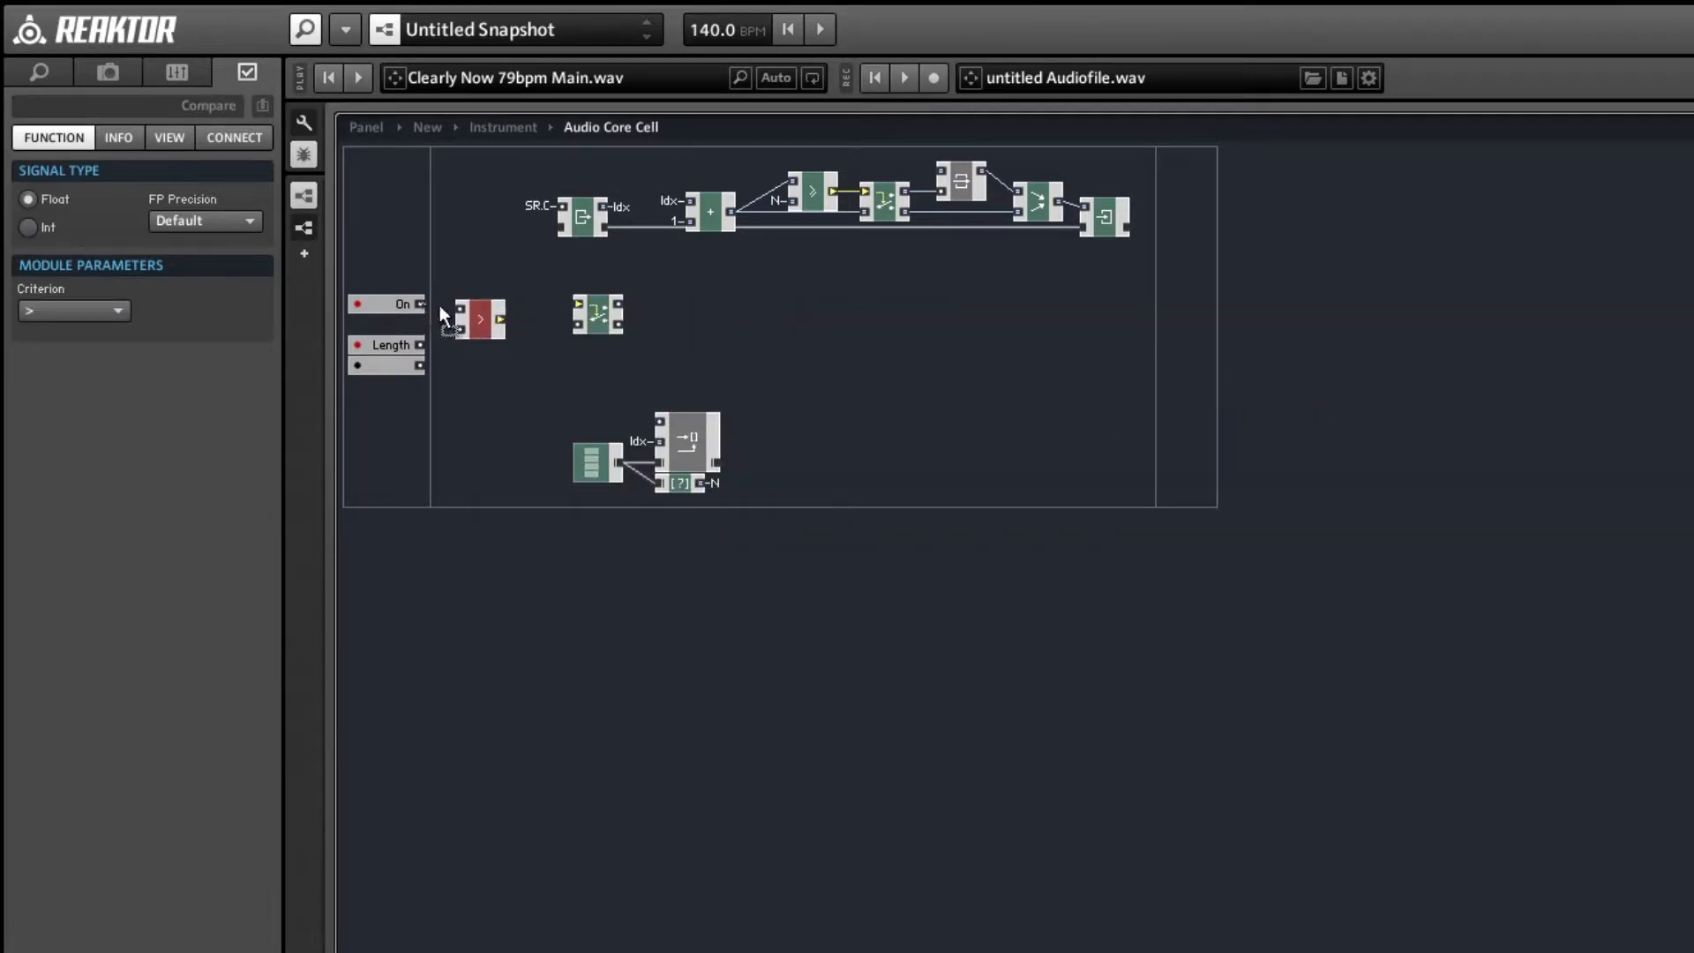
- Feed the On input into the Compare module and connect the Compare output to a new QuickBus named On
{"action": "left_click_drag", "start_coordinate": [517, 325], "coordinate": [531, 321]}
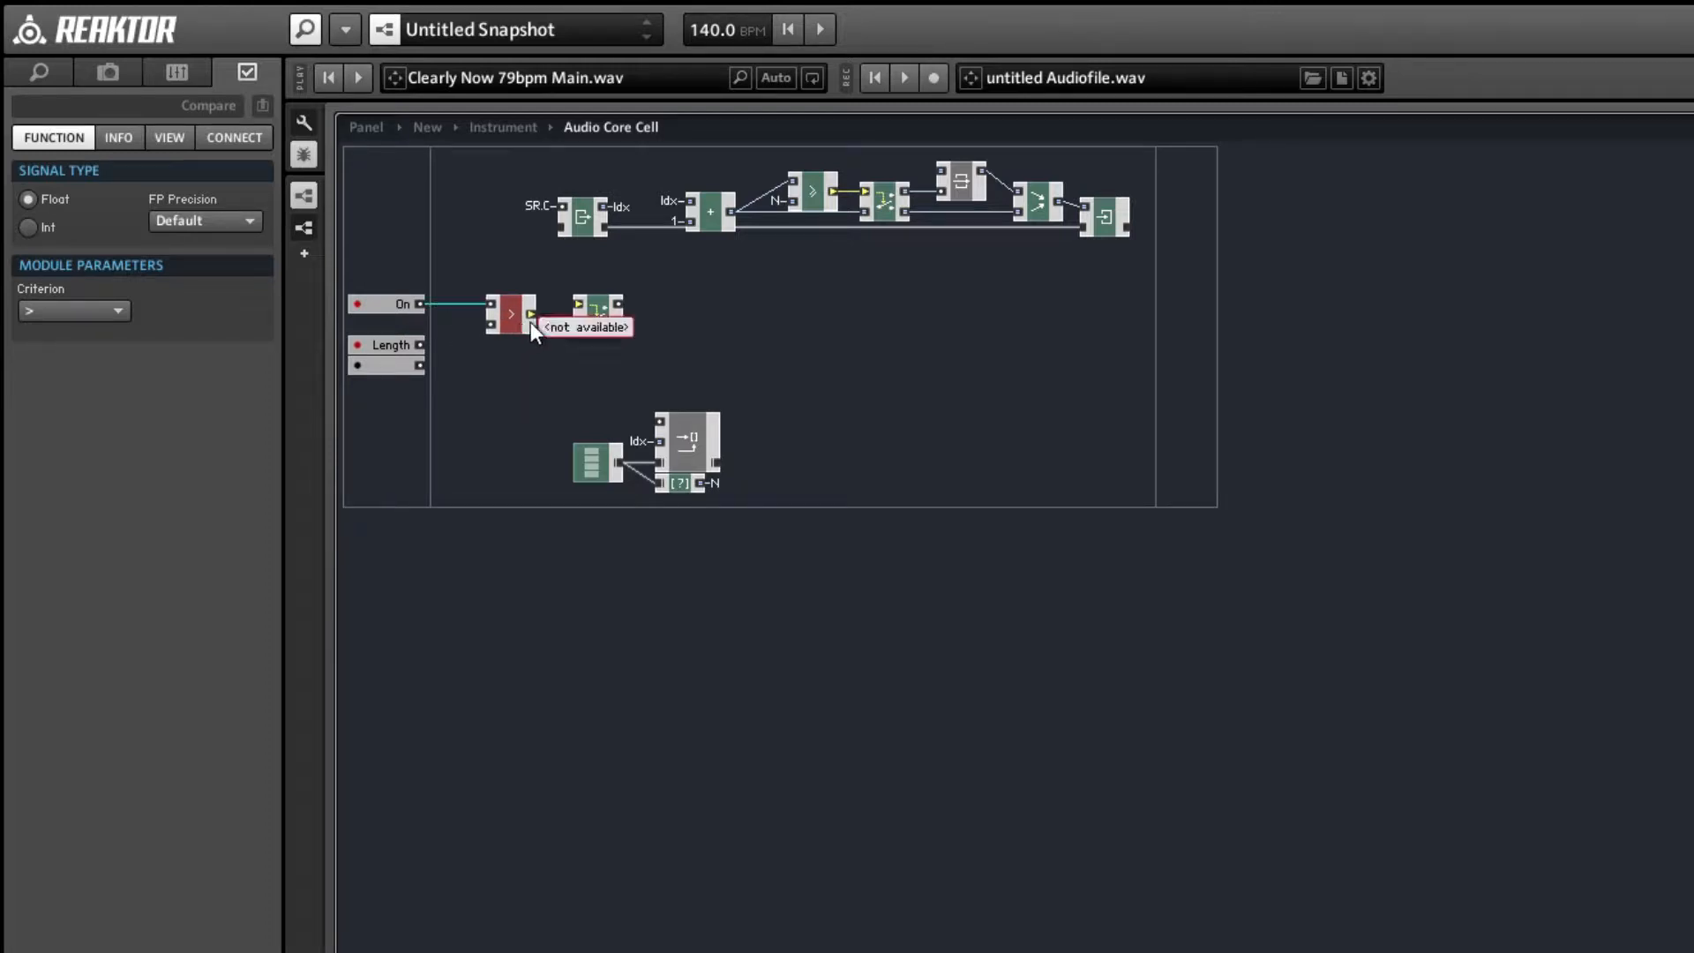
{"action": "right_click", "coordinate": [529, 314]}
{"action": "left_click", "coordinate": [574, 330]}
{"action": "double_click", "coordinate": [39, 107]}
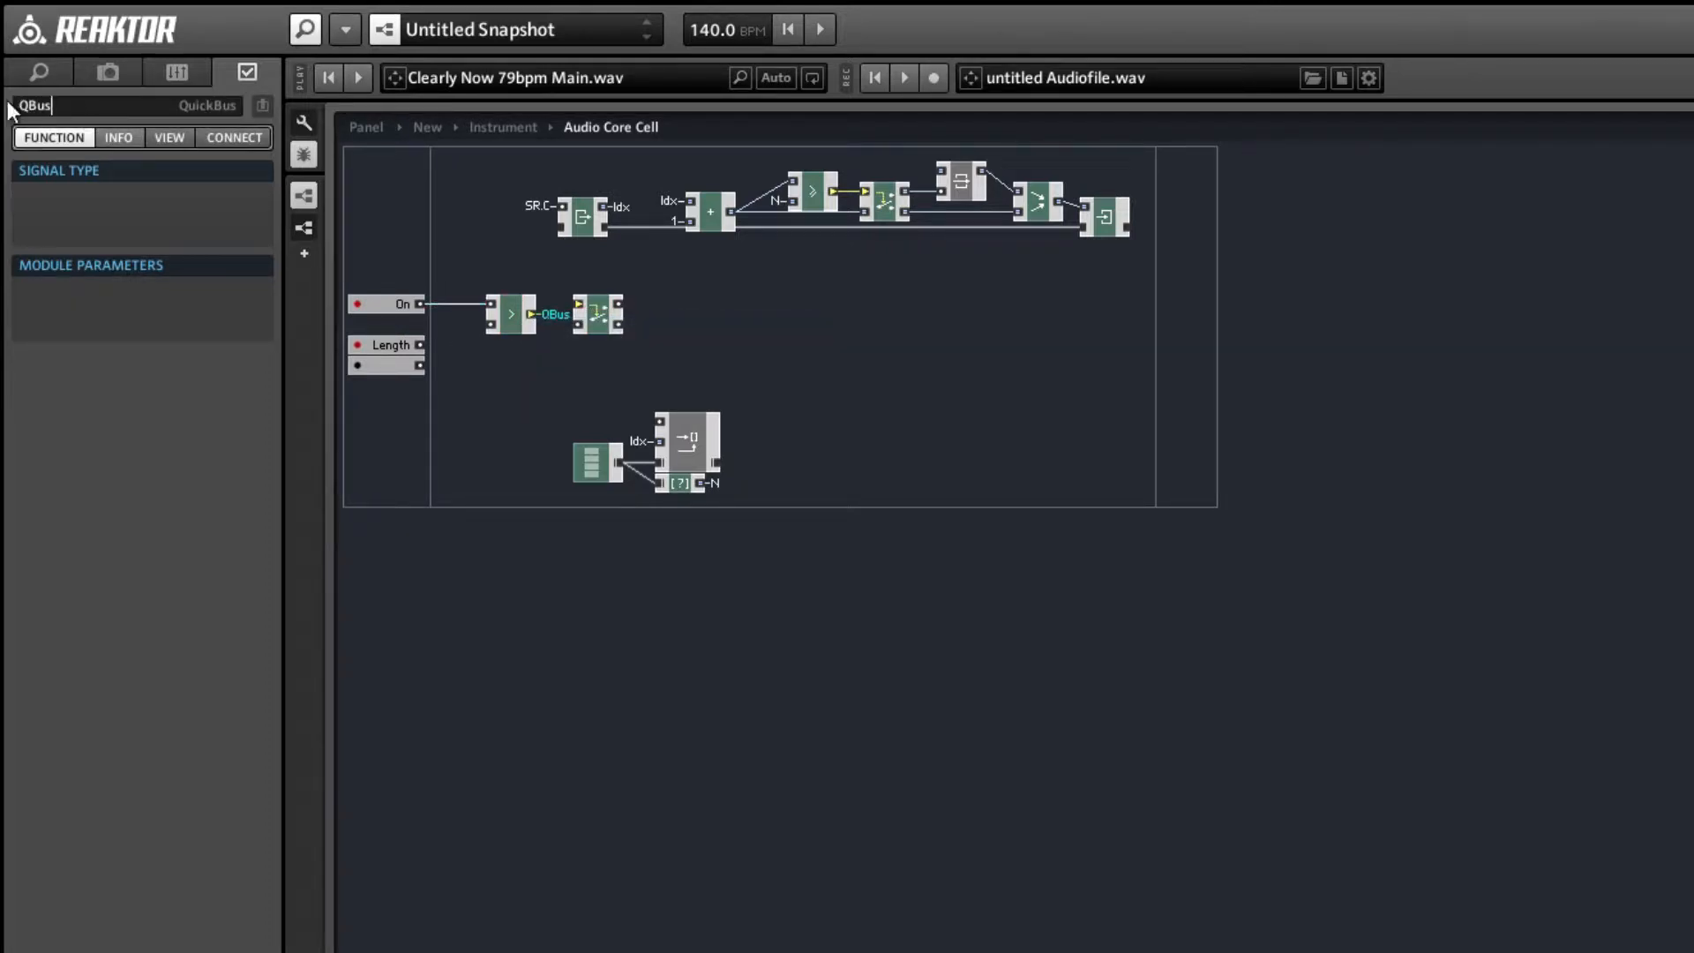
{"action": "type", "text": "On"}
{"action": "key", "text": "Return"}
- Lower the Length and audio inputs, and place the Router directly beneath Compare, controlled by the On QuickBus and fed by the On input
{"action": "left_click_drag", "start_coordinate": [372, 341], "coordinate": [377, 365]}
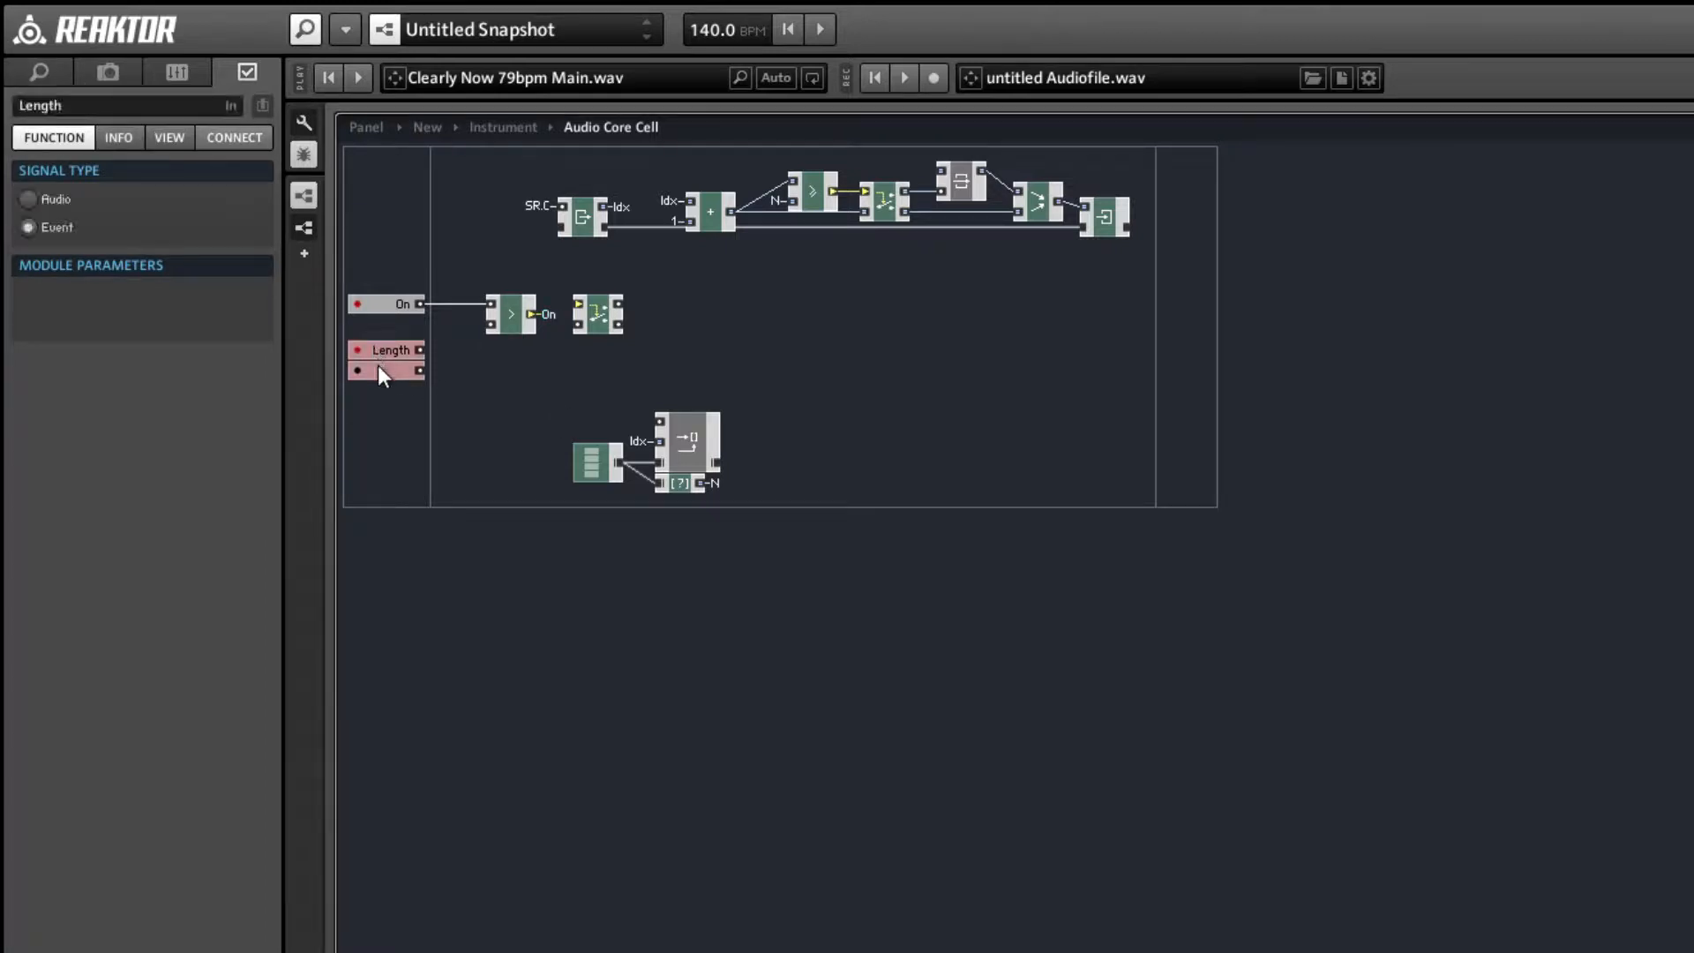
{"action": "left_click_drag", "start_coordinate": [595, 323], "coordinate": [652, 327]}
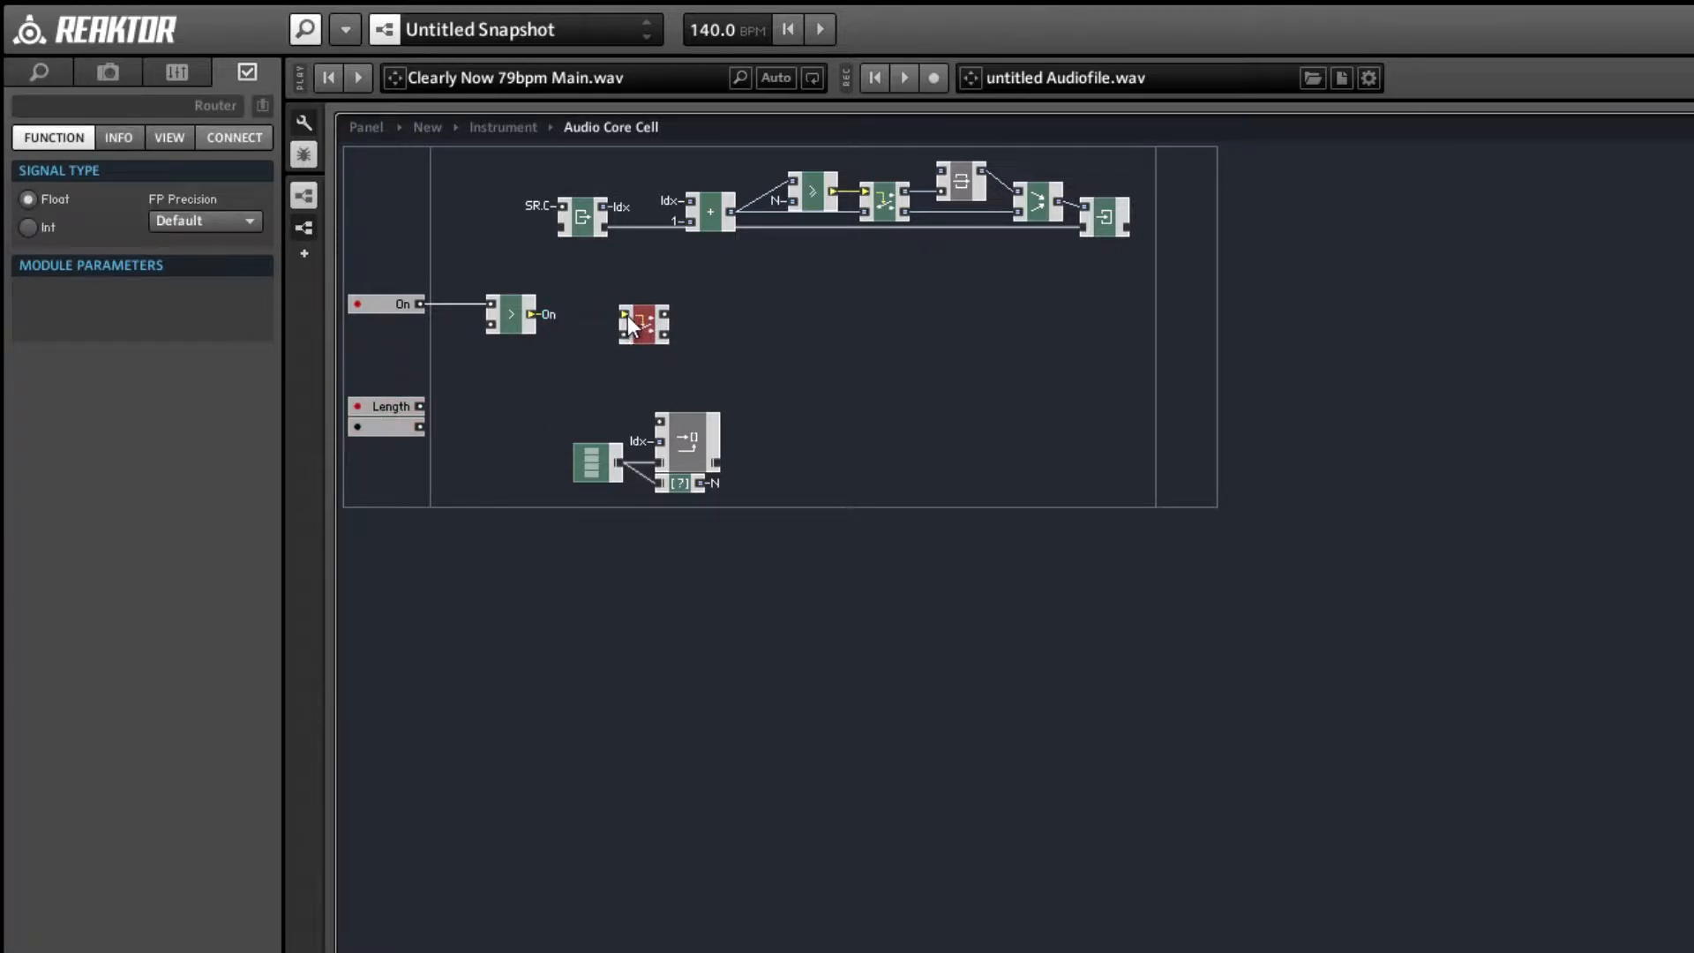
{"action": "right_click", "coordinate": [631, 327]}
{"action": "mouse_move", "coordinate": [749, 361]}
{"action": "left_click", "coordinate": [953, 360]}
{"action": "left_click_drag", "start_coordinate": [633, 337], "coordinate": [512, 358]}
- Connect the Router's first output to a new QuickBus named Trig
{"action": "right_click", "coordinate": [533, 346]}
{"action": "mouse_move", "coordinate": [664, 397]}
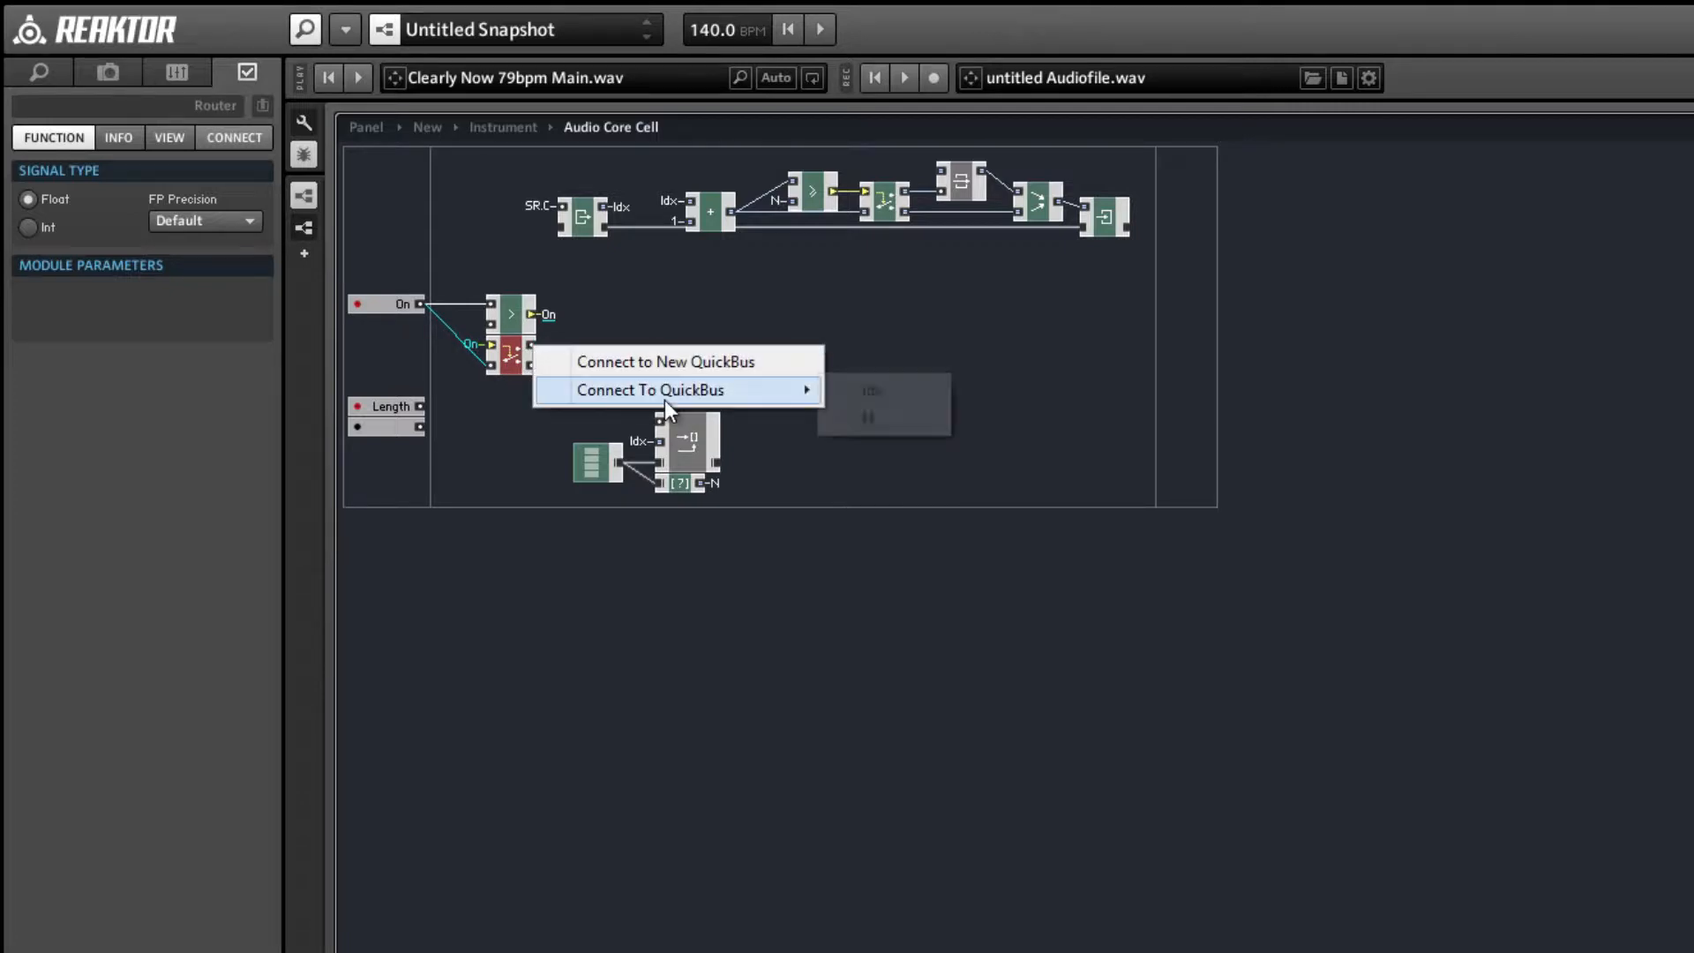
{"action": "left_click", "coordinate": [718, 361]}
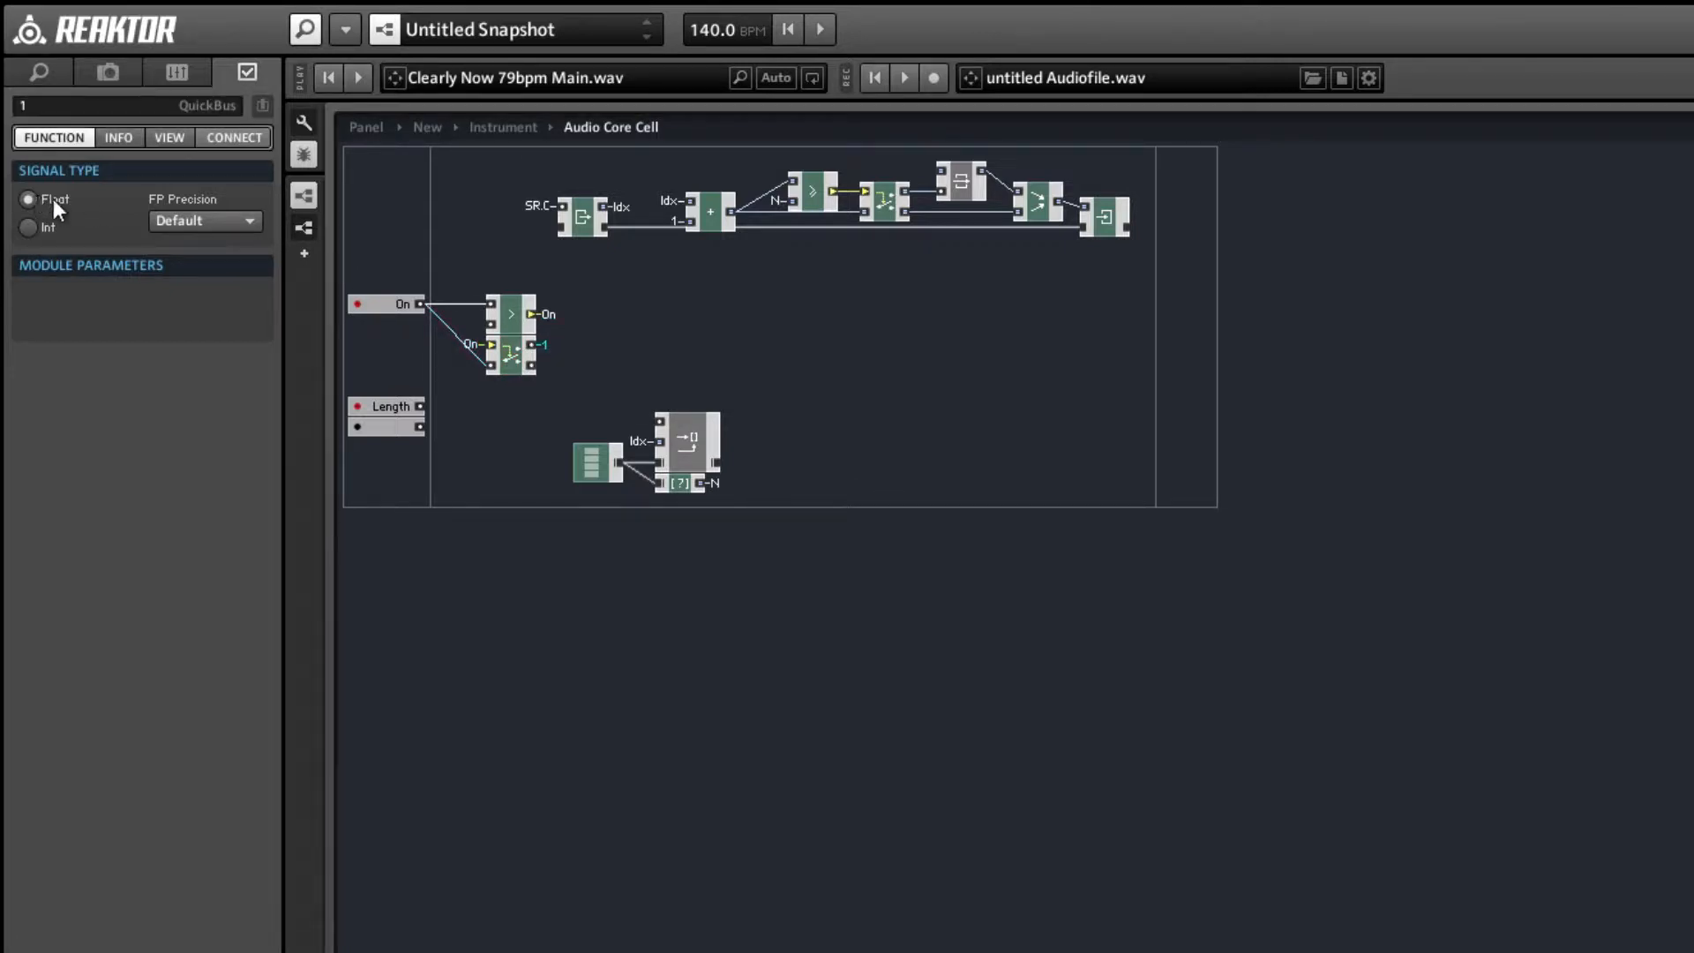
{"action": "double_click", "coordinate": [41, 108]}
{"action": "type", "text": "Trig"}
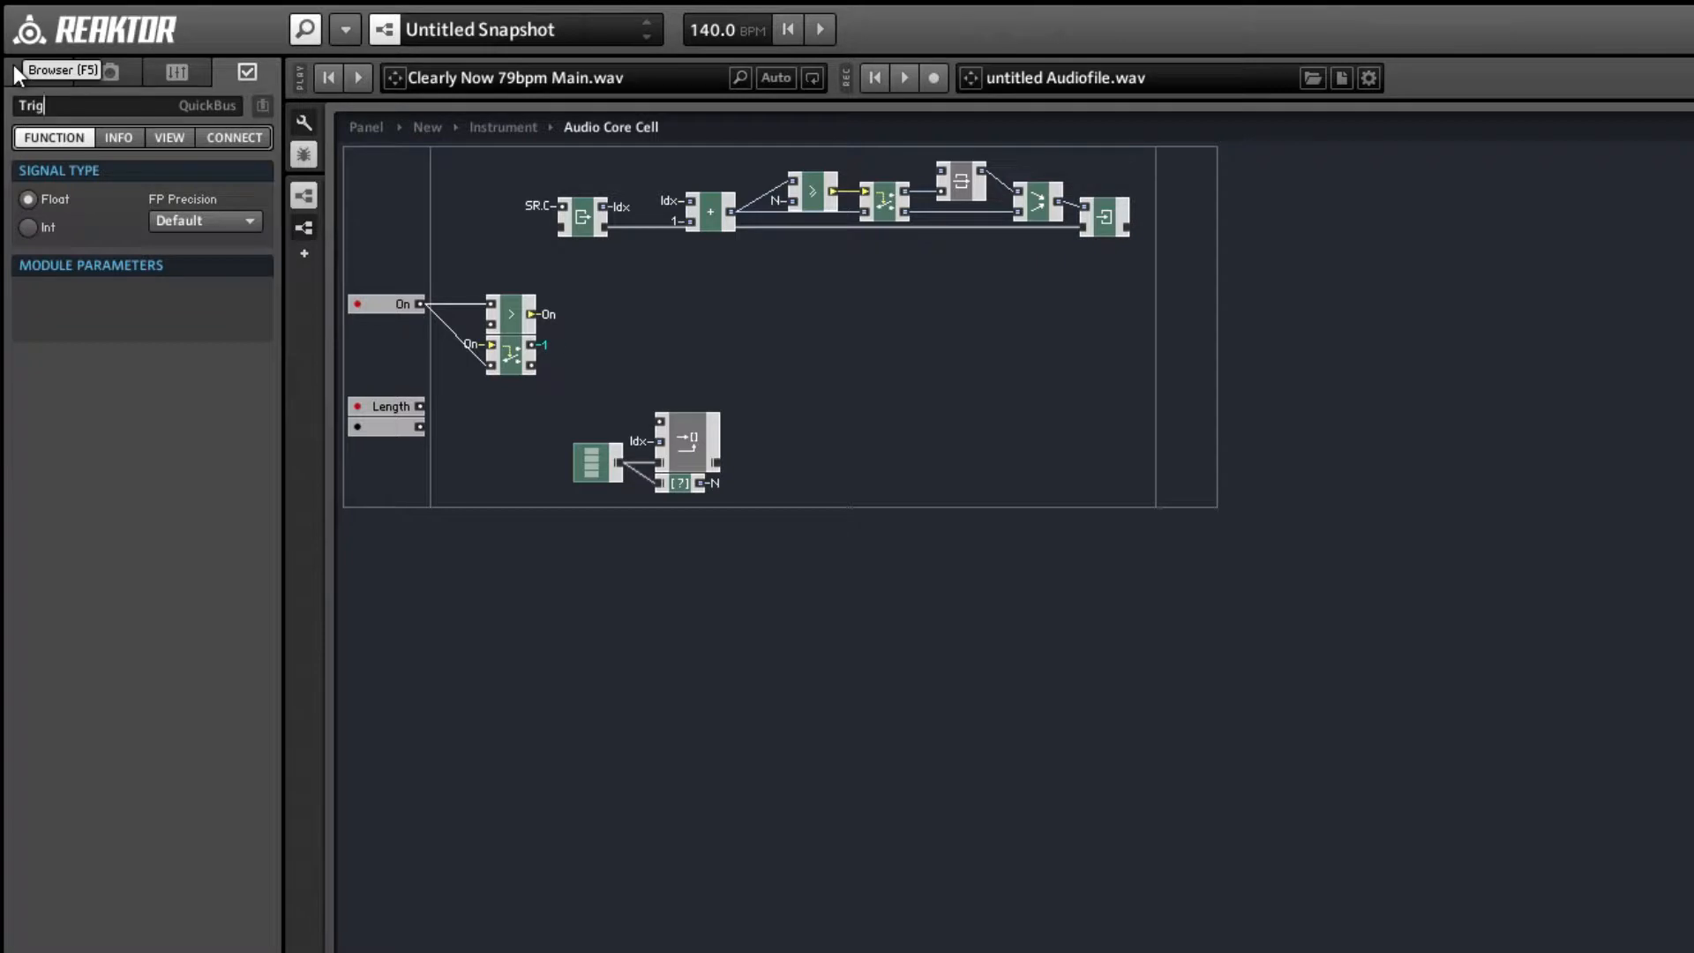
{"action": "key", "text": "Return"}
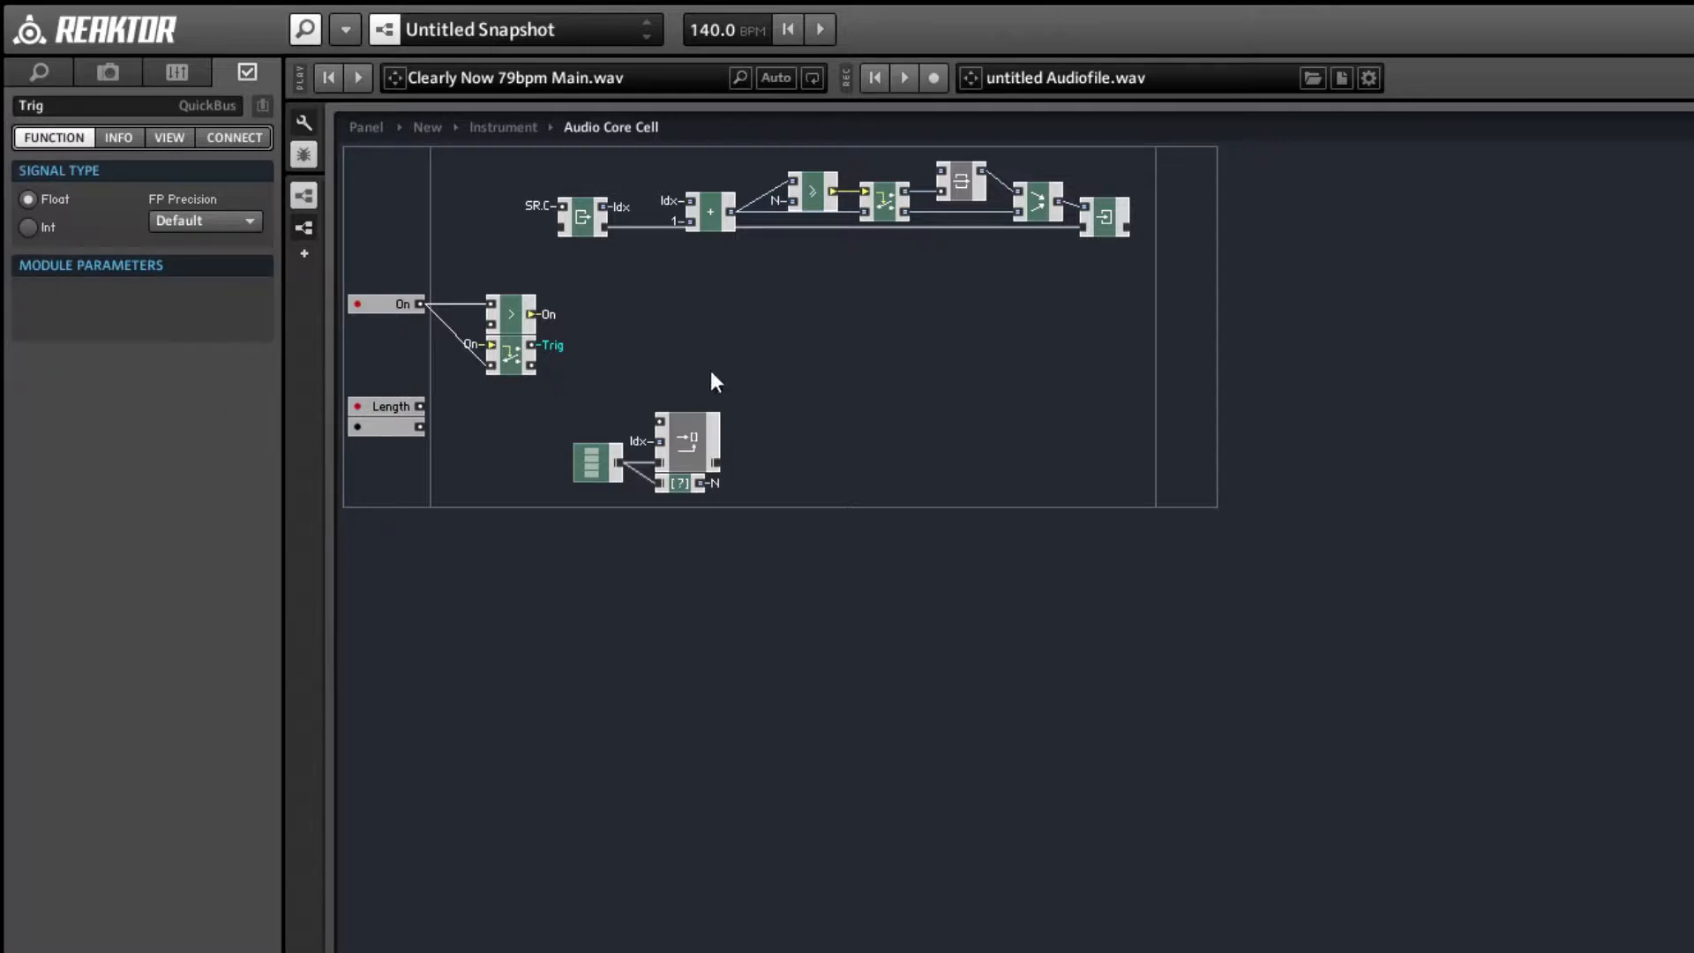
{"action": "left_click", "coordinate": [689, 532]}
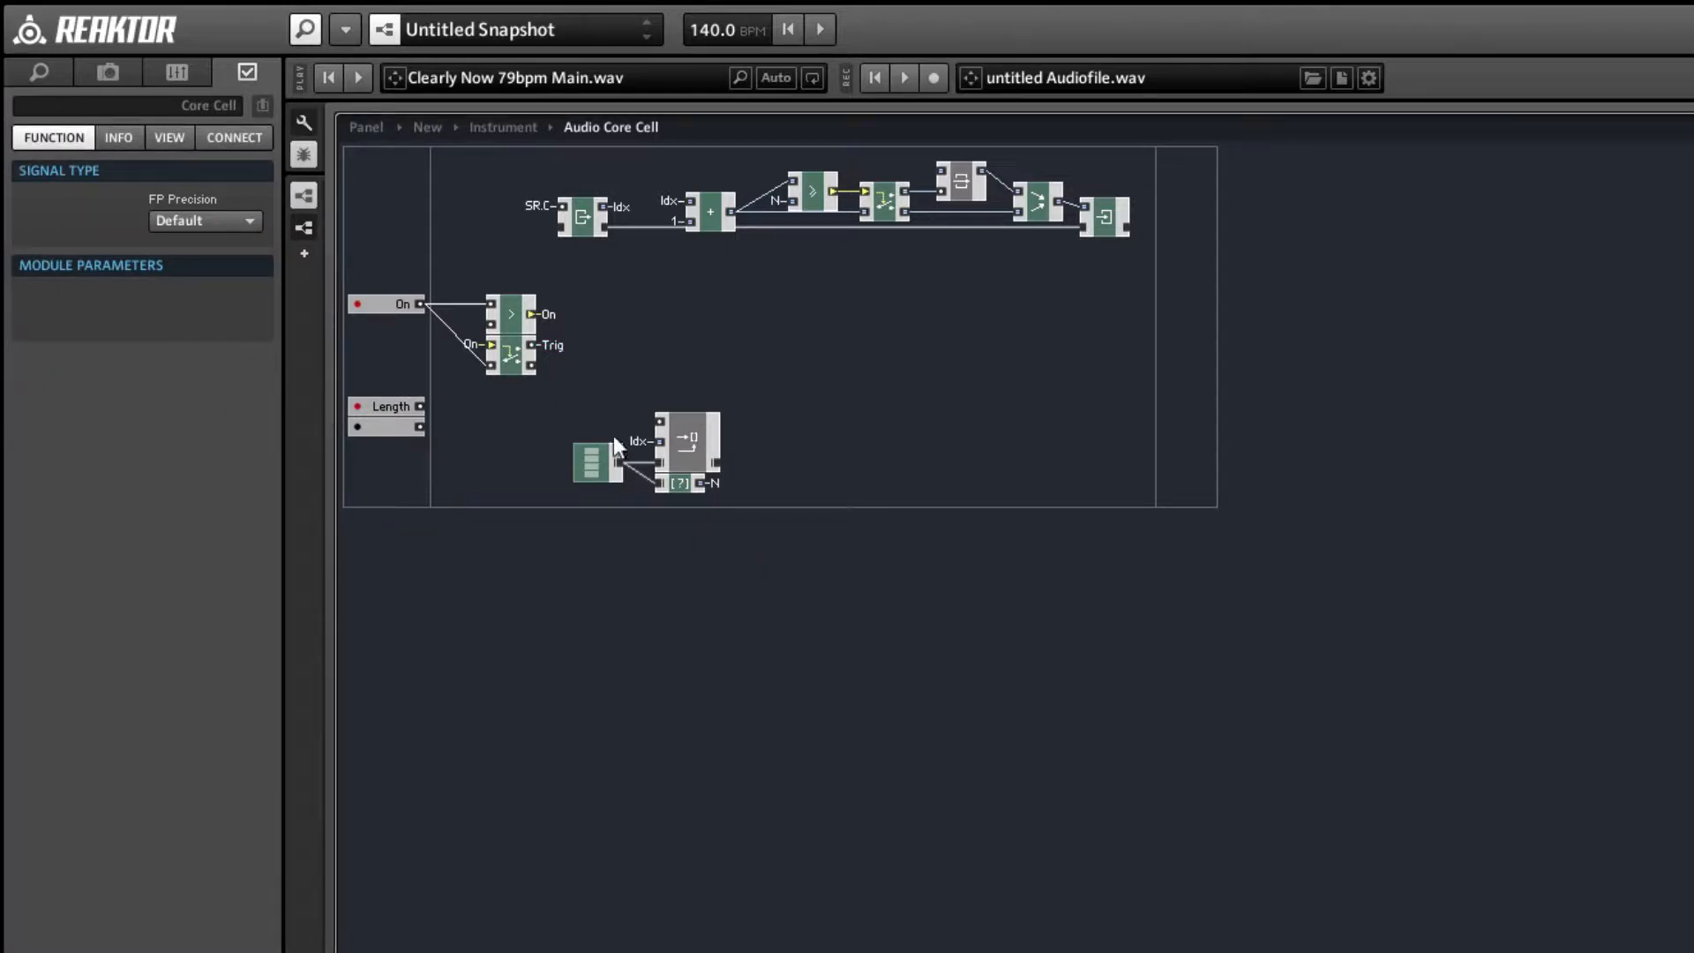
- Move the Array, Write [] and array size modules together down and to the right to free space above them
{"action": "left_click_drag", "start_coordinate": [399, 422], "coordinate": [393, 432]}
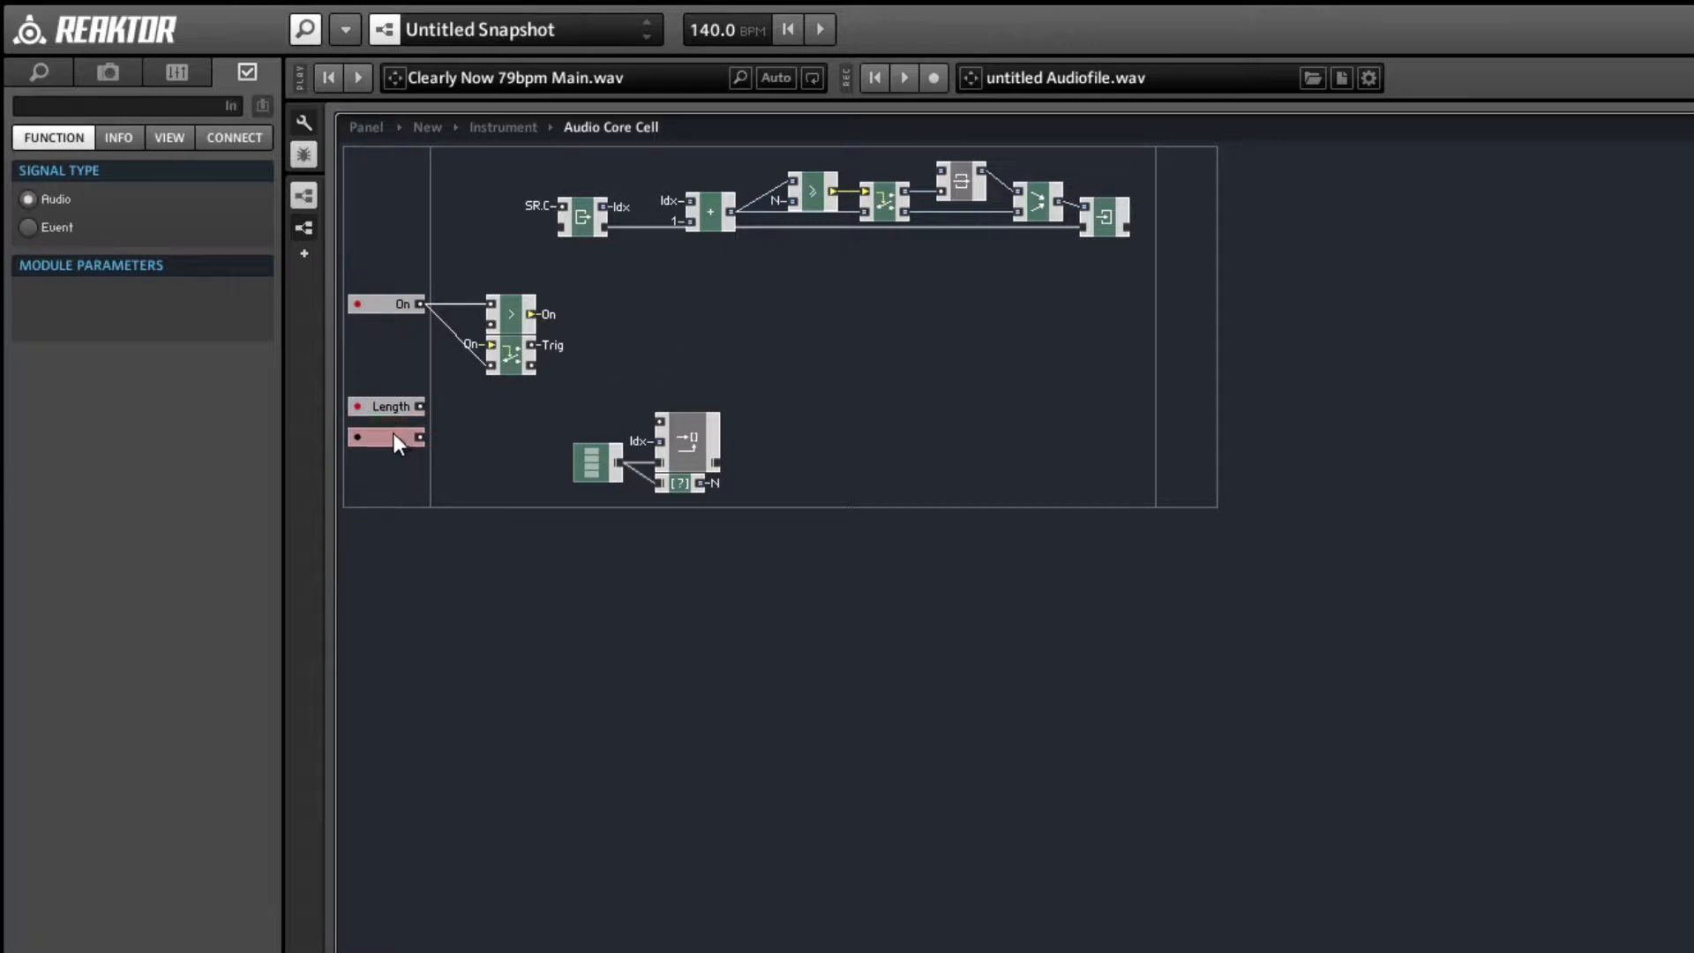
{"action": "left_click_drag", "start_coordinate": [511, 409], "coordinate": [740, 525]}
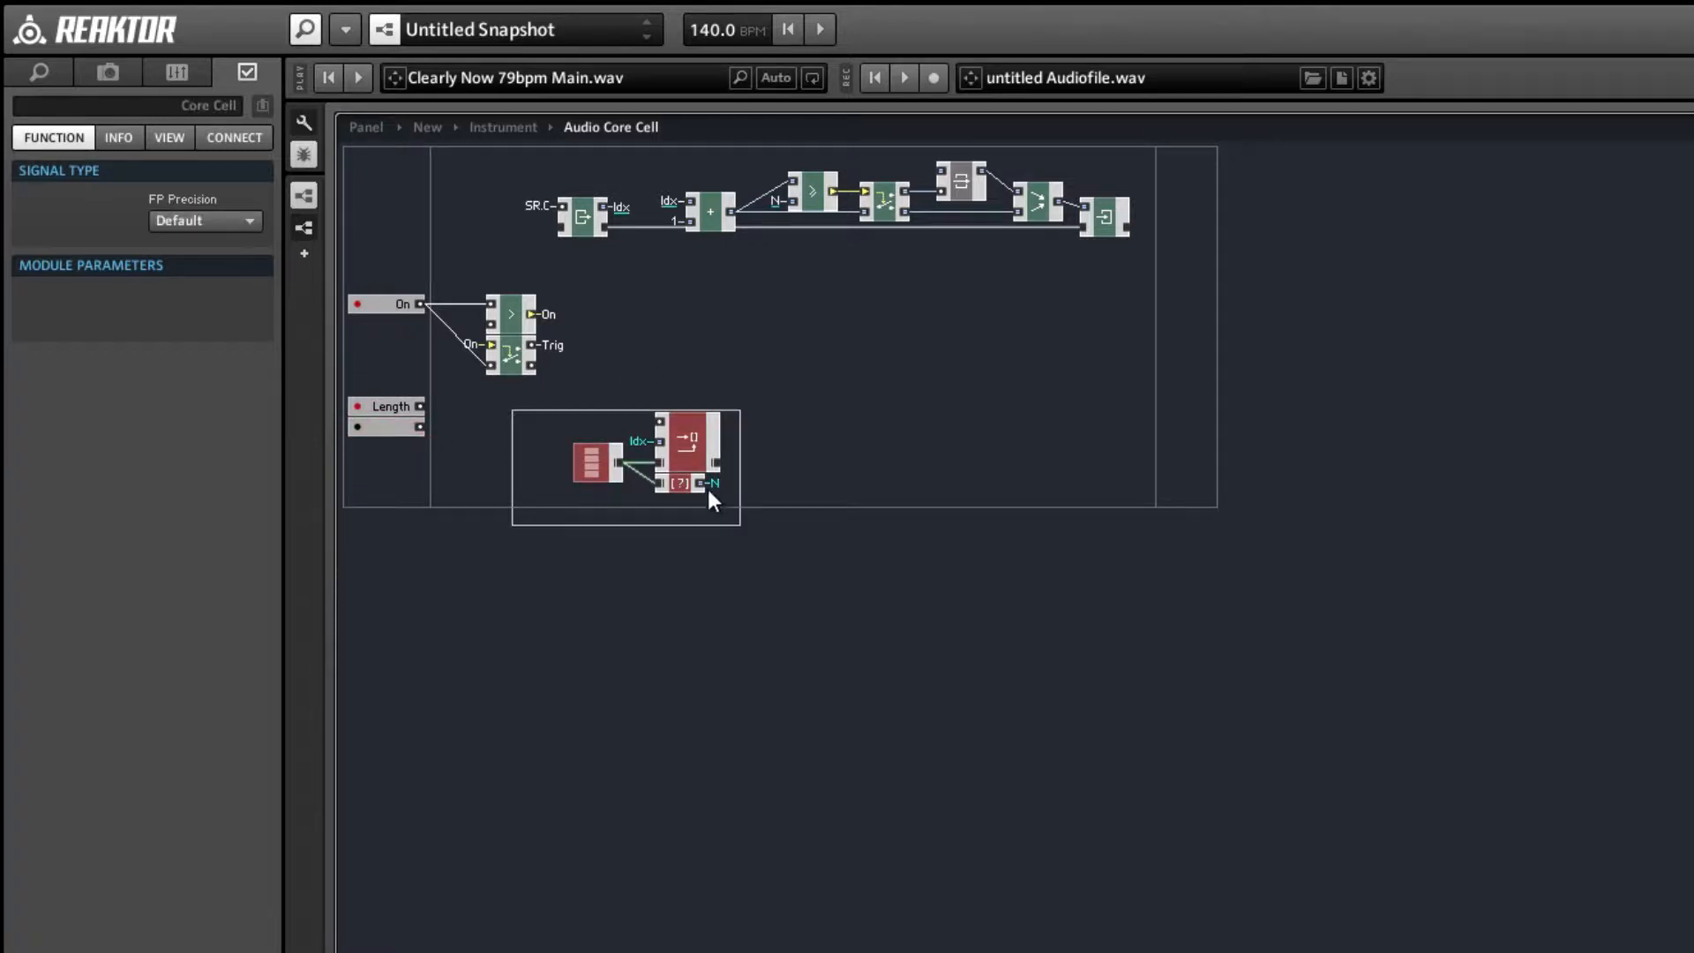
{"action": "left_click_drag", "start_coordinate": [692, 464], "coordinate": [748, 549]}
{"action": "left_click", "coordinate": [589, 401]}
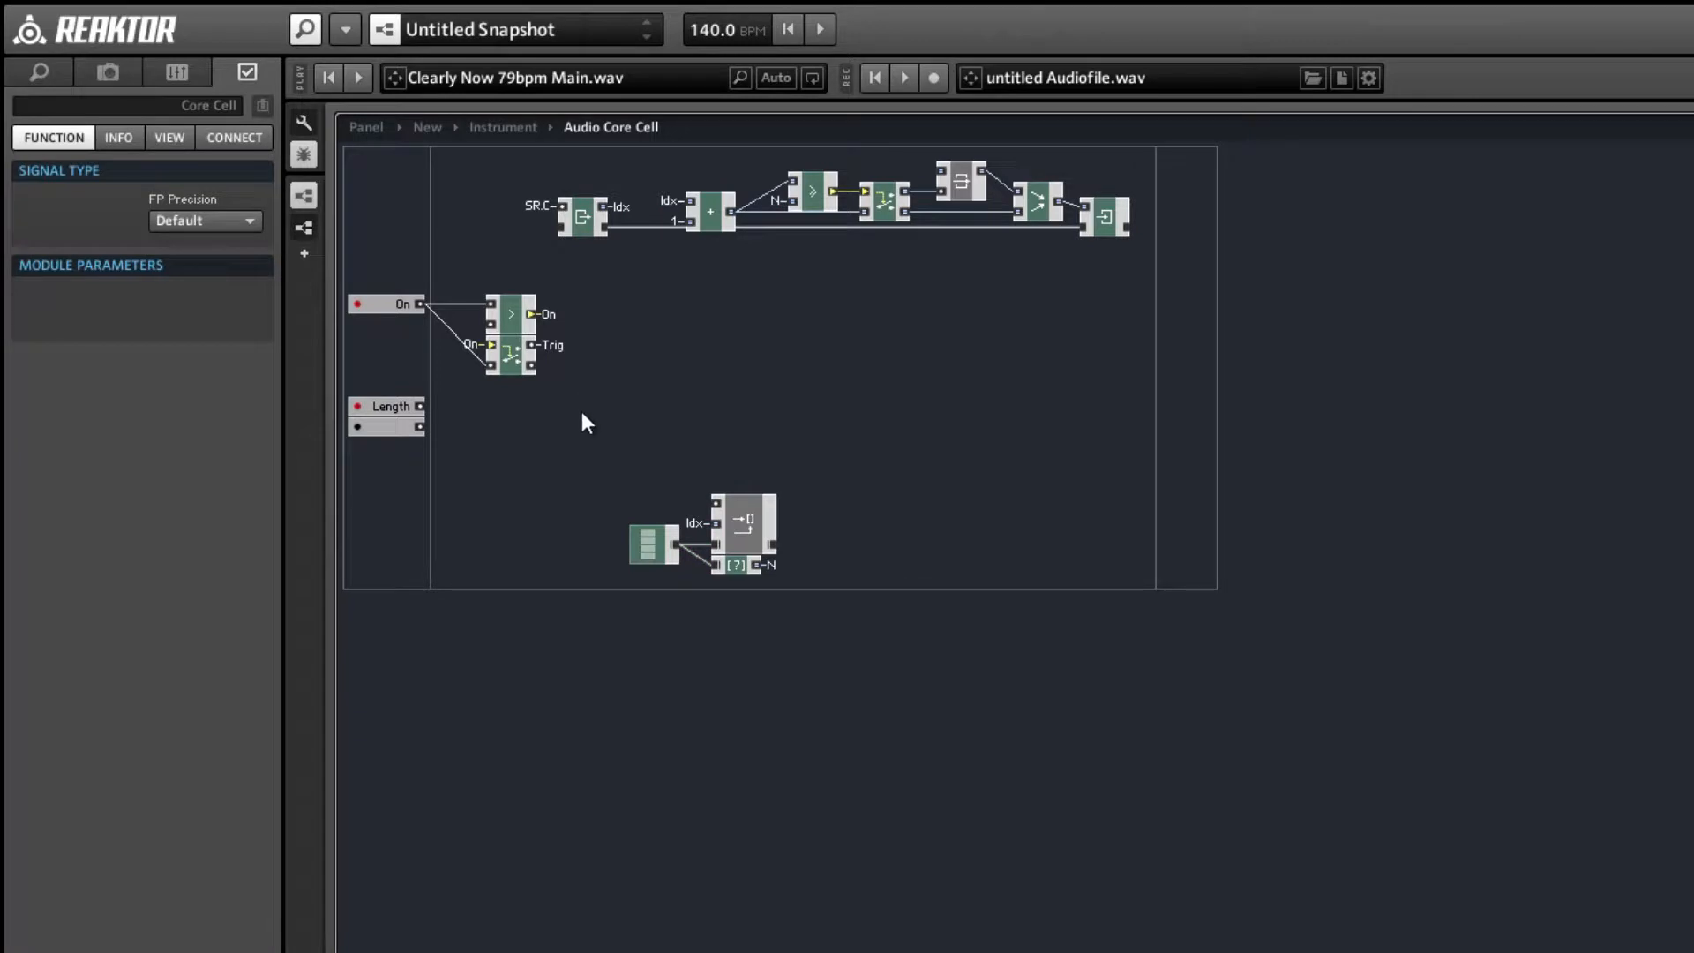
- Duplicate the Router, place the copy above the Array module, and delete the copy's Trig QuickBus connection
{"action": "left_click", "coordinate": [507, 367]}
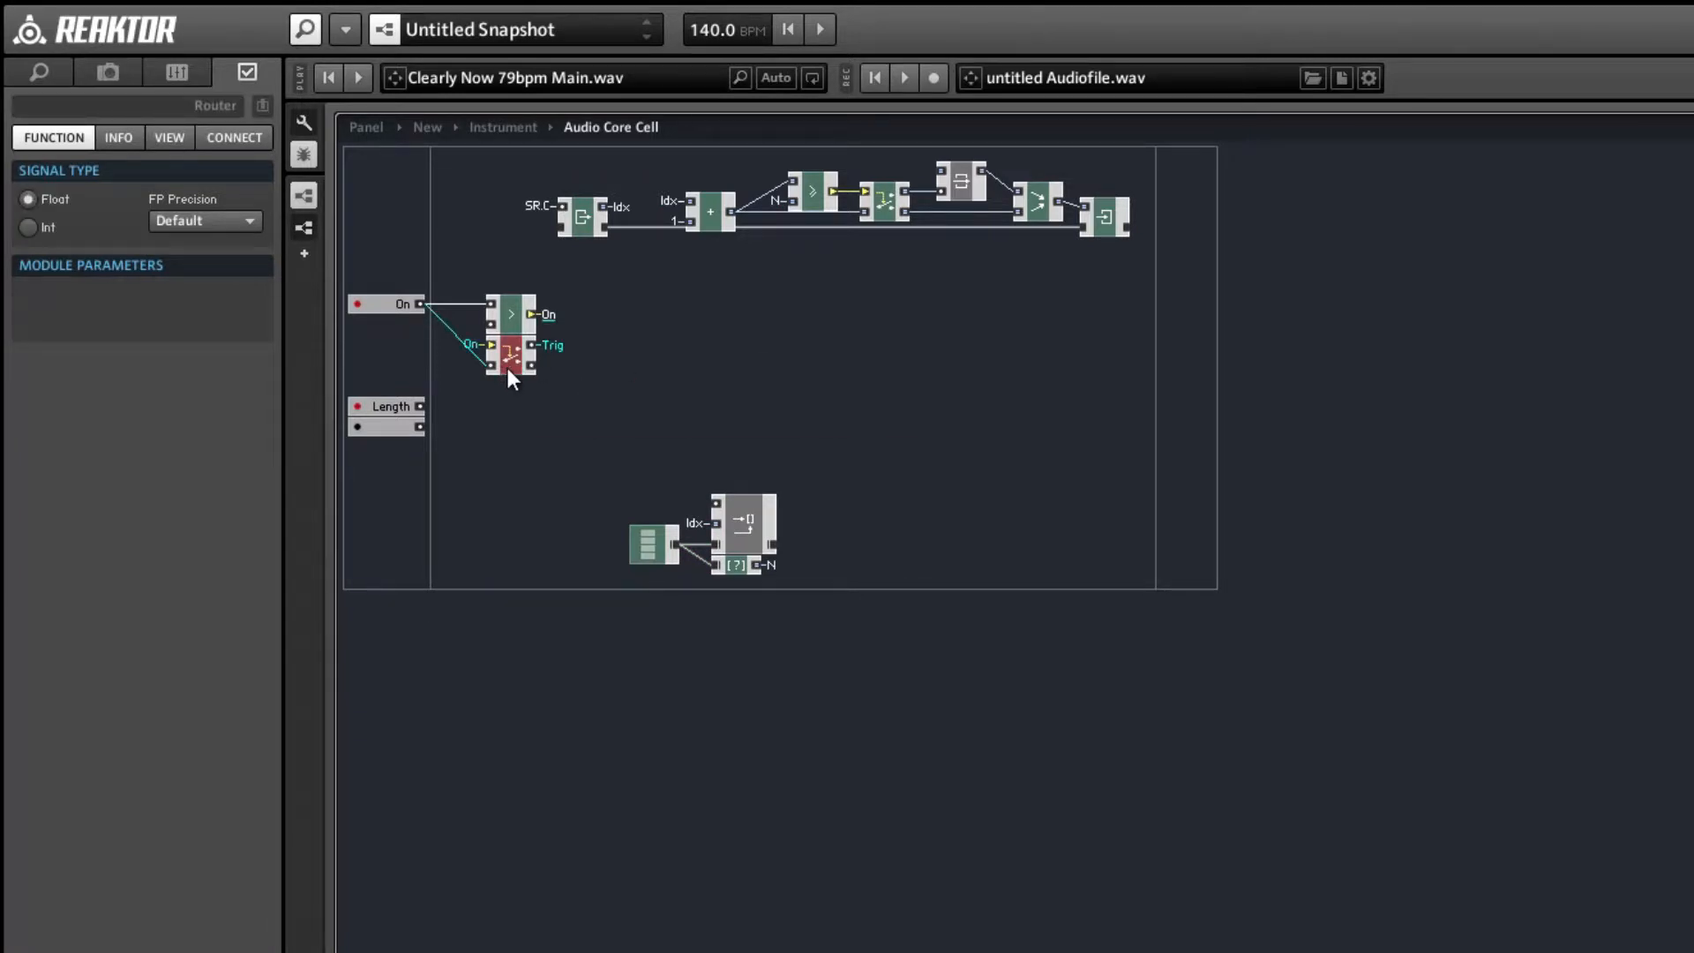
{"action": "key", "text": "ctrl+d"}
{"action": "left_click_drag", "start_coordinate": [526, 373], "coordinate": [586, 468]}
{"action": "left_click", "coordinate": [620, 479]}
{"action": "left_click", "coordinate": [625, 452]}
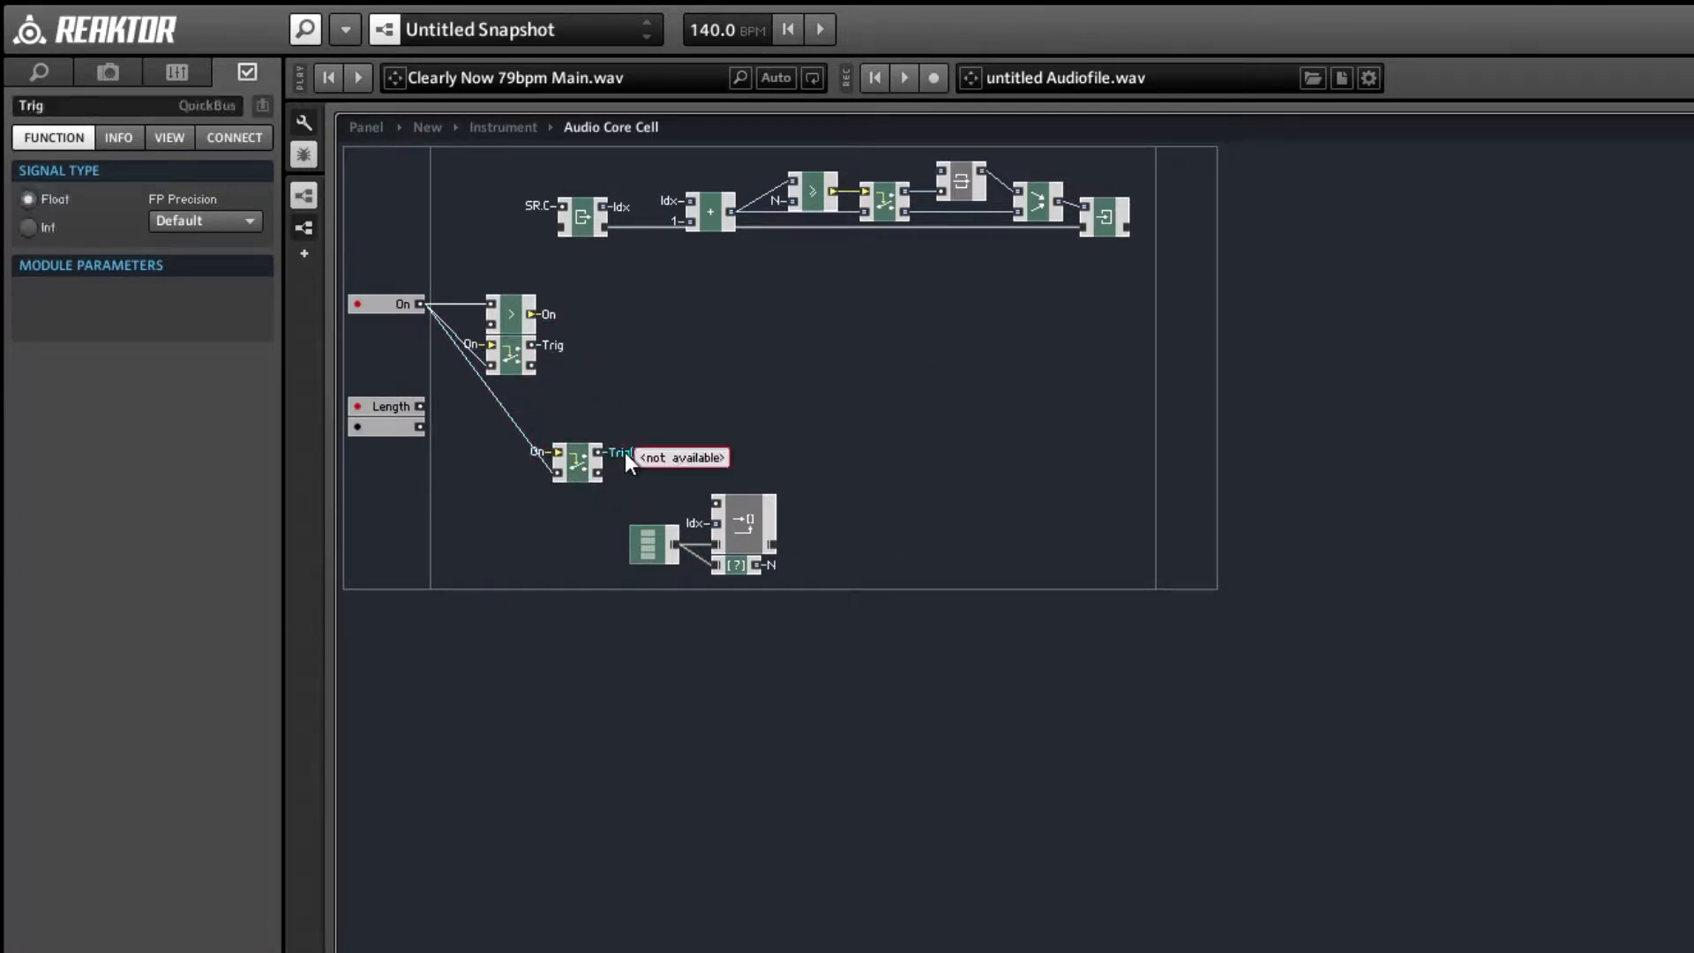
{"action": "key", "text": "Delete"}
- Route the audio input through the duplicated Router's second output into Write []'s first input, aligning the input port and array modules with the Router
{"action": "left_click_drag", "start_coordinate": [420, 427], "coordinate": [547, 470]}
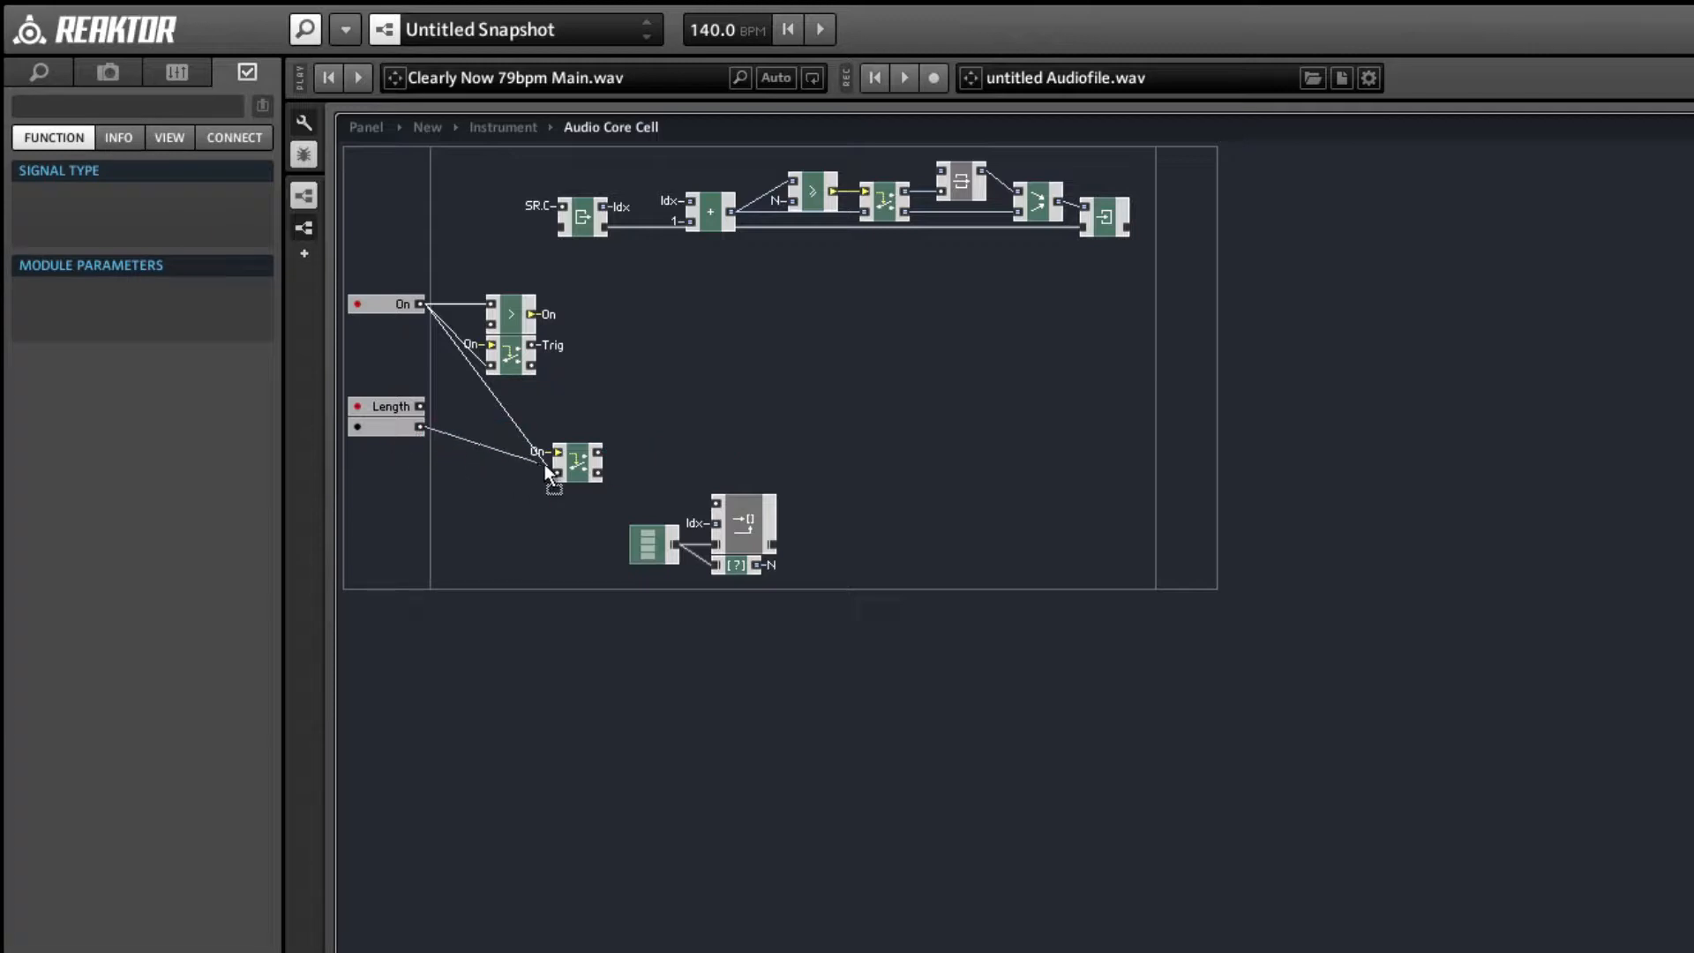
{"action": "left_click", "coordinate": [390, 432]}
{"action": "left_click_drag", "start_coordinate": [390, 432], "coordinate": [405, 471]}
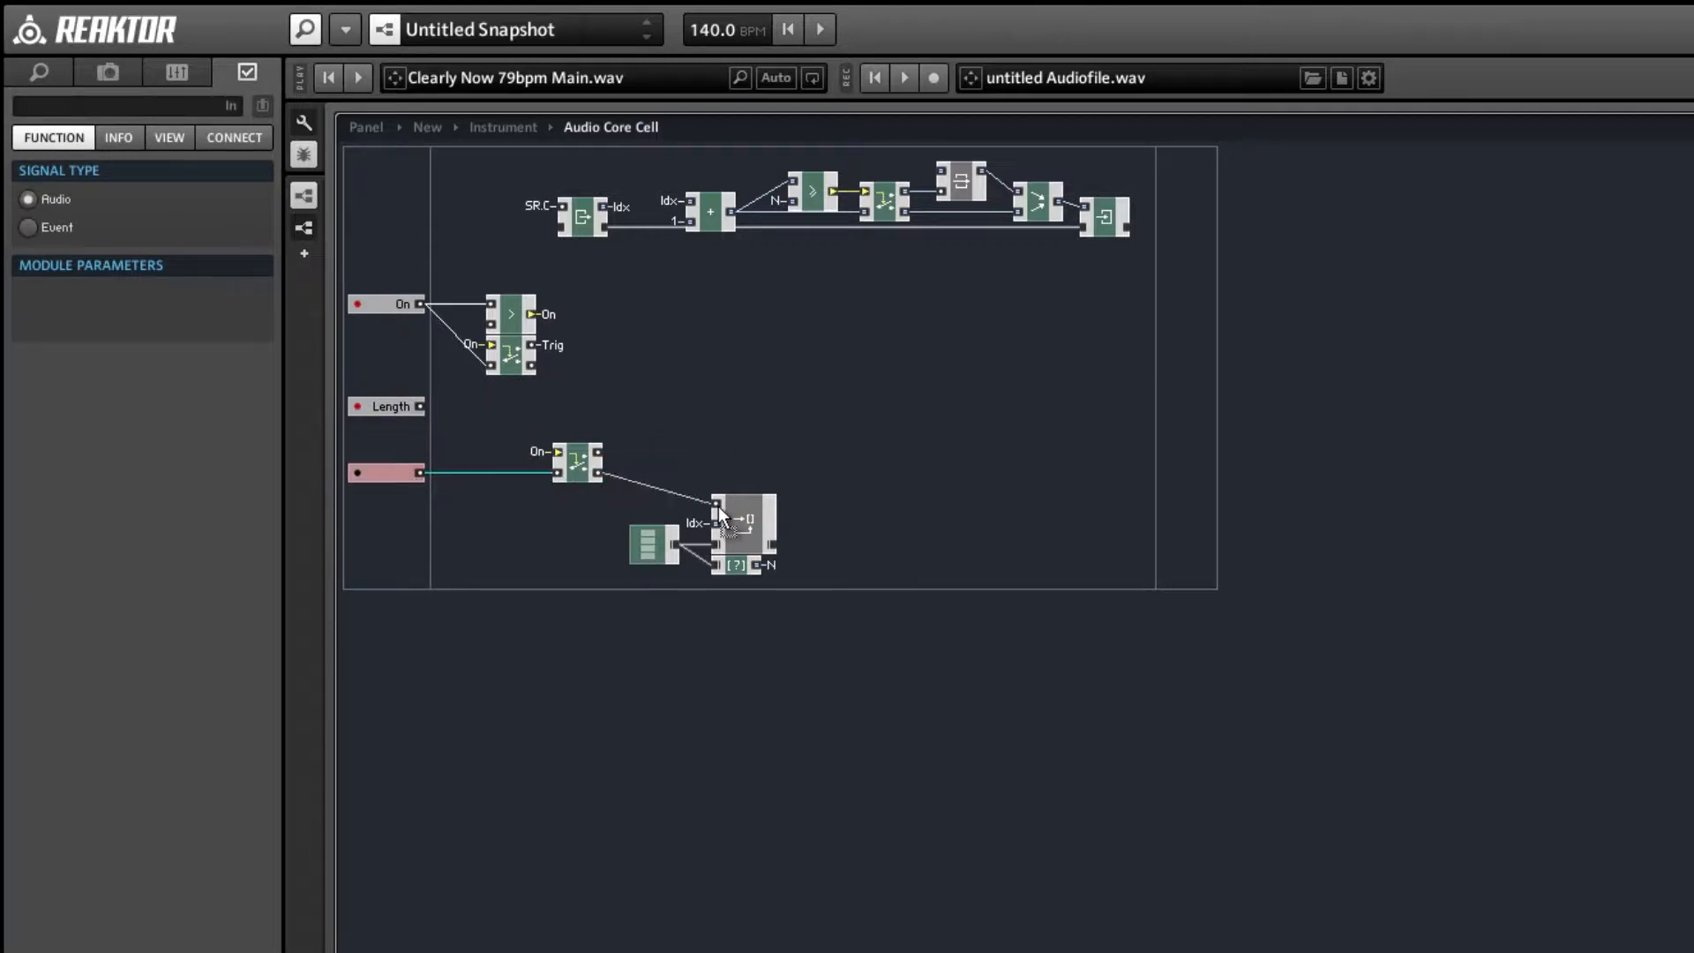
{"action": "mouse_move", "coordinate": [654, 499]}
{"action": "left_mouse_down"}
{"action": "mouse_move", "coordinate": [766, 559]}
{"action": "mouse_move", "coordinate": [680, 507]}
{"action": "left_mouse_up"}
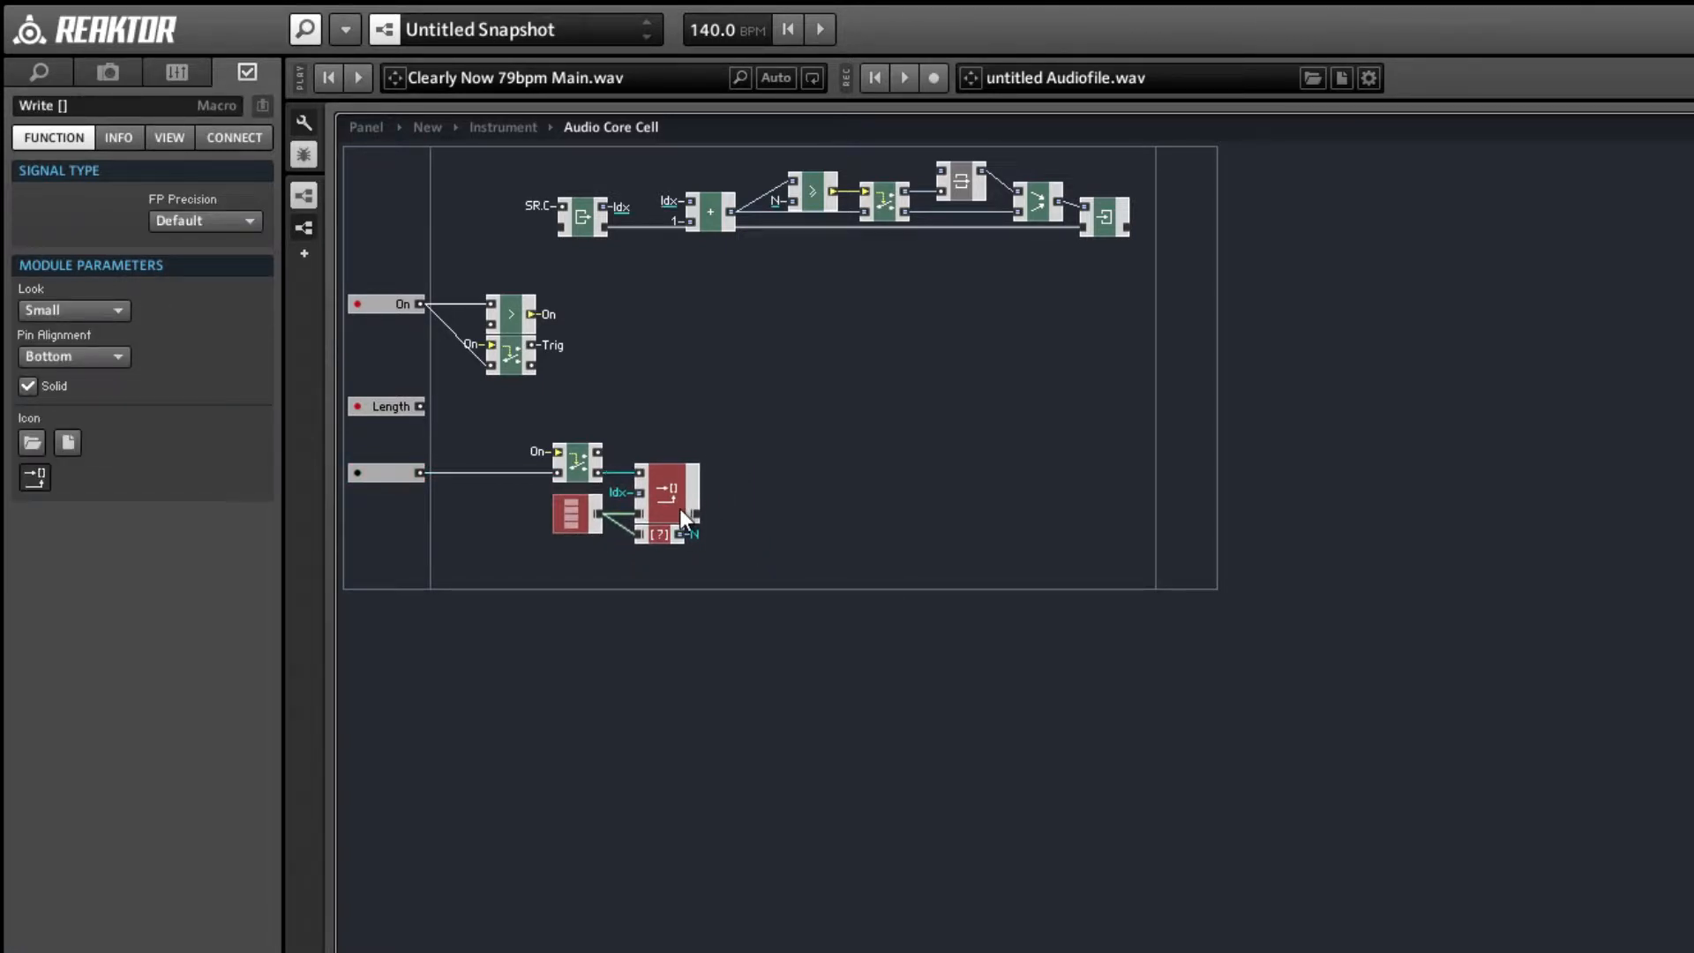
{"action": "left_click", "coordinate": [541, 590]}
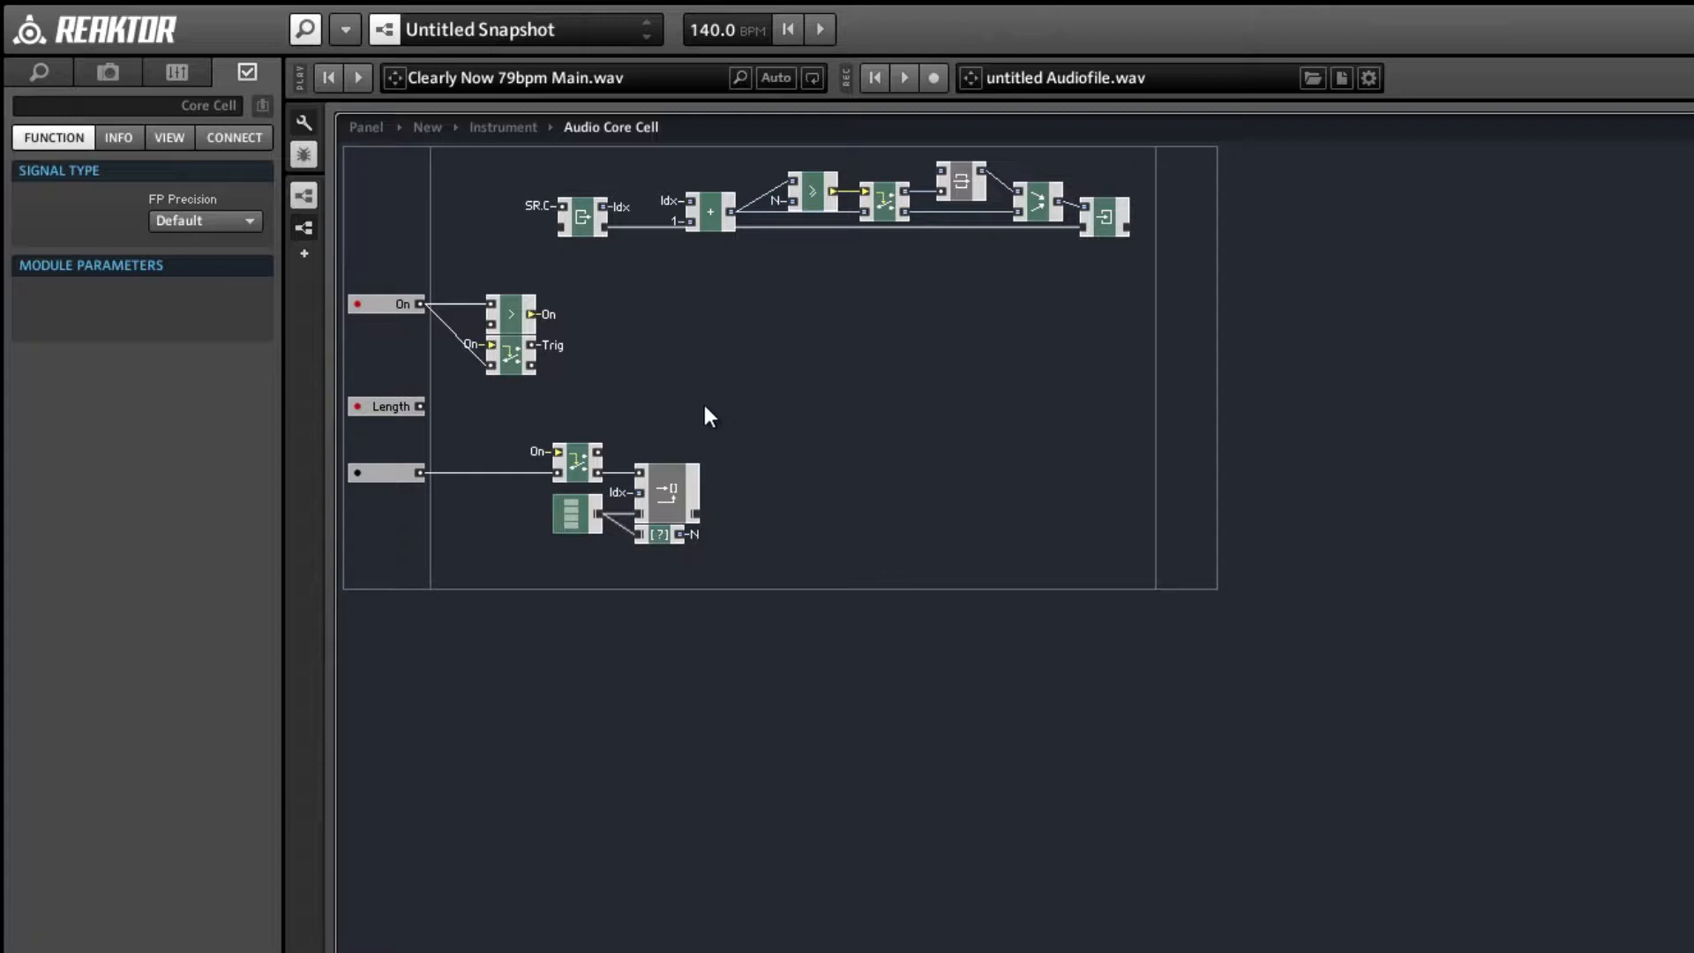
- Open the module search in the empty area between the counter chain and the Write [] macro
{"action": "double_click", "coordinate": [821, 366]}
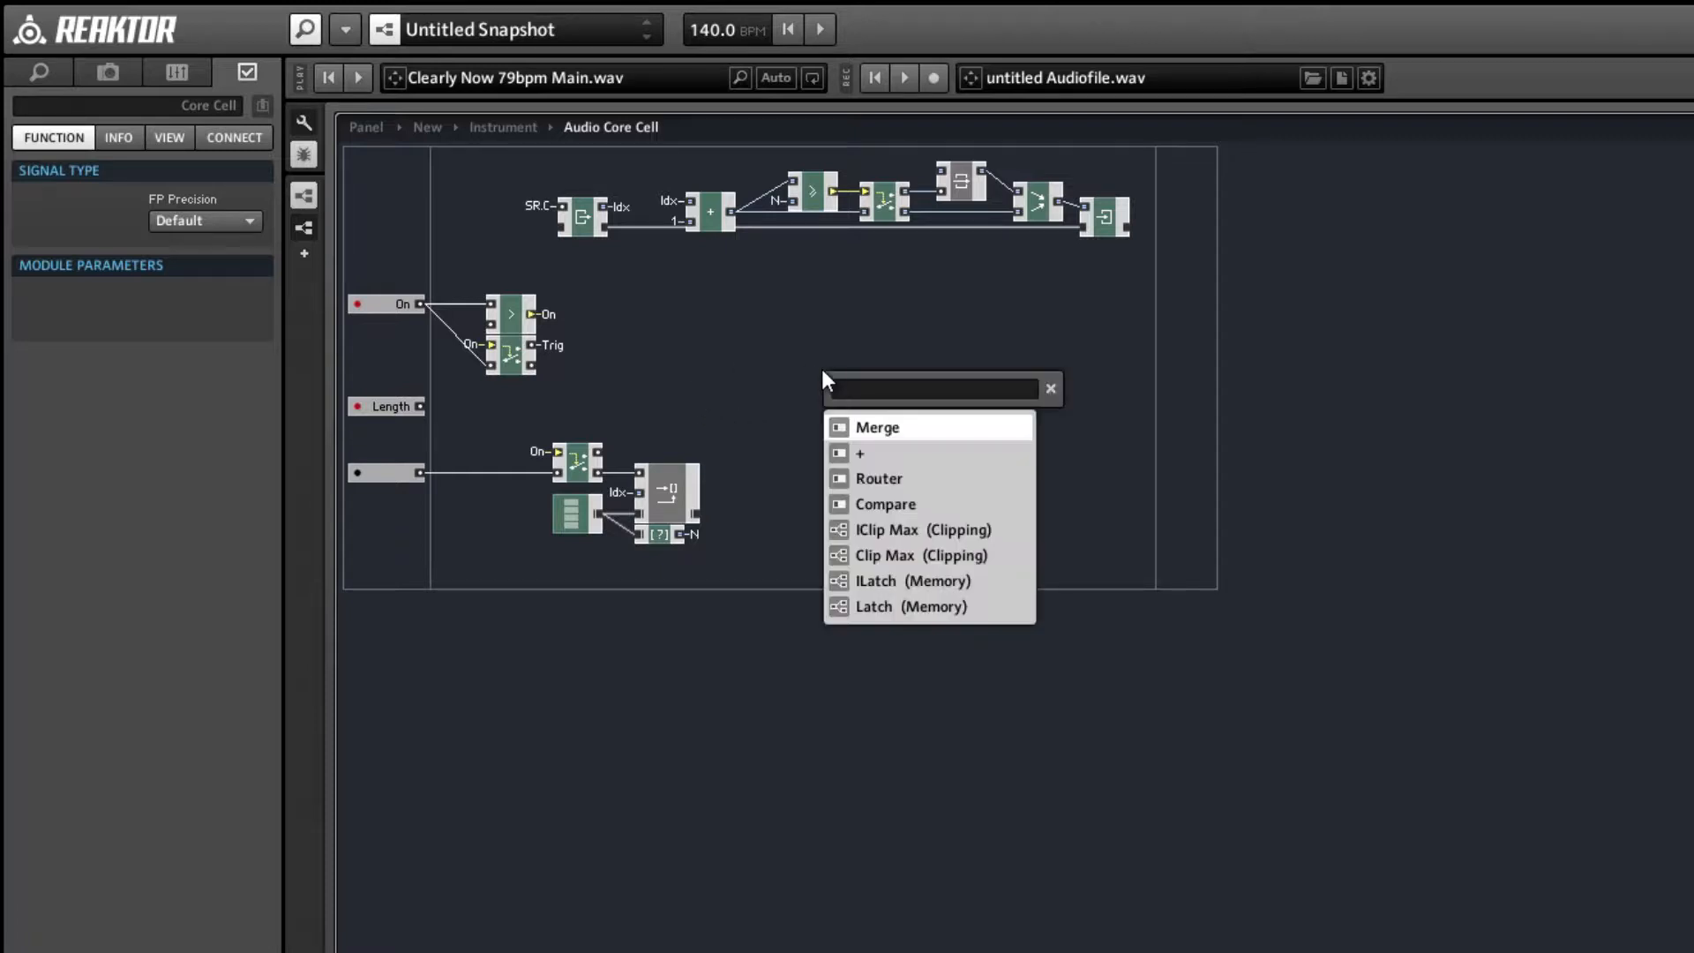
{"action": "type", "text": "read"}
{"action": "key", "text": "Return"}
{"action": "key", "text": "Delete"}
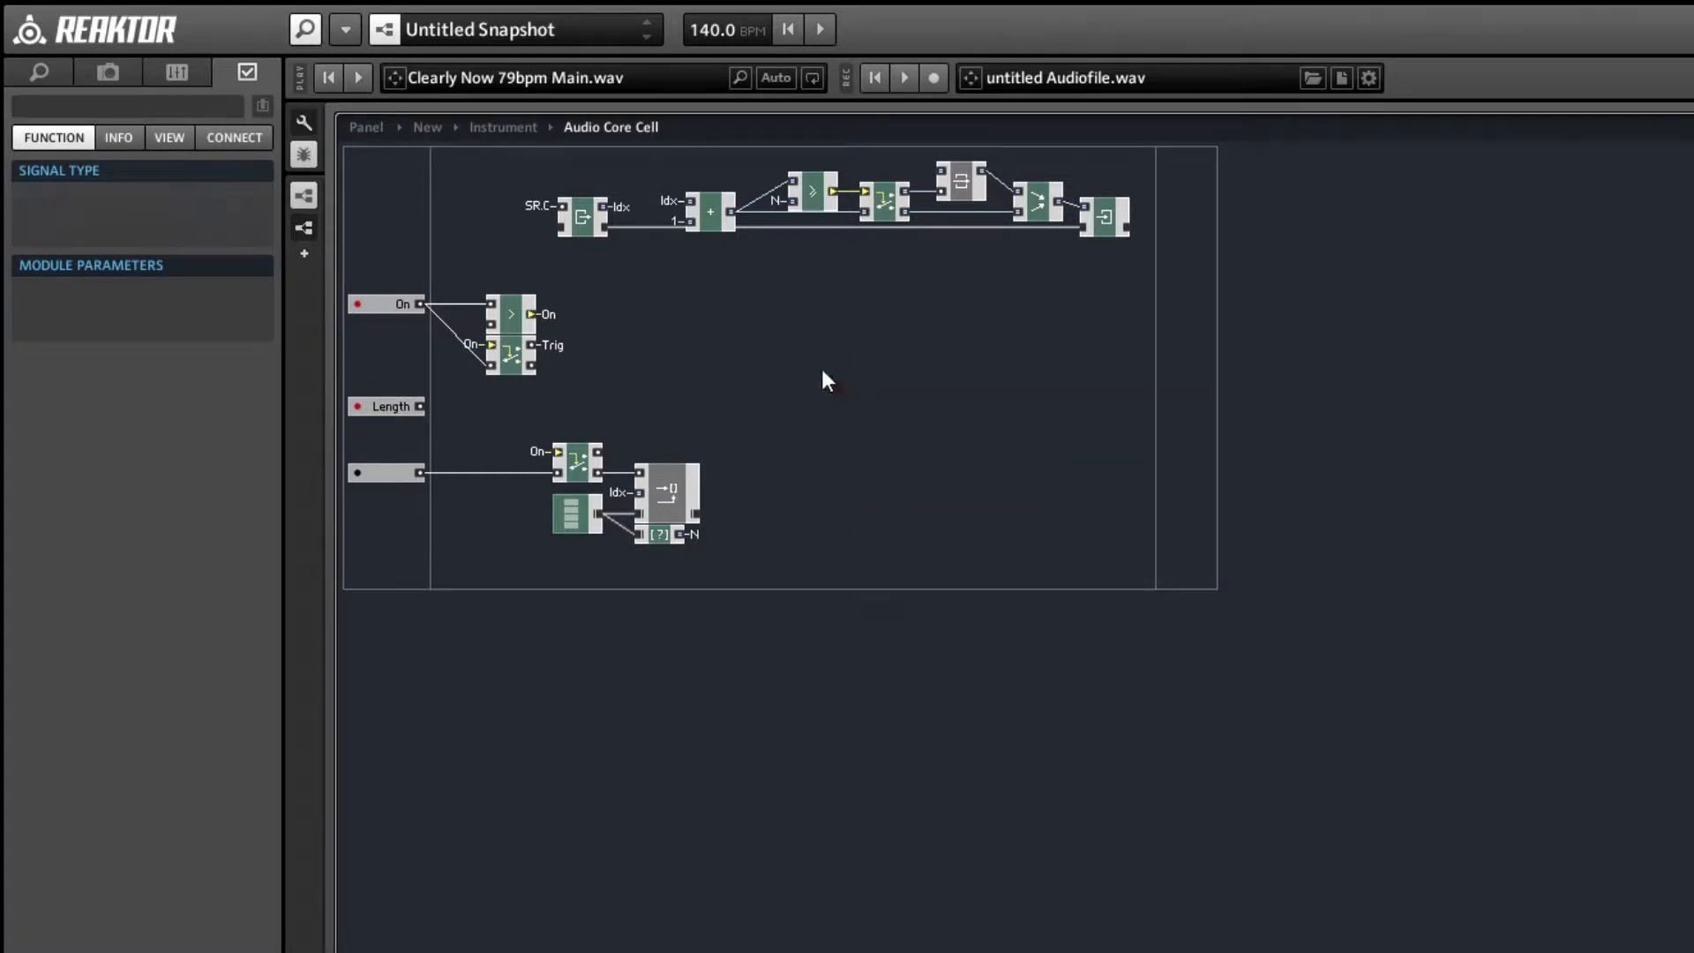
- Add a Read [] memory macro and connect the array output of the write macro to its array input
{"action": "double_click", "coordinate": [823, 369]}
{"action": "type", "text": "read"}
{"action": "key", "text": "Down"}
{"action": "key", "text": "Return"}
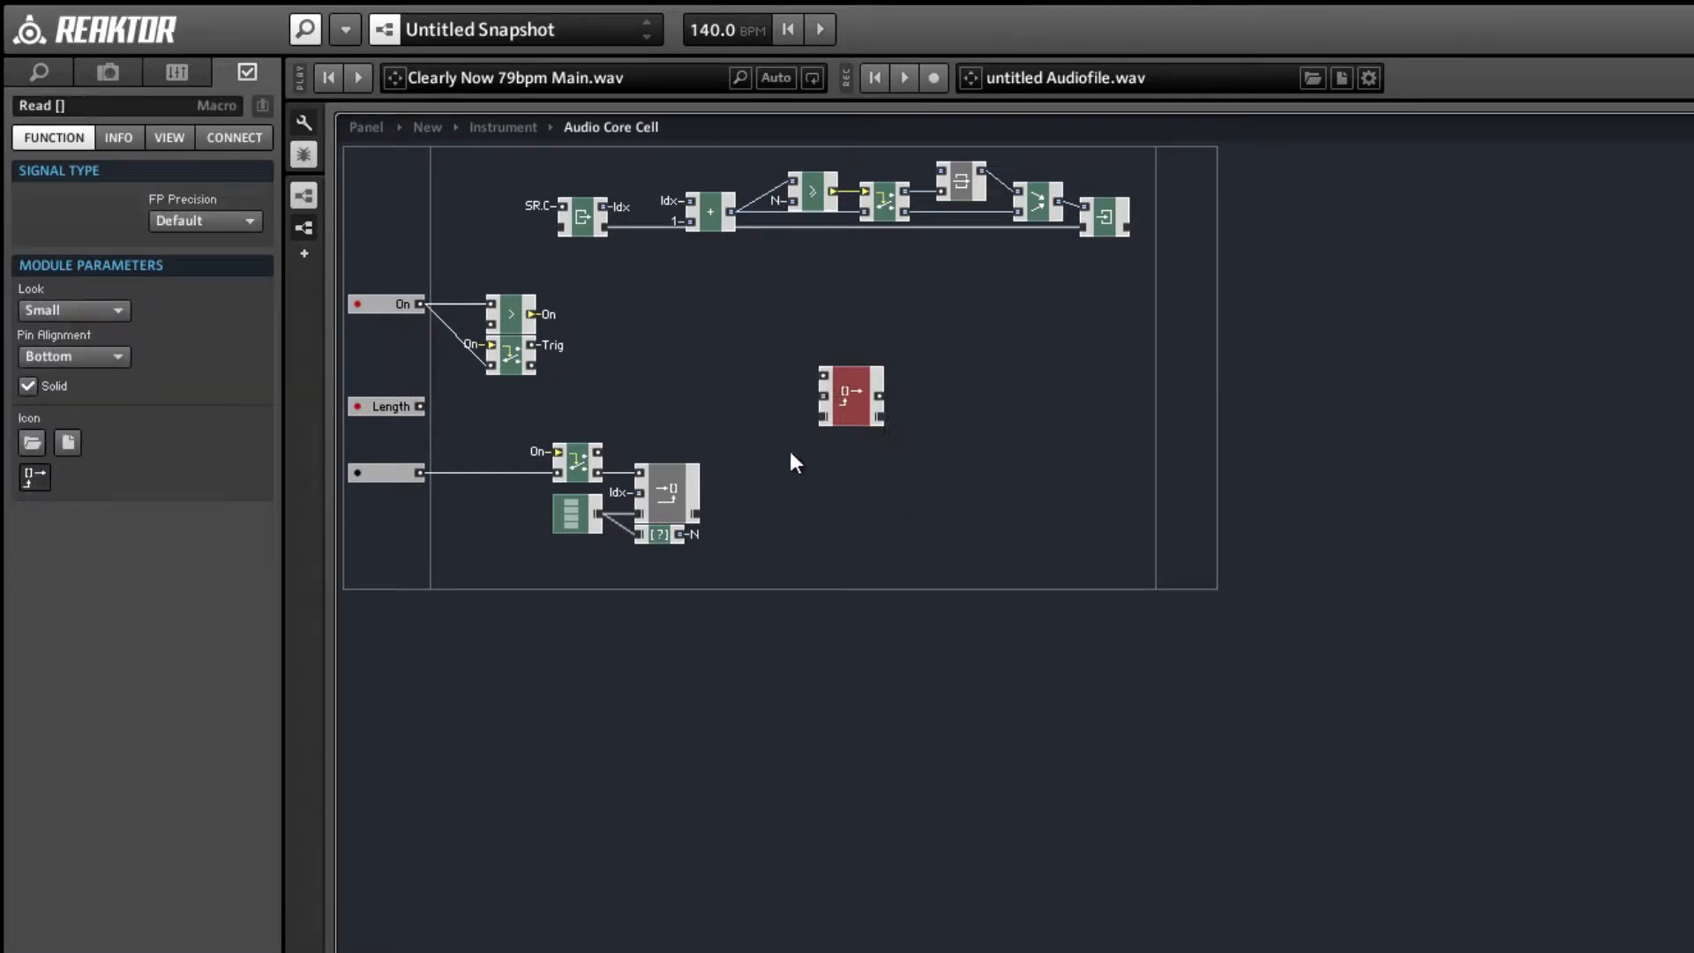
{"action": "left_click_drag", "start_coordinate": [696, 512], "coordinate": [919, 511]}
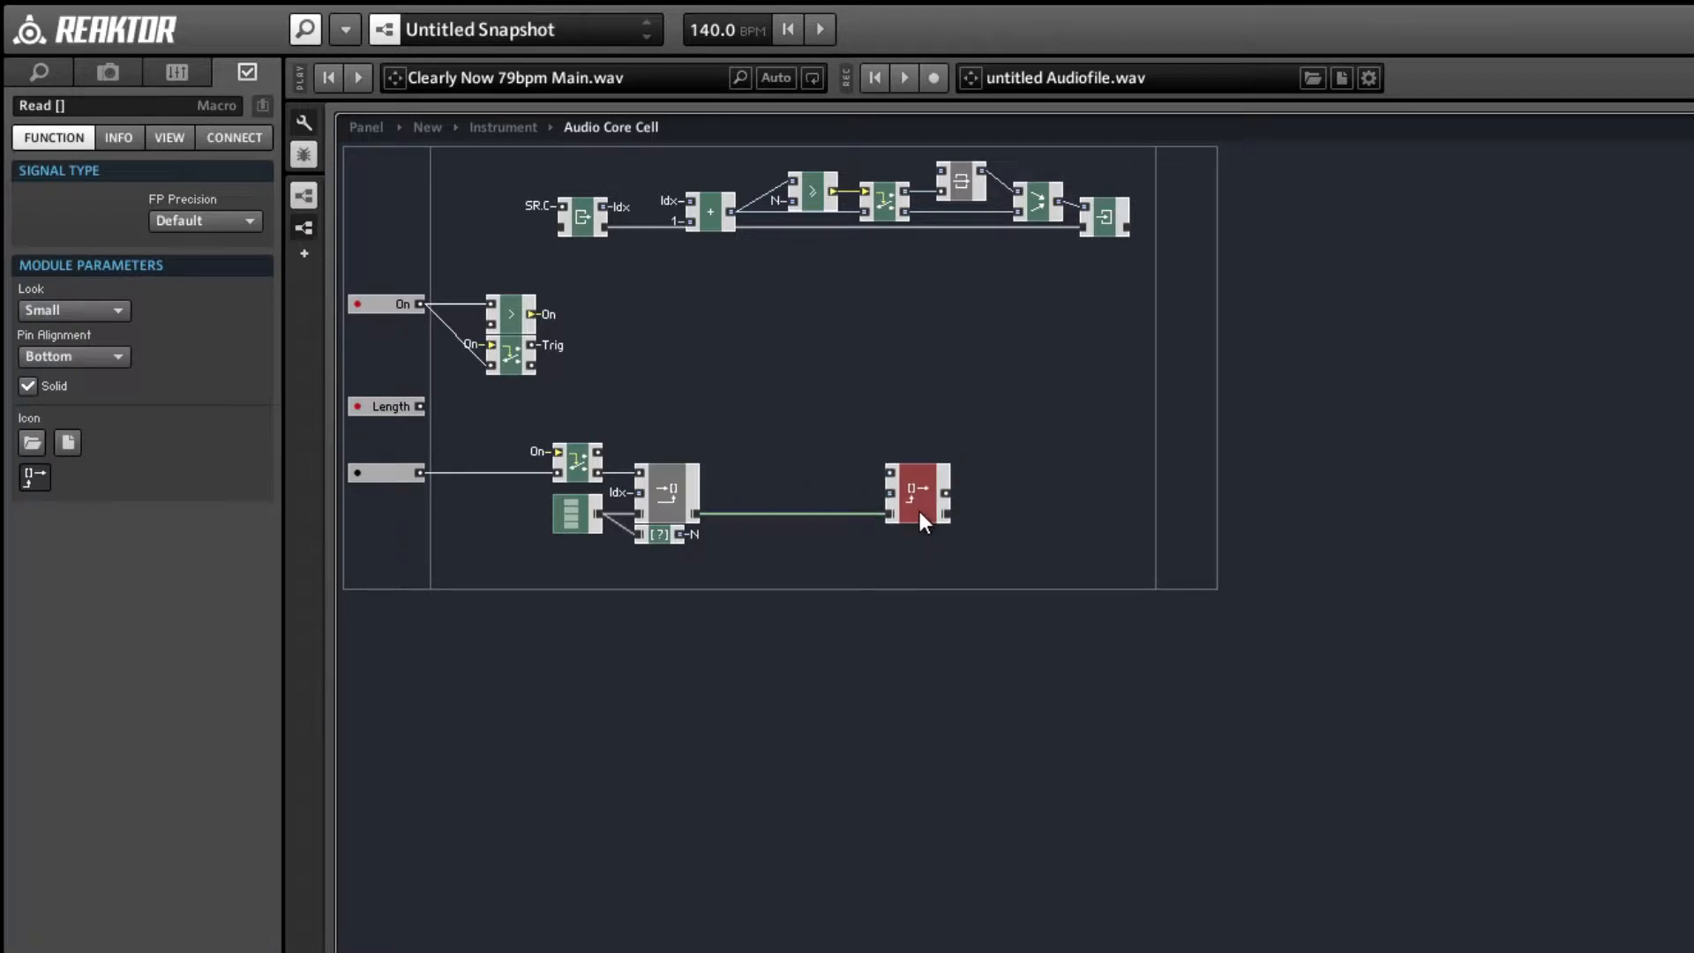
{"action": "left_click", "coordinate": [756, 441]}
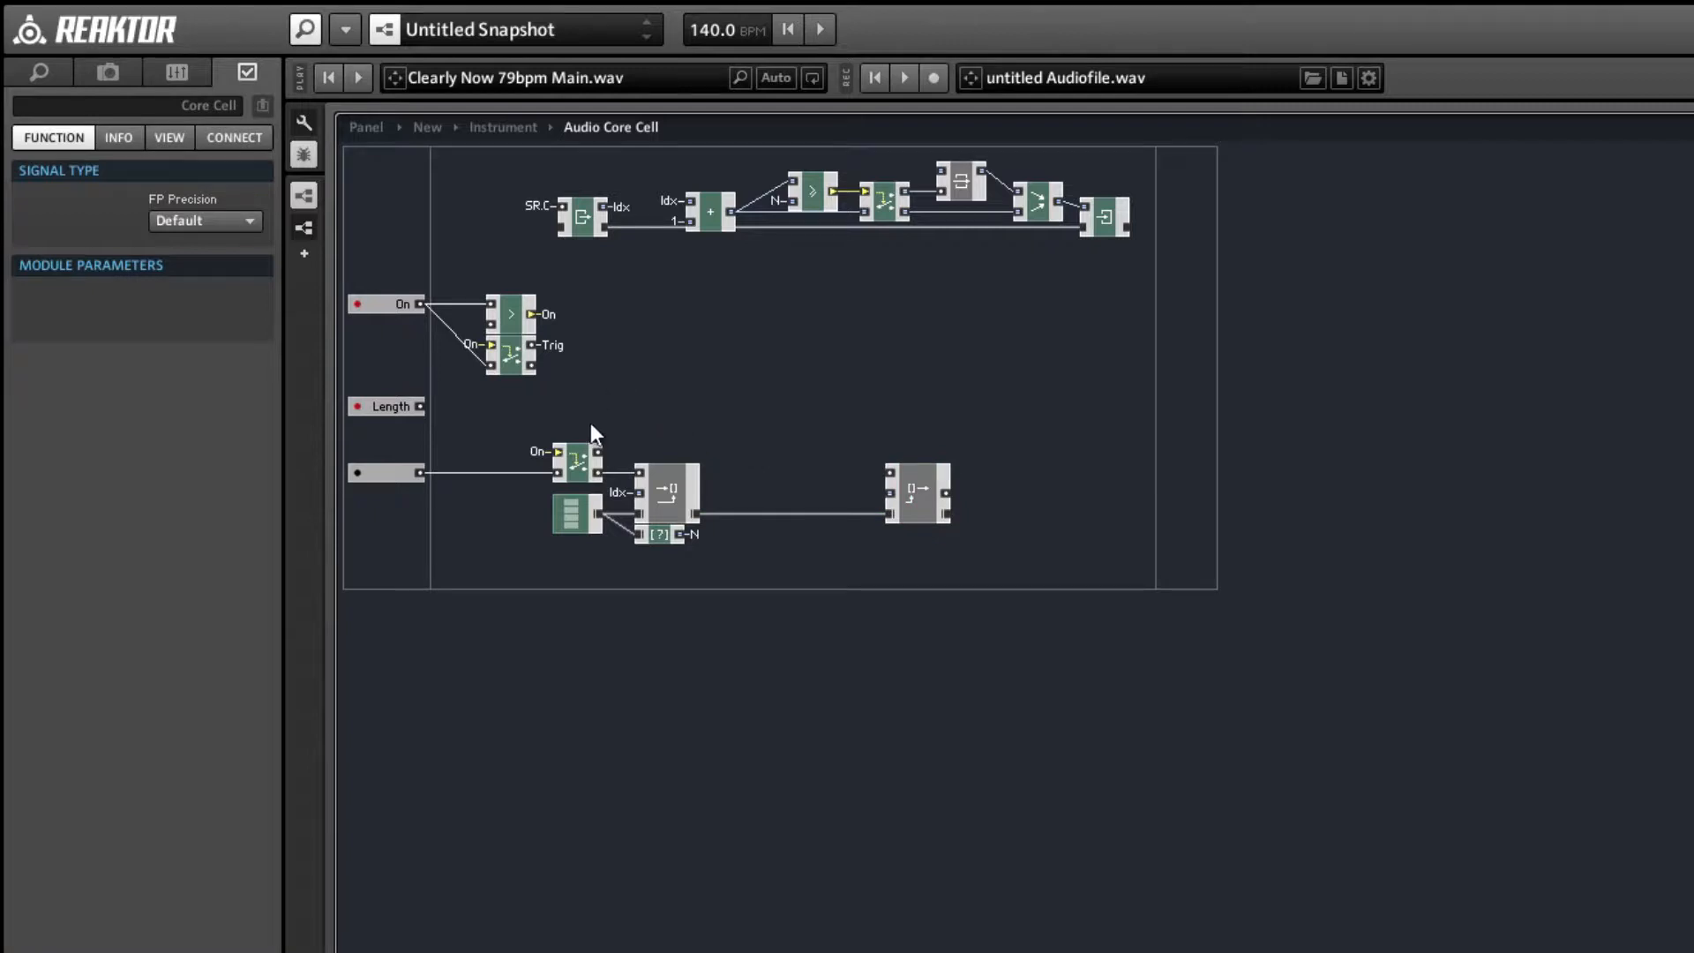
- Add a Merge module and place it just above the Read [] macro
{"action": "left_click", "coordinate": [580, 470]}
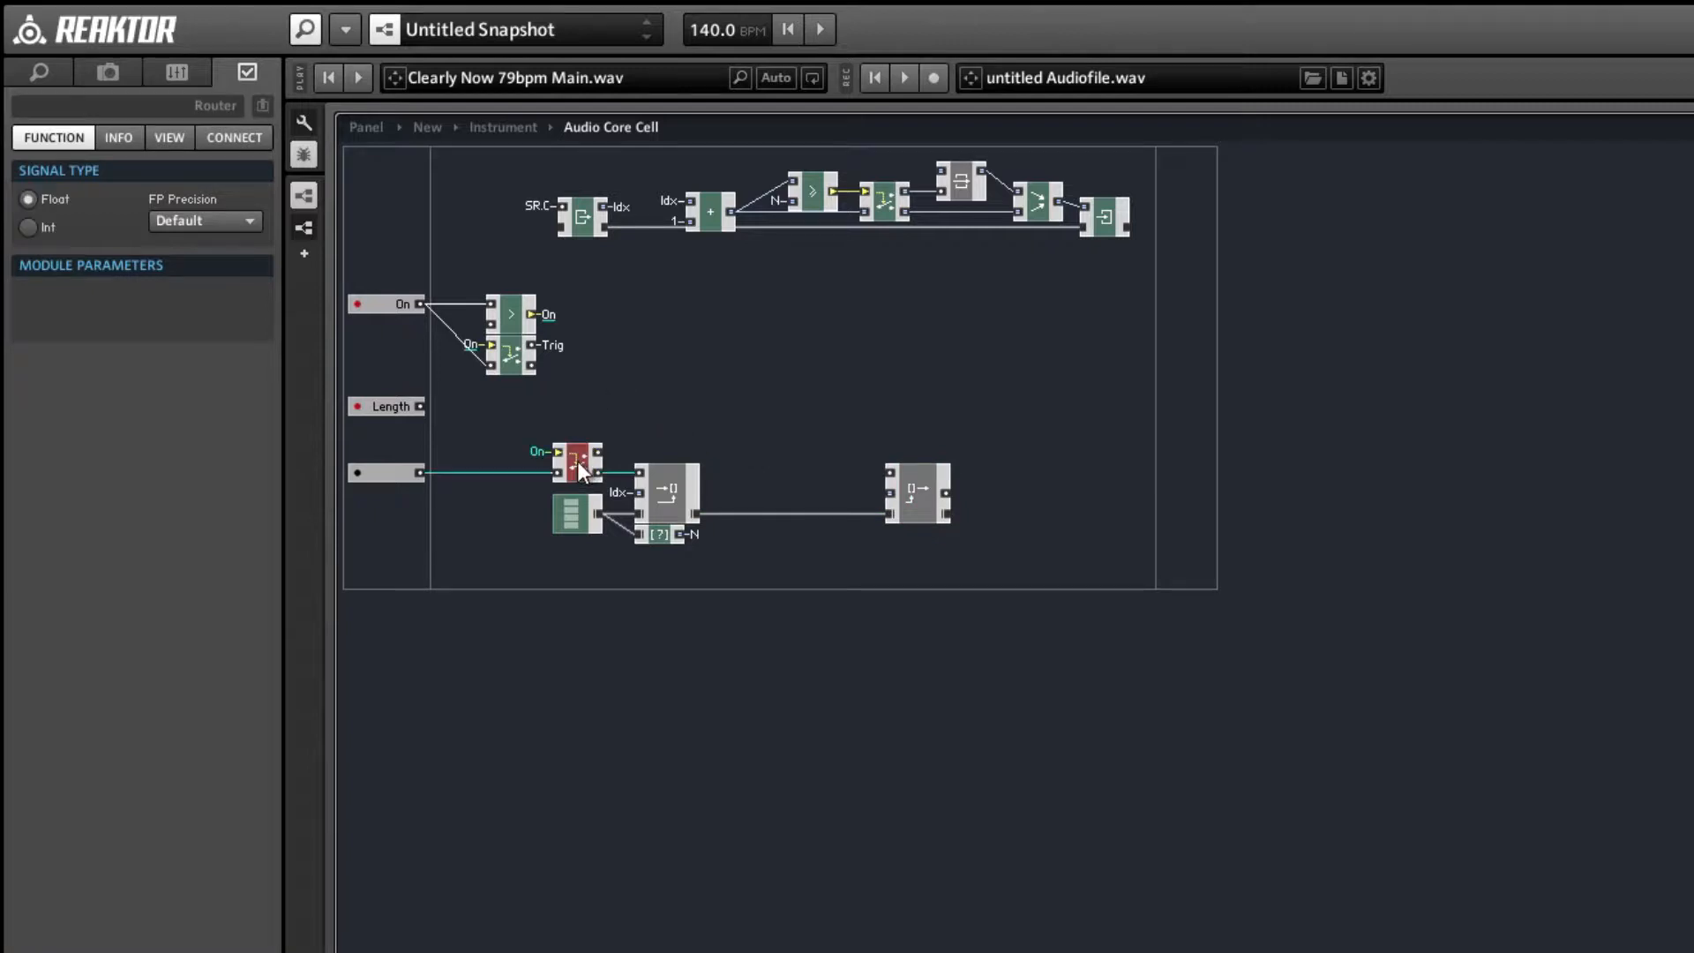
{"action": "double_click", "coordinate": [650, 348]}
{"action": "type", "text": "merg"}
{"action": "key", "text": "Down"}
{"action": "key", "text": "Return"}
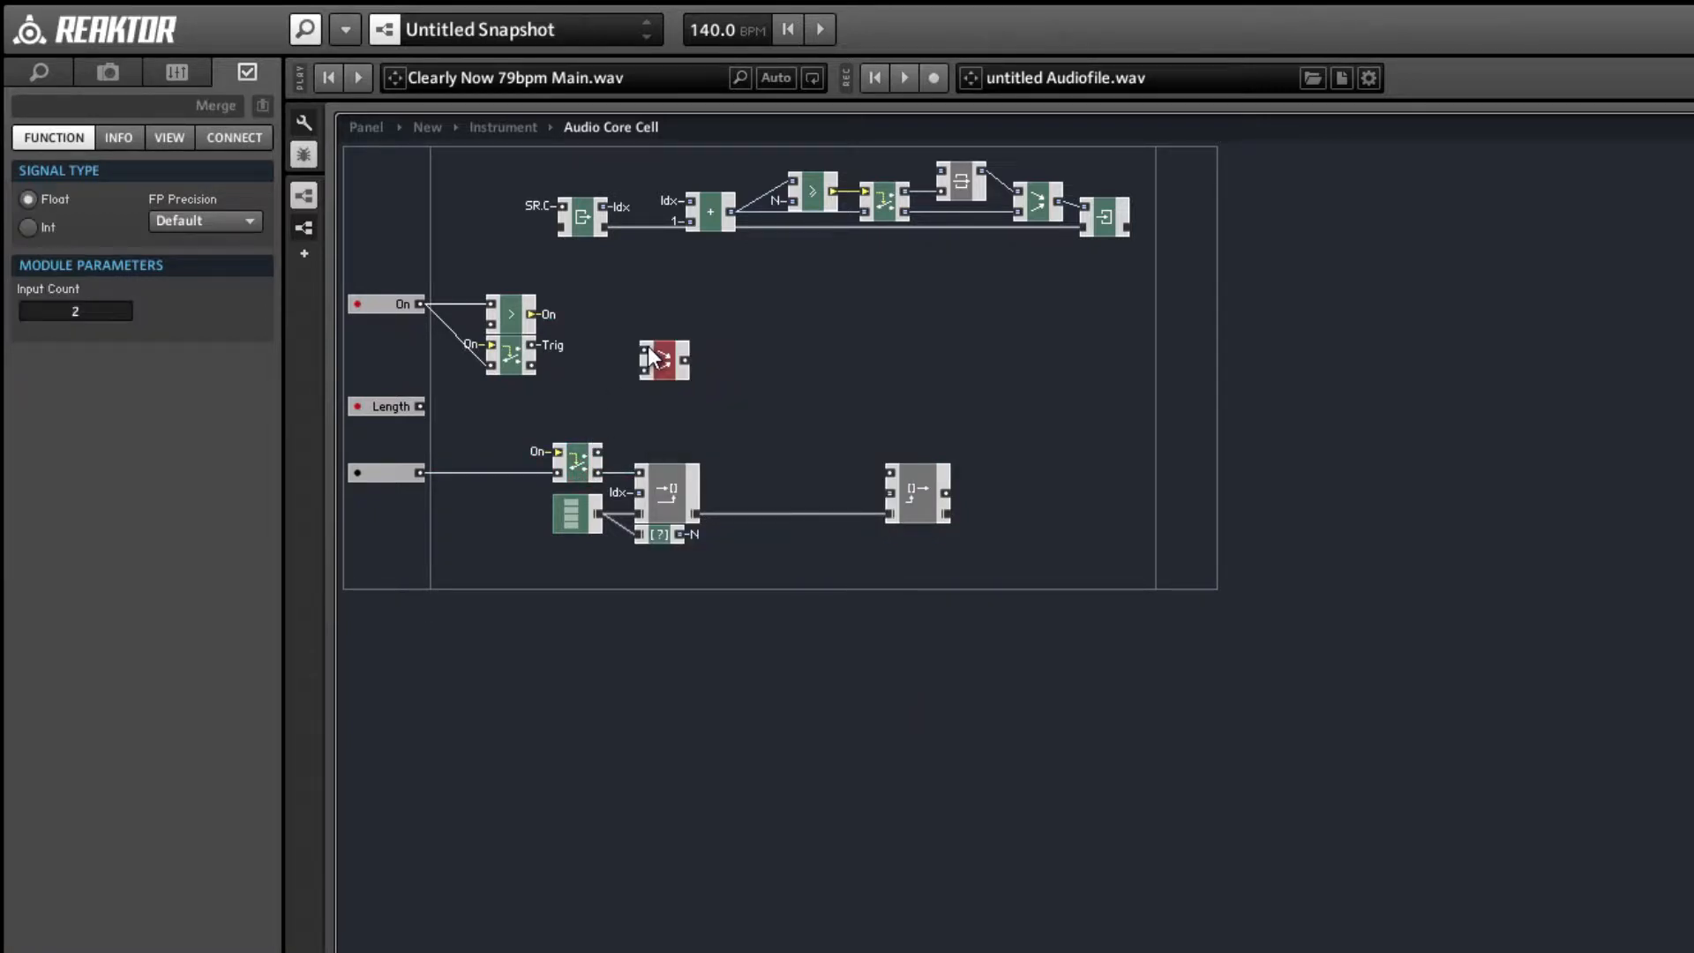
{"action": "left_click_drag", "start_coordinate": [670, 366], "coordinate": [880, 397]}
- Add an ILatch memory macro and duplicate it, placing the copy beside the write macro
{"action": "double_click", "coordinate": [877, 388]}
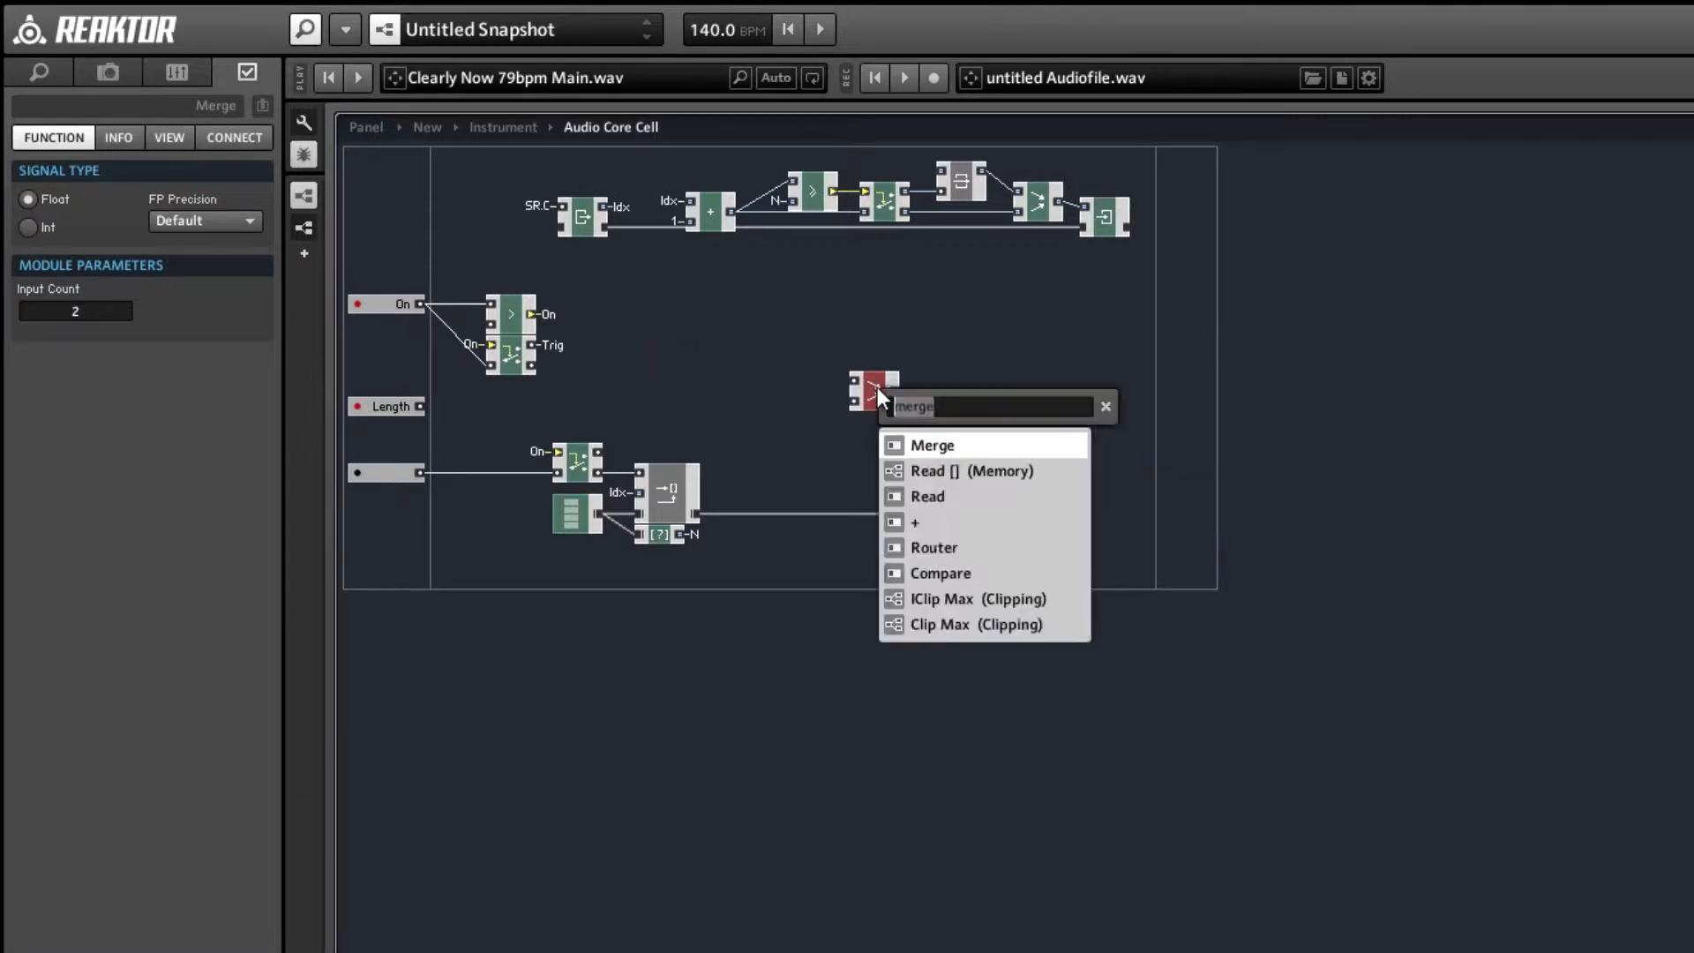
{"action": "type", "text": "latch"}
{"action": "key", "text": "Return"}
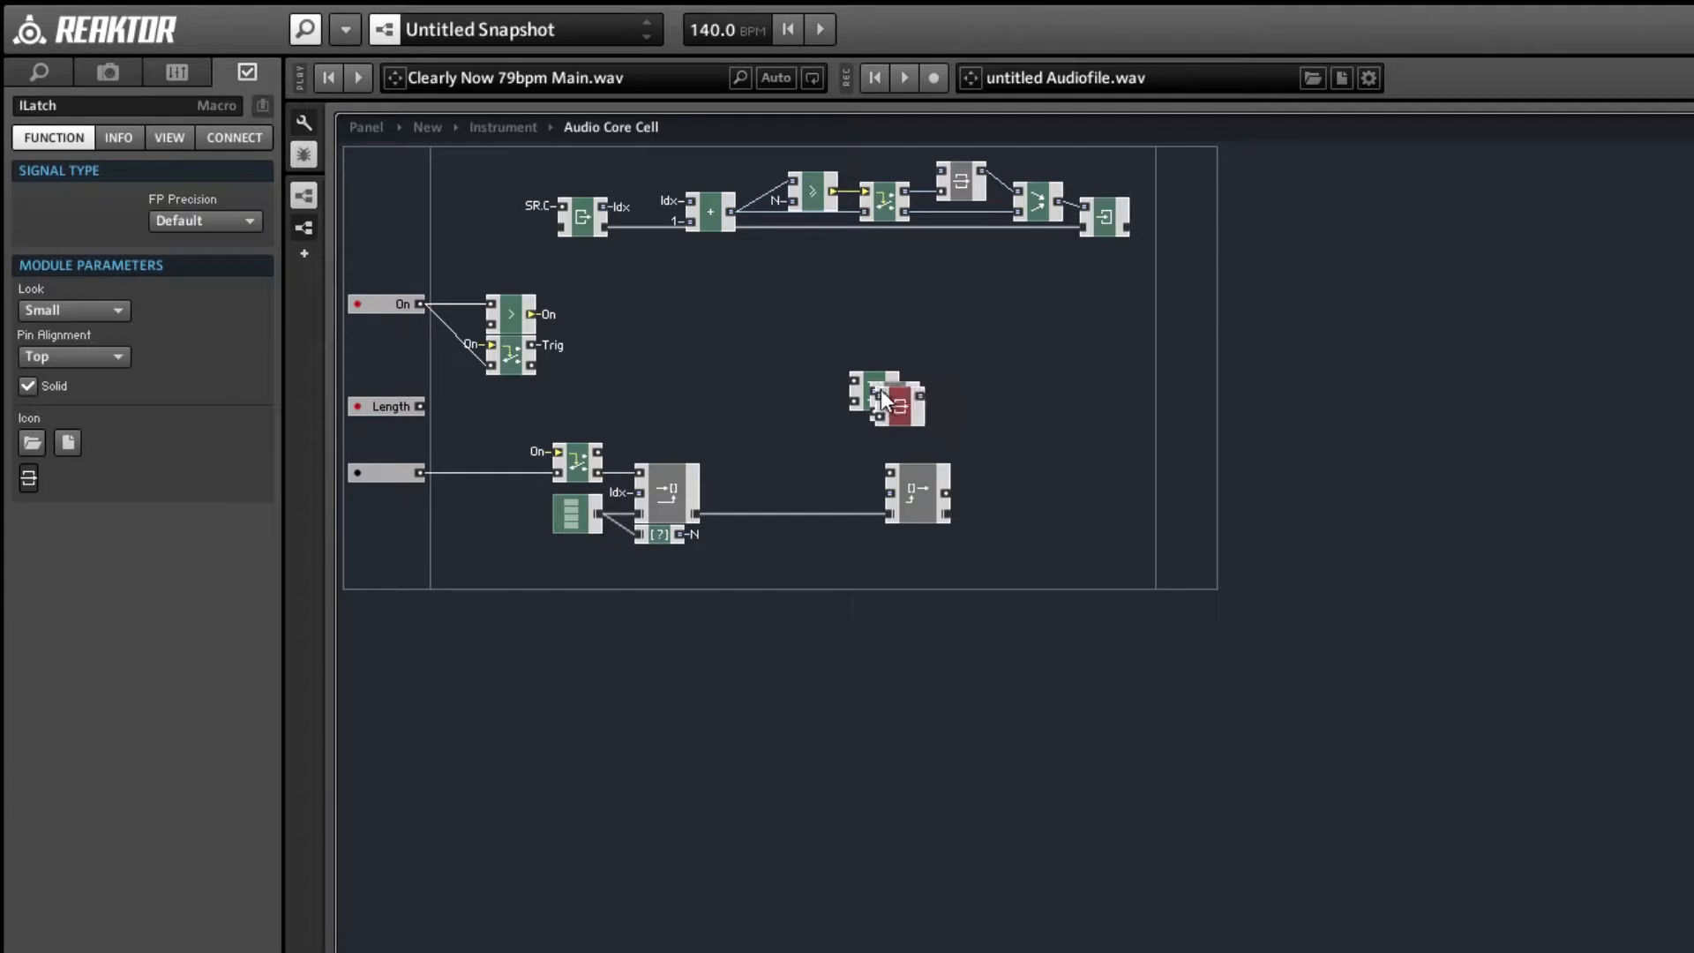
{"action": "left_click_drag", "start_coordinate": [902, 404], "coordinate": [907, 409]}
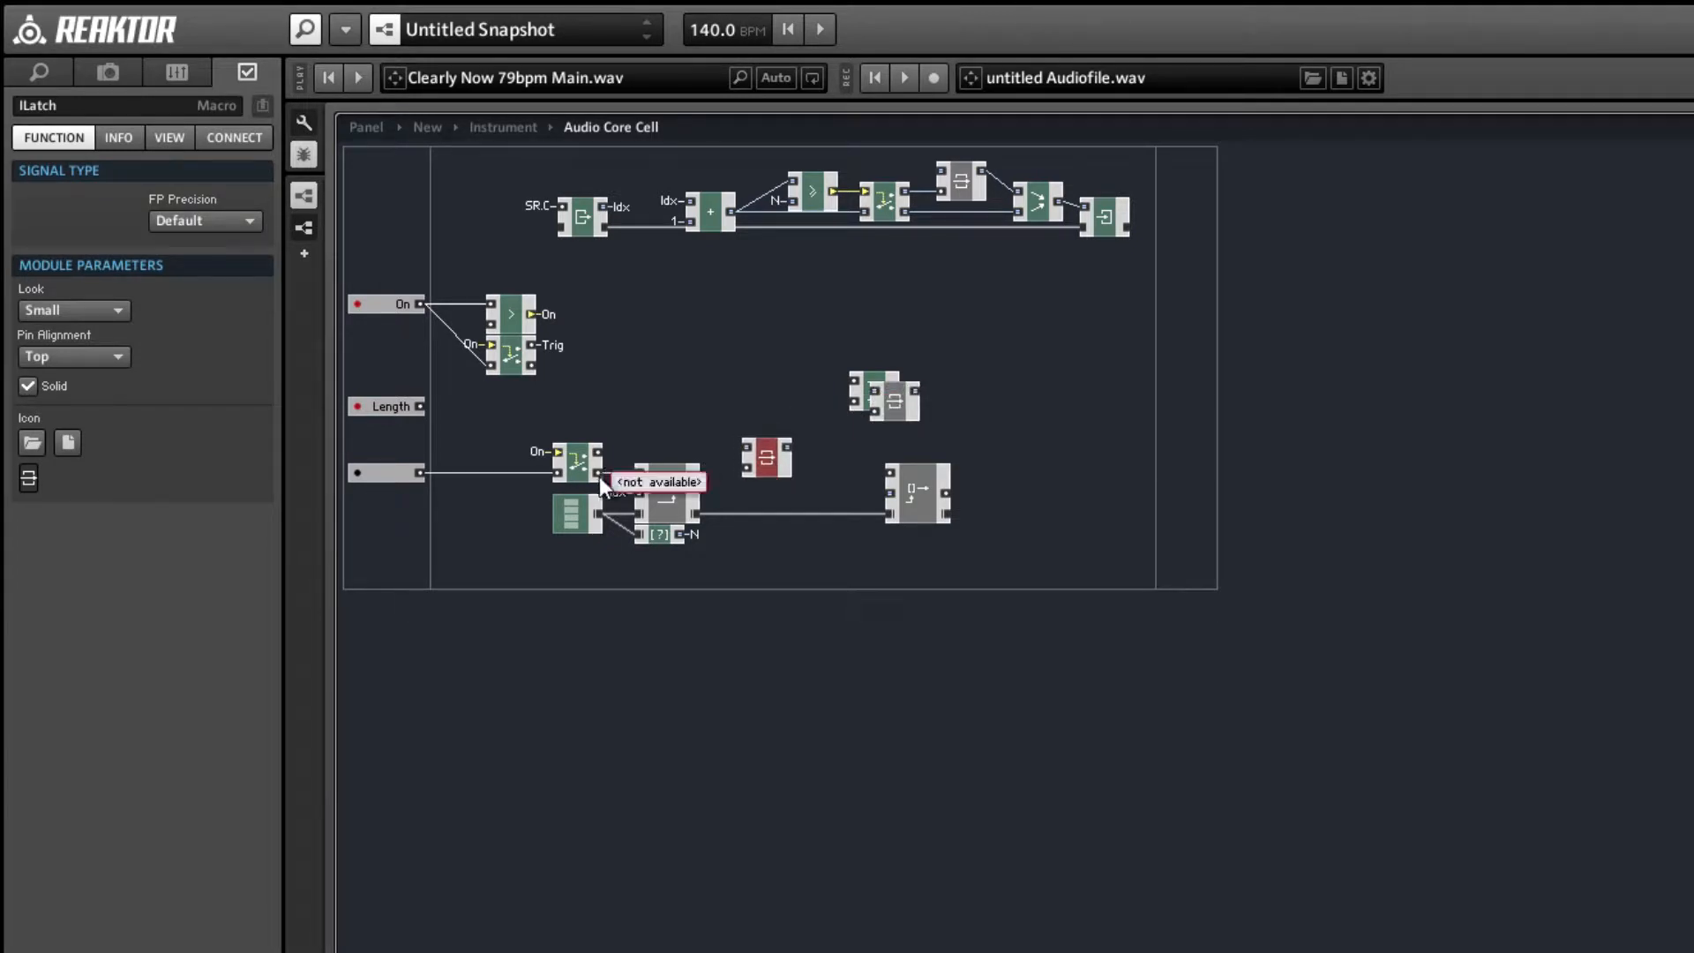
- Connect the router's lower output to the copied ILatch's lower input, and its upper input to the Idx QuickBus
{"action": "left_click_drag", "start_coordinate": [598, 474], "coordinate": [785, 470]}
{"action": "left_click", "coordinate": [736, 434]}
{"action": "right_click", "coordinate": [764, 450]}
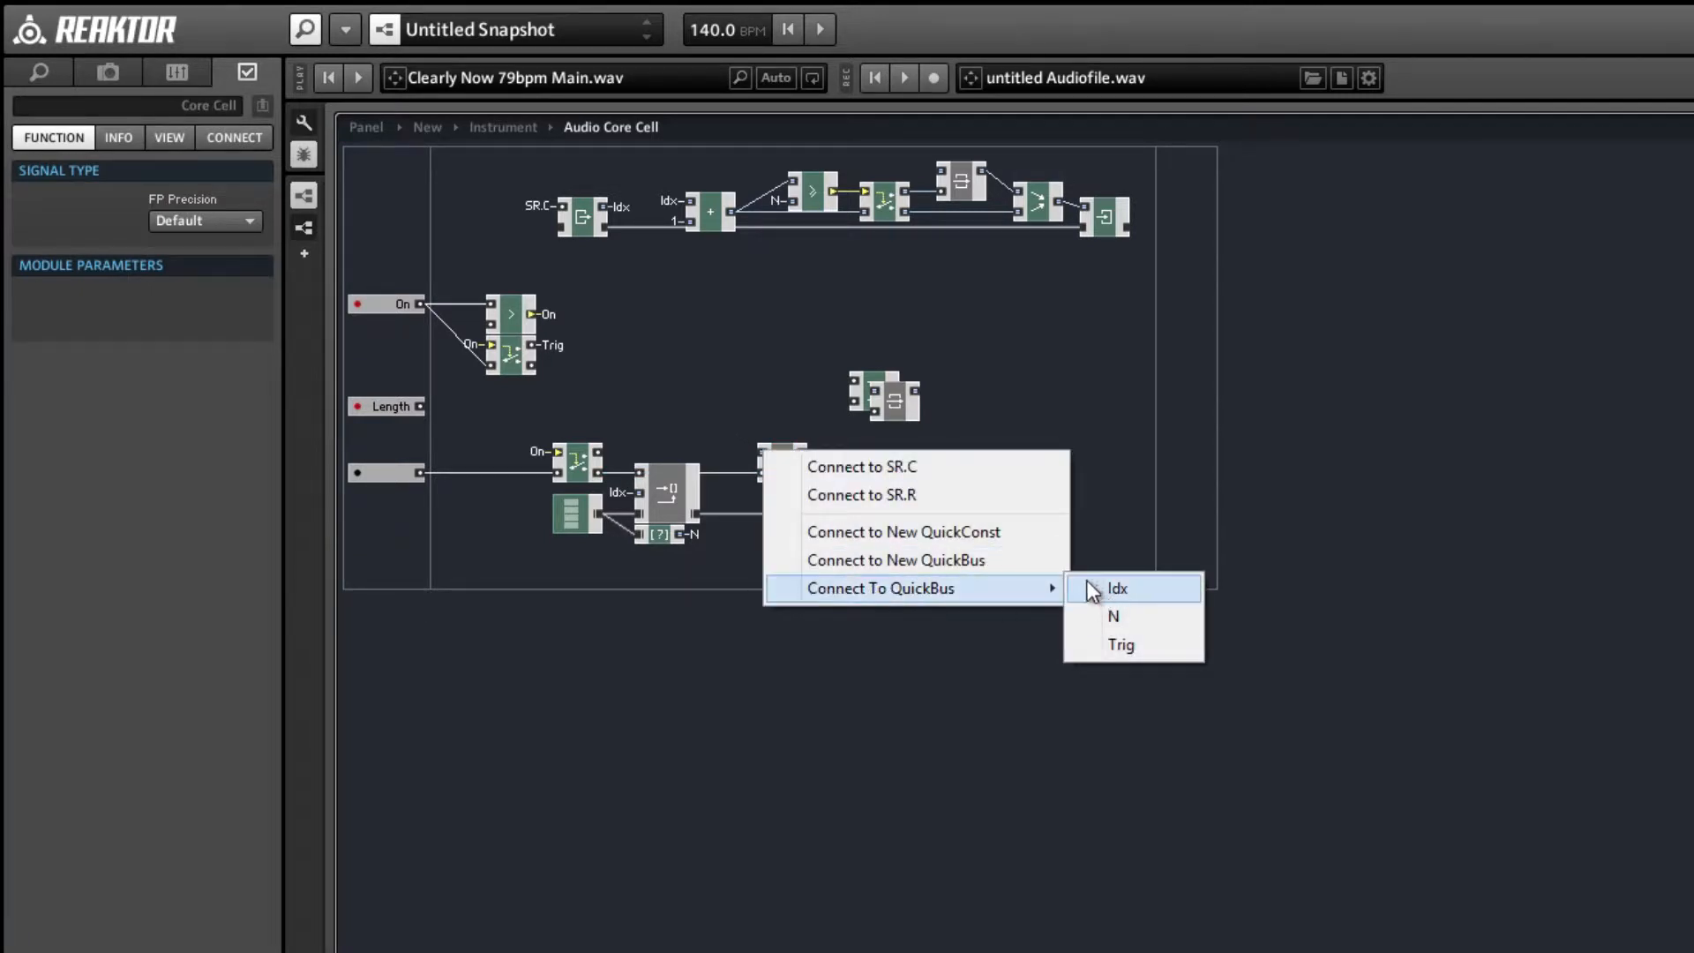
{"action": "left_click", "coordinate": [1098, 590]}
- Stack the other ILatch on top, wire both latch outputs into the Merge module and set its signal type to Int
{"action": "left_click_drag", "start_coordinate": [895, 405], "coordinate": [788, 431]}
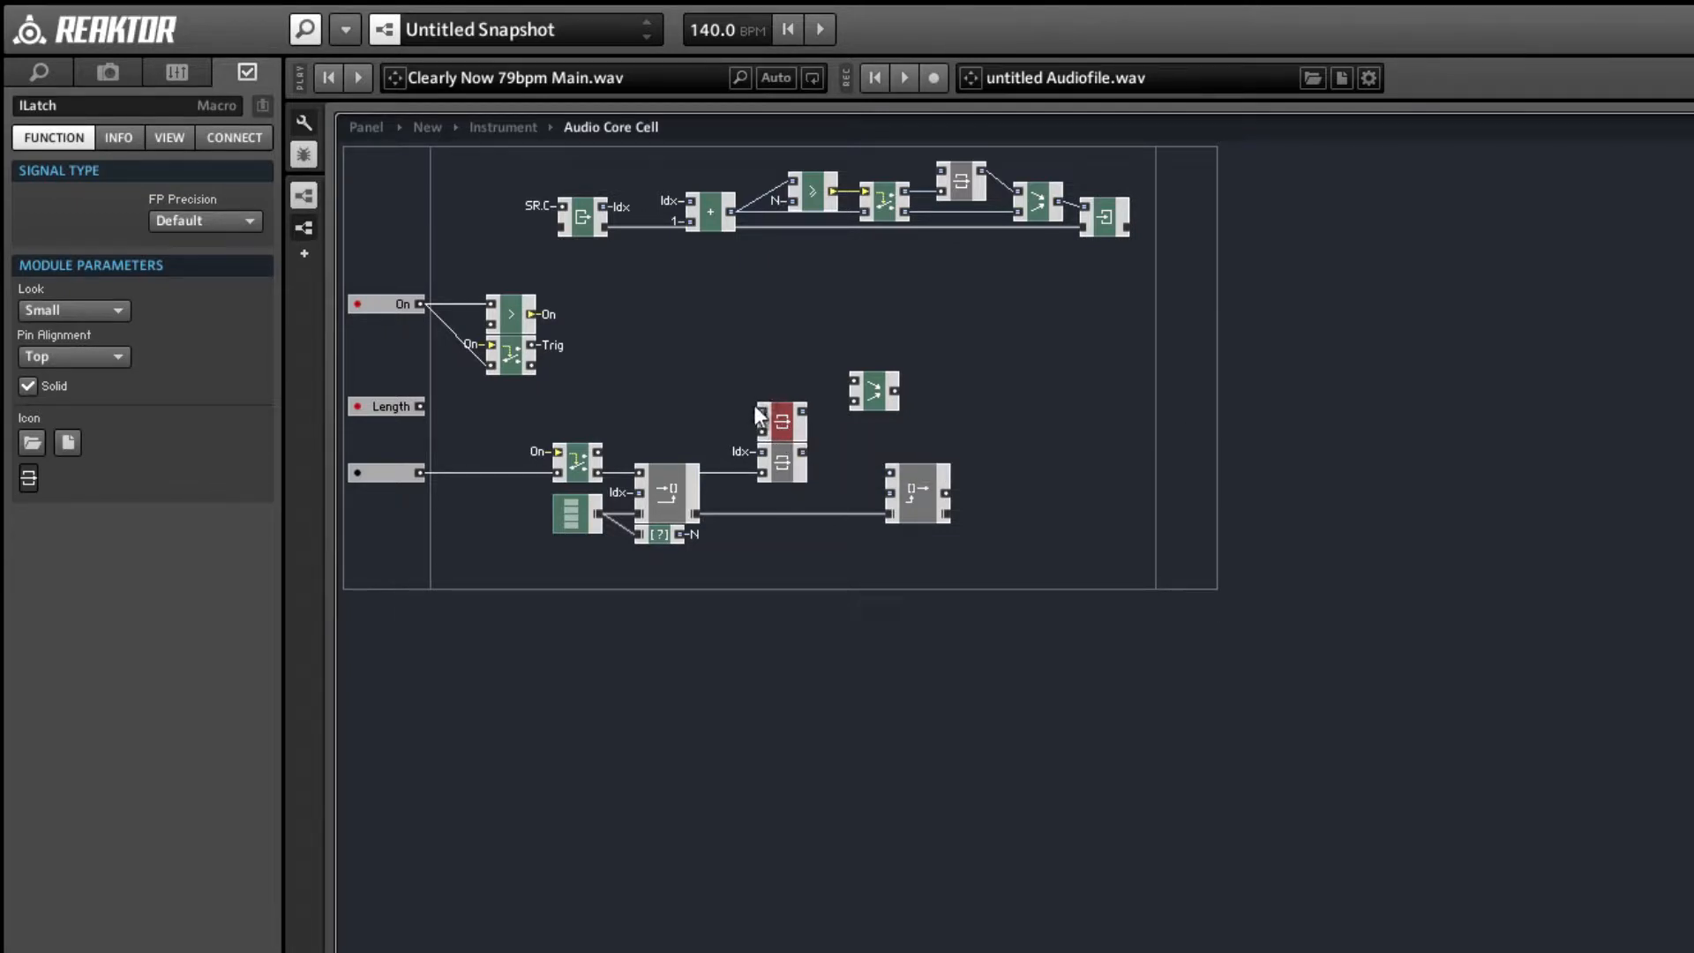
{"action": "left_click_drag", "start_coordinate": [800, 451], "coordinate": [840, 461]}
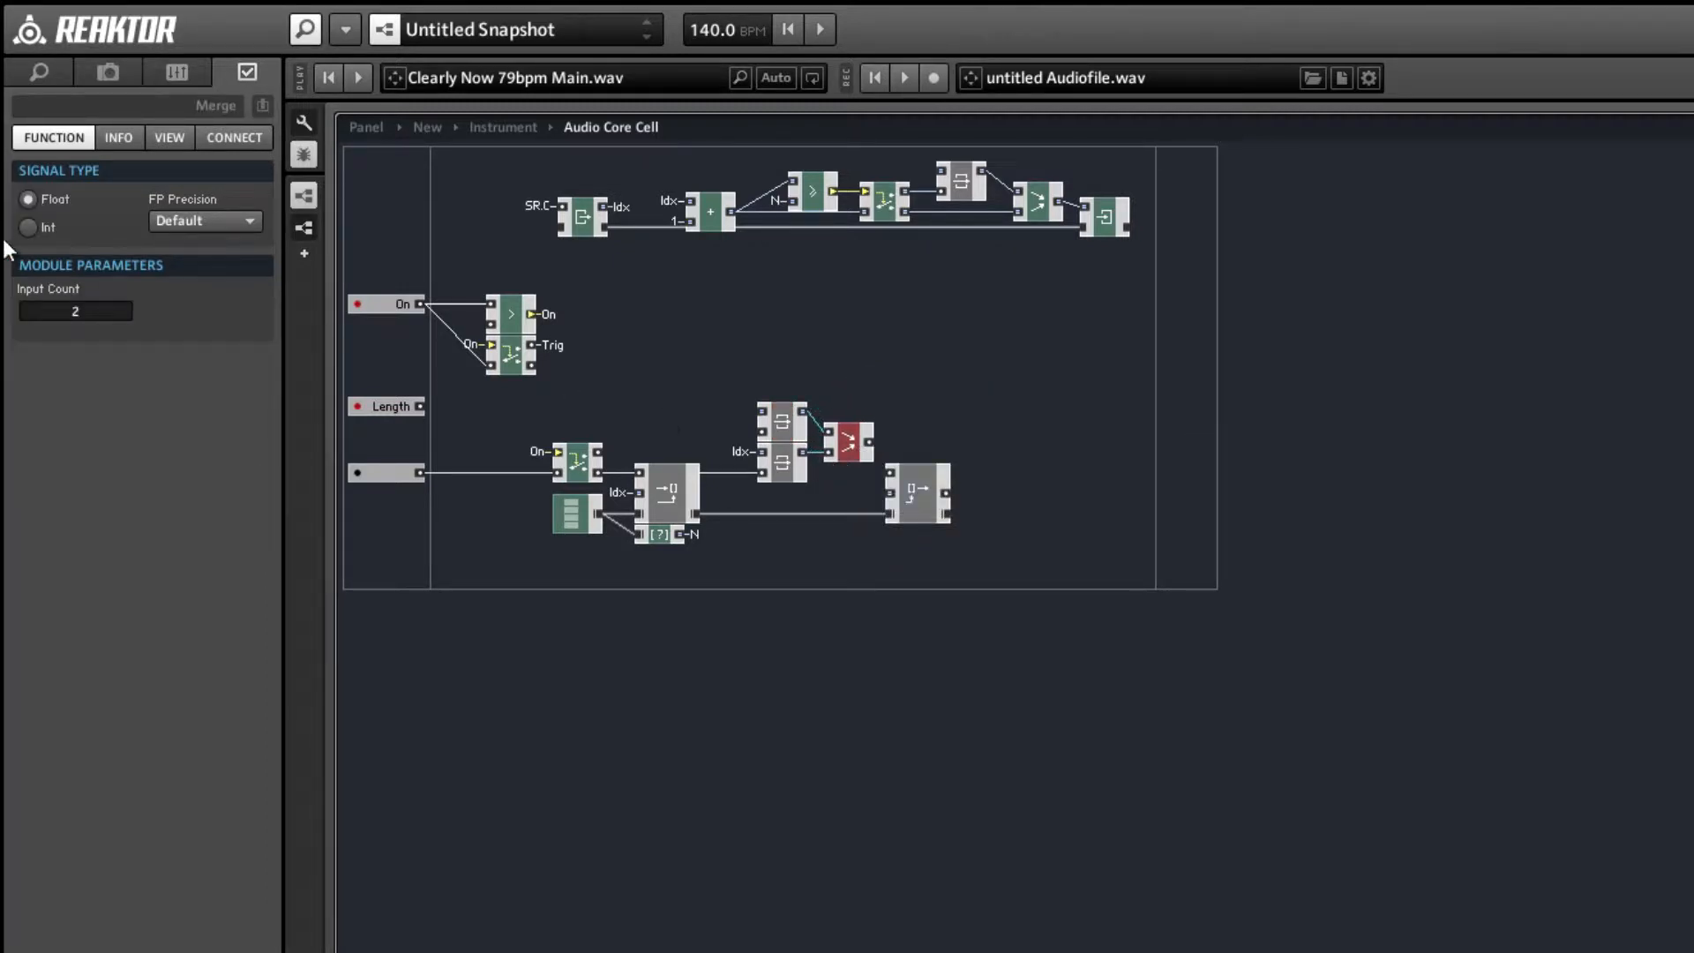
{"action": "left_click", "coordinate": [29, 228]}
- Make room for the Read [] macro, feed the Merge output into its middle input and connect its upper input to SR.C
{"action": "left_click_drag", "start_coordinate": [928, 508], "coordinate": [964, 516]}
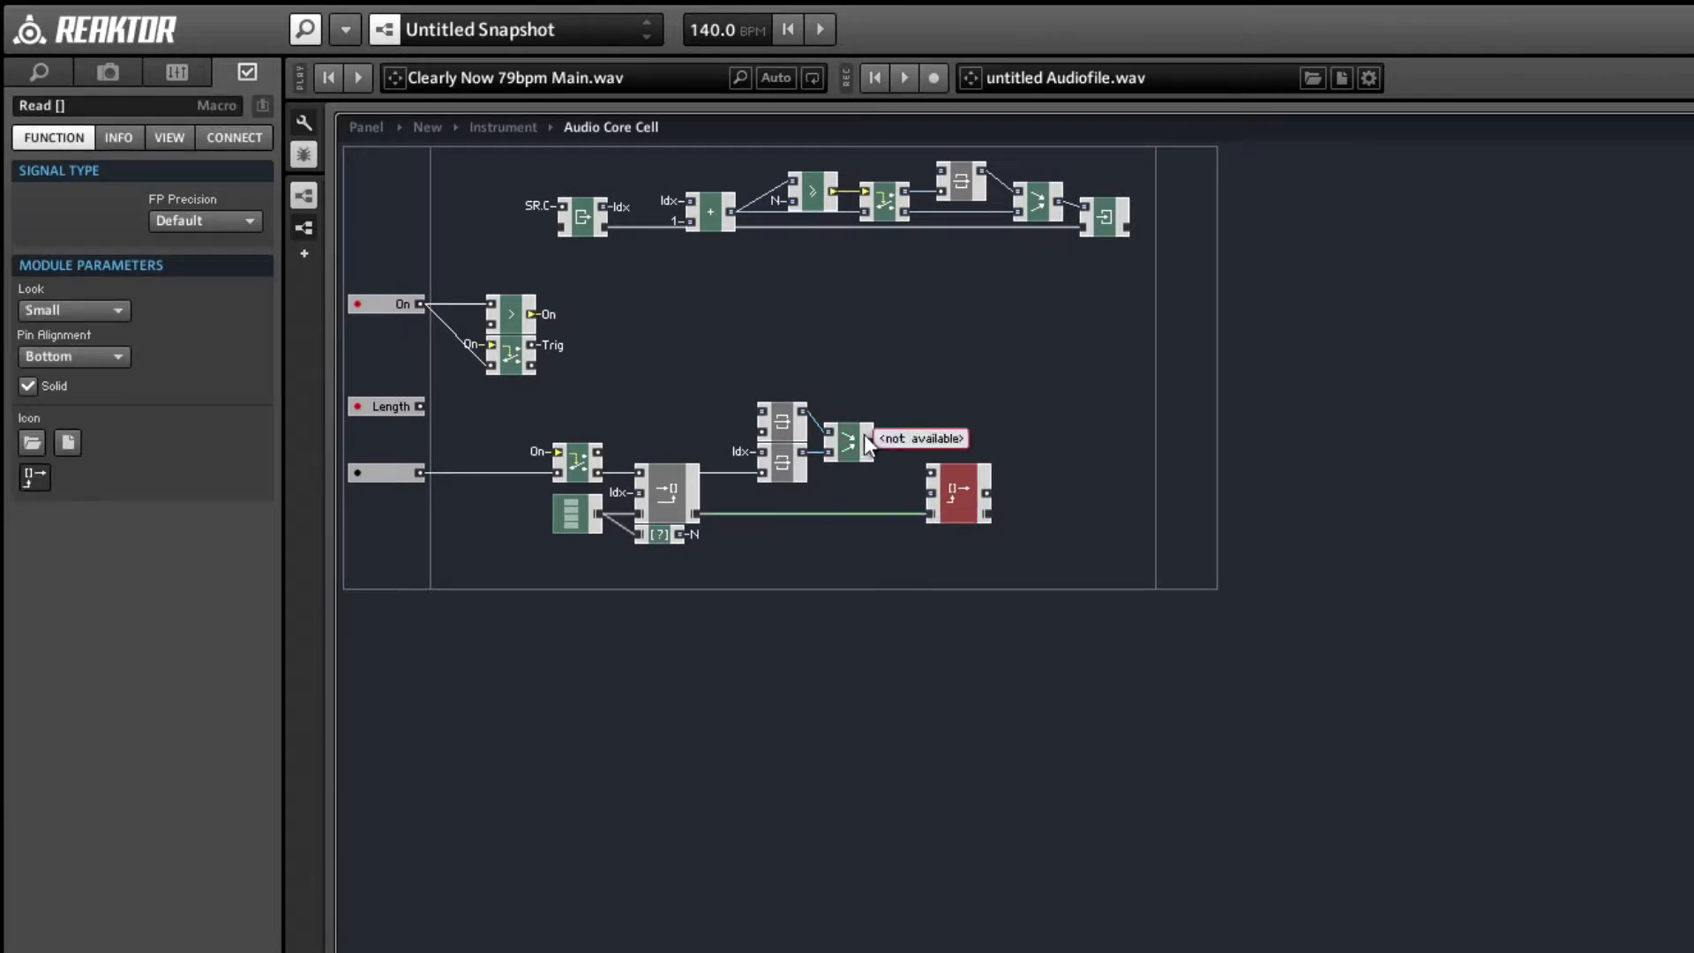
{"action": "left_click_drag", "start_coordinate": [870, 441], "coordinate": [931, 485]}
{"action": "right_click", "coordinate": [931, 473]}
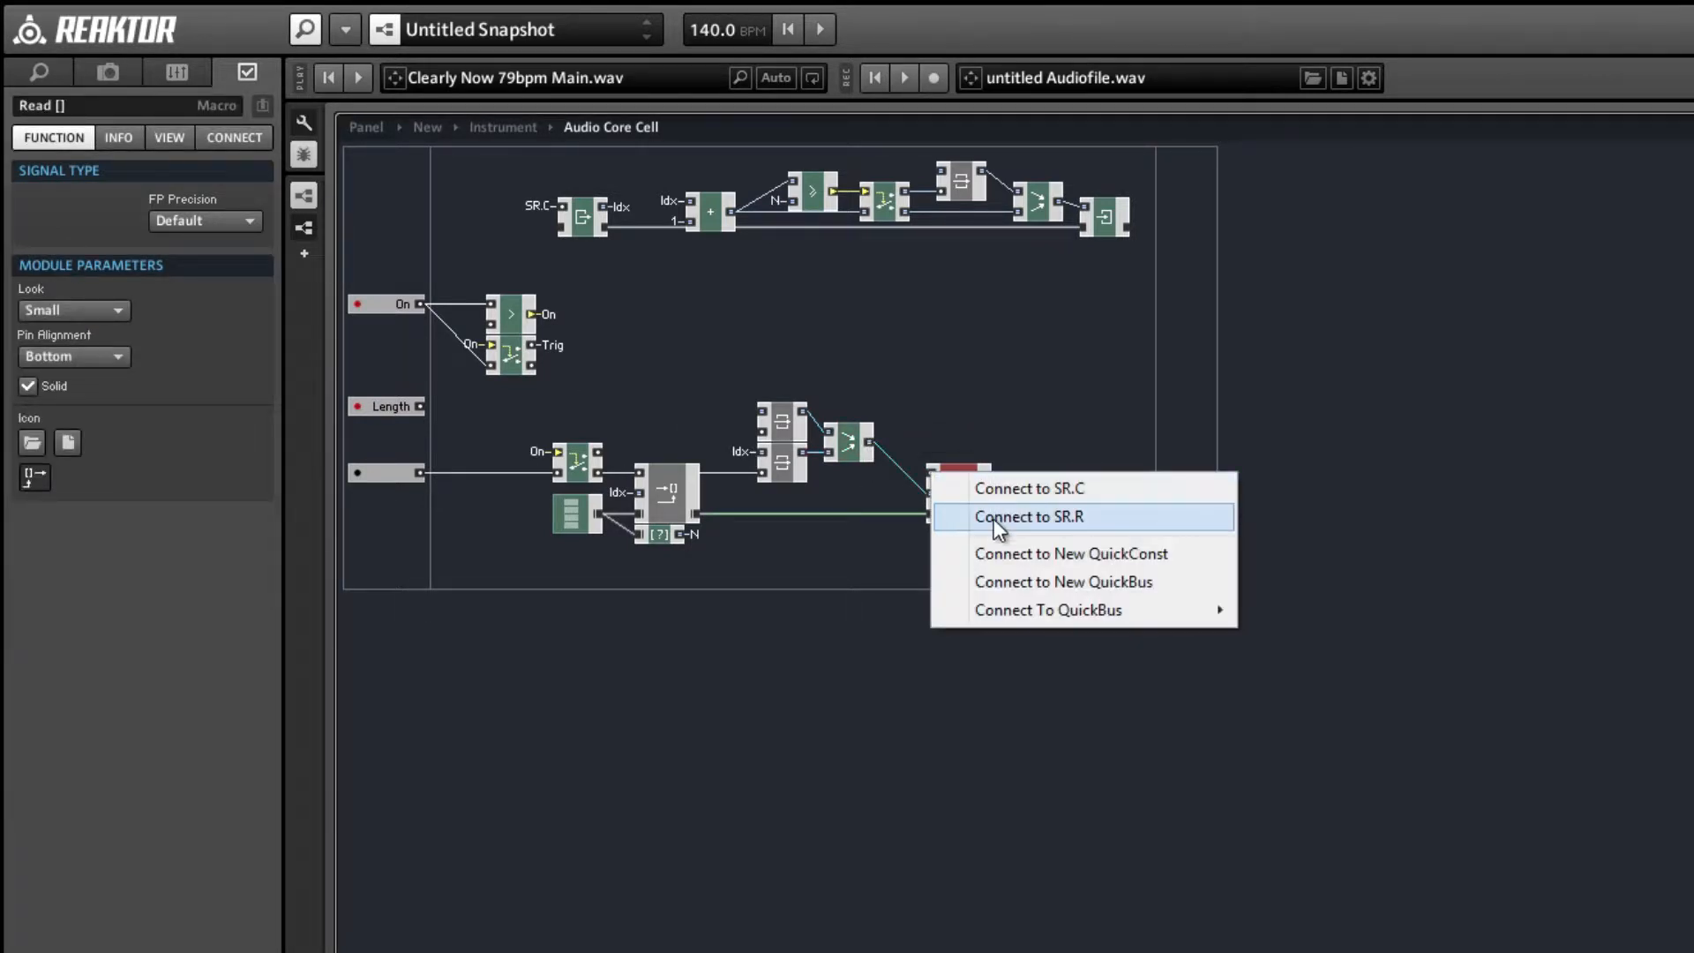
{"action": "left_click", "coordinate": [992, 494]}
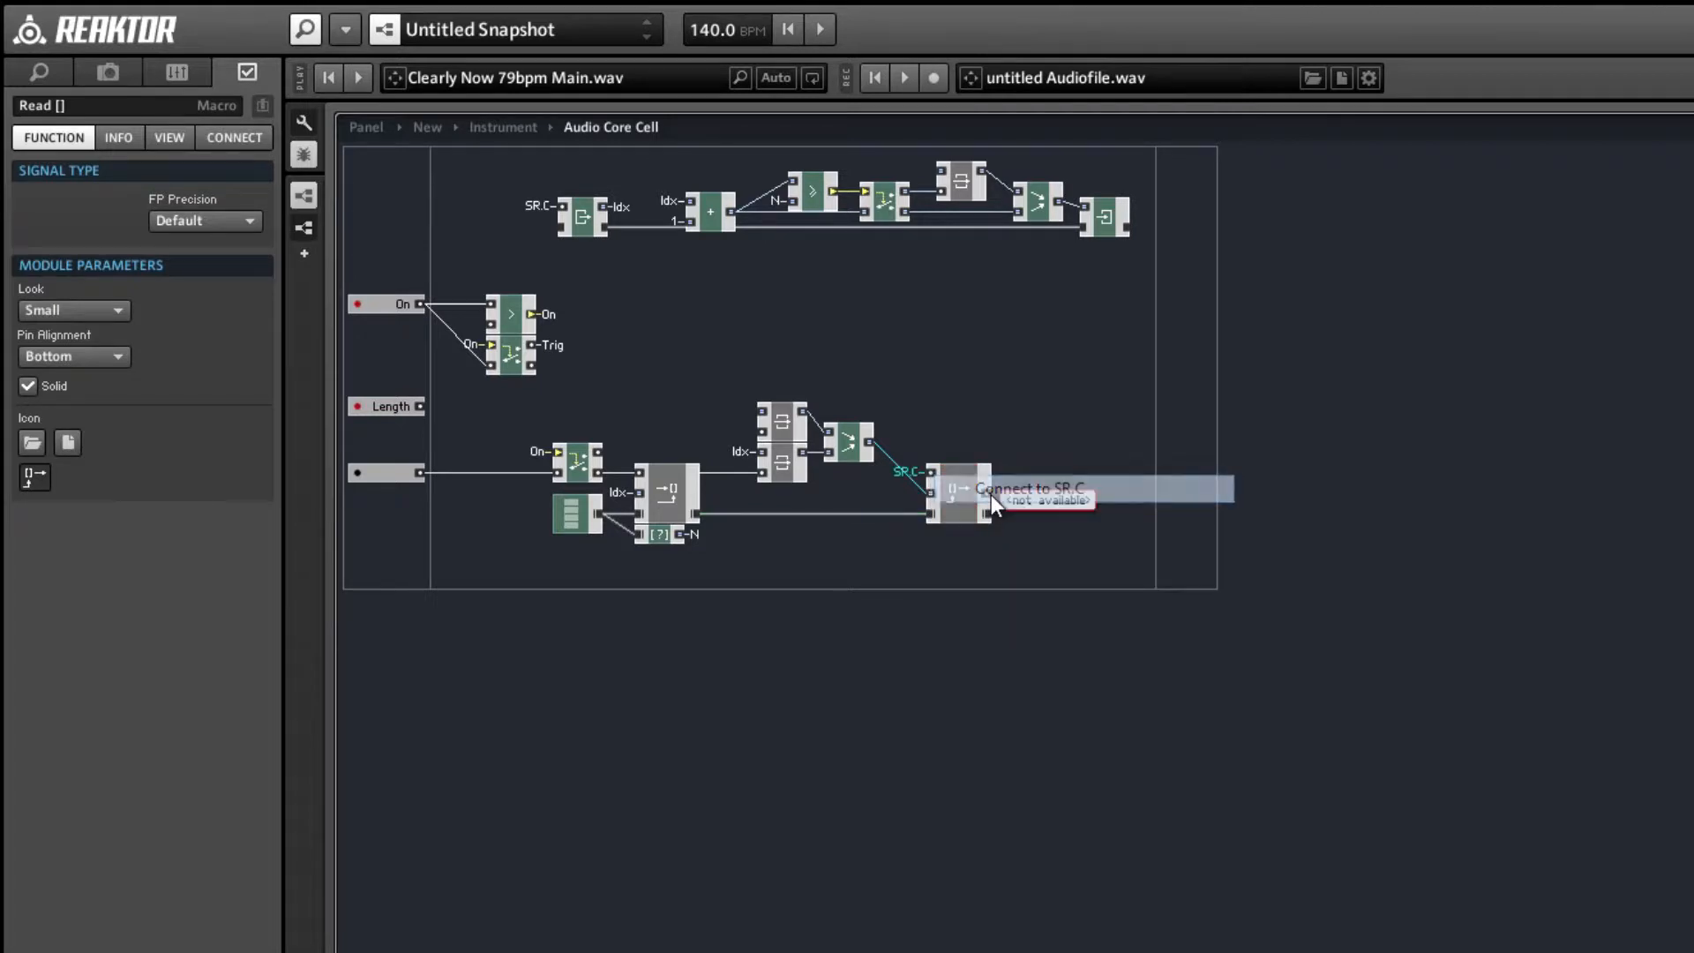
- Add an output port to the core cell and connect the Read [] macro's output to it
{"action": "right_click", "coordinate": [1191, 461]}
{"action": "mouse_move", "coordinate": [1274, 479]}
{"action": "left_click", "coordinate": [1487, 481]}
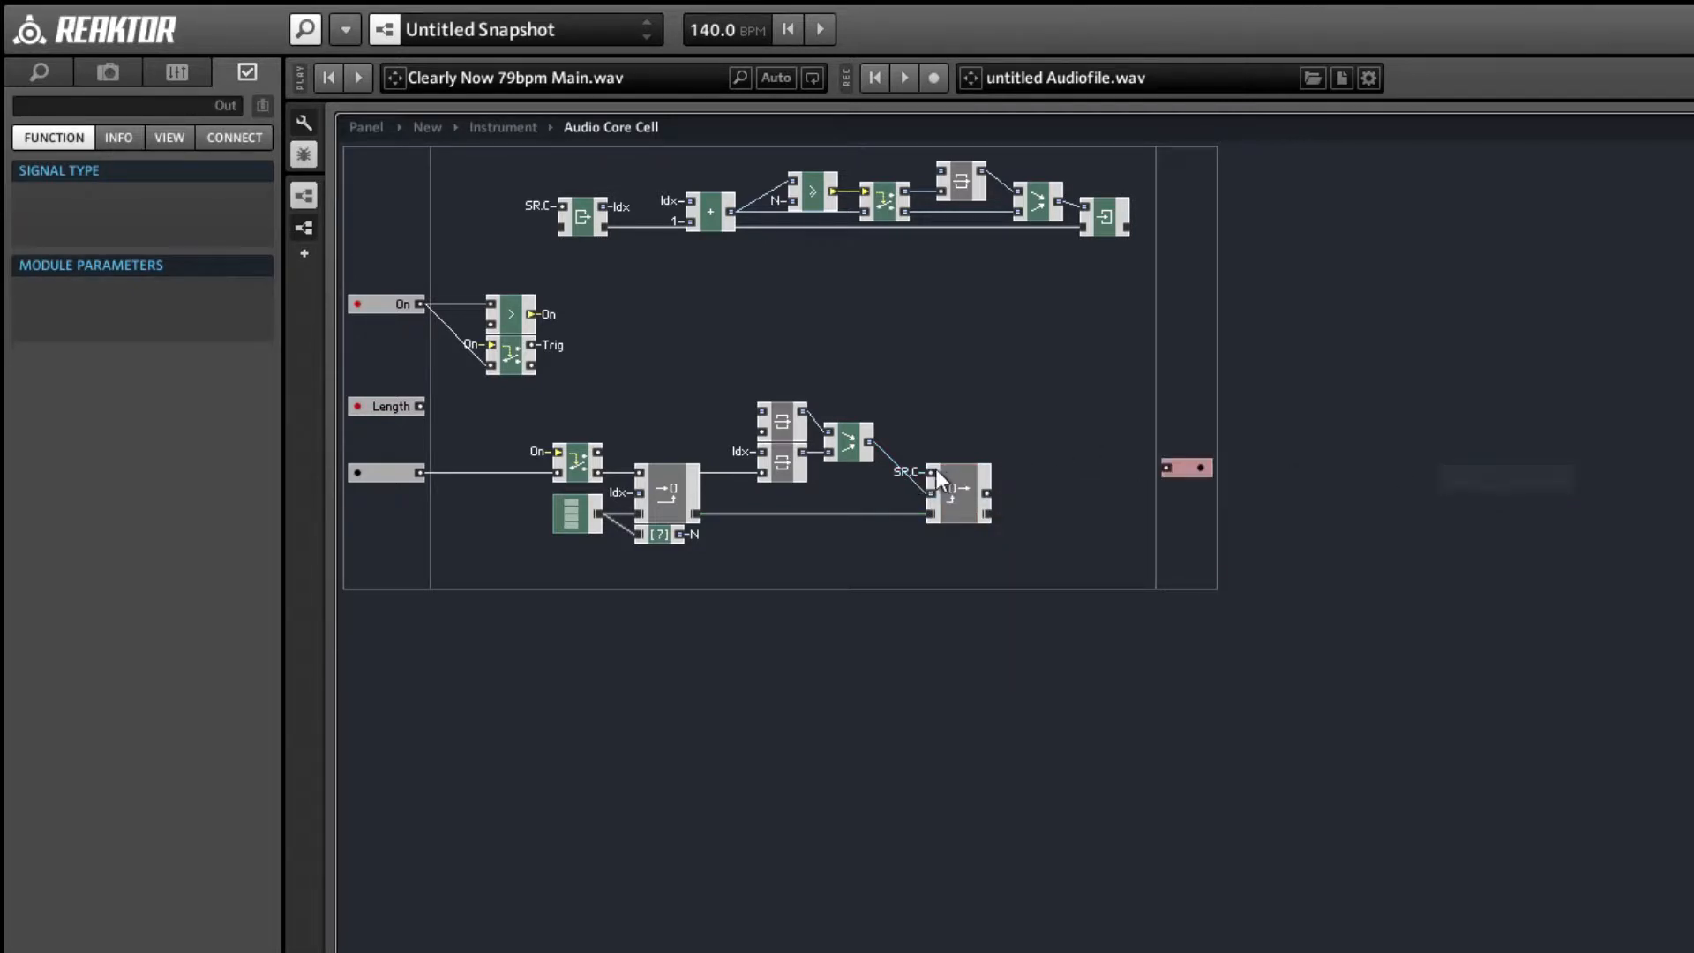
{"action": "left_click_drag", "start_coordinate": [990, 496], "coordinate": [1184, 496]}
{"action": "left_click", "coordinate": [1006, 371]}
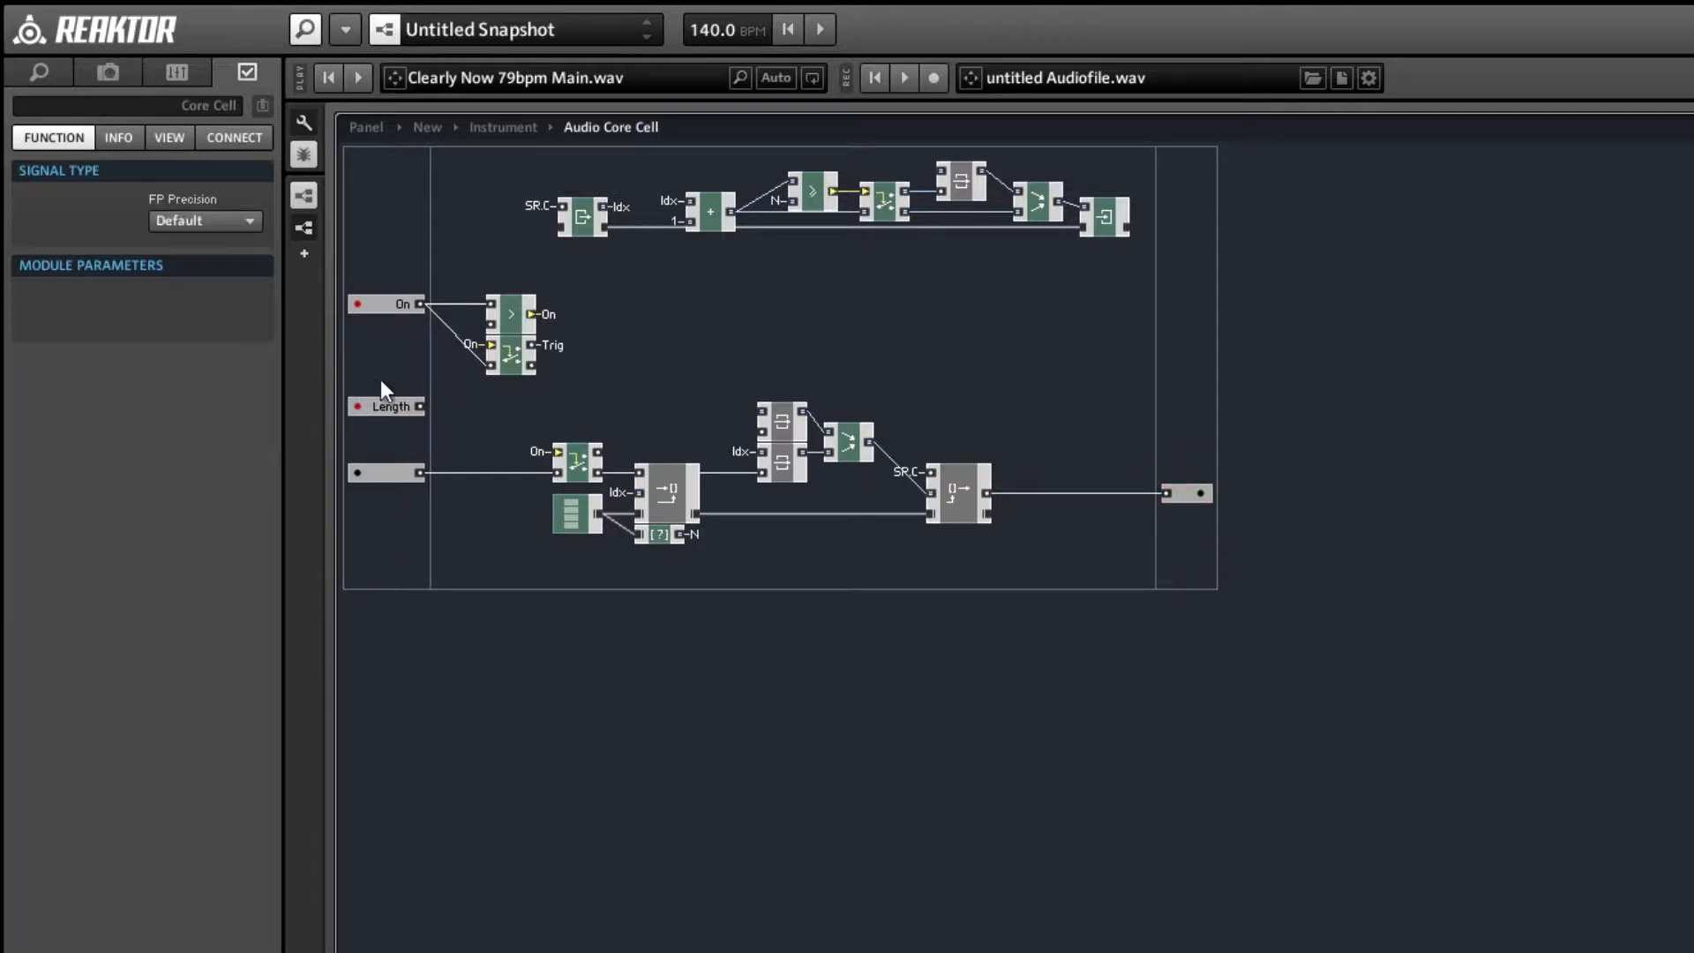
- At the Instrument level, wire input L to the core cell's audio input and delete both voice combiners before the outputs
{"action": "left_click", "coordinate": [422, 126]}
{"action": "left_click", "coordinate": [490, 128]}
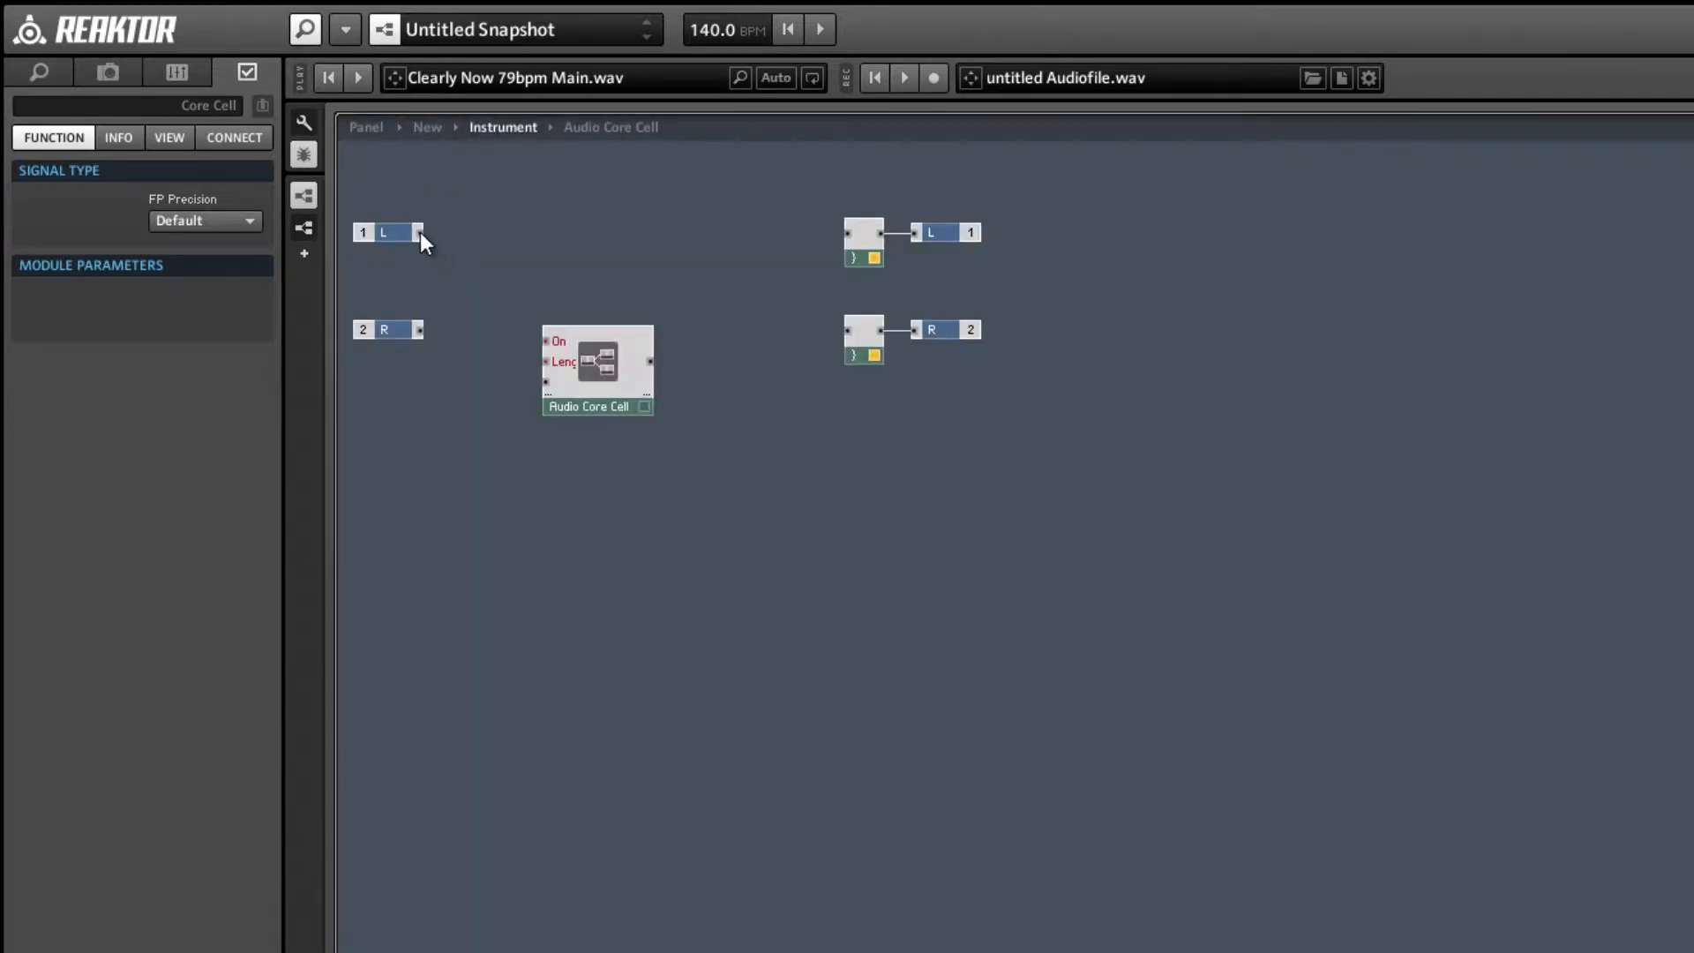
{"action": "left_click_drag", "start_coordinate": [420, 231], "coordinate": [577, 245]}
{"action": "left_click_drag", "start_coordinate": [750, 220], "coordinate": [866, 385]}
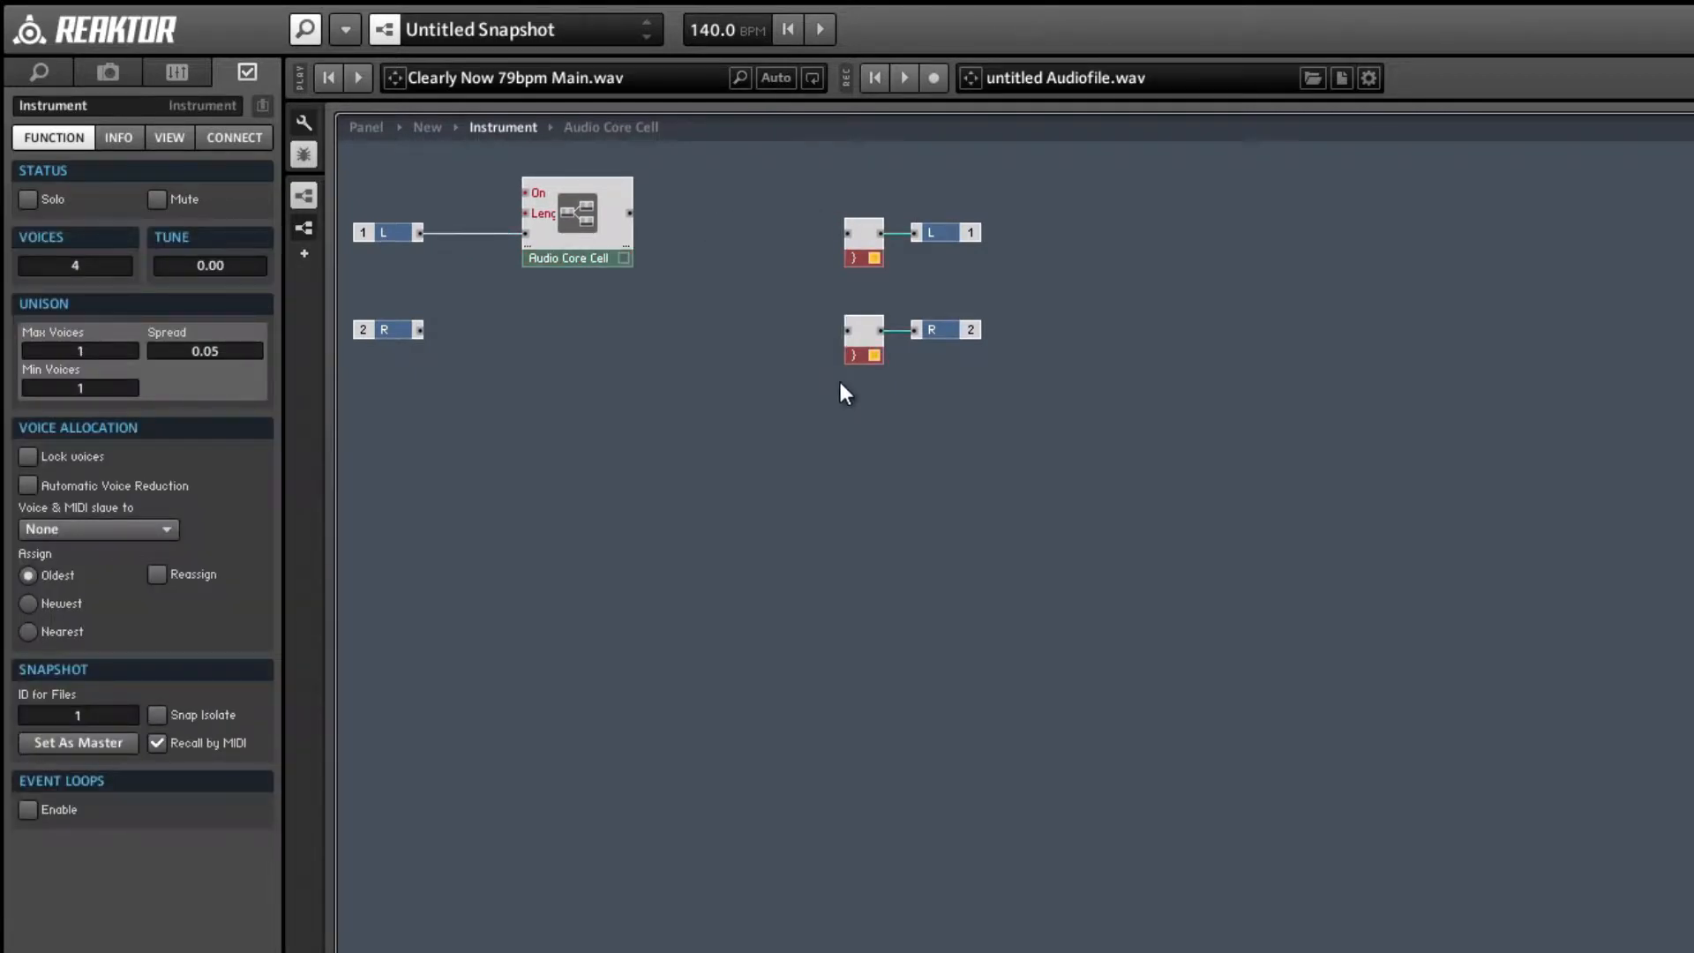
{"action": "key", "text": "Delete"}
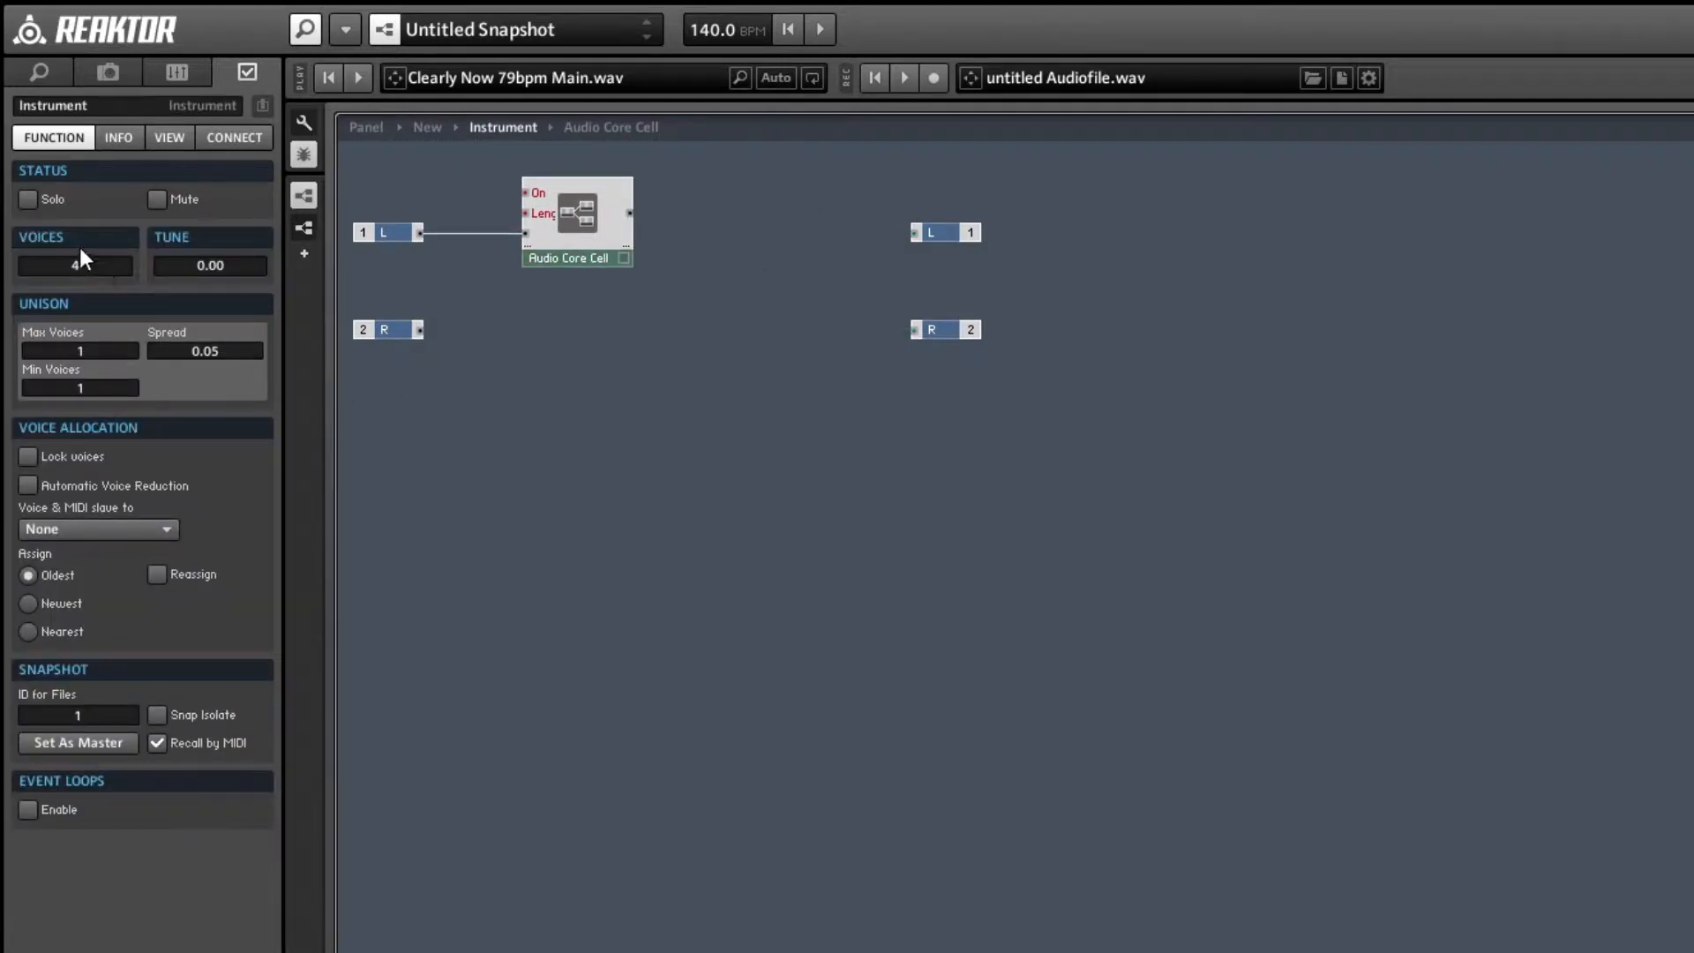
- Set the instrument's voices to 1 and connect the core cell's output to output L
{"action": "left_click_drag", "start_coordinate": [81, 251], "coordinate": [100, 283]}
{"action": "left_click_drag", "start_coordinate": [635, 214], "coordinate": [956, 217]}
{"action": "left_click", "coordinate": [435, 141]}
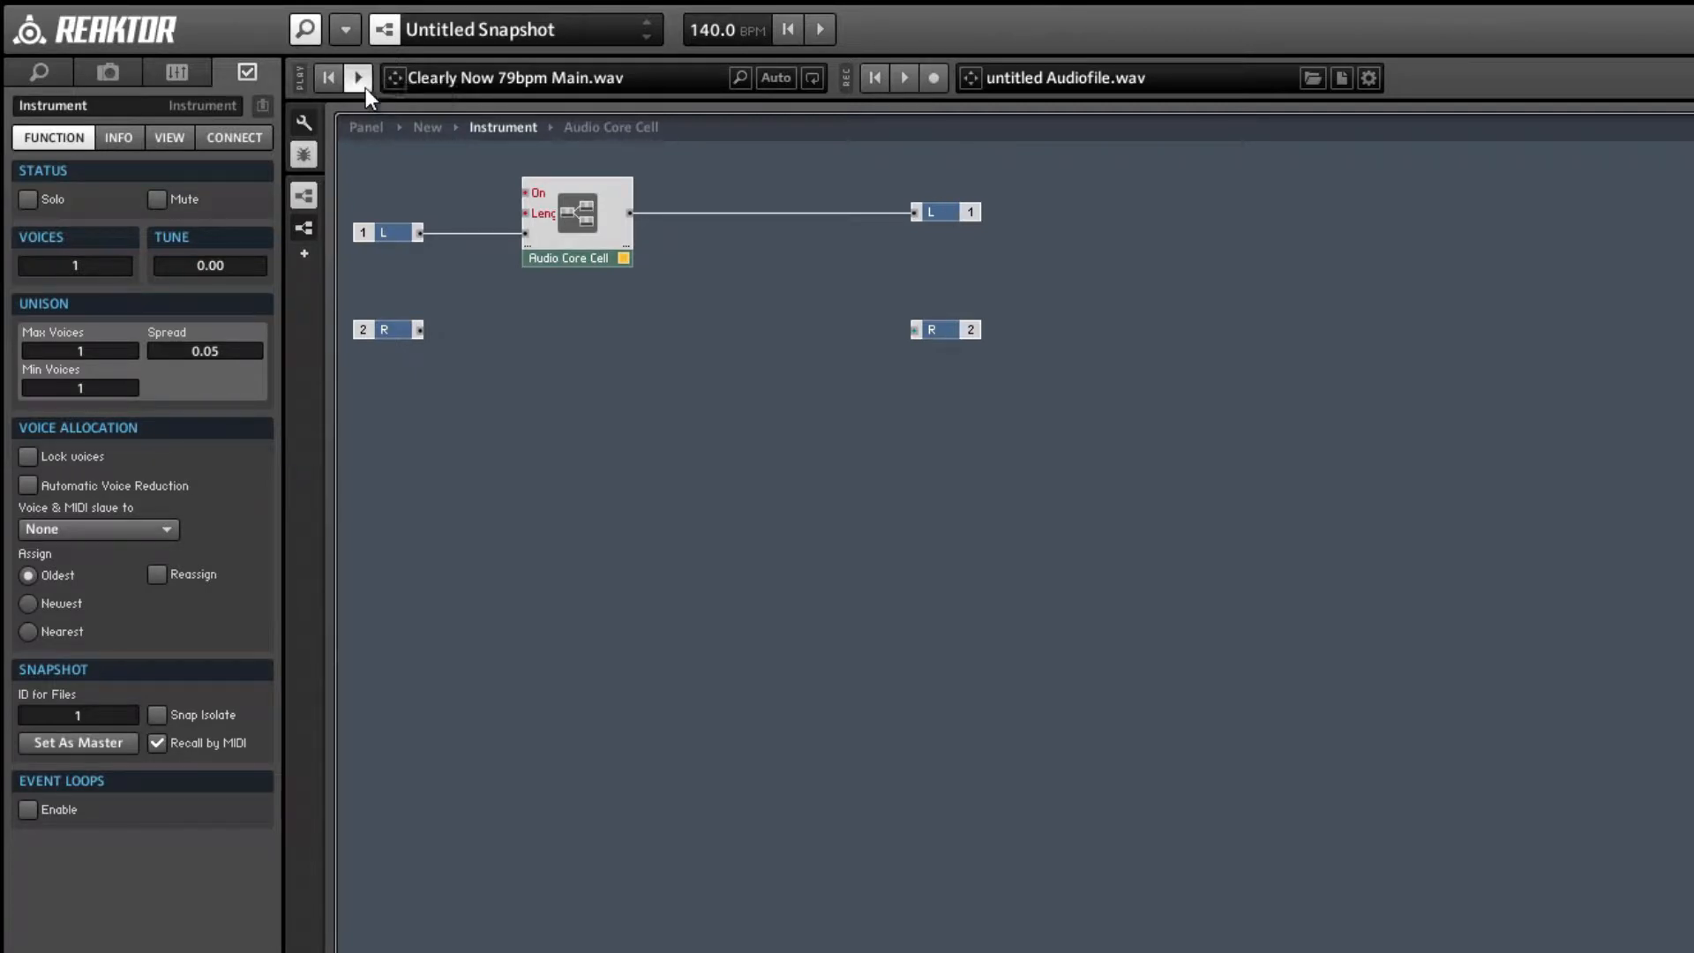
- Inside the Audio Core Cell, shift the audio read/write circuit down and reposition the Length input in the gap above it
{"action": "double_click", "coordinate": [573, 212]}
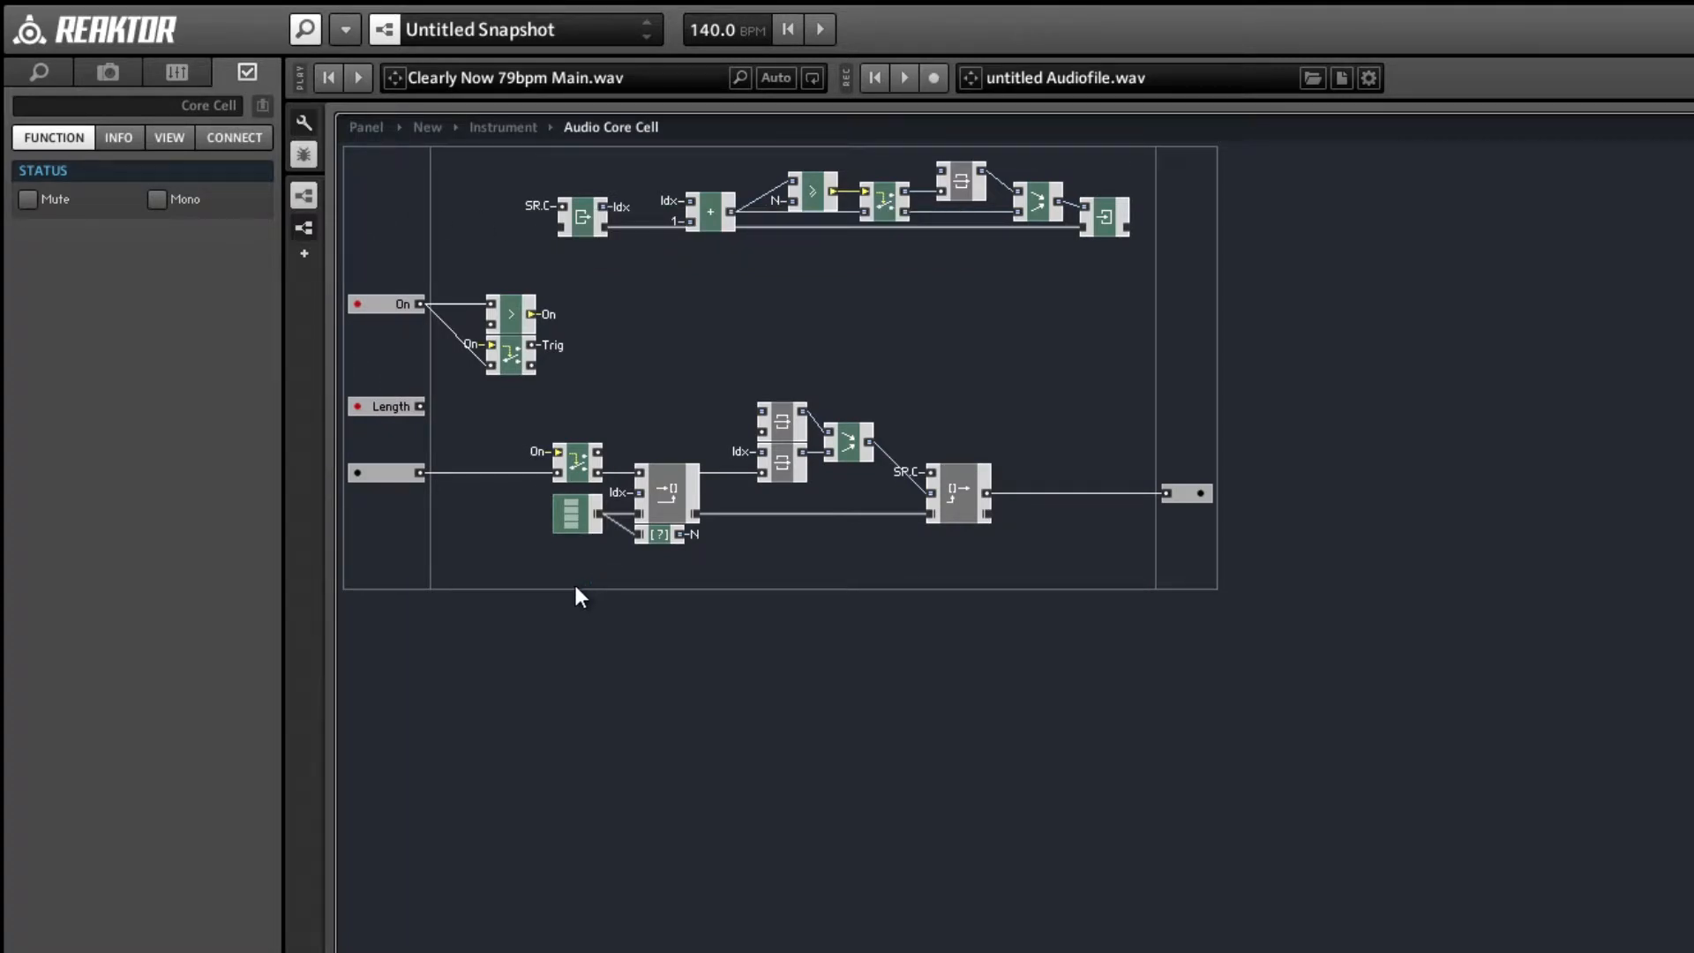
{"action": "left_click_drag", "start_coordinate": [378, 408], "coordinate": [1247, 653]}
{"action": "left_click_drag", "start_coordinate": [961, 495], "coordinate": [972, 623]}
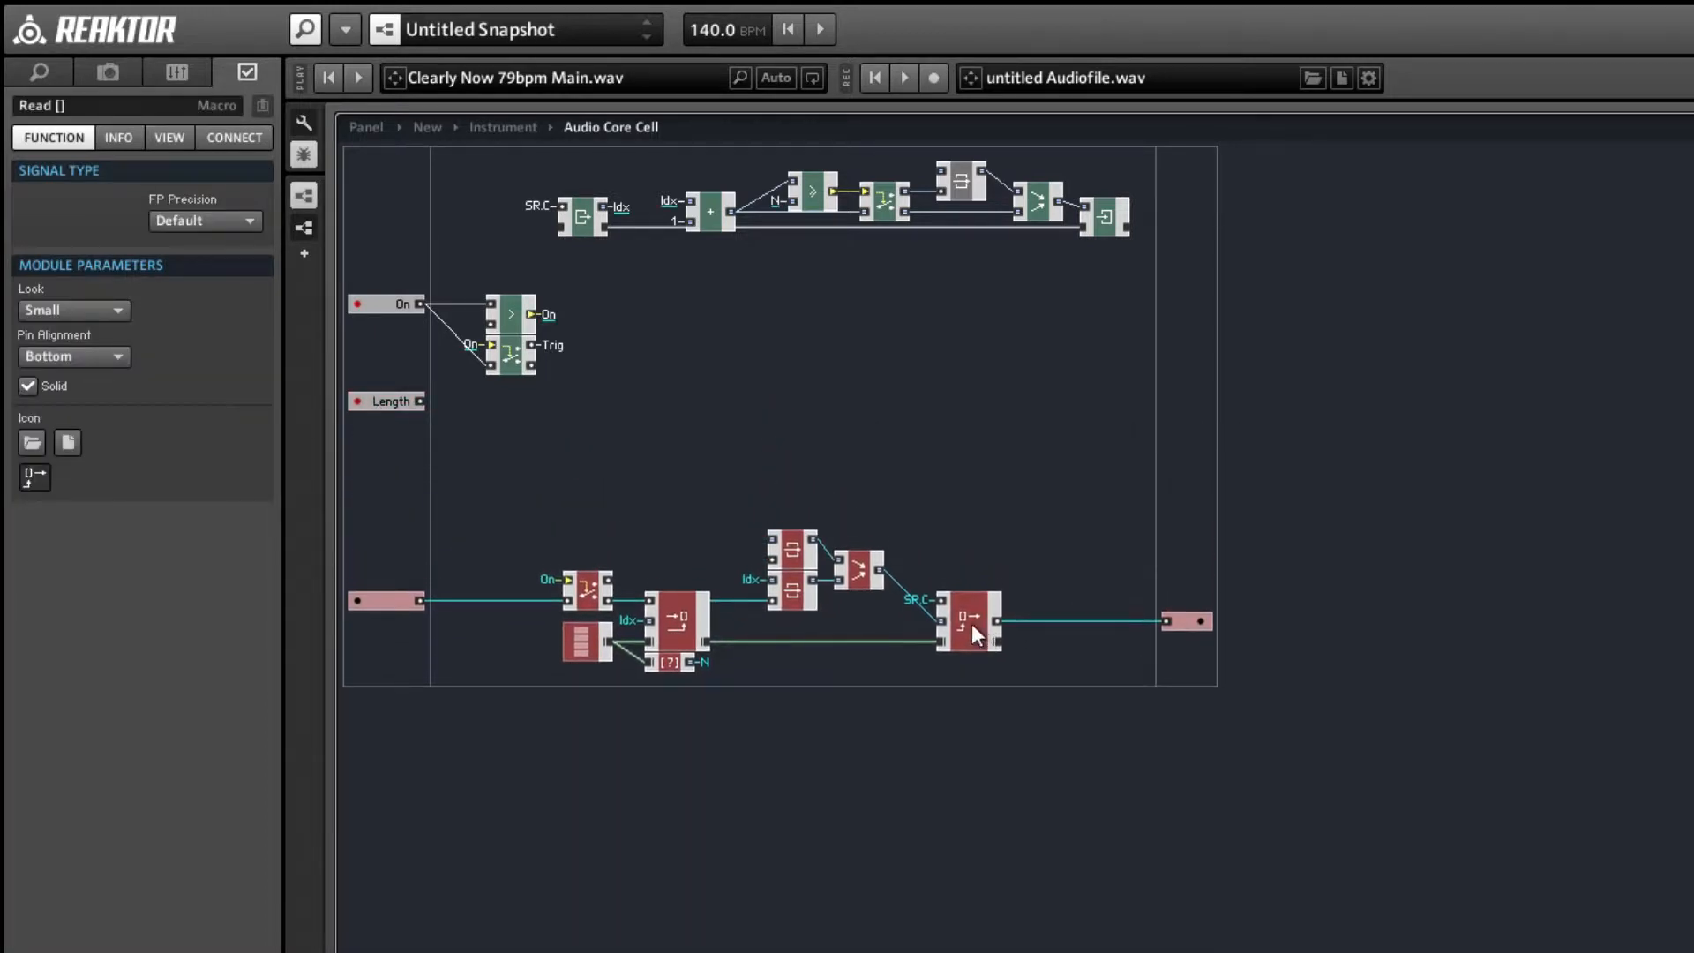
{"action": "left_click_drag", "start_coordinate": [377, 406], "coordinate": [386, 427]}
- Add a built-in multiply module and connect the Length input and SR.R to its two inputs
{"action": "left_click", "coordinate": [511, 431]}
{"action": "right_click", "coordinate": [516, 434]}
{"action": "mouse_move", "coordinate": [553, 452]}
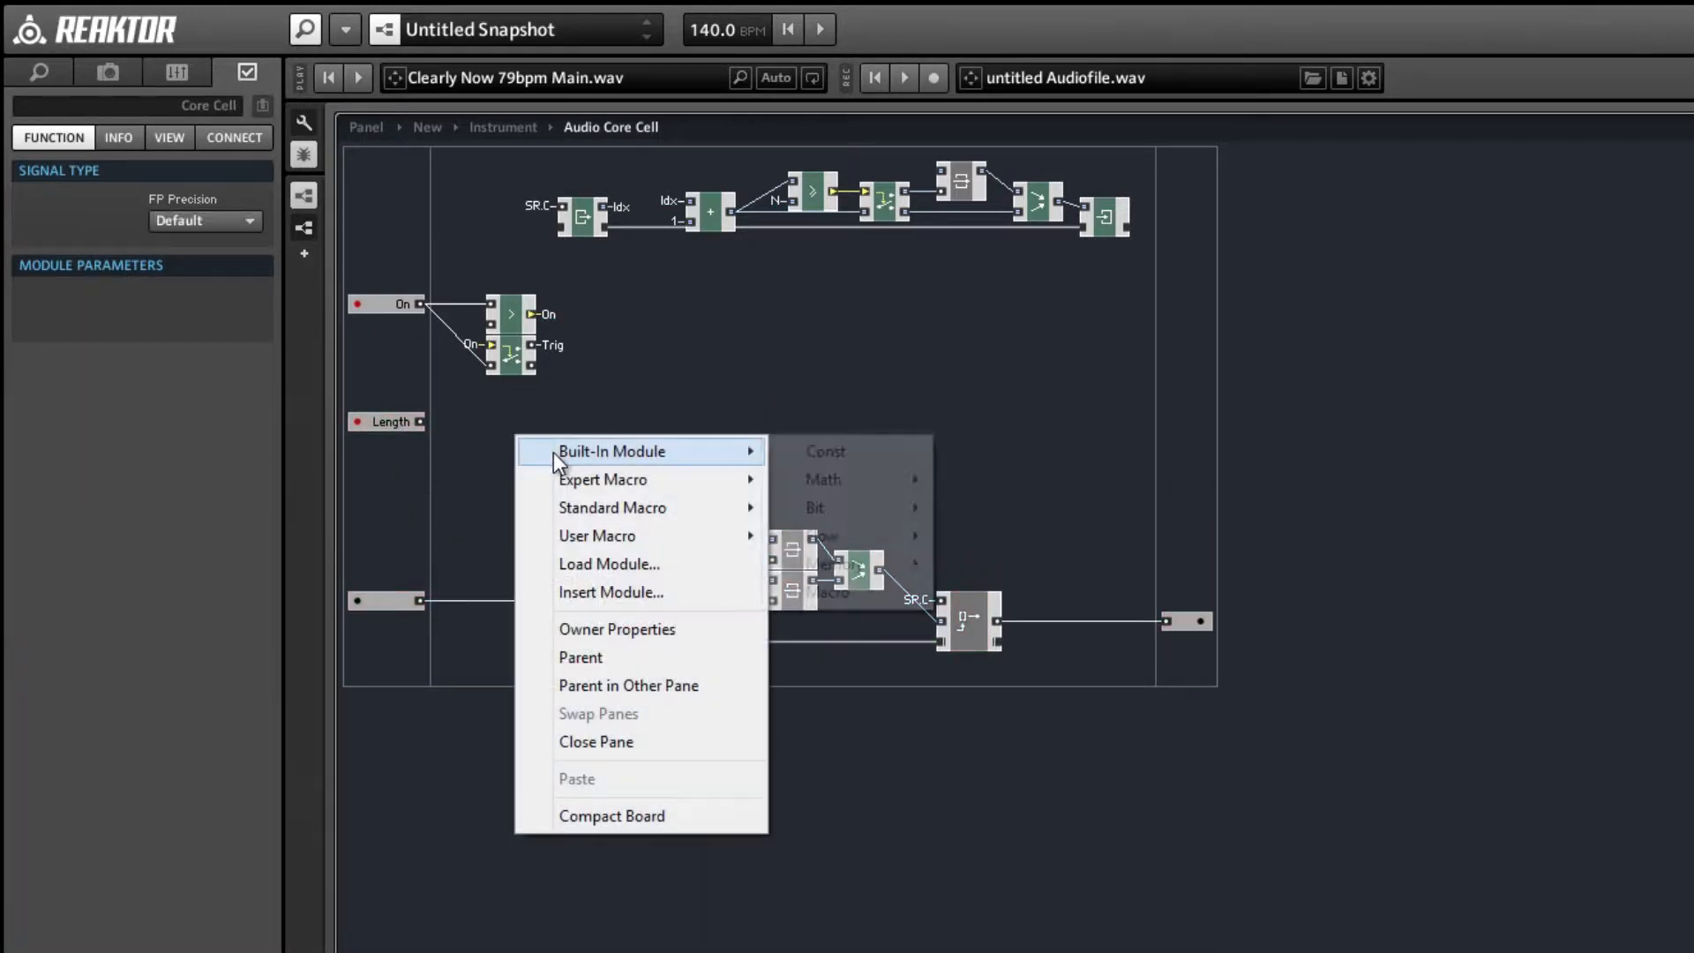
{"action": "mouse_move", "coordinate": [874, 480]}
{"action": "left_click", "coordinate": [1010, 532]}
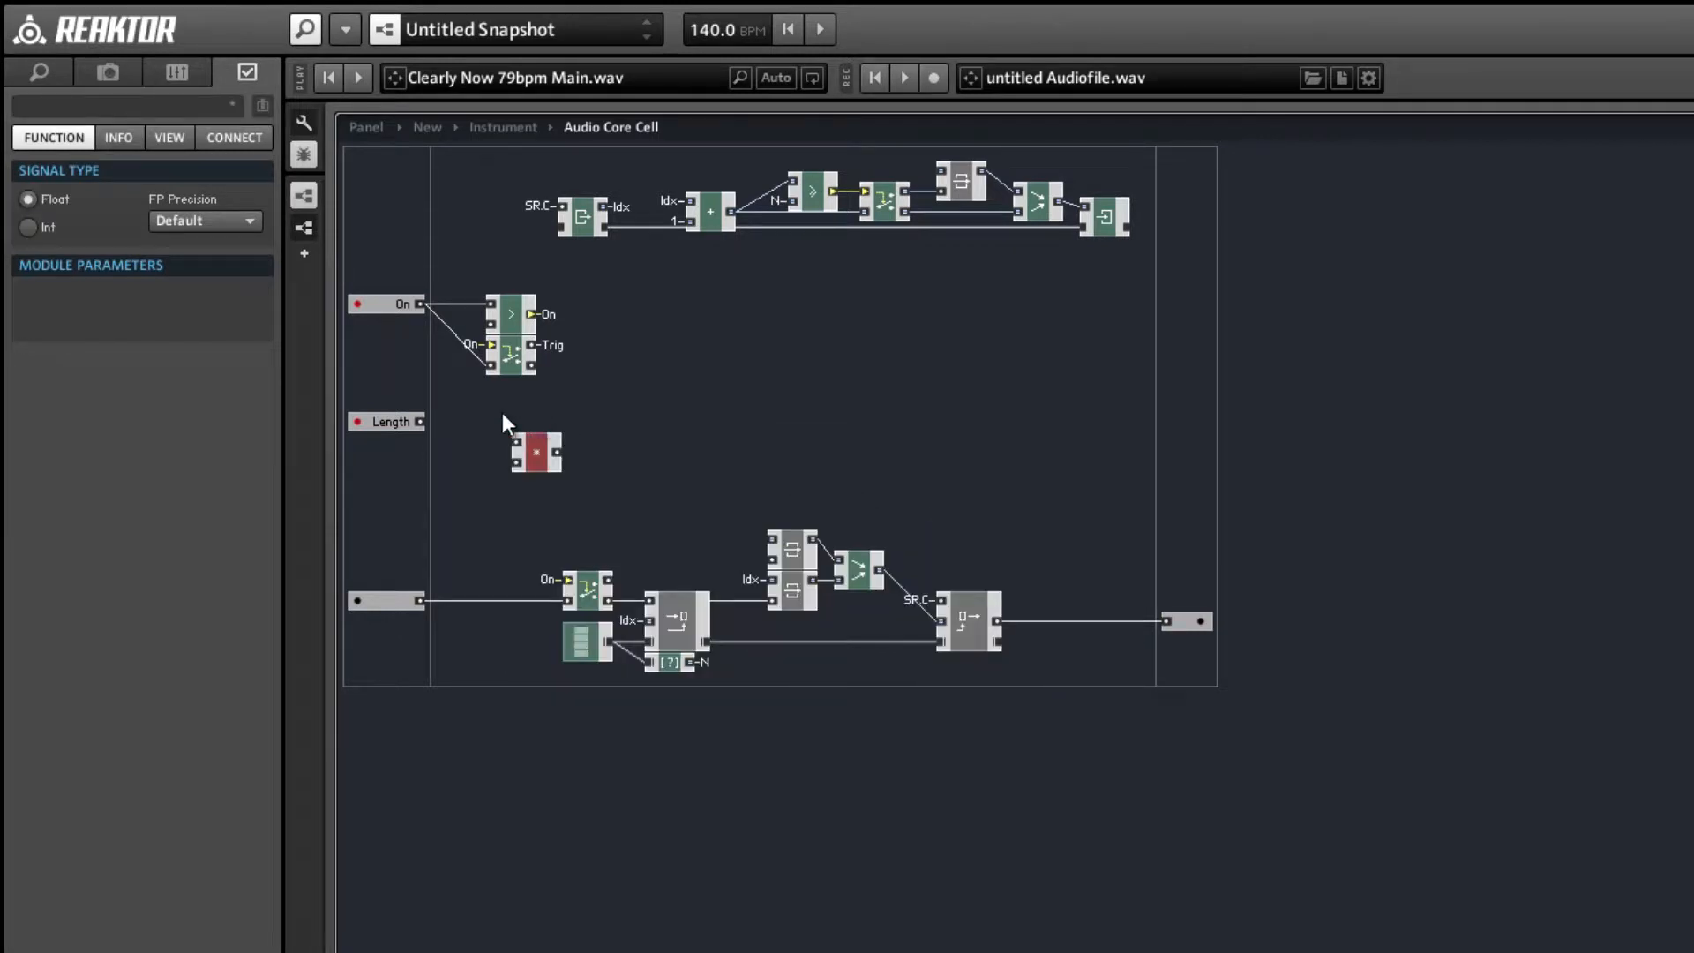
{"action": "left_click_drag", "start_coordinate": [419, 423], "coordinate": [520, 440]}
{"action": "right_click", "coordinate": [494, 443]}
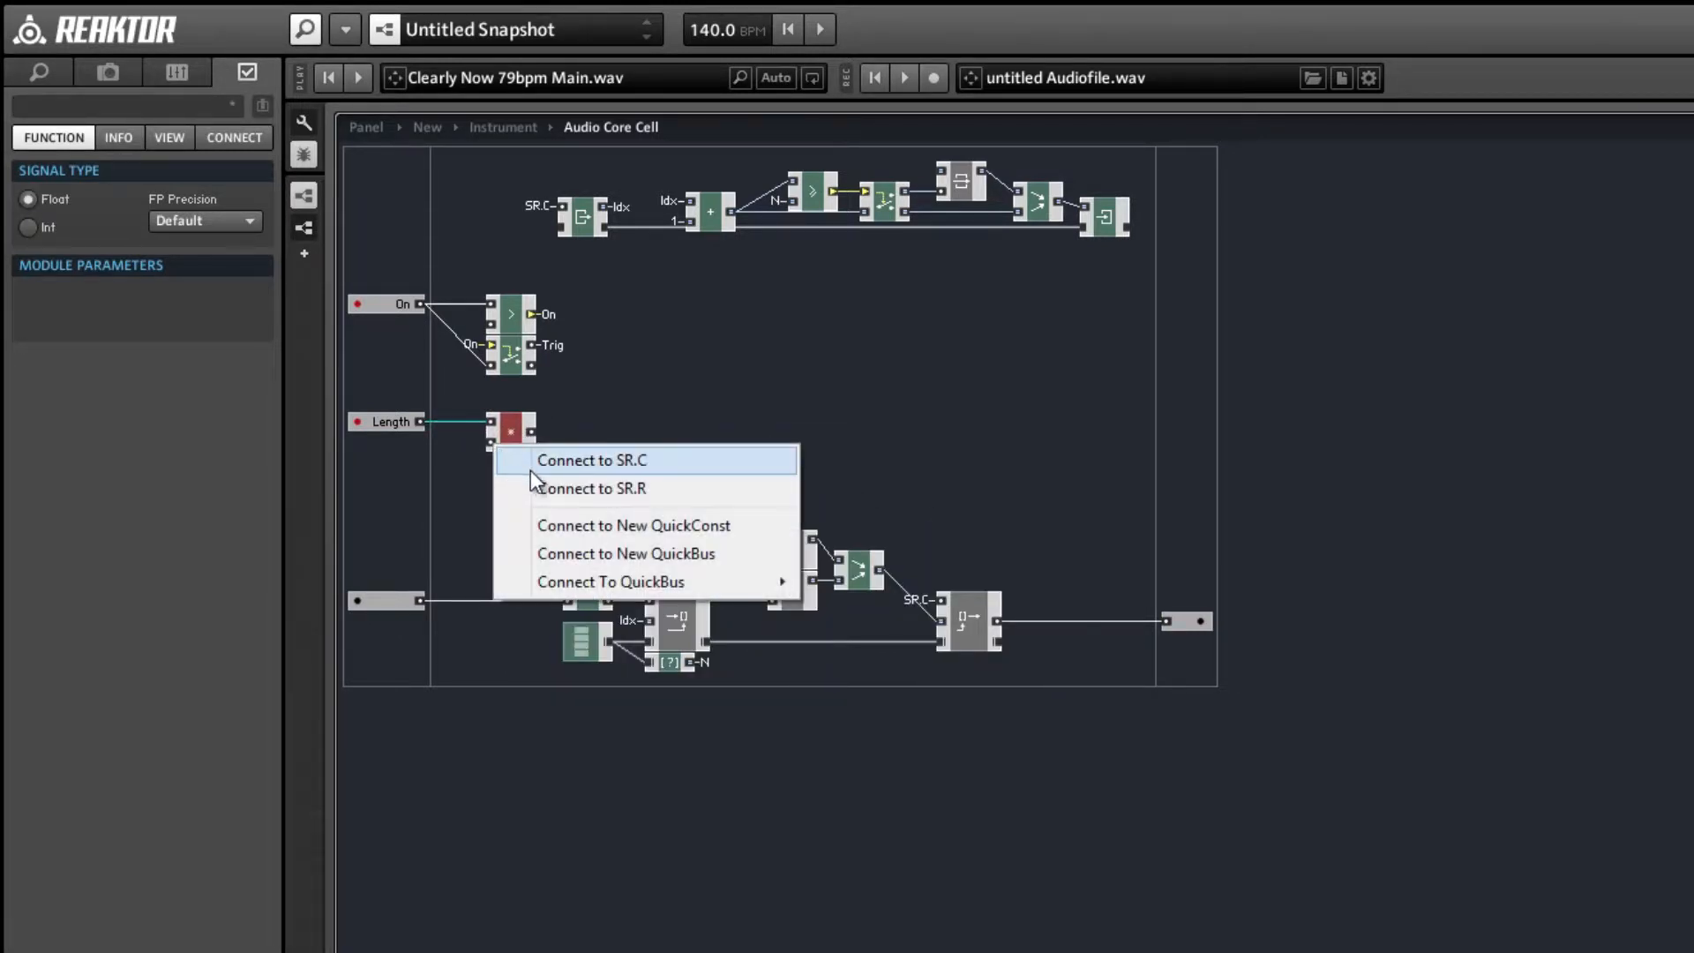
{"action": "left_click", "coordinate": [549, 489]}
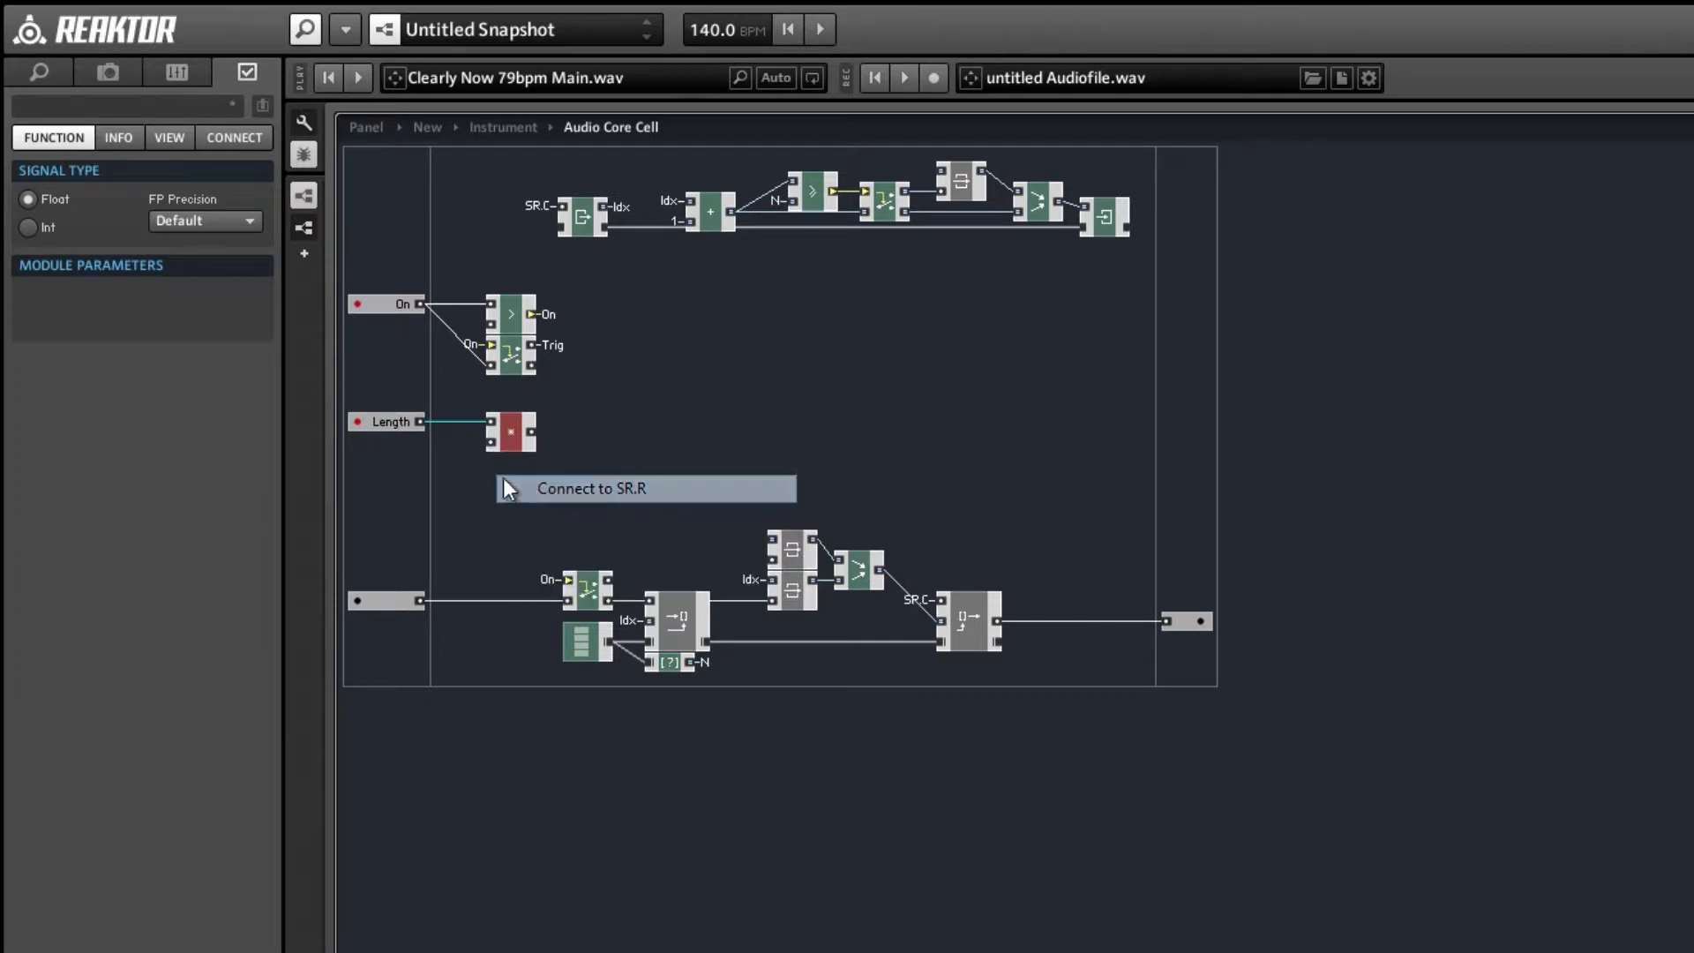
- Create a new QuickBus on the multiply module's output and name it Len
{"action": "right_click", "coordinate": [529, 431]}
{"action": "left_click", "coordinate": [675, 455]}
{"action": "left_click_drag", "start_coordinate": [74, 112], "coordinate": [0, 72]}
{"action": "type", "text": "Len"}
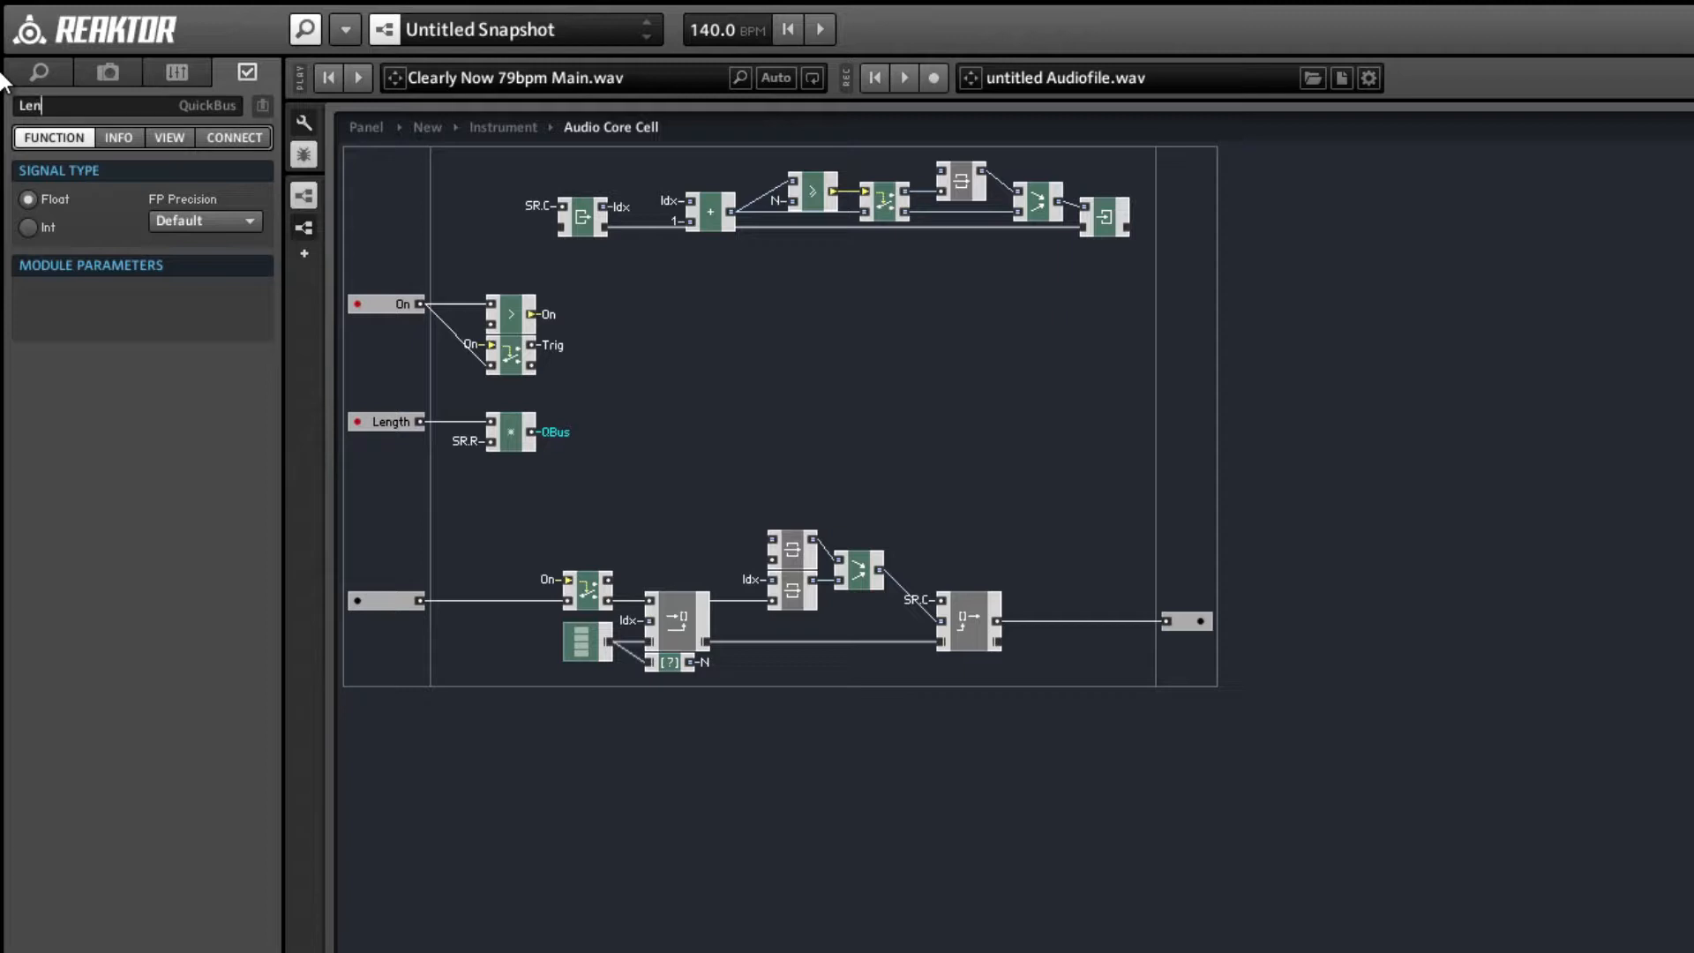
{"action": "key", "text": "Return"}
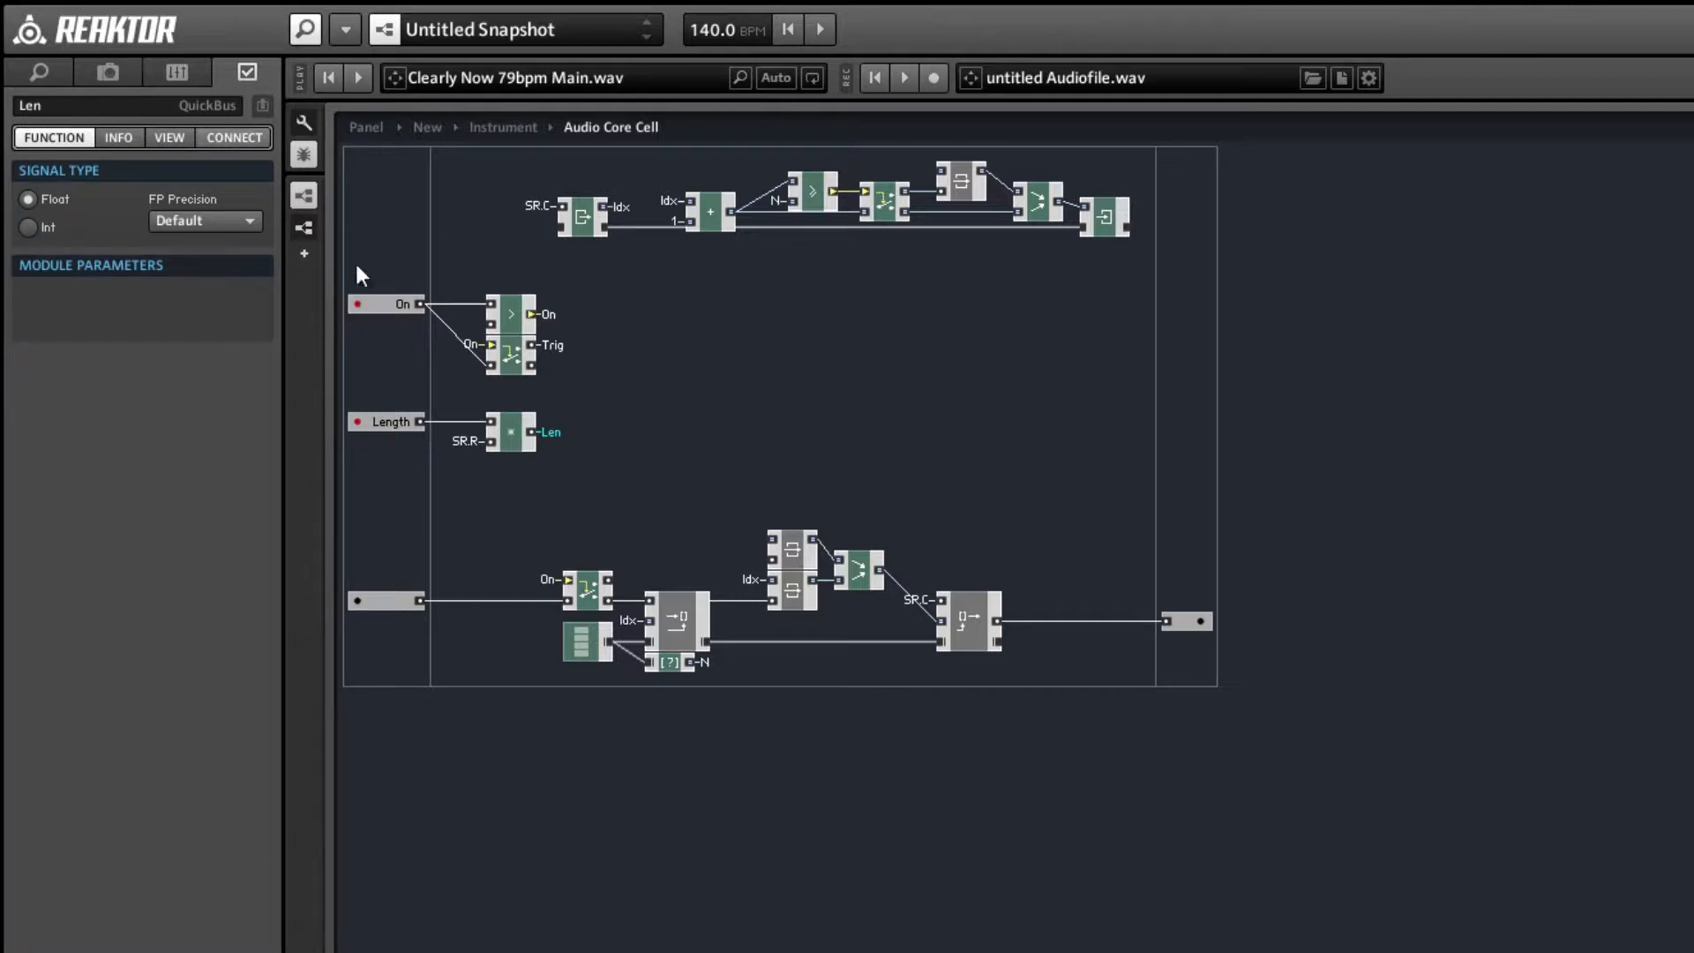
- Group the On and Length inputs with their modules and move them down, just above the audio circuit
{"action": "left_click_drag", "start_coordinate": [356, 267], "coordinate": [513, 398]}
{"action": "left_click_drag", "start_coordinate": [373, 324], "coordinate": [353, 425]}
{"action": "left_click", "coordinate": [510, 462]}
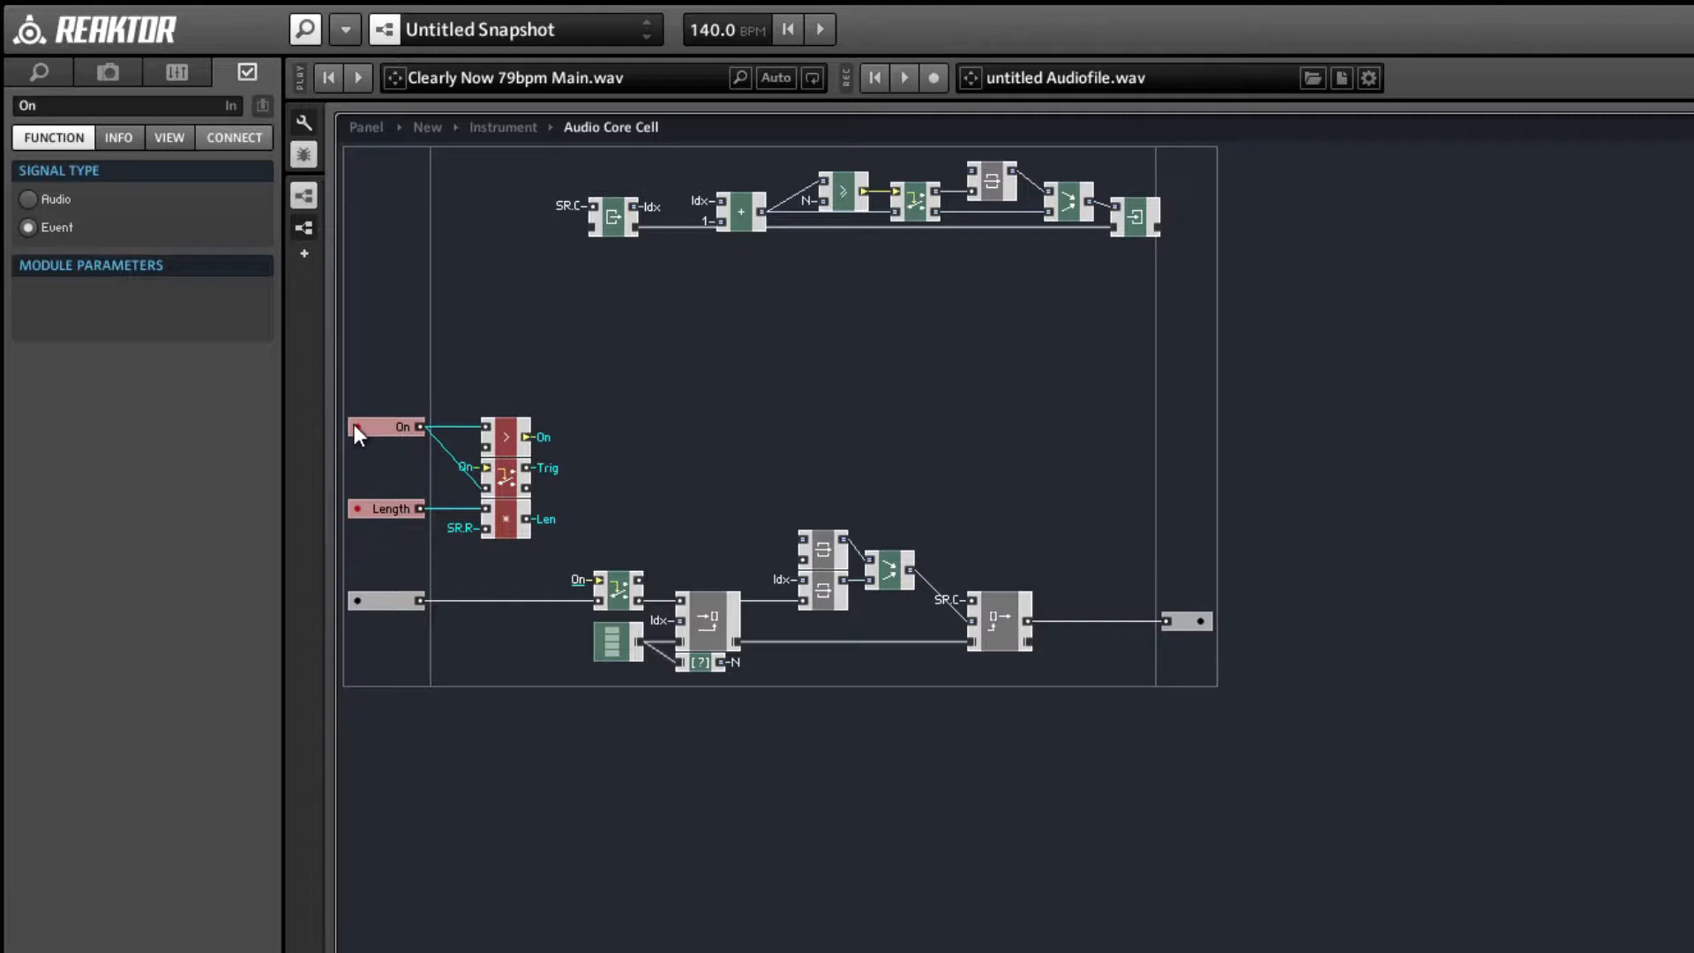
{"action": "left_click", "coordinate": [643, 401]}
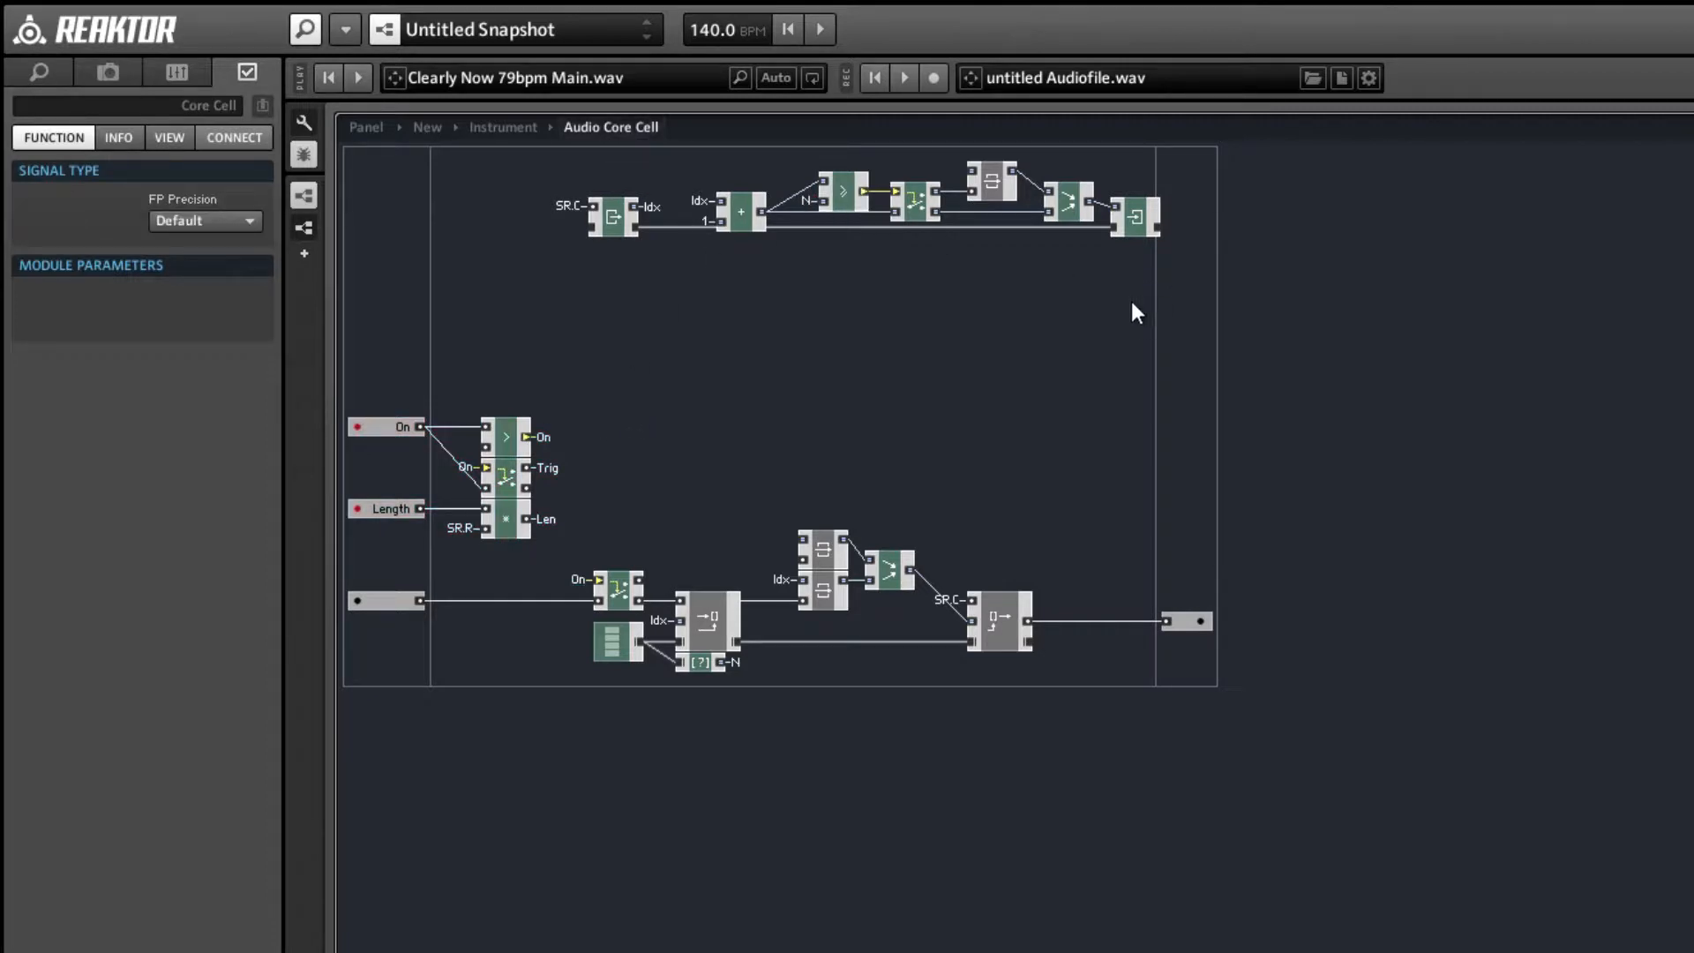
- Duplicate the whole Idx counter circuit and place the copy directly below the original
{"action": "left_click_drag", "start_coordinate": [1133, 300], "coordinate": [600, 108]}
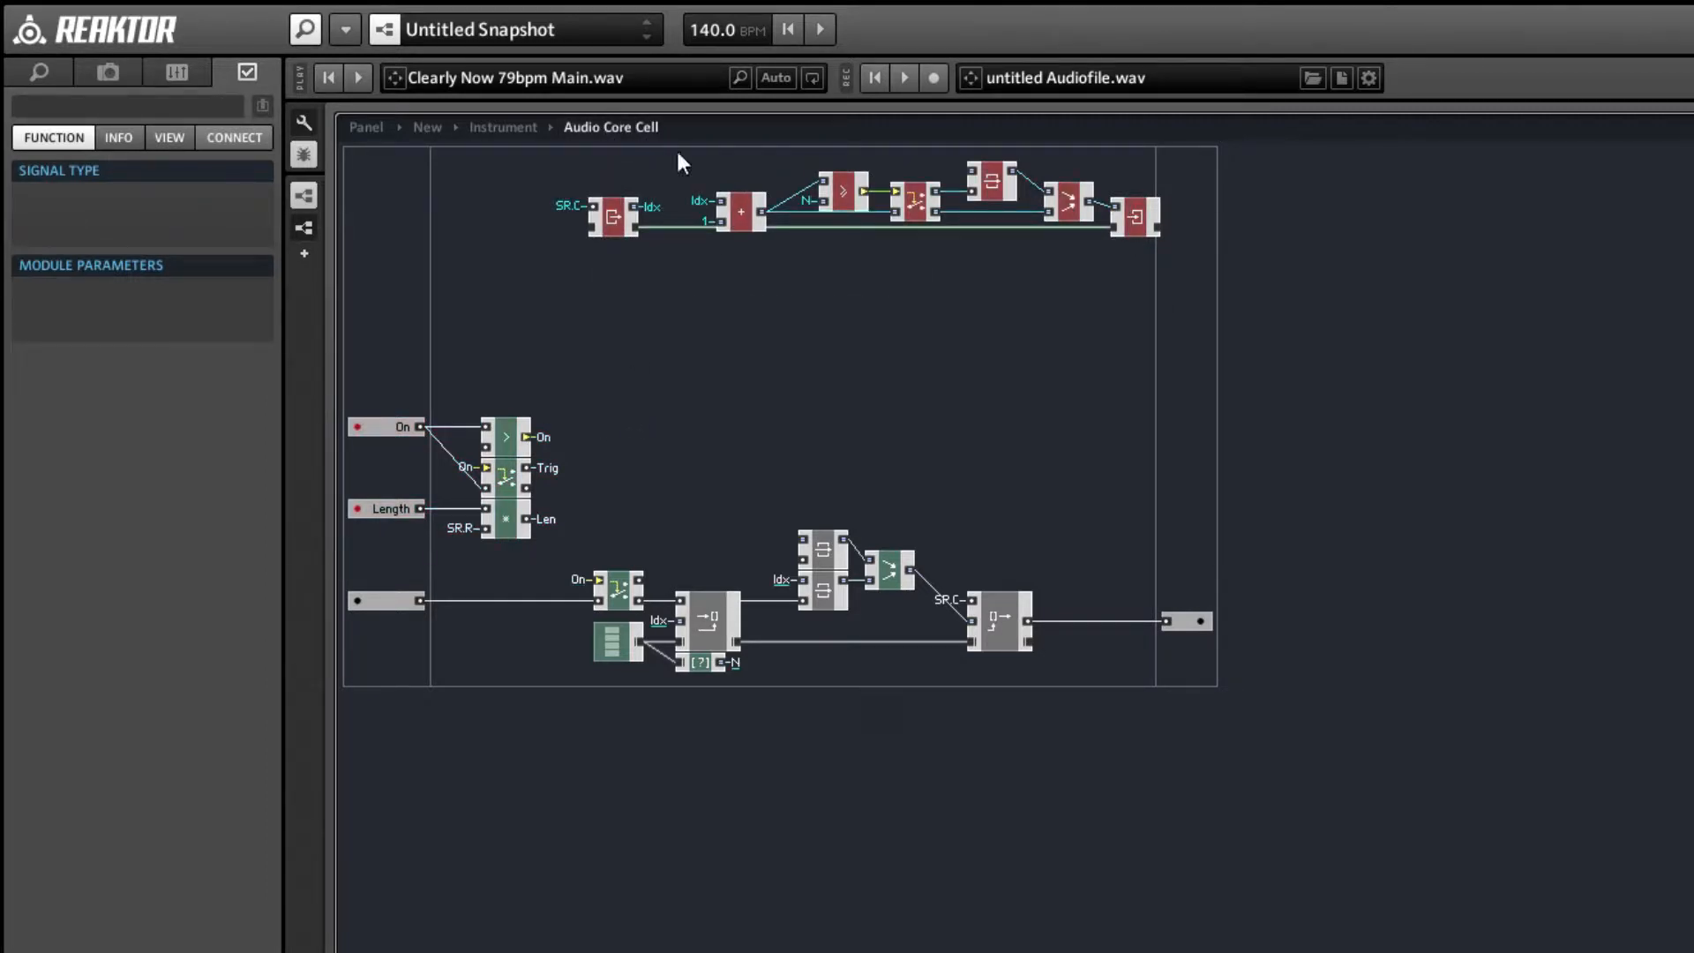
{"action": "key", "text": "ctrl+d"}
{"action": "left_click_drag", "start_coordinate": [624, 237], "coordinate": [602, 328]}
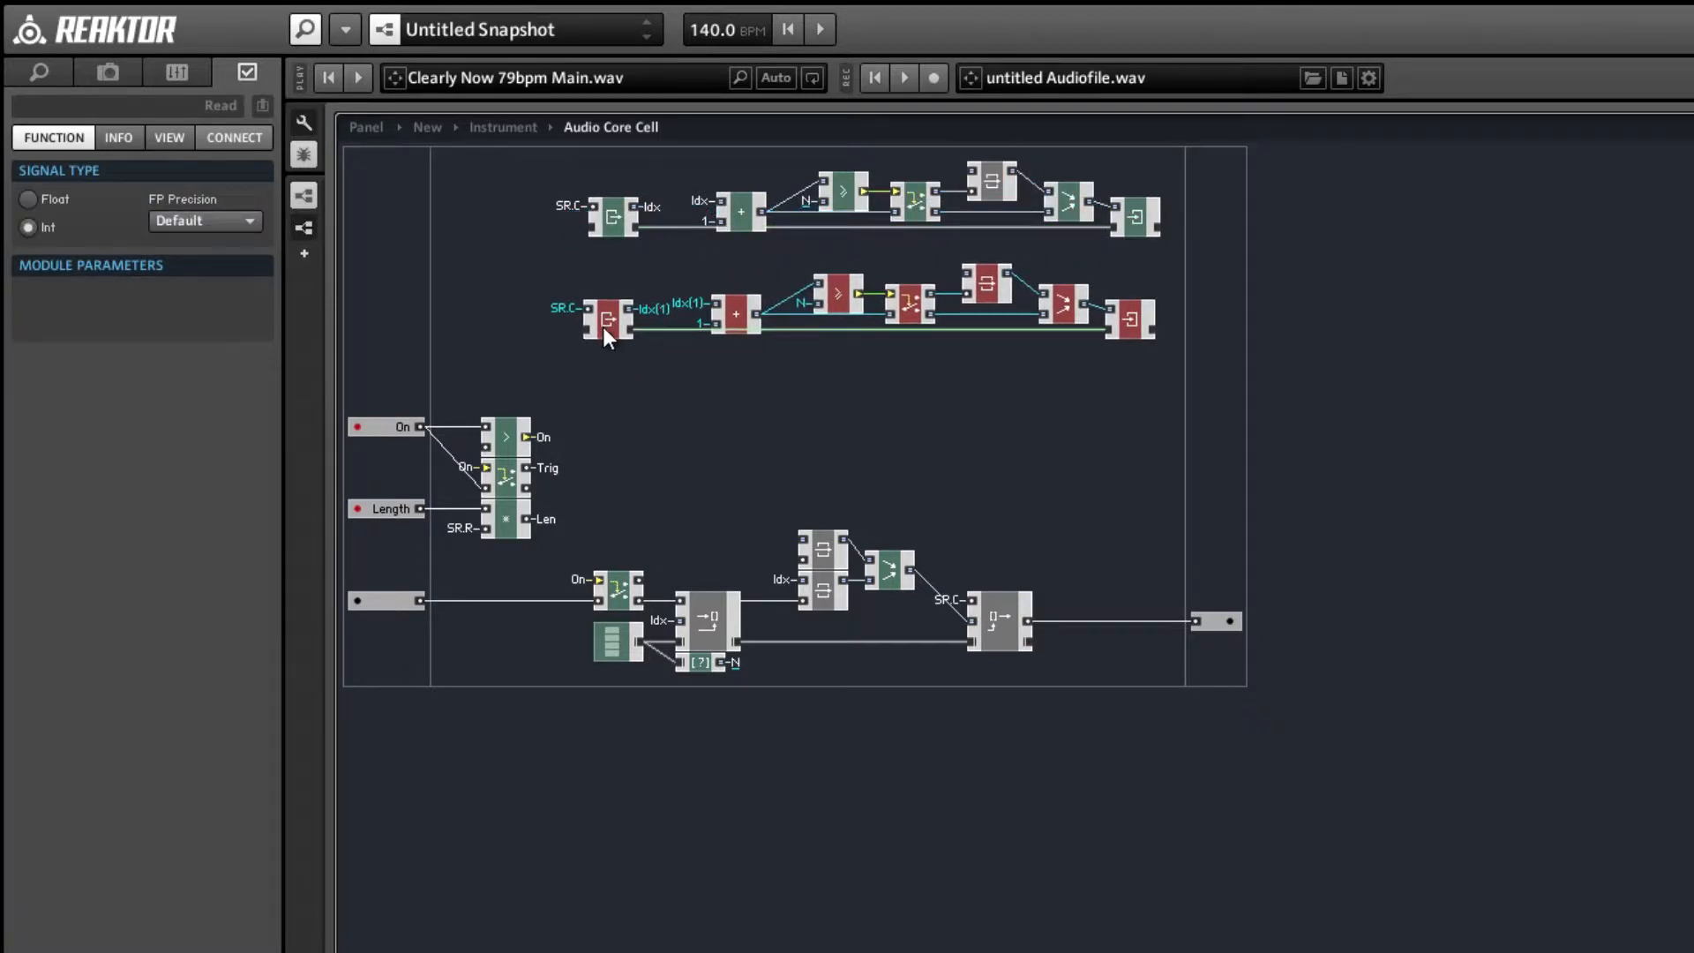
{"action": "left_click", "coordinate": [650, 366]}
- Rename the duplicated counter's index QuickBus to Pos
{"action": "left_click", "coordinate": [653, 309]}
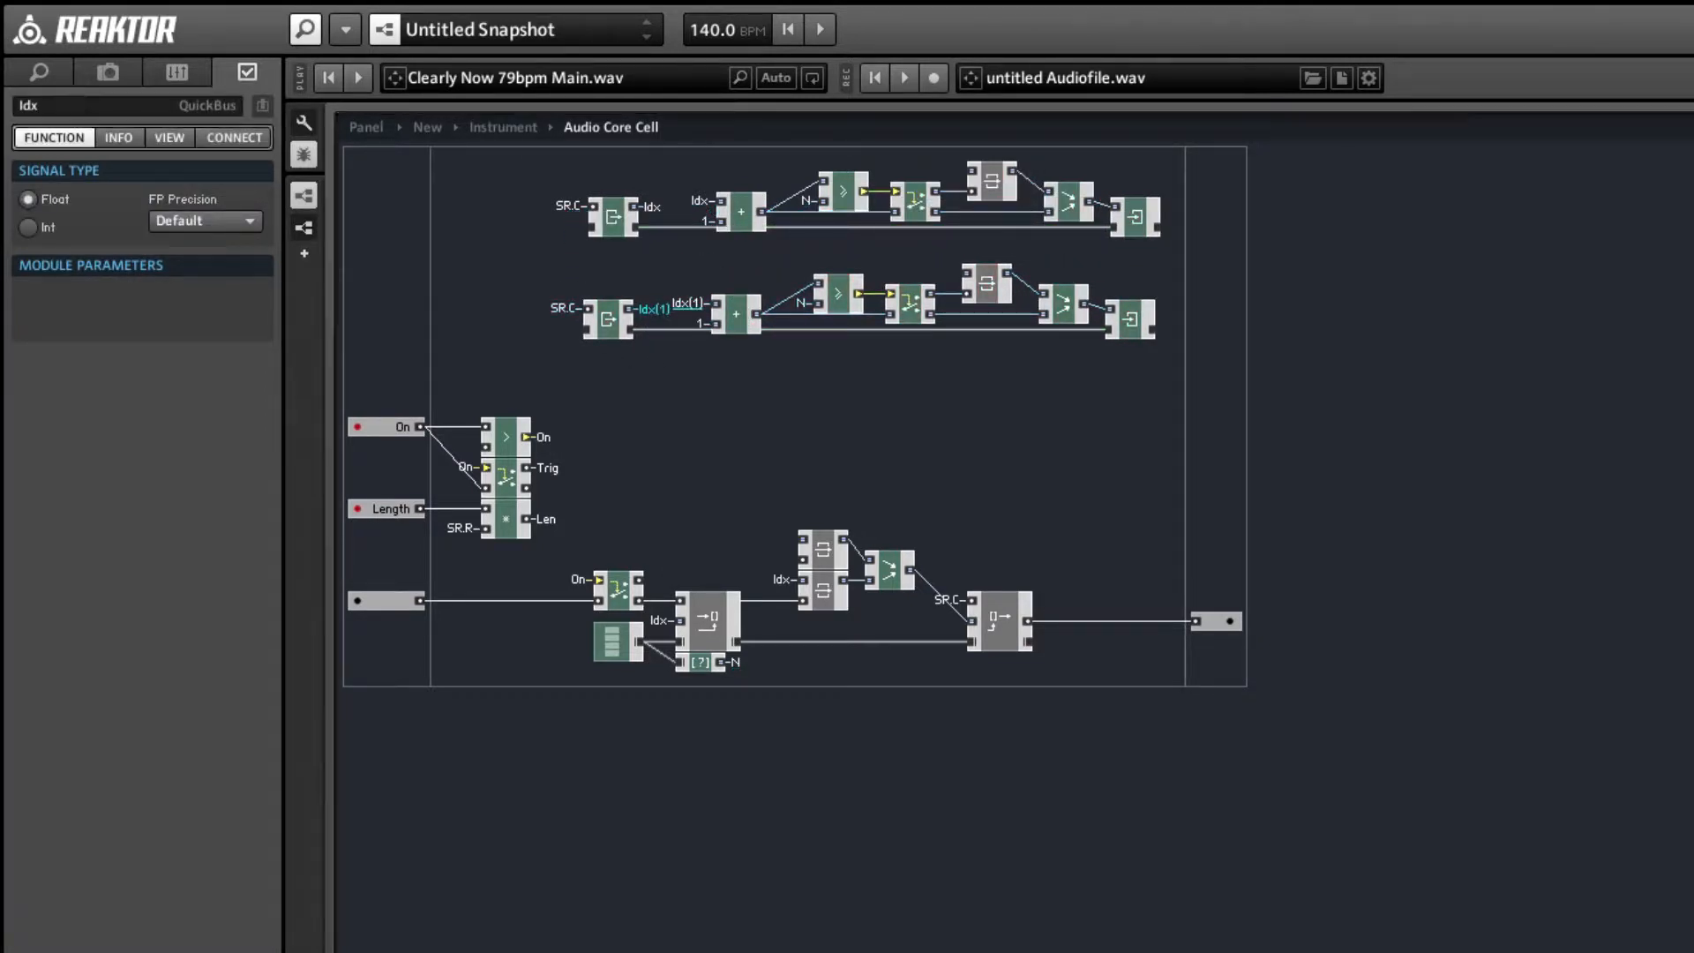
{"action": "double_click", "coordinate": [78, 107]}
{"action": "type", "text": "Pos"}
{"action": "key", "text": "Return"}
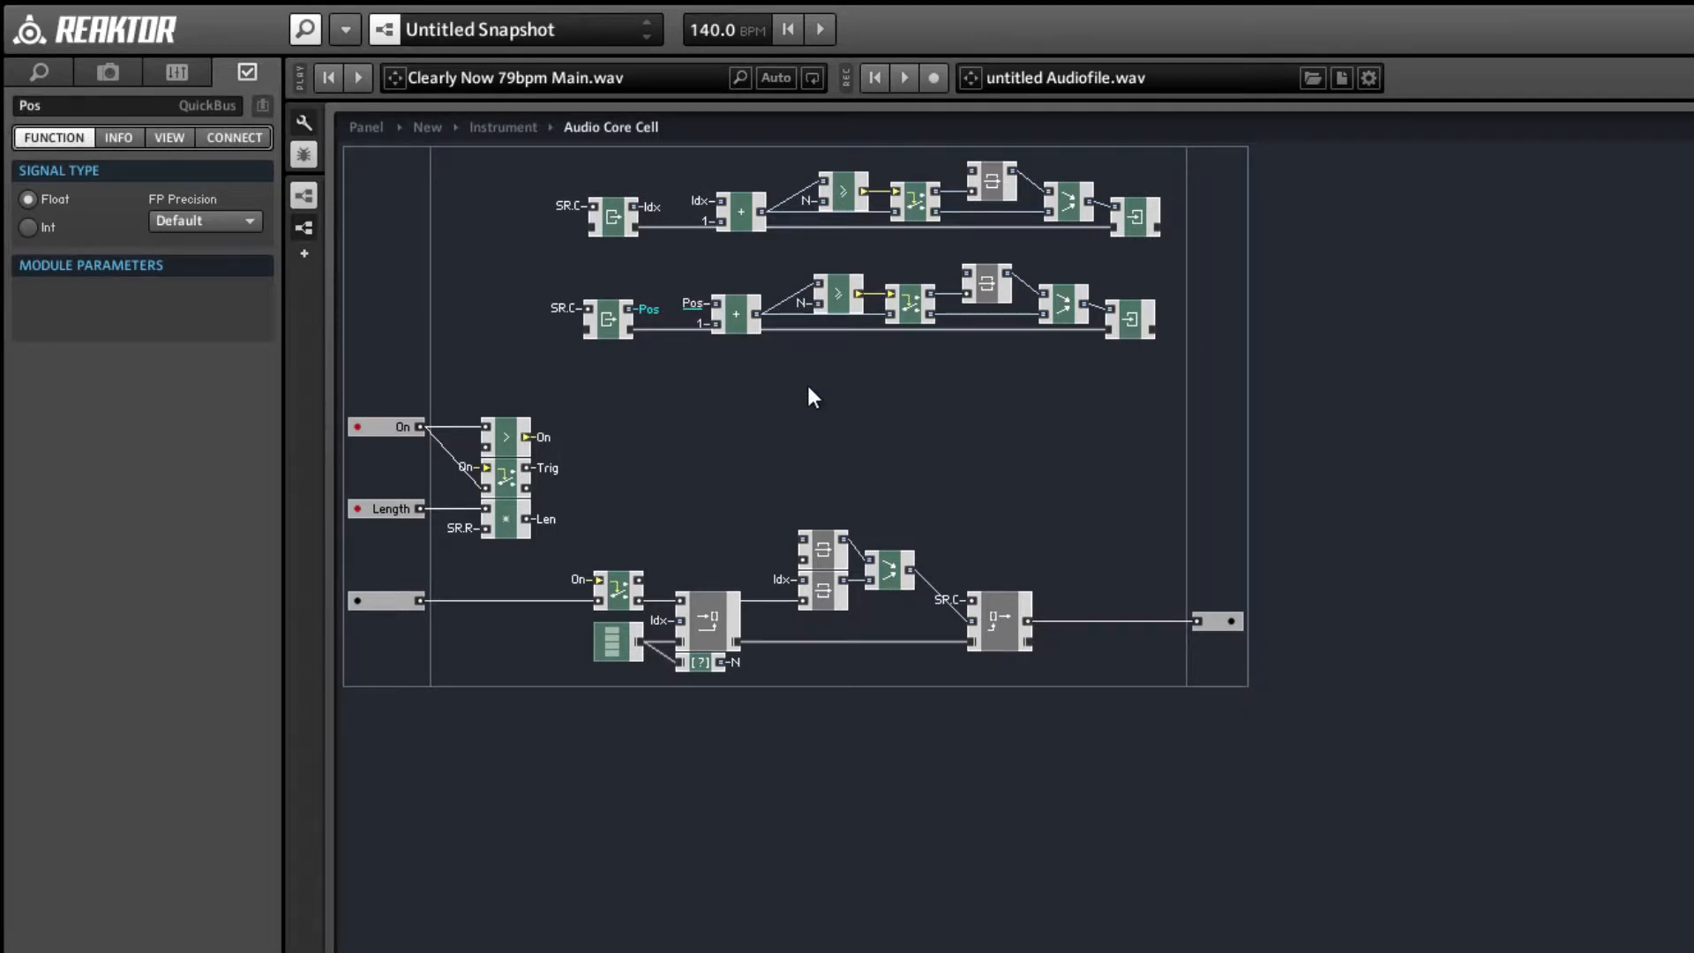
- Connect the lower input of the Pos counter's comparison module to the Len QuickBus in place of N
{"action": "right_click", "coordinate": [820, 306]}
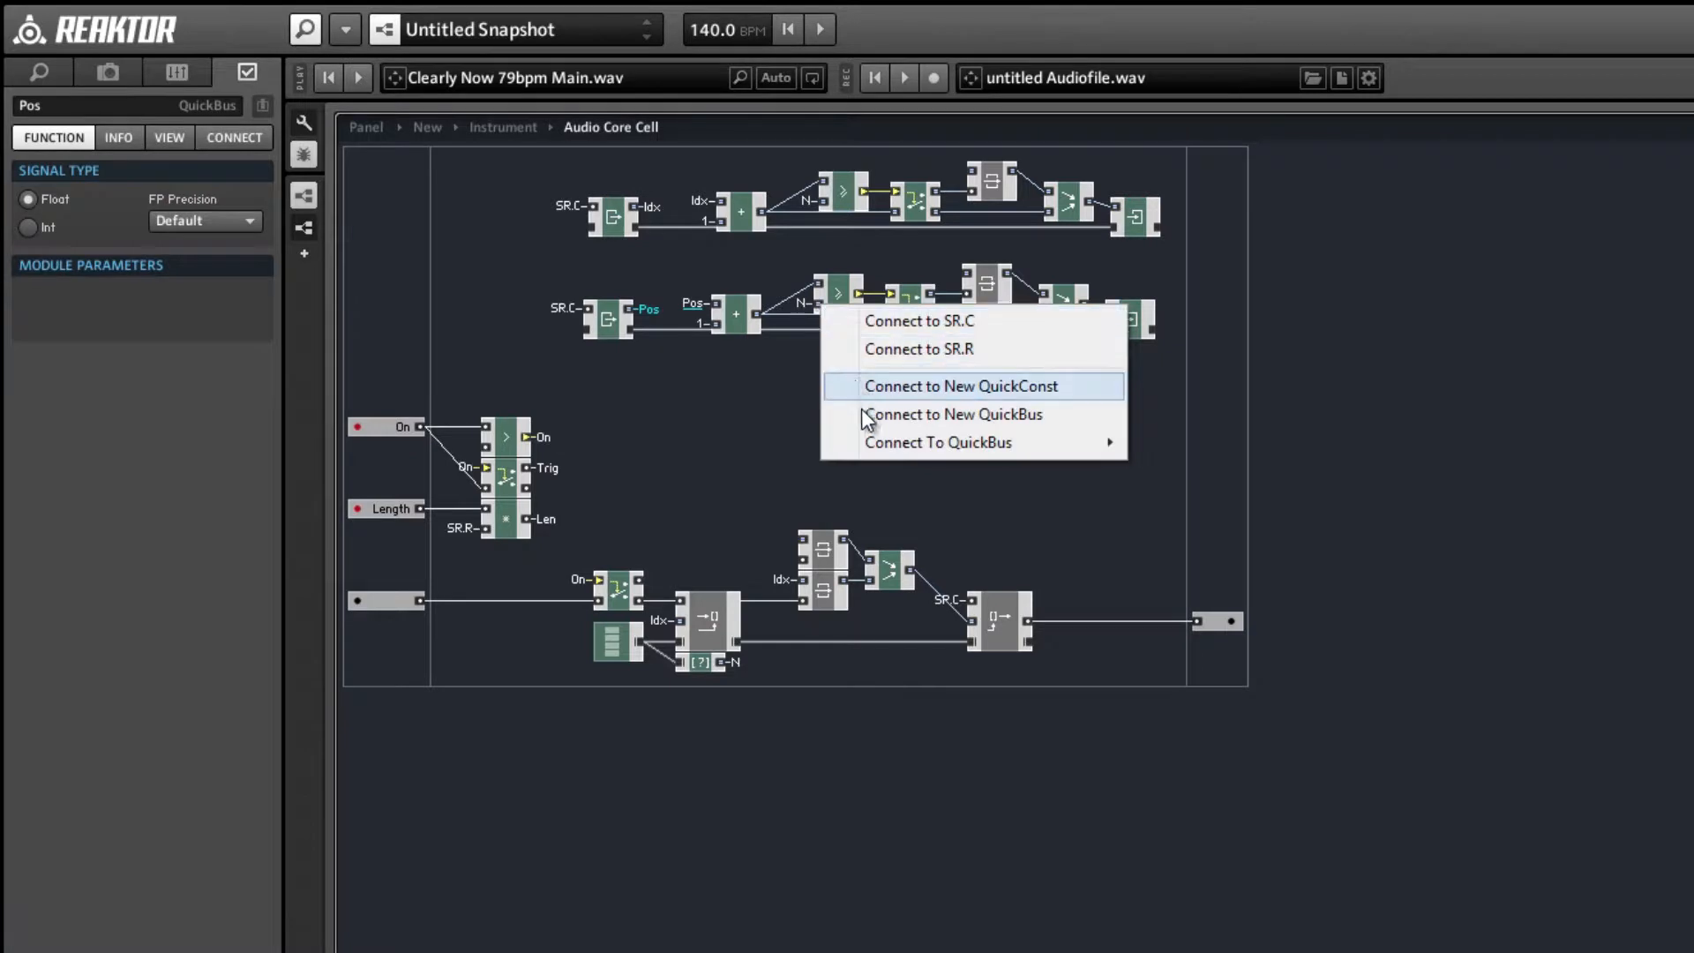
{"action": "mouse_move", "coordinate": [876, 445]}
{"action": "left_click", "coordinate": [1174, 472]}
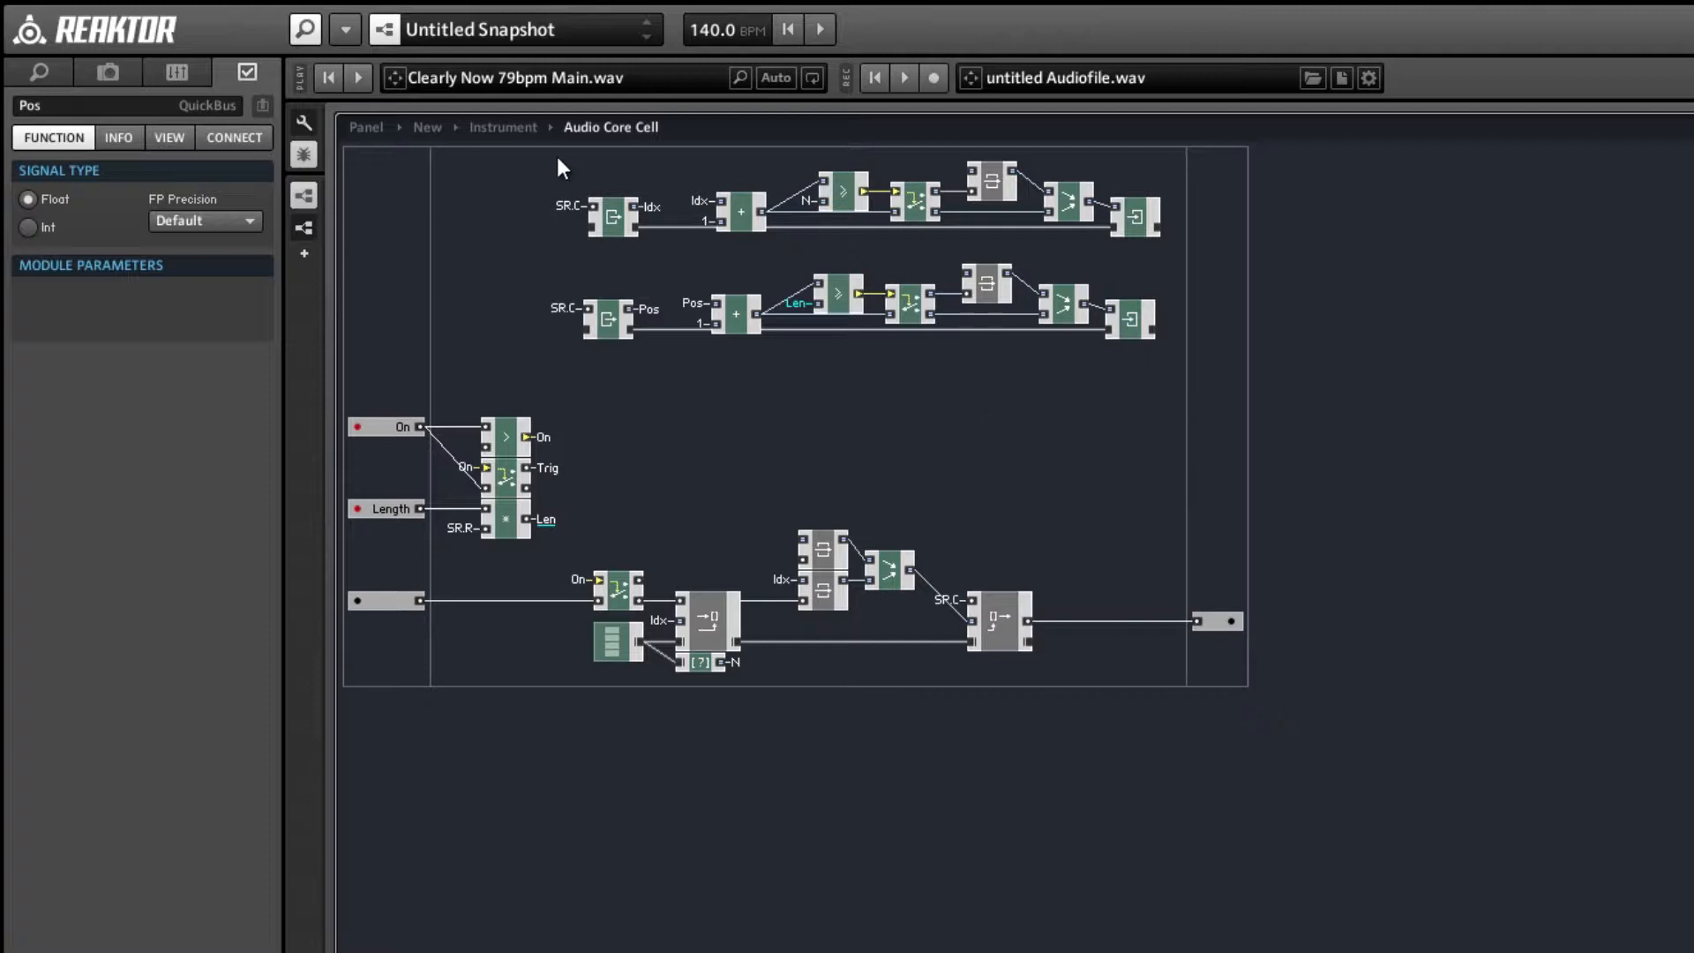
{"action": "right_click", "coordinate": [491, 239]}
{"action": "mouse_move", "coordinate": [501, 254]}
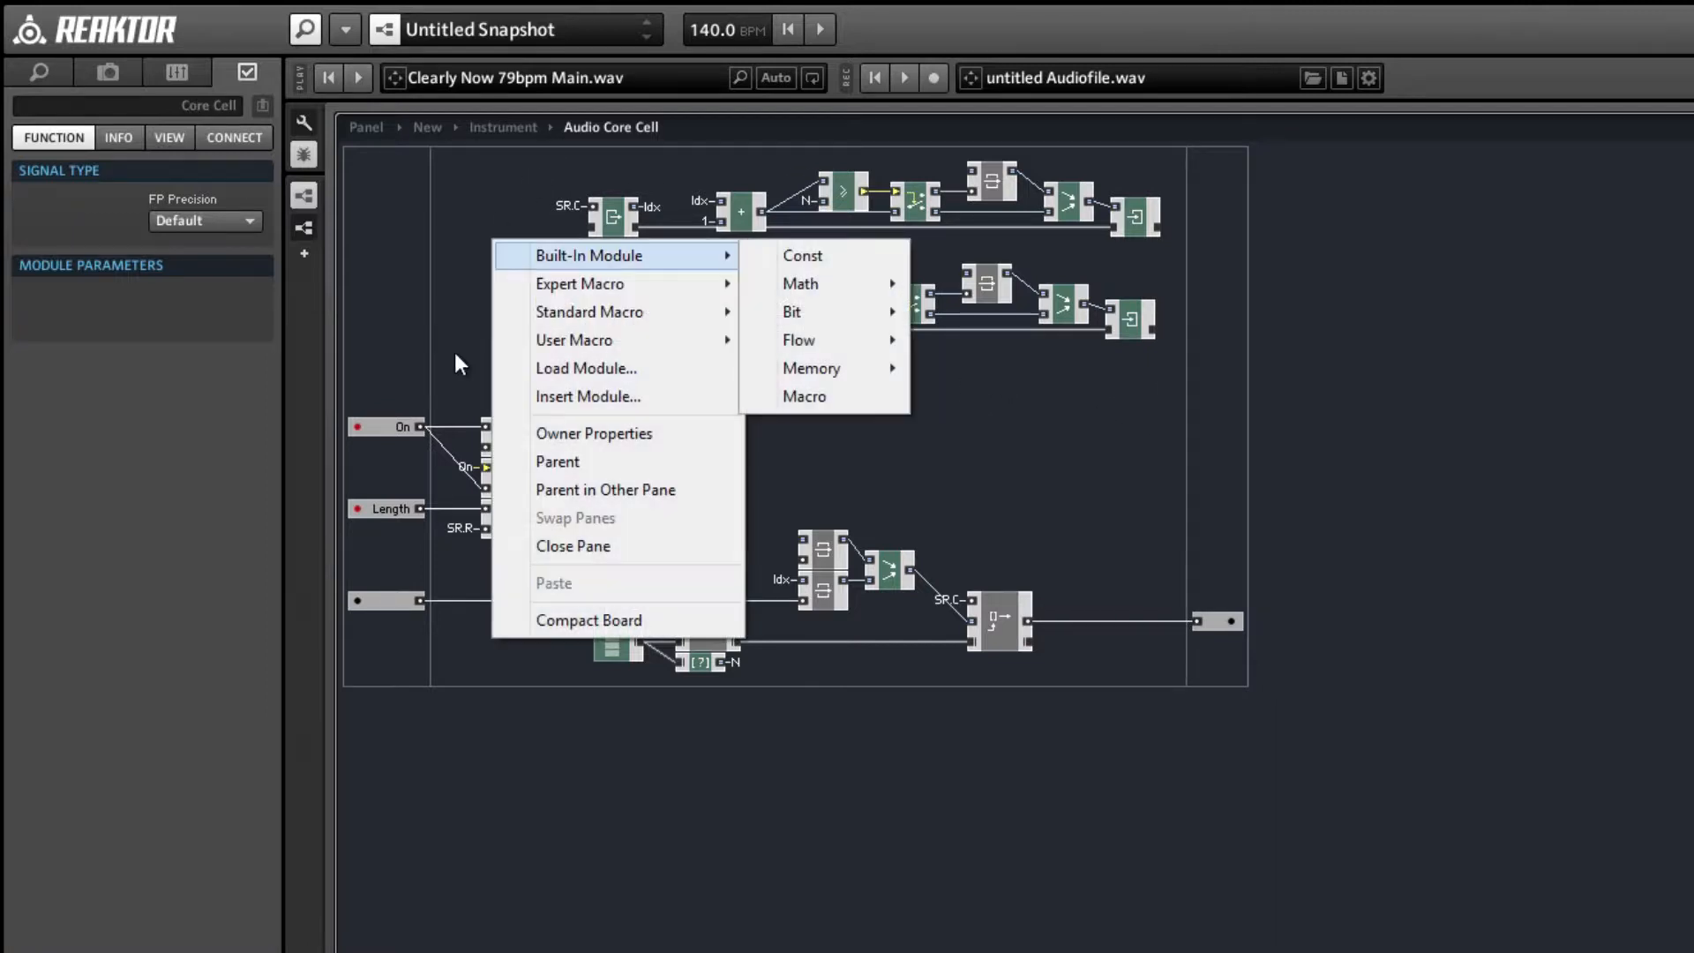
{"action": "left_click", "coordinate": [401, 315]}
{"action": "left_click_drag", "start_coordinate": [404, 429], "coordinate": [393, 433]}
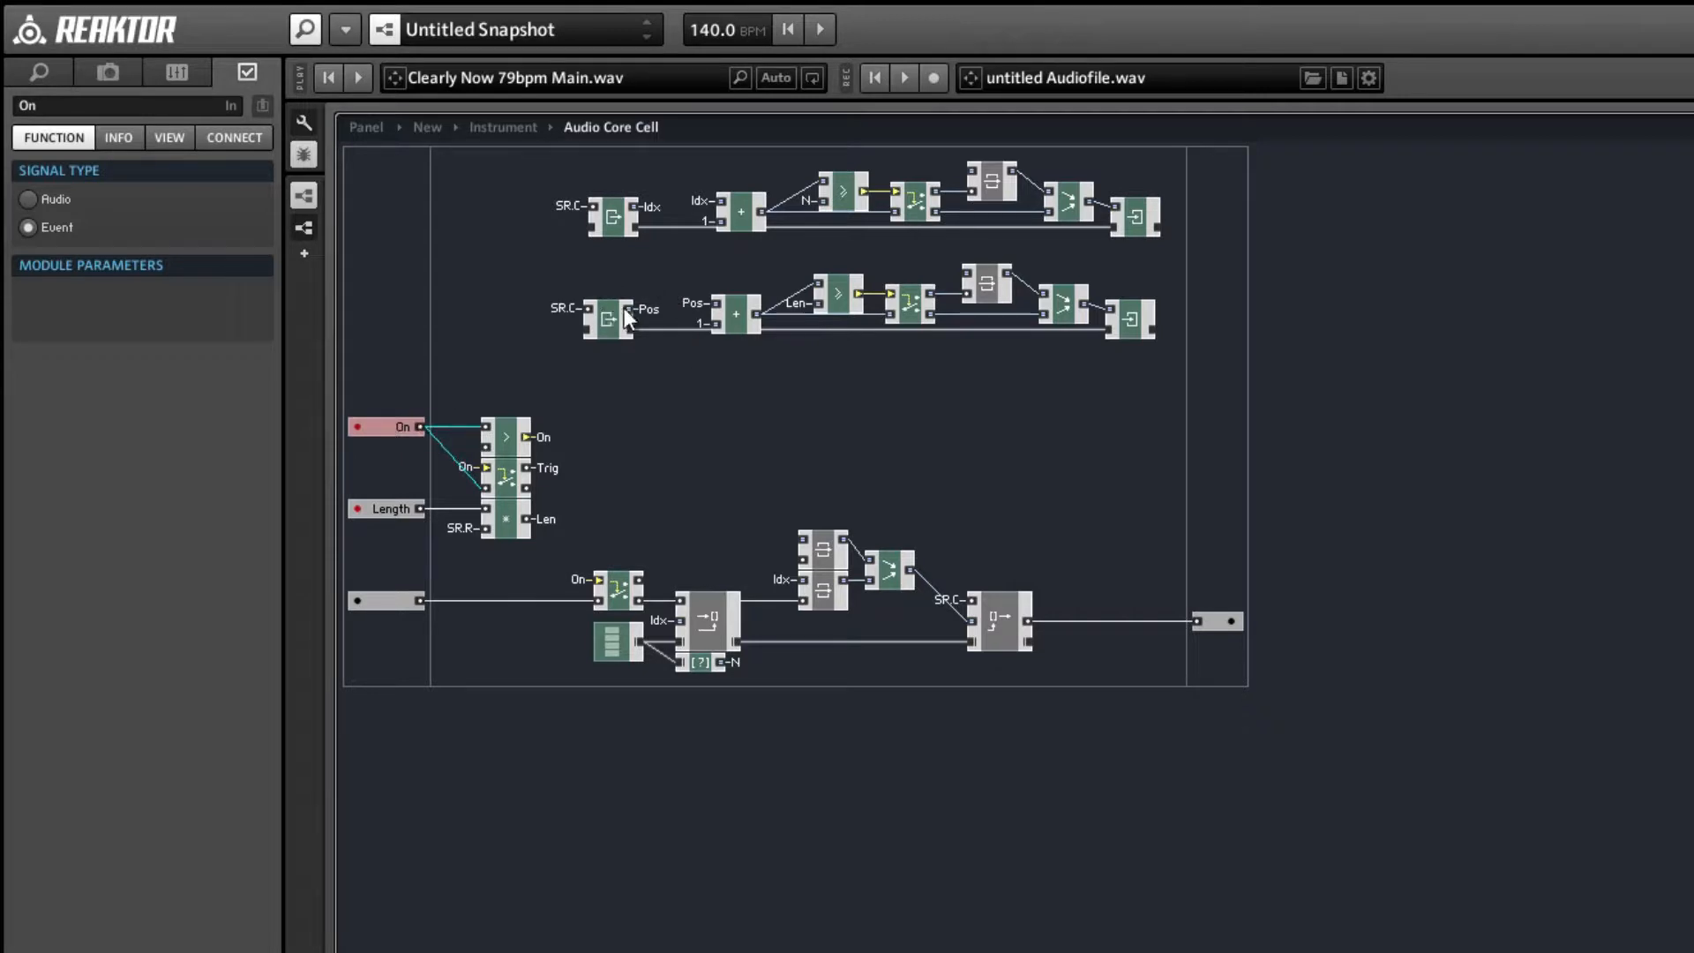
- Add an ILatch expert memory macro in the empty space before the Pos counter
{"action": "left_click", "coordinate": [485, 255]}
{"action": "right_click", "coordinate": [486, 255]}
{"action": "mouse_move", "coordinate": [543, 306]}
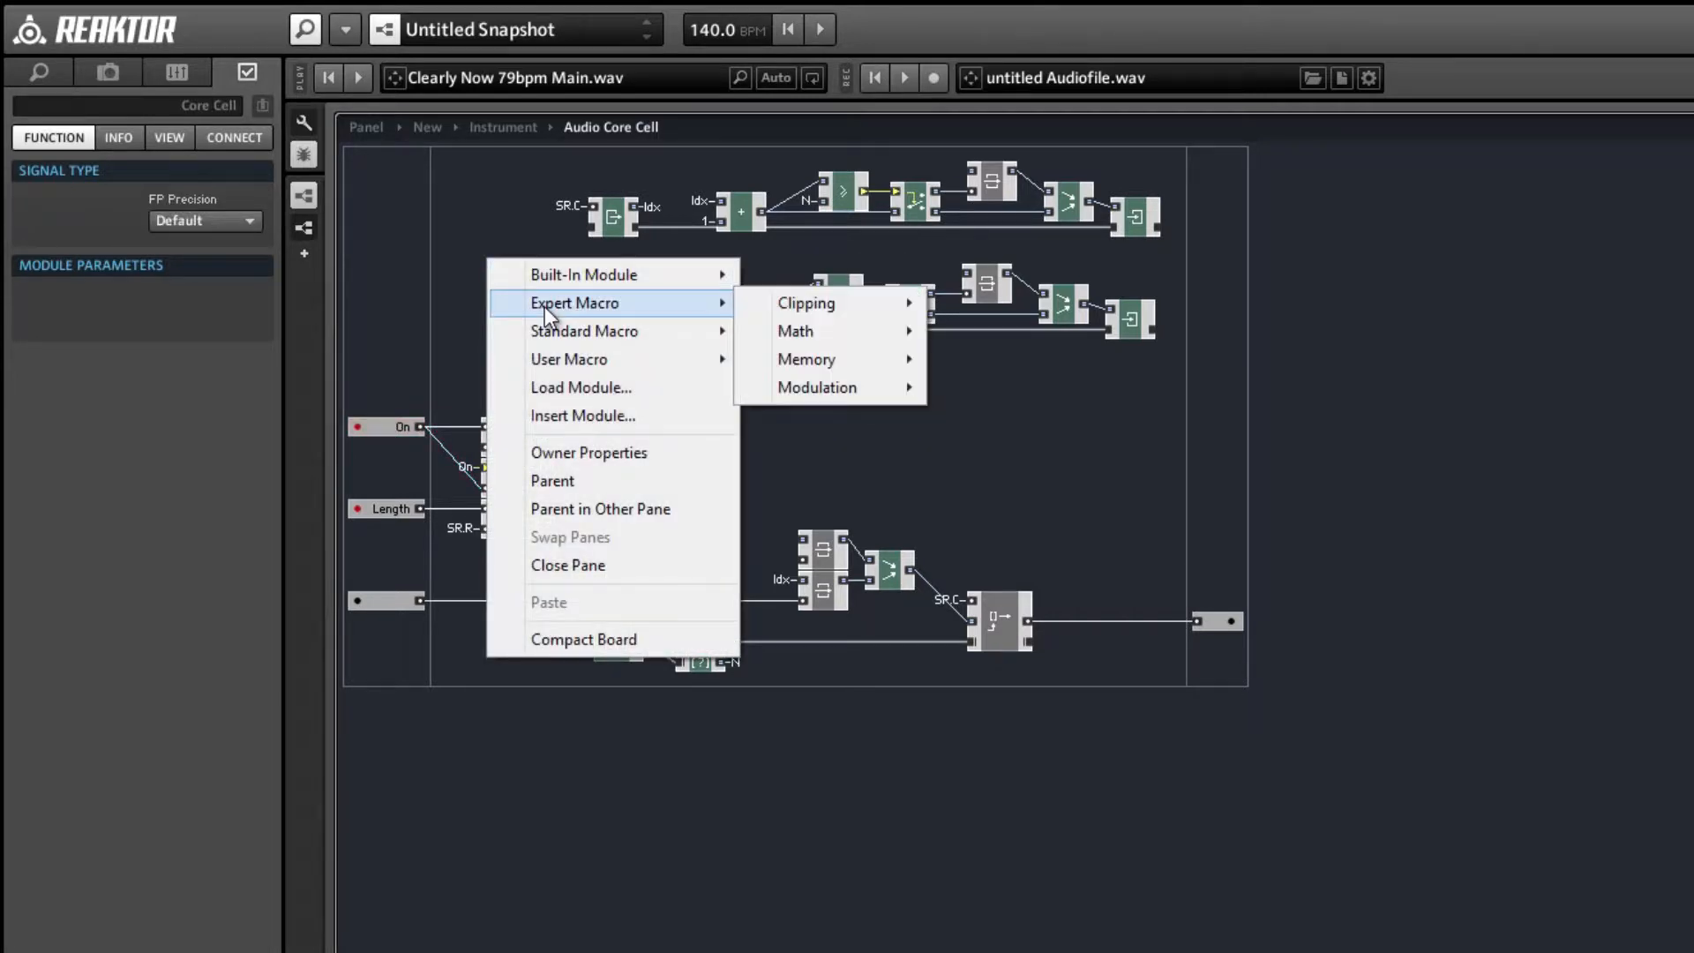
{"action": "mouse_move", "coordinate": [796, 369]}
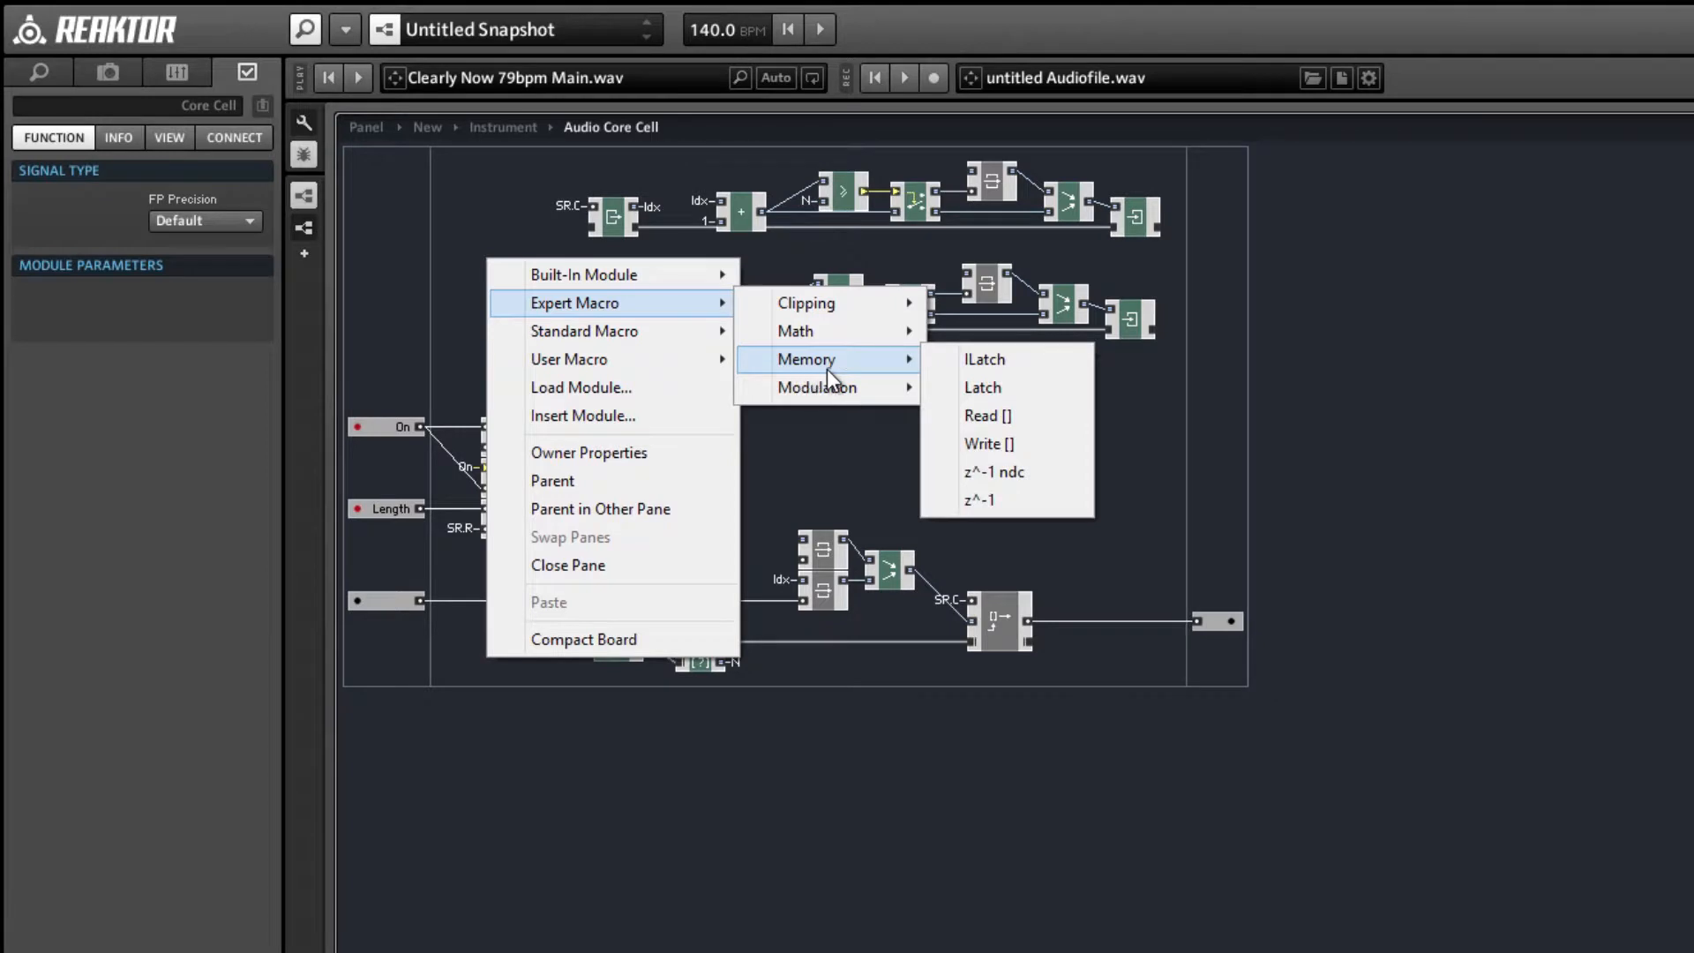
{"action": "left_click", "coordinate": [993, 362]}
{"action": "left_click_drag", "start_coordinate": [519, 290], "coordinate": [438, 340]}
- Add a Write module set to Int, placed between the ILatch and the Pos counter's Read module, and wire it to both
{"action": "double_click", "coordinate": [530, 273]}
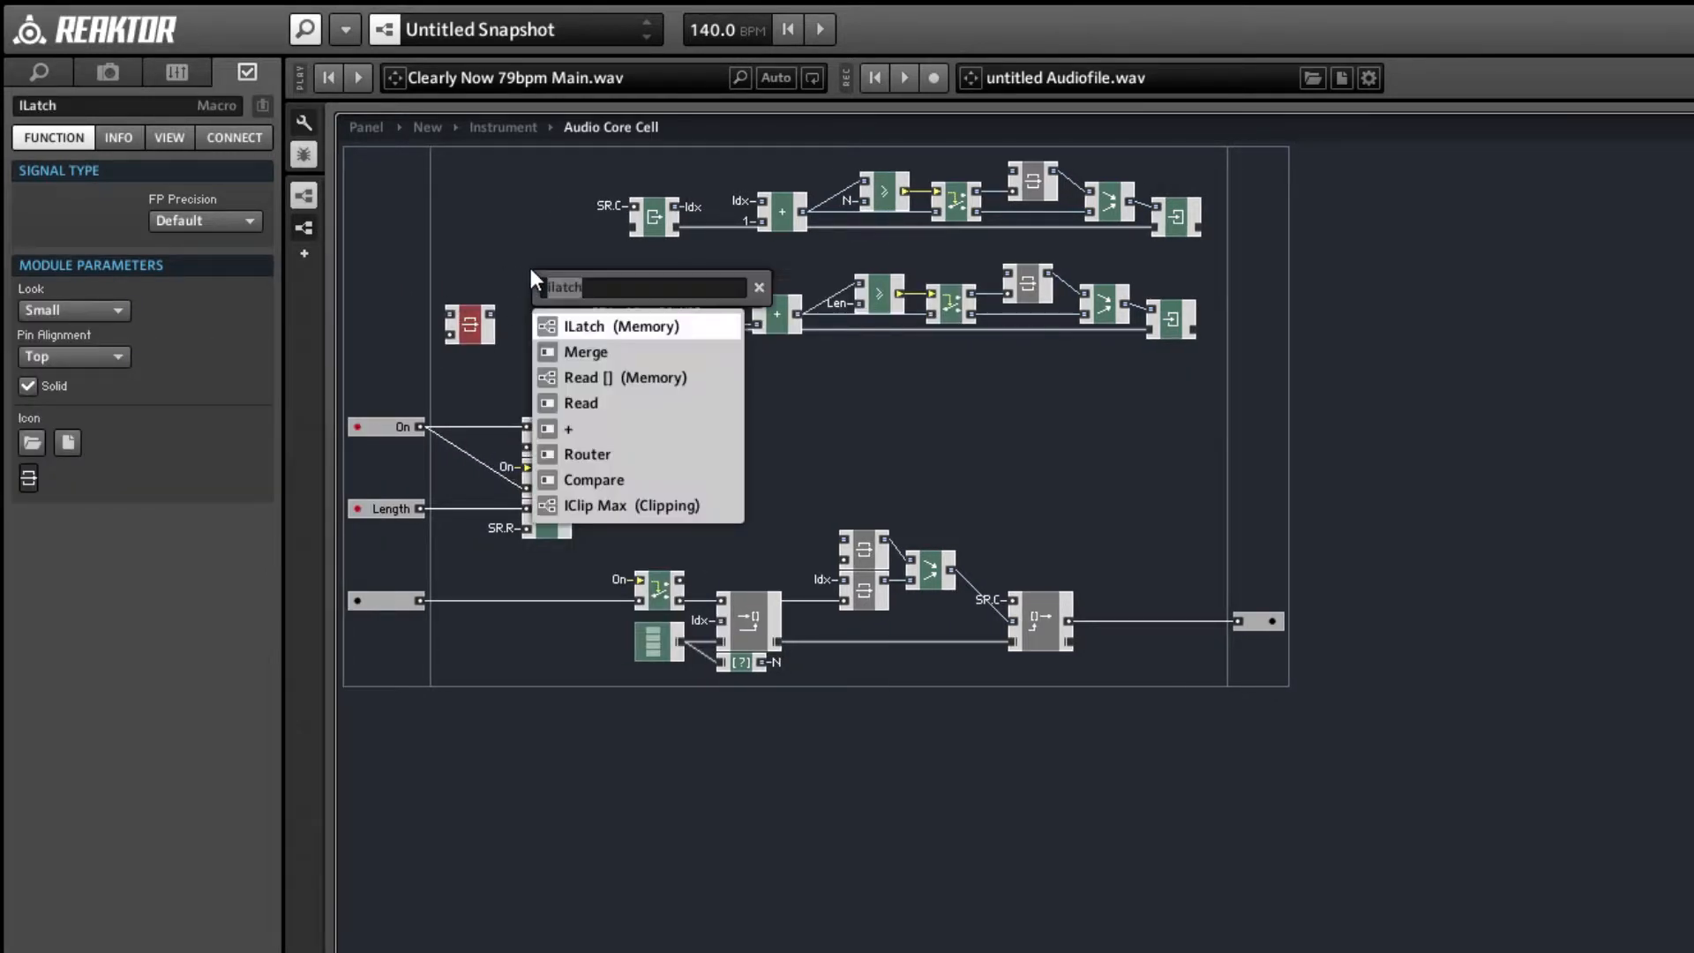
{"action": "type", "text": "write"}
{"action": "key", "text": "Return"}
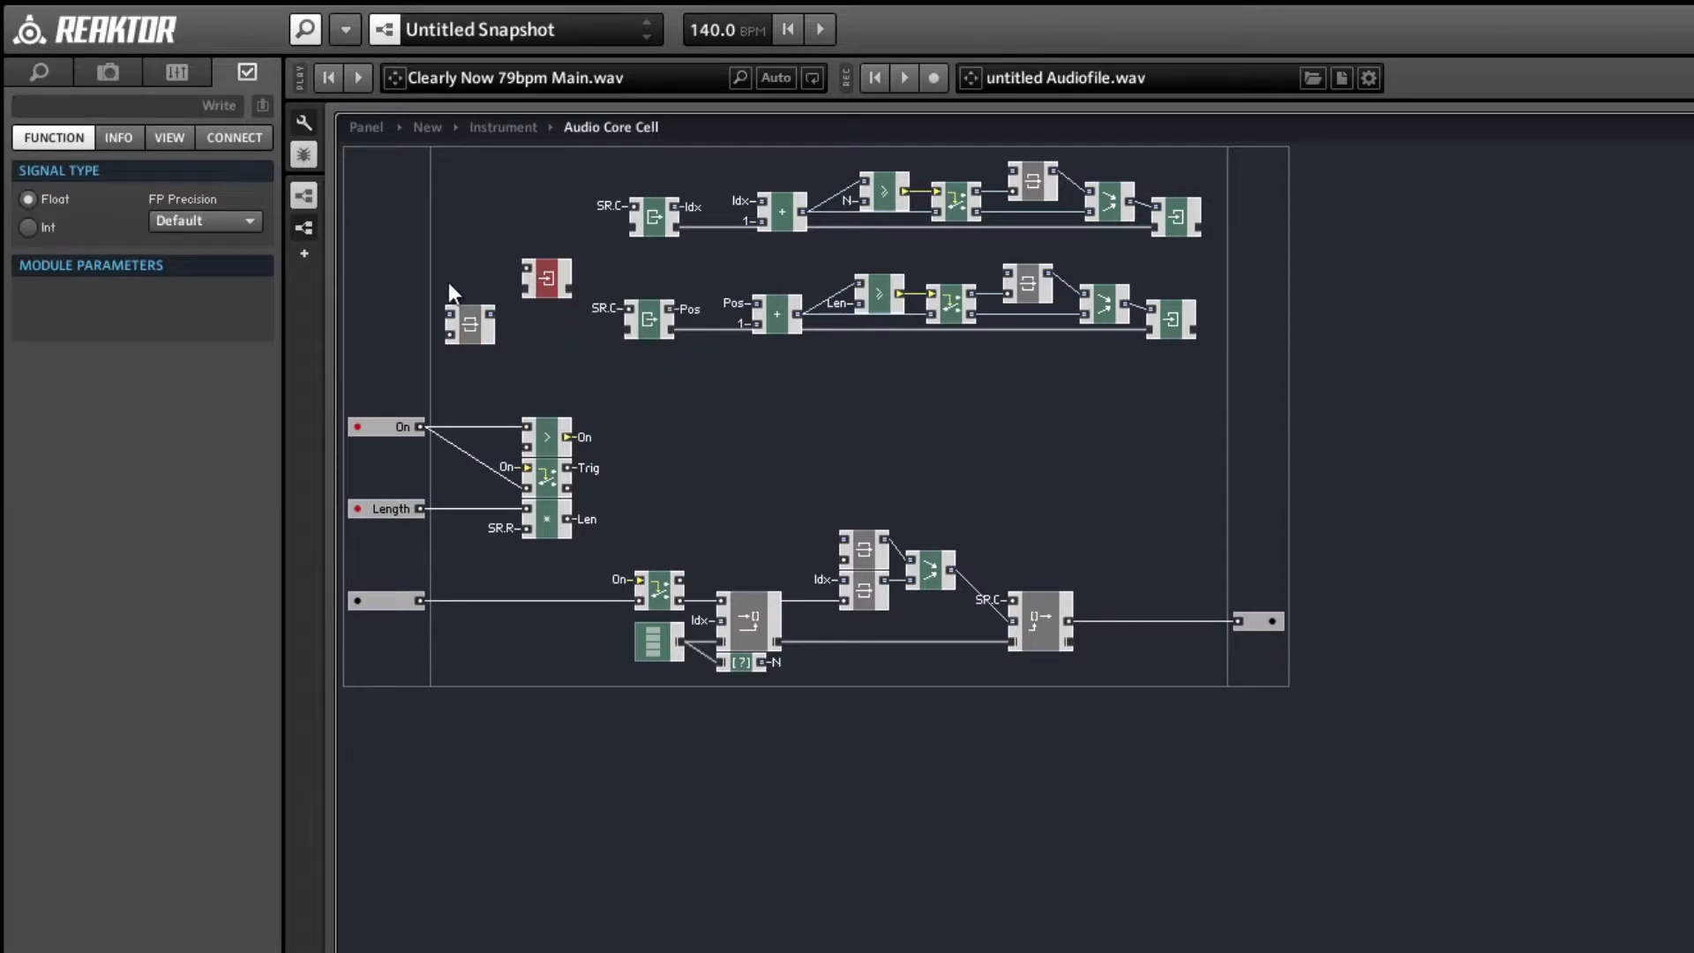
{"action": "left_click", "coordinate": [29, 227]}
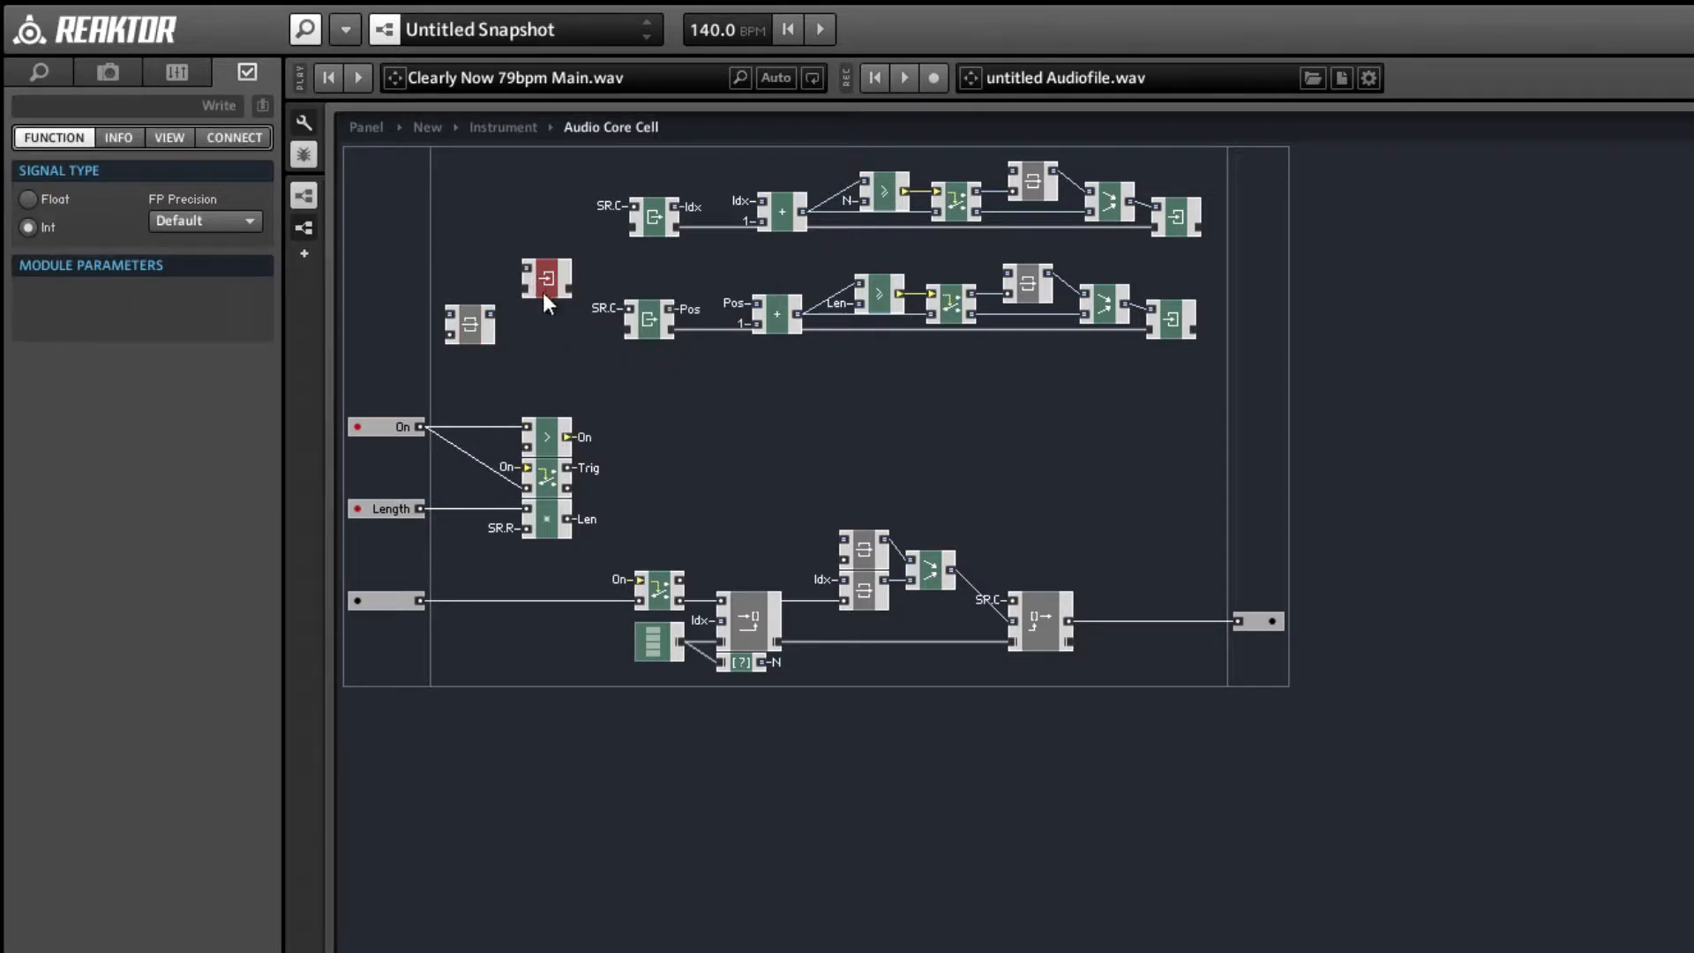
{"action": "left_click_drag", "start_coordinate": [544, 292], "coordinate": [549, 332]}
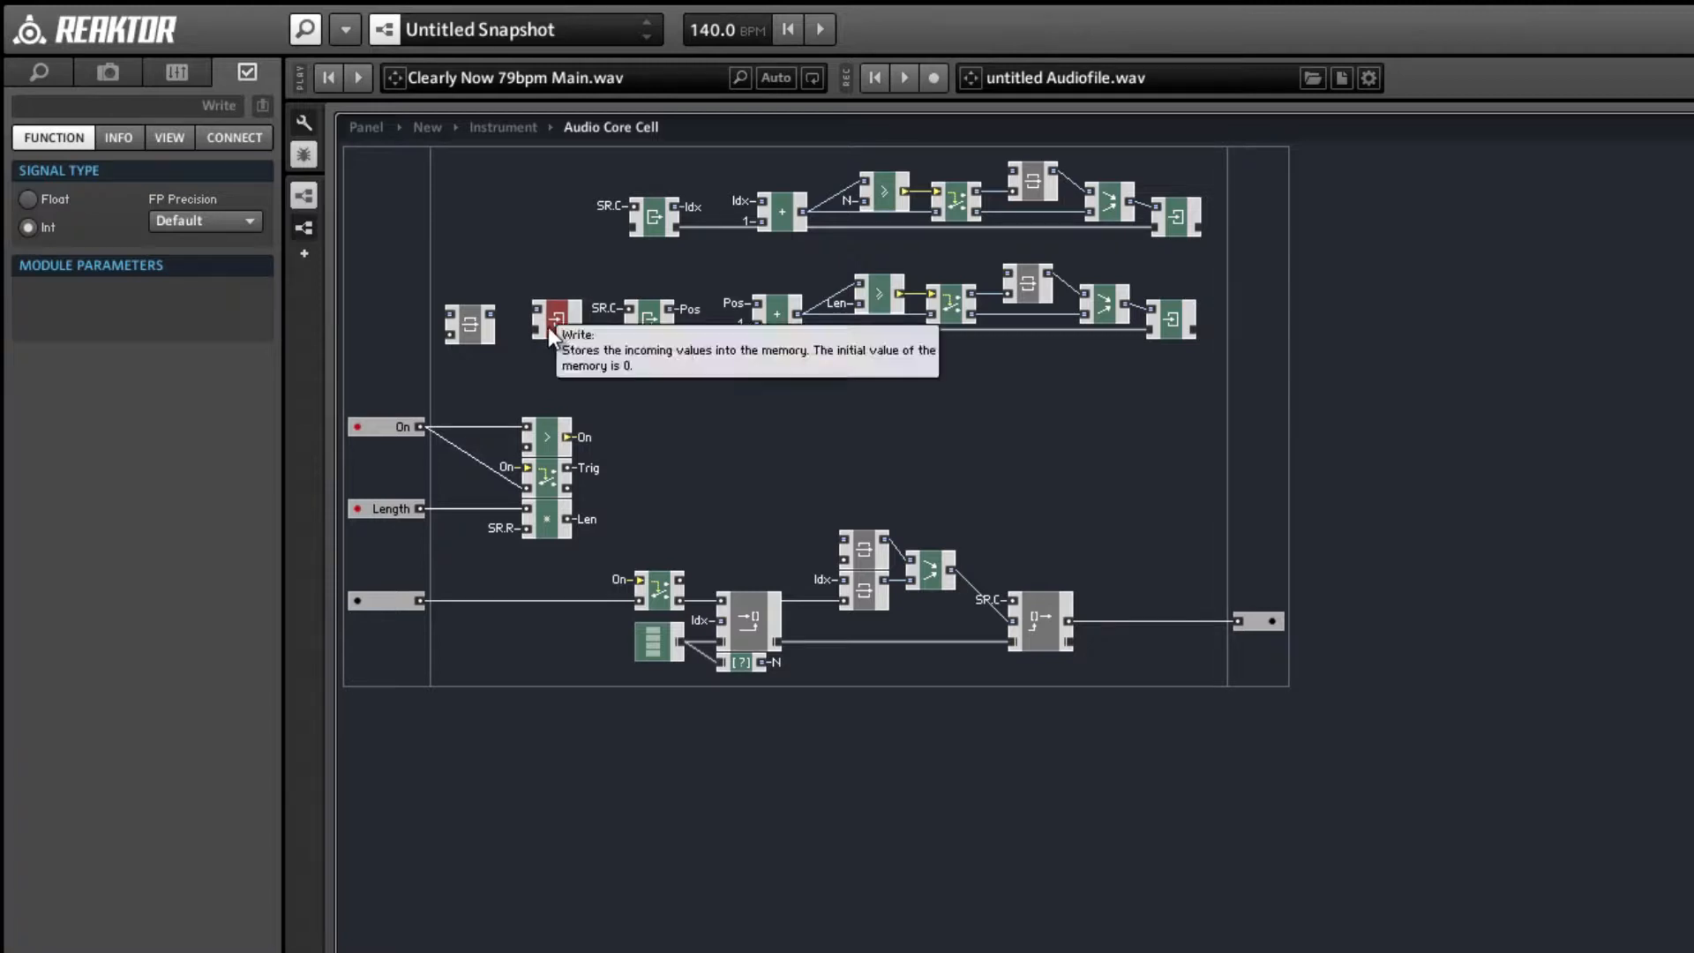
{"action": "left_click_drag", "start_coordinate": [548, 326], "coordinate": [491, 330]}
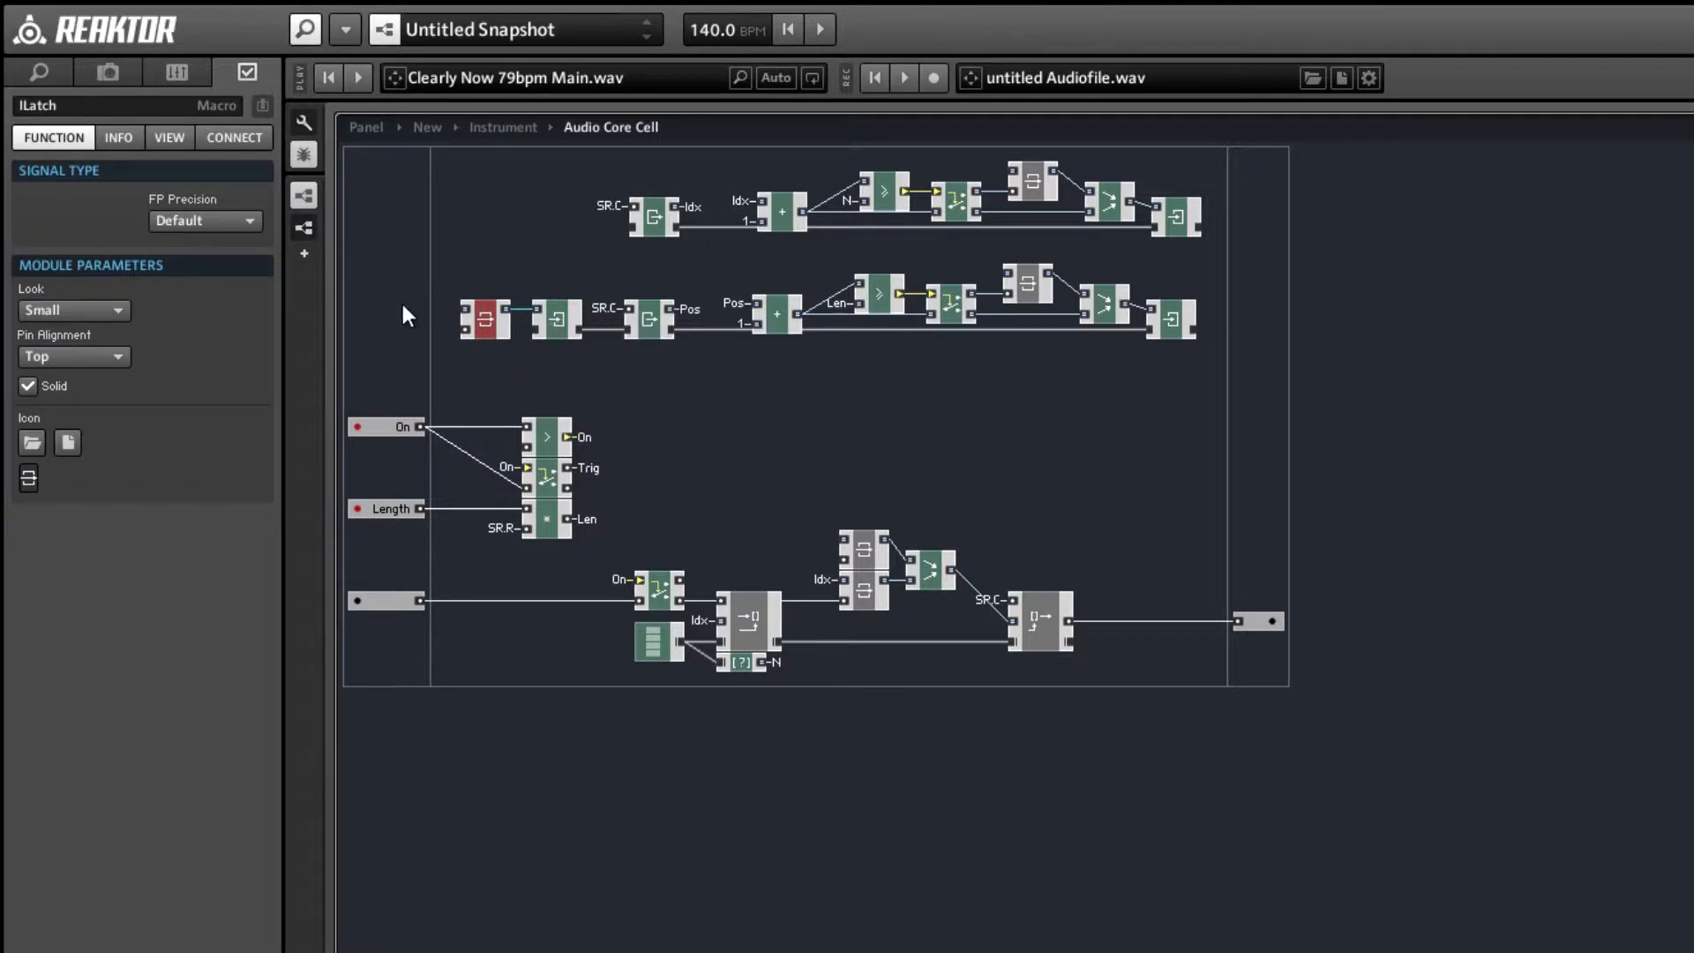
- Connect the lower input of the ILatch in front of the Pos counter to the Trig QuickBus
{"action": "right_click", "coordinate": [462, 334]}
{"action": "left_click", "coordinate": [548, 500]}
{"action": "left_click", "coordinate": [549, 500]}
{"action": "right_click", "coordinate": [467, 334]}
{"action": "mouse_move", "coordinate": [555, 469]}
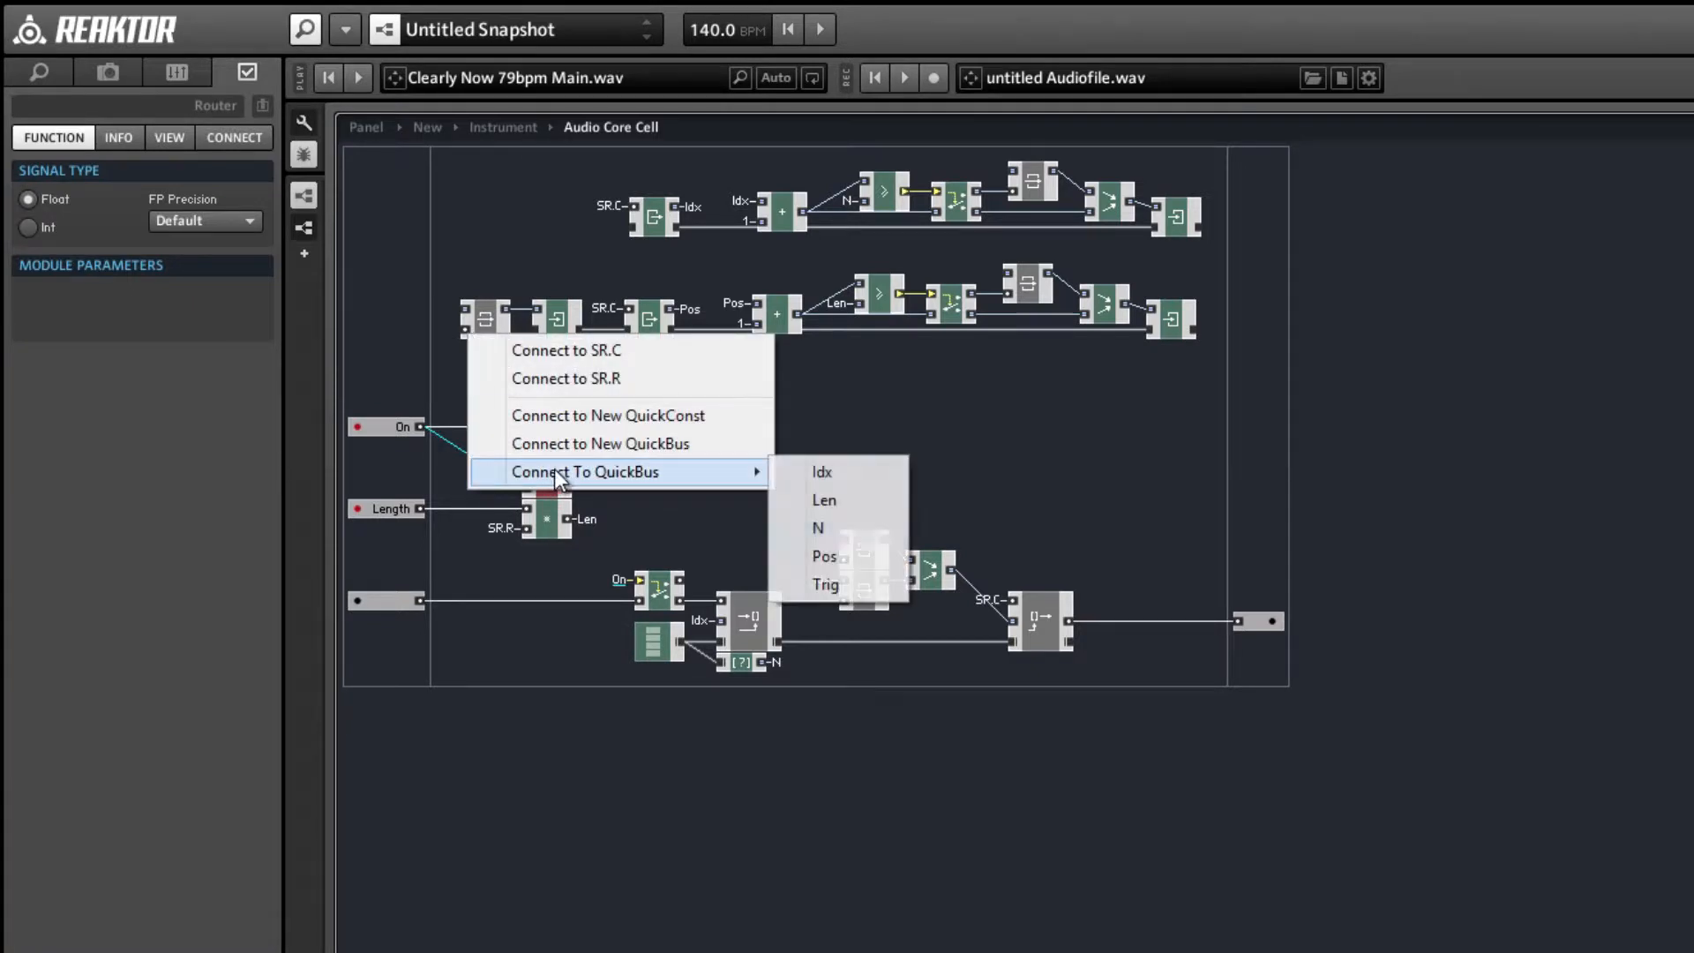
{"action": "left_click", "coordinate": [839, 582]}
{"action": "left_click", "coordinate": [722, 455]}
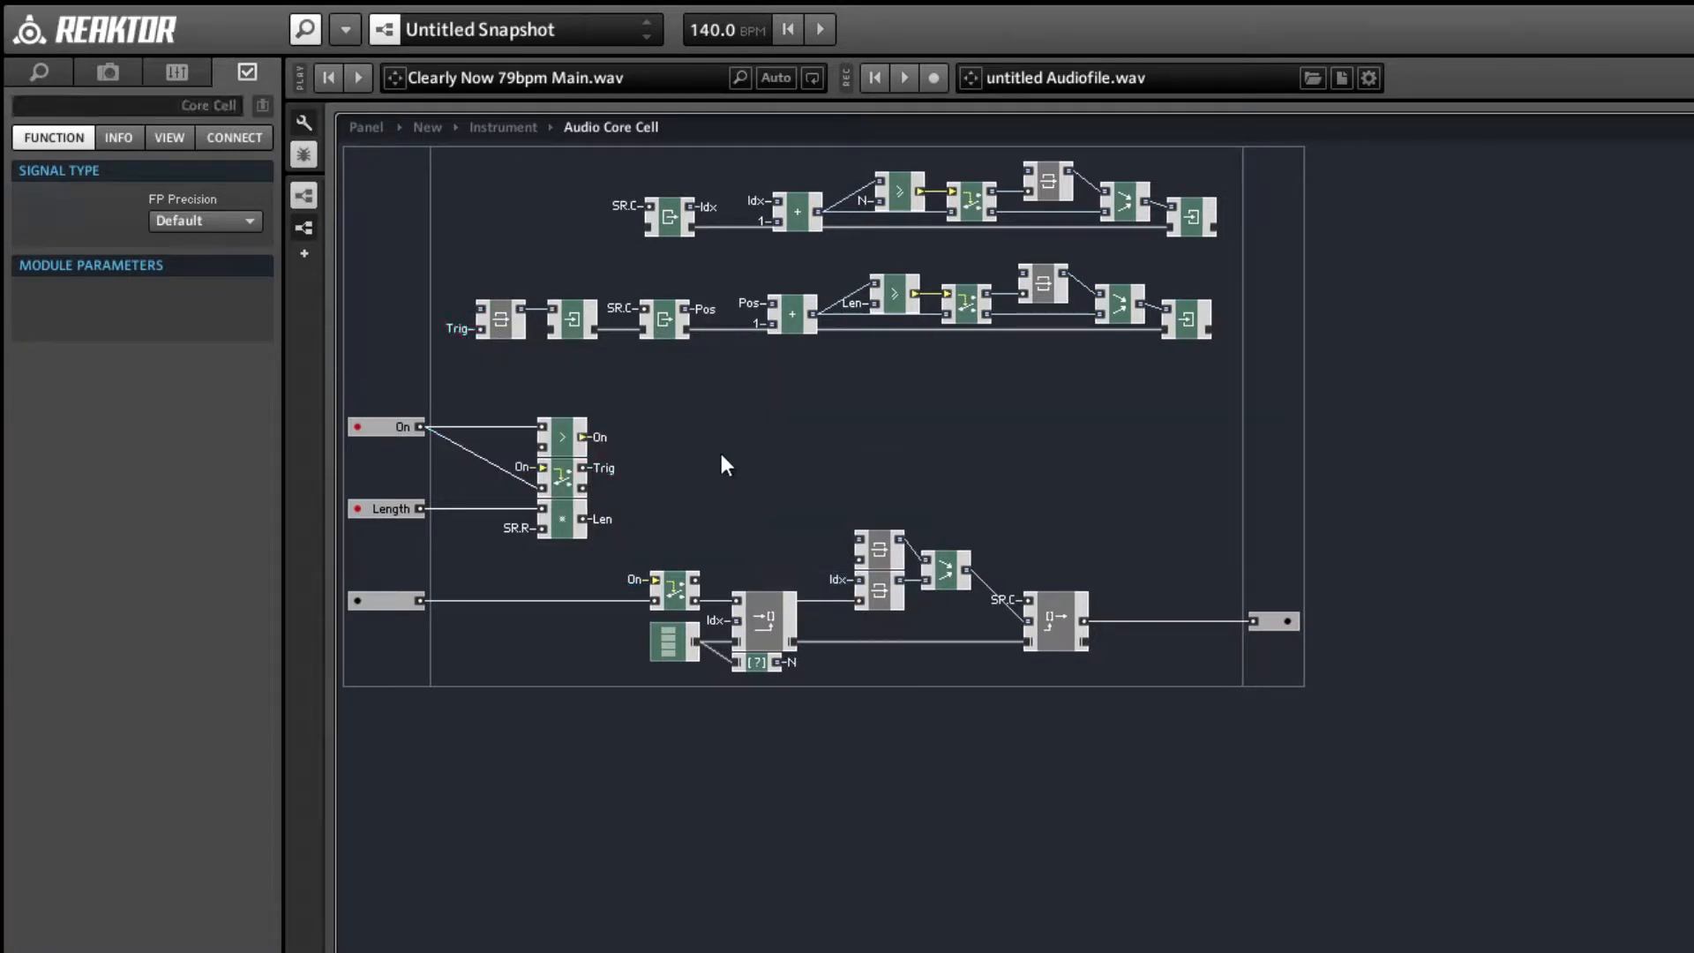
- Spread out the module groups, shifting the counters and audio circuit right and the On and Length group up beneath the counters
{"action": "left_click_drag", "start_coordinate": [428, 165], "coordinate": [1255, 239]}
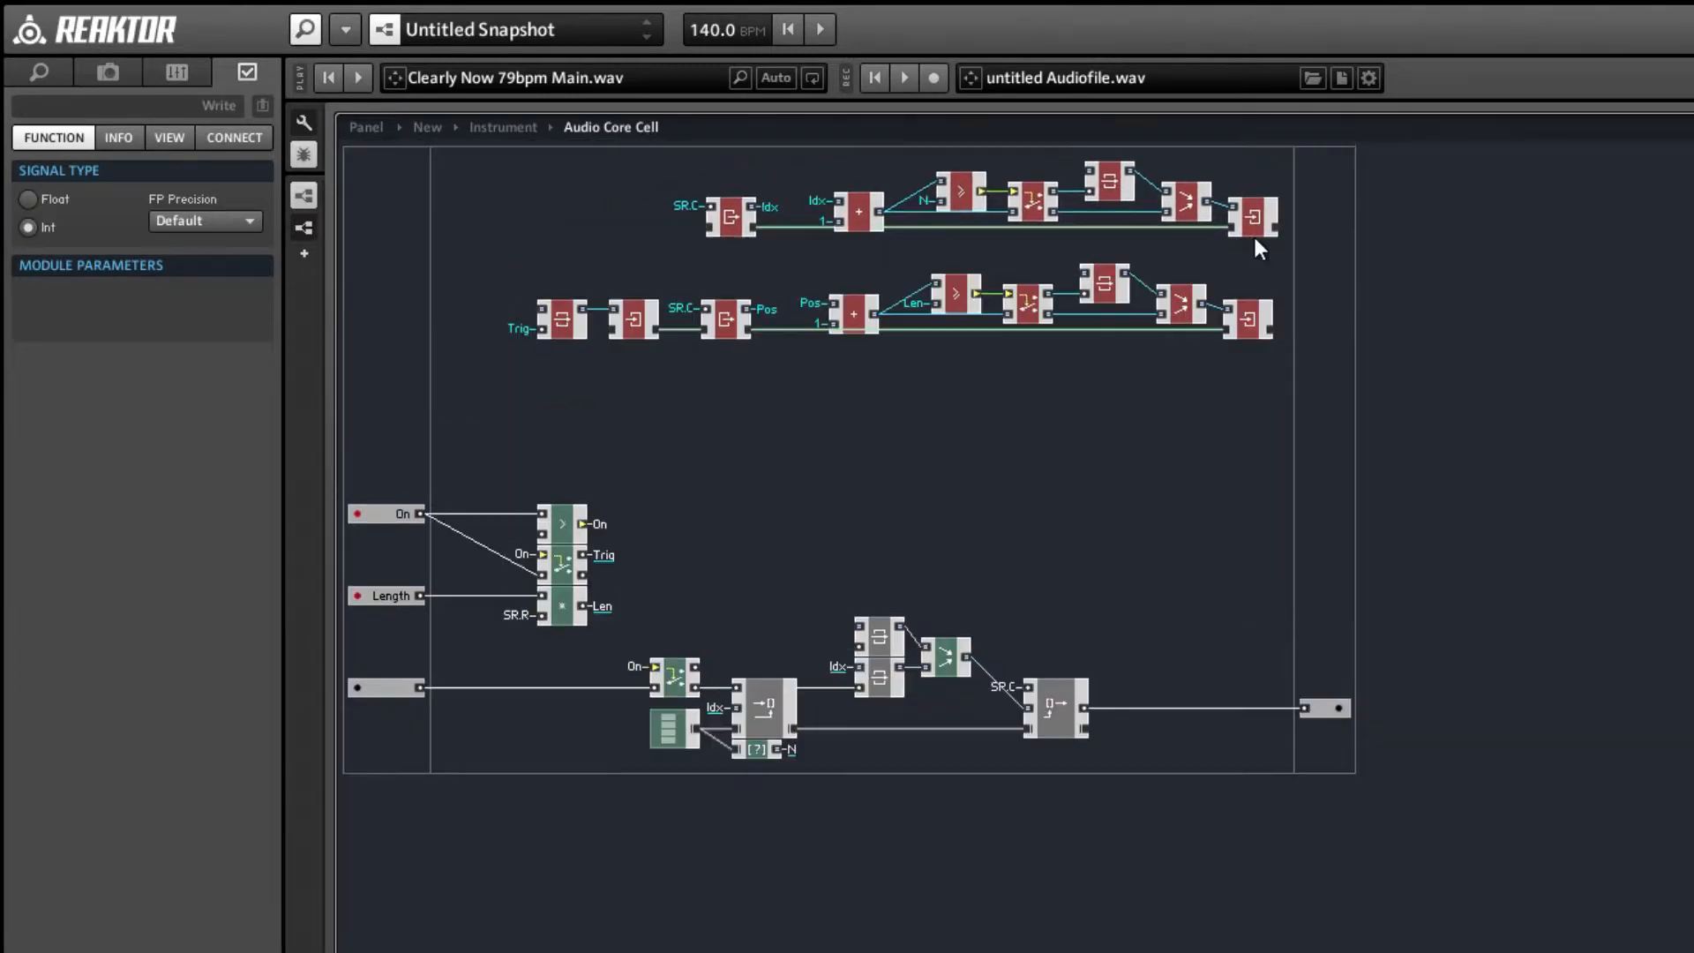
{"action": "left_click_drag", "start_coordinate": [366, 441], "coordinate": [489, 485]}
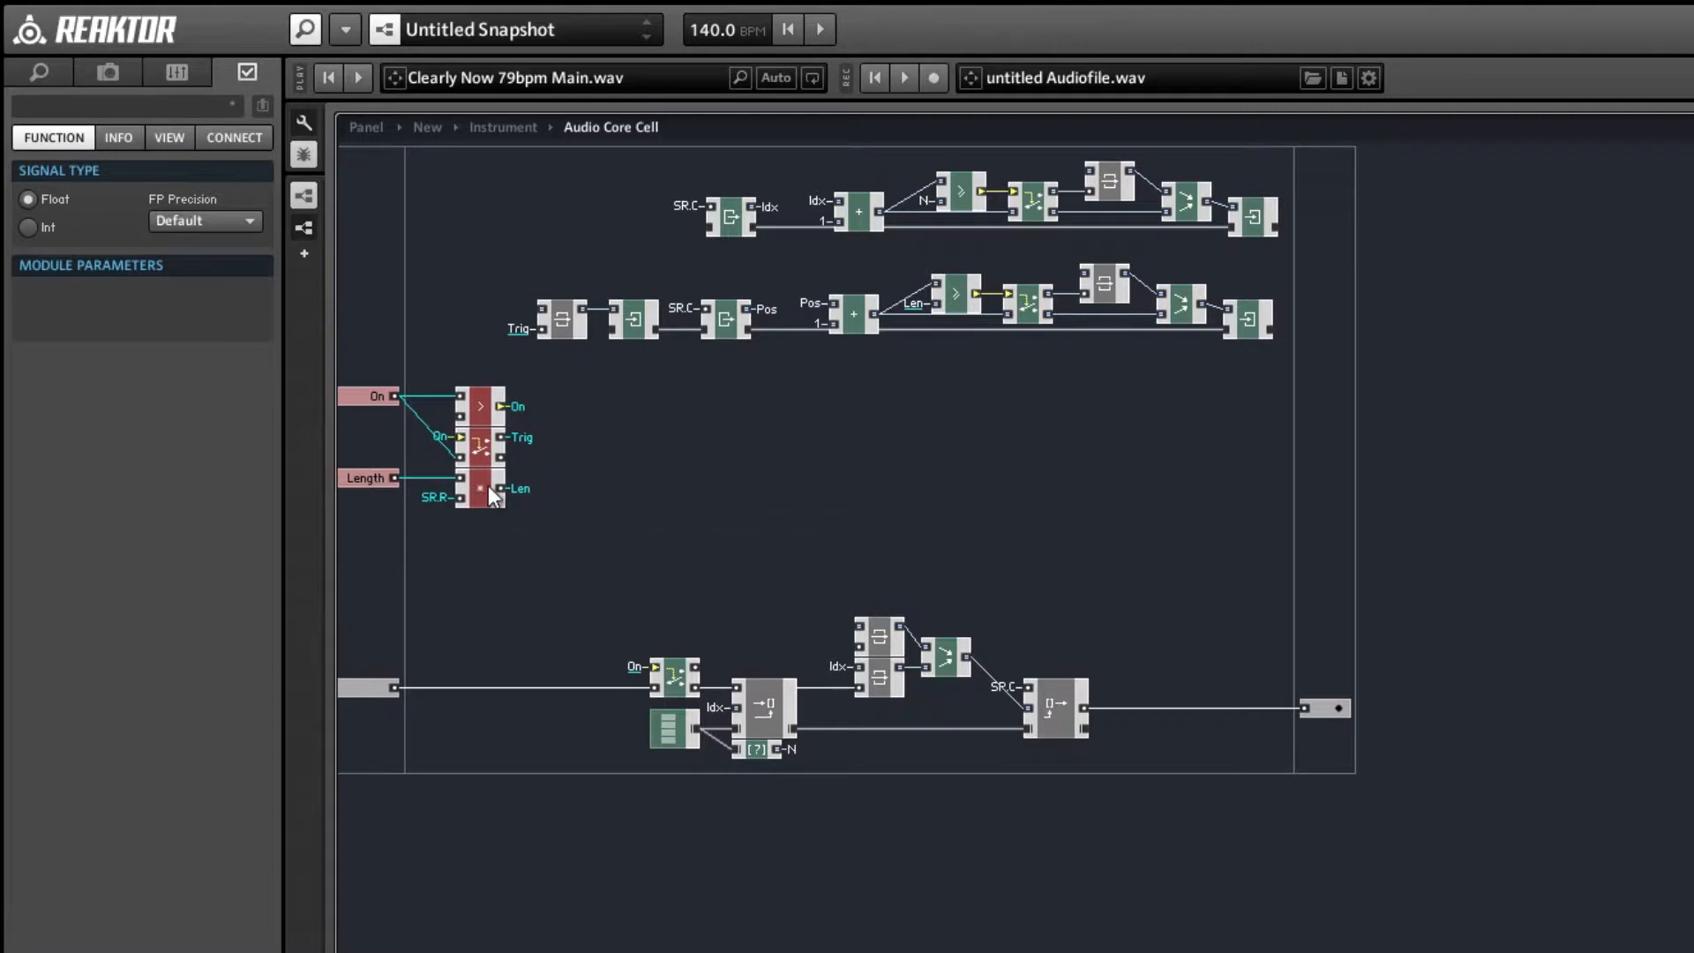
{"action": "left_click_drag", "start_coordinate": [609, 565], "coordinate": [1403, 730]}
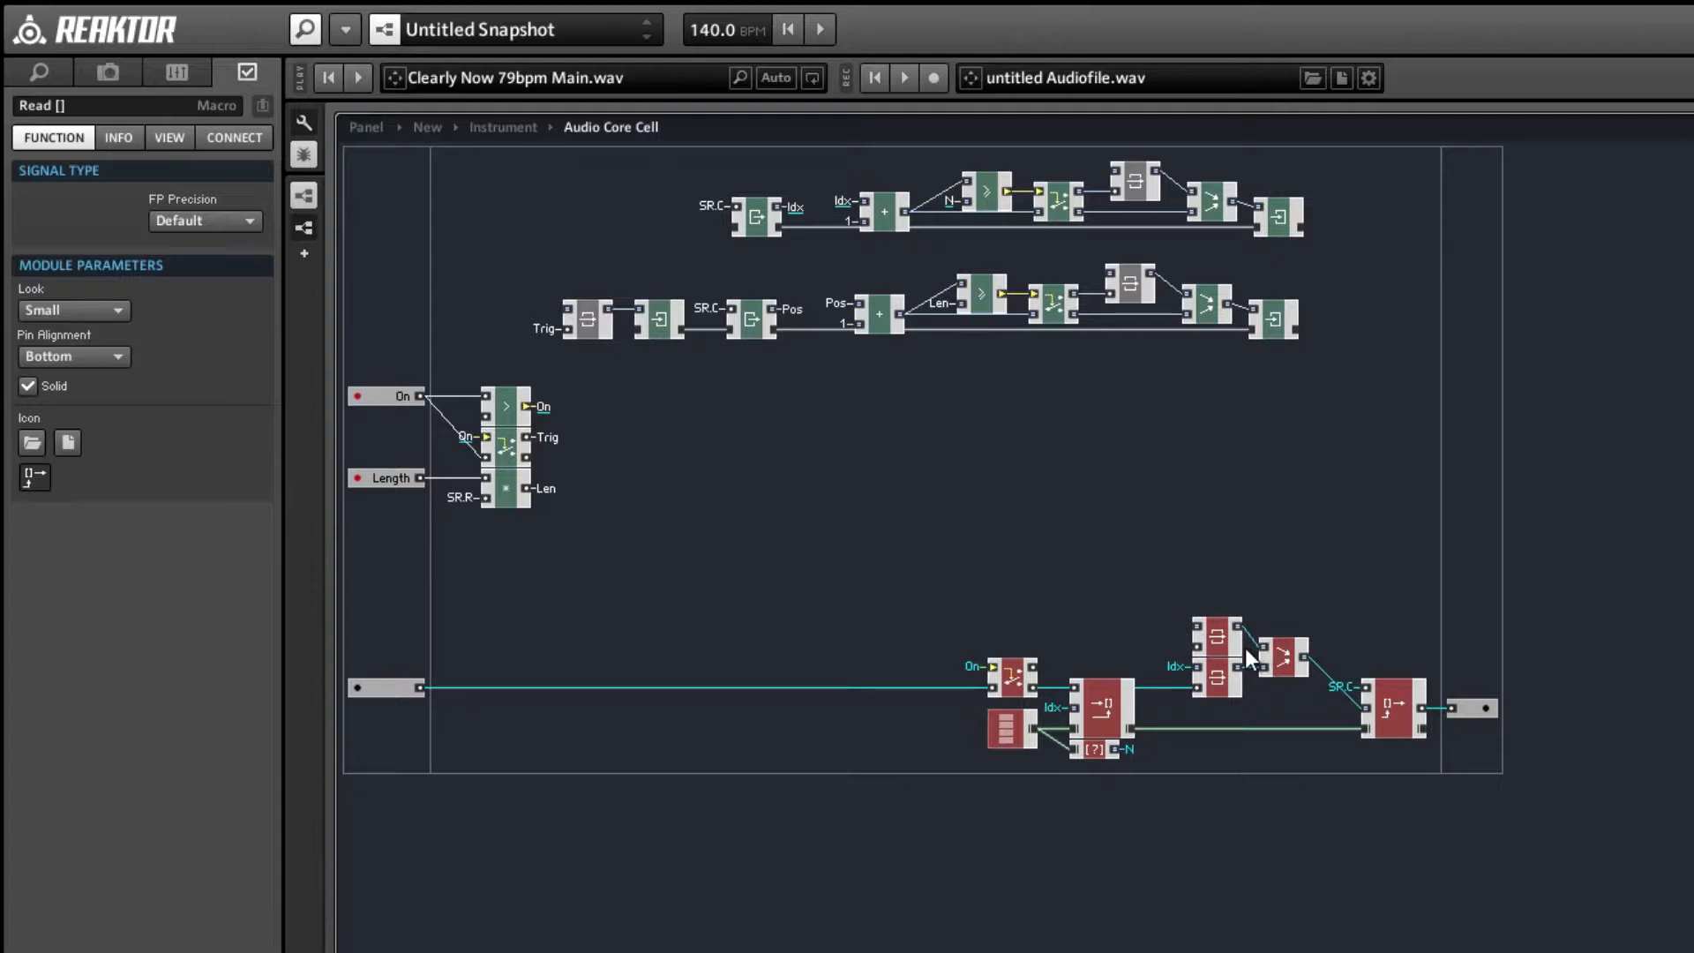
{"action": "left_click", "coordinate": [505, 660]}
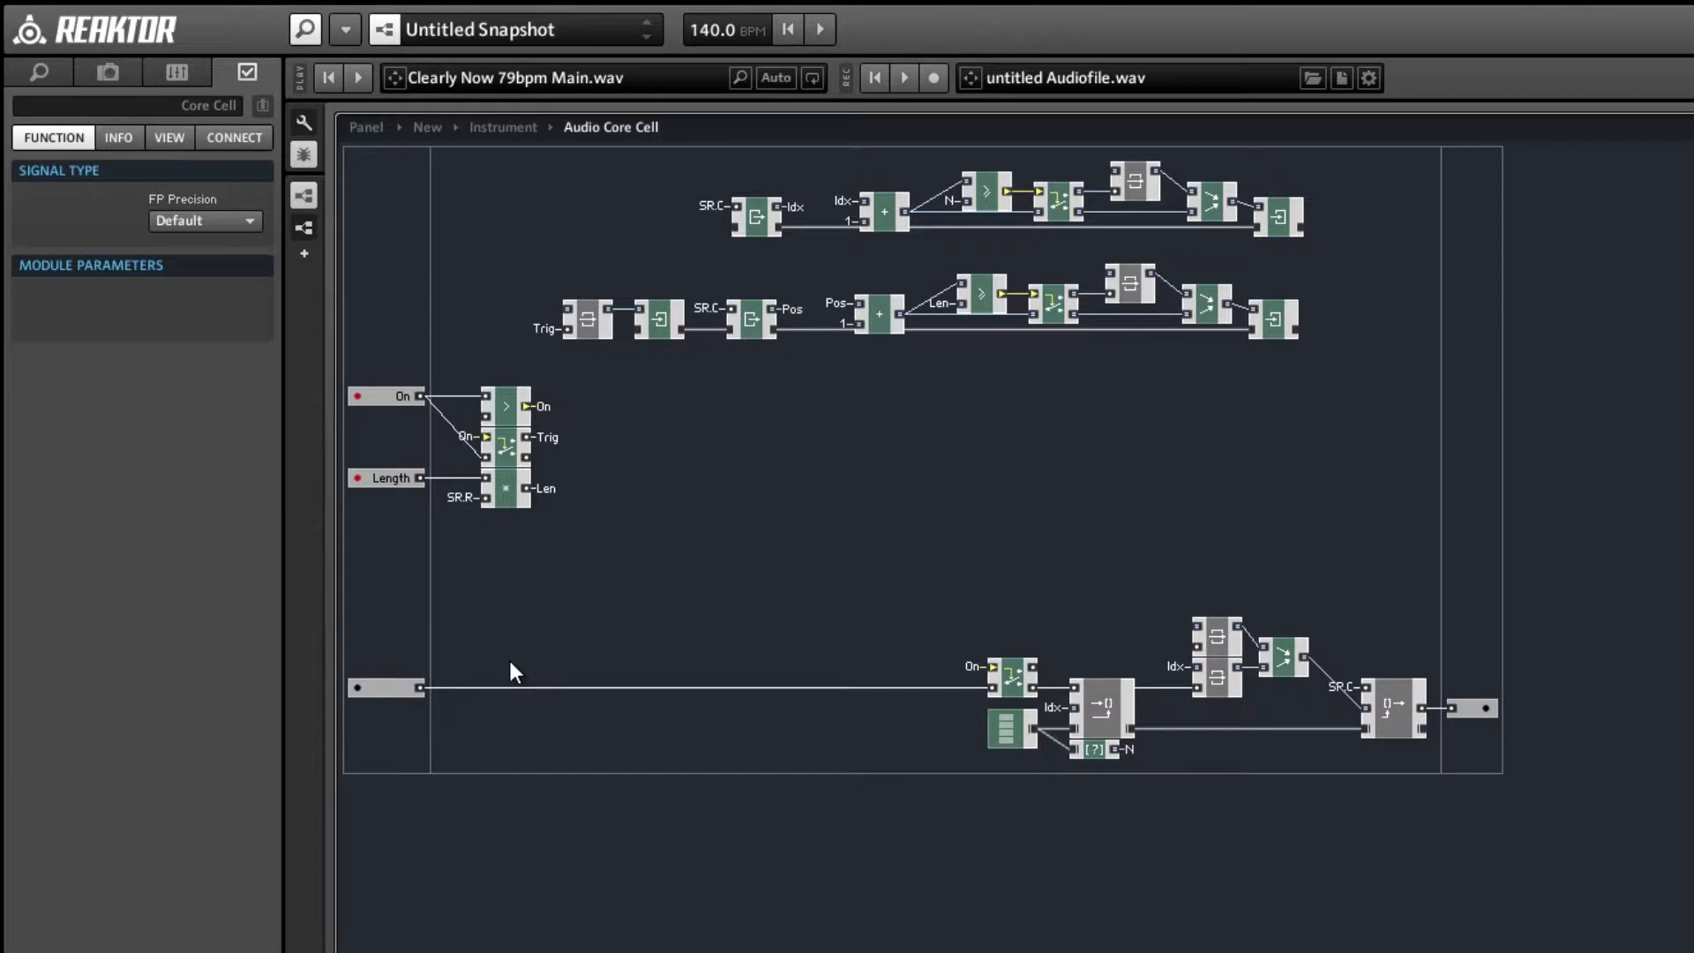
- Add a built-in subtract module set to Int and place it to the right of the Len output
{"action": "right_click", "coordinate": [847, 530]}
{"action": "mouse_move", "coordinate": [900, 547]}
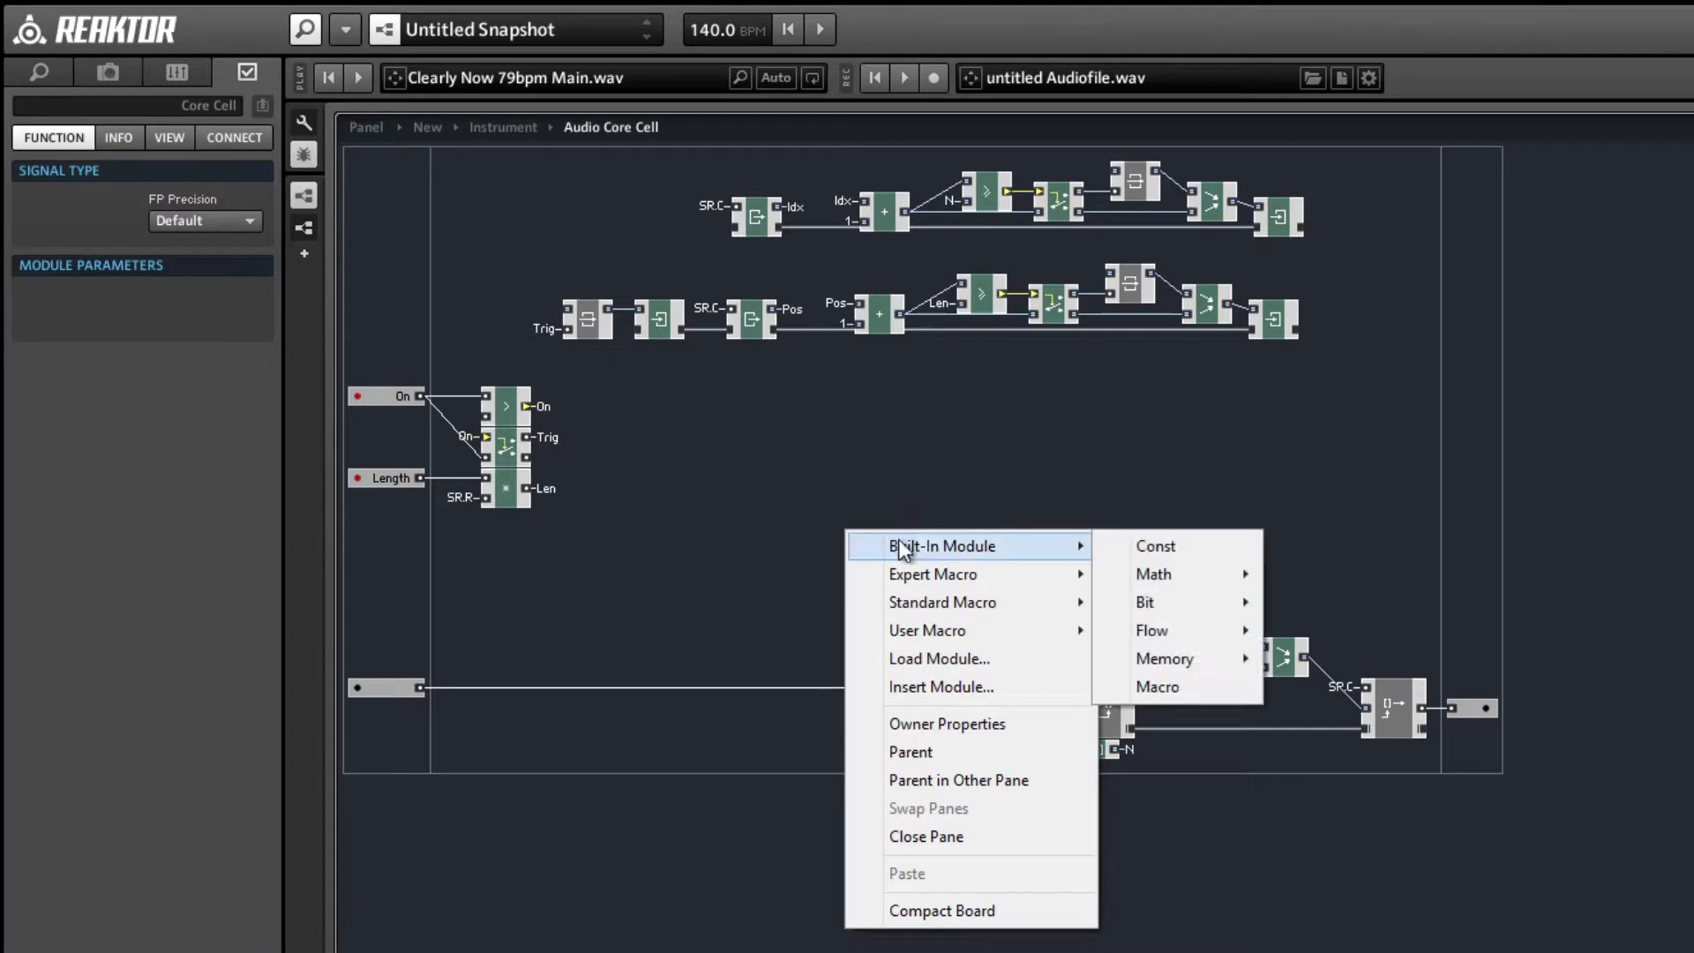
{"action": "mouse_move", "coordinate": [1166, 577]}
{"action": "left_click", "coordinate": [1343, 602]}
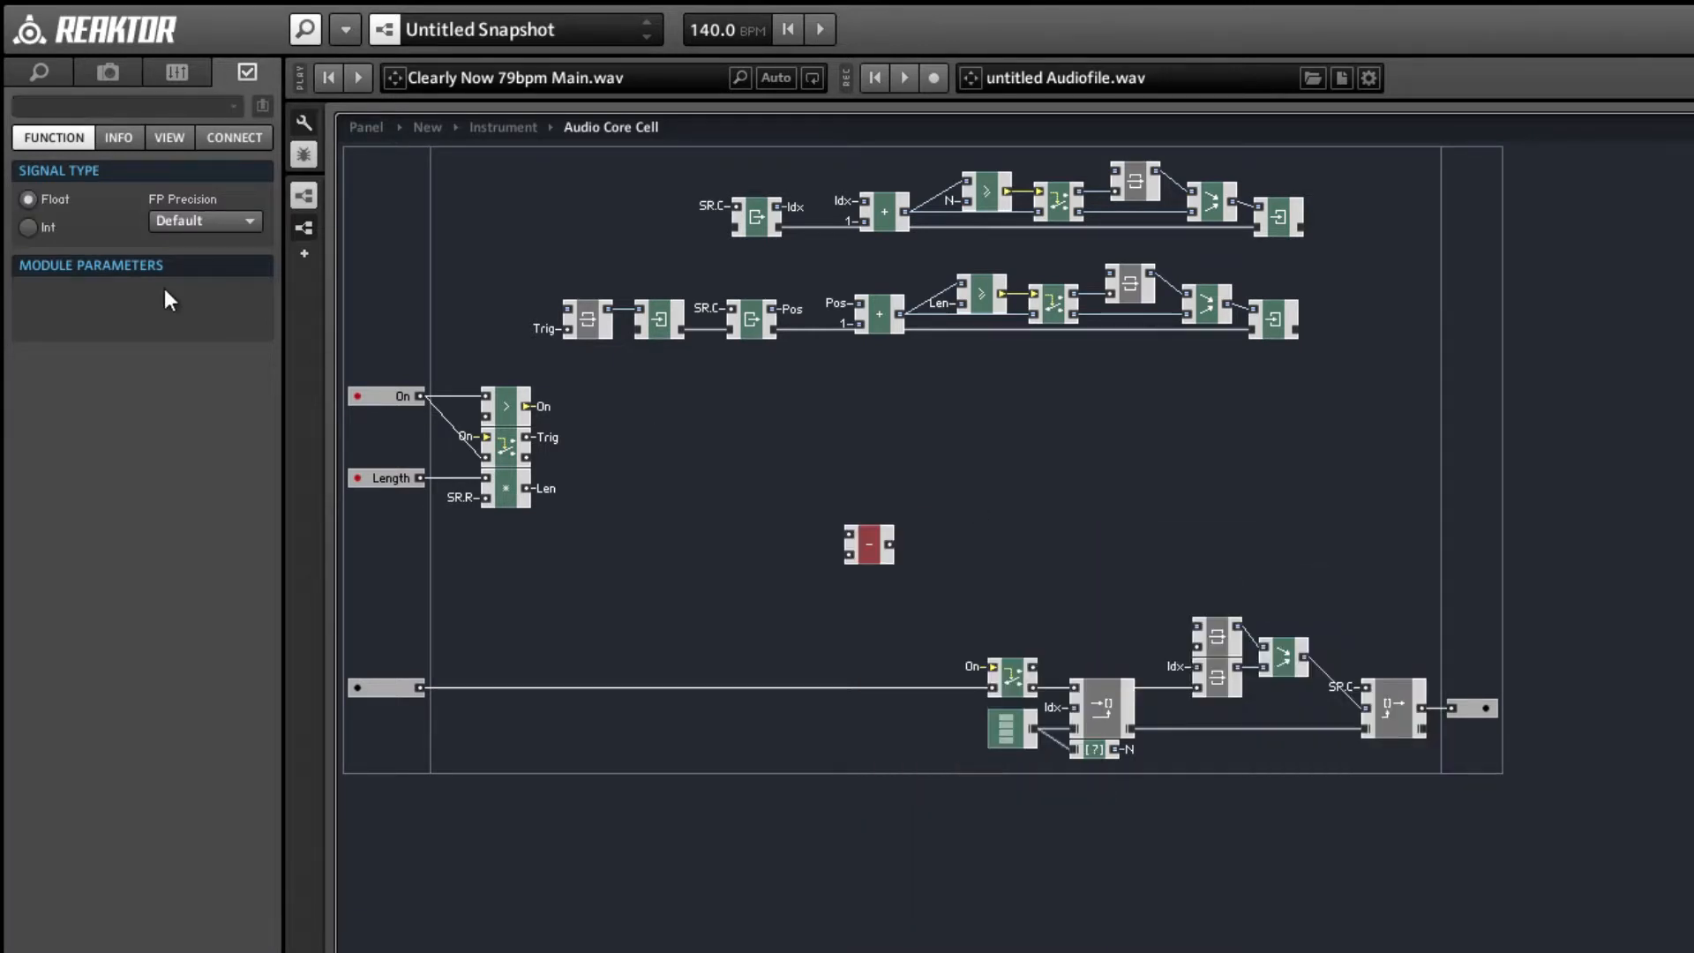
{"action": "left_click", "coordinate": [45, 229]}
{"action": "left_click_drag", "start_coordinate": [861, 549], "coordinate": [718, 492]}
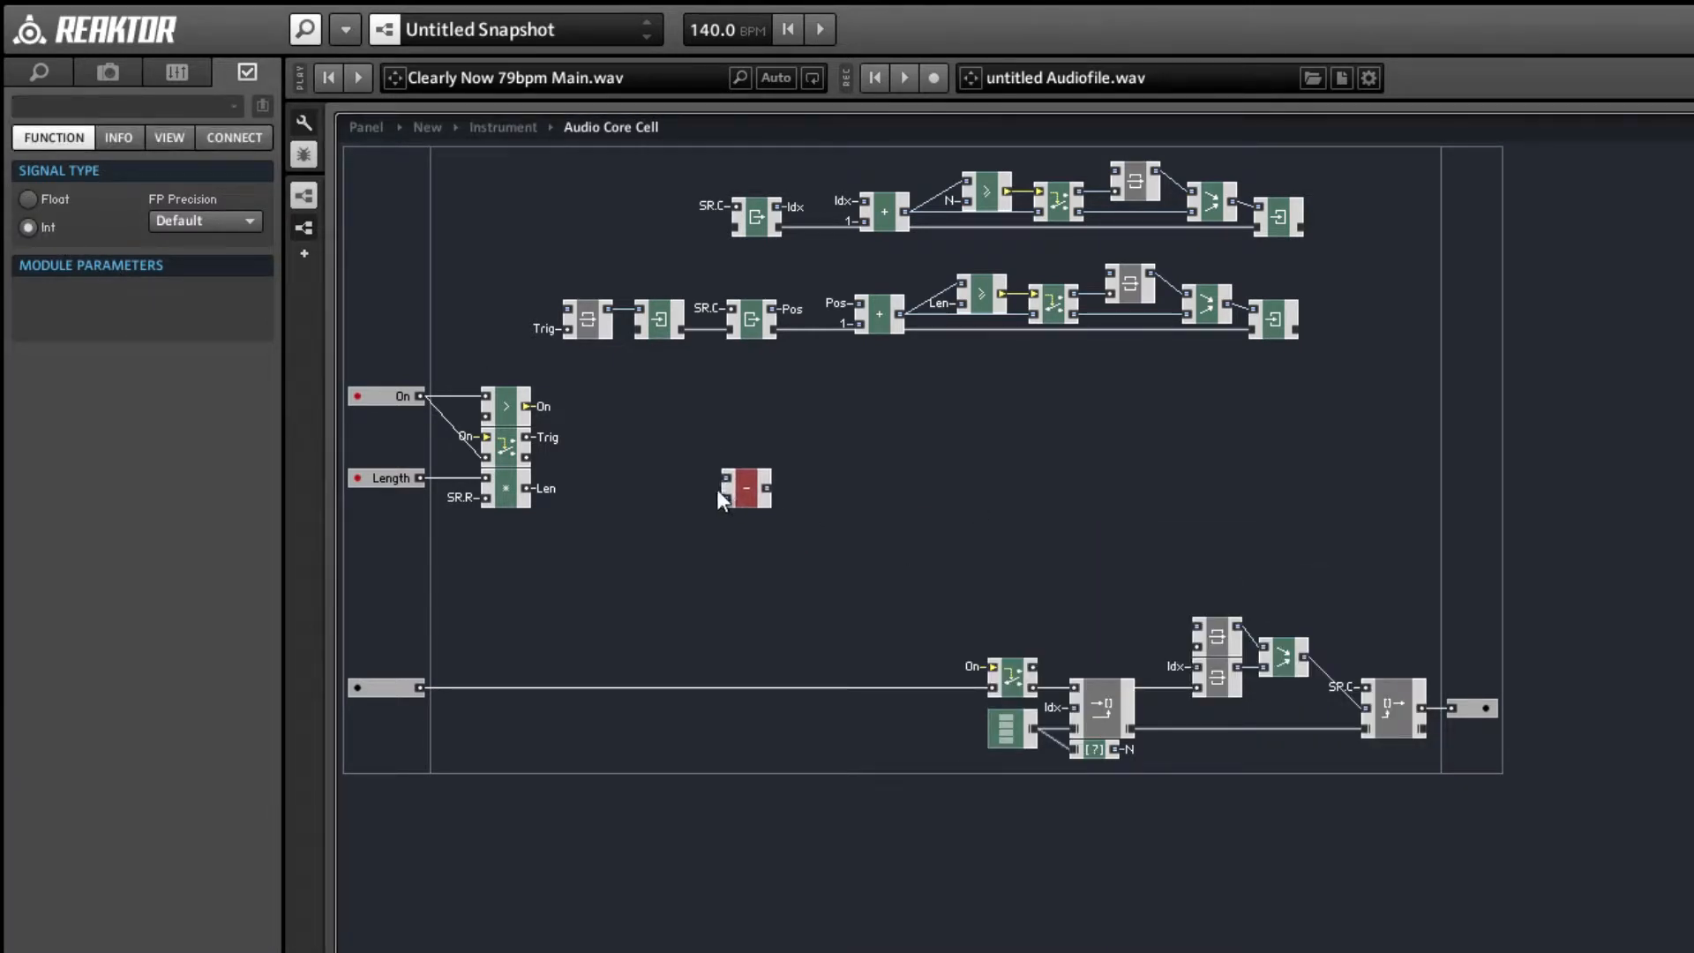
- Connect the subtract module's upper input to the Idx QuickBus and its lower input to the Len QuickBus
{"action": "right_click", "coordinate": [700, 470]}
{"action": "left_click", "coordinate": [653, 476]}
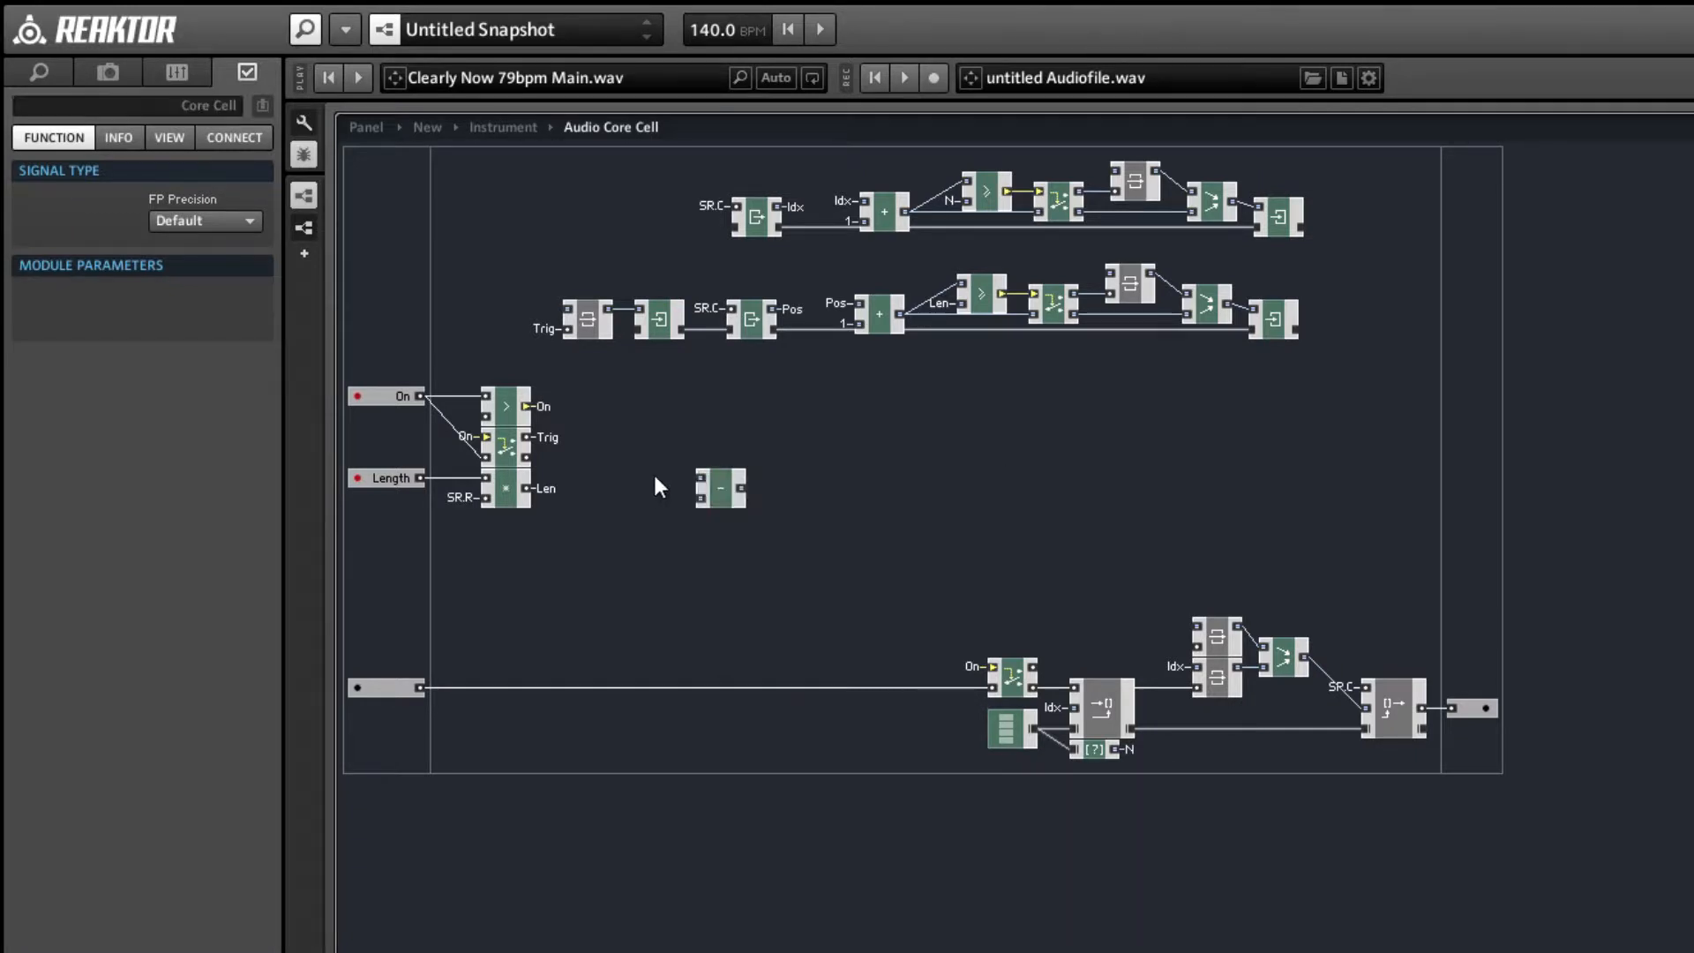
{"action": "right_click", "coordinate": [699, 479]}
{"action": "mouse_move", "coordinate": [773, 616]}
{"action": "left_click", "coordinate": [1045, 611]}
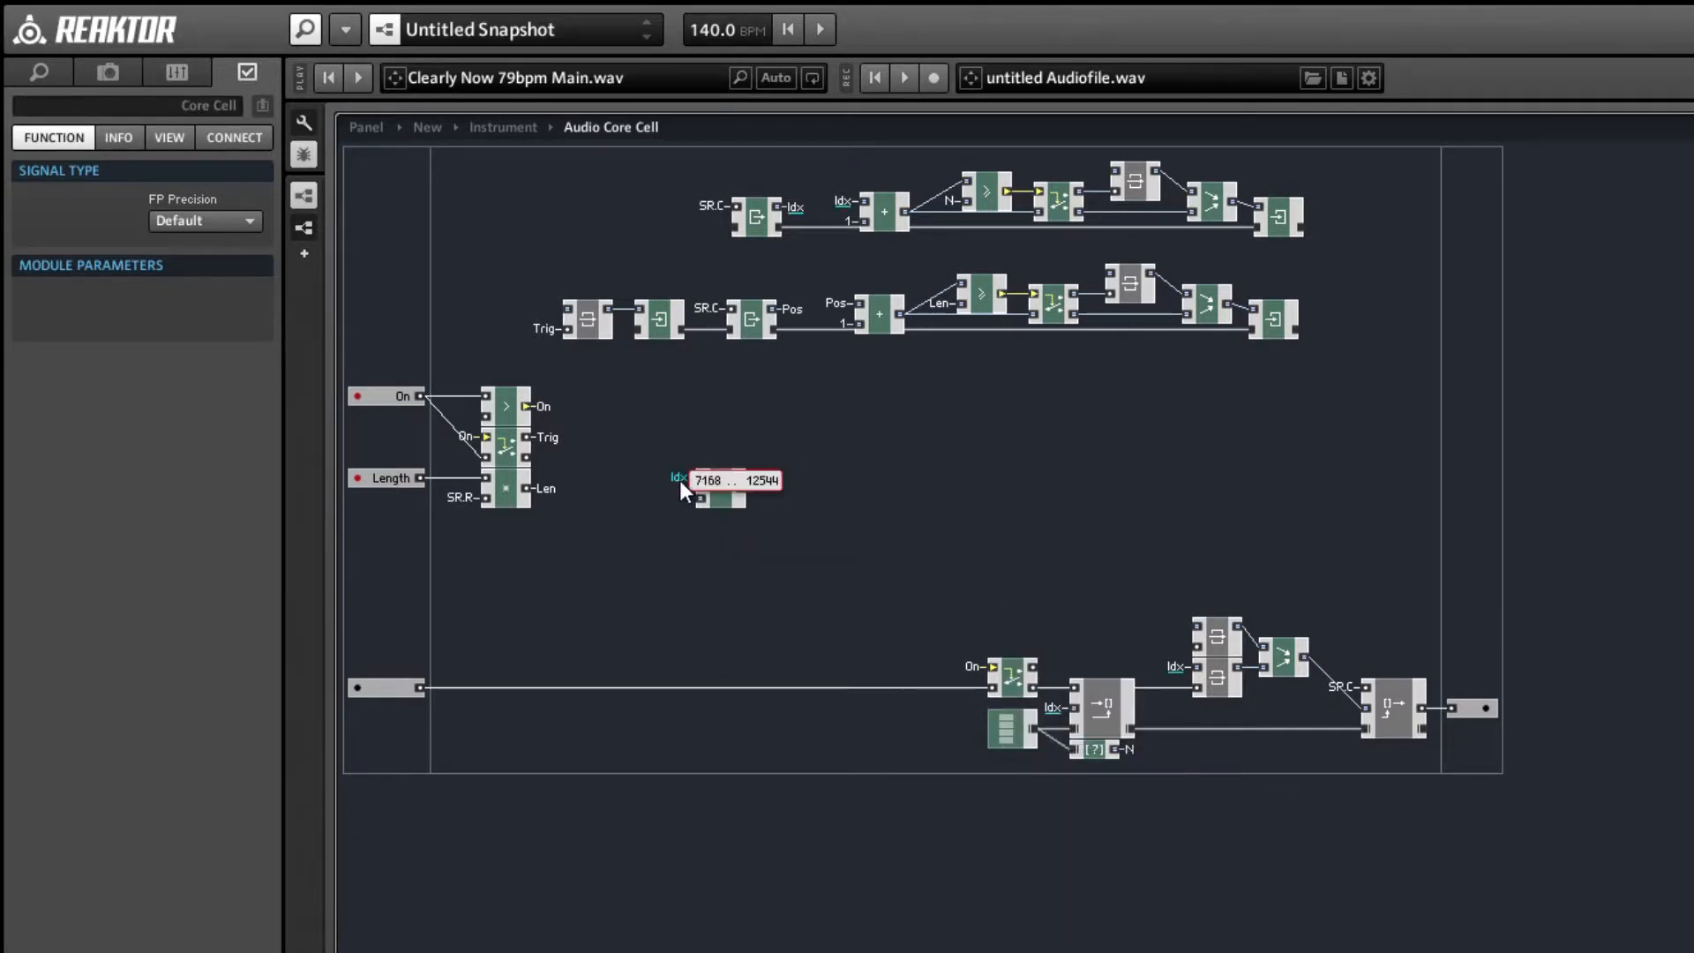
{"action": "right_click", "coordinate": [699, 499]}
{"action": "left_click", "coordinate": [1055, 666]}
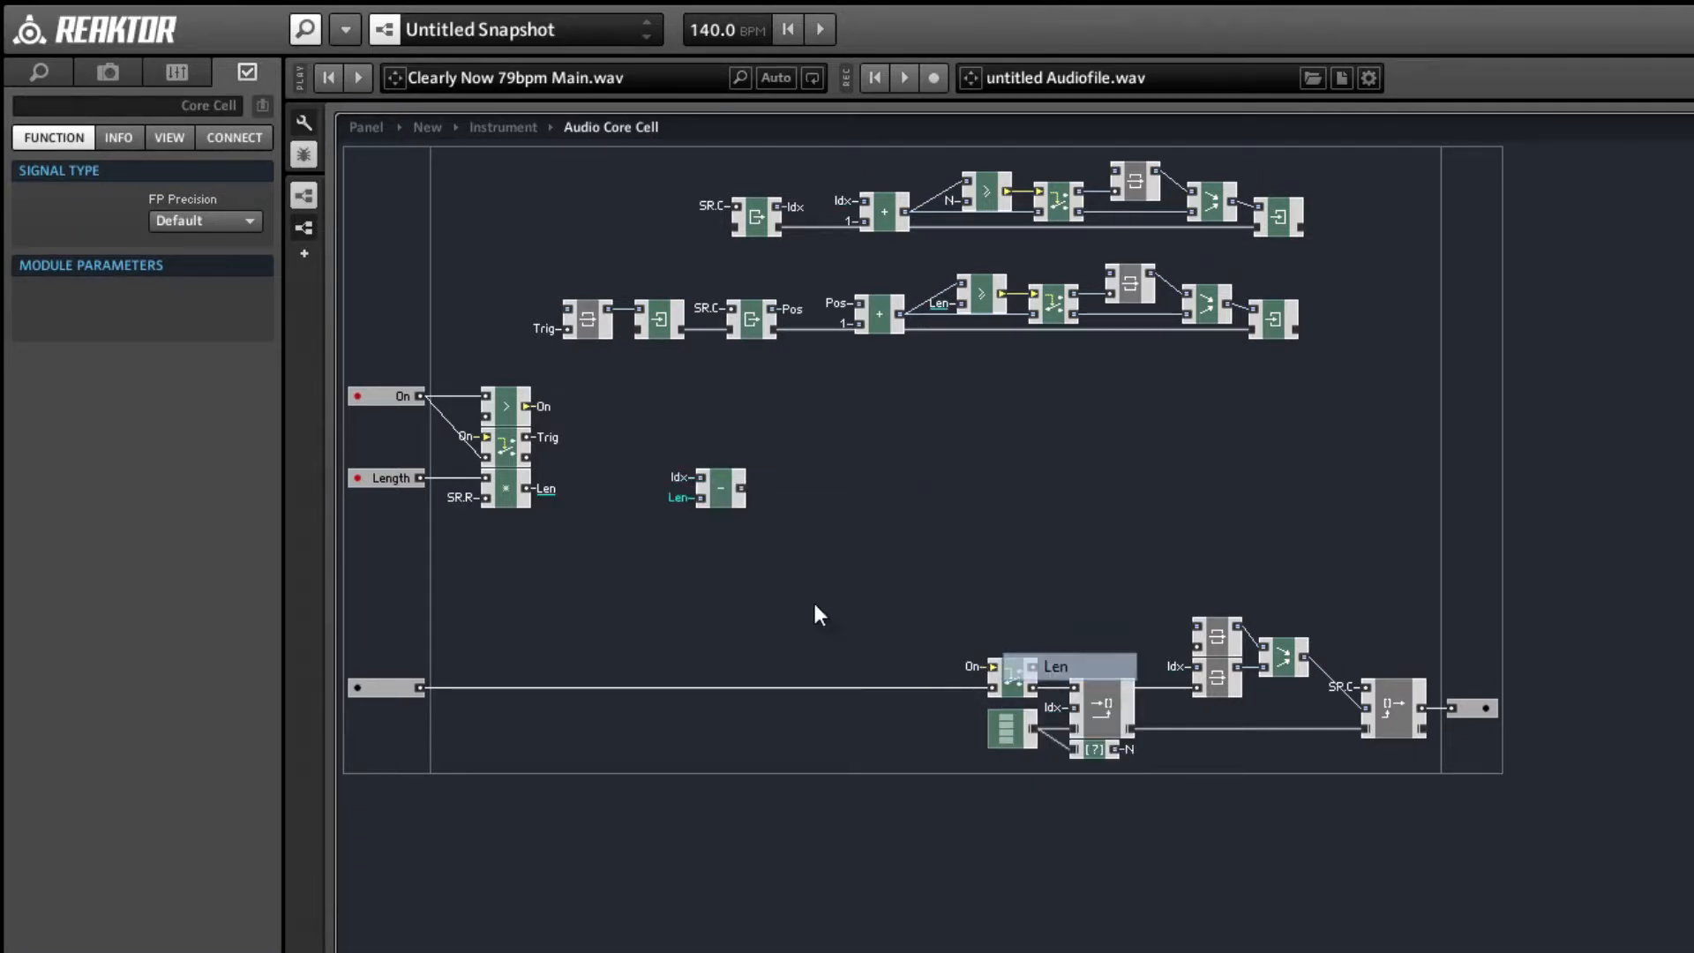
- Add an ILatch macro after the subtract module and wire the subtraction result into its upper input
{"action": "double_click", "coordinate": [832, 505]}
{"action": "type", "text": "lat"}
{"action": "key", "text": "Return"}
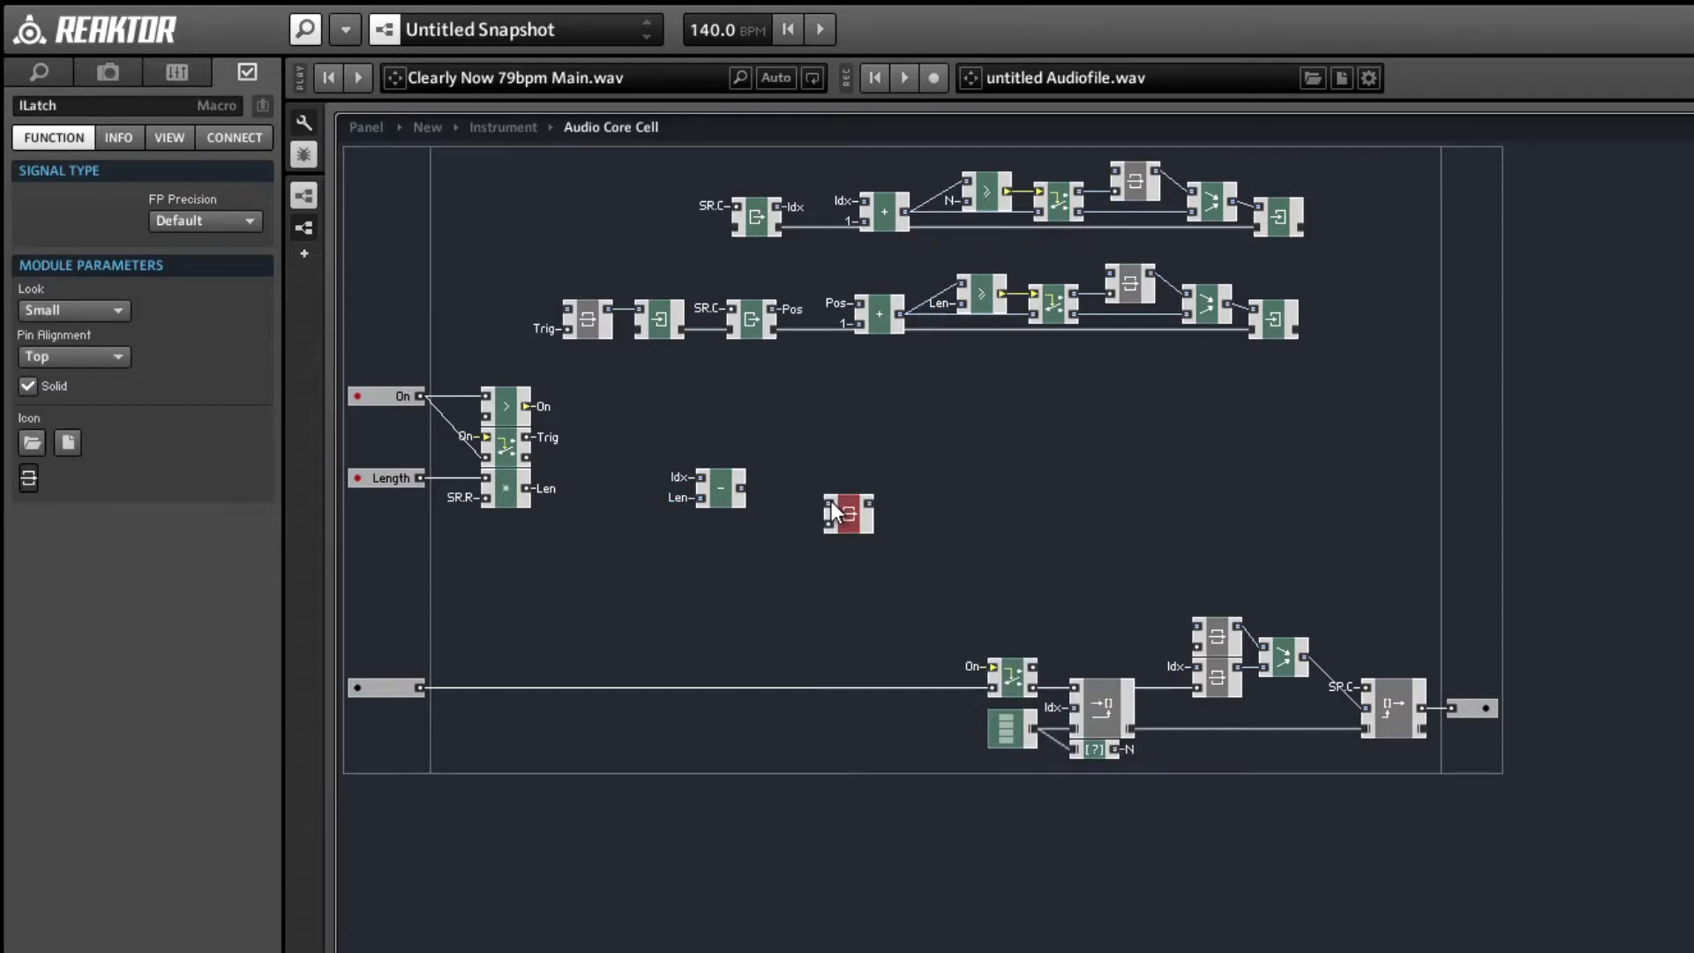
{"action": "left_click_drag", "start_coordinate": [831, 500], "coordinate": [740, 492]}
{"action": "left_click_drag", "start_coordinate": [851, 519], "coordinate": [838, 506]}
- Connect the new ILatch's lower input to the Trig QuickBus and move it closer to the subtract module
{"action": "right_click", "coordinate": [822, 510]}
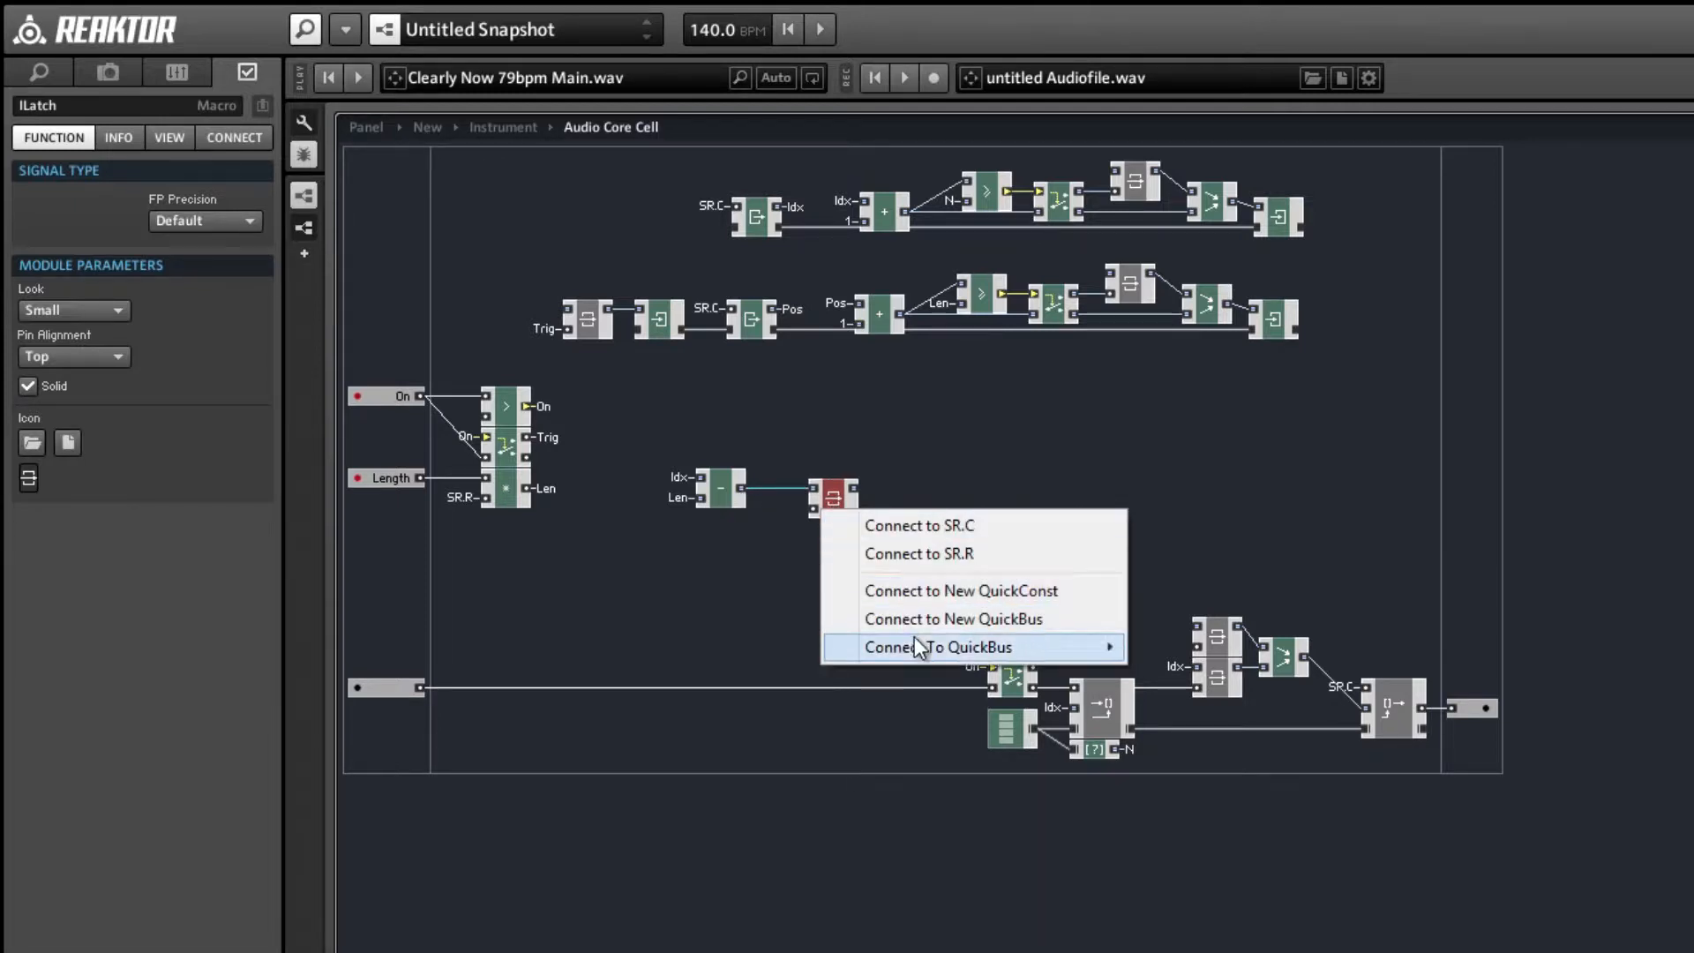
{"action": "mouse_move", "coordinate": [916, 644]}
{"action": "left_click", "coordinate": [1165, 760]}
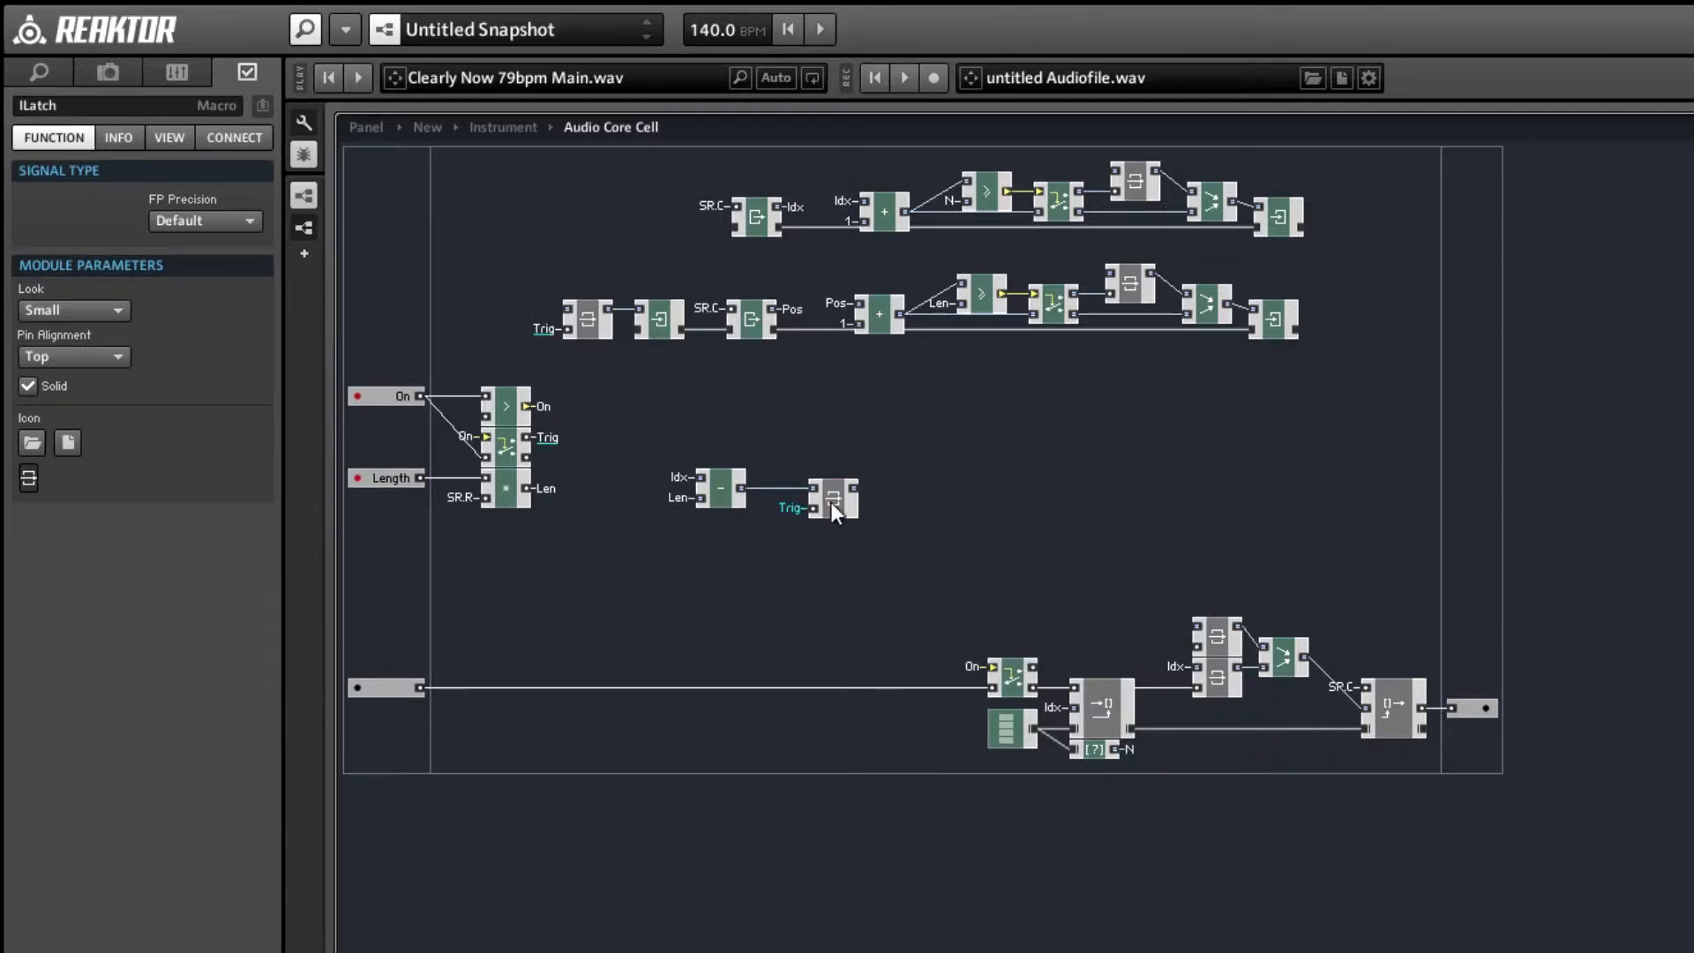
{"action": "left_click_drag", "start_coordinate": [808, 503], "coordinate": [797, 504]}
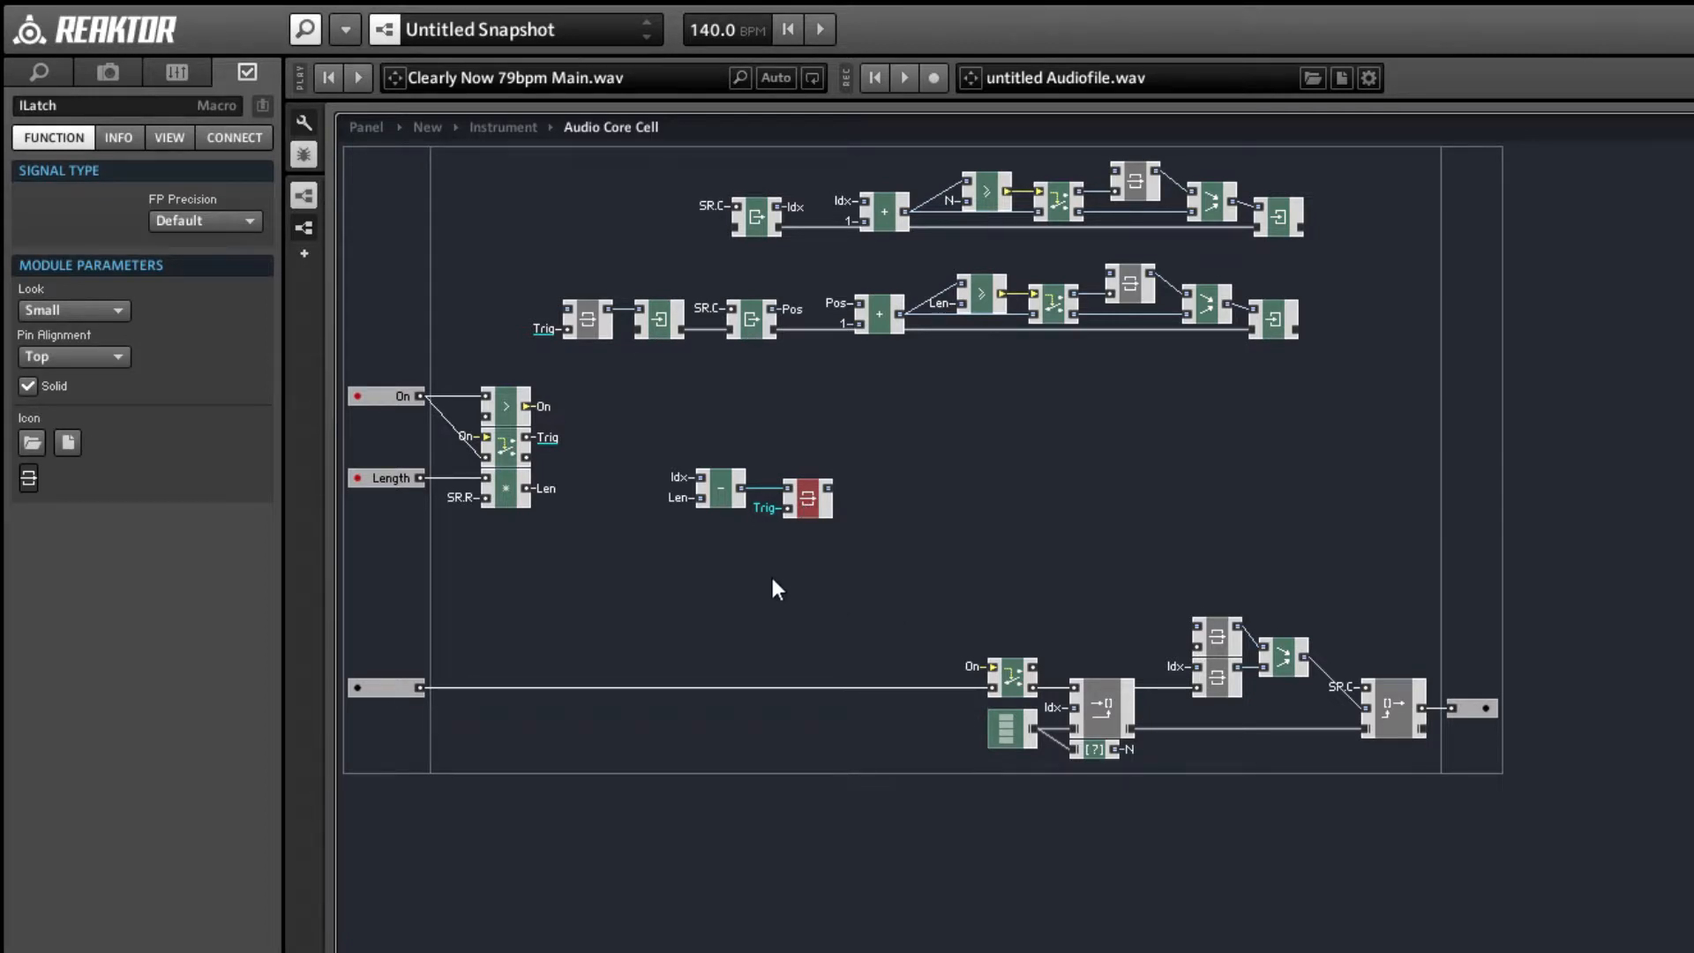
{"action": "left_click", "coordinate": [786, 532]}
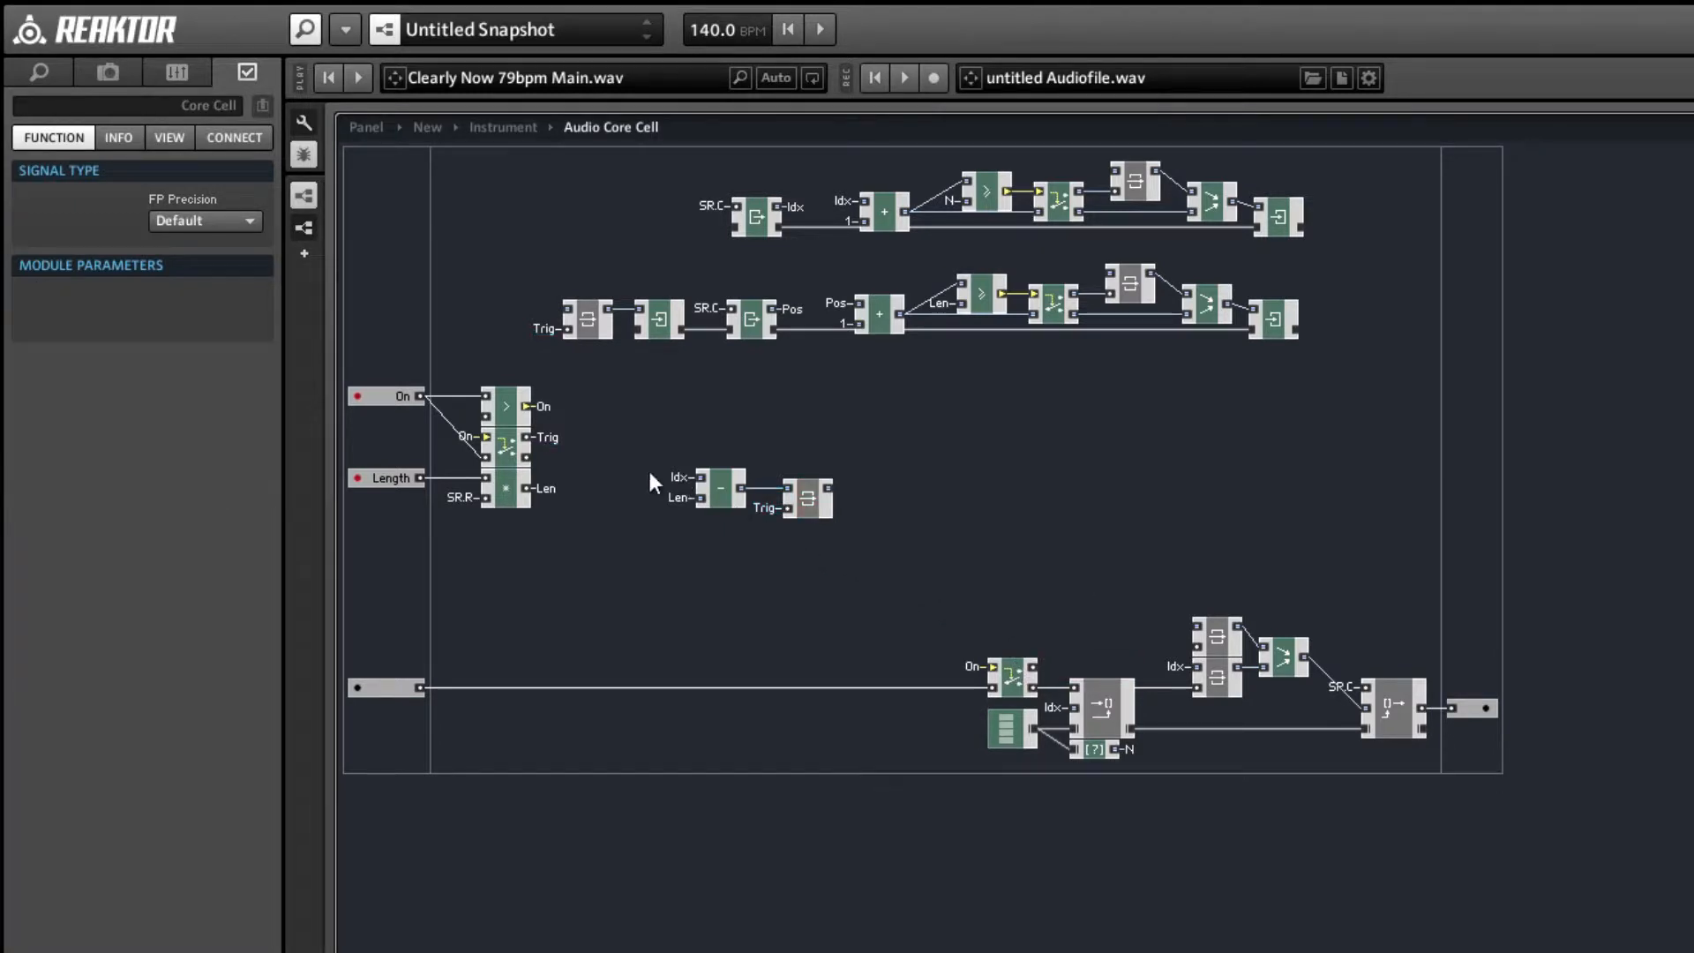
- Add a built-in add module set to Int after the new ILatch and wire the latch output to its upper input
{"action": "right_click", "coordinate": [946, 464]}
{"action": "mouse_move", "coordinate": [970, 480]}
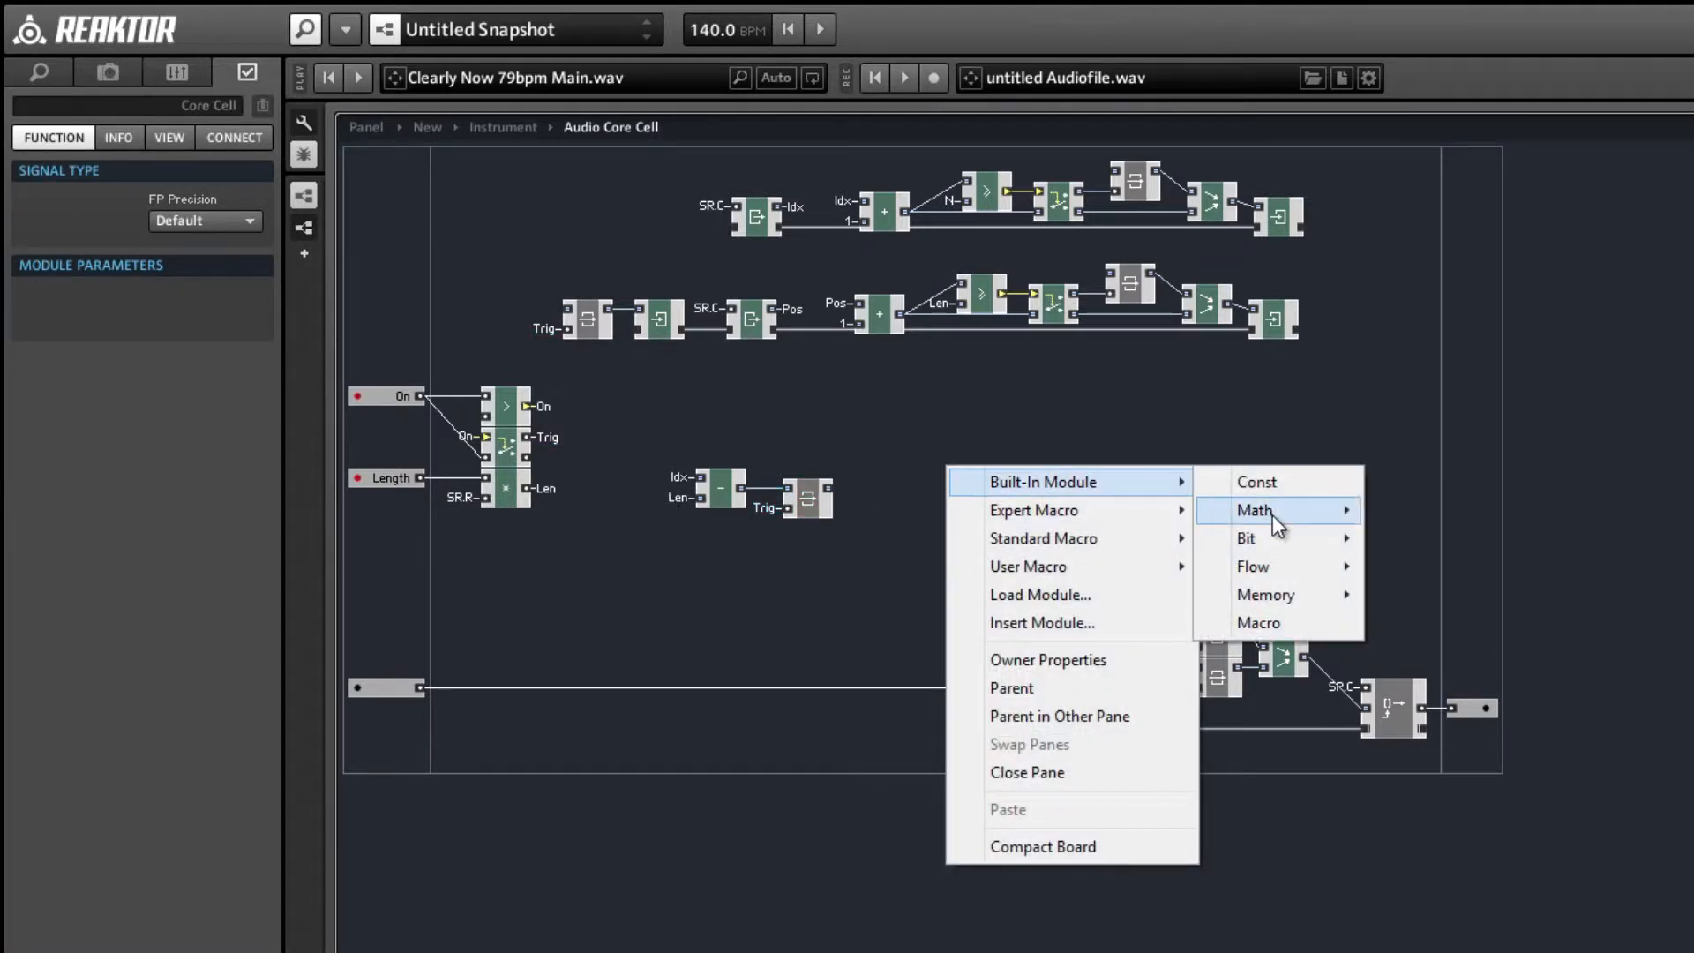
{"action": "mouse_move", "coordinate": [1273, 515]}
{"action": "left_click", "coordinate": [1428, 517]}
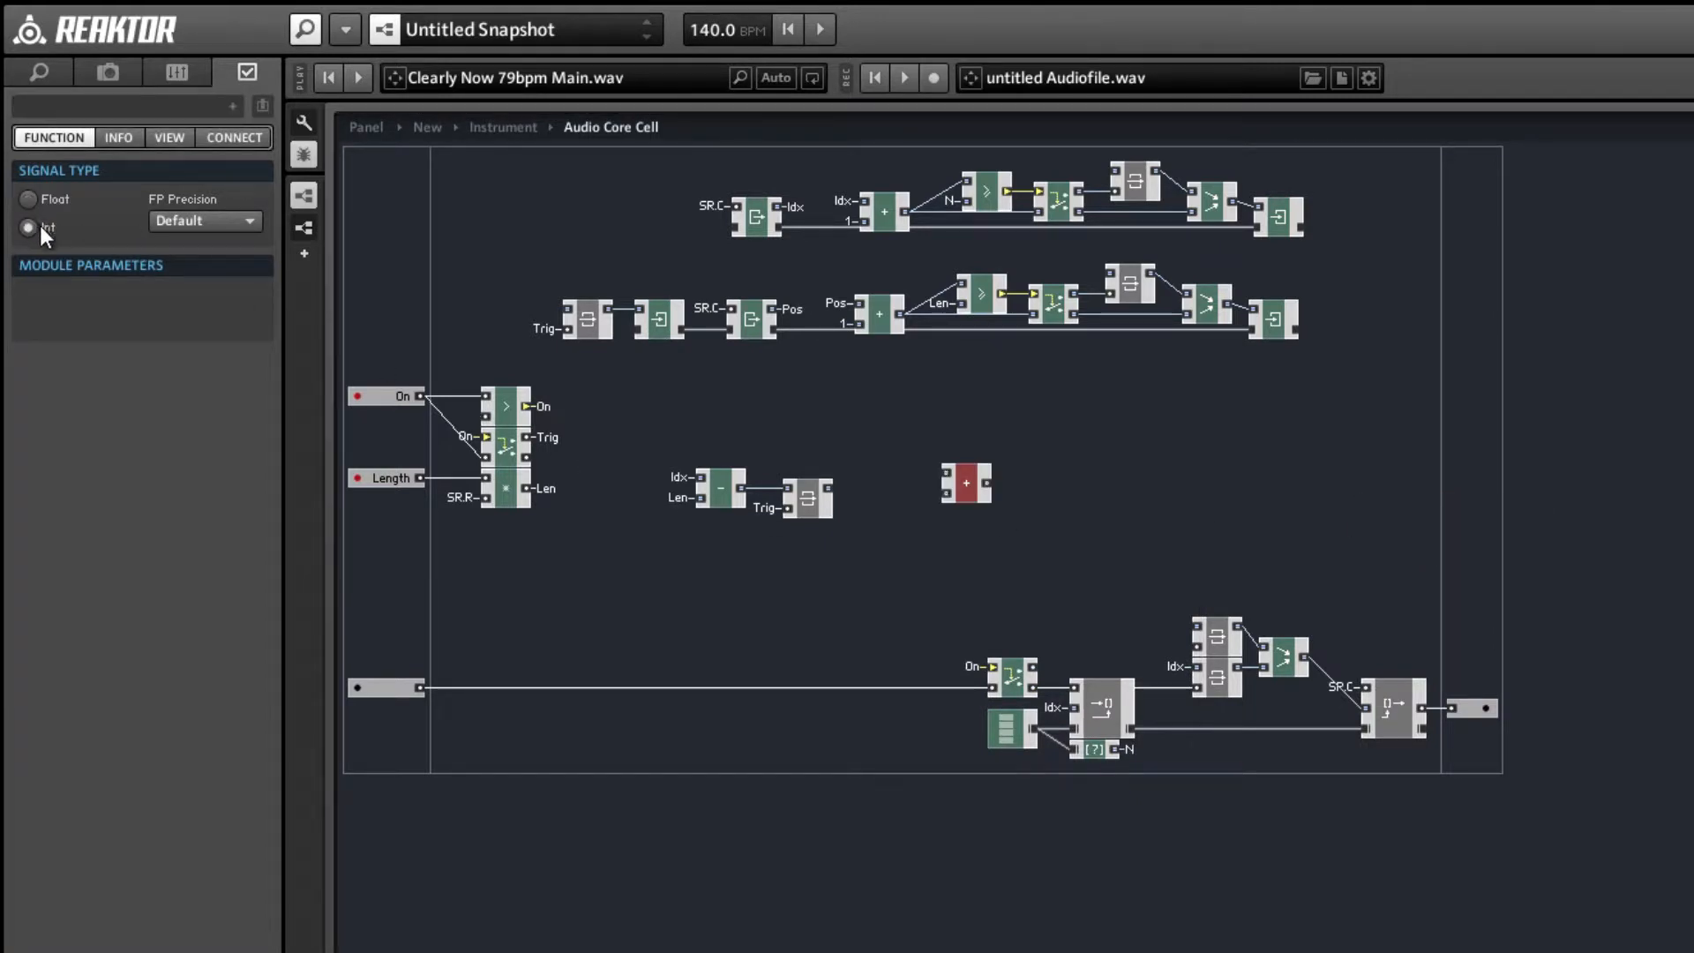
{"action": "left_click_drag", "start_coordinate": [830, 490], "coordinate": [946, 502]}
- Connect the new add module's lower input to the Pos QuickBus and move the module closer to the ILatch
{"action": "right_click", "coordinate": [913, 508]}
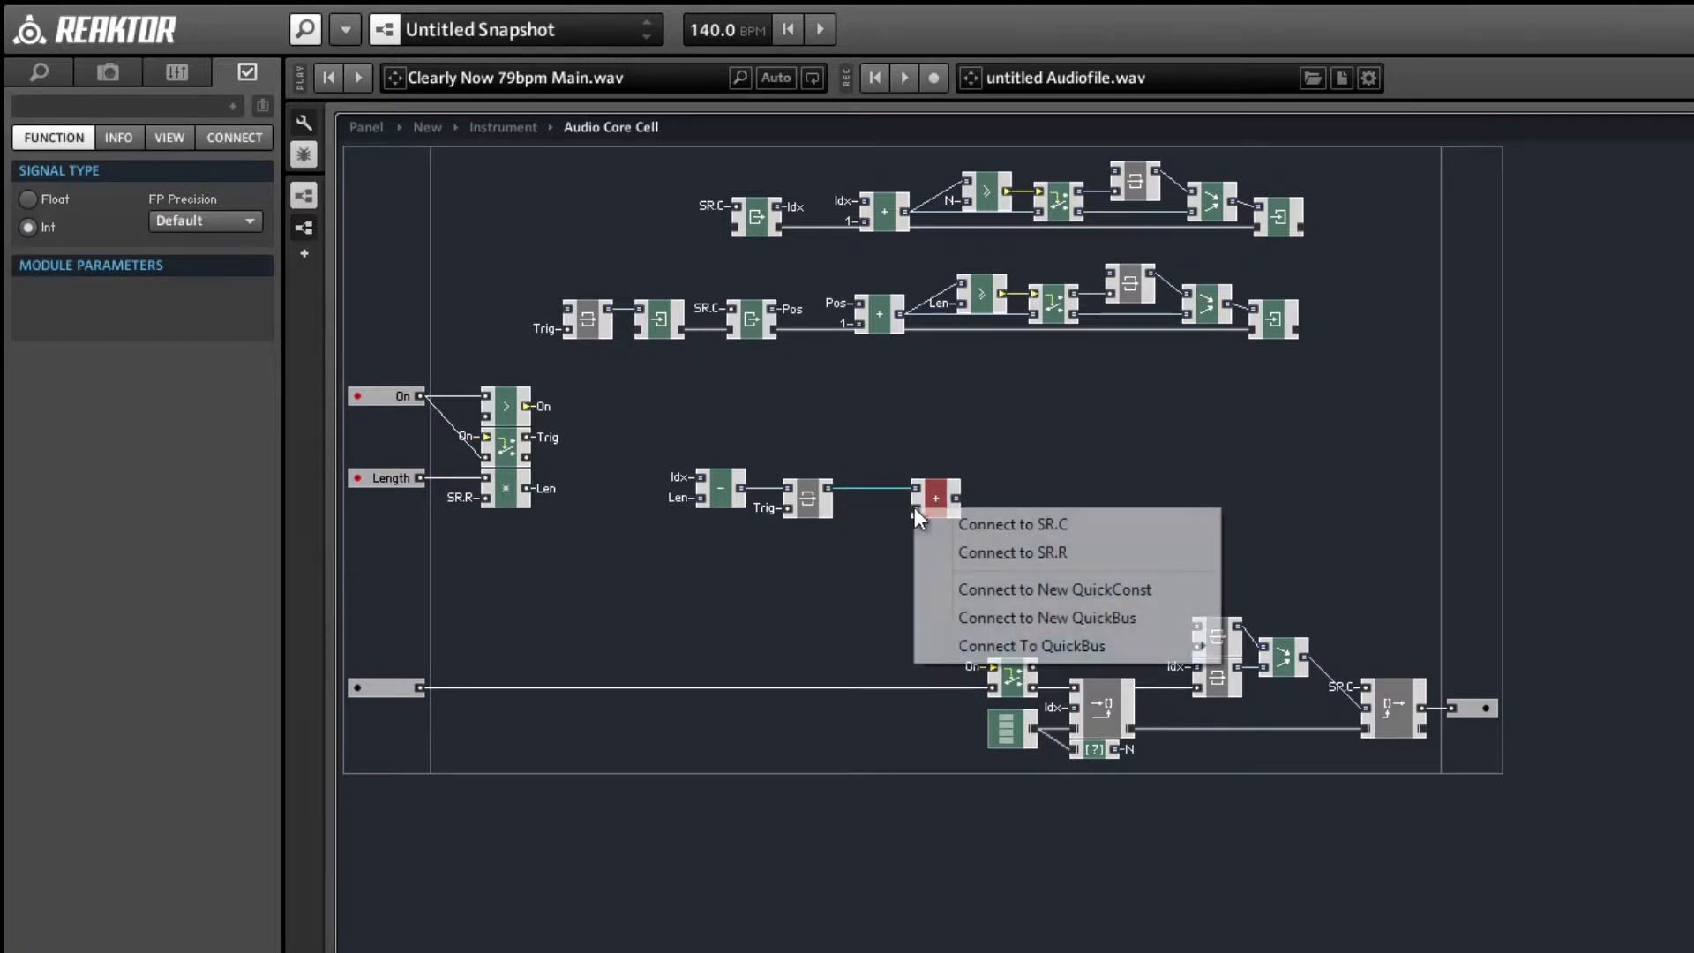
{"action": "mouse_move", "coordinate": [1005, 644]}
{"action": "left_click", "coordinate": [1283, 736]}
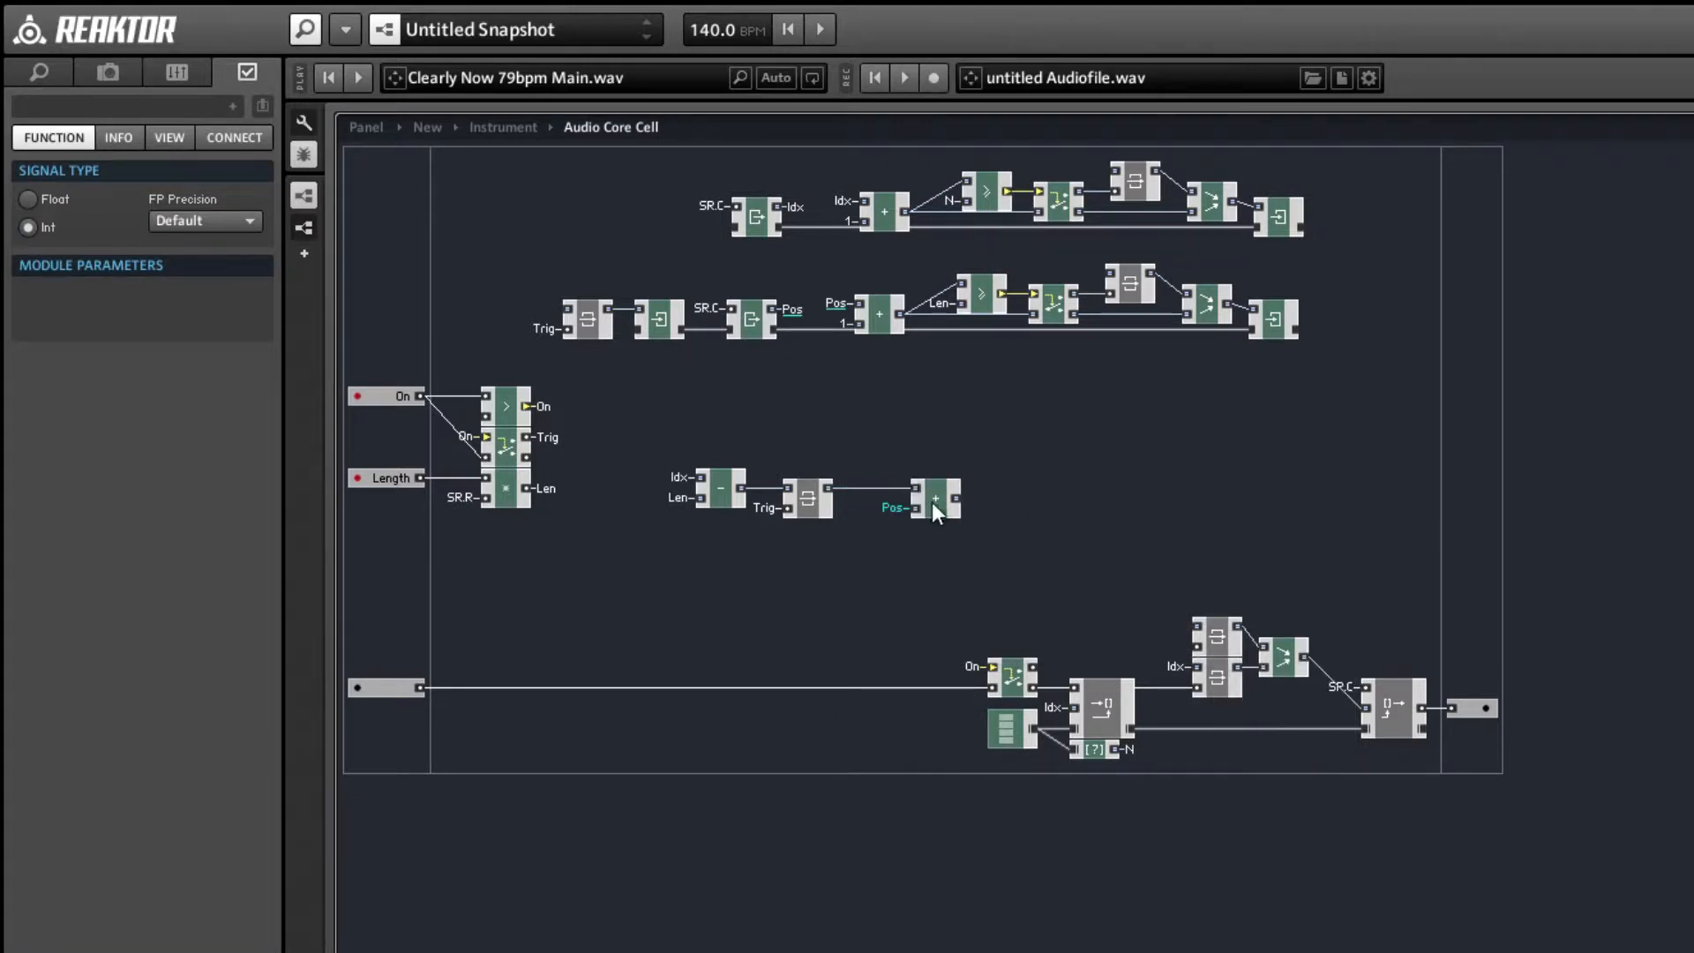
{"action": "left_click_drag", "start_coordinate": [932, 502], "coordinate": [903, 502]}
{"action": "left_click", "coordinate": [901, 588]}
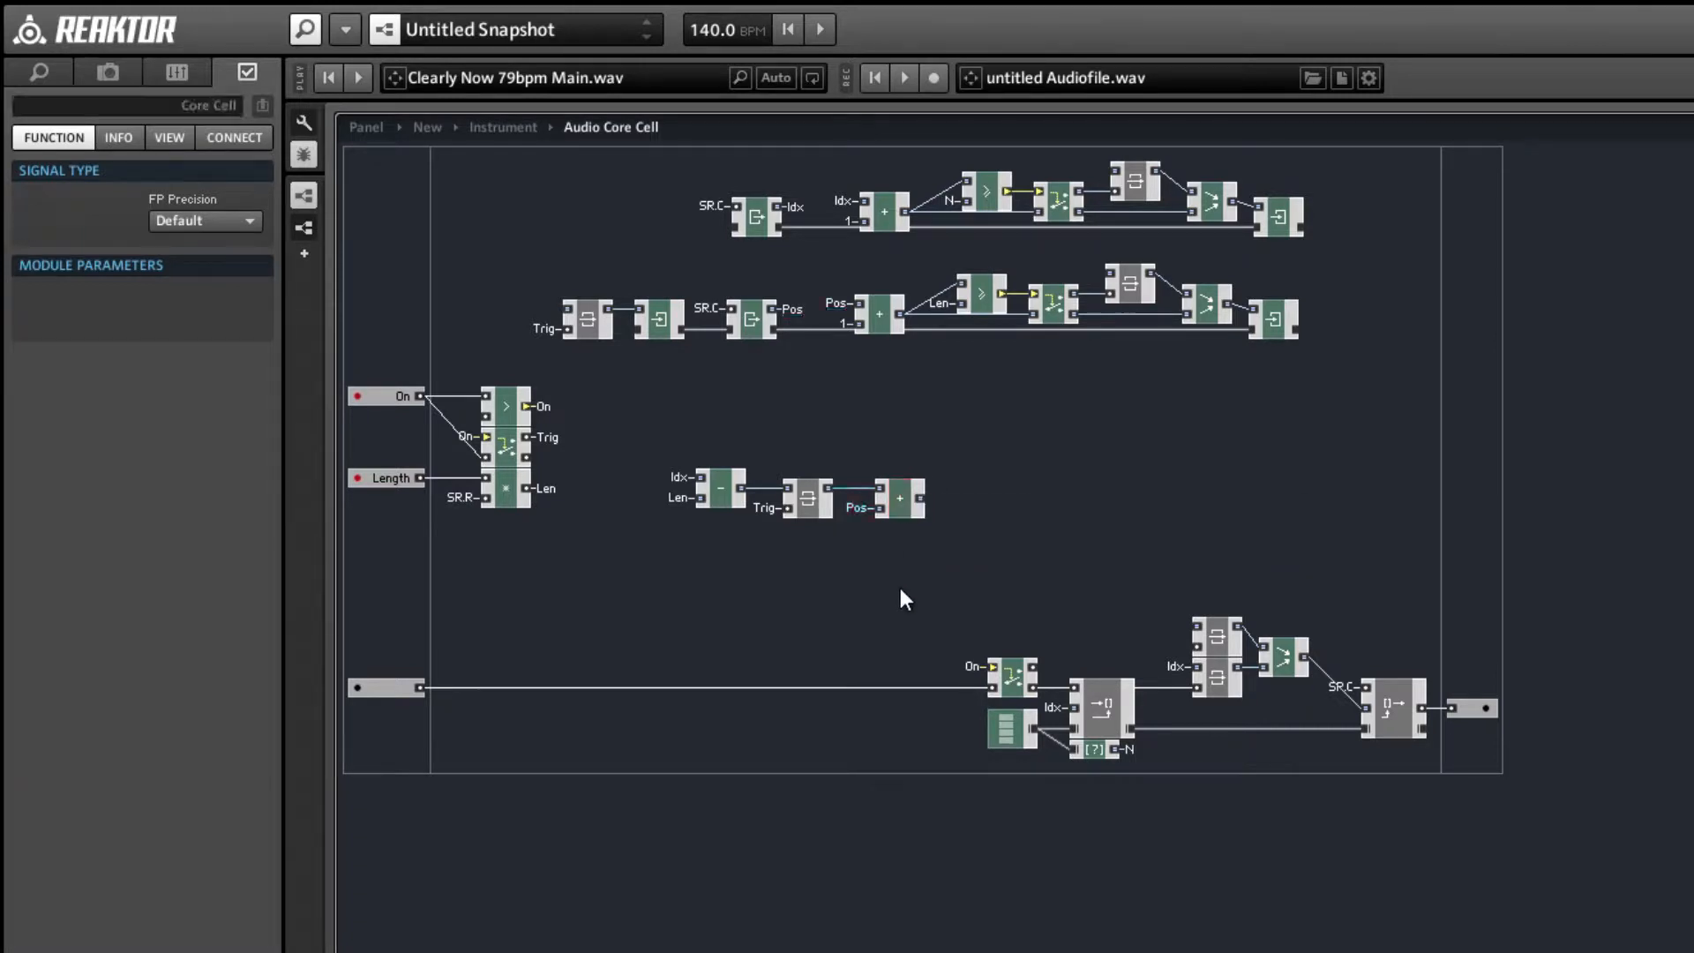
- Add a Compare module and a Router module in the space to the right of the new add module
{"action": "double_click", "coordinate": [1046, 522]}
{"action": "type", "text": "comp"}
{"action": "key", "text": "Return"}
{"action": "double_click", "coordinate": [1045, 522]}
{"action": "type", "text": "r"}
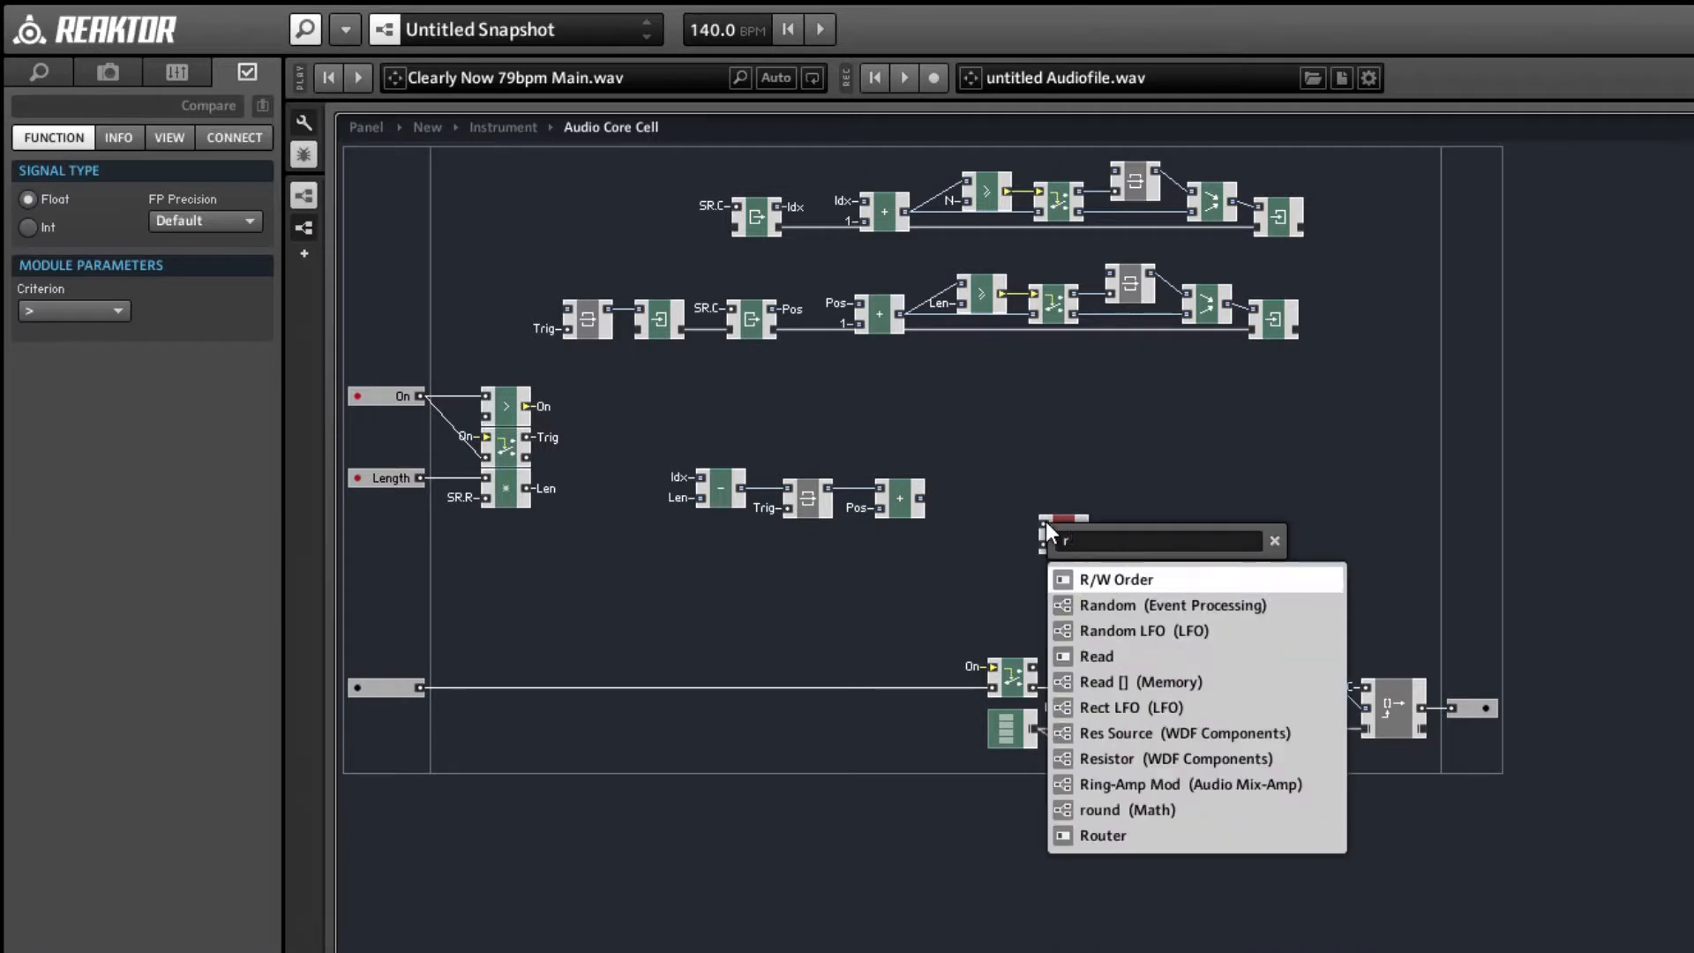
{"action": "type", "text": "outer"}
{"action": "key", "text": "Return"}
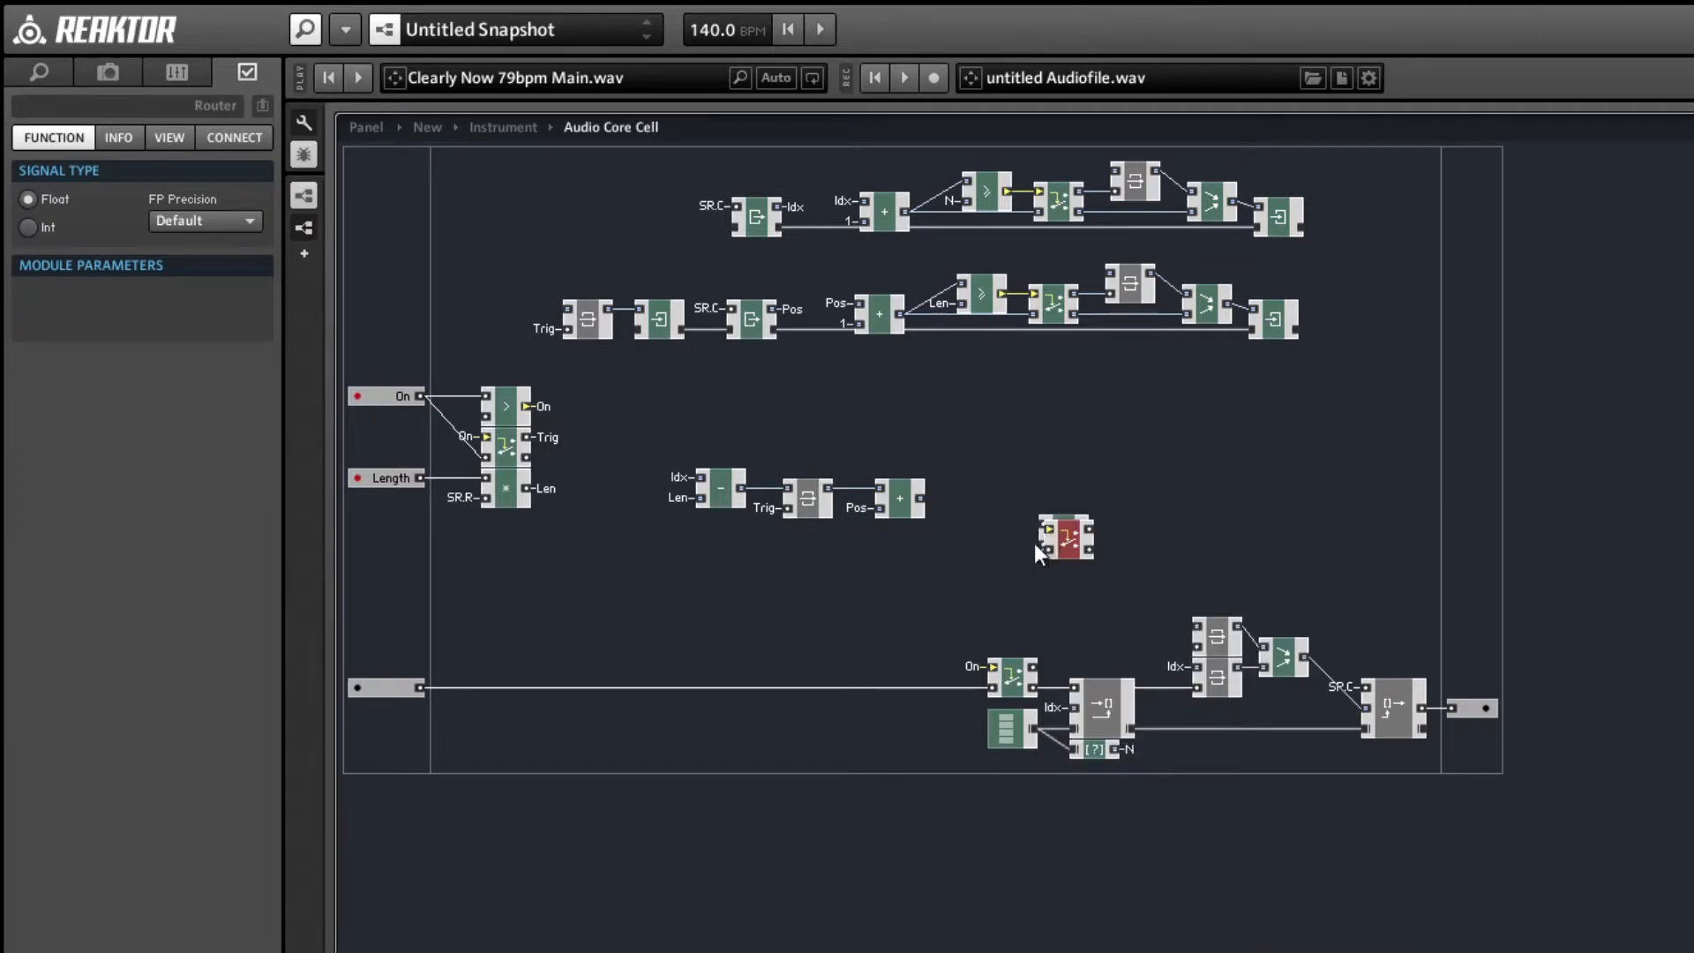
- Set the new Compare module's criterion to >= and signal type to Int, and wire the add module's output to its upper input
{"action": "left_click", "coordinate": [1063, 534]}
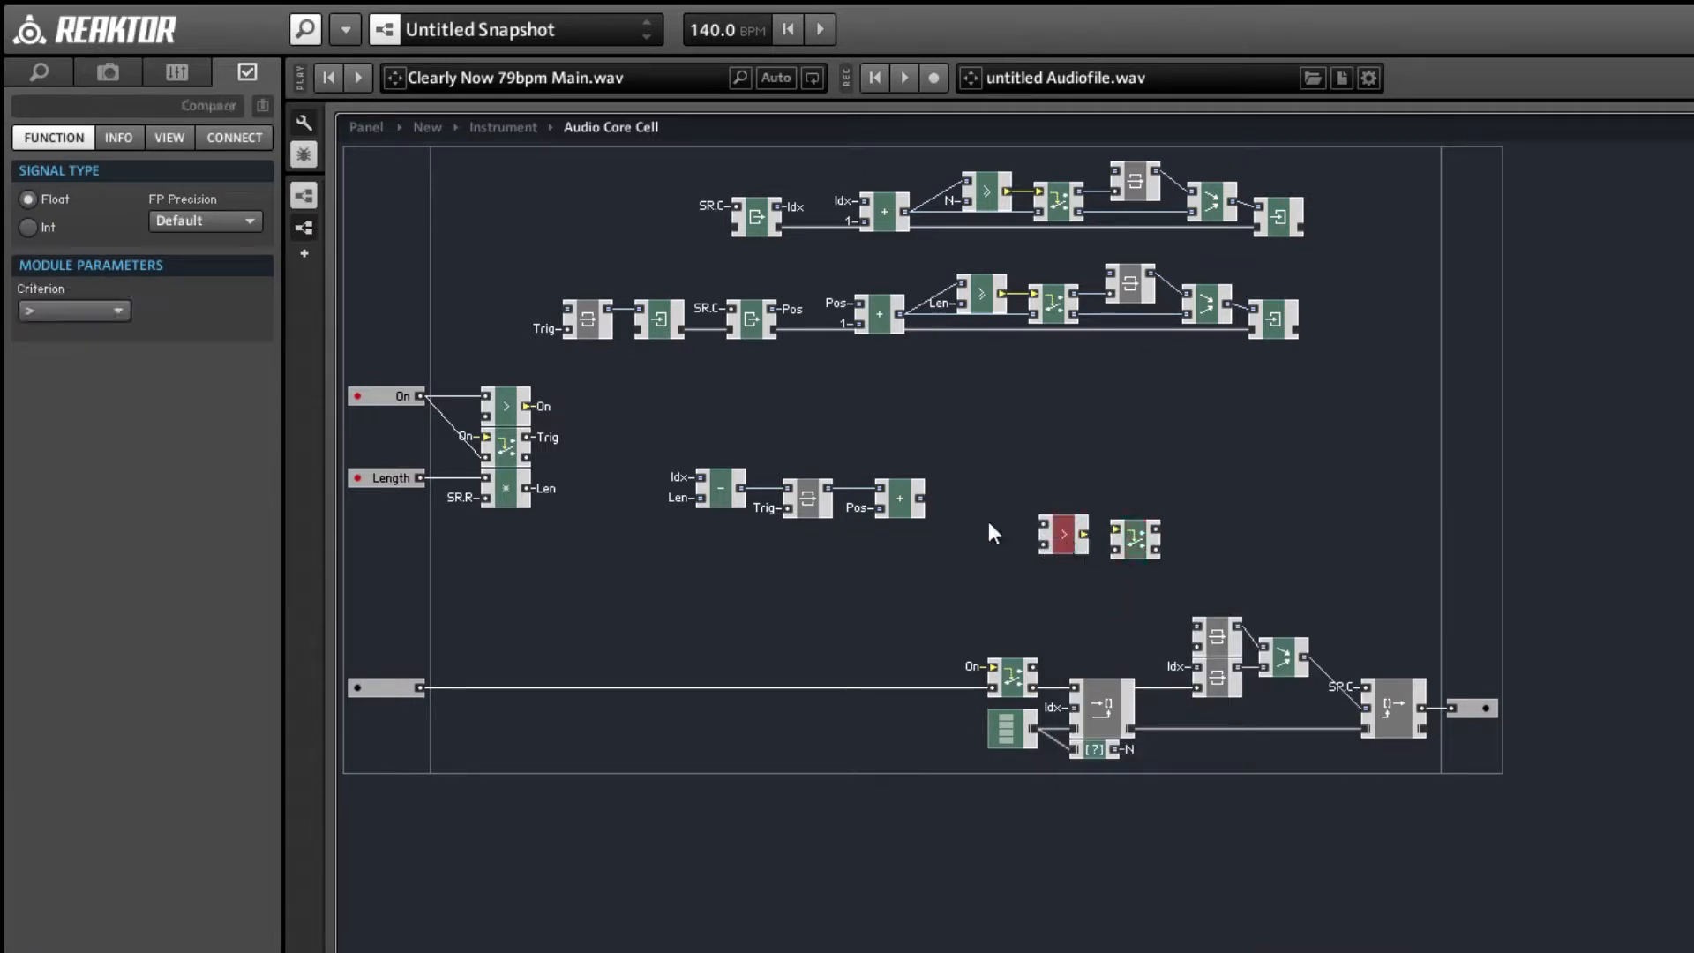
{"action": "left_click", "coordinate": [37, 312]}
{"action": "left_click", "coordinate": [40, 432]}
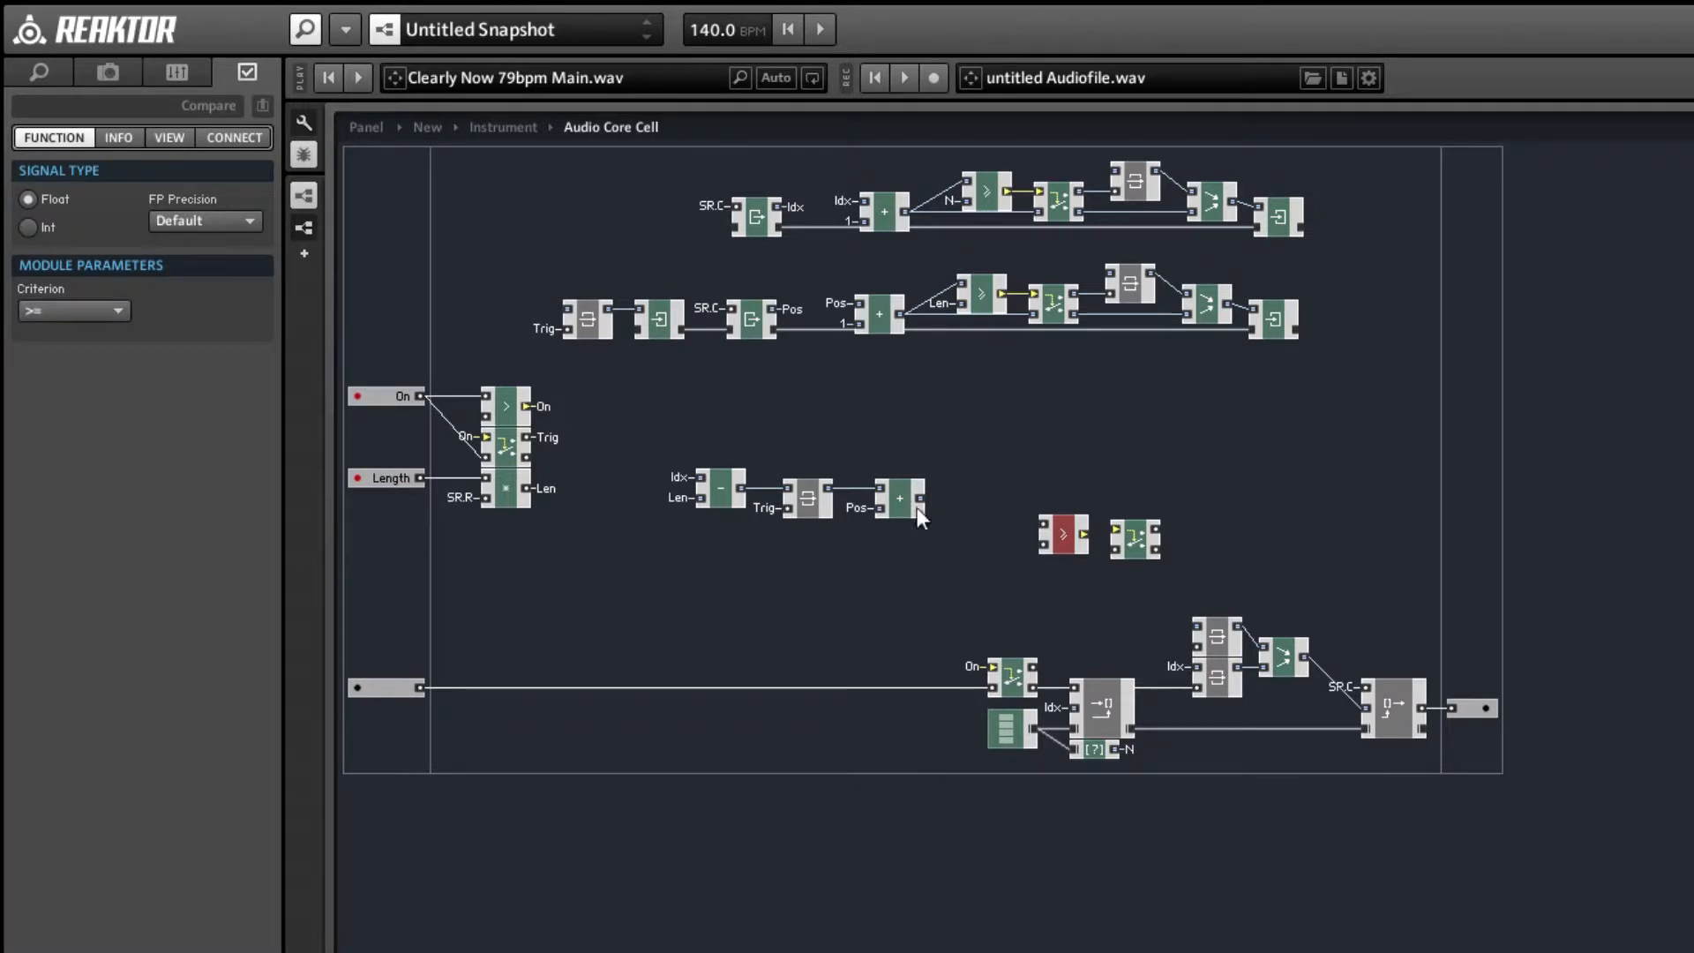
{"action": "left_click_drag", "start_coordinate": [920, 499], "coordinate": [1043, 524]}
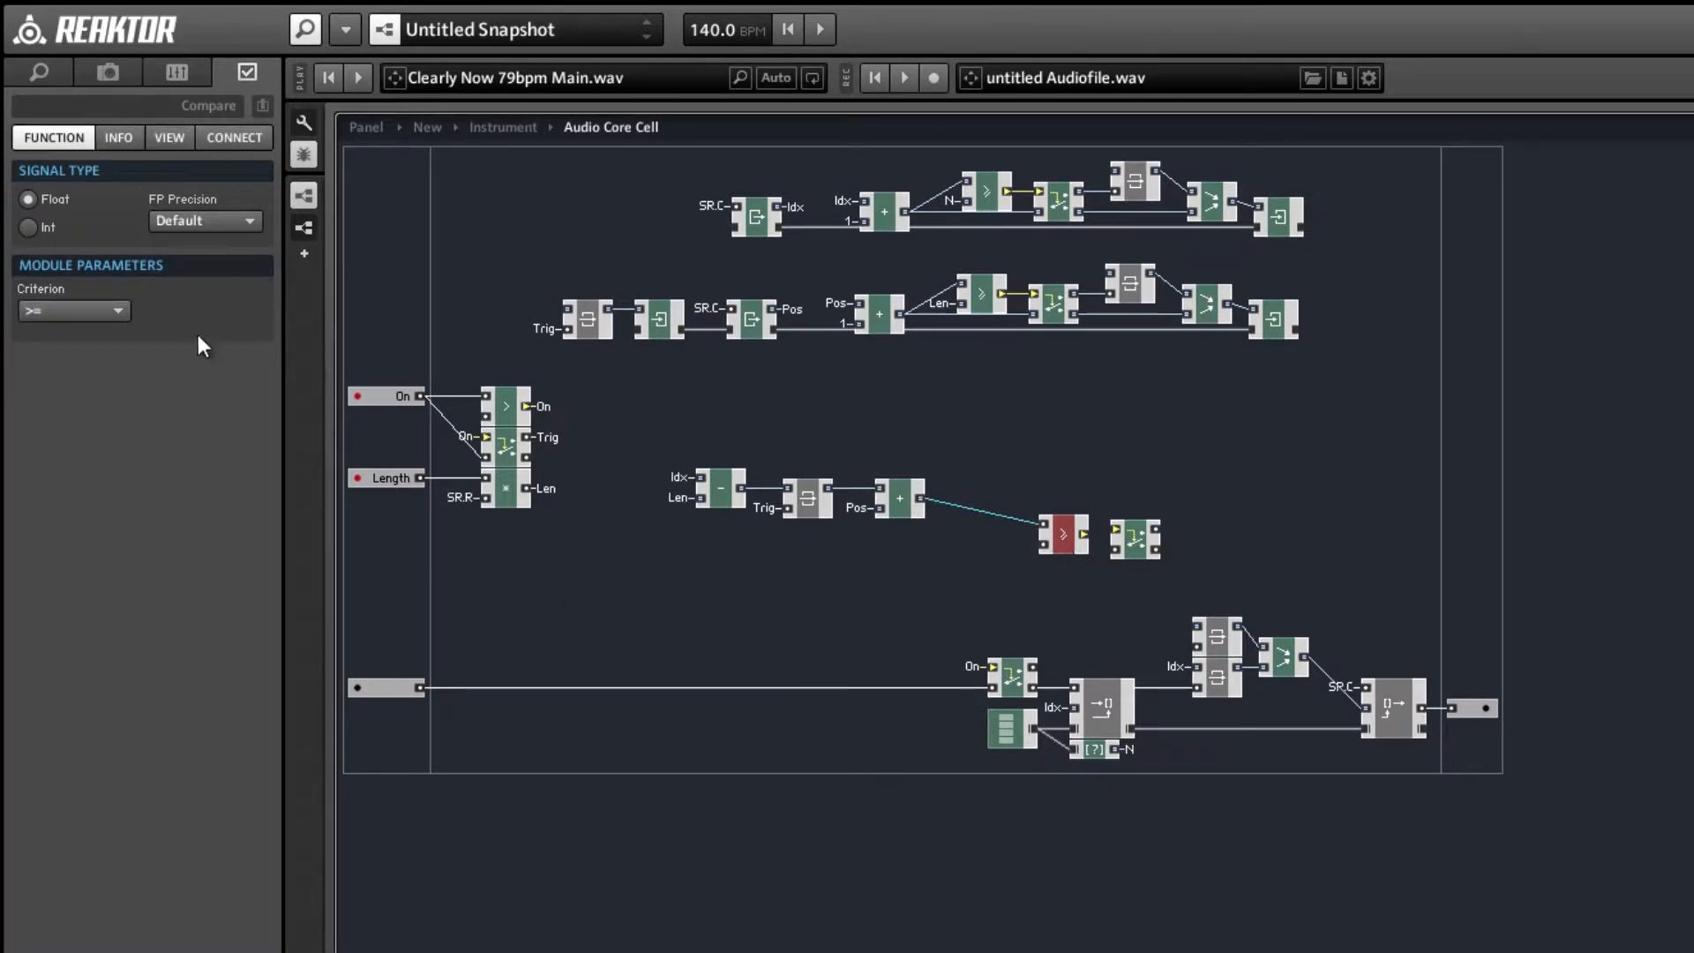
{"action": "left_click", "coordinate": [42, 231]}
{"action": "left_click_drag", "start_coordinate": [1057, 534], "coordinate": [1052, 508]}
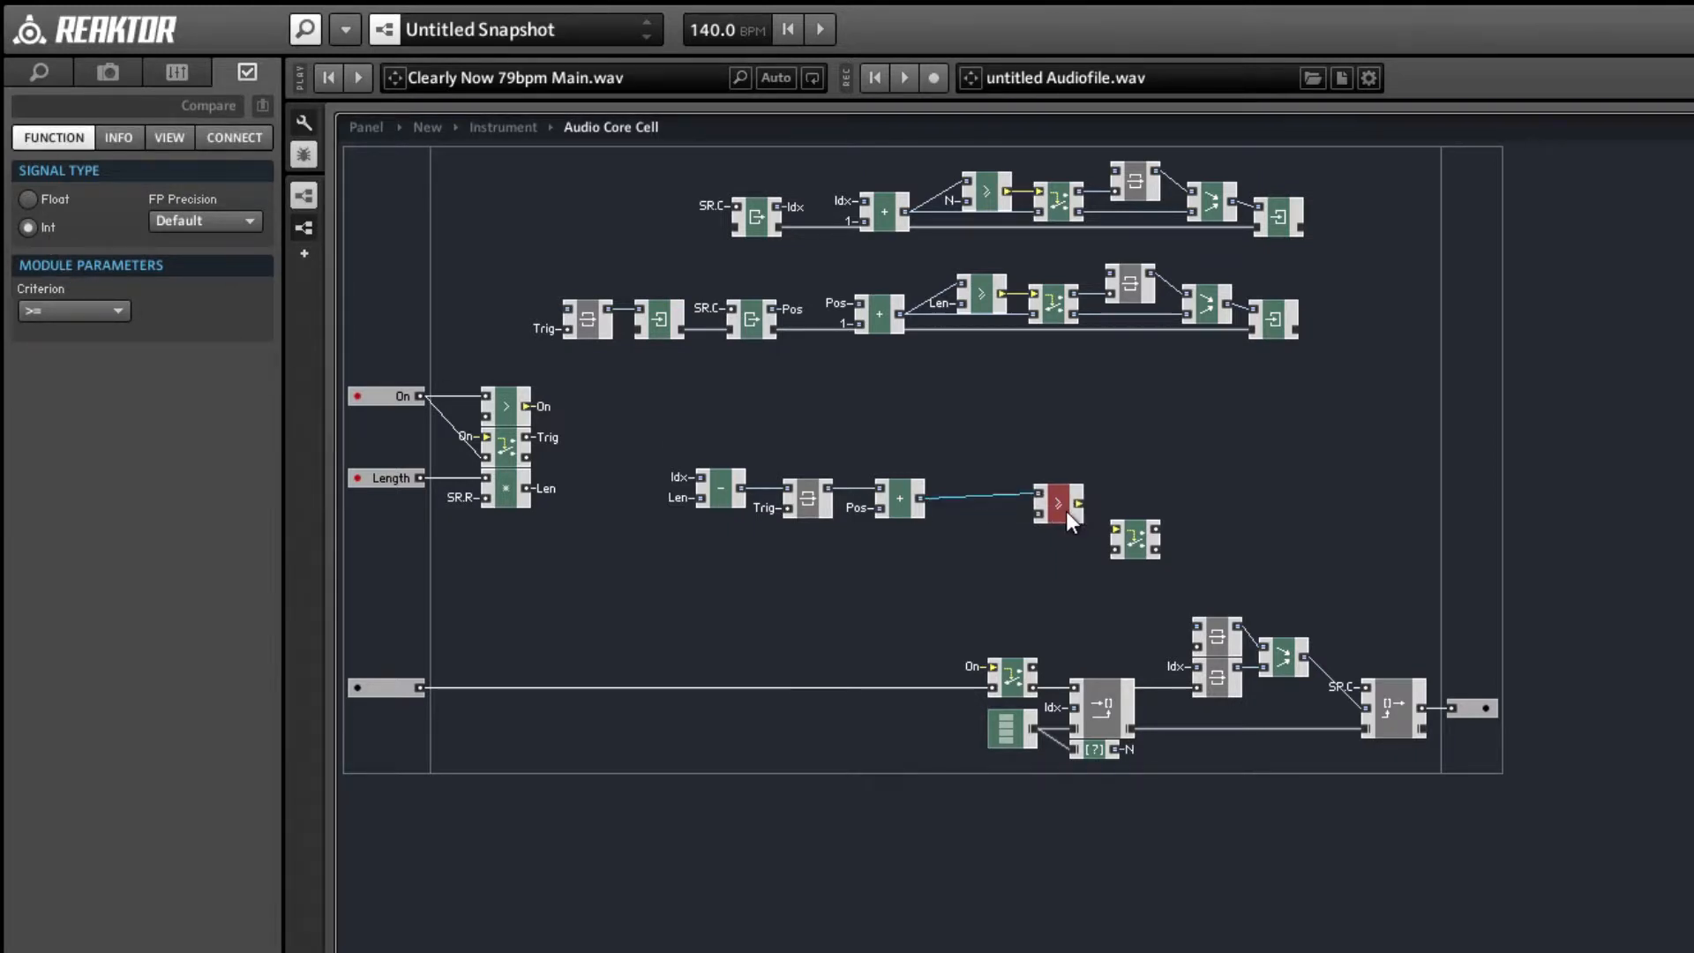
{"action": "left_click", "coordinate": [1020, 565]}
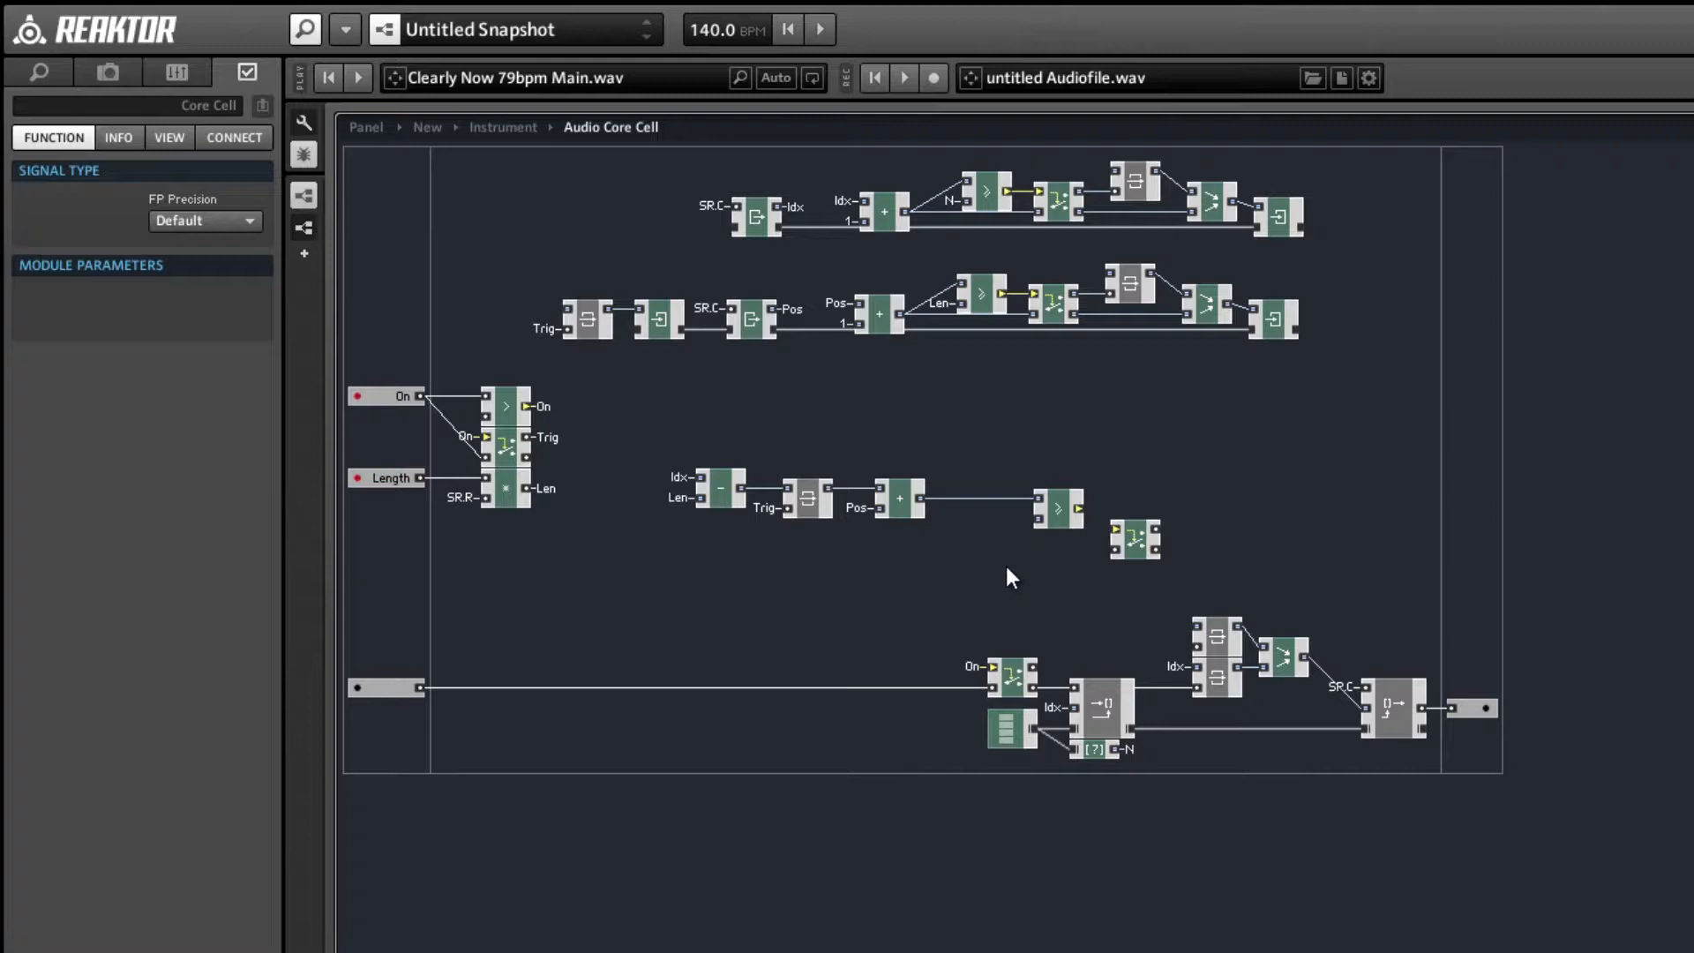
- Duplicate the ILatch after the subtract module, connect its upper input to the Idx QuickBus, and wire its output to Compare's lower input
{"action": "left_click", "coordinate": [808, 502]}
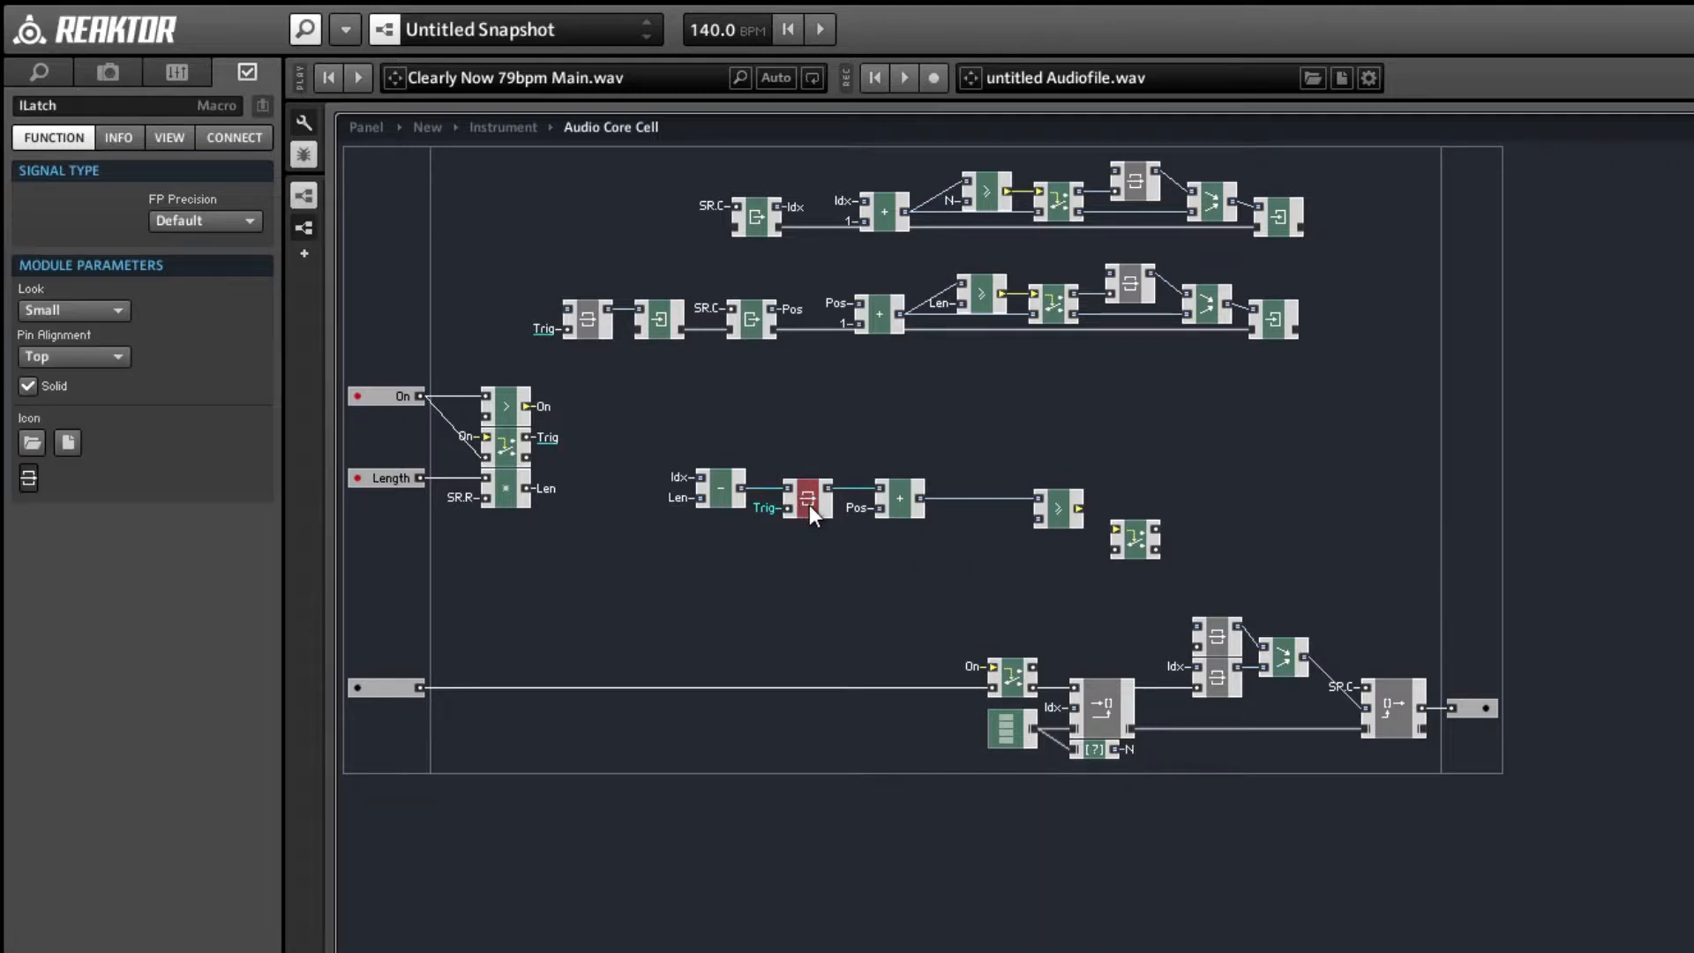
{"action": "left_click_drag", "start_coordinate": [808, 508], "coordinate": [959, 576]}
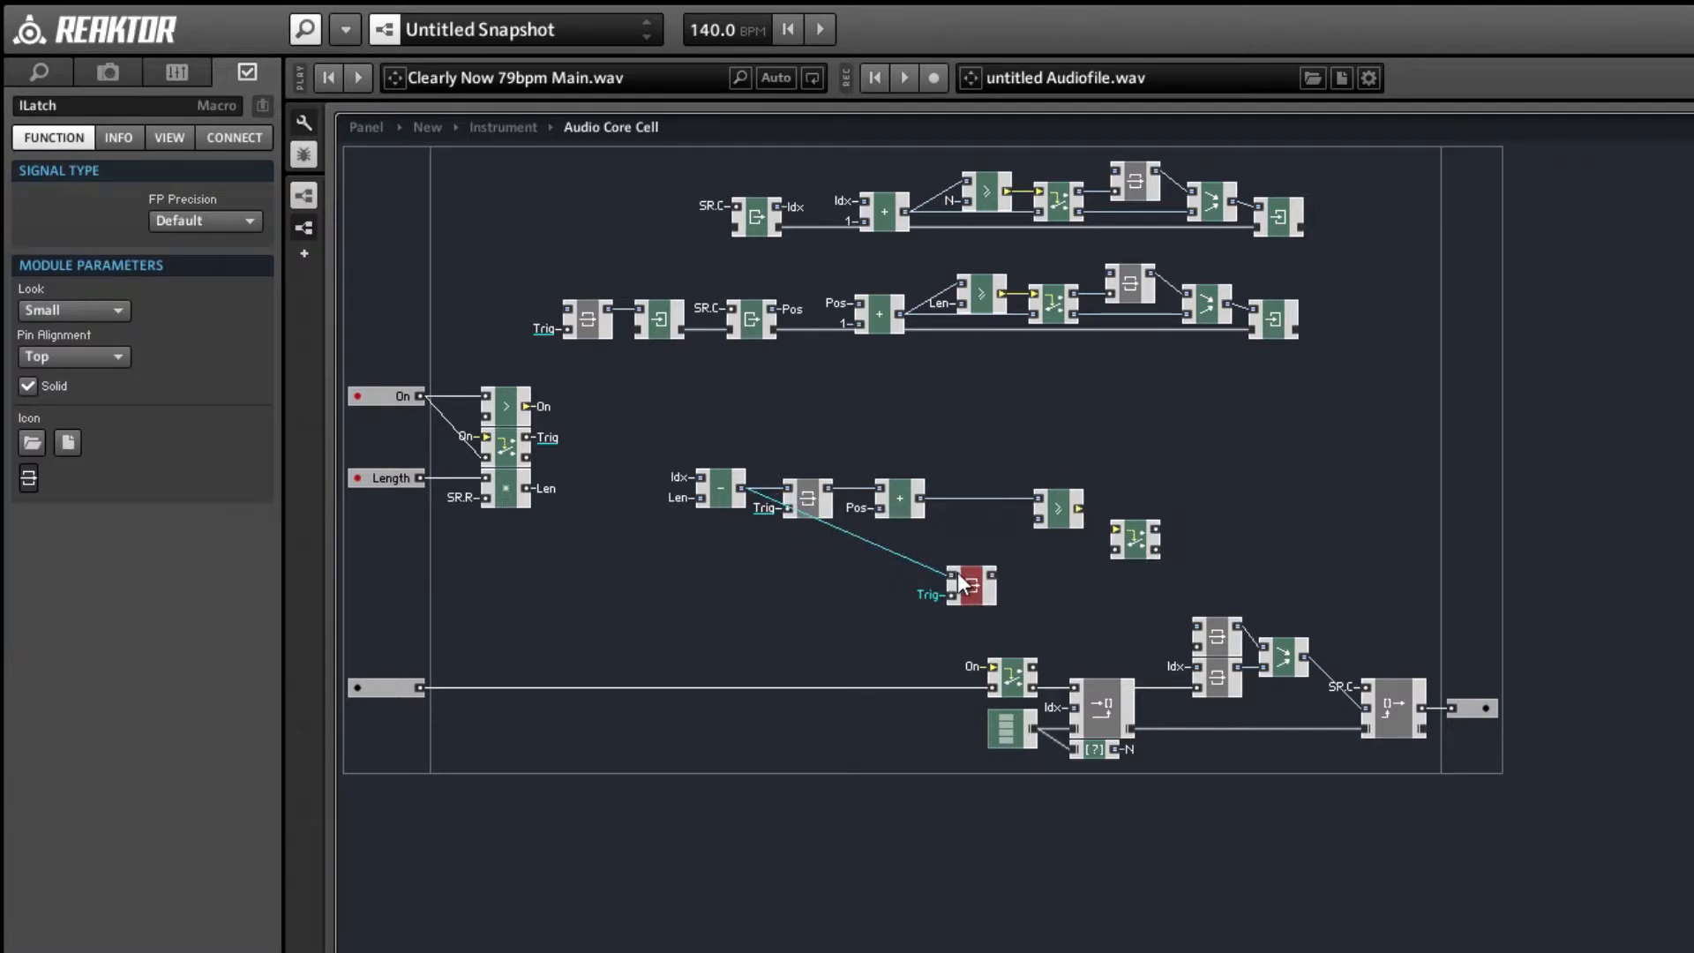
{"action": "right_click", "coordinate": [958, 575]}
{"action": "mouse_move", "coordinate": [1068, 711]}
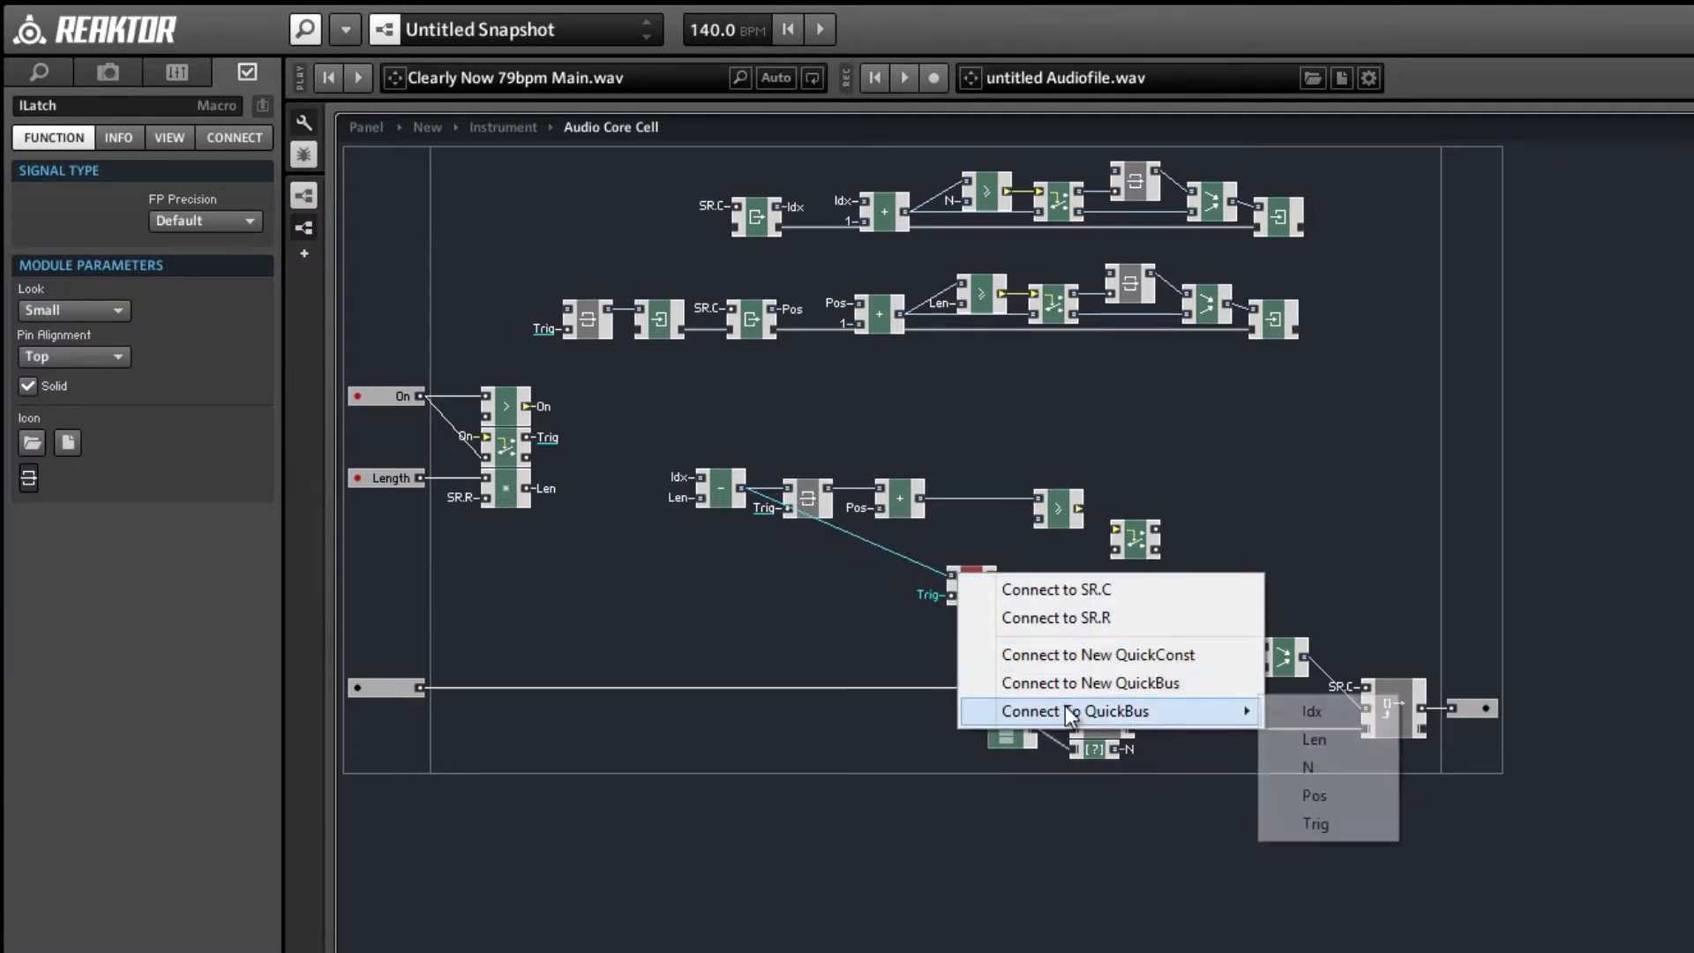
{"action": "left_click", "coordinate": [1309, 711]}
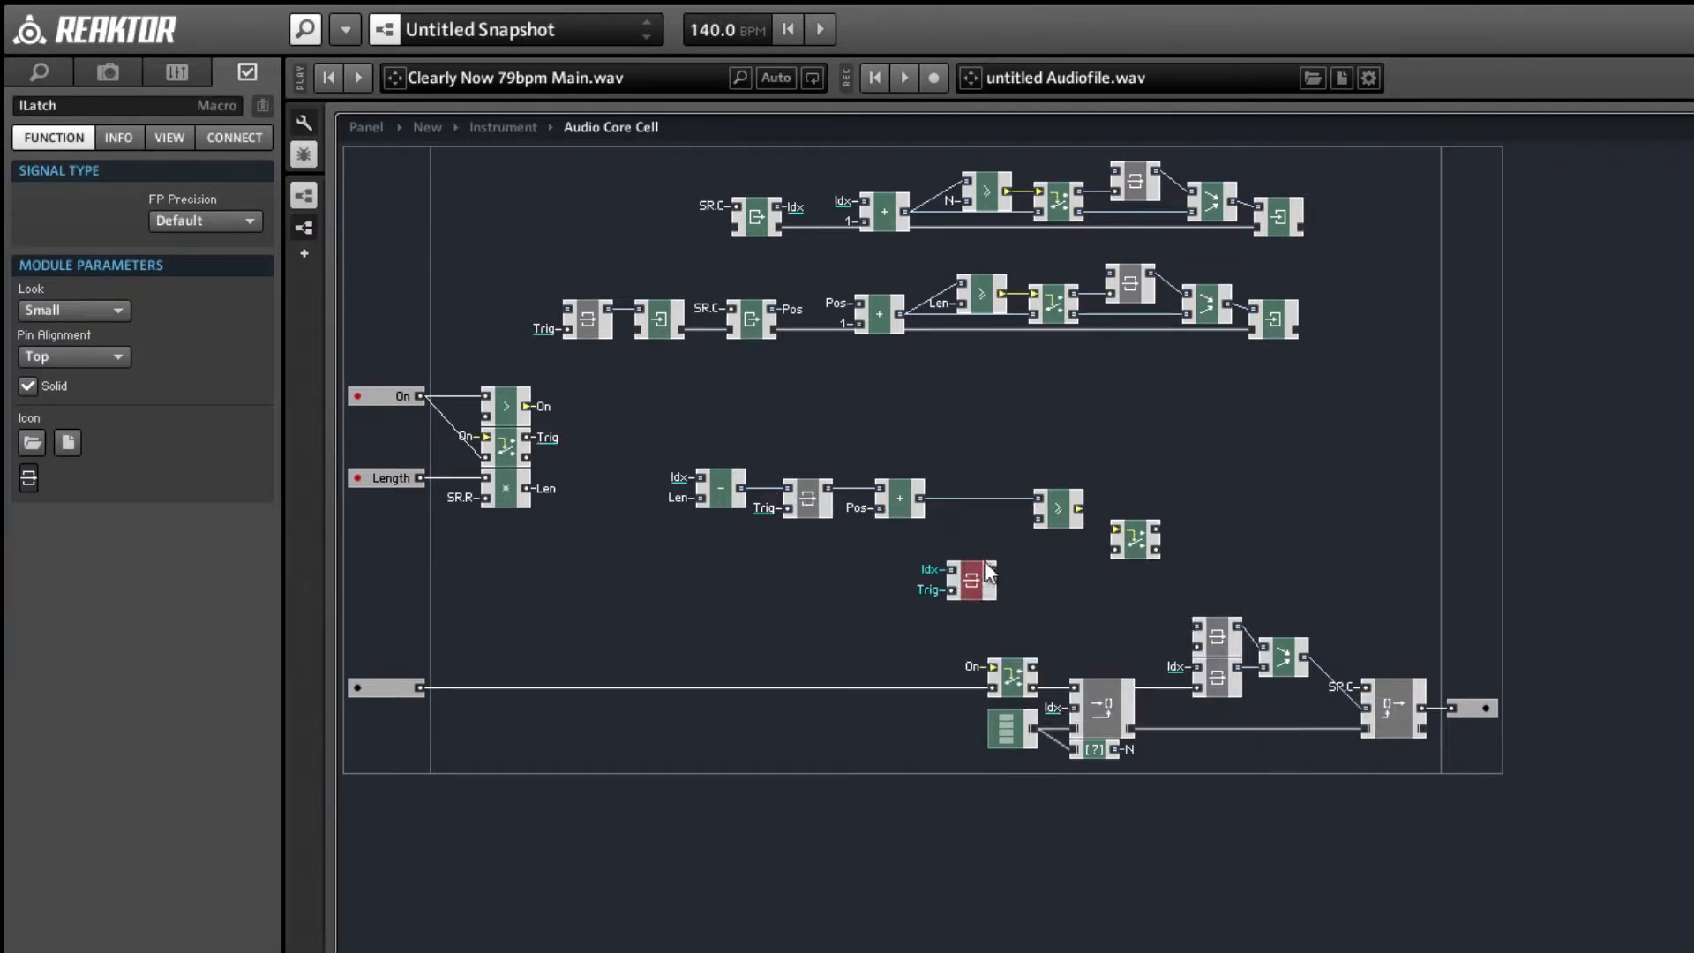
{"action": "left_click_drag", "start_coordinate": [985, 563], "coordinate": [1007, 528]}
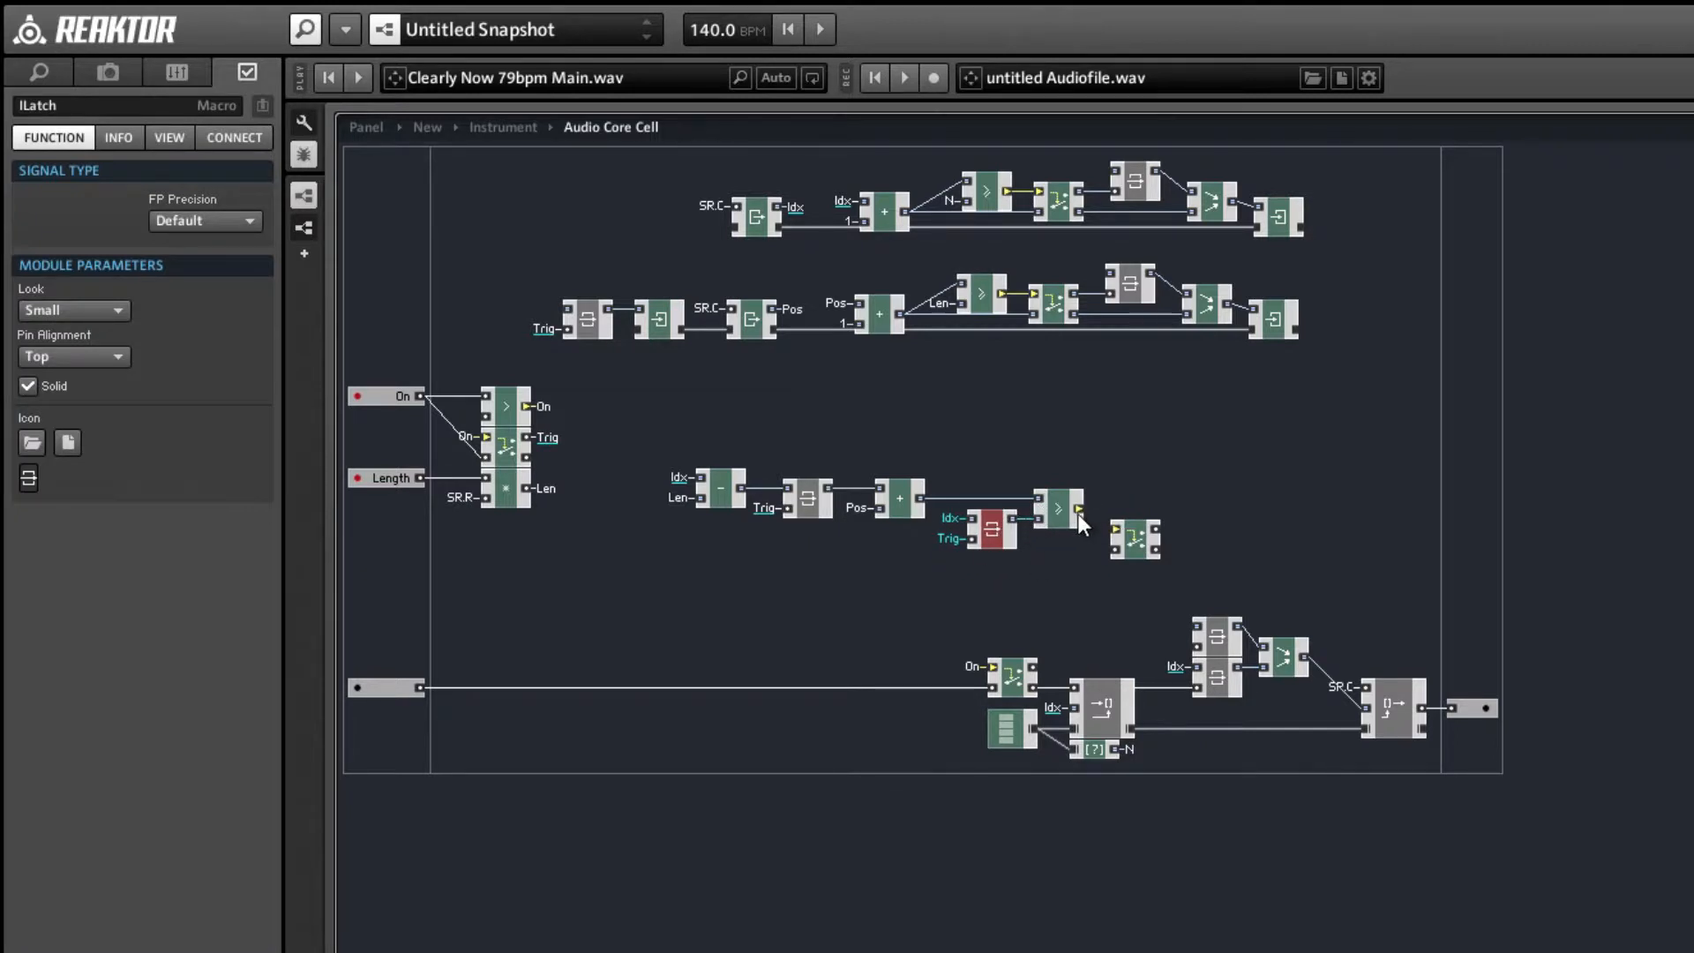
- Wire the Compare output to the Router's control input and set the Router's signal type to Int
{"action": "left_click_drag", "start_coordinate": [1079, 509], "coordinate": [1147, 525]}
{"action": "left_click", "coordinate": [1134, 536]}
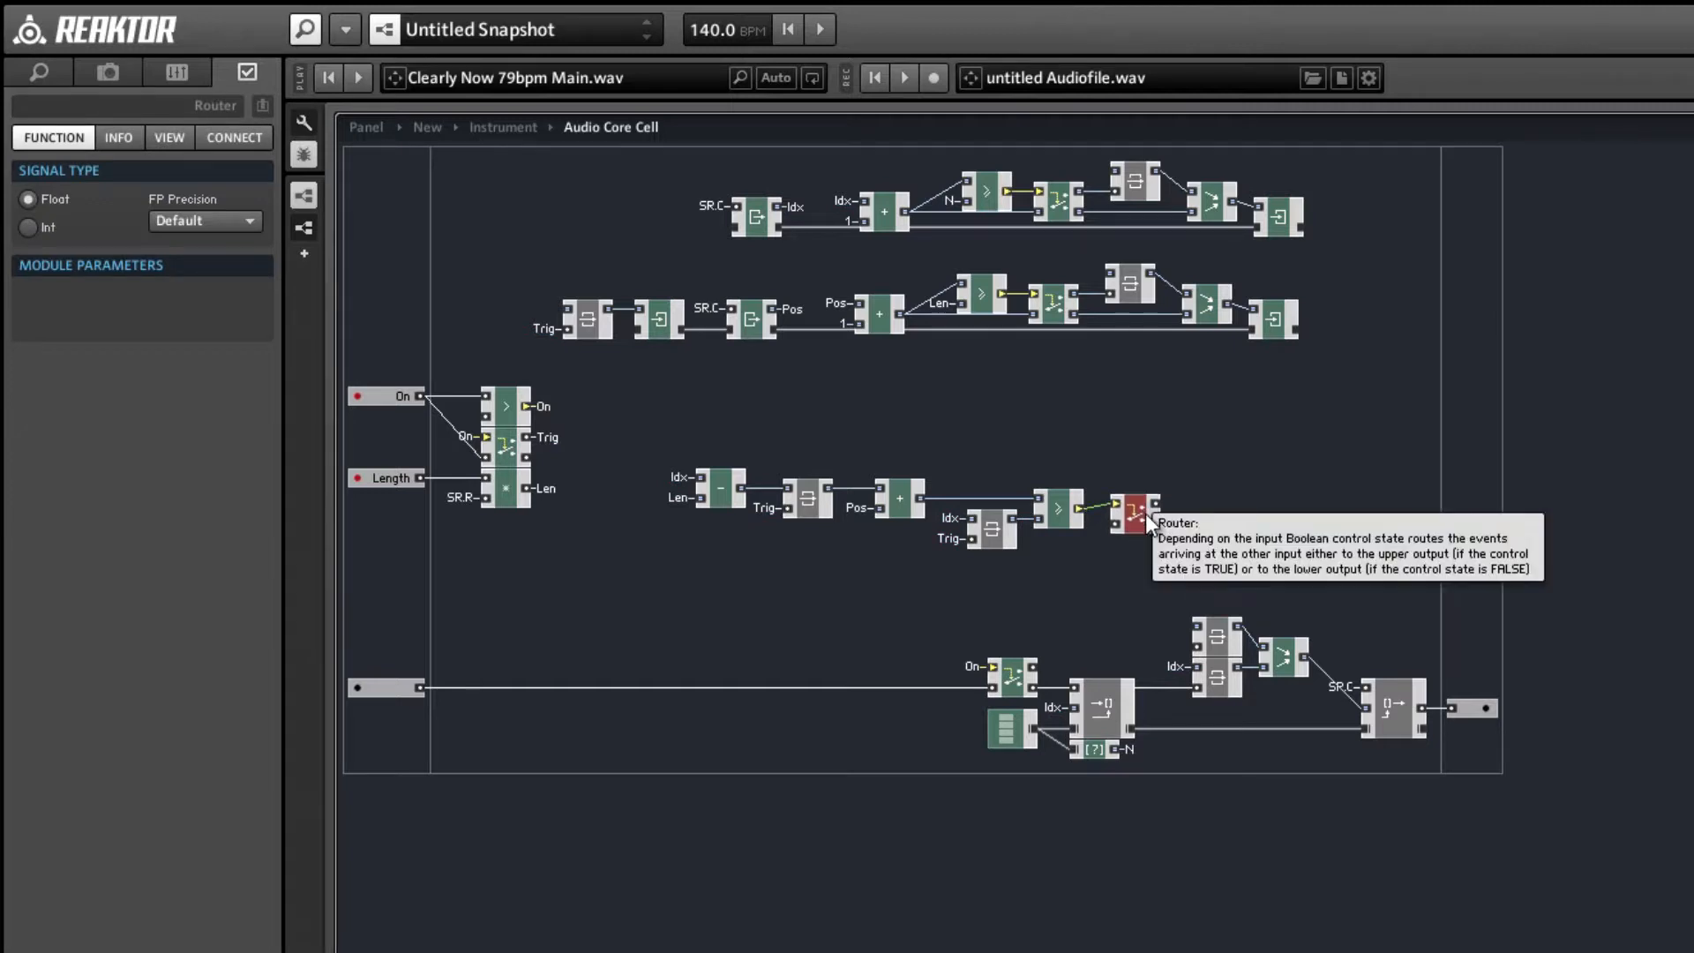
{"action": "left_click", "coordinate": [28, 226]}
- Wire the add module's output to the Router's lower input and line up the Idx latch and Compare module before the Router
{"action": "left_click_drag", "start_coordinate": [977, 446], "coordinate": [1057, 452]}
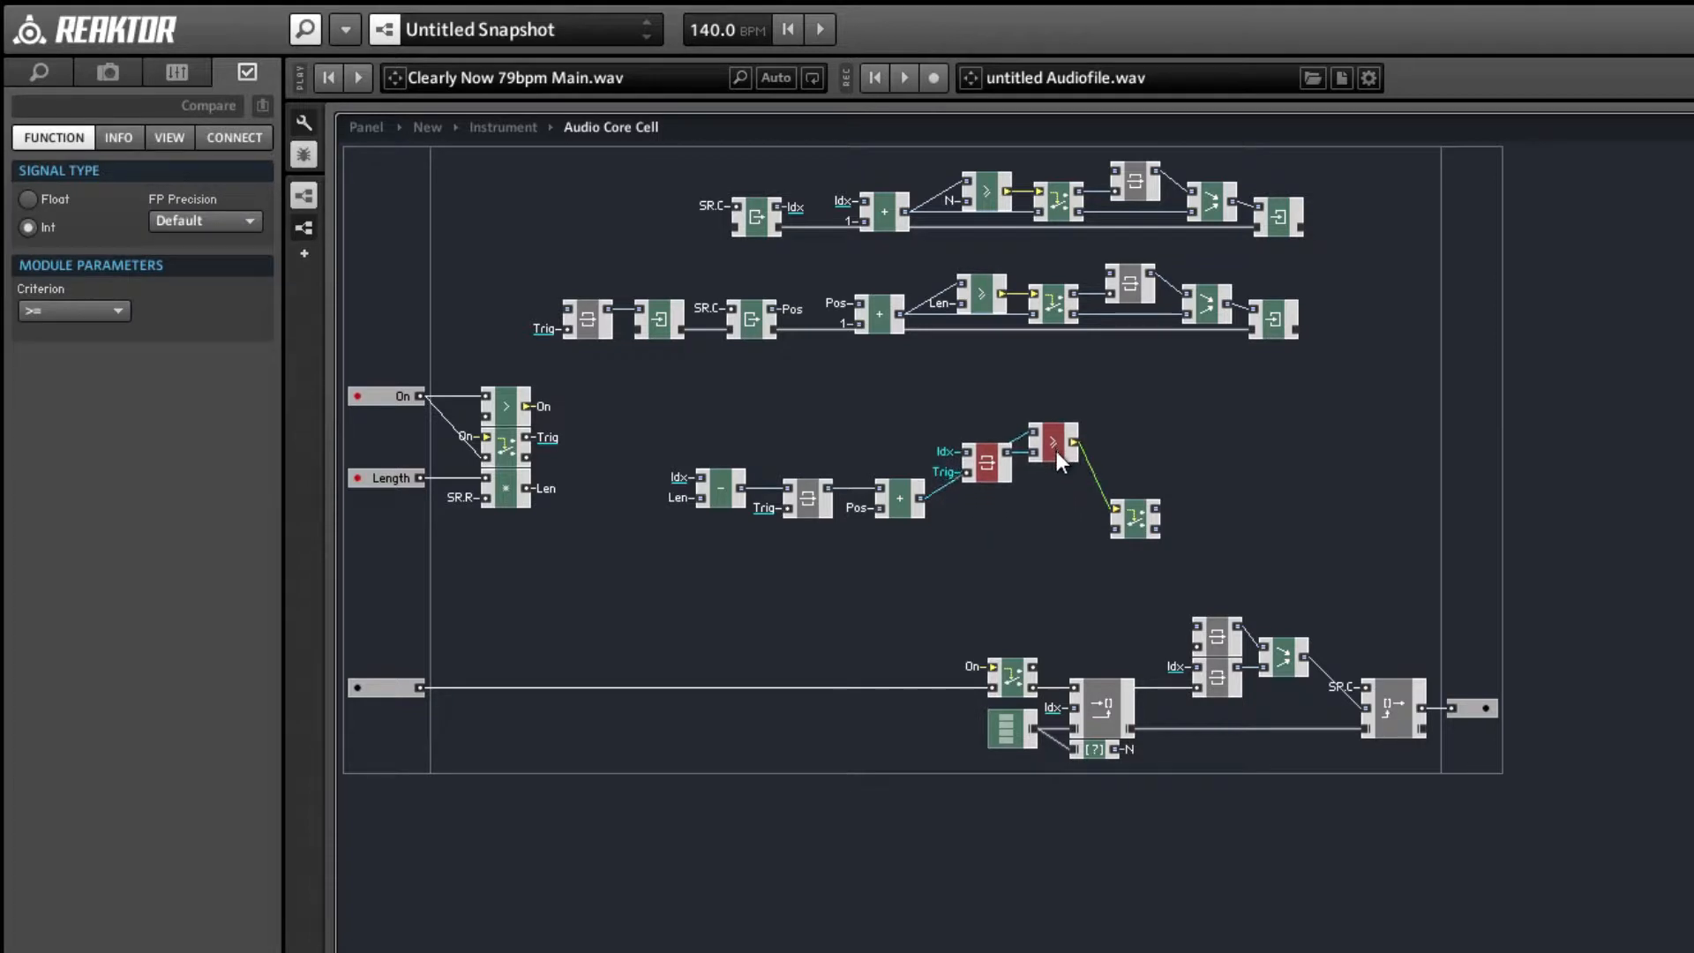
{"action": "left_click_drag", "start_coordinate": [922, 497], "coordinate": [1134, 488]}
{"action": "left_click_drag", "start_coordinate": [953, 399], "coordinate": [1047, 469]}
{"action": "left_click_drag", "start_coordinate": [1050, 453], "coordinate": [1069, 487]}
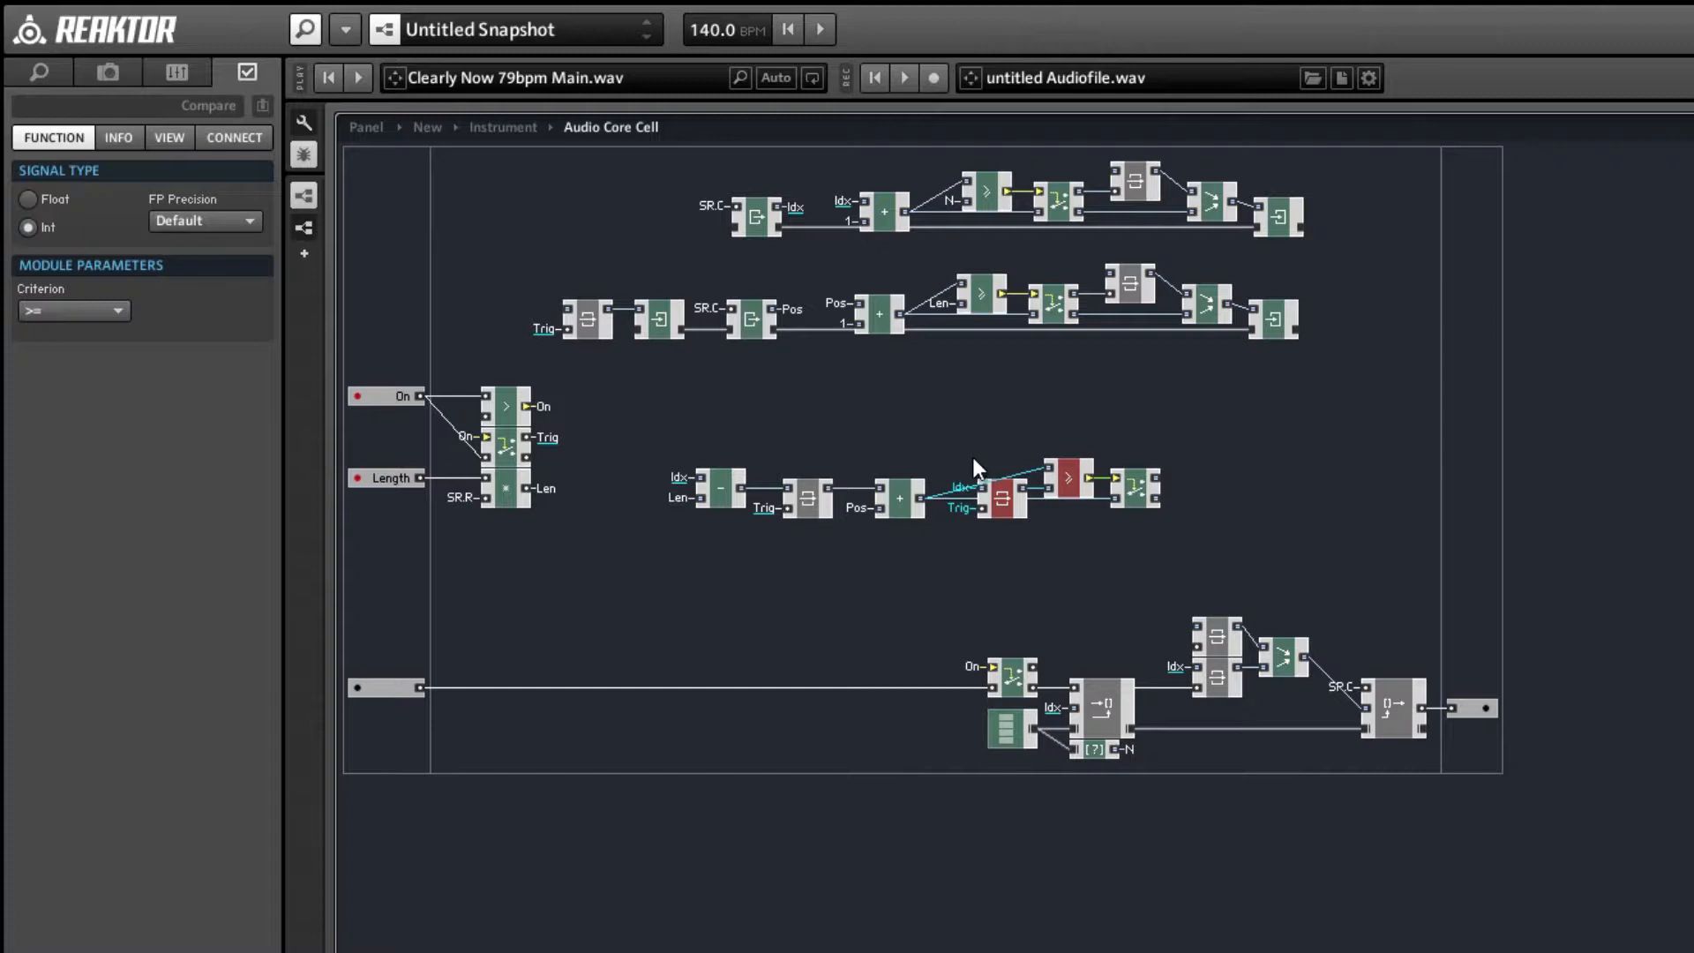
{"action": "left_click", "coordinate": [1218, 528]}
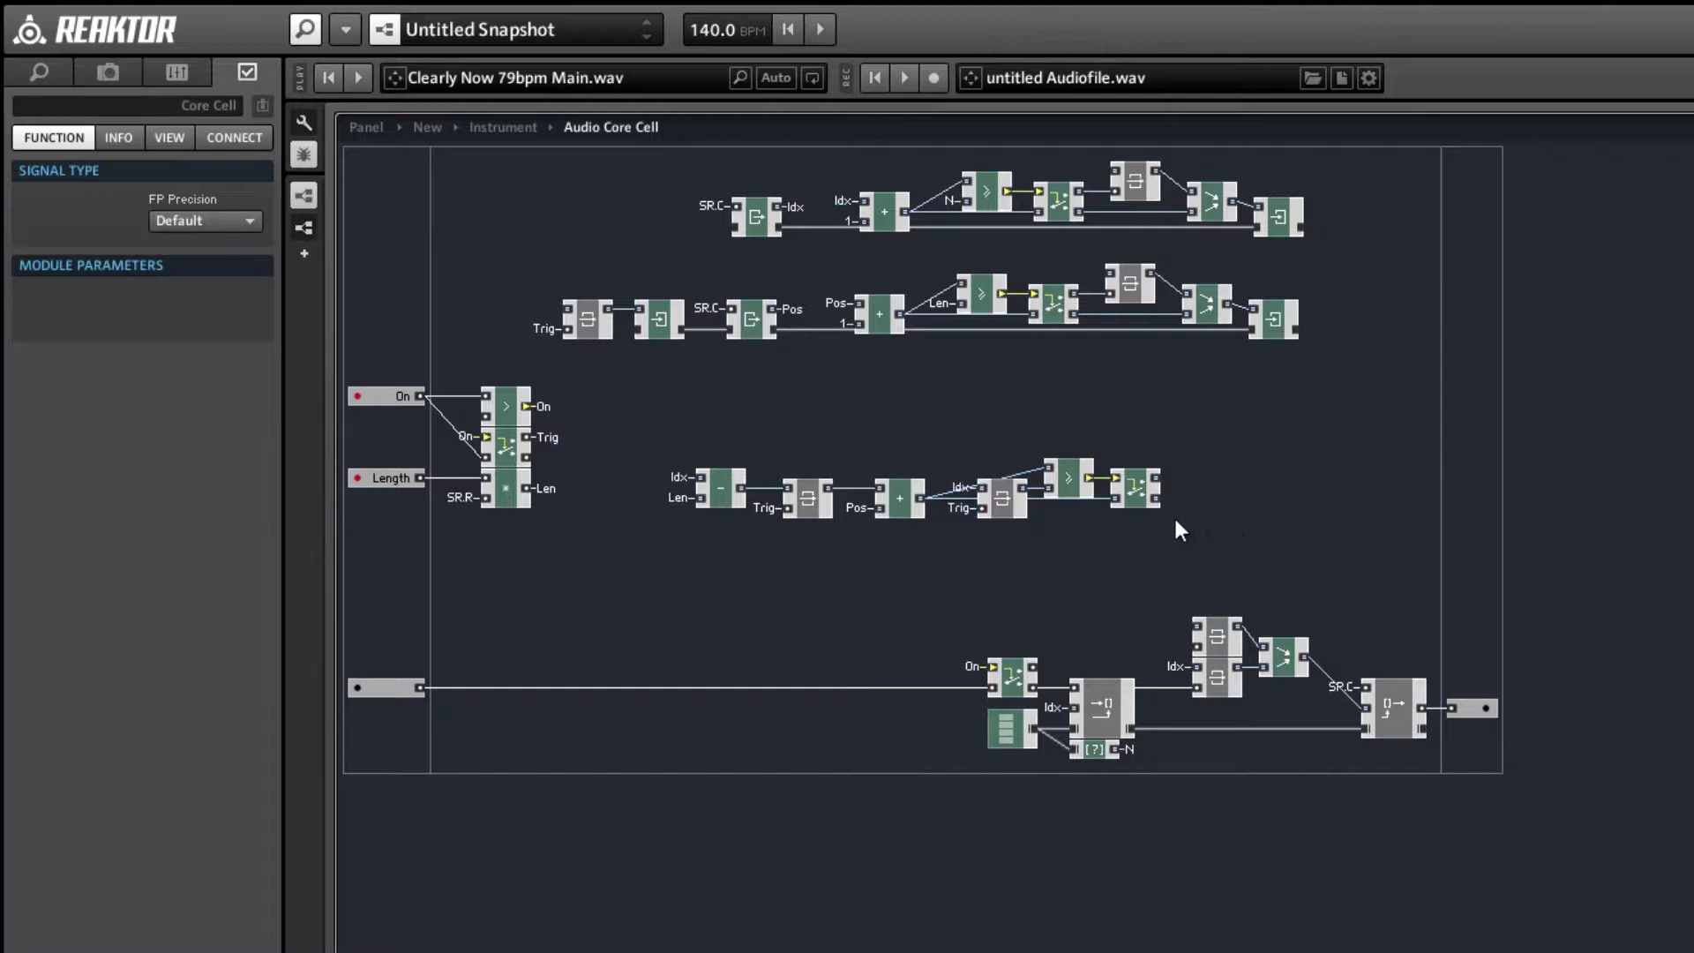
- Add a built-in Merge module set to Int after the Router and wire the Router's lower output to its lower input
{"action": "left_click", "coordinate": [1126, 501]}
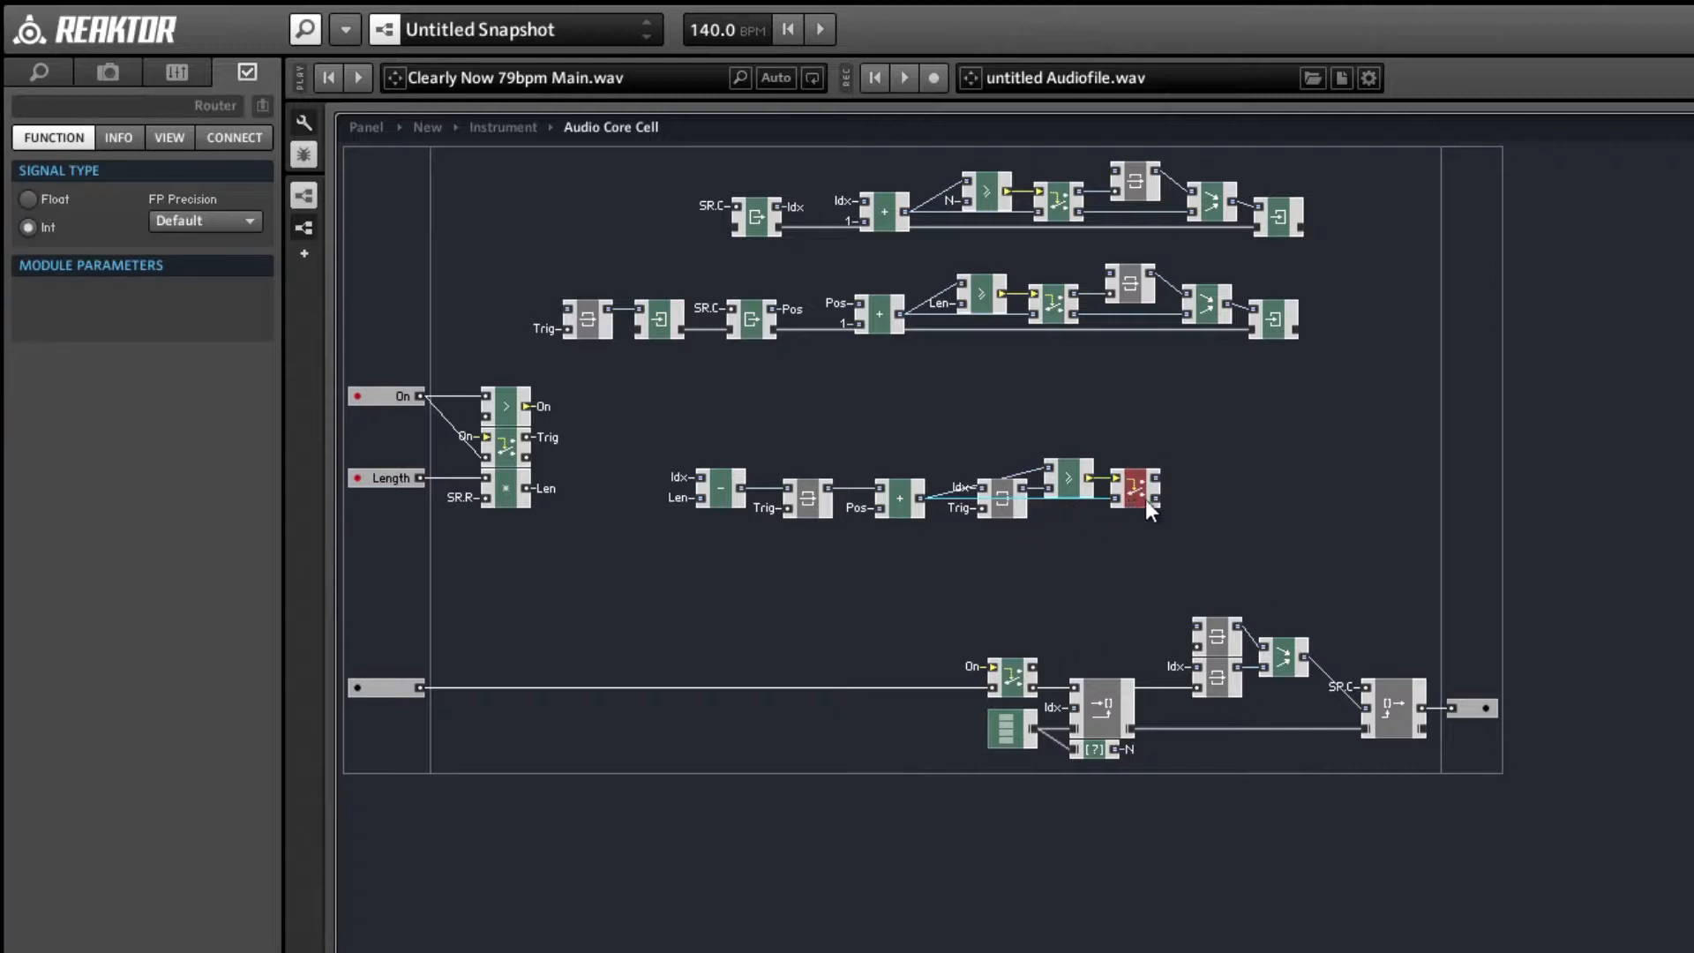
{"action": "left_click", "coordinate": [1234, 477]}
{"action": "right_click", "coordinate": [1238, 478]}
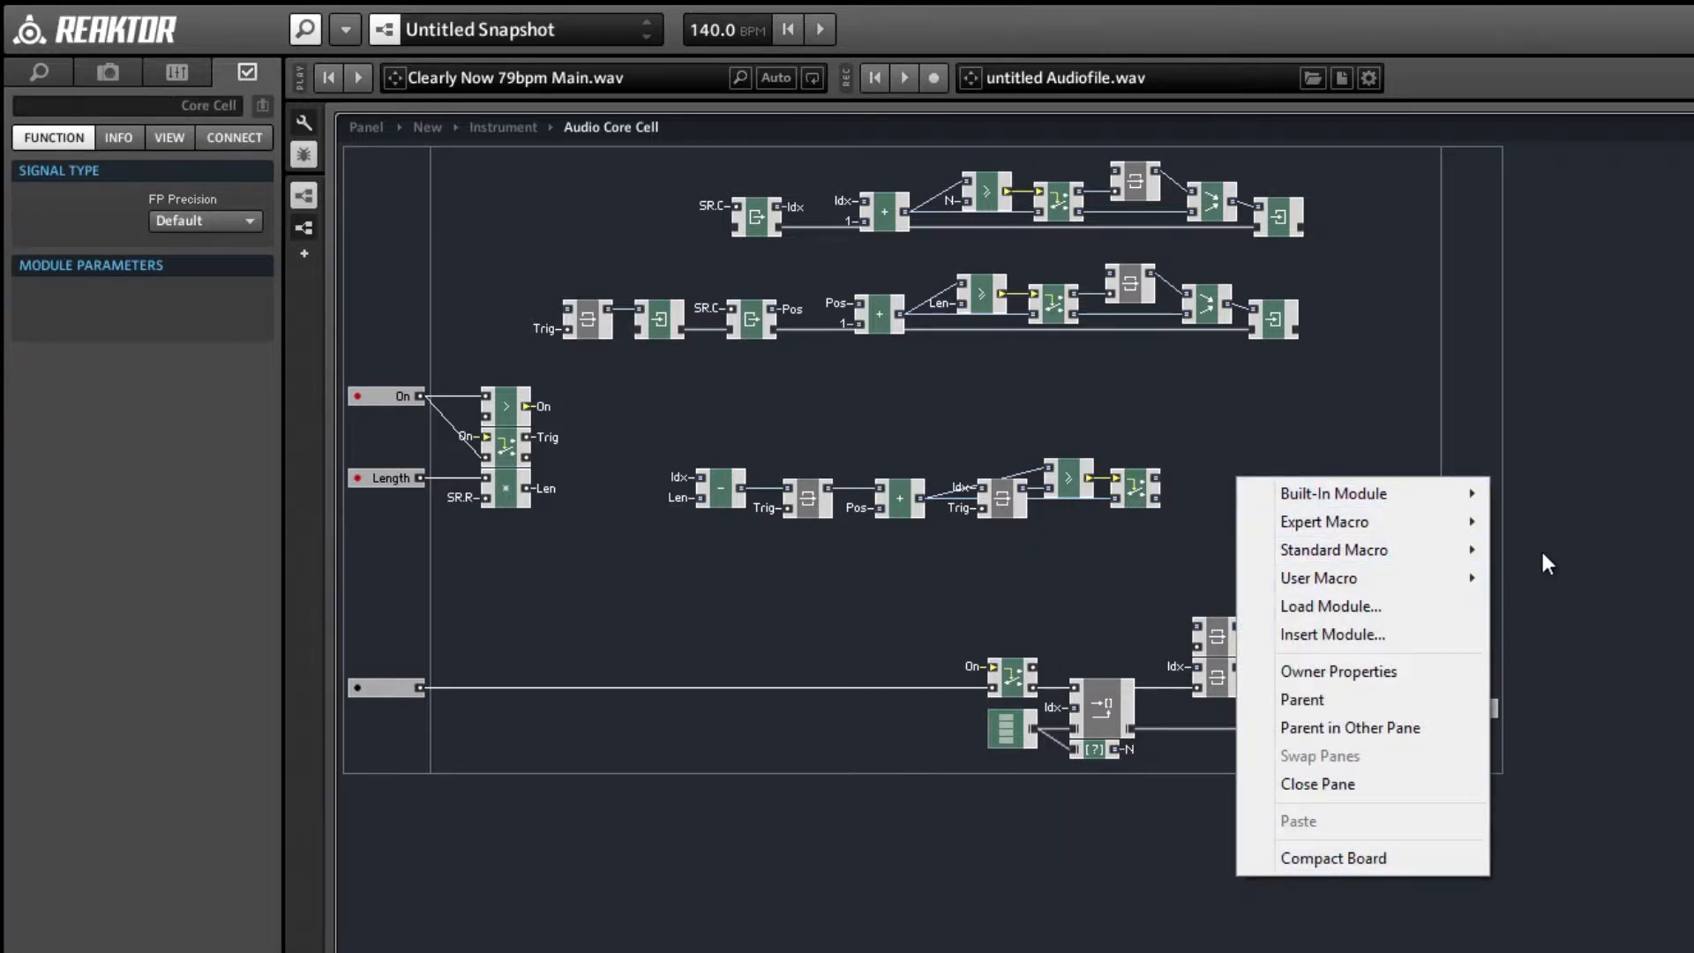
{"action": "mouse_move", "coordinate": [1406, 500]}
{"action": "mouse_move", "coordinate": [1574, 579]}
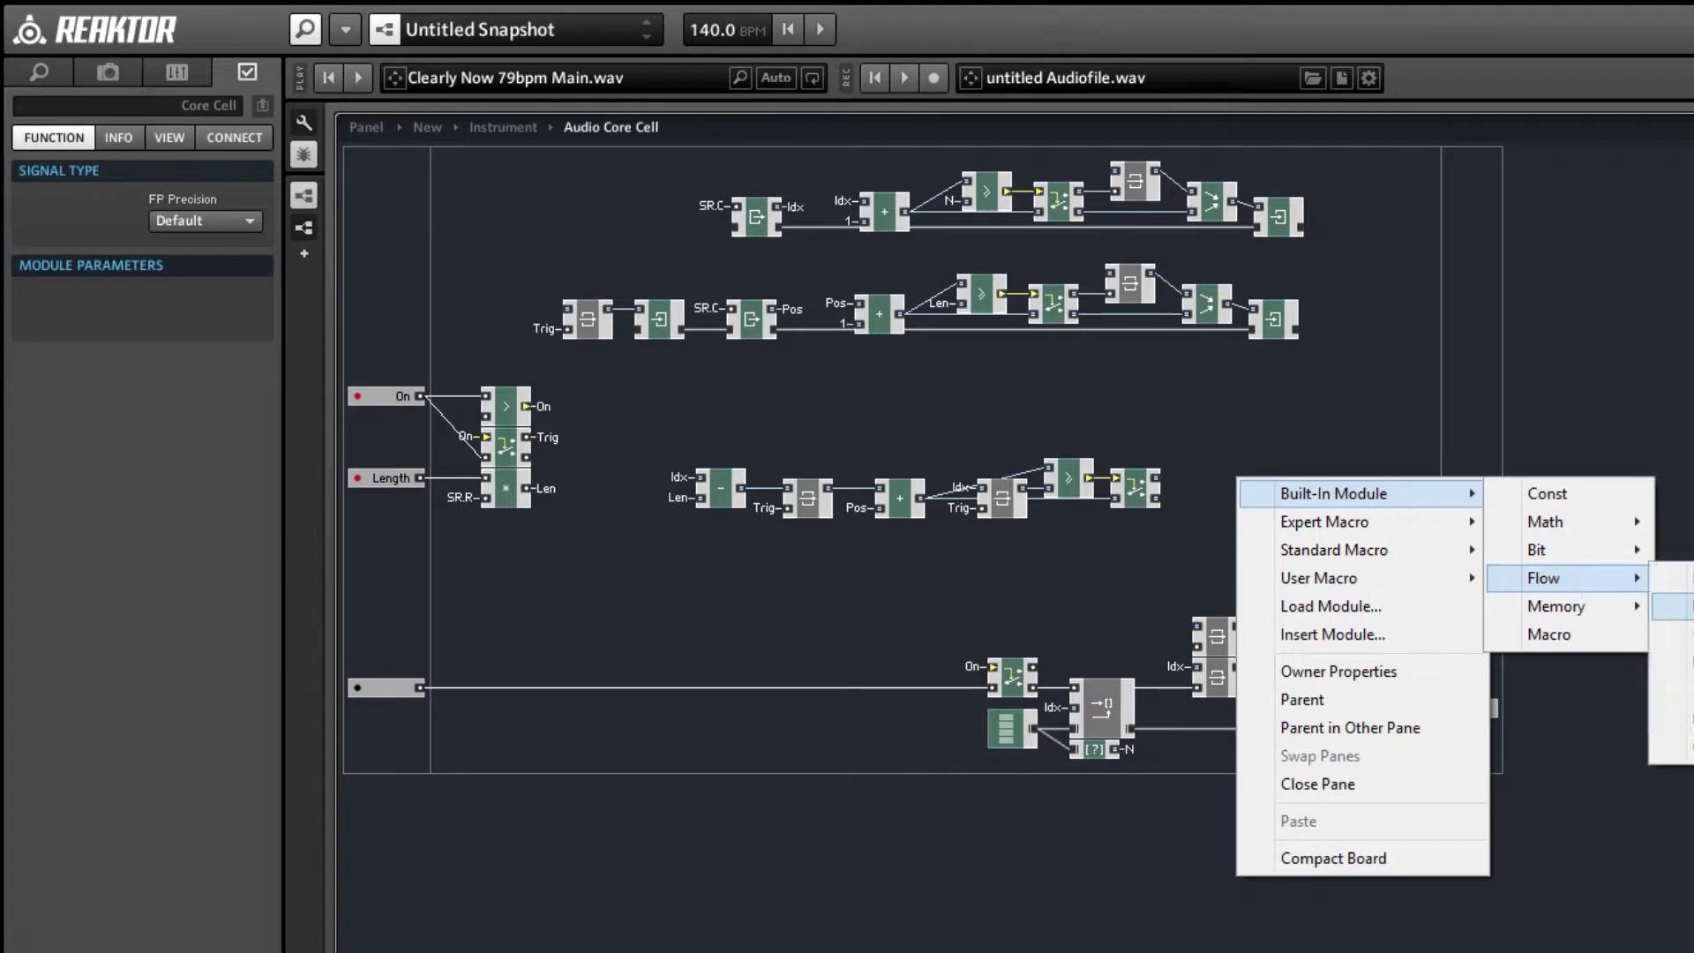
{"action": "left_click", "coordinate": [1673, 718]}
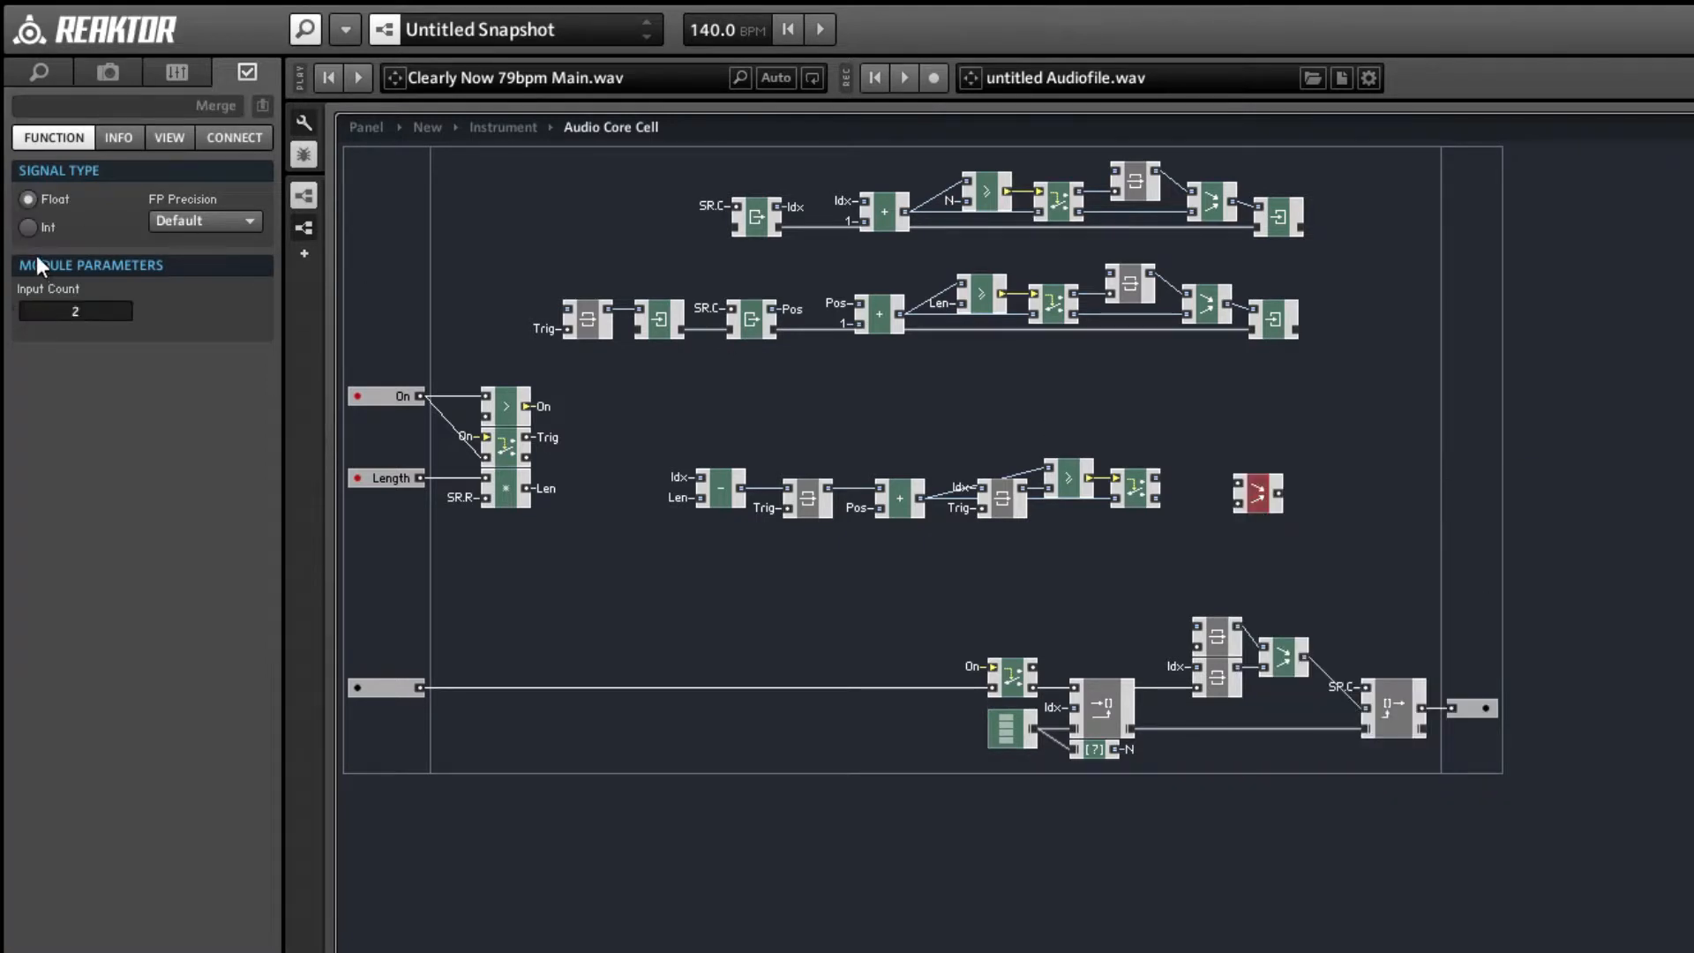
{"action": "left_click", "coordinate": [39, 228]}
{"action": "left_click_drag", "start_coordinate": [1238, 505], "coordinate": [1156, 498]}
{"action": "left_click_drag", "start_coordinate": [1271, 501], "coordinate": [1363, 496]}
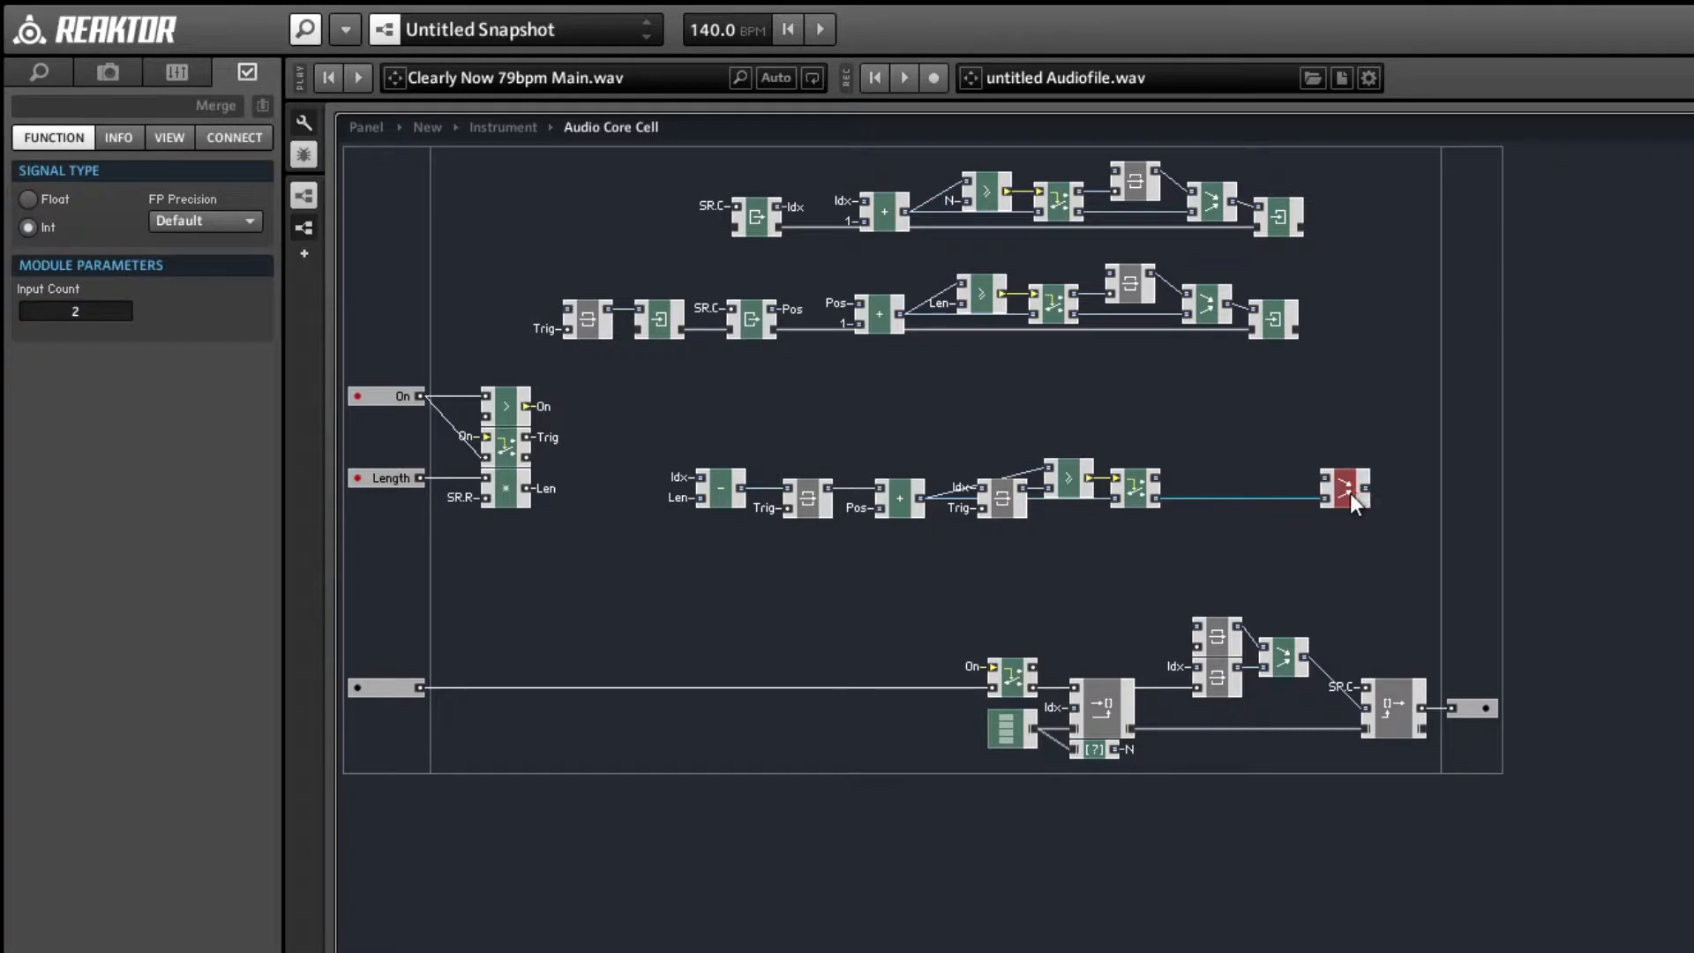
{"action": "left_click", "coordinate": [1276, 534]}
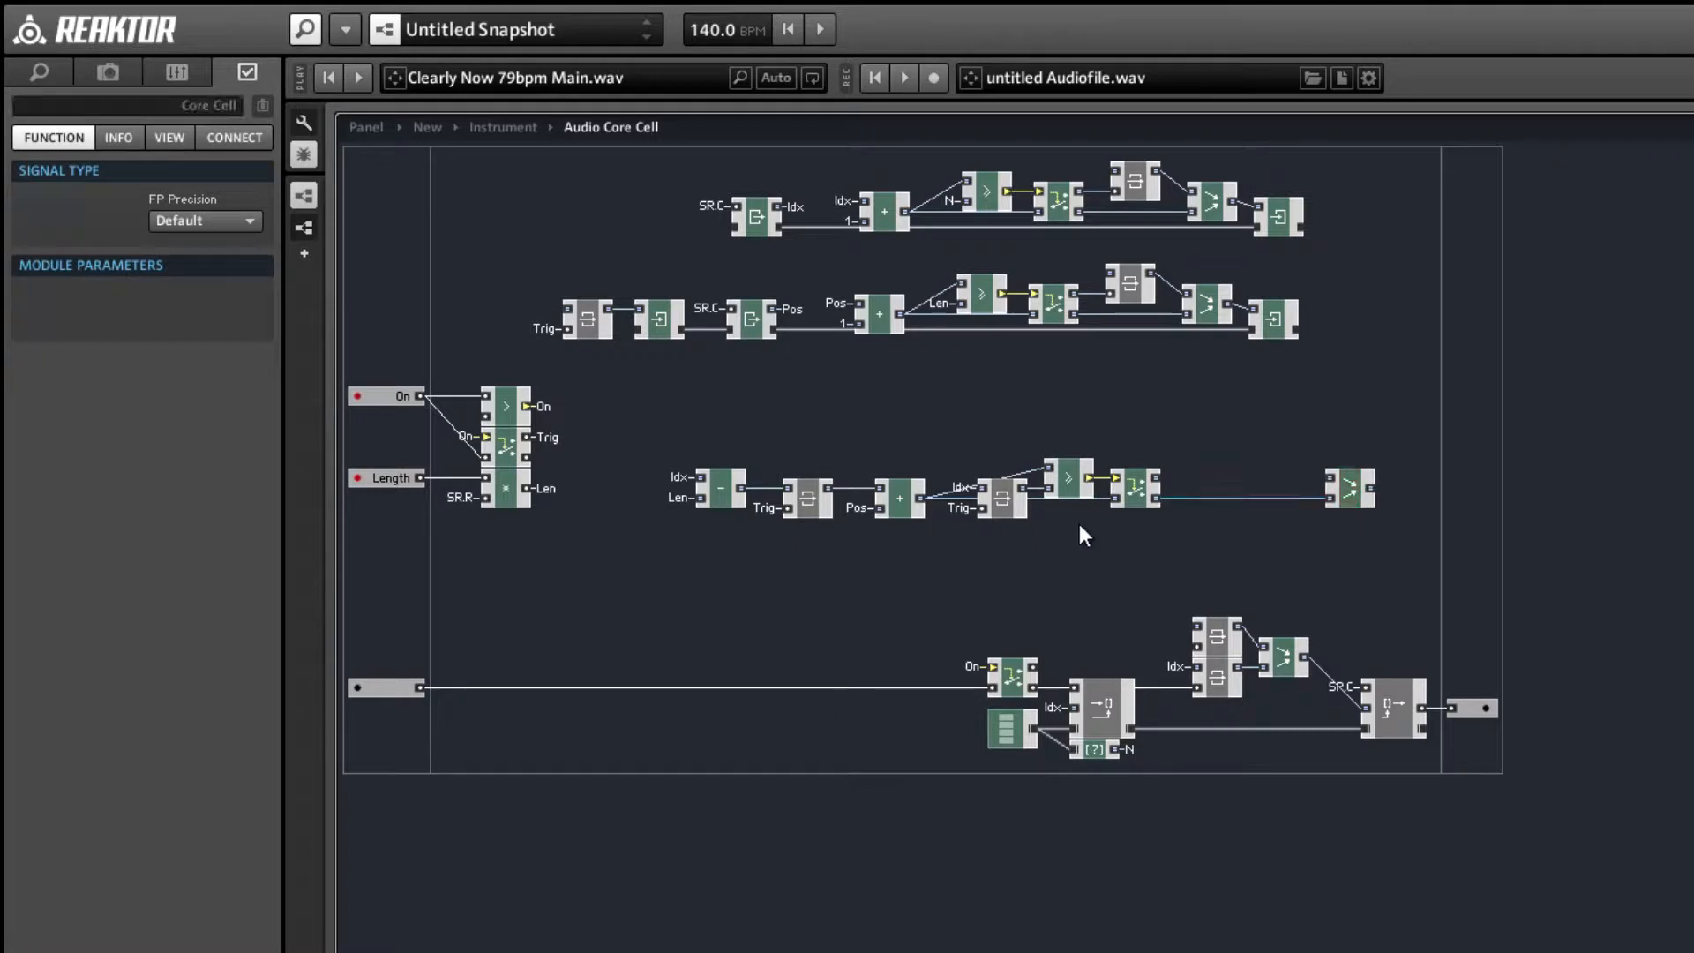
- Copy an ILatch between the Router's upper output and Merge's upper input, and wire the first ILatch's output to its upper input
{"action": "left_click", "coordinate": [1125, 295]}
{"action": "left_click_drag", "start_coordinate": [1145, 300], "coordinate": [1216, 488]}
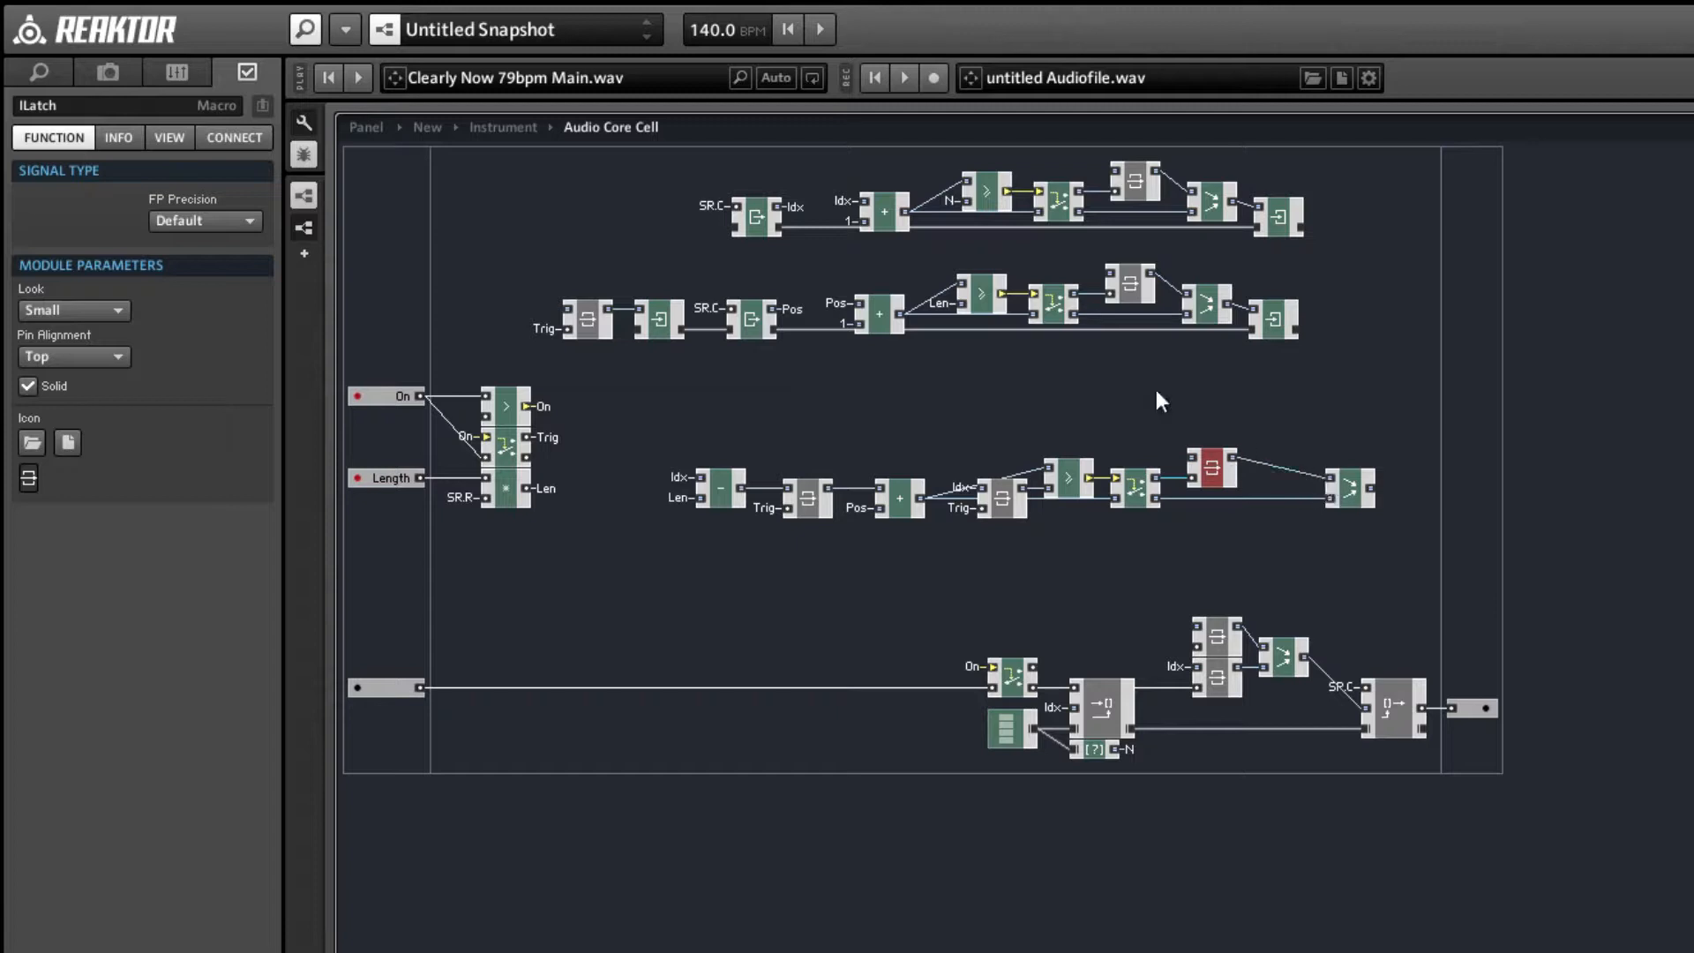
{"action": "left_click_drag", "start_coordinate": [684, 460], "coordinate": [1187, 458]}
{"action": "left_click", "coordinate": [882, 436]}
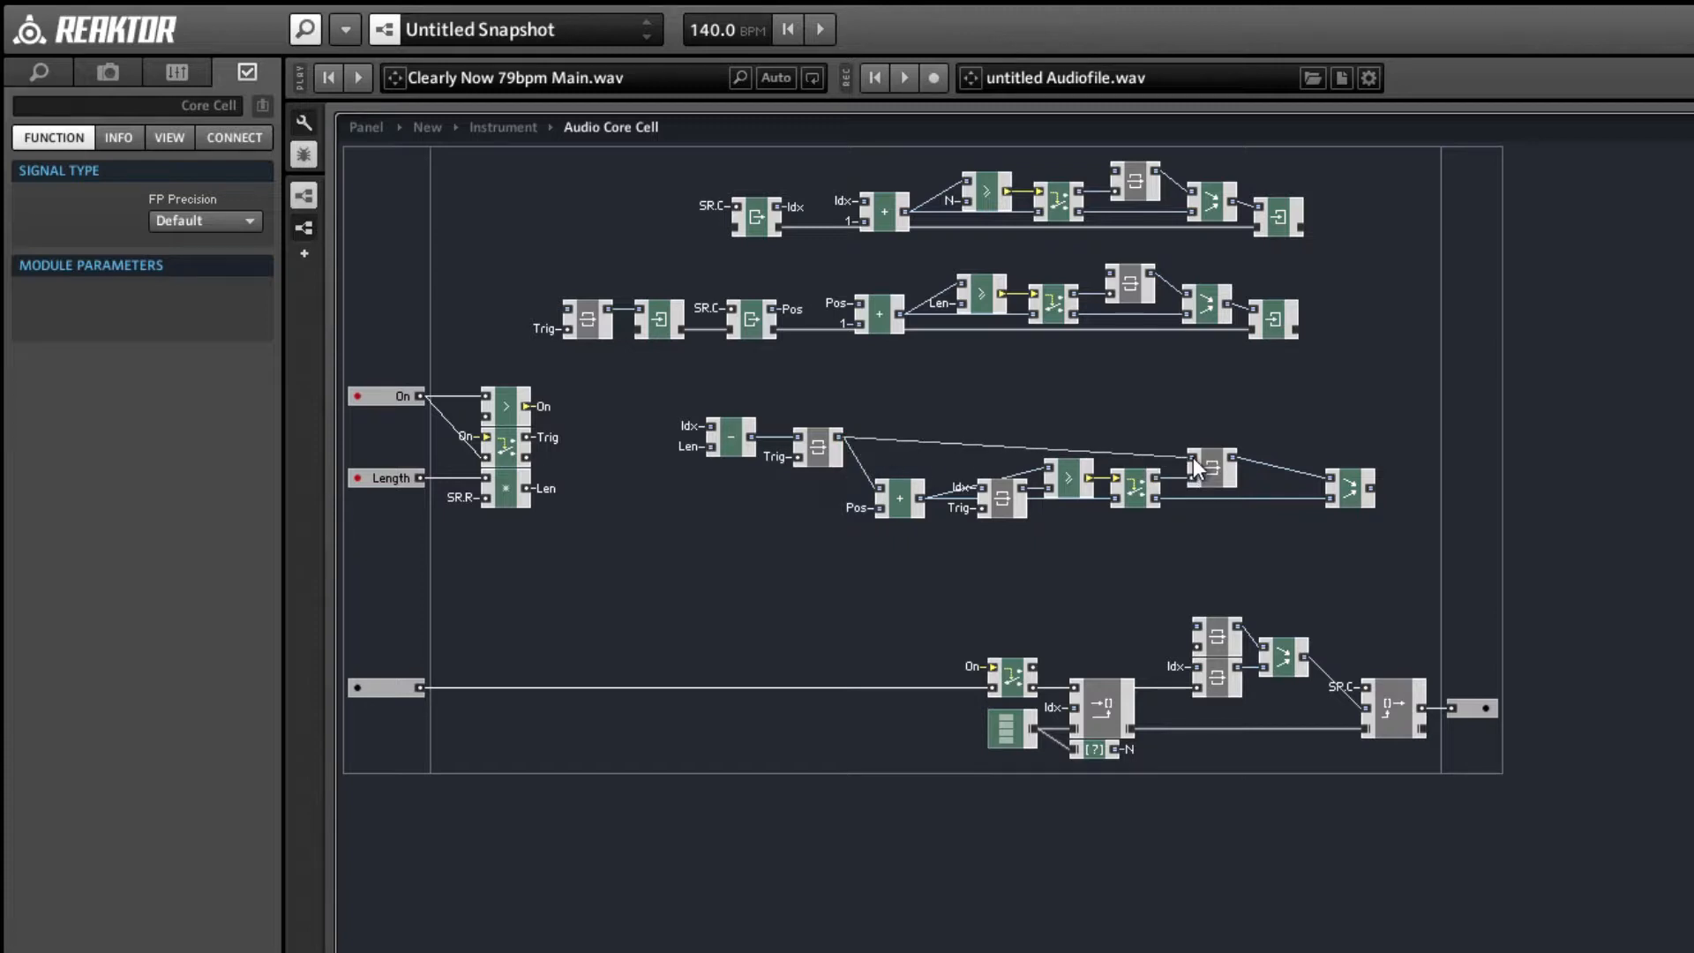
- Align the subtract module and its ILatch with the copied latch, and move the Merge module closer to that latch
{"action": "left_click_drag", "start_coordinate": [713, 399], "coordinate": [830, 481]}
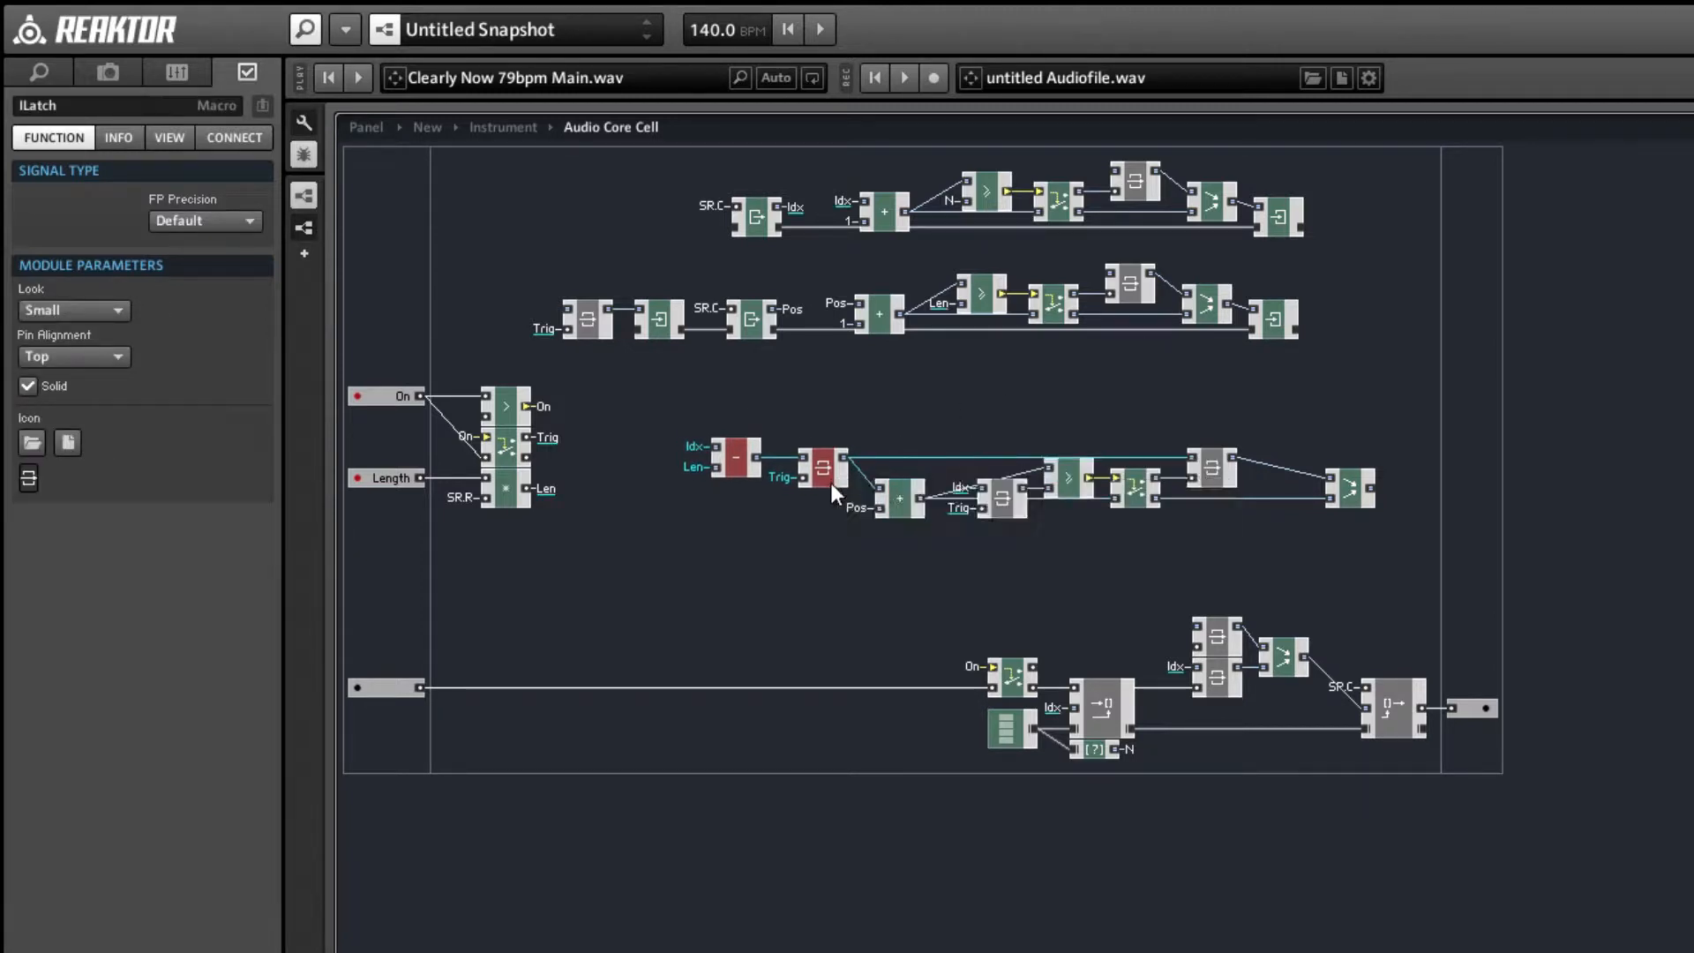
{"action": "left_click", "coordinate": [824, 565]}
{"action": "left_click_drag", "start_coordinate": [1357, 494], "coordinate": [1304, 493]}
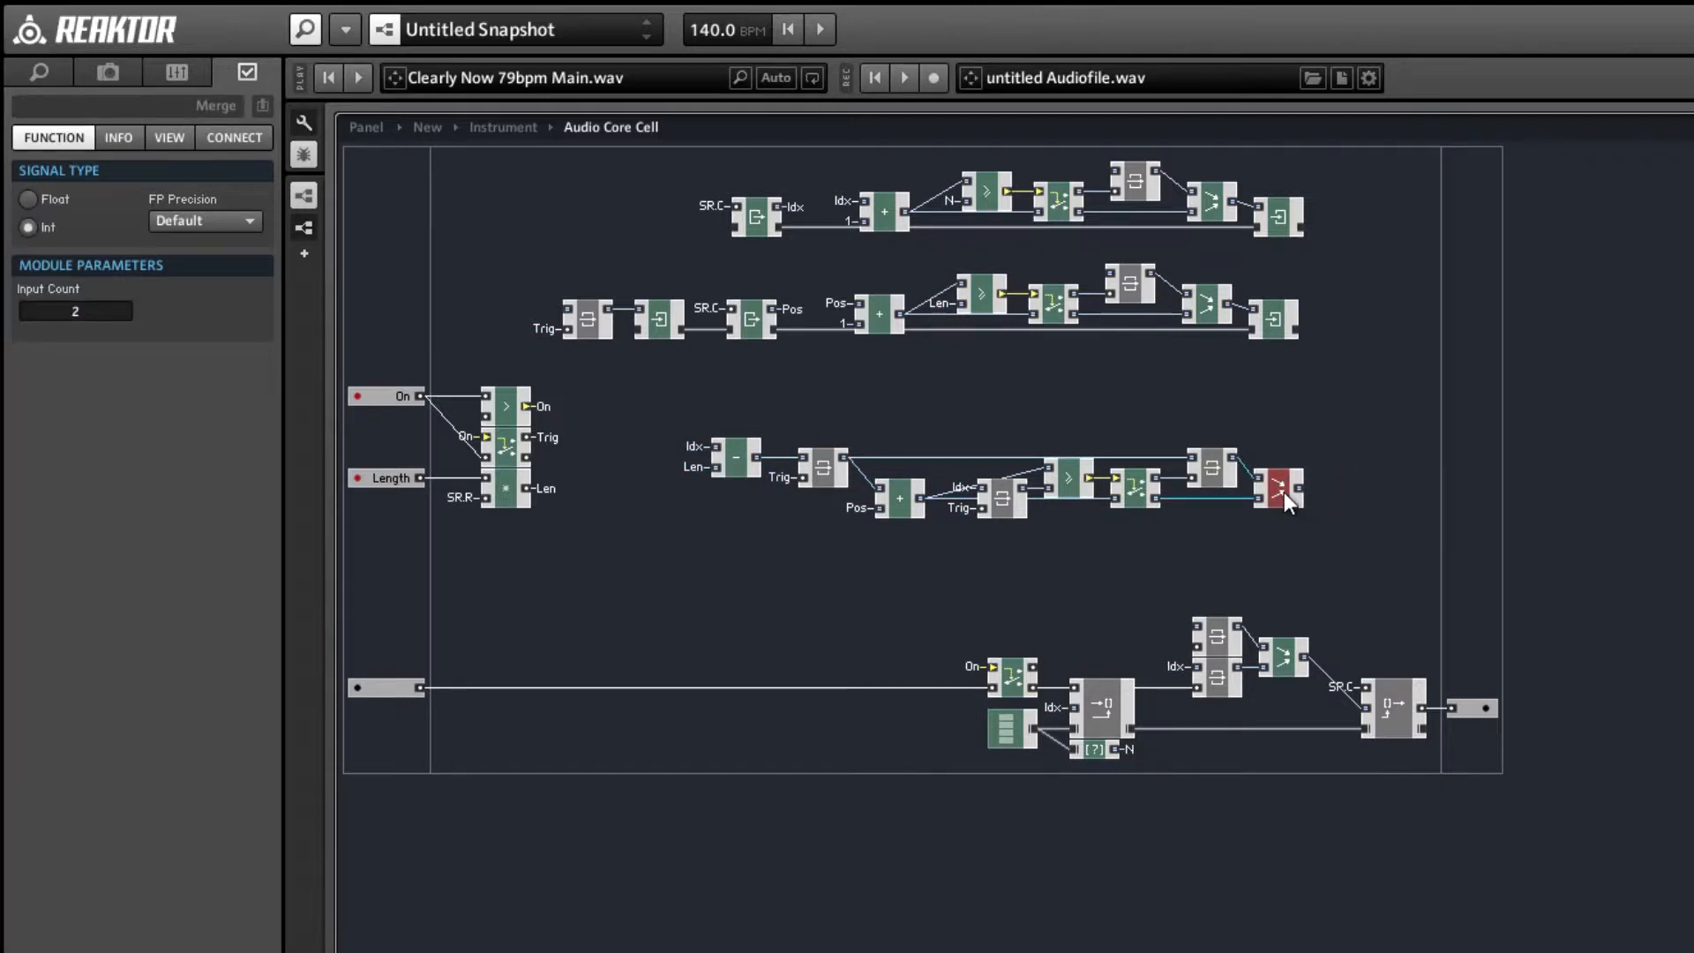
{"action": "left_click", "coordinate": [1277, 570]}
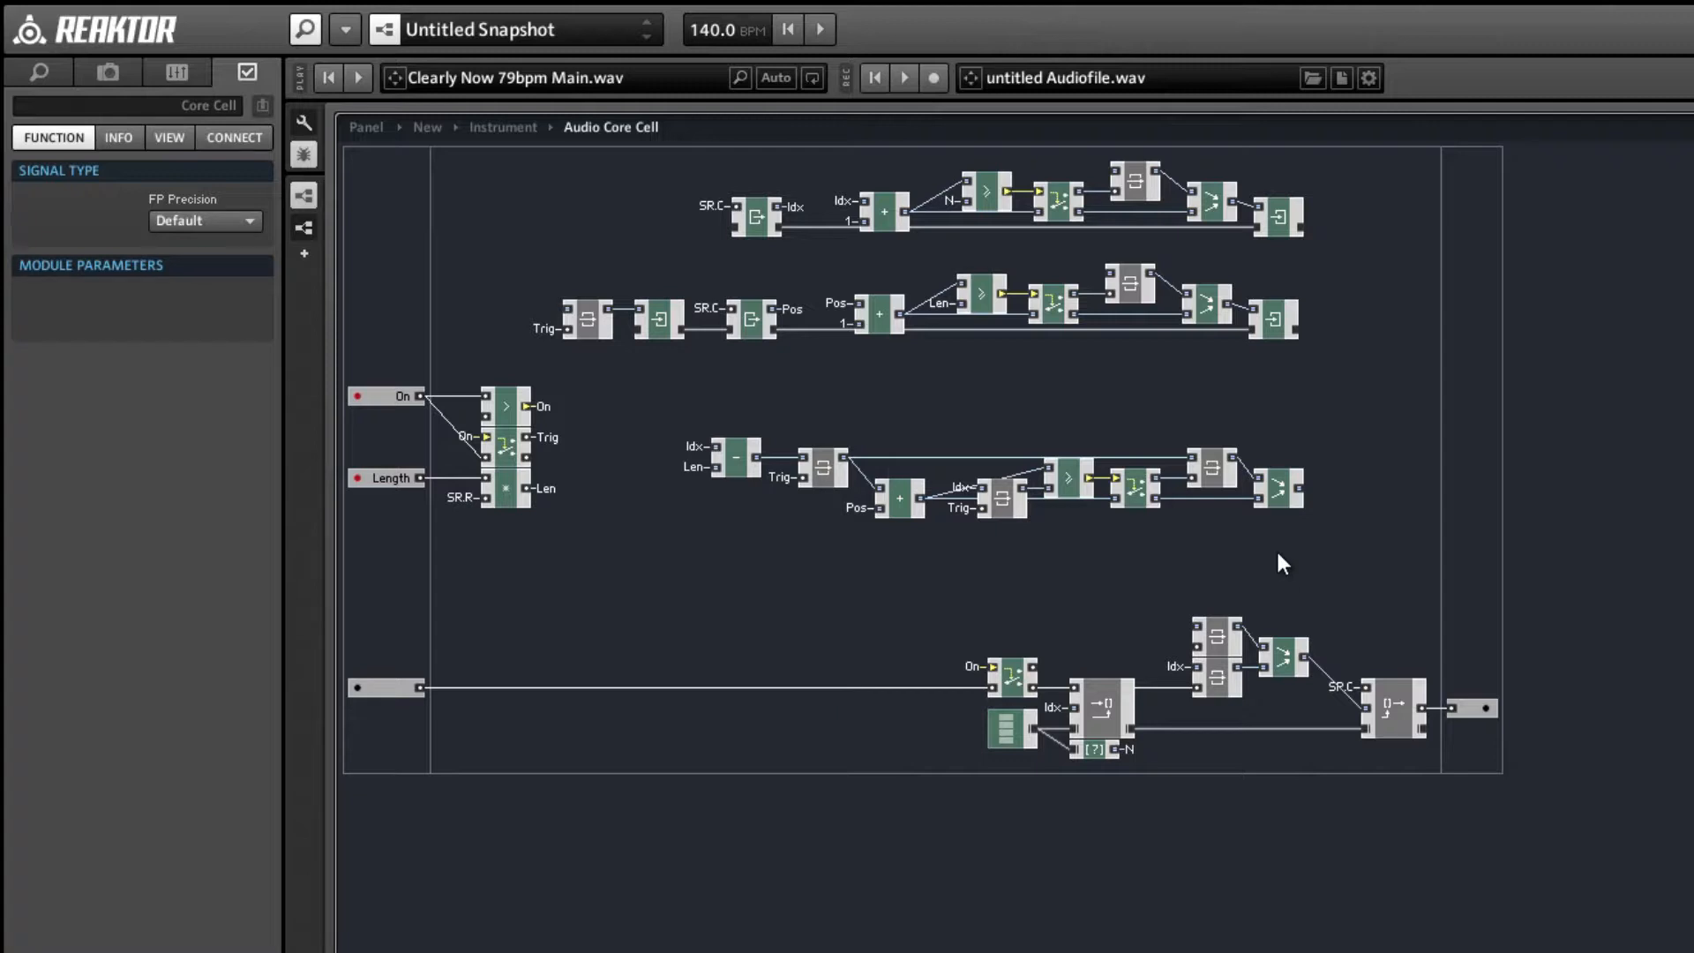
- Add a built-in Router module and a Compare module in the space after the new Merge module
{"action": "left_click_drag", "start_coordinate": [674, 399], "coordinate": [756, 499]}
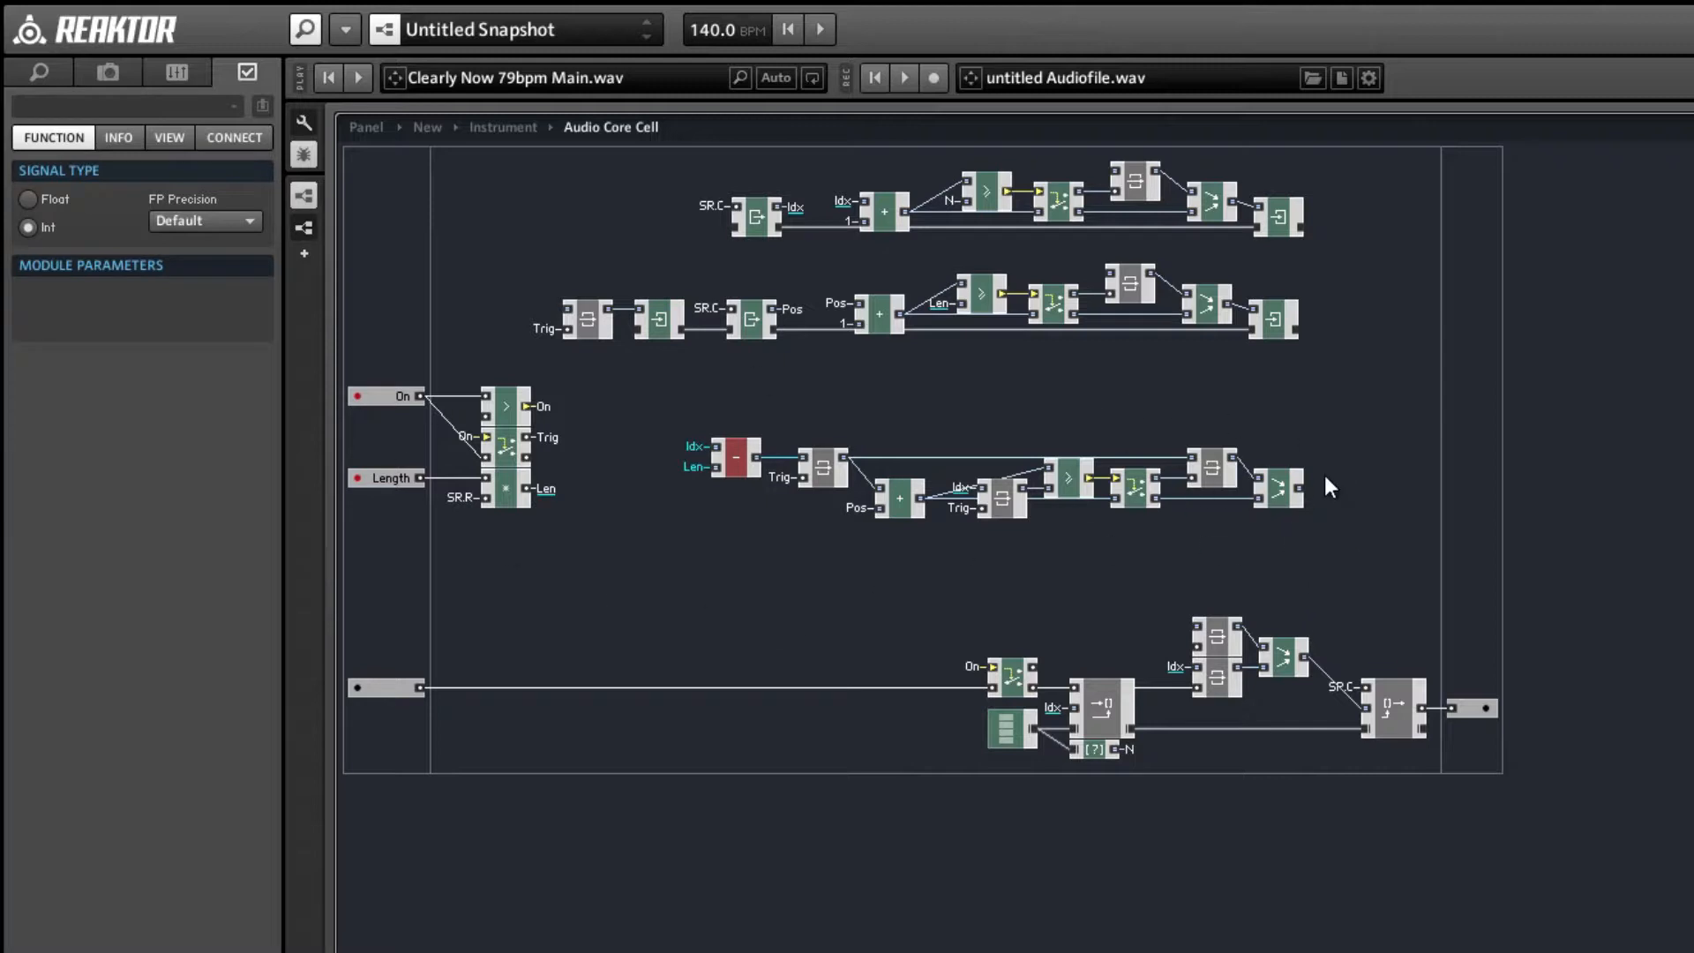
{"action": "left_click", "coordinate": [1383, 420]}
{"action": "right_click", "coordinate": [1371, 386]}
{"action": "mouse_move", "coordinate": [1424, 408]}
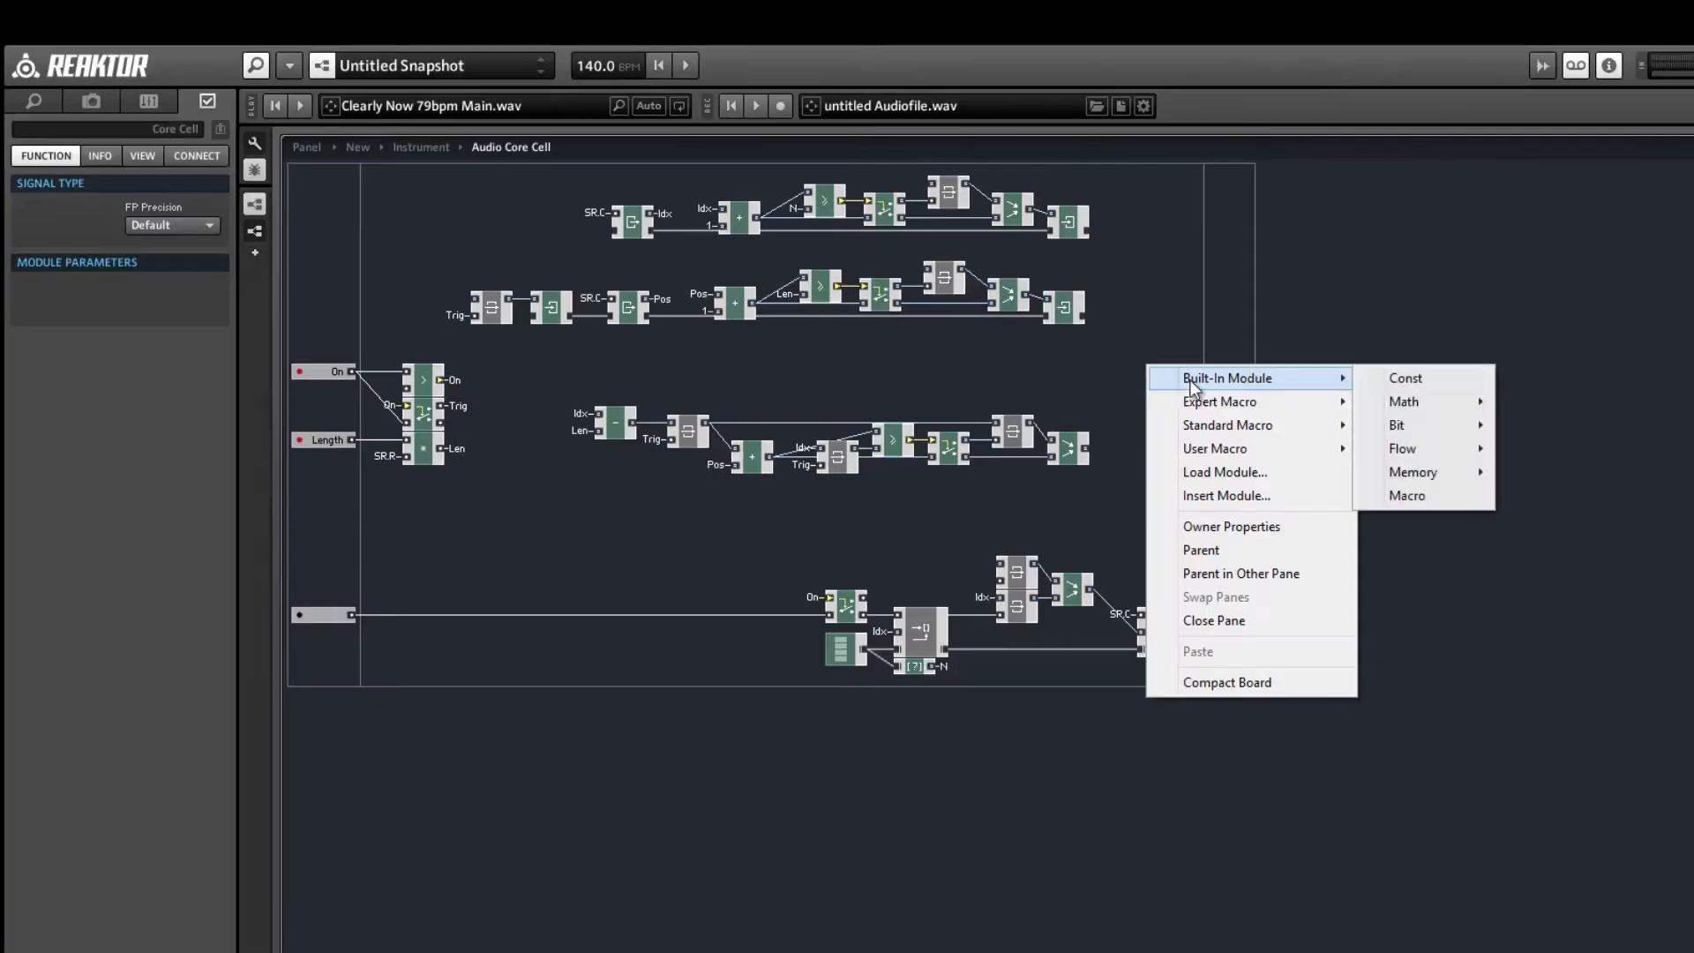
{"action": "mouse_move", "coordinate": [1680, 430]}
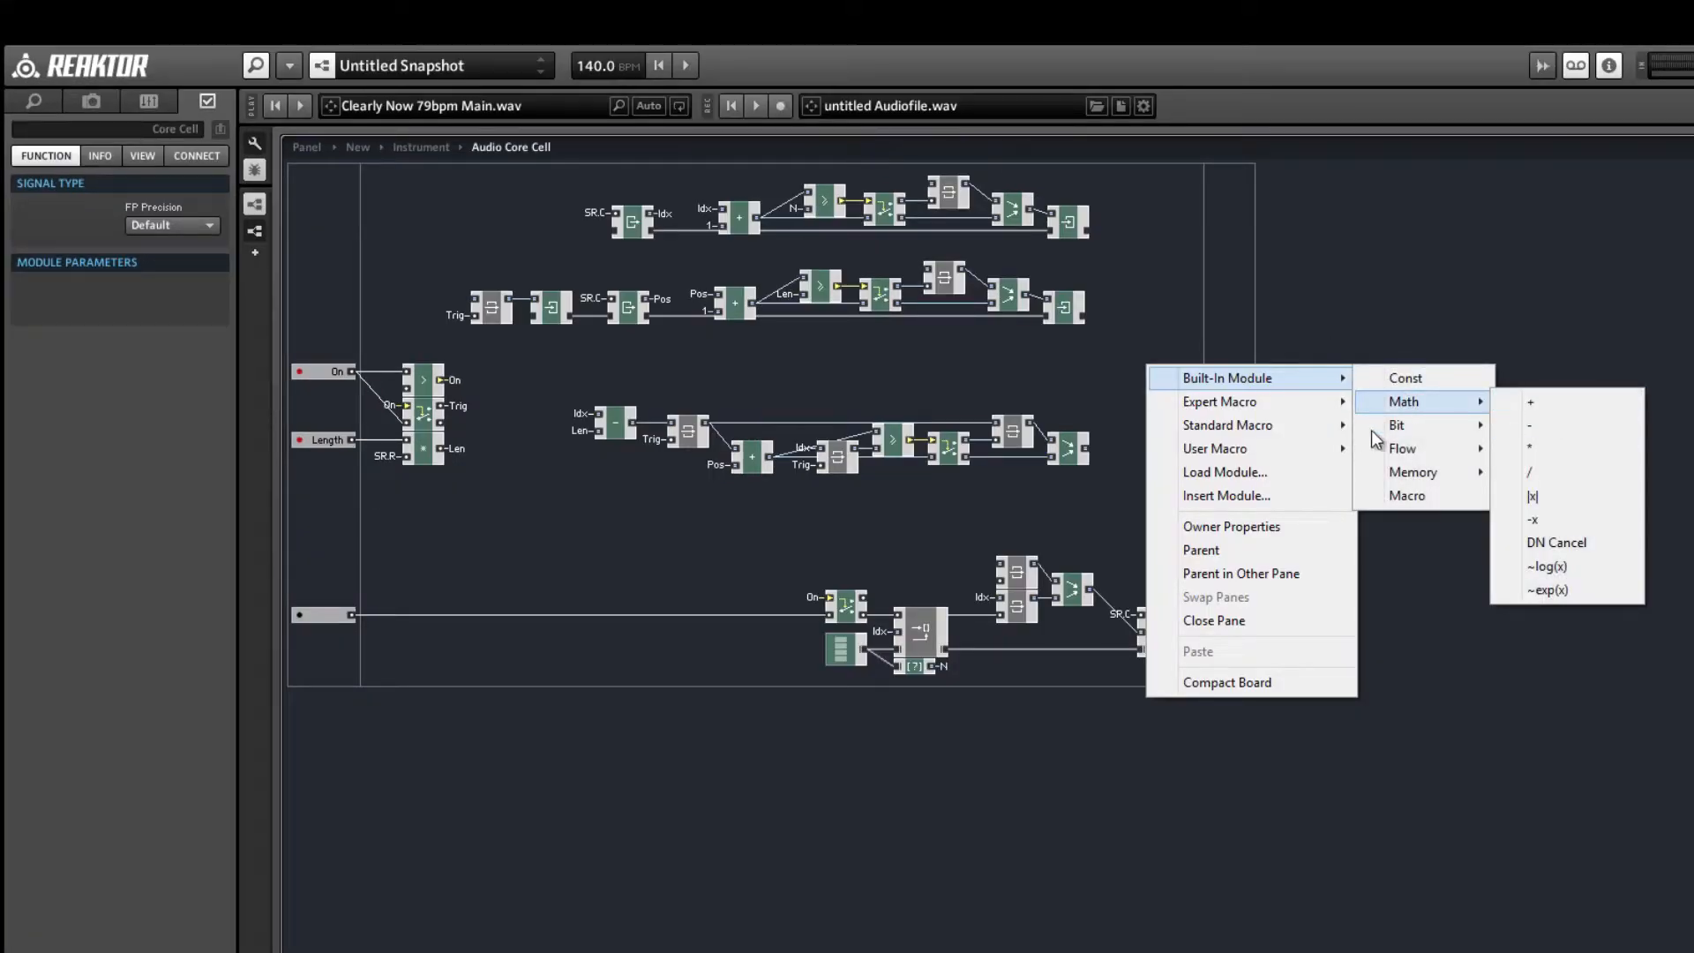
{"action": "mouse_move", "coordinate": [1416, 452]}
{"action": "left_click", "coordinate": [1540, 472]}
{"action": "right_click", "coordinate": [1178, 429]}
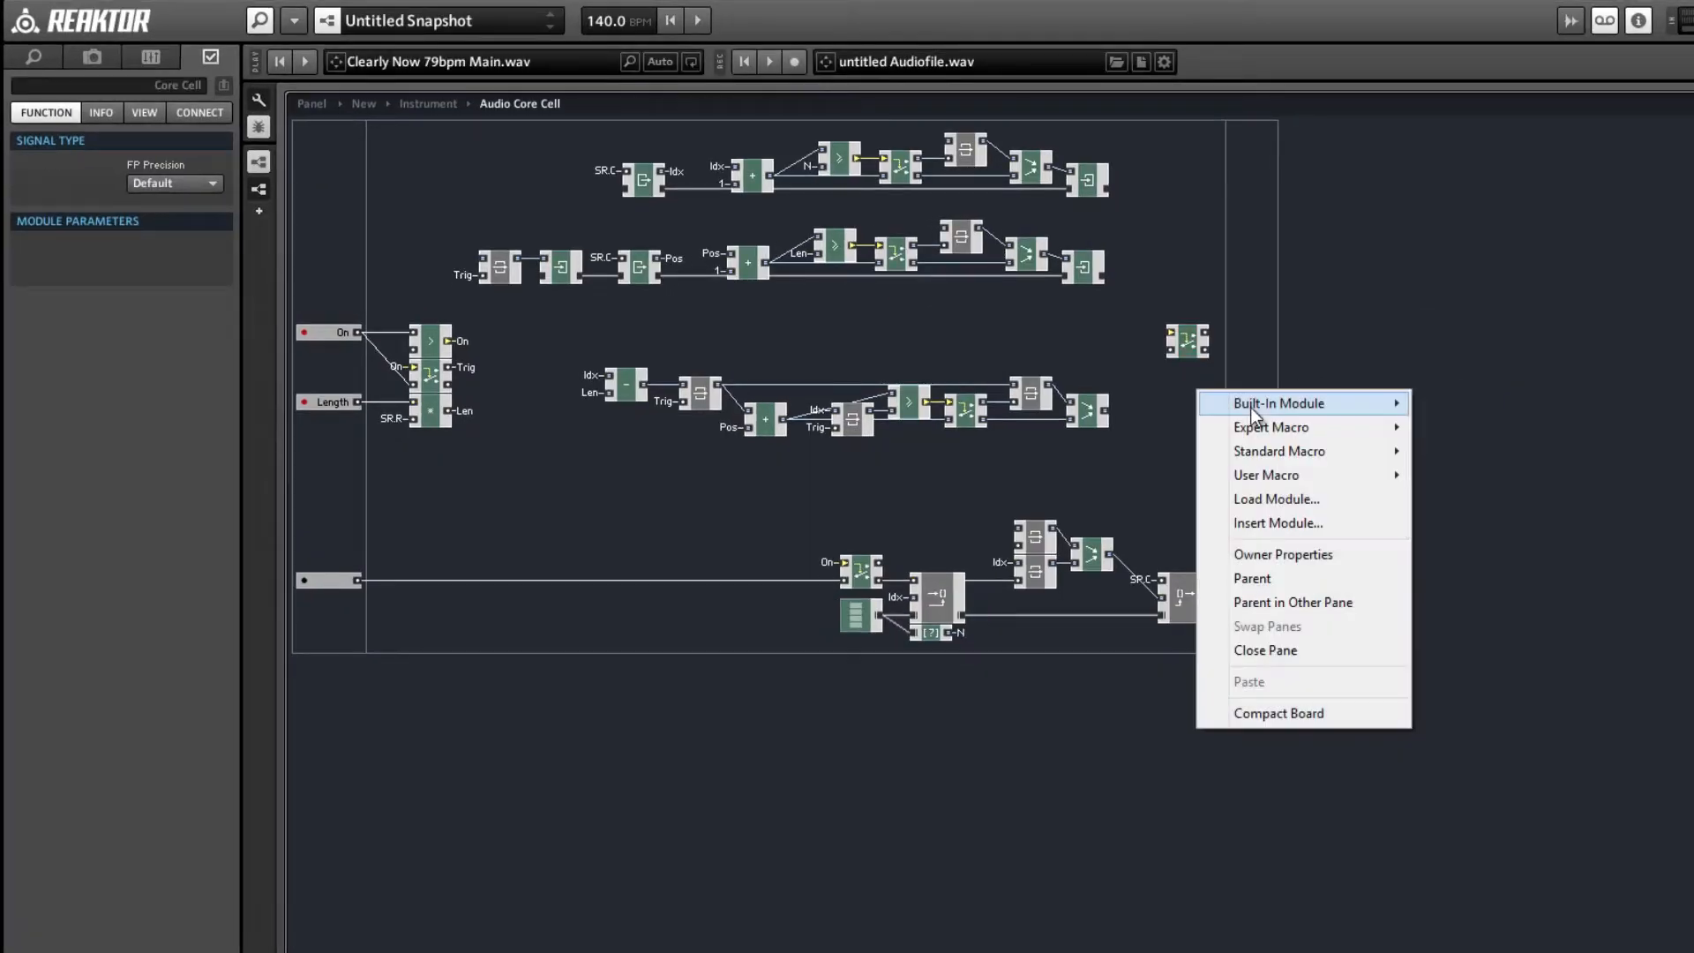
{"action": "mouse_move", "coordinate": [1258, 441]}
{"action": "mouse_move", "coordinate": [1456, 475]}
{"action": "left_click", "coordinate": [1602, 491]}
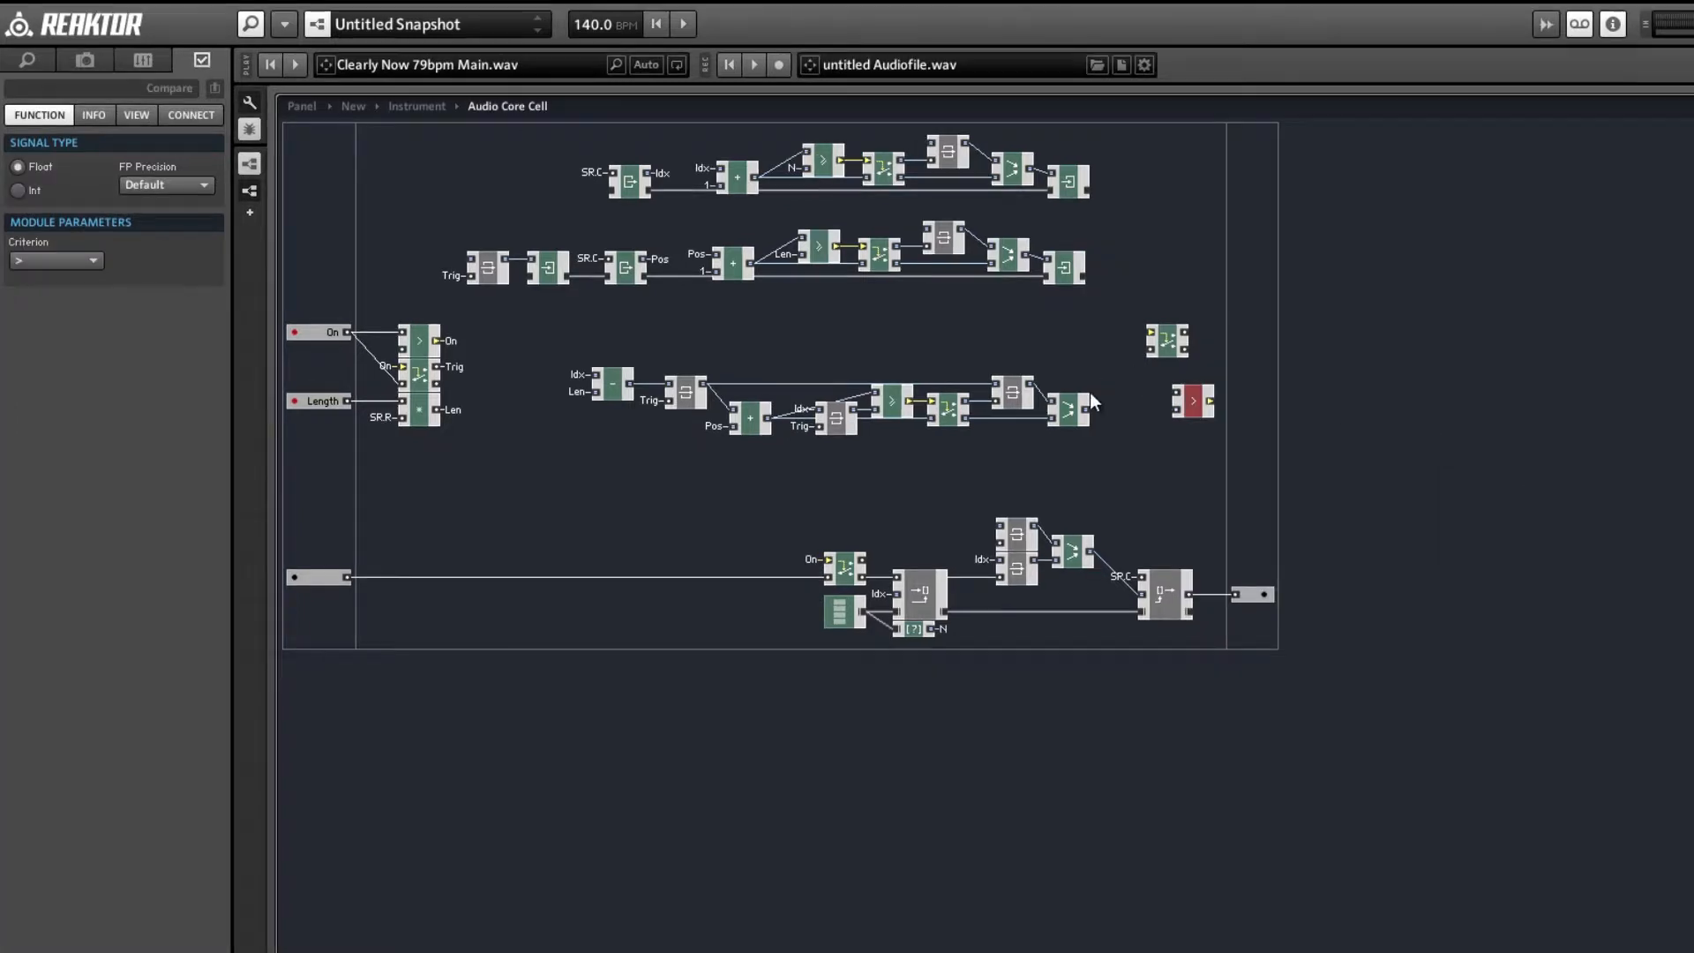
- Wire the Merge output to the new Compare's upper input and the new Router's lower input, and set both modules to Int
{"action": "left_click_drag", "start_coordinate": [1110, 415], "coordinate": [1178, 396]}
{"action": "left_click", "coordinate": [18, 190]}
{"action": "left_click", "coordinate": [1163, 340]}
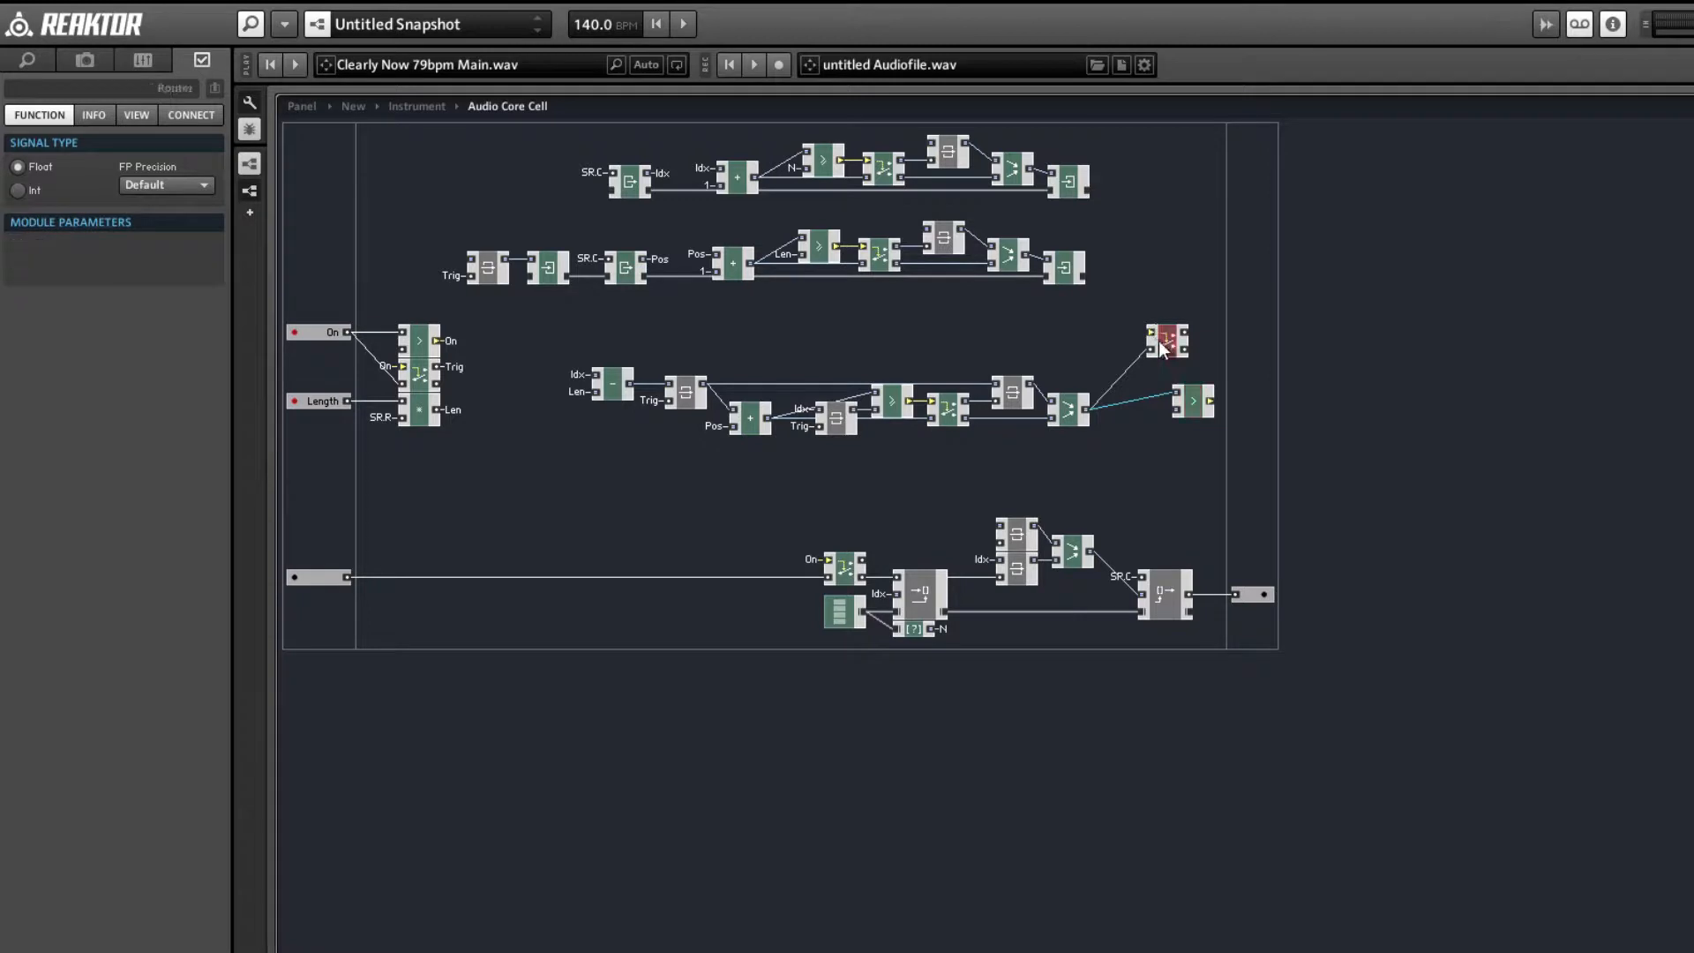
{"action": "left_click", "coordinate": [35, 193]}
- Connect the new Compare output to the new Router's control input and line both modules up directly after Merge
{"action": "left_click_drag", "start_coordinate": [1183, 356], "coordinate": [1246, 430]}
{"action": "left_click_drag", "start_coordinate": [1147, 349], "coordinate": [1134, 389]}
{"action": "left_click", "coordinate": [1165, 436]}
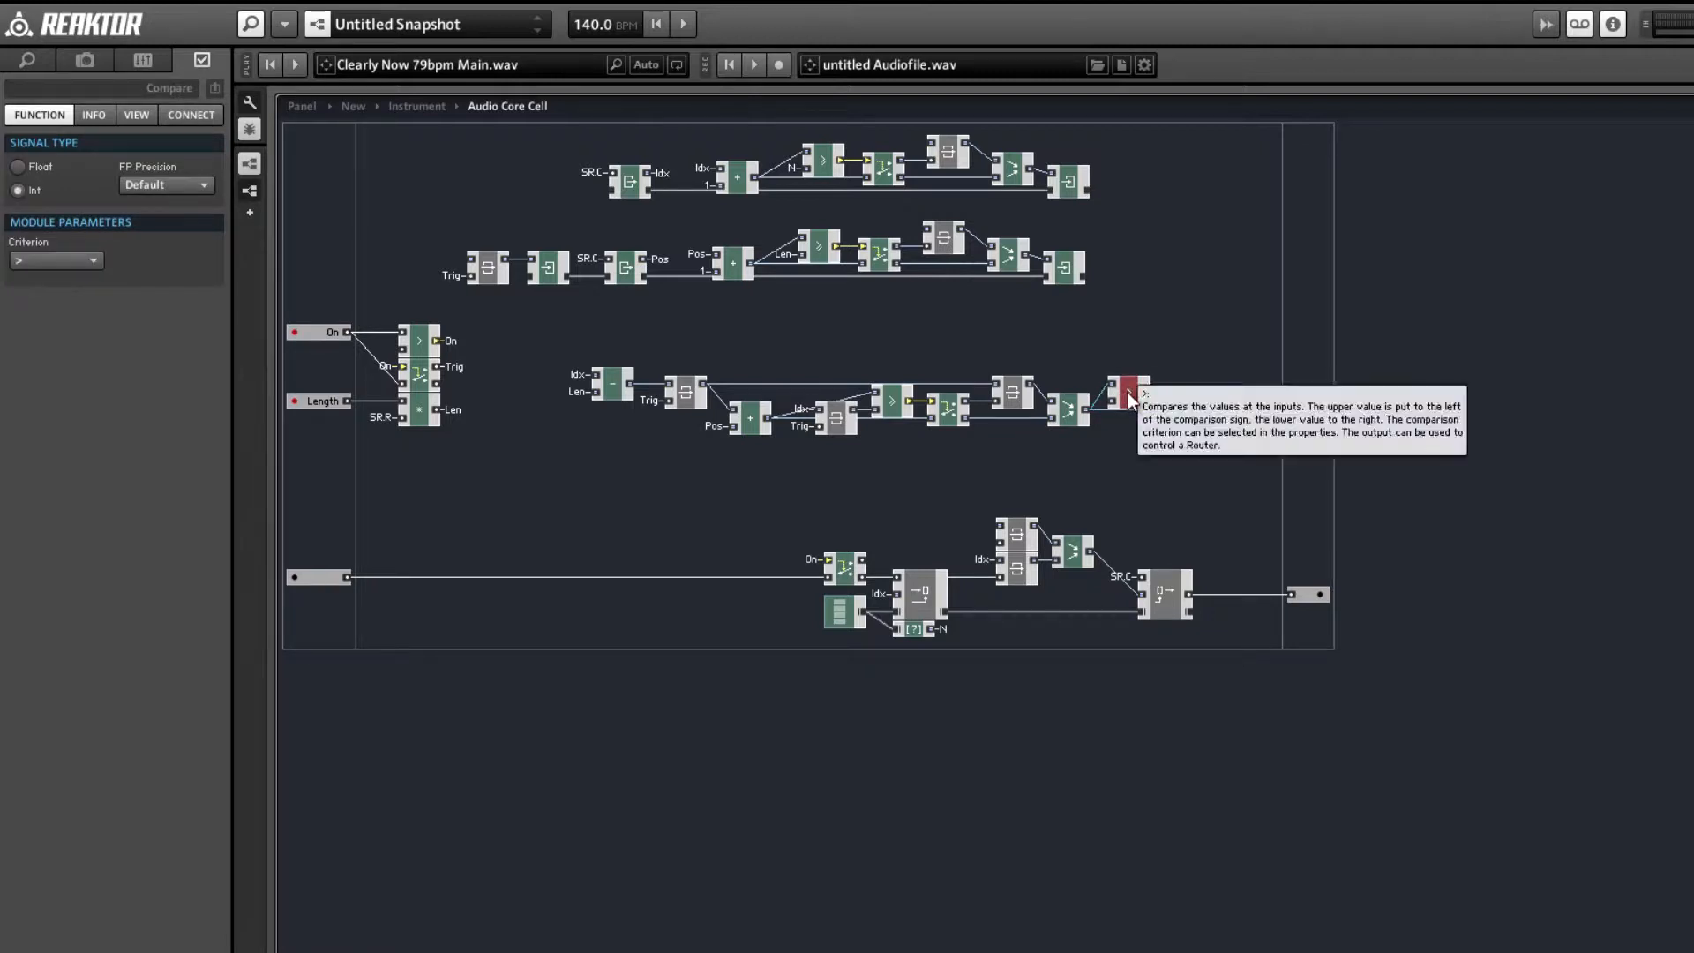
{"action": "left_click", "coordinate": [1161, 455]}
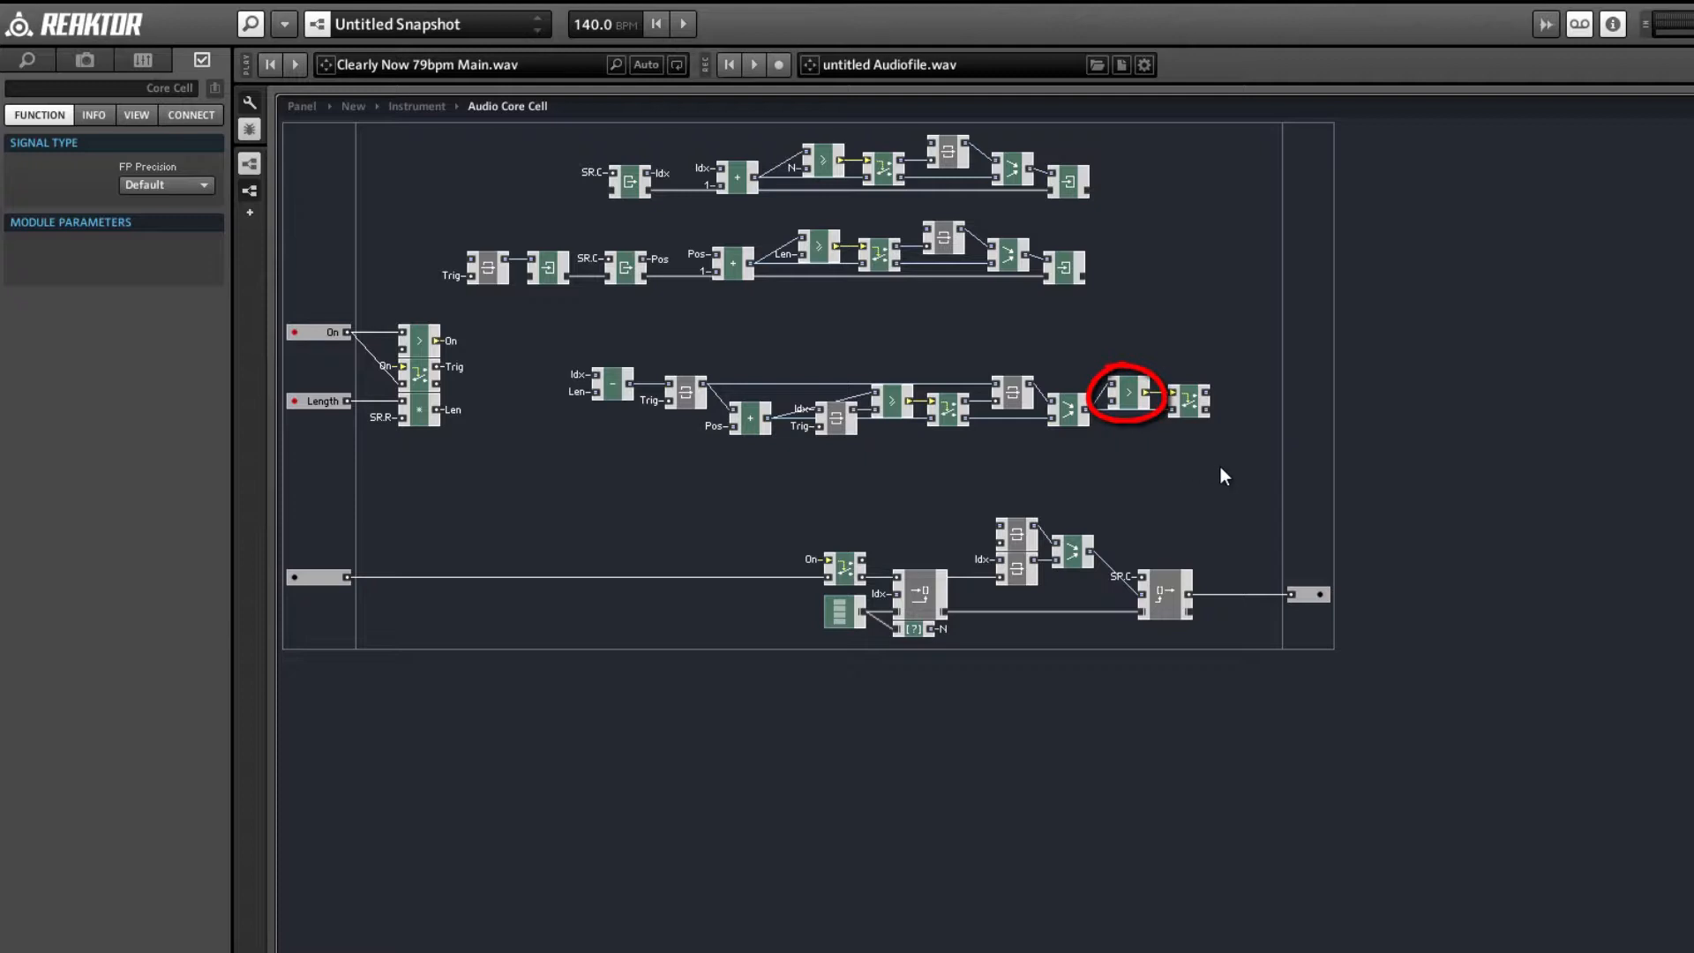
- Add a + module set to Int below the last Router
{"action": "key", "text": "Return"}
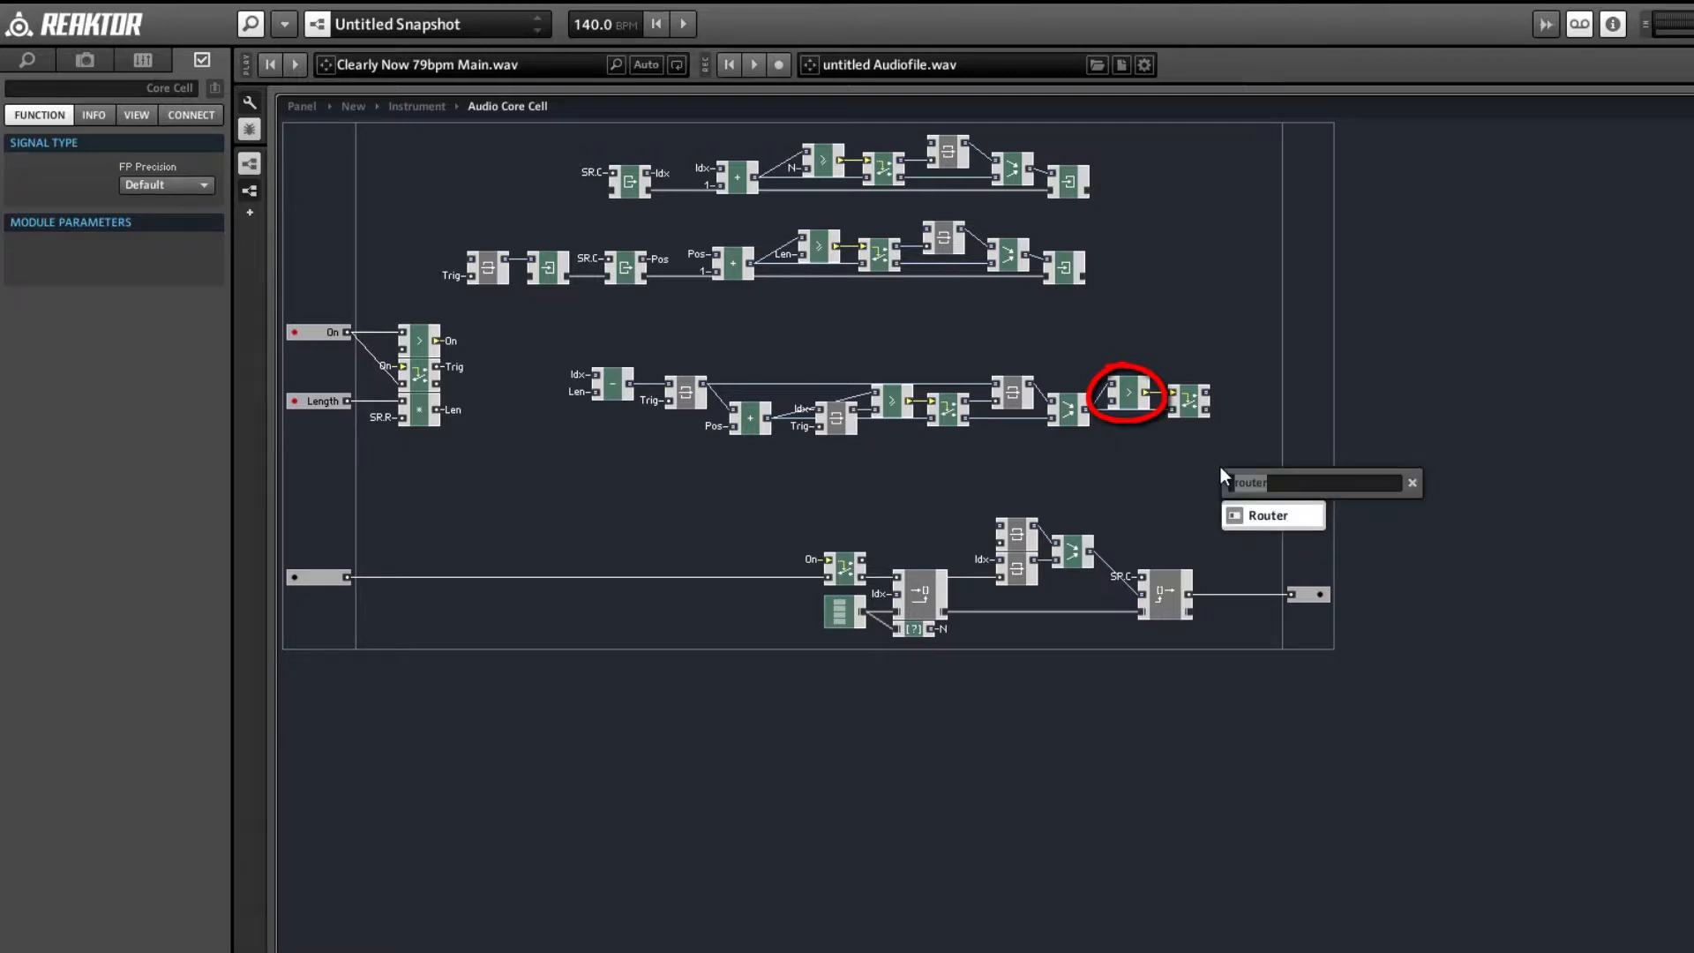
{"action": "type", "text": "+"}
{"action": "key", "text": "Return"}
{"action": "left_click", "coordinate": [31, 190]}
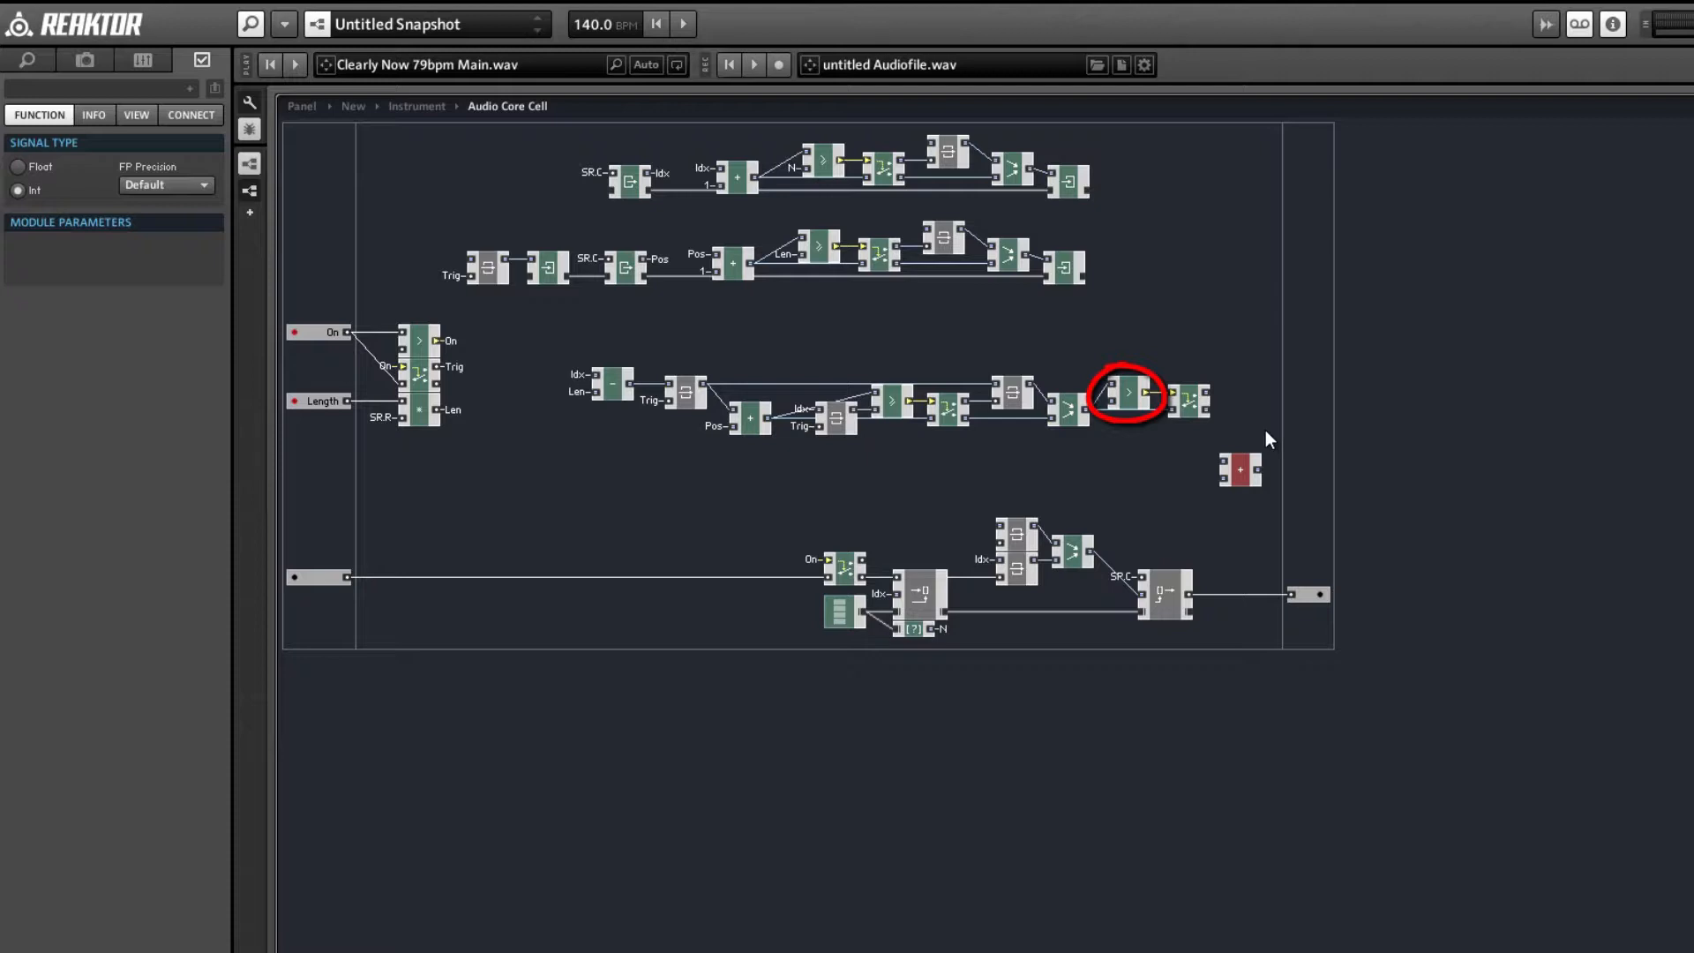
- Place the + module directly after the last Router and connect its lower input to the N QuickBus
{"action": "mouse_move", "coordinate": [1238, 465]}
{"action": "left_mouse_down"}
{"action": "mouse_move", "coordinate": [1269, 405]}
{"action": "mouse_move", "coordinate": [1246, 419]}
{"action": "left_mouse_up"}
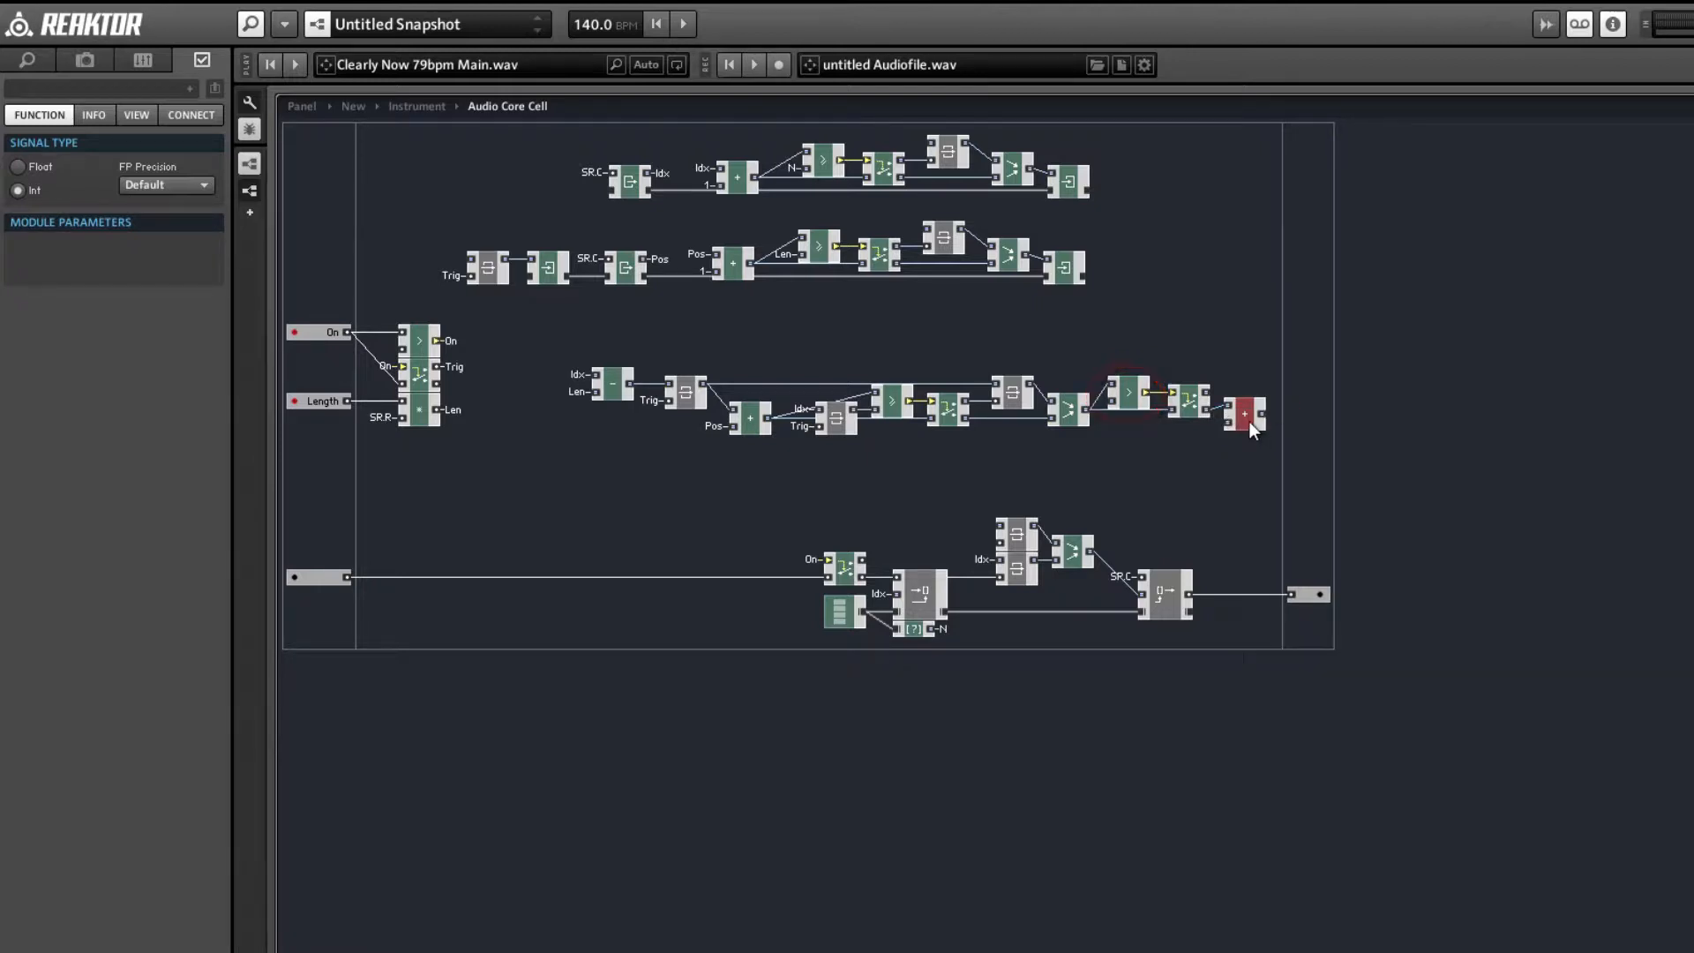
{"action": "right_click", "coordinate": [1223, 429]}
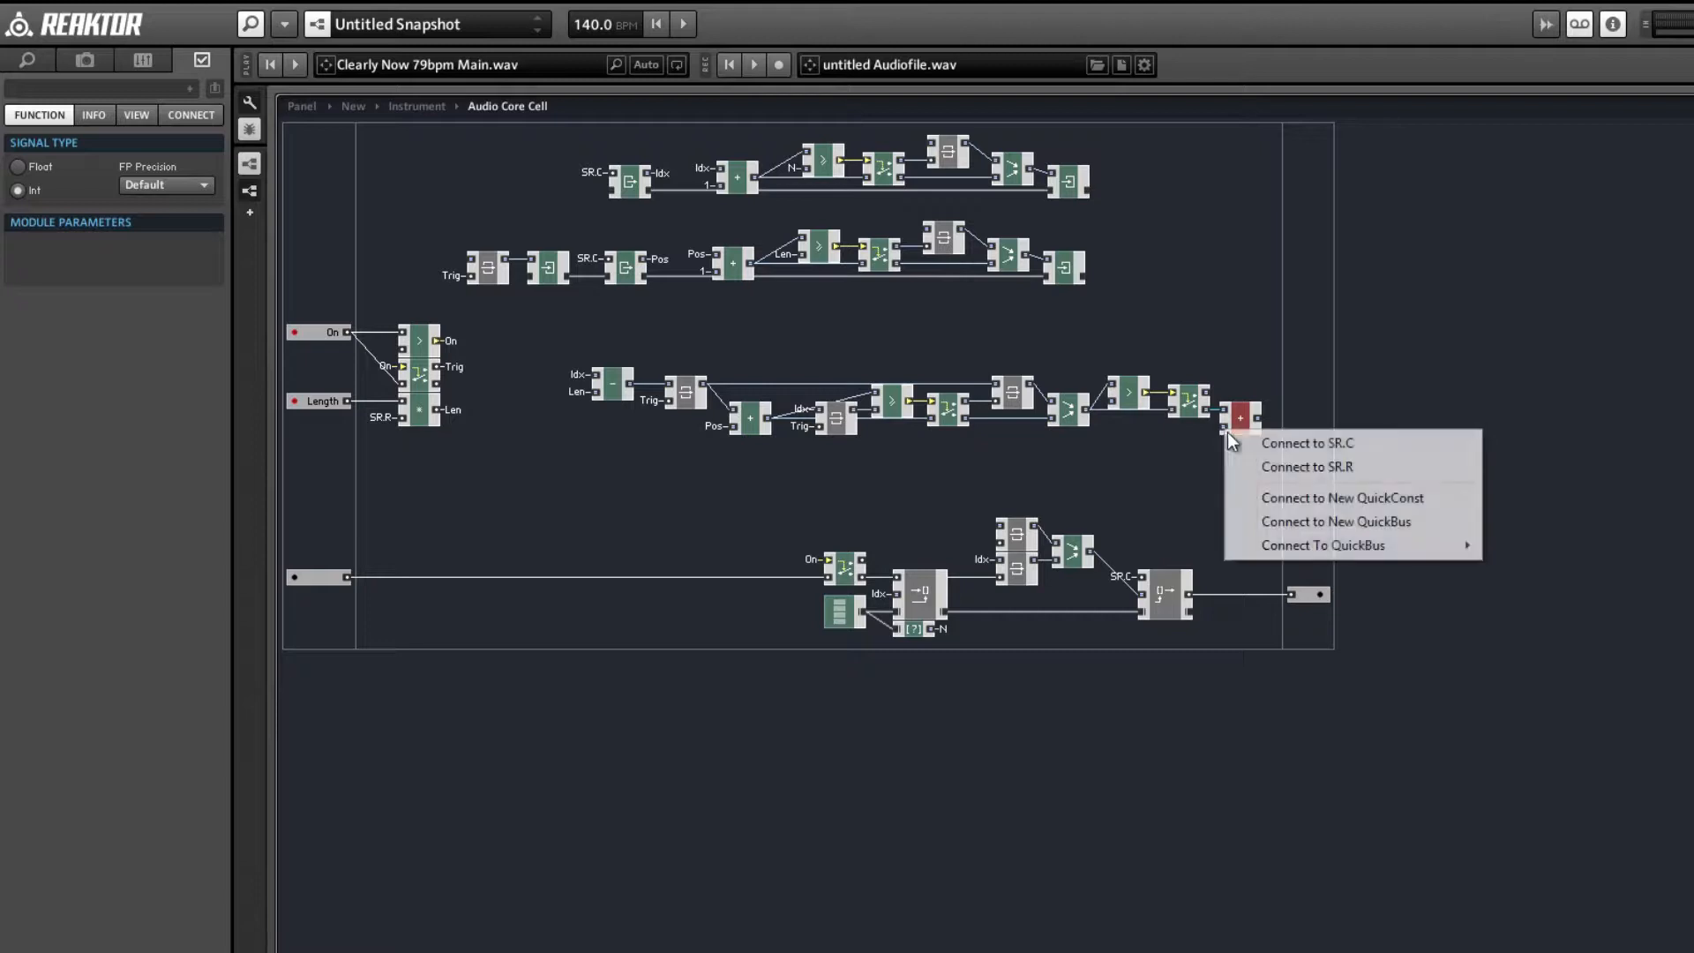
{"action": "mouse_move", "coordinate": [1276, 551]}
{"action": "left_click", "coordinate": [1564, 592]}
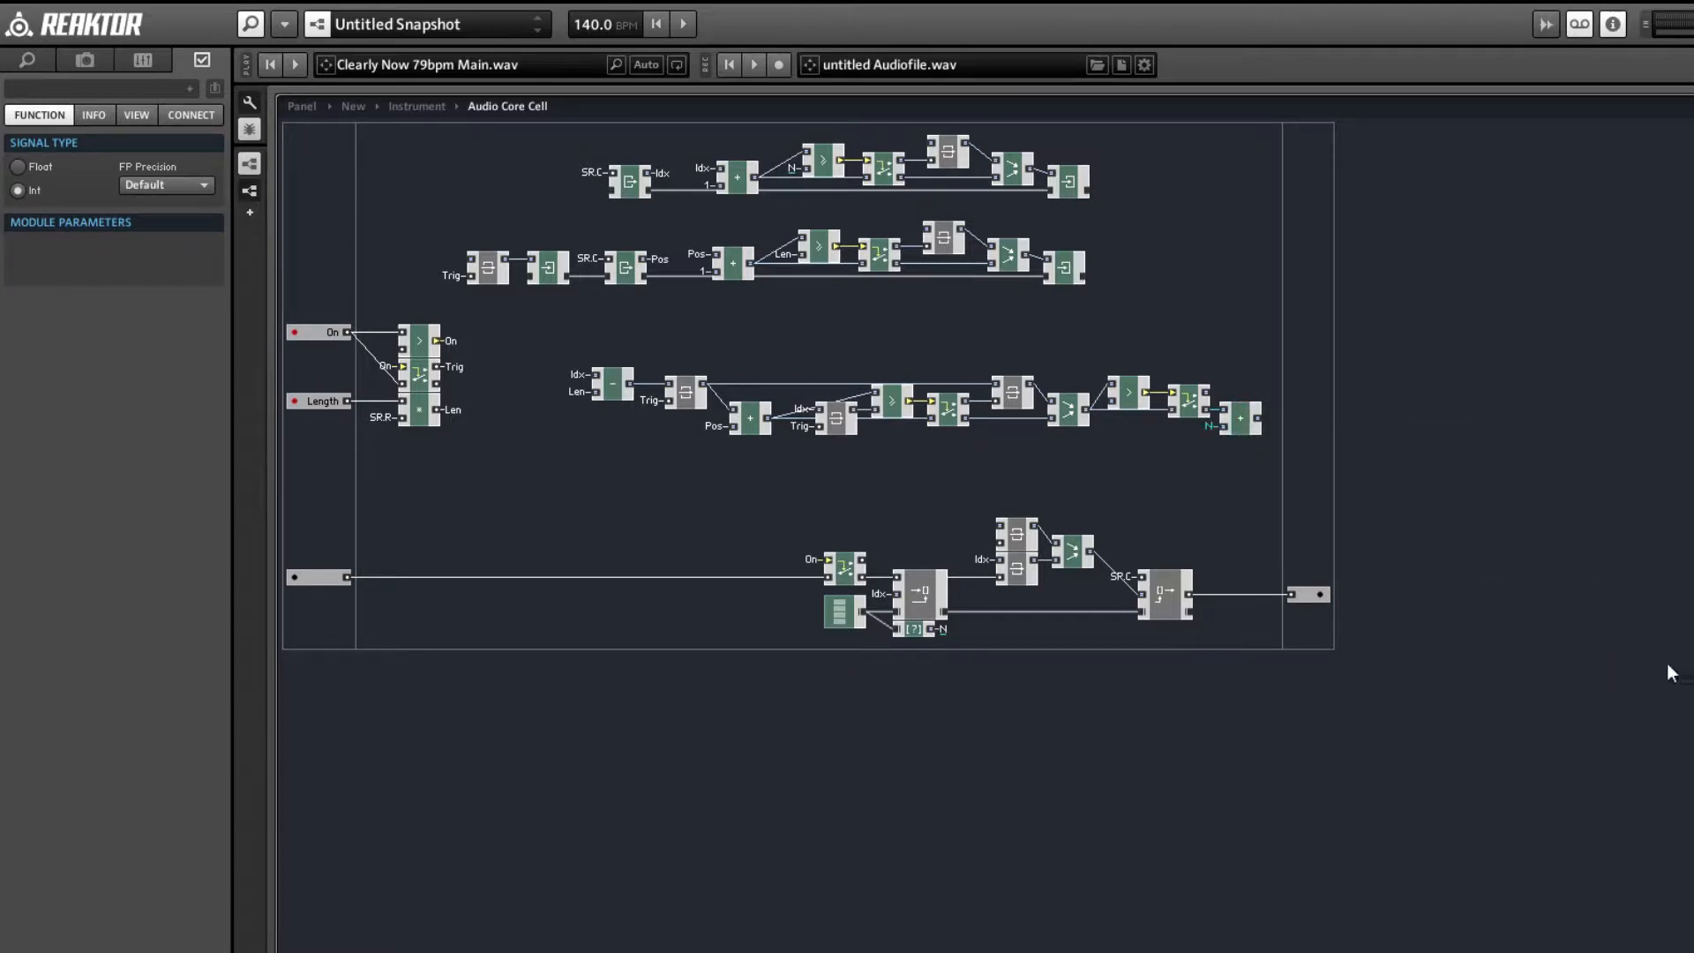
- Add a Merge module set to Int and place it after the + so it takes the Router's upper output and the + output
{"action": "left_click", "coordinate": [1164, 459]}
{"action": "double_click", "coordinate": [1168, 438]}
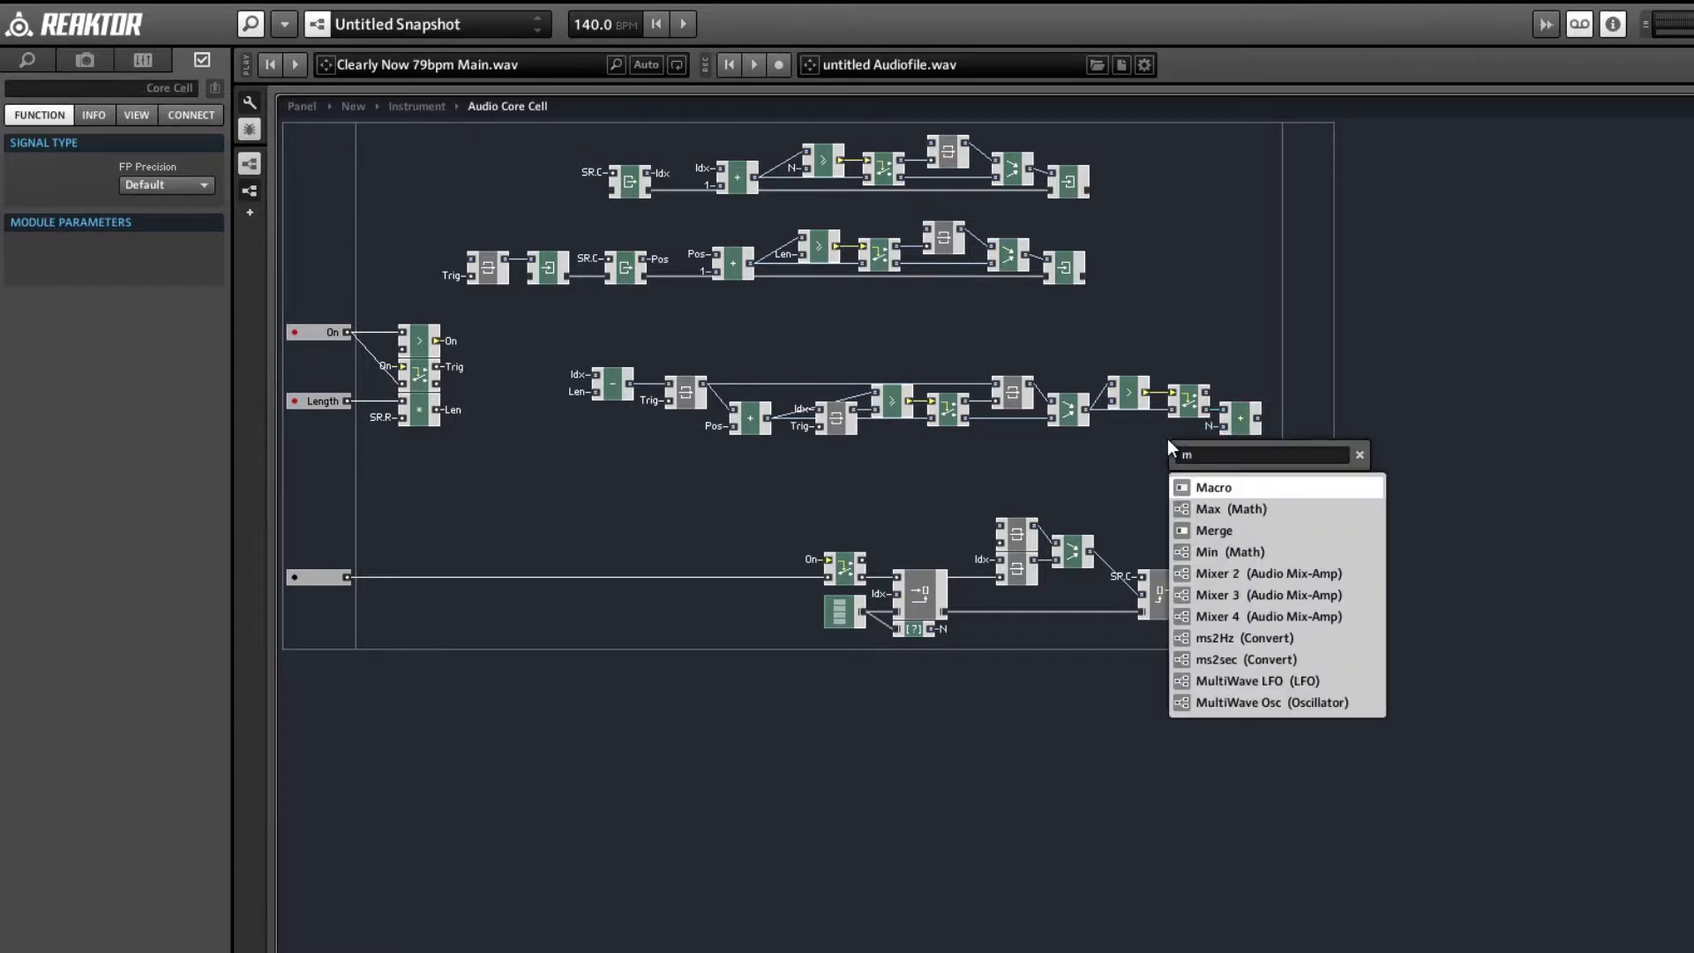
{"action": "type", "text": "merge"}
{"action": "key", "text": "Return"}
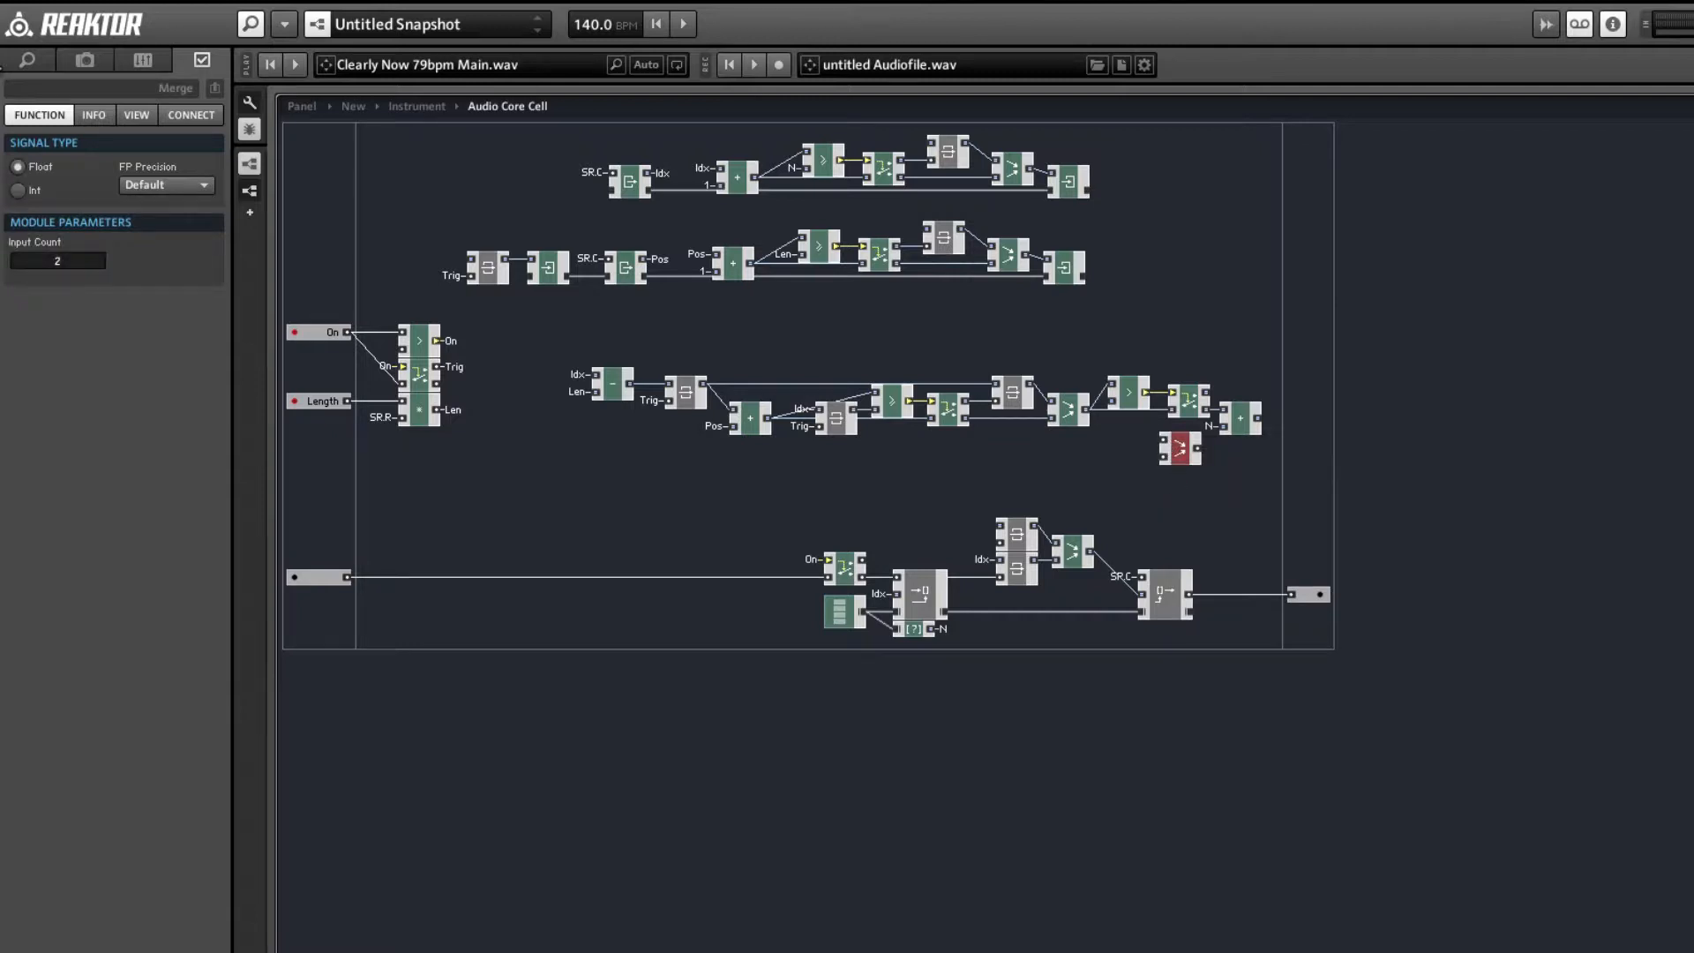
{"action": "left_click", "coordinate": [17, 190]}
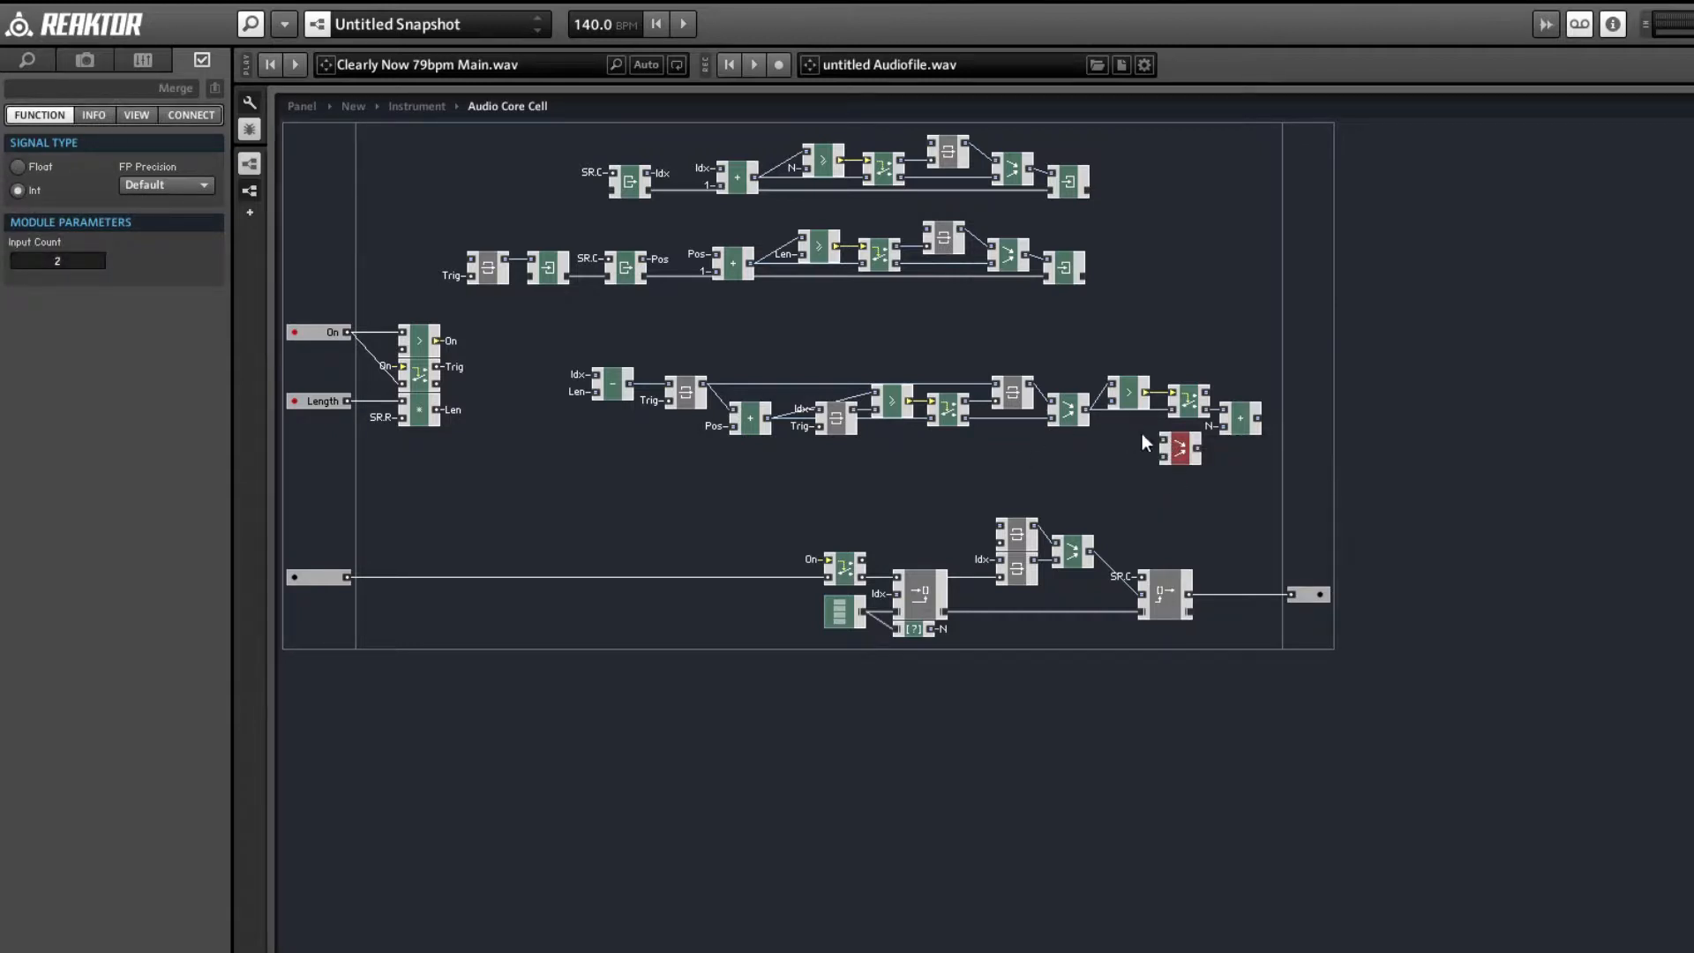
{"action": "left_click_drag", "start_coordinate": [1179, 452], "coordinate": [1281, 390]}
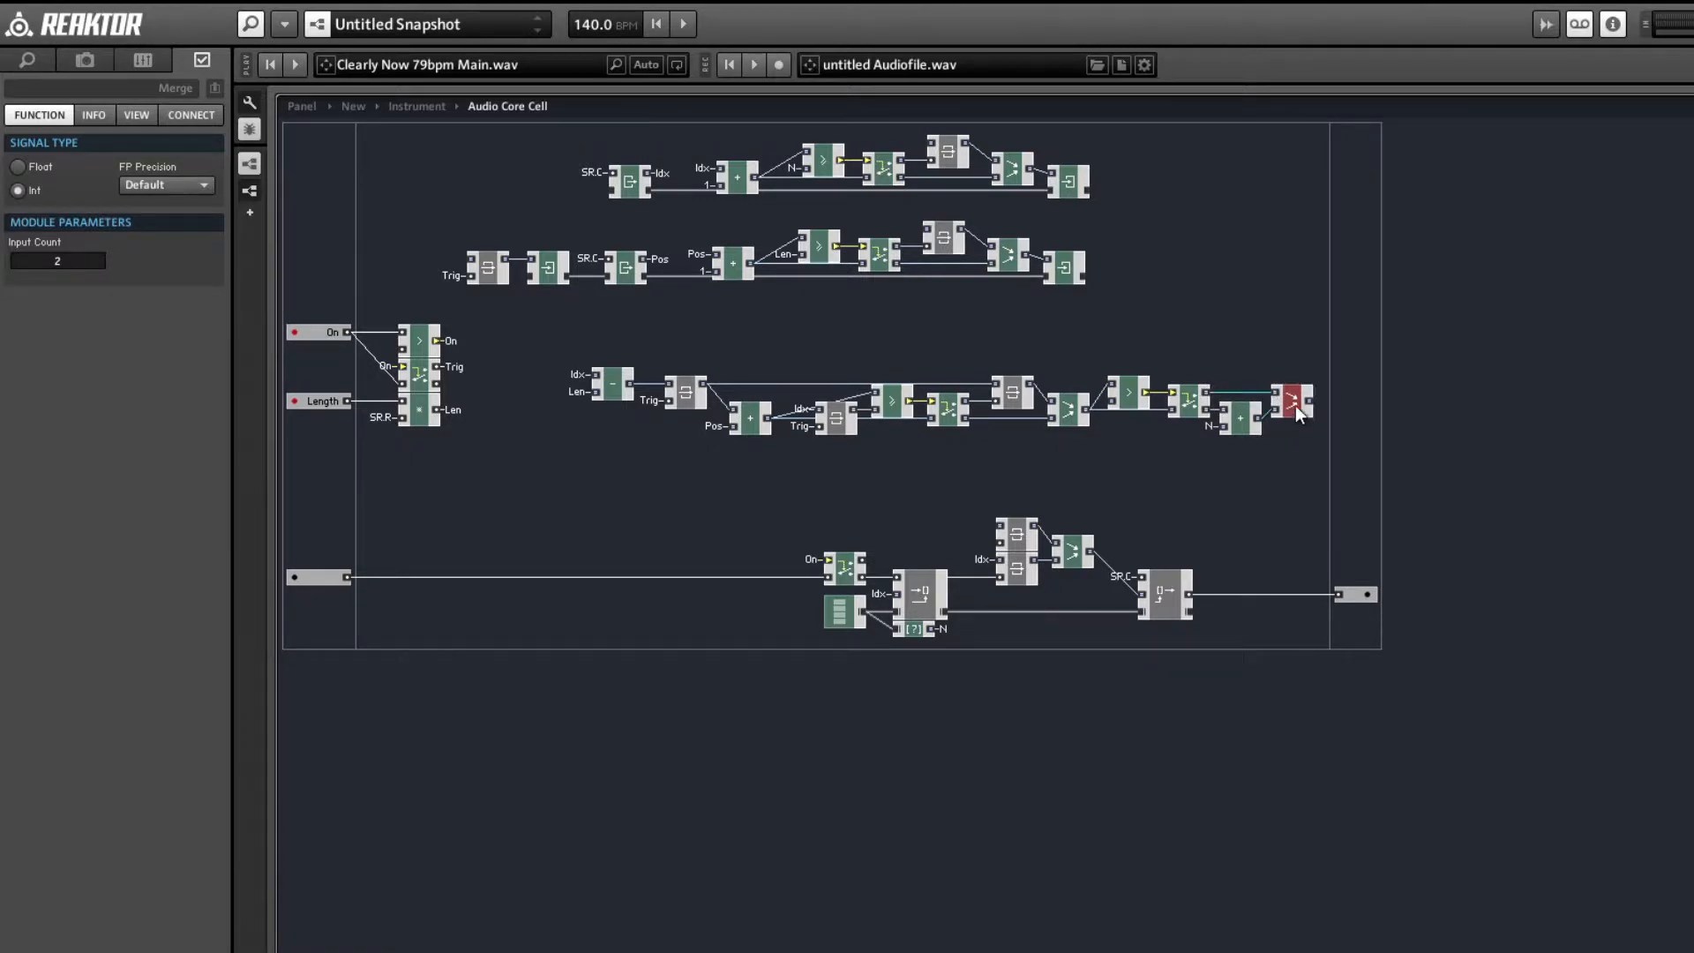
- Shift the array read/write modules right, move the read-position chain down beside them, and wire its final Merge to the upper Latch's value input
{"action": "mouse_move", "coordinate": [813, 501]}
{"action": "left_mouse_down"}
{"action": "mouse_move", "coordinate": [1093, 637]}
{"action": "mouse_move", "coordinate": [1286, 607]}
{"action": "left_mouse_up"}
{"action": "left_click", "coordinate": [1167, 607], "text": "shift"}
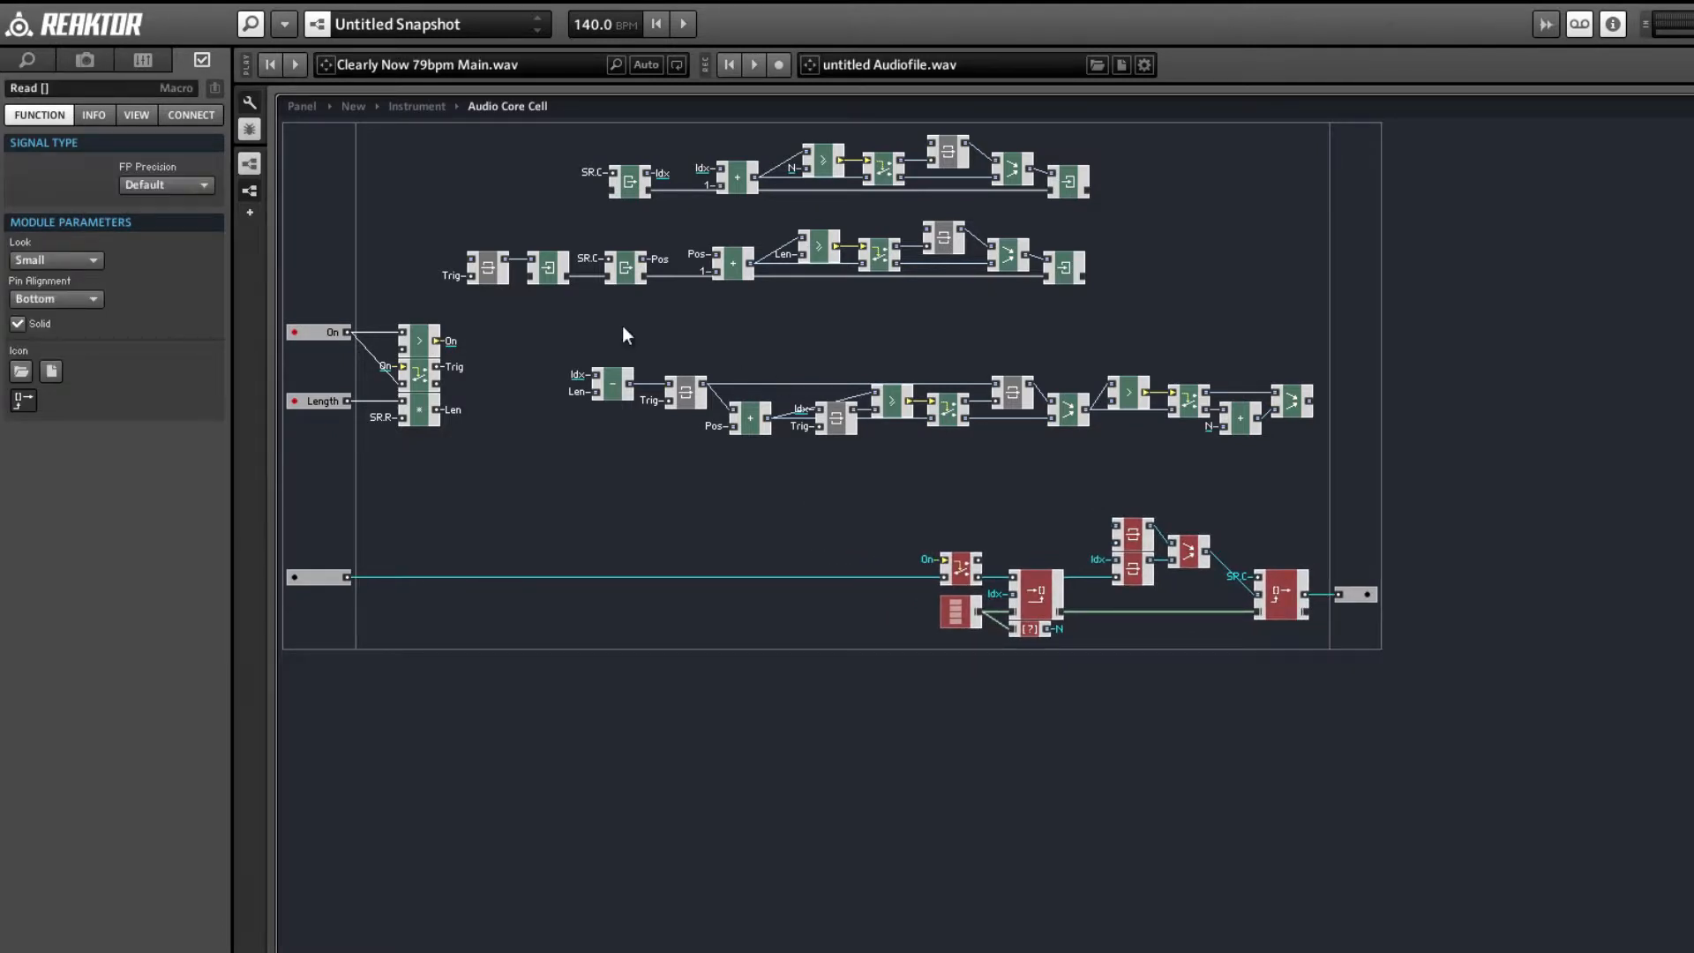
{"action": "left_click_drag", "start_coordinate": [593, 320], "coordinate": [1341, 477]}
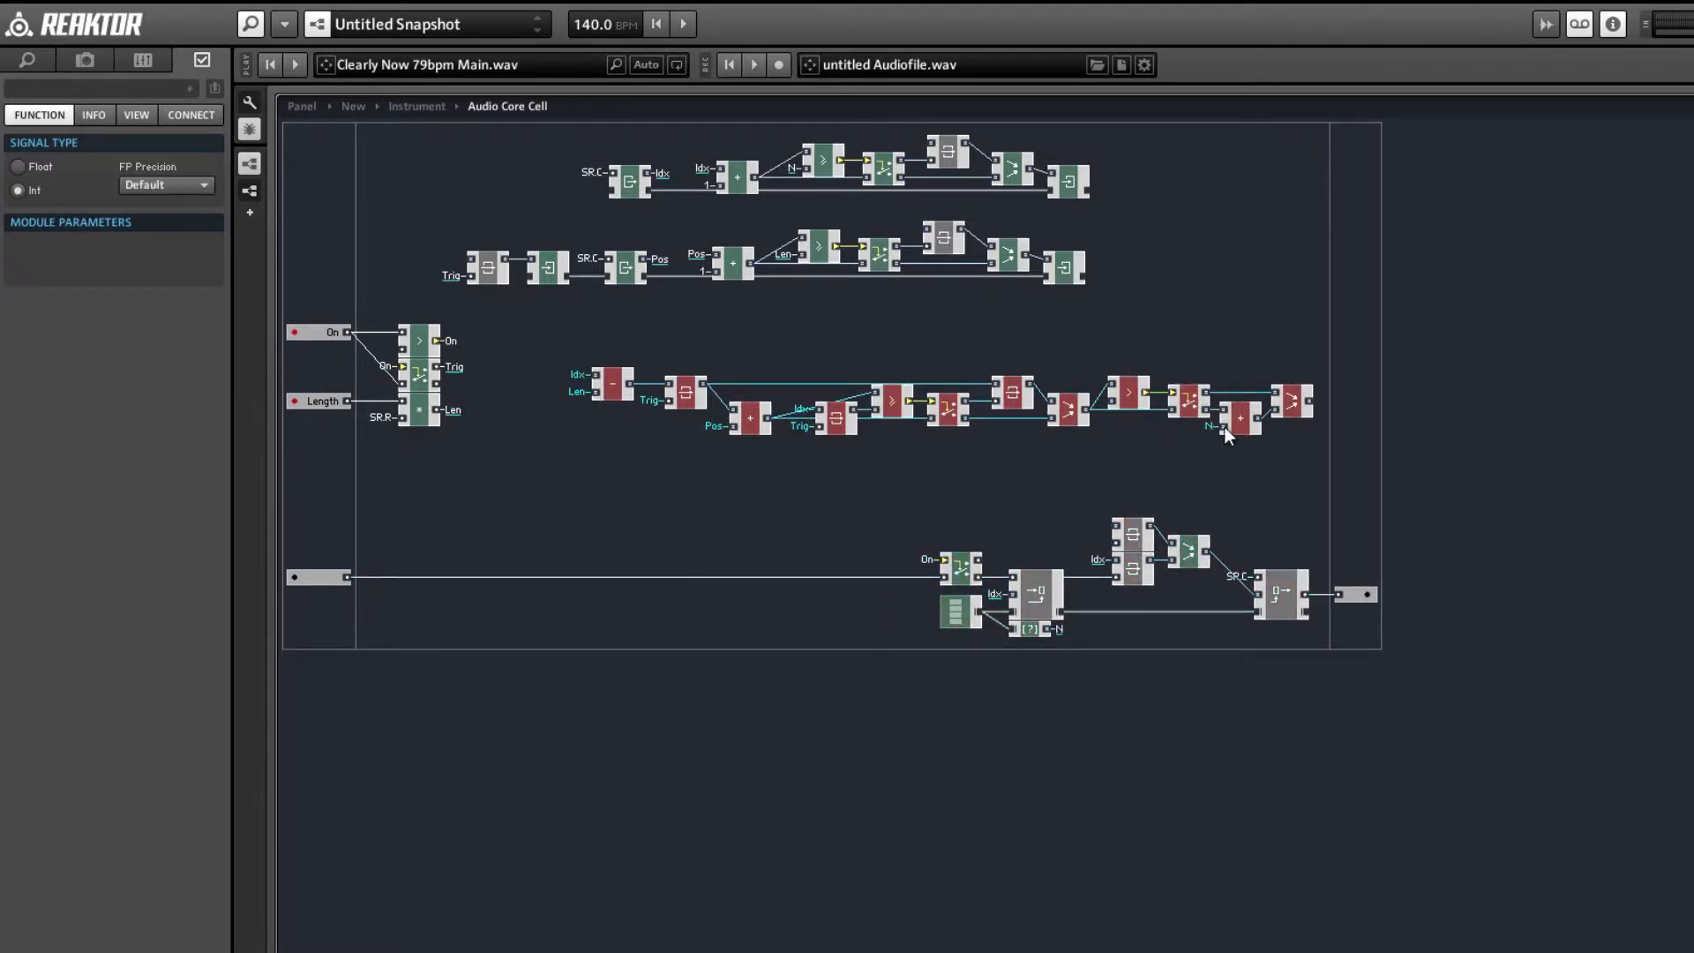
{"action": "left_click_drag", "start_coordinate": [1227, 427], "coordinate": [968, 546]}
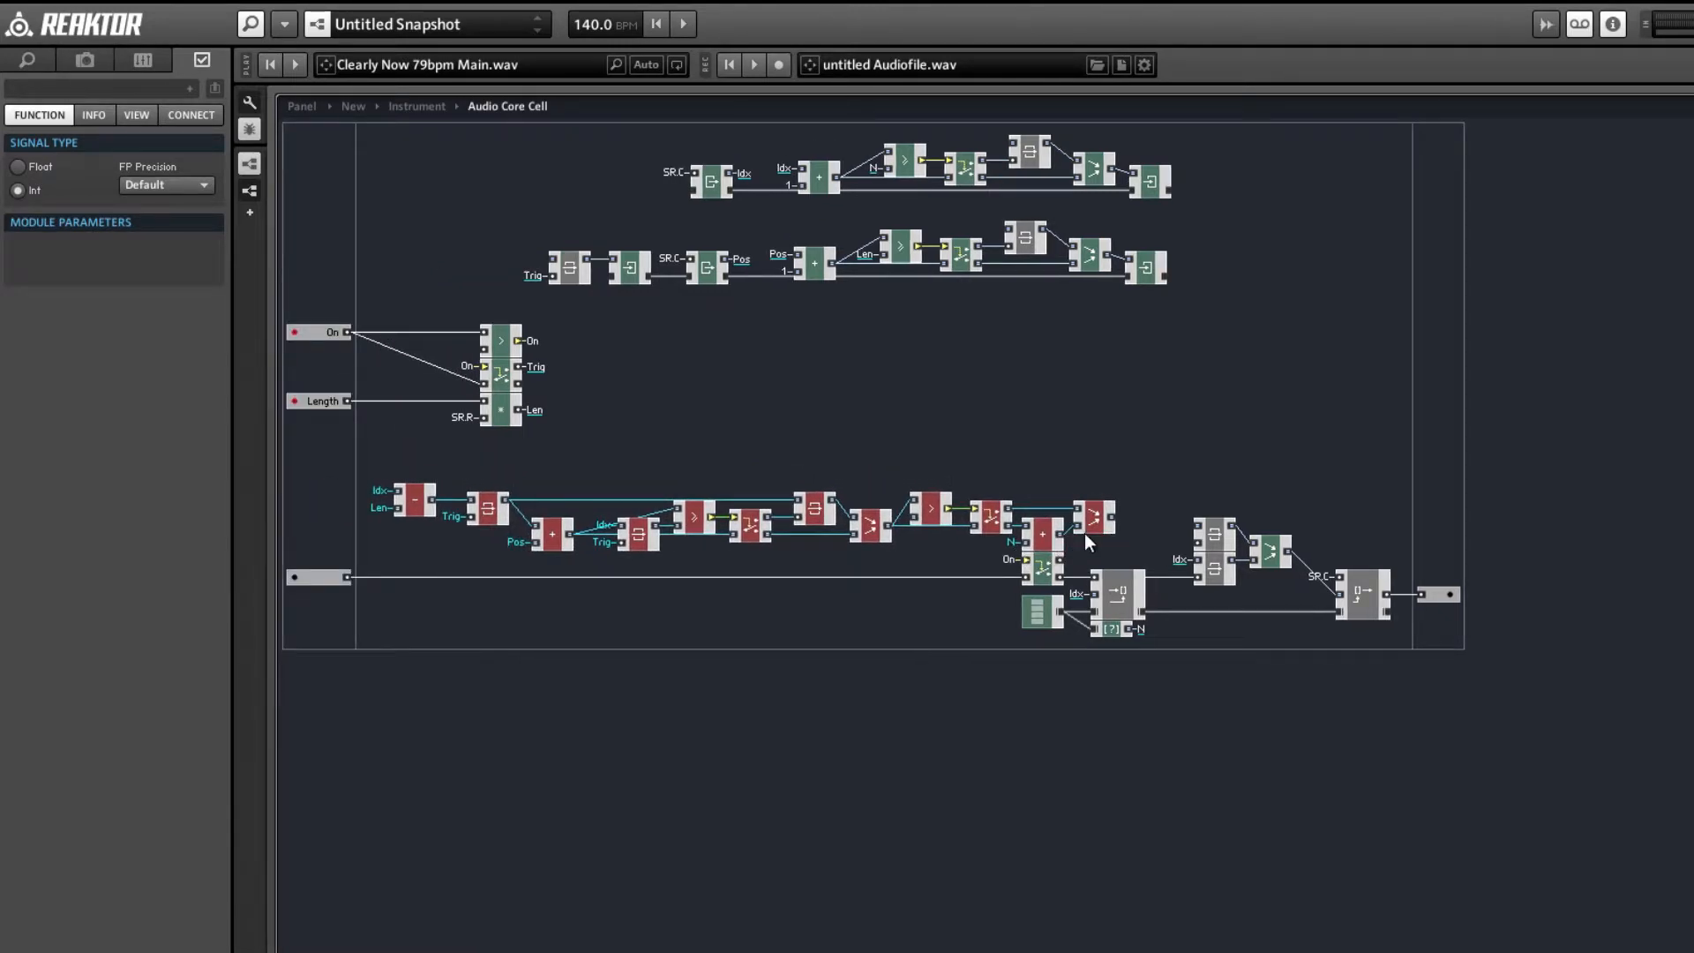
{"action": "left_click_drag", "start_coordinate": [1111, 517], "coordinate": [1200, 527]}
- In the instrument structure, move the Audio Core Cell right and connect a new Gate MIDI In module to its On input
{"action": "left_click", "coordinate": [307, 107]}
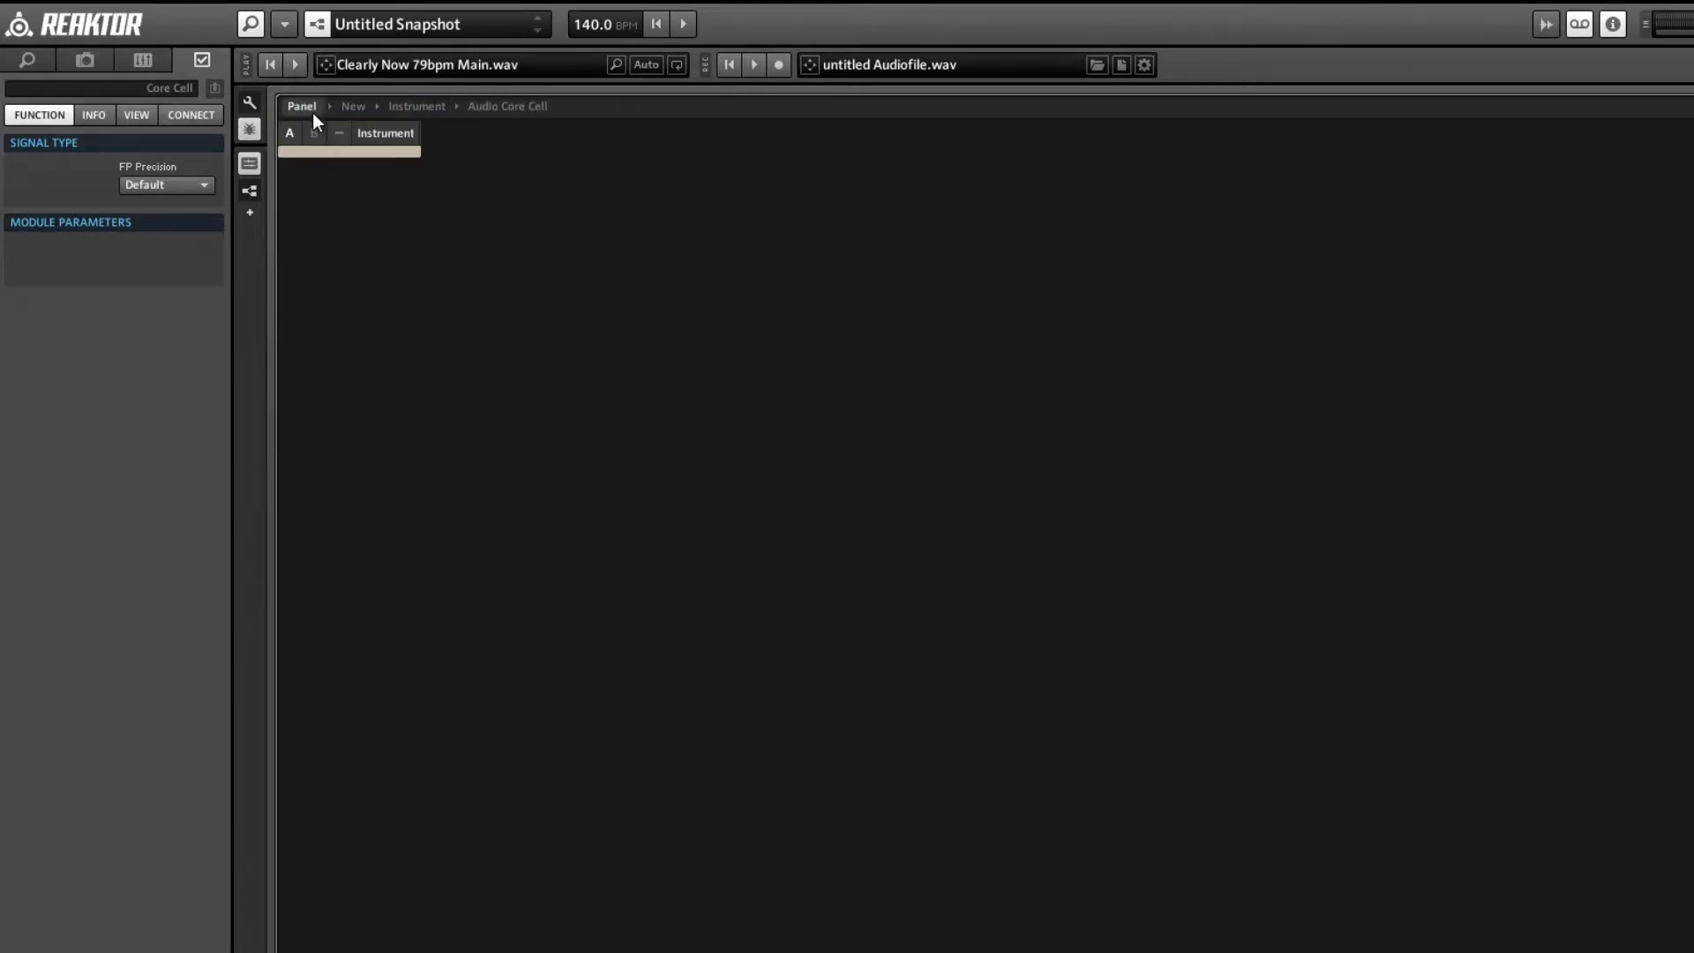
{"action": "double_click", "coordinate": [353, 150]}
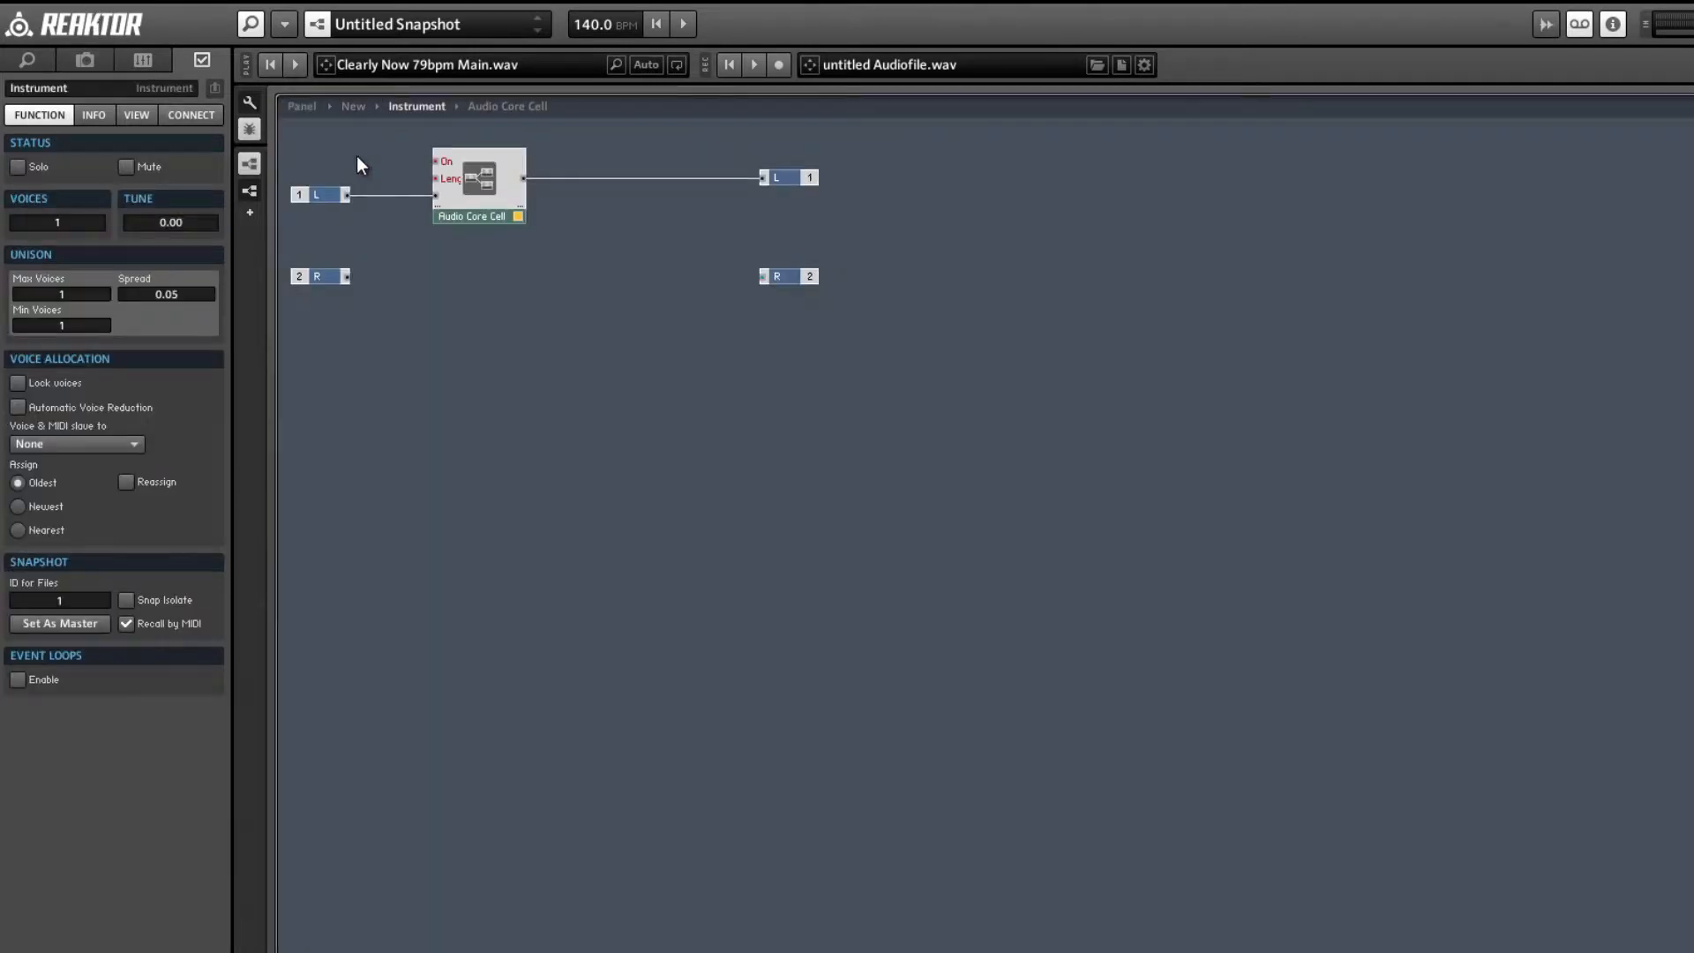
{"action": "left_click_drag", "start_coordinate": [477, 188], "coordinate": [579, 188]}
{"action": "left_click", "coordinate": [560, 246]}
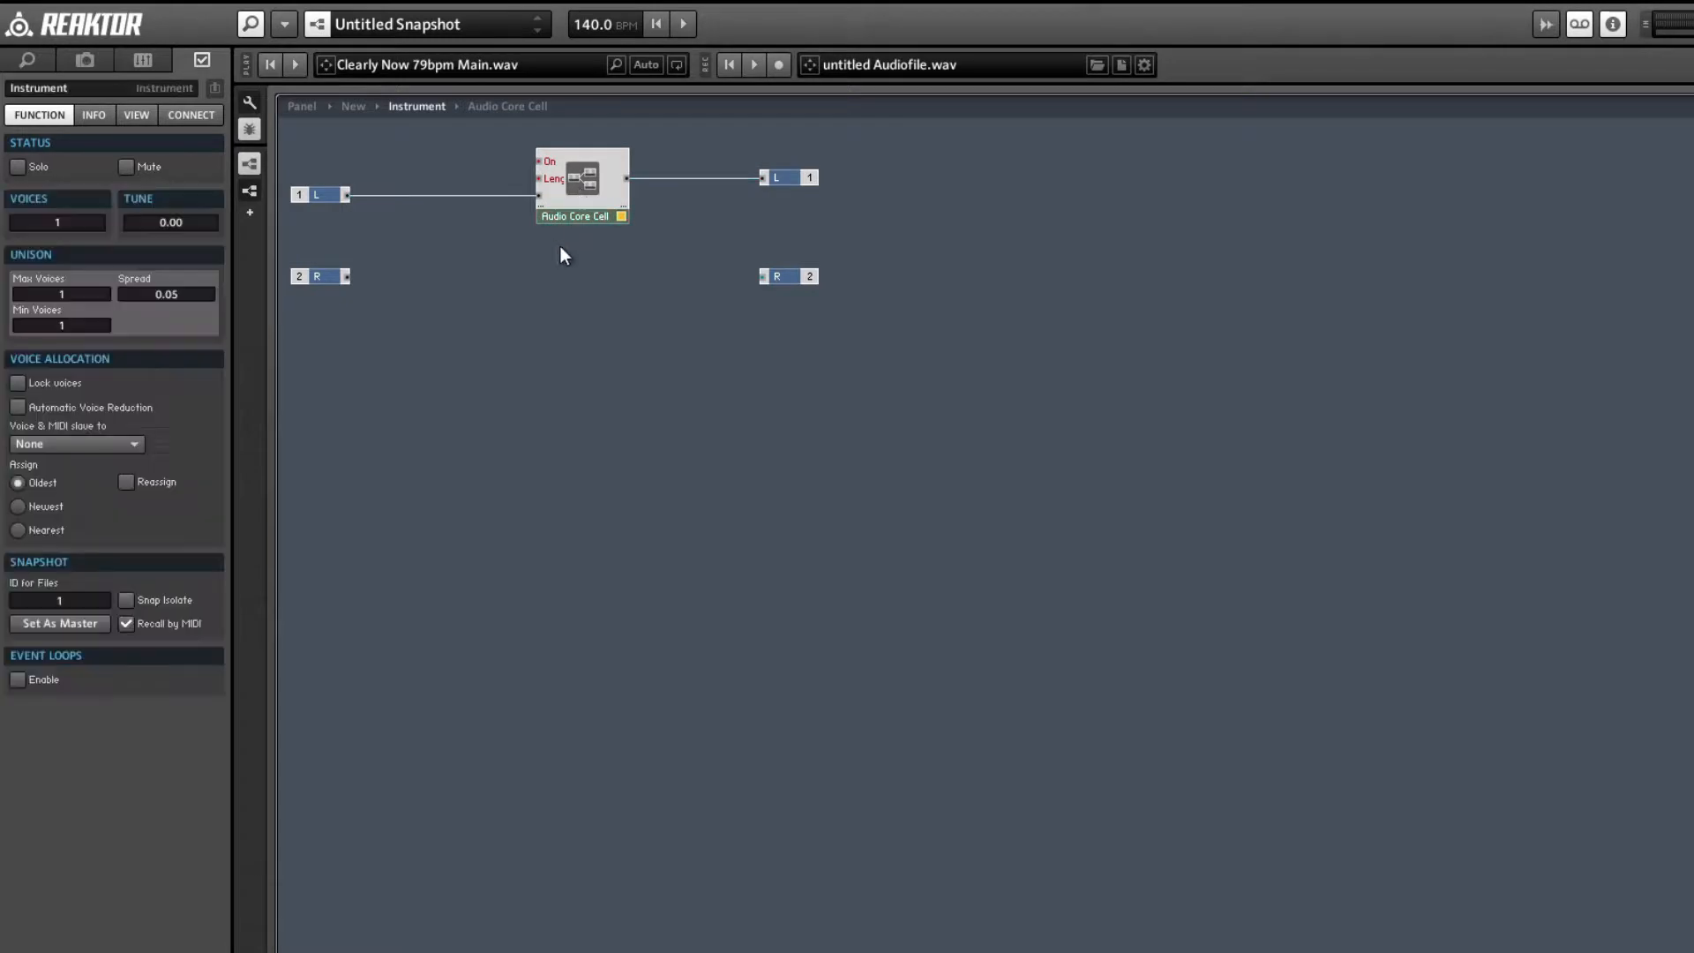
{"action": "double_click", "coordinate": [475, 160]}
{"action": "type", "text": "midi ga"}
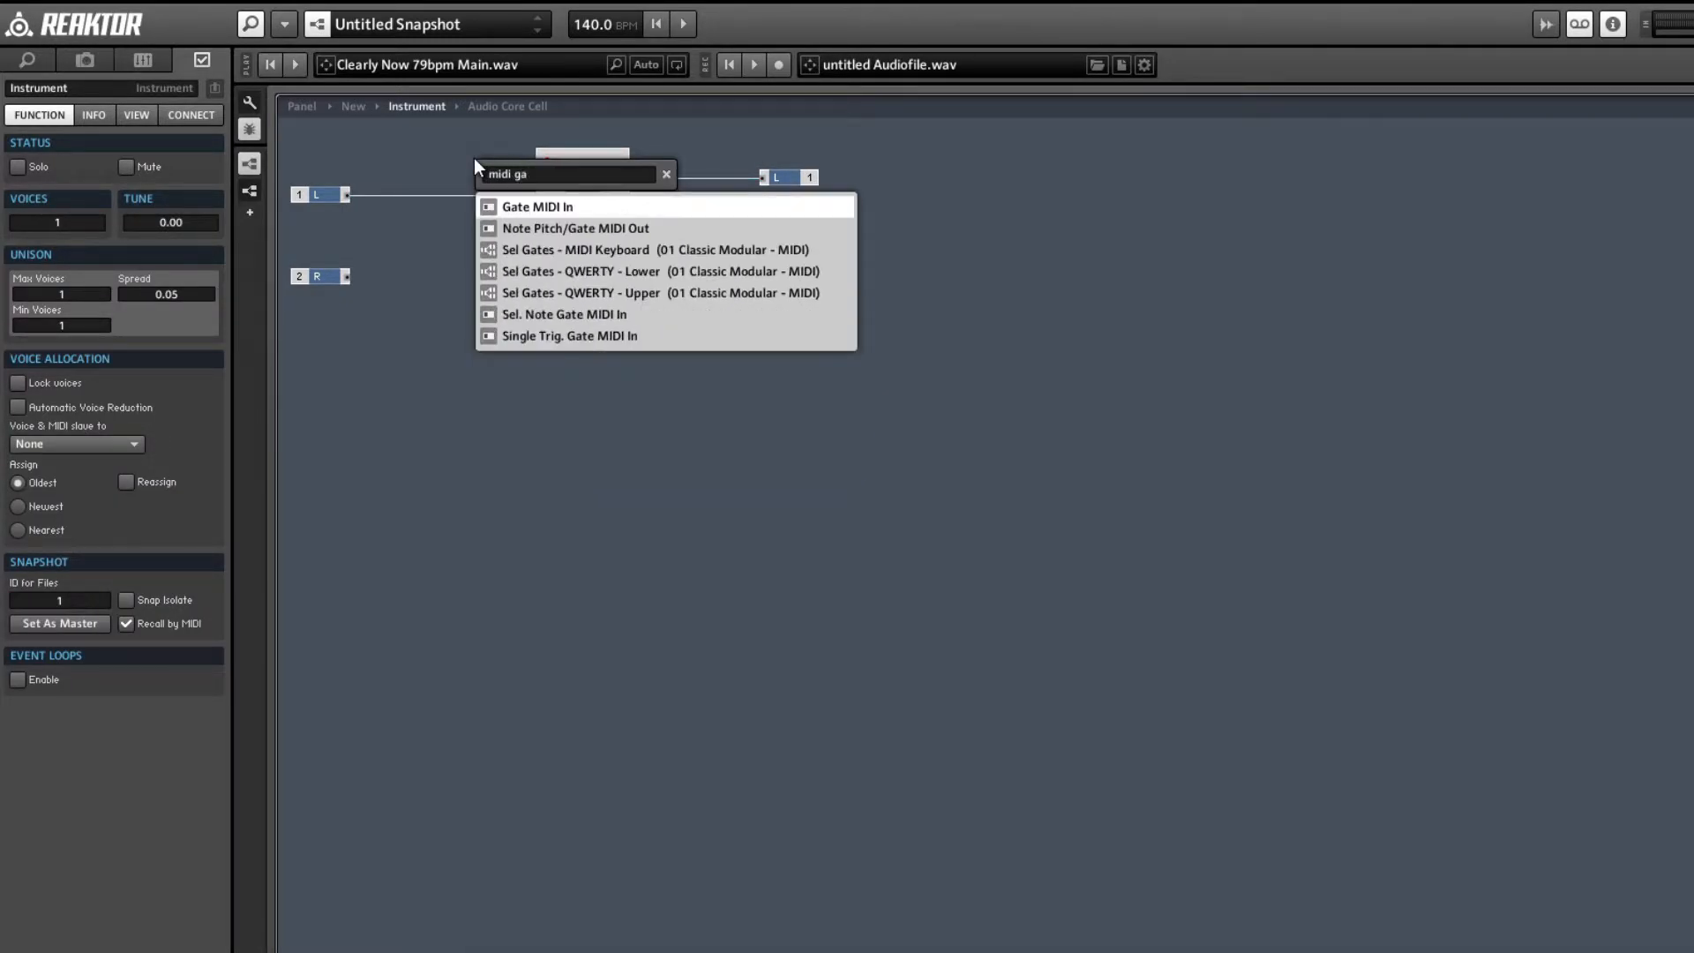
{"action": "key", "text": "Return"}
{"action": "left_click_drag", "start_coordinate": [474, 161], "coordinate": [418, 163]}
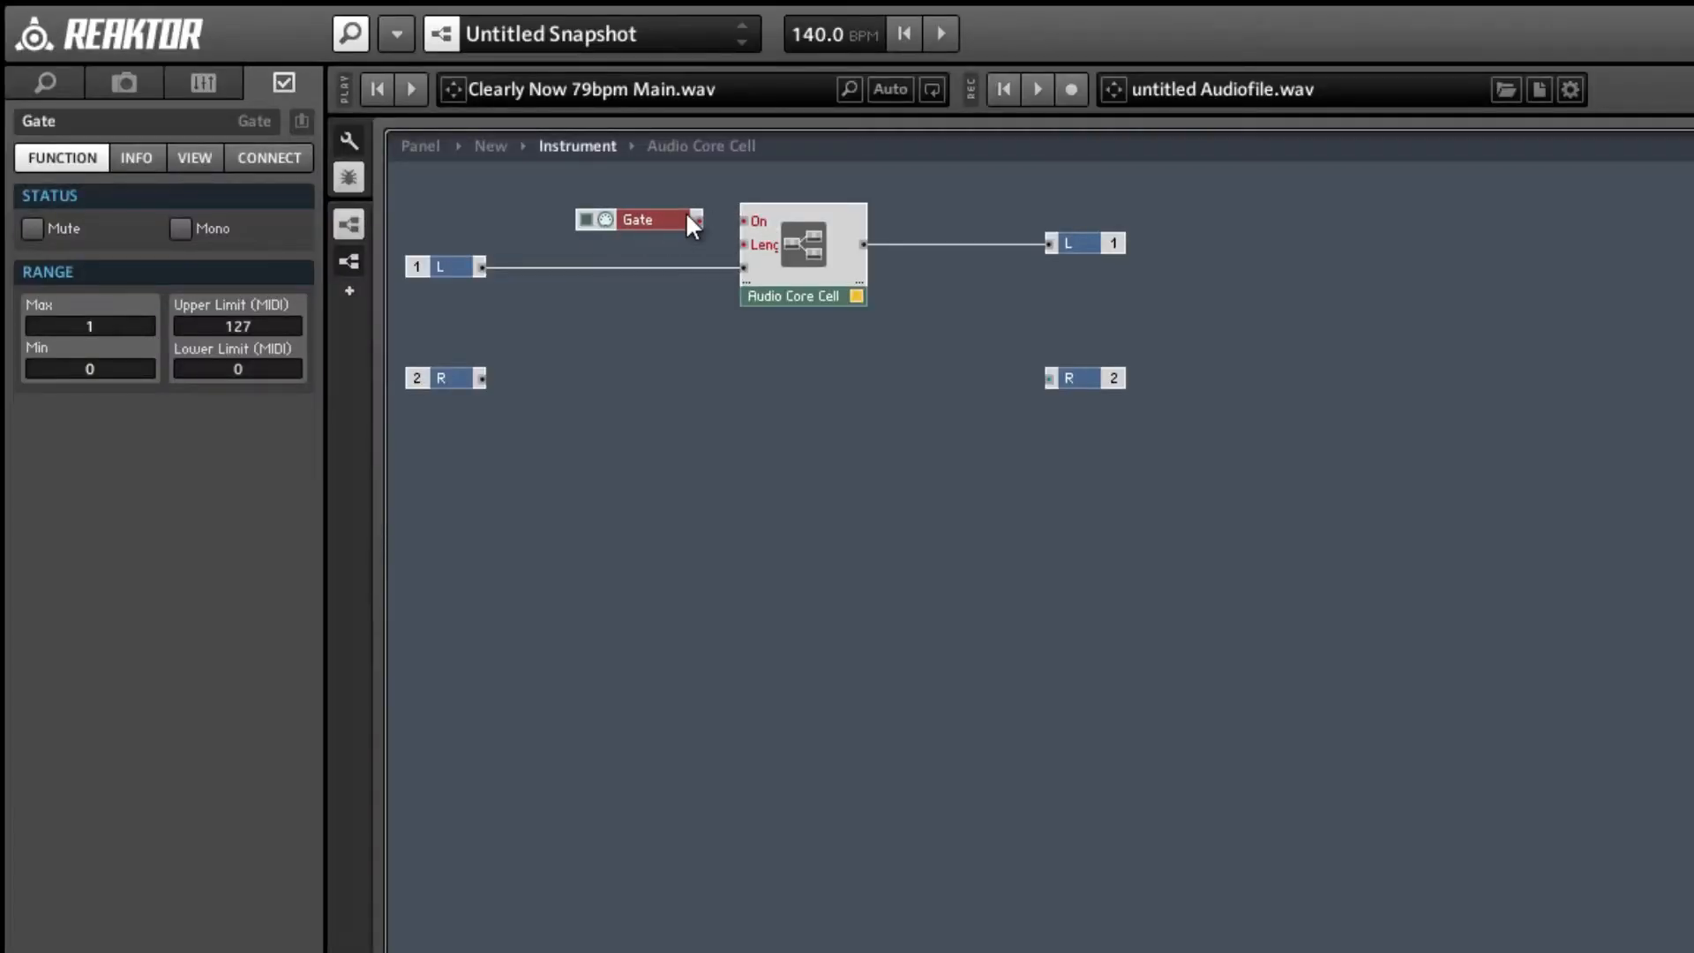
{"action": "left_click_drag", "start_coordinate": [696, 220], "coordinate": [746, 220]}
- Create a control for the core cell's Length input and set its minimum to 0
{"action": "right_click", "coordinate": [761, 247]}
{"action": "left_click", "coordinate": [780, 270]}
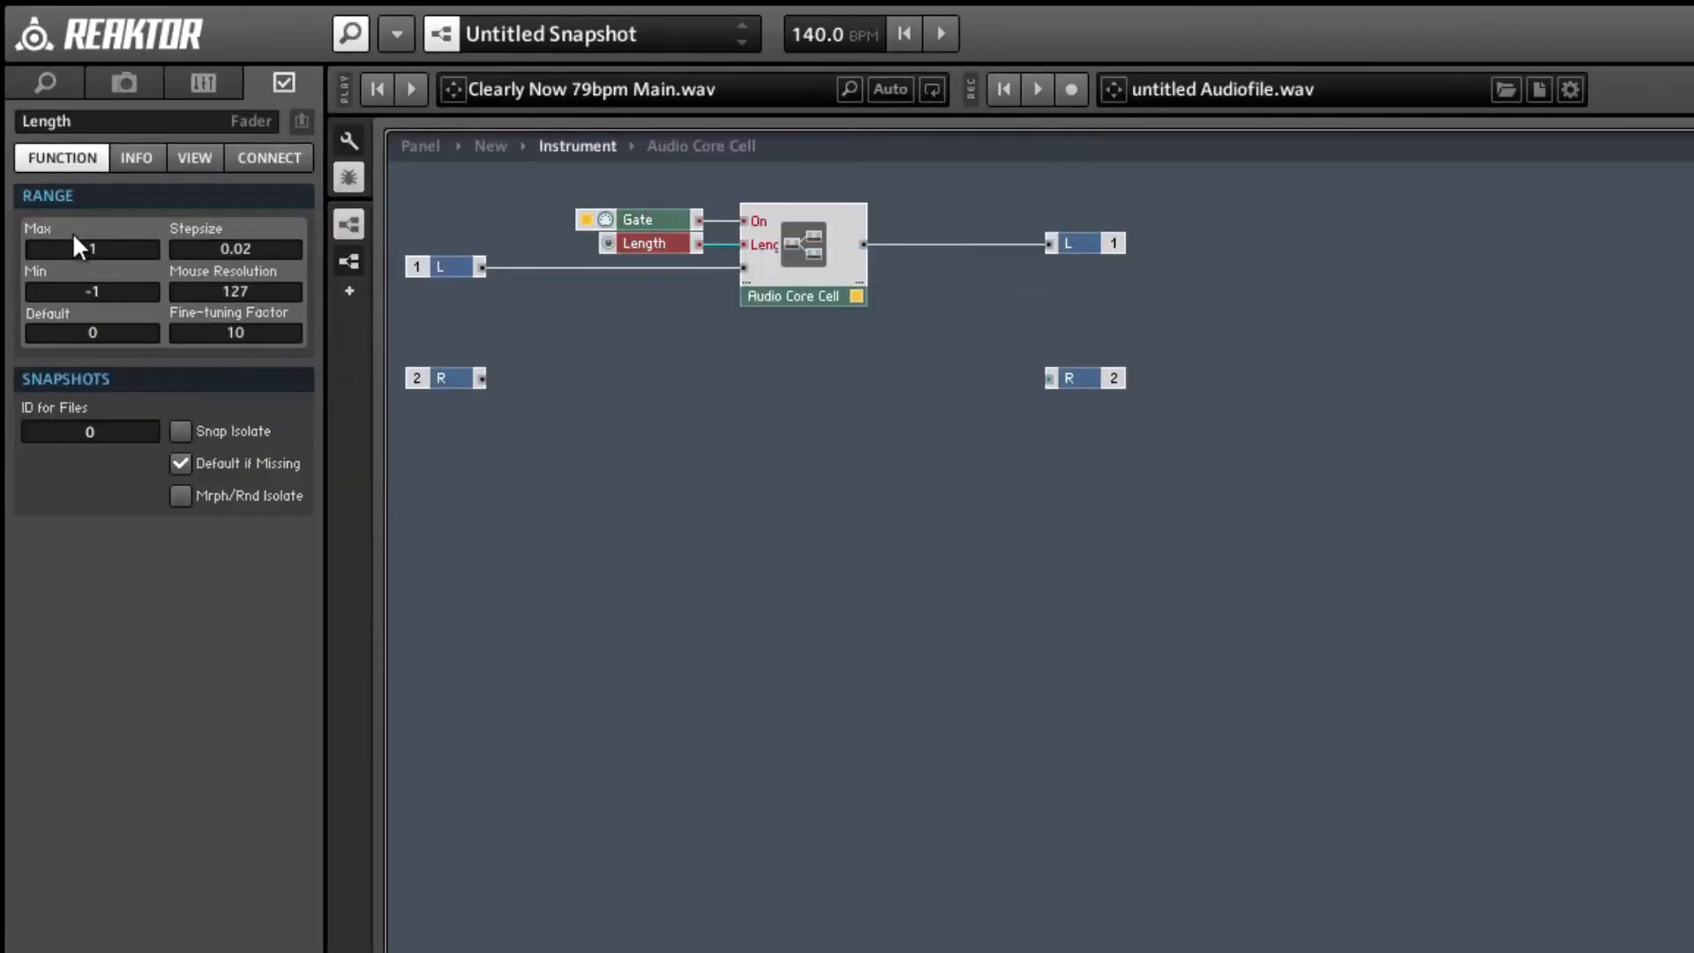
{"action": "left_click_drag", "start_coordinate": [112, 296], "coordinate": [1, 276]}
{"action": "type", "text": "0"}
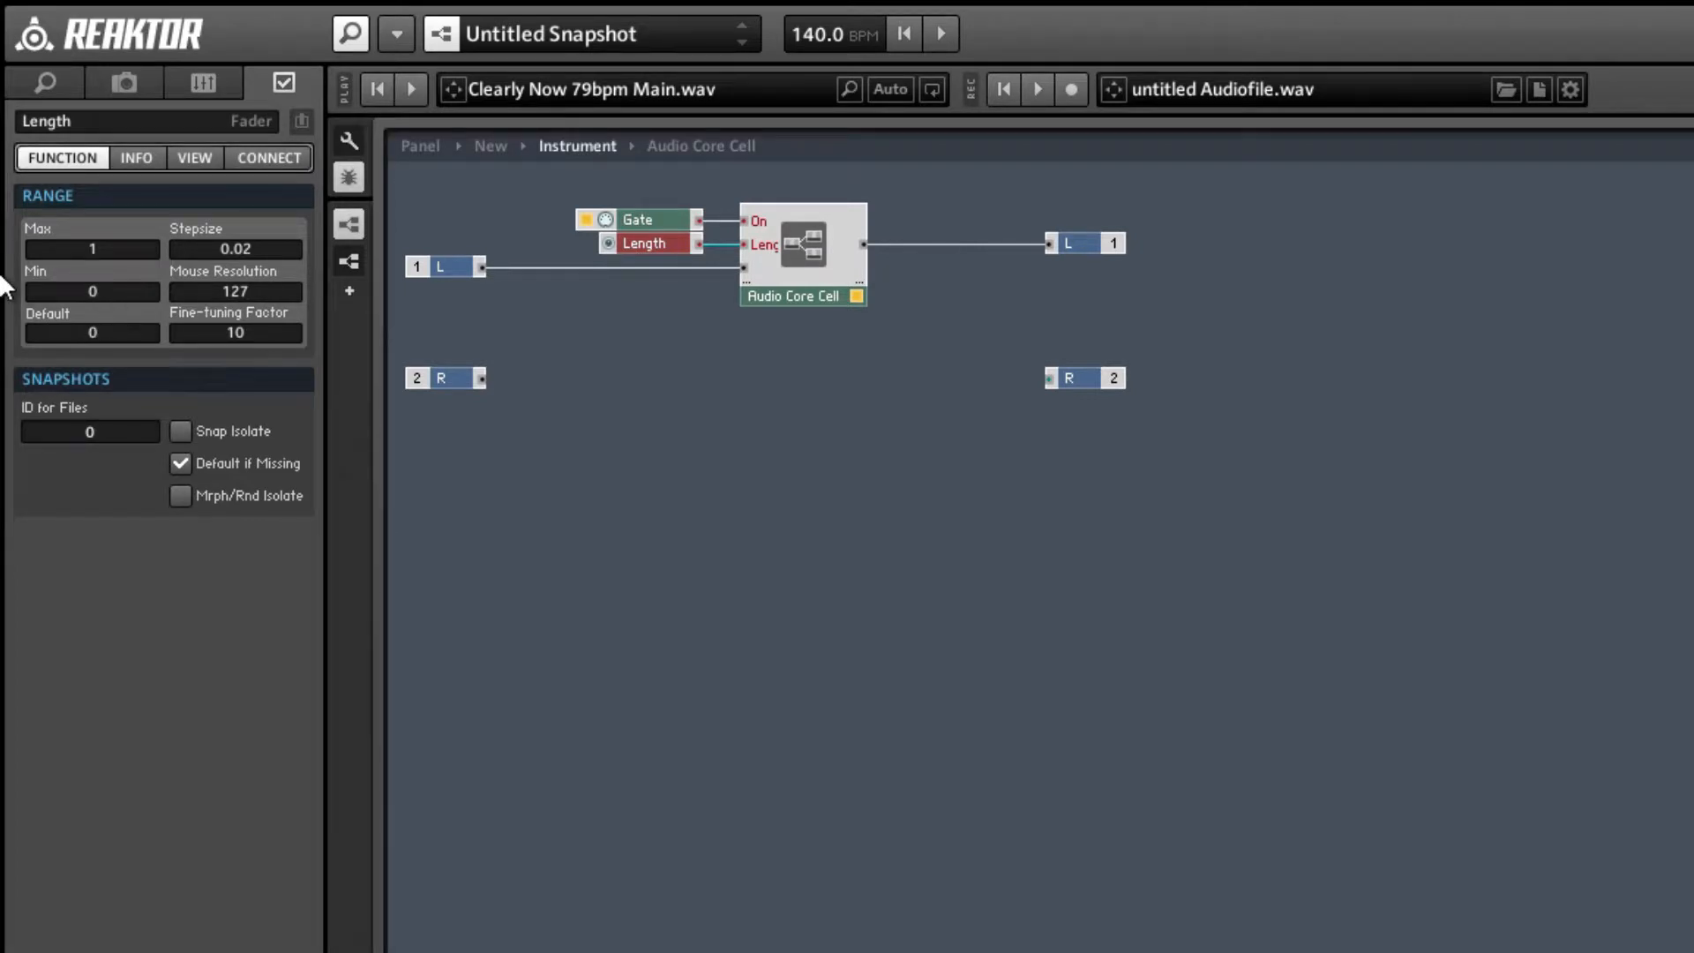
{"action": "key", "text": "Return"}
{"action": "left_click", "coordinate": [547, 289]}
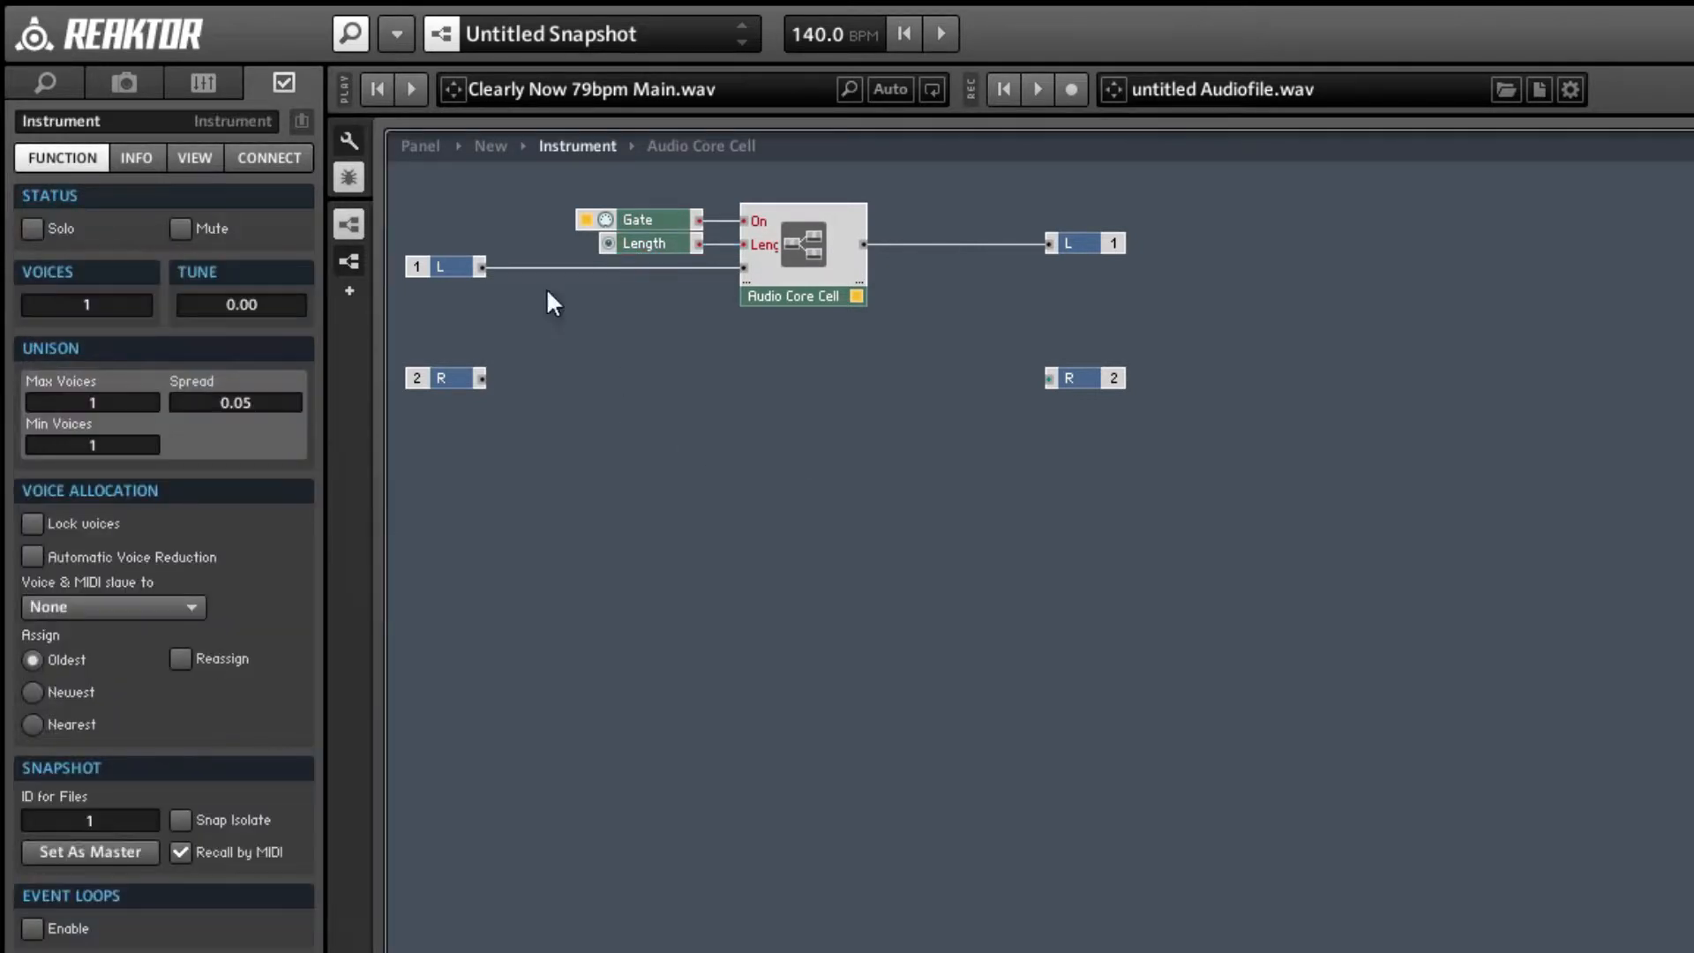
- From the instrument panel, play Clearly Now 79bpm Main.wav with looping enabled and lower the Length knob to 0.14
{"action": "left_click", "coordinate": [432, 156]}
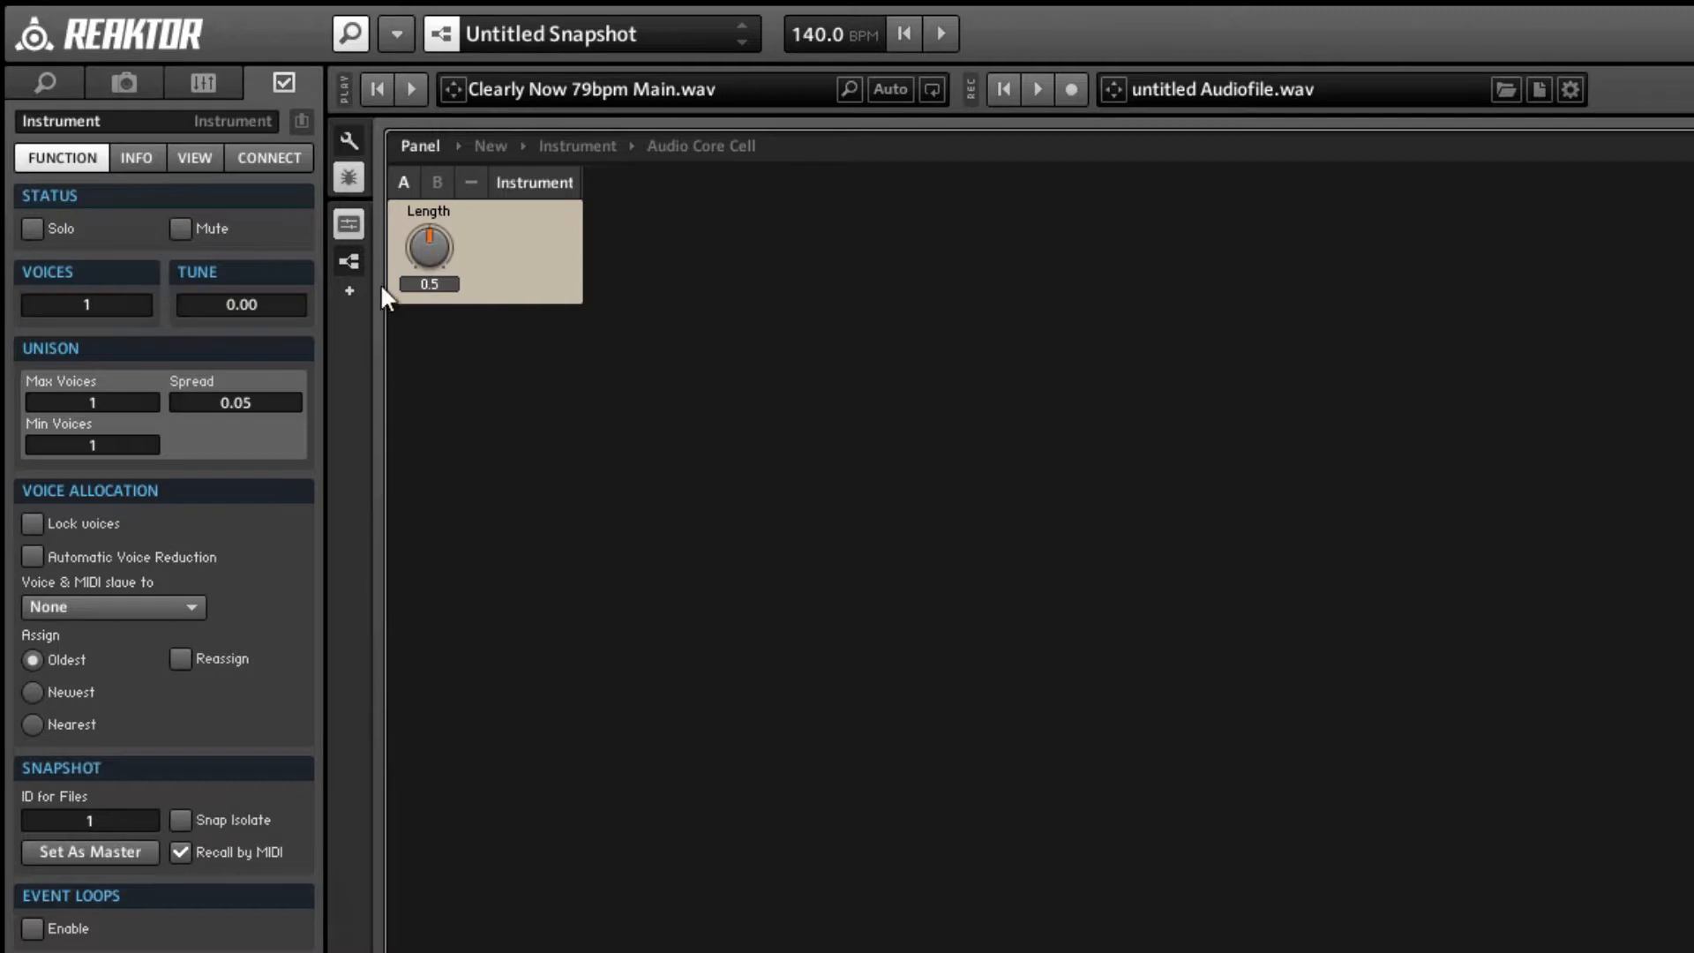
{"action": "left_click", "coordinate": [413, 88]}
{"action": "left_click_drag", "start_coordinate": [426, 248], "coordinate": [430, 297]}
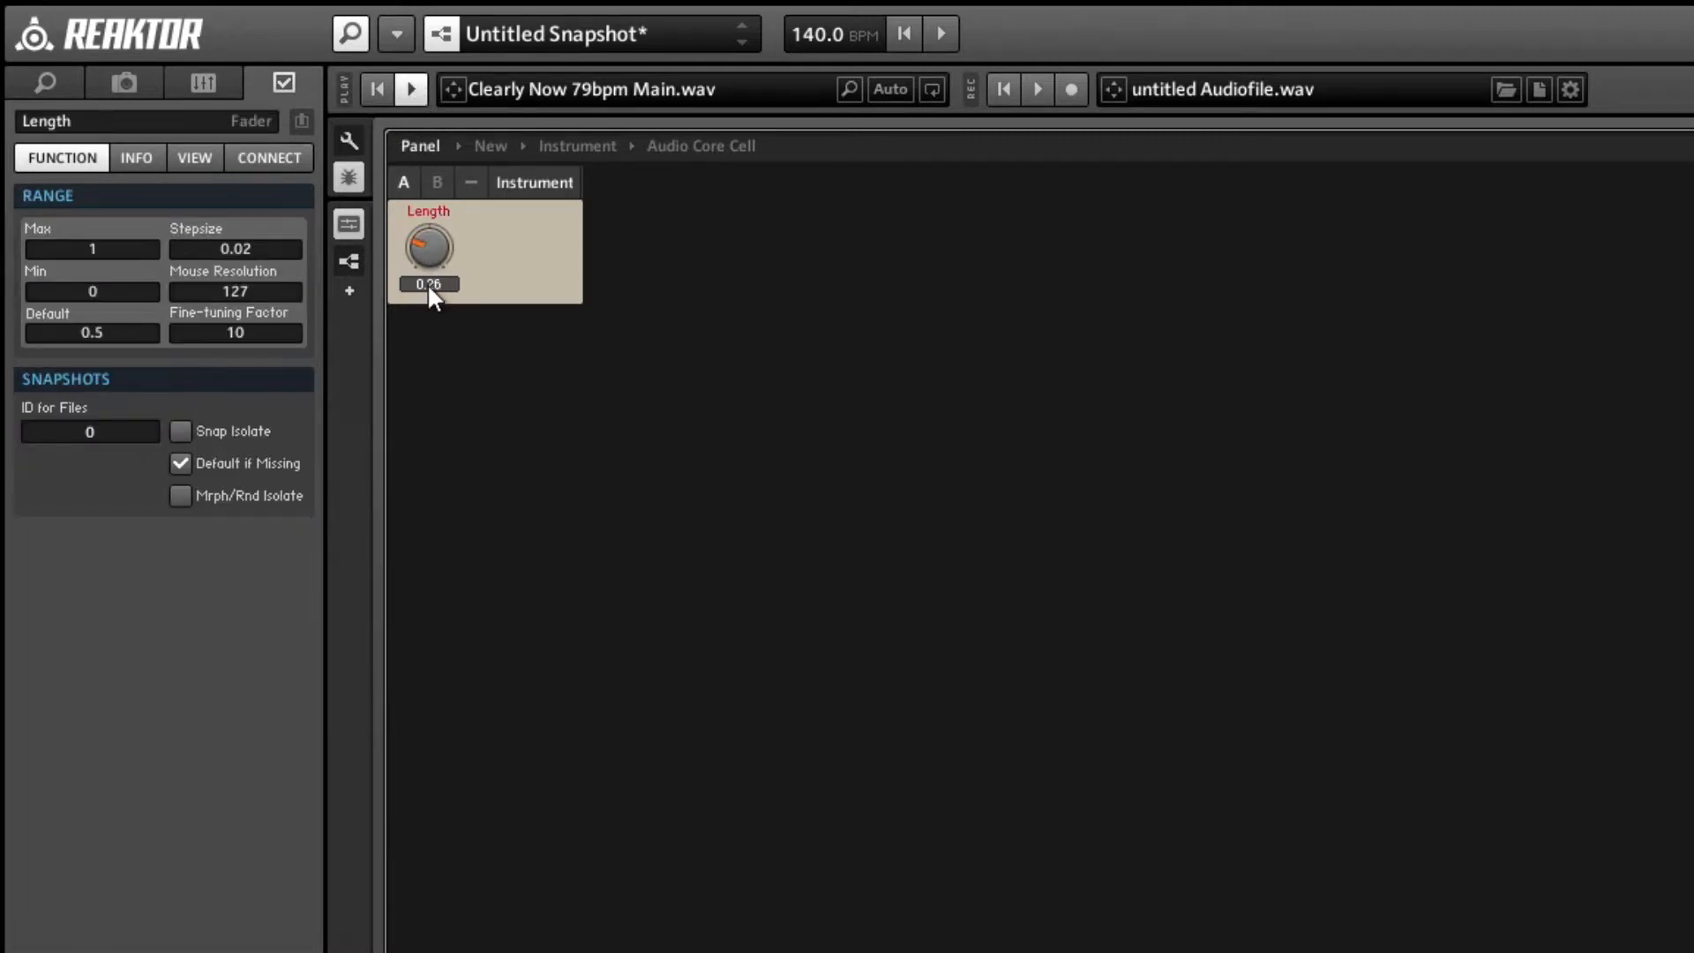
{"action": "left_click", "coordinate": [928, 88]}
{"action": "left_click", "coordinate": [408, 91]}
- Inside the Audio Core Cell, check the final Merge's signal and wire the On Router's upper output to the upper Latch's lower input
{"action": "double_click", "coordinate": [540, 264]}
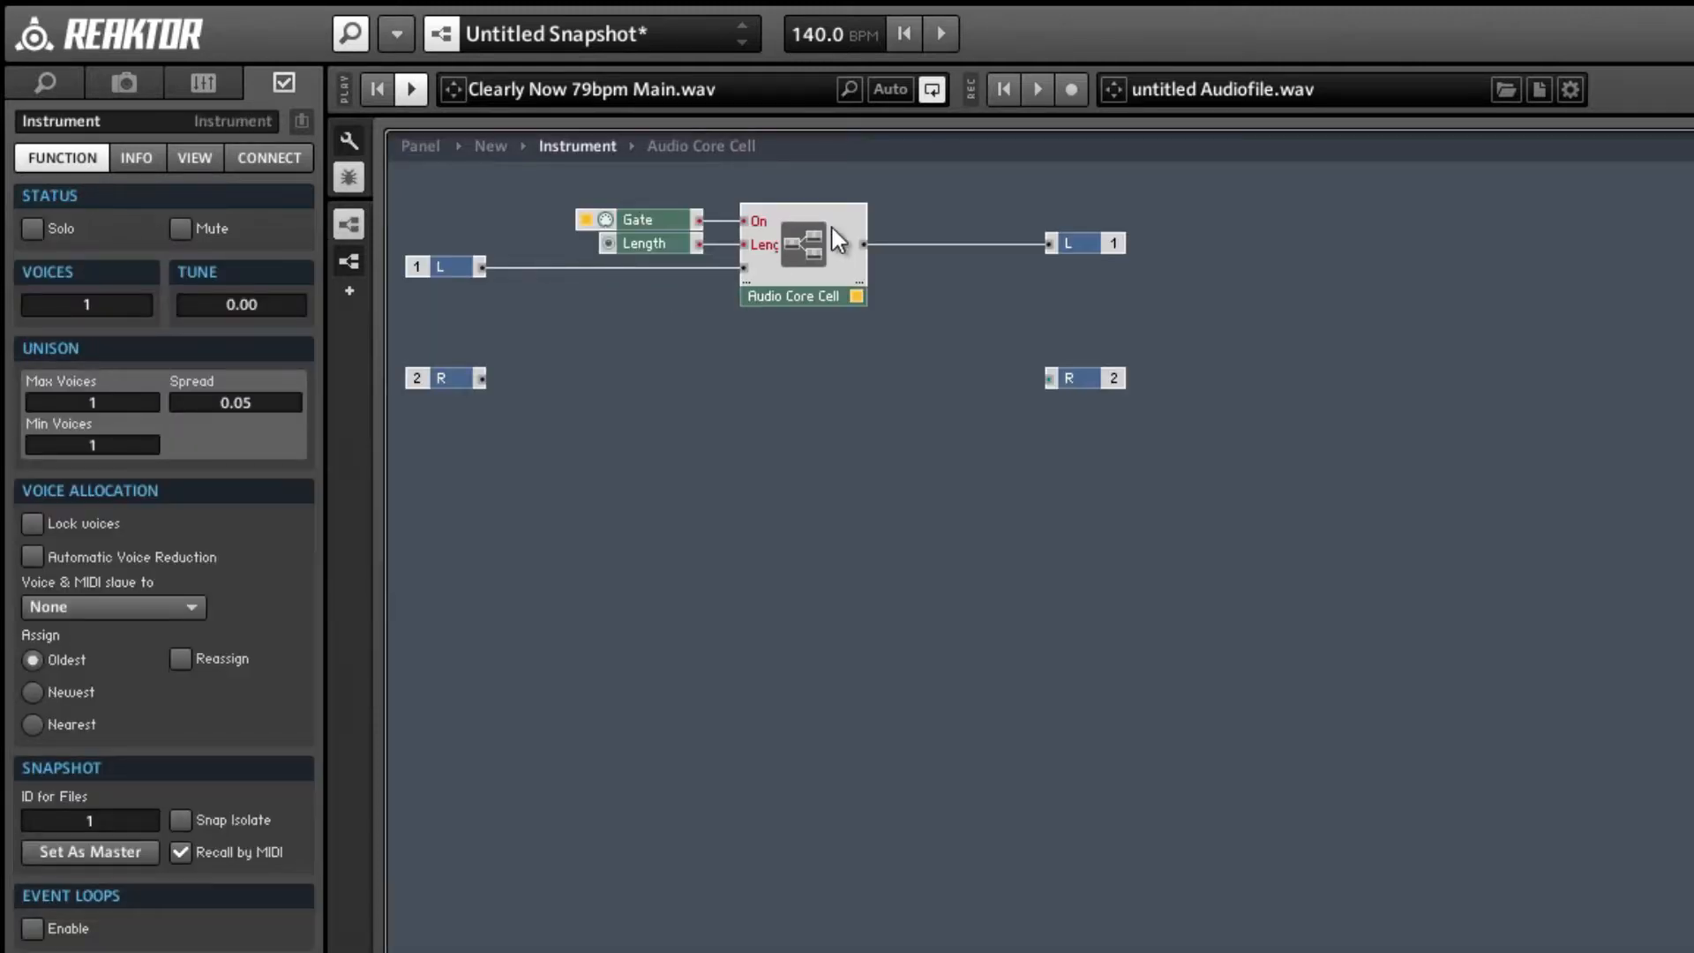
{"action": "double_click", "coordinate": [836, 240]}
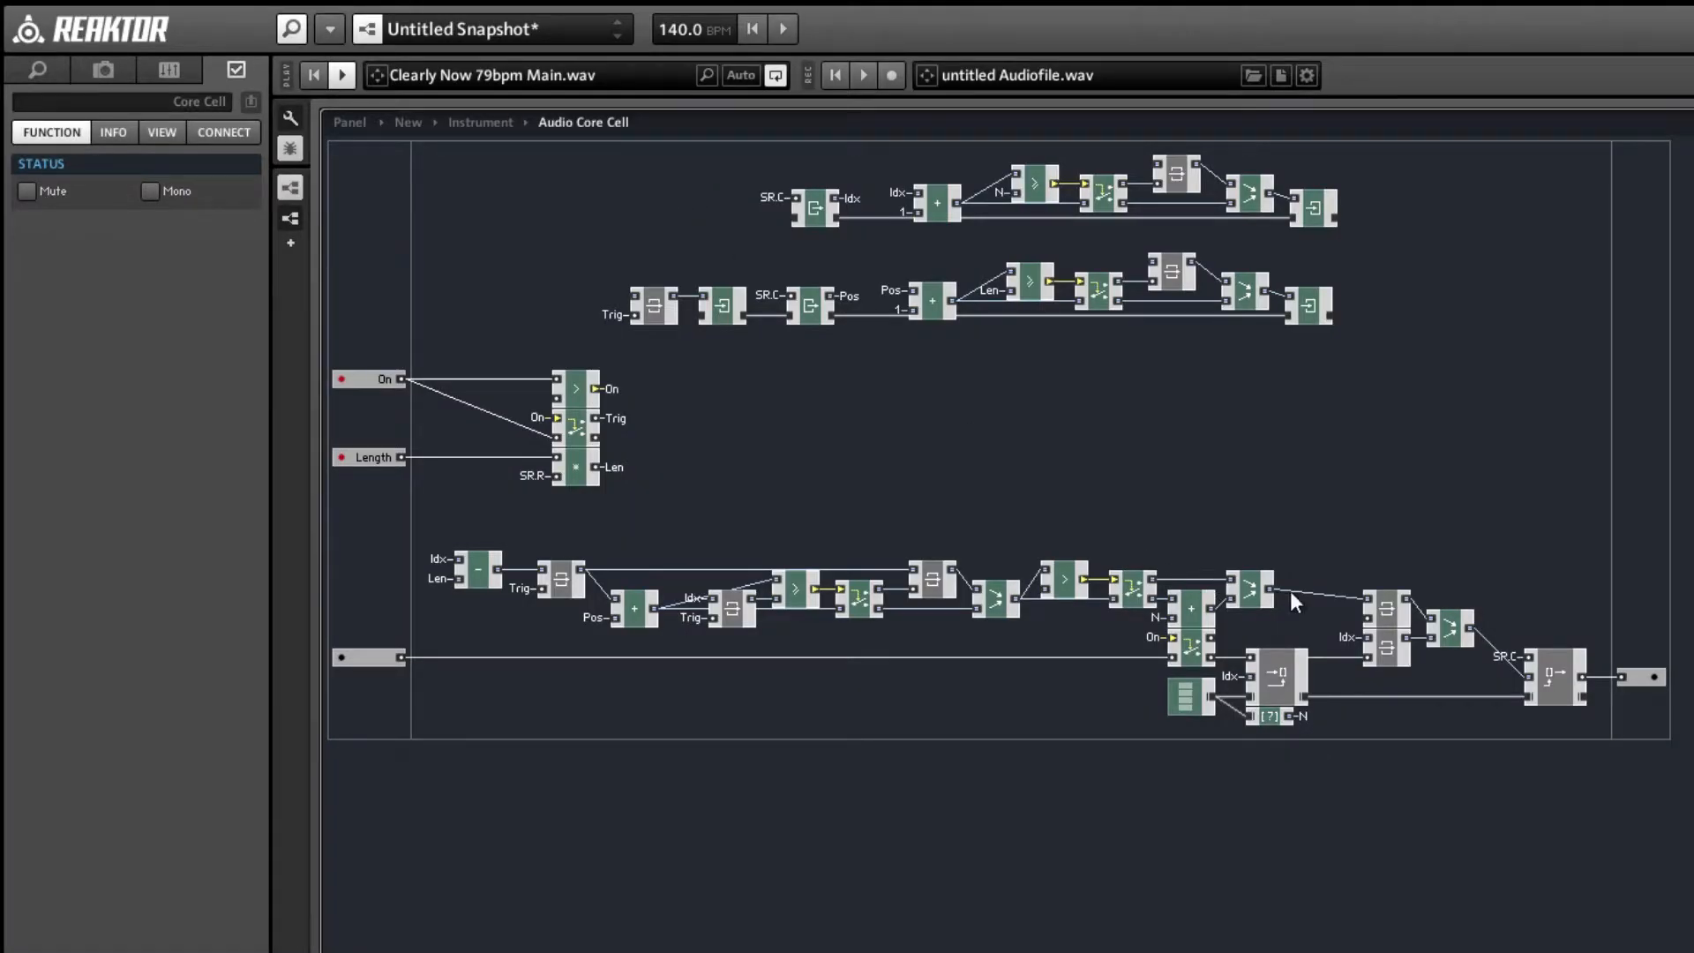
{"action": "mouse_move", "coordinate": [1323, 592]}
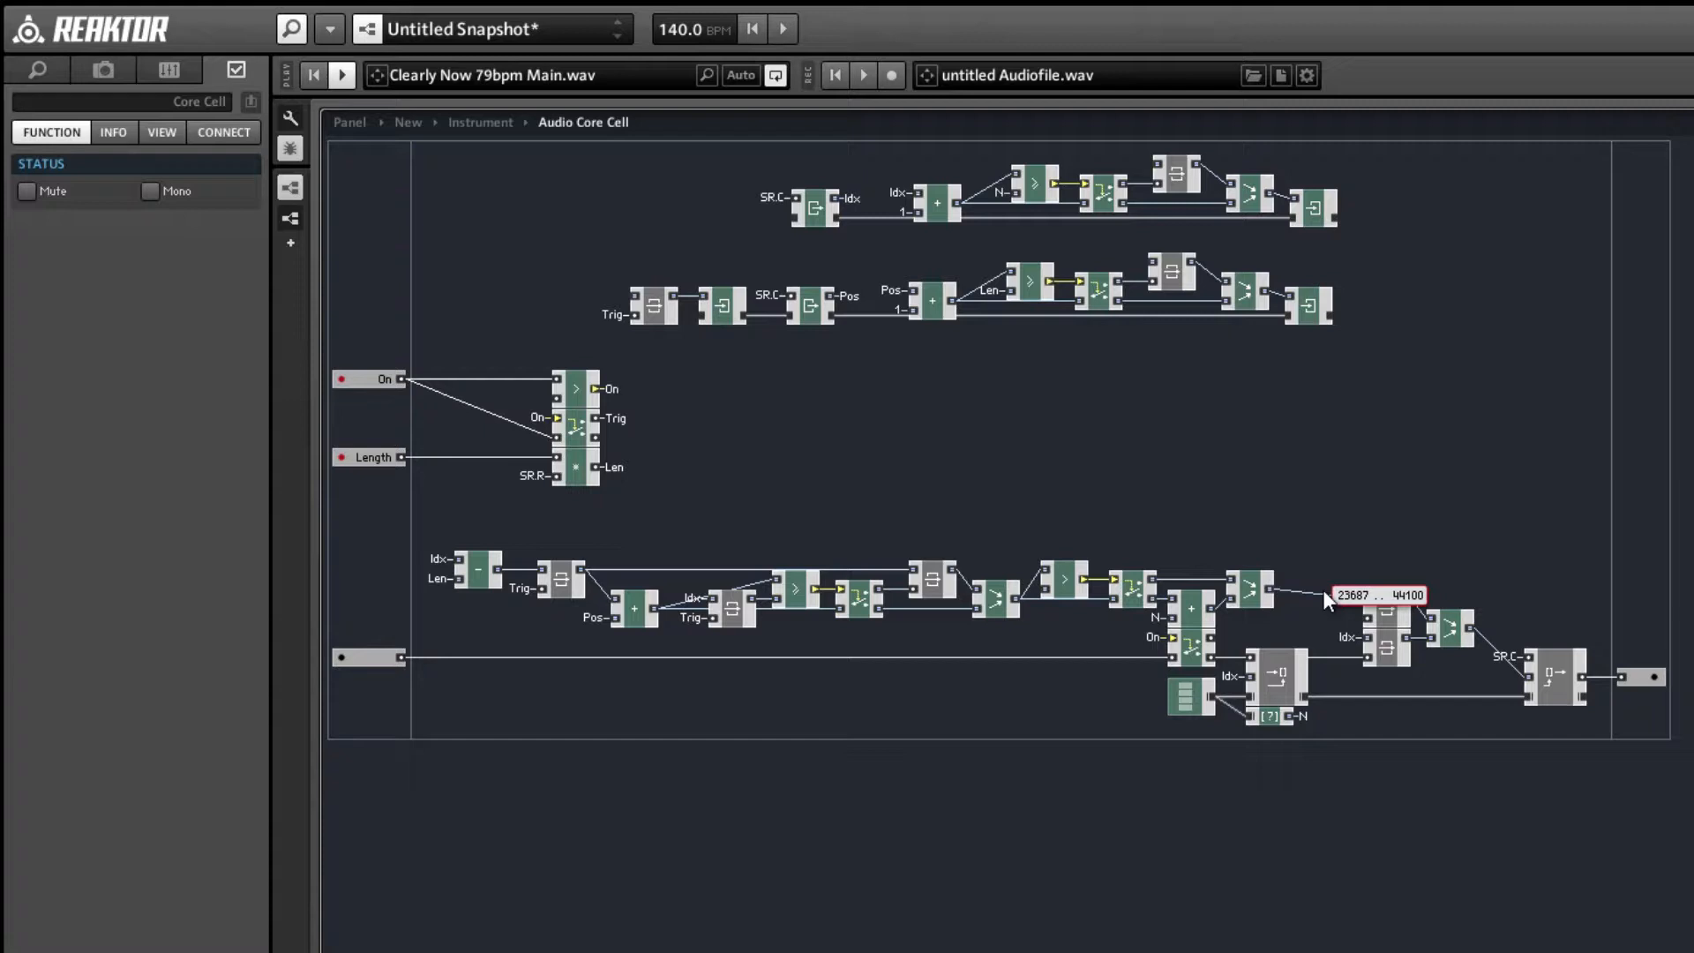
{"action": "mouse_move", "coordinate": [1425, 618]}
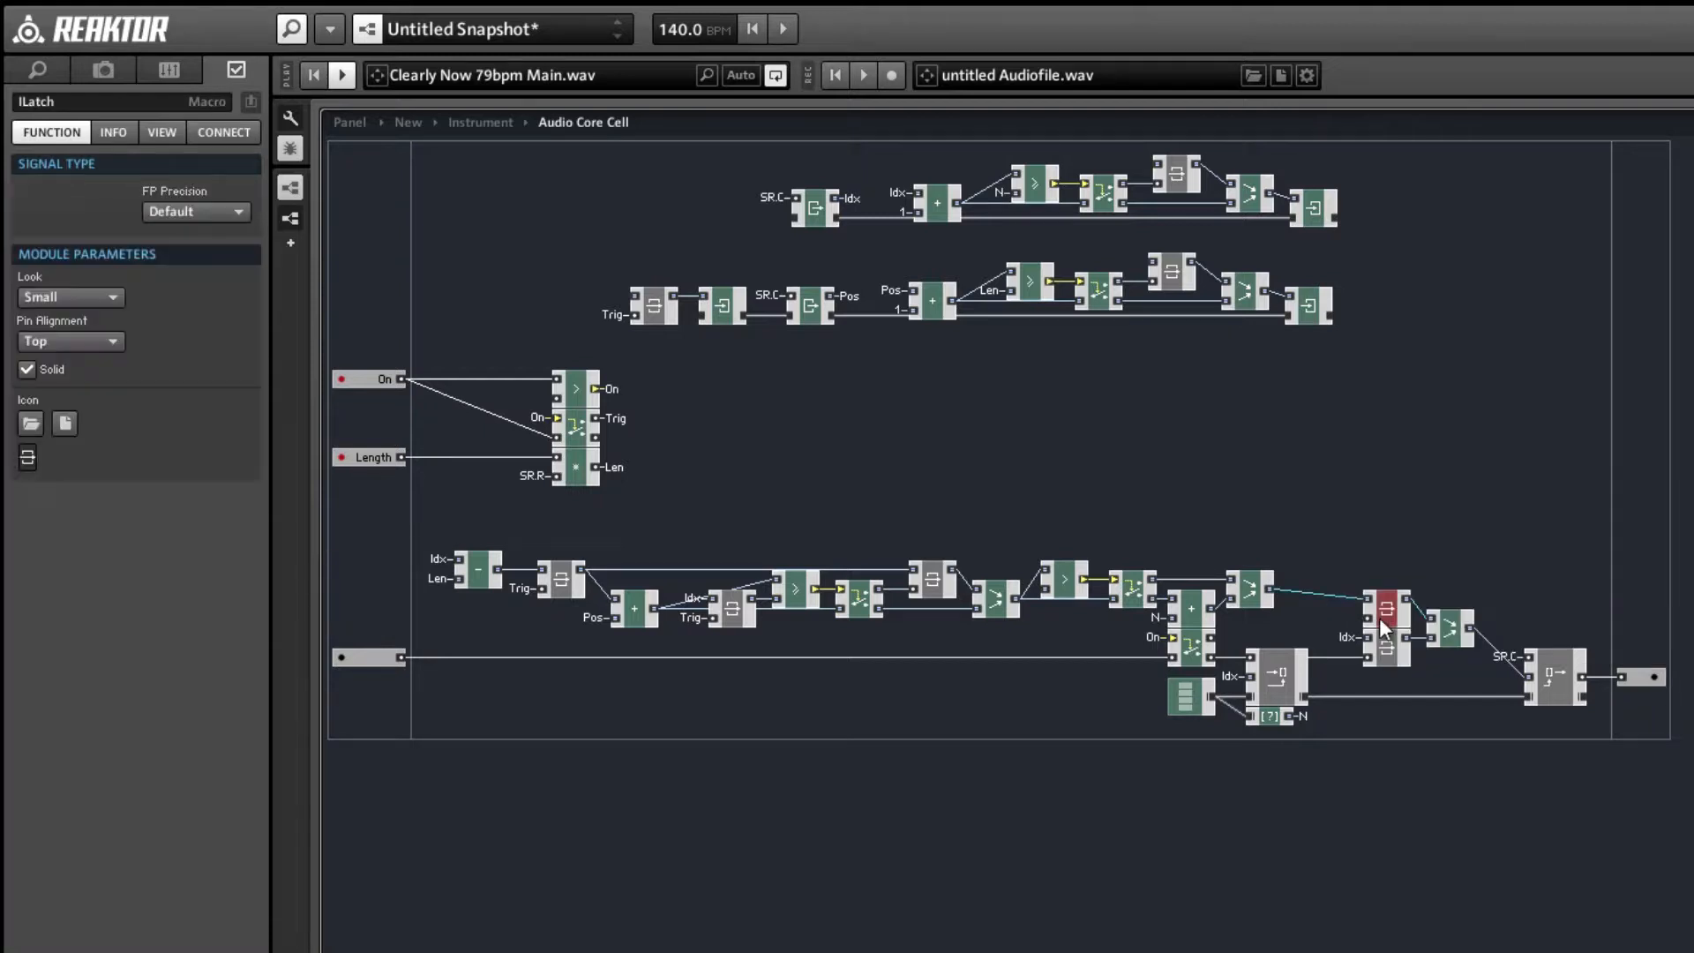
{"action": "left_click", "coordinate": [1387, 608]}
{"action": "left_click_drag", "start_coordinate": [1212, 636], "coordinate": [1366, 621]}
- Test the looper from the instrument panel with the Length knob at 0.08 and 0.14
{"action": "left_click", "coordinate": [336, 122]}
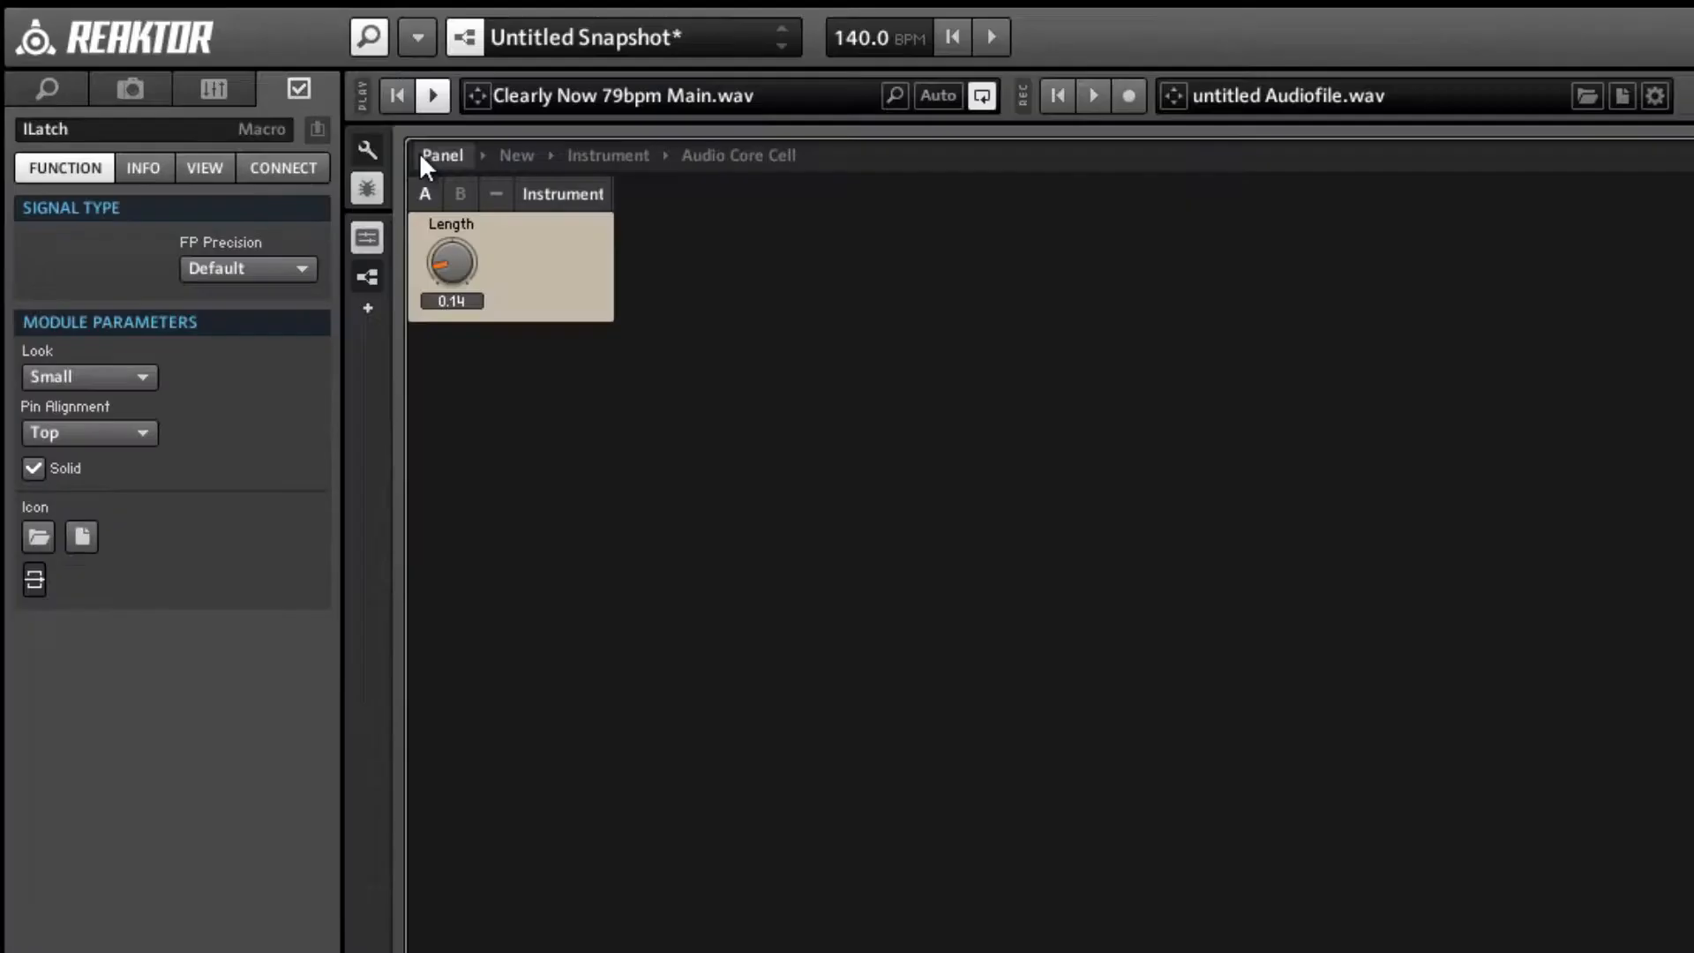
{"action": "left_click_drag", "start_coordinate": [340, 204], "coordinate": [336, 196]}
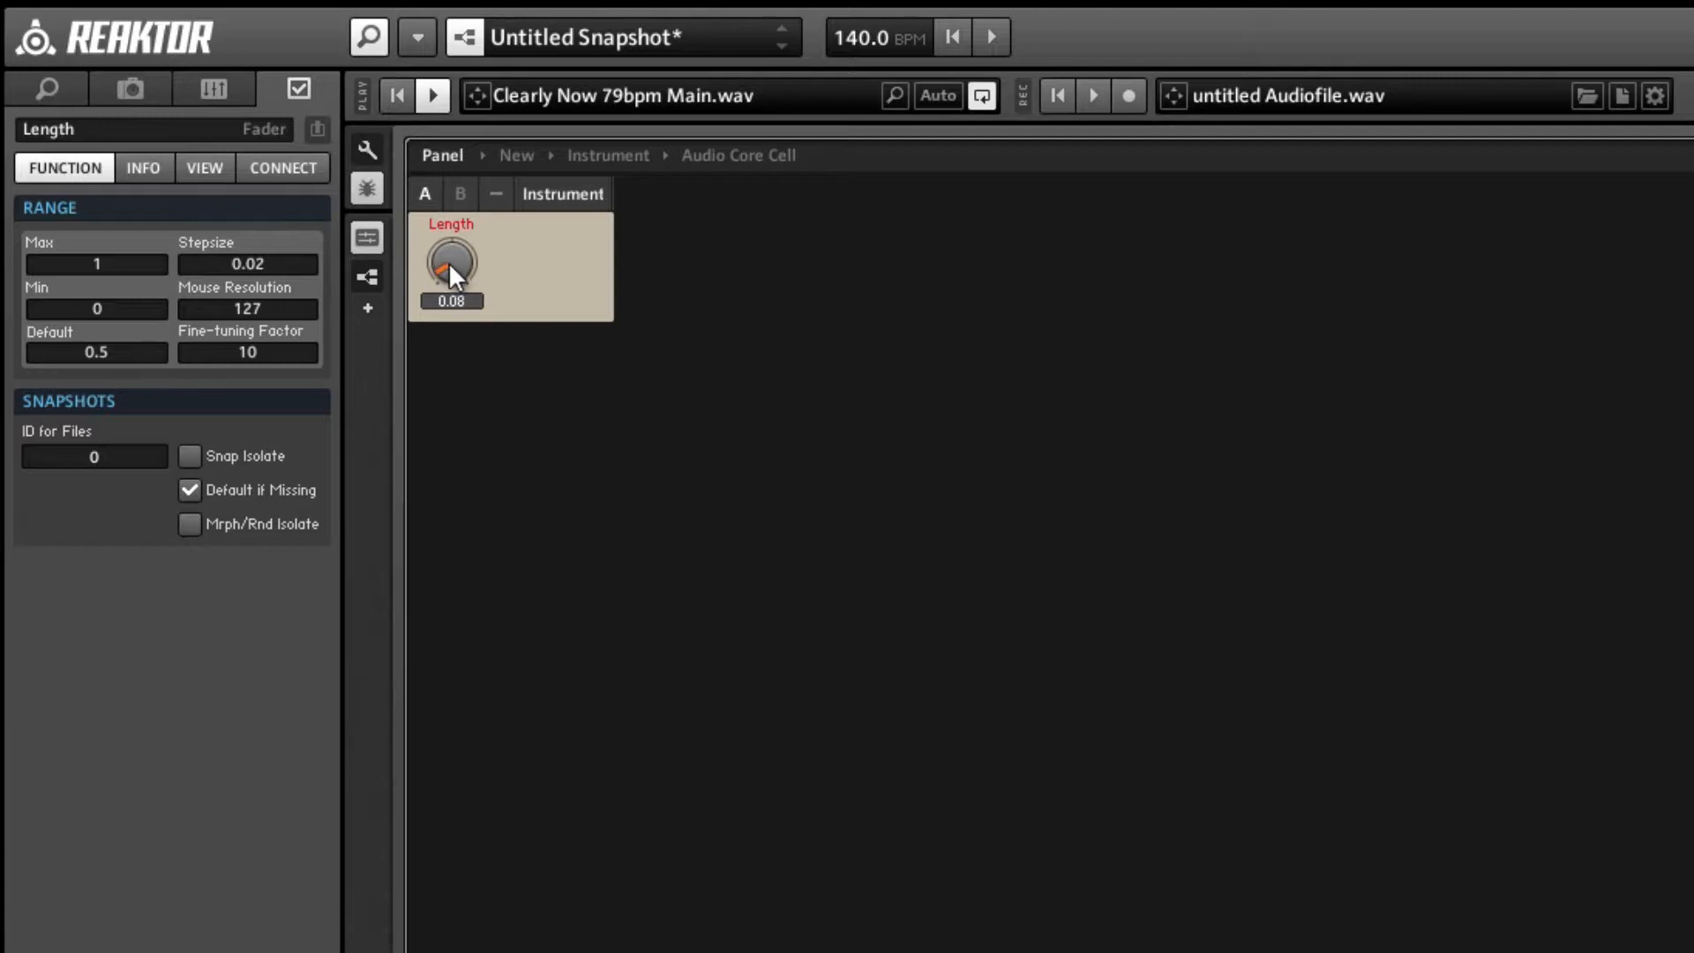
{"action": "left_click_drag", "start_coordinate": [450, 263], "coordinate": [439, 258]}
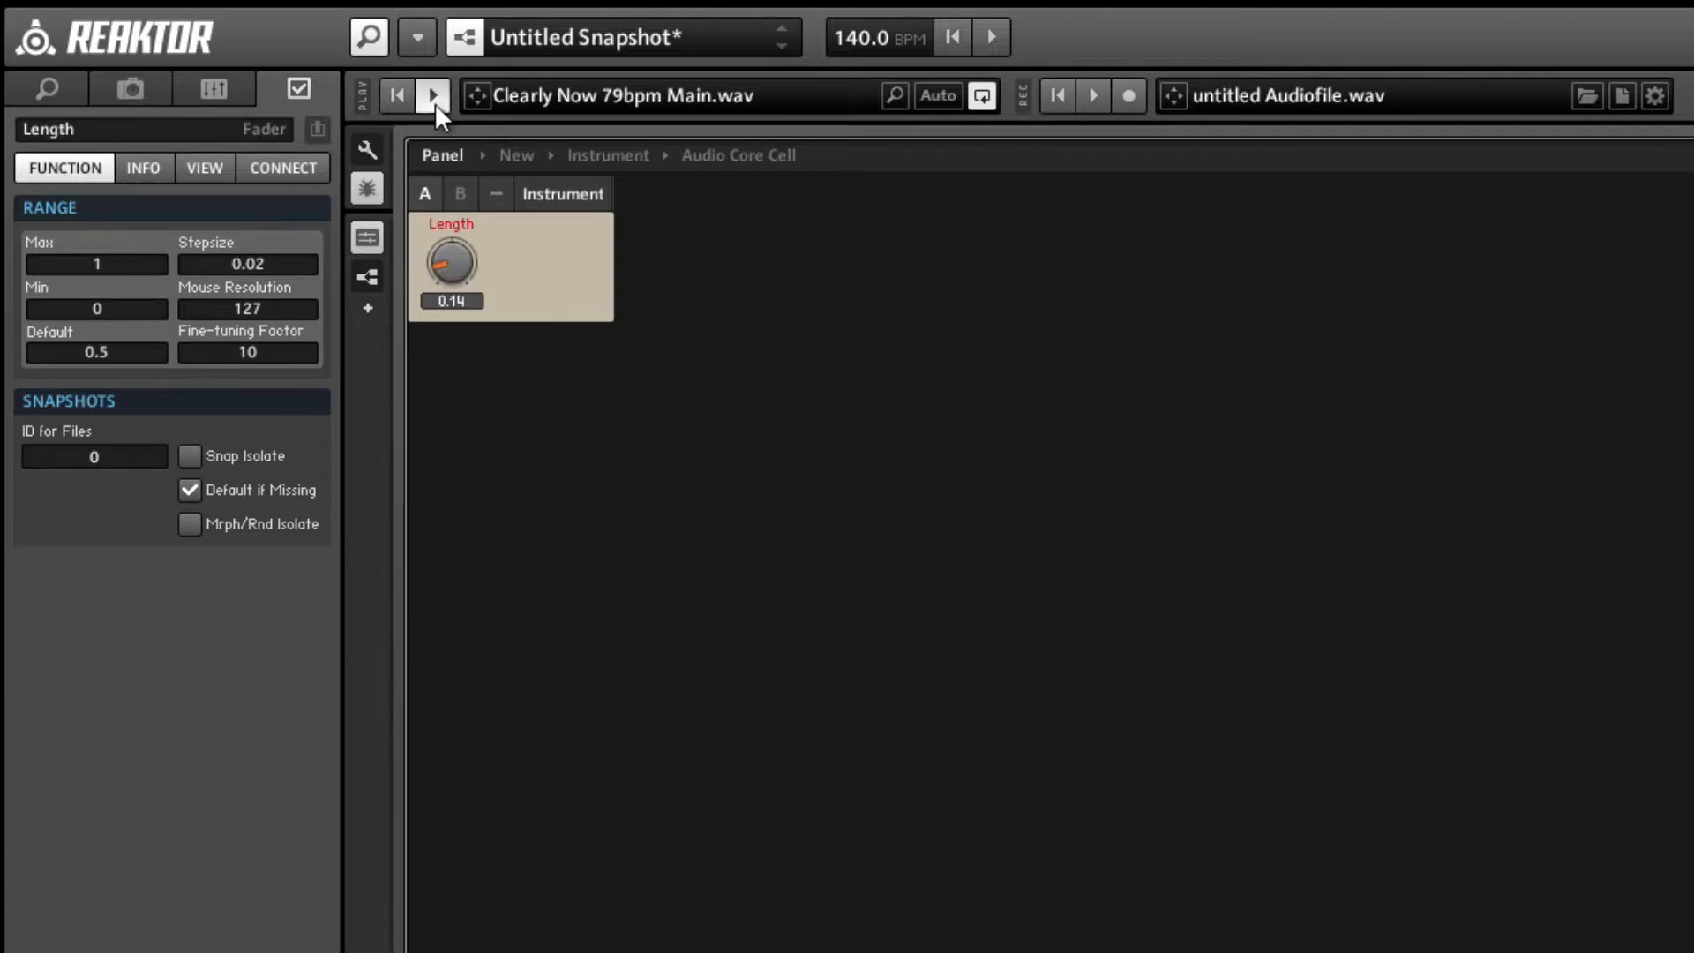
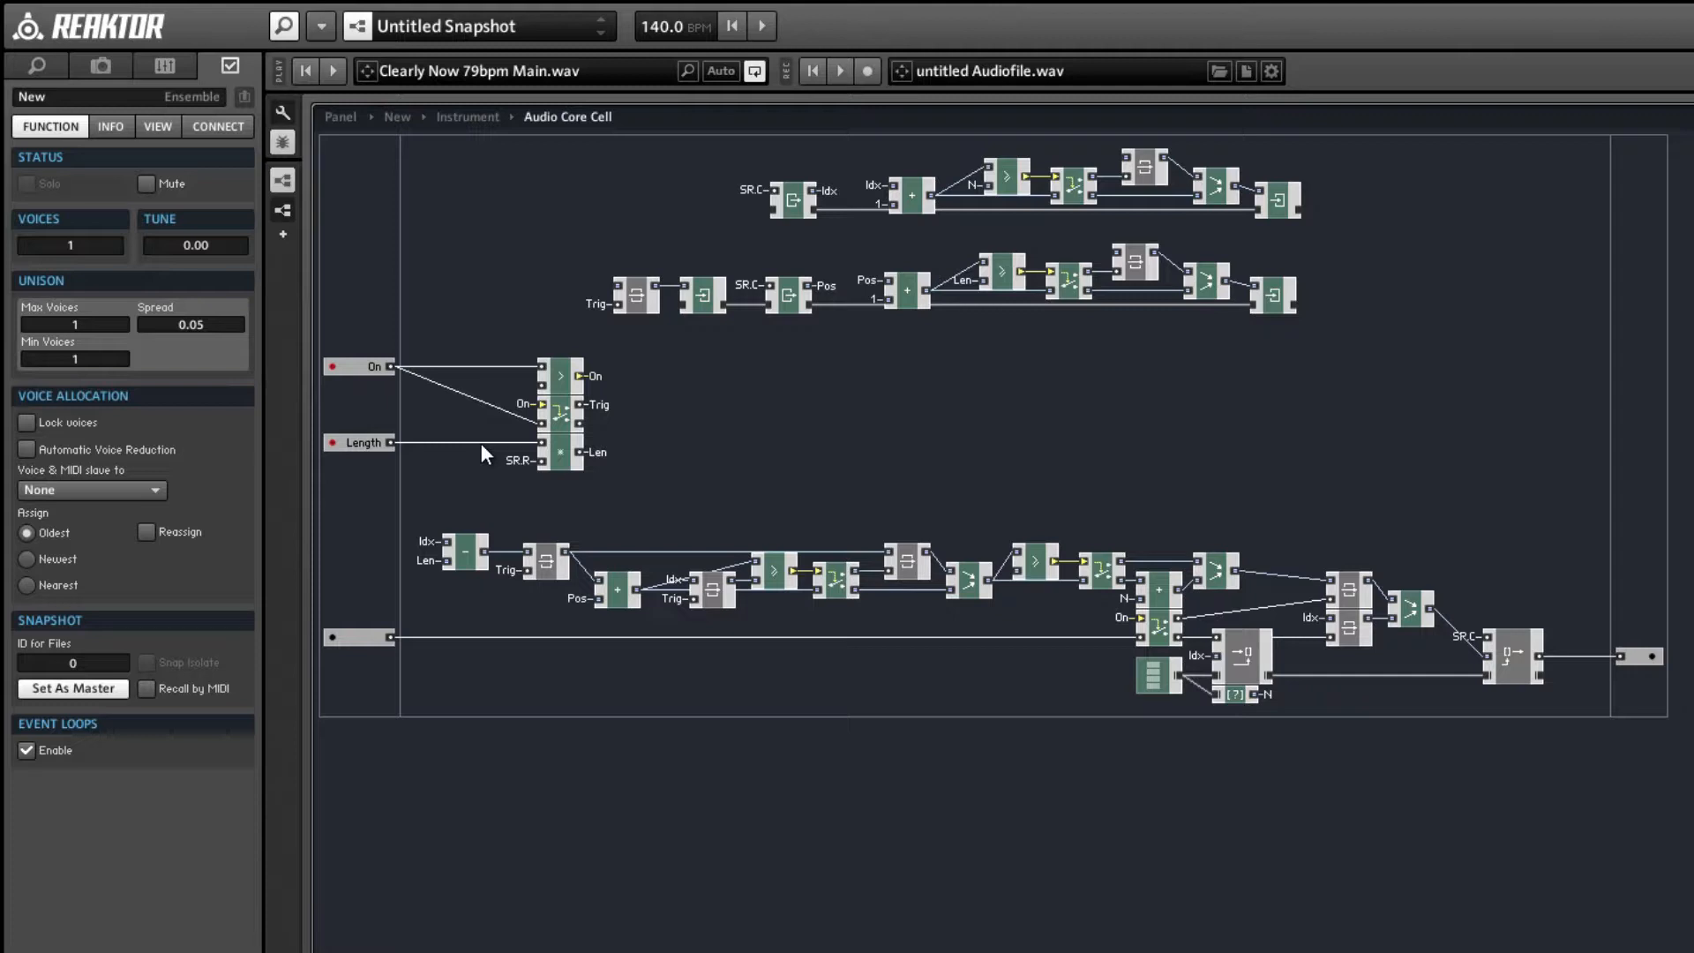
- Add an Event input named Speed below Length in the core cell and connect it to a new QuickBus
{"action": "right_click", "coordinate": [368, 498]}
{"action": "mouse_move", "coordinate": [408, 514]}
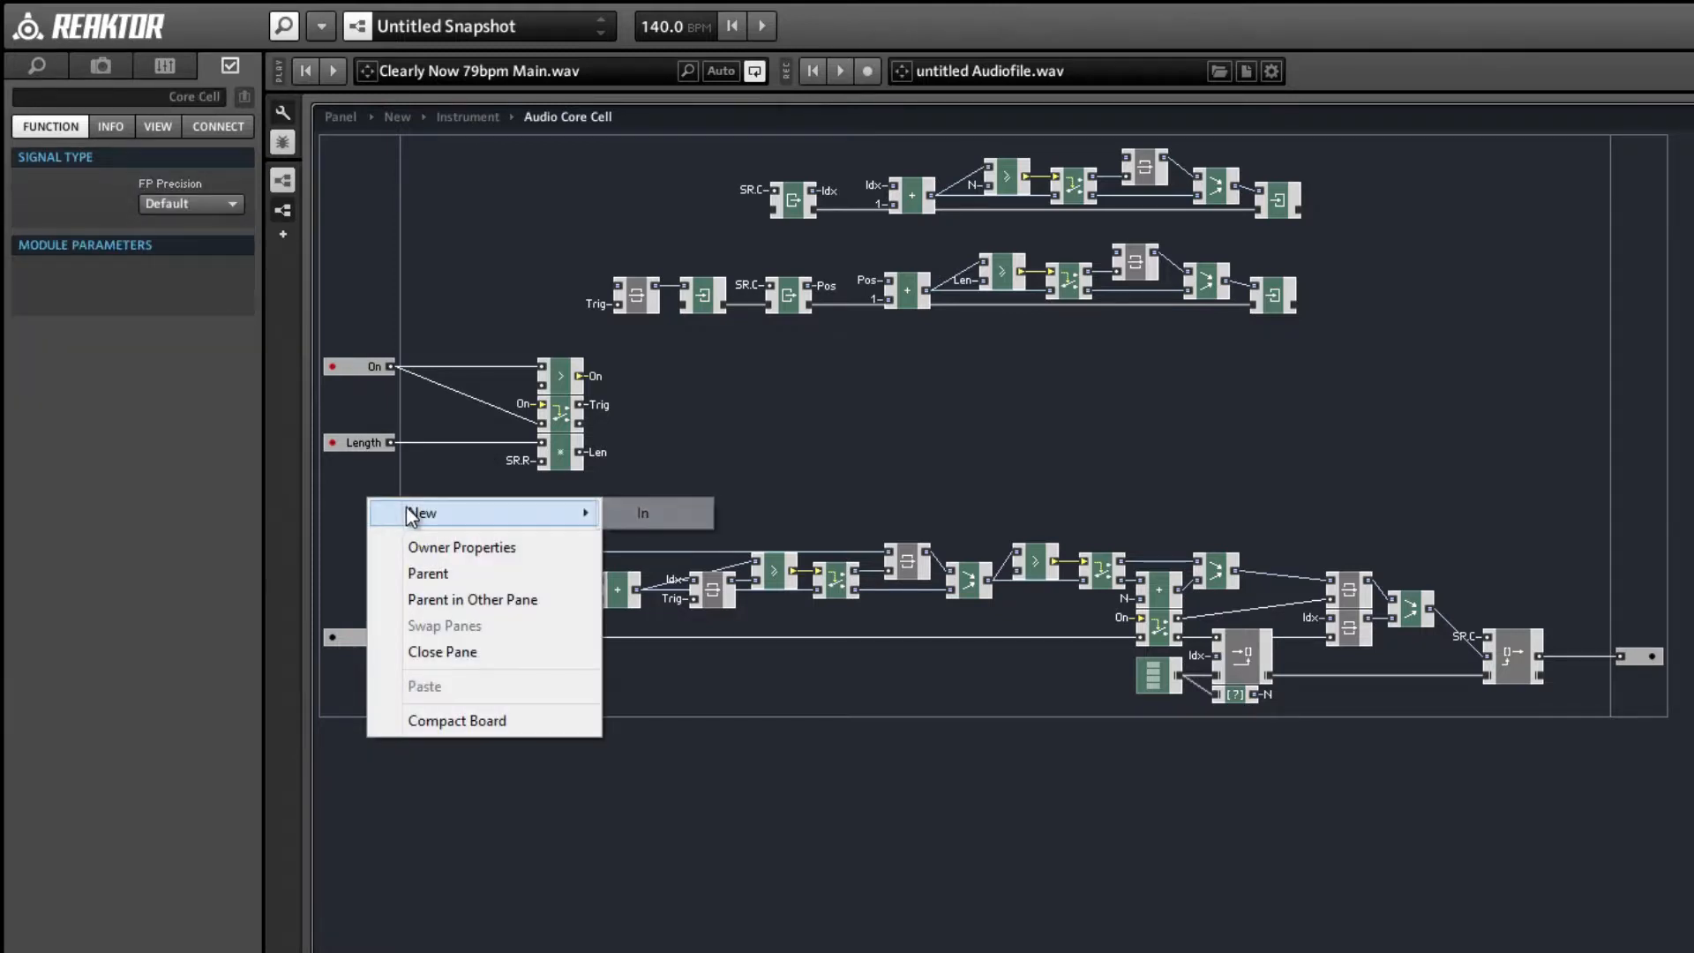
{"action": "left_click", "coordinate": [642, 515]}
{"action": "left_click", "coordinate": [27, 208]}
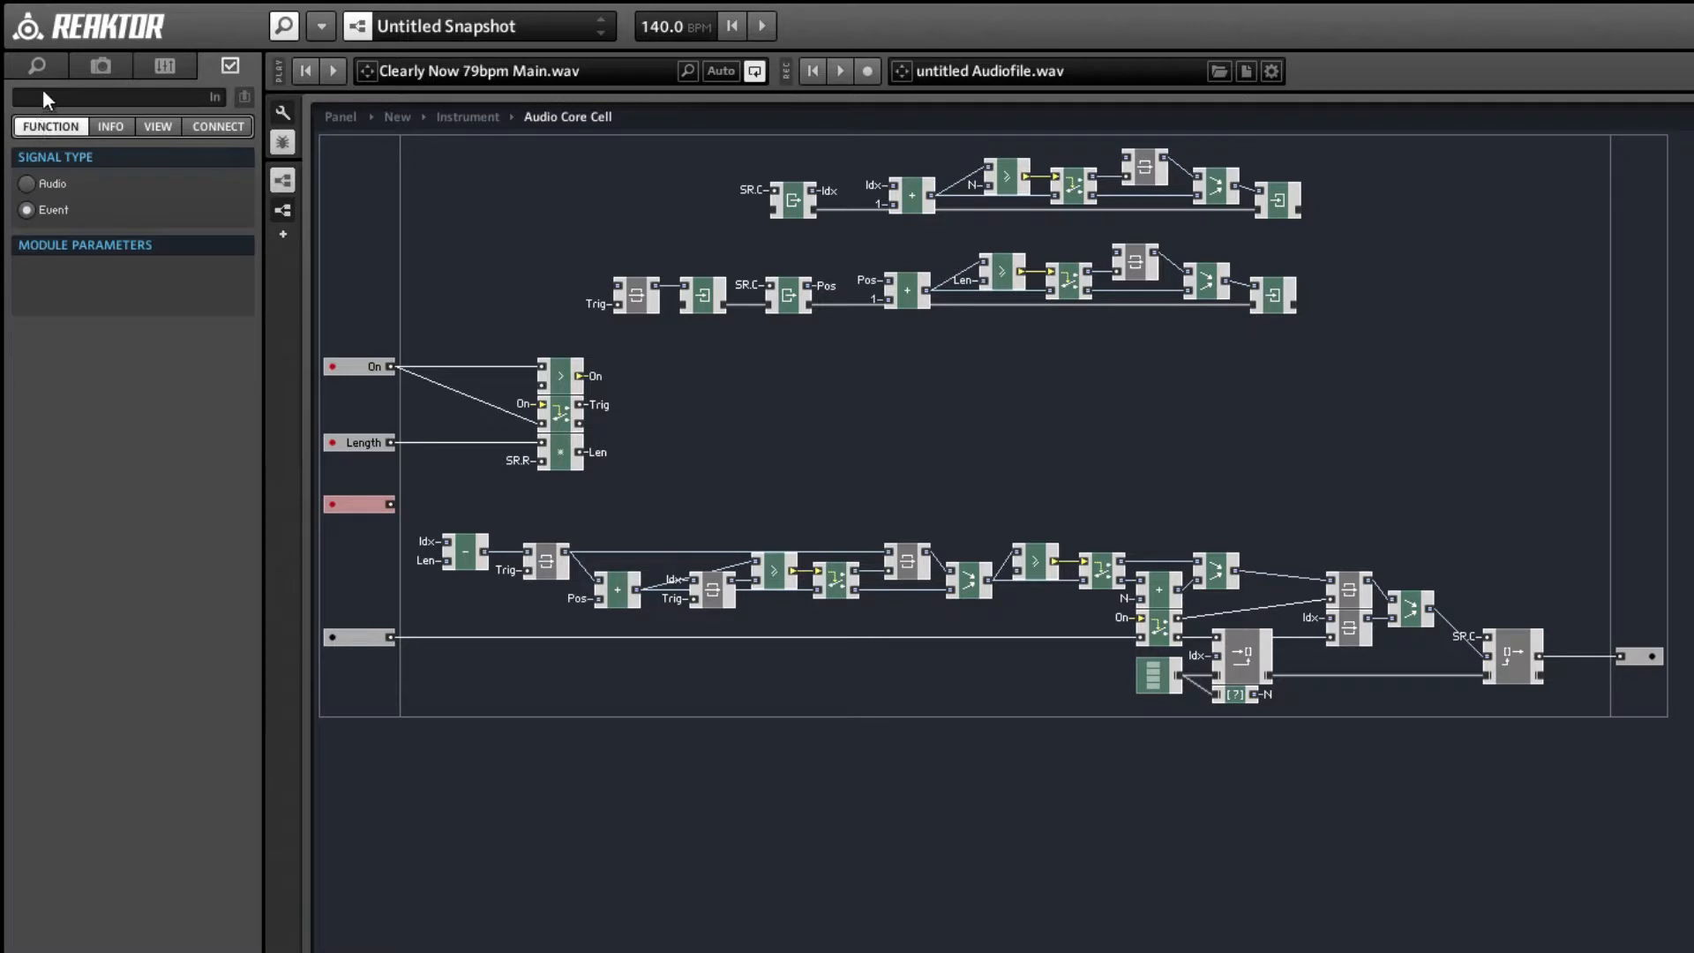
{"action": "left_click", "coordinate": [42, 92]}
{"action": "type", "text": "Speed"}
{"action": "key", "text": "Return"}
{"action": "right_click", "coordinate": [382, 506]}
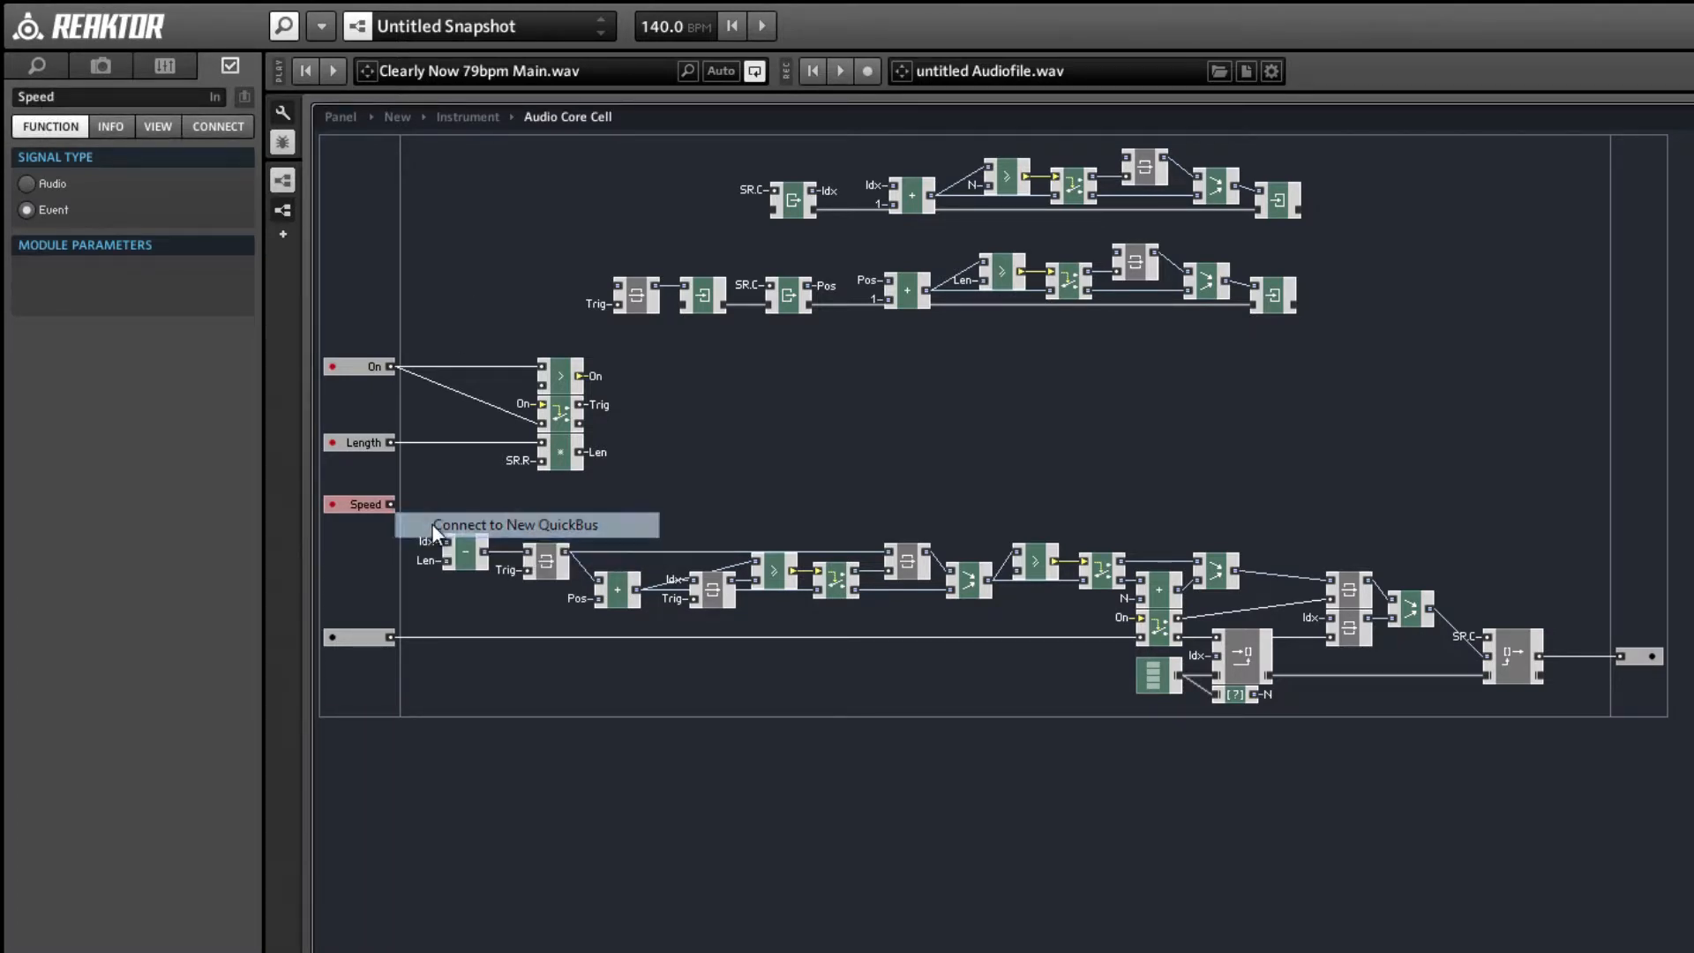
{"action": "left_click", "coordinate": [432, 523]}
- Create a control for the core cell's Speed input, line up the L input below it, and reopen the core cell
{"action": "double_click", "coordinate": [464, 510]}
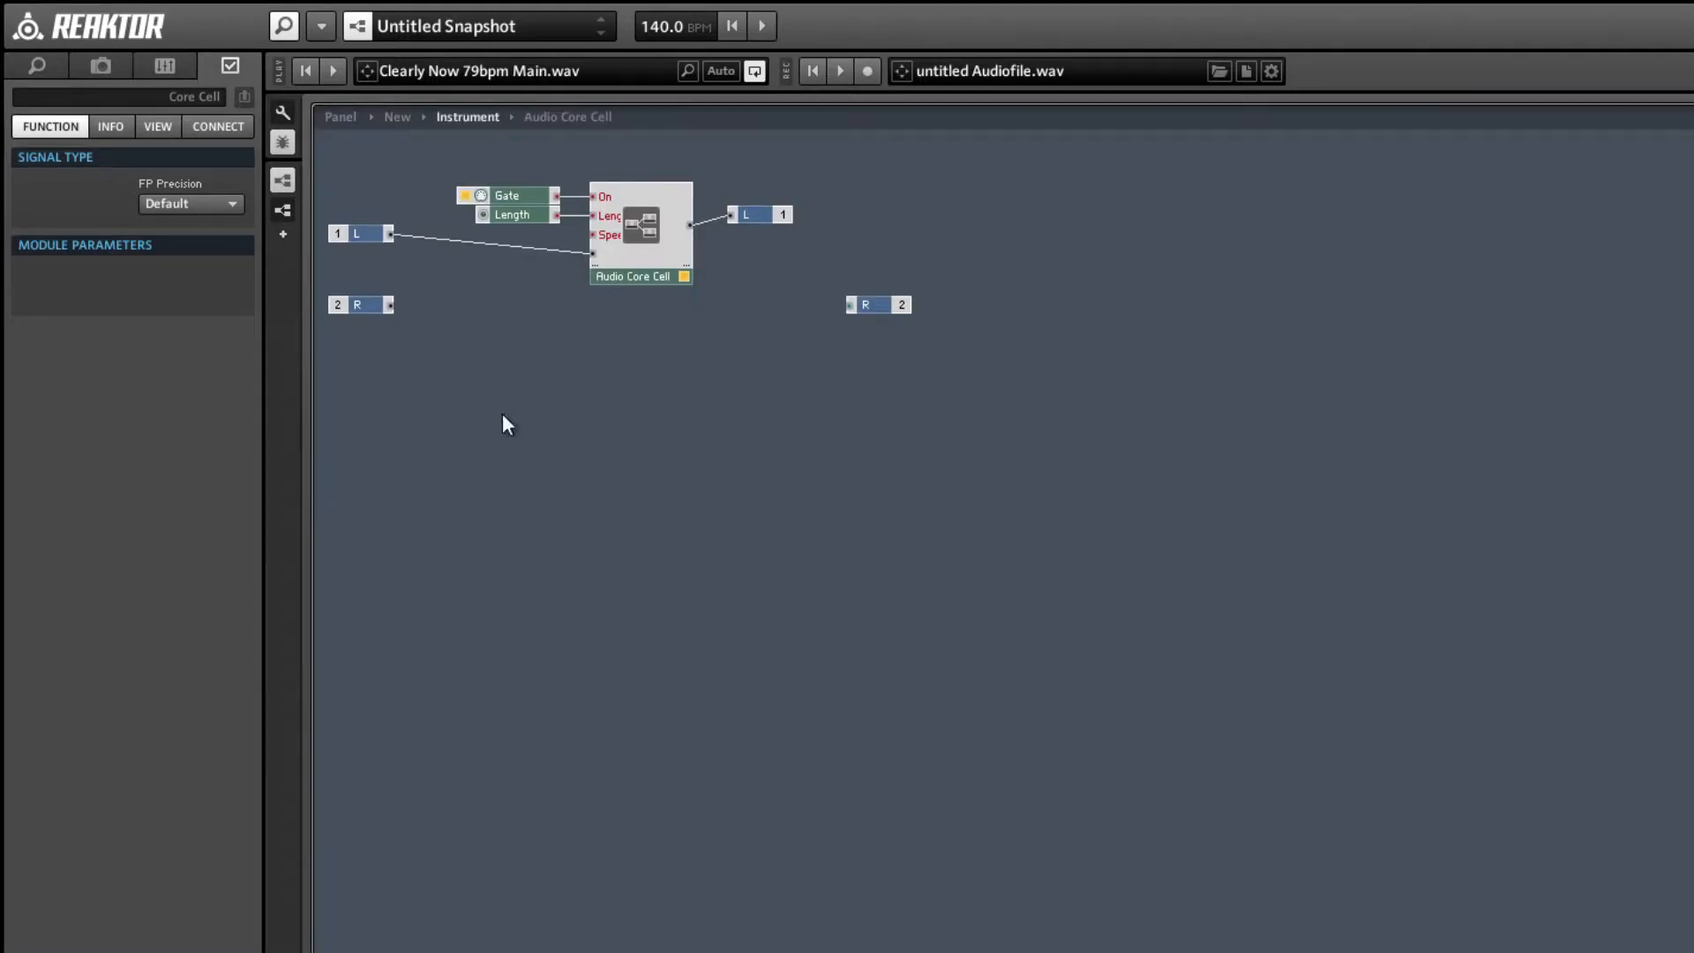
{"action": "right_click", "coordinate": [597, 246]}
{"action": "left_click", "coordinate": [619, 263]}
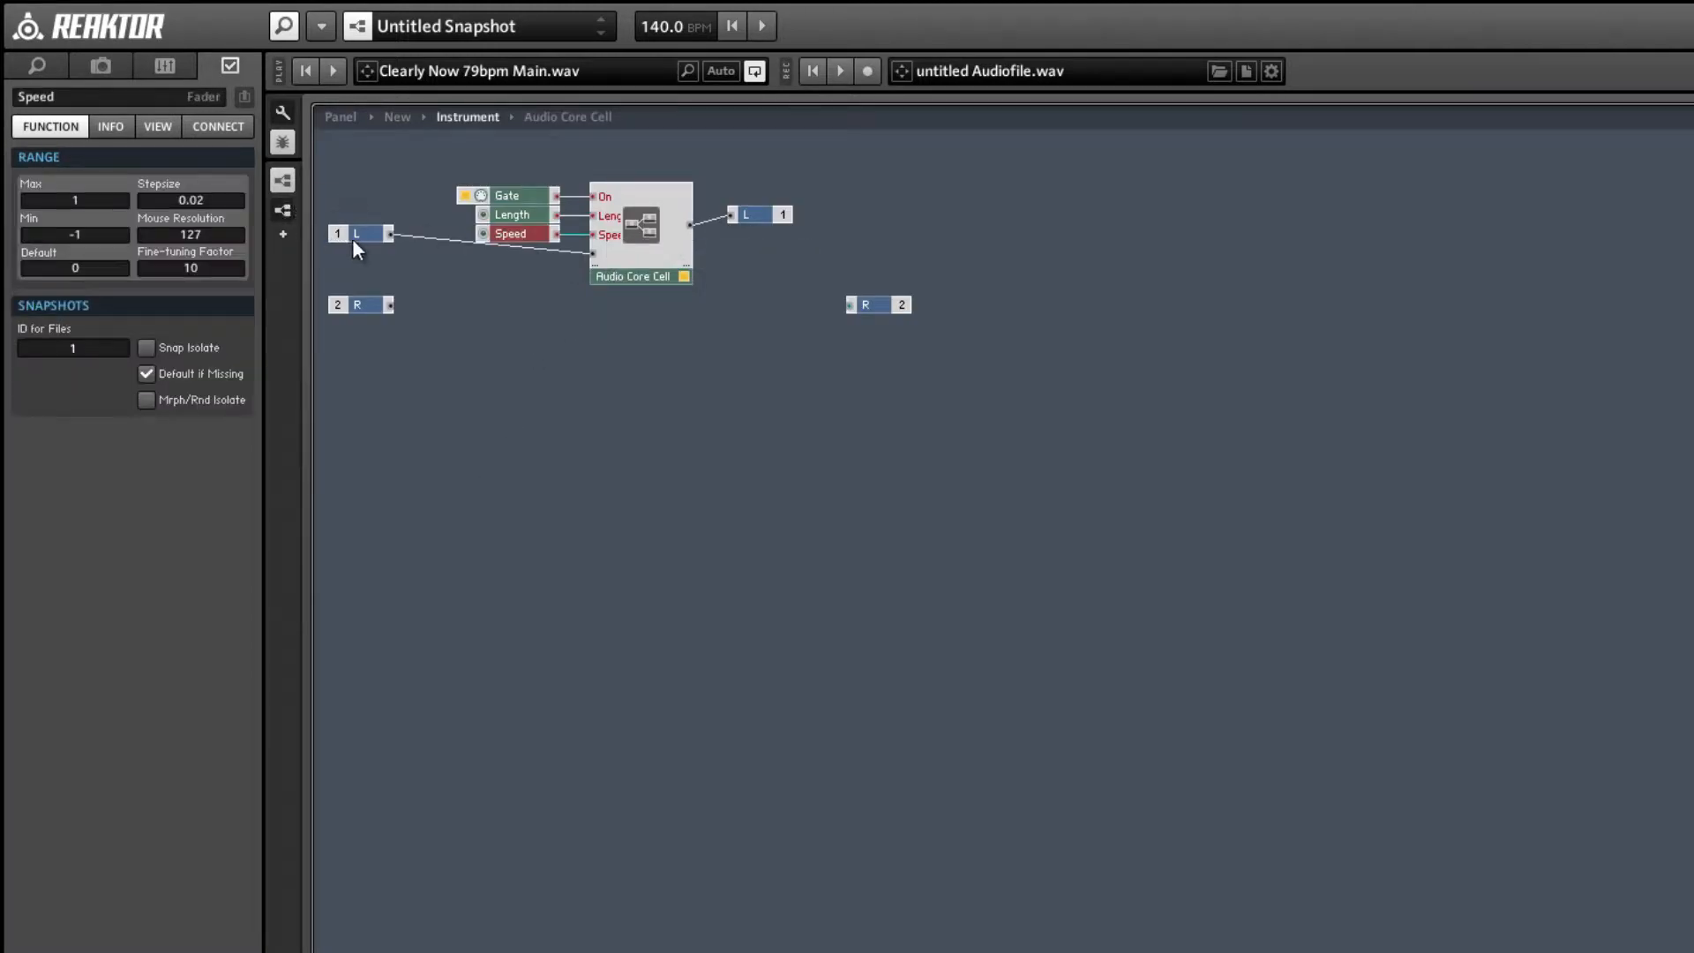
{"action": "left_click_drag", "start_coordinate": [354, 241], "coordinate": [519, 254]}
{"action": "left_click", "coordinate": [516, 236]}
{"action": "left_click", "coordinate": [764, 217]}
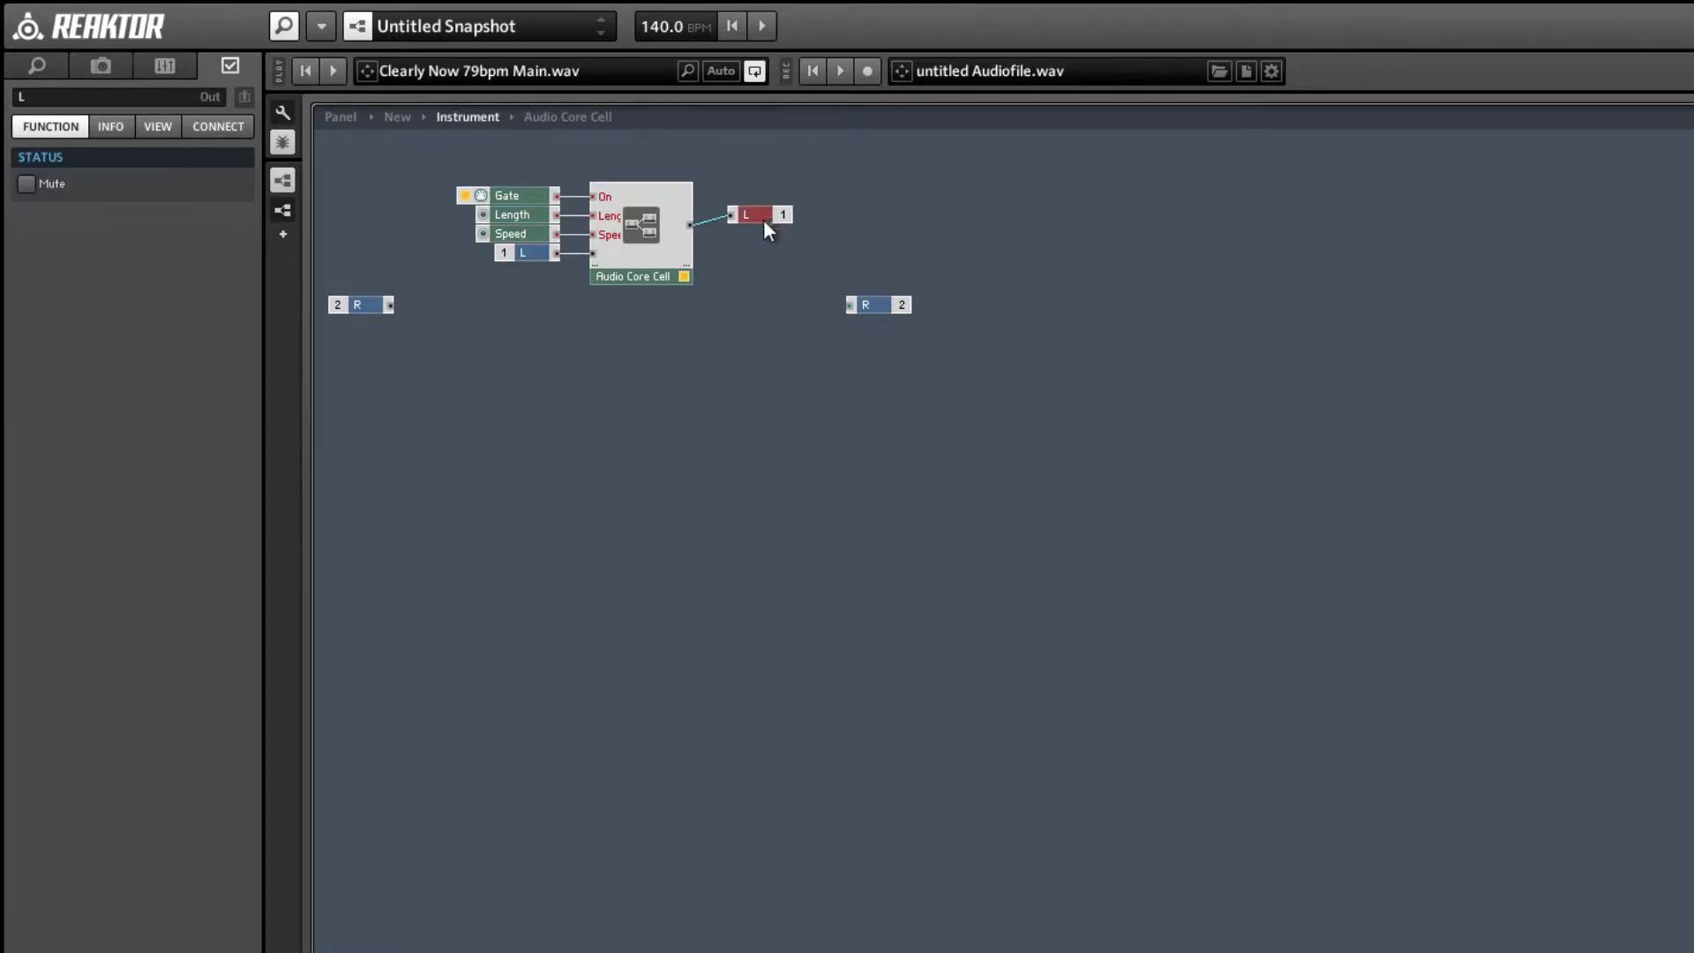
{"action": "double_click", "coordinate": [653, 234]}
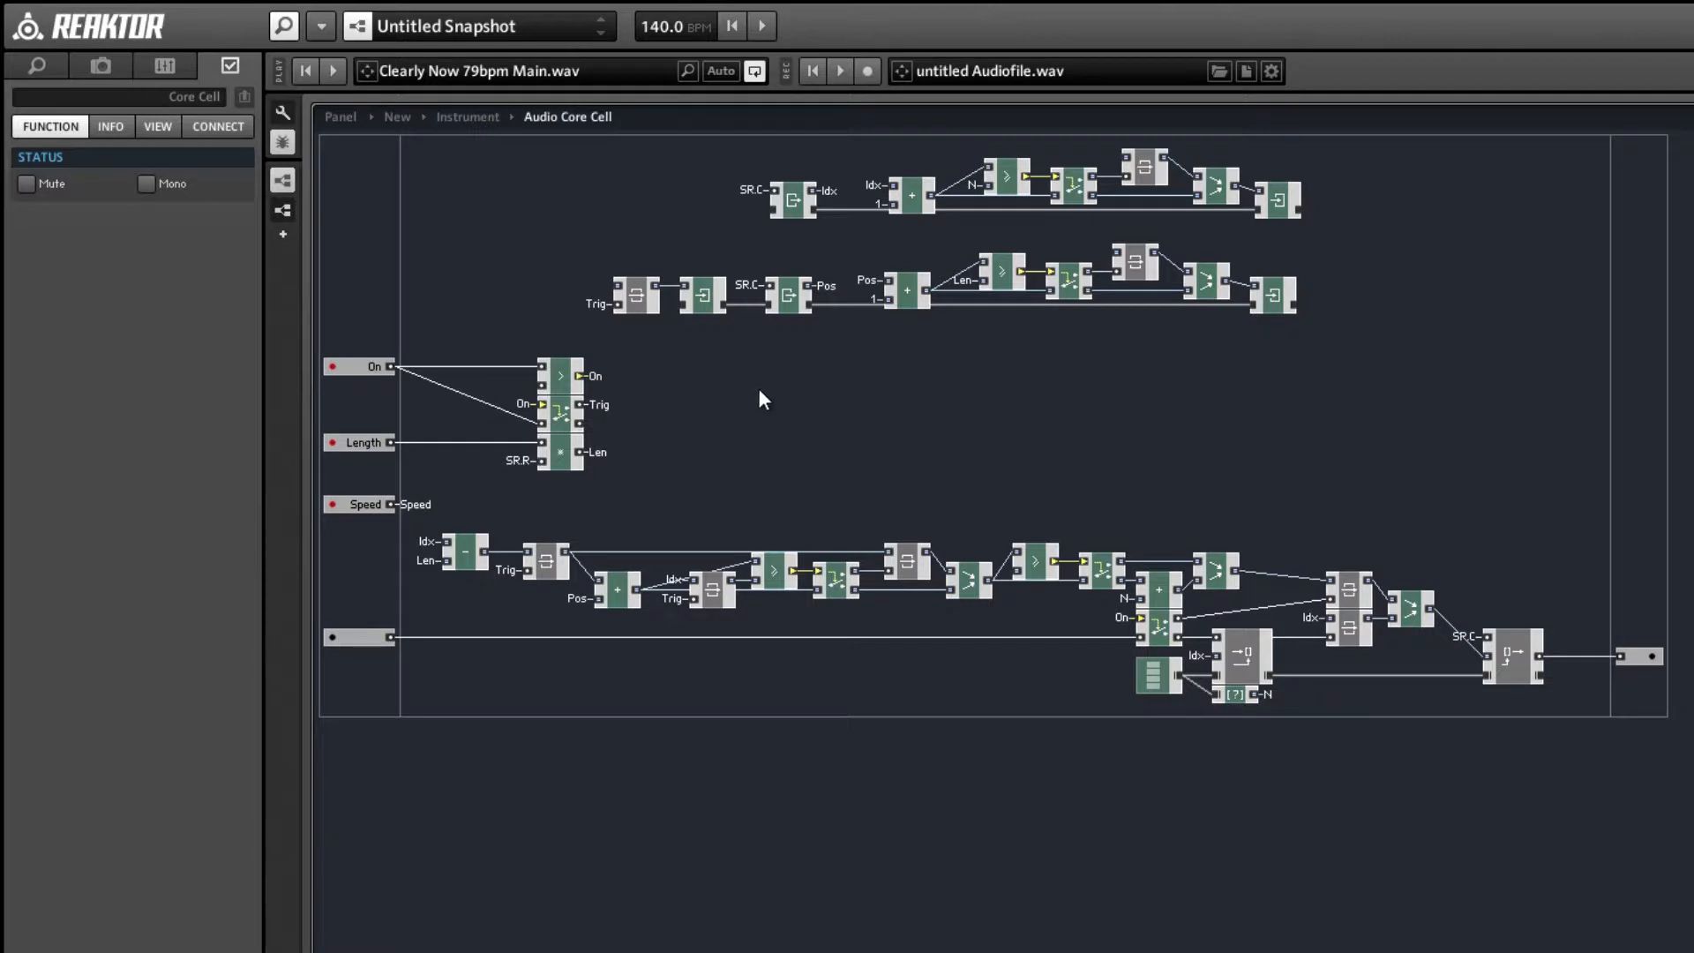
- Replace the constant 1 on the position counter's adder with the Speed QuickBus
{"action": "left_click", "coordinate": [908, 297]}
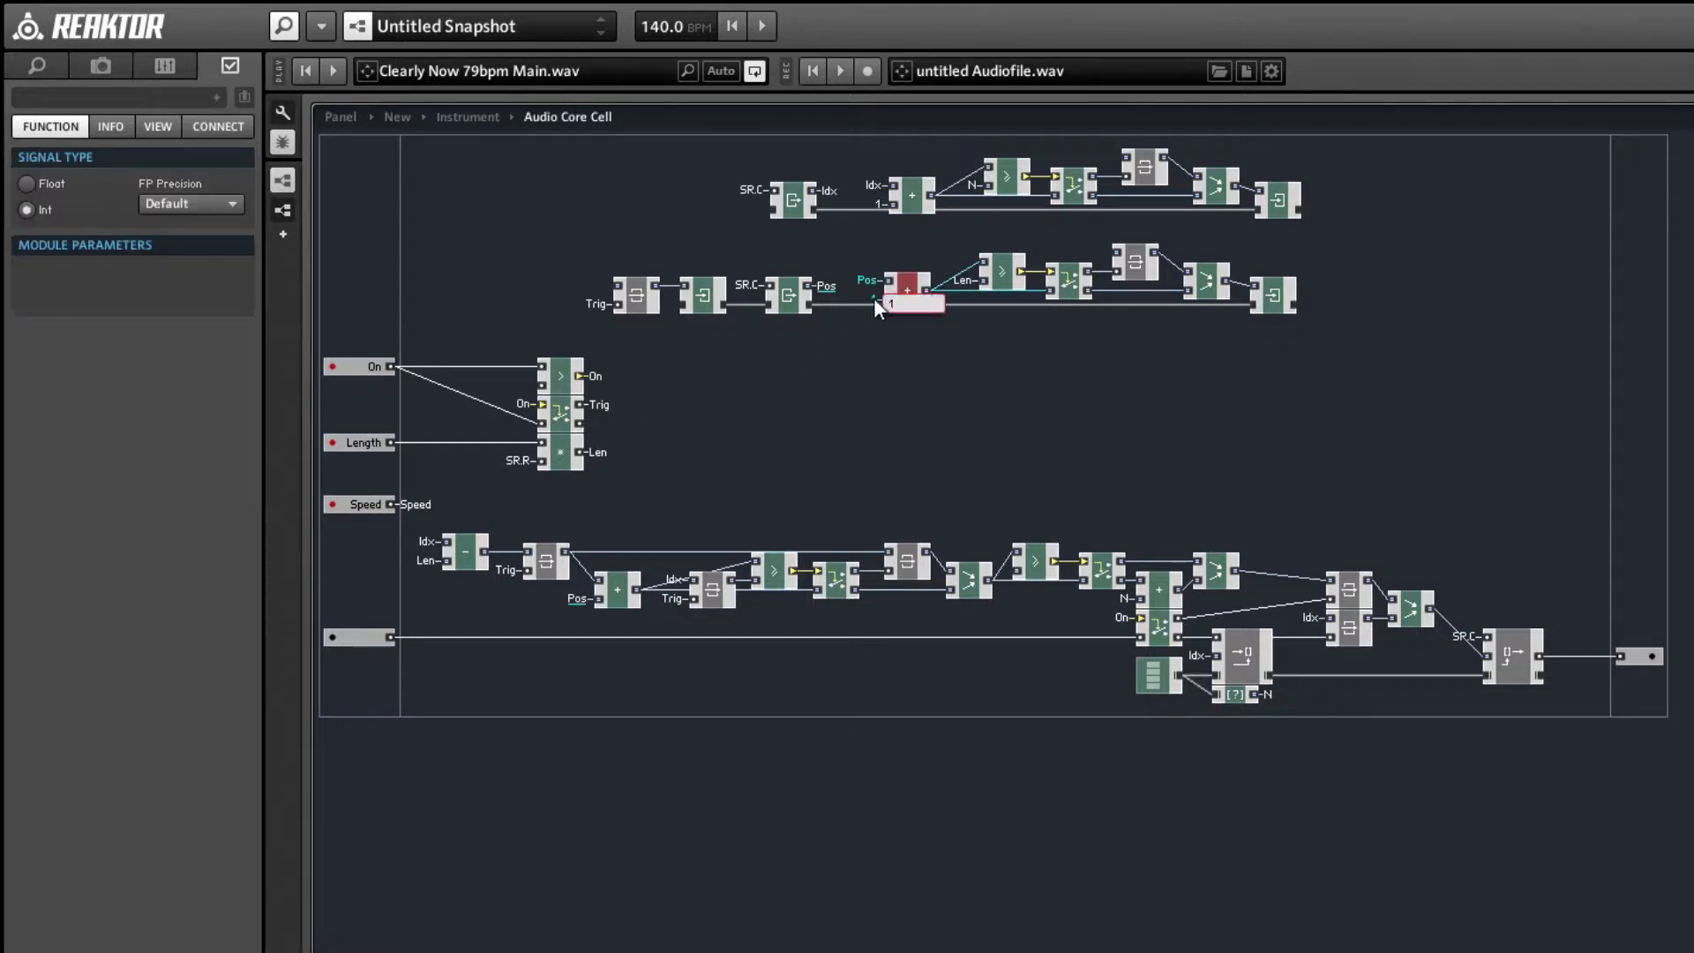
{"action": "right_click", "coordinate": [887, 299]}
{"action": "mouse_move", "coordinate": [1009, 434]}
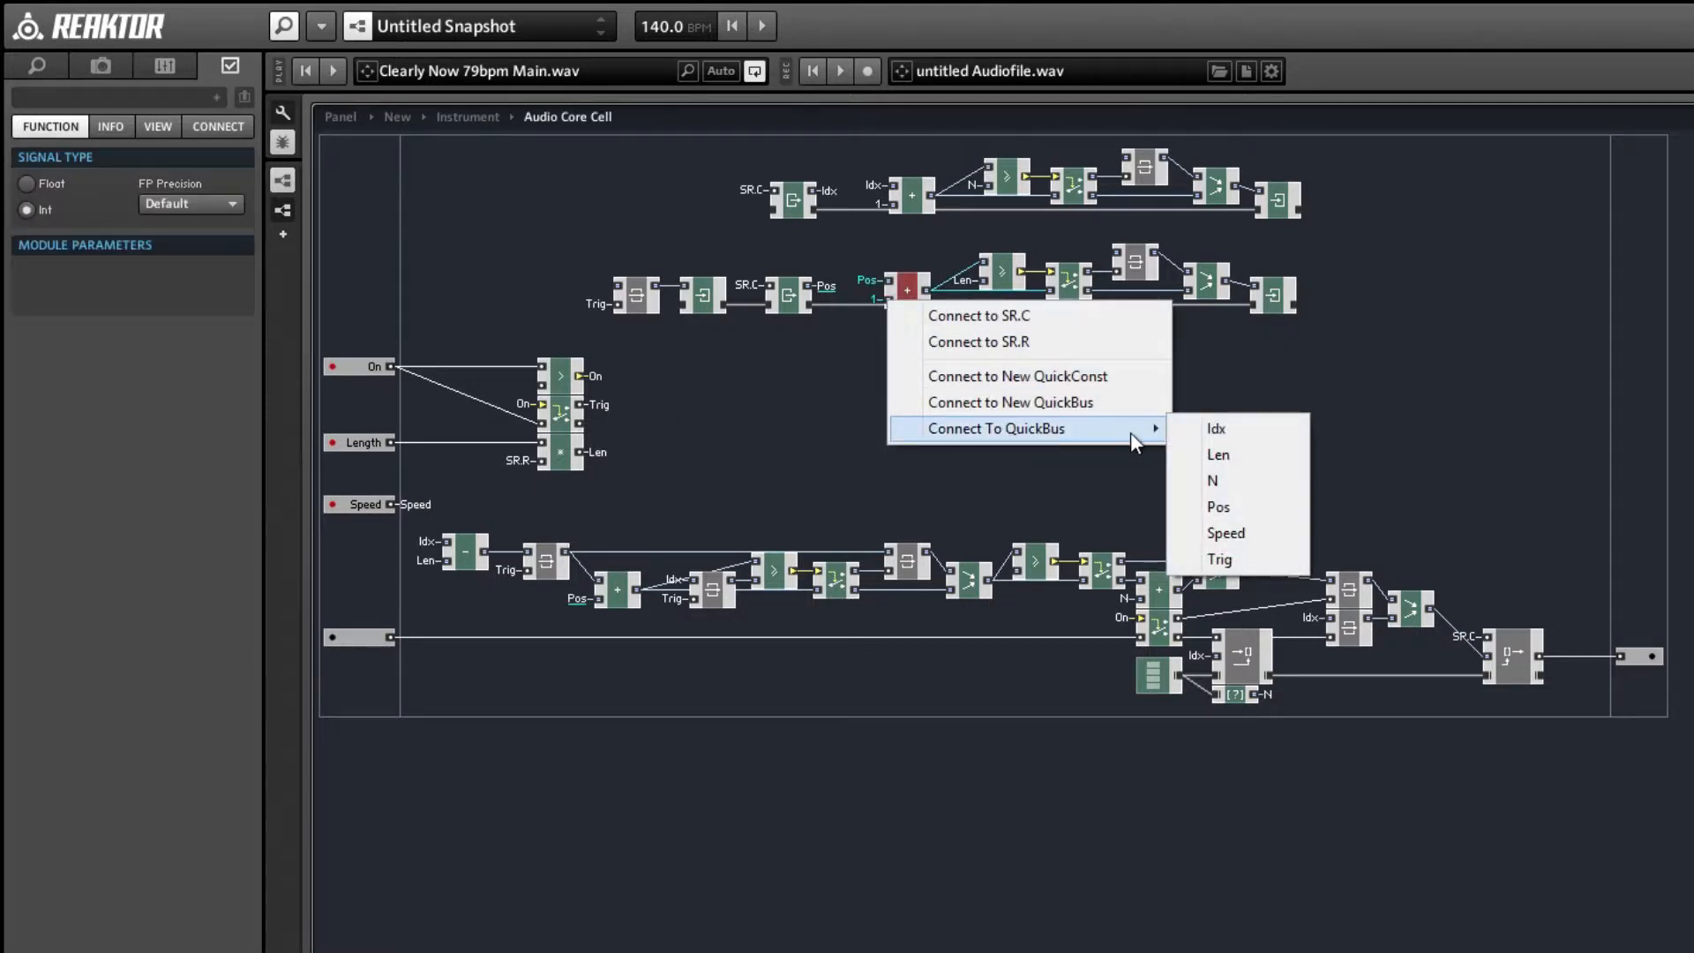
{"action": "left_click", "coordinate": [1282, 534]}
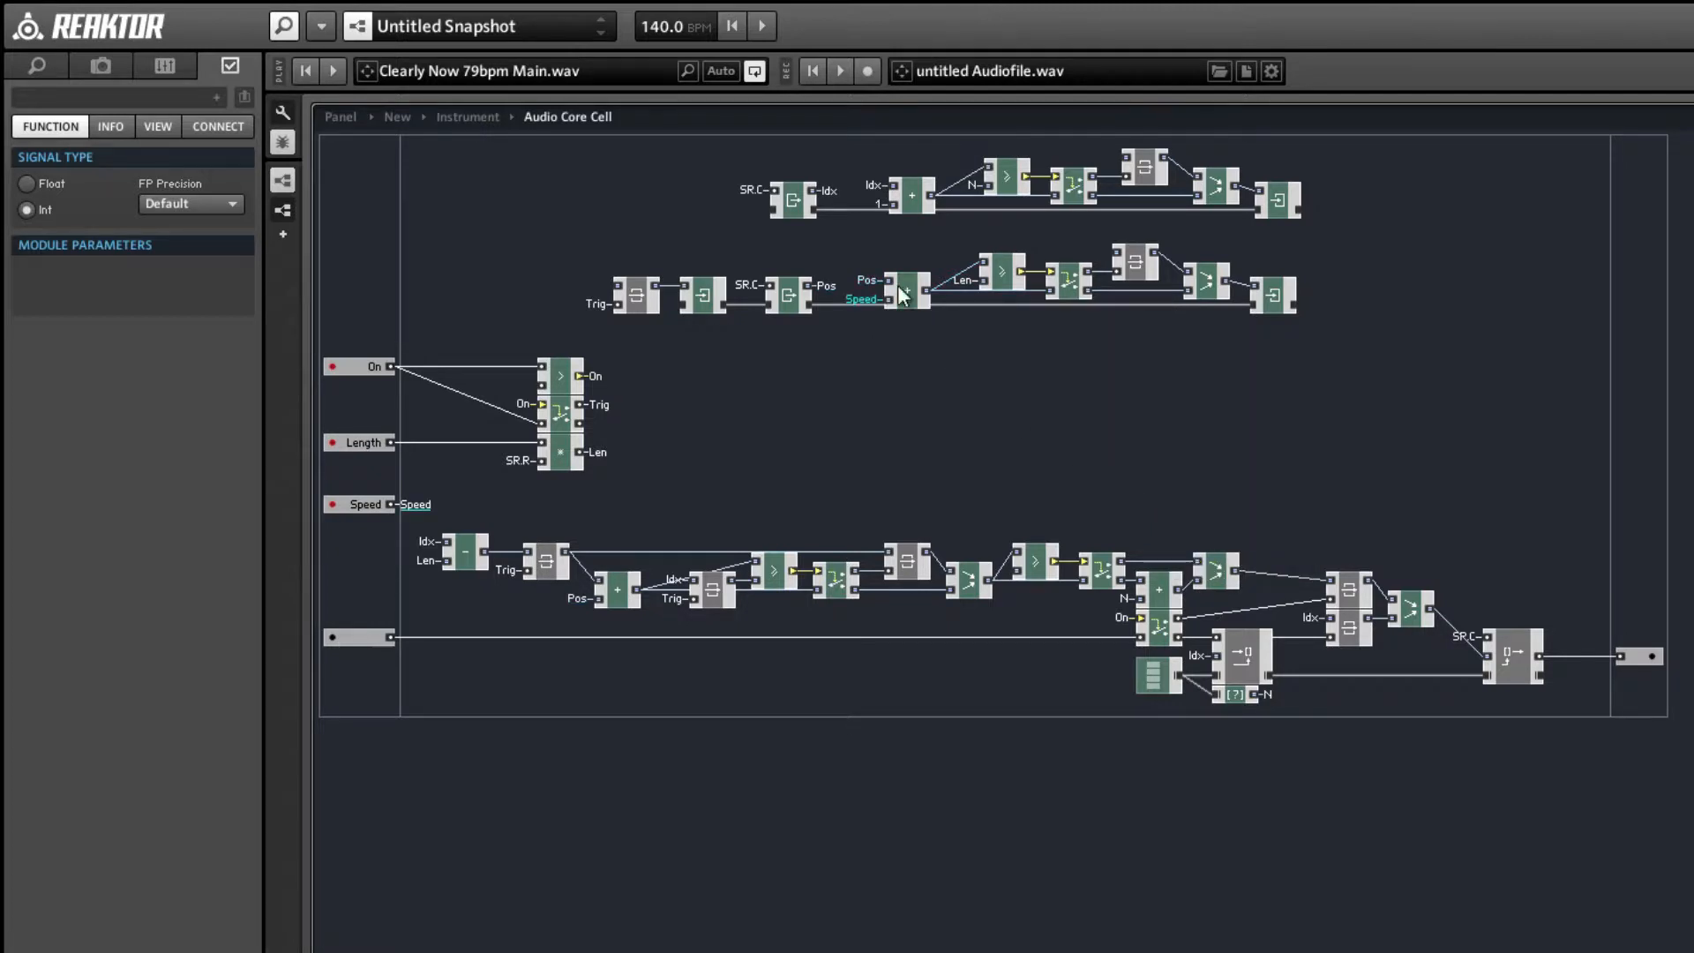
{"action": "left_click", "coordinate": [418, 507]}
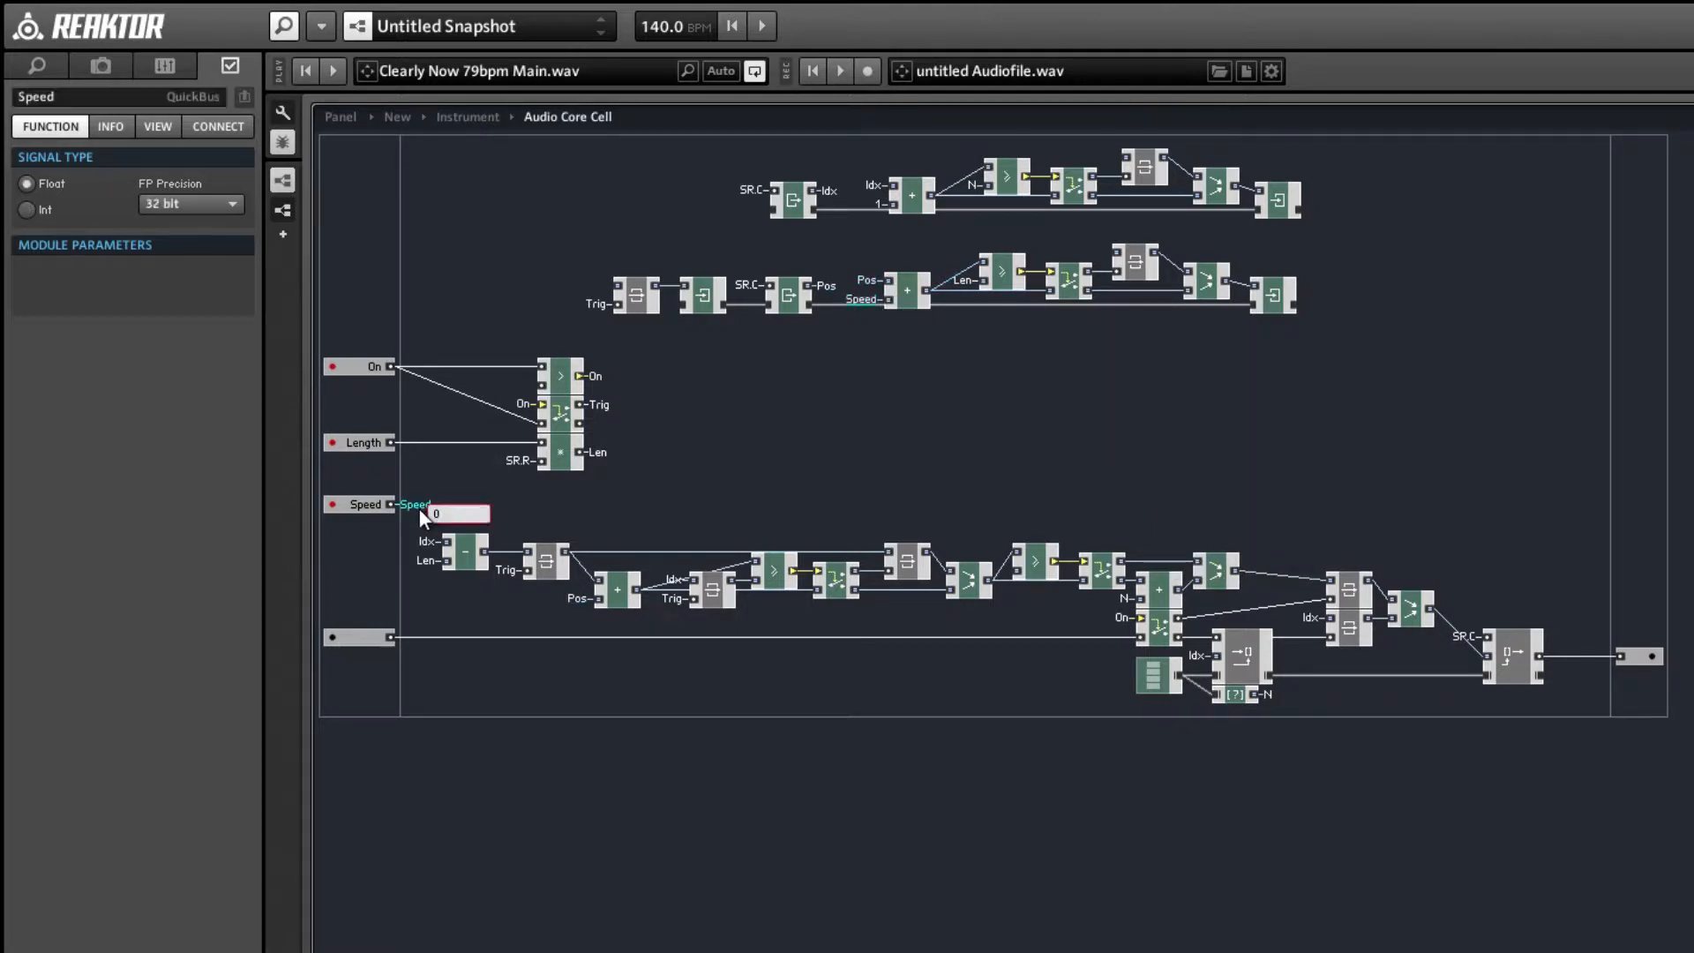
- Set the position counter's Read and both Write modules to Float and rewire their memory chain from the first Write
{"action": "left_click", "coordinate": [787, 294]}
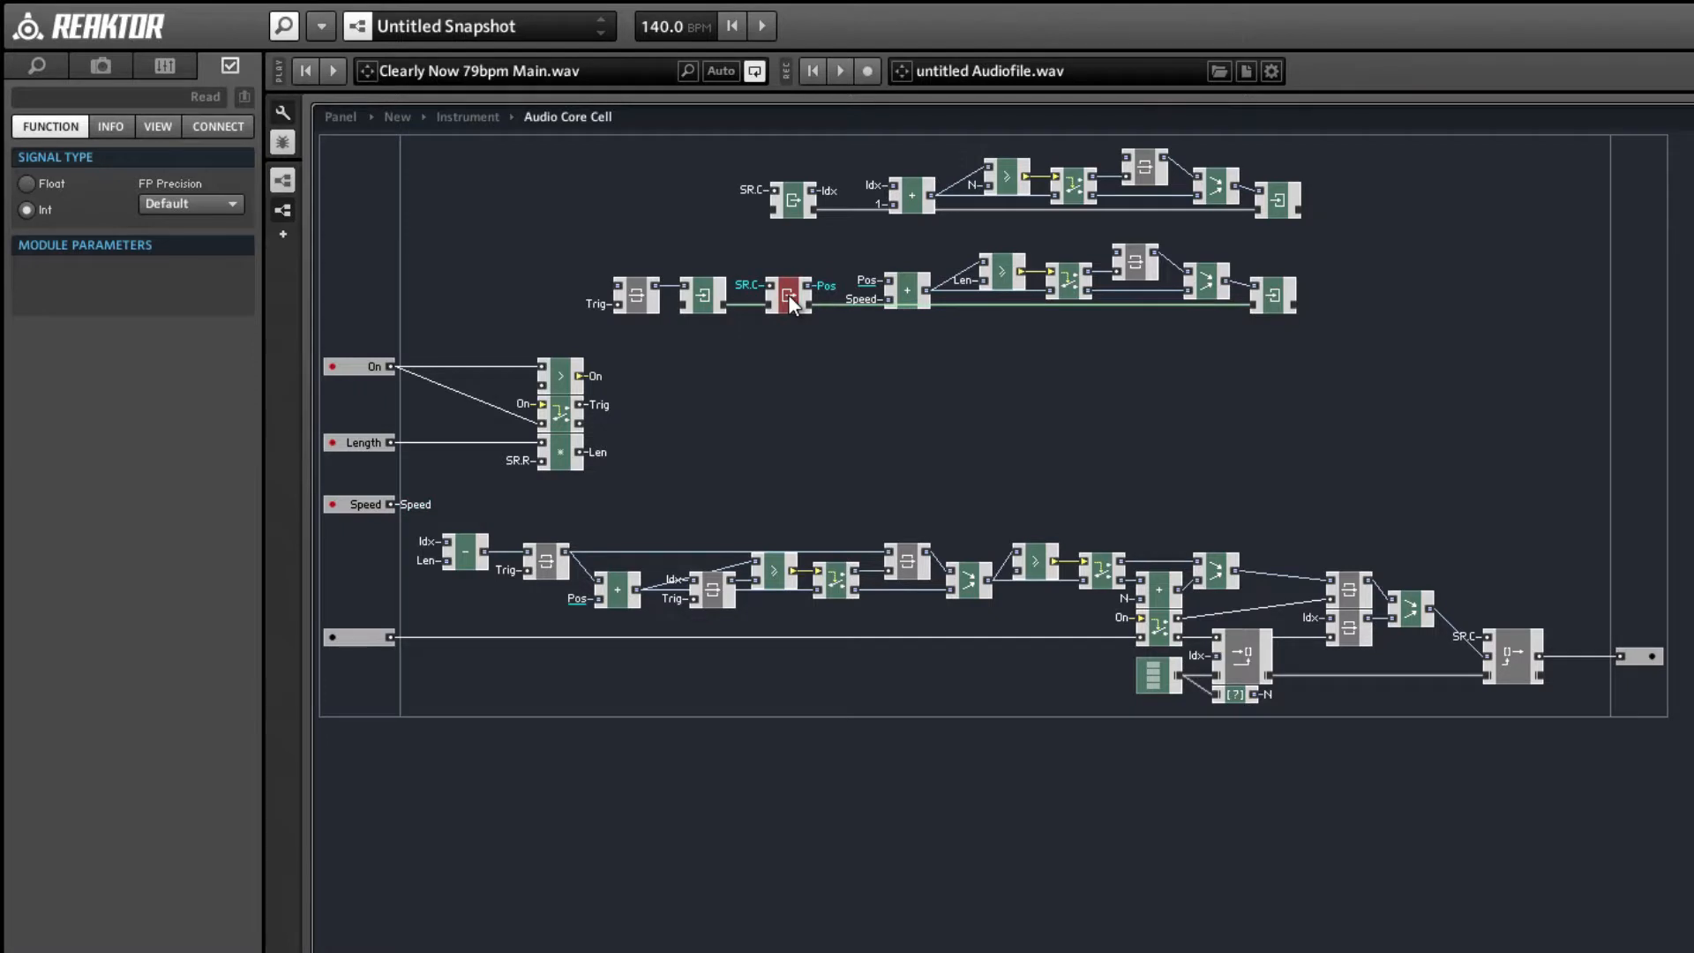
{"action": "left_click", "coordinate": [703, 300]}
{"action": "left_click", "coordinate": [58, 185]}
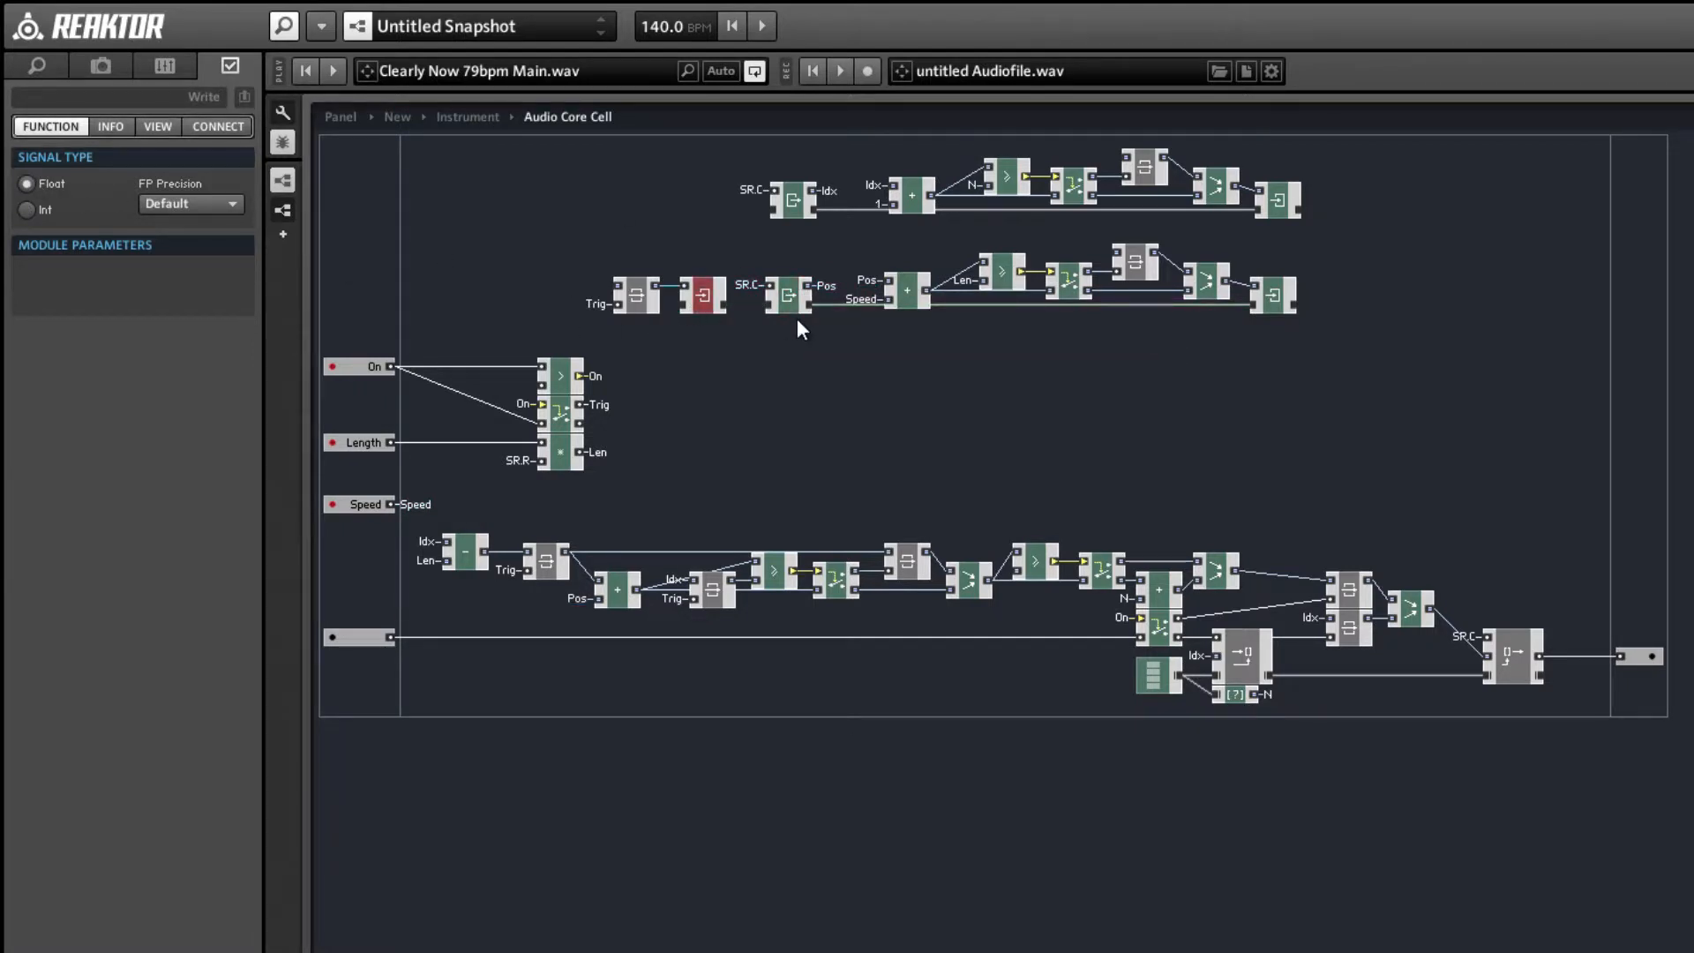
{"action": "left_click", "coordinate": [782, 298]}
{"action": "left_click", "coordinate": [51, 185]}
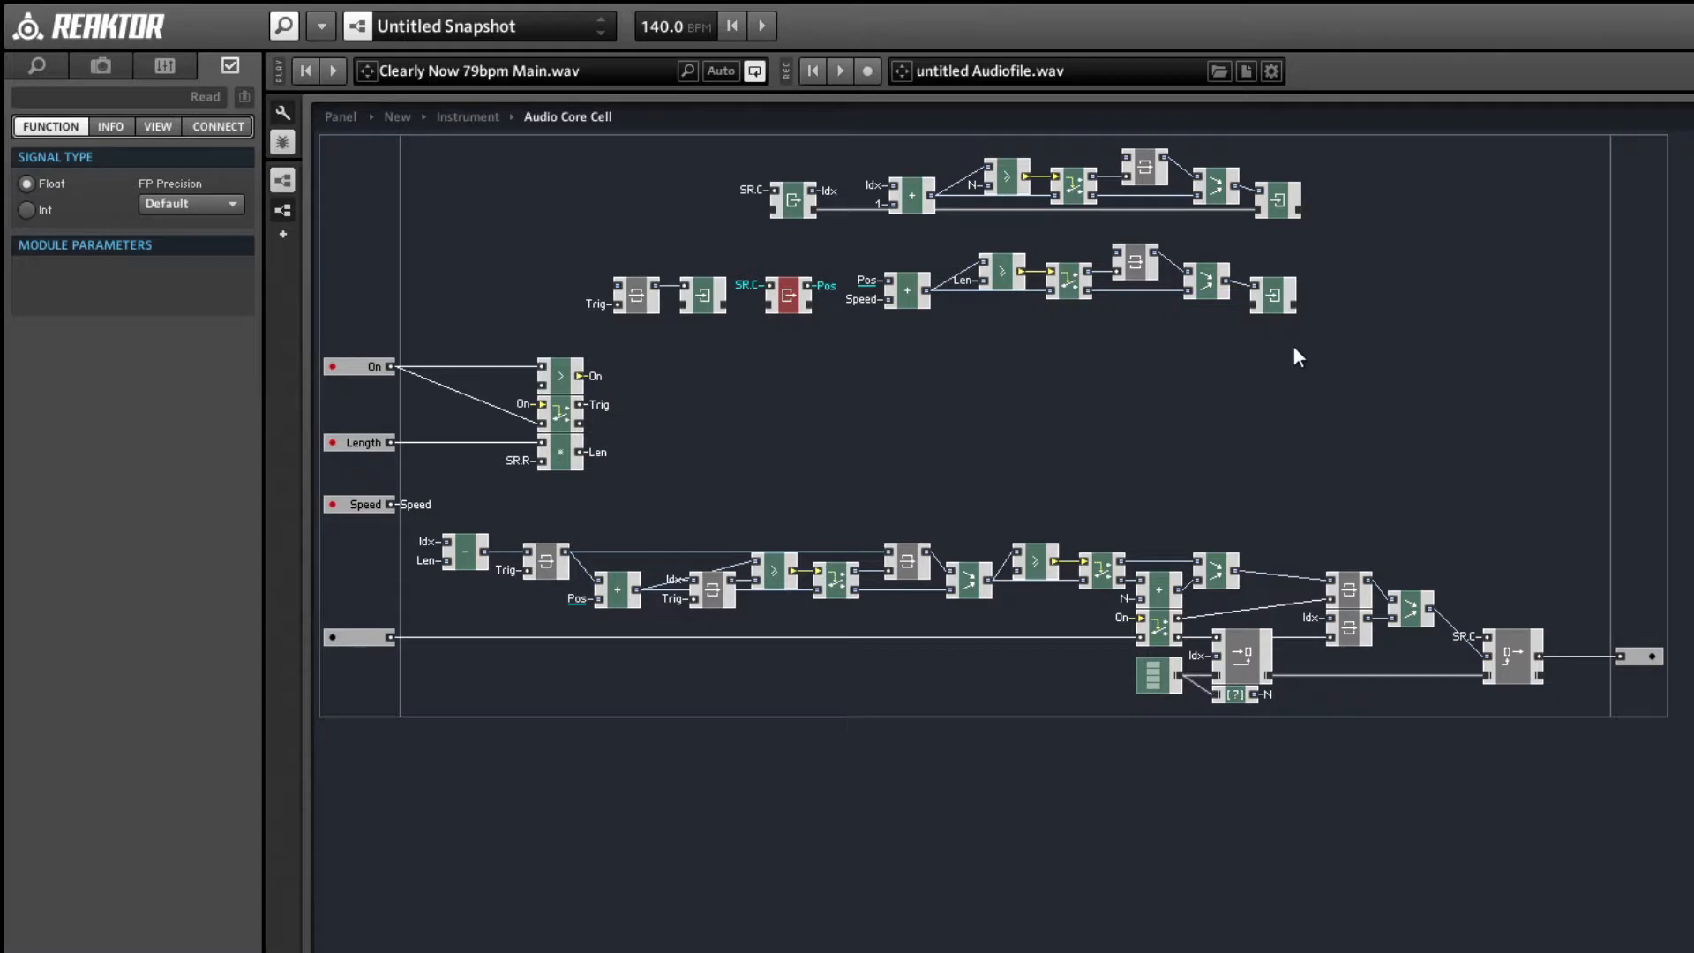
{"action": "left_click", "coordinate": [1261, 297]}
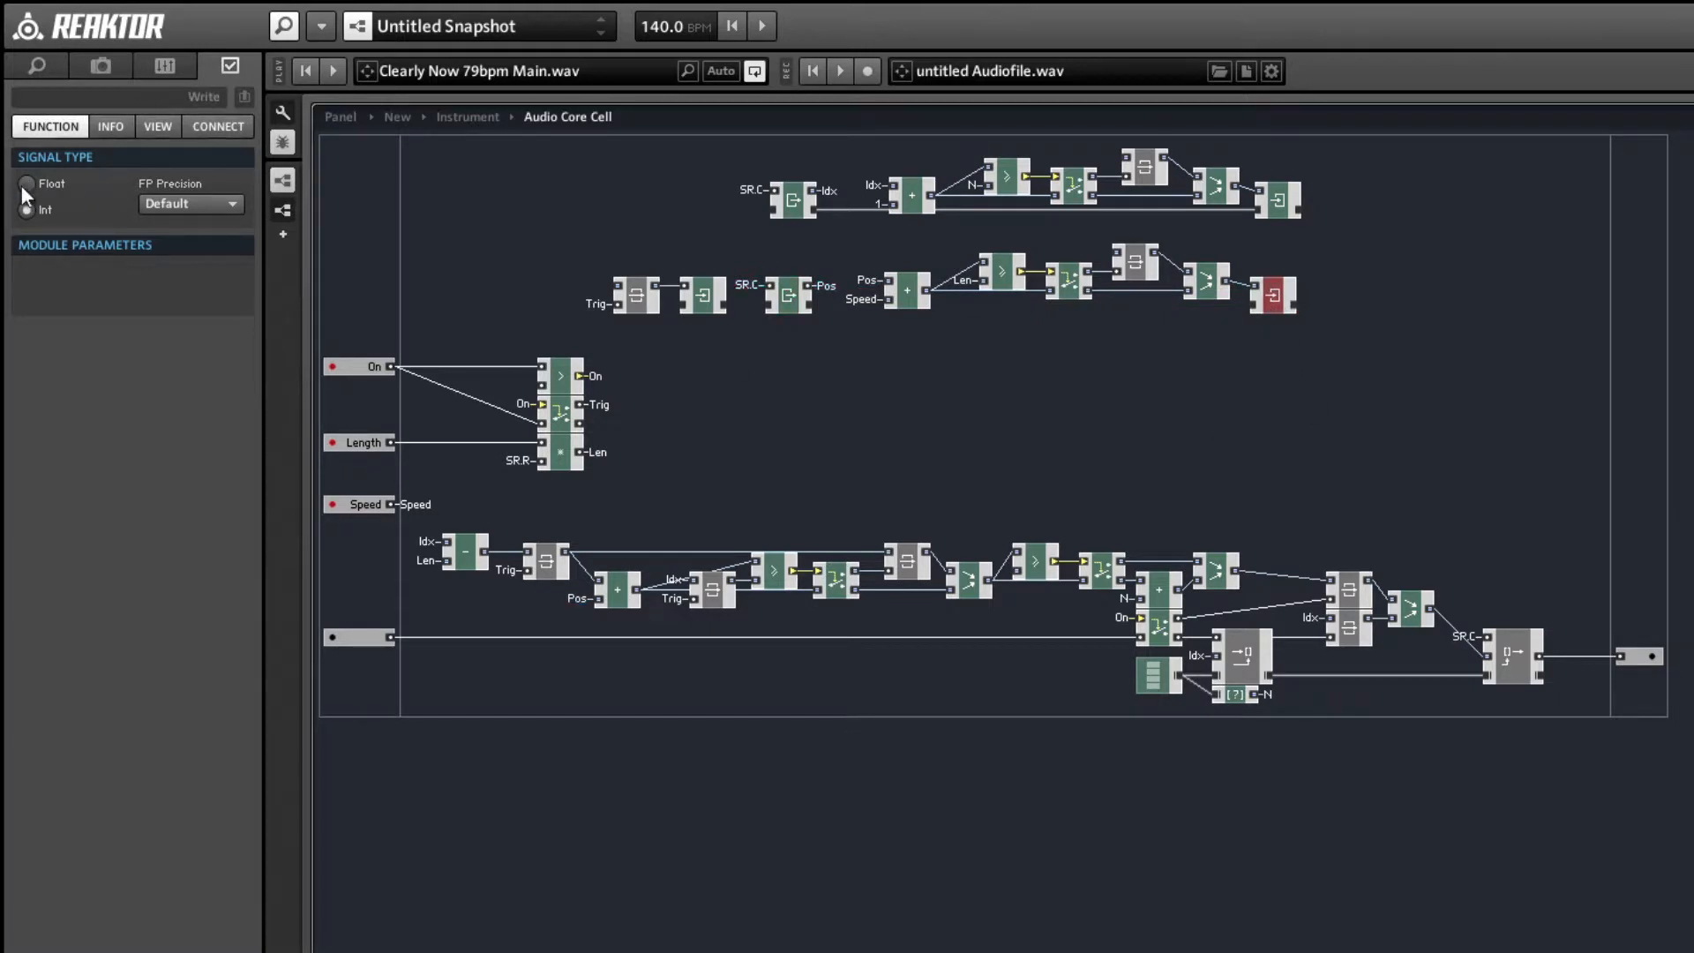
{"action": "left_click_drag", "start_coordinate": [722, 301], "coordinate": [1254, 304]}
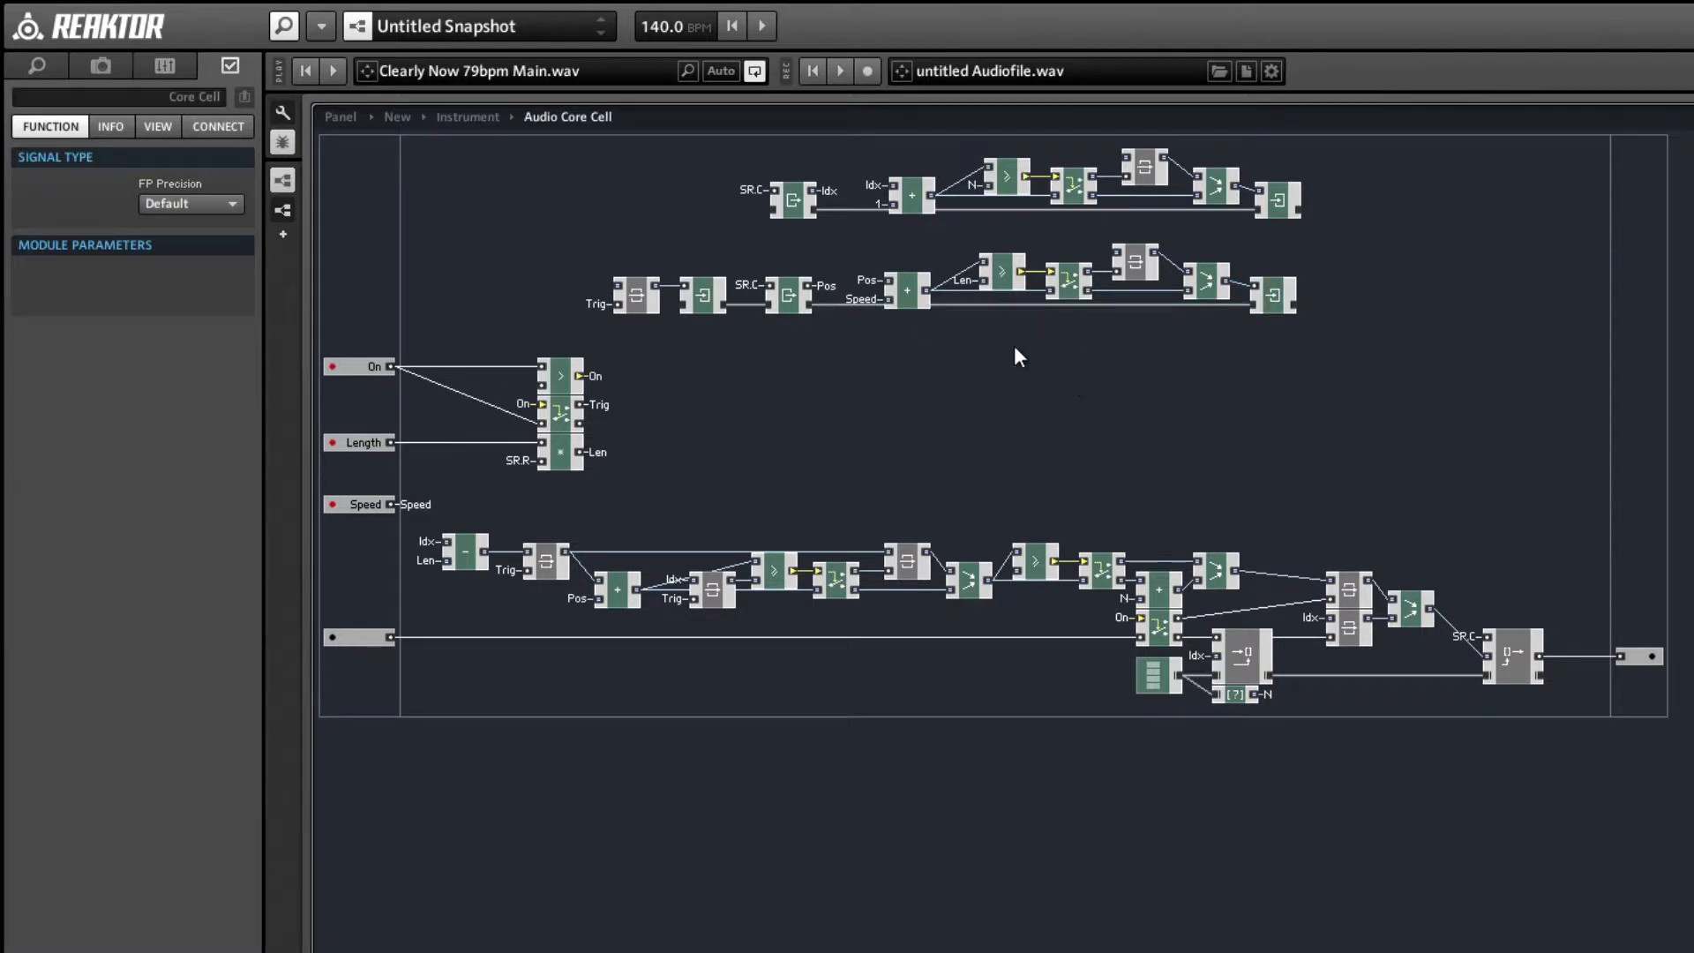
- Check the Pos and Speed QuickBus signal types, and set the position counter's adder and Compare to Float
{"action": "left_click", "coordinate": [826, 285]}
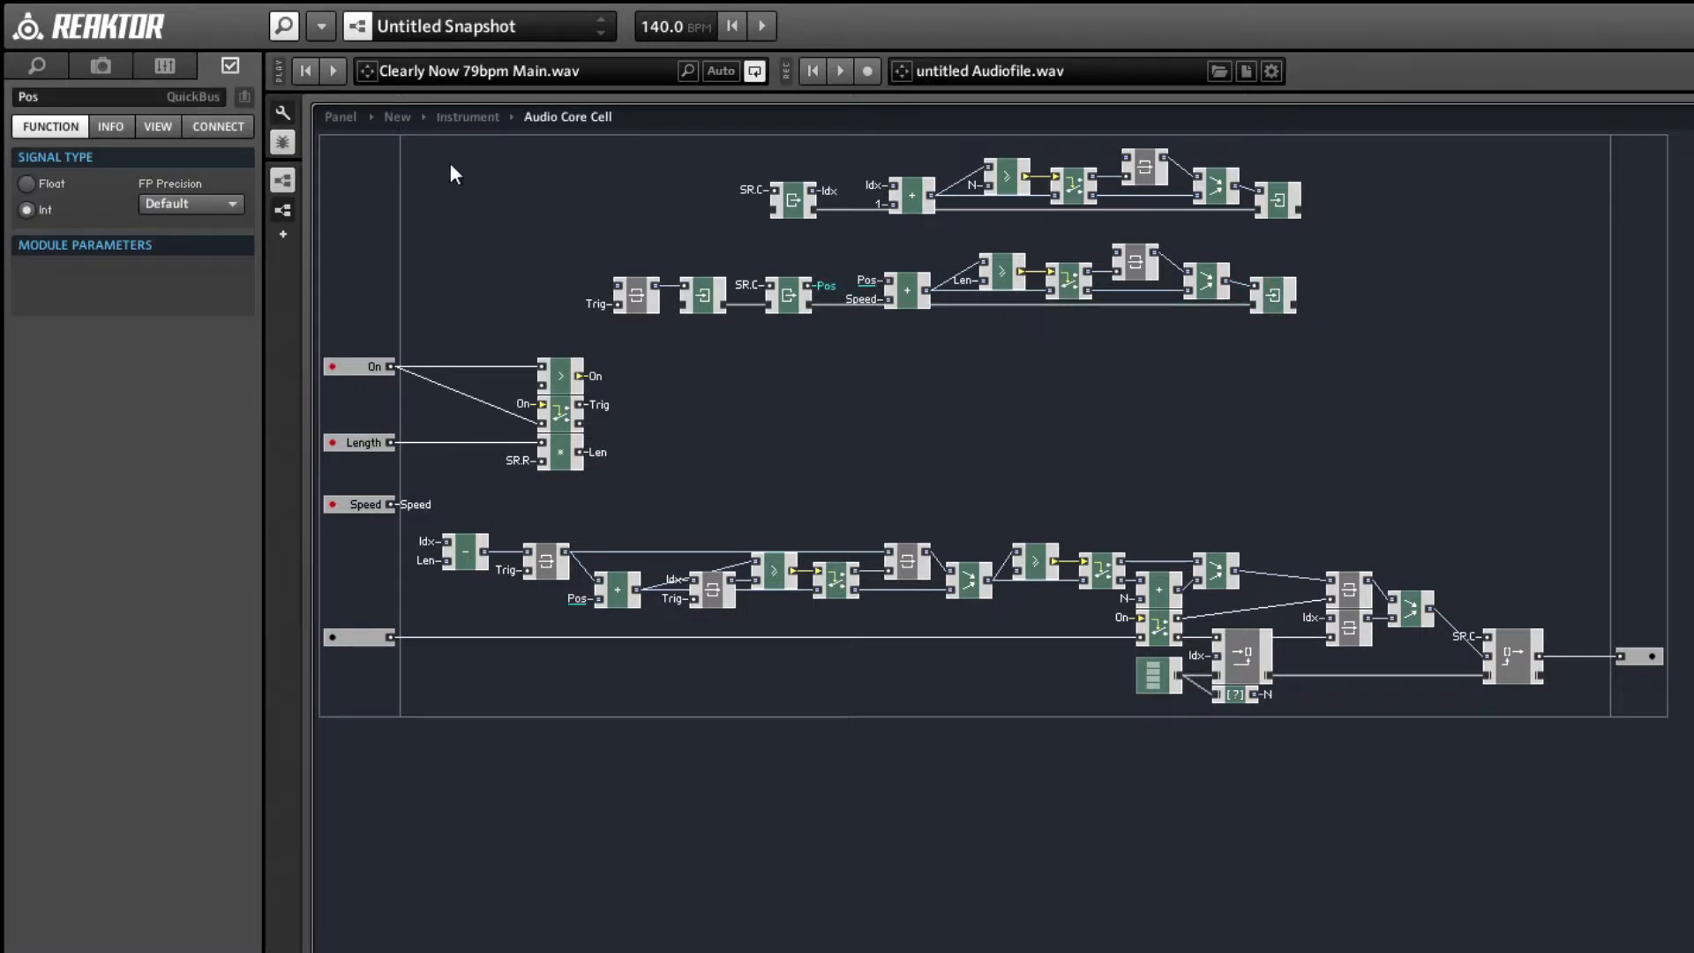
{"action": "left_click", "coordinate": [915, 402]}
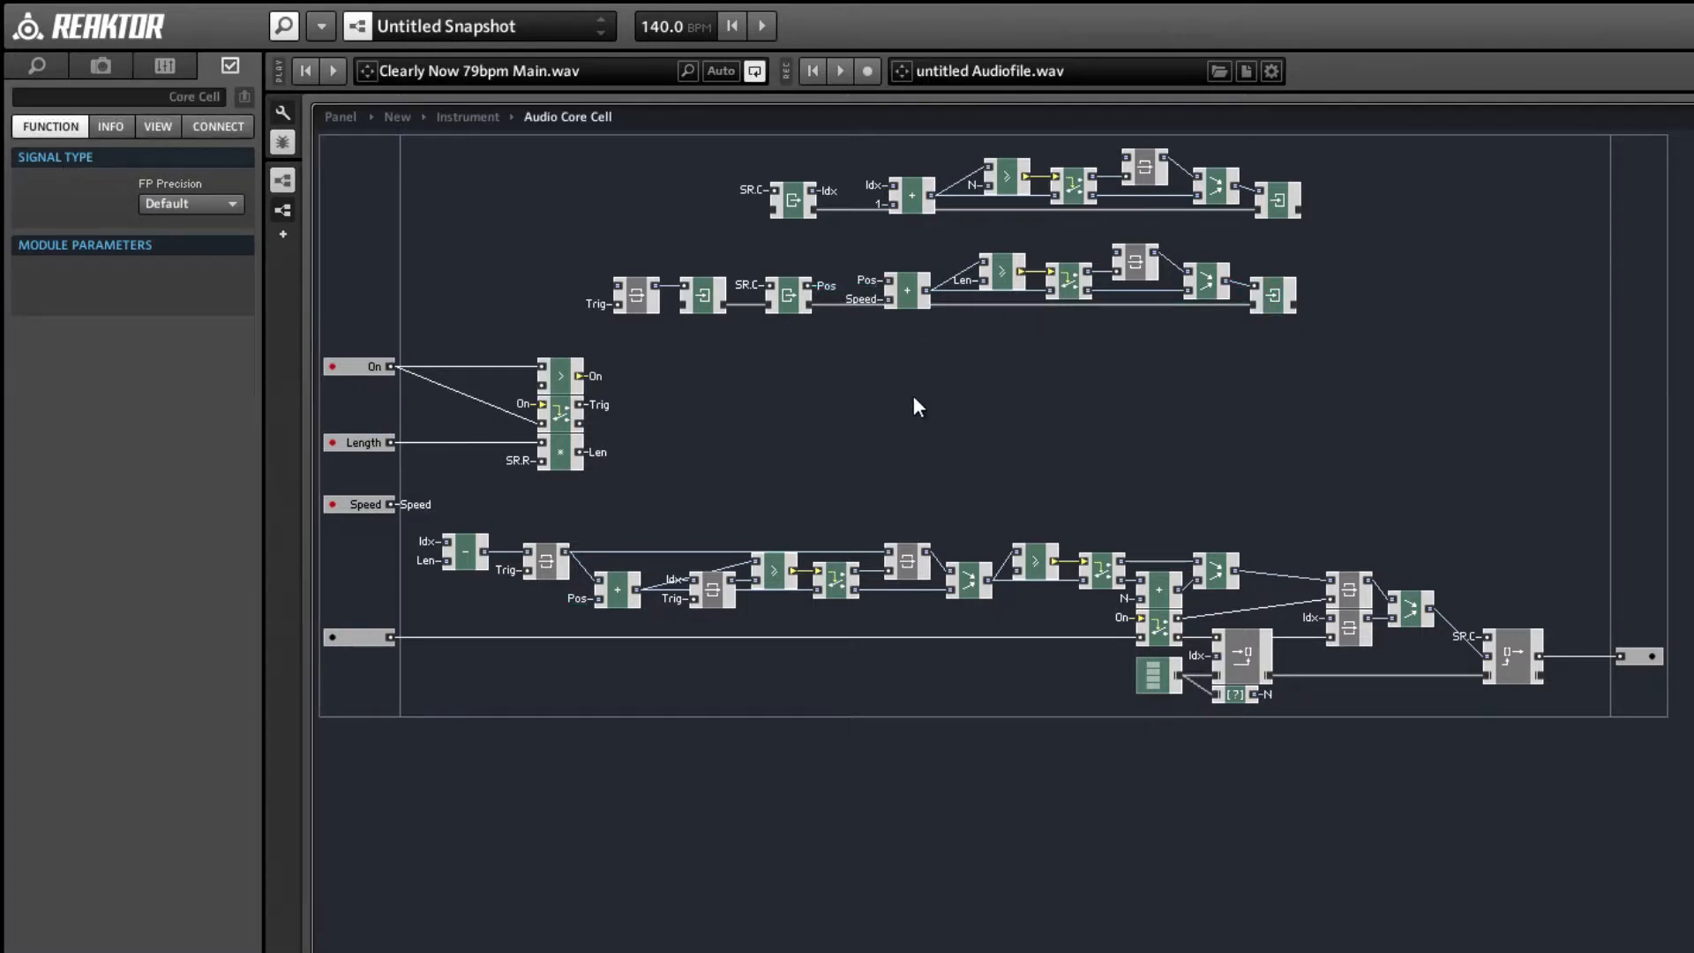
{"action": "left_click", "coordinate": [865, 297]}
{"action": "left_click", "coordinate": [905, 290]}
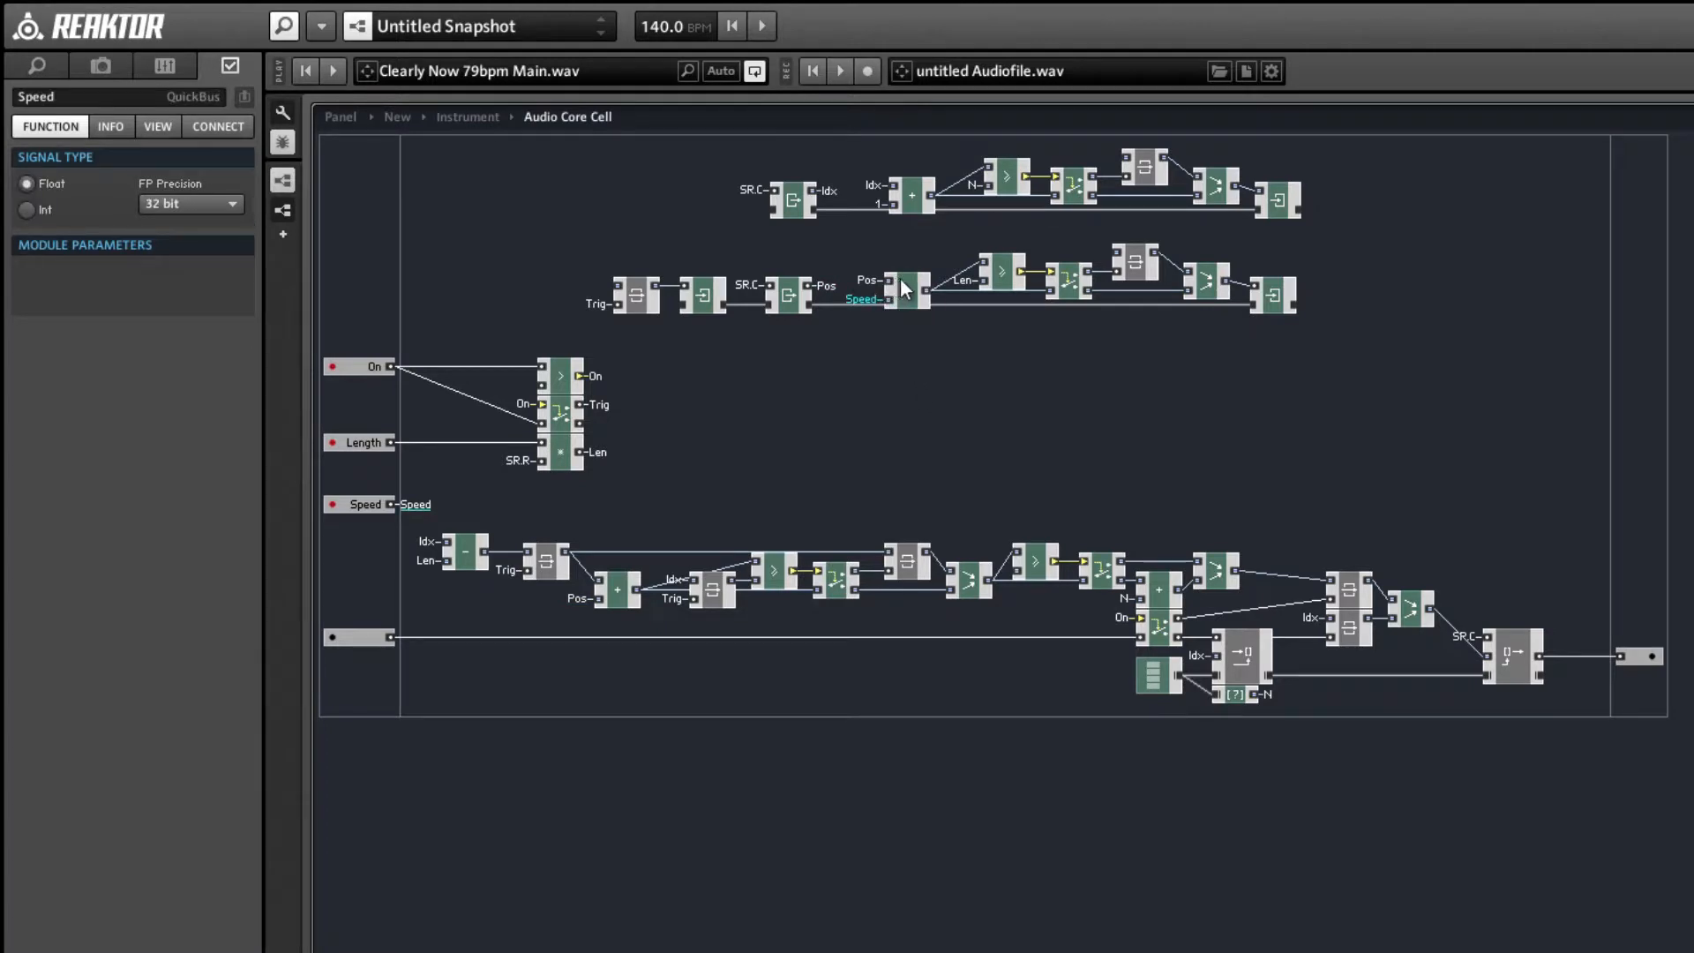
{"action": "left_click", "coordinate": [50, 190]}
{"action": "left_click", "coordinate": [1131, 453]}
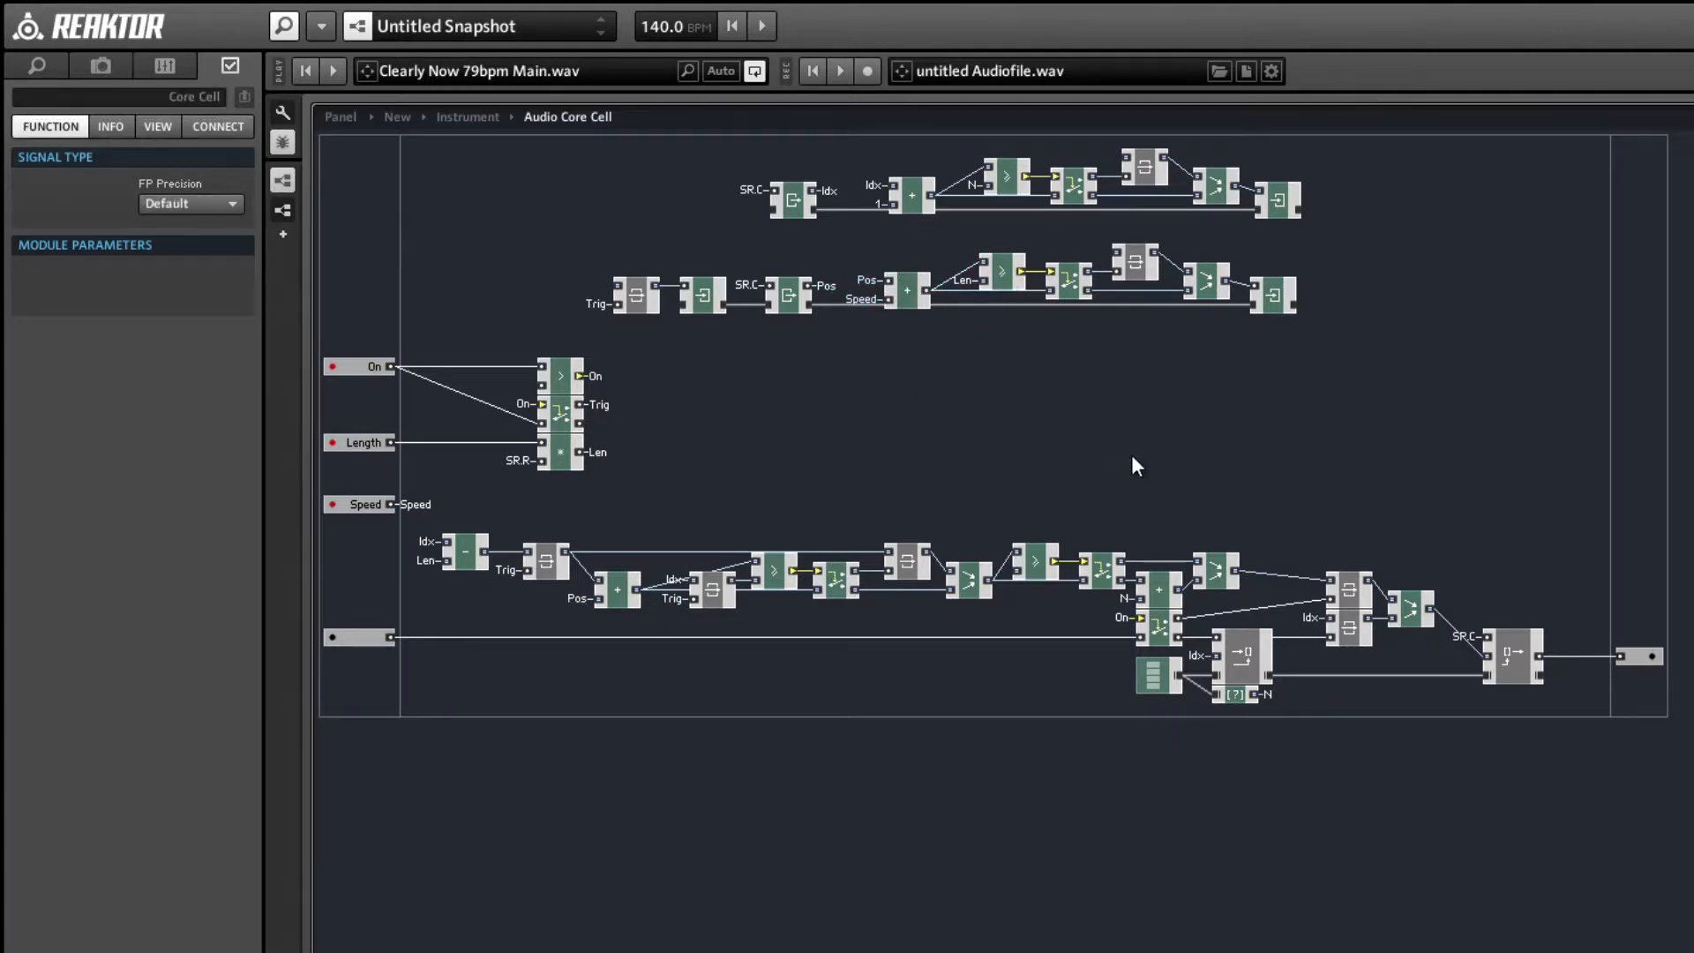
{"action": "left_click", "coordinate": [1002, 270]}
{"action": "left_click", "coordinate": [58, 190]}
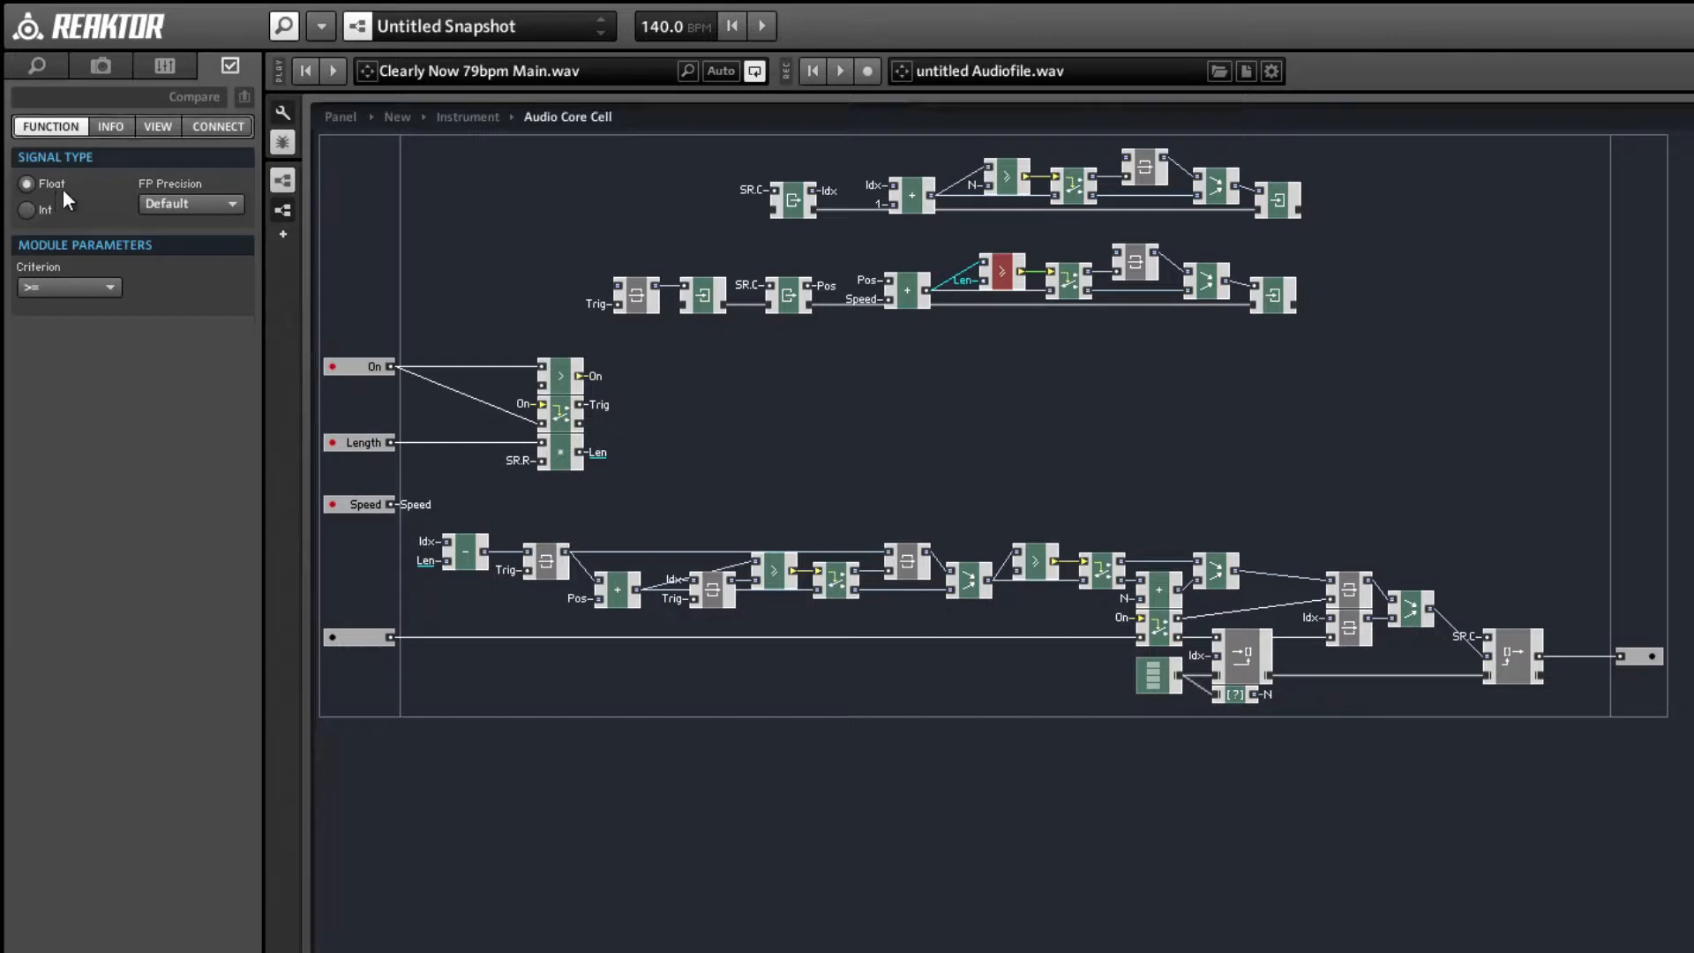
{"action": "left_click", "coordinate": [1119, 412]}
- Set the position counter's Router and Merge to Float
{"action": "left_click", "coordinate": [1071, 292]}
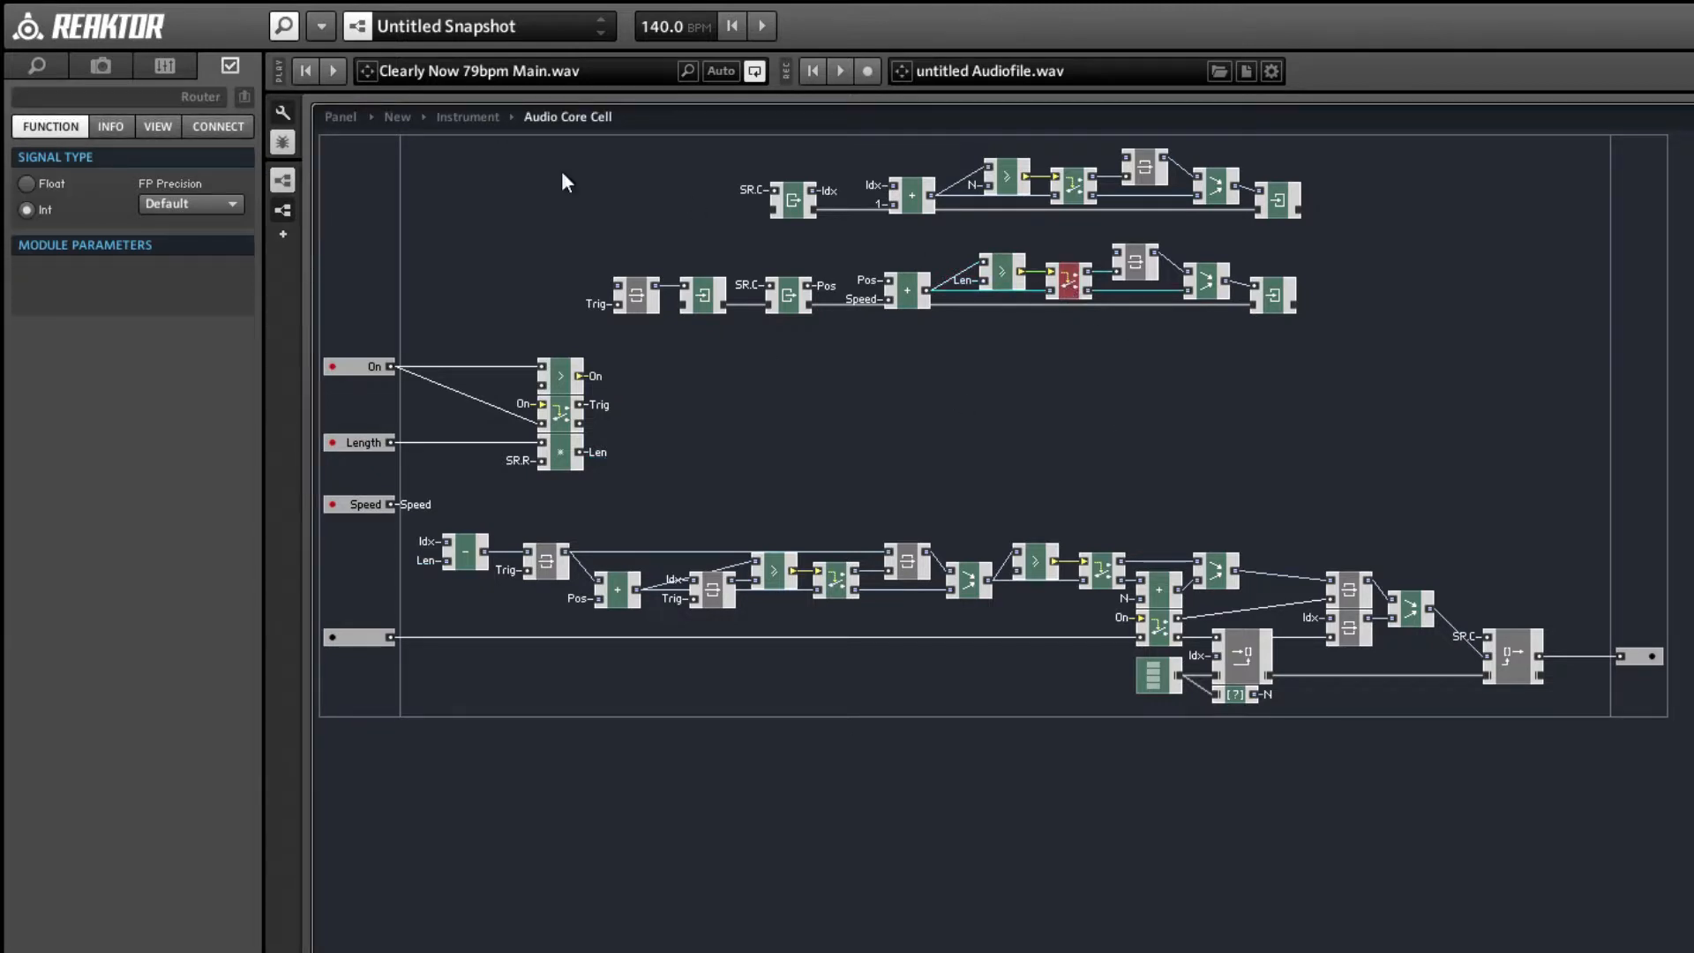
{"action": "left_click", "coordinate": [53, 187]}
{"action": "left_click", "coordinate": [992, 351]}
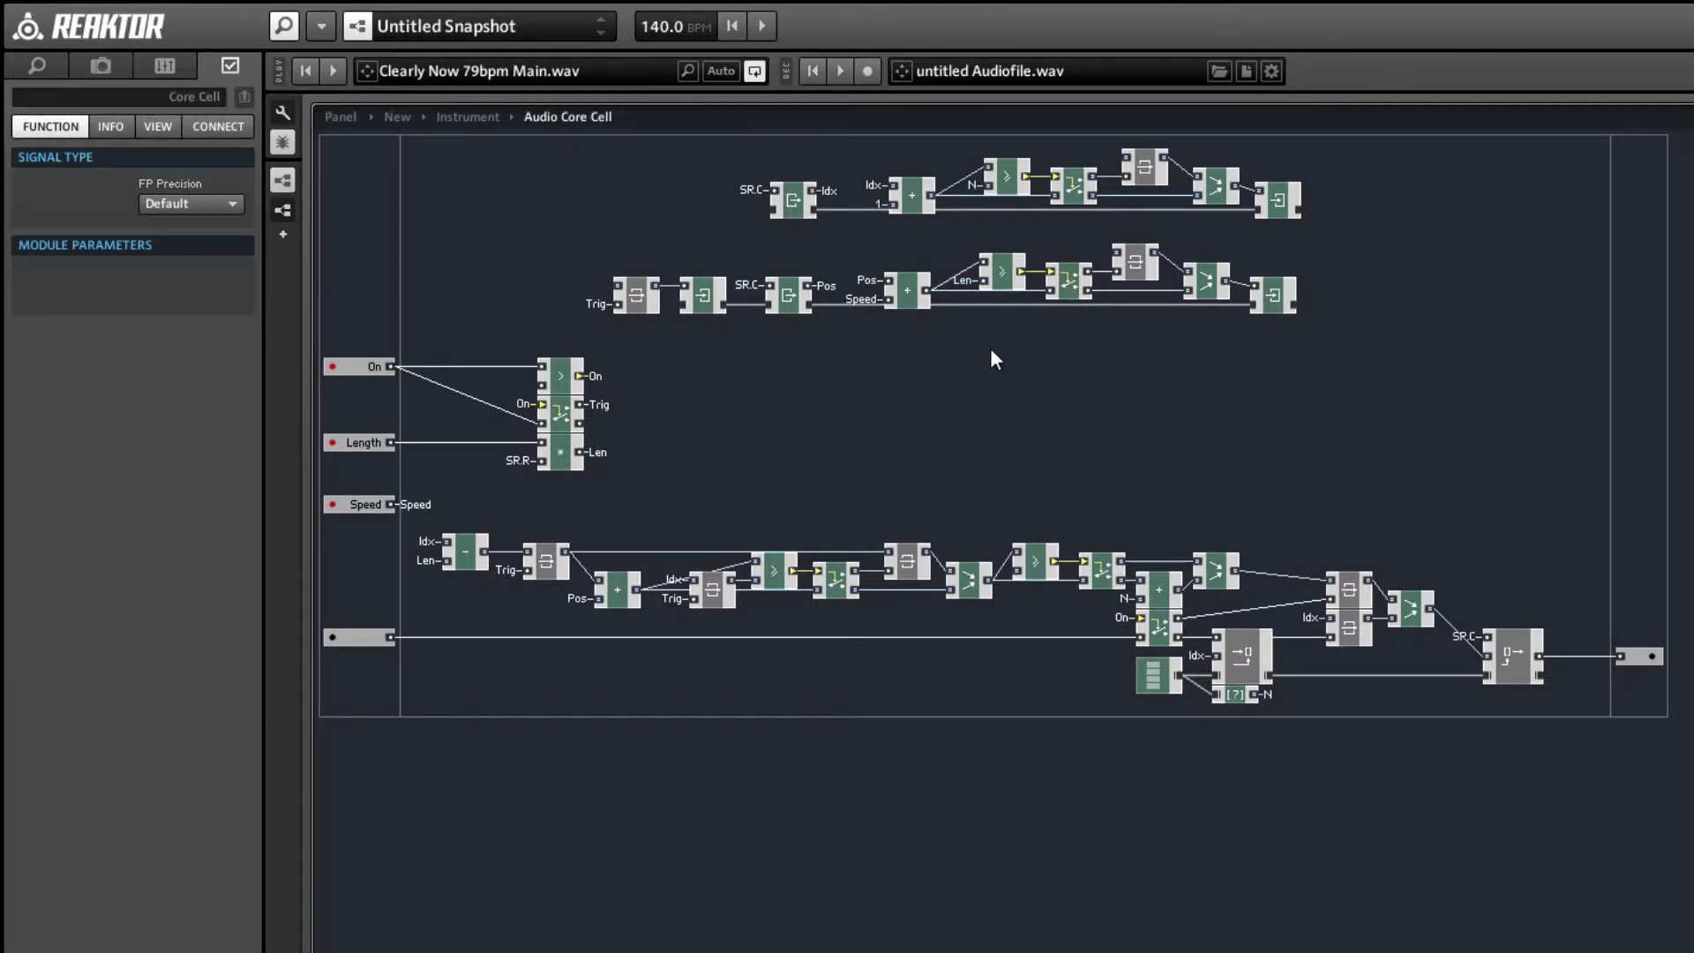
{"action": "left_click", "coordinate": [1136, 257]}
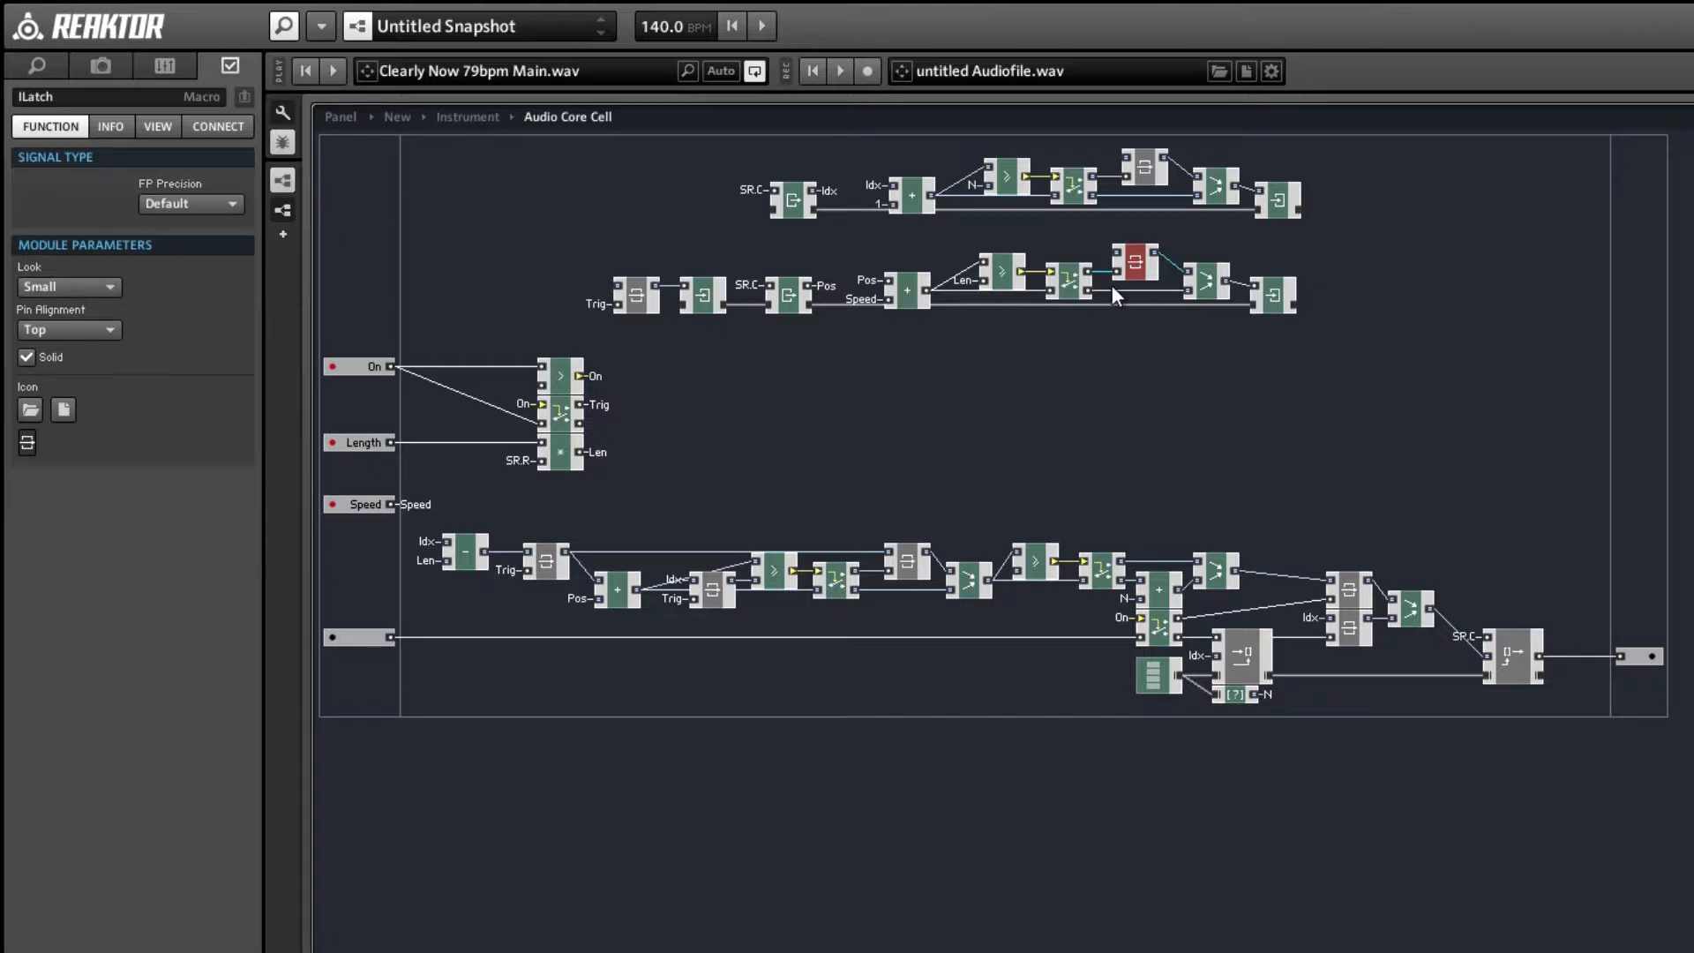
{"action": "left_click", "coordinate": [1193, 295]}
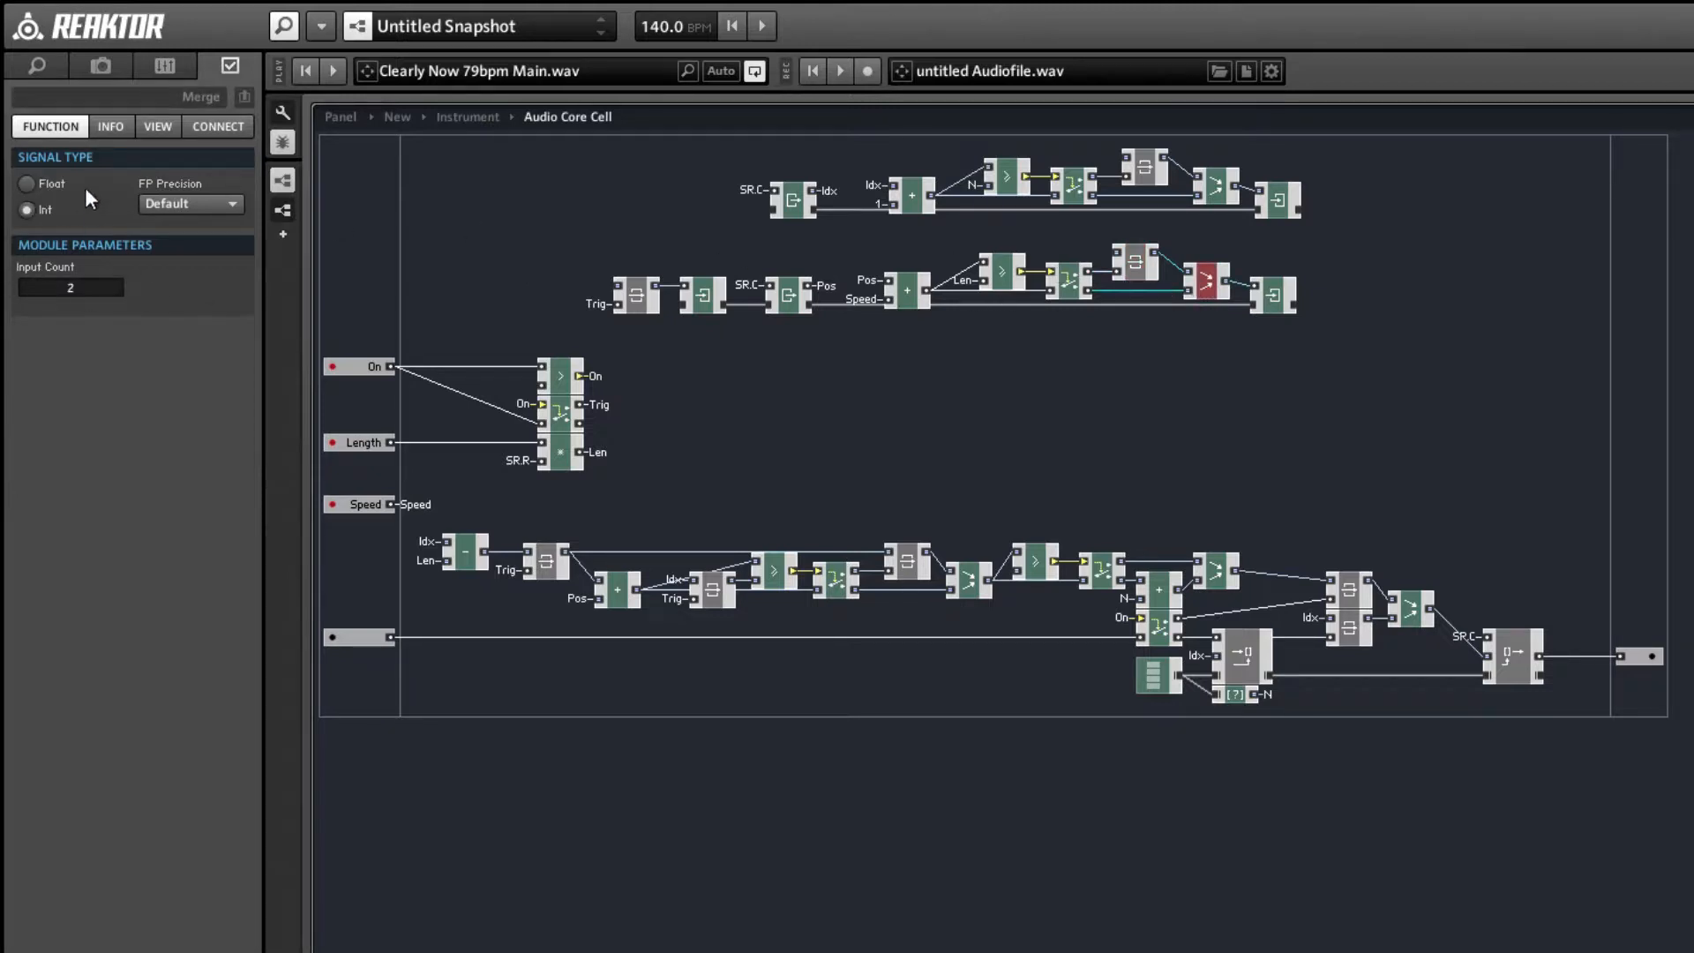
{"action": "left_click", "coordinate": [26, 183]}
{"action": "left_click", "coordinate": [998, 361]}
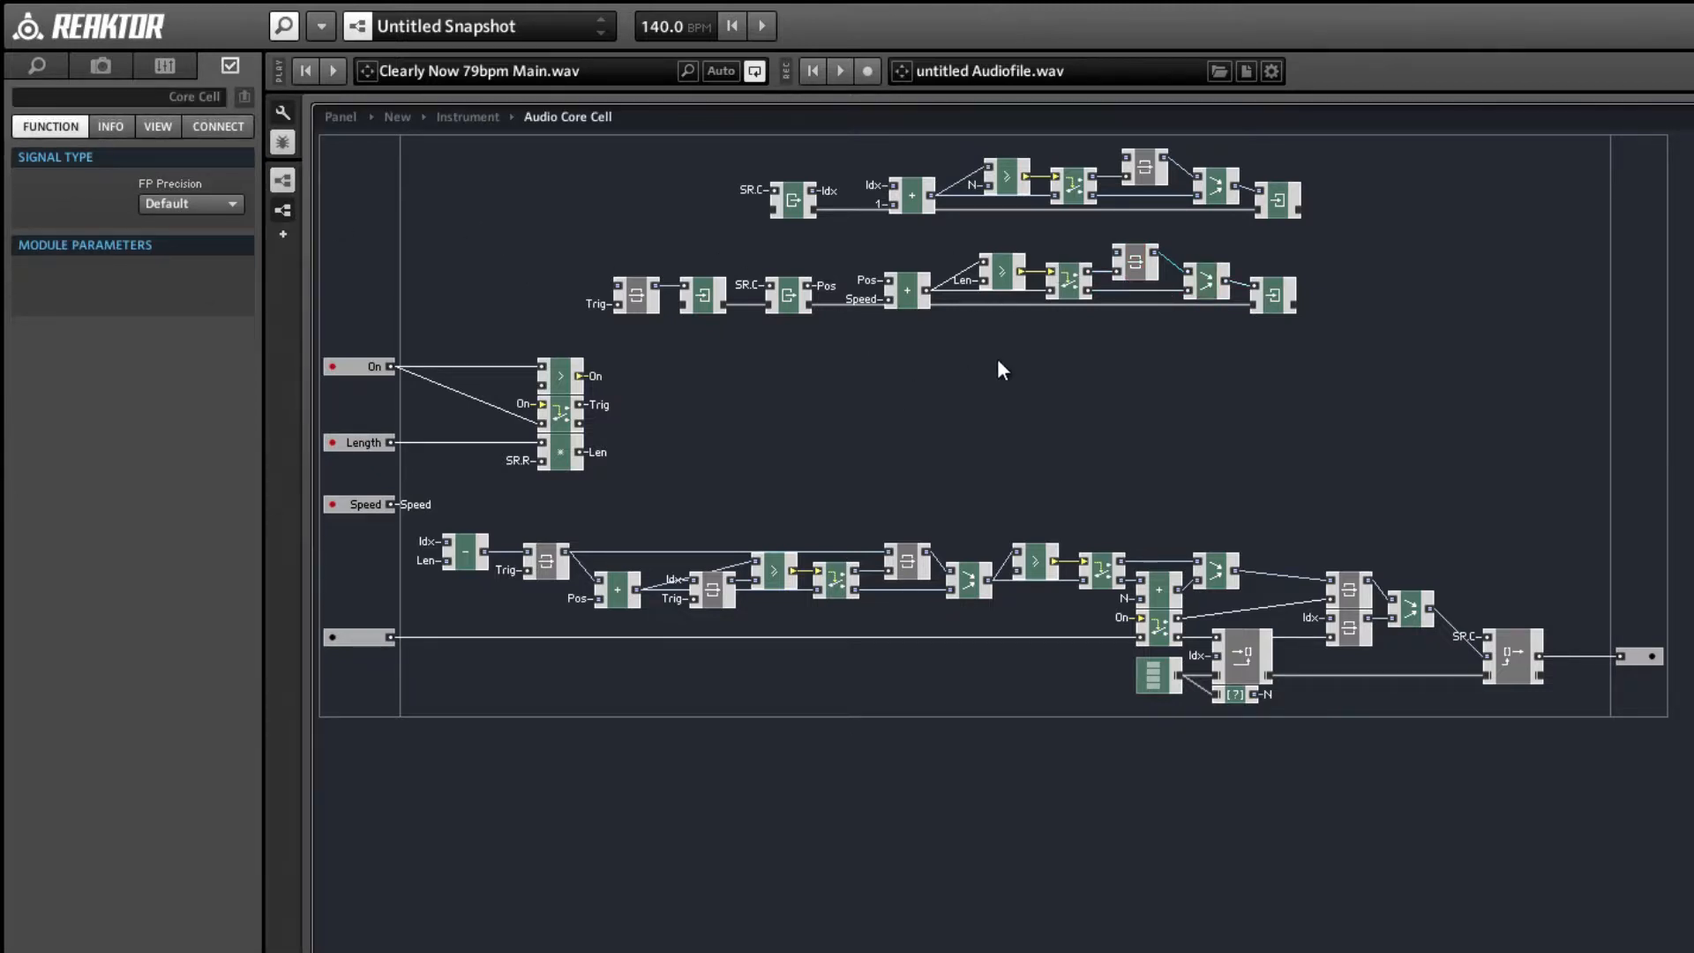
- Shift the position counter's ILatch up slightly and insert an x - a modulation macro below that row
{"action": "left_click_drag", "start_coordinate": [1133, 250], "coordinate": [1134, 258]}
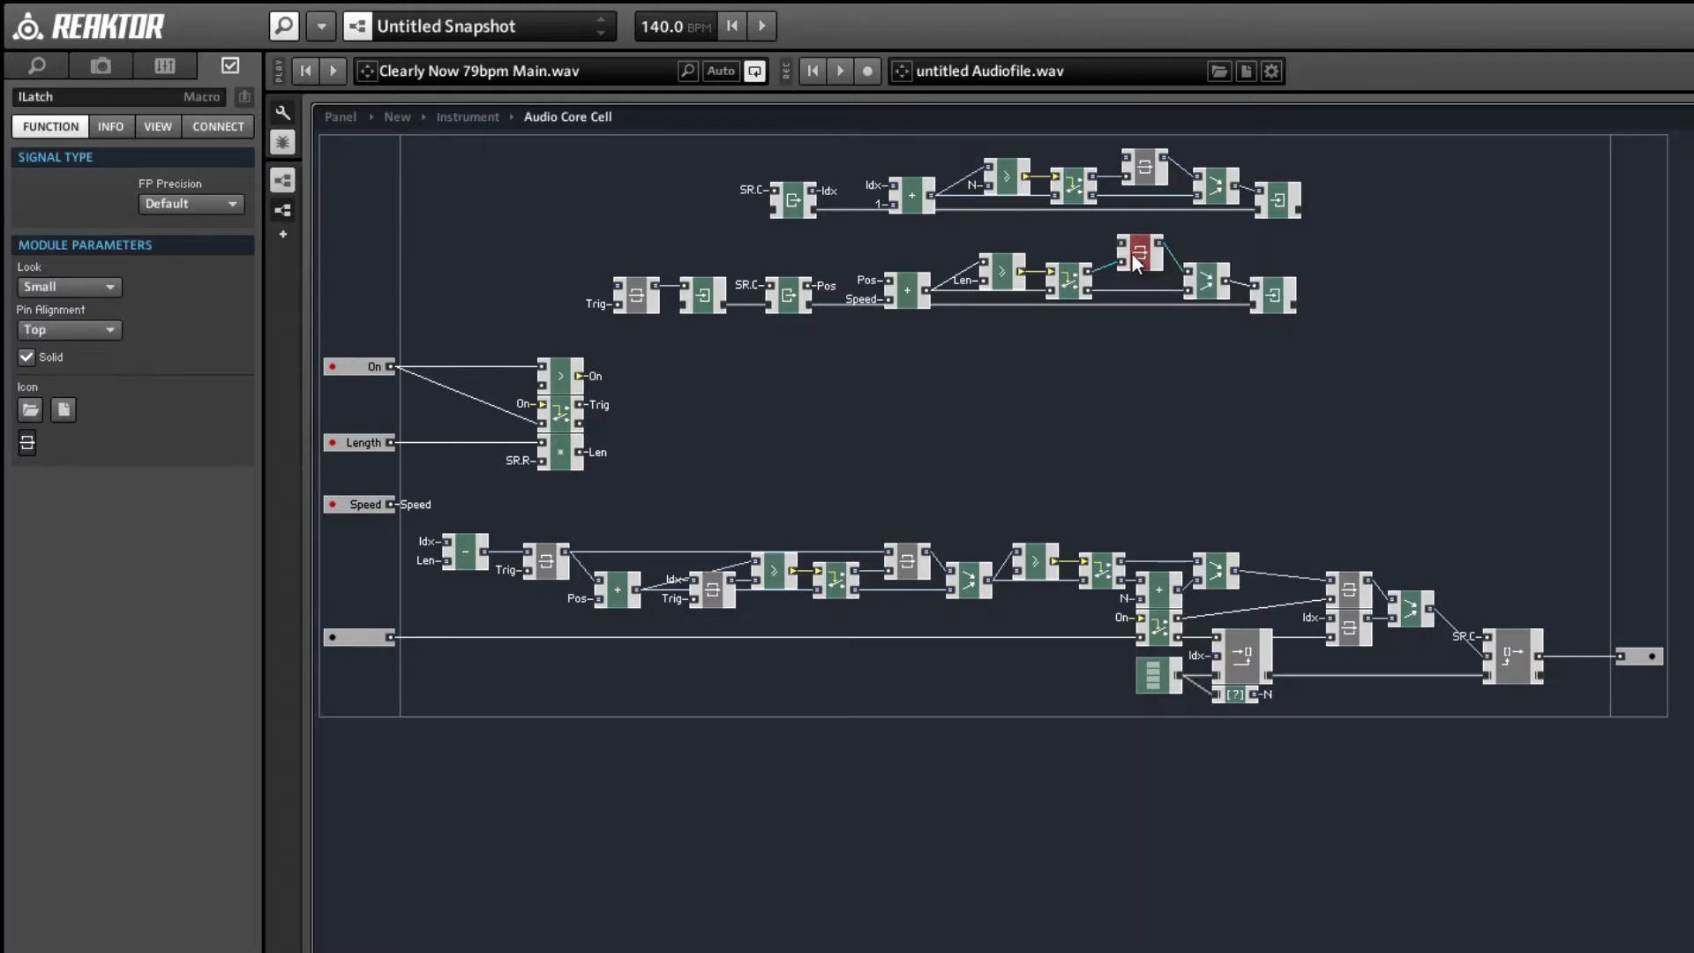
{"action": "right_click", "coordinate": [1128, 337]}
{"action": "mouse_move", "coordinate": [1220, 351]}
{"action": "mouse_move", "coordinate": [1441, 378]}
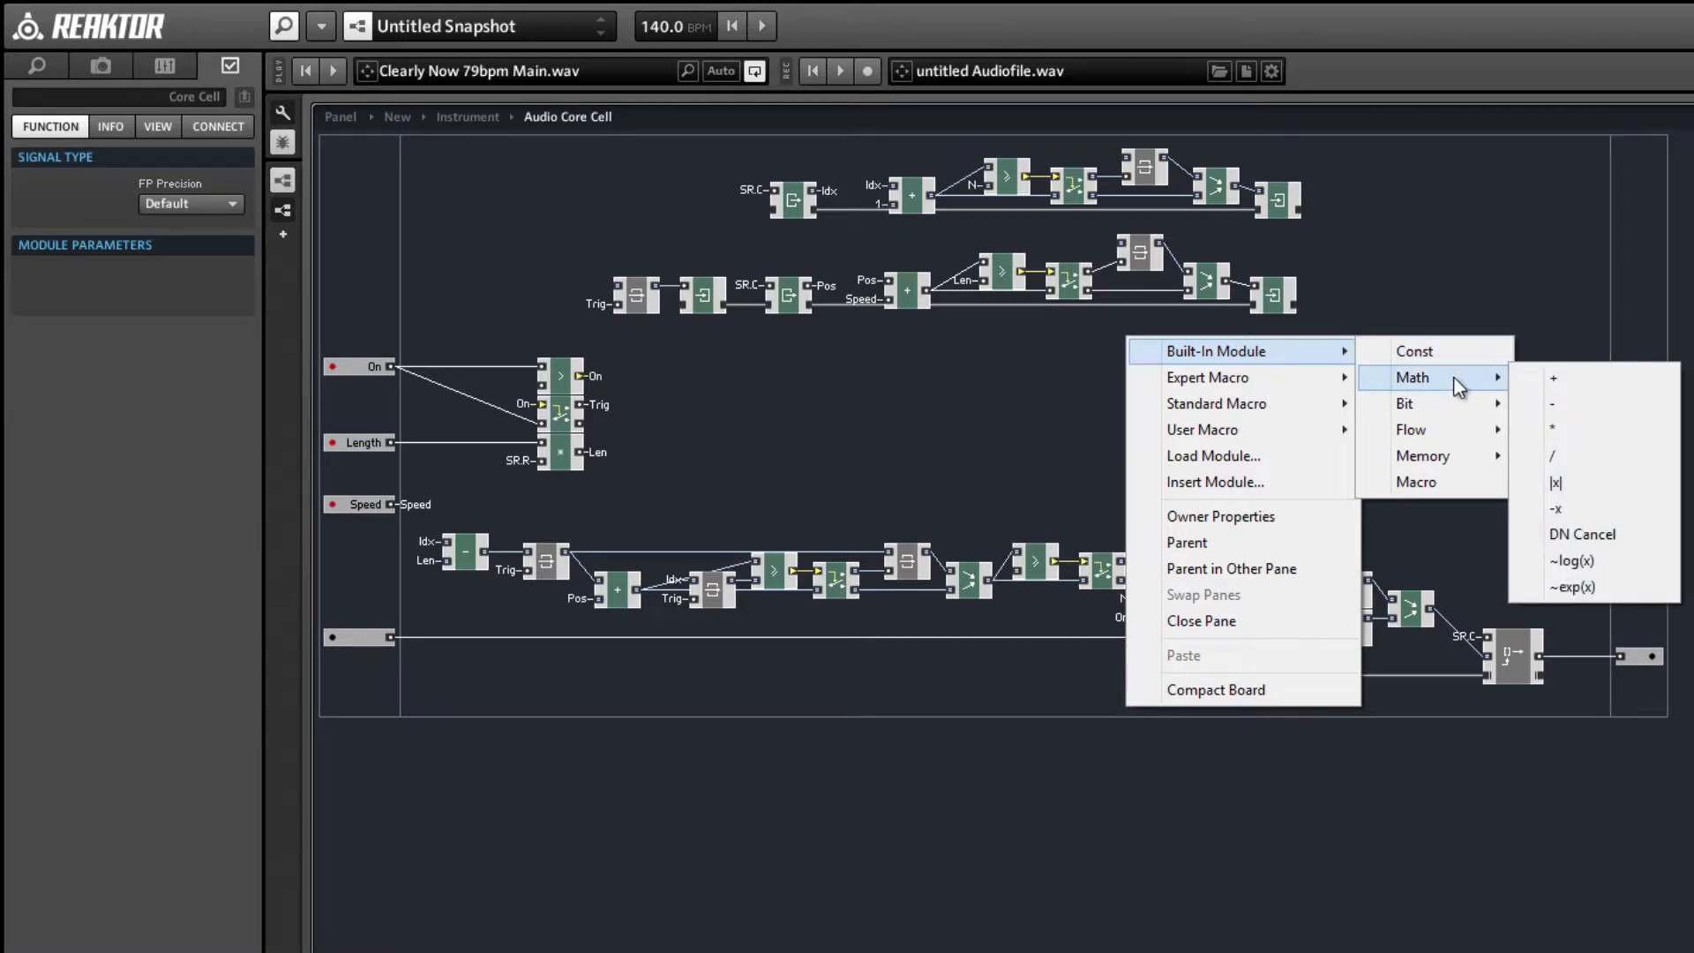
{"action": "mouse_move", "coordinate": [1257, 378]}
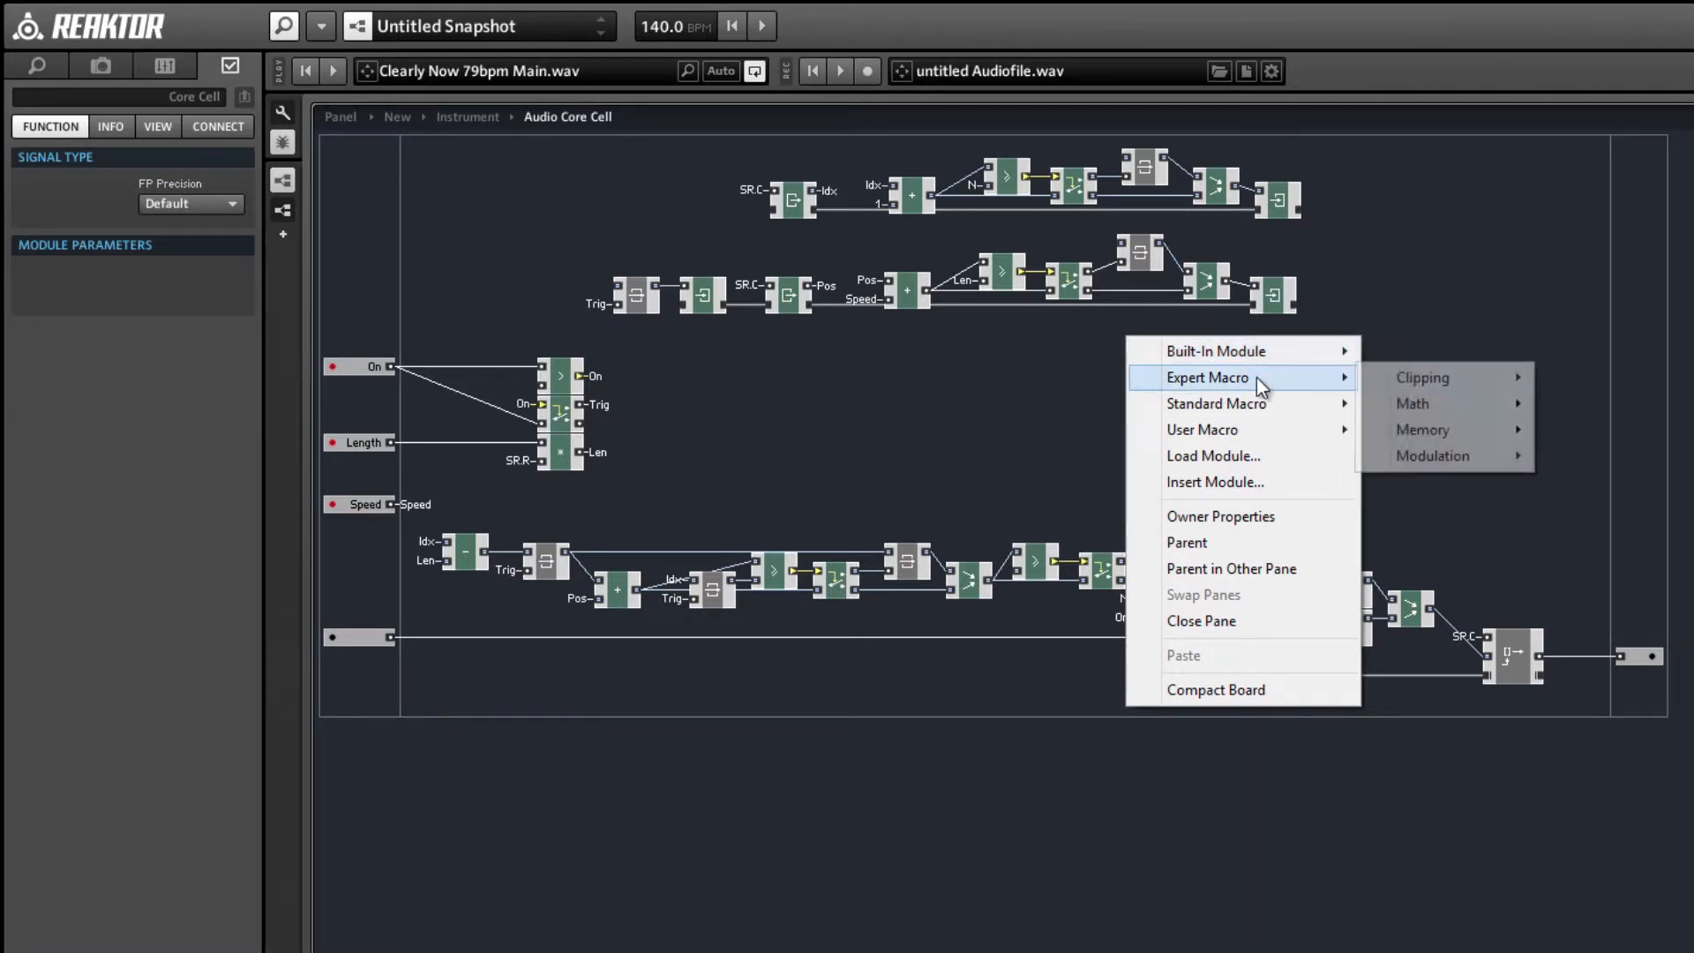
{"action": "mouse_move", "coordinate": [1460, 454]}
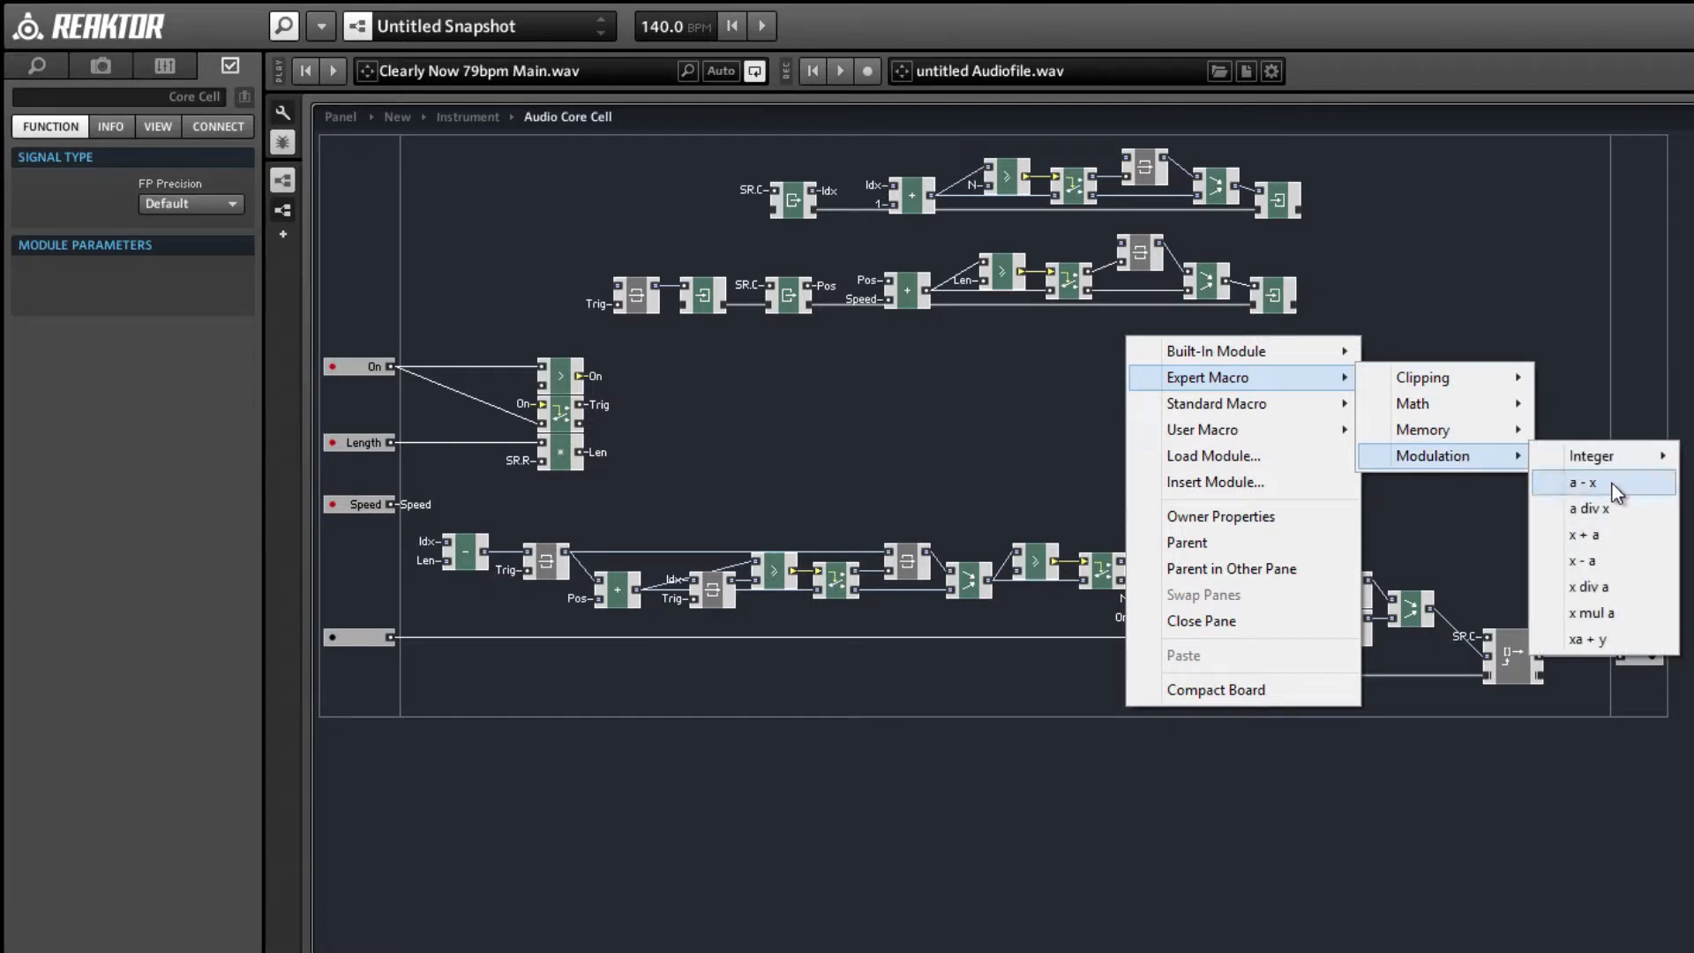
{"action": "left_click", "coordinate": [1631, 558]}
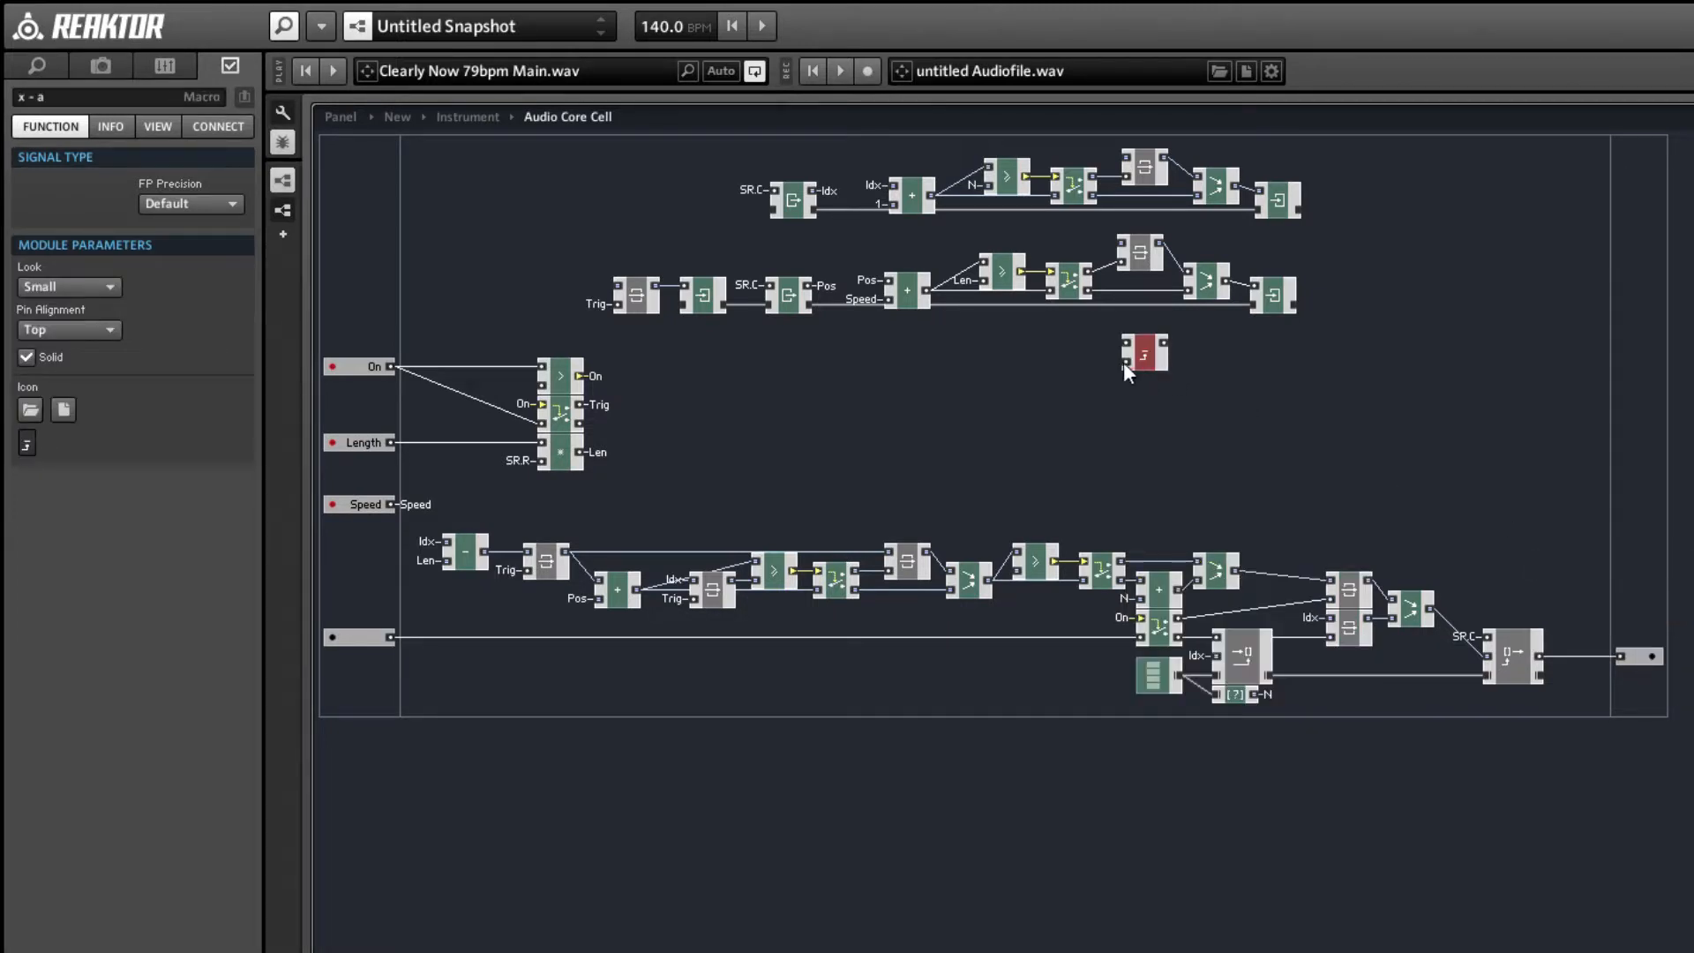
- Feed Len into the x - a macro's lower input and wire the macro between the Router's upper output and the Merge
{"action": "right_click", "coordinate": [1126, 364]}
{"action": "mouse_move", "coordinate": [1195, 491]}
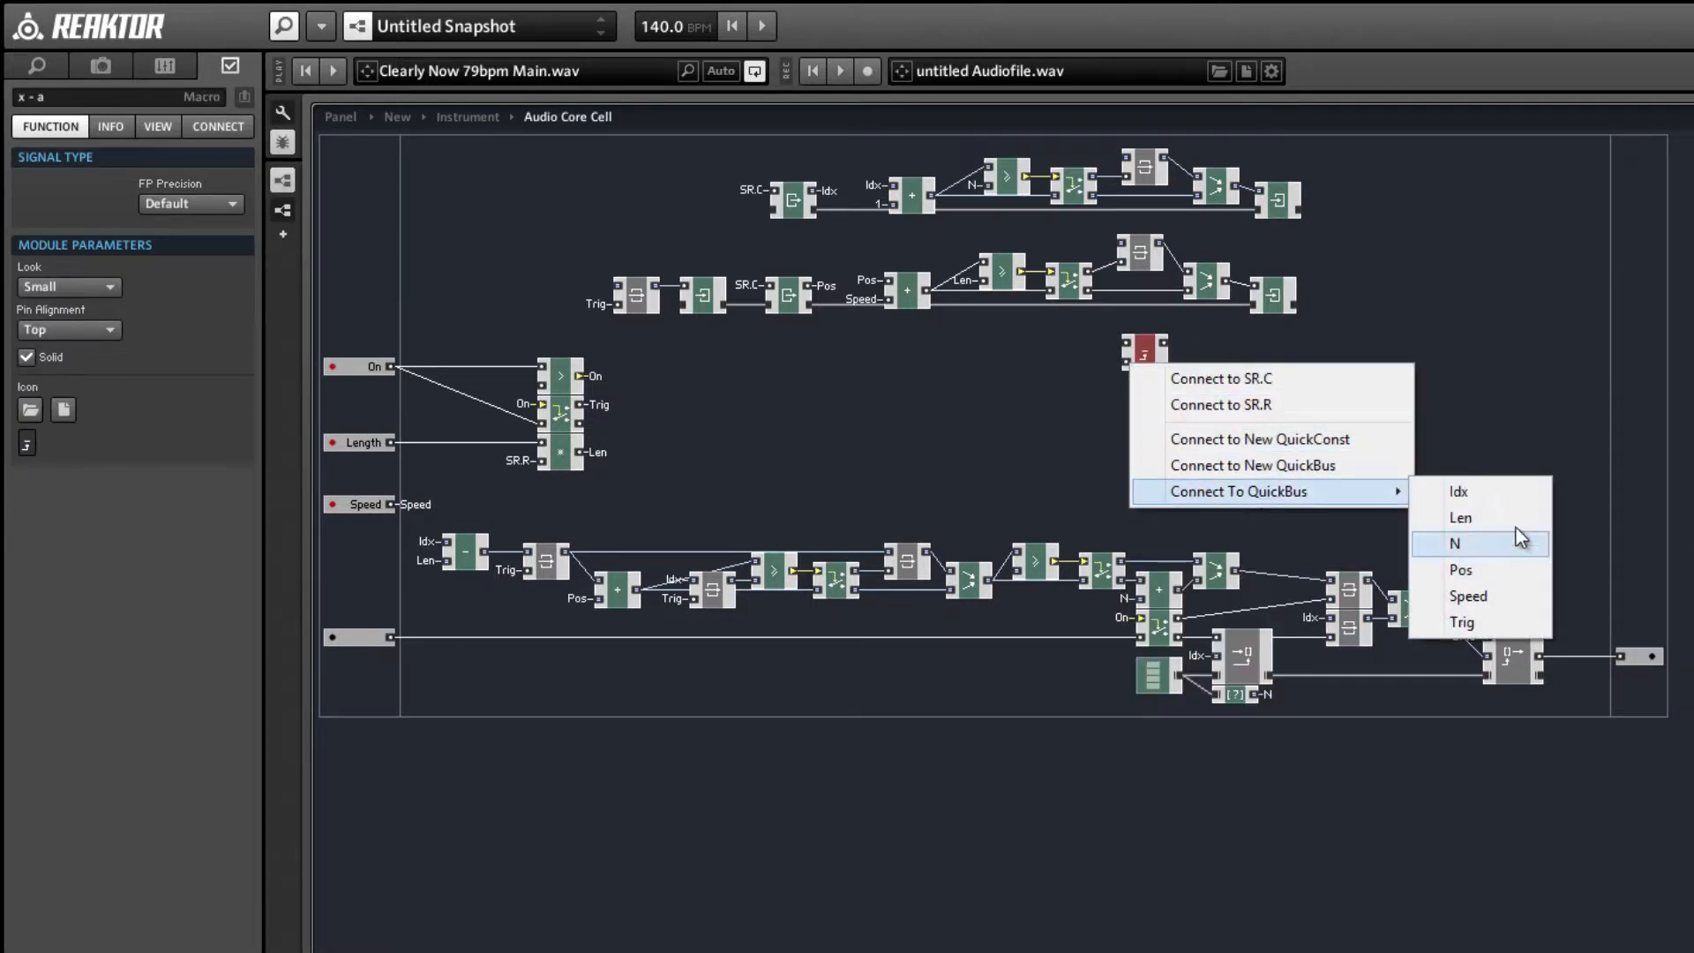
{"action": "left_click", "coordinate": [1461, 518]}
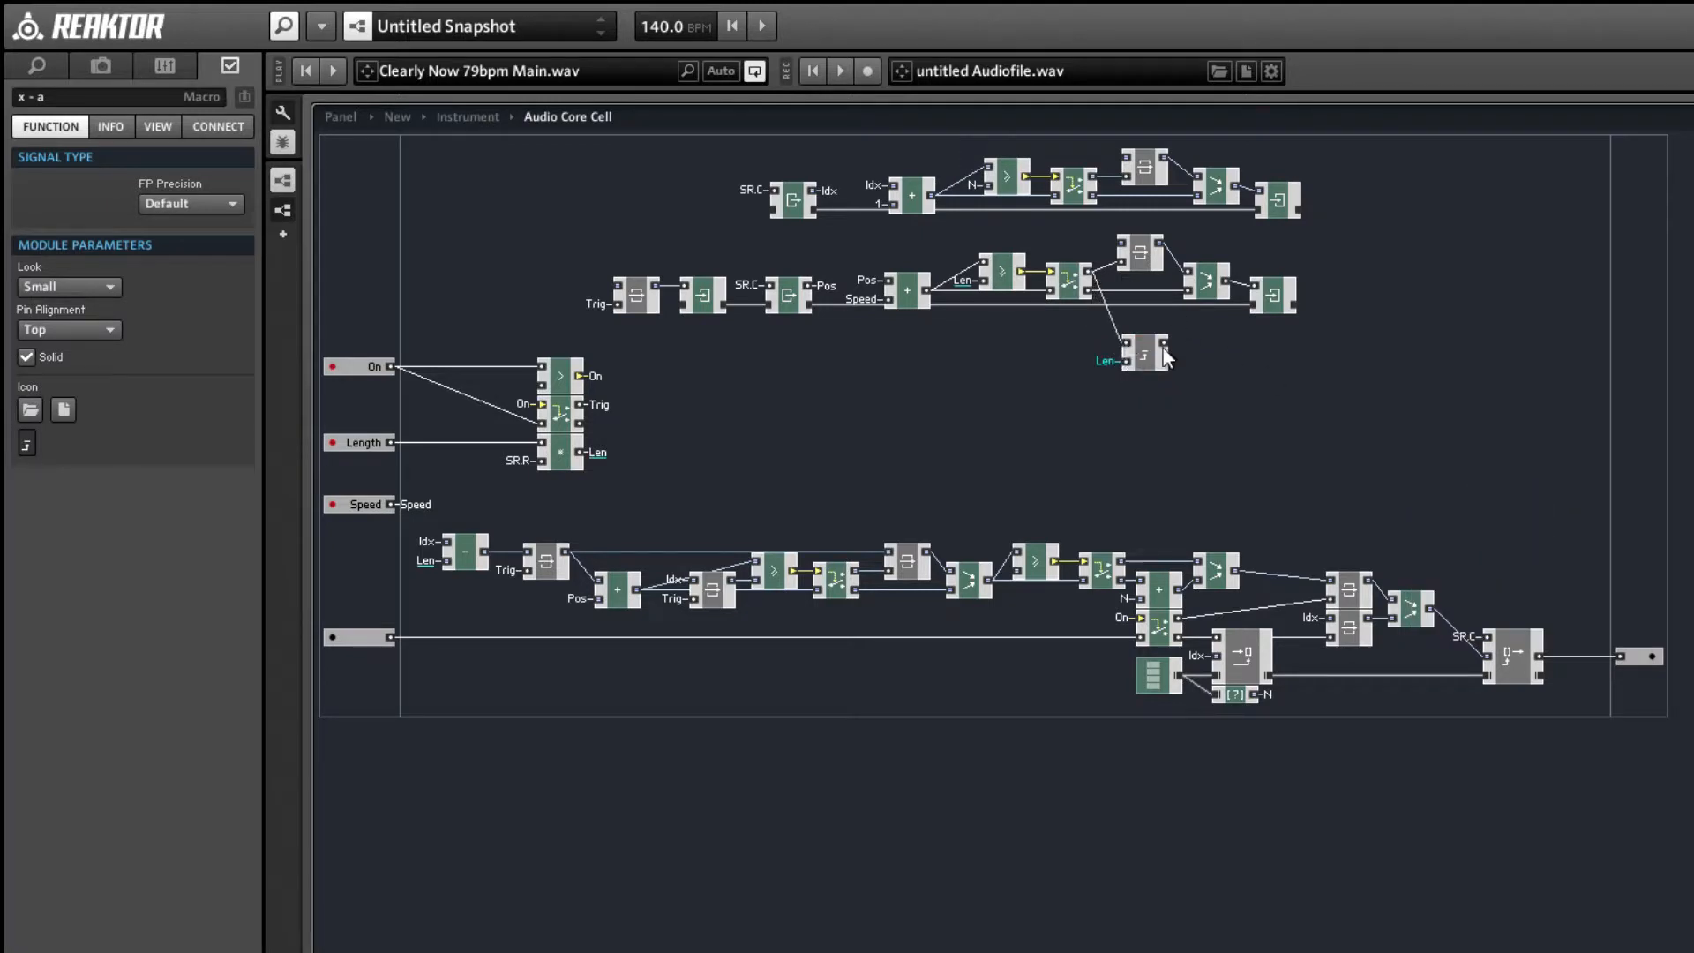
{"action": "left_click", "coordinate": [1193, 284]}
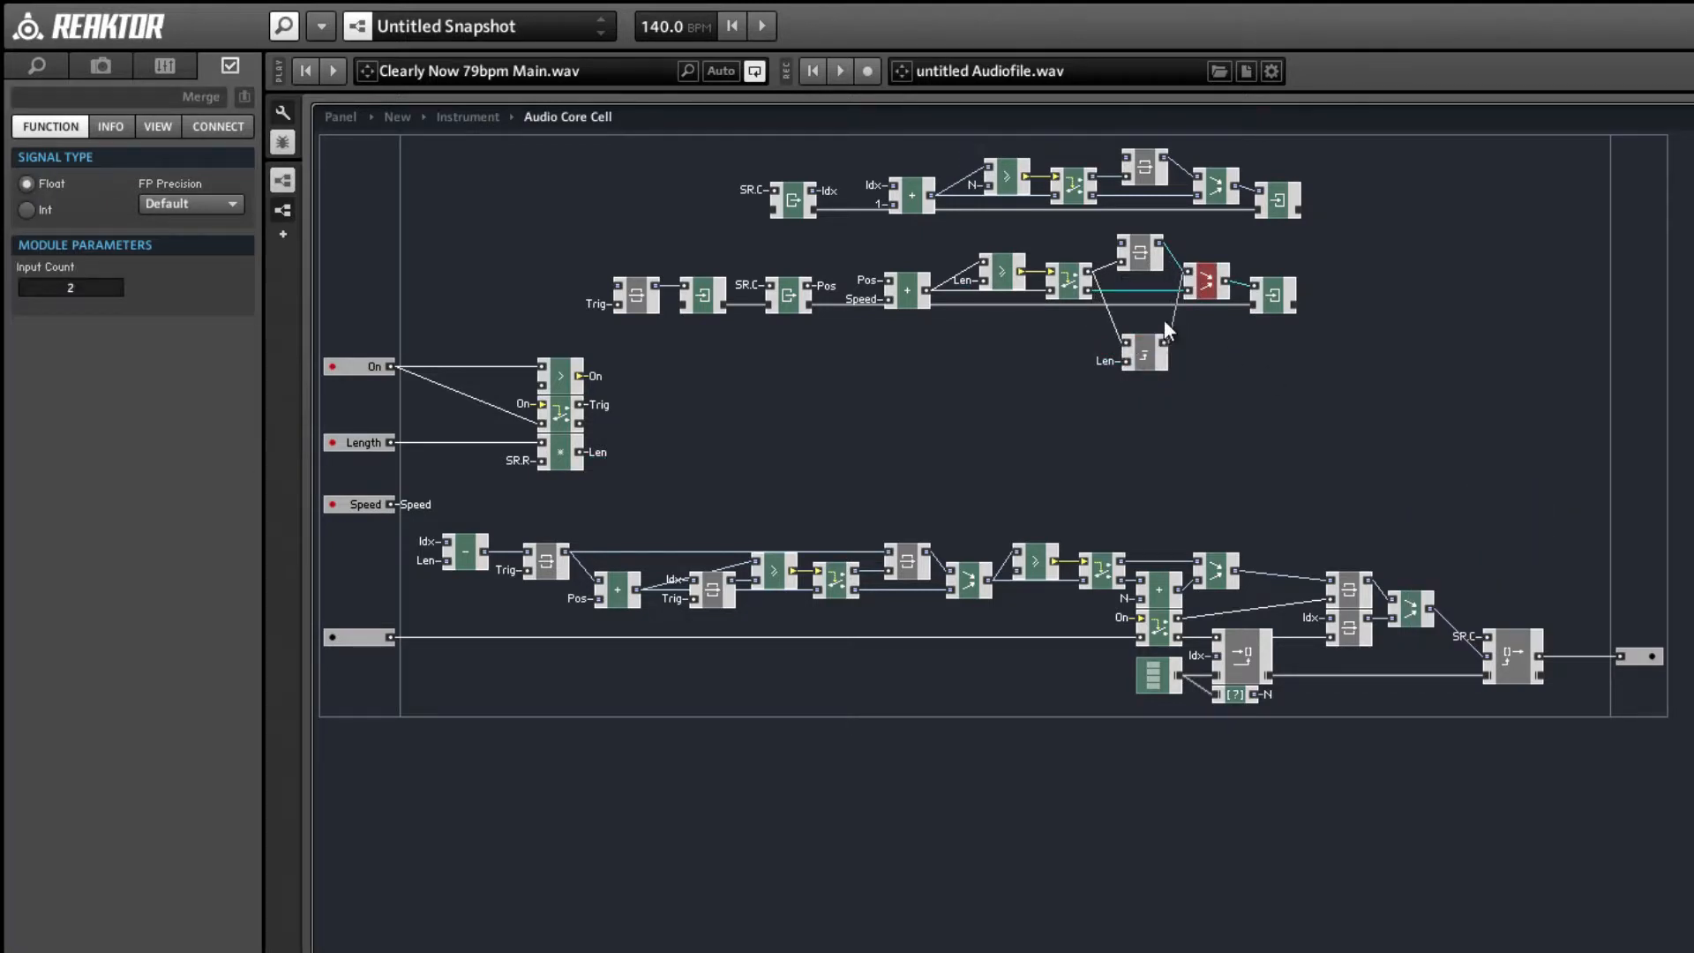
- Delete the position counter's ILatch and put the x - a macro in its place
{"action": "left_click", "coordinate": [1147, 244]}
{"action": "key", "text": "Delete"}
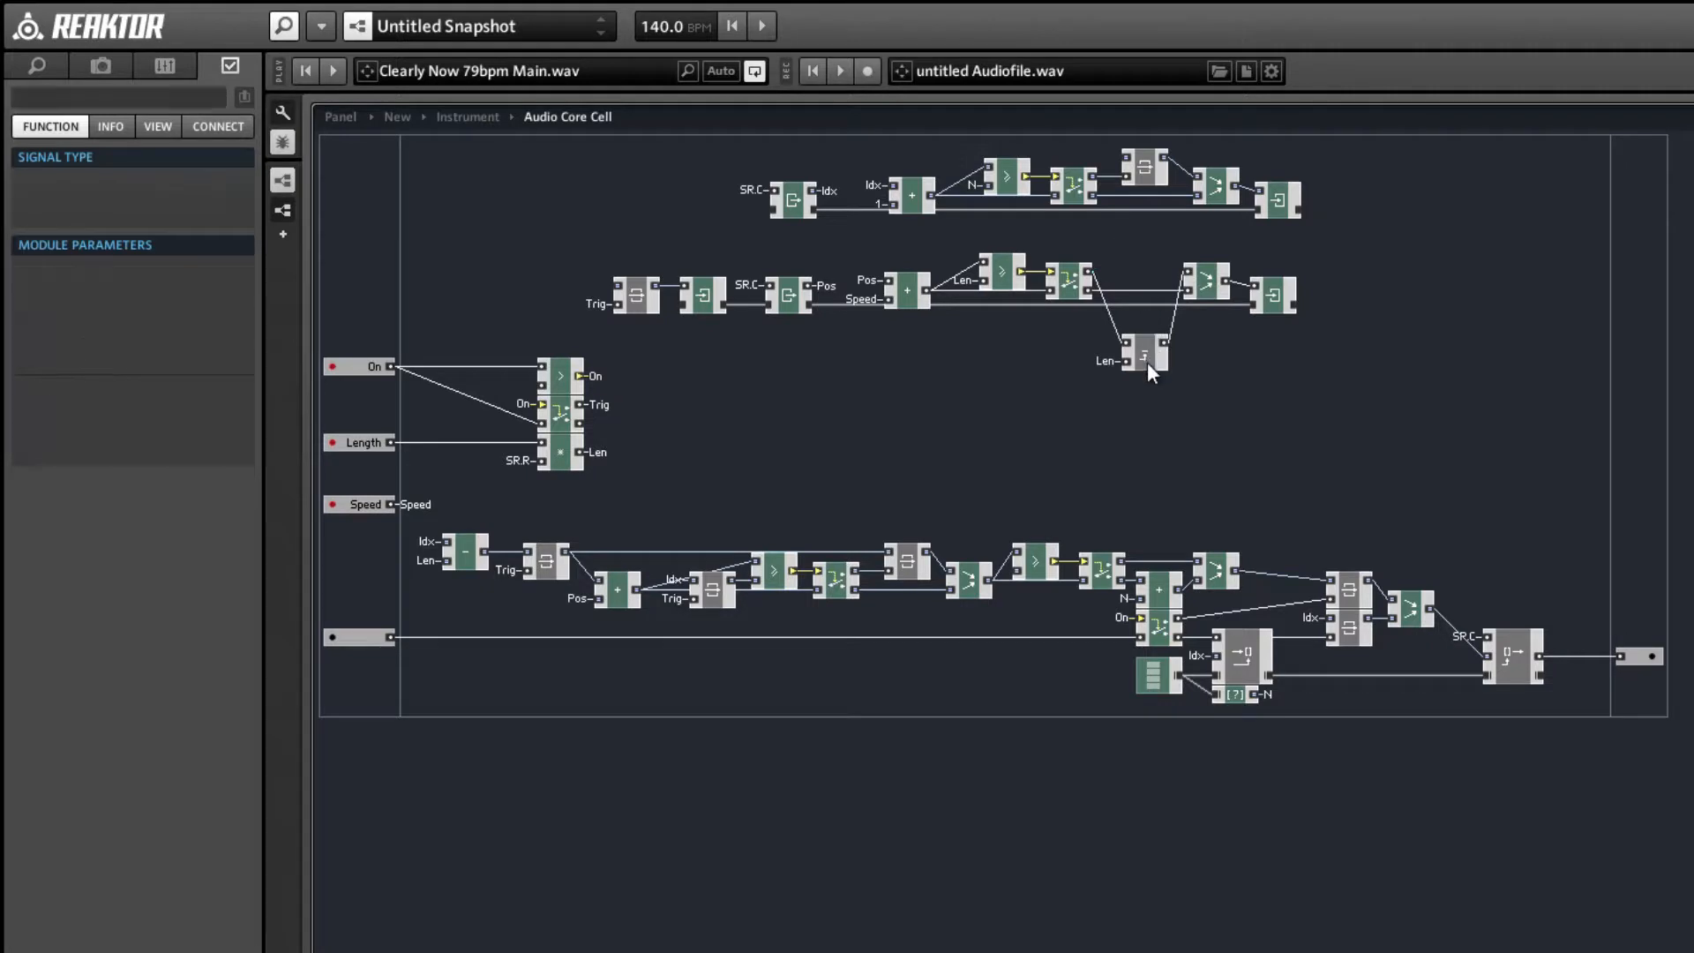
{"action": "left_click_drag", "start_coordinate": [1147, 362], "coordinate": [1151, 275]}
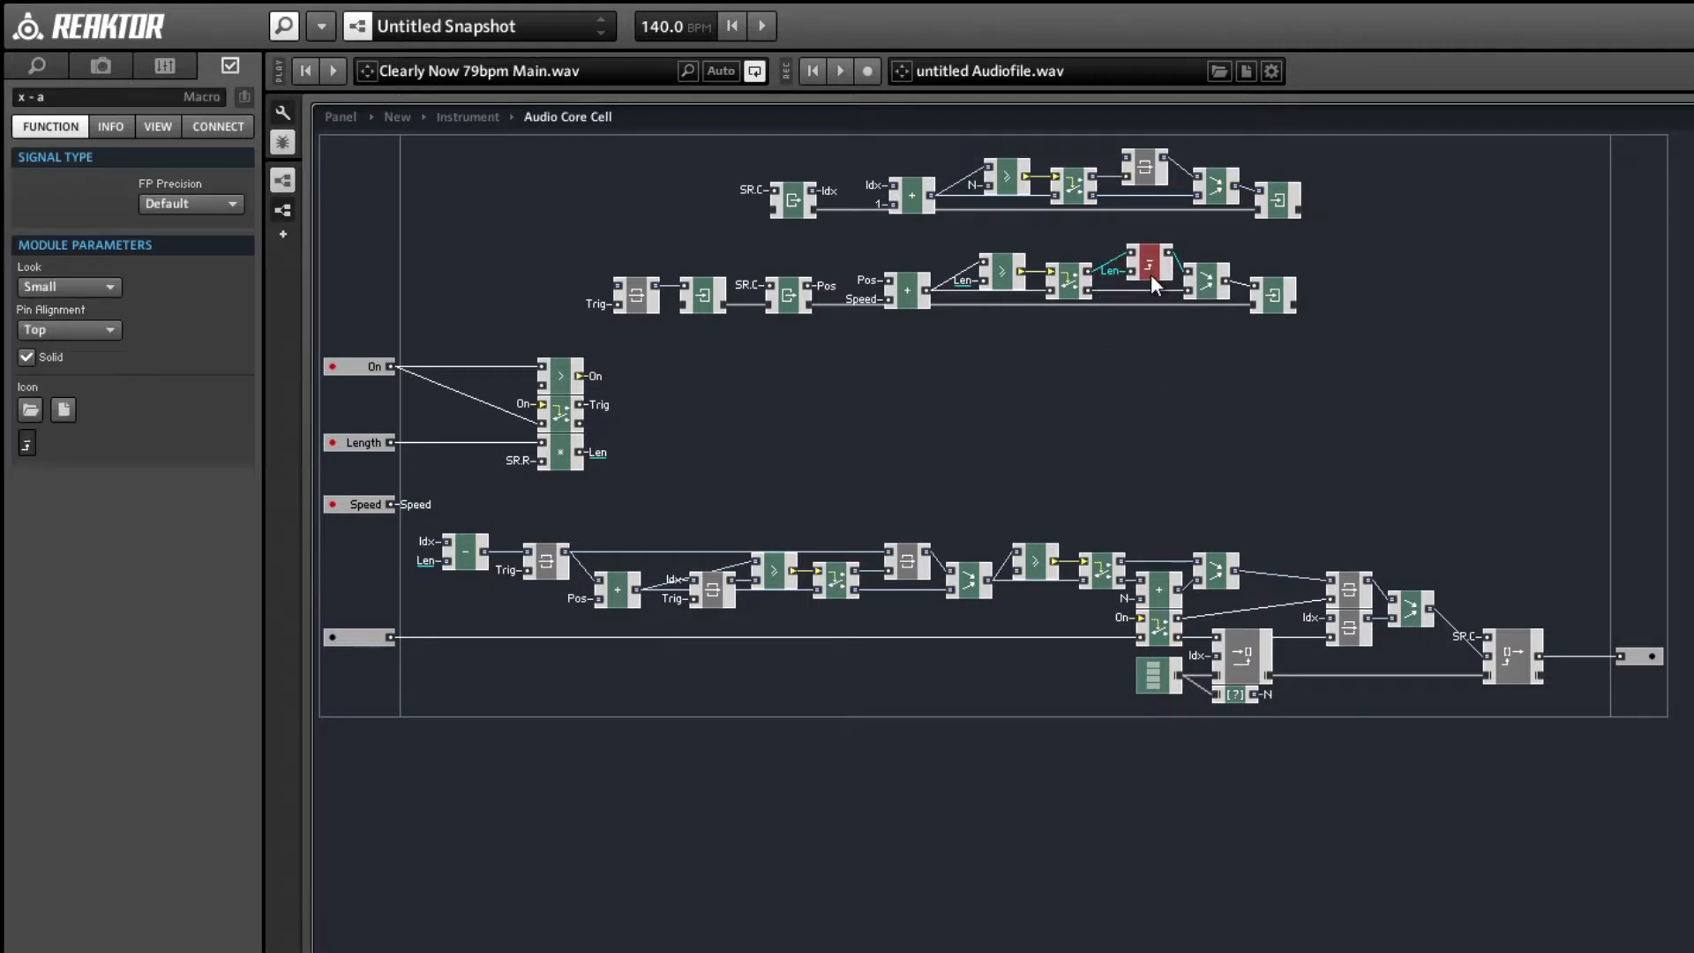
{"action": "left_click", "coordinate": [1138, 343]}
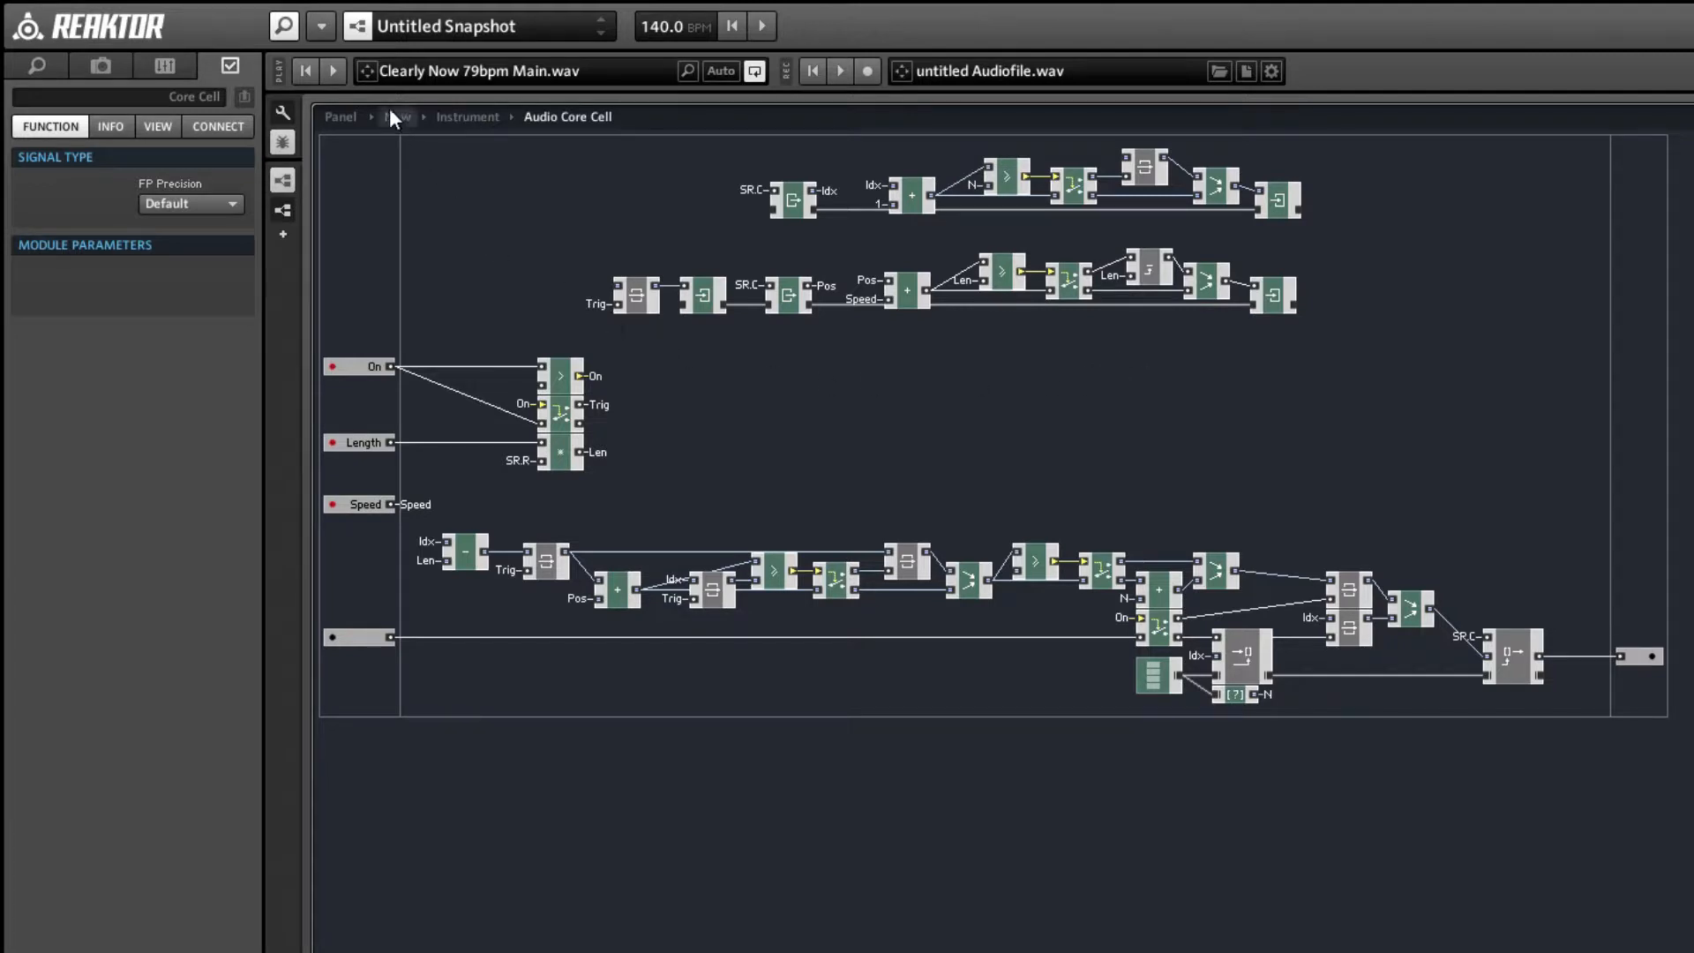
- Test the looper from the instrument panel while raising the Speed knob to 0.34 and beyond
{"action": "left_click", "coordinate": [328, 118]}
{"action": "left_click_drag", "start_coordinate": [346, 201], "coordinate": [414, 181]}
{"action": "left_click", "coordinate": [285, 117]}
{"action": "left_click", "coordinate": [333, 72]}
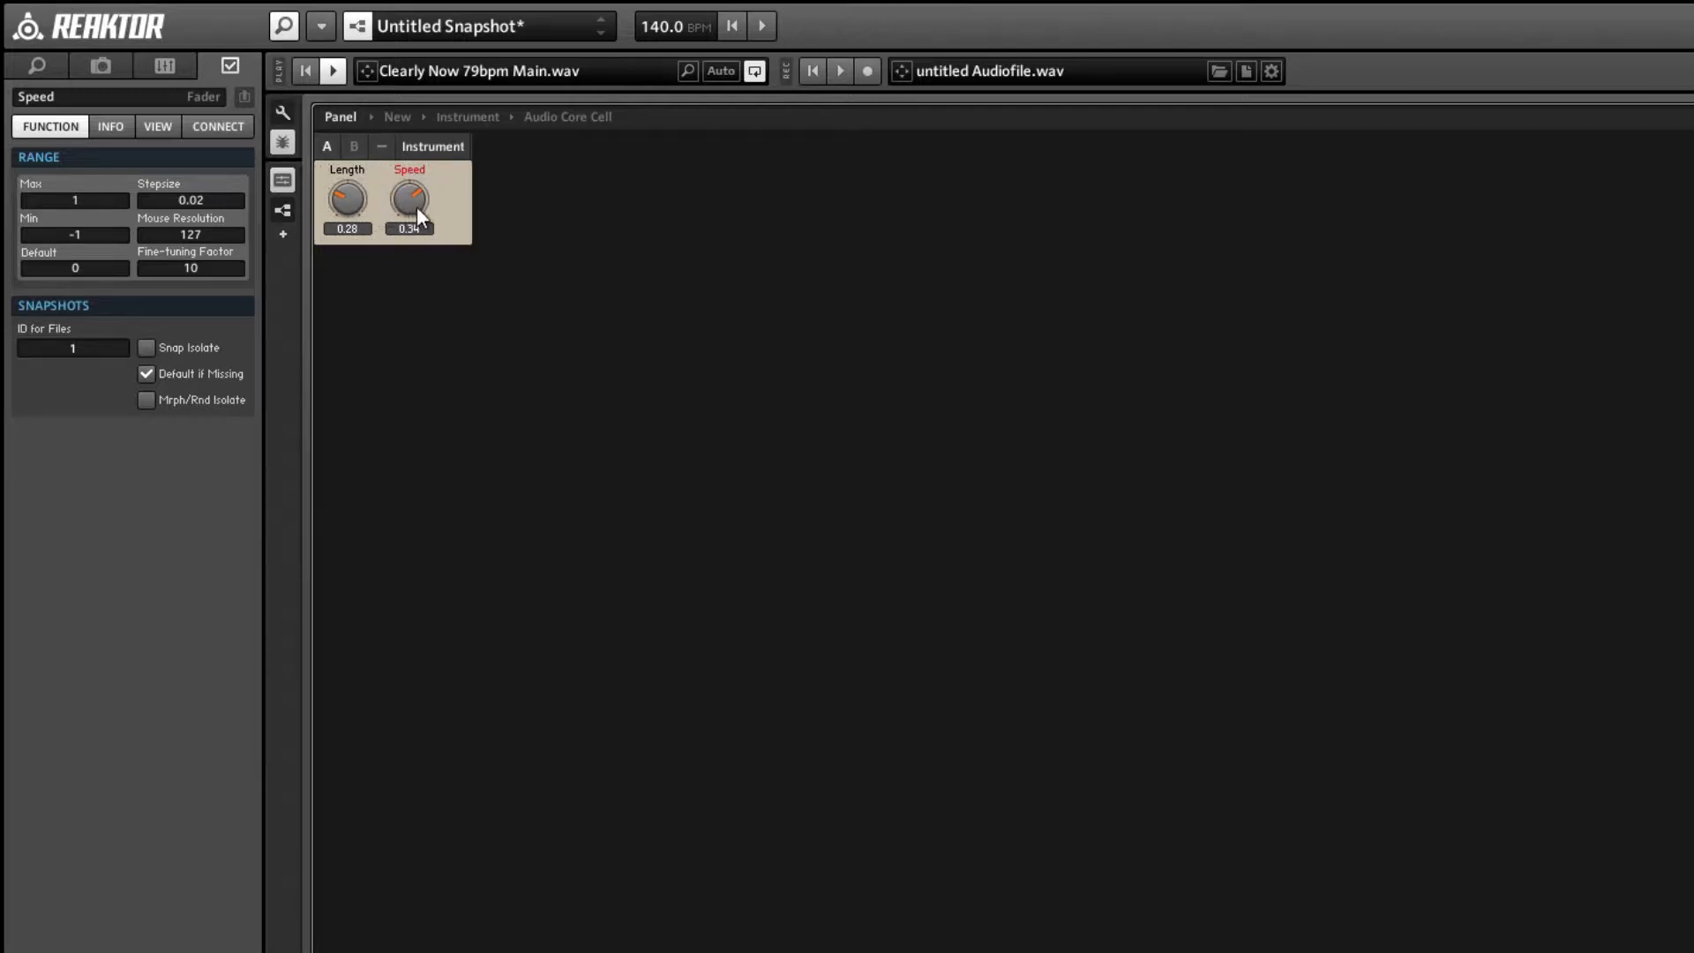
{"action": "left_click_drag", "start_coordinate": [424, 187], "coordinate": [431, 156]}
{"action": "left_click", "coordinate": [342, 76]}
- Back in the core cell, make room before the position counter's final Write and duplicate its Compare, Router, x - a and Merge group
{"action": "double_click", "coordinate": [448, 213]}
{"action": "double_click", "coordinate": [668, 243]}
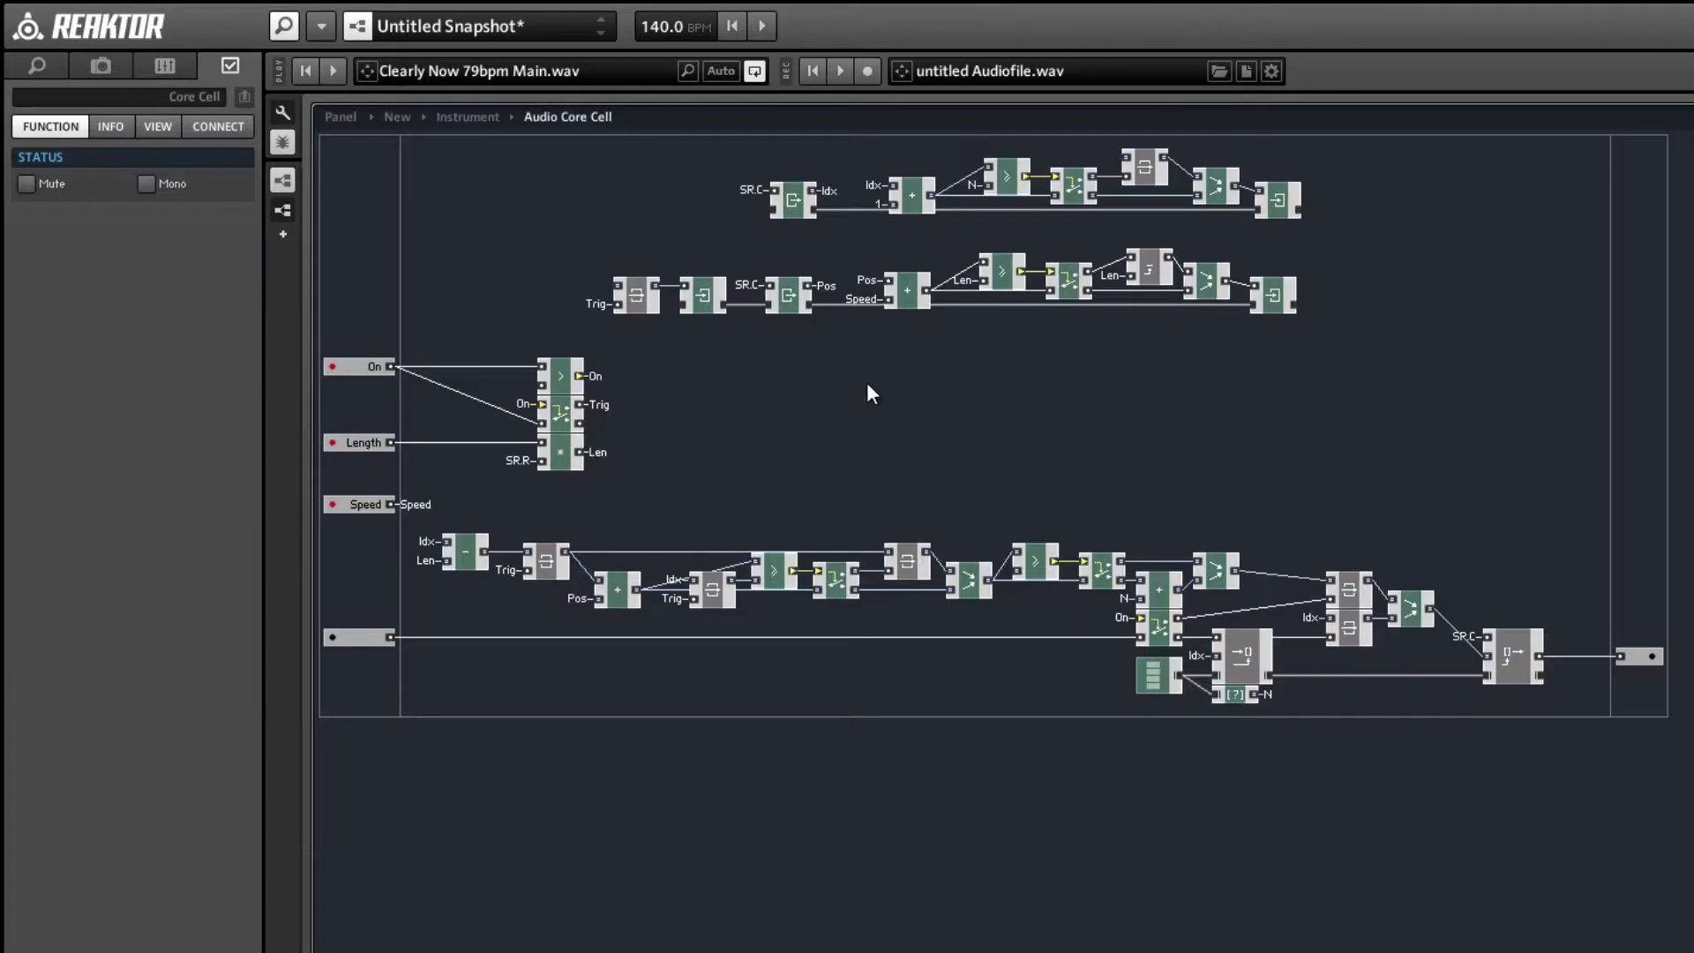
{"action": "left_click", "coordinate": [430, 507]}
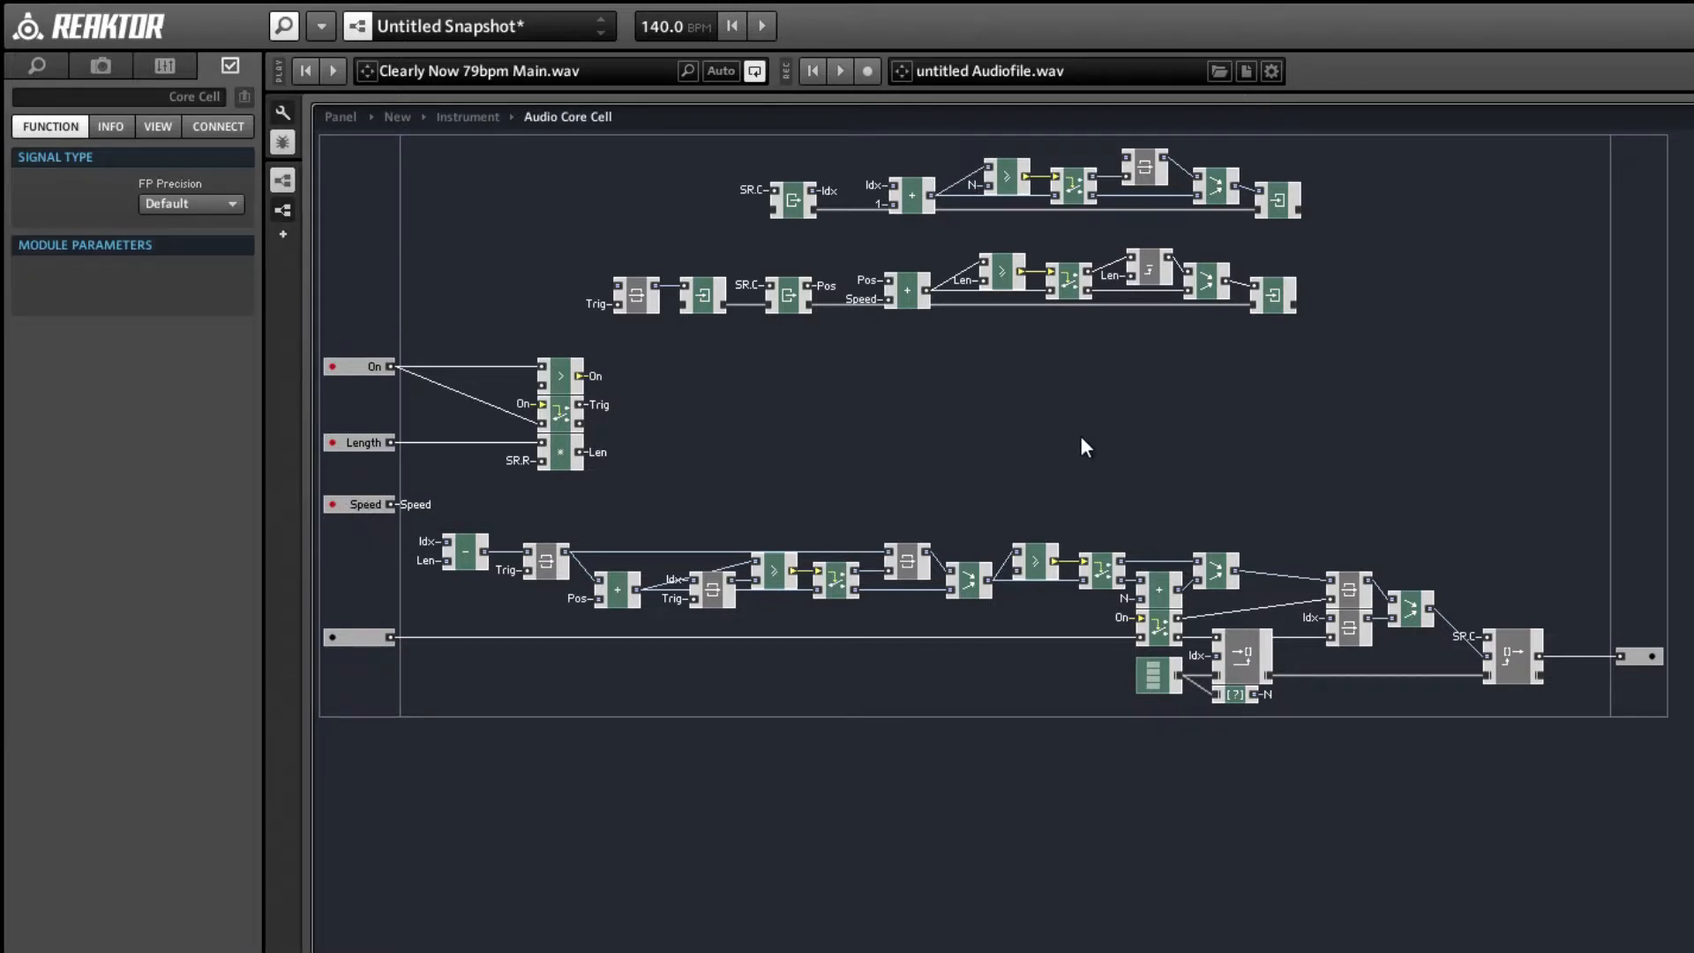
{"action": "left_click_drag", "start_coordinate": [1271, 302], "coordinate": [1568, 305]}
{"action": "left_click_drag", "start_coordinate": [1264, 370], "coordinate": [969, 254]}
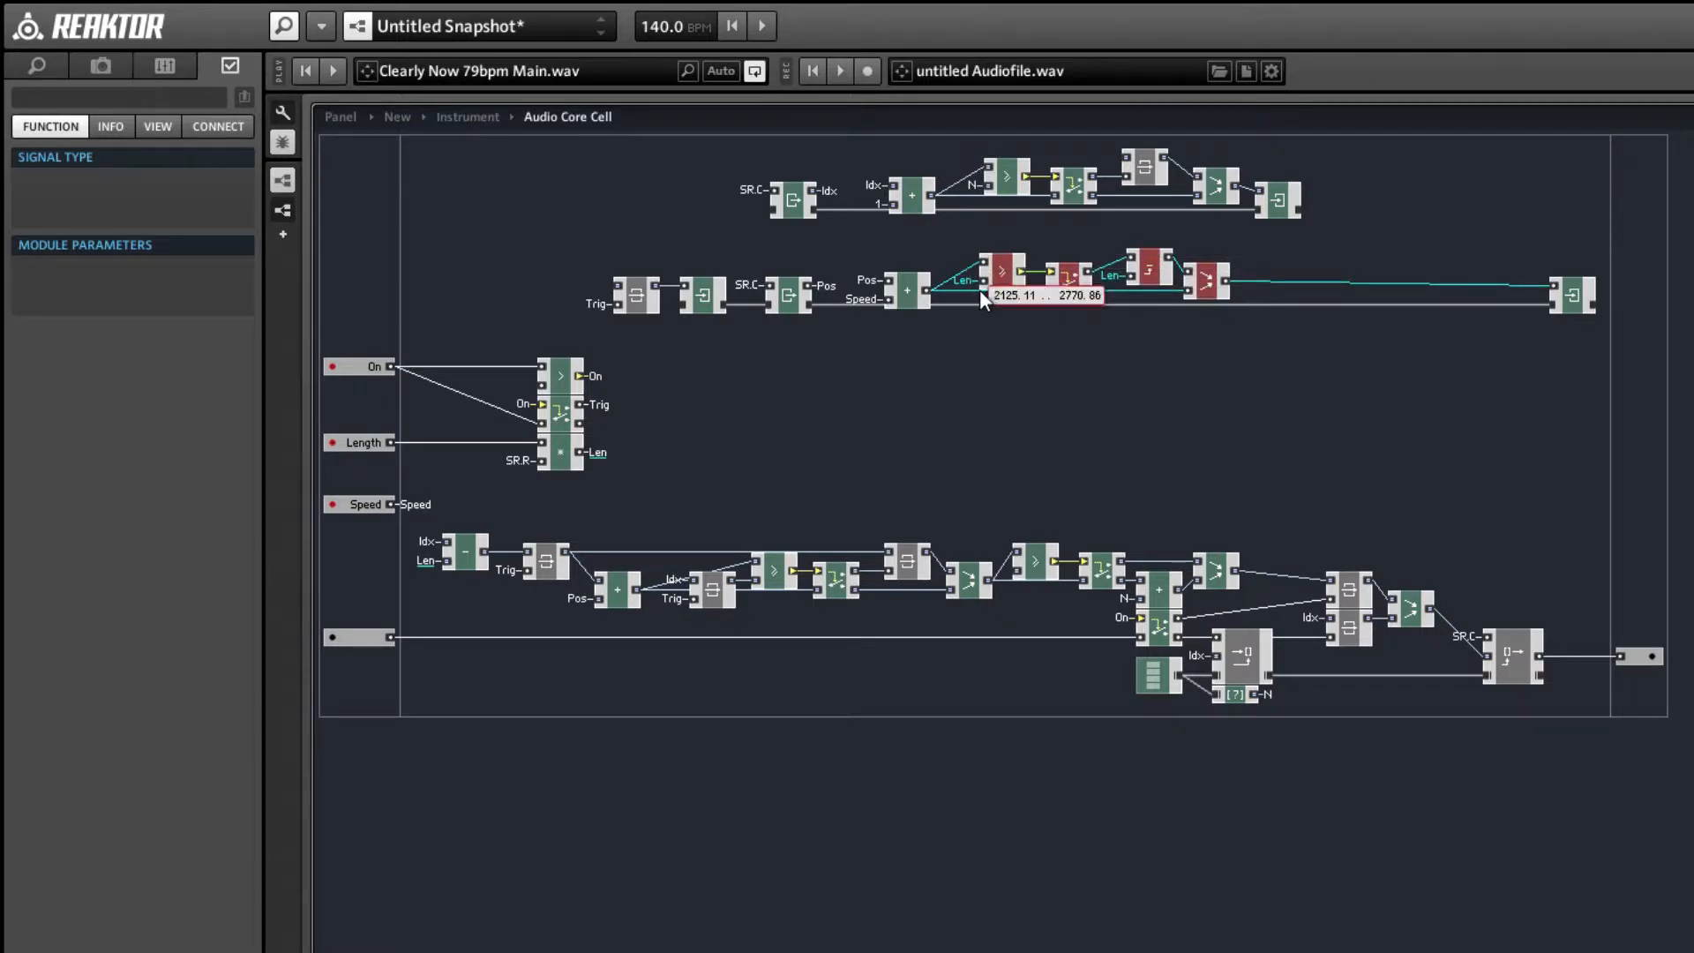
{"action": "left_click_drag", "start_coordinate": [1083, 283], "coordinate": [1396, 372]}
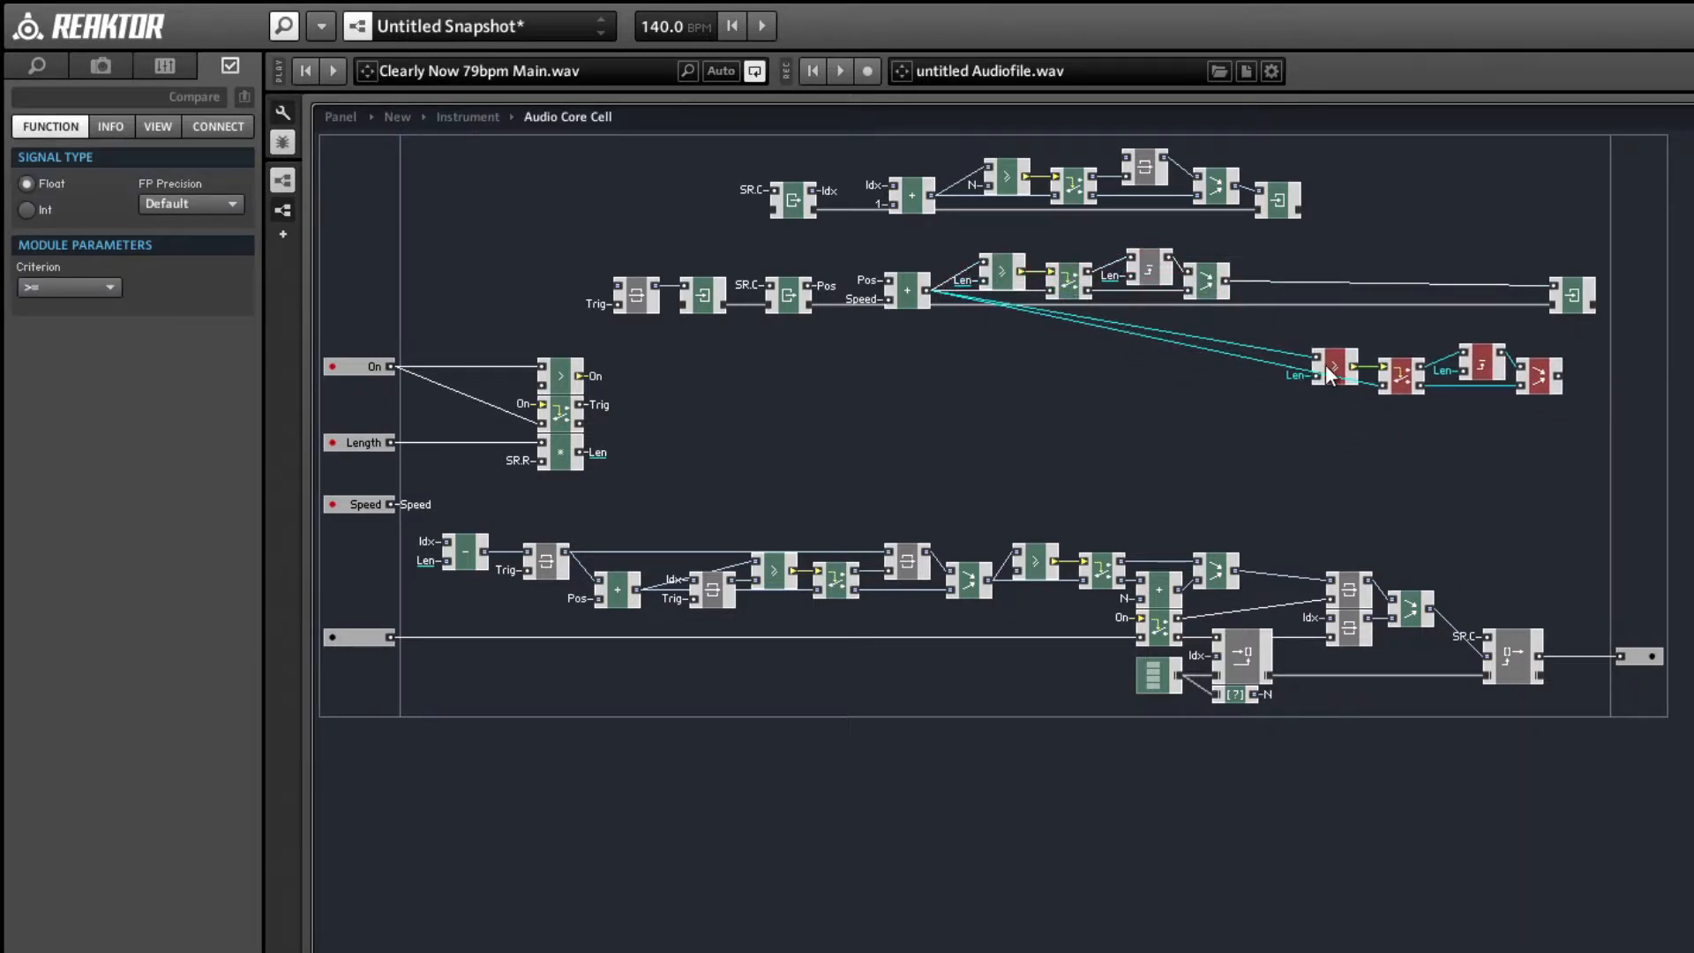
- Wire the position counter's first Merge into the duplicated Compare and Router, and the duplicated Merge's output into the final Write
{"action": "left_click_drag", "start_coordinate": [1228, 282], "coordinate": [1295, 354]}
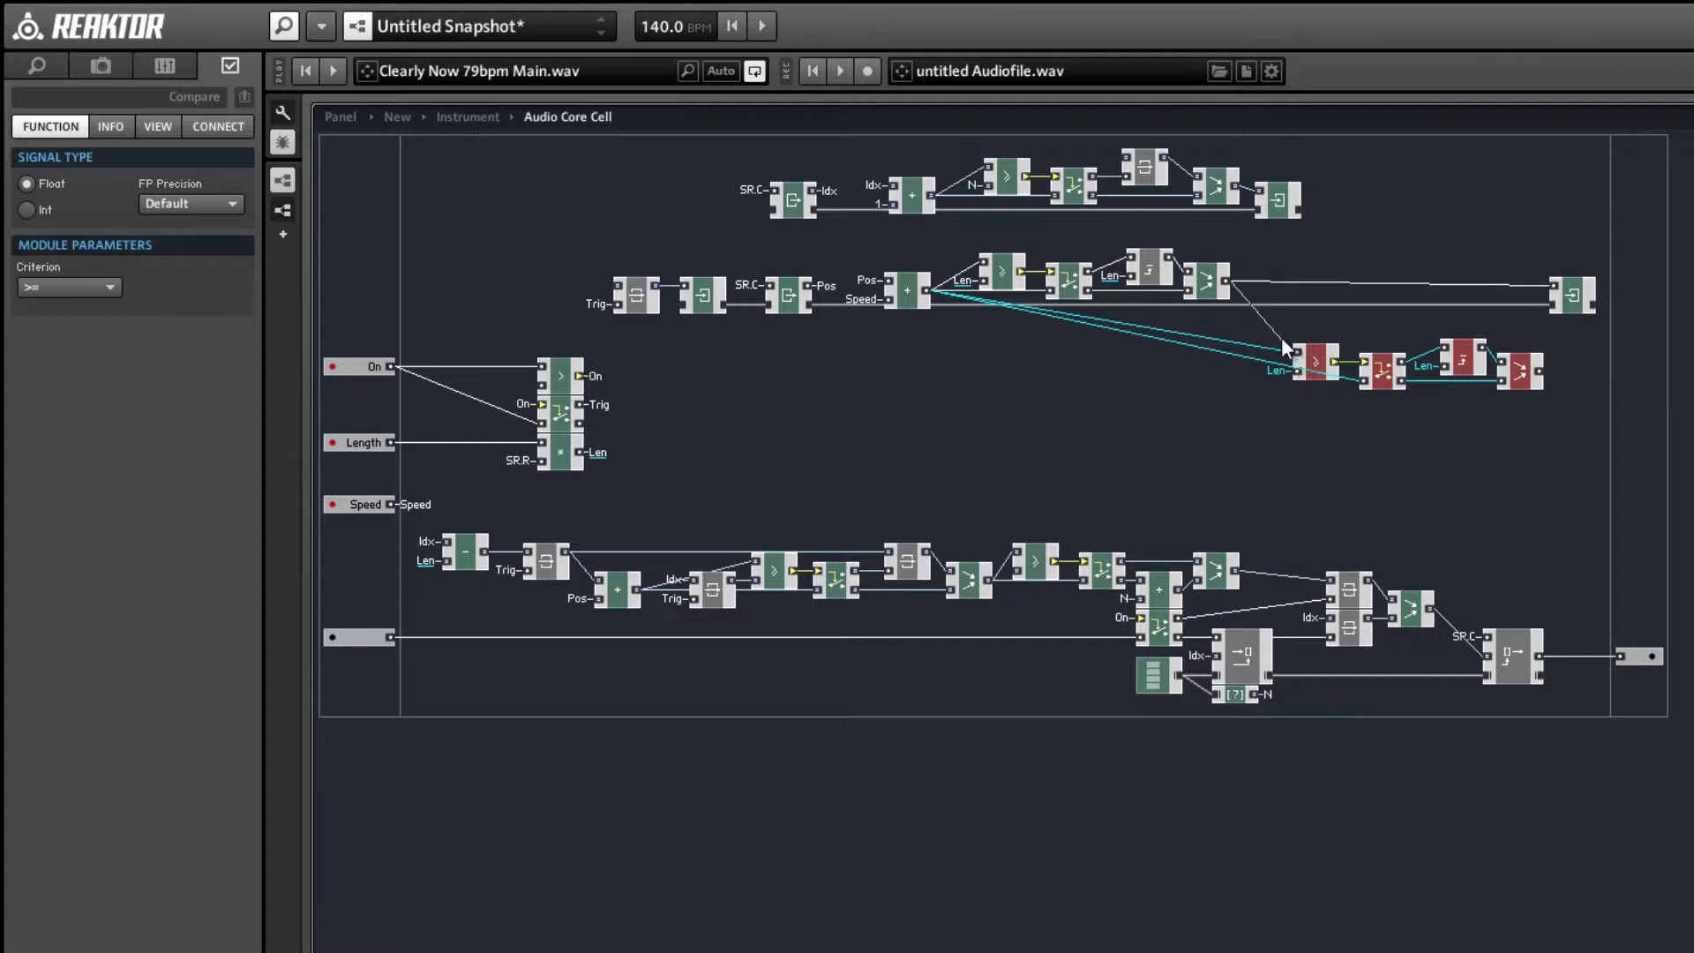
{"action": "left_click_drag", "start_coordinate": [1226, 279], "coordinate": [1366, 386]}
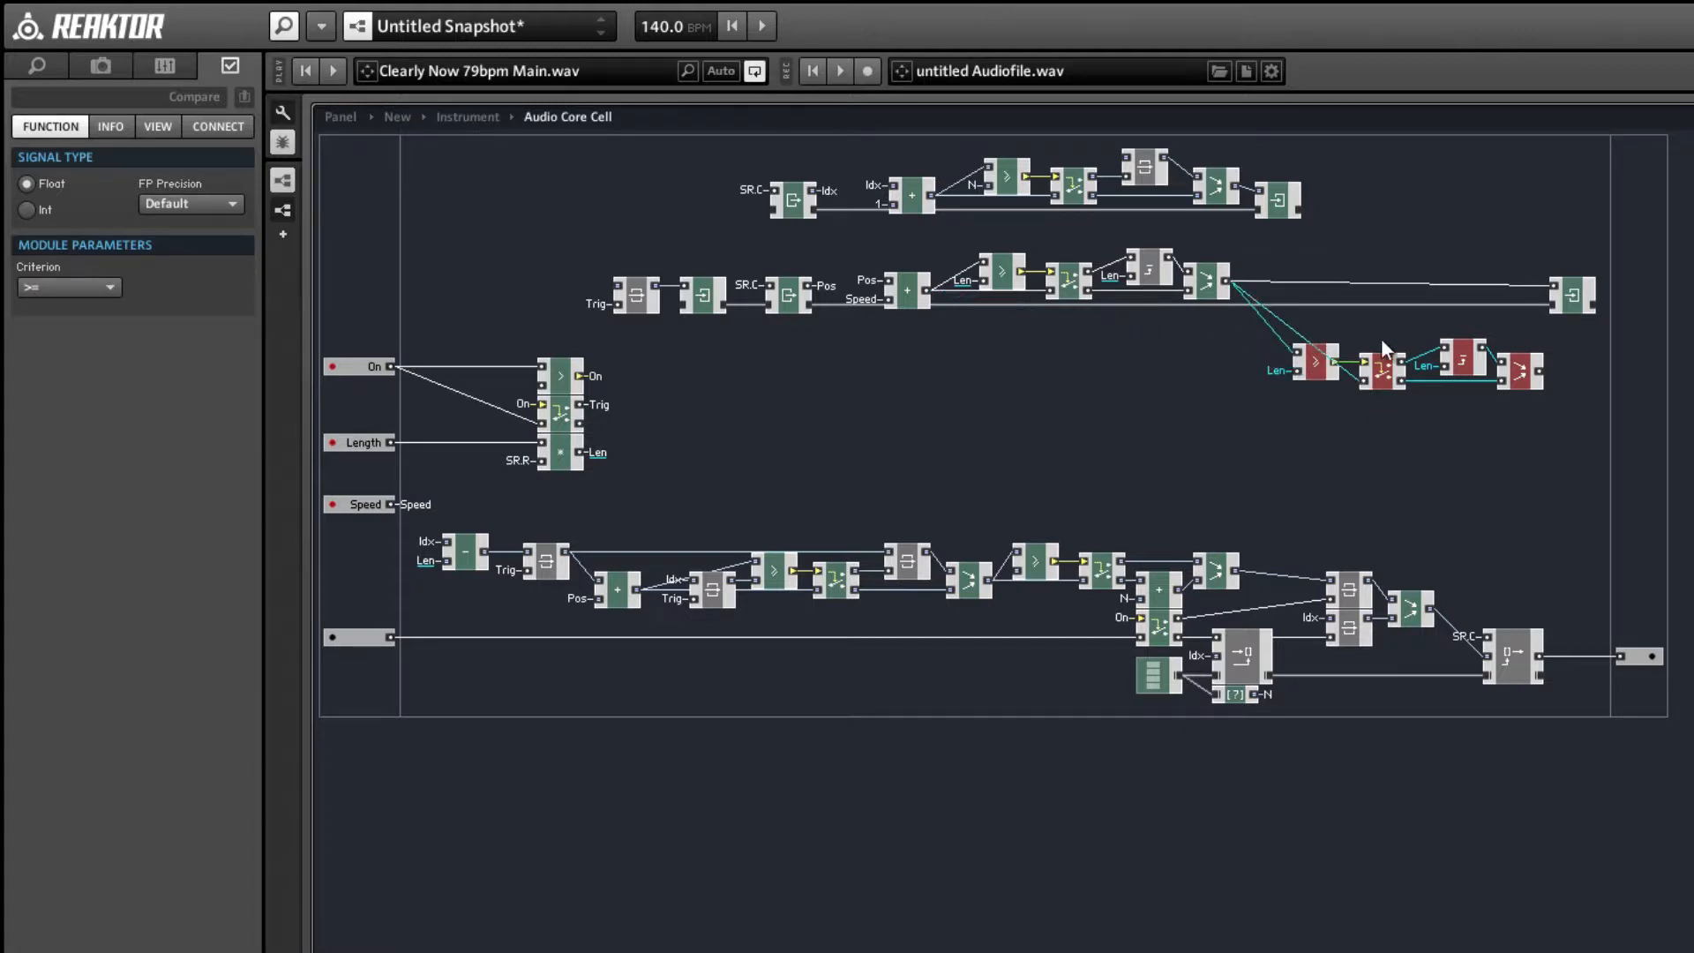
{"action": "left_click_drag", "start_coordinate": [1540, 370], "coordinate": [1553, 284]}
- Remove Len from the duplicated Compare's lower input and set its criterion to <
{"action": "left_click", "coordinate": [1313, 388]}
{"action": "left_click", "coordinate": [1282, 370]}
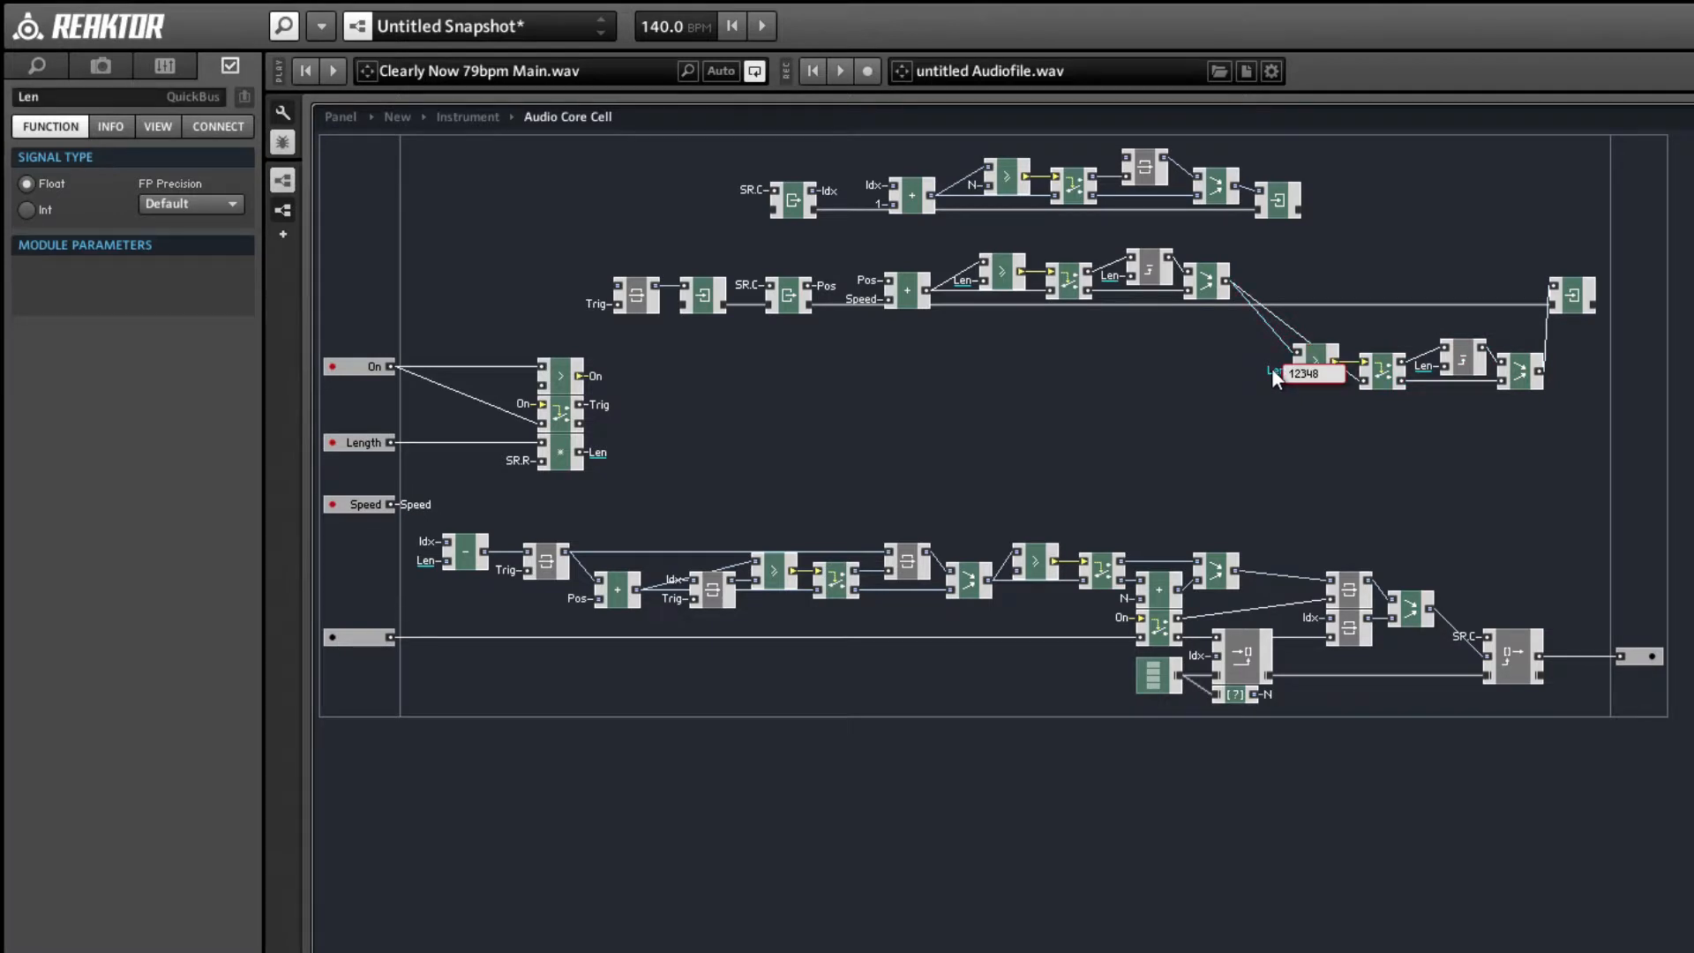
{"action": "left_click", "coordinate": [1310, 364]}
{"action": "left_click", "coordinate": [68, 287]}
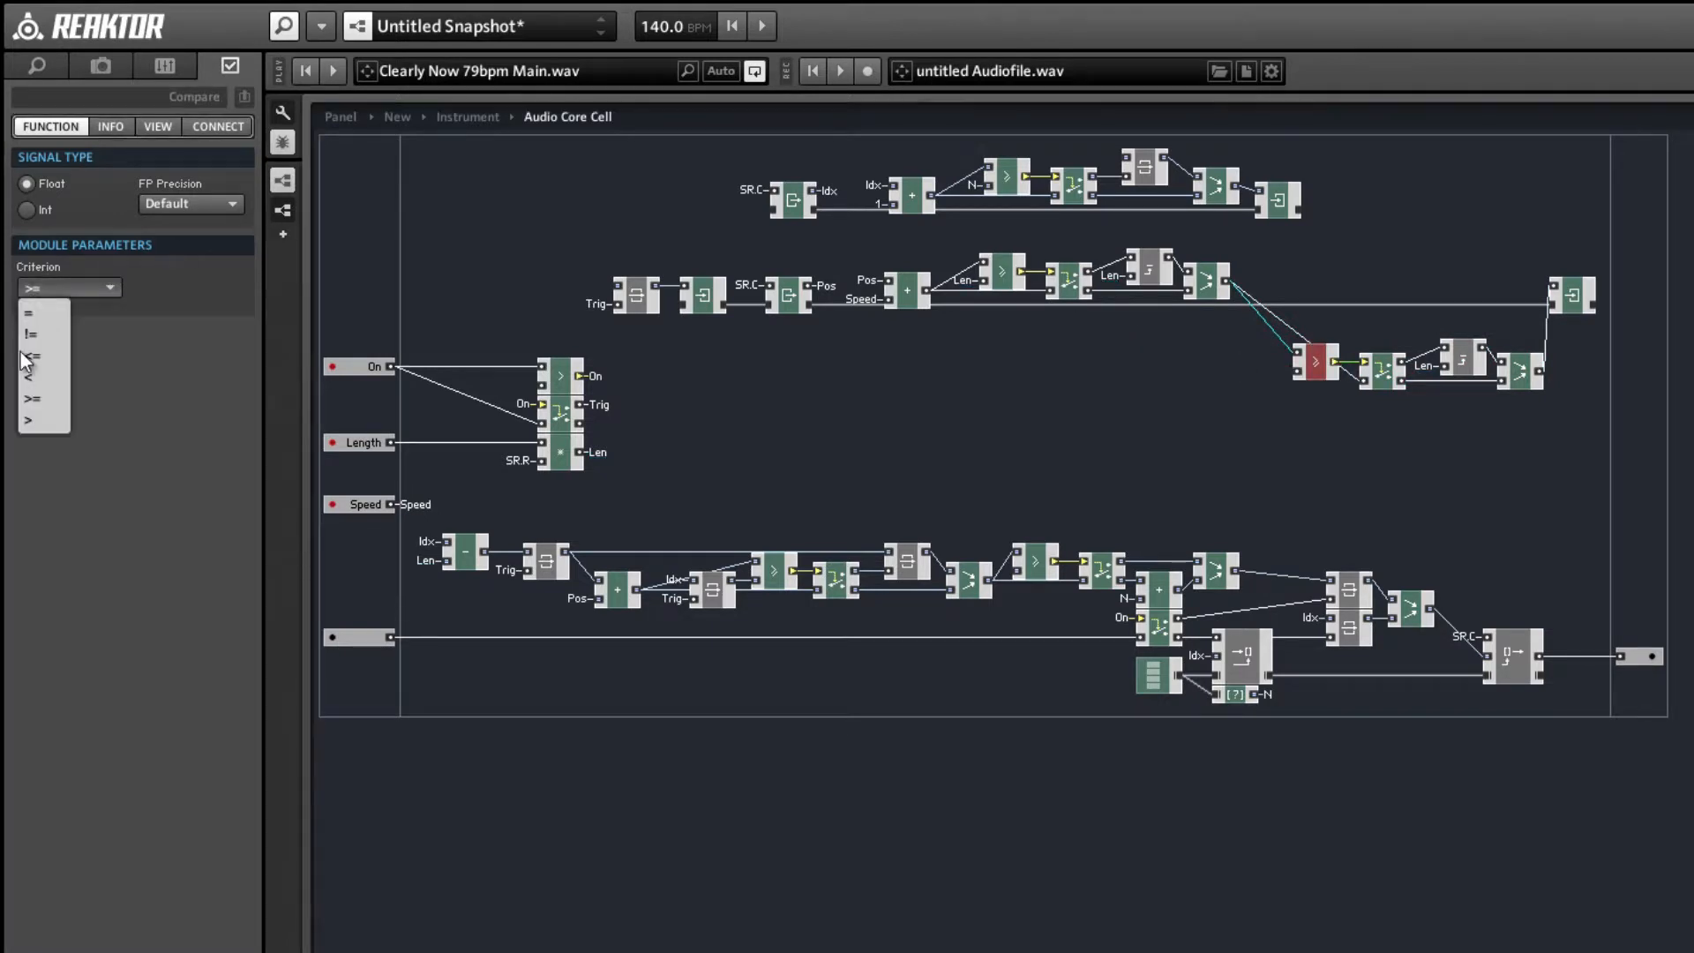
{"action": "left_click", "coordinate": [29, 377]}
{"action": "left_click", "coordinate": [1279, 393]}
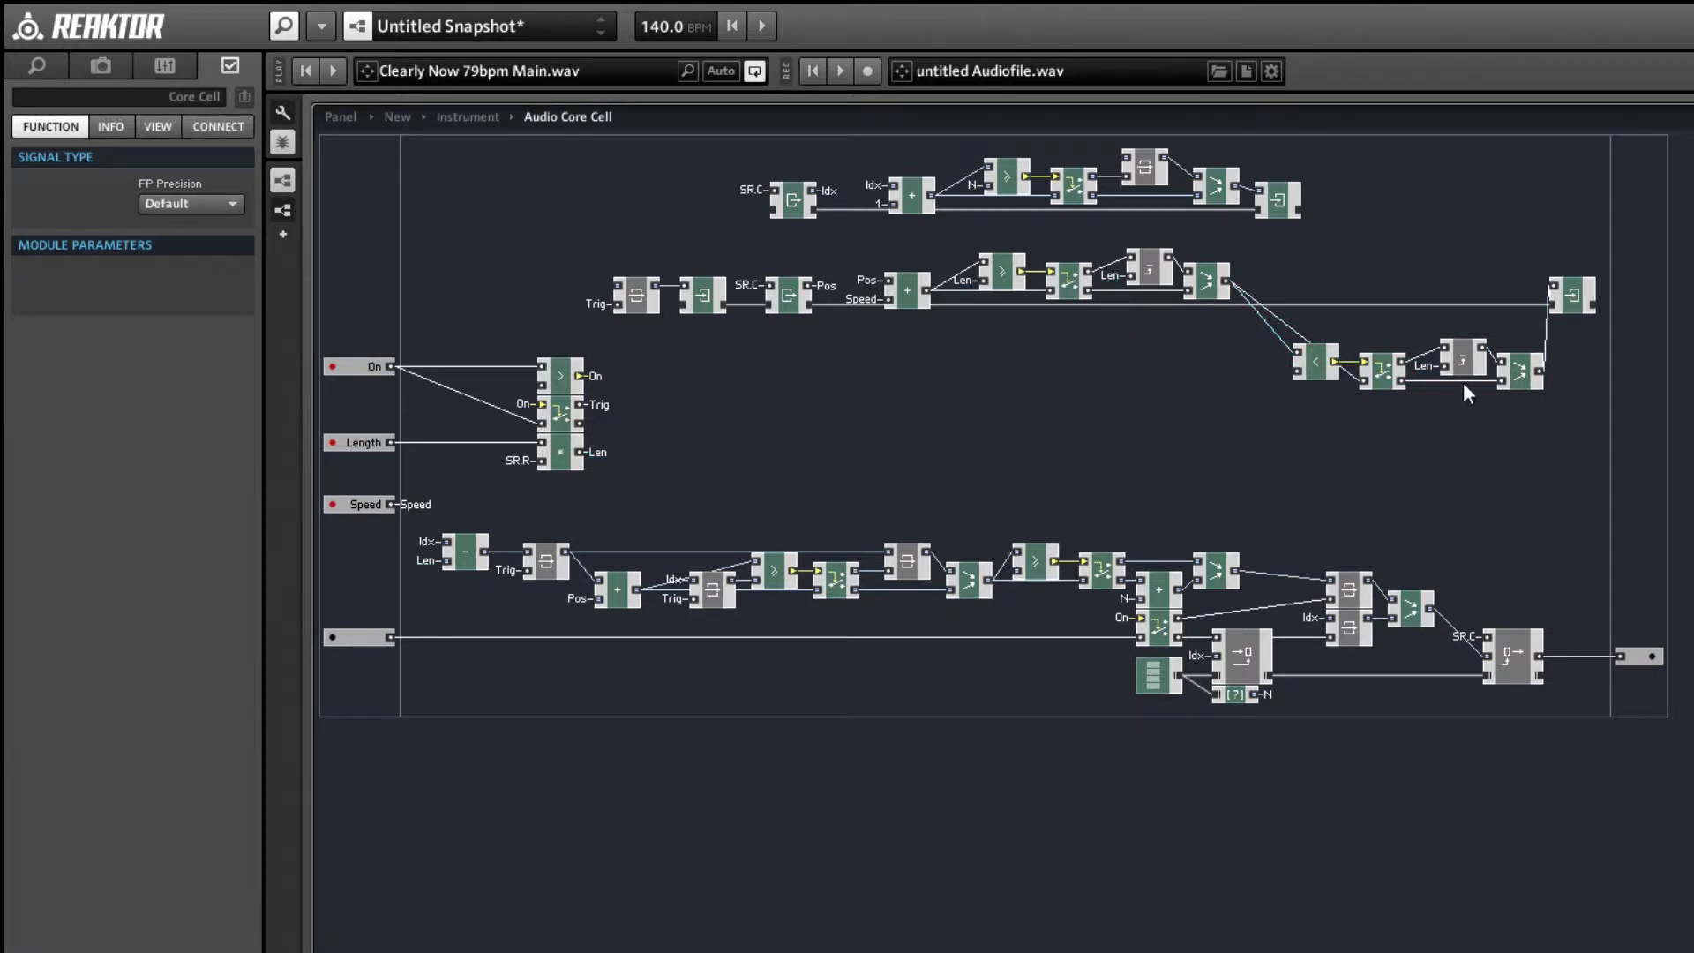
- Replace the duplicated x - a macro with an x + a macro, fed by the Router's upper output and Len, feeding the Merge
{"action": "left_click", "coordinate": [1465, 360]}
{"action": "key", "text": "Delete"}
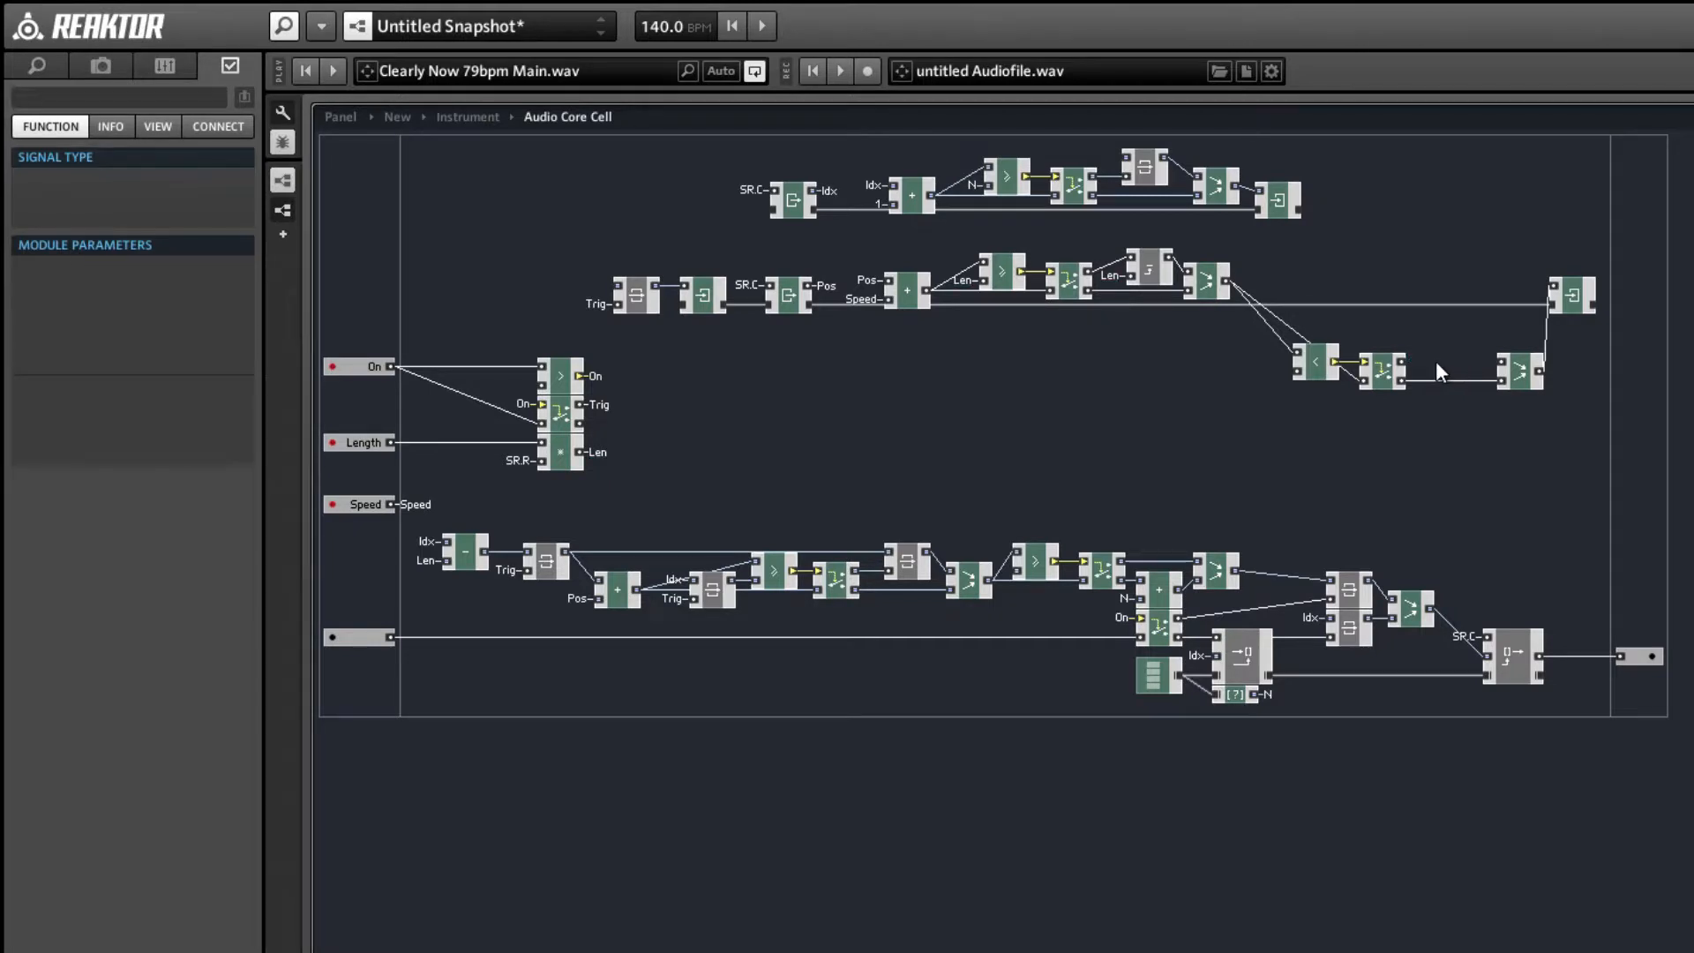
{"action": "double_click", "coordinate": [1437, 363]}
{"action": "key", "text": "Return"}
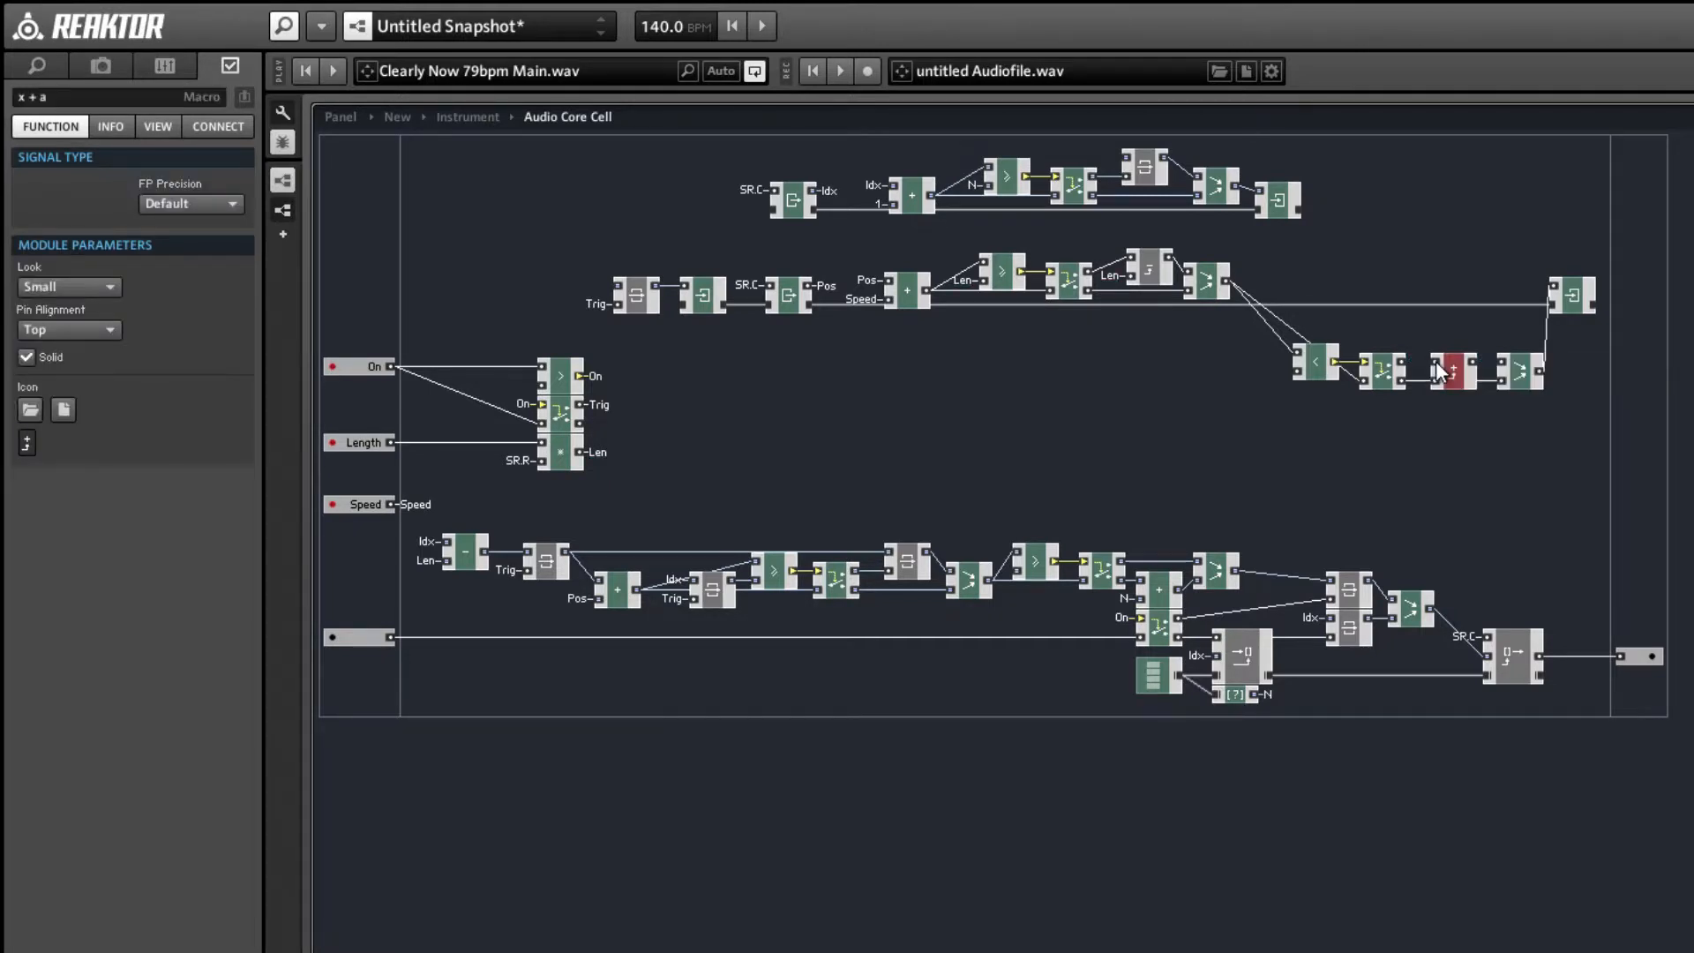
{"action": "left_click_drag", "start_coordinate": [1460, 362], "coordinate": [1439, 337]}
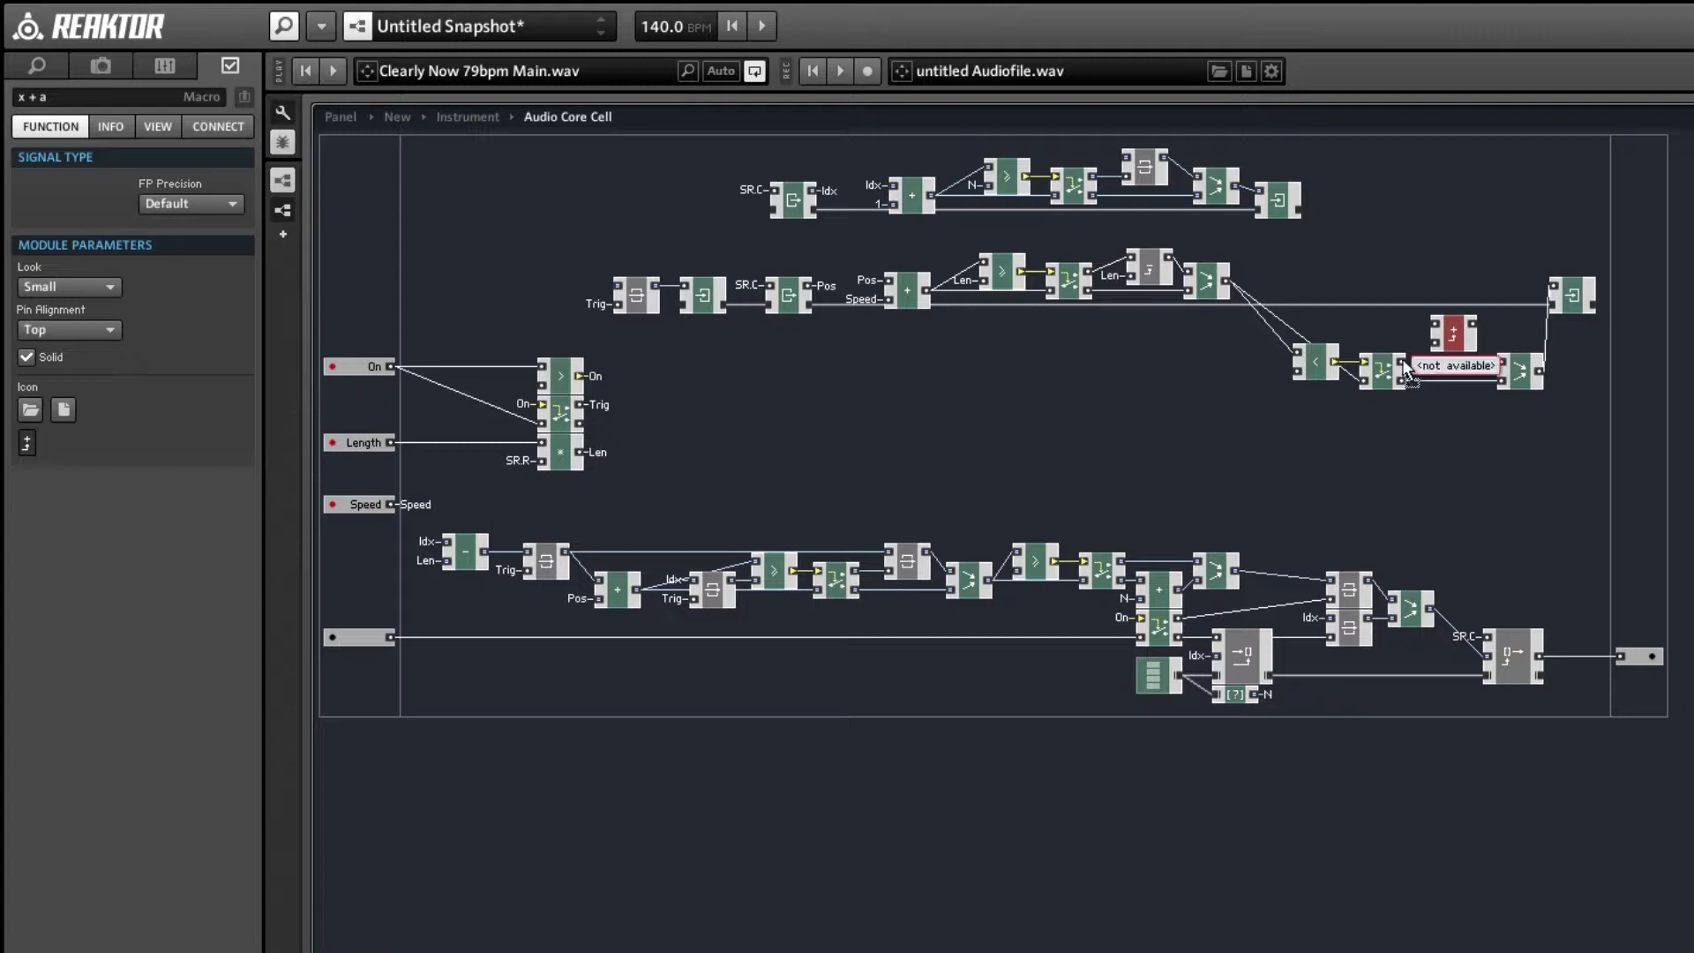
{"action": "right_click", "coordinate": [1435, 342]}
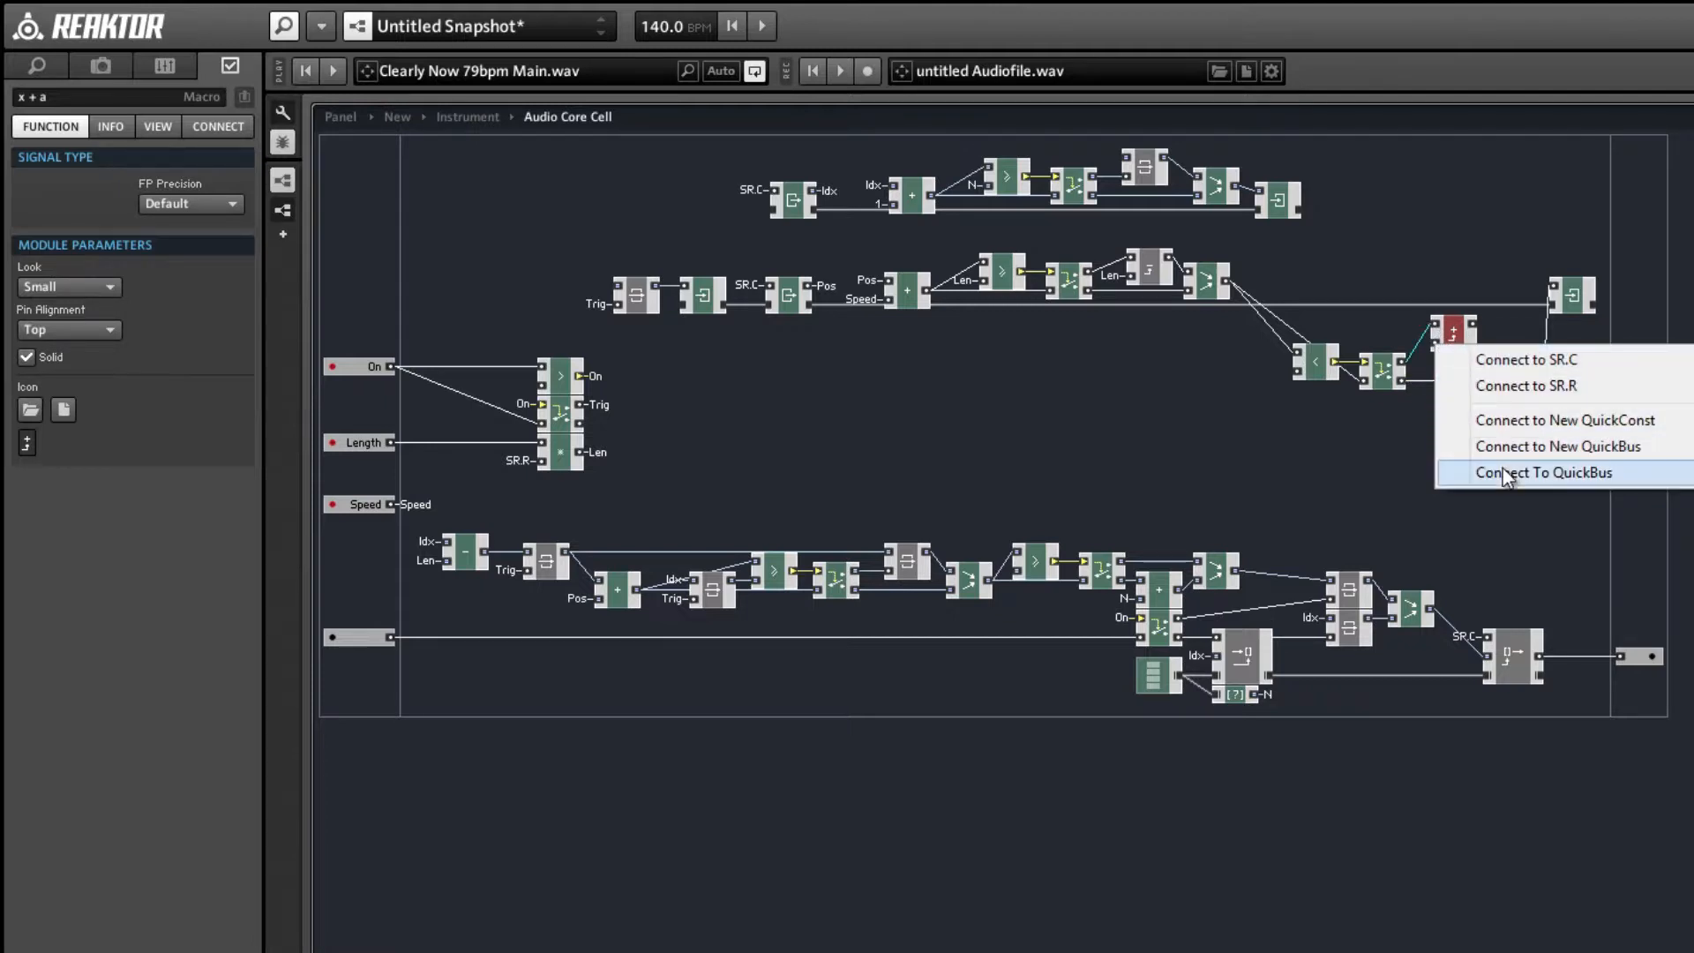
{"action": "left_click", "coordinate": [1544, 472]}
{"action": "left_click_drag", "start_coordinate": [1459, 336], "coordinate": [1470, 359]}
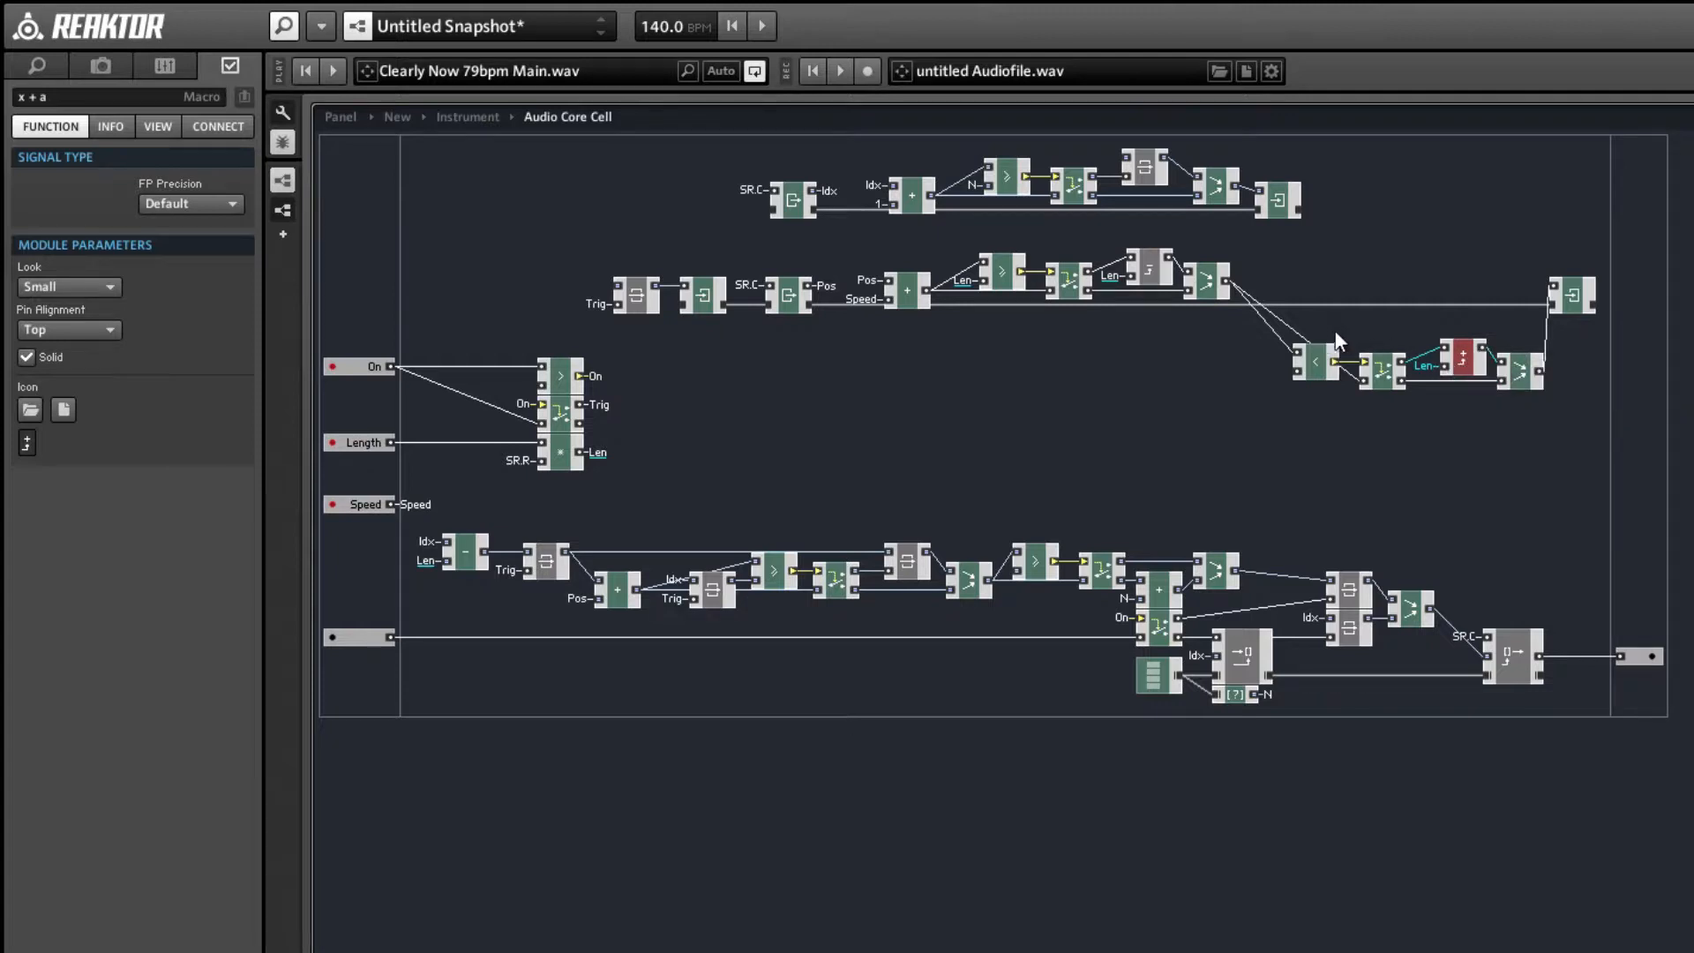
- Line up the duplicated Compare, Router, x + a and Merge group with the position counter row and tuck the final Write beside it
{"action": "left_click_drag", "start_coordinate": [1336, 330], "coordinate": [1486, 275]}
{"action": "left_click", "coordinate": [1364, 348]}
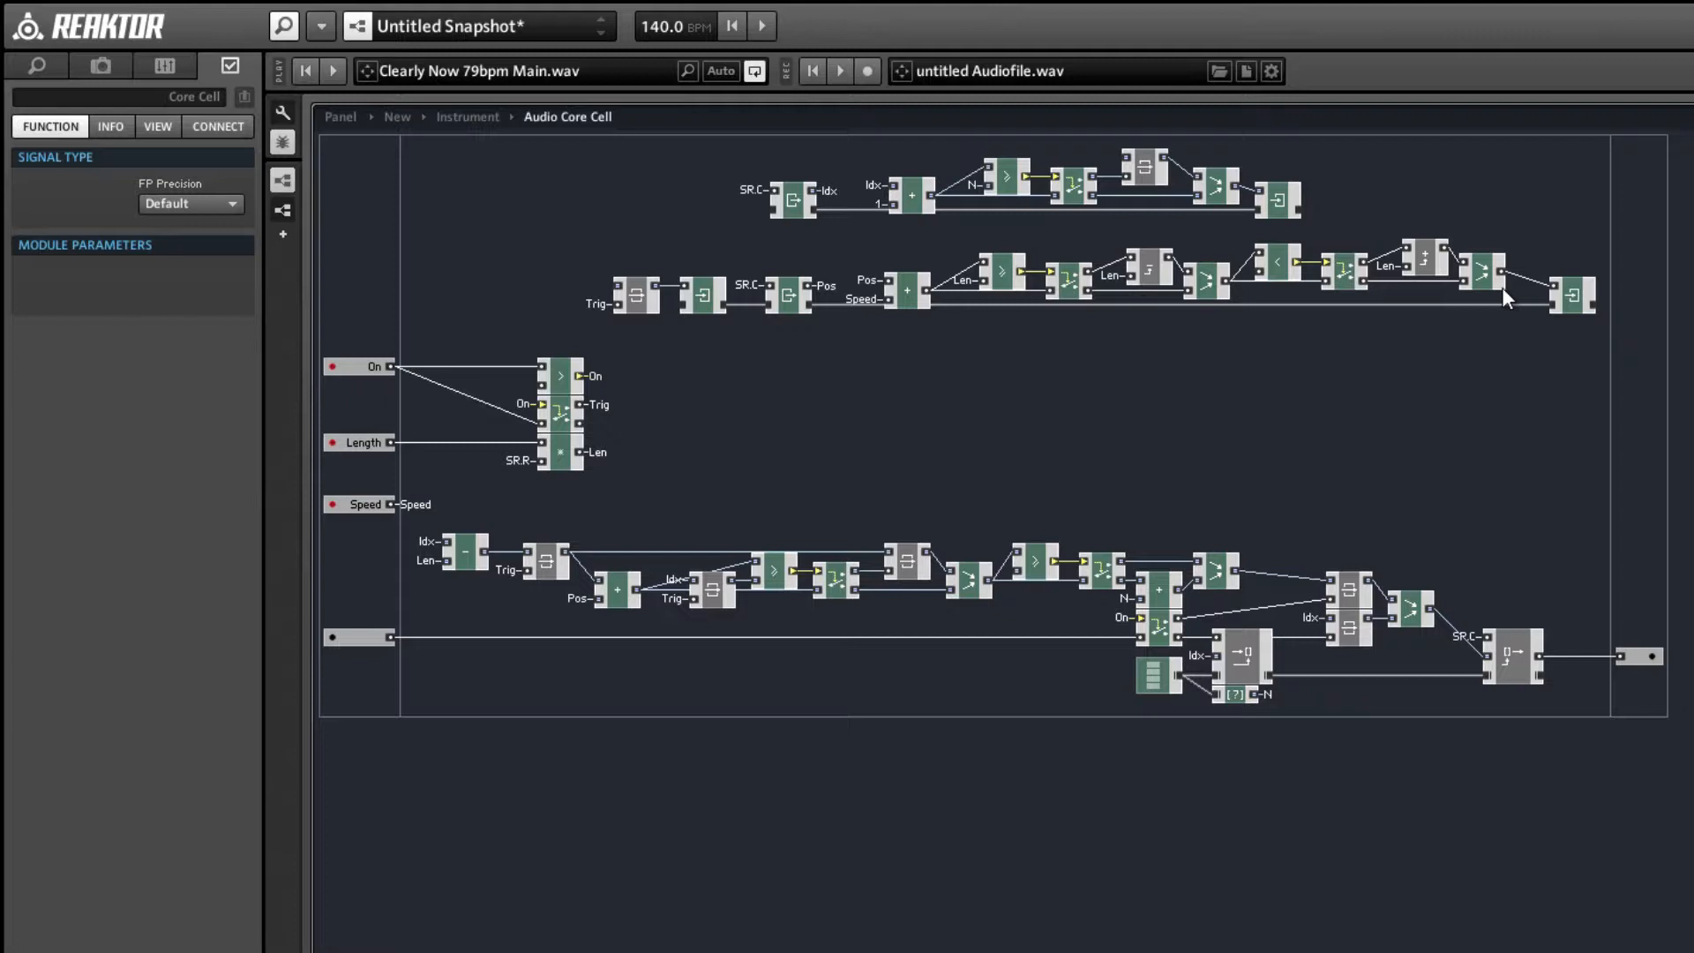
{"action": "left_click_drag", "start_coordinate": [1558, 294], "coordinate": [1540, 295]}
{"action": "left_click", "coordinate": [582, 321]}
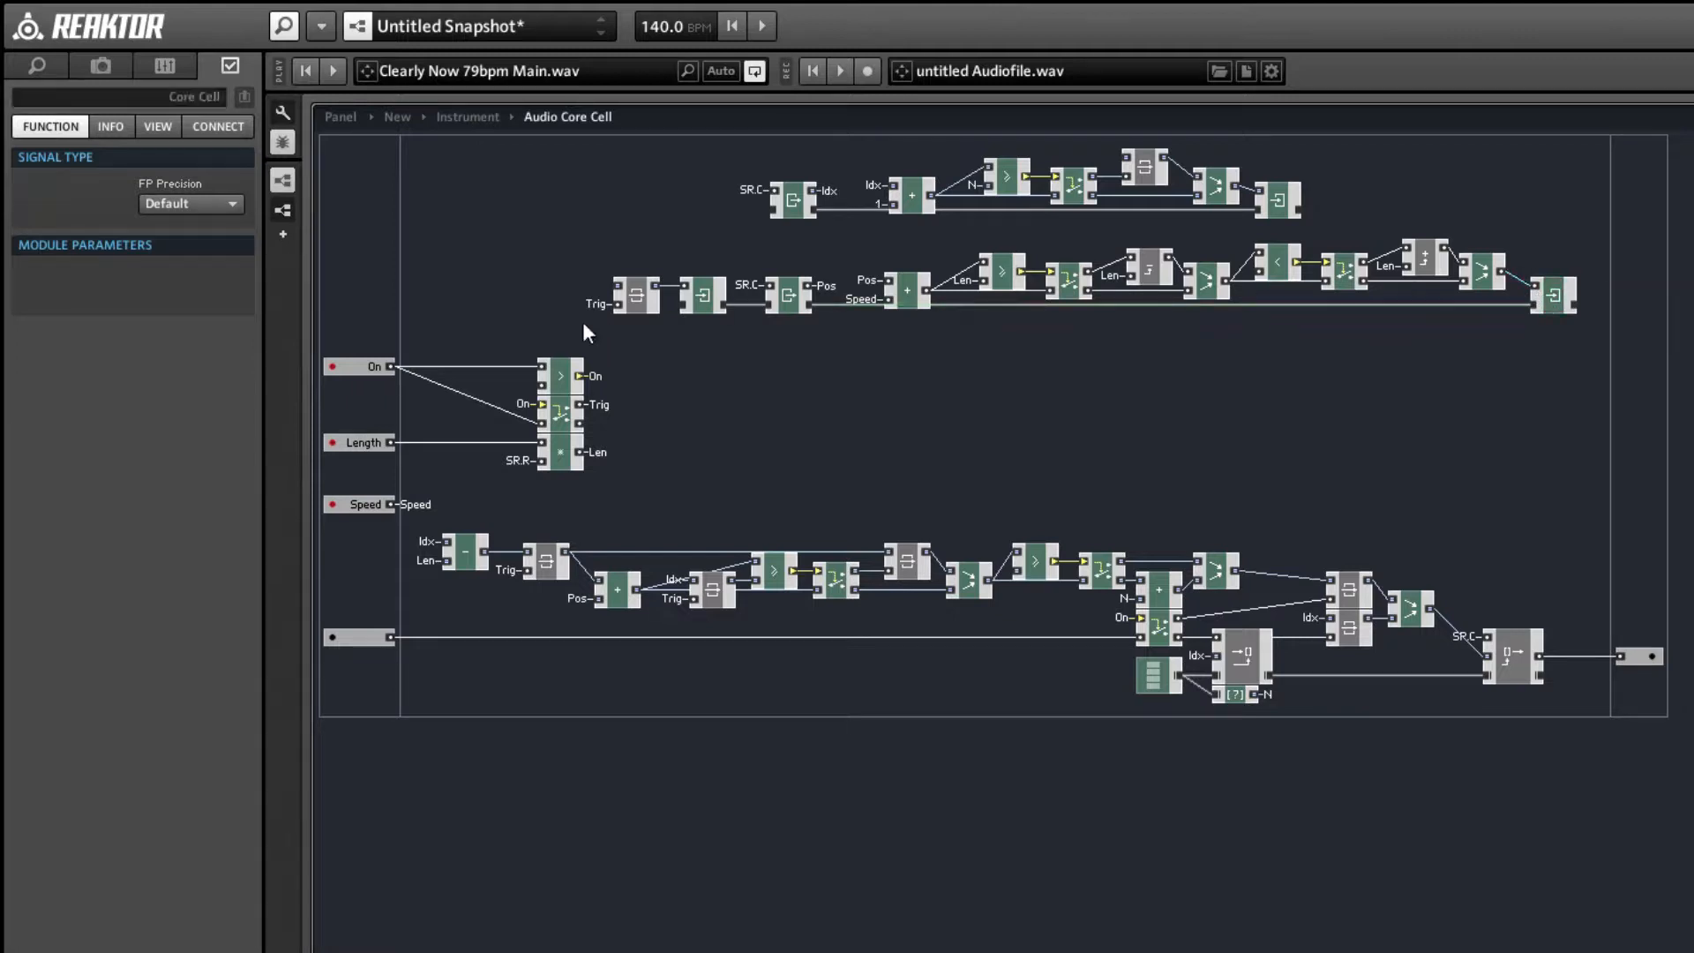
- Test the looper from the instrument panel with Length at 0.14 and Speed swept into negative values such as -0.44
{"action": "left_click", "coordinate": [350, 117]}
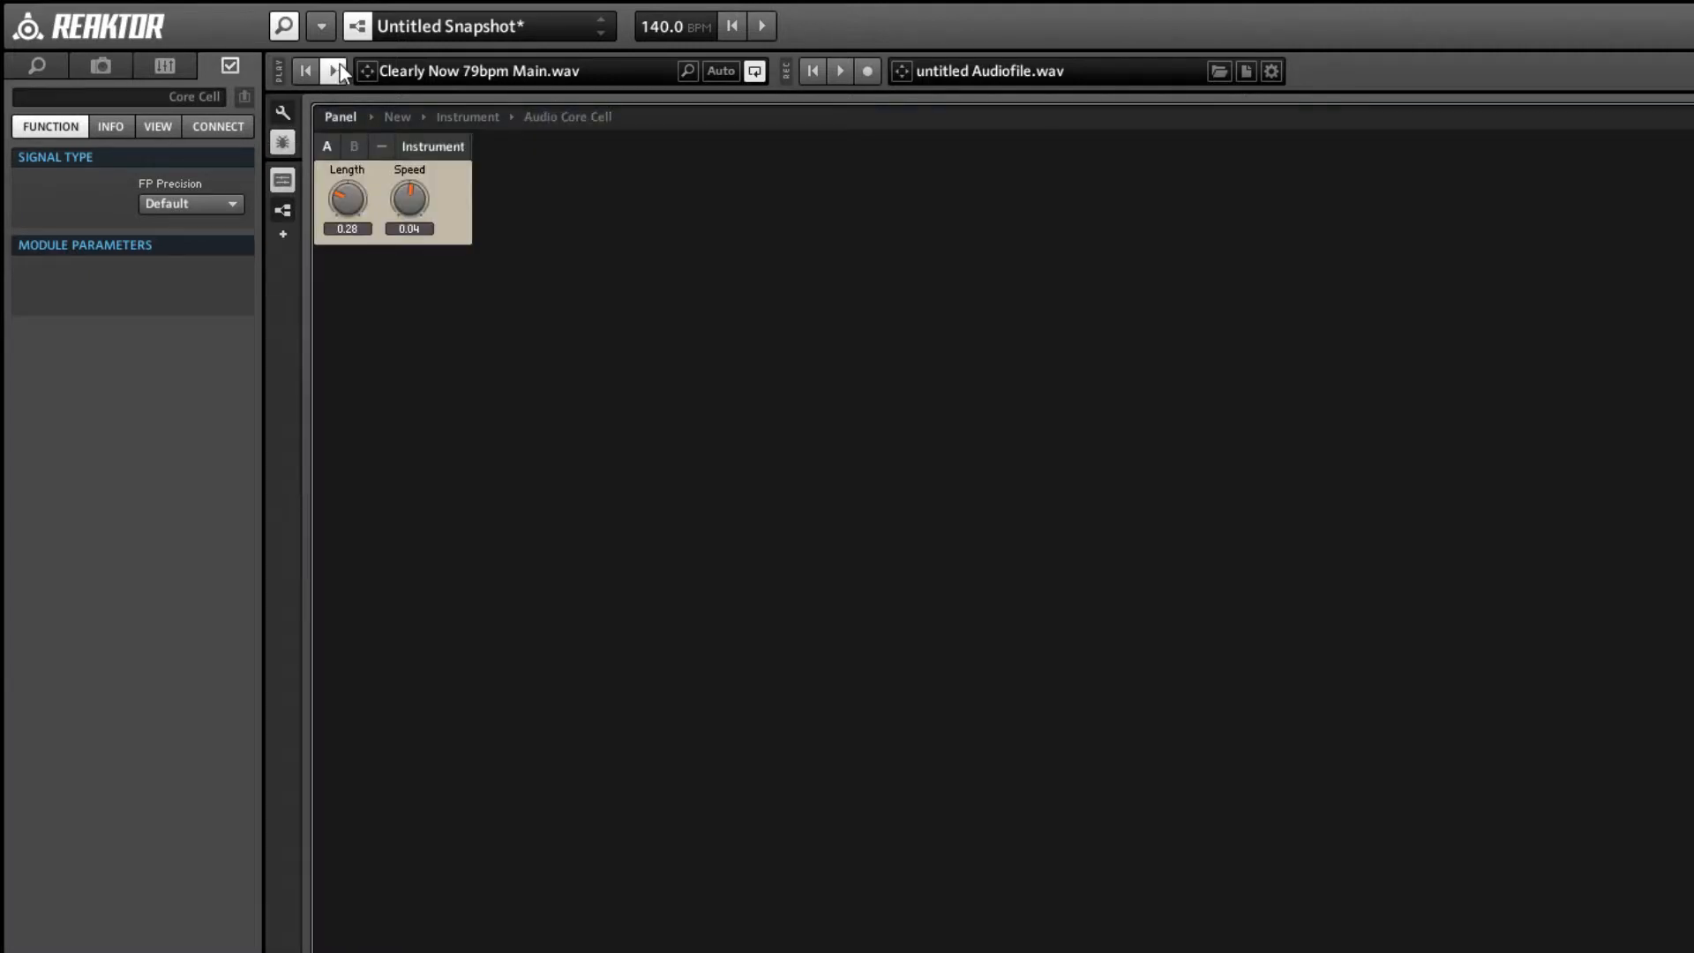
{"action": "mouse_move", "coordinate": [408, 201]}
{"action": "left_mouse_down"}
{"action": "mouse_move", "coordinate": [409, 237]}
{"action": "mouse_move", "coordinate": [351, 203]}
{"action": "mouse_move", "coordinate": [425, 213]}
{"action": "left_mouse_up"}
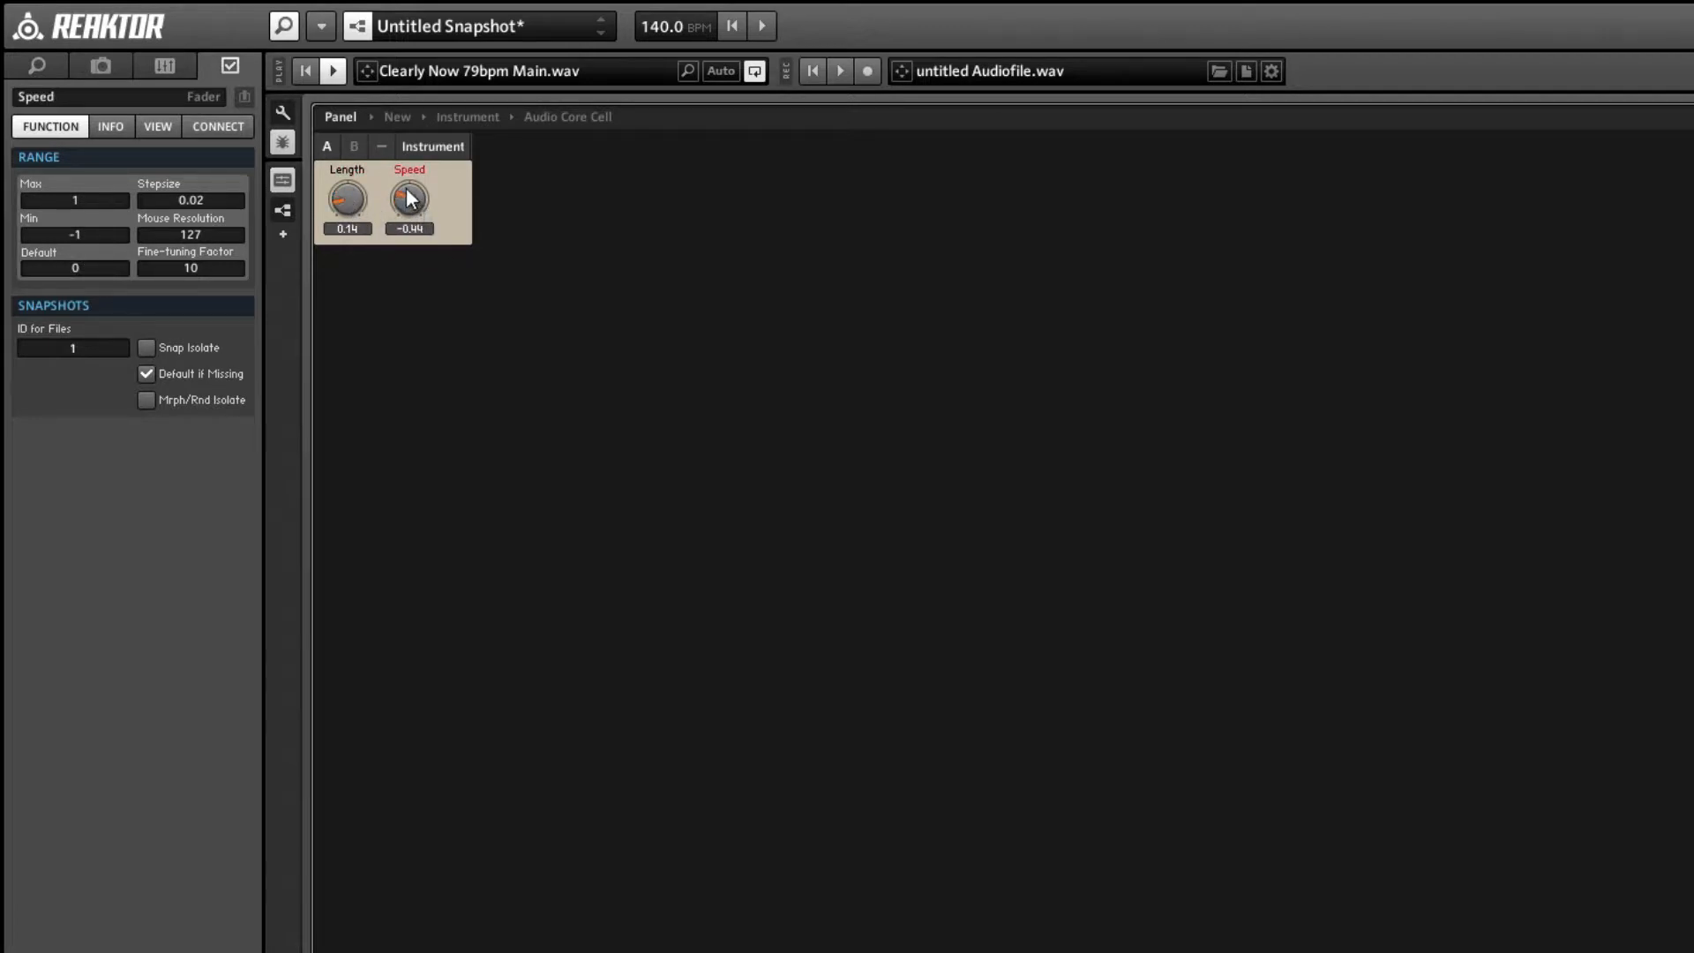
{"action": "left_click_drag", "start_coordinate": [407, 189], "coordinate": [372, 206]}
{"action": "left_click", "coordinate": [337, 75]}
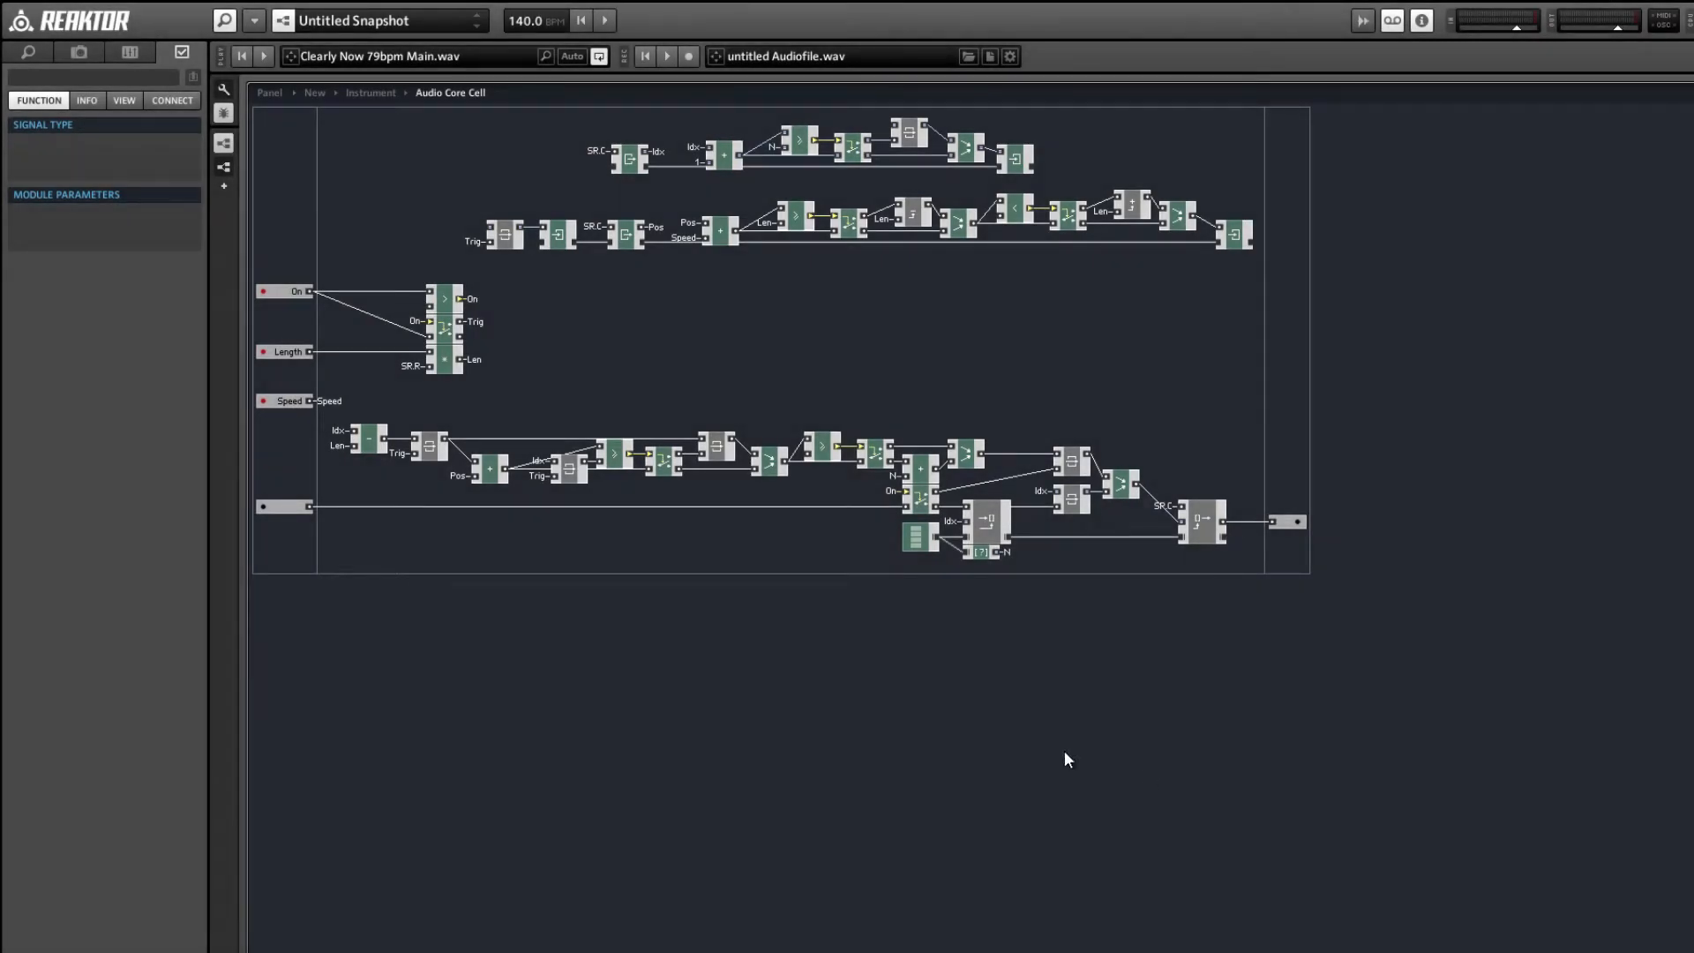
- Examine the chain of modules that computes the read index, from the Idx minus Len subtraction to the last Merge and its latches
{"action": "left_click_drag", "start_coordinate": [360, 410], "coordinate": [1126, 494]}
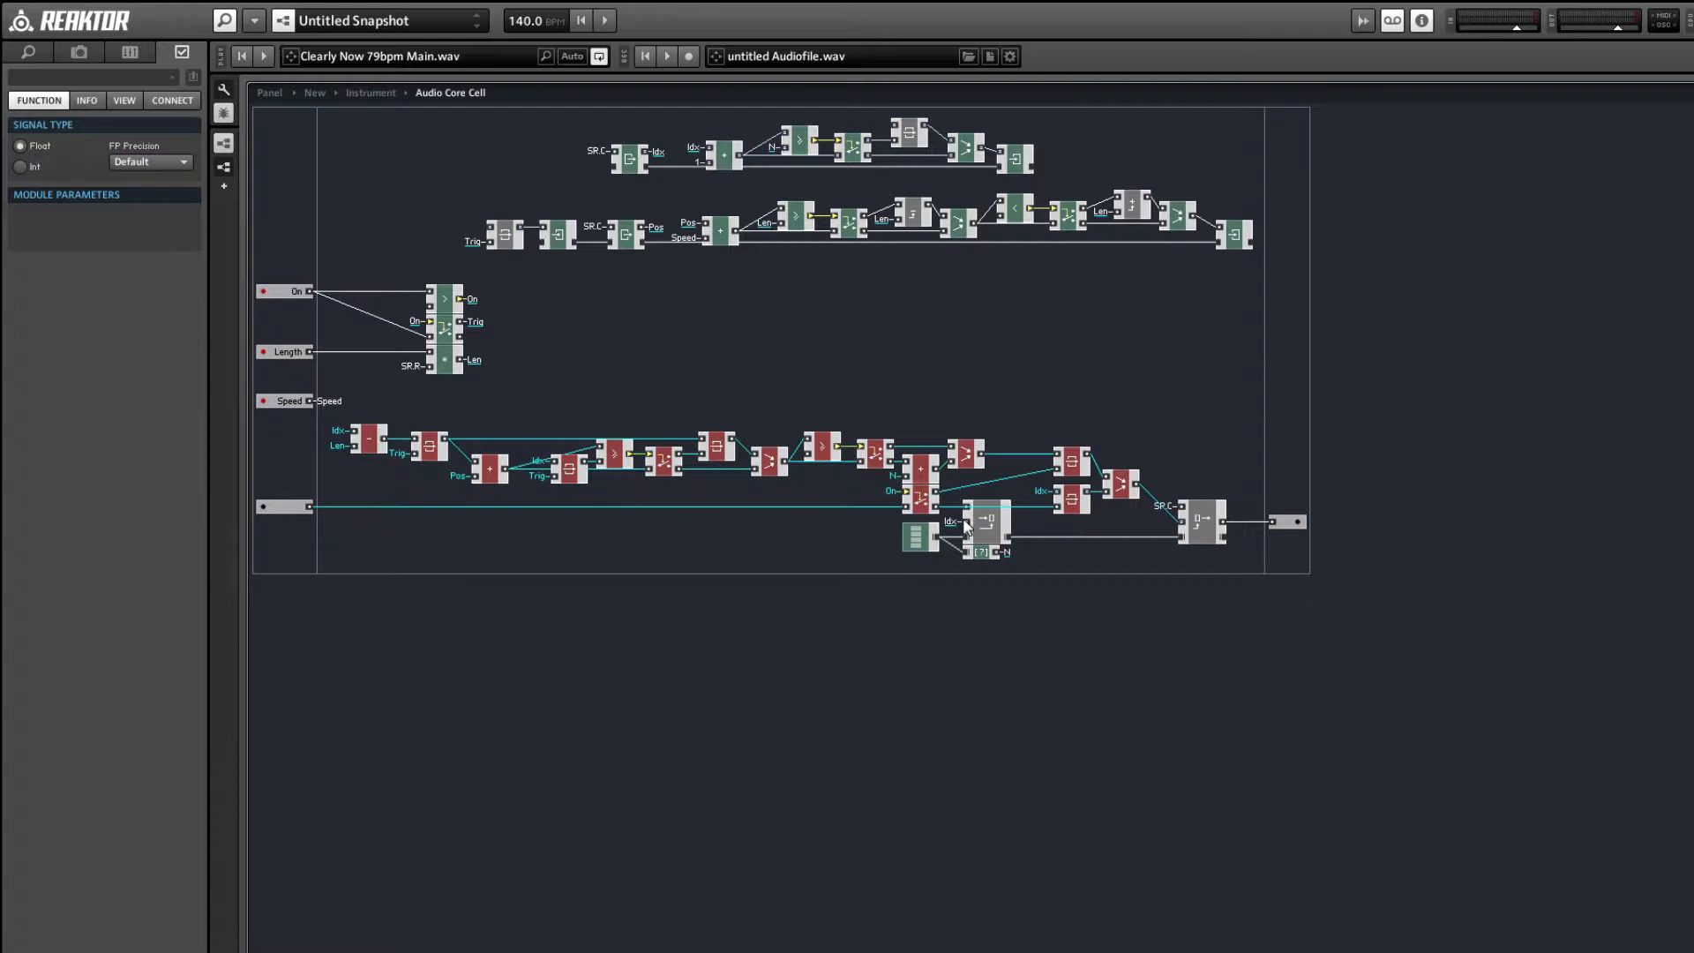
{"action": "left_click", "coordinate": [1073, 510]}
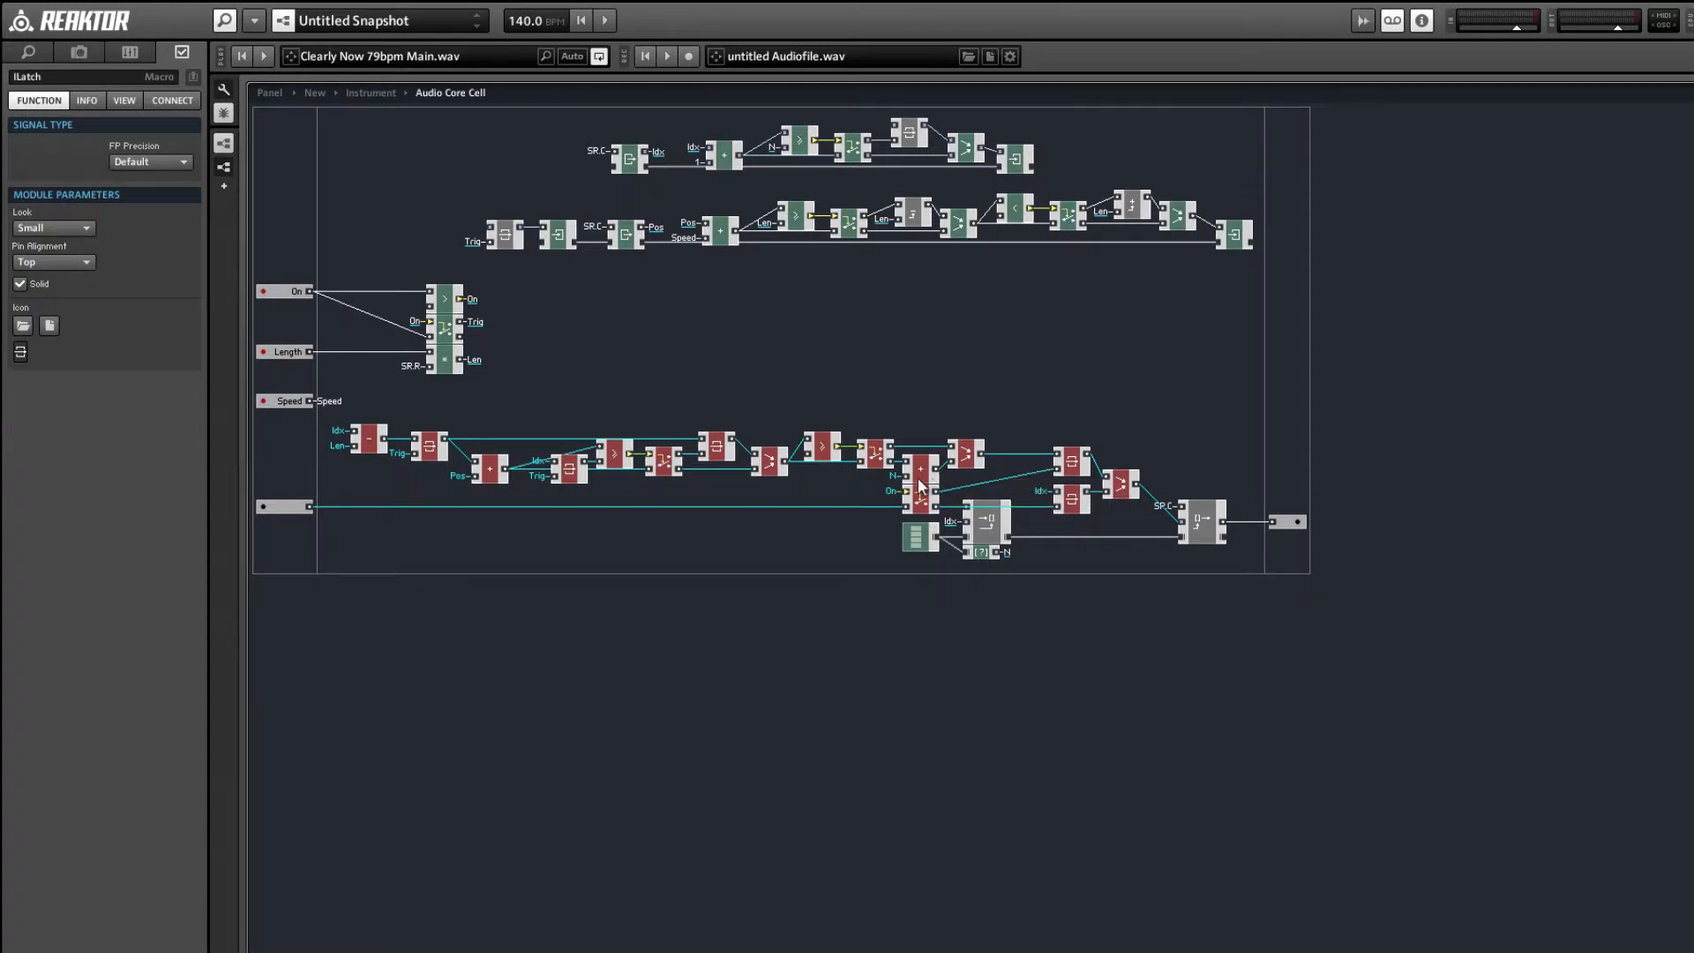
{"action": "left_click", "coordinate": [706, 350]}
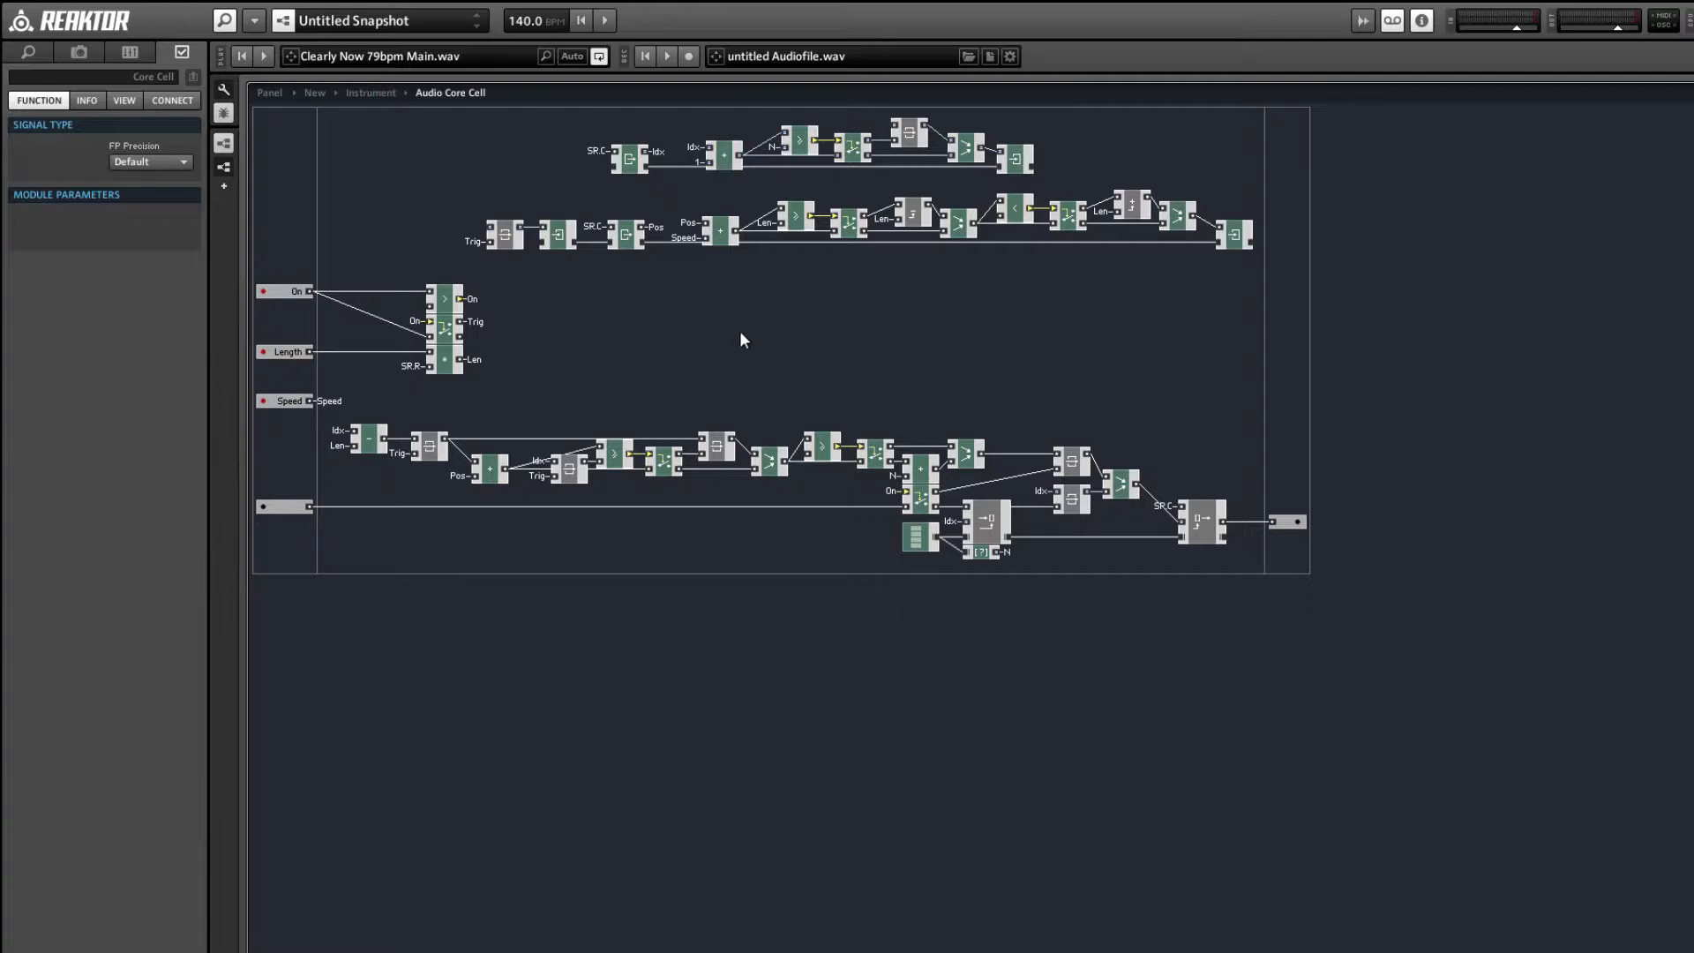
- Move the last Merge behind Read [], wire the lower ILatch directly into Read [], and route Read [] through the Merge to the output
{"action": "left_click", "coordinate": [1124, 489]}
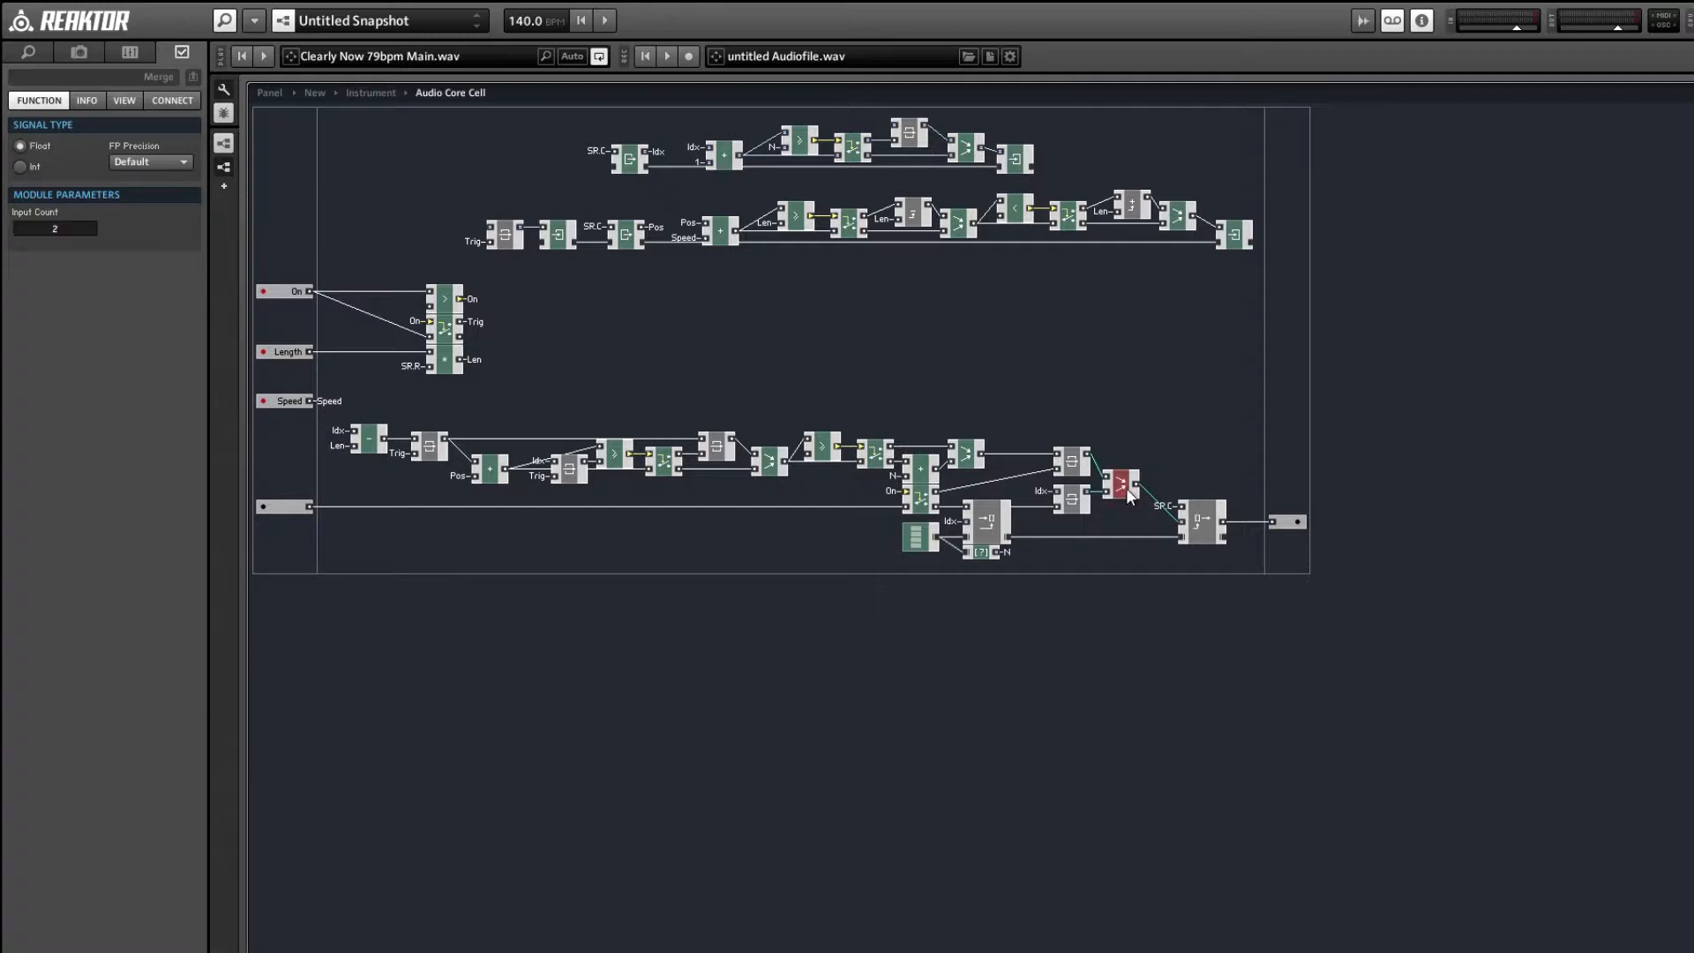
{"action": "left_click_drag", "start_coordinate": [1126, 489], "coordinate": [1268, 473]}
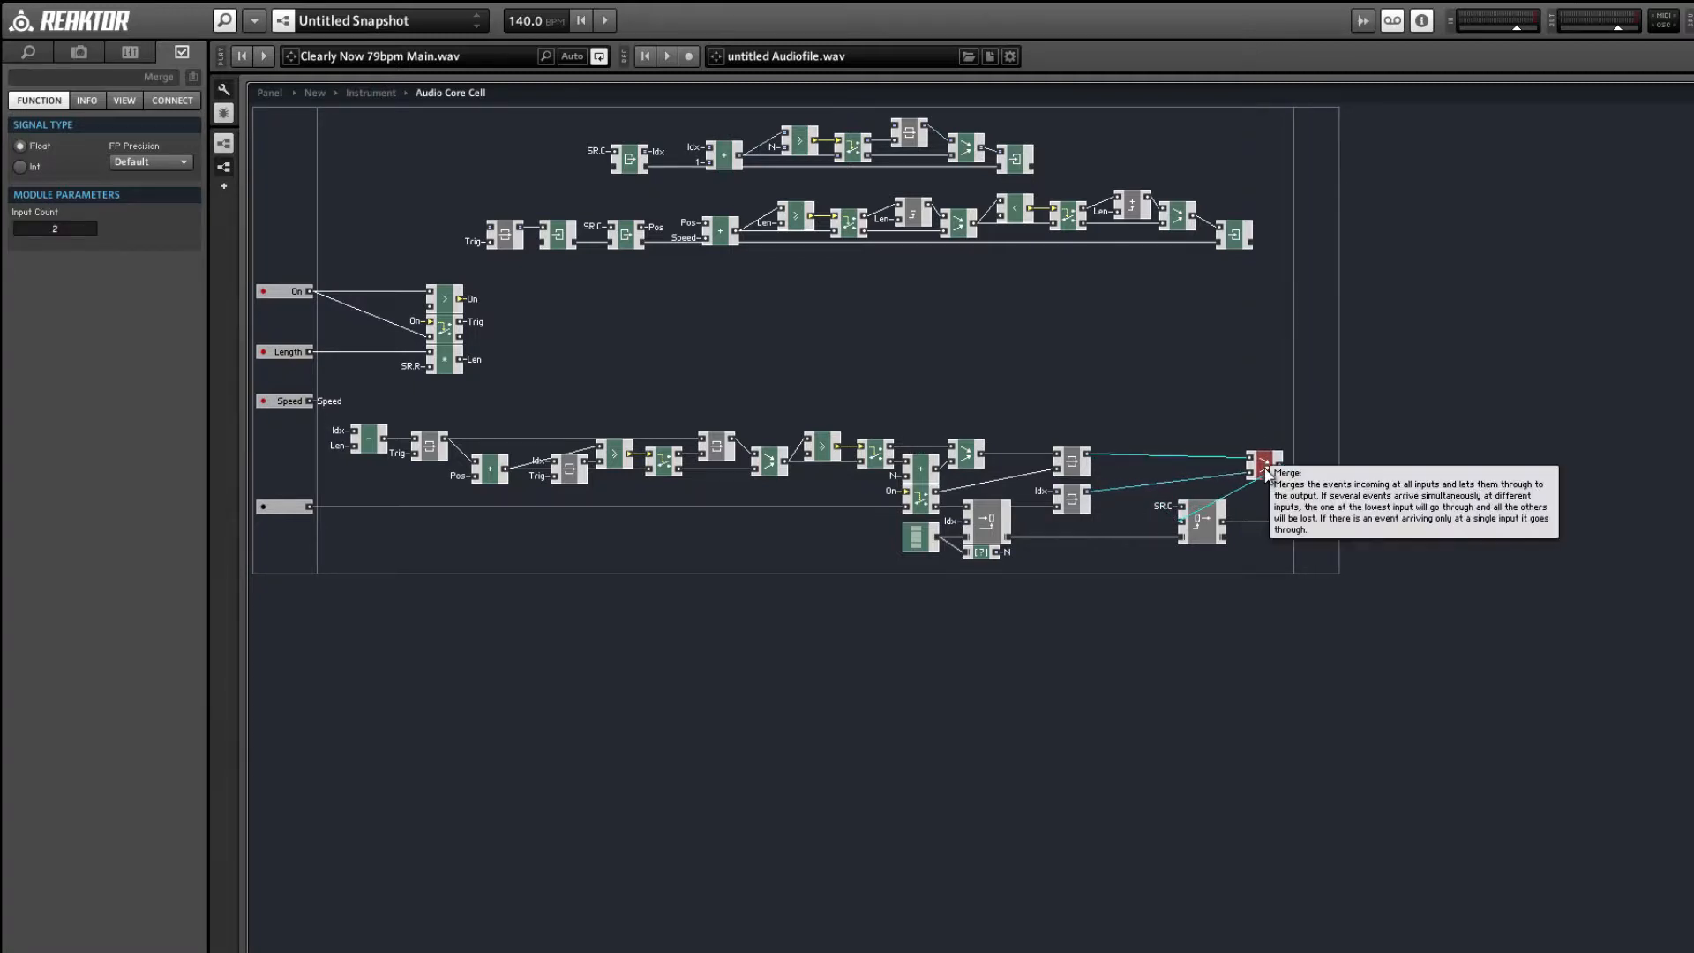
{"action": "left_click", "coordinate": [1094, 492]}
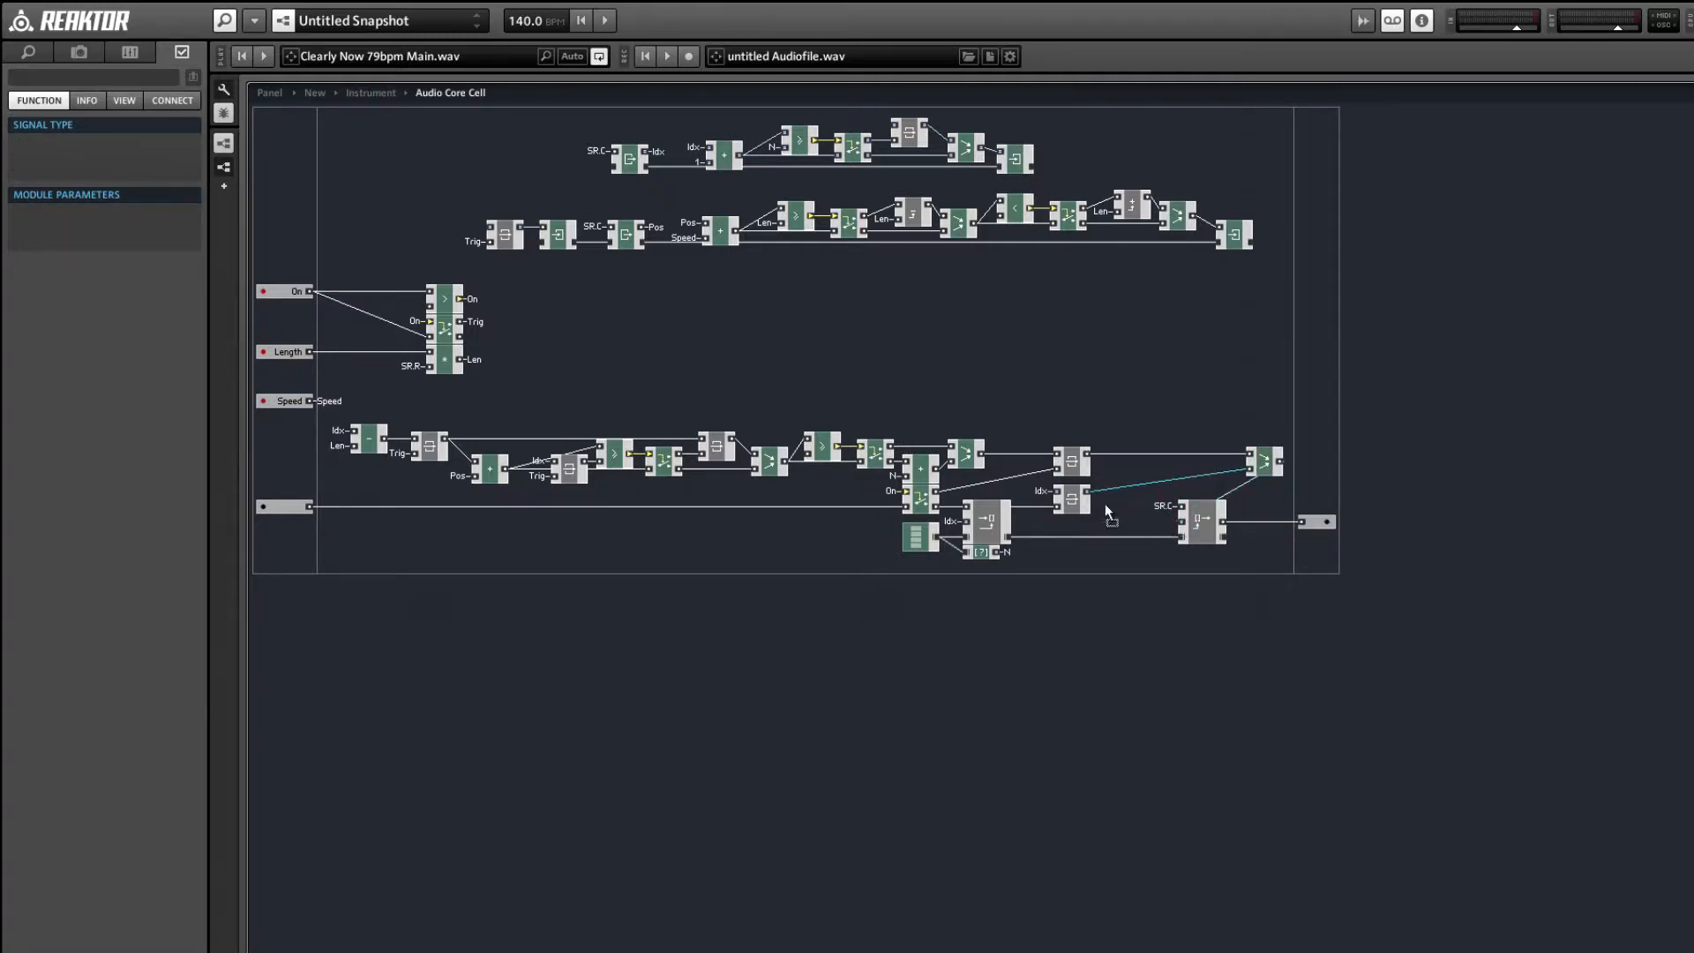
{"action": "left_click_drag", "start_coordinate": [1198, 531], "coordinate": [1300, 524]}
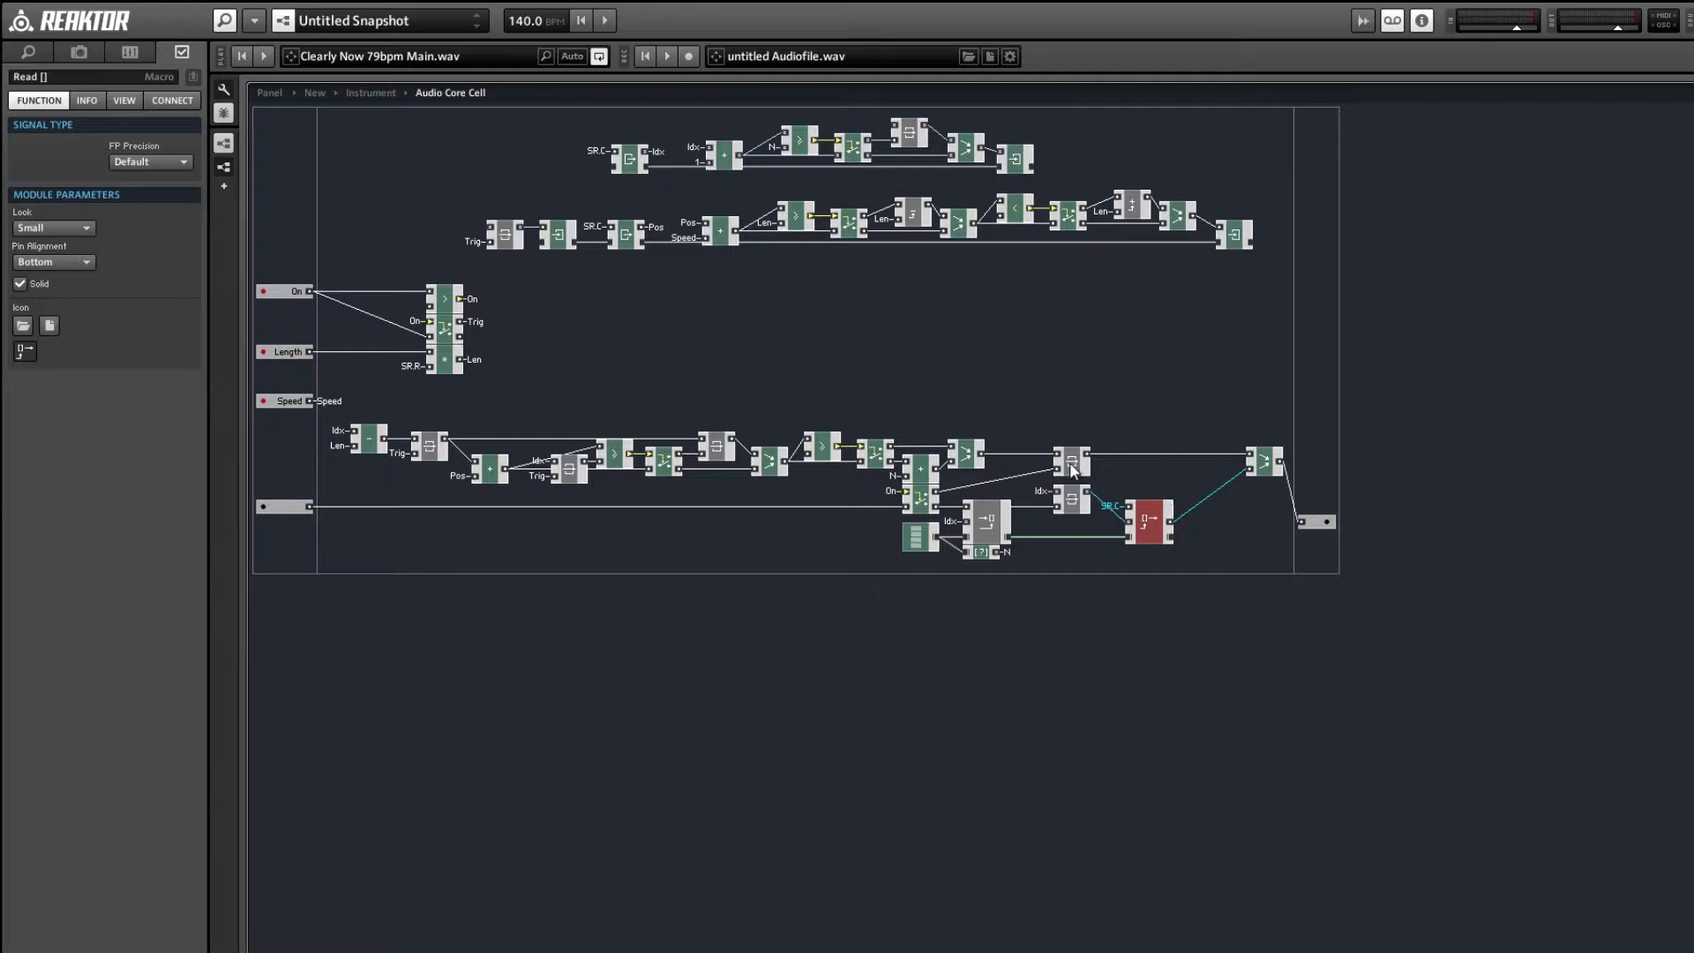
- Move the upper Latch next to the read-index Merge and remove its wire to the output Merge
{"action": "left_click_drag", "start_coordinate": [1069, 462], "coordinate": [1028, 466]}
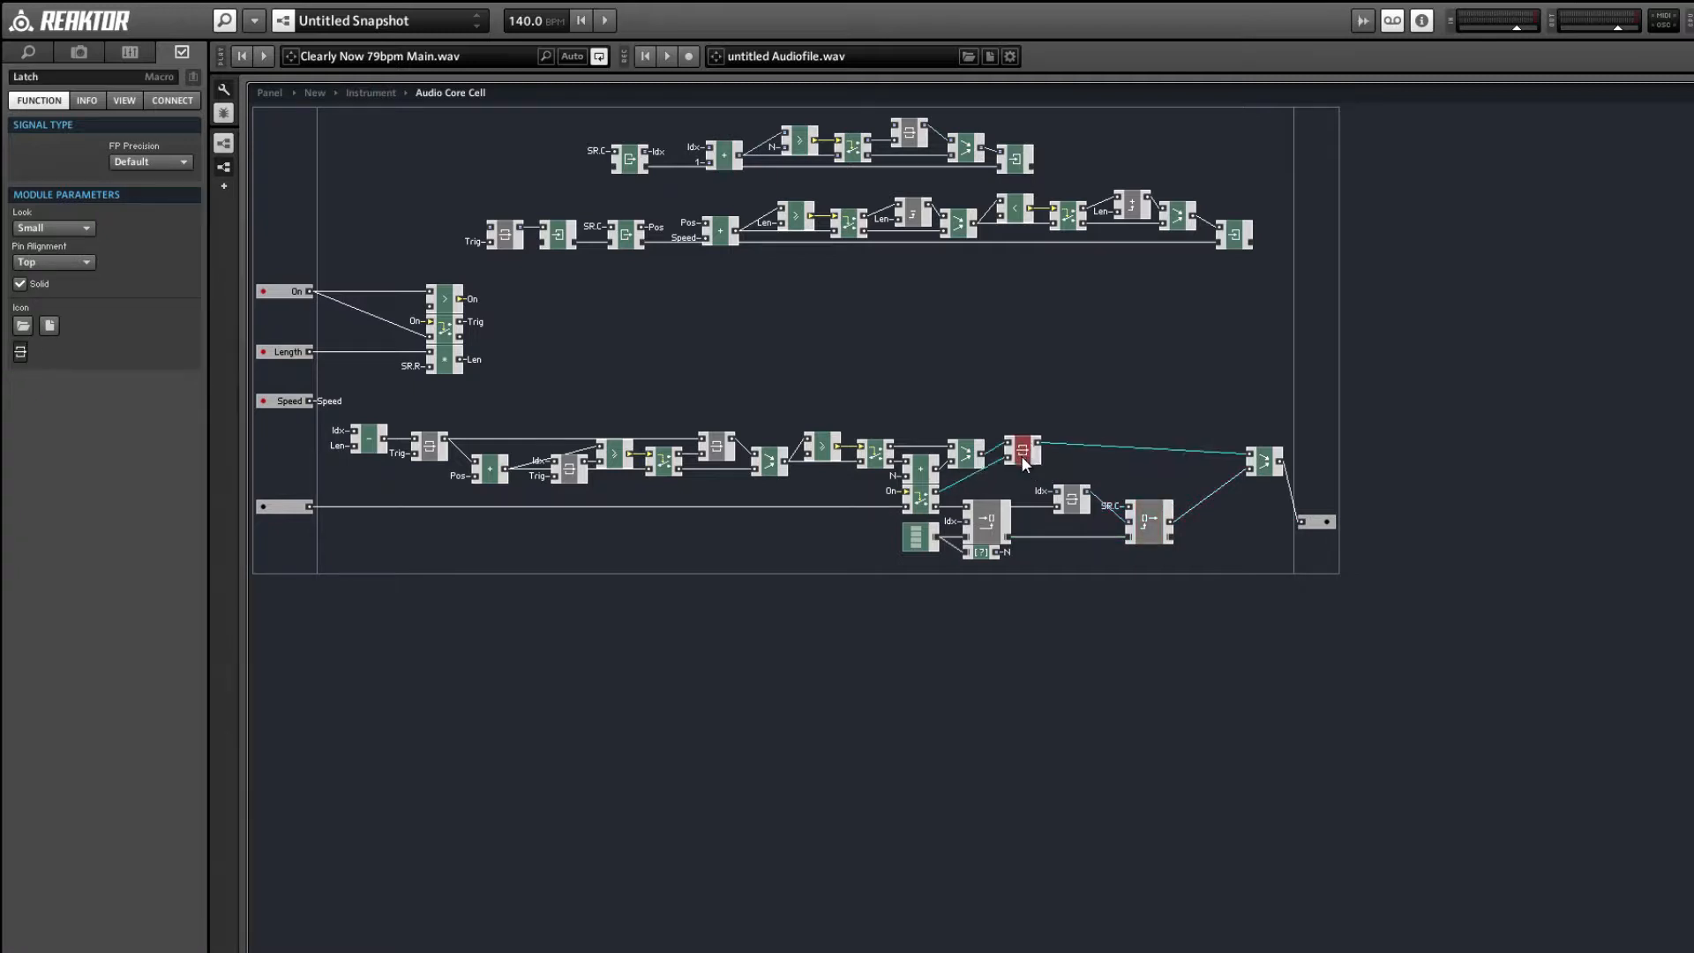
{"action": "left_click", "coordinate": [1077, 454]}
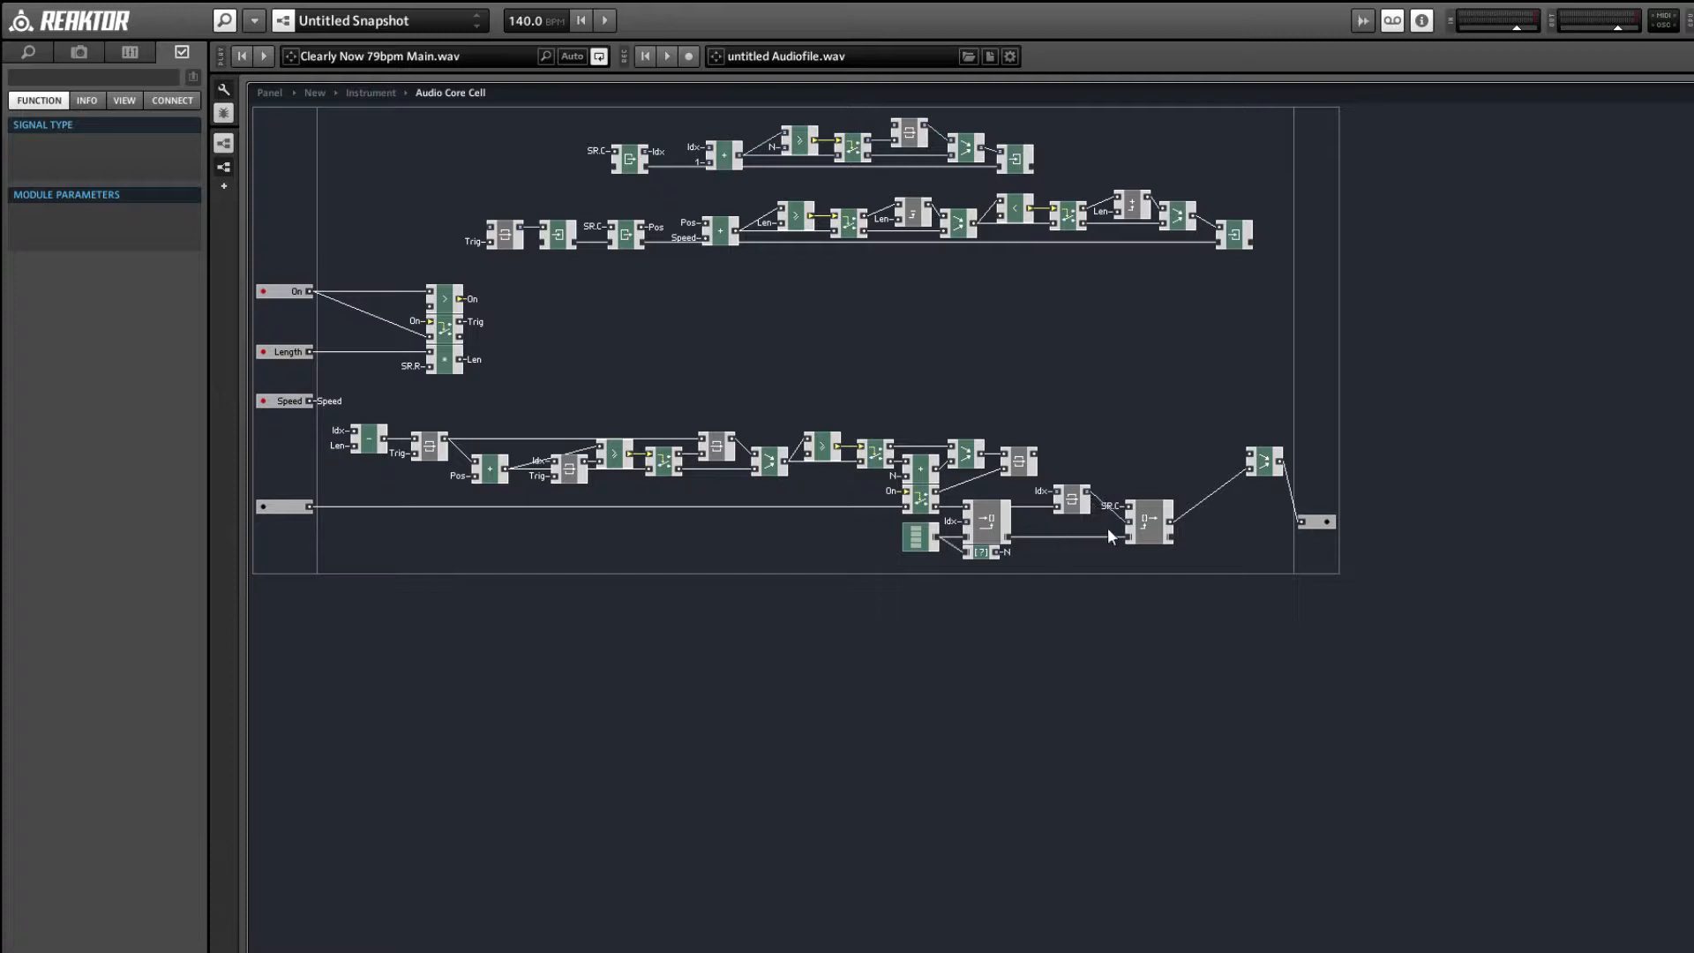
{"action": "left_click", "coordinate": [1025, 462]}
{"action": "left_click", "coordinate": [690, 312]}
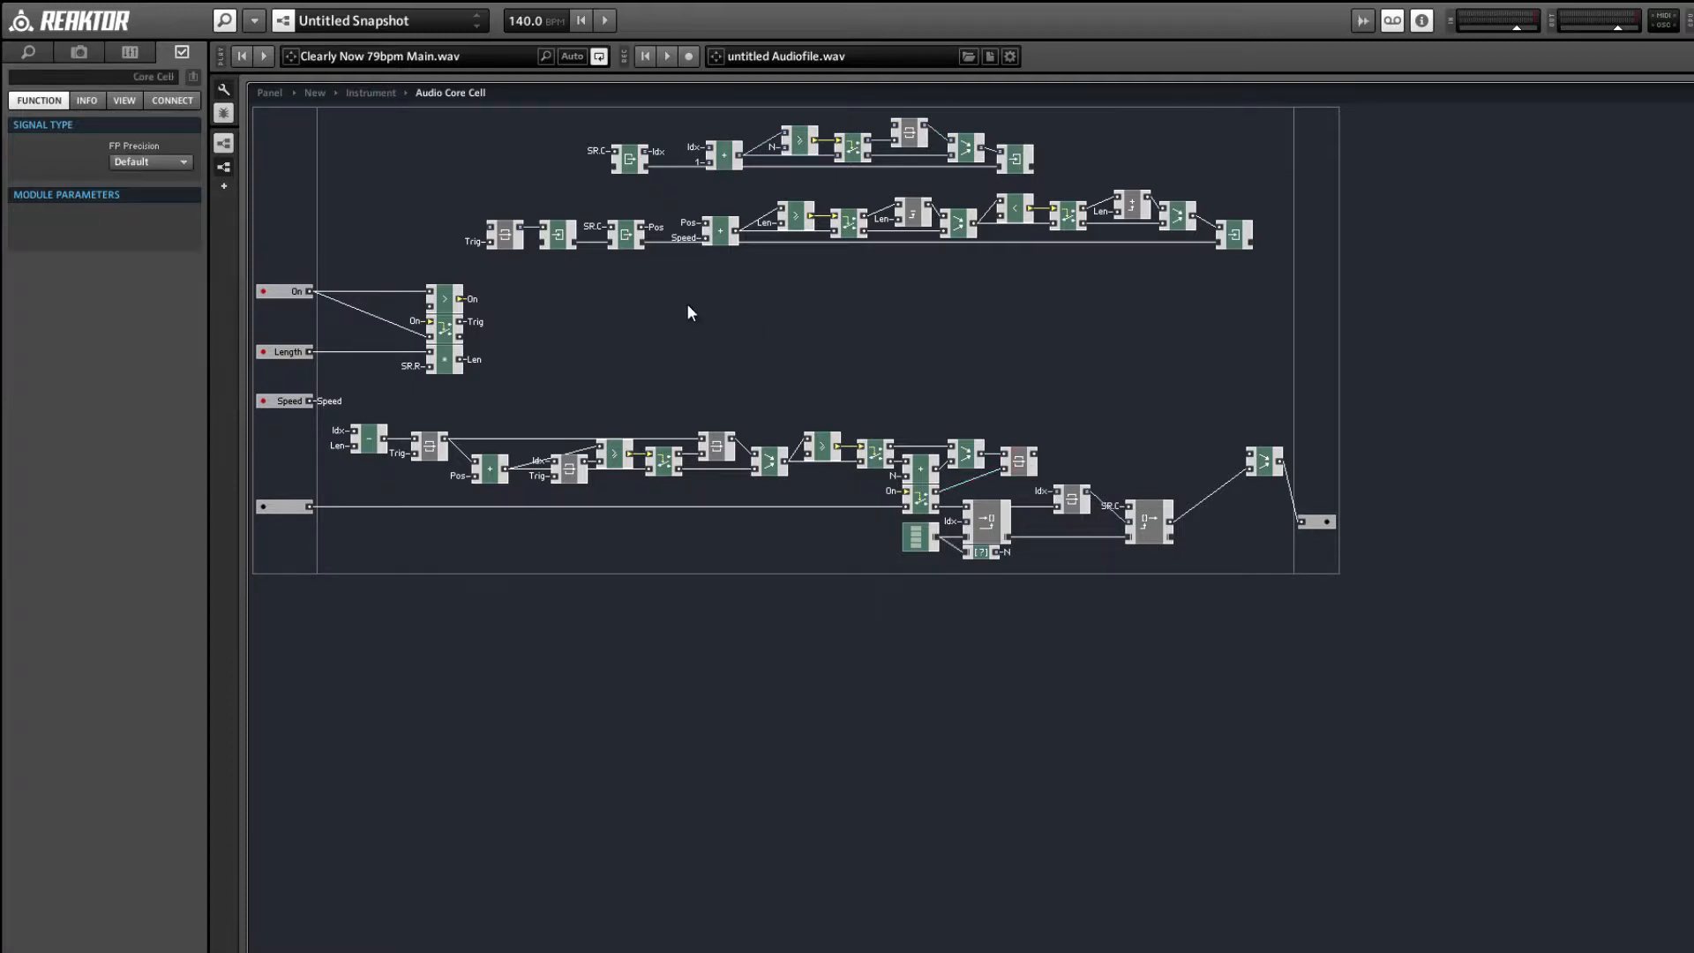
- Insert a Delay 1p macro in the empty area below the position counter
{"action": "right_click", "coordinate": [690, 311]}
{"action": "left_click", "coordinate": [654, 283]}
{"action": "double_click", "coordinate": [654, 283]}
{"action": "type", "text": "delay"}
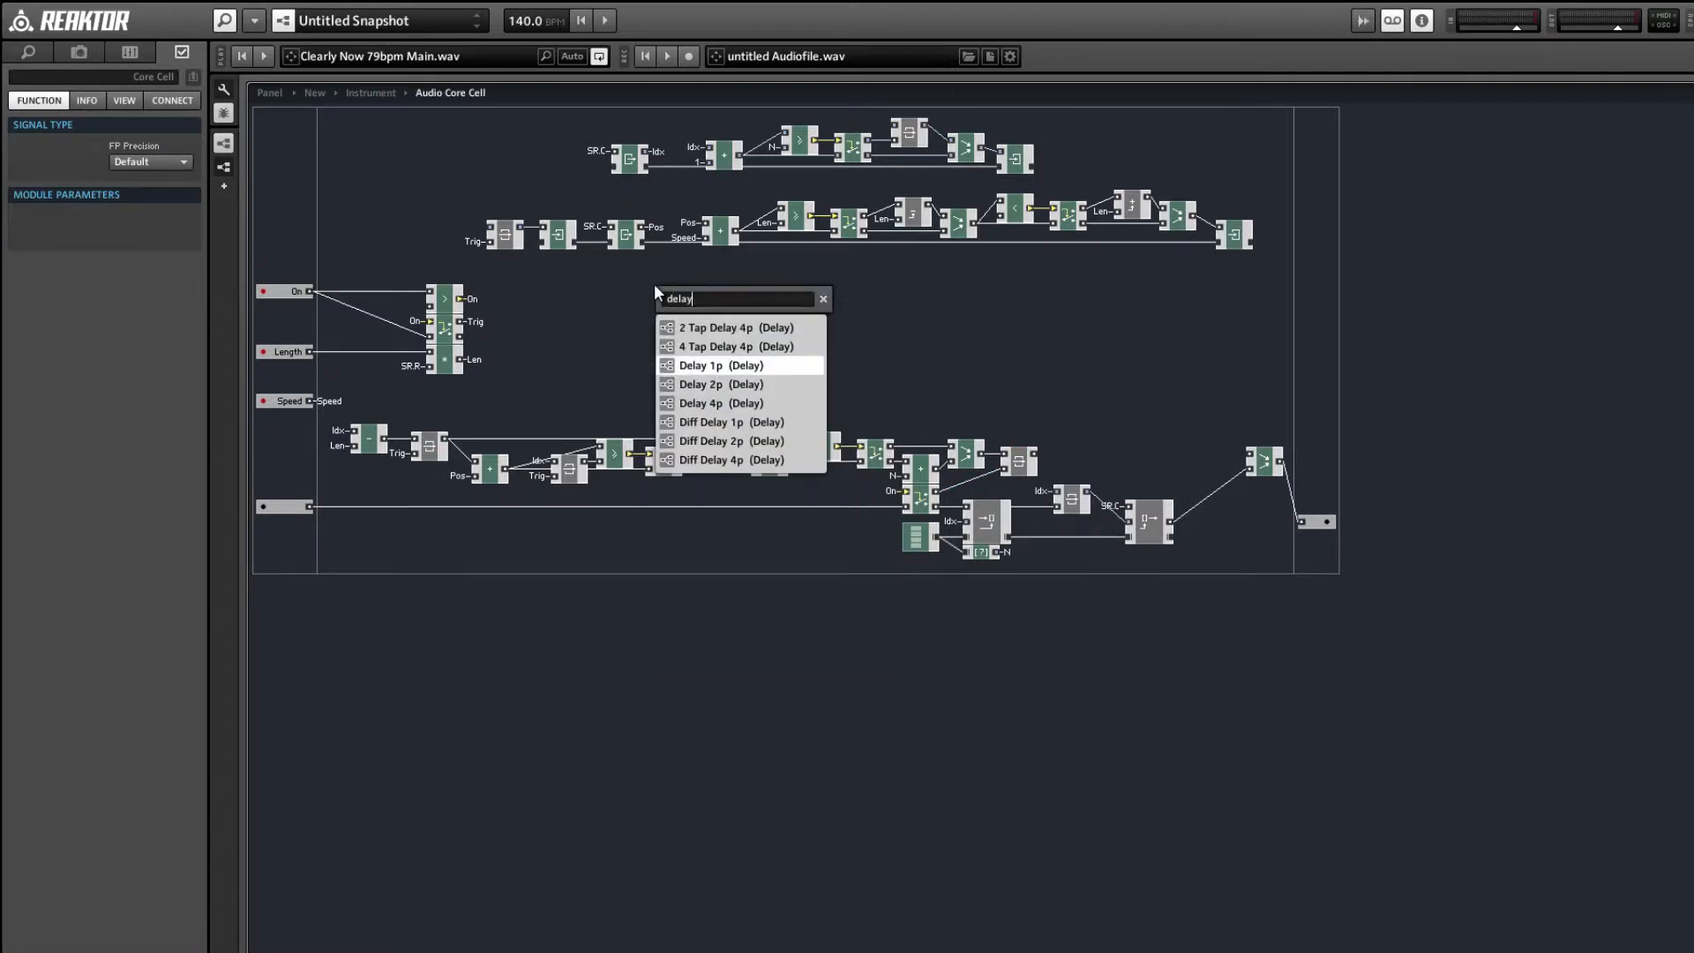
{"action": "key", "text": "Return"}
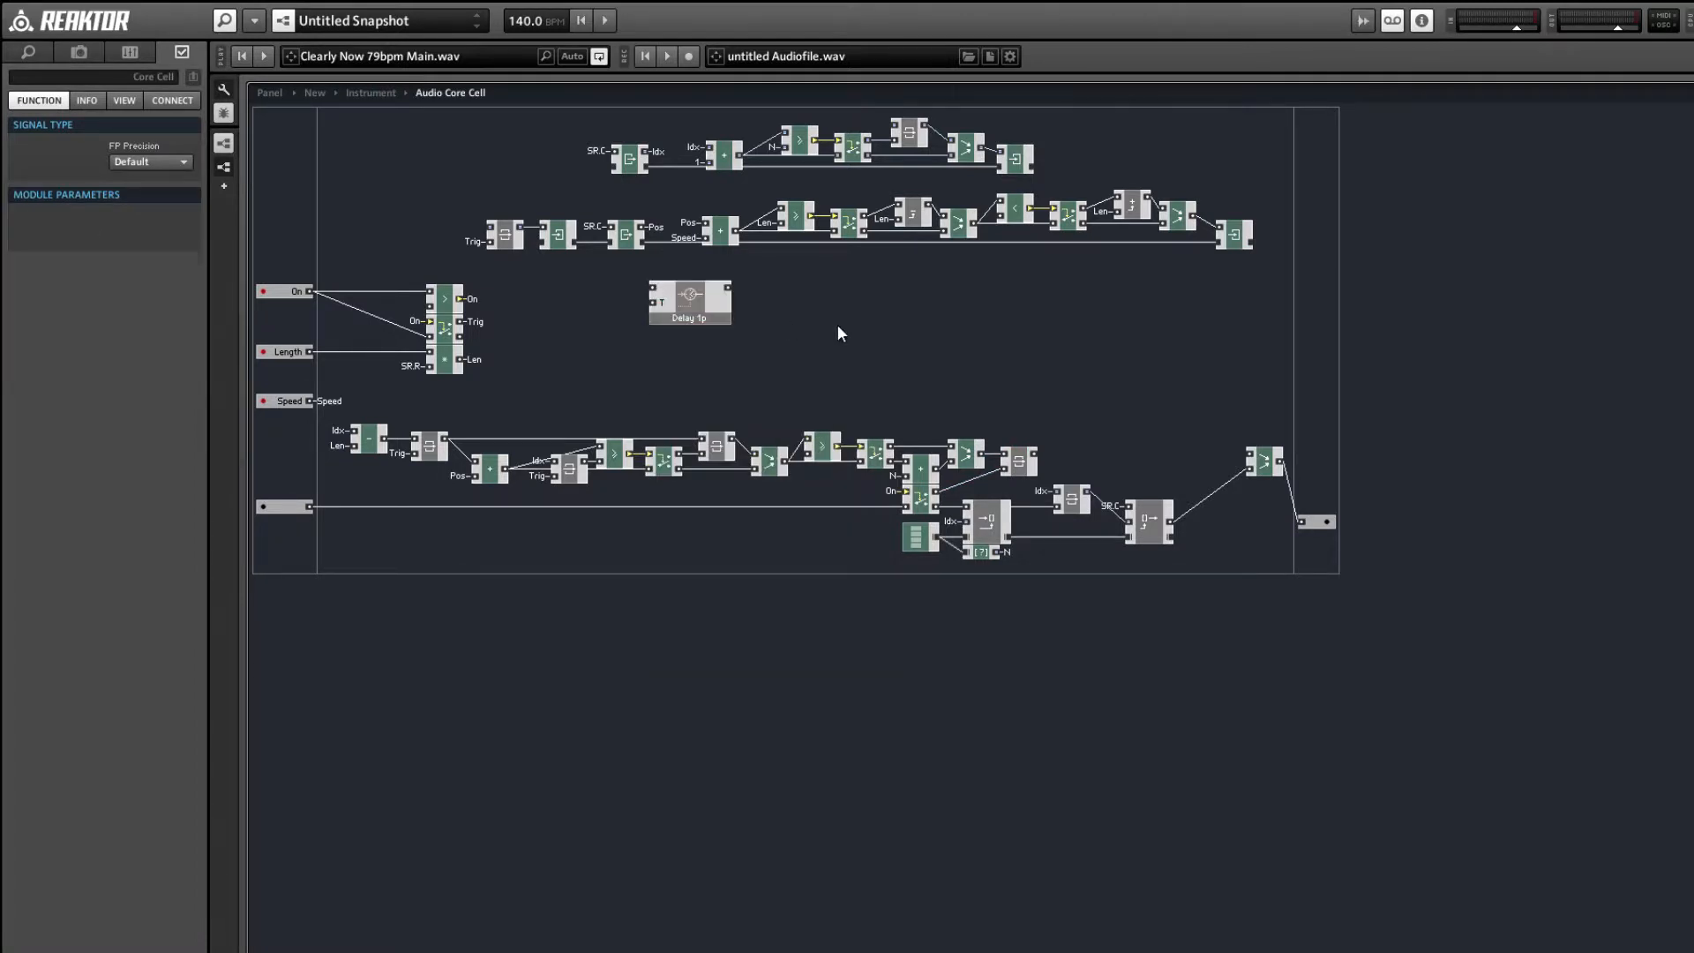
- Examine the nested Delay structure inside the Delay 1p macro, including its Record, Clip and Play modules, and return to the core cell
{"action": "double_click", "coordinate": [690, 299]}
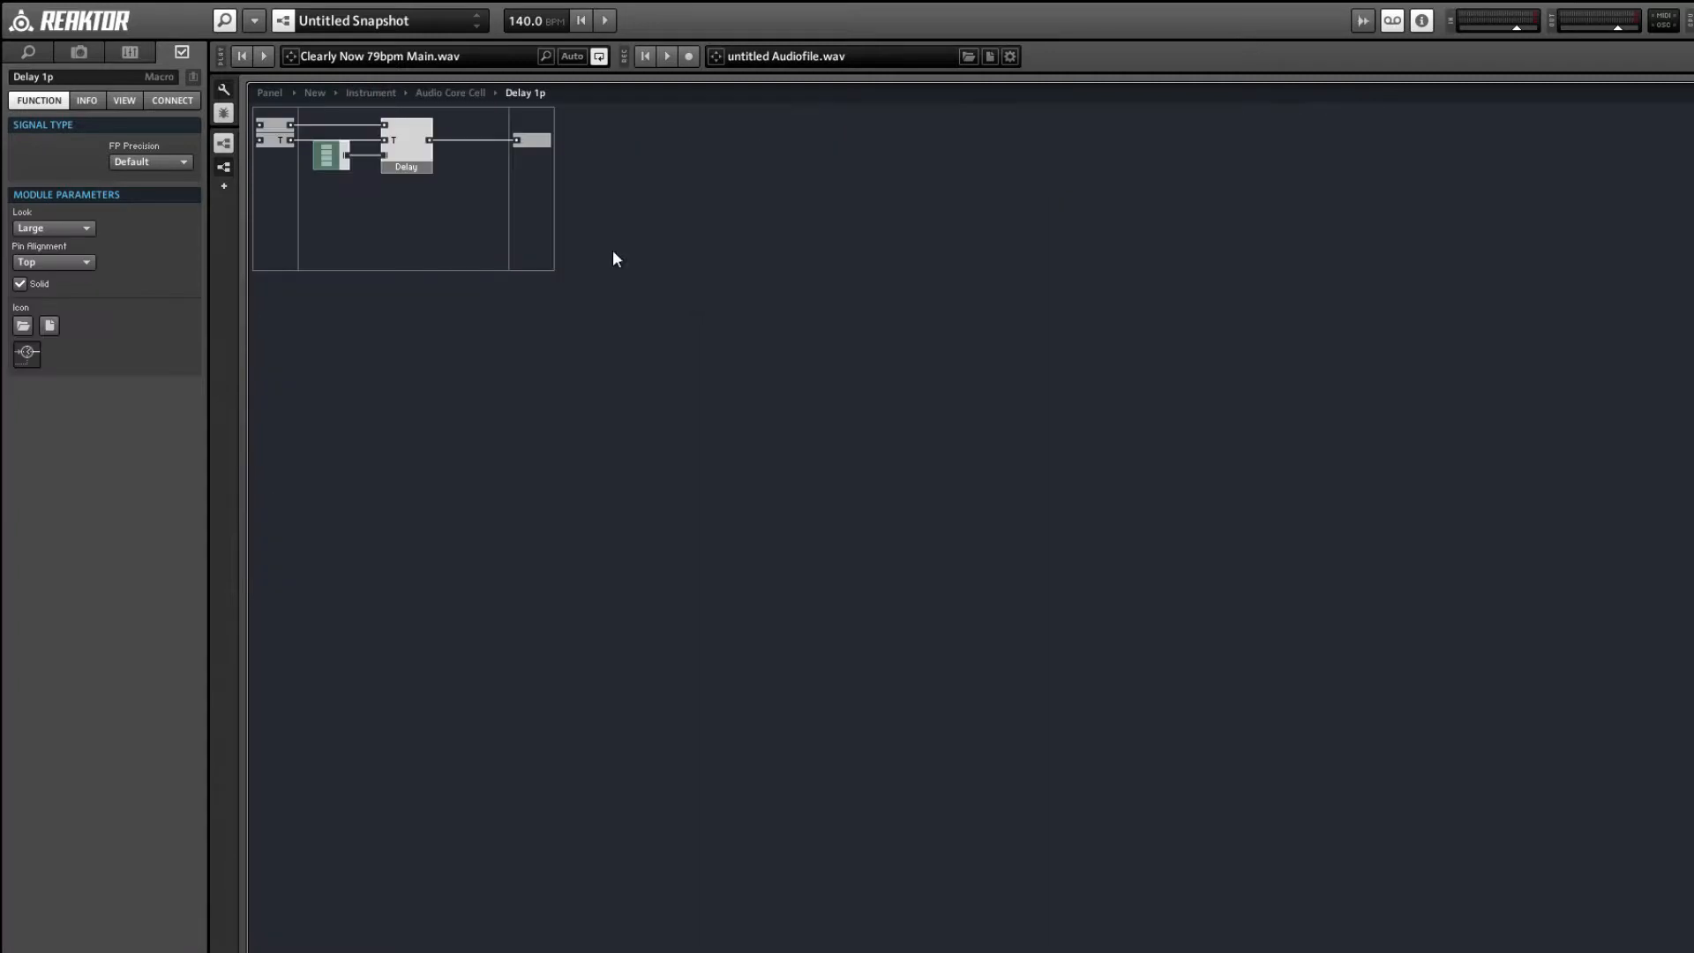
{"action": "left_click", "coordinate": [424, 166]}
{"action": "double_click", "coordinate": [423, 166]}
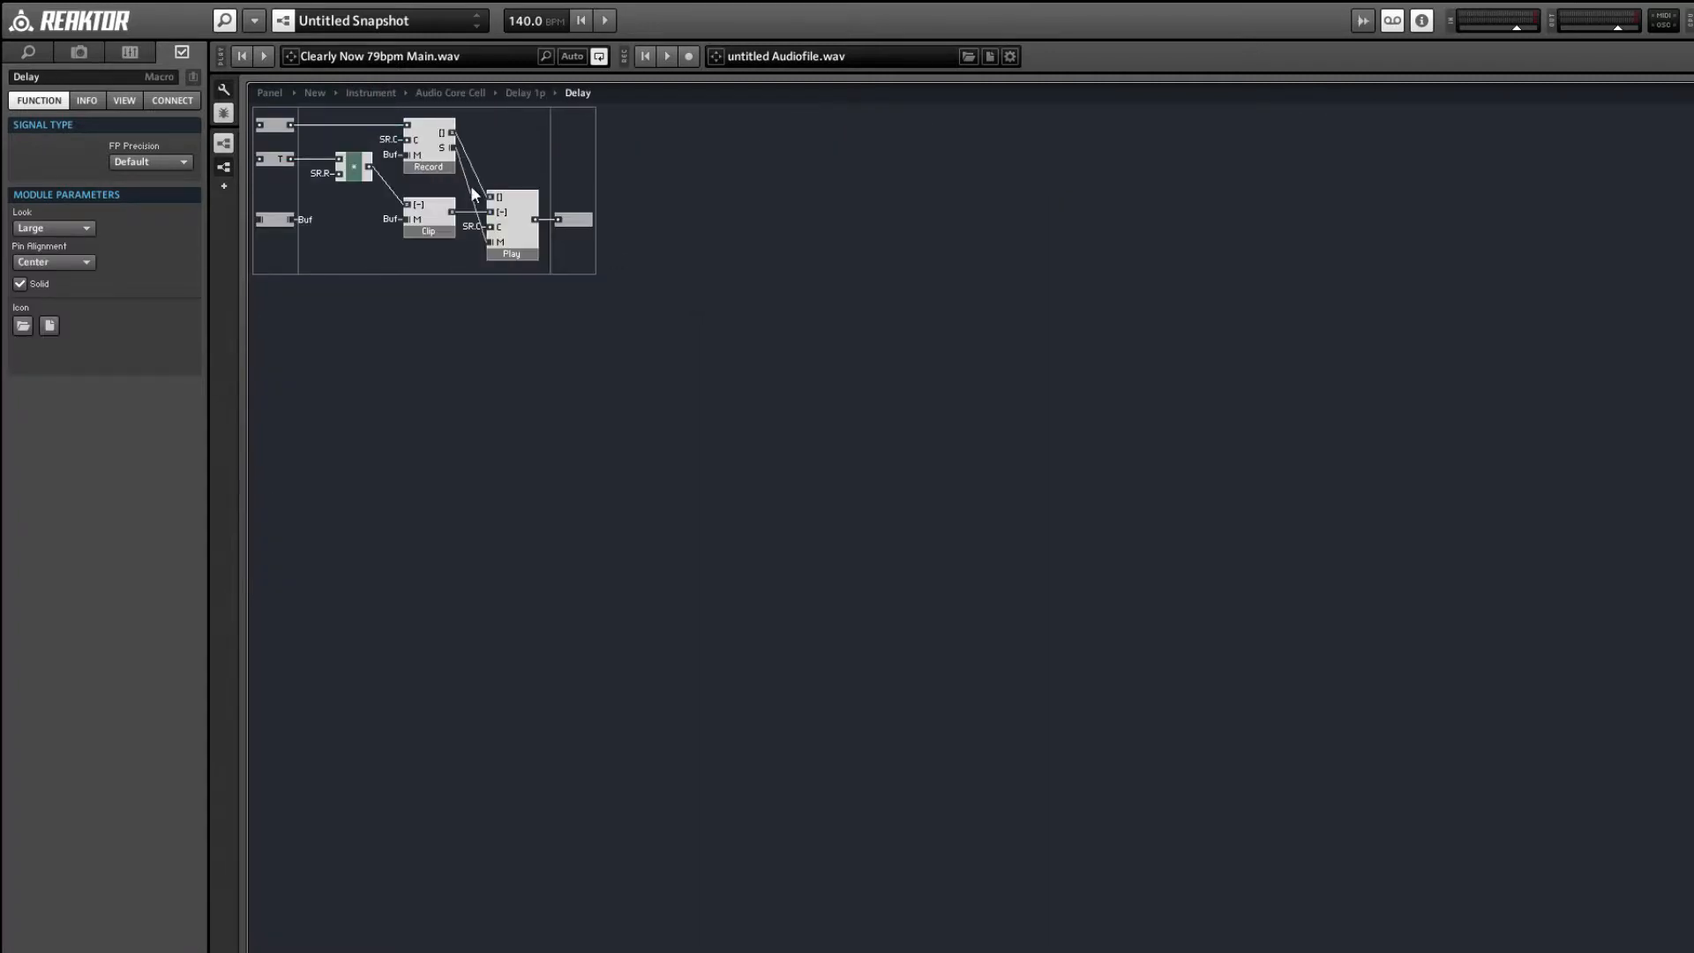
{"action": "left_click", "coordinate": [427, 223]}
{"action": "left_click", "coordinate": [447, 258]}
{"action": "double_click", "coordinate": [446, 257]}
{"action": "double_click", "coordinate": [372, 221]}
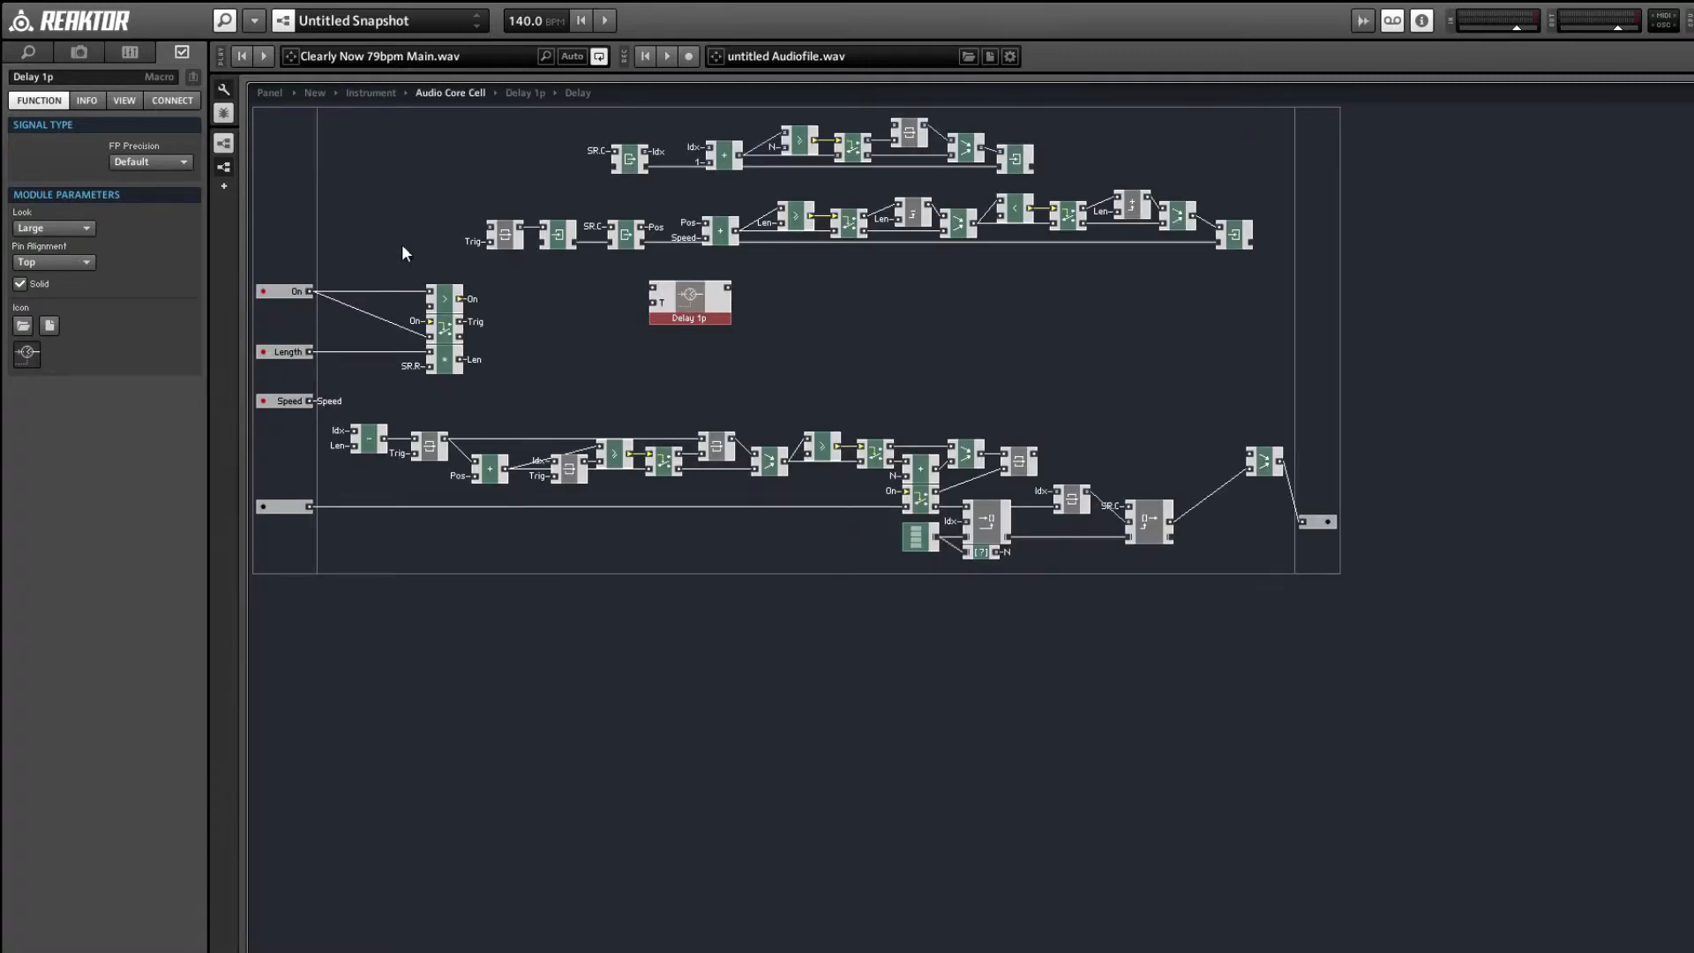
- Insert a Delay 2p macro beside the Delay 1p macro
{"action": "double_click", "coordinate": [826, 332]}
{"action": "type", "text": "delay"}
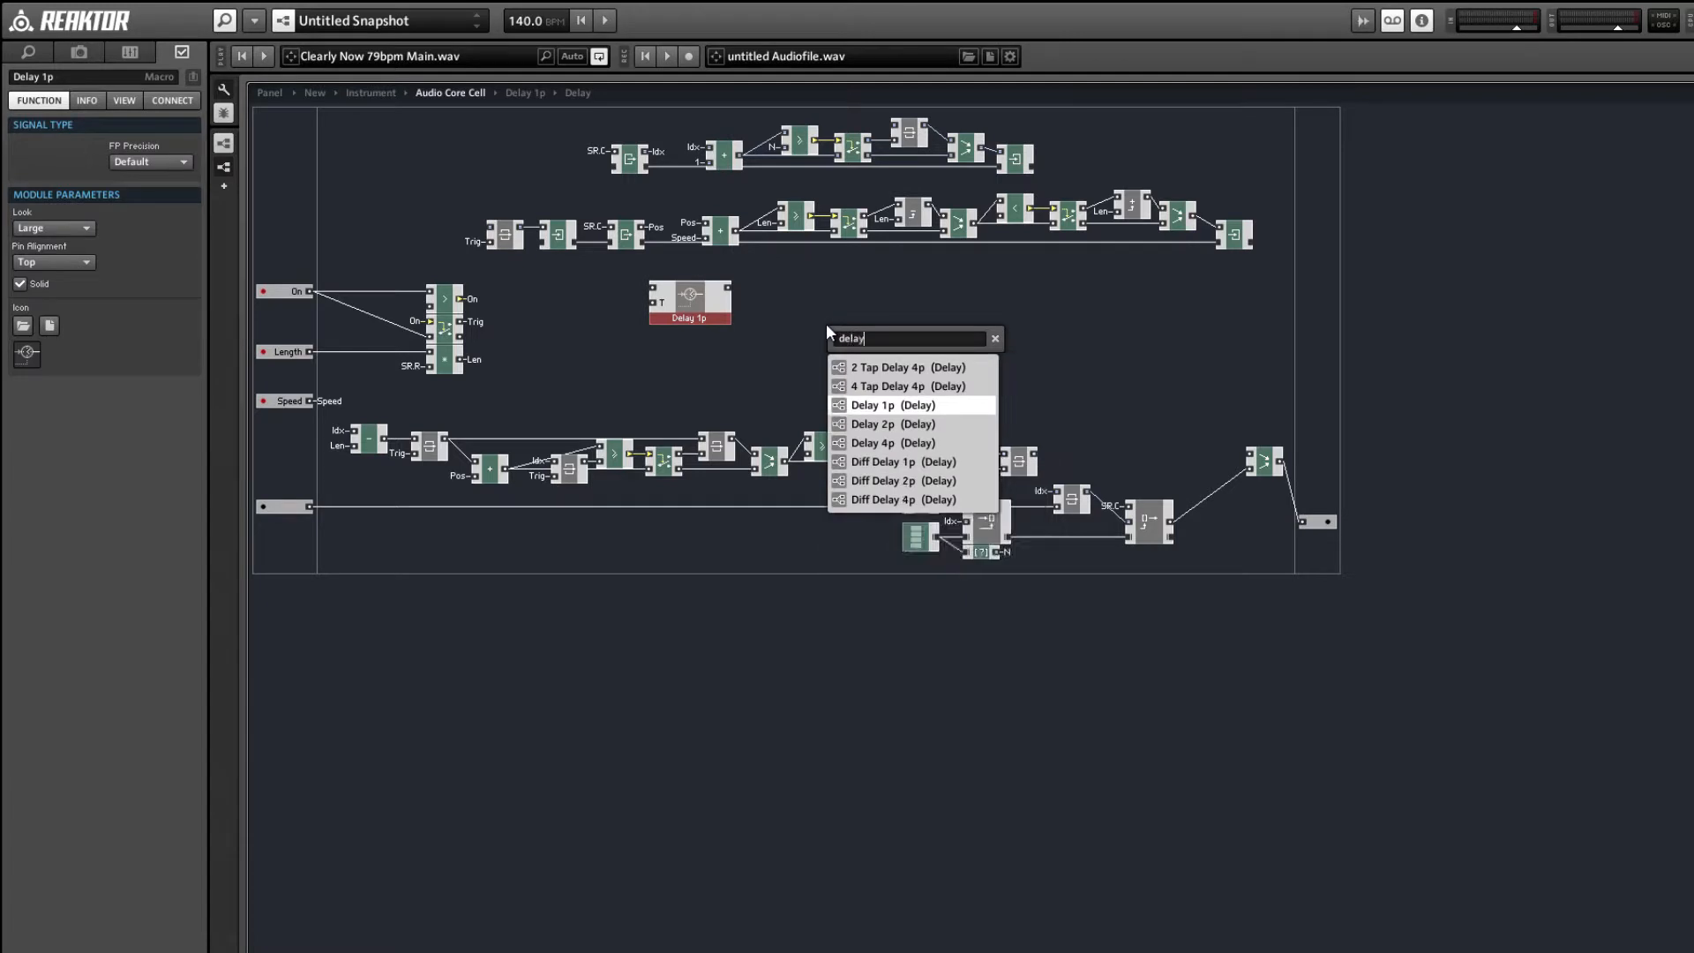
{"action": "key", "text": "Down"}
{"action": "key", "text": "Return"}
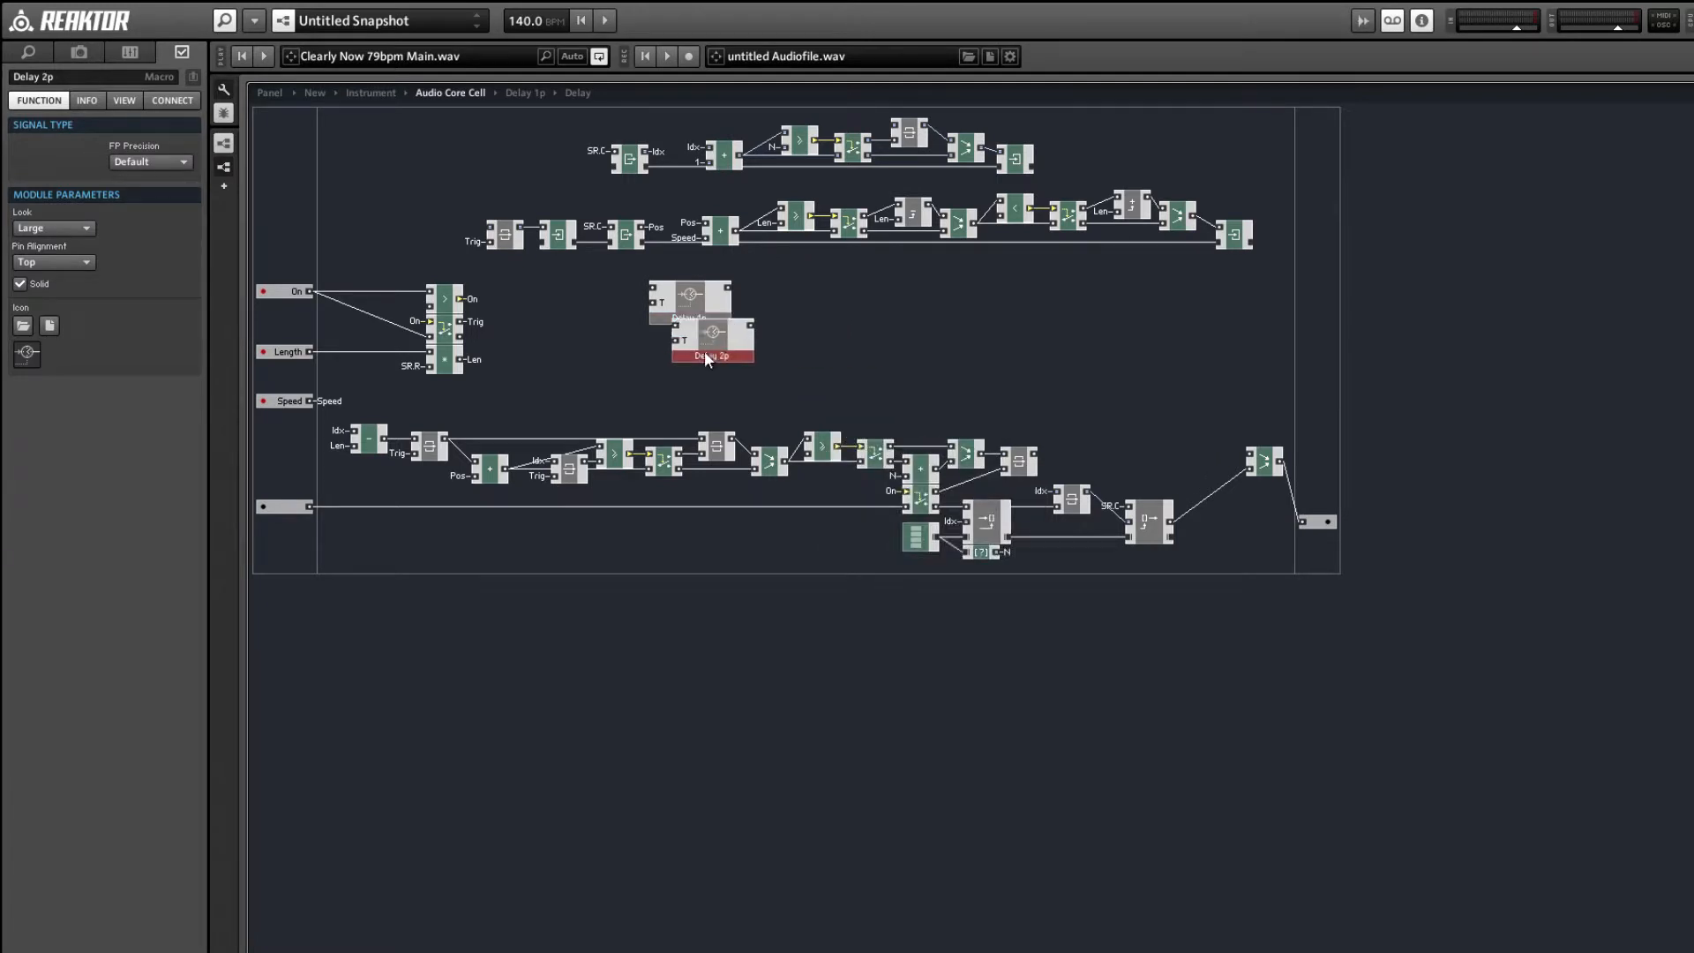
- Copy IntFract, the integer Add and XFade from Delay 2p's inner Delay structure into the core cell and place them above the read section
{"action": "double_click", "coordinate": [697, 353]}
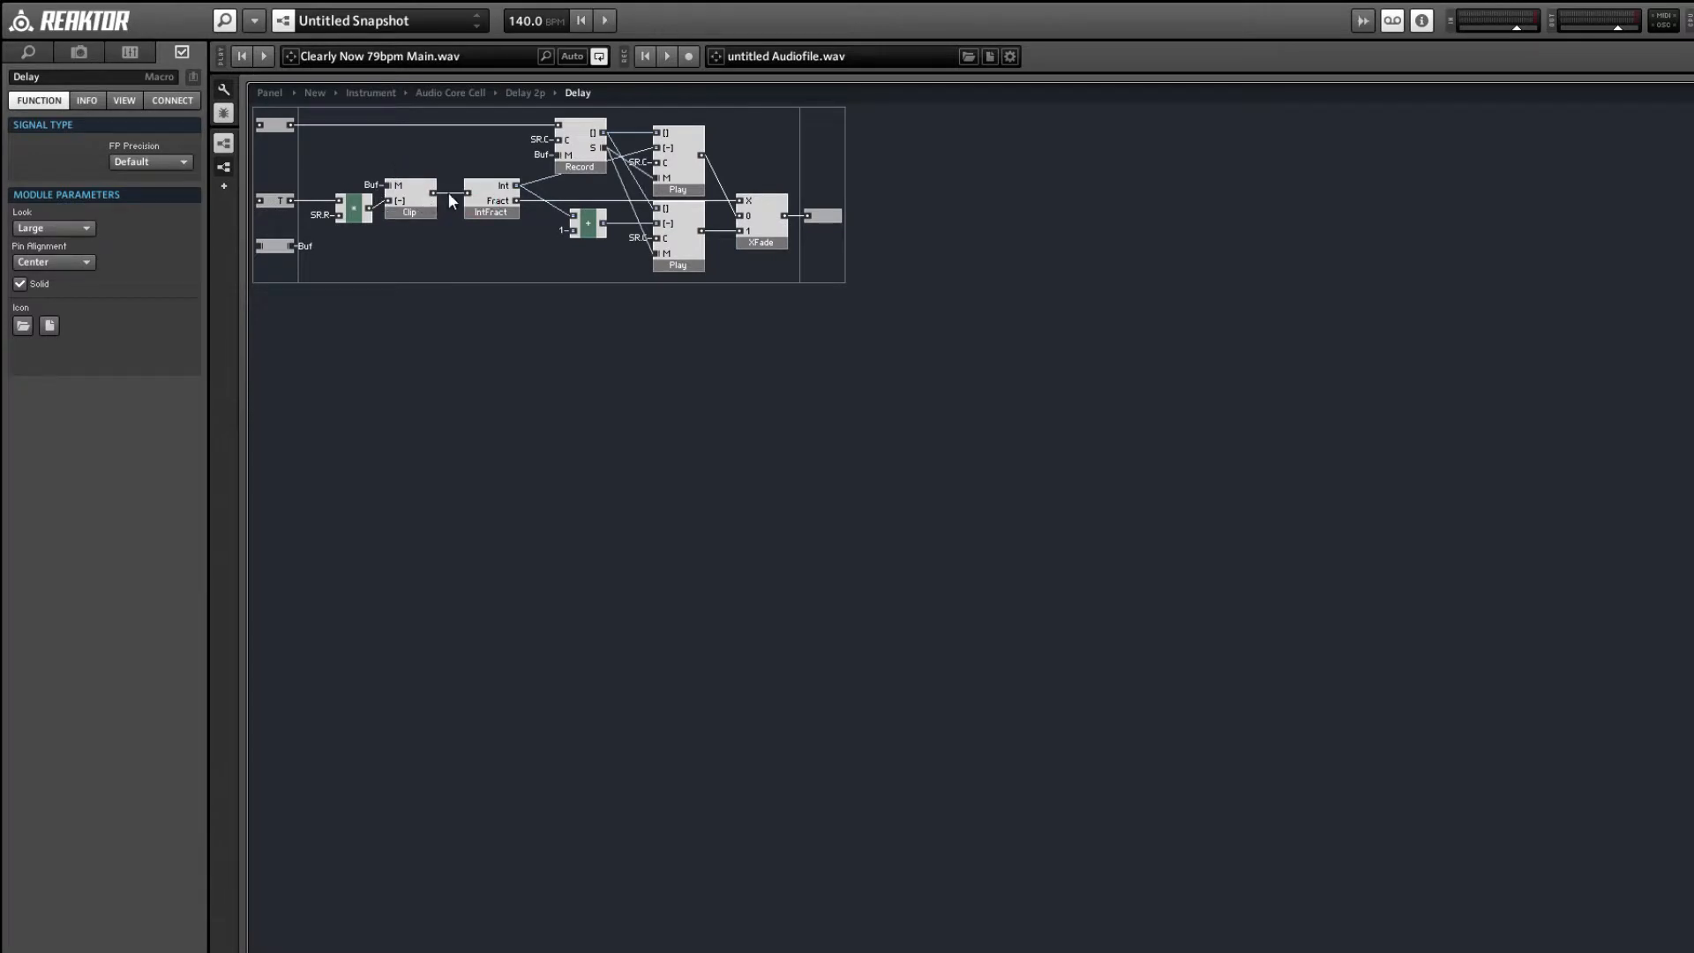
{"action": "left_click", "coordinate": [450, 188]}
{"action": "left_click", "coordinate": [484, 209]}
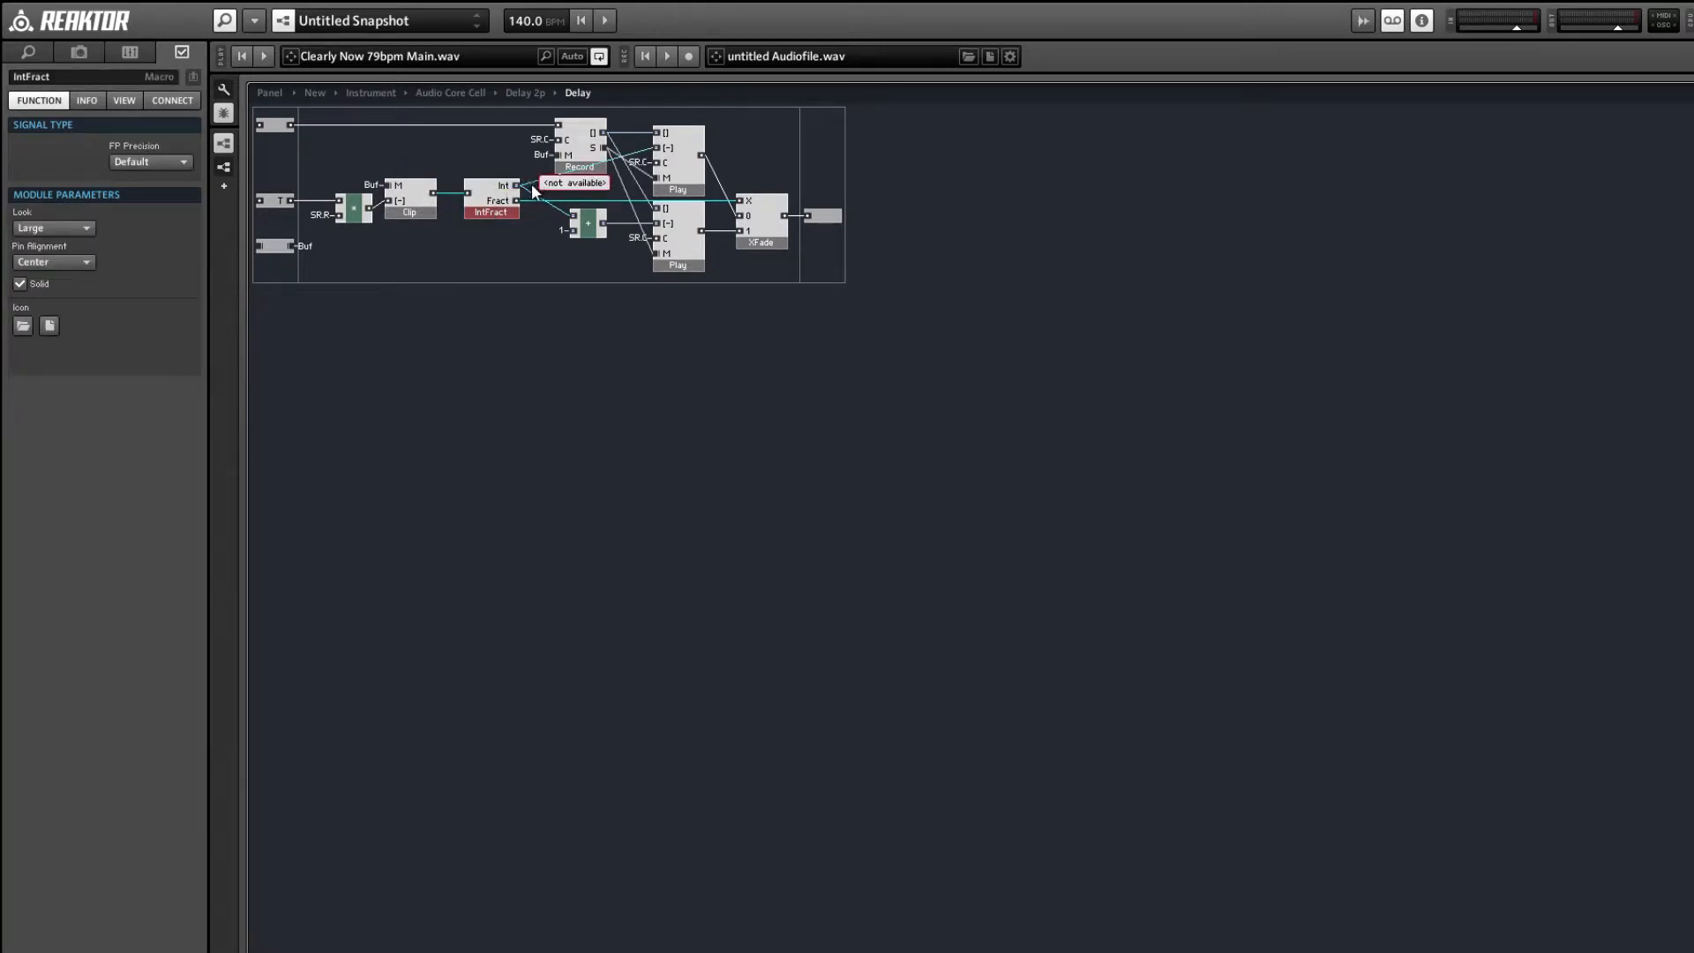
{"action": "left_click", "coordinate": [586, 230], "text": "shift"}
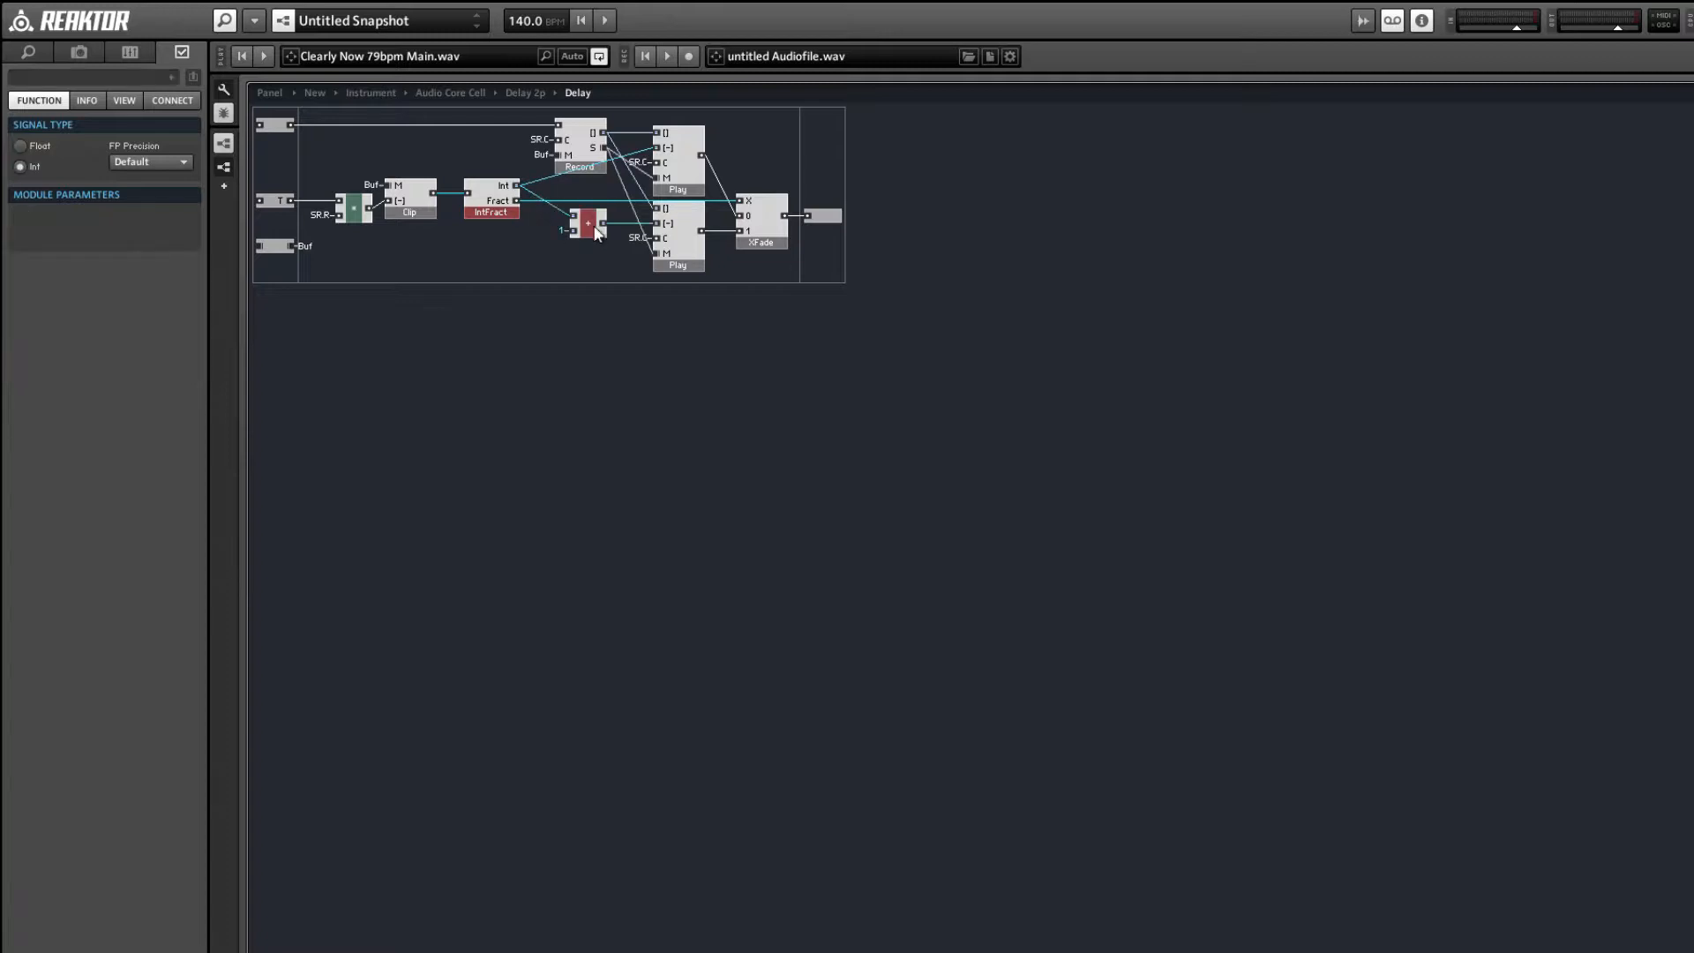
{"action": "left_click", "coordinate": [774, 236], "text": "shift"}
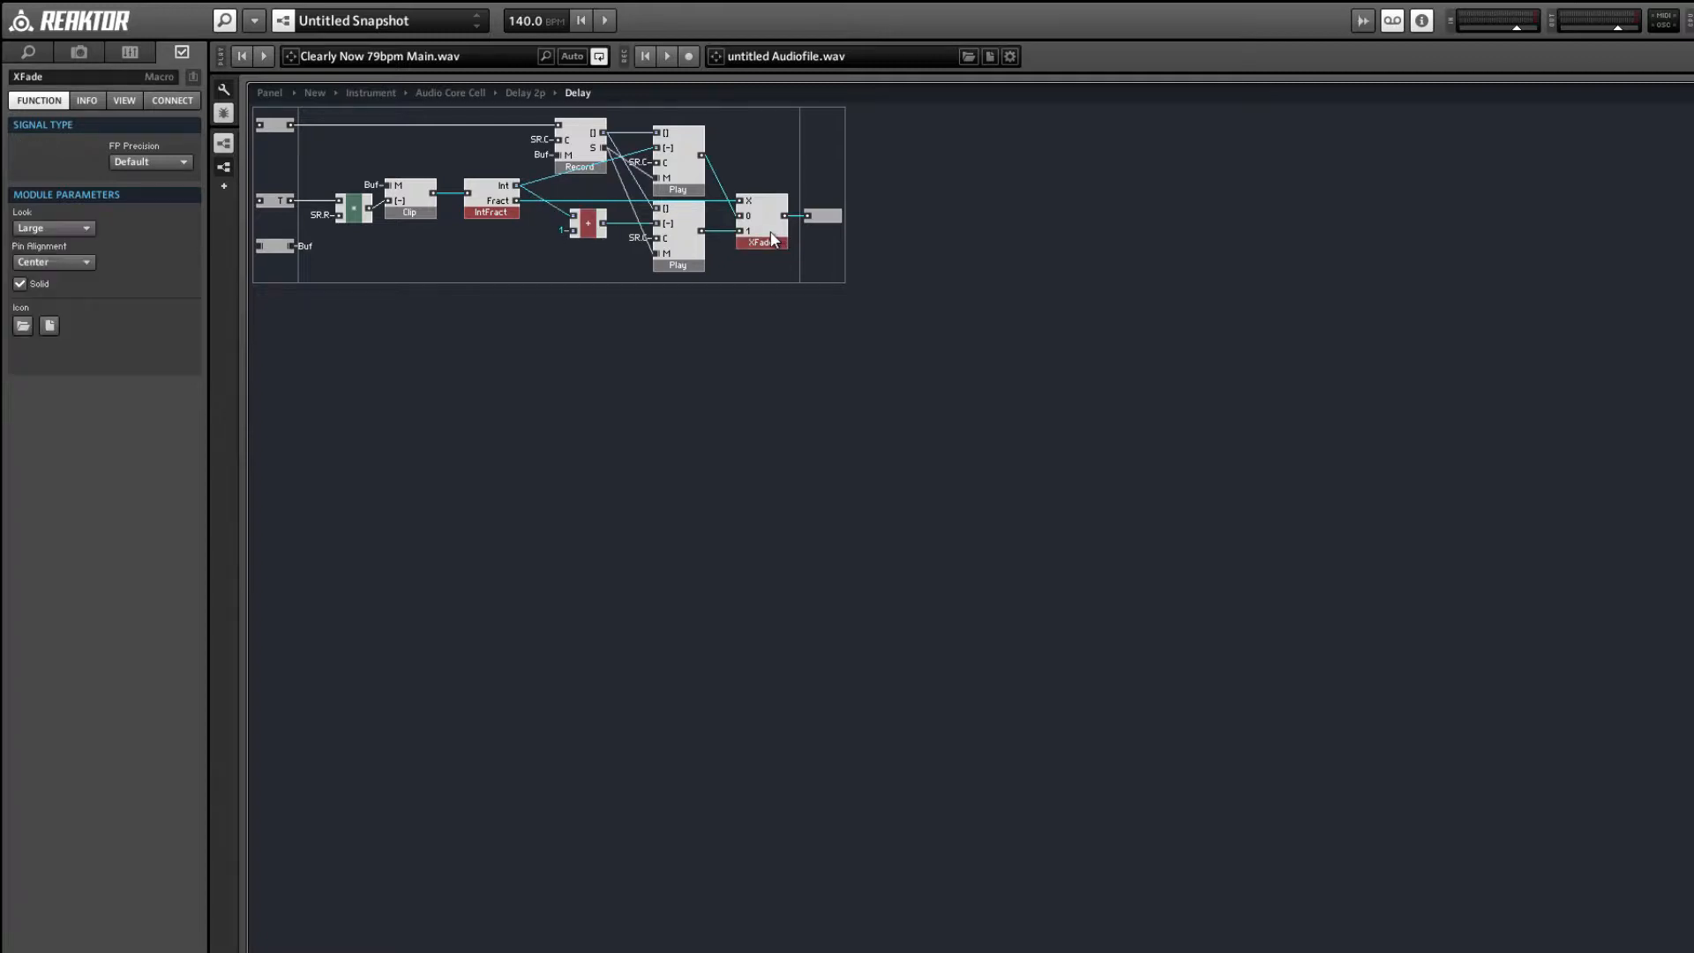
{"action": "double_click", "coordinate": [543, 266]}
{"action": "double_click", "coordinate": [452, 261]}
{"action": "key", "text": "ctrl+v"}
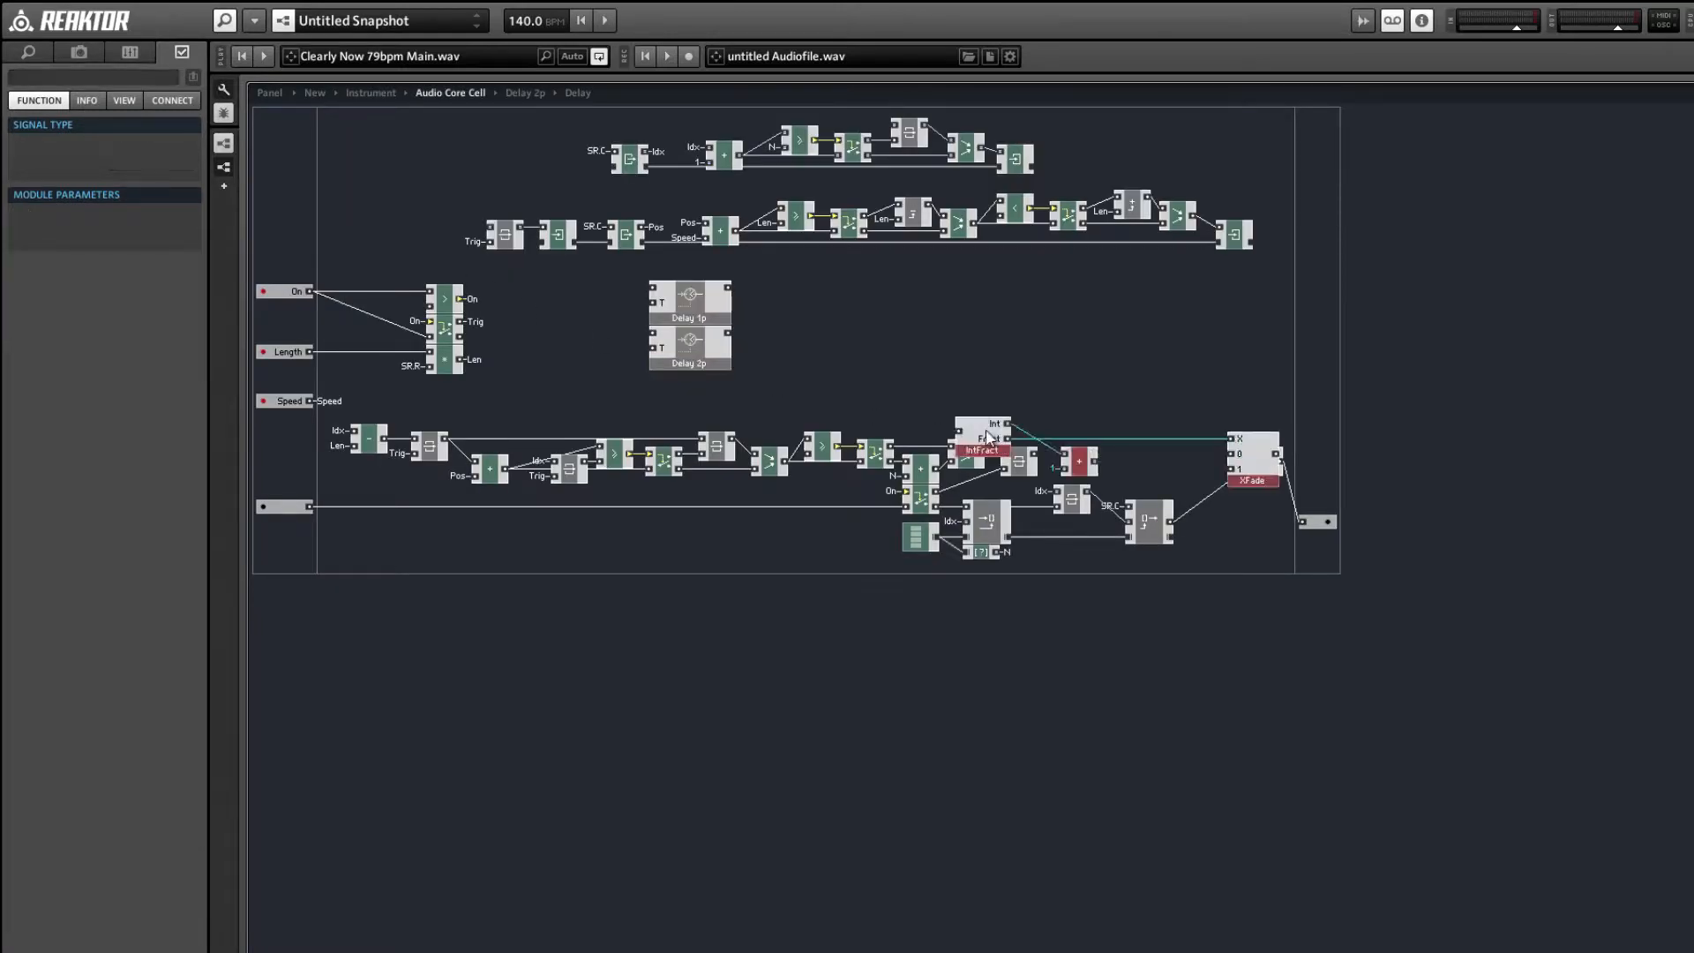
{"action": "left_click_drag", "start_coordinate": [976, 444], "coordinate": [1095, 360]}
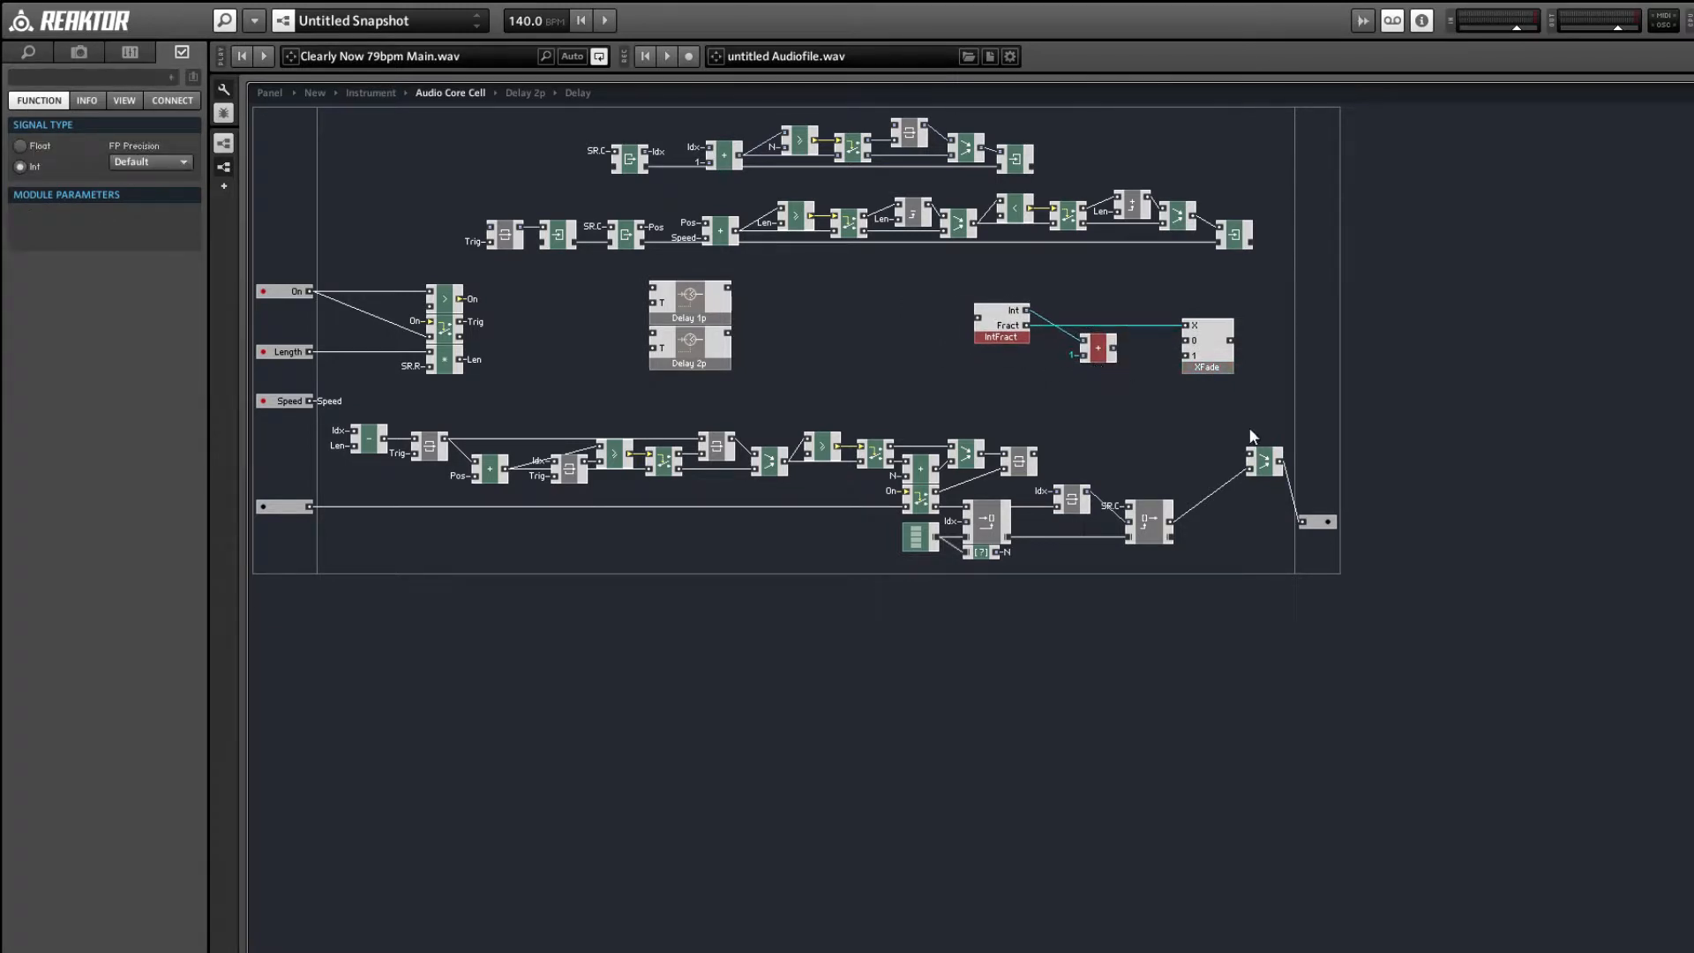
- Move the output Merge farther out, connect the read-index Latch to IntFract's input, and move the copied interpolation modules near the read section
{"action": "left_click_drag", "start_coordinate": [1264, 460], "coordinate": [1482, 479]}
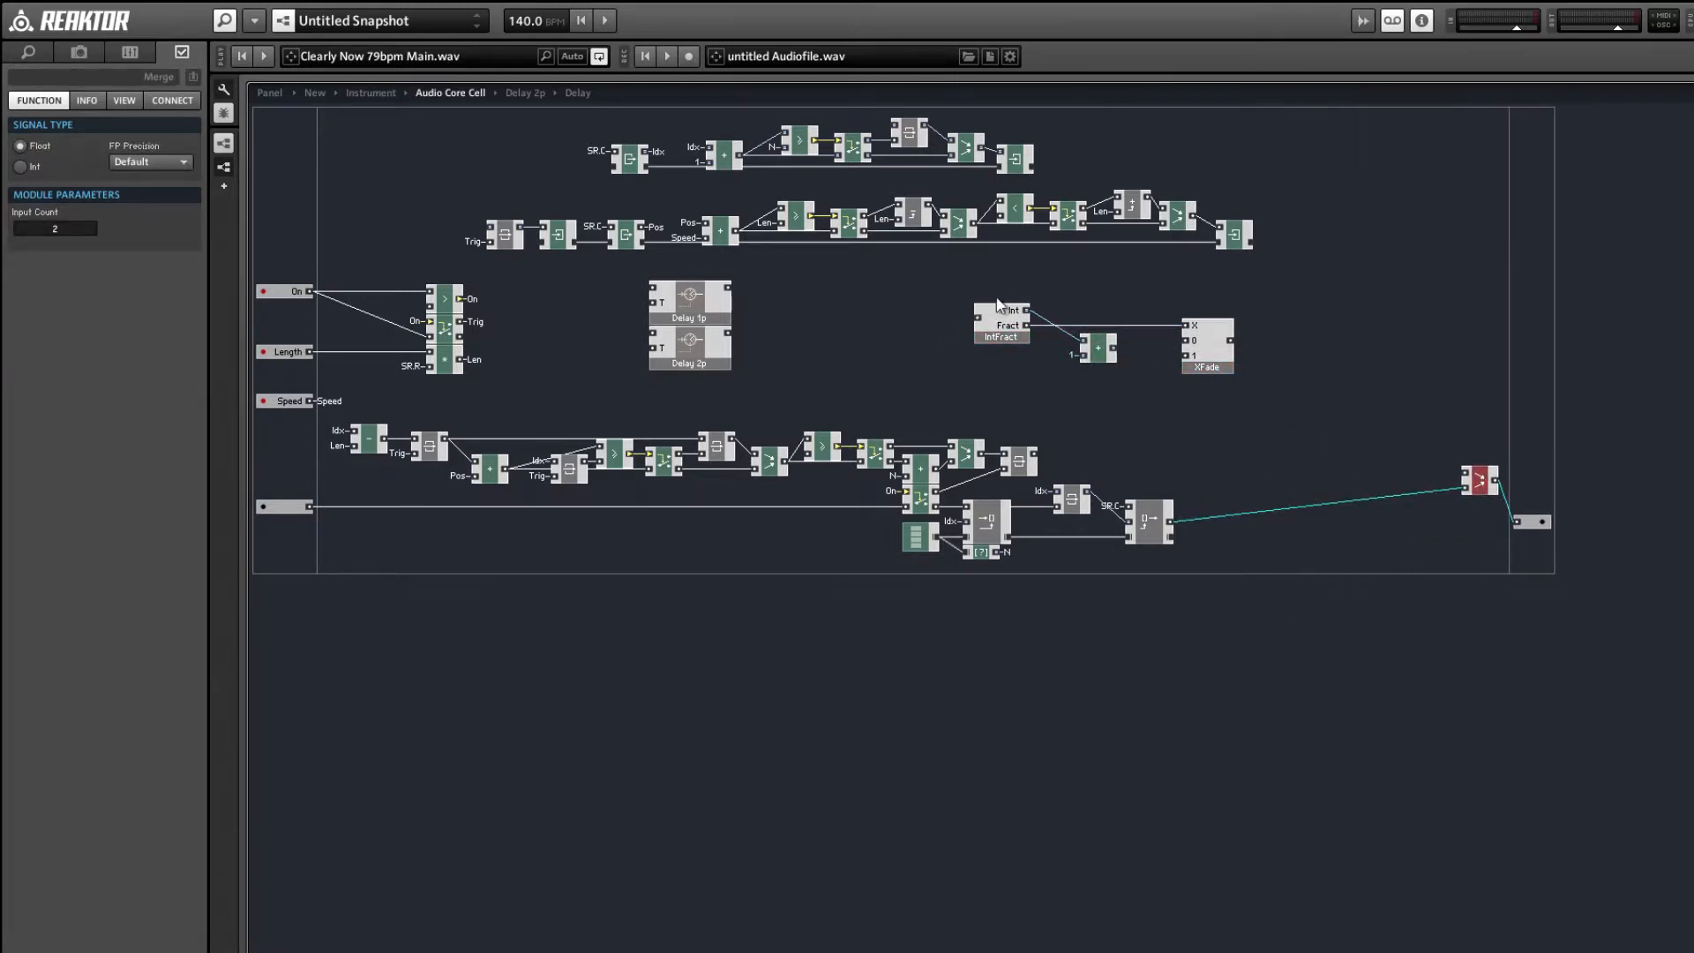
{"action": "left_click_drag", "start_coordinate": [964, 284], "coordinate": [1274, 397]}
{"action": "left_click_drag", "start_coordinate": [1032, 455], "coordinate": [977, 317]}
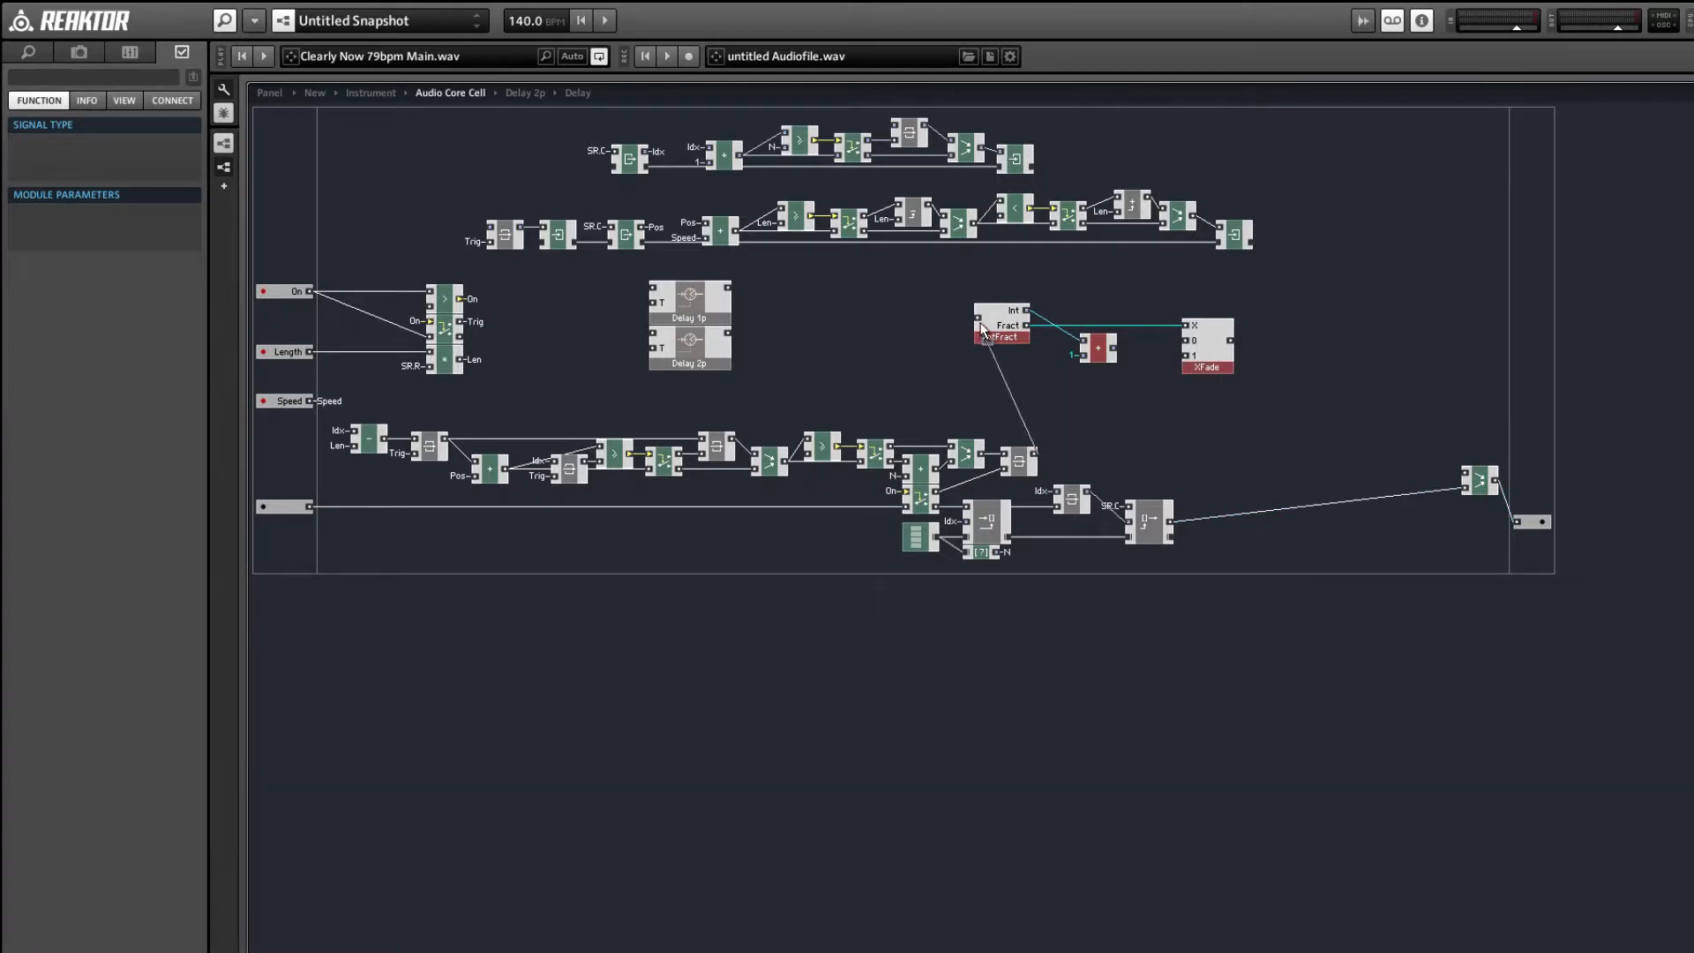
{"action": "left_click", "coordinate": [1084, 353]}
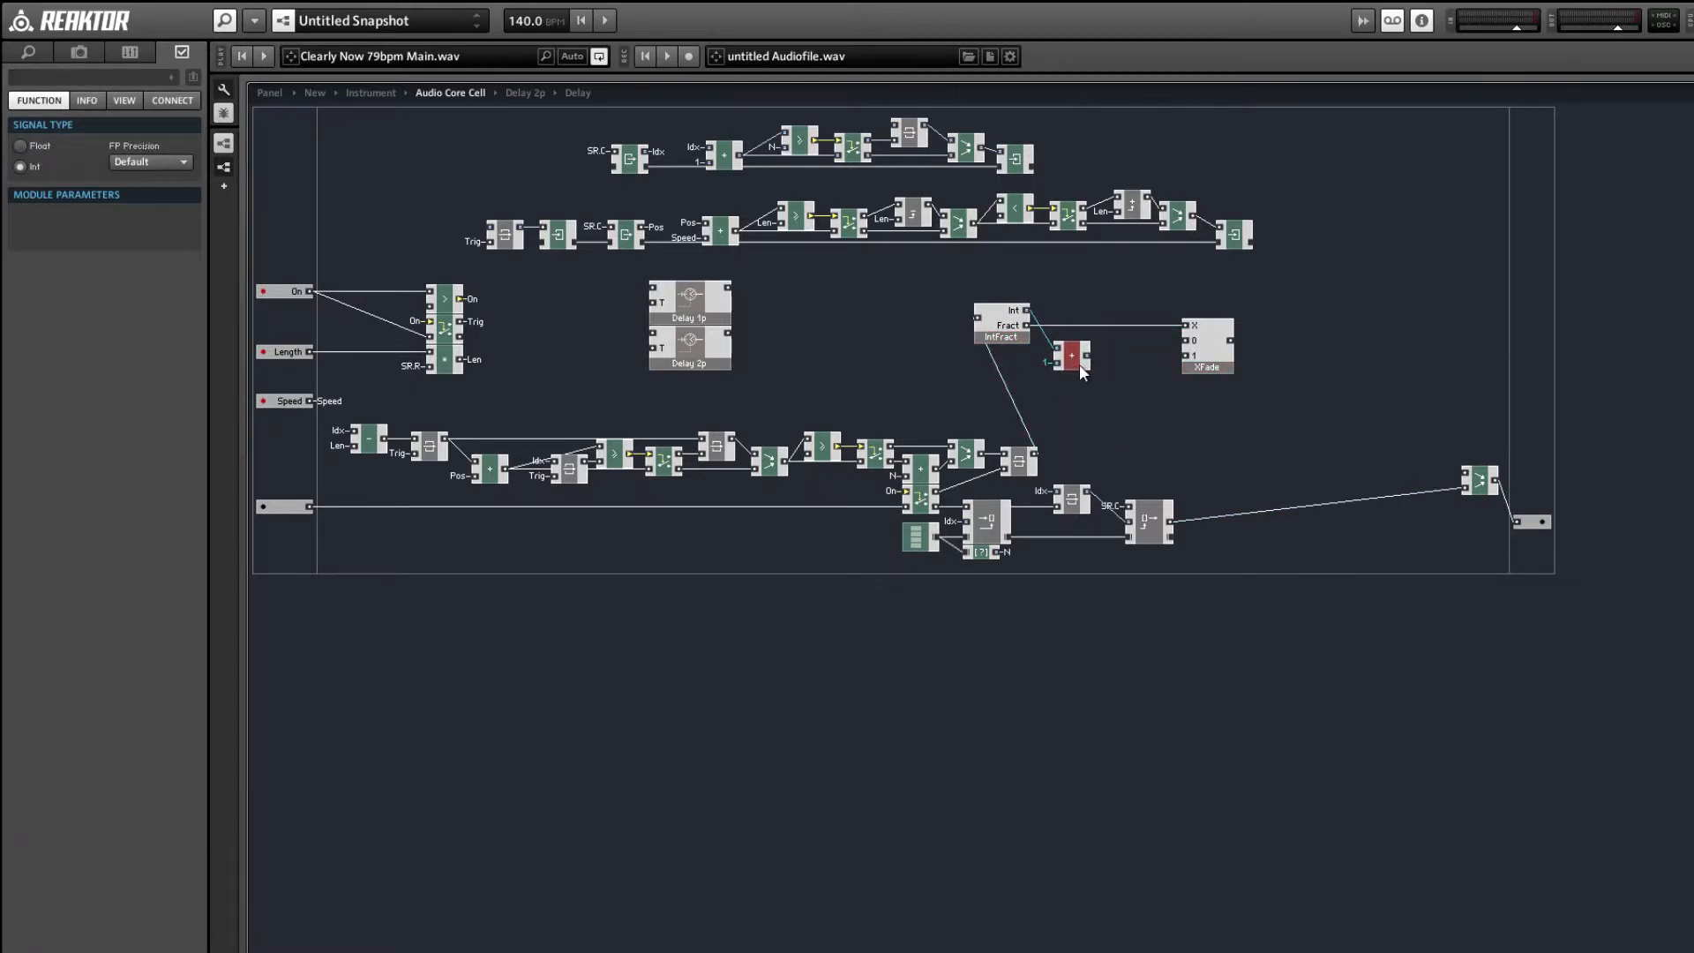
{"action": "left_click_drag", "start_coordinate": [1244, 394], "coordinate": [1111, 386]}
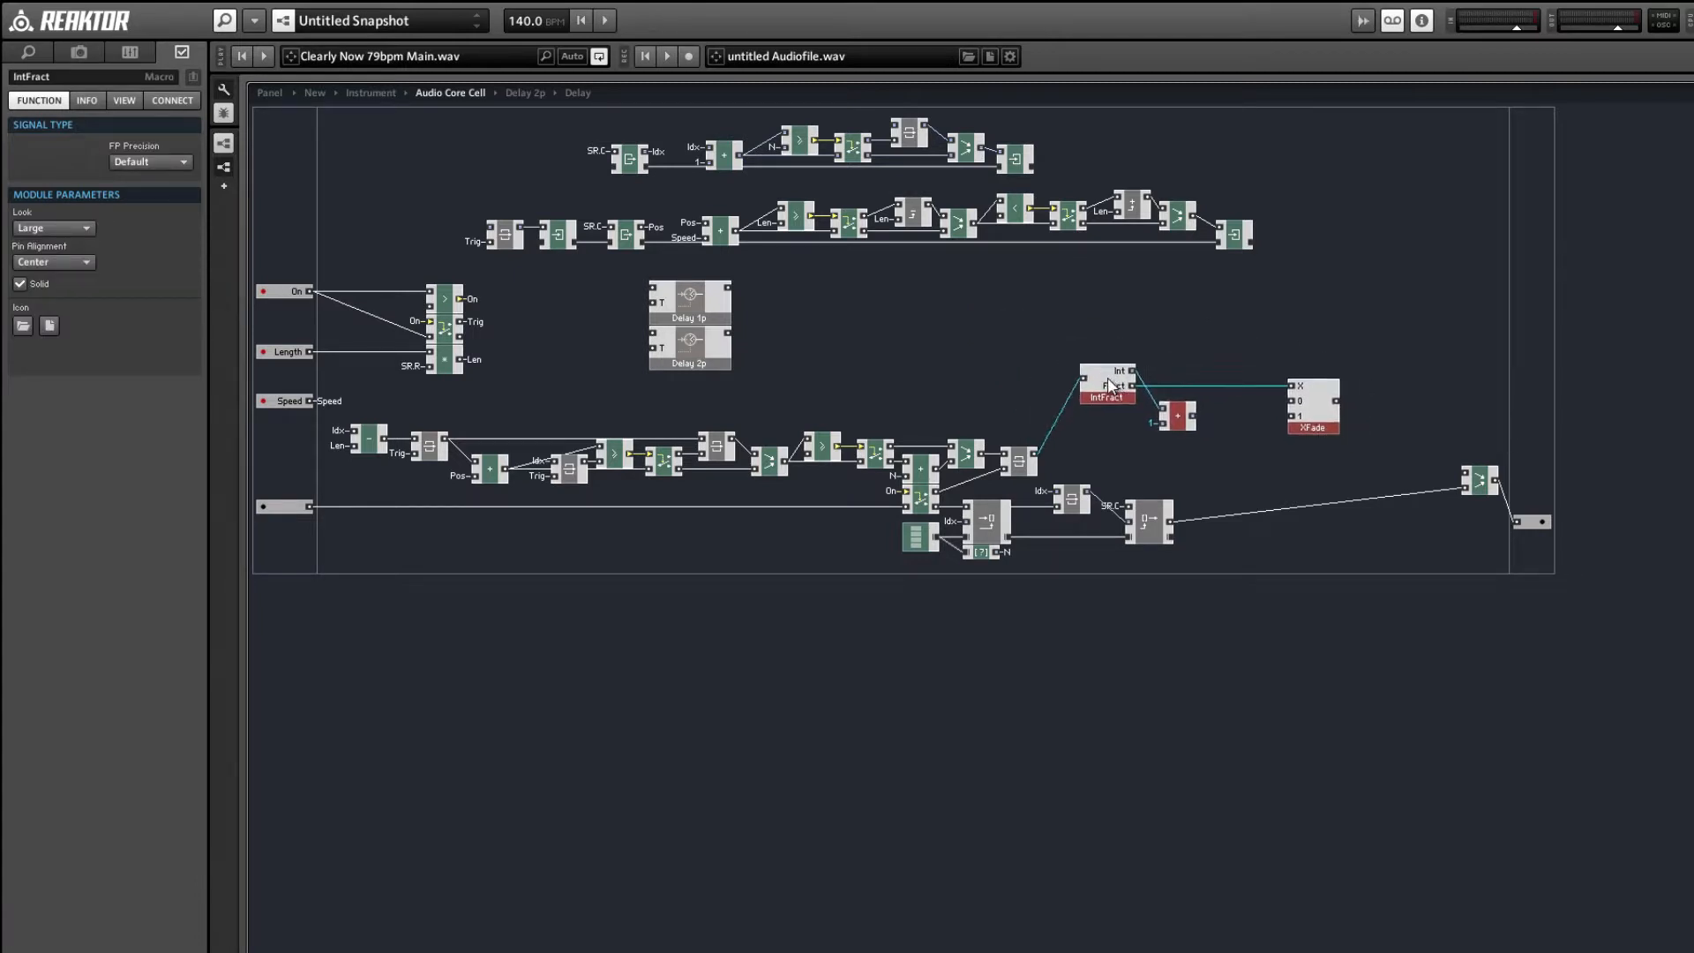
{"action": "left_click", "coordinate": [1179, 586]}
- Duplicate the Read [] module directly above the original and connect the Idx Latch to the original's clock input in place of SR.C
{"action": "left_click", "coordinate": [1156, 534]}
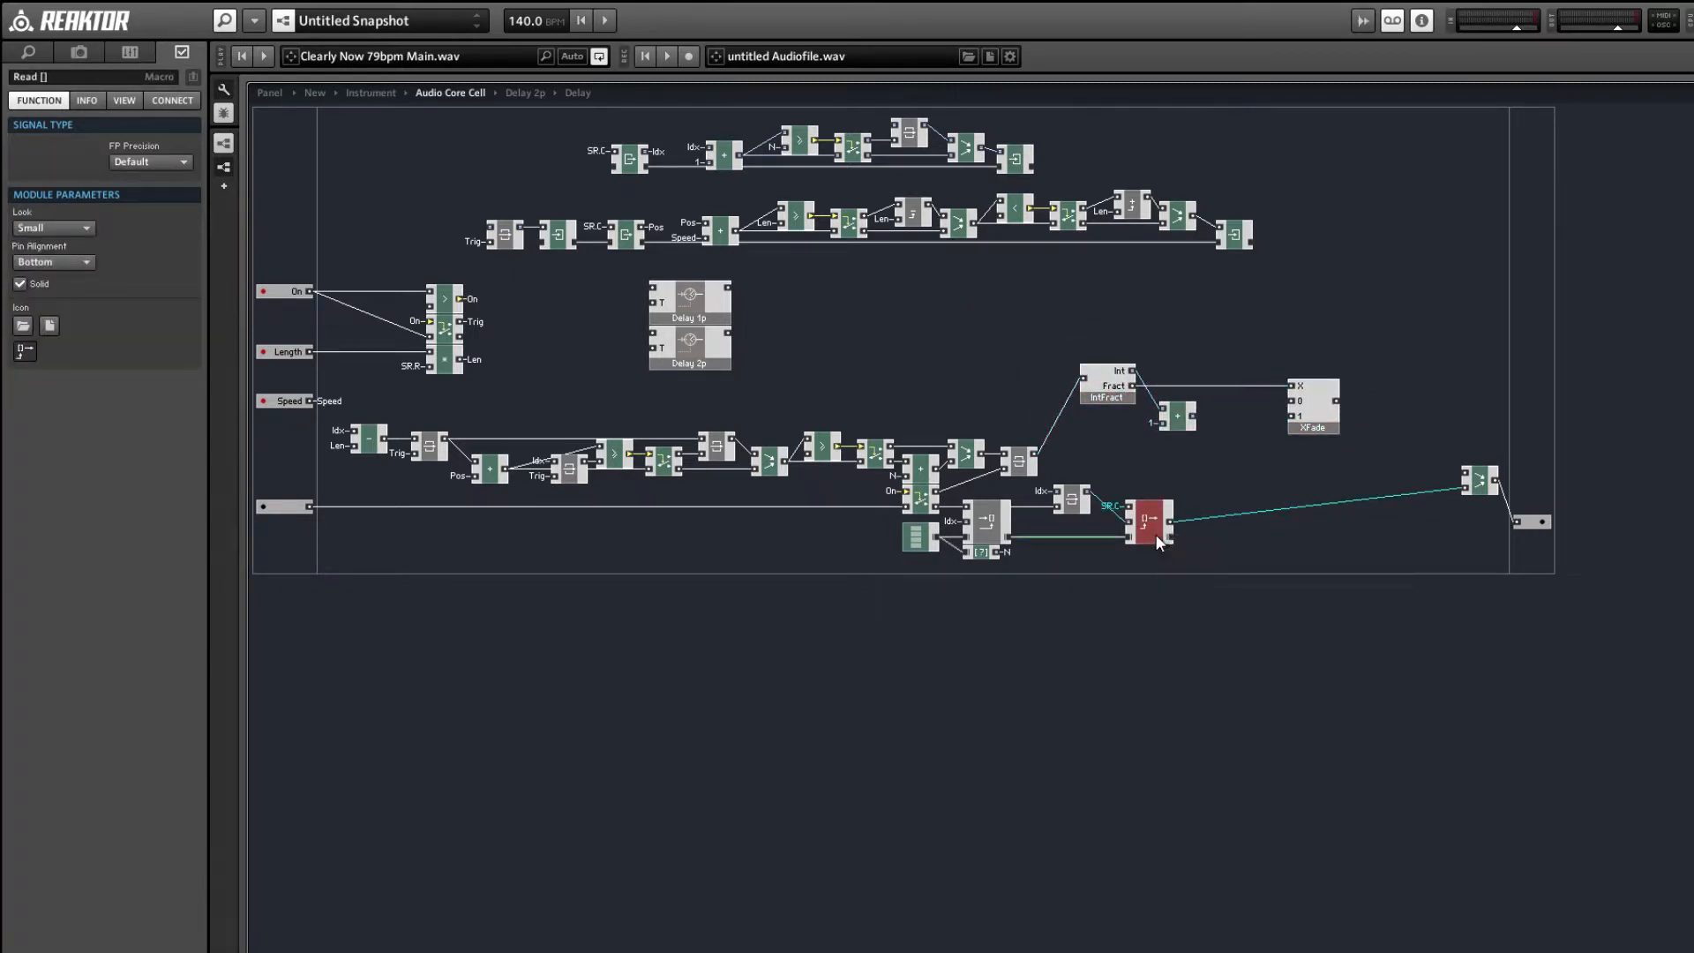
{"action": "left_click_drag", "start_coordinate": [1156, 533], "coordinate": [1150, 480]}
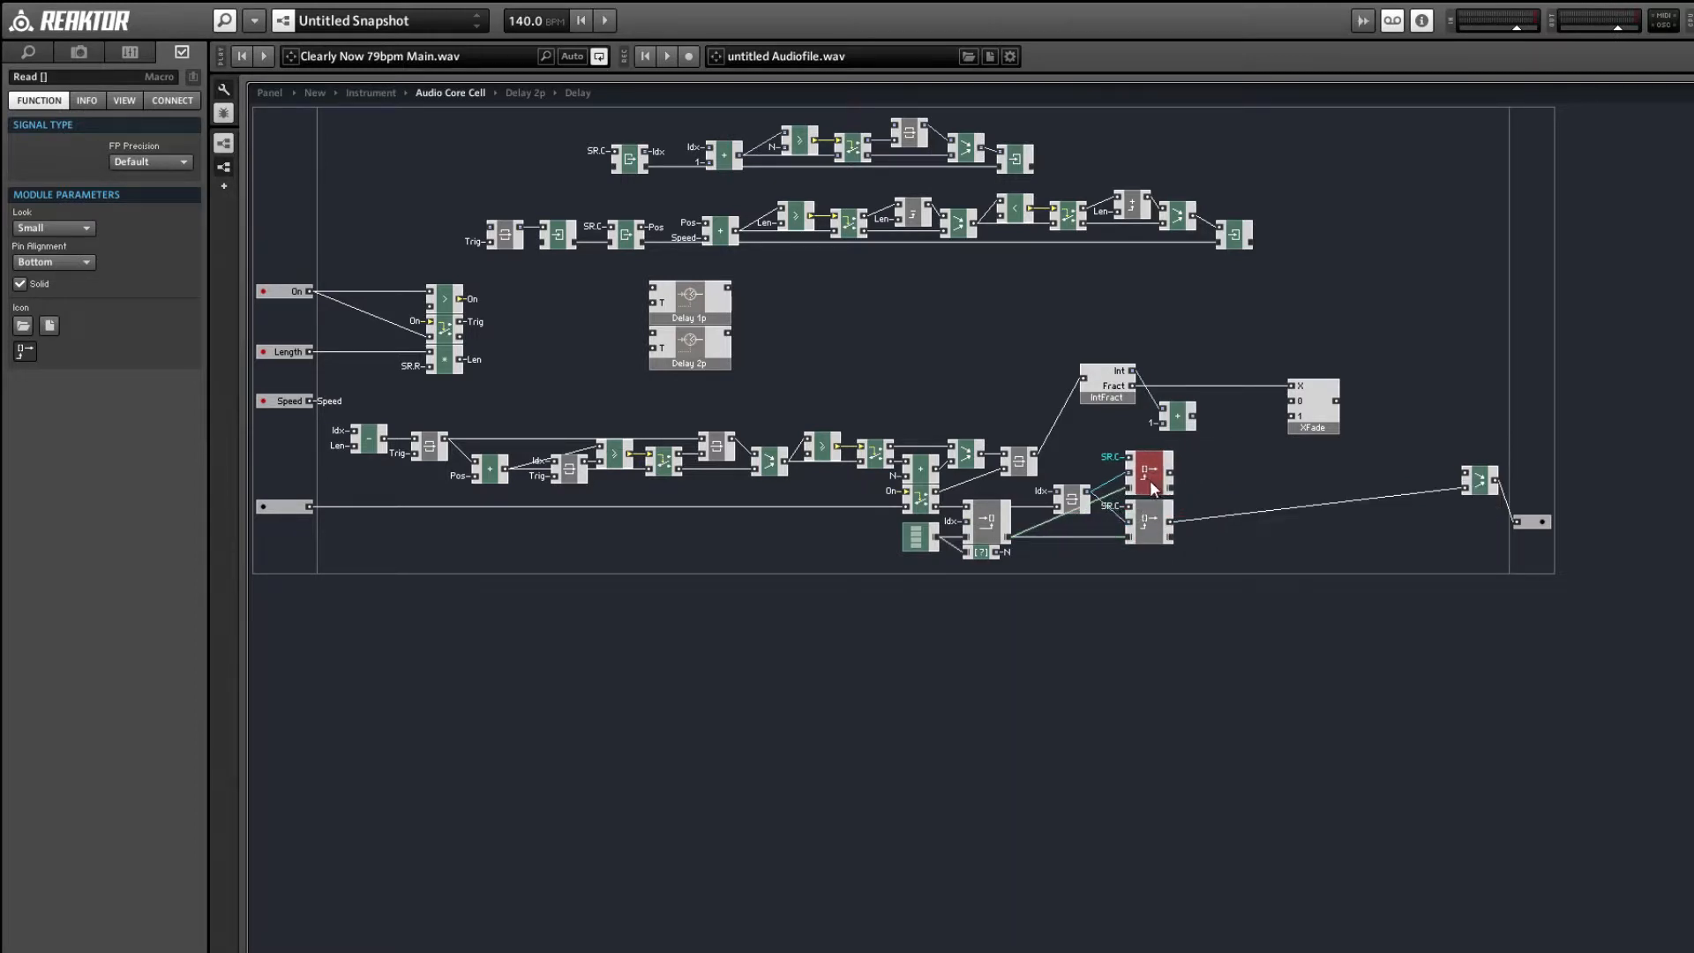
{"action": "left_click", "coordinate": [1209, 483]}
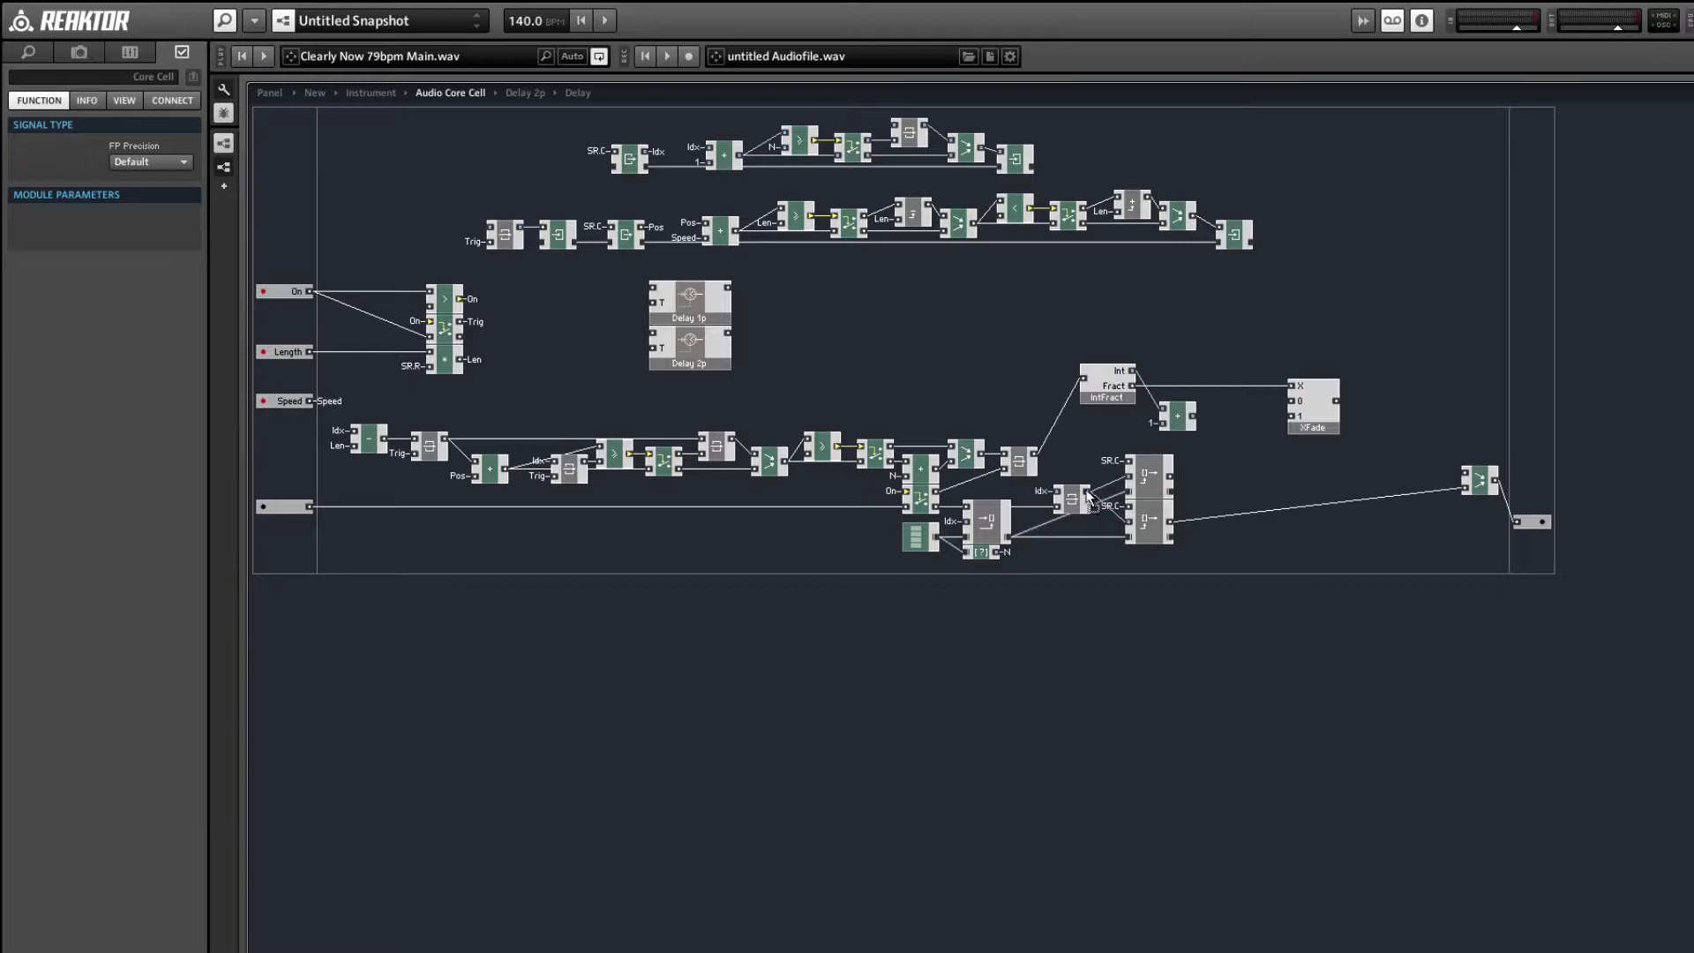
{"action": "left_click_drag", "start_coordinate": [1087, 492], "coordinate": [1131, 505]}
- Connect IntFract's Int output to the duplicated Read [] module's clock and index inputs, and feed its output into XFade's 0 input
{"action": "left_click_drag", "start_coordinate": [1105, 392], "coordinate": [1084, 390]}
{"action": "left_click_drag", "start_coordinate": [1172, 420], "coordinate": [1178, 374]}
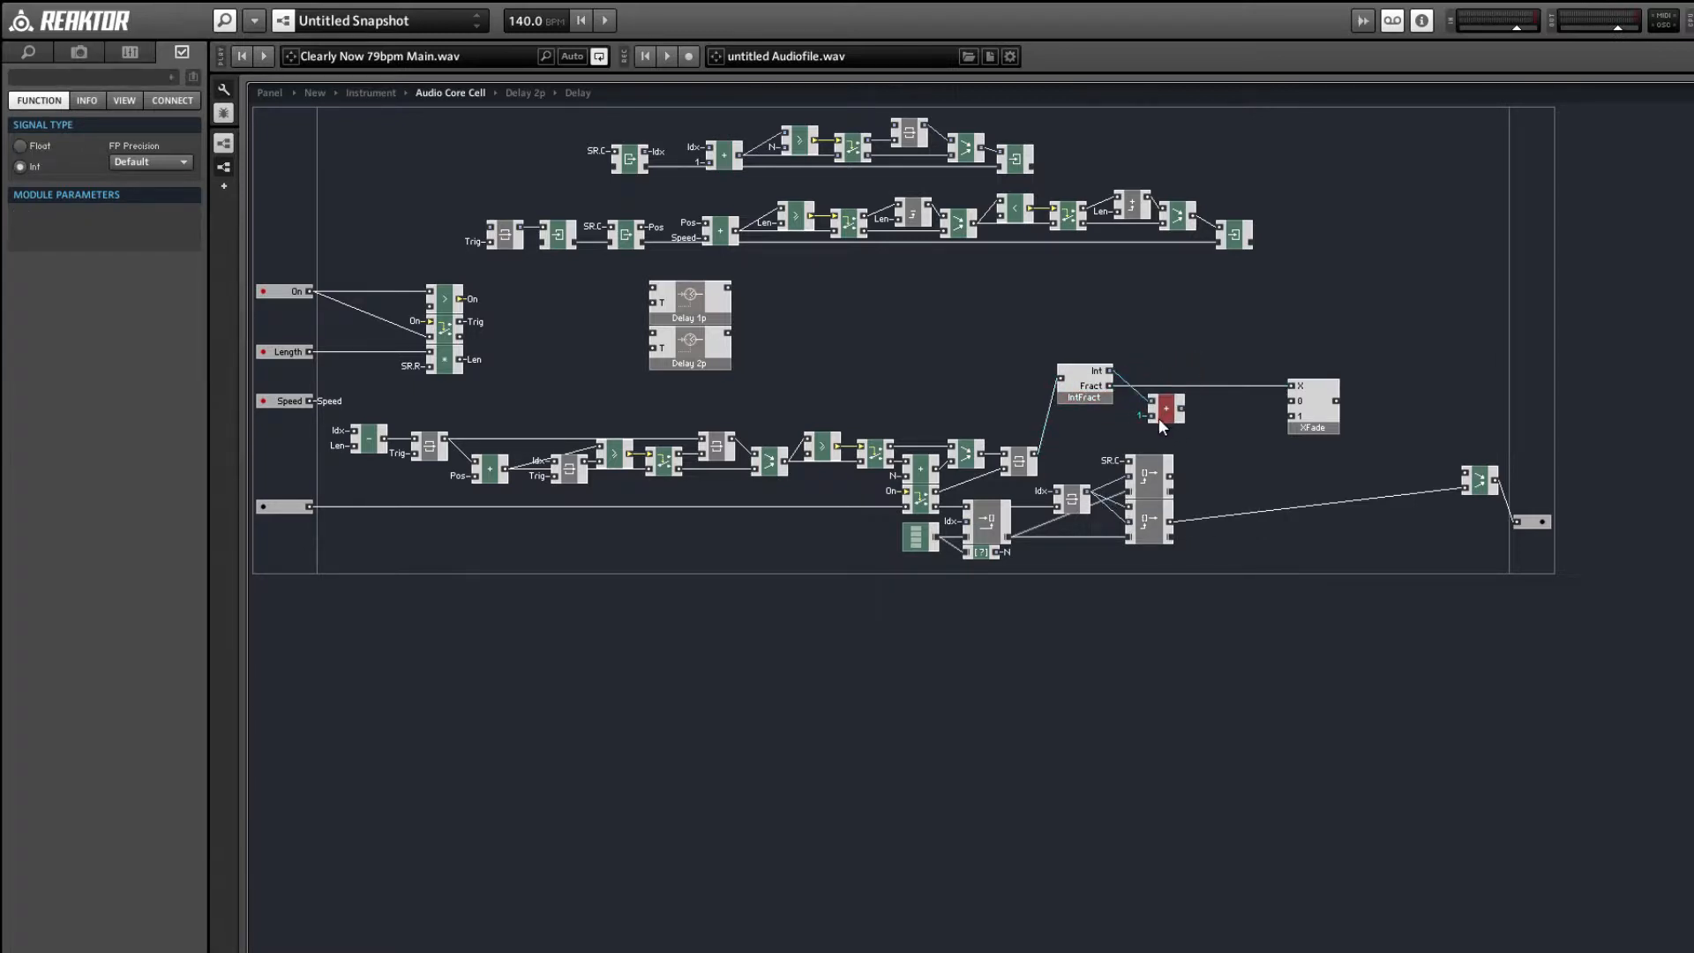
{"action": "left_click_drag", "start_coordinate": [1114, 375], "coordinate": [1129, 463]}
{"action": "left_click_drag", "start_coordinate": [1110, 392], "coordinate": [1248, 417]}
{"action": "left_click", "coordinate": [1138, 476]}
{"action": "left_click_drag", "start_coordinate": [1236, 334], "coordinate": [1378, 419]}
{"action": "left_click_drag", "start_coordinate": [1384, 428], "coordinate": [1384, 431]}
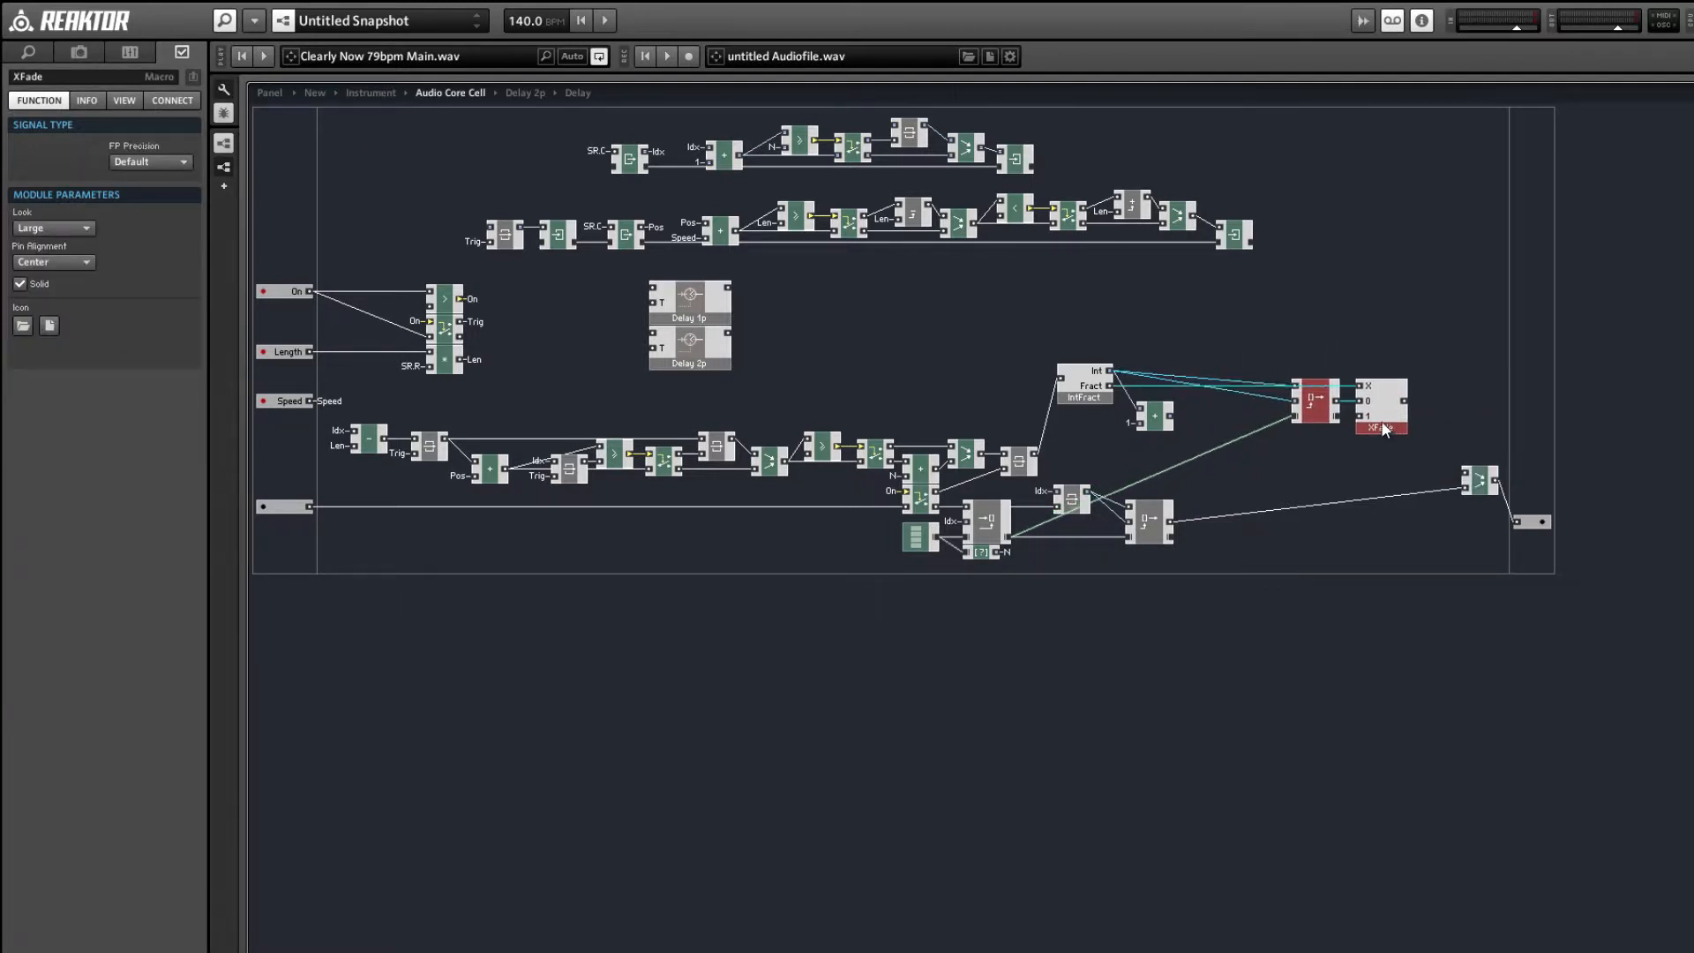
- Duplicate the interpolation Read [] module, feed it the index from the +1 Add, and connect its output to XFade's 1 input
{"action": "left_click", "coordinate": [1360, 452]}
{"action": "left_click", "coordinate": [1319, 416]}
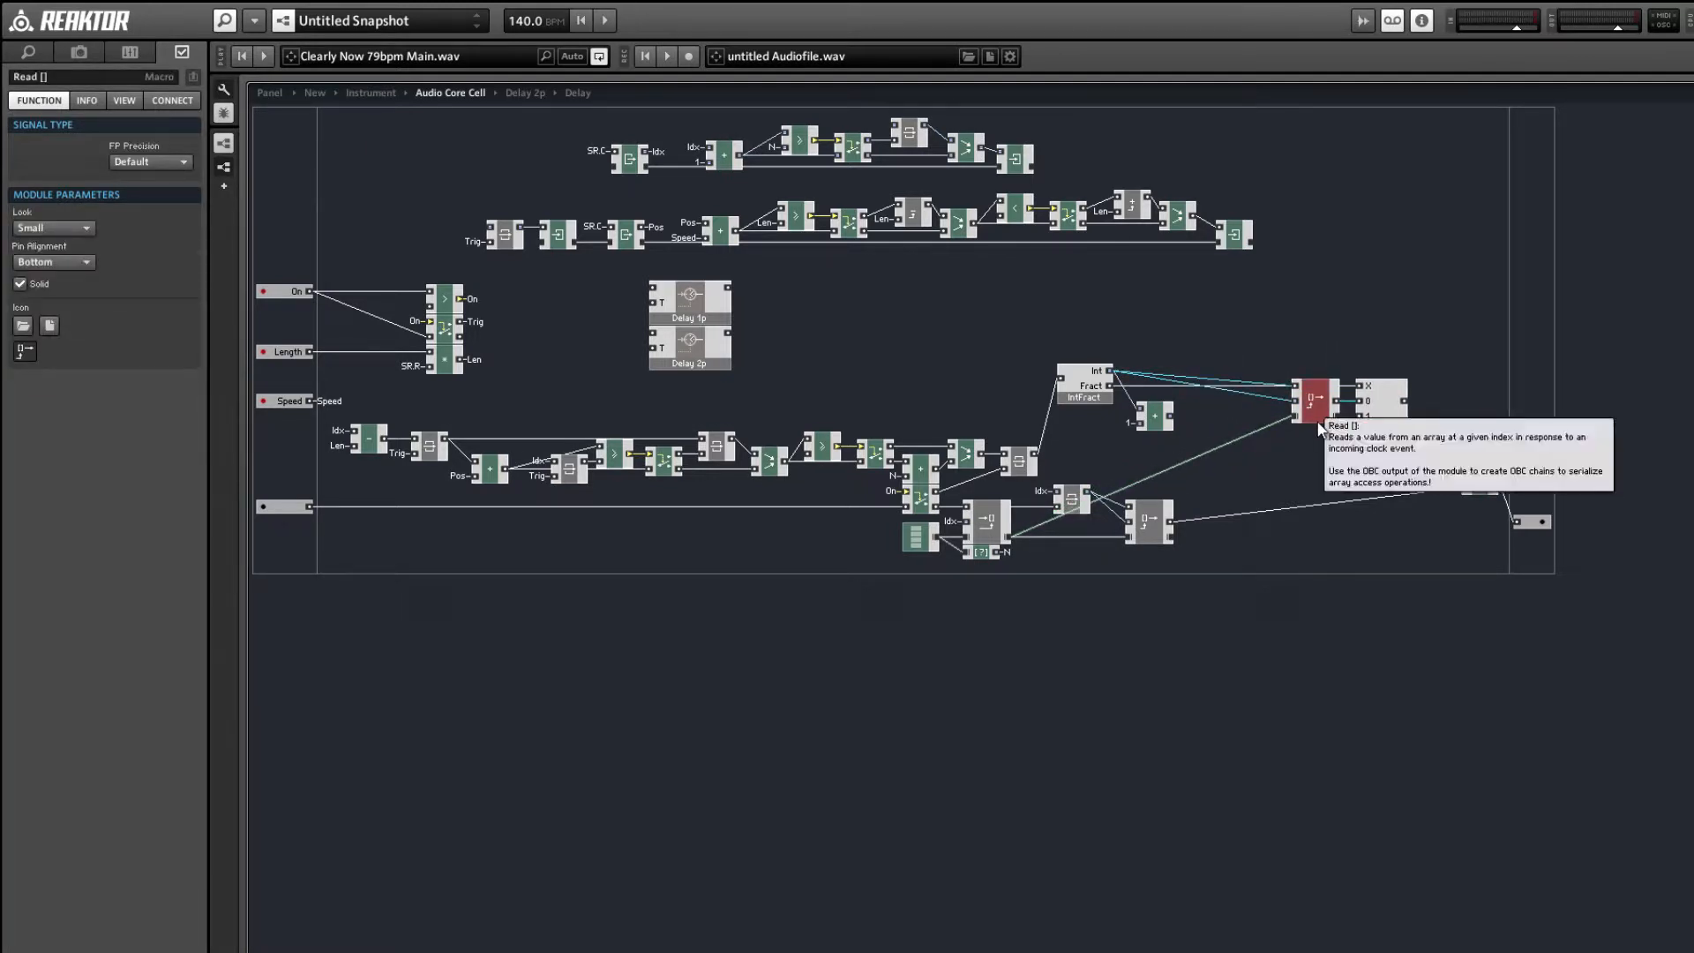
{"action": "key", "text": "ctrl+d"}
{"action": "left_click_drag", "start_coordinate": [1319, 415], "coordinate": [1252, 447]}
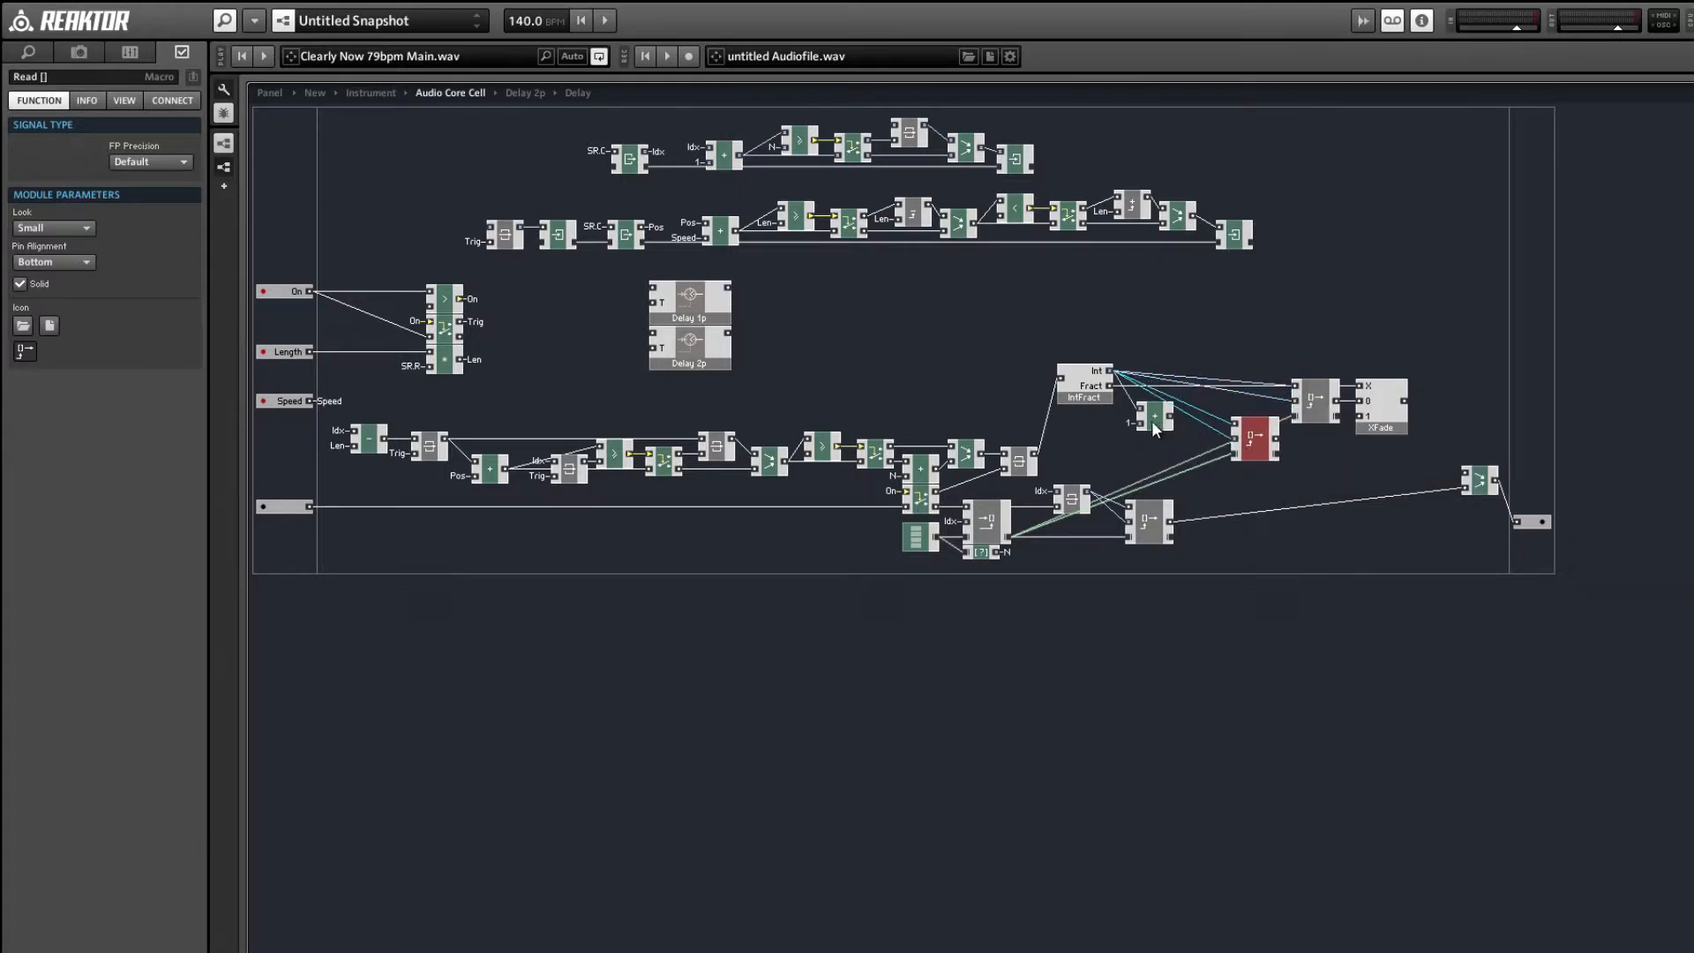
{"action": "left_click_drag", "start_coordinate": [1154, 423], "coordinate": [1358, 416]}
{"action": "mouse_move", "coordinate": [1255, 452]}
{"action": "left_mouse_down"}
{"action": "mouse_move", "coordinate": [1211, 427]}
{"action": "mouse_move", "coordinate": [1252, 428]}
{"action": "left_mouse_up"}
{"action": "left_click", "coordinate": [1128, 421]}
- Rearrange IntFract, the Add, both interpolation Reads and XFade compactly after the read-index Latch, making room around the Idx Latch and output Merge
{"action": "left_click_drag", "start_coordinate": [1090, 394], "coordinate": [1140, 381]}
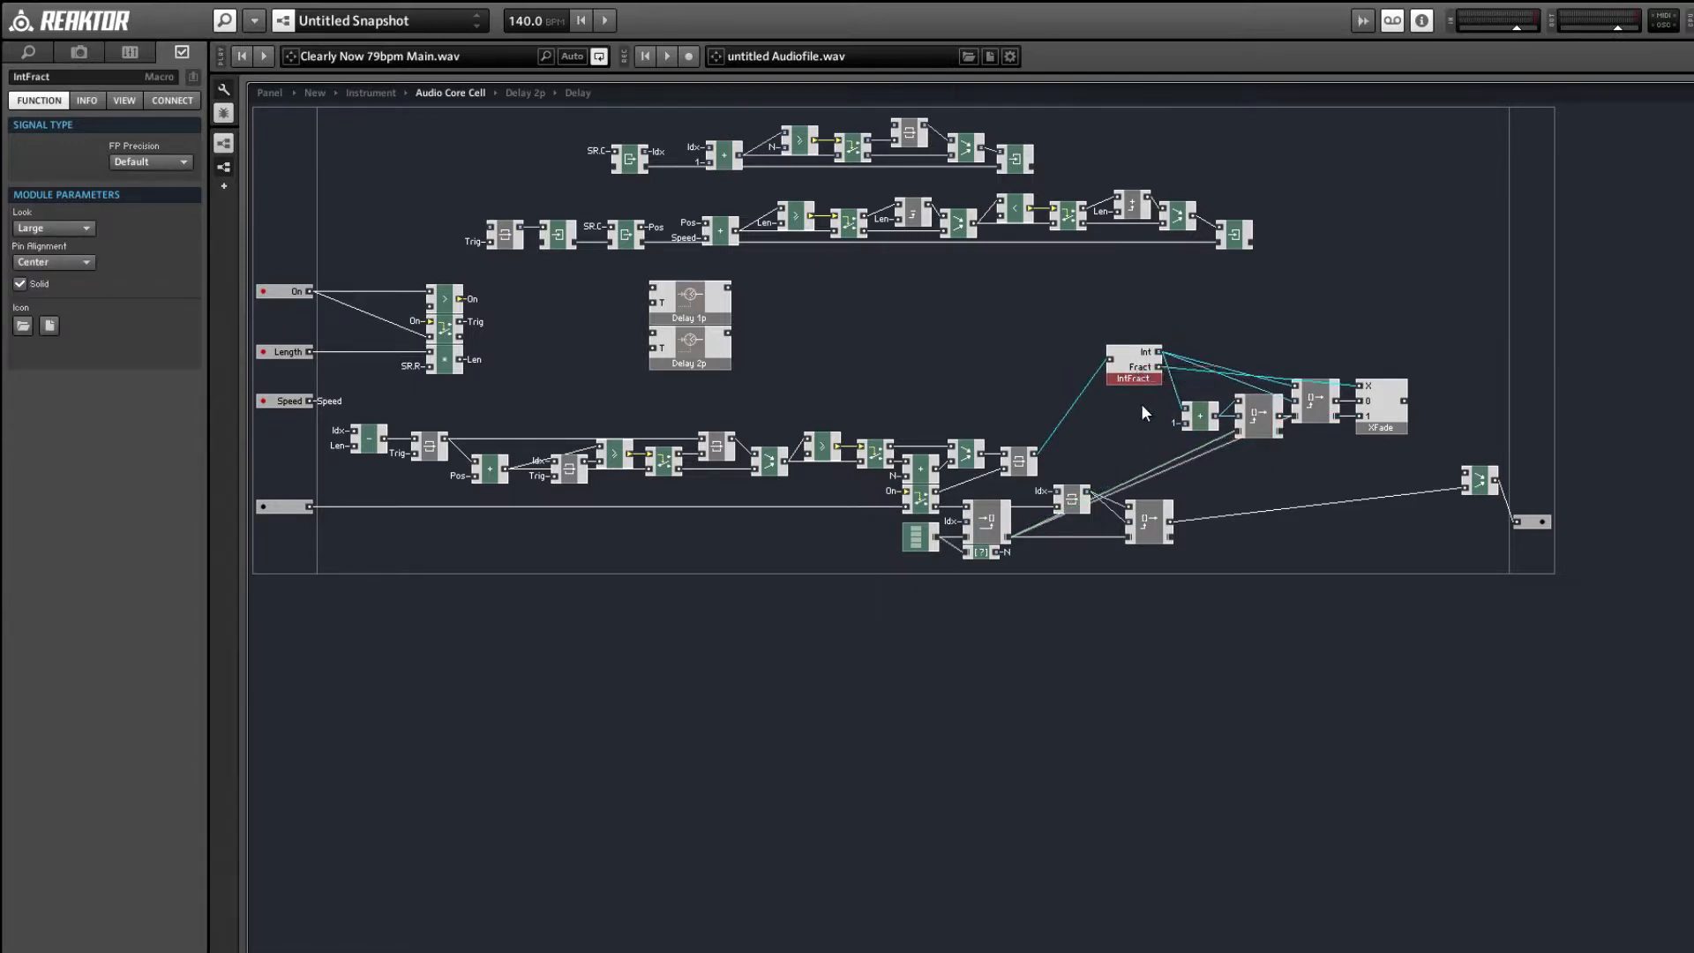
{"action": "left_click", "coordinate": [1141, 404]}
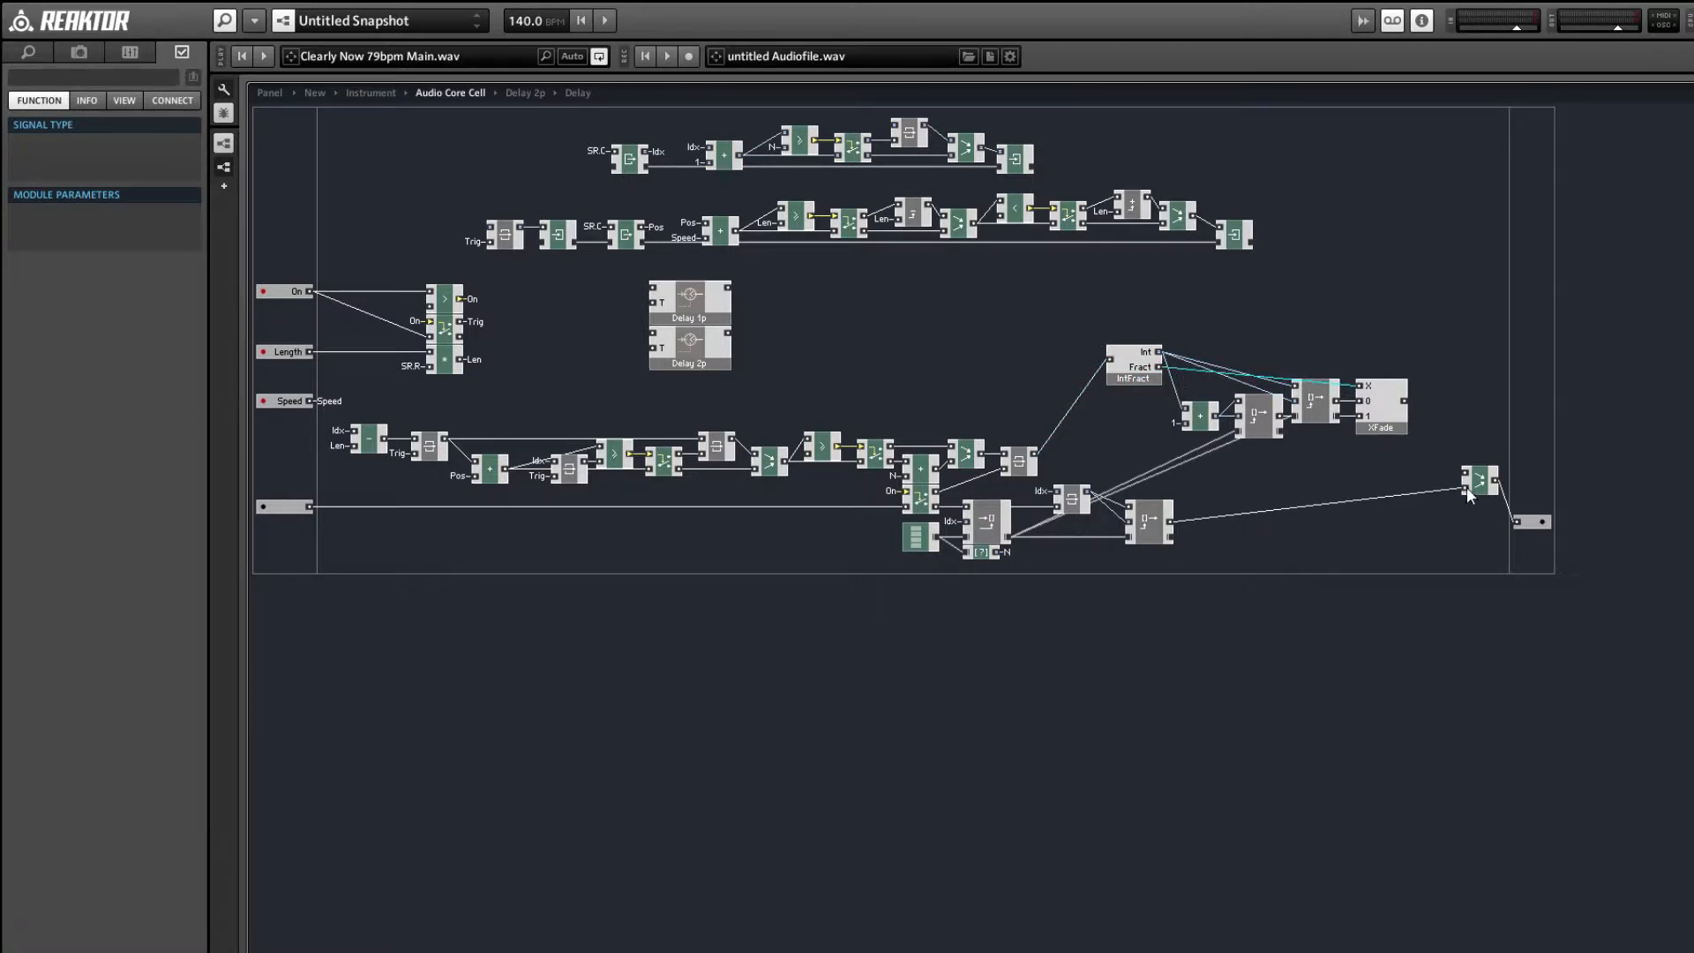
{"action": "left_click_drag", "start_coordinate": [1477, 484], "coordinate": [1535, 516]}
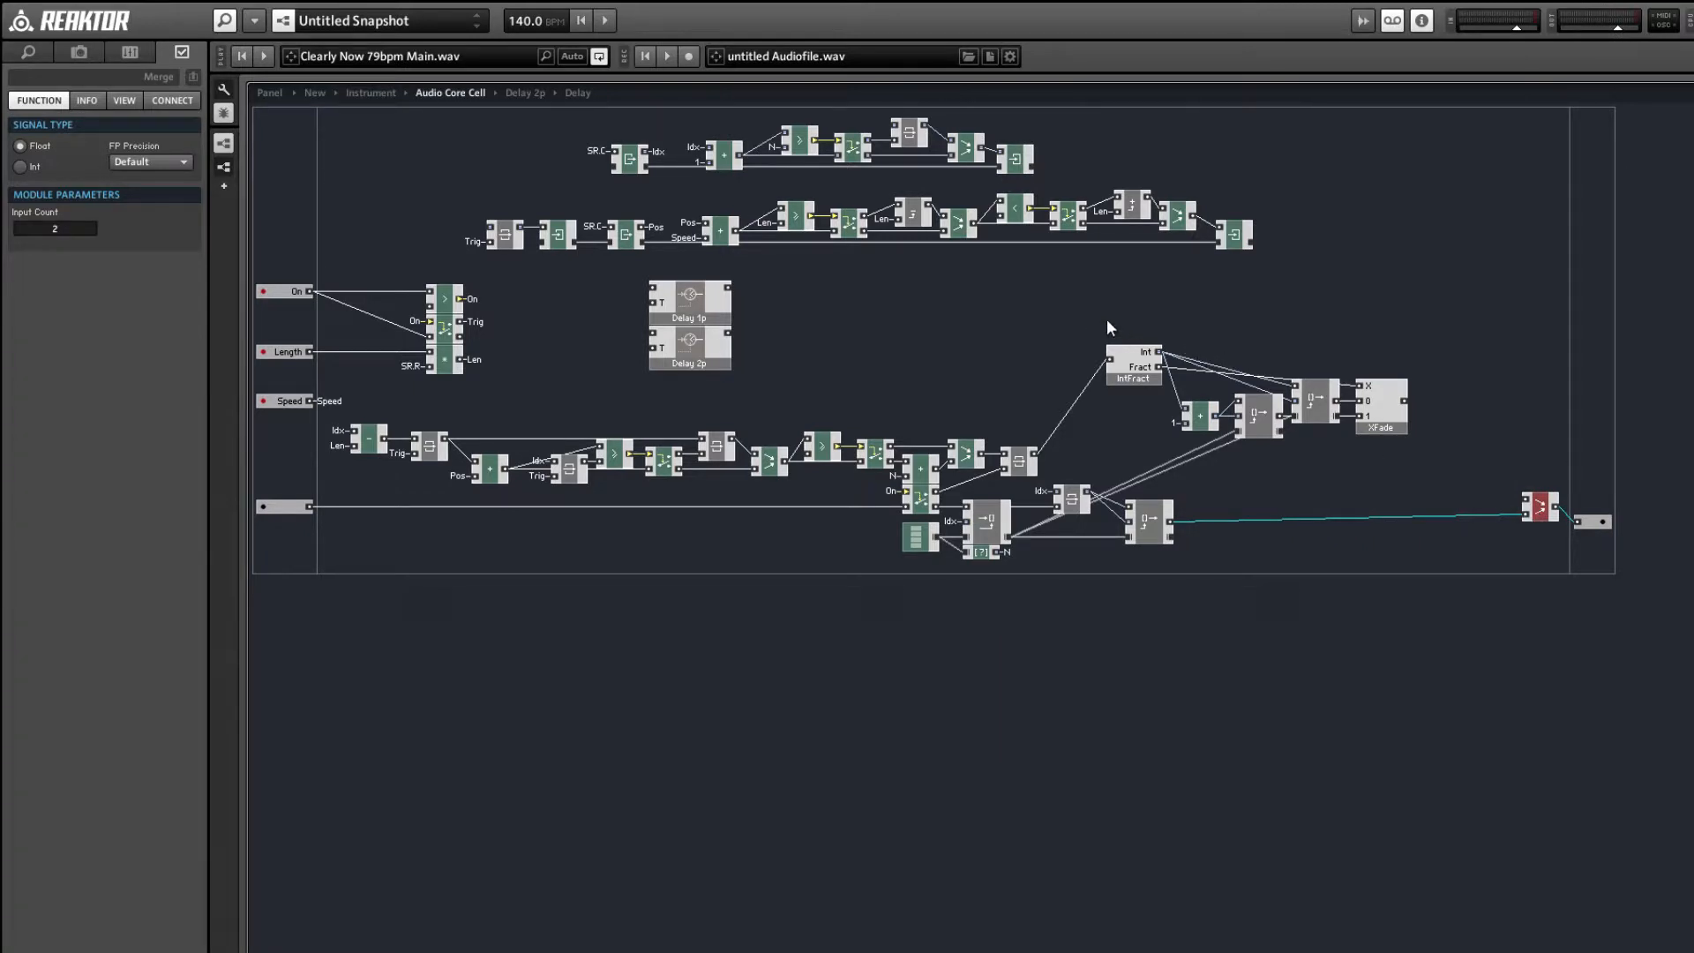
{"action": "left_click_drag", "start_coordinate": [1106, 320], "coordinate": [1285, 483]}
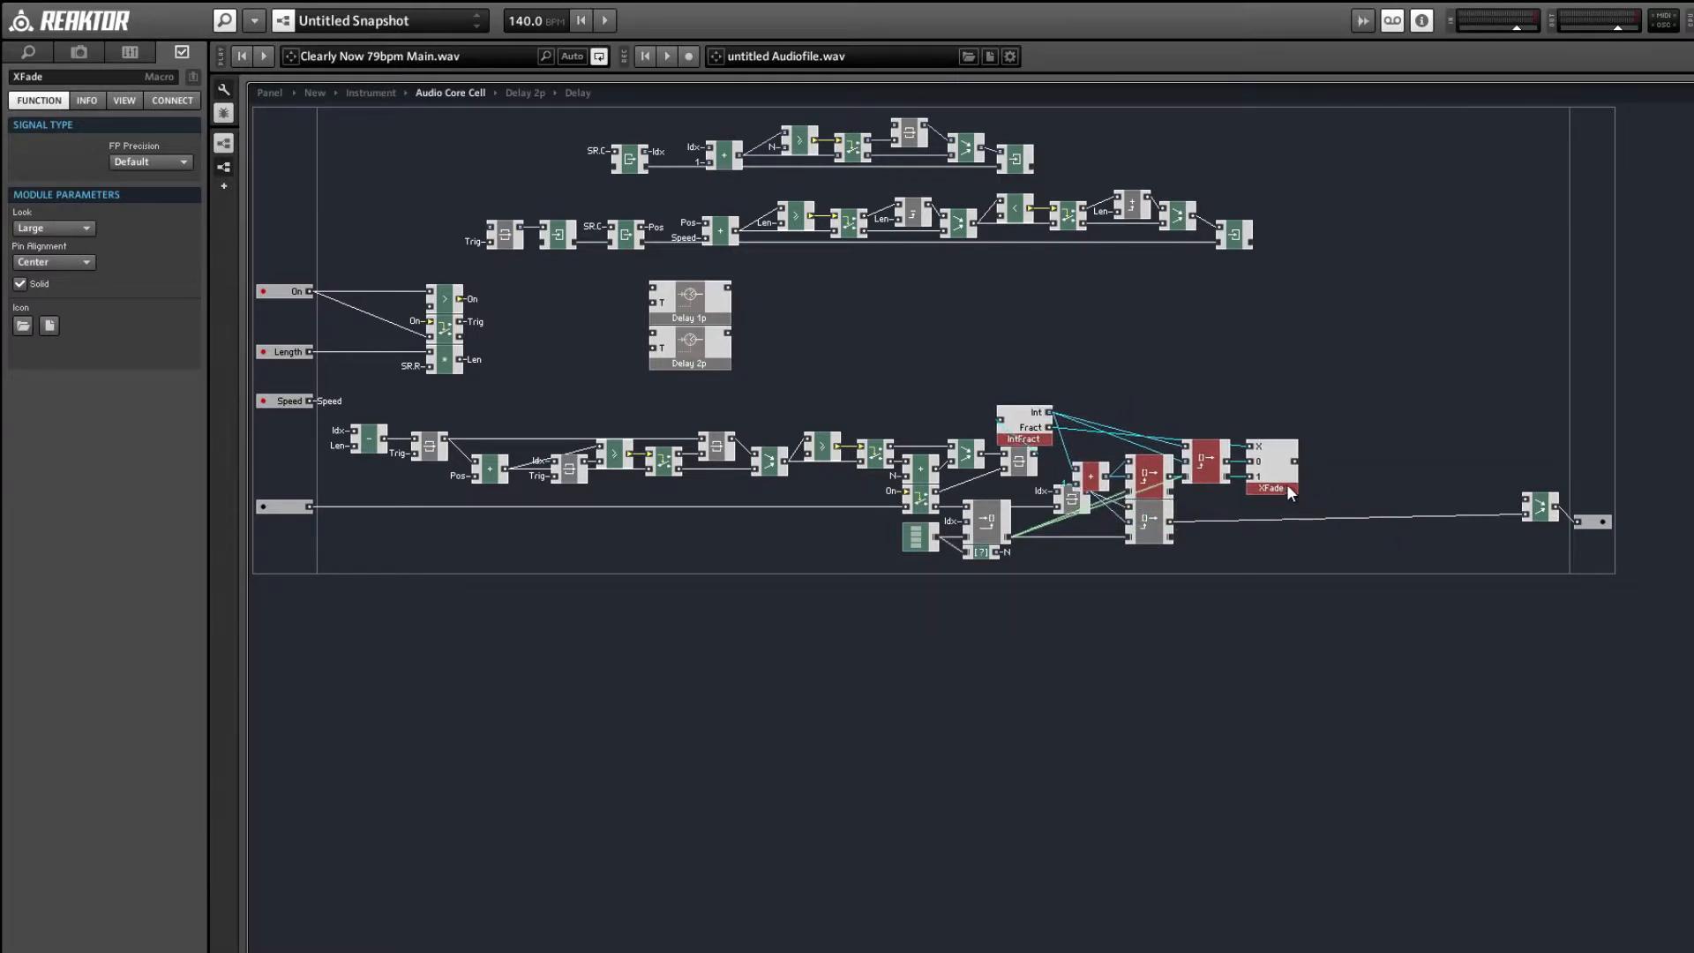
{"action": "left_click_drag", "start_coordinate": [1350, 601], "coordinate": [1114, 416]}
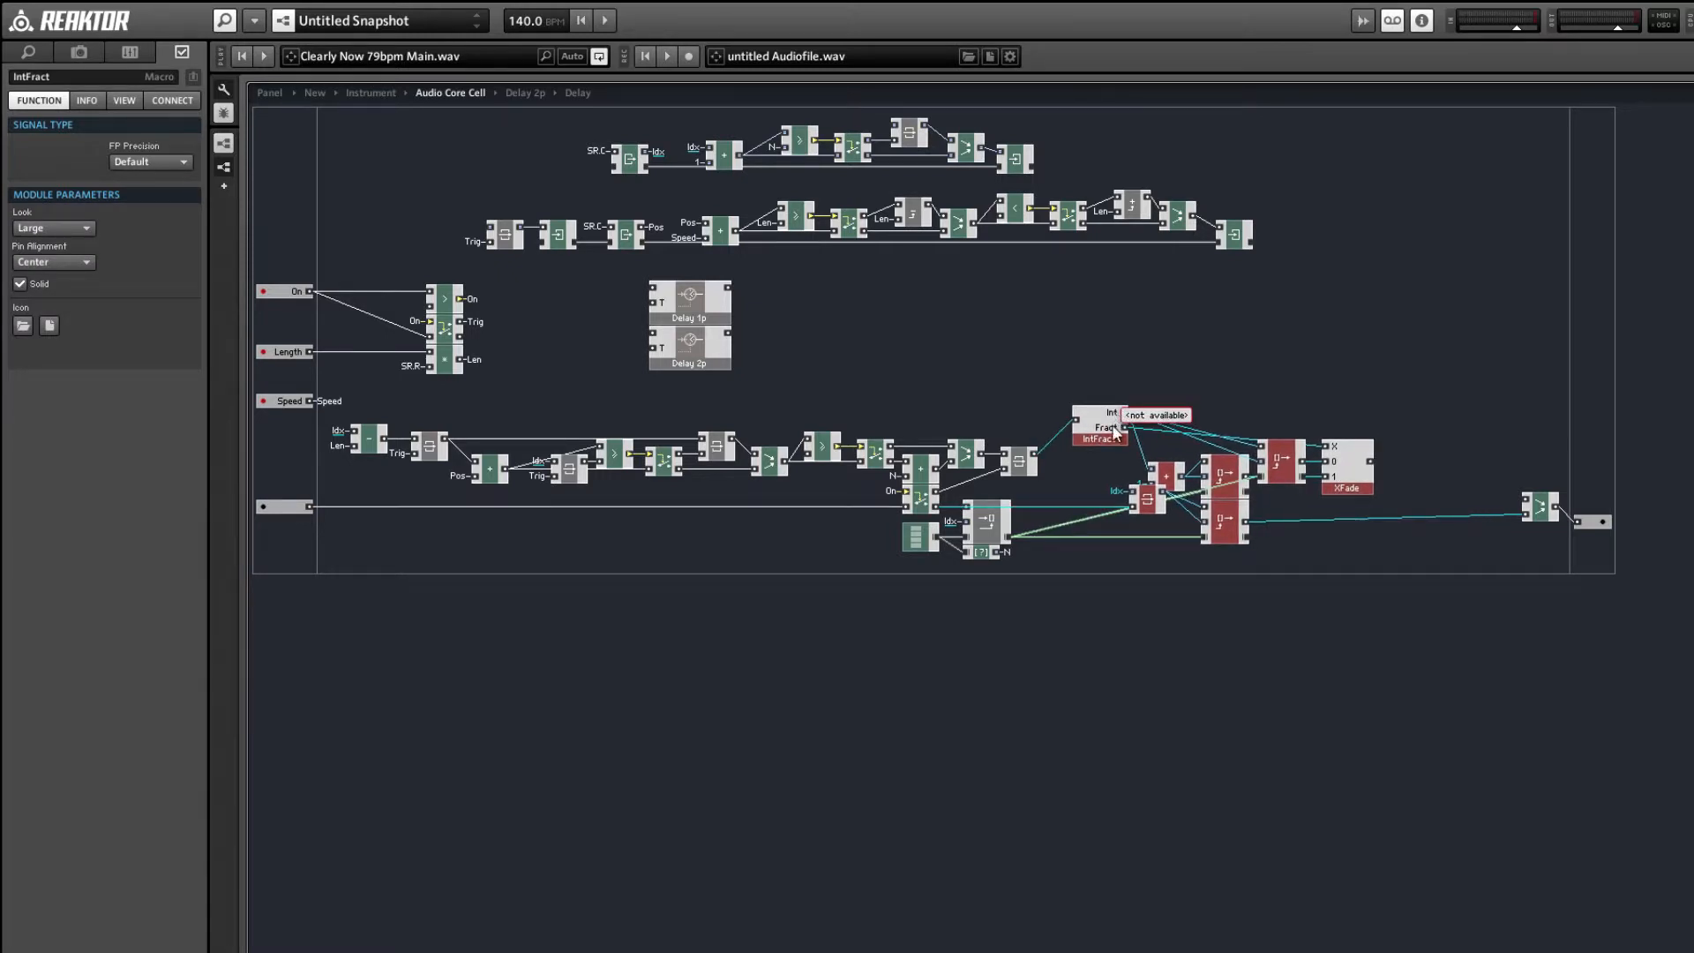
{"action": "left_click", "coordinate": [1172, 493]}
{"action": "left_click_drag", "start_coordinate": [1146, 506], "coordinate": [1066, 503]}
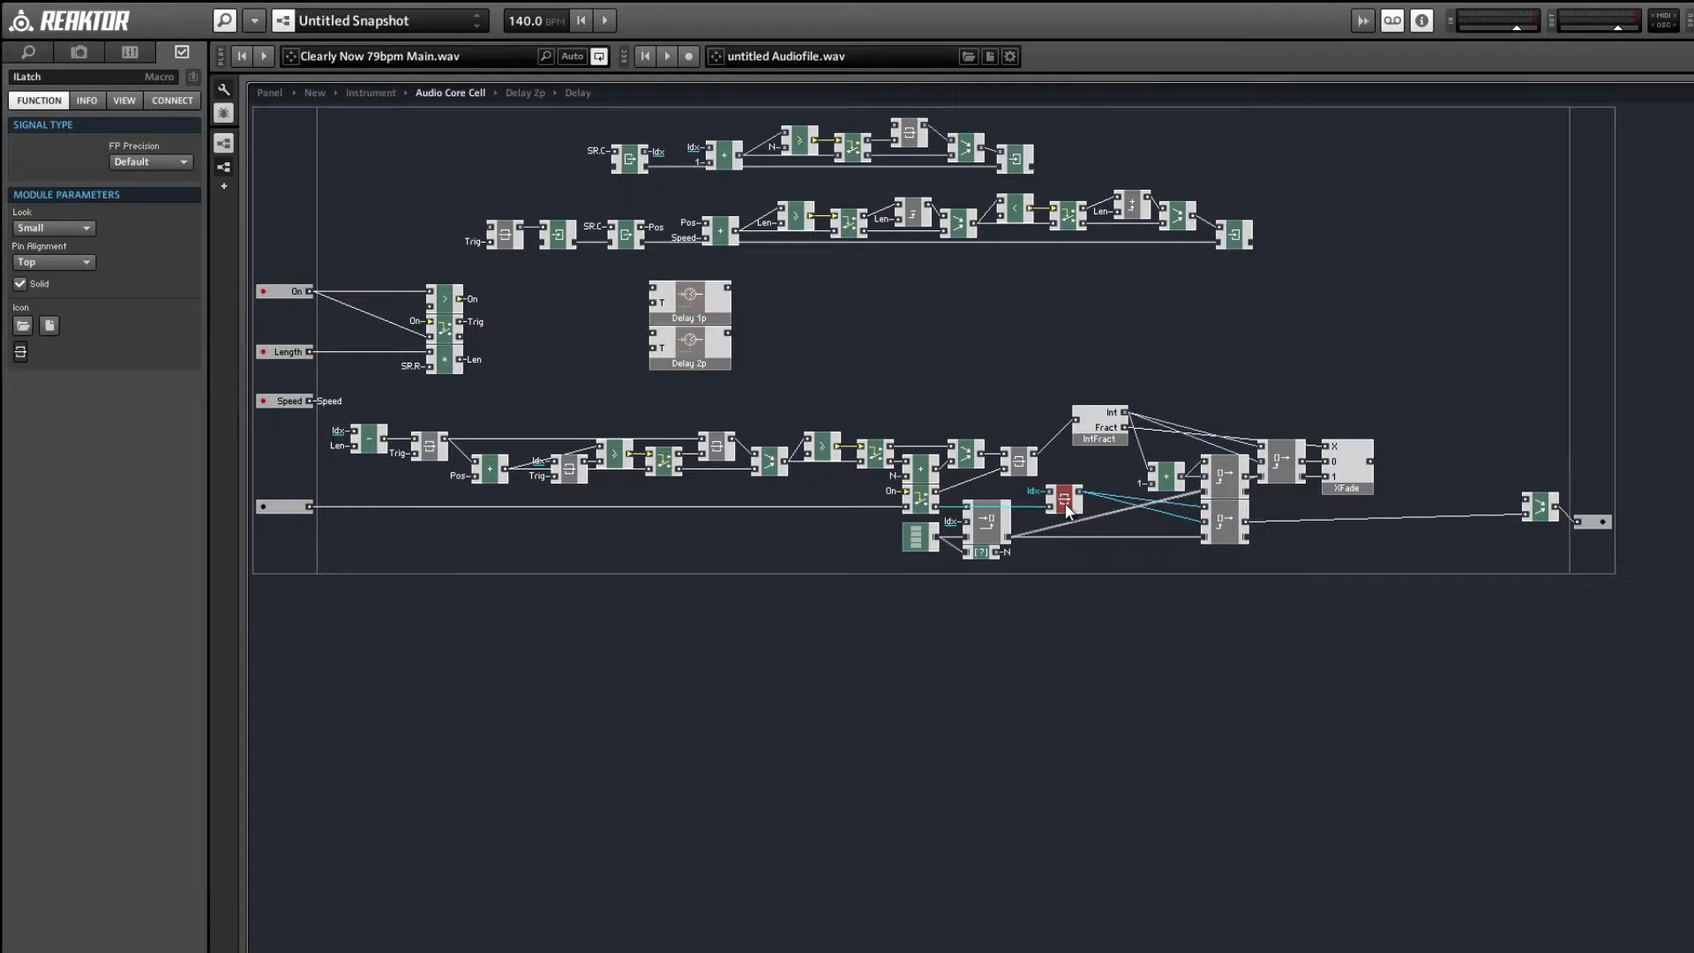
{"action": "left_click", "coordinate": [1140, 470]}
{"action": "left_click", "coordinate": [1107, 437]}
{"action": "left_click", "coordinate": [1165, 477]}
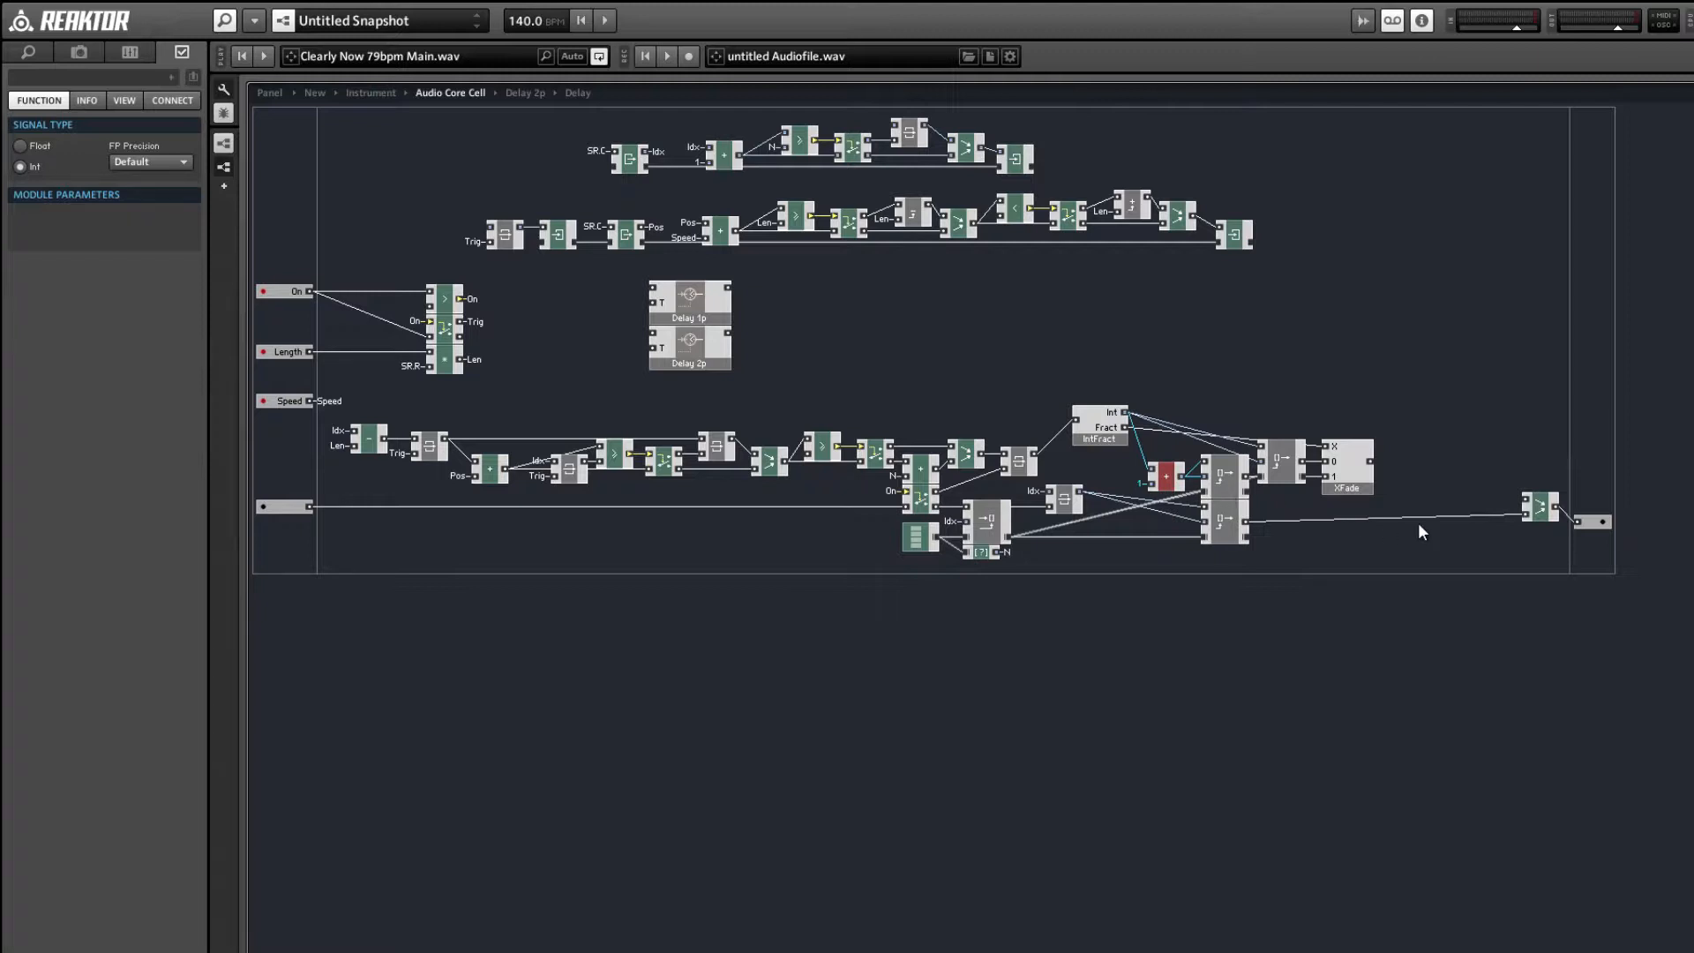
- Connect XFade's output to the output Merge's free input, move the Merge closer, and shrink the core cell structure to its contents
{"action": "left_click_drag", "start_coordinate": [1490, 495], "coordinate": [1447, 527]}
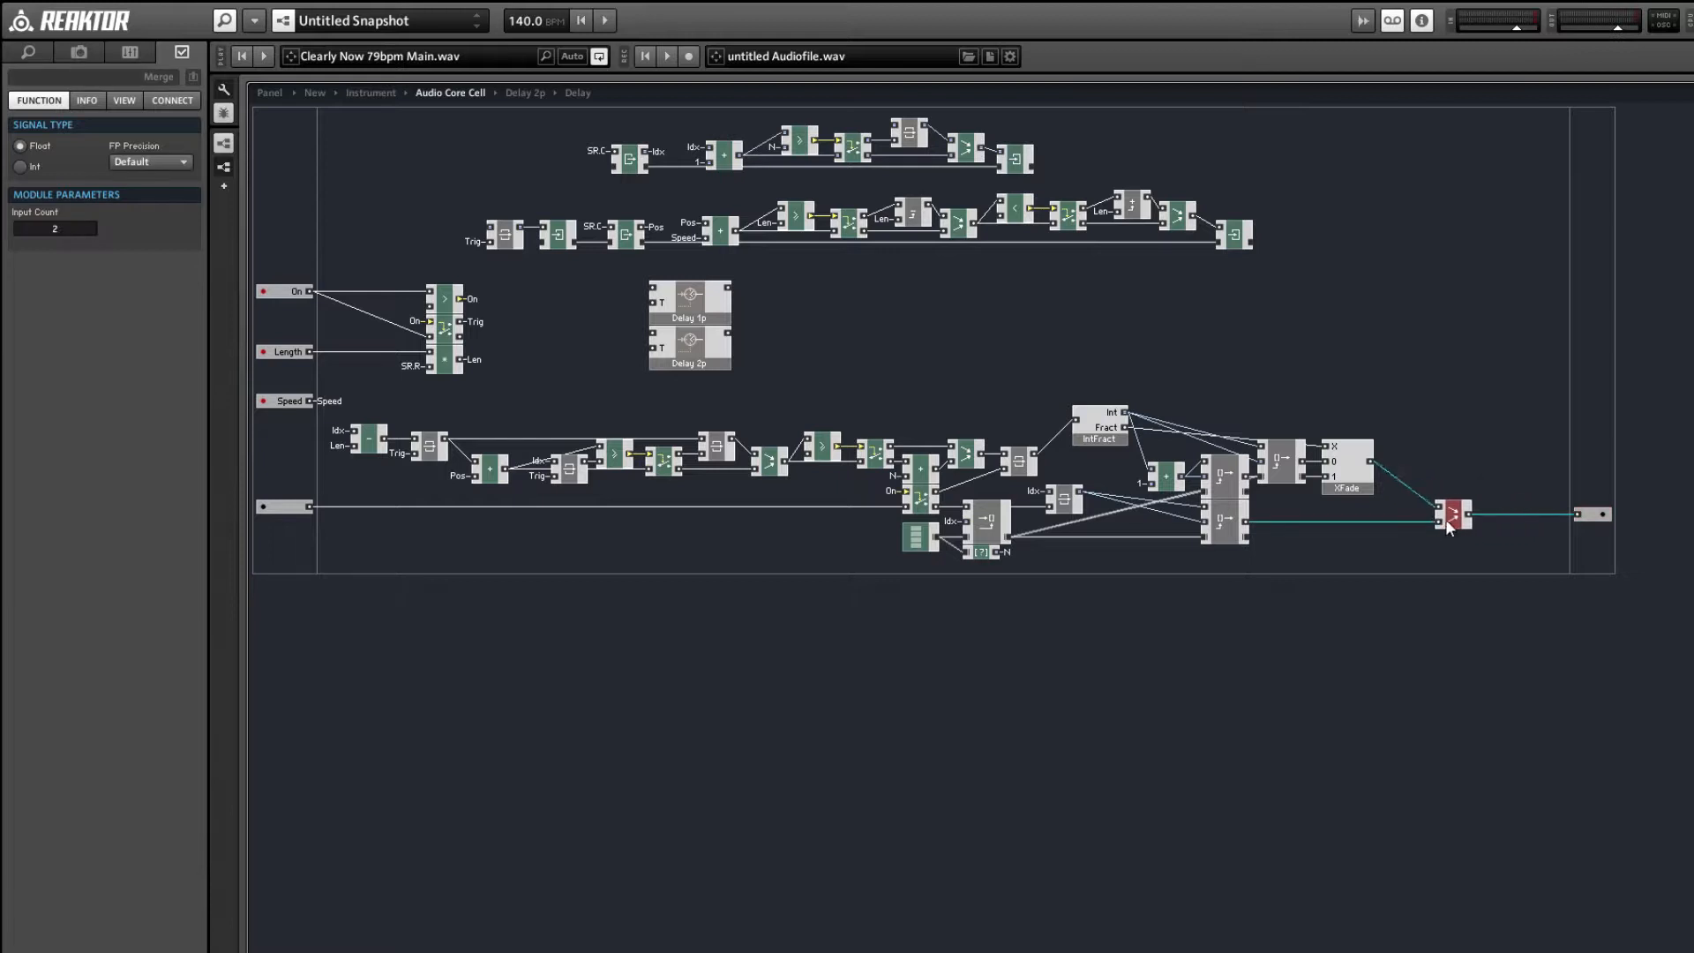
{"action": "right_click", "coordinate": [1355, 371]}
{"action": "left_click", "coordinate": [1388, 651]}
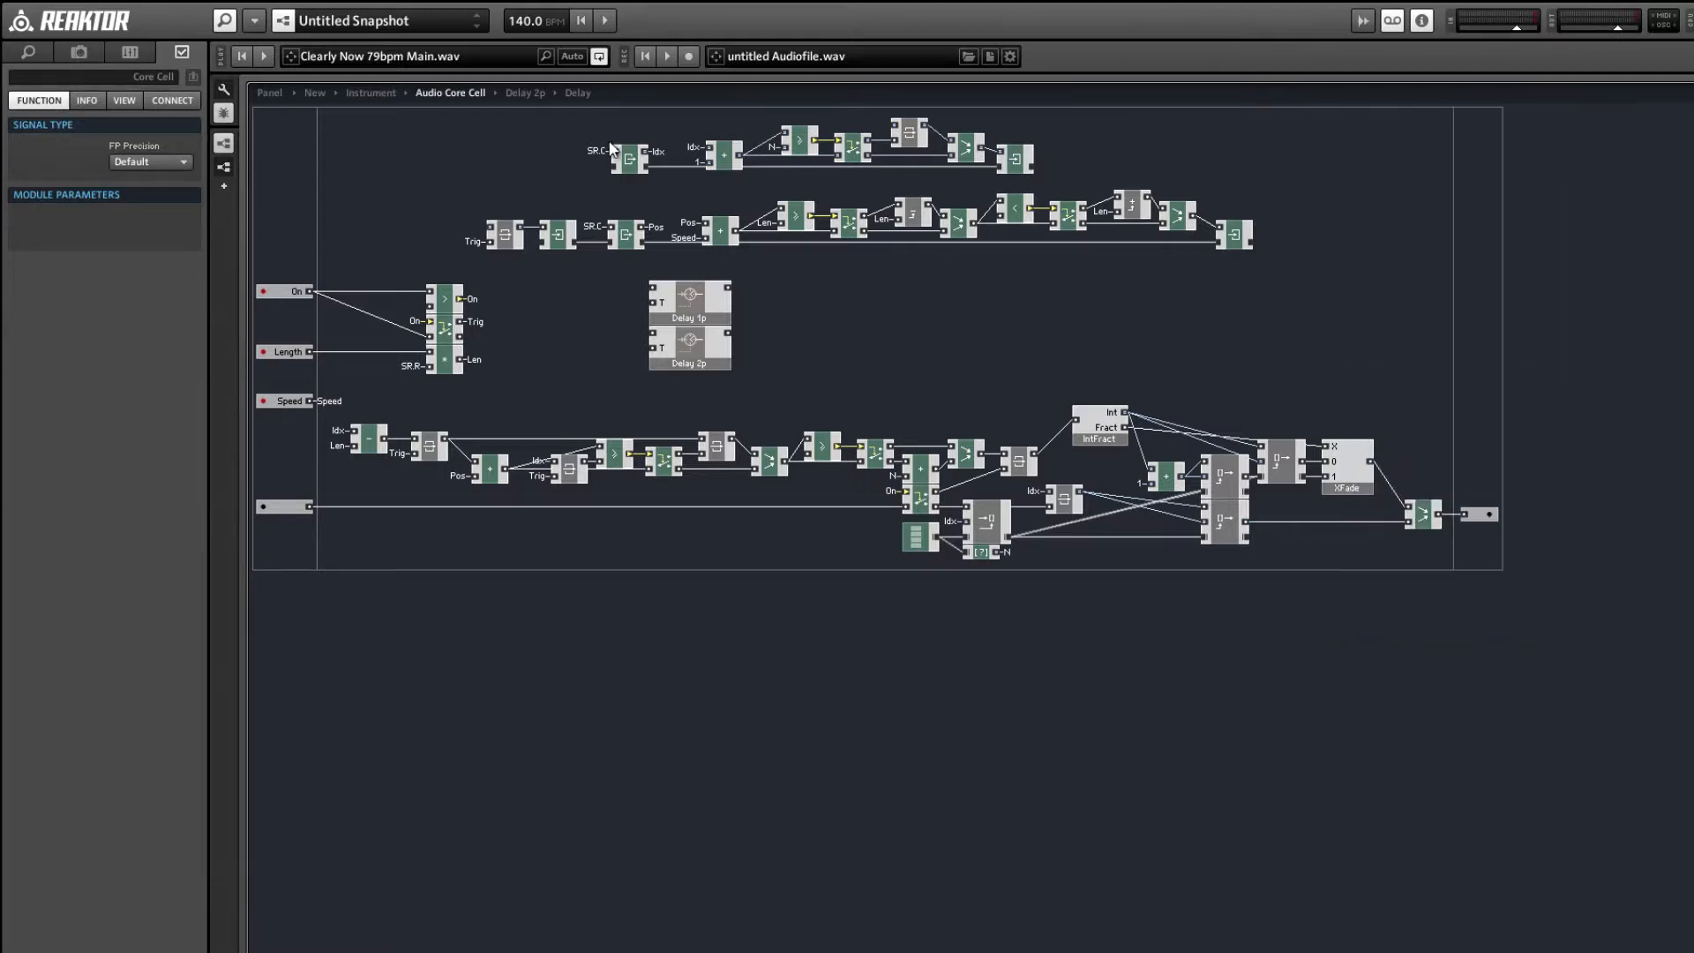
- Return to the instrument panel, play the audio file and vary the Speed knob to test the interpolated looping
{"action": "left_click", "coordinate": [270, 92]}
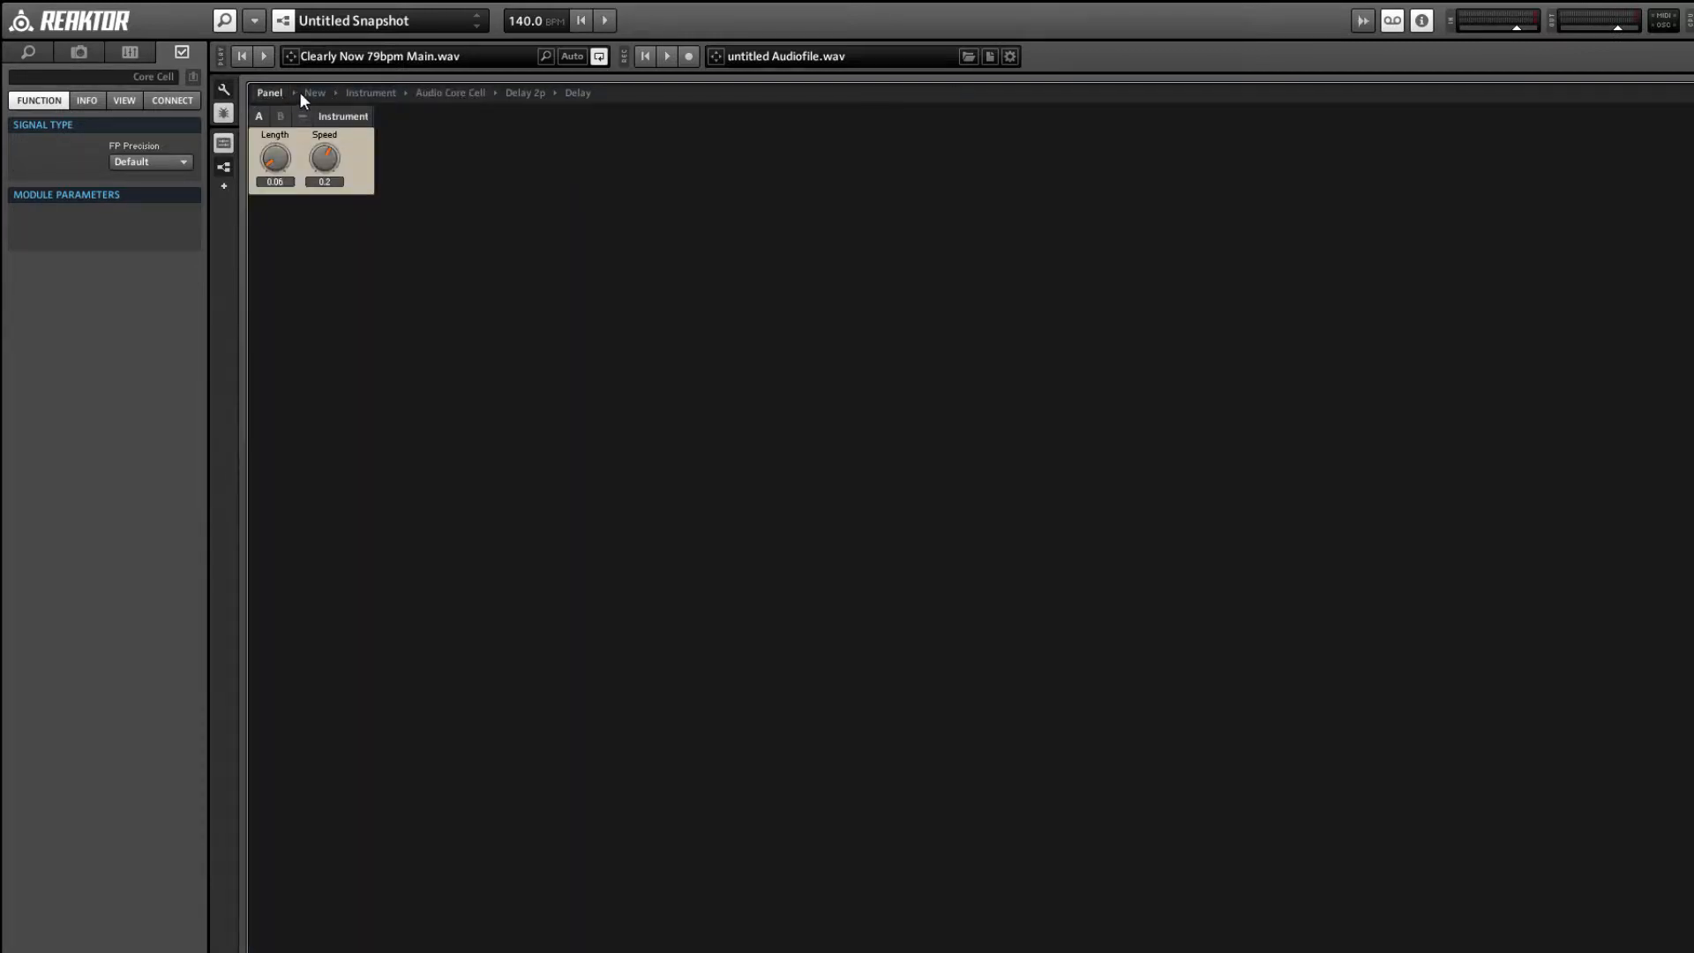
{"action": "left_click", "coordinate": [263, 56]}
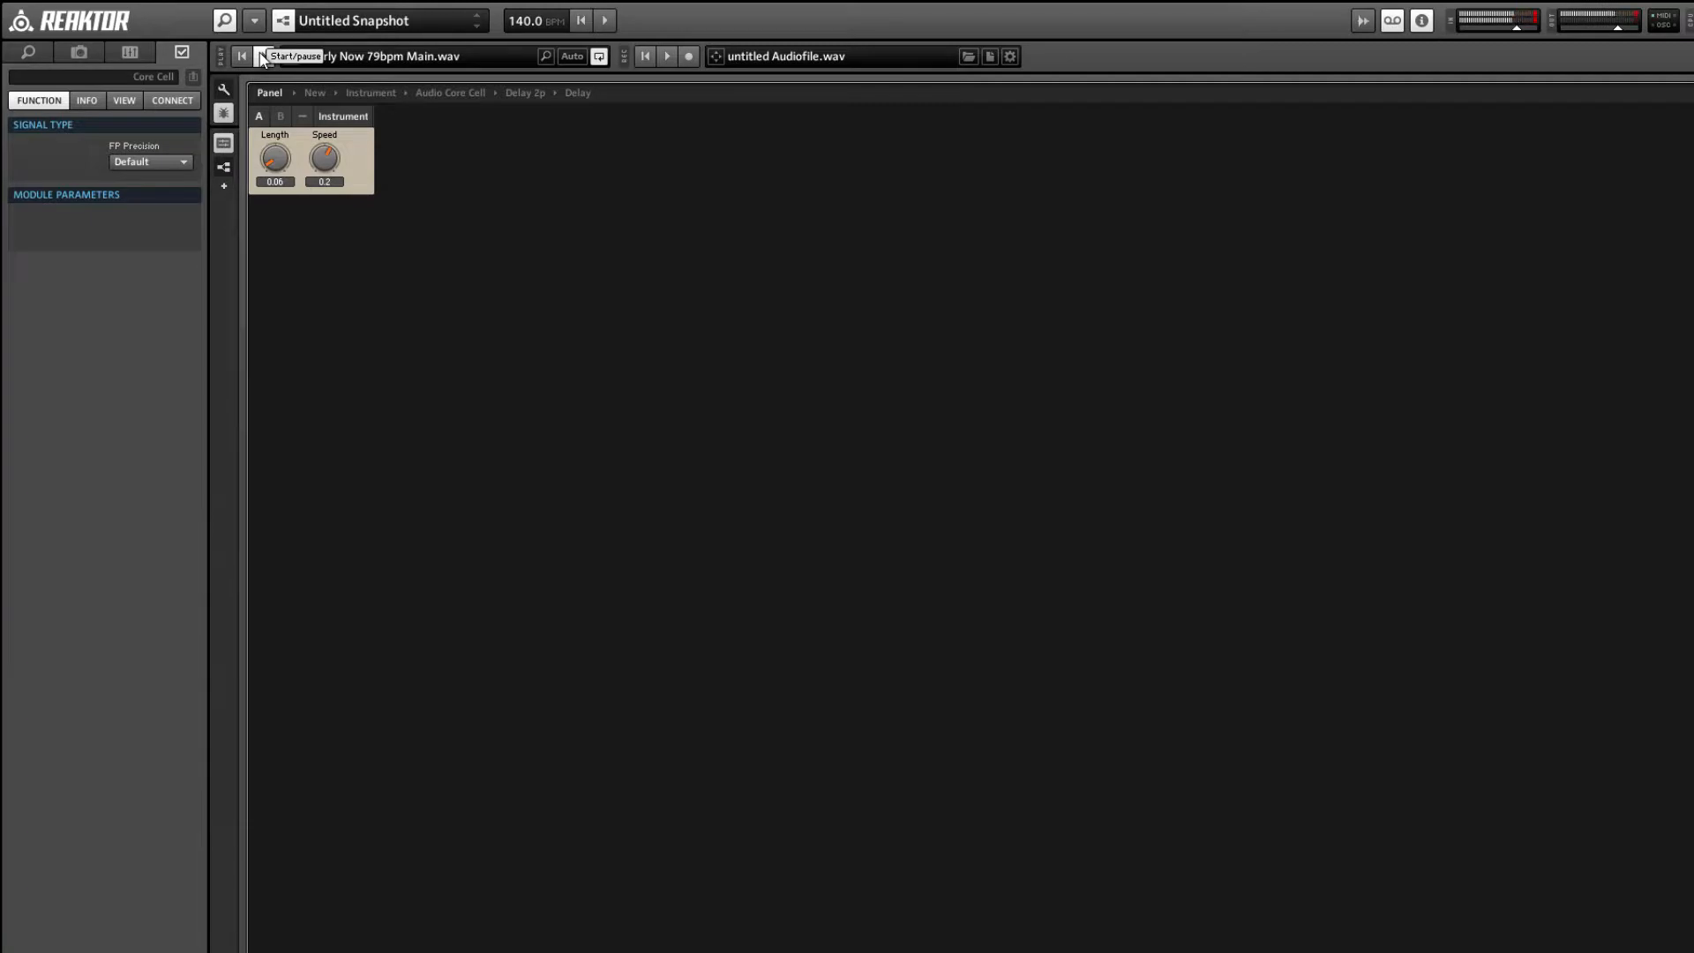
{"action": "left_click_drag", "start_coordinate": [326, 159], "coordinate": [321, 137]}
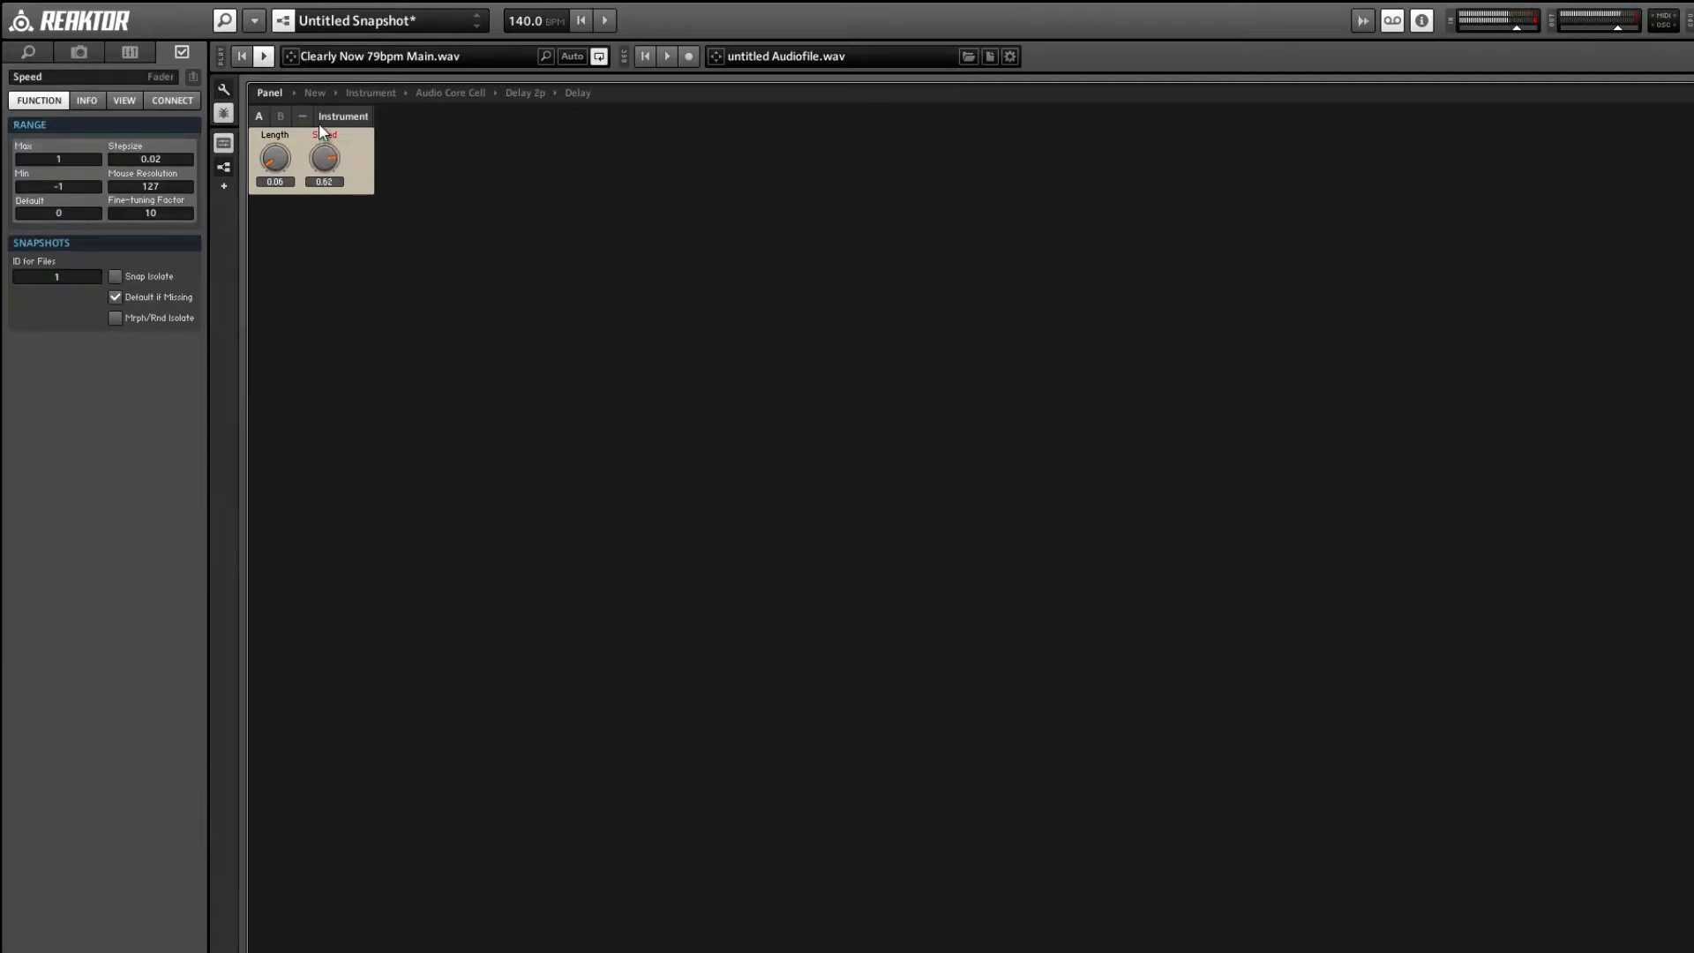
{"action": "left_click_drag", "start_coordinate": [309, 121], "coordinate": [316, 156]}
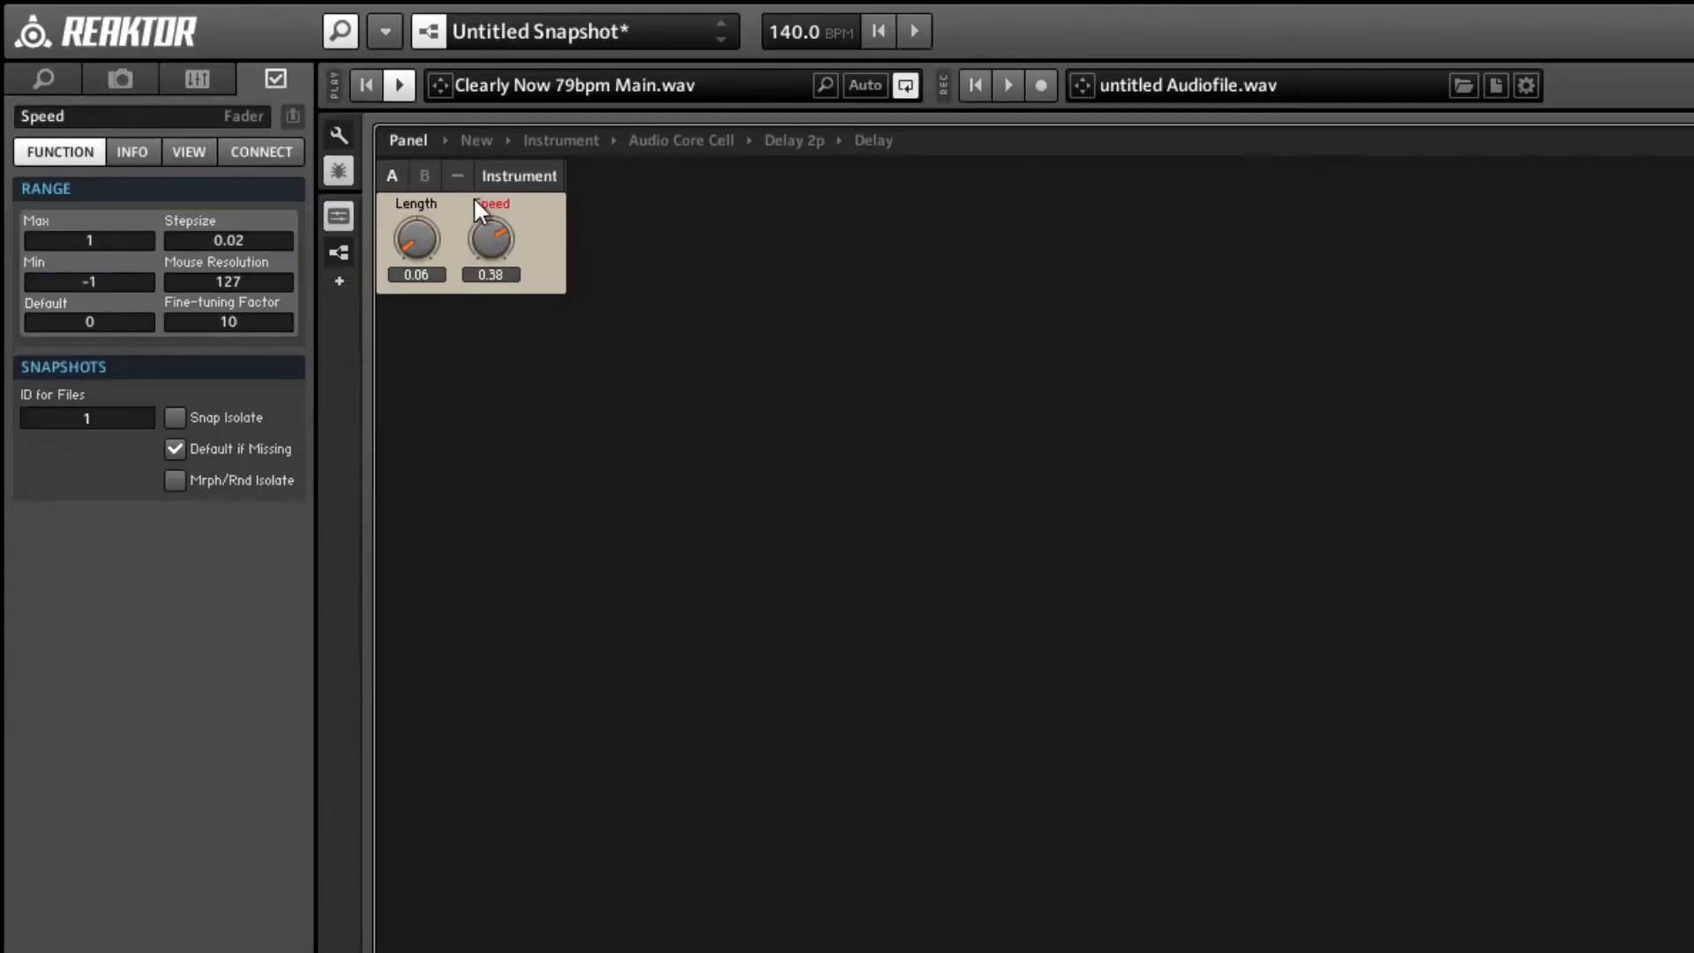
{"action": "left_click_drag", "start_coordinate": [483, 252], "coordinate": [381, 65]}
- Insert the e_mux_pos_10 macro from the Partials Framework's Multiplexing group into the empty instrument structure
{"action": "left_click", "coordinate": [549, 239]}
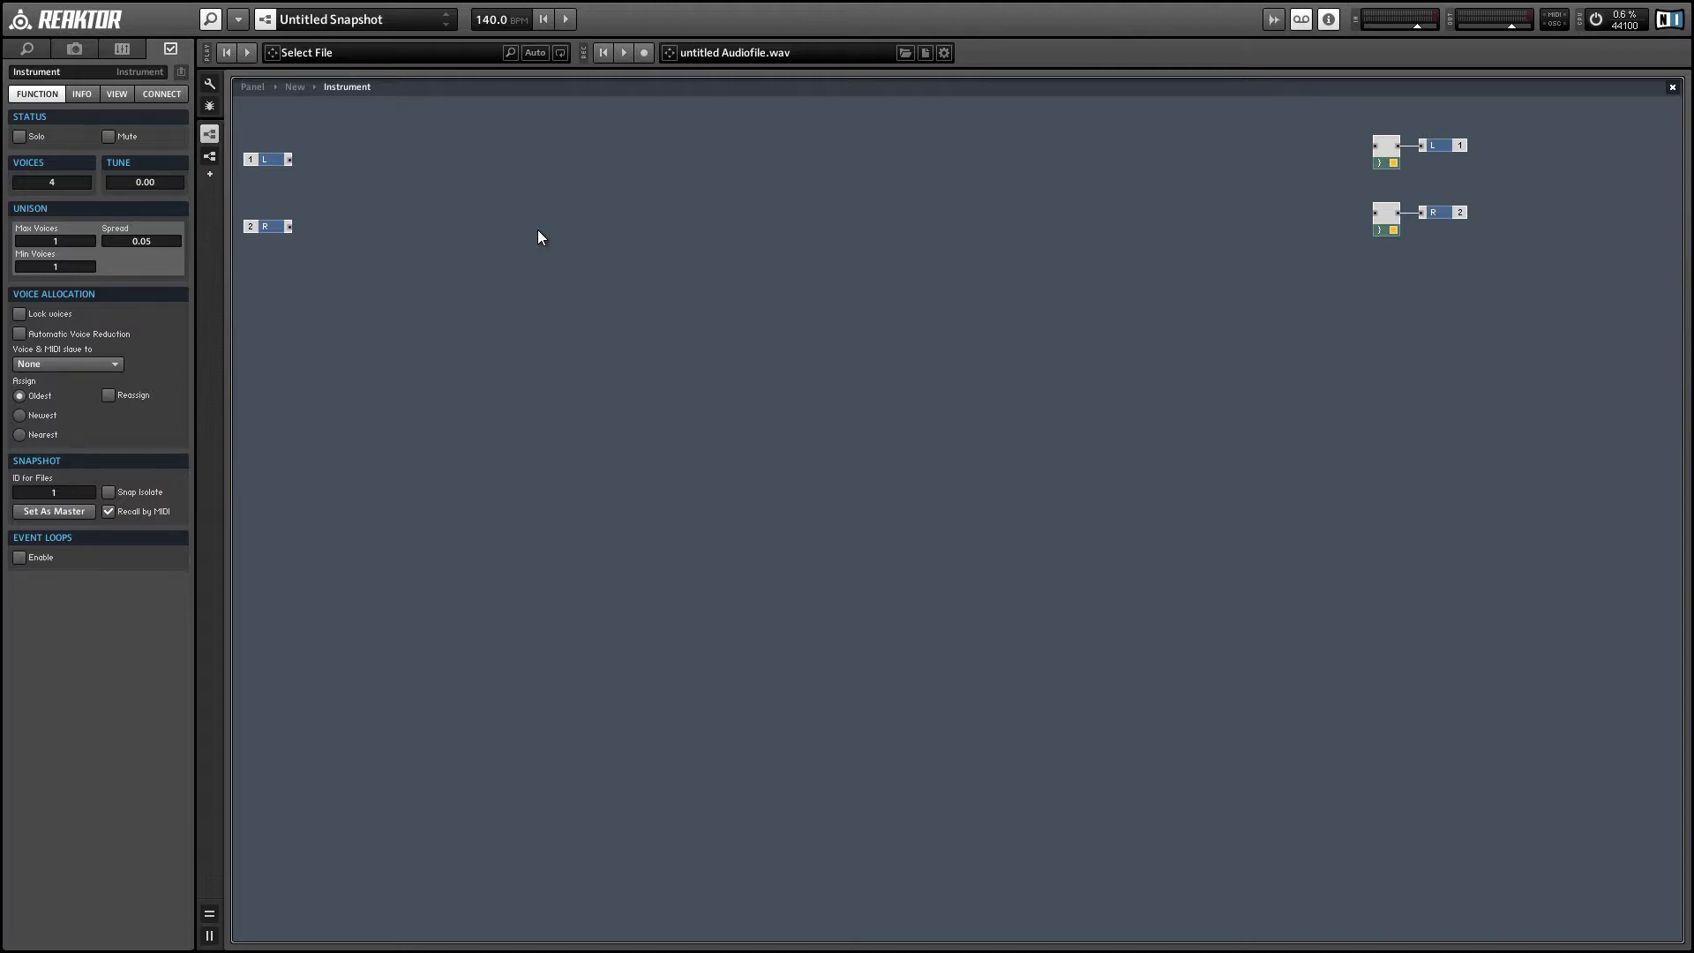
{"action": "right_click", "coordinate": [538, 232]}
{"action": "mouse_move", "coordinate": [609, 280]}
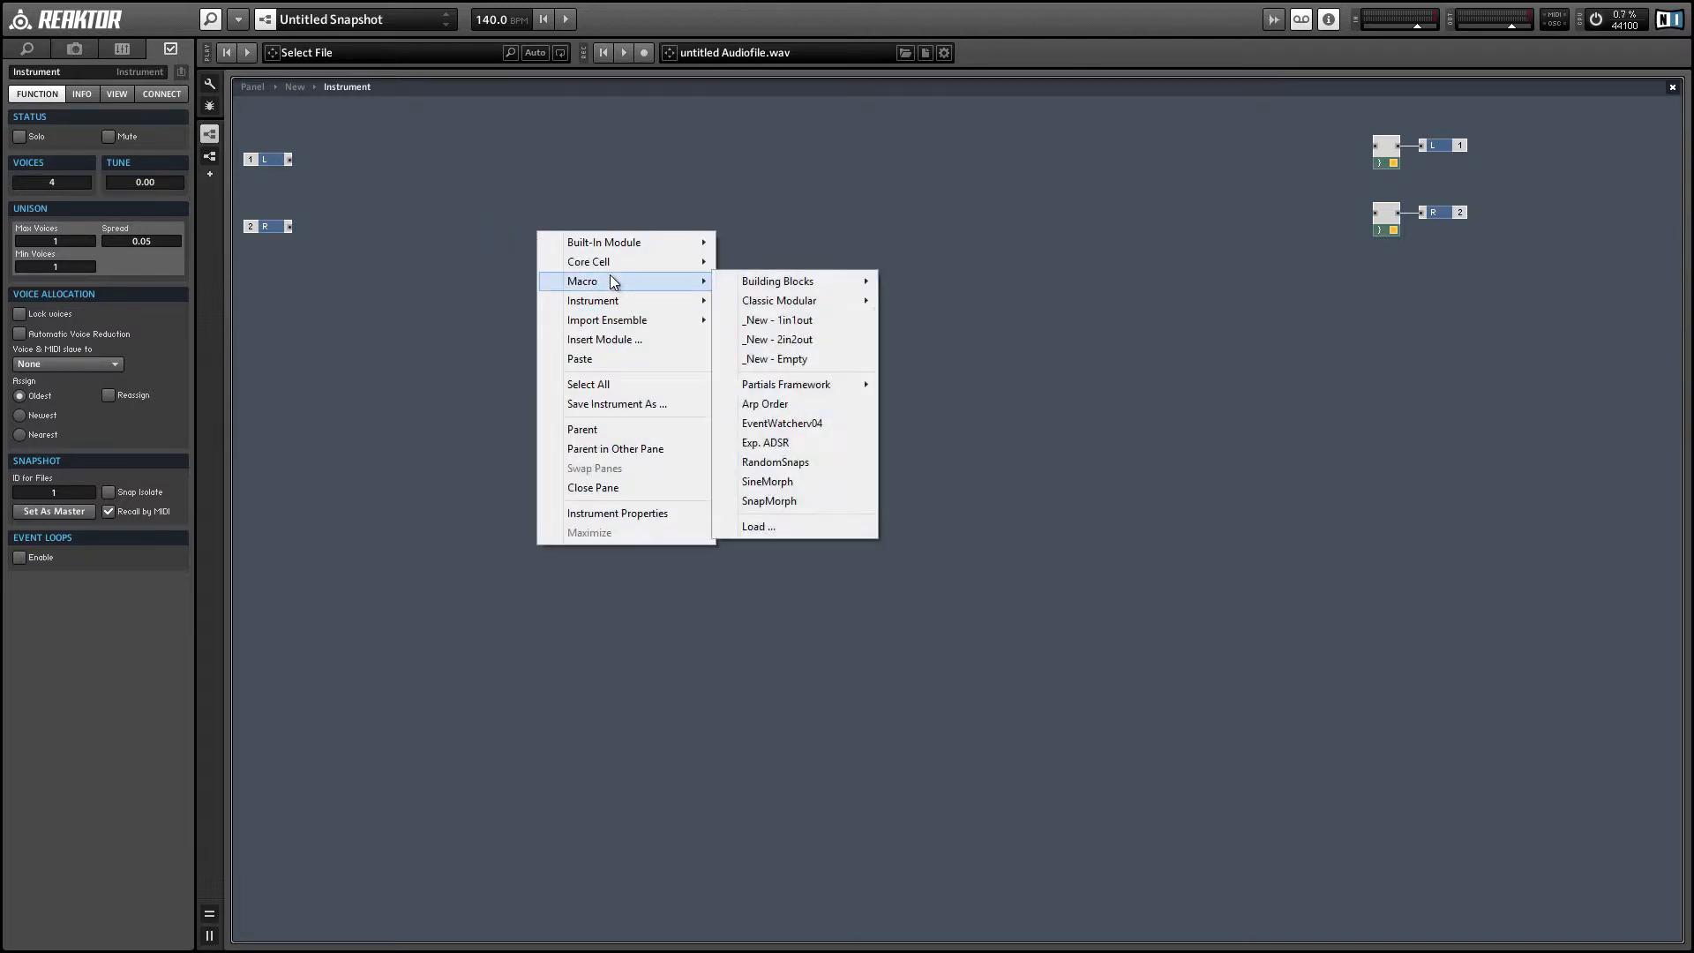
{"action": "mouse_move", "coordinate": [808, 384]}
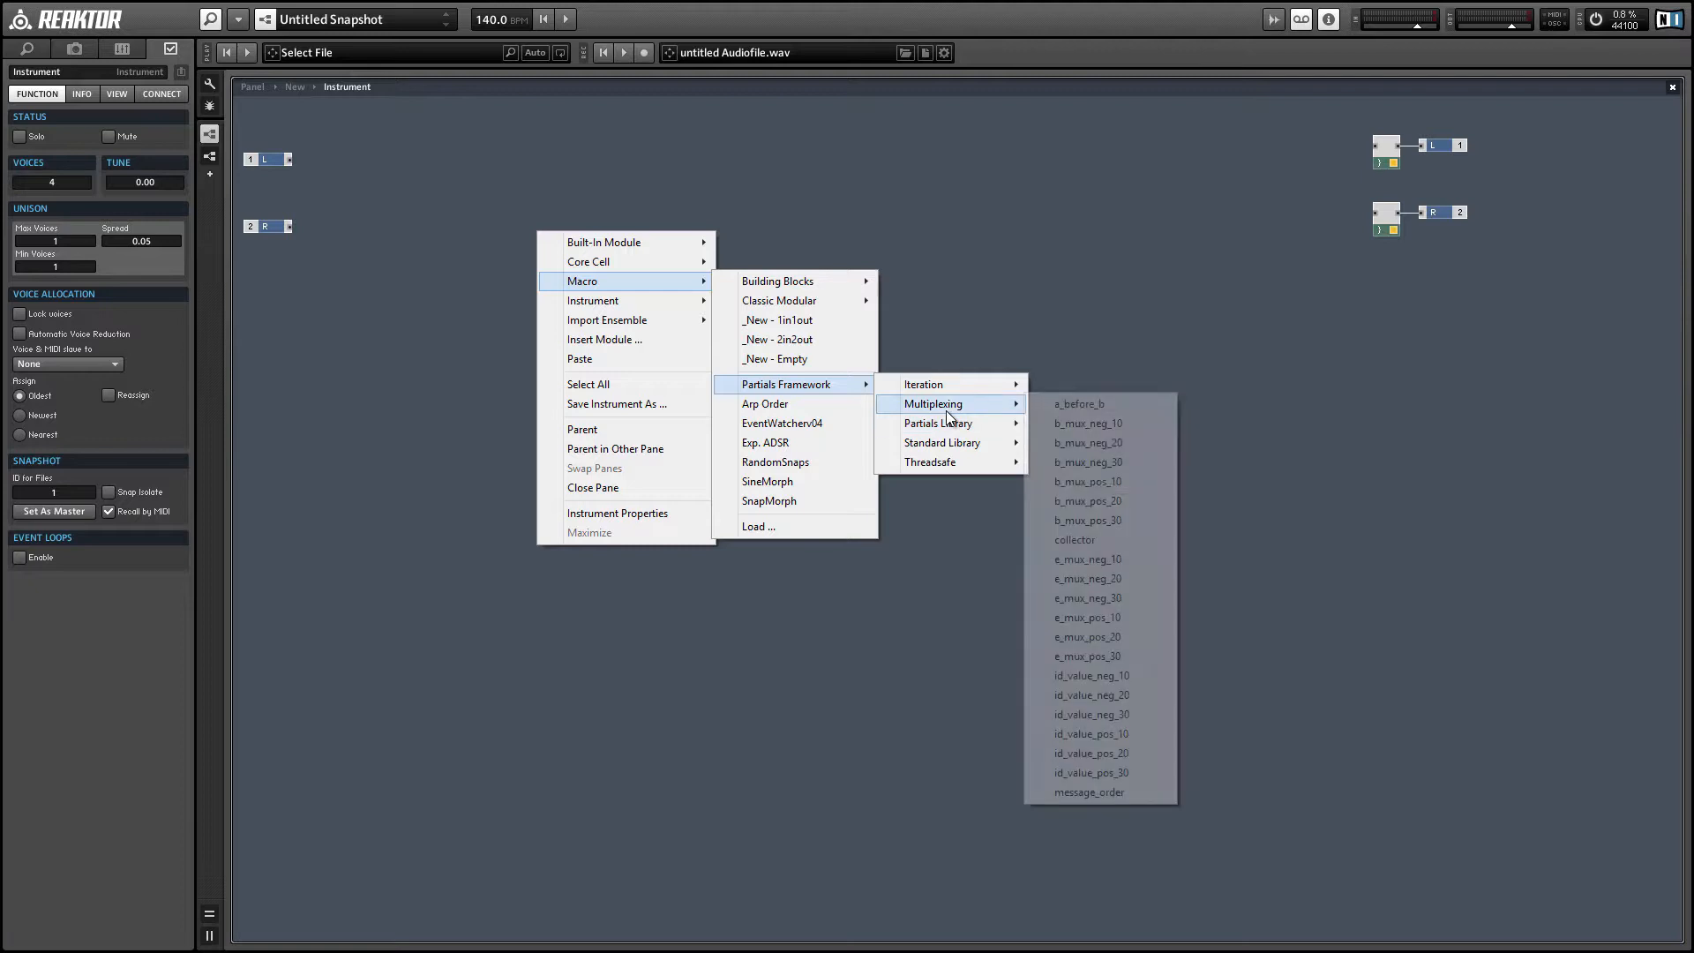
{"action": "mouse_move", "coordinate": [944, 396]}
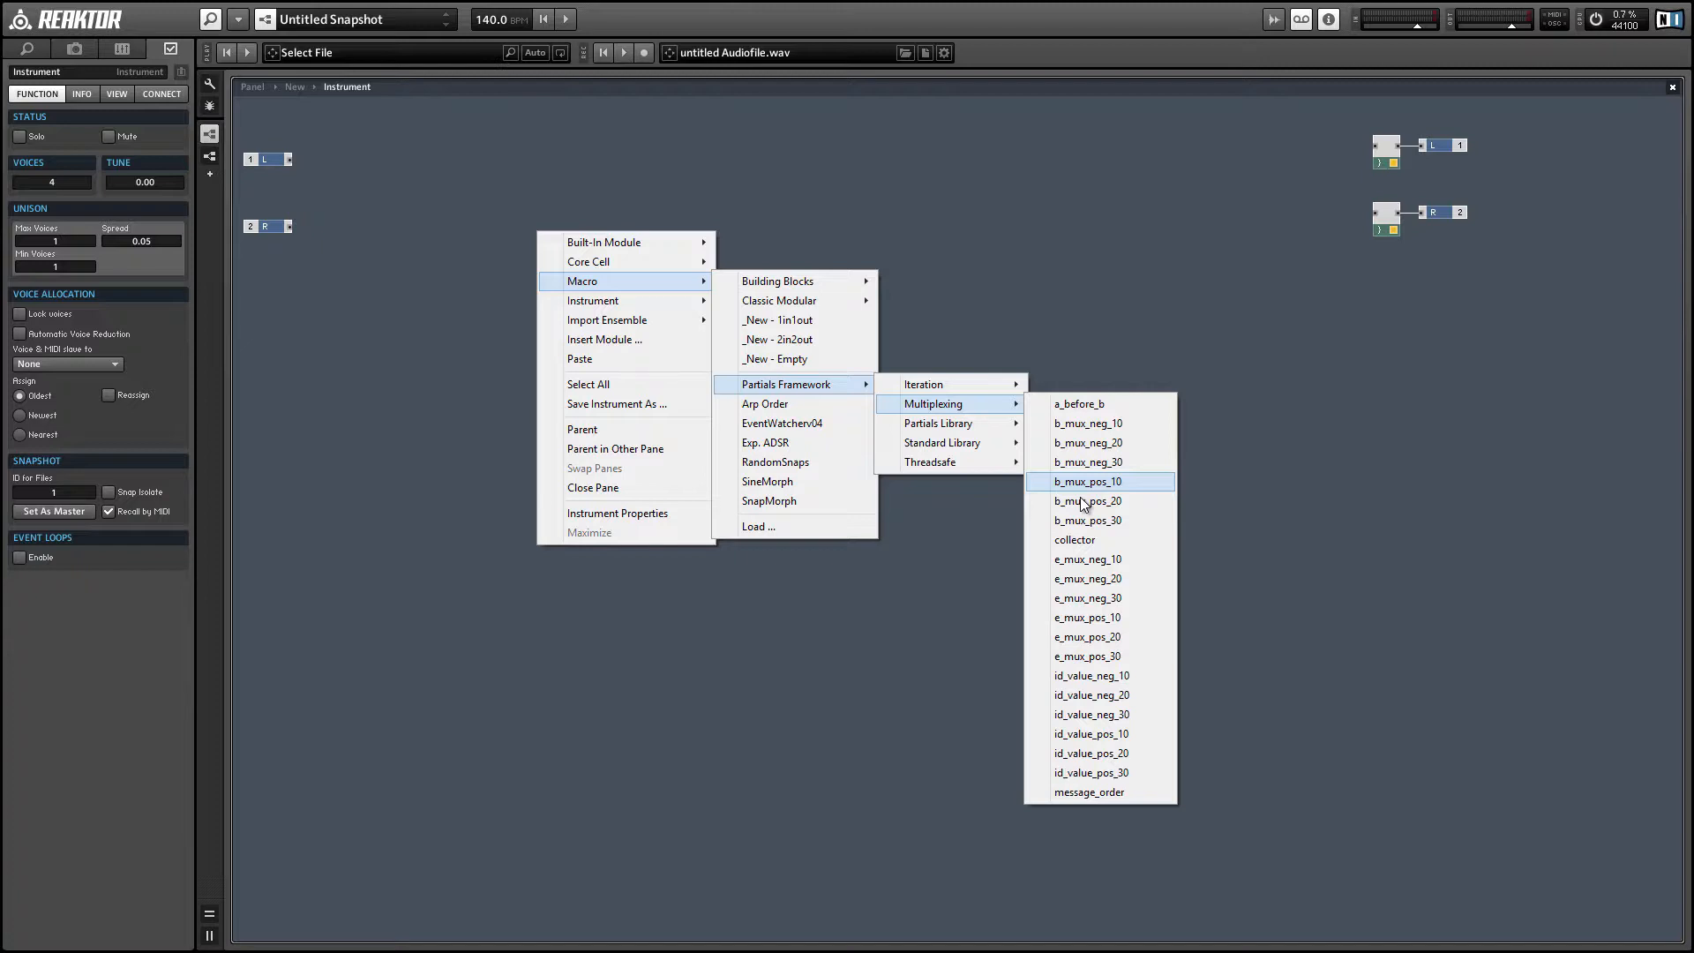
{"action": "left_click", "coordinate": [1066, 621]}
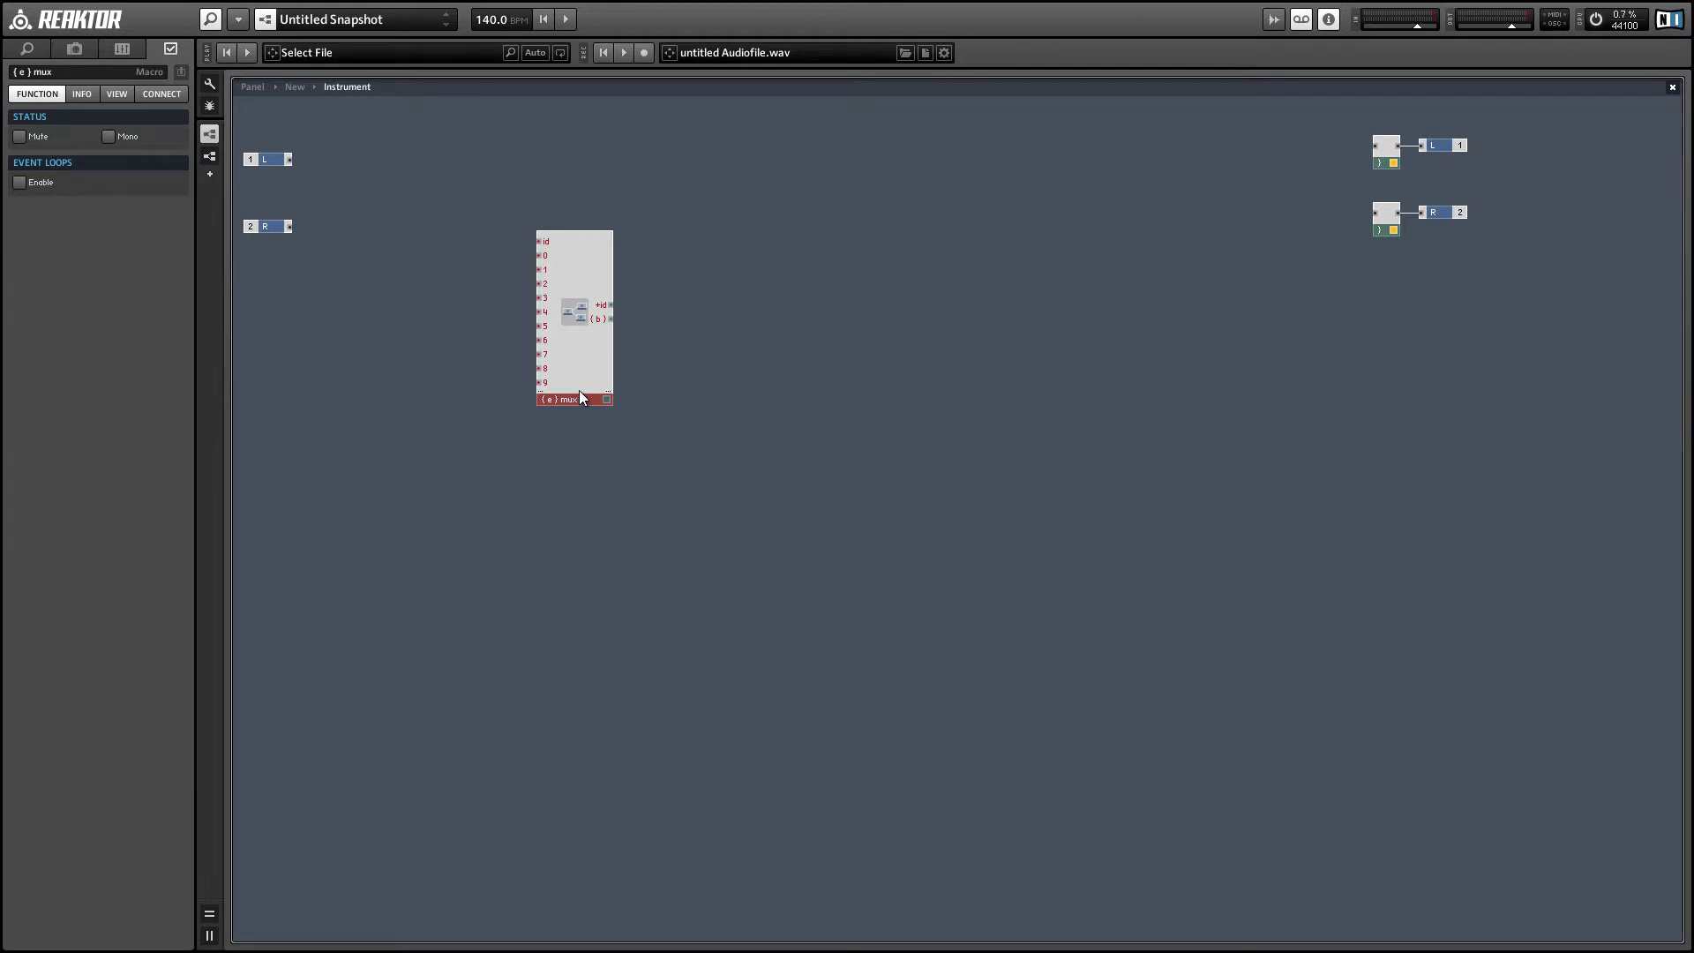
- Reposition the mux macro in the instrument structure and create controls for its inputs 2, 3 and 4
{"action": "left_click_drag", "start_coordinate": [579, 391], "coordinate": [694, 429]}
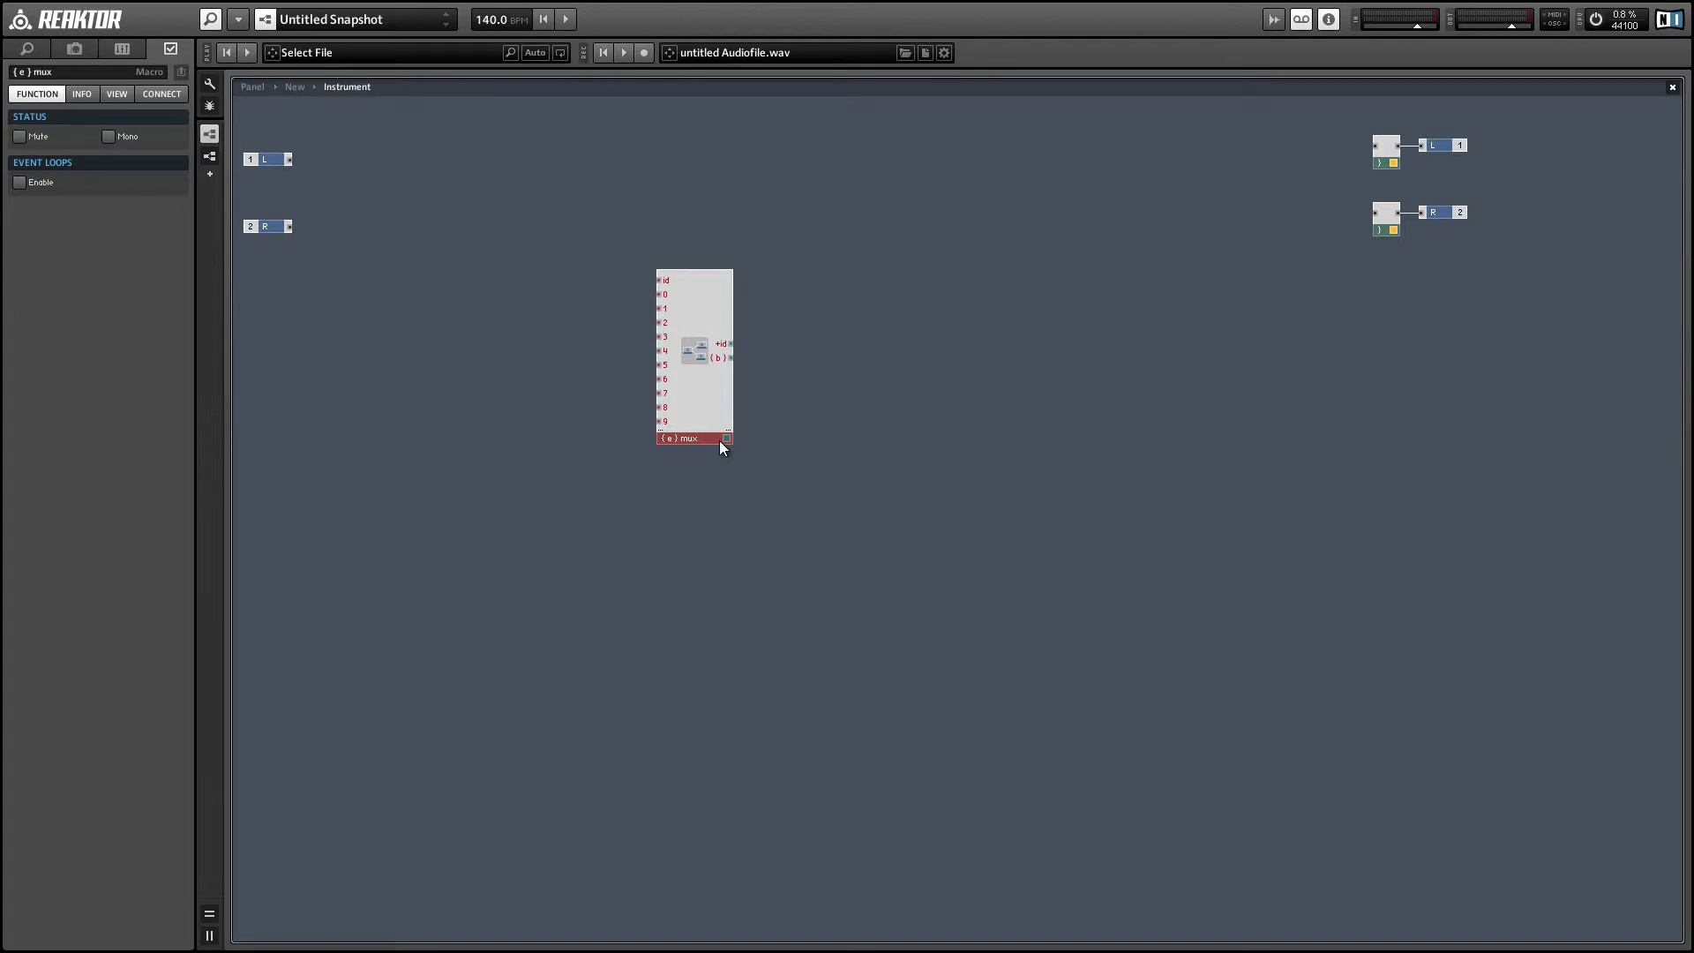
{"action": "left_click_drag", "start_coordinate": [713, 440], "coordinate": [647, 448]}
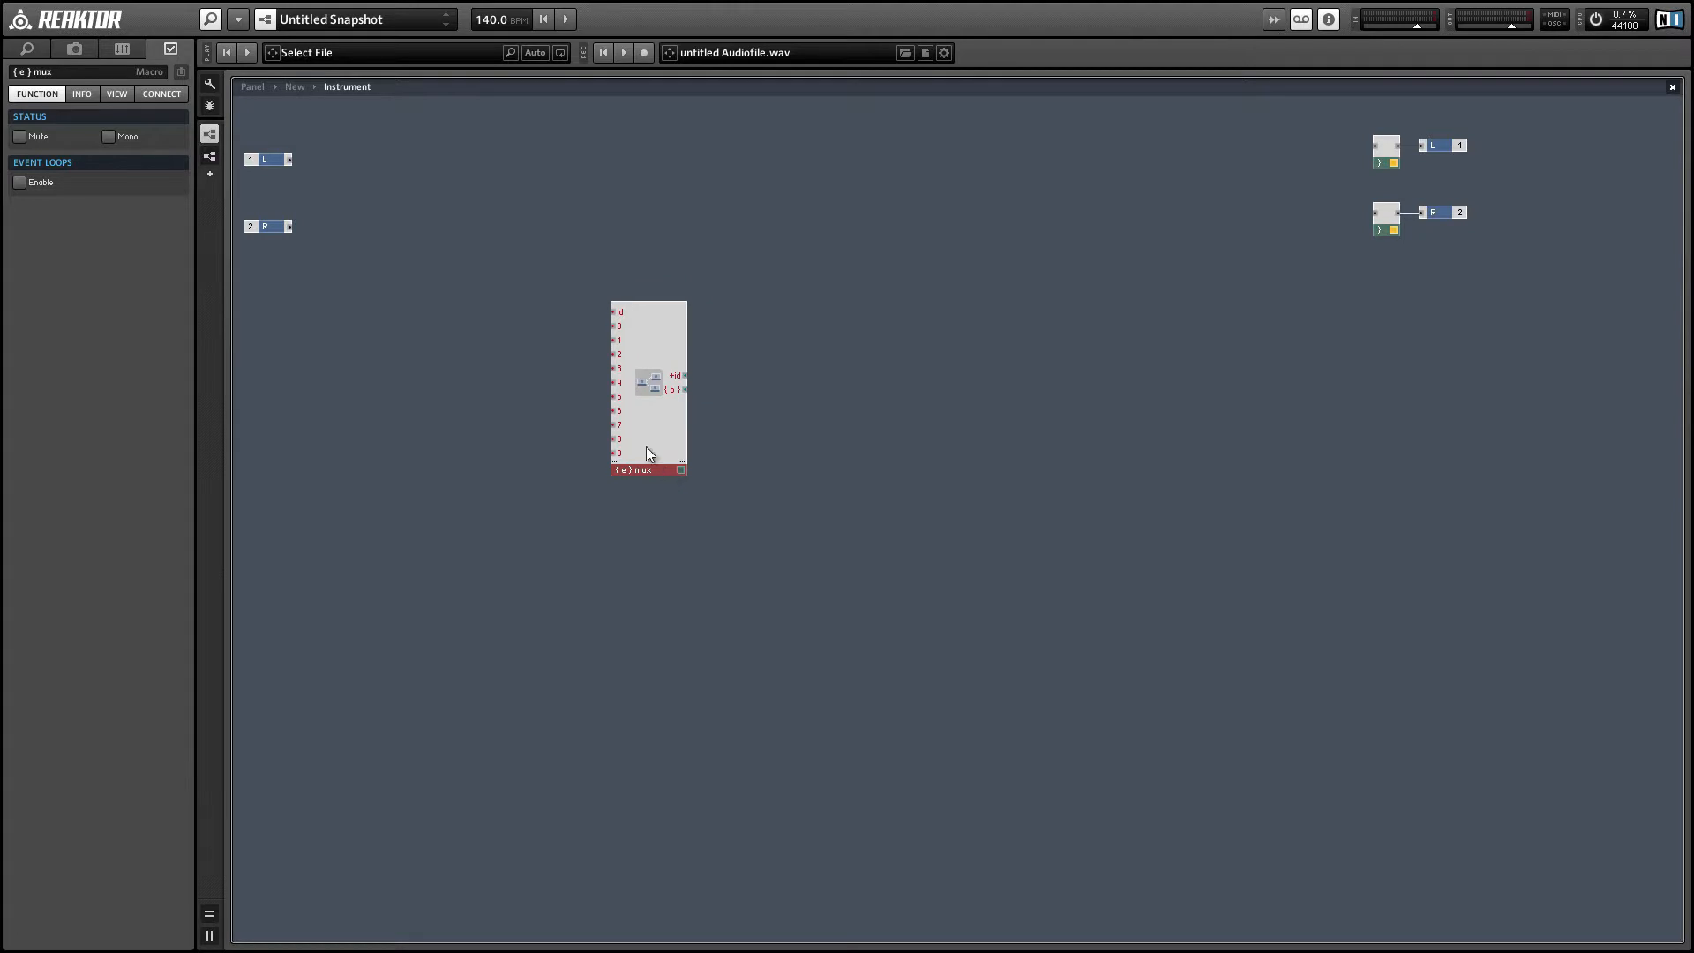
{"action": "right_click", "coordinate": [617, 352]}
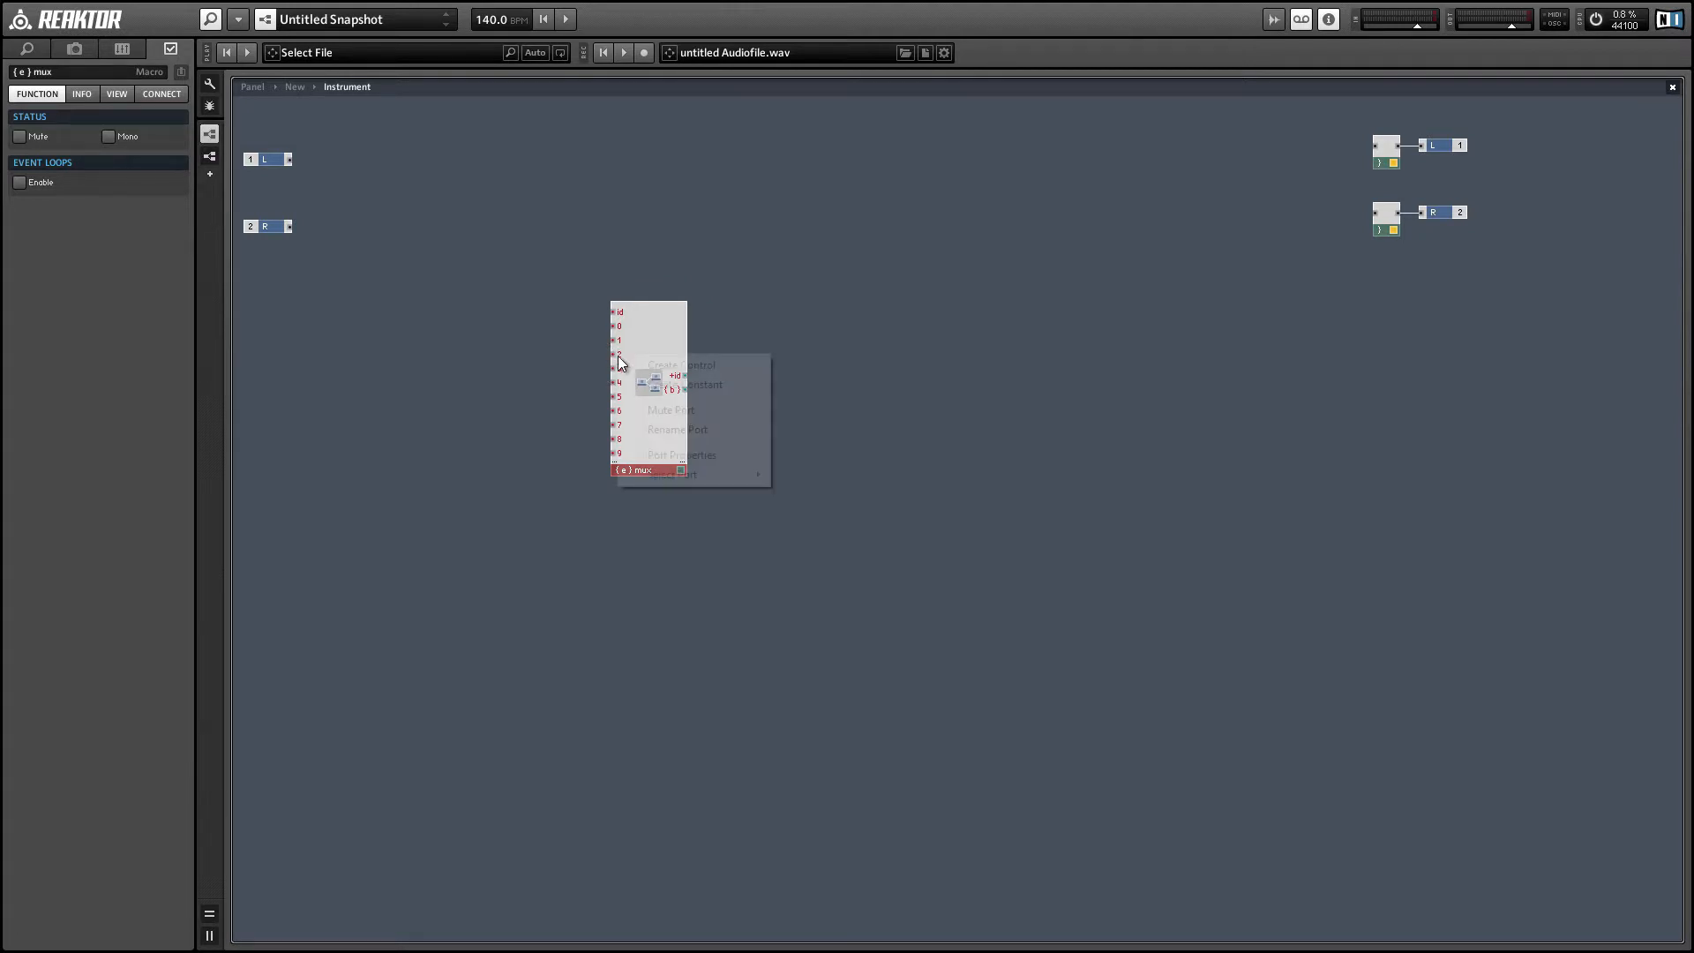
{"action": "left_click", "coordinate": [619, 363]}
{"action": "right_click", "coordinate": [617, 367]}
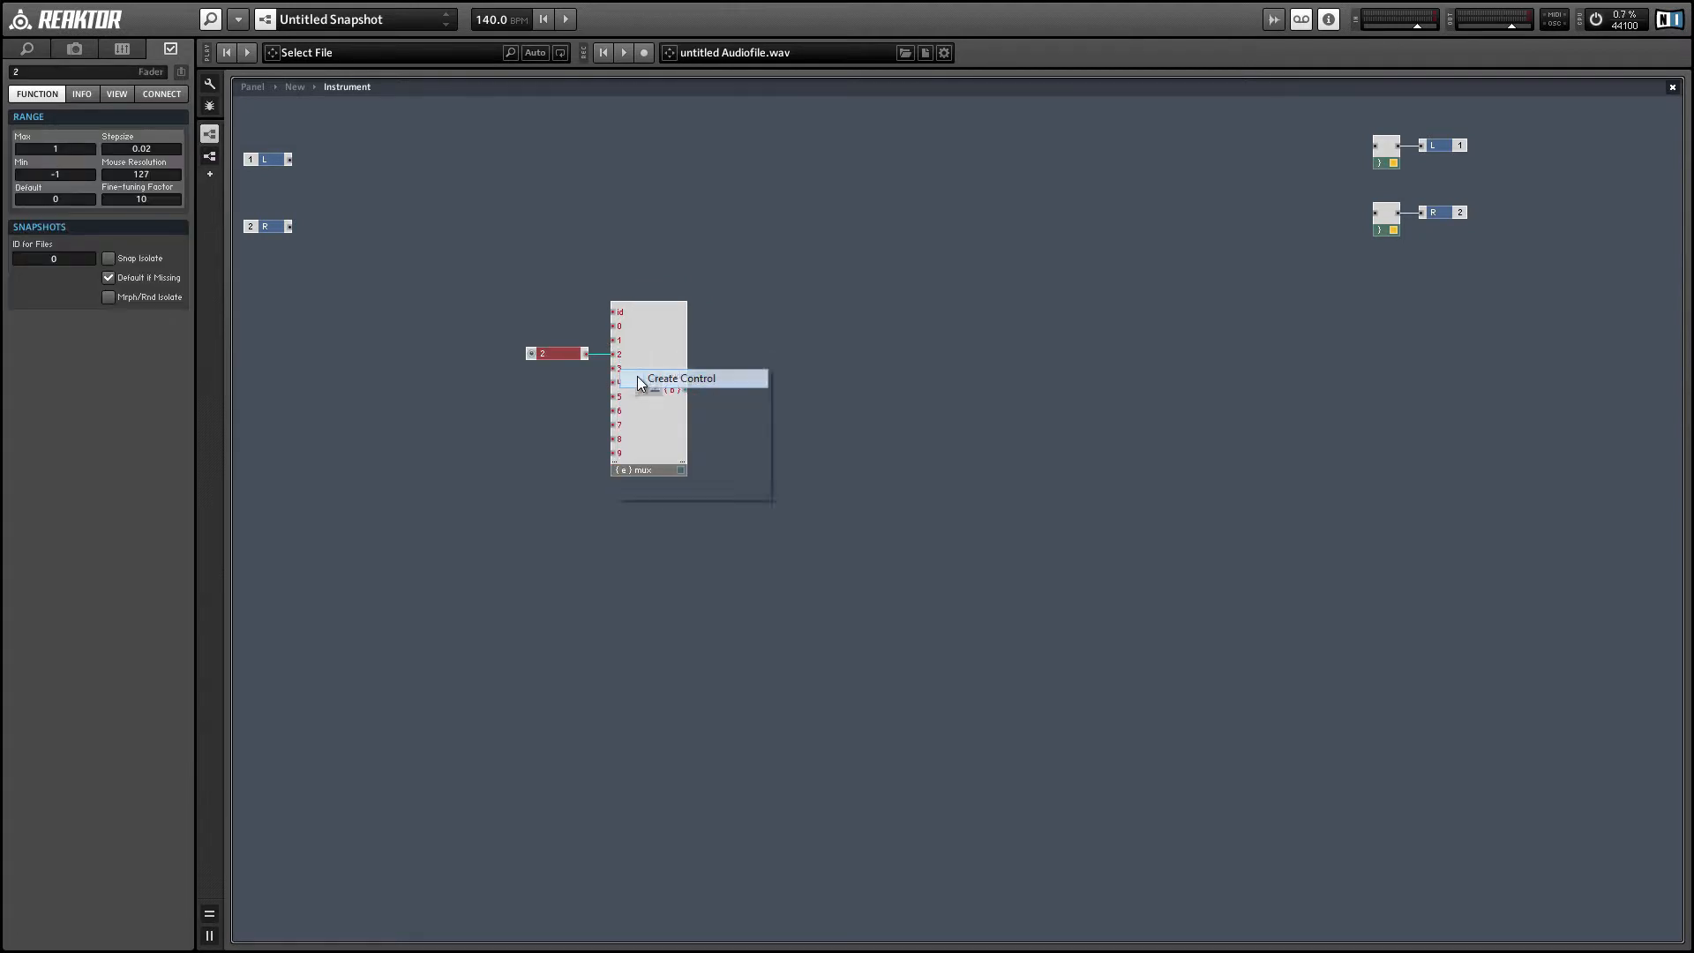
{"action": "left_click", "coordinate": [619, 378]}
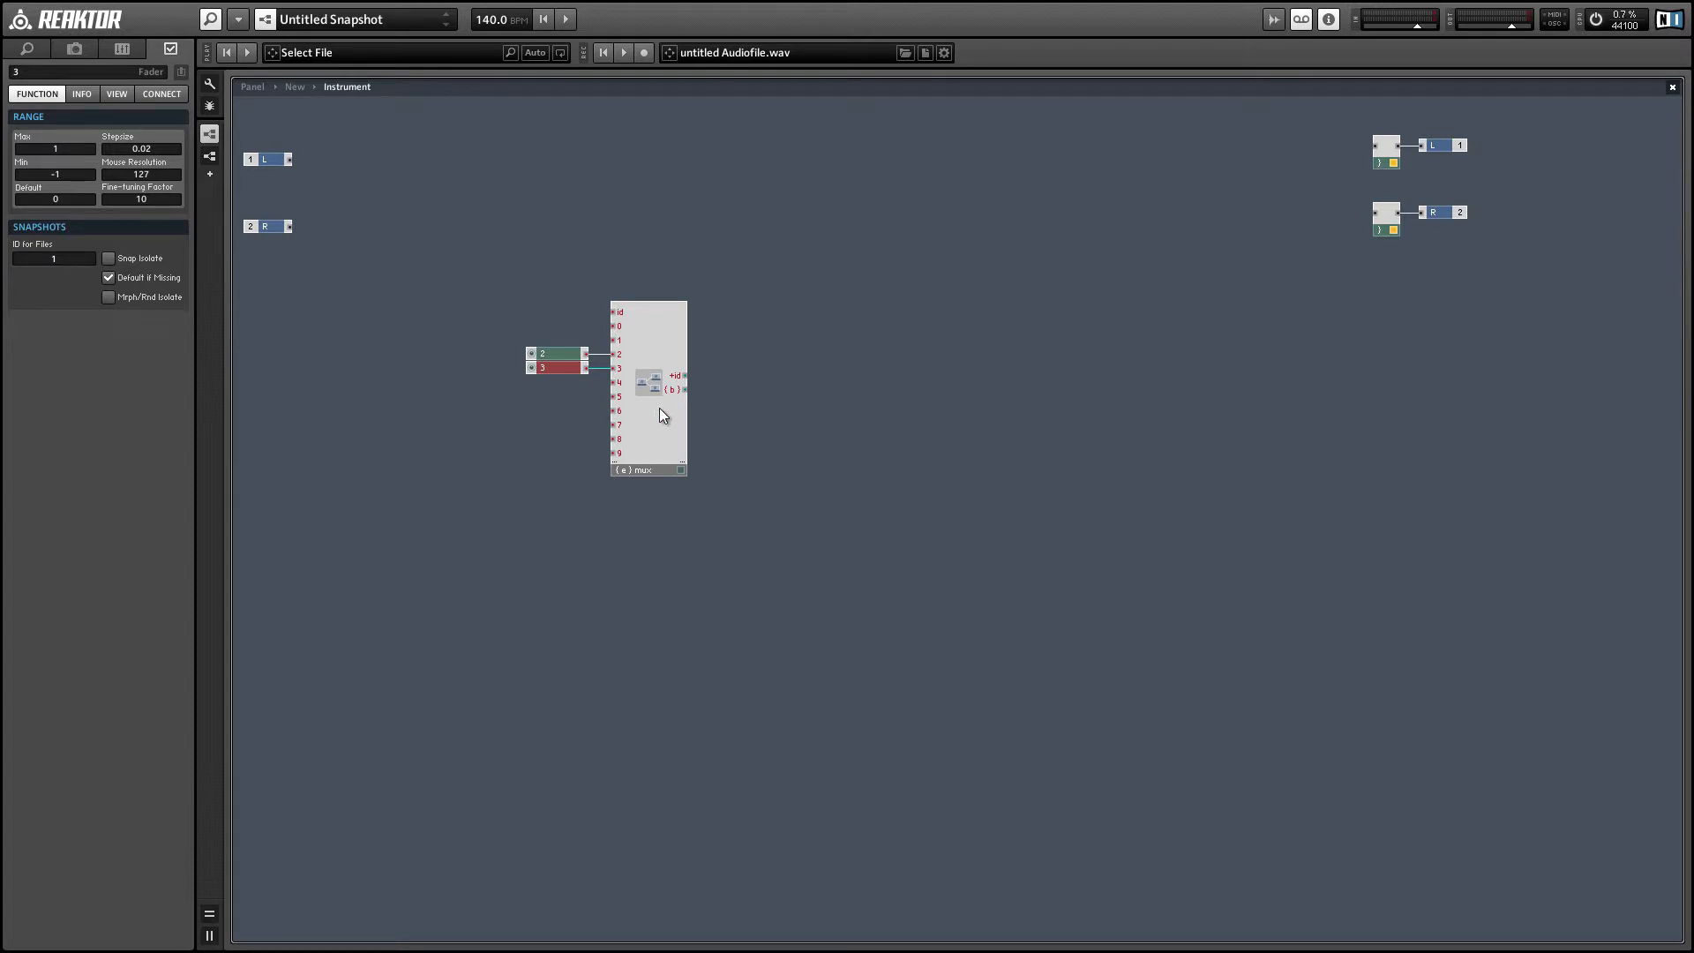
{"action": "right_click", "coordinate": [615, 382]}
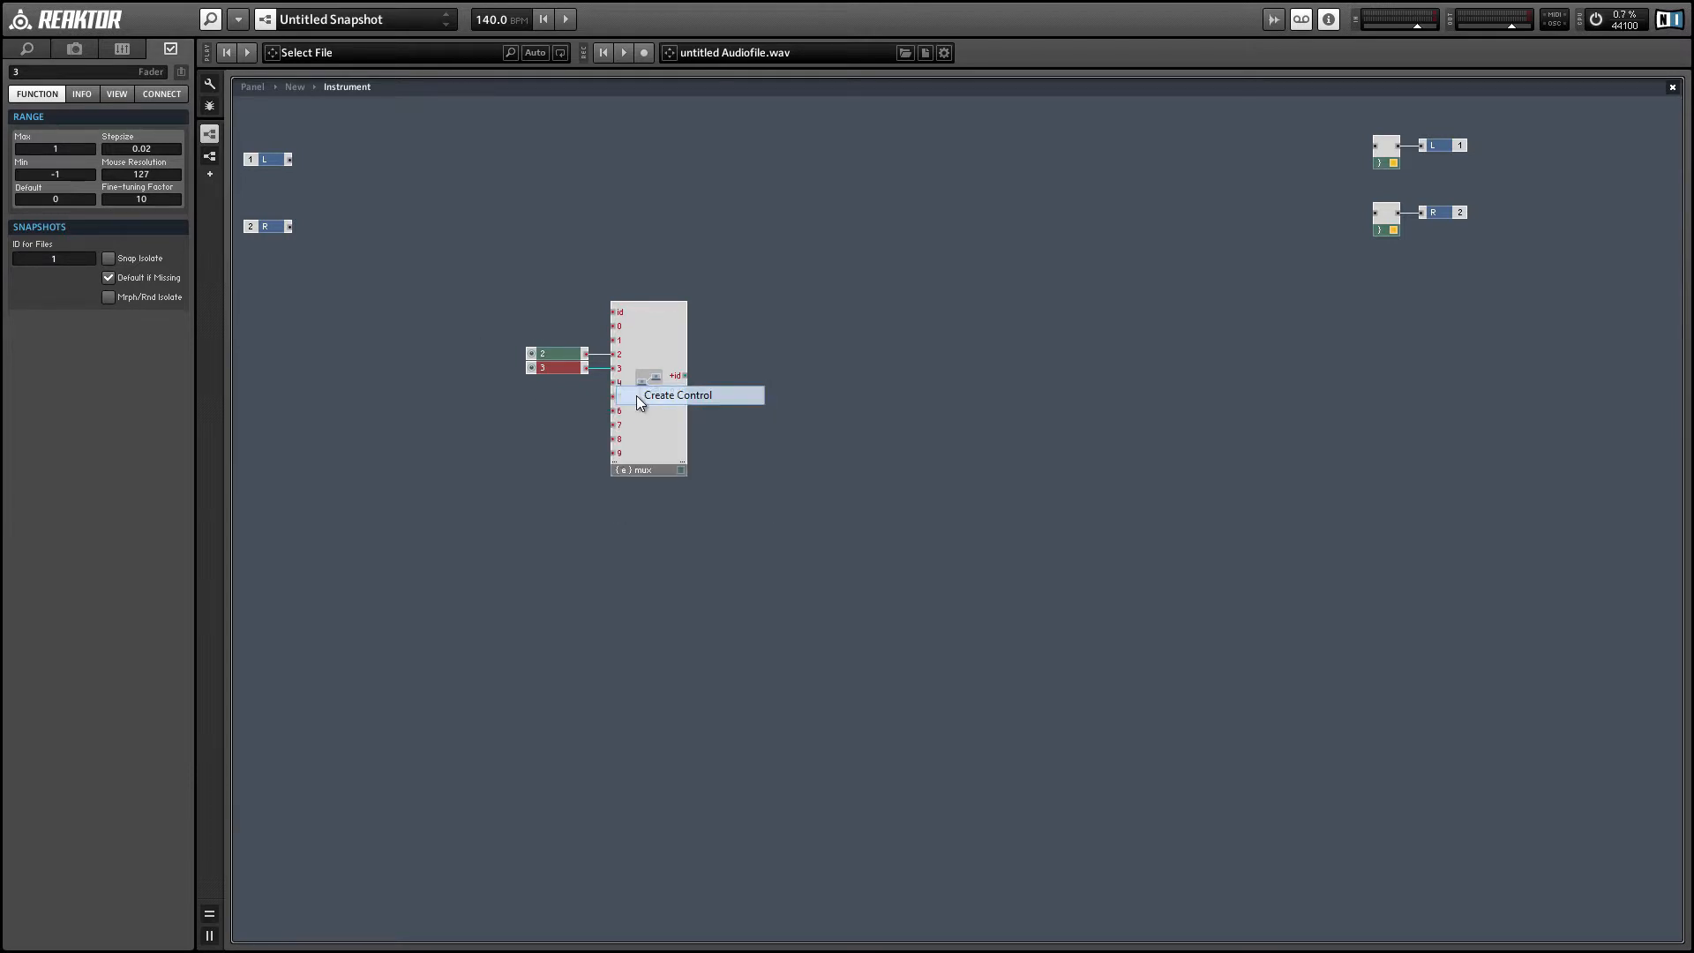
{"action": "left_click", "coordinate": [637, 396]}
{"action": "left_click", "coordinate": [680, 399]}
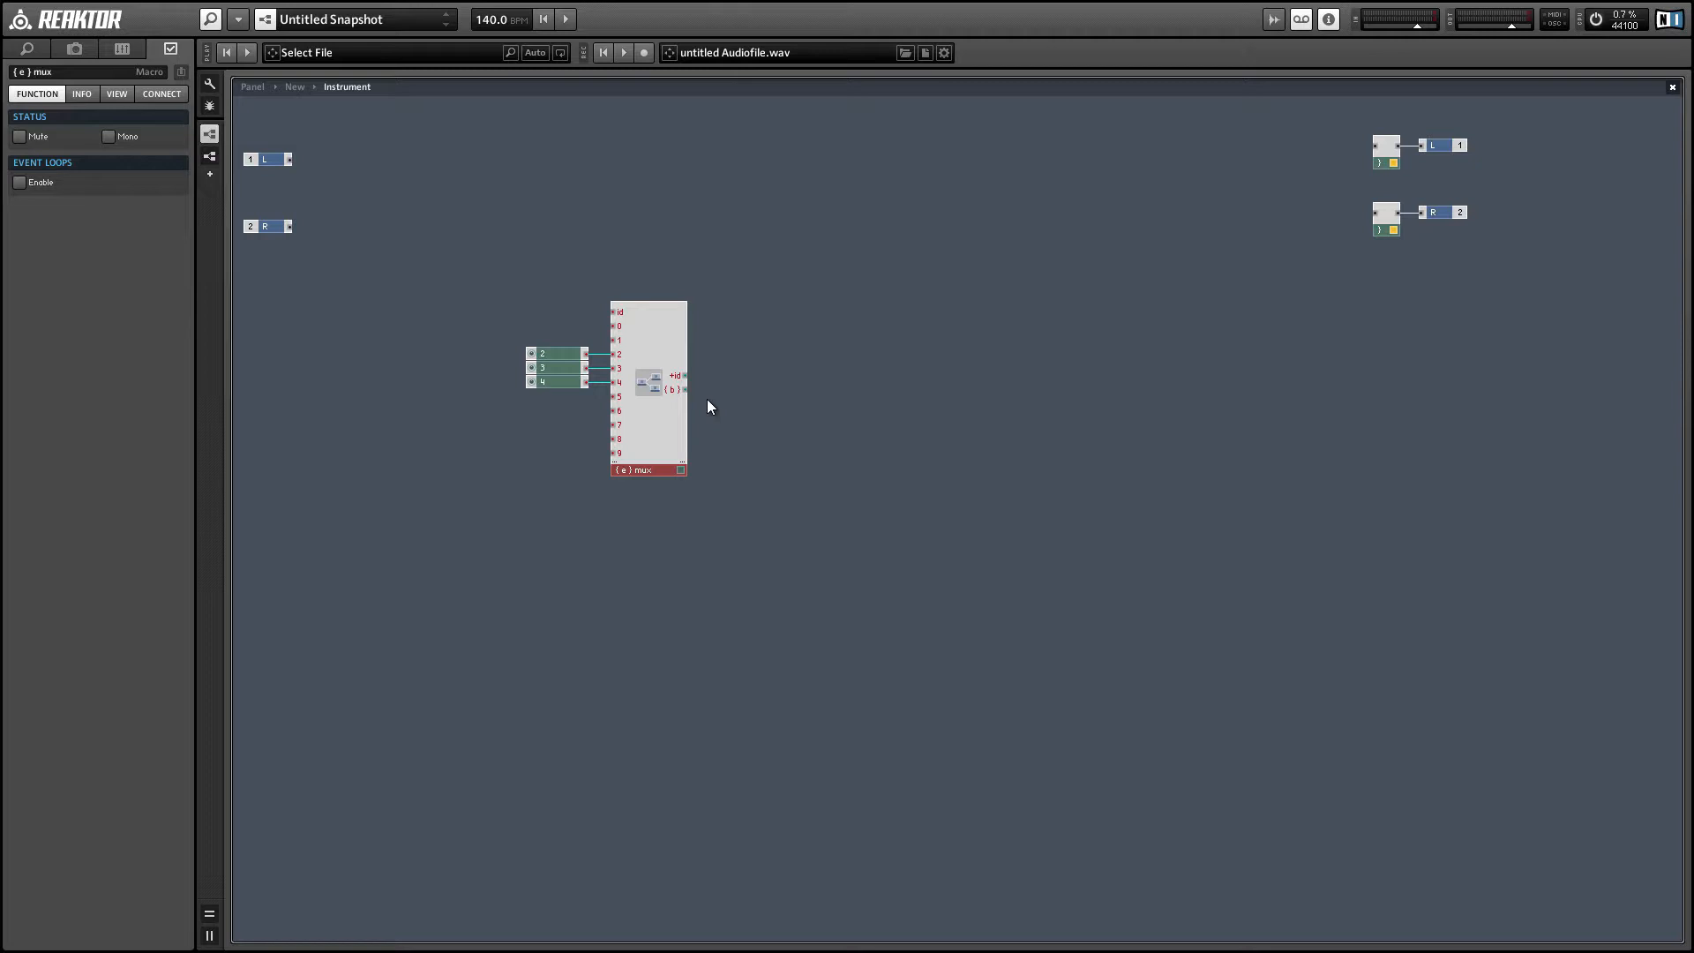
- Add a new event core cell beside the mux macro and create one input port inside it
{"action": "right_click", "coordinate": [722, 374]}
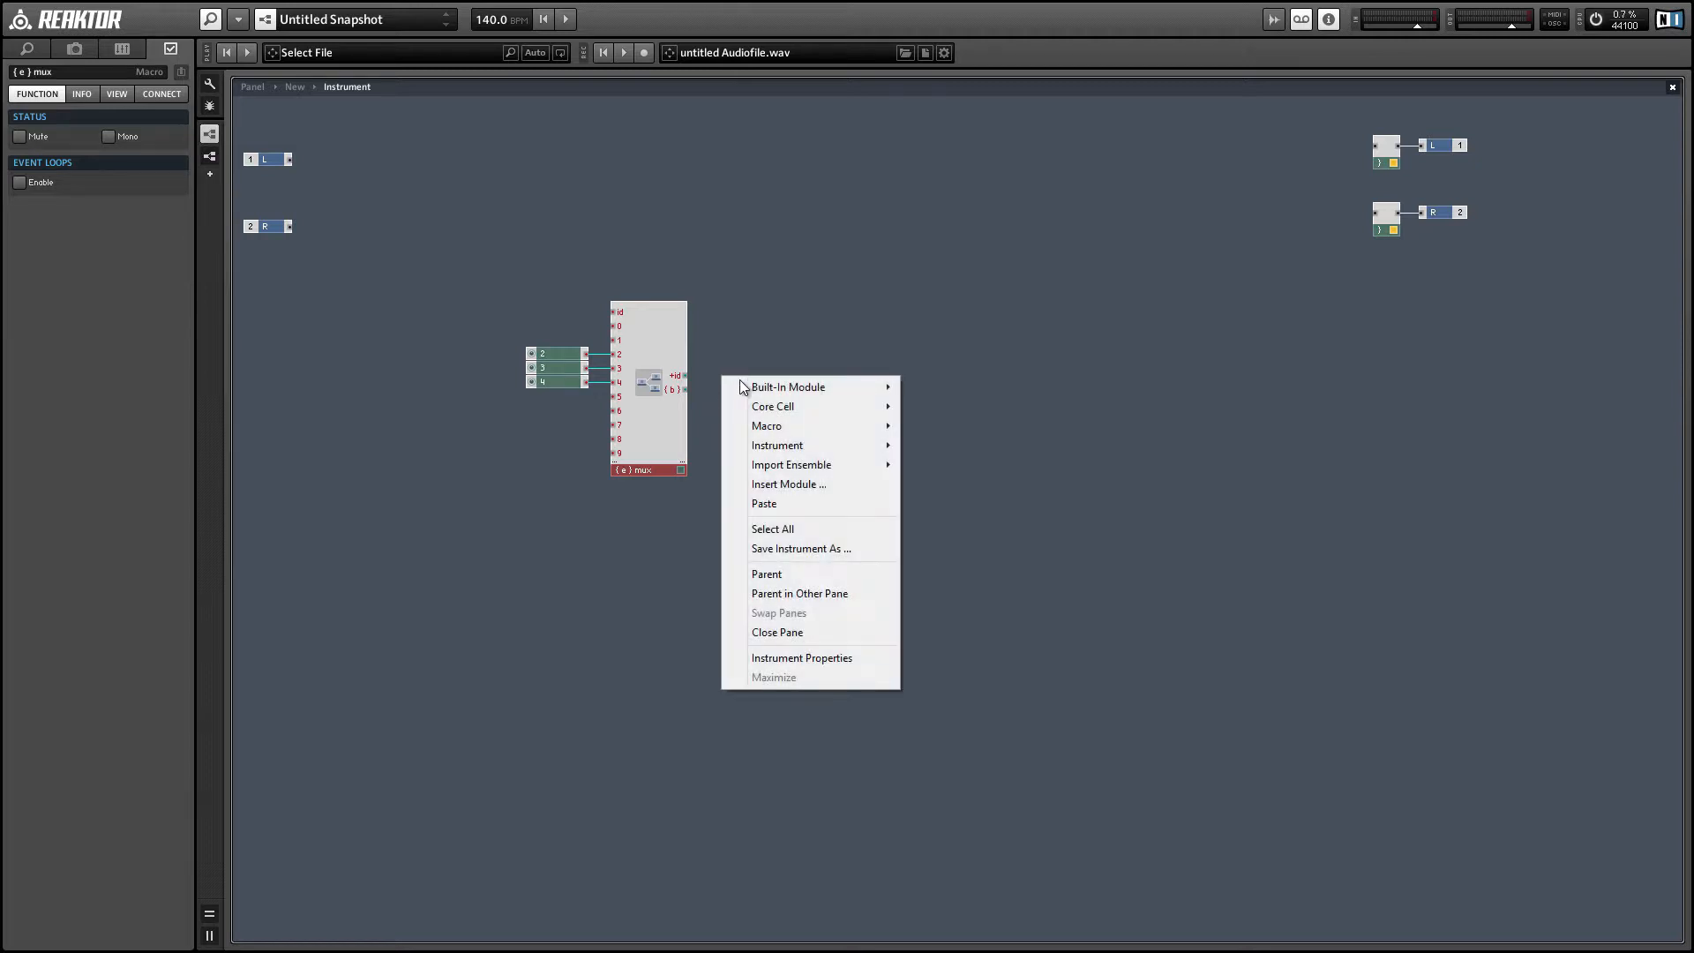
{"action": "mouse_move", "coordinate": [760, 398]}
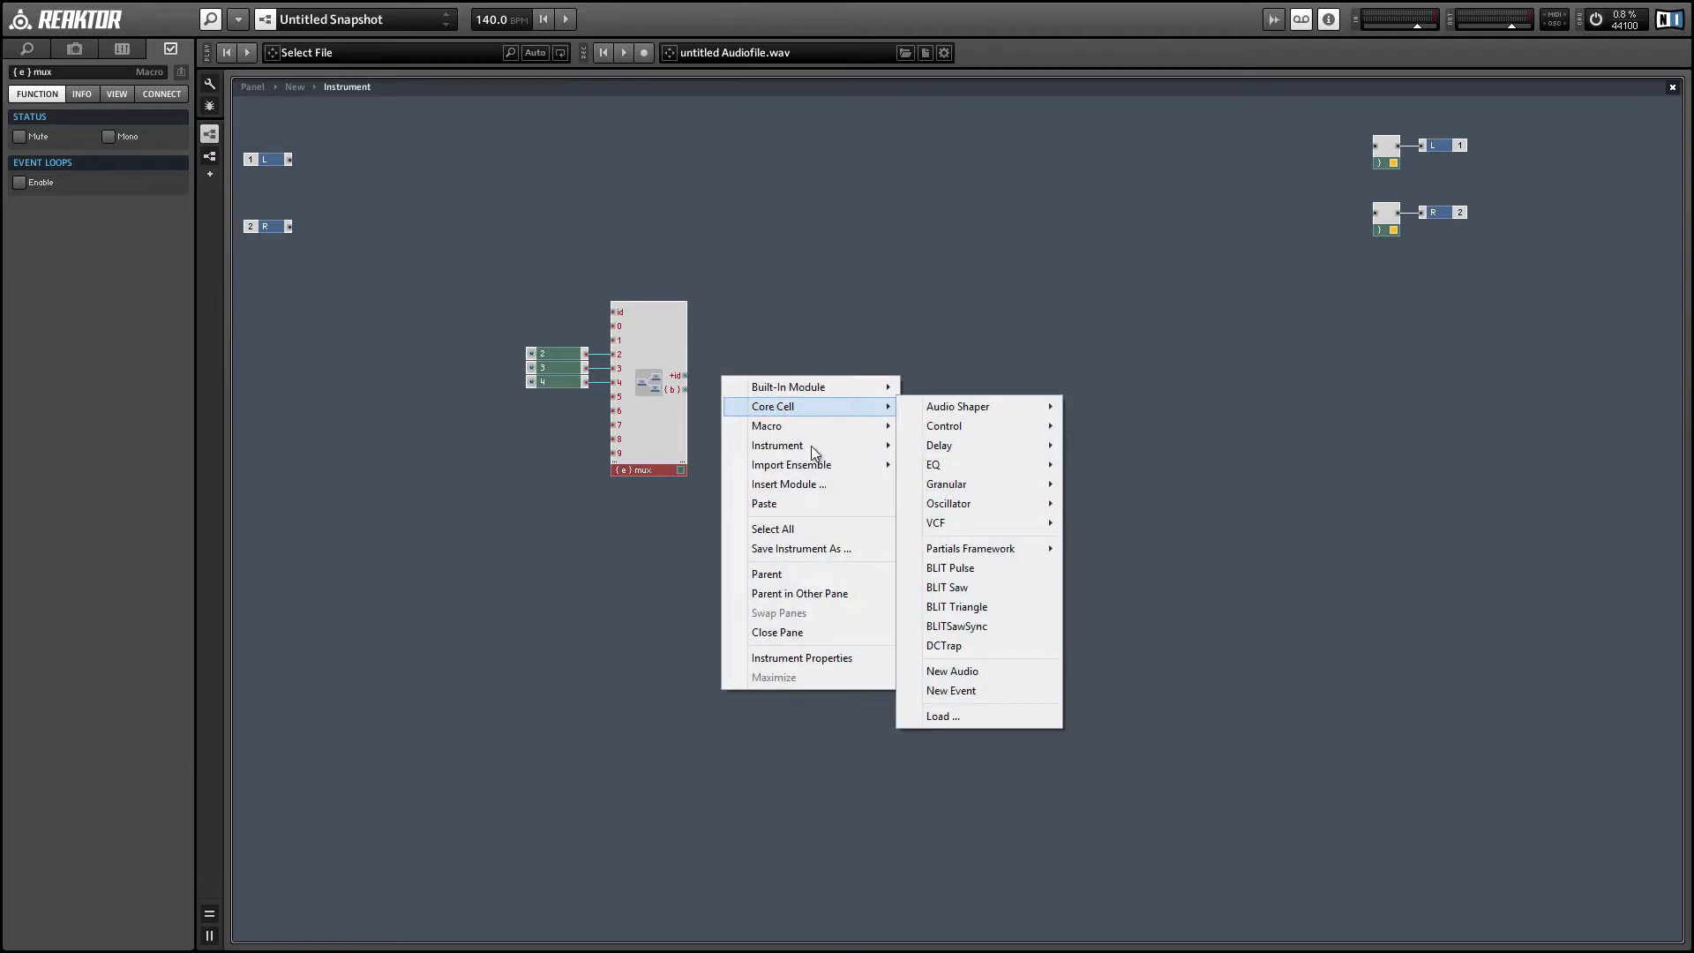
{"action": "left_click", "coordinate": [976, 689]}
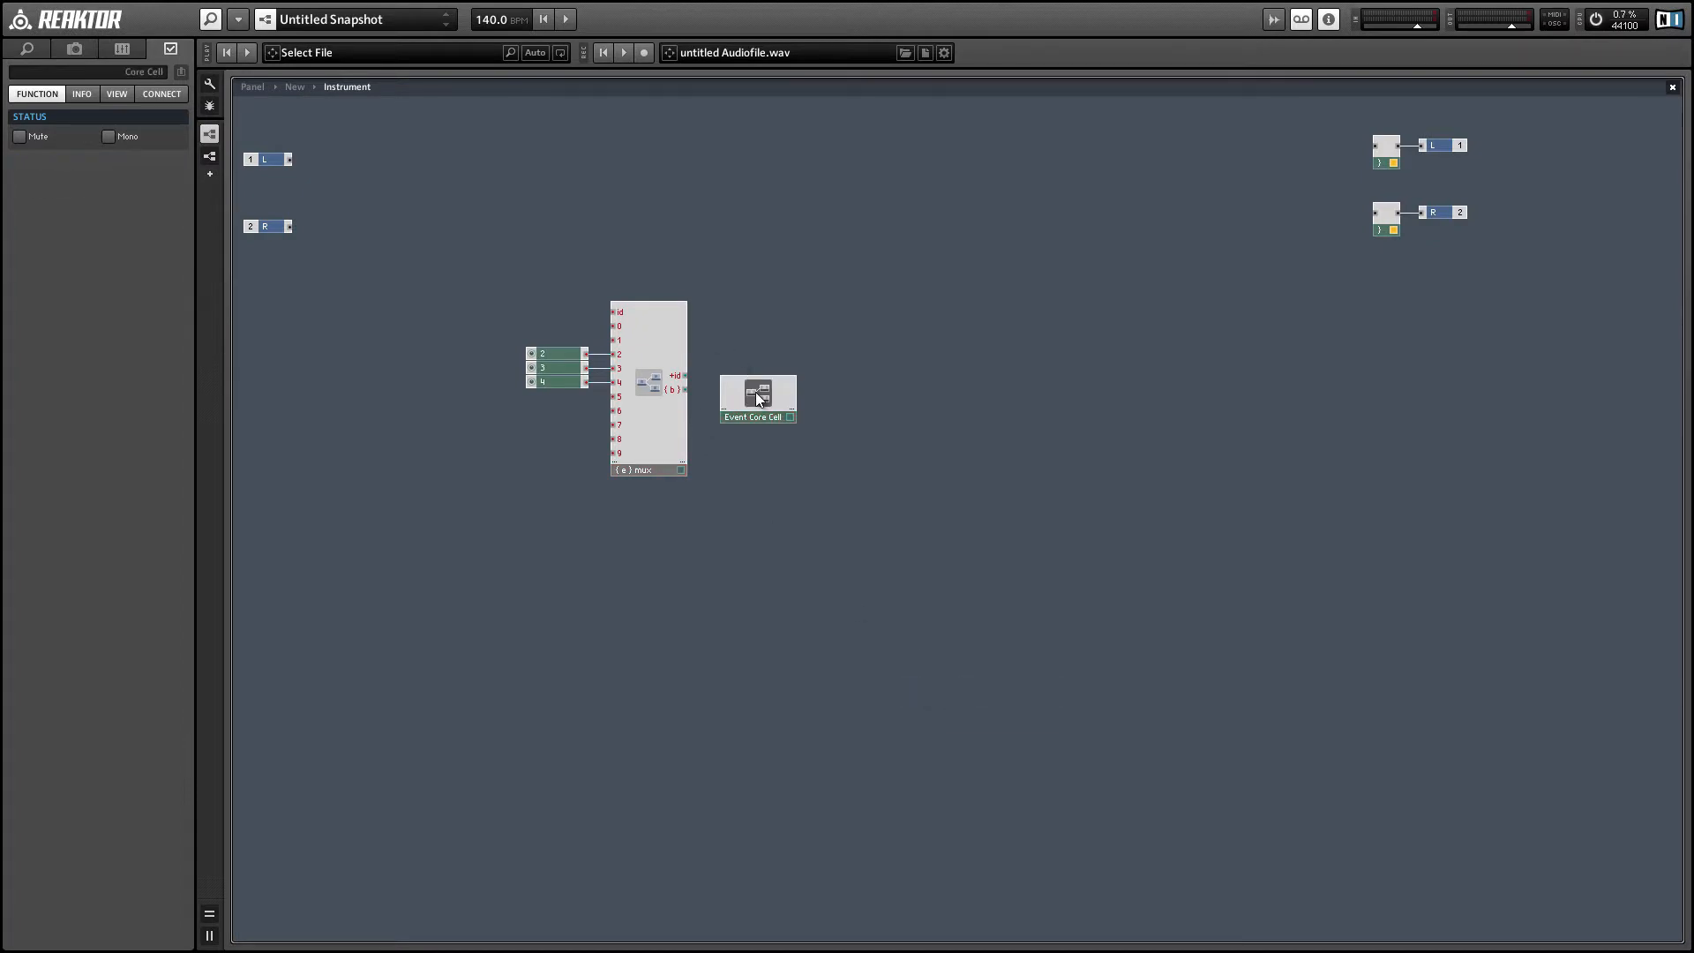
{"action": "double_click", "coordinate": [757, 397]}
{"action": "right_click", "coordinate": [236, 151]}
{"action": "mouse_move", "coordinate": [264, 161]}
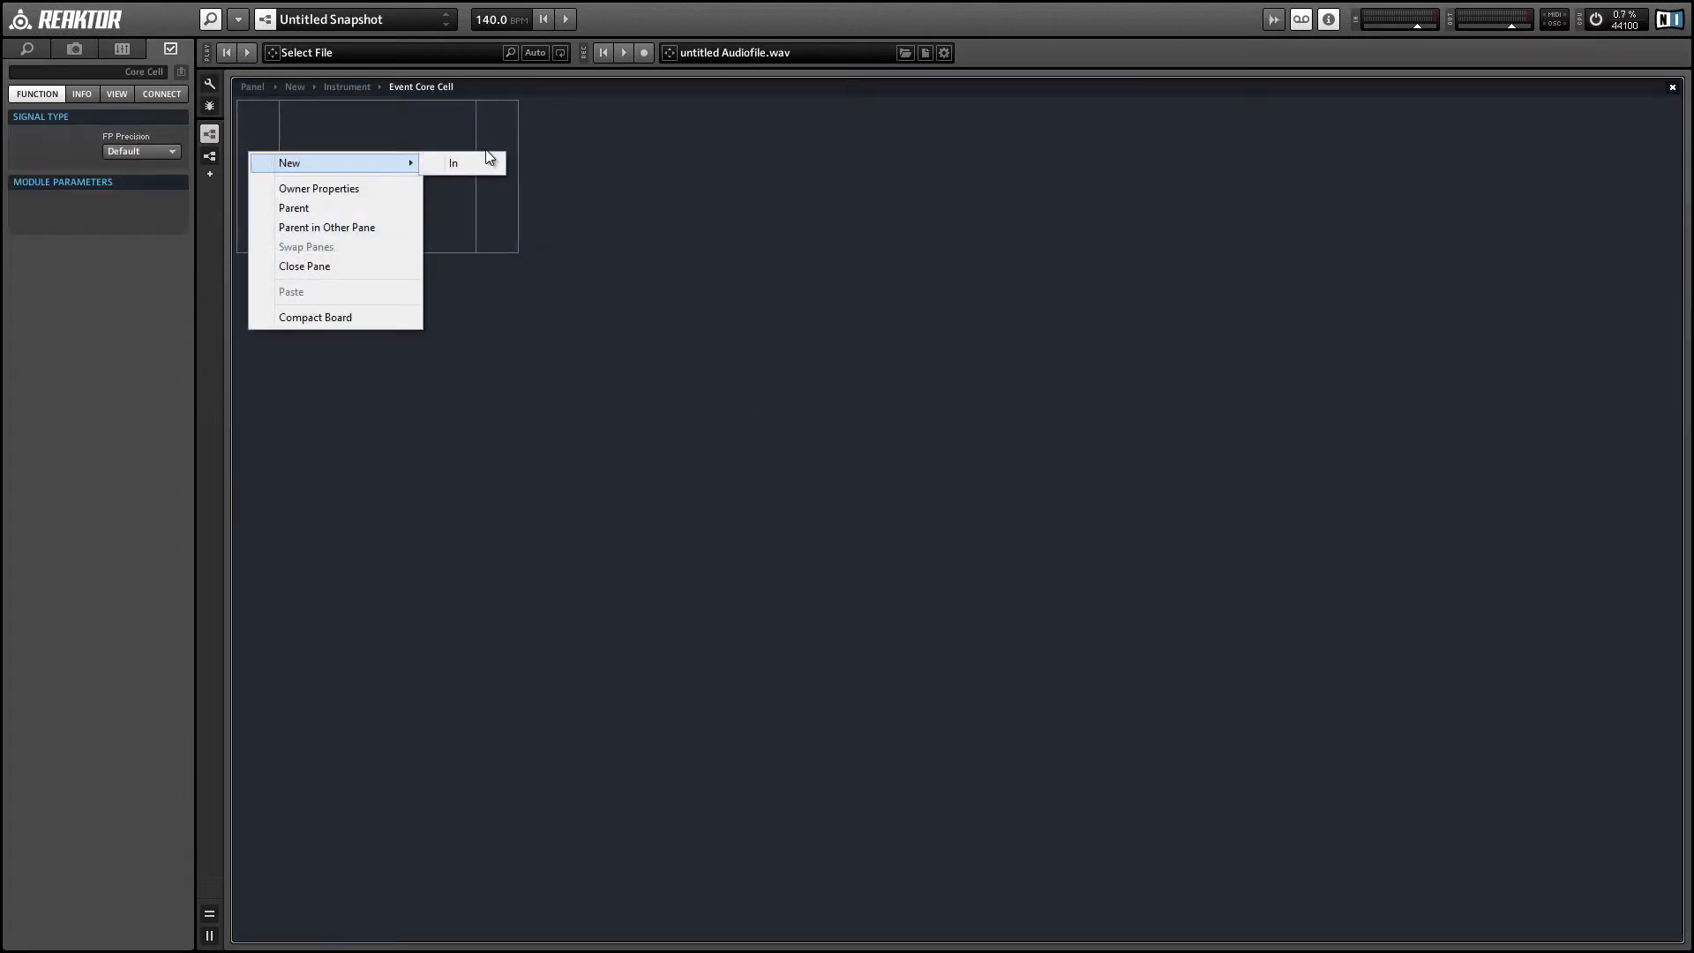
{"action": "left_click", "coordinate": [452, 166]}
{"action": "left_click", "coordinate": [422, 191]}
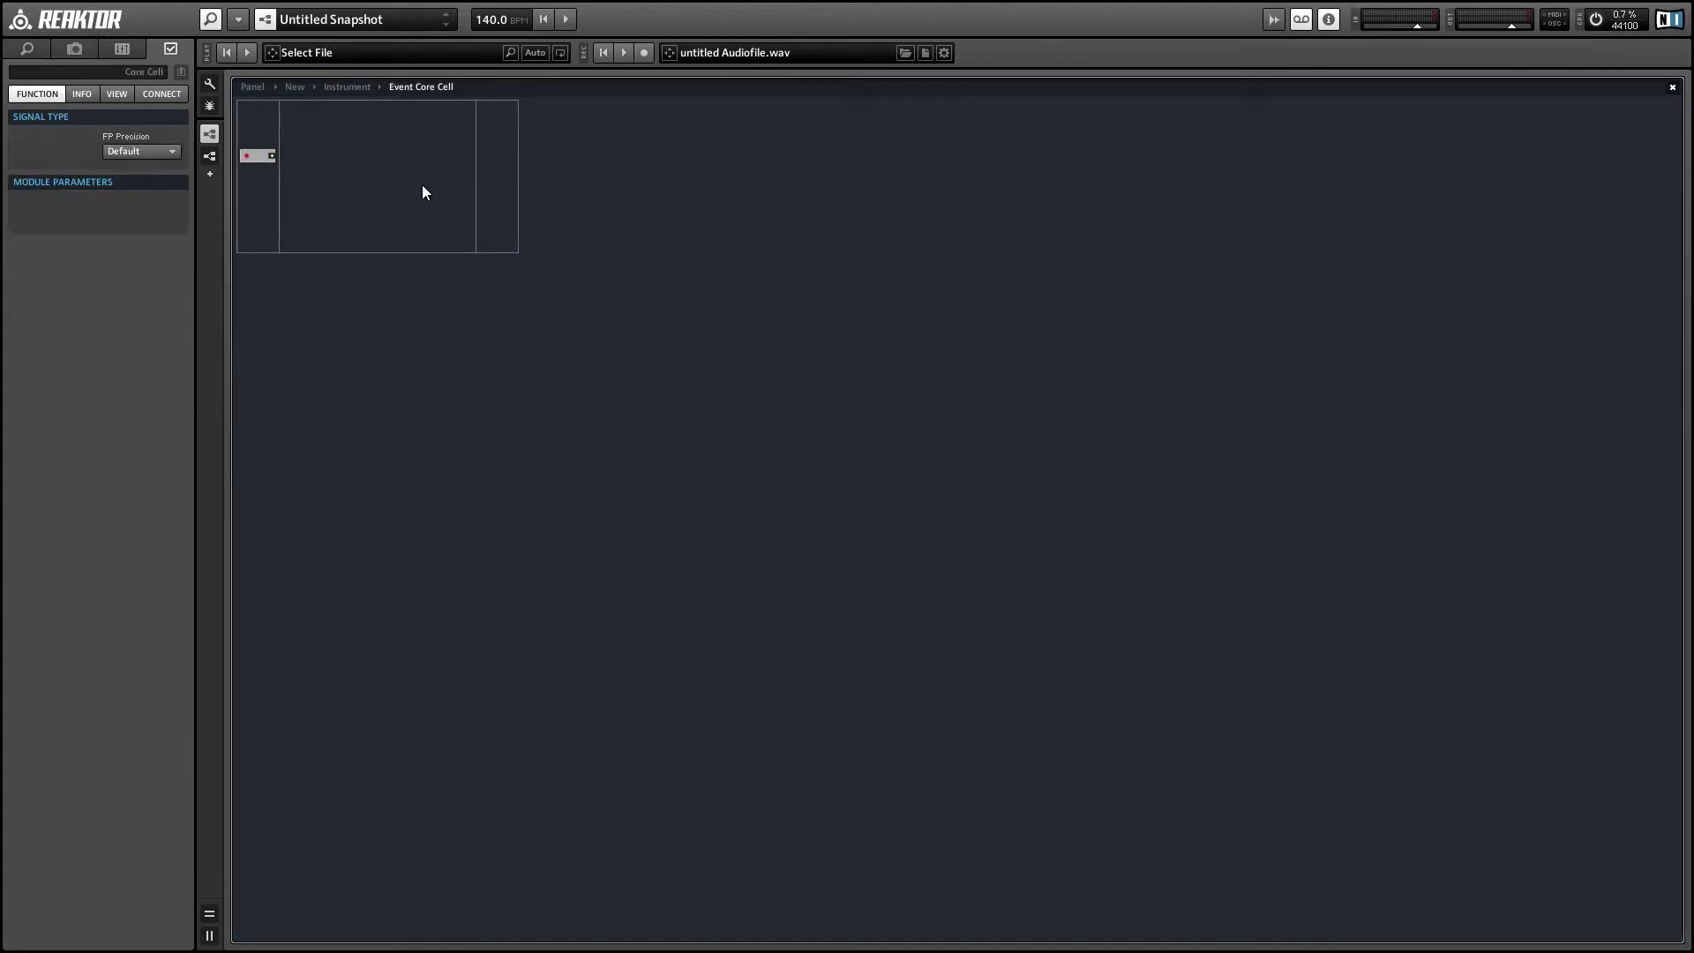
- Return to the instrument structure, connect the mux's (b) output to the Event Core Cell's input, and move the cell closer to the mux
{"action": "double_click", "coordinate": [341, 170]}
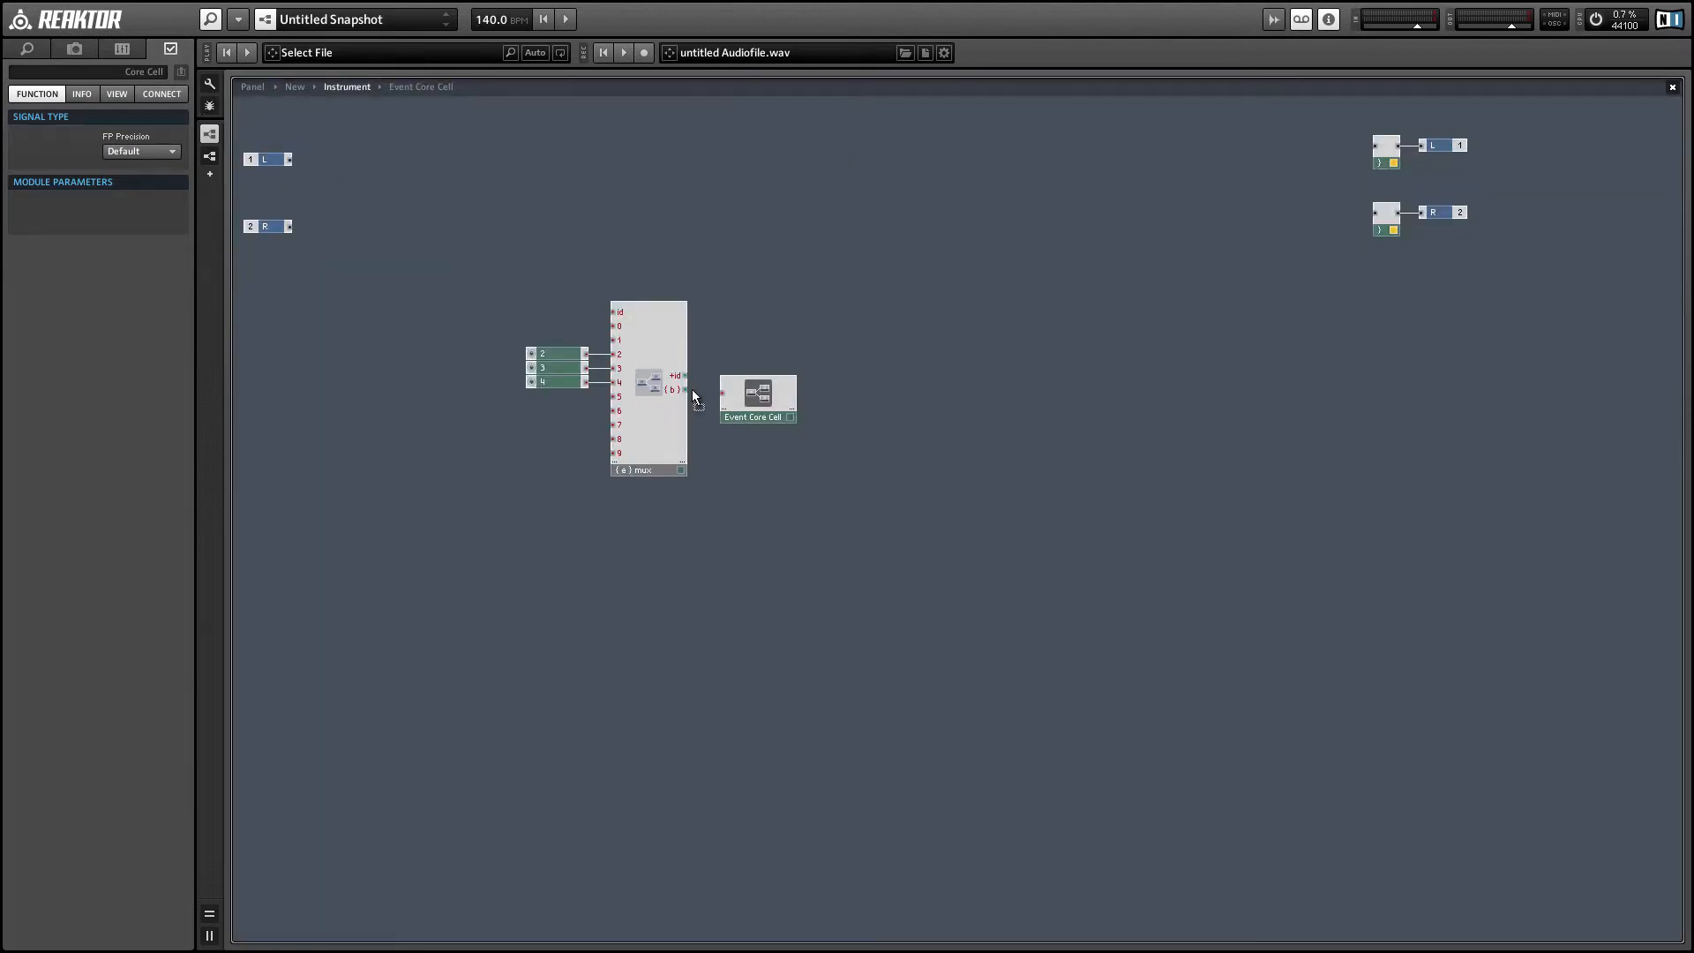
{"action": "left_click", "coordinate": [731, 402]}
{"action": "left_click_drag", "start_coordinate": [730, 402], "coordinate": [717, 399]}
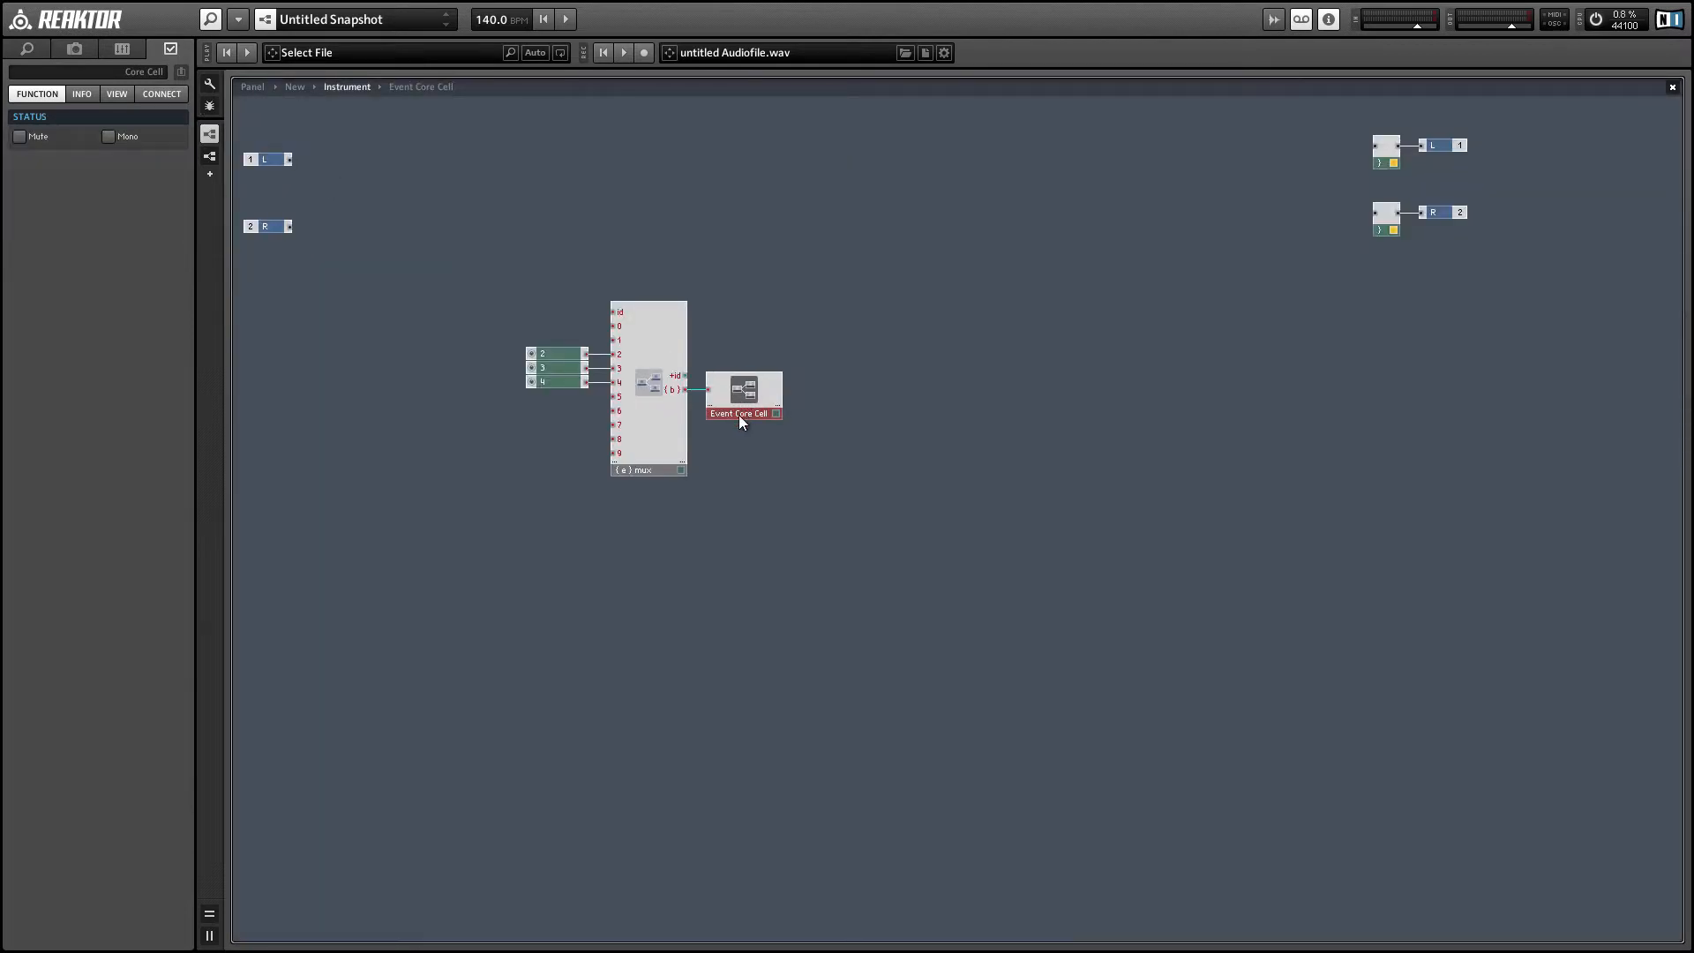
{"action": "left_click", "coordinate": [542, 468]}
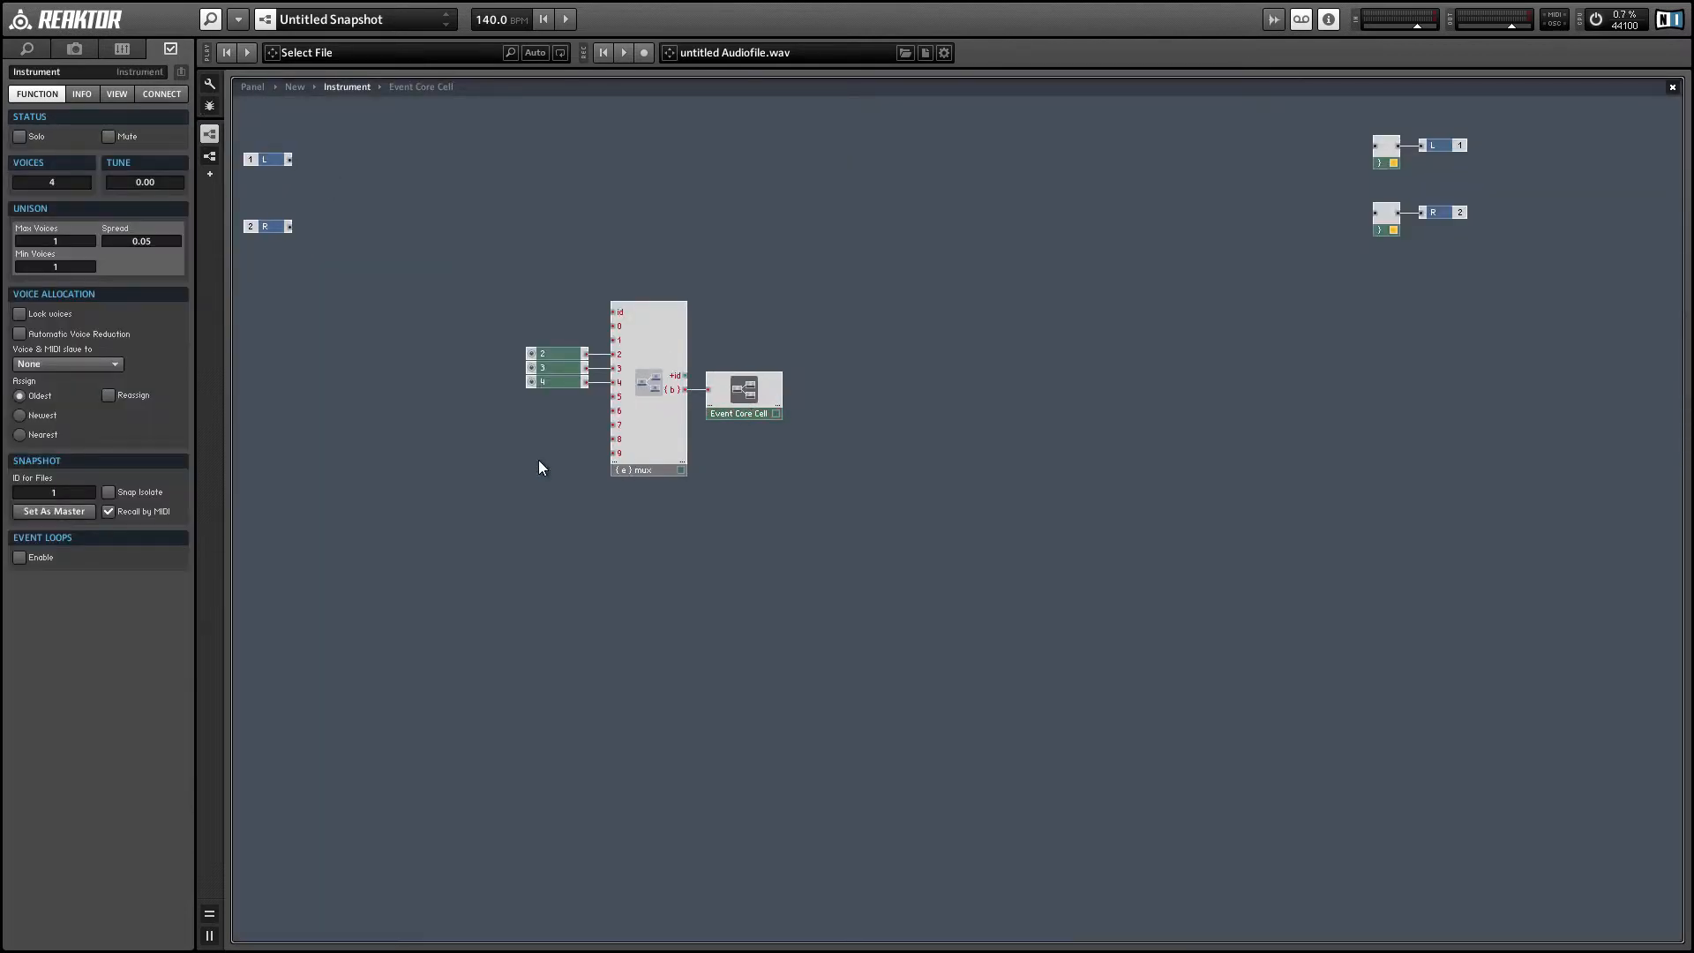
- Insert the Partials Framework's small_raw_receiver macro in the event core cell, with its (b) input wired to and aligned with the input port
{"action": "double_click", "coordinate": [741, 401]}
{"action": "right_click", "coordinate": [323, 138]}
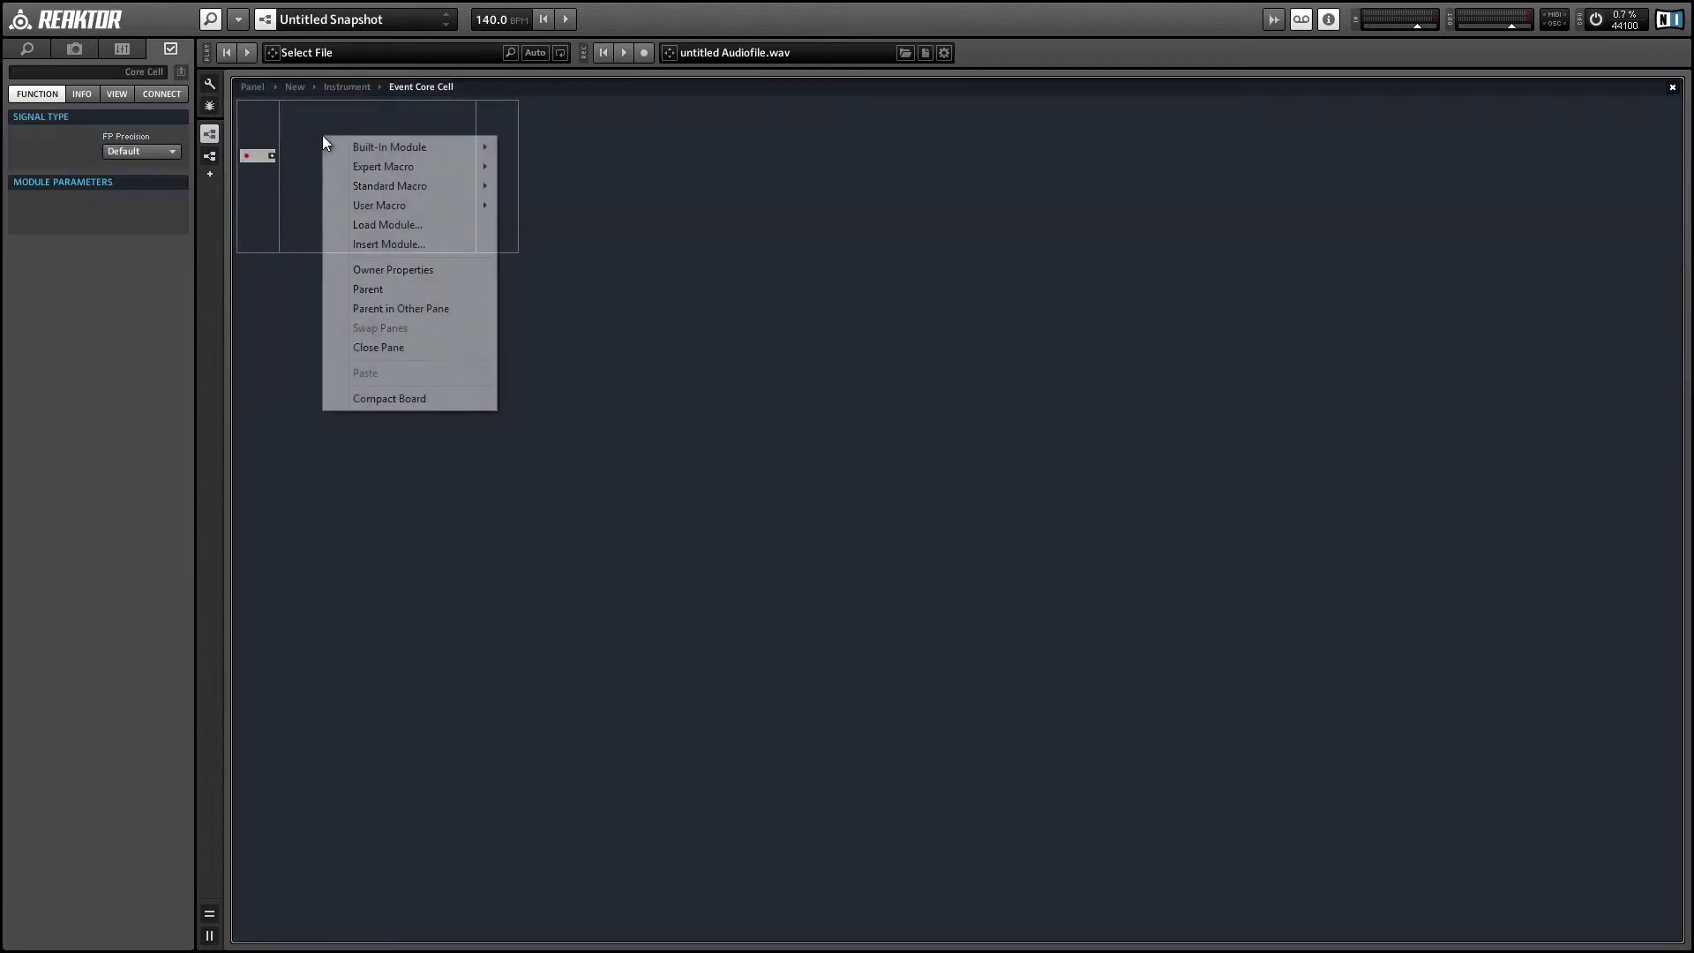
{"action": "mouse_move", "coordinate": [431, 210]}
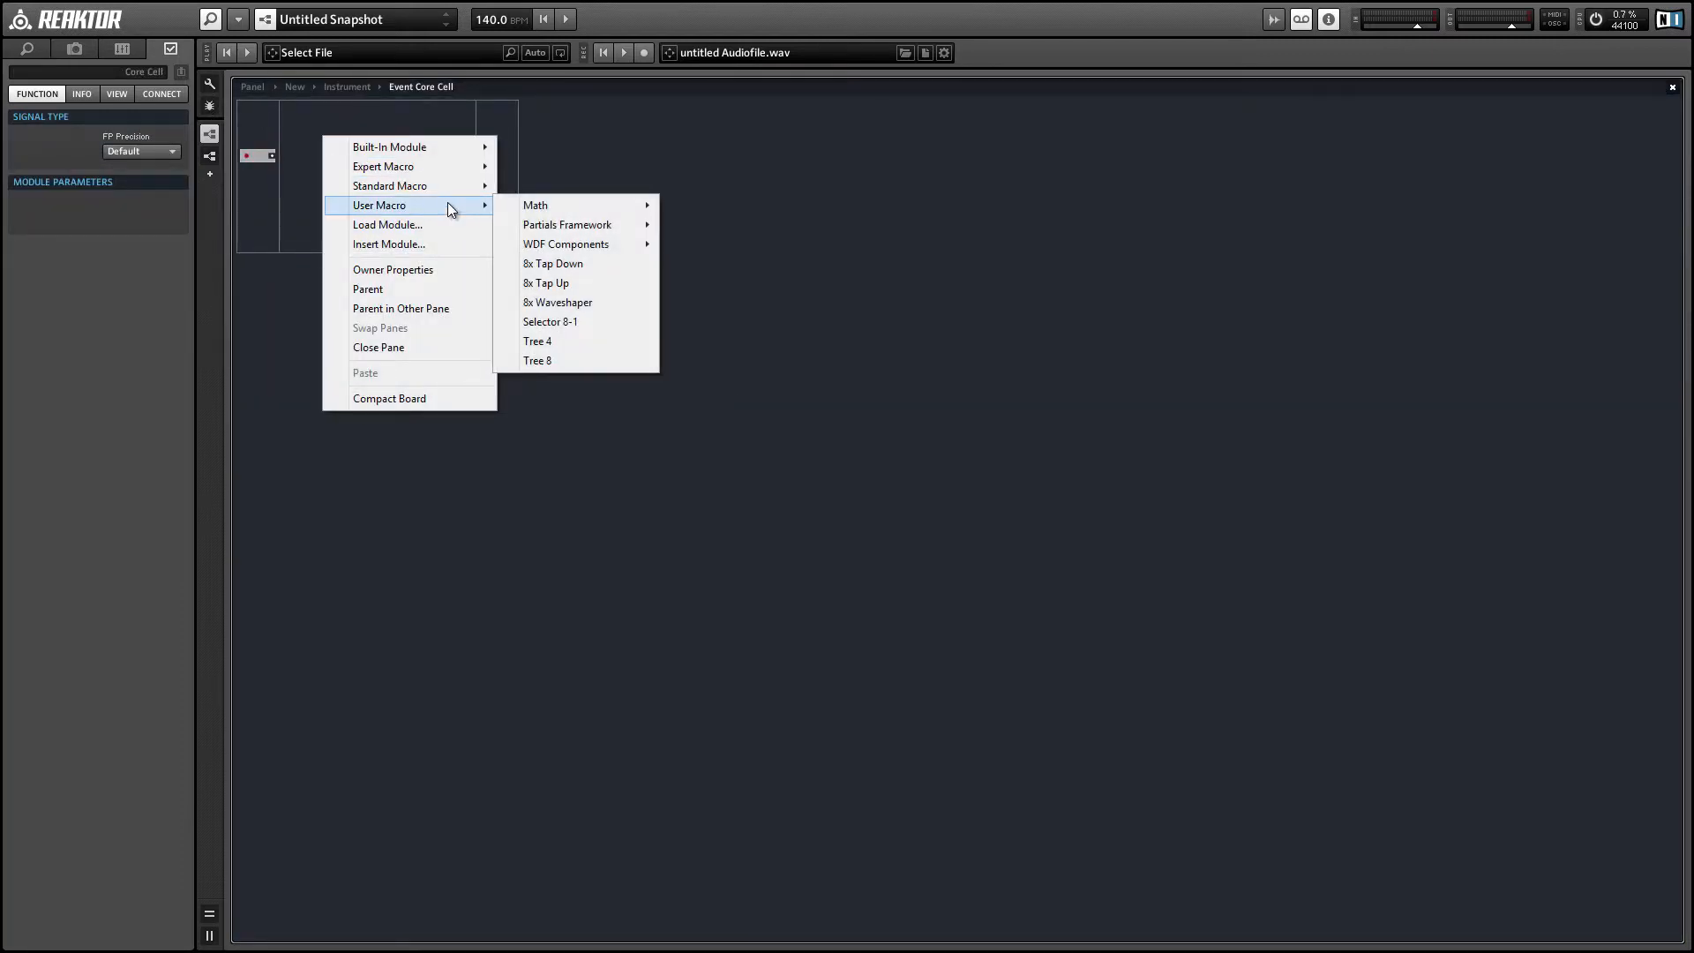
{"action": "mouse_move", "coordinate": [585, 223]}
{"action": "mouse_move", "coordinate": [743, 244]}
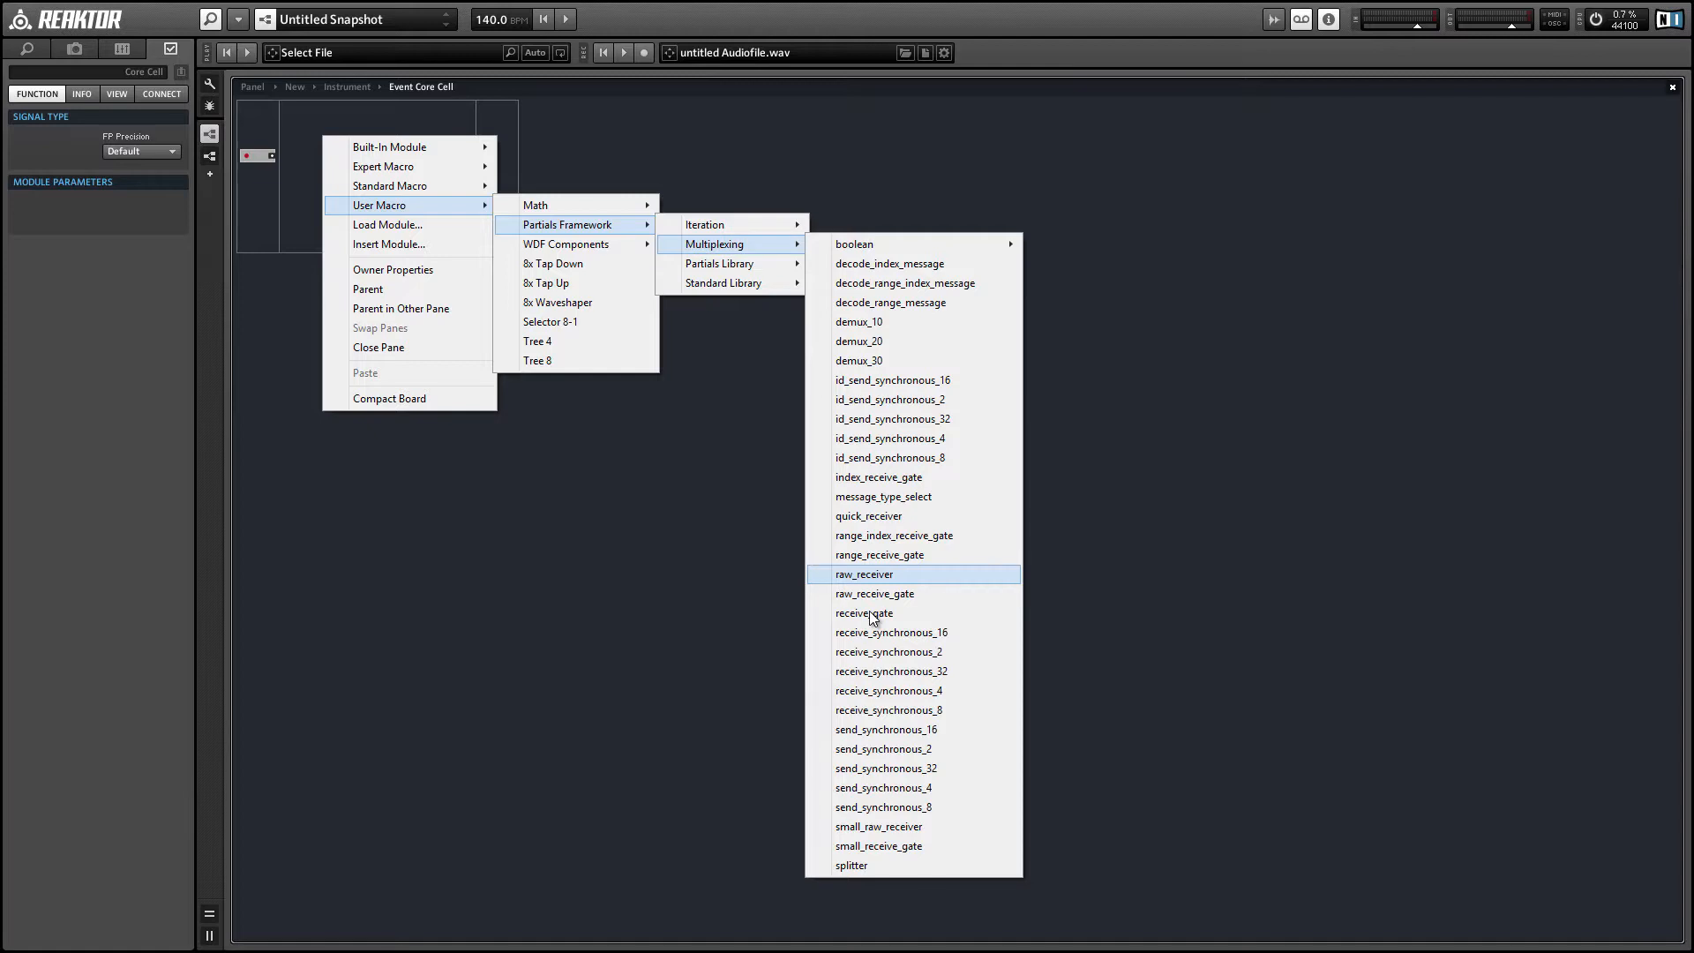
{"action": "left_click", "coordinate": [909, 829]}
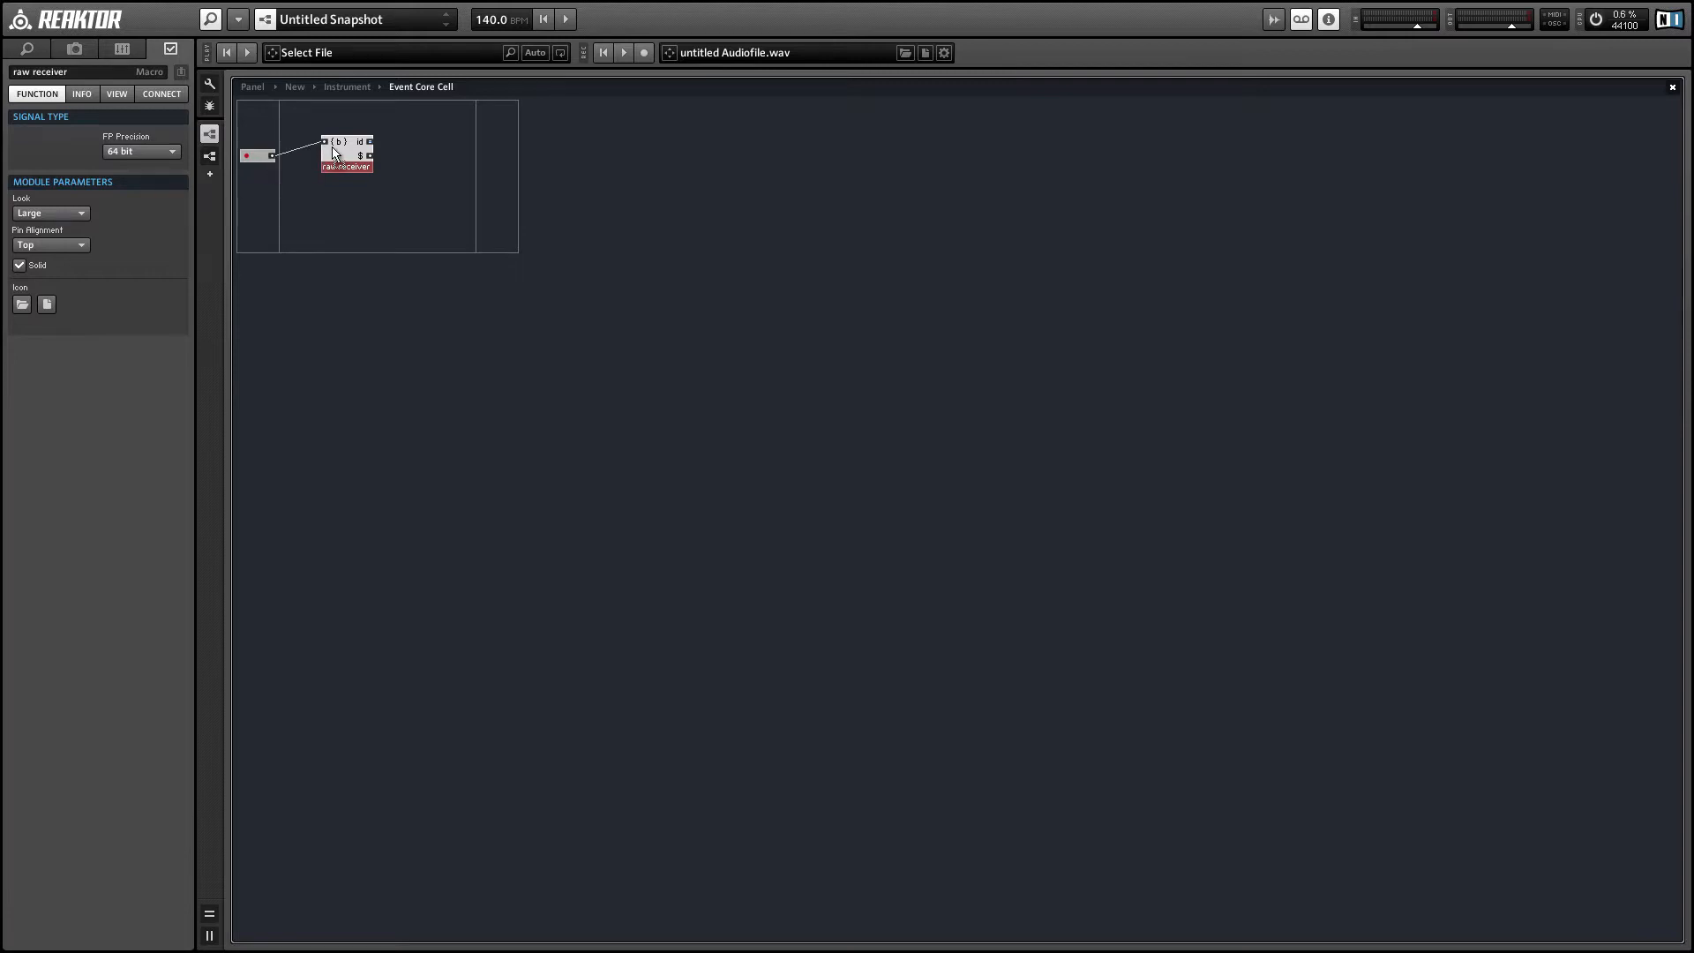
{"action": "left_click_drag", "start_coordinate": [342, 174], "coordinate": [331, 175]}
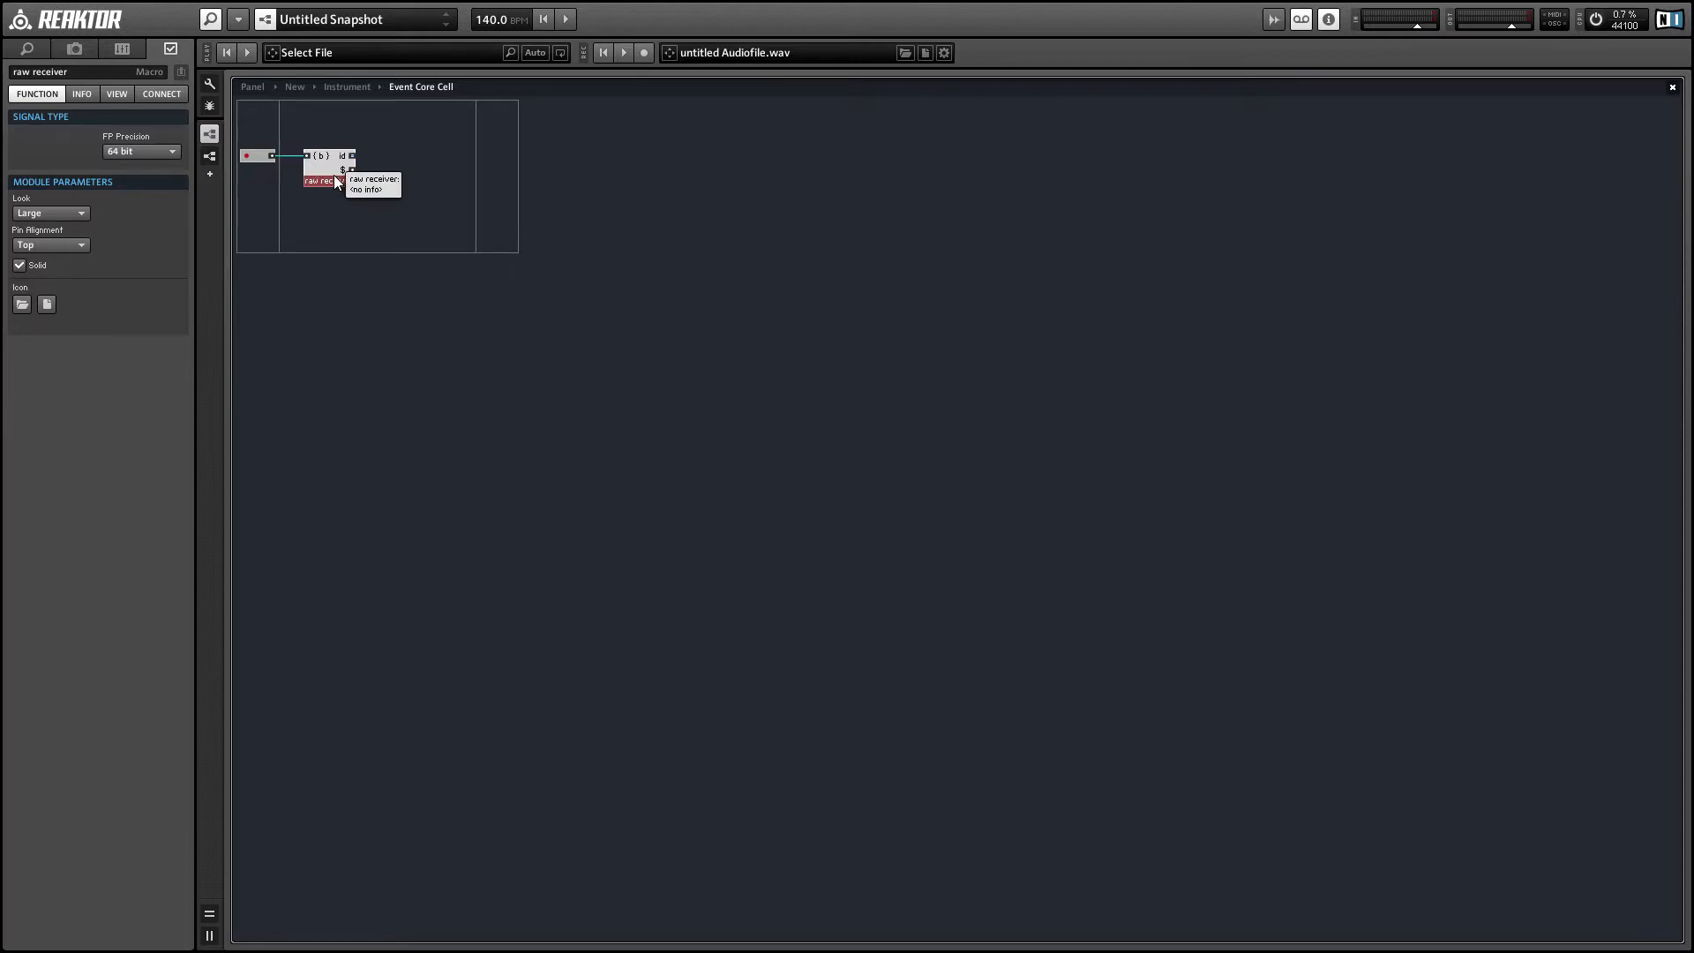
- Return to the instrument structure to review the mux's numbered inputs, and shift the Event Core Cell slightly away from the mux
{"action": "double_click", "coordinate": [376, 202]}
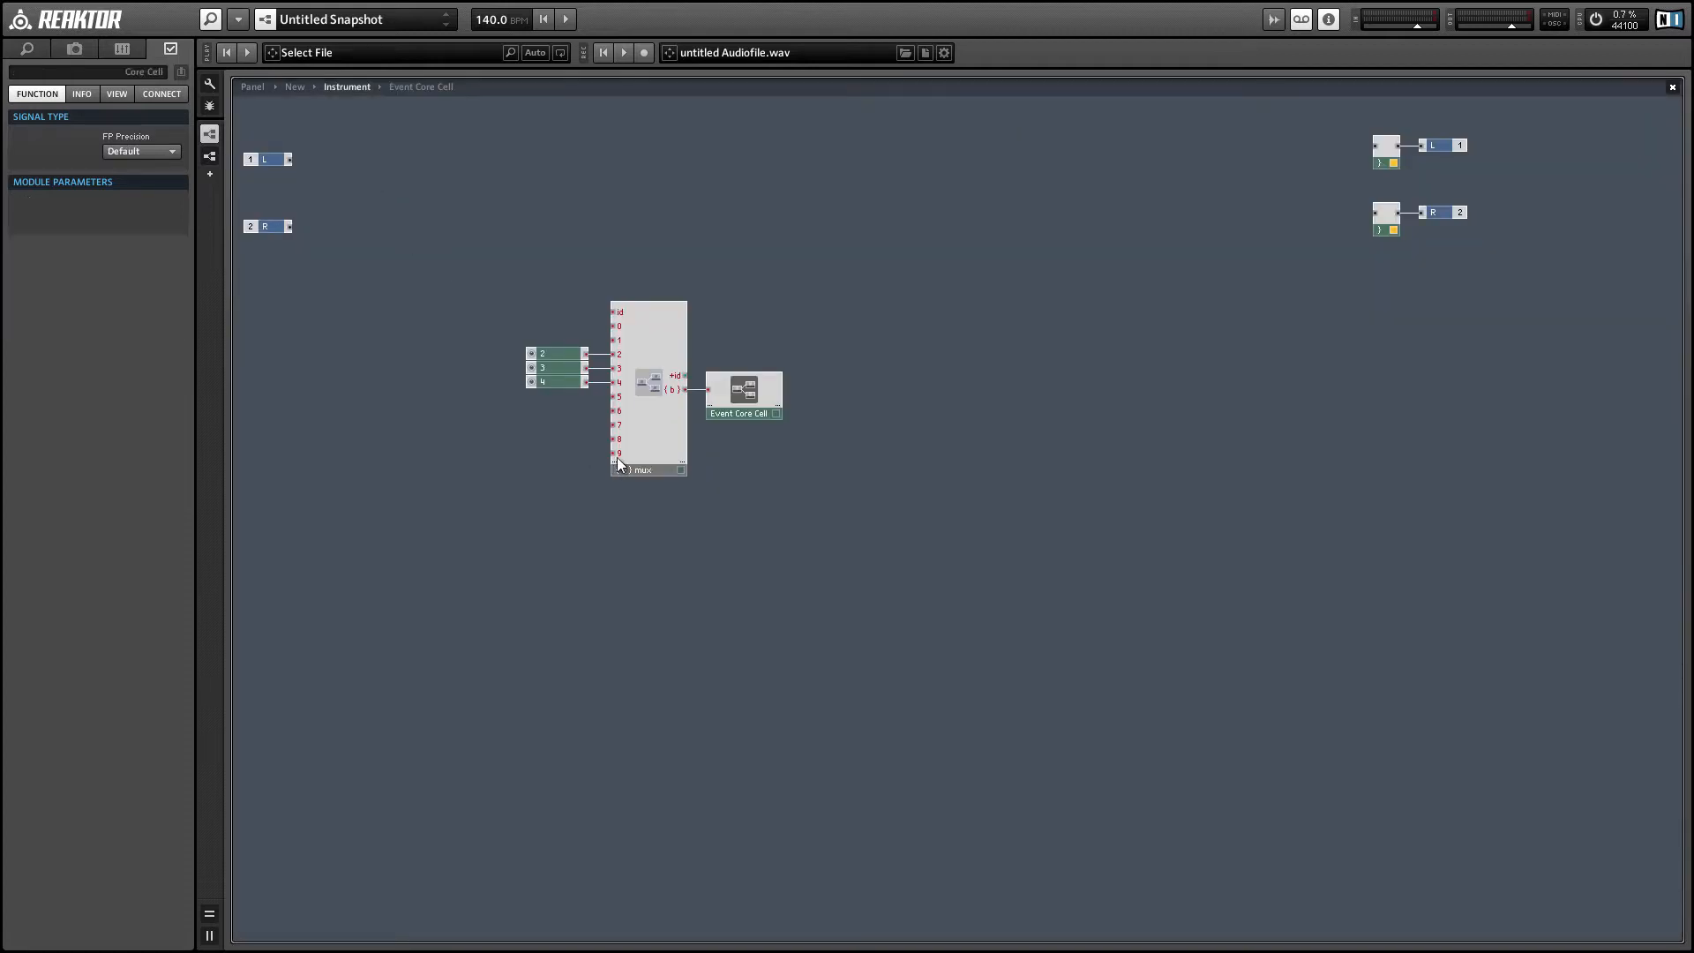
{"action": "left_click_drag", "start_coordinate": [616, 360], "coordinate": [619, 368]}
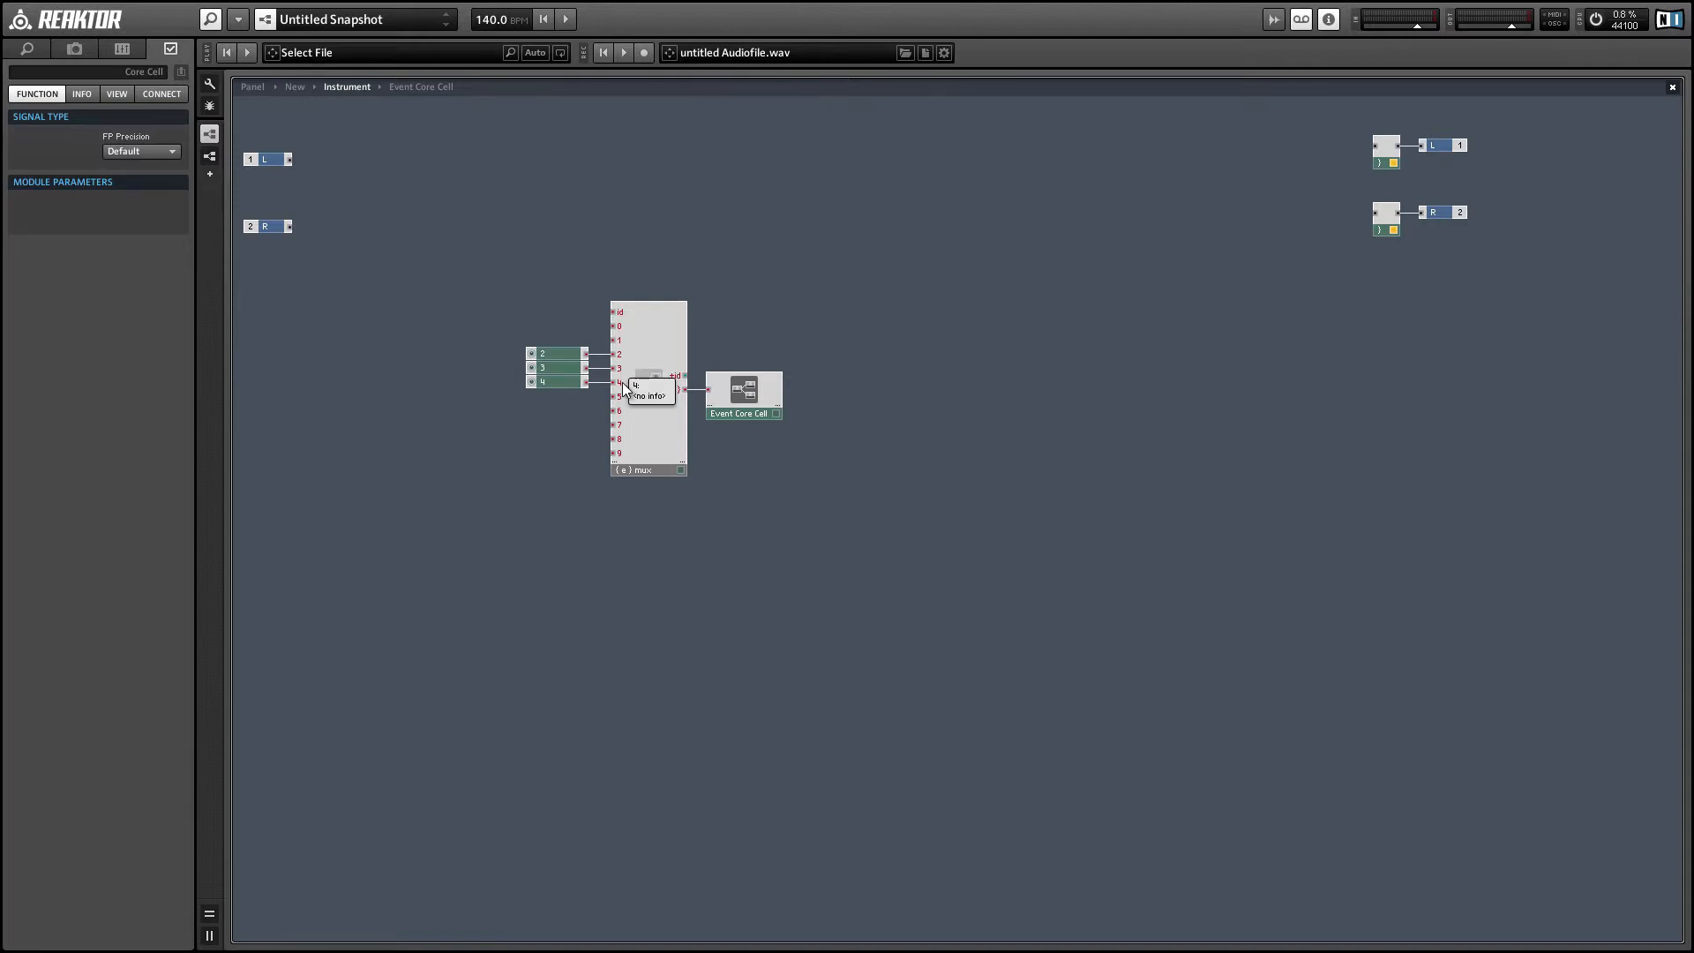
{"action": "left_click", "coordinate": [734, 396]}
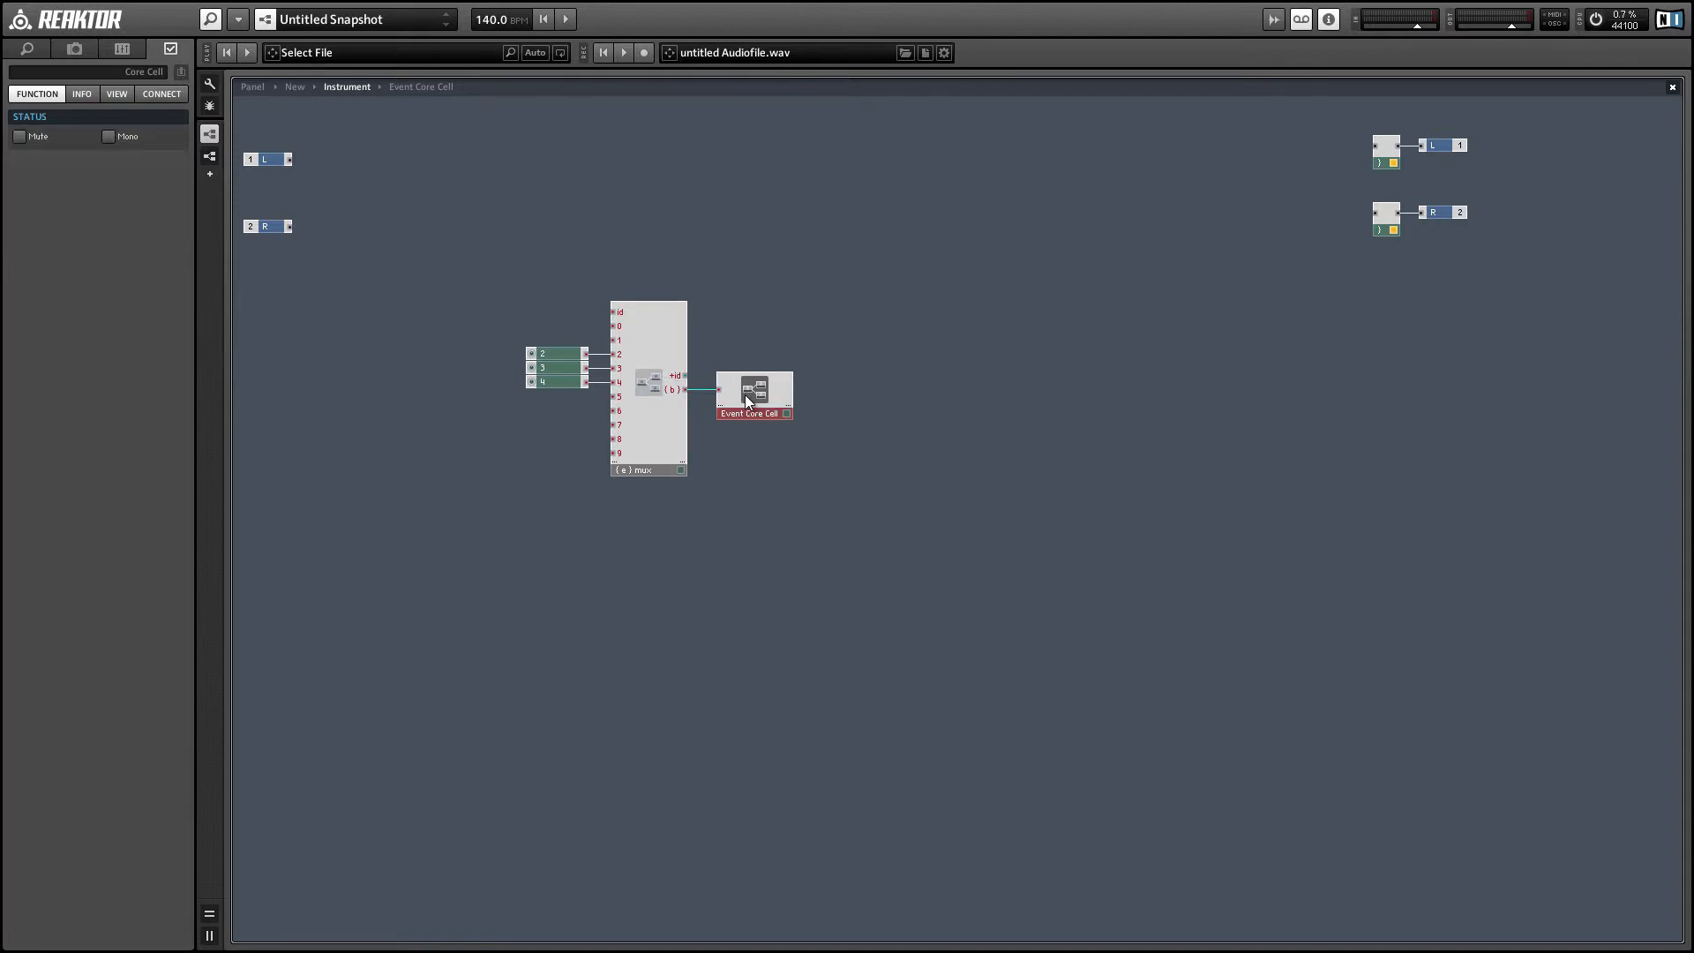
- Insert the small_receive_gate multiplexing macro in the event core cell and connect the raw receiver's id and $ outputs to its matching inputs
{"action": "double_click", "coordinate": [744, 395]}
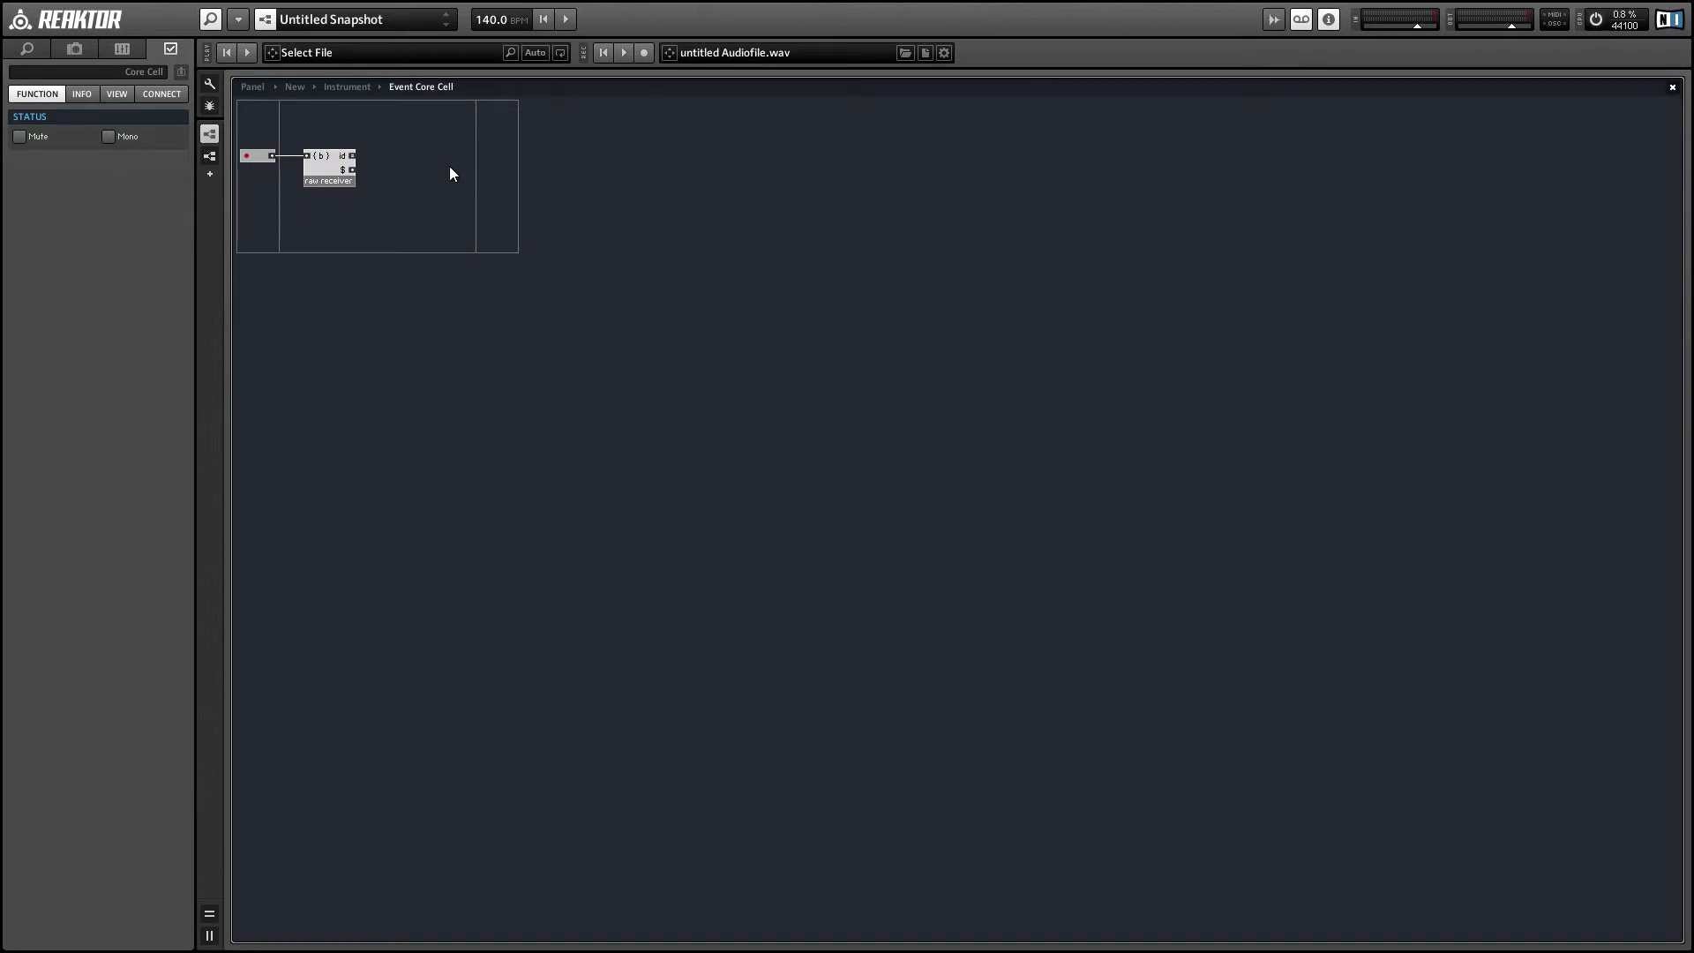
{"action": "right_click", "coordinate": [411, 155]}
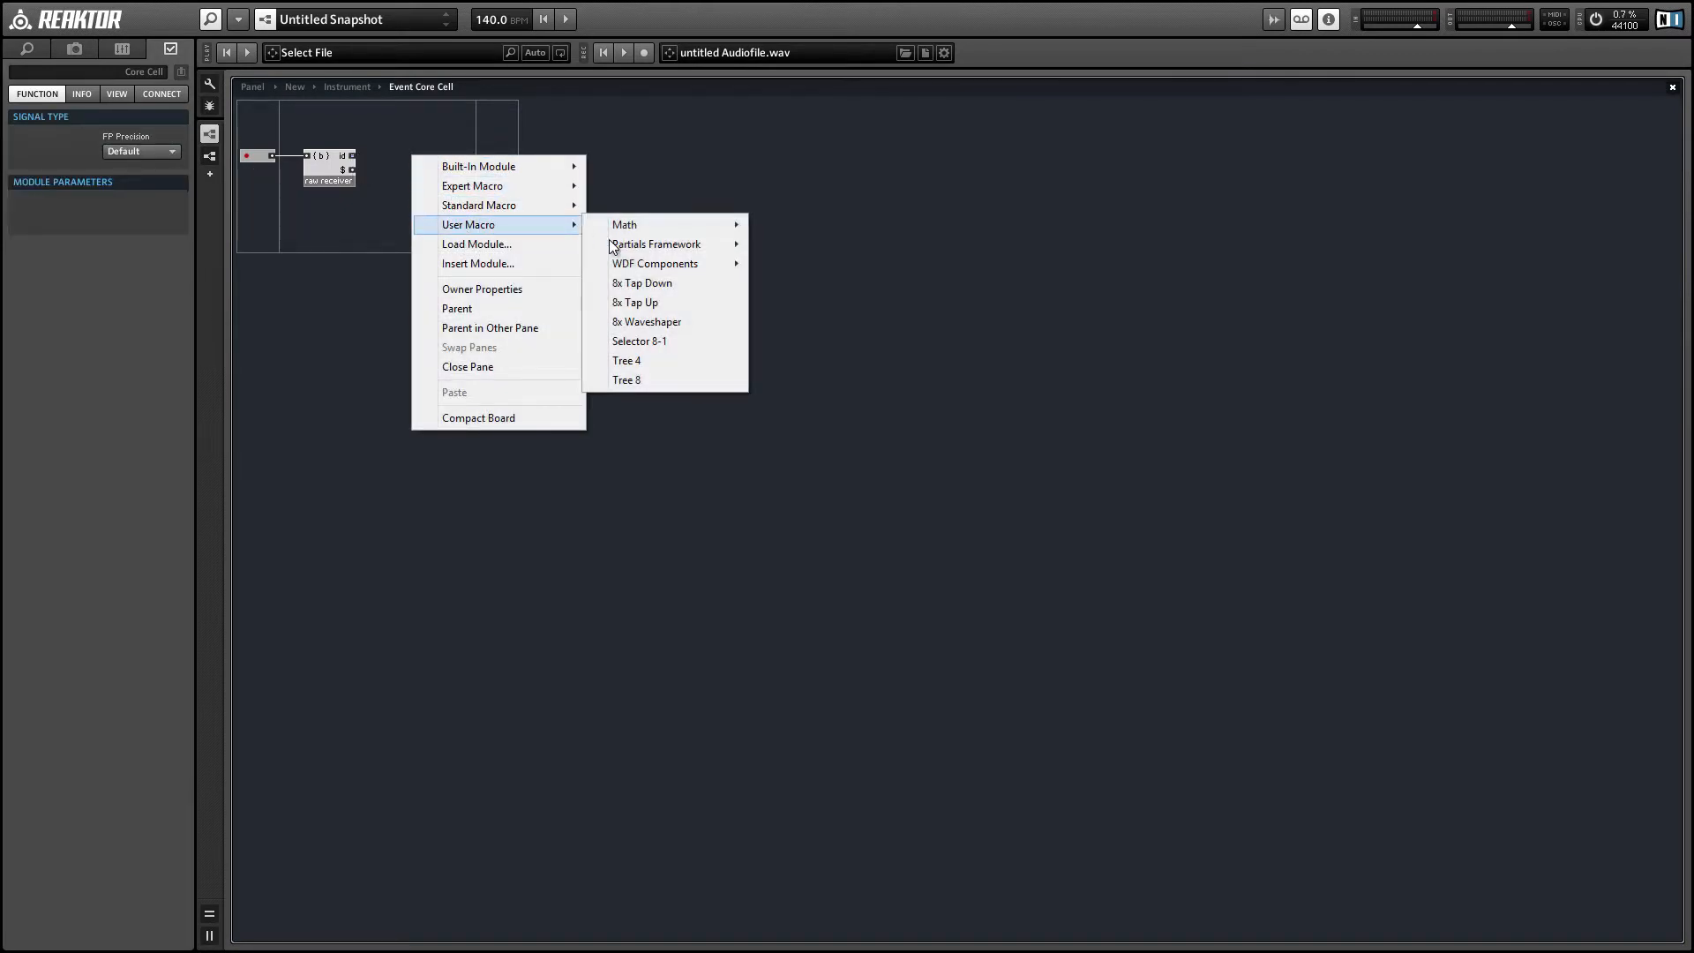
{"action": "mouse_move", "coordinate": [660, 247]}
{"action": "mouse_move", "coordinate": [795, 265]}
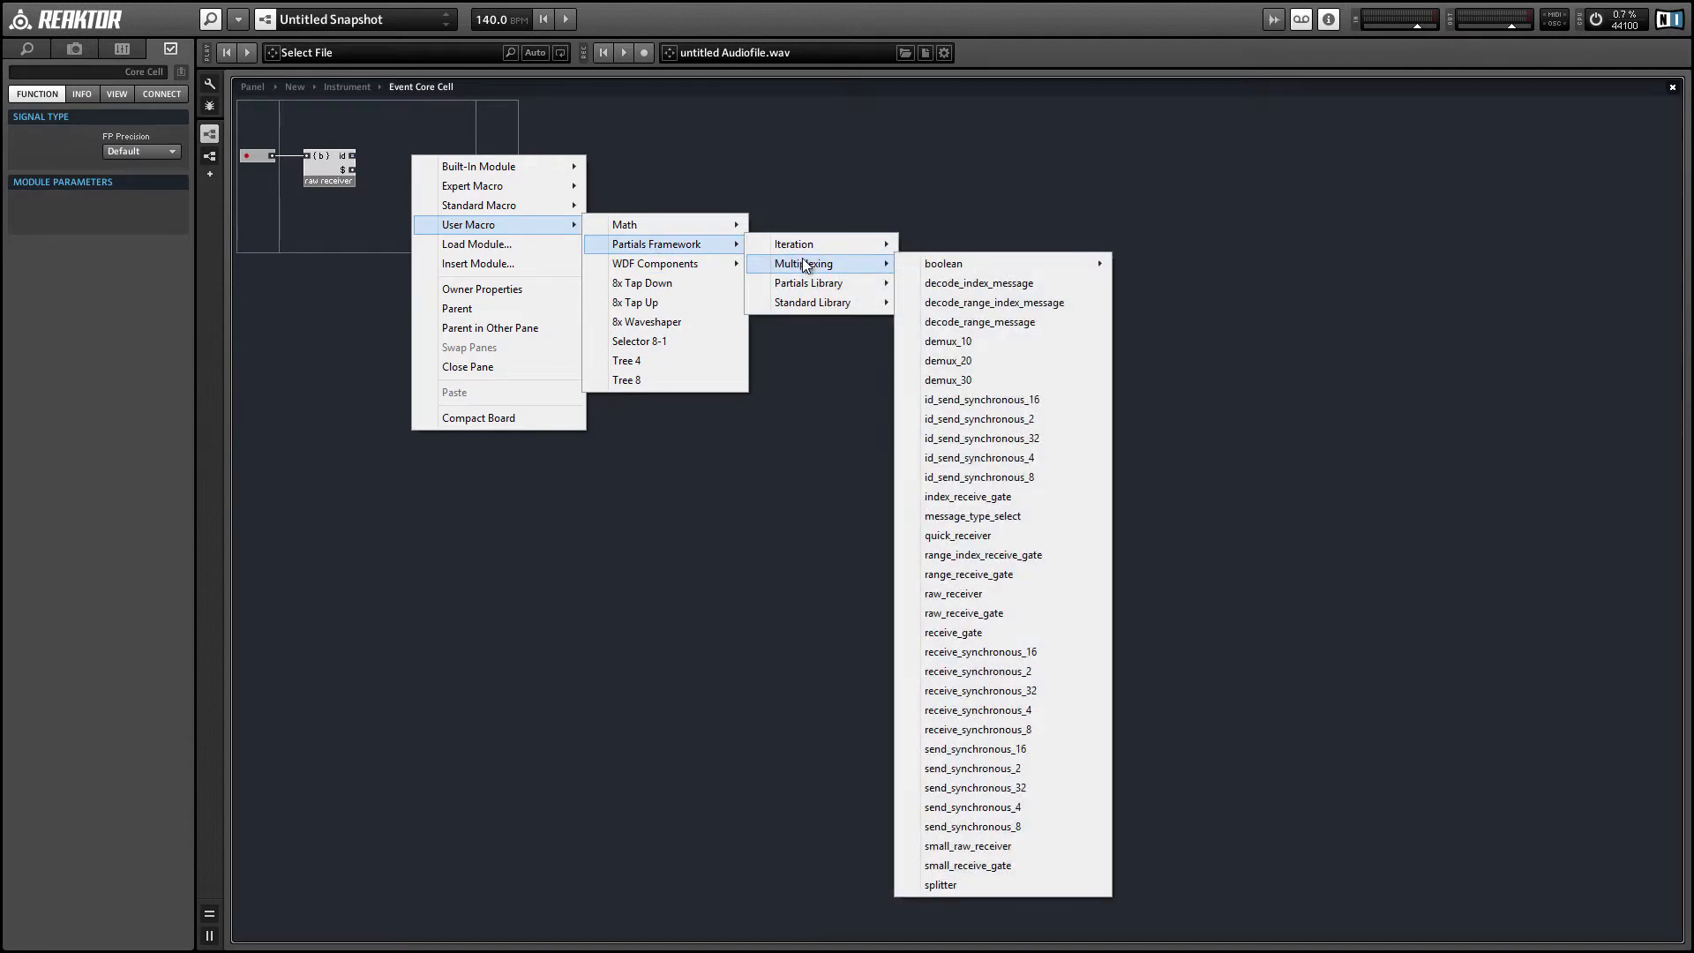
{"action": "left_click", "coordinate": [1033, 863]}
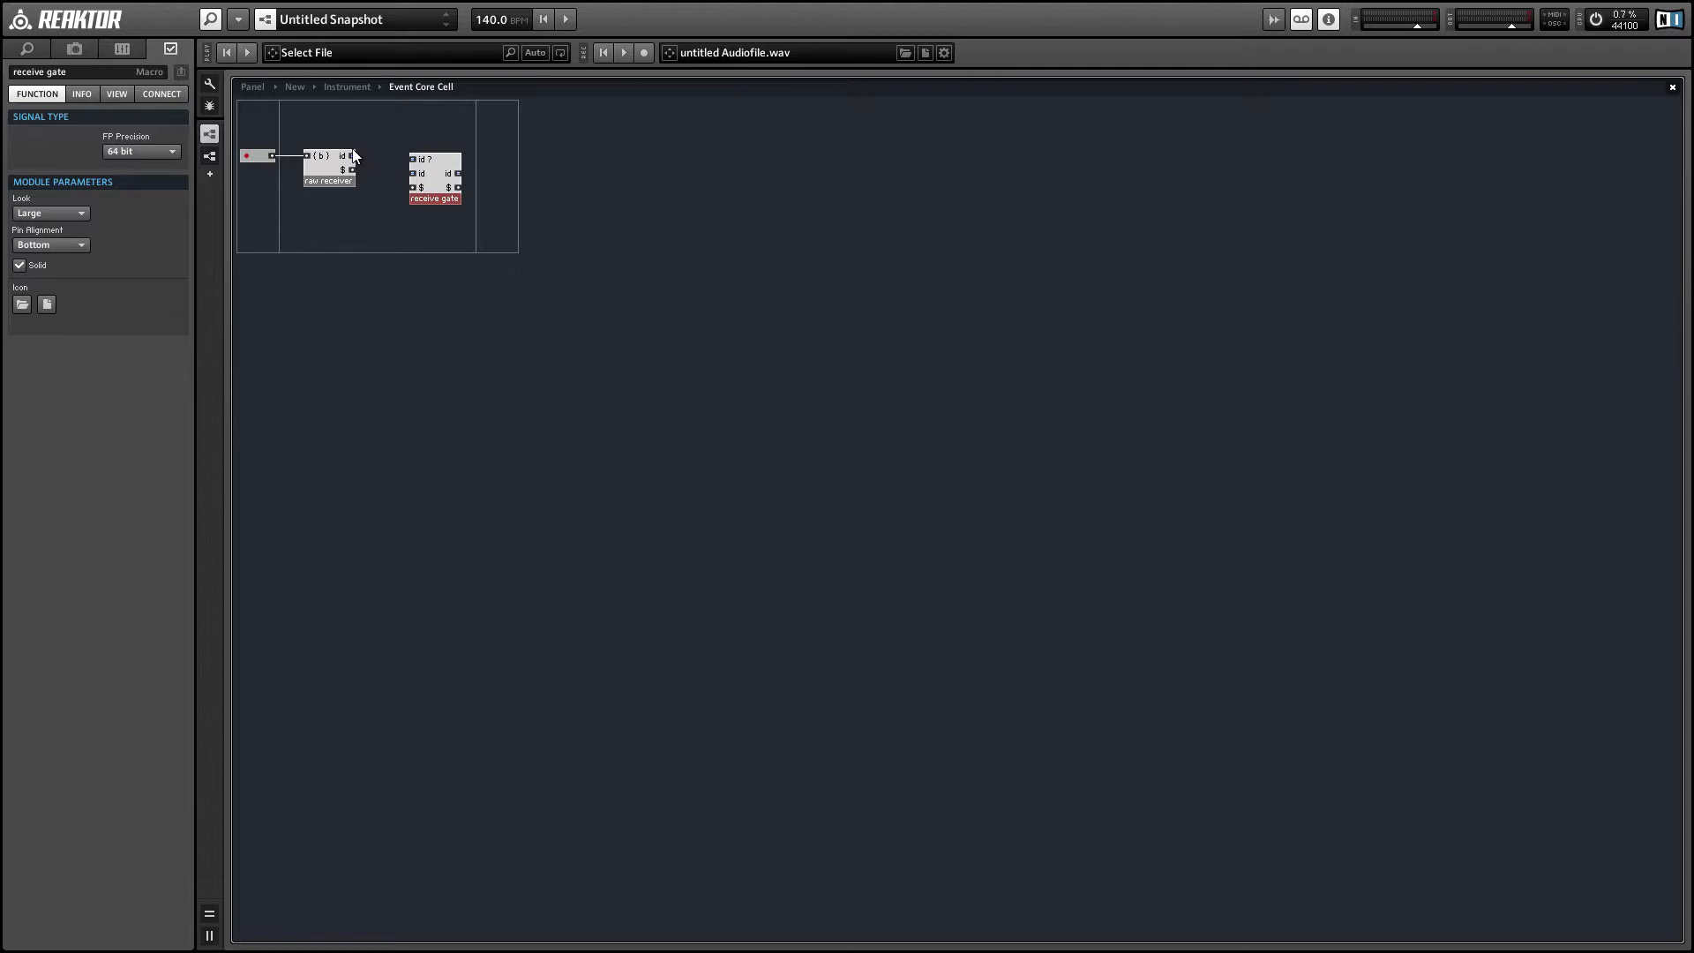
{"action": "left_click_drag", "start_coordinate": [352, 155], "coordinate": [386, 170]}
{"action": "left_click", "coordinate": [394, 204]}
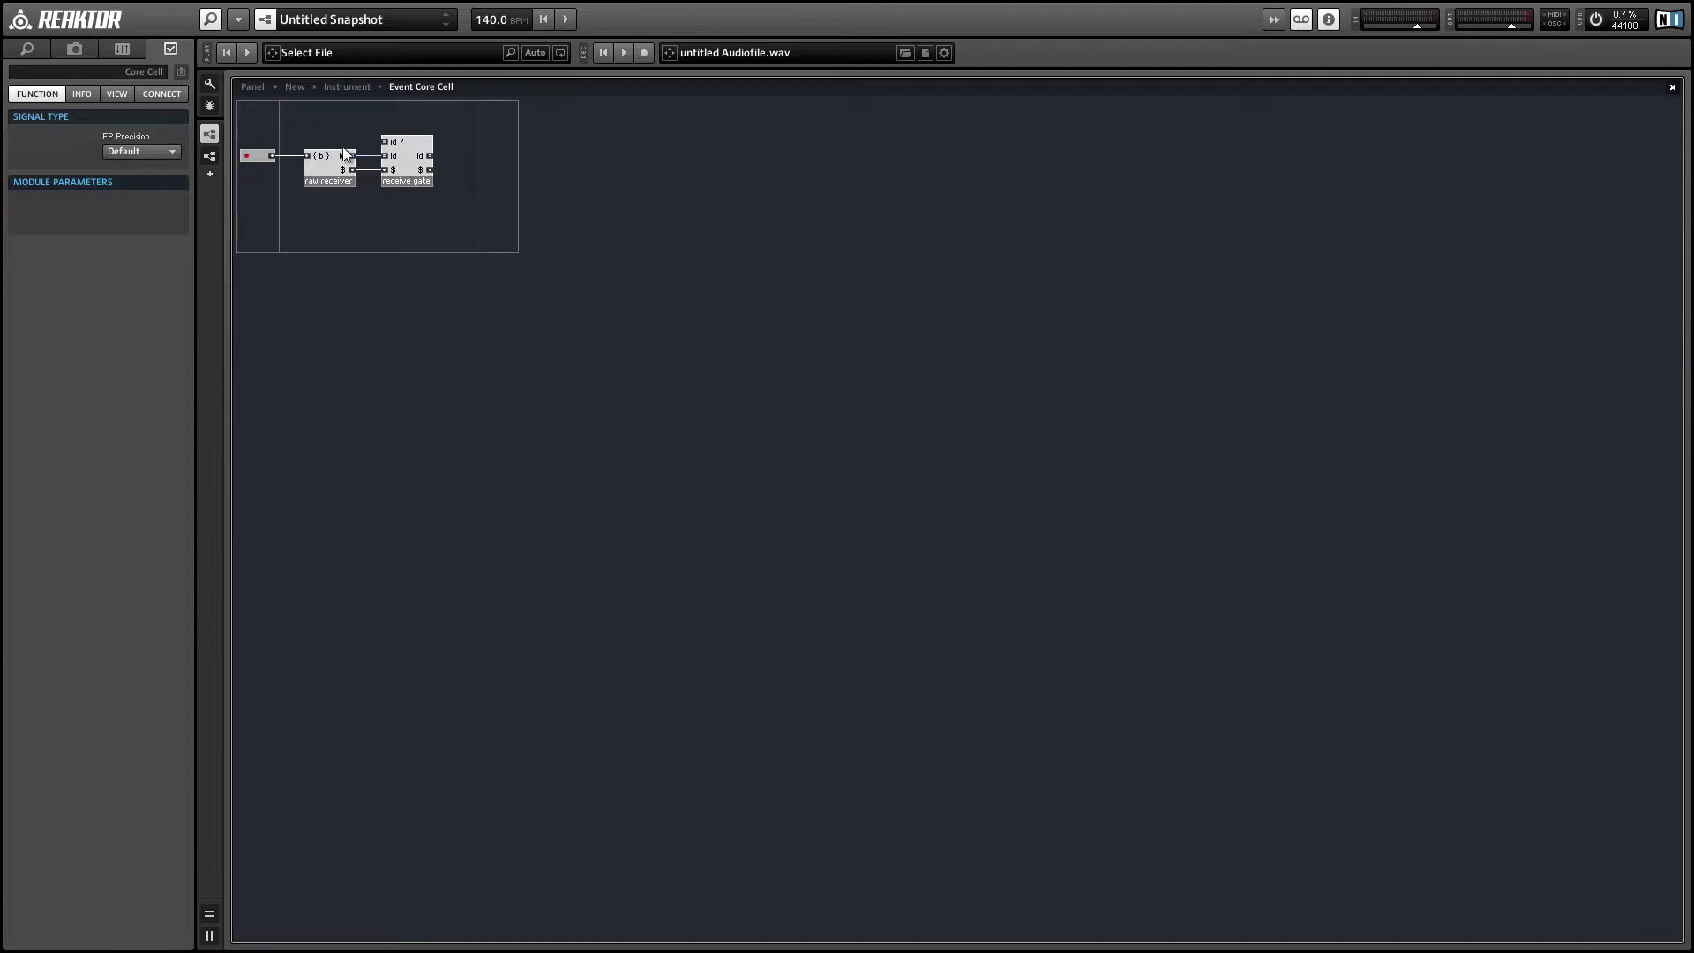
- Check the control IDs on the mux, and create a constant of 2 on the receive gate's id? input in the core cell
{"action": "double_click", "coordinate": [367, 141]}
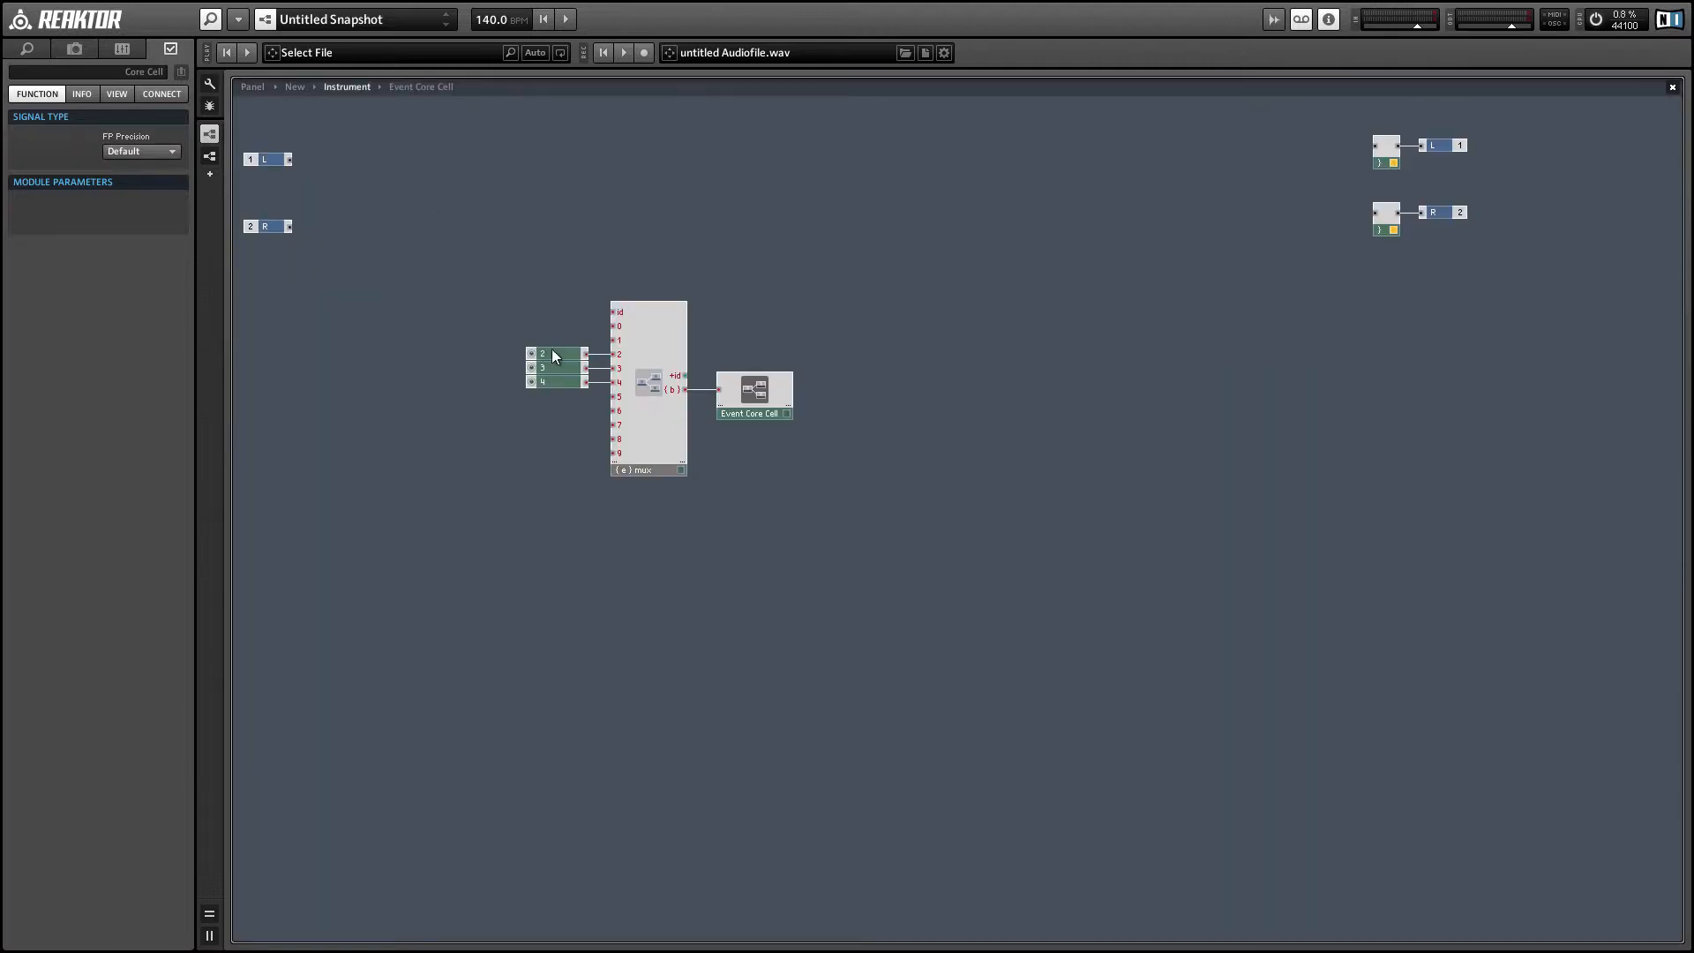
{"action": "double_click", "coordinate": [726, 386]}
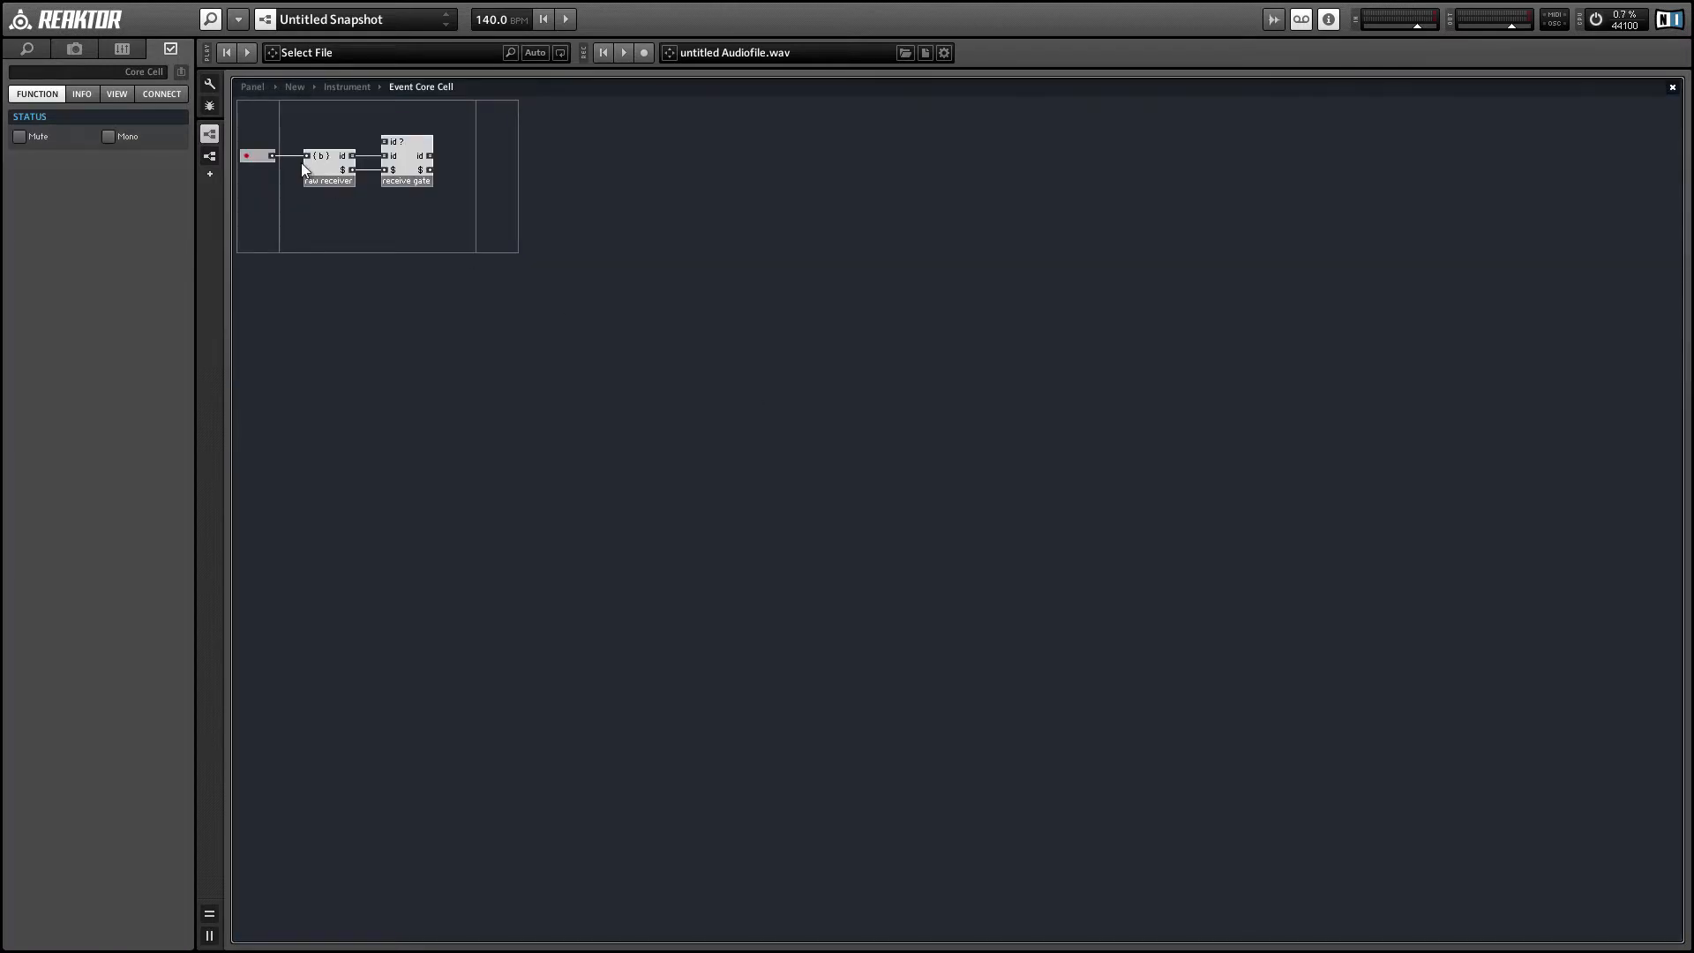
{"action": "right_click", "coordinate": [386, 142]}
{"action": "left_click", "coordinate": [443, 195]}
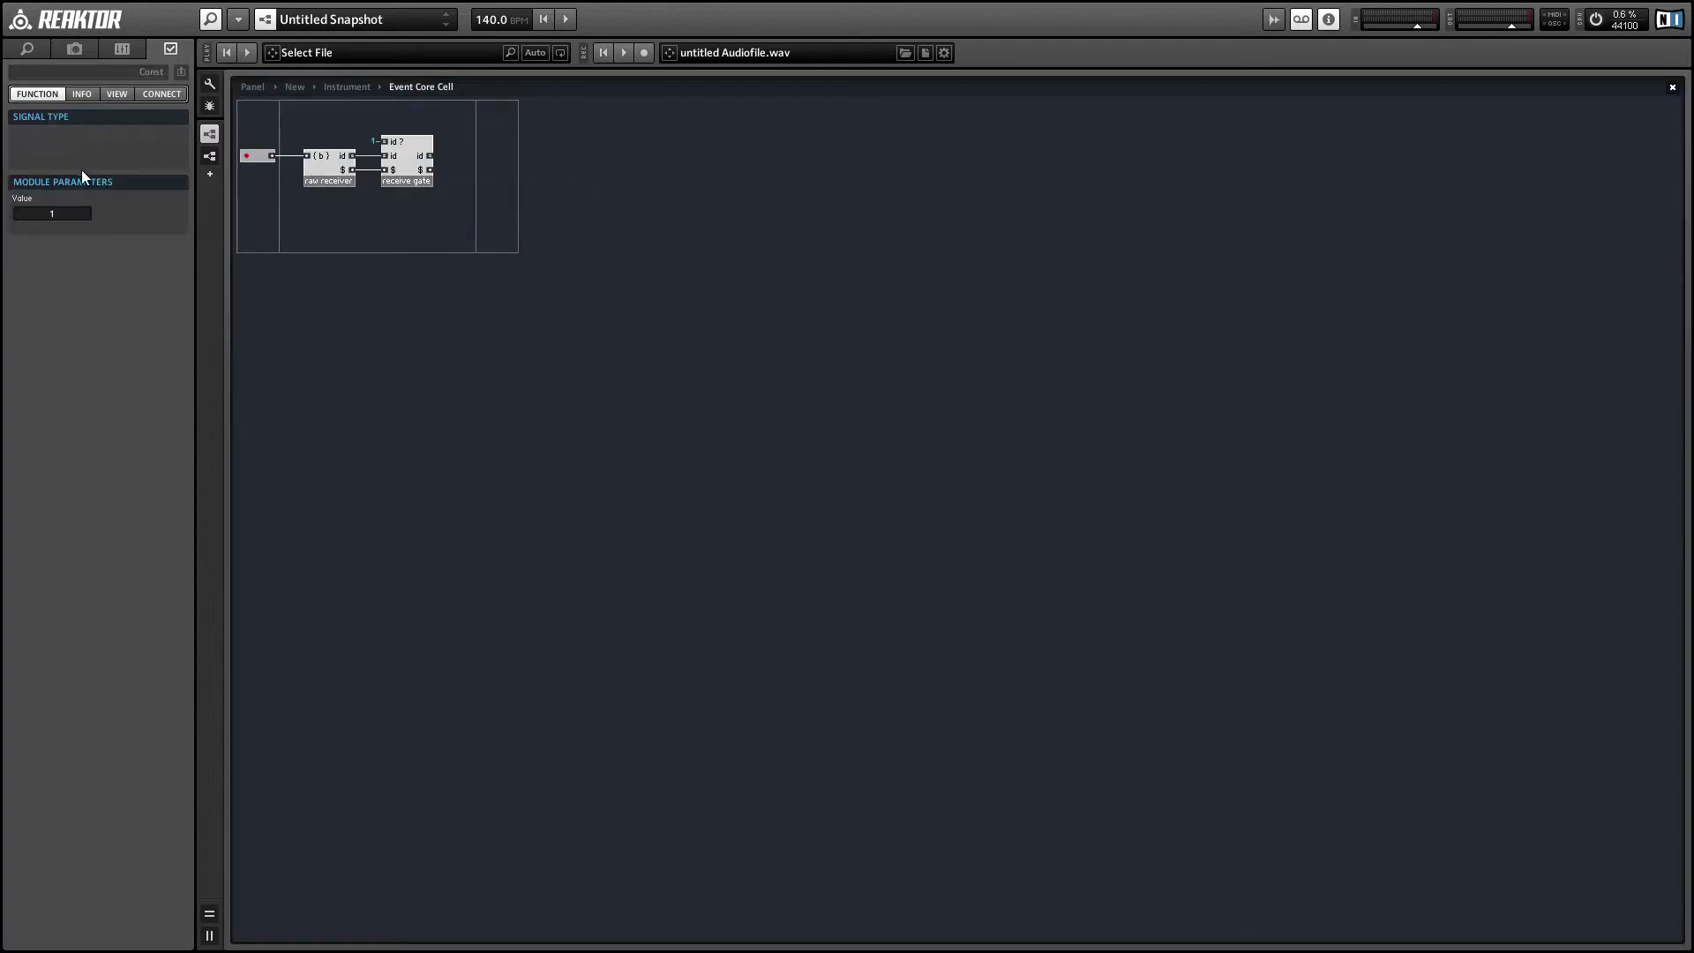
{"action": "type", "text": "2"}
{"action": "left_click", "coordinate": [394, 236]}
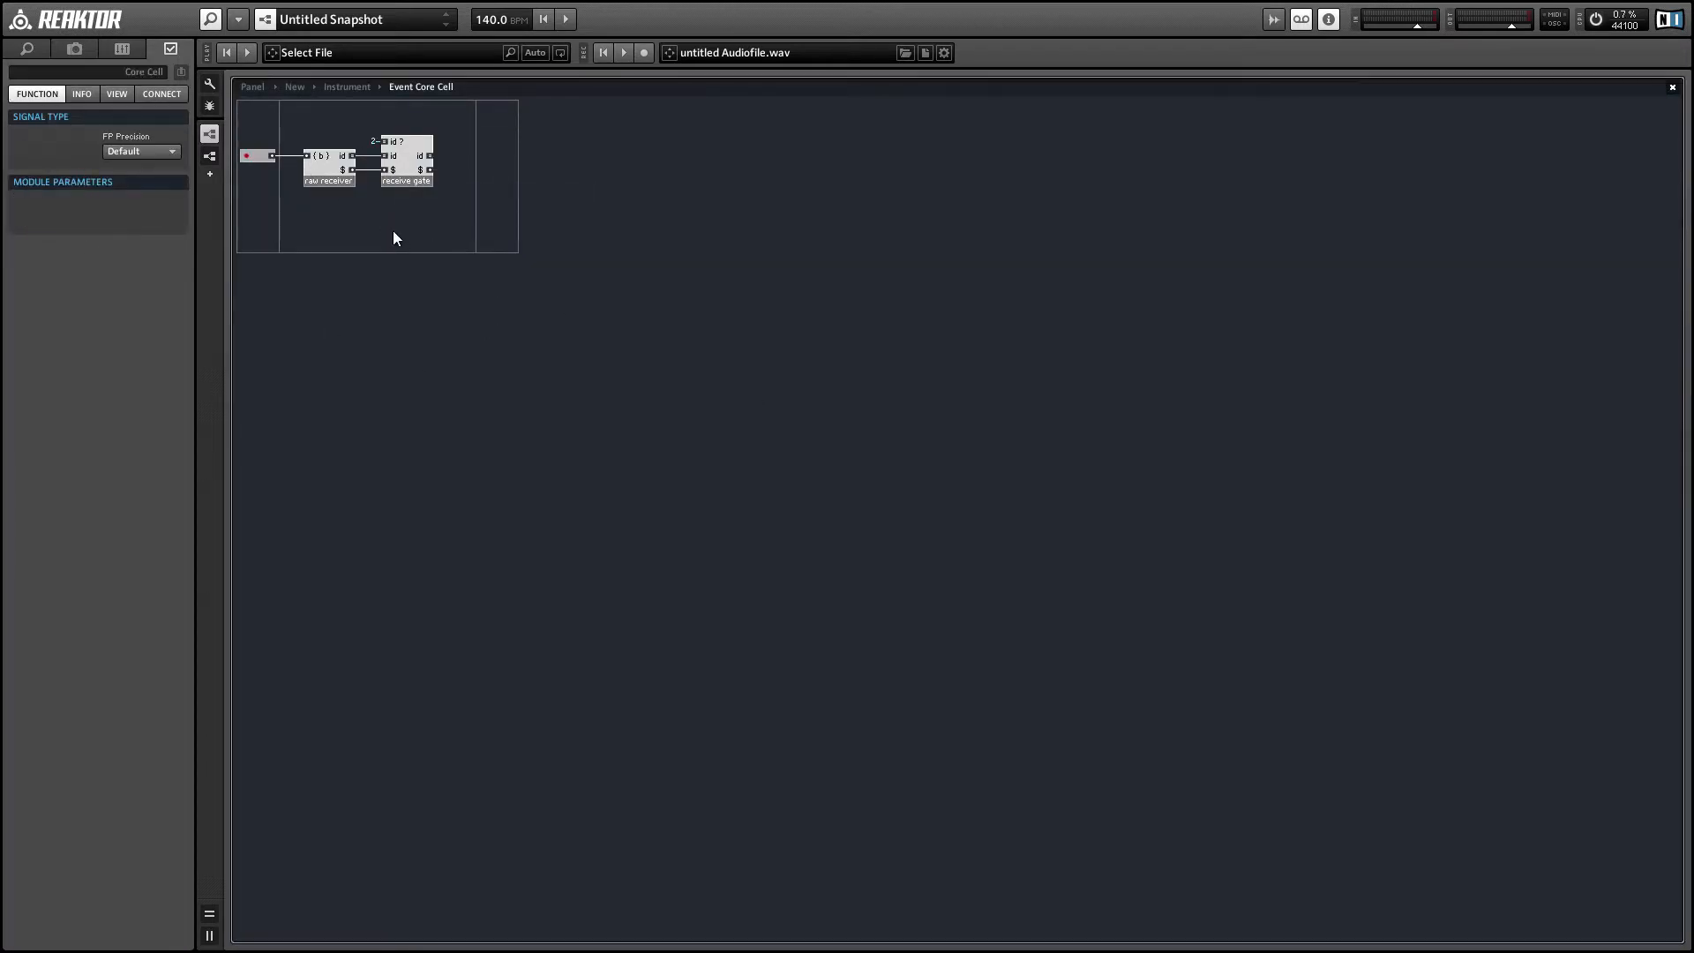
- Add an output port to the core cell, connect the receive gate's $ output to it, align the port, and return to the instrument structure
{"action": "right_click", "coordinate": [485, 150]}
{"action": "left_click", "coordinate": [697, 157]}
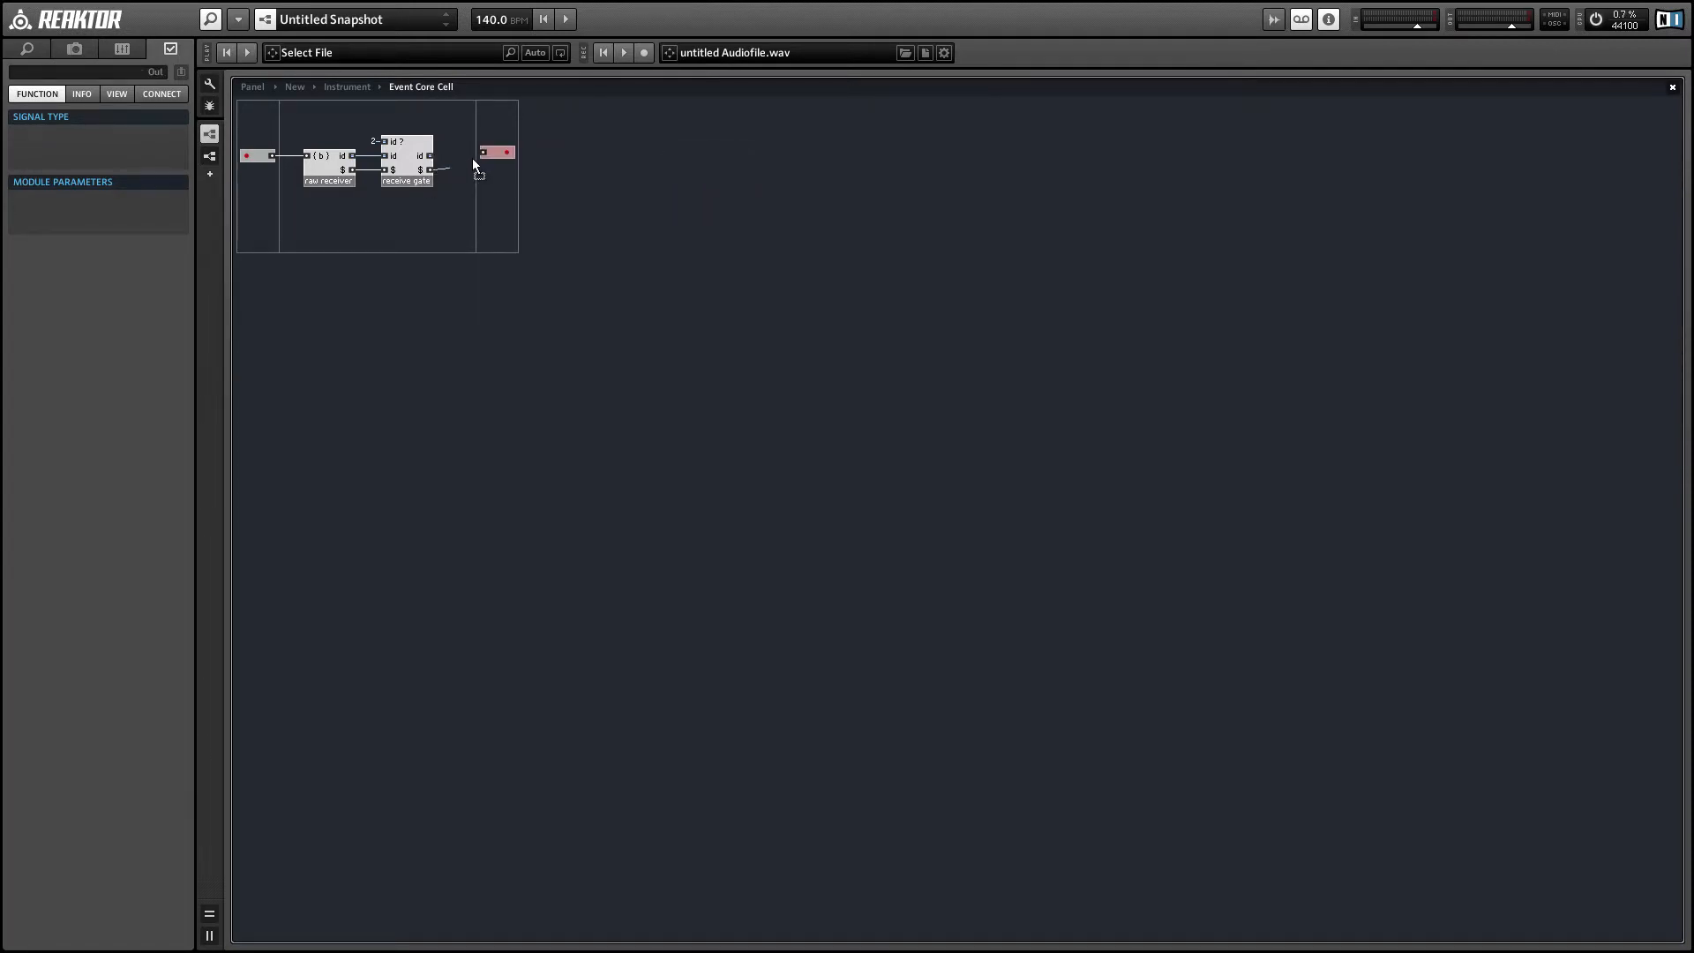
{"action": "left_click_drag", "start_coordinate": [507, 166], "coordinate": [507, 169]}
{"action": "double_click", "coordinate": [435, 208]}
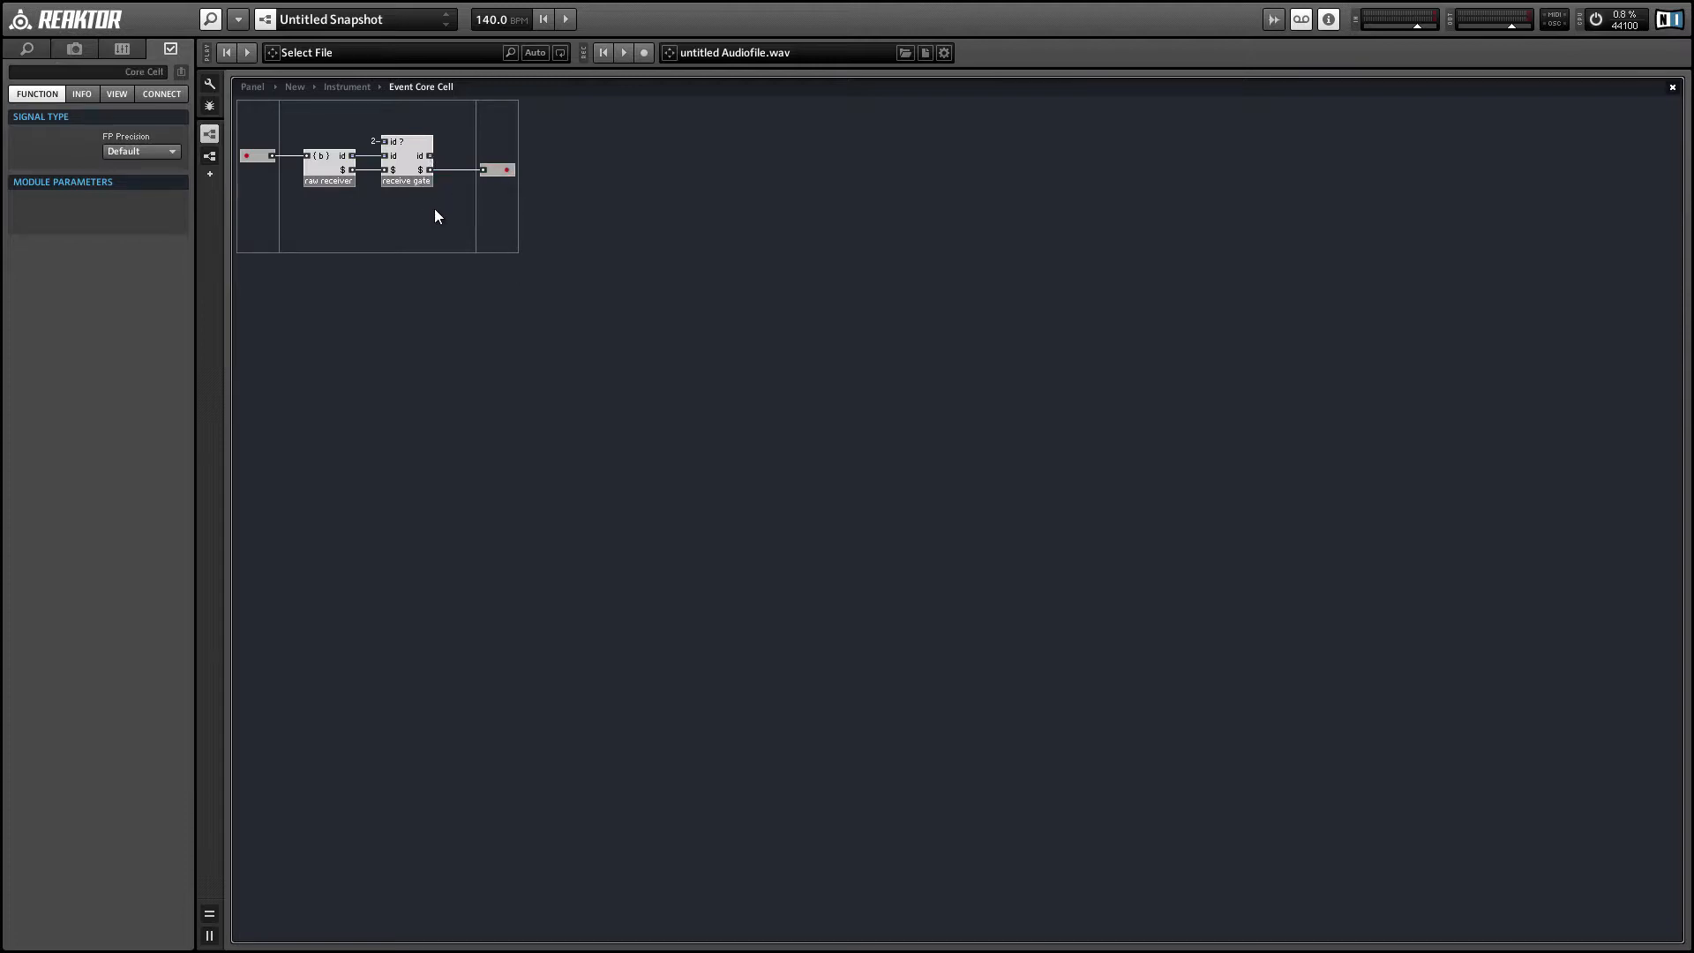
- Add a Numeric readout to the instrument, connect it to the Event Core Cell's output, and place it beside the cell
{"action": "right_click", "coordinate": [865, 384]}
{"action": "mouse_move", "coordinate": [971, 396]}
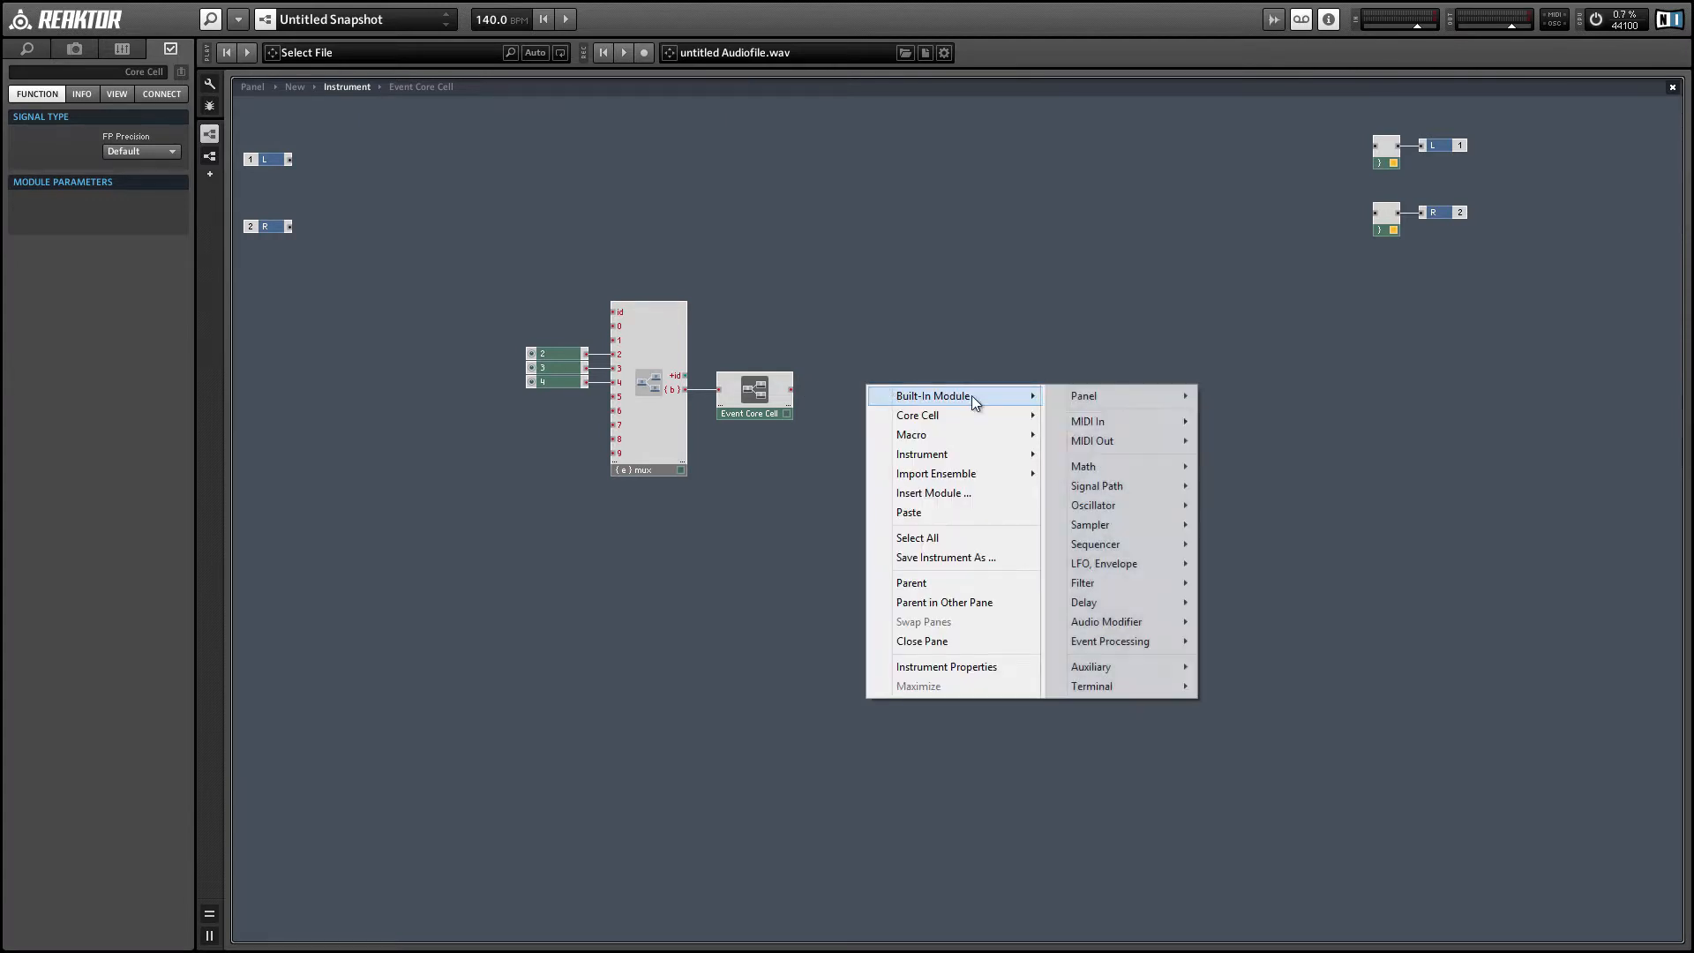
{"action": "left_click", "coordinate": [1158, 346]}
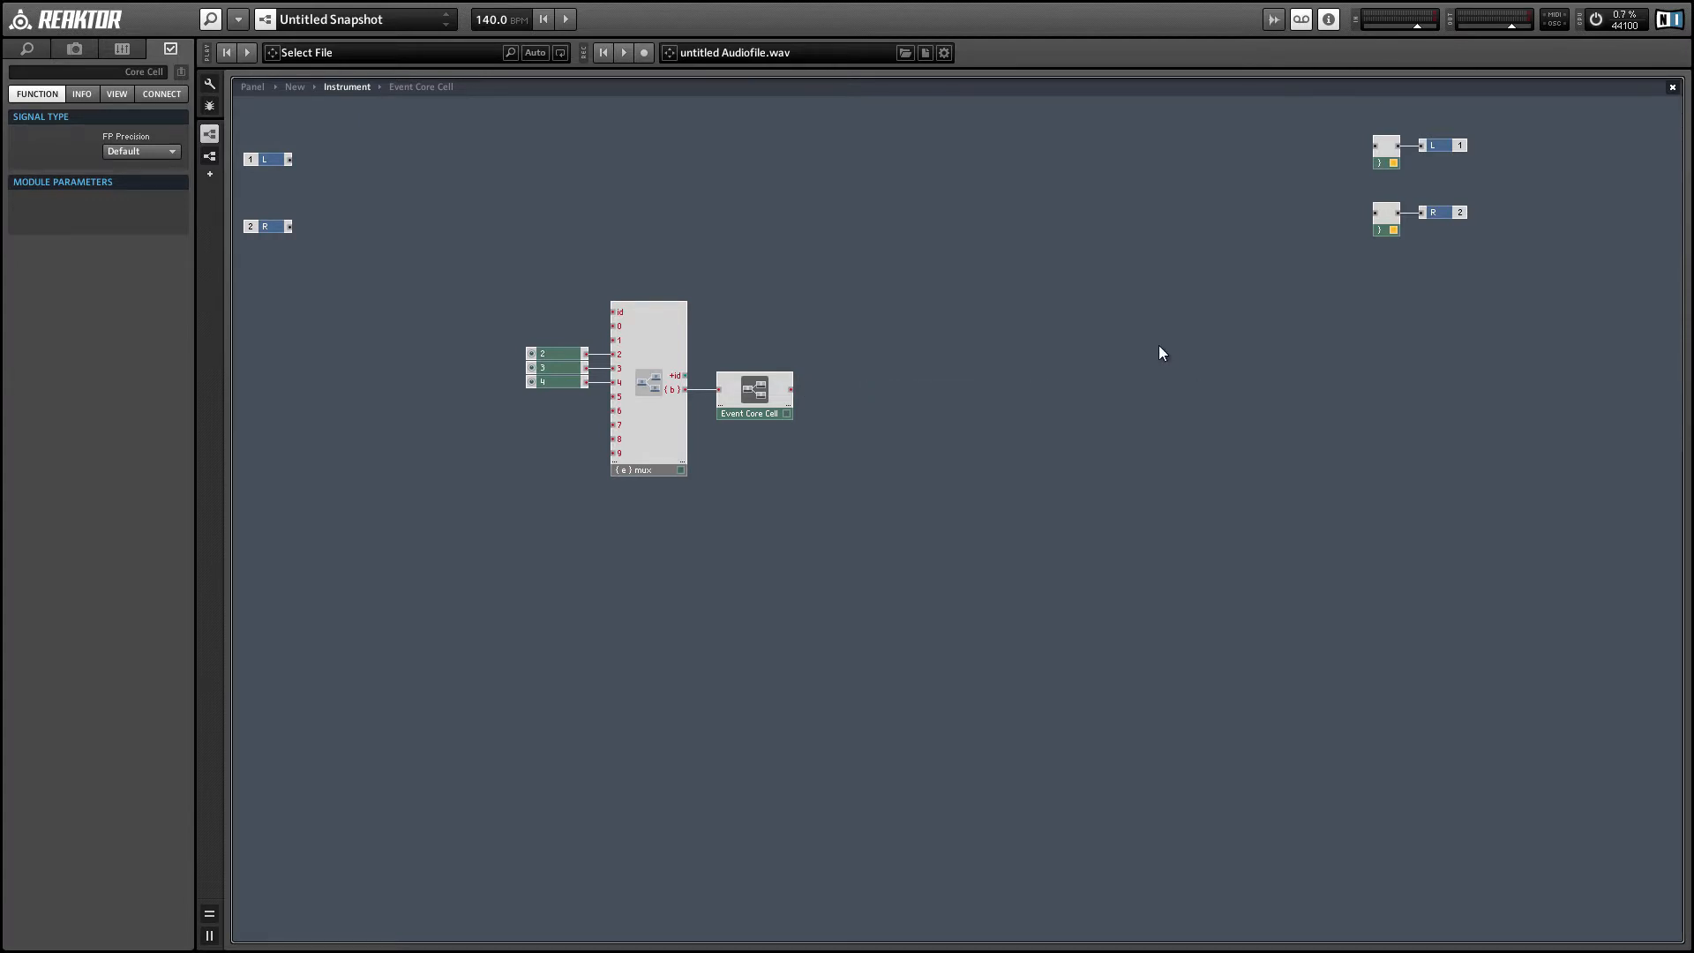
{"action": "double_click", "coordinate": [950, 312]}
{"action": "type", "text": "reado"}
{"action": "key", "text": "Return"}
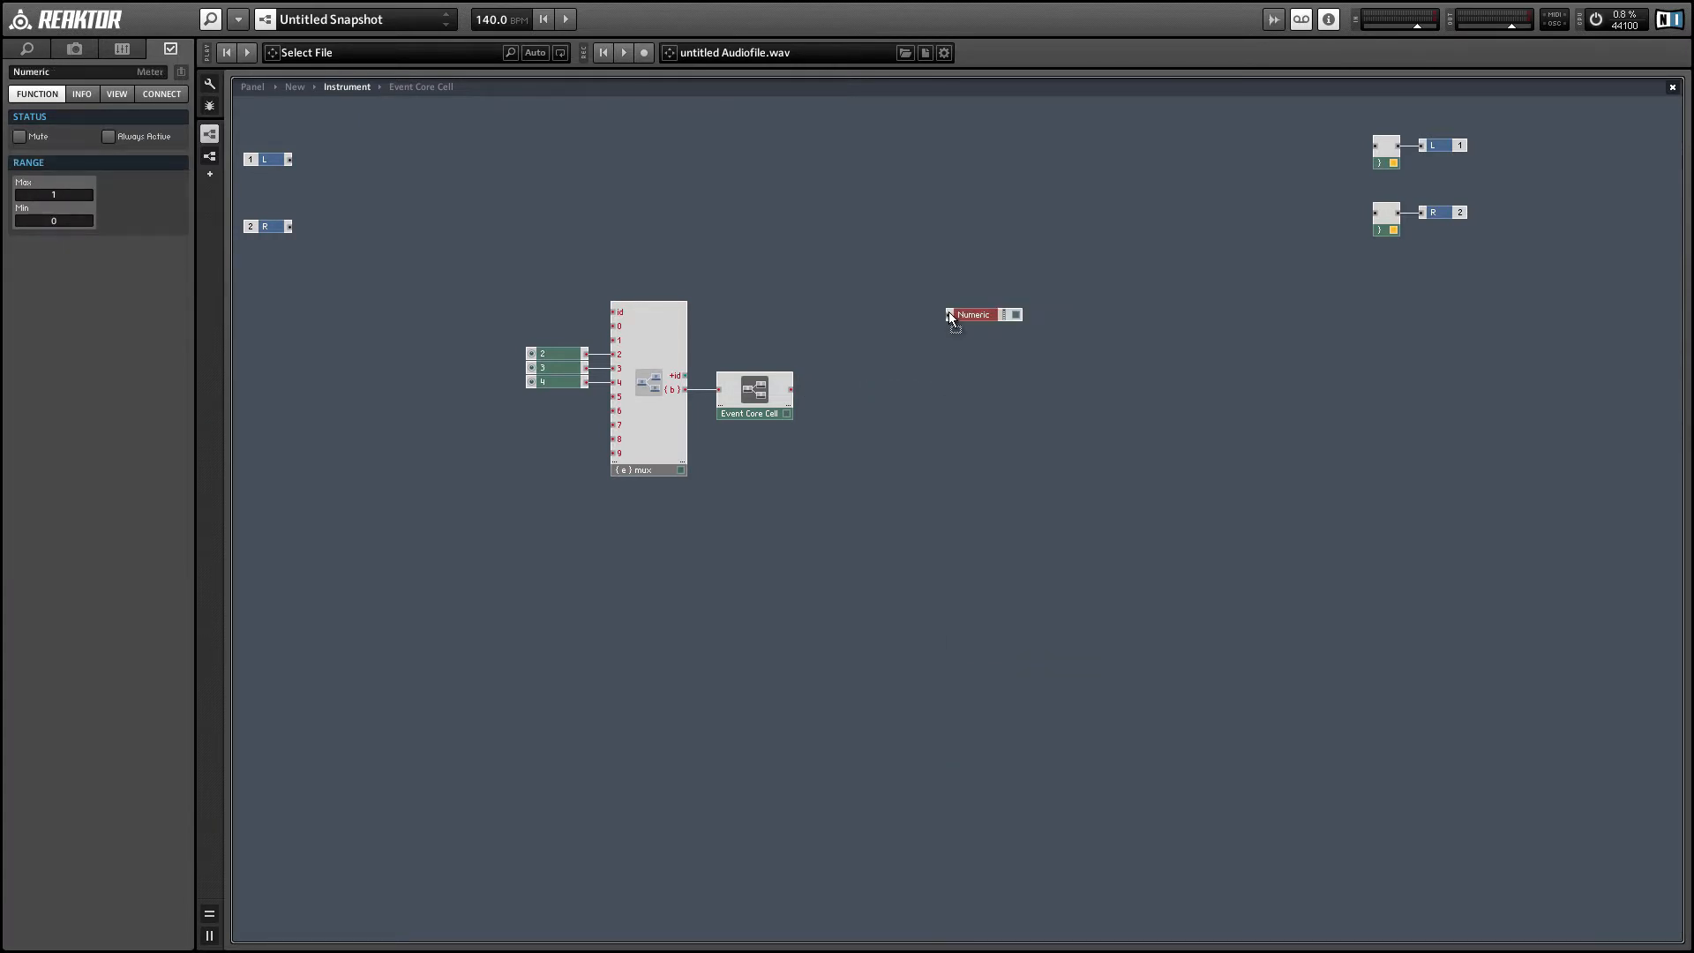
{"action": "left_click_drag", "start_coordinate": [950, 315], "coordinate": [791, 389]}
{"action": "left_click_drag", "start_coordinate": [977, 318], "coordinate": [838, 388]}
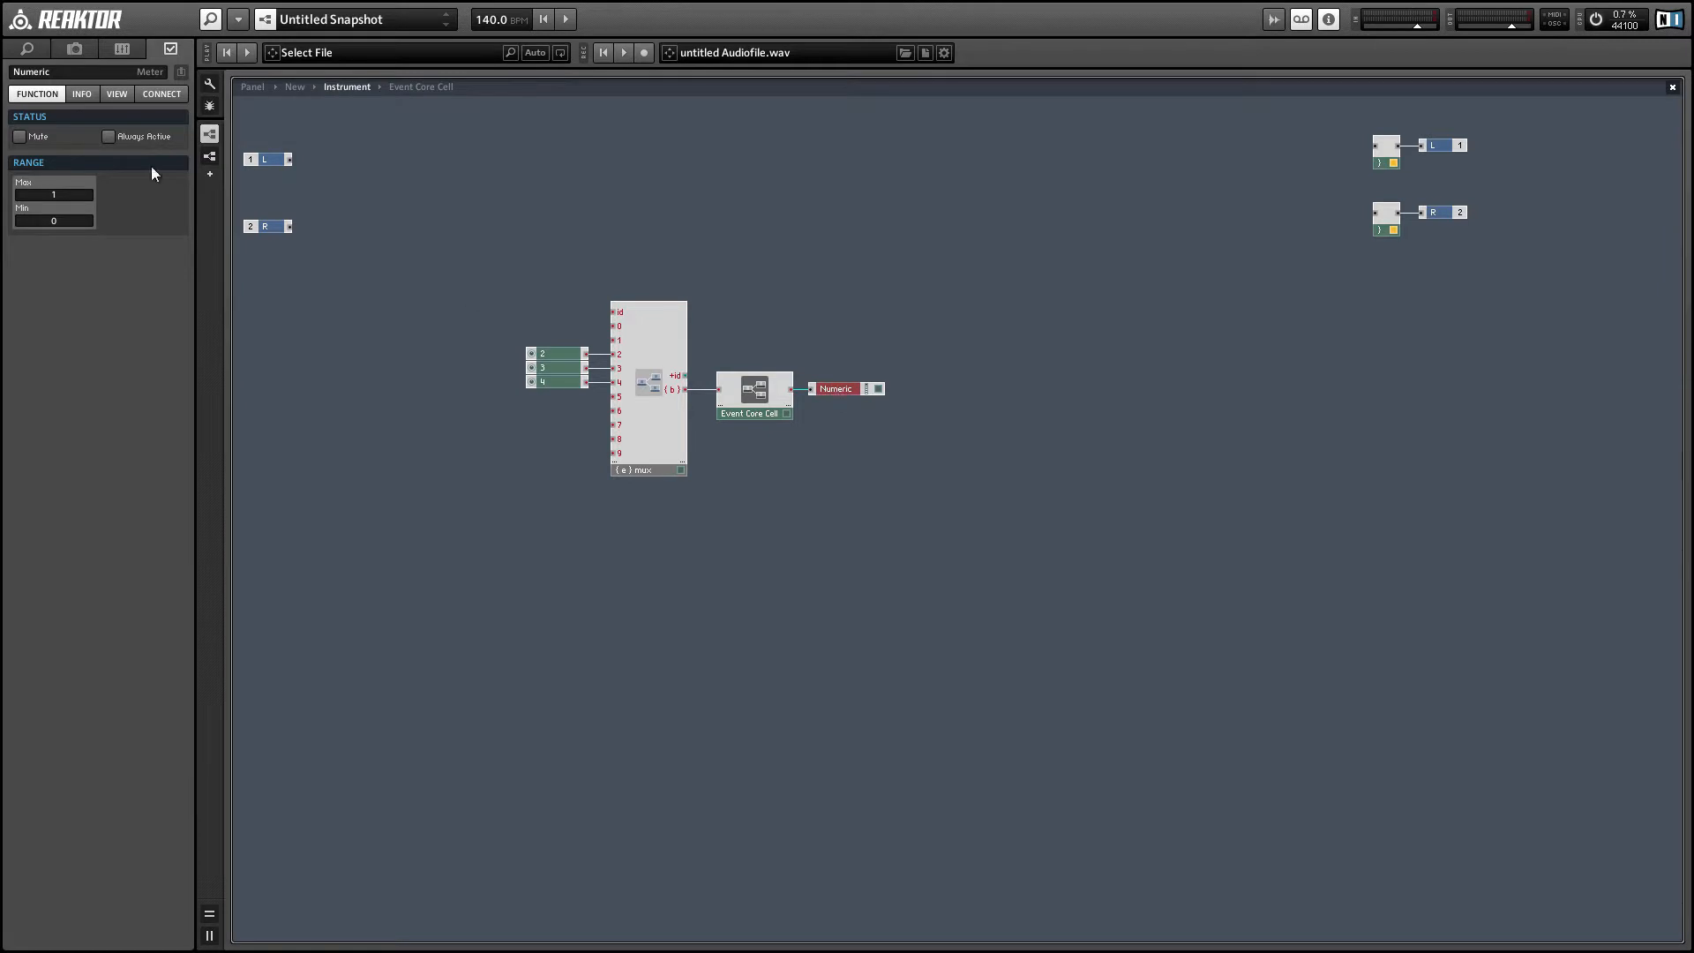
- Make the Numeric readout always active and set the three knobs, the mux and the Event Core Cell to mono
{"action": "left_click", "coordinate": [118, 140]}
{"action": "left_click_drag", "start_coordinate": [492, 250], "coordinate": [786, 468]}
{"action": "right_click", "coordinate": [752, 412]}
{"action": "left_click", "coordinate": [785, 439]}
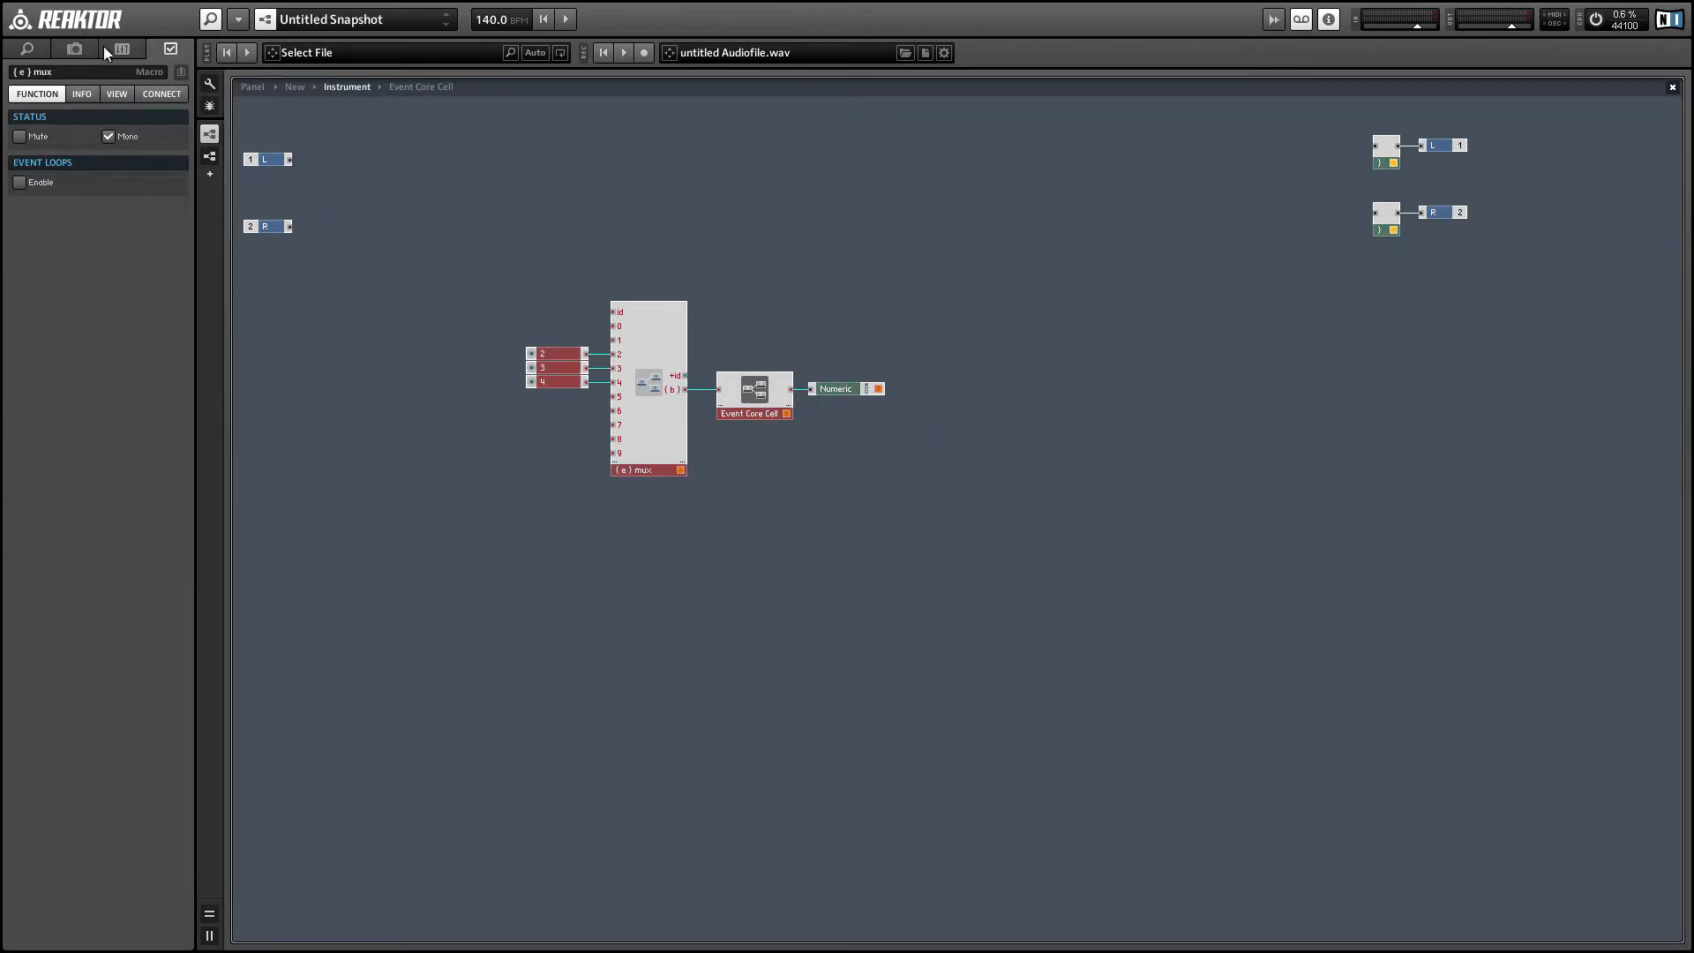
- Arrange the unlocked instrument panel with the Numeric display below the three knobs, lock it again, and turn knob 2 to test it
{"action": "left_click", "coordinate": [240, 86]}
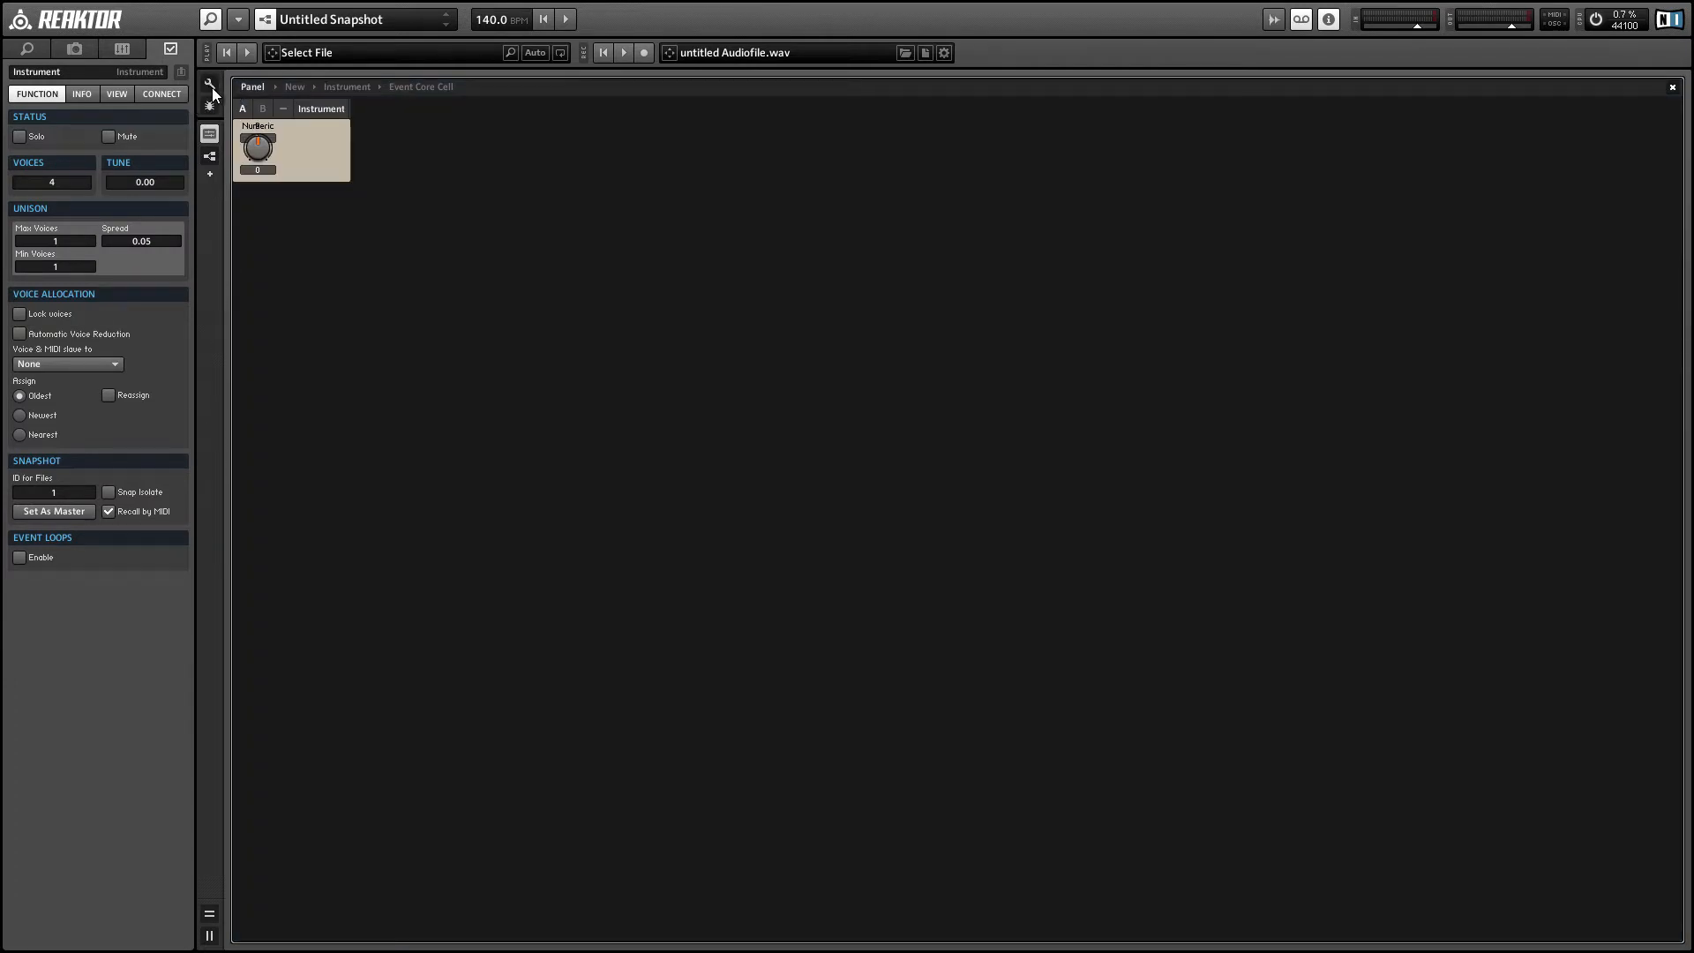
{"action": "left_click", "coordinate": [212, 86]}
{"action": "left_click_drag", "start_coordinate": [271, 156], "coordinate": [284, 215]}
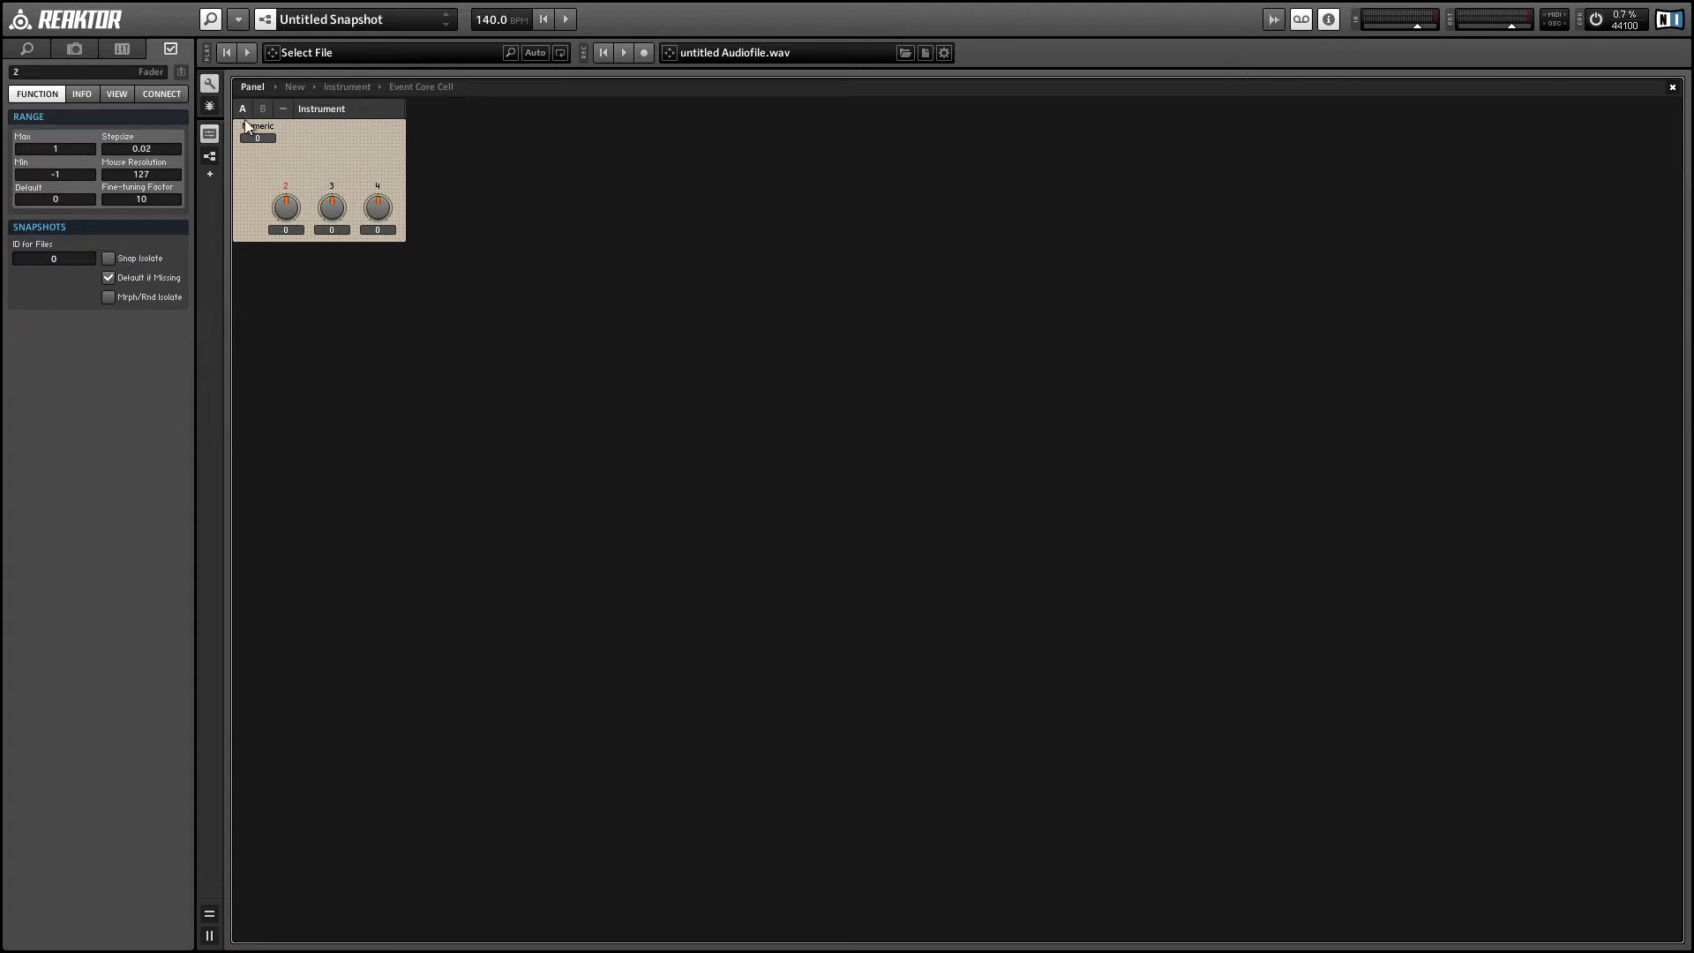
{"action": "left_click_drag", "start_coordinate": [245, 119], "coordinate": [286, 253]}
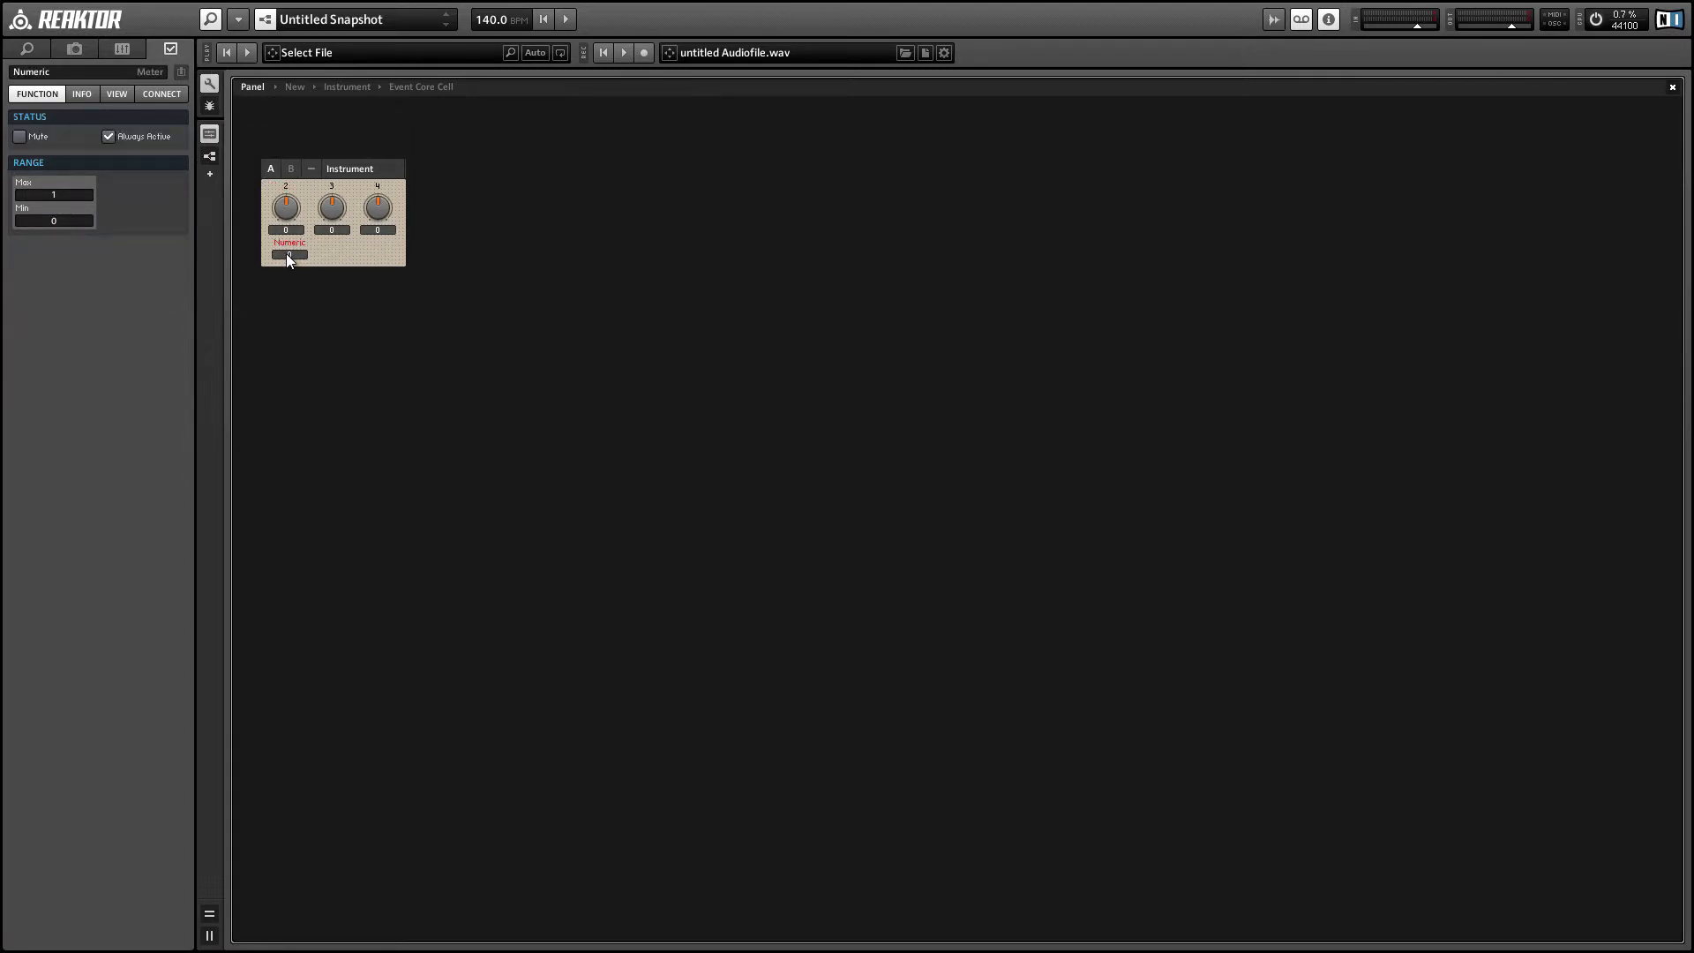
{"action": "left_click", "coordinate": [209, 83]}
{"action": "mouse_move", "coordinate": [258, 152]}
{"action": "left_mouse_down"}
{"action": "mouse_move", "coordinate": [259, 105]}
{"action": "mouse_move", "coordinate": [261, 167]}
{"action": "left_mouse_up"}
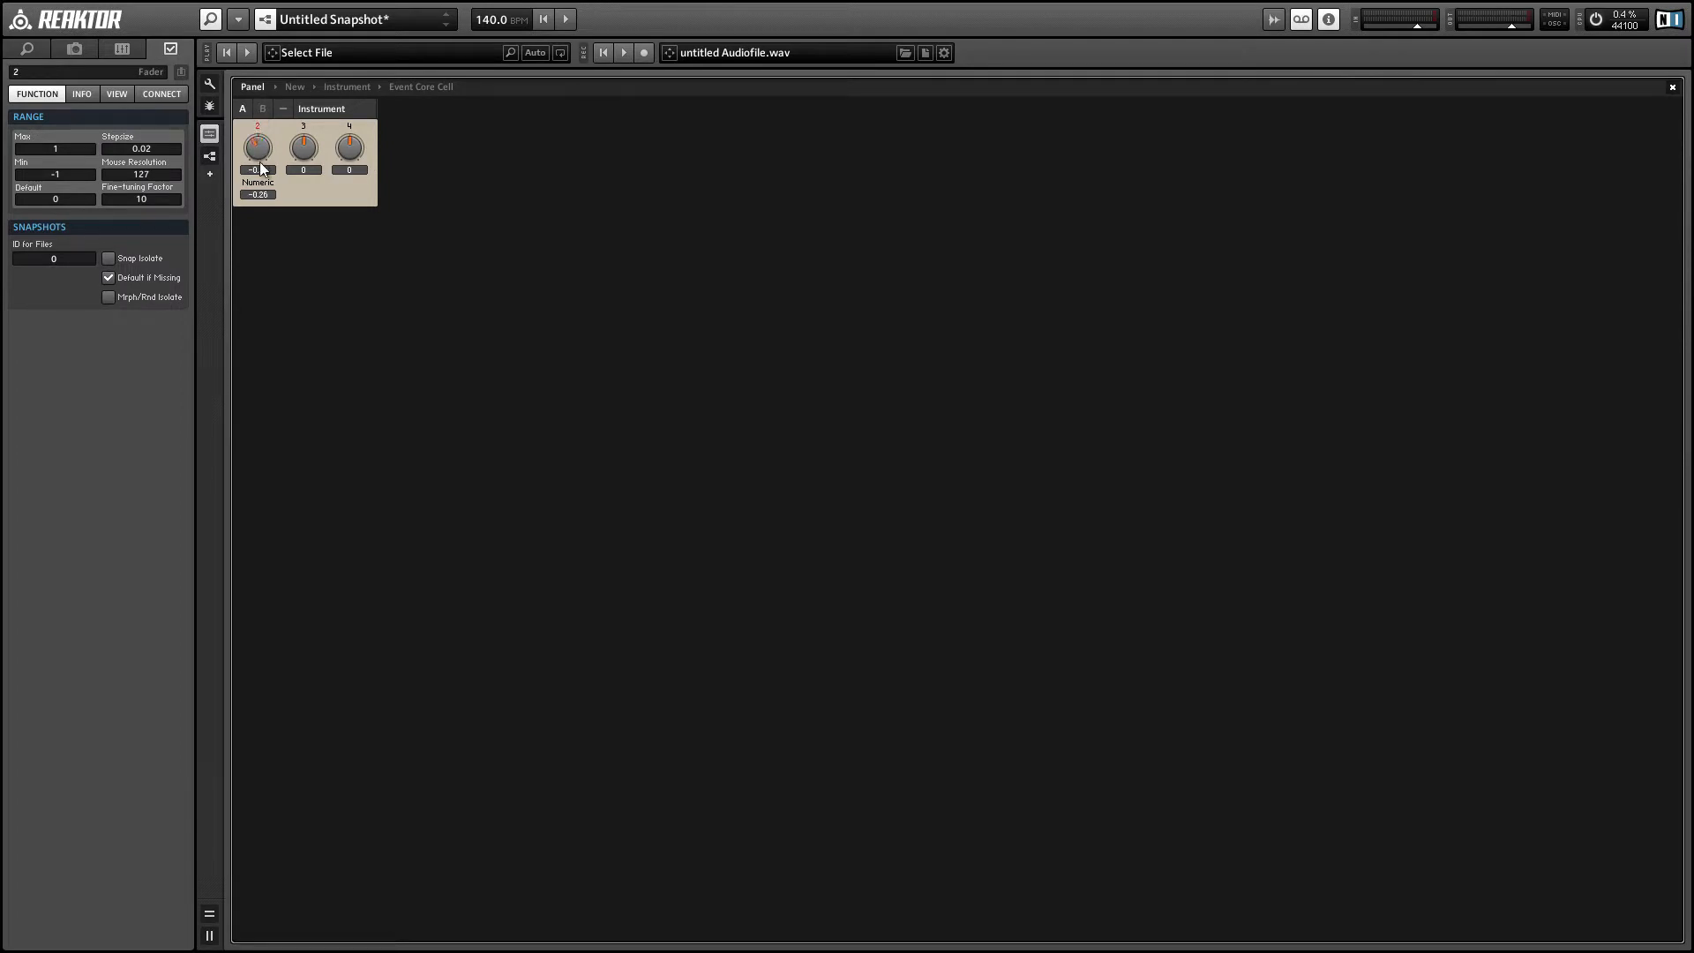
- Set the constant on the receive gate's id? input to 3 inside the Event Core Cell
{"action": "double_click", "coordinate": [304, 191]}
{"action": "double_click", "coordinate": [774, 381]}
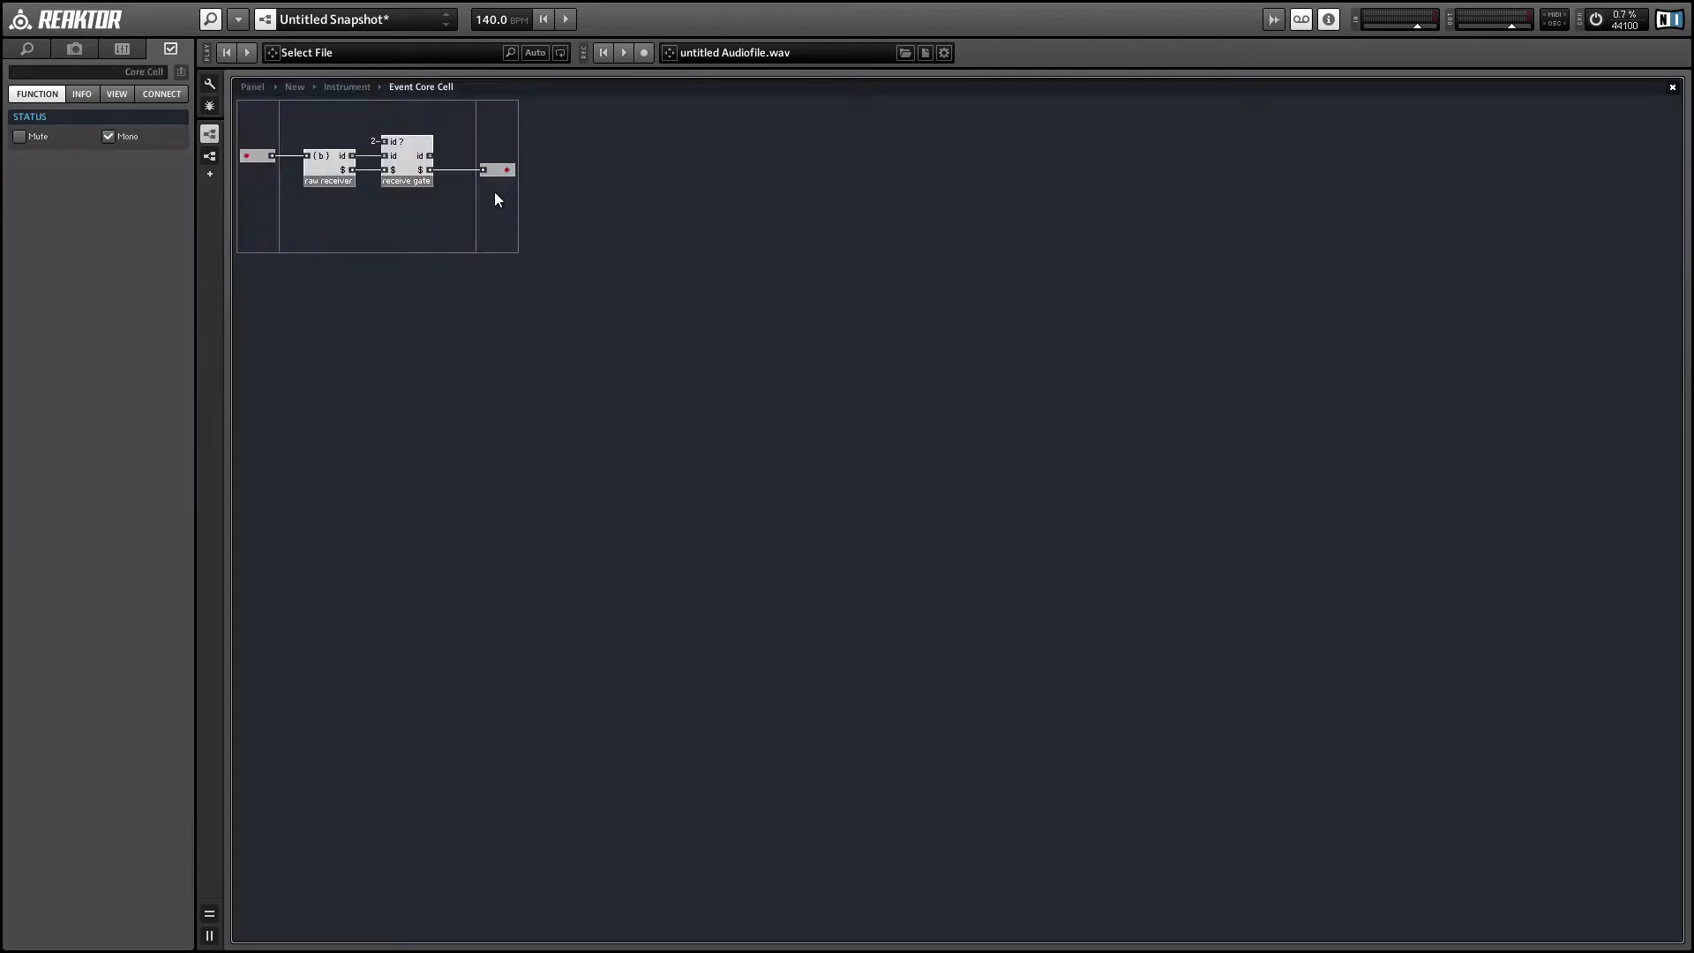
{"action": "left_click", "coordinate": [378, 139]}
{"action": "right_click", "coordinate": [388, 143]}
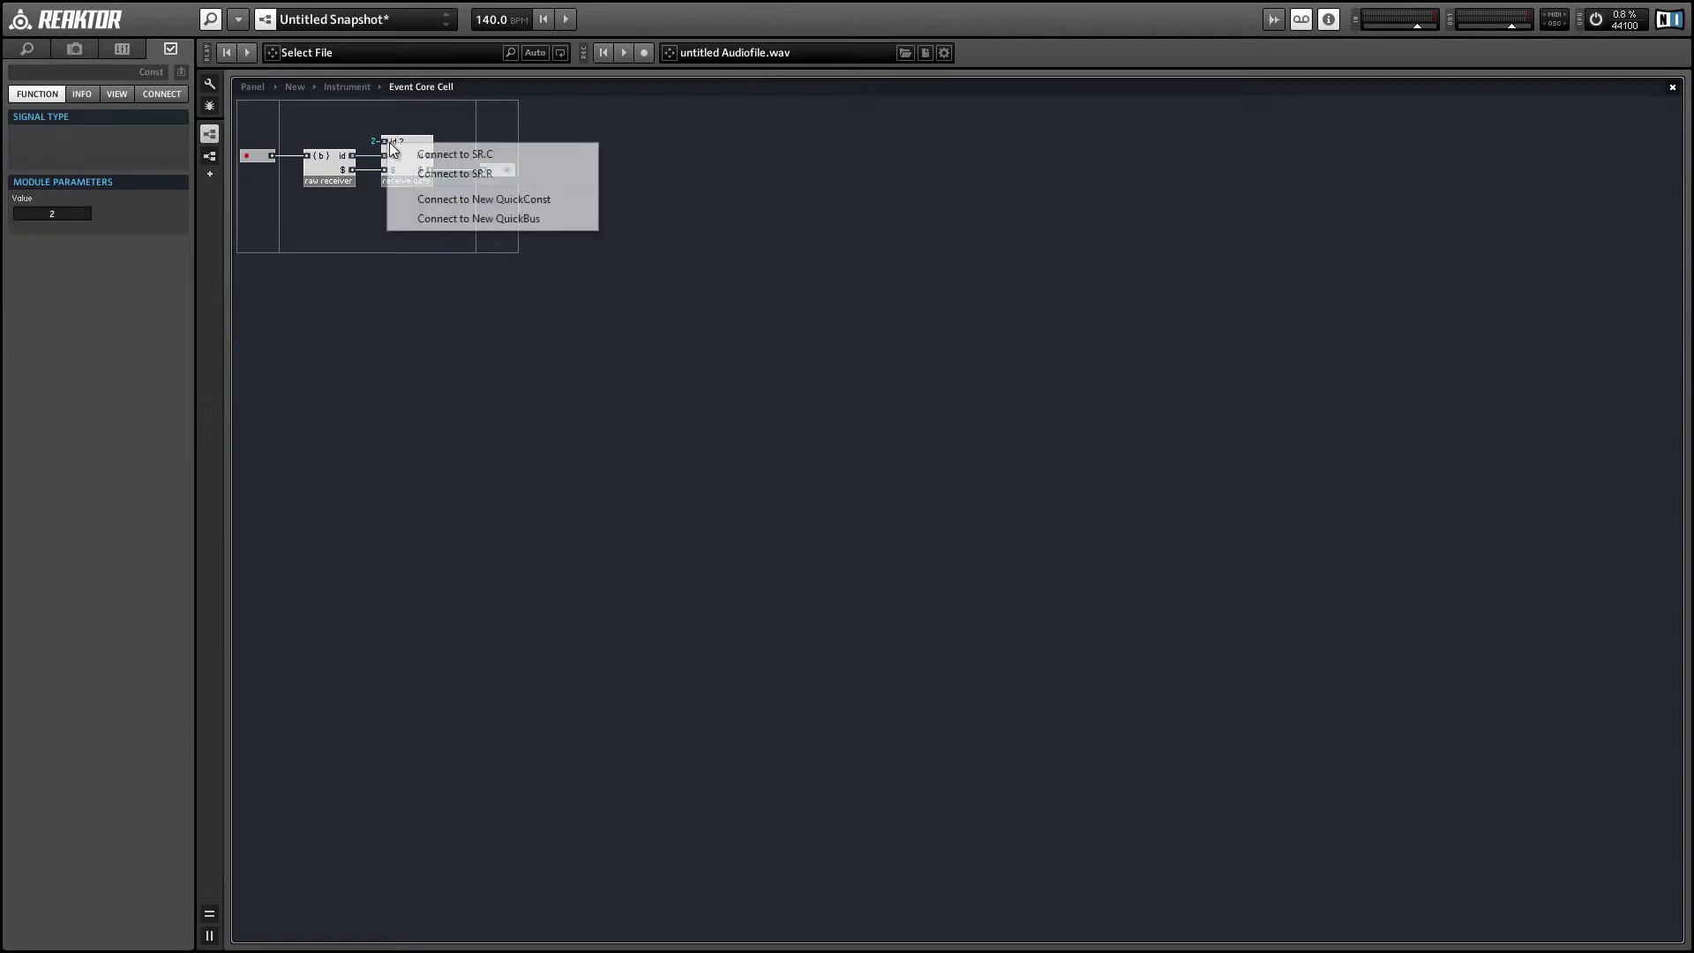
{"action": "left_click_drag", "start_coordinate": [45, 215], "coordinate": [73, 220]}
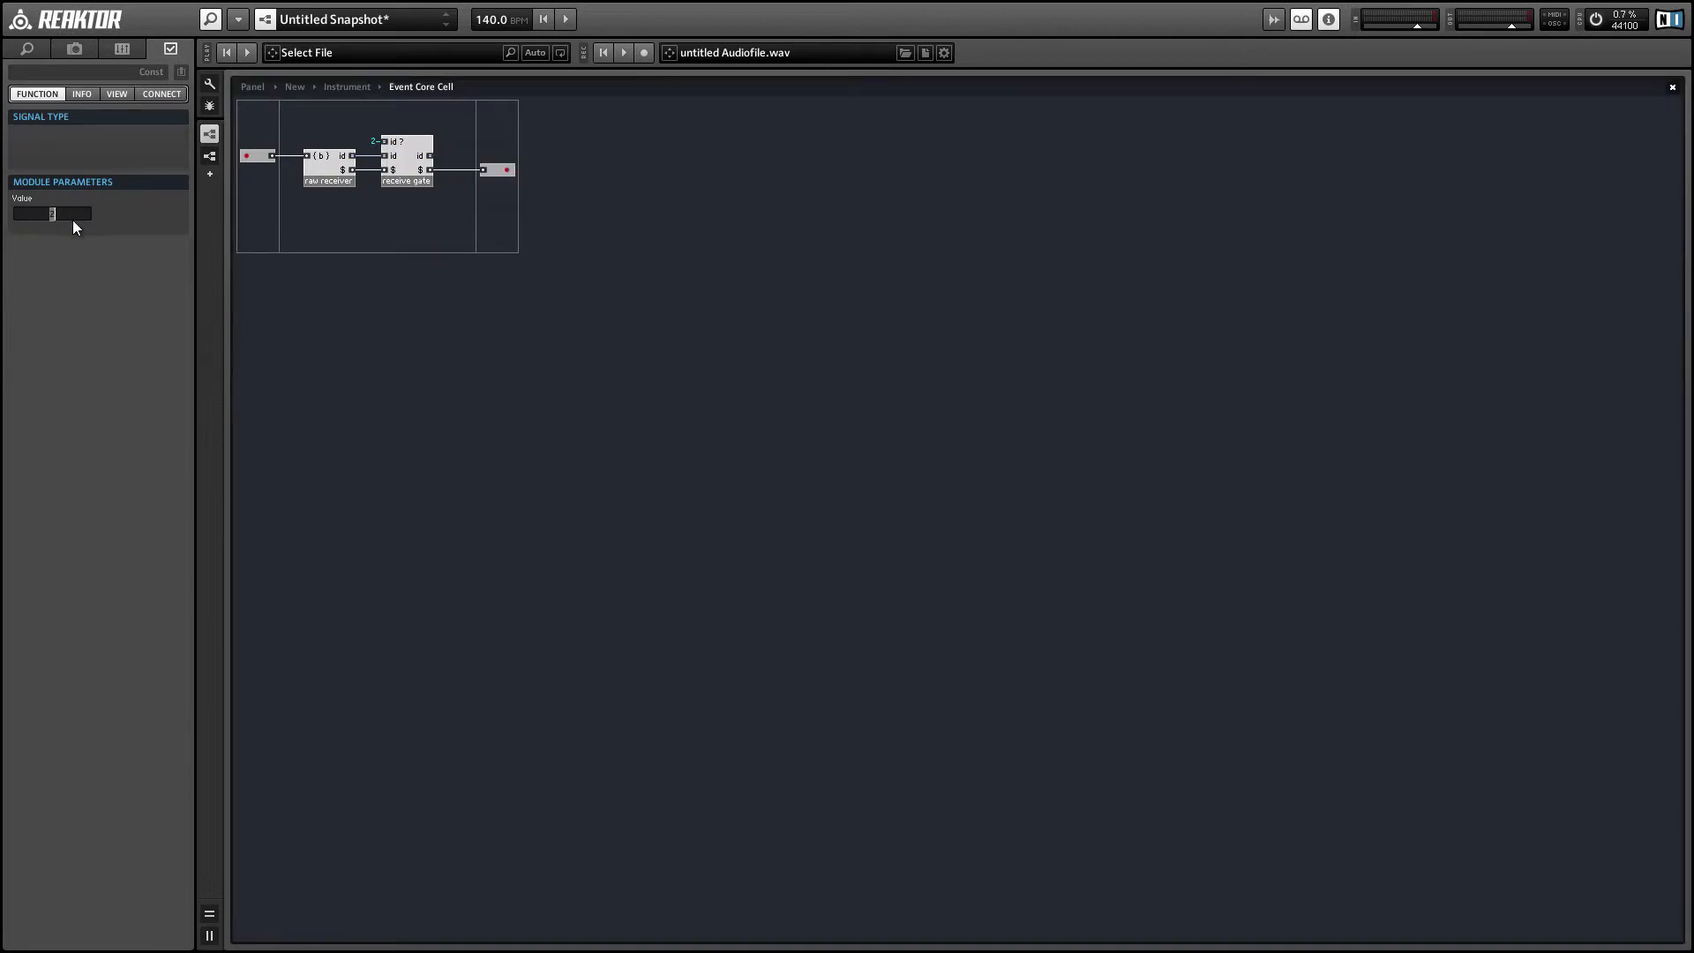
{"action": "type", "text": "3"}
{"action": "left_click", "coordinate": [352, 303]}
- Test knob 3 against the Numeric display on the instrument panel, and return to the instrument structure
{"action": "left_click", "coordinate": [252, 86]}
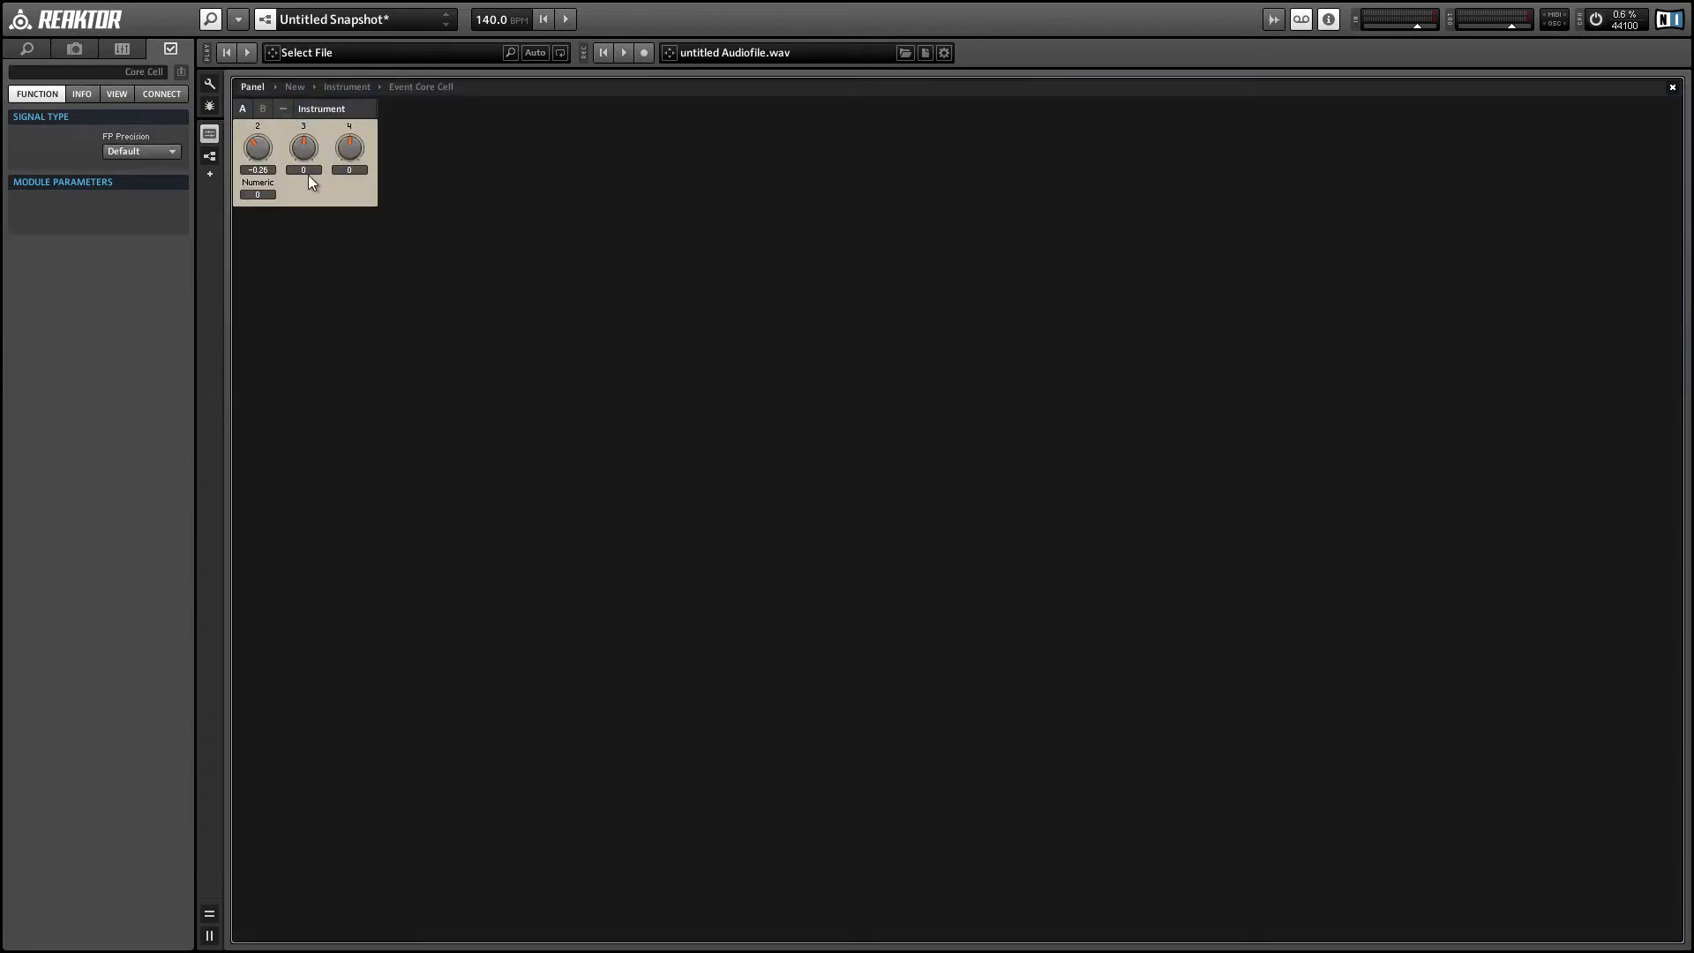
{"action": "left_click_drag", "start_coordinate": [304, 150], "coordinate": [236, 131]}
{"action": "double_click", "coordinate": [307, 193]}
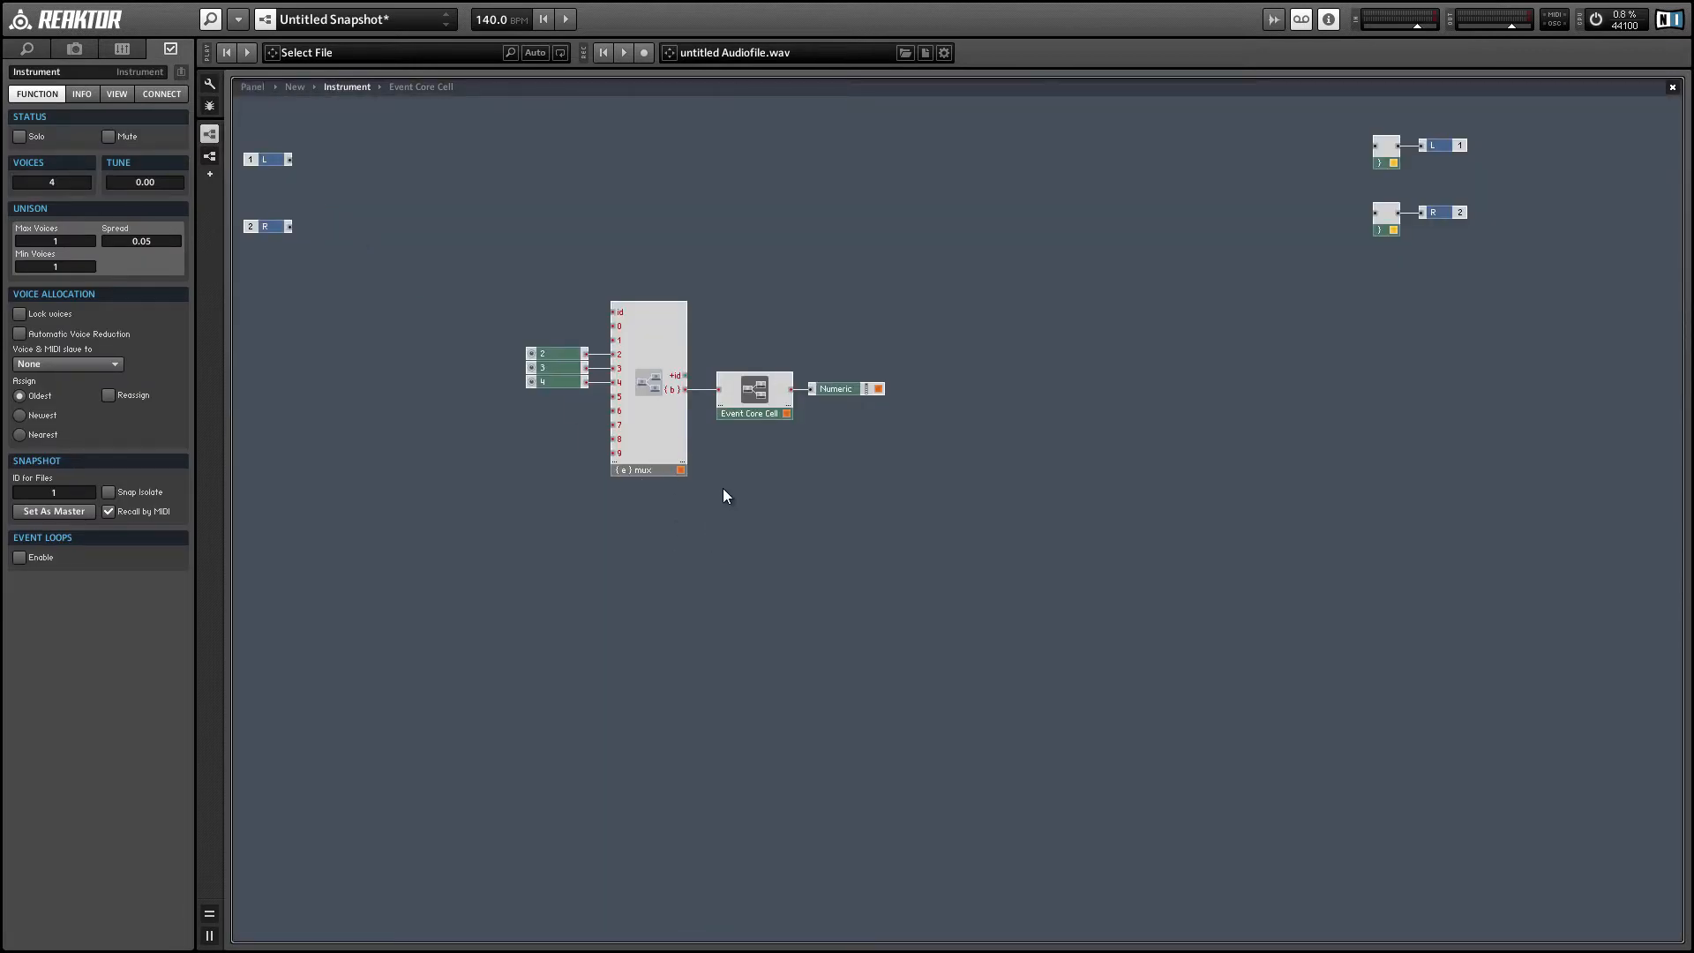
- Move the knobs and mux away from the core cell, duplicate the mux, and connect the original's +id output to the duplicate's id input
{"action": "left_click_drag", "start_coordinate": [510, 288], "coordinate": [655, 588]}
{"action": "left_click", "coordinate": [506, 484]}
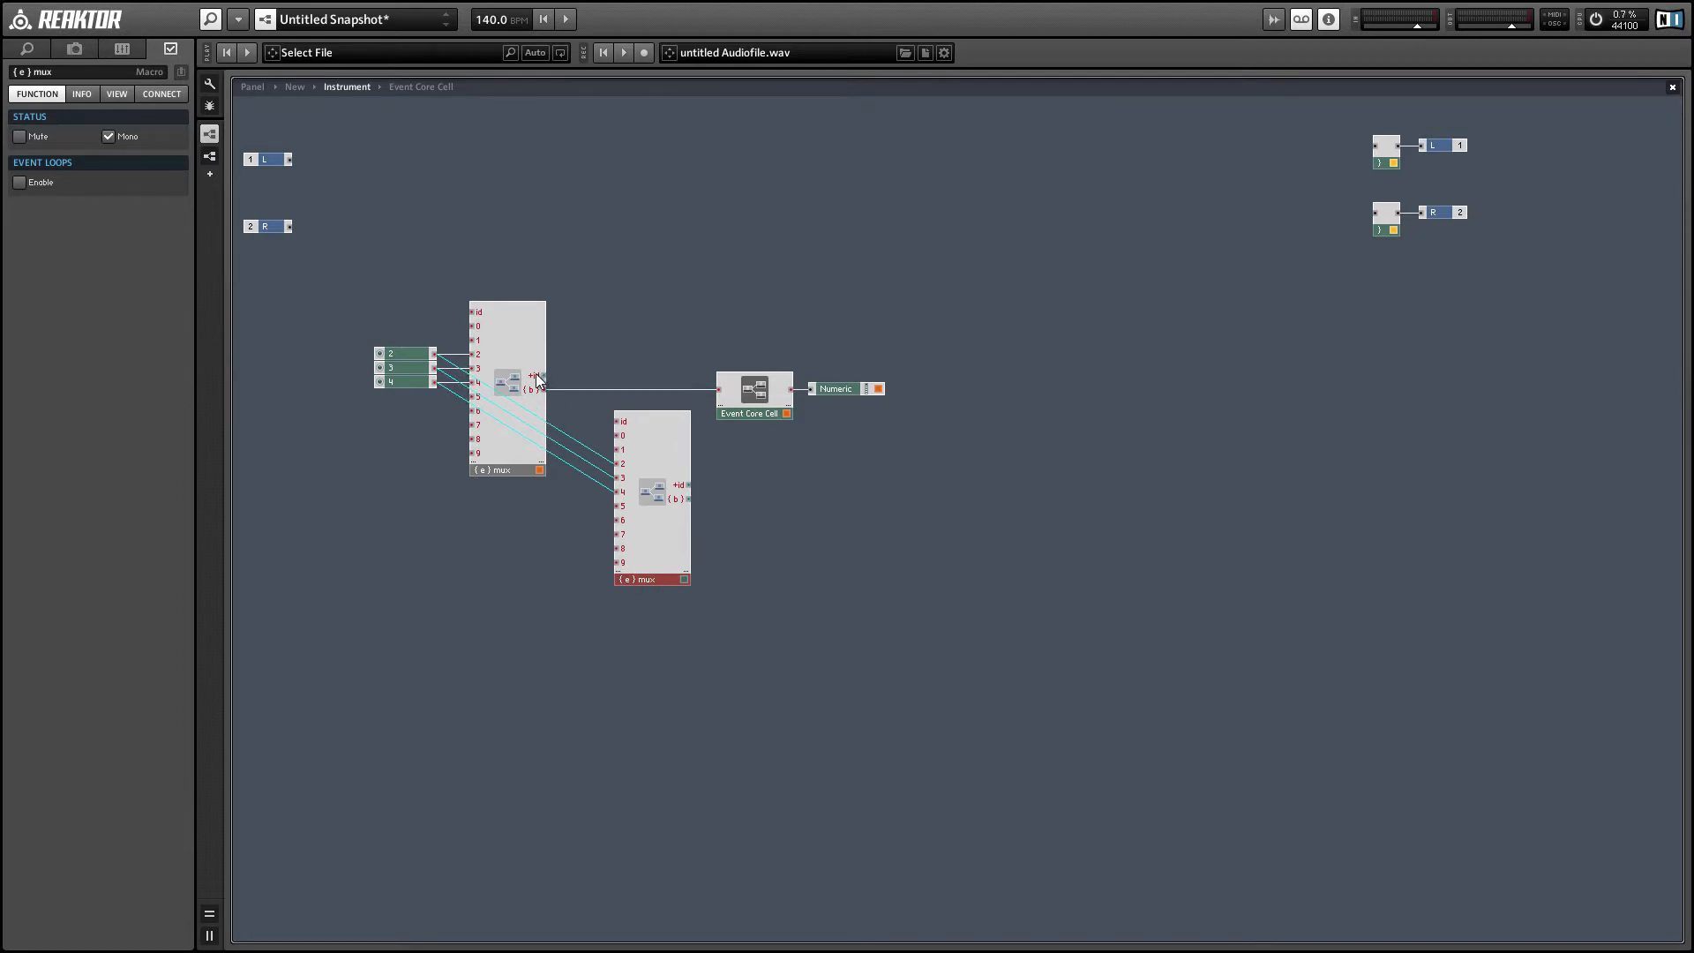
{"action": "left_click_drag", "start_coordinate": [542, 377], "coordinate": [615, 422]}
- Delete the three cables running from the knobs to the duplicate mux, and stack it directly below the original mux
{"action": "left_click", "coordinate": [605, 467]}
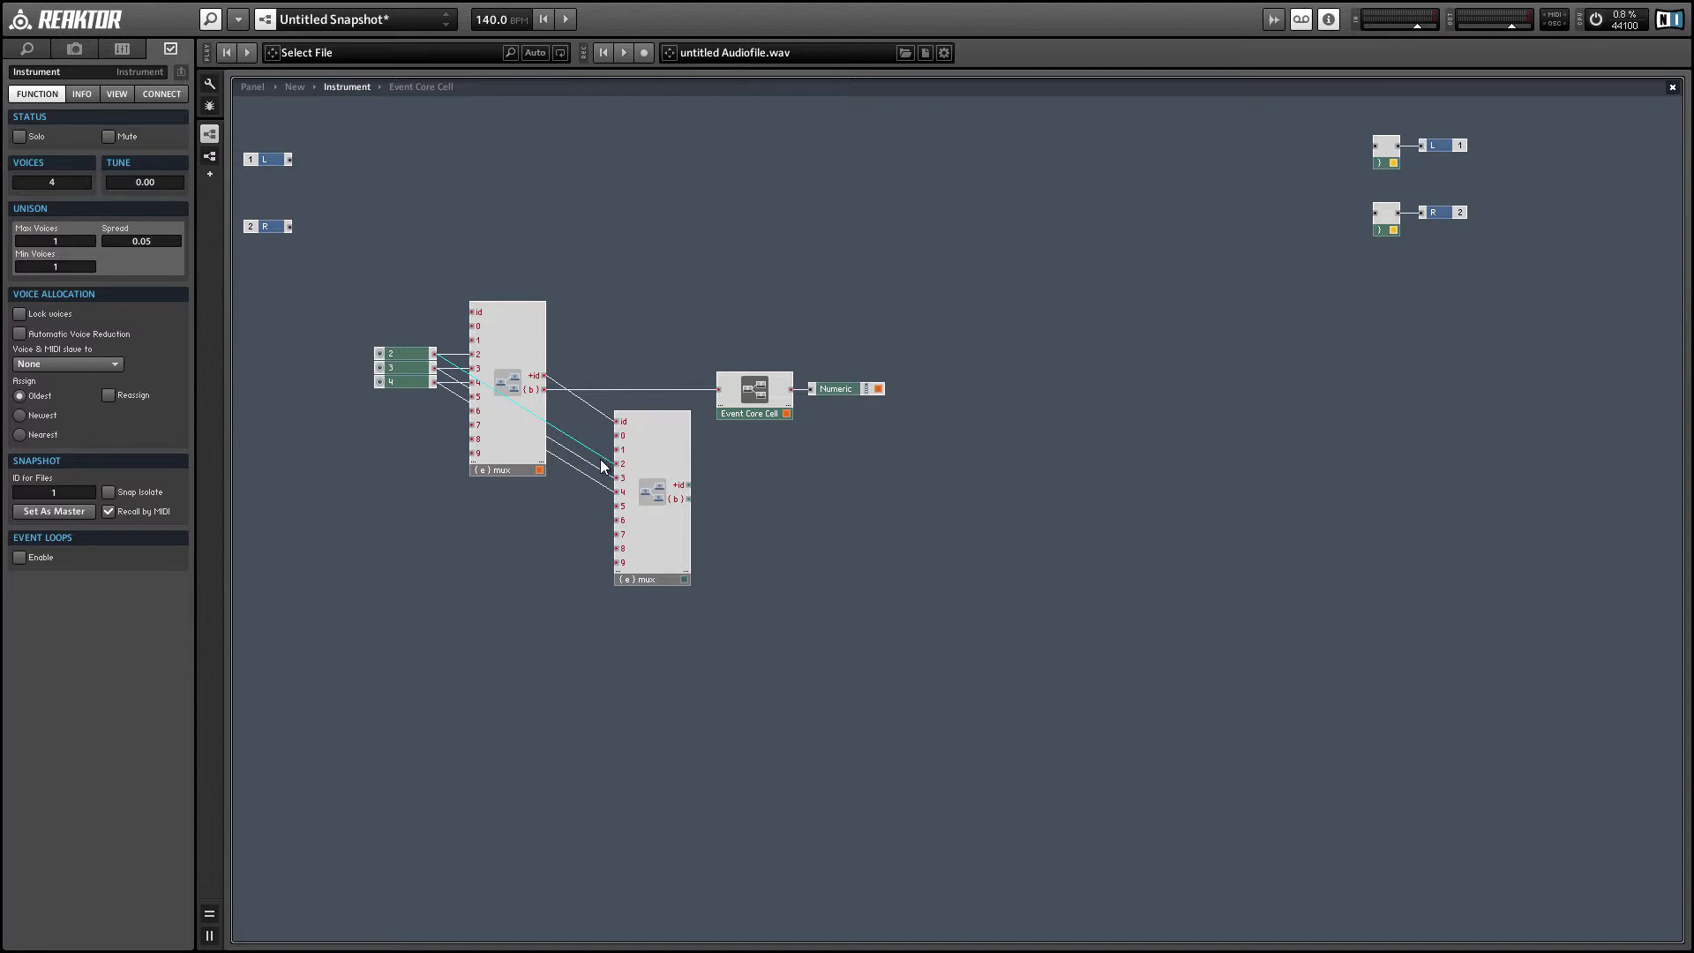
{"action": "key", "text": "Delete"}
{"action": "left_click", "coordinate": [593, 464]}
{"action": "key", "text": "Delete"}
{"action": "left_click", "coordinate": [586, 475]}
{"action": "key", "text": "Delete"}
{"action": "left_click_drag", "start_coordinate": [648, 527], "coordinate": [507, 604]}
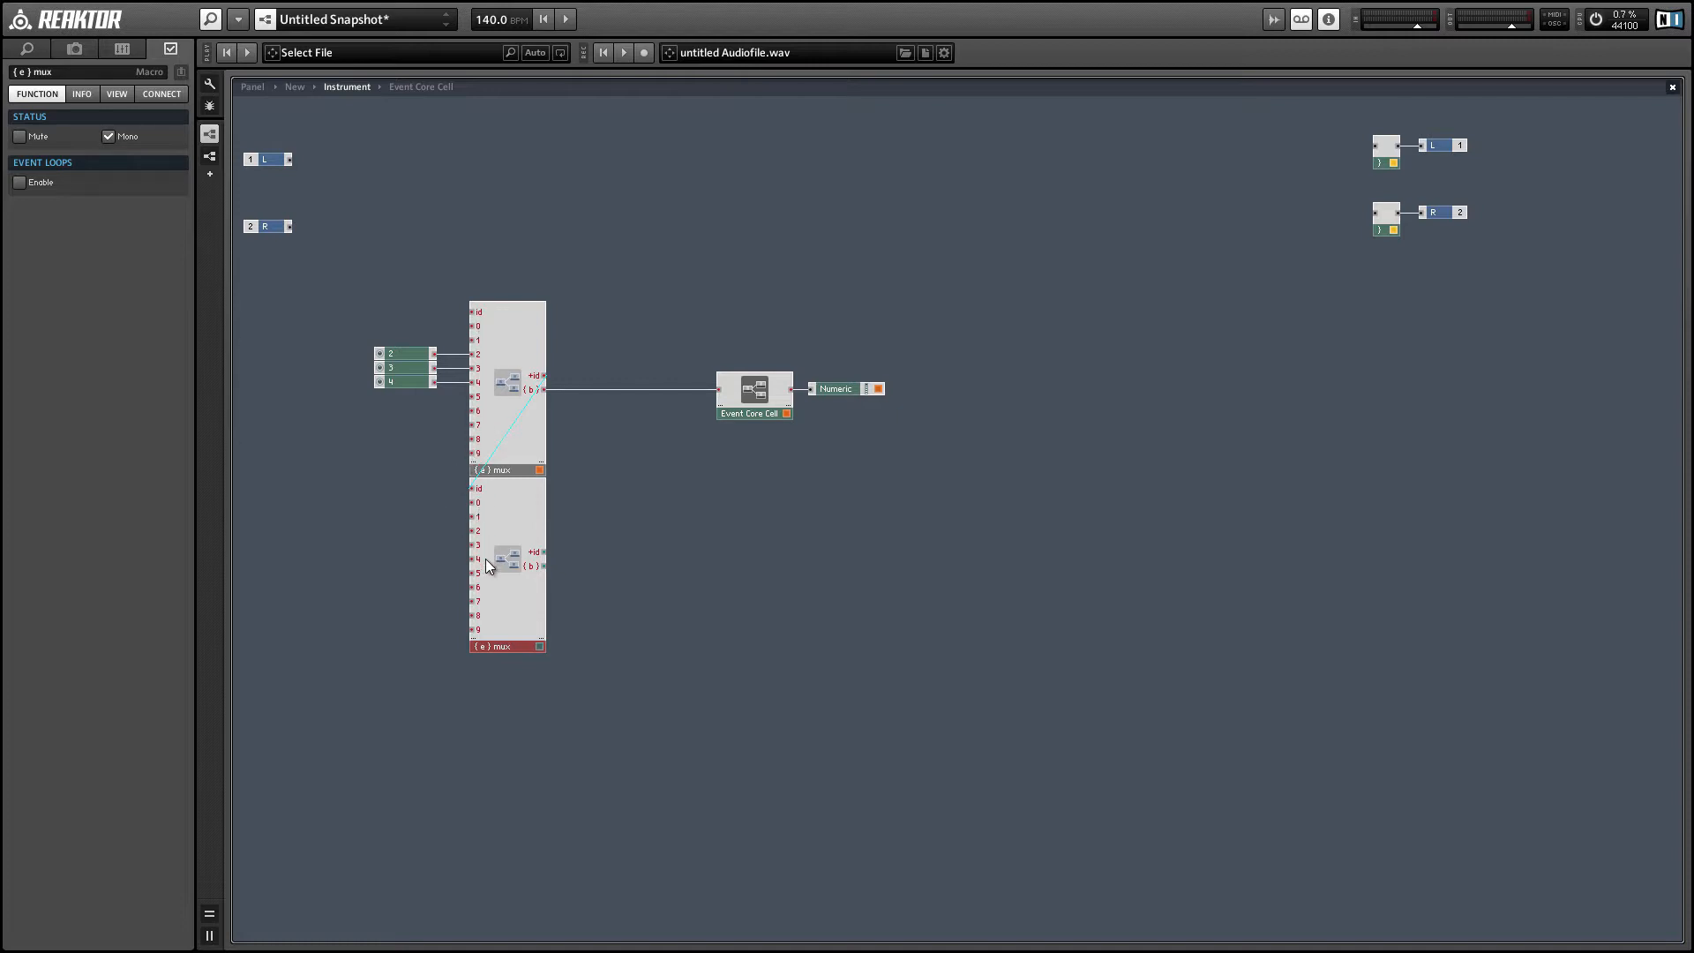
{"action": "left_click", "coordinate": [583, 535]}
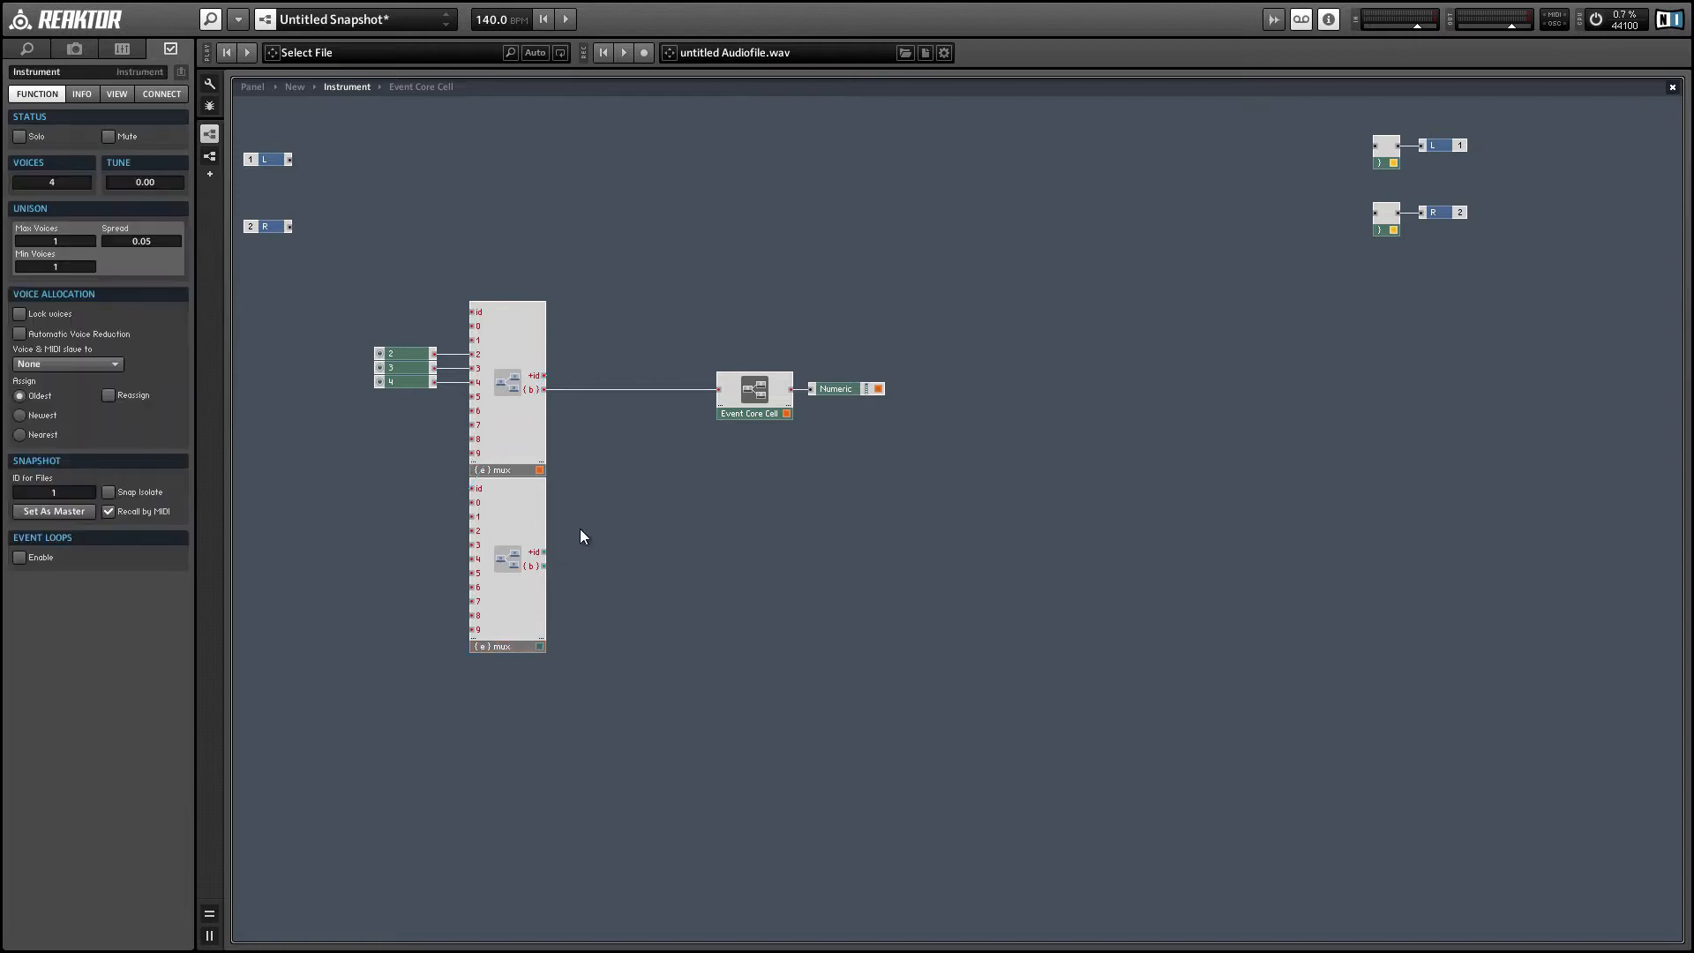
- Add a Merge module, connect the (b) outputs of both muxes to it, and connect its output to the Event Core Cell
{"action": "right_click", "coordinate": [628, 469]}
{"action": "mouse_move", "coordinate": [642, 481]}
{"action": "mouse_move", "coordinate": [890, 734]}
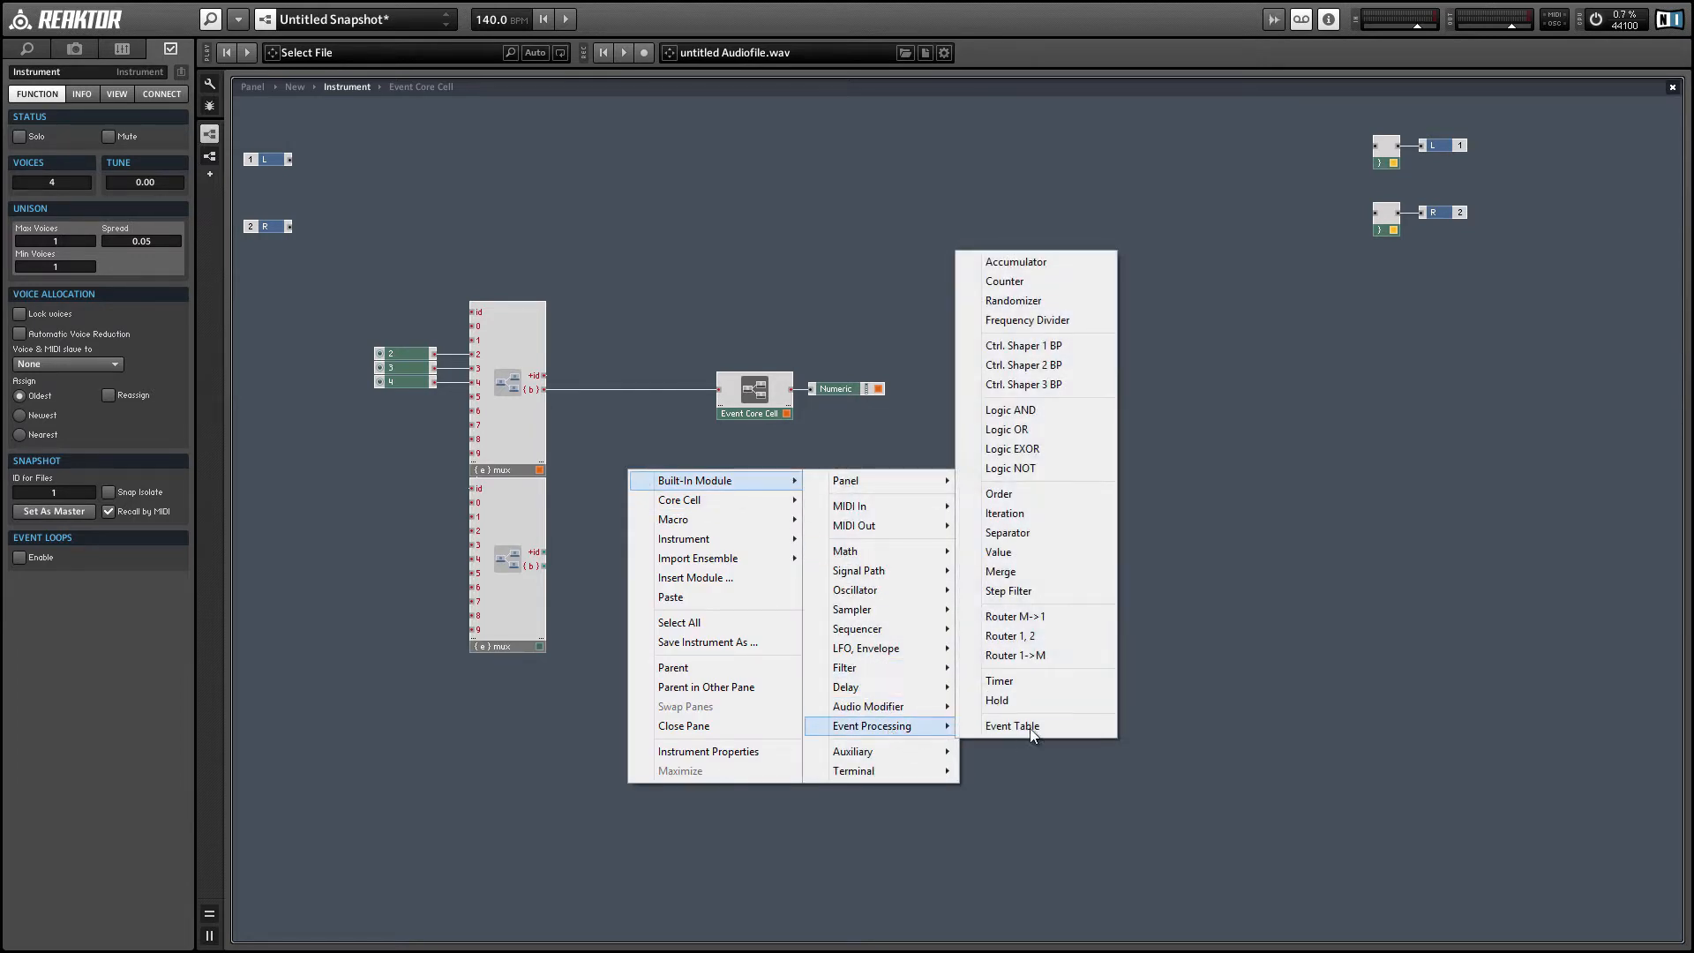
{"action": "left_click", "coordinate": [1014, 556]}
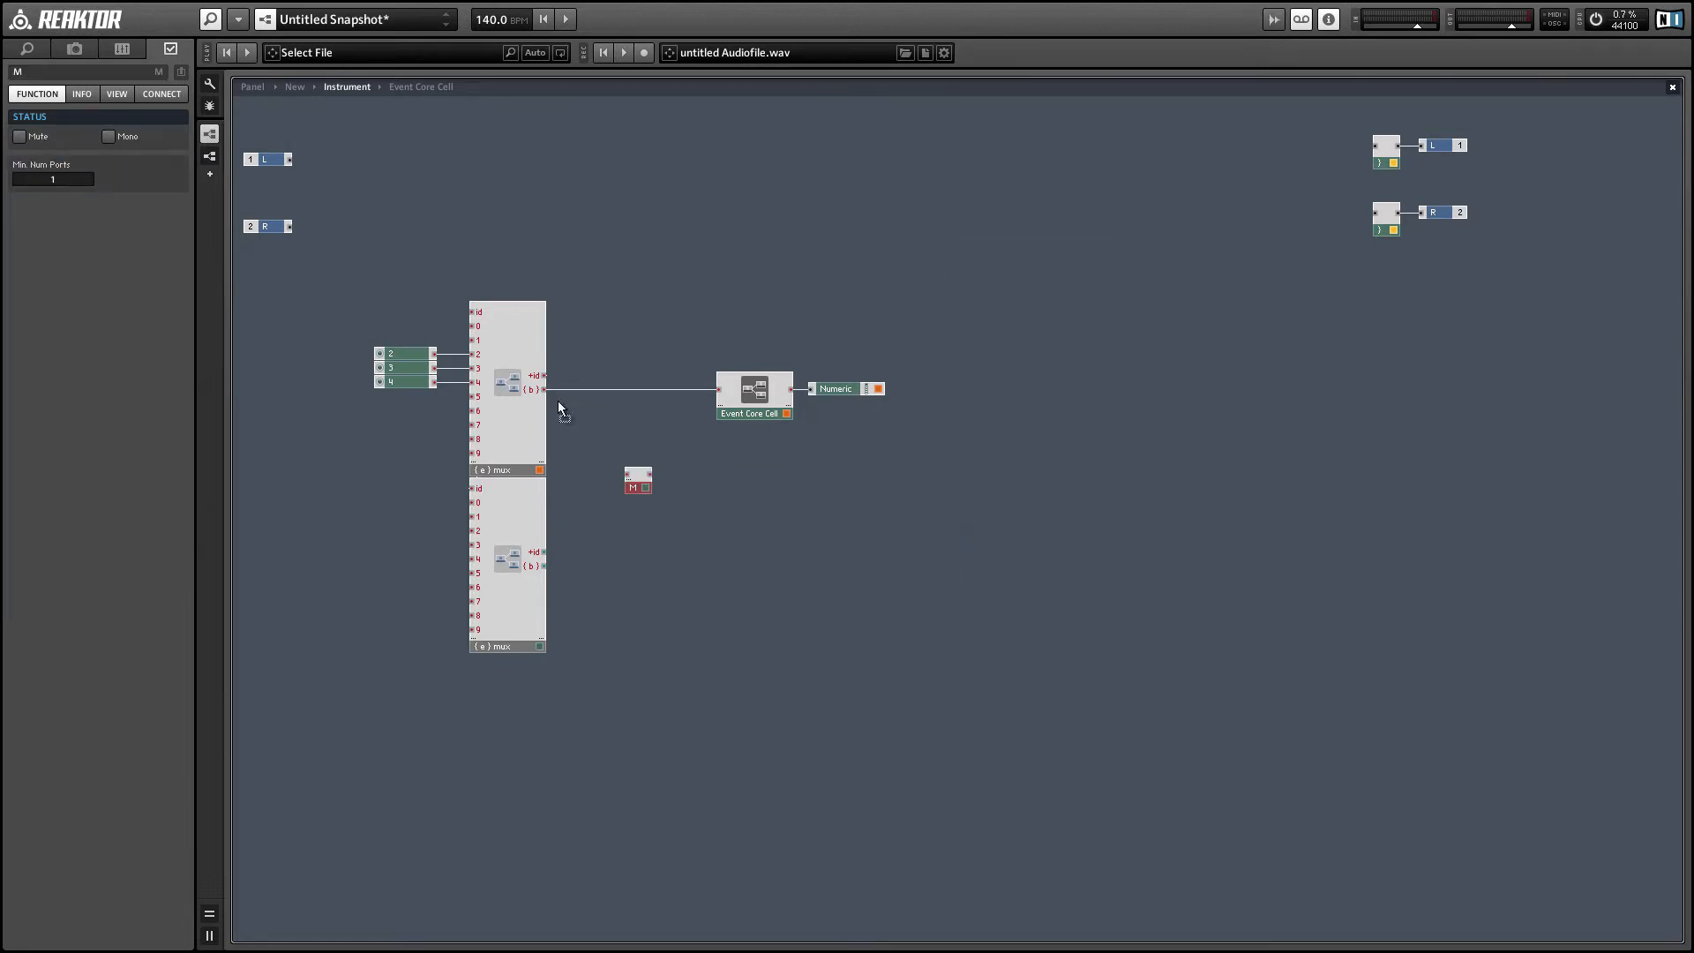
{"action": "left_click_drag", "start_coordinate": [544, 389], "coordinate": [627, 474]}
{"action": "left_click_drag", "start_coordinate": [544, 565], "coordinate": [637, 485]}
{"action": "left_click_drag", "start_coordinate": [697, 420], "coordinate": [719, 389]}
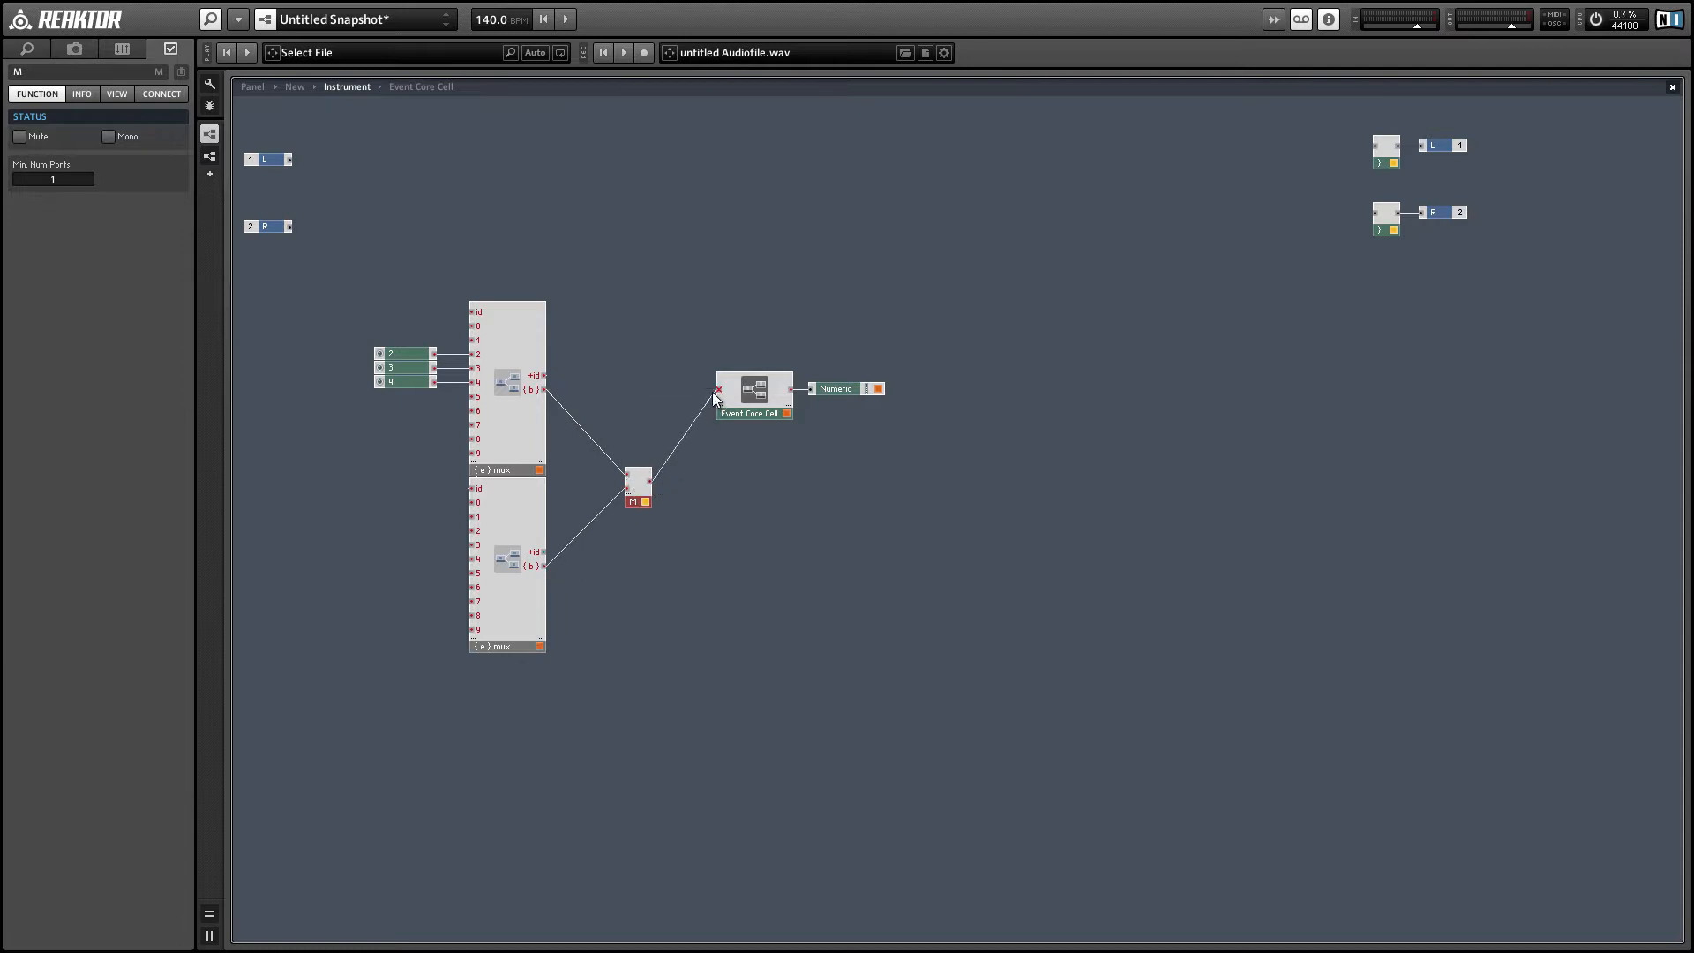
- Set the Merge module to mono and place it beside the upper mux's (b) output
{"action": "right_click", "coordinate": [639, 499]}
{"action": "left_click", "coordinate": [641, 511]}
{"action": "left_click_drag", "start_coordinate": [636, 504], "coordinate": [600, 417]}
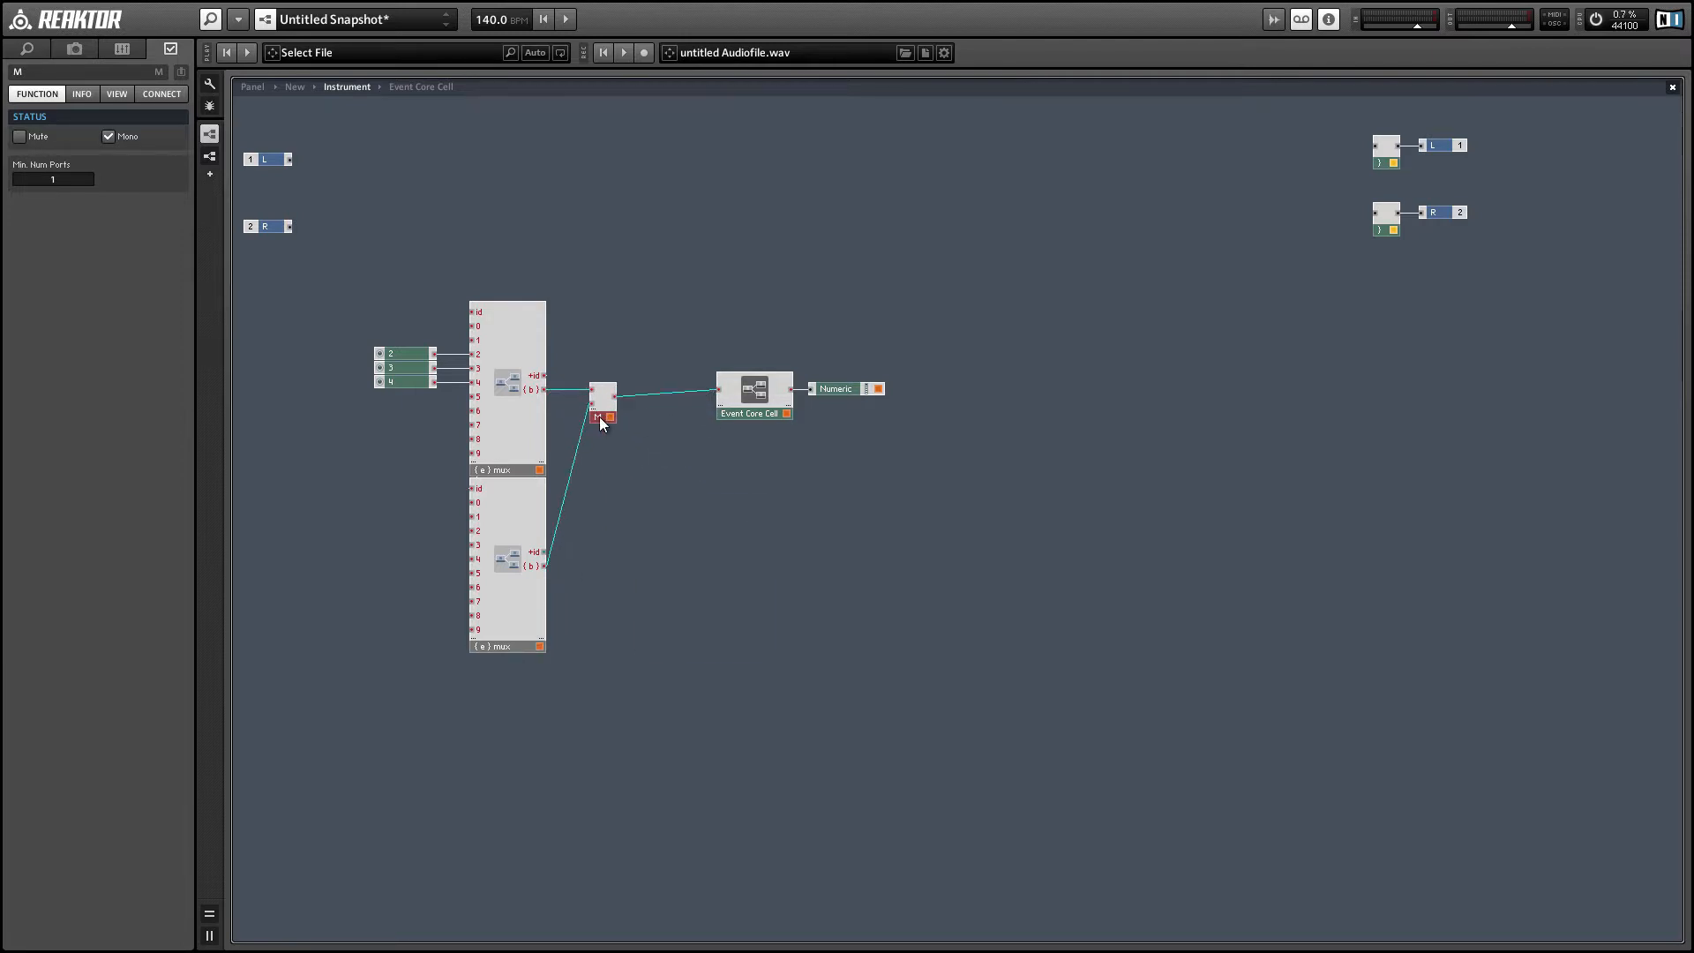
- Shift the knobs, both muxes and the Merge module toward the core cell, and align the Merge, core cell and Numeric readout
{"action": "left_click", "coordinate": [368, 262]}
{"action": "left_click_drag", "start_coordinate": [494, 481], "coordinate": [587, 619]}
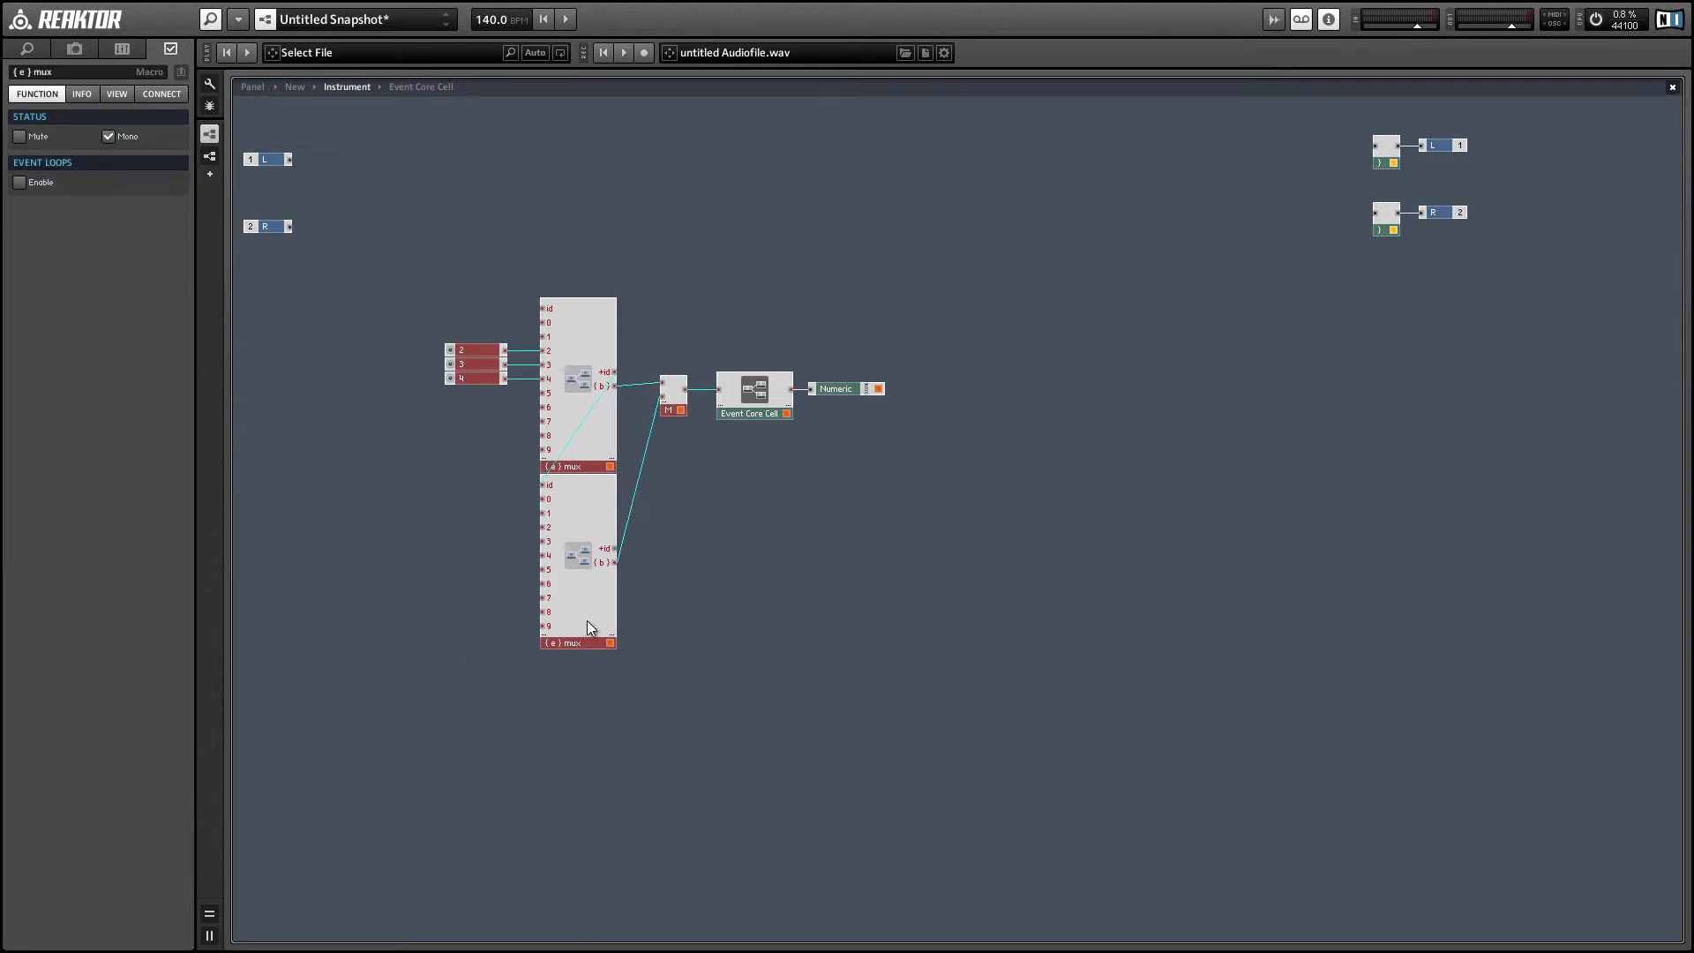
{"action": "left_click", "coordinate": [649, 627]}
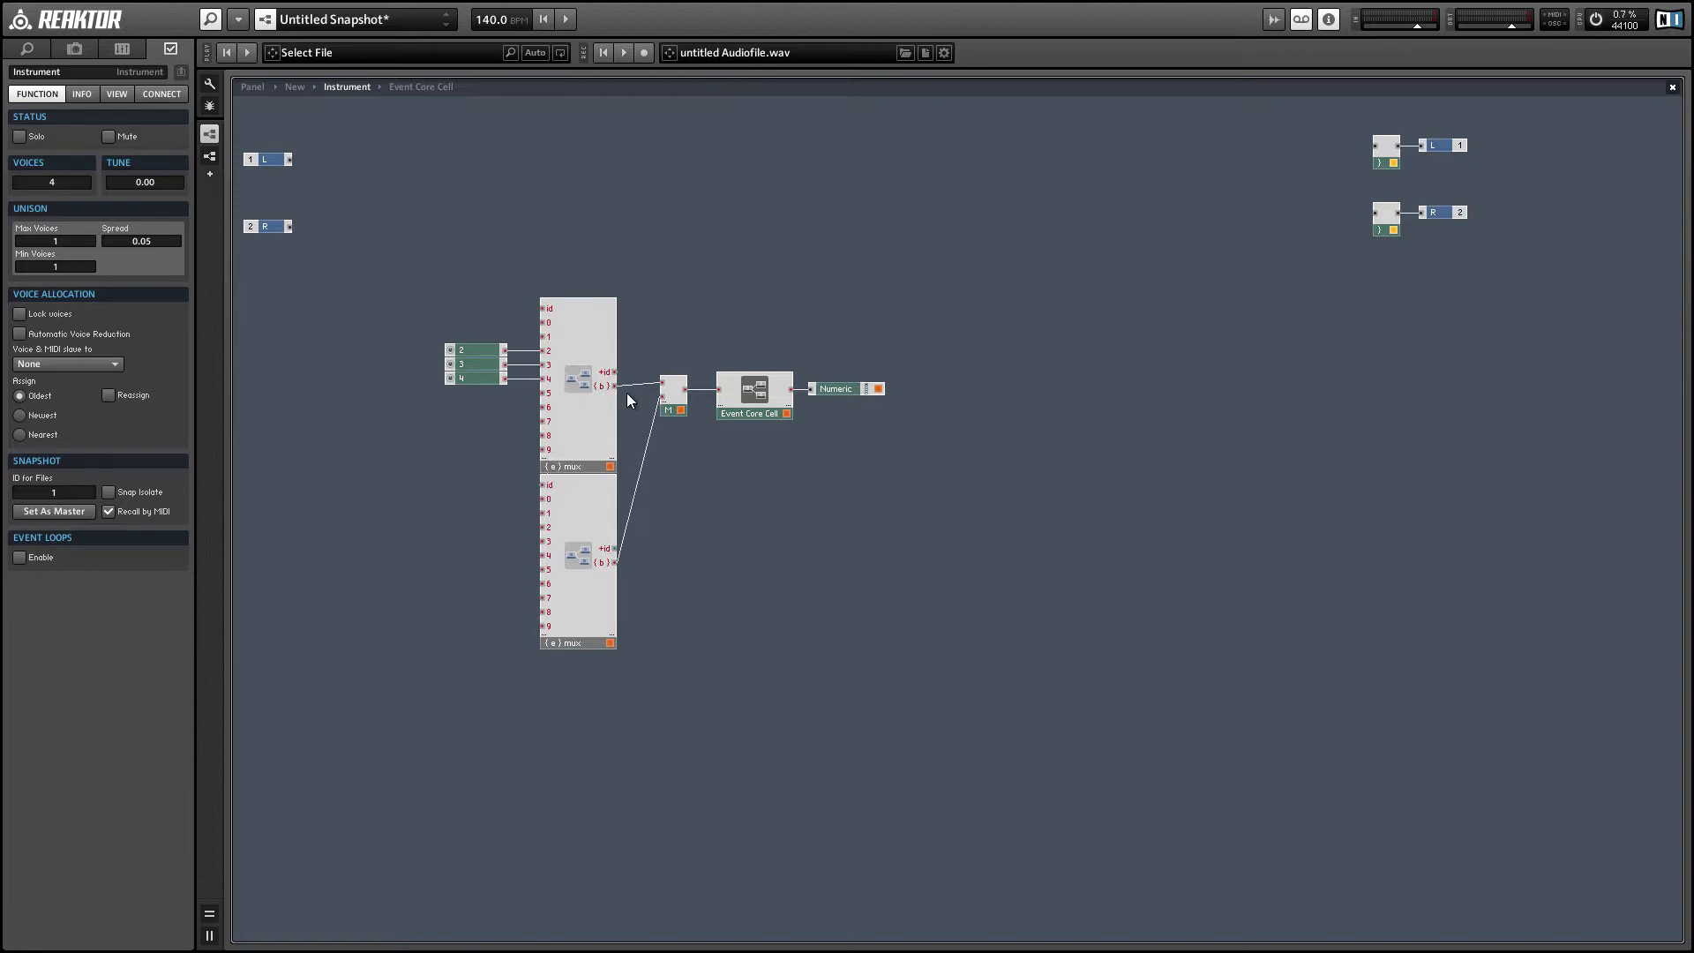
{"action": "left_click_drag", "start_coordinate": [652, 366], "coordinate": [820, 449]}
{"action": "left_click_drag", "start_coordinate": [743, 396], "coordinate": [733, 399]}
{"action": "left_click", "coordinate": [496, 404]}
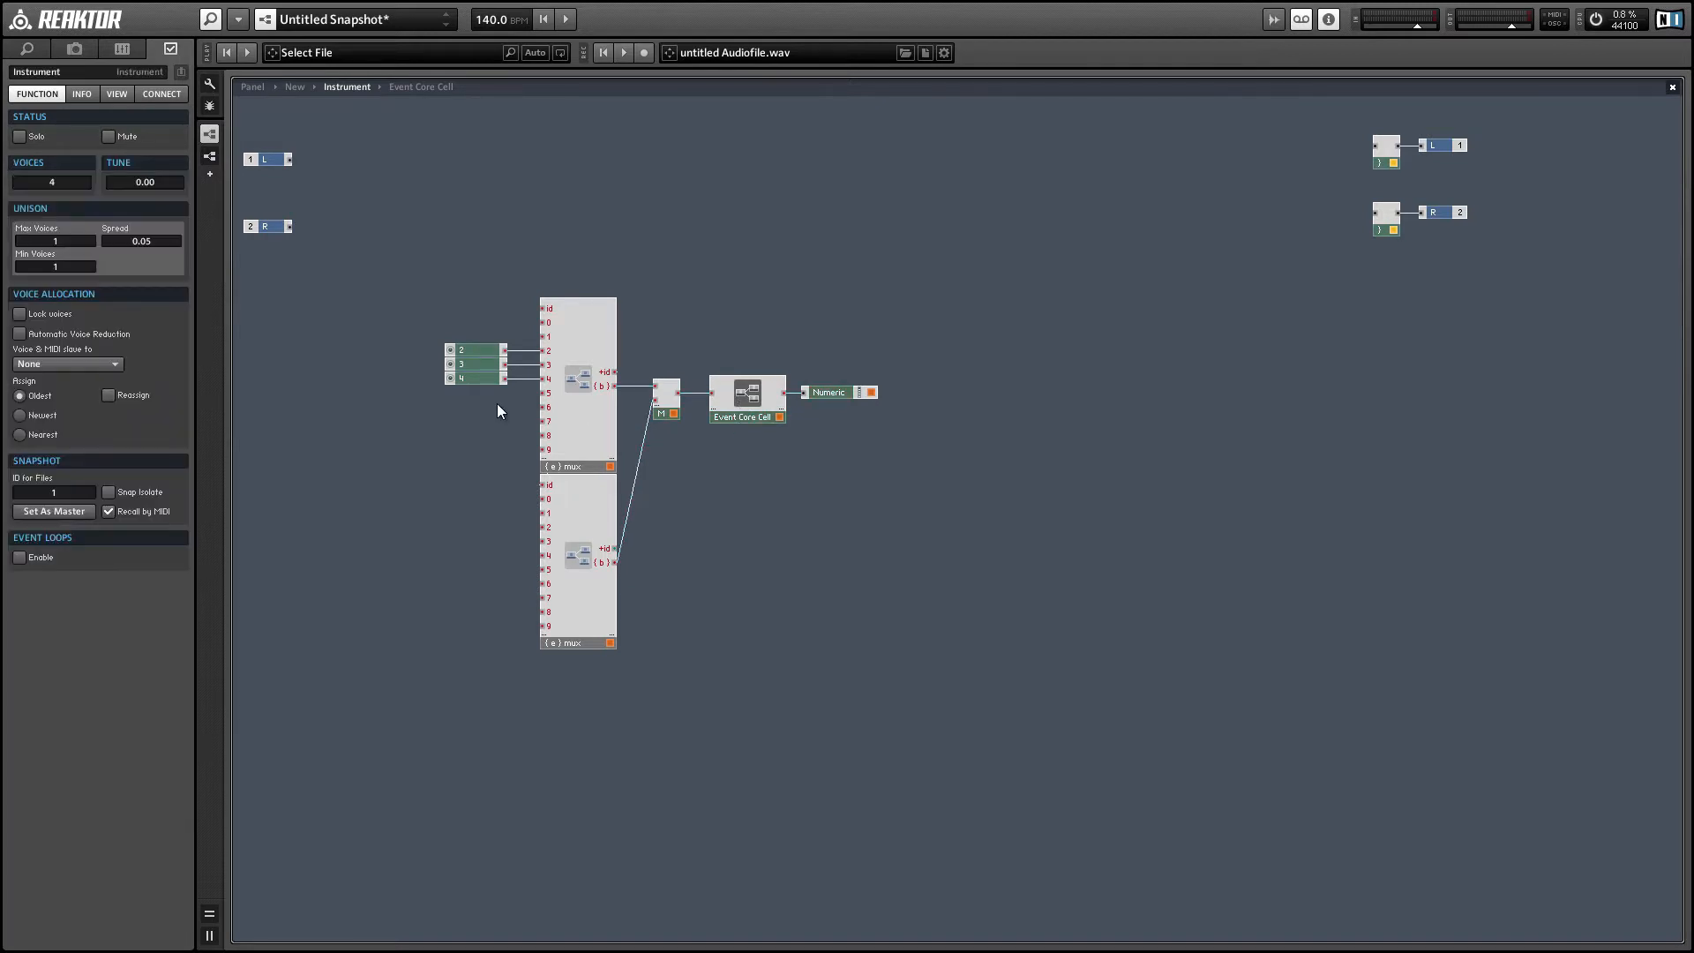
- Insert the b_mux_pos_10 macro from the Partials Framework multiplexing library and place it beside the lower (e) mux
{"action": "right_click", "coordinate": [711, 512]}
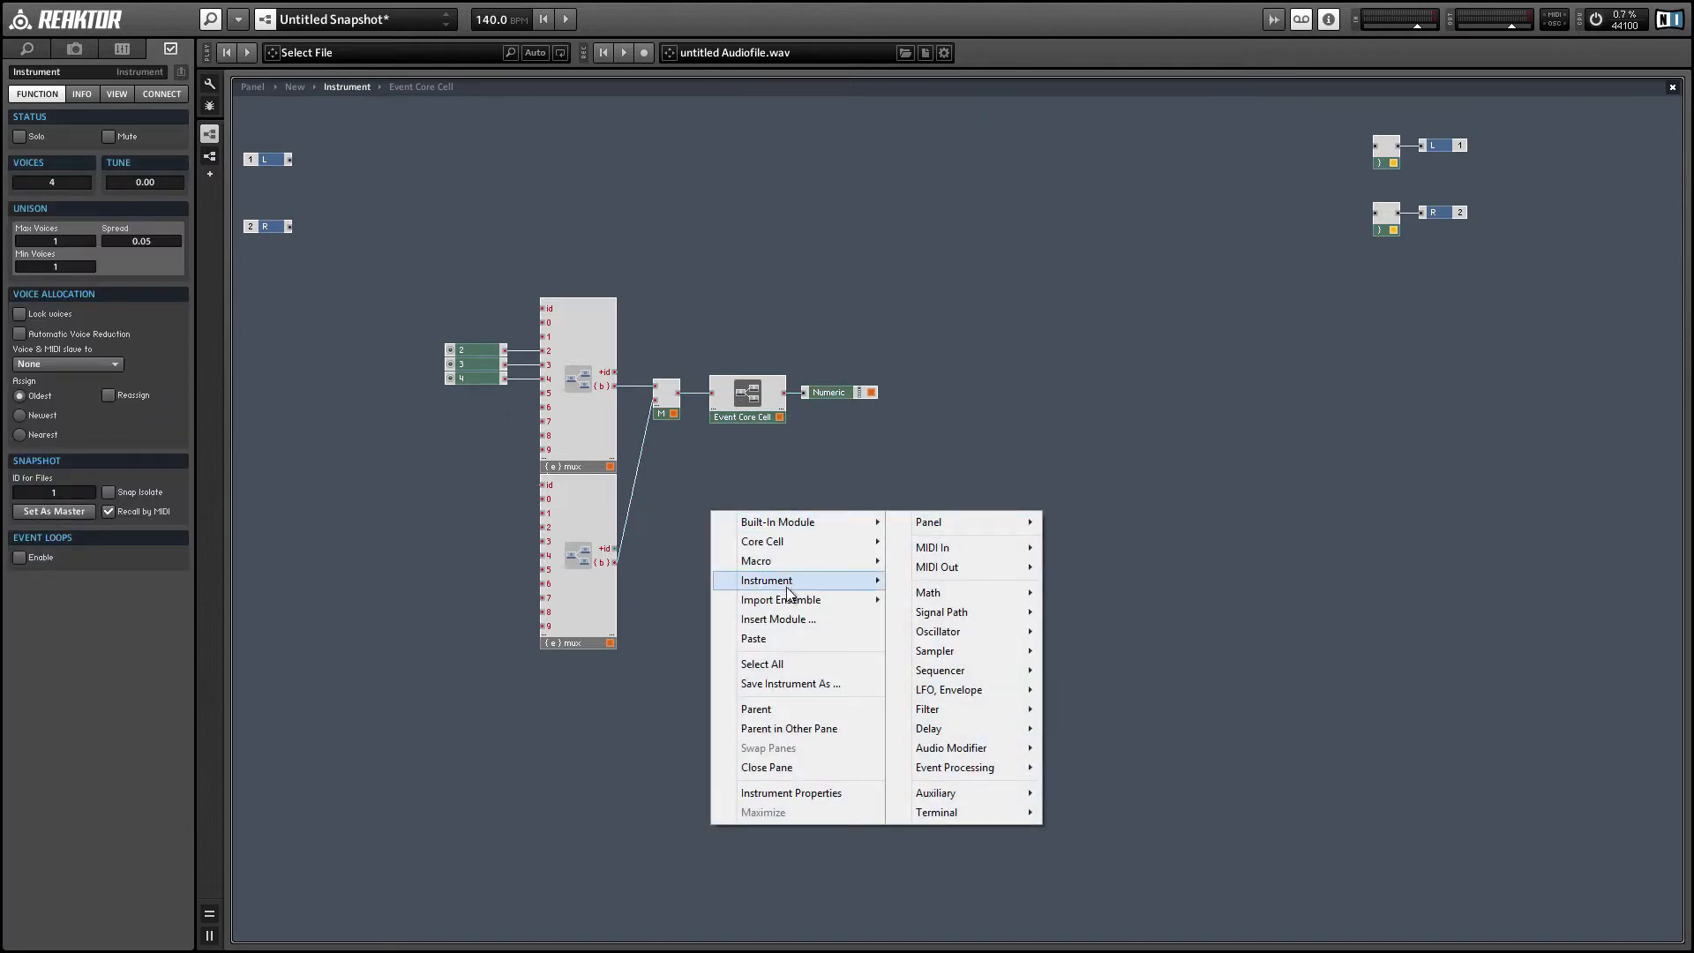
{"action": "mouse_move", "coordinate": [769, 565]}
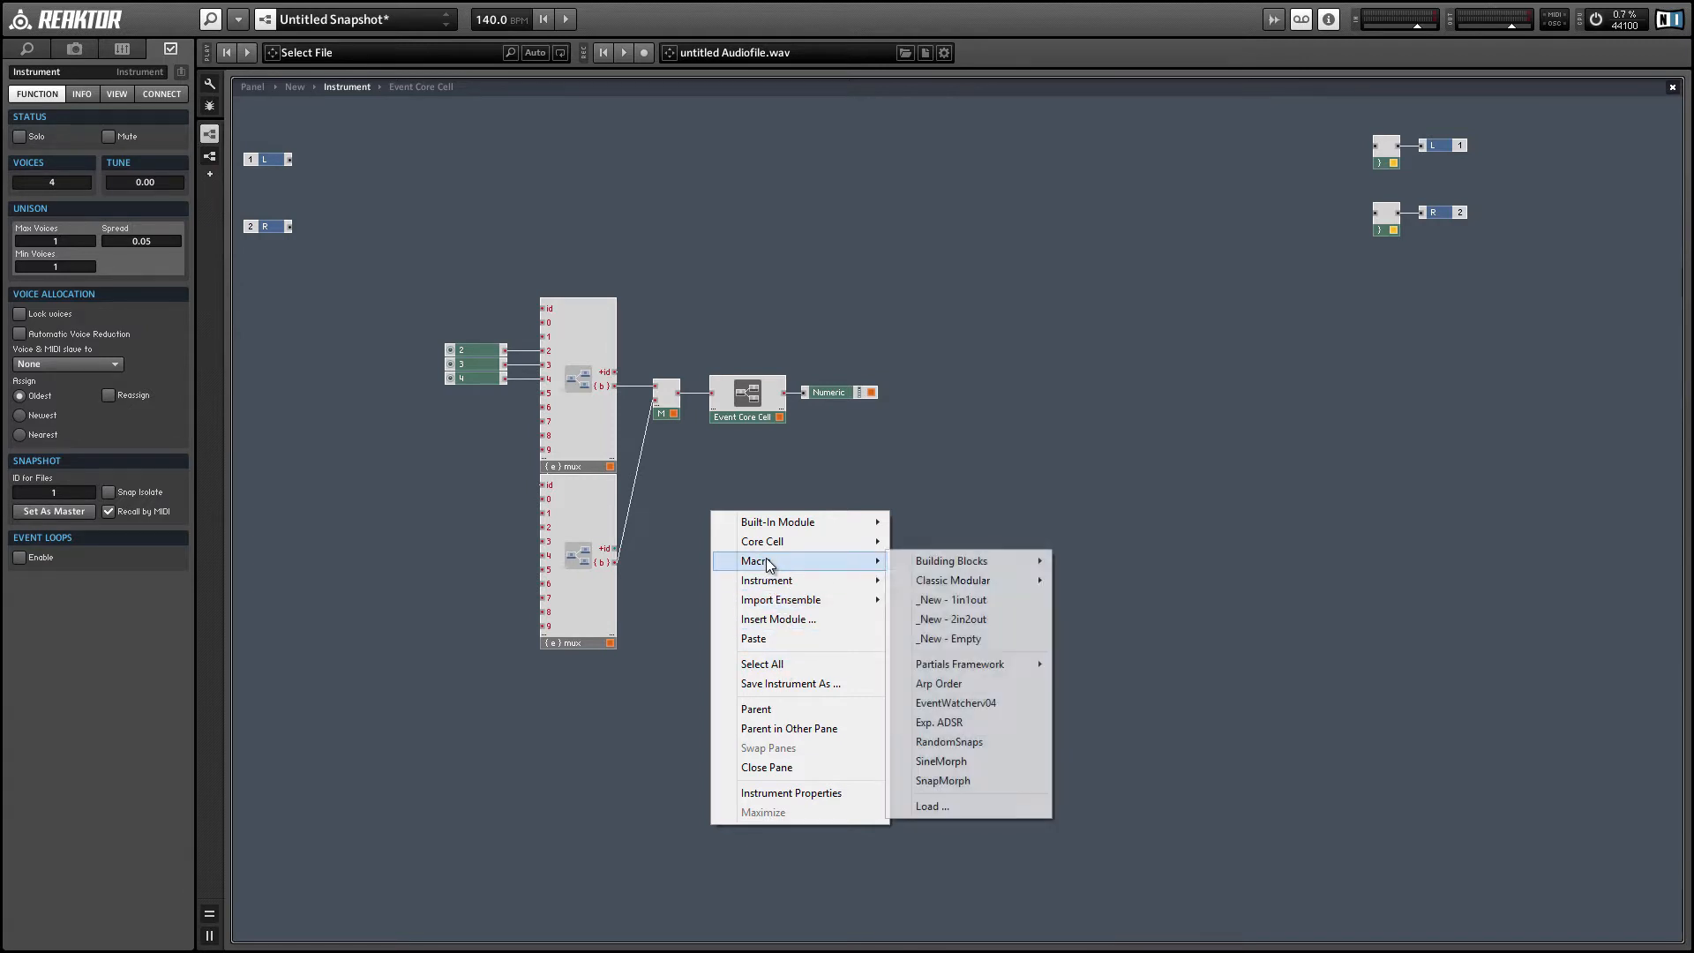
{"action": "mouse_move", "coordinate": [975, 669]}
{"action": "mouse_move", "coordinate": [1095, 685]}
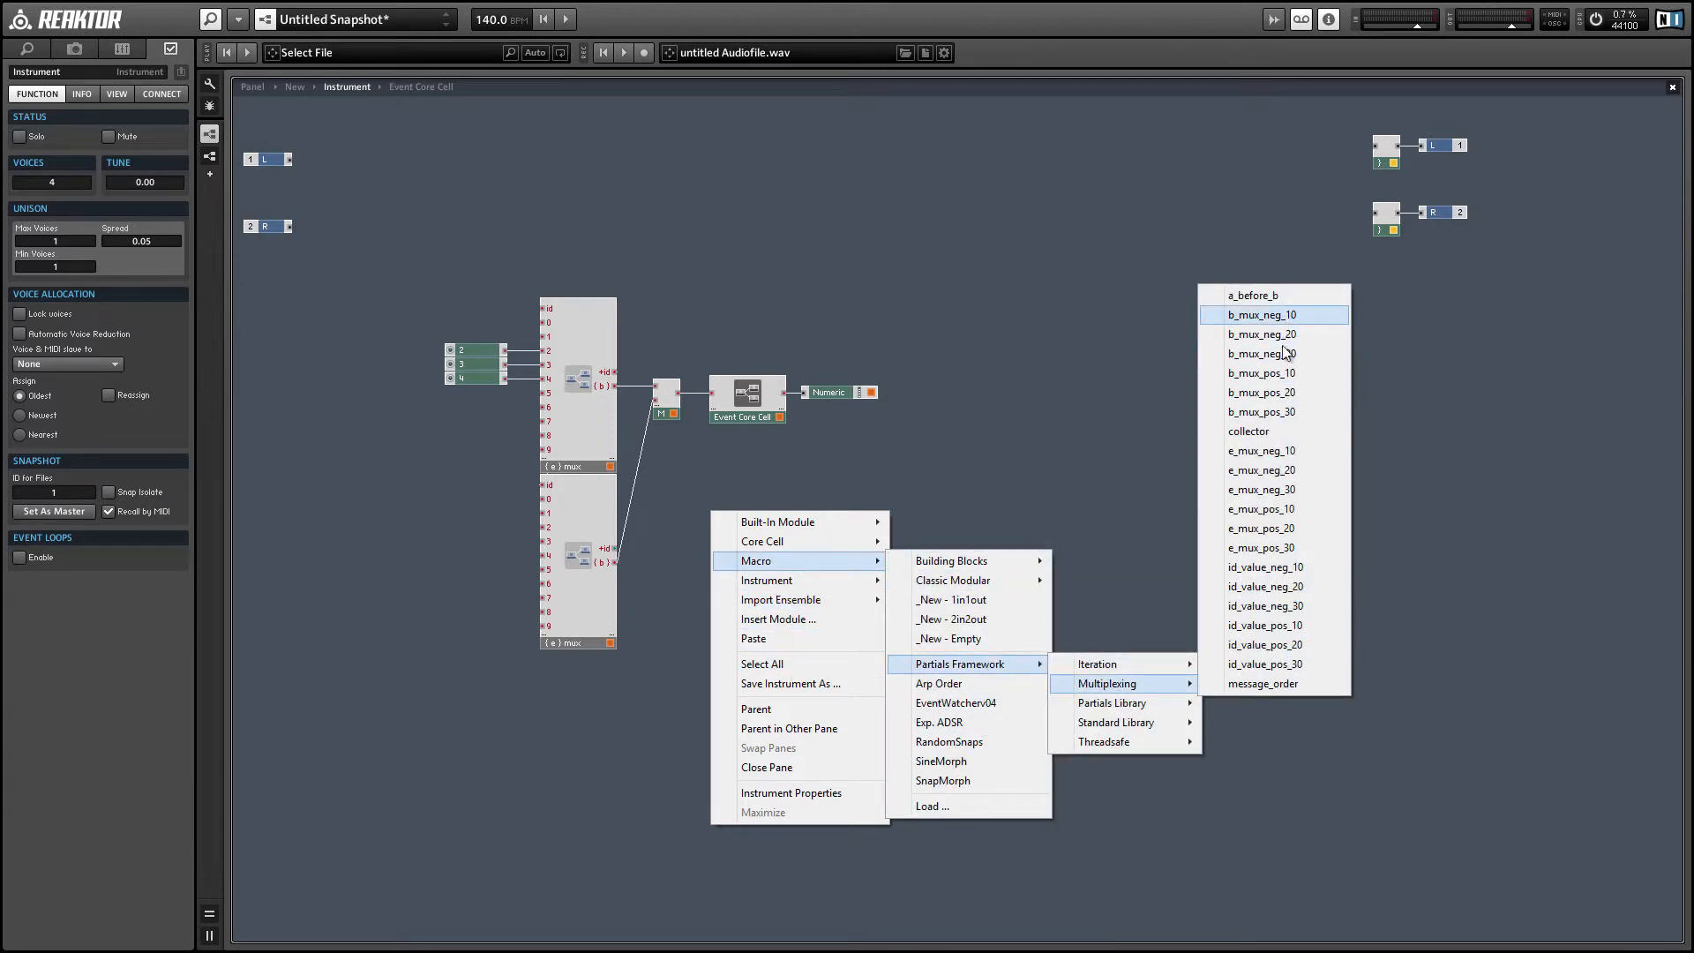
{"action": "left_click", "coordinate": [1261, 374]}
{"action": "left_click_drag", "start_coordinate": [736, 631], "coordinate": [488, 625]}
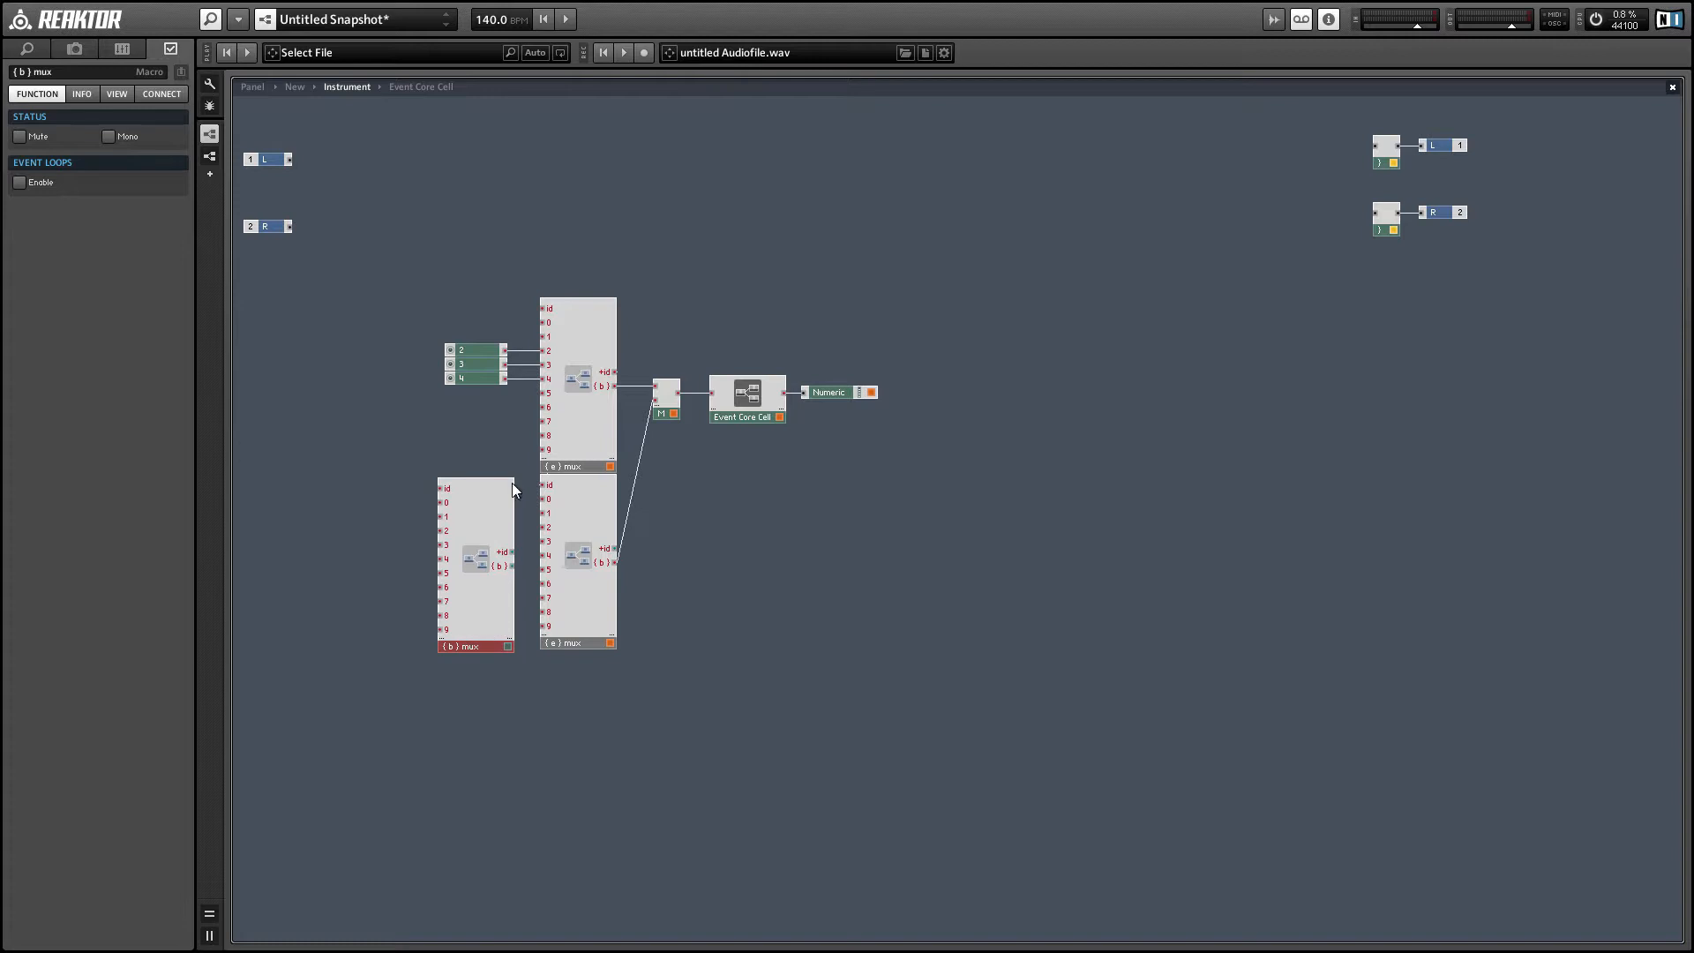
- Move the three knobs farther from the muxes, and delete both (e) muxes together with the Merge module
{"action": "left_click_drag", "start_coordinate": [446, 315], "coordinate": [482, 374]}
{"action": "left_click_drag", "start_coordinate": [482, 375], "coordinate": [346, 375]}
{"action": "left_click_drag", "start_coordinate": [578, 228], "coordinate": [652, 657]}
{"action": "key", "text": "Delete"}
- Connect knobs 2, 3 and 4 to the (b) mux's matching inputs, connect its (b) output to the core cell, and make it mono
{"action": "left_click_drag", "start_coordinate": [473, 650], "coordinate": [476, 420]}
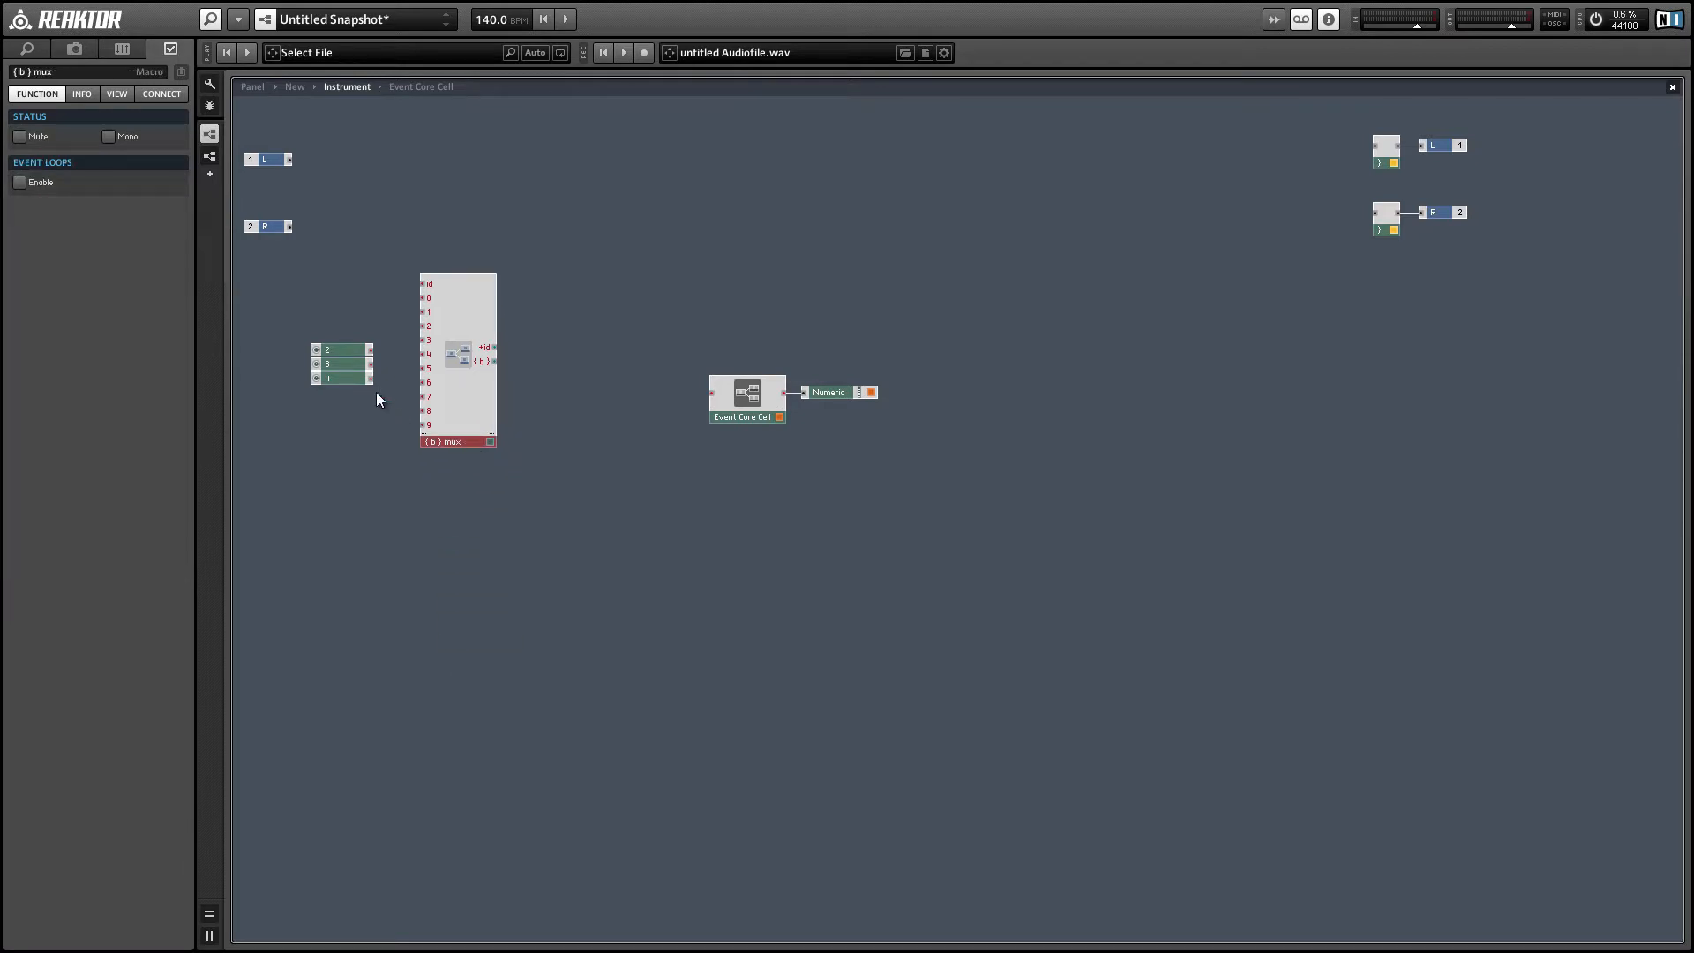
{"action": "left_click_drag", "start_coordinate": [367, 349], "coordinate": [429, 411]}
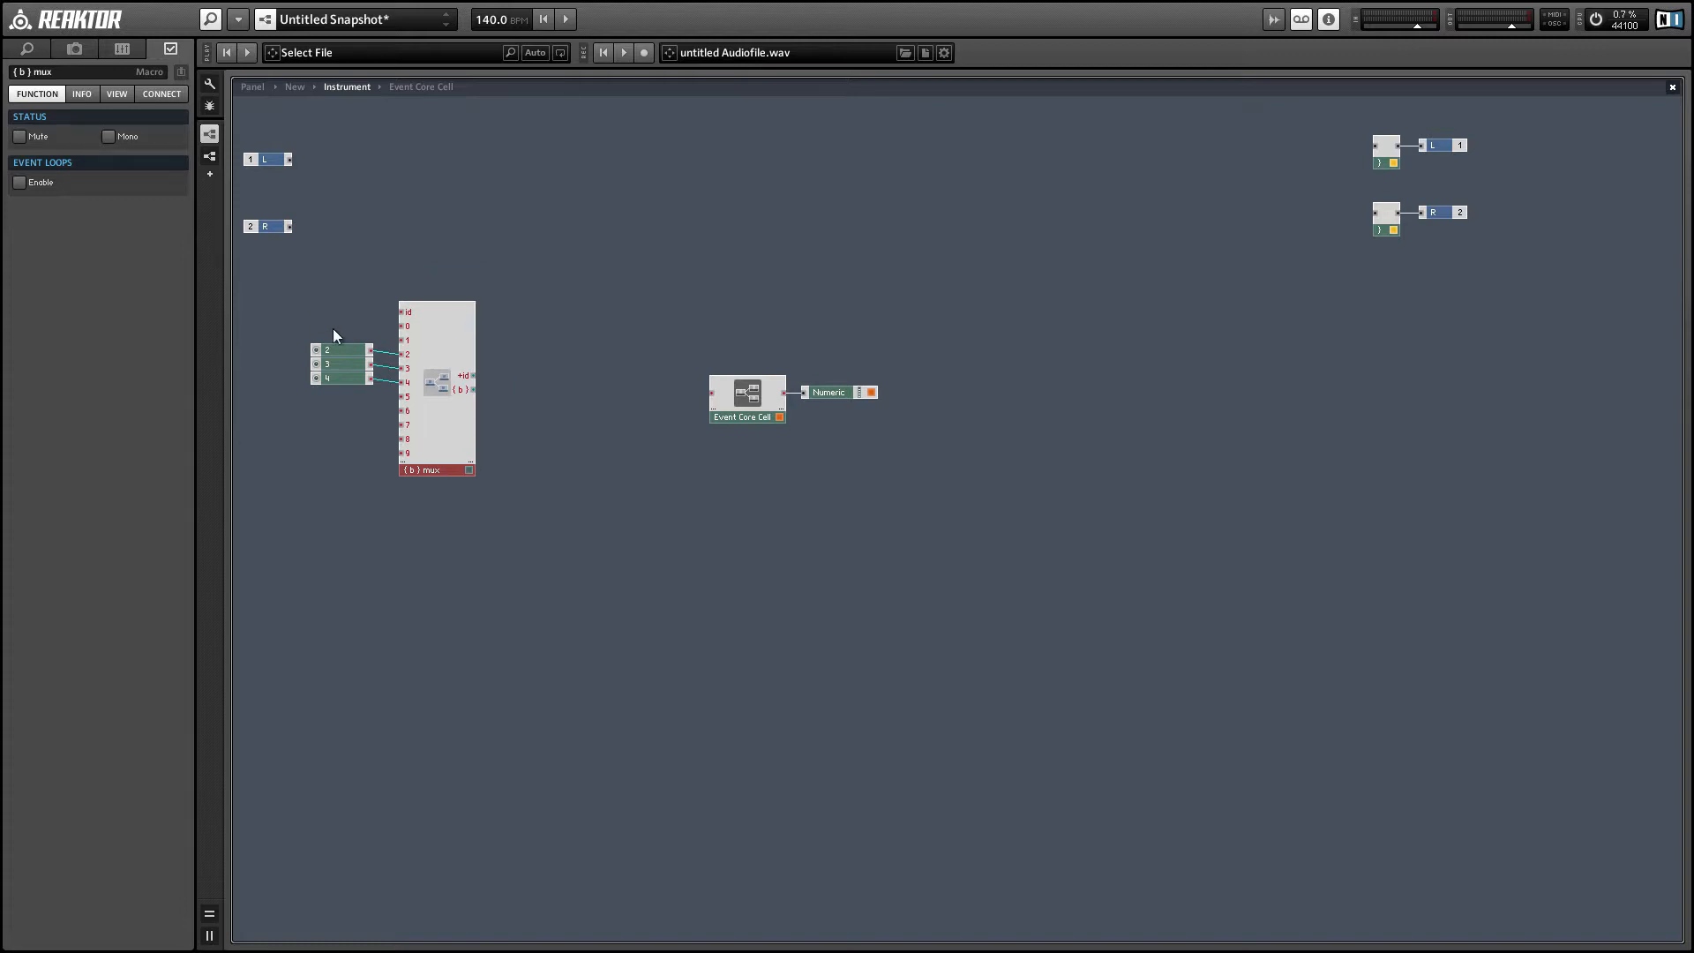
{"action": "left_click_drag", "start_coordinate": [332, 328], "coordinate": [713, 392]}
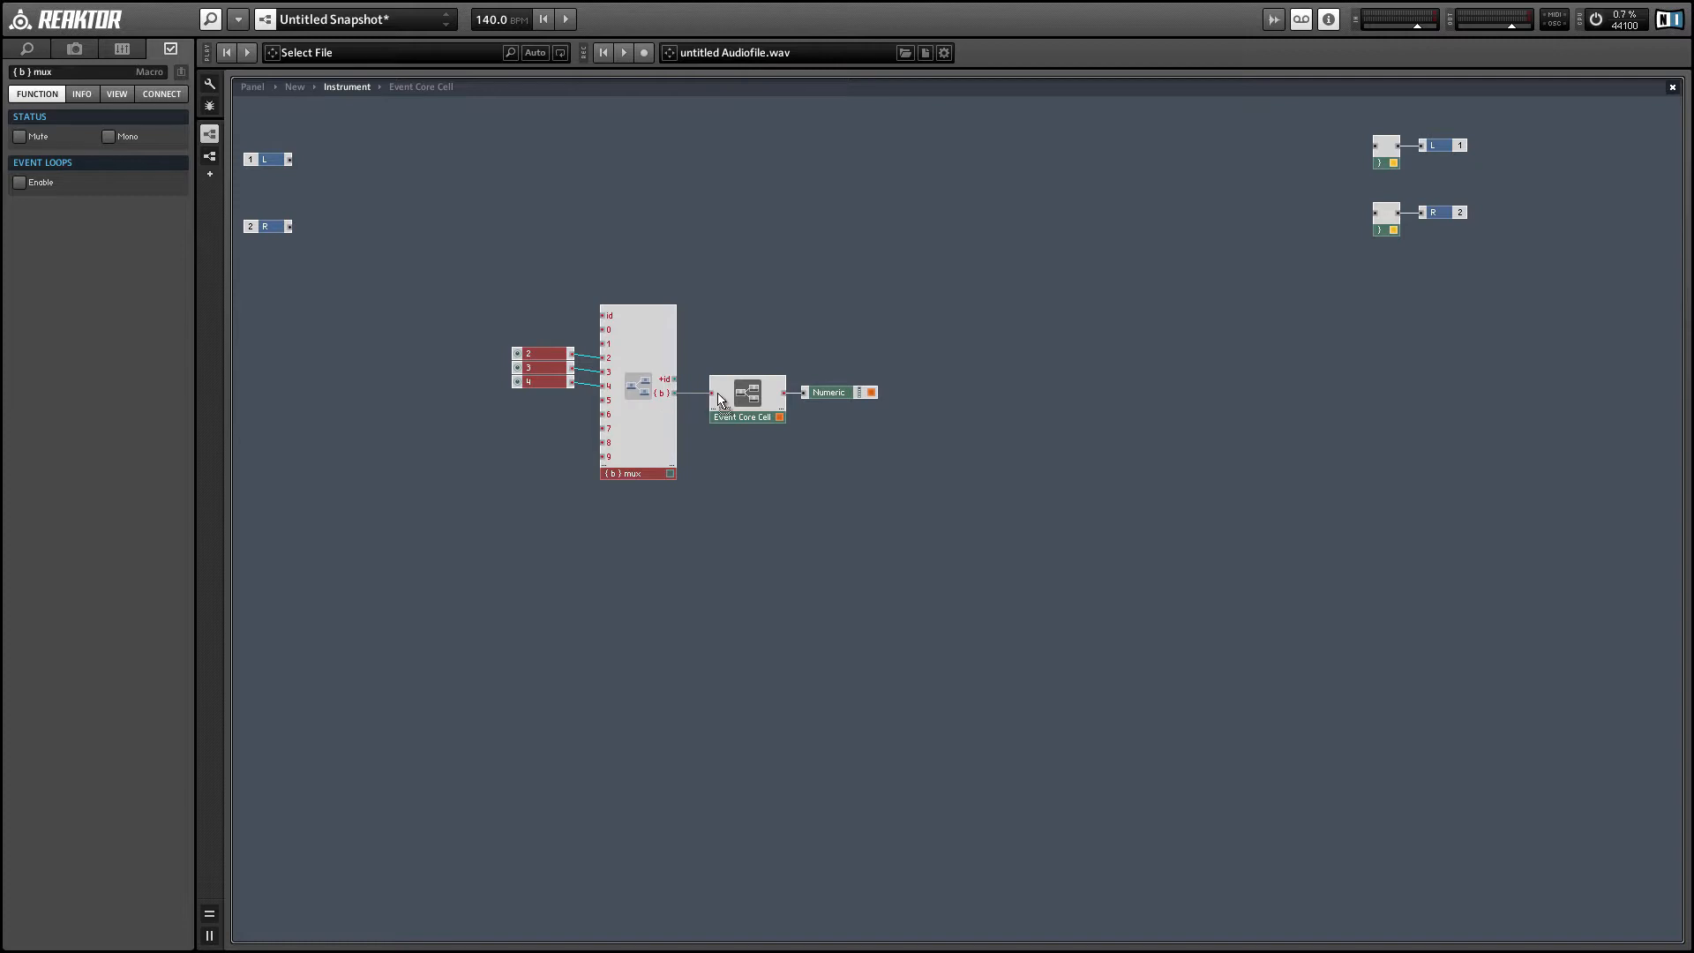
{"action": "right_click", "coordinate": [645, 439]}
{"action": "left_click", "coordinate": [692, 471]}
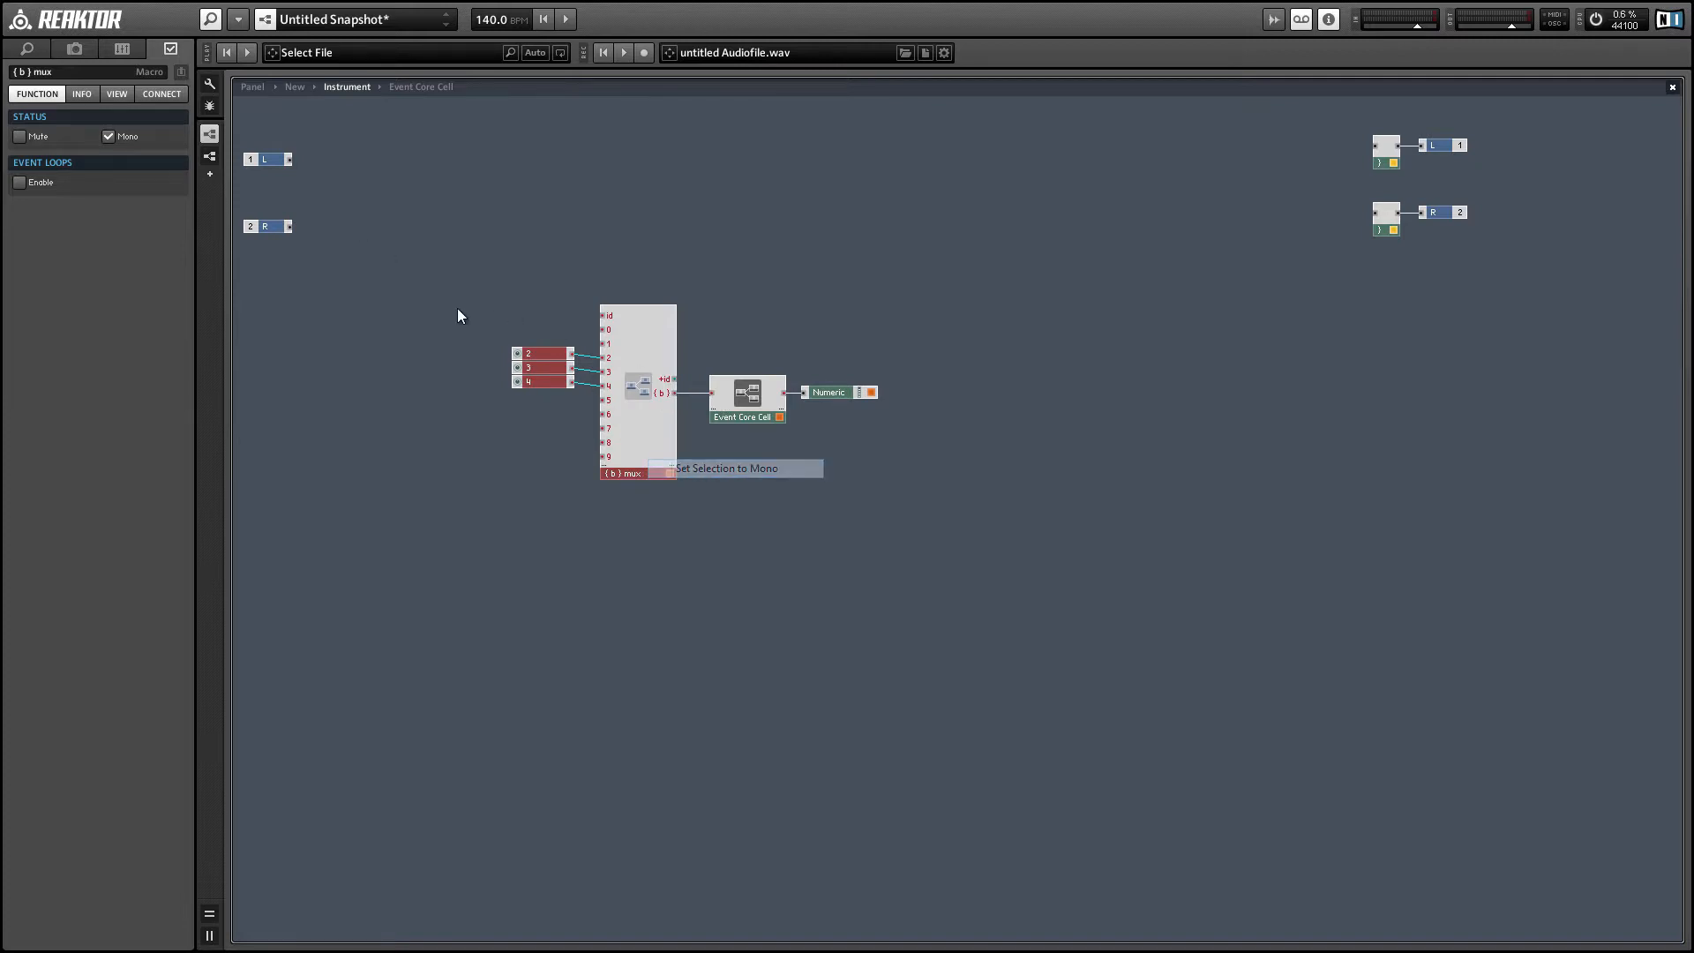
- Turn knob 3 on the instrument panel to test the (b) mux with the Numeric display, and return to the structure
{"action": "left_click", "coordinate": [252, 87]}
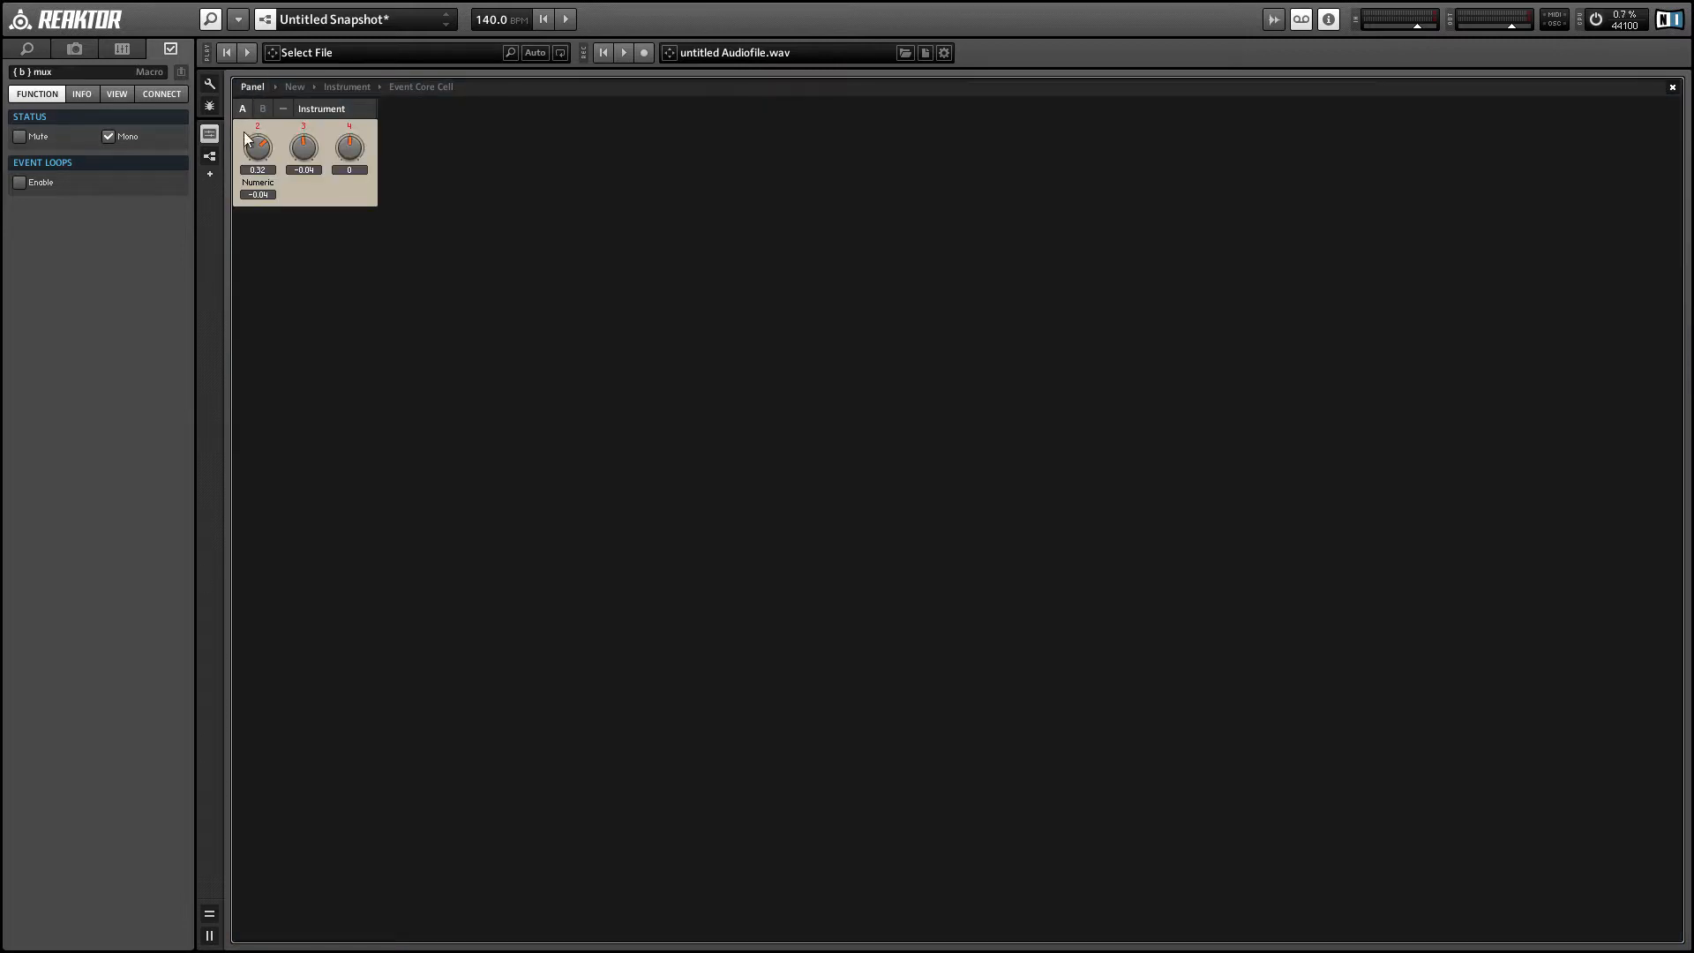
{"action": "left_click", "coordinate": [303, 125]}
{"action": "left_click_drag", "start_coordinate": [302, 125], "coordinate": [301, 221]}
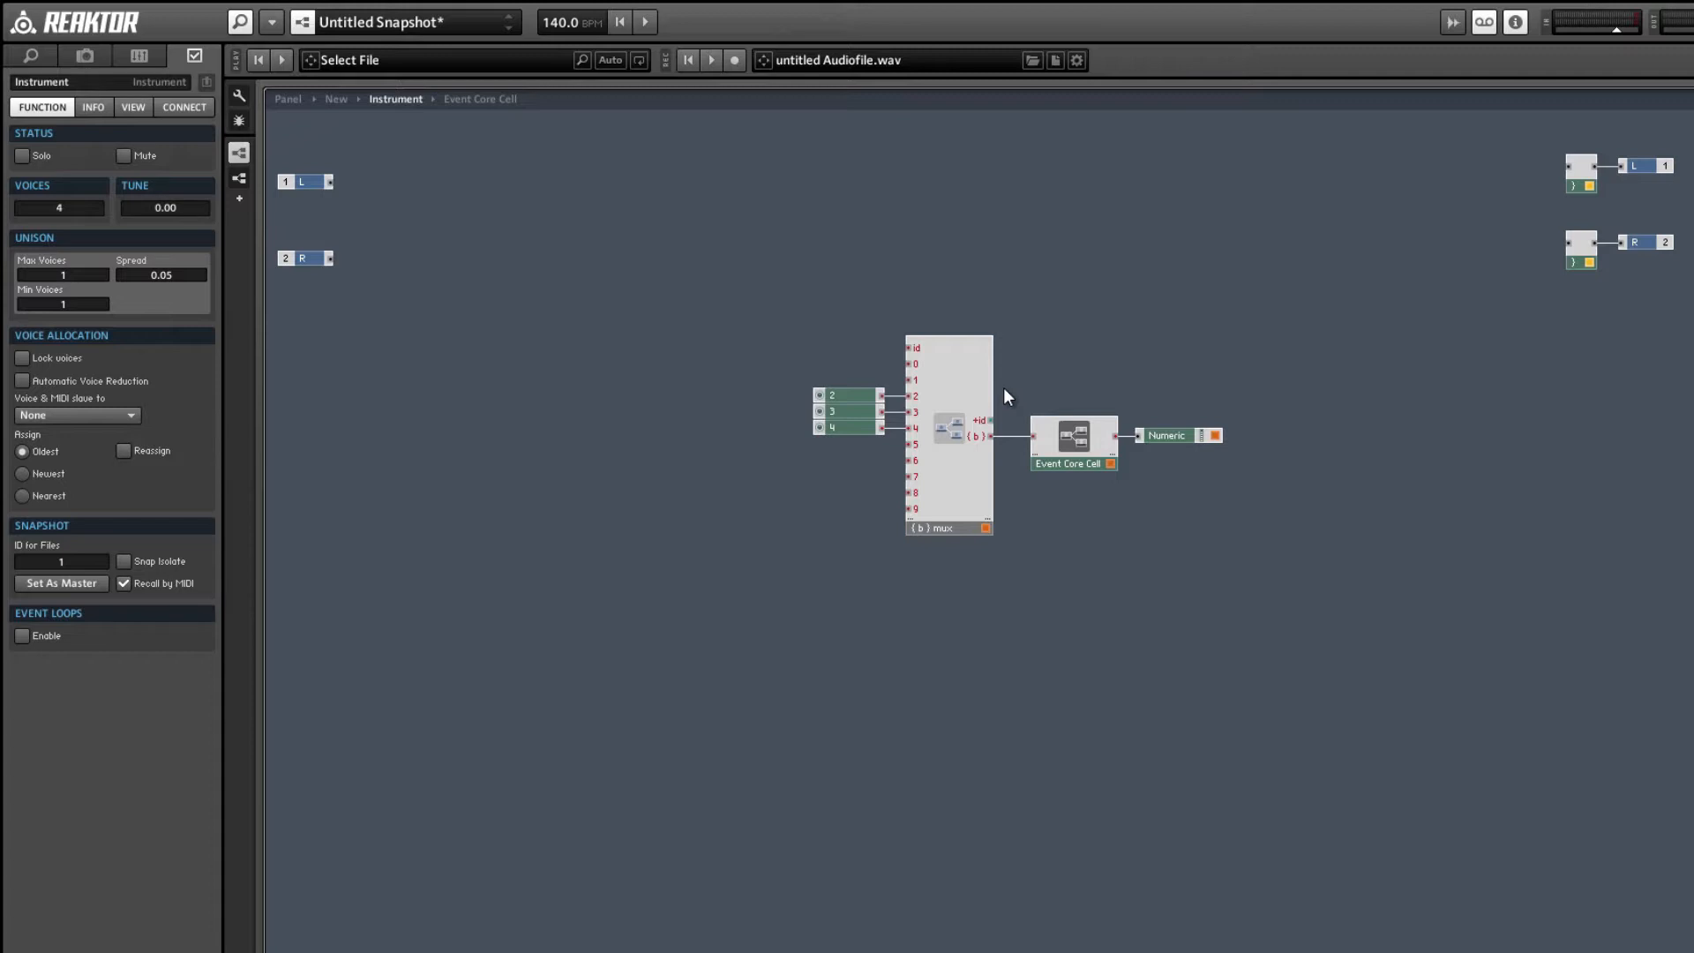
- Open the Event Core Cell, insert the raw_receiver macro from the Partials Framework multiplexing library and place it above the existing raw receiver
{"action": "double_click", "coordinate": [1059, 447]}
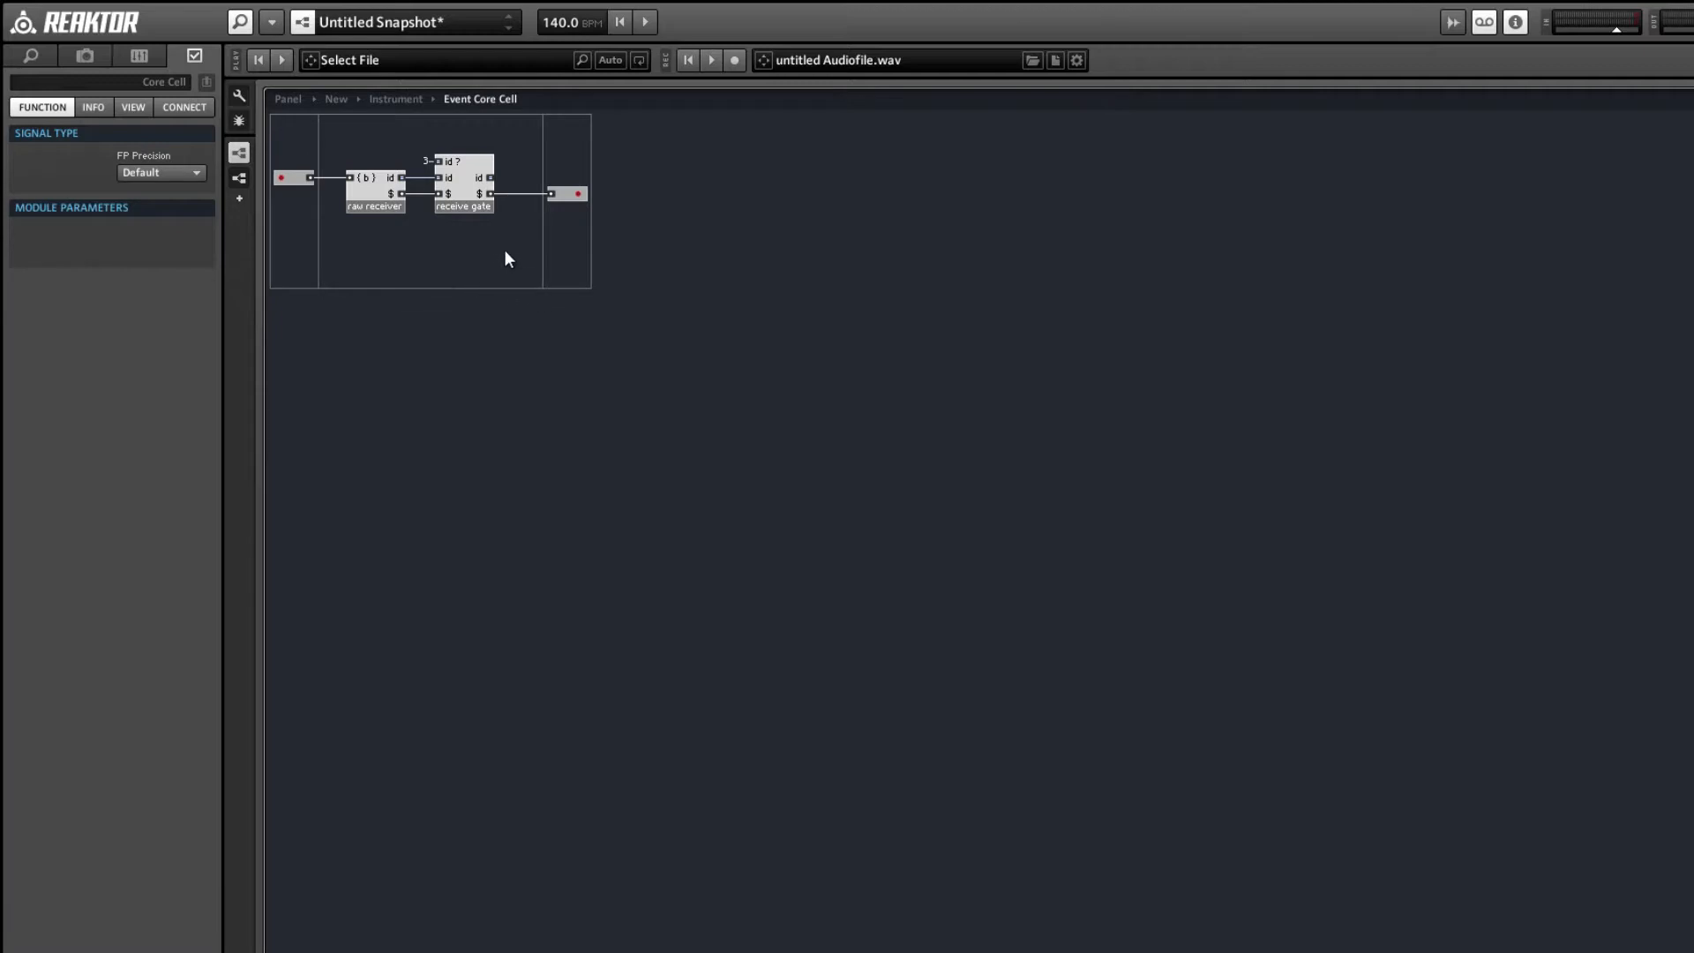
{"action": "left_click", "coordinate": [371, 192]}
{"action": "right_click", "coordinate": [378, 243]}
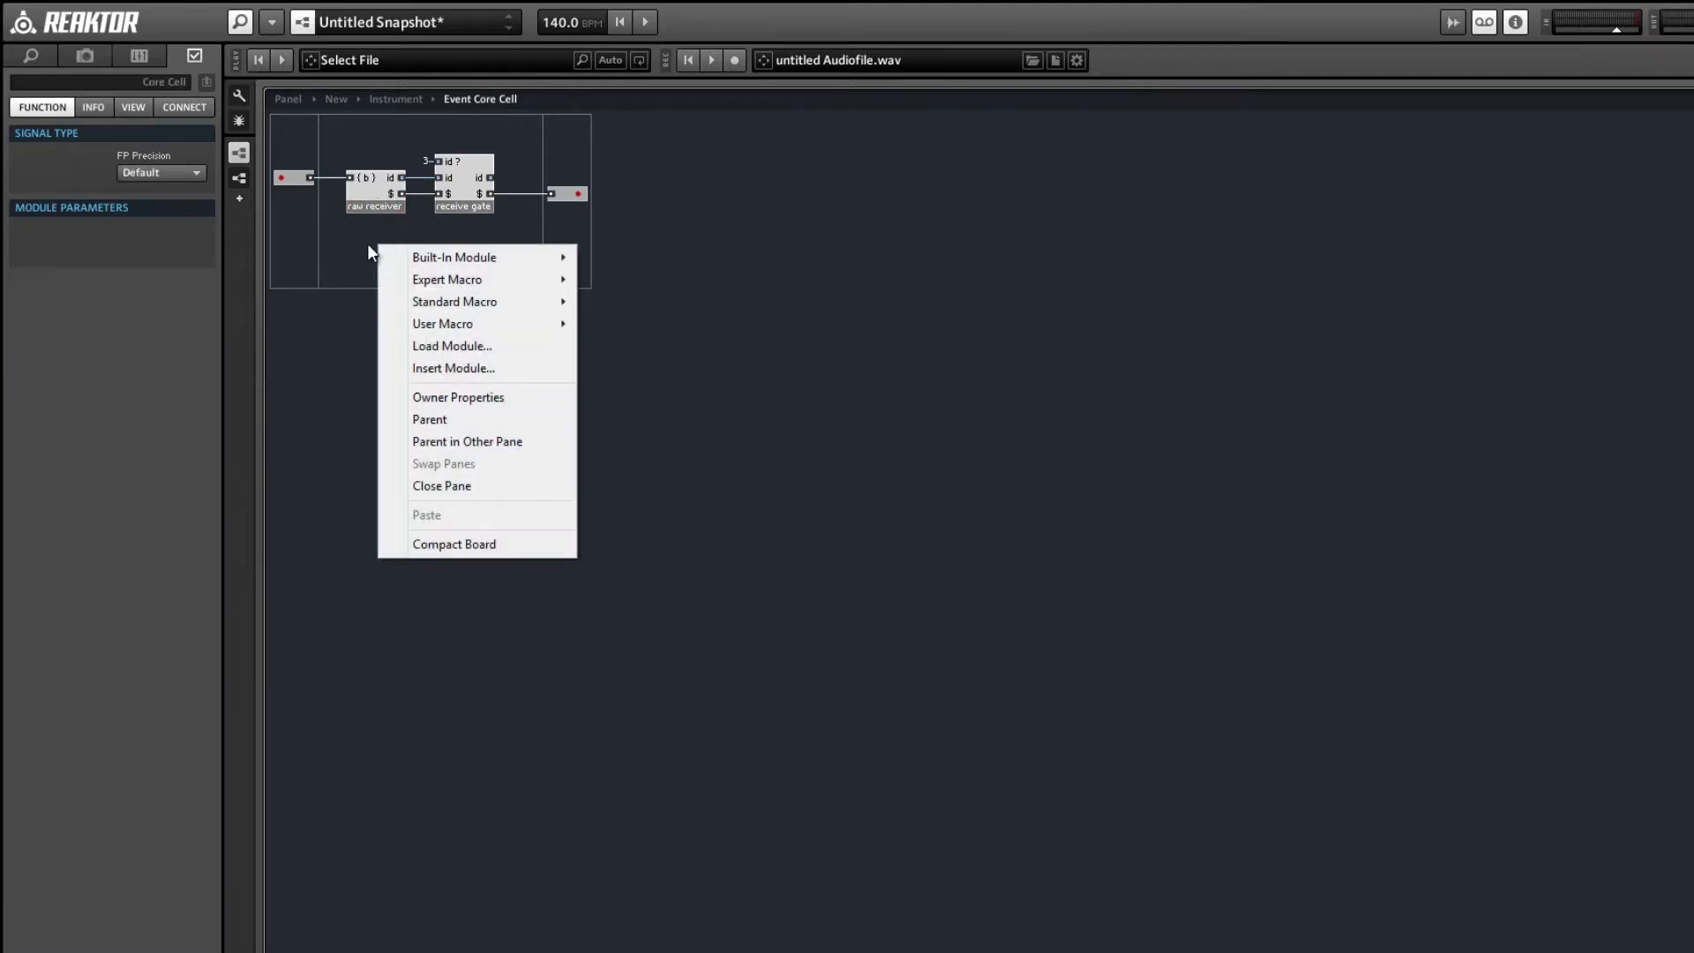
{"action": "mouse_move", "coordinate": [442, 324]}
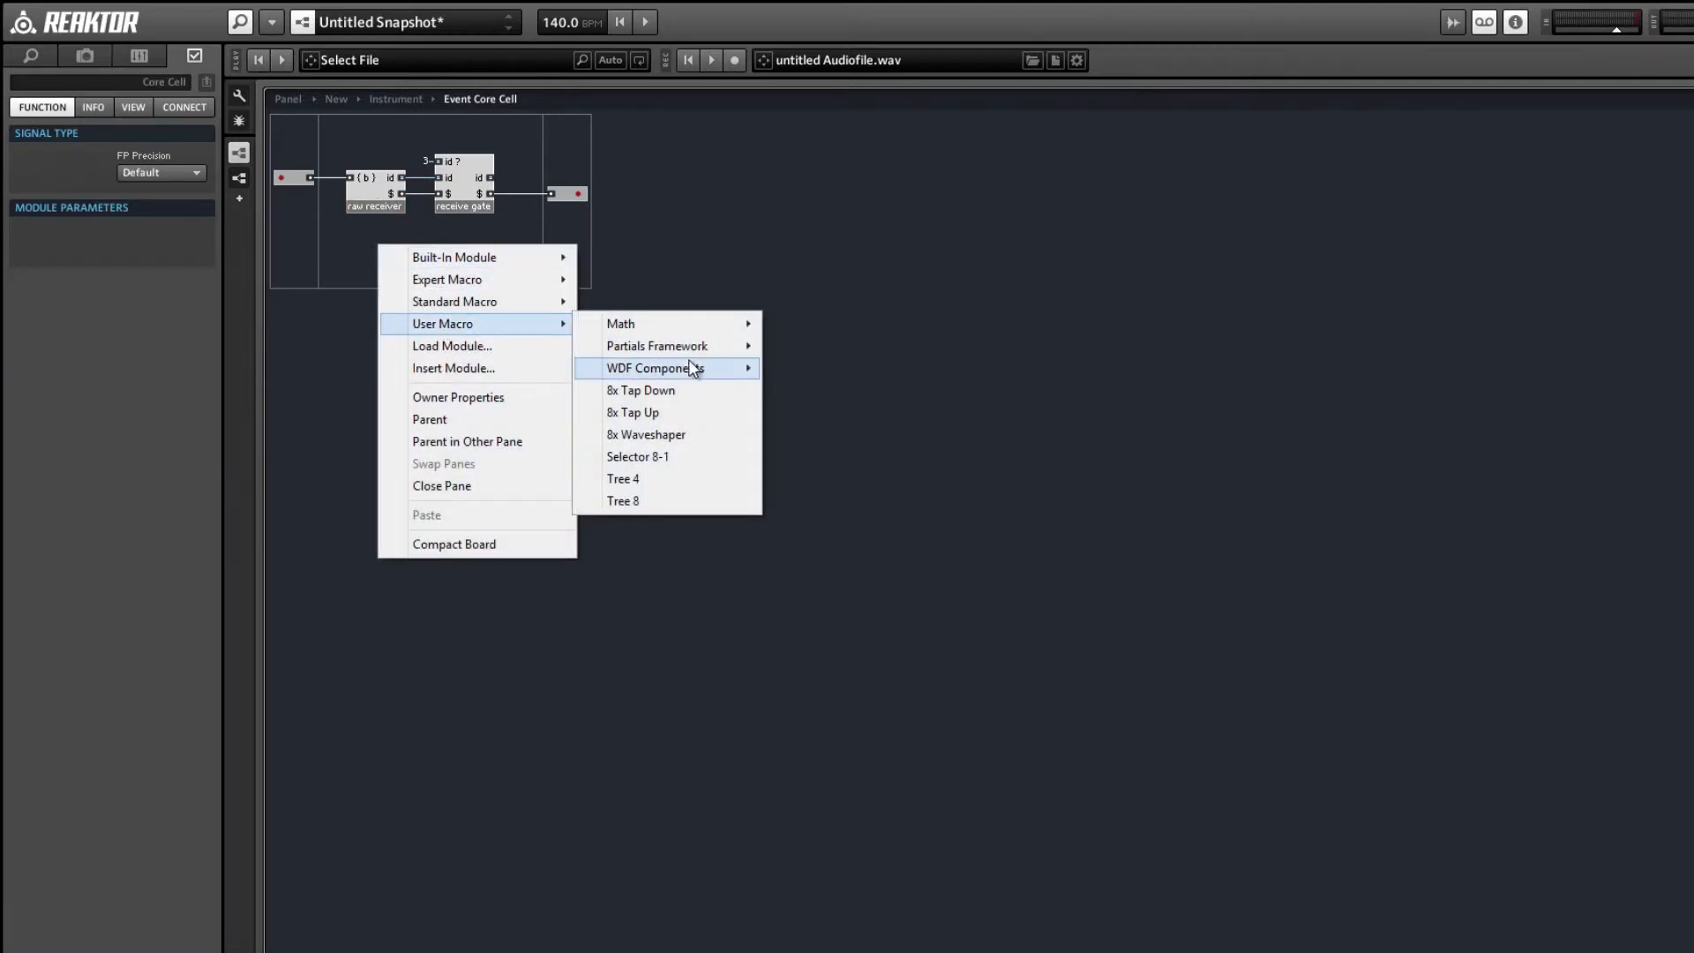
{"action": "mouse_move", "coordinate": [692, 345]}
{"action": "mouse_move", "coordinate": [882, 379]}
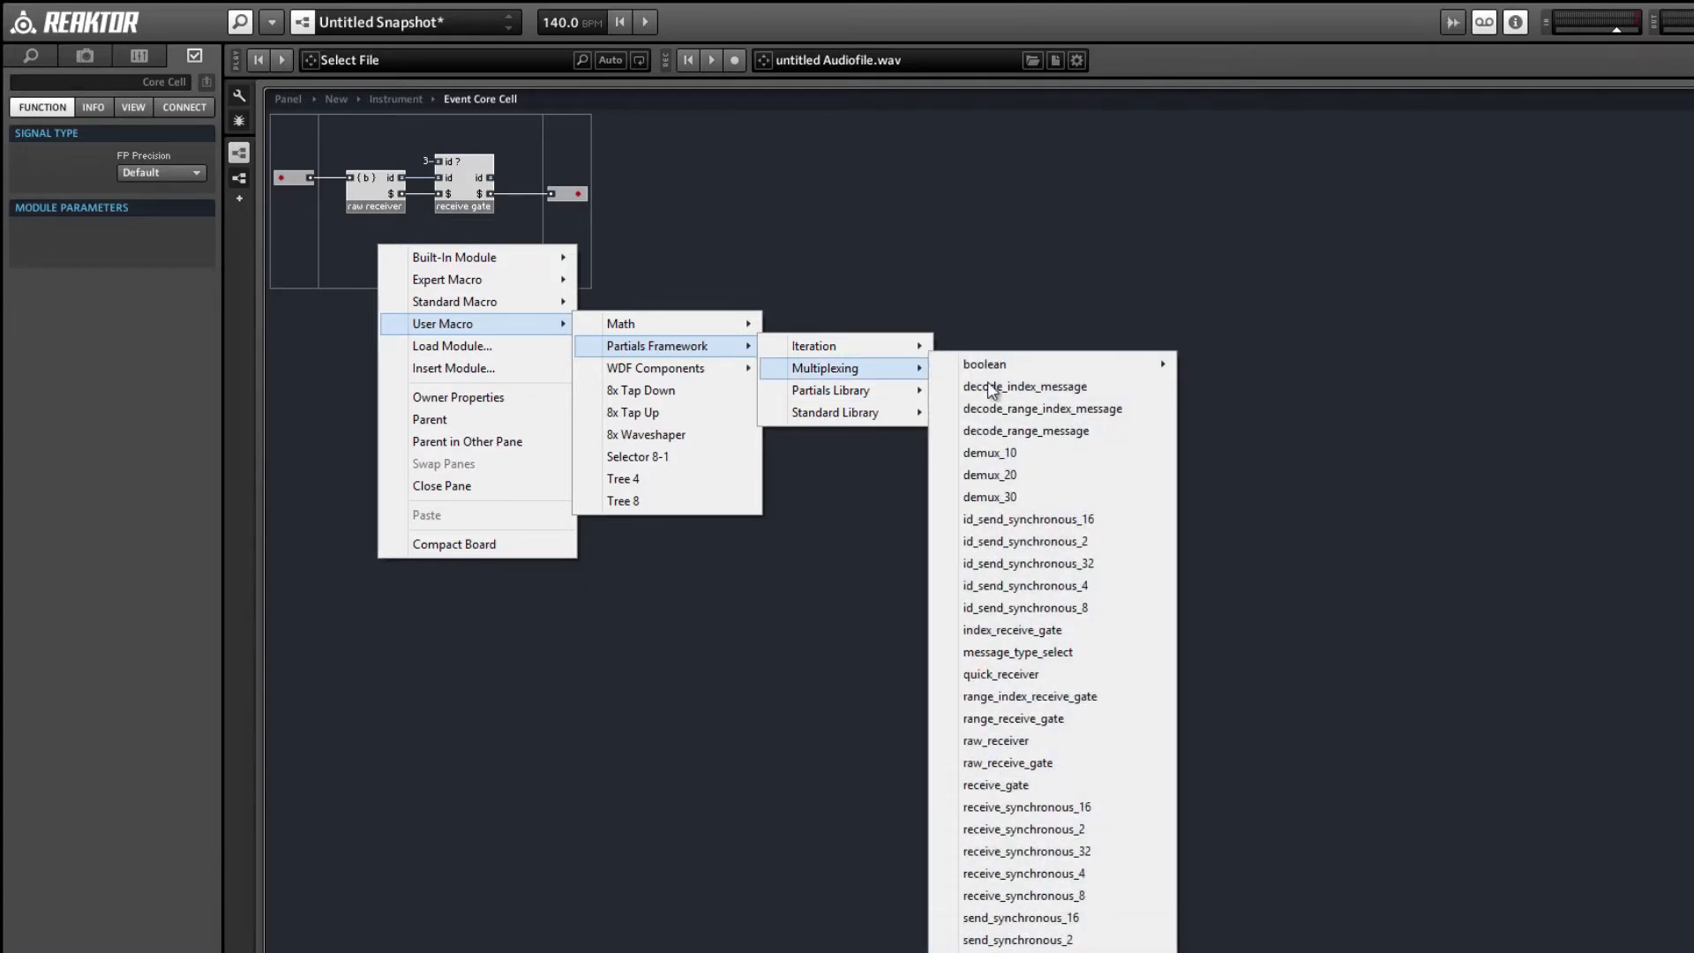
{"action": "left_click", "coordinate": [1050, 740]}
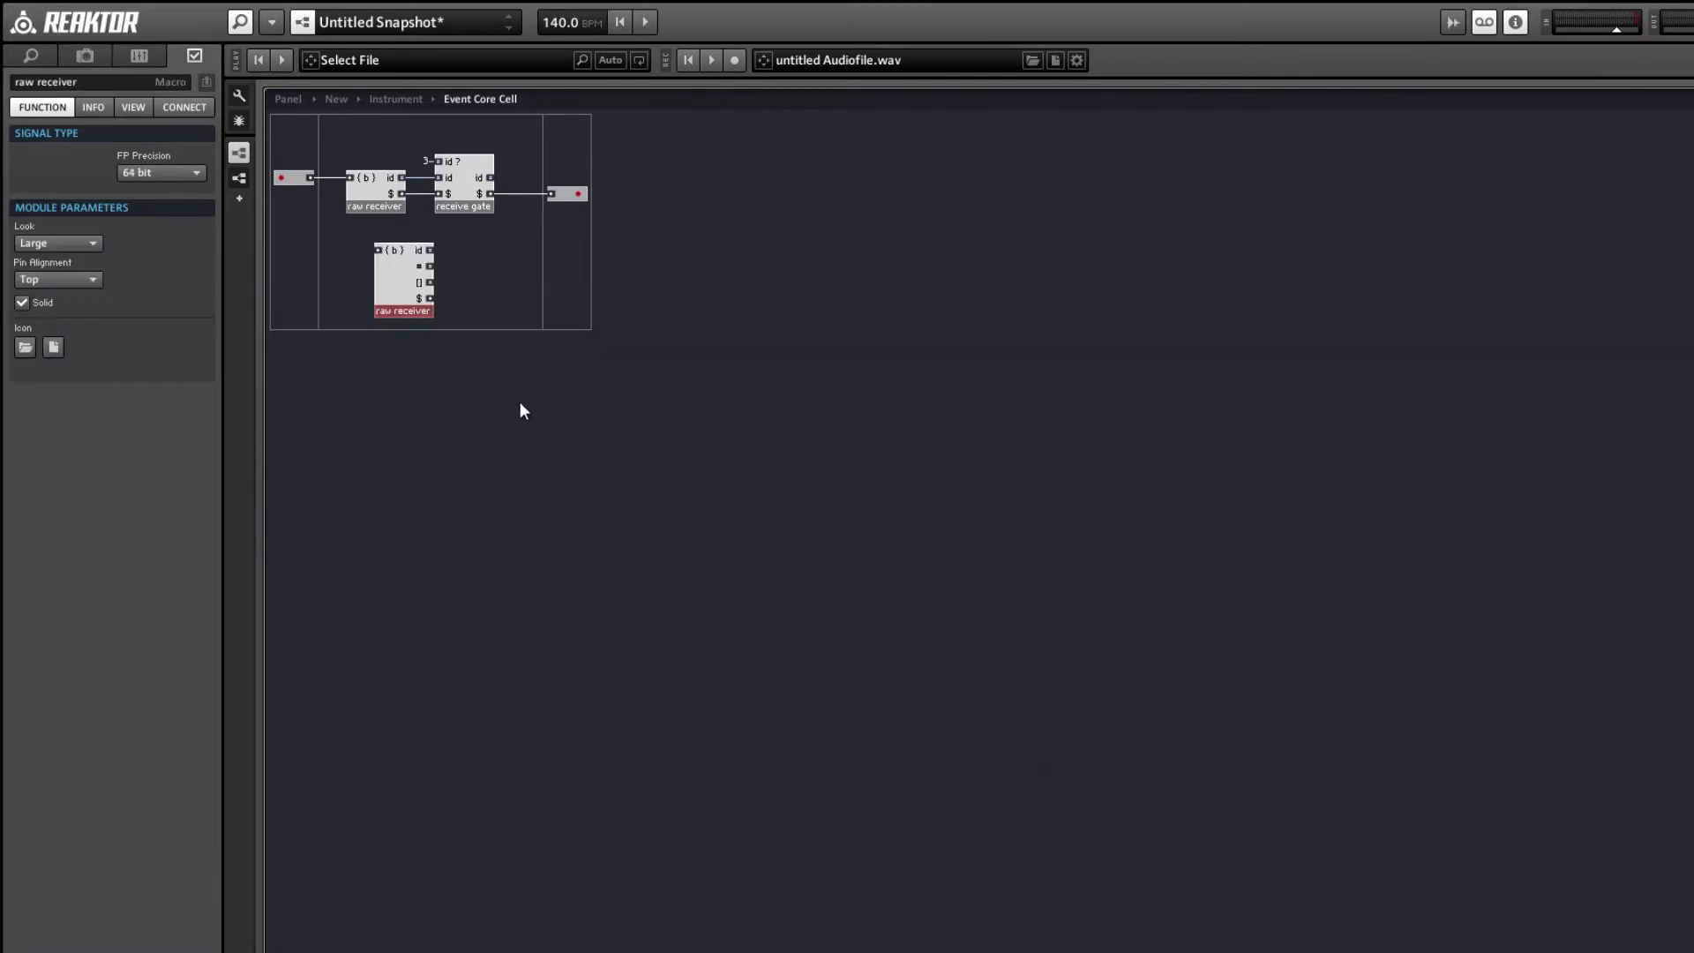
{"action": "left_click_drag", "start_coordinate": [399, 309], "coordinate": [372, 131]}
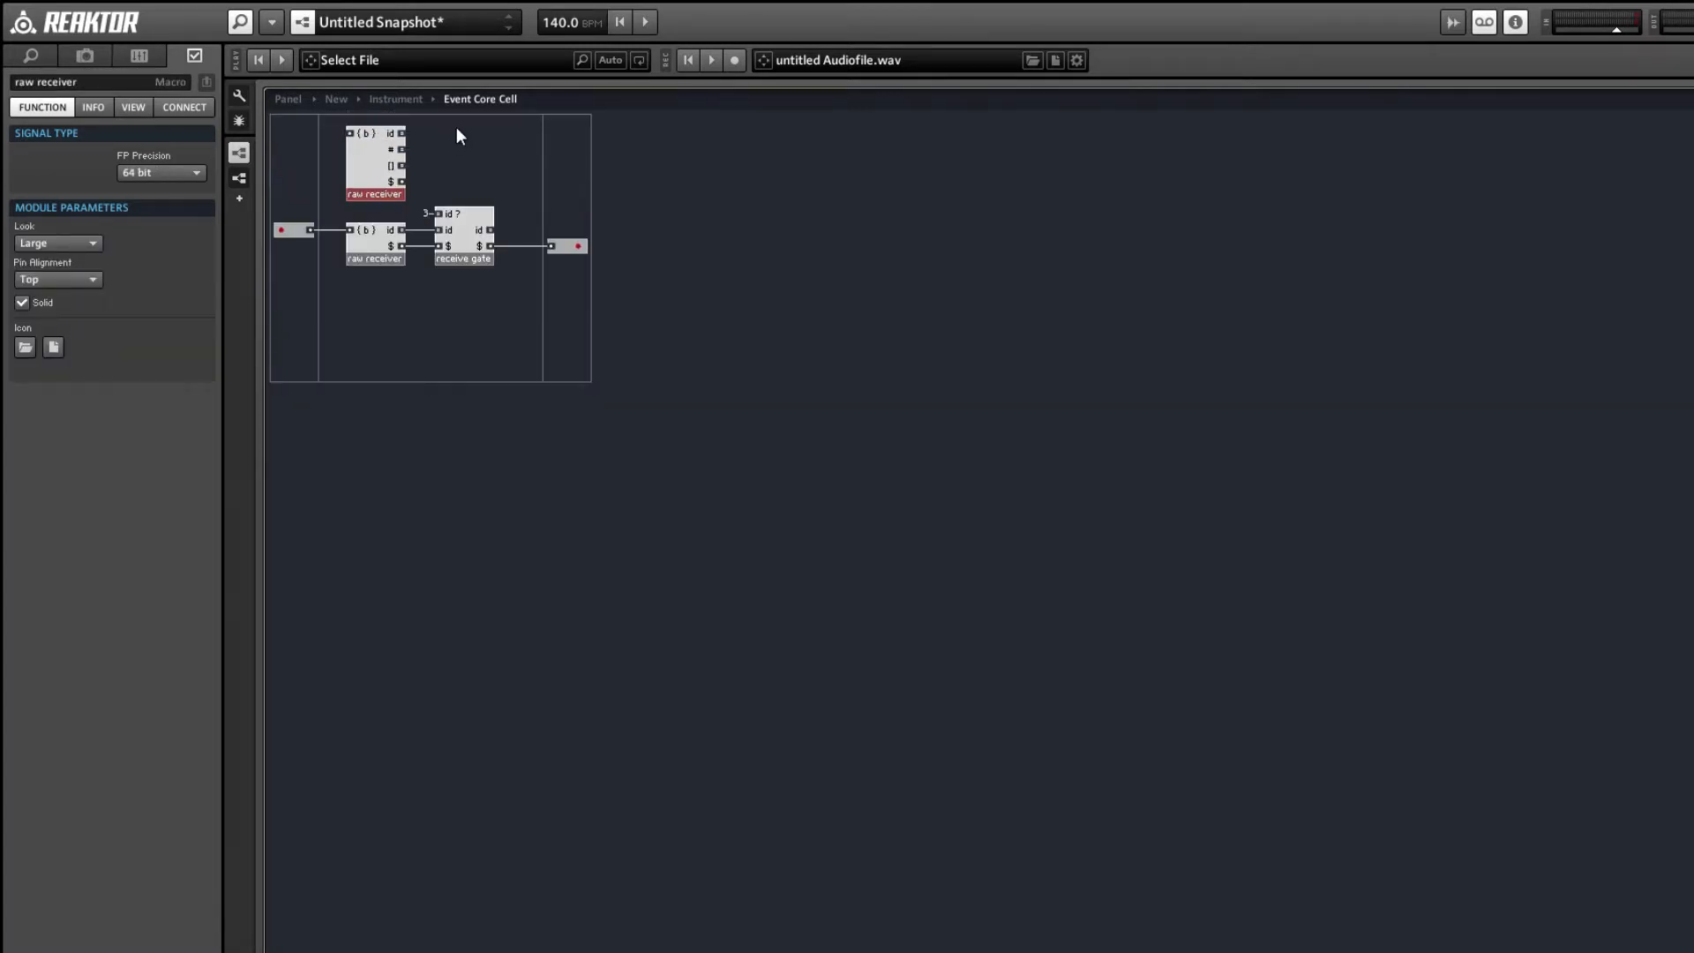
- Insert the receive_gate macro beside the new raw receiver, and delete the old raw receiver and receive gate pair
{"action": "right_click", "coordinate": [495, 159]}
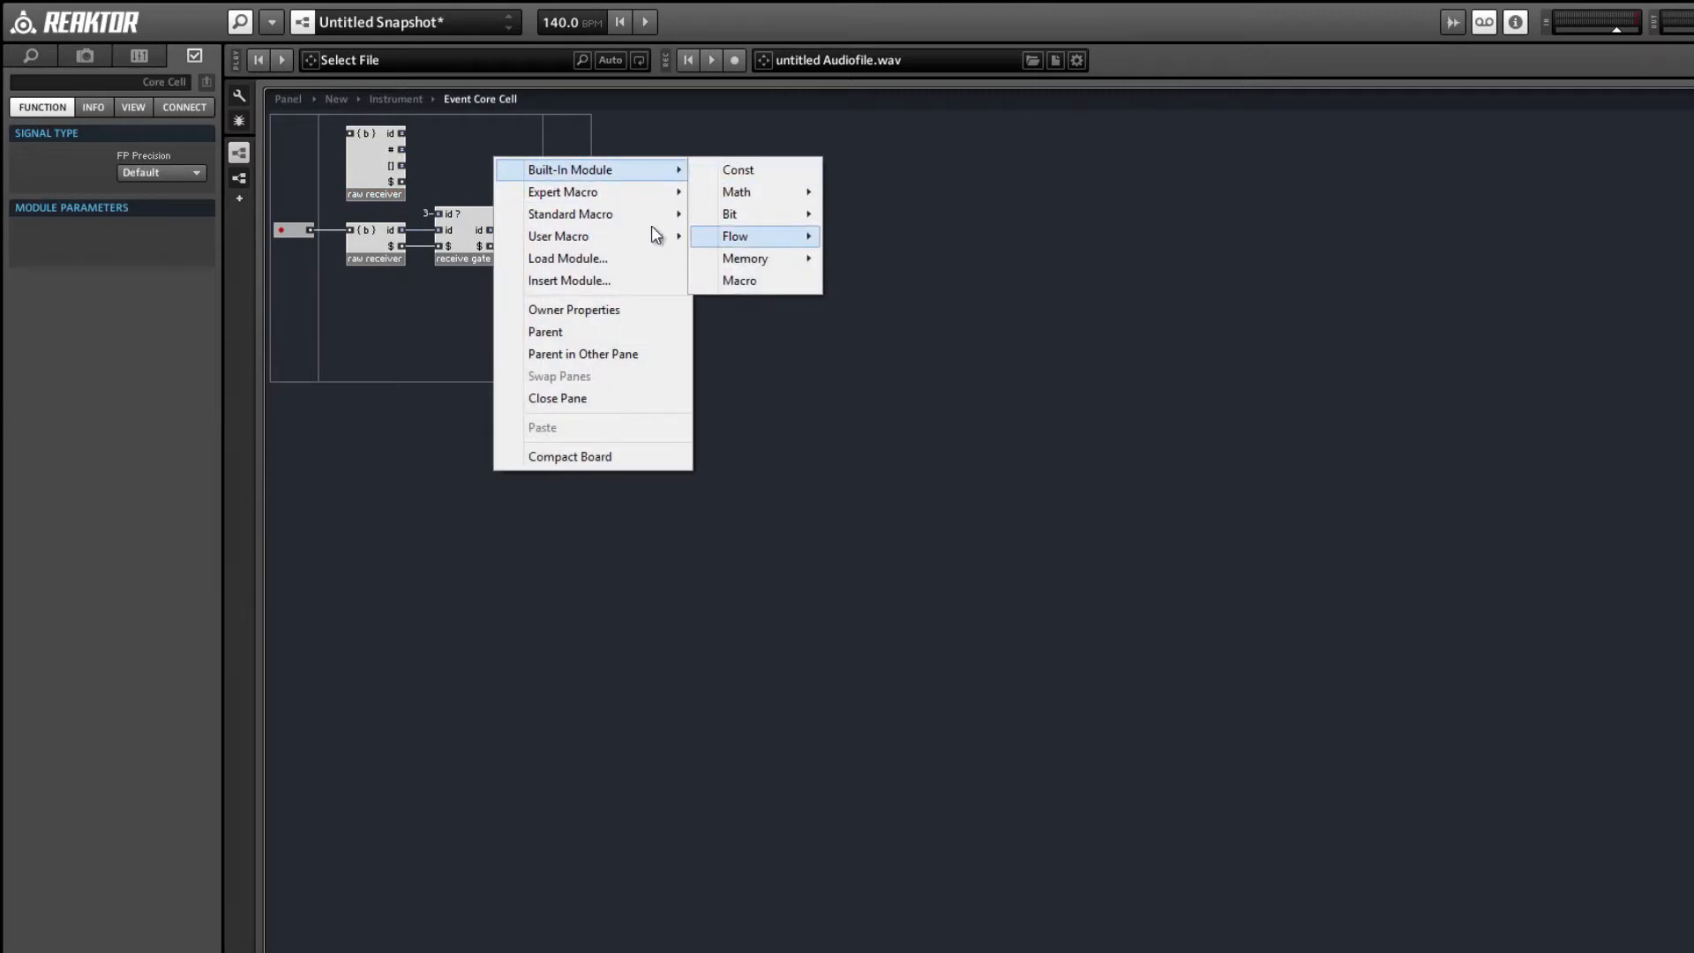
{"action": "mouse_move", "coordinate": [575, 238]}
{"action": "mouse_move", "coordinate": [807, 257]}
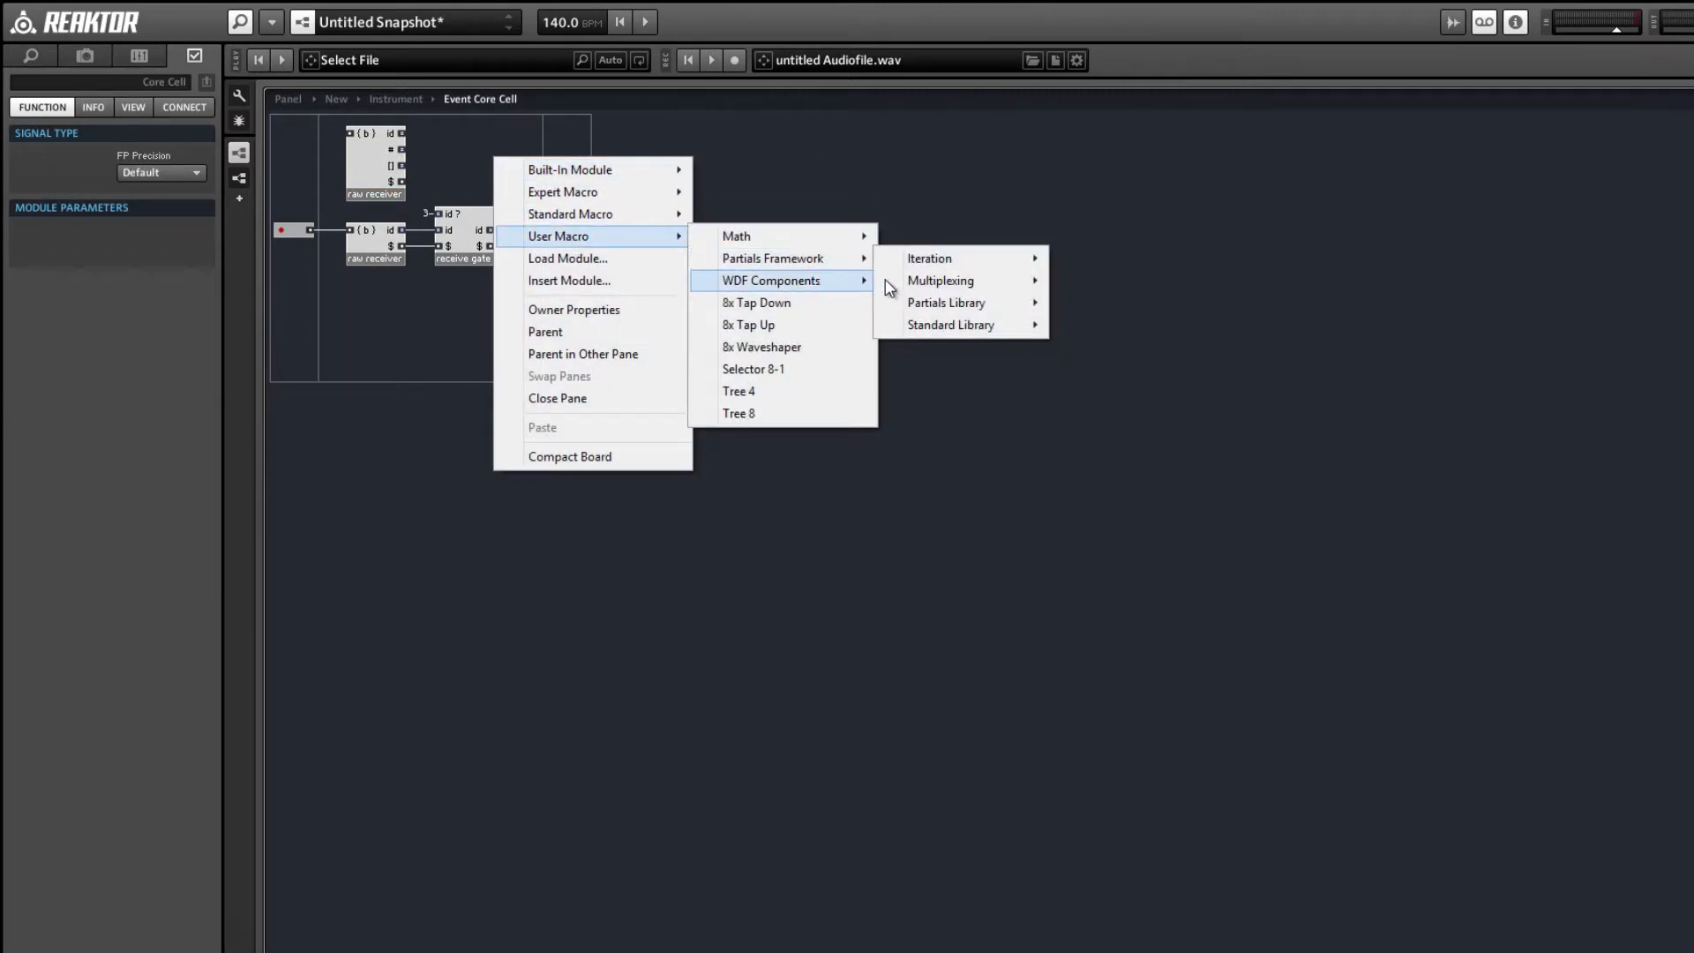
{"action": "mouse_move", "coordinate": [943, 290]}
{"action": "left_click", "coordinate": [1179, 700]}
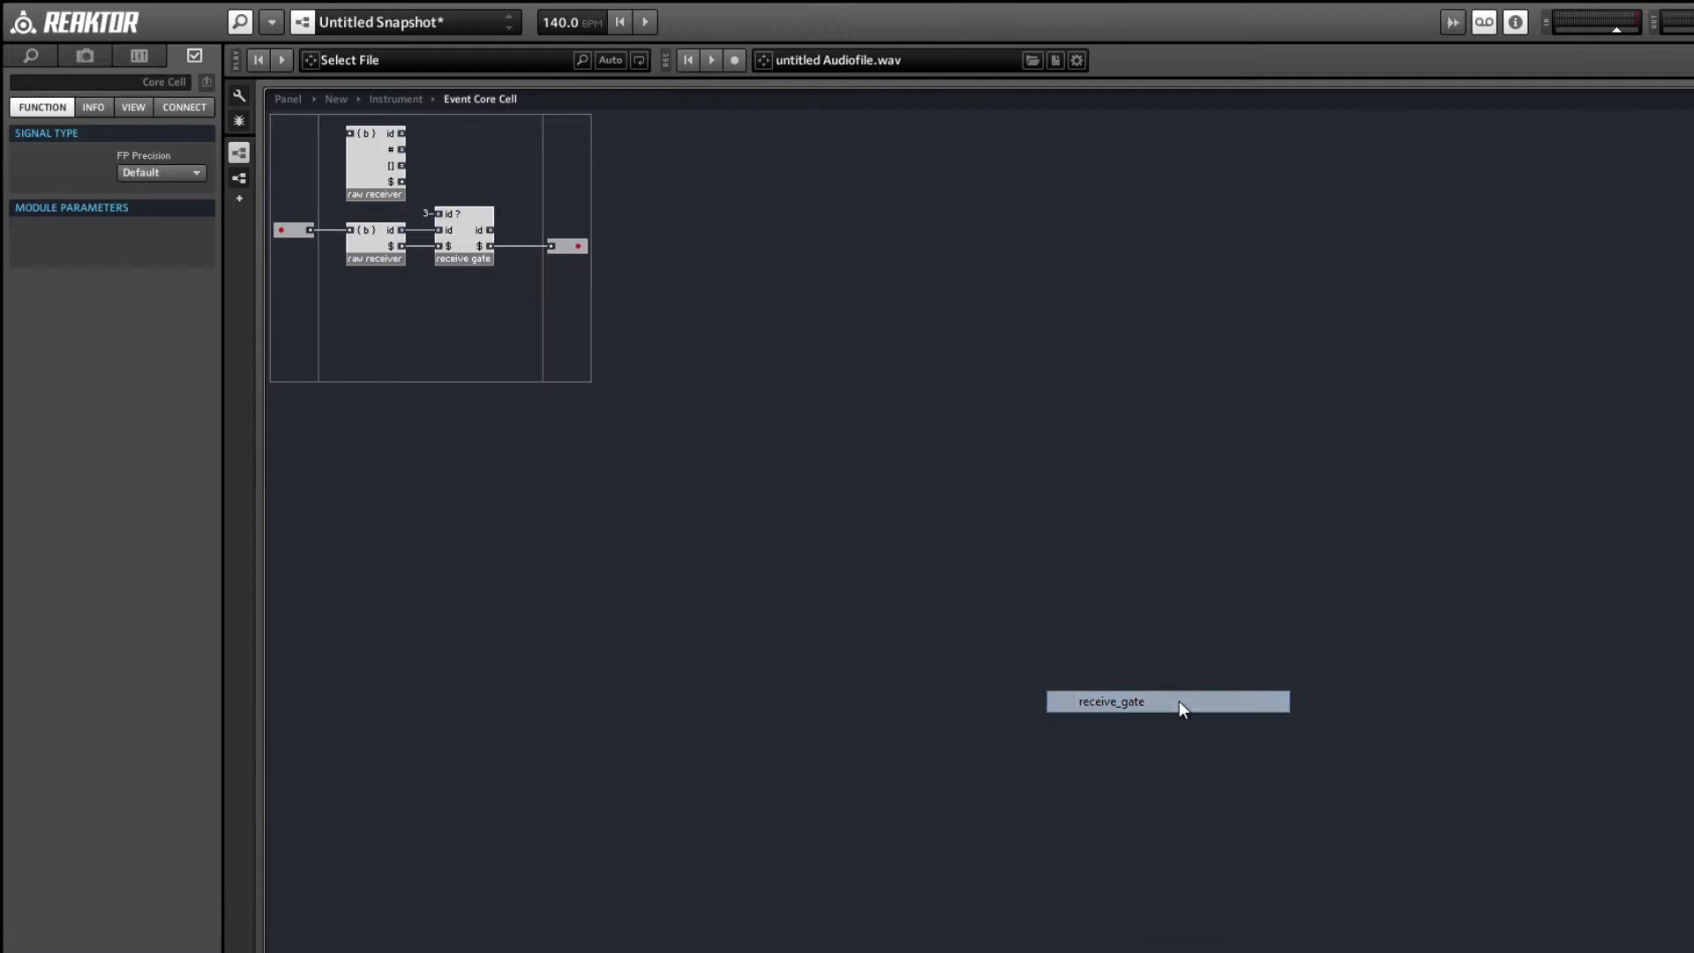
{"action": "left_click_drag", "start_coordinate": [543, 201], "coordinate": [478, 156]}
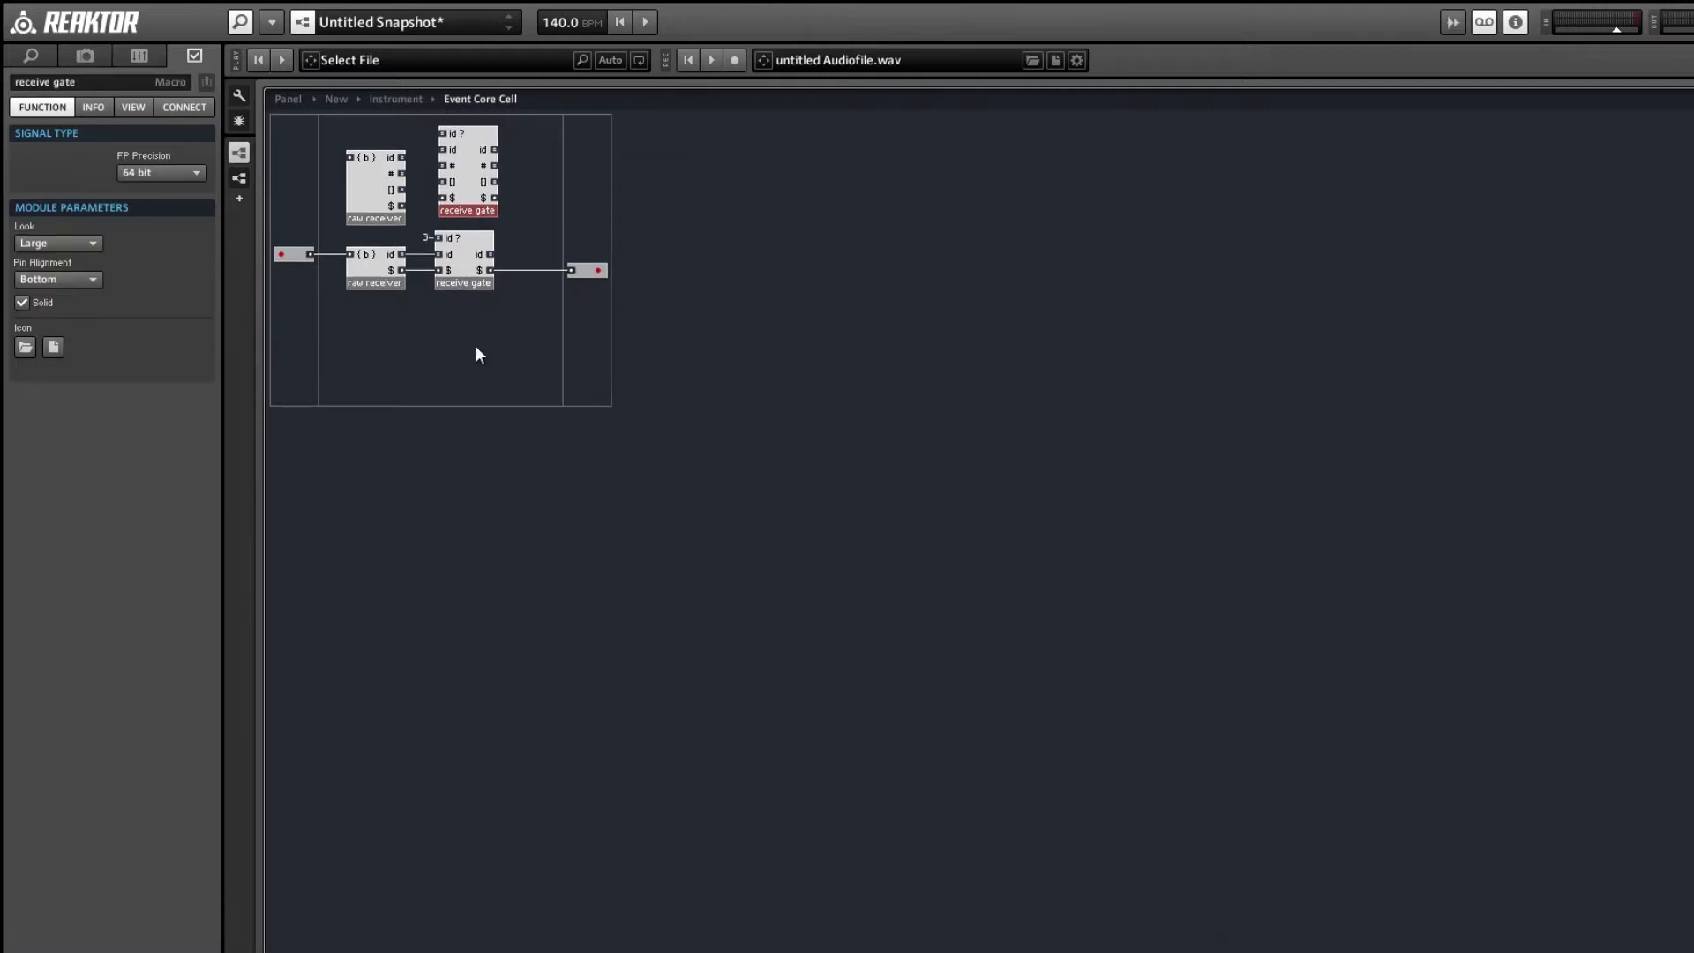
{"action": "left_click_drag", "start_coordinate": [475, 346], "coordinate": [363, 258]}
{"action": "key", "text": "Delete"}
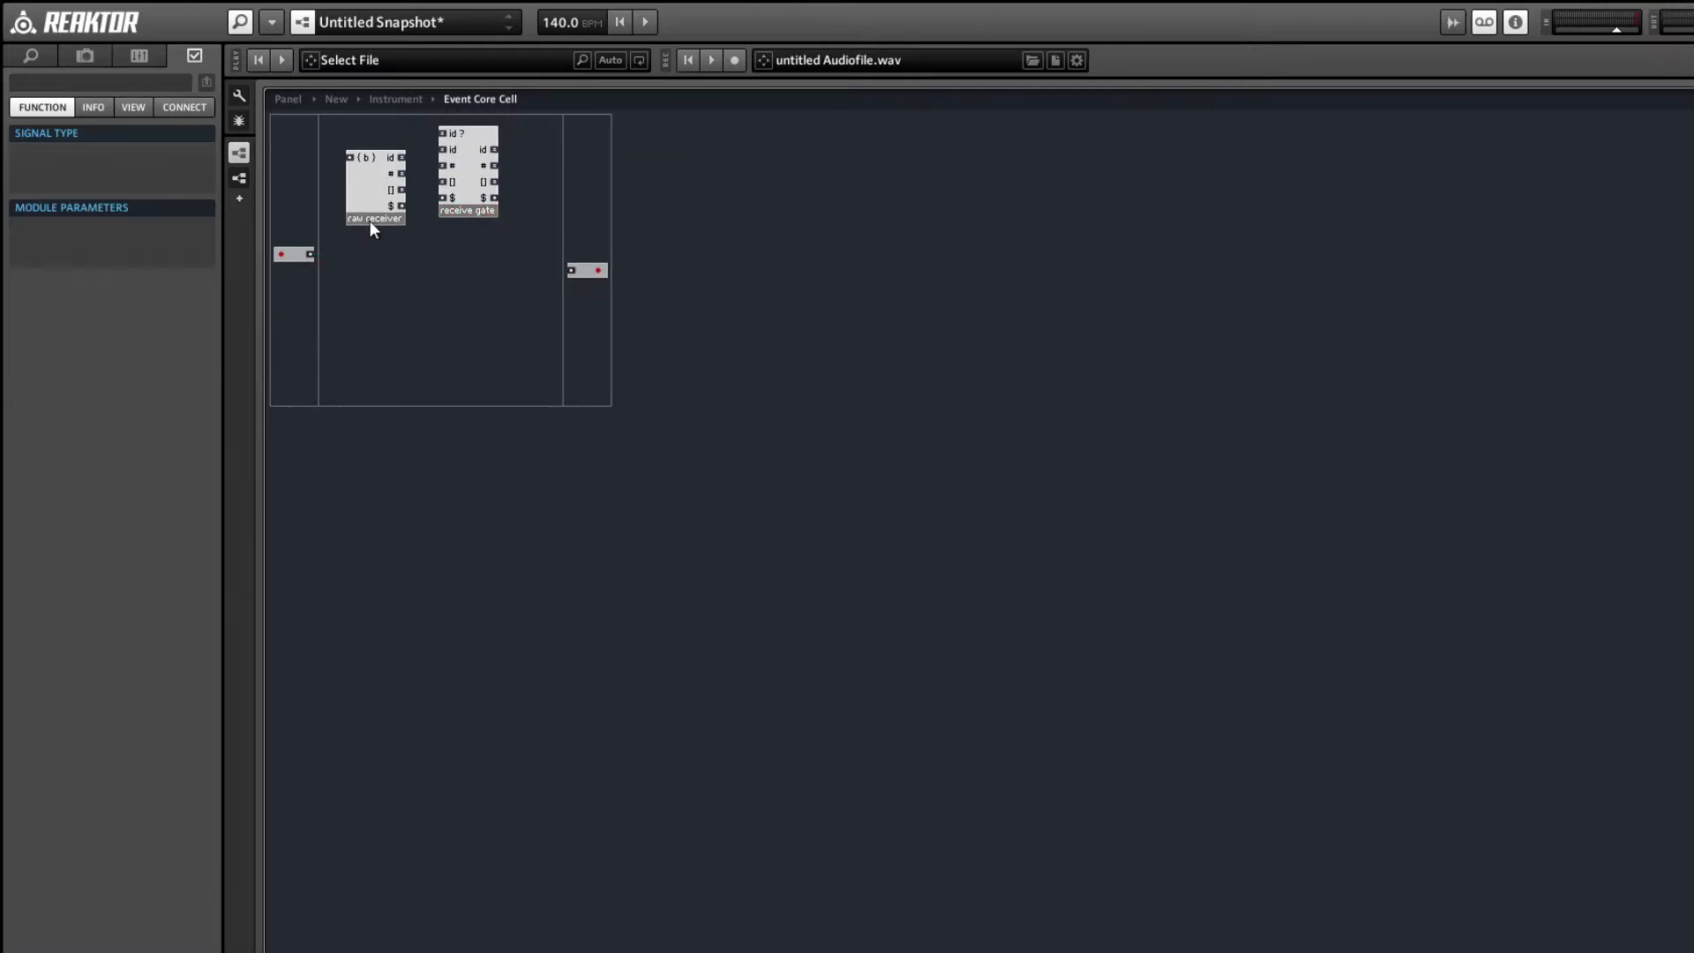
- Move the new macros level with the cell's input, and wire the input through the raw receiver into the receive gate's id, ■, [] and $ inputs
{"action": "left_click_drag", "start_coordinate": [385, 203], "coordinate": [436, 287]}
{"action": "left_click", "coordinate": [465, 273]}
{"action": "left_click", "coordinate": [459, 284]}
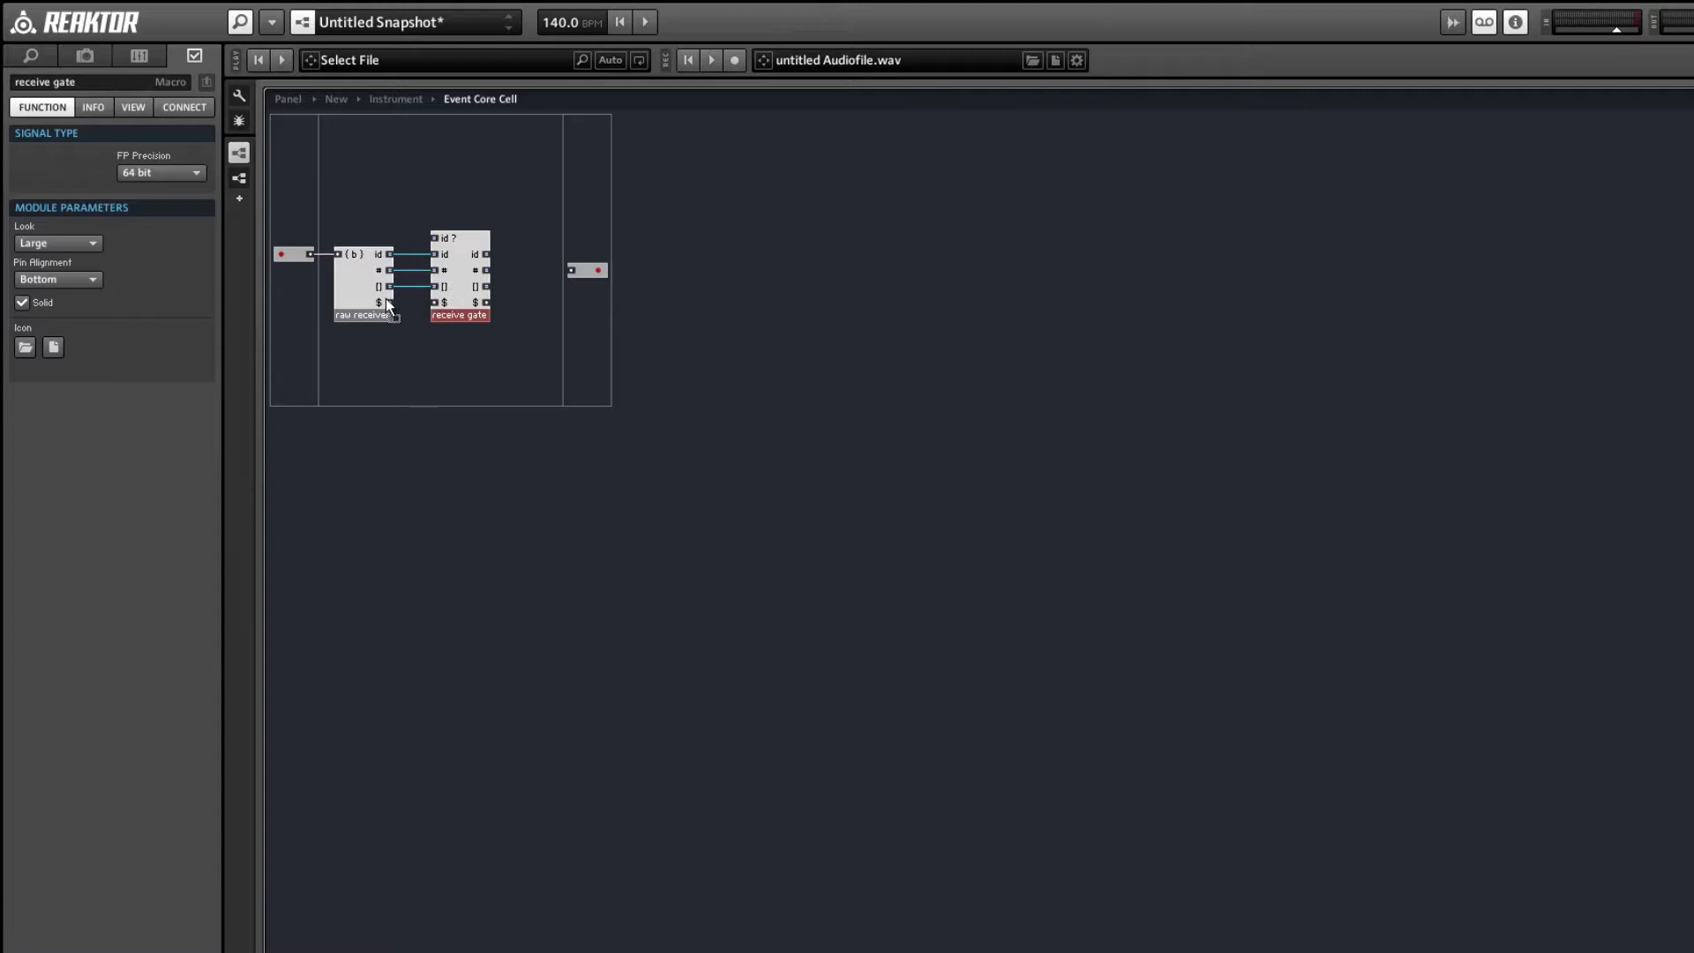
{"action": "left_click", "coordinate": [427, 353]}
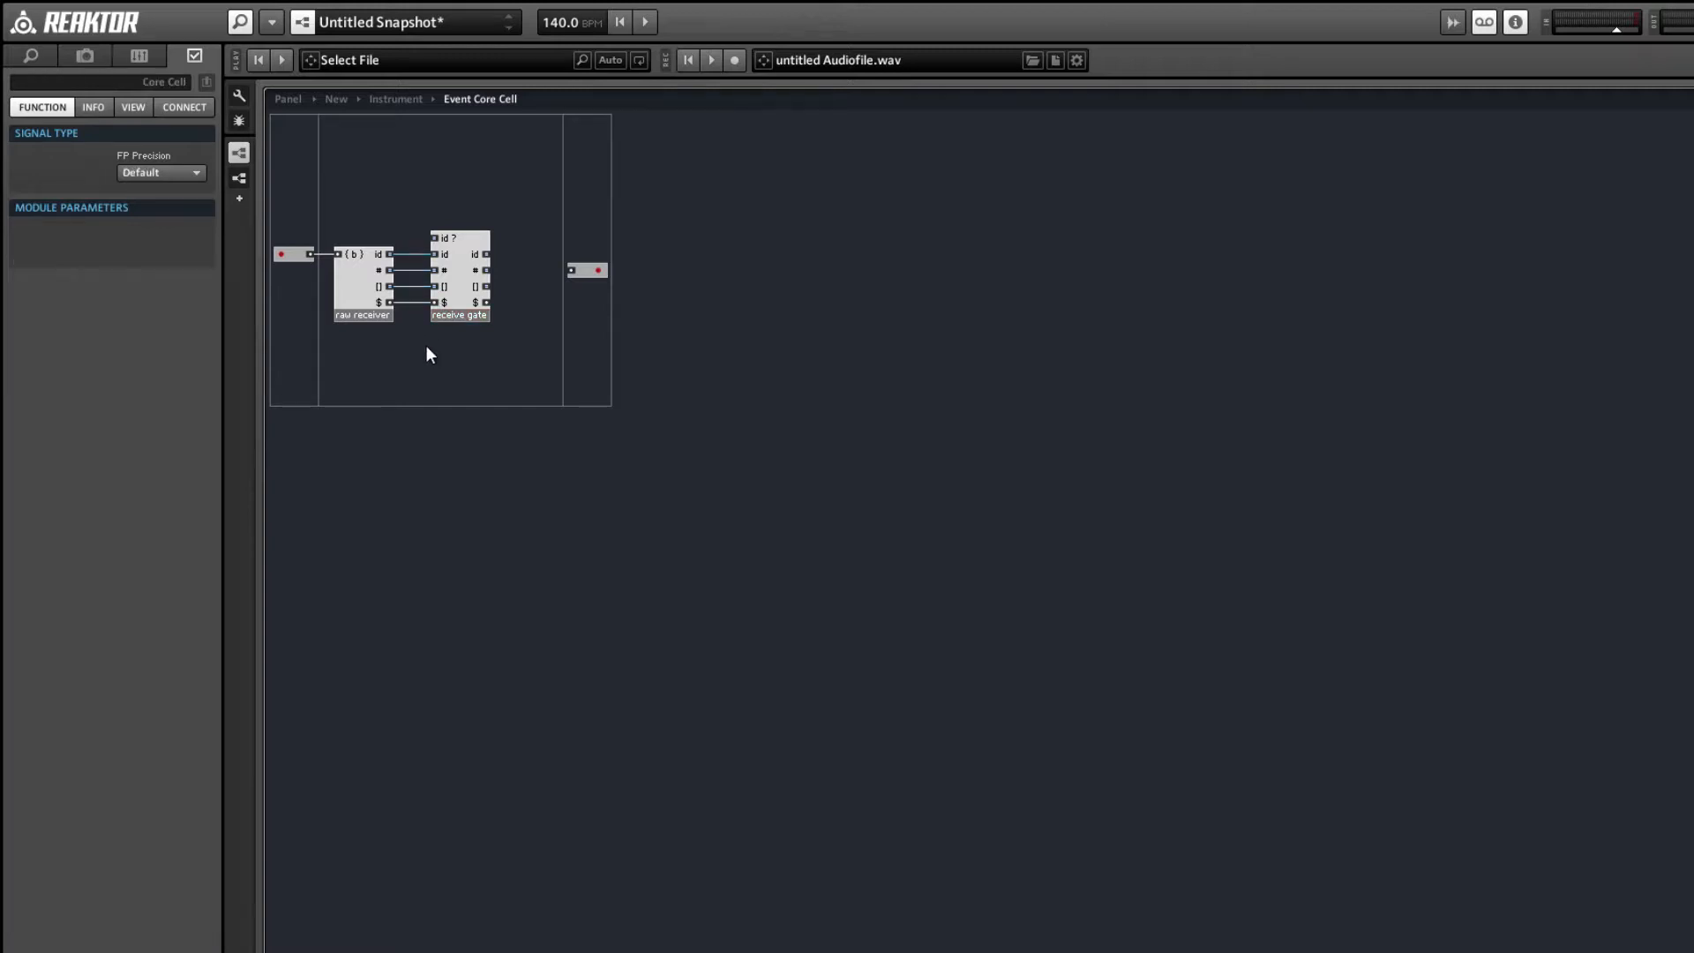
- Add a constant to the receive gate's id? input
{"action": "right_click", "coordinate": [434, 237]}
{"action": "left_click", "coordinate": [485, 300]}
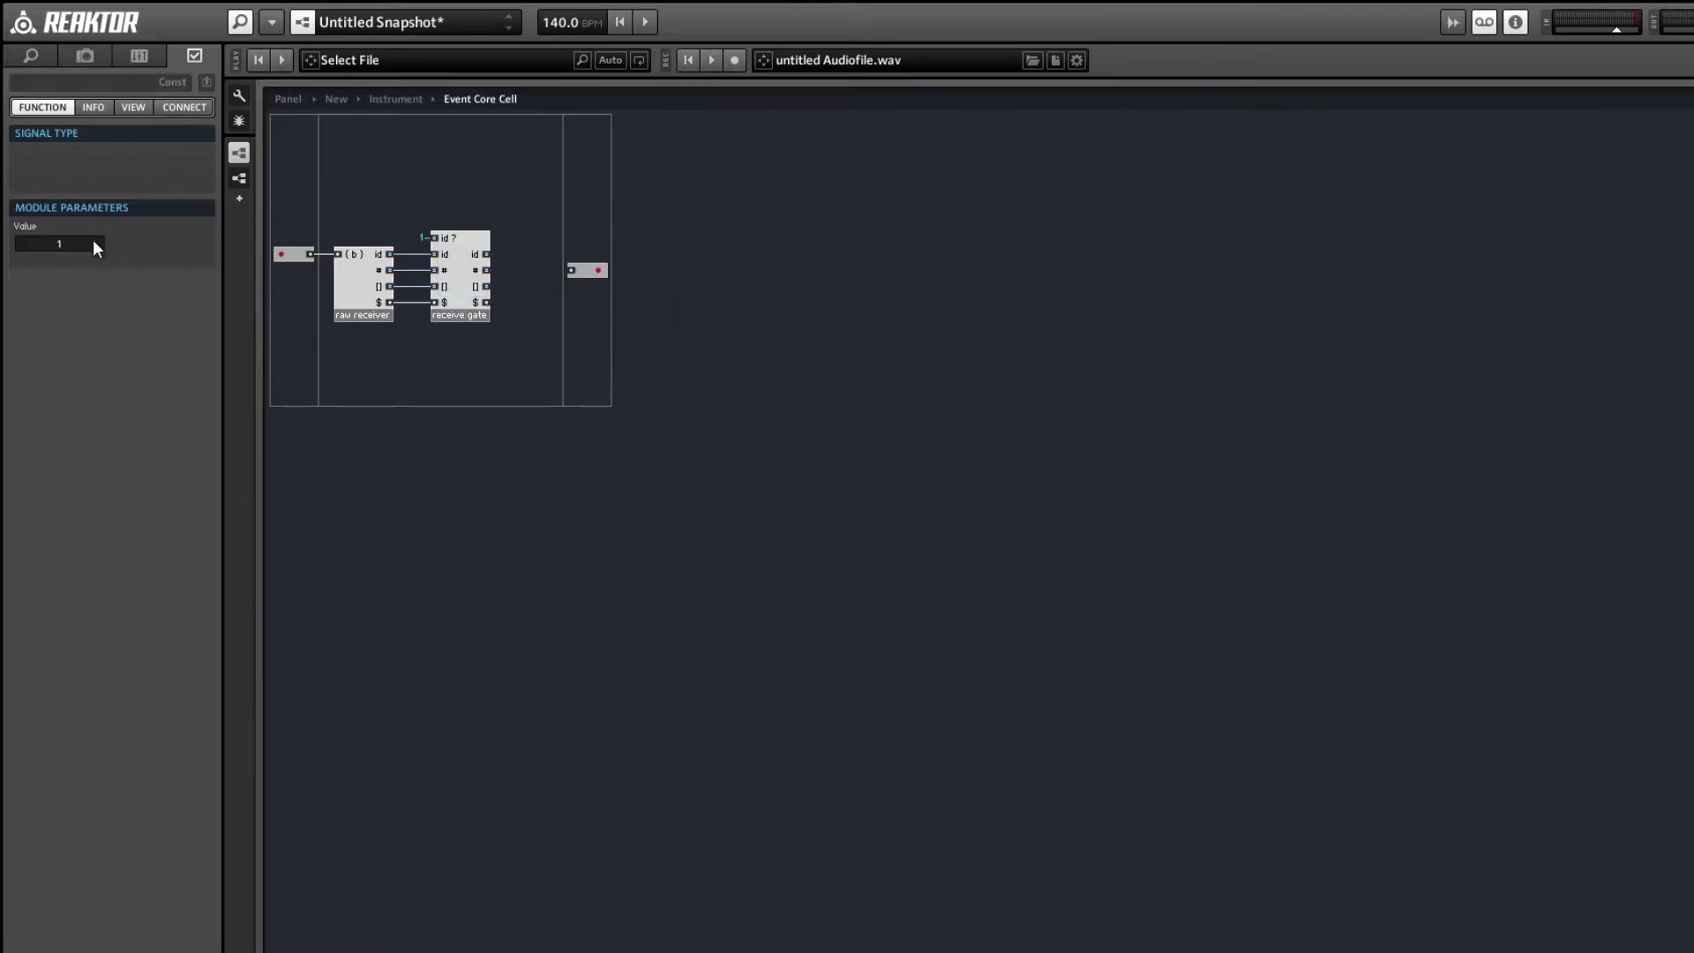
- Set the receive gate's id constant to 2 and move the core cell's output port lower
{"action": "left_click_drag", "start_coordinate": [51, 241], "coordinate": [61, 242]}
{"action": "left_click", "coordinate": [459, 343]}
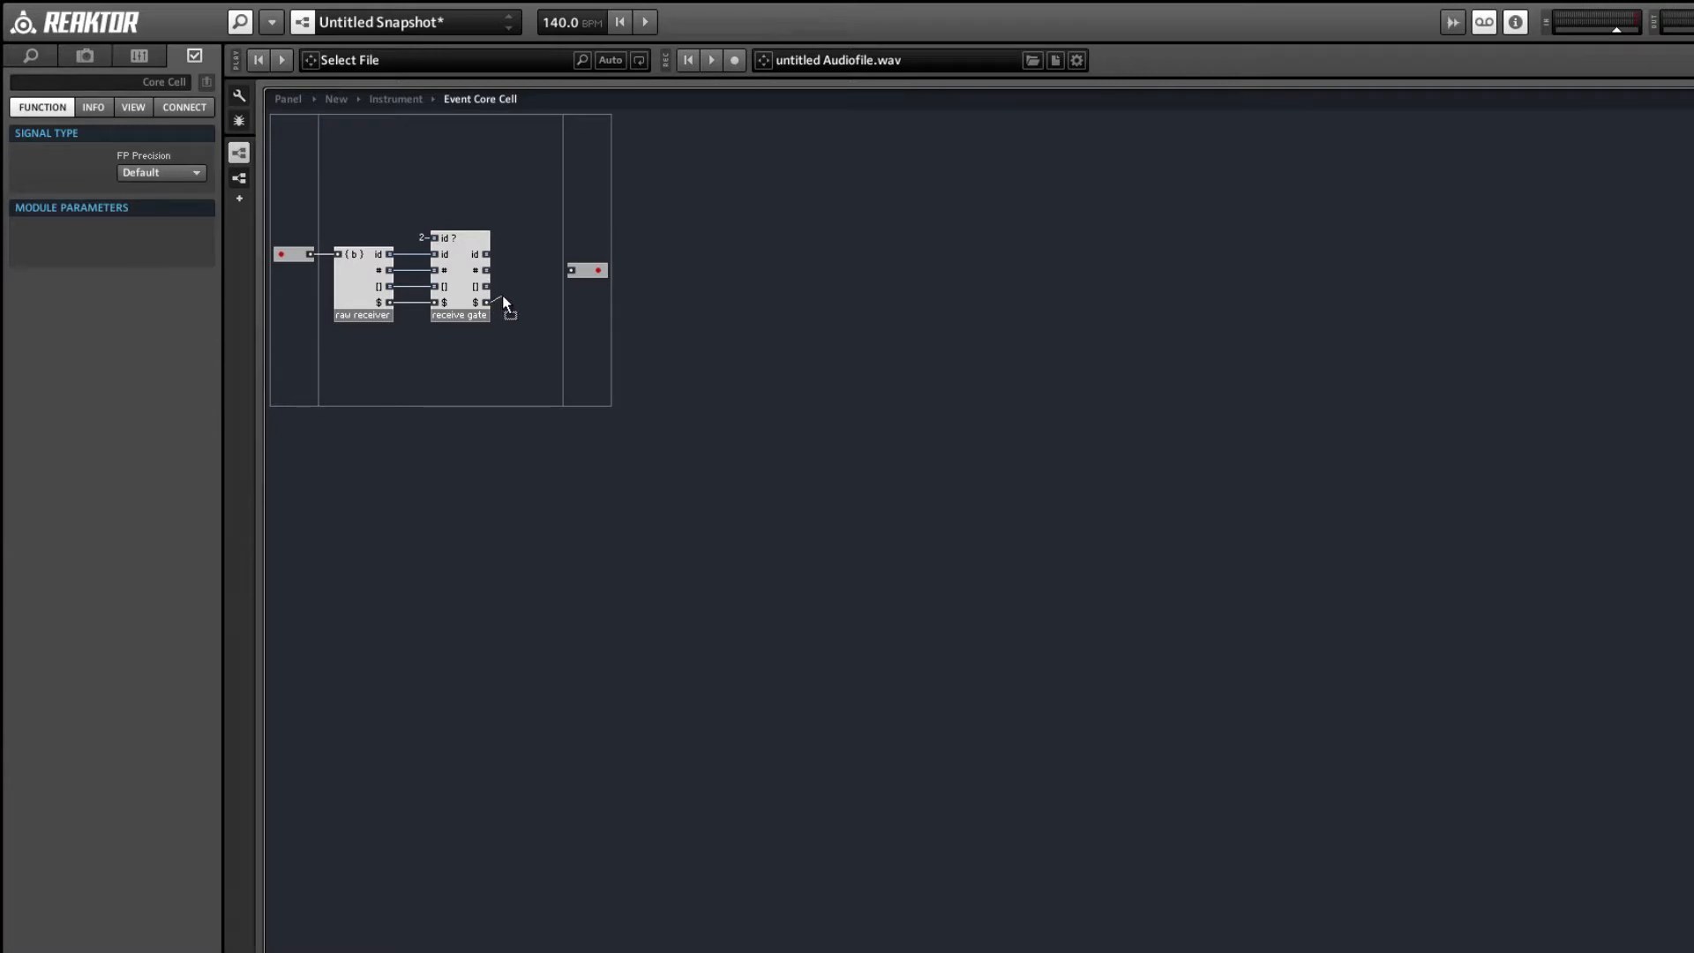
{"action": "left_click_drag", "start_coordinate": [581, 278], "coordinate": [607, 306]}
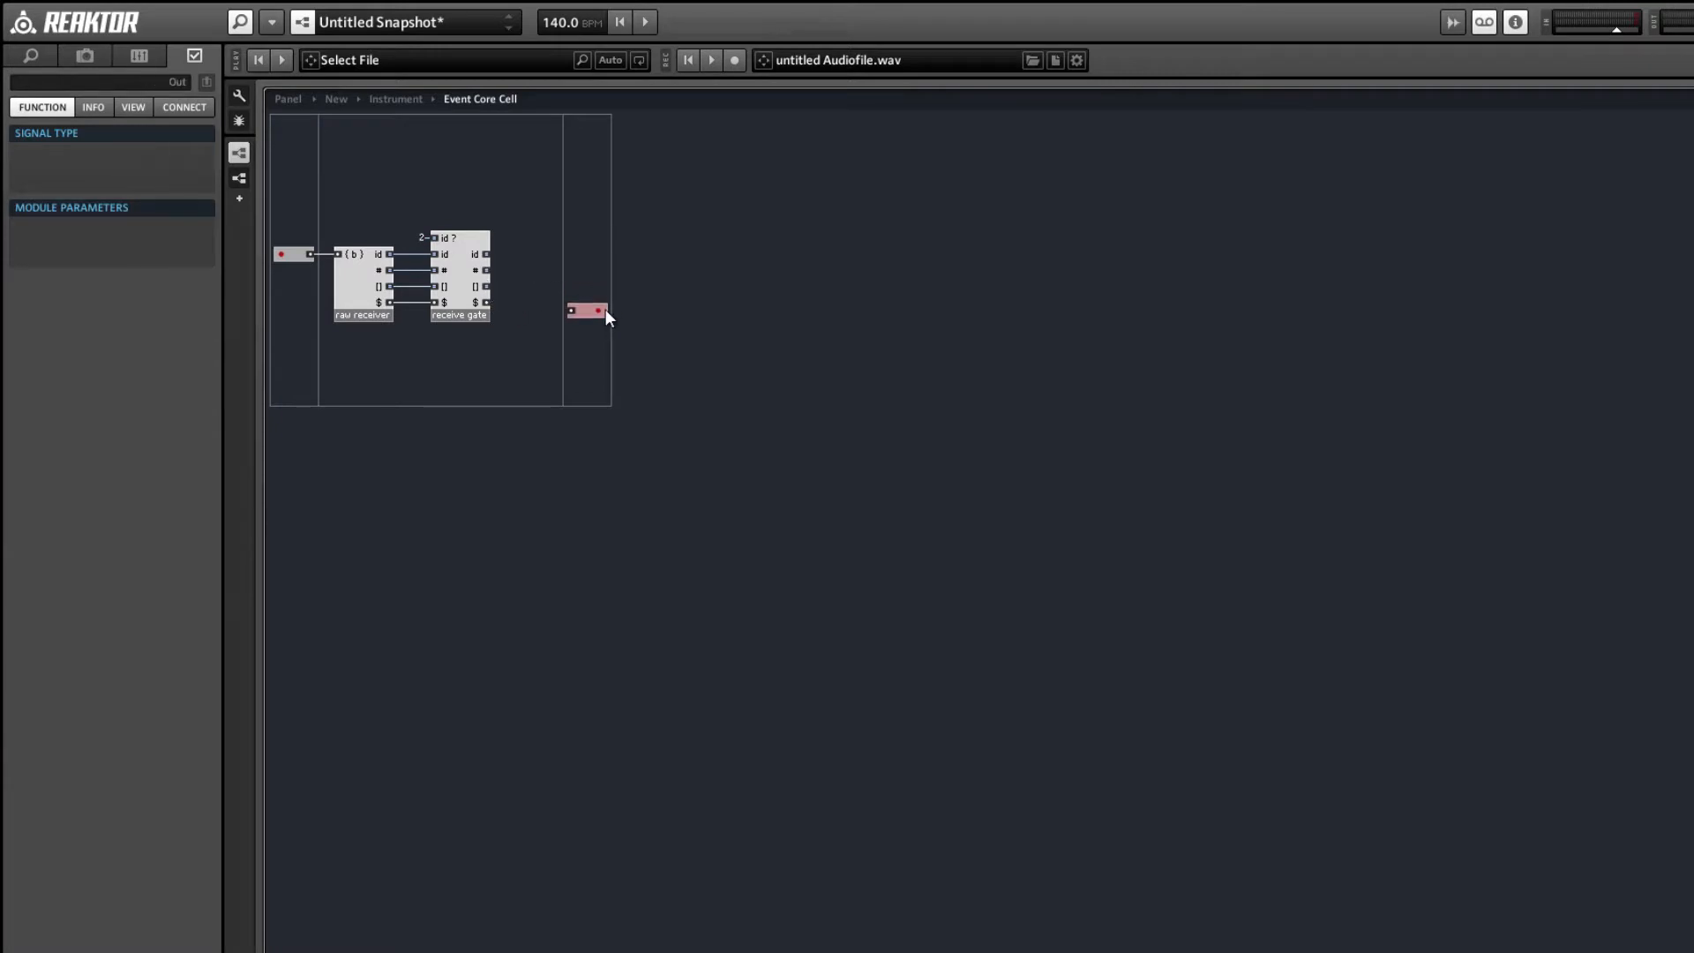
- Return to the instrument structure and delete the unneeded input connections, keeping fader 2 wired to the (b) mux
{"action": "double_click", "coordinate": [521, 281]}
{"action": "mouse_move", "coordinate": [830, 477]}
{"action": "left_mouse_down"}
{"action": "mouse_move", "coordinate": [818, 389]}
{"action": "mouse_move", "coordinate": [830, 412]}
{"action": "mouse_move", "coordinate": [515, 376]}
{"action": "mouse_move", "coordinate": [410, 395]}
{"action": "left_mouse_up"}
{"action": "left_click", "coordinate": [844, 438]}
{"action": "key", "text": "Delete"}
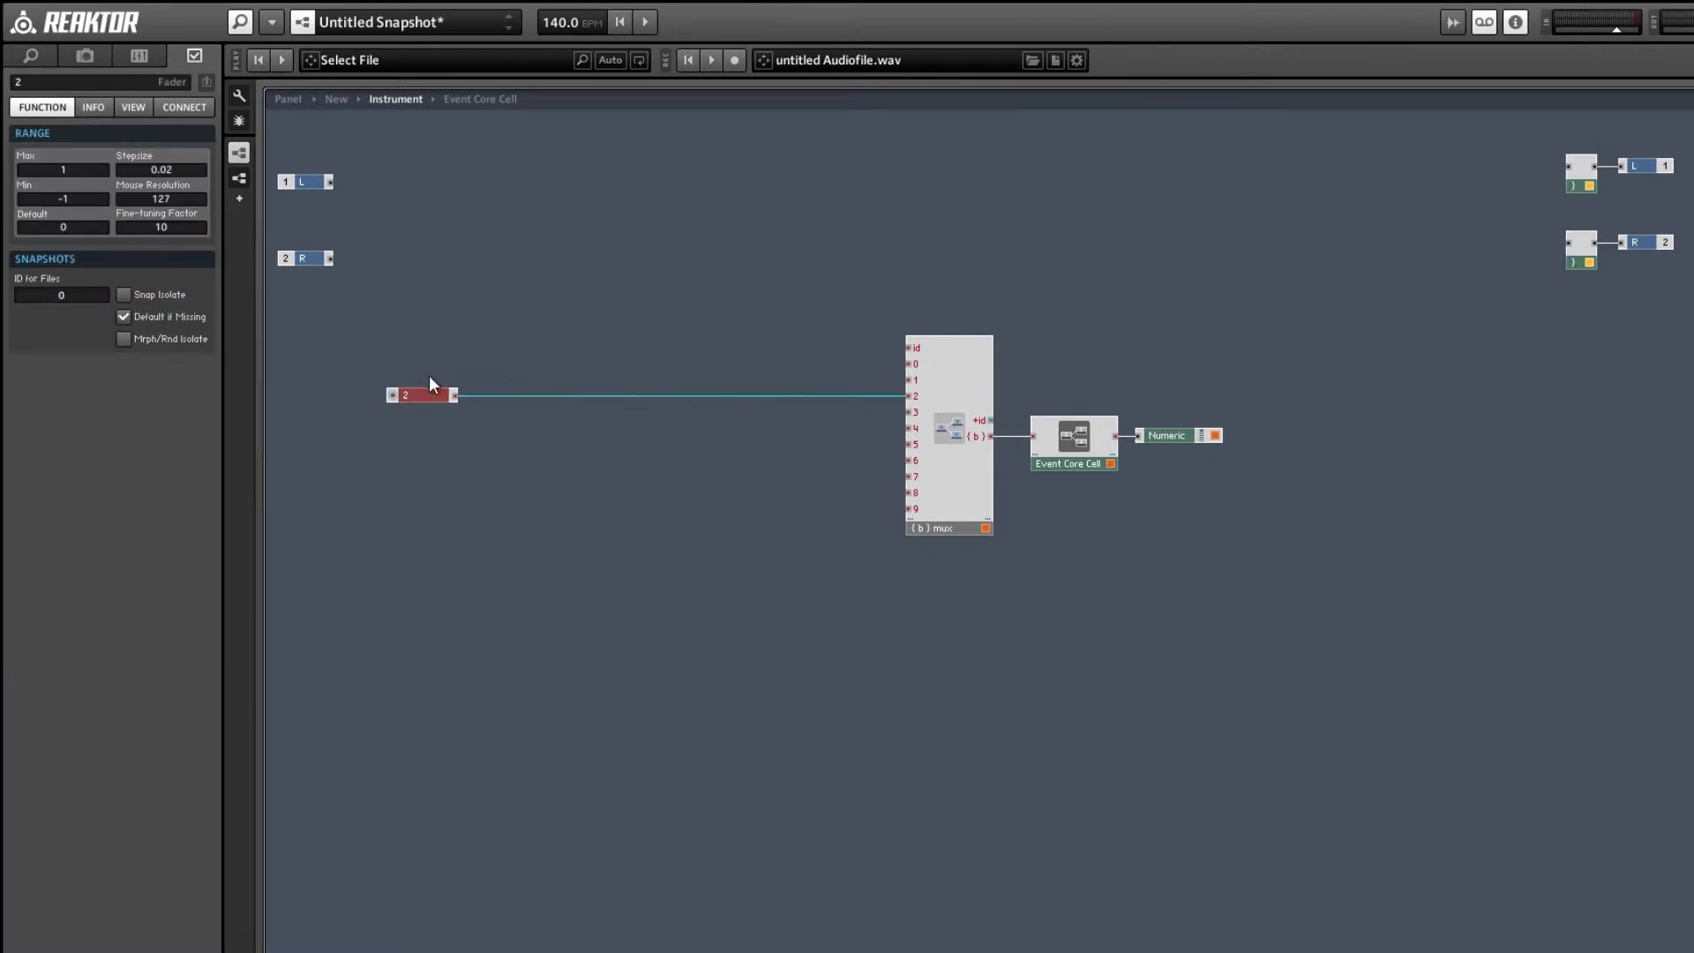
- Insert an Order and a Value module side by side, and wire Order output 2 to the Value module's lower input
{"action": "double_click", "coordinate": [590, 331]}
{"action": "type", "text": "order"}
{"action": "key", "text": "Return"}
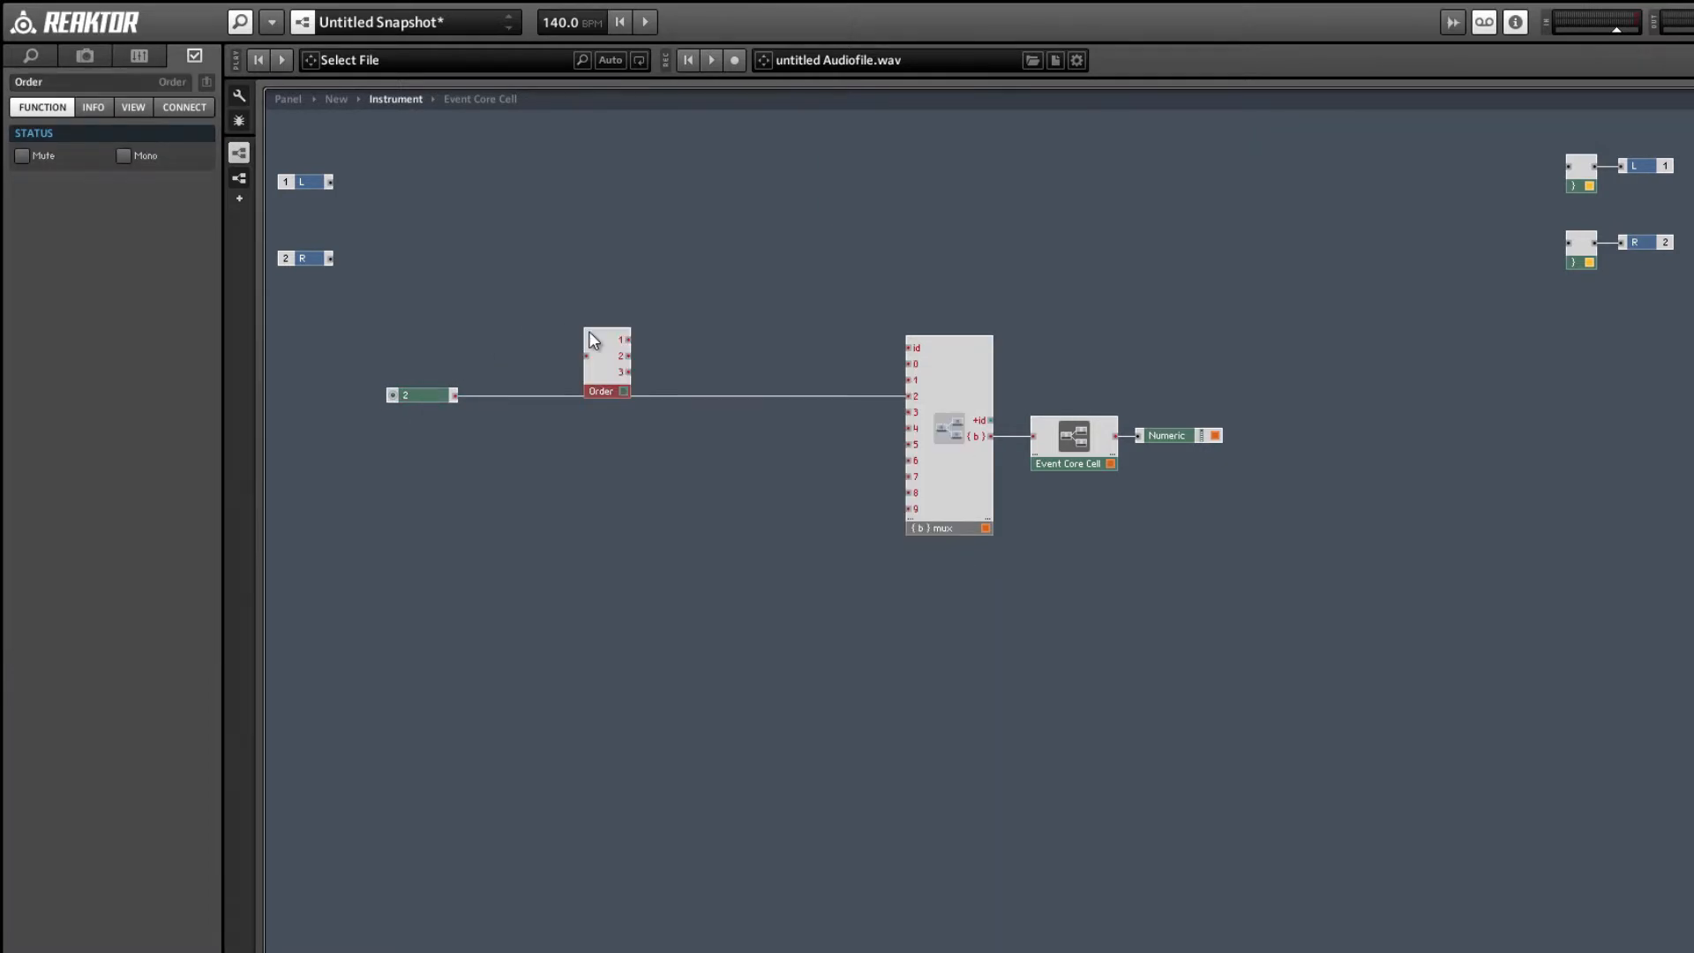
{"action": "double_click", "coordinate": [590, 331]}
{"action": "type", "text": "val"}
{"action": "key", "text": "Return"}
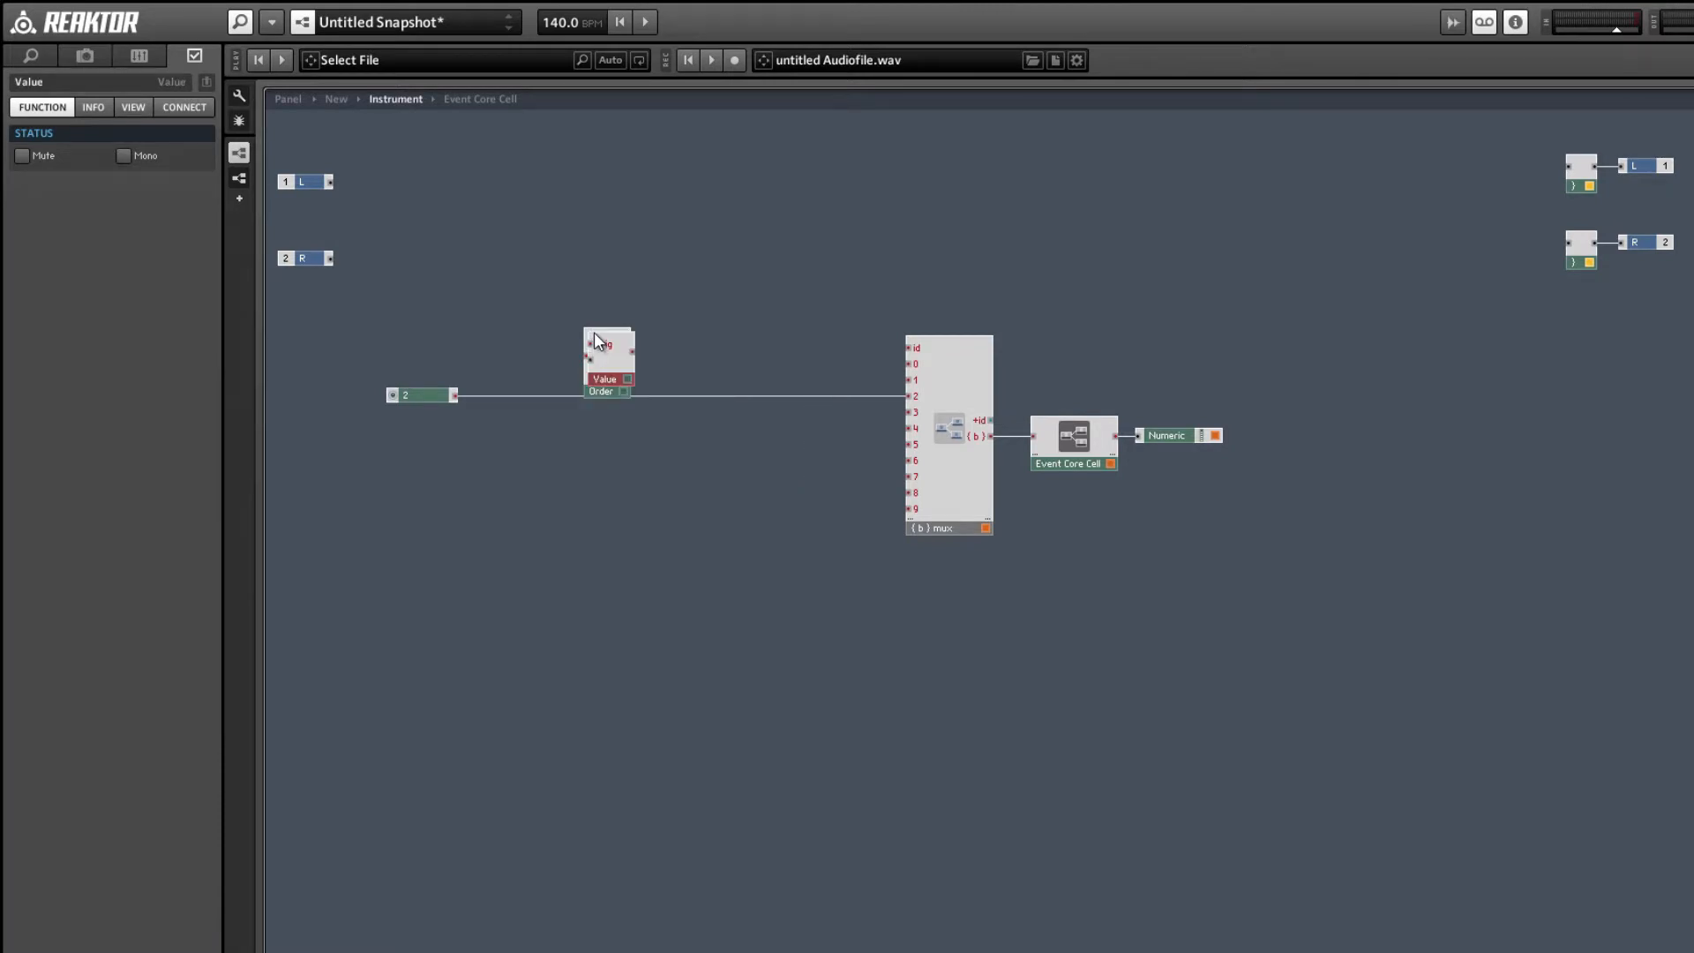
{"action": "left_click_drag", "start_coordinate": [617, 377], "coordinate": [721, 378]}
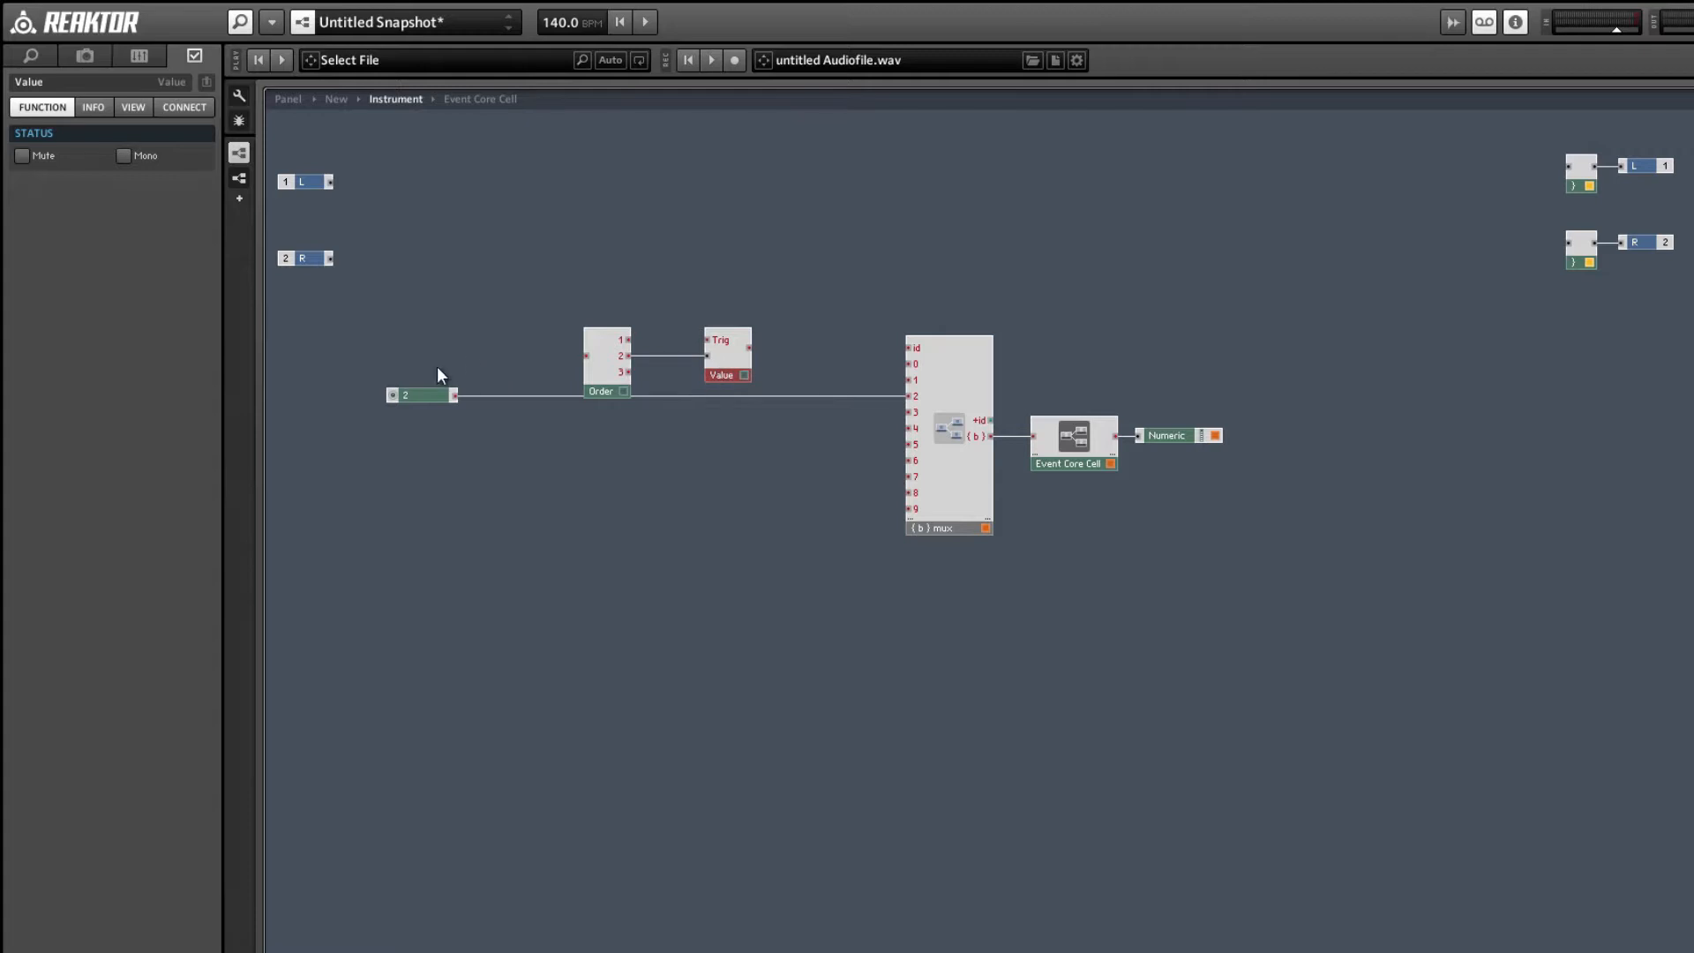
- Place fader 2 in front of the Order module, wire it into Order, and delete its wire to the mux
{"action": "left_click_drag", "start_coordinate": [431, 394], "coordinate": [531, 356]}
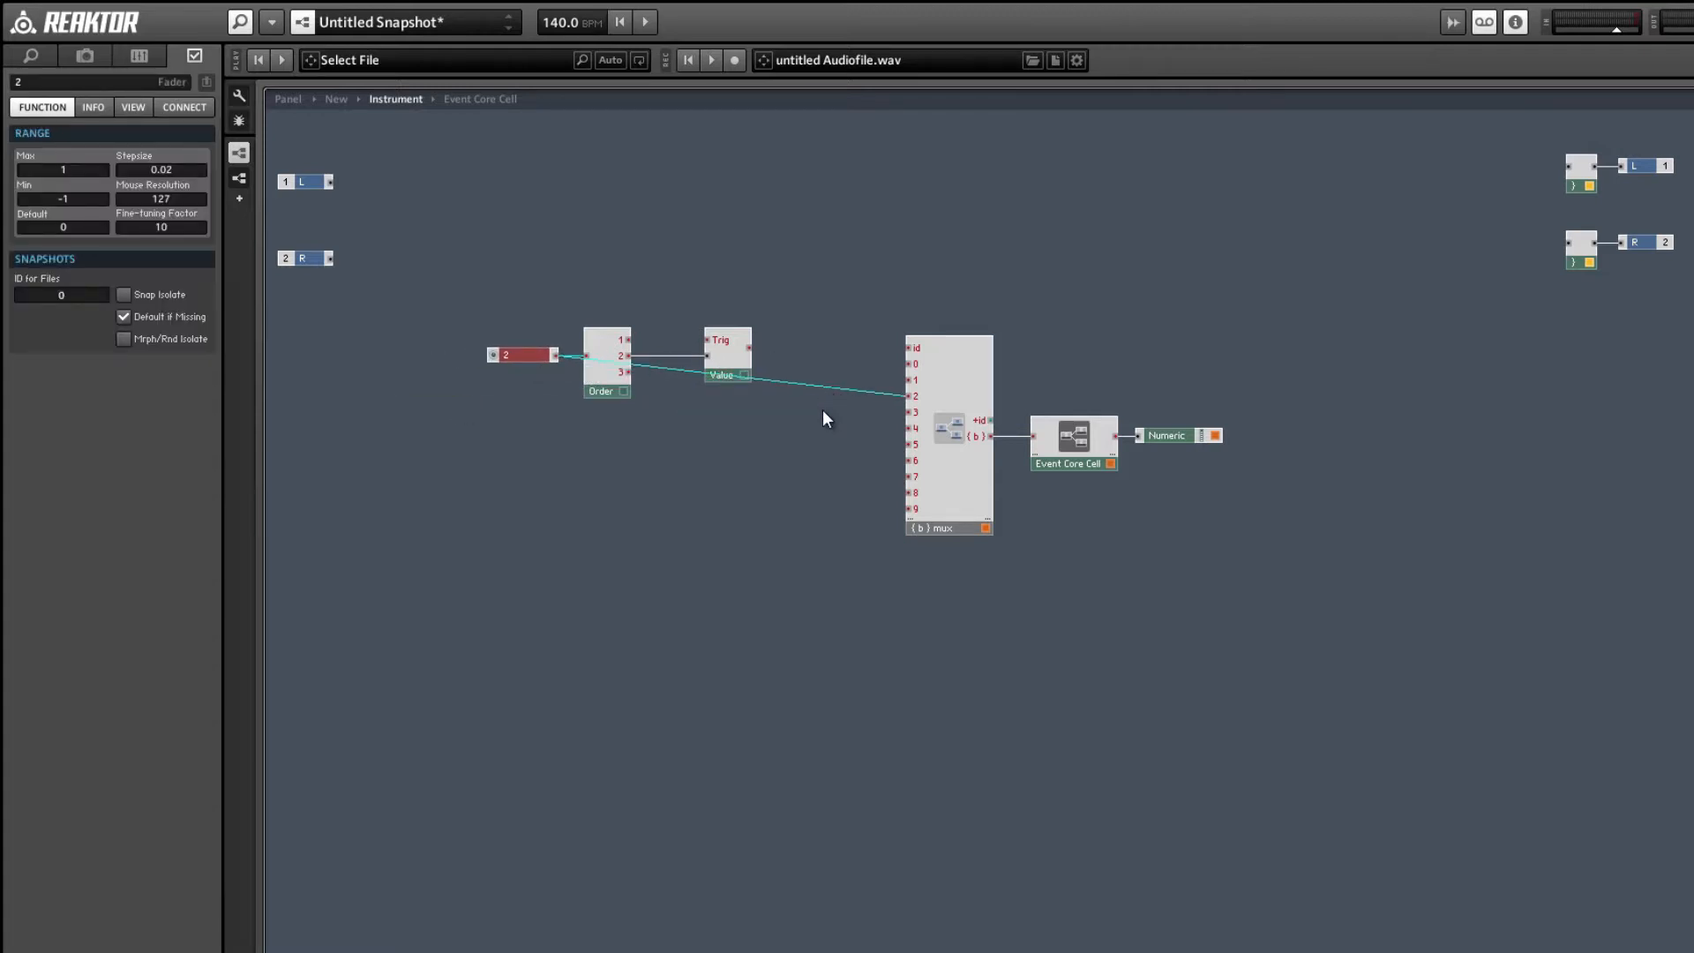
{"action": "left_click", "coordinate": [831, 388]}
{"action": "key", "text": "Delete"}
- Move the fader, Order and Value chain lower and farther from the mux, then widen the gap between Order and Value
{"action": "left_click_drag", "start_coordinate": [422, 297], "coordinate": [843, 457]}
{"action": "left_click_drag", "start_coordinate": [585, 398], "coordinate": [454, 502]}
{"action": "left_click", "coordinate": [656, 554]}
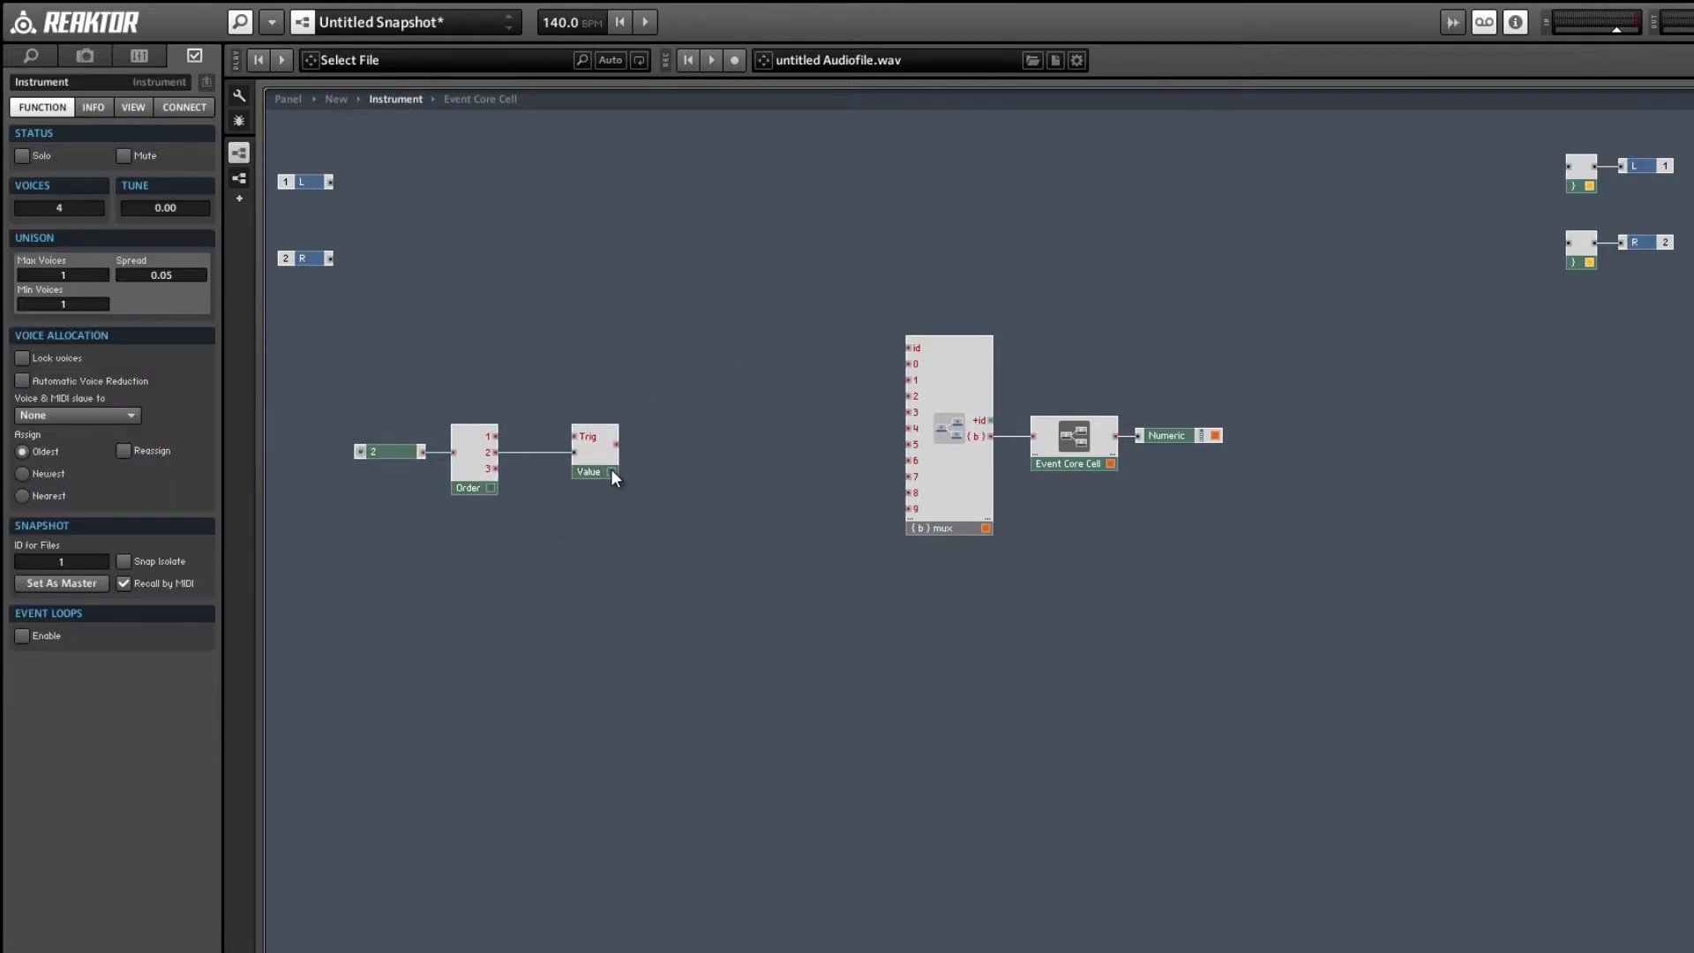
{"action": "left_click_drag", "start_coordinate": [610, 469], "coordinate": [685, 478]}
{"action": "left_click", "coordinate": [606, 511]}
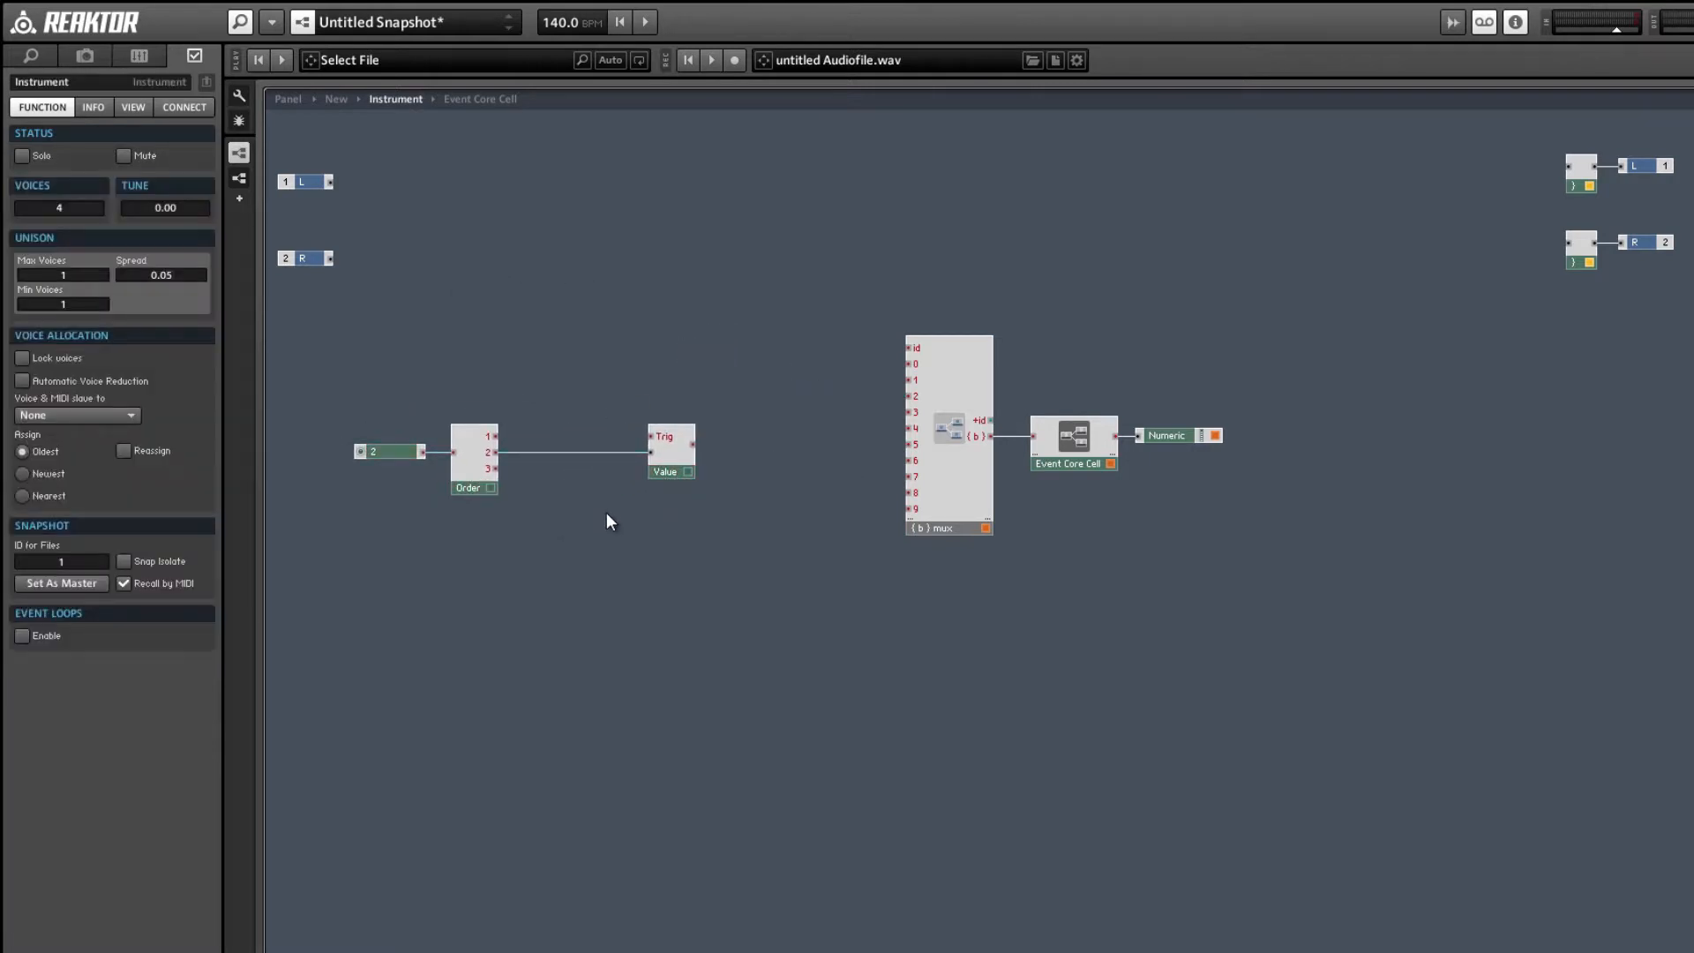
- Insert a Merge module above the chain and wire Order output 3 into it
{"action": "double_click", "coordinate": [606, 512]}
{"action": "type", "text": "merg"}
{"action": "key", "text": "Return"}
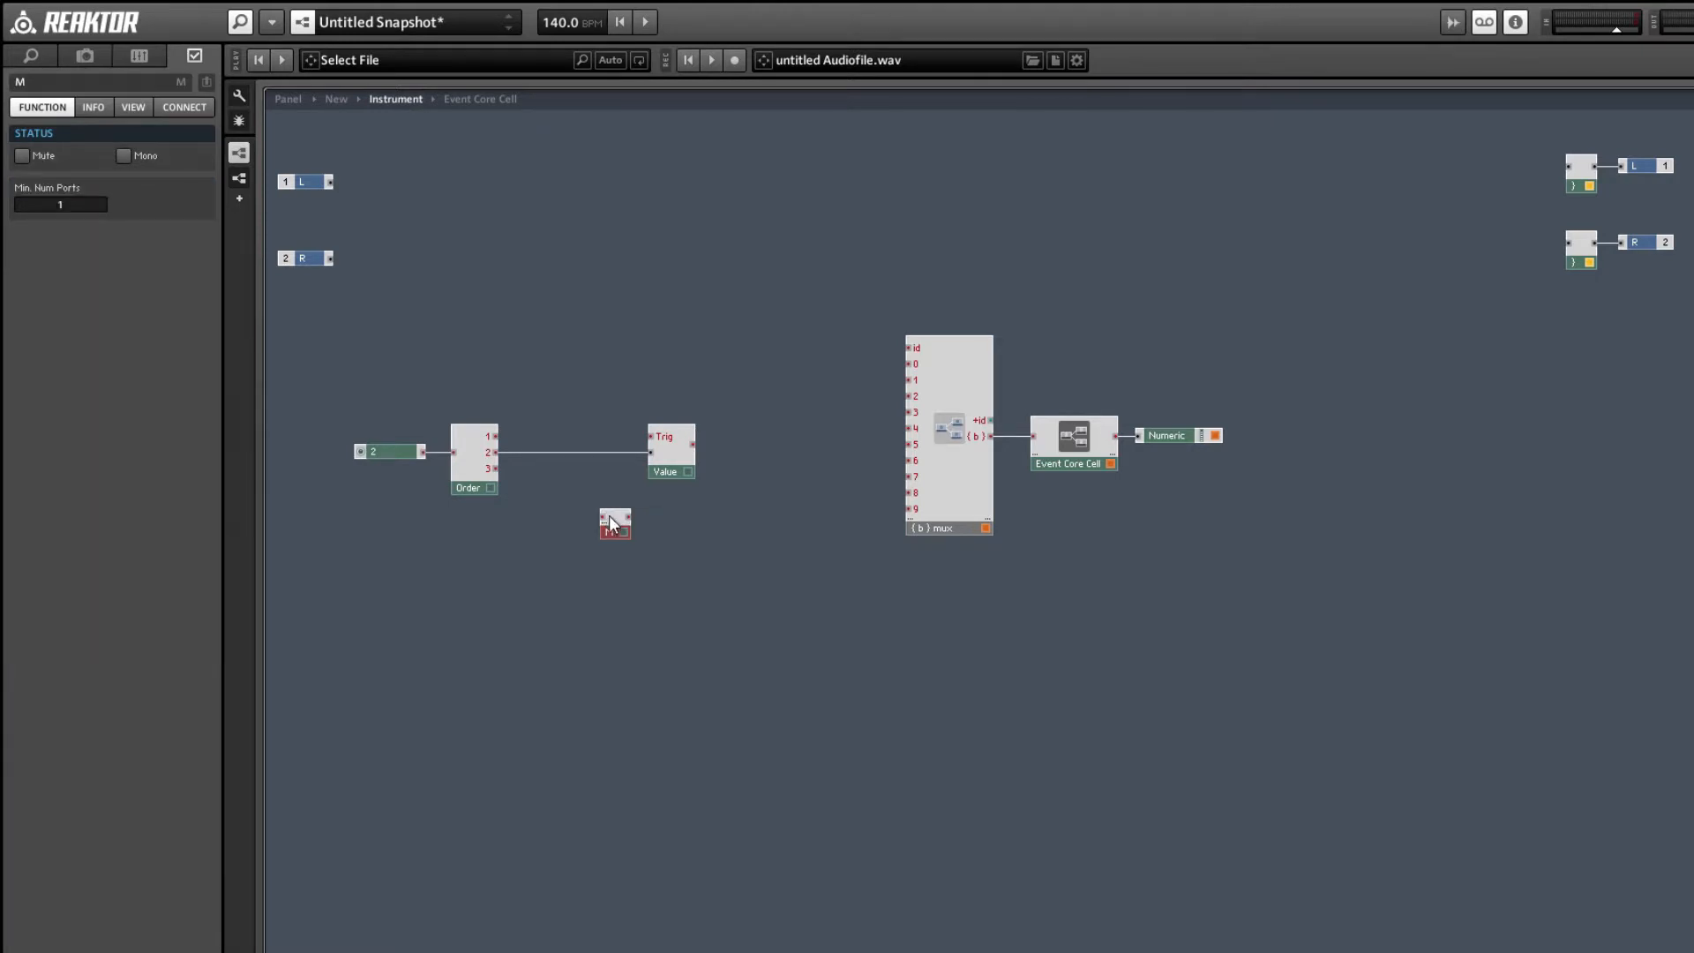
{"action": "left_click_drag", "start_coordinate": [496, 470], "coordinate": [568, 389]}
{"action": "left_click", "coordinate": [471, 481]}
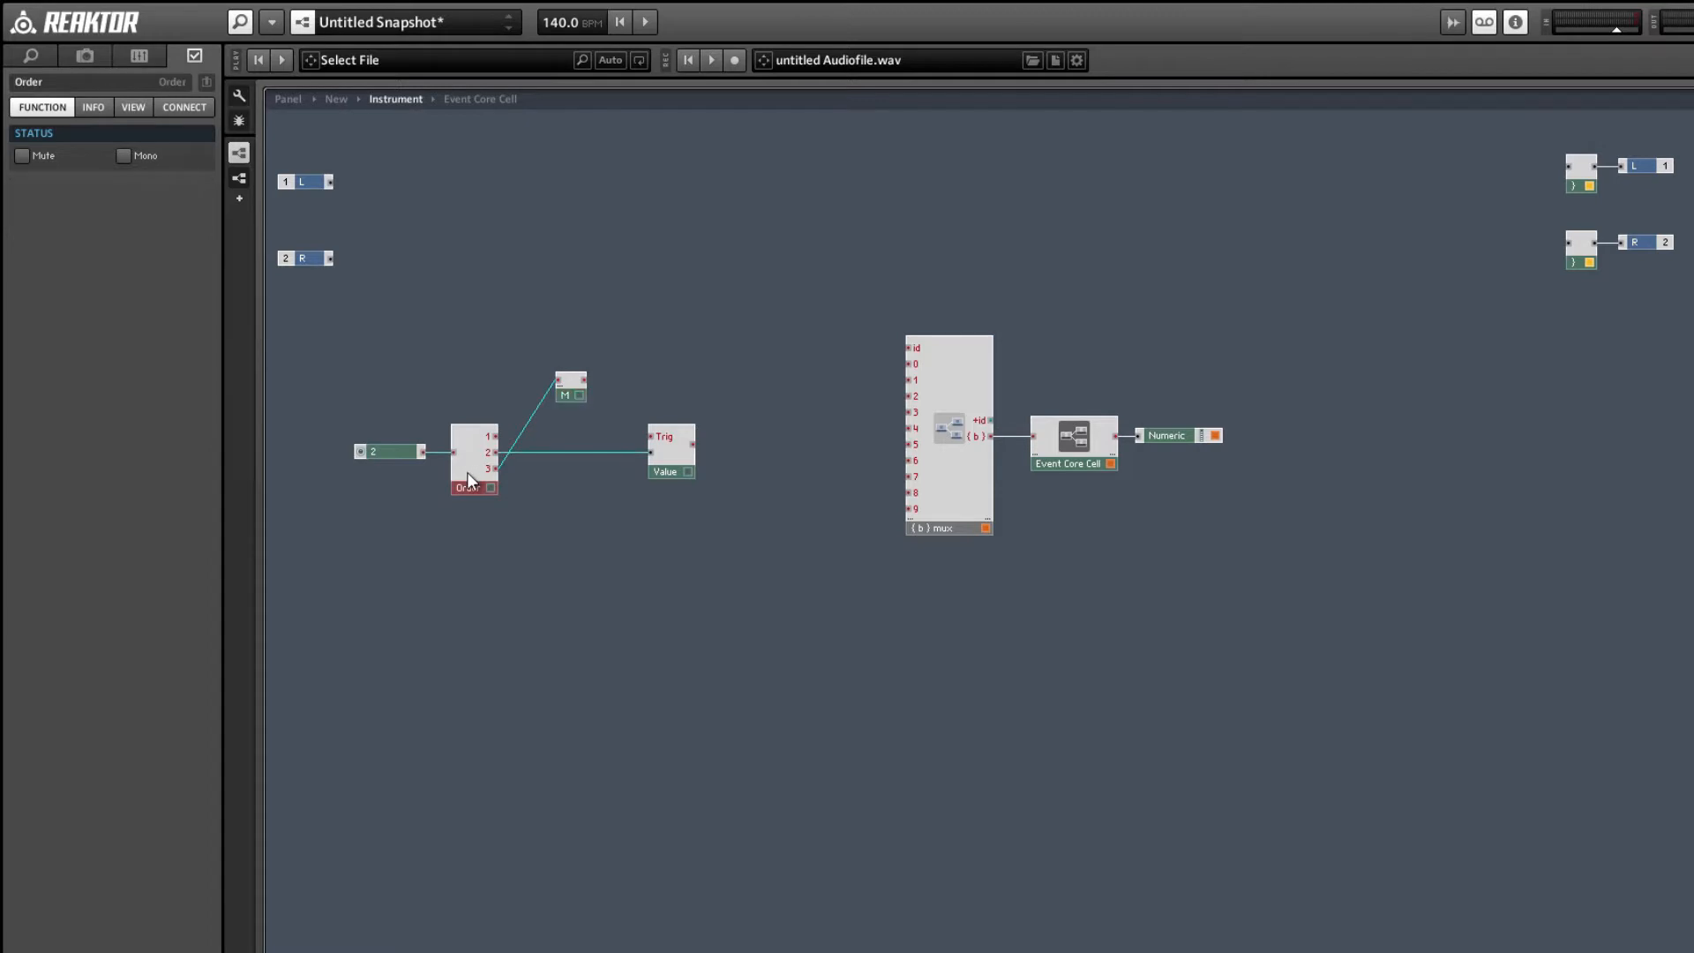
- Duplicate the Order module, place the copy after the Merge with the Merge output wired in, and shift Value farther along
{"action": "left_click_drag", "start_coordinate": [478, 485], "coordinate": [657, 408]}
{"action": "left_click", "coordinate": [570, 389]}
{"action": "left_click_drag", "start_coordinate": [652, 408], "coordinate": [597, 408]}
{"action": "left_click", "coordinate": [693, 473]}
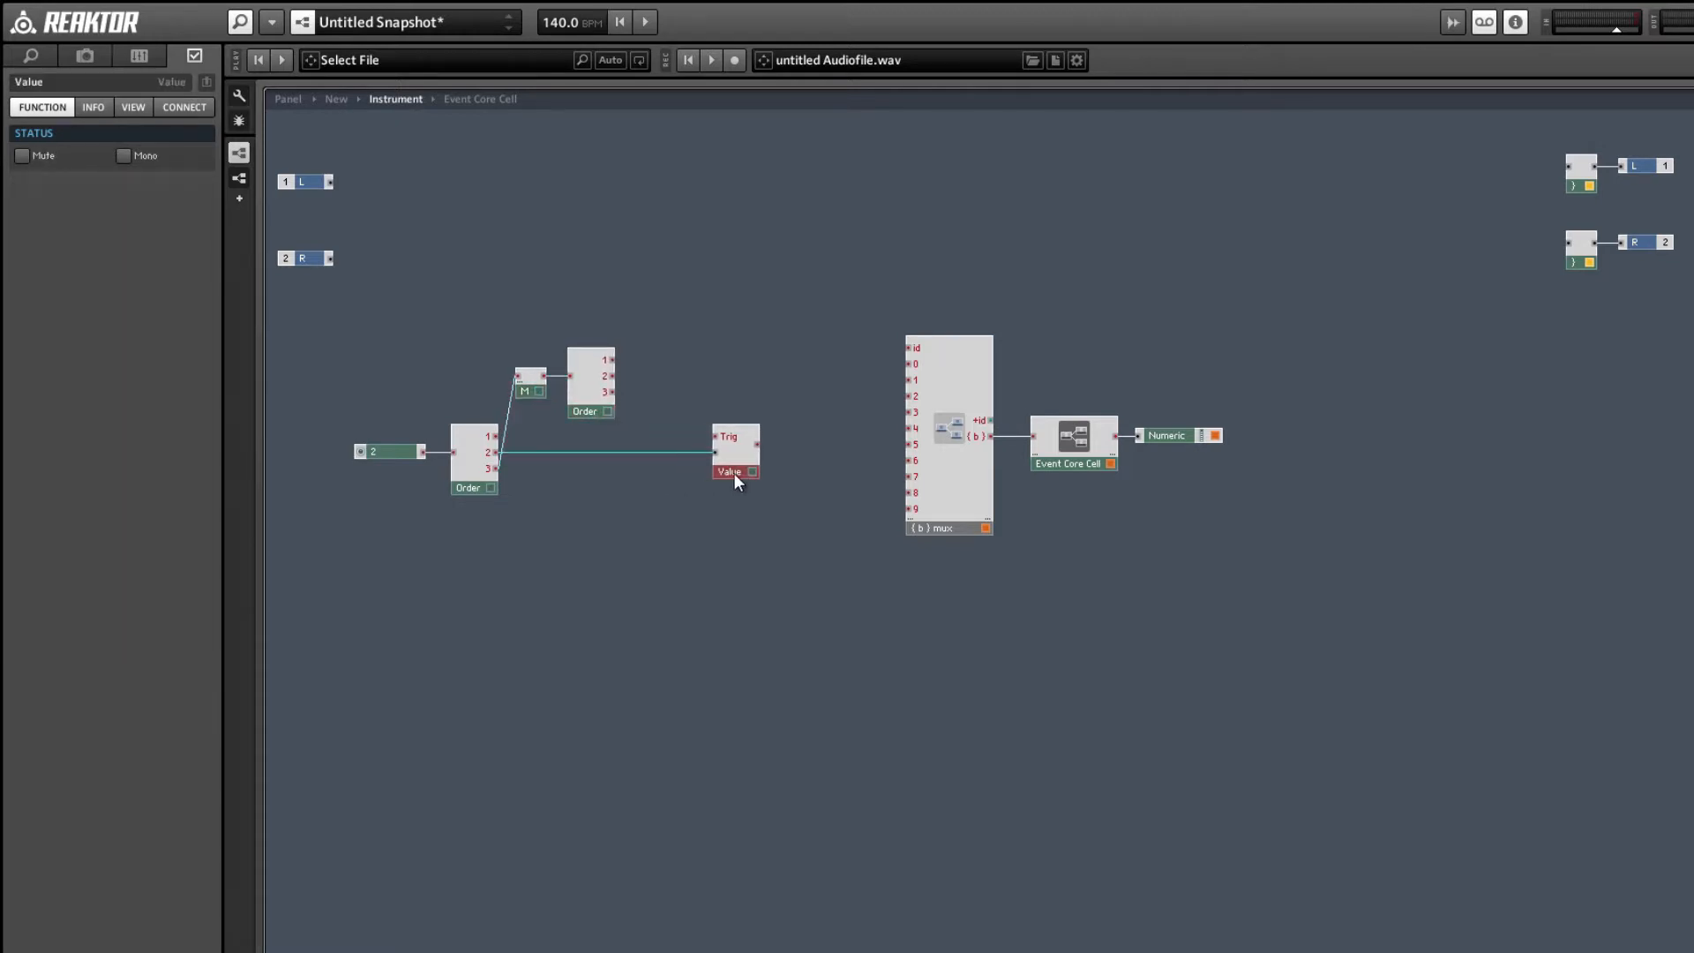
- Duplicate the Value module above the original, wire the upper Order's output 2 to its Trig, and delete its inherited value wire
{"action": "left_click_drag", "start_coordinate": [732, 474], "coordinate": [722, 415]}
{"action": "left_click_drag", "start_coordinate": [612, 376], "coordinate": [743, 390]}
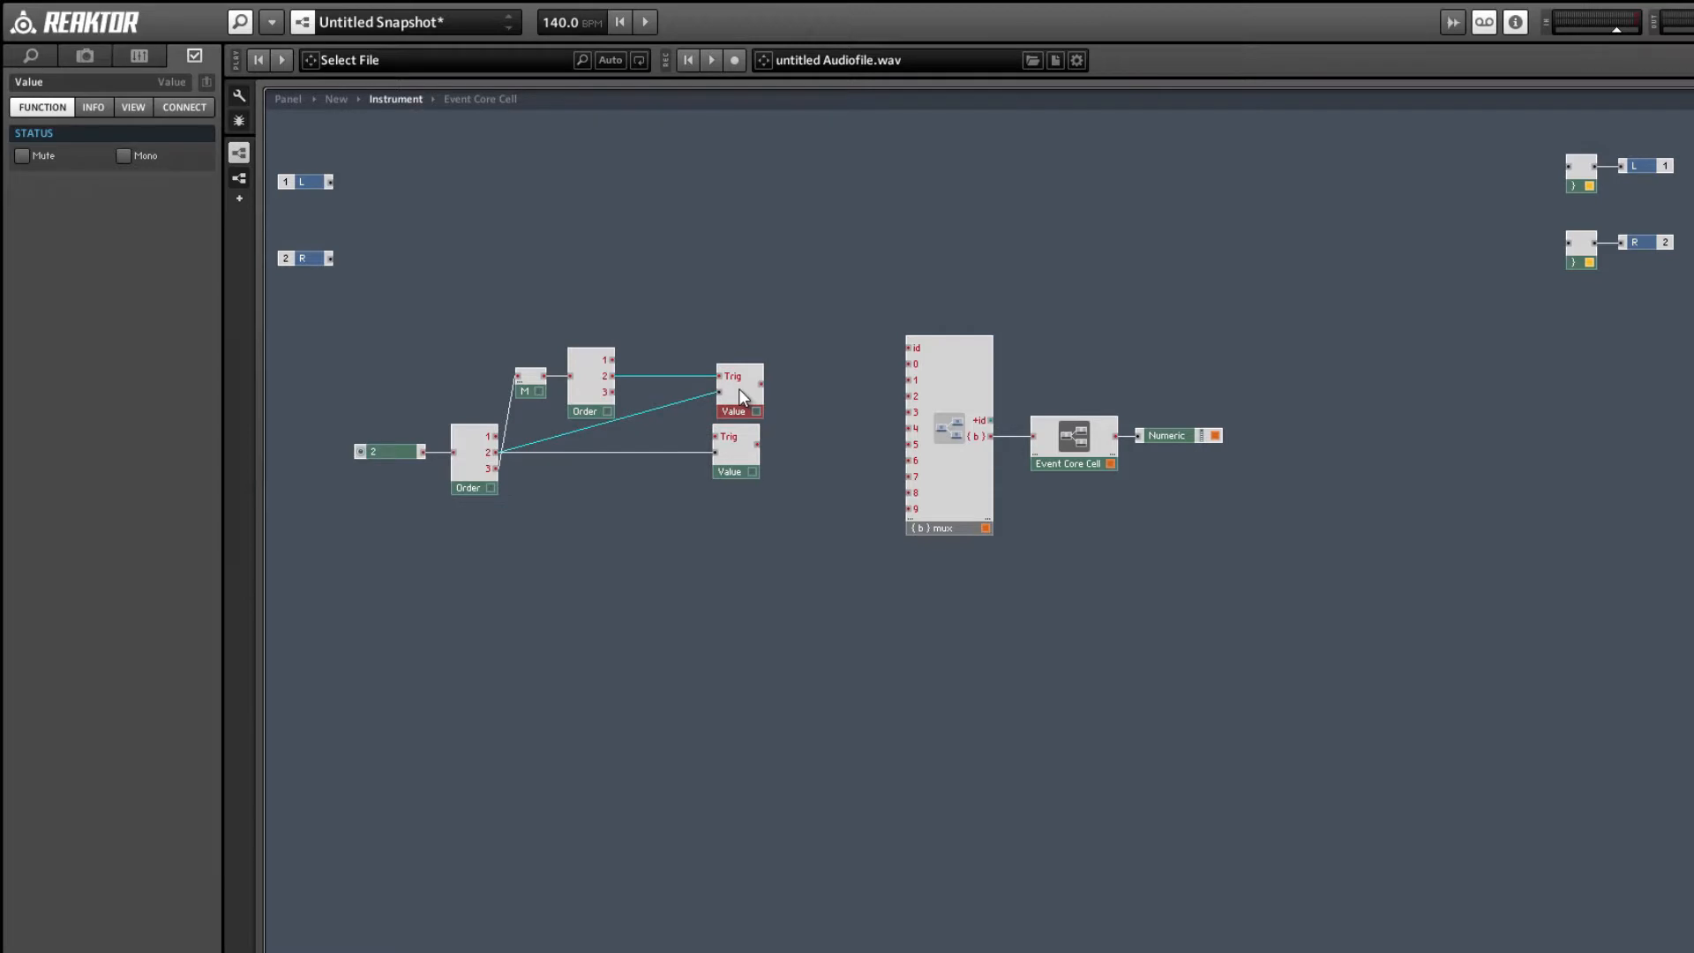
{"action": "left_click", "coordinate": [695, 412]}
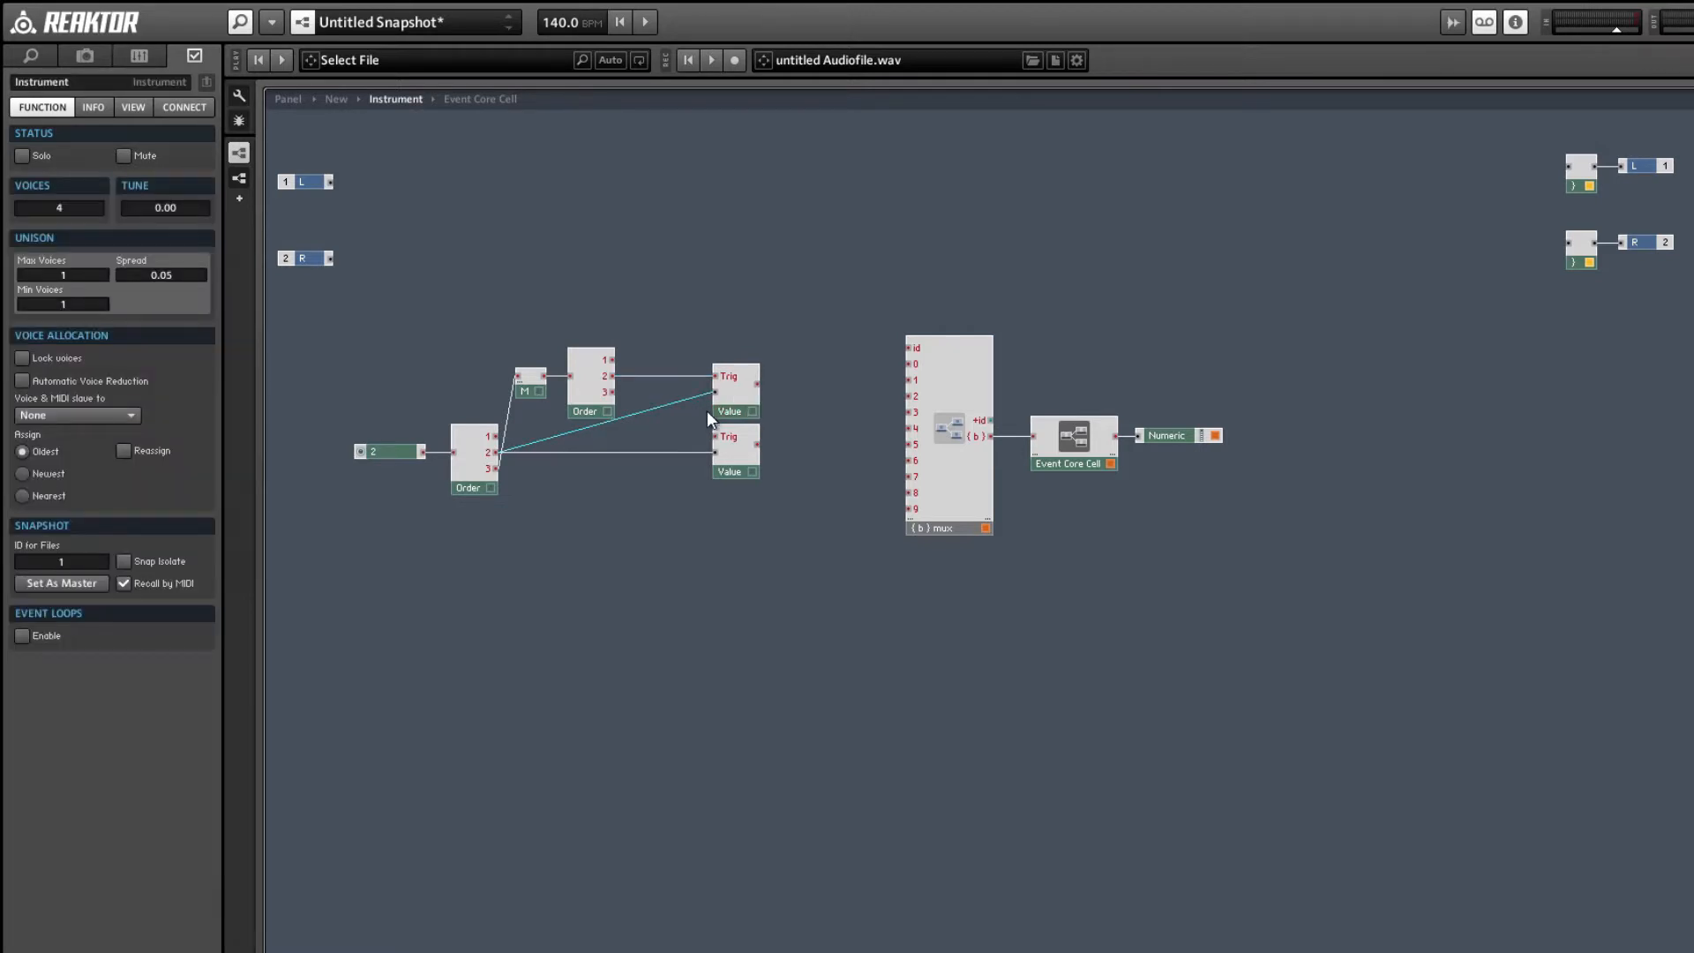
{"action": "key", "text": "Delete"}
- Create a constant of 3 on the upper Value module's lower input
{"action": "right_click", "coordinate": [717, 390]}
{"action": "left_click", "coordinate": [749, 422]}
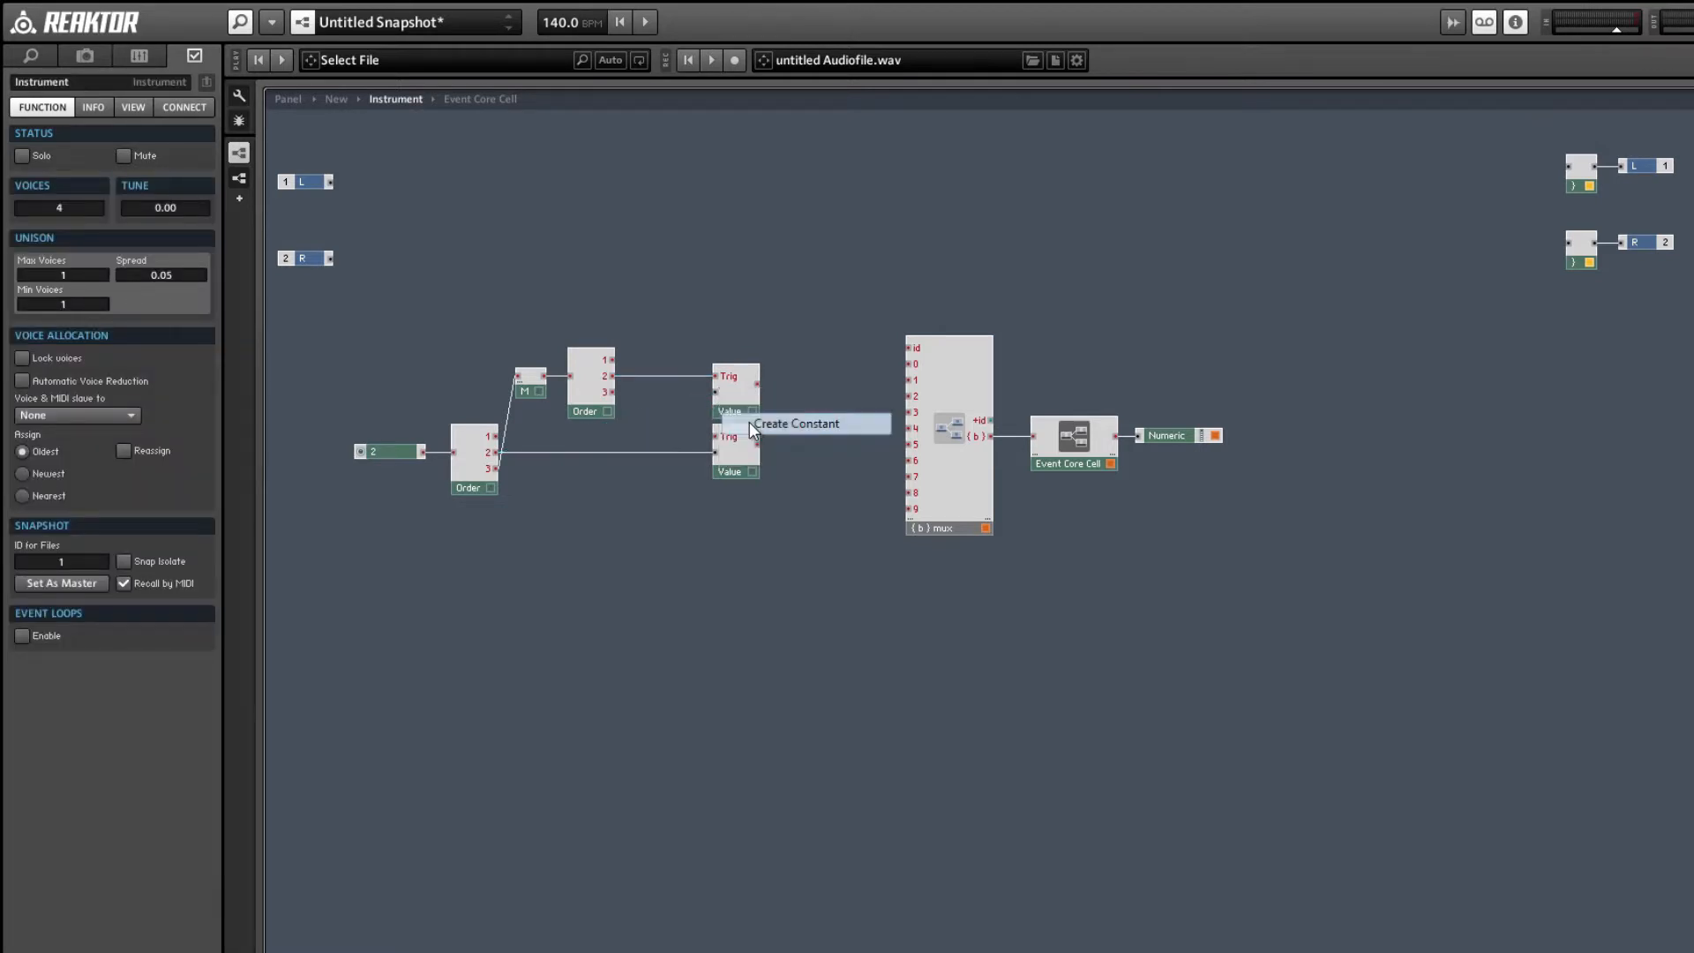
{"action": "left_click", "coordinate": [749, 422]}
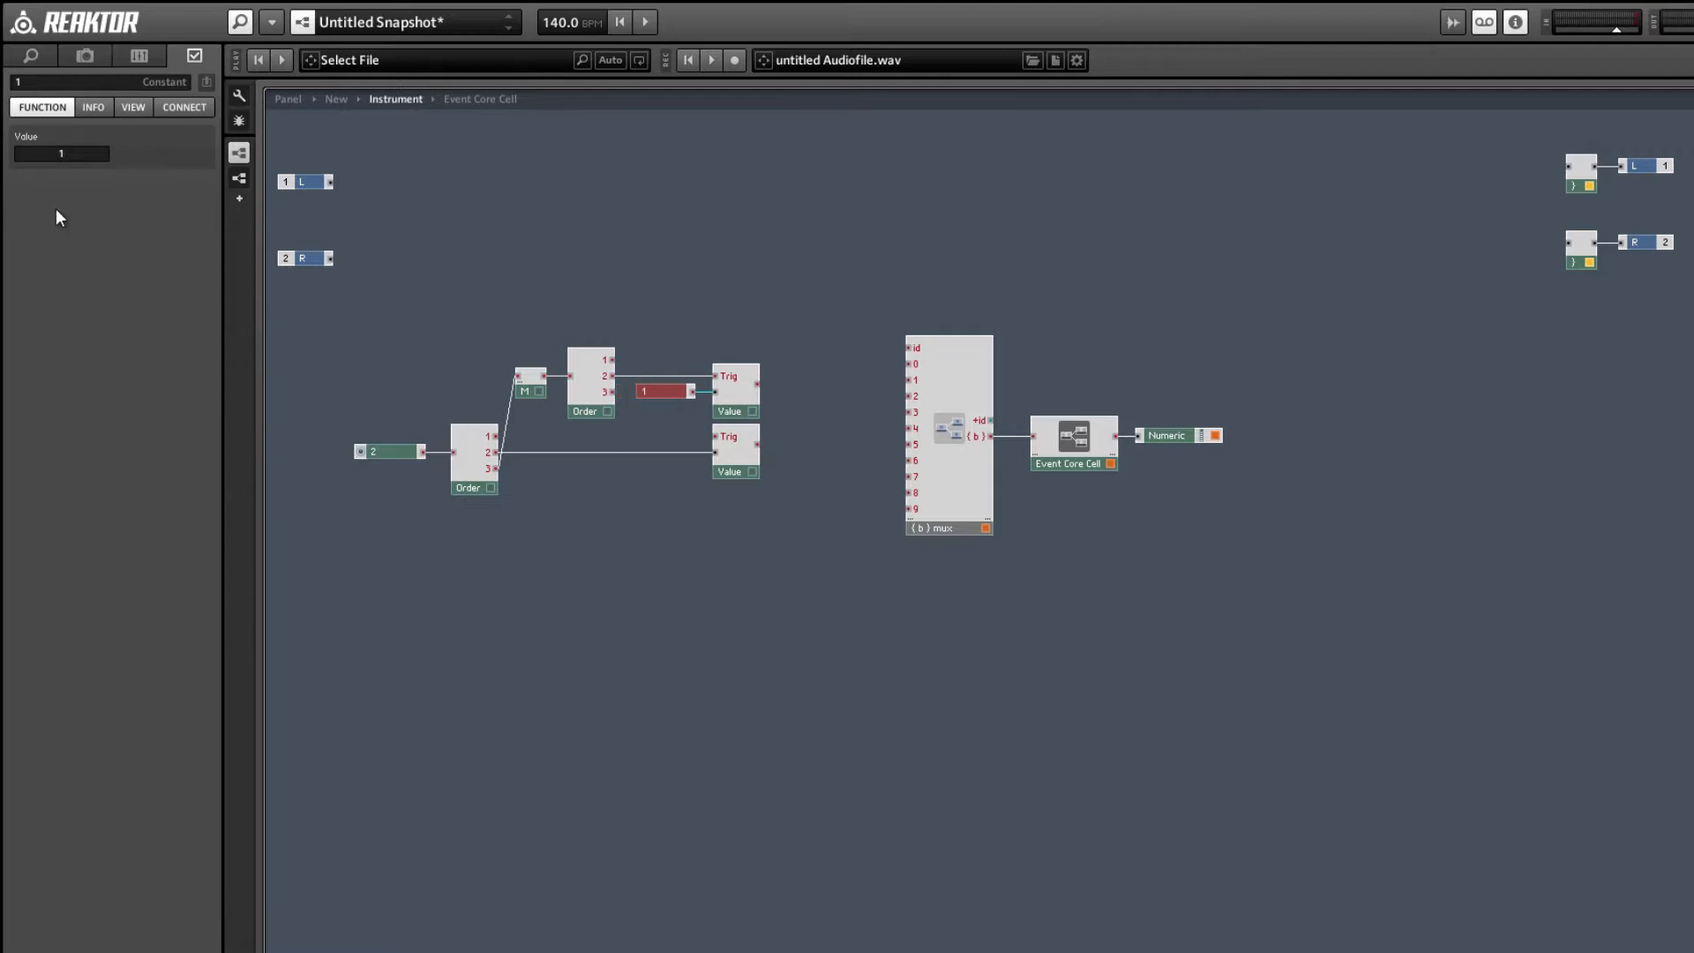
{"action": "left_click_drag", "start_coordinate": [82, 157], "coordinate": [41, 151]}
{"action": "left_click", "coordinate": [642, 494]}
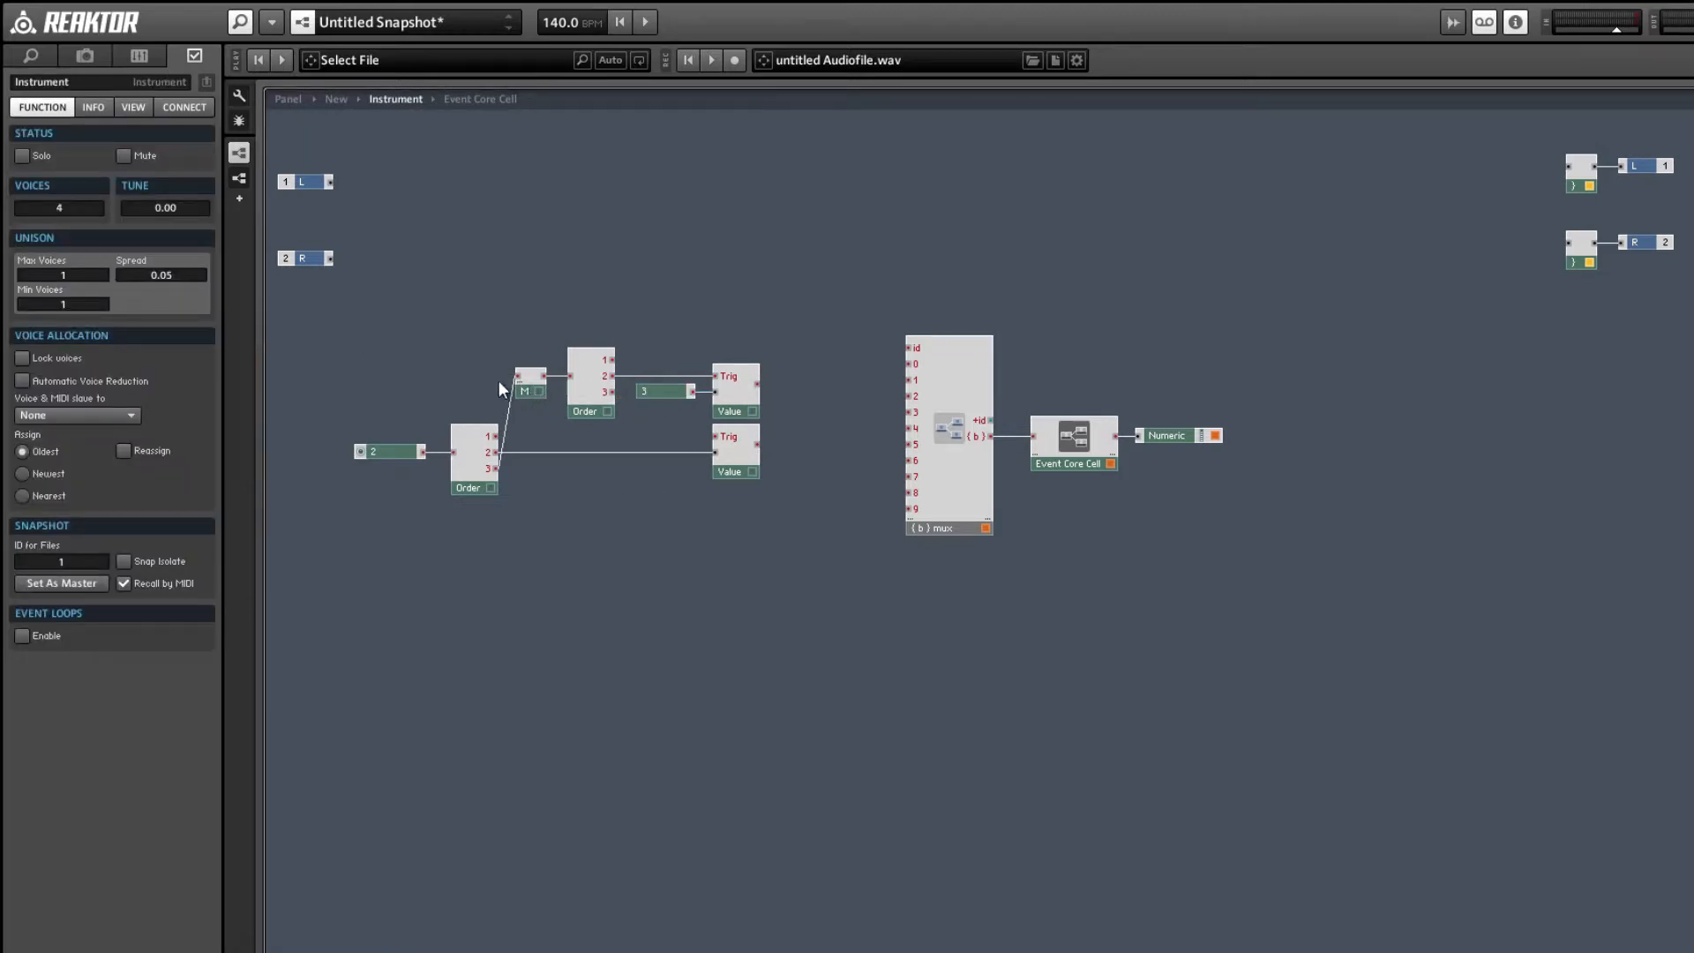
- Duplicate the fader, Order and Value chain twice below the original and wire output 3 of each new Order into the Merge
{"action": "left_click", "coordinate": [529, 391]}
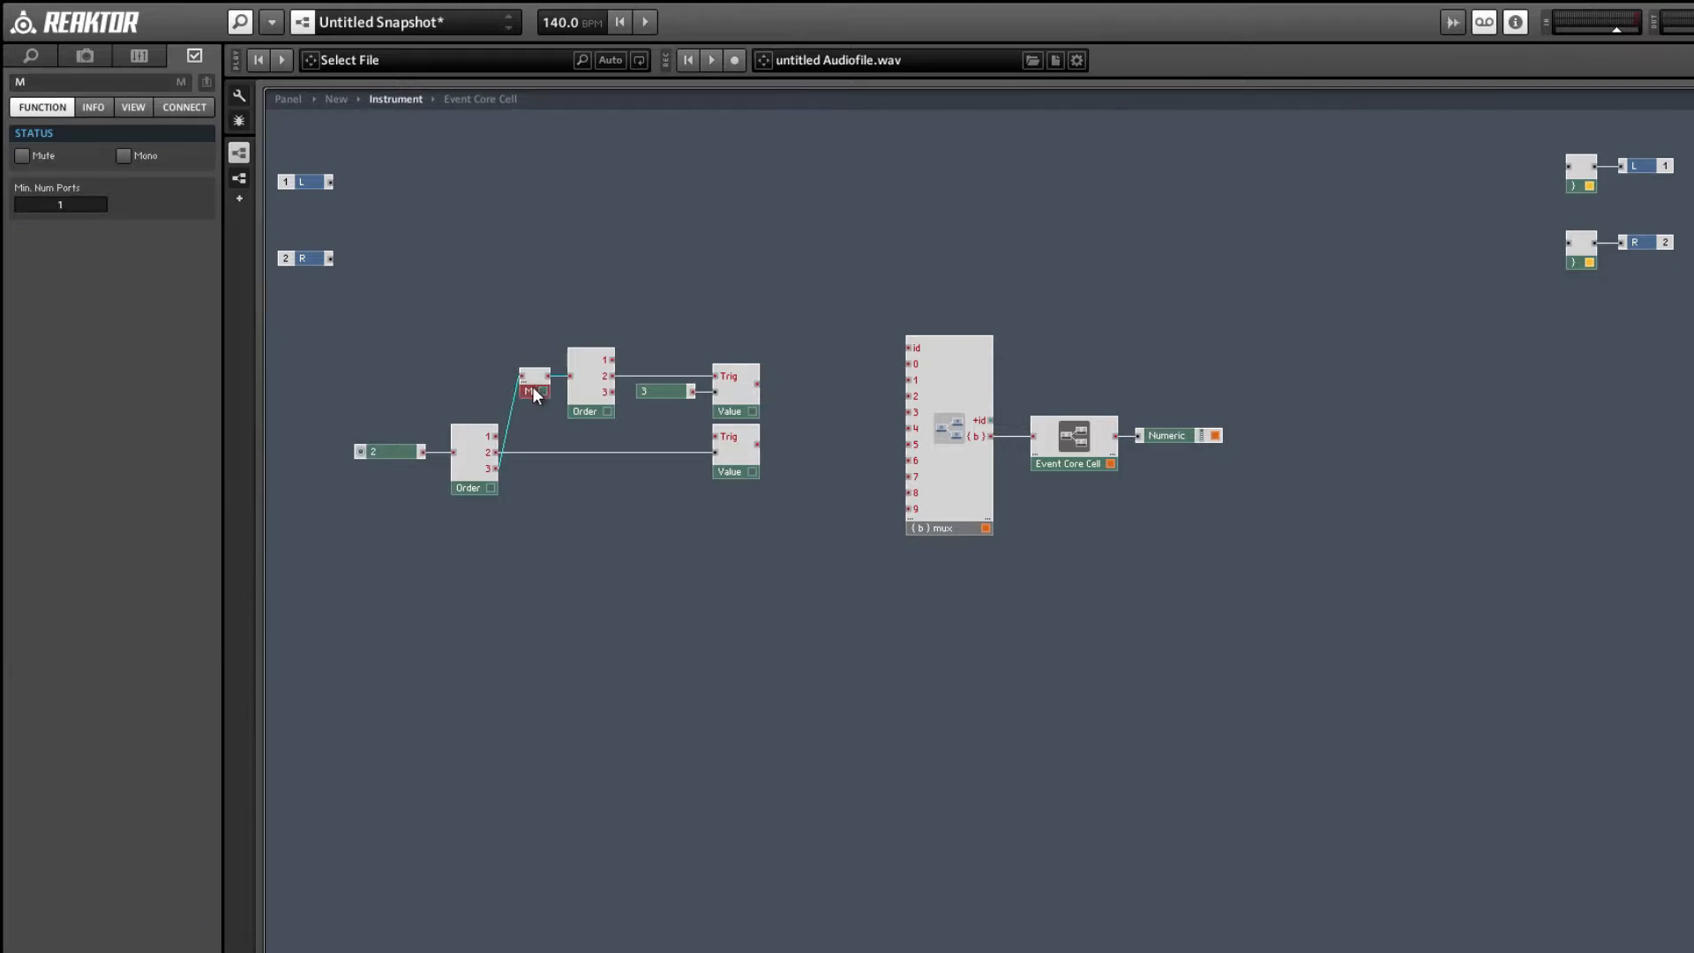
{"action": "left_click_drag", "start_coordinate": [773, 517], "coordinate": [357, 438]}
{"action": "left_click_drag", "start_coordinate": [478, 485], "coordinate": [477, 555]}
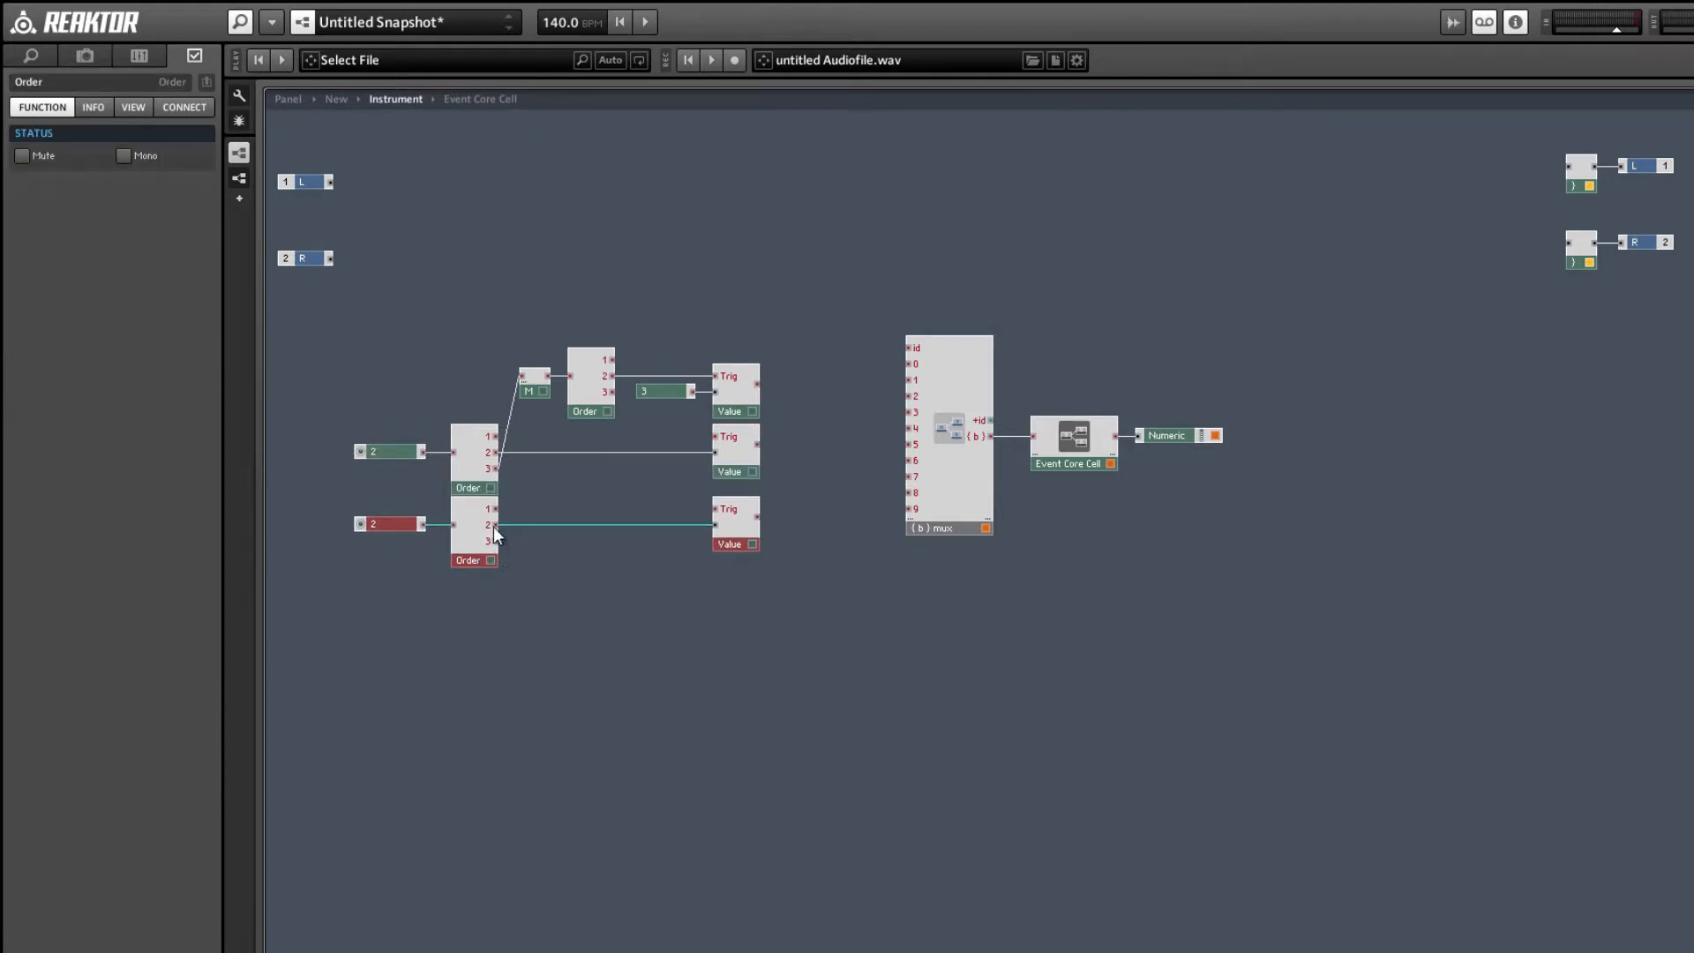
{"action": "left_click", "coordinate": [506, 545]}
{"action": "left_click_drag", "start_coordinate": [496, 541], "coordinate": [524, 393]}
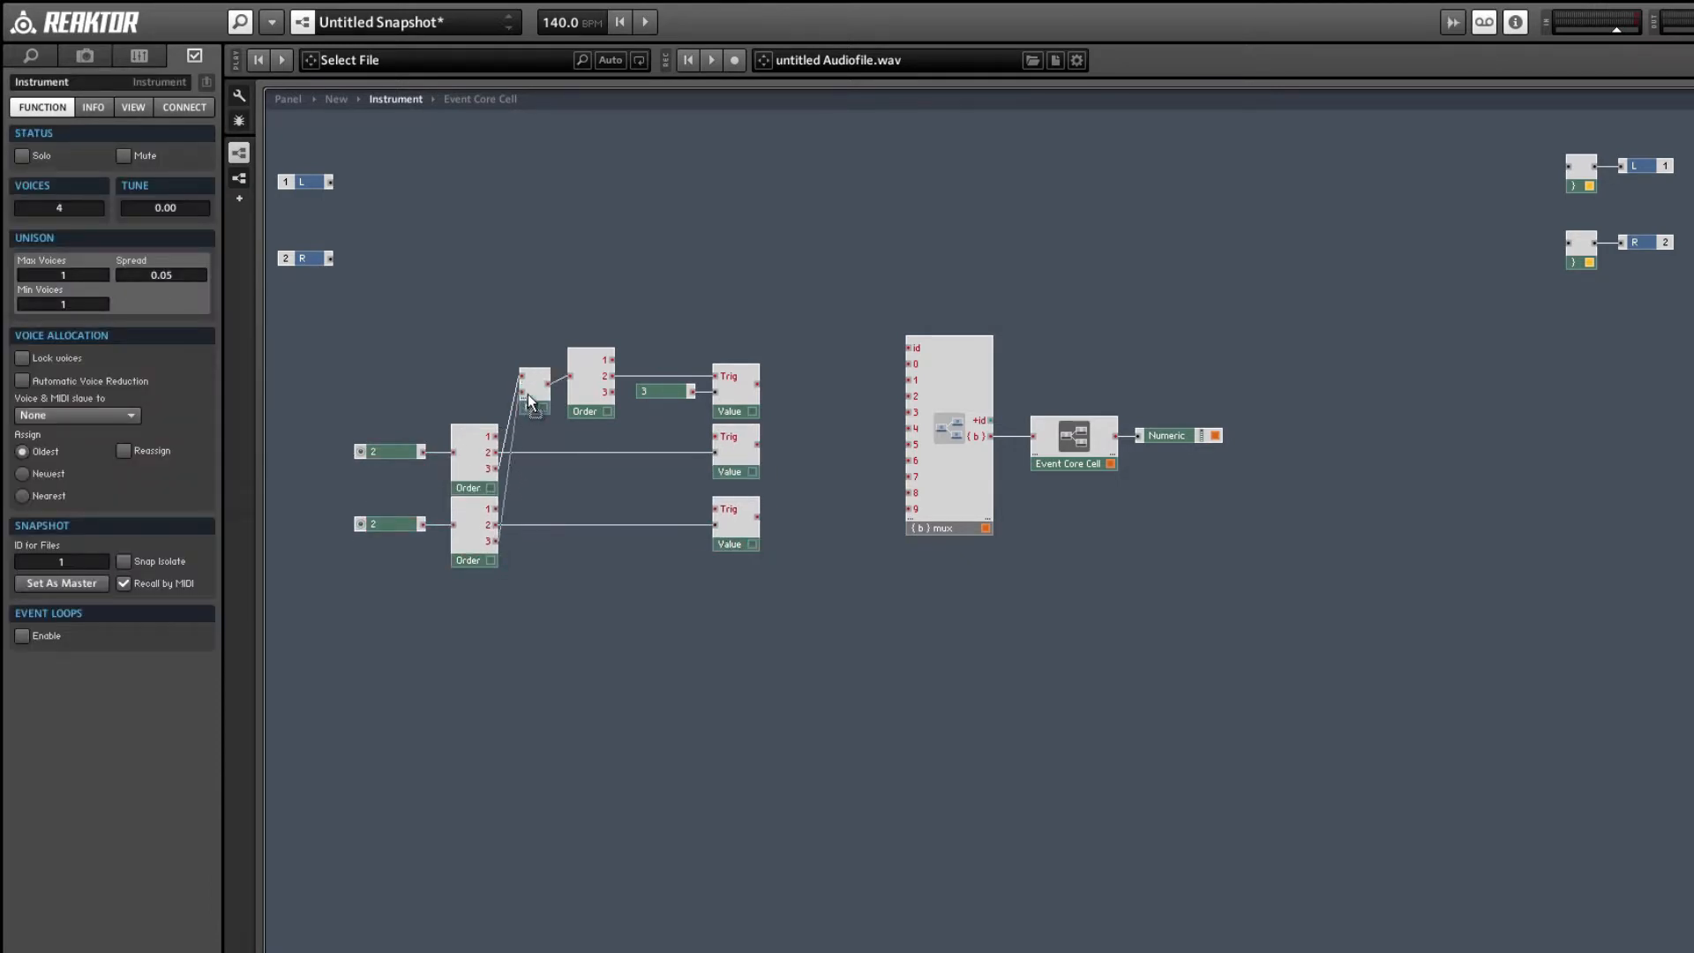
{"action": "left_click_drag", "start_coordinate": [778, 628], "coordinate": [368, 503]}
{"action": "left_click_drag", "start_coordinate": [491, 573], "coordinate": [543, 406]}
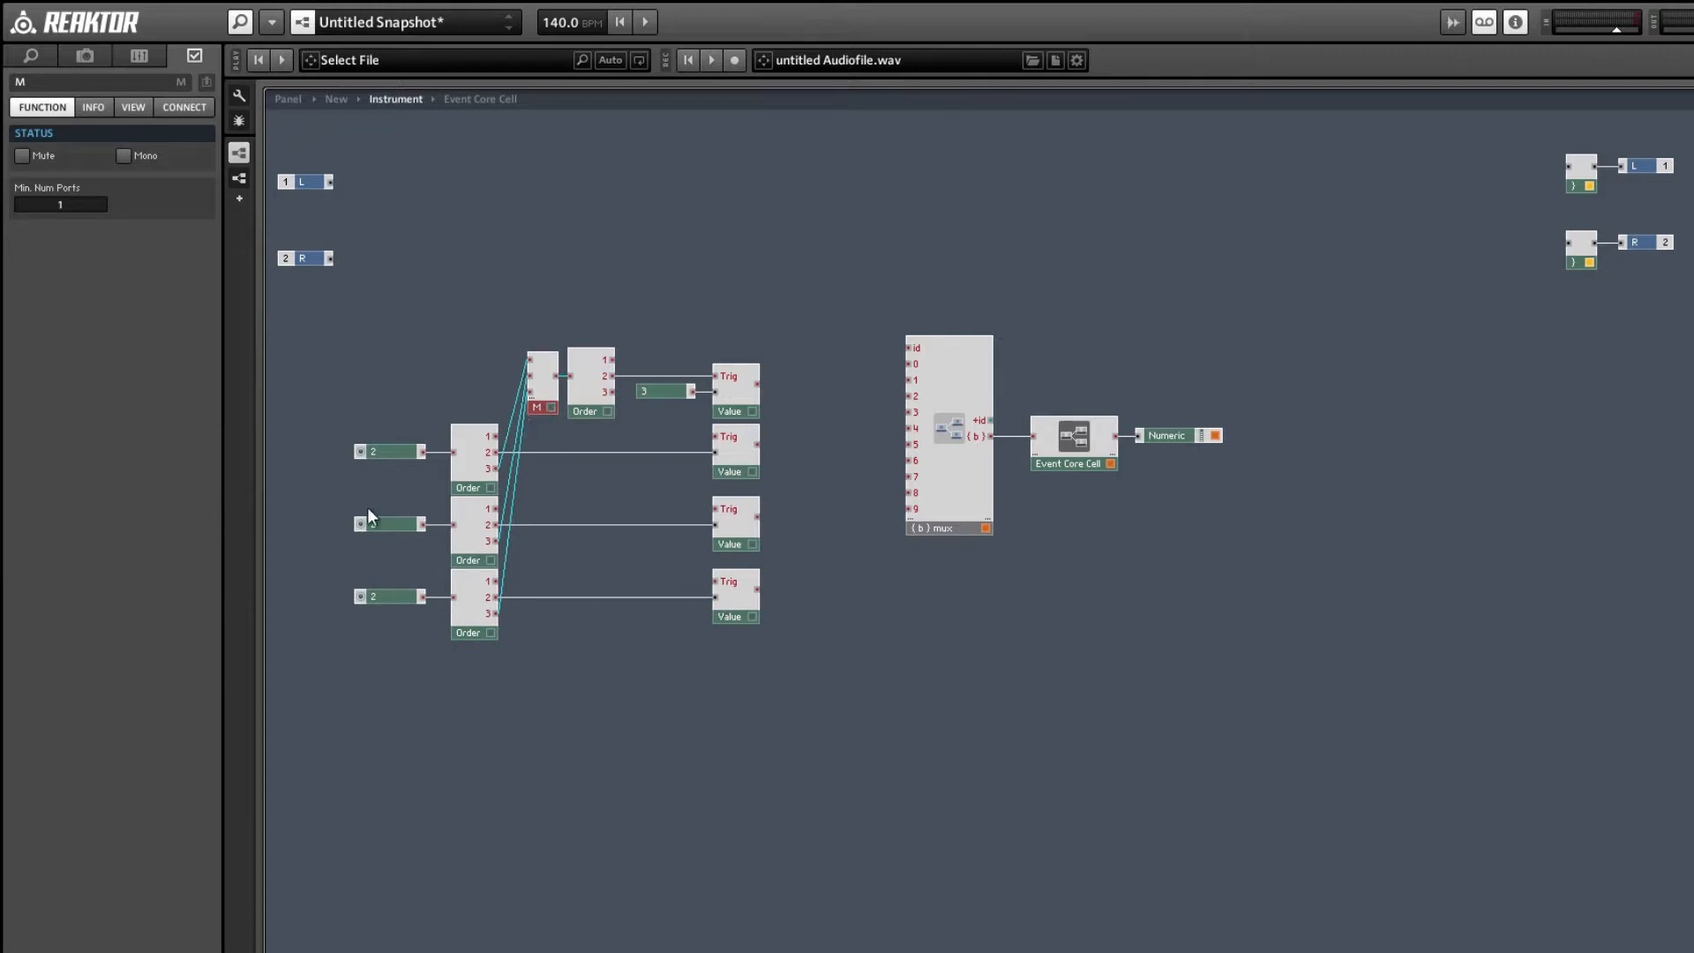
- Rename the two duplicated faders 3 and 4
{"action": "left_click", "coordinate": [391, 527]}
{"action": "left_click_drag", "start_coordinate": [30, 83], "coordinate": [5, 84]}
{"action": "type", "text": "3"}
{"action": "left_click", "coordinate": [381, 597]}
{"action": "type", "text": "4"}
{"action": "left_click", "coordinate": [839, 524]}
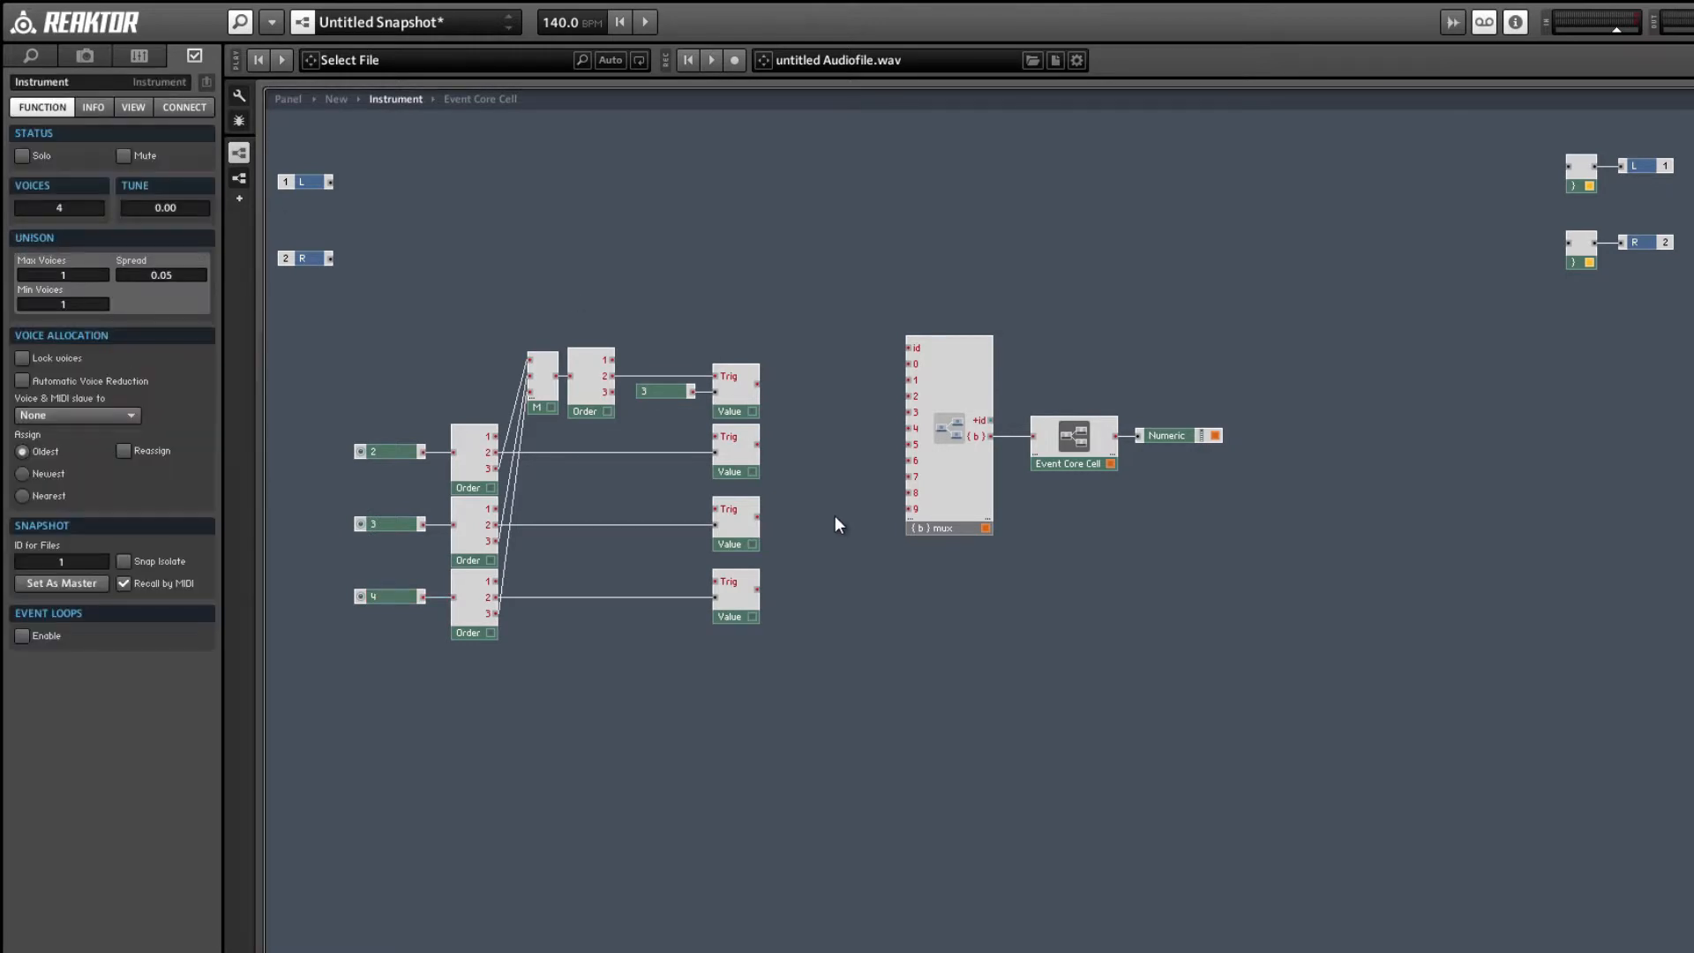
- Insert a second Merge module before the mux and wire the top Value module's output into it
{"action": "double_click", "coordinate": [837, 519]}
{"action": "type", "text": "merge"}
{"action": "key", "text": "Return"}
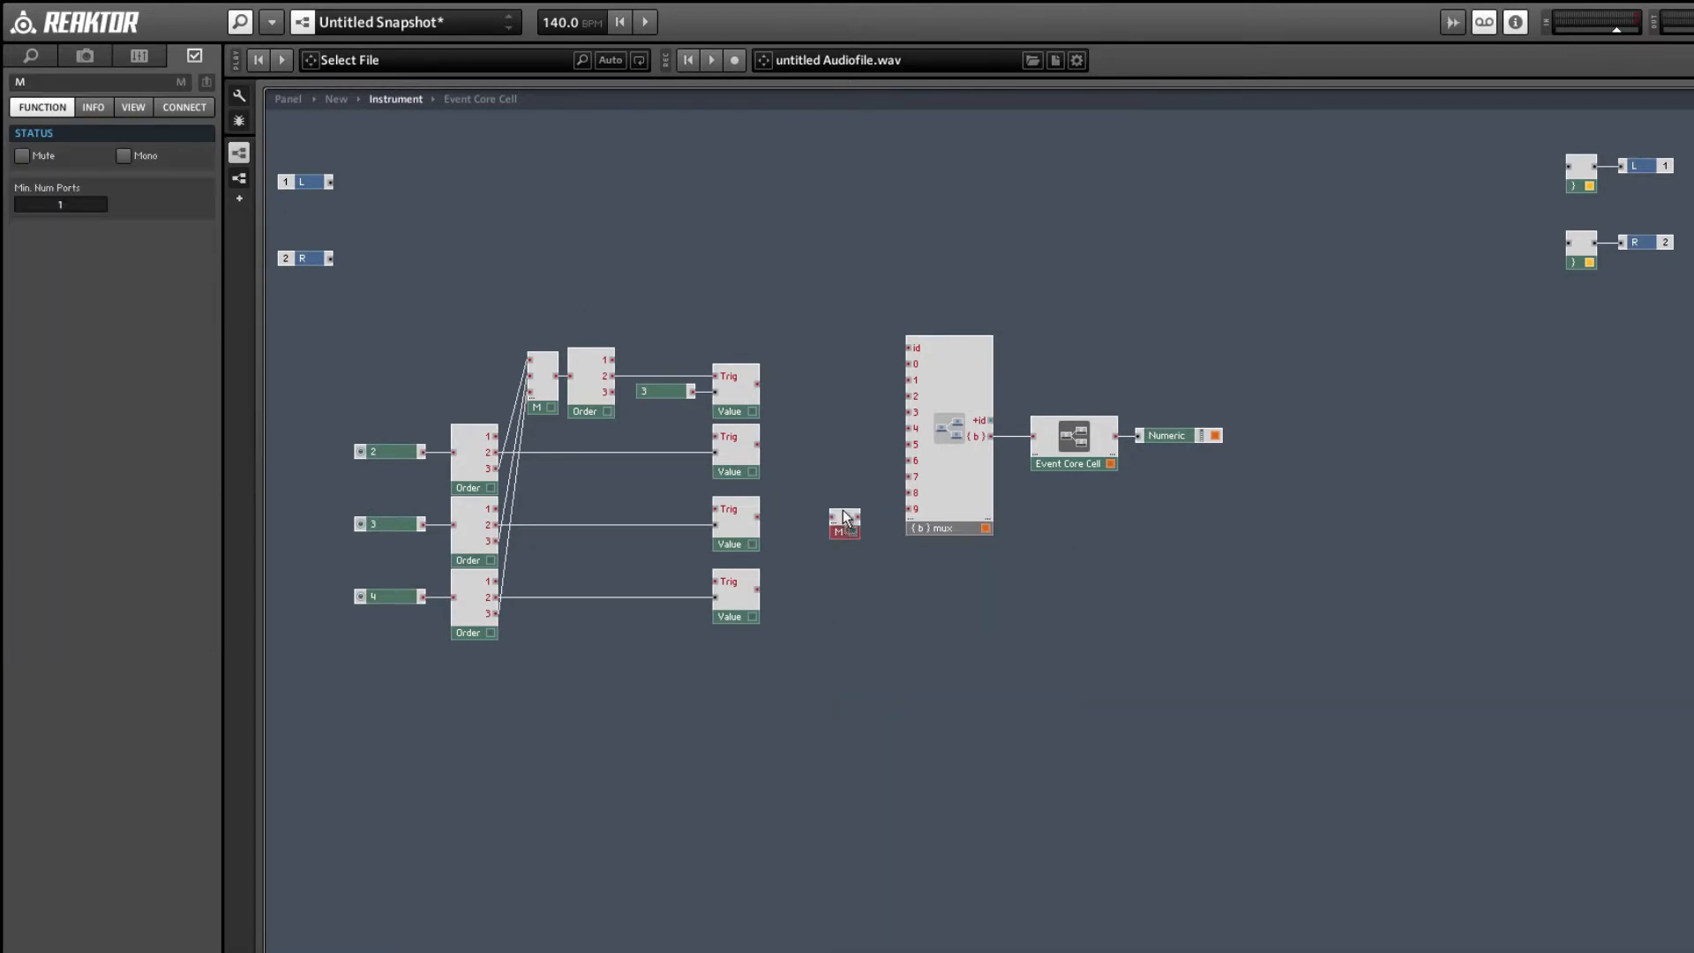
{"action": "left_click_drag", "start_coordinate": [781, 408], "coordinate": [755, 379]}
- Duplicate the upper Order, feed it from that Order's output 3, and wire its three outputs to the lower Value modules' Trig inputs
{"action": "left_click", "coordinate": [597, 413]}
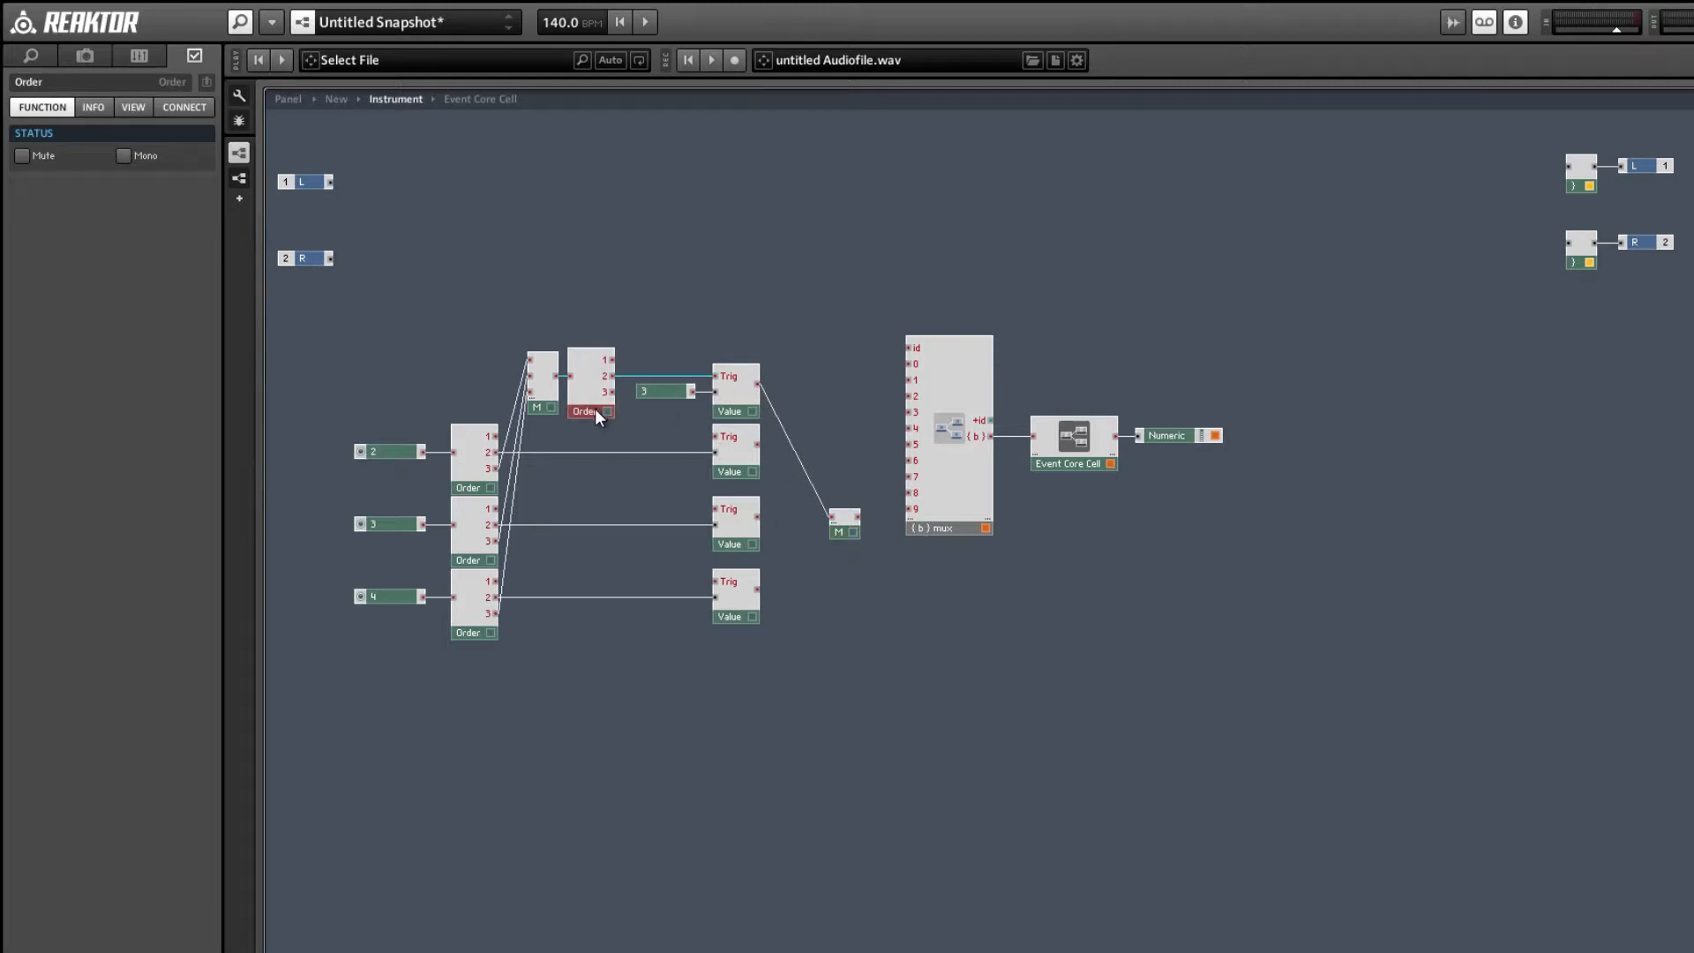
{"action": "left_click_drag", "start_coordinate": [593, 410], "coordinate": [609, 517]}
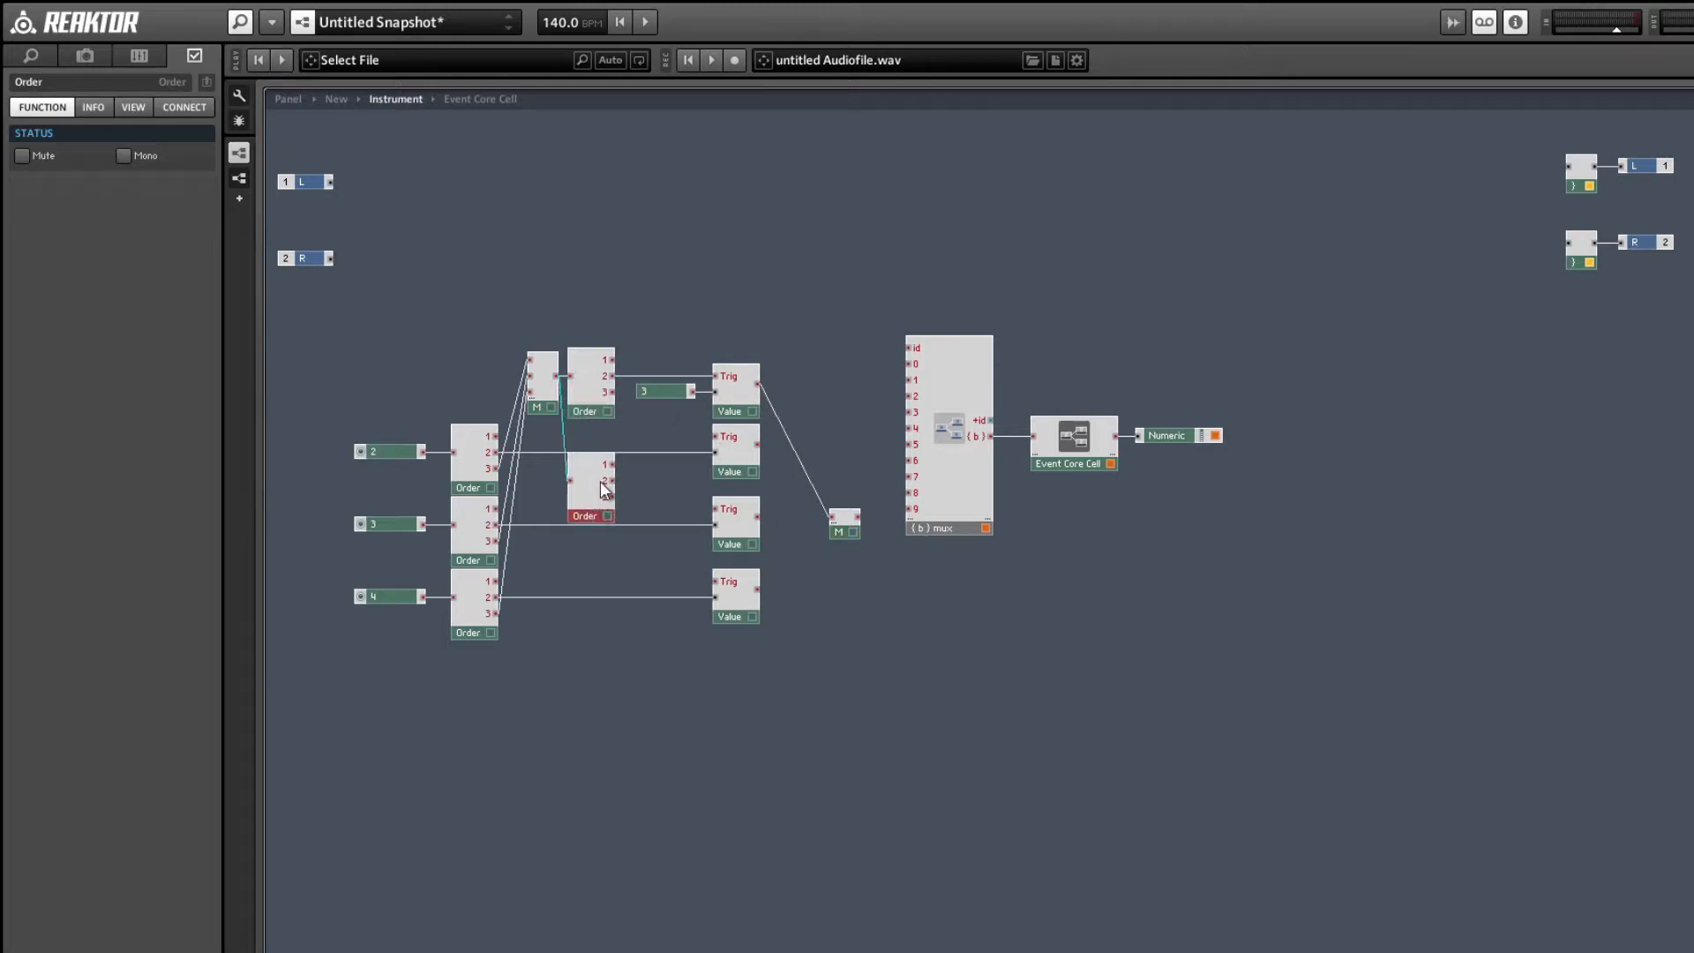
{"action": "left_click_drag", "start_coordinate": [611, 392], "coordinate": [715, 437]}
{"action": "left_click_drag", "start_coordinate": [612, 480], "coordinate": [716, 509]}
{"action": "left_click_drag", "start_coordinate": [612, 496], "coordinate": [715, 581]}
- Wire the three lower Value modules' outputs into the second Merge and move it closer to them
{"action": "left_click_drag", "start_coordinate": [757, 444], "coordinate": [834, 542]}
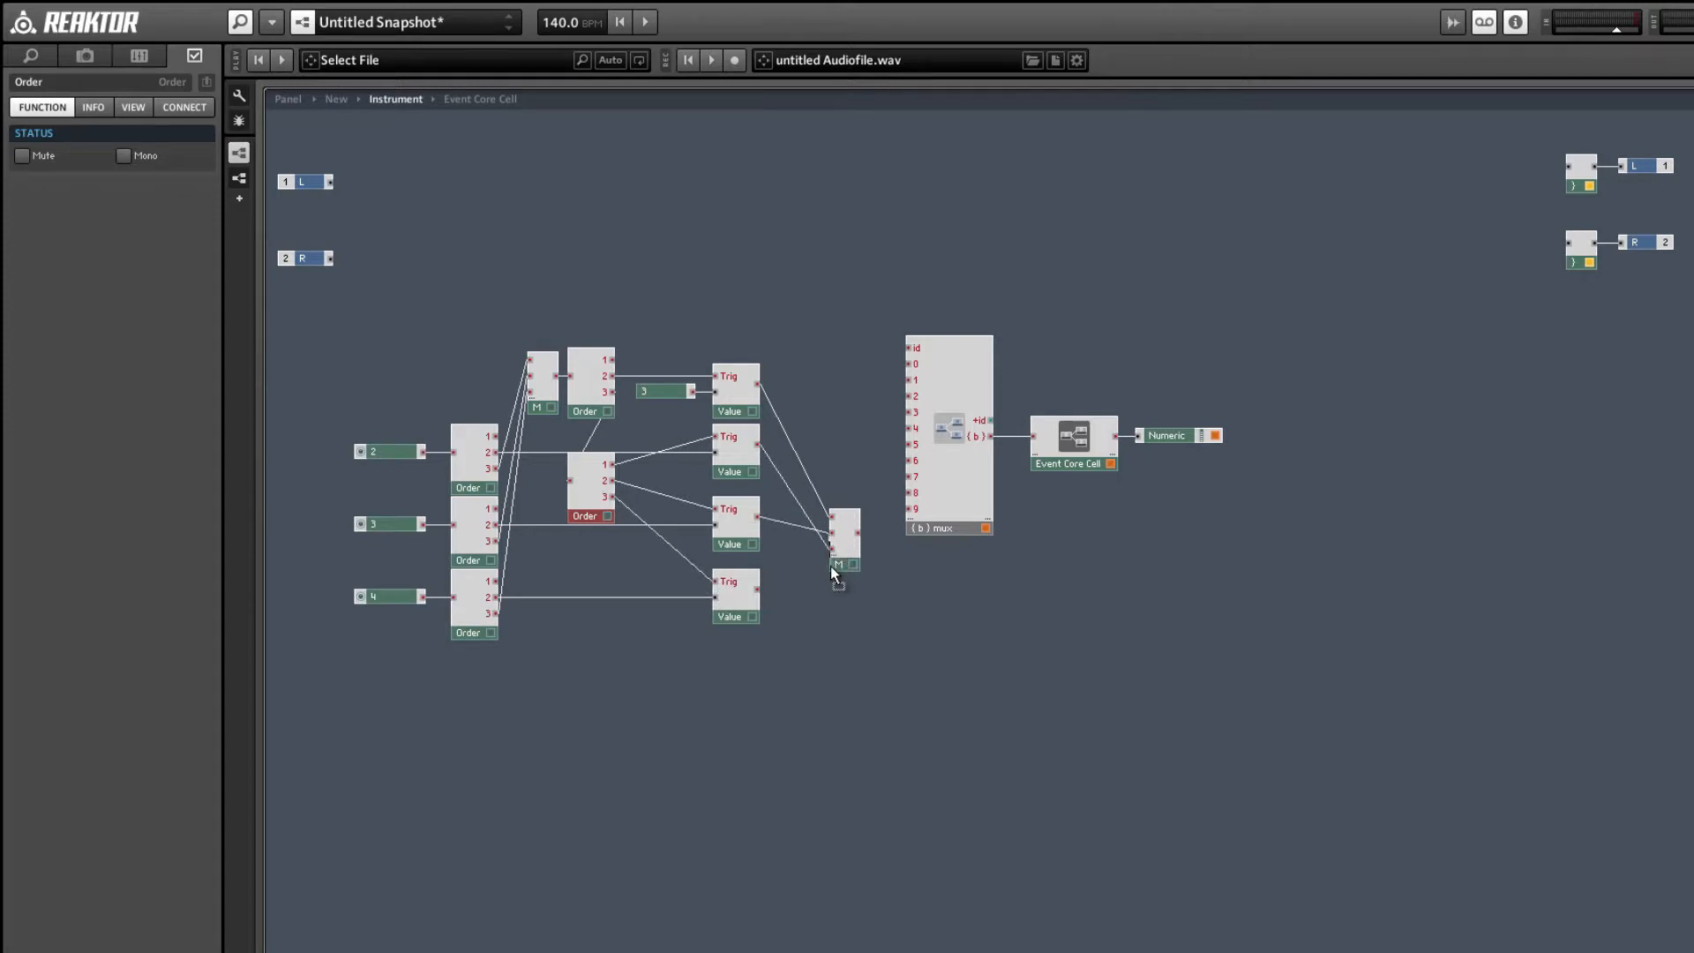
{"action": "key", "text": "ctrl+z"}
{"action": "left_click_drag", "start_coordinate": [844, 574], "coordinate": [790, 542]}
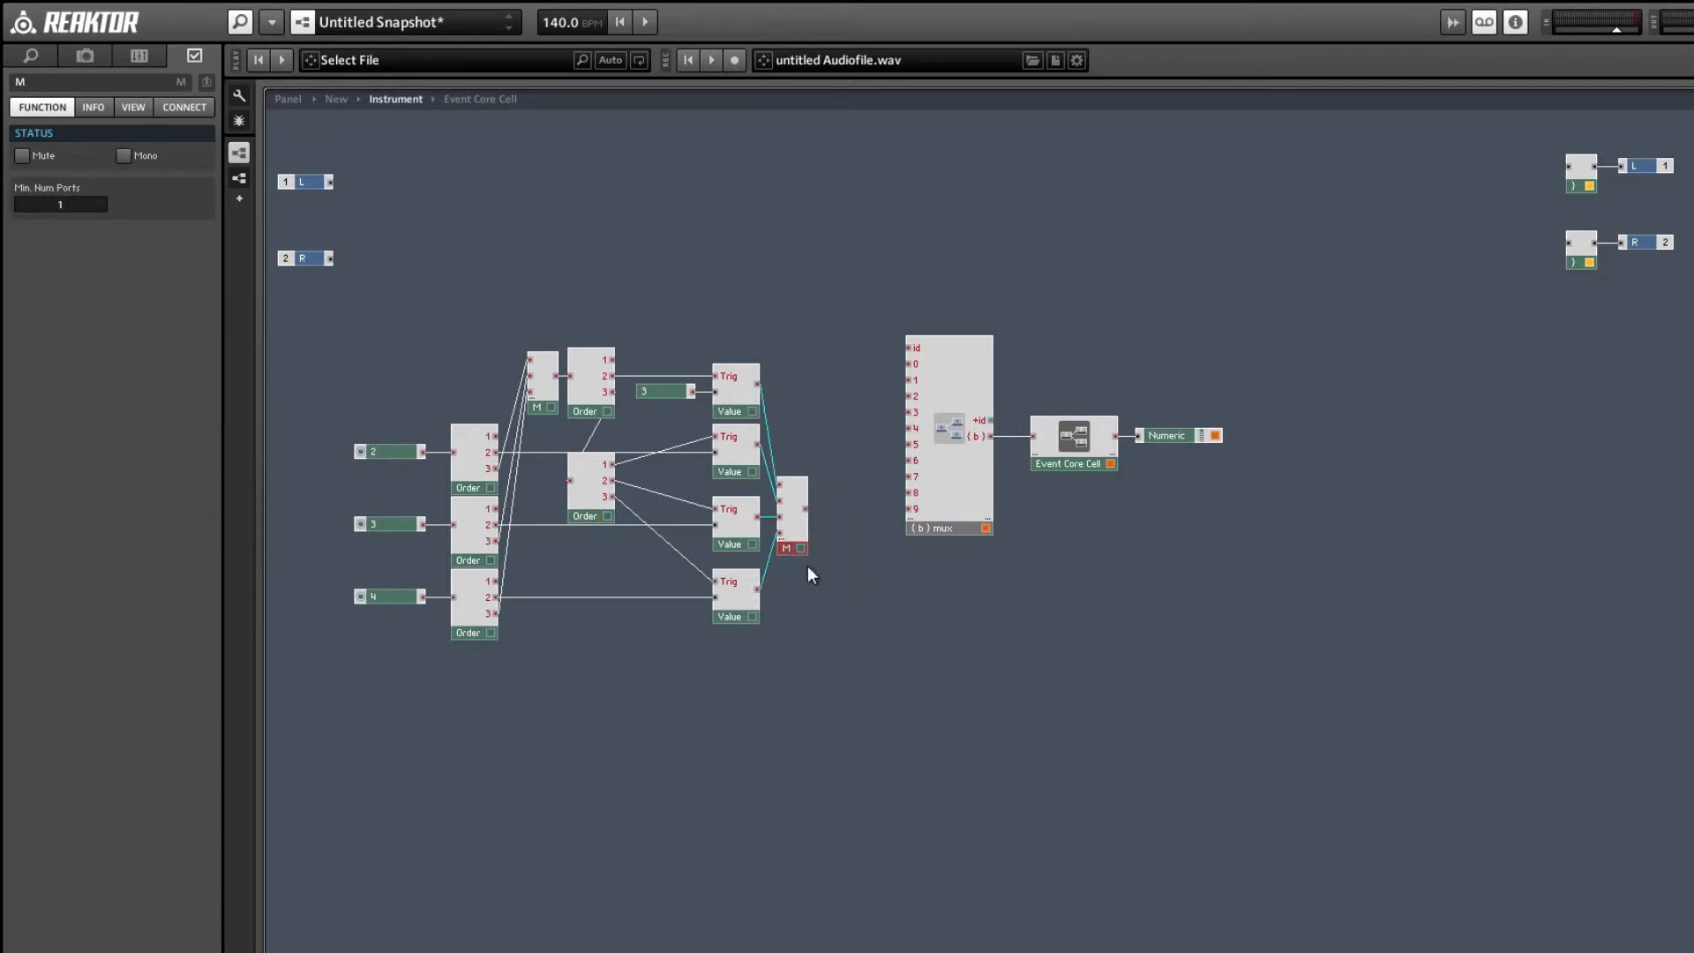
- Shift the Value modules, constant and second Merge toward the mux, and move the duplicated Order nearer the Value modules
{"action": "left_click_drag", "start_coordinate": [868, 702], "coordinate": [622, 346]}
{"action": "left_click_drag", "start_coordinate": [738, 406], "coordinate": [775, 406]}
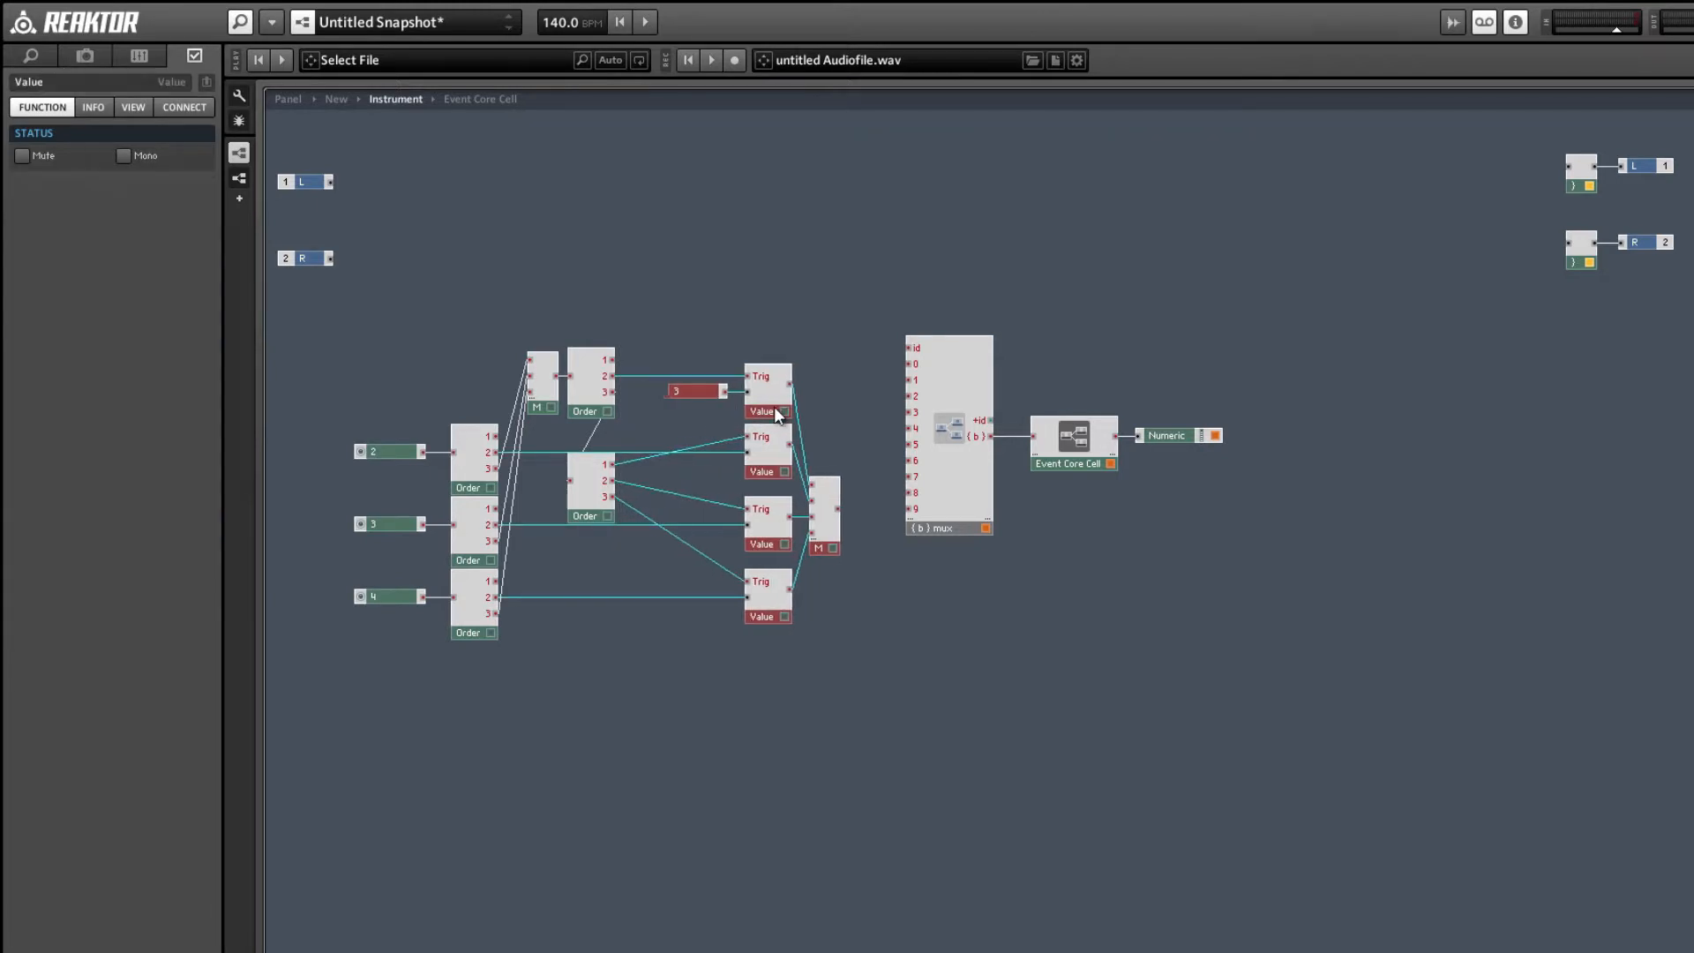
{"action": "left_click_drag", "start_coordinate": [602, 512], "coordinate": [668, 512]}
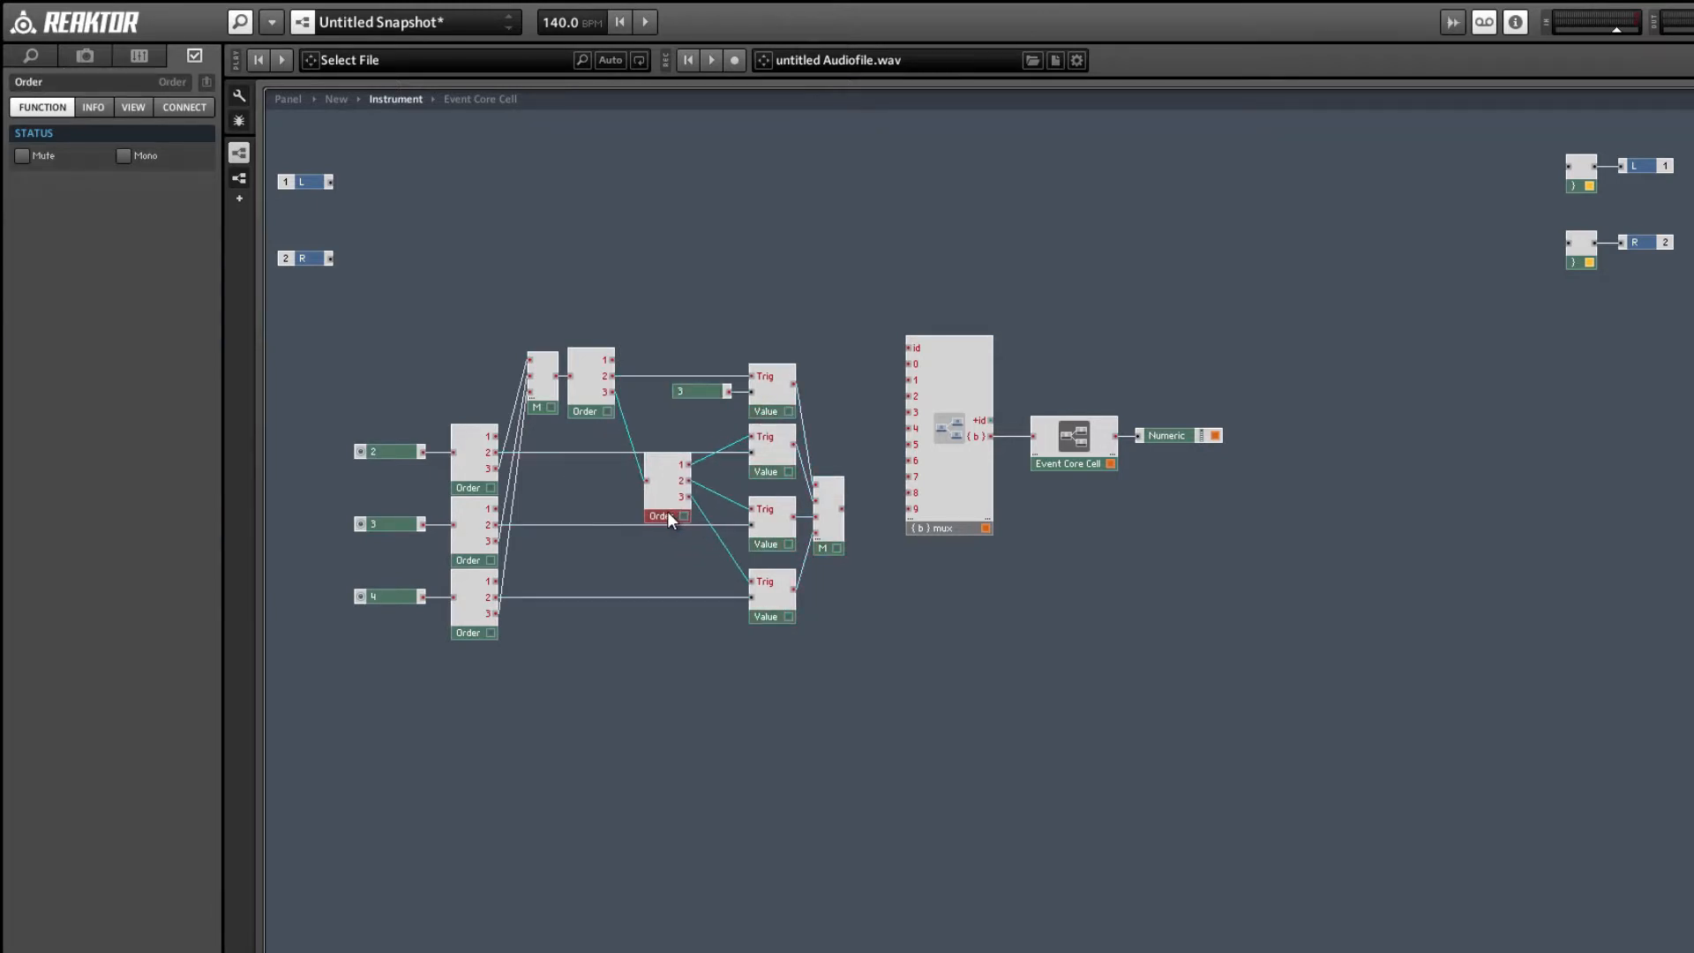
{"action": "left_click", "coordinate": [661, 562]}
{"action": "left_click_drag", "start_coordinate": [685, 394], "coordinate": [692, 395]}
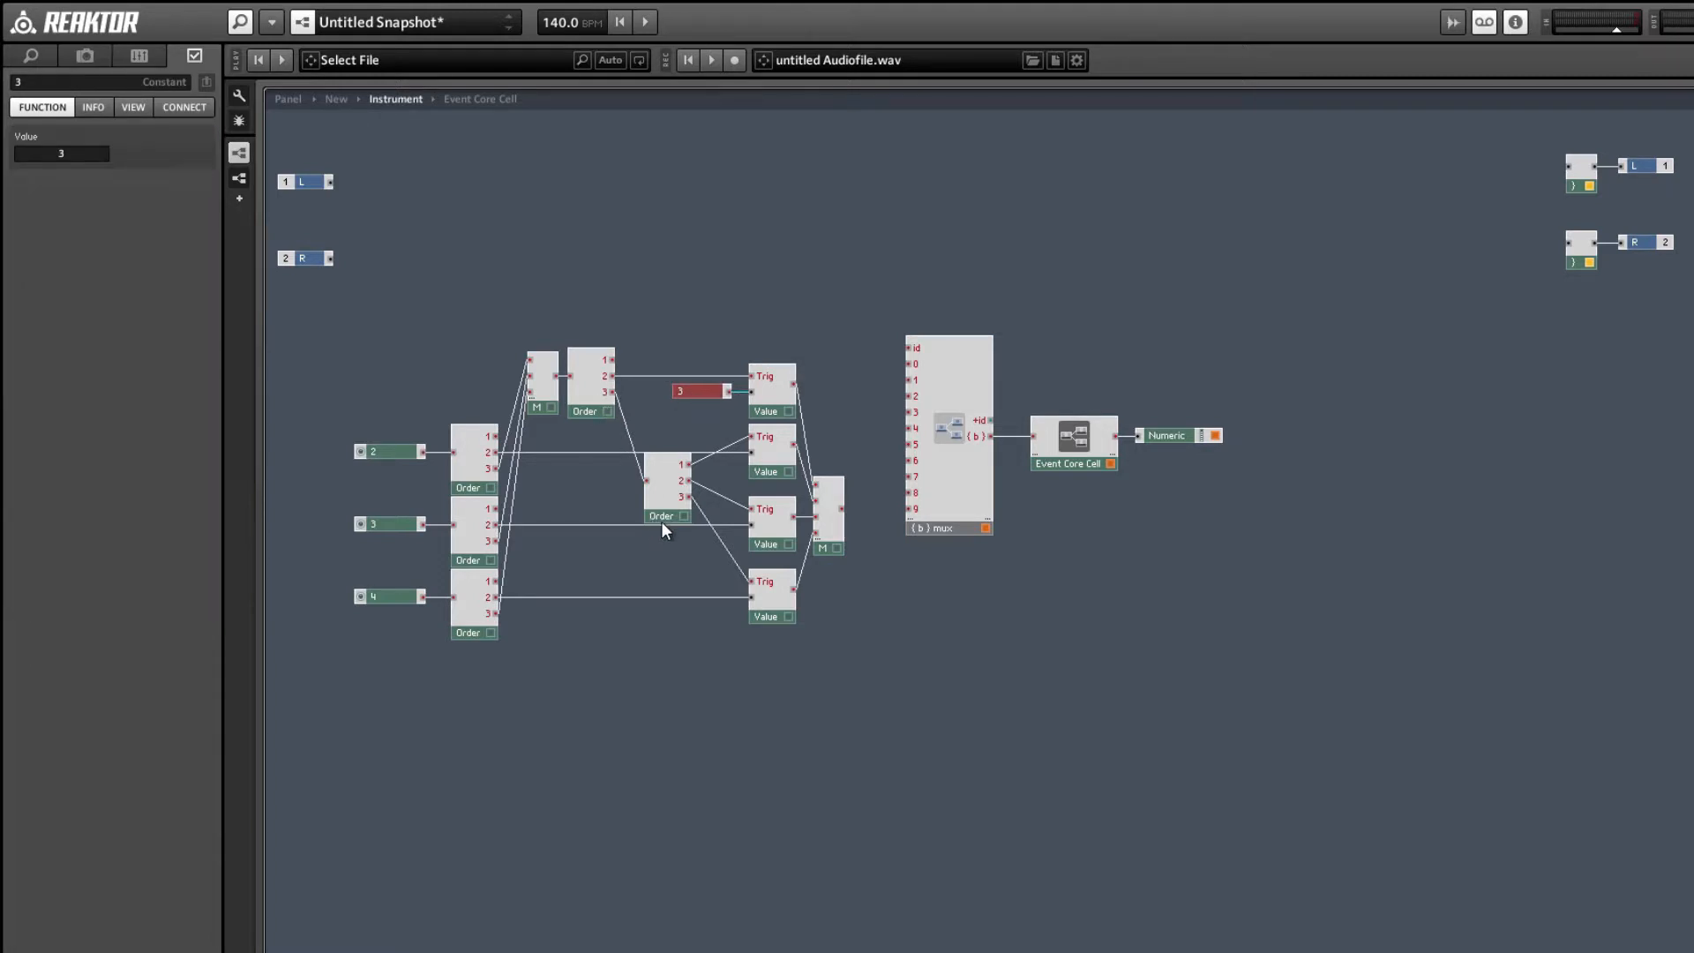
- Wire the second Merge's output to mux input 2 and set the whole fader network to mono
{"action": "left_click_drag", "start_coordinate": [829, 512], "coordinate": [909, 396]}
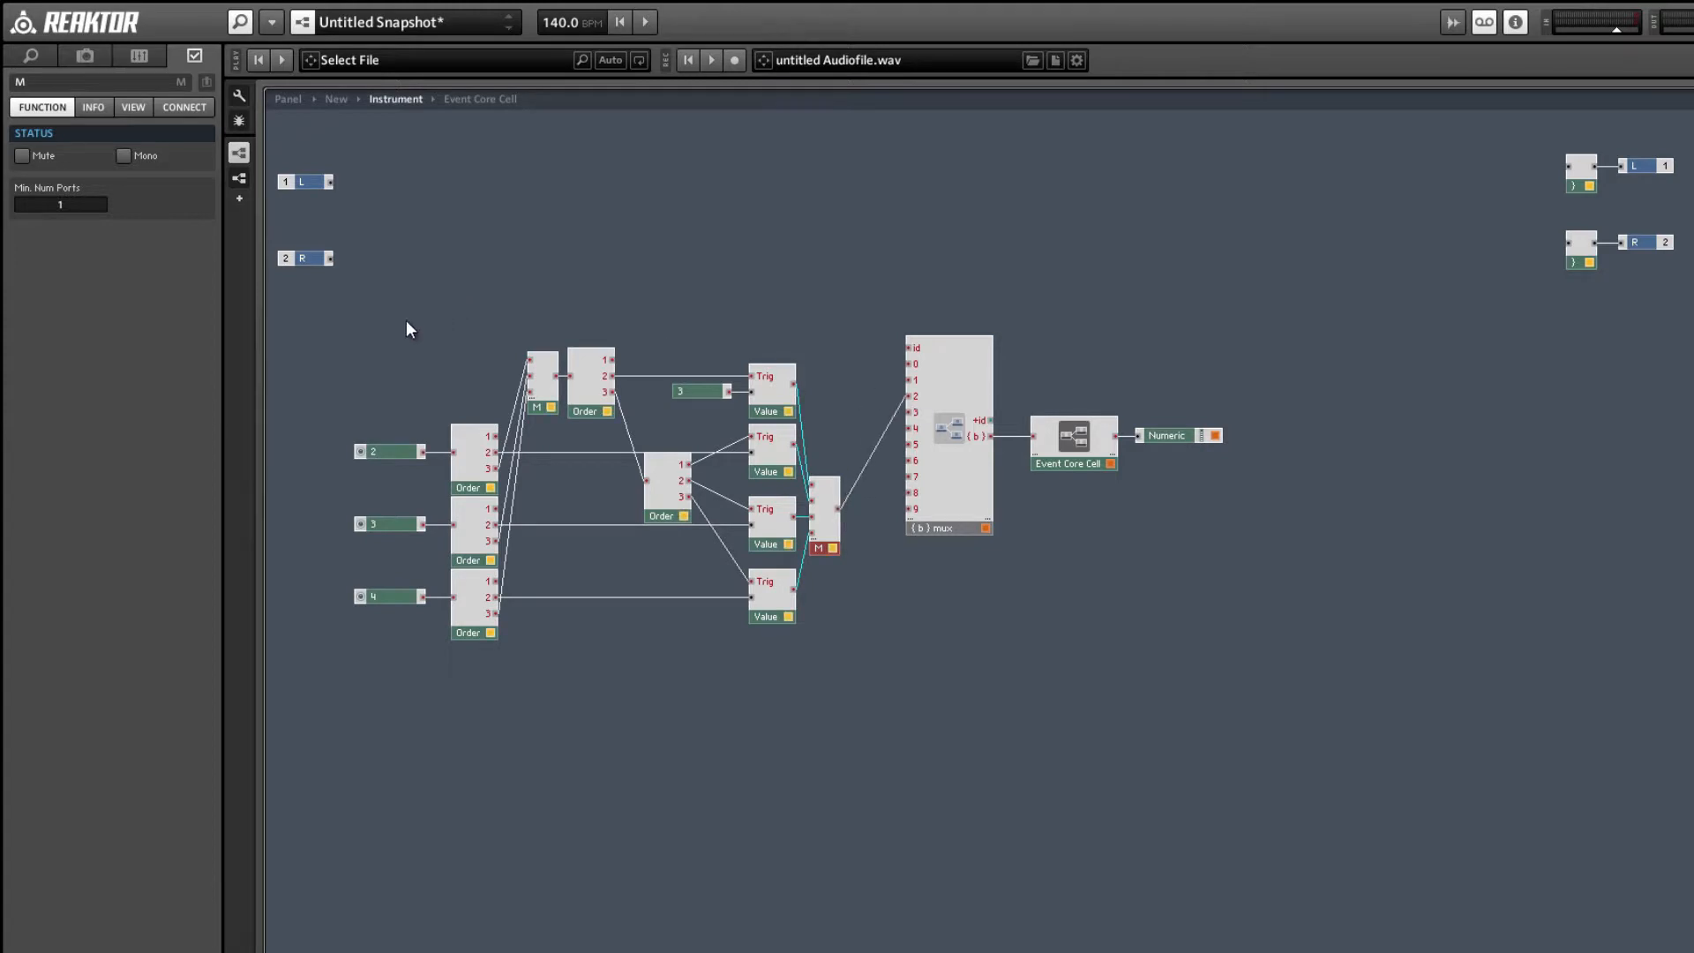
{"action": "left_click", "coordinate": [567, 536]}
{"action": "left_click_drag", "start_coordinate": [333, 357], "coordinate": [818, 555]}
{"action": "right_click", "coordinate": [818, 551]}
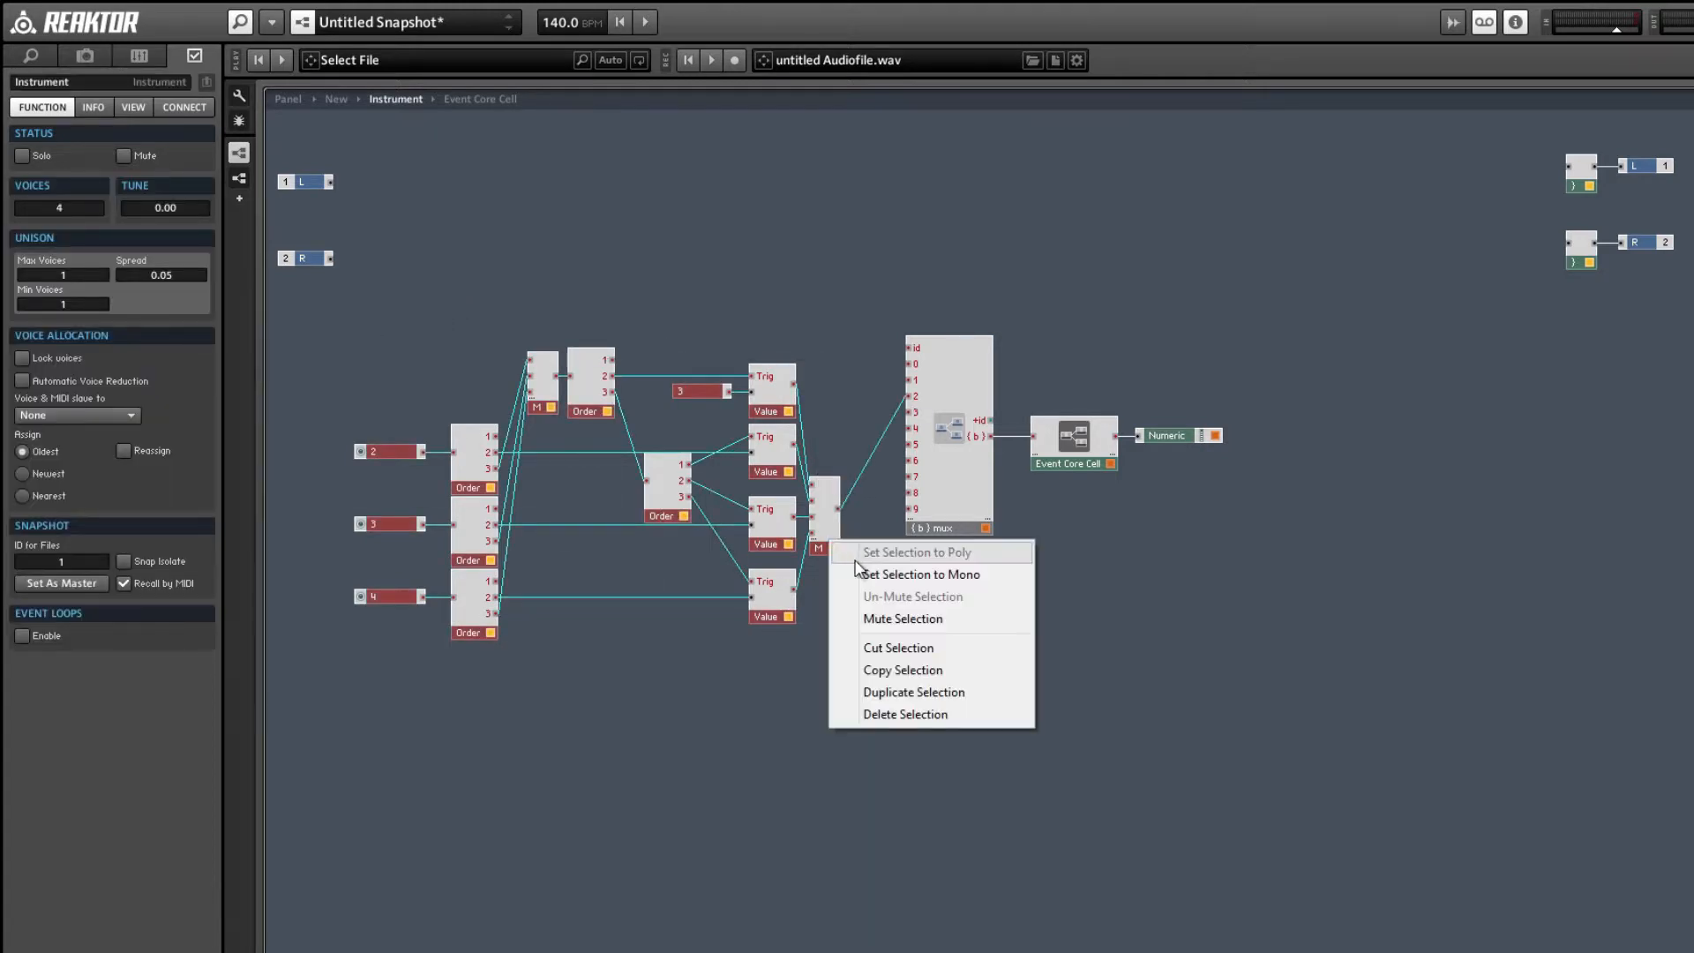
{"action": "left_click", "coordinate": [883, 575]}
- Move the whole fader network up so its final Merge lines up with mux input 2
{"action": "left_click_drag", "start_coordinate": [340, 337], "coordinate": [822, 678]}
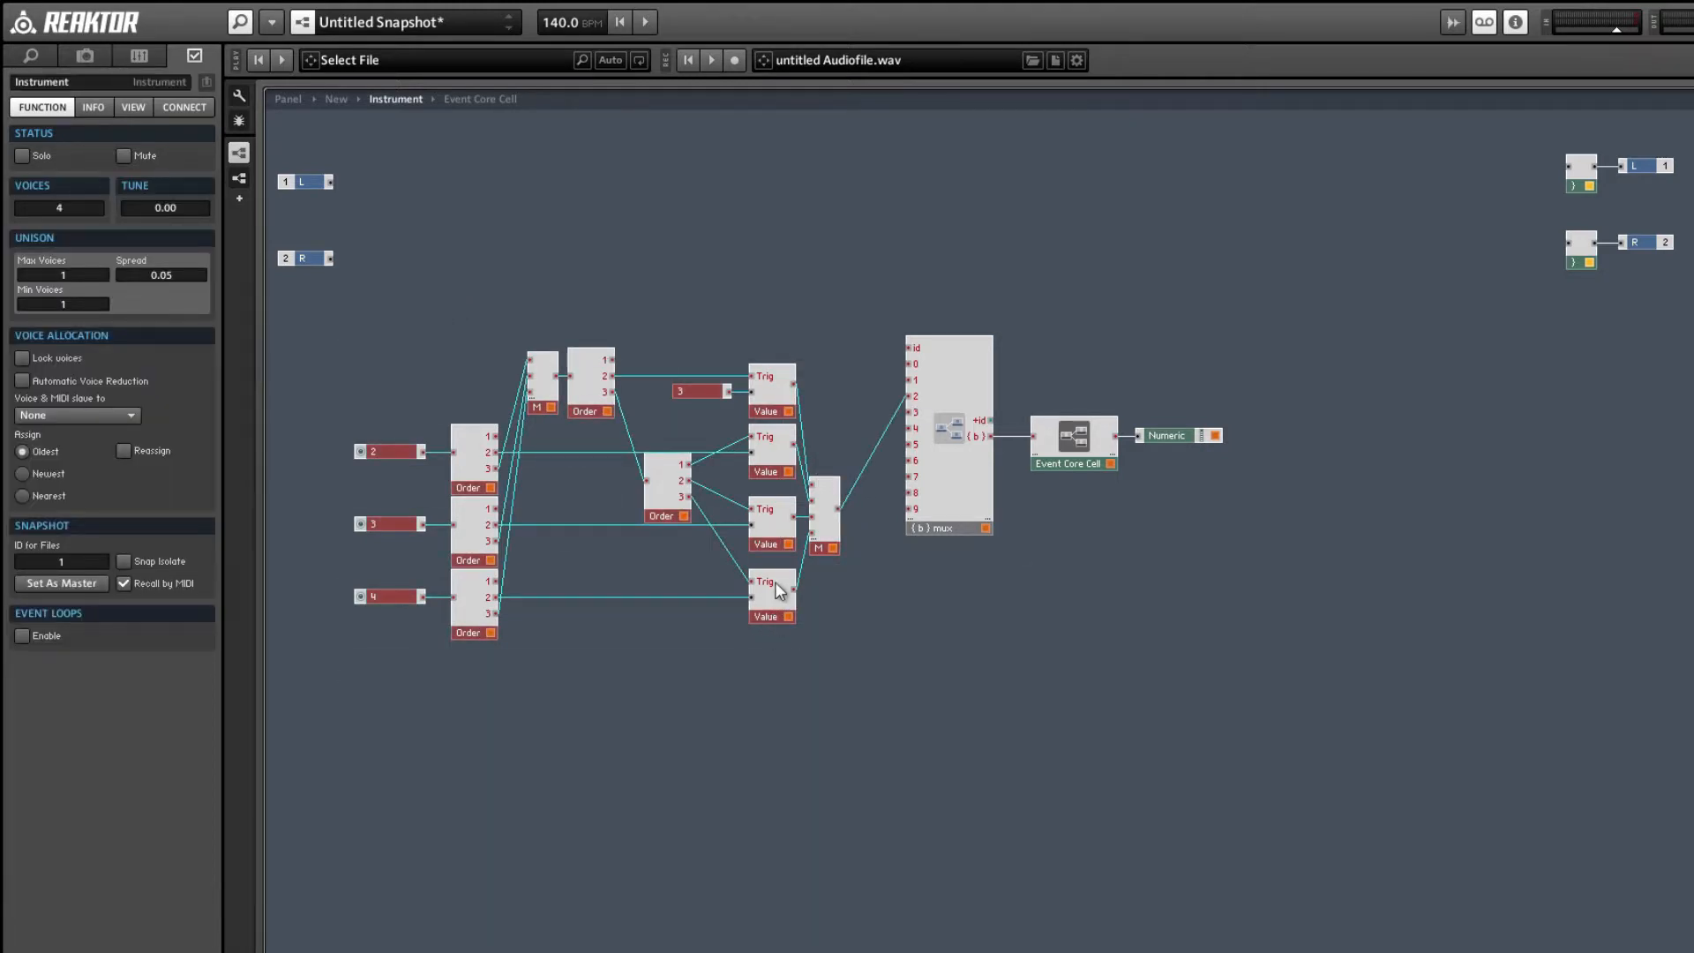
{"action": "left_click_drag", "start_coordinate": [770, 604], "coordinate": [789, 492]}
{"action": "left_click", "coordinate": [958, 541]}
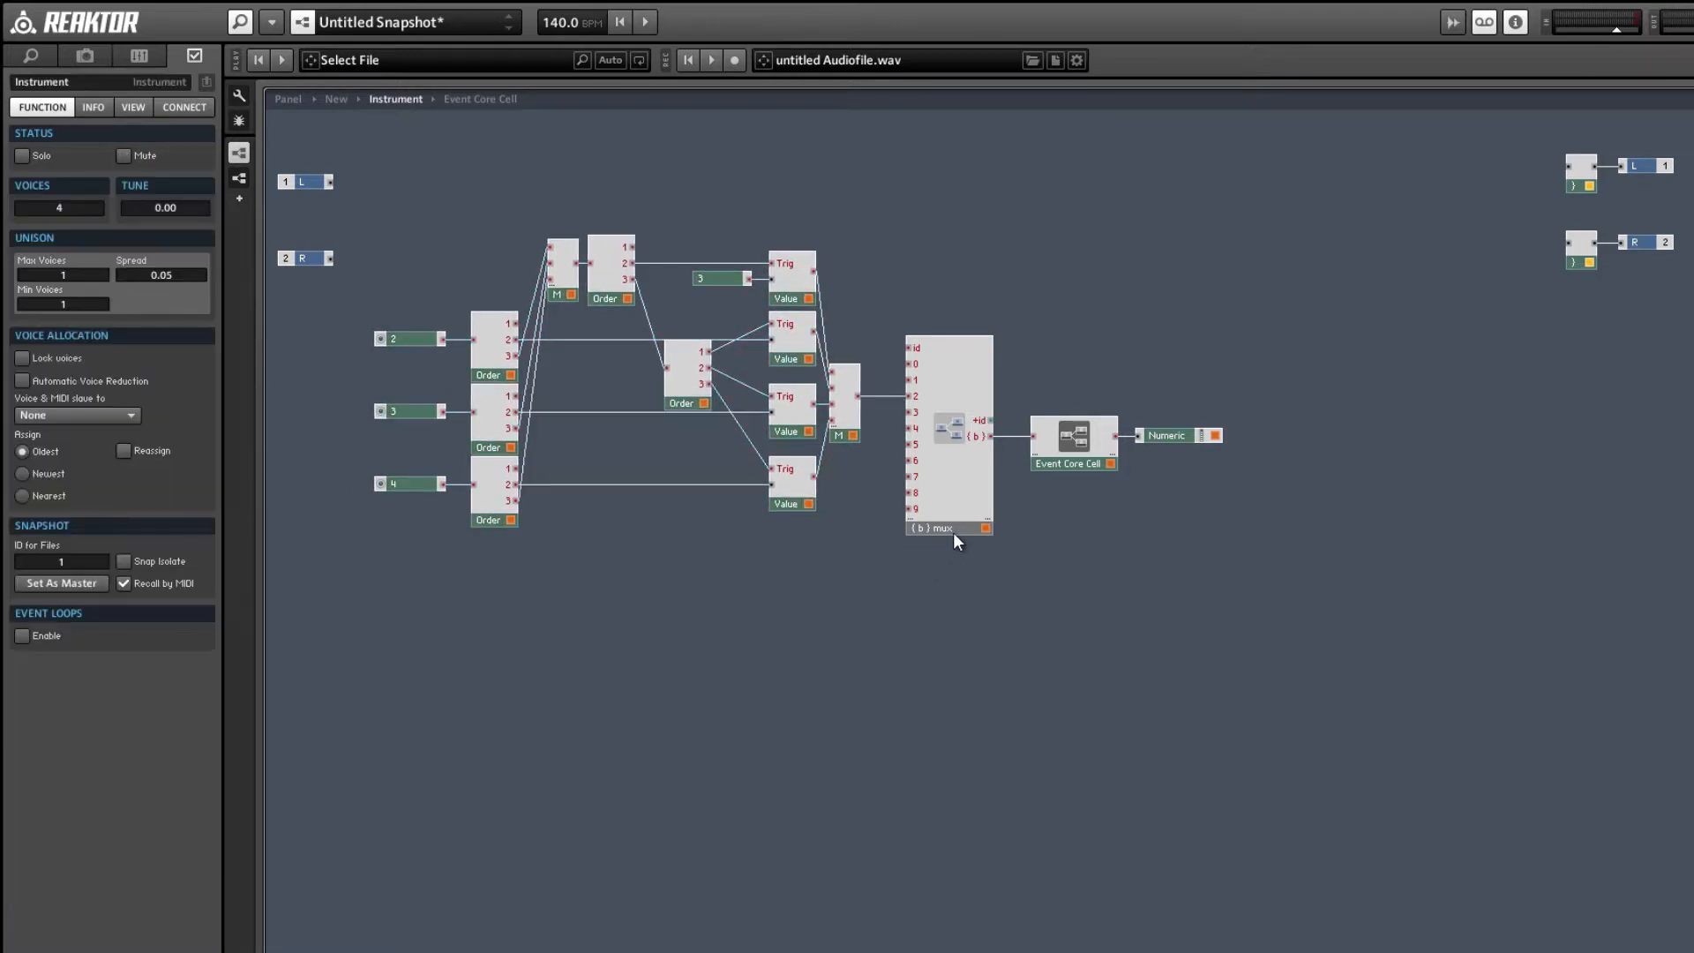
- Inside the event core cell, wire the receive gate's $ output to the cell's output port
{"action": "double_click", "coordinate": [1065, 440]}
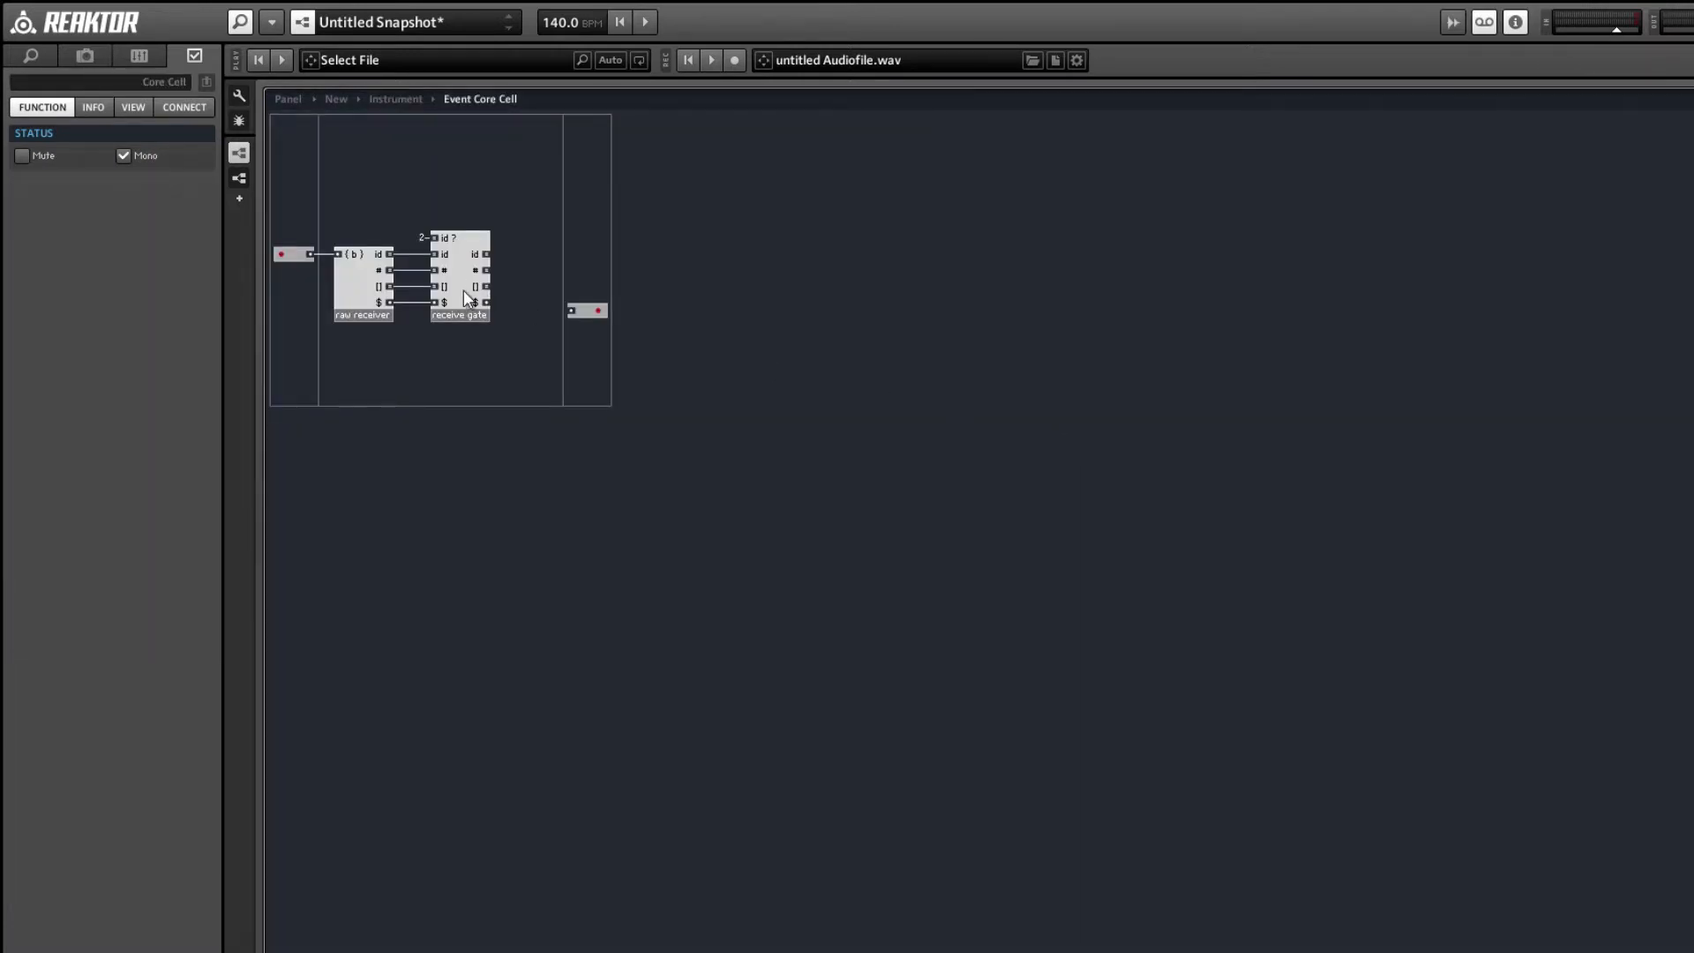
{"action": "left_click_drag", "start_coordinate": [487, 303], "coordinate": [601, 303]}
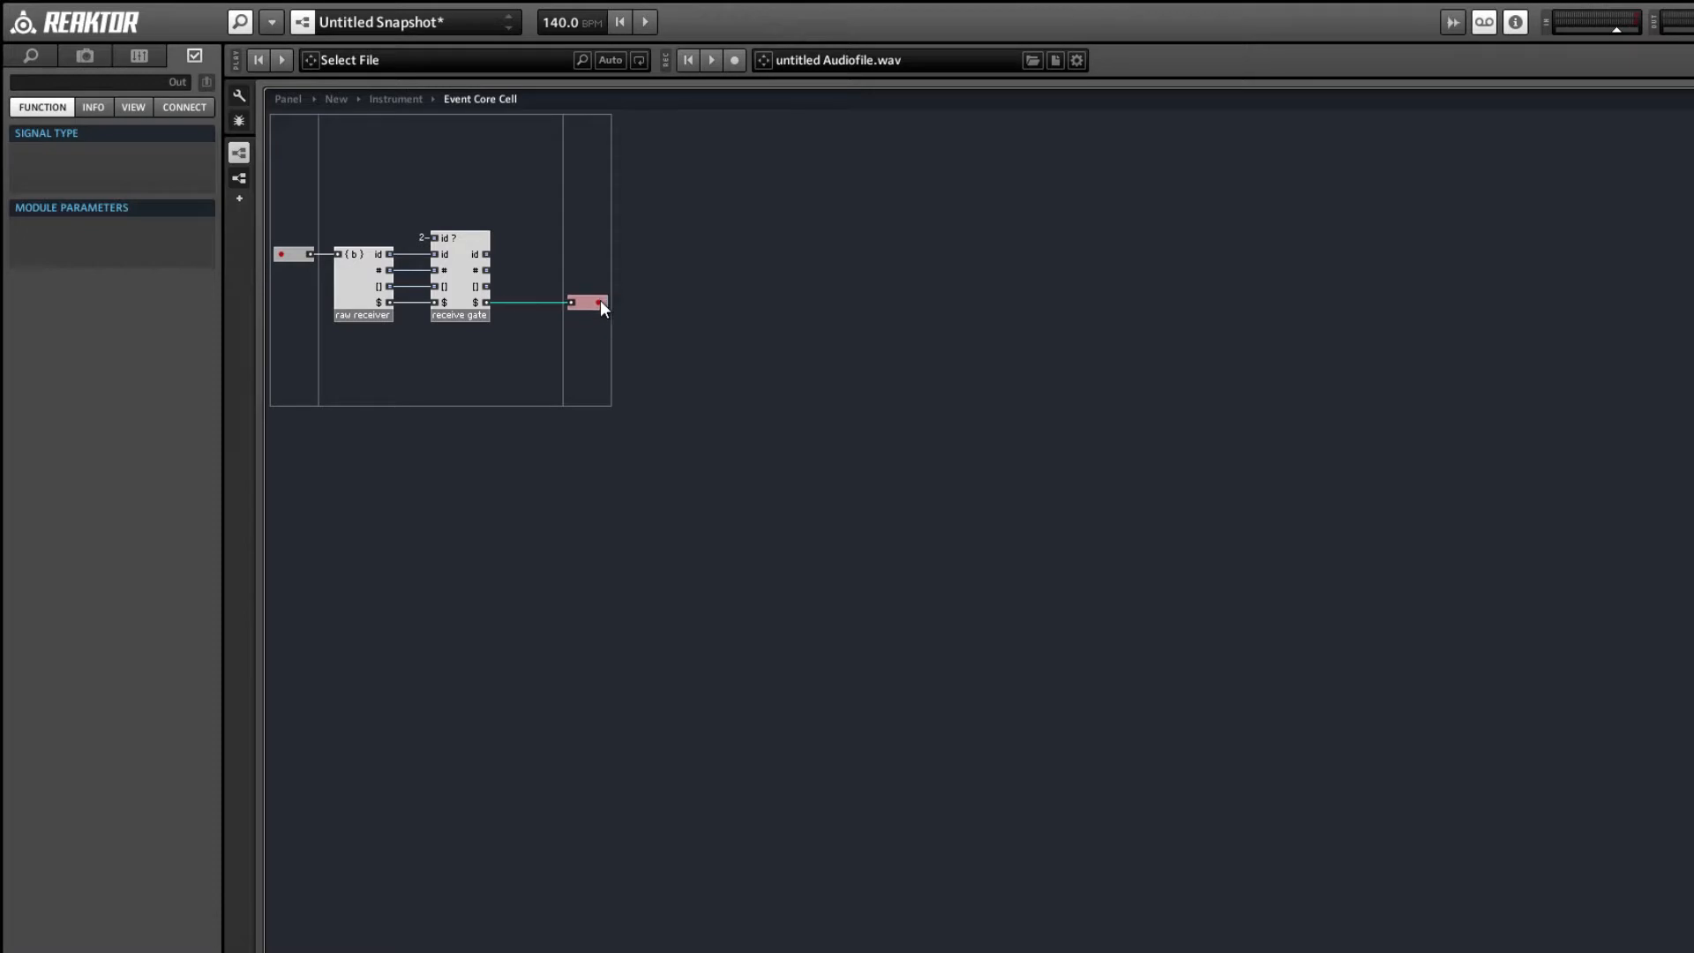
{"action": "left_click", "coordinate": [512, 335]}
- On the panel, line up faders 2, 3 and 4 above the Numeric meter and turn them to -0.08, 0.2 and 0.28
{"action": "left_click", "coordinate": [288, 98]}
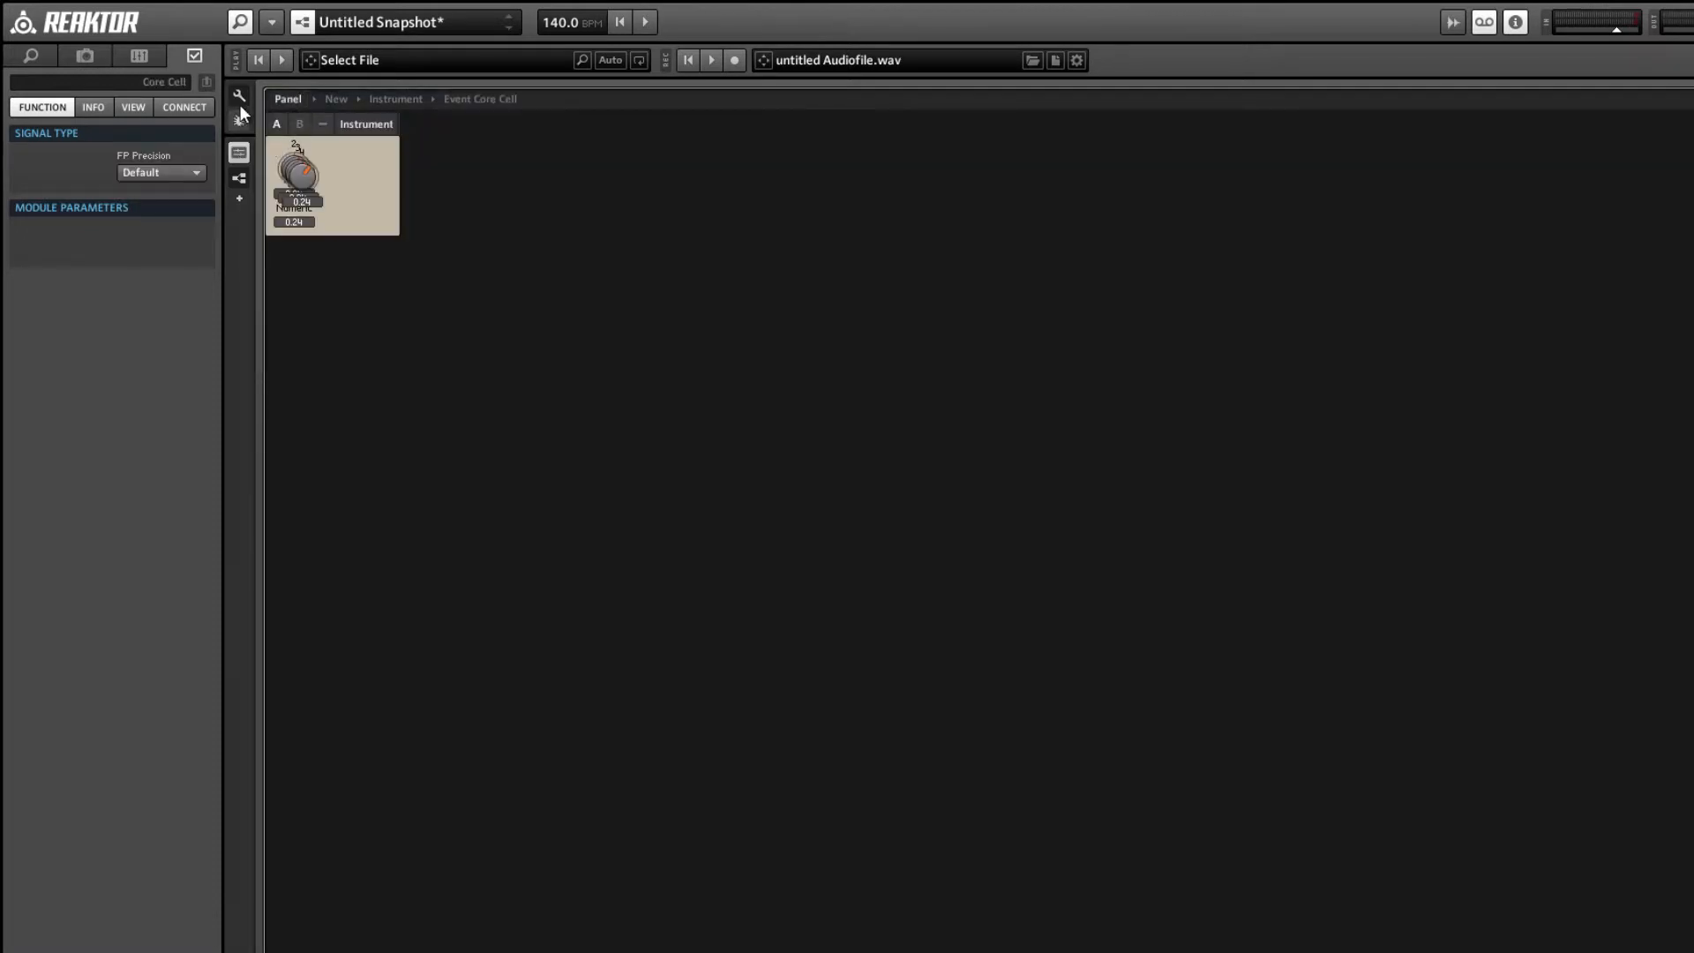
{"action": "left_click_drag", "start_coordinate": [306, 164], "coordinate": [409, 231]}
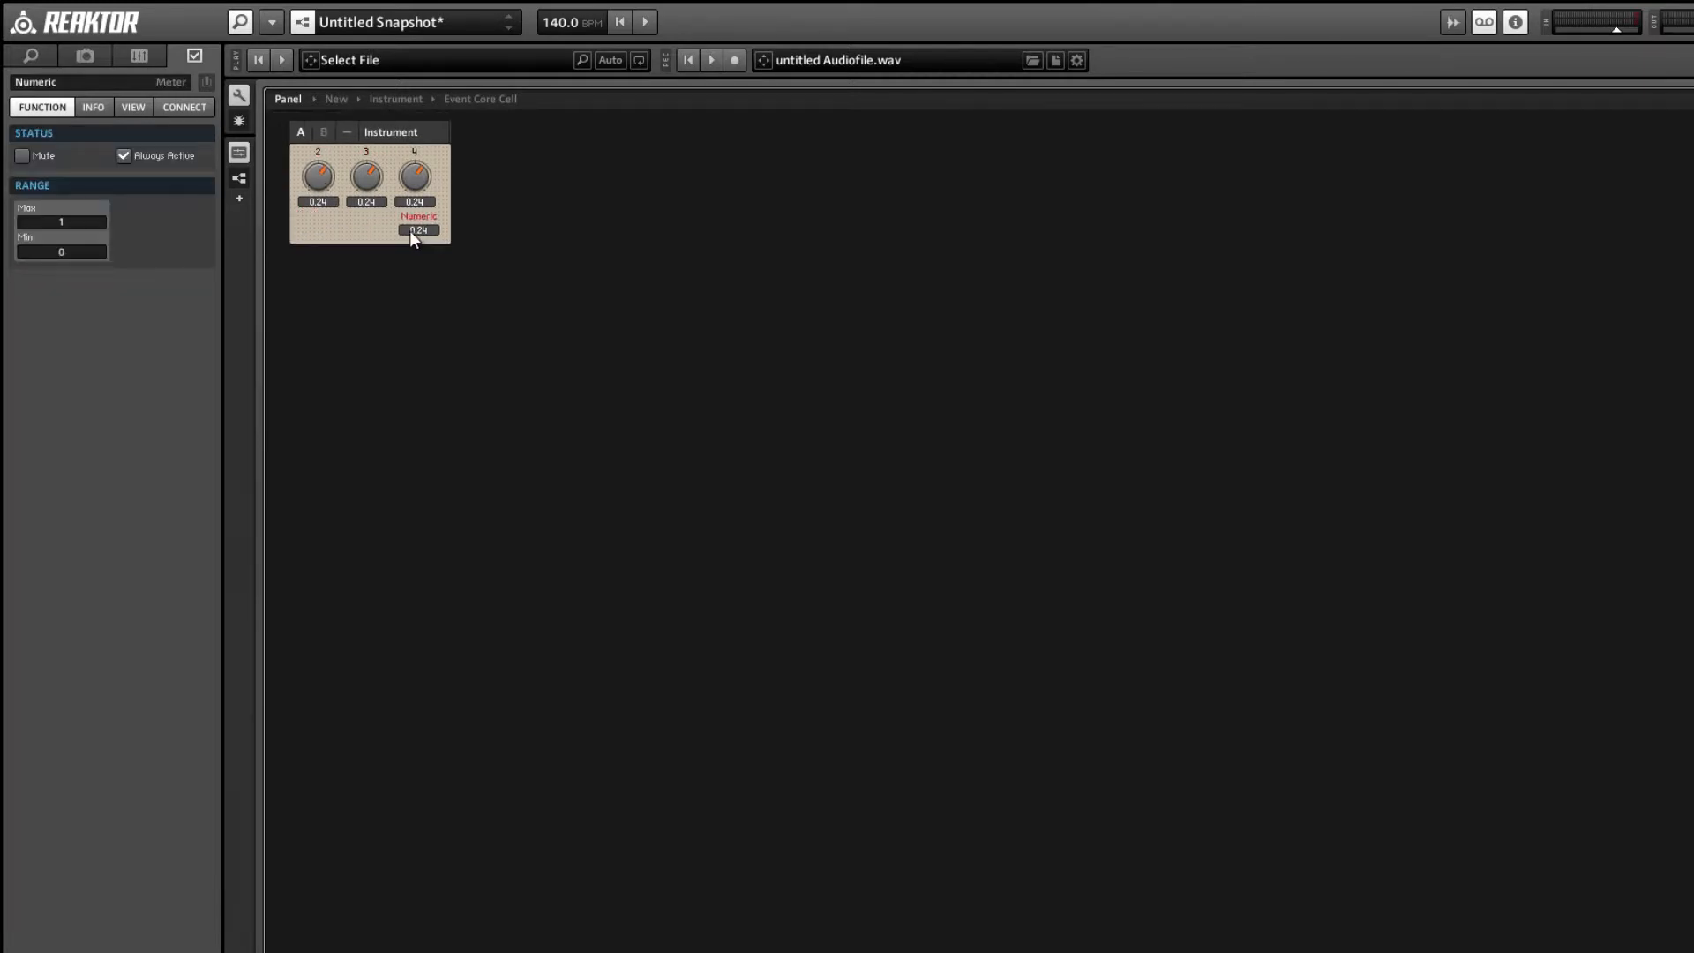
{"action": "left_click", "coordinate": [417, 179]}
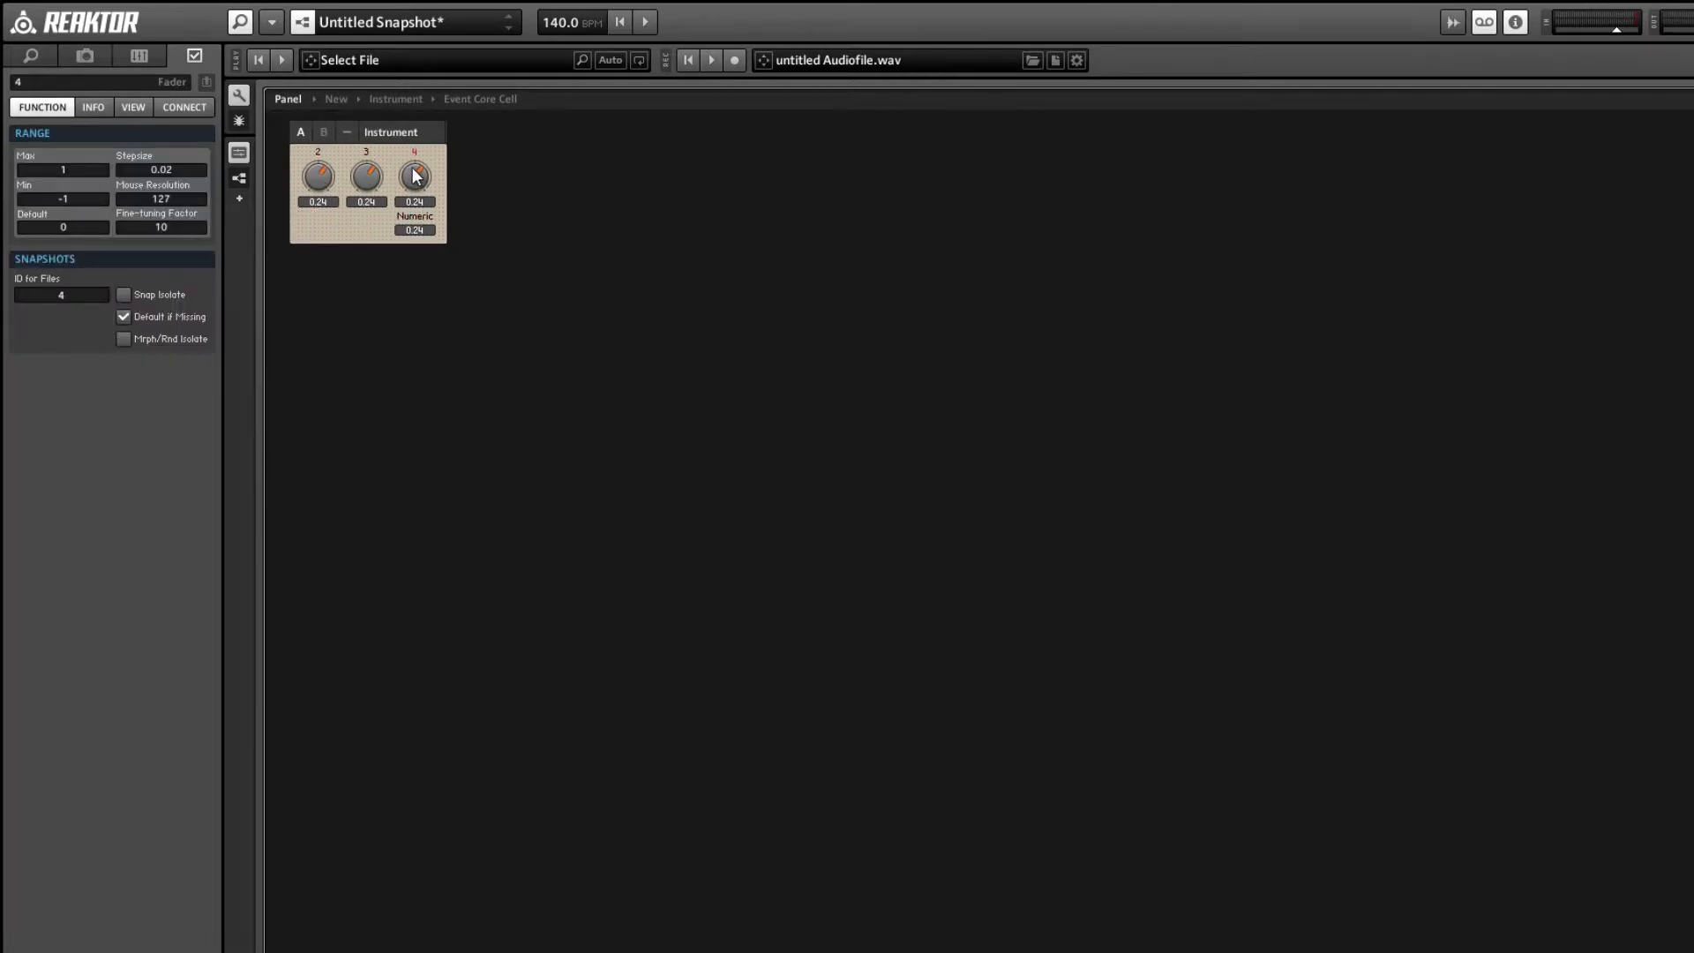
{"action": "left_click", "coordinate": [237, 103]}
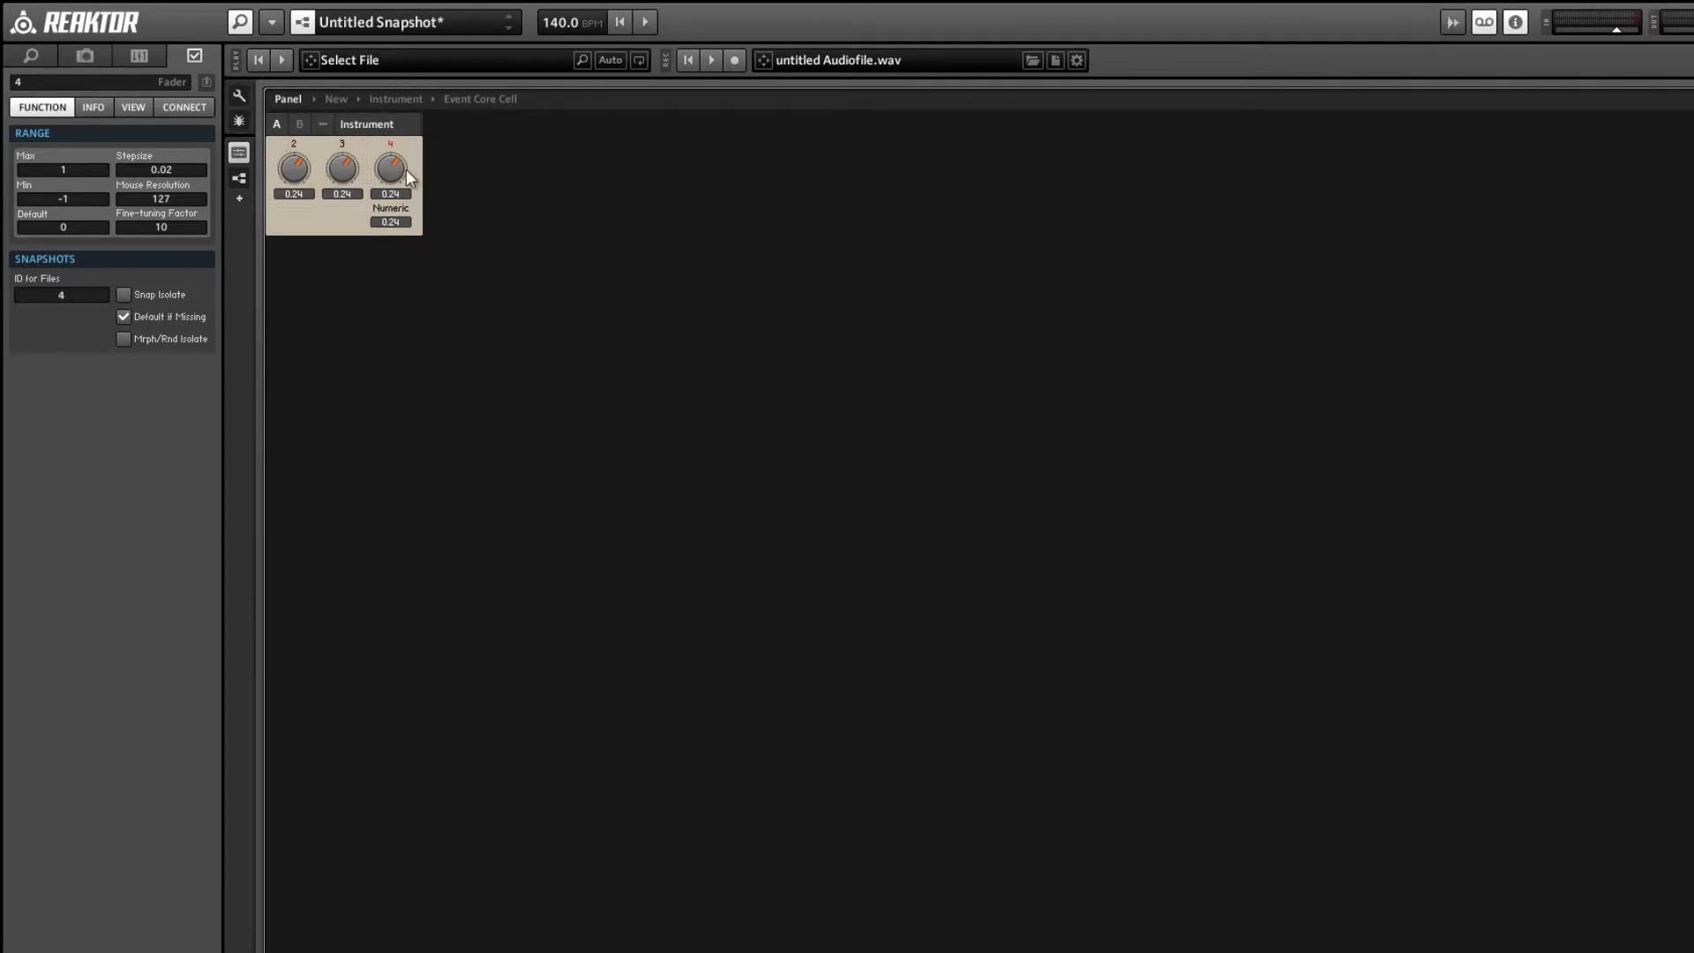
{"action": "left_click_drag", "start_coordinate": [405, 201], "coordinate": [300, 187]}
- In the event core cell, add a Tree 4 fed by the receive gate's [] and $ outputs and wire its outputs 0 to 2 to three output ports
{"action": "double_click", "coordinate": [343, 213]}
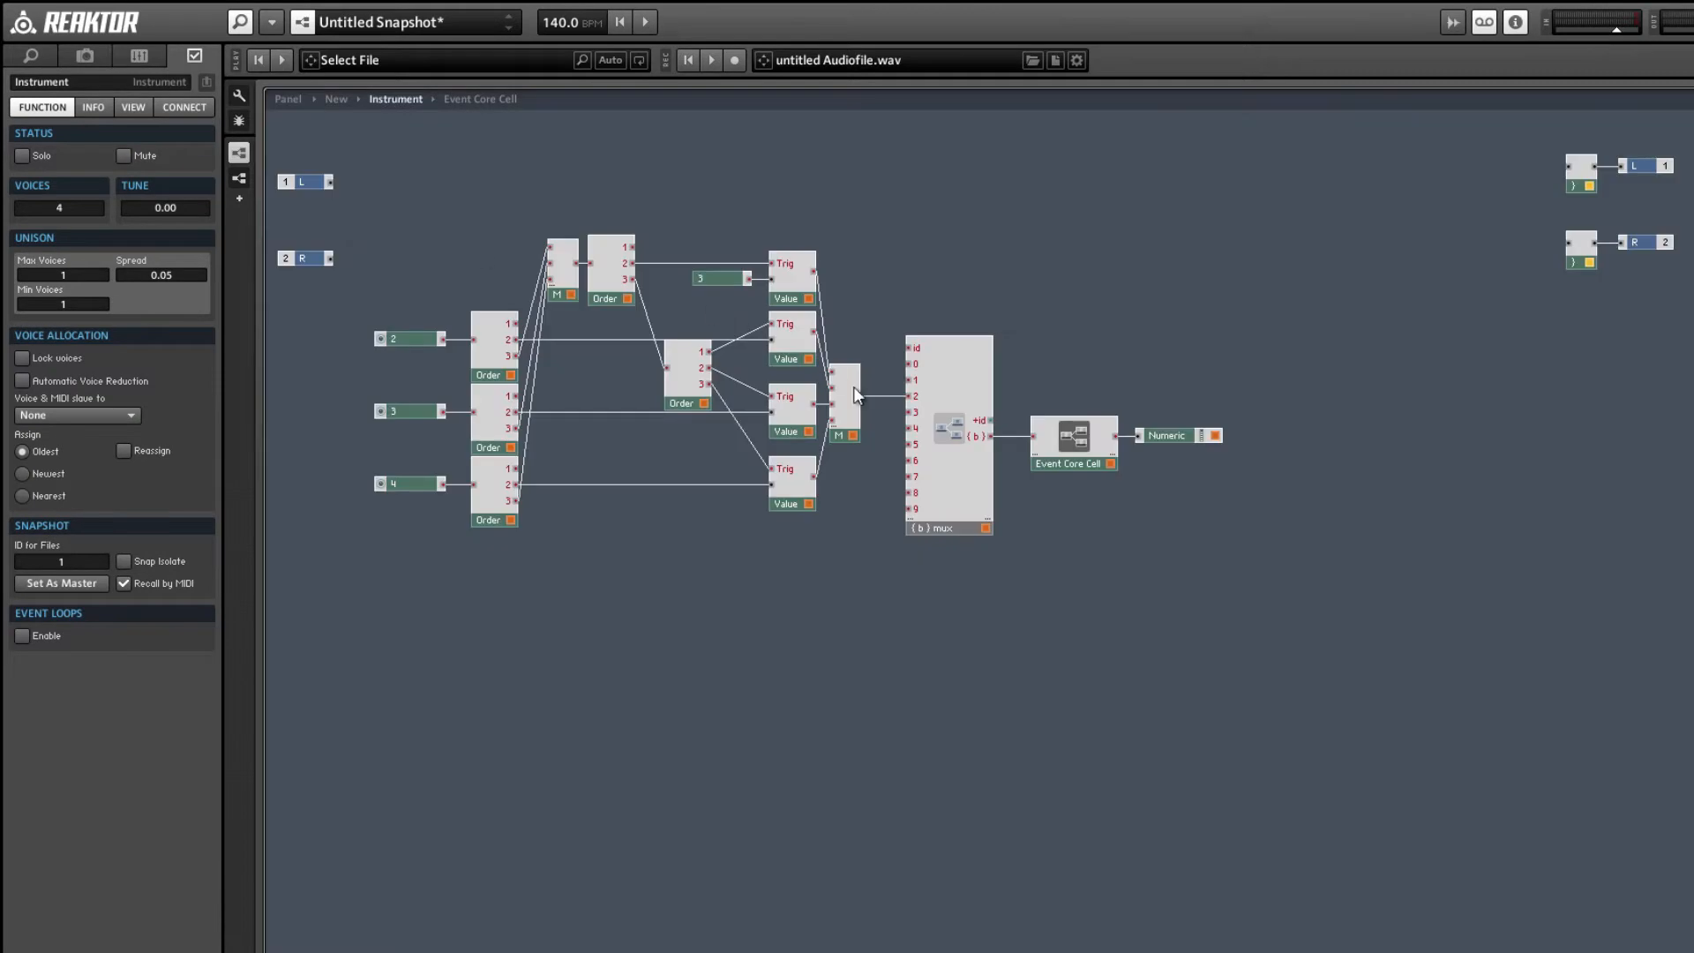
{"action": "double_click", "coordinate": [1042, 435]}
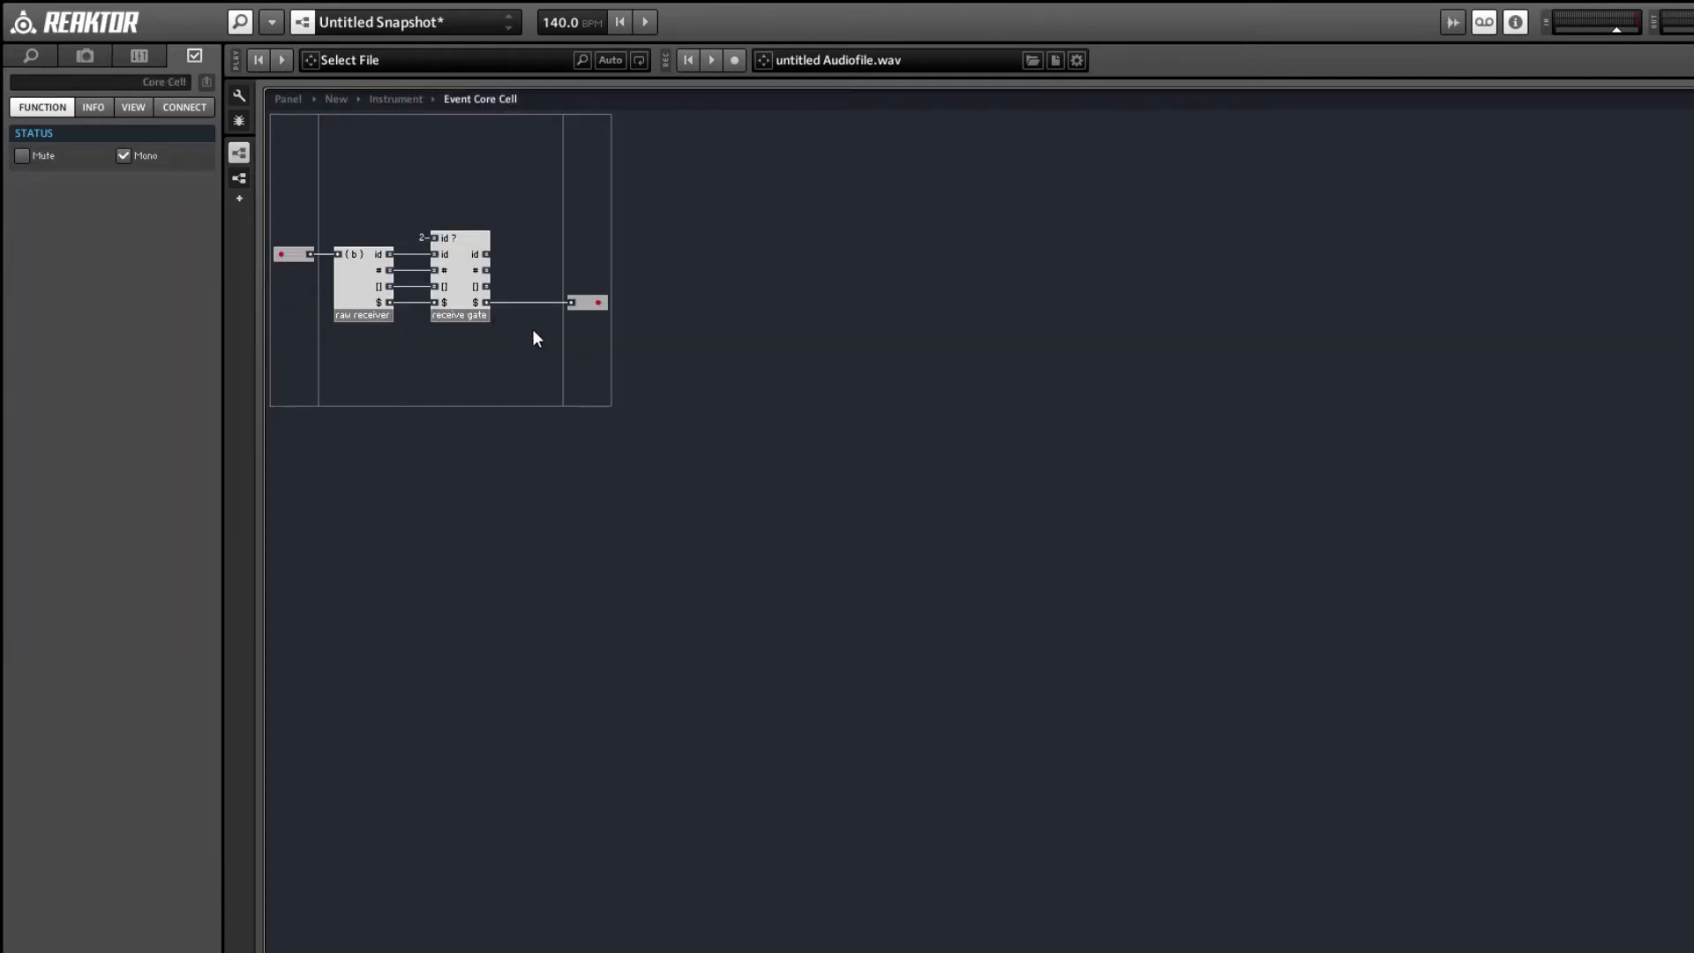
{"action": "right_click", "coordinate": [533, 332]}
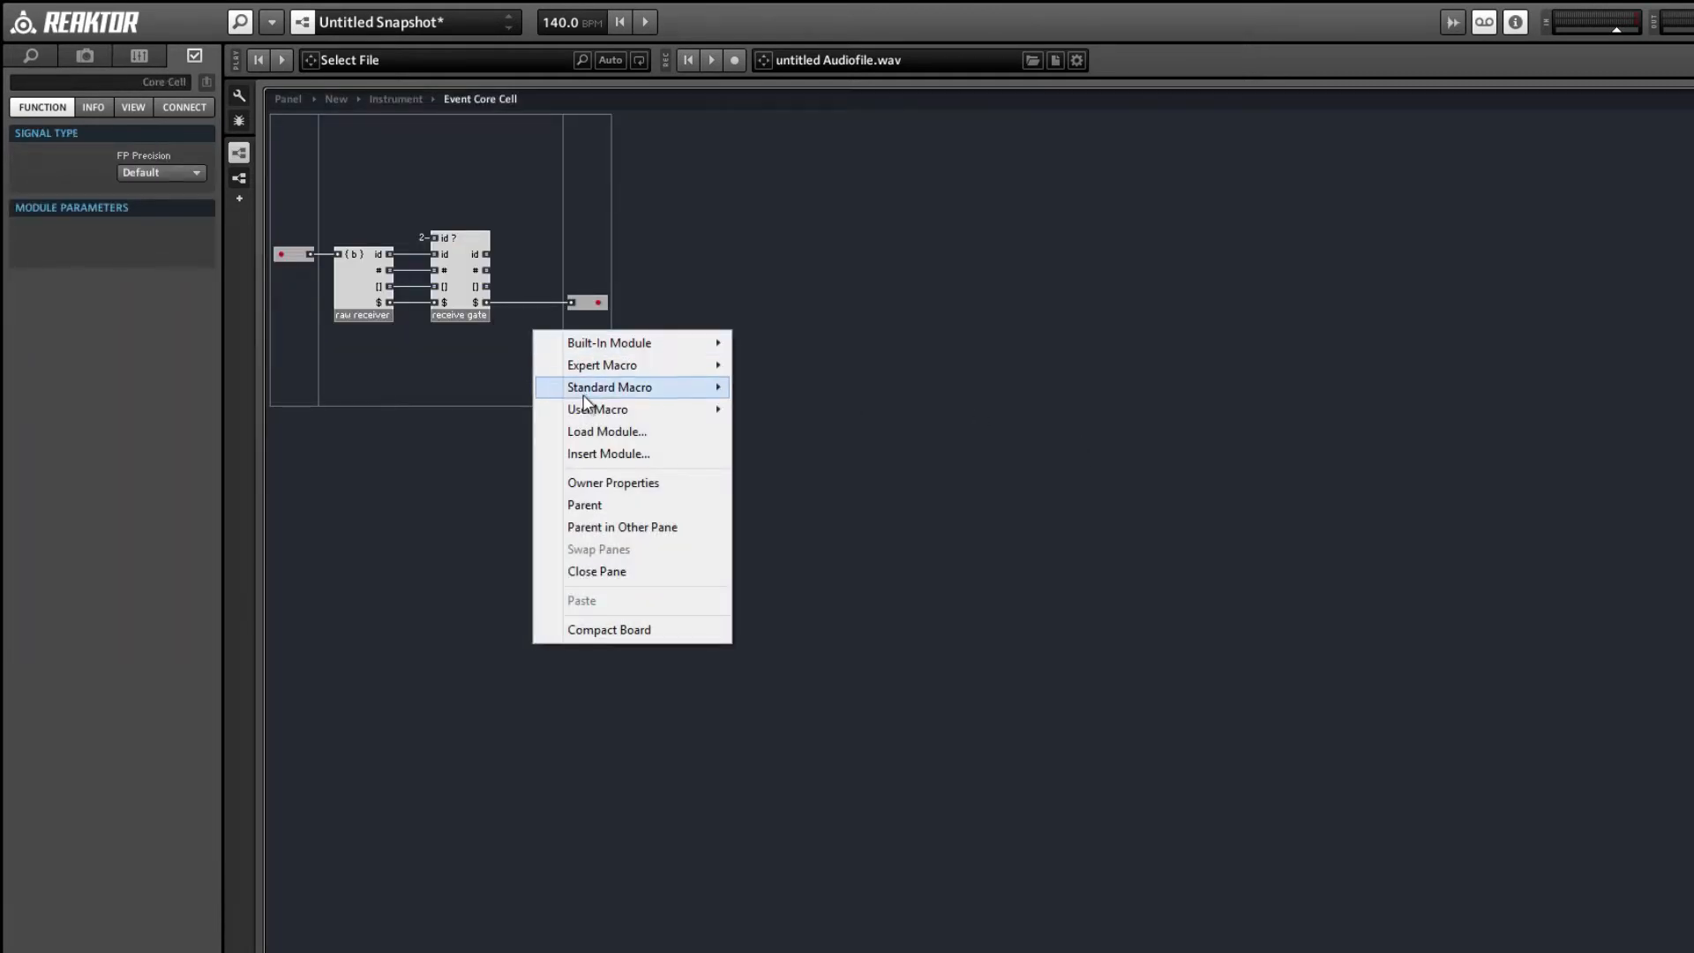
{"action": "mouse_move", "coordinate": [587, 409]}
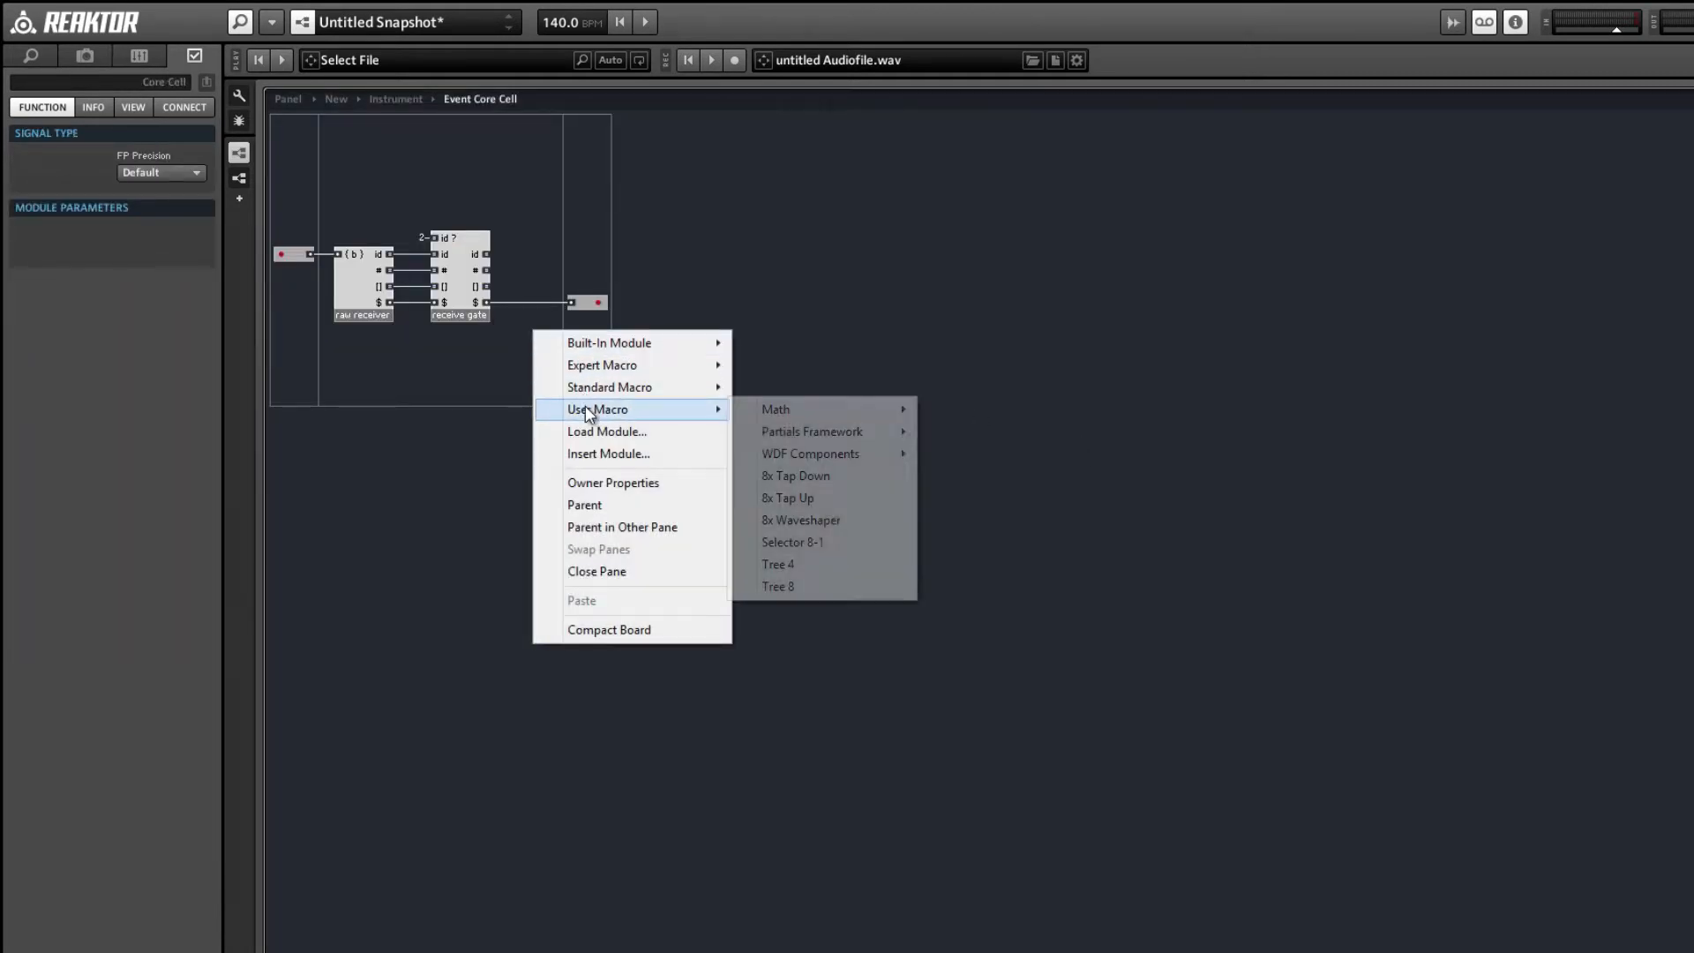
{"action": "left_click", "coordinate": [824, 564]}
{"action": "left_click_drag", "start_coordinate": [486, 286], "coordinate": [607, 302]}
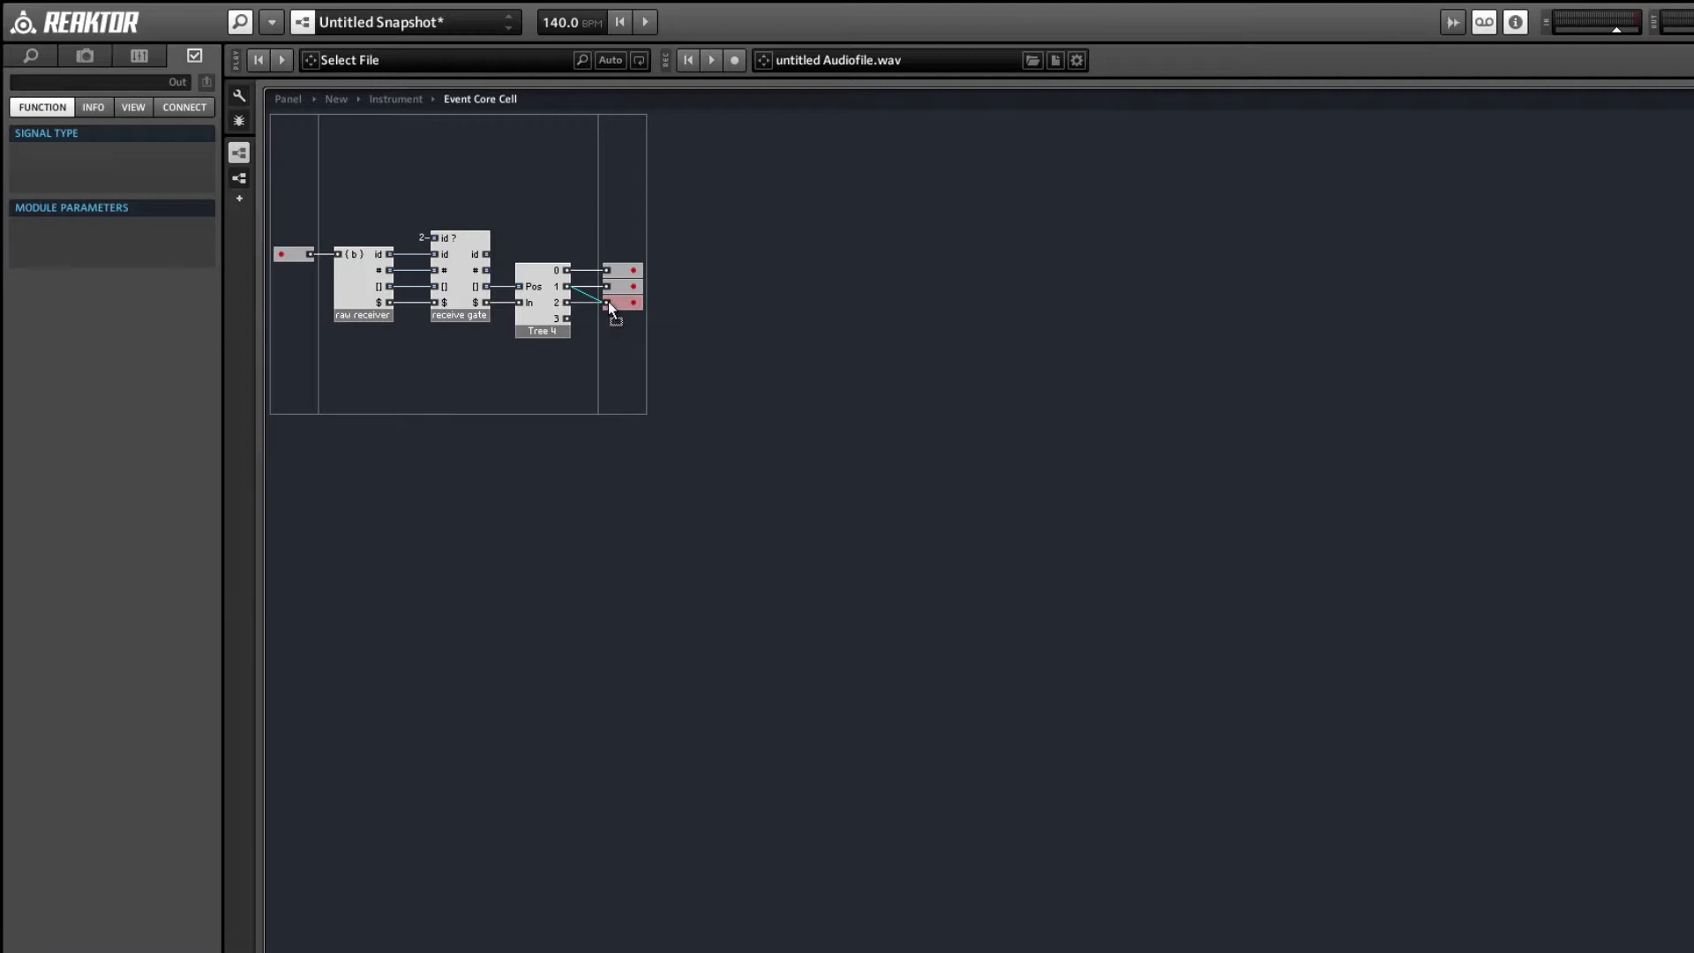
- Add two more Numeric meters, wire one to each core cell output, and move the cell and meters closer to the mux
{"action": "double_click", "coordinate": [563, 232]}
{"action": "left_click_drag", "start_coordinate": [1175, 439], "coordinate": [1189, 430]}
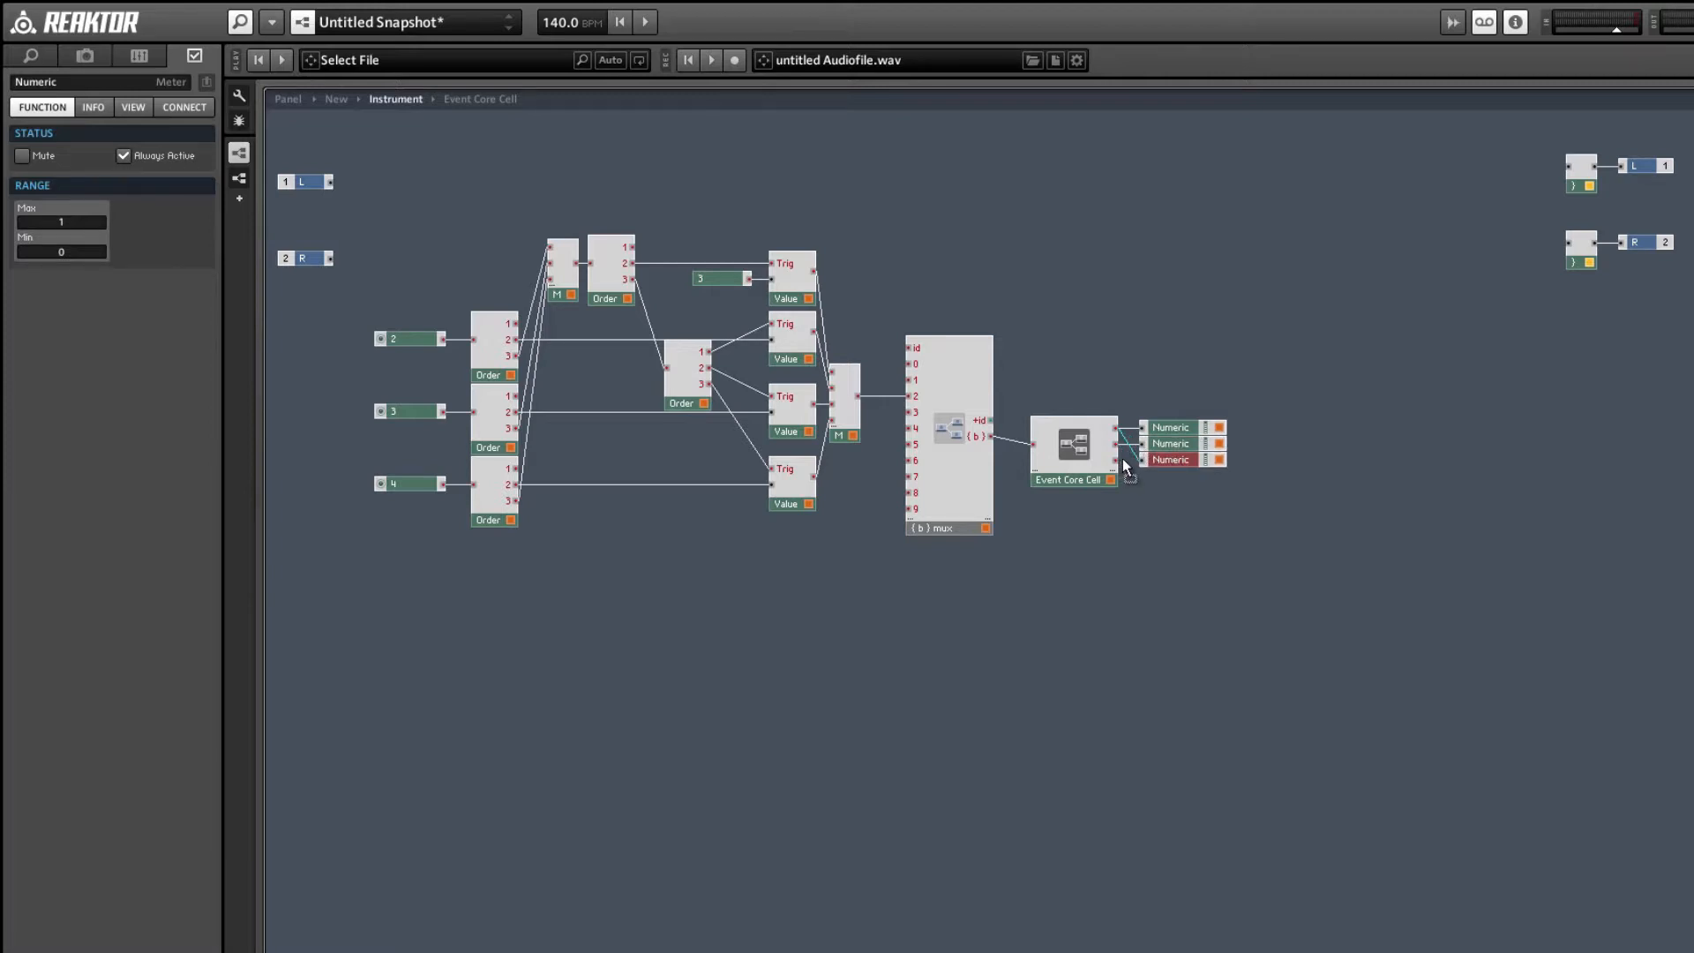
{"action": "left_click_drag", "start_coordinate": [1051, 382], "coordinate": [1230, 531]}
{"action": "left_click_drag", "start_coordinate": [1067, 455], "coordinate": [1074, 436]}
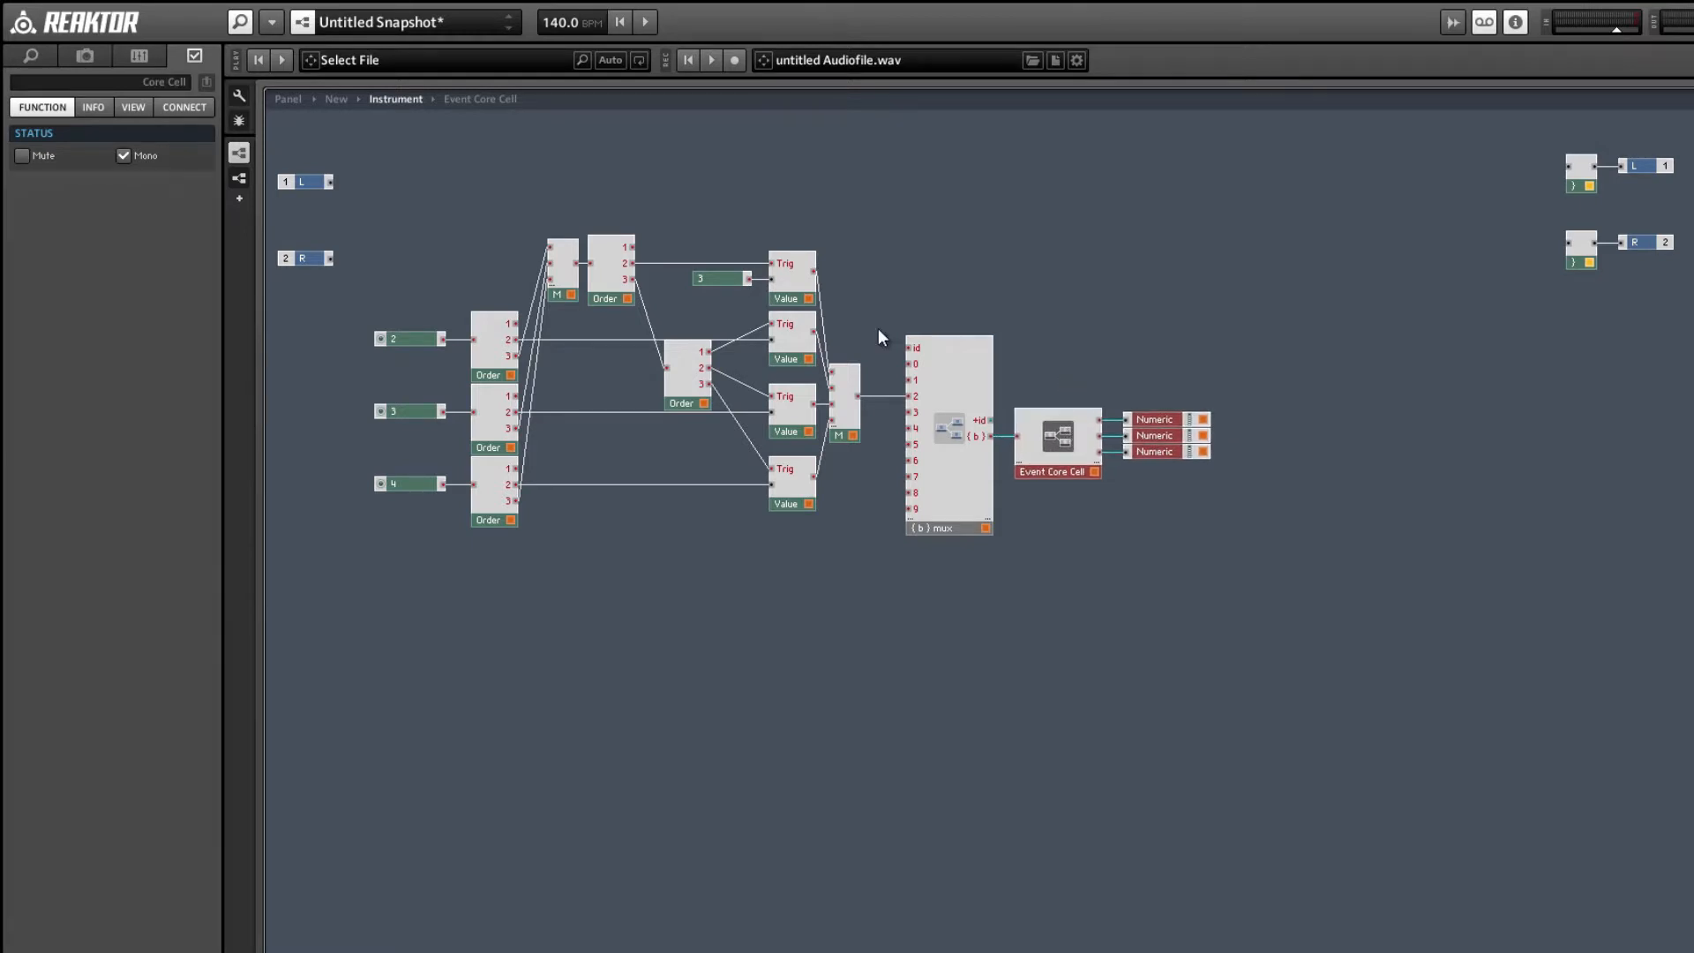
- On the panel, place the three Numeric meters in a row, each beneath its matching fader 2, 3 or 4
{"action": "left_click", "coordinate": [277, 101]}
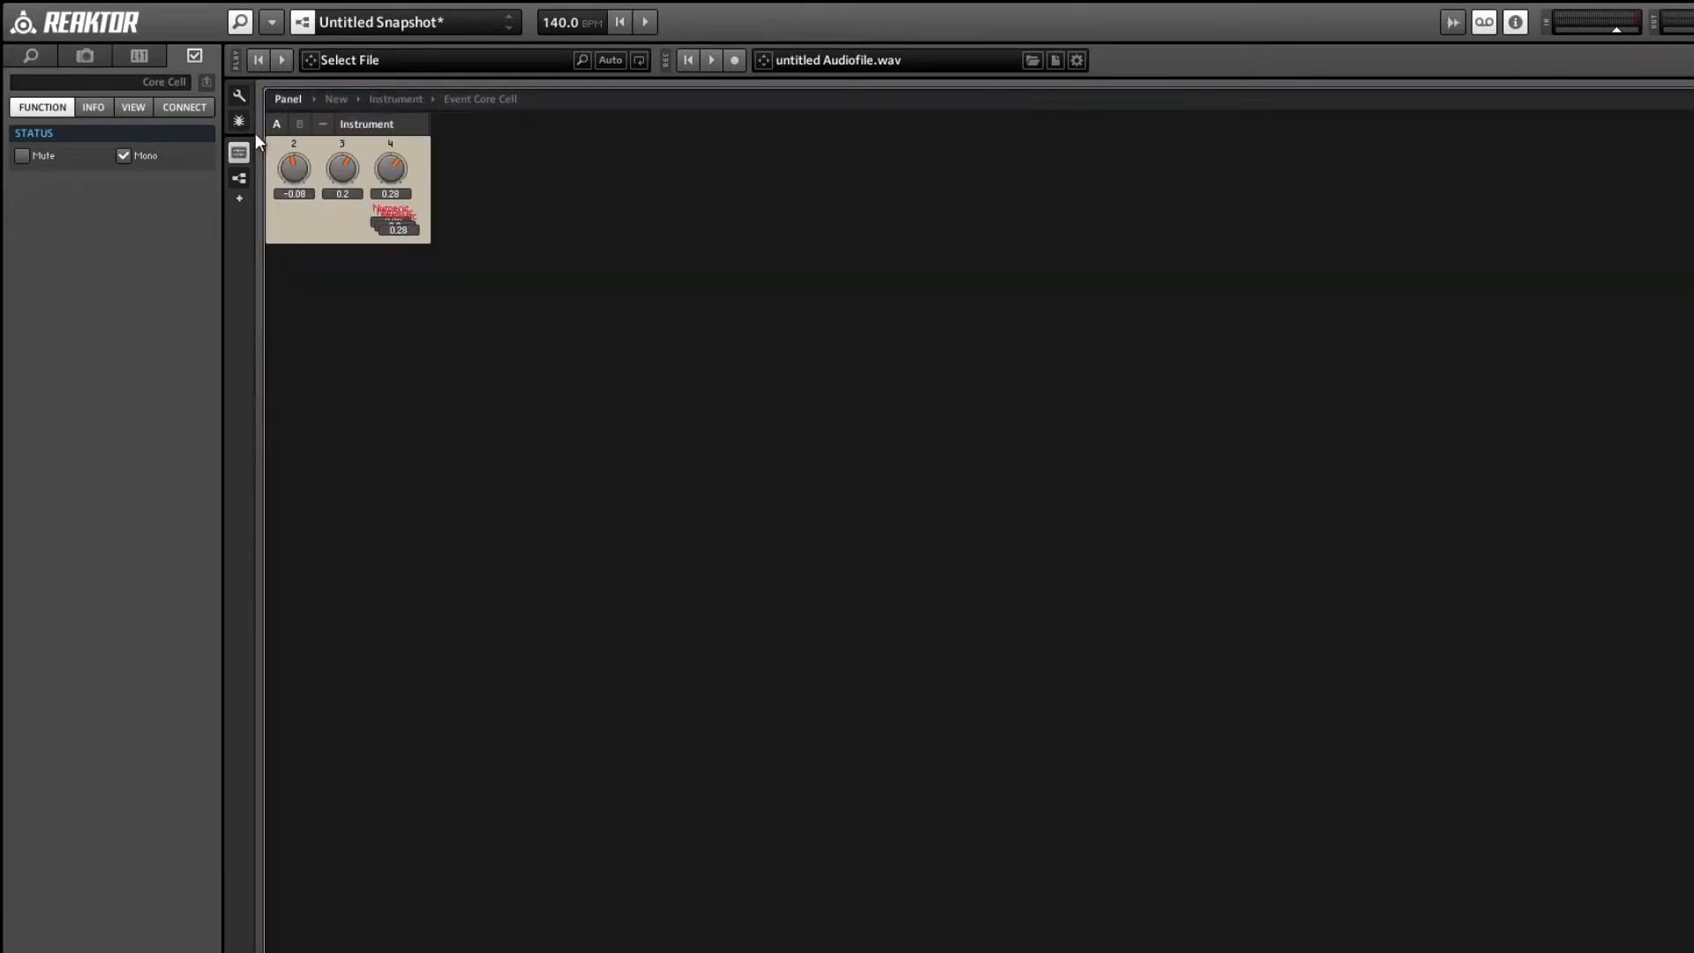
{"action": "left_click", "coordinate": [241, 97]}
{"action": "mouse_move", "coordinate": [397, 229]}
{"action": "left_mouse_down"}
{"action": "mouse_move", "coordinate": [275, 230]}
{"action": "mouse_move", "coordinate": [406, 230]}
{"action": "left_mouse_up"}
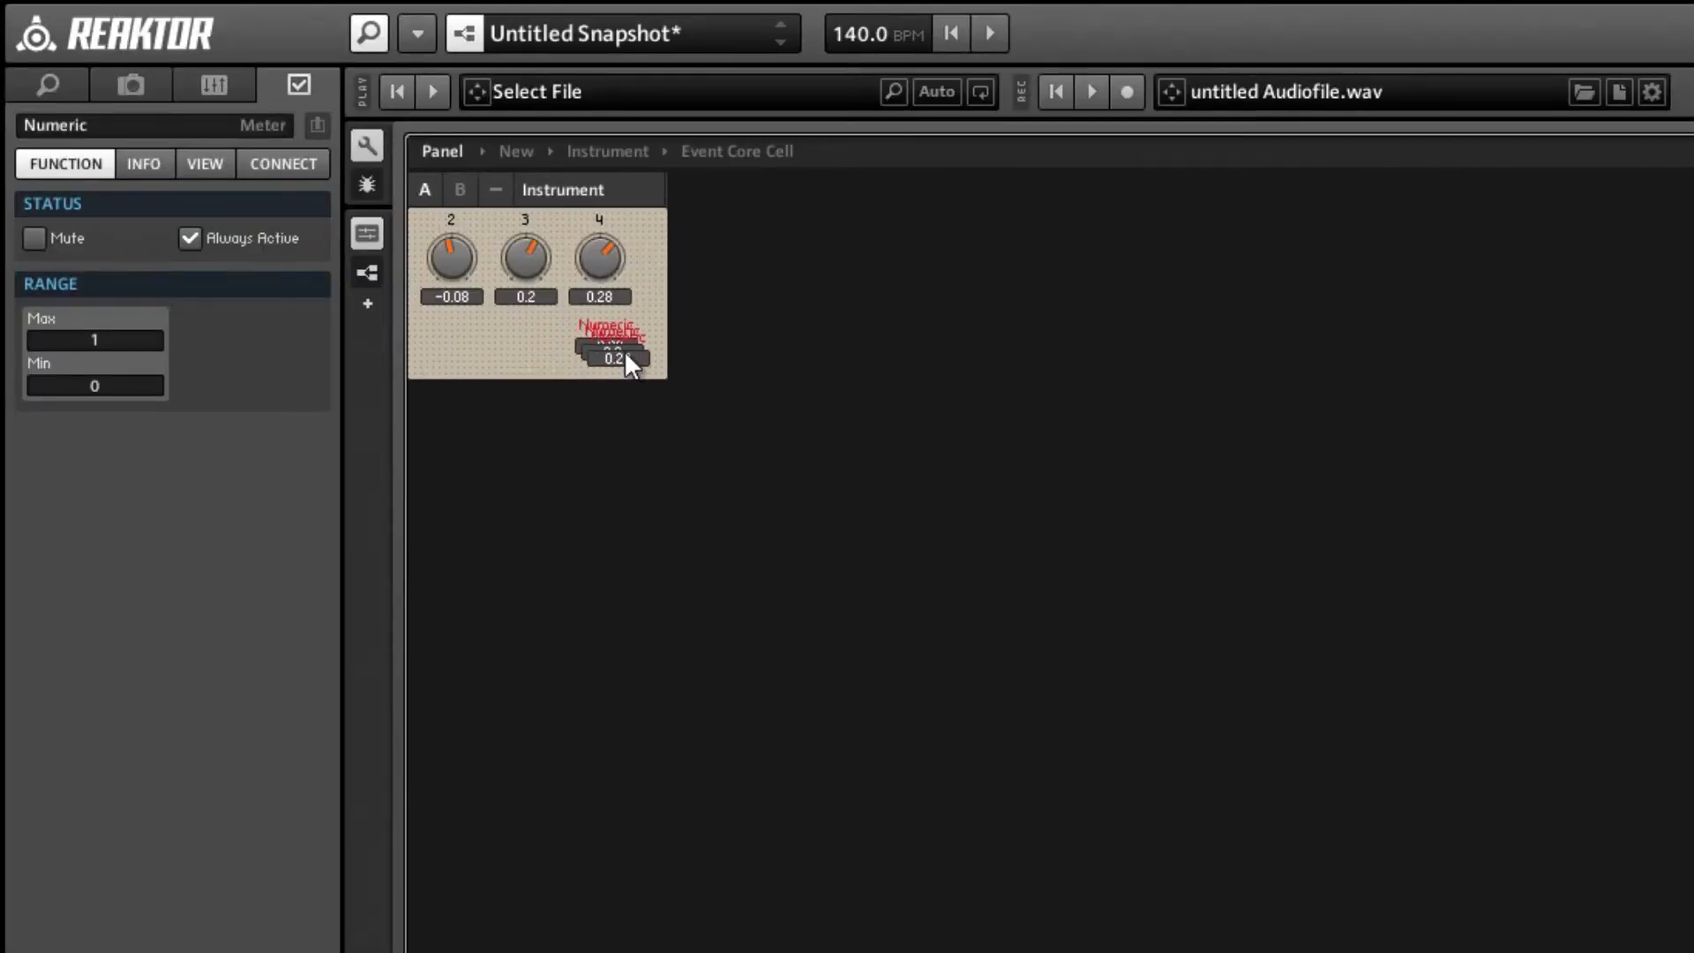
{"action": "left_click", "coordinate": [635, 383]}
{"action": "left_click_drag", "start_coordinate": [624, 353], "coordinate": [561, 413]}
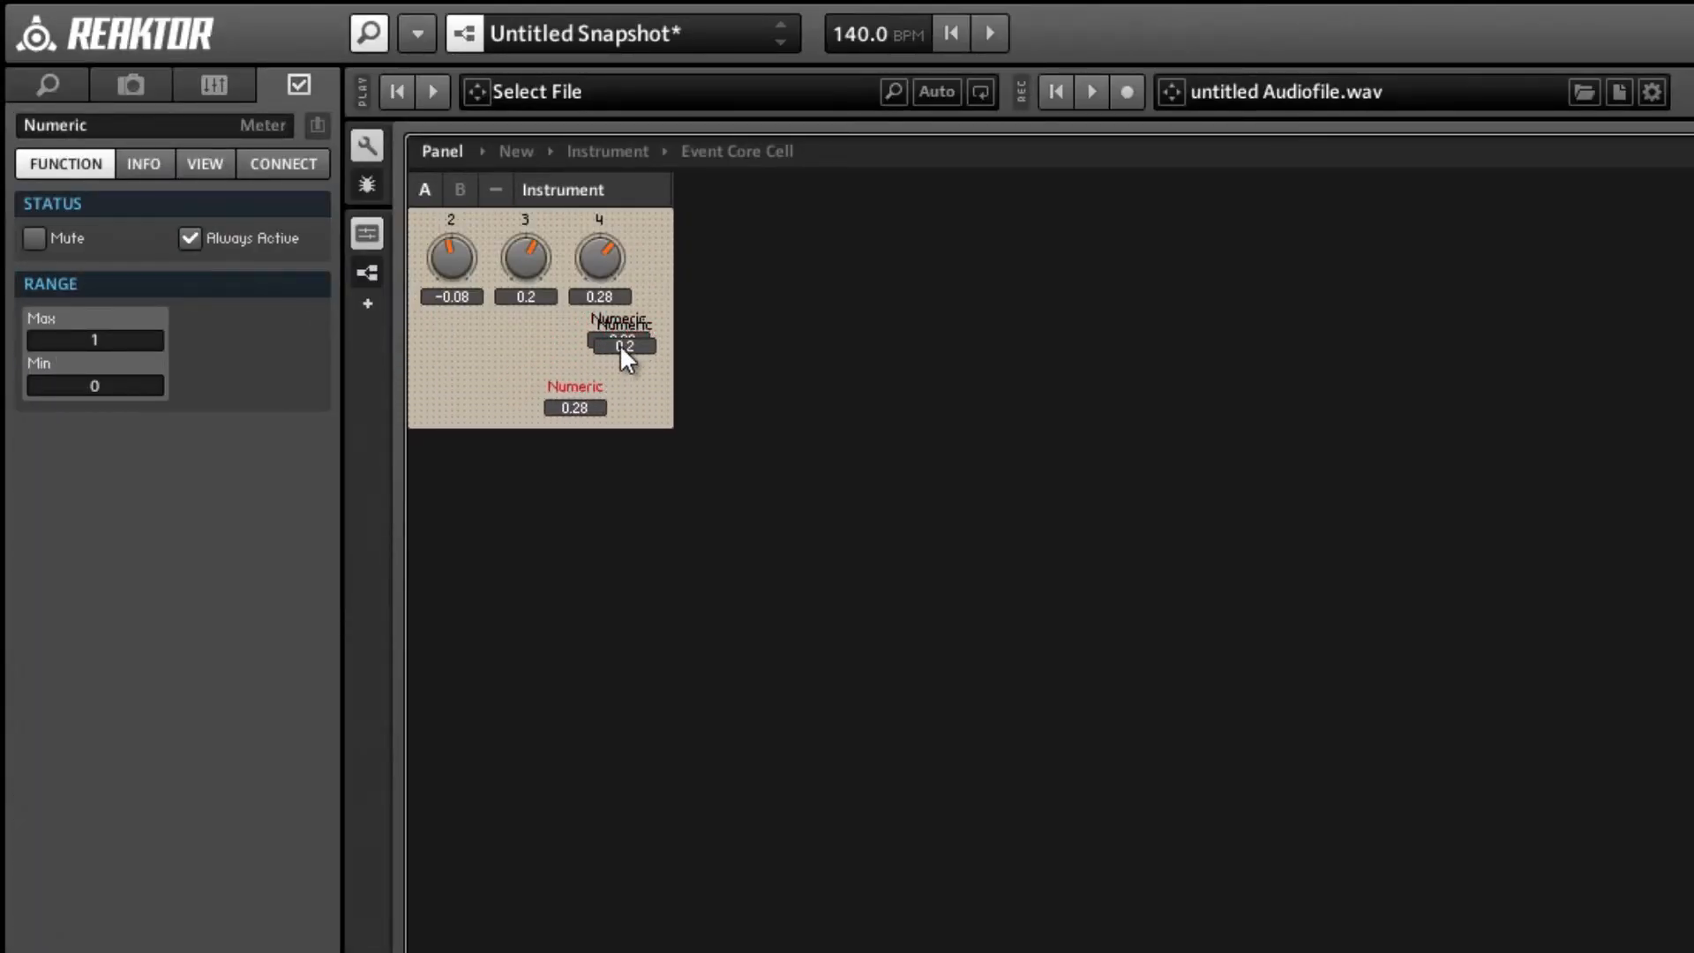
{"action": "left_click_drag", "start_coordinate": [620, 346], "coordinate": [457, 334]}
{"action": "left_click_drag", "start_coordinate": [568, 406], "coordinate": [596, 337]}
{"action": "left_click", "coordinate": [370, 147]}
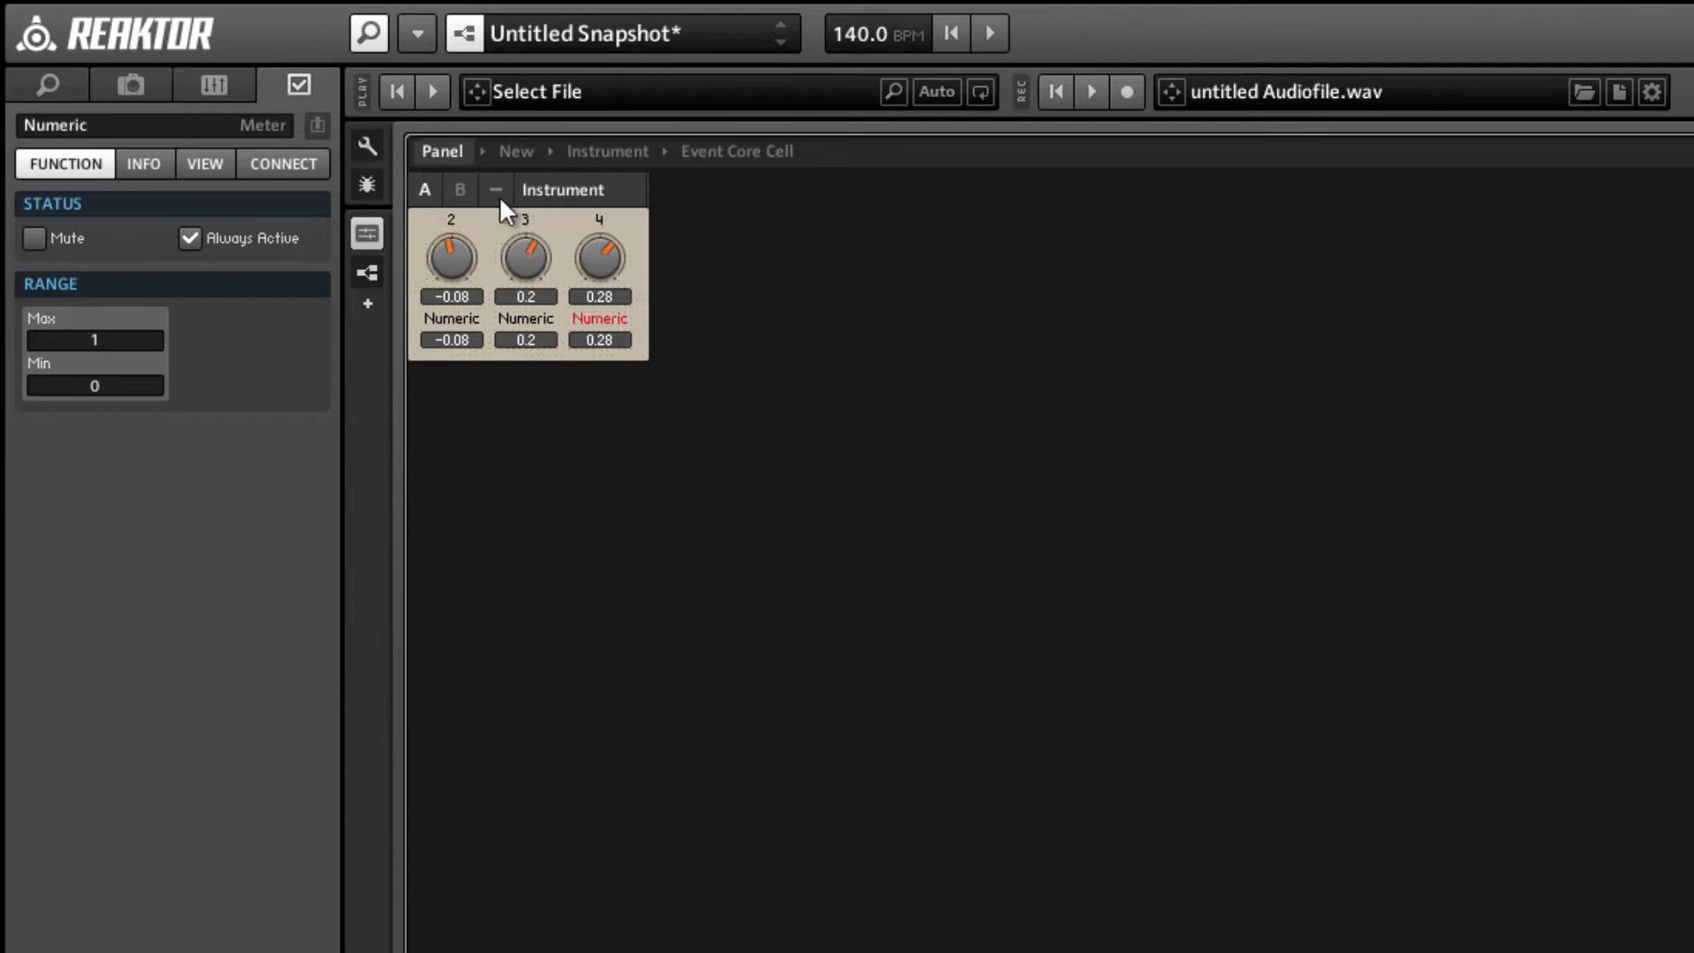
- Test the meters by turning fader 4 to -0.12 and fader 3 to -0.16
{"action": "left_click_drag", "start_coordinate": [608, 269], "coordinate": [607, 311]}
{"action": "left_click_drag", "start_coordinate": [531, 267], "coordinate": [527, 301]}
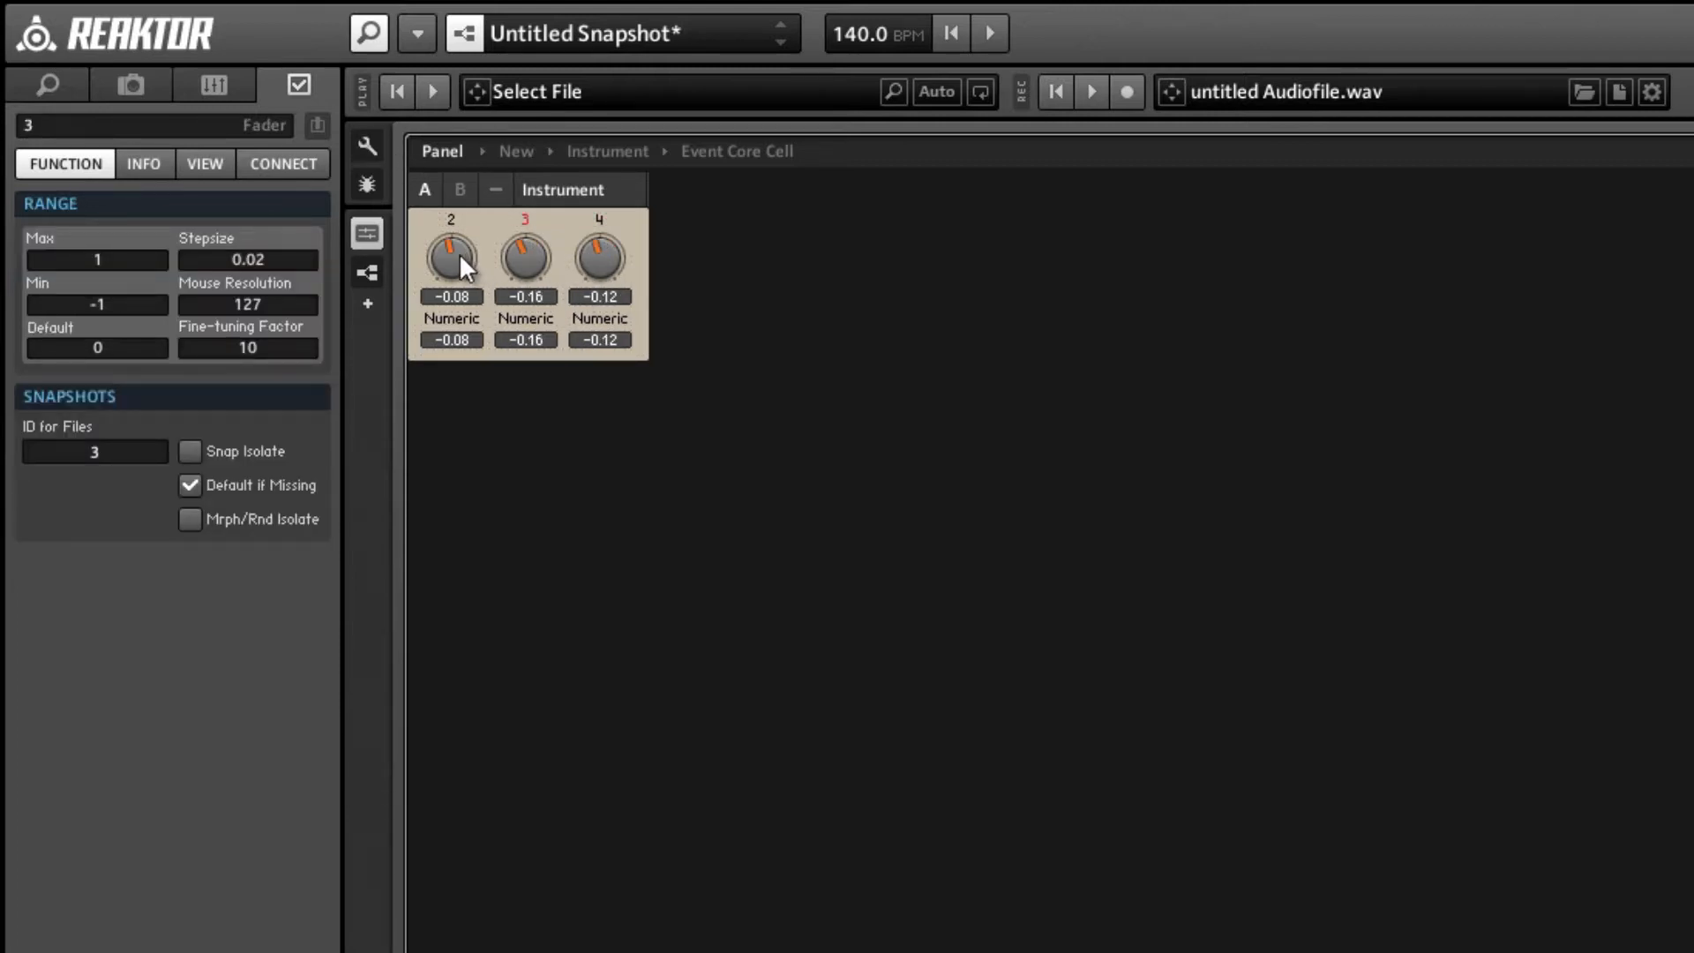
{"action": "left_click", "coordinate": [685, 256]}
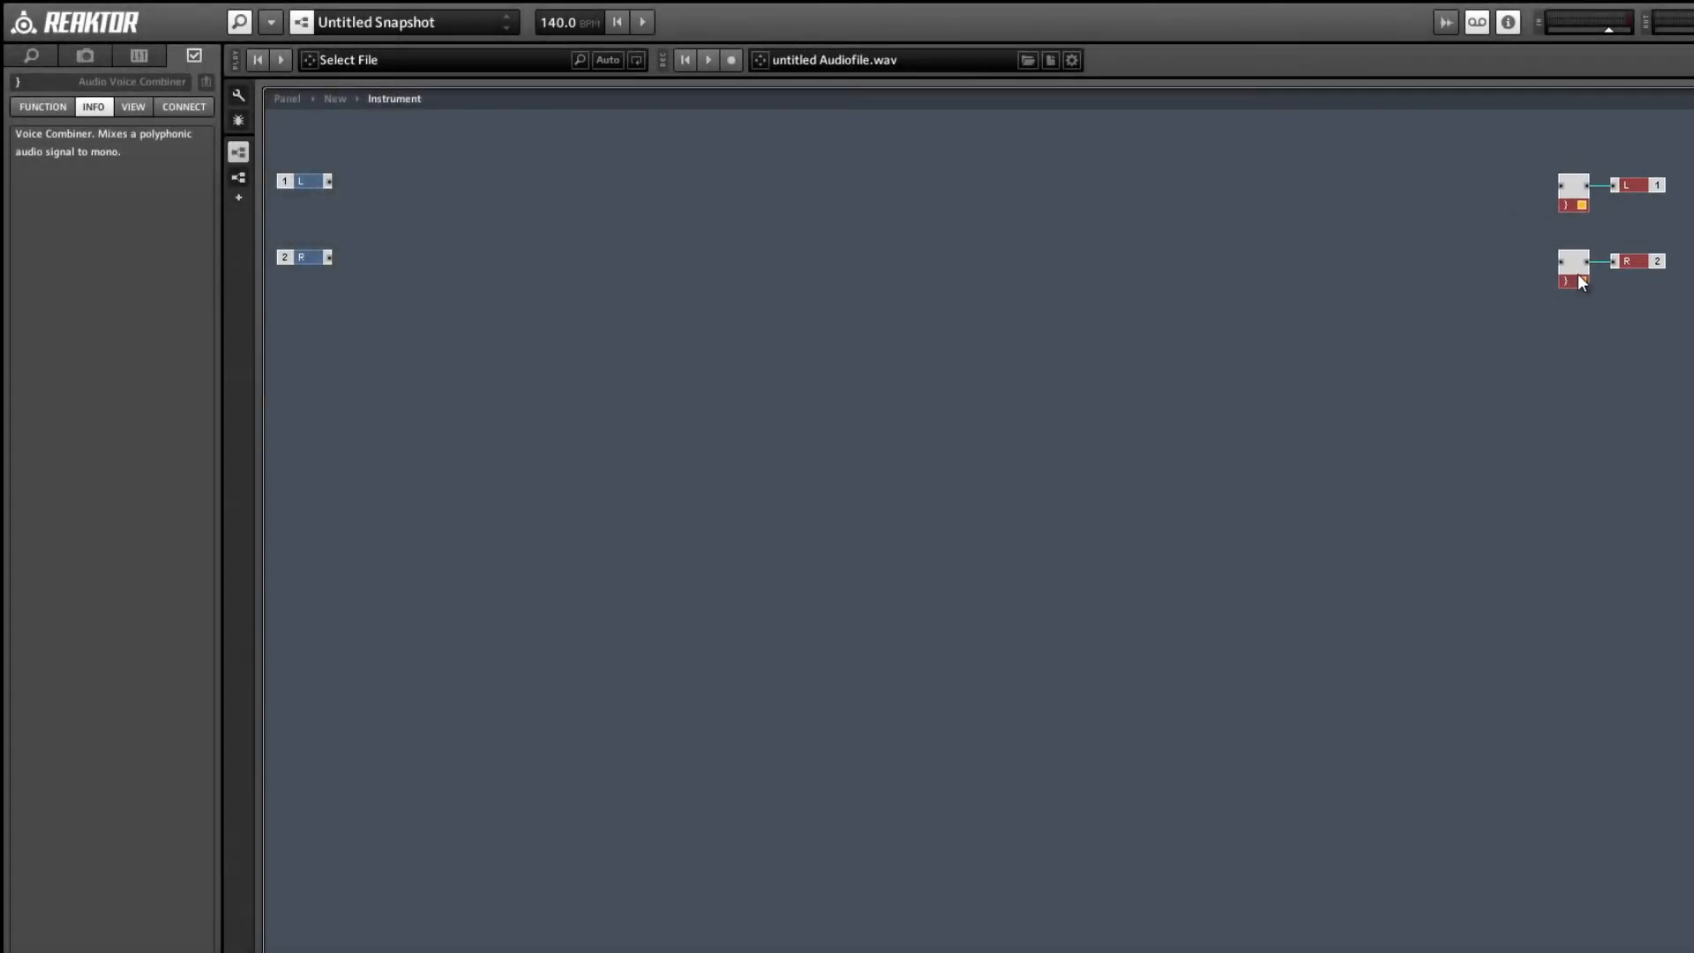
- Add a new event core cell to the empty instrument and place it near the middle of the structure
{"action": "left_click", "coordinate": [738, 237]}
{"action": "right_click", "coordinate": [737, 254]}
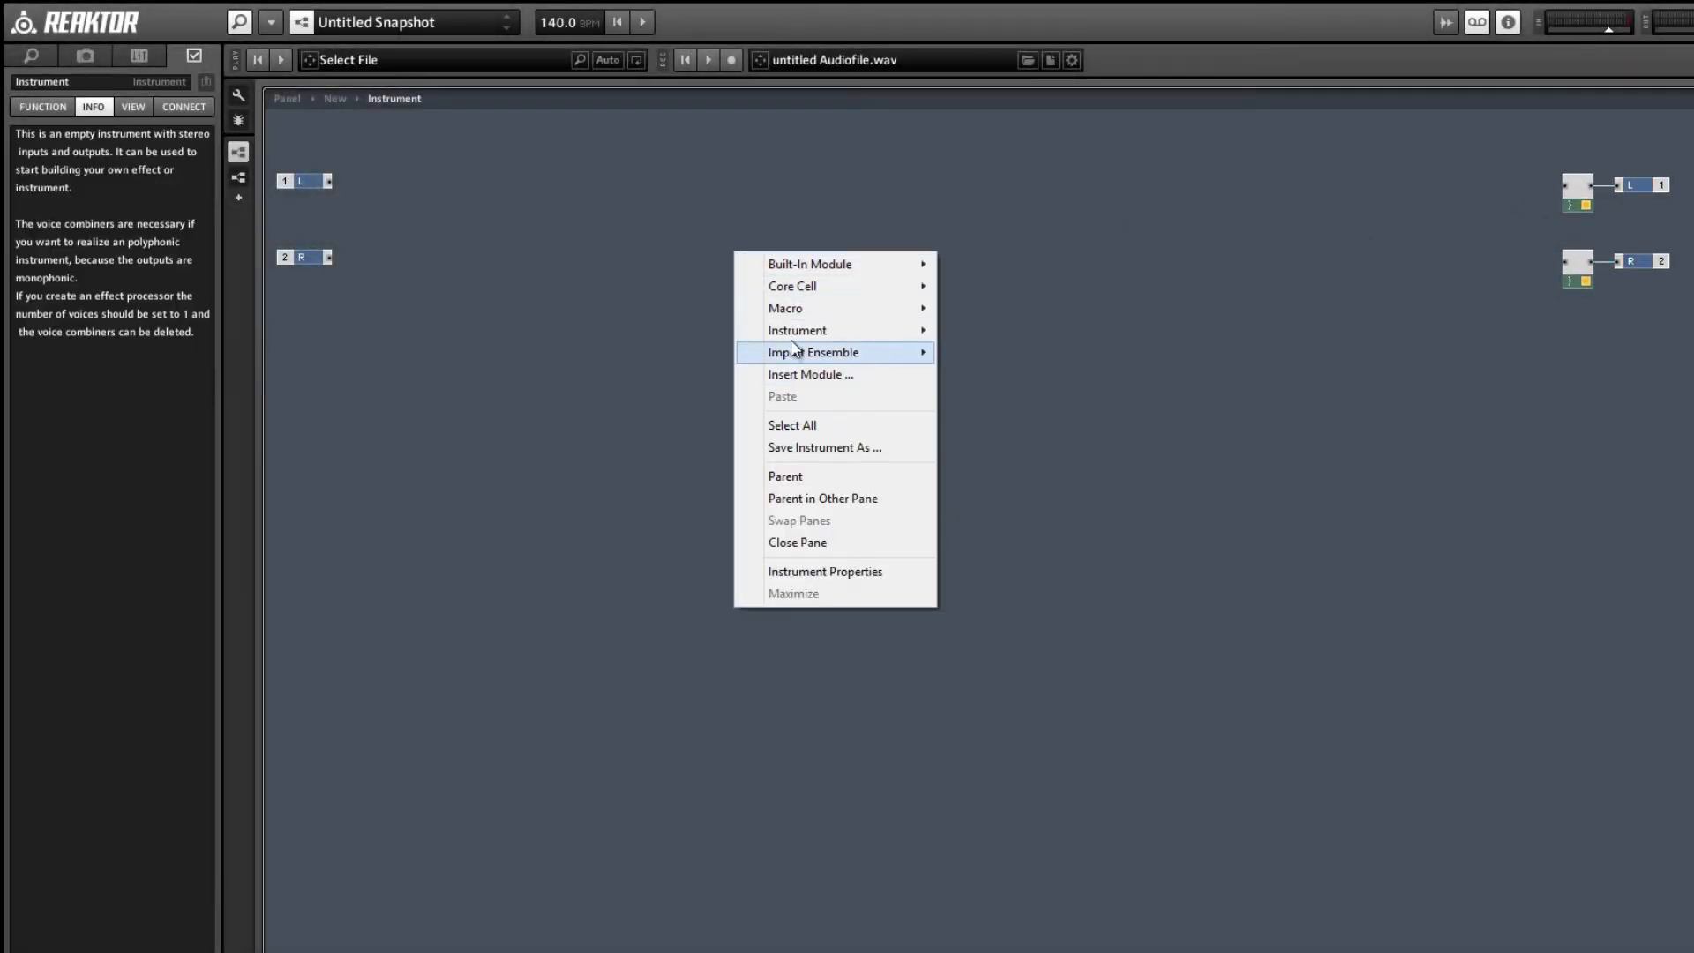
{"action": "mouse_move", "coordinate": [805, 292]}
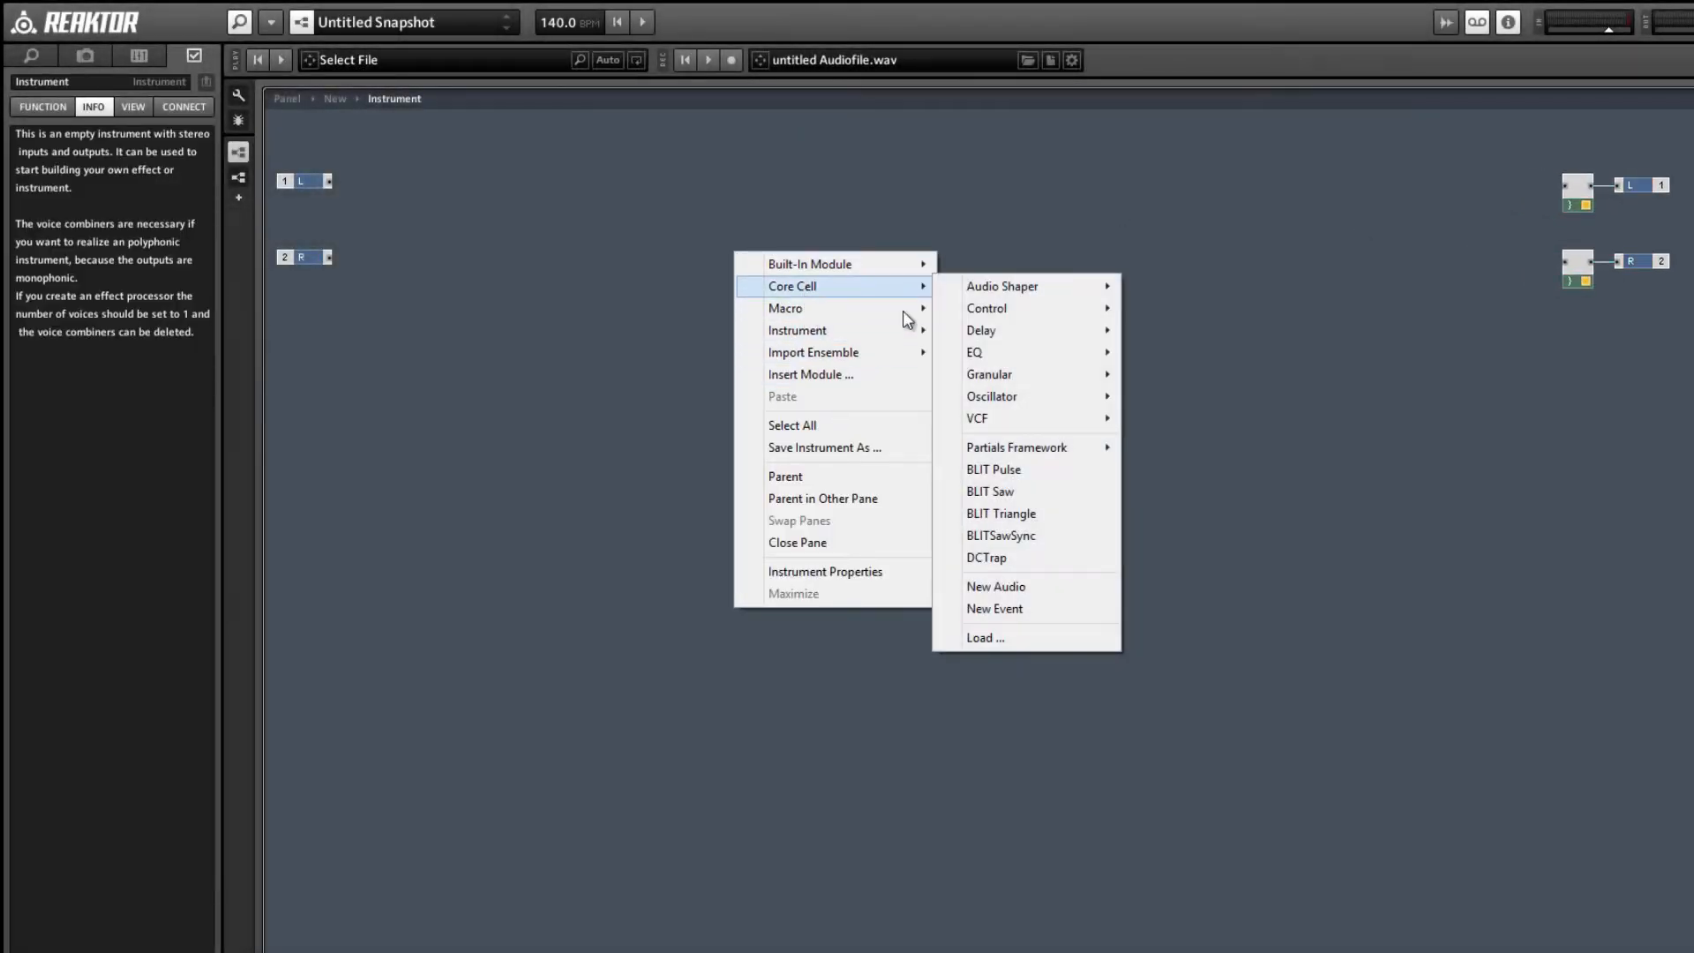
{"action": "left_click", "coordinate": [1067, 607]}
{"action": "left_click_drag", "start_coordinate": [773, 275], "coordinate": [794, 389]}
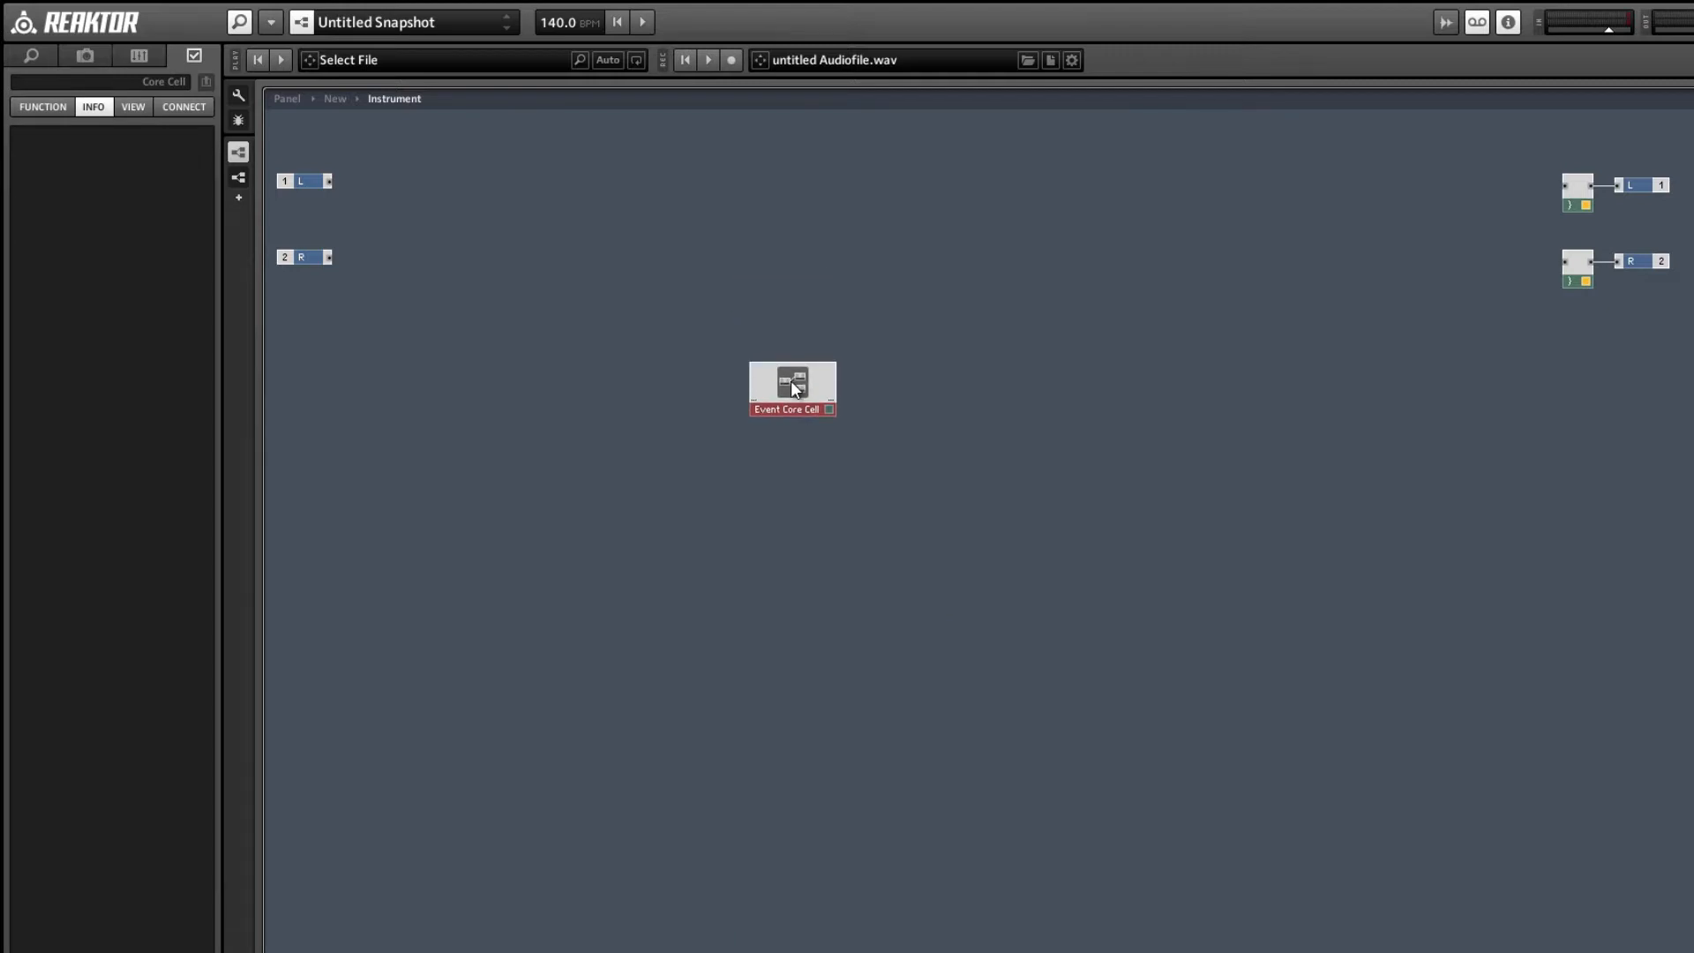
- Create one input port inside the new event core cell and return to the instrument structure
{"action": "double_click", "coordinate": [794, 388]}
{"action": "right_click", "coordinate": [289, 176]}
{"action": "right_click", "coordinate": [301, 156]}
{"action": "mouse_move", "coordinate": [349, 166]}
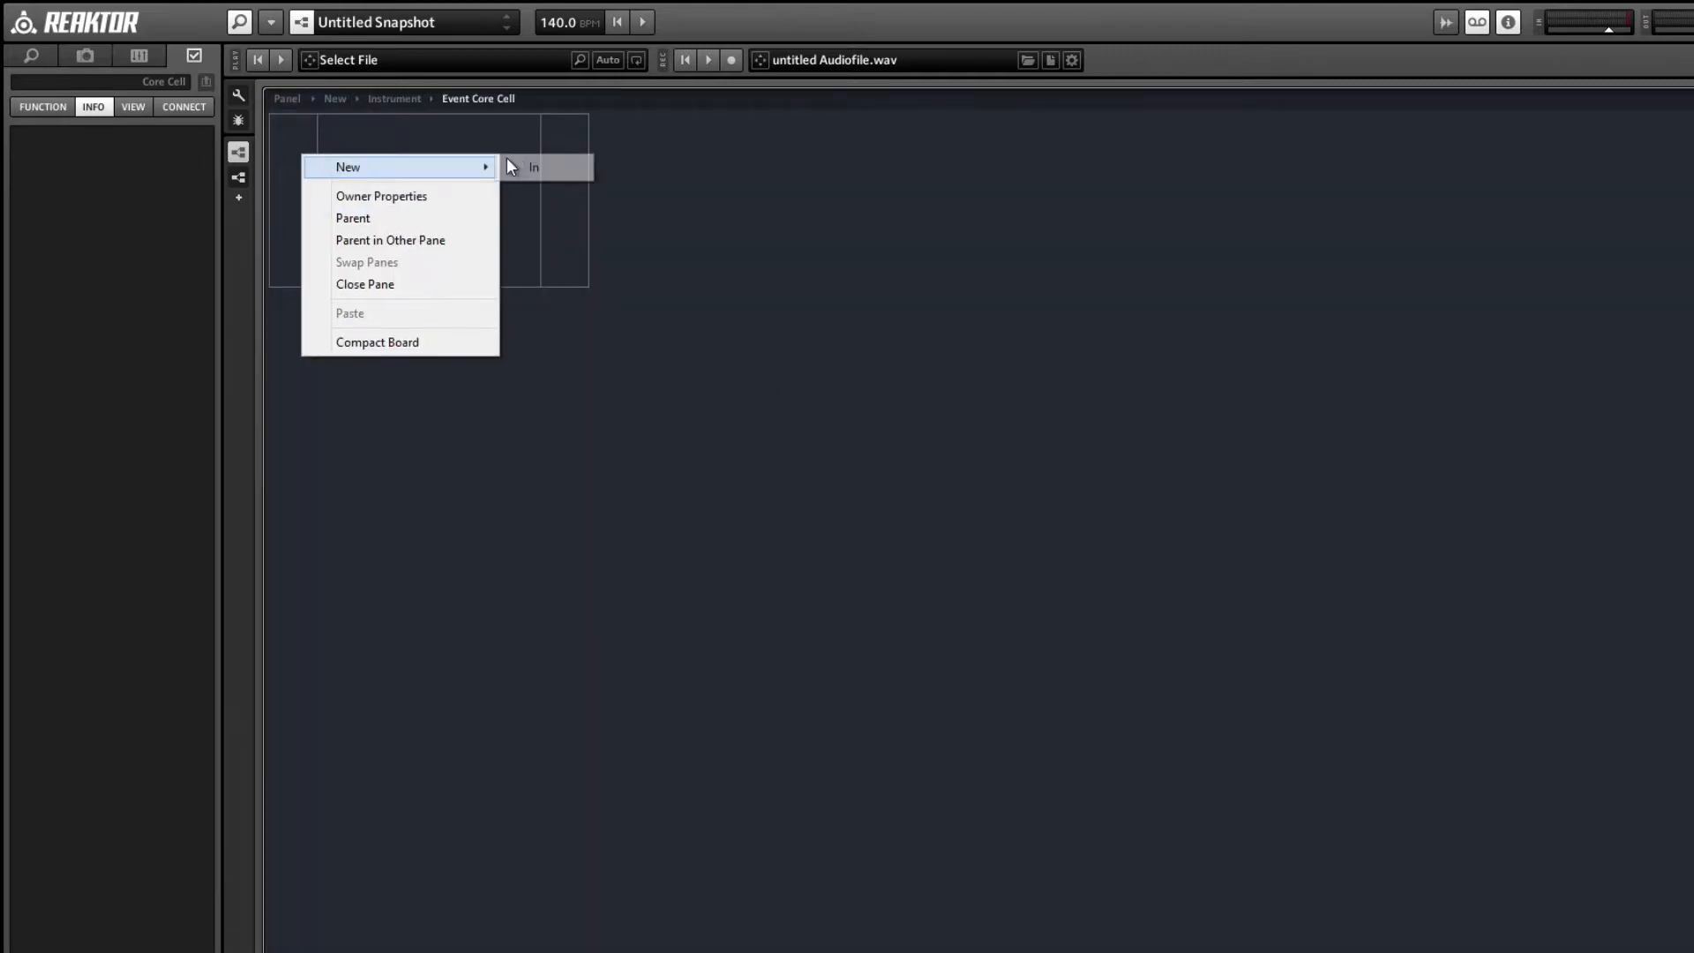
{"action": "left_click", "coordinate": [510, 164]}
{"action": "double_click", "coordinate": [402, 179]}
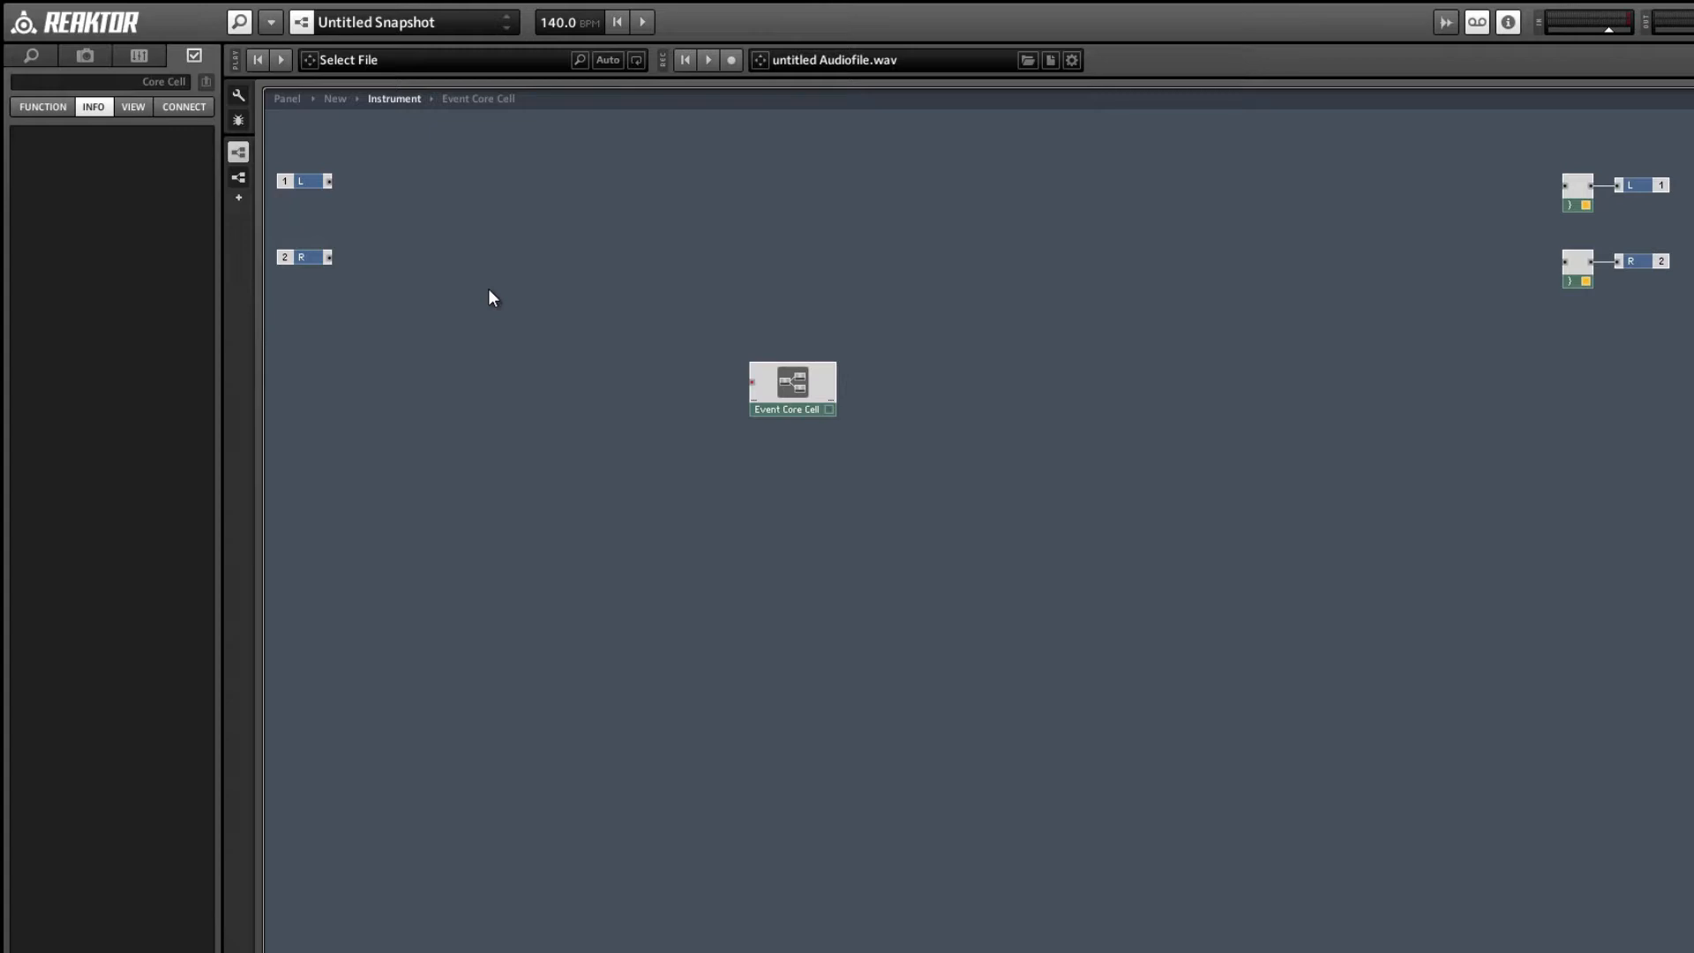
- Add an Iteration module, wire its Out to the core cell's input, and place a duplicate Iteration directly beneath it
{"action": "double_click", "coordinate": [516, 328]}
{"action": "type", "text": "iterat"}
{"action": "key", "text": "Return"}
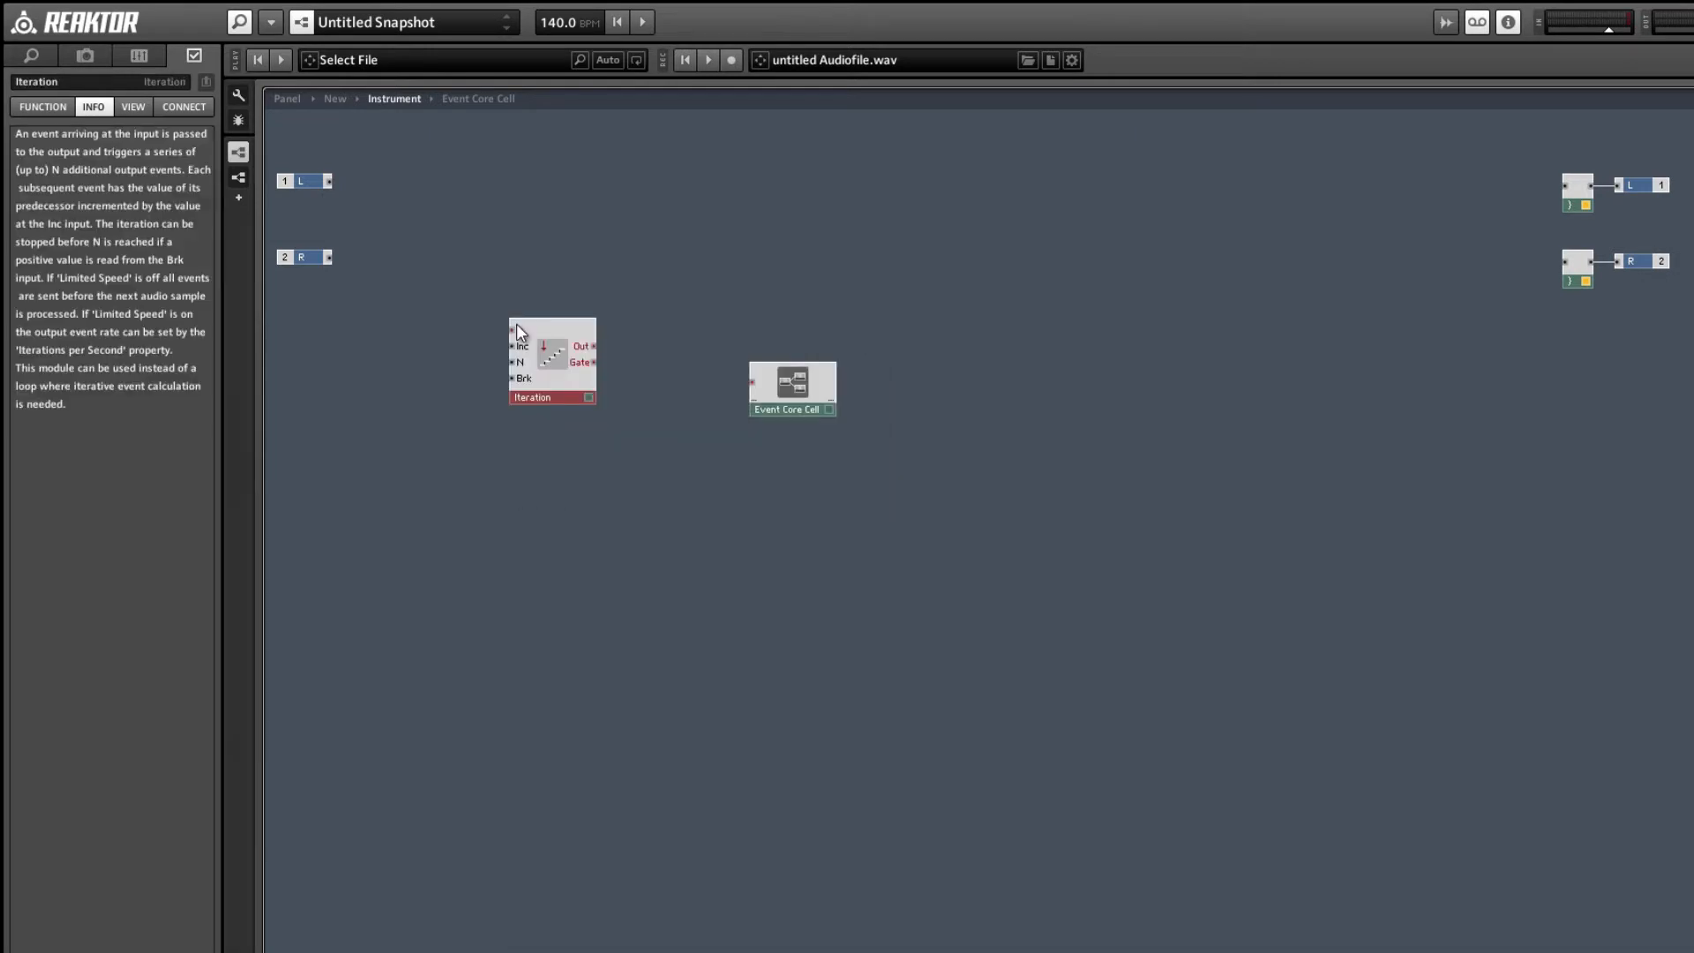
{"action": "left_click_drag", "start_coordinate": [594, 346], "coordinate": [752, 381]}
{"action": "left_click_drag", "start_coordinate": [555, 385], "coordinate": [568, 468]}
{"action": "mouse_move", "coordinate": [401, 274]}
{"action": "left_mouse_down"}
{"action": "mouse_move", "coordinate": [544, 466]}
{"action": "mouse_move", "coordinate": [584, 498]}
{"action": "mouse_move", "coordinate": [601, 488]}
{"action": "left_mouse_up"}
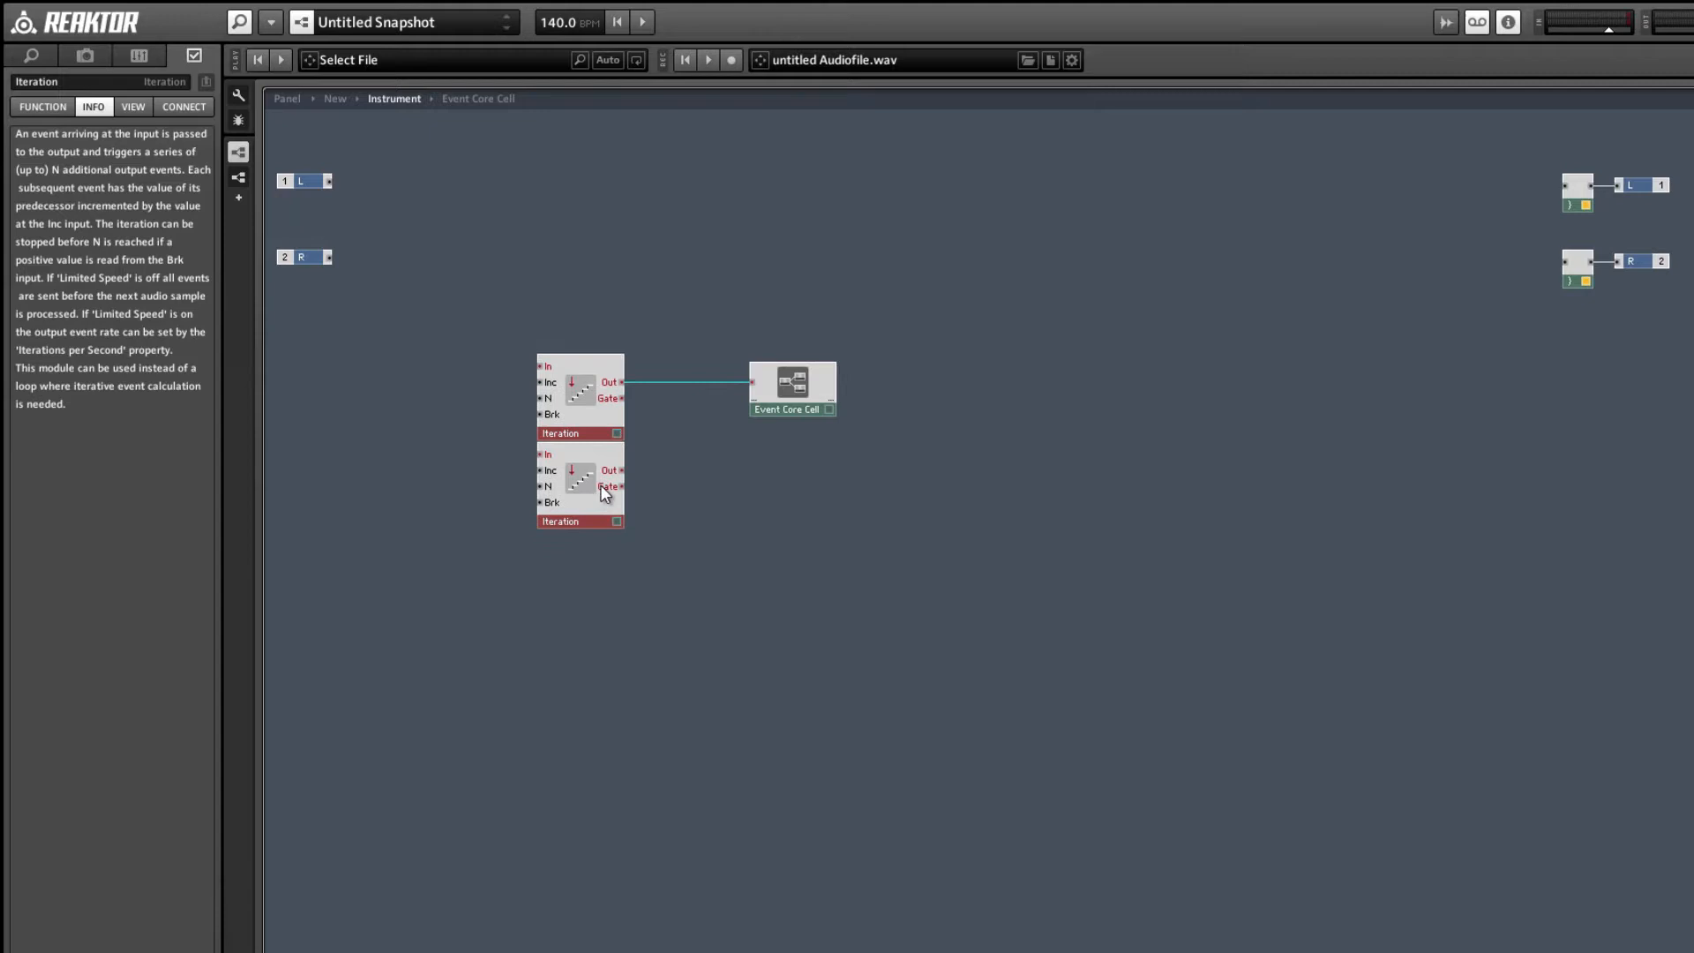
- Add a second input port to the event core cell and wire the lower Iteration's Out to it
{"action": "double_click", "coordinate": [829, 388]}
{"action": "right_click", "coordinate": [298, 201]}
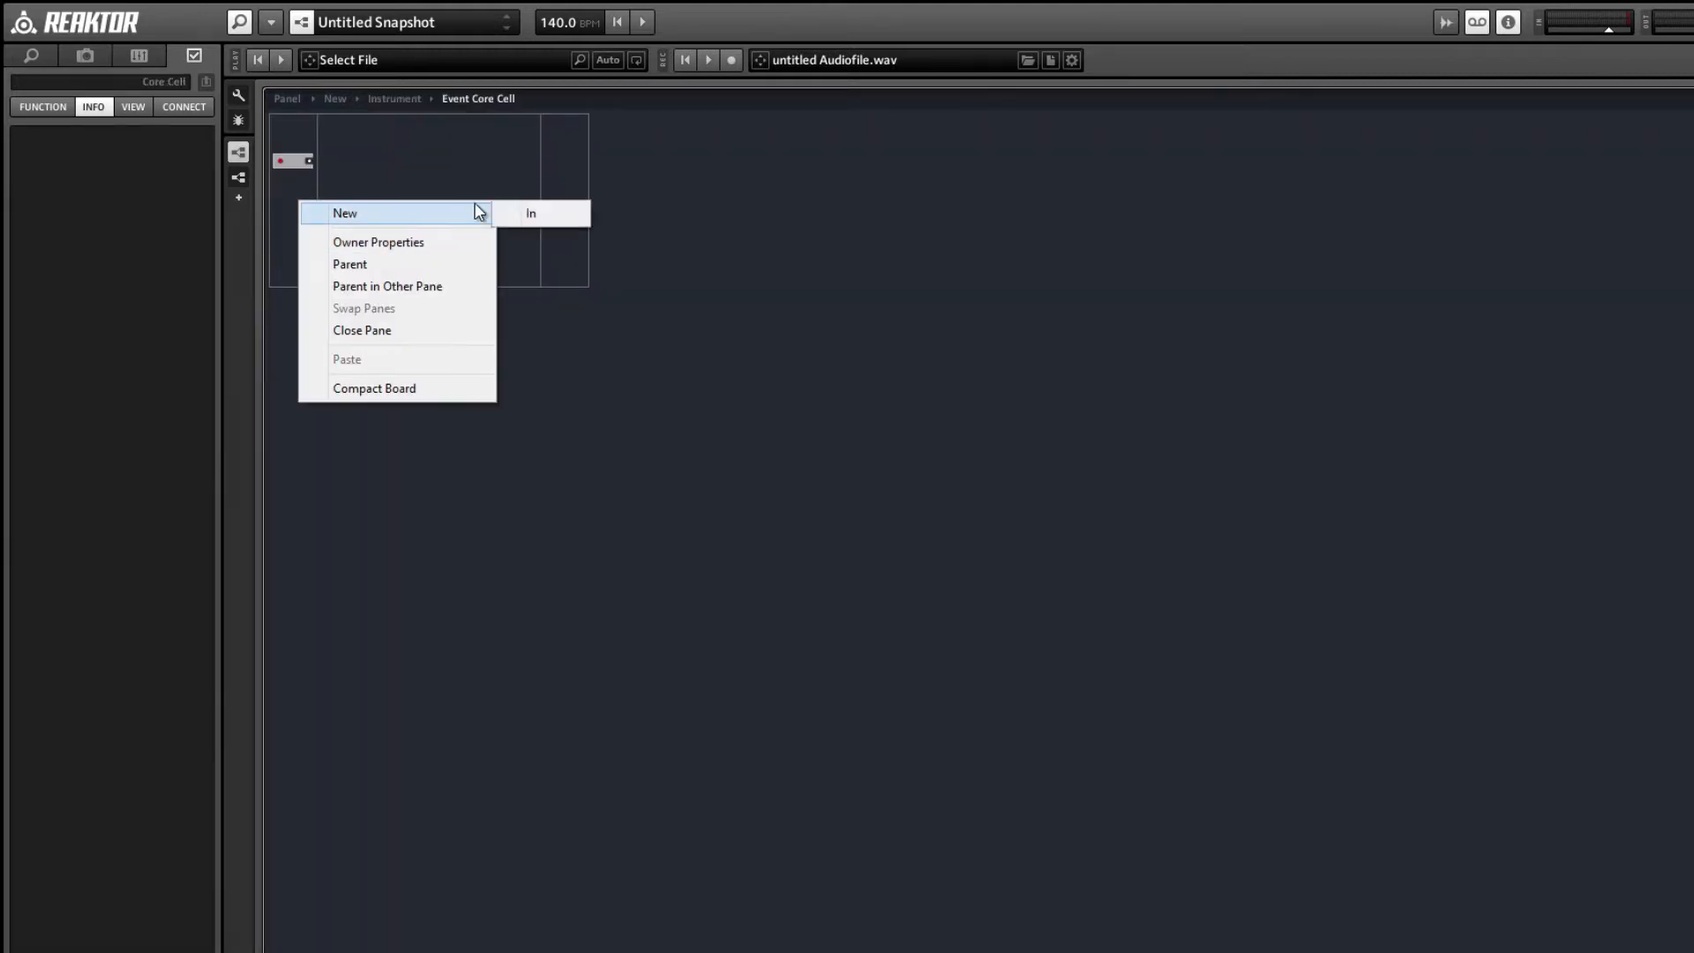
{"action": "left_click", "coordinate": [522, 214]}
{"action": "double_click", "coordinate": [496, 344]}
{"action": "left_click_drag", "start_coordinate": [622, 469], "coordinate": [773, 419]}
{"action": "left_click", "coordinate": [441, 219]}
{"action": "right_click", "coordinate": [441, 221]}
{"action": "mouse_move", "coordinate": [448, 229]}
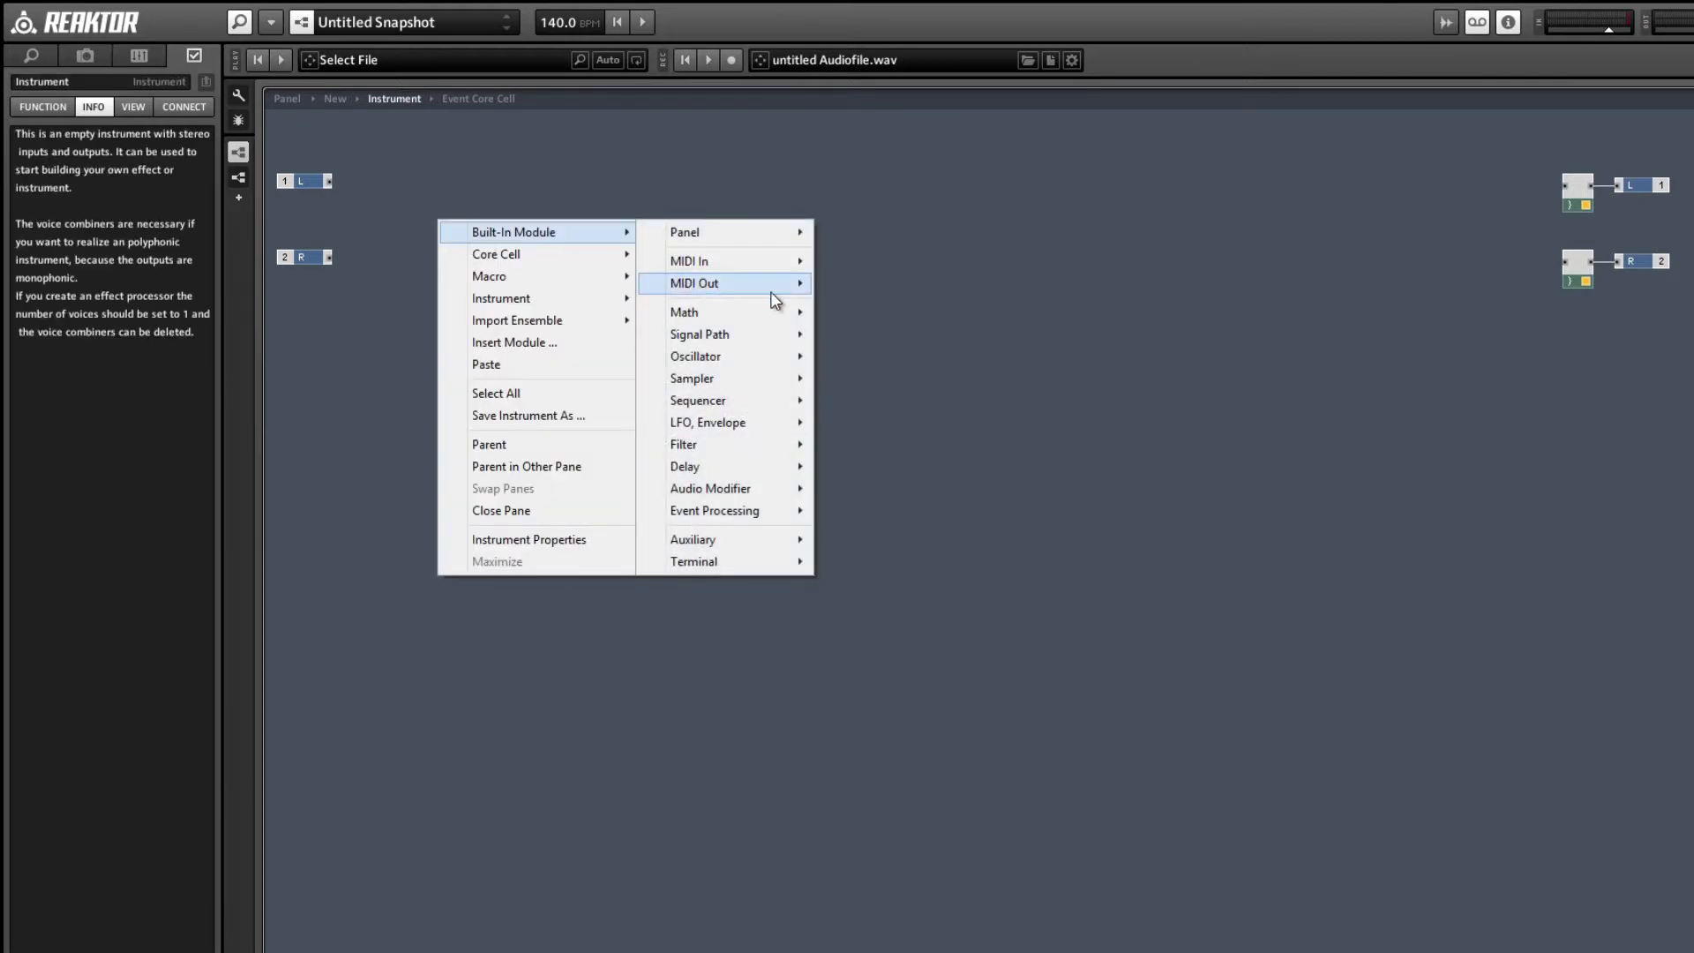
{"action": "left_click", "coordinate": [918, 436]}
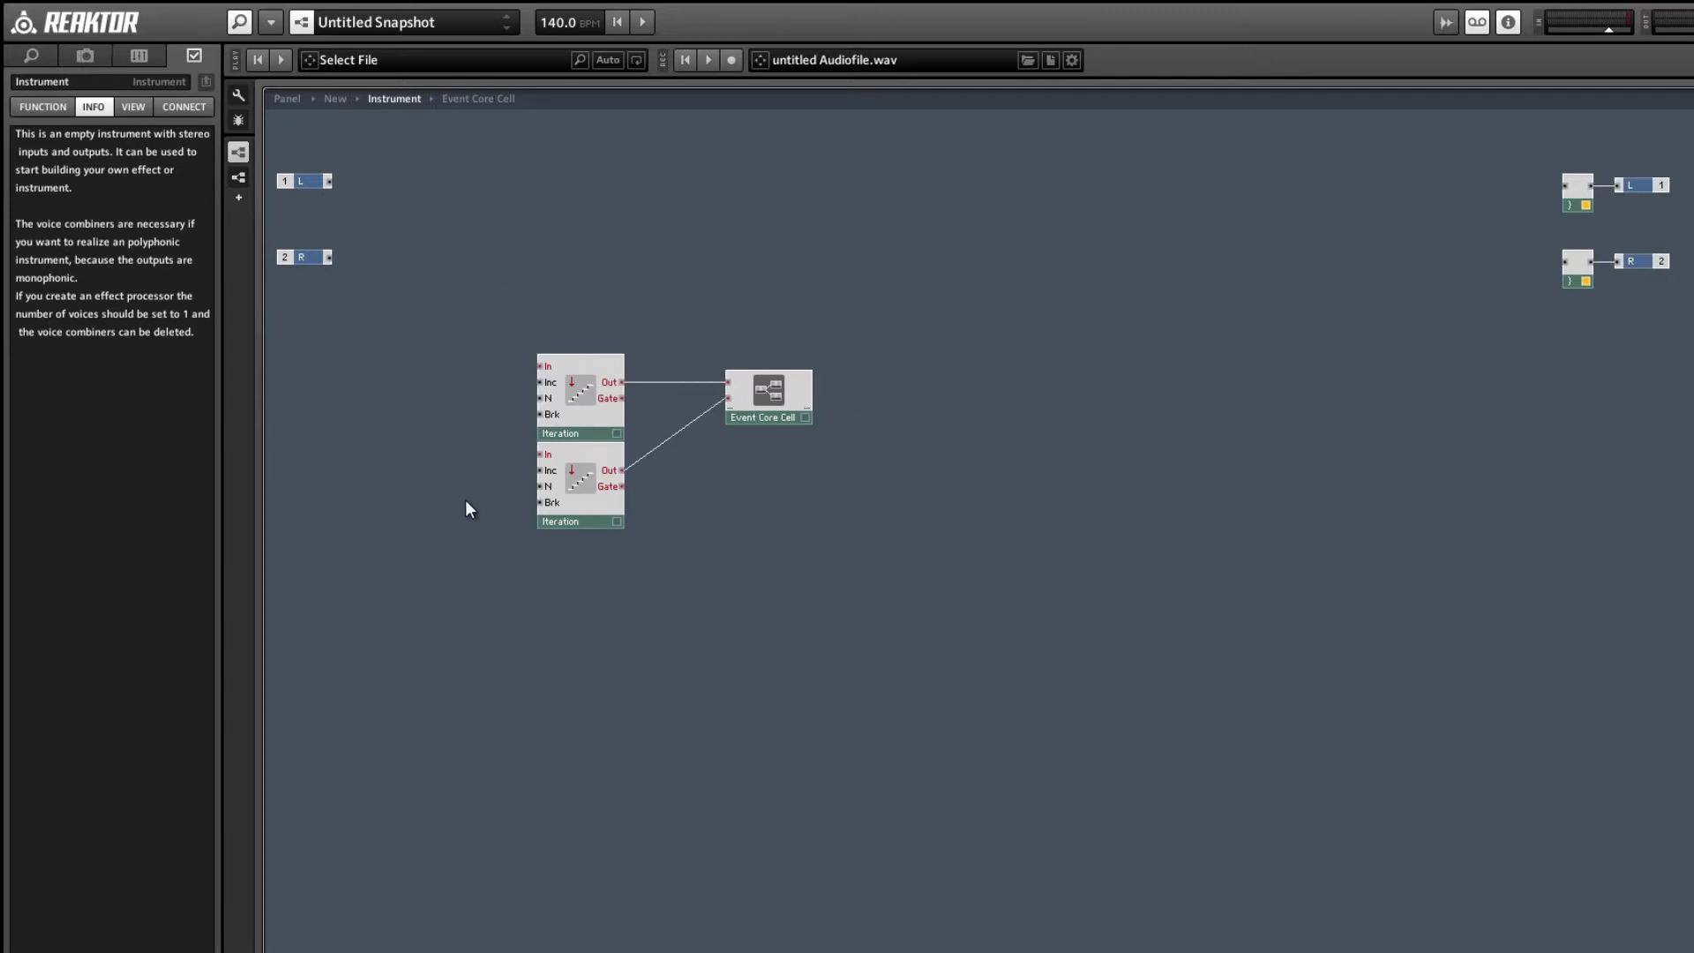
- Delete both Iteration modules and the event core cell's second input port
{"action": "left_click_drag", "start_coordinate": [453, 292], "coordinate": [616, 569]}
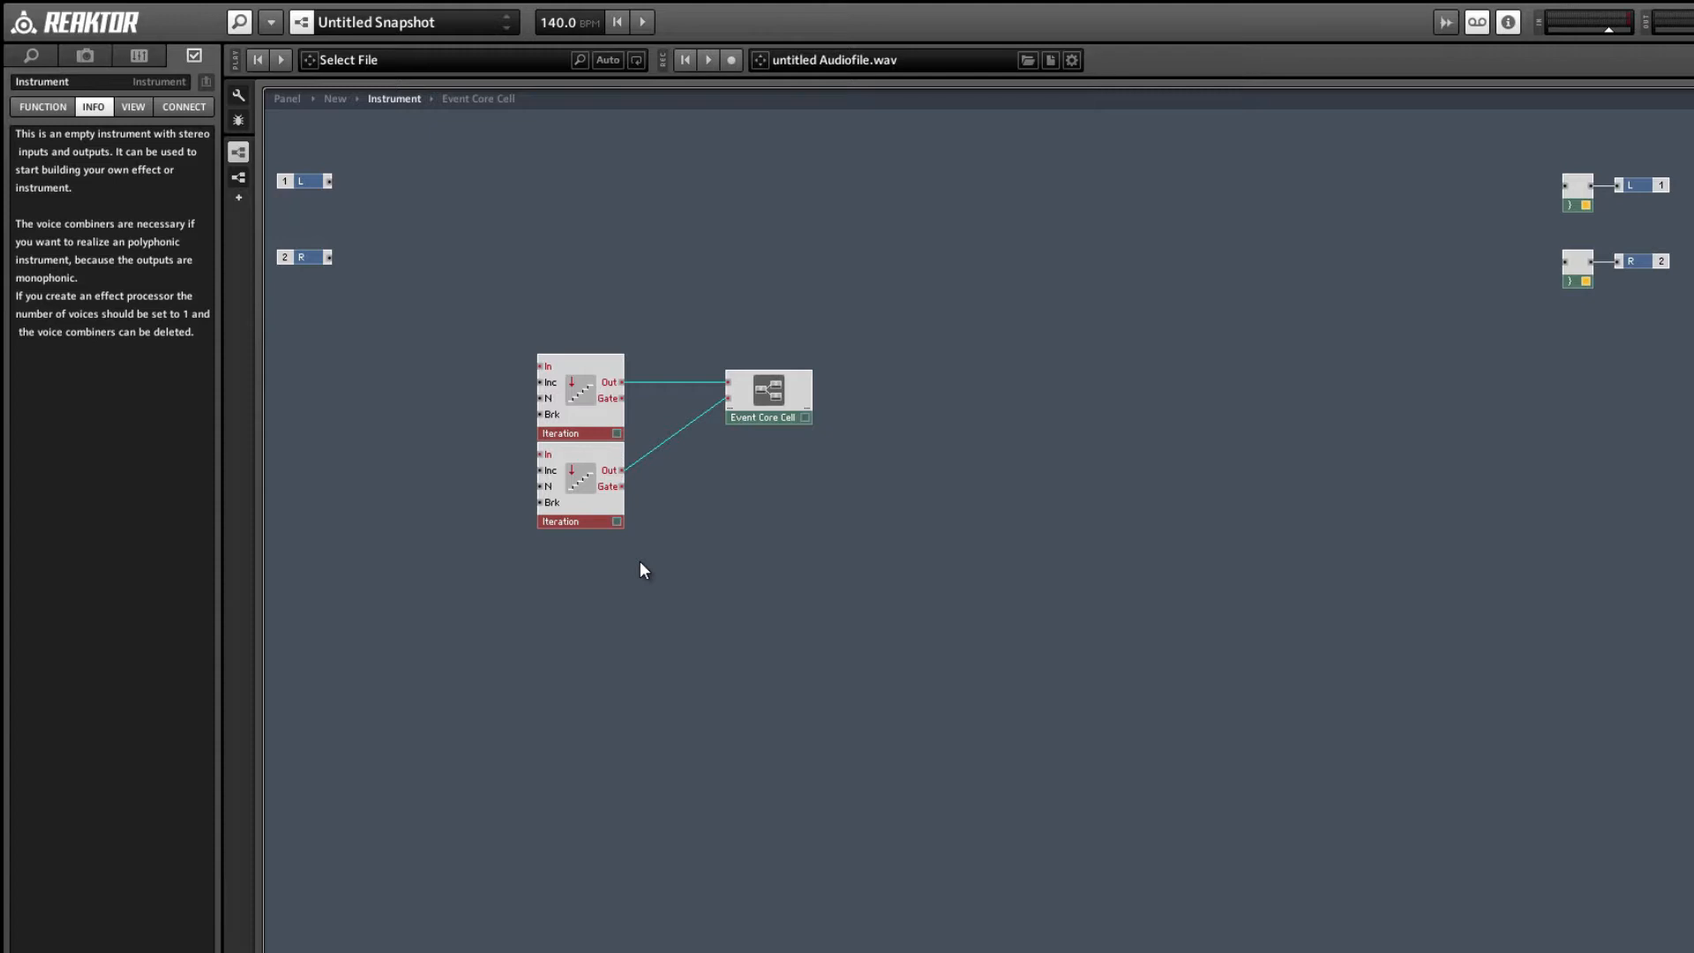
{"action": "key", "text": "Delete"}
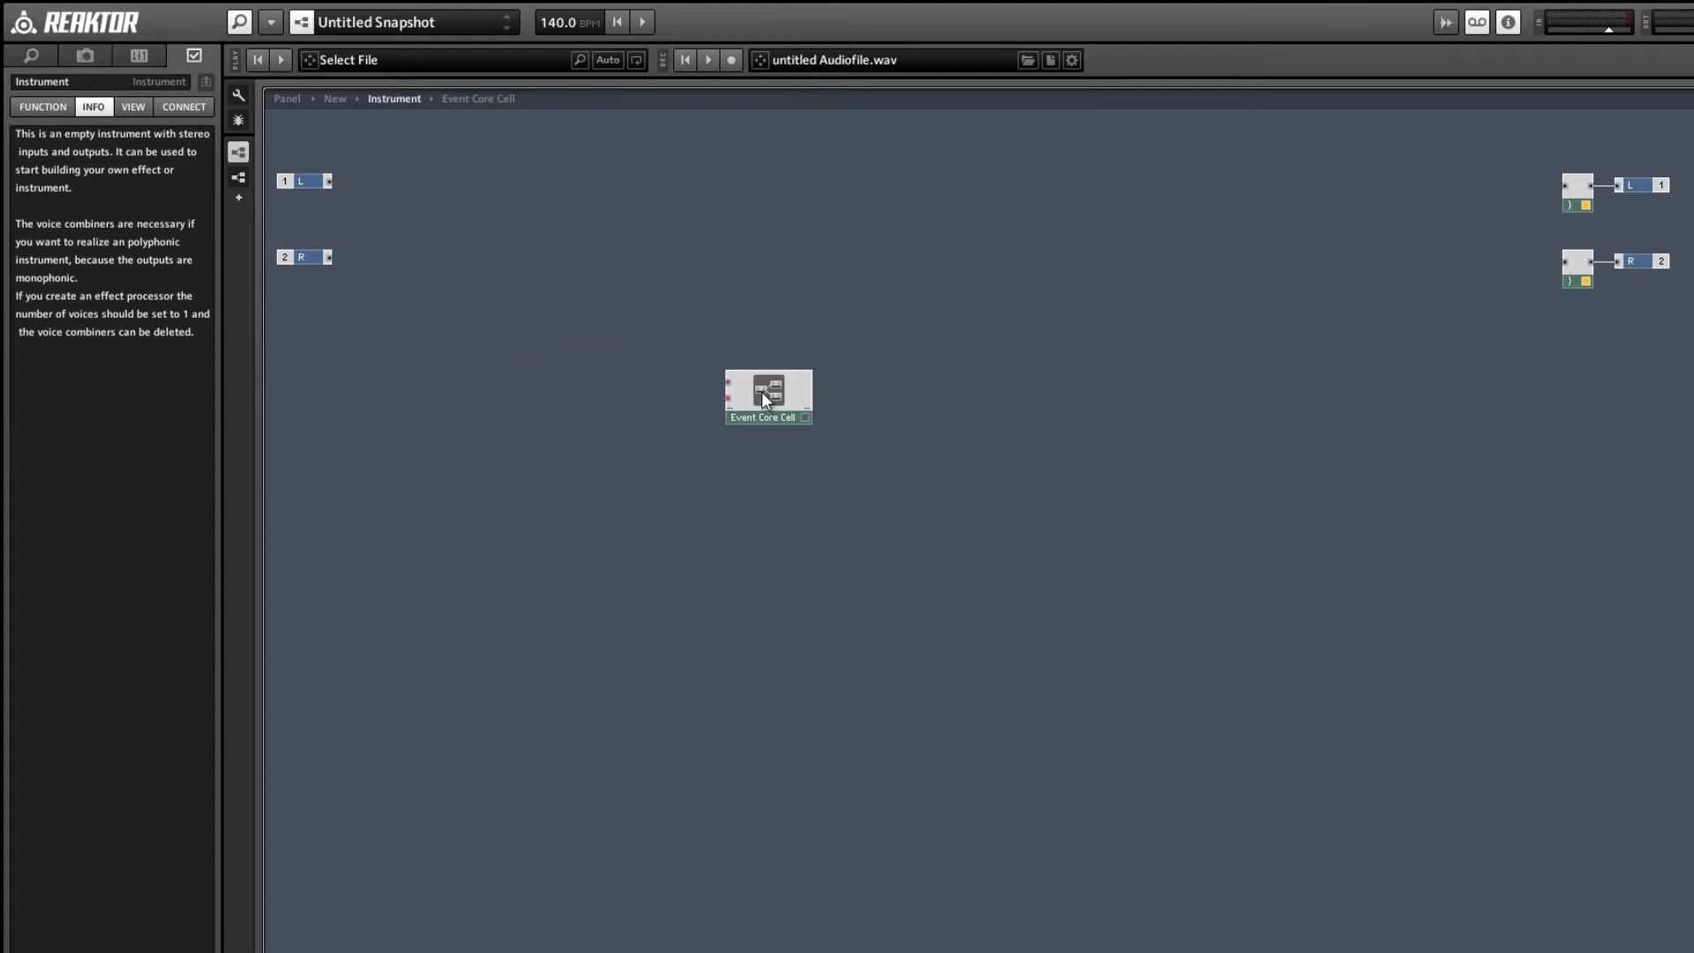
{"action": "double_click", "coordinate": [760, 390]}
{"action": "left_click", "coordinate": [300, 206]}
{"action": "key", "text": "Delete"}
- Create an output port inside the event core cell and return to the instrument structure
{"action": "right_click", "coordinate": [581, 157]}
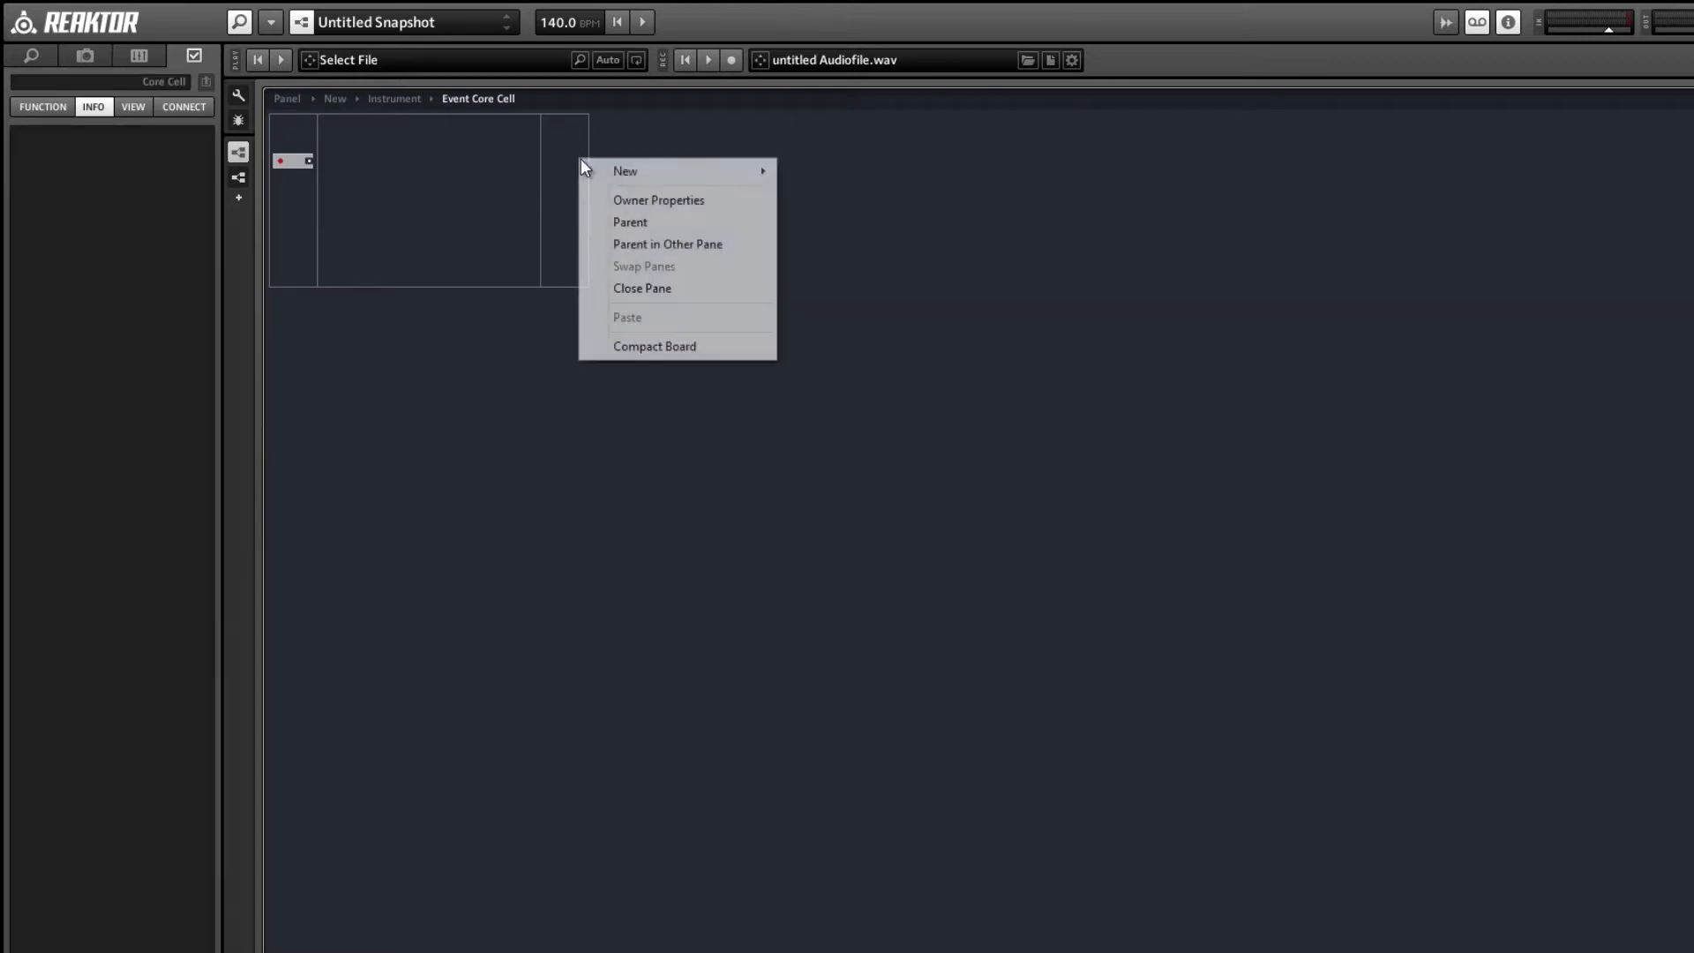
{"action": "mouse_move", "coordinate": [609, 168]}
{"action": "left_click", "coordinate": [816, 170]}
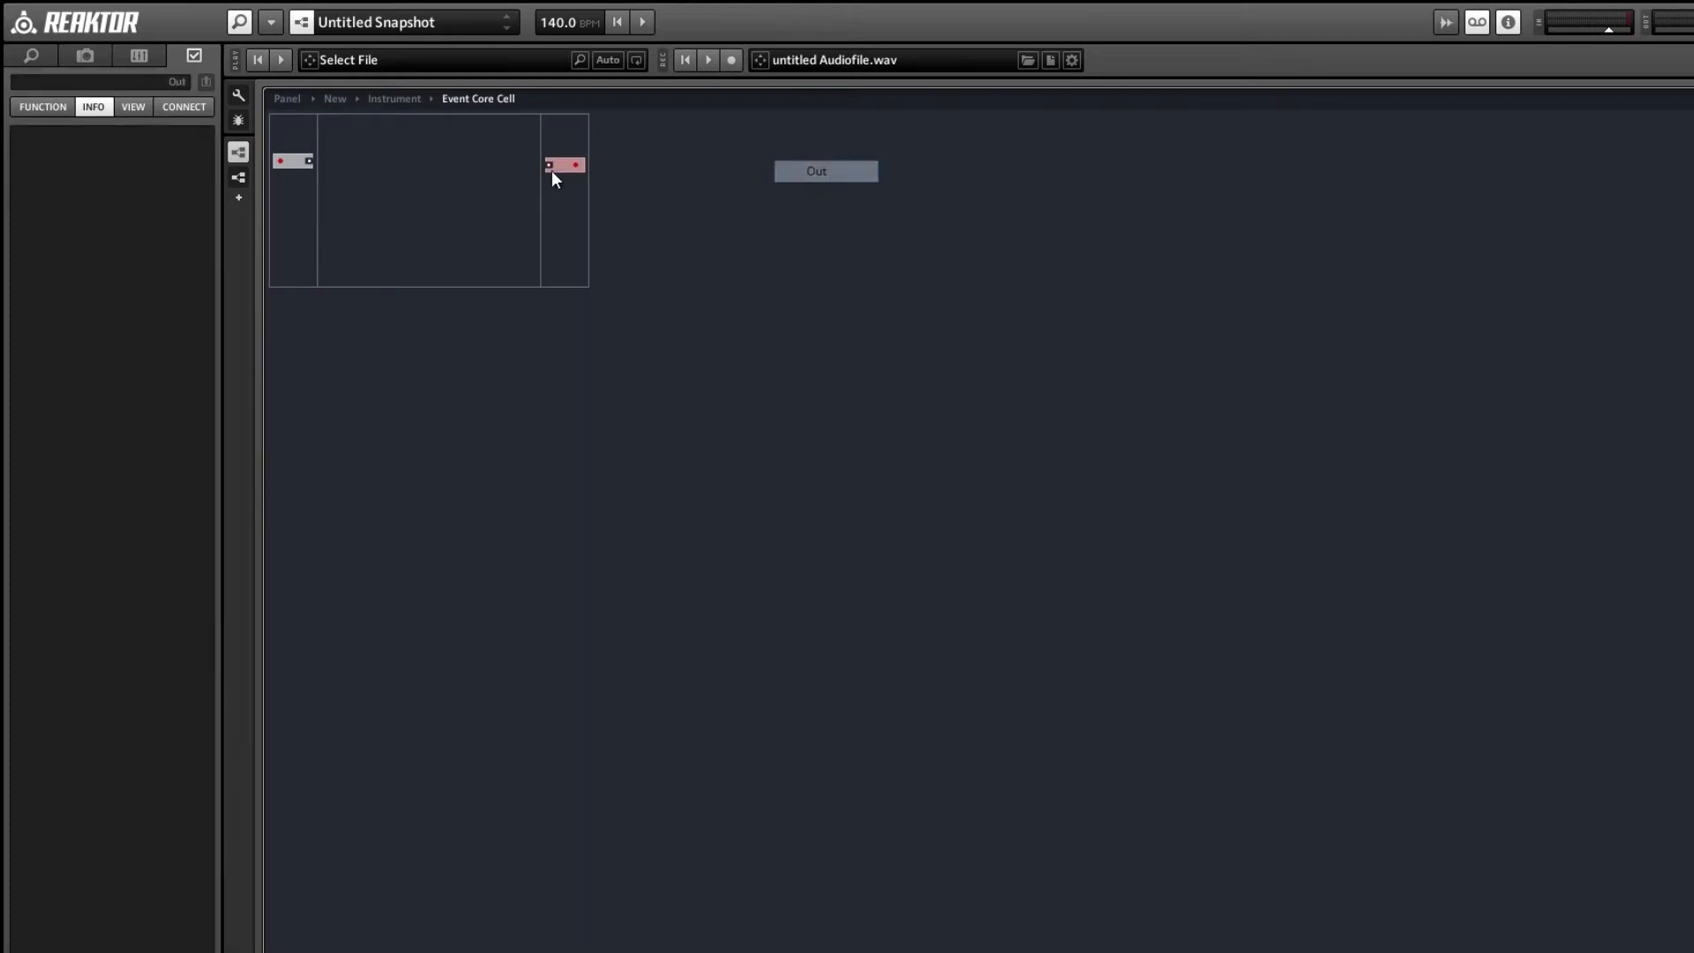
{"action": "left_click", "coordinate": [385, 153]}
{"action": "double_click", "coordinate": [463, 178]}
- Insert the chain_iterator macro from the Partials Framework Iteration set and place it directly above the Event Core Cell
{"action": "right_click", "coordinate": [651, 215]}
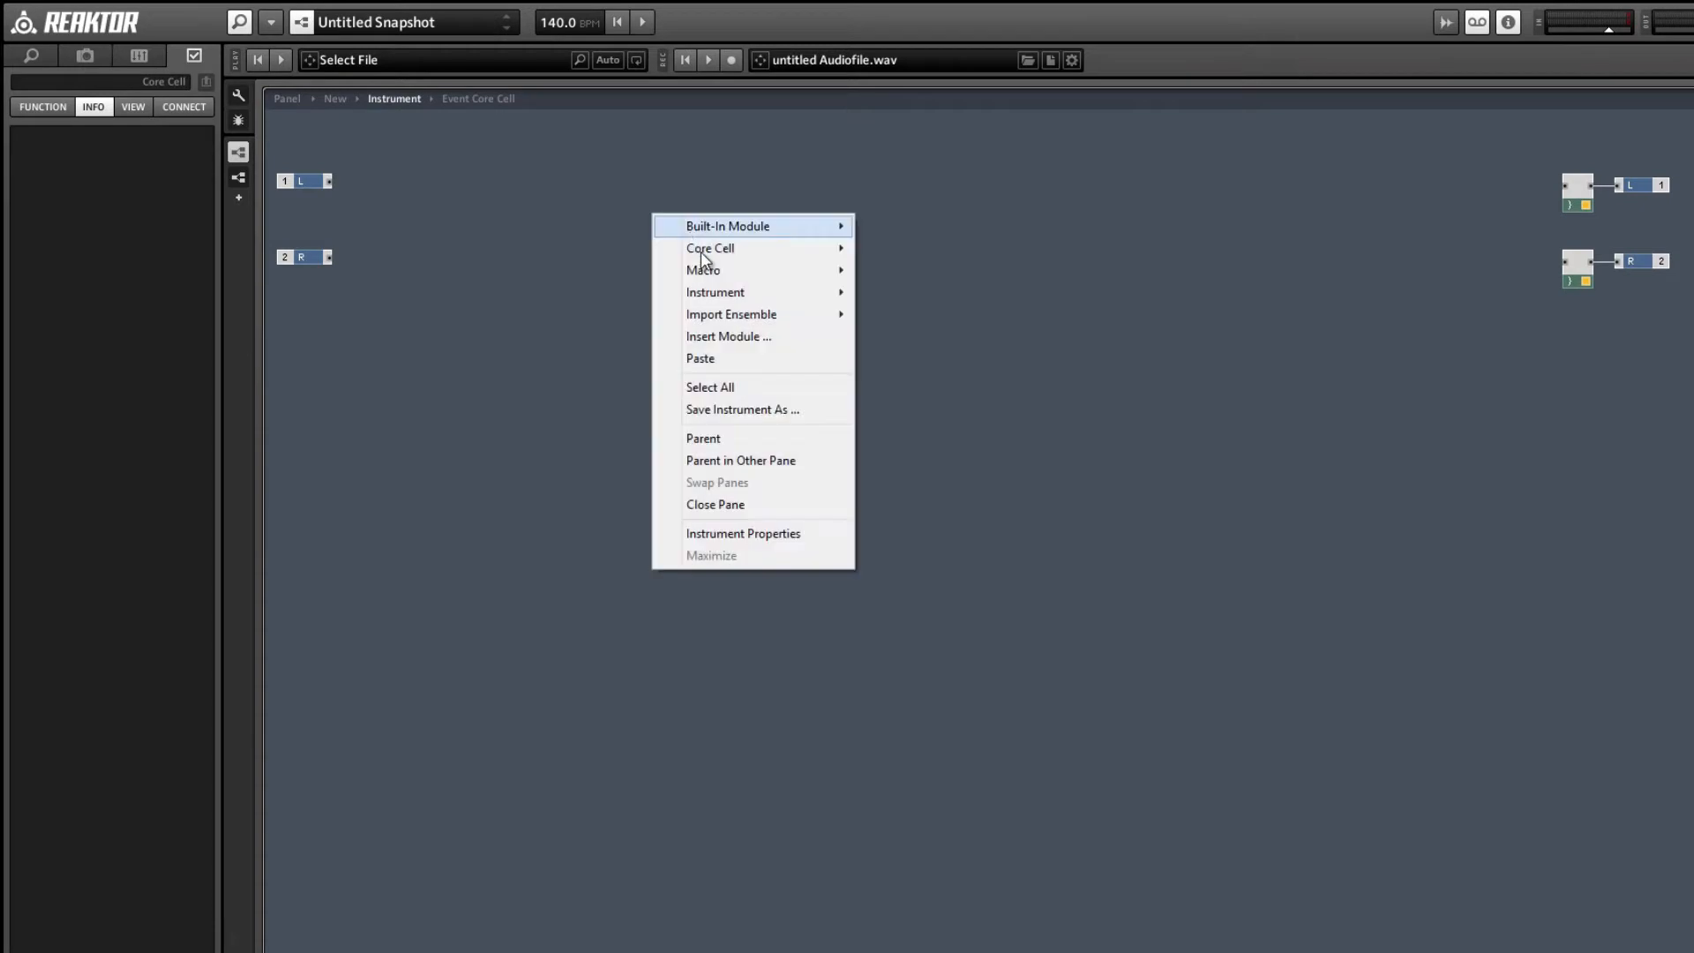
{"action": "mouse_move", "coordinate": [730, 276]}
{"action": "mouse_move", "coordinate": [975, 388]}
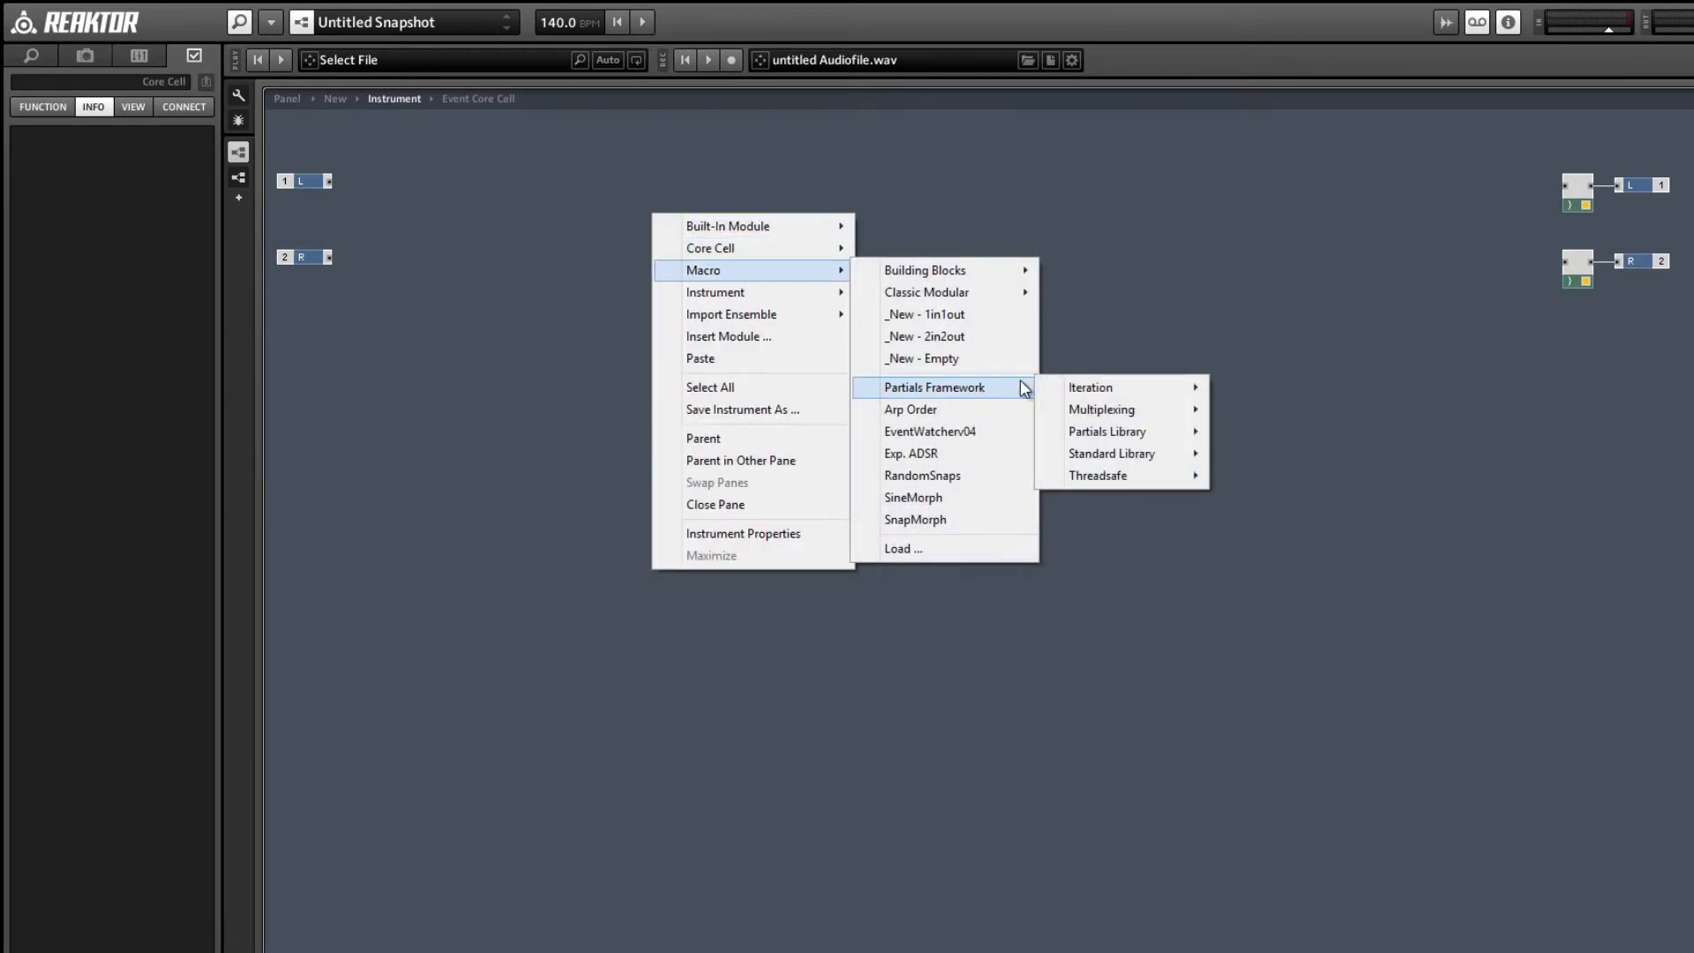
{"action": "mouse_move", "coordinate": [1081, 390]}
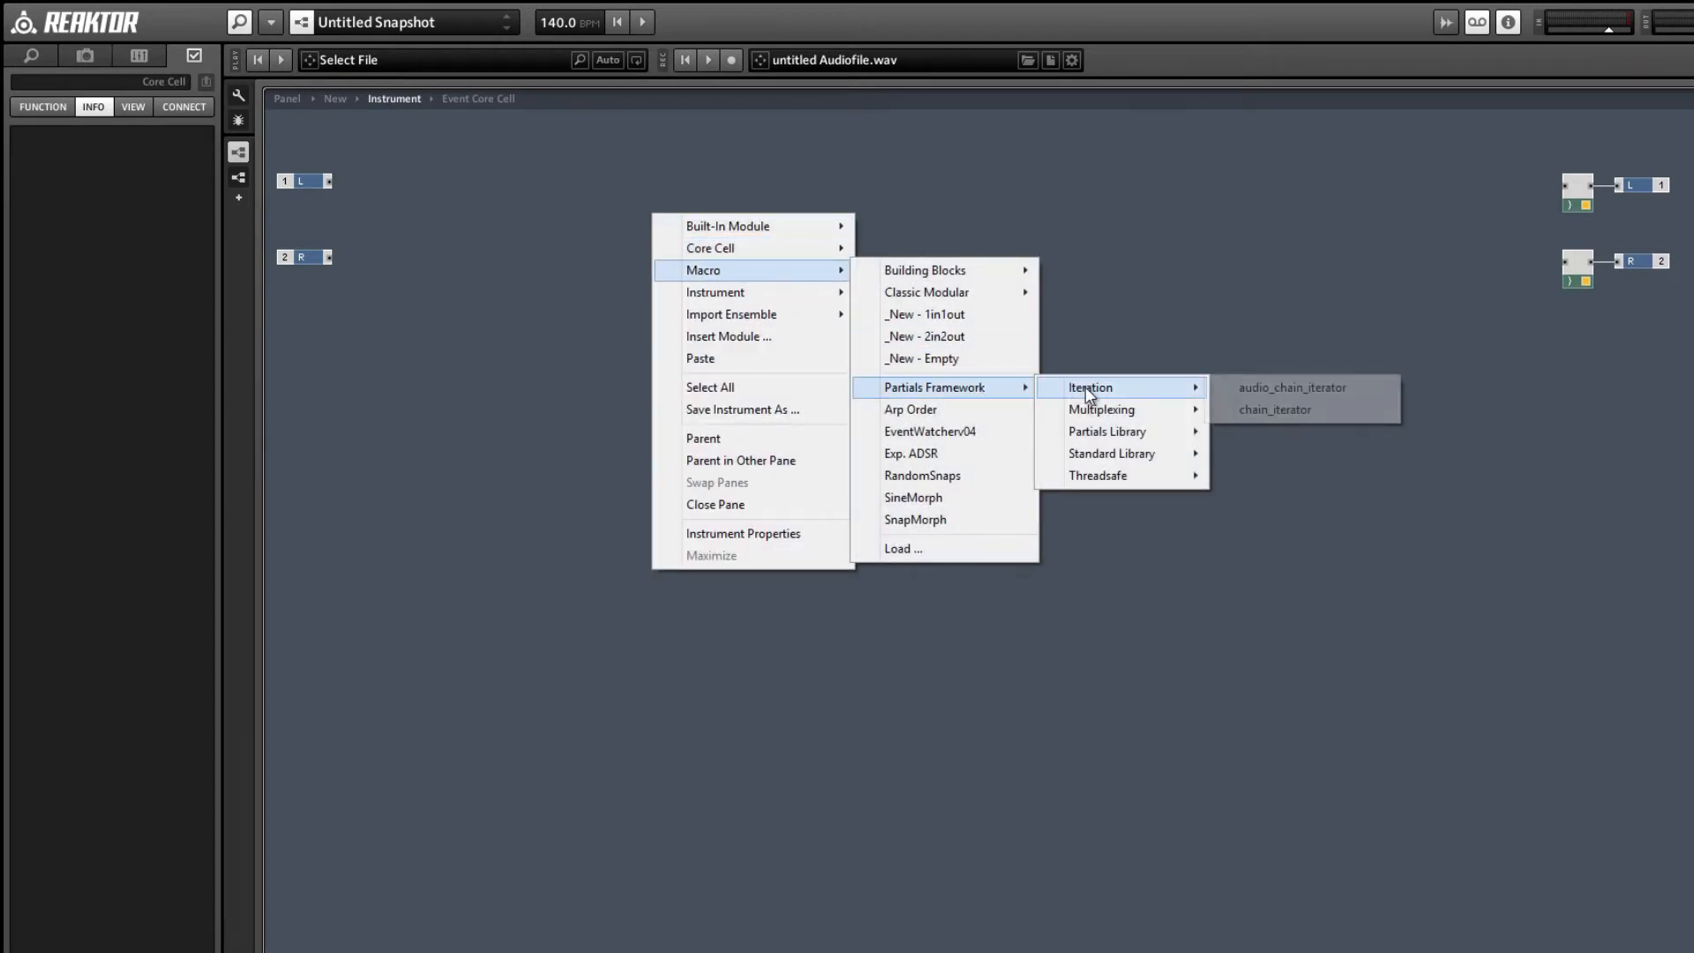
{"action": "left_click", "coordinate": [1280, 413]}
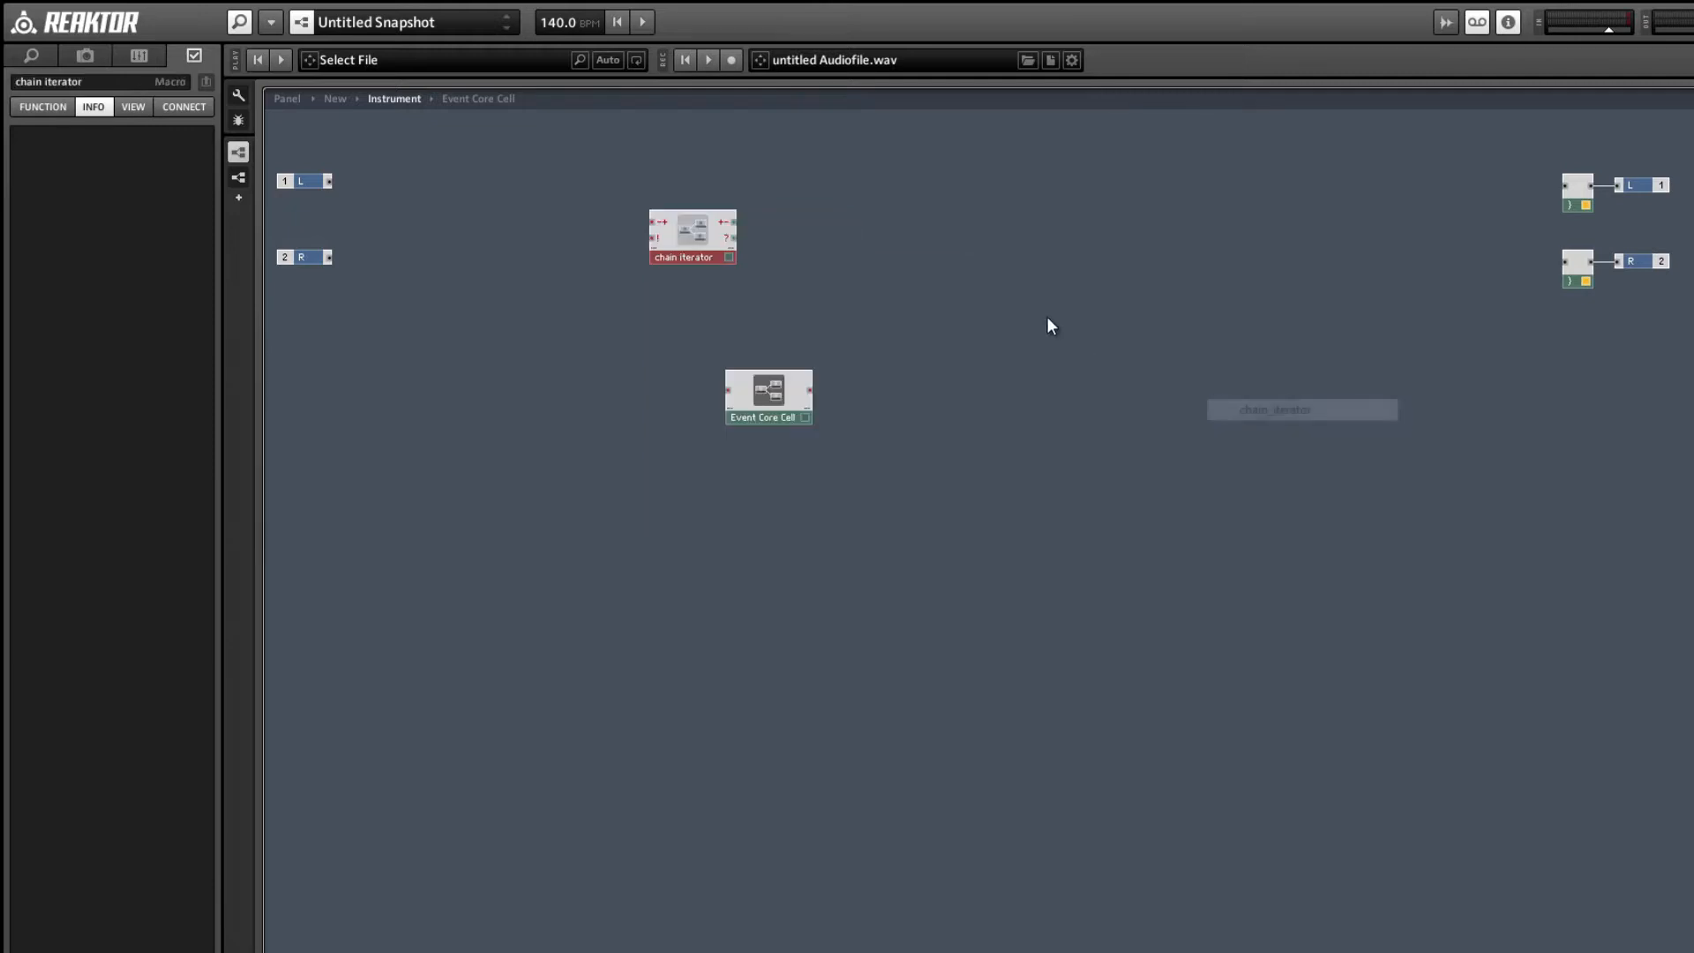
{"action": "left_click_drag", "start_coordinate": [685, 254], "coordinate": [767, 357]}
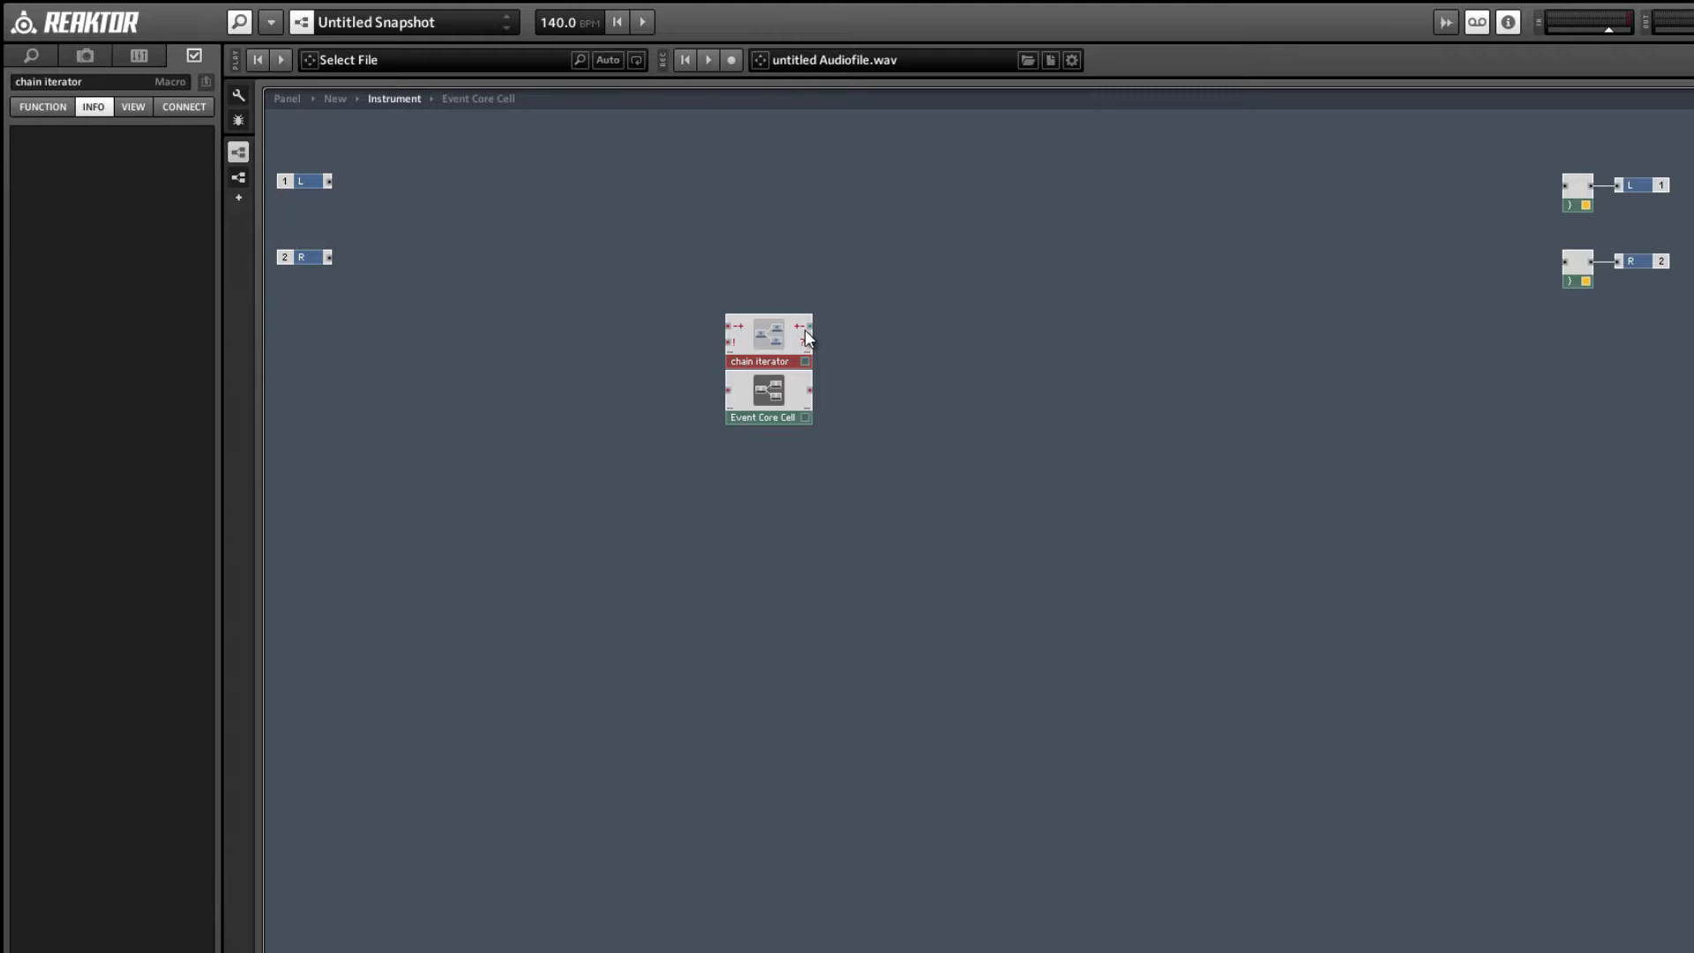
- Cross-wire the chain iterator and the Event Core Cell, linking the upper output of each to the upper input of the other
{"action": "left_click_drag", "start_coordinate": [809, 327], "coordinate": [737, 394]}
{"action": "left_click", "coordinate": [774, 422]}
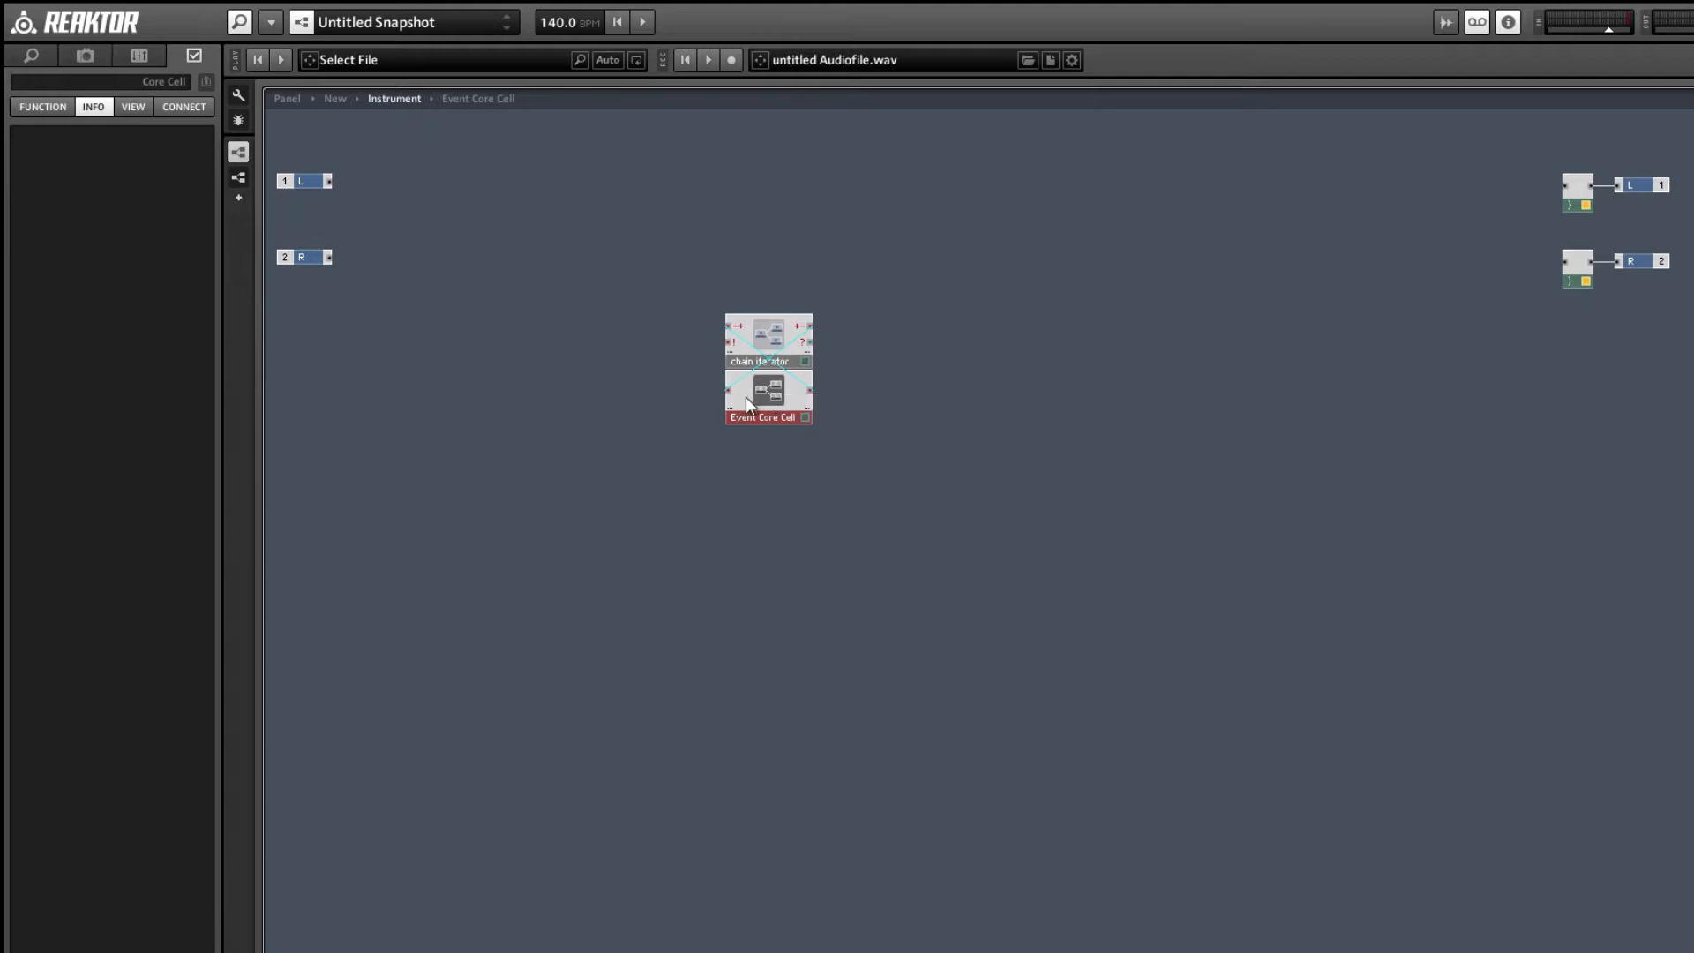
{"action": "left_click", "coordinate": [738, 435]}
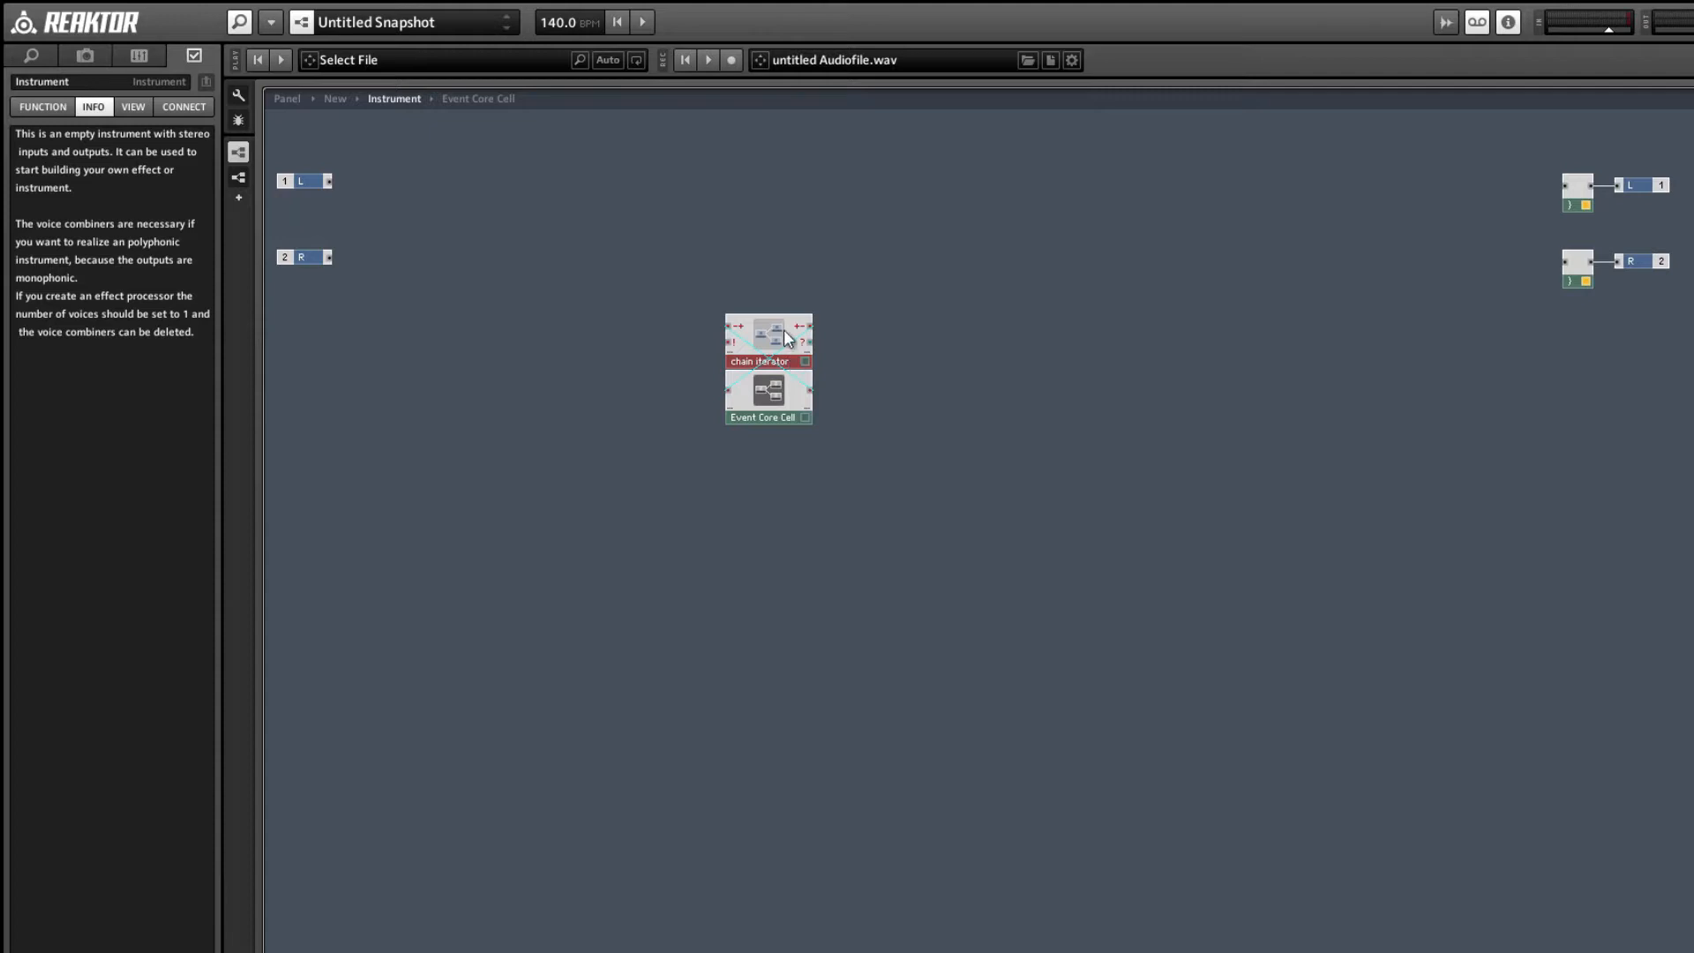
- Insert the Partials Framework raw_iterator macro inside the Event Core Cell and wire its upper ports between the cell's input and output
{"action": "double_click", "coordinate": [766, 392]}
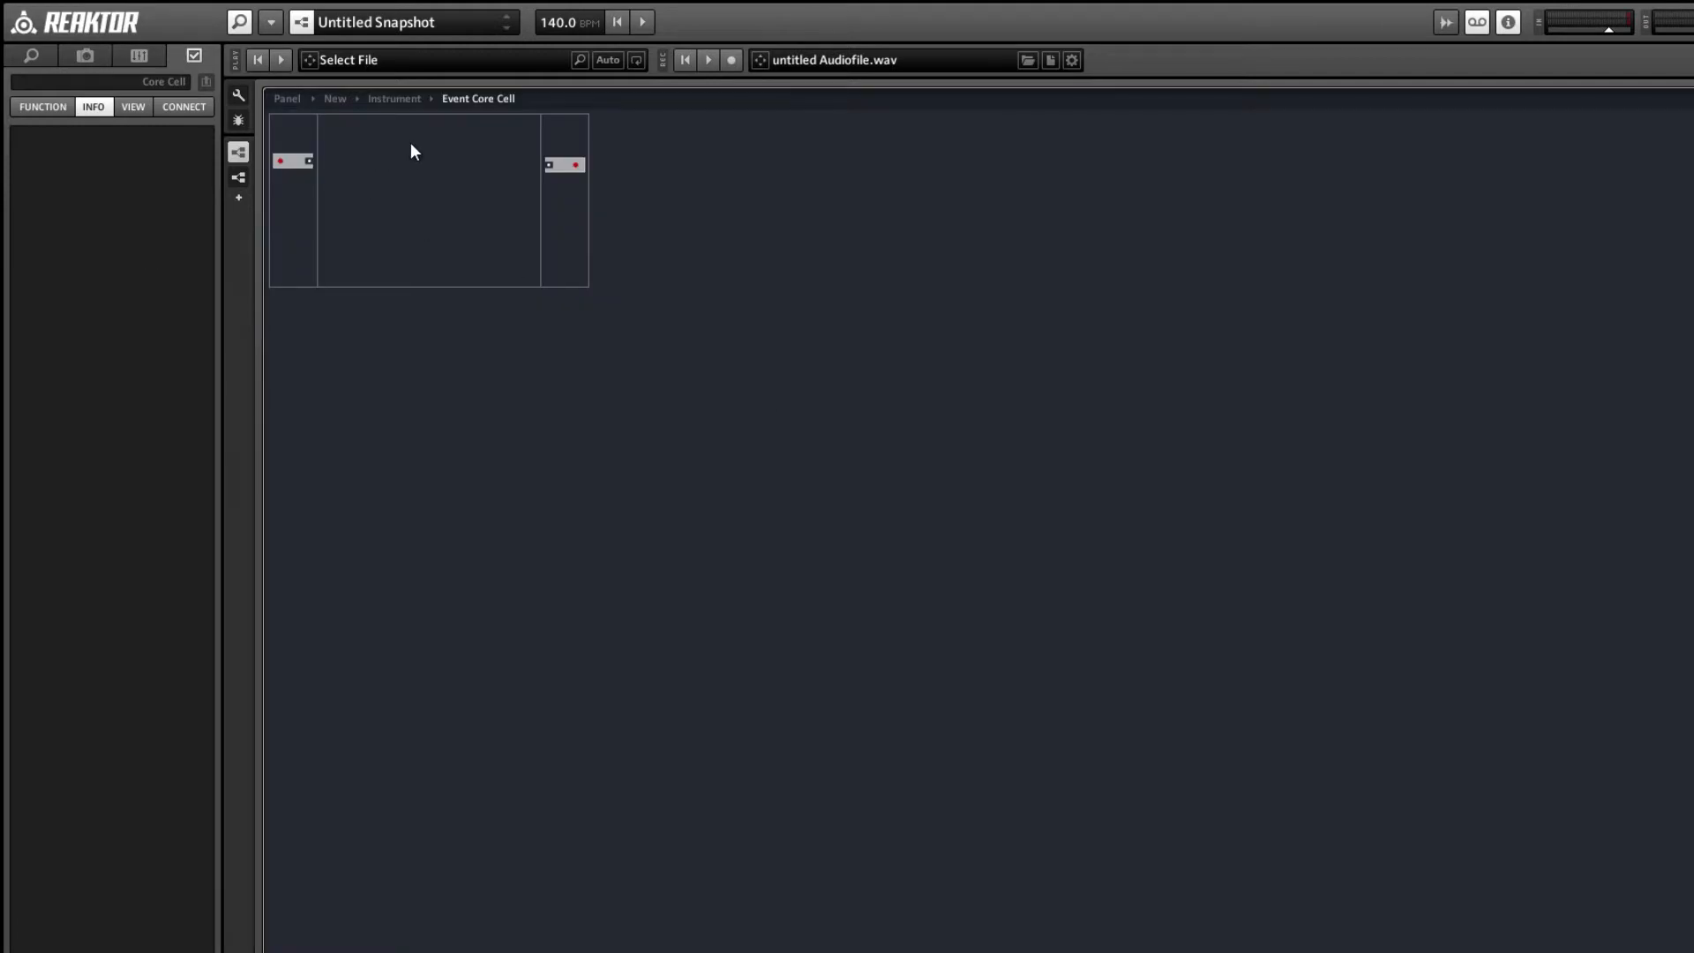
{"action": "right_click", "coordinate": [415, 150]}
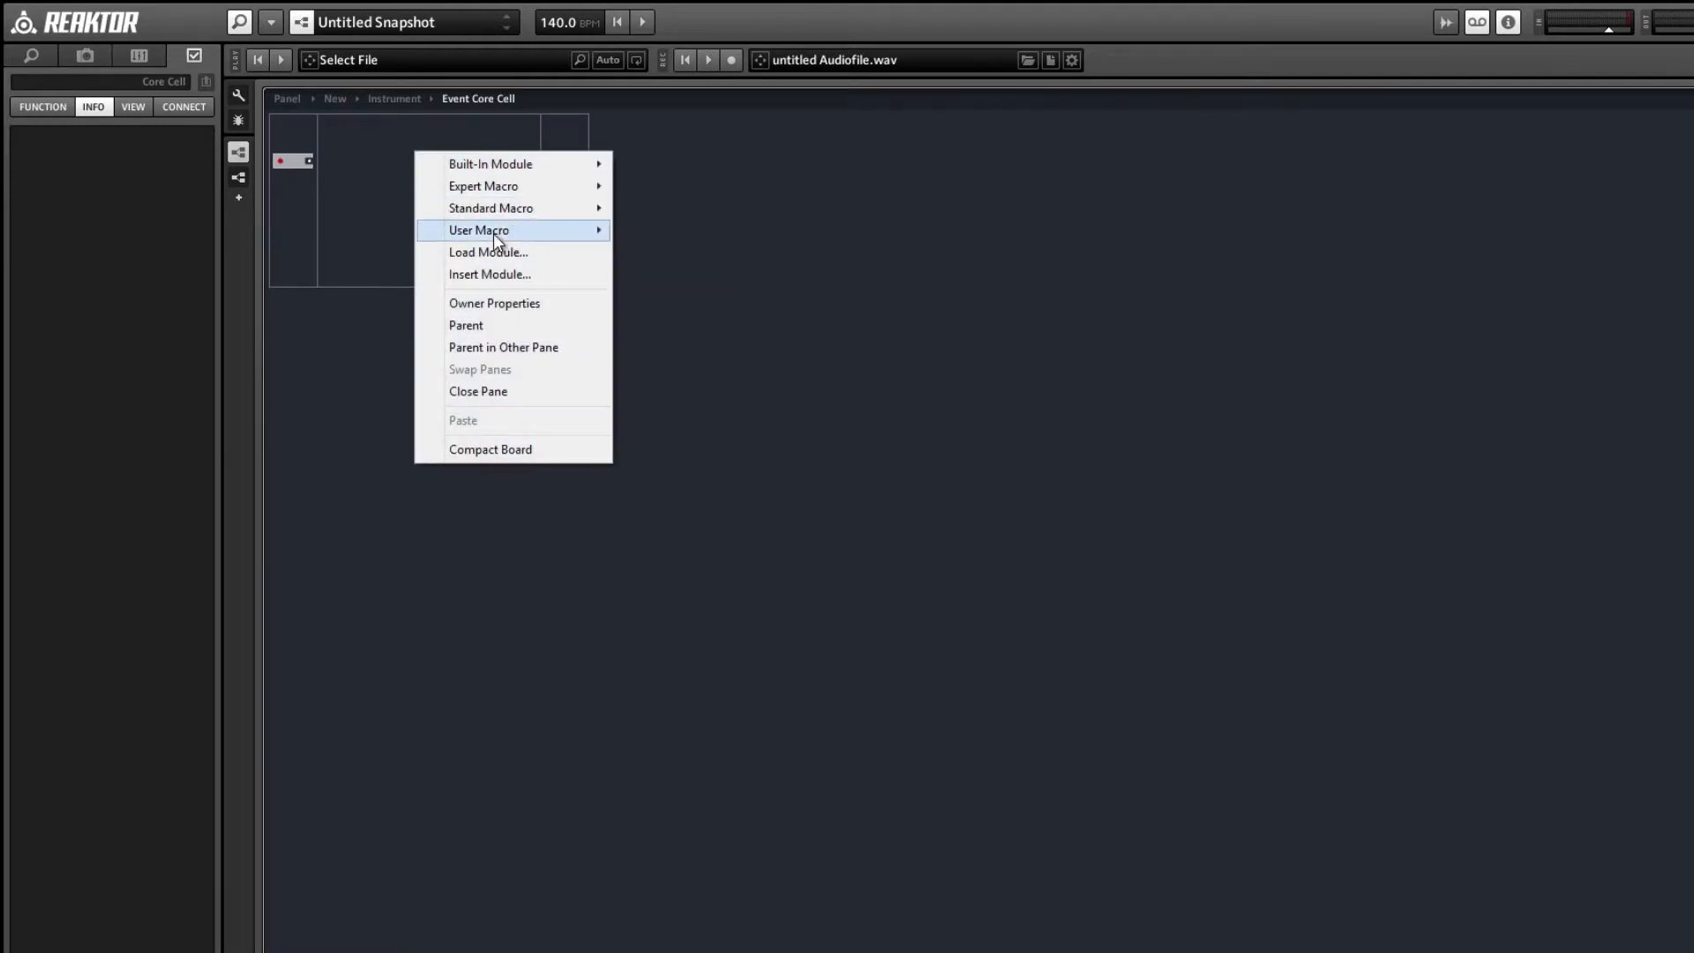
{"action": "mouse_move", "coordinate": [494, 233]}
{"action": "mouse_move", "coordinate": [694, 249]}
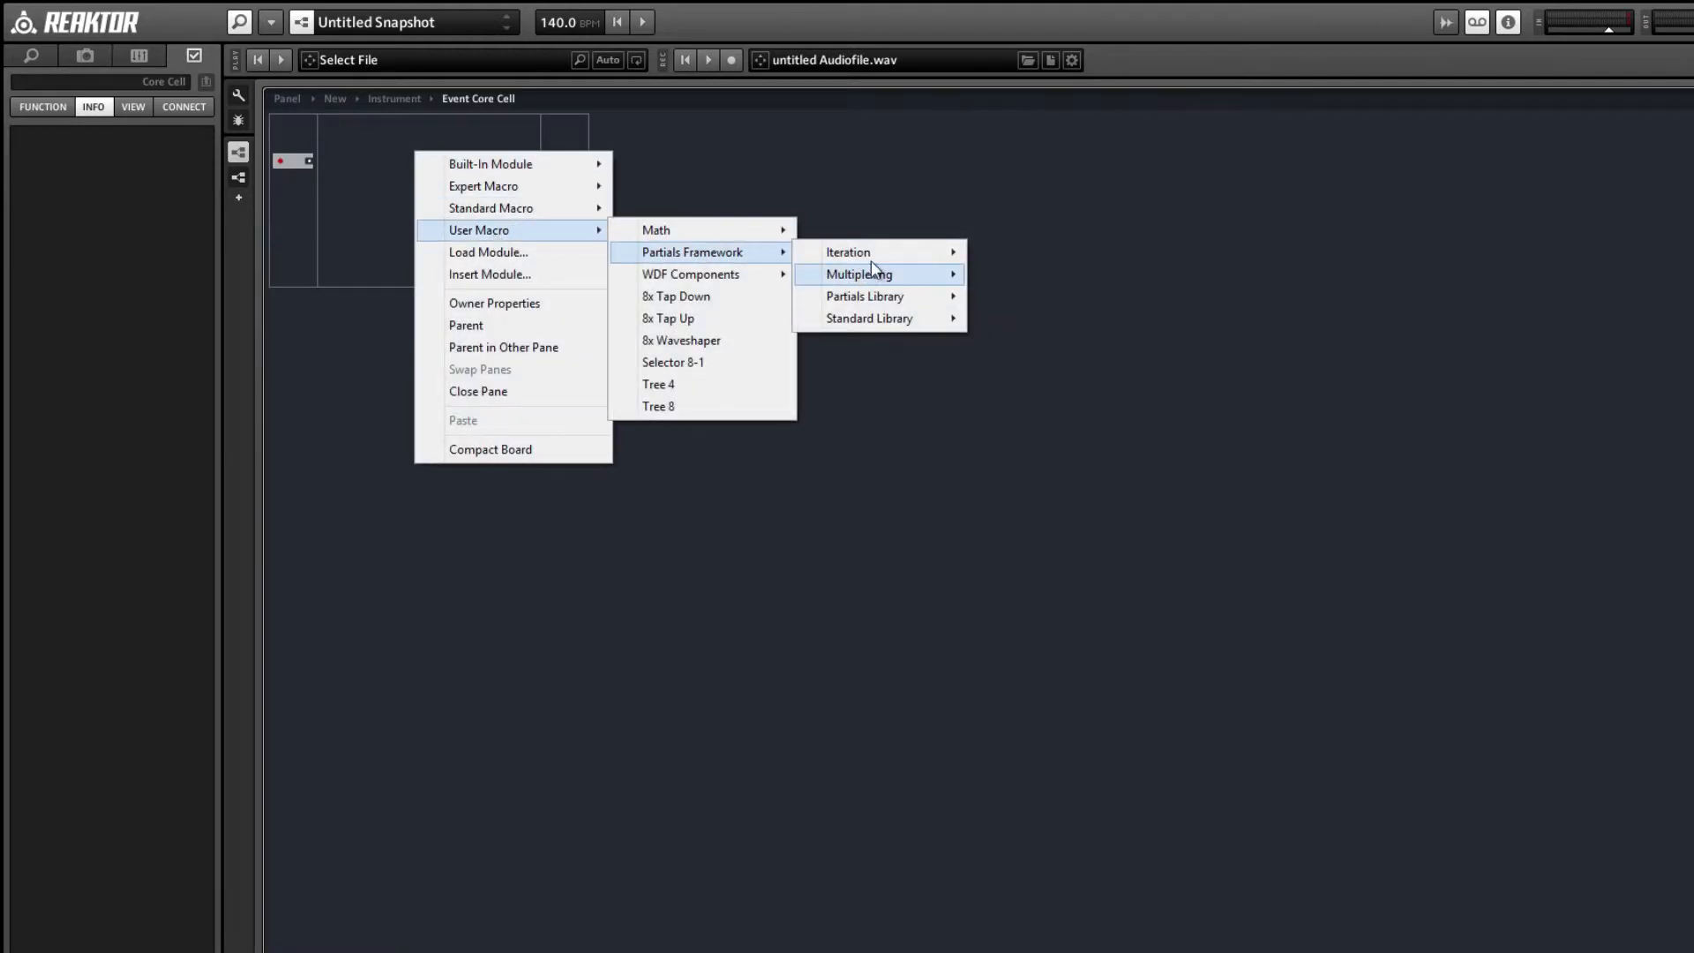
{"action": "mouse_move", "coordinate": [877, 252]}
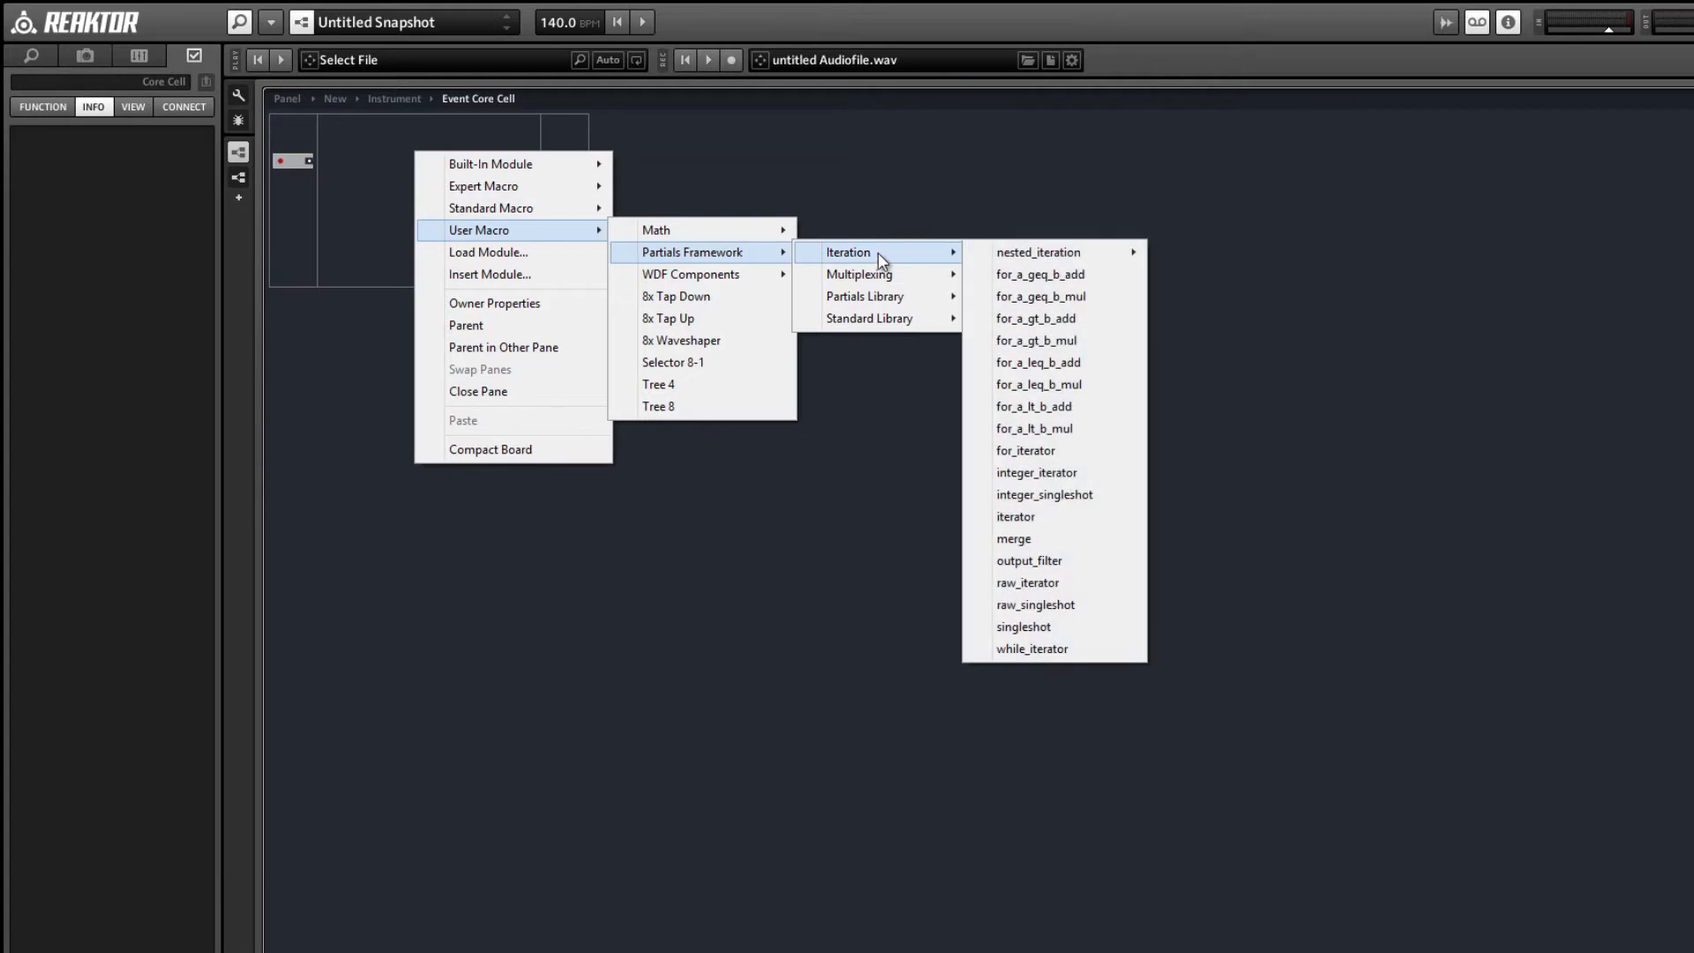
{"action": "left_click", "coordinate": [1049, 582]}
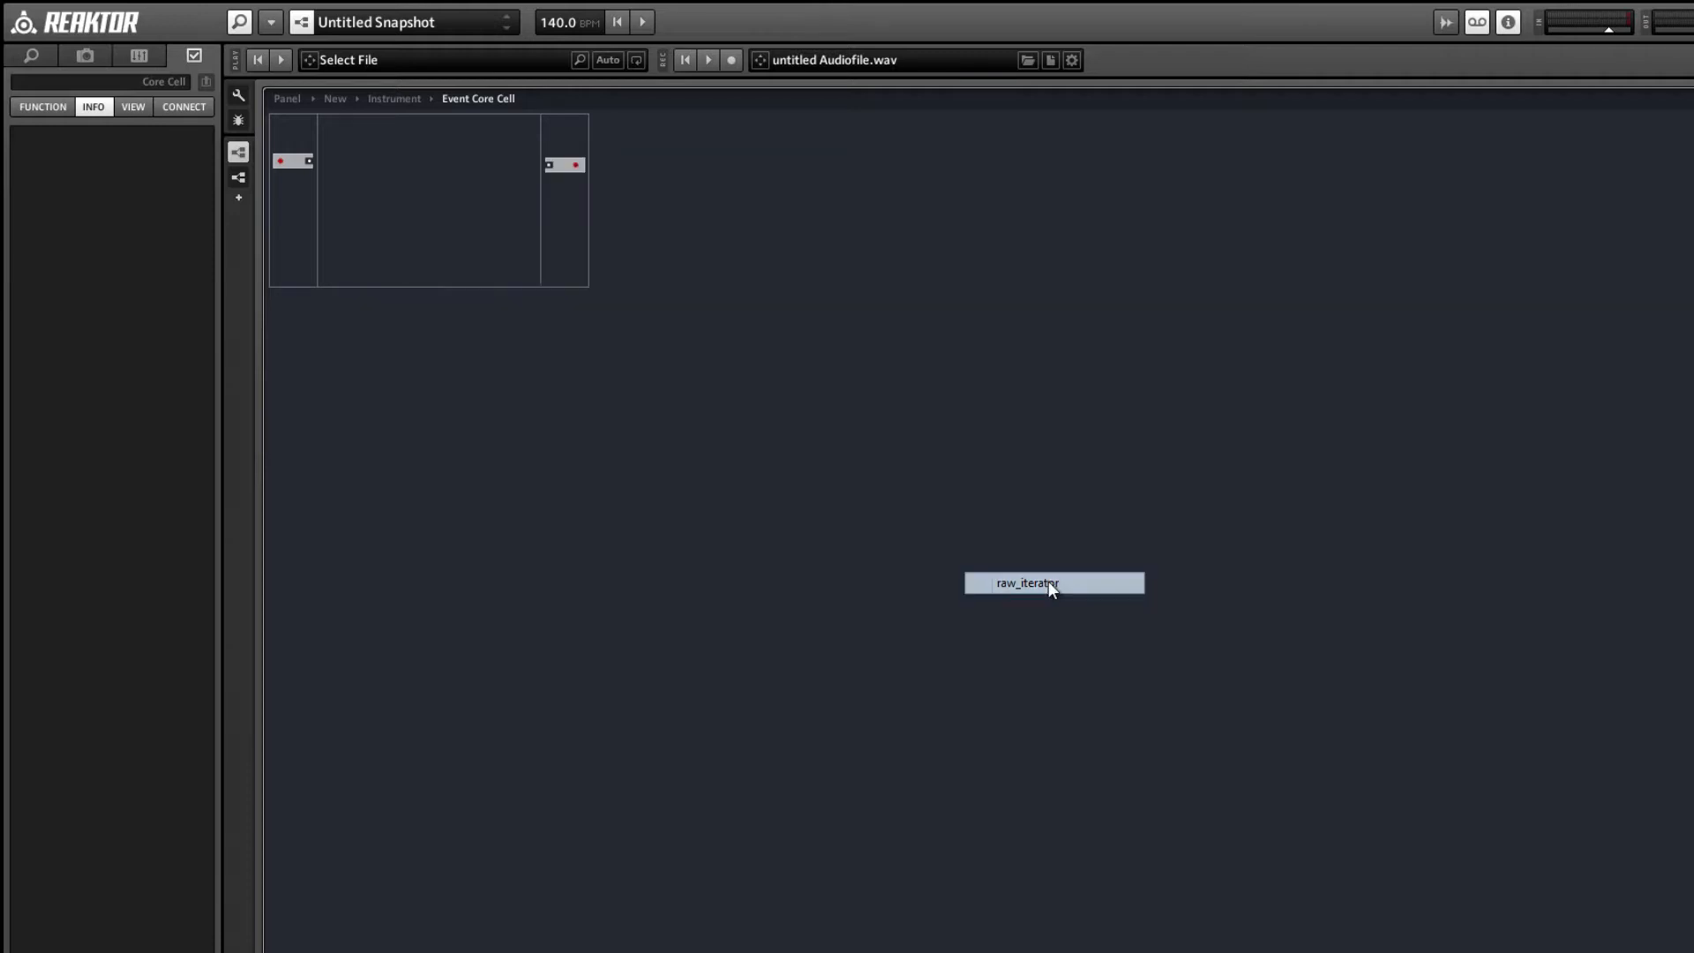
{"action": "left_click_drag", "start_coordinate": [309, 161], "coordinate": [547, 165]}
{"action": "left_click_drag", "start_coordinate": [435, 177], "coordinate": [407, 181]}
- Label the core cell's input port with a right arrow and its output port with a left arrow, aligning the output with the wire
{"action": "left_click", "coordinate": [292, 164]}
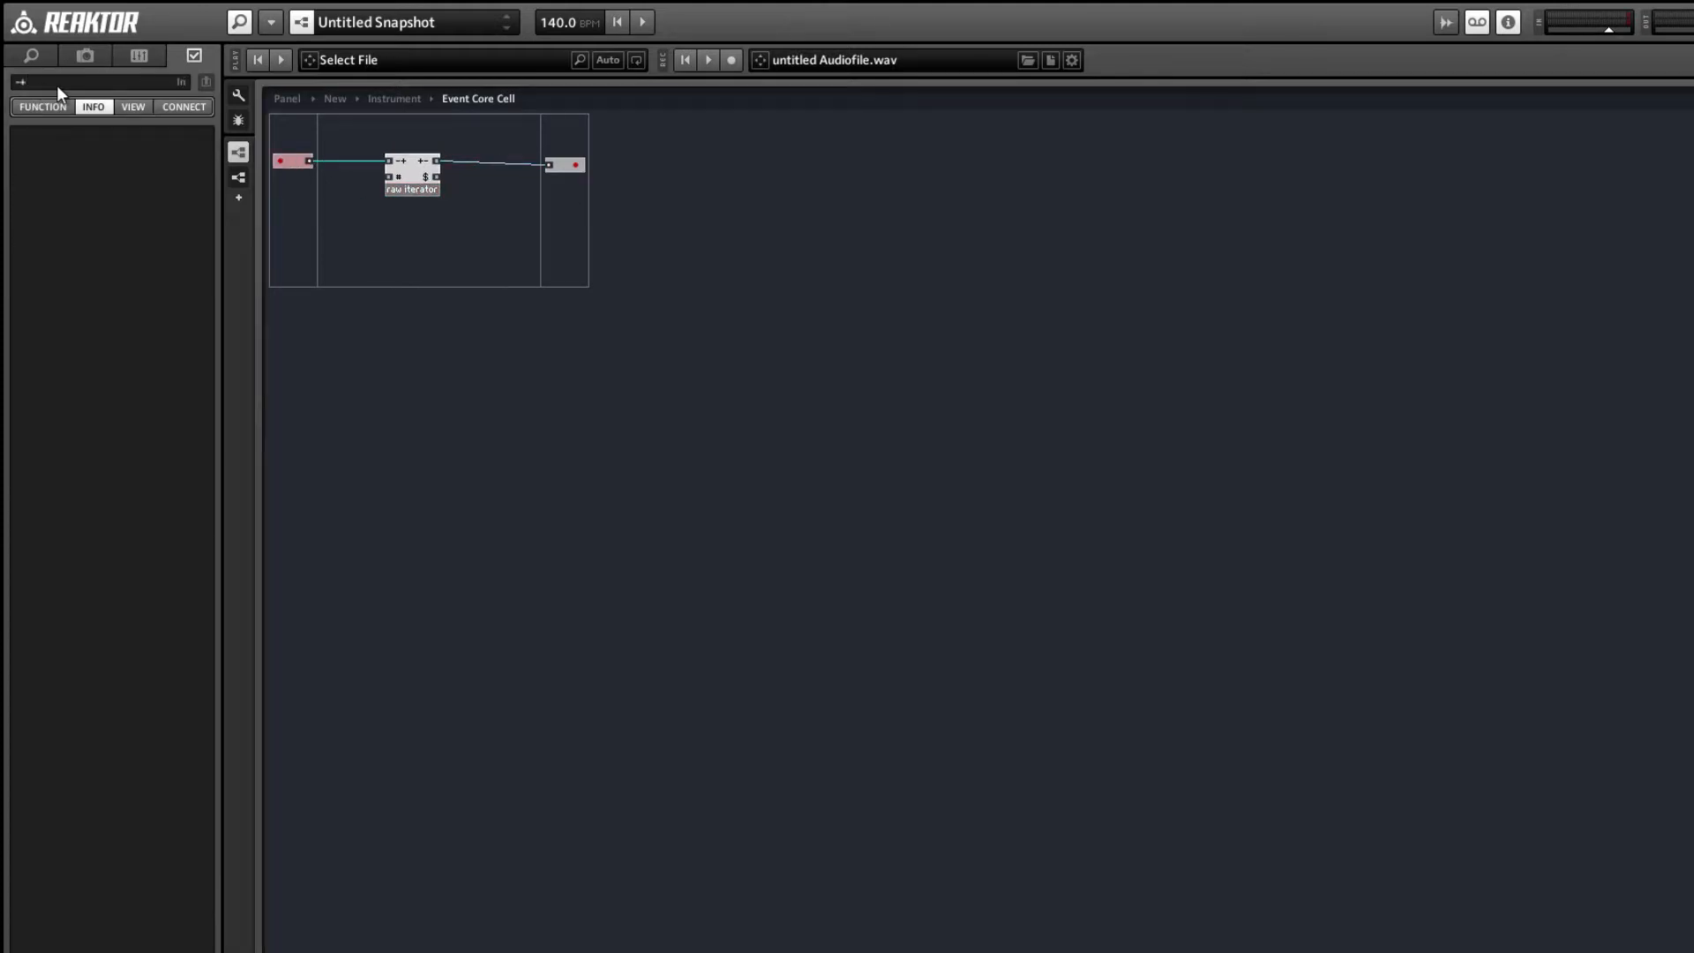
{"action": "left_click", "coordinate": [560, 168]}
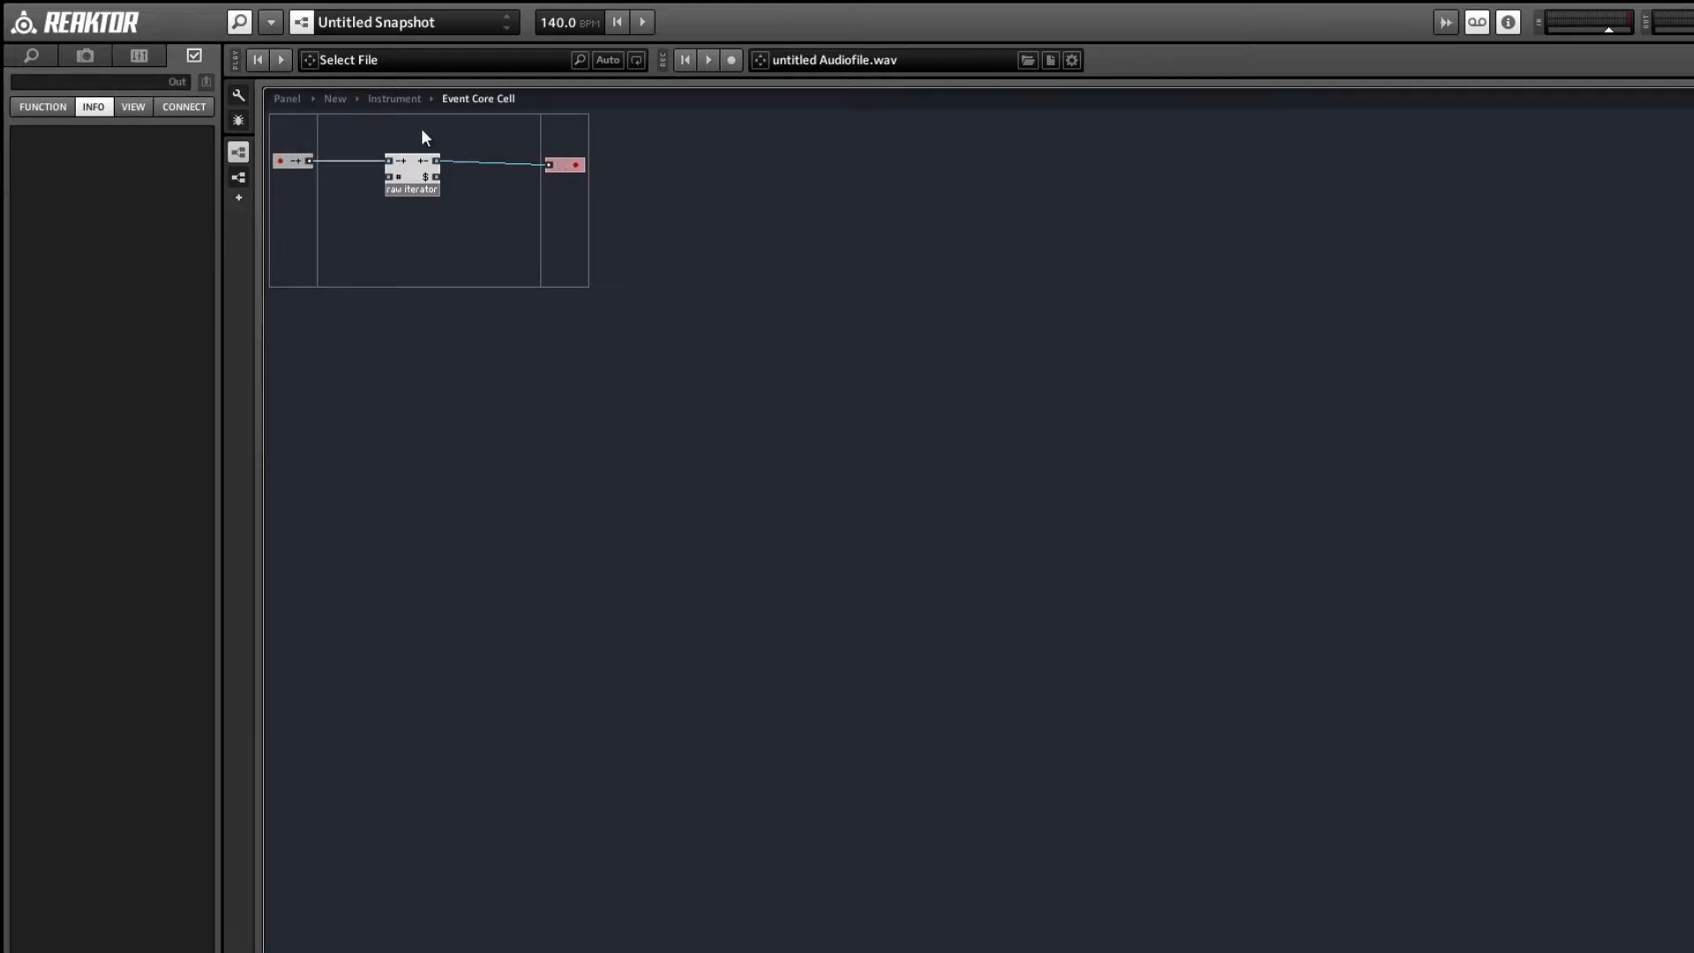
{"action": "left_click", "coordinate": [95, 80]}
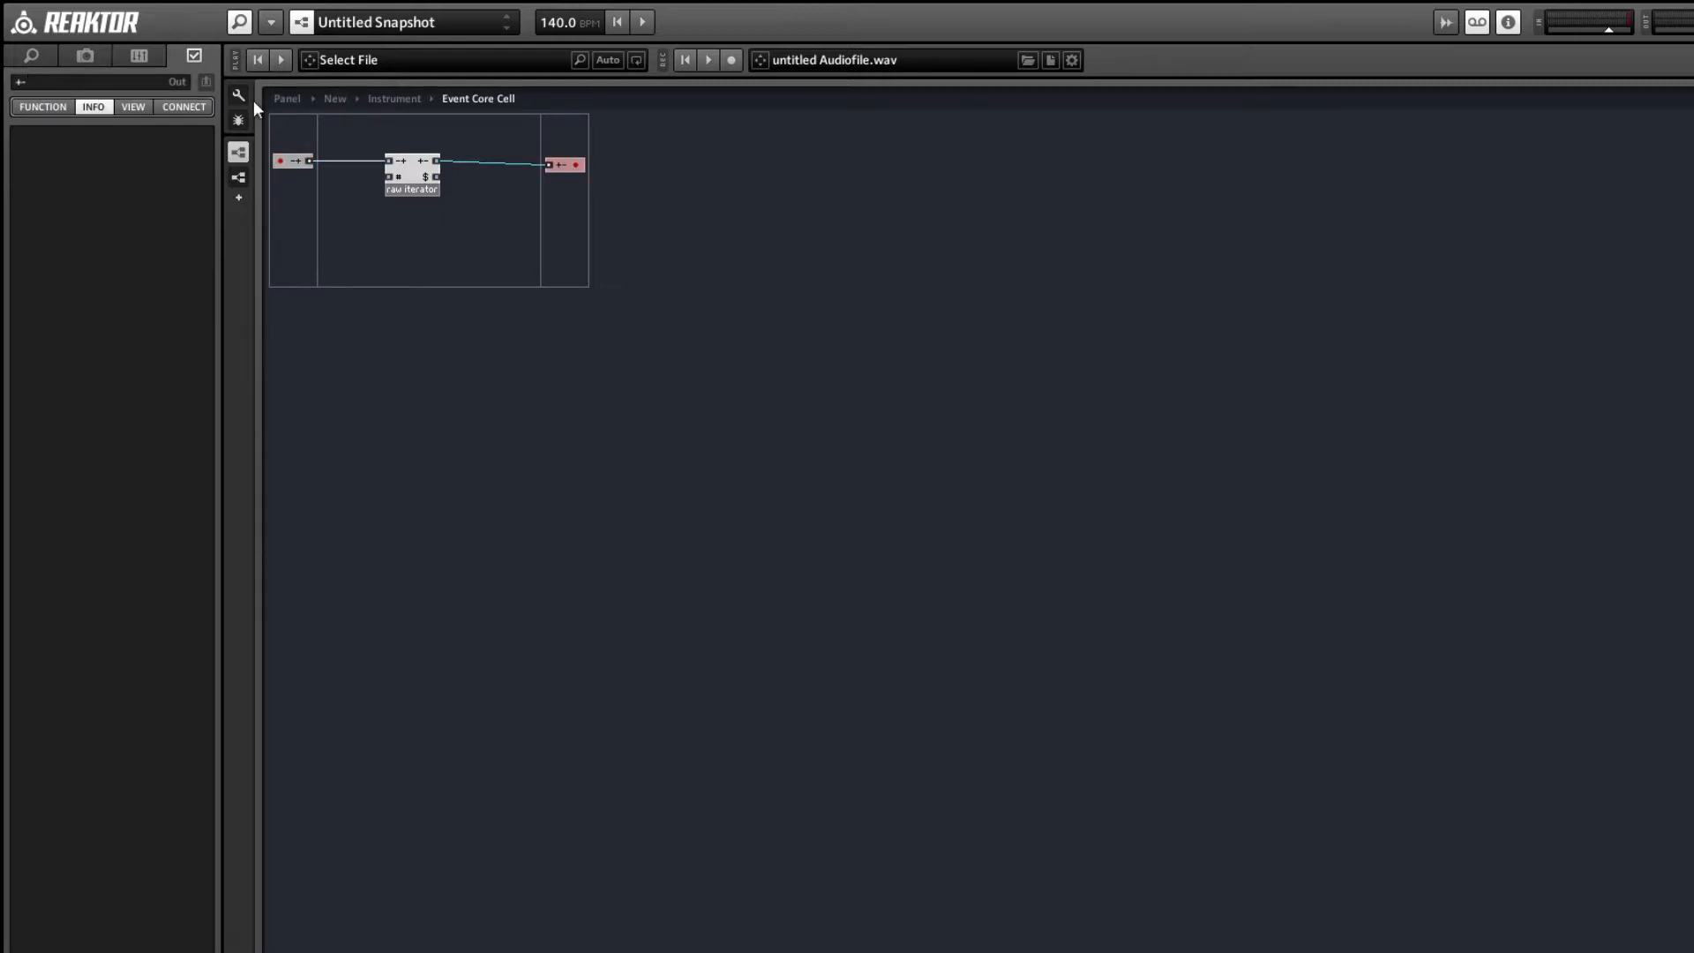
{"action": "left_click_drag", "start_coordinate": [585, 171], "coordinate": [566, 157]}
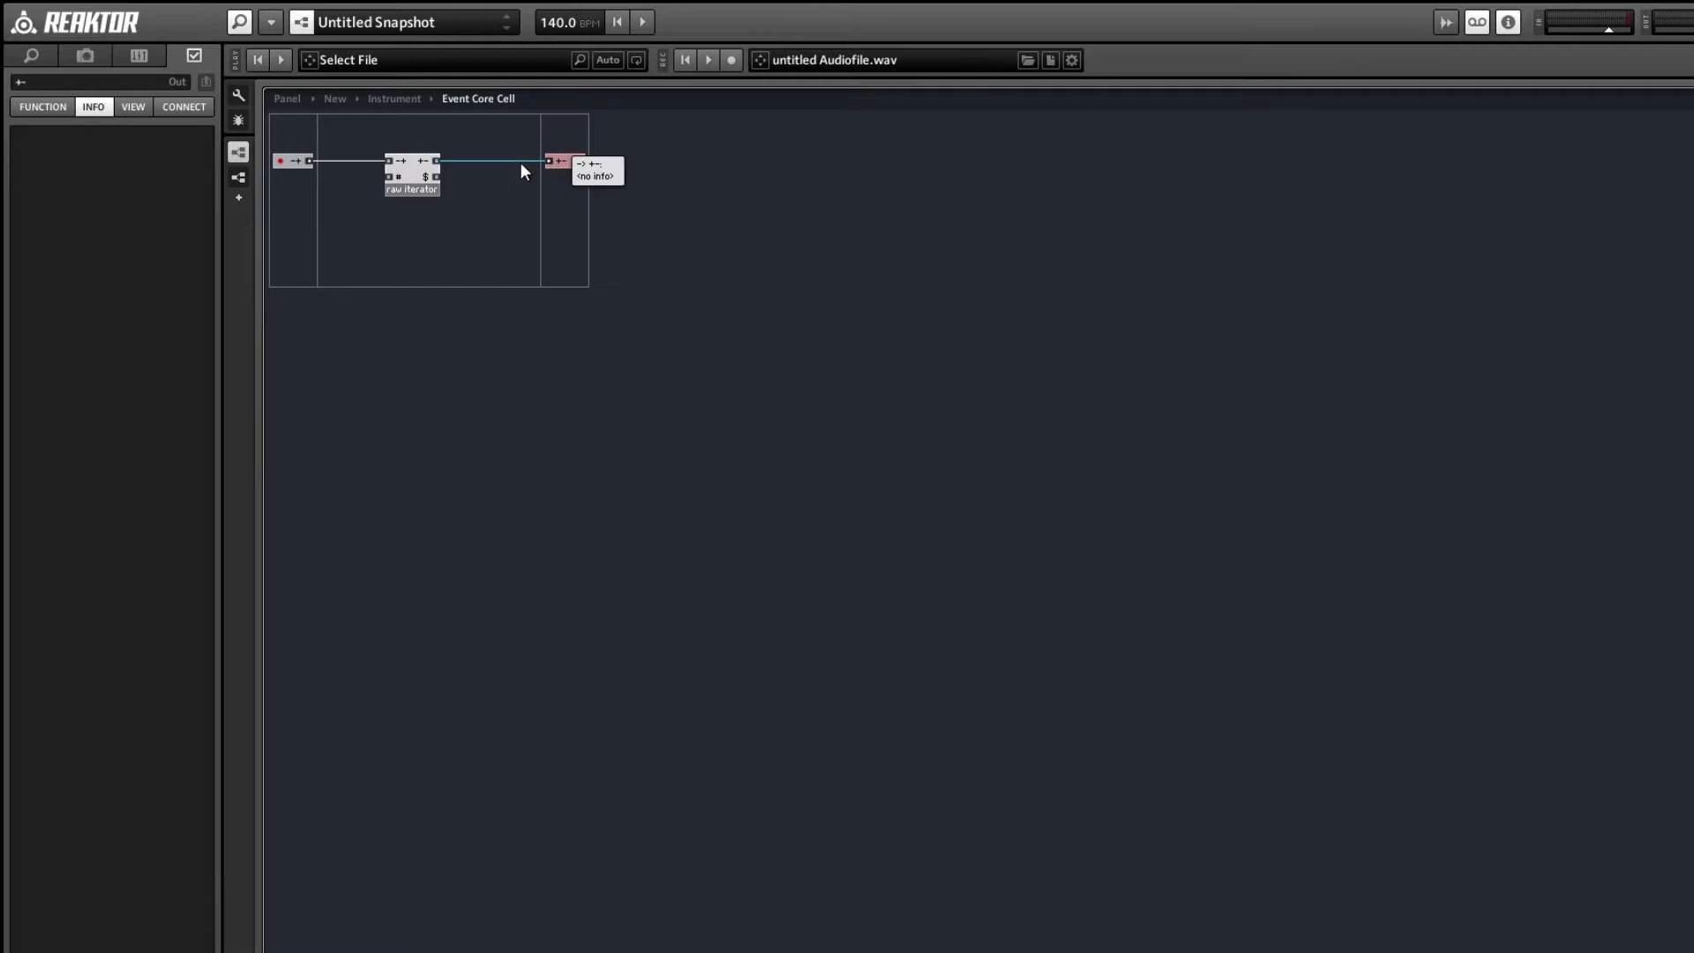
- Connect a new QuickConst with value 16 to the raw iterator's lower input
{"action": "right_click", "coordinate": [388, 177]}
{"action": "left_click", "coordinate": [427, 238]}
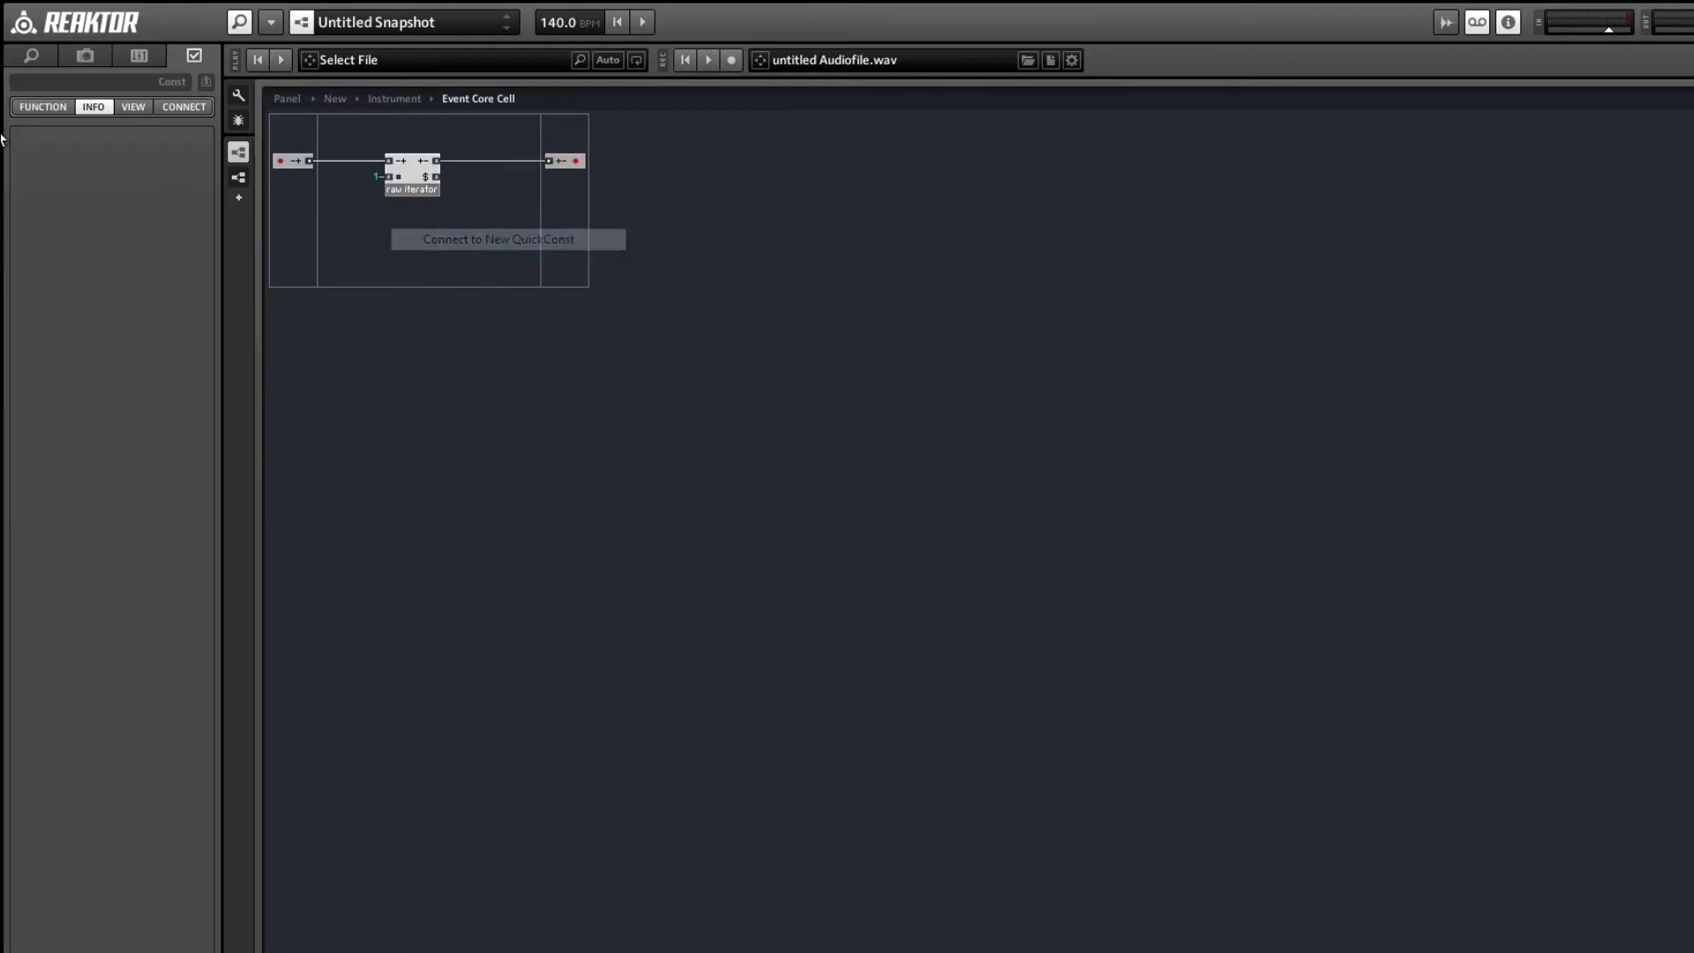
{"action": "left_click", "coordinate": [35, 105]}
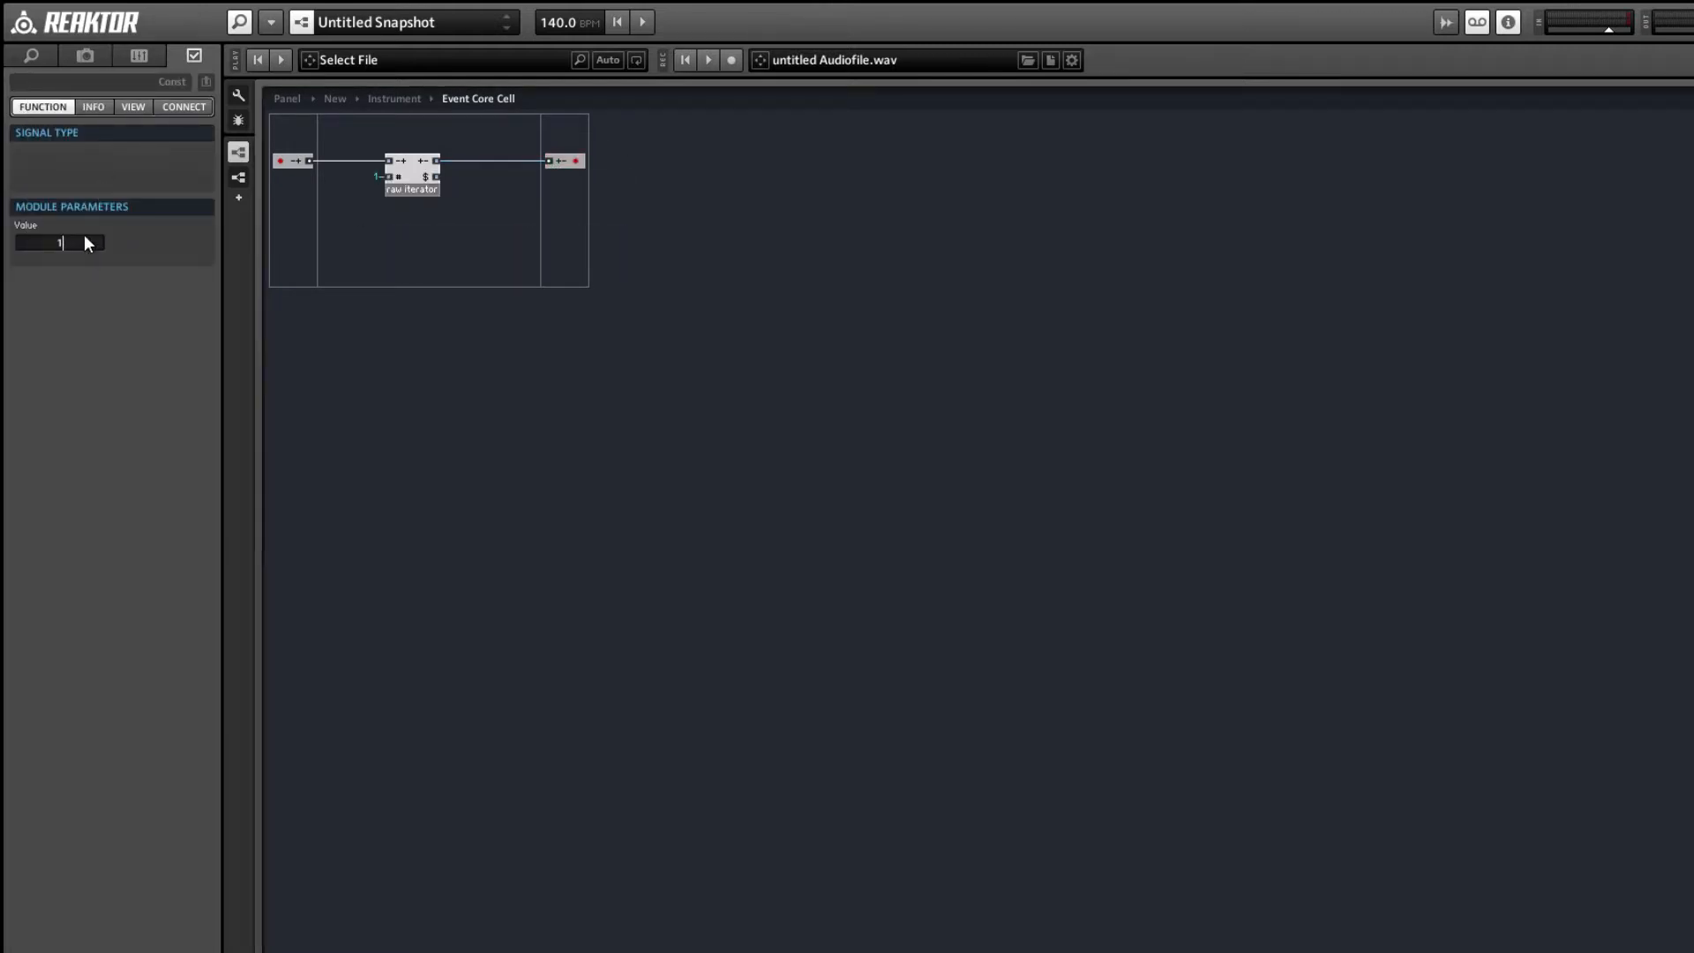
{"action": "type", "text": "16"}
{"action": "key", "text": "Return"}
{"action": "left_click", "coordinate": [413, 226]}
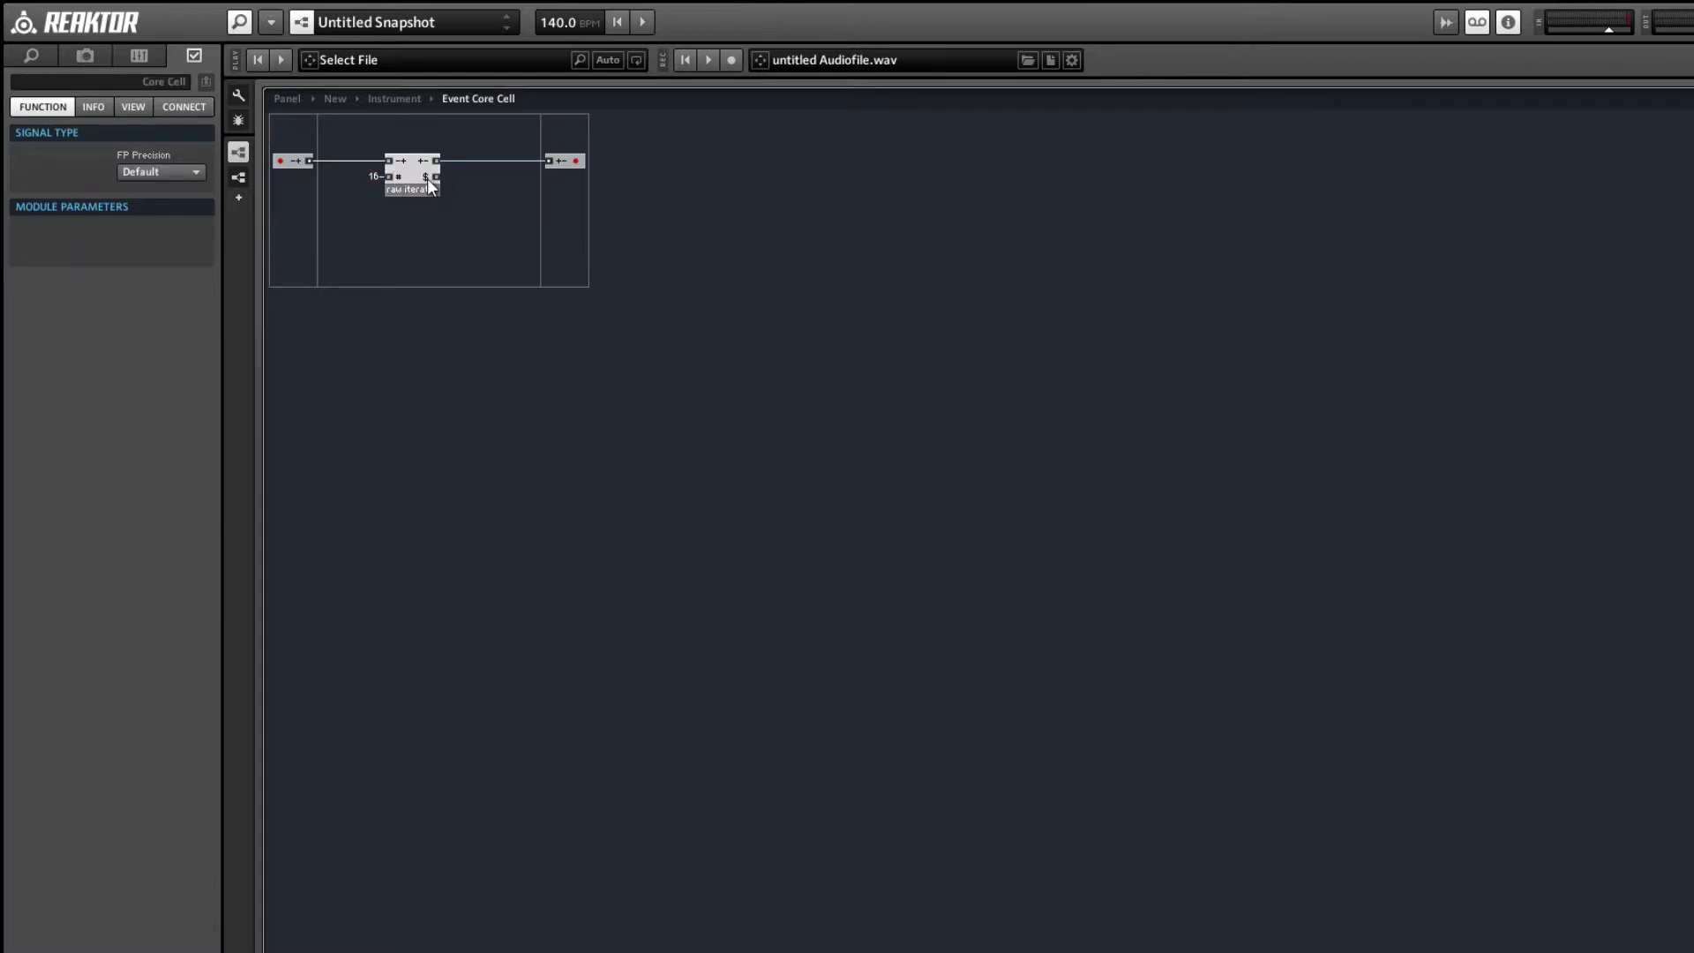
- Add a second output port to the core cell, wire the raw iterator's lower output to it, and return to the instrument structure
{"action": "right_click", "coordinate": [559, 182]}
{"action": "mouse_move", "coordinate": [594, 188]}
{"action": "left_click", "coordinate": [794, 191]}
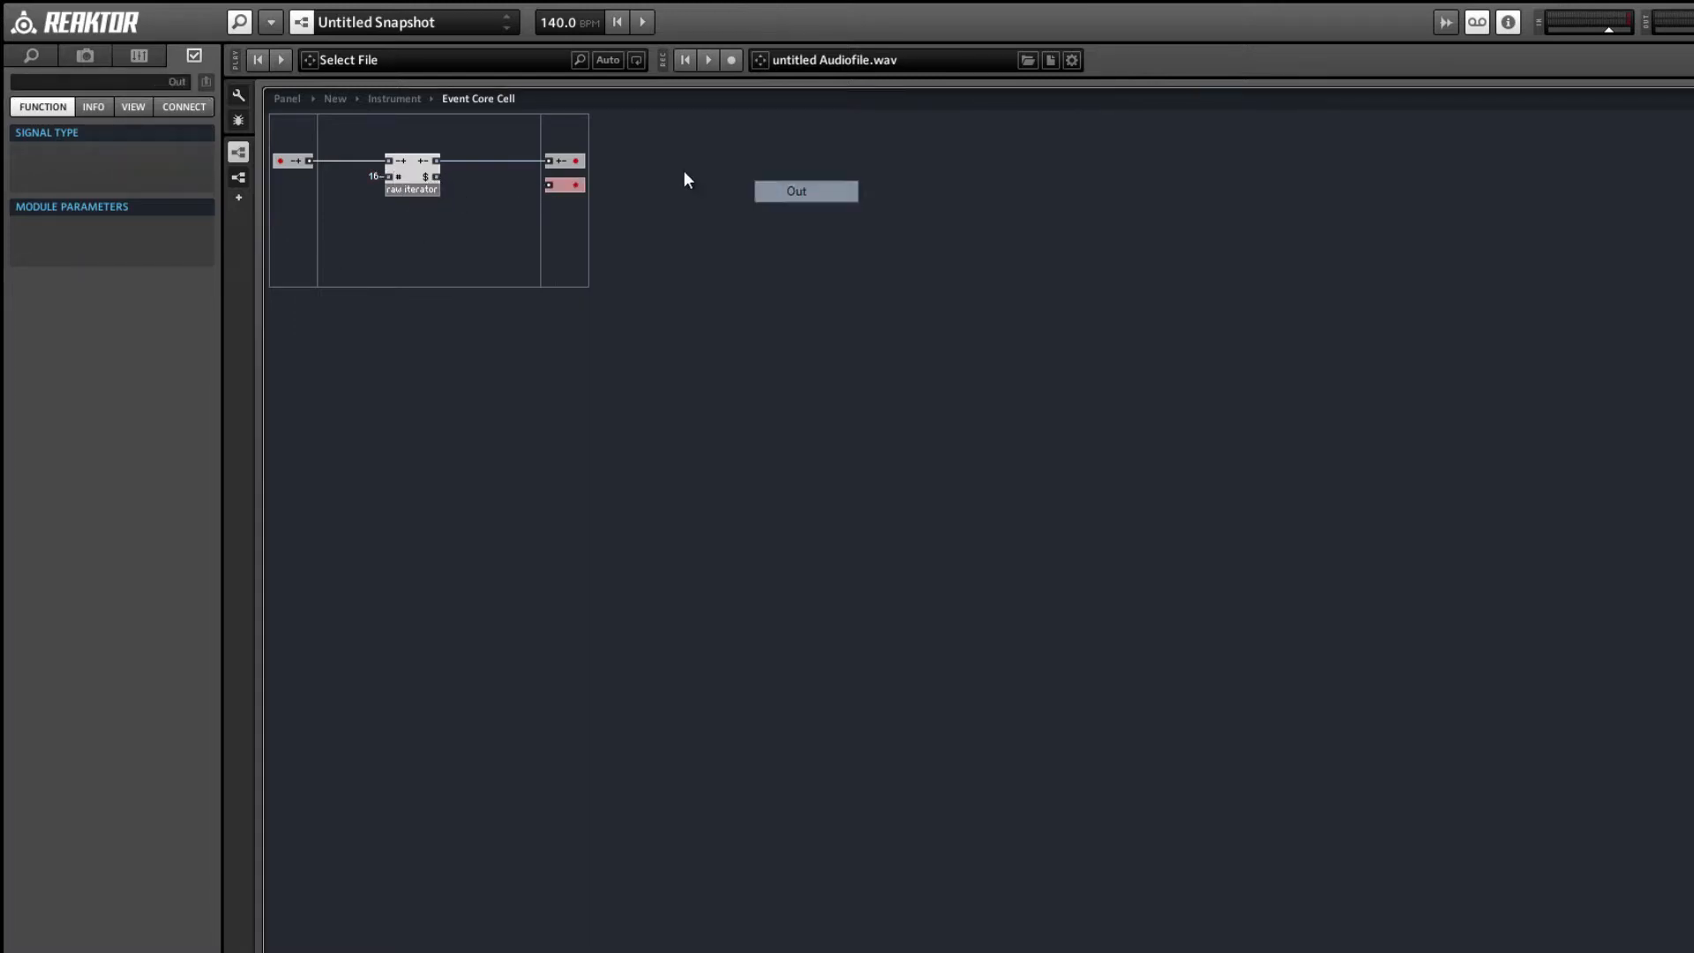
{"action": "left_click_drag", "start_coordinate": [491, 191], "coordinate": [548, 187]}
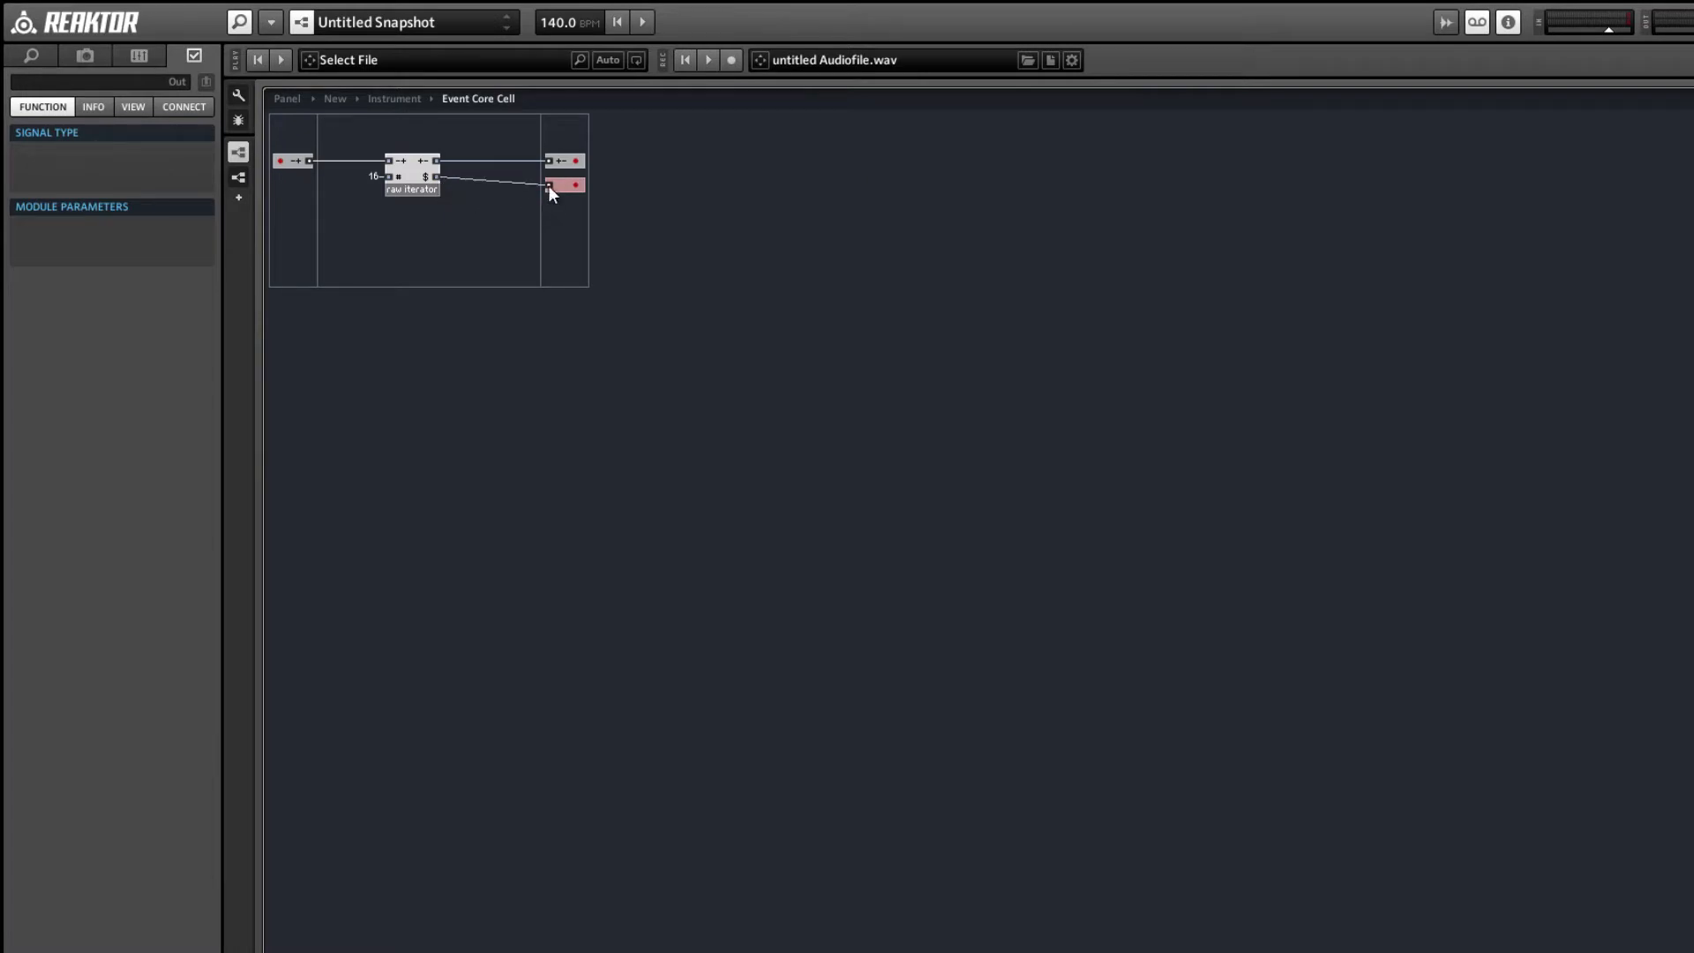
{"action": "double_click", "coordinate": [503, 212]}
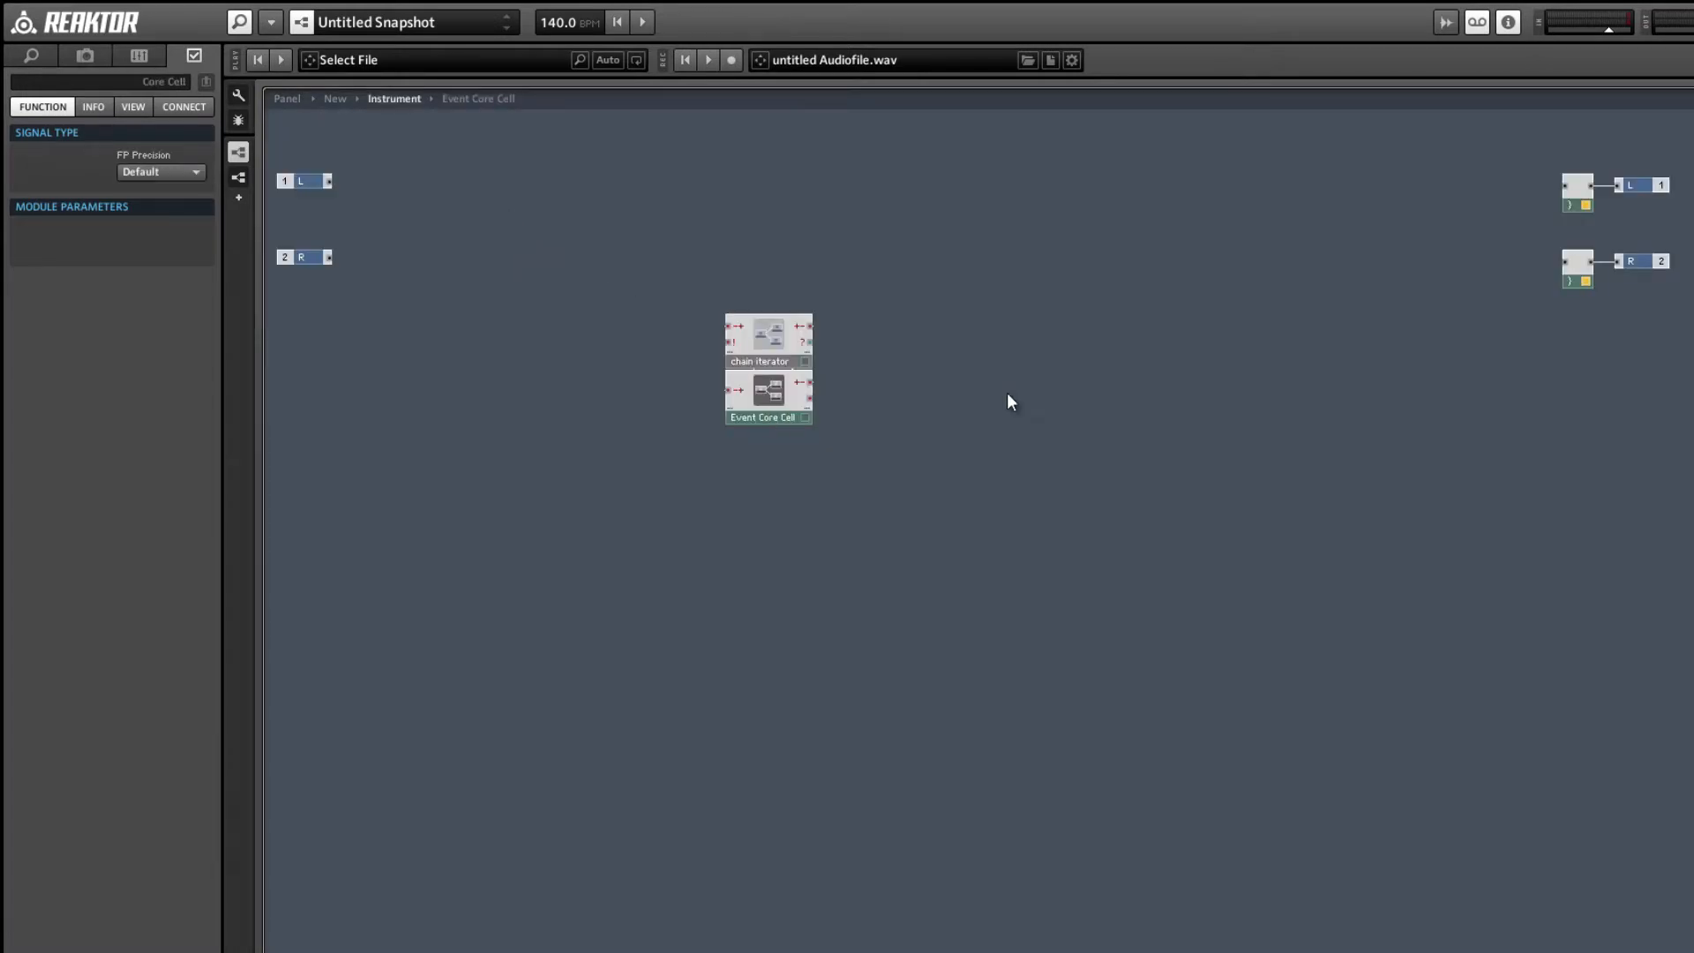
- Insert the EventWatcherv04 macro beside the core cell and wire the cell's lower output to its In1
{"action": "double_click", "coordinate": [962, 355]}
{"action": "type", "text": "eventwa"}
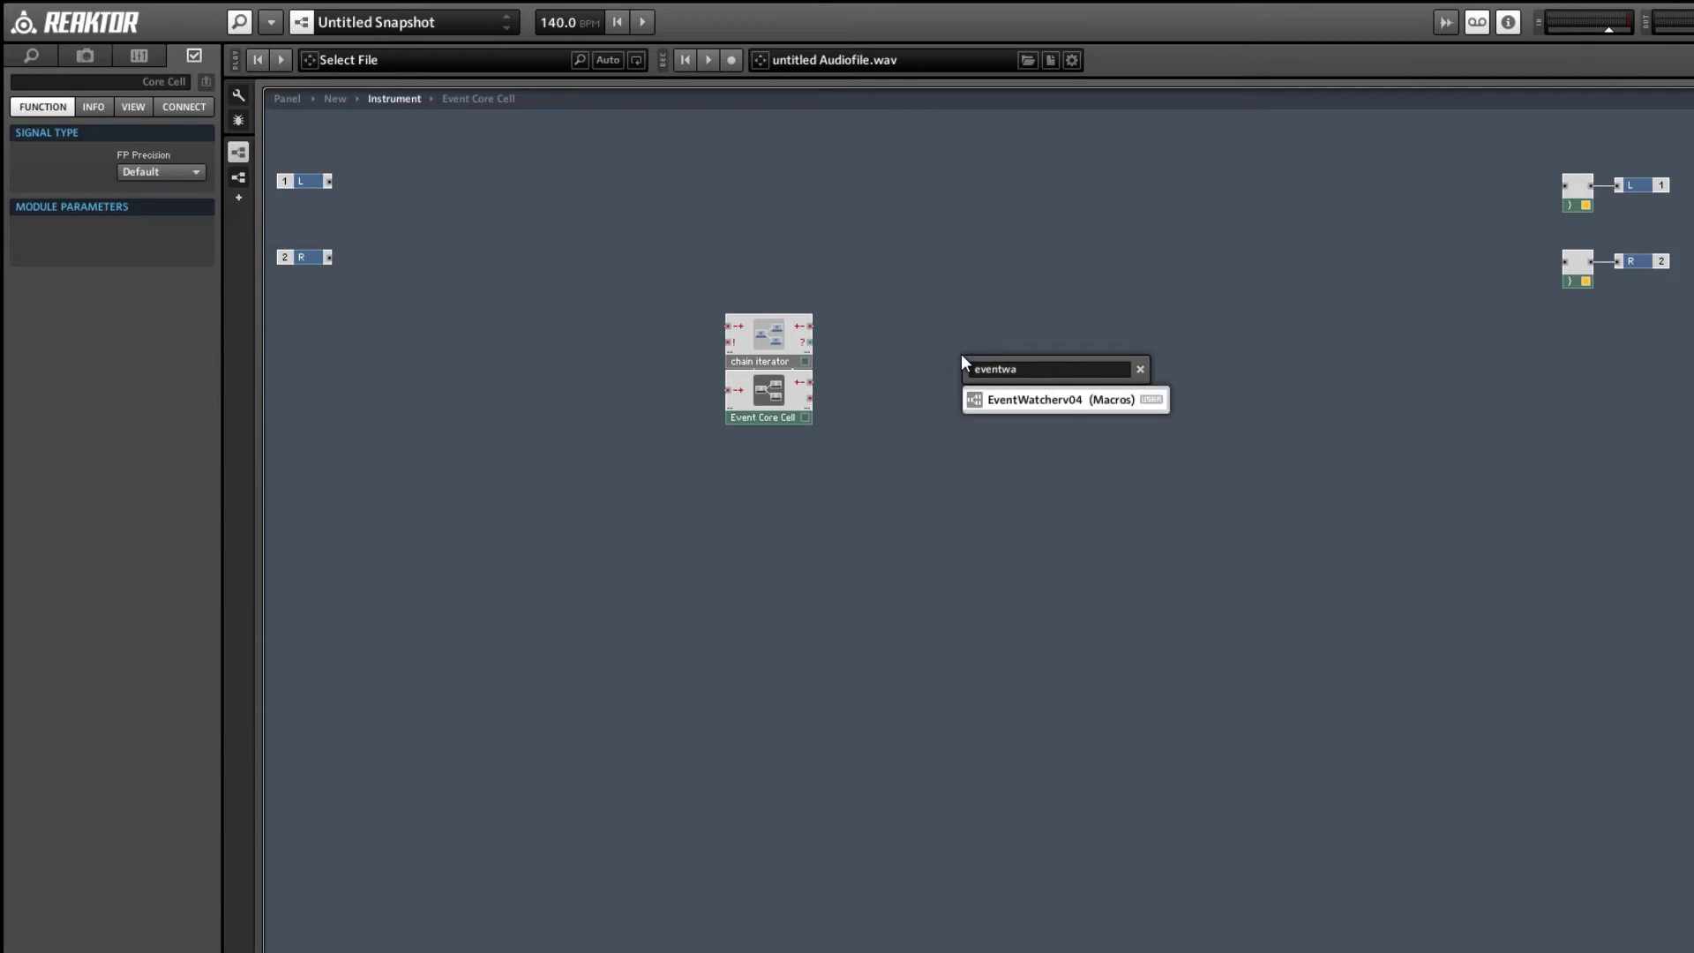
{"action": "key", "text": "Return"}
{"action": "left_click_drag", "start_coordinate": [958, 362], "coordinate": [810, 397]}
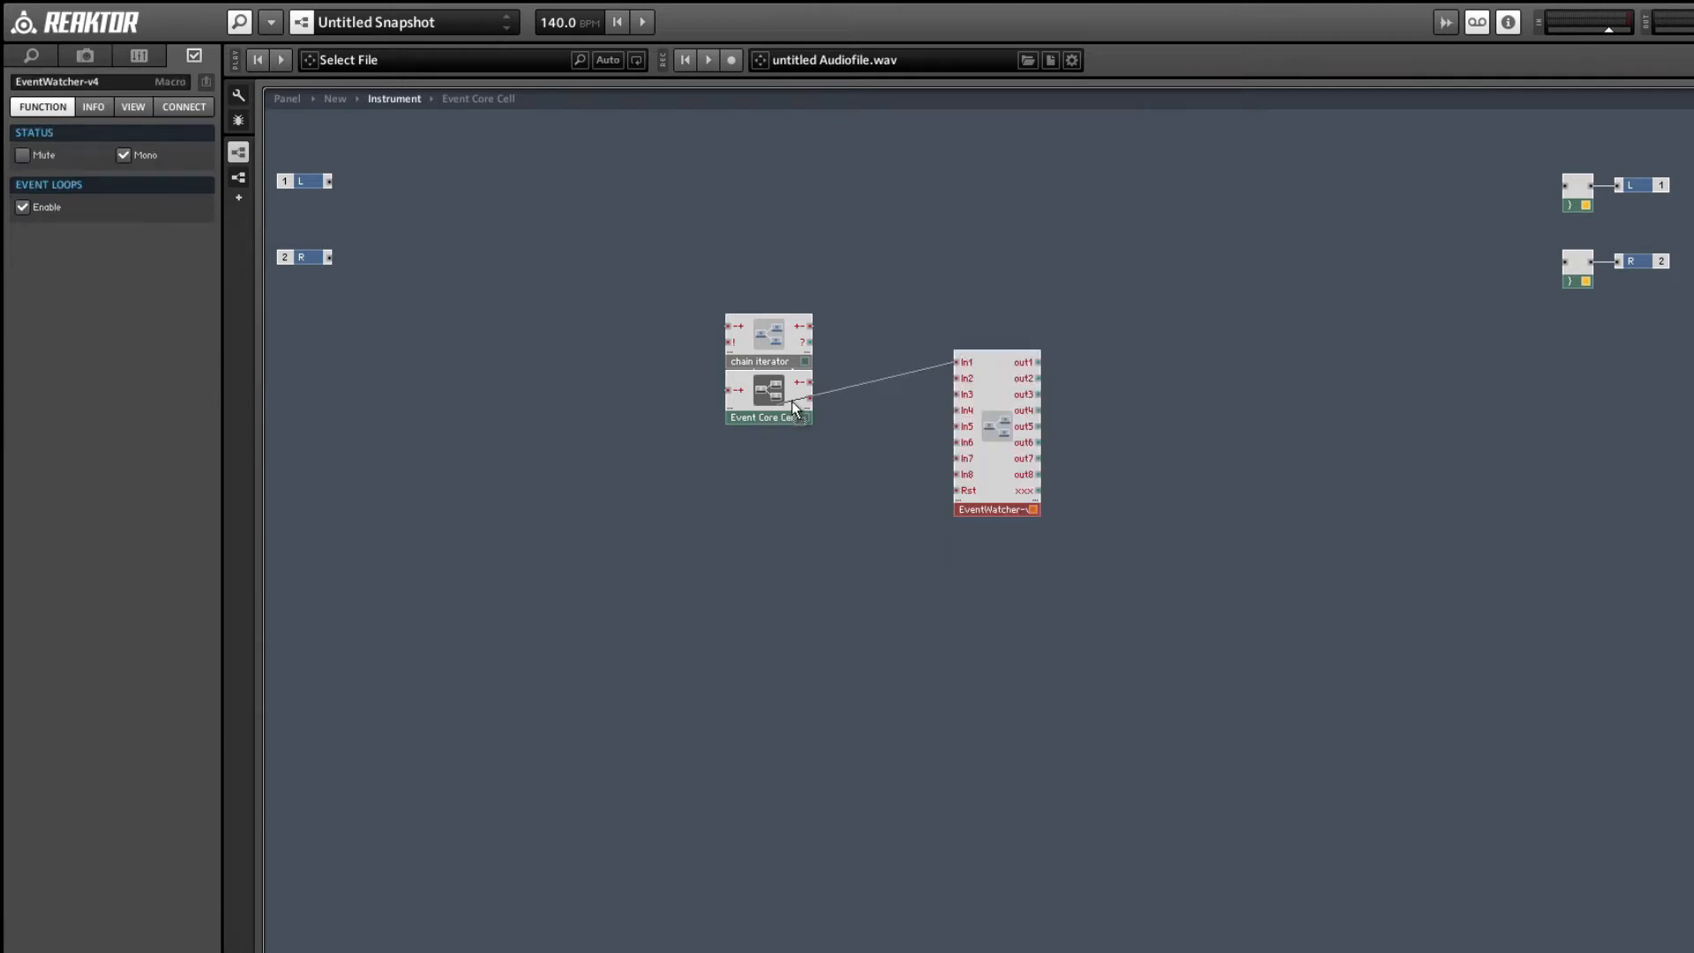
{"action": "left_click_drag", "start_coordinate": [992, 386], "coordinate": [916, 422]}
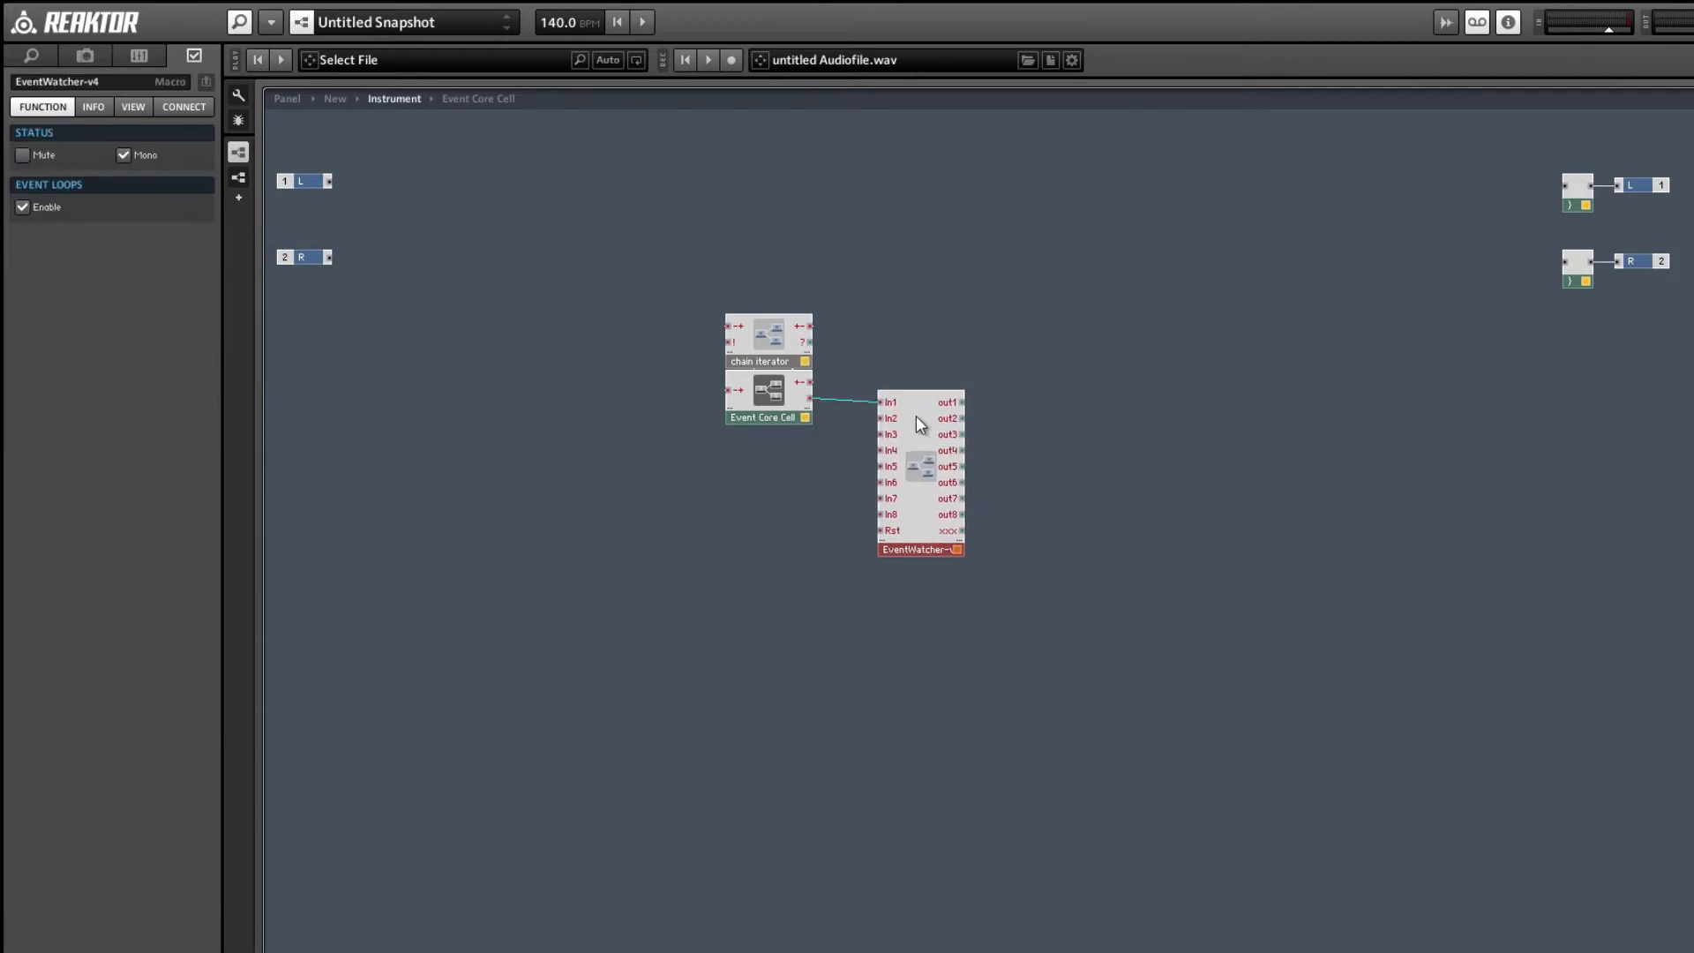
- Set the chain iterator and the Event Core Cell to mono
{"action": "left_click", "coordinate": [745, 311]}
{"action": "left_click_drag", "start_coordinate": [742, 302], "coordinate": [739, 288]}
{"action": "right_click", "coordinate": [774, 339]}
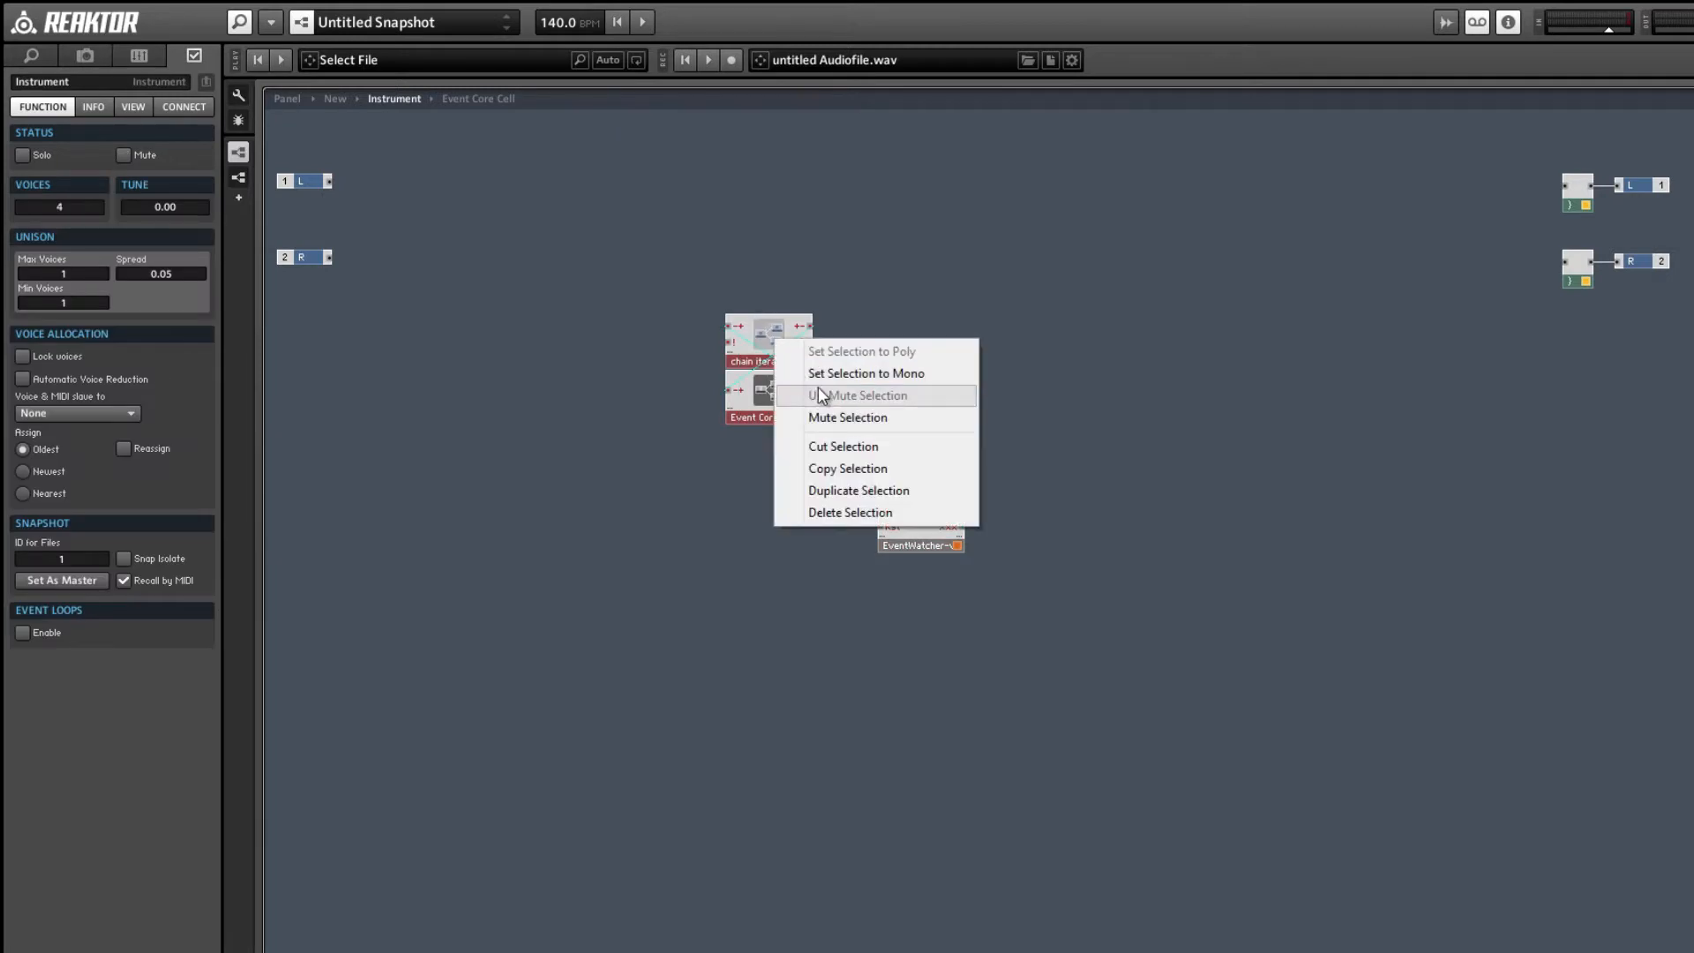
{"action": "left_click", "coordinate": [810, 373]}
- Add a Button module, wire it to the chain iterator's lower input, and place it just beside that macro
{"action": "right_click", "coordinate": [612, 279]}
{"action": "mouse_move", "coordinate": [664, 293]}
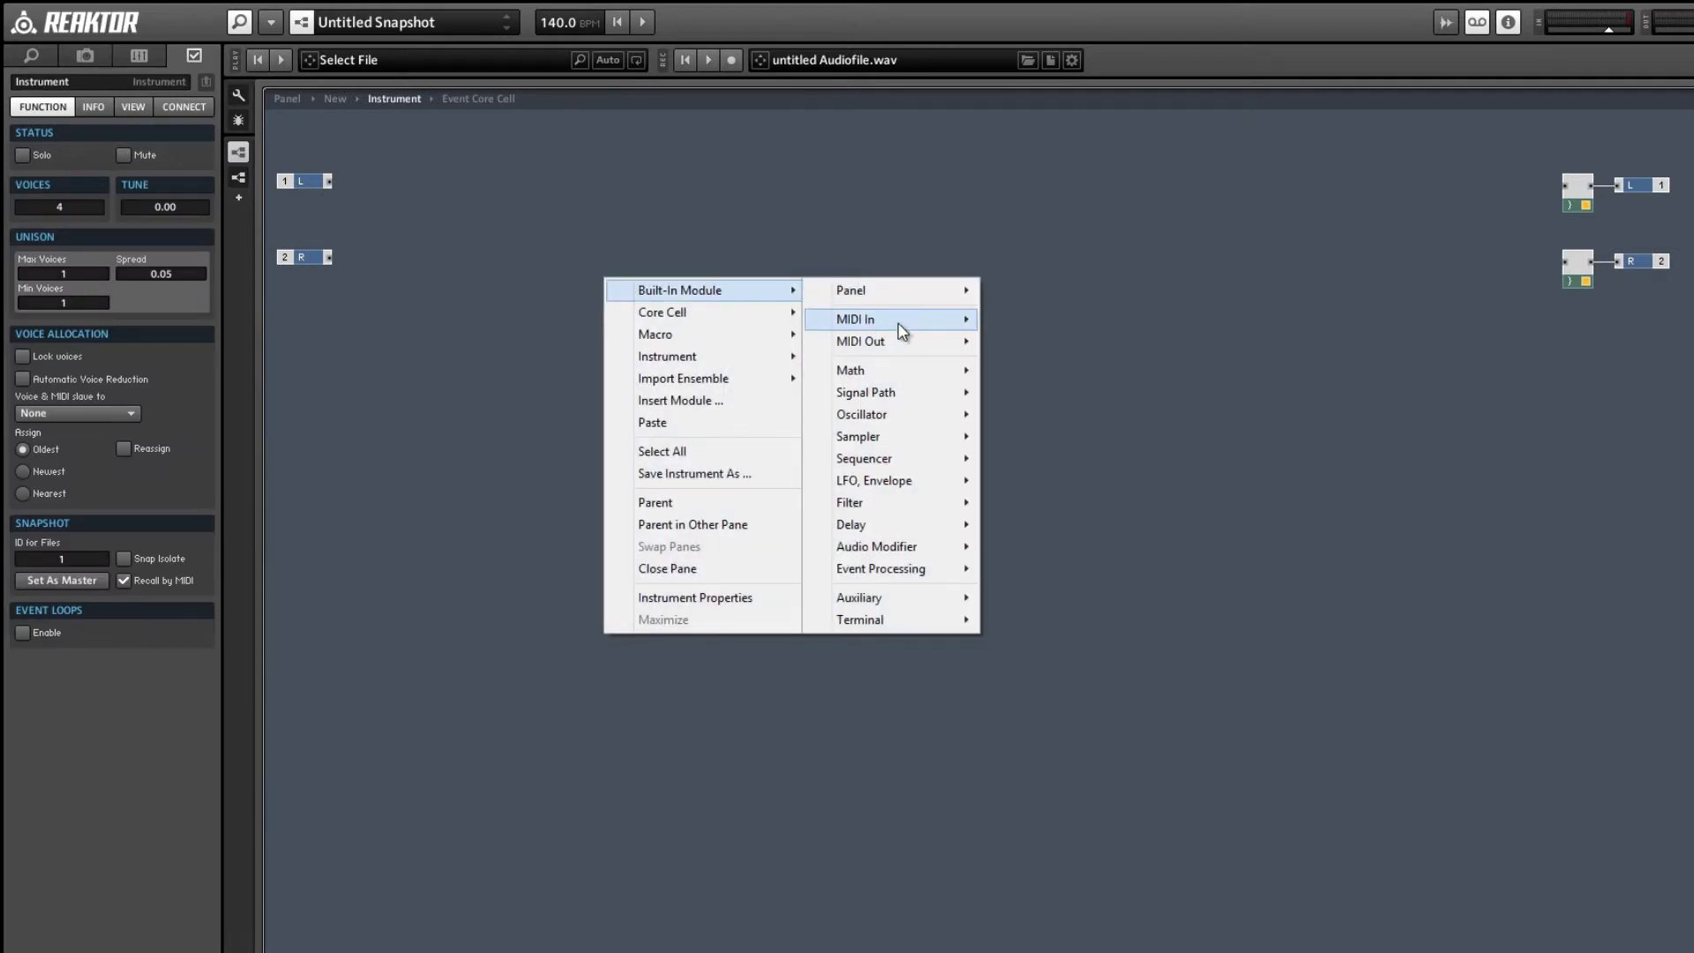
{"action": "mouse_move", "coordinate": [903, 296]}
{"action": "left_click", "coordinate": [1071, 333]}
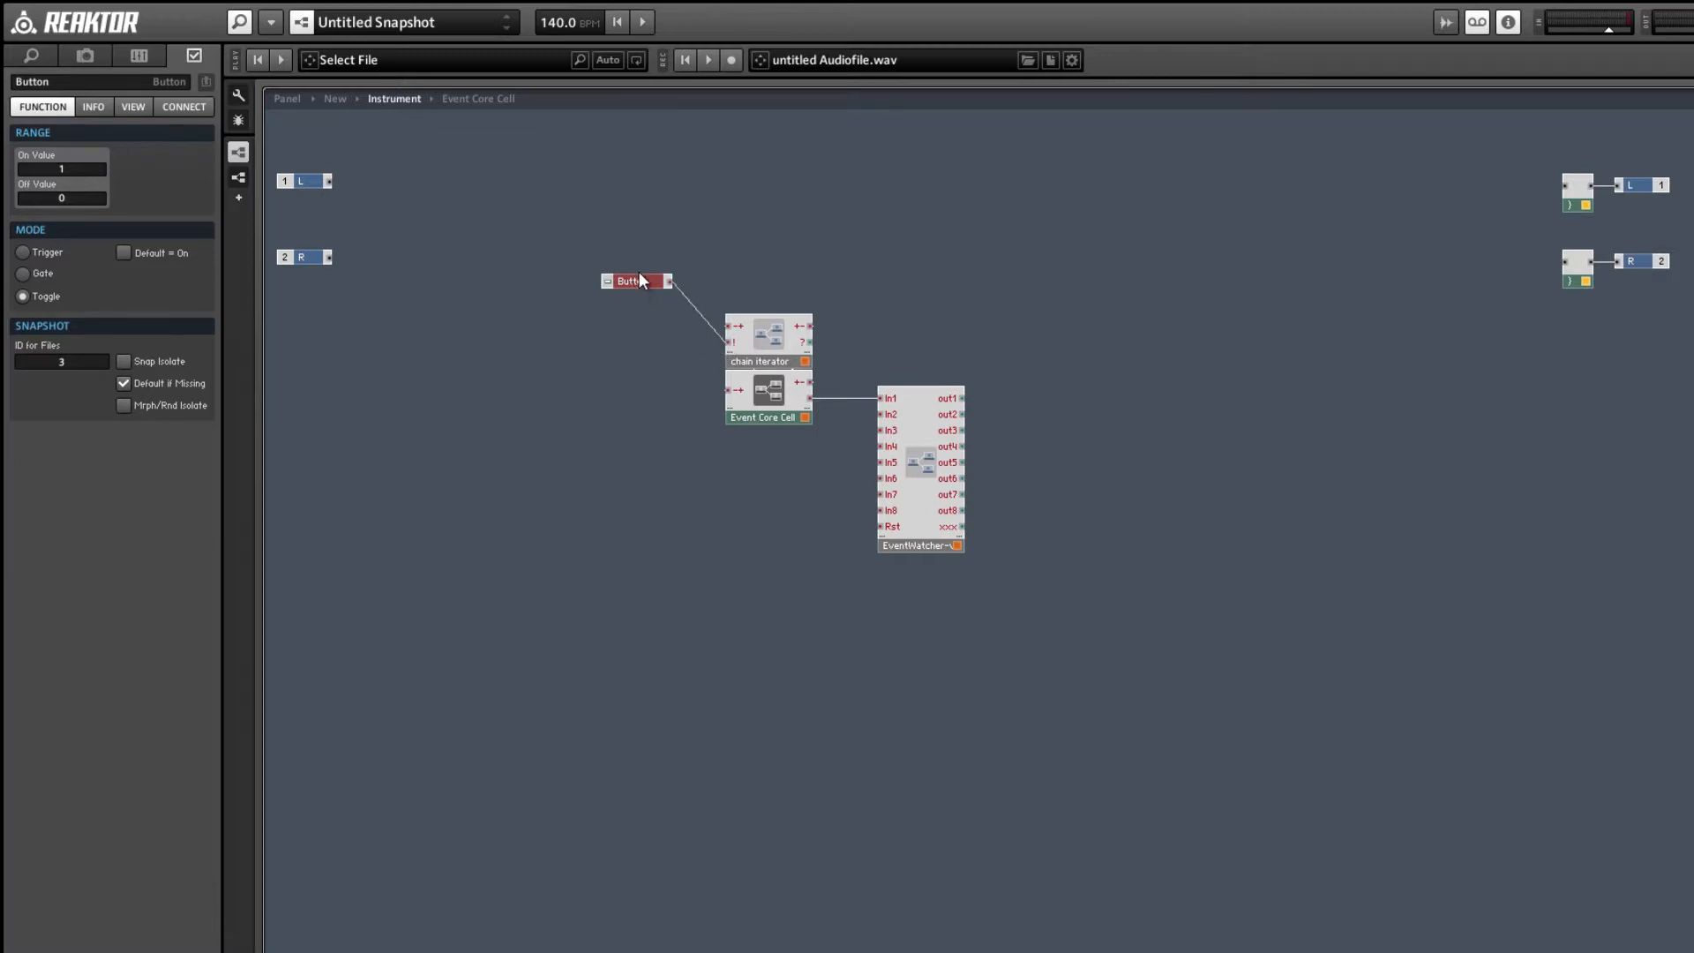
{"action": "left_click_drag", "start_coordinate": [637, 271], "coordinate": [686, 341]}
{"action": "left_click", "coordinate": [474, 214]}
- Unlock the instrument panel for editing and move the Button clear of the EventWatcher display
{"action": "left_click", "coordinate": [289, 100]}
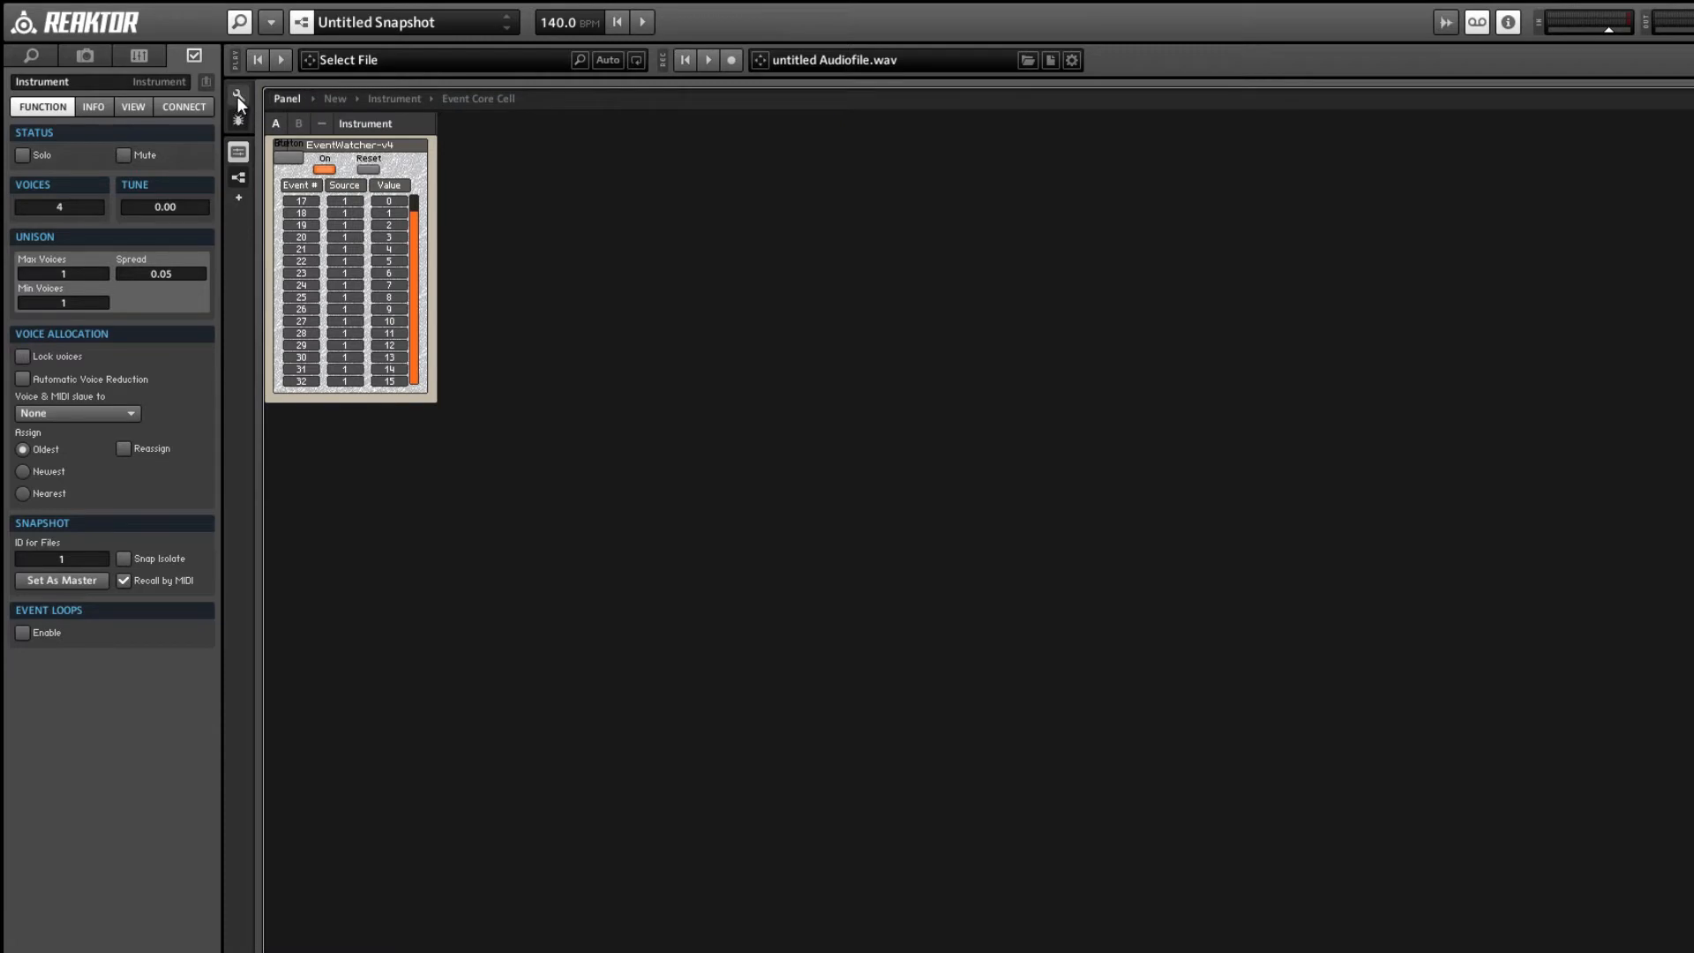
{"action": "left_click", "coordinate": [239, 98]}
{"action": "left_click_drag", "start_coordinate": [294, 156], "coordinate": [346, 188]}
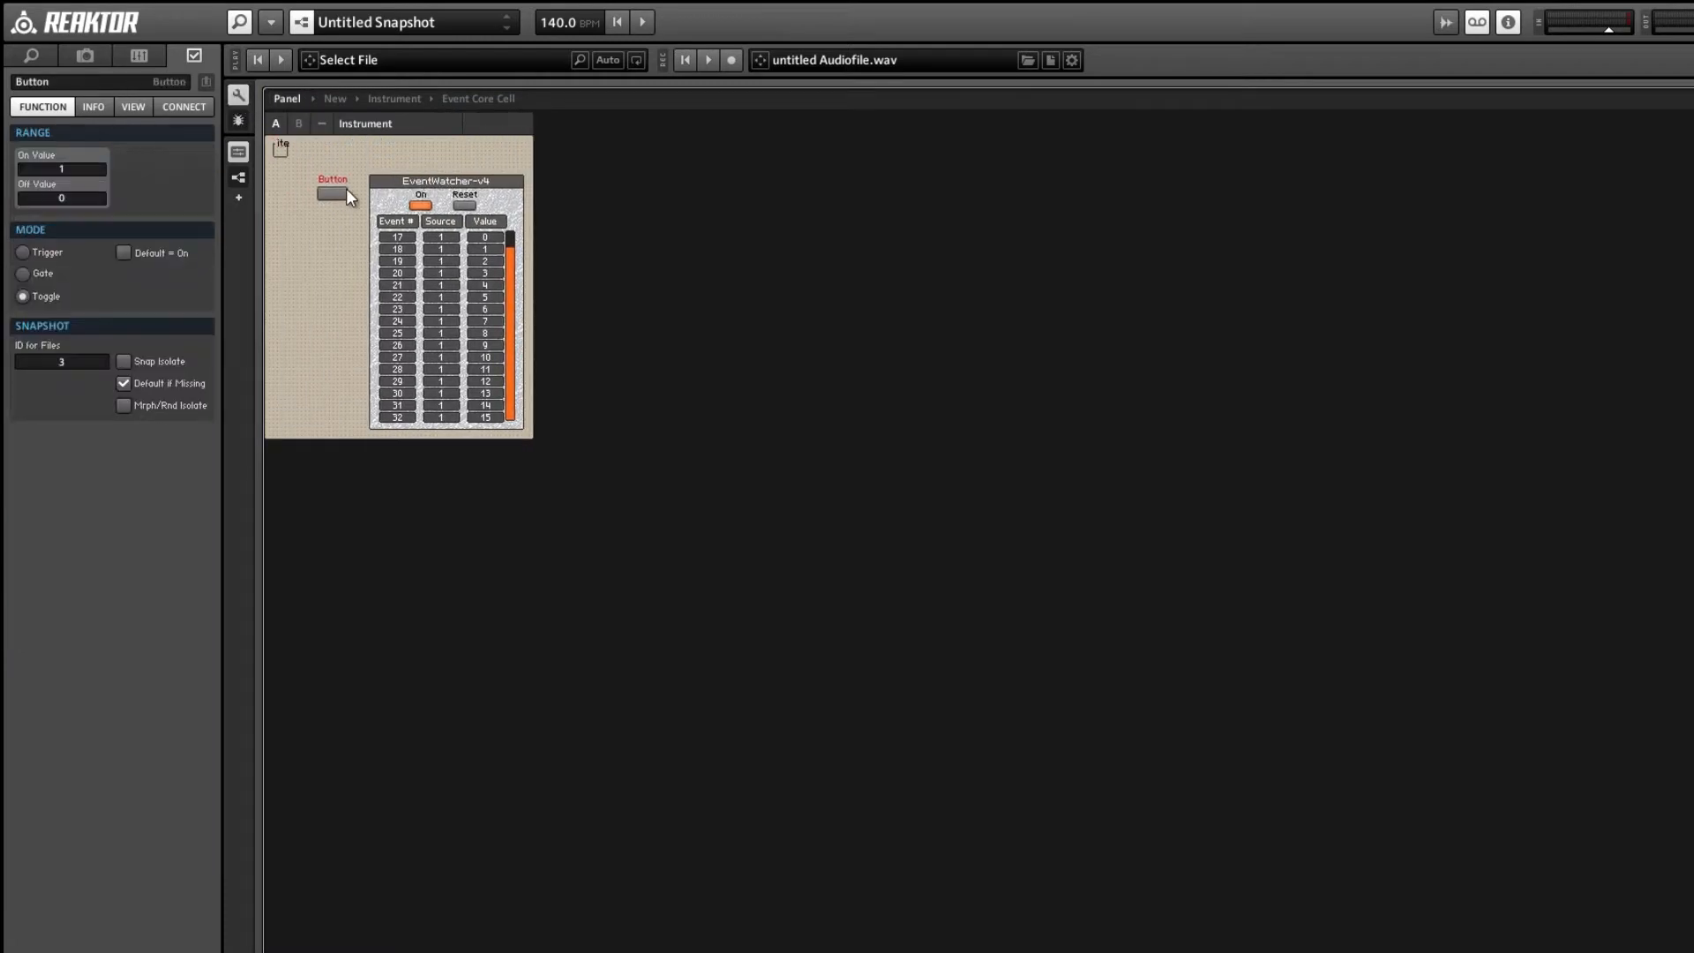
- Hide the chain iterator macro on the instrument panel and lock the panel again
{"action": "left_click", "coordinate": [285, 146]}
{"action": "left_click", "coordinate": [128, 107]}
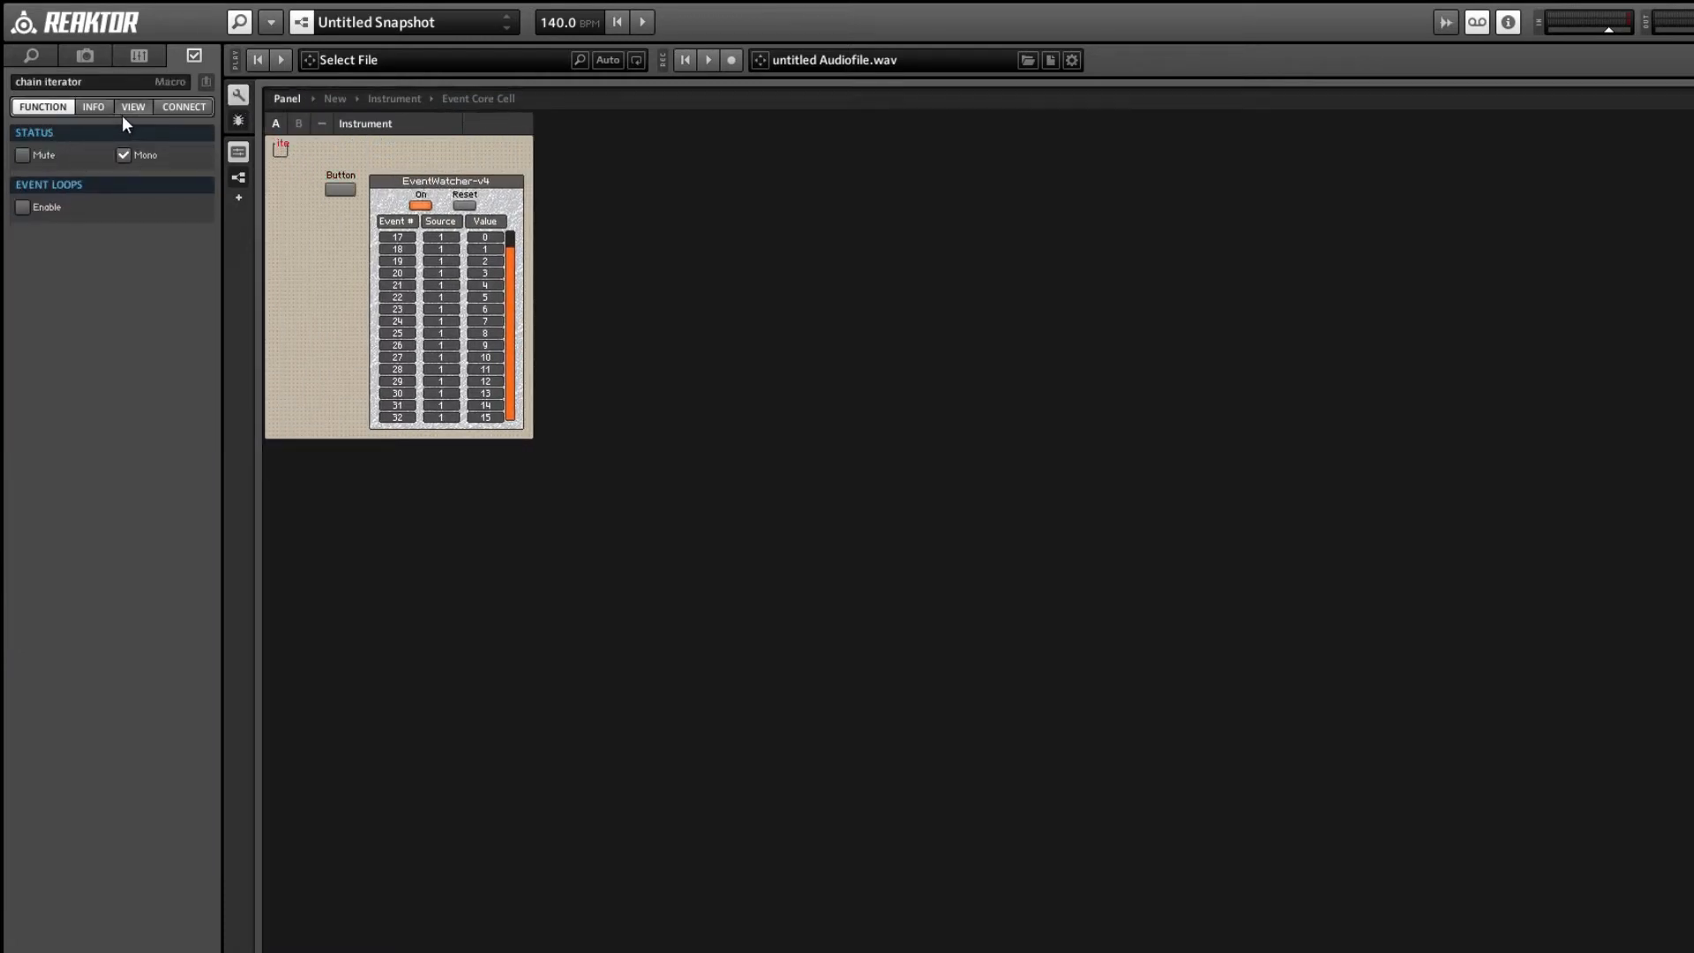
{"action": "left_click", "coordinate": [46, 238]}
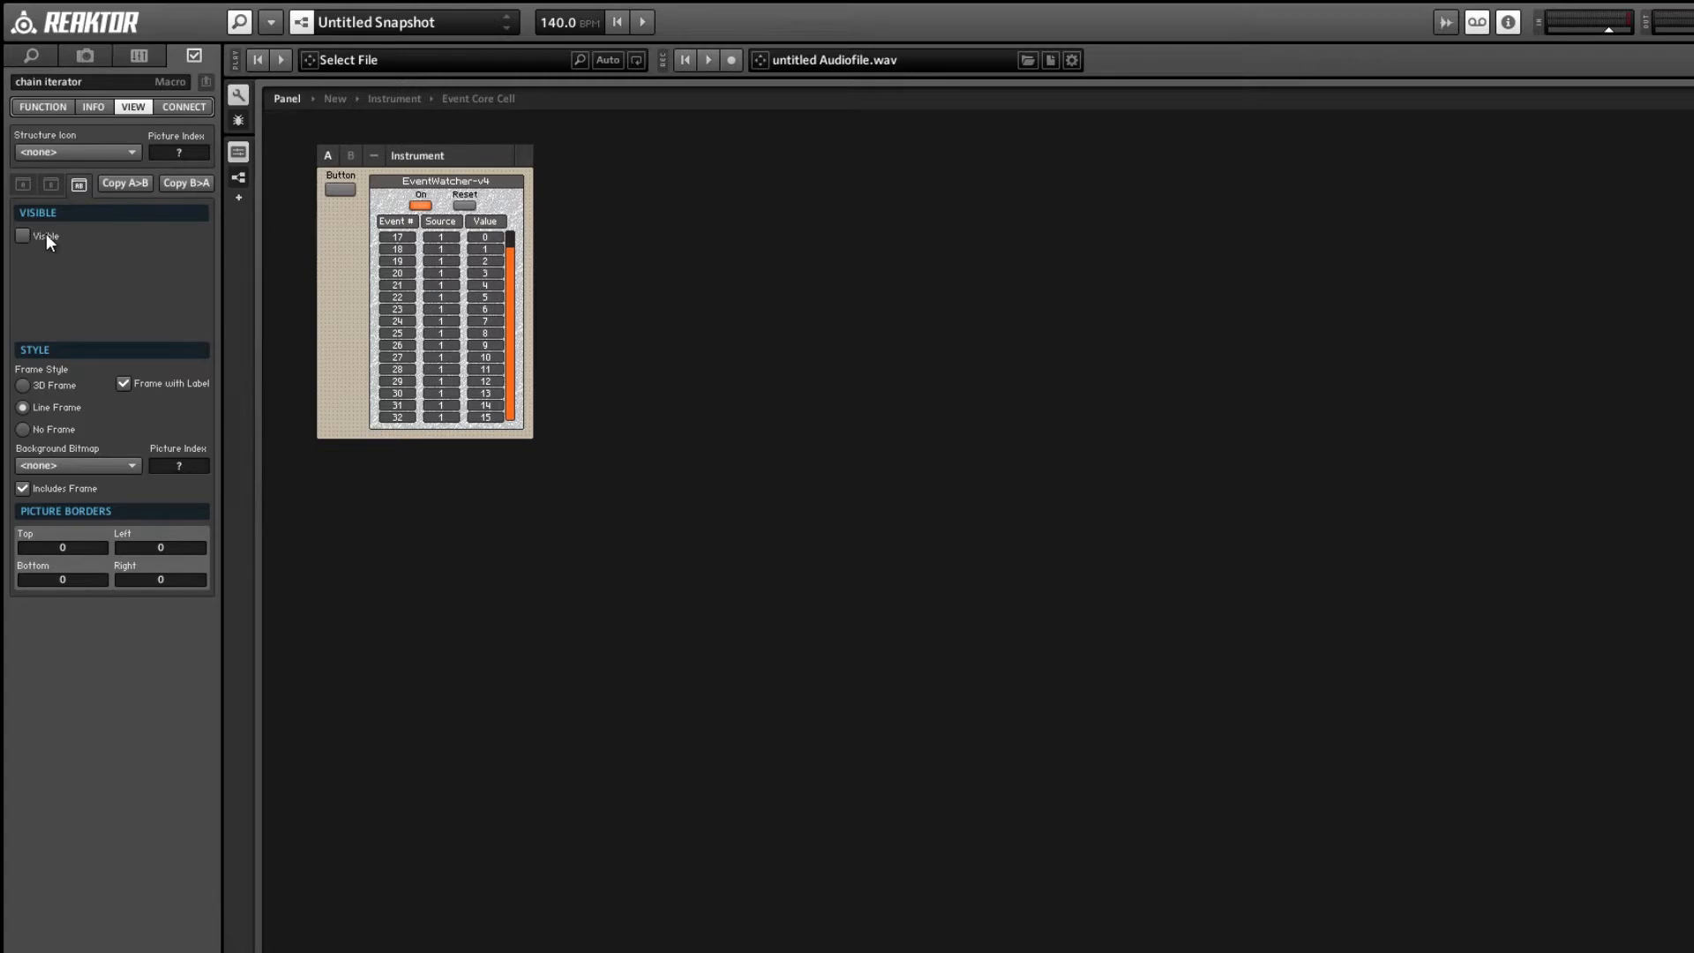
{"action": "left_click", "coordinate": [236, 100]}
{"action": "left_click", "coordinate": [293, 204]}
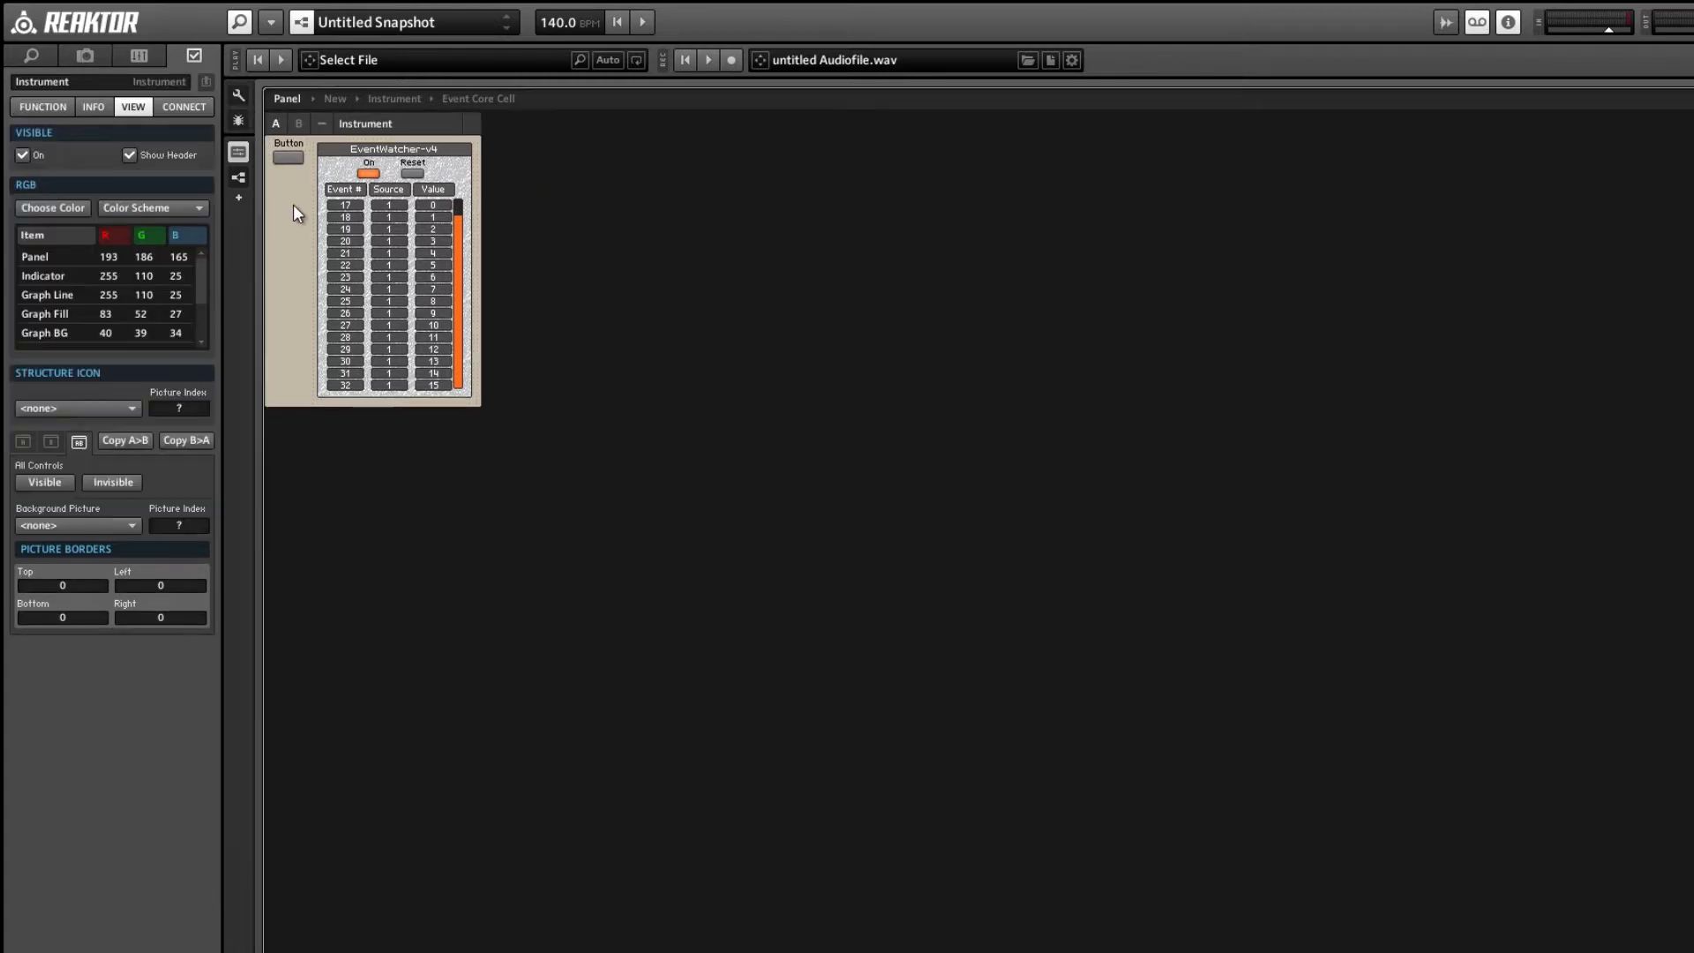
- Trigger the panel Button and scroll the EventWatcher list to examine the iteration events
{"action": "left_click", "coordinate": [289, 153]}
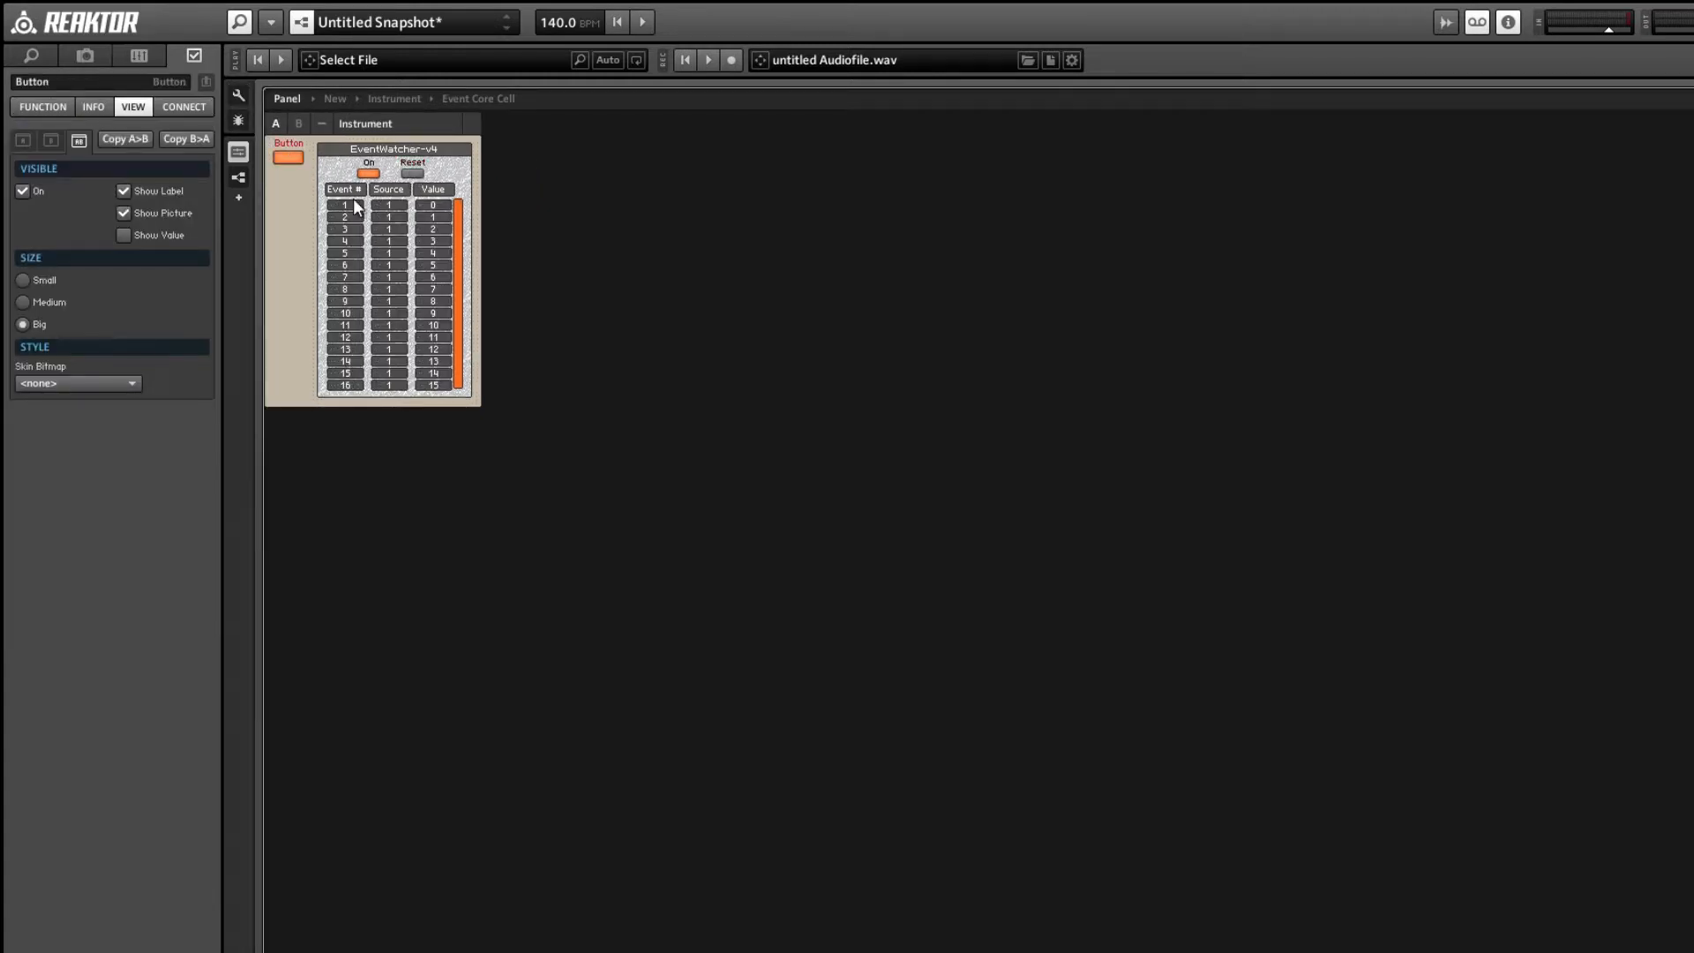
{"action": "left_click", "coordinate": [459, 247]}
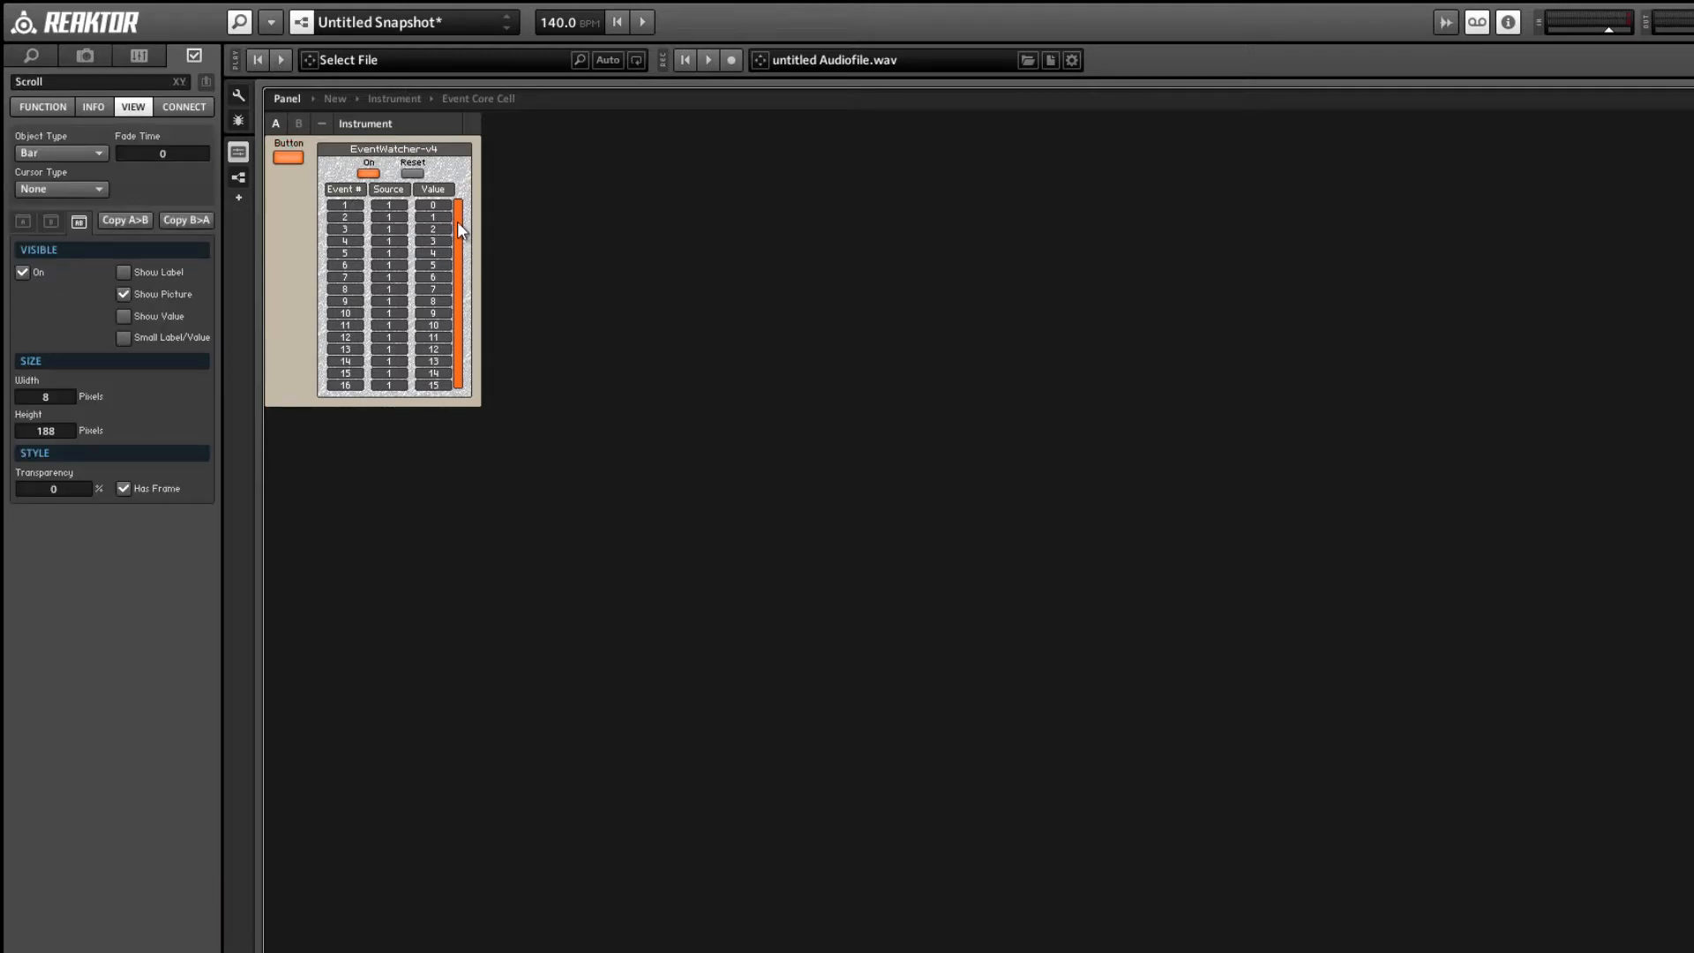
- Open the event core cell's structure and move the raw iterator closer to the cell's input
{"action": "double_click", "coordinate": [286, 202]}
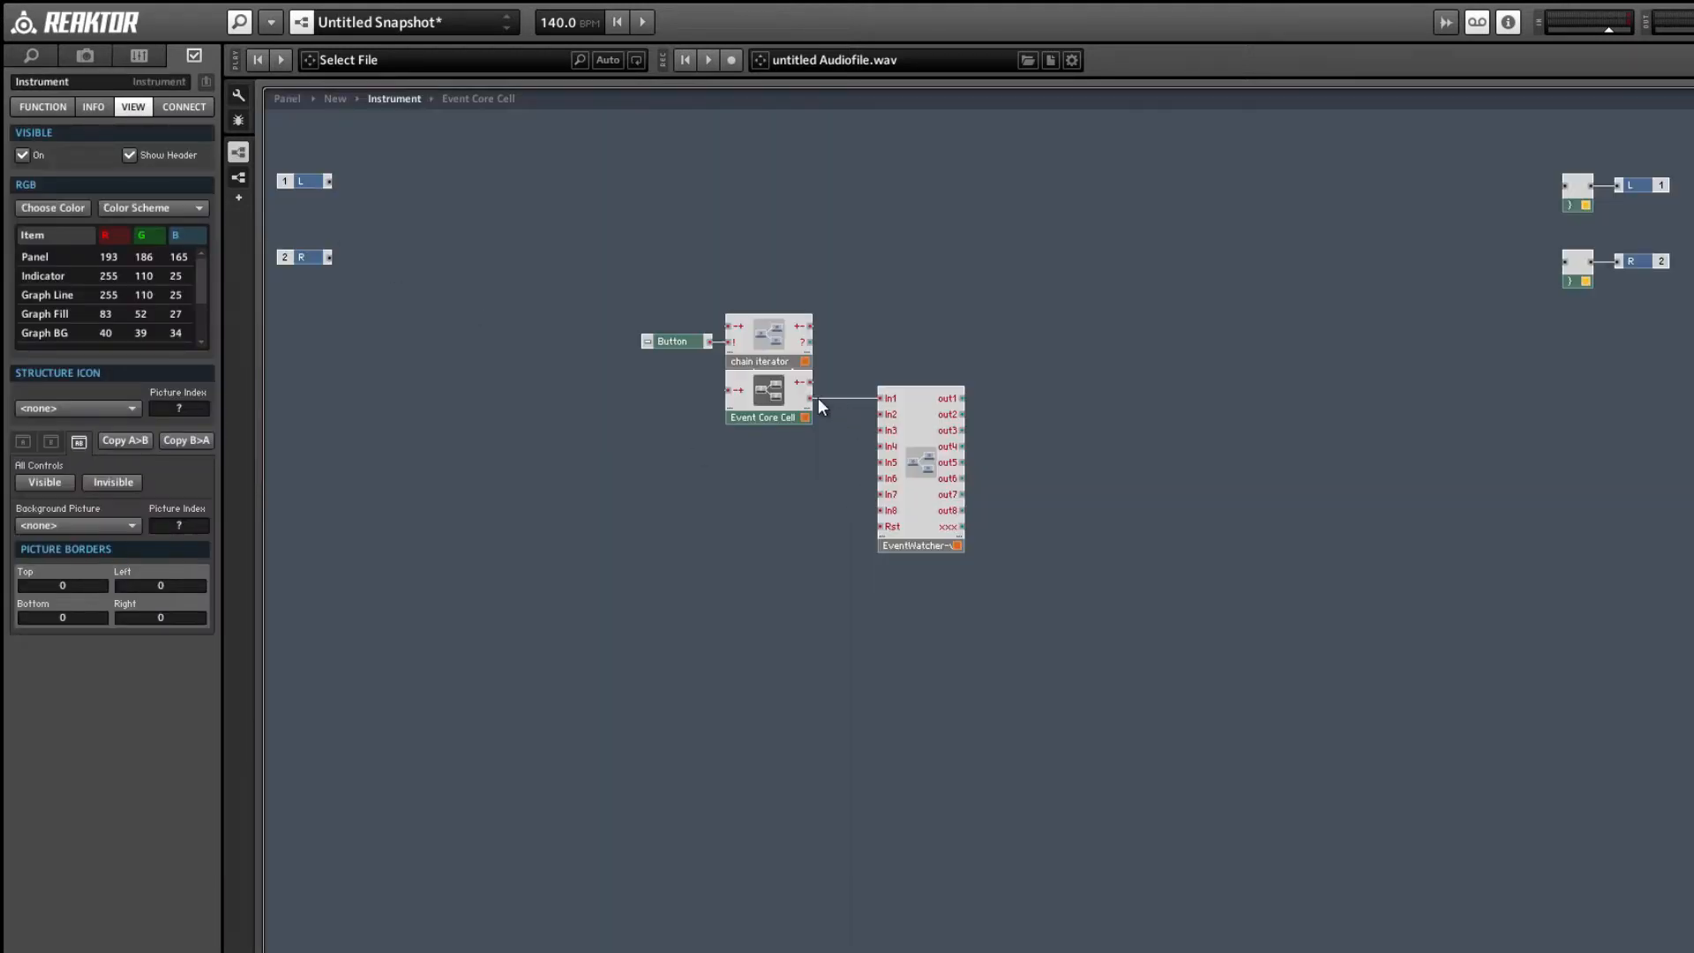
{"action": "double_click", "coordinate": [765, 391]}
{"action": "left_click_drag", "start_coordinate": [409, 192], "coordinate": [369, 192]}
{"action": "right_click", "coordinate": [452, 210]}
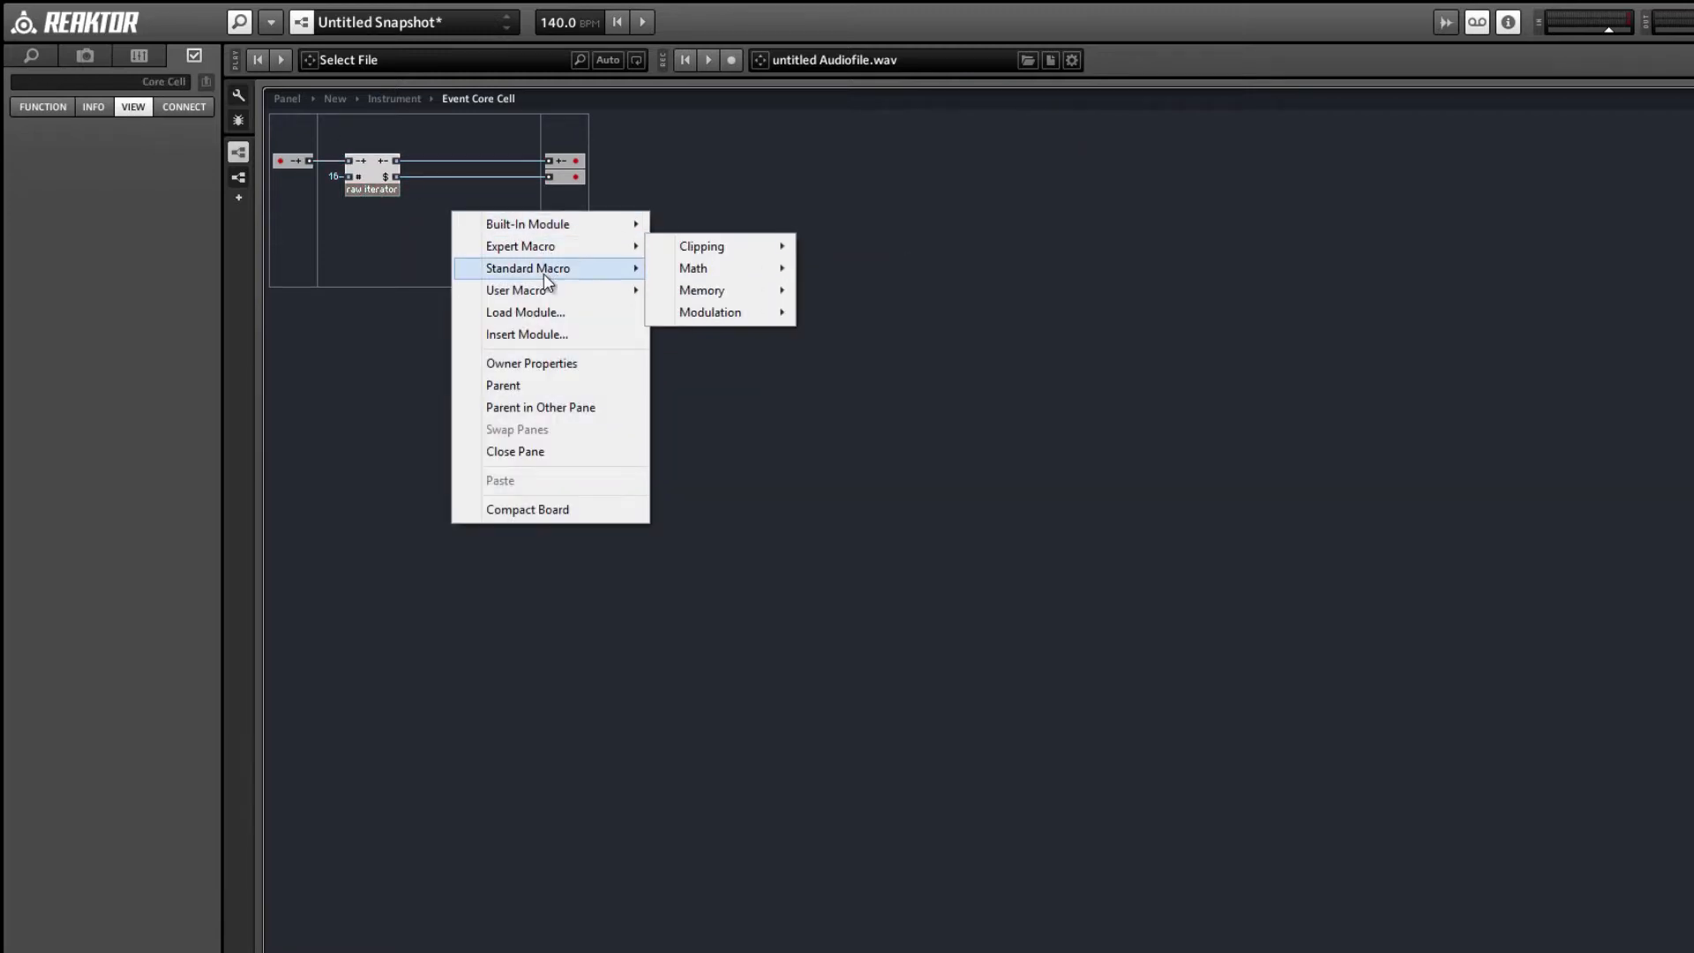
{"action": "mouse_move", "coordinate": [545, 291]}
{"action": "mouse_move", "coordinate": [781, 309]}
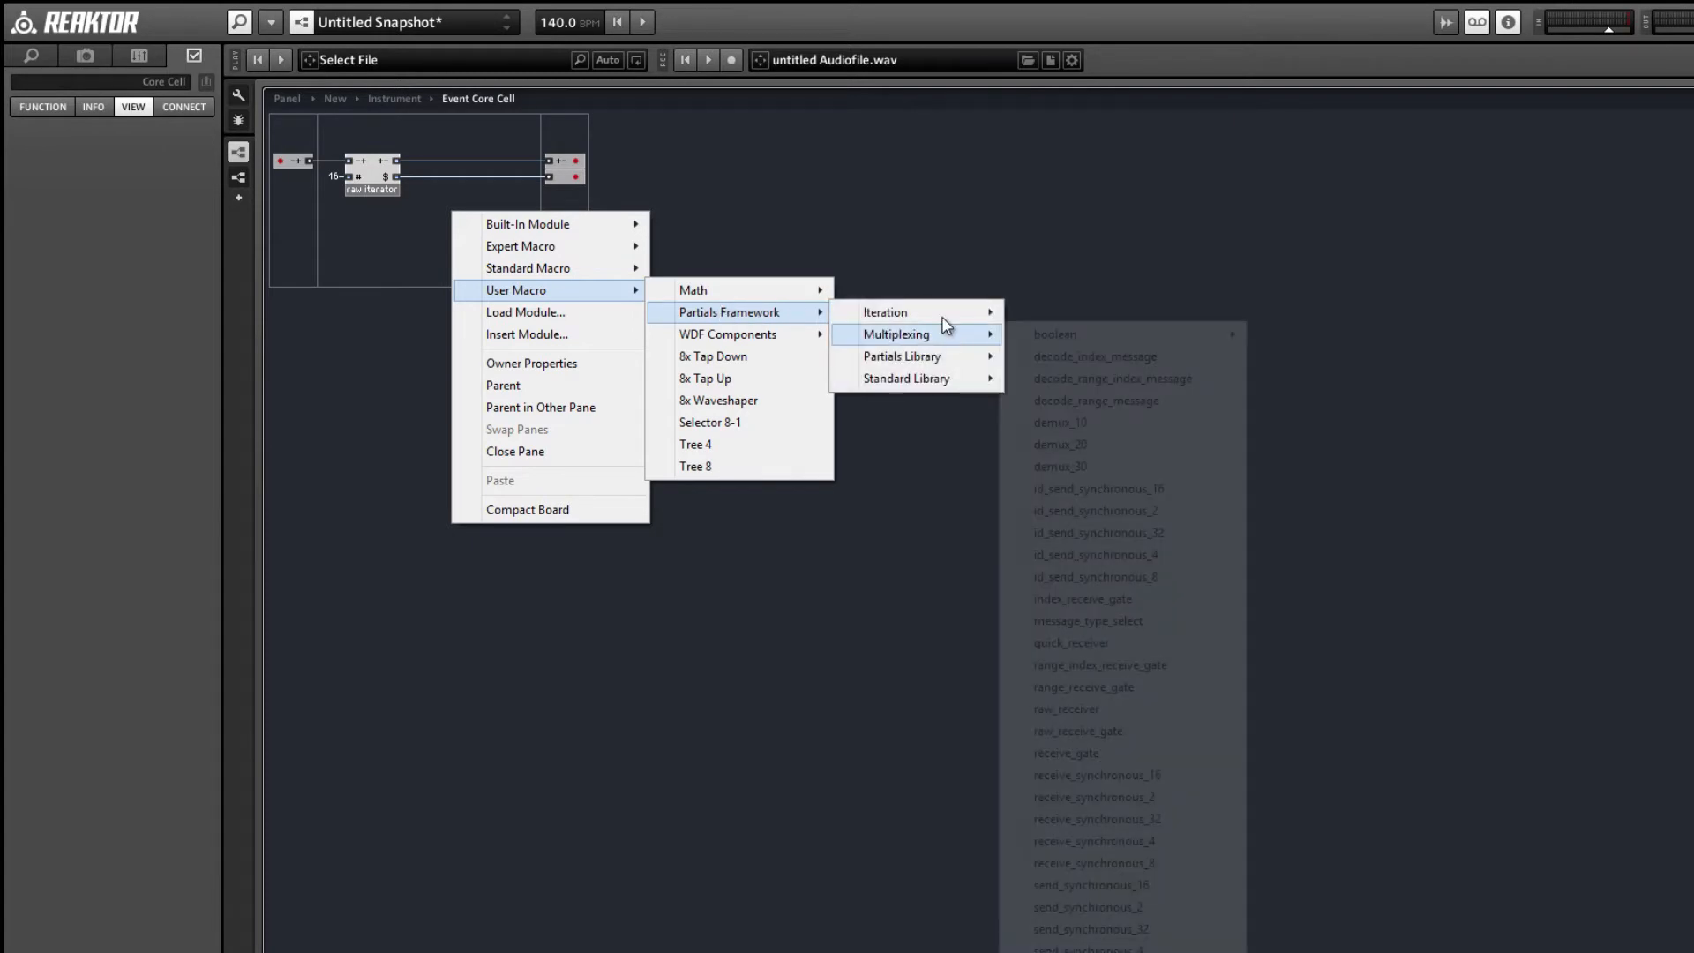
{"action": "mouse_move", "coordinate": [940, 314]}
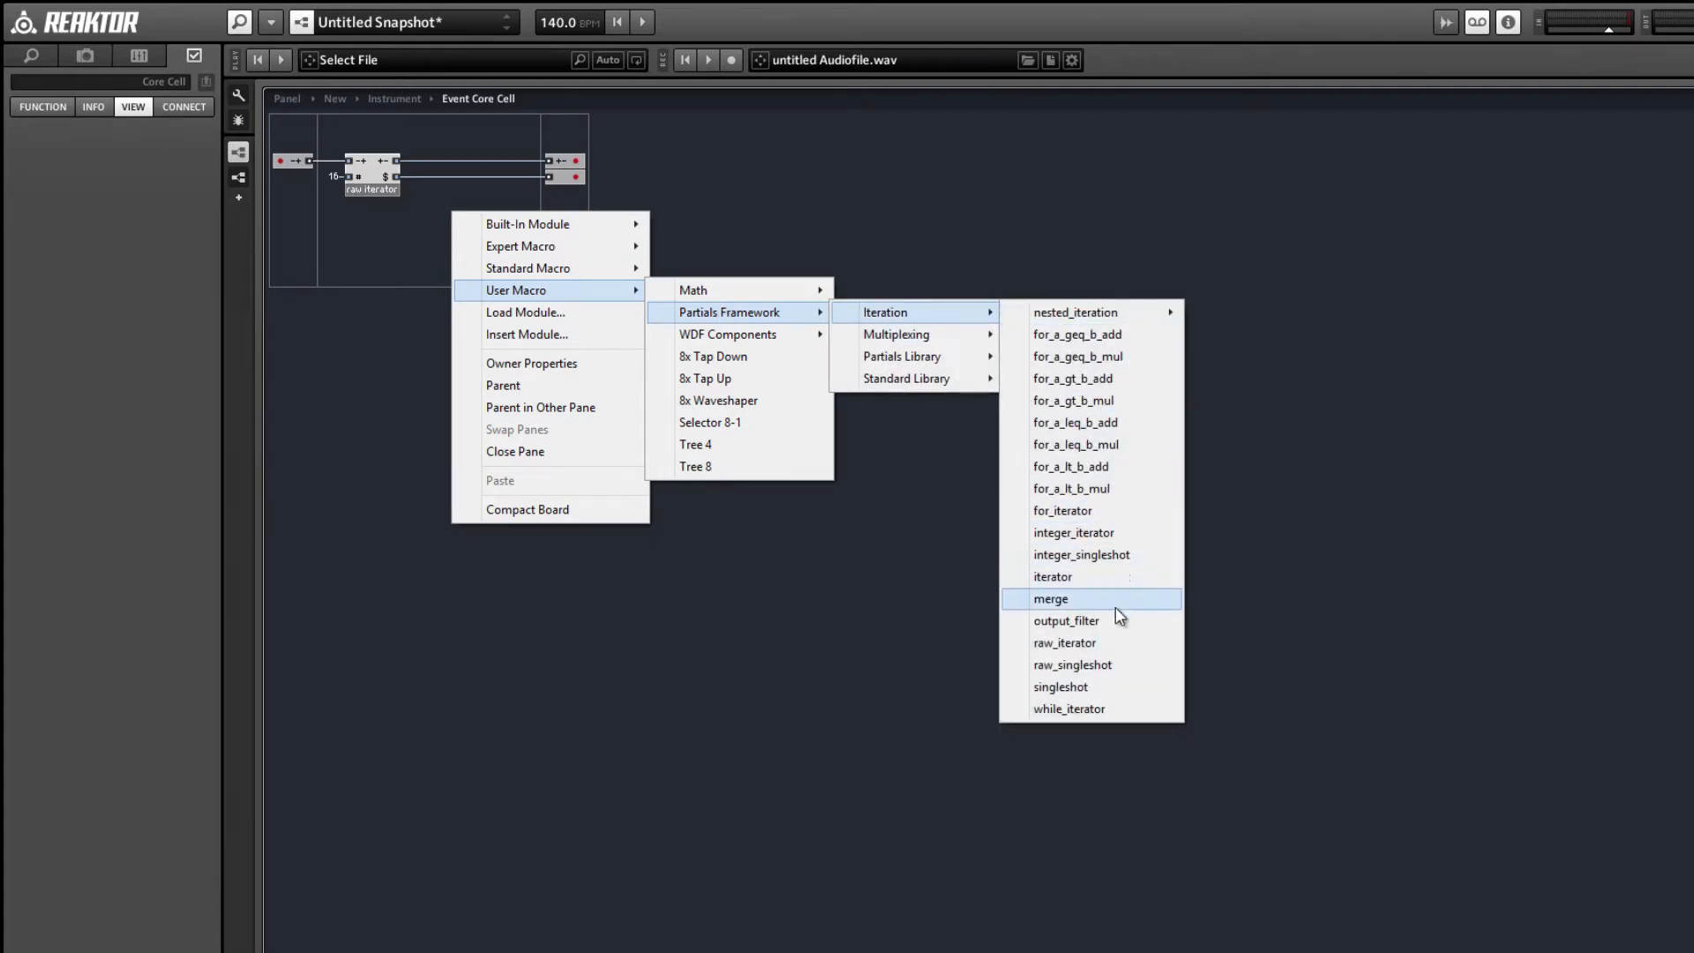
{"action": "left_click", "coordinate": [1113, 649]}
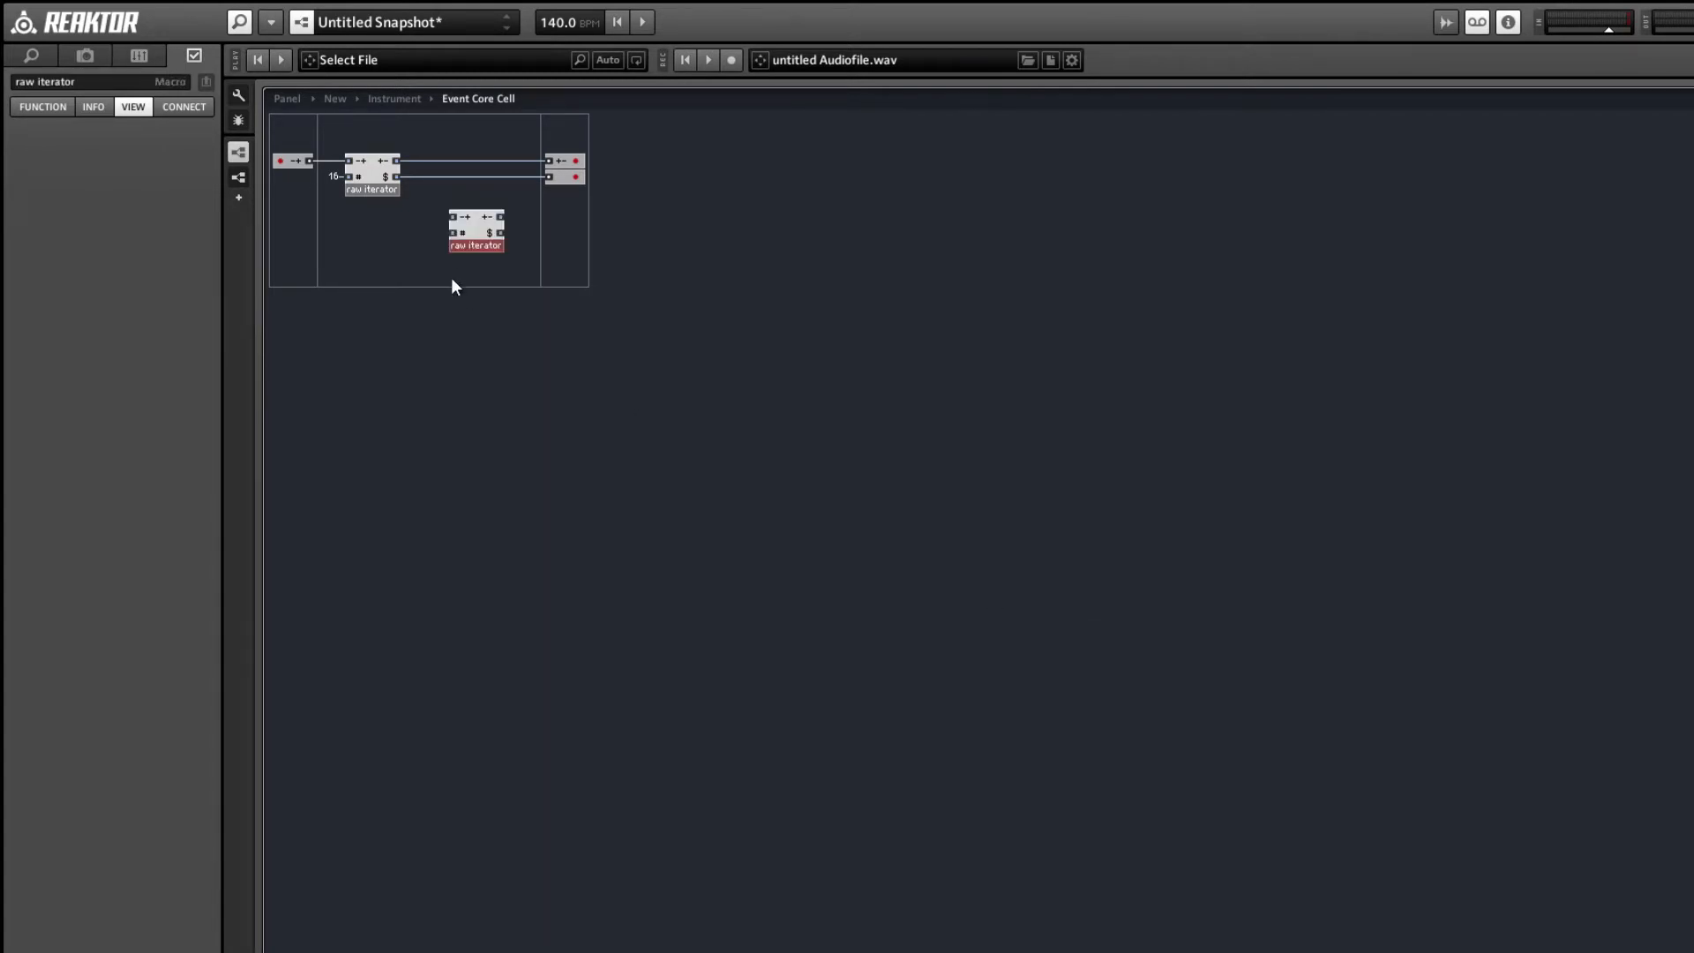
{"action": "key", "text": "Delete"}
- Insert the Partials Framework iterator macro below the raw iterator and wire the raw iterator's chain output to its chain input
{"action": "right_click", "coordinate": [474, 247]}
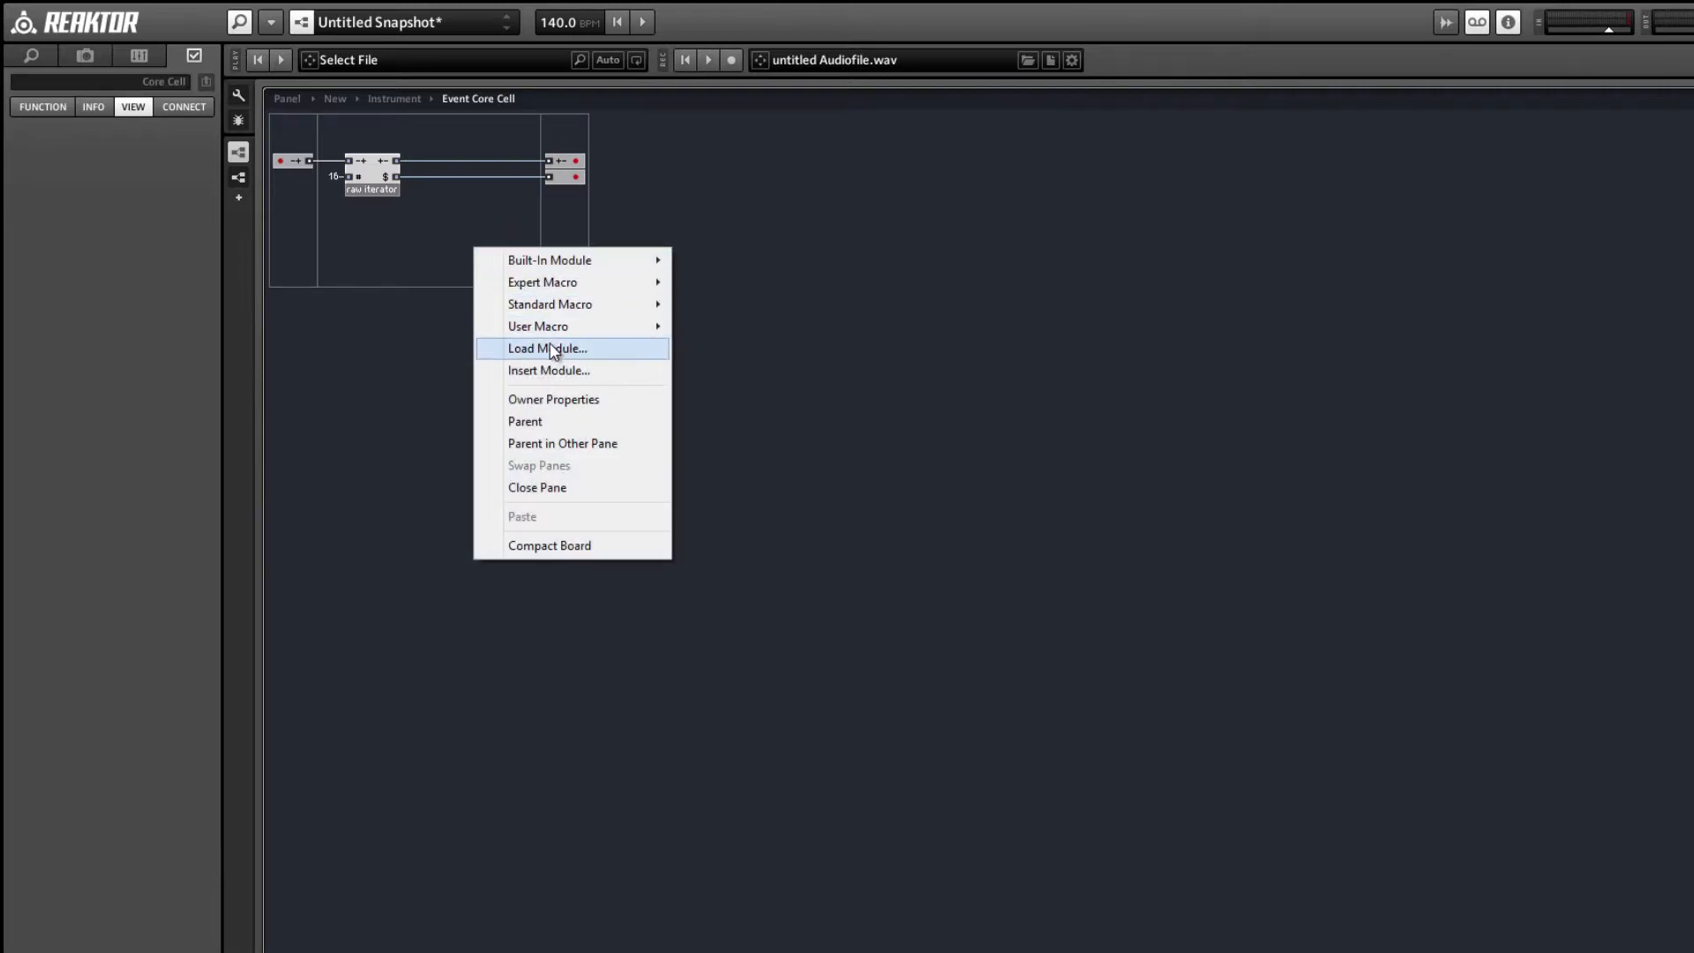
{"action": "mouse_move", "coordinate": [573, 326]}
{"action": "mouse_move", "coordinate": [814, 344]}
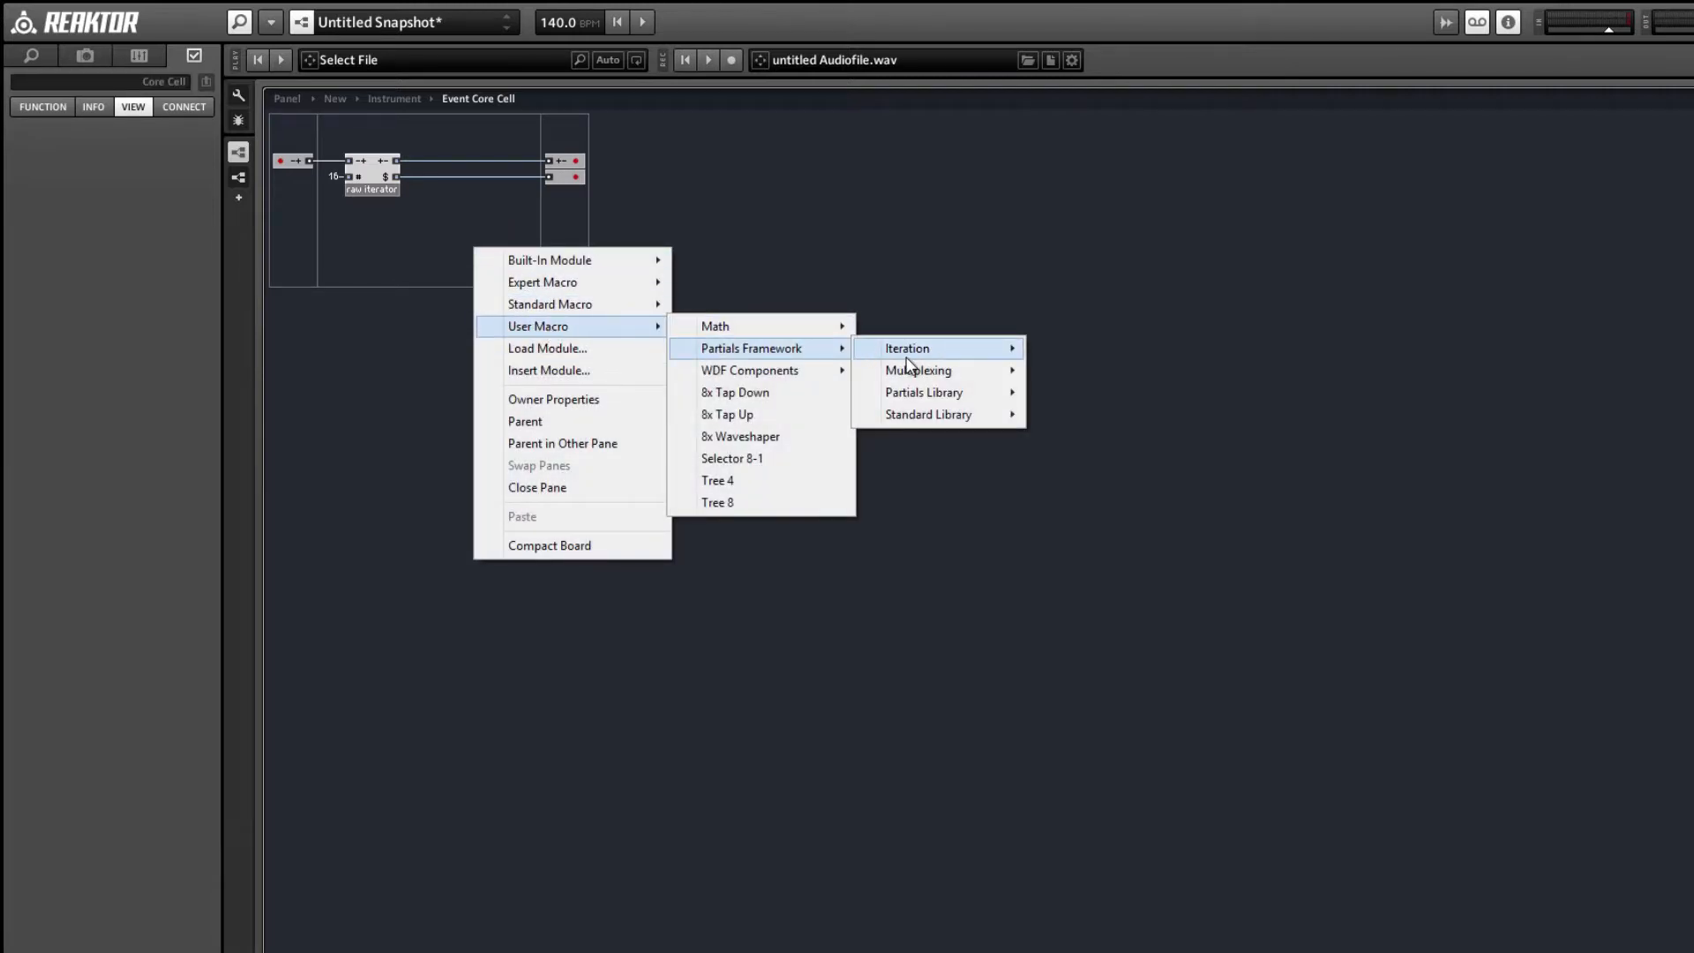
{"action": "mouse_move", "coordinate": [909, 349]}
{"action": "left_click", "coordinate": [1078, 613]}
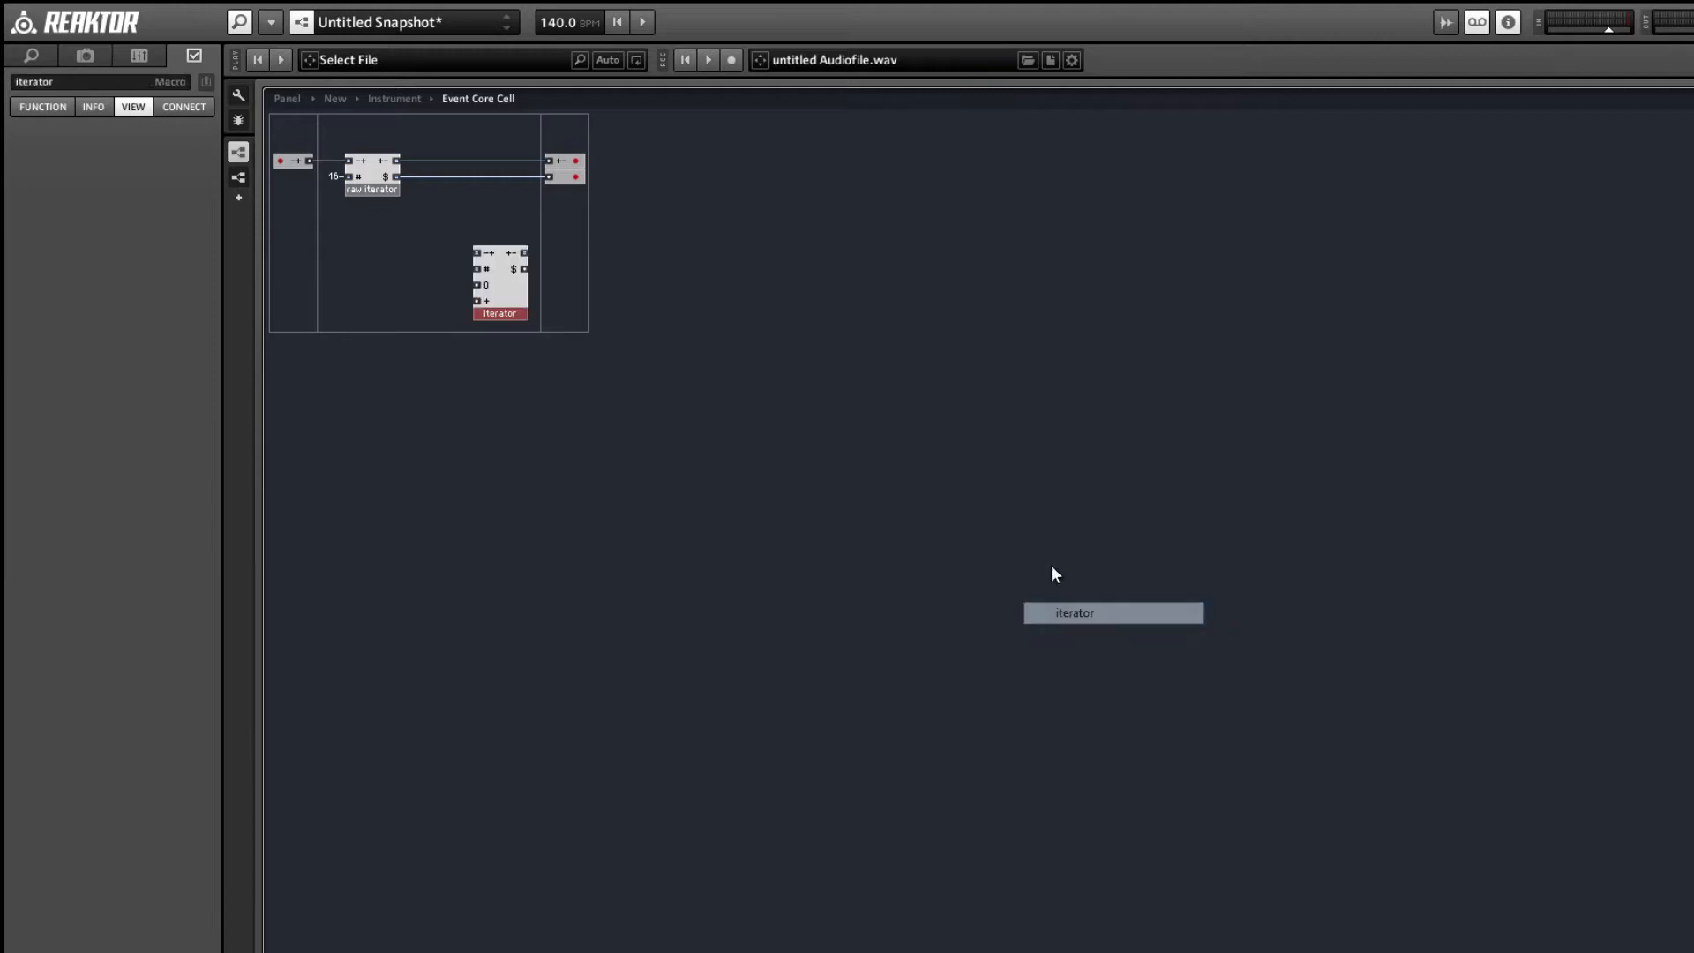
{"action": "left_click_drag", "start_coordinate": [512, 283], "coordinate": [486, 256]}
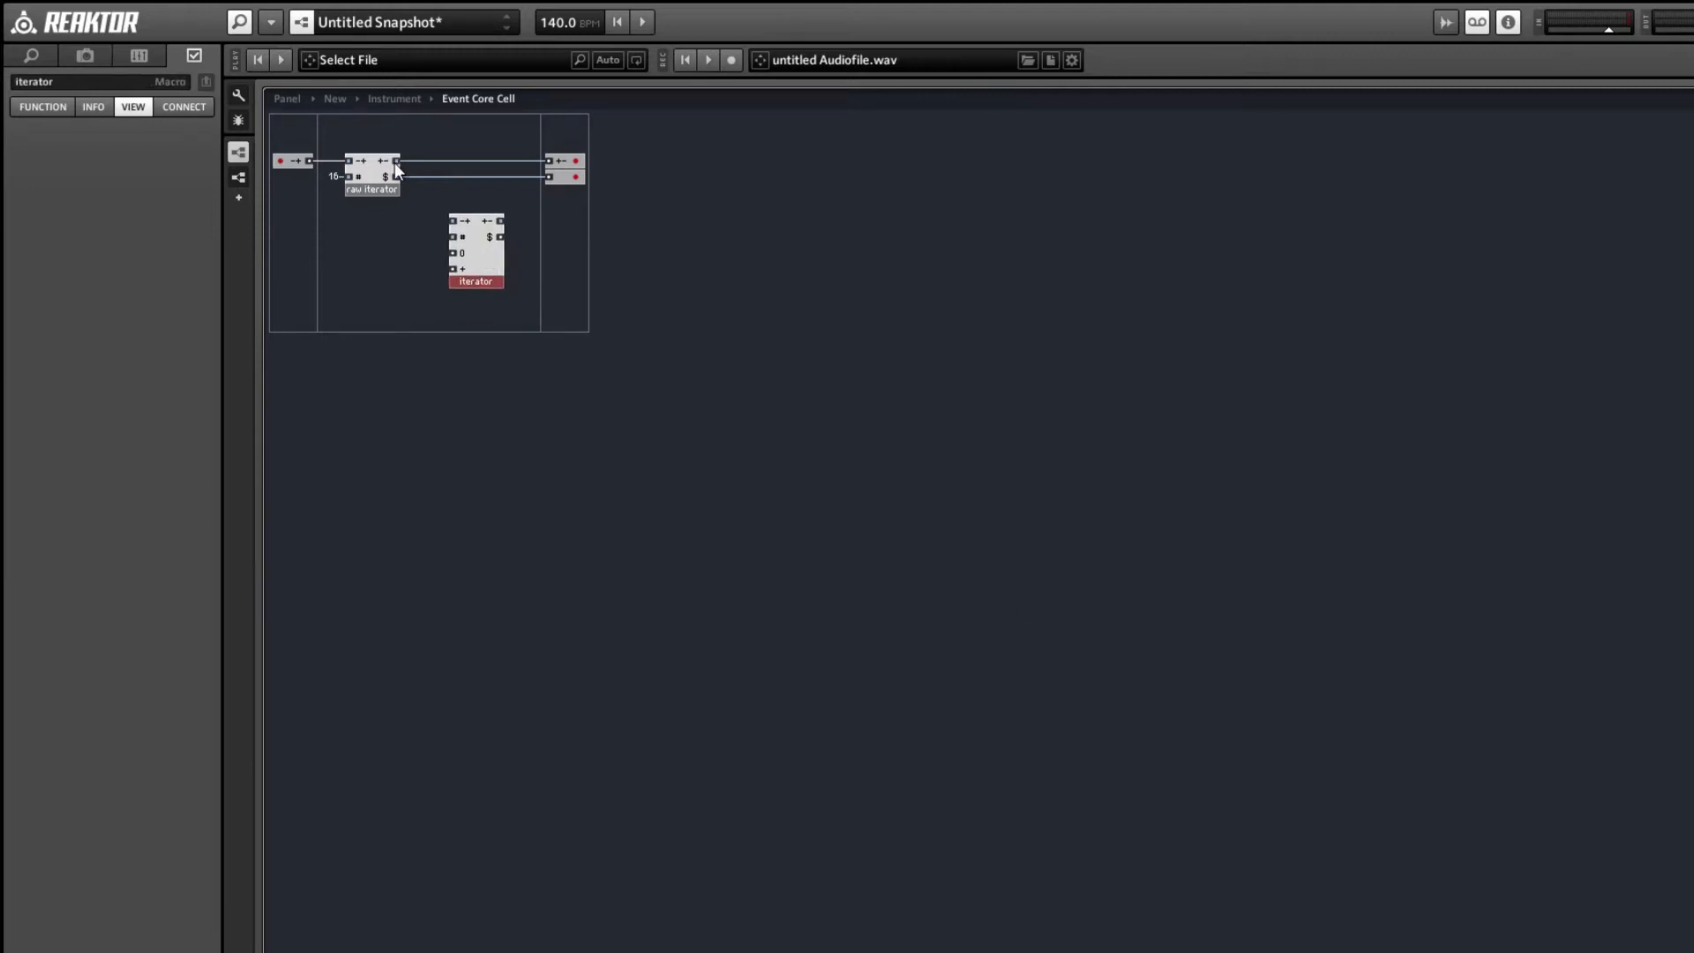
{"action": "left_click_drag", "start_coordinate": [446, 203], "coordinate": [495, 264]}
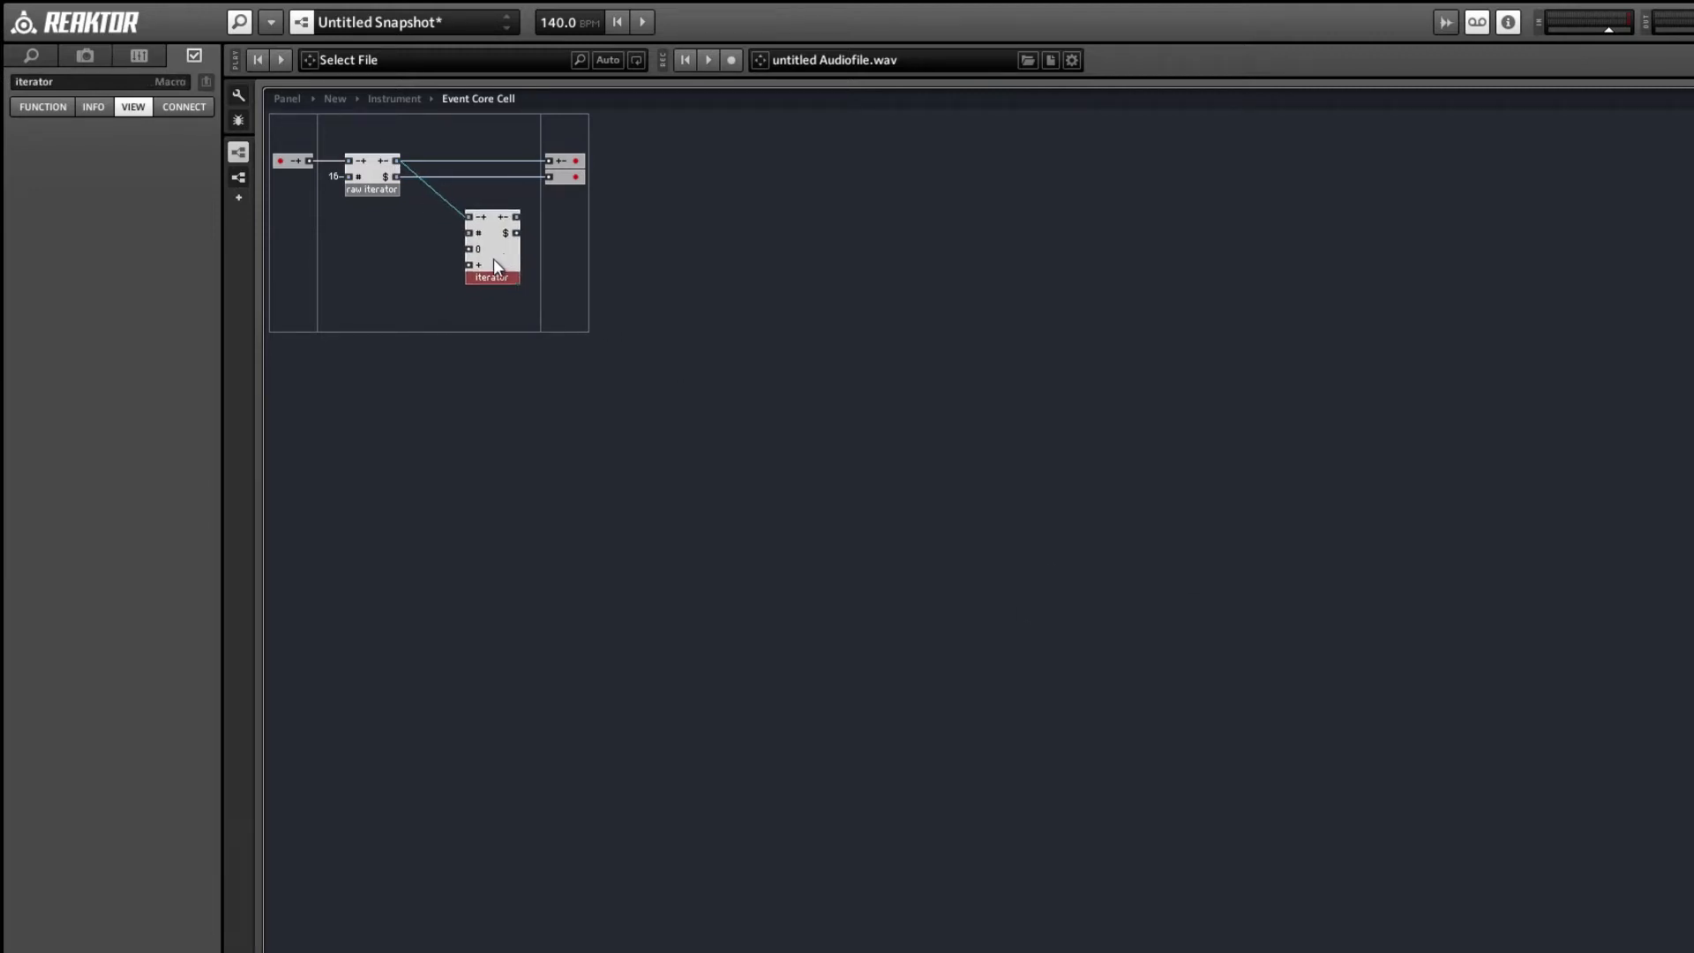
- Attach QuickConsts to the iterator macro: 16 on its second input, 100 on the 0 input and 3 on the + input
{"action": "right_click", "coordinate": [468, 240]}
{"action": "left_click", "coordinate": [552, 293]}
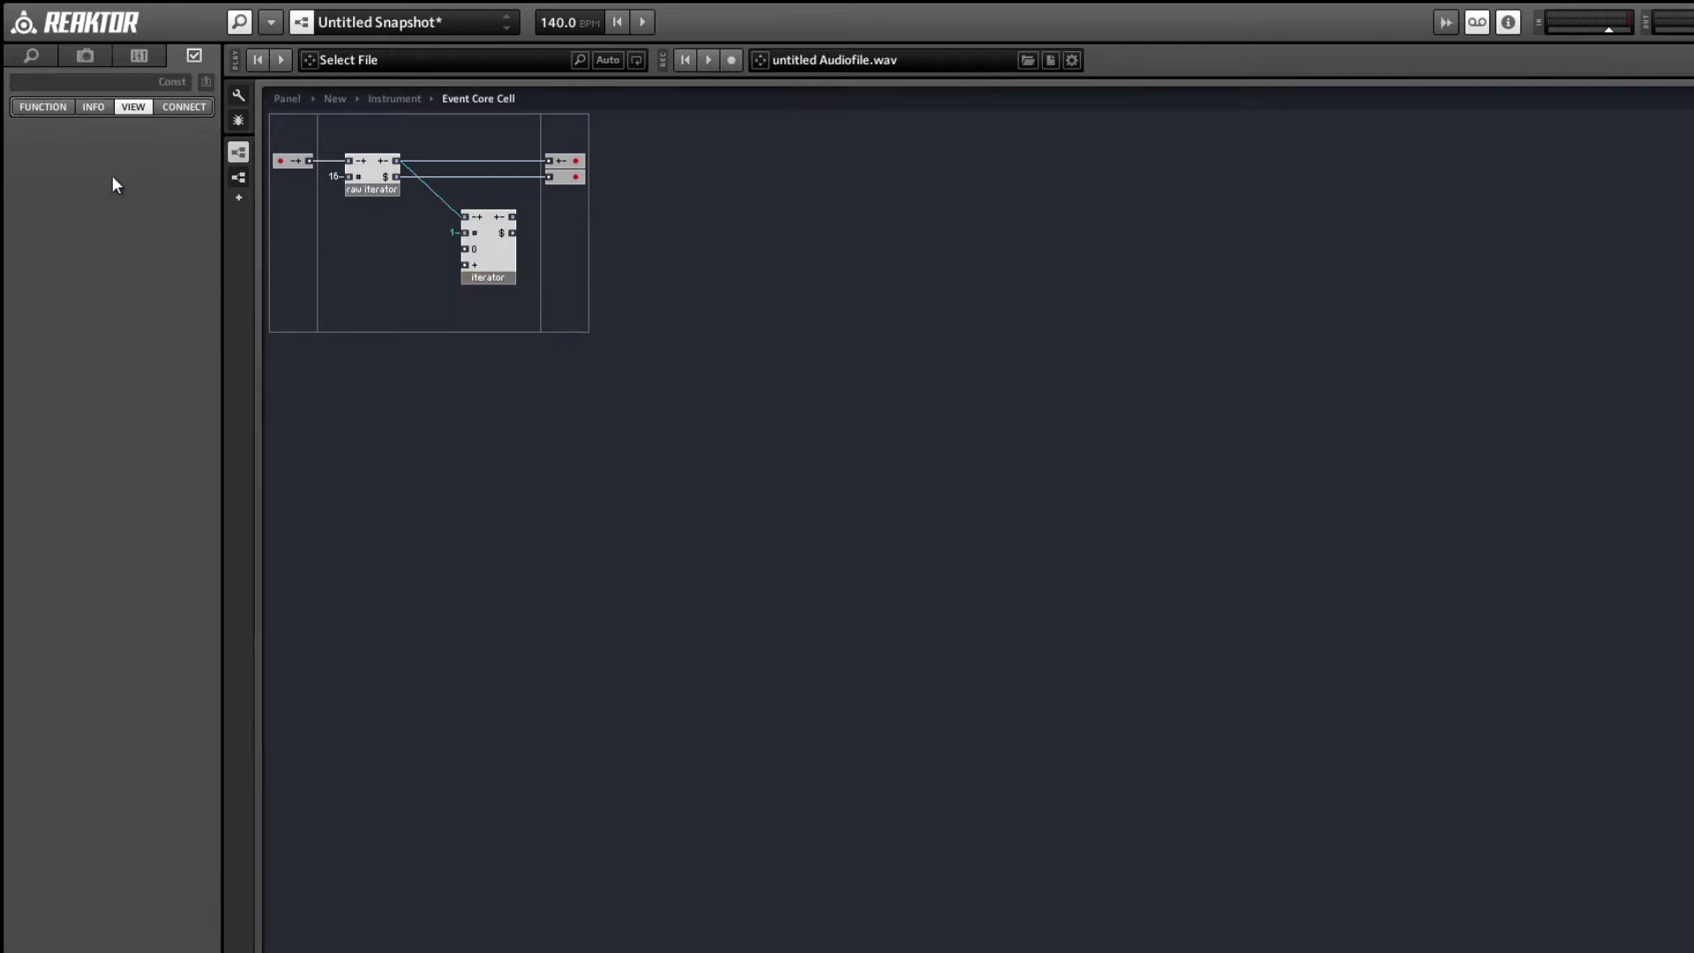
{"action": "left_click", "coordinate": [27, 105]}
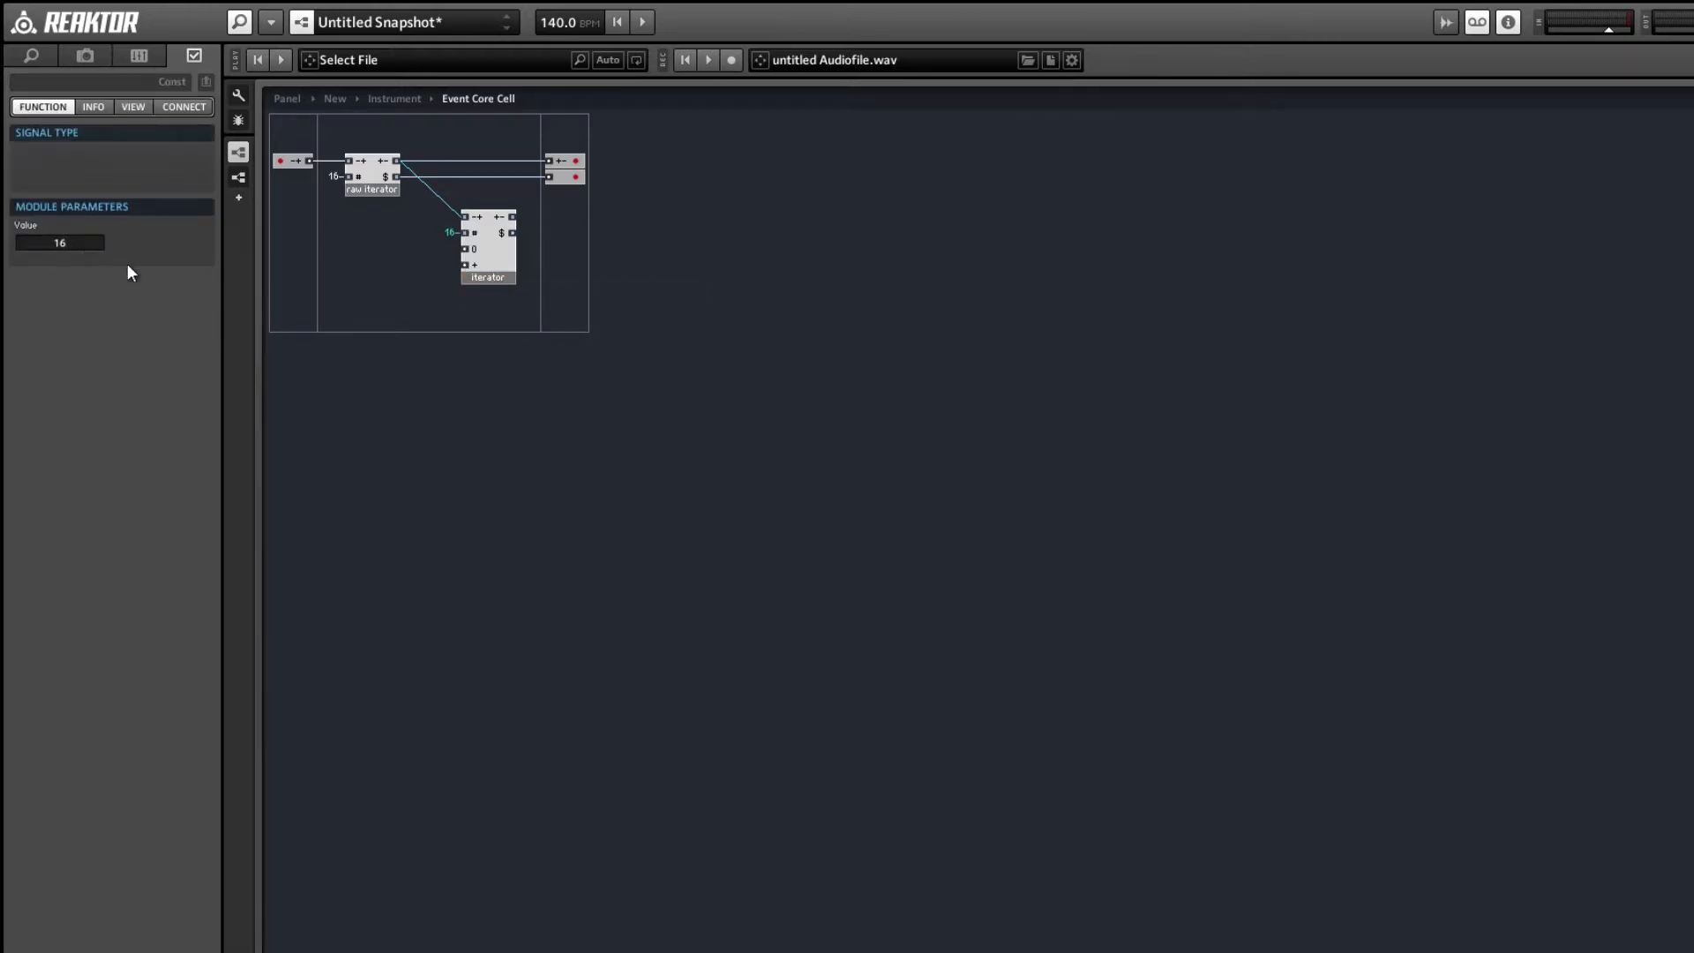
{"action": "right_click", "coordinate": [466, 248]}
{"action": "left_click", "coordinate": [485, 315]}
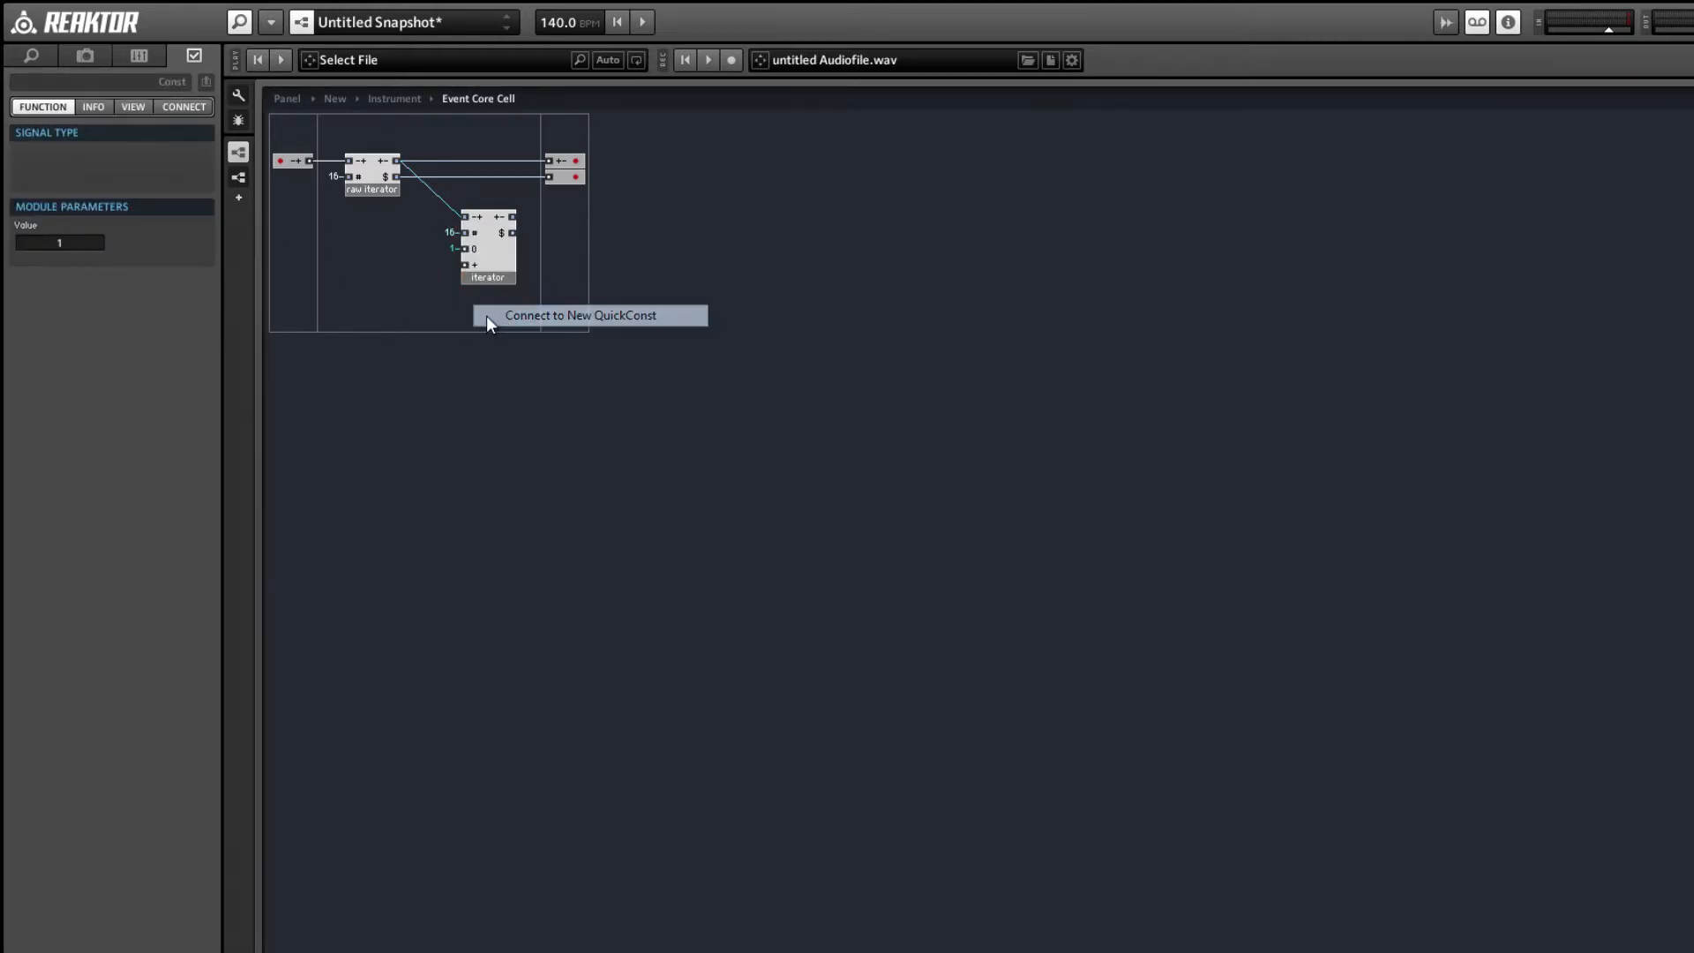
{"action": "left_click", "coordinate": [80, 246]}
{"action": "type", "text": "100"}
{"action": "key", "text": "Return"}
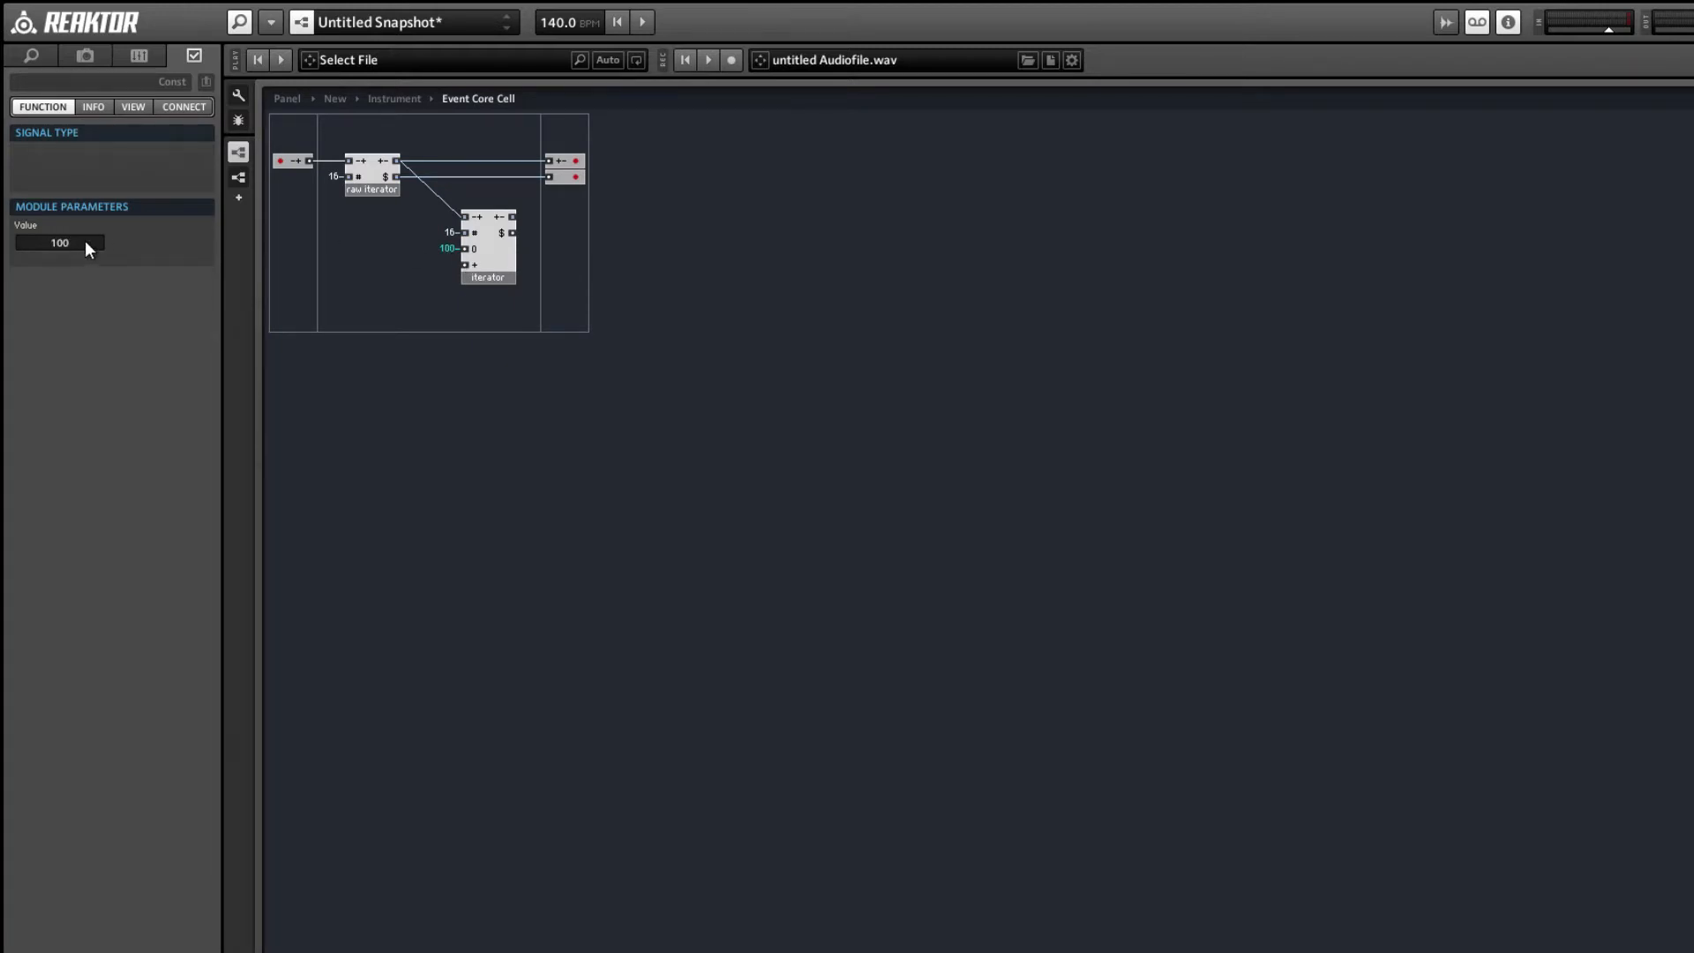
{"action": "right_click", "coordinate": [467, 264]}
{"action": "left_click", "coordinate": [515, 326]}
- Wire the iterator's chain output to the cell's chain output and add a new cell output fed by the iterator's $ port
{"action": "left_click_drag", "start_coordinate": [513, 217], "coordinate": [547, 161]}
{"action": "left_click_drag", "start_coordinate": [495, 256], "coordinate": [473, 247]}
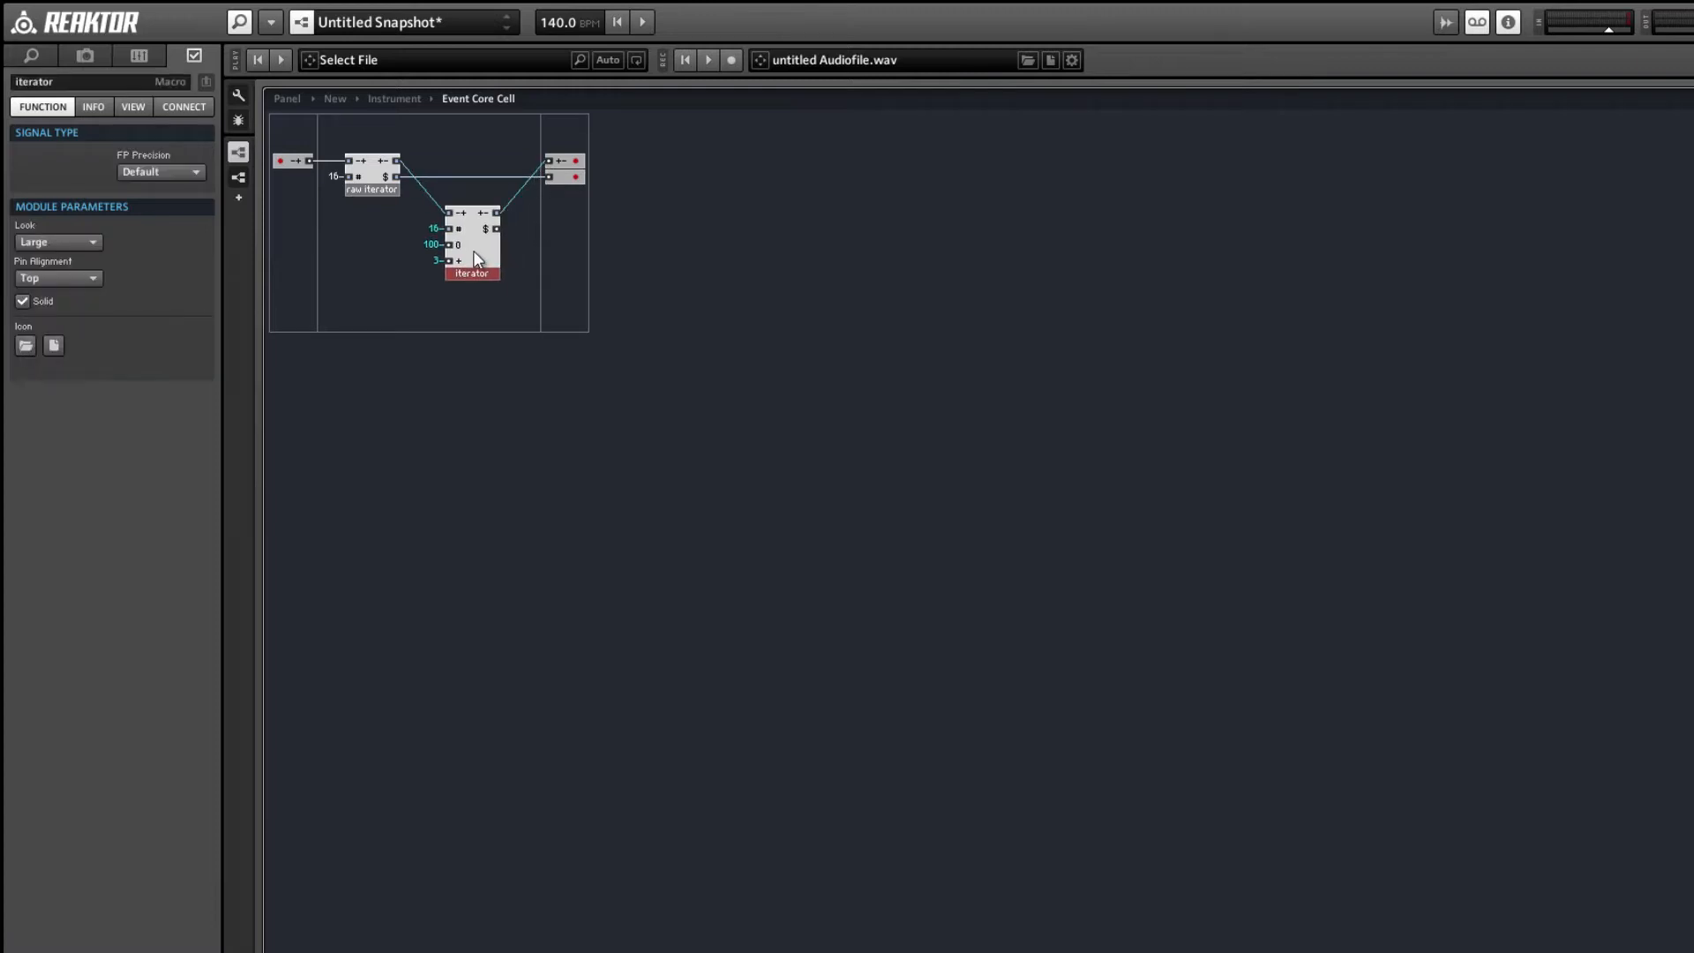
{"action": "left_click", "coordinate": [630, 193]}
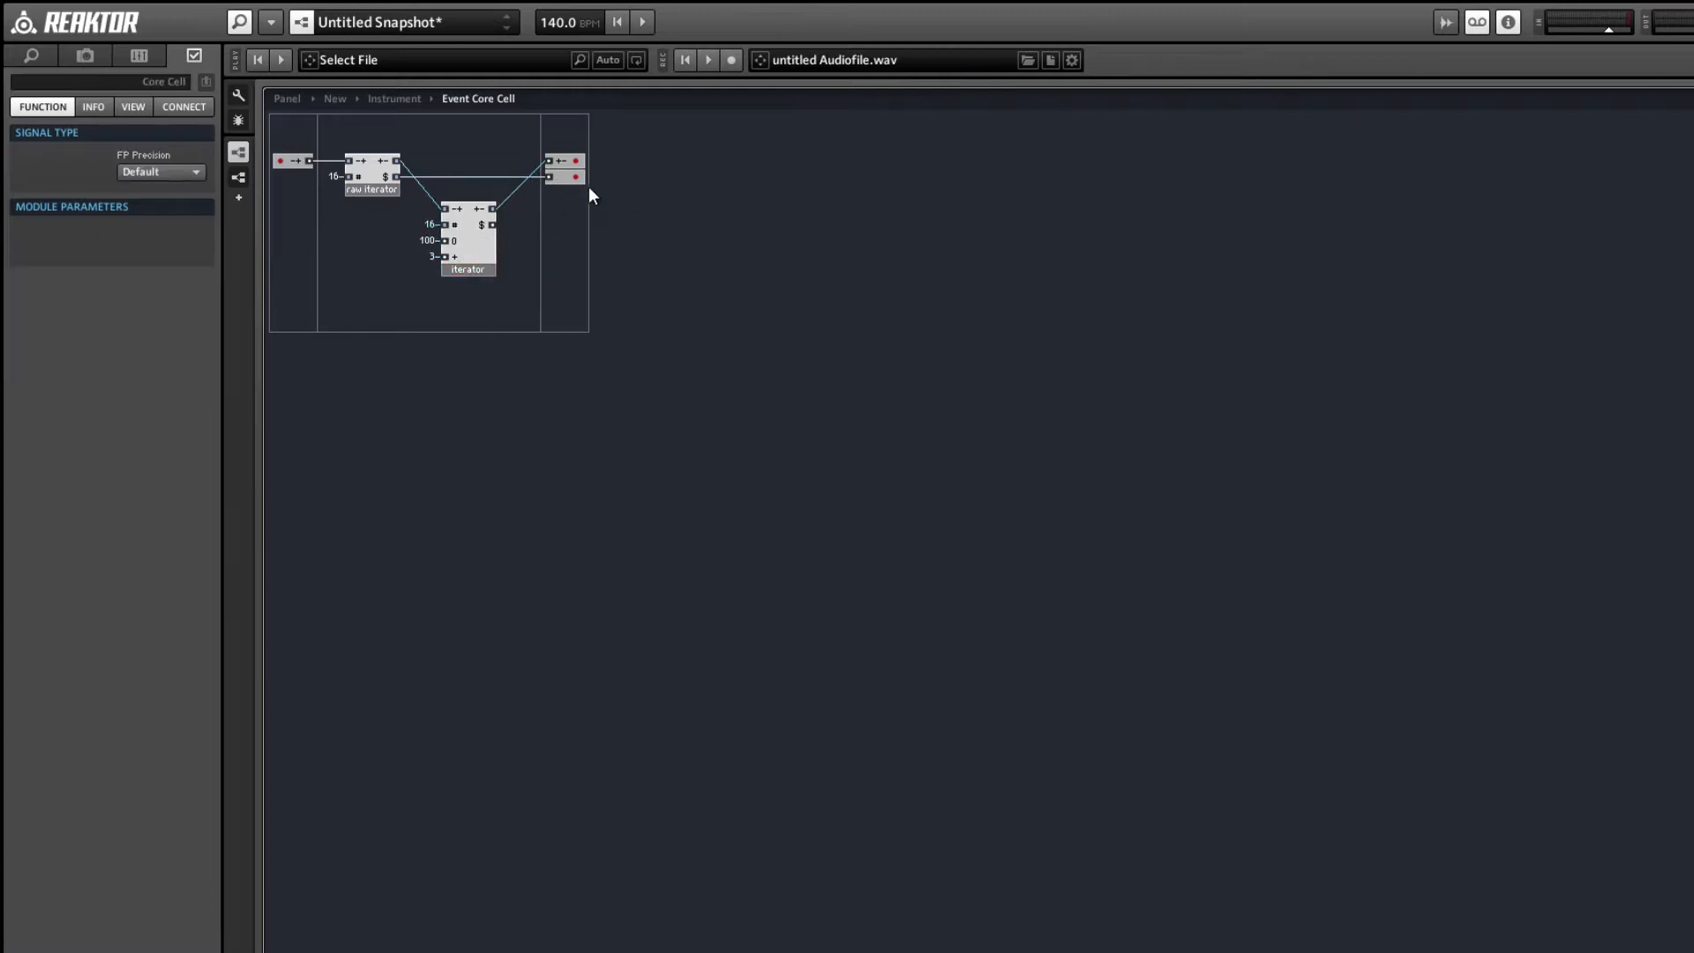
{"action": "left_click_drag", "start_coordinate": [566, 179], "coordinate": [460, 255]}
{"action": "left_click", "coordinate": [470, 250]}
{"action": "left_click", "coordinate": [501, 266]}
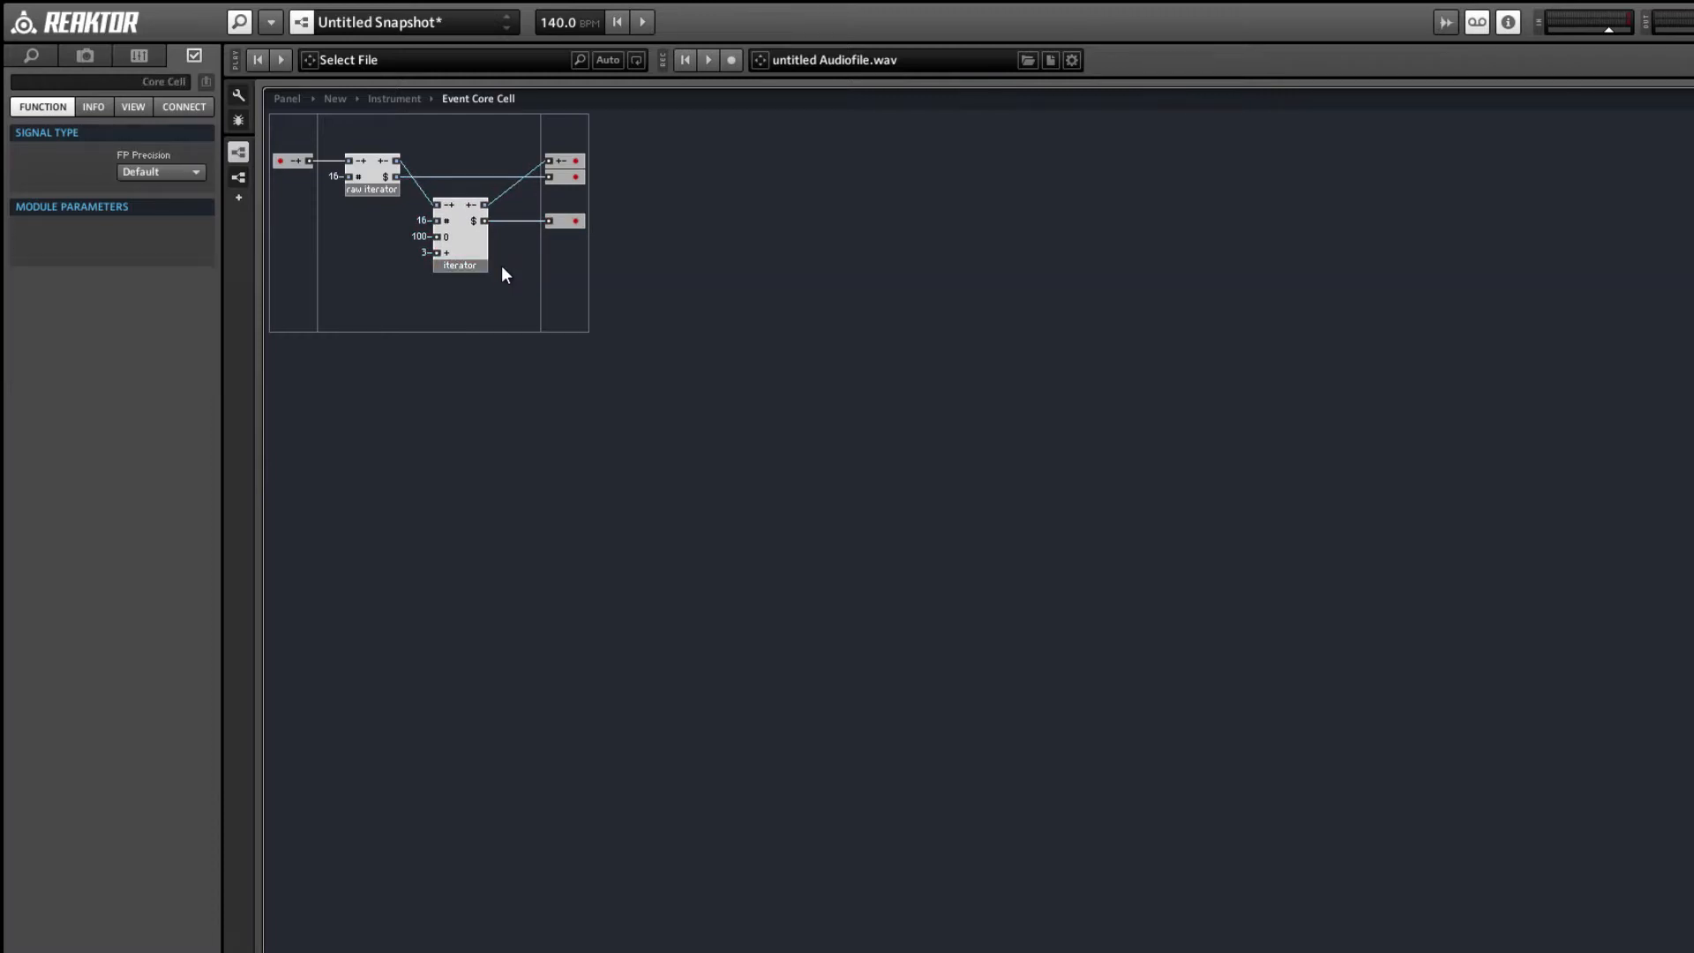
- Wire the core cell's new output to the EventWatcher's In2 input and return to the instrument panel
{"action": "double_click", "coordinate": [534, 262]}
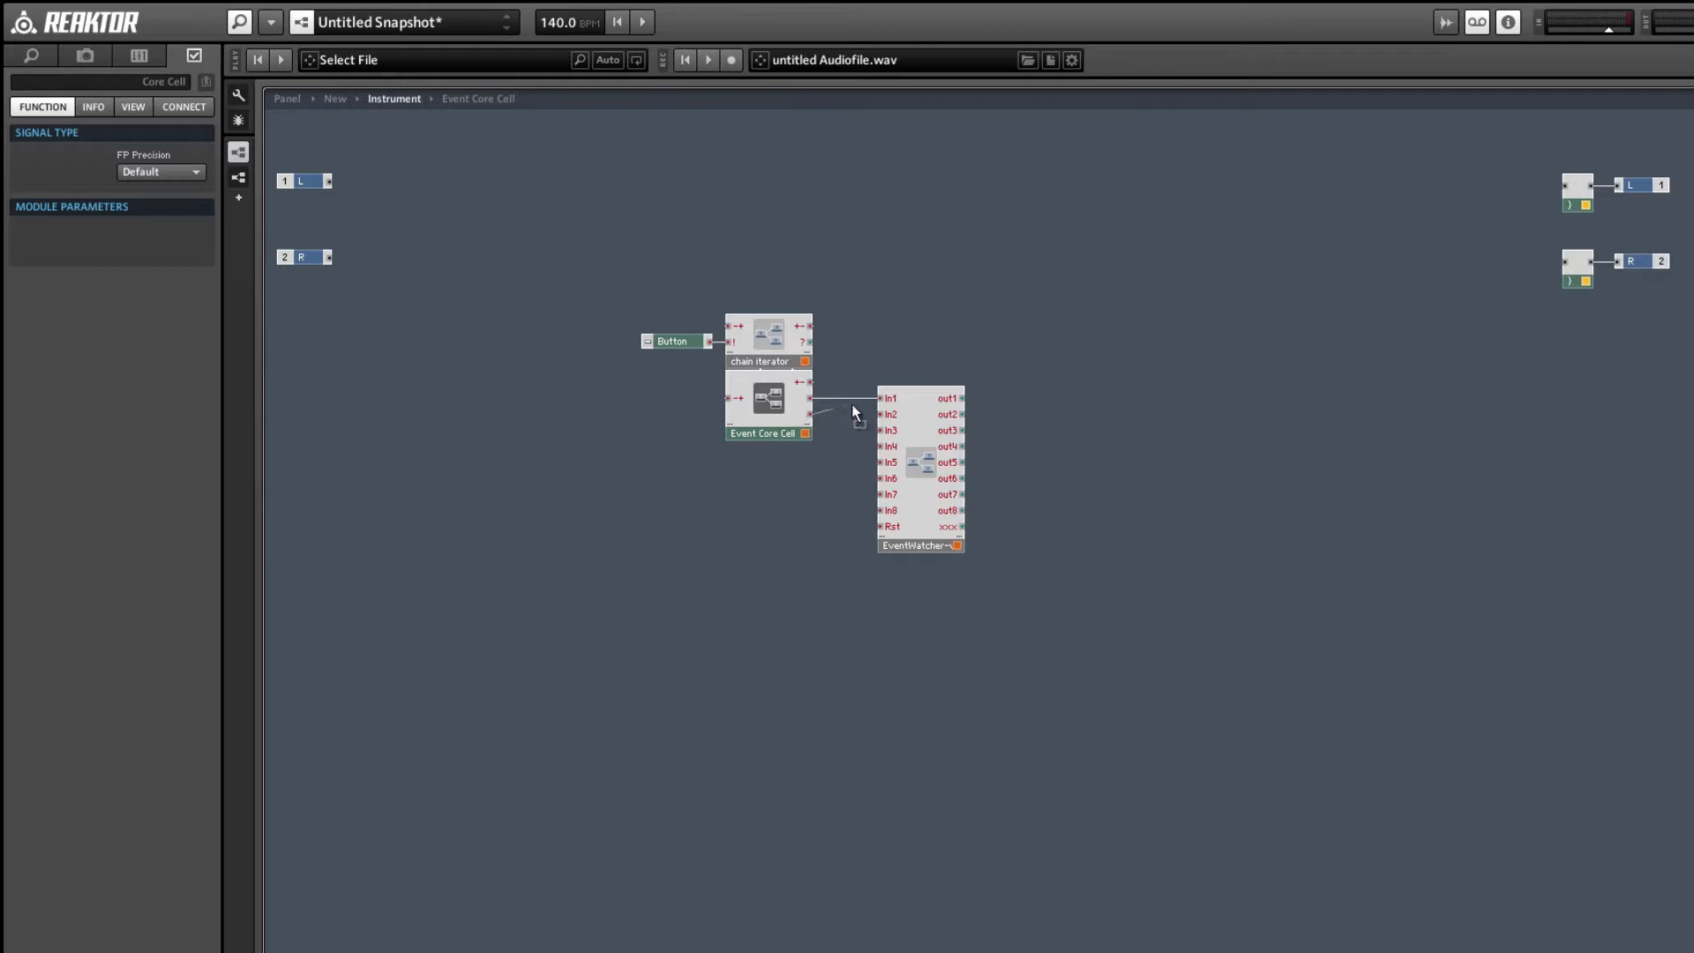
{"action": "left_click", "coordinate": [651, 391]}
{"action": "left_click", "coordinate": [291, 101]}
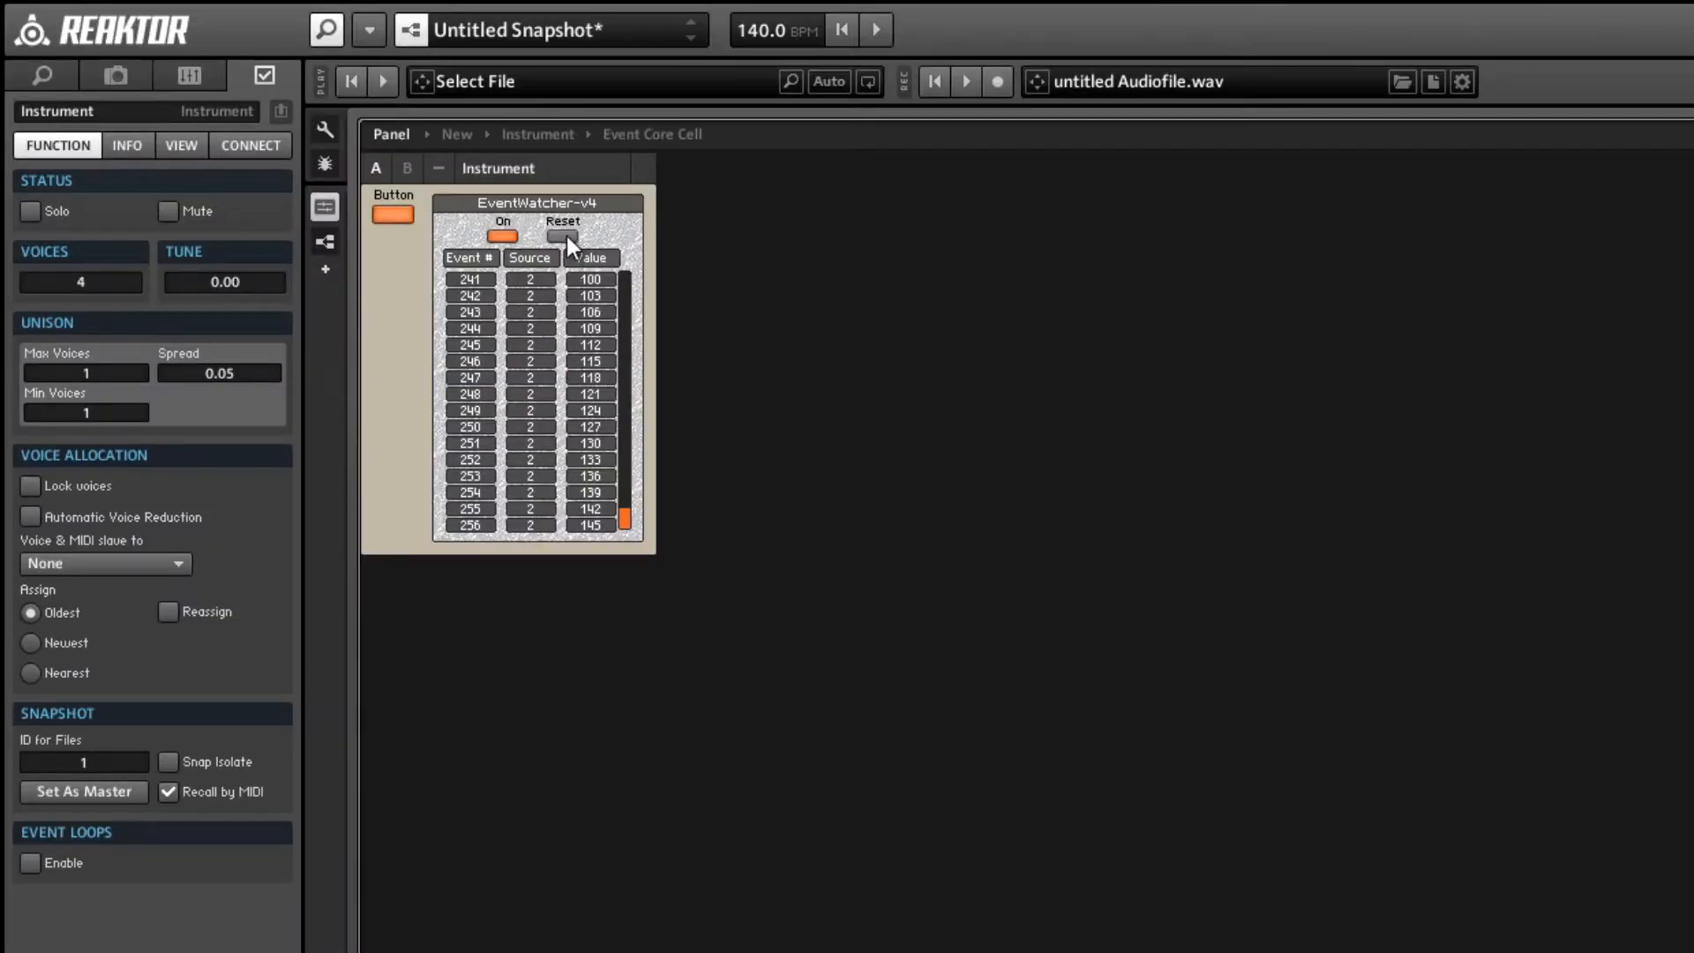
- Reset the EventWatcher list, fire the panel Button and set its mode to Trigger
{"action": "left_click", "coordinate": [565, 235]}
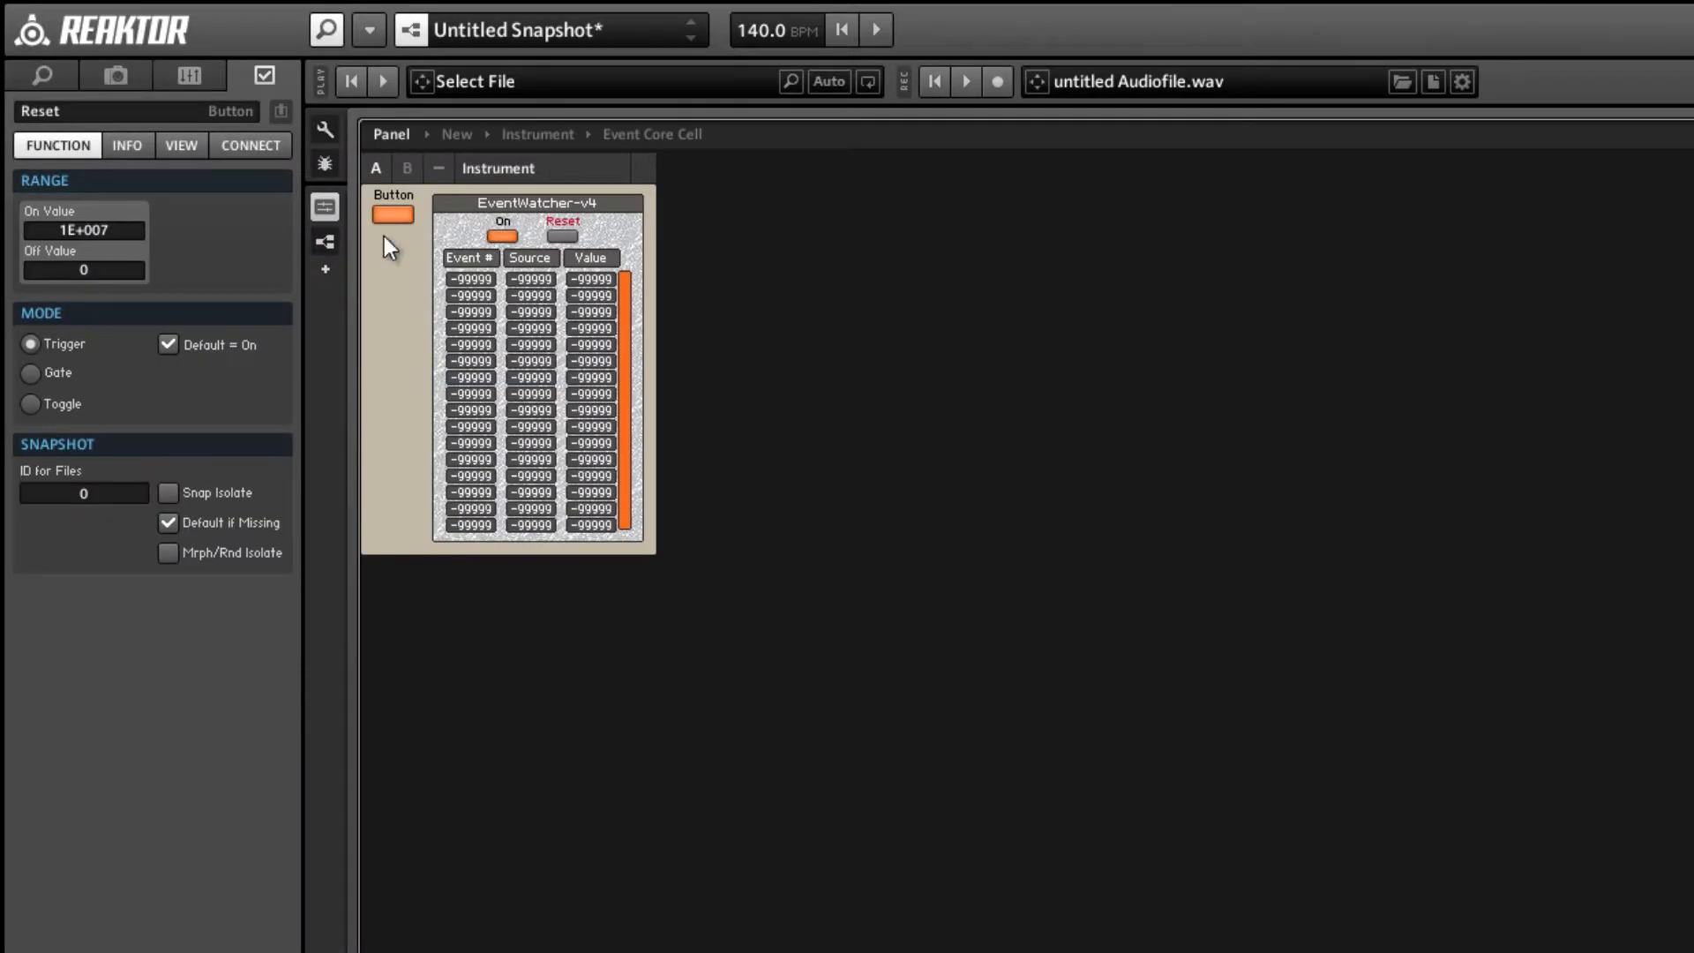
{"action": "left_click", "coordinate": [393, 215]}
{"action": "left_click", "coordinate": [32, 345]}
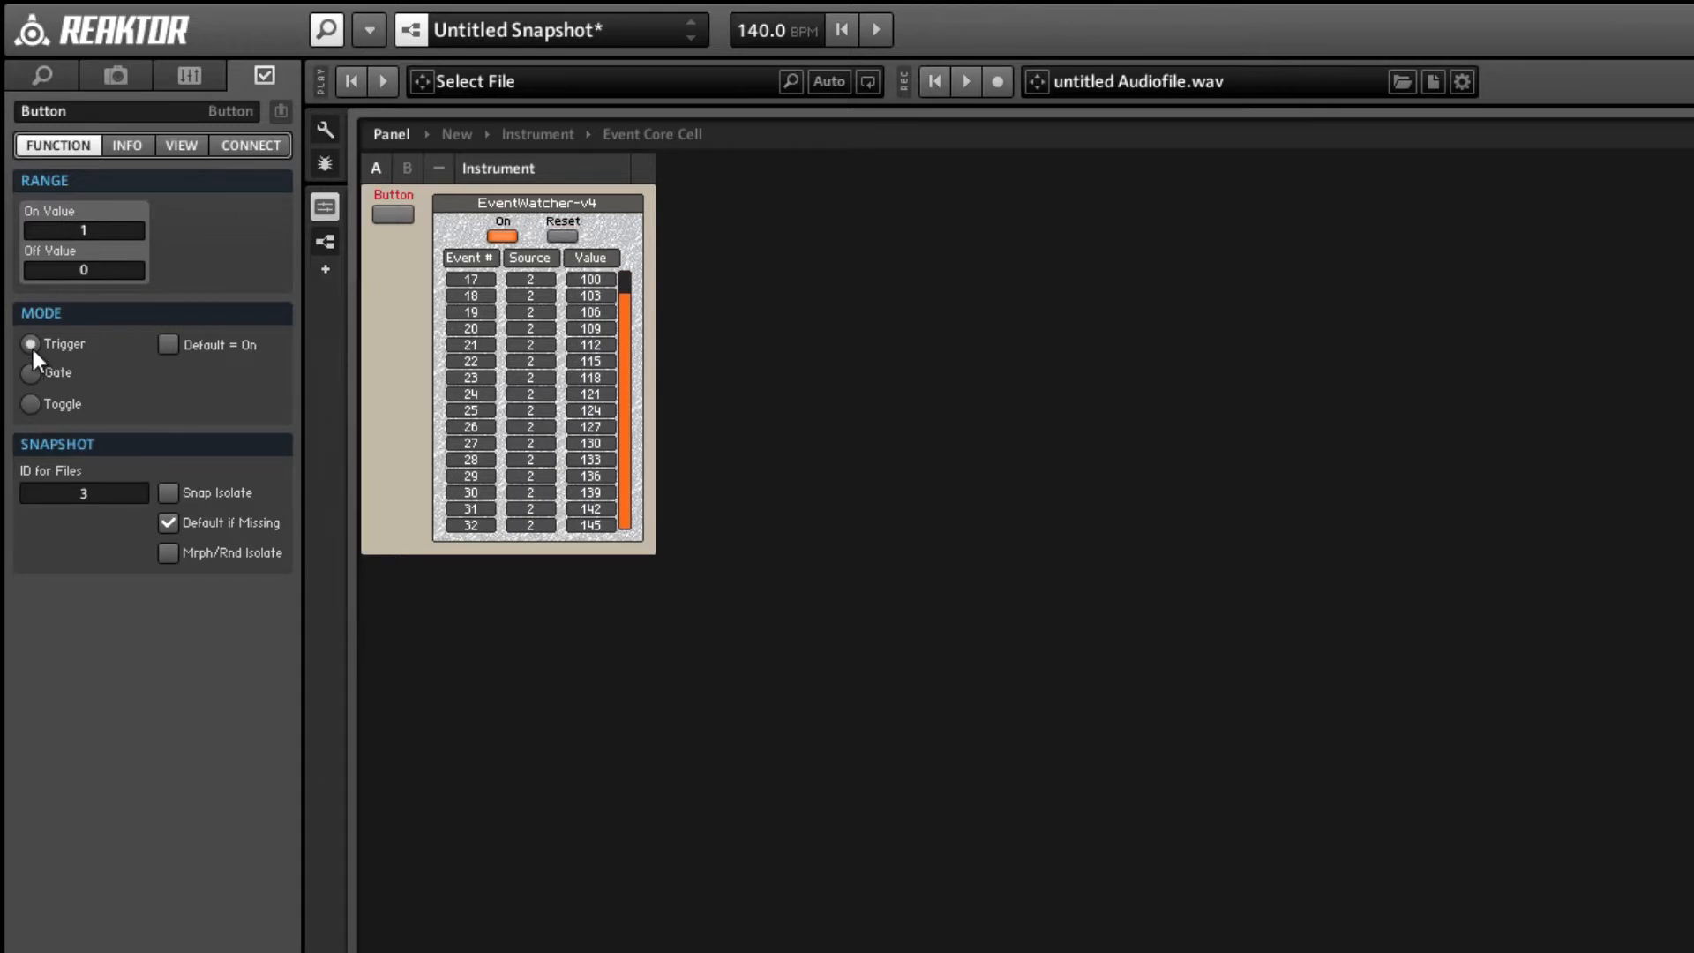
- Reset the EventWatcher, trigger the Button once and scroll the list to examine the order of events from both sources
{"action": "left_click", "coordinate": [558, 236]}
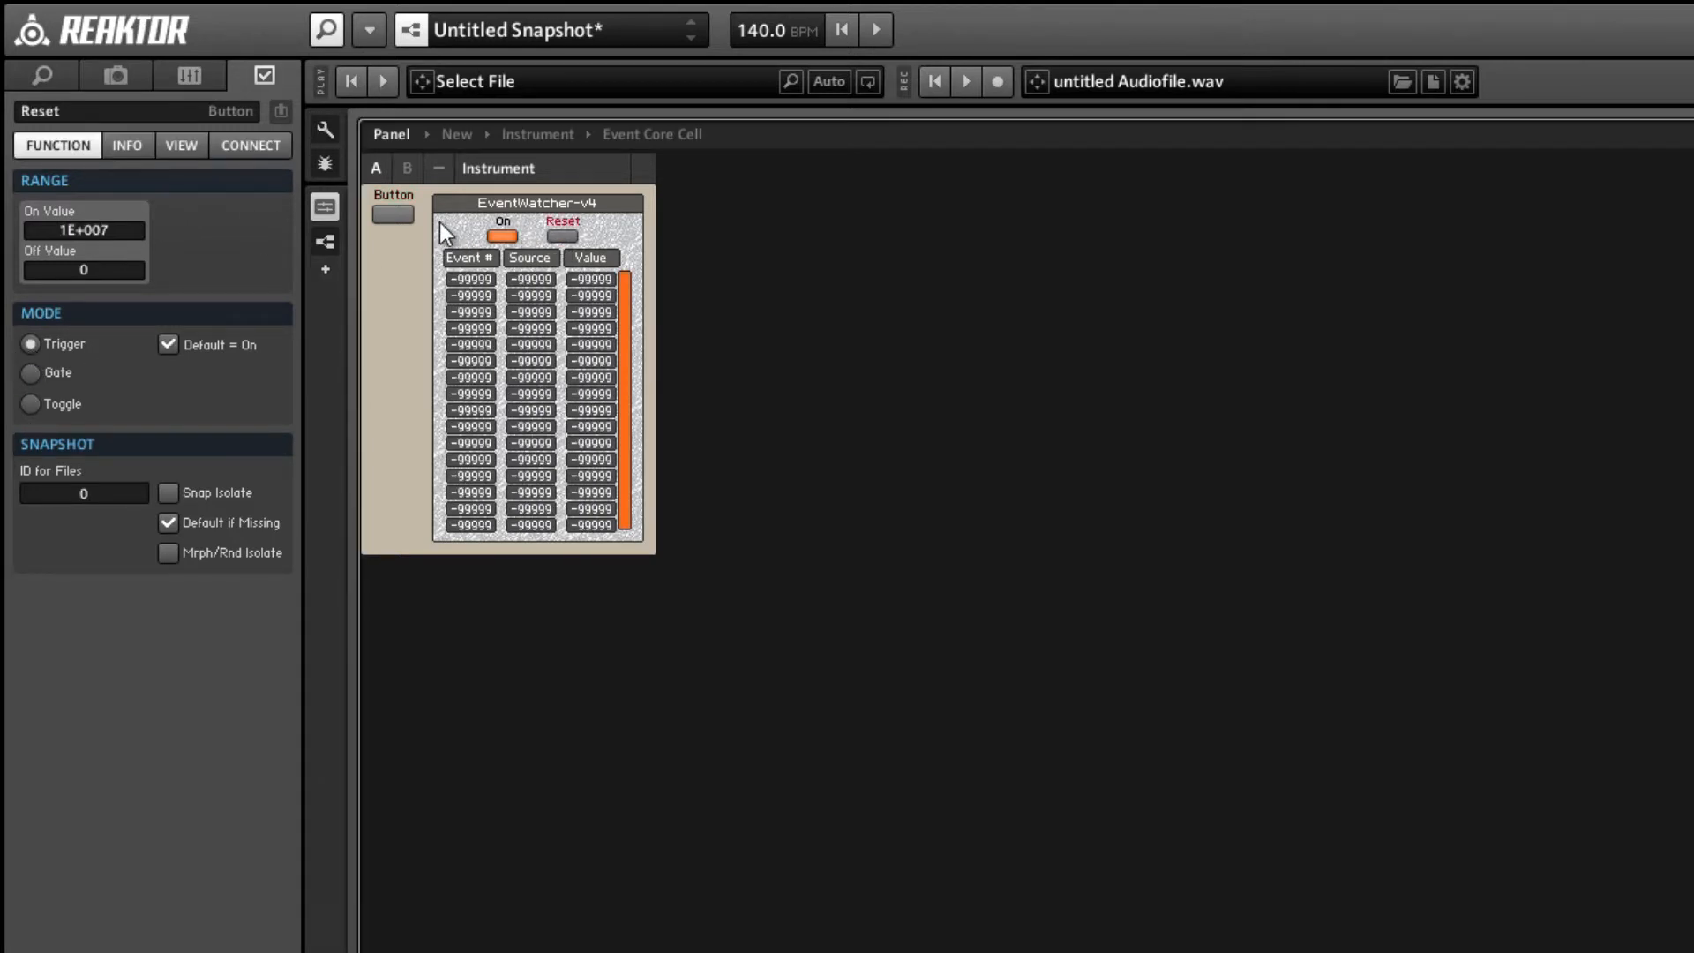
{"action": "left_click", "coordinate": [400, 217]}
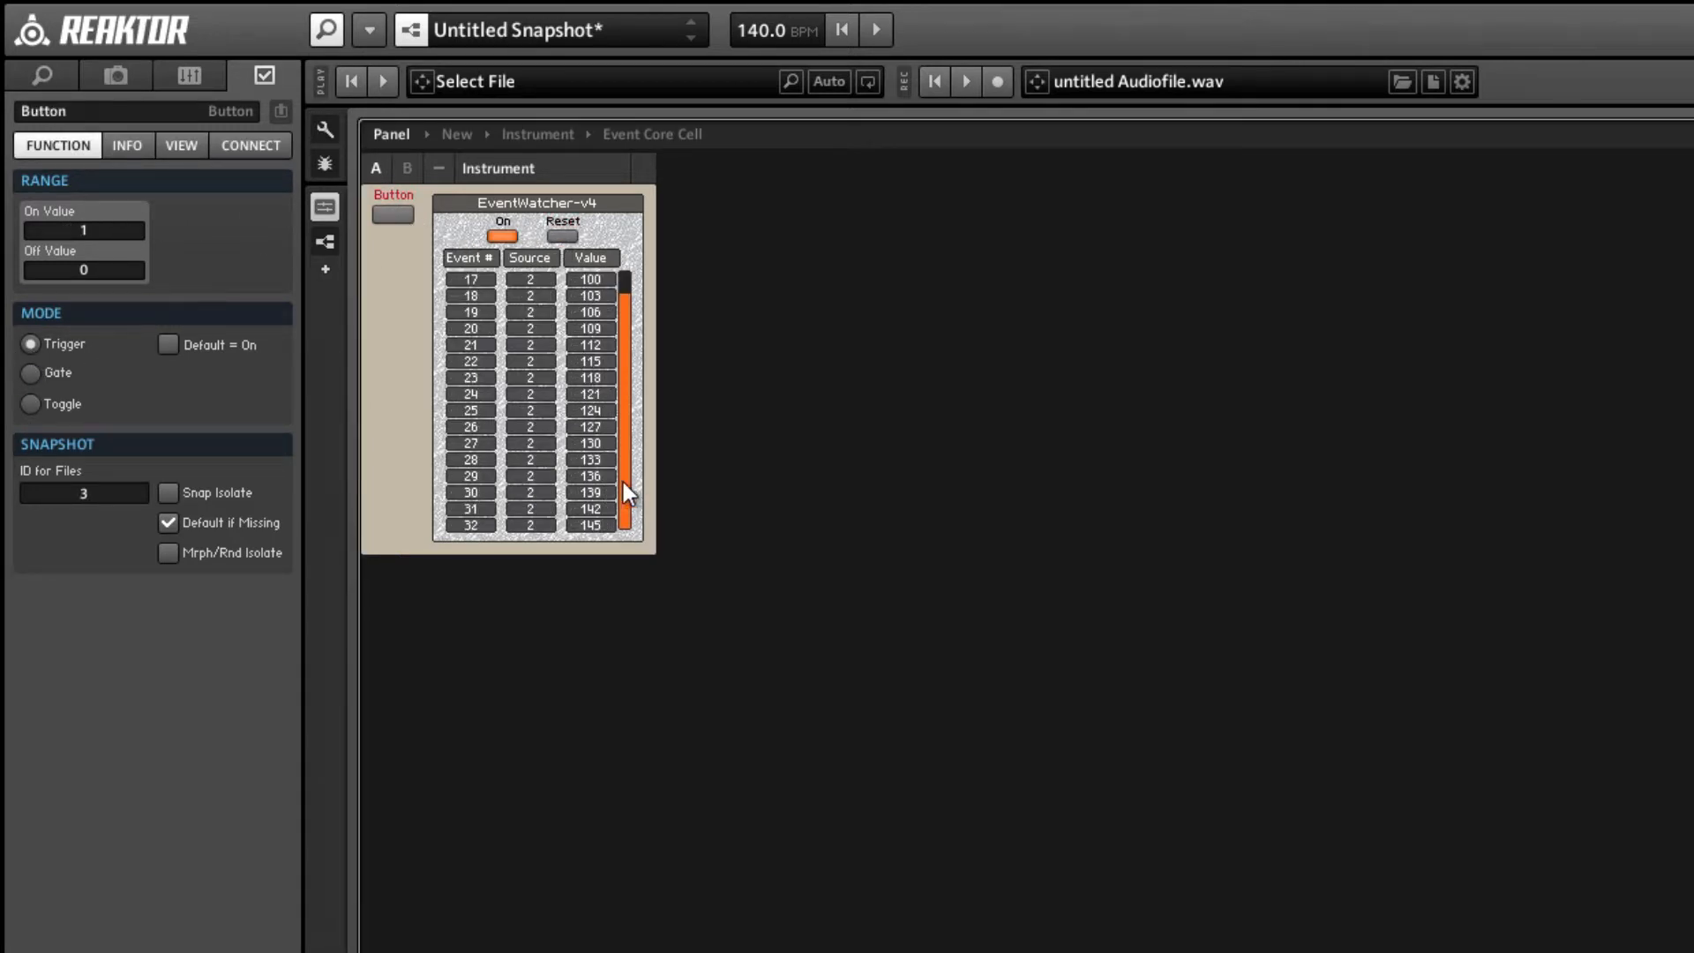
{"action": "mouse_move", "coordinate": [623, 482]}
{"action": "left_mouse_down"}
{"action": "mouse_move", "coordinate": [630, 447]}
{"action": "mouse_move", "coordinate": [633, 473]}
{"action": "left_mouse_up"}
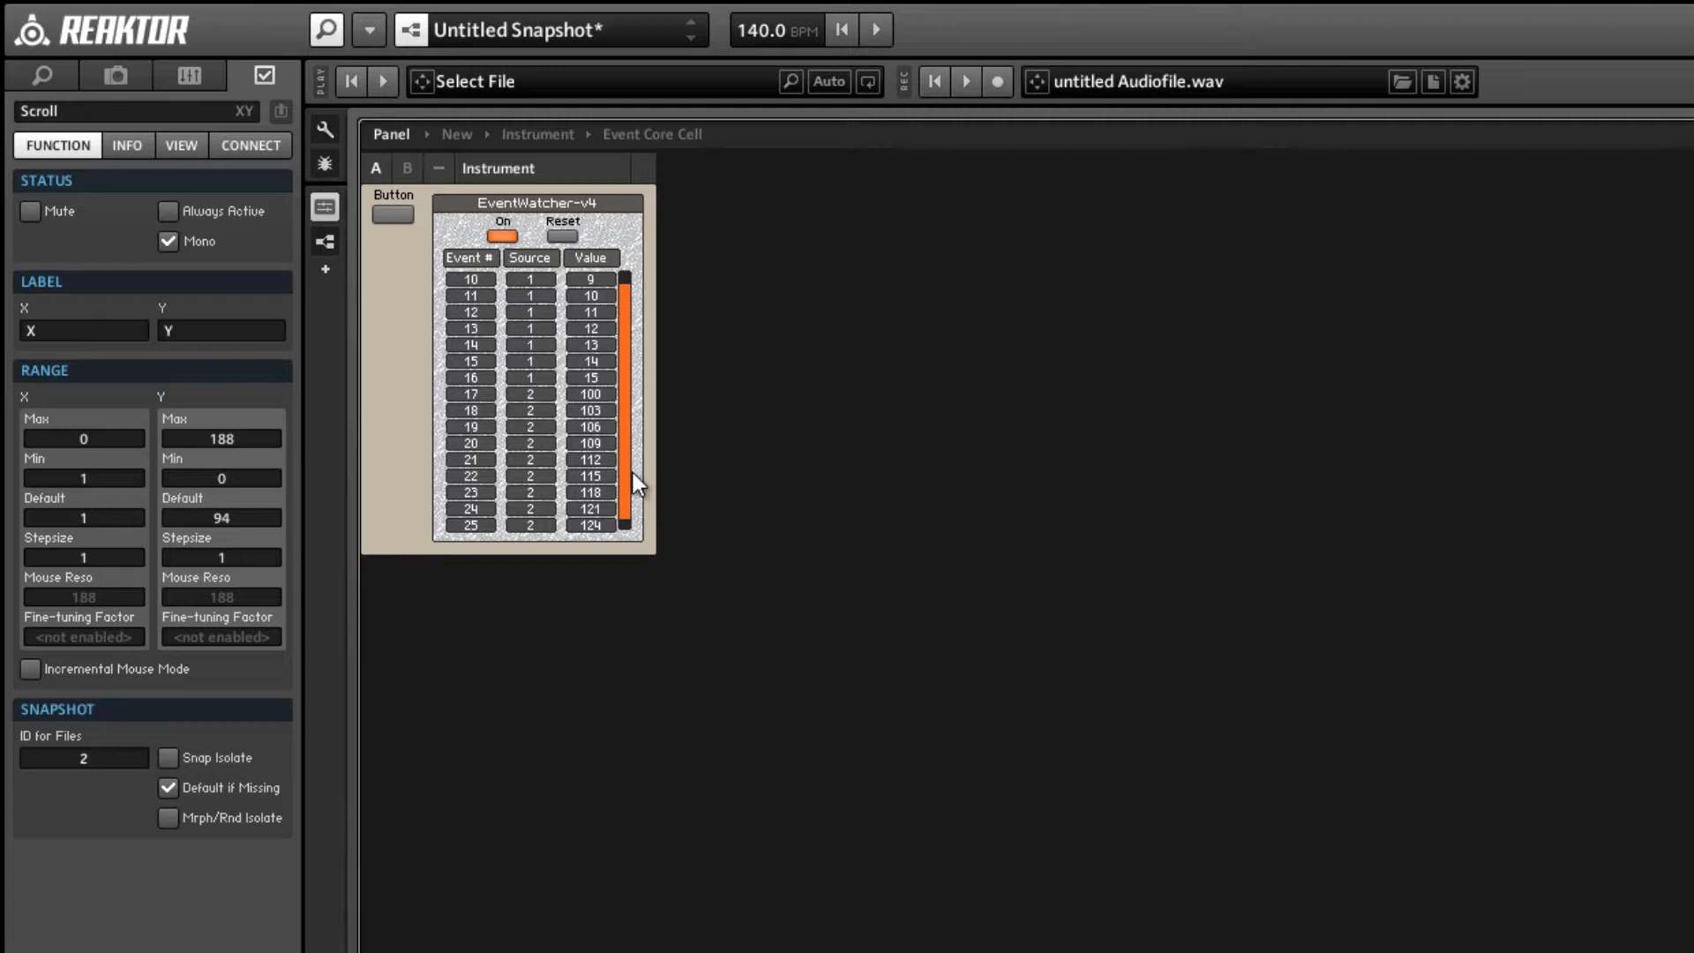
{"action": "left_click_drag", "start_coordinate": [632, 474], "coordinate": [640, 495]}
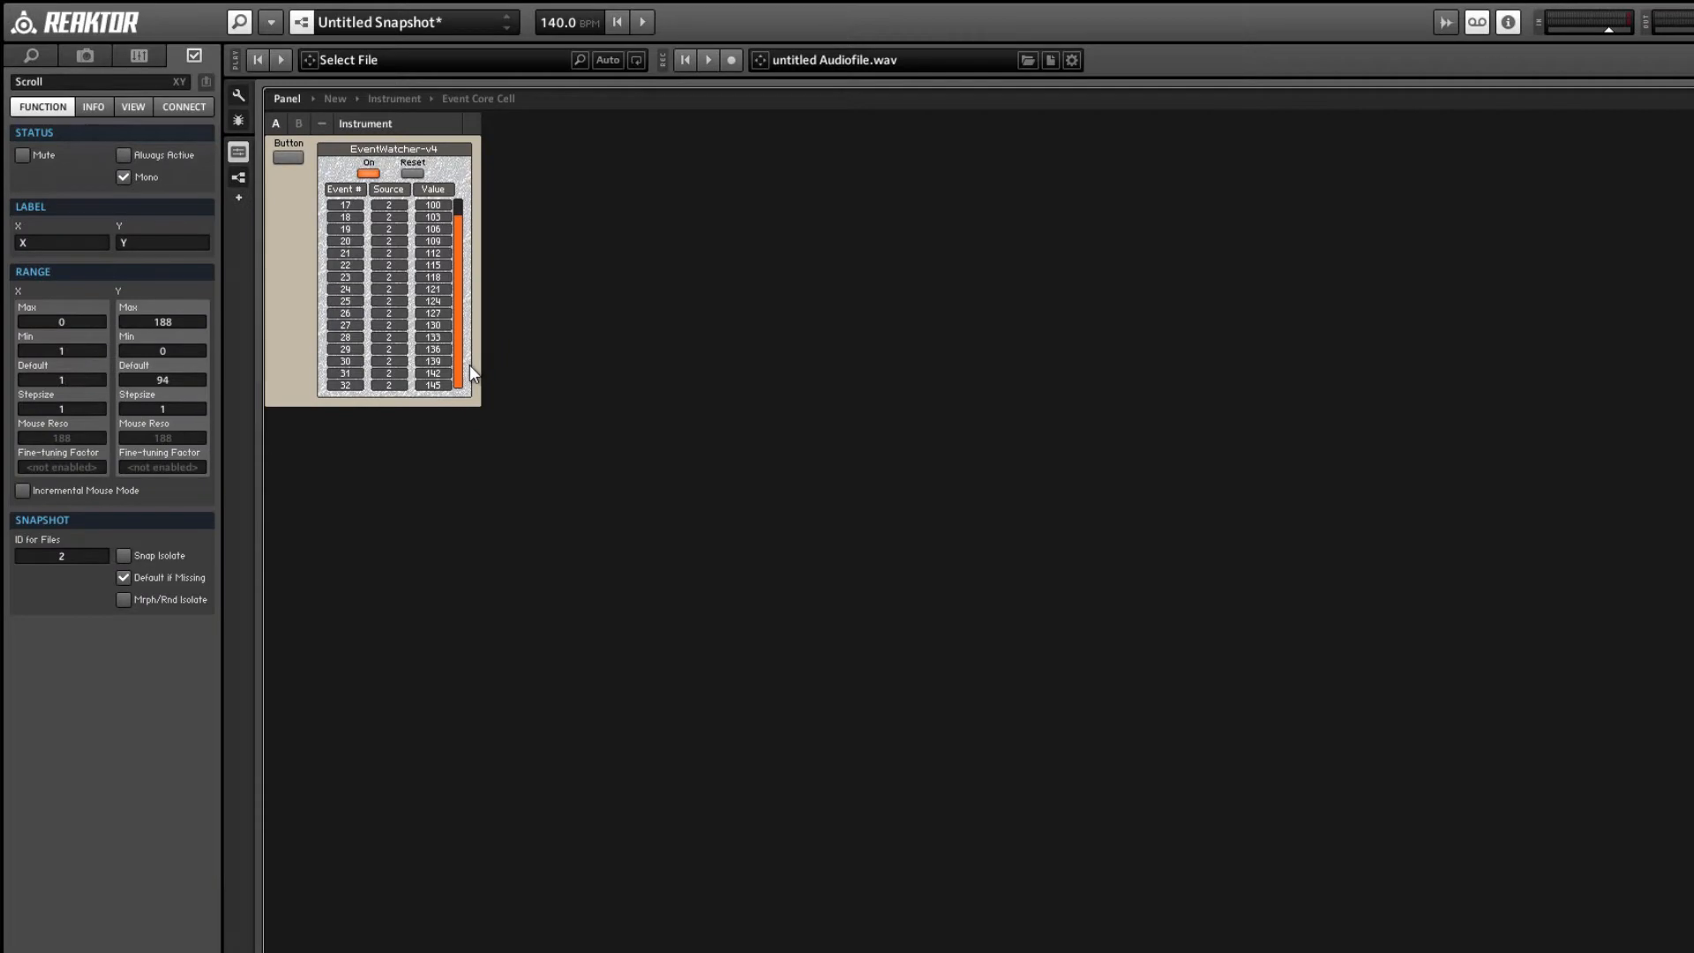
- Insert the Partials Framework output_filter macro in the event core cell, between the iterator's chain output and the cell's chain output
{"action": "double_click", "coordinate": [297, 288]}
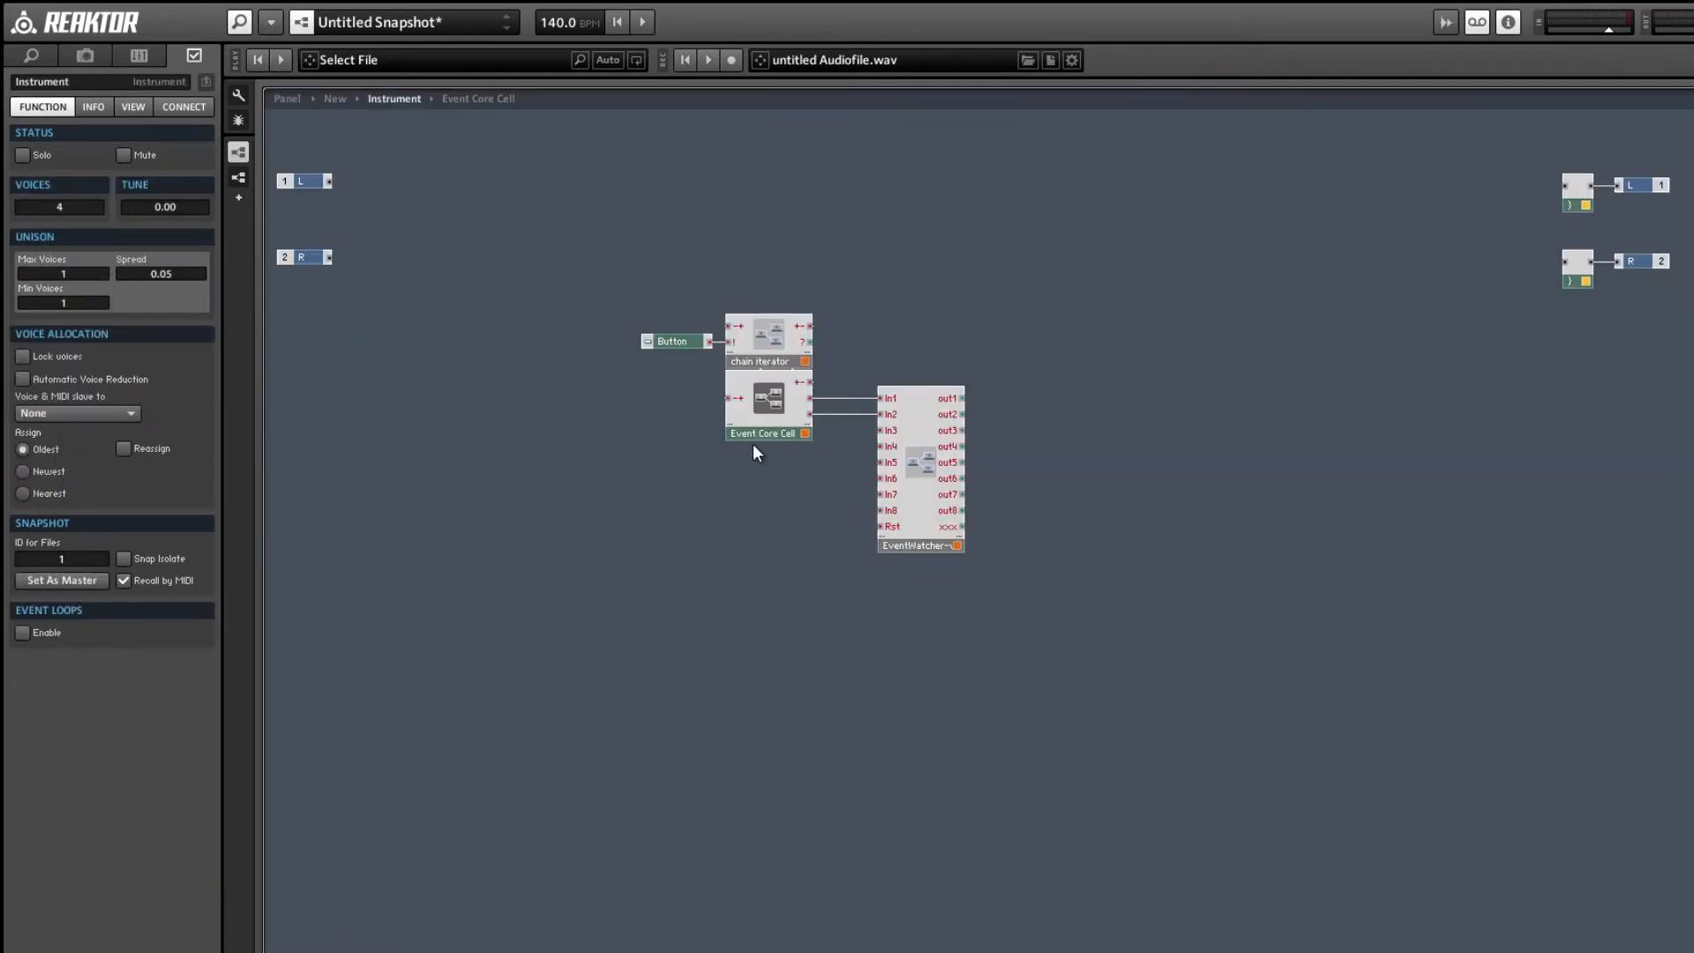
{"action": "double_click", "coordinate": [764, 394]}
{"action": "left_click", "coordinate": [456, 259]}
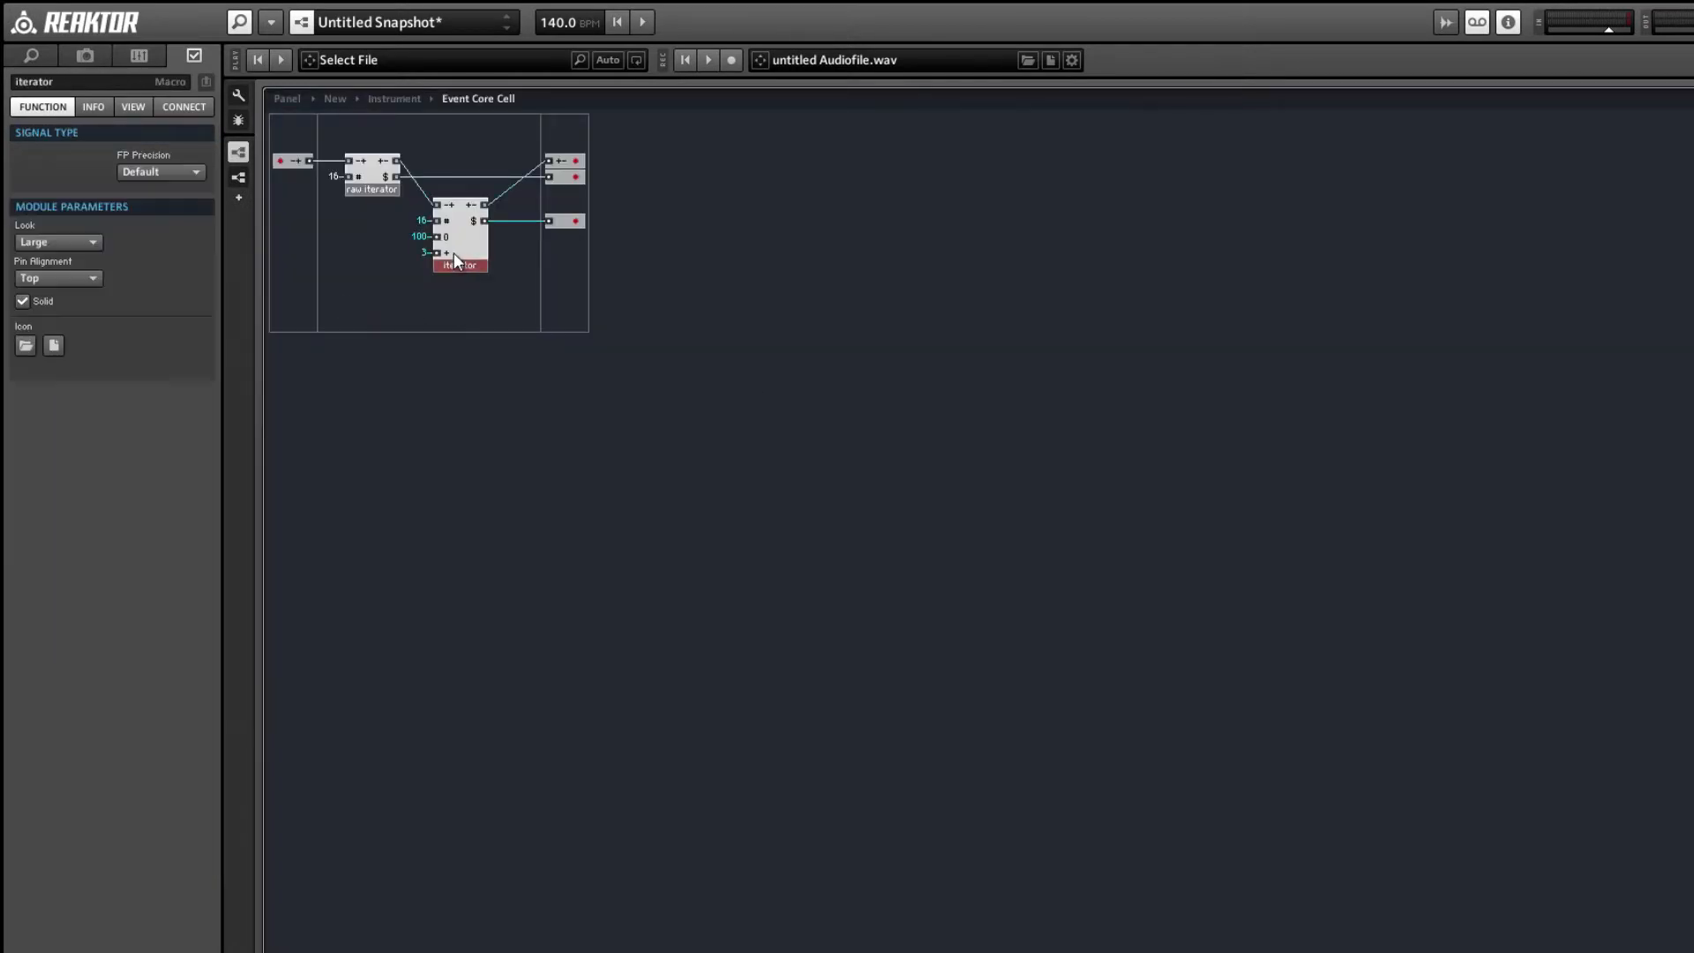
{"action": "left_click", "coordinate": [527, 267]}
{"action": "right_click", "coordinate": [532, 267]}
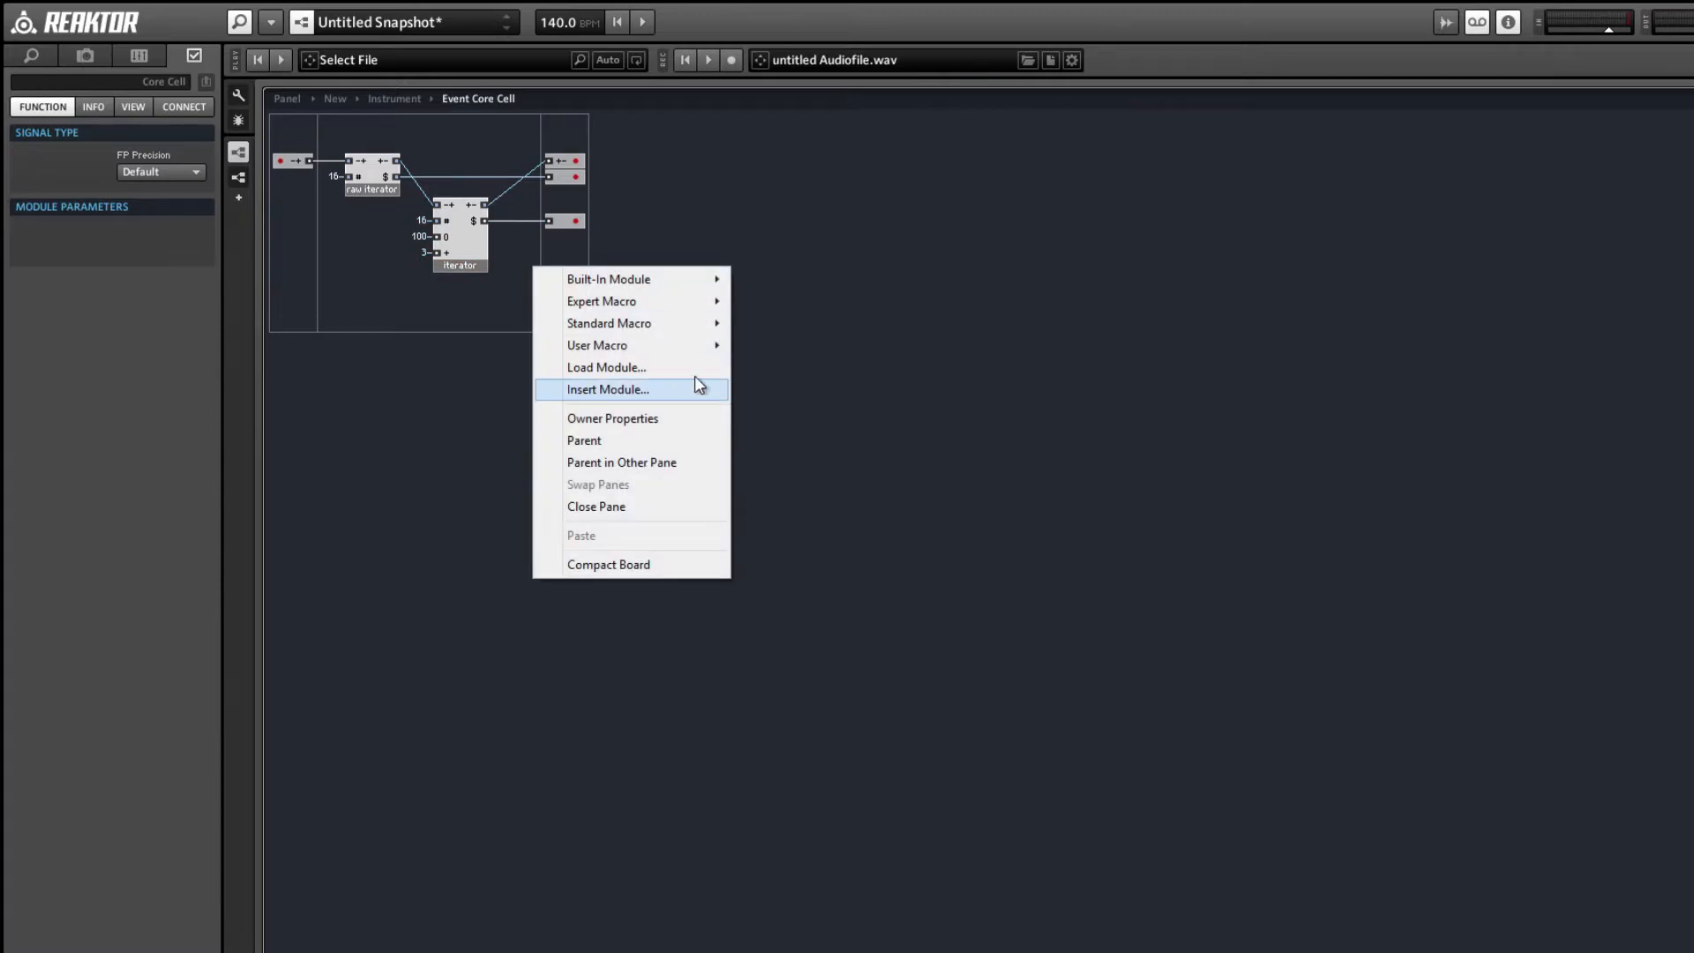
{"action": "mouse_move", "coordinate": [685, 345]}
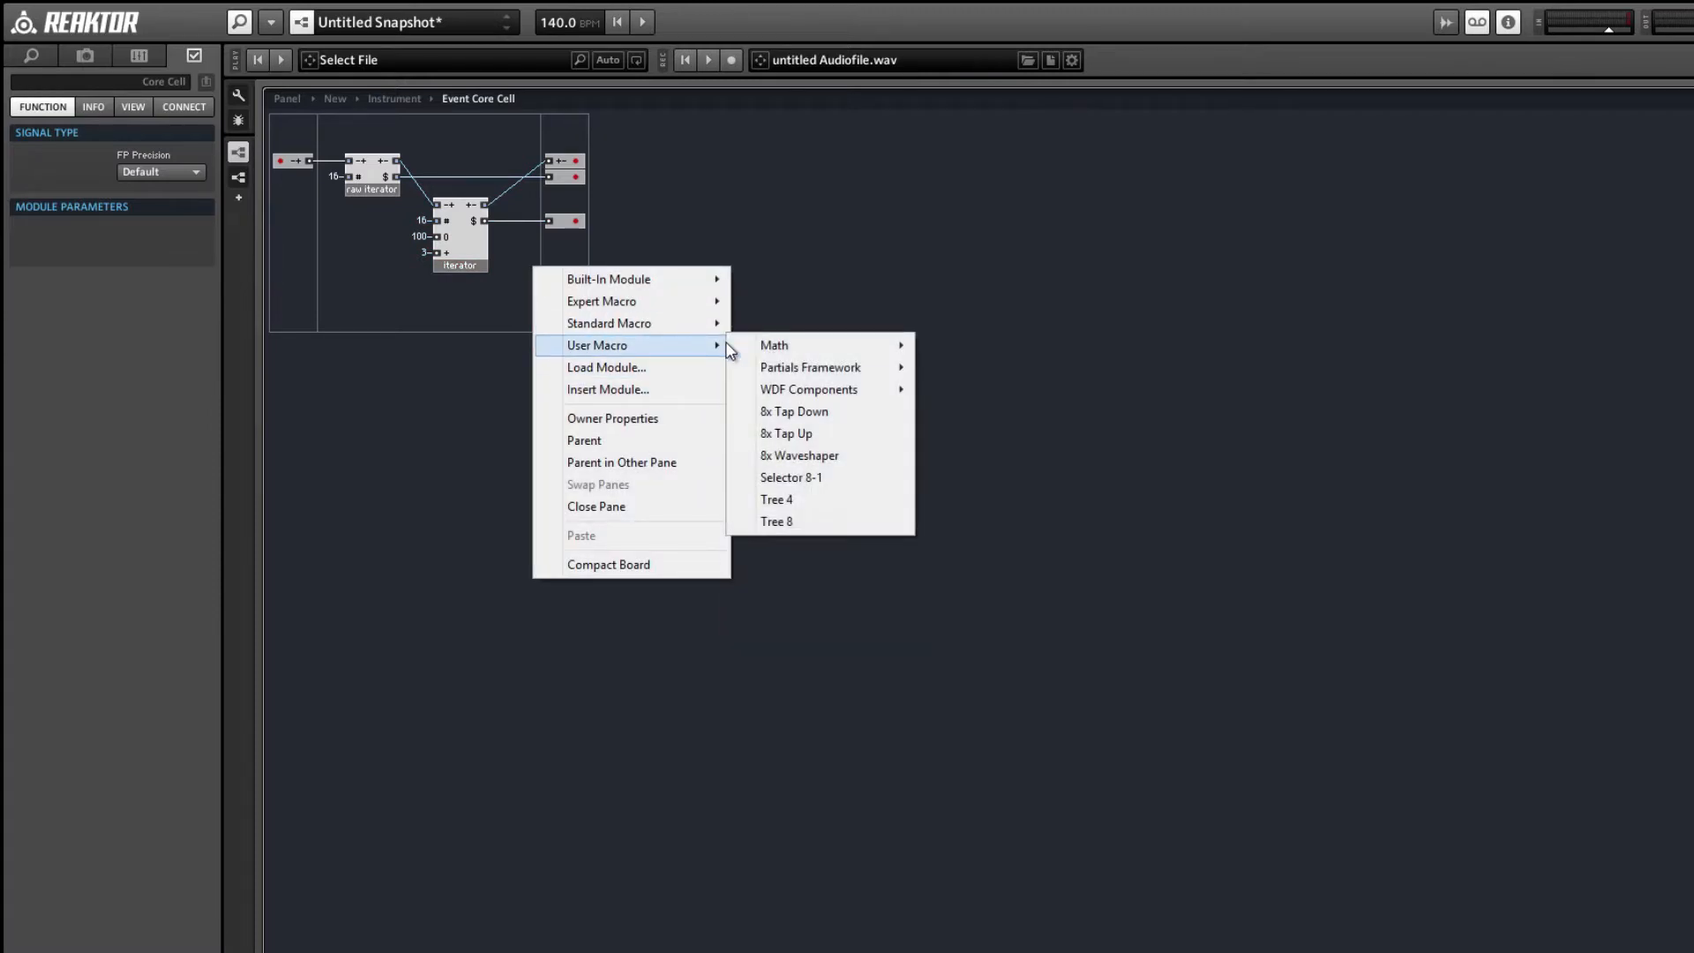
{"action": "mouse_move", "coordinate": [819, 370]}
{"action": "mouse_move", "coordinate": [1029, 369]}
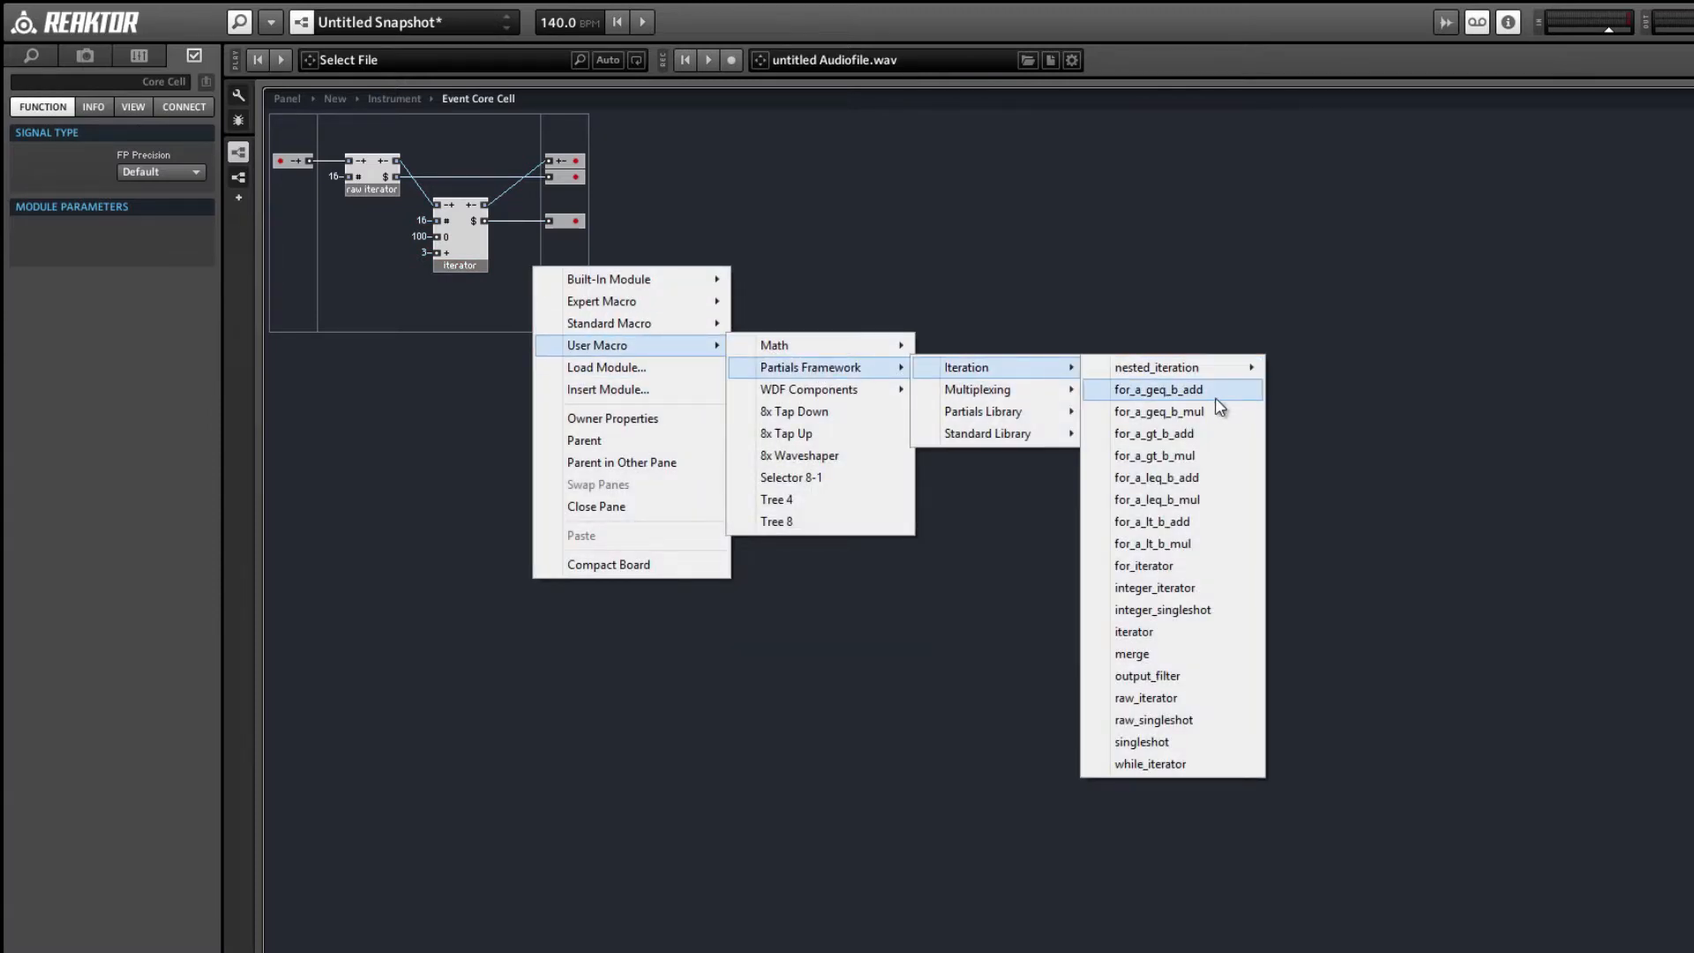
{"action": "left_click", "coordinate": [1147, 678]}
{"action": "left_click_drag", "start_coordinate": [562, 281], "coordinate": [606, 172]}
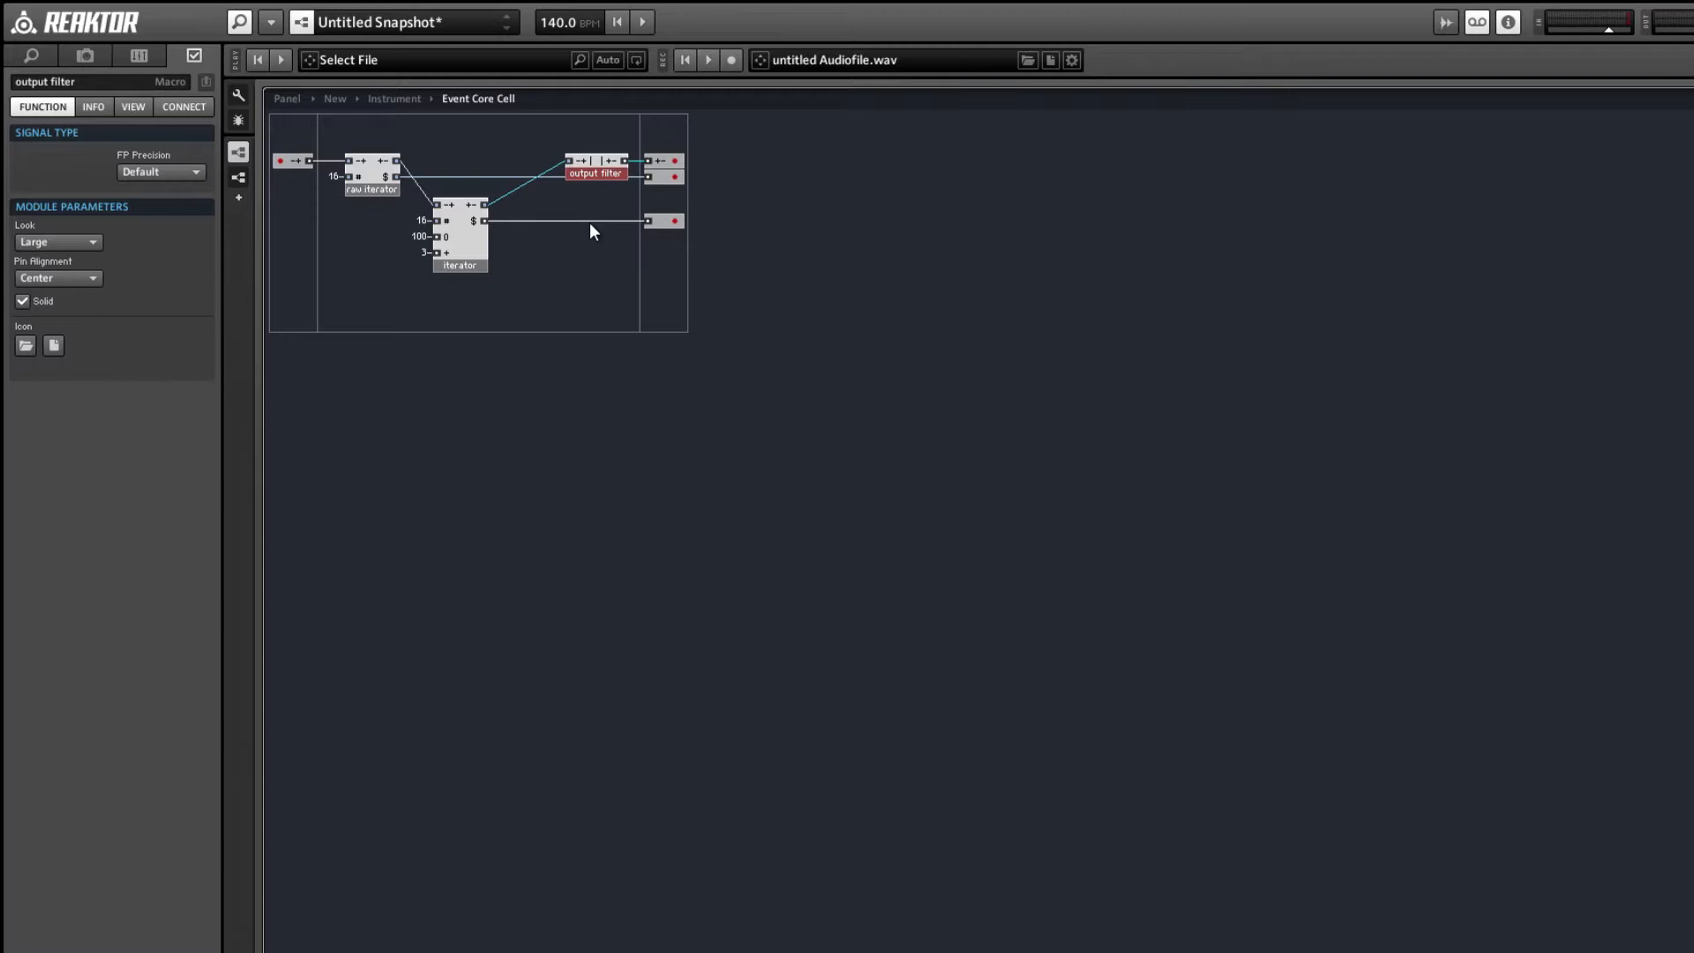
- Move the iterator macro slightly closer to the raw iterator to widen the gap before the output filter
{"action": "left_click", "coordinate": [563, 305]}
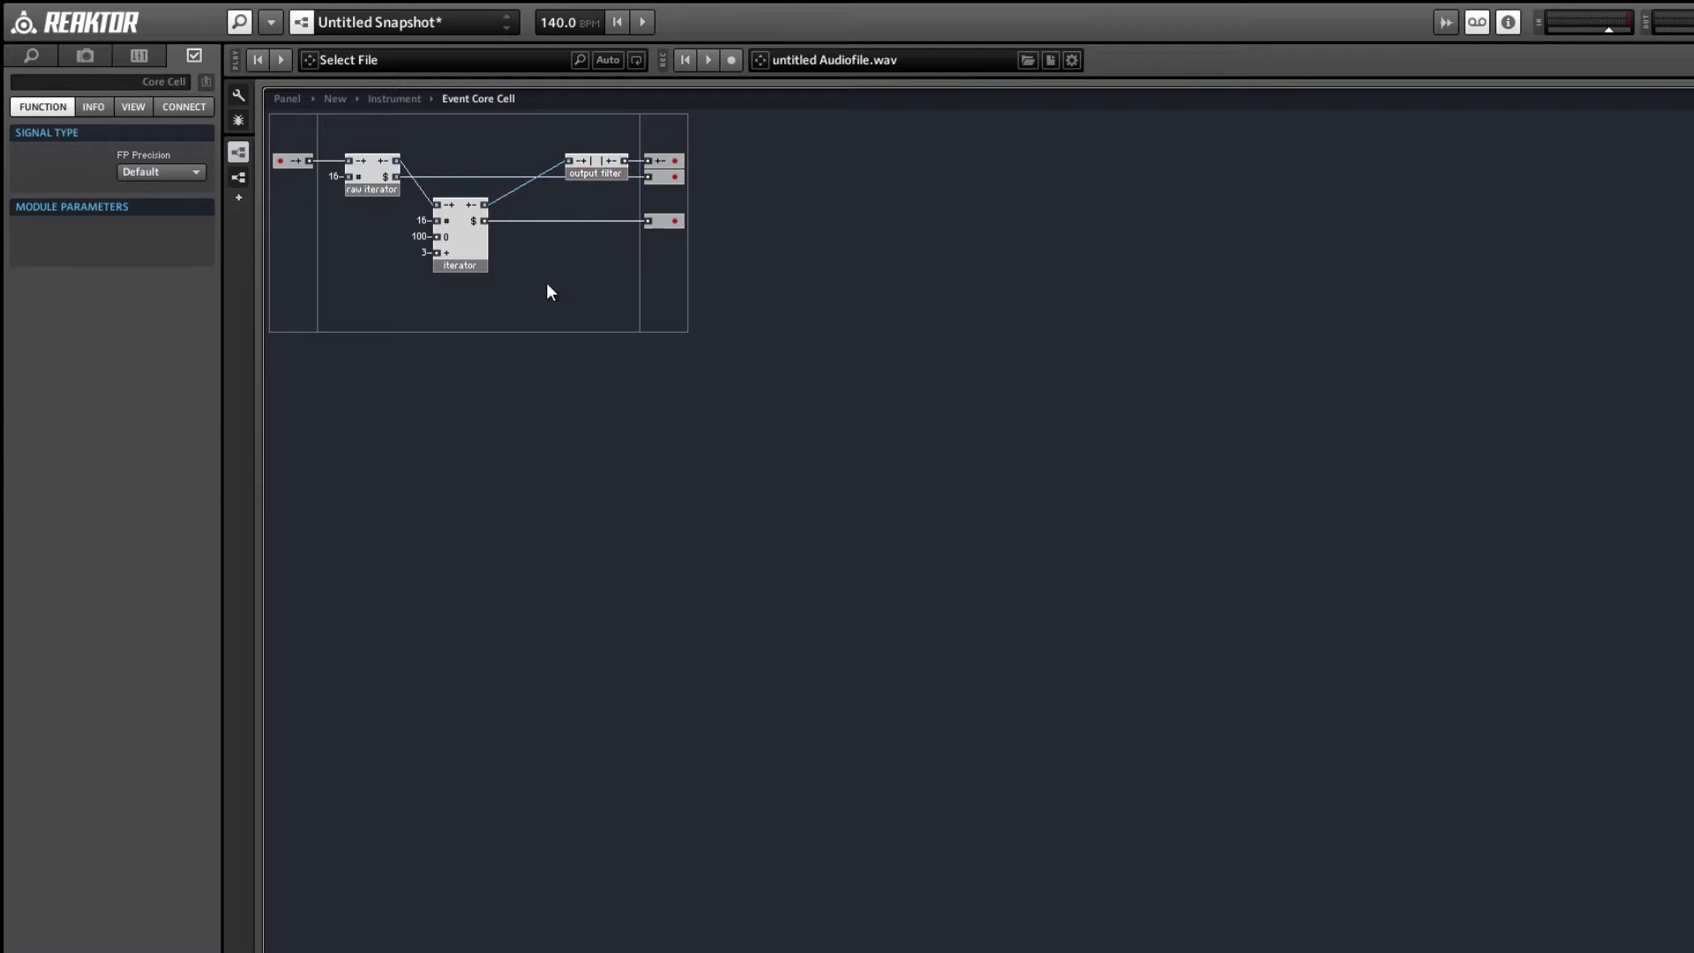
{"action": "left_click", "coordinate": [451, 267]}
{"action": "left_click_drag", "start_coordinate": [452, 268], "coordinate": [441, 269]}
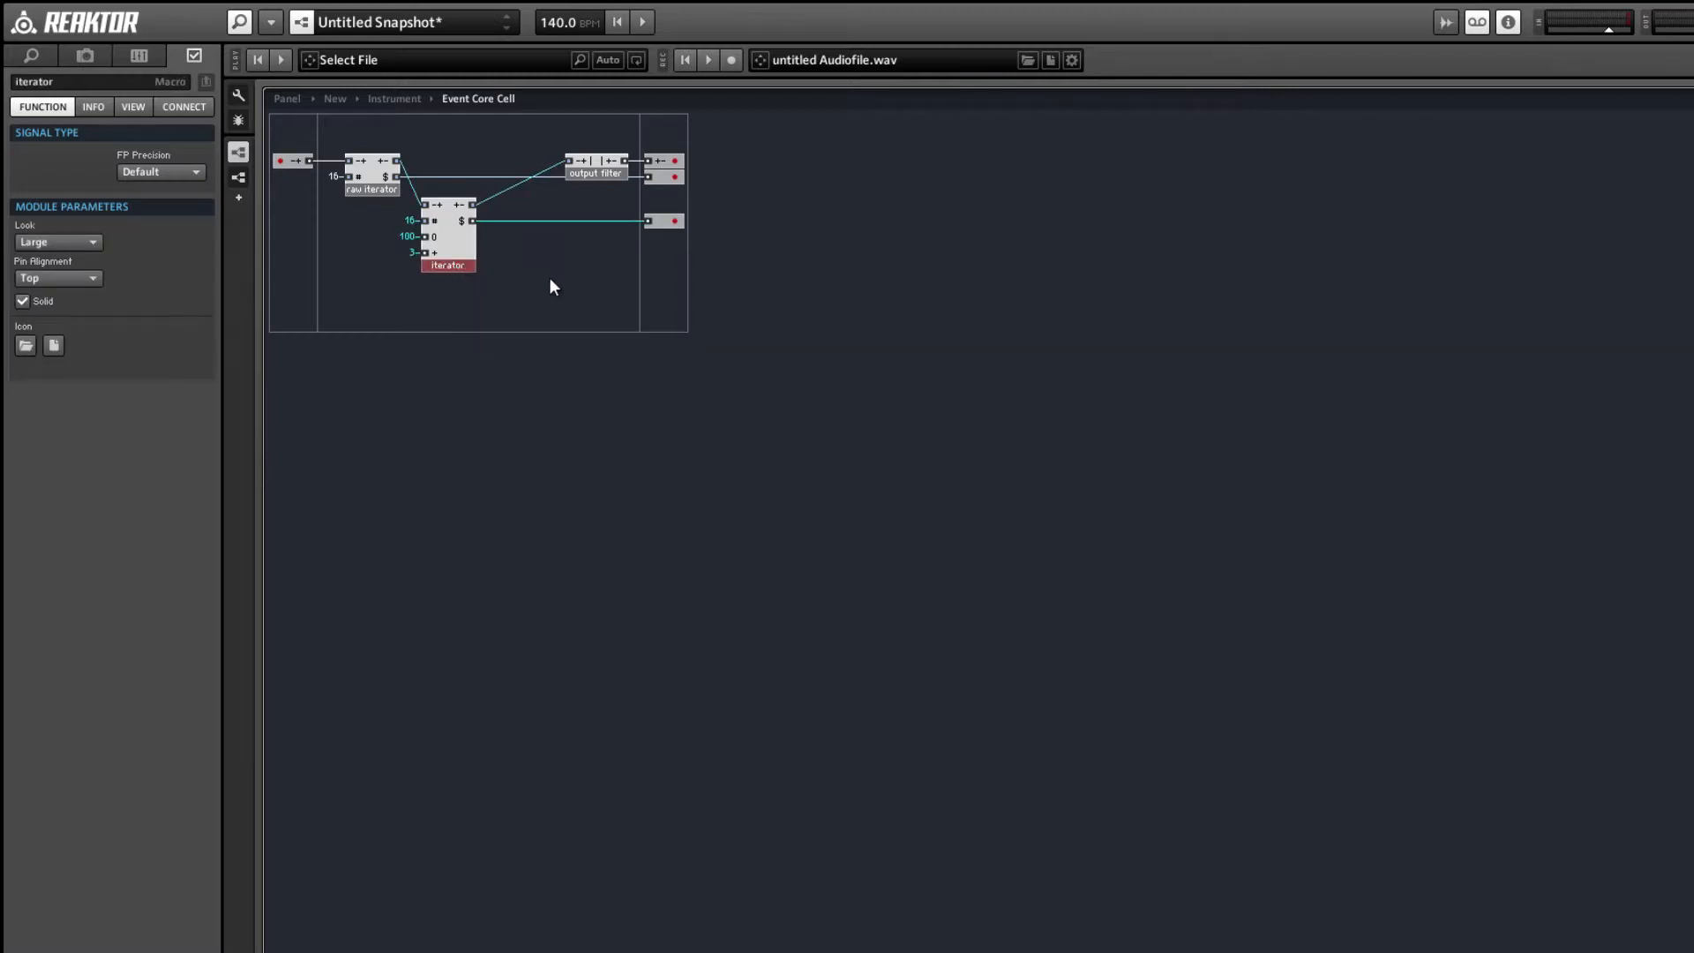
- Insert the Partials Framework iteration macro for_a_lt_b_add in the event core cell and place it below the output filter
{"action": "right_click", "coordinate": [508, 266]}
{"action": "mouse_move", "coordinate": [583, 344]}
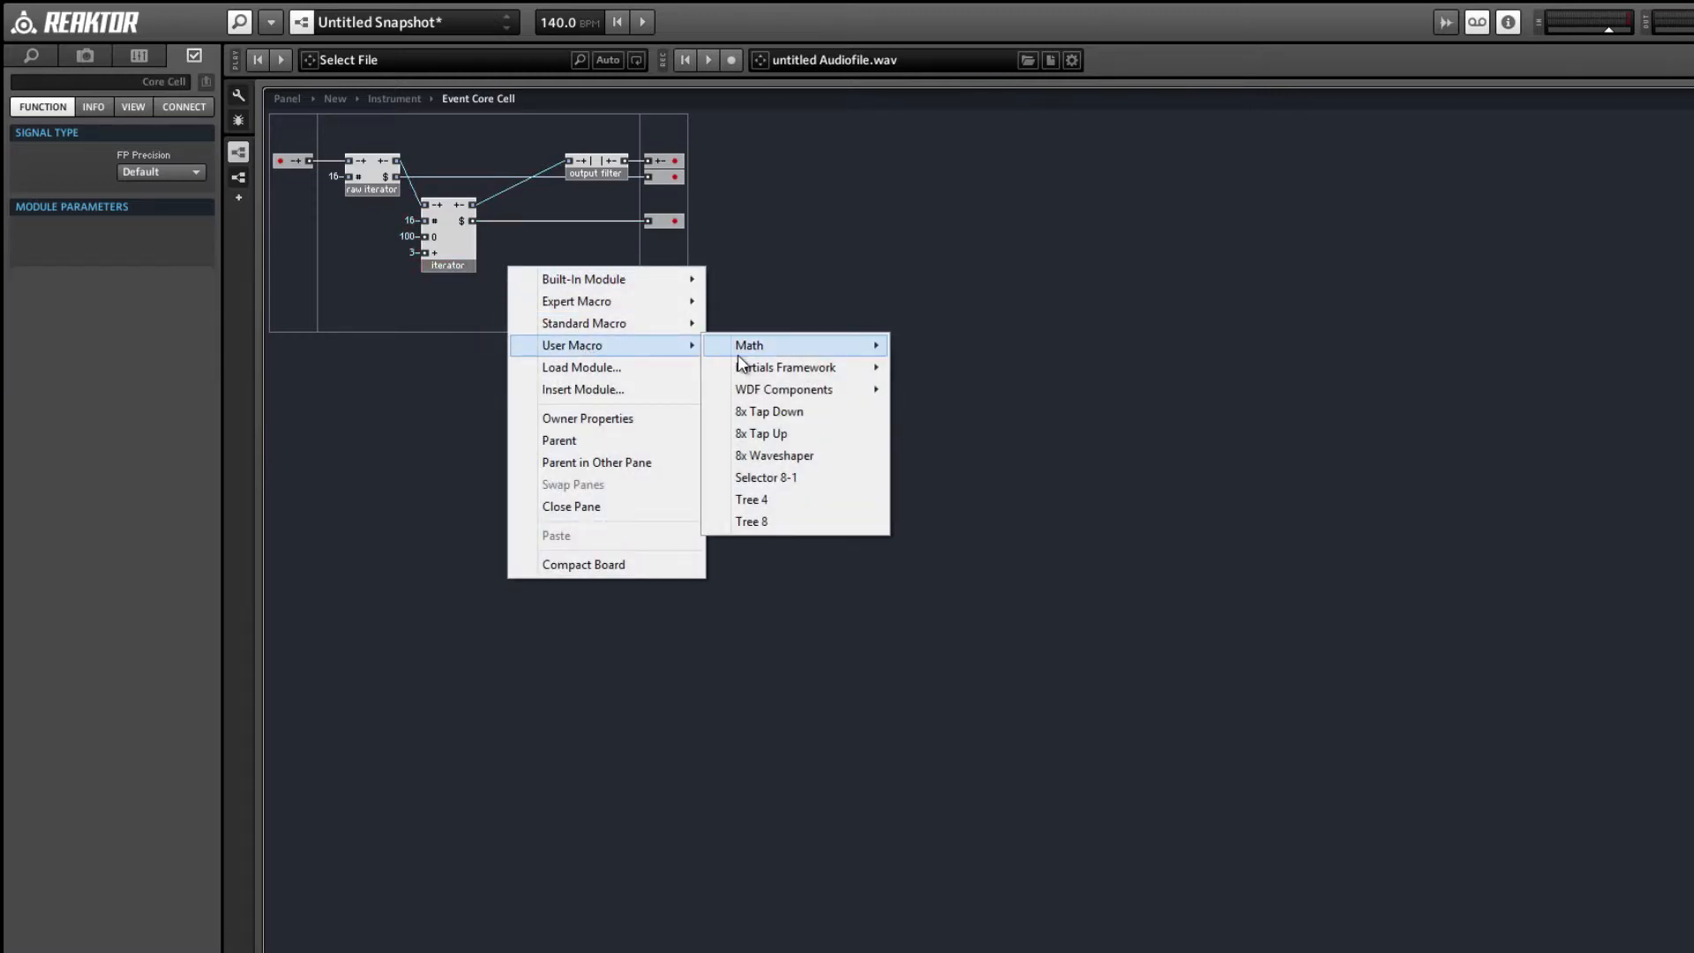
{"action": "mouse_move", "coordinate": [794, 367]}
{"action": "mouse_move", "coordinate": [935, 371]}
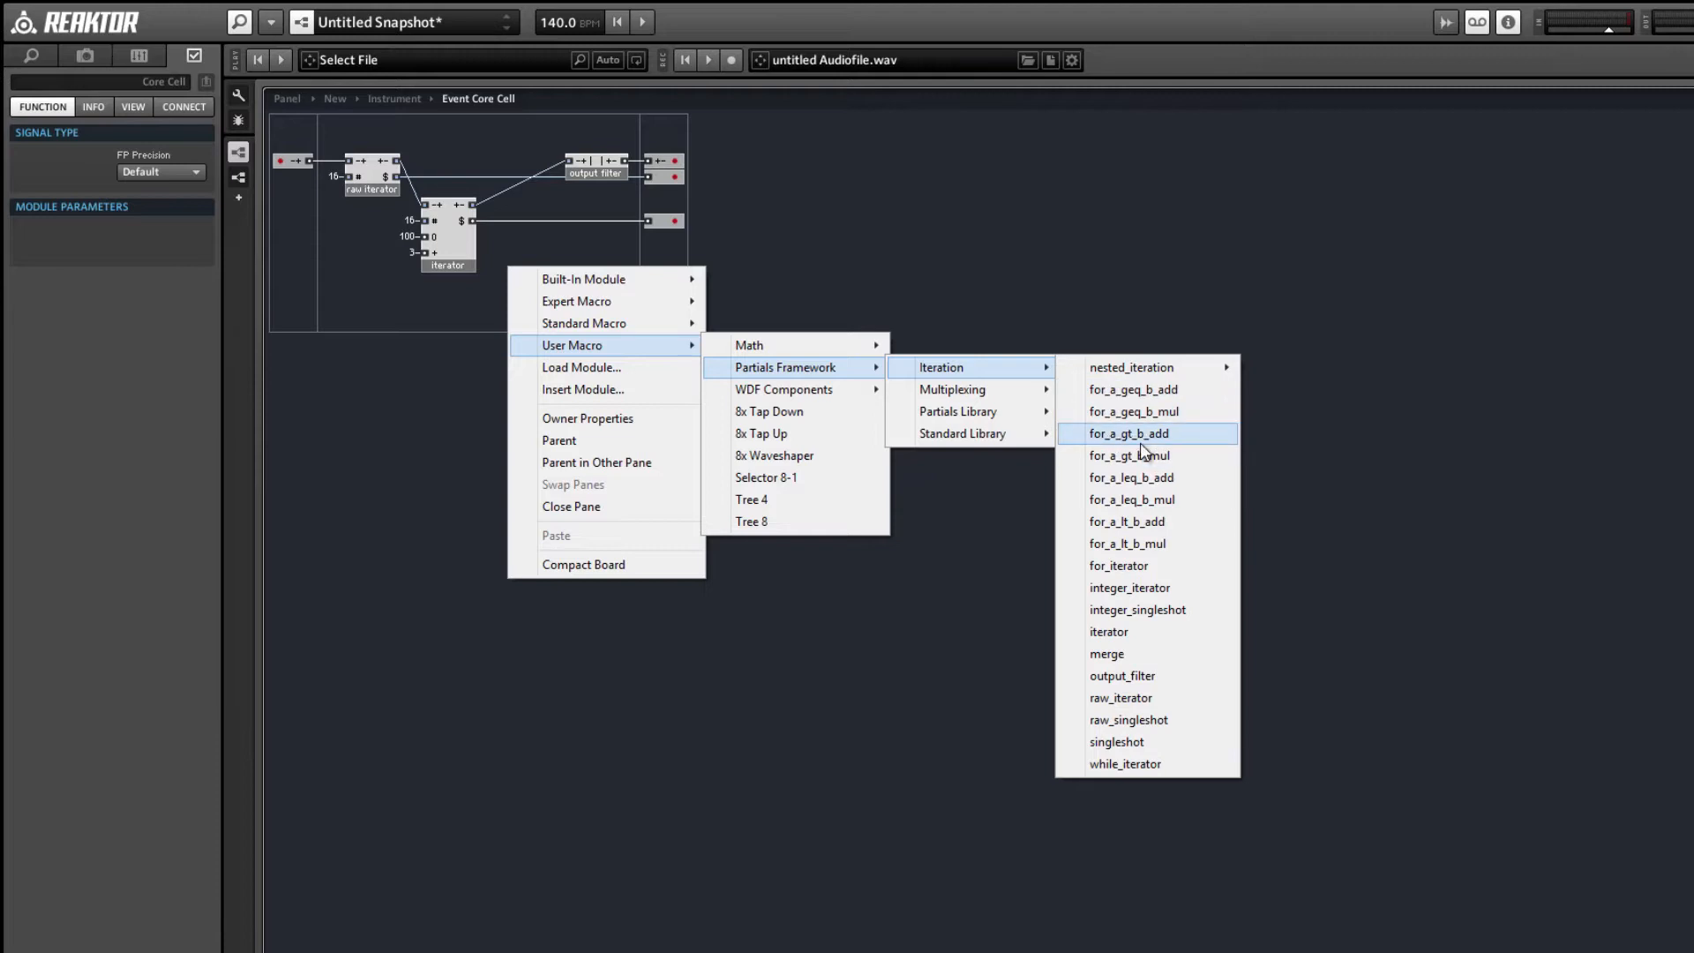
{"action": "left_click", "coordinate": [1134, 522]}
{"action": "left_click_drag", "start_coordinate": [518, 324], "coordinate": [582, 325]}
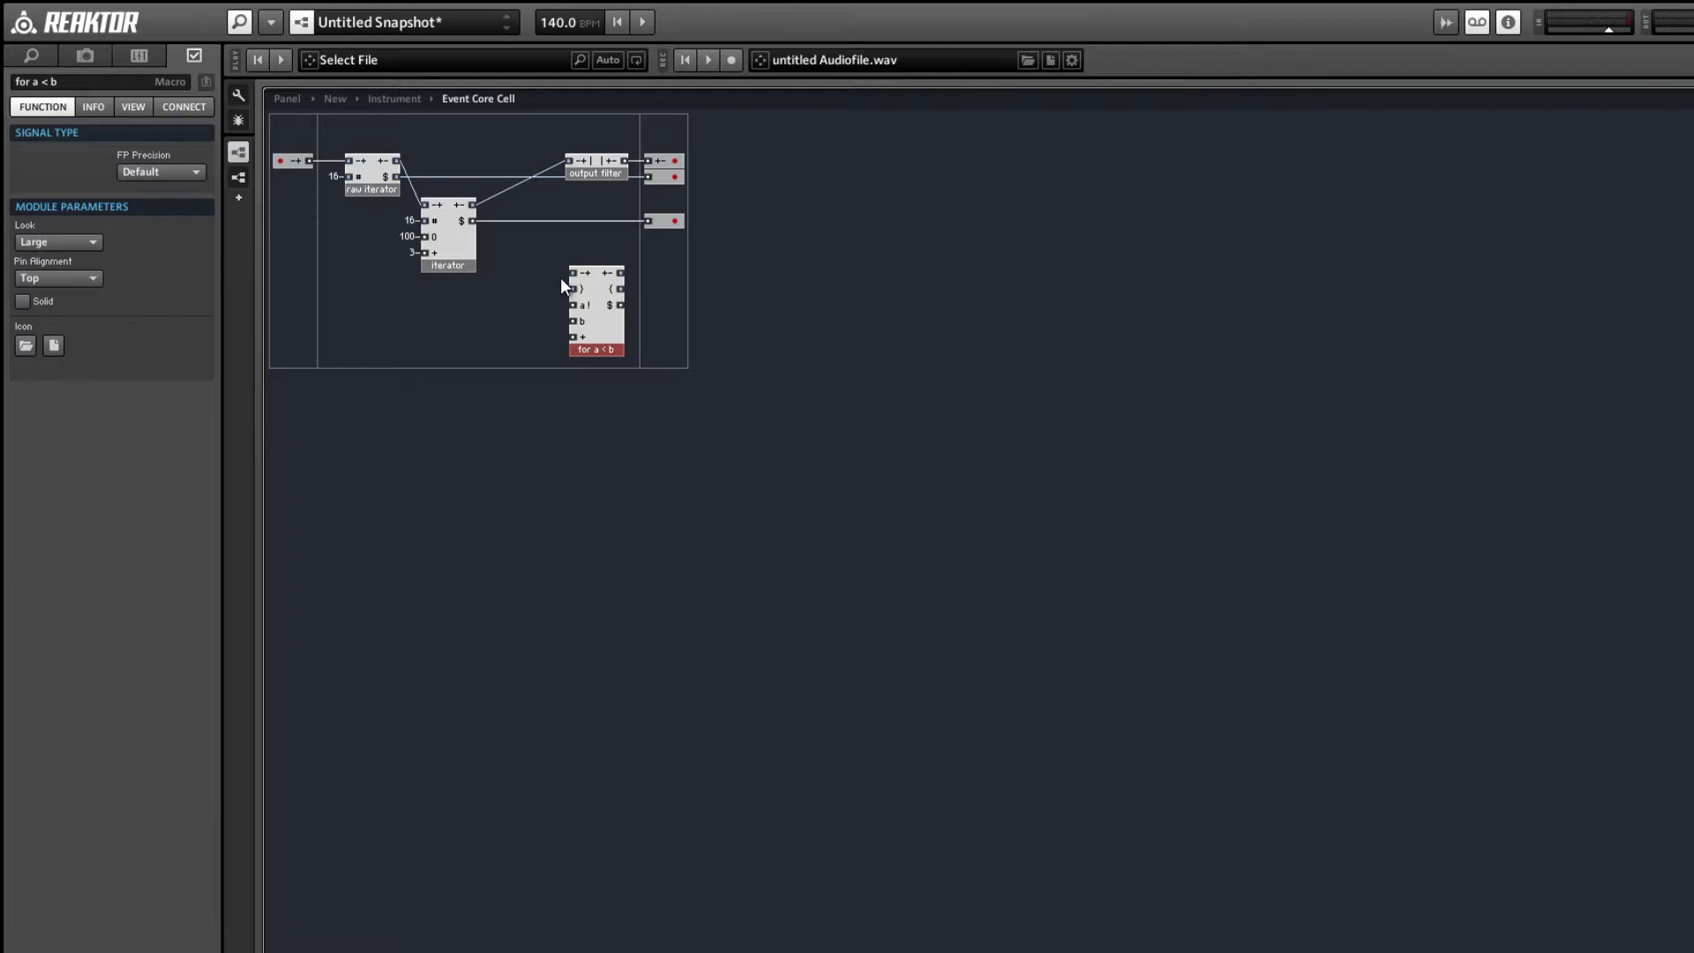
- Delete the raw iterator, the iterator and the spare third output port, and move the for a < b macro into the freed space
{"action": "left_click_drag", "start_coordinate": [352, 114], "coordinate": [468, 265]}
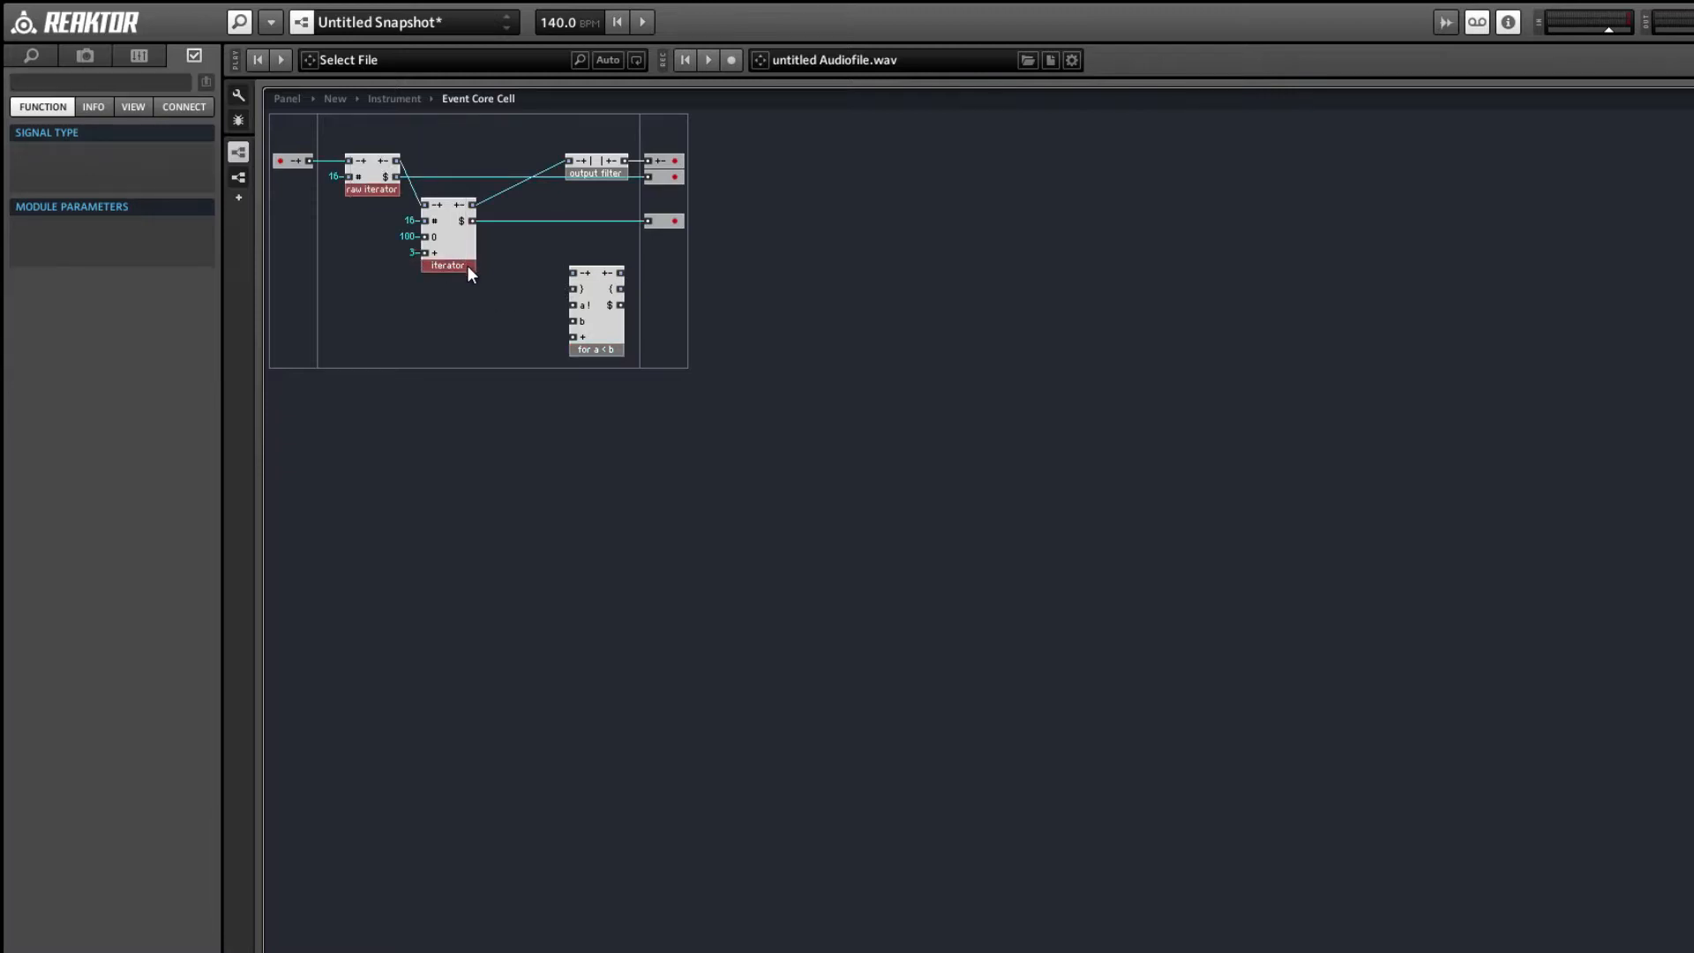
{"action": "key", "text": "Delete"}
{"action": "left_click", "coordinate": [676, 223]}
{"action": "key", "text": "Delete"}
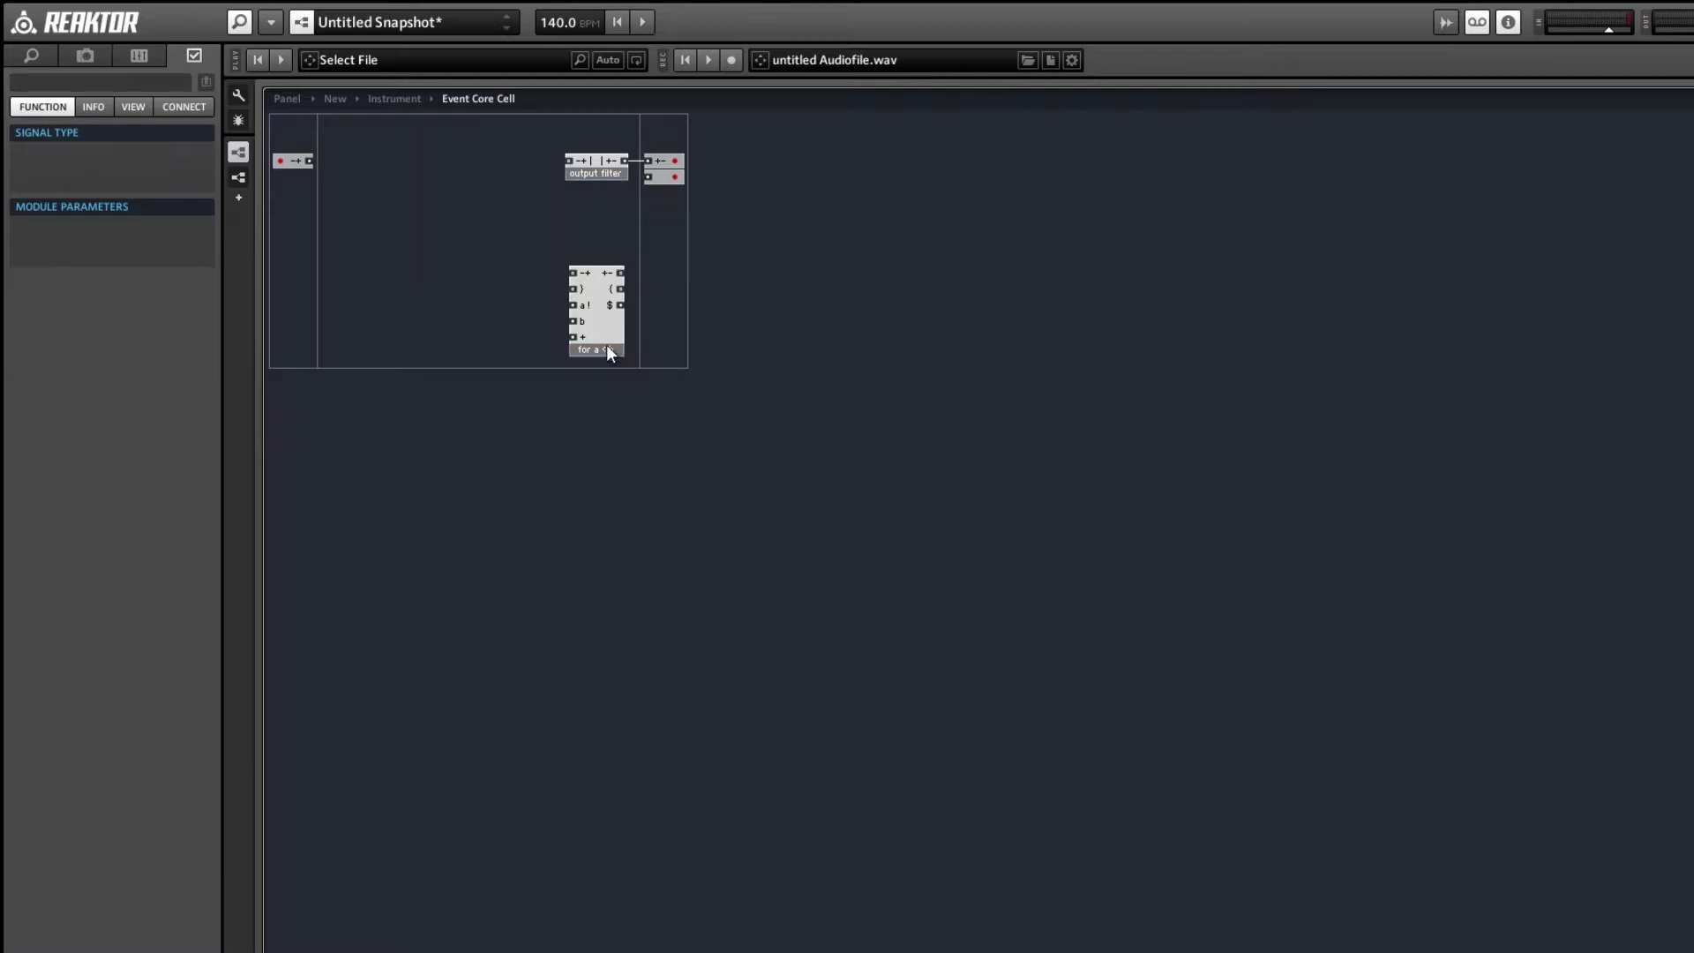
{"action": "left_click_drag", "start_coordinate": [608, 351], "coordinate": [405, 232]}
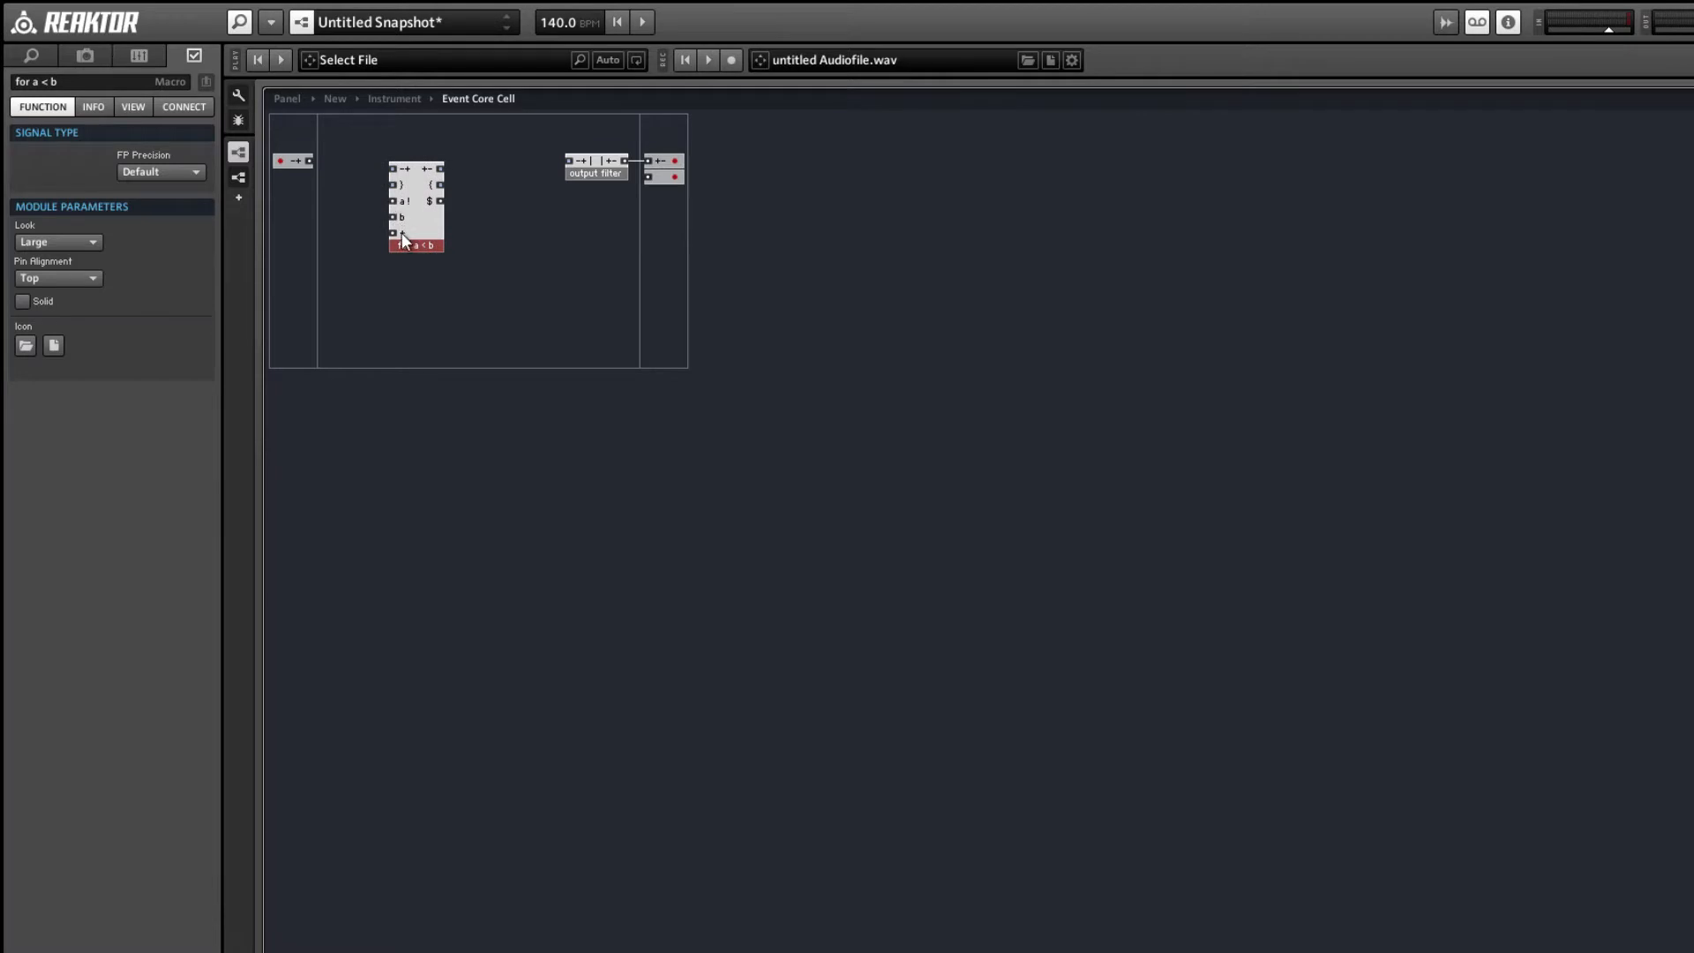
- Attach constants to the for a < b macro: 1 on the + input, 4 on b and 0 on a
{"action": "right_click", "coordinate": [392, 233]}
{"action": "left_click", "coordinate": [484, 295]}
{"action": "right_click", "coordinate": [393, 217]}
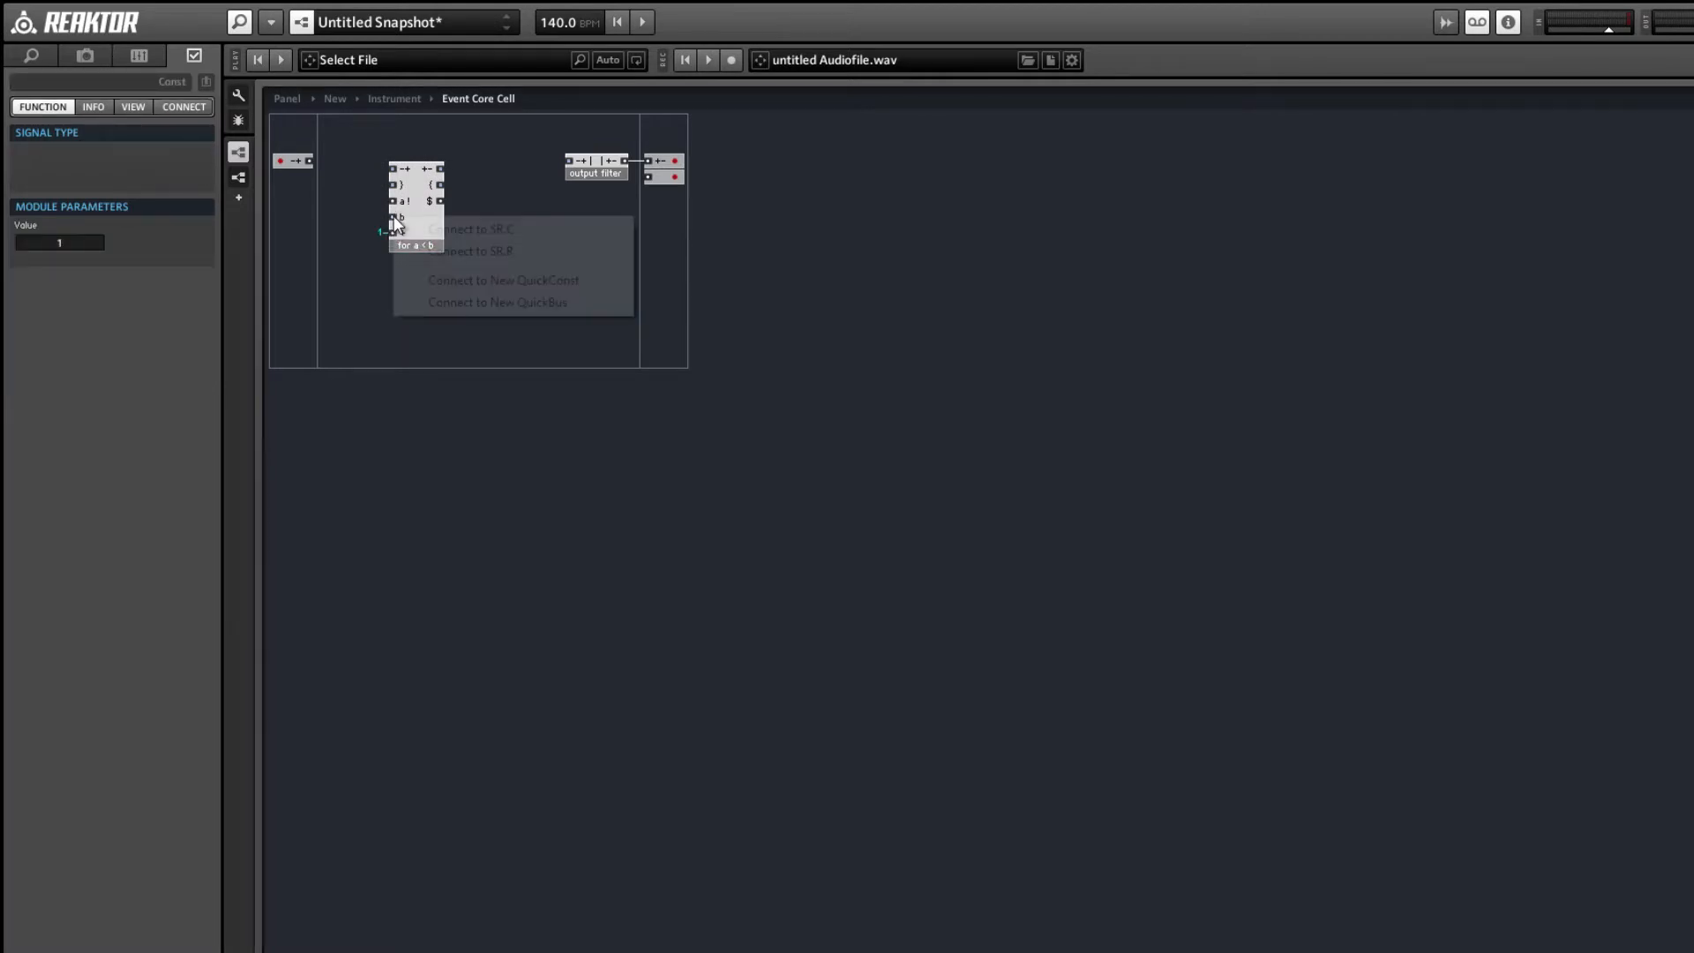
{"action": "left_click", "coordinate": [453, 282]}
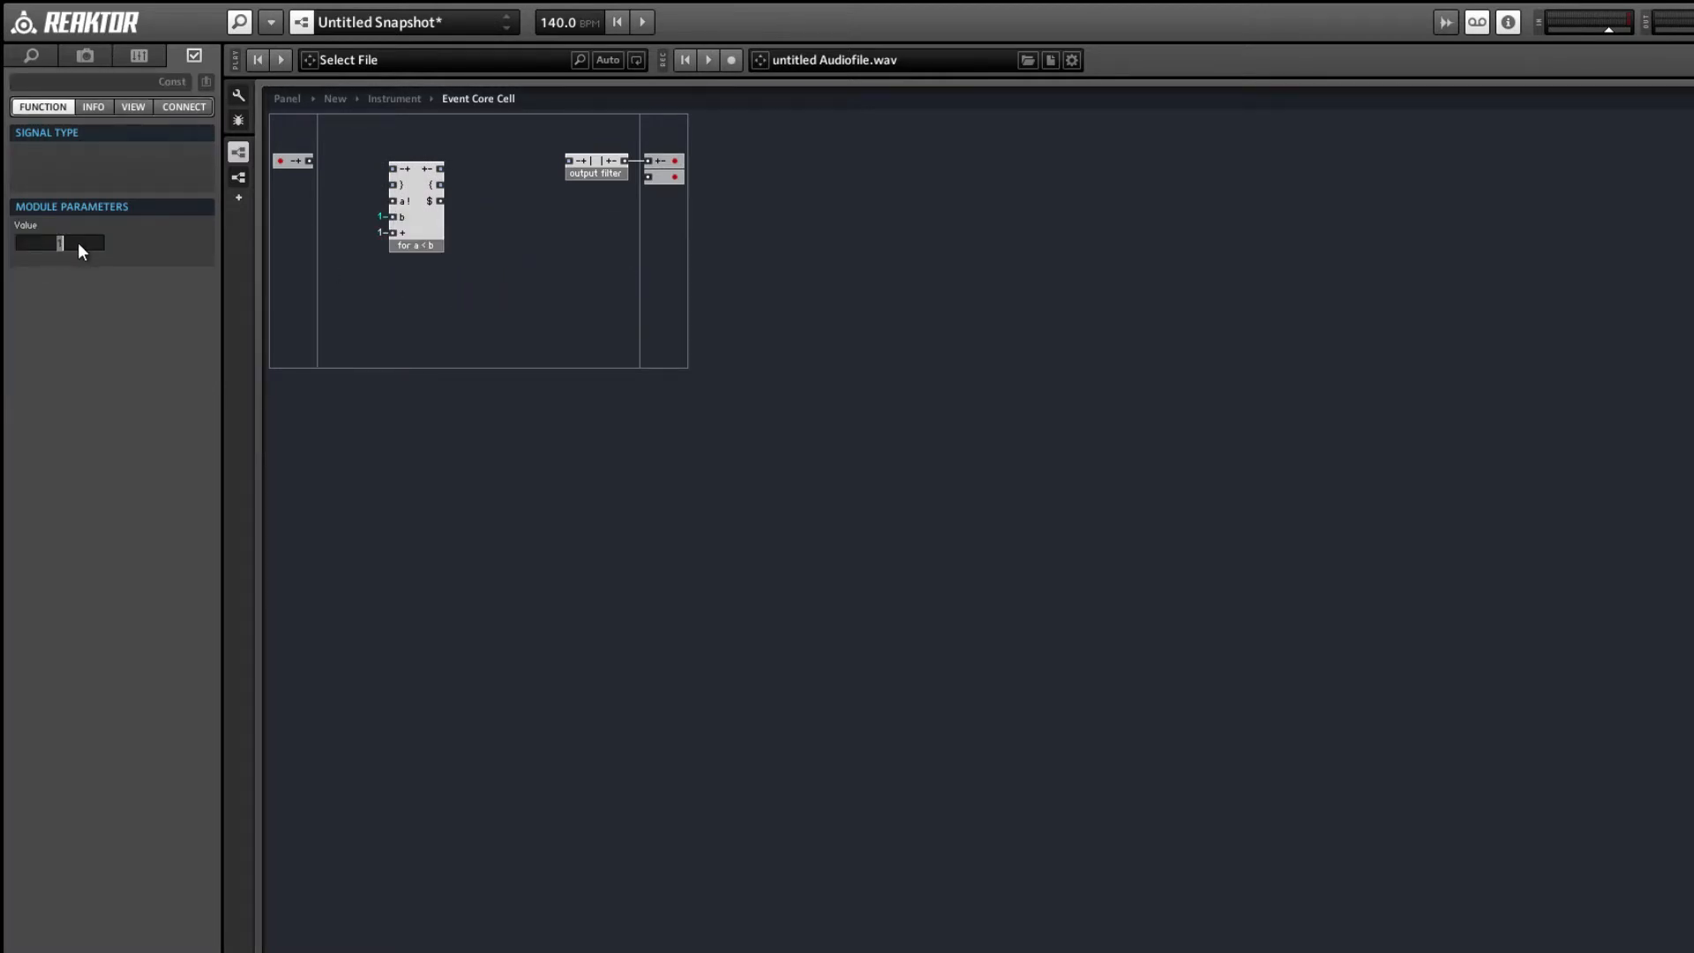
{"action": "left_click", "coordinate": [338, 263]}
{"action": "right_click", "coordinate": [393, 201]}
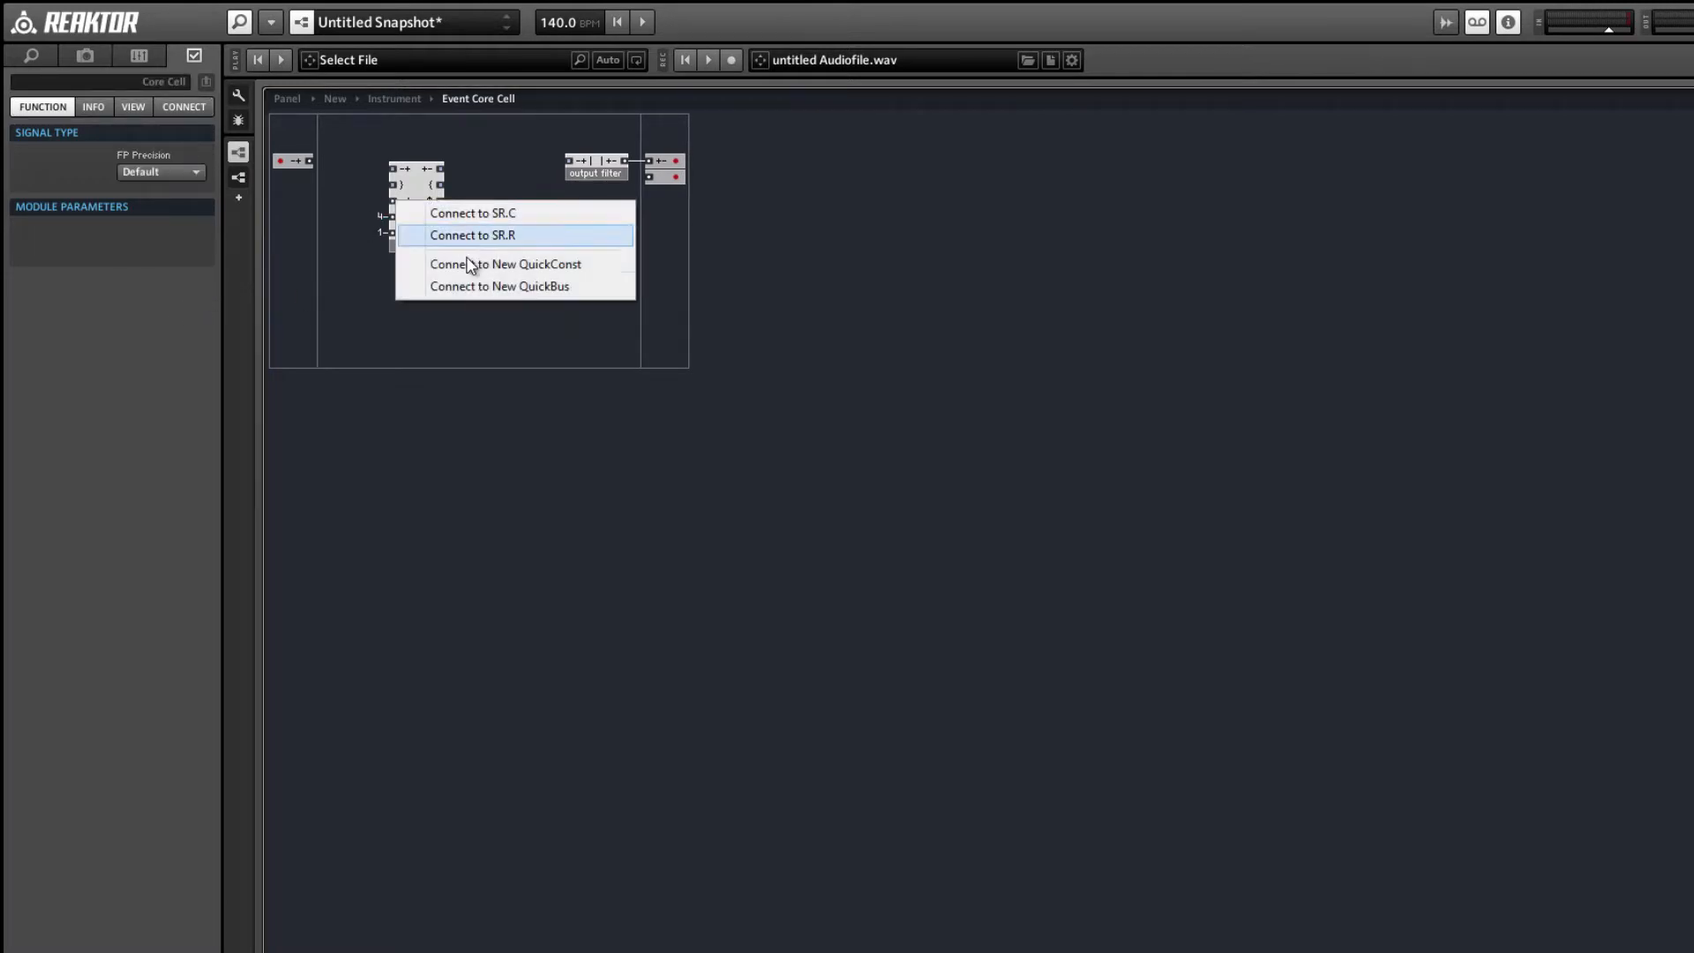
{"action": "left_click", "coordinate": [469, 264]}
{"action": "double_click", "coordinate": [79, 244]}
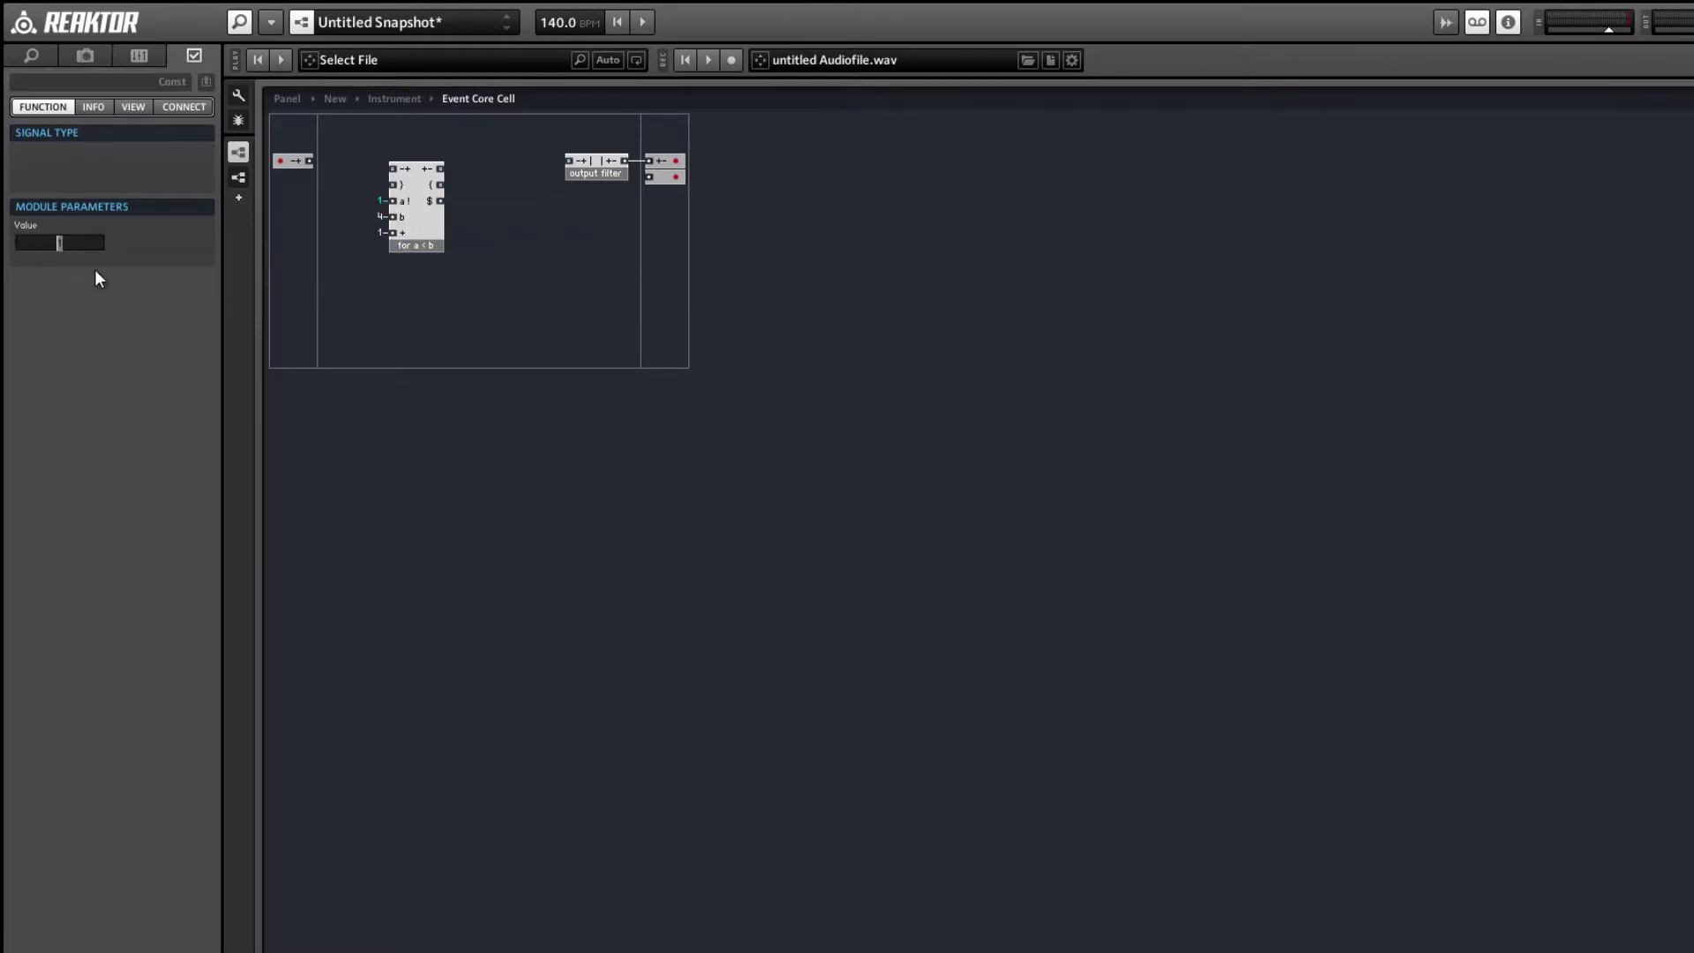
- Wire the chain input through the for a < b macro to the output filter, and its $ output to the cell's value output
{"action": "left_click_drag", "start_coordinate": [315, 160], "coordinate": [569, 160]}
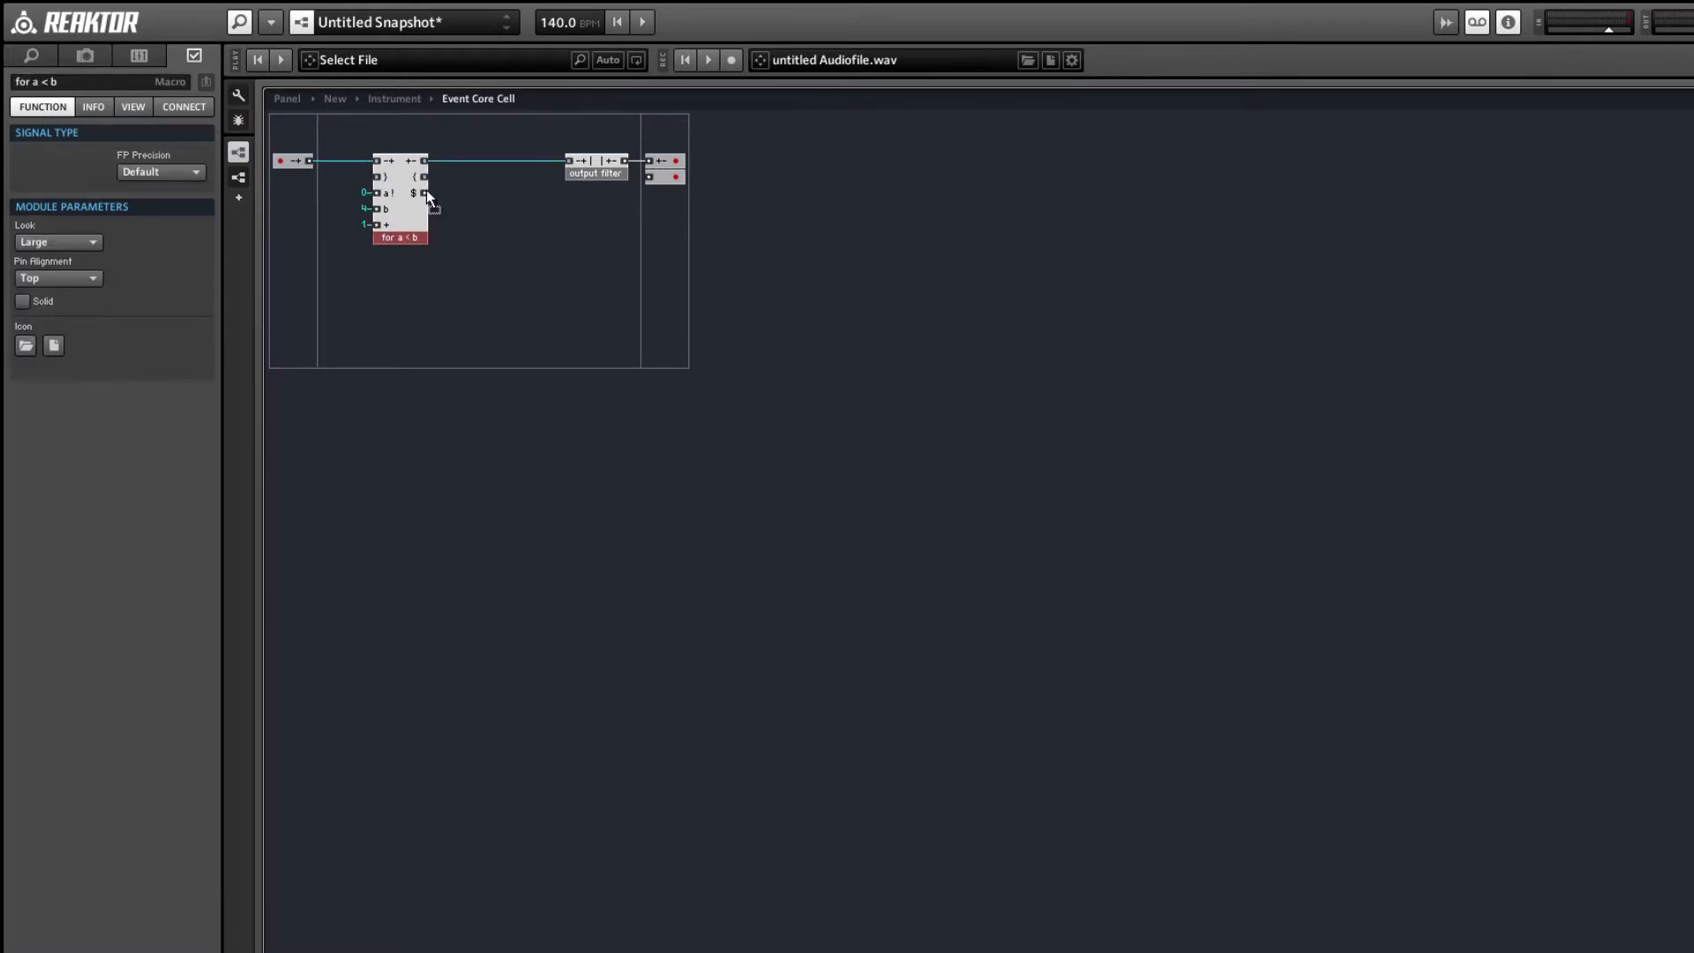
{"action": "left_click_drag", "start_coordinate": [426, 192], "coordinate": [672, 187]}
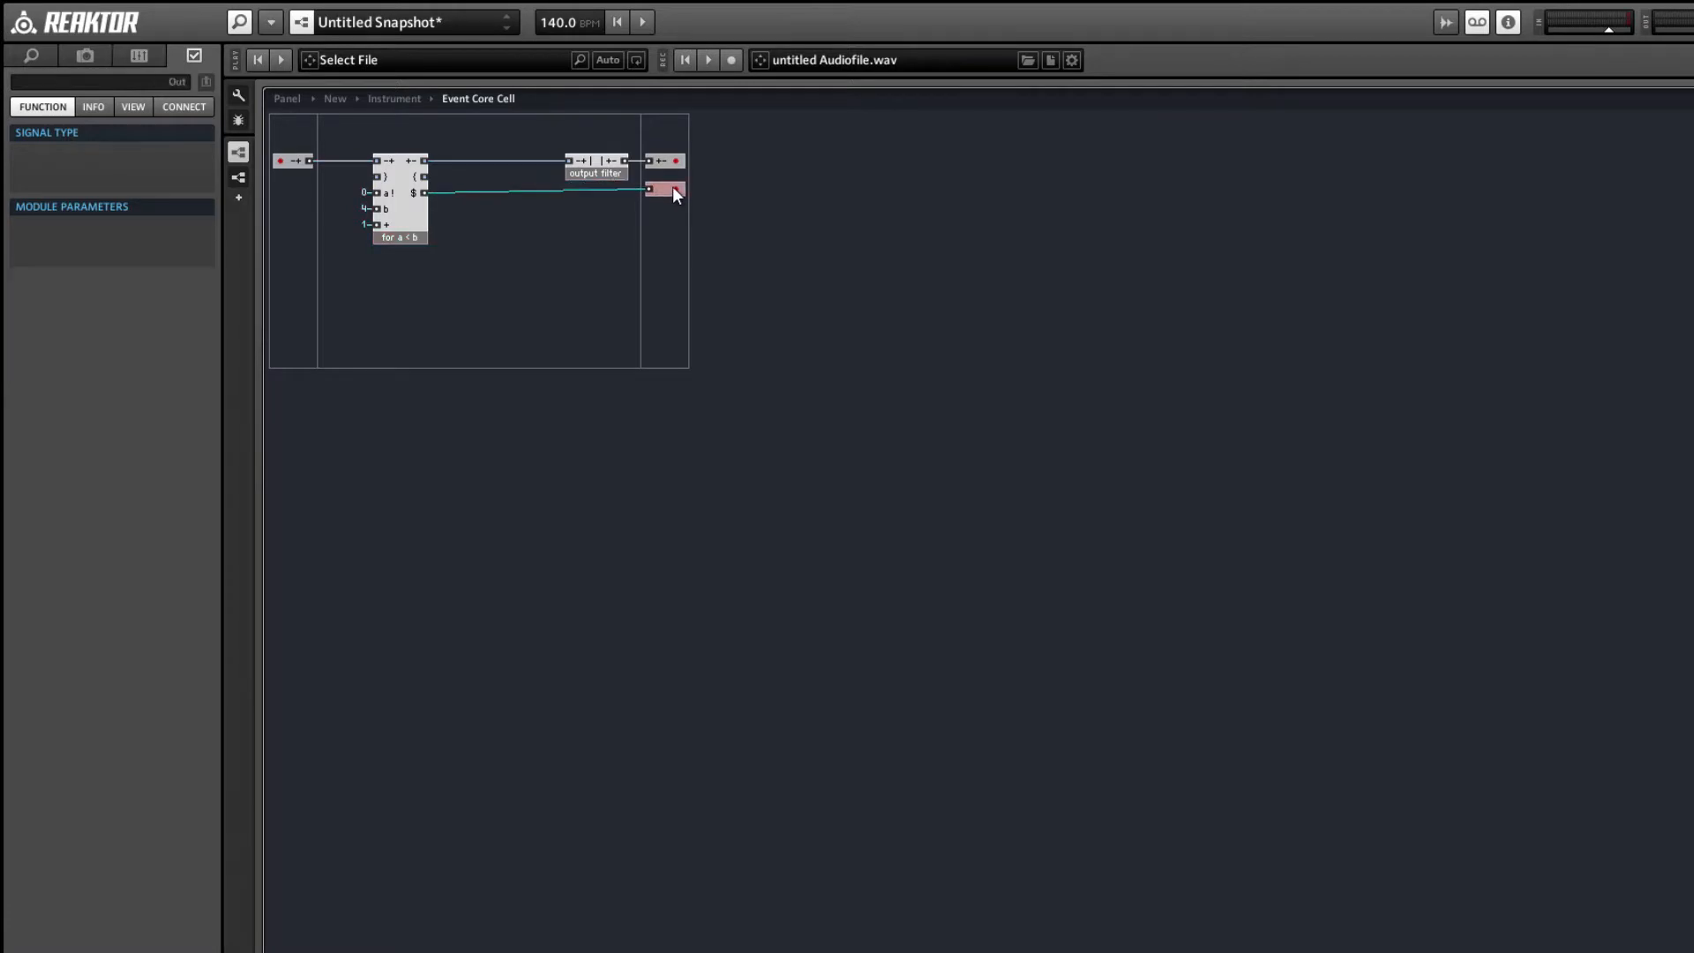
{"action": "left_click", "coordinate": [573, 240]}
- Reset the EventWatcher on the panel and trigger the Button to examine the values coming from the for a < b macro
{"action": "left_click", "coordinate": [287, 98]}
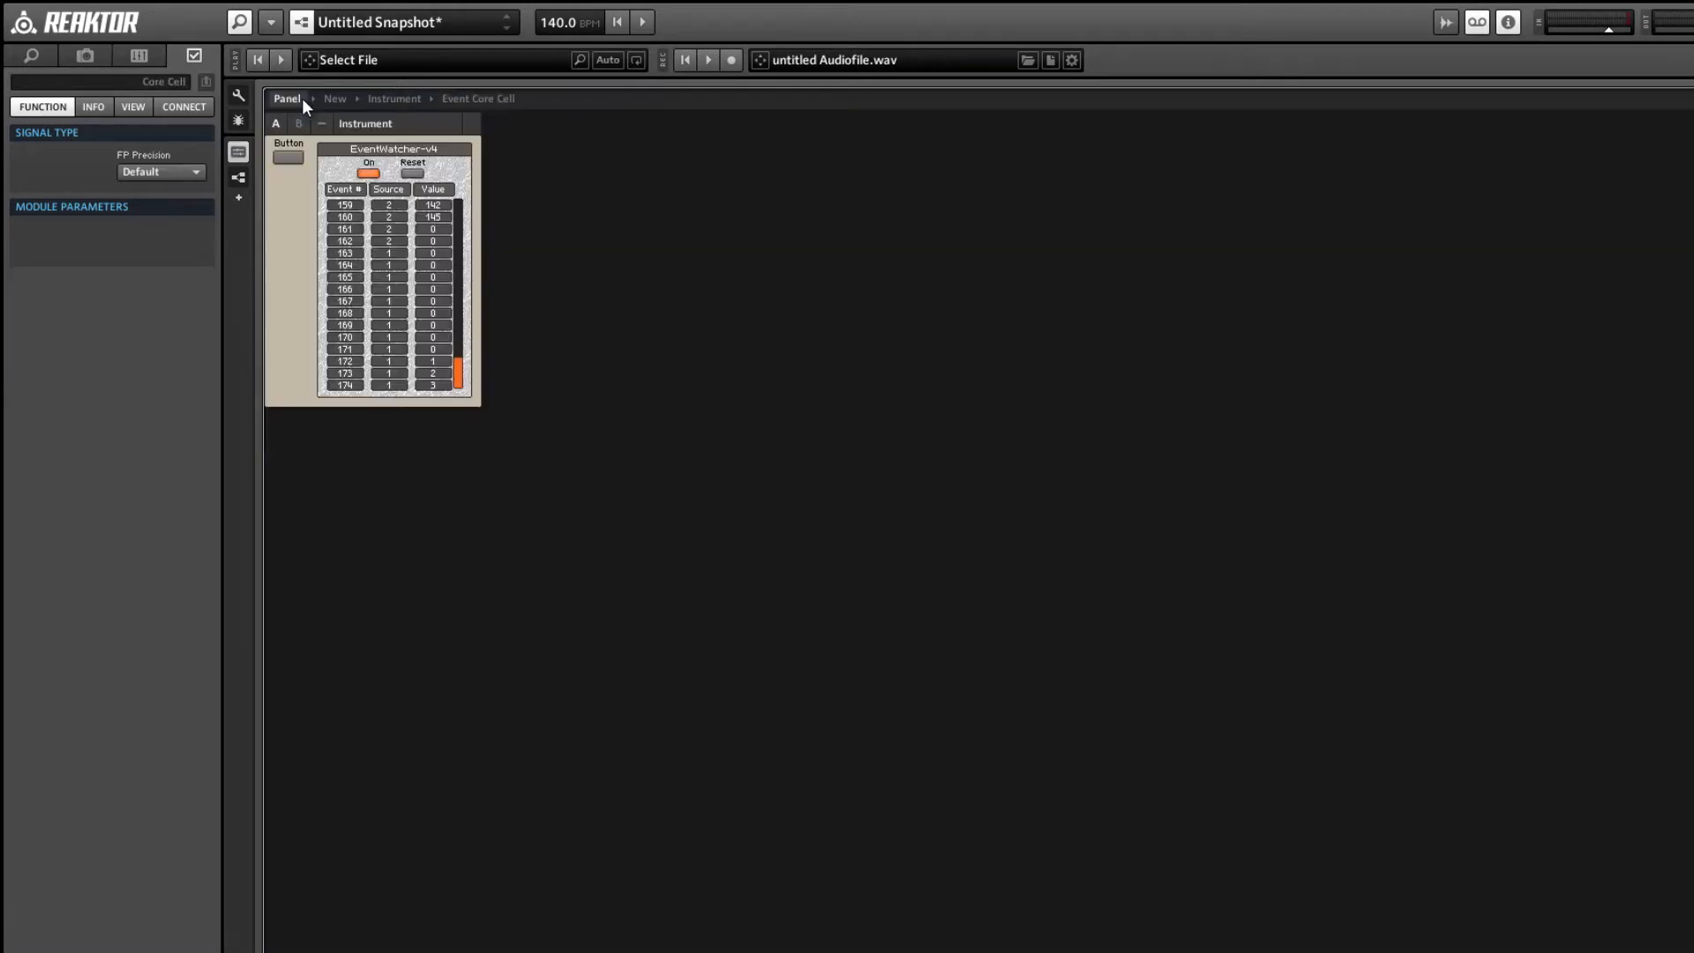
{"action": "left_click", "coordinate": [415, 172]}
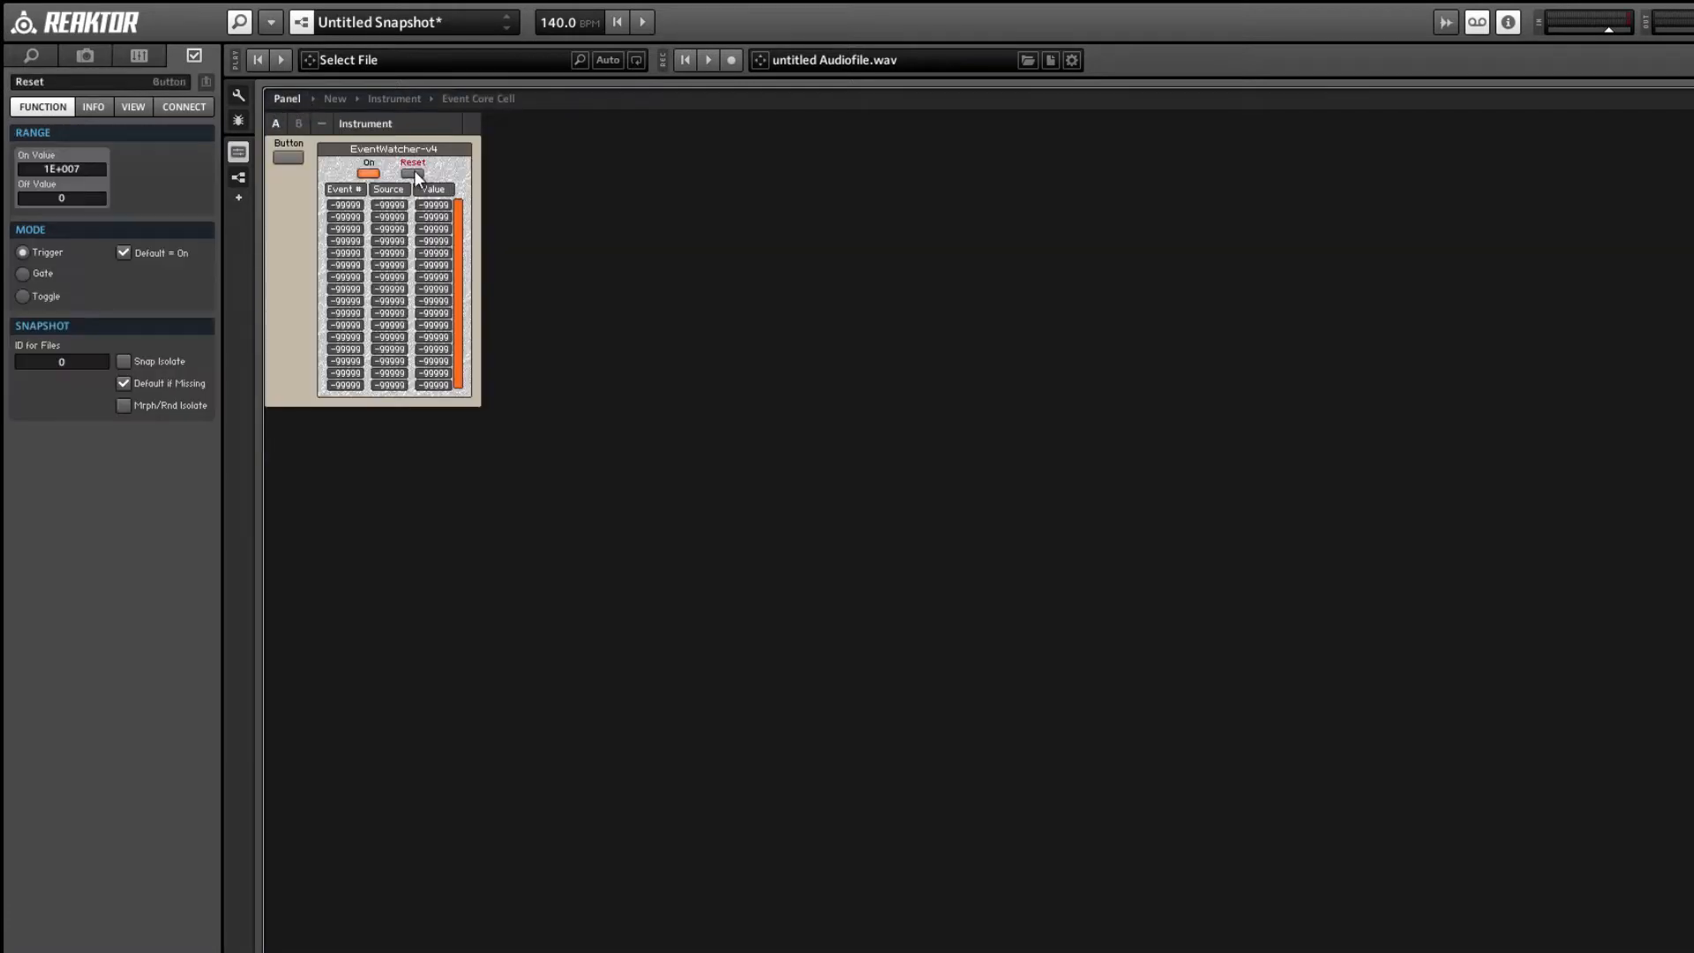
{"action": "left_click", "coordinate": [289, 157]}
- Return to the event core cell and move the for a < b macro closer to the output filter to free space before it
{"action": "left_click", "coordinate": [404, 98]}
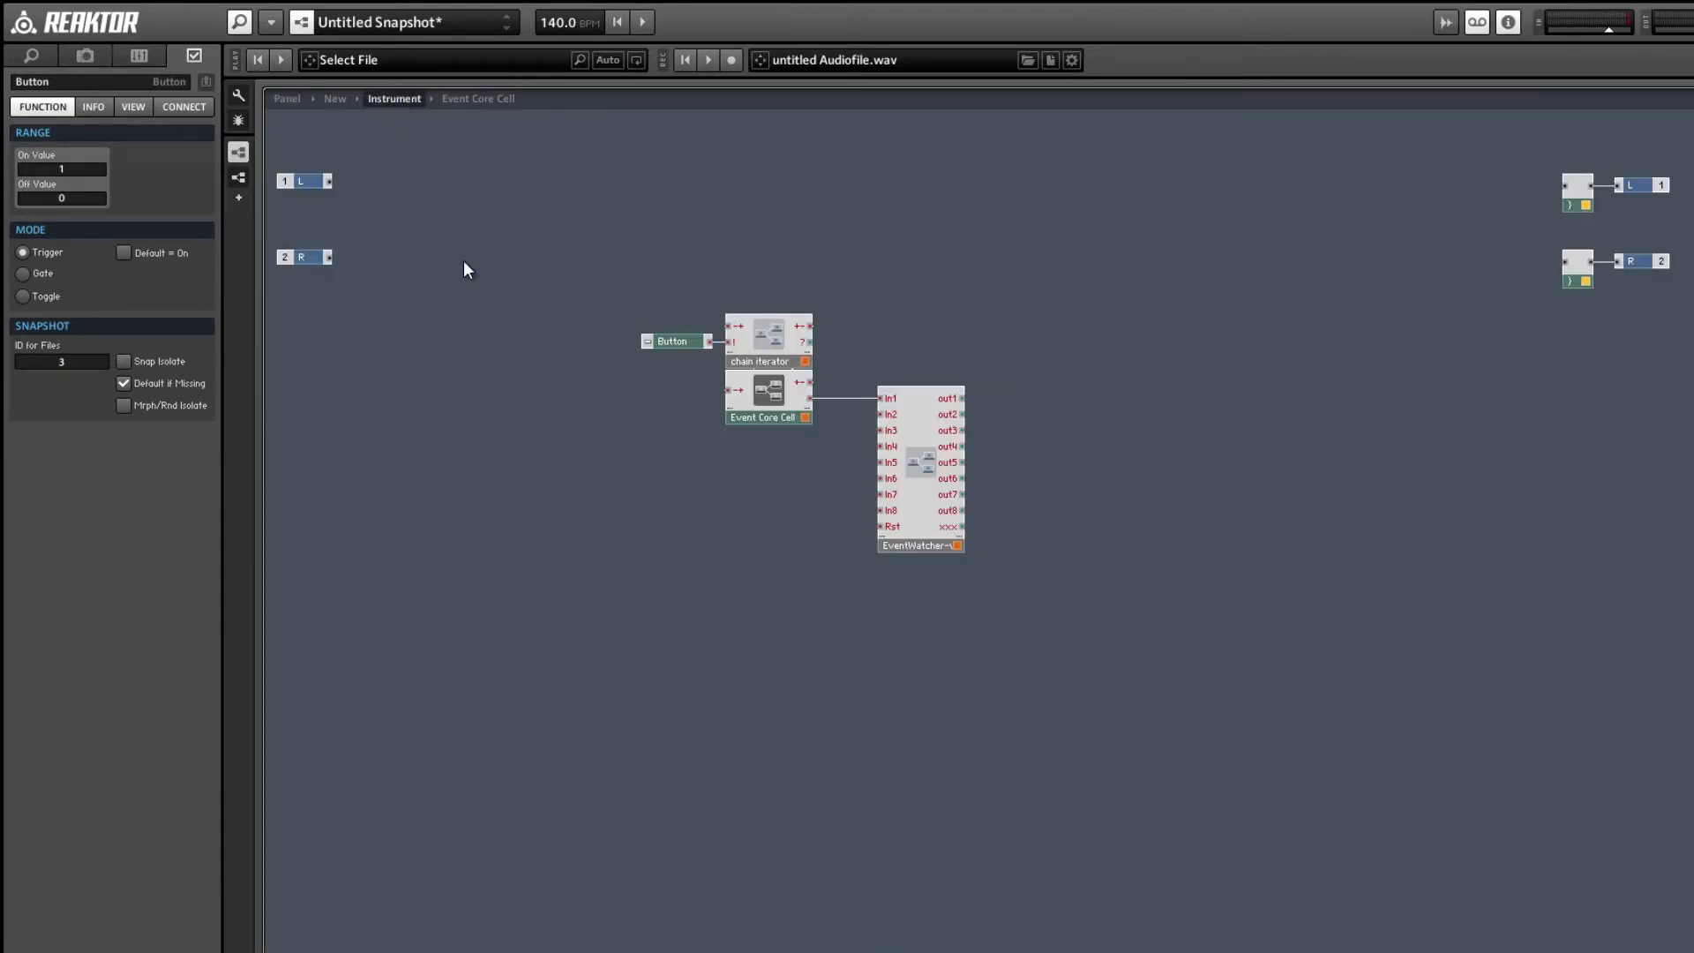
{"action": "double_click", "coordinate": [764, 389]}
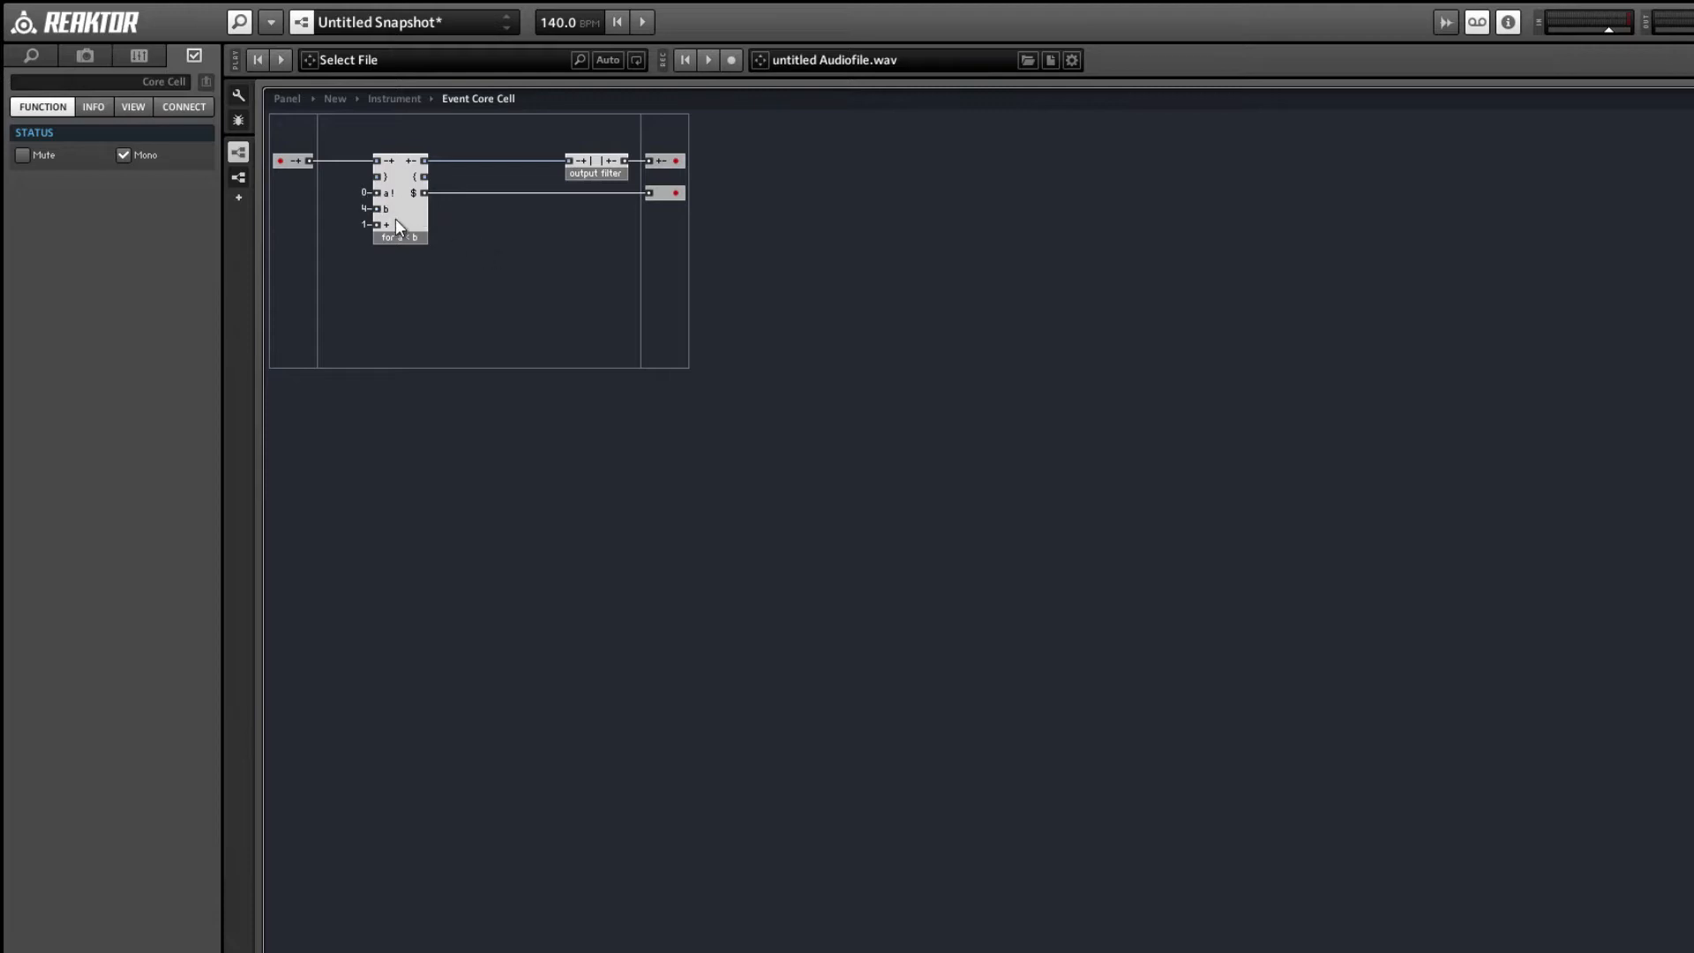
{"action": "left_click_drag", "start_coordinate": [396, 220], "coordinate": [432, 220]}
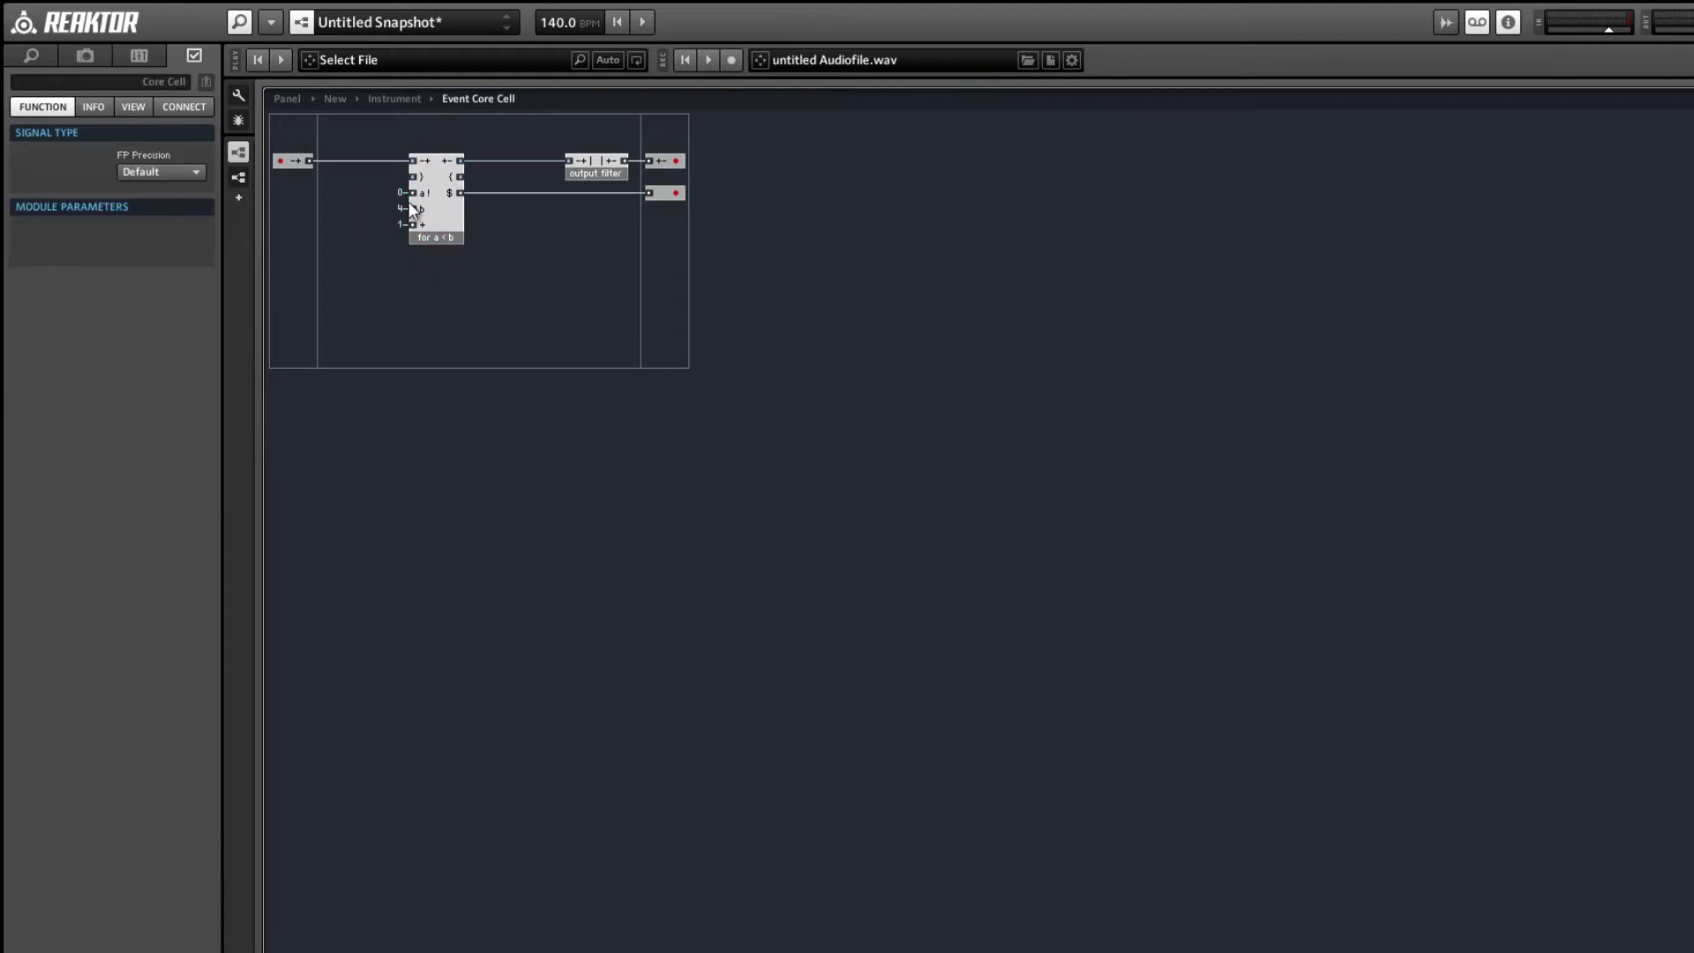
- Add an input port named ? to the event core cell and connect the chain iterator's ? output to it
{"action": "double_click", "coordinate": [374, 212]}
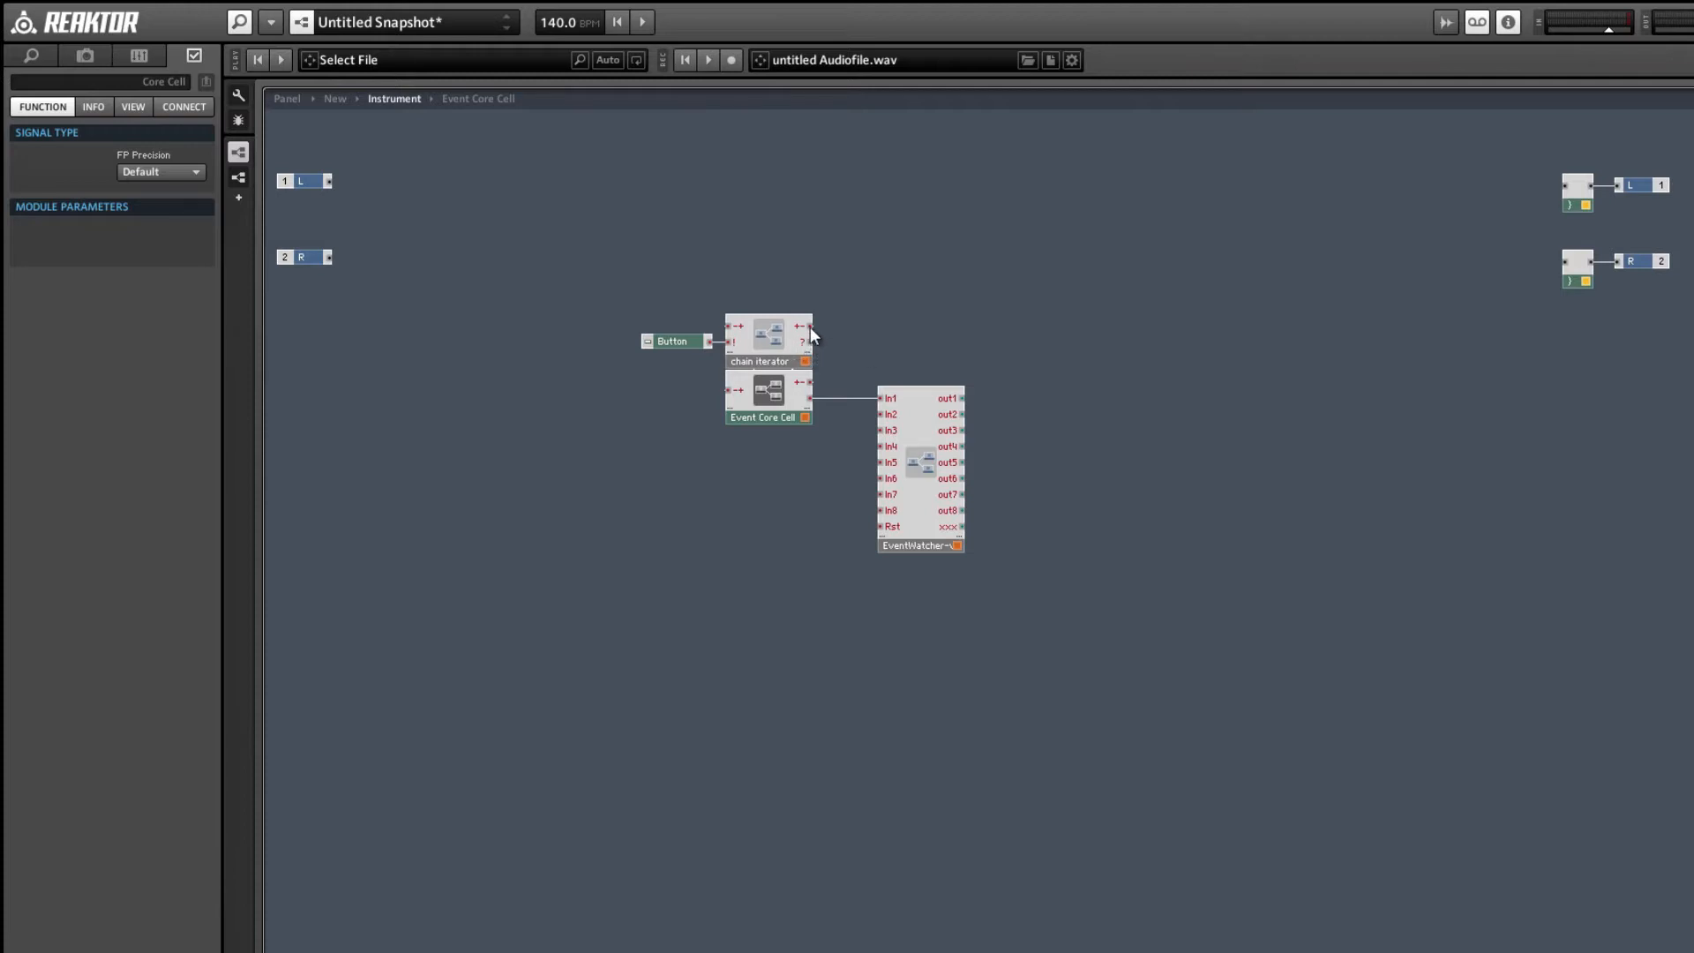
{"action": "left_click", "coordinate": [764, 394]}
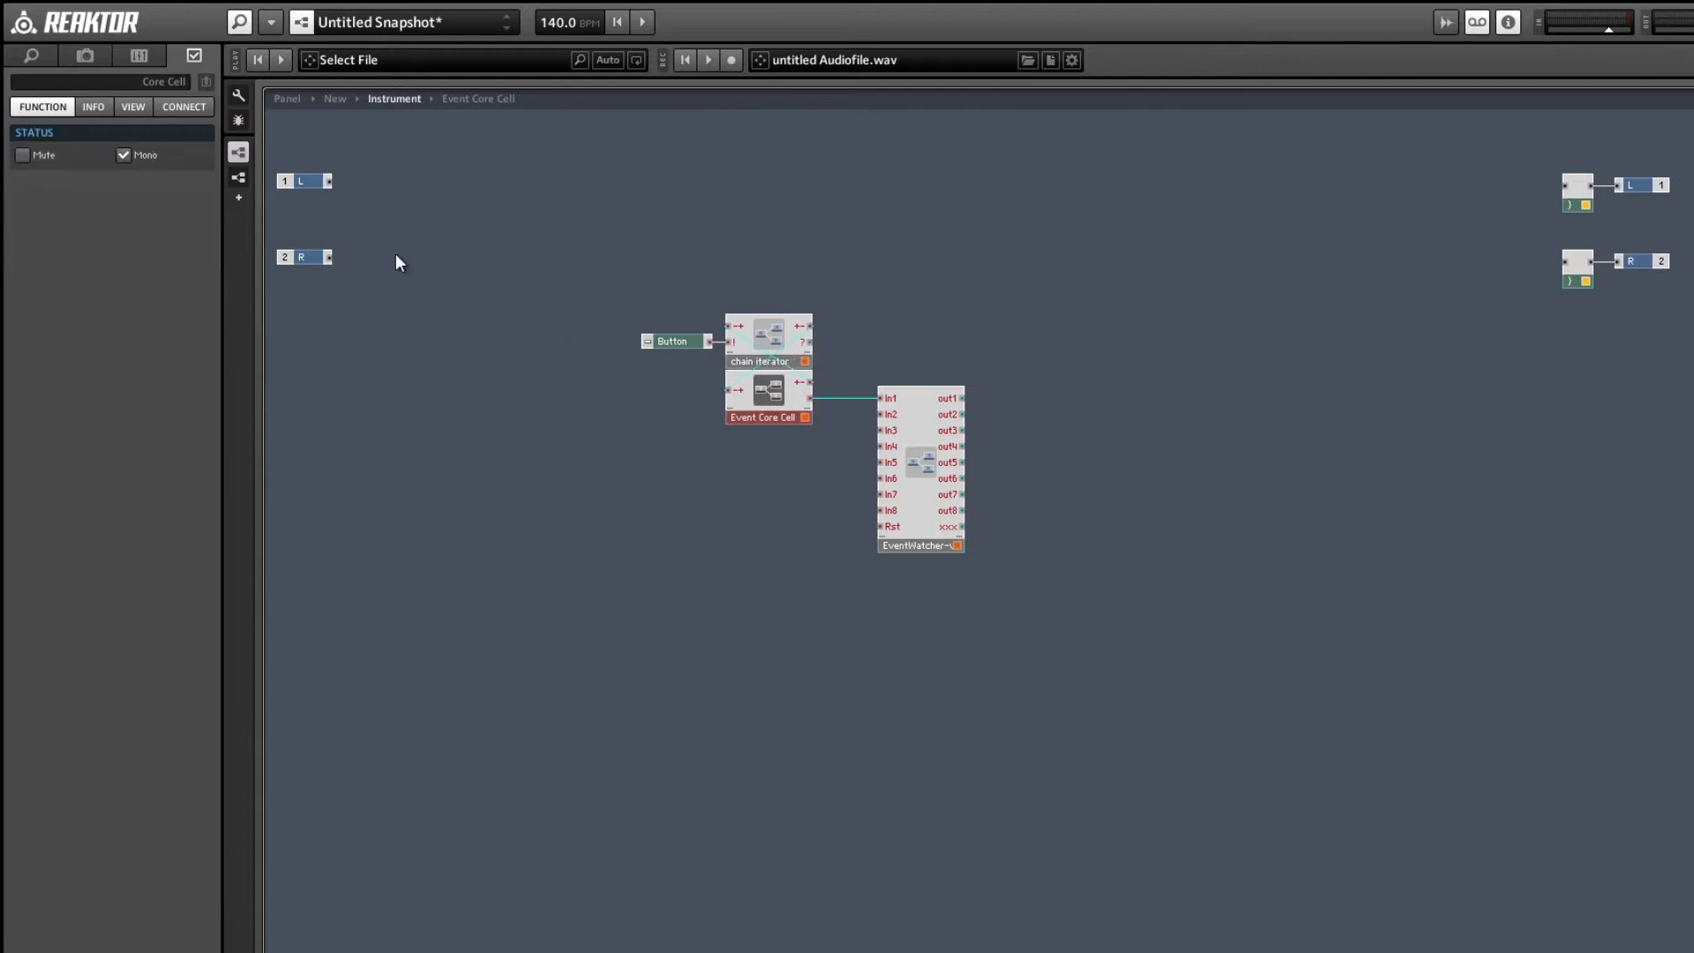
{"action": "left_click_drag", "start_coordinate": [770, 395], "coordinate": [762, 395]}
{"action": "double_click", "coordinate": [764, 394]}
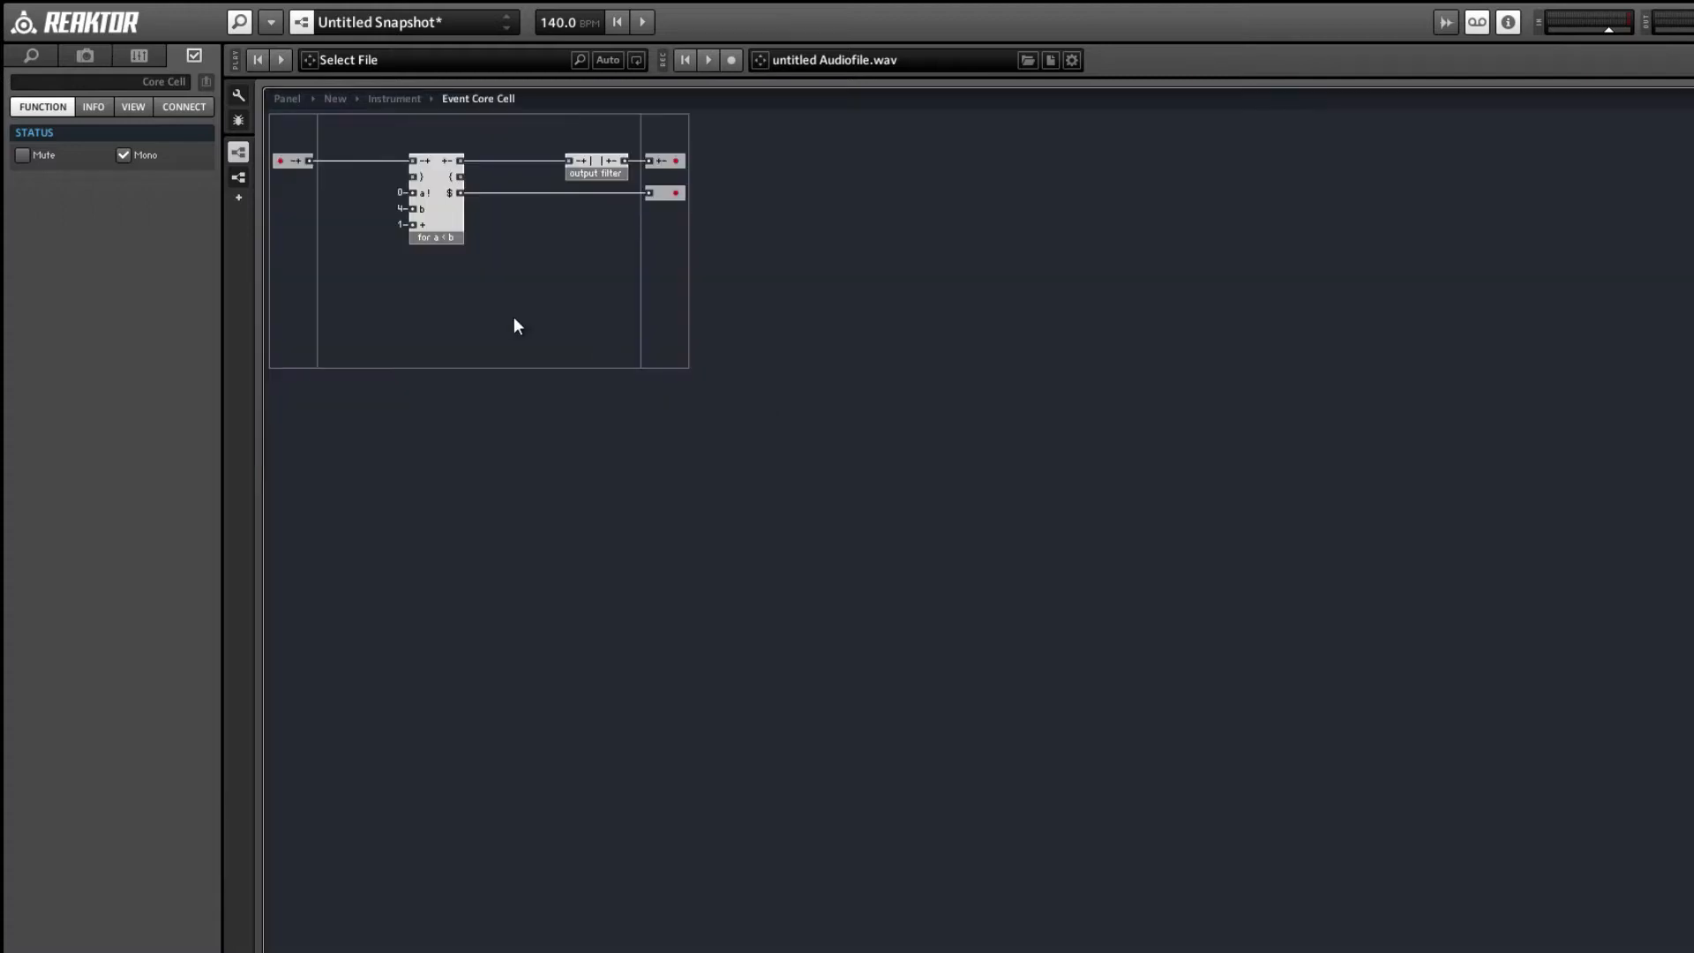
{"action": "right_click", "coordinate": [291, 221]}
{"action": "left_click", "coordinate": [512, 231]}
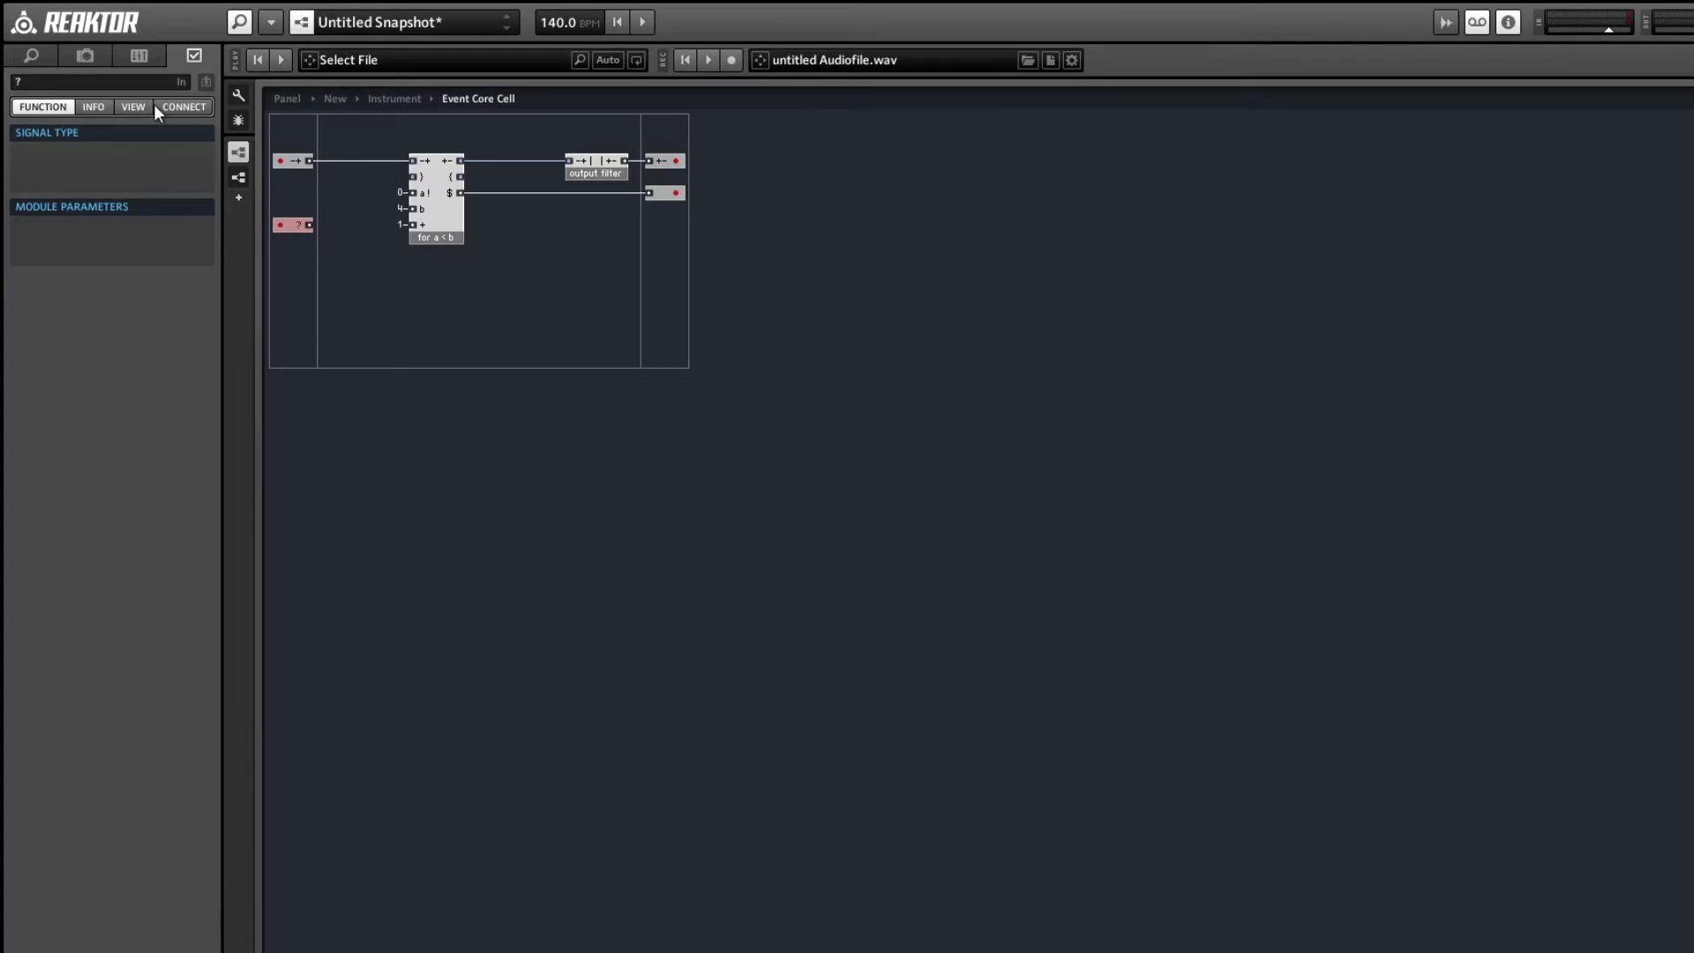
{"action": "double_click", "coordinate": [440, 326]}
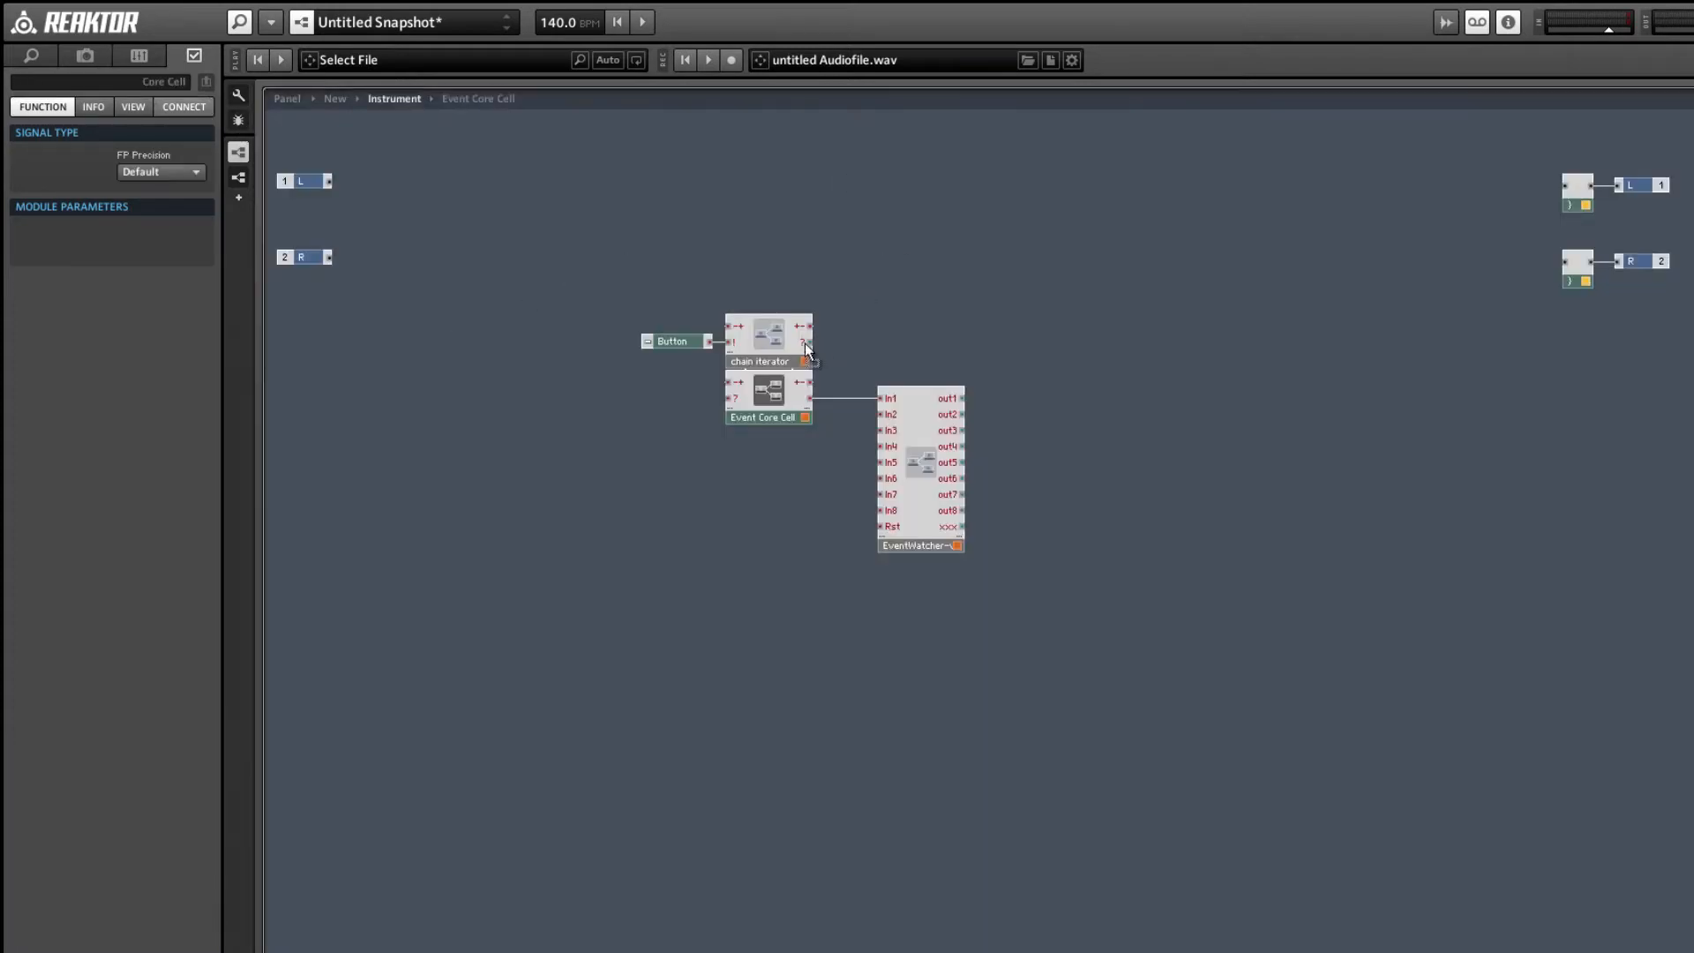
{"action": "double_click", "coordinate": [763, 402]}
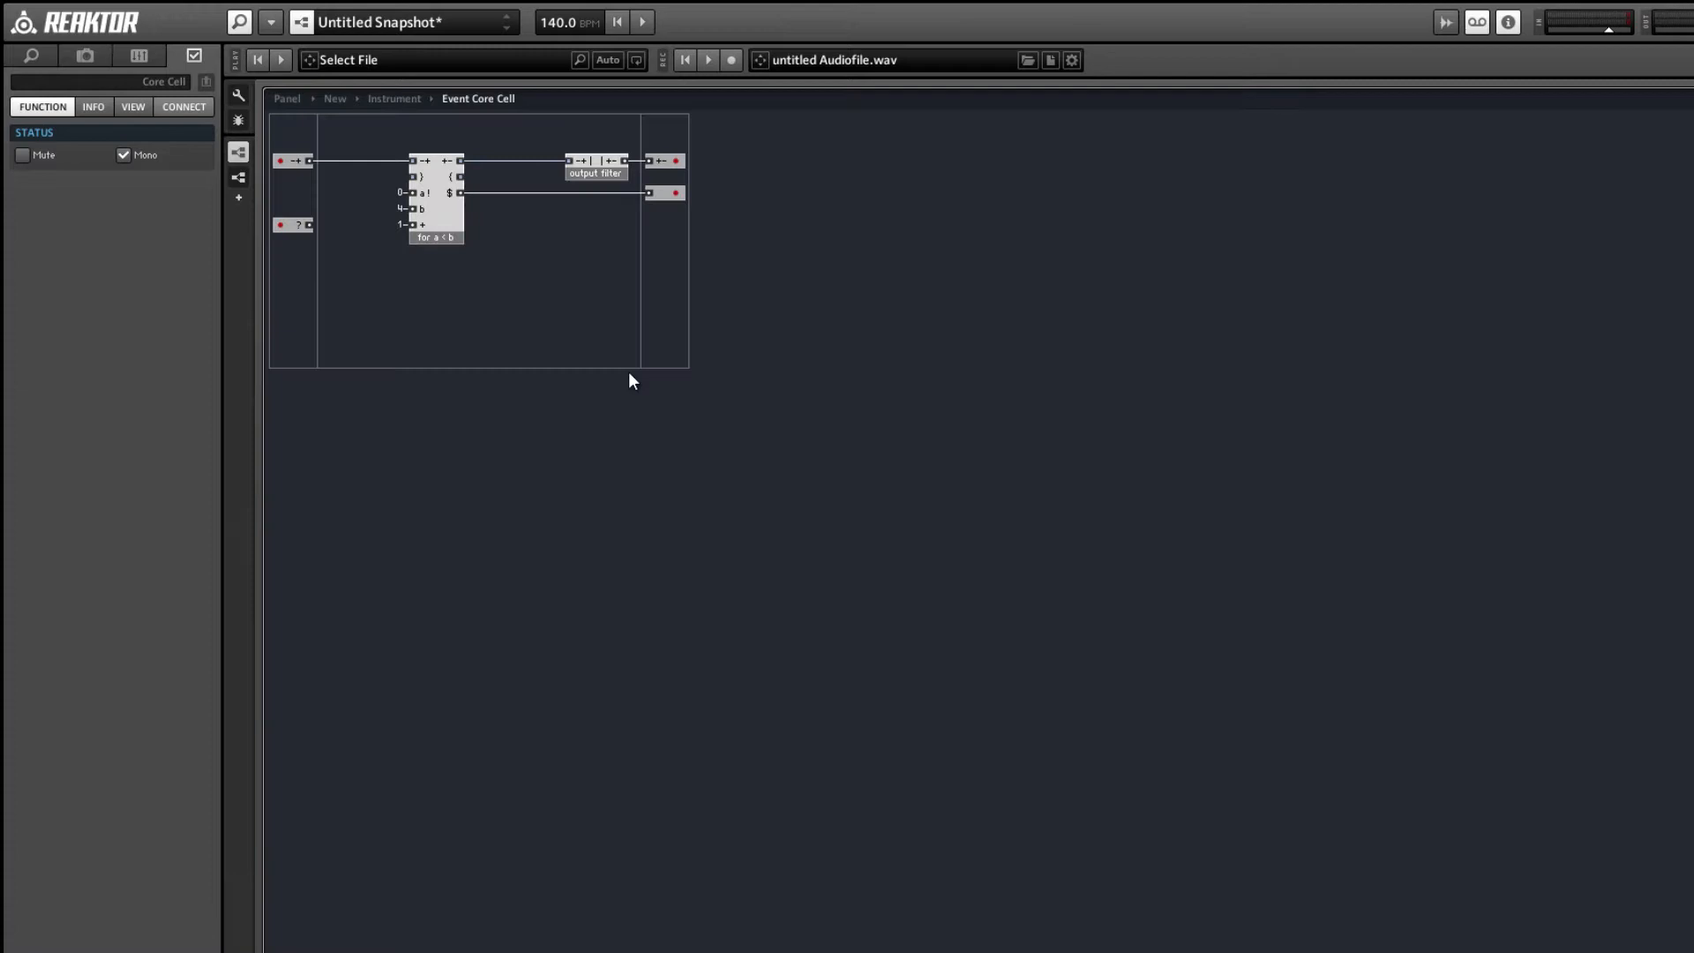
- Insert a Compare module with criterion > and a Router in the core cell, and wire the ? input to both
{"action": "double_click", "coordinate": [368, 284]}
{"action": "type", "text": "compare"}
{"action": "key", "text": "Return"}
{"action": "type", "text": "r"}
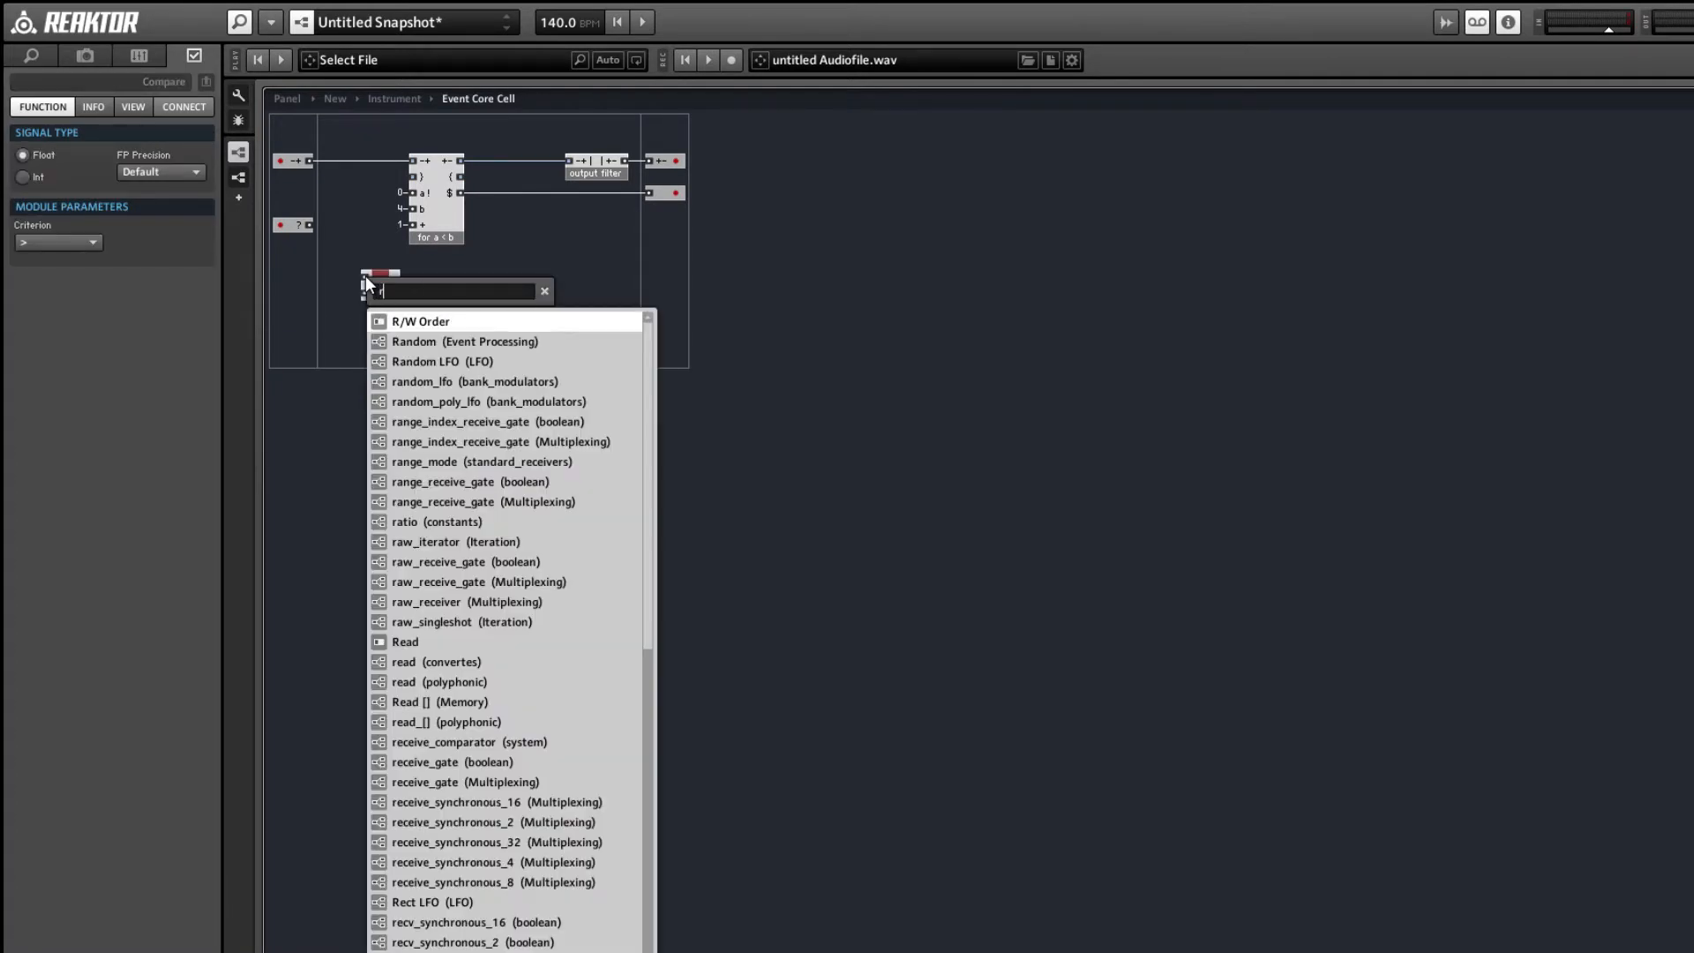
{"action": "type", "text": "outer"}
{"action": "key", "text": "Return"}
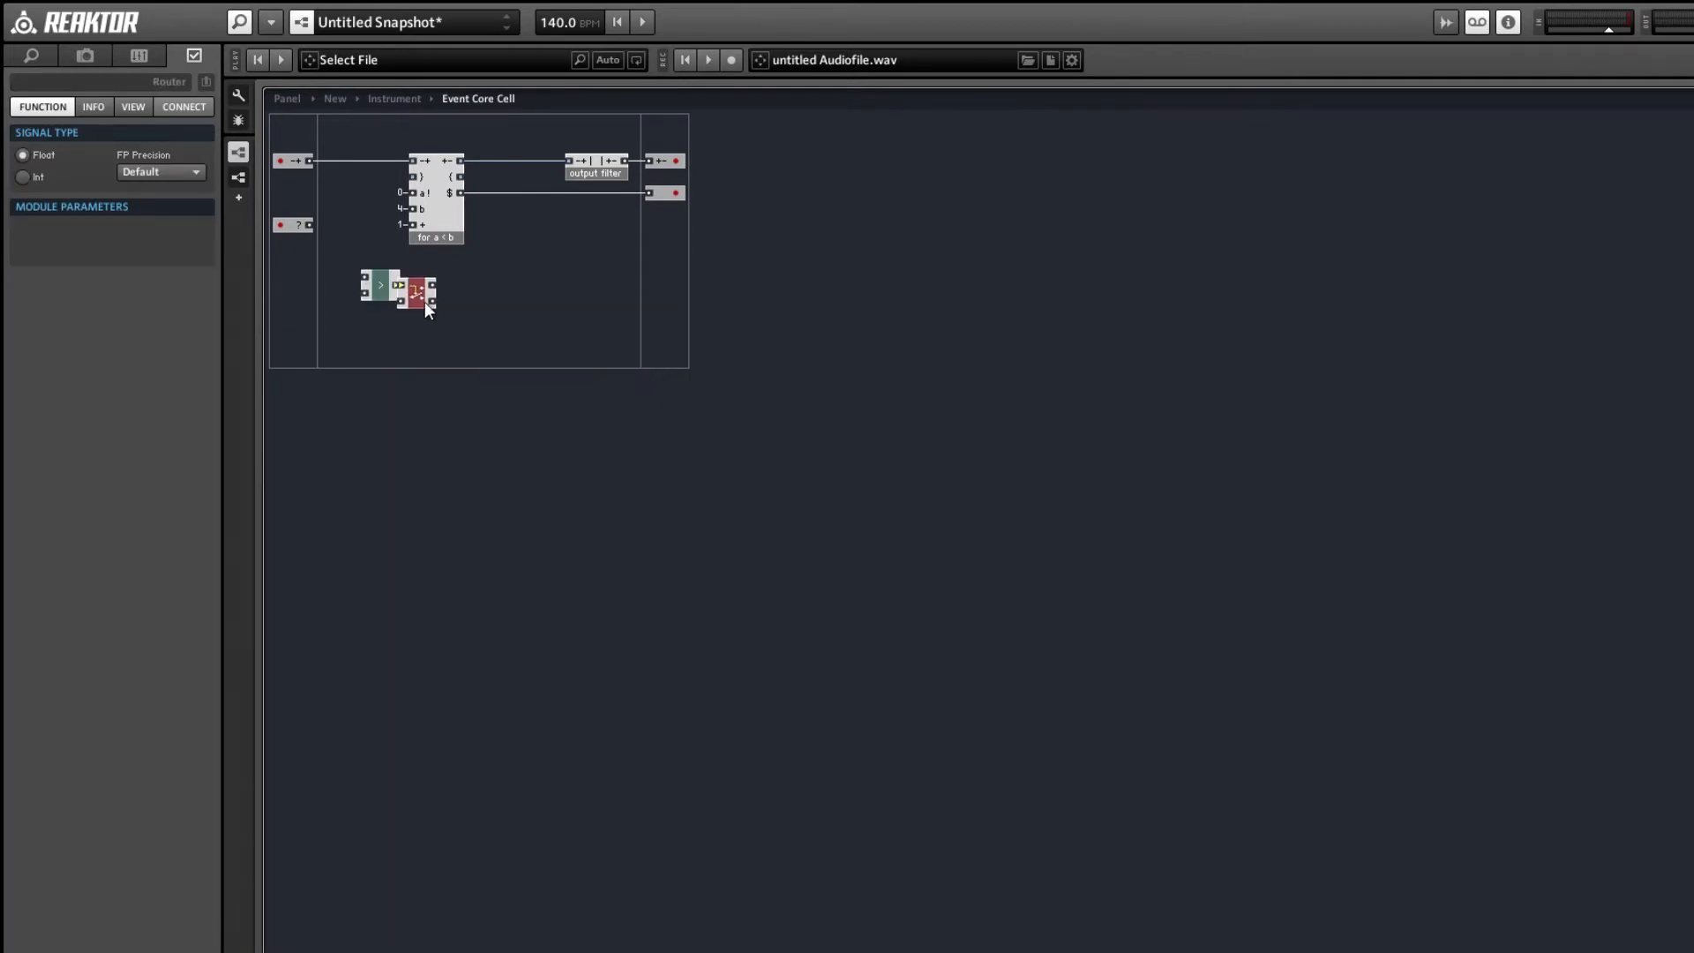
{"action": "left_click_drag", "start_coordinate": [396, 285], "coordinate": [313, 250]}
{"action": "left_click_drag", "start_coordinate": [313, 221], "coordinate": [413, 303]}
- Shift the for a < b macro to make room, insert a Latch macro after the Router and connect it to the a input
{"action": "left_click_drag", "start_coordinate": [441, 235], "coordinate": [526, 229]}
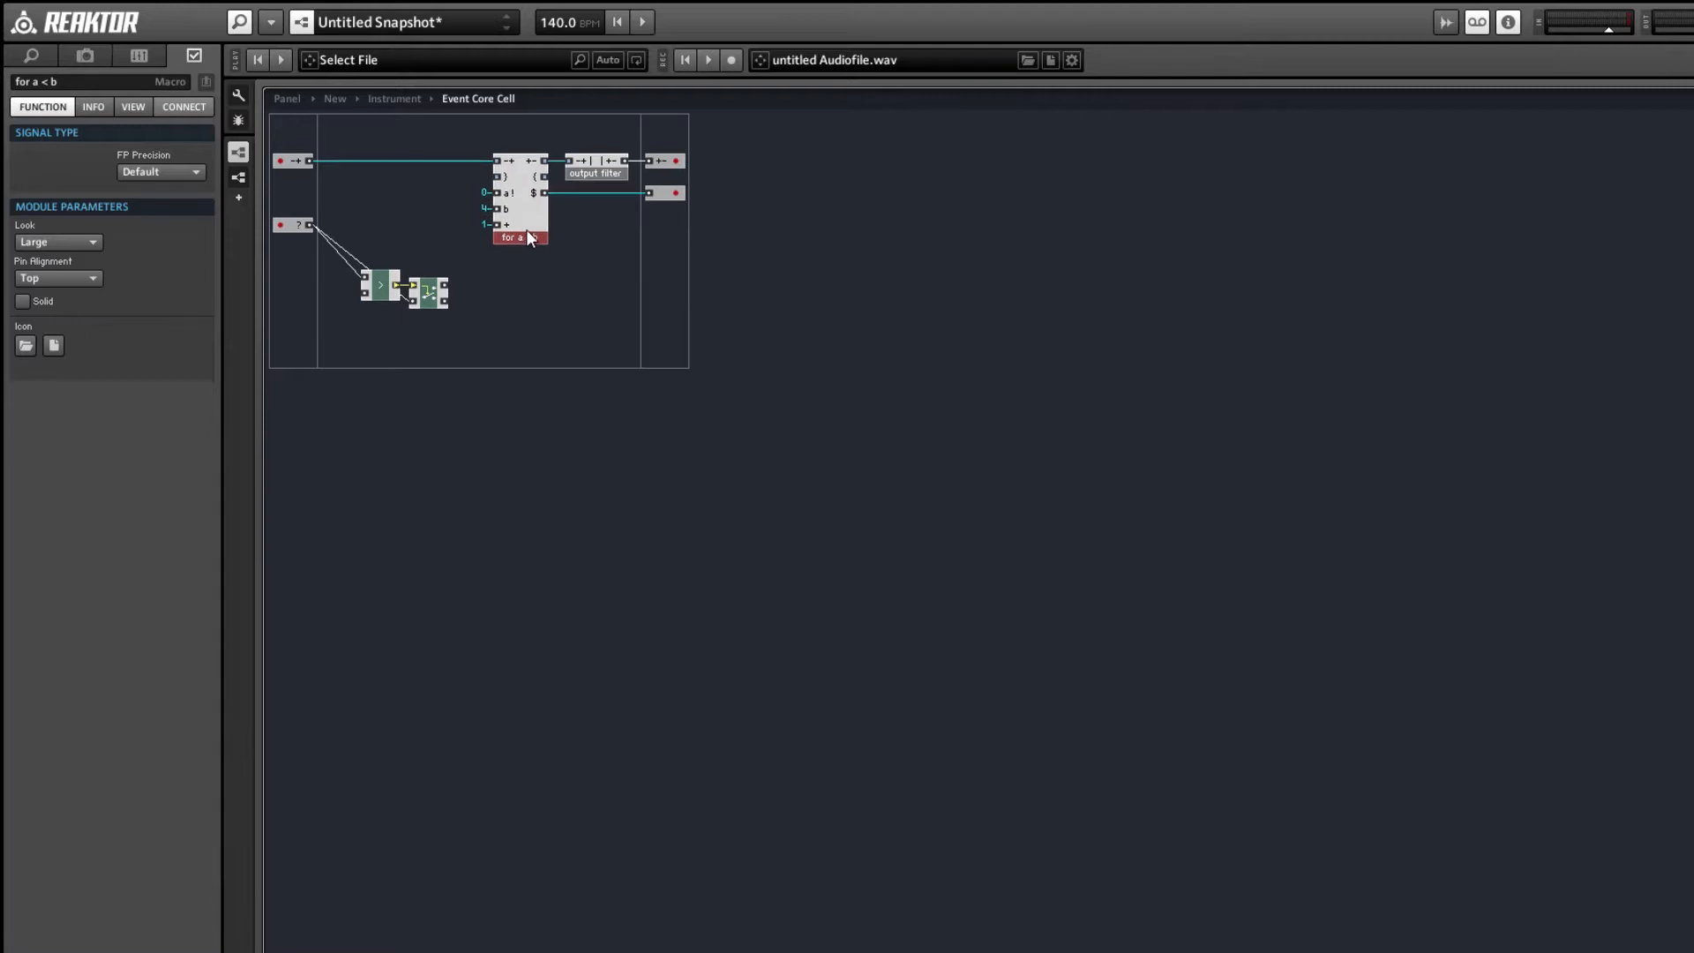
{"action": "left_click", "coordinate": [501, 278]}
{"action": "double_click", "coordinate": [503, 278]}
{"action": "type", "text": "latch"}
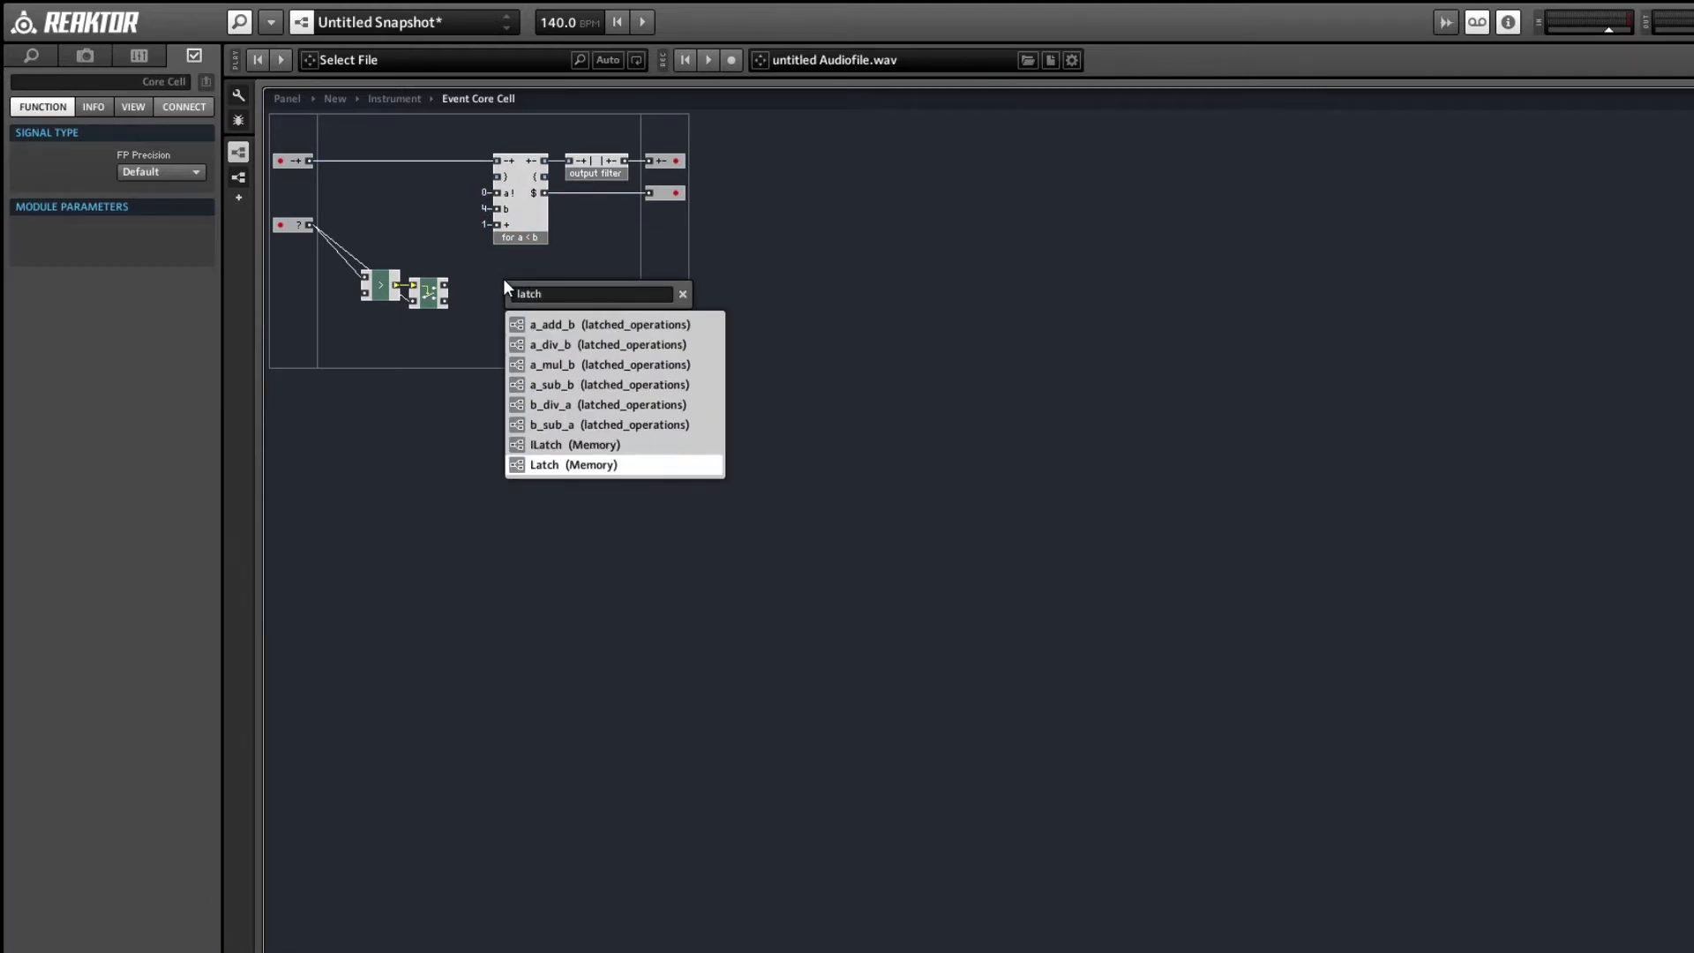
{"action": "key", "text": "Return"}
{"action": "left_click_drag", "start_coordinate": [444, 291], "coordinate": [497, 193]}
- Move the Compare, Router and Latch group up between the ? input and the for a < b macro
{"action": "left_click", "coordinate": [461, 327]}
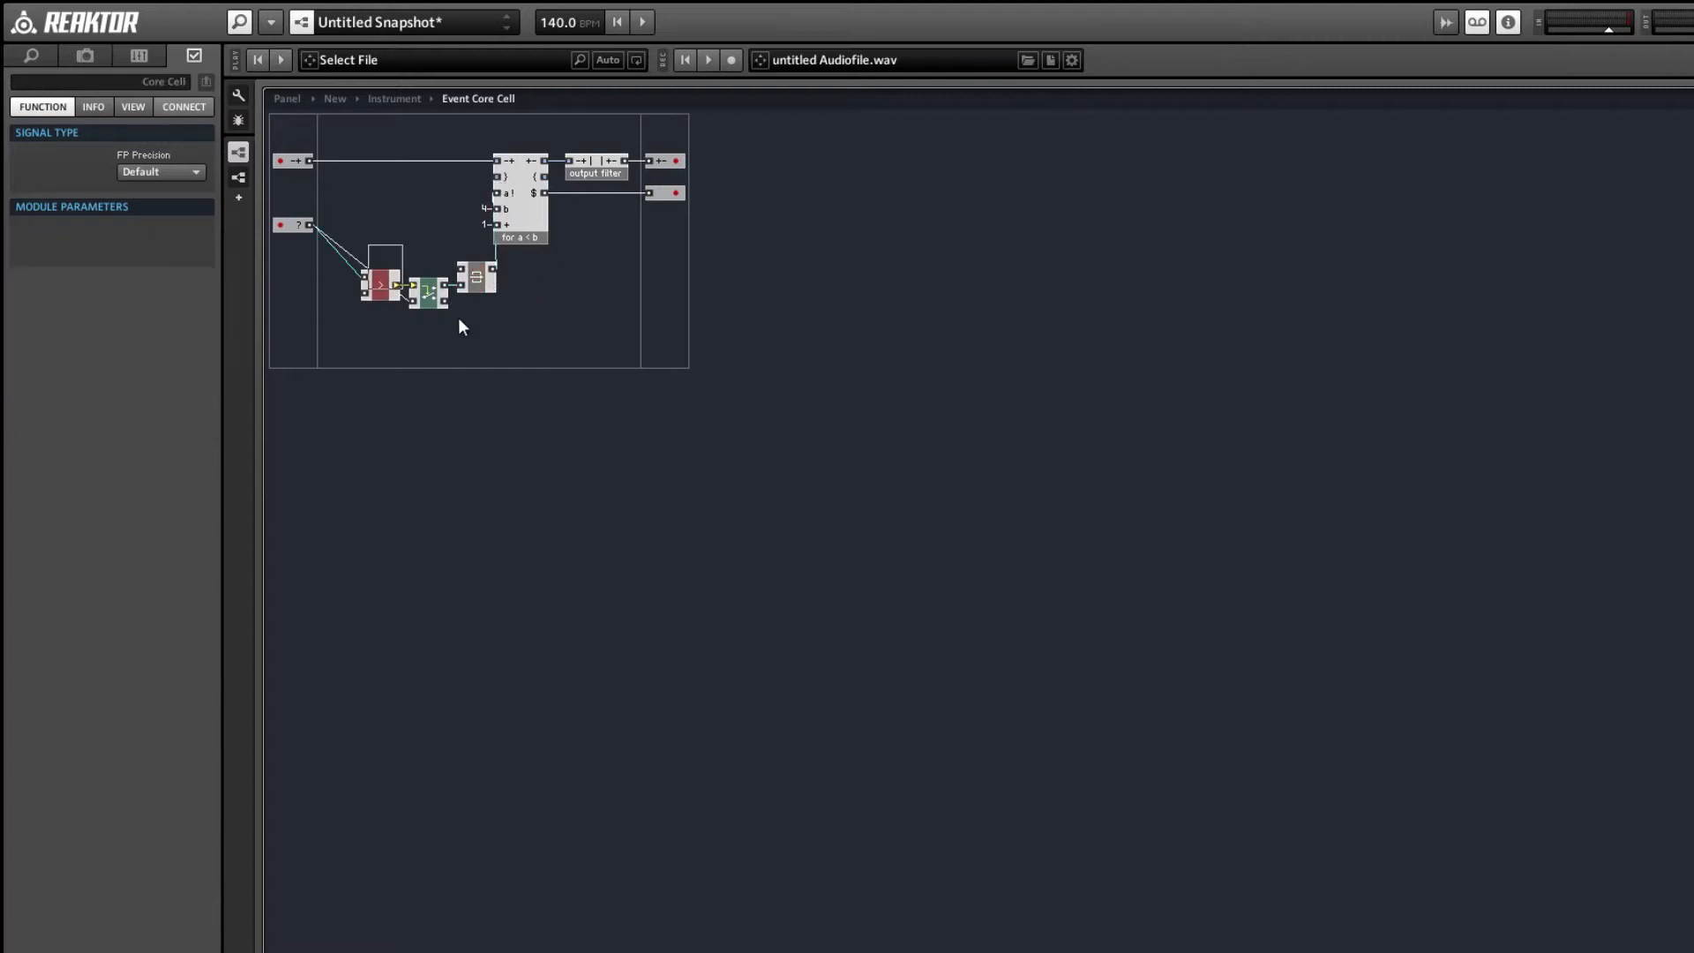
{"action": "left_click_drag", "start_coordinate": [461, 326], "coordinate": [353, 251]}
{"action": "left_click_drag", "start_coordinate": [473, 284], "coordinate": [447, 204]}
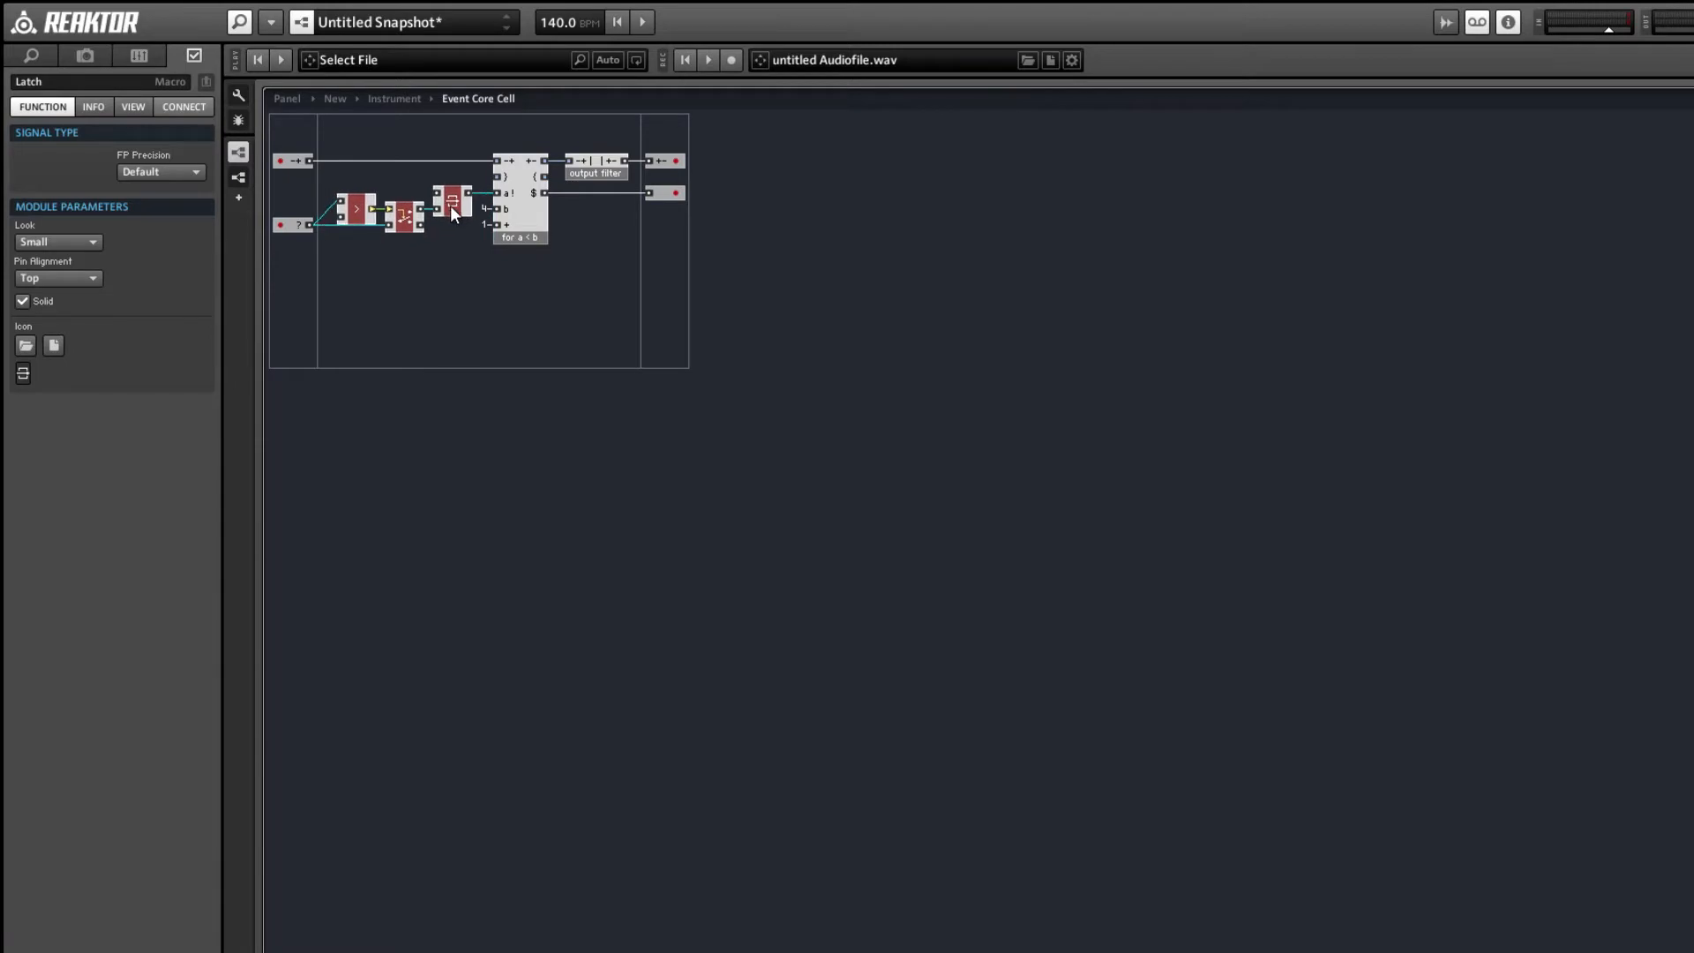
- Attach a constant to the Latch's value input and set it to 0
{"action": "left_click", "coordinate": [434, 178]}
{"action": "right_click", "coordinate": [435, 189]}
{"action": "left_click", "coordinate": [494, 257]}
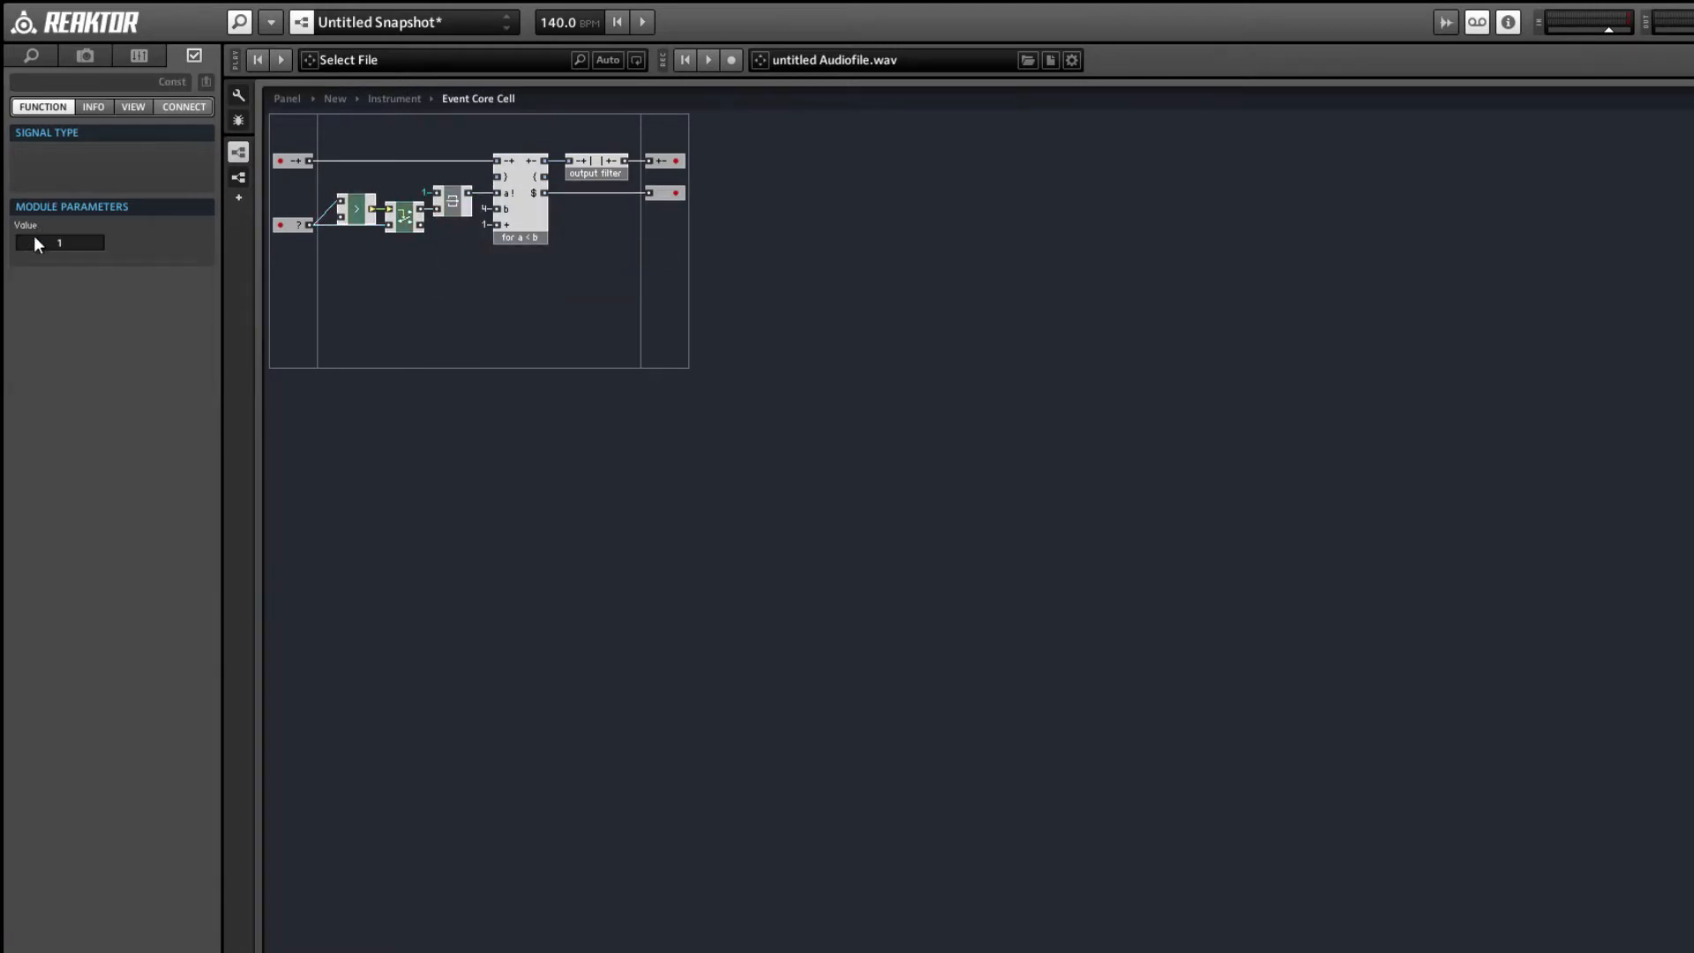
{"action": "left_click", "coordinate": [664, 339]}
- Reset the EventWatcher on the panel and fire the Button several times to check that the iteration restarts on each trigger
{"action": "left_click", "coordinate": [296, 98]}
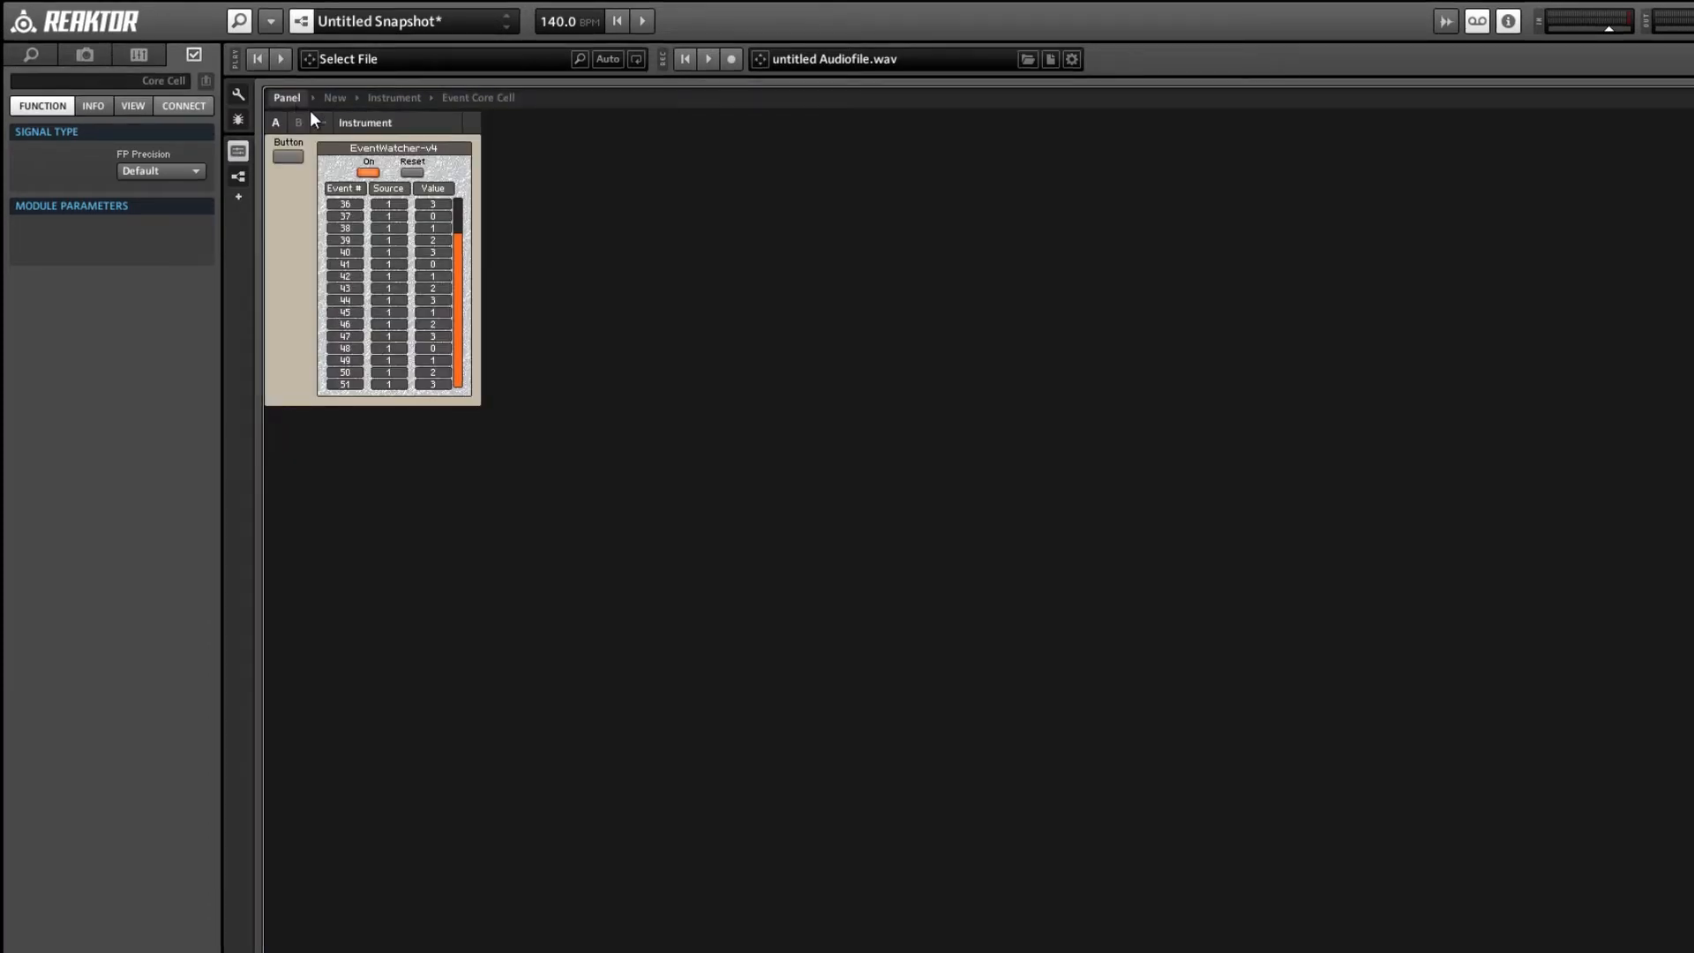
{"action": "left_click", "coordinate": [284, 157]}
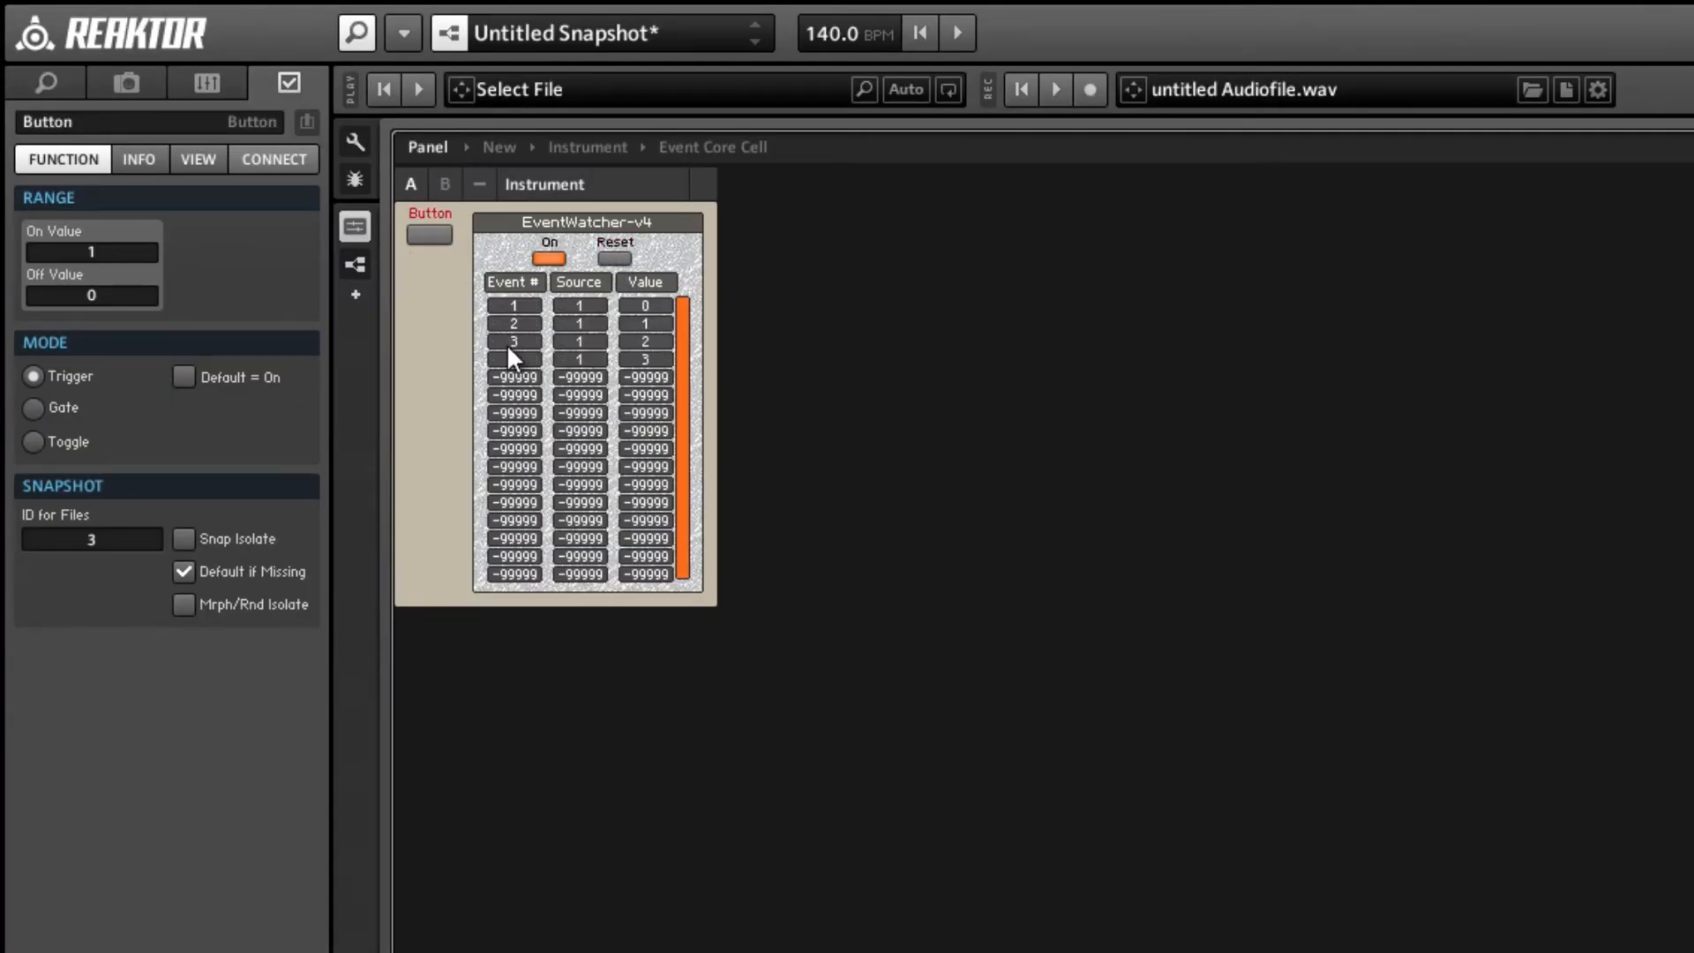
{"action": "left_click", "coordinate": [429, 234]}
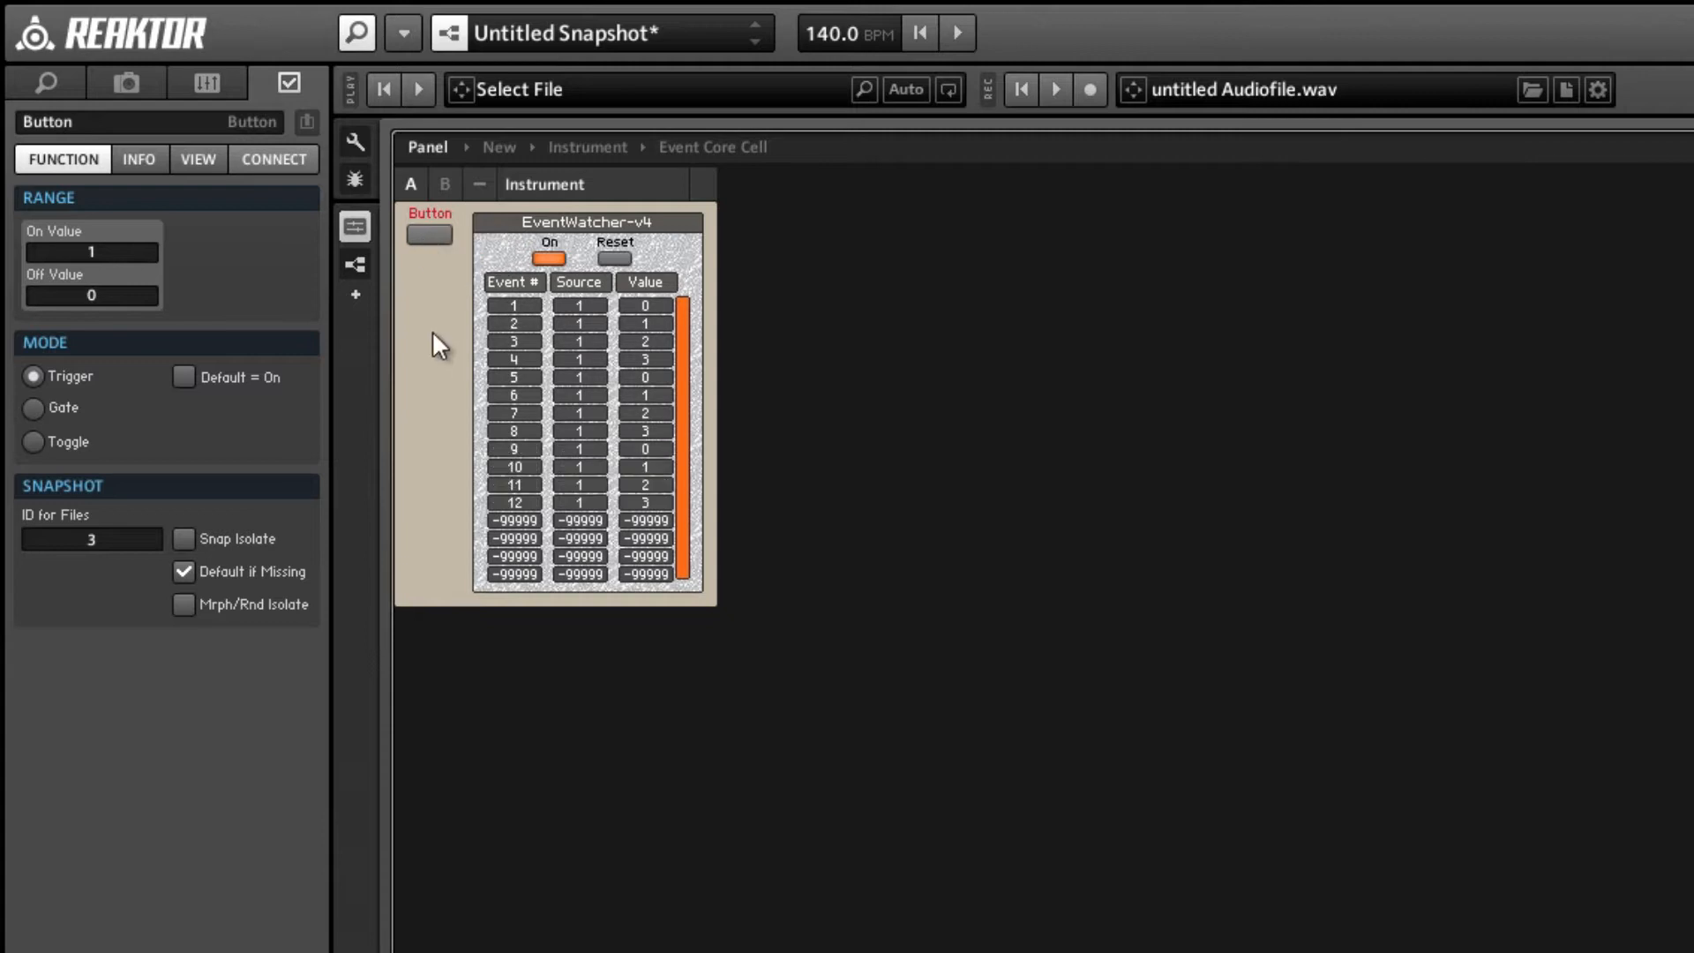
- Reopen the Event Core Cell and move the output filter and both outputs away from the for a < b macro to make room
{"action": "double_click", "coordinate": [445, 370]}
{"action": "double_click", "coordinate": [775, 395]}
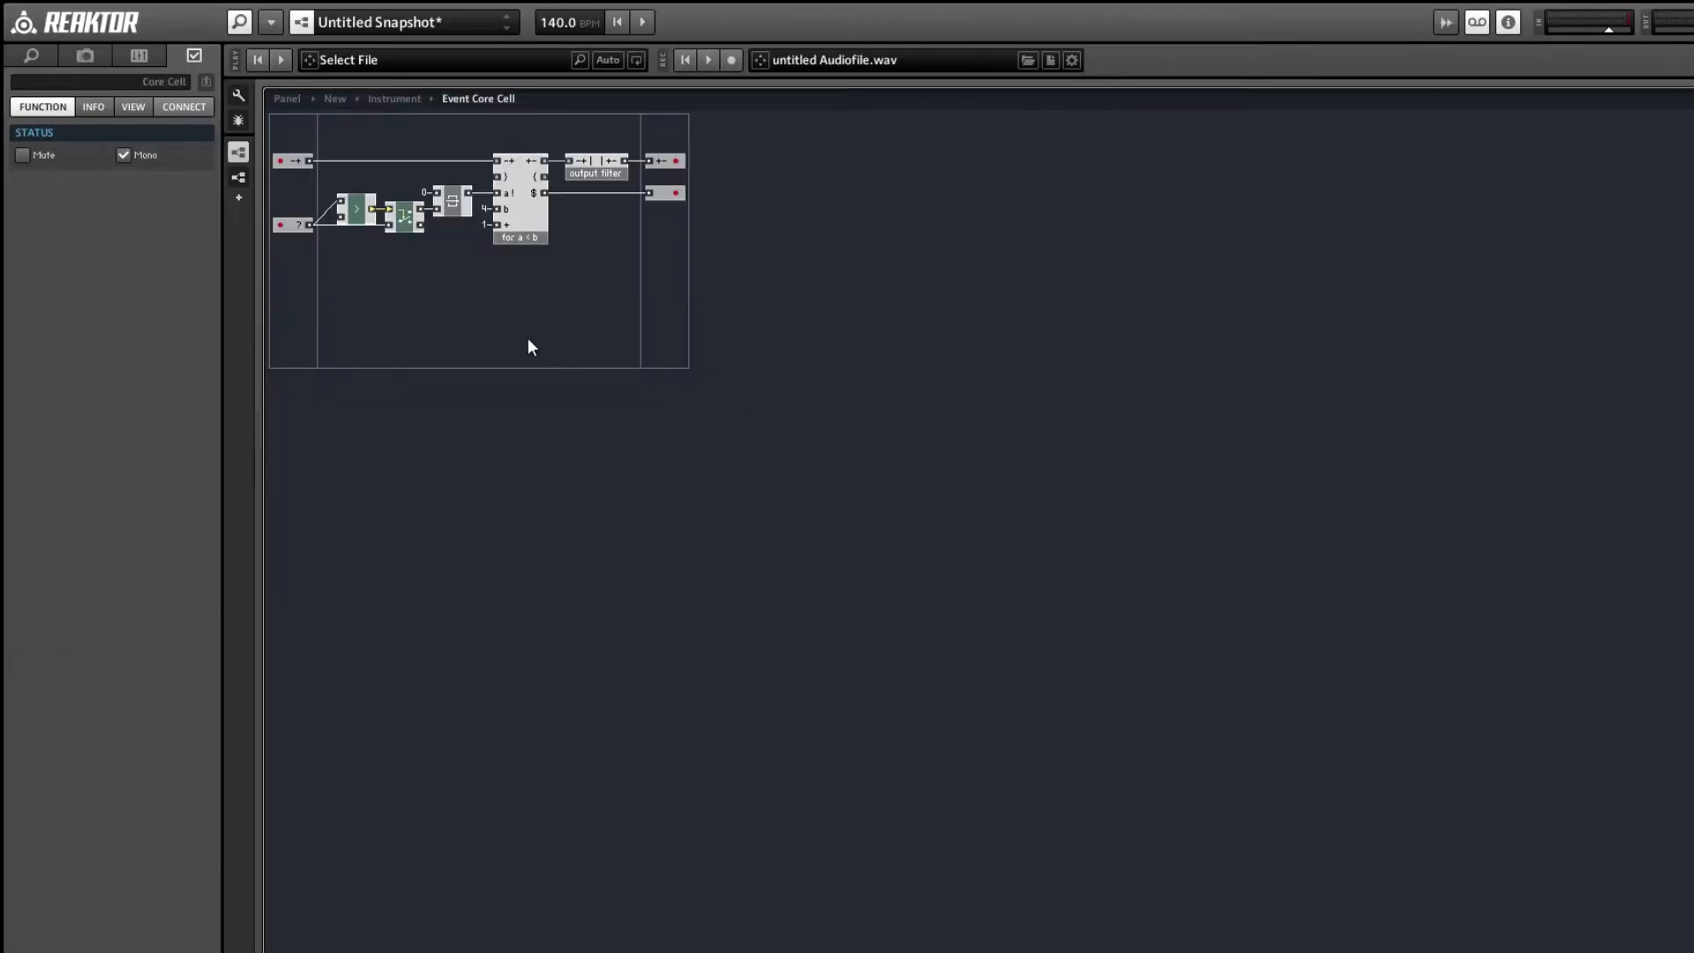
{"action": "left_click_drag", "start_coordinate": [595, 117], "coordinate": [680, 229]}
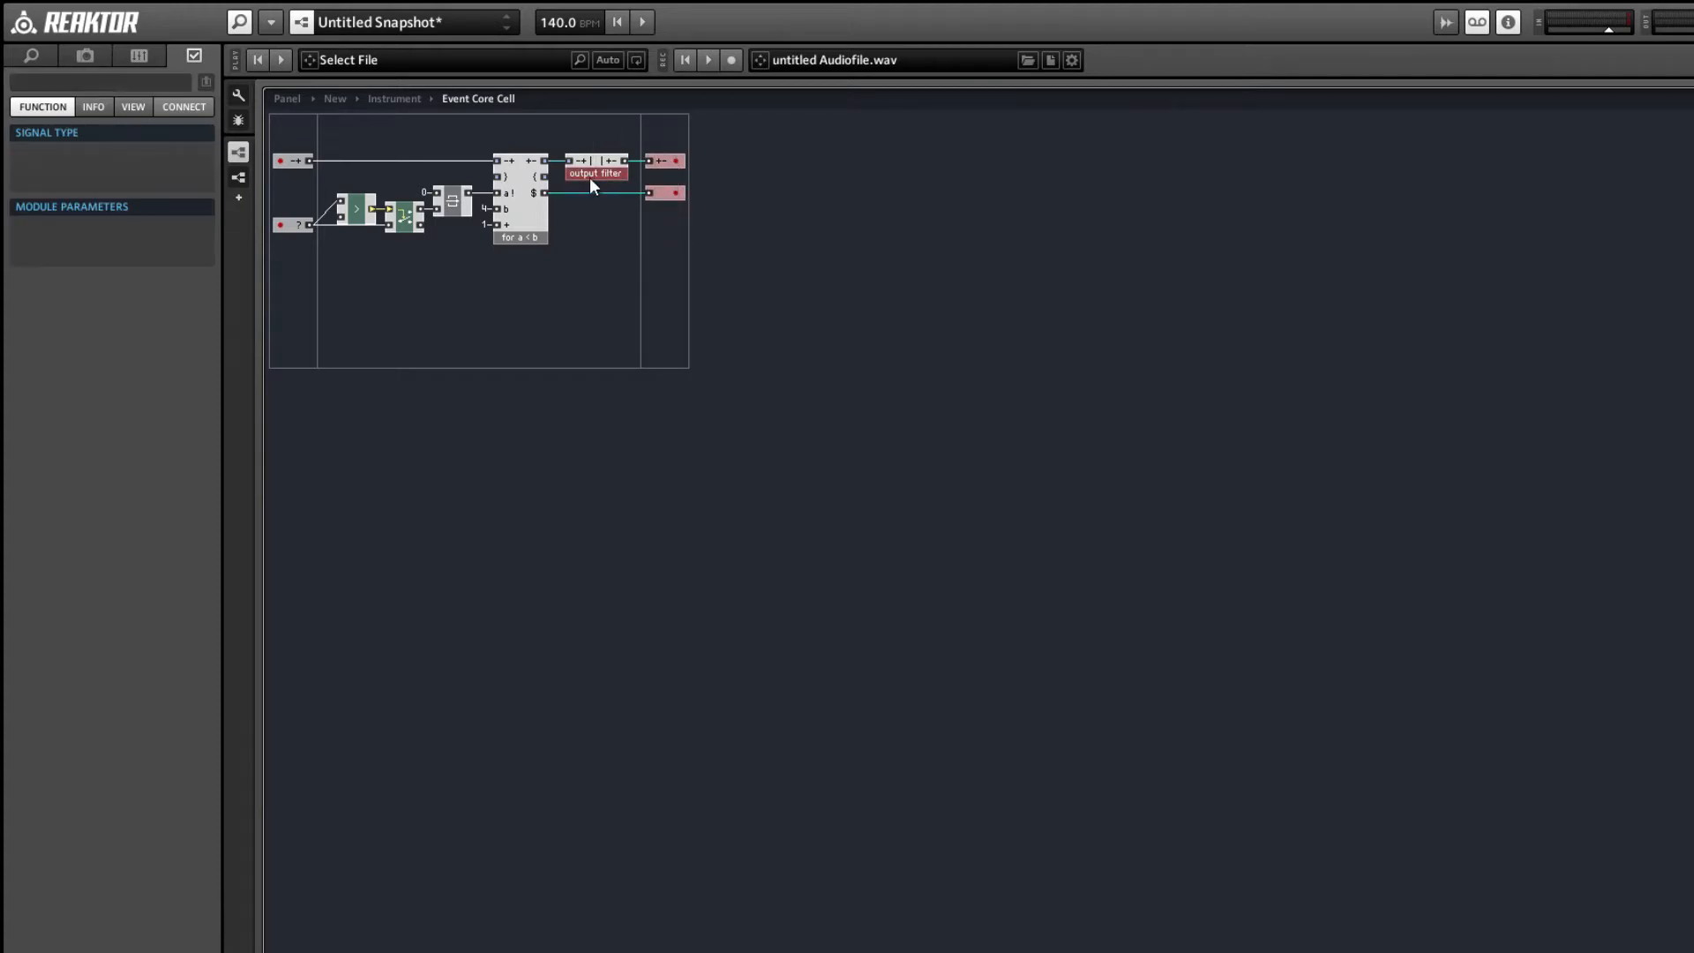
{"action": "left_click_drag", "start_coordinate": [592, 174], "coordinate": [708, 176]}
{"action": "left_click", "coordinate": [715, 279]}
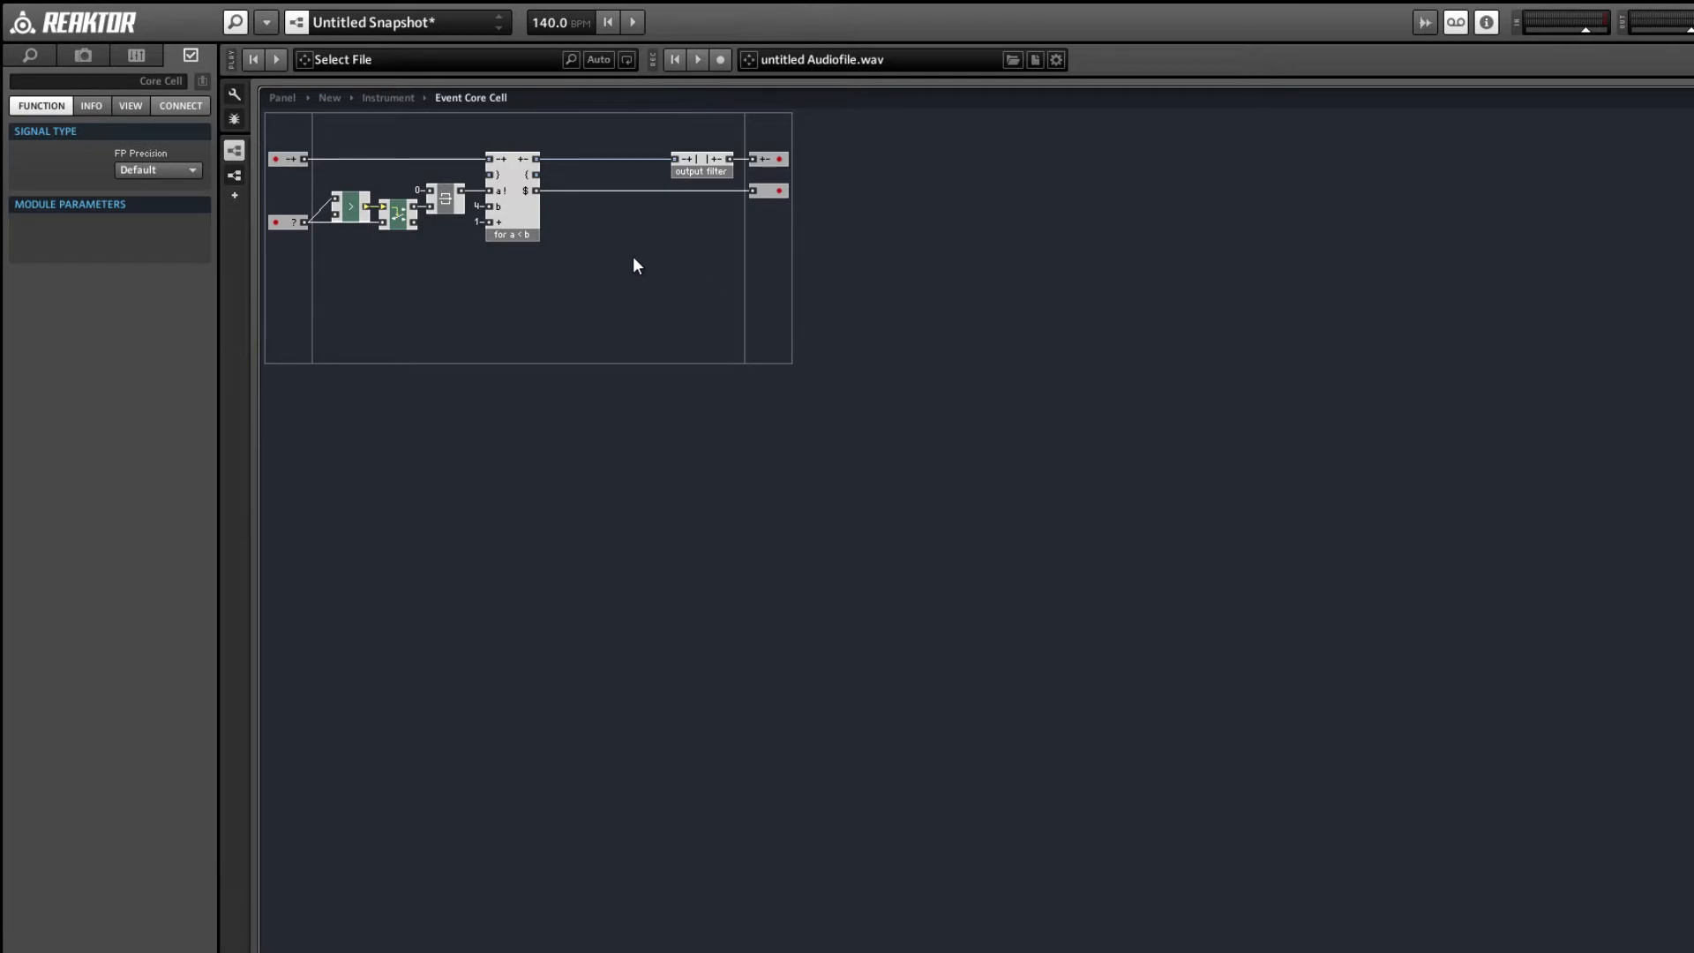
- Insert the nested_iteration for_a_lt_b_add macro from the Partials Framework and place it below and beside the existing for a < b macro
{"action": "left_click", "coordinate": [537, 235]}
{"action": "right_click", "coordinate": [584, 245]}
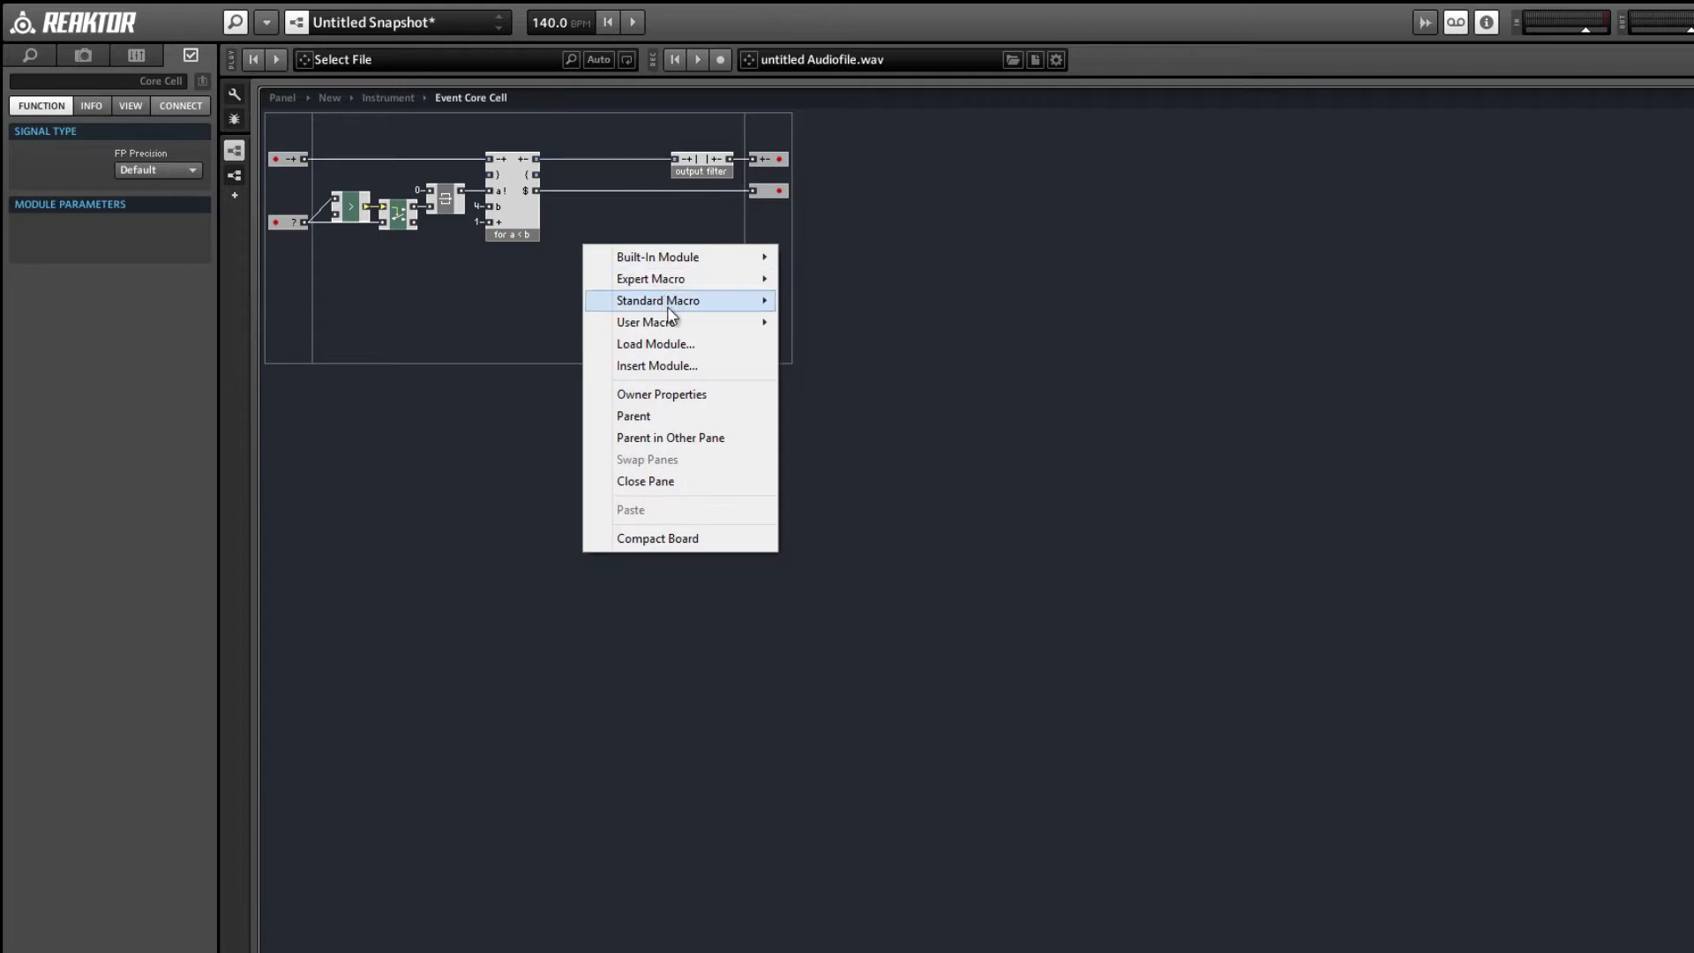
{"action": "mouse_move", "coordinate": [740, 326]}
{"action": "mouse_move", "coordinate": [813, 346]}
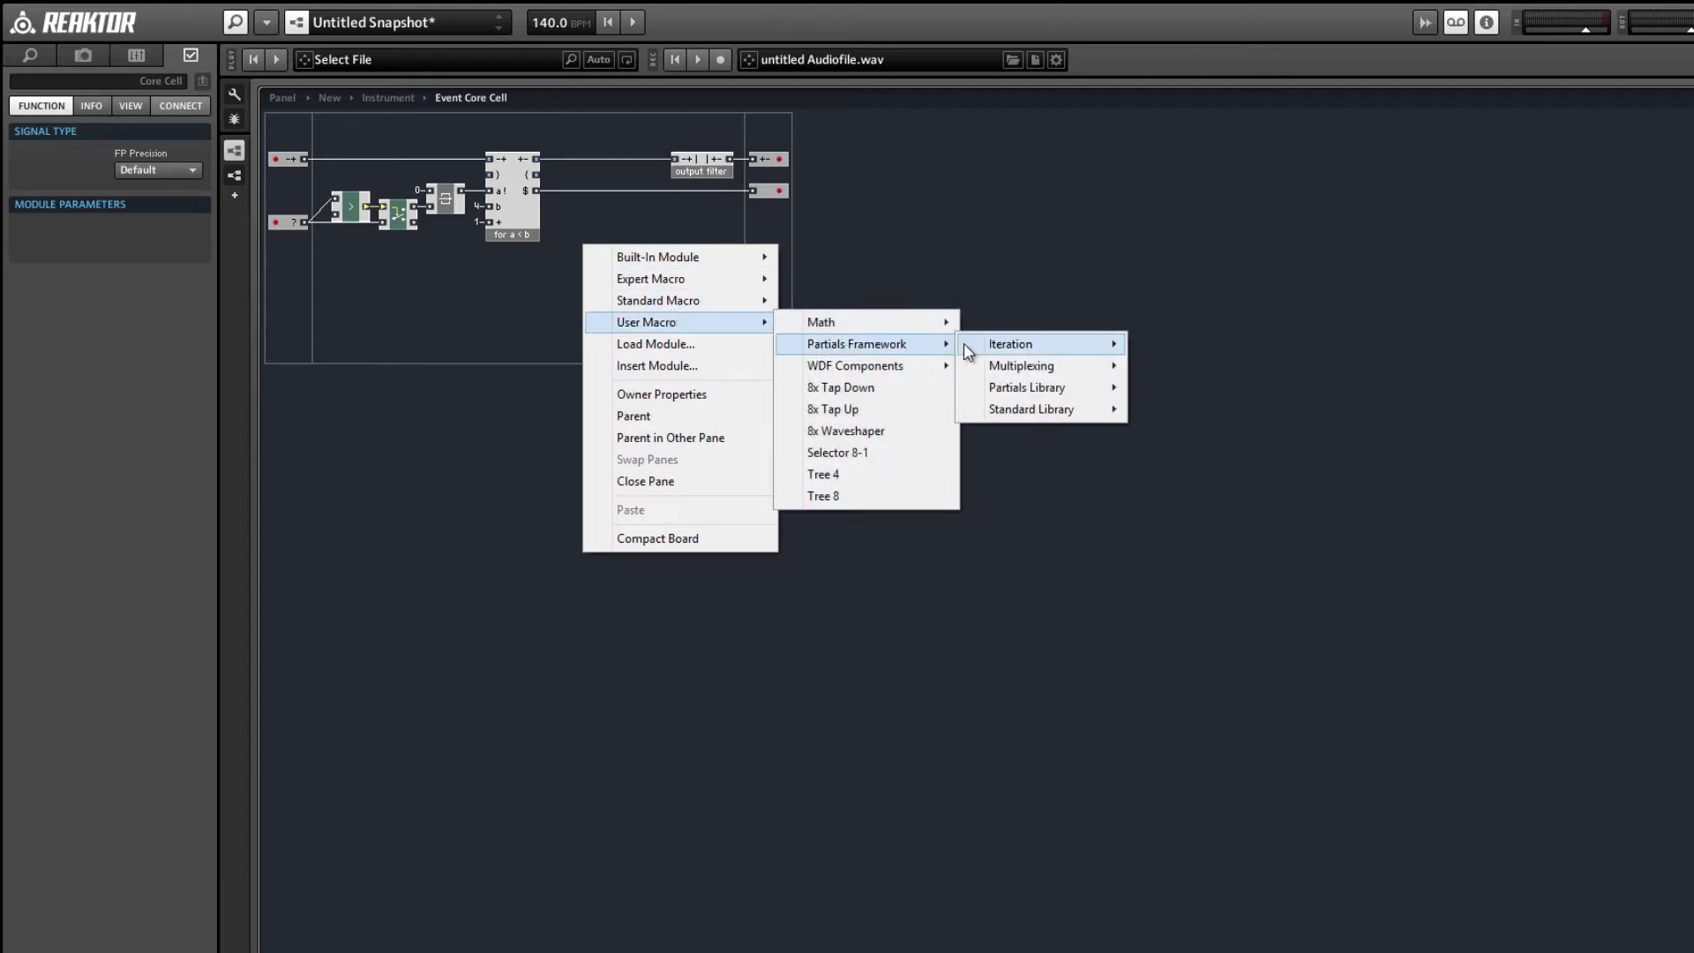
{"action": "mouse_move", "coordinate": [973, 351]}
{"action": "mouse_move", "coordinate": [1197, 346]}
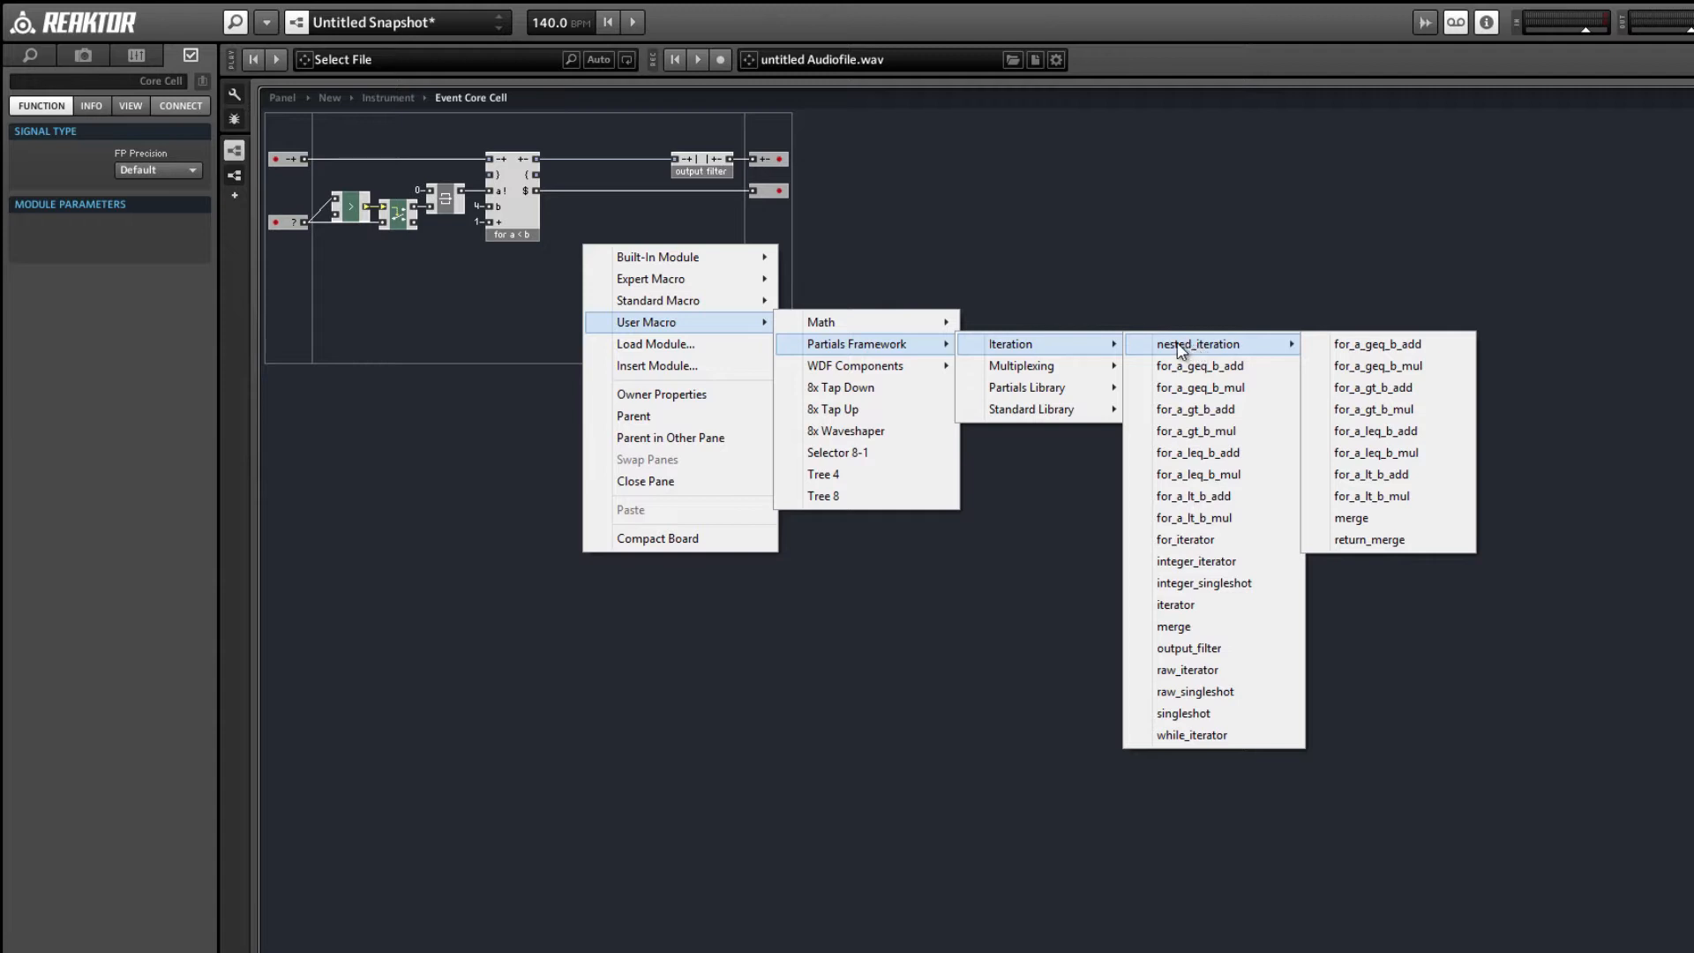
{"action": "left_click", "coordinate": [1396, 475]}
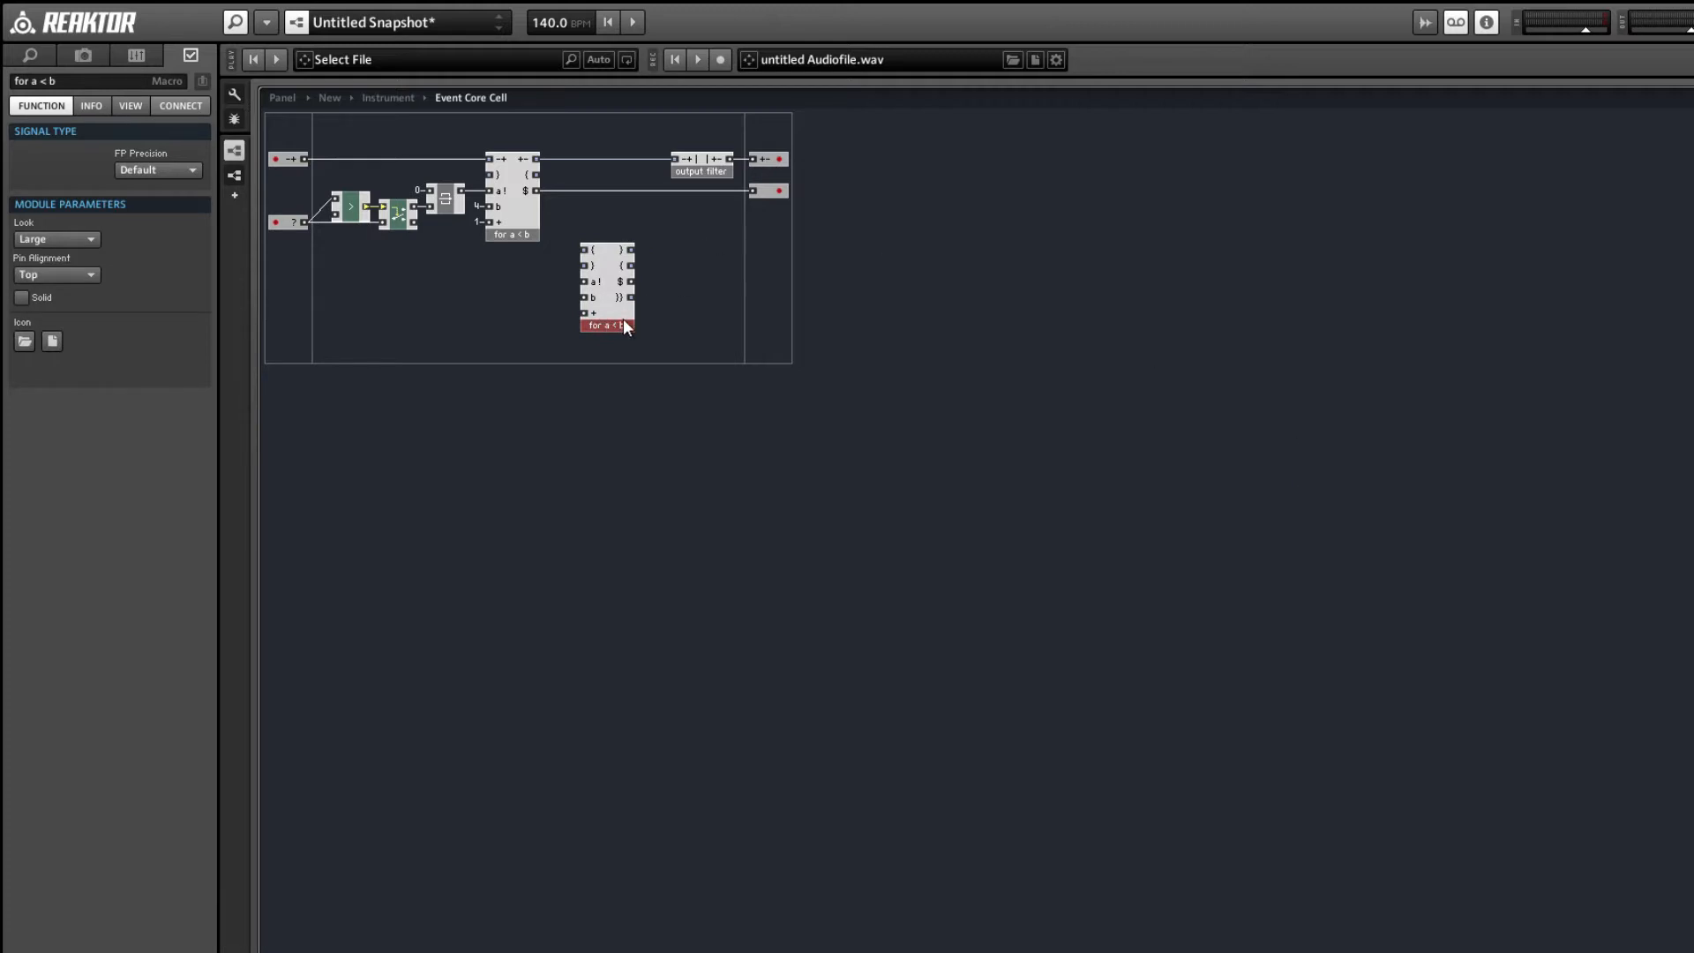
{"action": "left_click_drag", "start_coordinate": [599, 325], "coordinate": [586, 238]}
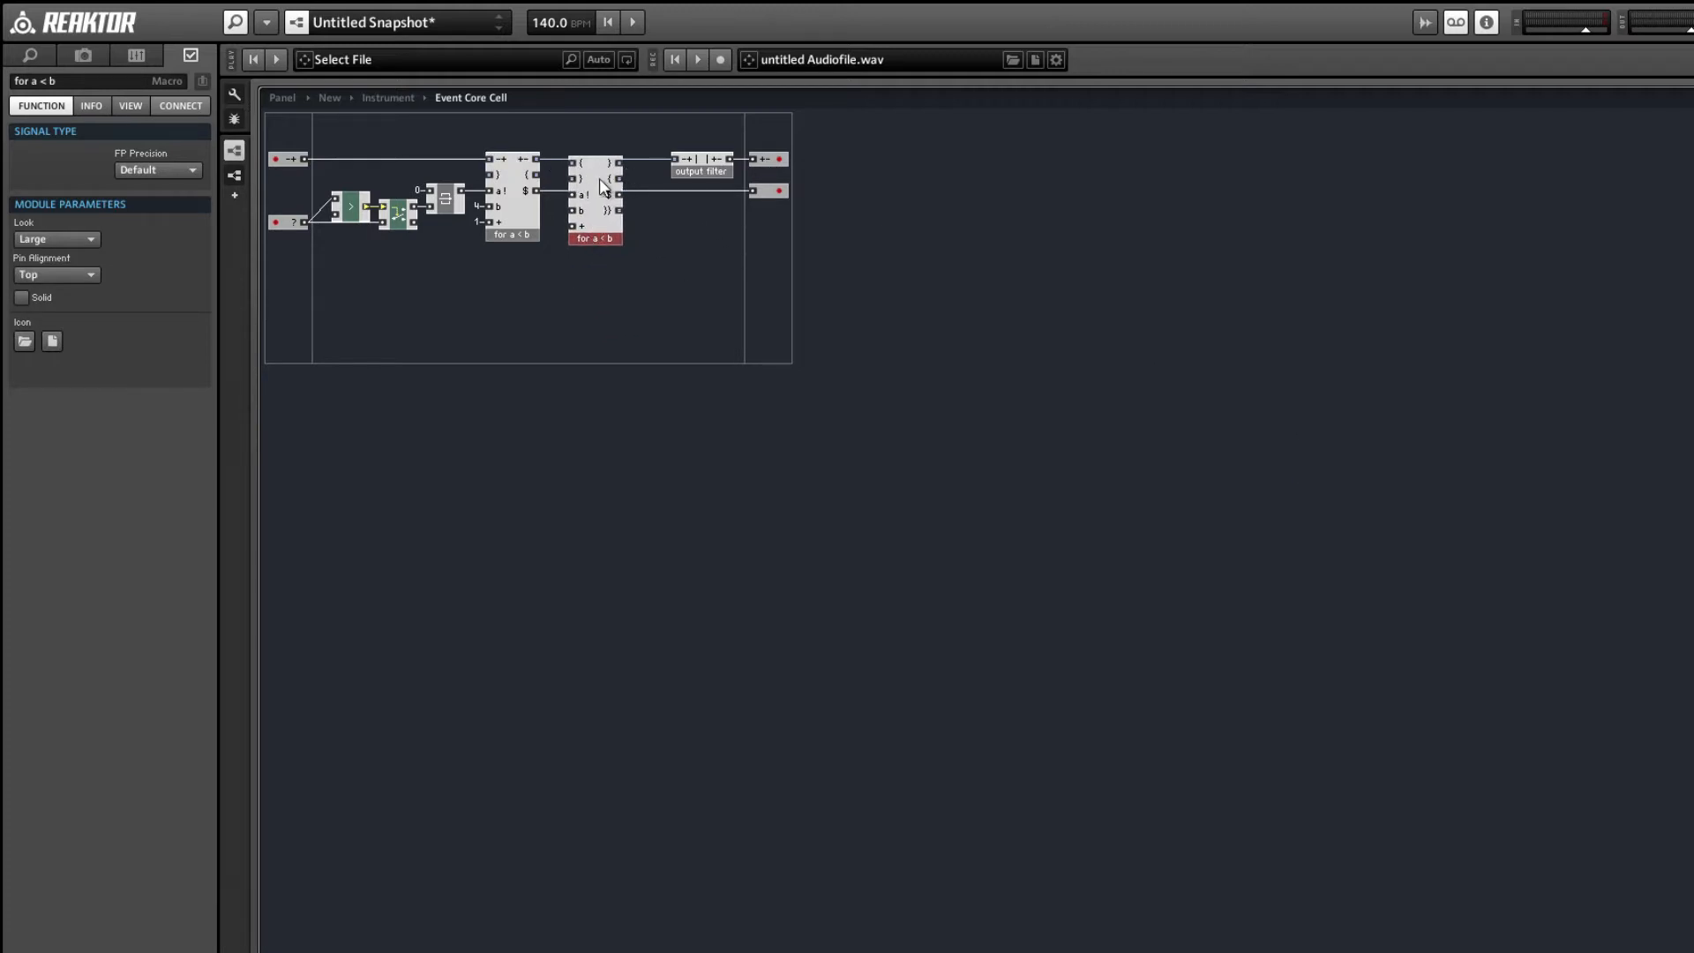
{"action": "left_click_drag", "start_coordinate": [616, 205], "coordinate": [635, 257]}
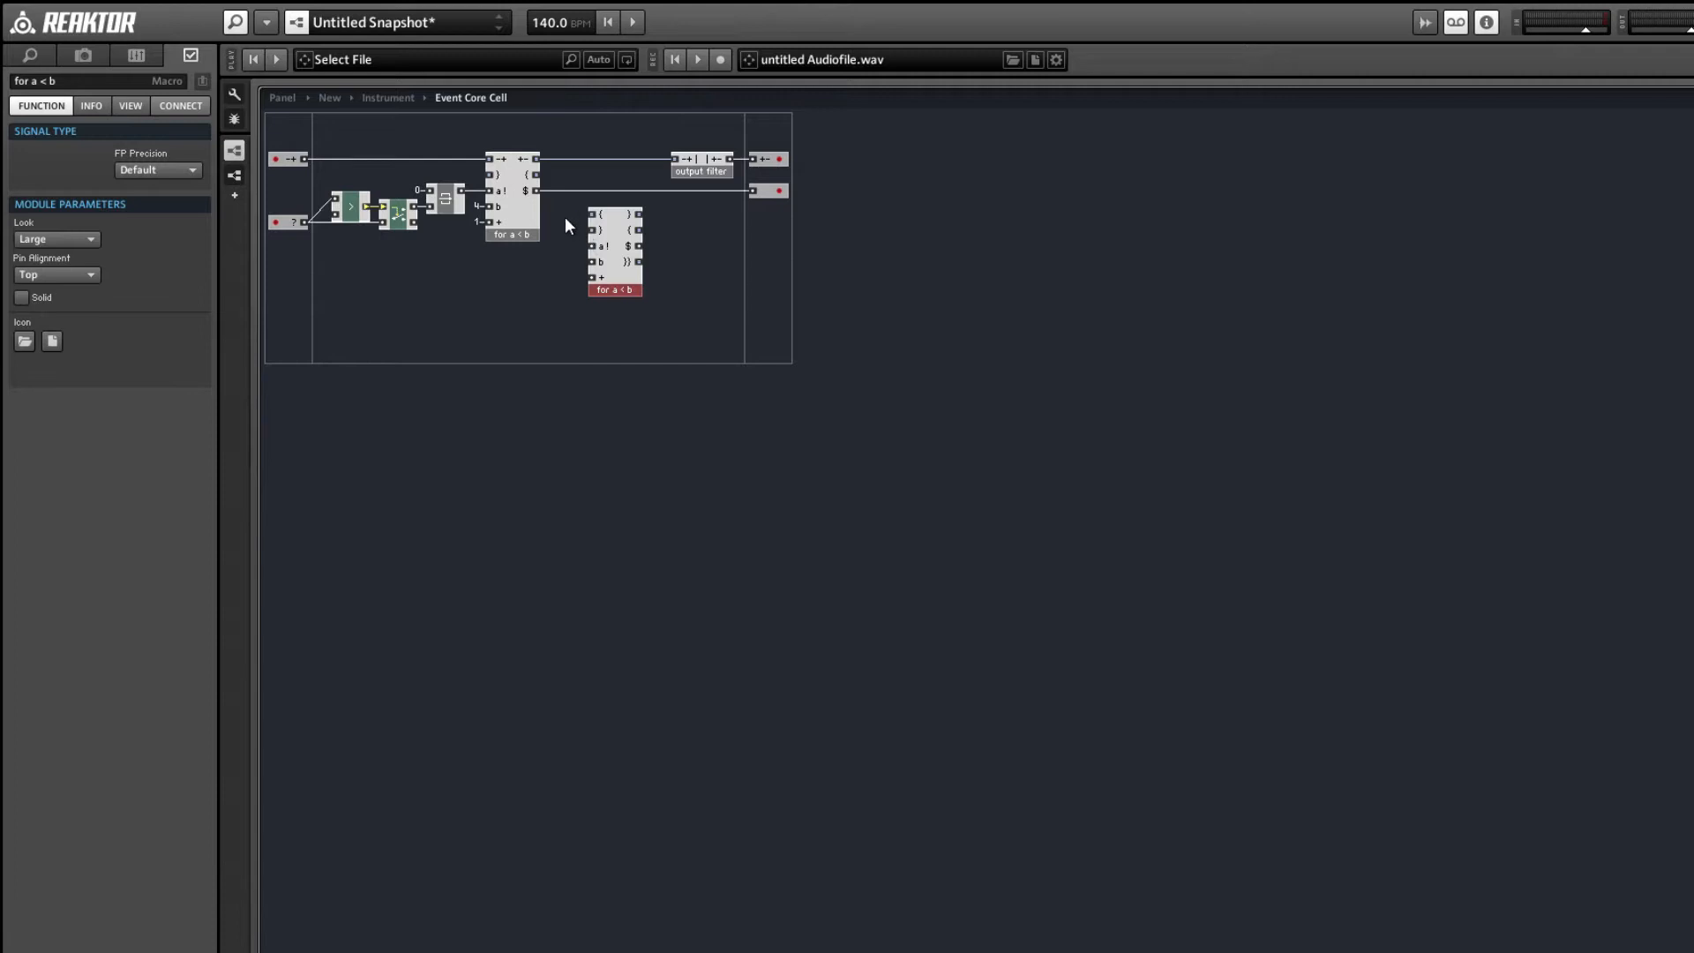
- Connect the outer for a < b macro's ( output to the nested macro's ( input and space the two macros apart
{"action": "mouse_move", "coordinate": [536, 175]}
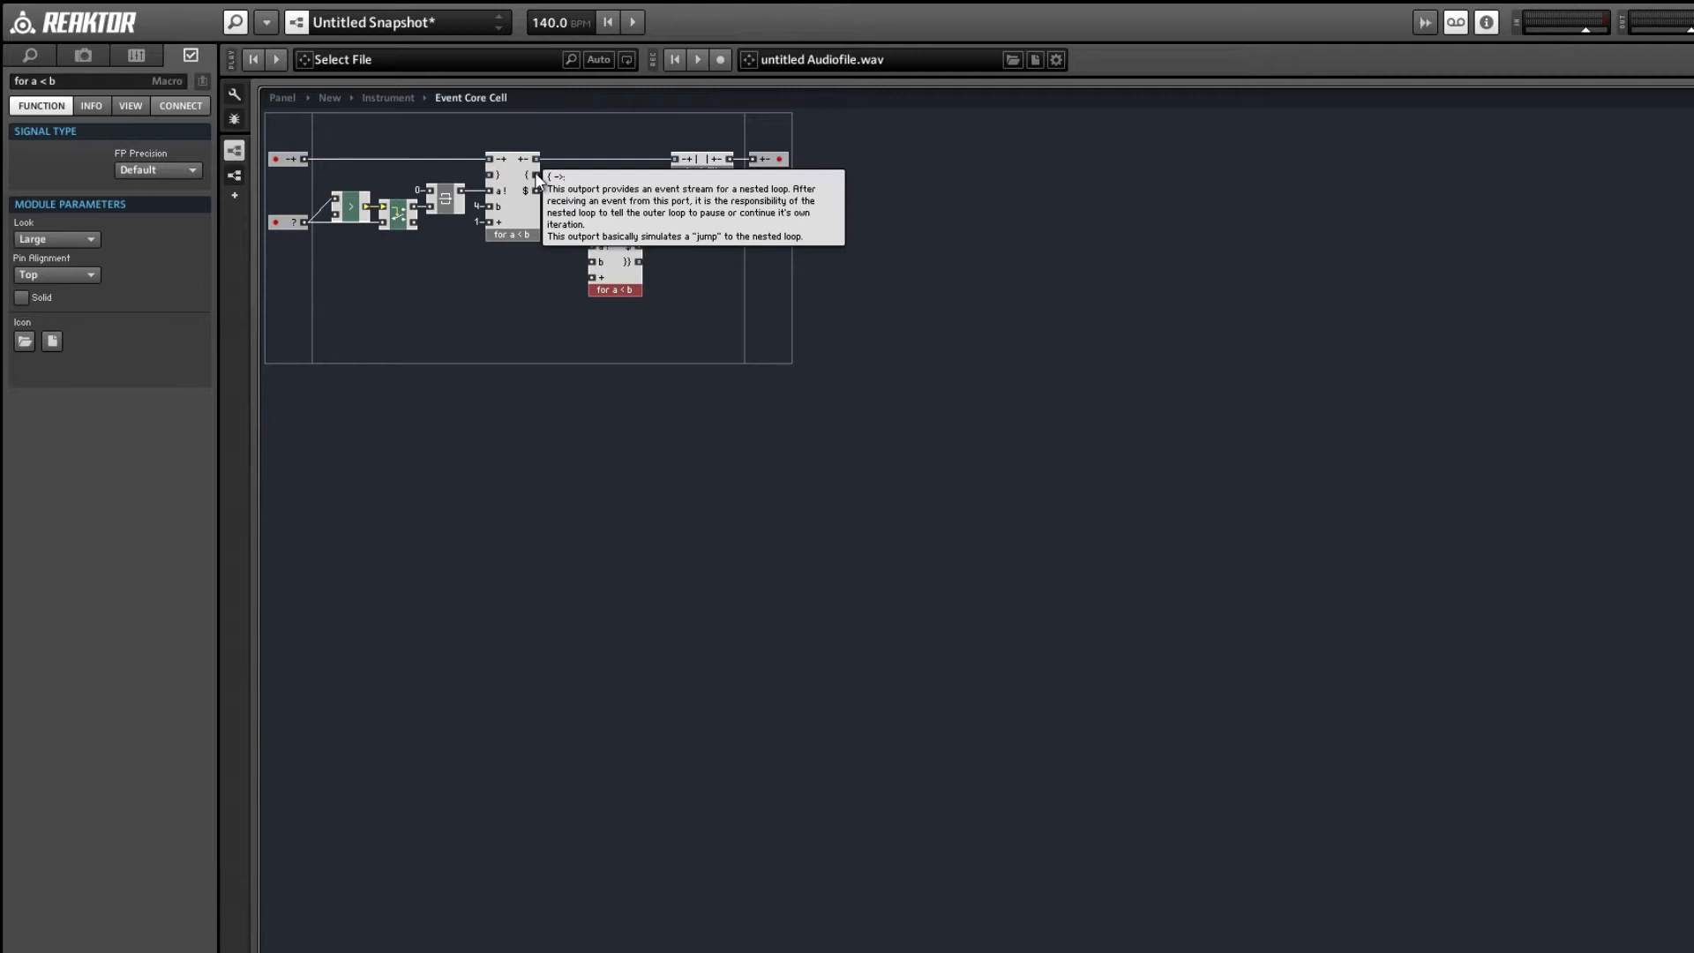
{"action": "left_click_drag", "start_coordinate": [535, 174], "coordinate": [637, 235]}
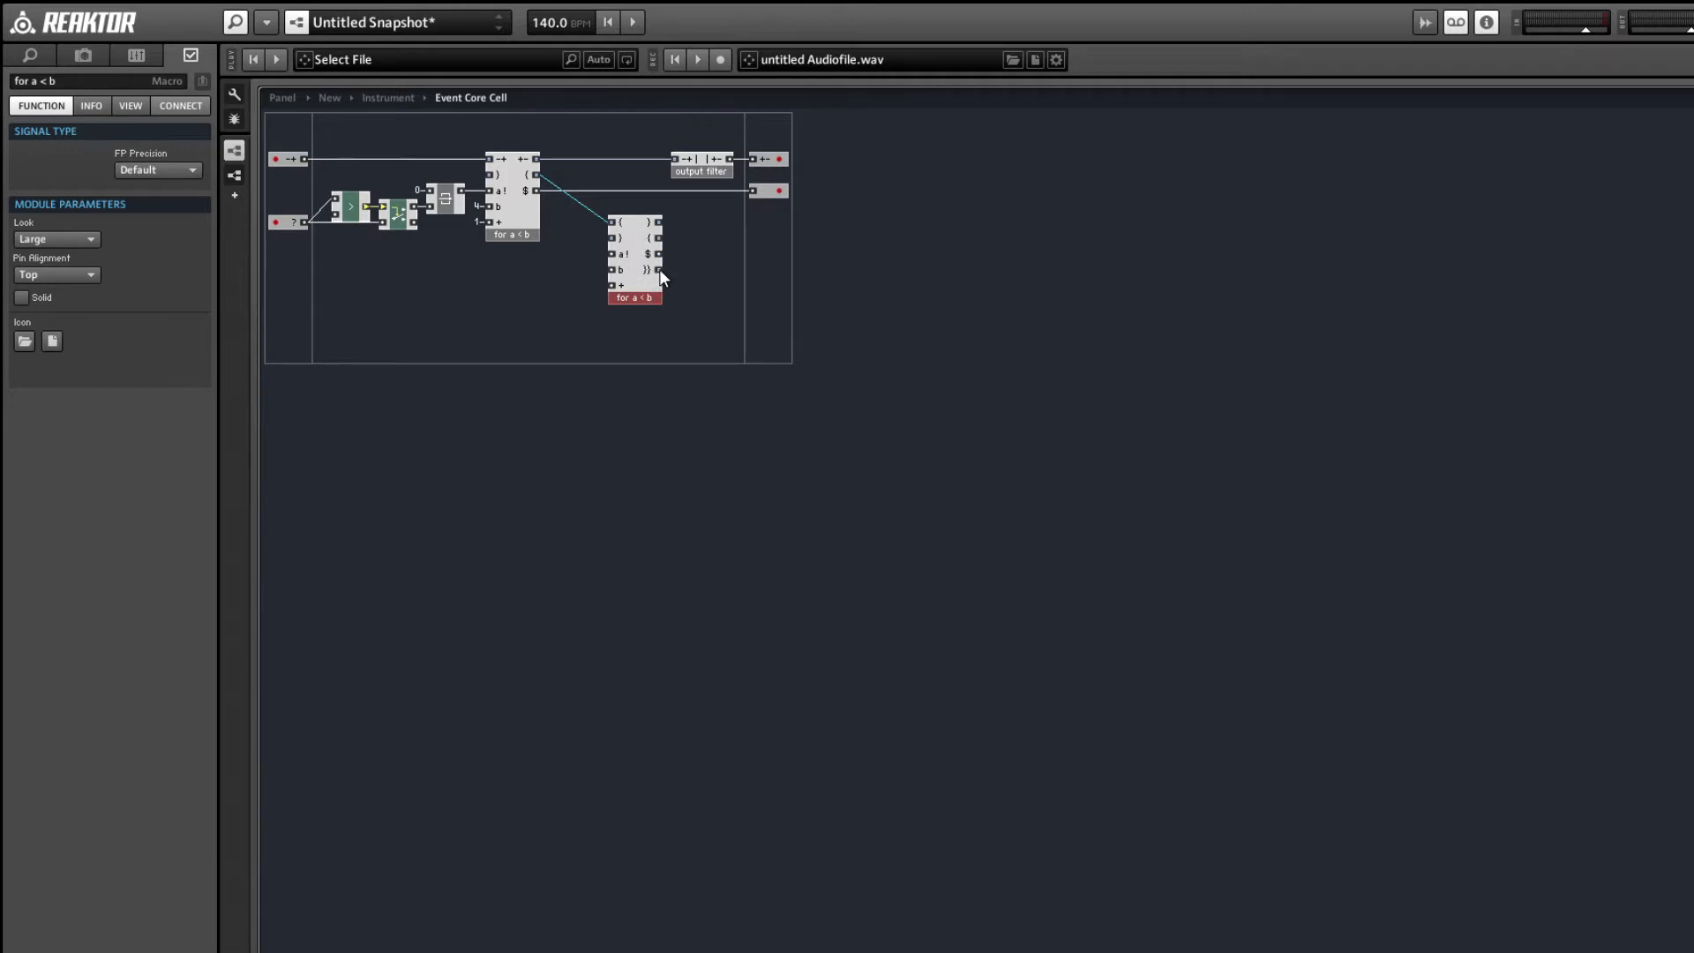
{"action": "left_click_drag", "start_coordinate": [649, 277], "coordinate": [666, 277]}
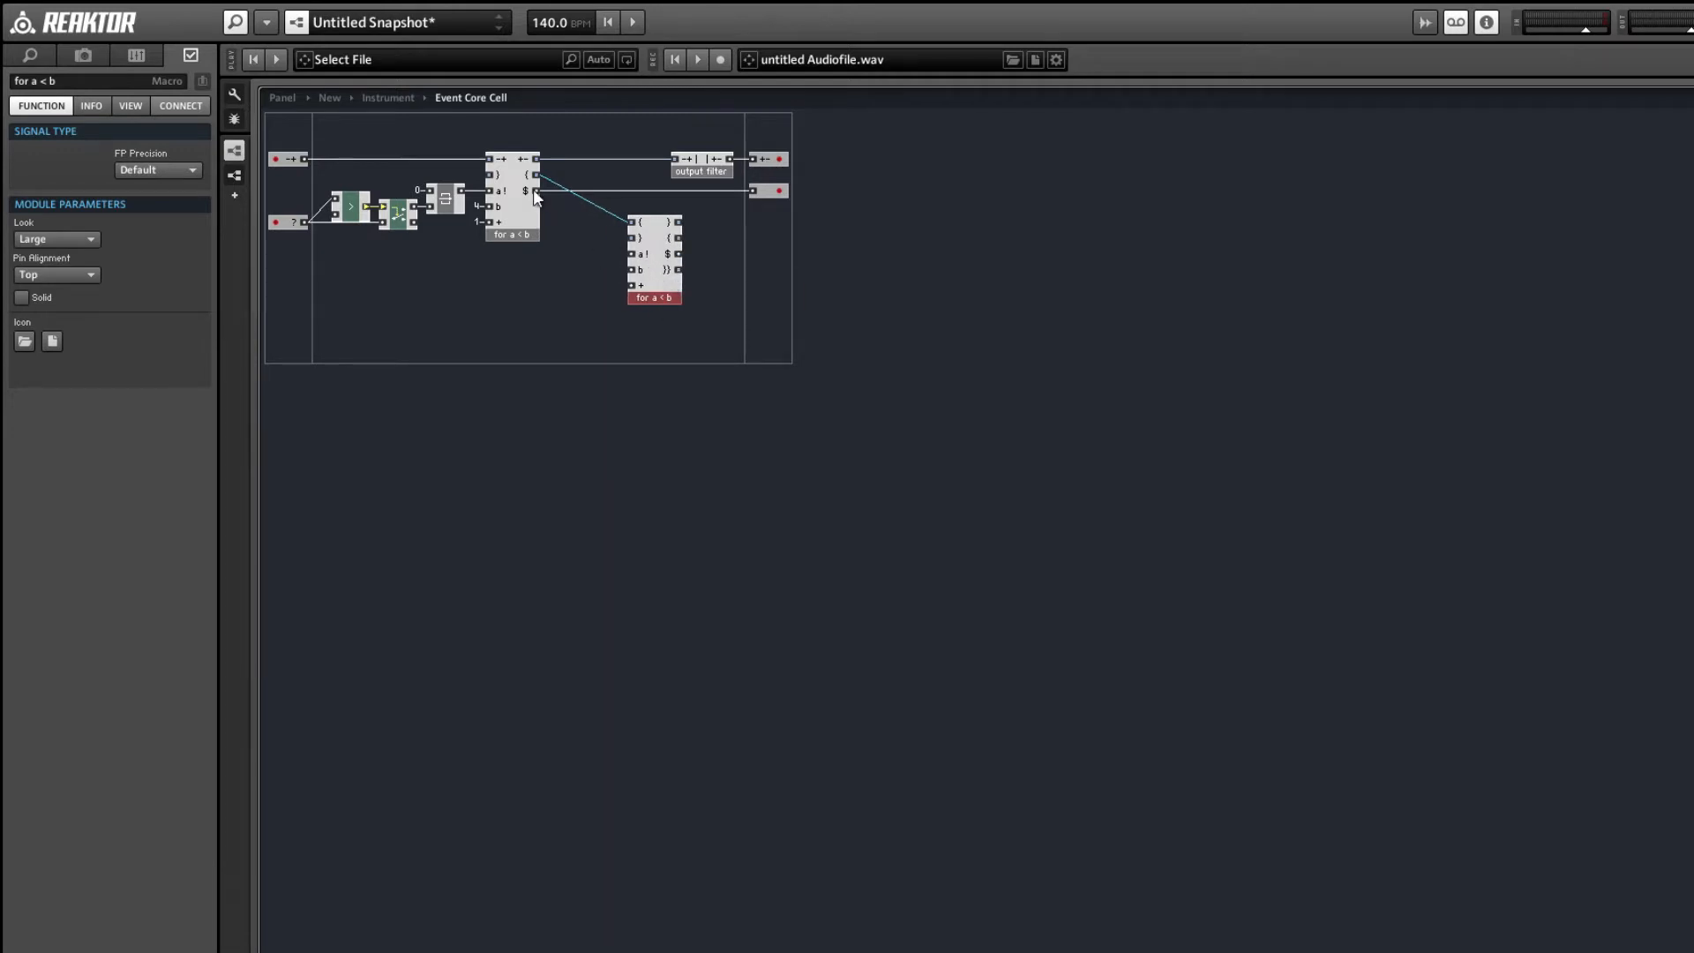
{"action": "left_click", "coordinate": [620, 197]}
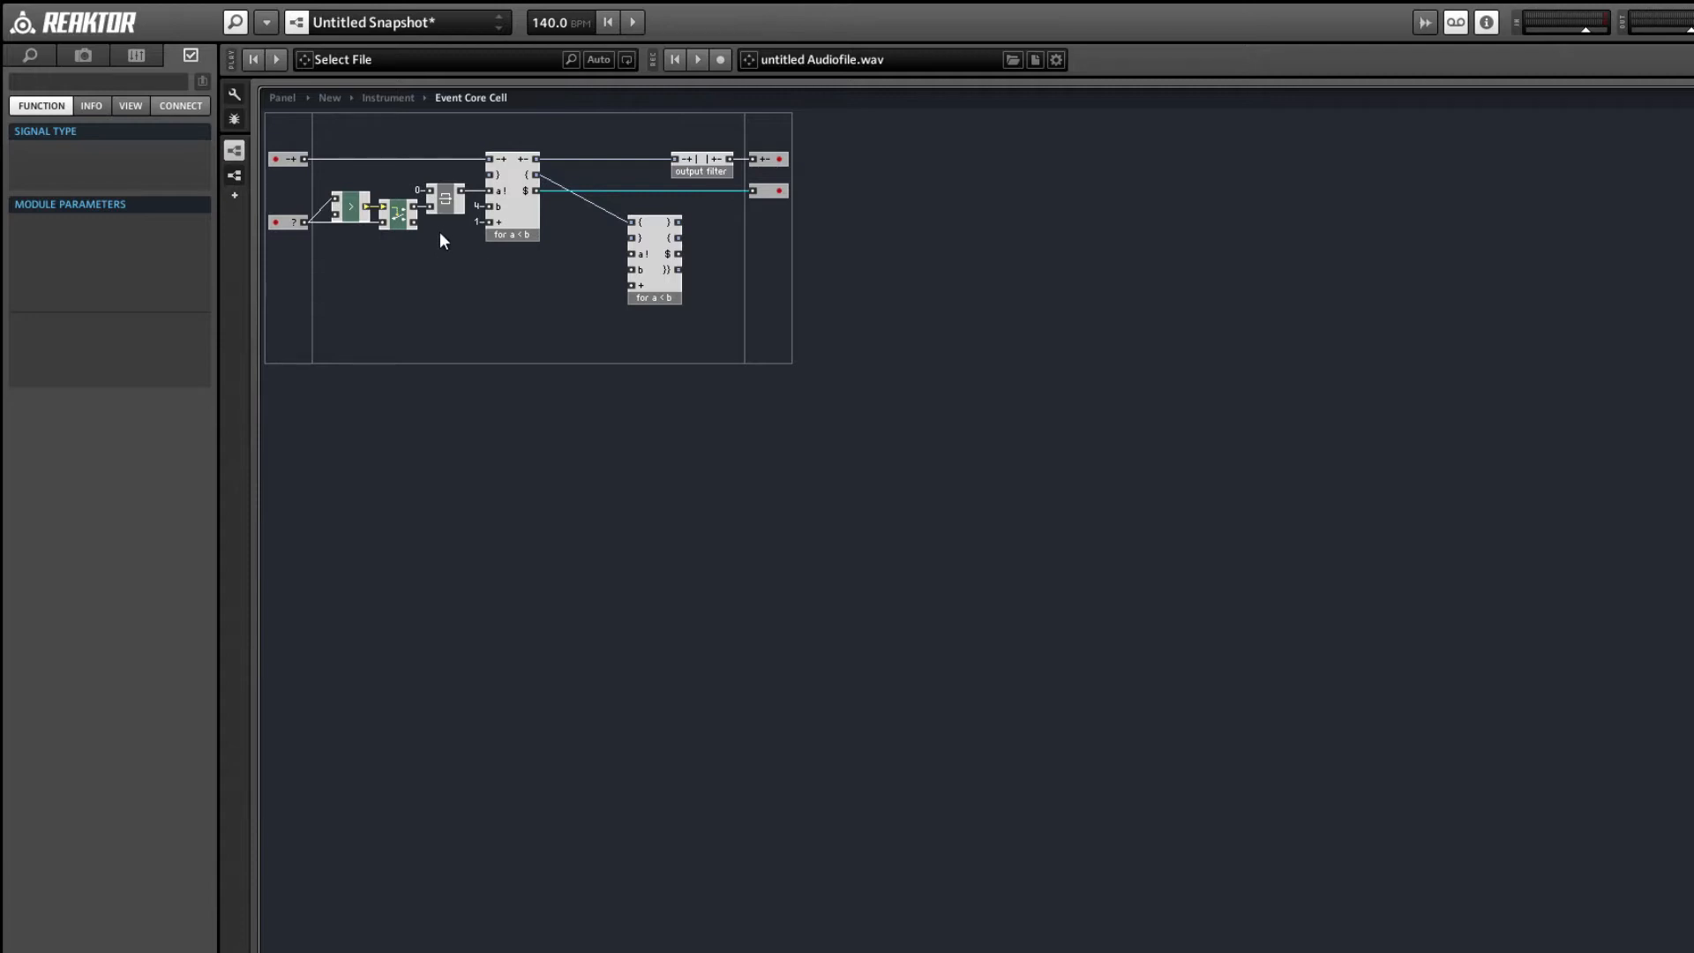
- Duplicate the Latch with its 0 constant for the nested macro's a input and clock it from the outer macro's $ output
{"action": "left_click", "coordinate": [445, 203]}
{"action": "left_click_drag", "start_coordinate": [464, 217], "coordinate": [606, 271]}
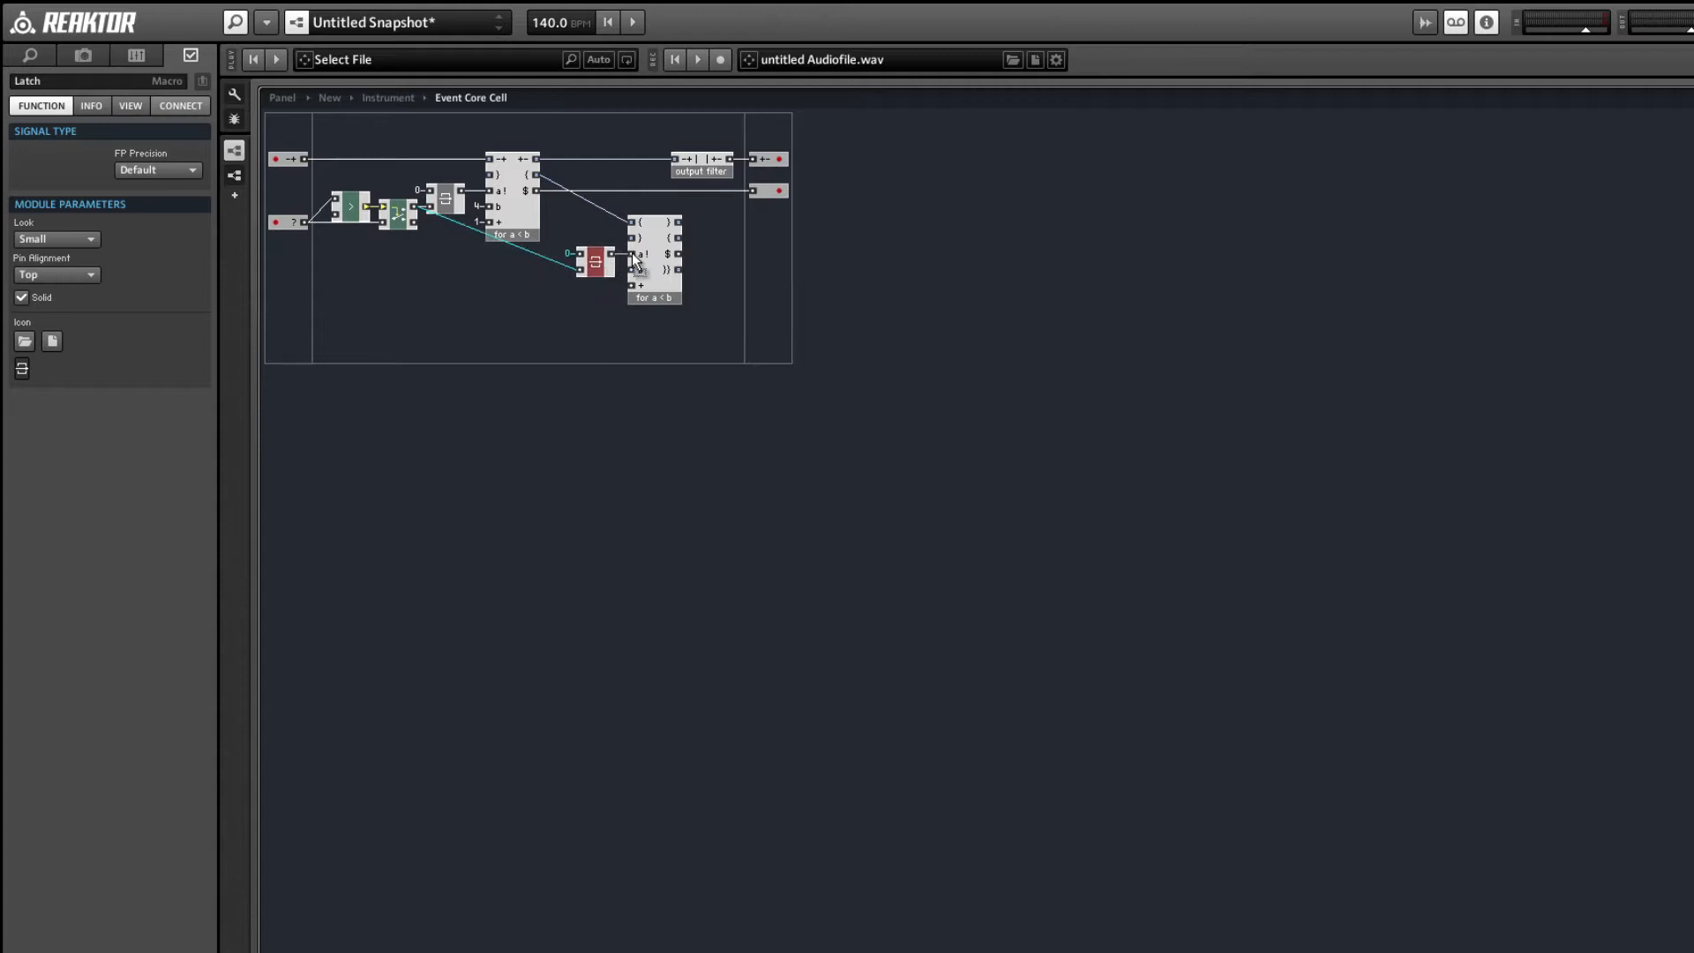
{"action": "left_click_drag", "start_coordinate": [537, 191], "coordinate": [669, 290]}
{"action": "left_click_drag", "start_coordinate": [669, 291], "coordinate": [683, 291]}
{"action": "left_click", "coordinate": [607, 283]}
{"action": "left_click", "coordinate": [606, 270]}
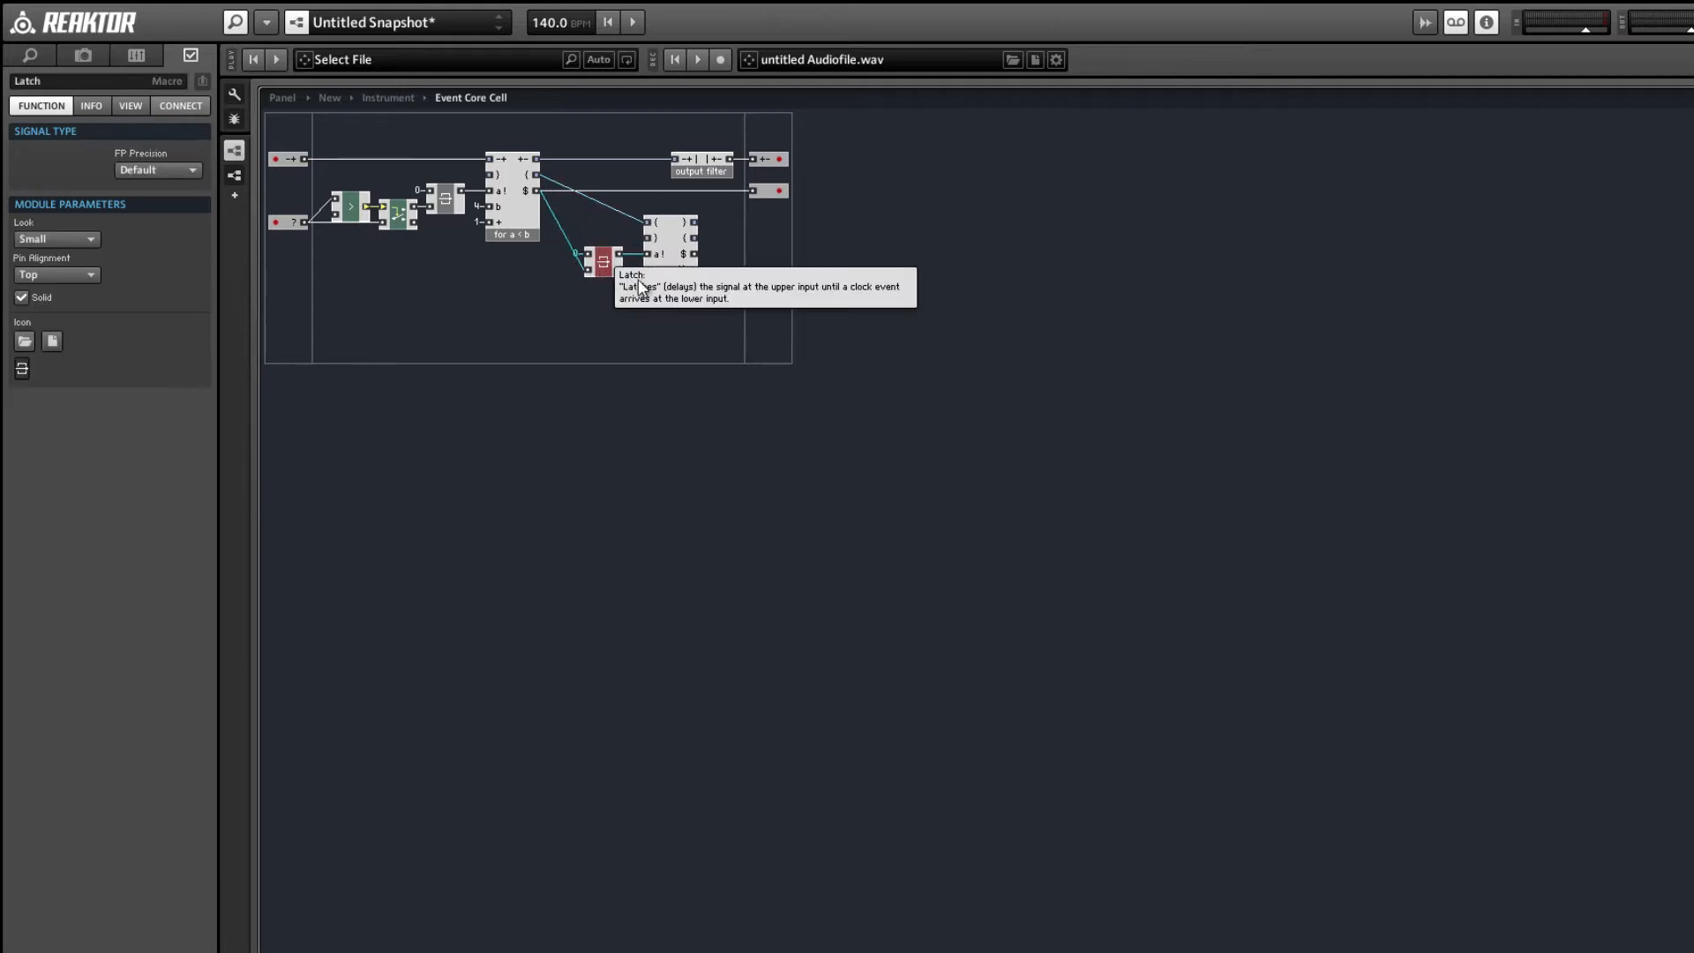
- Attach constants to the nested for a < b macro, setting b to 4 and the + increment to 1
{"action": "right_click", "coordinate": [648, 270]}
{"action": "left_click", "coordinate": [691, 337]}
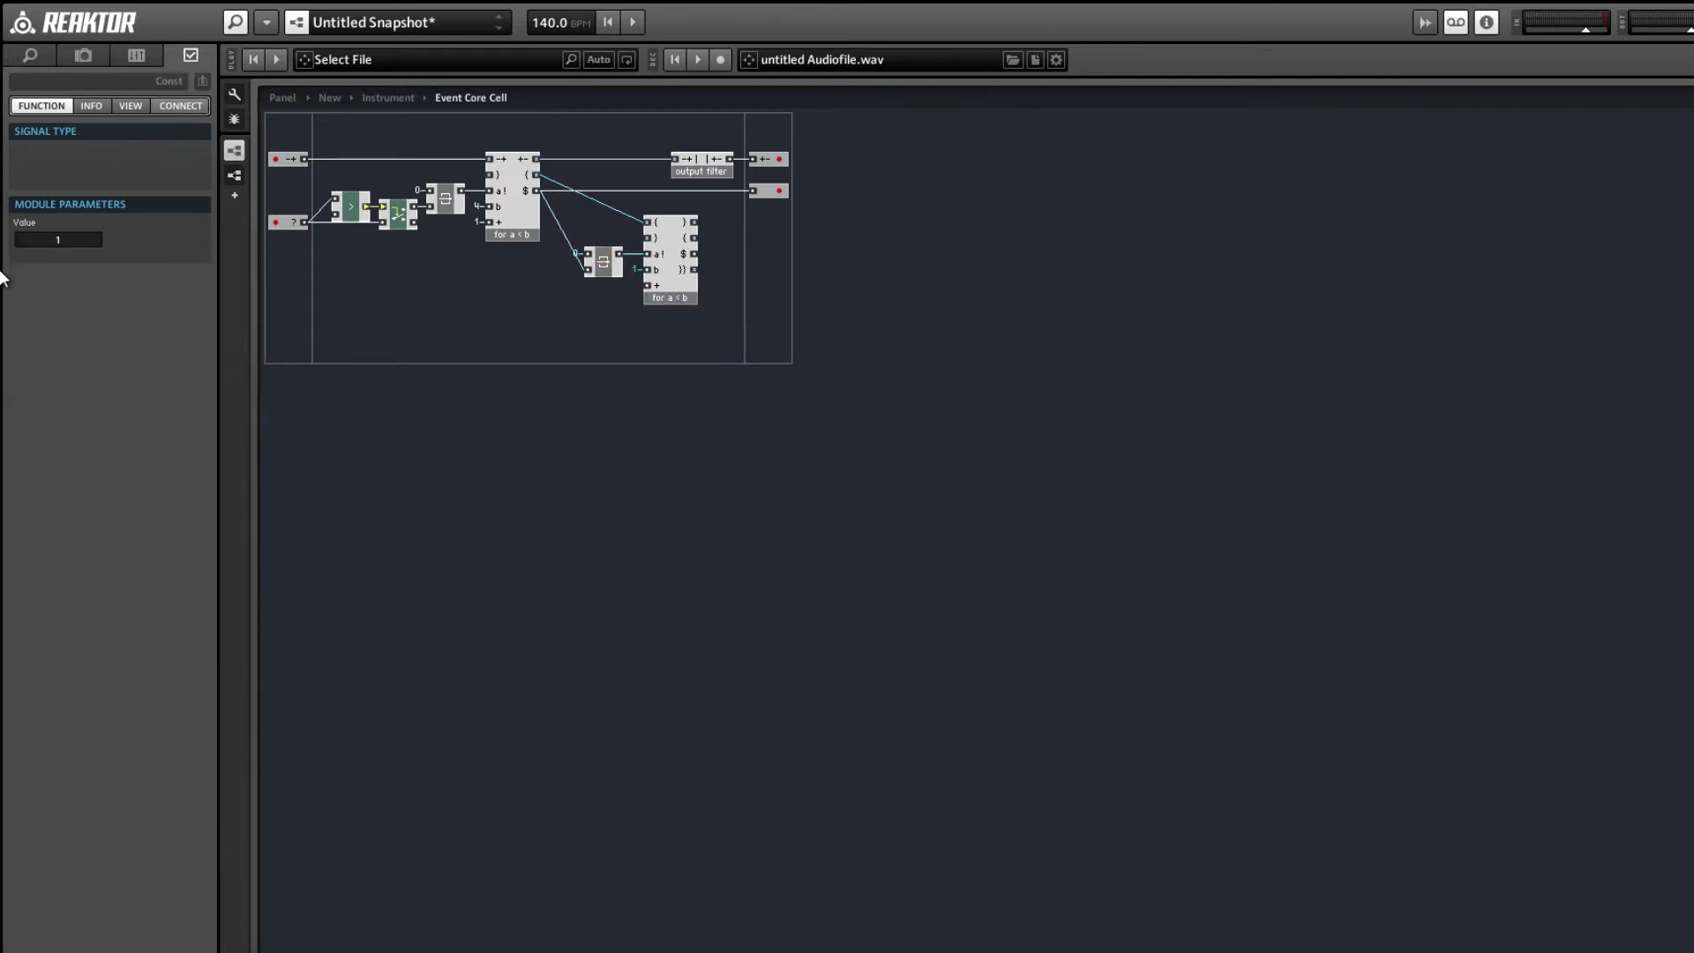
{"action": "type", "text": "4"}
{"action": "key", "text": "Return"}
{"action": "right_click", "coordinate": [648, 285]}
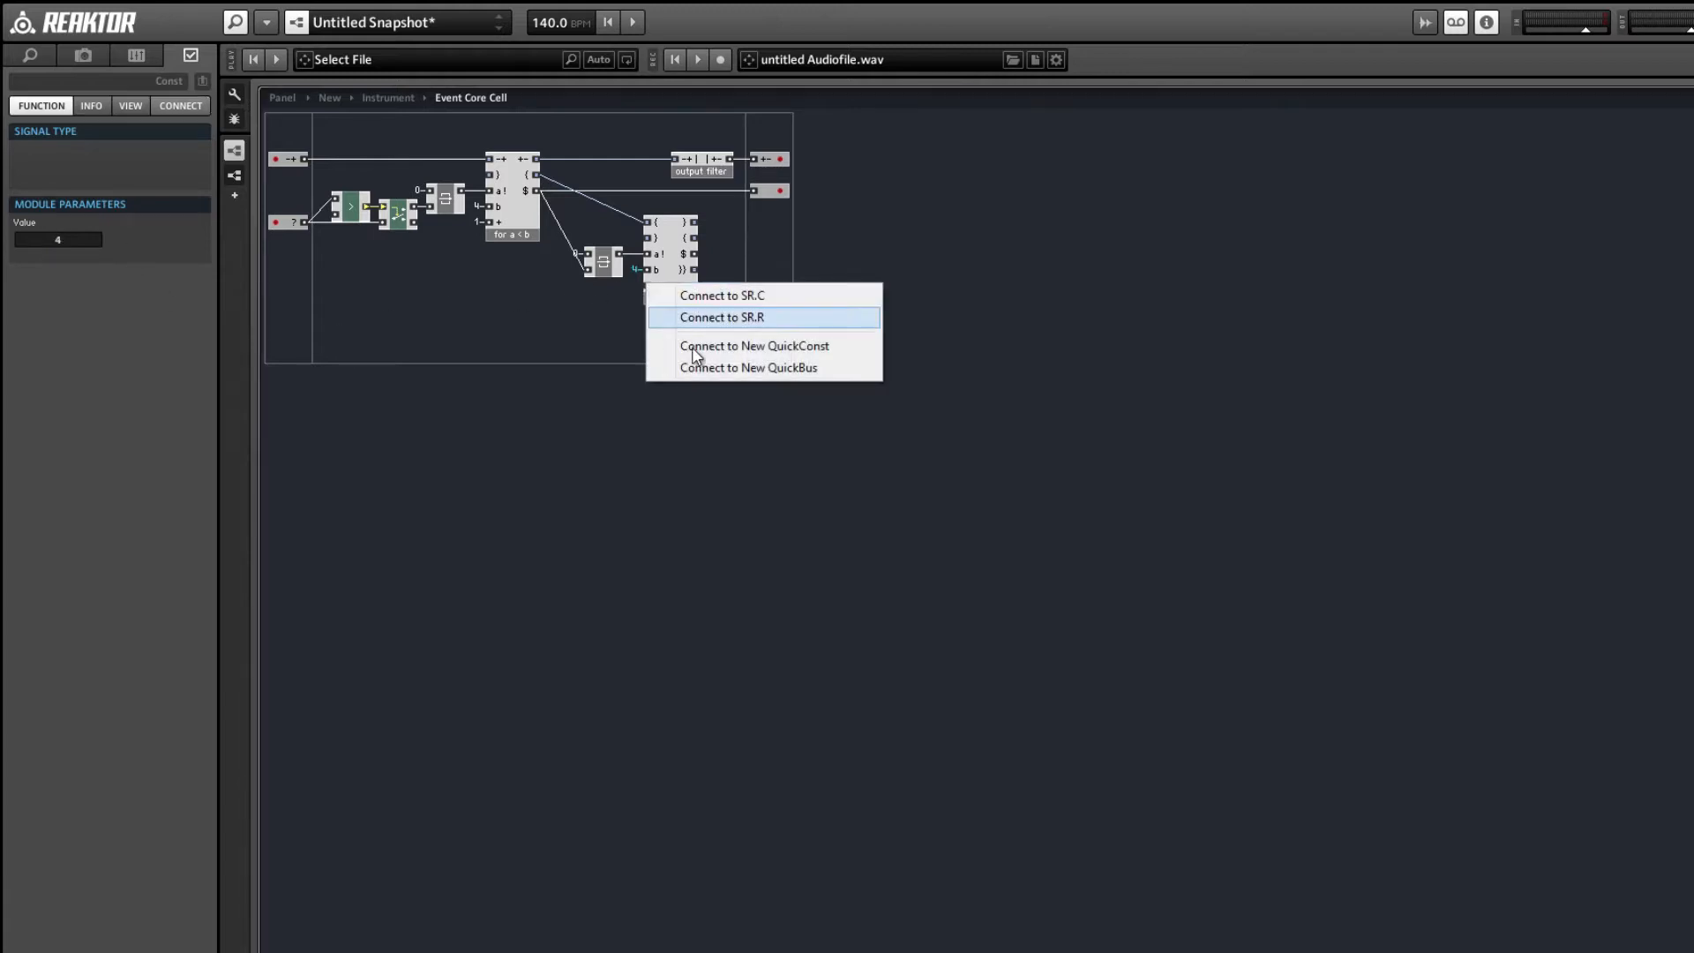
{"action": "left_click", "coordinate": [653, 336]}
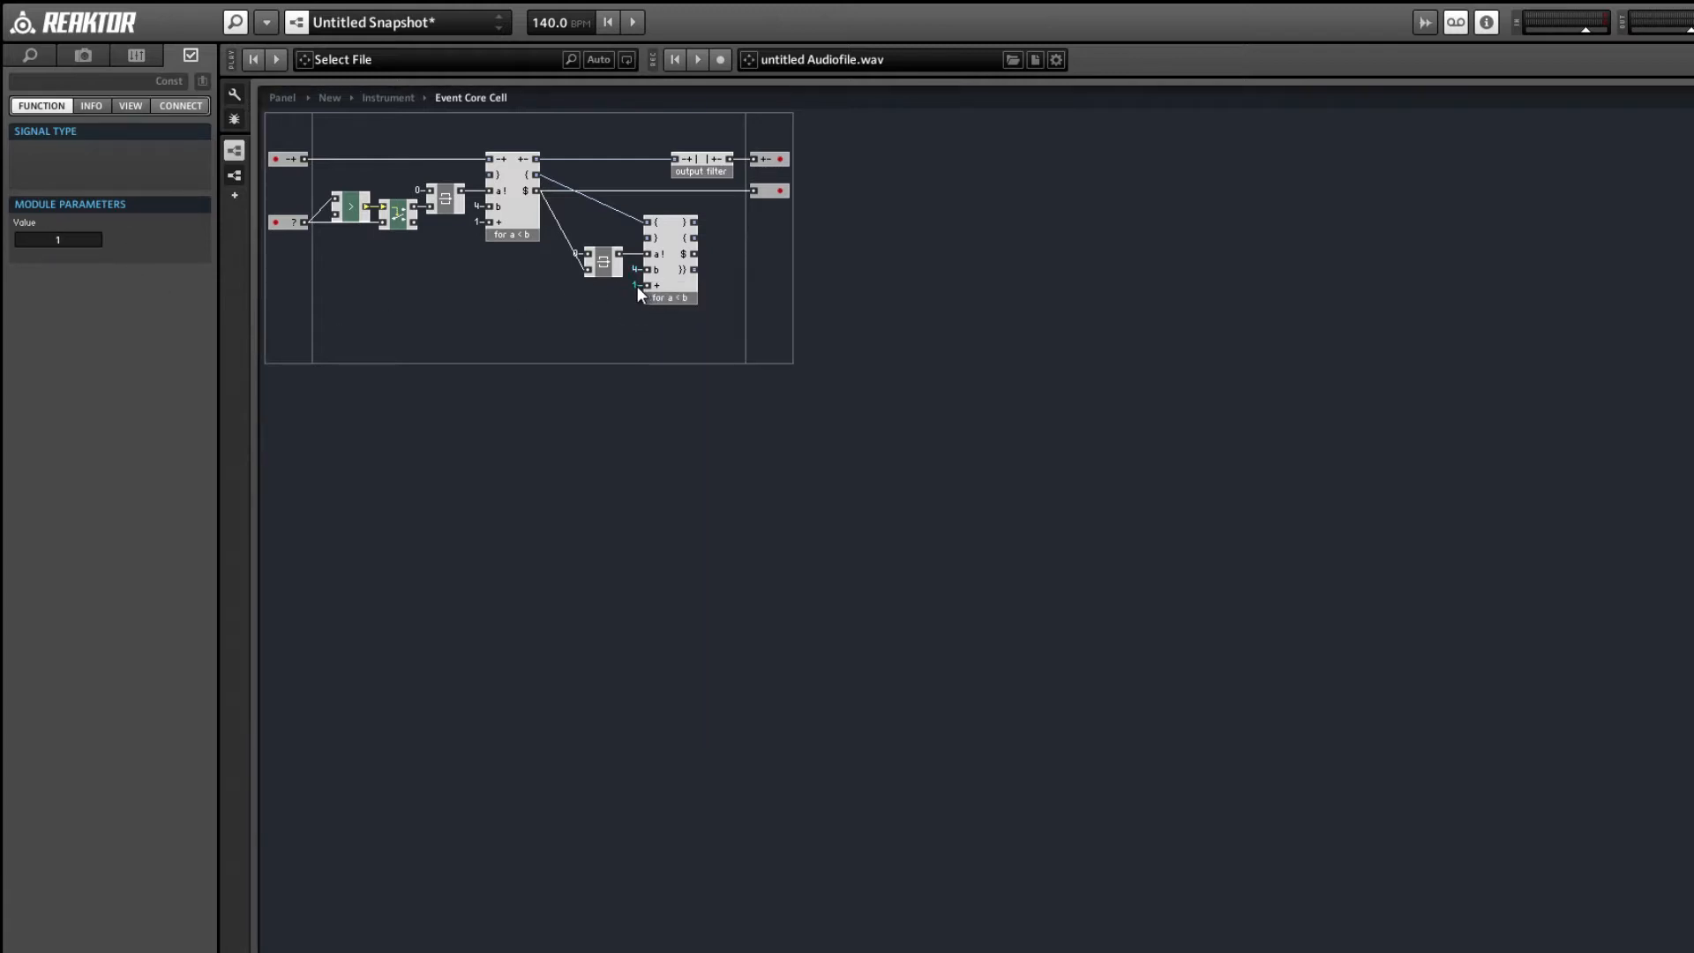
- Connect the nested macro's )) output back to the outer macro's ) input and tidy the nested macro and Latch positions
{"action": "left_click_drag", "start_coordinate": [691, 269], "coordinate": [616, 228]}
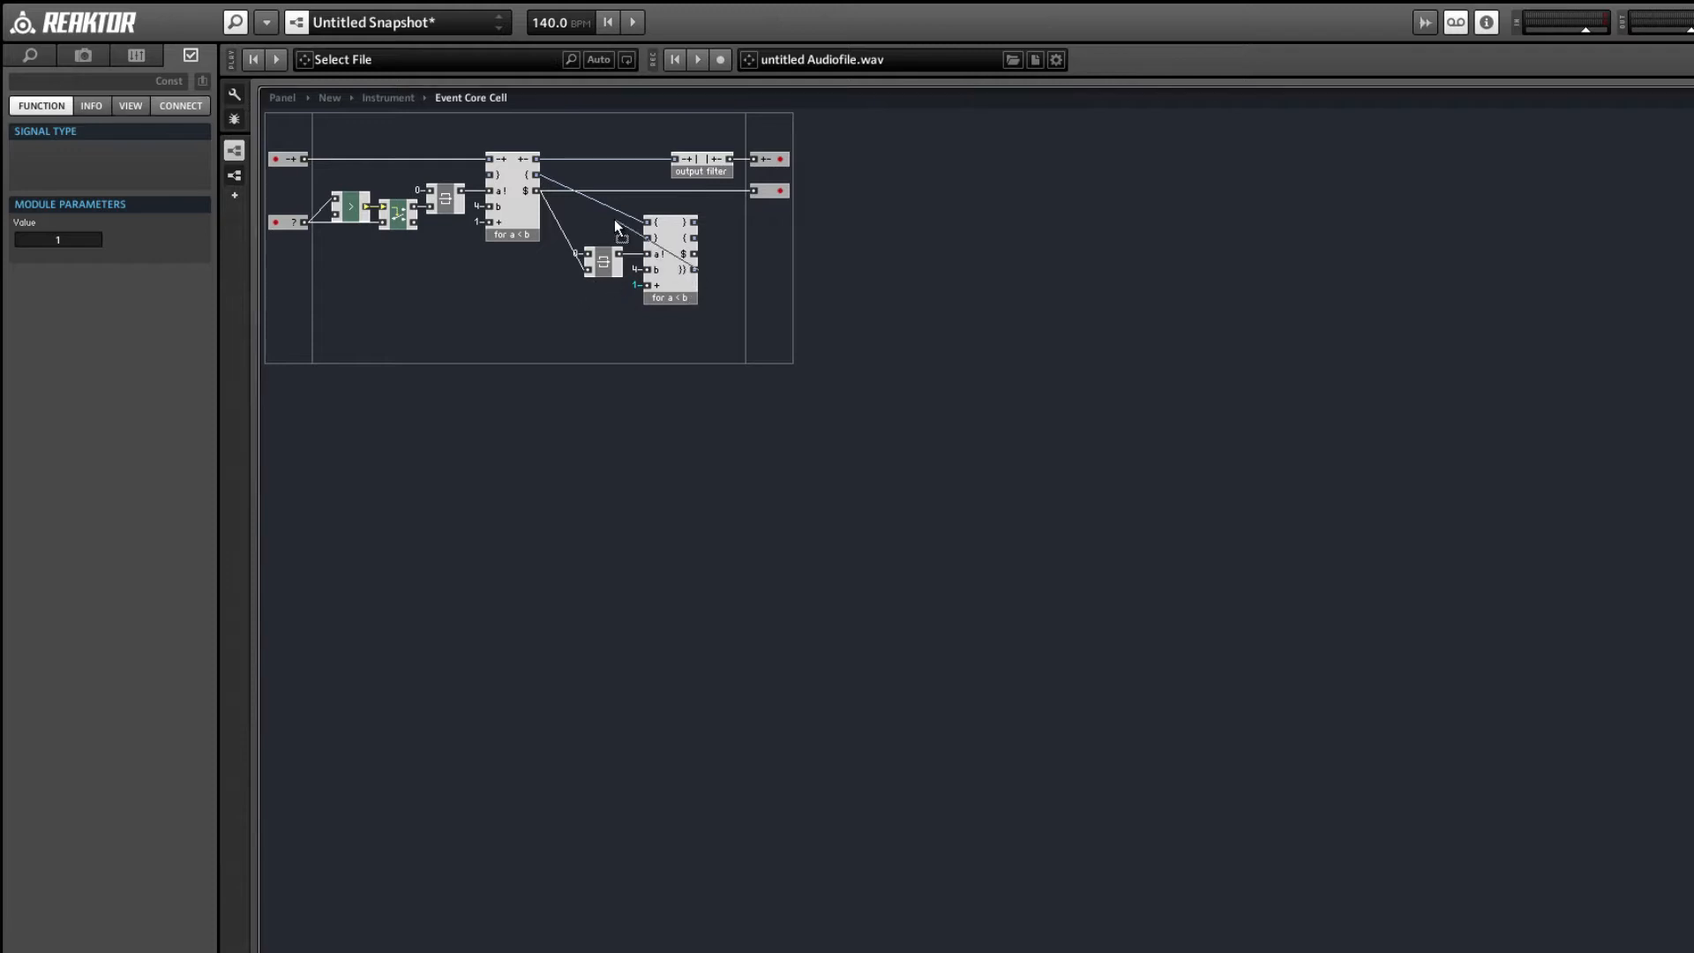
{"action": "left_click_drag", "start_coordinate": [674, 281], "coordinate": [491, 181]}
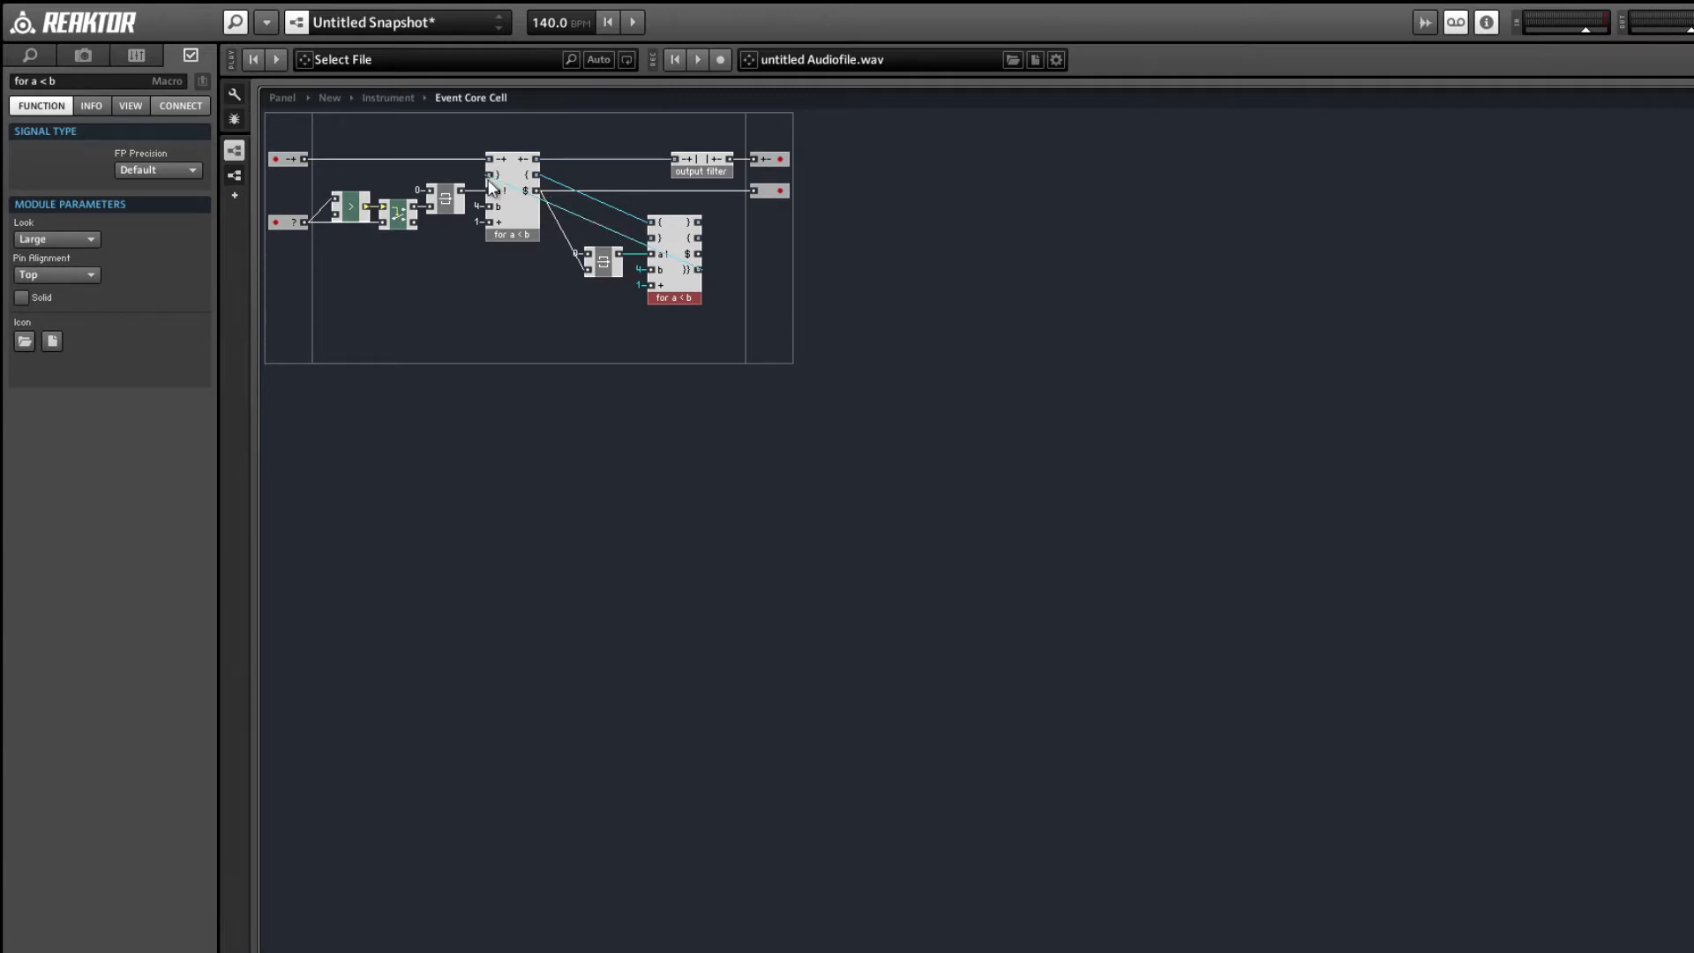
{"action": "left_click", "coordinate": [676, 326]}
{"action": "left_click_drag", "start_coordinate": [579, 272], "coordinate": [639, 289]}
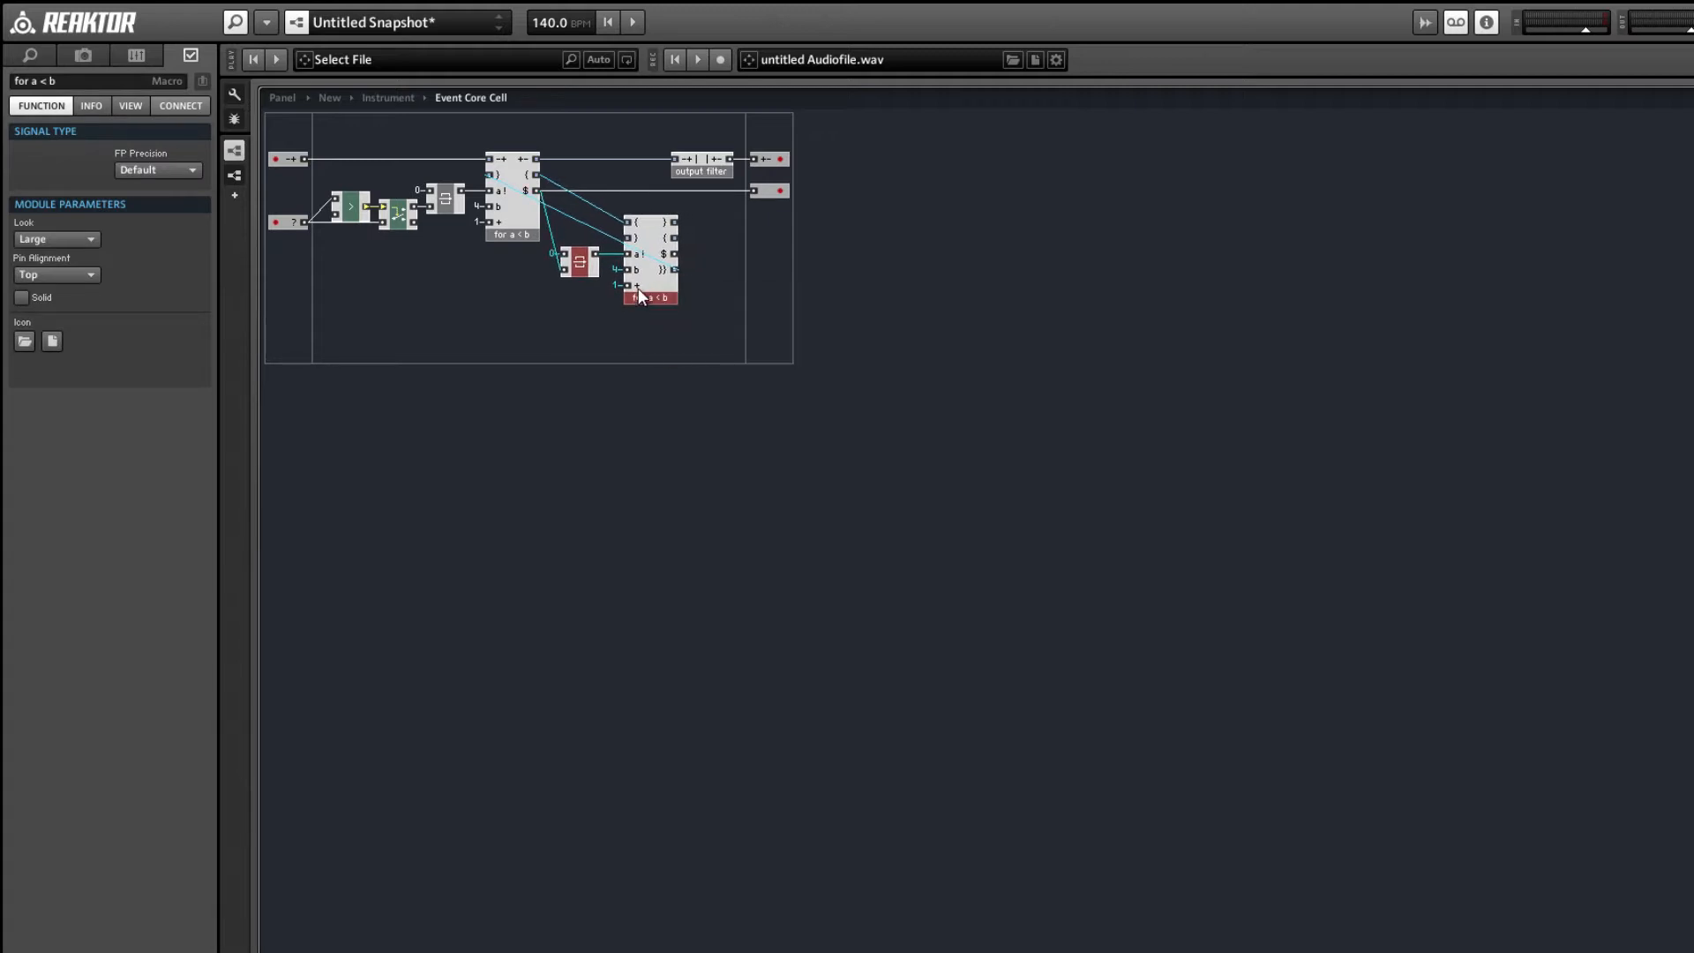
- Add another core cell output fed by the nested macro's $ output and wire it to the EventWatcher's In2
{"action": "left_click", "coordinate": [766, 192]}
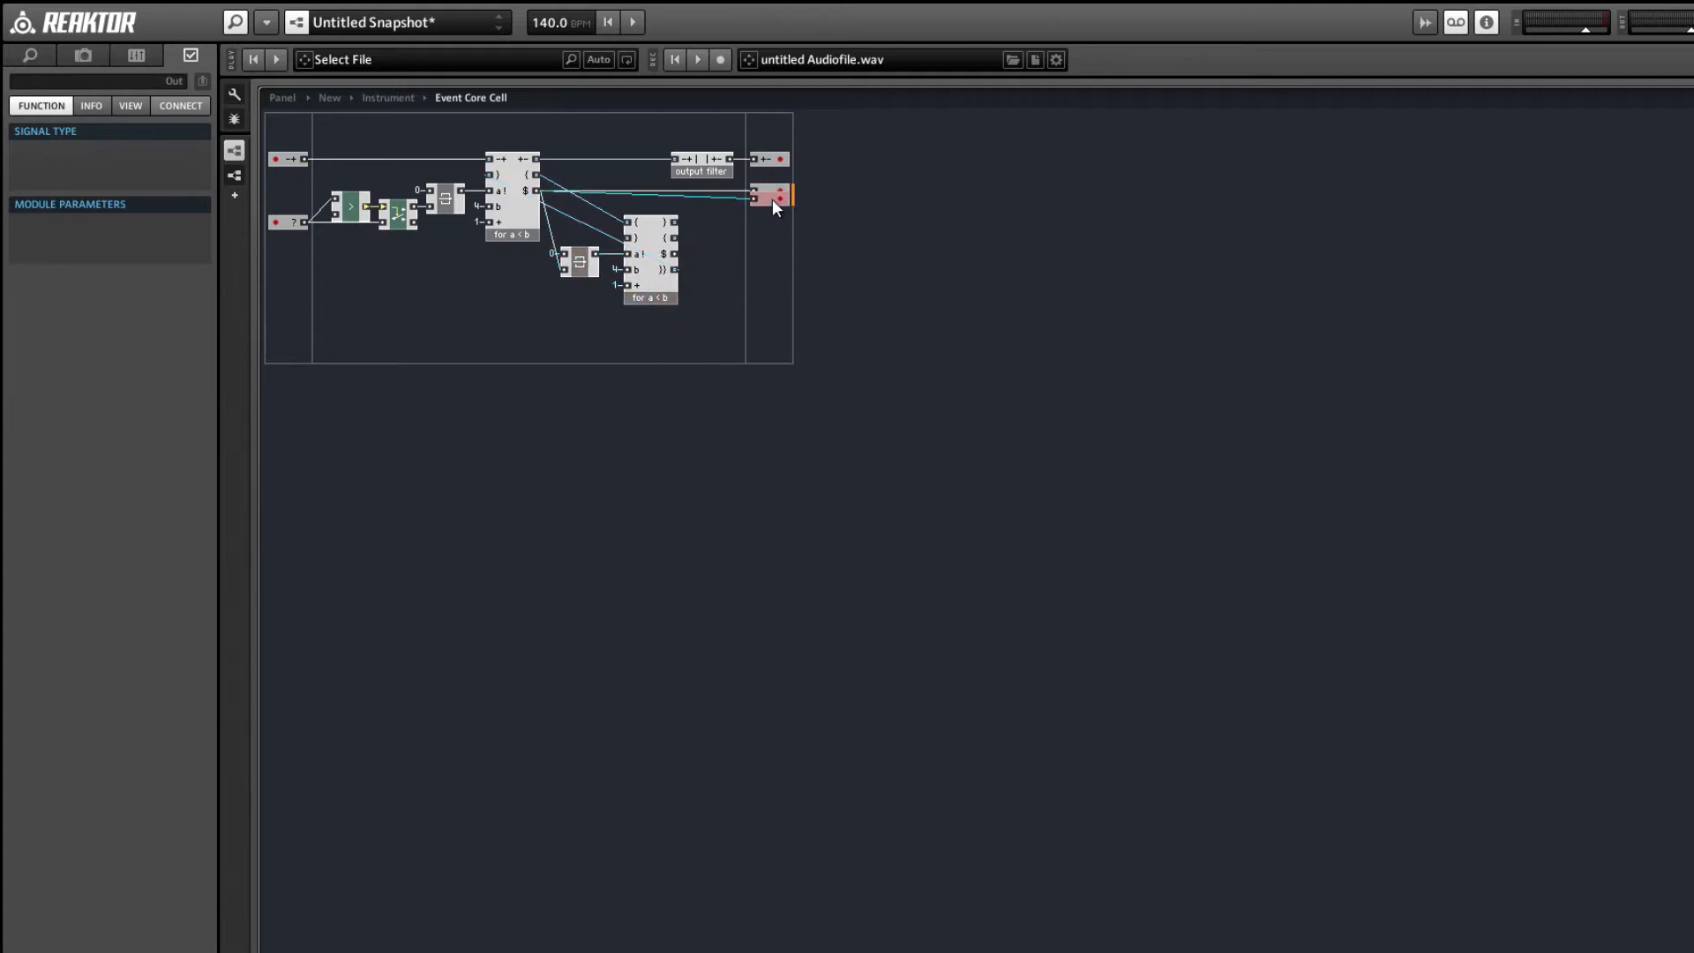
{"action": "left_click_drag", "start_coordinate": [771, 196], "coordinate": [746, 257]}
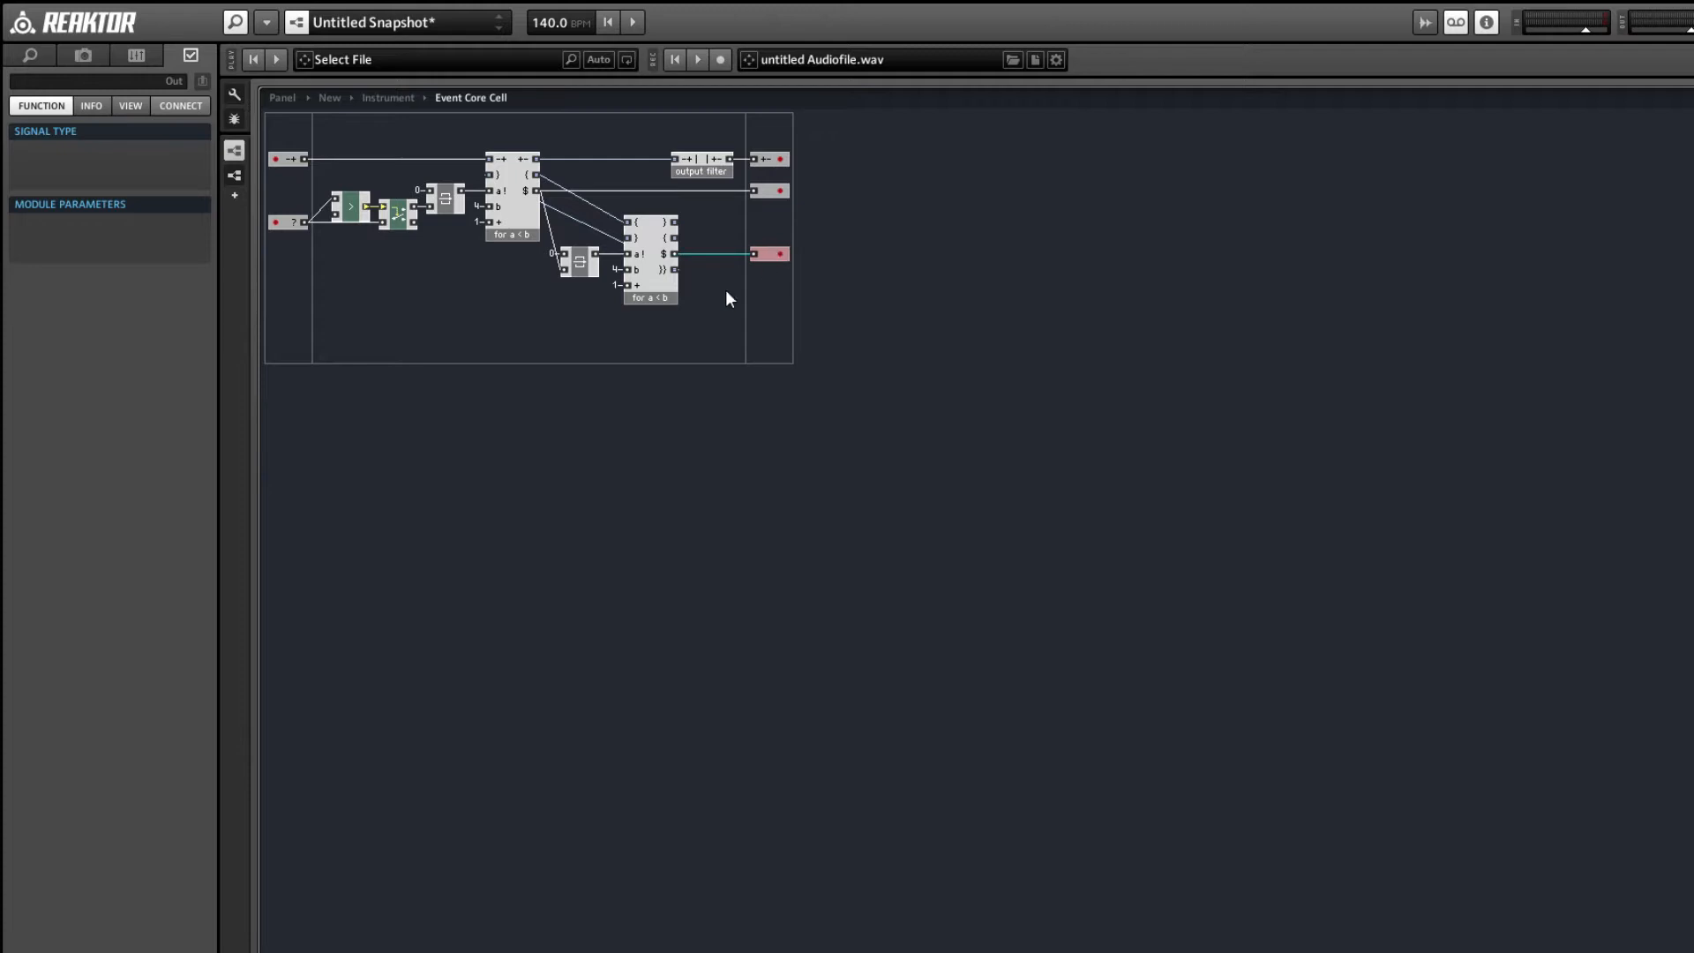
{"action": "double_click", "coordinate": [724, 293]}
{"action": "mouse_move", "coordinate": [787, 406]}
{"action": "left_mouse_down"}
{"action": "mouse_move", "coordinate": [802, 419]}
{"action": "mouse_move", "coordinate": [788, 403]}
{"action": "left_mouse_up"}
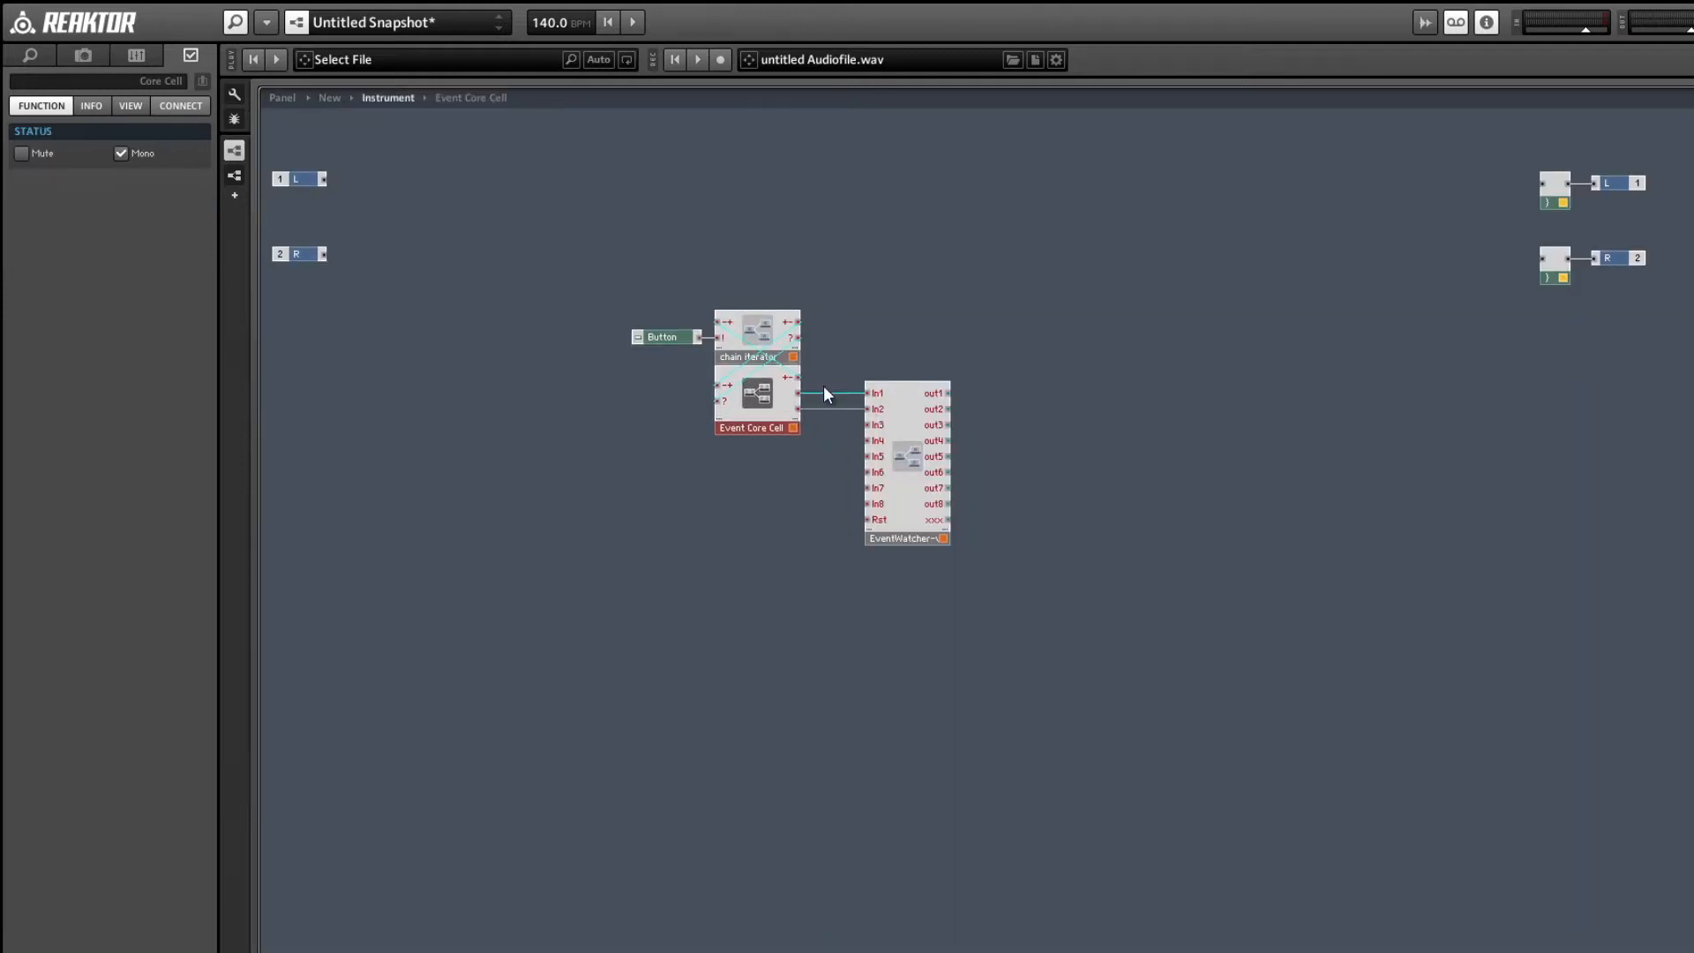
- Reset the EventWatcher on the panel and fire the Button once to test the nested loop
{"action": "left_click", "coordinate": [302, 111]}
{"action": "left_click", "coordinate": [282, 101]}
{"action": "left_click", "coordinate": [406, 171]}
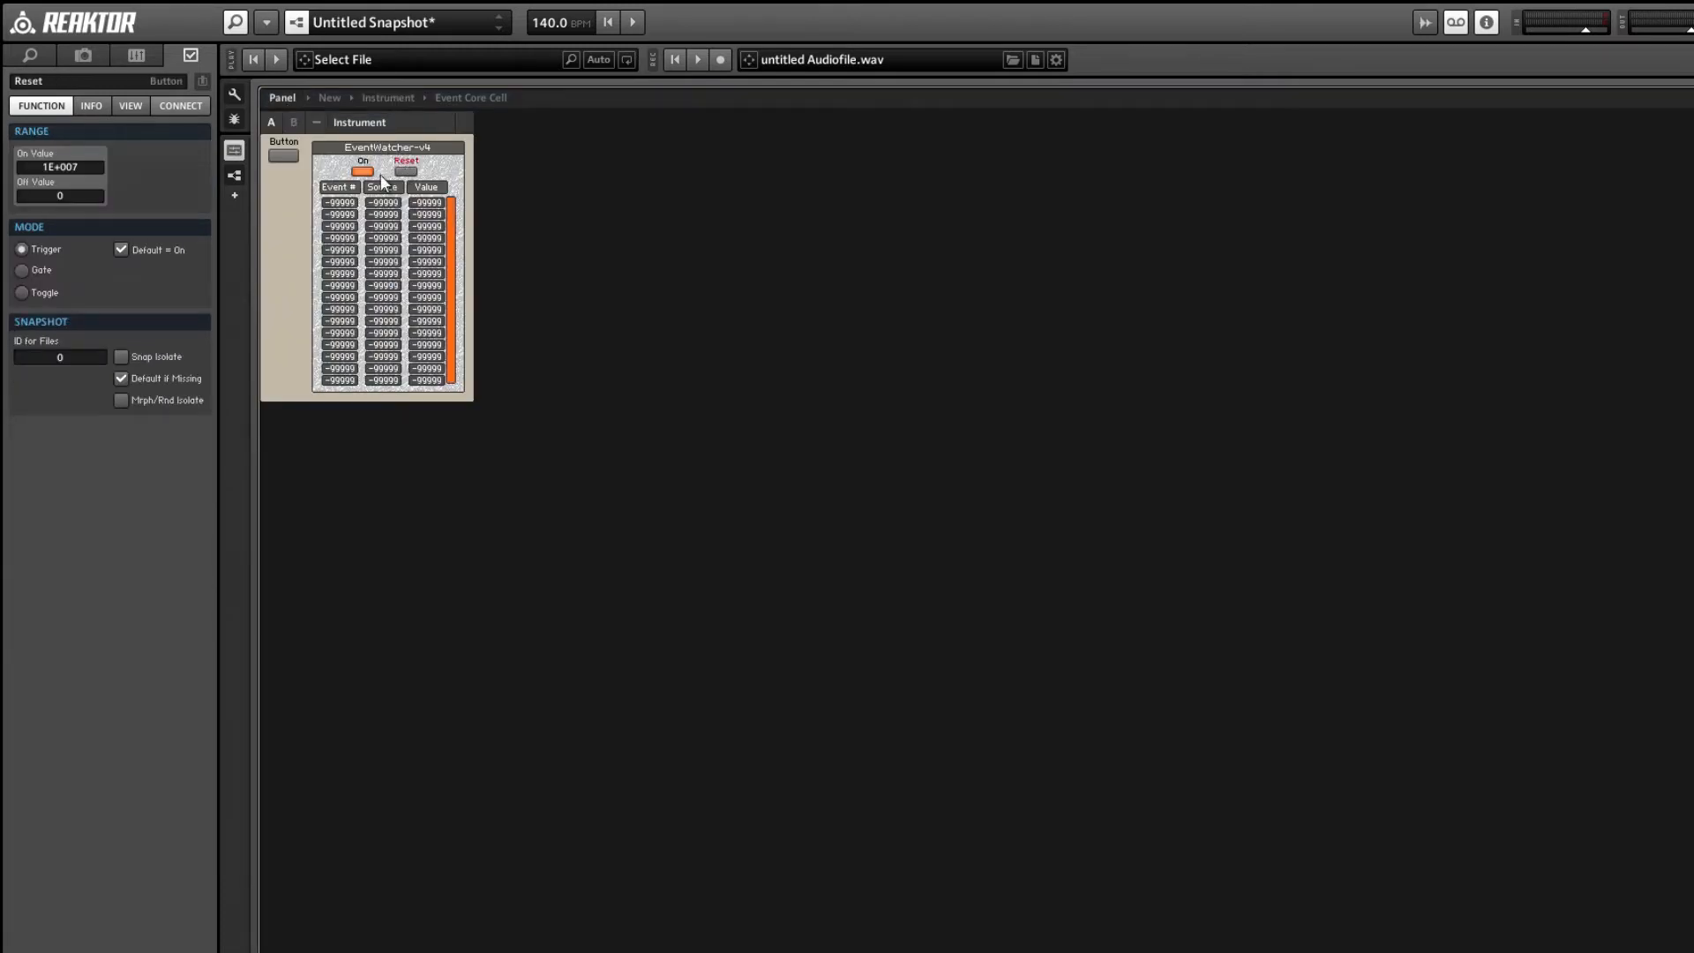
{"action": "left_click", "coordinate": [284, 156]}
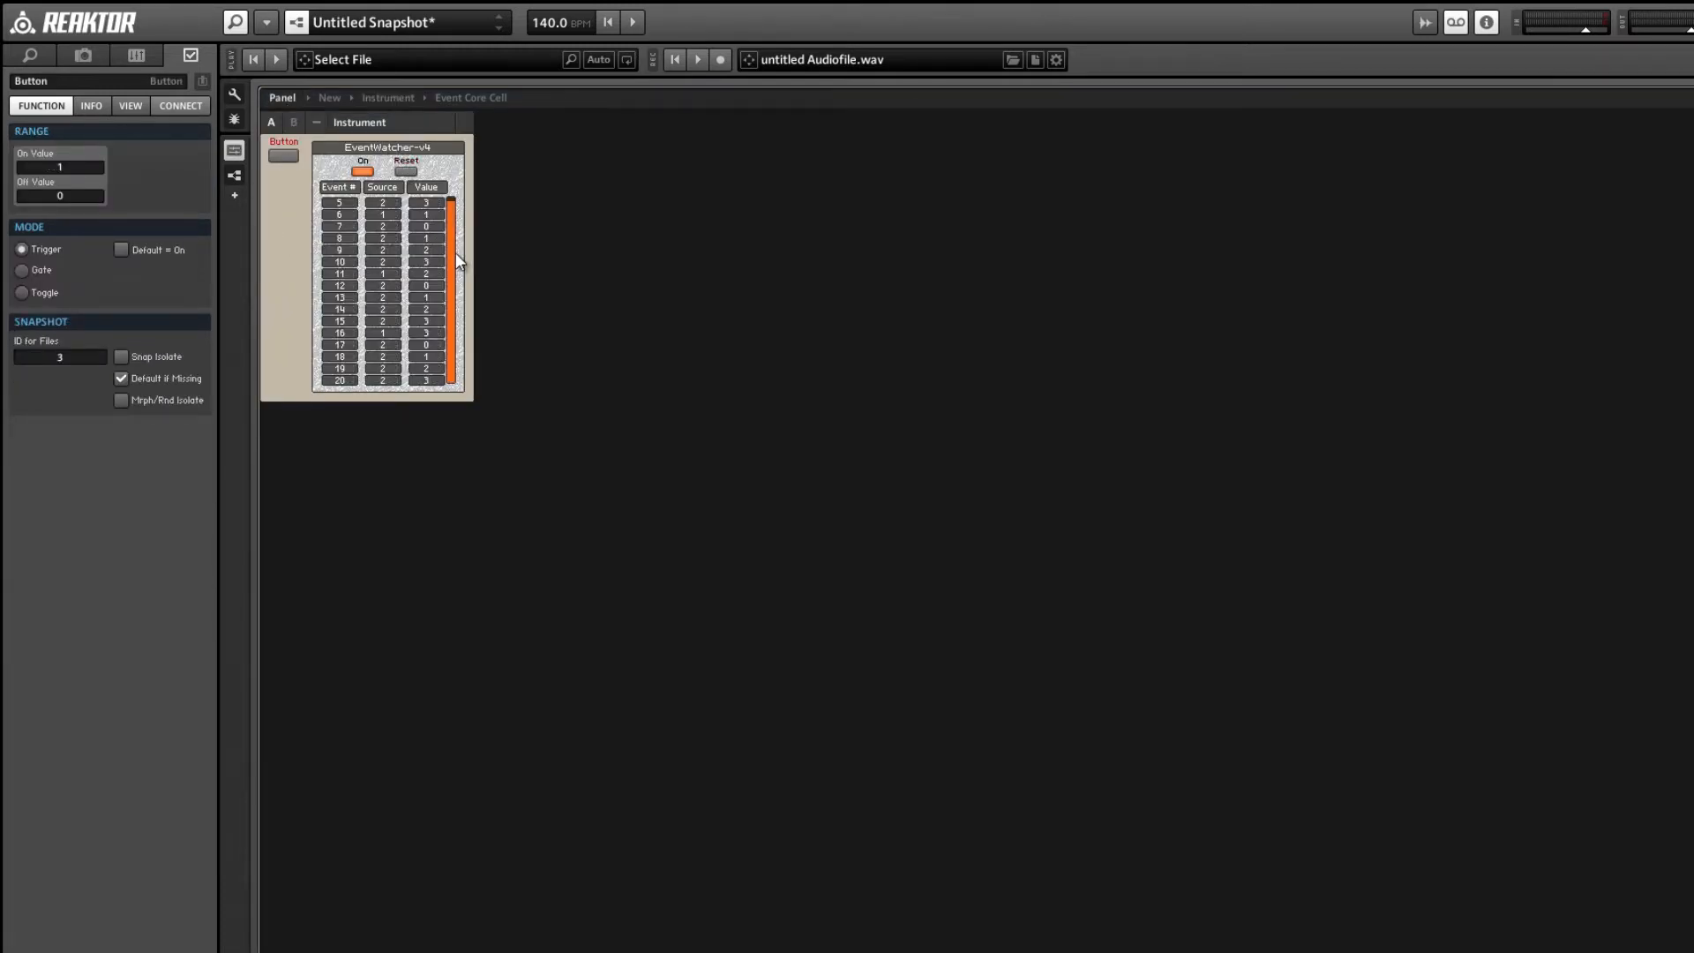
- Scroll through the EventWatcher log to examine the order of outer and inner loop events
{"action": "left_click_drag", "start_coordinate": [455, 252], "coordinate": [448, 240]}
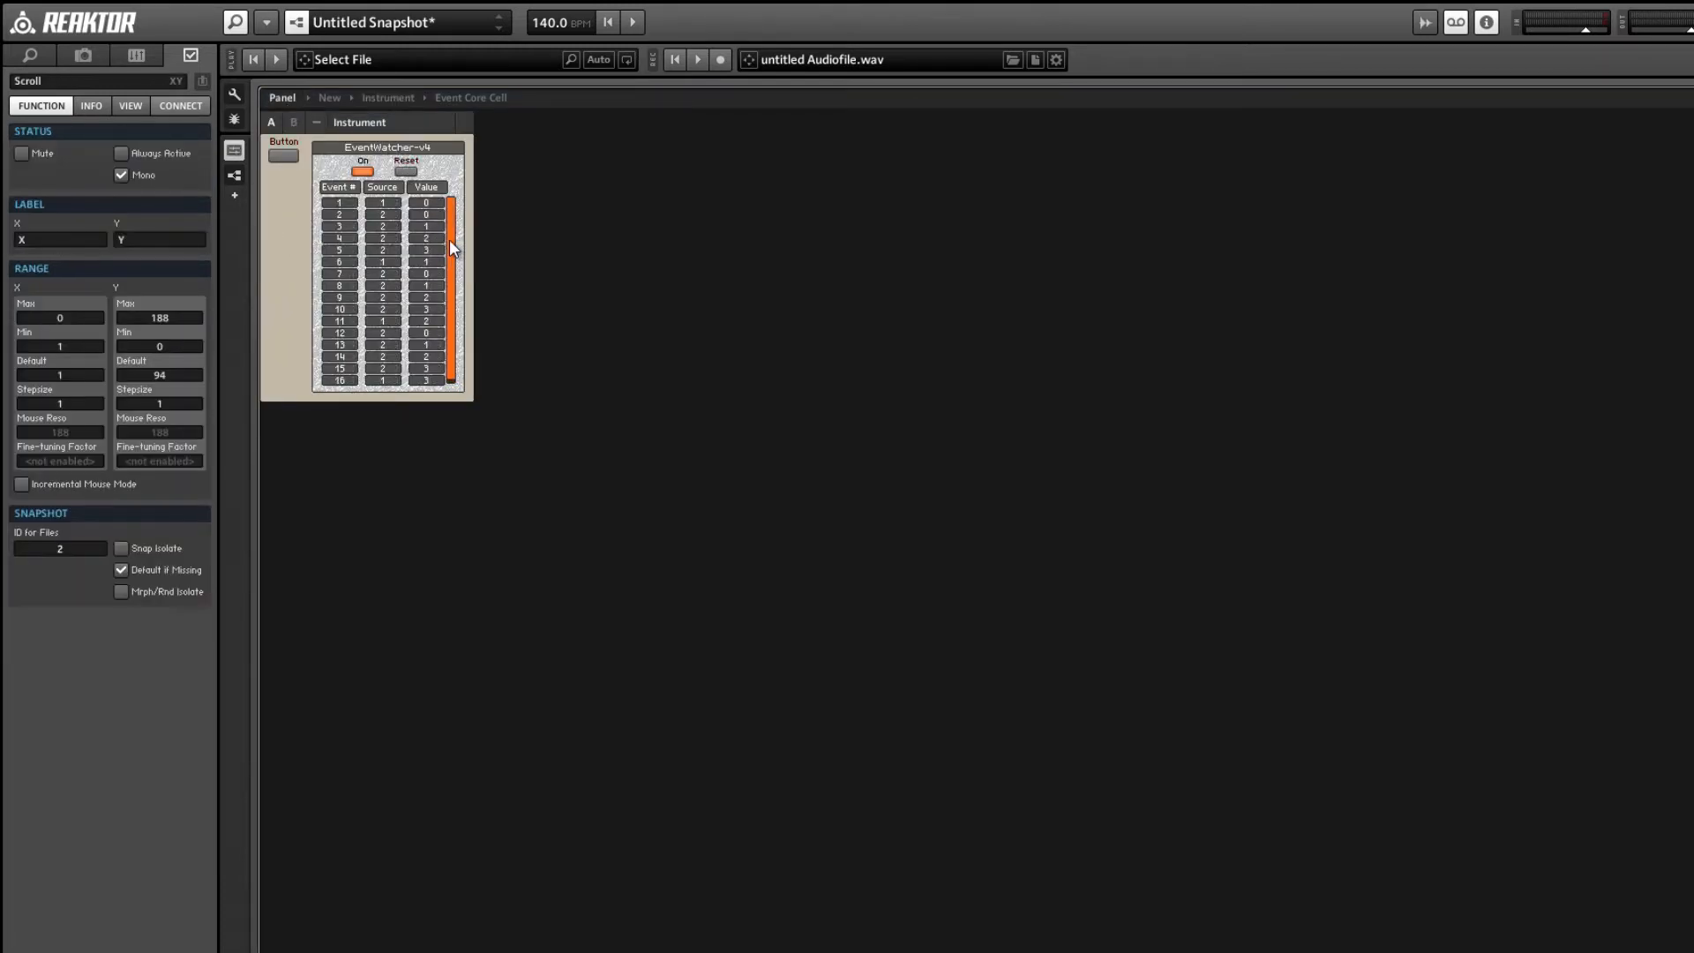
{"action": "left_click", "coordinate": [385, 203]}
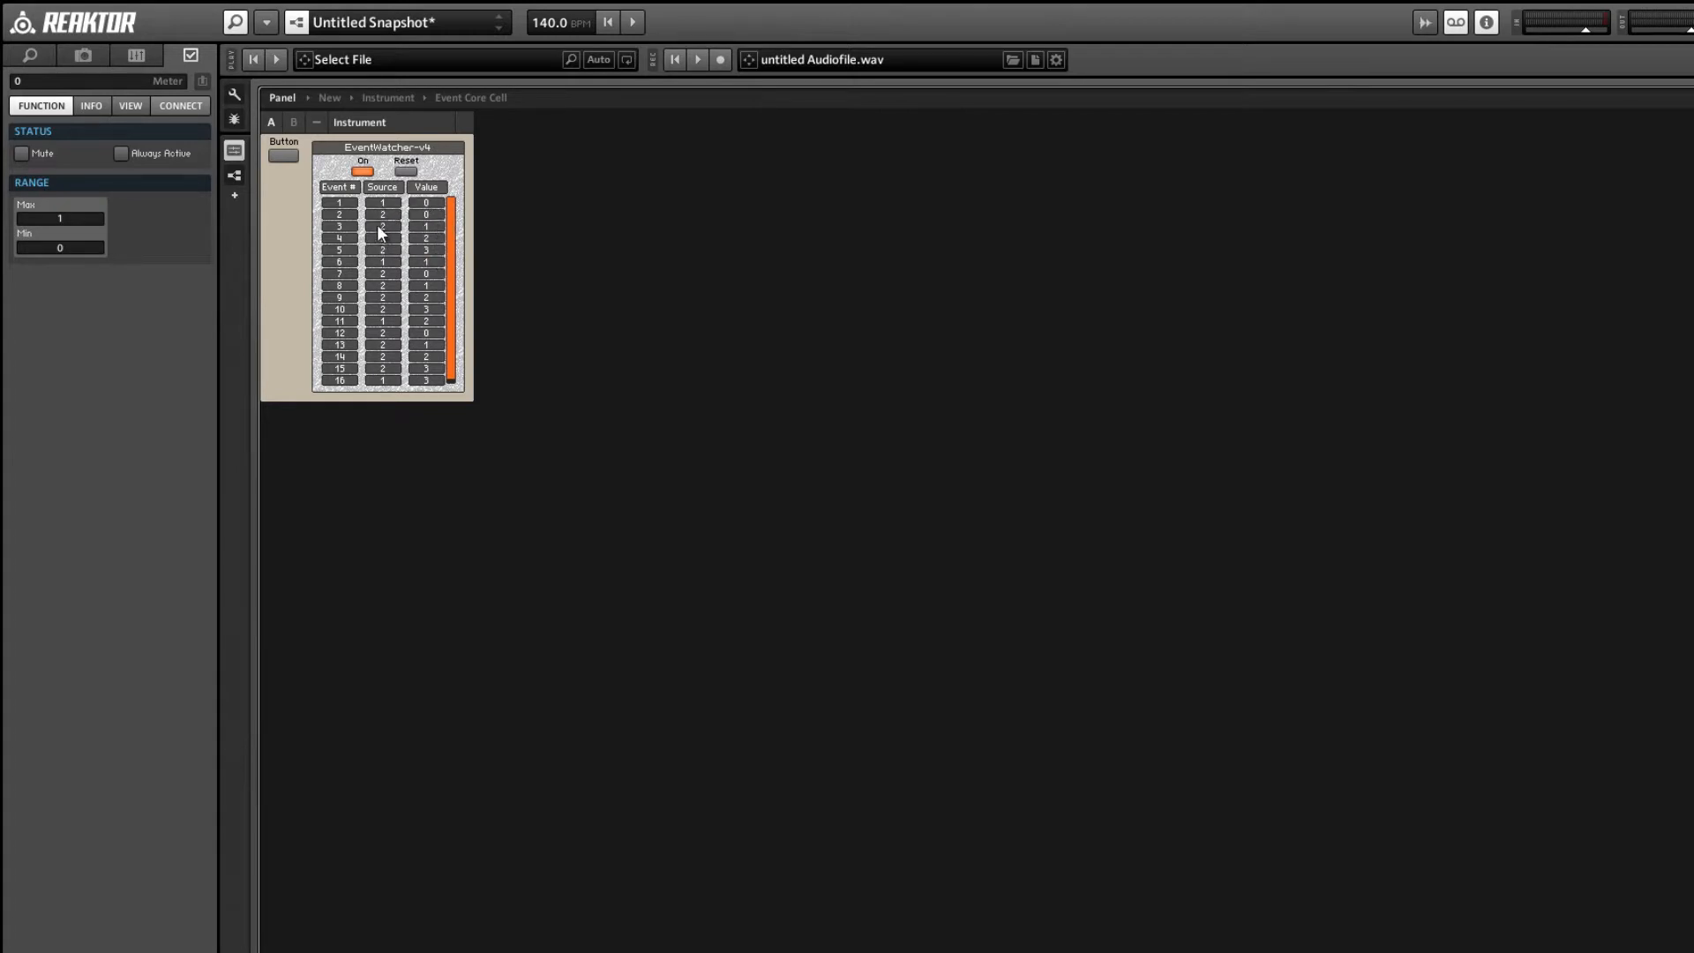
{"action": "left_click", "coordinate": [436, 277]}
{"action": "left_click_drag", "start_coordinate": [447, 303], "coordinate": [452, 312]}
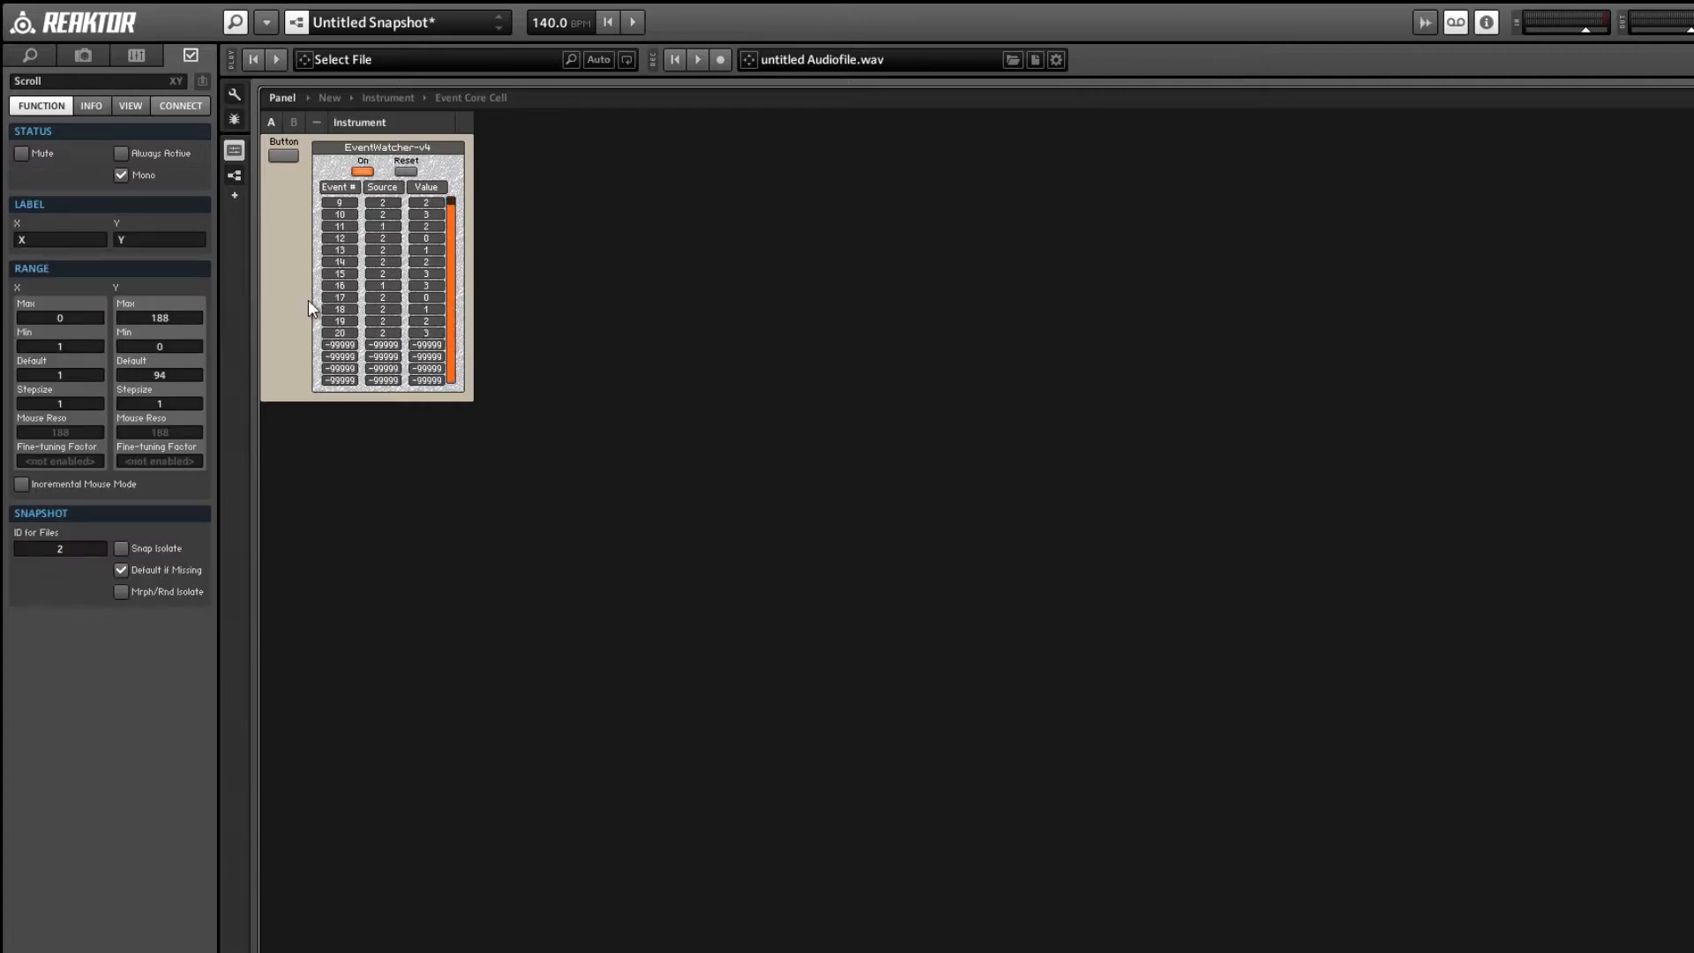
{"action": "left_click", "coordinate": [310, 275]}
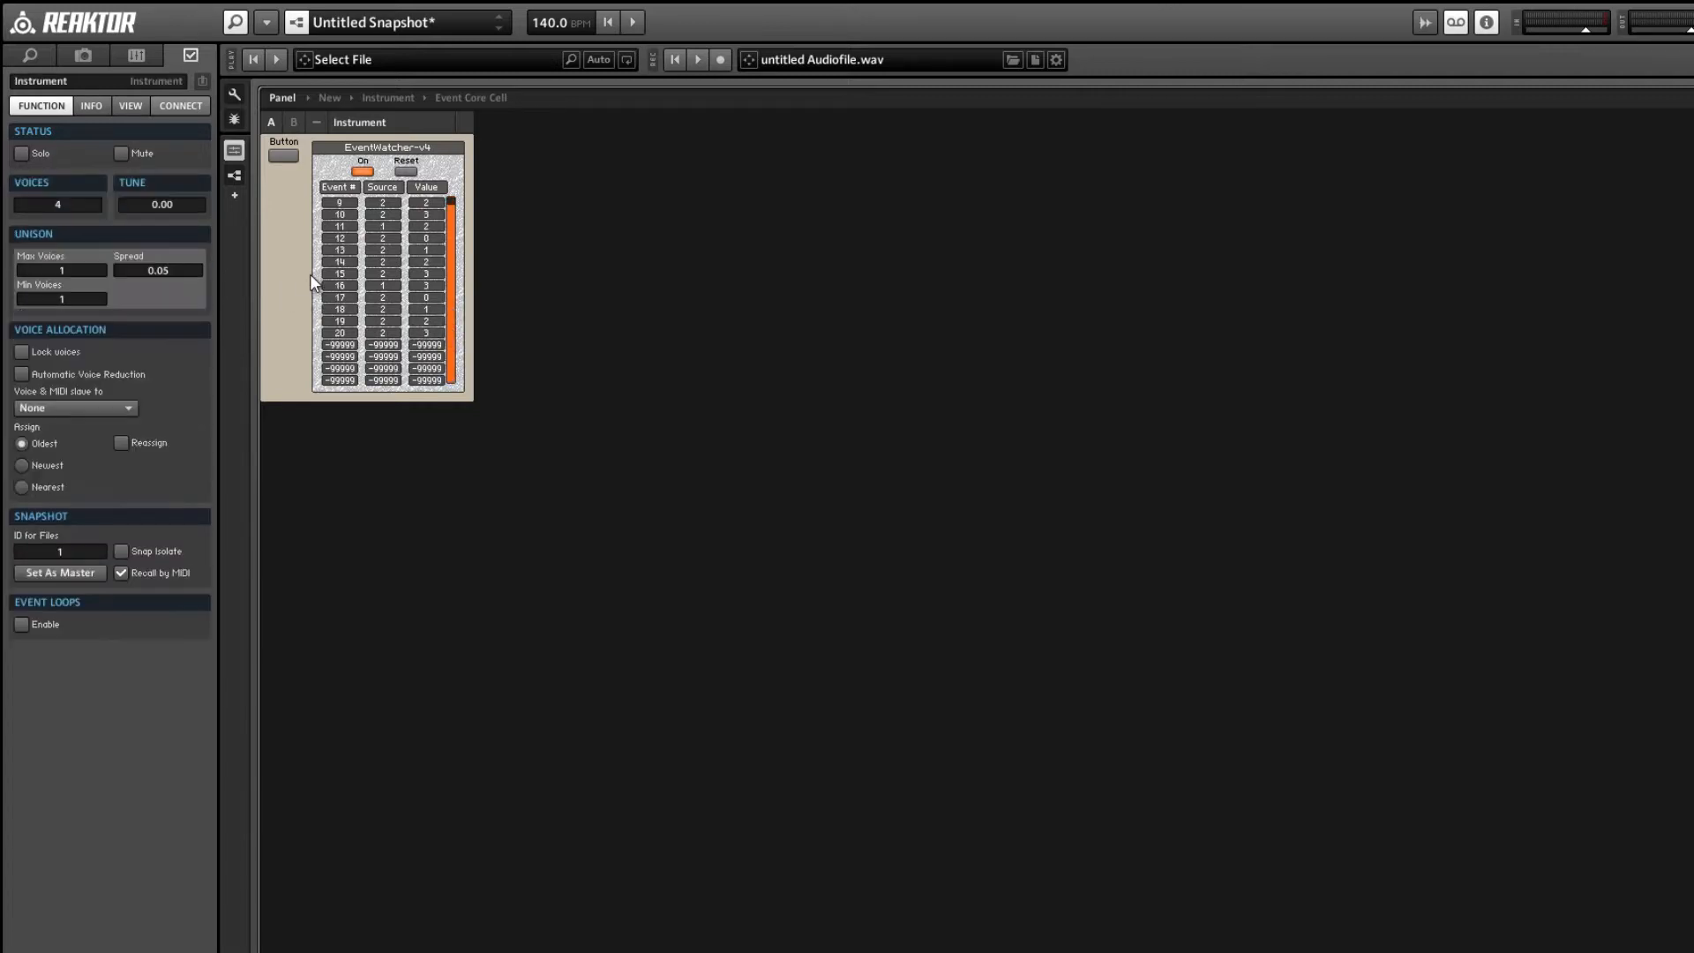
- Return to the Event Core Cell and review how the outer and nested for a < b macros are wired together
{"action": "key", "text": "ctrl+Return"}
{"action": "double_click", "coordinate": [756, 397]}
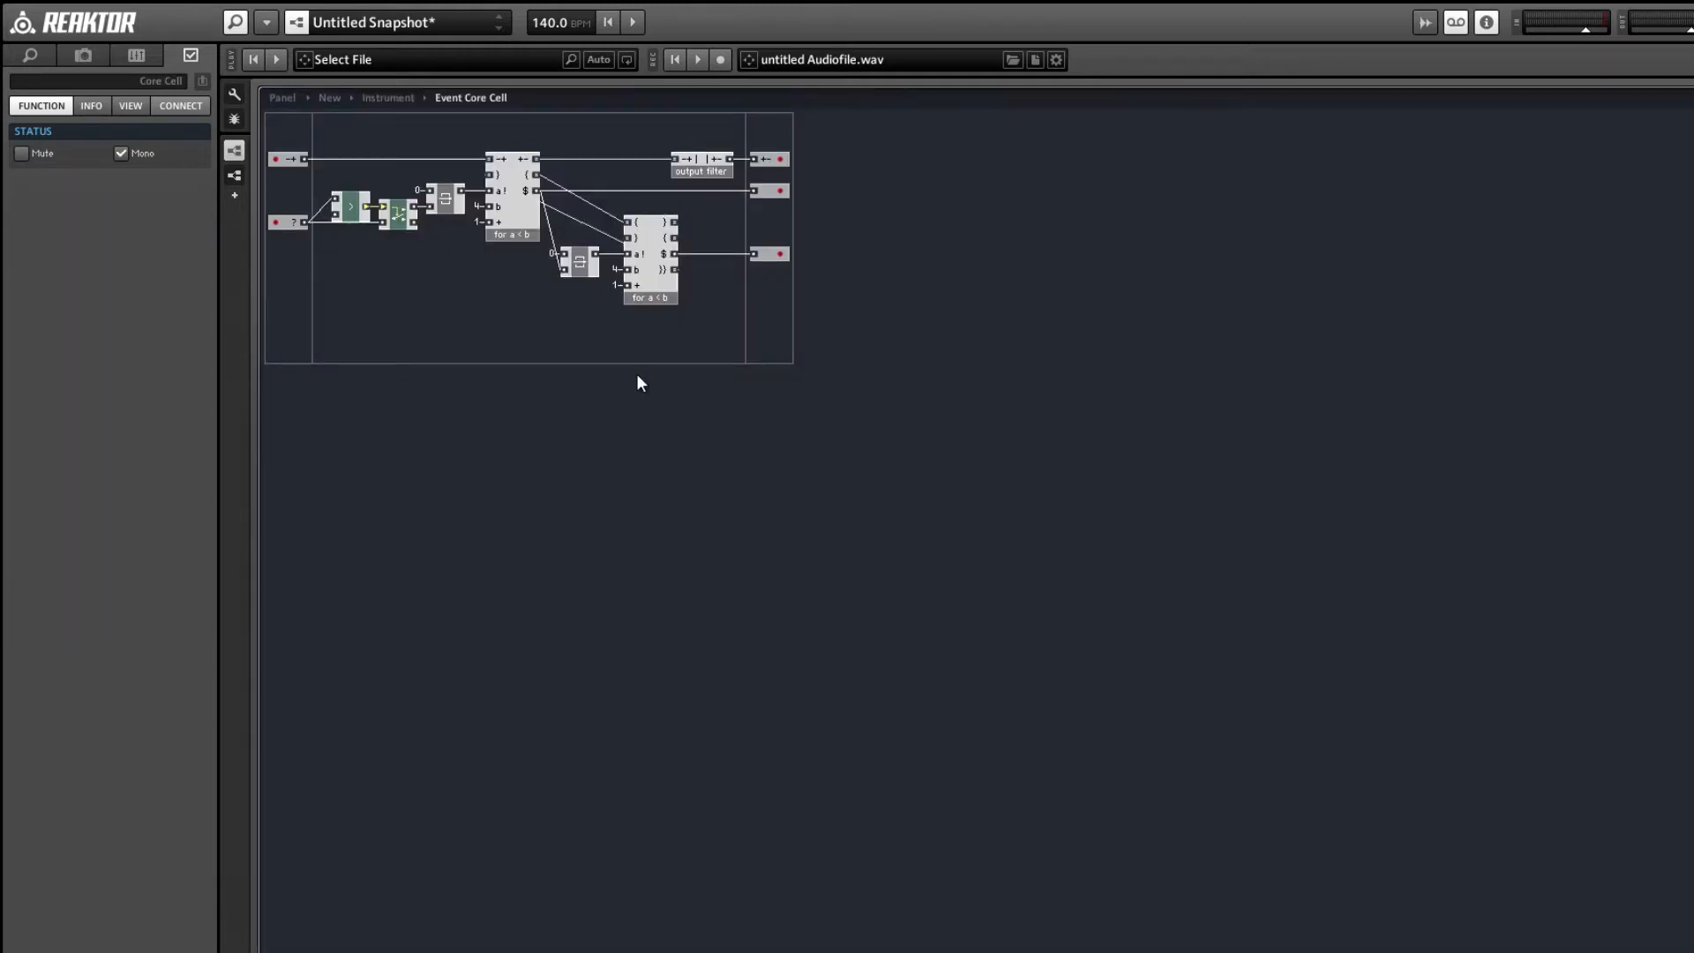
{"action": "left_click", "coordinate": [650, 279]}
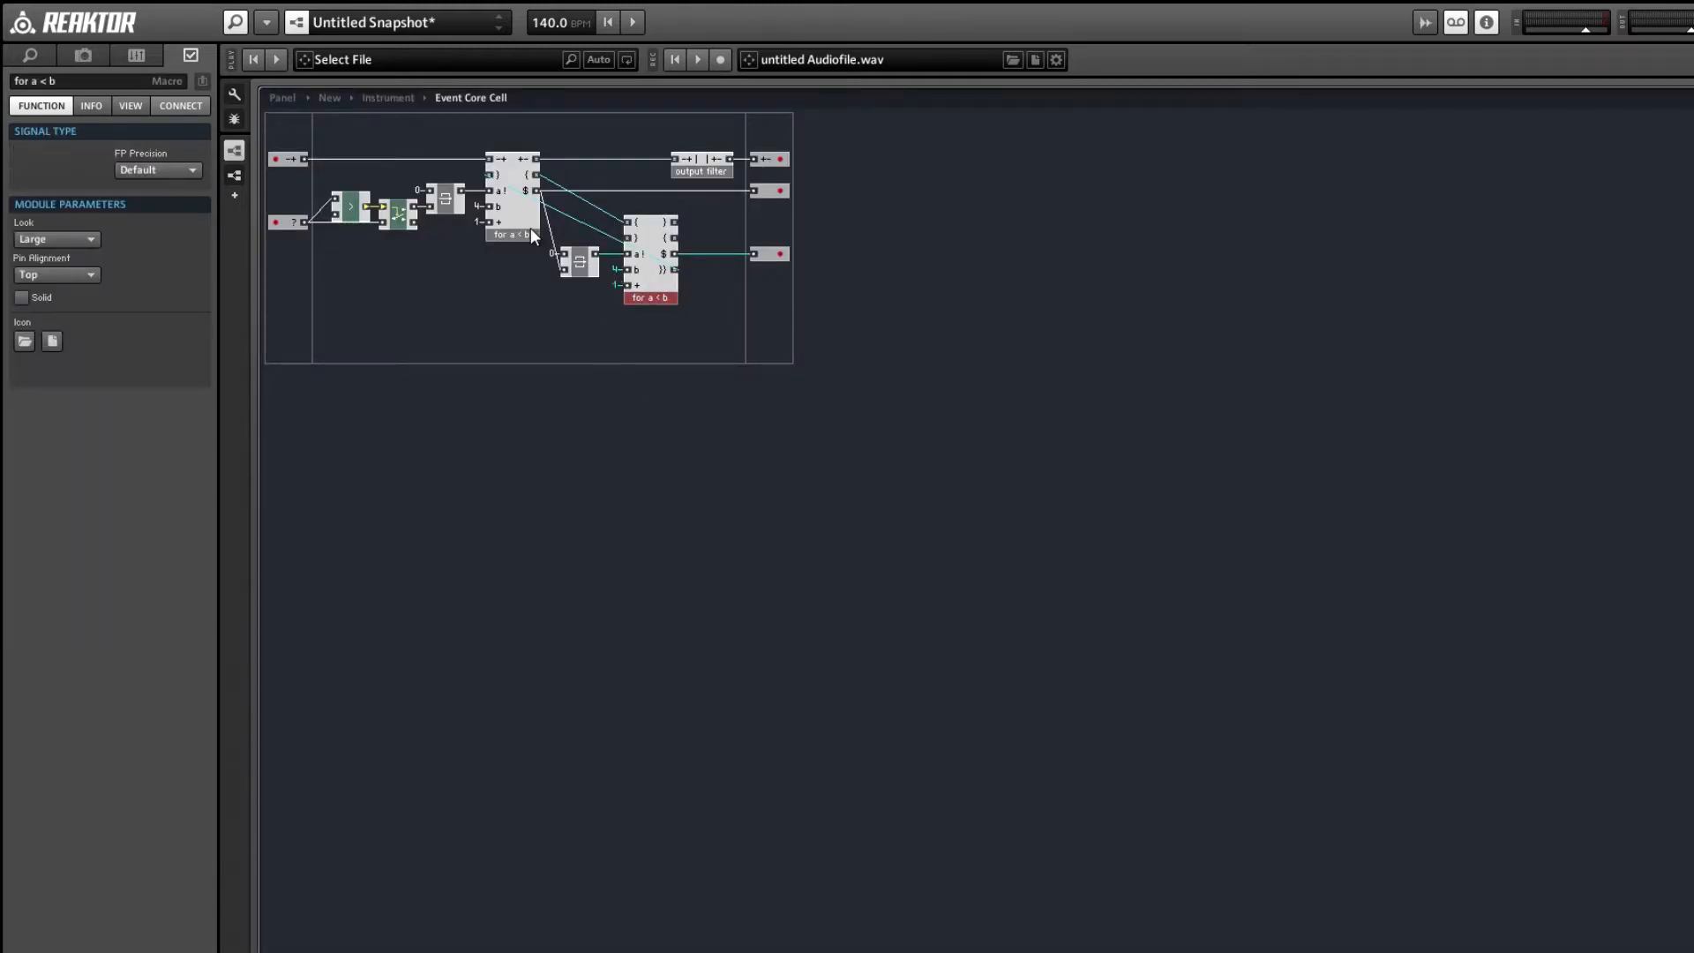
{"action": "left_click", "coordinate": [508, 235]}
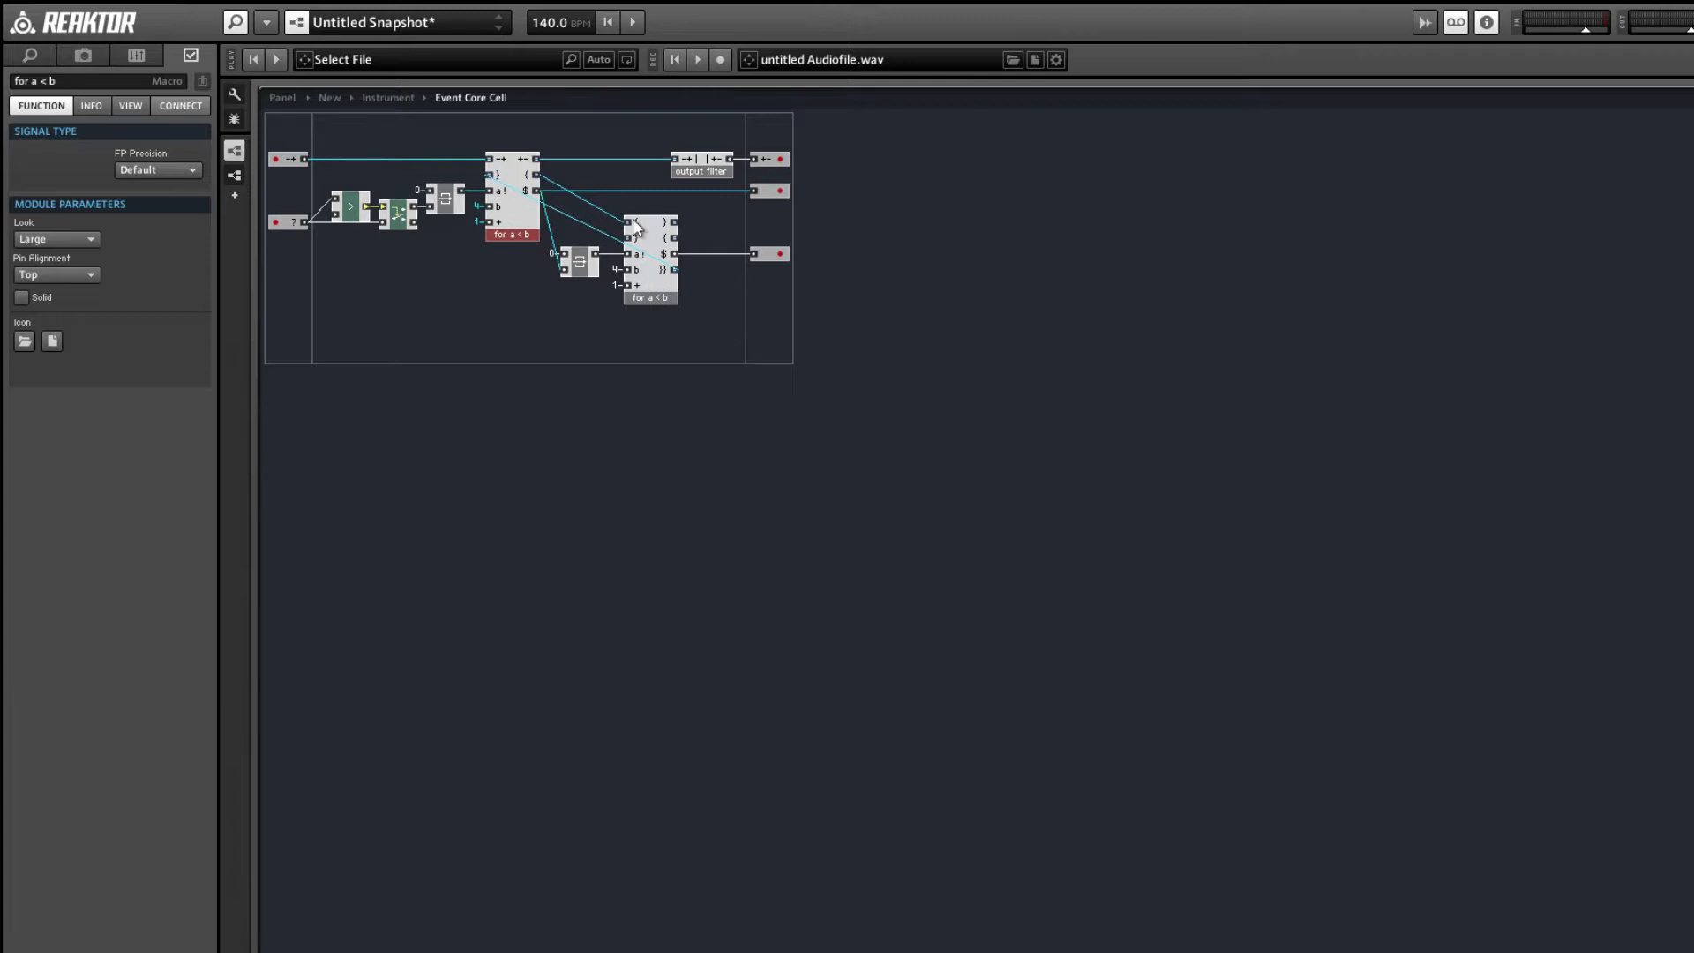
{"action": "left_click", "coordinate": [707, 314]}
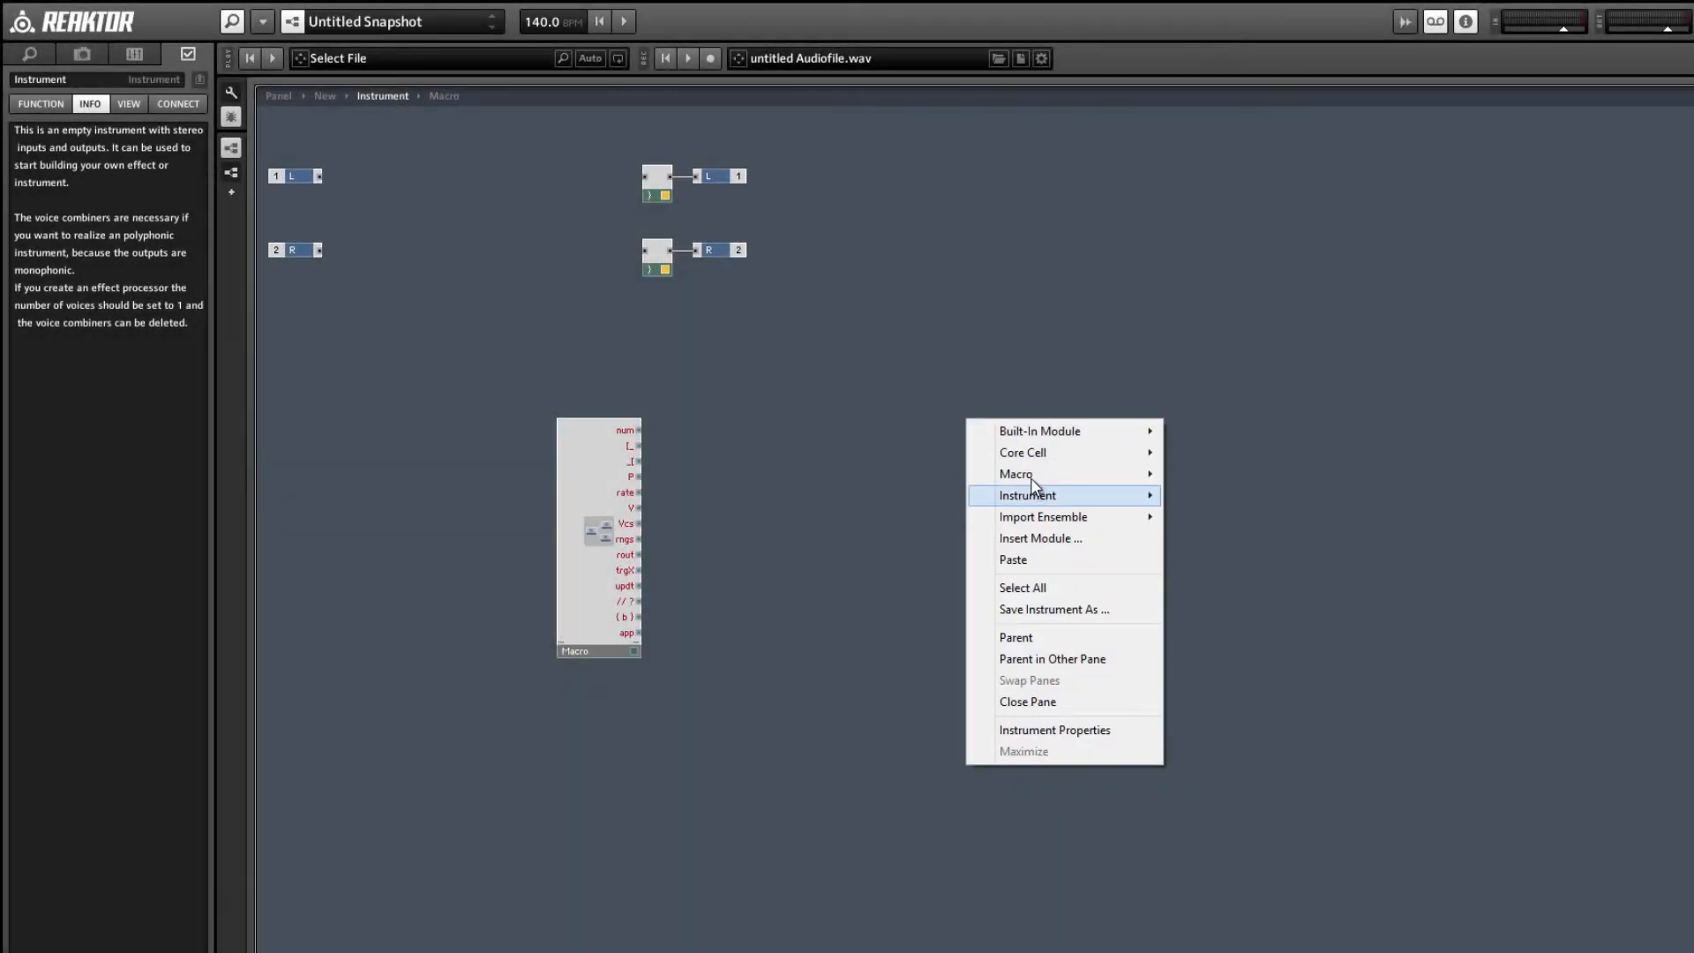
- Insert the sine_engine macro from the Partials Framework's Partials Library into the instrument structure
{"action": "mouse_move", "coordinate": [1025, 477]}
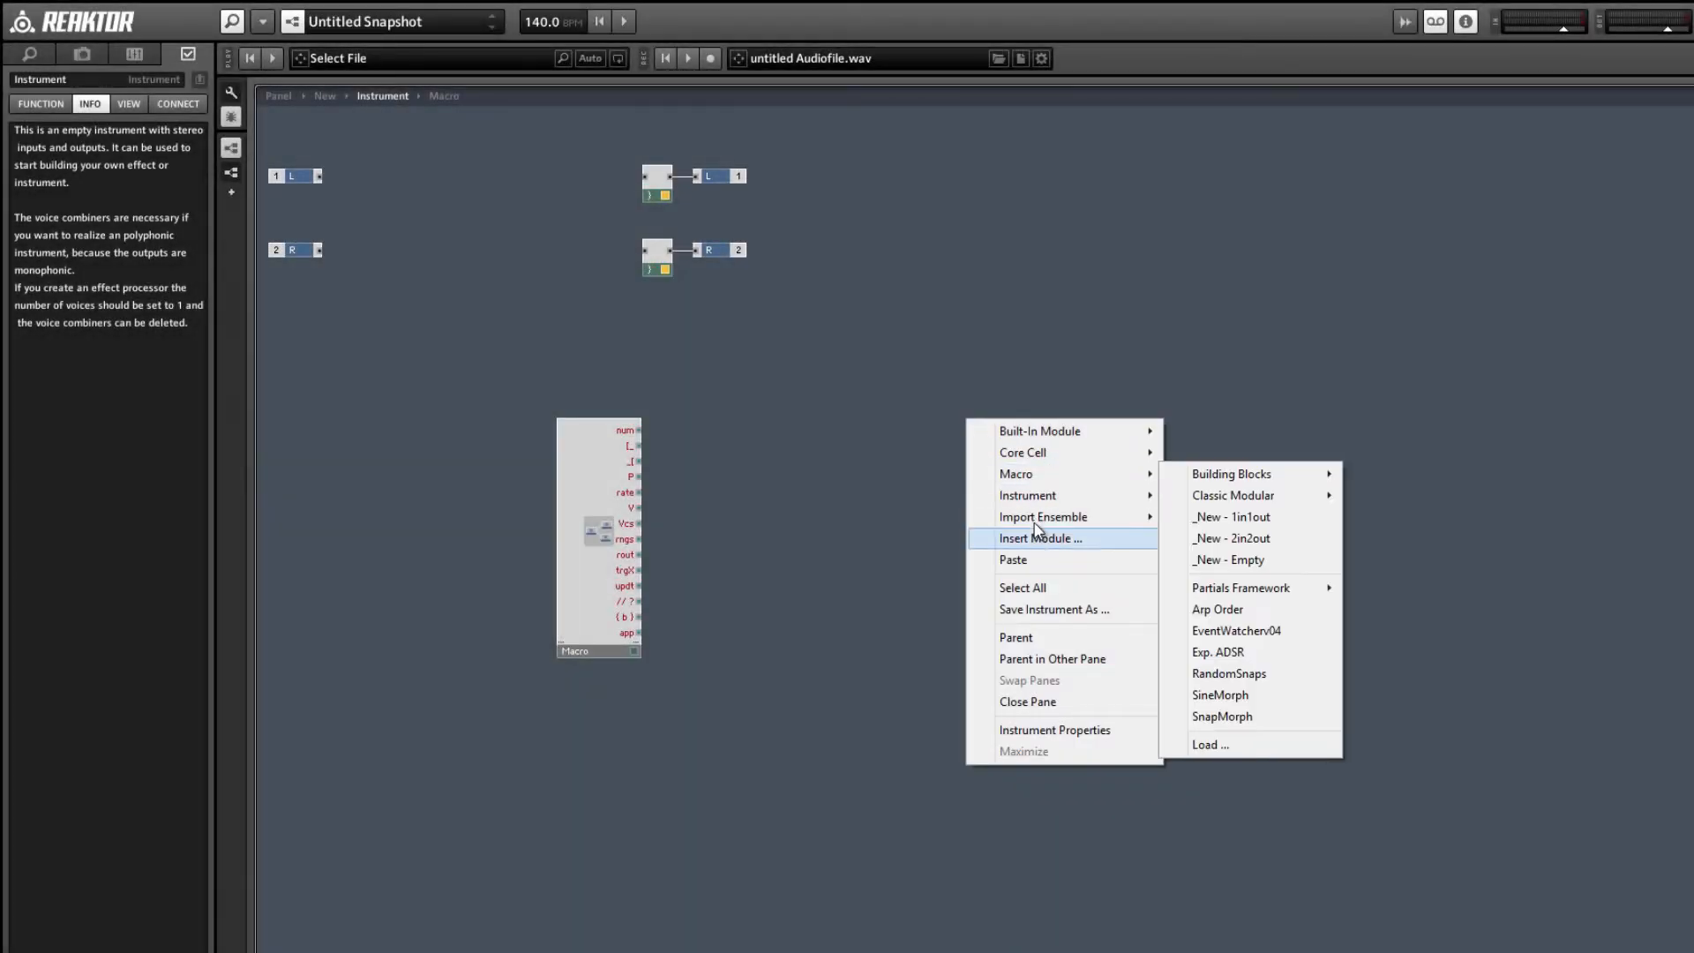
{"action": "mouse_move", "coordinate": [1297, 595]}
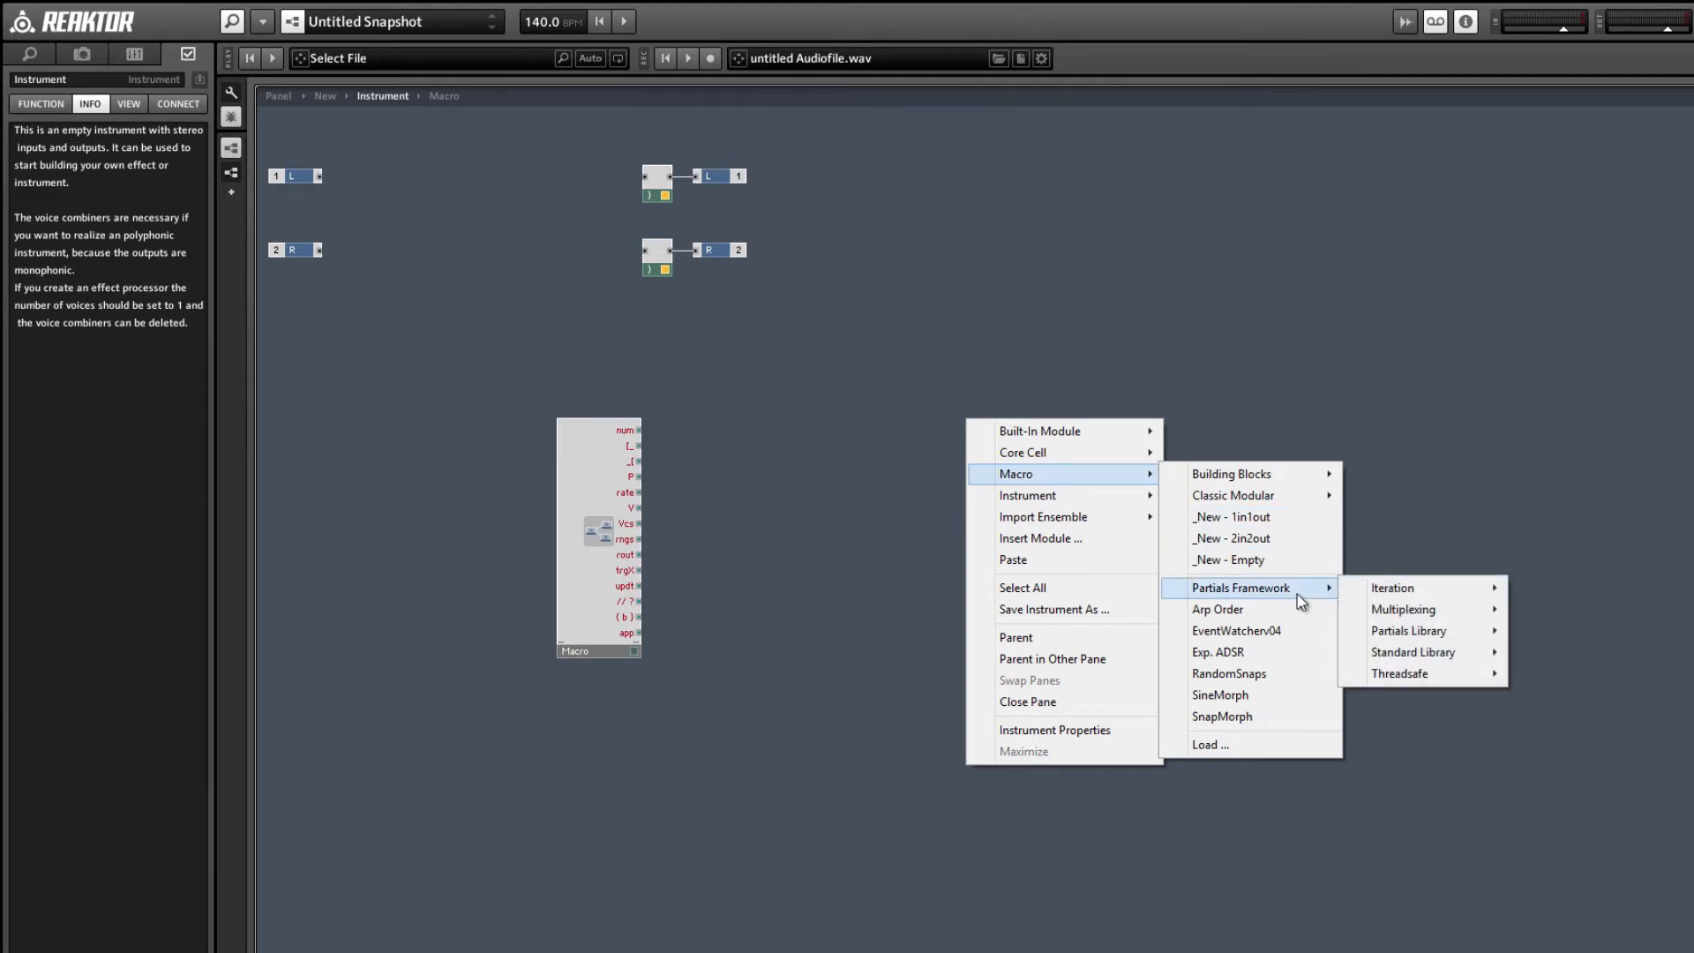
{"action": "mouse_move", "coordinate": [1411, 631]}
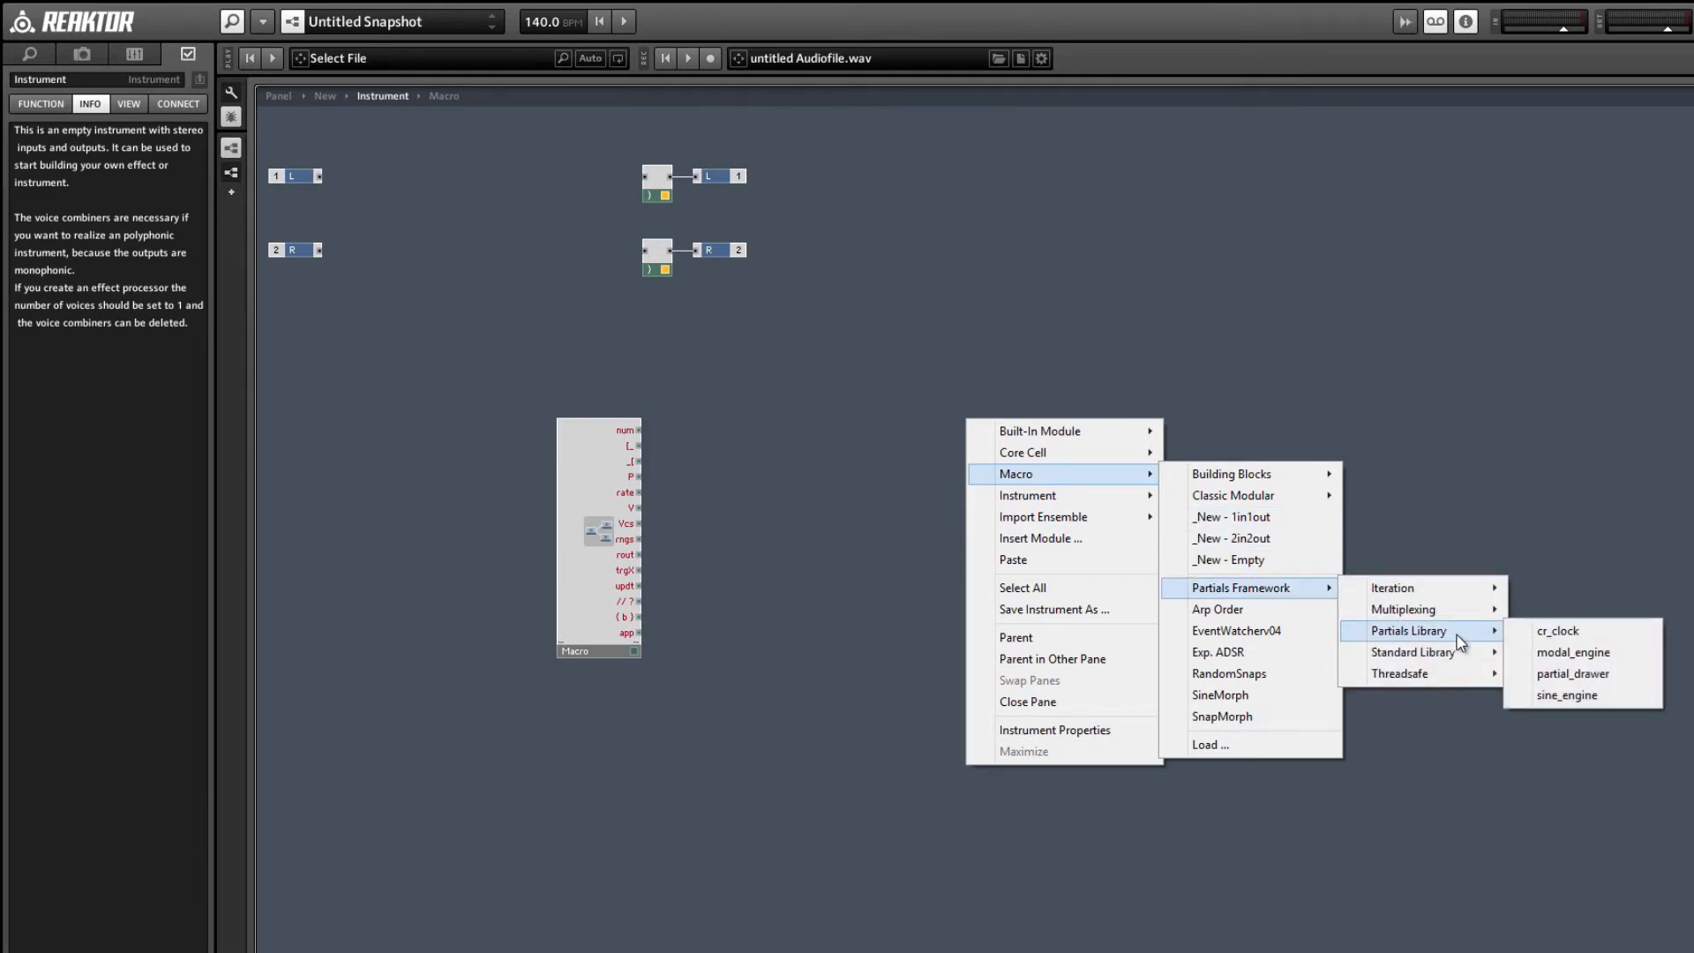
{"action": "left_click", "coordinate": [1566, 696]}
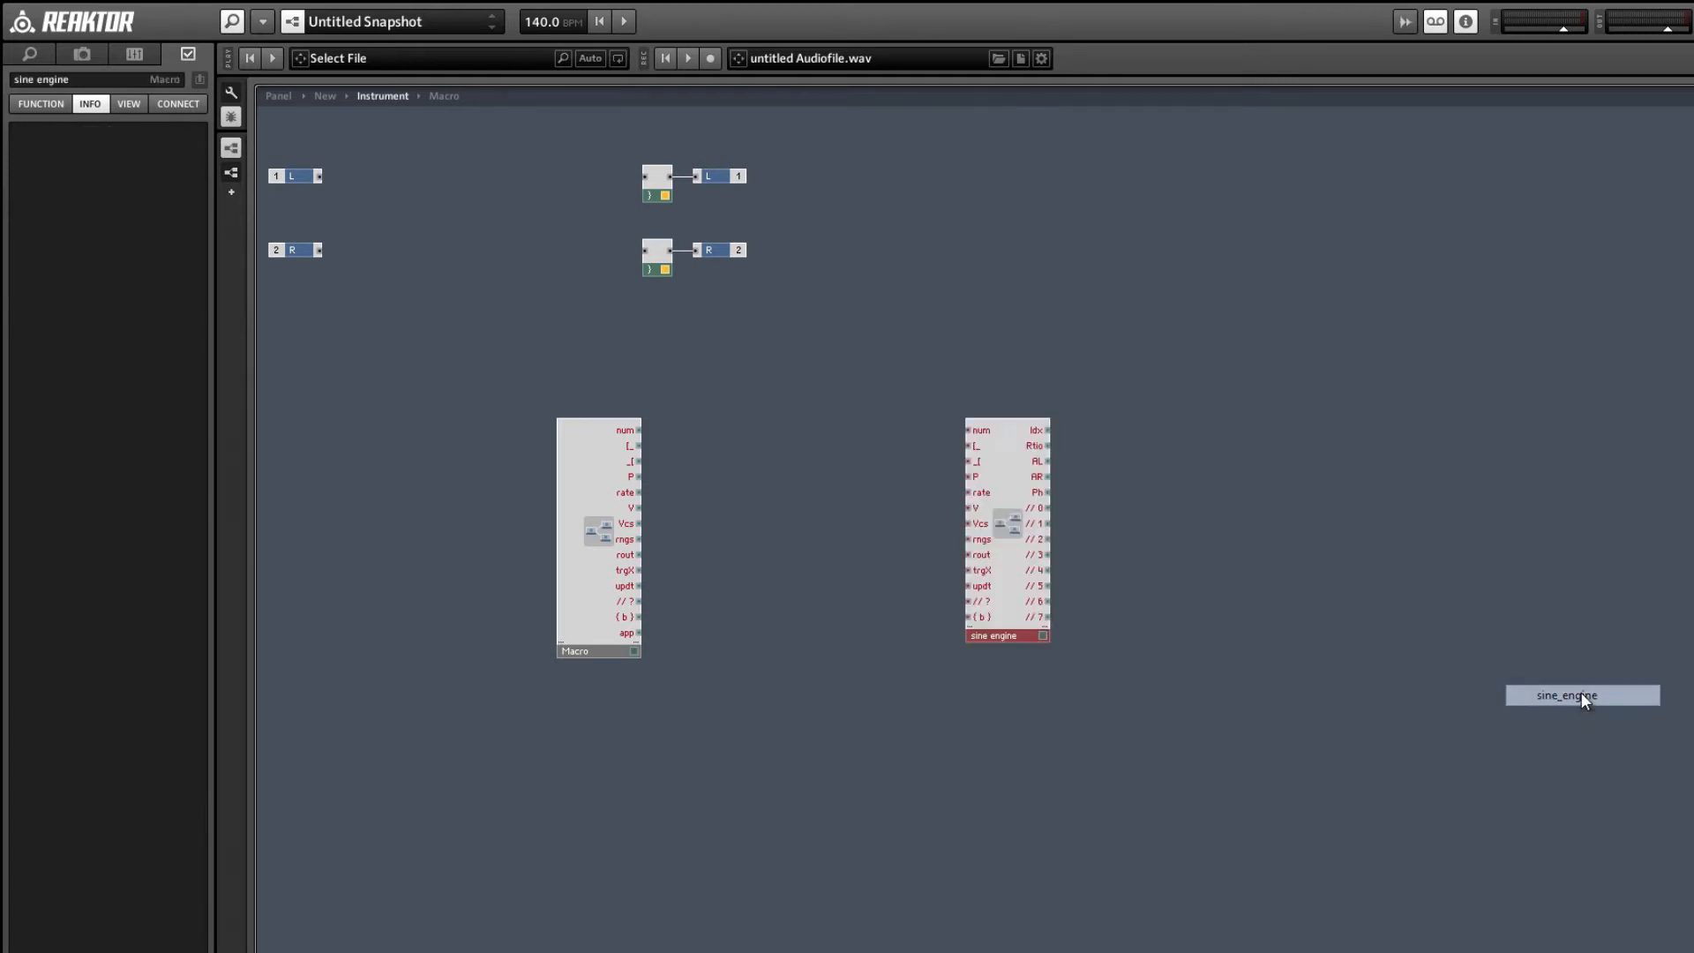
- Insert the modal_engine macro from the Partials Library and place it directly below the sine engine
{"action": "right_click", "coordinate": [1176, 440]}
{"action": "mouse_move", "coordinate": [1228, 457]}
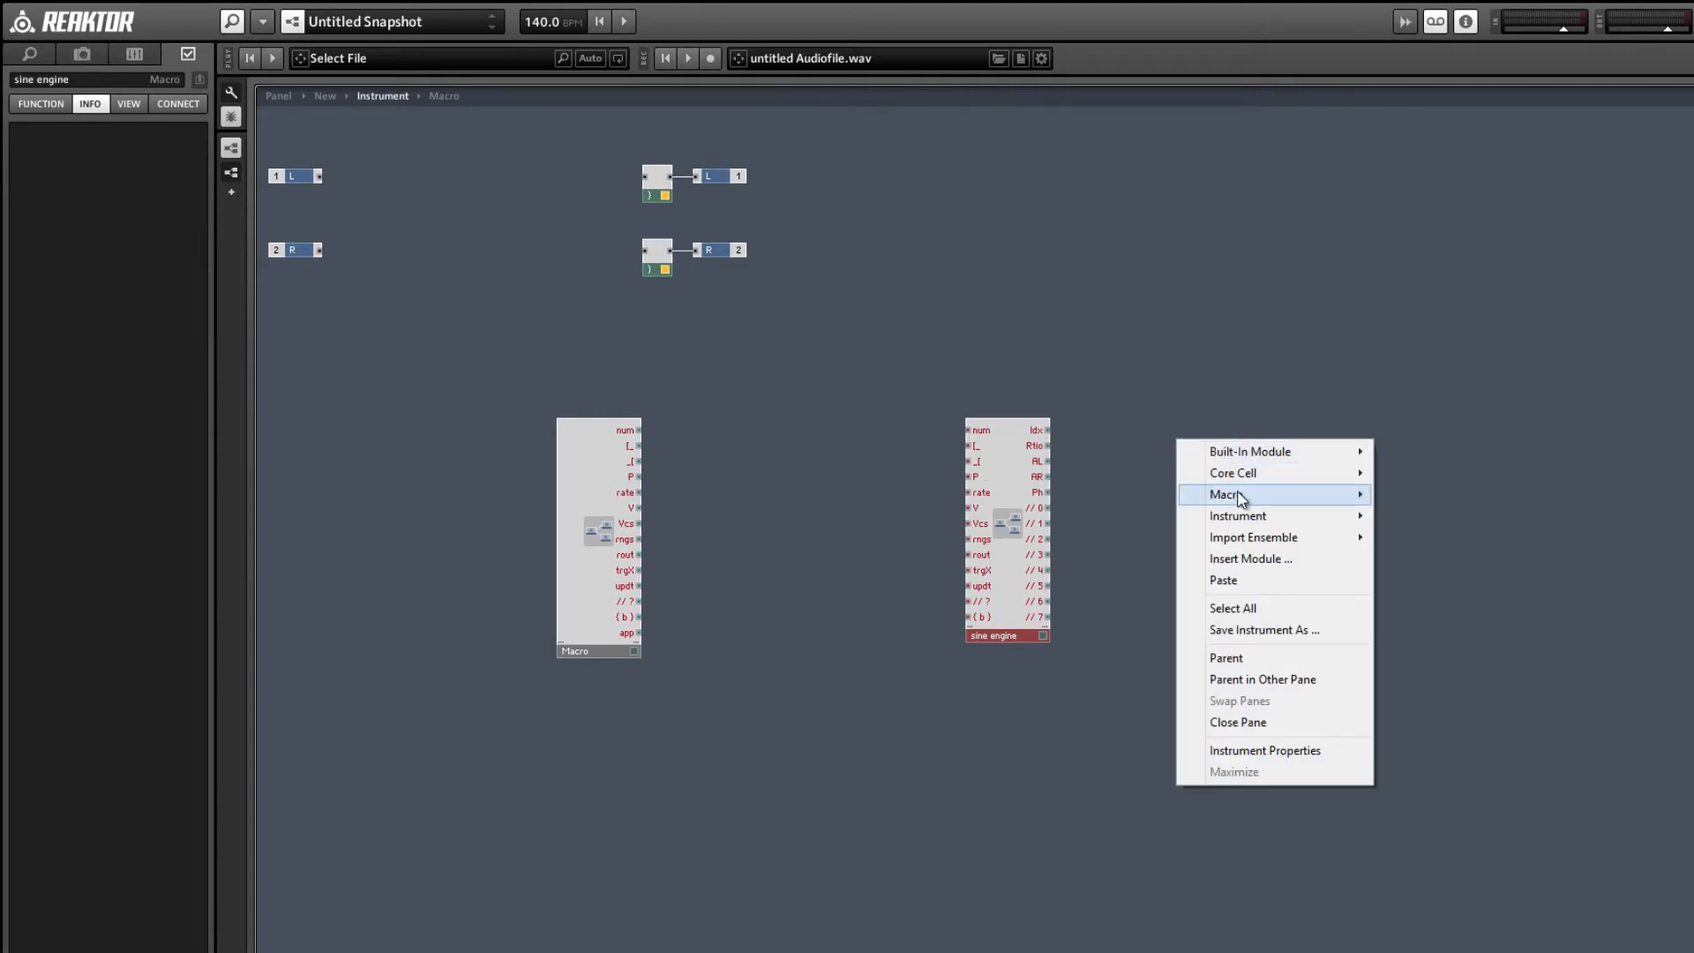
{"action": "mouse_move", "coordinate": [1232, 495]}
{"action": "mouse_move", "coordinate": [1469, 607]}
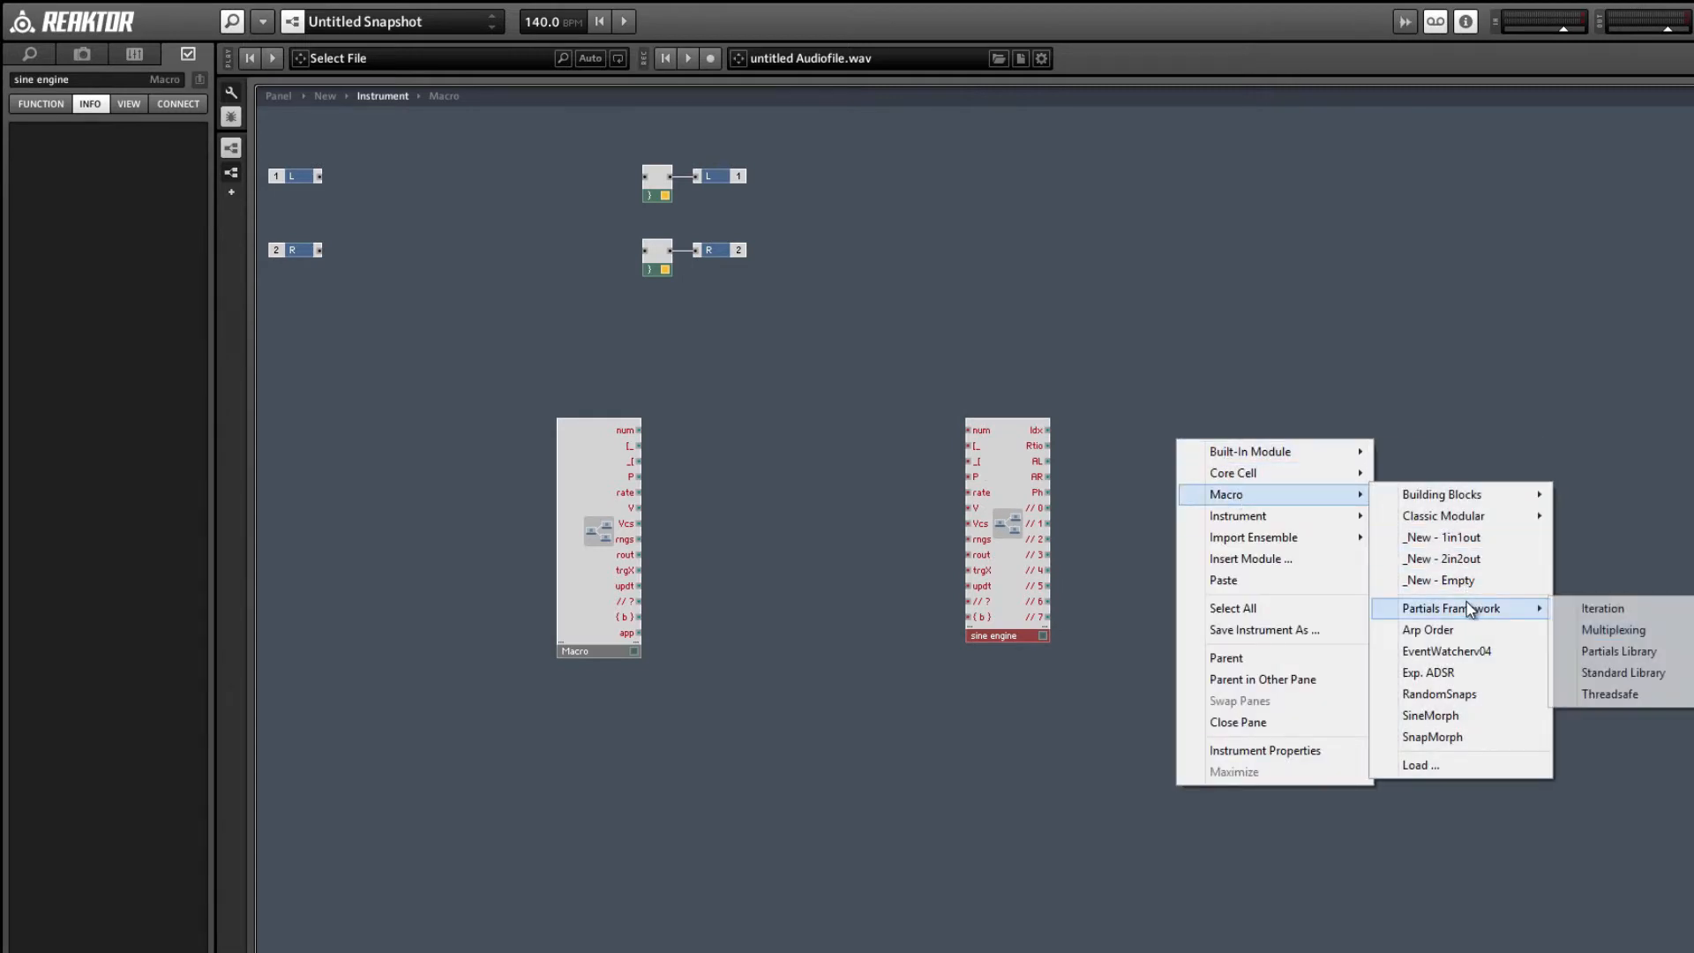
{"action": "mouse_move", "coordinate": [1603, 651]}
{"action": "left_click", "coordinate": [1465, 674]}
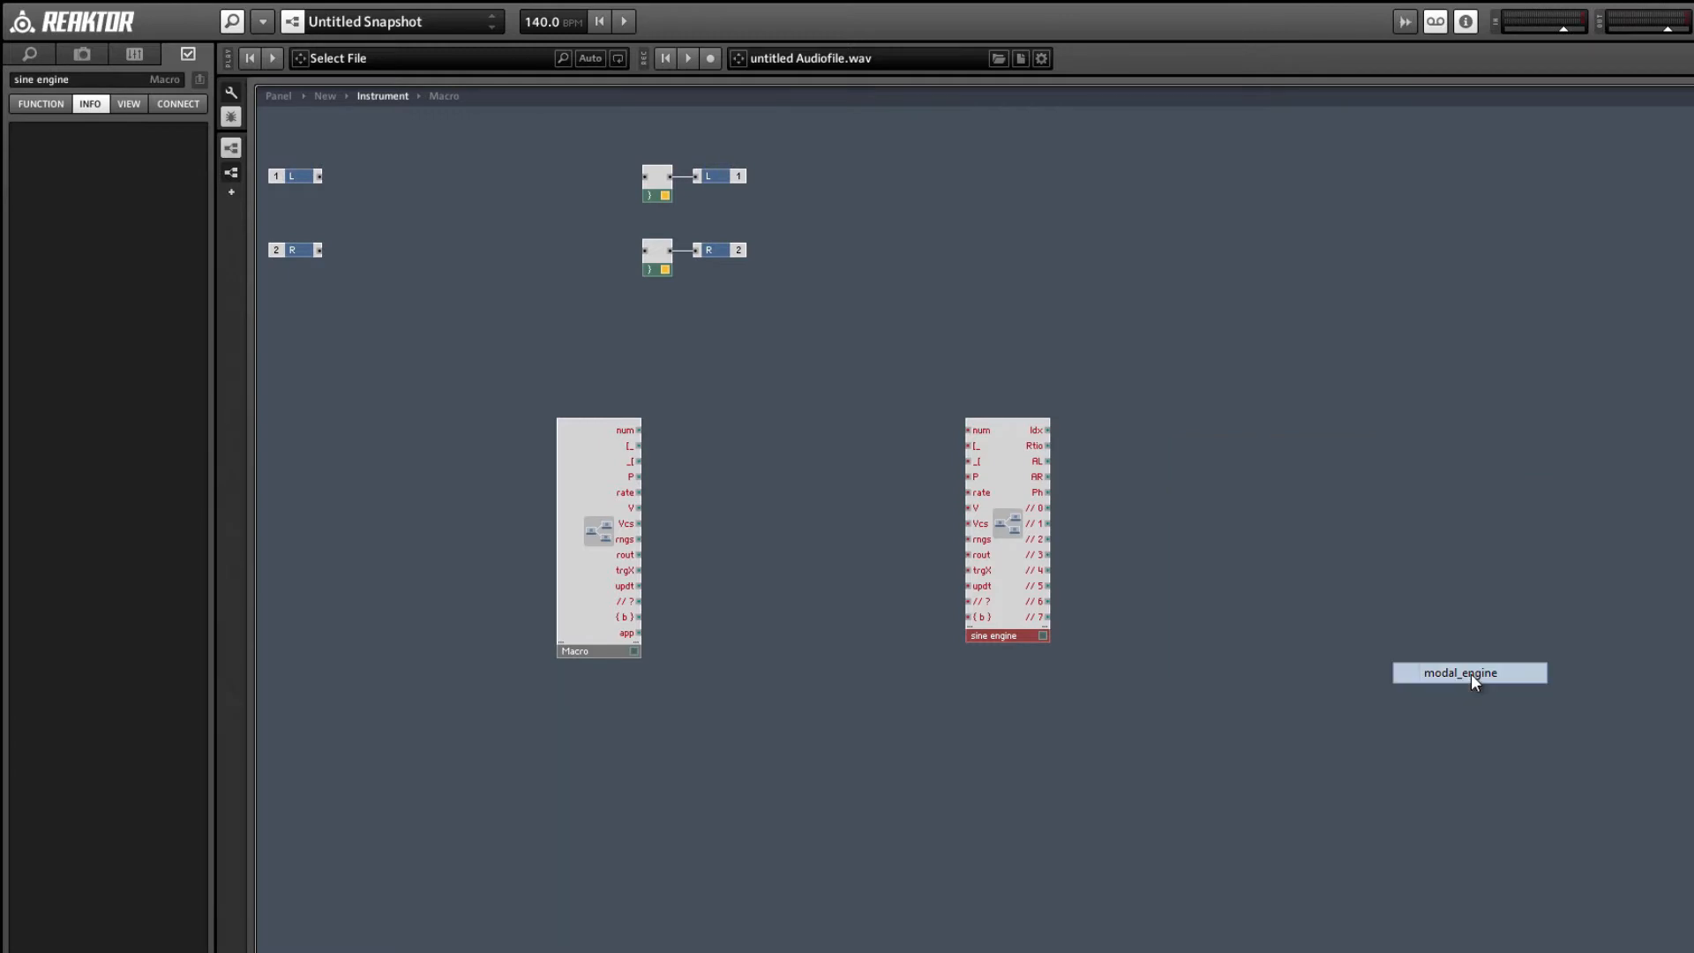
{"action": "left_click_drag", "start_coordinate": [1267, 658], "coordinate": [1019, 870]}
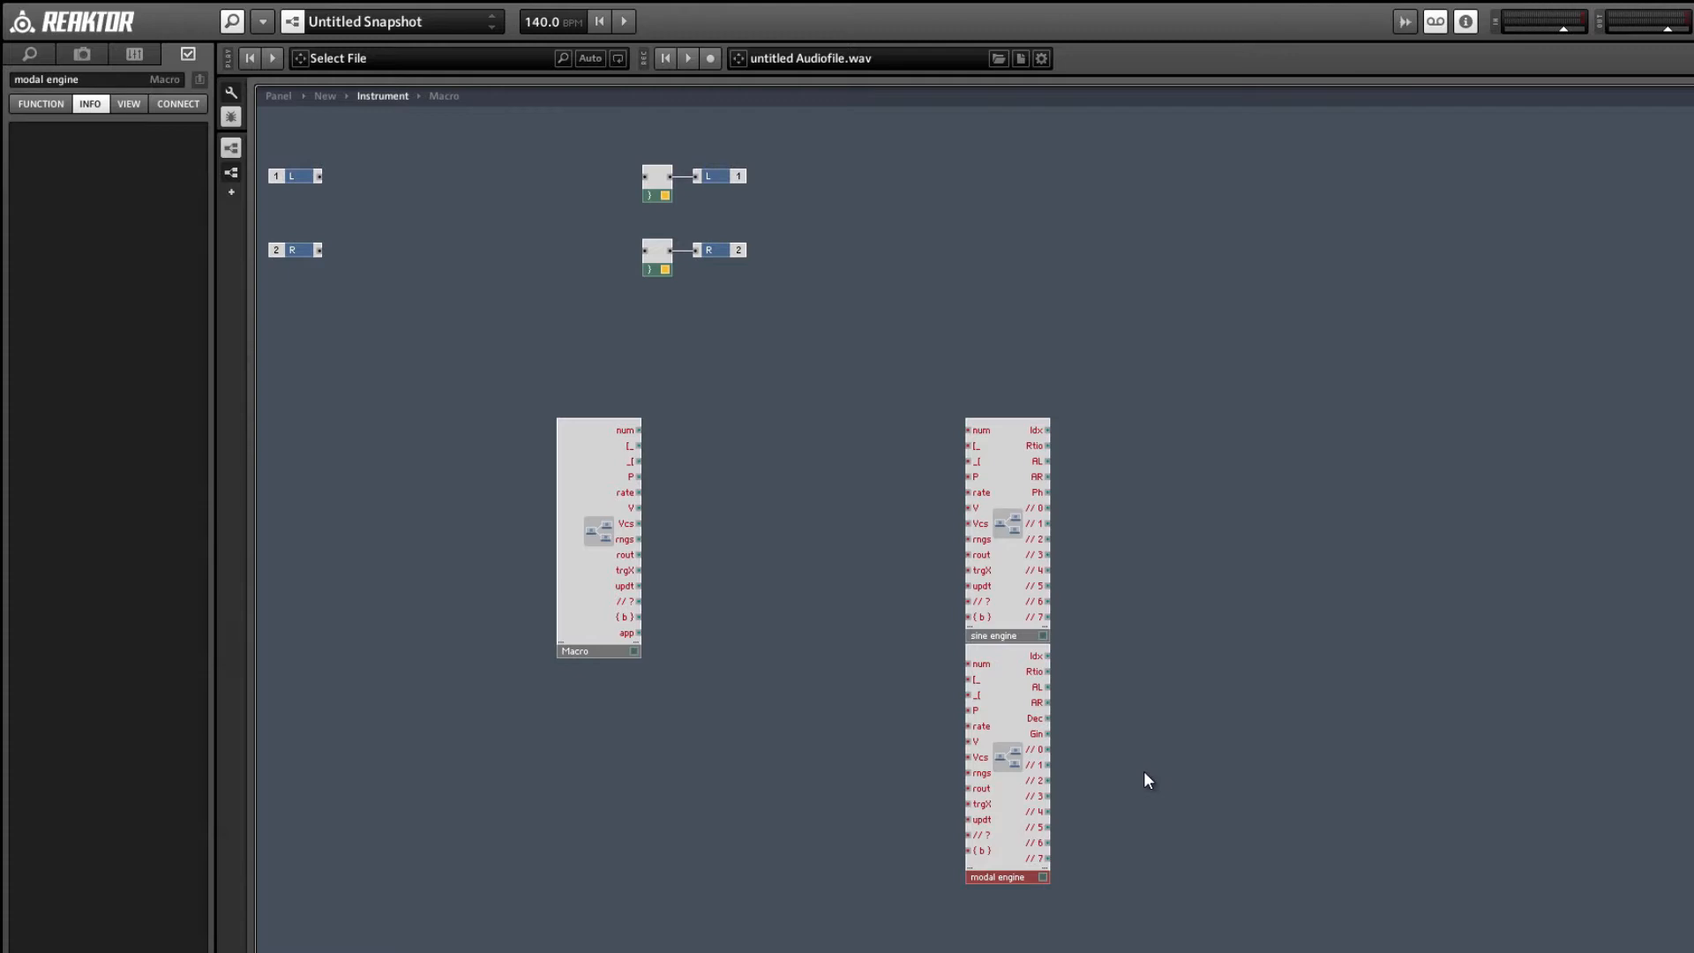
- Add a built-in Sine Bank oscillator beside the sine engine and delete the modal engine macro
{"action": "right_click", "coordinate": [1136, 345]}
{"action": "mouse_move", "coordinate": [1146, 349]}
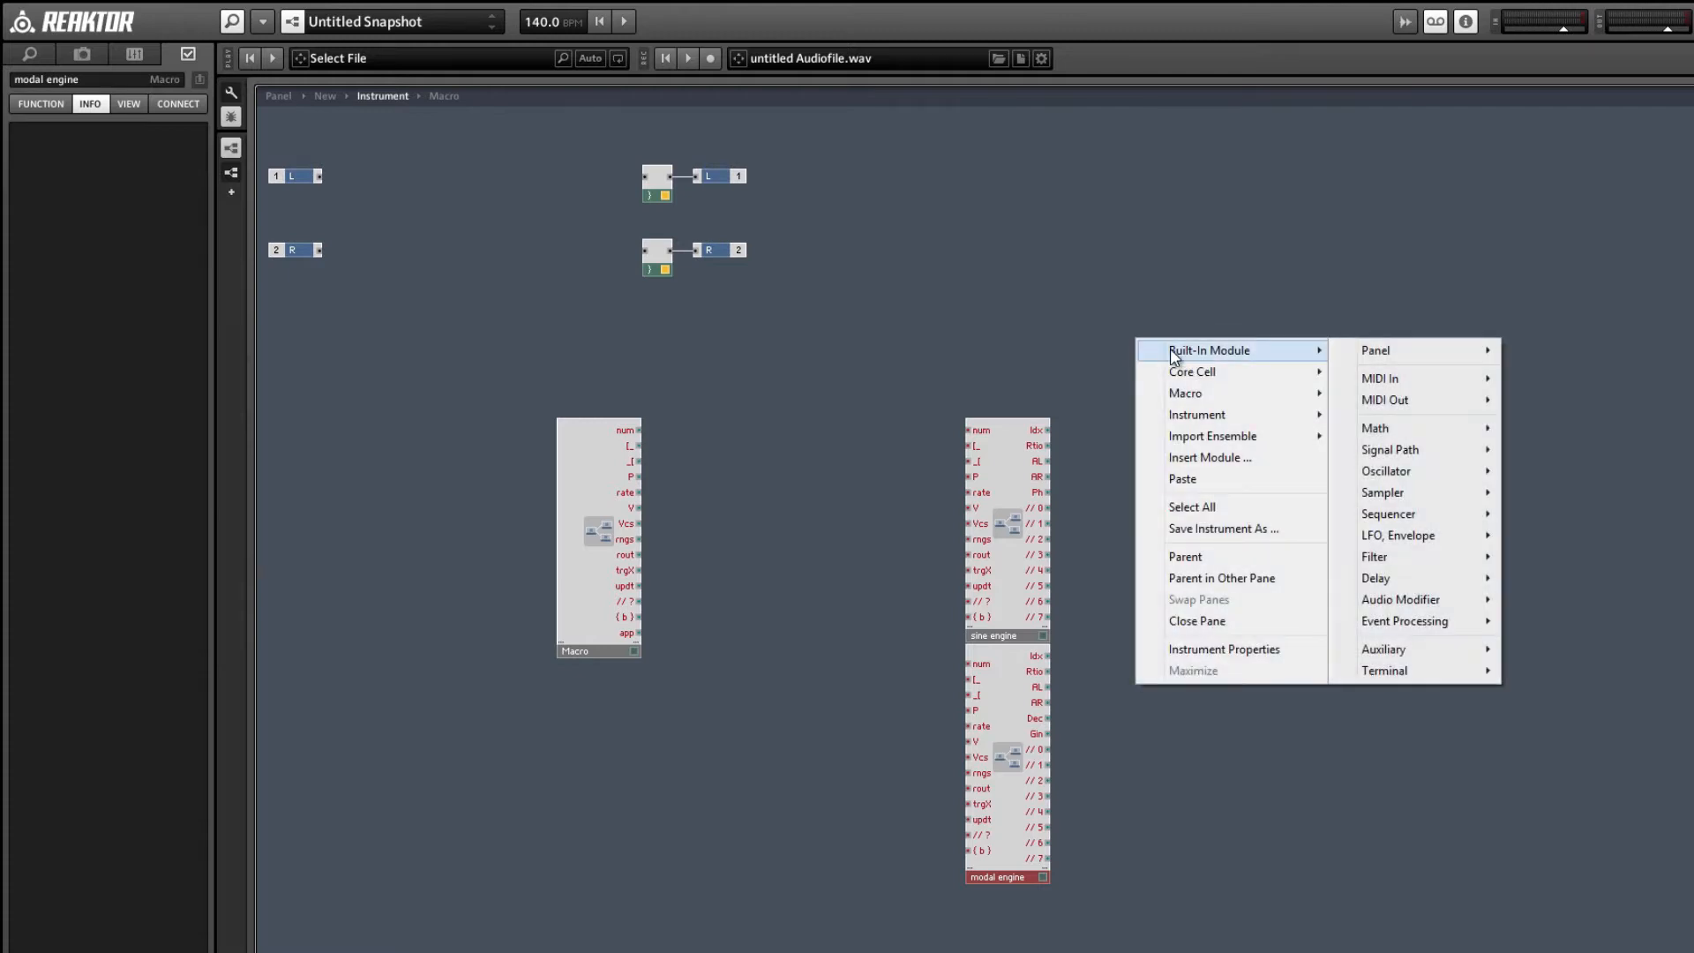
{"action": "mouse_move", "coordinate": [1435, 475]}
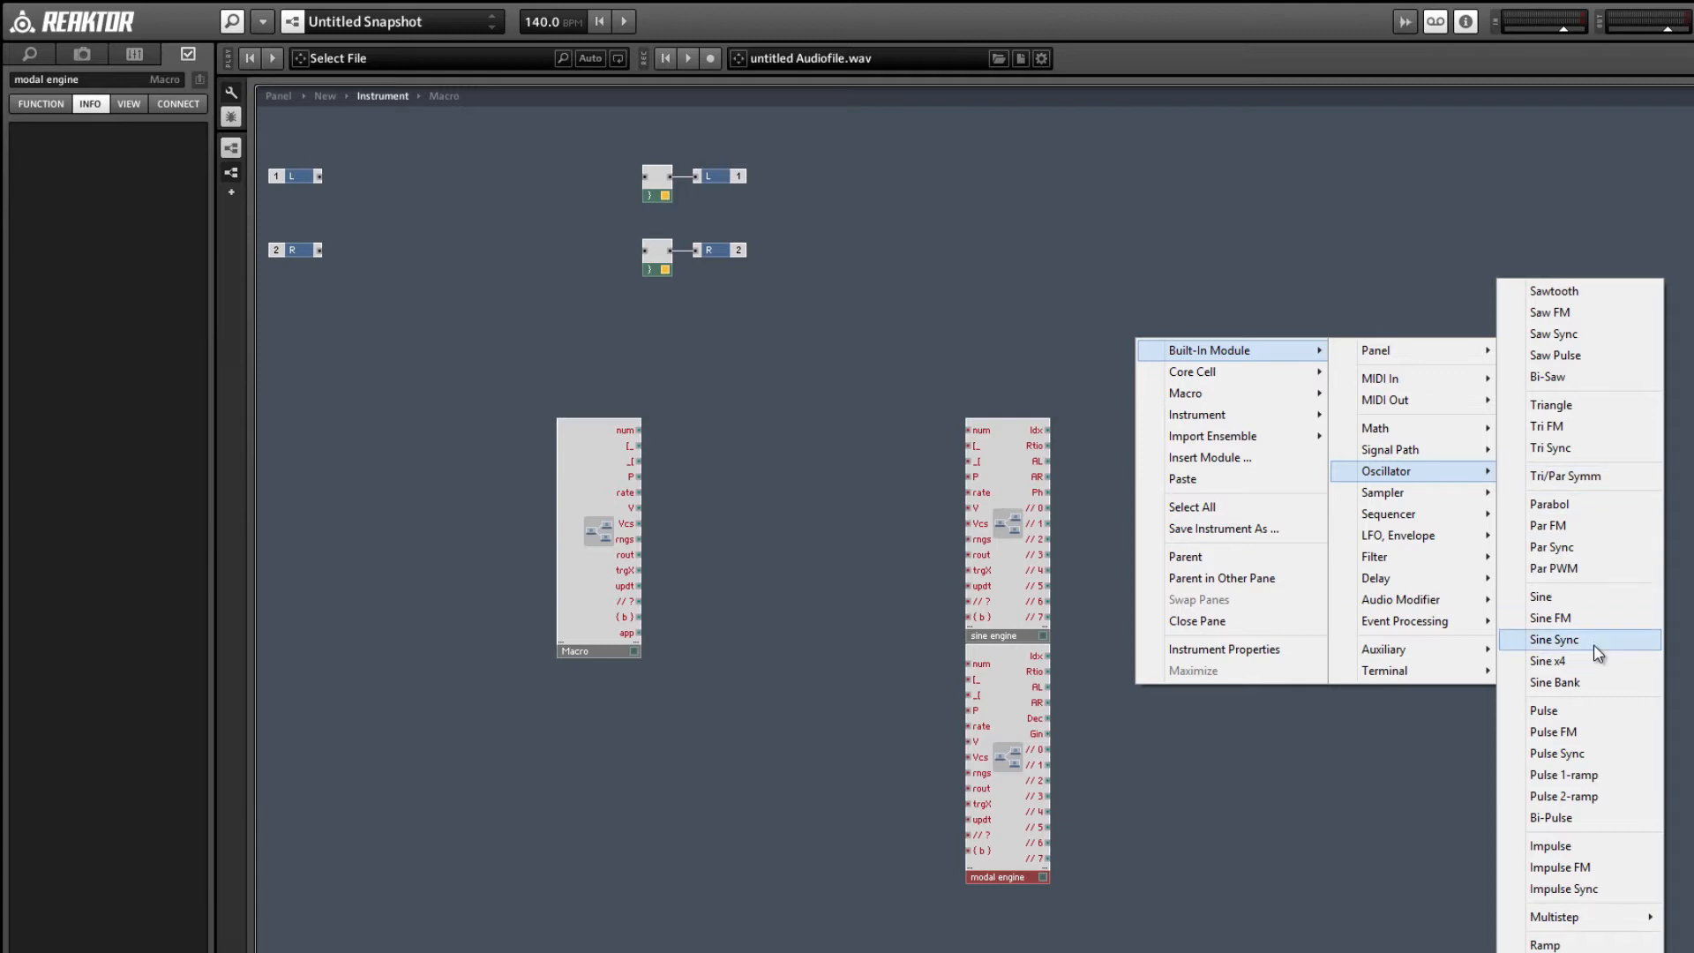
{"action": "left_click", "coordinate": [1593, 681]}
{"action": "left_click", "coordinate": [1008, 784]}
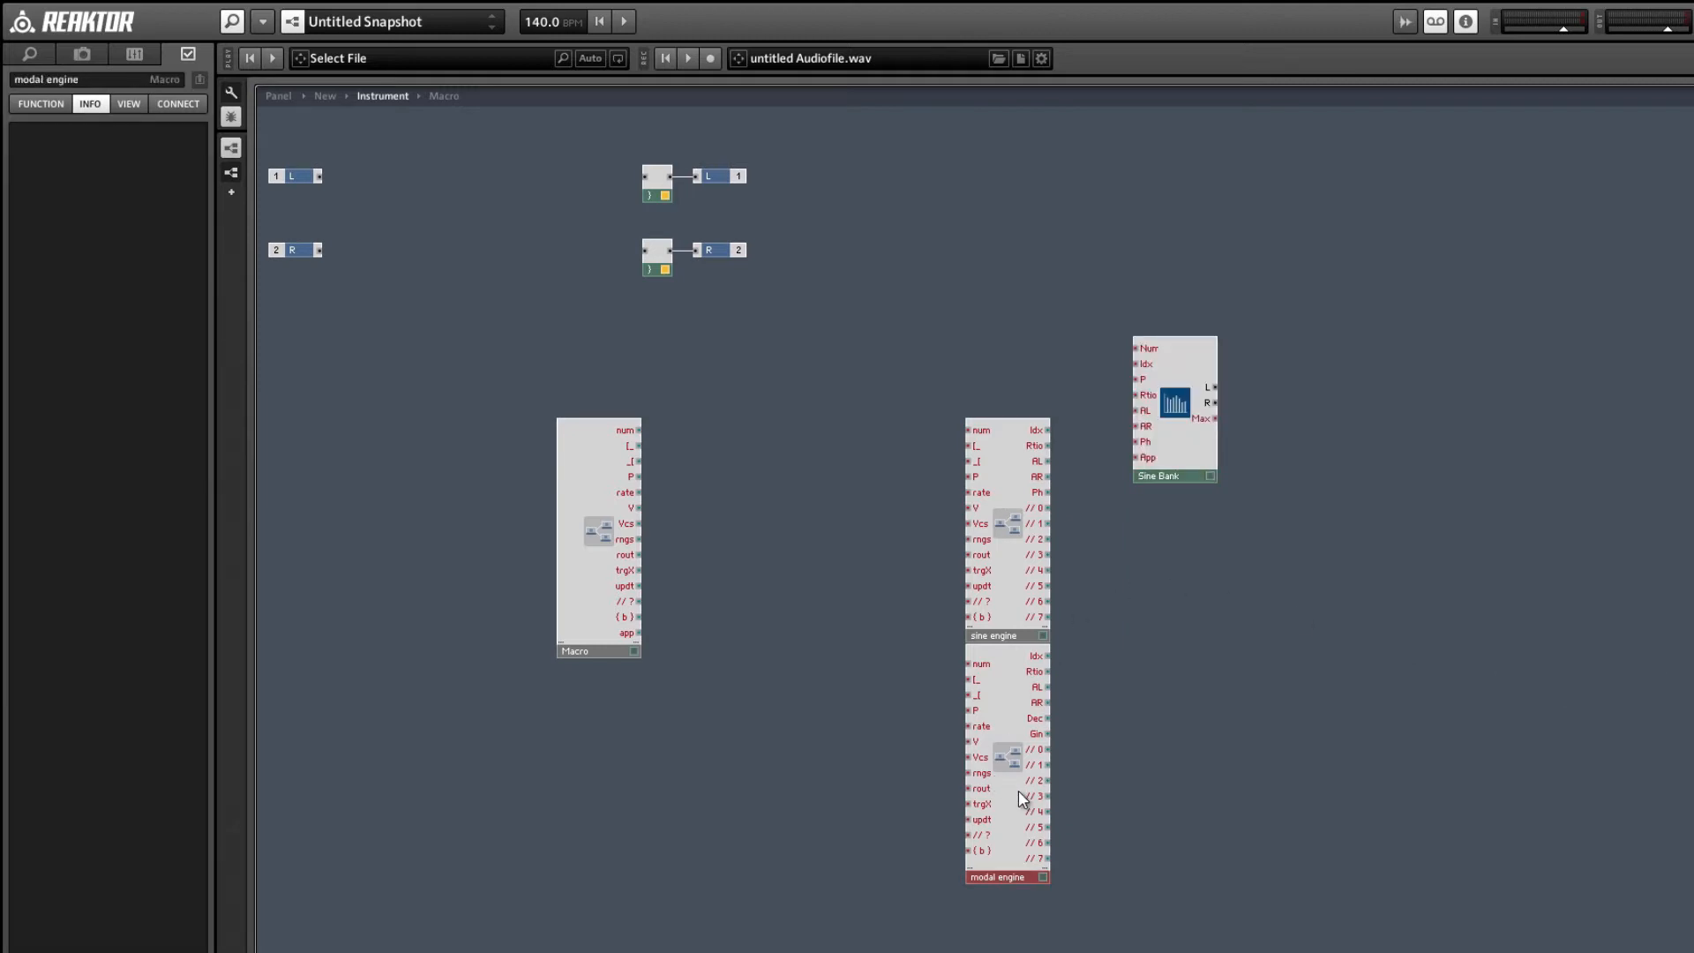
{"action": "key", "text": "Delete"}
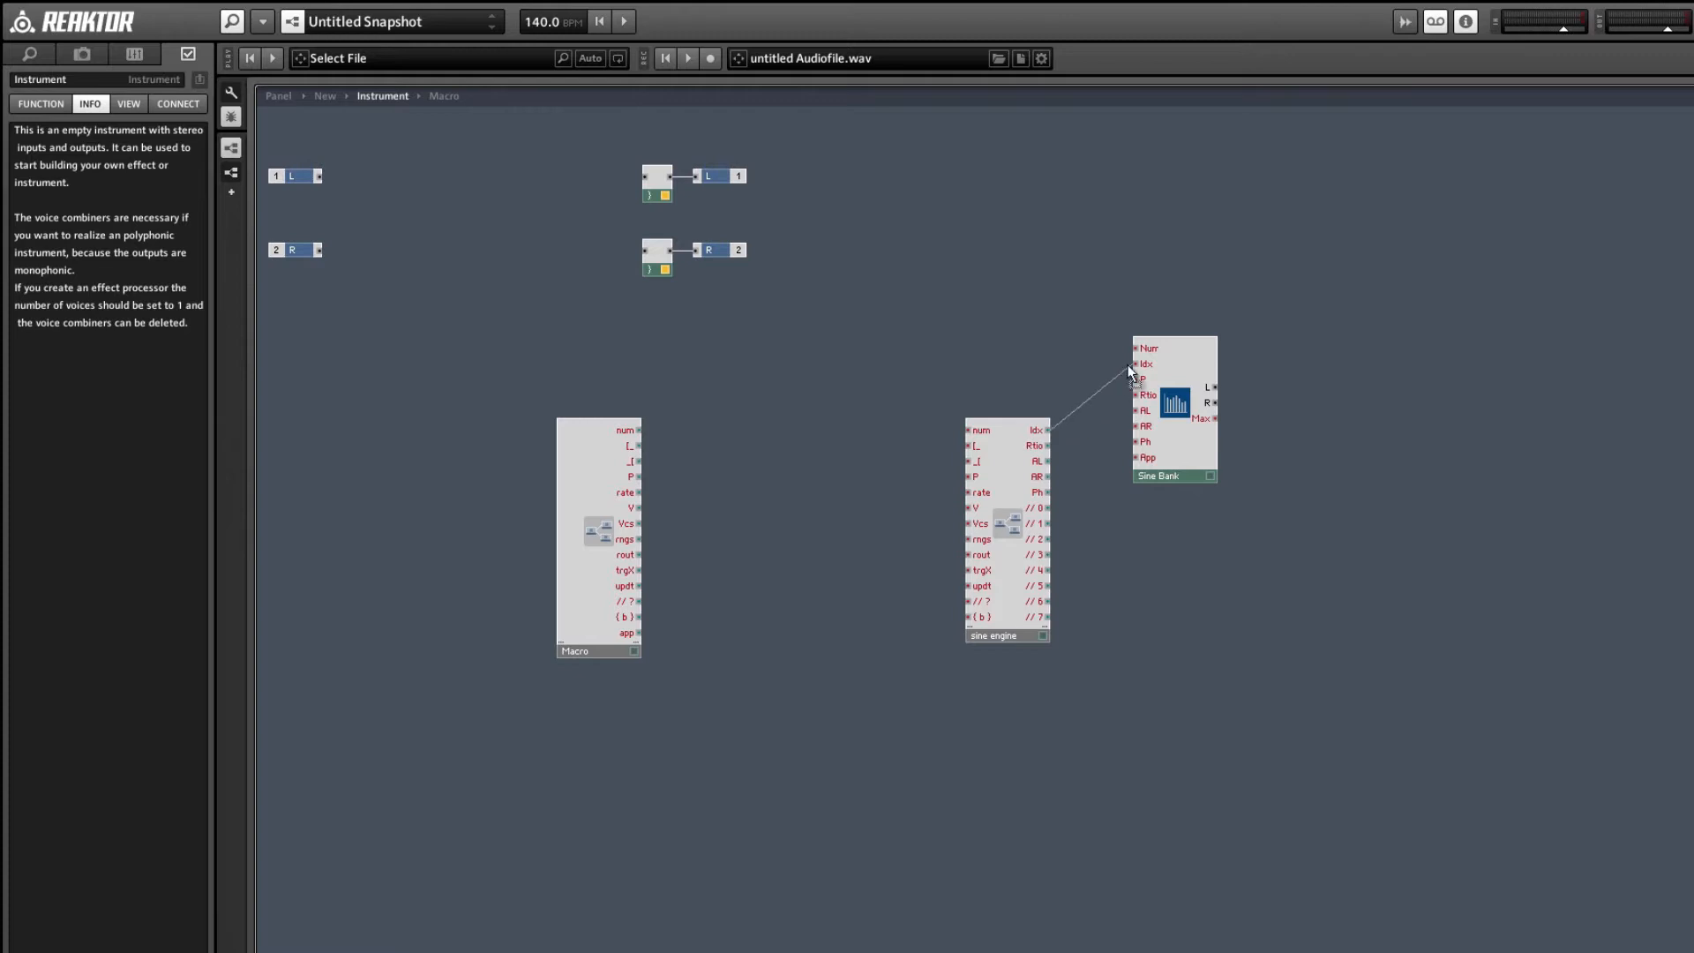
- Wire the sine engine's Idx, Rtio, AL, AR and Ph outputs to the matching Sine Bank inputs
{"action": "left_click_drag", "start_coordinate": [1129, 369], "coordinate": [1132, 364]}
{"action": "left_click_drag", "start_coordinate": [1049, 446], "coordinate": [1138, 396]}
{"action": "mouse_move", "coordinate": [1057, 463]}
{"action": "left_mouse_down"}
{"action": "mouse_move", "coordinate": [1134, 425]}
{"action": "mouse_move", "coordinate": [1085, 489]}
{"action": "mouse_move", "coordinate": [1049, 492]}
{"action": "left_mouse_up"}
{"action": "left_click_drag", "start_coordinate": [1188, 441], "coordinate": [1131, 487]}
{"action": "left_click", "coordinate": [1135, 579]}
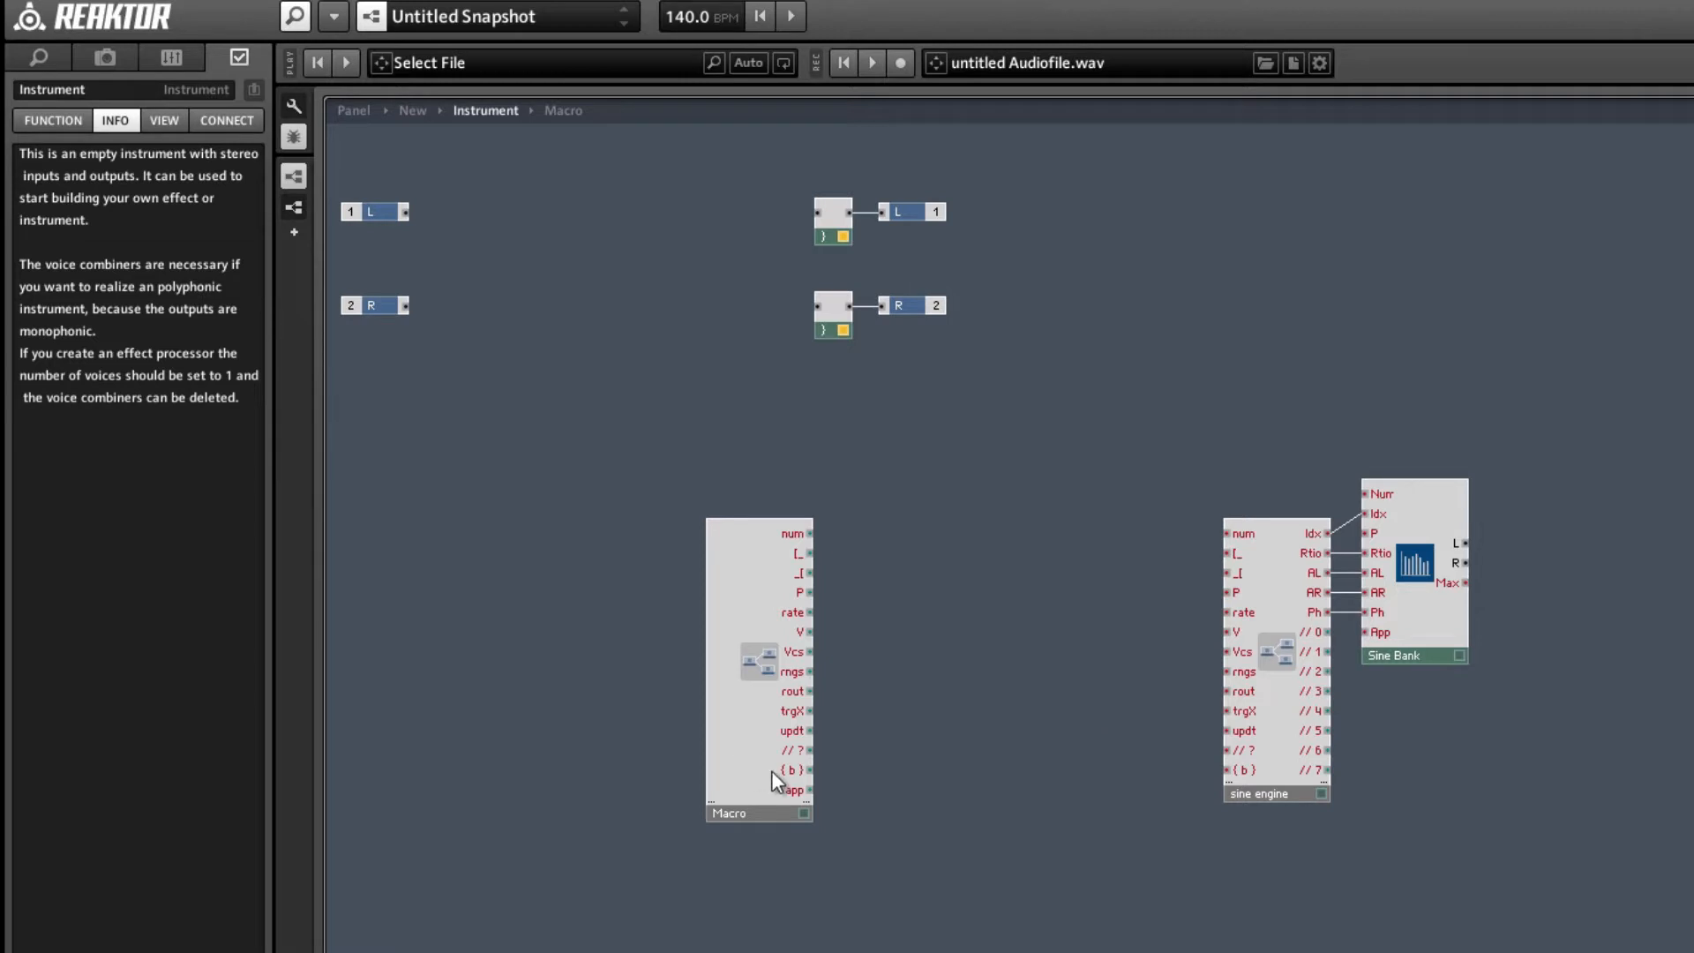
- Check the output terminals inside the Macro, return to the instrument level and move the Macro next to the sine engine
{"action": "left_click_drag", "start_coordinate": [771, 770], "coordinate": [933, 771]}
{"action": "double_click", "coordinate": [934, 708]}
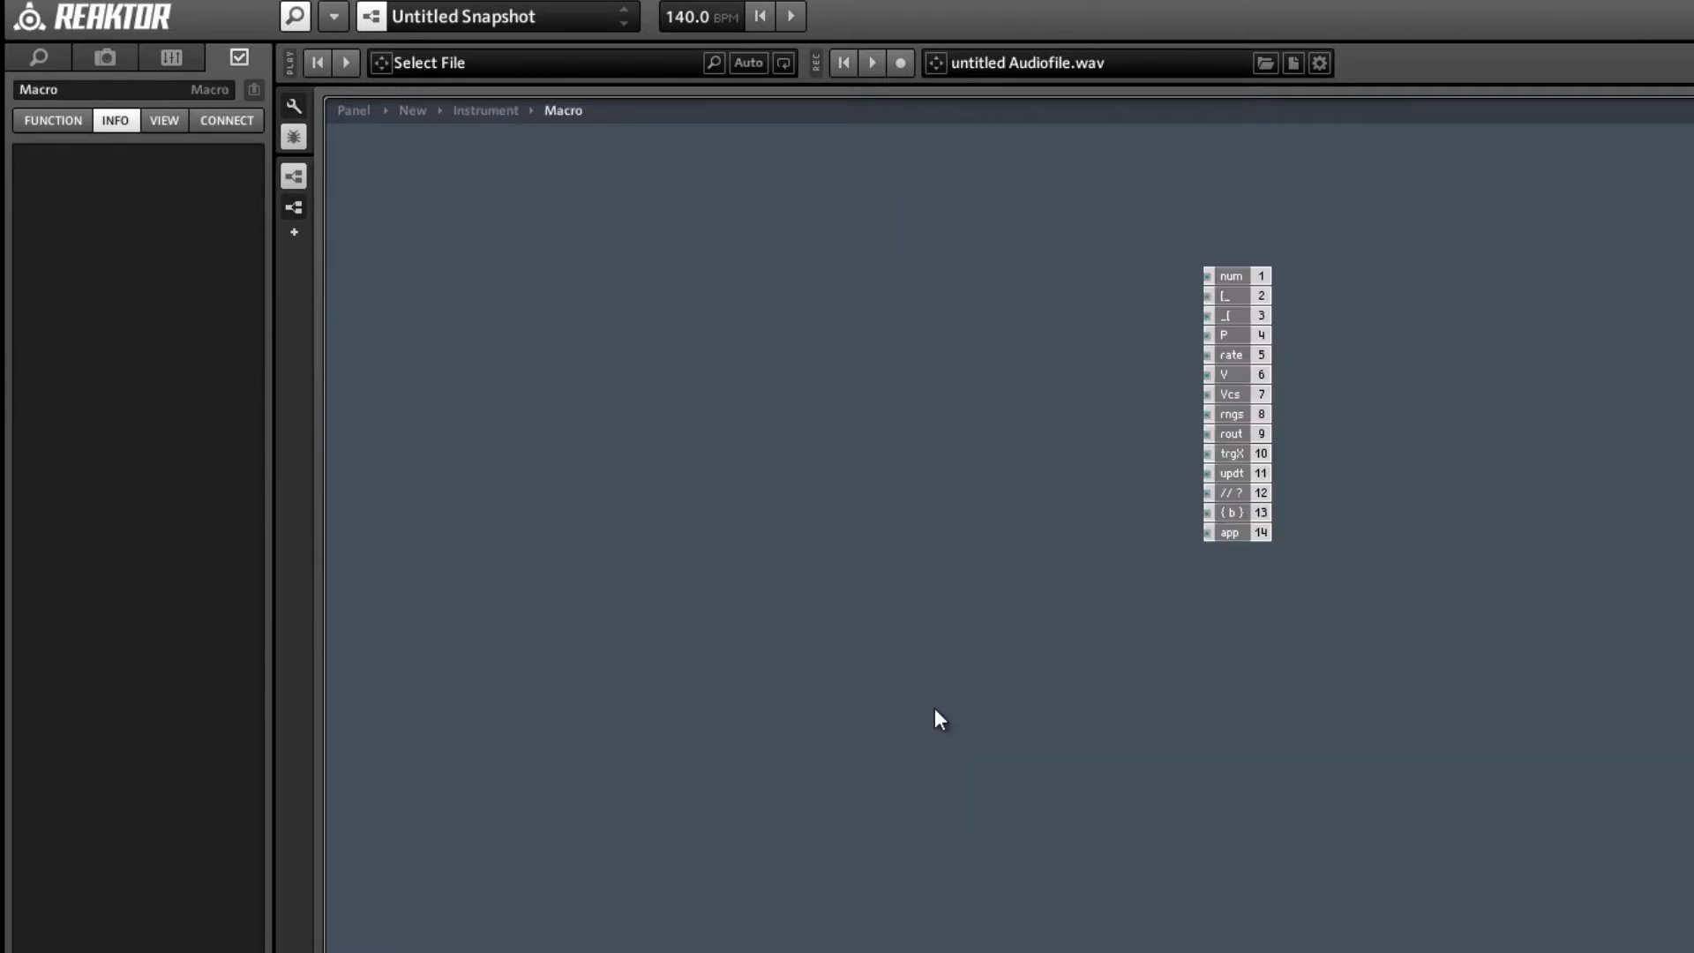
{"action": "double_click", "coordinate": [1259, 584]}
{"action": "left_click_drag", "start_coordinate": [1189, 505], "coordinate": [1204, 807]}
{"action": "left_click_drag", "start_coordinate": [945, 812], "coordinate": [1147, 802]}
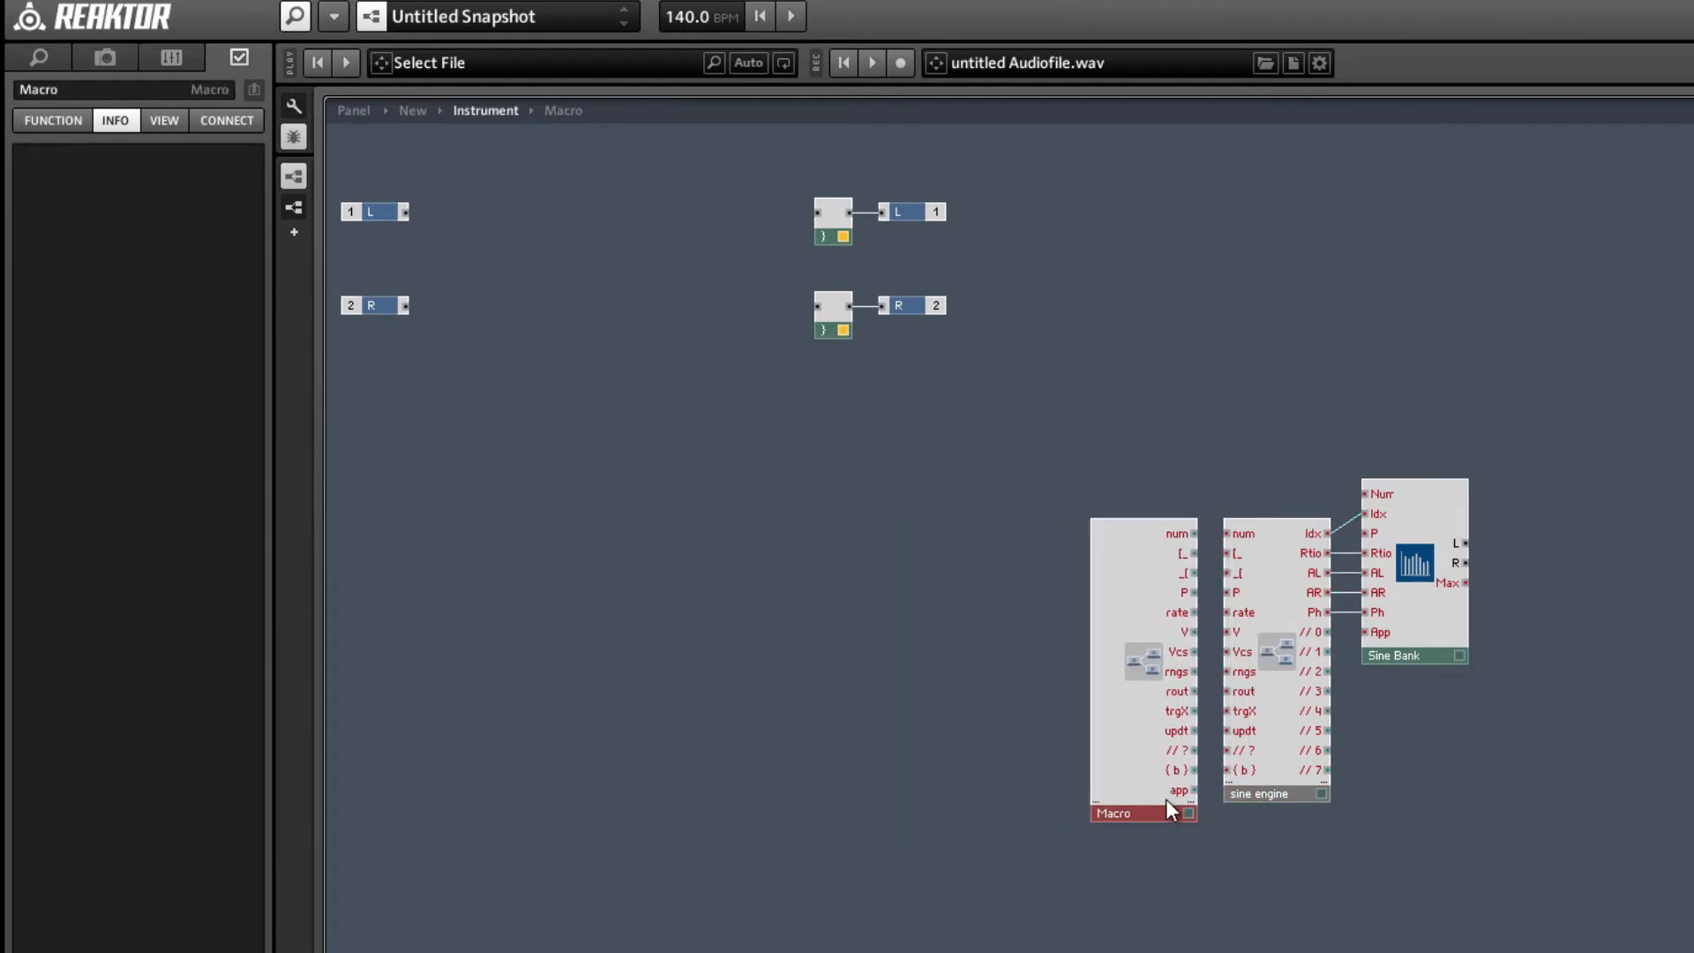
- Wire the Macro's outputs from num through (b) to the sine engine's inputs of the same names
{"action": "left_click", "coordinate": [1205, 798]}
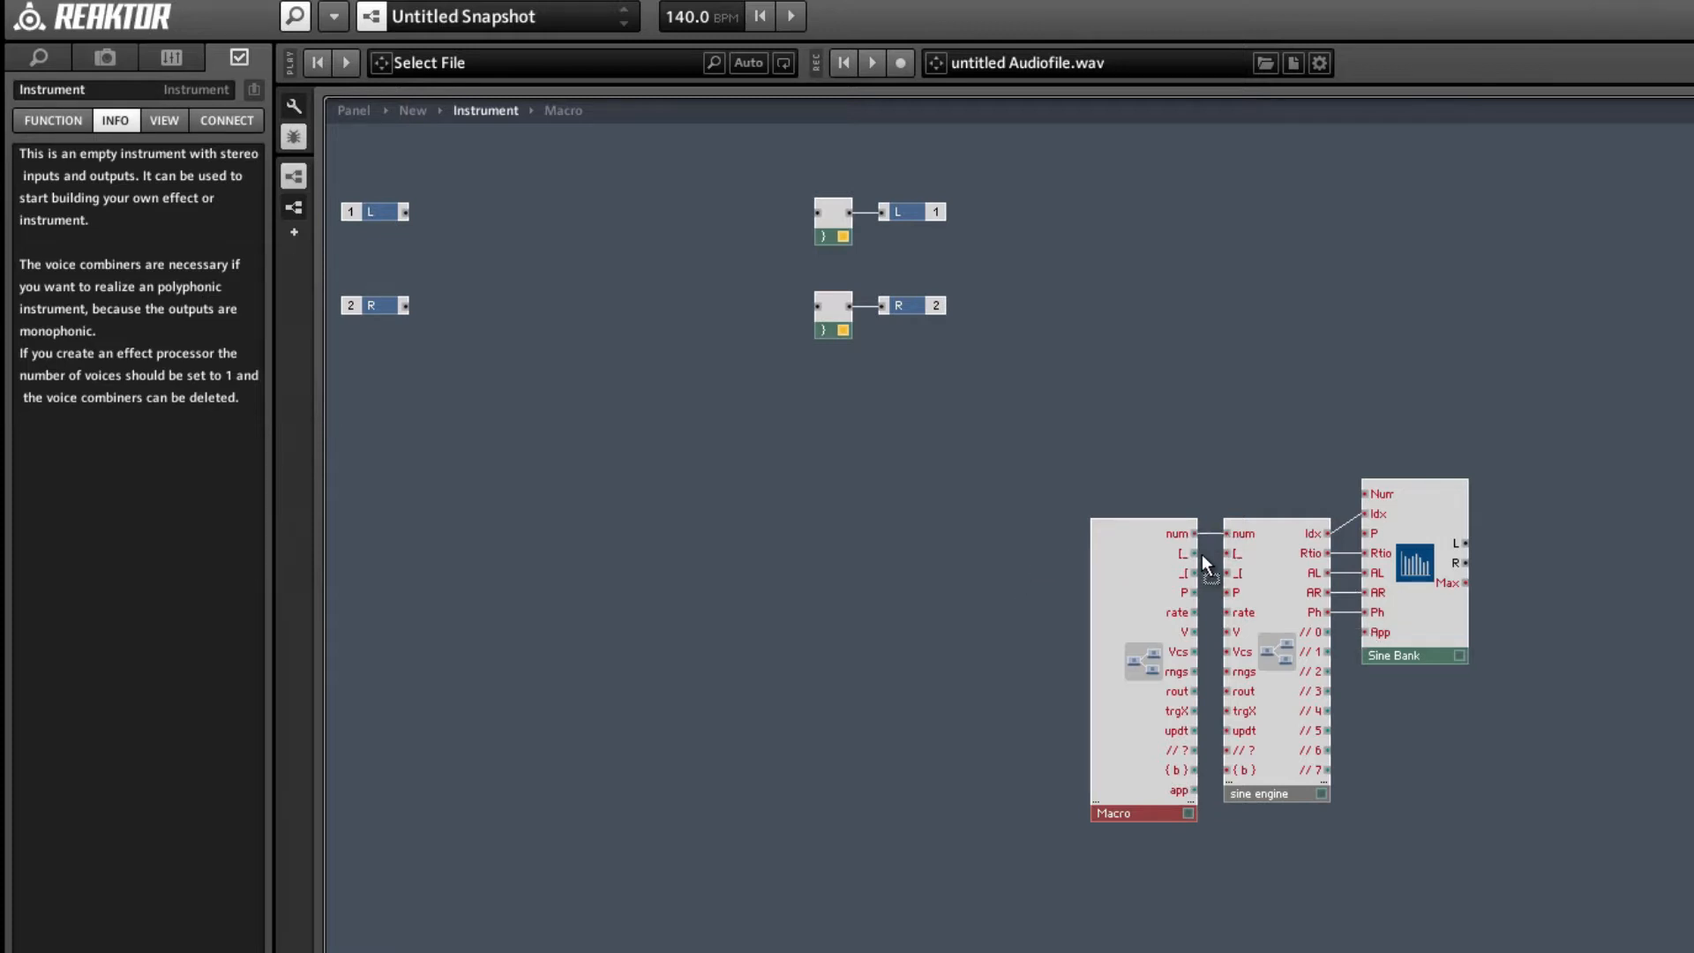
{"action": "left_click_drag", "start_coordinate": [1199, 554], "coordinate": [1228, 555]}
{"action": "mouse_move", "coordinate": [1229, 573]}
{"action": "left_mouse_down"}
{"action": "mouse_move", "coordinate": [1193, 574]}
{"action": "mouse_move", "coordinate": [1226, 592]}
{"action": "left_mouse_up"}
{"action": "left_click_drag", "start_coordinate": [1233, 637], "coordinate": [1229, 632]}
{"action": "left_click_drag", "start_coordinate": [1228, 652], "coordinate": [1189, 774]}
{"action": "left_click", "coordinate": [835, 775]}
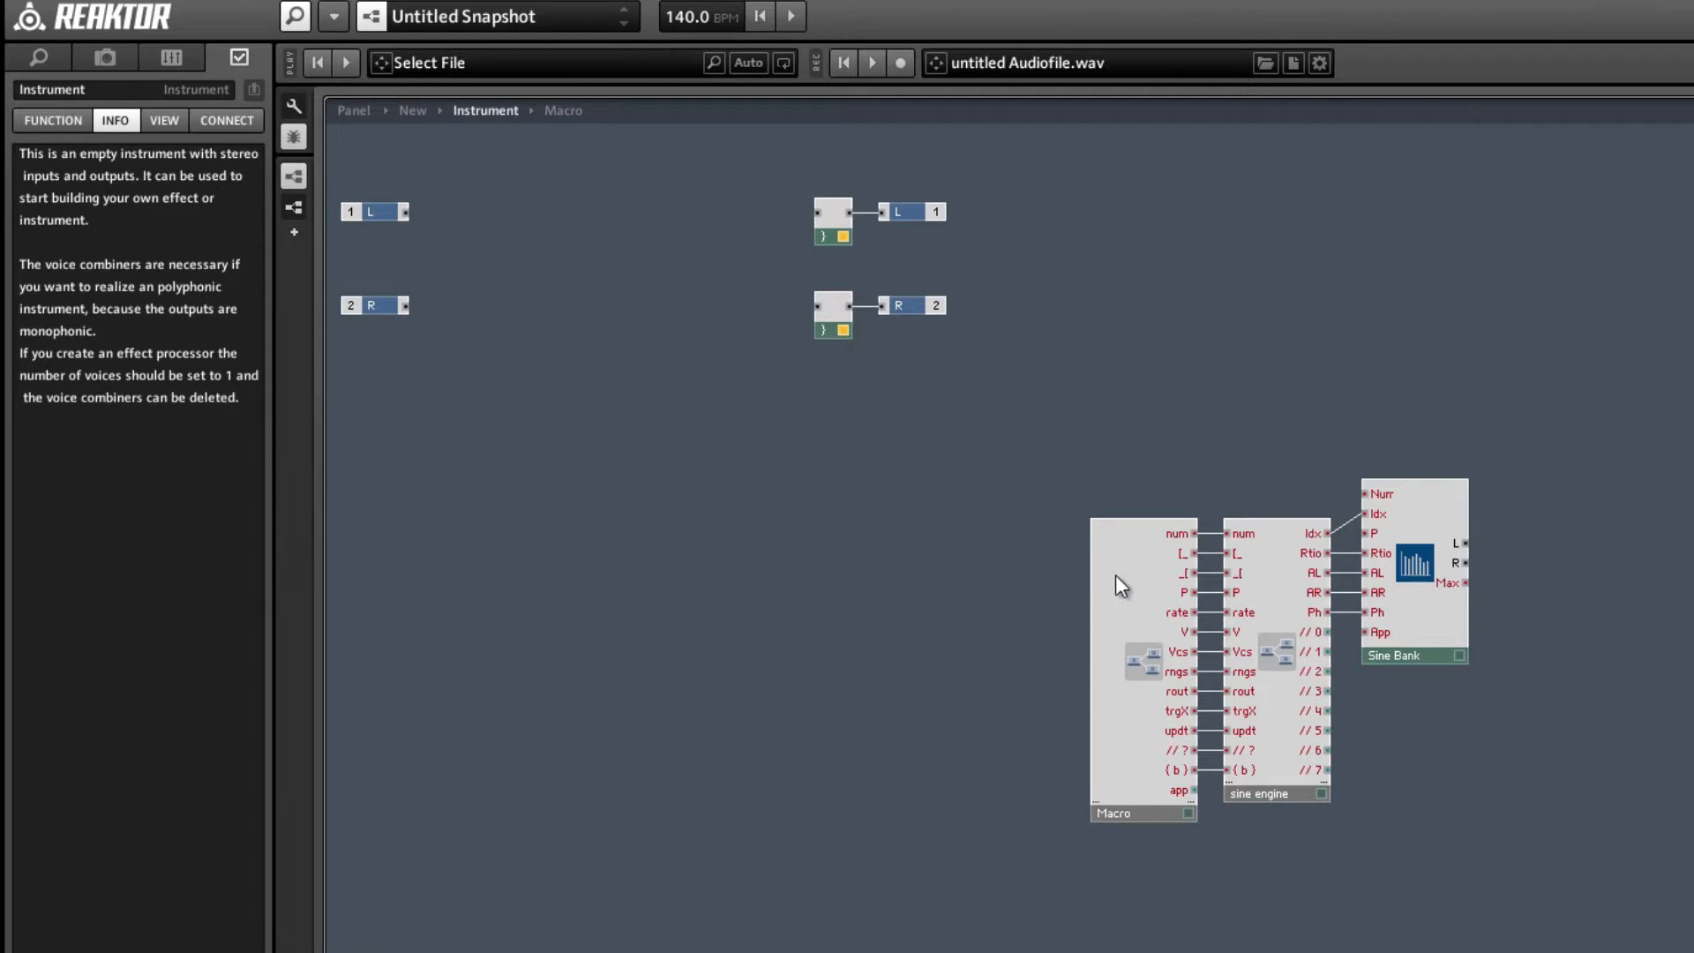
- Connect the Macro's num, P and app outputs to the Sine Bank's Num, P and App inputs, and realign the modules
{"action": "left_click_drag", "start_coordinate": [1140, 614], "coordinate": [1065, 584]}
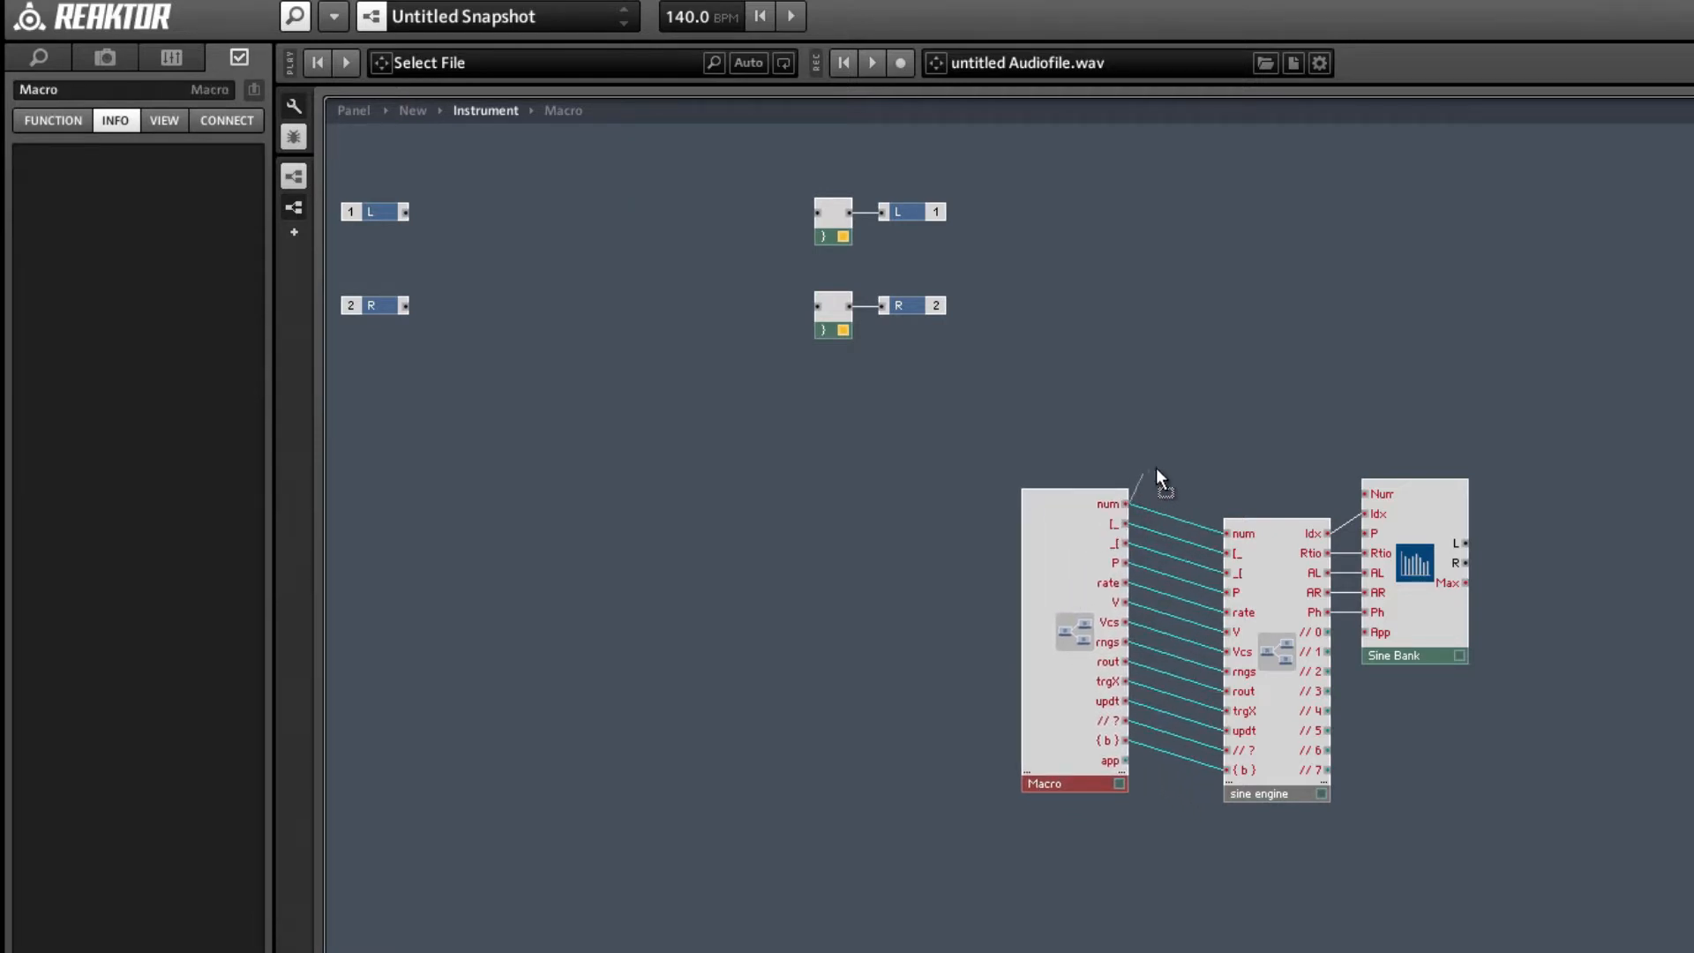
{"action": "left_click_drag", "start_coordinate": [1156, 468], "coordinate": [1368, 494]}
{"action": "left_click_drag", "start_coordinate": [1122, 568], "coordinate": [1227, 553]}
{"action": "left_click_drag", "start_coordinate": [1126, 760], "coordinate": [1367, 631]}
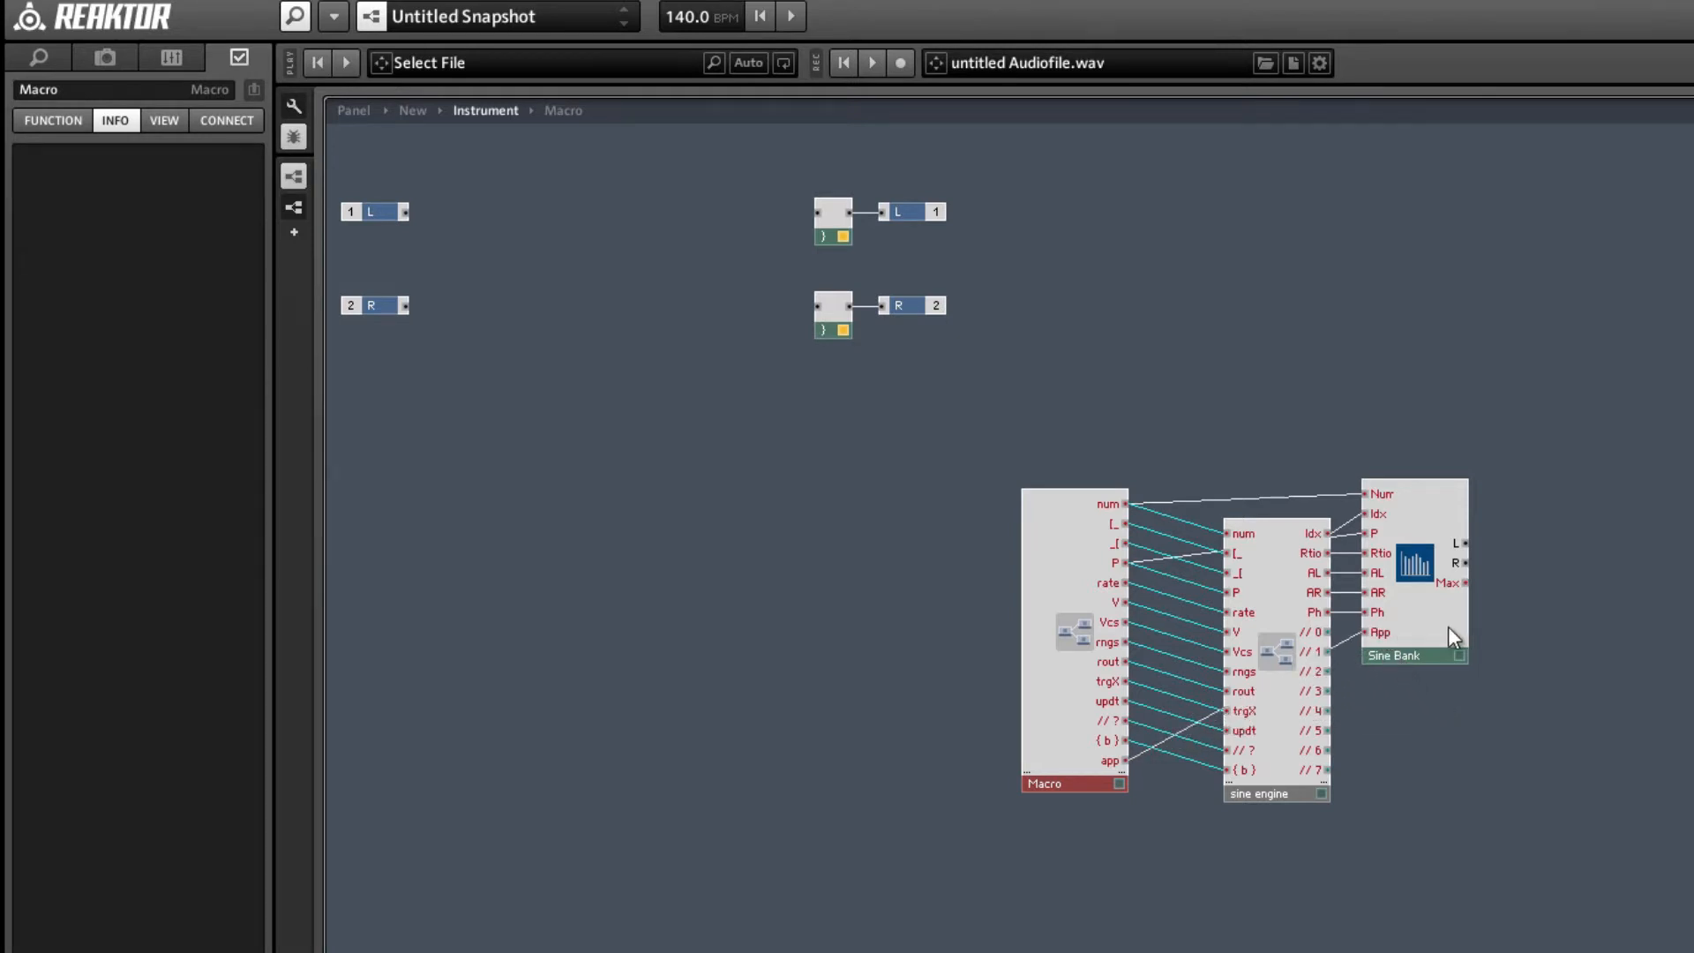
{"action": "left_click_drag", "start_coordinate": [1062, 690], "coordinate": [1131, 716]}
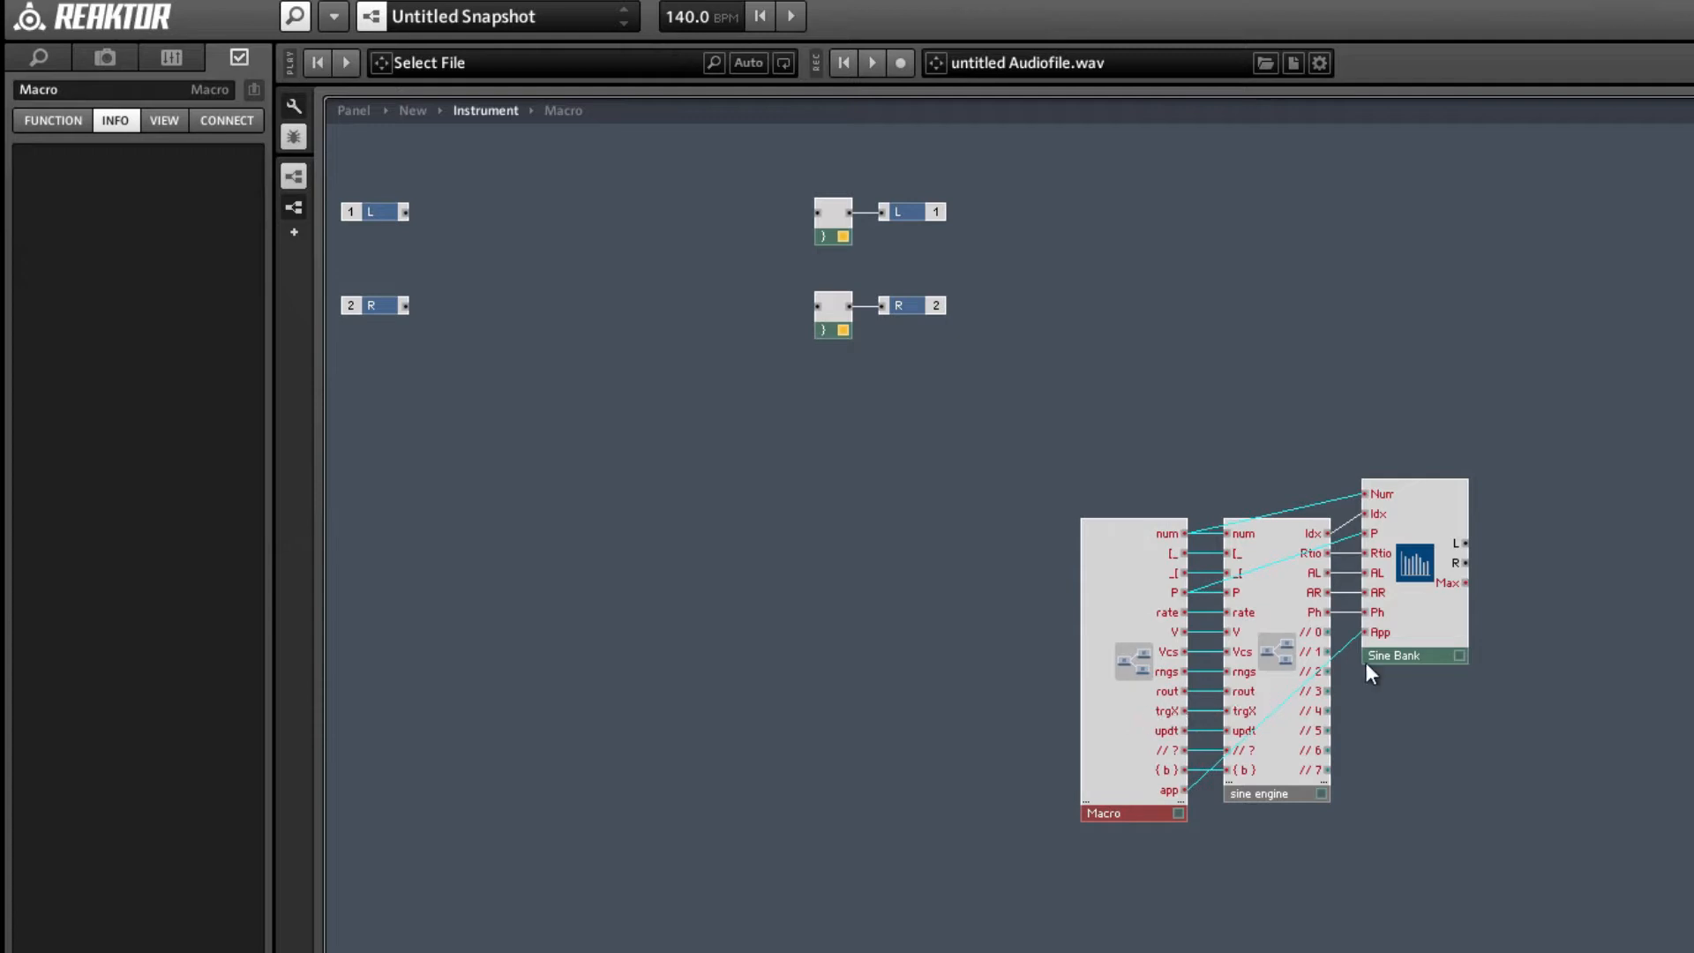
{"action": "left_click_drag", "start_coordinate": [1421, 637], "coordinate": [1415, 637]}
{"action": "left_click", "coordinate": [1436, 745]}
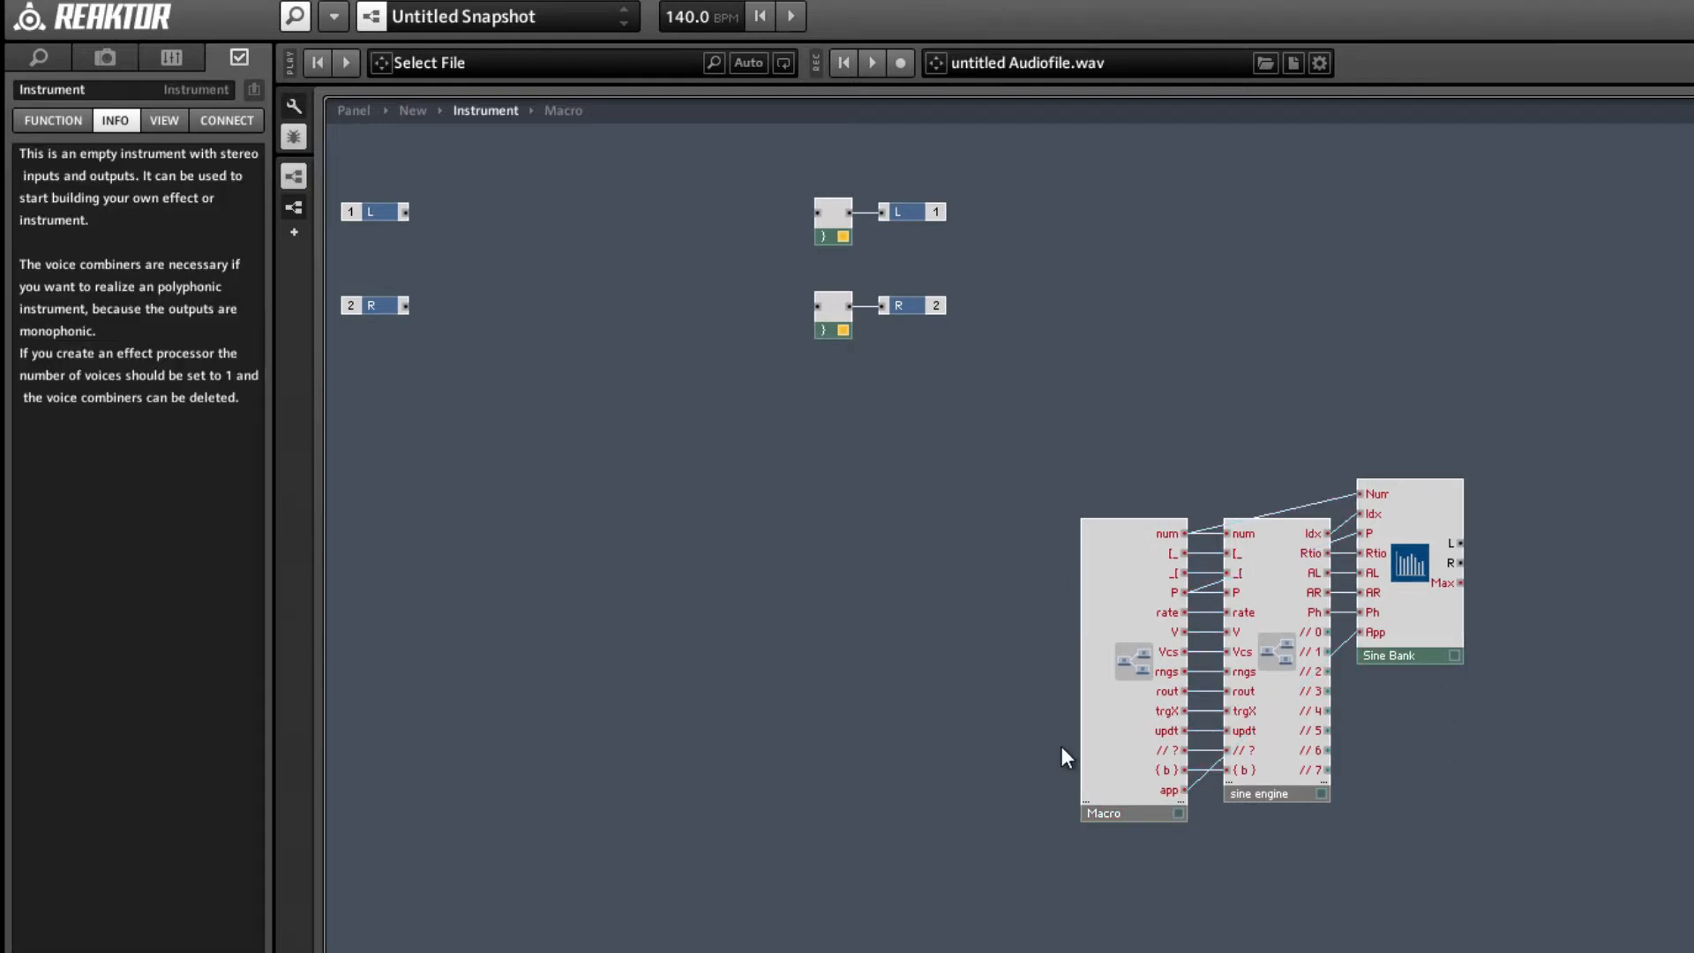
- Inside the Macro, create a constant of 32 feeding the num output terminal
{"action": "left_click", "coordinate": [1126, 720]}
{"action": "double_click", "coordinate": [1125, 720]}
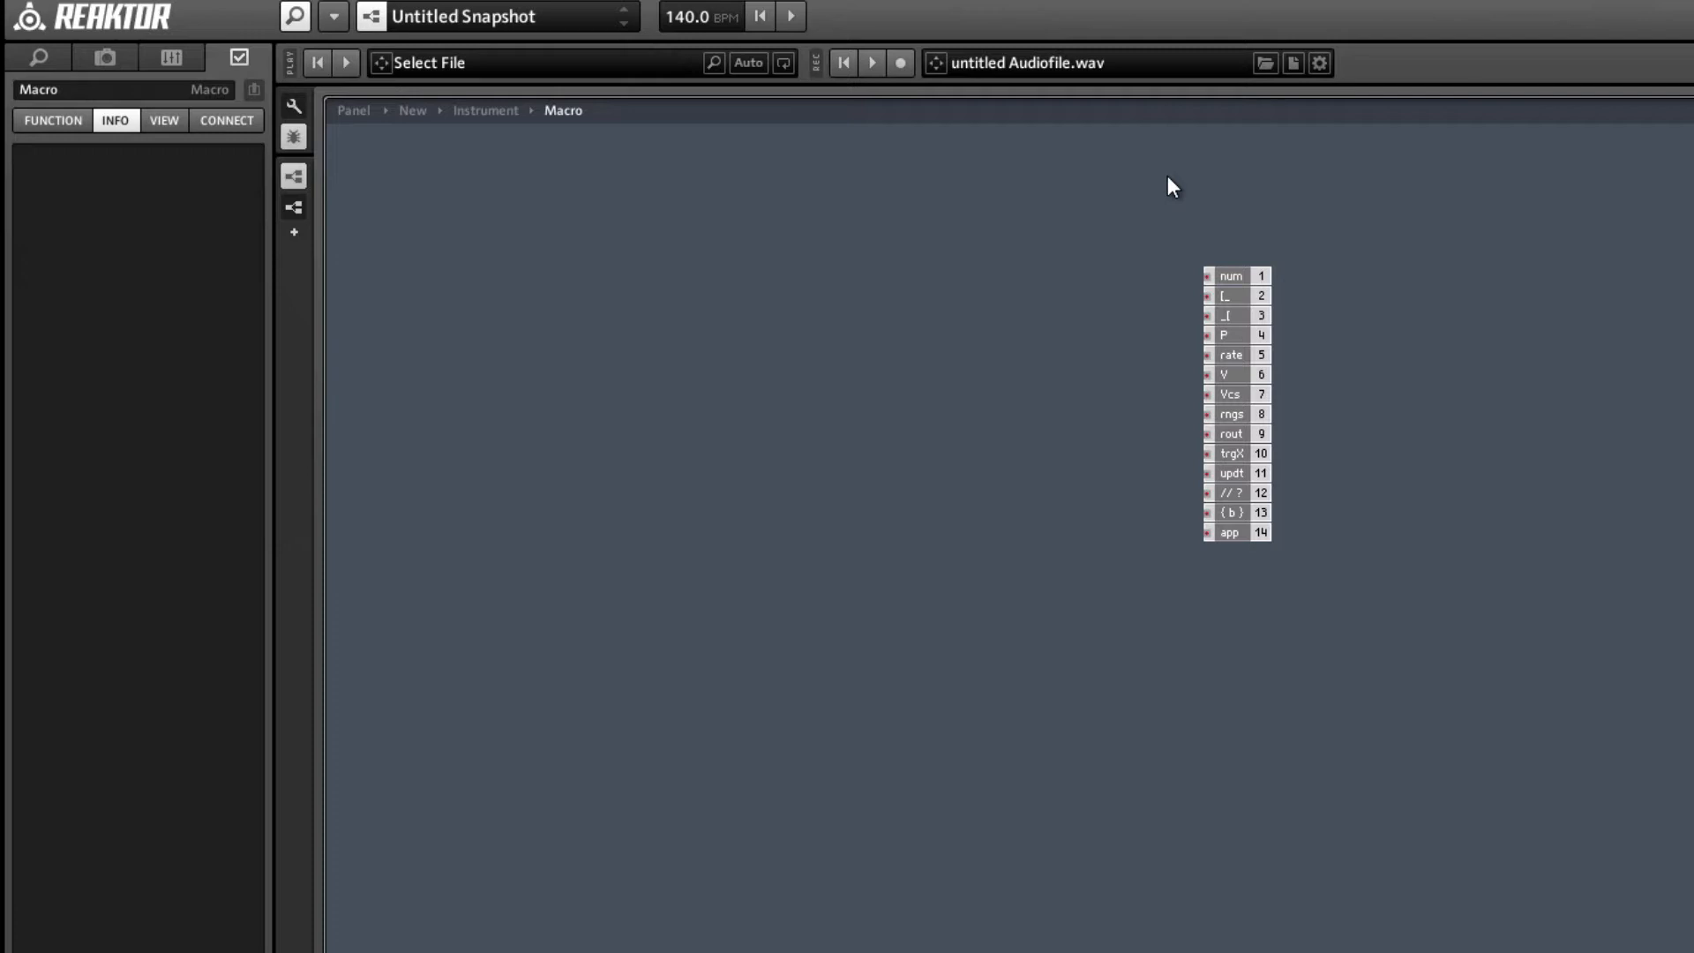
{"action": "left_click", "coordinate": [1246, 275]}
{"action": "right_click", "coordinate": [1215, 276]}
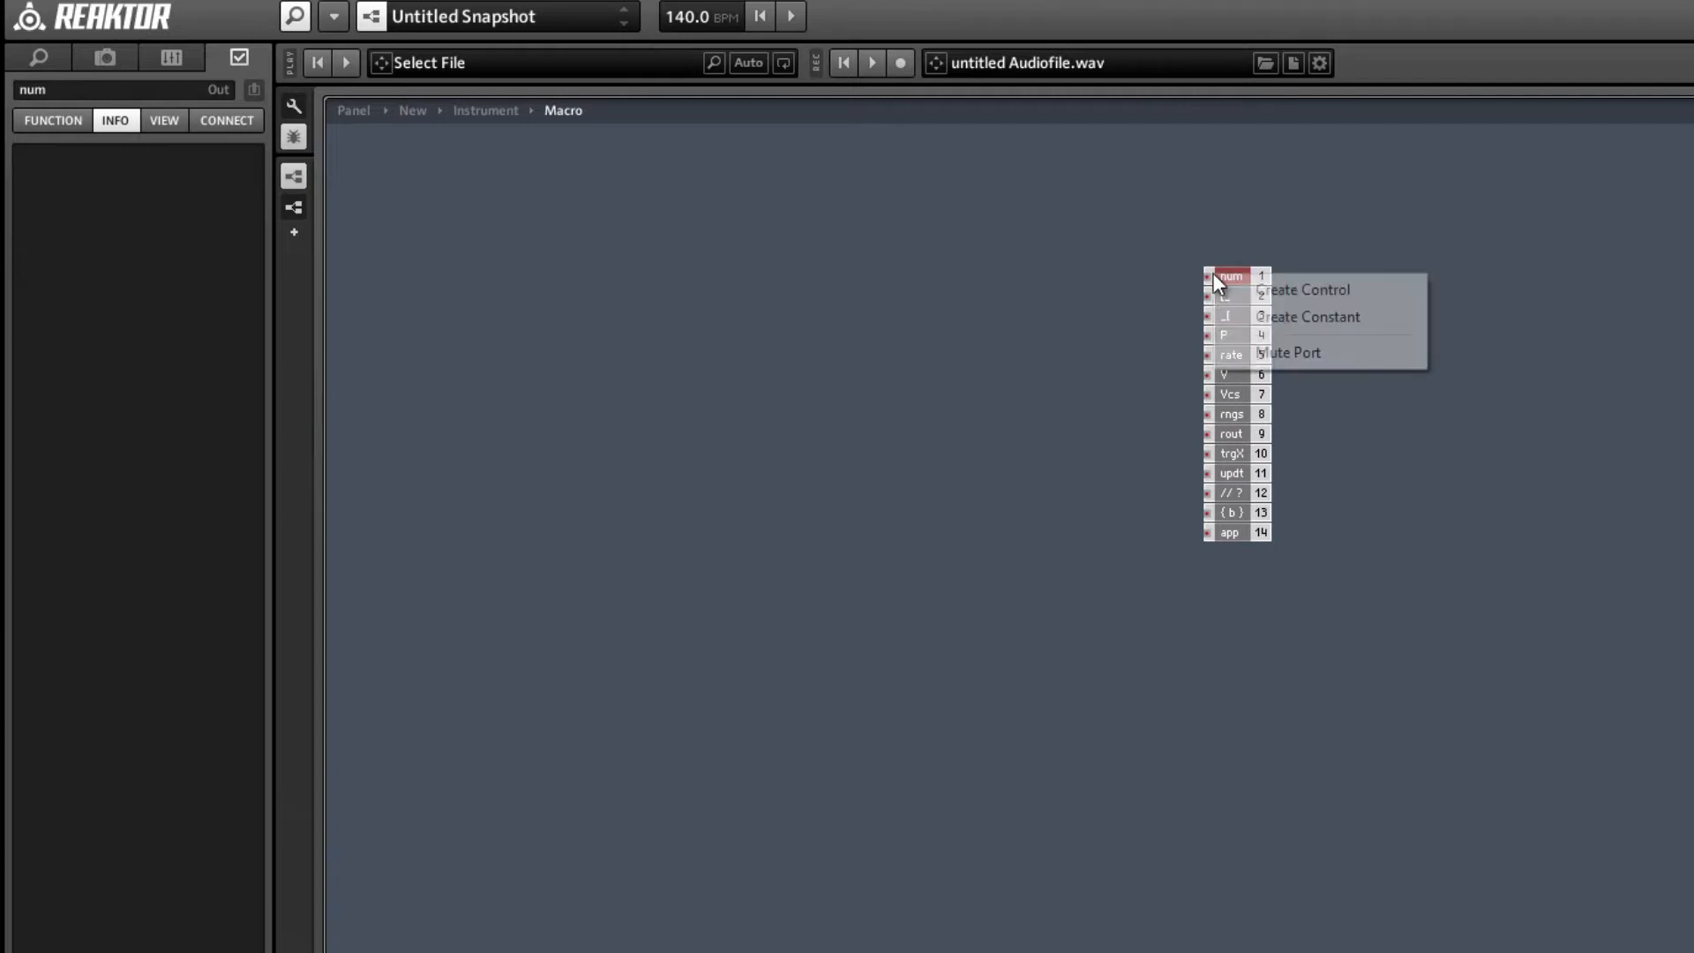
{"action": "left_click", "coordinate": [1258, 316]}
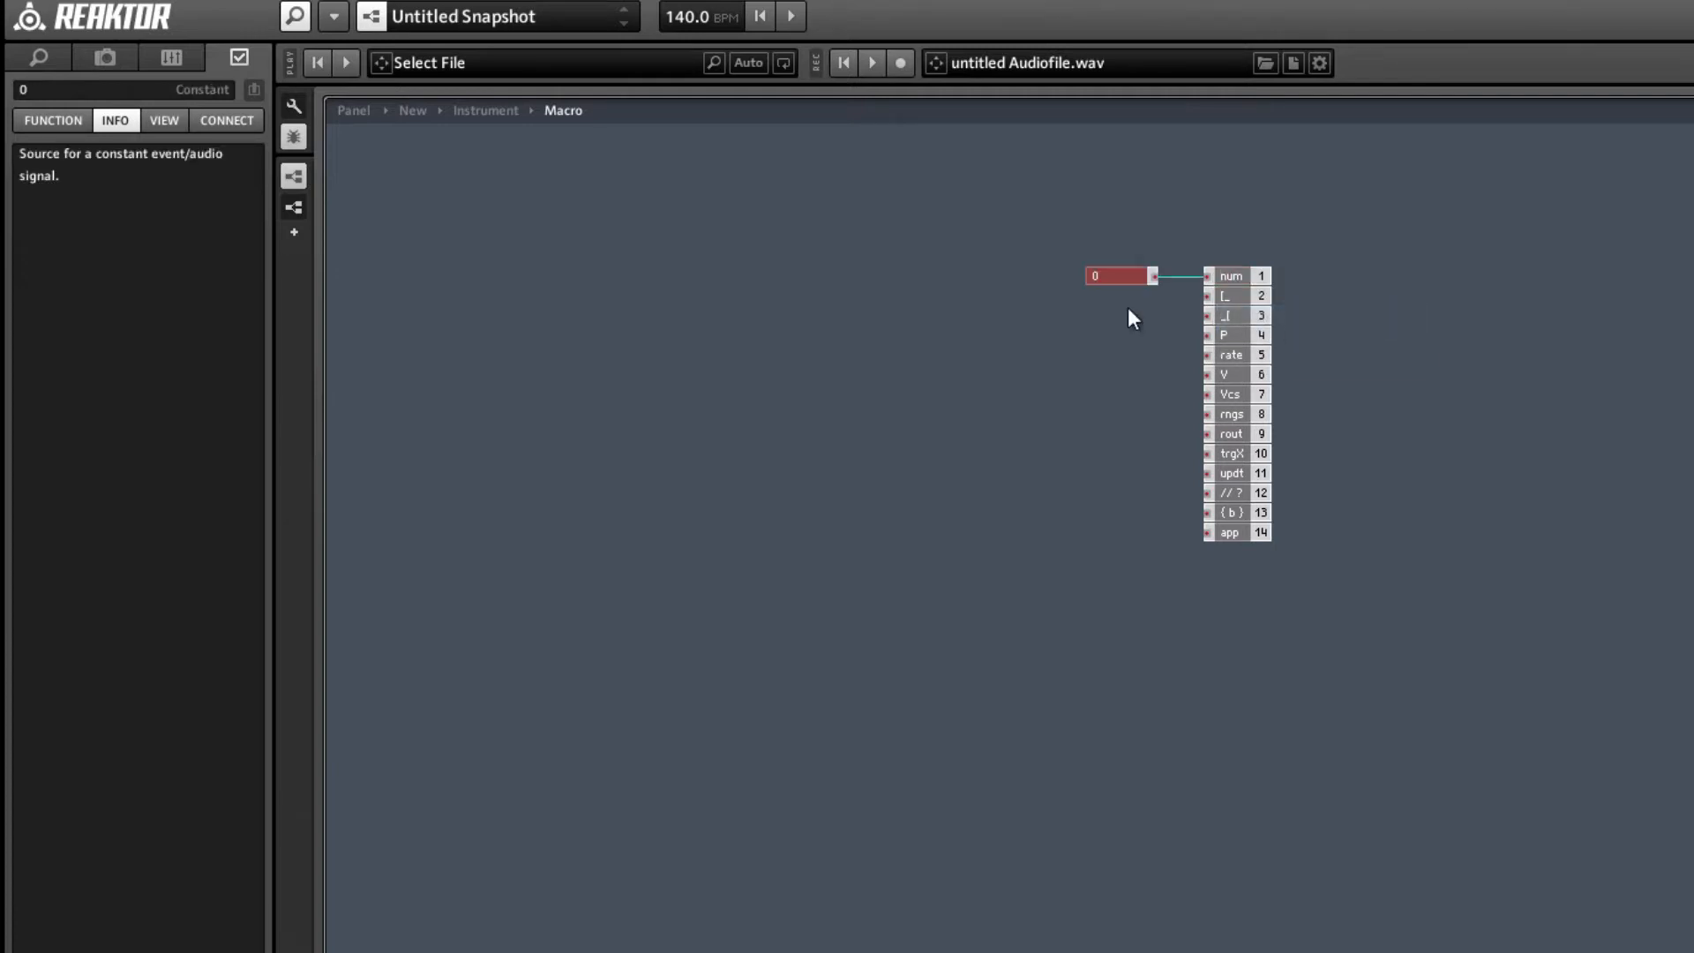
{"action": "left_click", "coordinate": [24, 89]}
{"action": "type", "text": "32"}
{"action": "key", "text": "Return"}
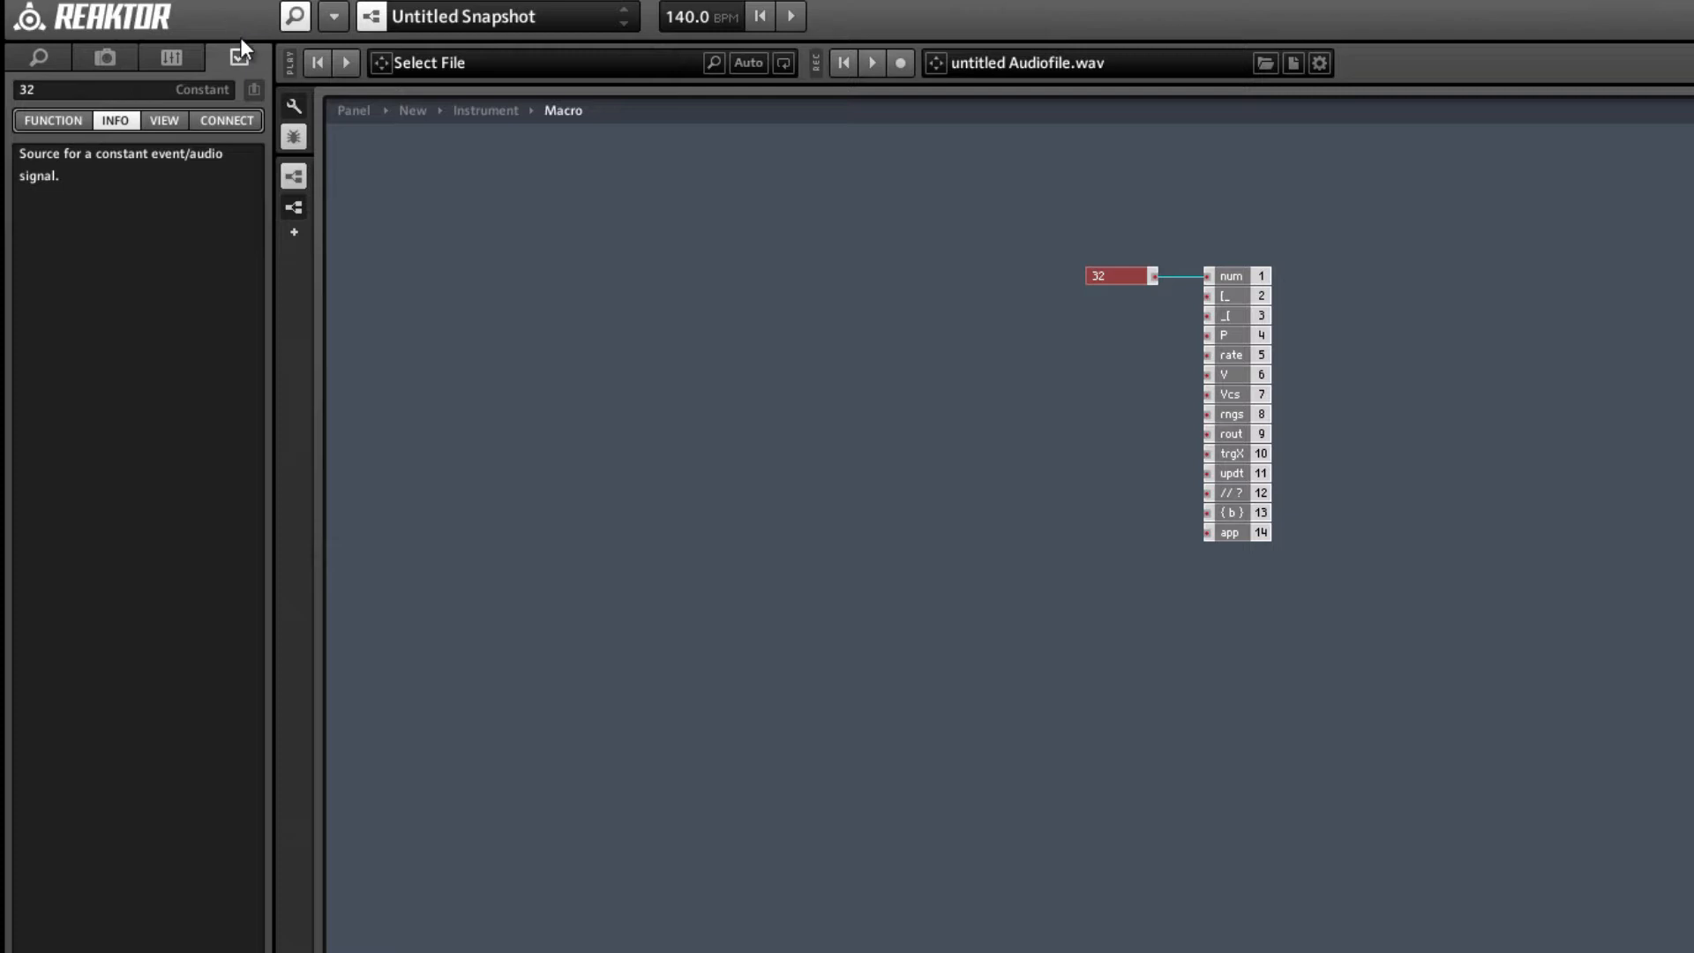
- Create a constant of 0 for the [_ terminal and connect the 32 constant to the _[ terminal
{"action": "left_click", "coordinate": [1248, 297]}
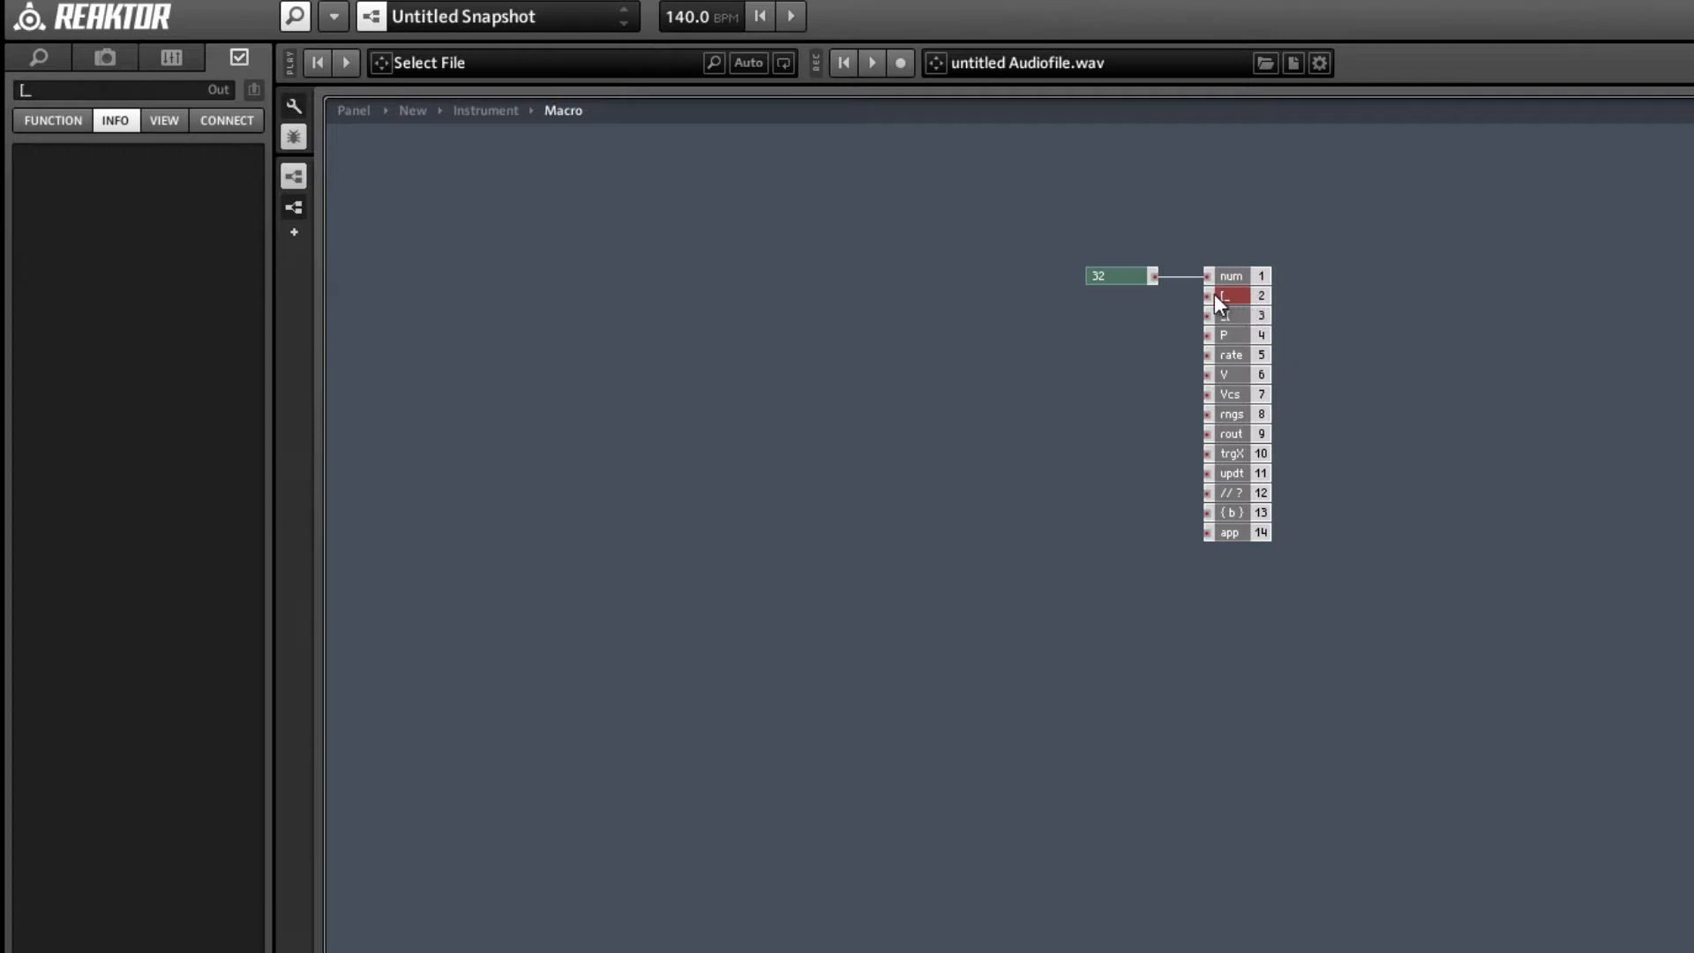
{"action": "right_click", "coordinate": [1215, 294]}
{"action": "left_click", "coordinate": [1239, 334]}
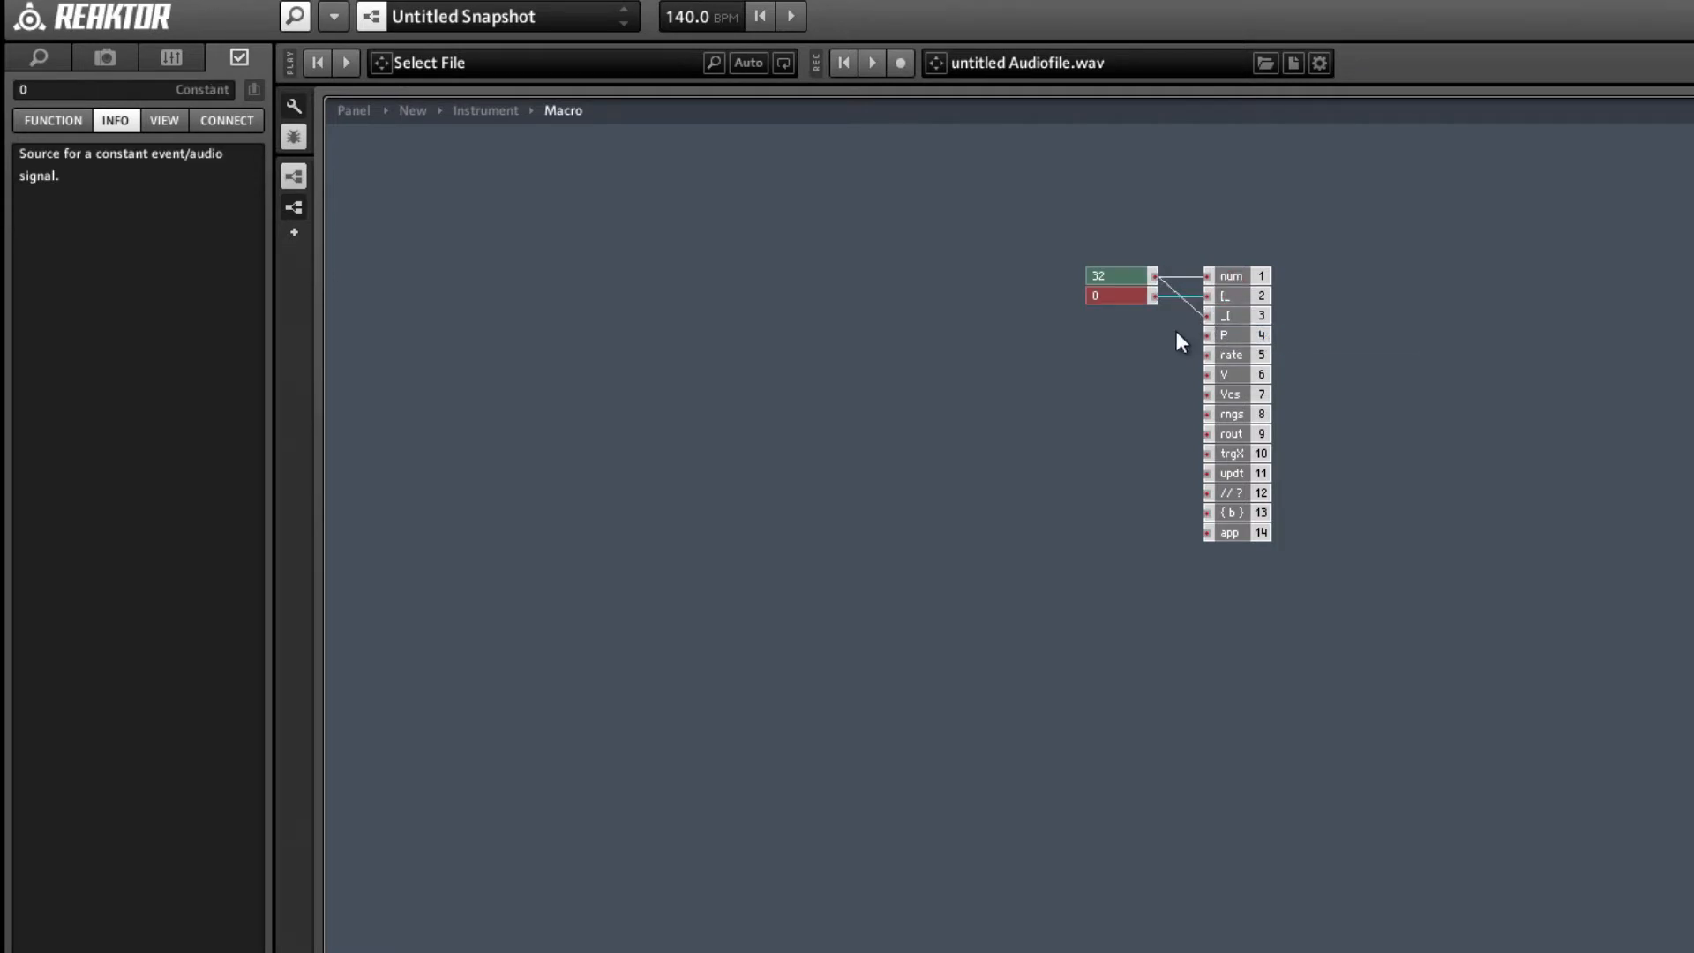
{"action": "left_click", "coordinate": [1179, 330]}
{"action": "left_click", "coordinate": [1237, 316]}
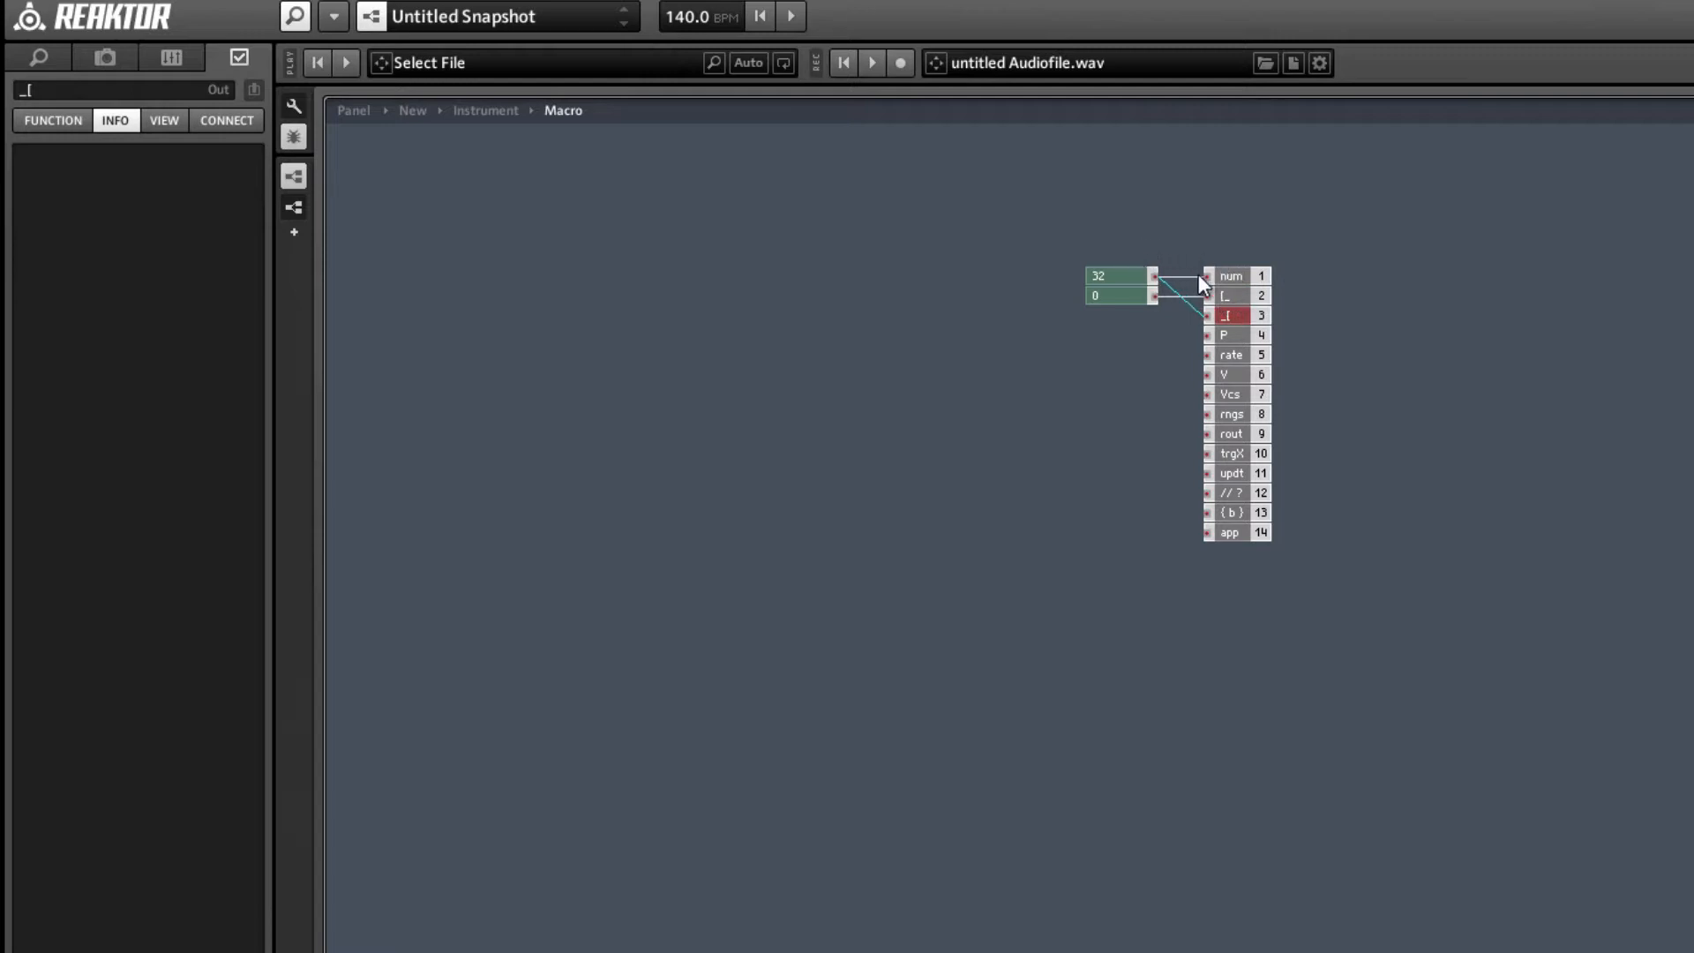
{"action": "left_click_drag", "start_coordinate": [1199, 274], "coordinate": [1203, 276]}
{"action": "left_click", "coordinate": [1175, 332]}
- Add a MIDI Note Pitch module, wire it to the P terminal and align it with that terminal
{"action": "left_click", "coordinate": [1236, 336]}
{"action": "right_click", "coordinate": [915, 347]}
{"action": "mouse_move", "coordinate": [958, 360]}
{"action": "mouse_move", "coordinate": [1236, 389]}
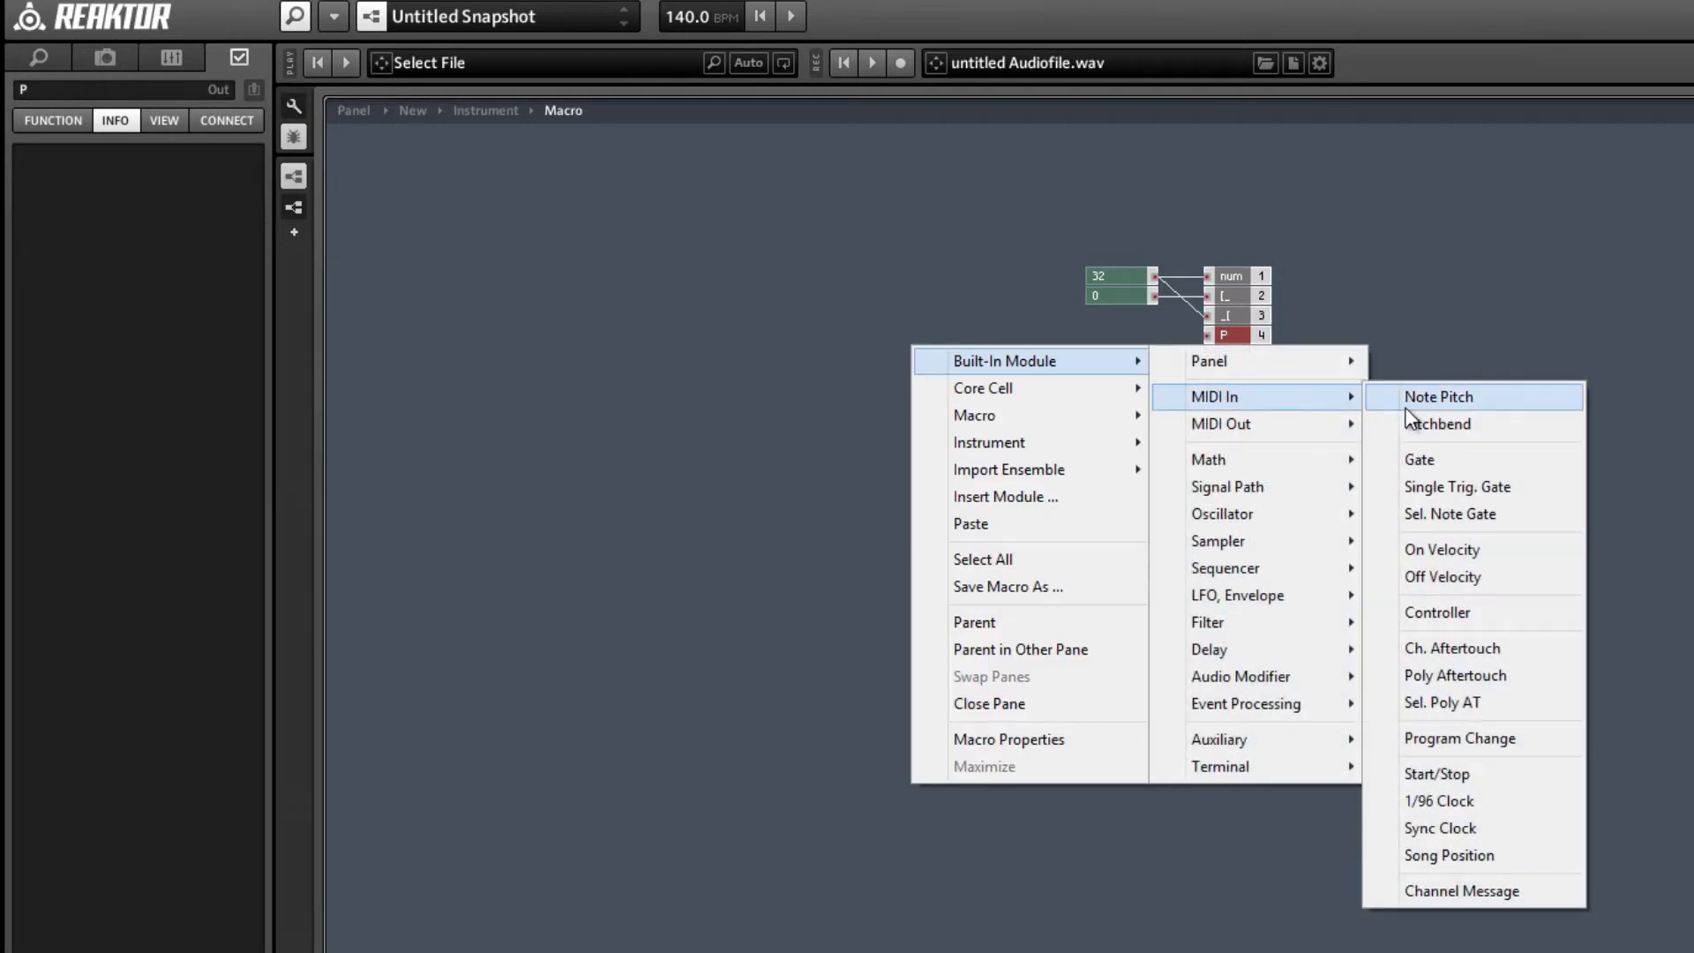
{"action": "left_click", "coordinate": [1436, 393]}
{"action": "left_click_drag", "start_coordinate": [1011, 350], "coordinate": [1208, 335]}
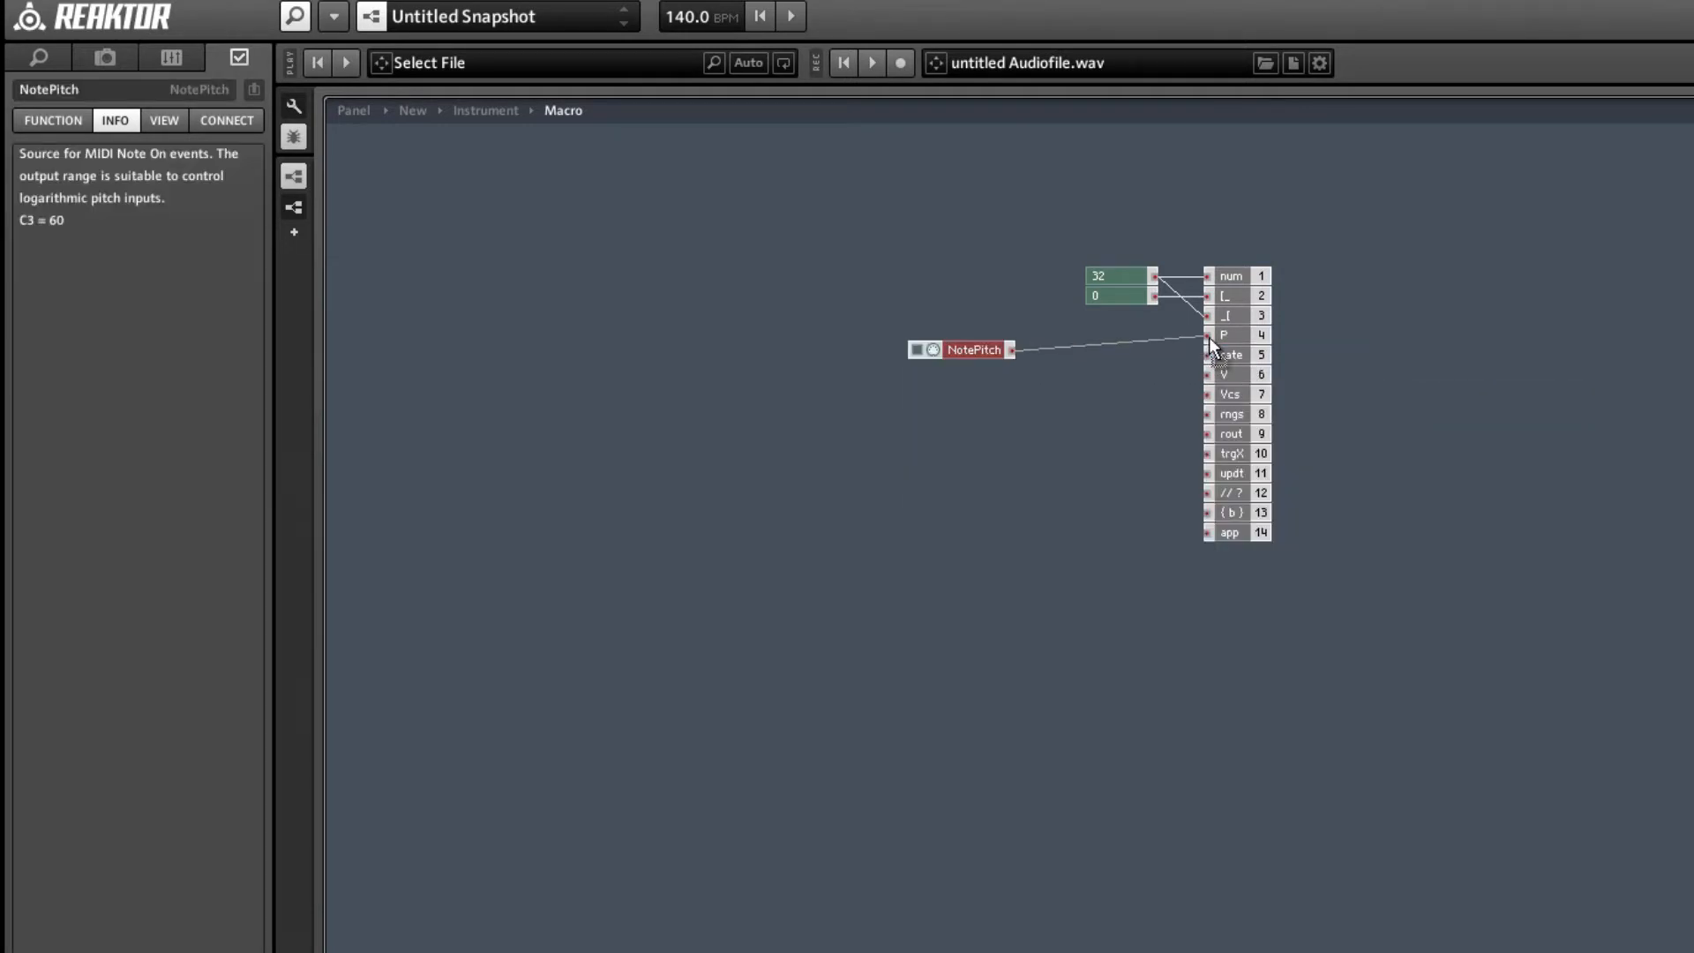
{"action": "left_click_drag", "start_coordinate": [966, 350], "coordinate": [1110, 337]}
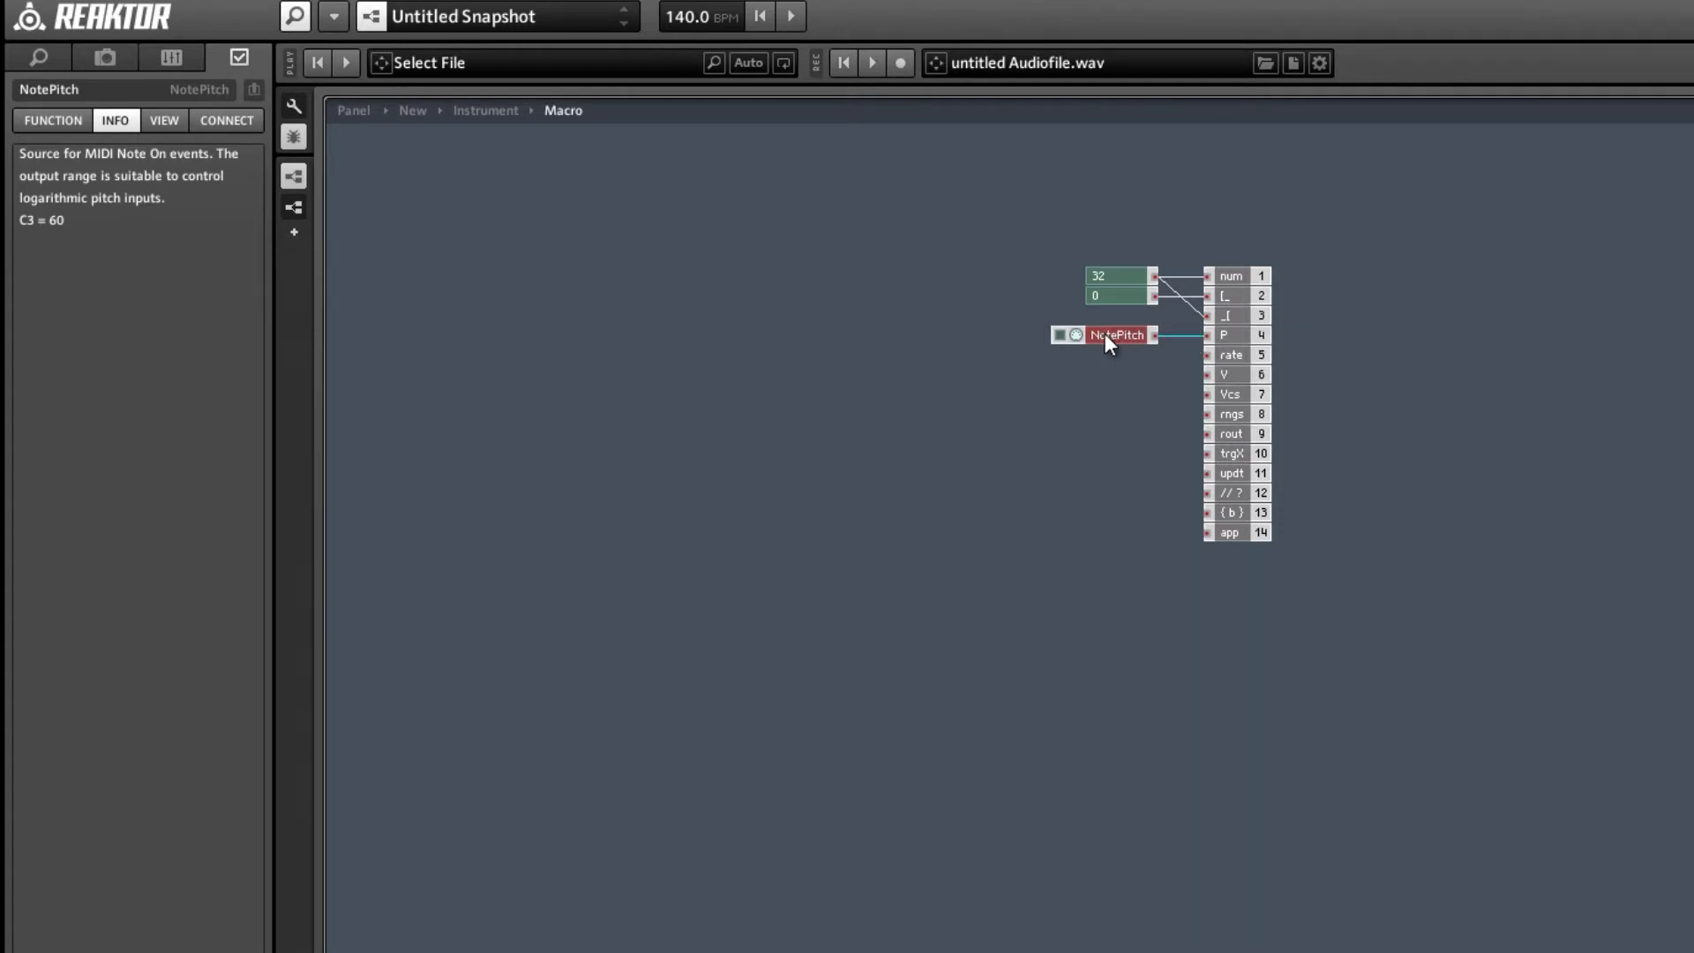
- Move the rate terminal below the other output terminals and add a Voice Info module beside the V and Vcs terminals
{"action": "left_click_drag", "start_coordinate": [1249, 355], "coordinate": [1150, 627]}
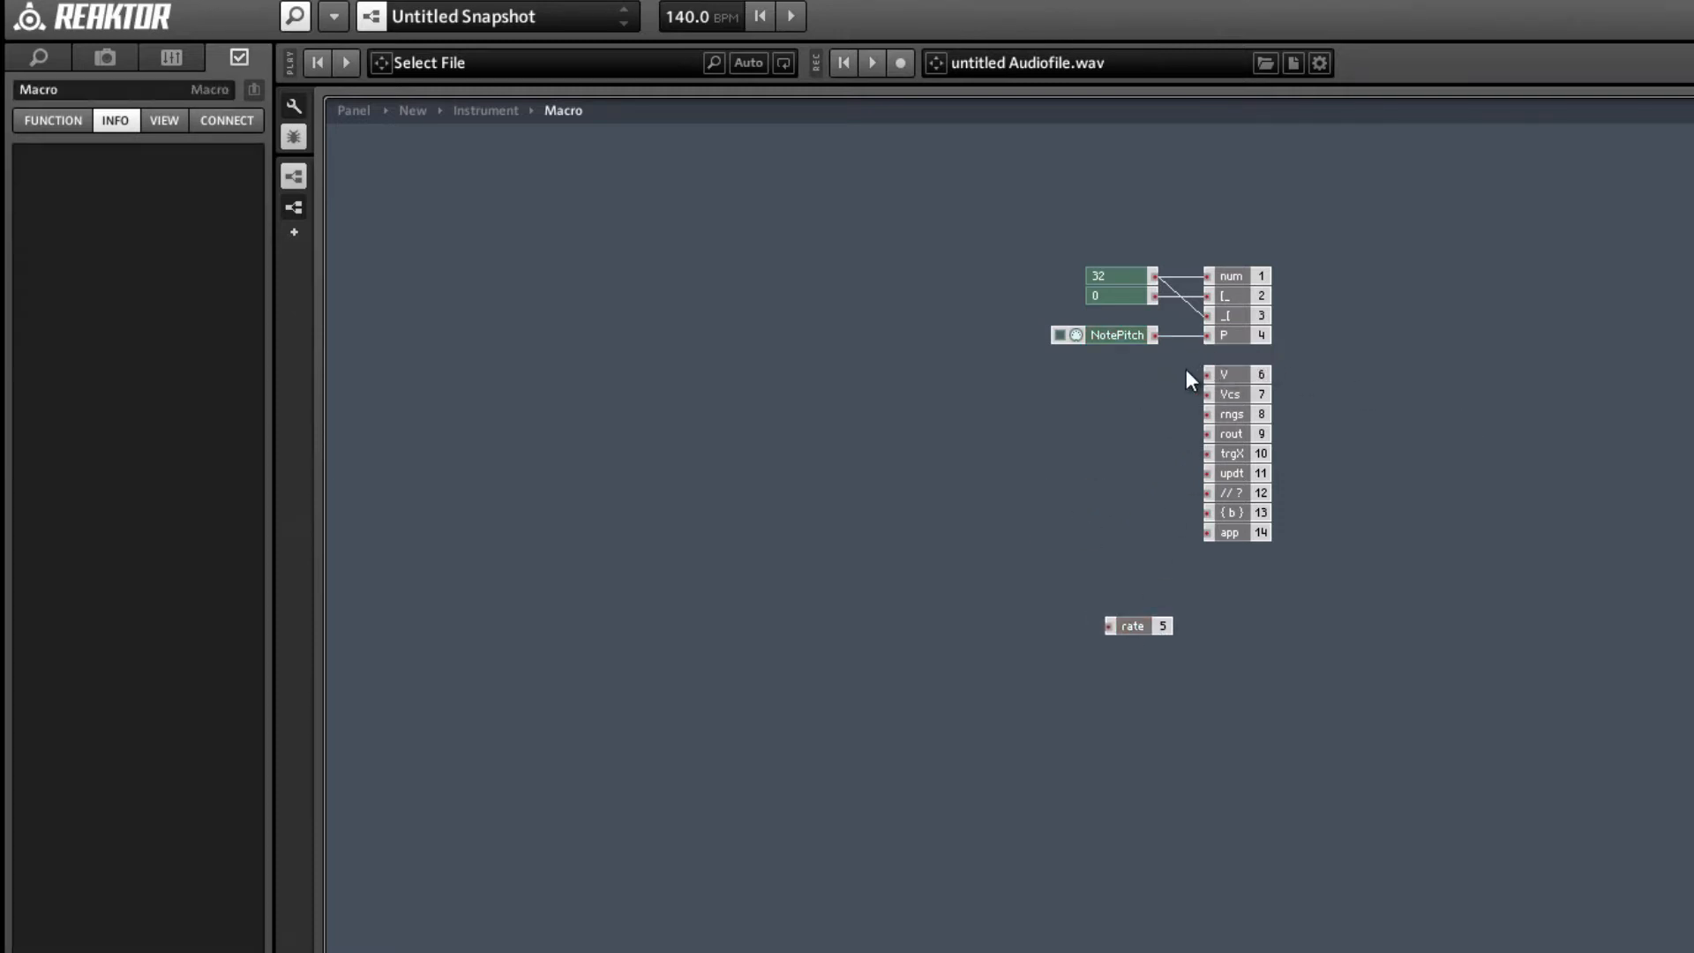
{"action": "right_click", "coordinate": [973, 389]}
{"action": "mouse_move", "coordinate": [1000, 399]}
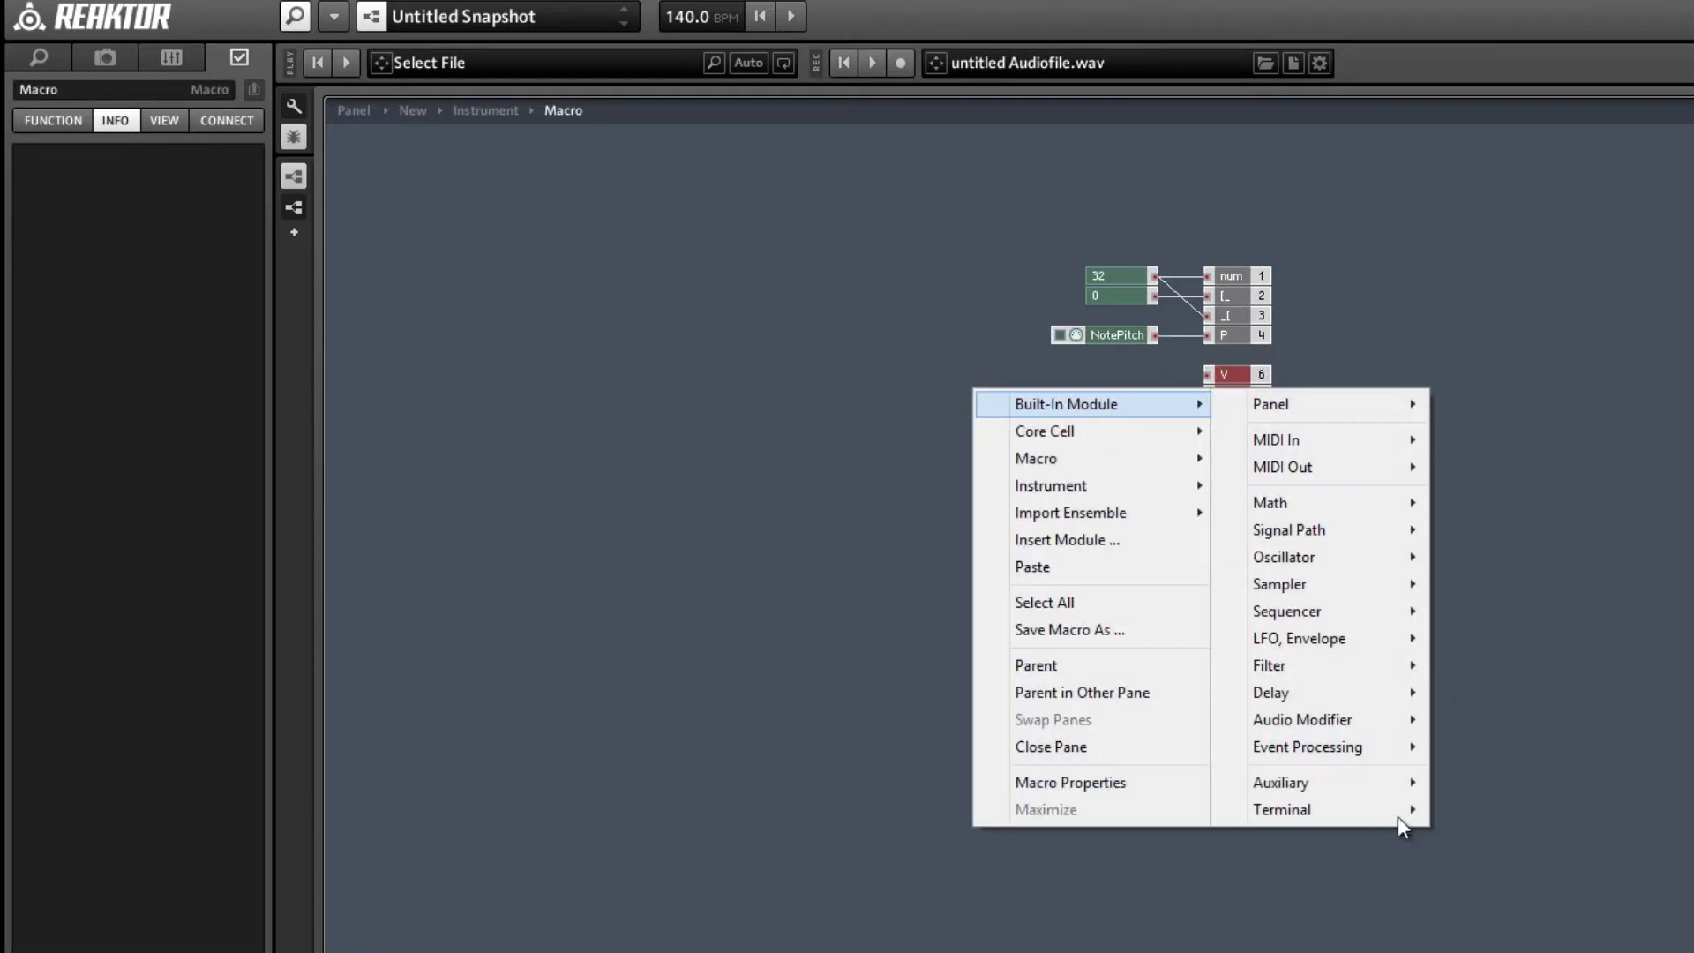
{"action": "mouse_move", "coordinate": [1333, 785]}
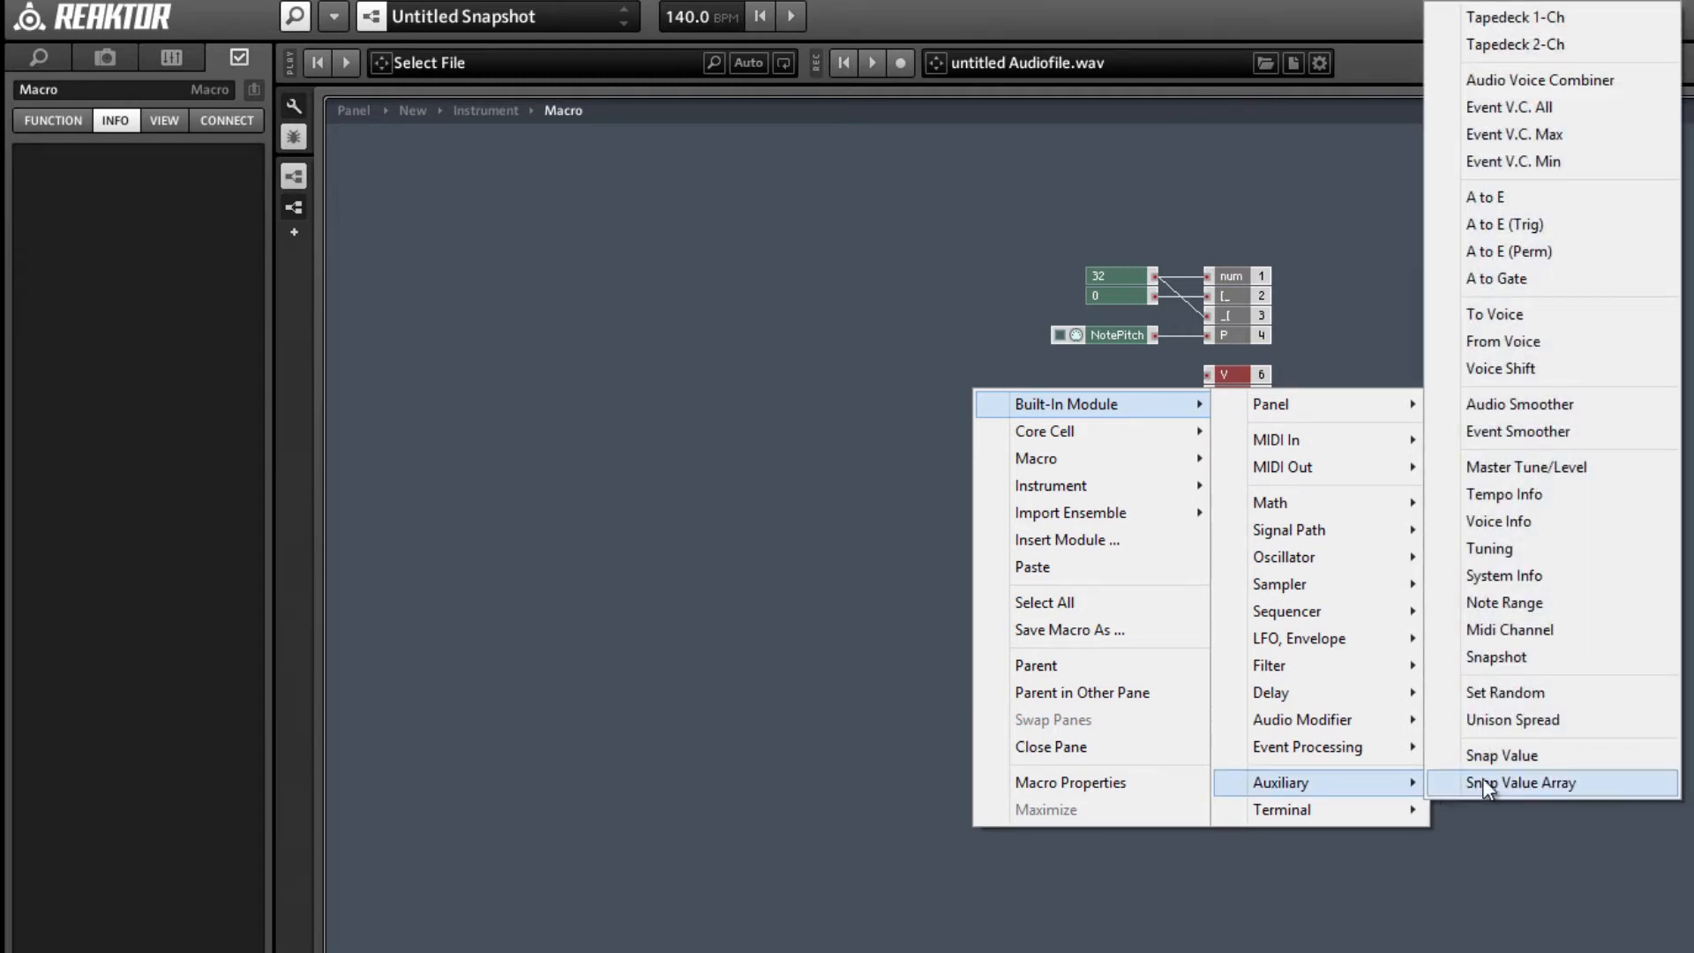
{"action": "left_click", "coordinate": [1522, 522]}
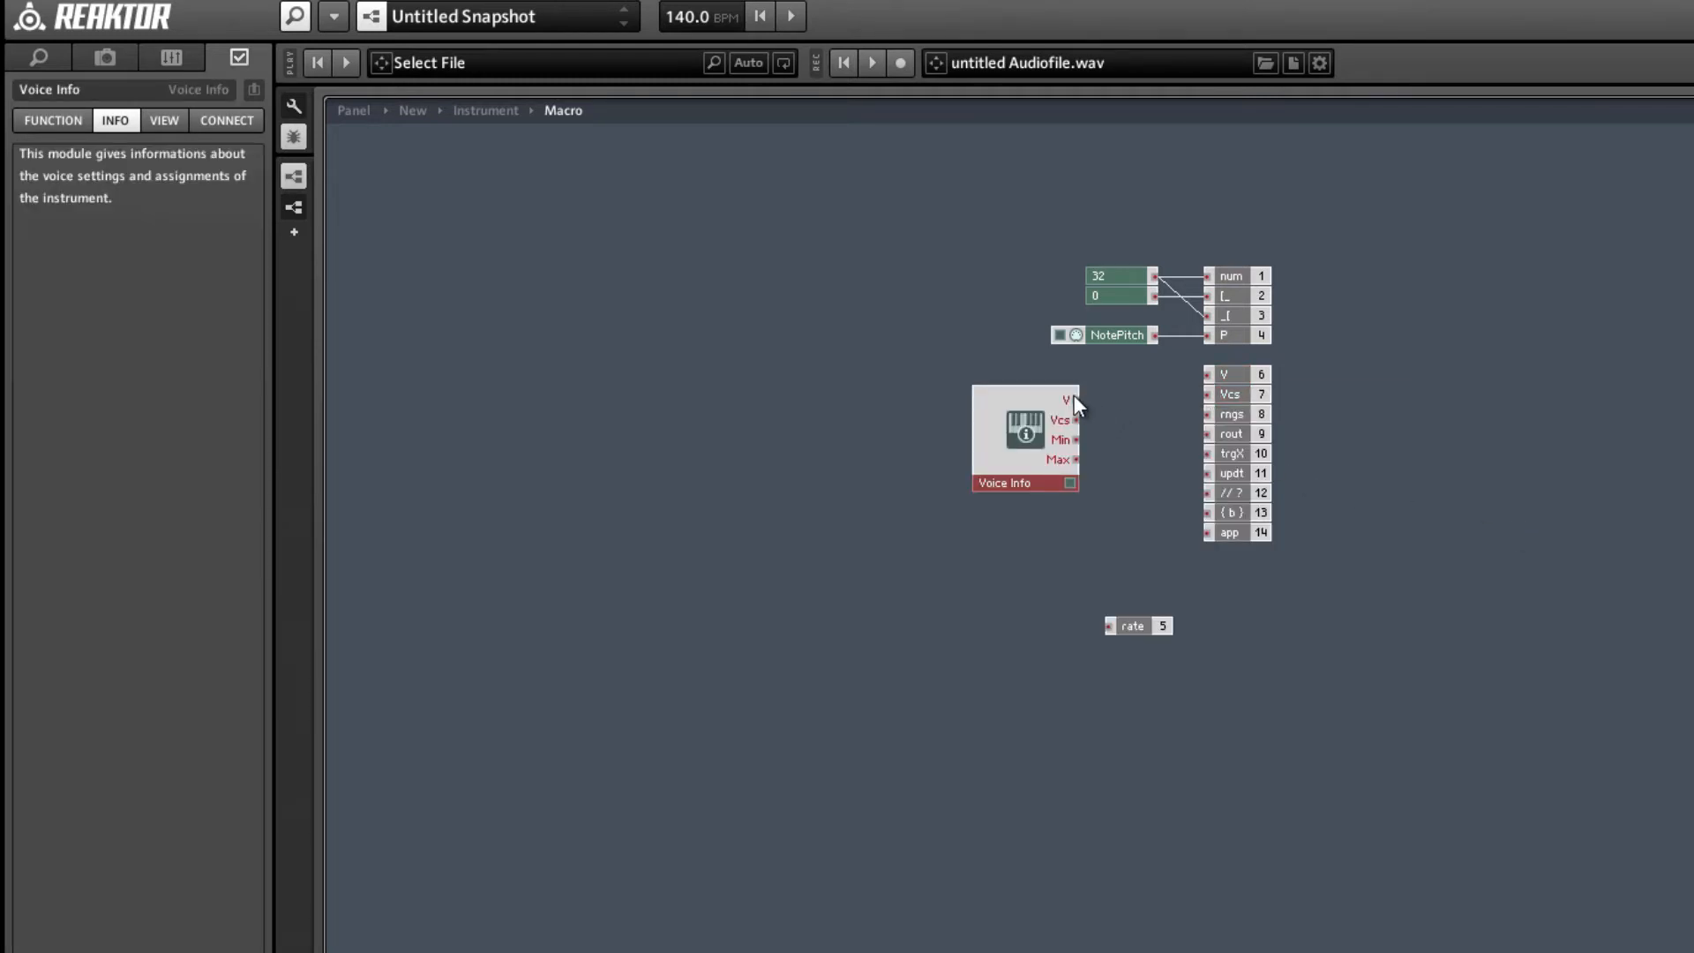
- Wire the Voice Info module's V and Vcs outputs to their matching terminals and move the remaining unconnected terminals further down
{"action": "mouse_move", "coordinate": [1219, 395]}
{"action": "left_mouse_down"}
{"action": "mouse_move", "coordinate": [1136, 429]}
{"action": "mouse_move", "coordinate": [1219, 402]}
{"action": "mouse_move", "coordinate": [1202, 392]}
{"action": "left_mouse_up"}
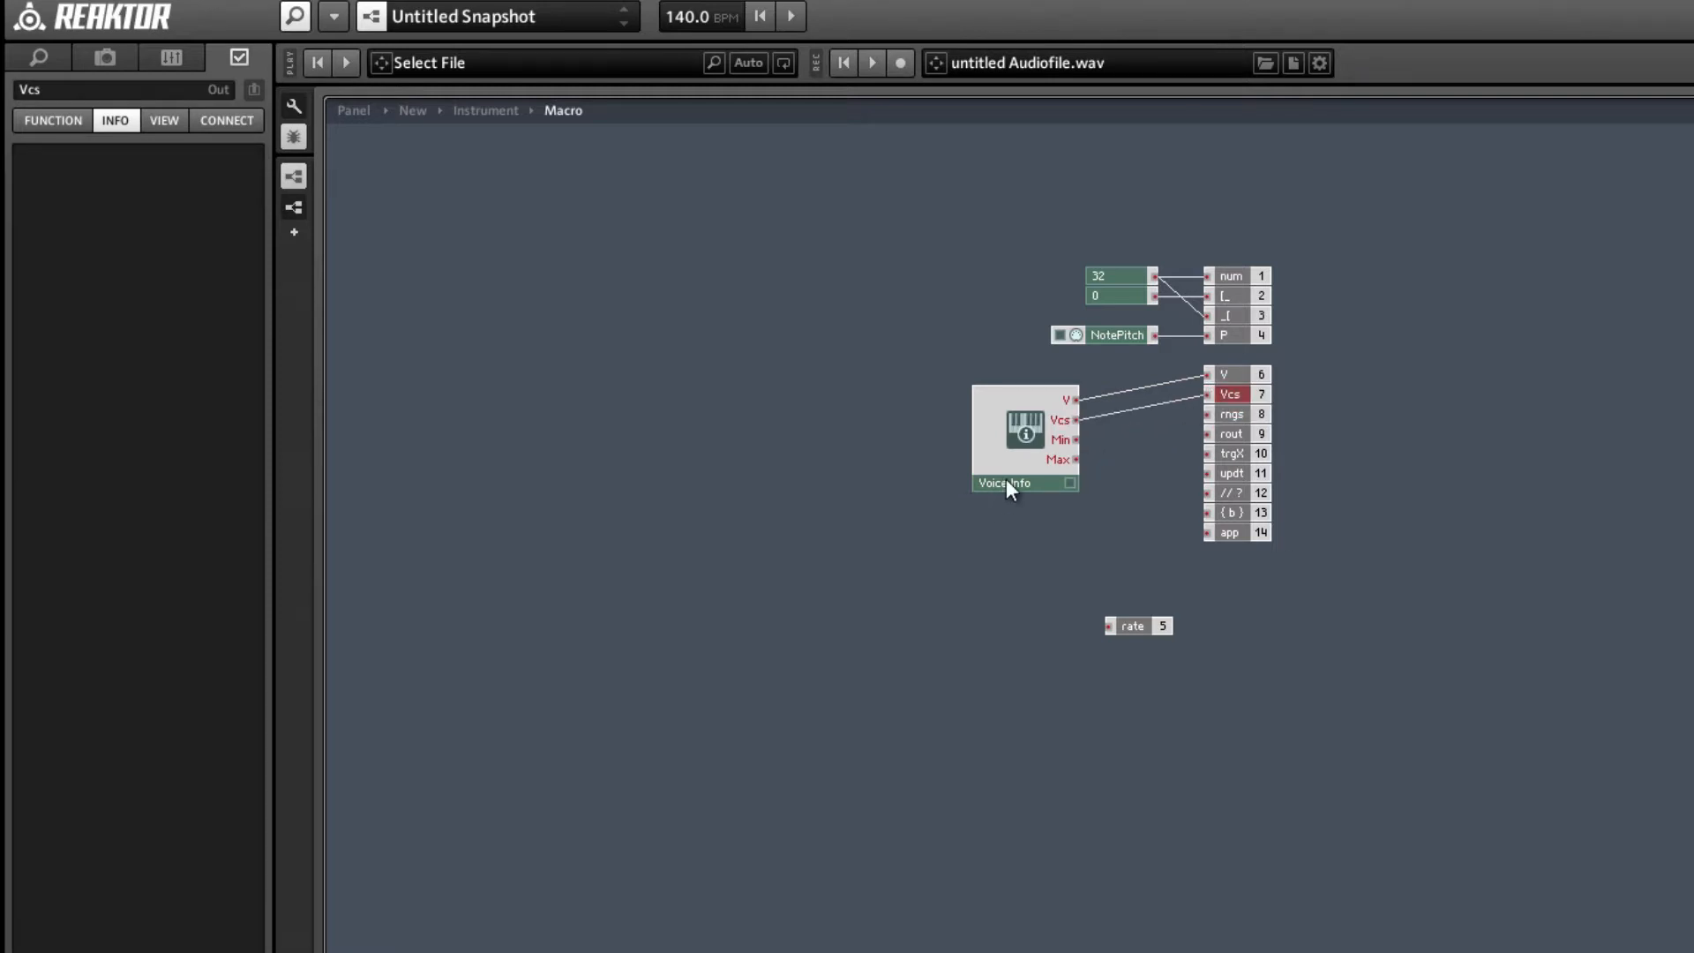
{"action": "left_click_drag", "start_coordinate": [1006, 481], "coordinate": [1107, 444]}
{"action": "left_click_drag", "start_coordinate": [1337, 615], "coordinate": [1243, 517]}
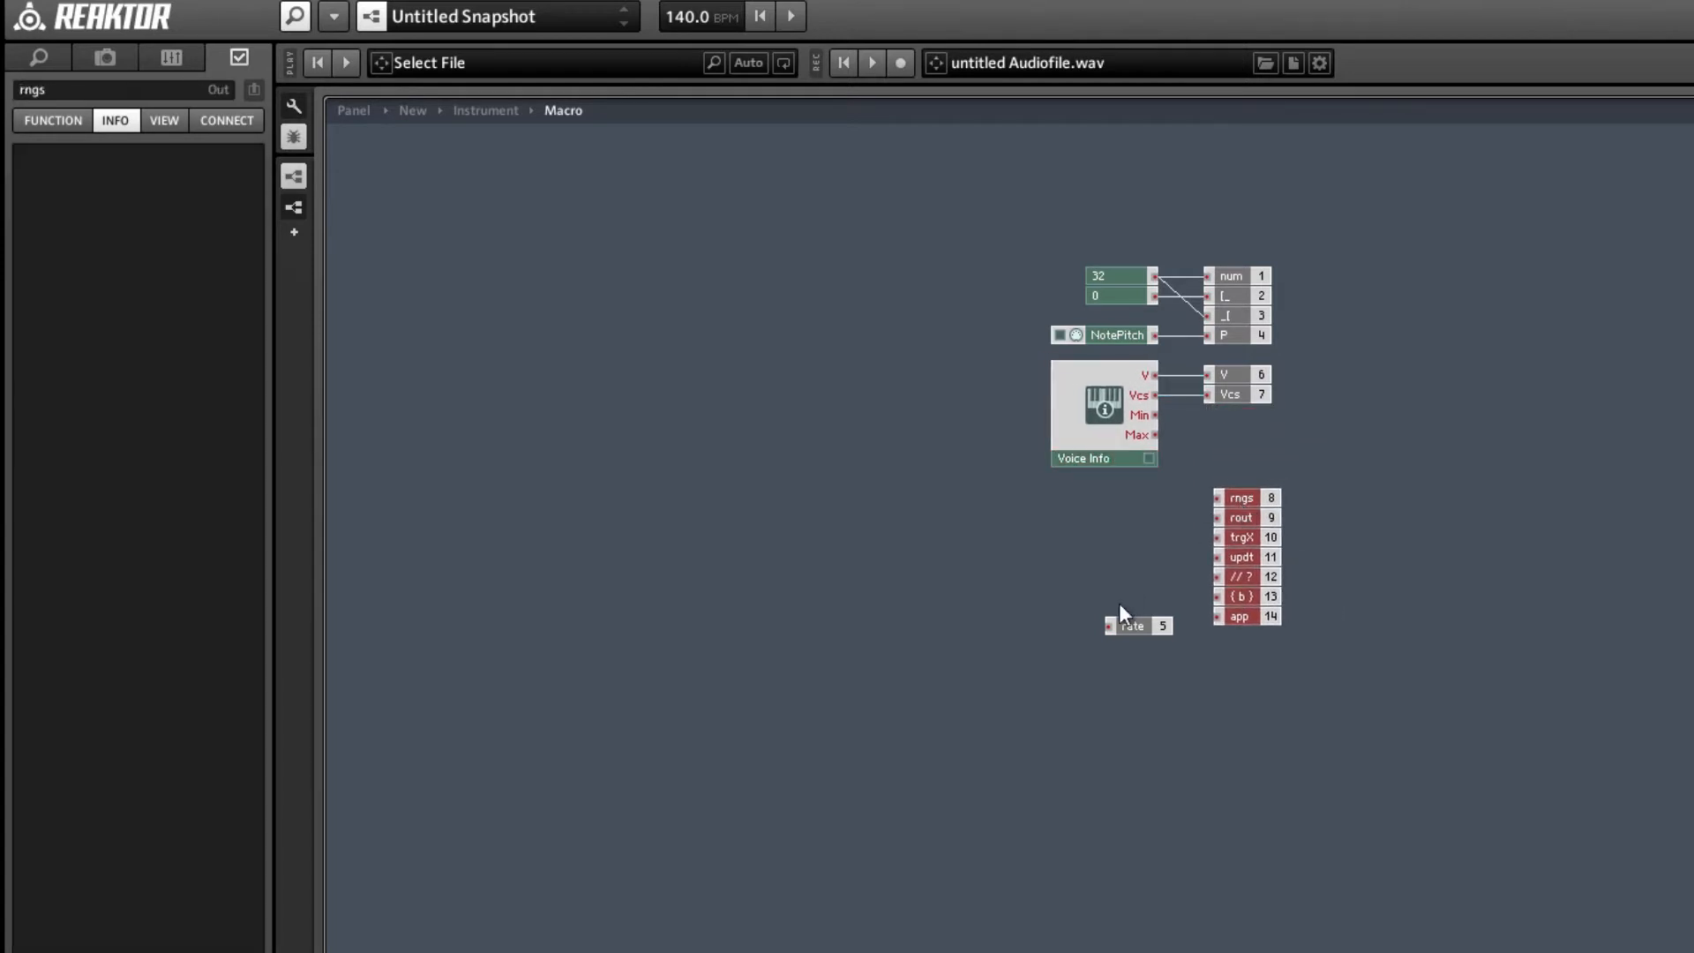
{"action": "left_click_drag", "start_coordinate": [1132, 625], "coordinate": [1118, 670]}
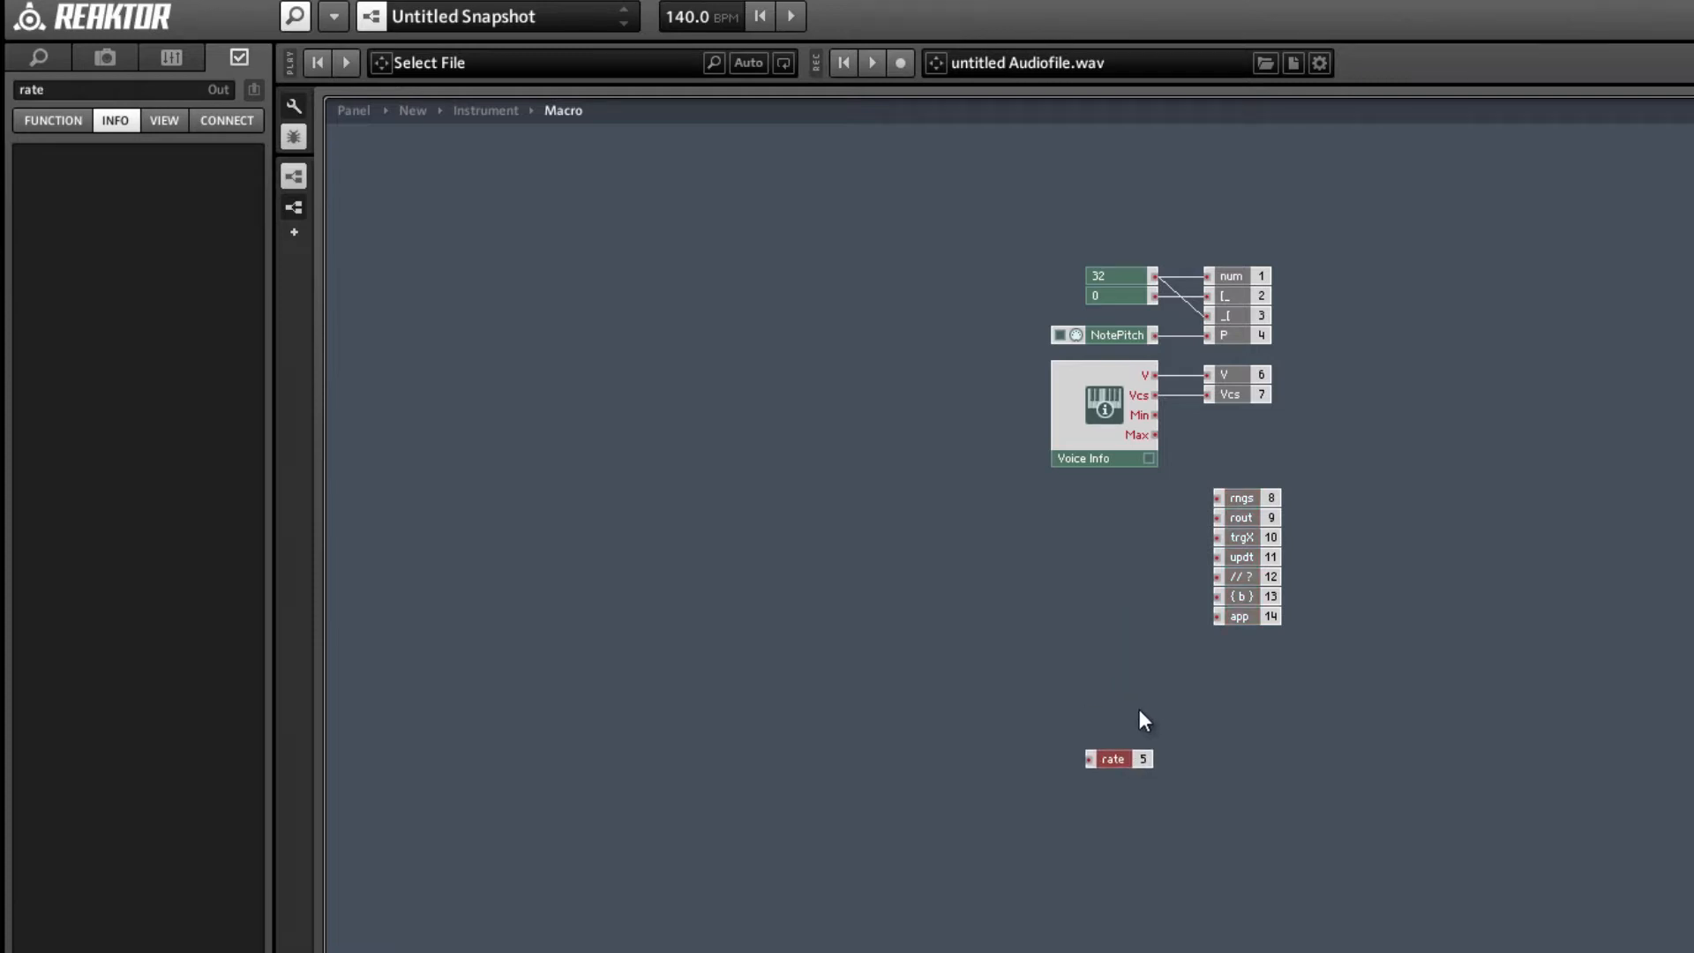
{"action": "left_click", "coordinate": [1140, 710]}
- Create a constant of 0 for the rngs terminal and a constant of -1 for the rout terminal
{"action": "left_click", "coordinate": [1241, 499]}
{"action": "right_click", "coordinate": [1216, 499]}
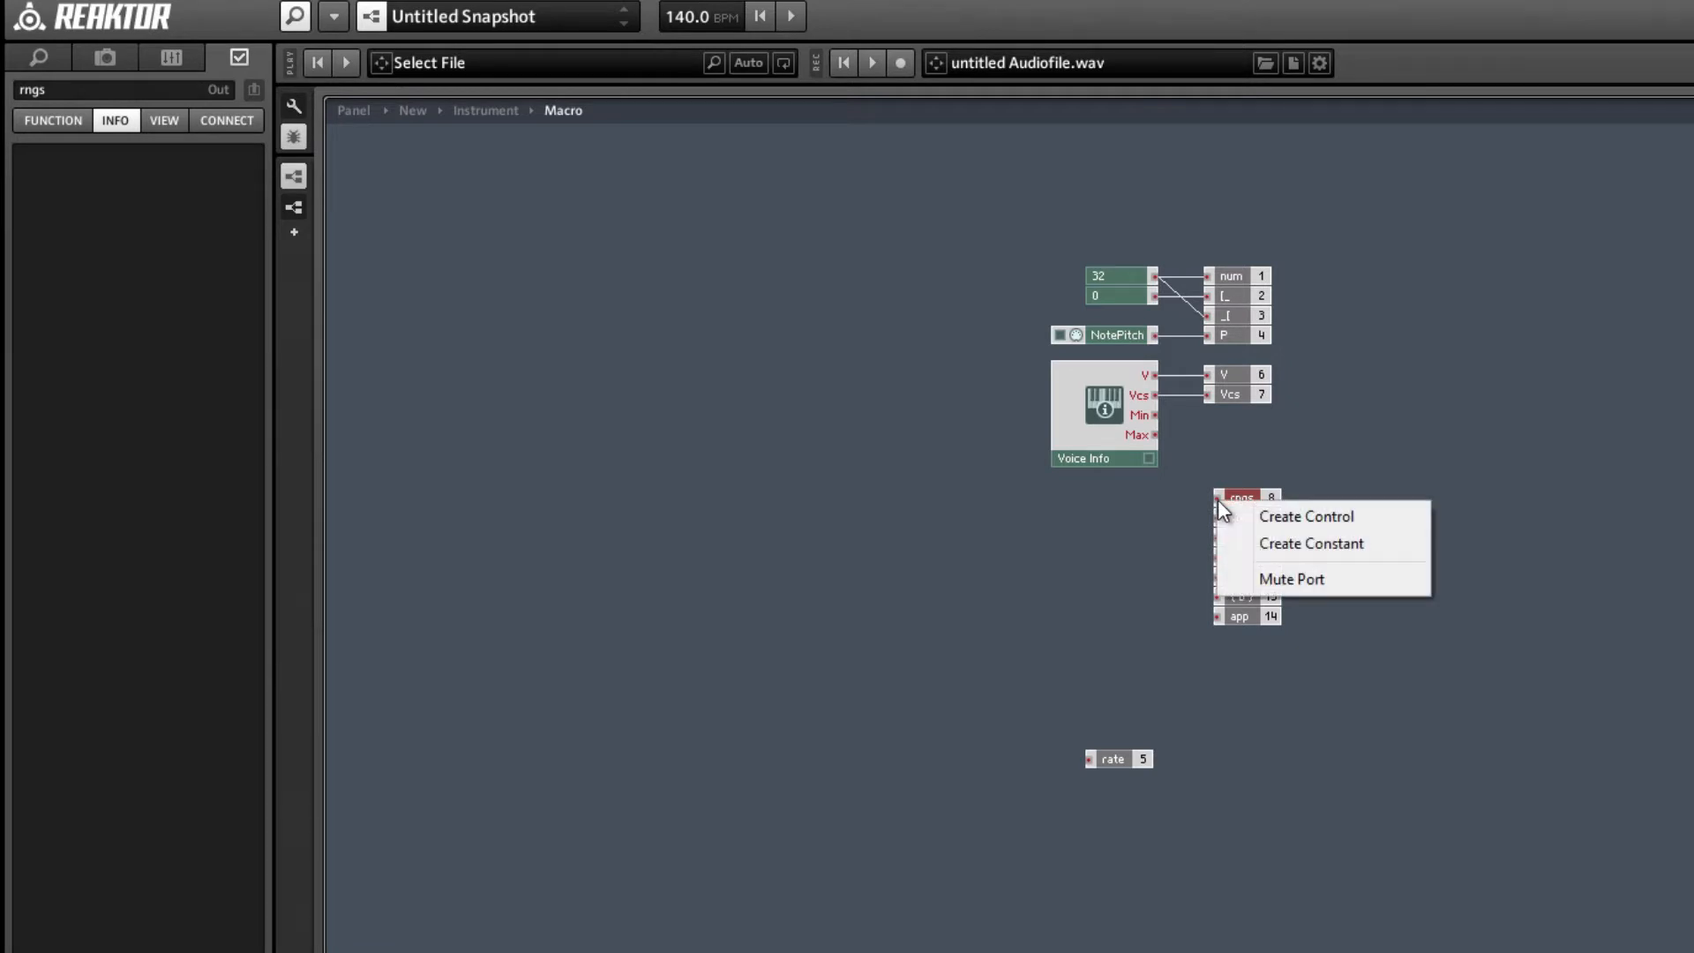
{"action": "left_click", "coordinate": [1265, 545]}
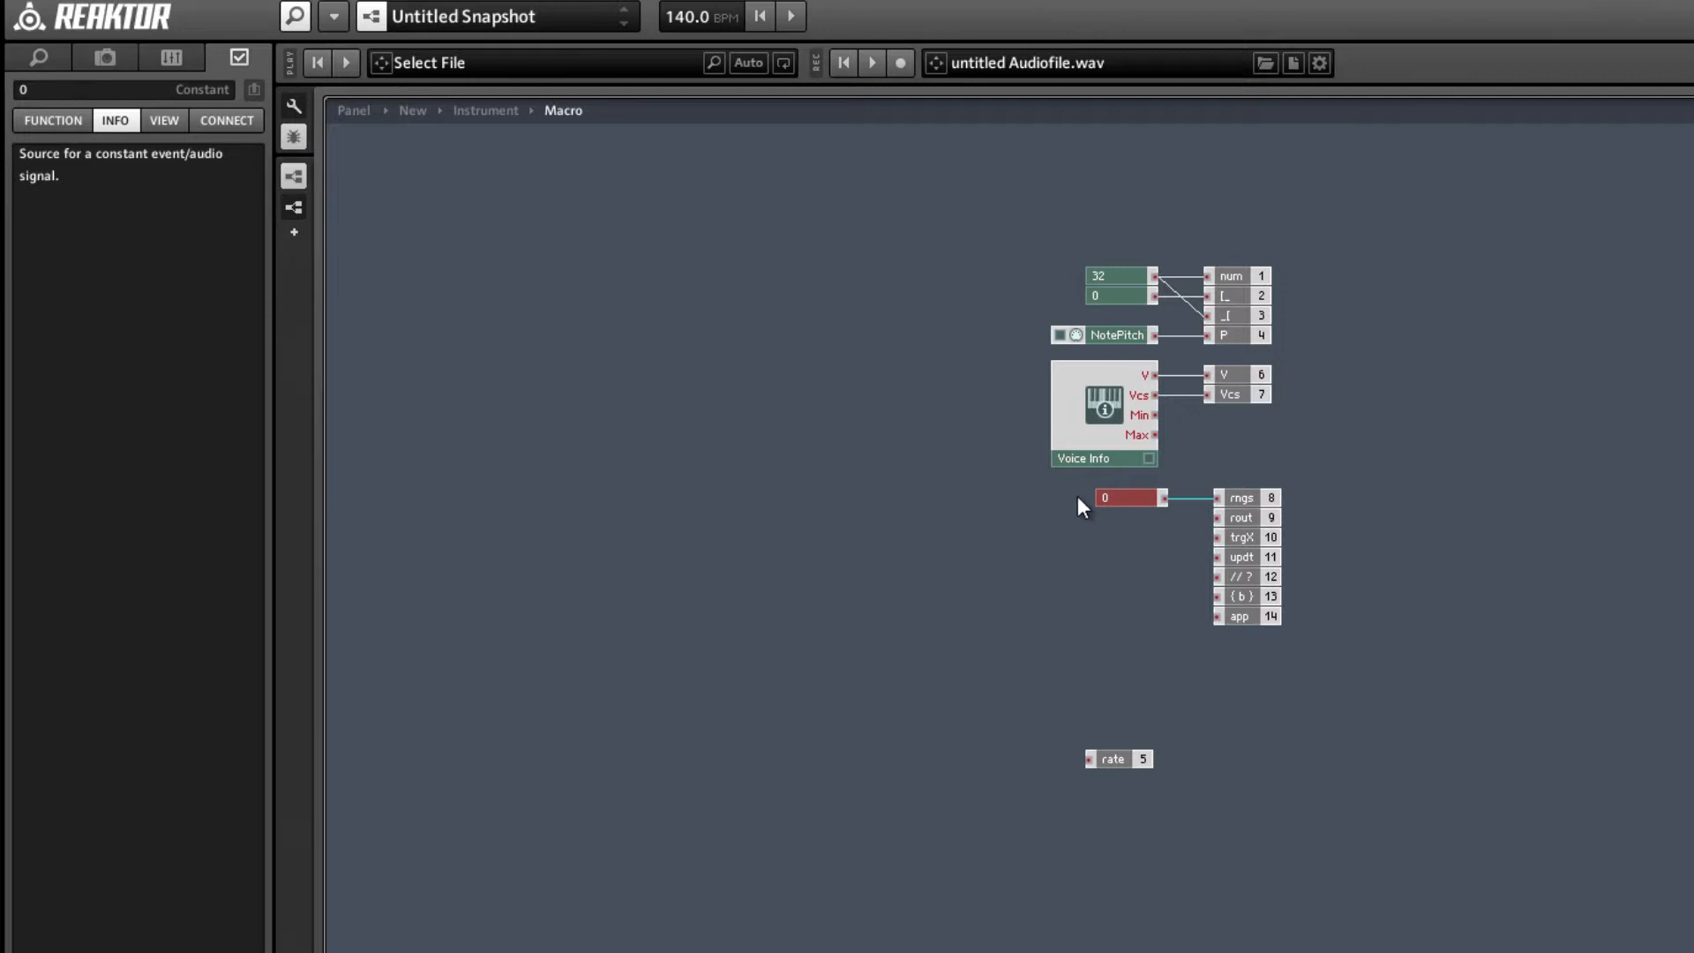
{"action": "left_click", "coordinate": [1236, 517]}
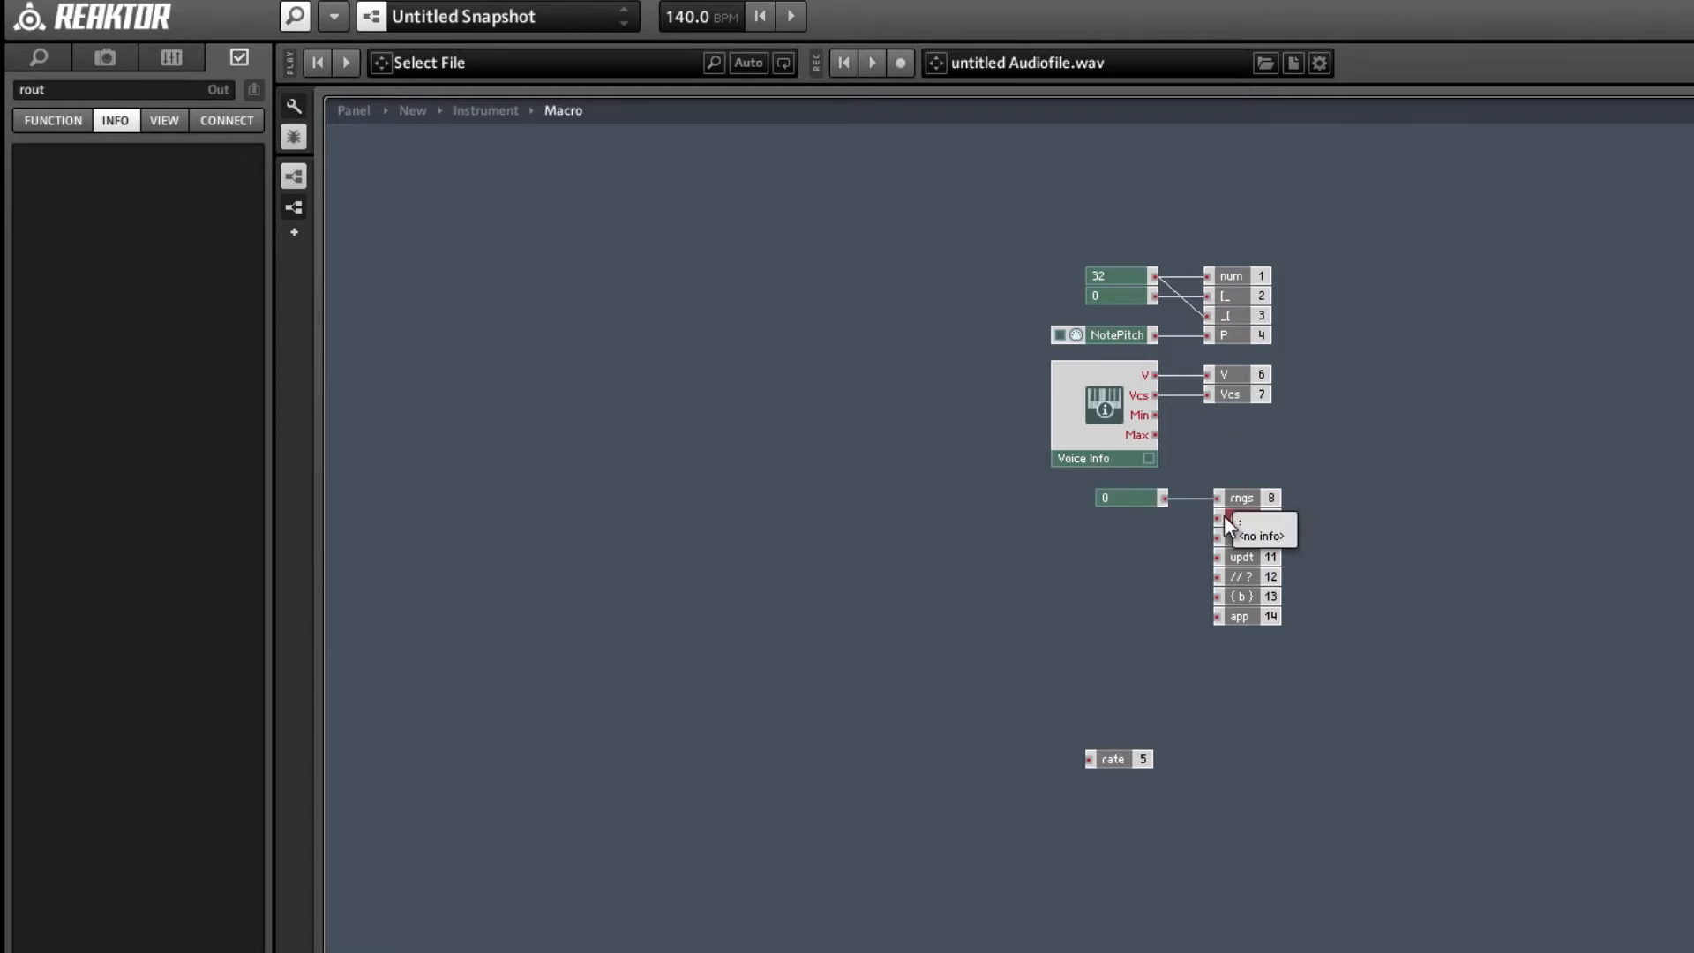
{"action": "right_click", "coordinate": [1225, 517]}
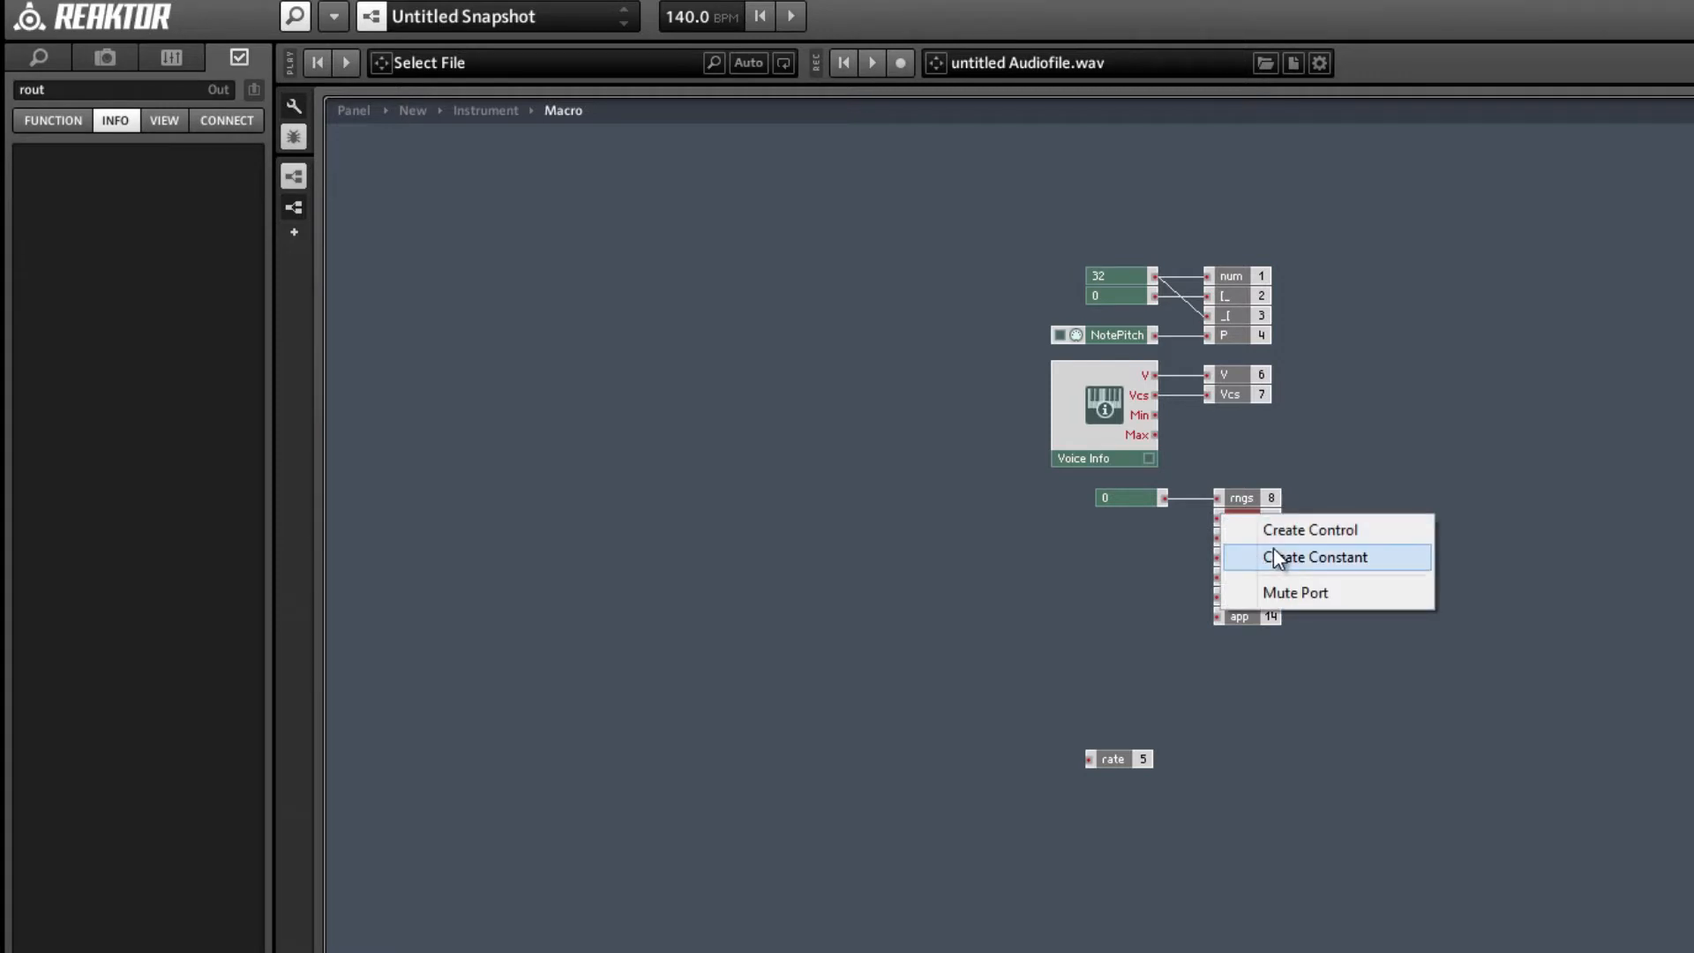
{"action": "left_click", "coordinate": [1276, 556]}
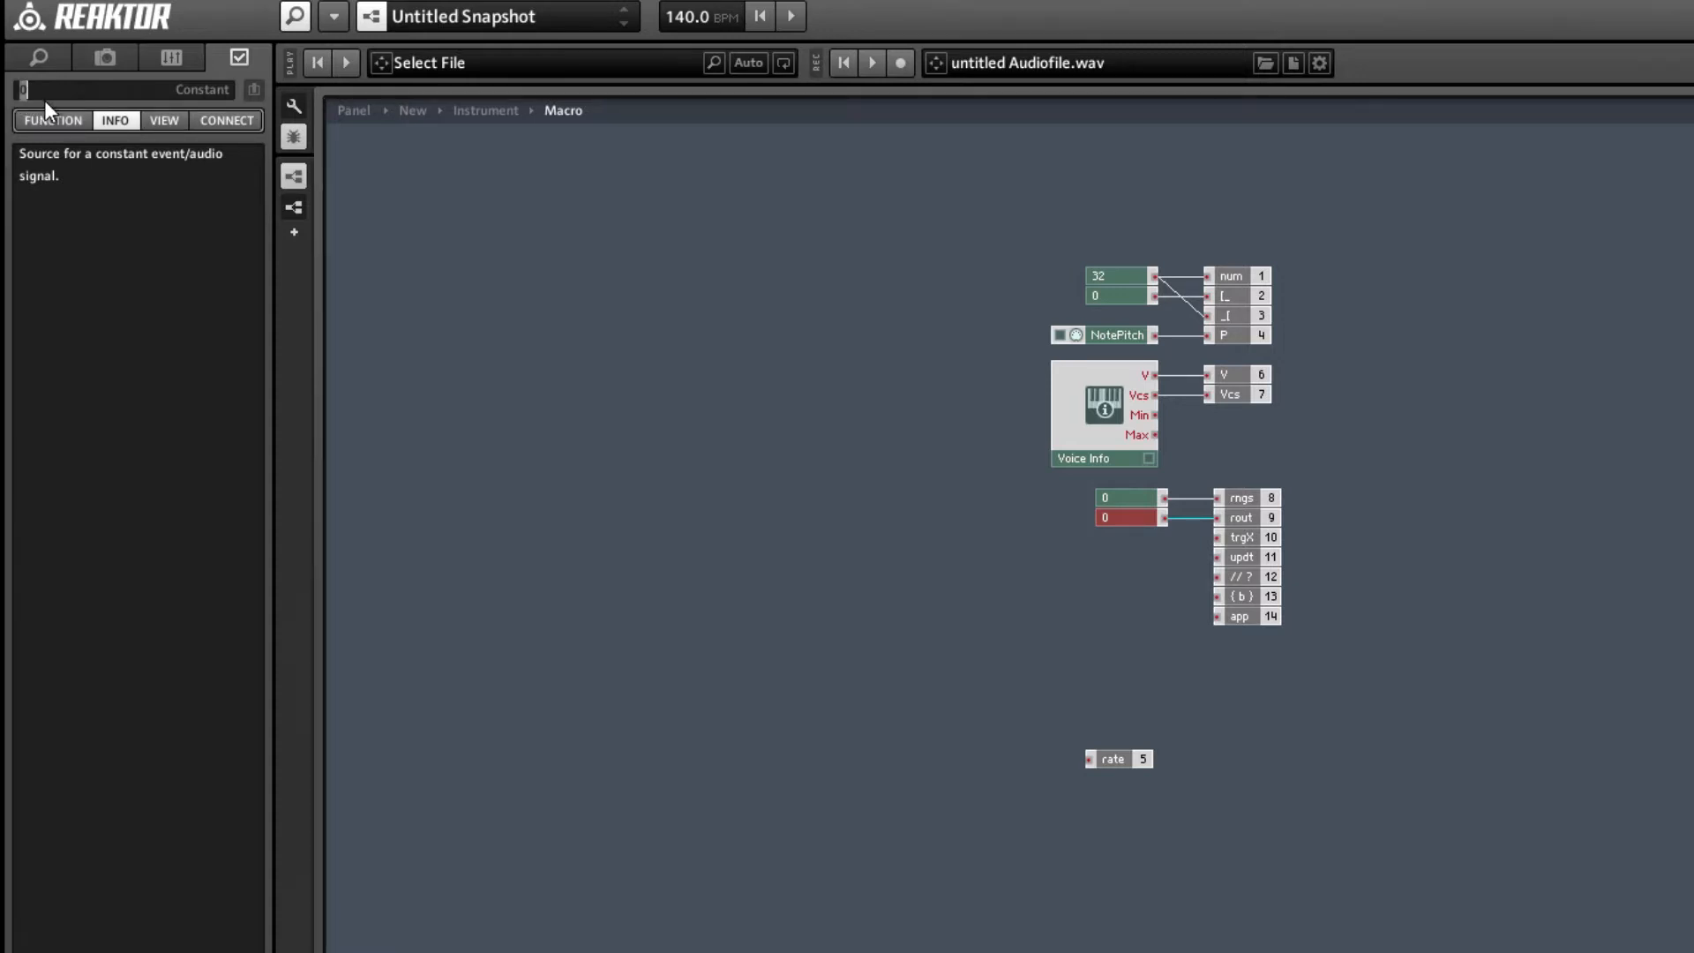
{"action": "key", "text": "Return"}
- Move the trgX and updt terminals down near rate, and feed the // ? terminal, placed under rout, from a constant of -1
{"action": "left_click_drag", "start_coordinate": [1239, 536], "coordinate": [1109, 835]}
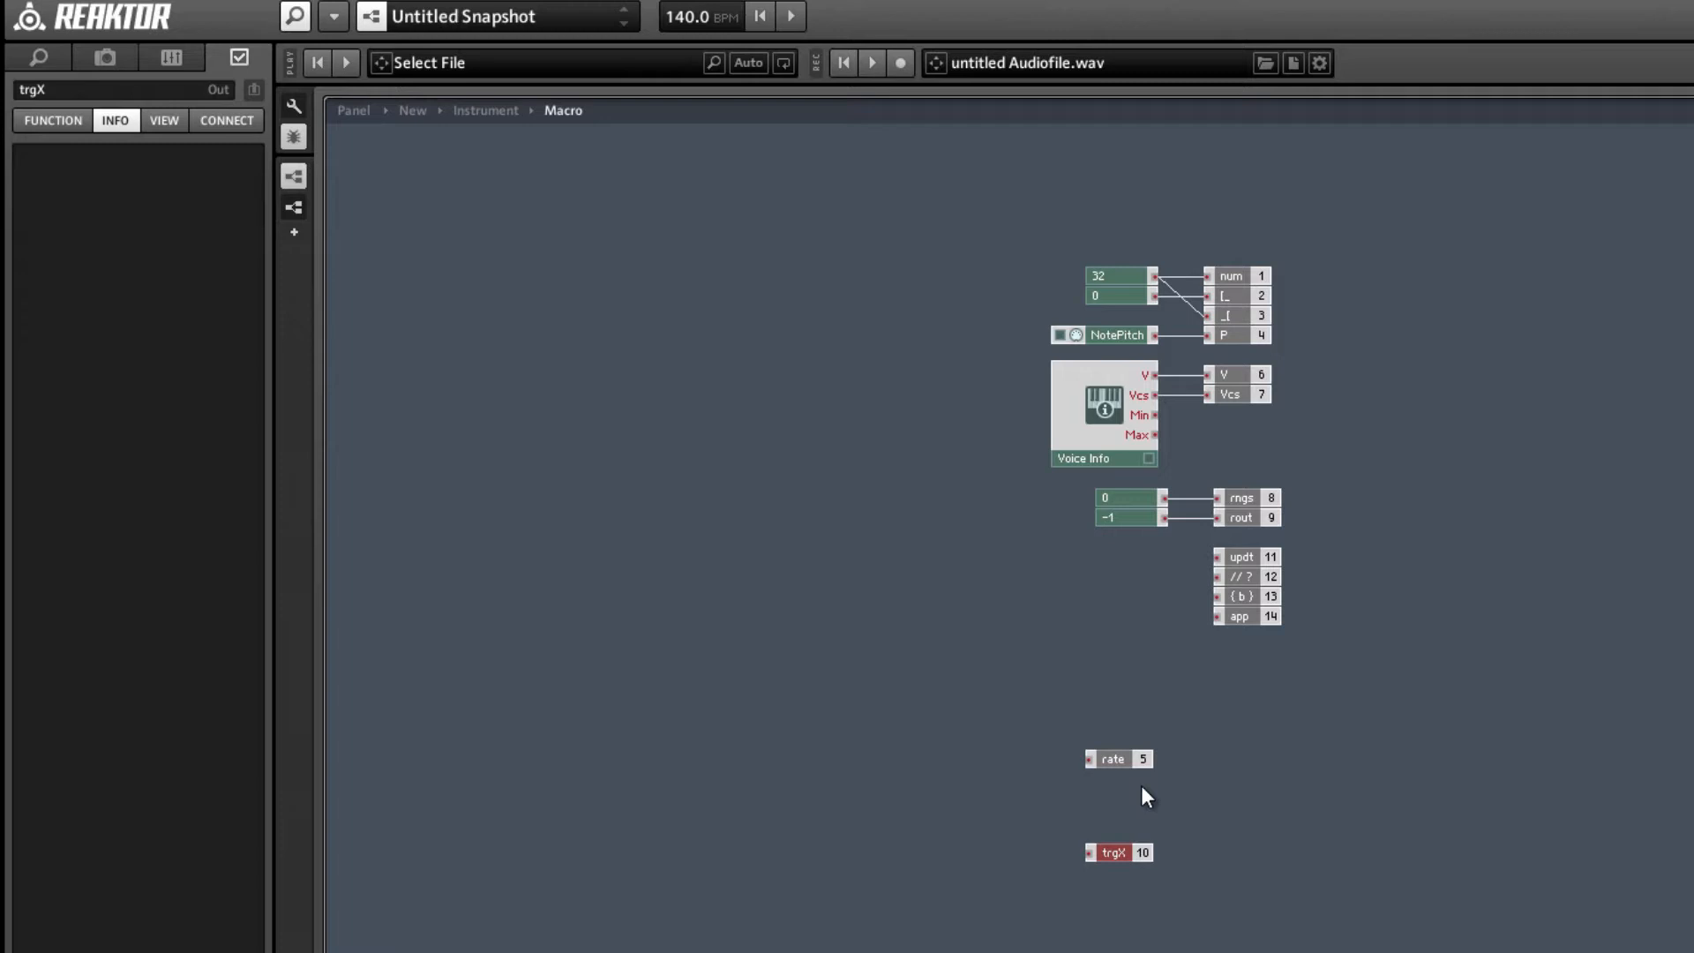
{"action": "left_click_drag", "start_coordinate": [1233, 557], "coordinate": [1099, 701]}
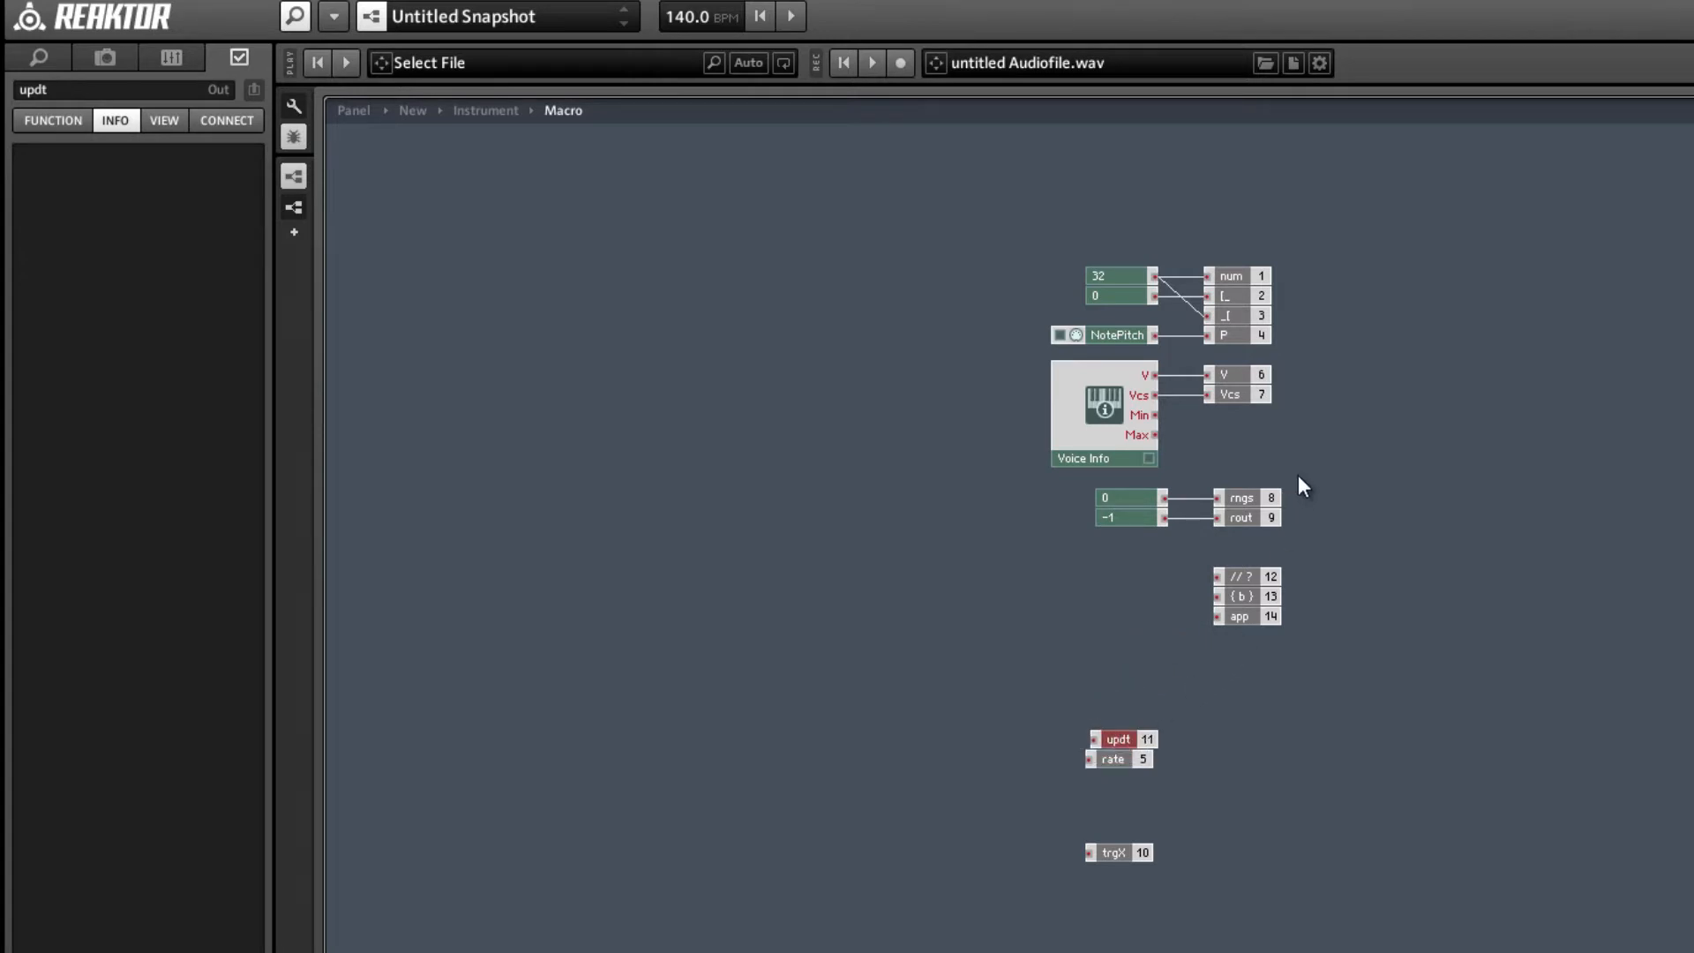
{"action": "left_click_drag", "start_coordinate": [1246, 571], "coordinate": [1252, 556]}
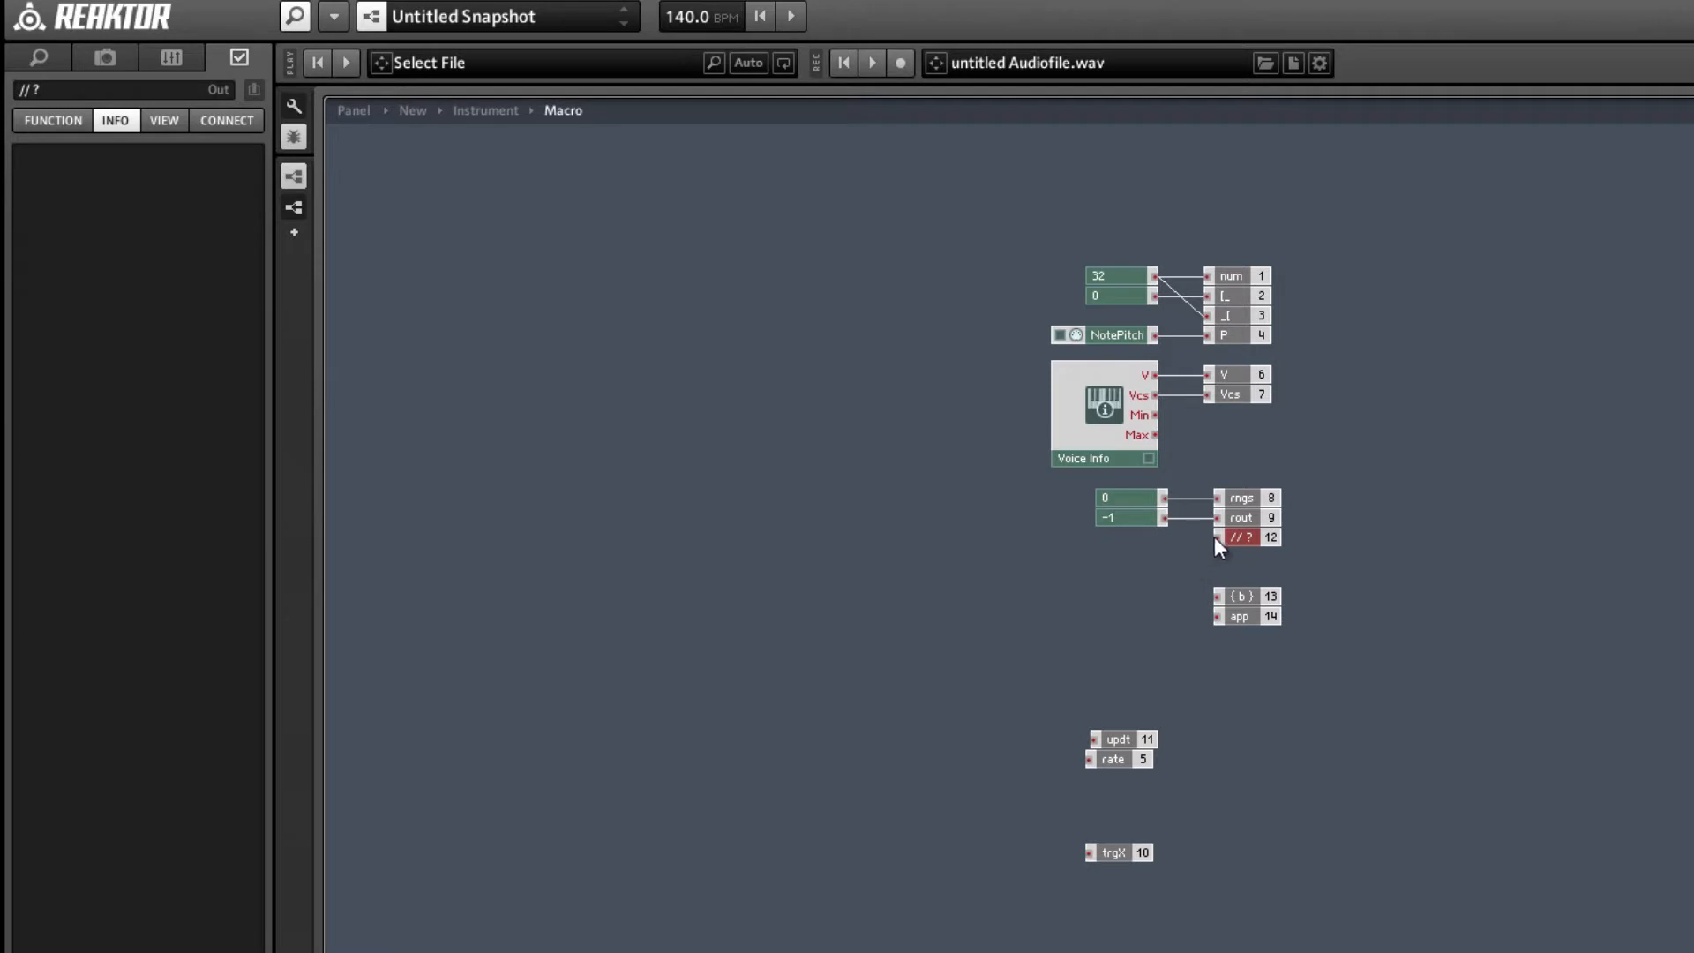
{"action": "right_click", "coordinate": [1221, 536]}
{"action": "left_click", "coordinate": [1255, 578]}
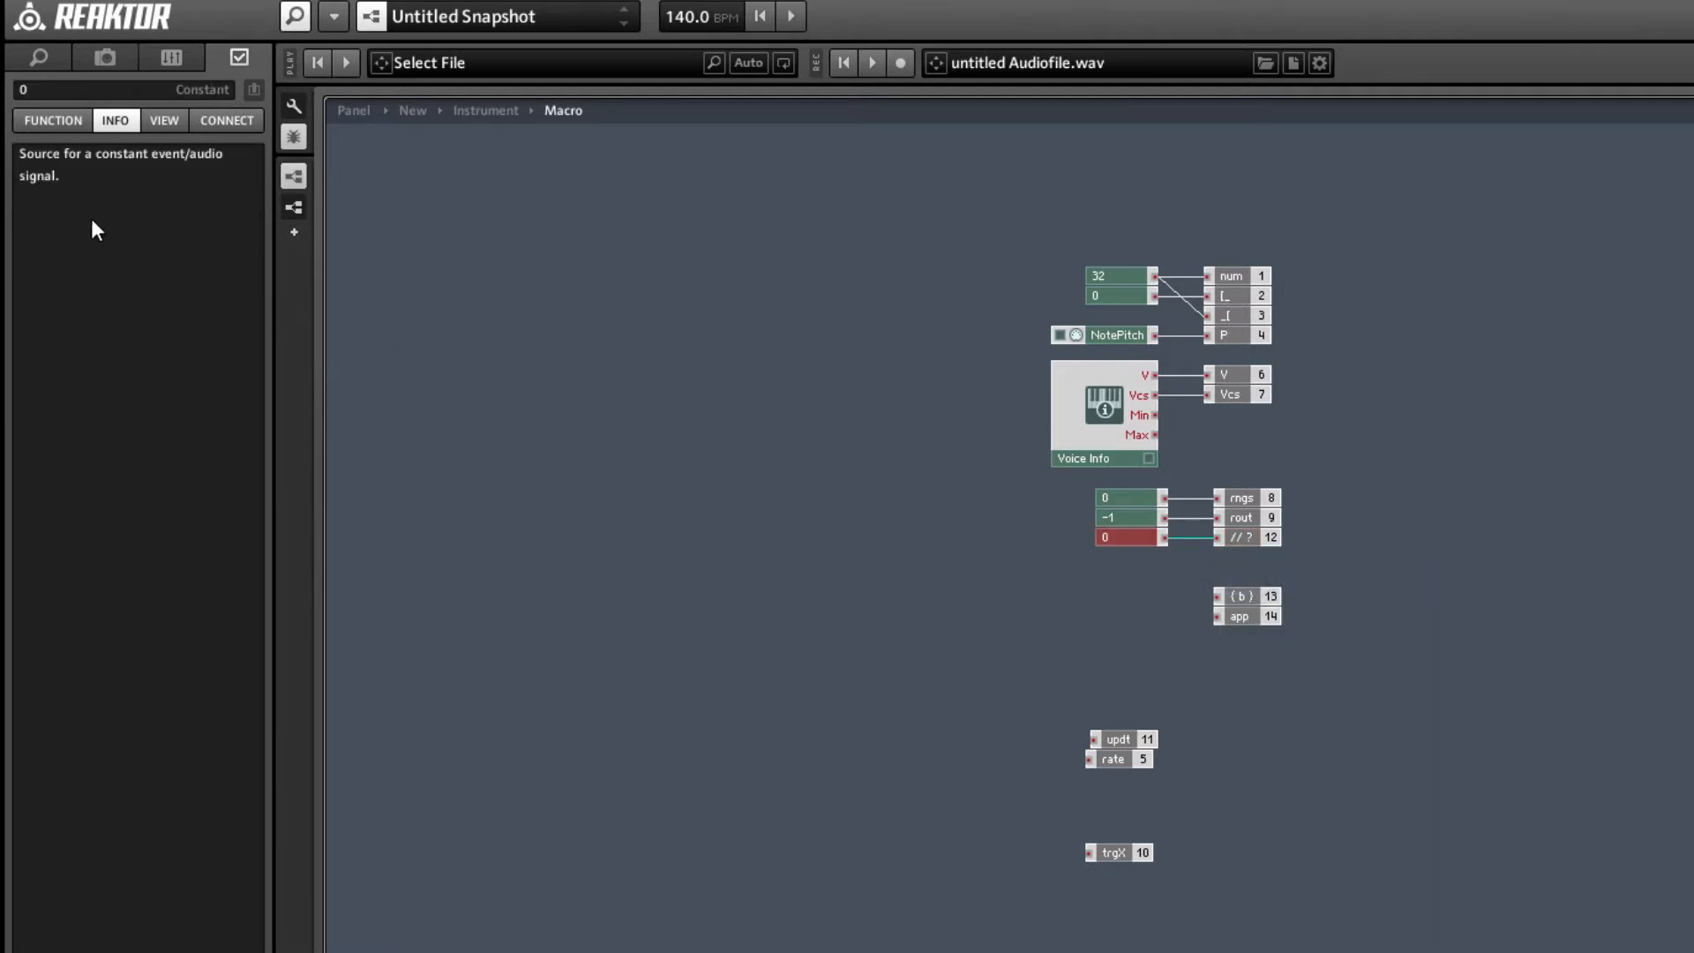
{"action": "left_click", "coordinate": [49, 90]}
{"action": "type", "text": "-1"}
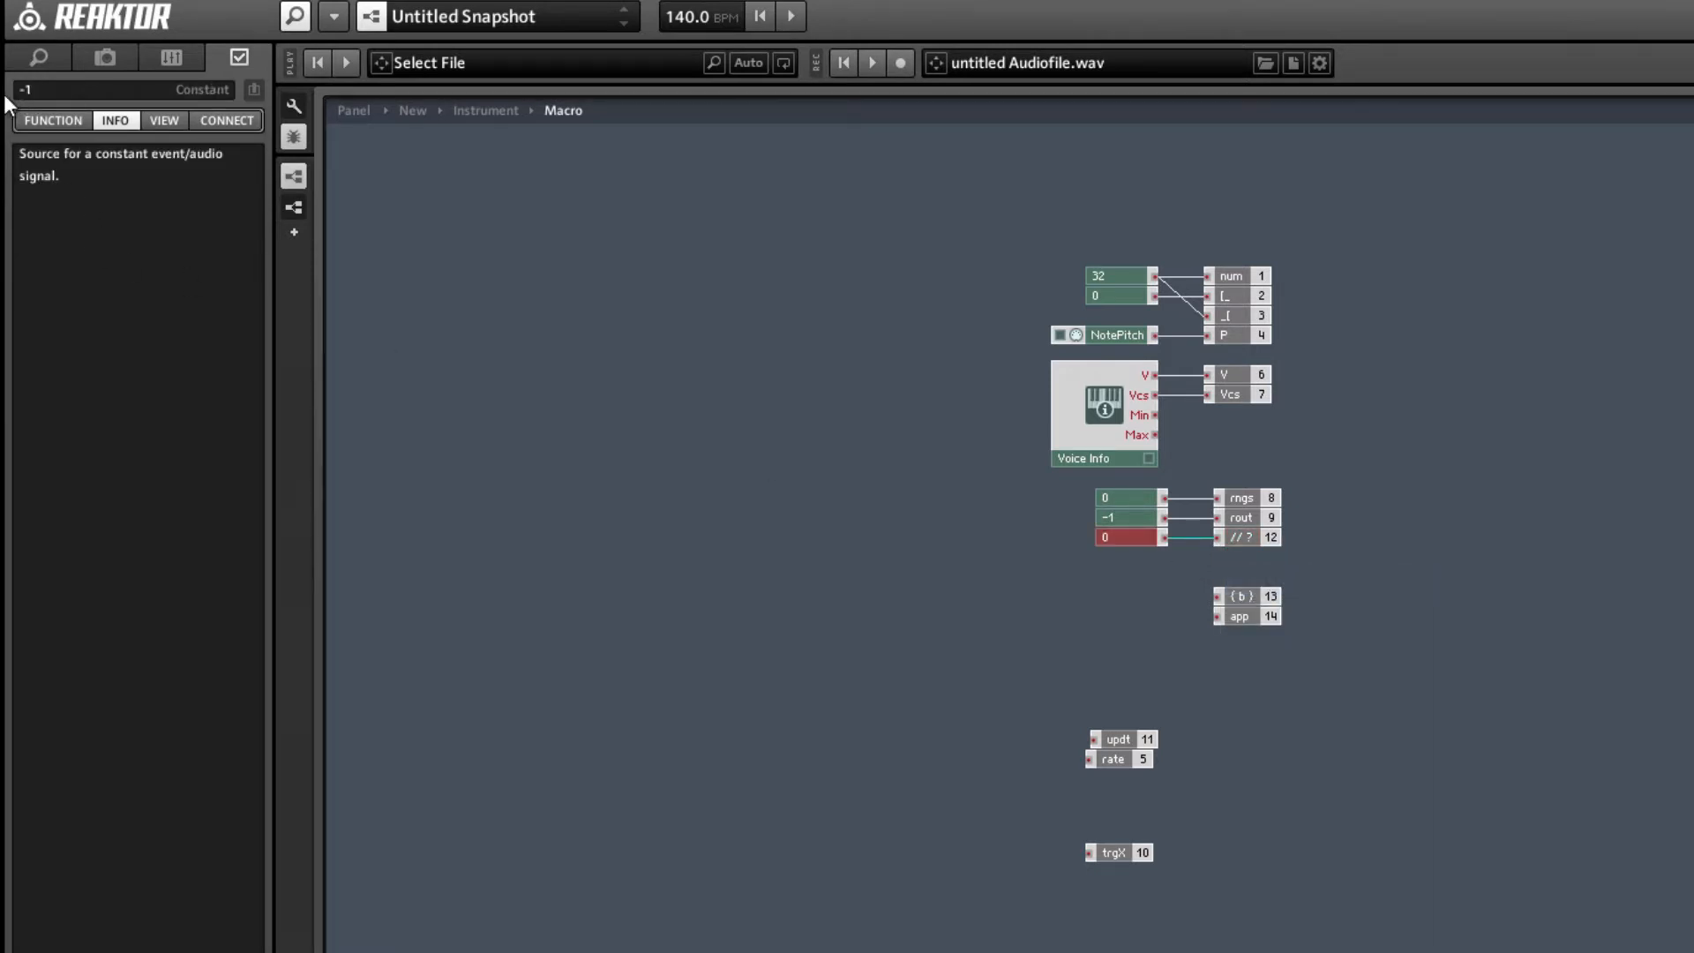
{"action": "key", "text": "Return"}
- Set the (b) terminal aside above trgX and group the updt, rate and app terminals below the constants
{"action": "left_click", "coordinate": [1104, 279]}
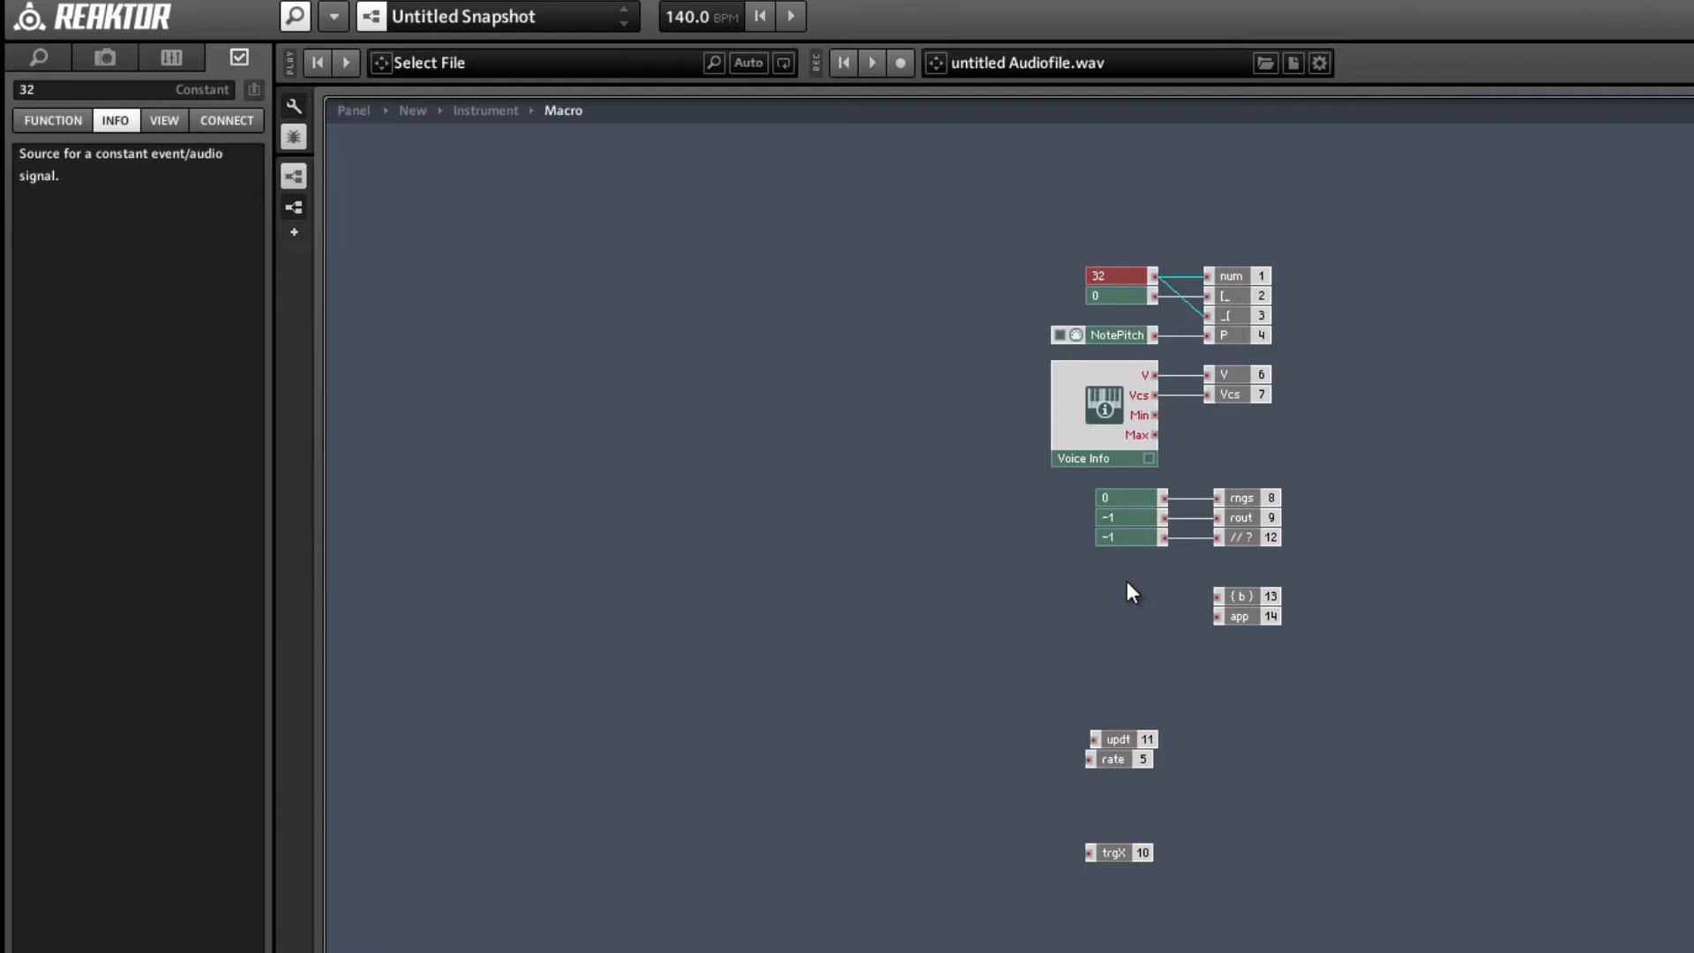
{"action": "left_click", "coordinate": [1241, 598]}
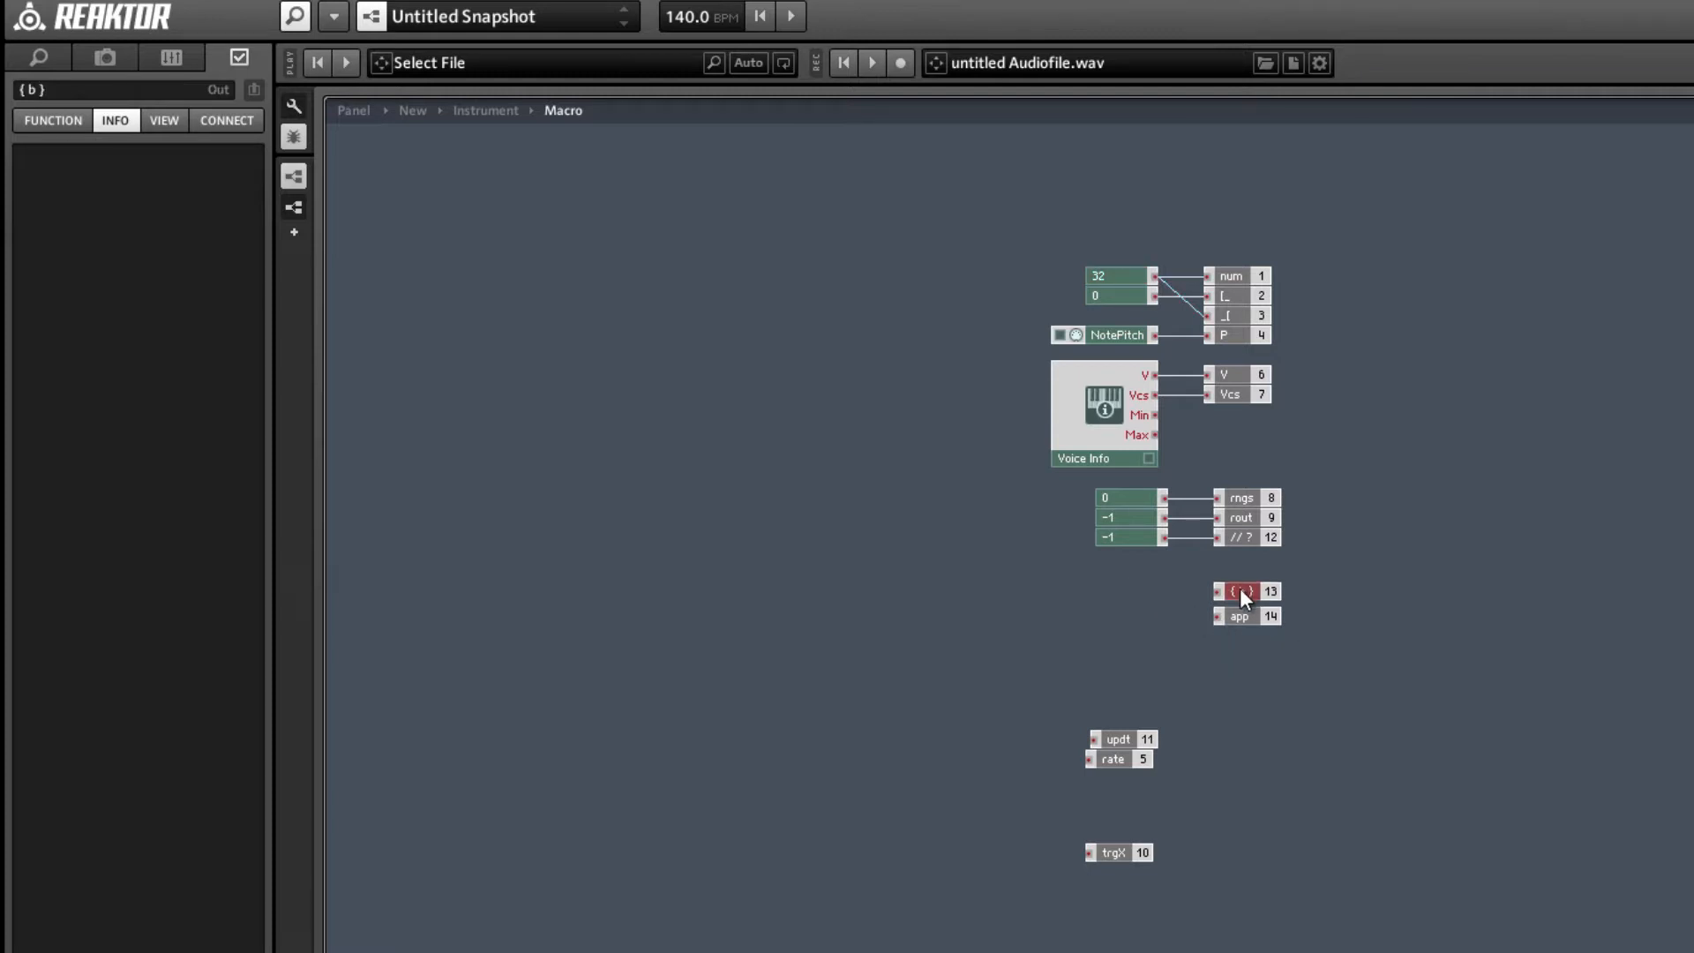
{"action": "left_click_drag", "start_coordinate": [1242, 598], "coordinate": [1108, 806]}
{"action": "left_click", "coordinate": [1124, 761]}
{"action": "left_click_drag", "start_coordinate": [1074, 707], "coordinate": [1134, 666]}
{"action": "left_click", "coordinate": [1038, 667]}
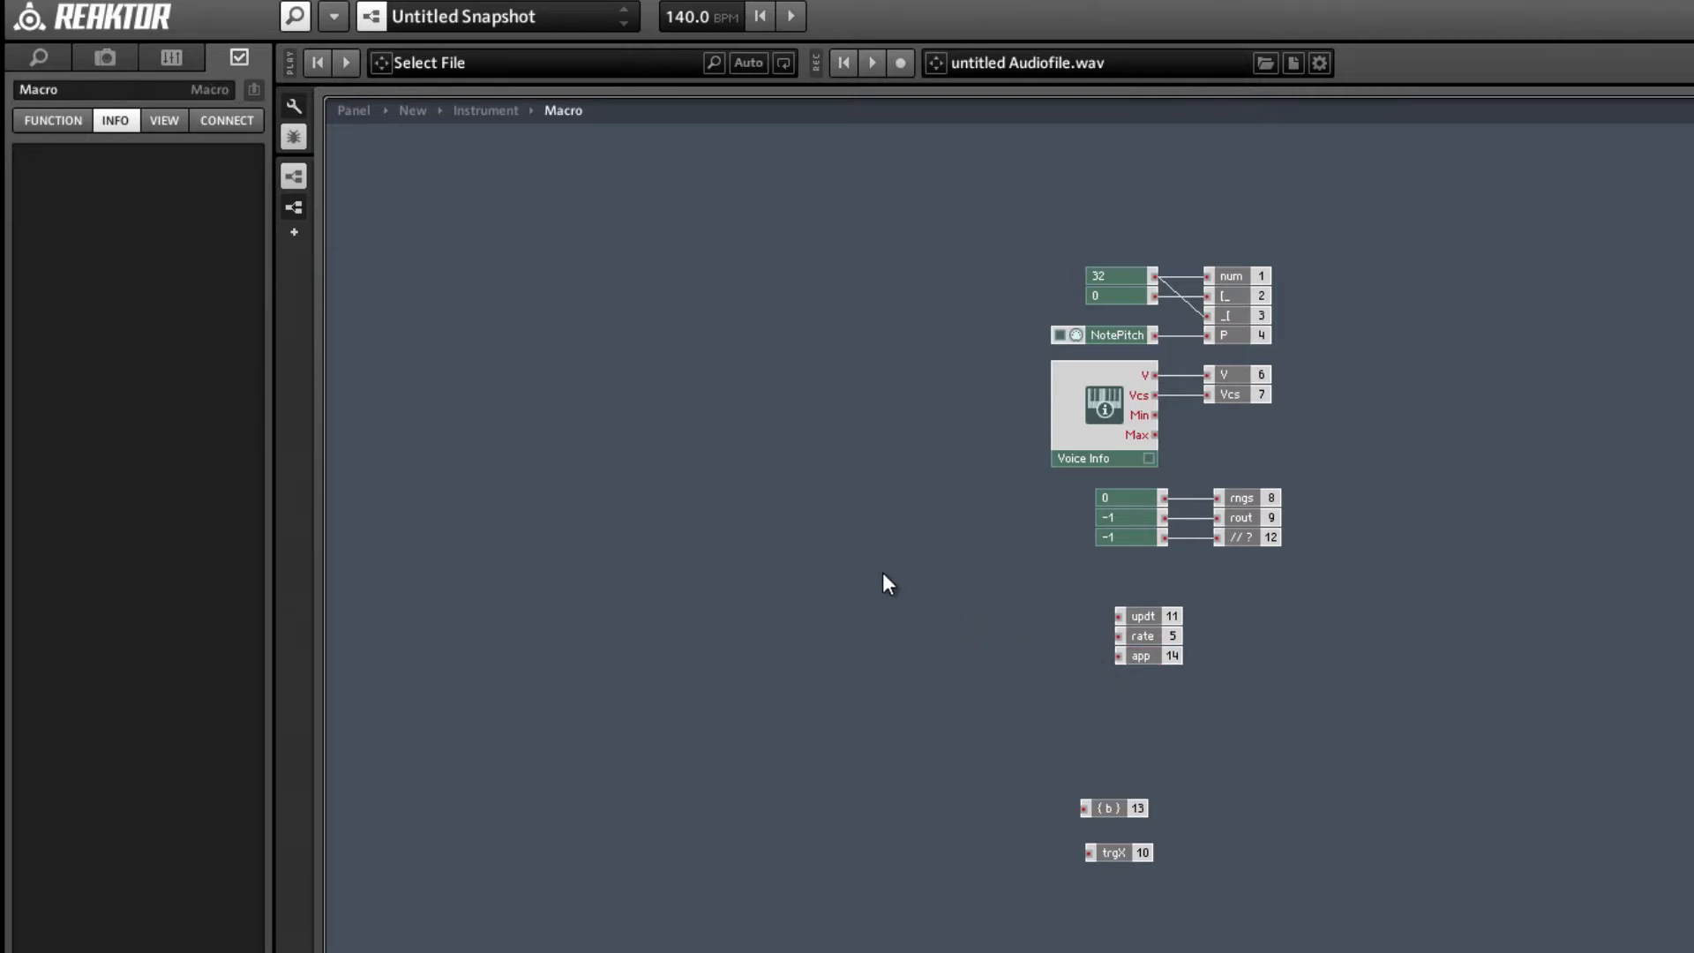
- Insert the cr_clock macro from the Partials Framework's Partials Library and place it beside the updt, rate and app terminals
{"action": "right_click", "coordinate": [686, 511]}
{"action": "mouse_move", "coordinate": [718, 524]}
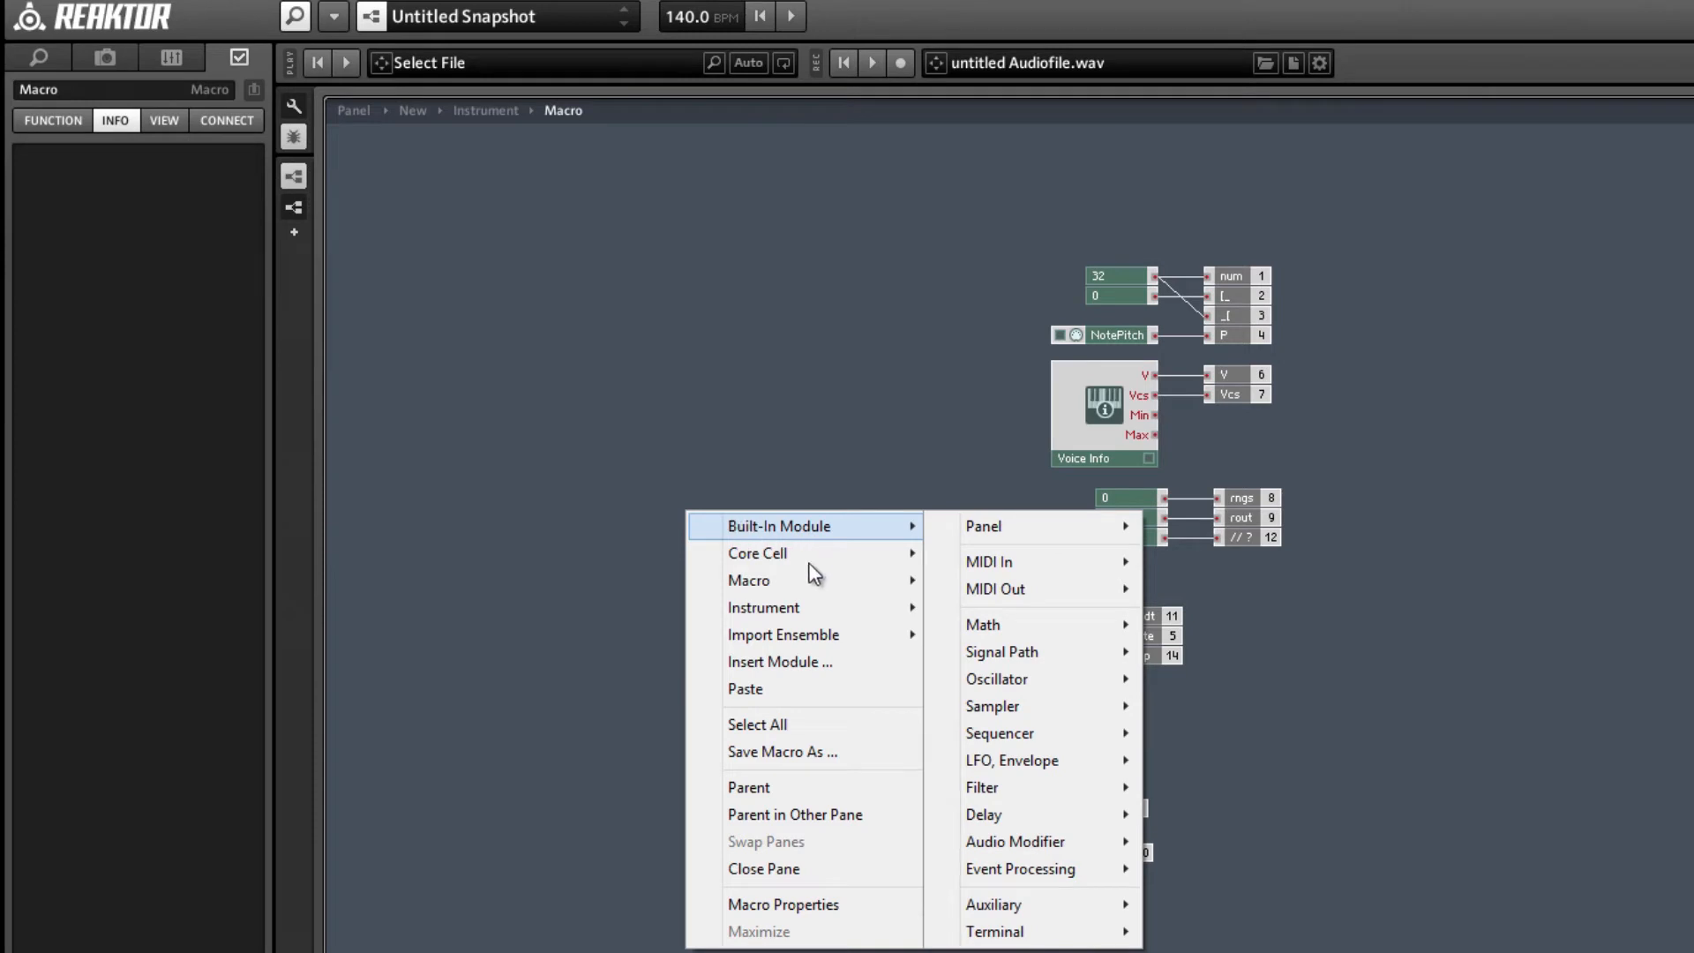
{"action": "mouse_move", "coordinate": [781, 576]}
{"action": "mouse_move", "coordinate": [1058, 724]}
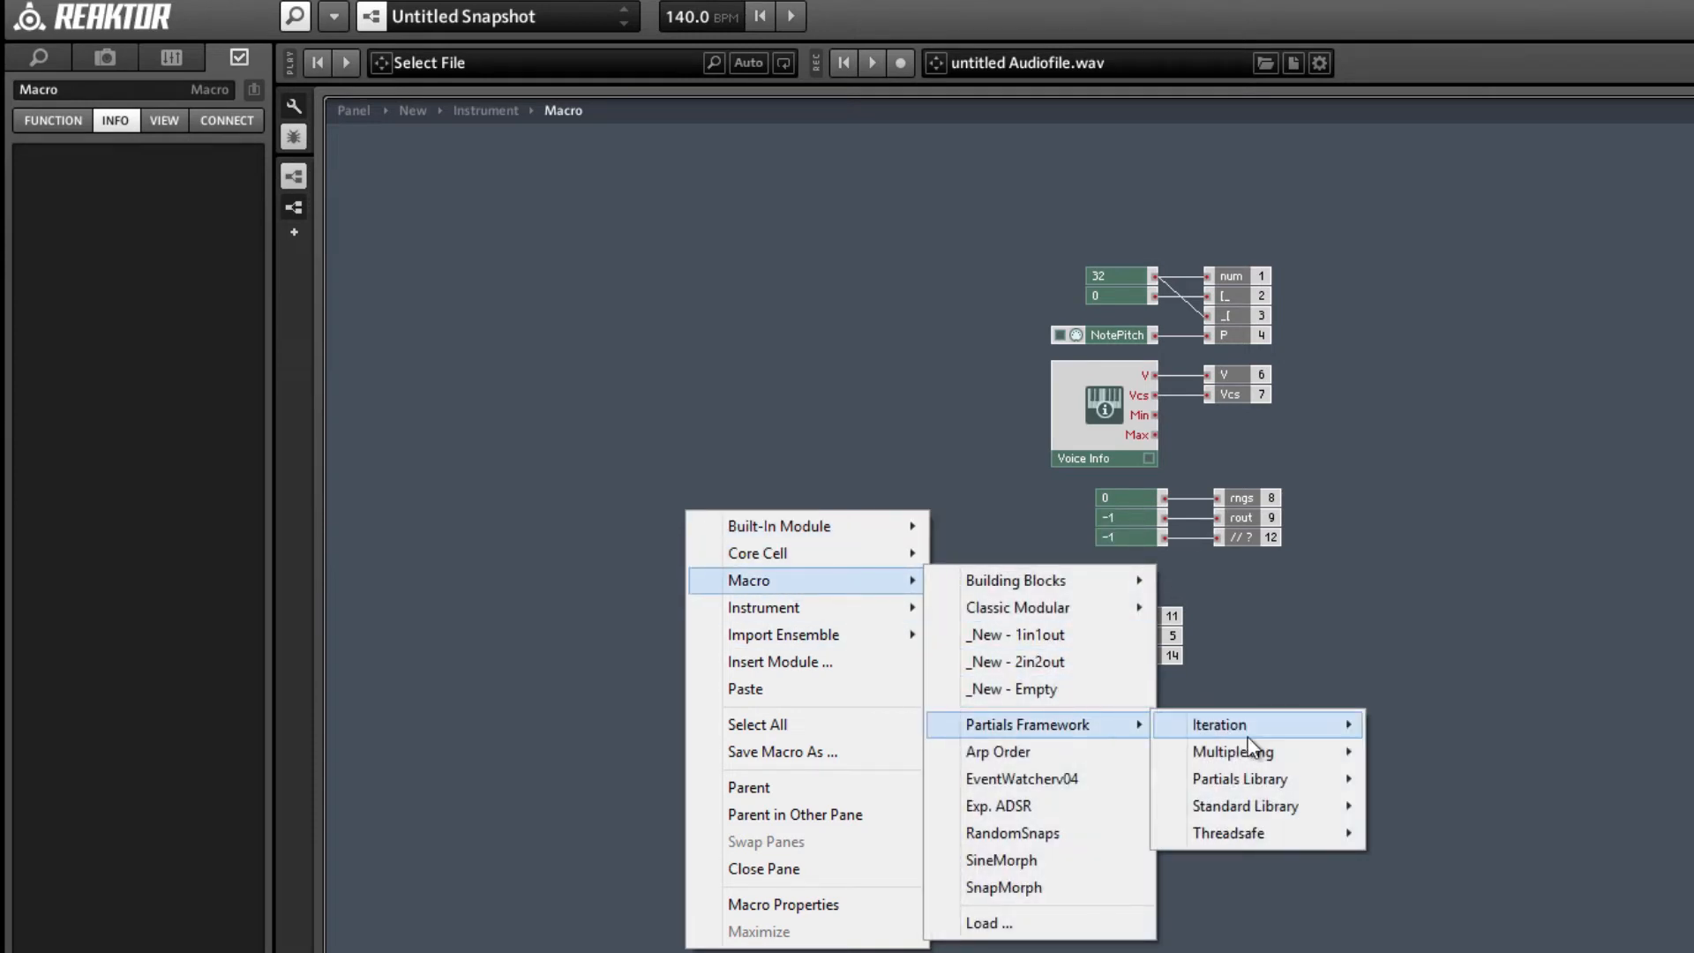
{"action": "mouse_move", "coordinate": [1299, 778]}
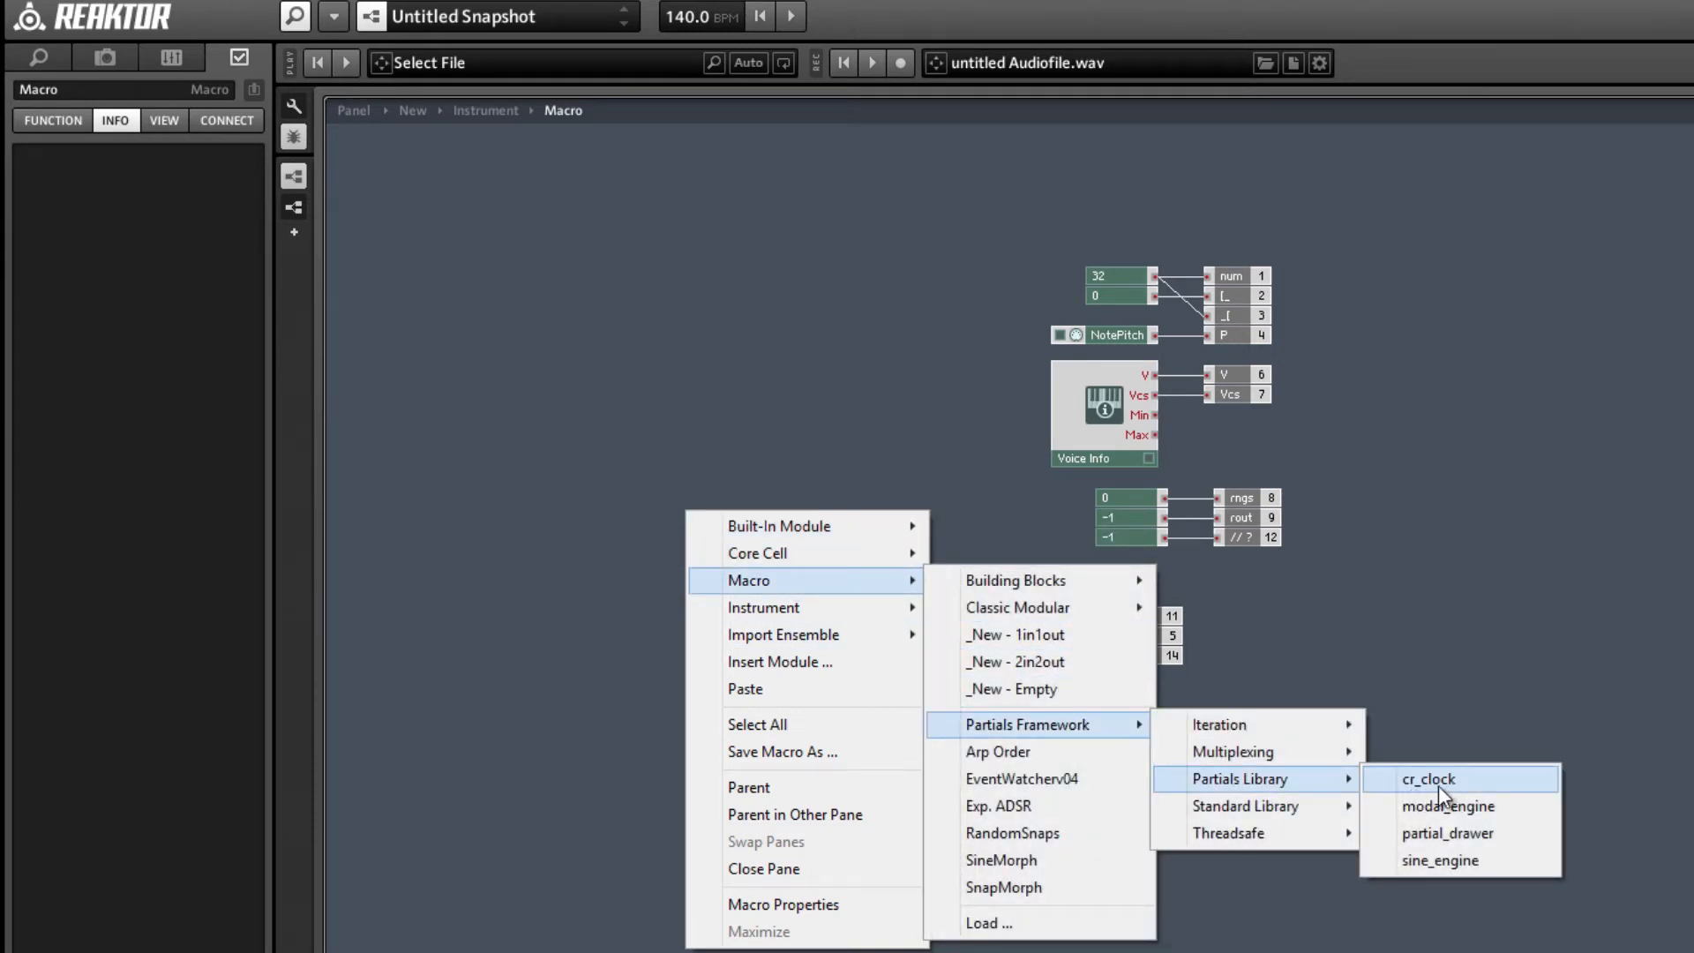
{"action": "left_click", "coordinate": [1438, 782]}
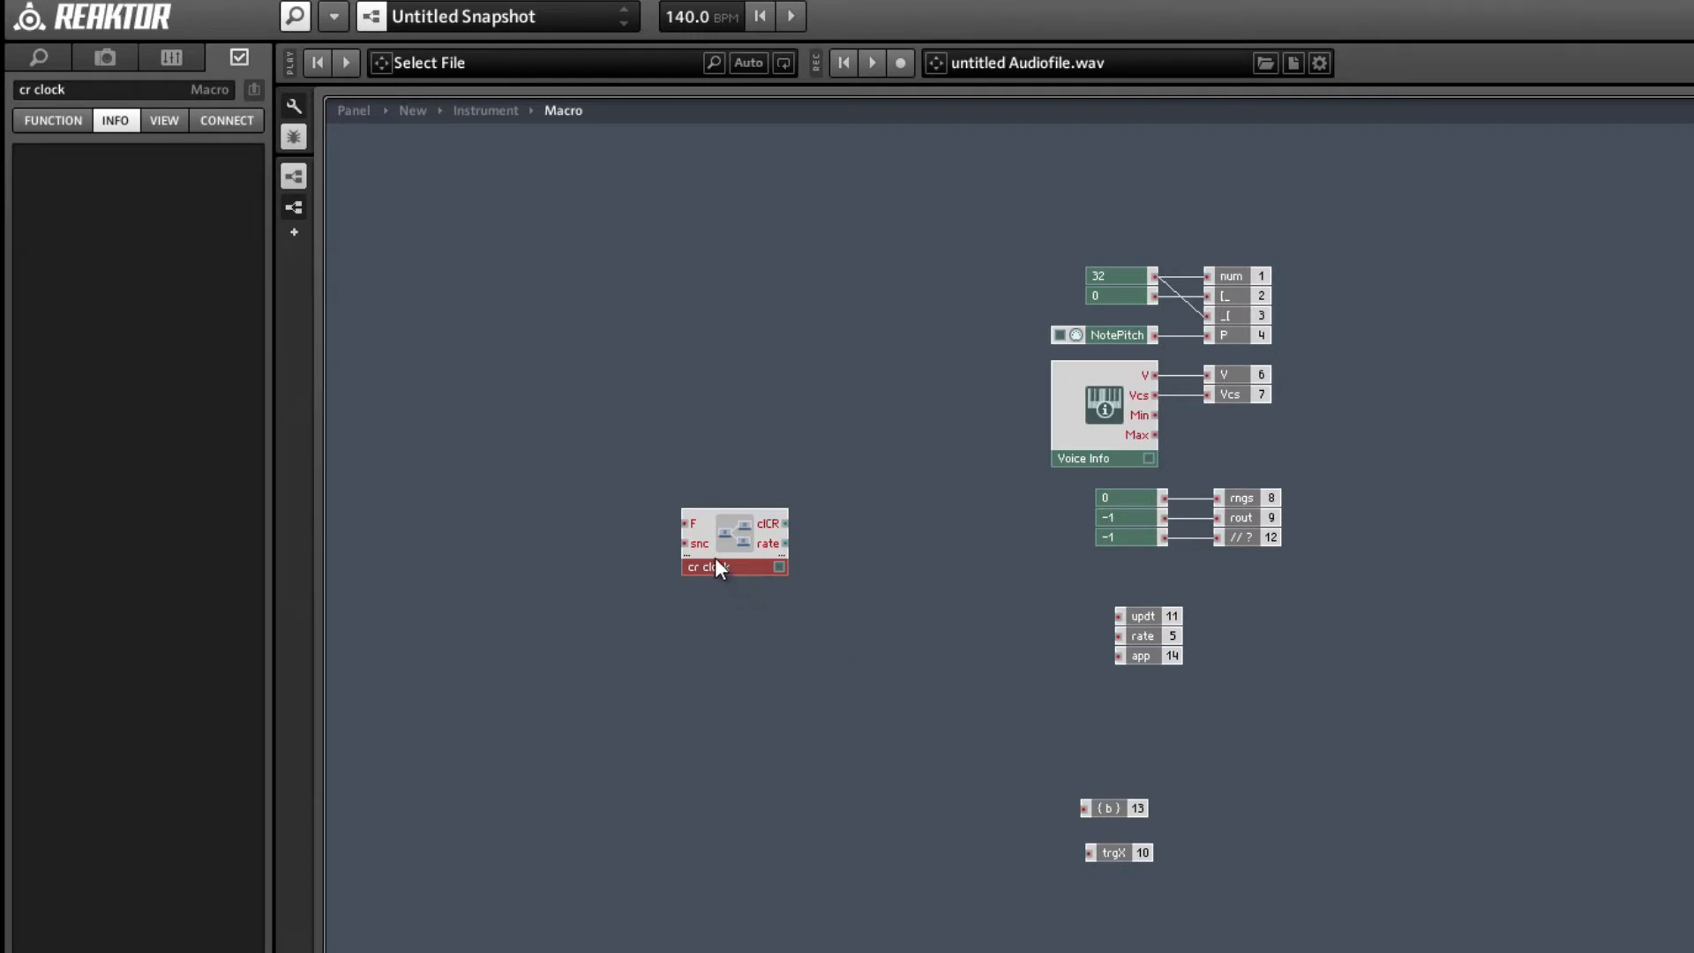
{"action": "left_click_drag", "start_coordinate": [740, 568], "coordinate": [858, 627]}
- Create a constant of 100 for the F input of the cr clock macro and place it close to the macro
{"action": "right_click", "coordinate": [812, 583]}
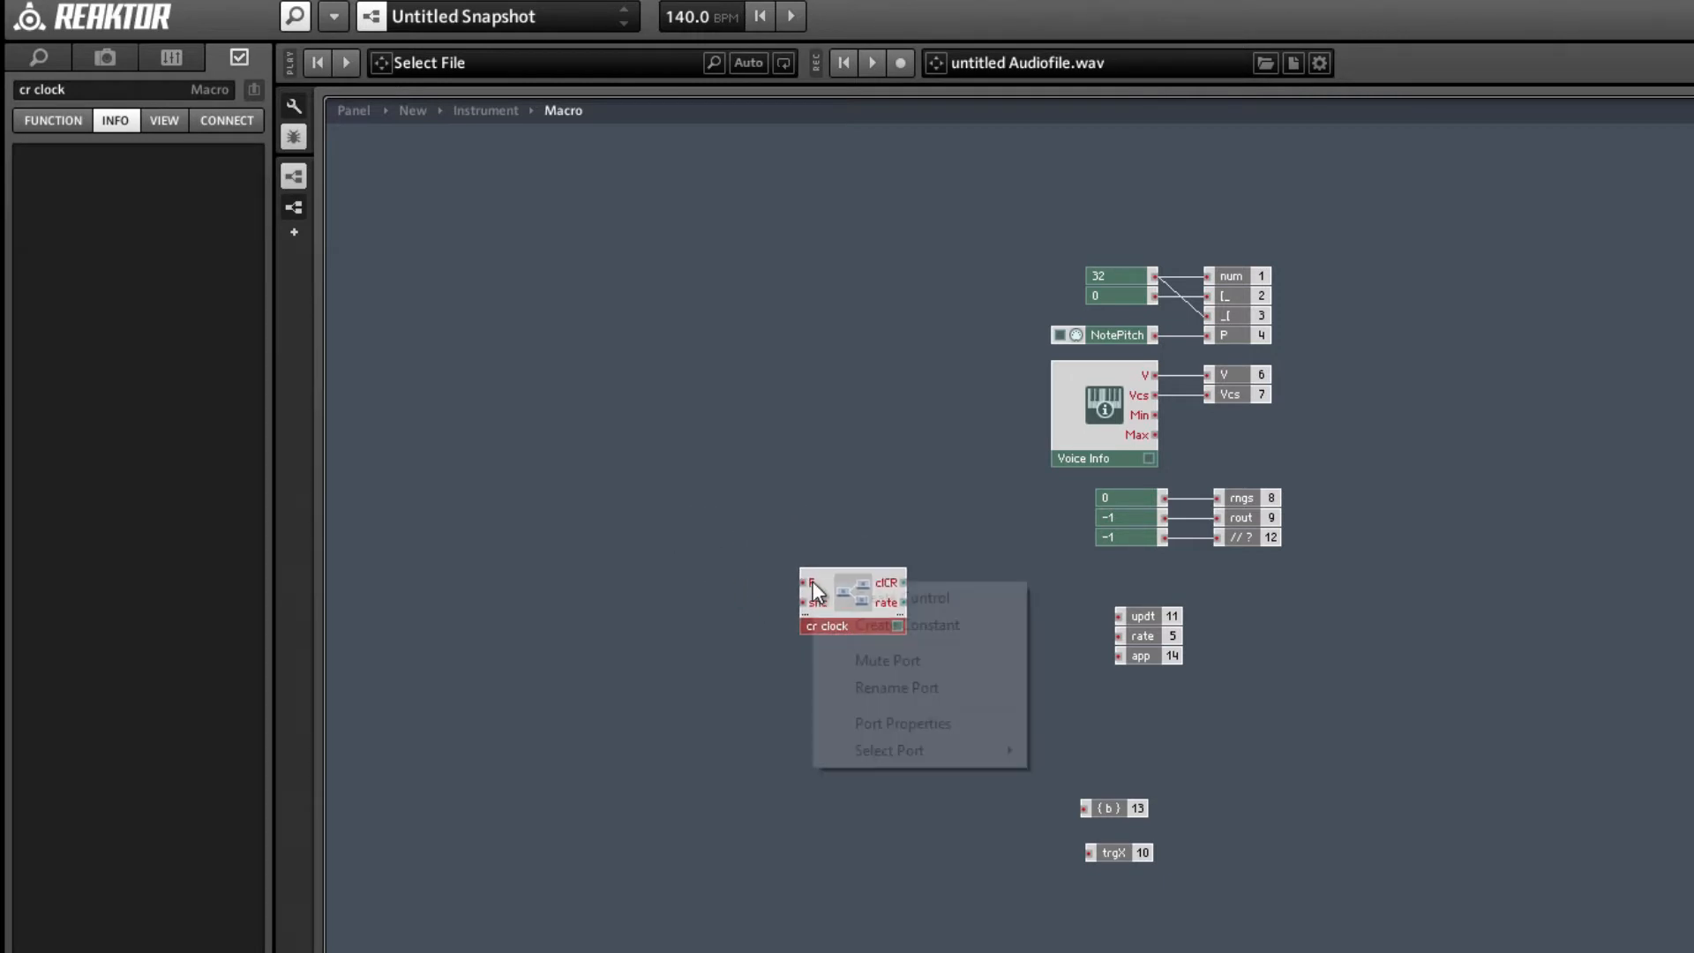
{"action": "left_click", "coordinate": [835, 626]}
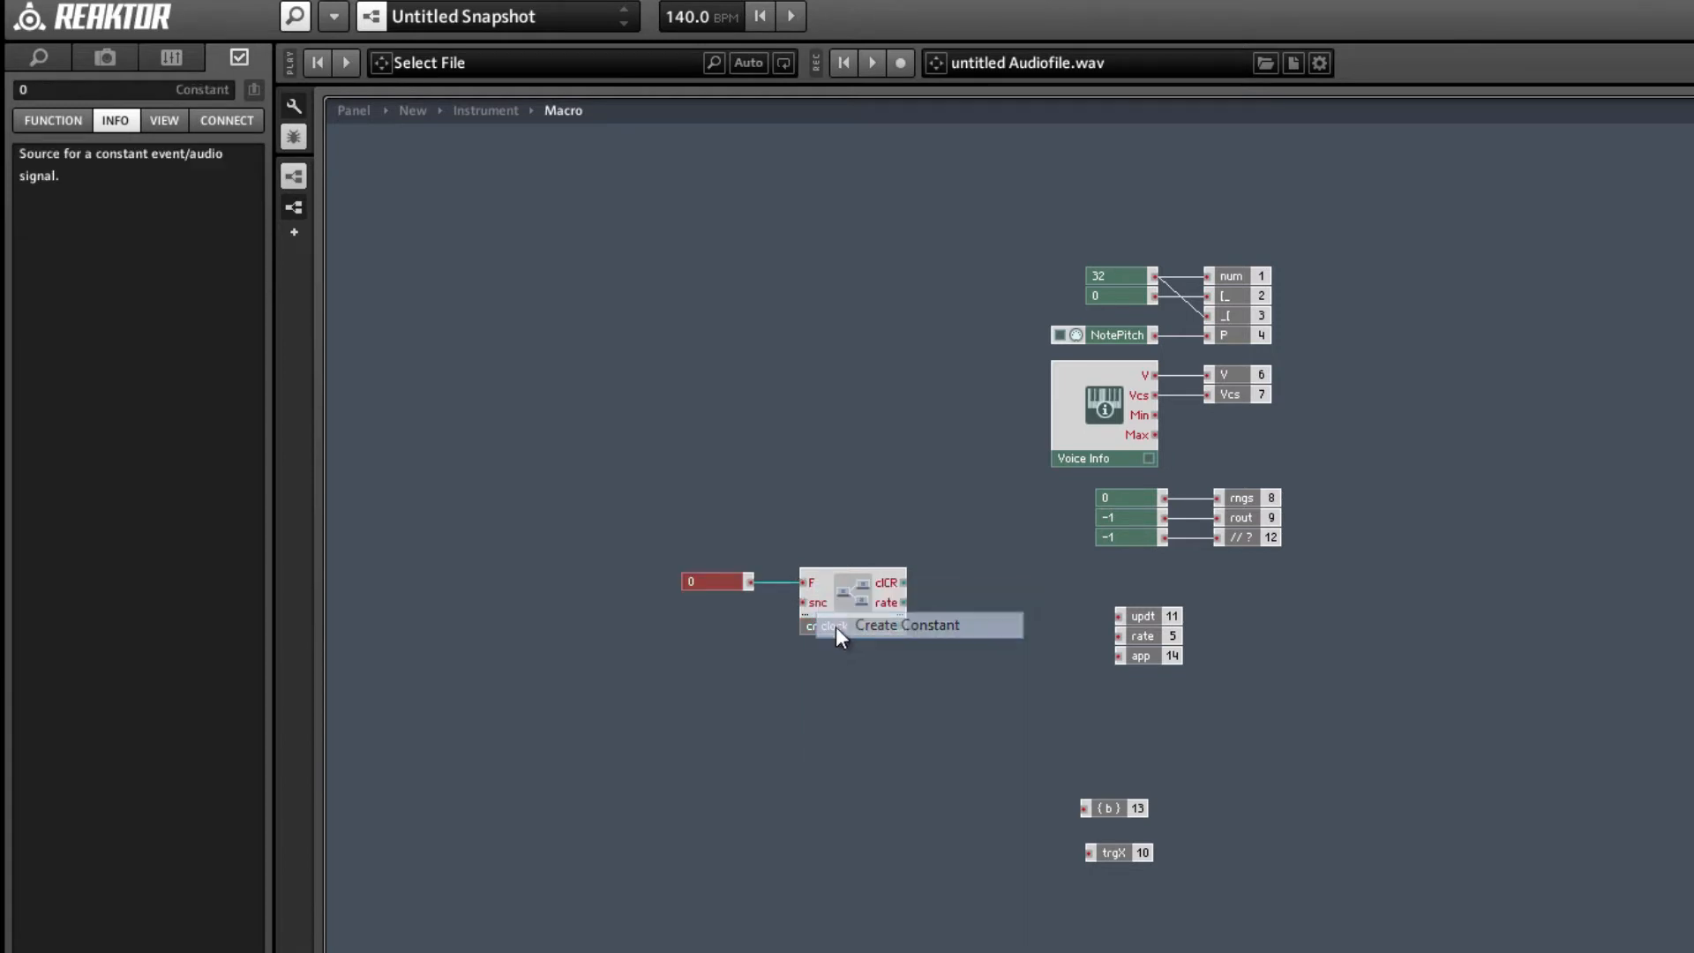
{"action": "left_click", "coordinate": [46, 92]}
{"action": "type", "text": "100"}
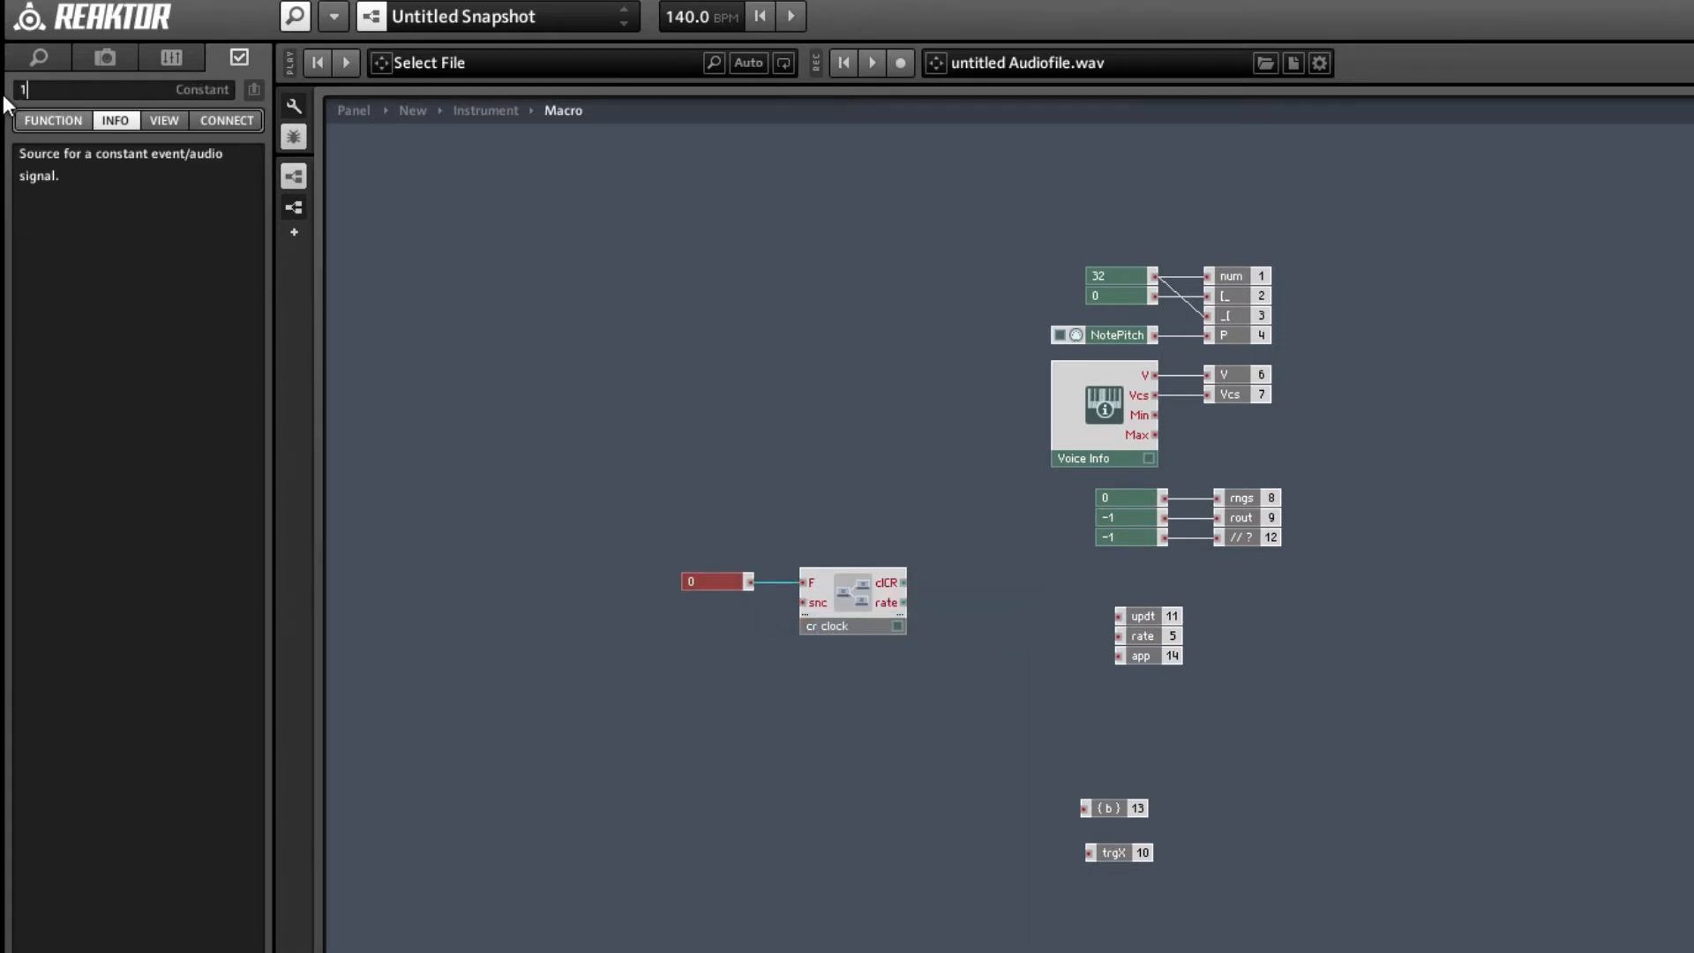
{"action": "key", "text": "Return"}
{"action": "left_click_drag", "start_coordinate": [700, 582], "coordinate": [720, 584]}
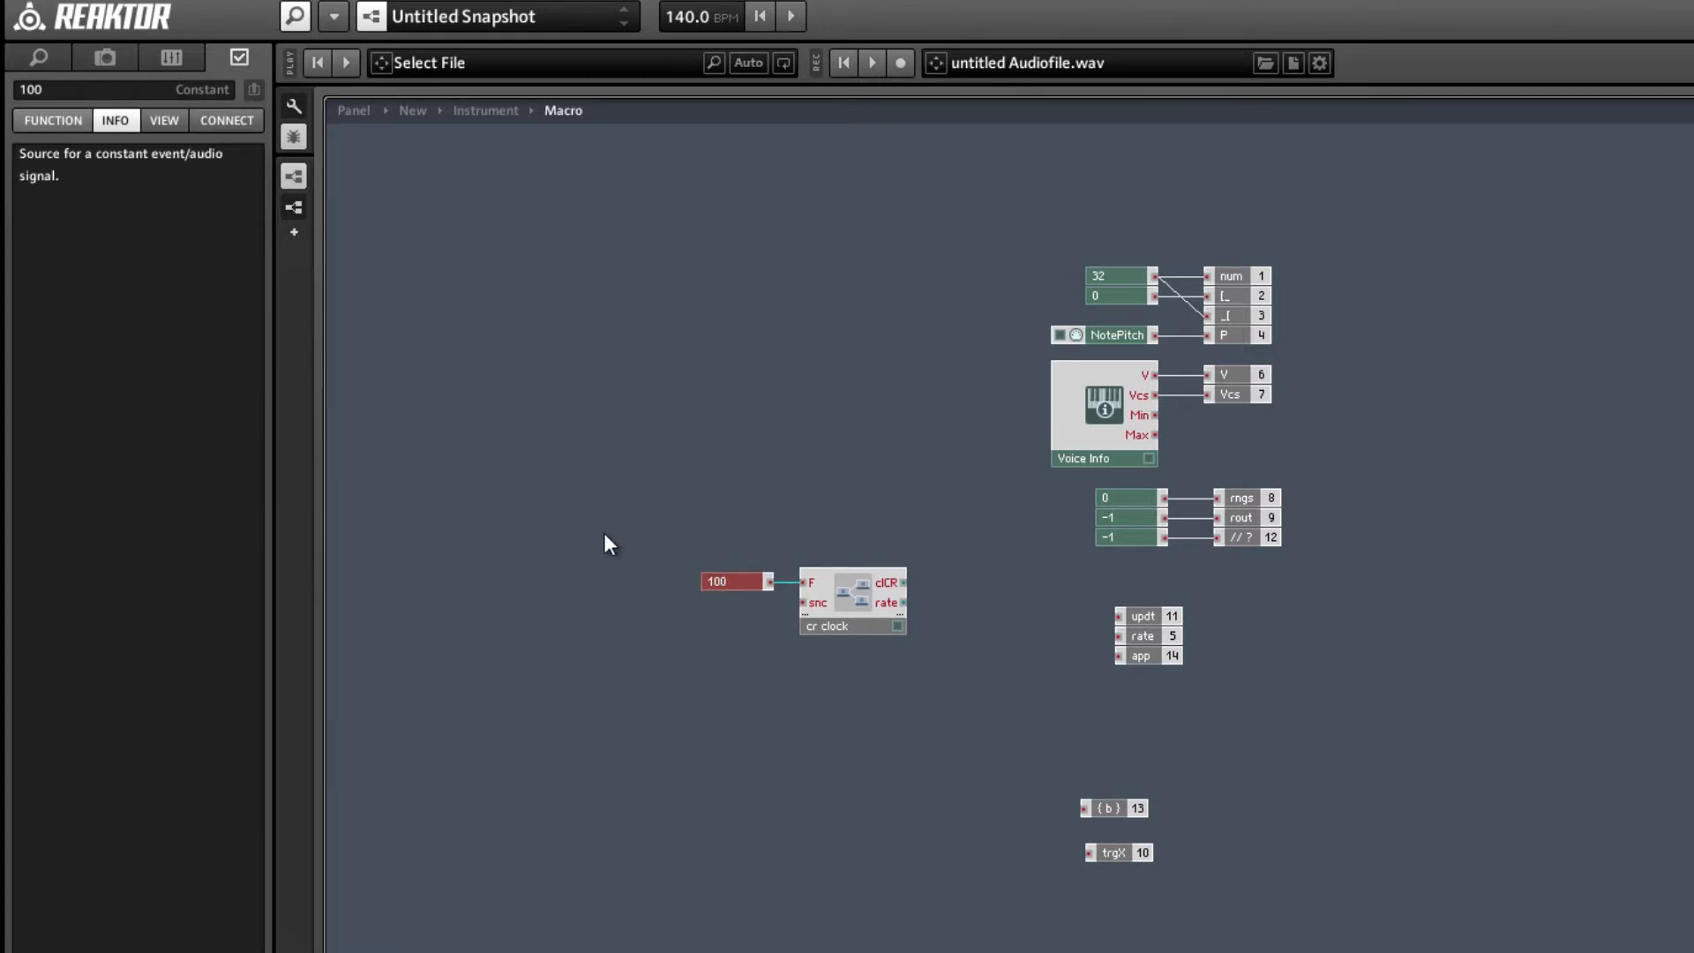
- Add an Order module fed by cr clock's clCR output and align the clock chain with the updt terminal group
{"action": "right_click", "coordinate": [986, 556]}
{"action": "mouse_move", "coordinate": [1095, 554]}
{"action": "mouse_move", "coordinate": [1322, 895]}
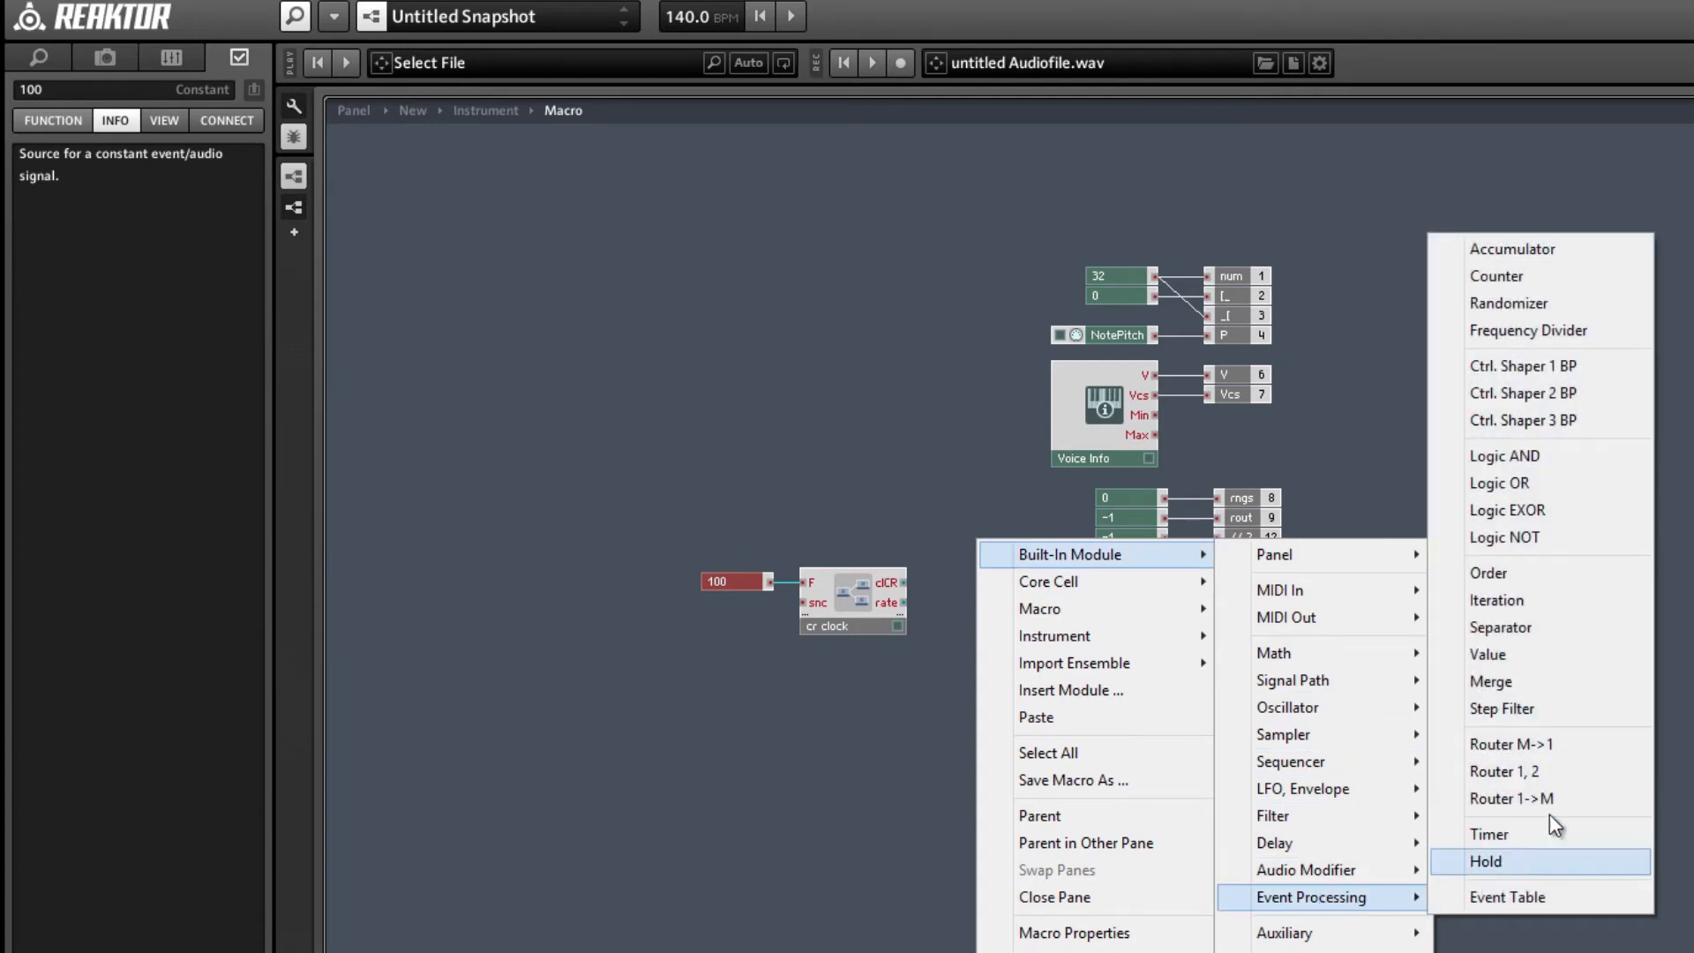
{"action": "left_click", "coordinate": [1456, 573]}
{"action": "left_click_drag", "start_coordinate": [691, 558], "coordinate": [877, 623]}
{"action": "left_click_drag", "start_coordinate": [876, 623], "coordinate": [1003, 612]}
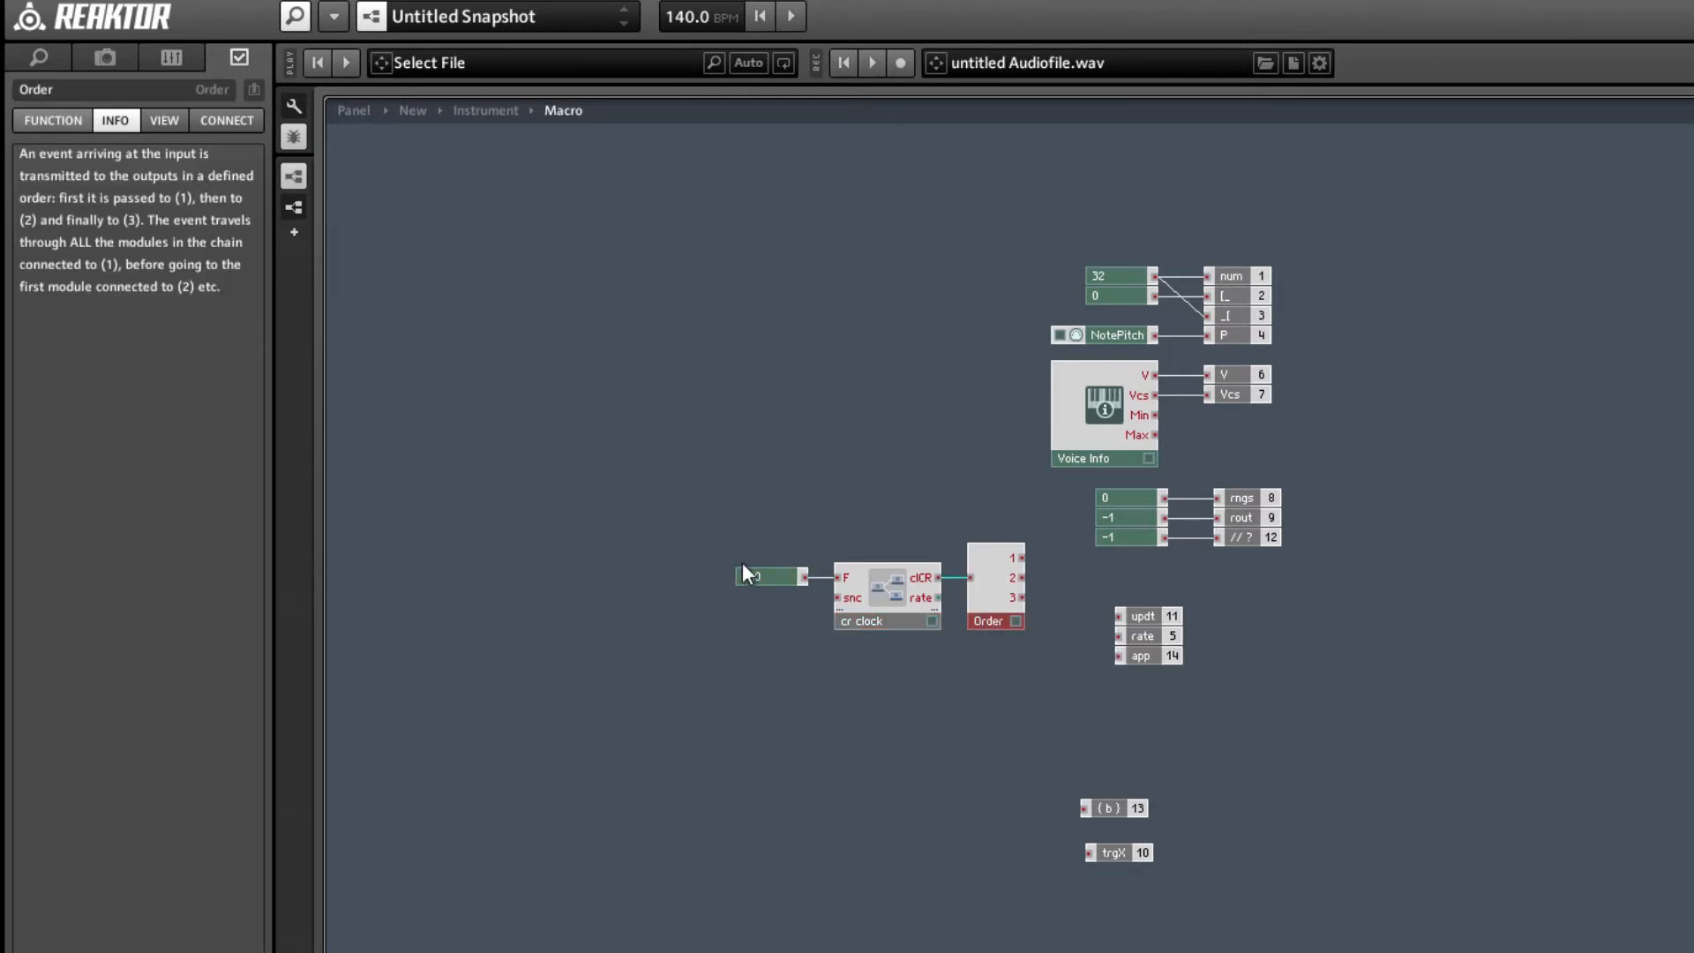
{"action": "left_click_drag", "start_coordinate": [731, 521], "coordinate": [973, 680]}
- Connect the Order module's output 2 to the updt terminal and cr clock's rate output to the rate terminal
{"action": "left_click_drag", "start_coordinate": [987, 617], "coordinate": [1091, 628]}
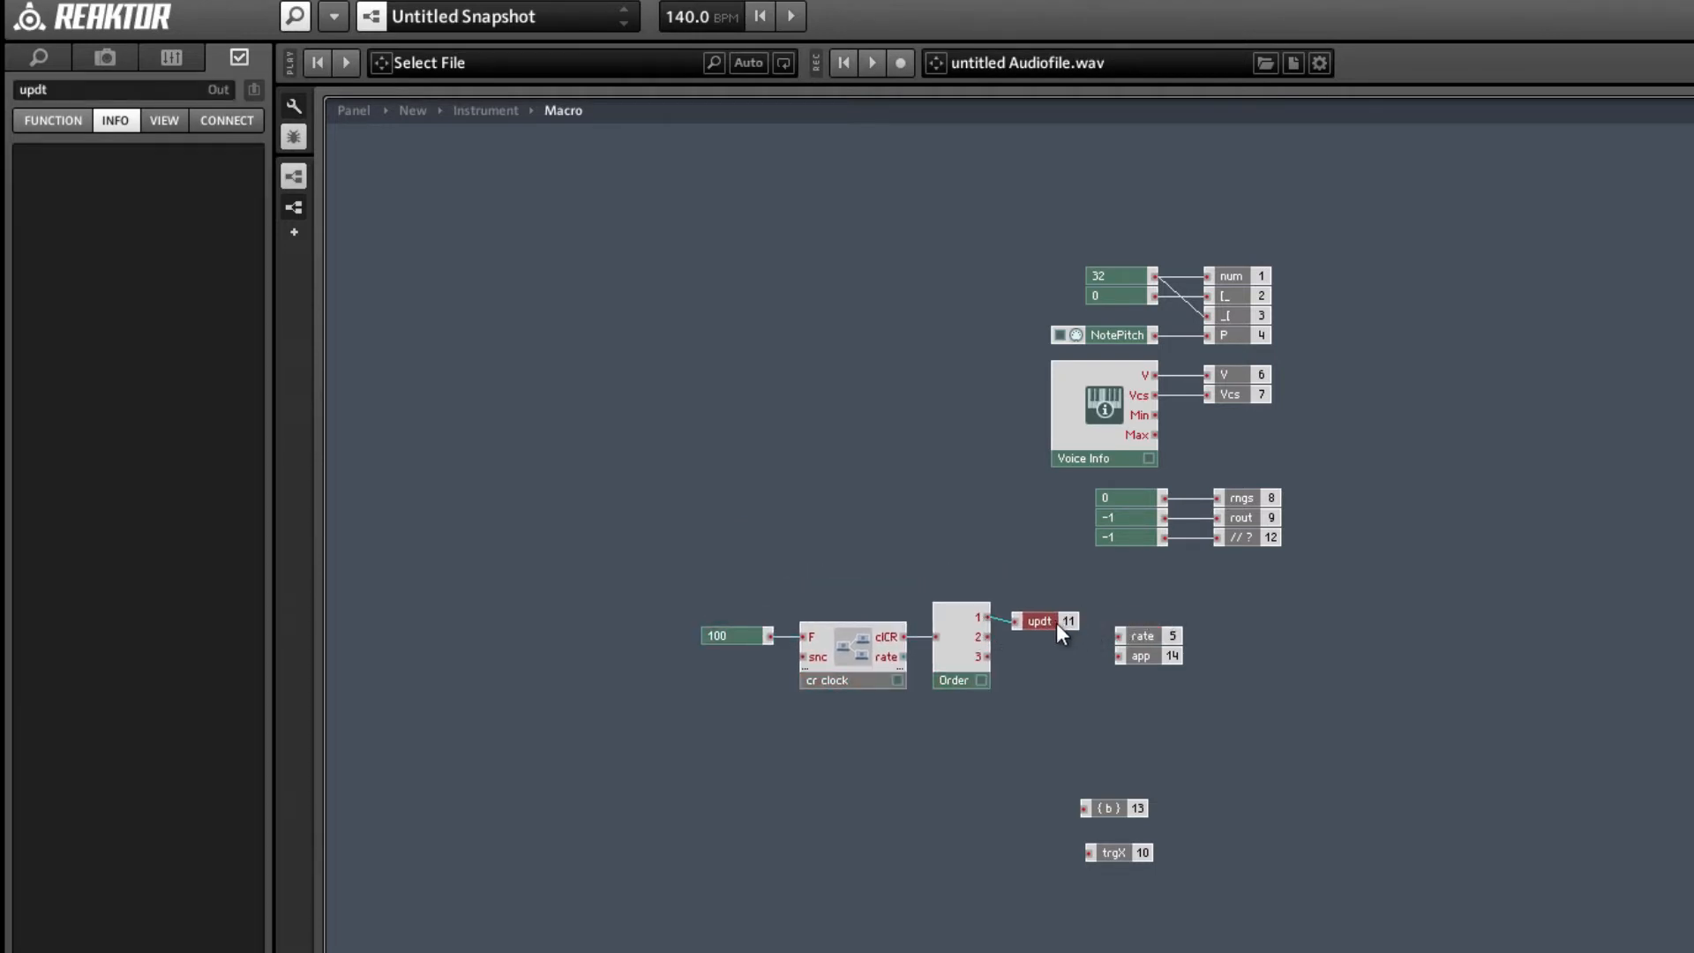
{"action": "left_click_drag", "start_coordinate": [1233, 708], "coordinate": [1038, 617]}
{"action": "left_click", "coordinate": [1133, 660]}
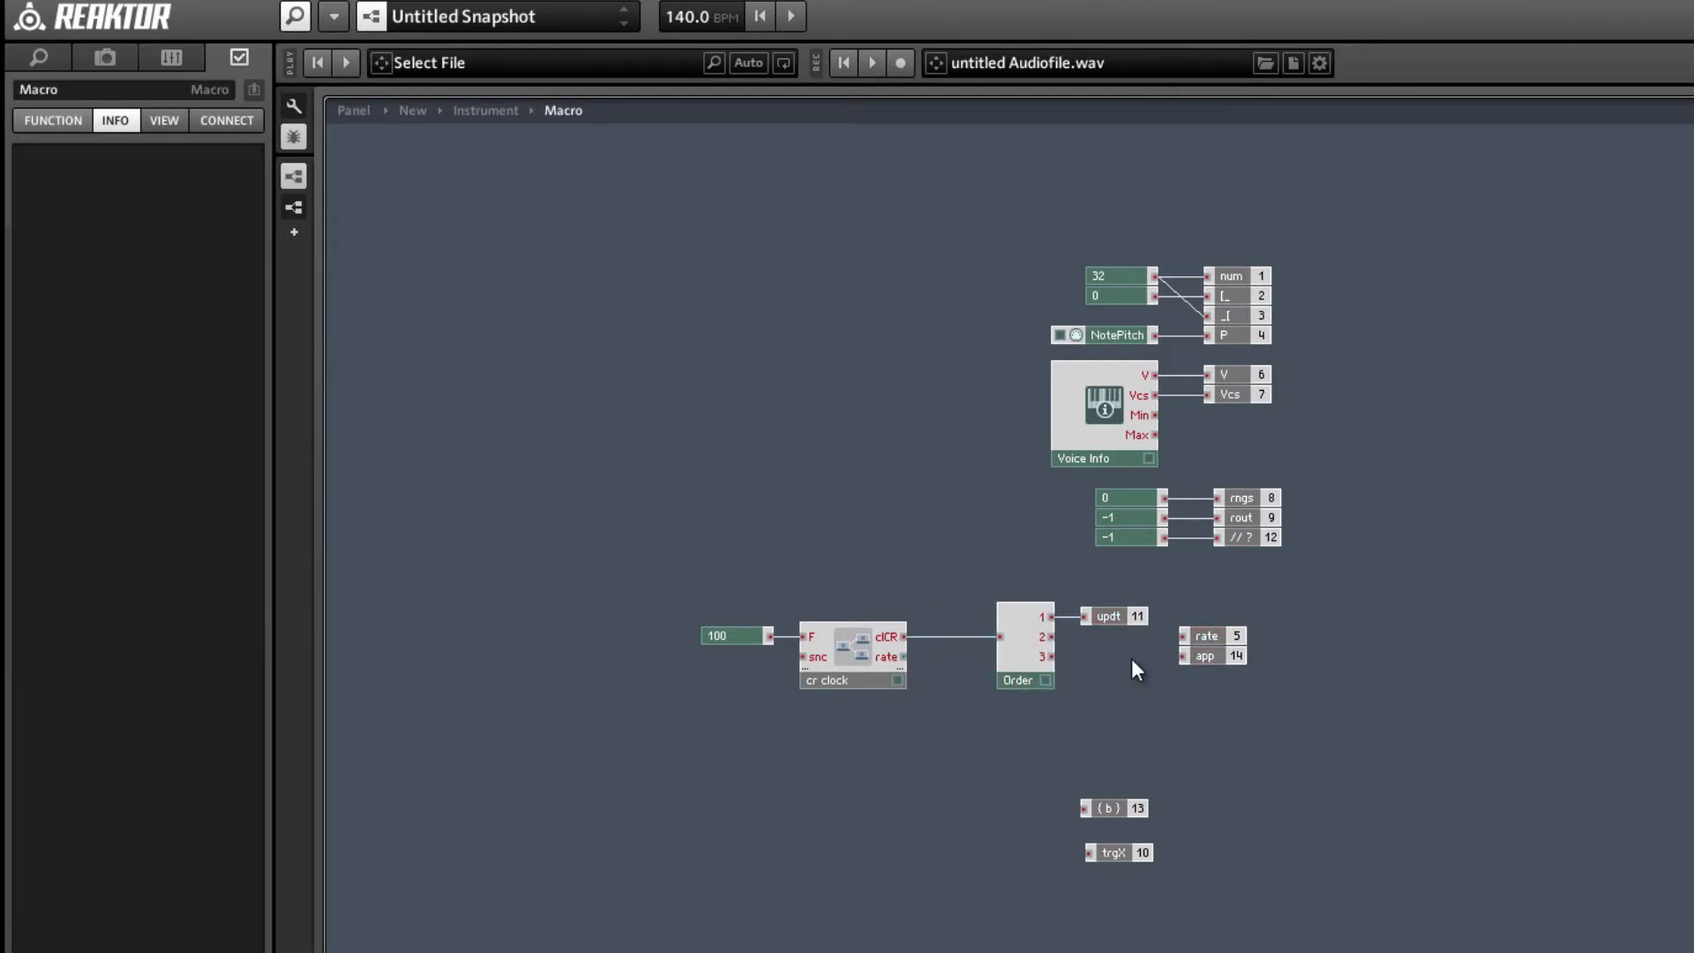
{"action": "left_click_drag", "start_coordinate": [1218, 630], "coordinate": [948, 658]}
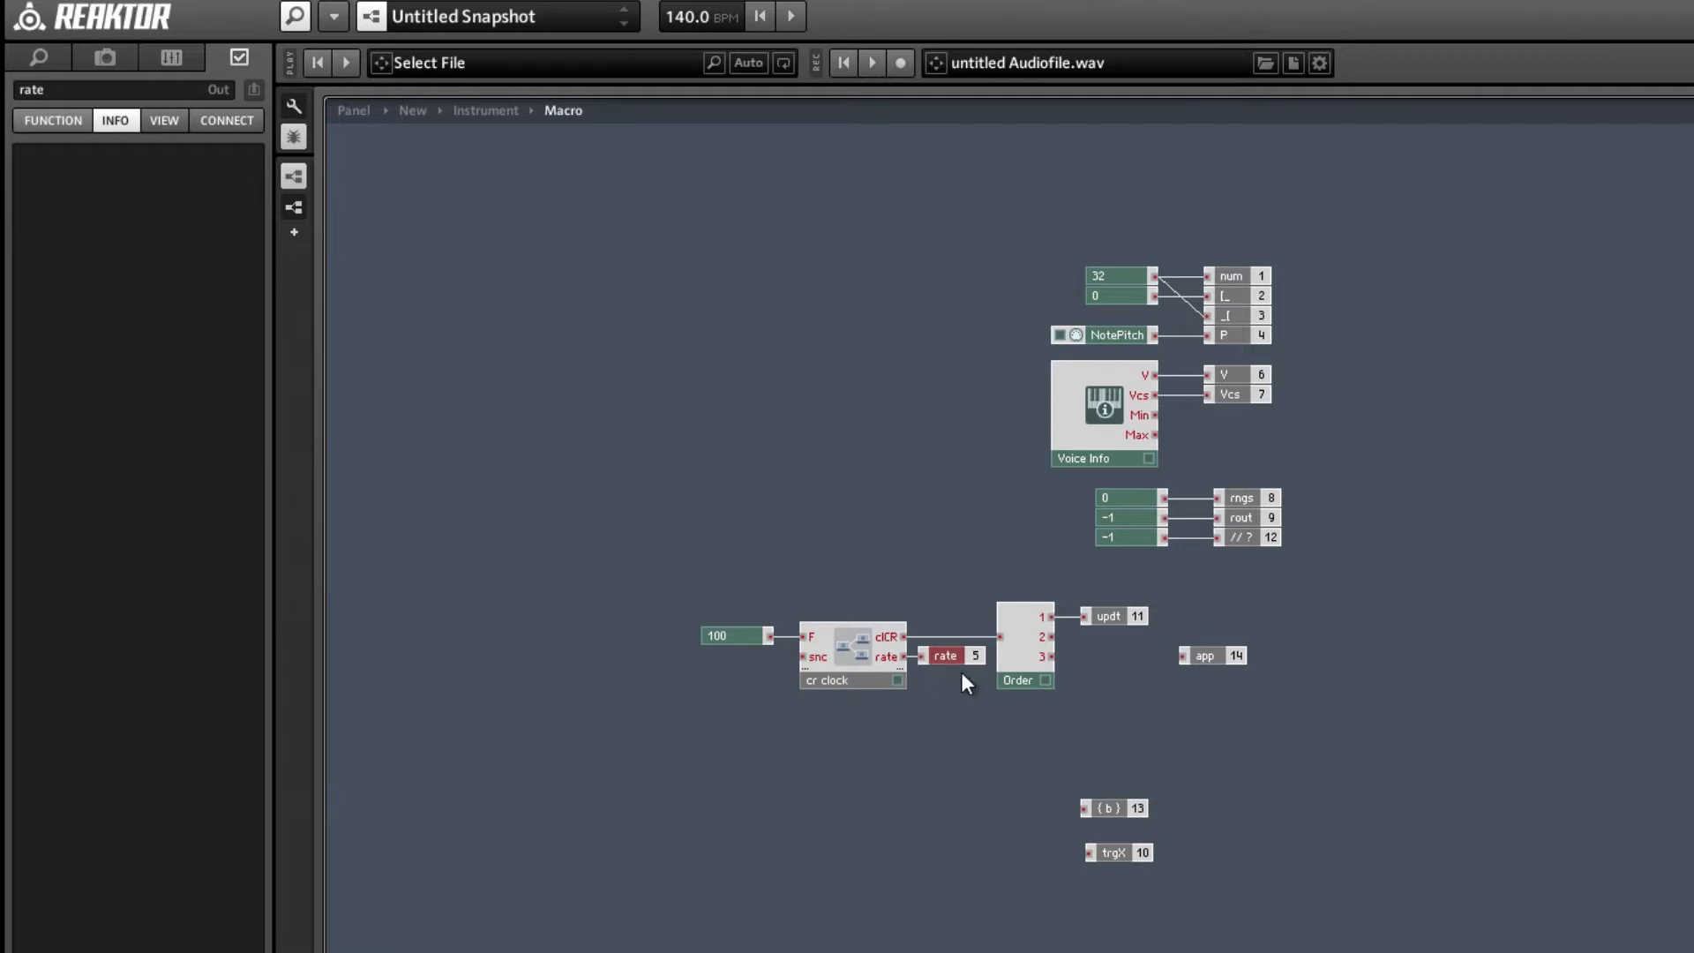
{"action": "left_click_drag", "start_coordinate": [1100, 617], "coordinate": [1106, 622]}
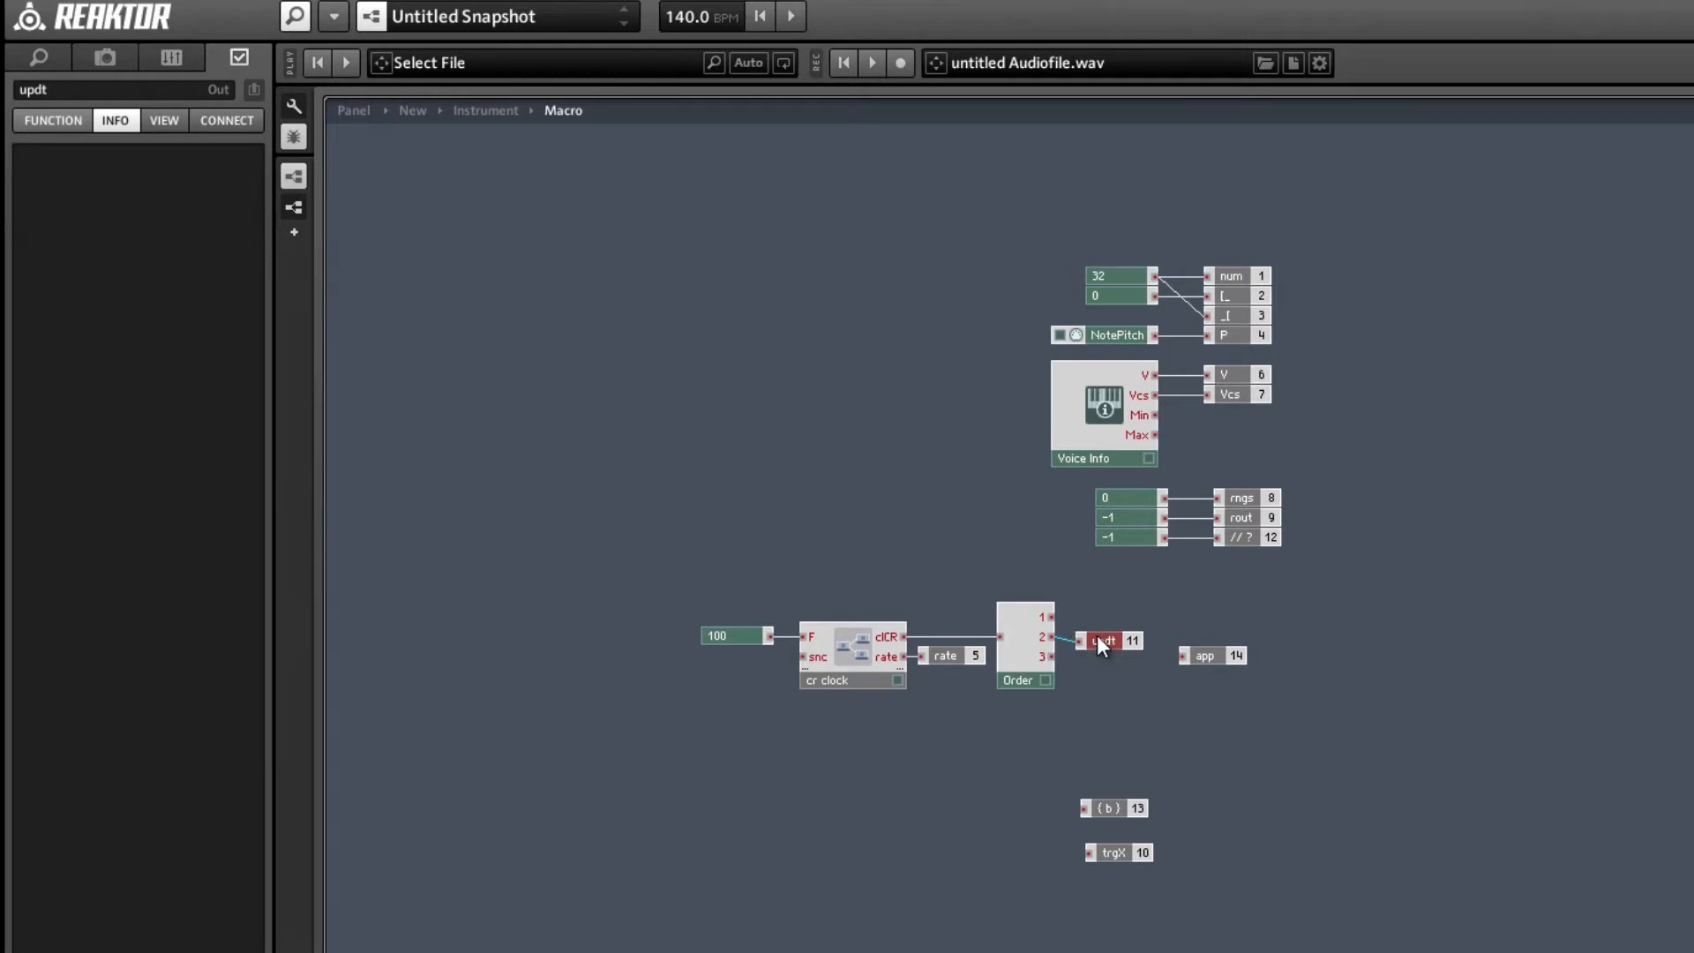
{"action": "left_click", "coordinate": [1107, 659]}
- Add a Merge module between the Order module's output 3 and the app terminal, wire both connections and align them
{"action": "left_click_drag", "start_coordinate": [1223, 653], "coordinate": [1302, 653]}
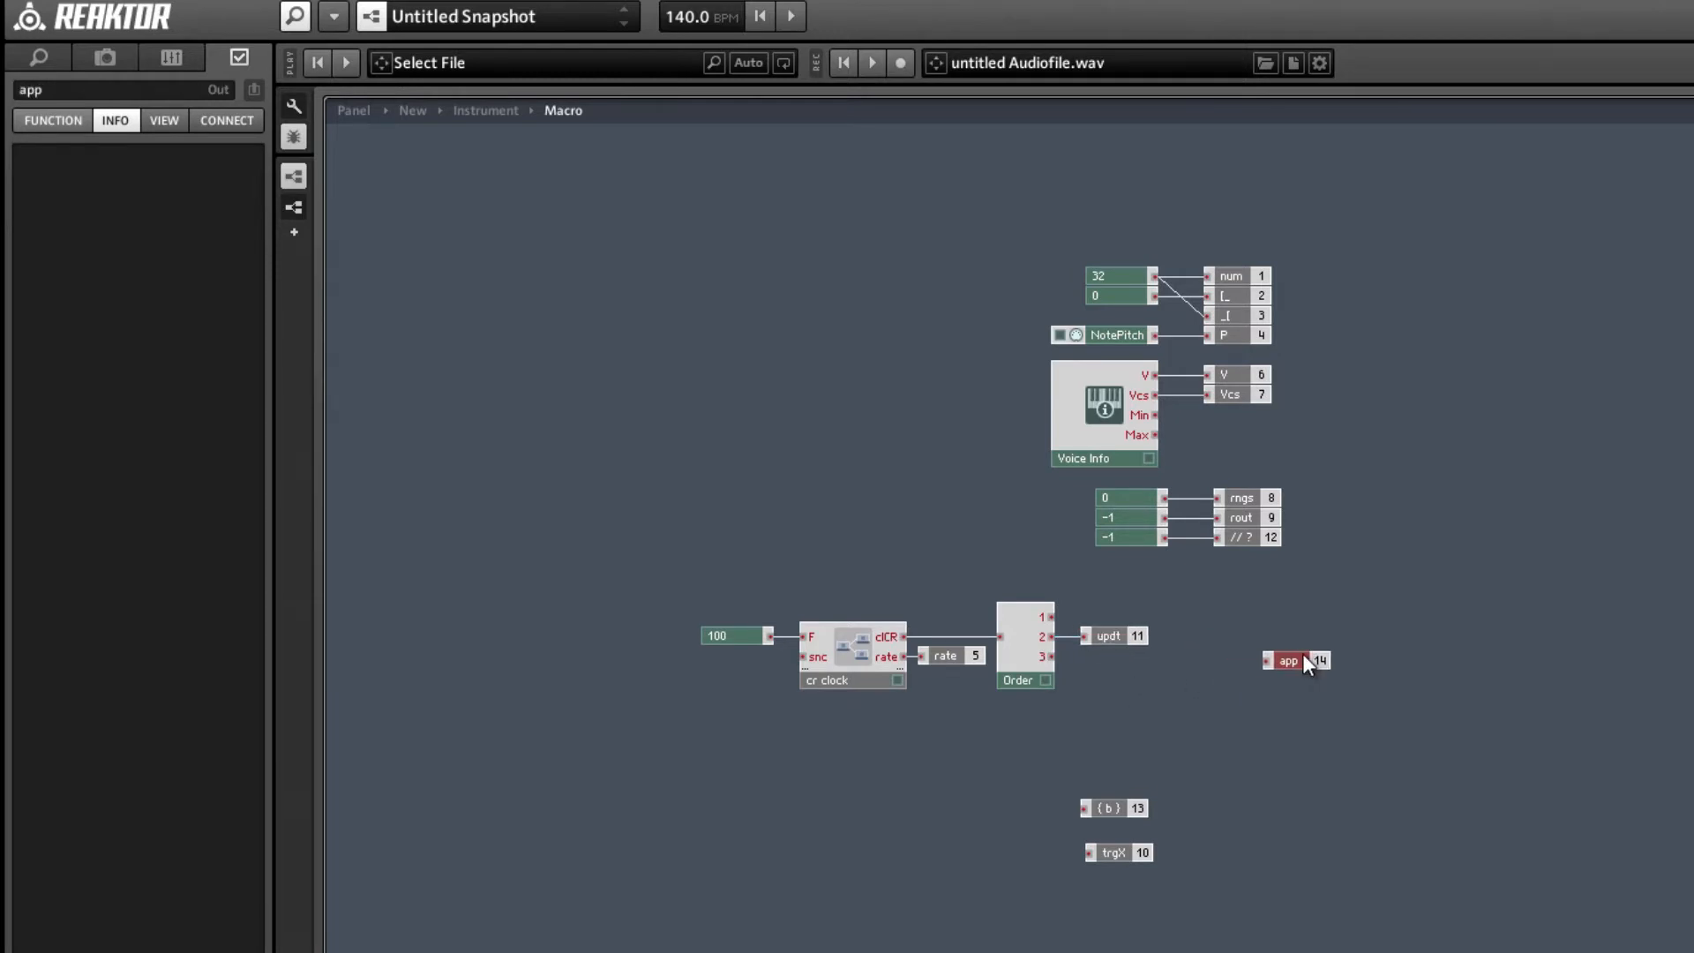
{"action": "key", "text": "Return"}
{"action": "type", "text": "merge"}
{"action": "key", "text": "Return"}
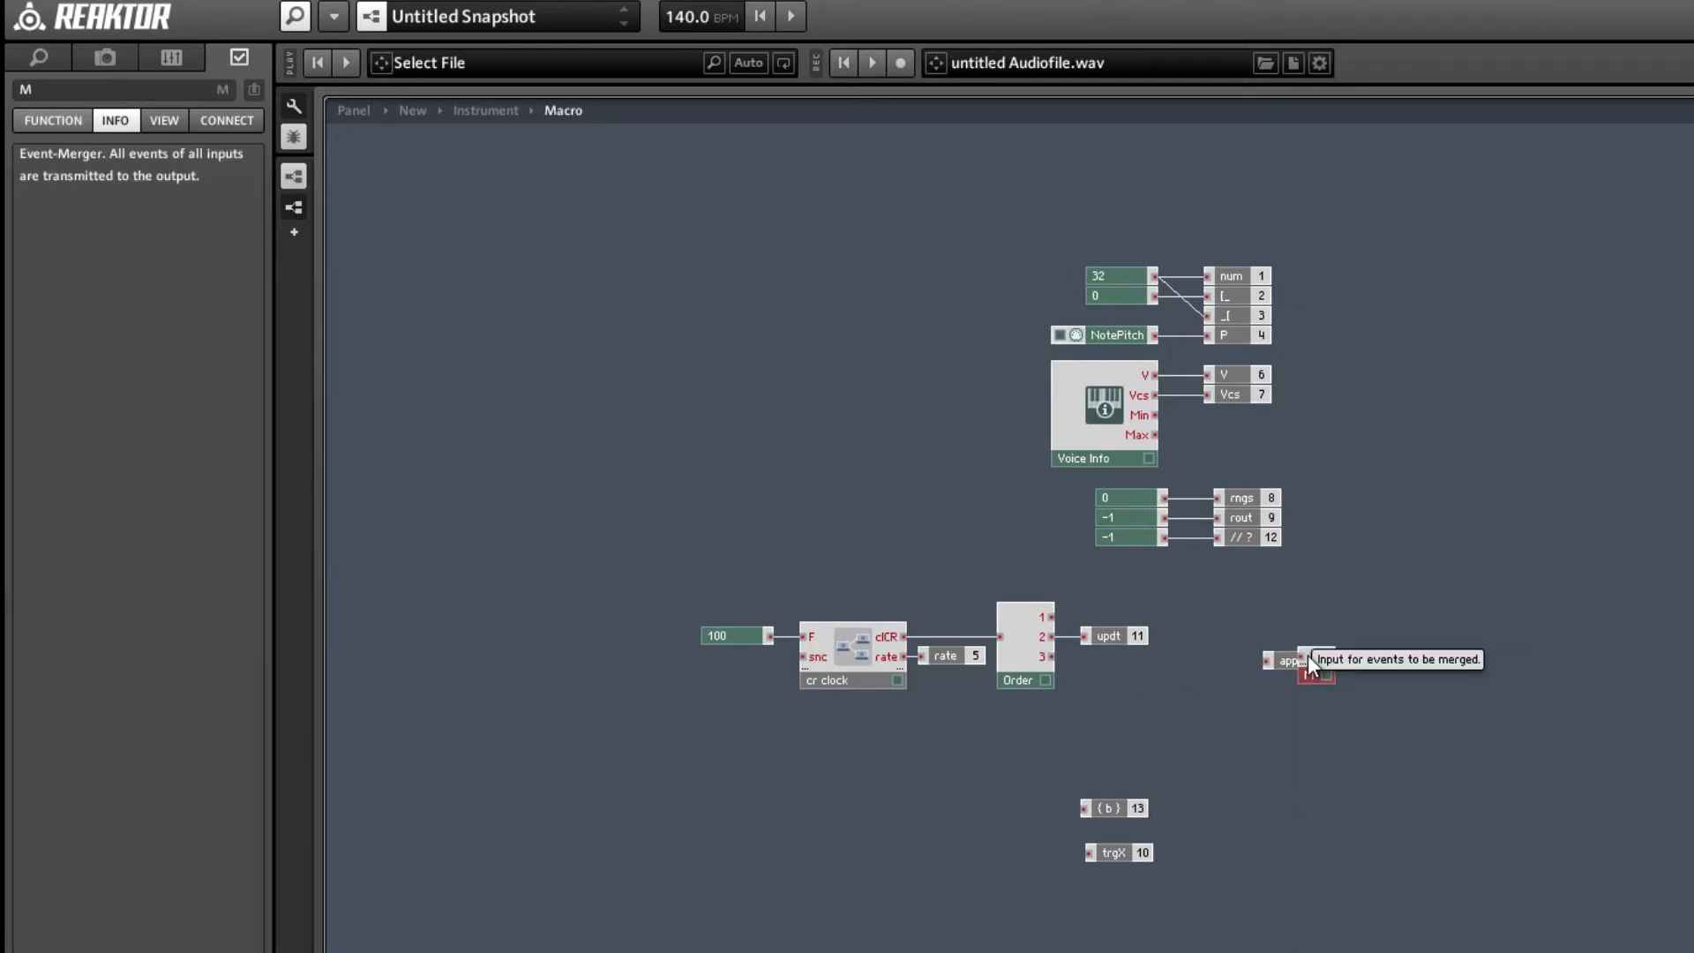
{"action": "left_click_drag", "start_coordinate": [1320, 676], "coordinate": [1229, 682]}
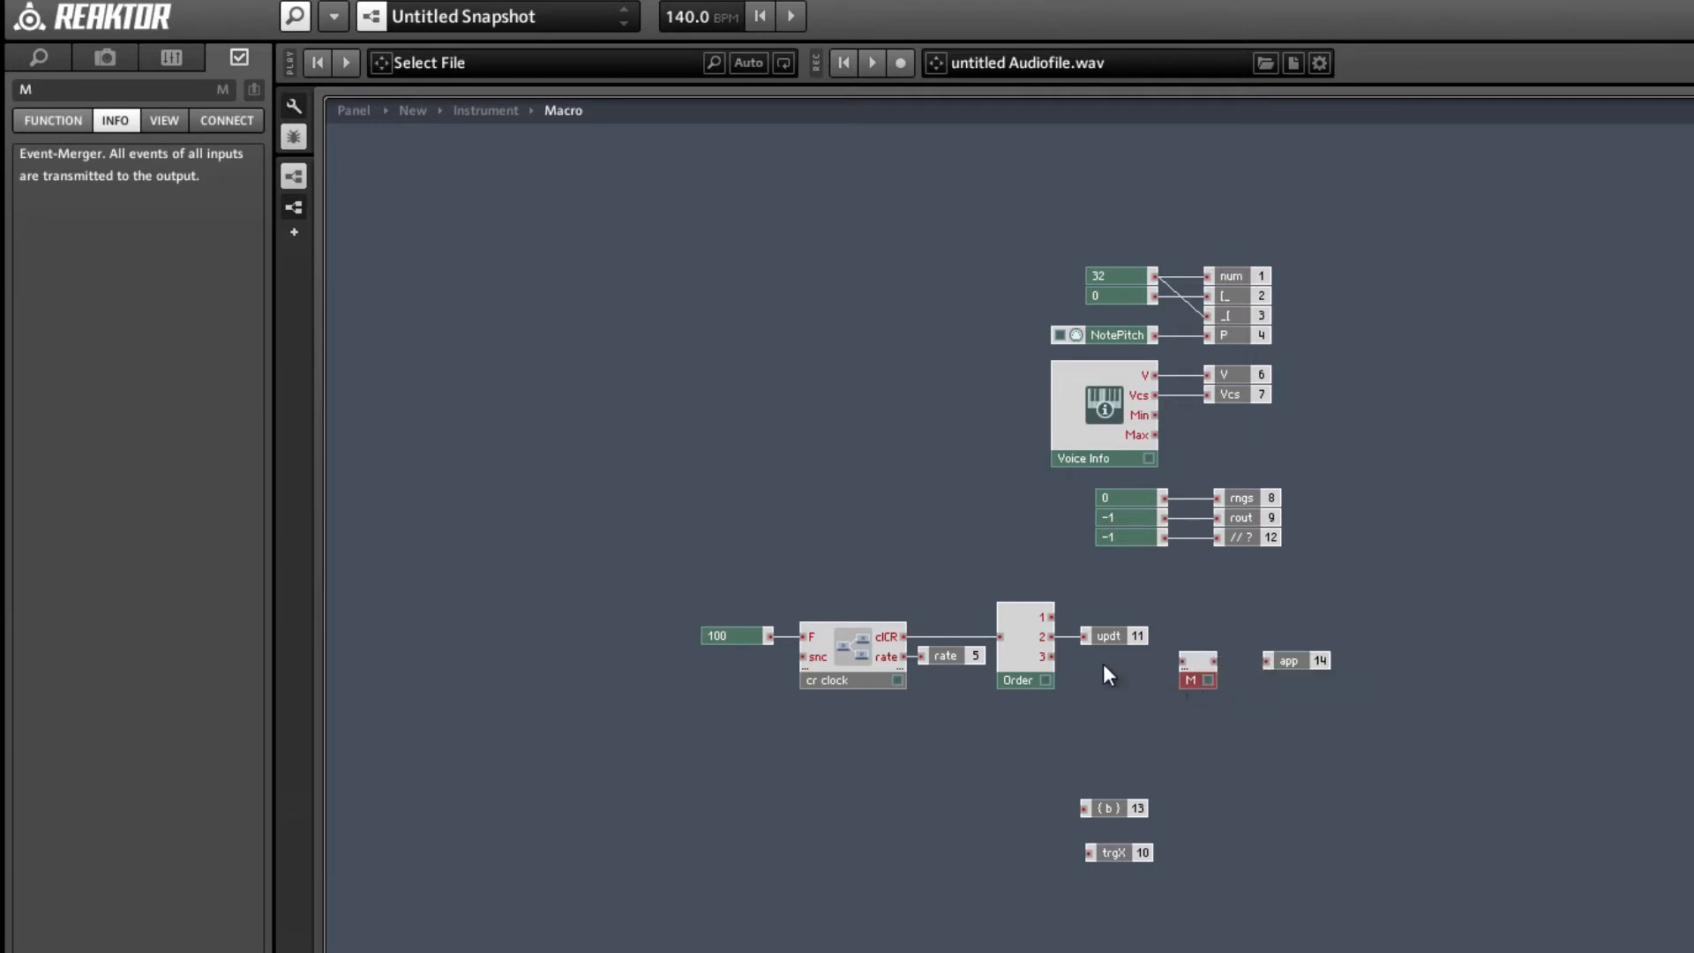
{"action": "left_click_drag", "start_coordinate": [1052, 656], "coordinate": [1175, 659]}
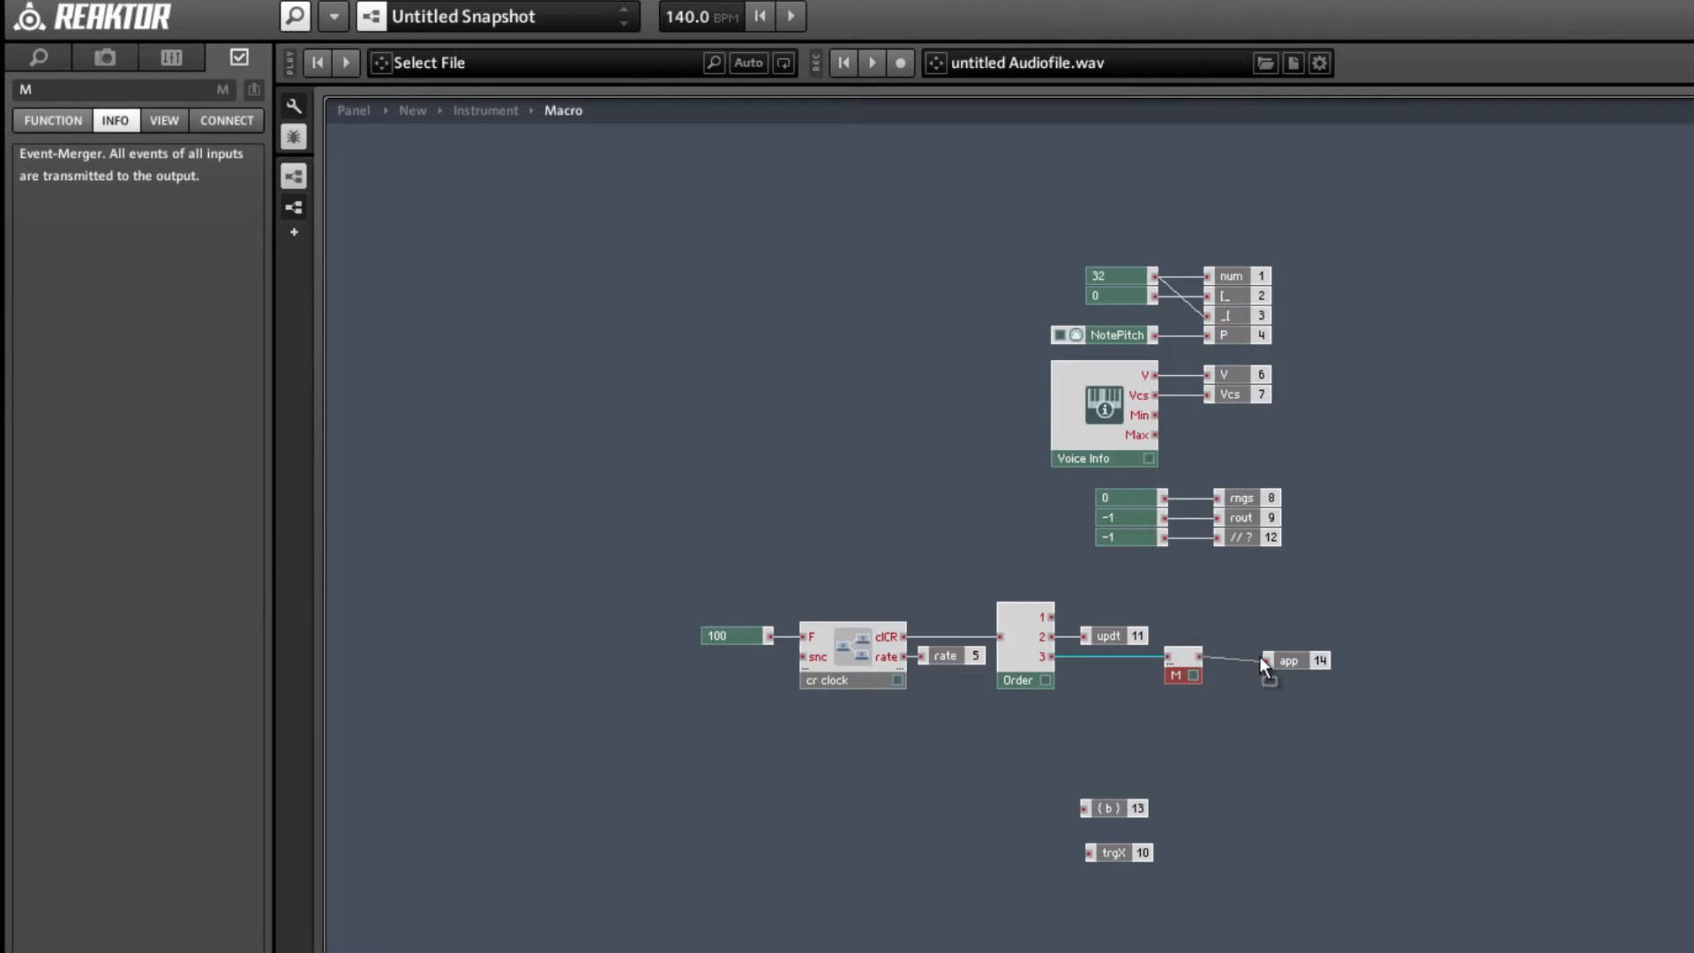
{"action": "left_click_drag", "start_coordinate": [1303, 664], "coordinate": [1286, 659]}
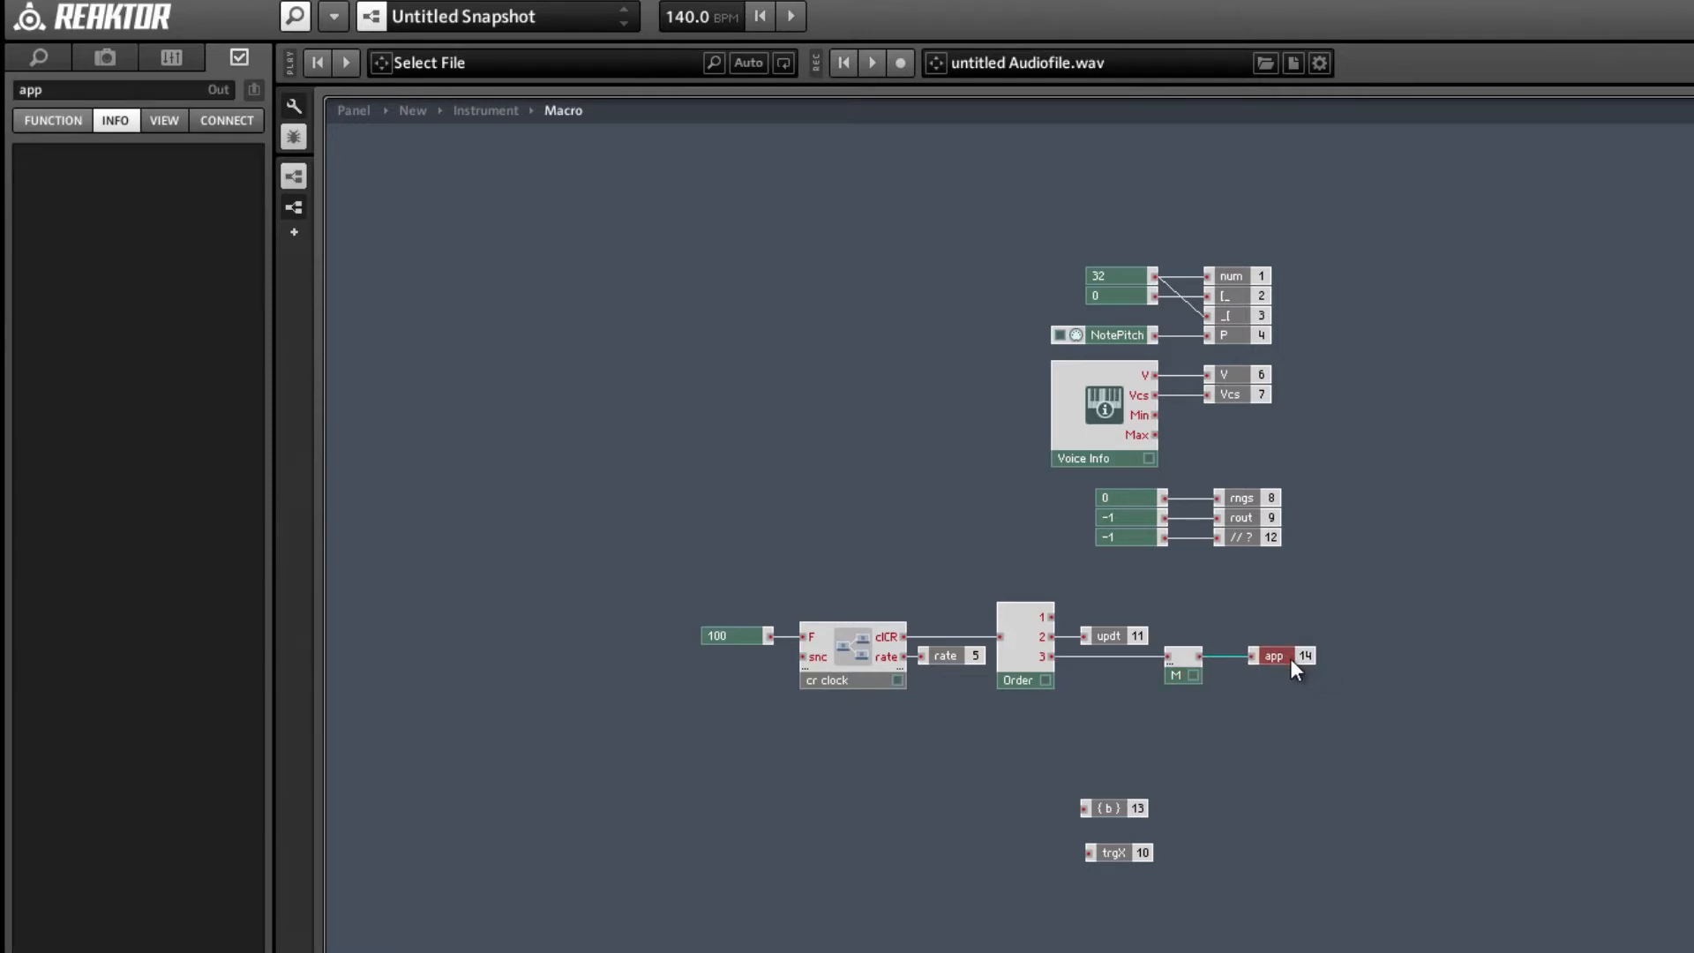
- Add a Gate module in the empty area below the cr clock chain
{"action": "left_click", "coordinate": [971, 750]}
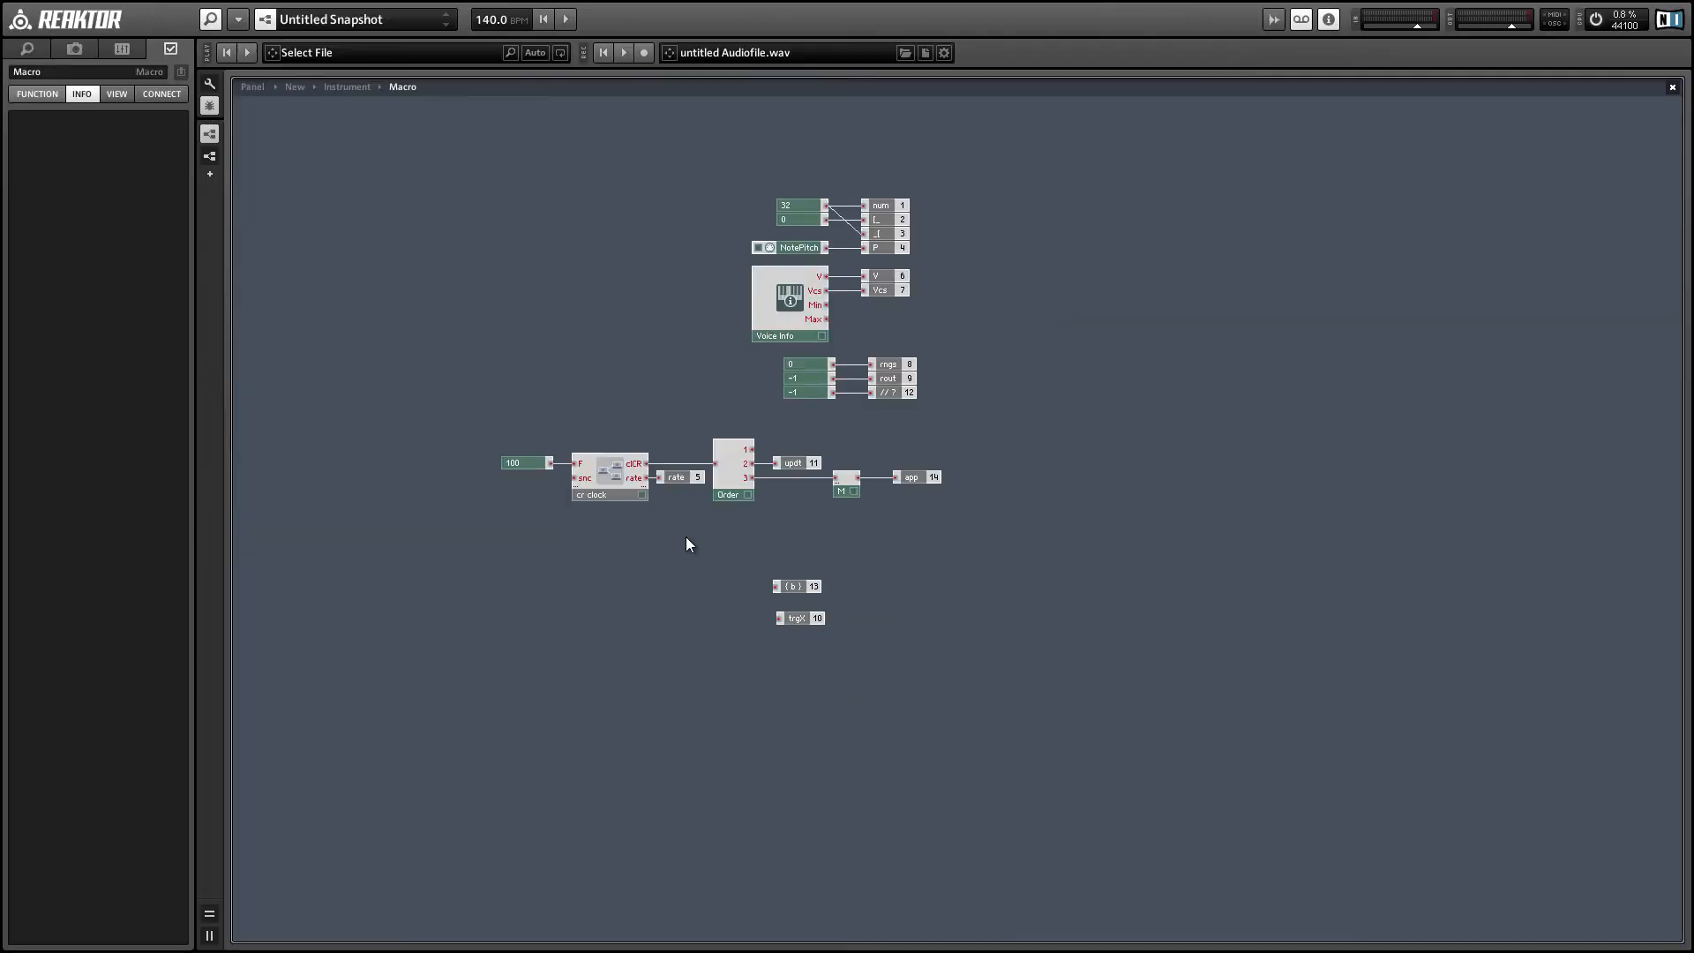
{"action": "right_click", "coordinate": [587, 533]}
{"action": "mouse_move", "coordinate": [838, 570]}
{"action": "left_click", "coordinate": [951, 615]}
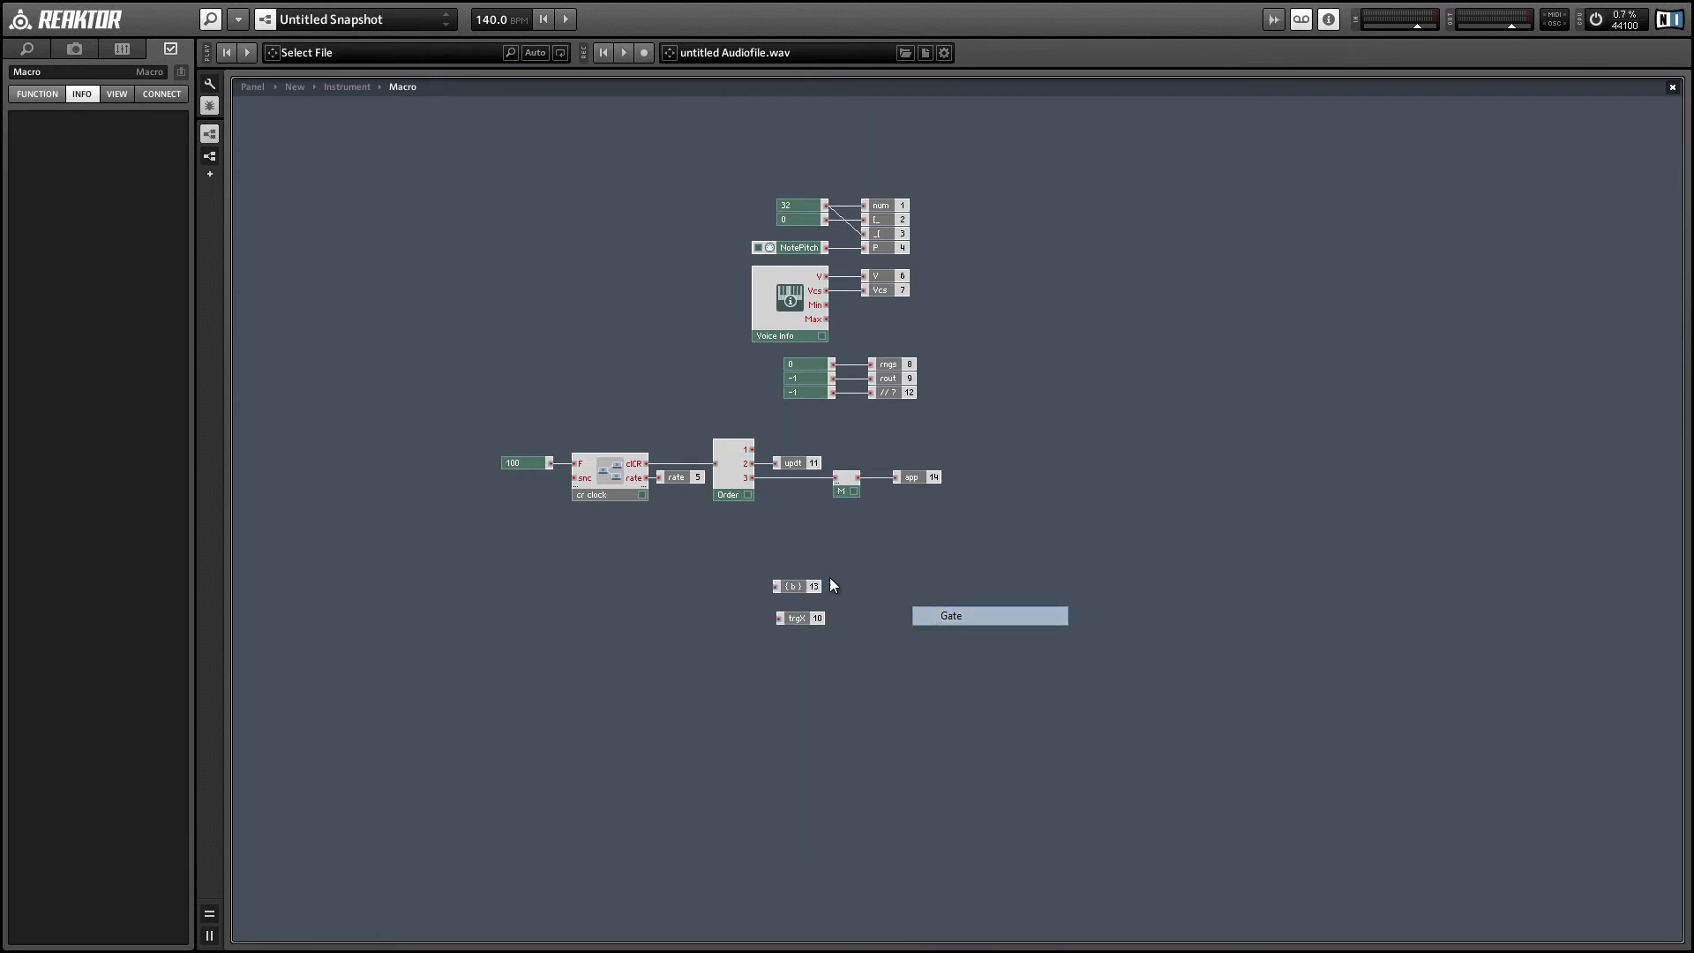
- Add an event Separator module beside the Gate module and connect Gate to its In port
{"action": "right_click", "coordinate": [721, 527]}
{"action": "mouse_move", "coordinate": [794, 536]}
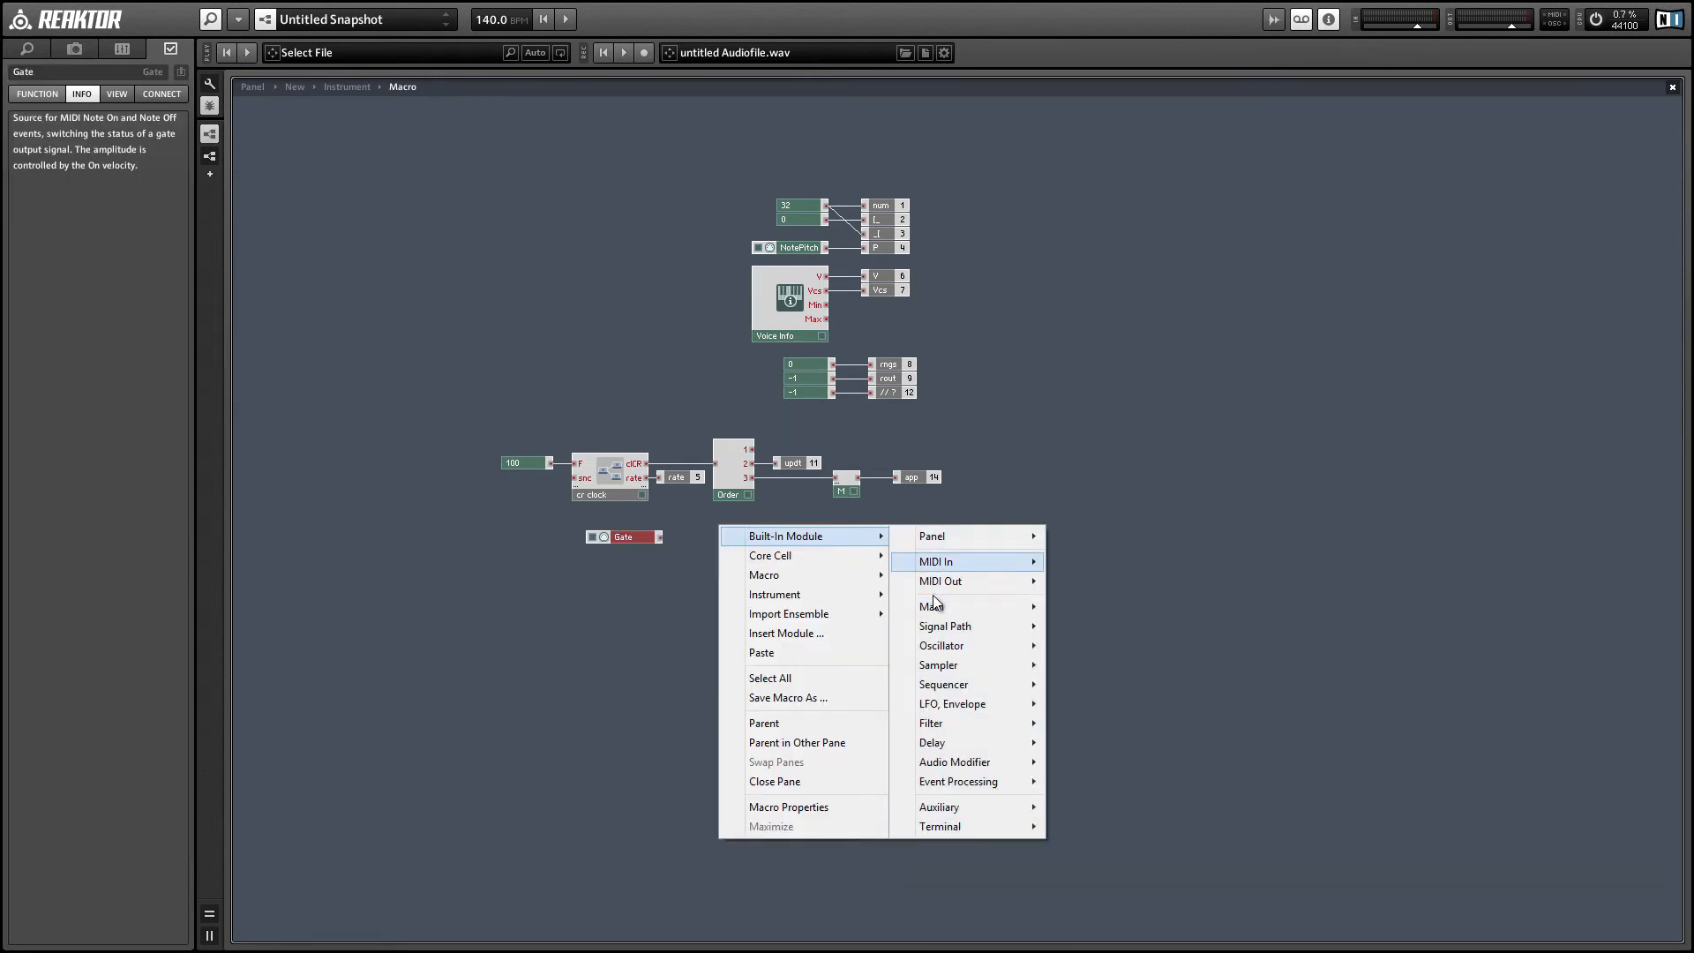
{"action": "mouse_move", "coordinate": [950, 671]}
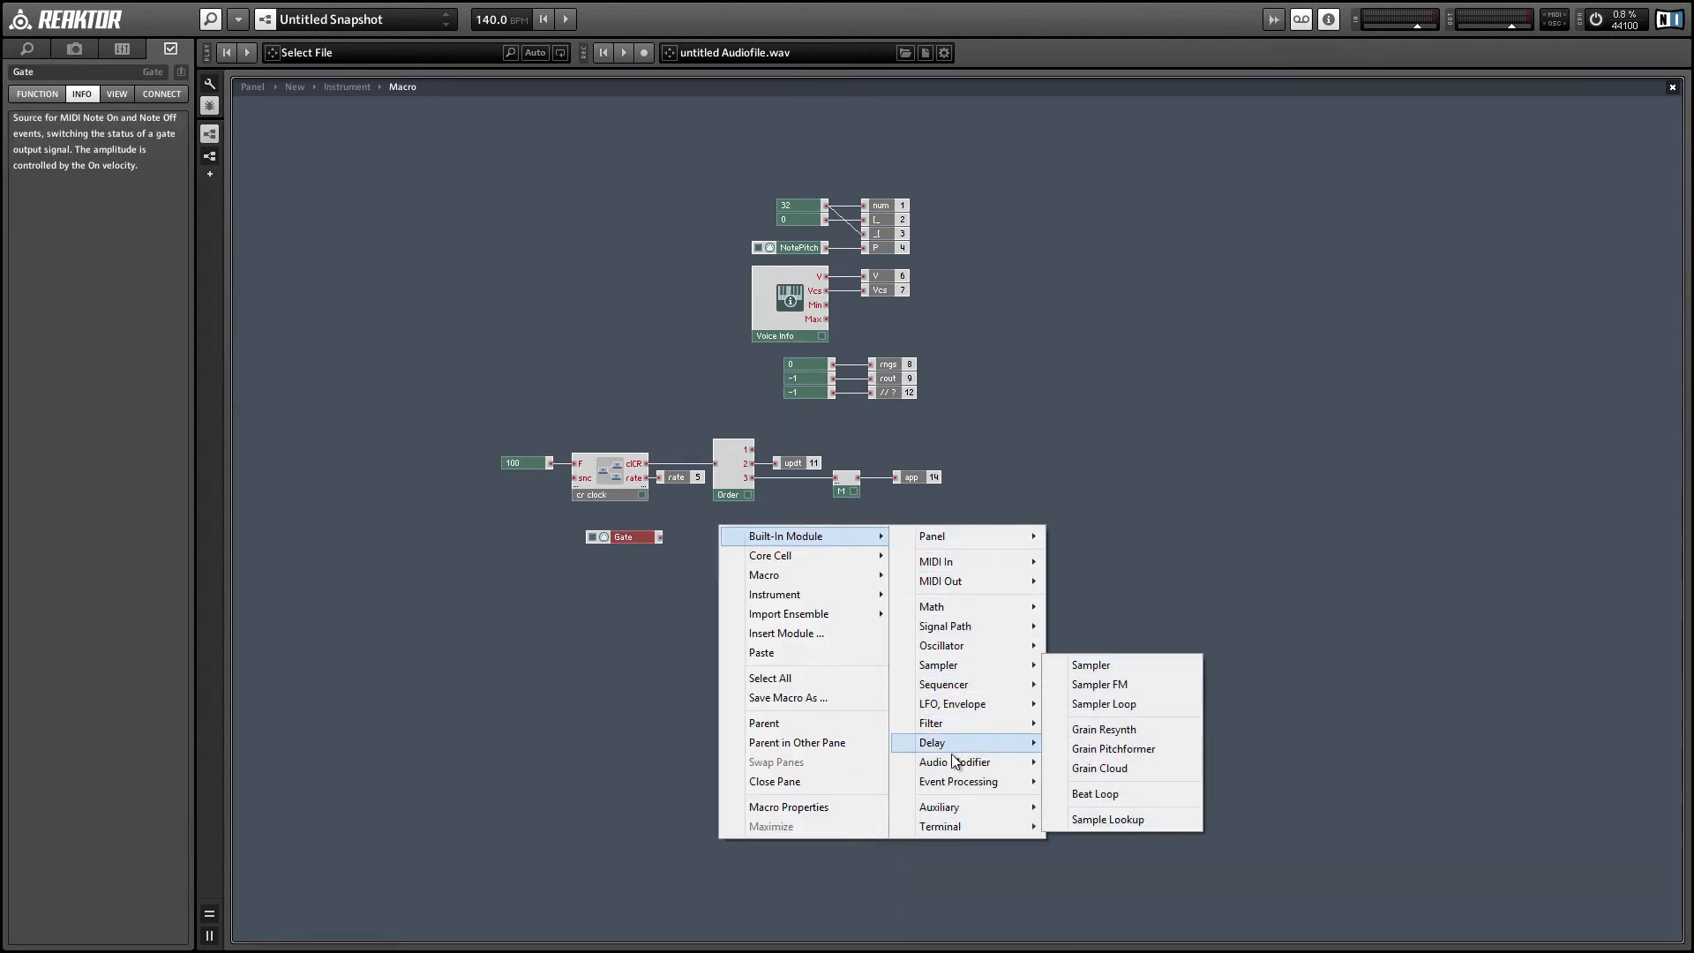
{"action": "mouse_move", "coordinate": [962, 782]}
{"action": "left_click", "coordinate": [1138, 586]}
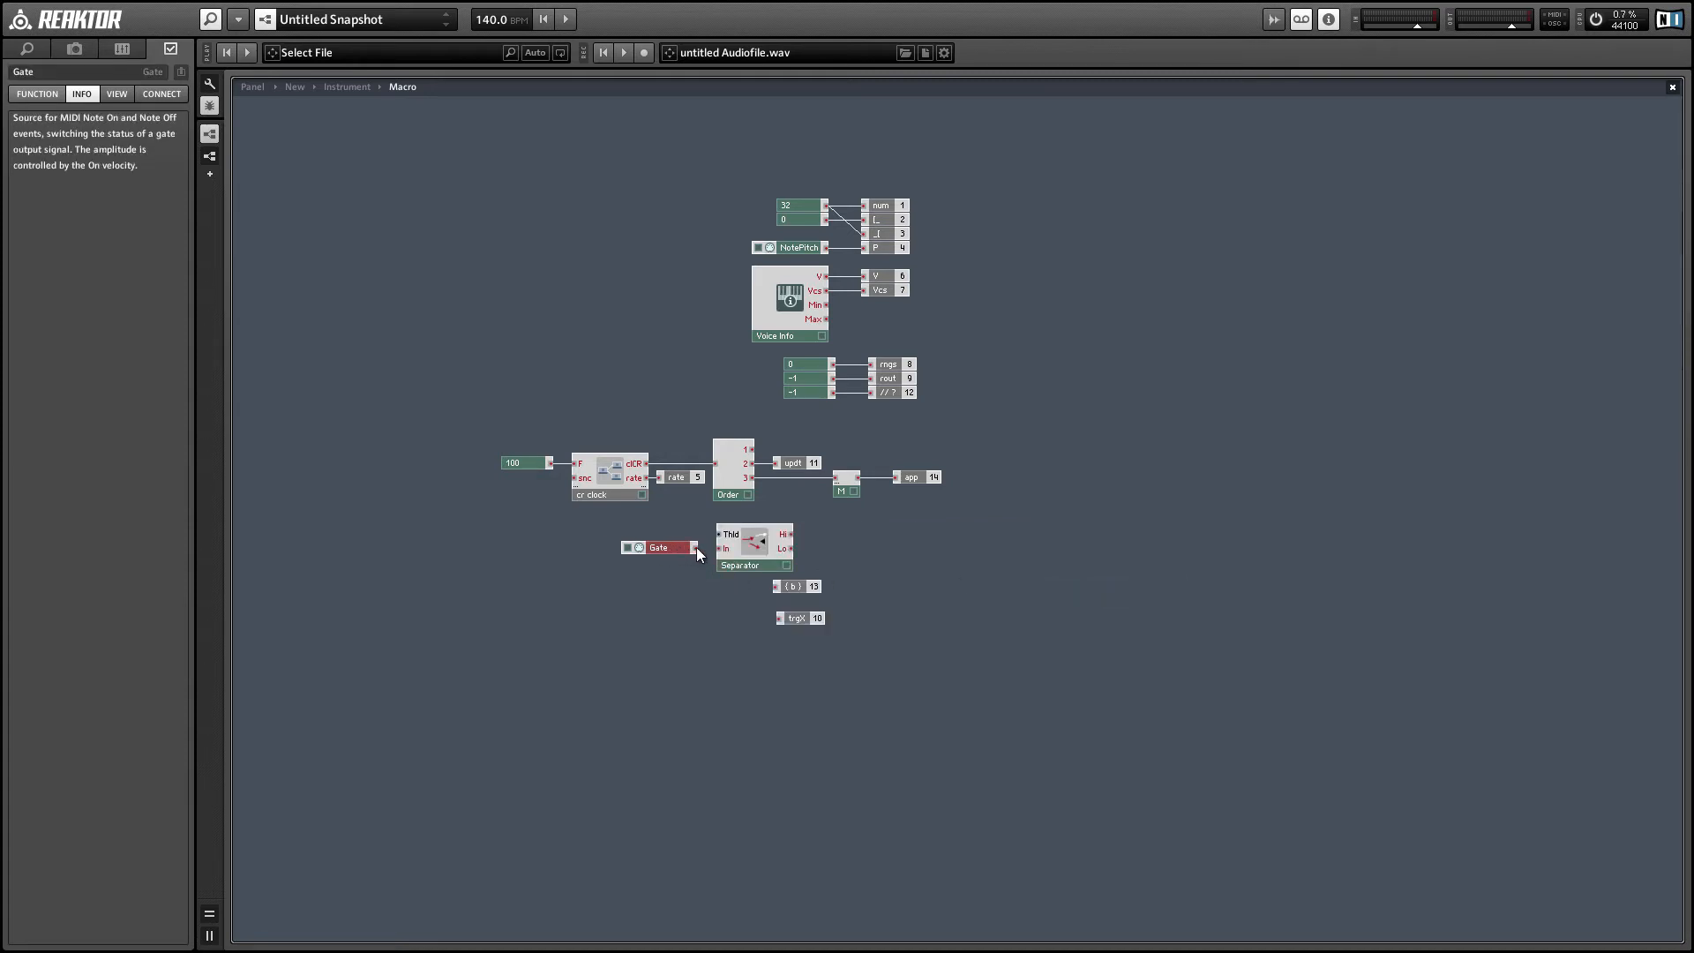
{"action": "mouse_move", "coordinate": [714, 548]}
{"action": "left_mouse_down"}
{"action": "mouse_move", "coordinate": [769, 569]}
{"action": "mouse_move", "coordinate": [769, 536]}
{"action": "mouse_move", "coordinate": [686, 532]}
{"action": "left_mouse_up"}
{"action": "left_click", "coordinate": [720, 558]}
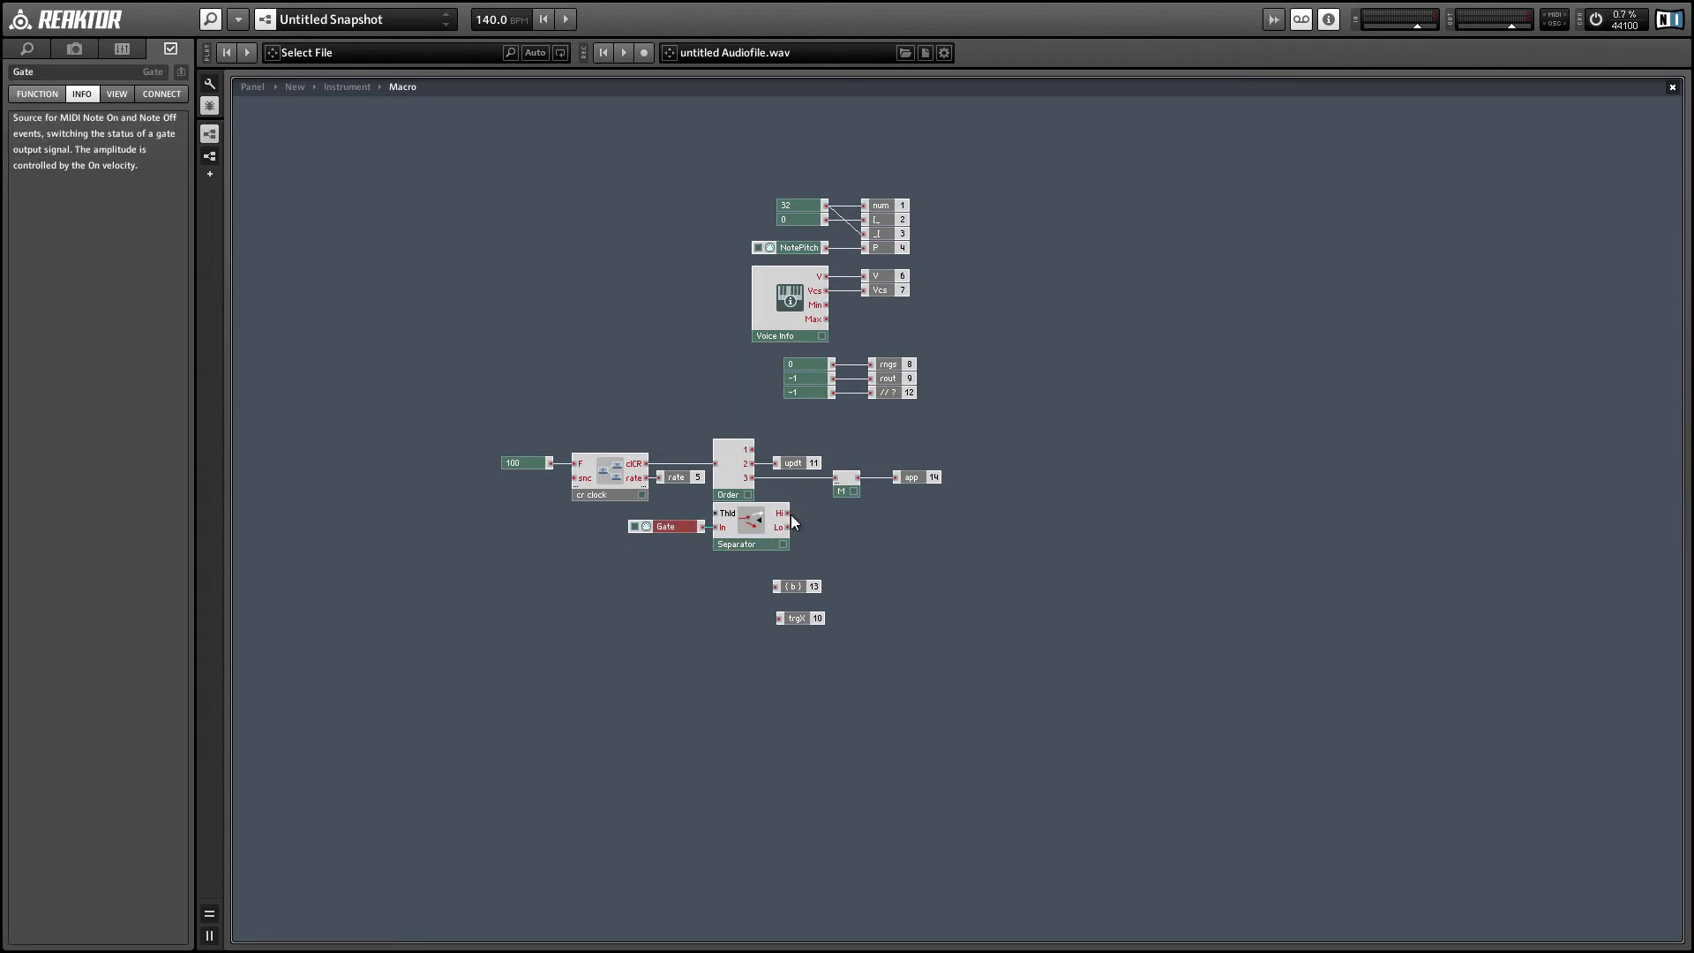
- Connect the Separator's Hi output to the Merge module's second input and move the whole clock chain up beneath the rngs terminal group
{"action": "left_click_drag", "start_coordinate": [785, 512], "coordinate": [529, 432]}
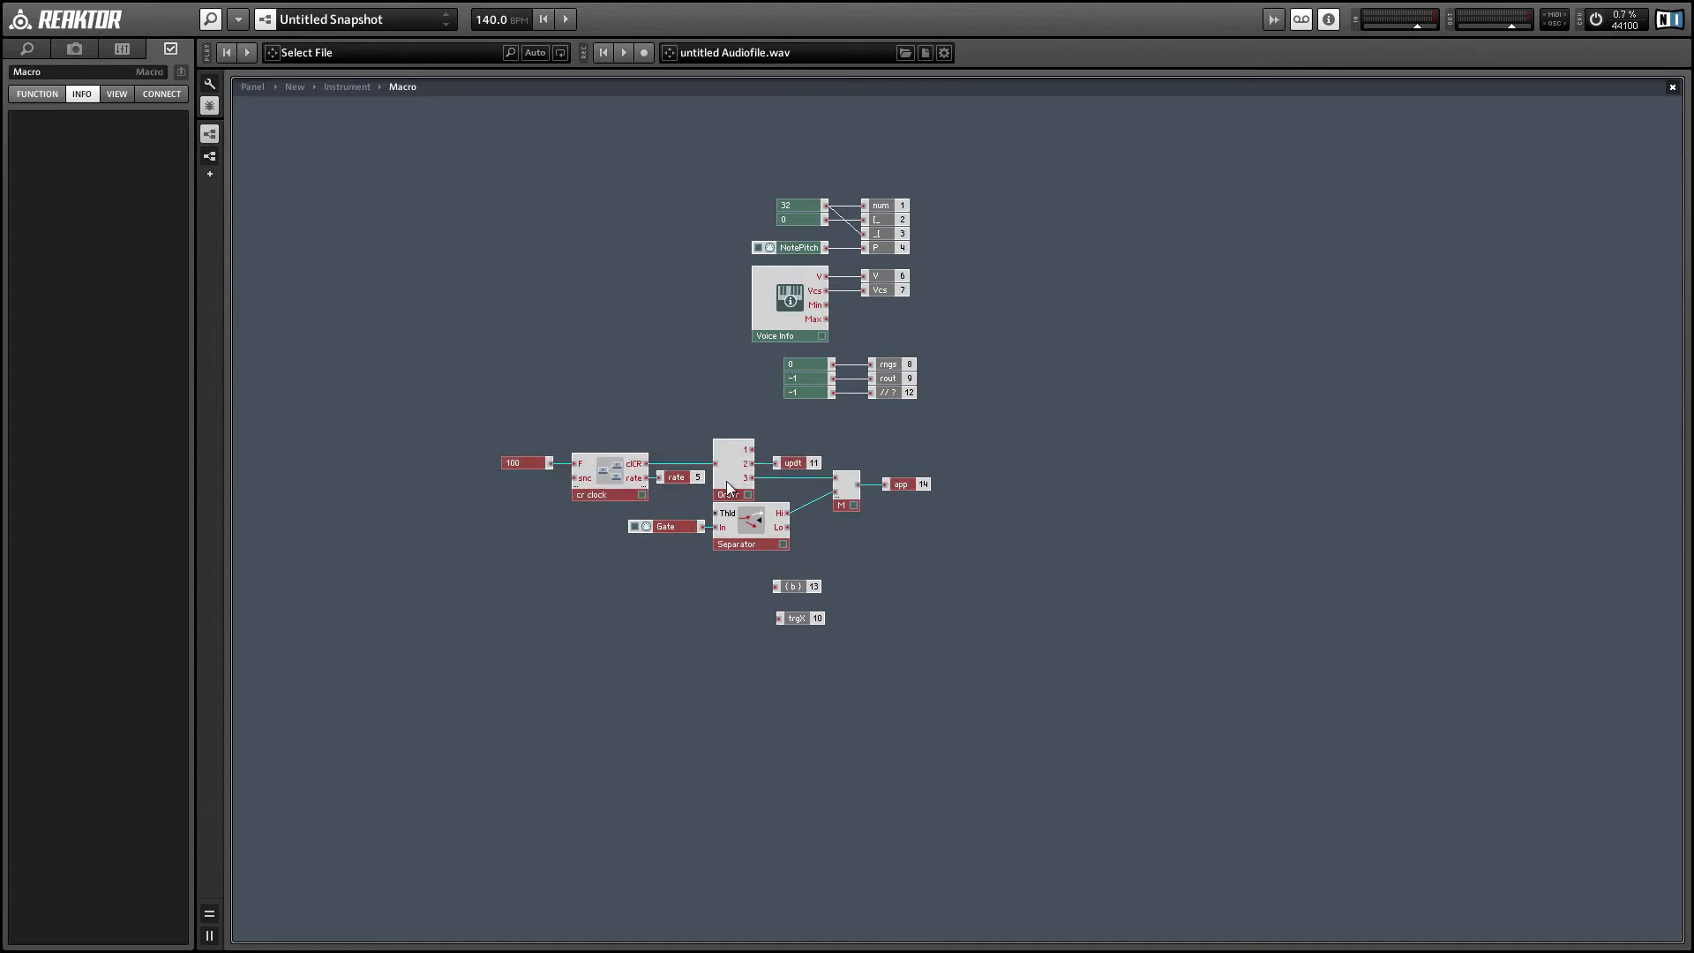
{"action": "left_click_drag", "start_coordinate": [728, 481], "coordinate": [785, 452]}
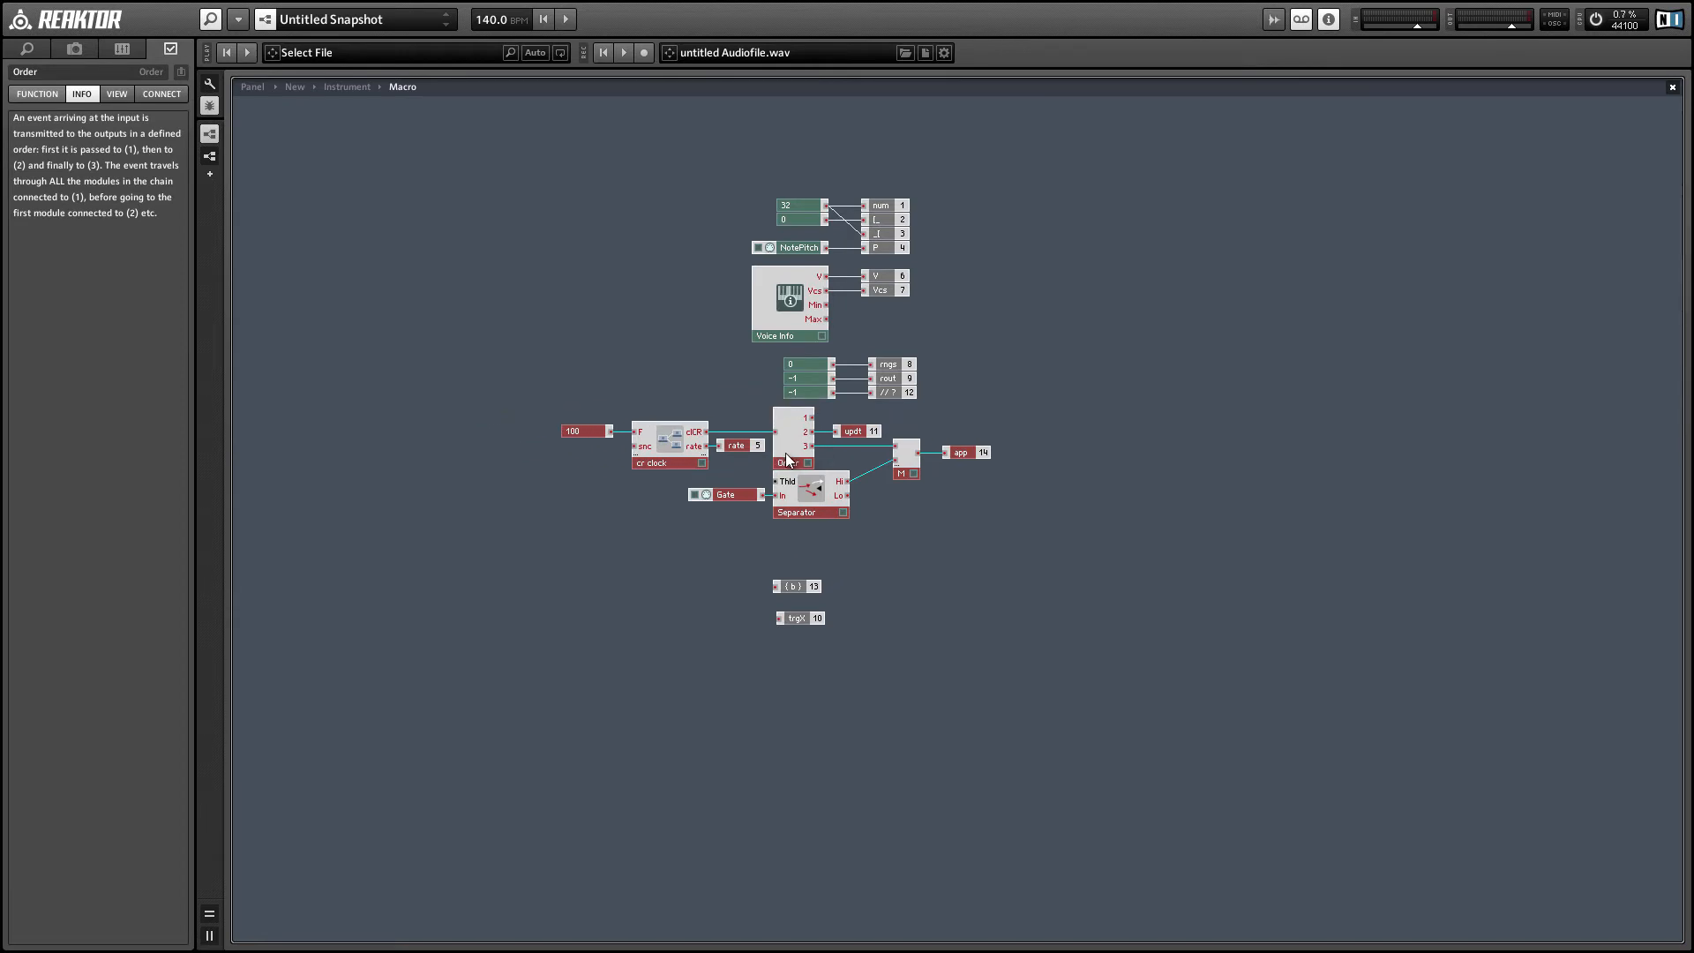
{"action": "left_click", "coordinate": [787, 522]}
- Insert a _New - 1in1out macro named Event Bus and connect its Out port to the (b) terminal, placing them side by side
{"action": "left_click_drag", "start_coordinate": [774, 591], "coordinate": [795, 570]}
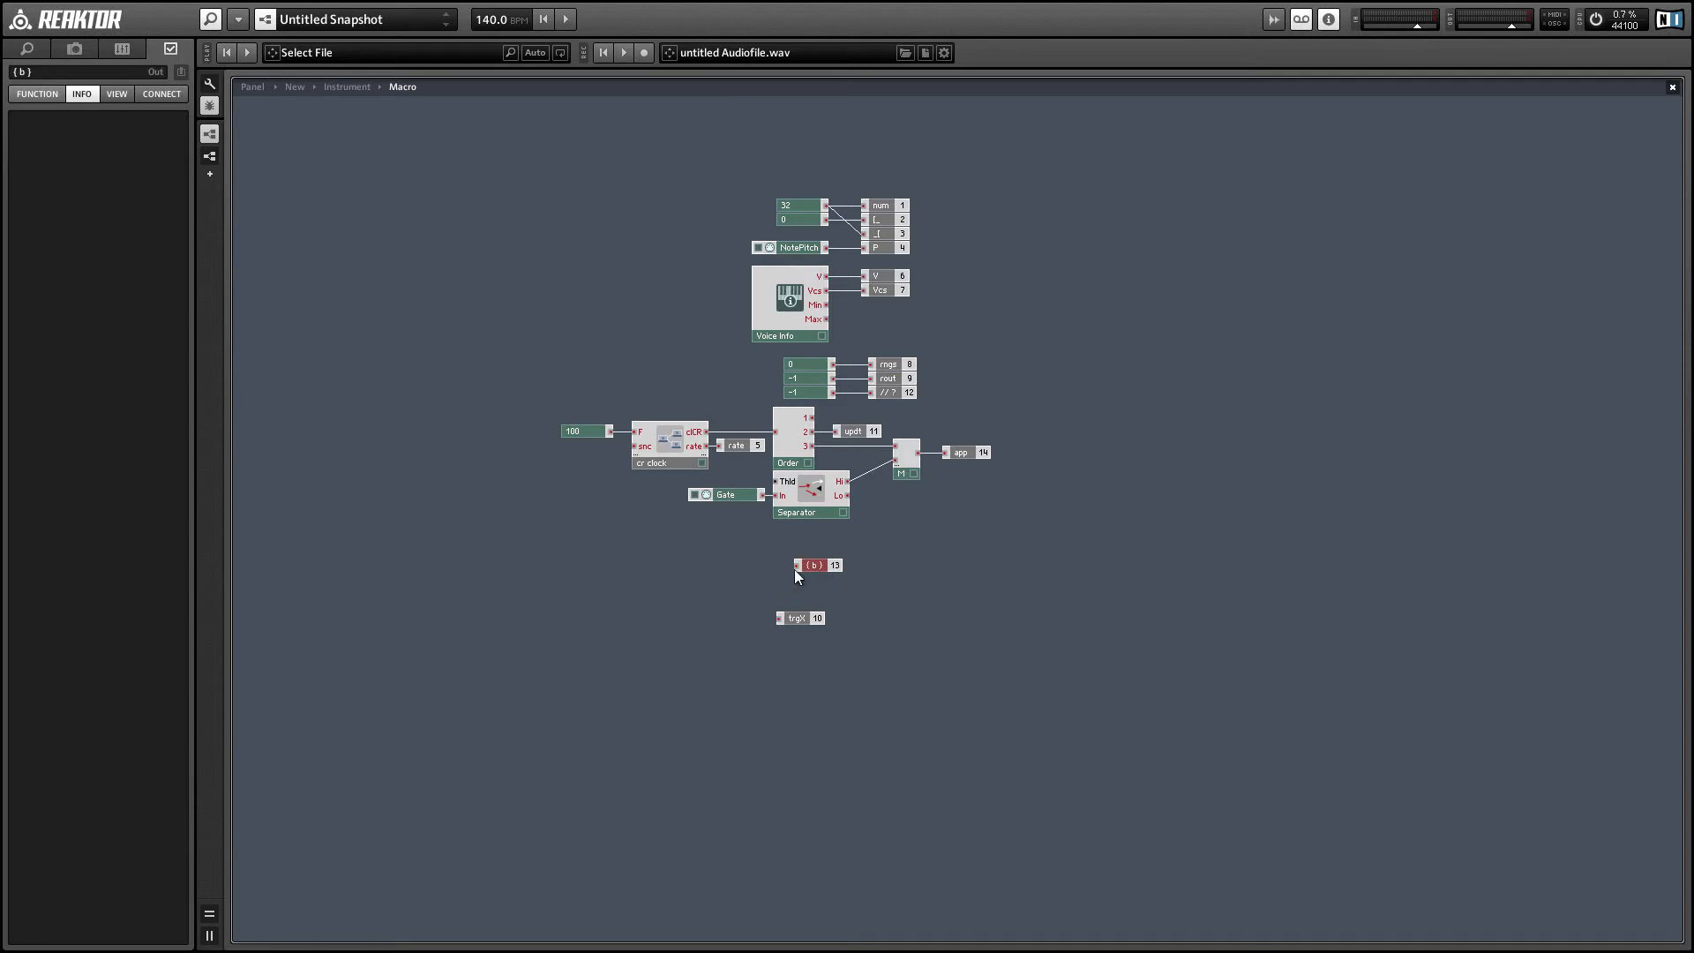
{"action": "right_click", "coordinate": [581, 549]}
{"action": "mouse_move", "coordinate": [634, 600]}
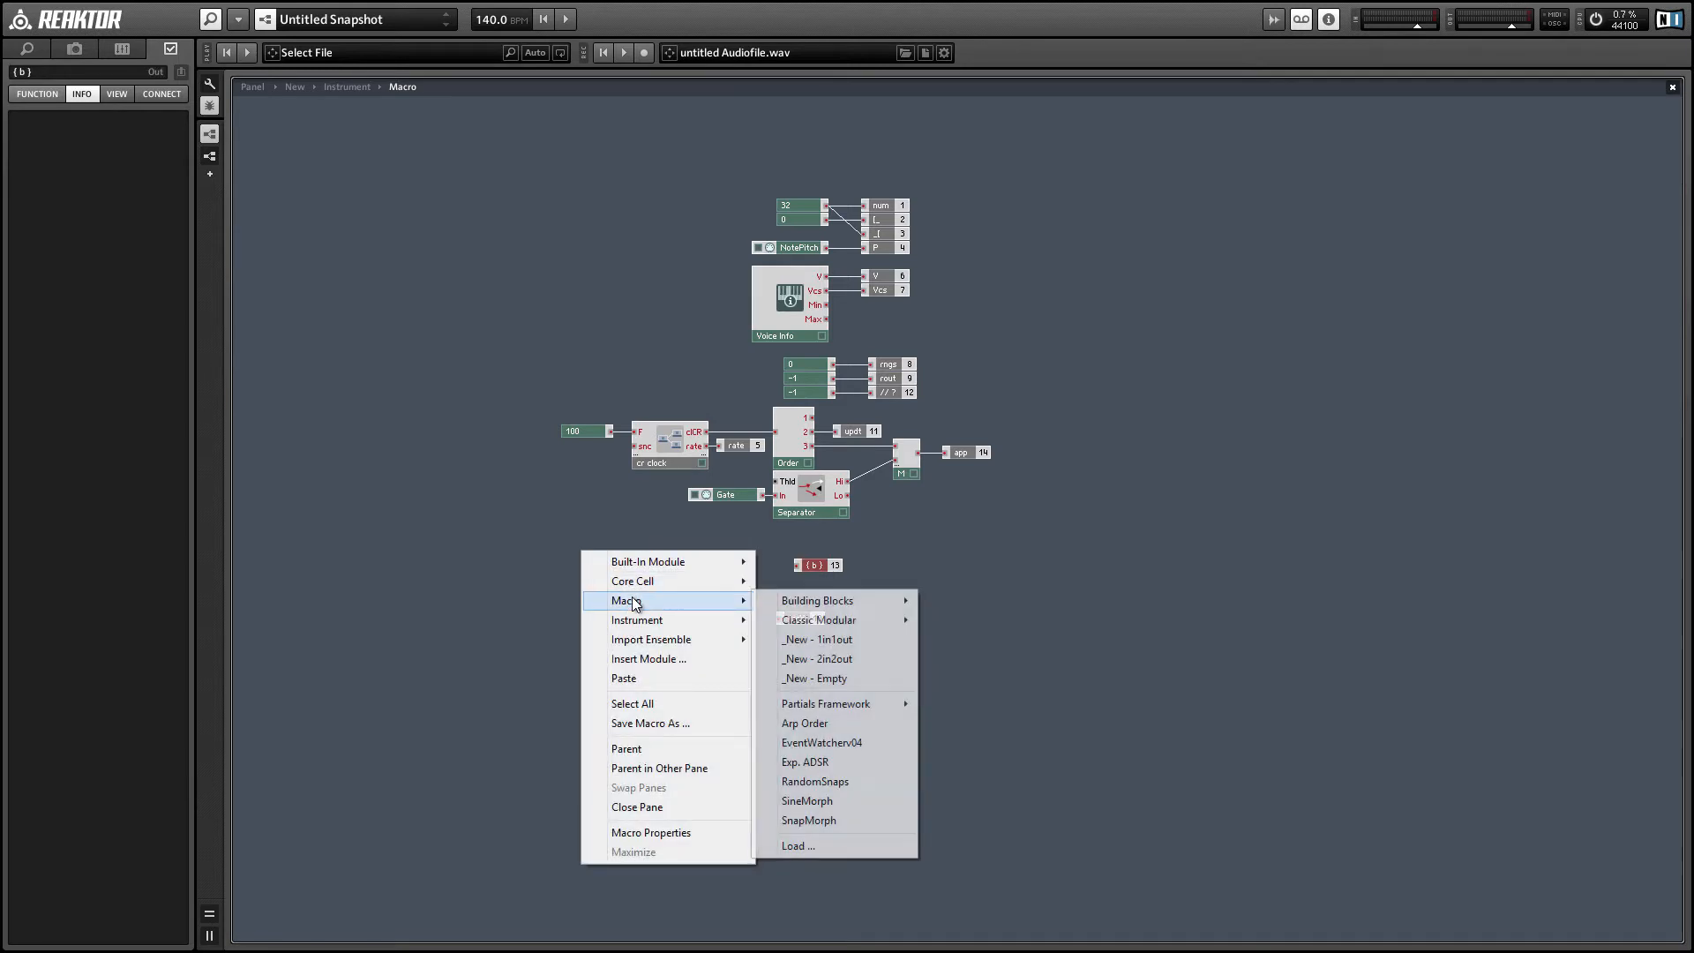
{"action": "left_click", "coordinate": [860, 641]}
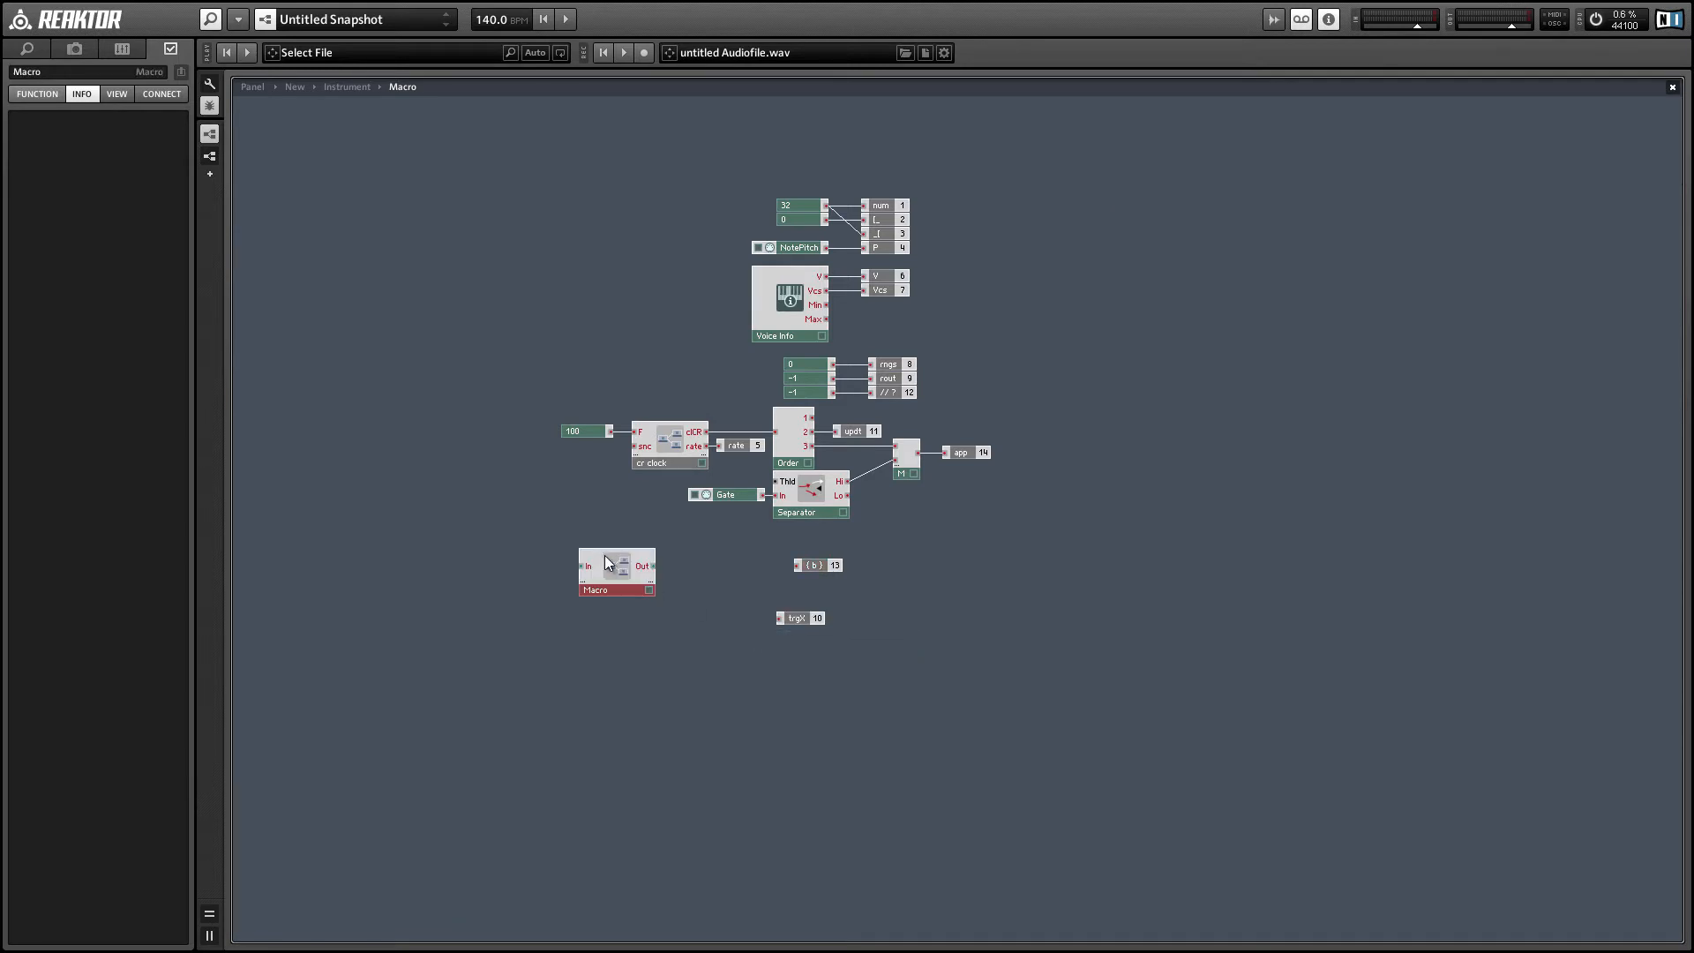
{"action": "left_click", "coordinate": [78, 70]}
{"action": "type", "text": "Event "}
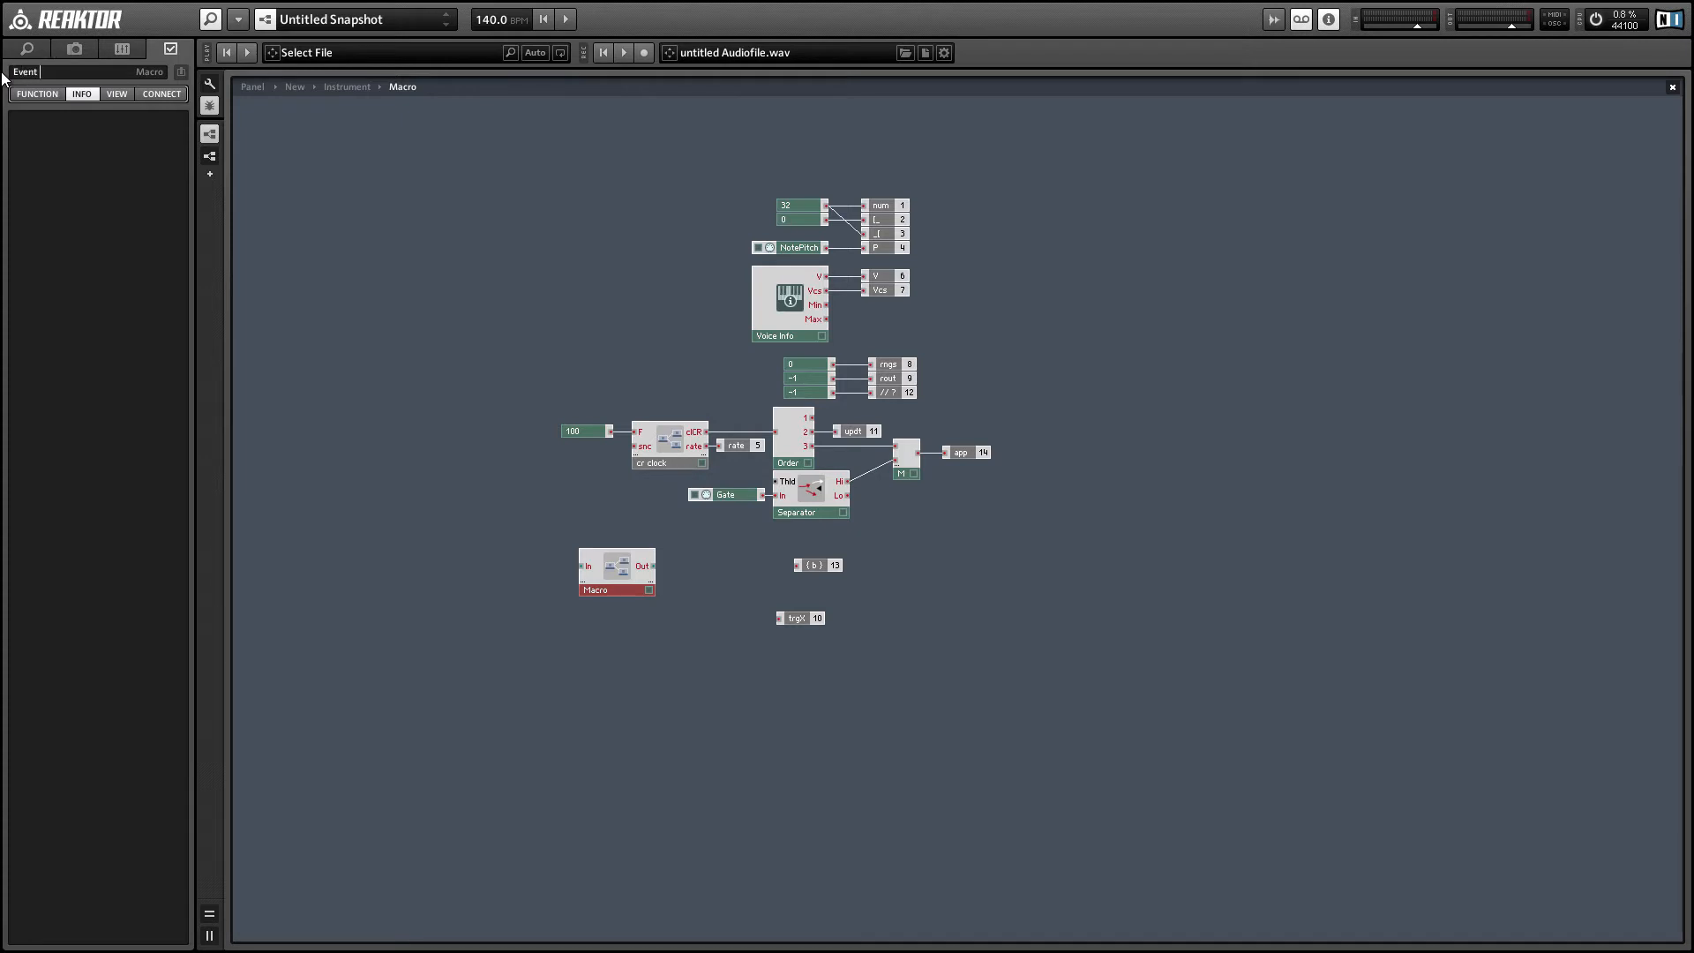
{"action": "type", "text": "Bus"}
{"action": "key", "text": "Return"}
{"action": "left_click_drag", "start_coordinate": [653, 566], "coordinate": [796, 565]}
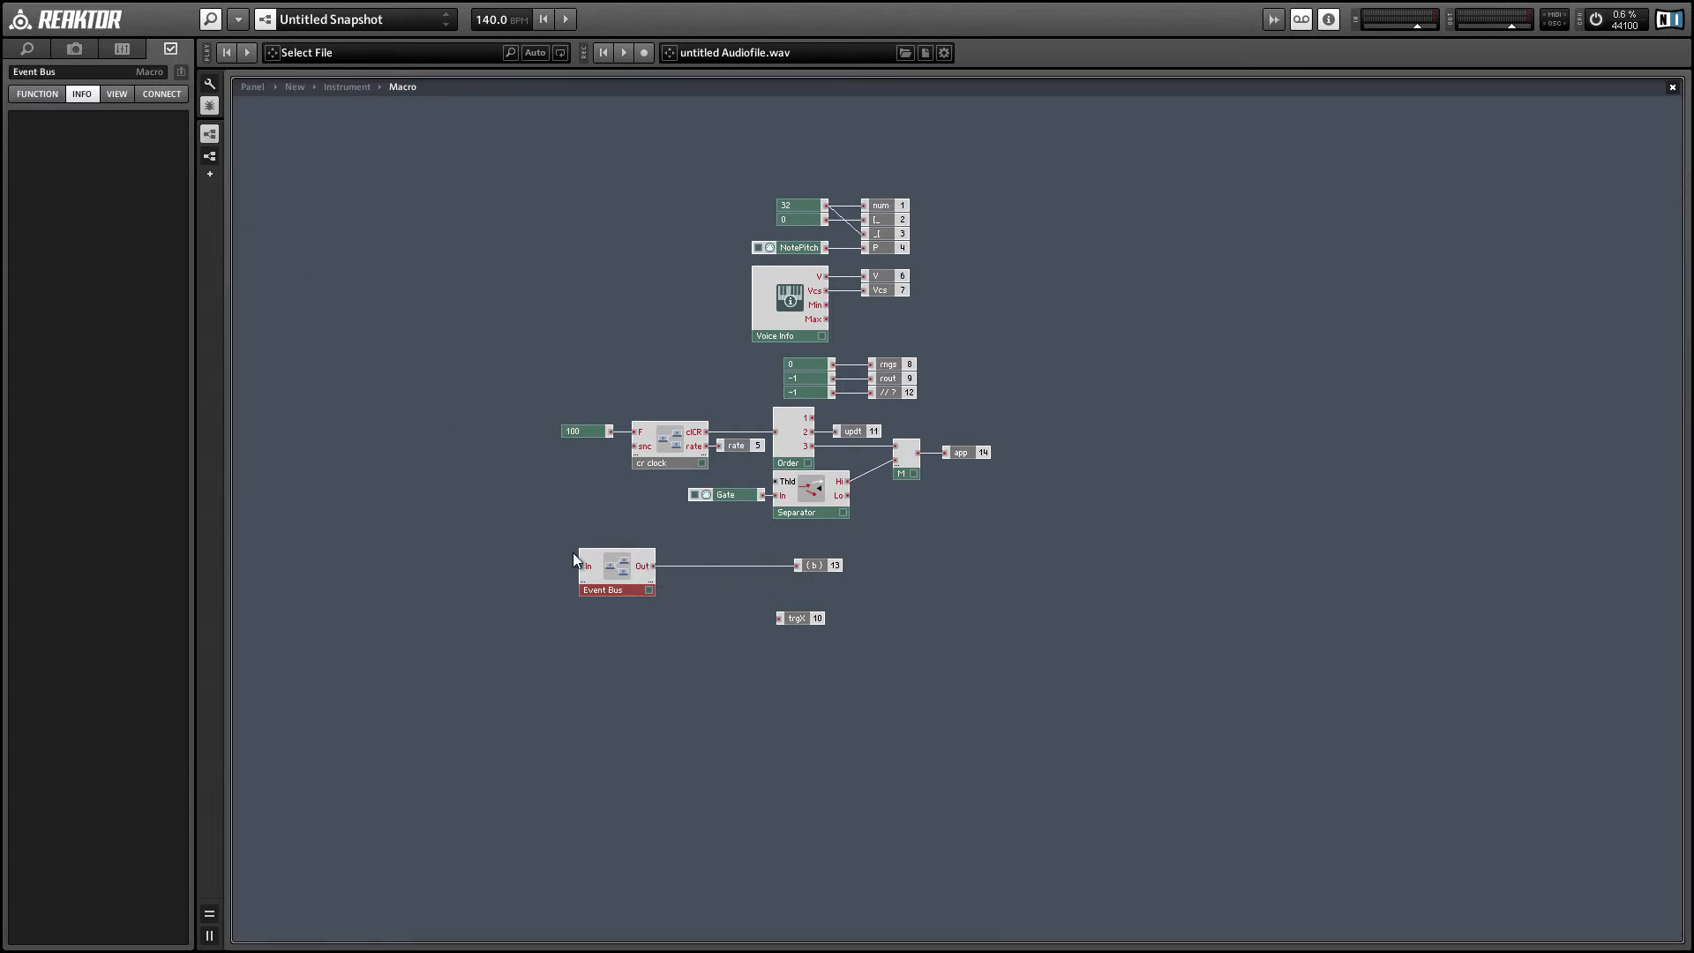
{"action": "left_click_drag", "start_coordinate": [655, 584], "coordinate": [751, 586]}
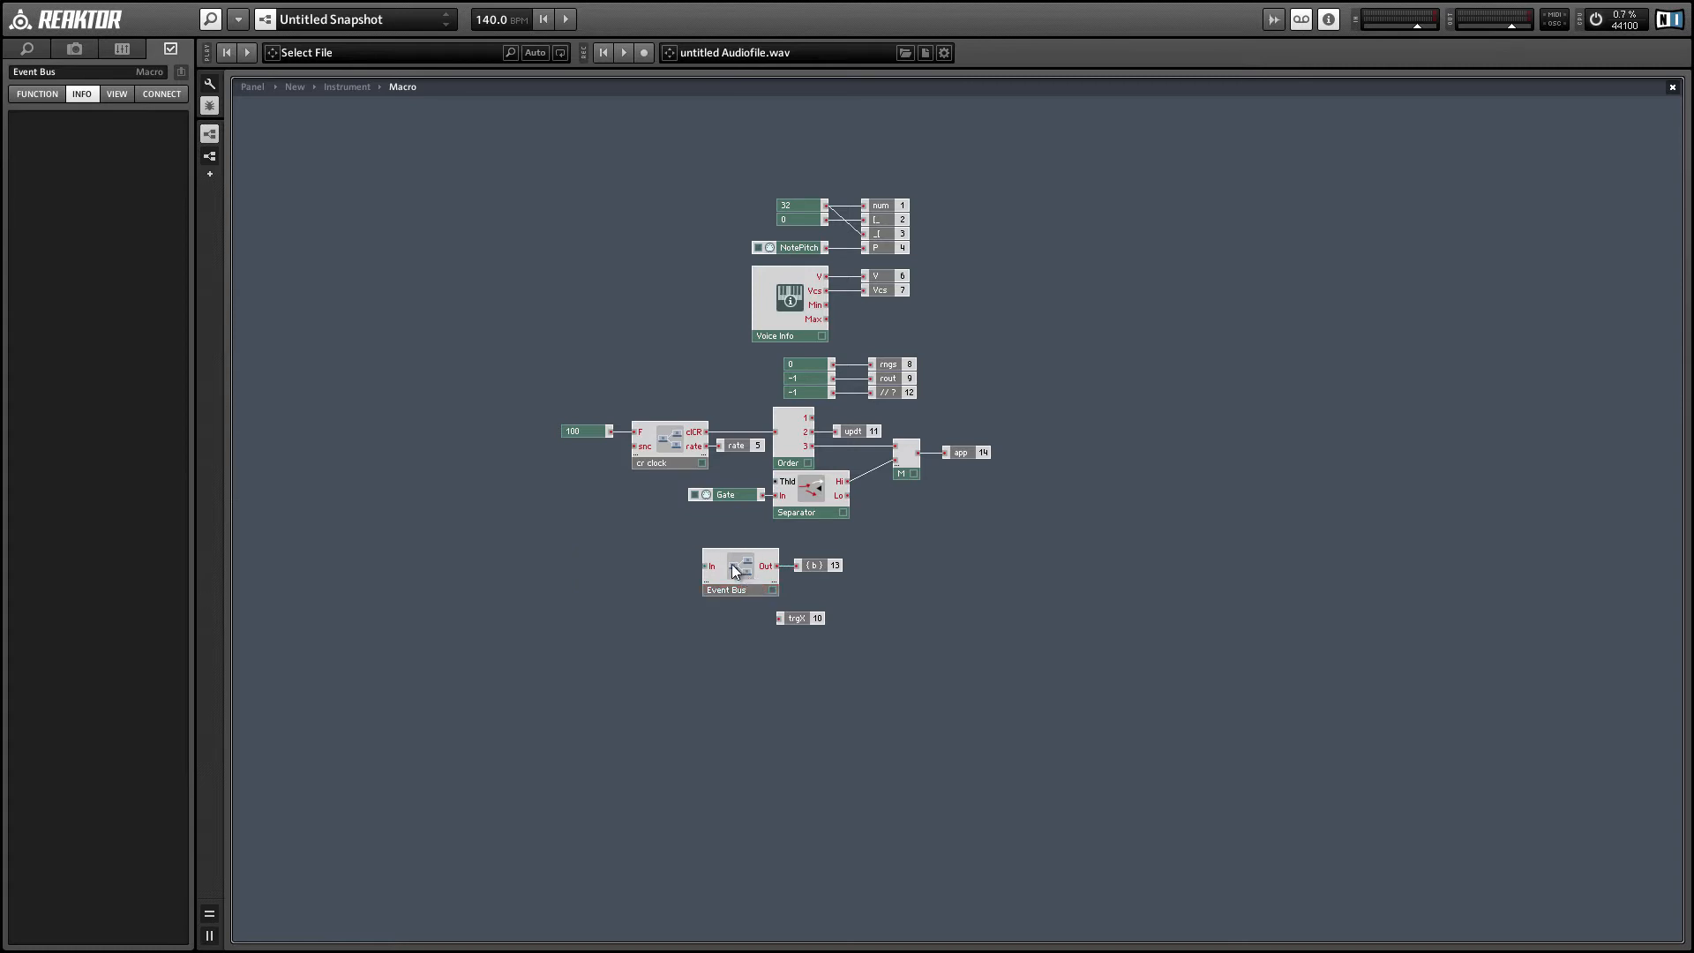
- Open the Event Bus macro and delete its input terminal
{"action": "double_click", "coordinate": [750, 579]}
{"action": "left_click_drag", "start_coordinate": [303, 183], "coordinate": [224, 247]}
{"action": "key", "text": "Delete"}
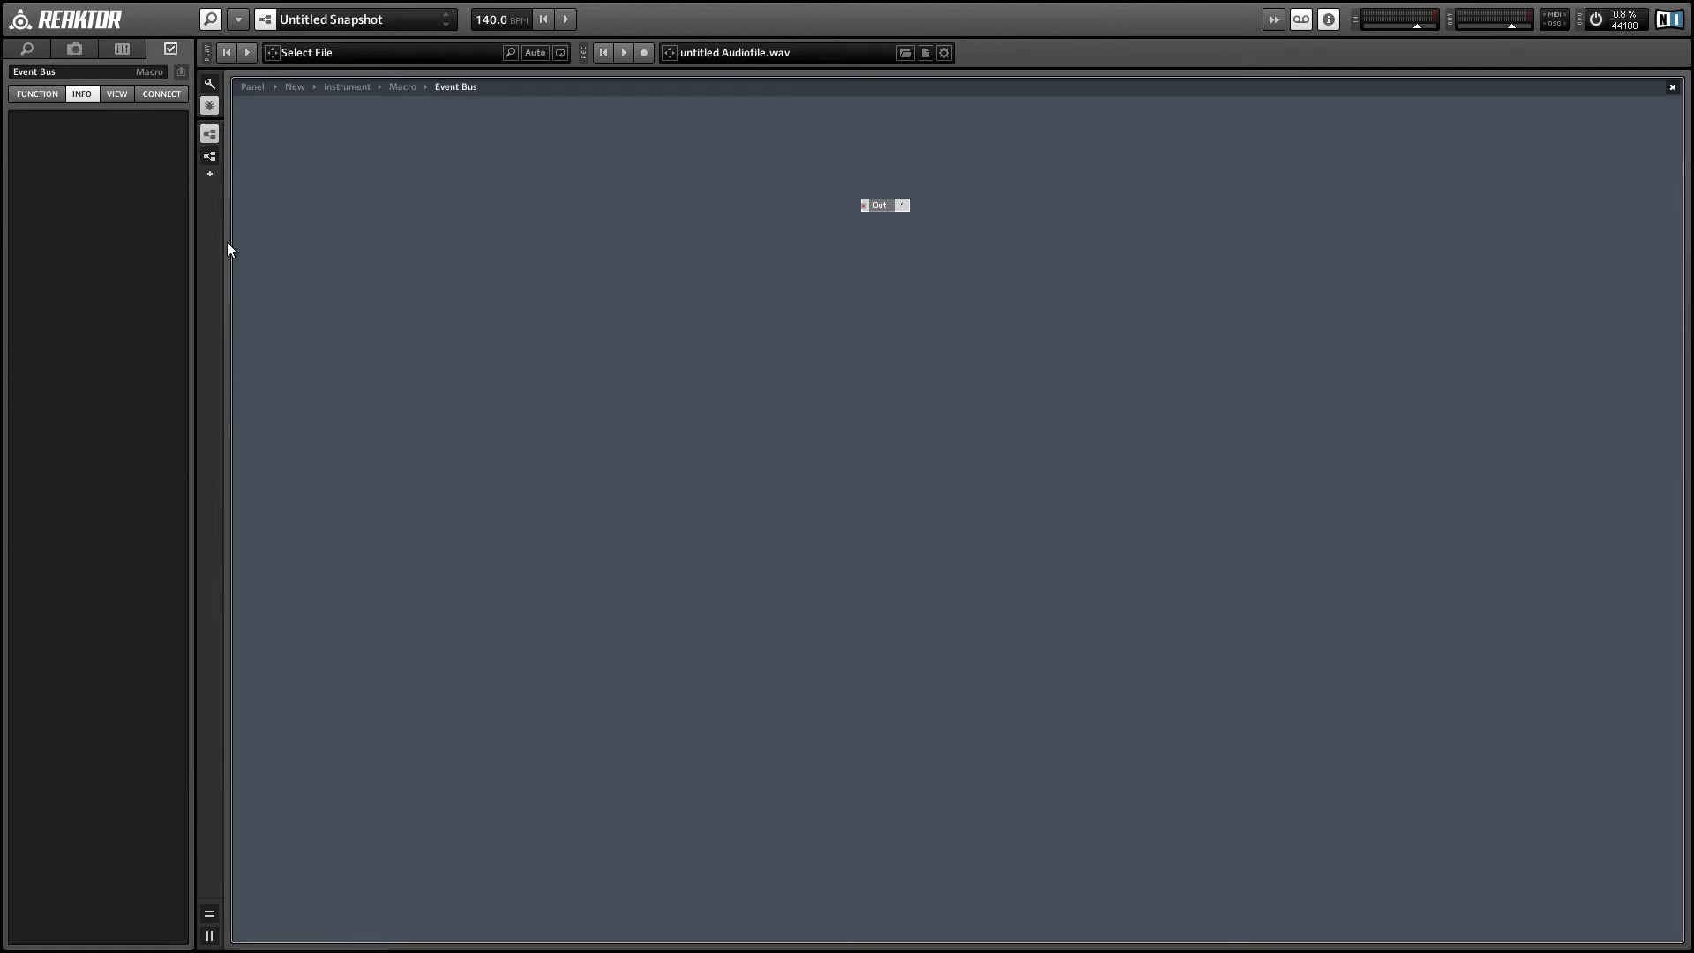
- Add the Partials Framework e_mux_pos_10 macro and connect its (b) output to the Out terminal, aligning the terminal with that port
{"action": "right_click", "coordinate": [630, 178]}
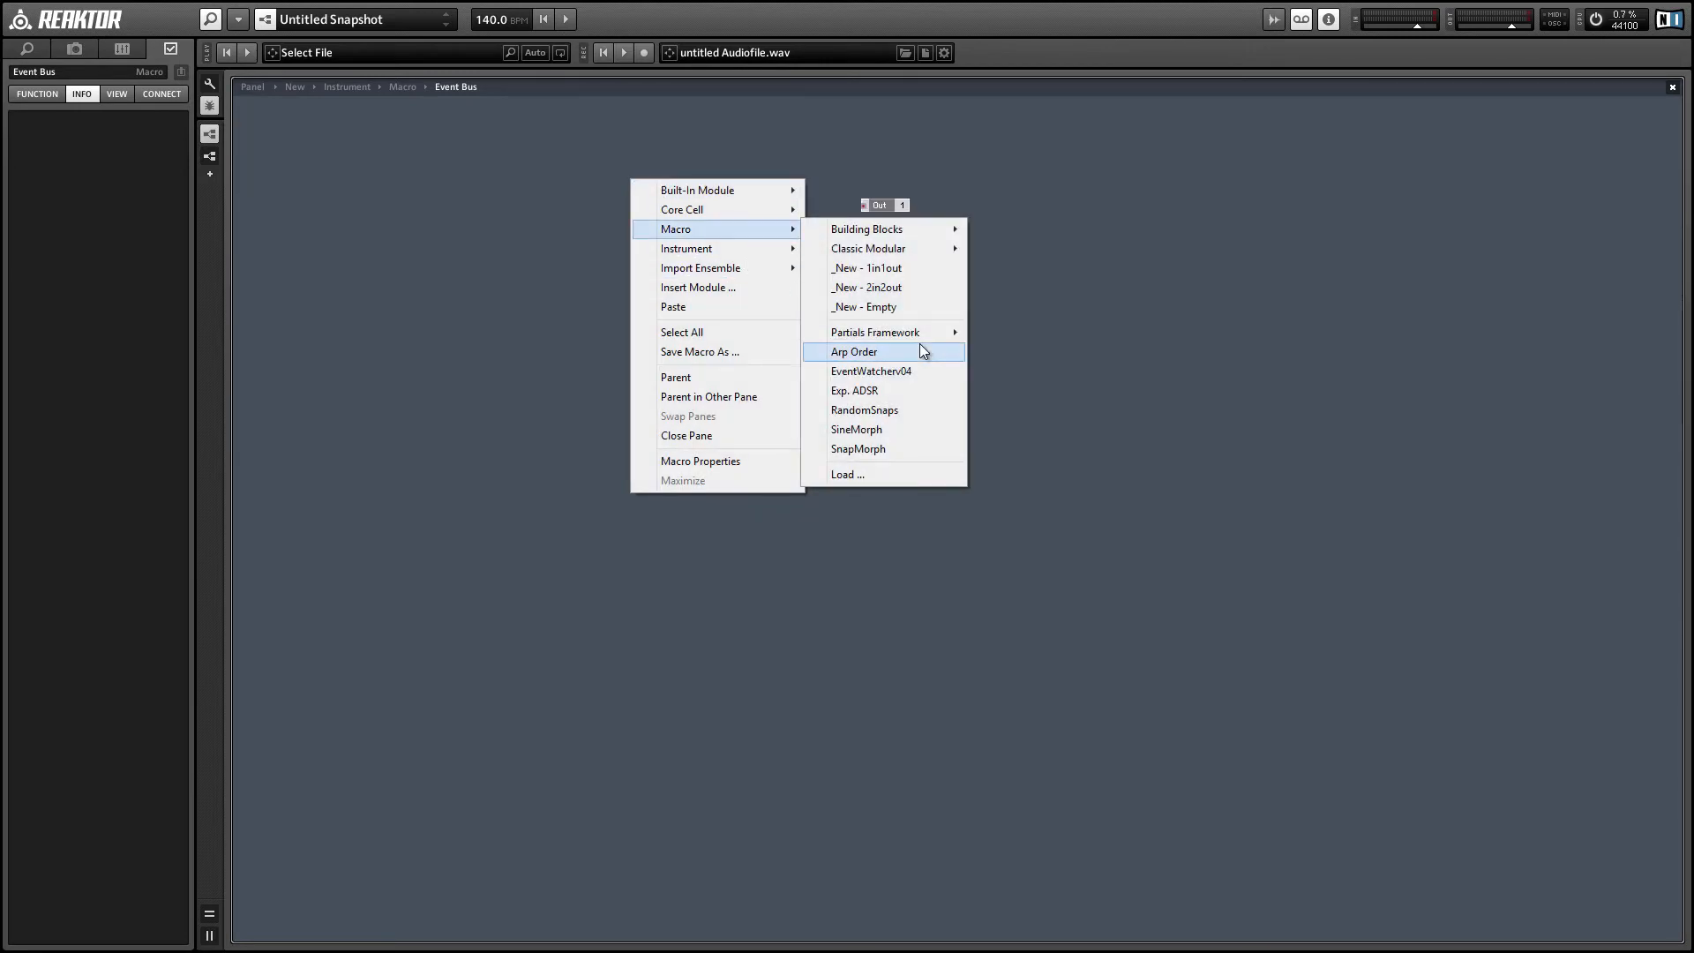
{"action": "mouse_move", "coordinate": [938, 332]}
{"action": "mouse_move", "coordinate": [1088, 348]}
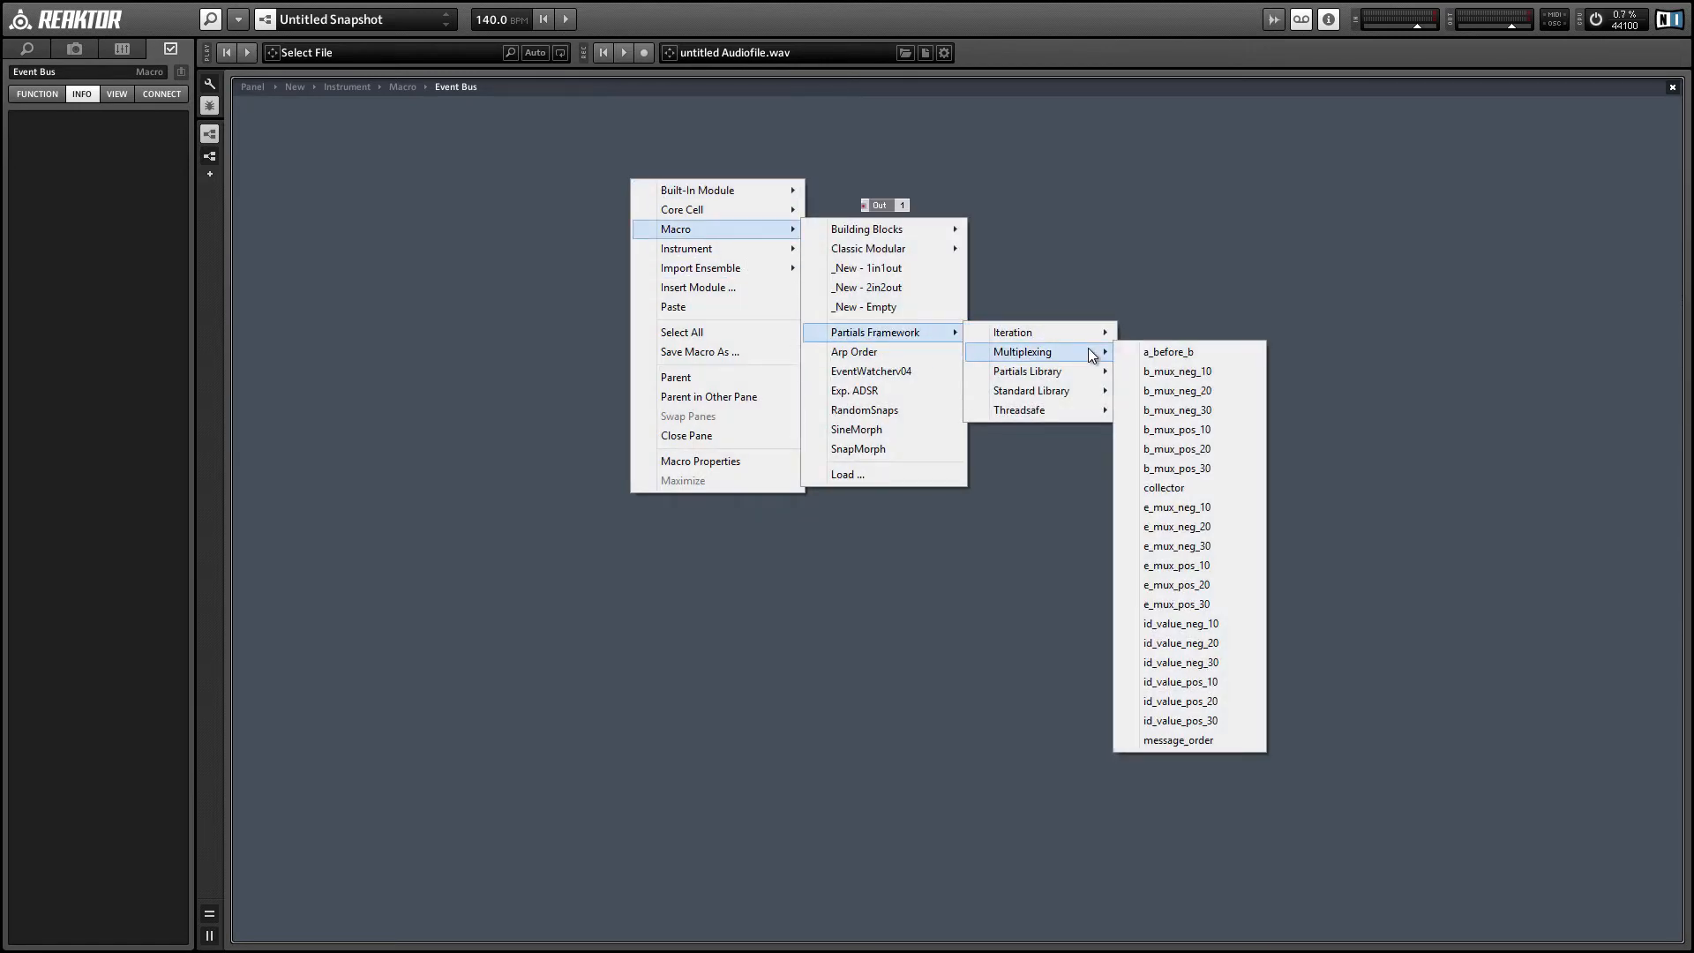
{"action": "left_click", "coordinate": [1182, 565]}
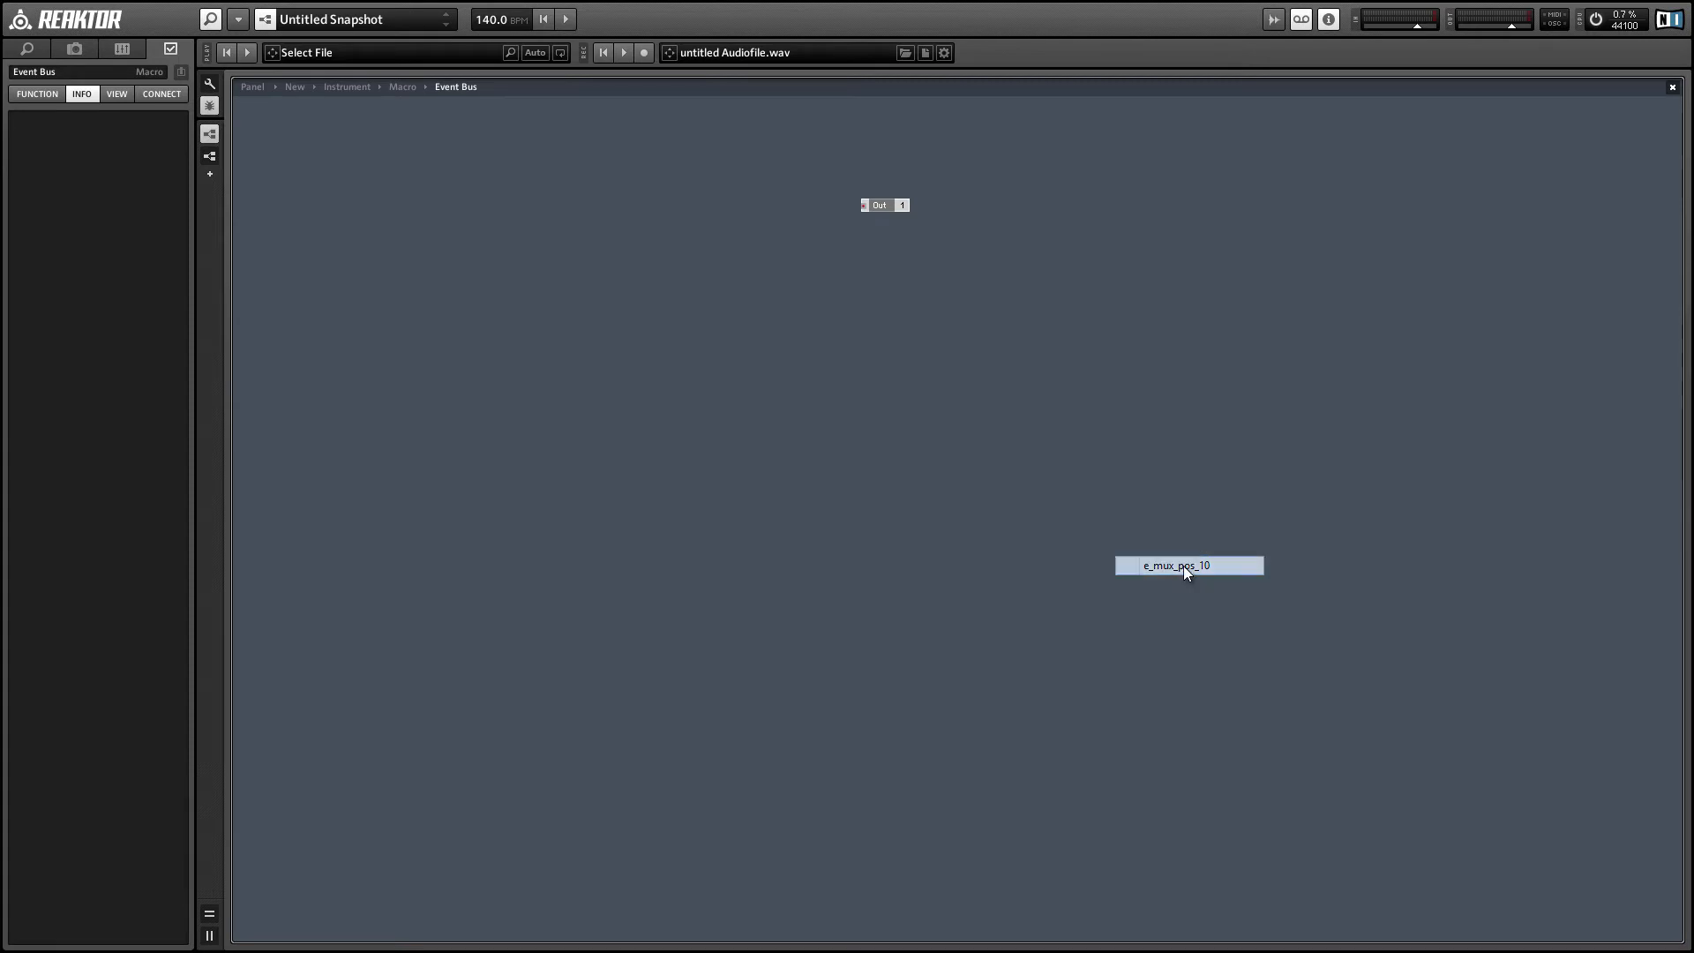
{"action": "left_click_drag", "start_coordinate": [677, 339], "coordinate": [721, 328]}
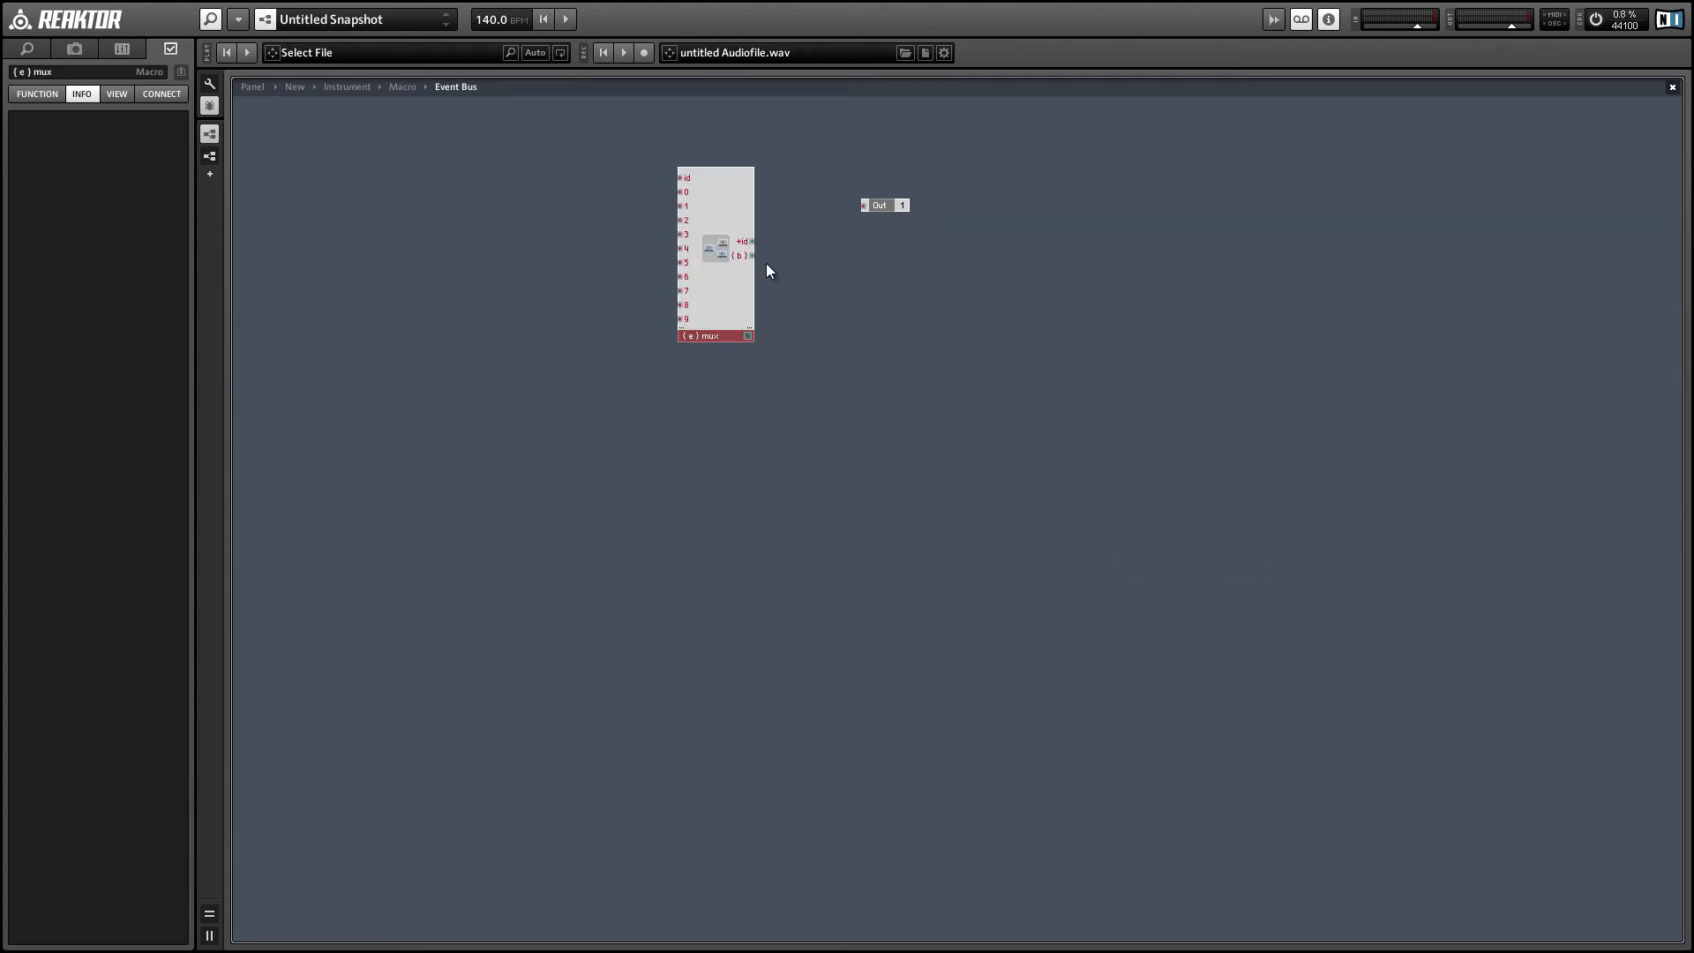
{"action": "left_click_drag", "start_coordinate": [752, 255], "coordinate": [811, 248]}
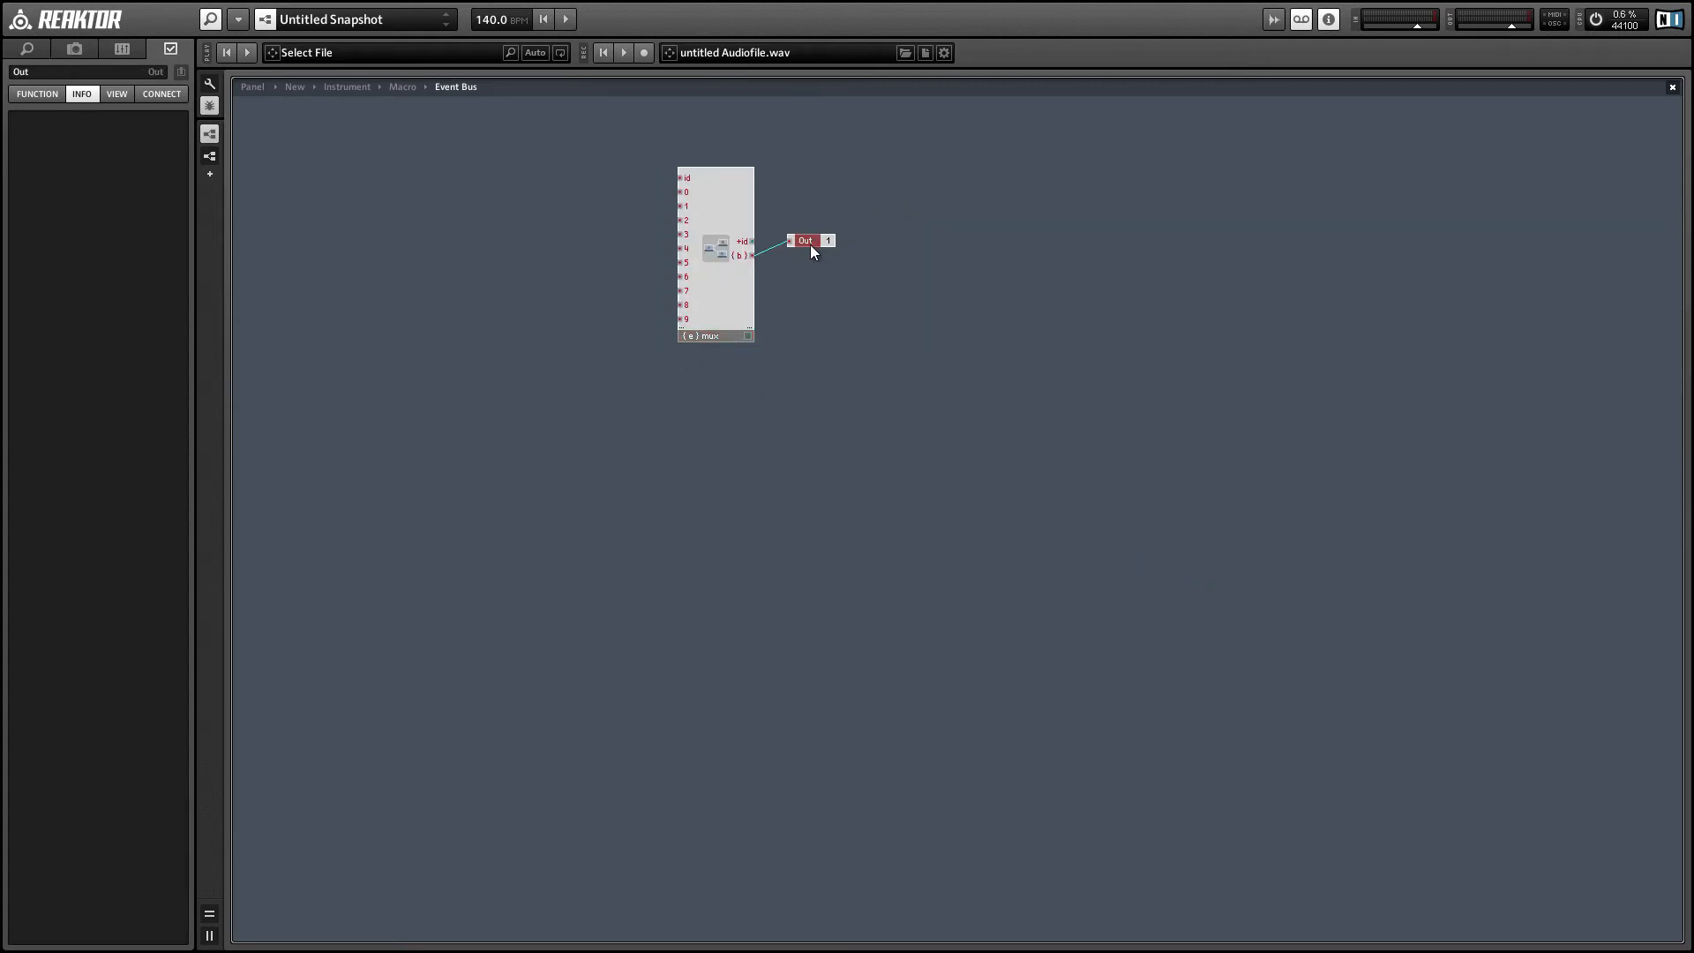
{"action": "left_click", "coordinate": [818, 295]}
- Create a constant of 50 for the id input of the (e) mux macro
{"action": "right_click", "coordinate": [686, 180]}
{"action": "left_click", "coordinate": [718, 210]}
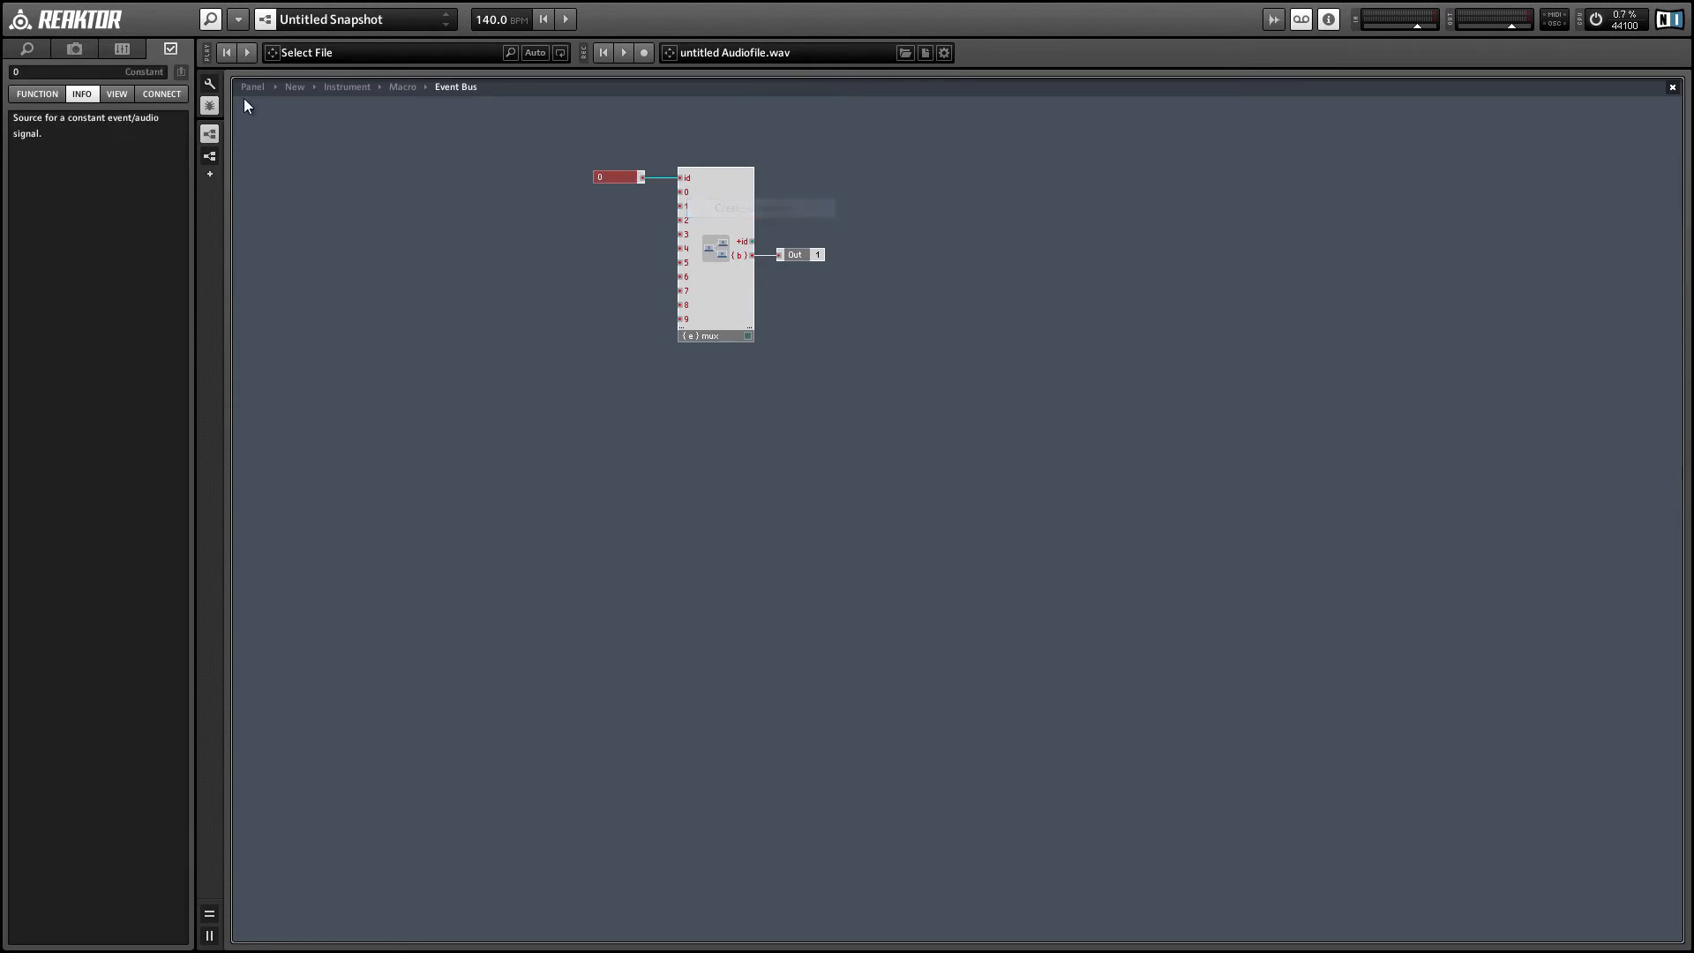
{"action": "left_click_drag", "start_coordinate": [14, 74], "coordinate": [21, 72]}
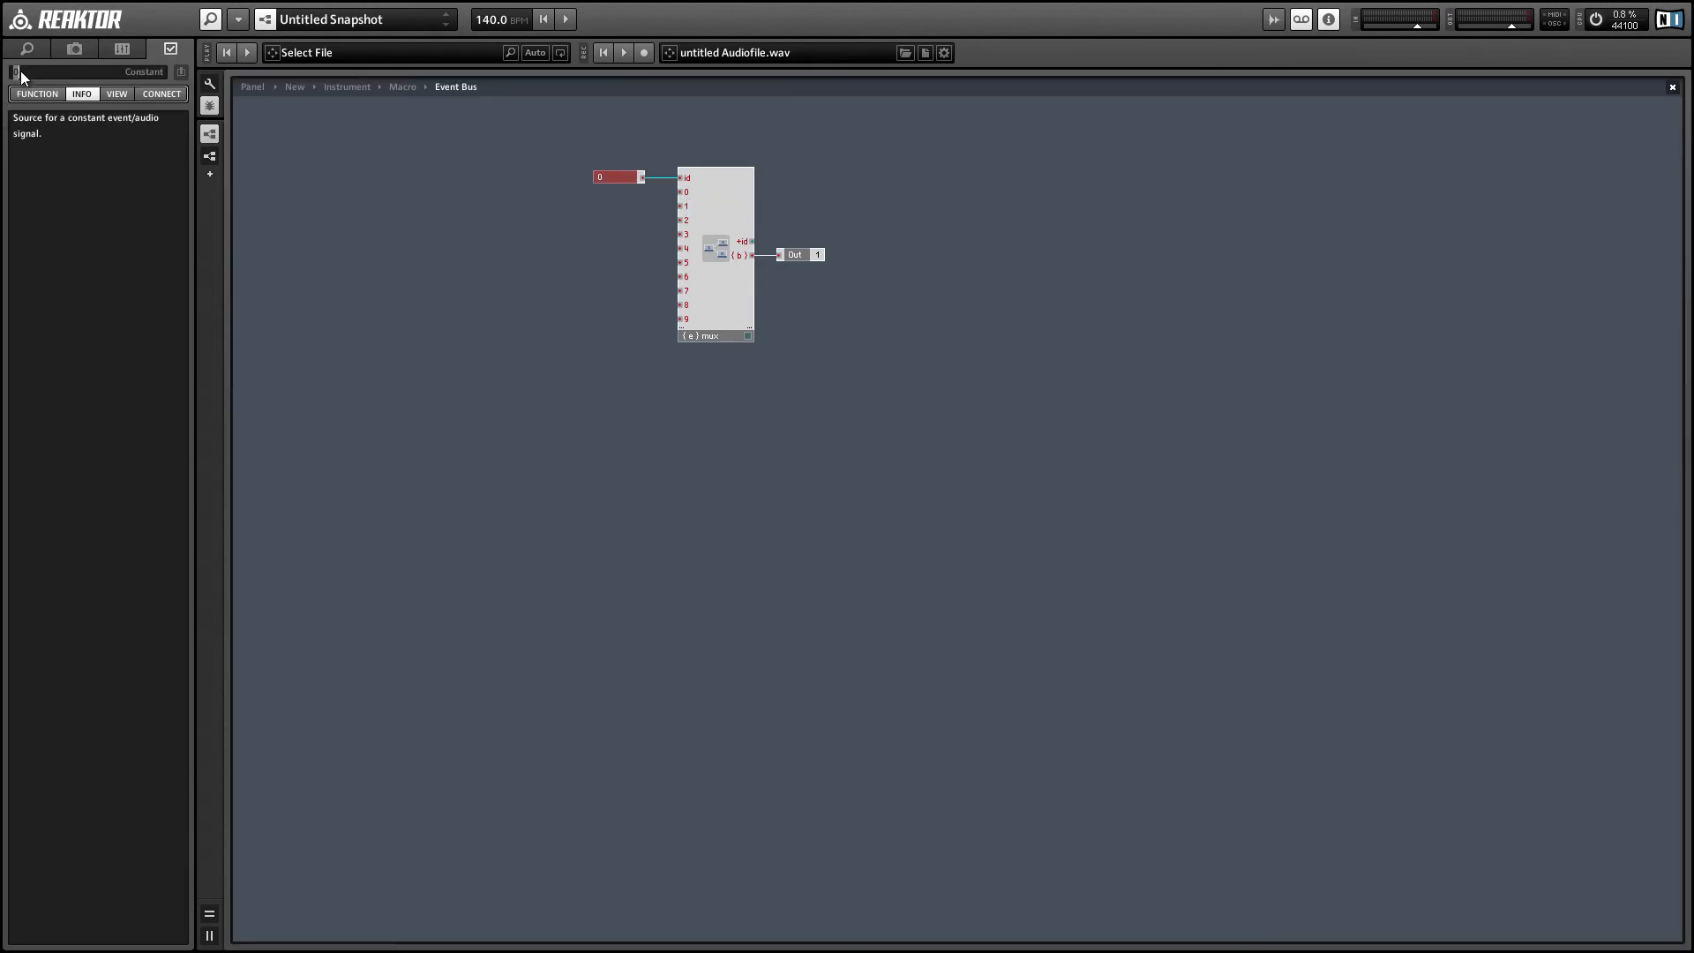
{"action": "type", "text": "50"}
{"action": "key", "text": "Return"}
- Return to the parent macro and shift the trgX terminal slightly lower beneath the Event Bus macro
{"action": "double_click", "coordinate": [691, 494]}
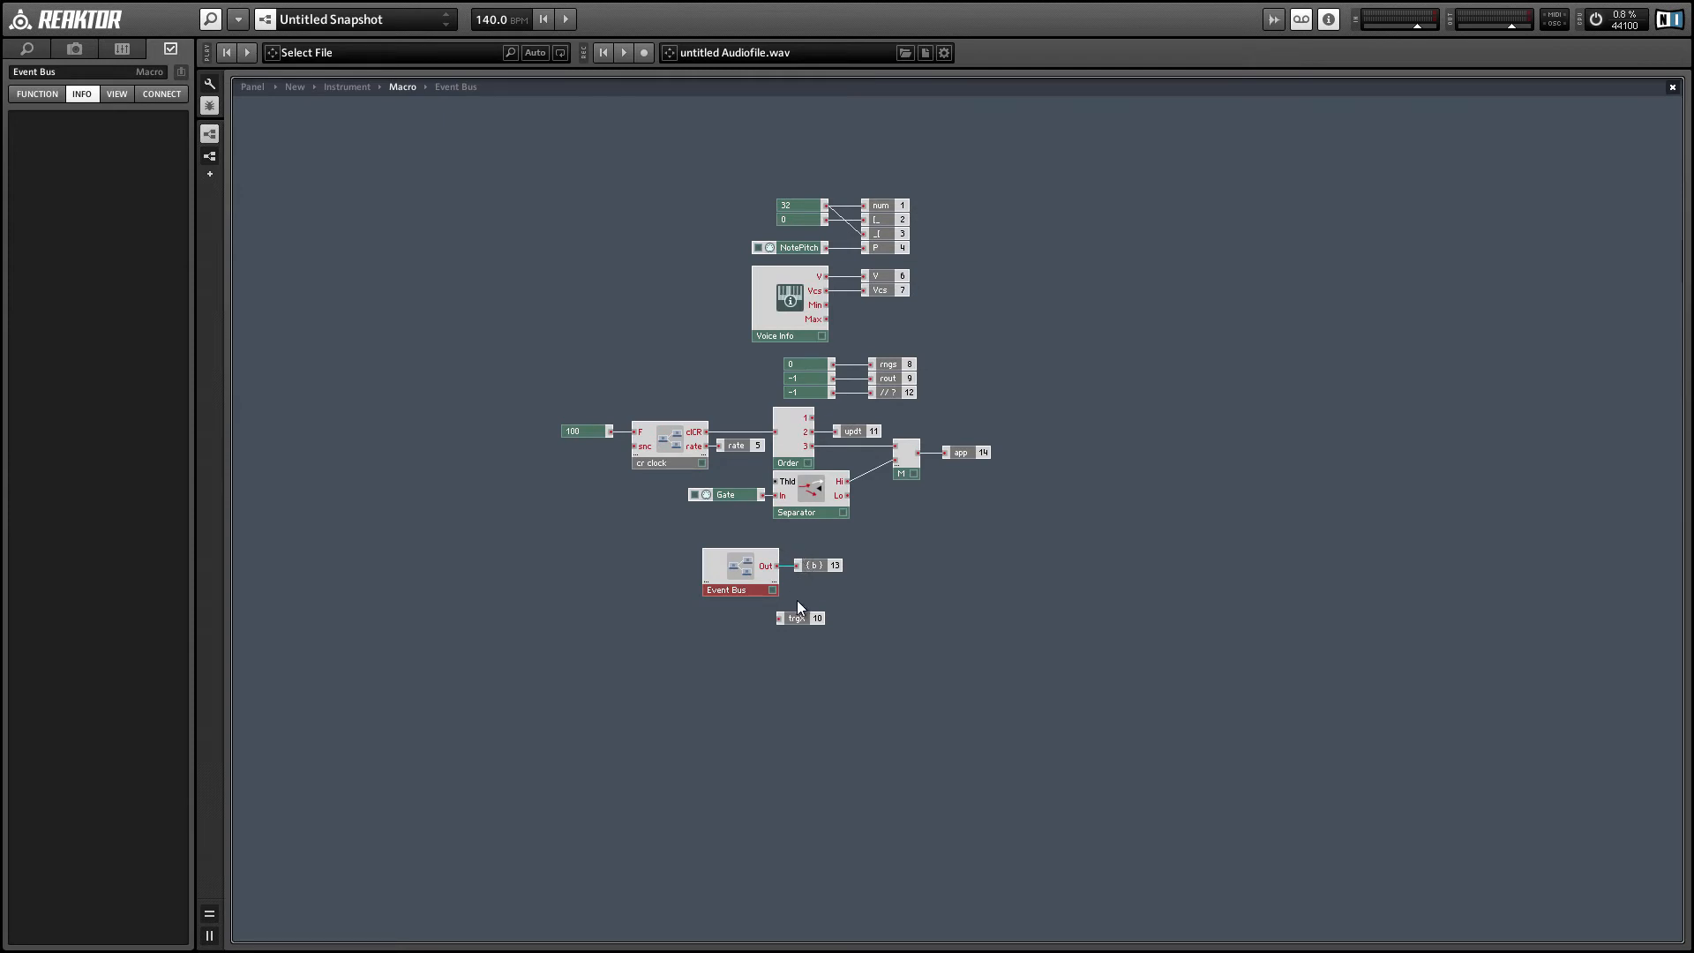
{"action": "left_click", "coordinate": [853, 597]}
{"action": "left_click_drag", "start_coordinate": [813, 615], "coordinate": [810, 638]}
{"action": "left_click", "coordinate": [840, 625]}
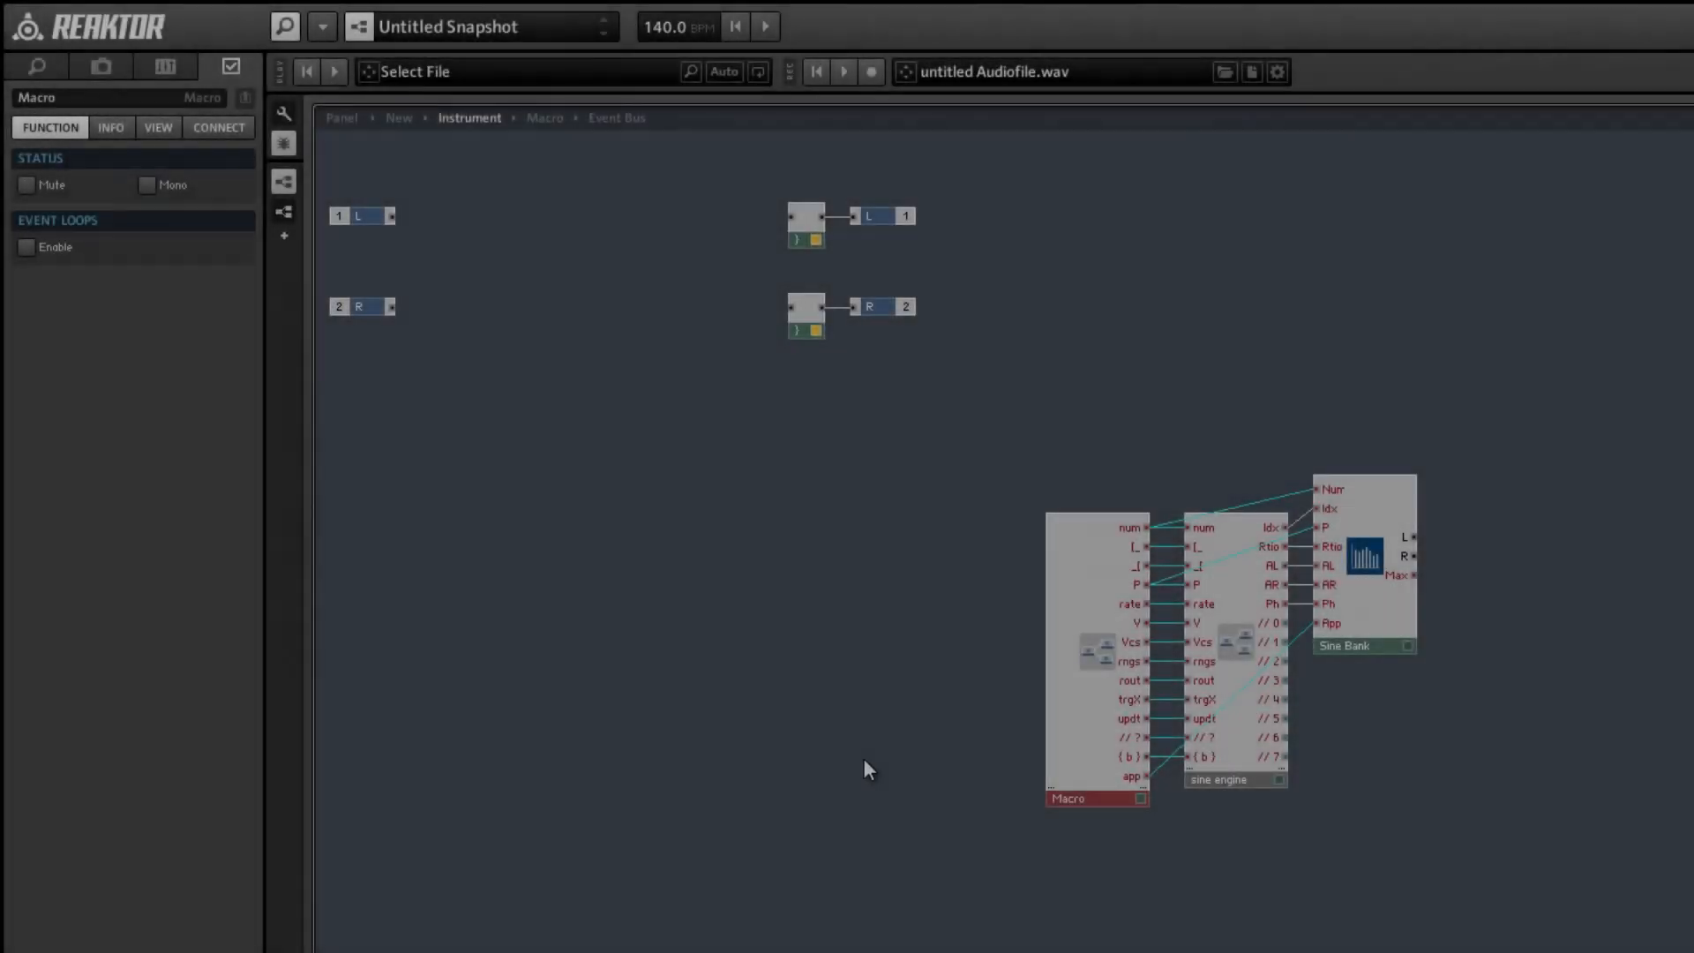
- Open the sine engine and its engine control macro to examine how the stream drivers are wired
{"action": "left_click", "coordinate": [1285, 863]}
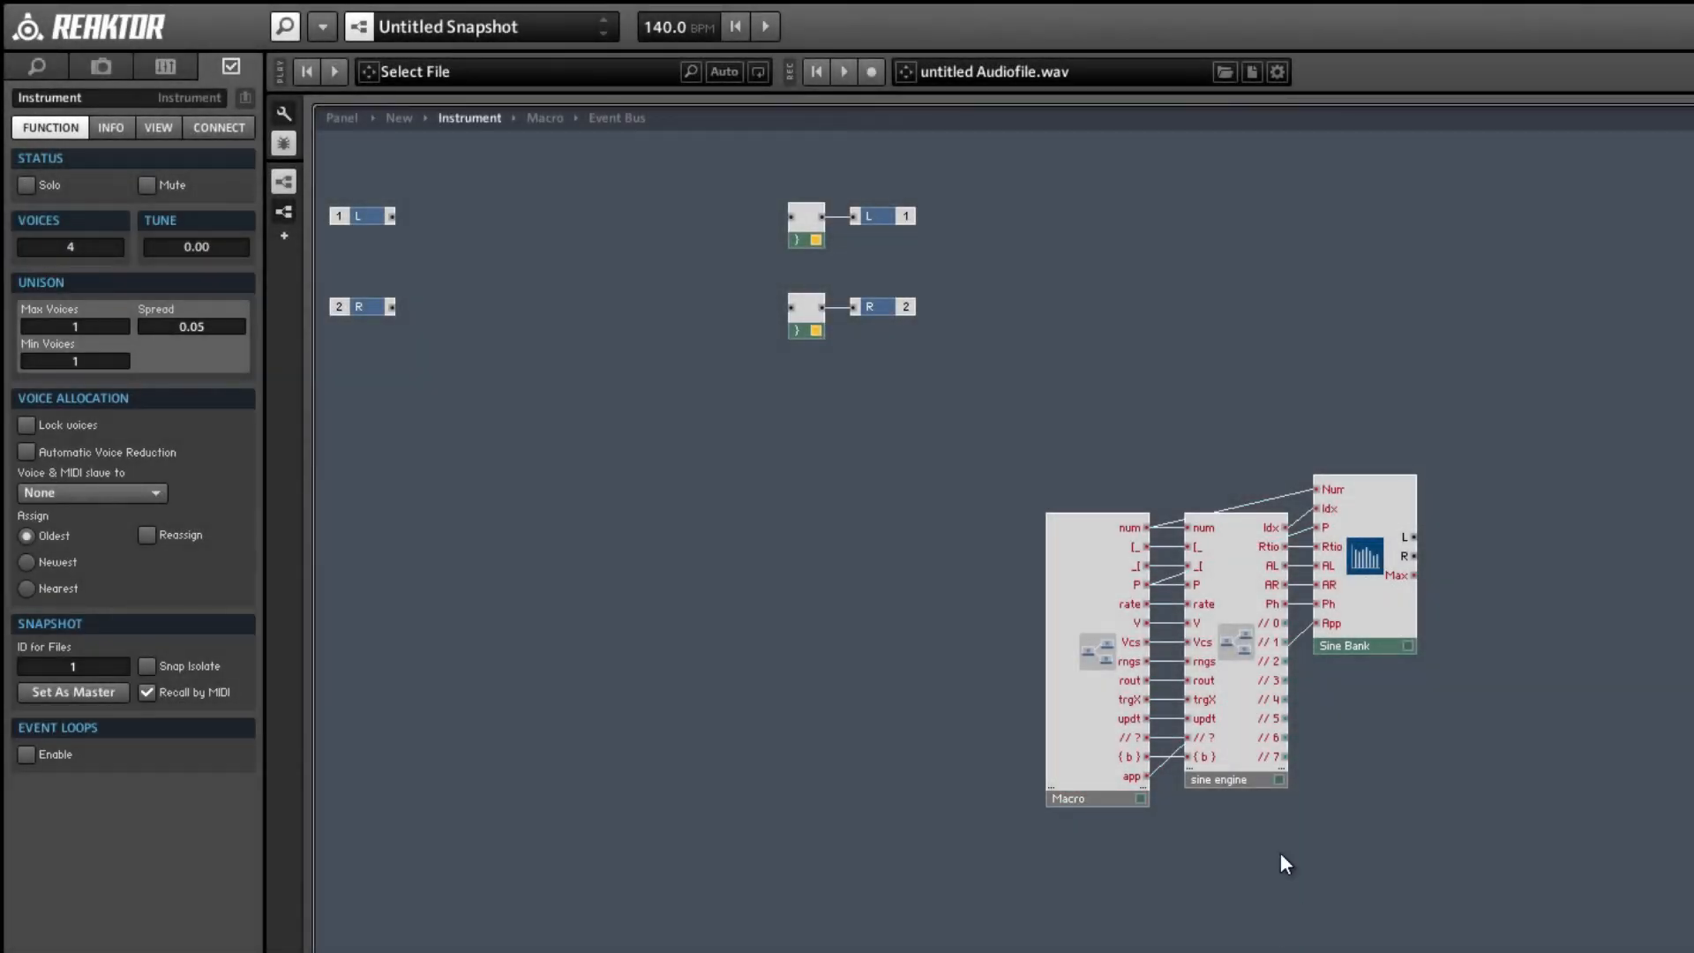
{"action": "double_click", "coordinate": [1244, 603]}
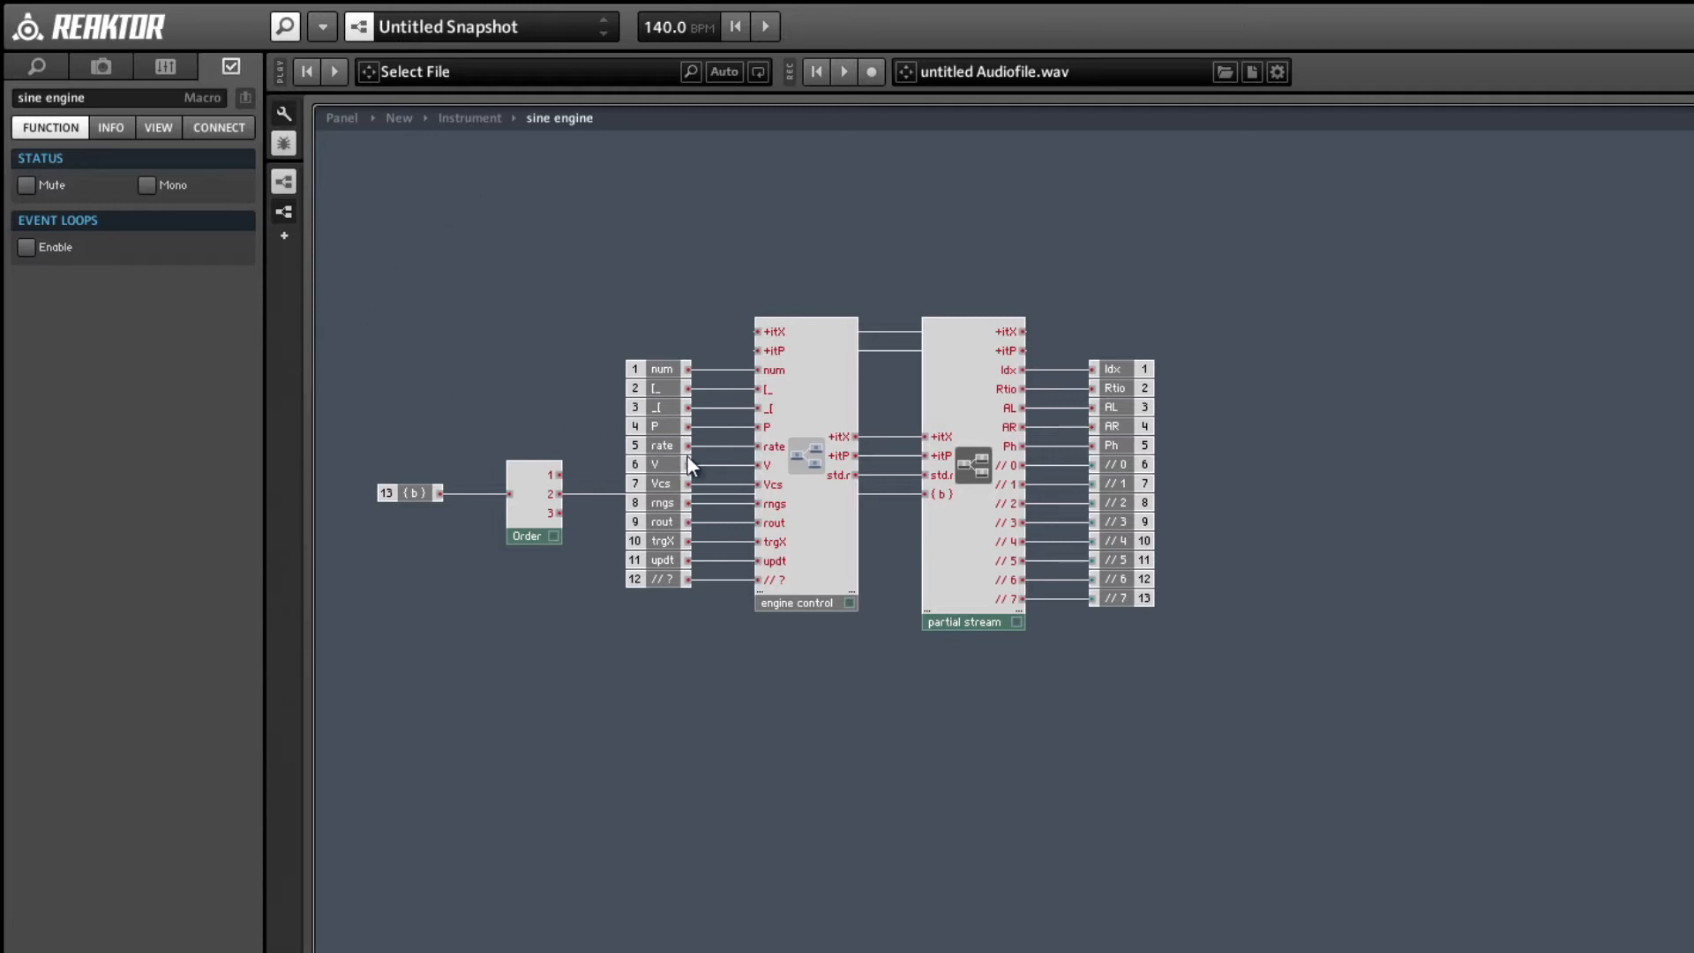
{"action": "left_click", "coordinate": [812, 511]}
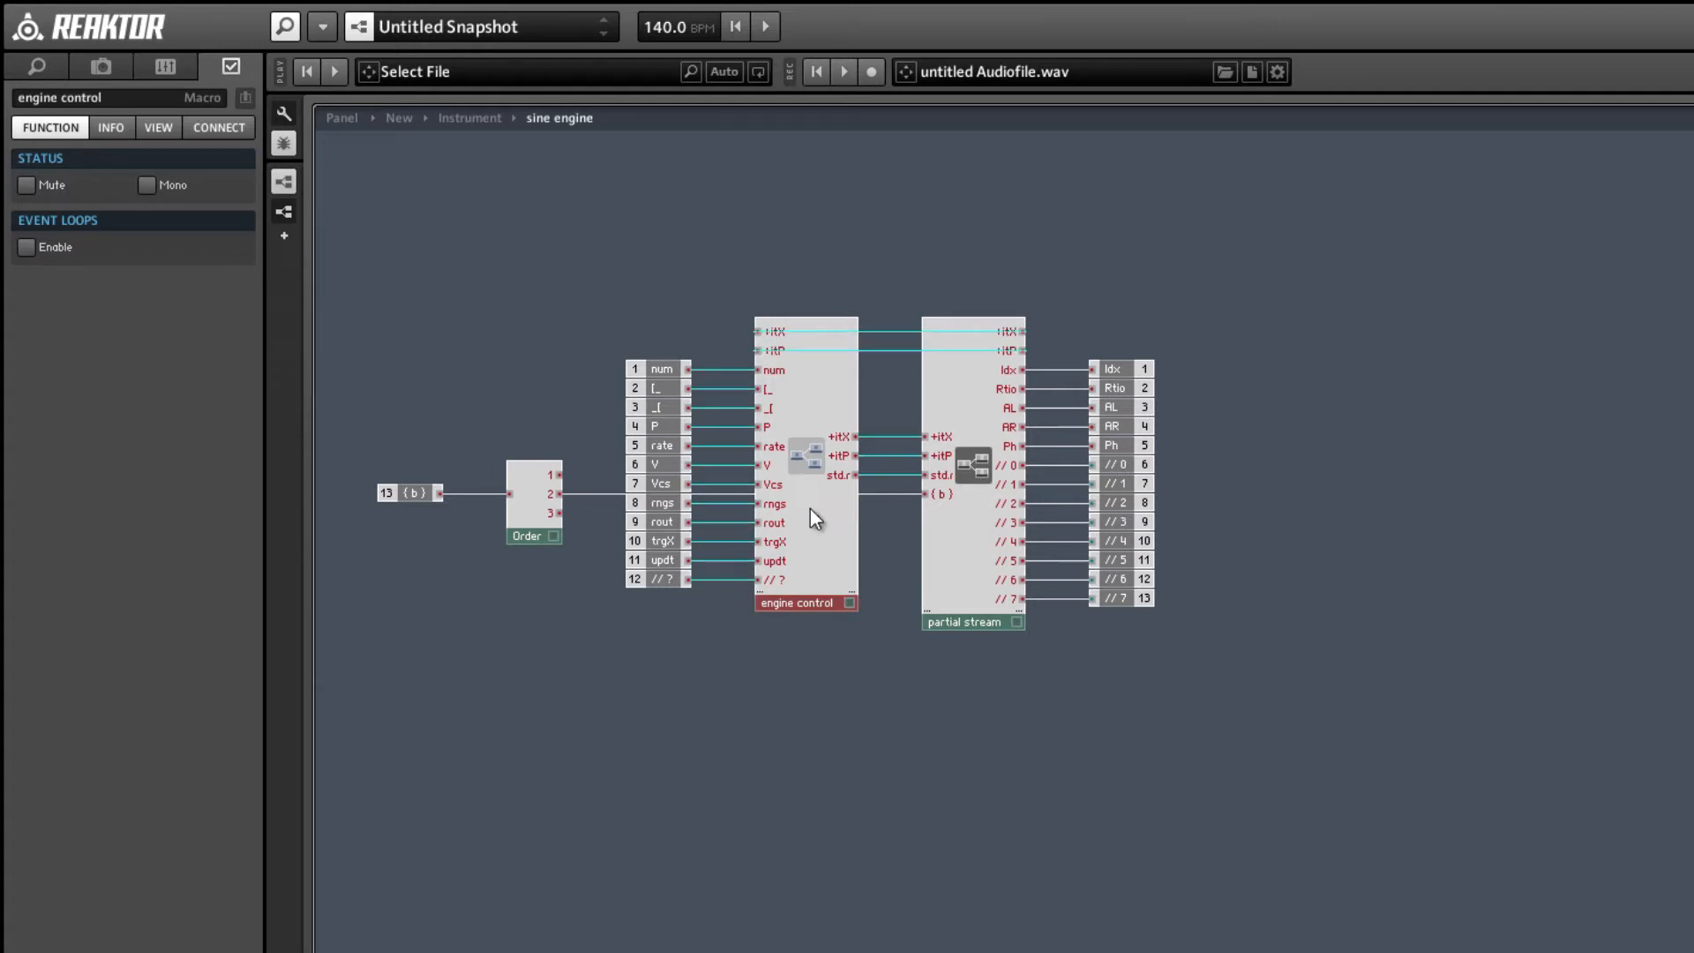
{"action": "double_click", "coordinate": [810, 508]}
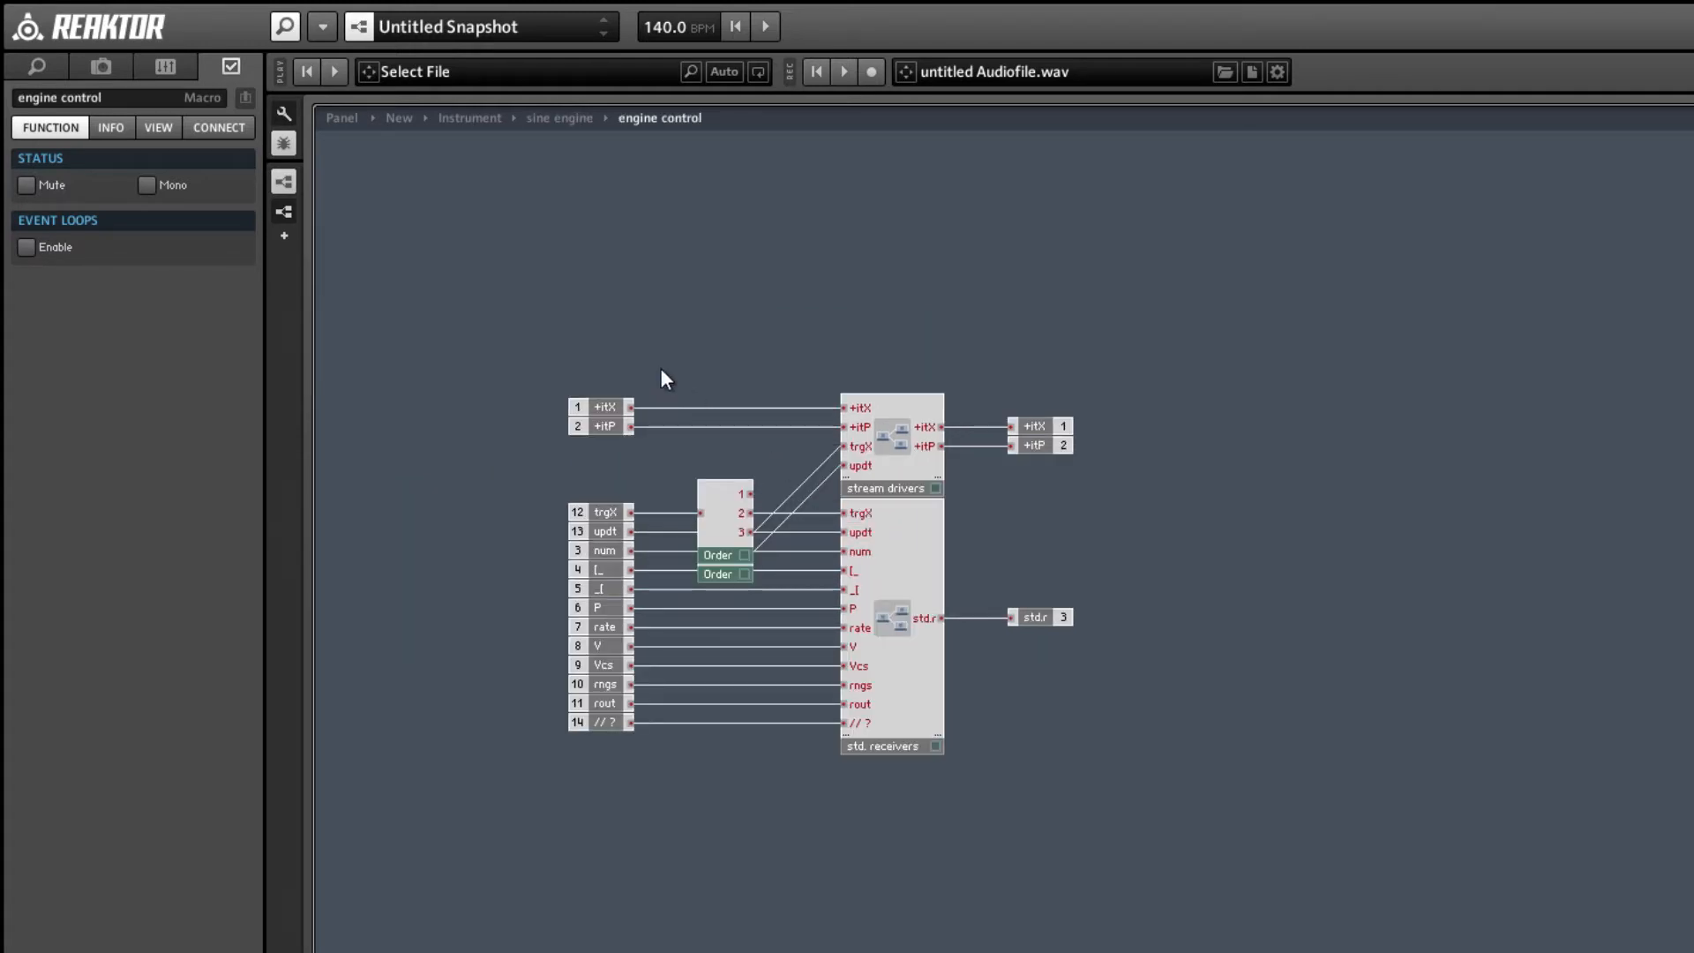
{"action": "left_click_drag", "start_coordinate": [496, 363], "coordinate": [1081, 463]}
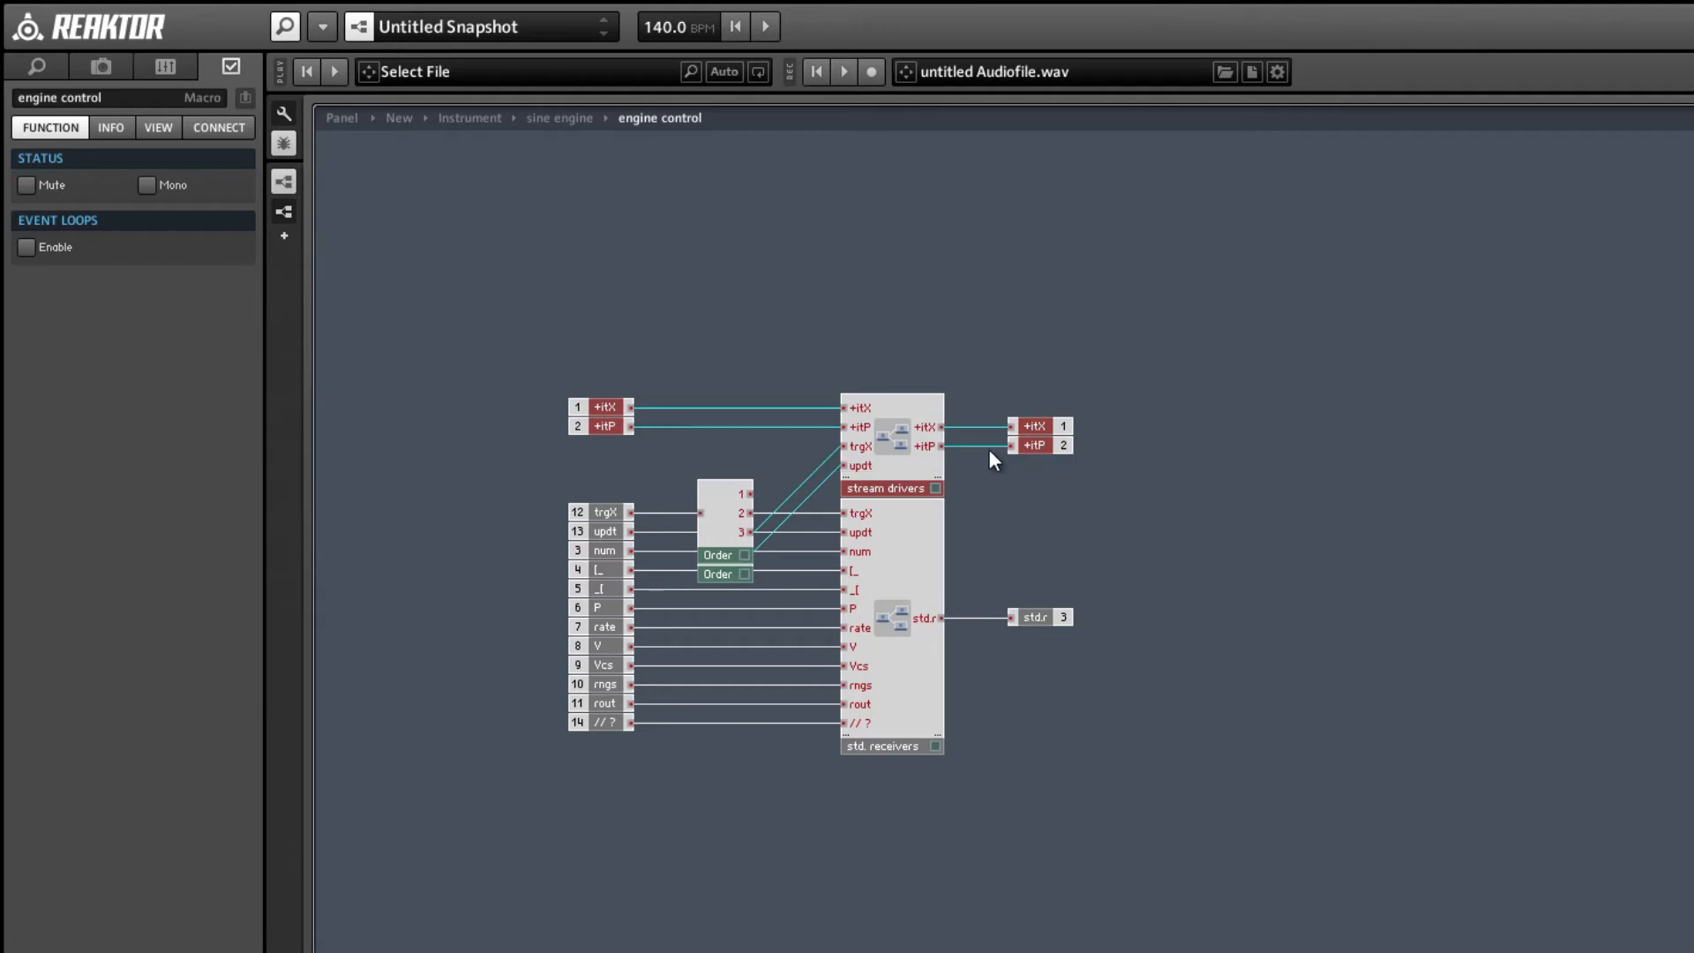
- Examine the trgX and updt inputs feeding the chain iterators inside stream drivers, and return to engine control
{"action": "double_click", "coordinate": [912, 448]}
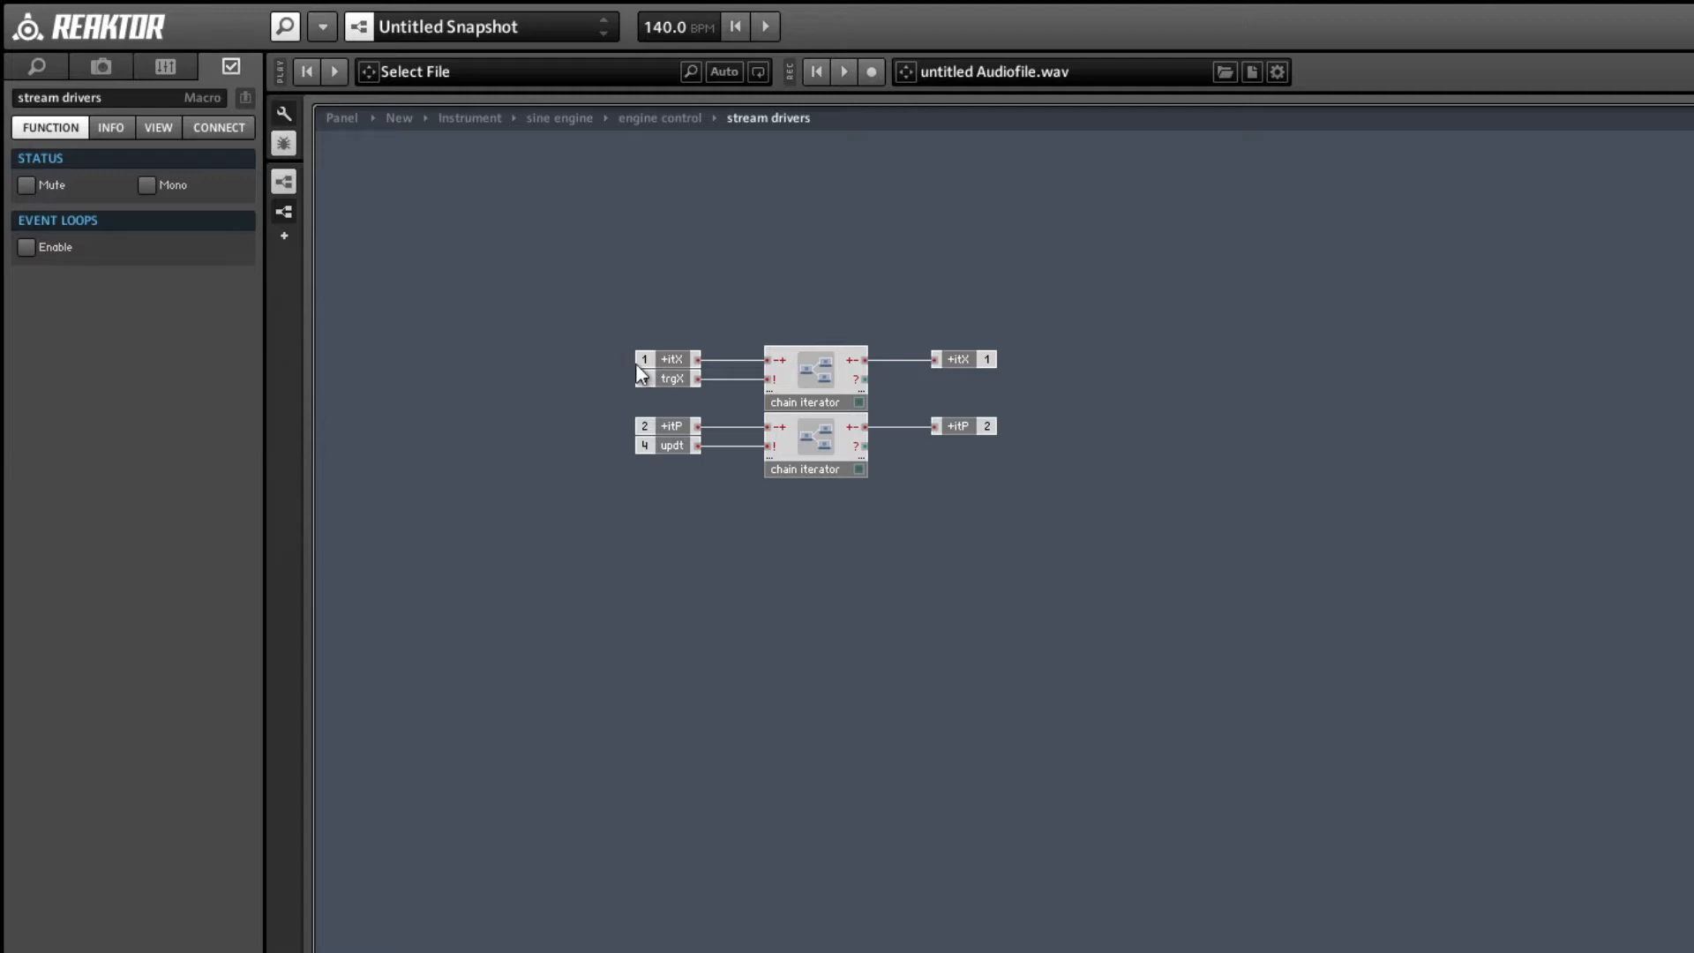
{"action": "left_click_drag", "start_coordinate": [685, 383], "coordinate": [722, 395]}
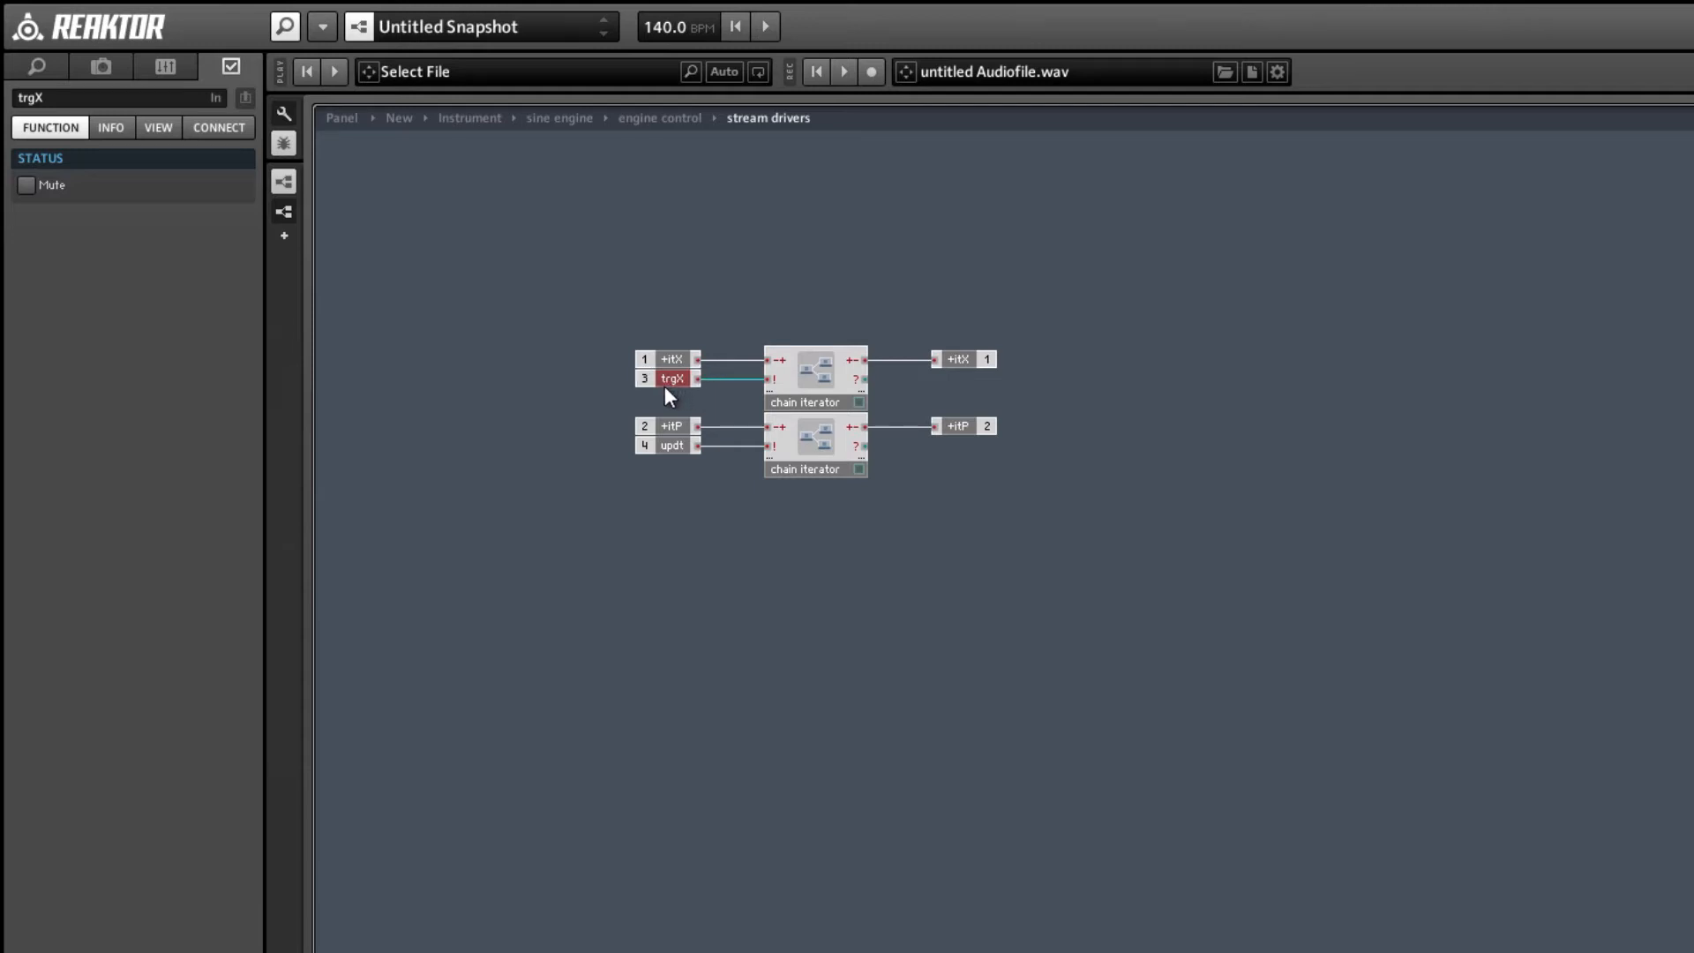
{"action": "mouse_move", "coordinate": [664, 445]}
{"action": "left_mouse_down"}
{"action": "mouse_move", "coordinate": [713, 480]}
{"action": "mouse_move", "coordinate": [659, 444]}
{"action": "left_mouse_up"}
{"action": "left_click", "coordinate": [968, 427]}
{"action": "double_click", "coordinate": [894, 517]}
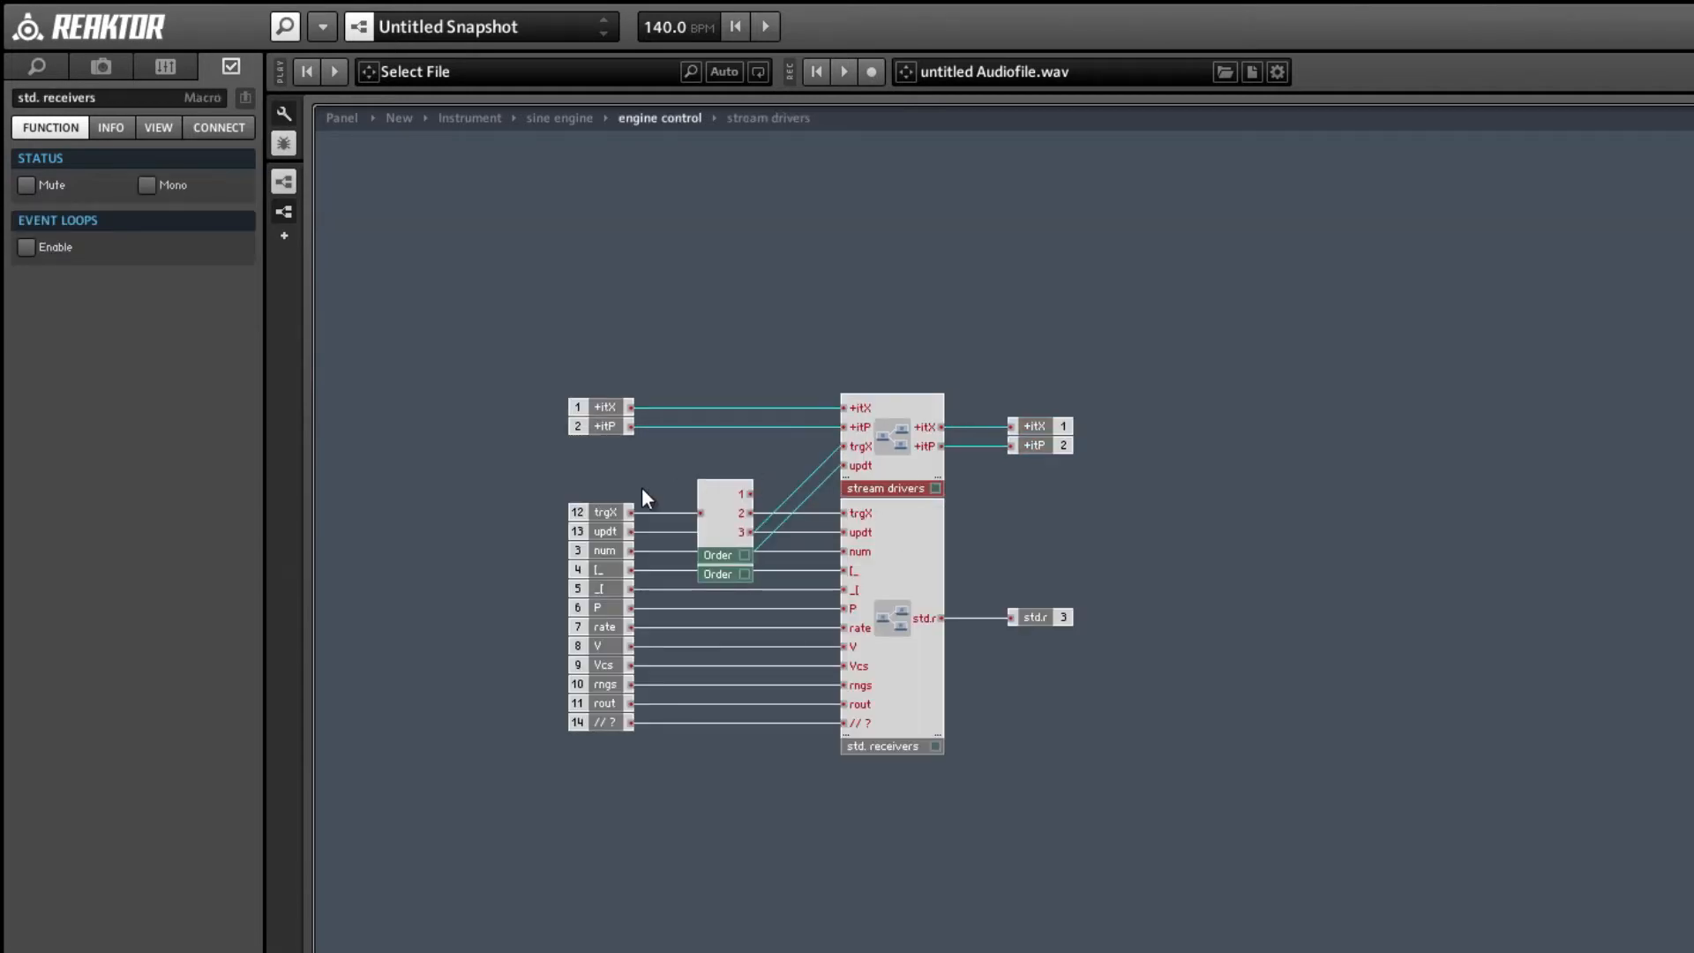
- Examine the (e) mux wiring inside std. receivers, and return to engine control to select the std.r output
{"action": "double_click", "coordinate": [898, 589]}
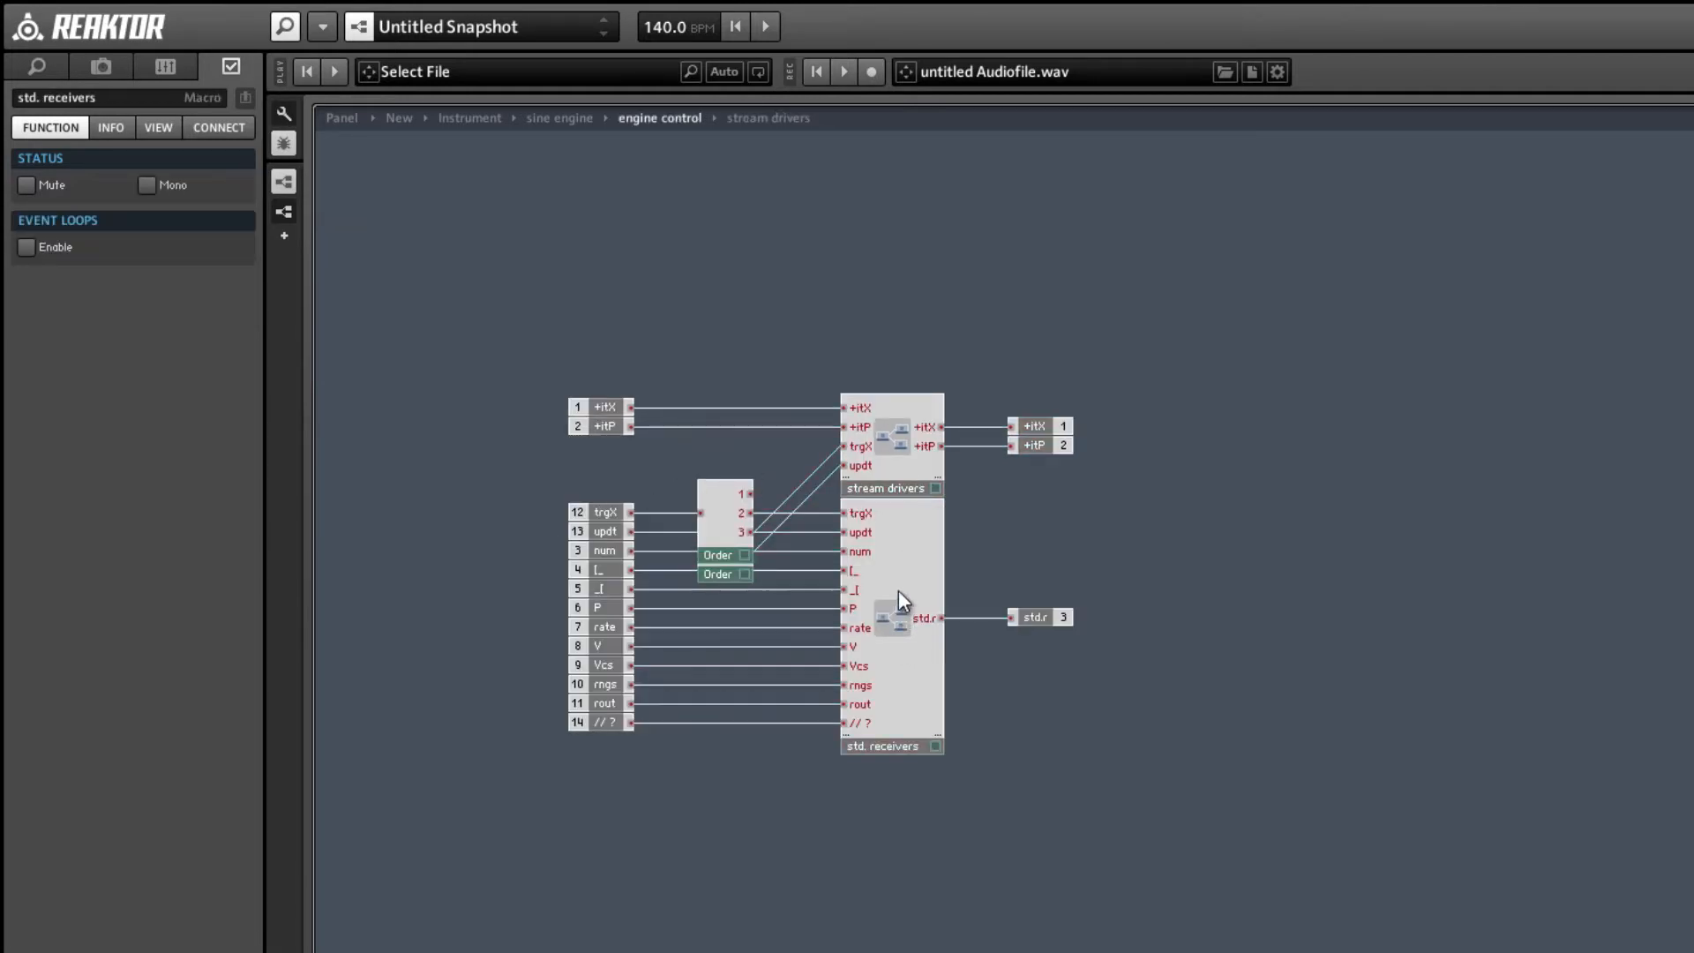
{"action": "left_click_drag", "start_coordinate": [546, 385], "coordinate": [1066, 643]}
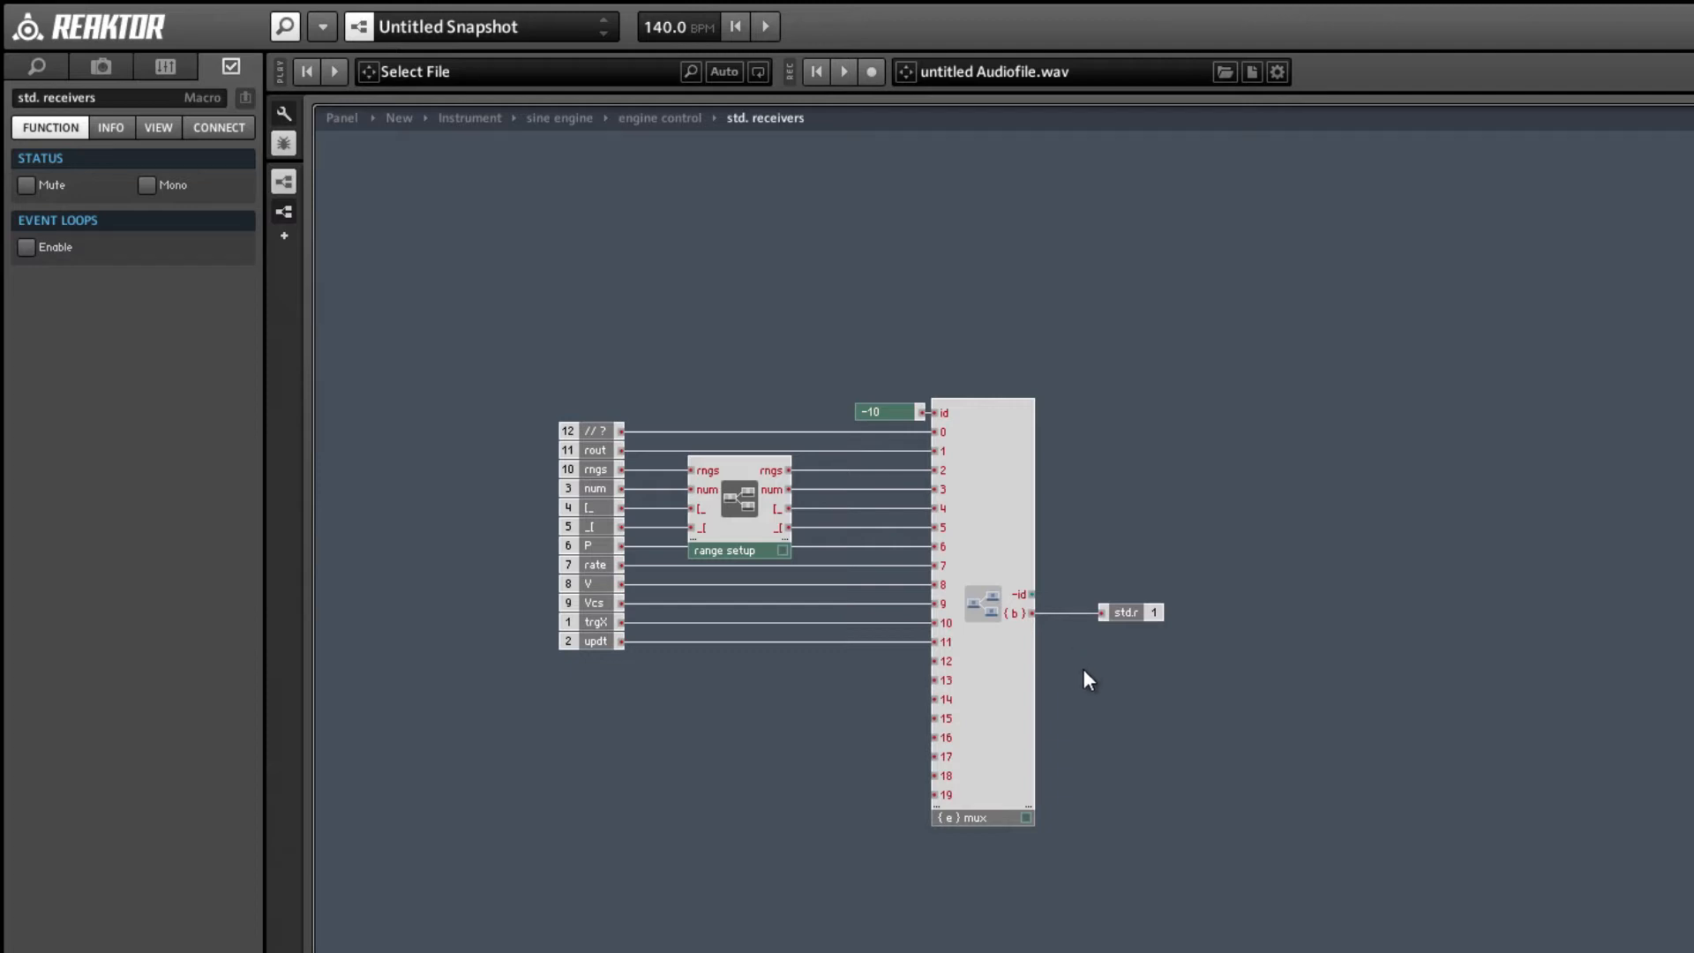
{"action": "double_click", "coordinate": [1092, 676]}
{"action": "left_click", "coordinate": [1050, 616]}
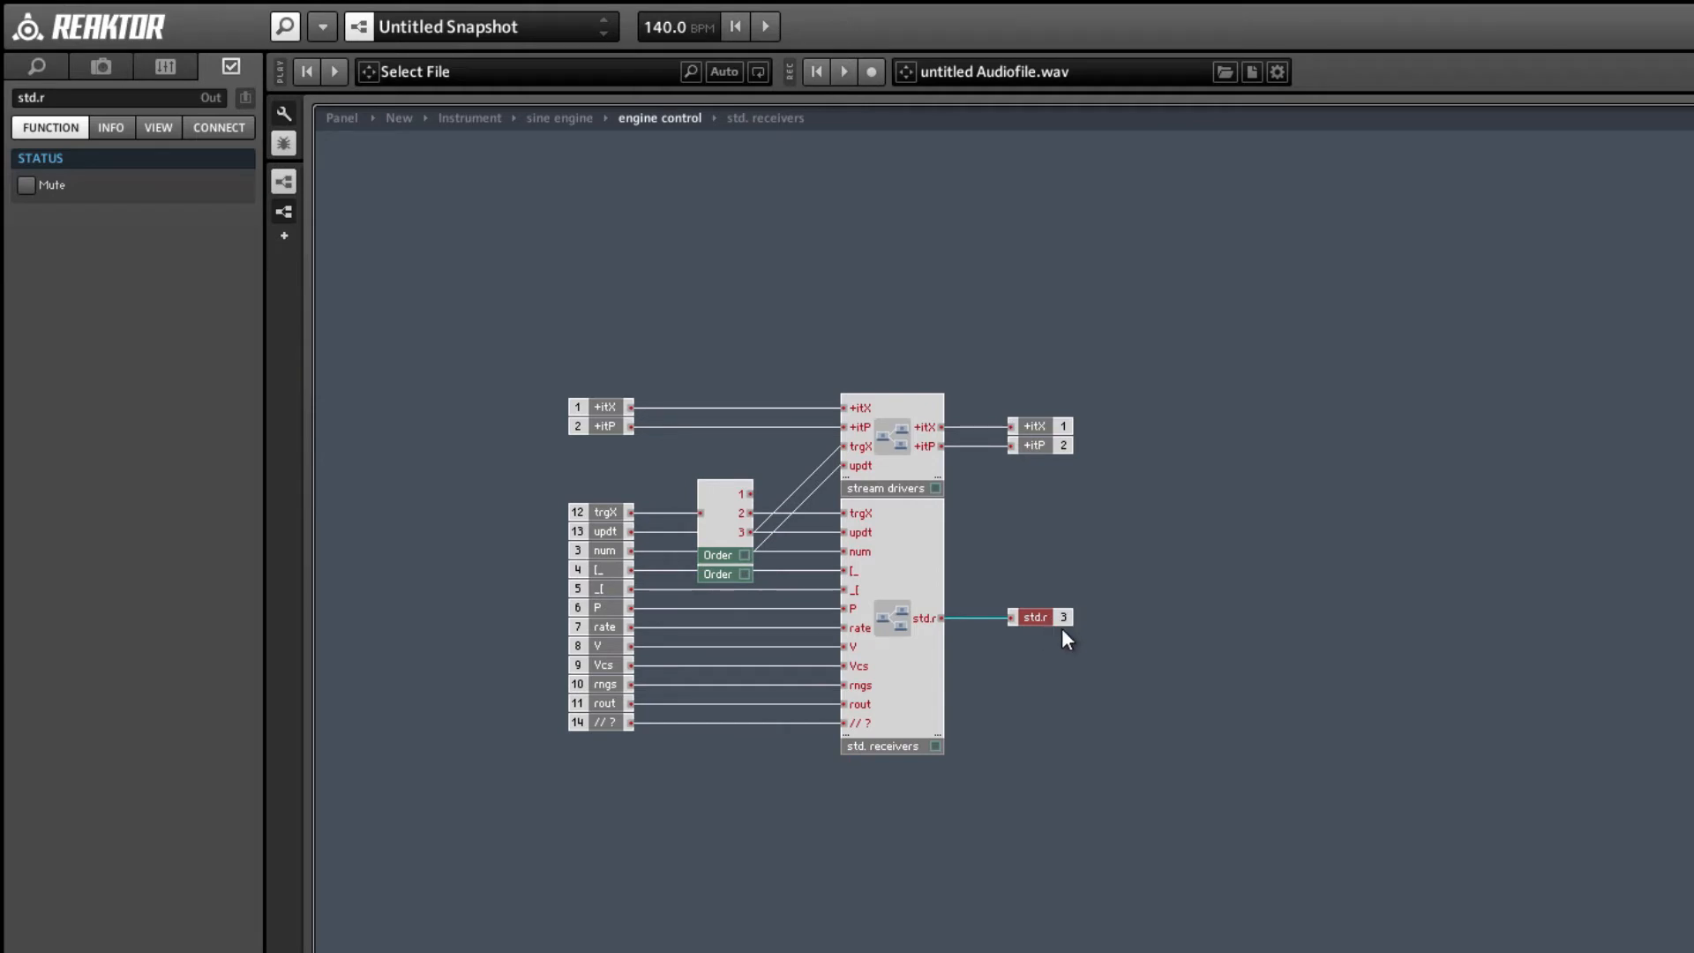
- Open the partial stream core cell in the sine engine, shift std. receivers inject slightly toward stream control, and select its (b) bus
{"action": "double_click", "coordinate": [1062, 638]}
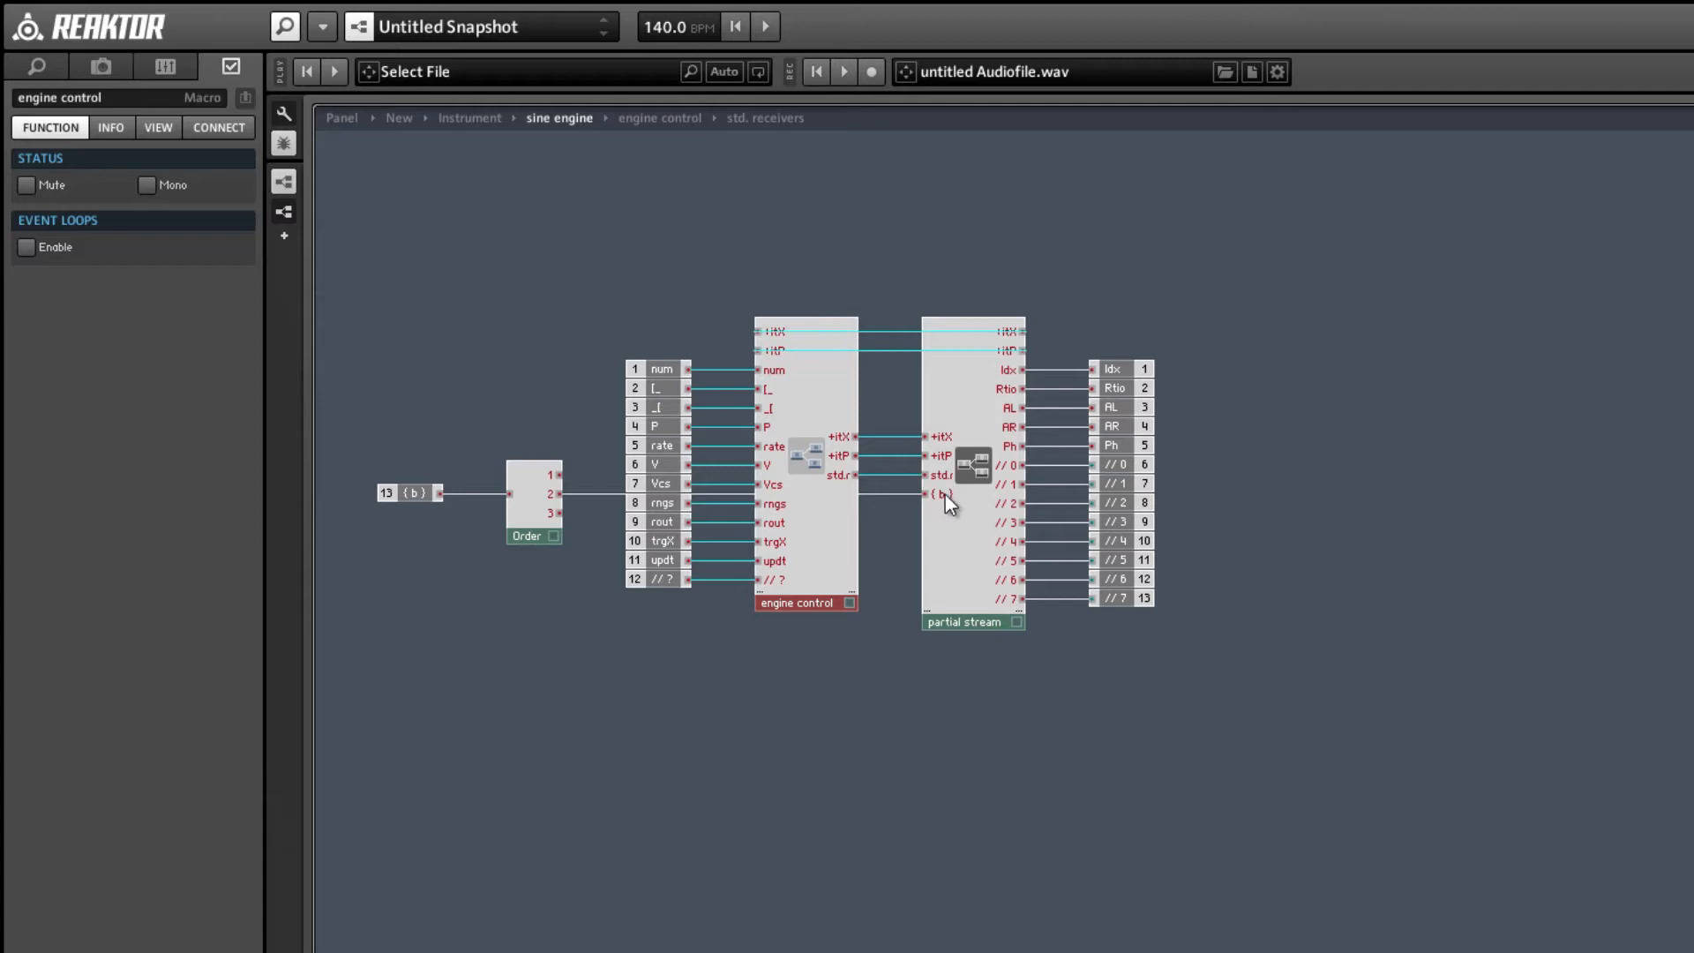
{"action": "double_click", "coordinate": [968, 501]}
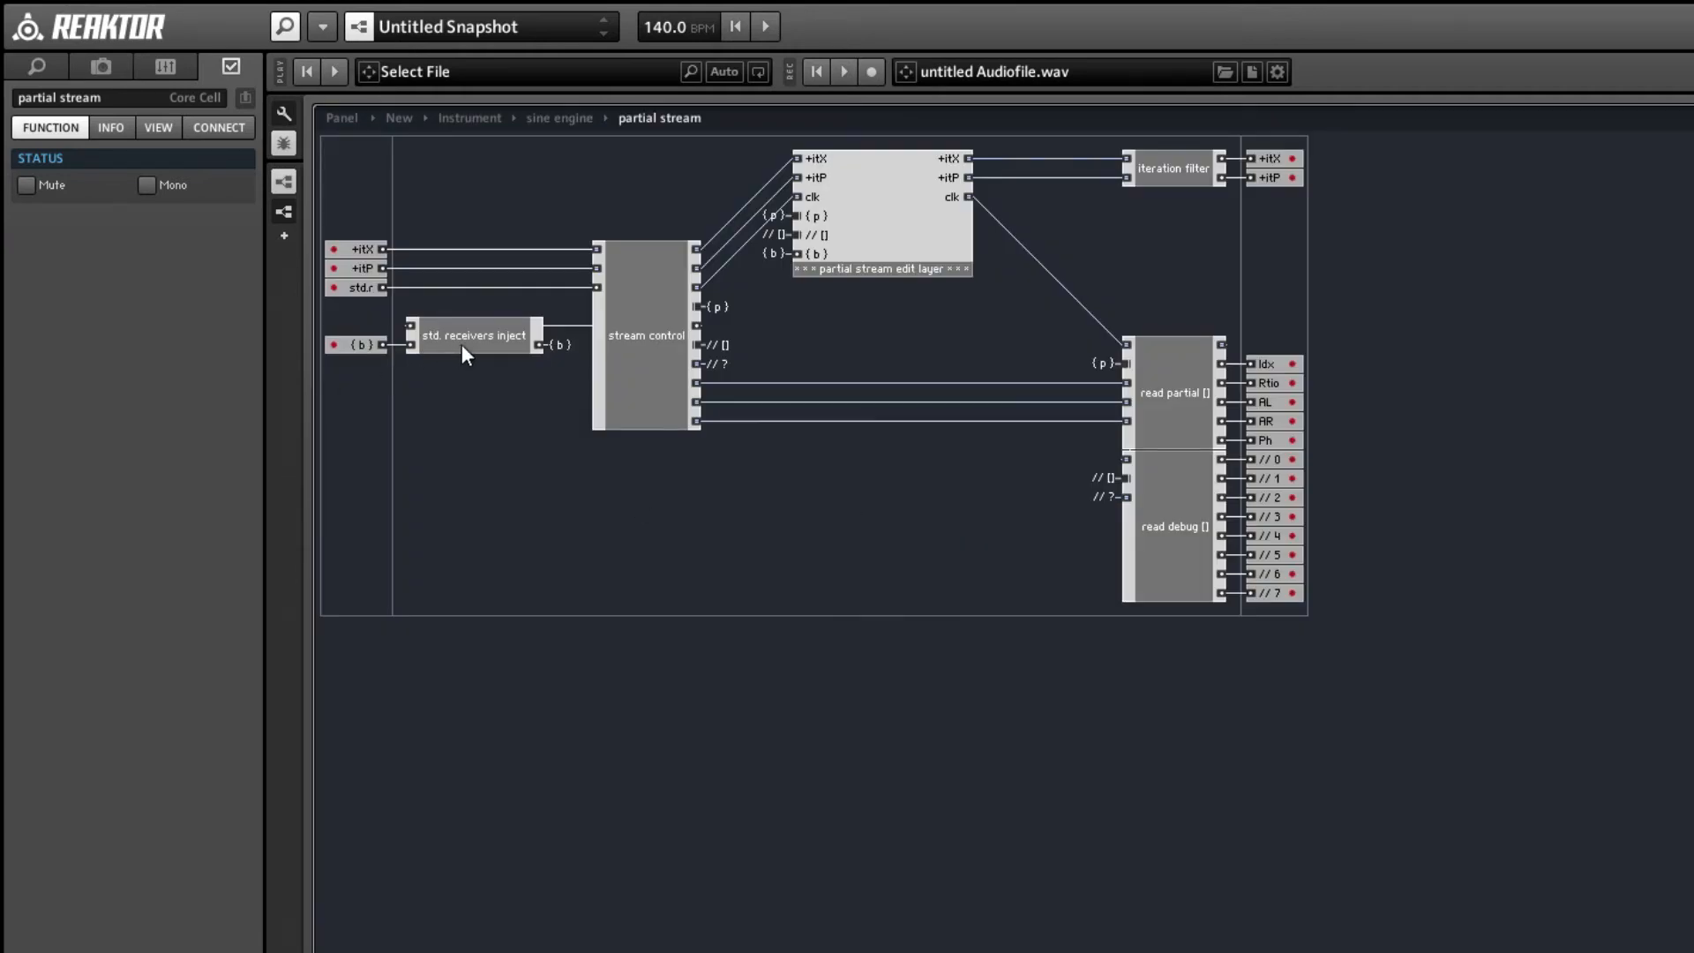
{"action": "left_click_drag", "start_coordinate": [463, 345], "coordinate": [475, 345]}
{"action": "left_click", "coordinate": [565, 345]}
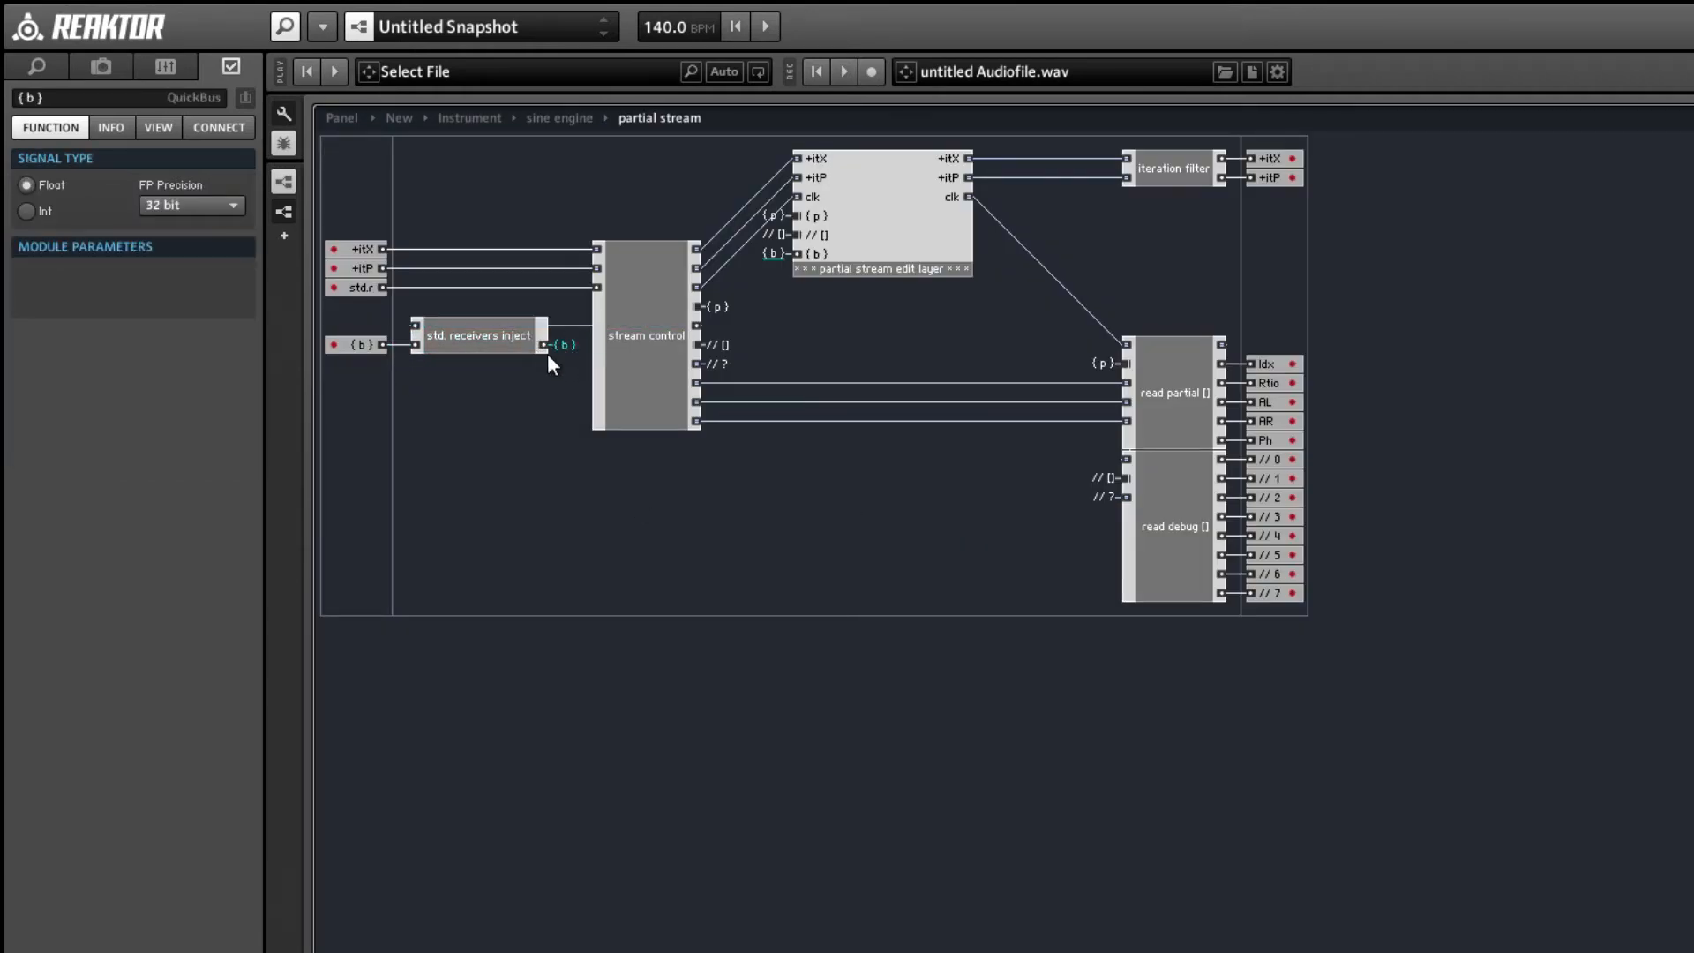
- Examine how the P, V and num inputs feed the (e) mux inside std. receivers, and return to the sine engine level
{"action": "double_click", "coordinate": [569, 397]}
{"action": "double_click", "coordinate": [813, 534]}
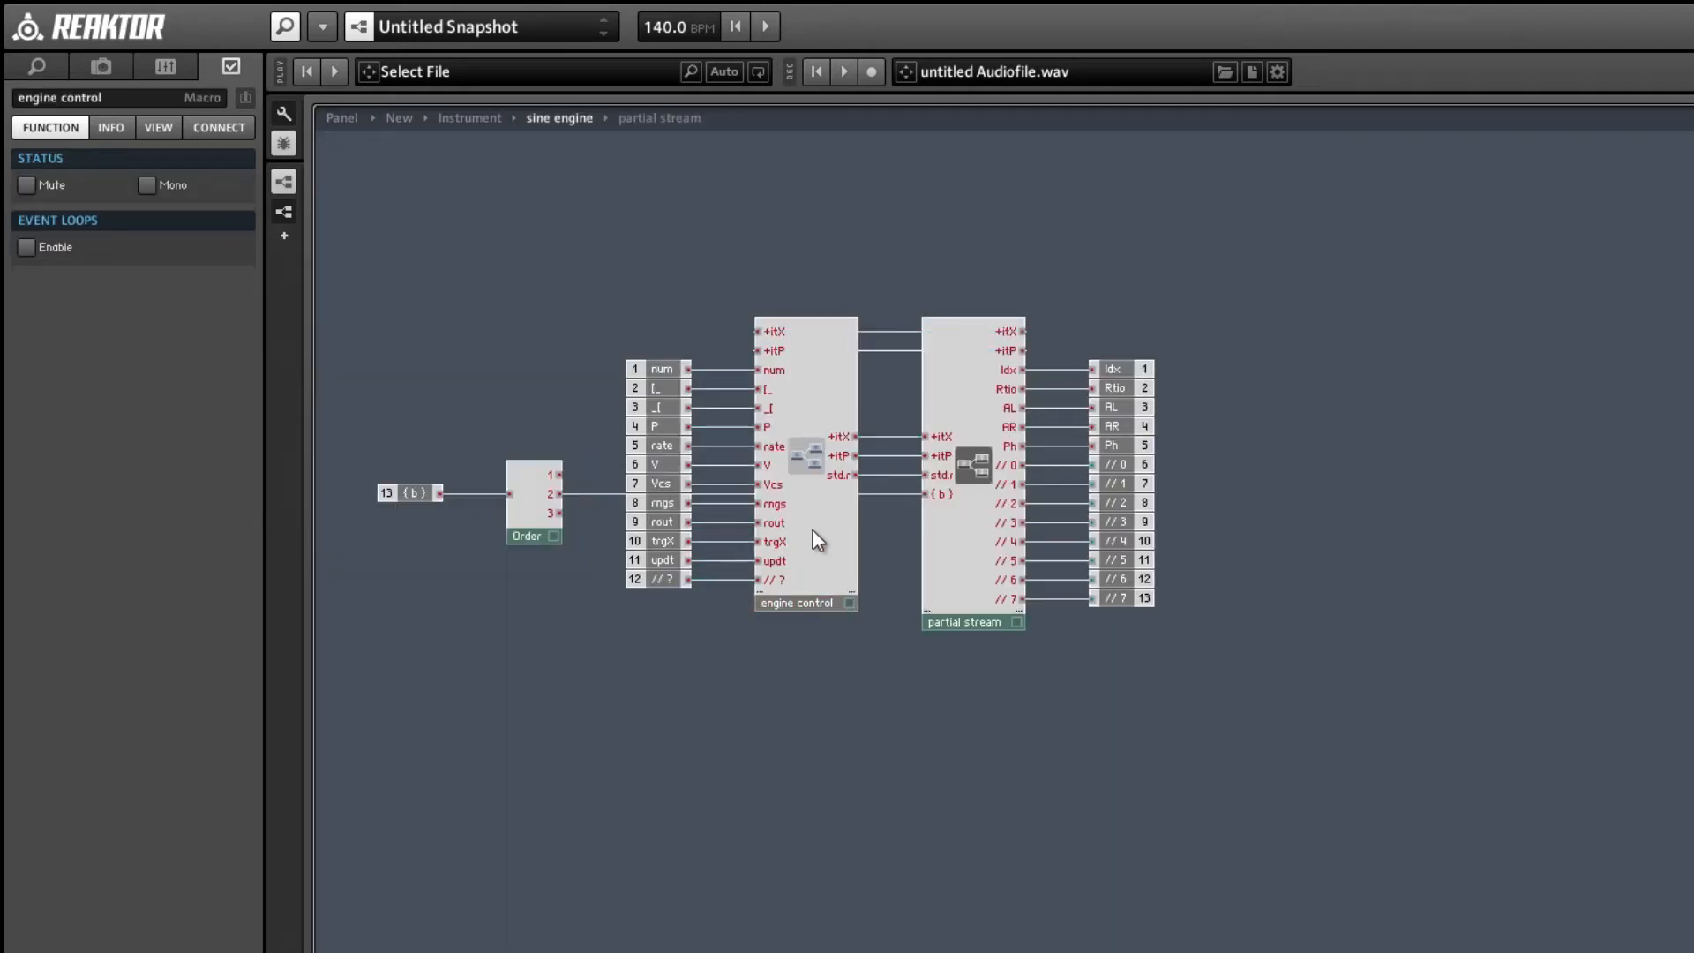
{"action": "double_click", "coordinate": [891, 638]}
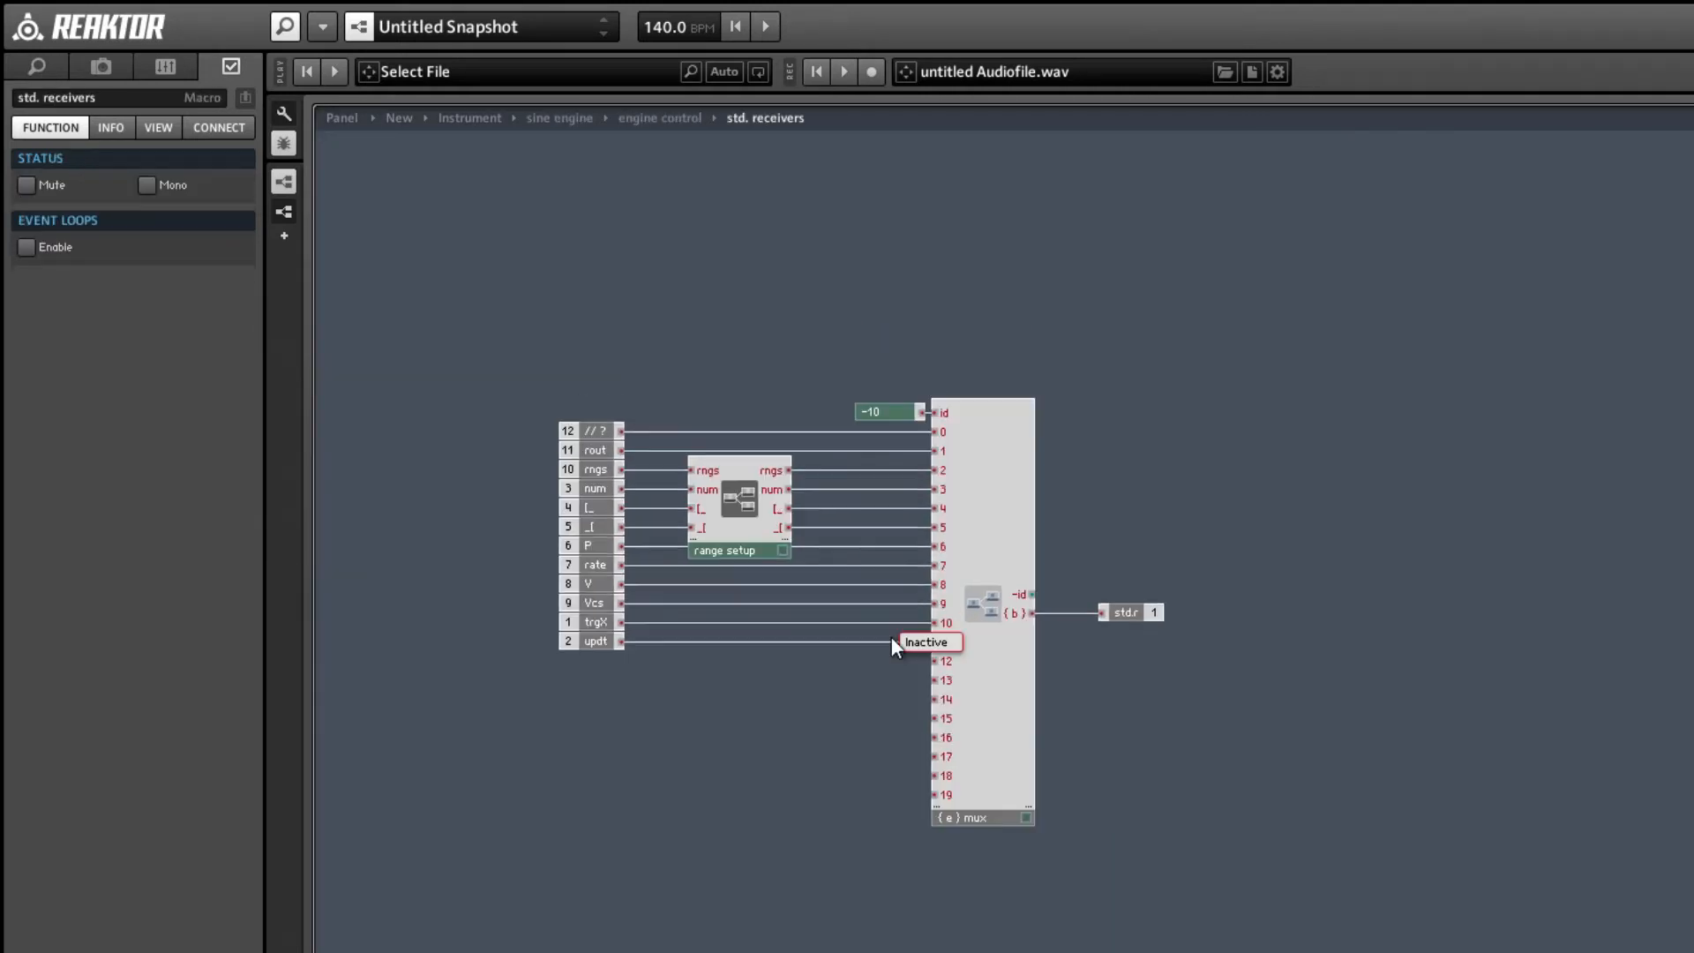
{"action": "left_click", "coordinate": [584, 432]}
{"action": "left_click", "coordinate": [601, 548]}
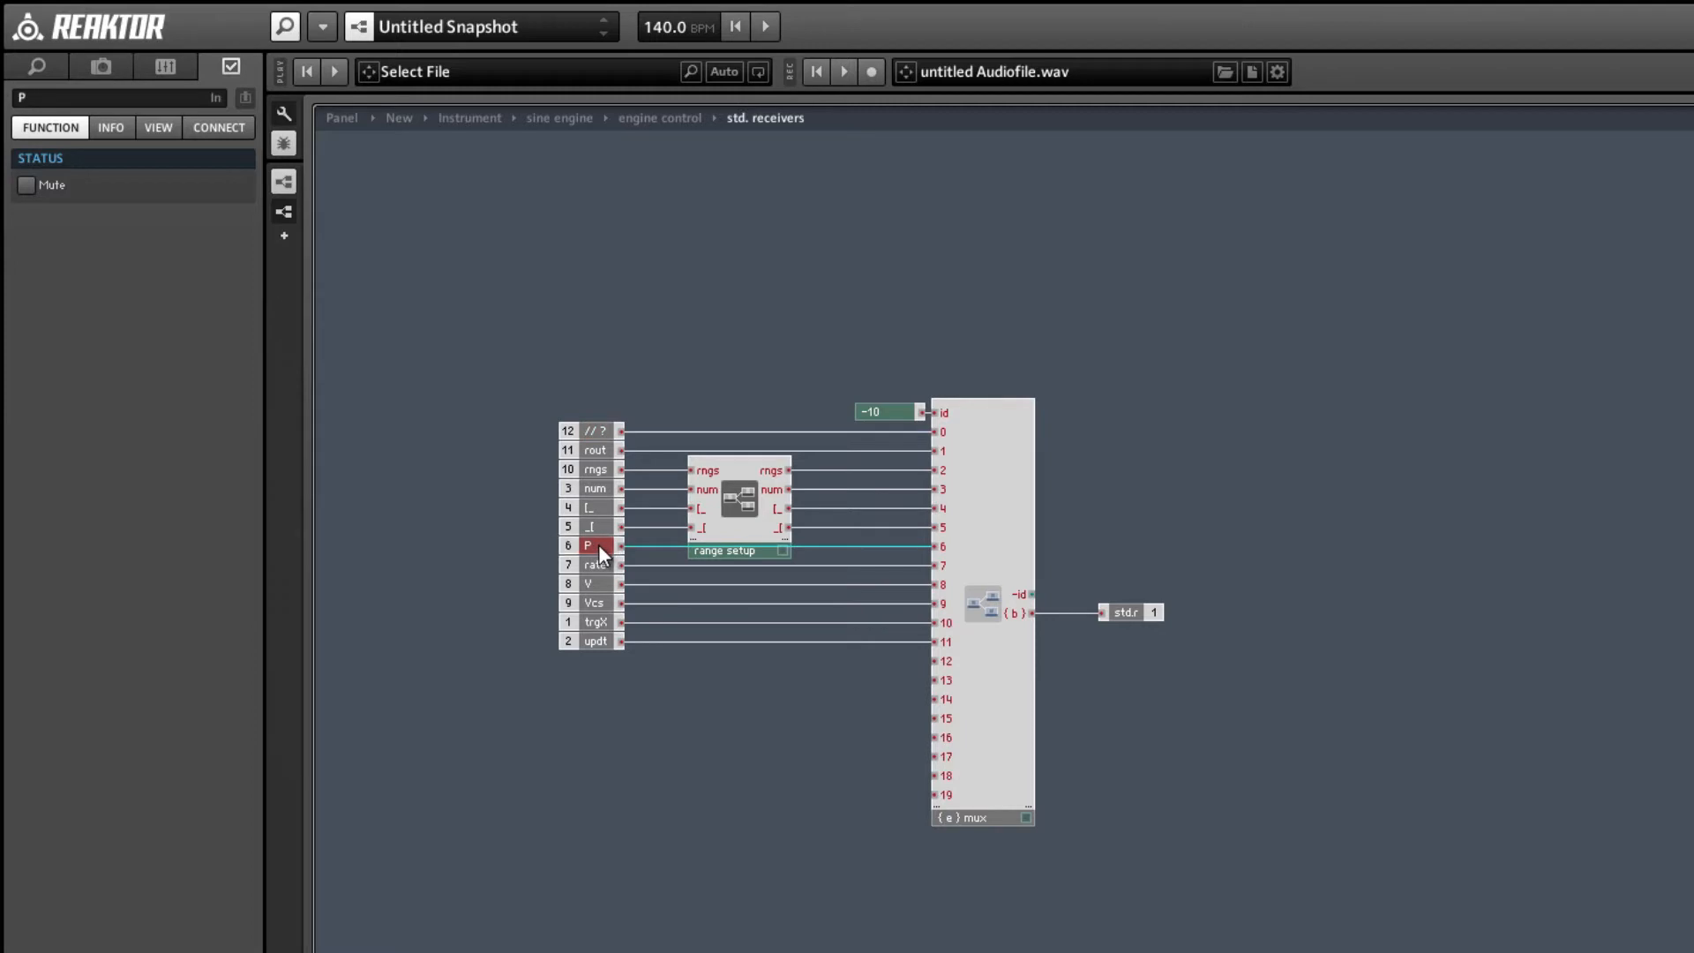
{"action": "left_click", "coordinate": [595, 586]}
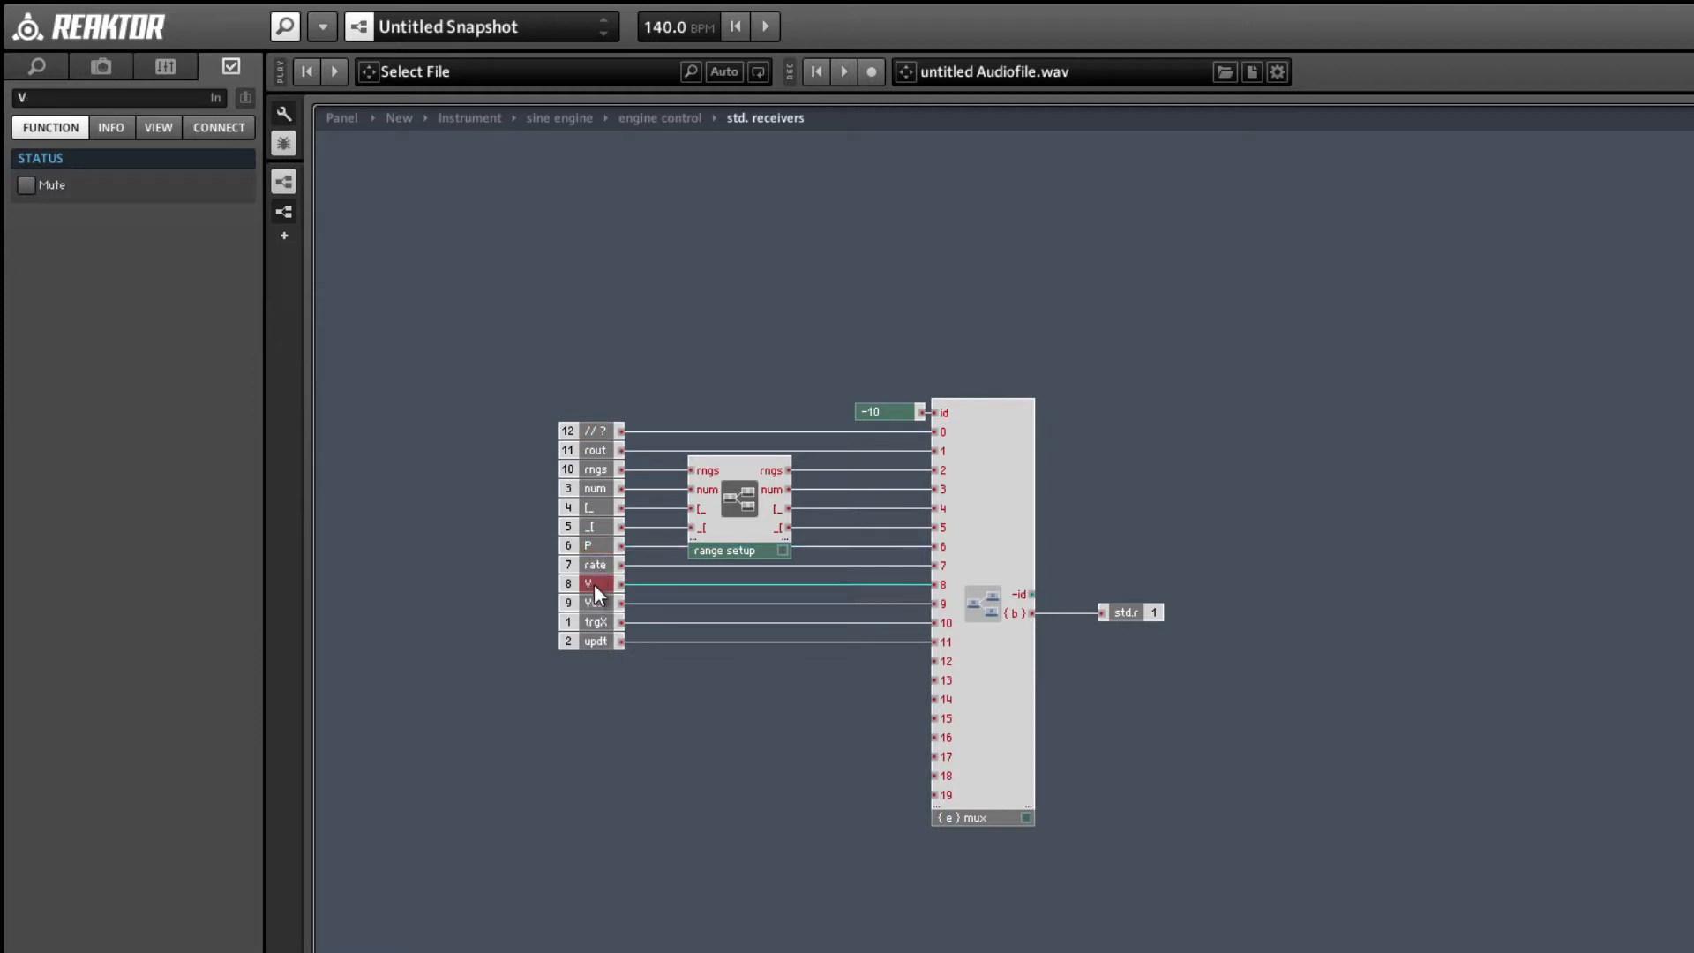
{"action": "left_click", "coordinate": [582, 488]}
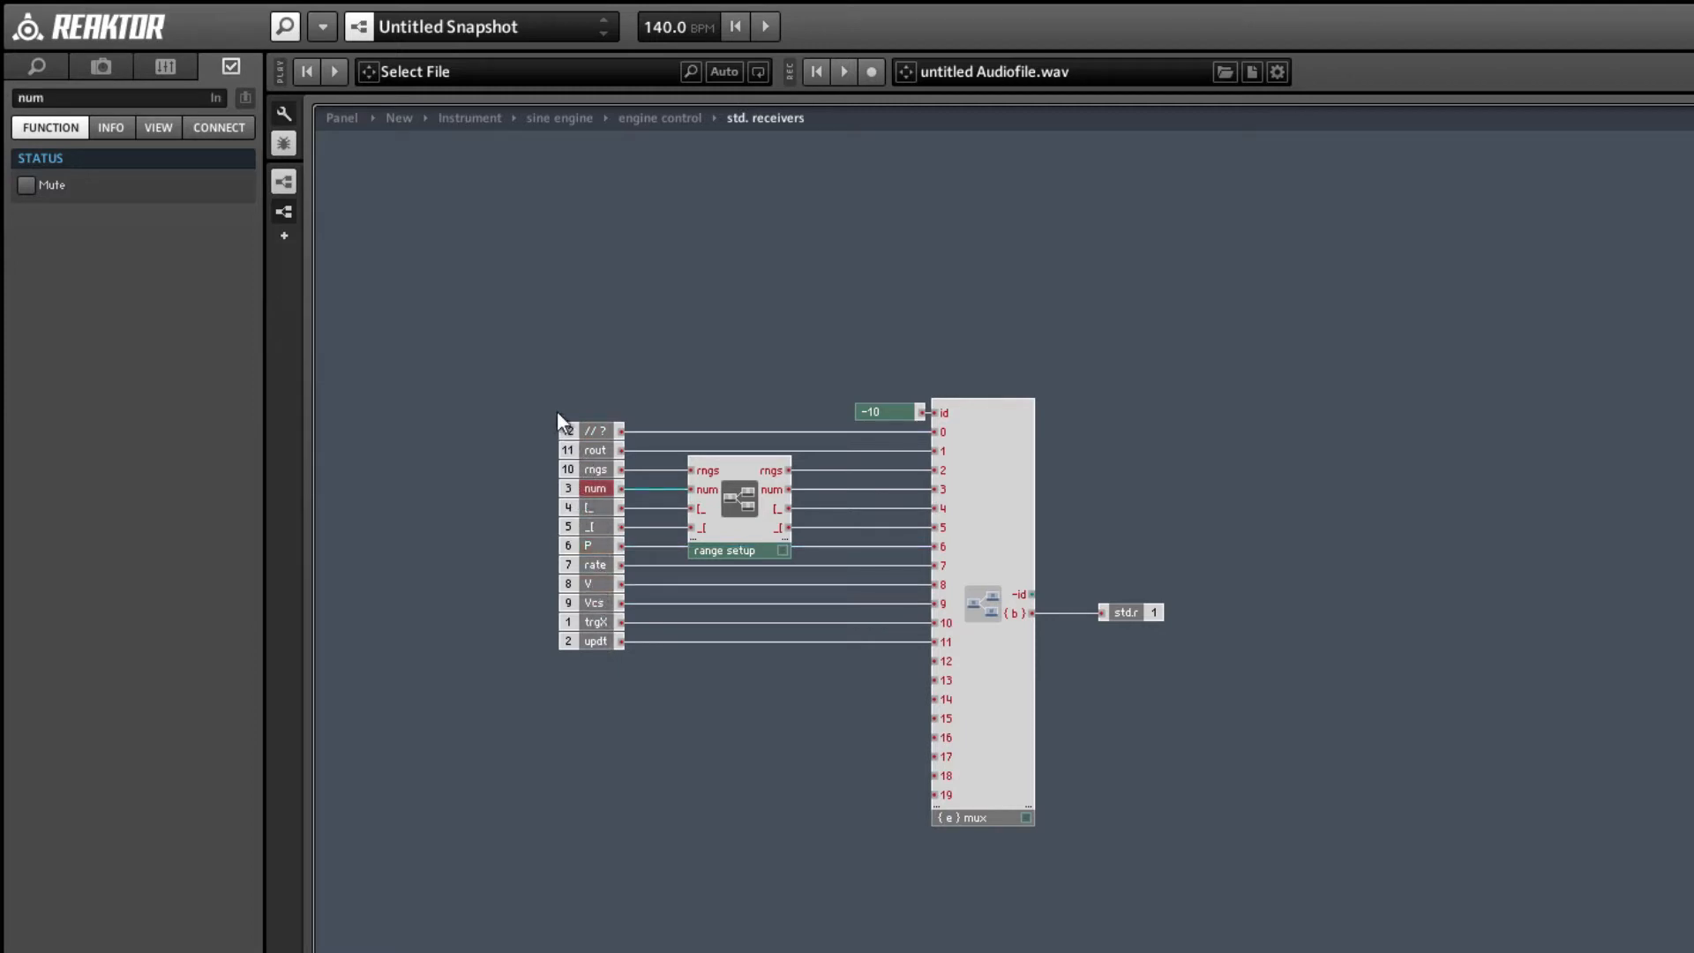
{"action": "double_click", "coordinate": [981, 544]}
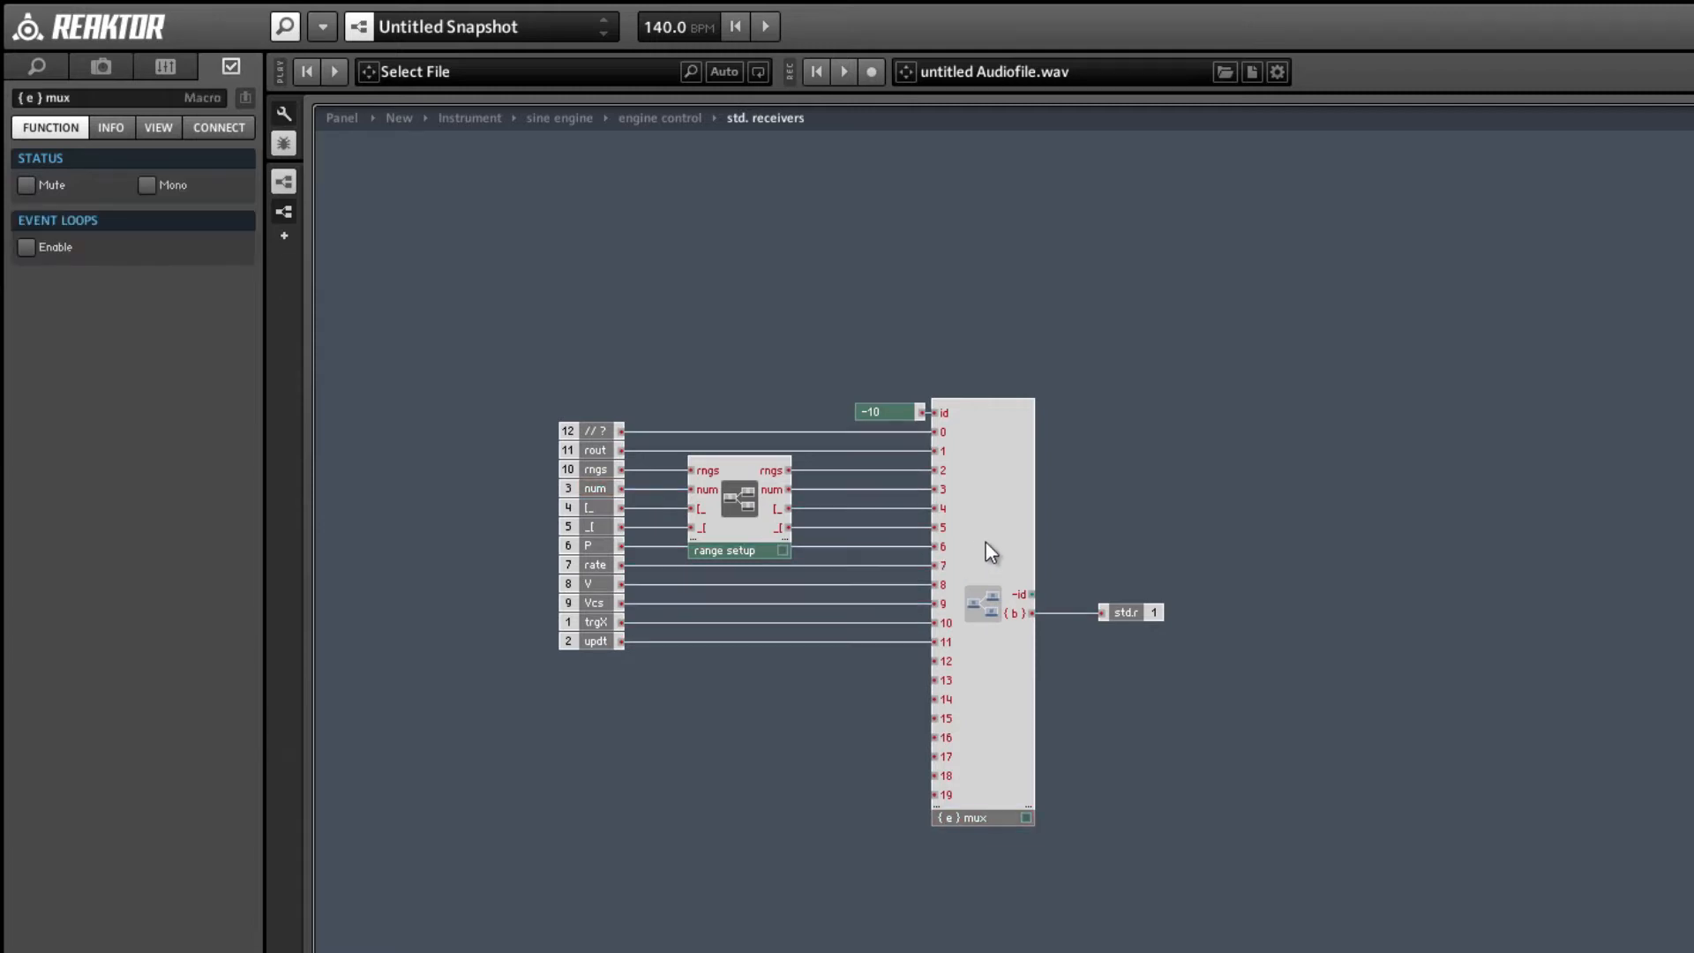
{"action": "double_click", "coordinate": [995, 591]}
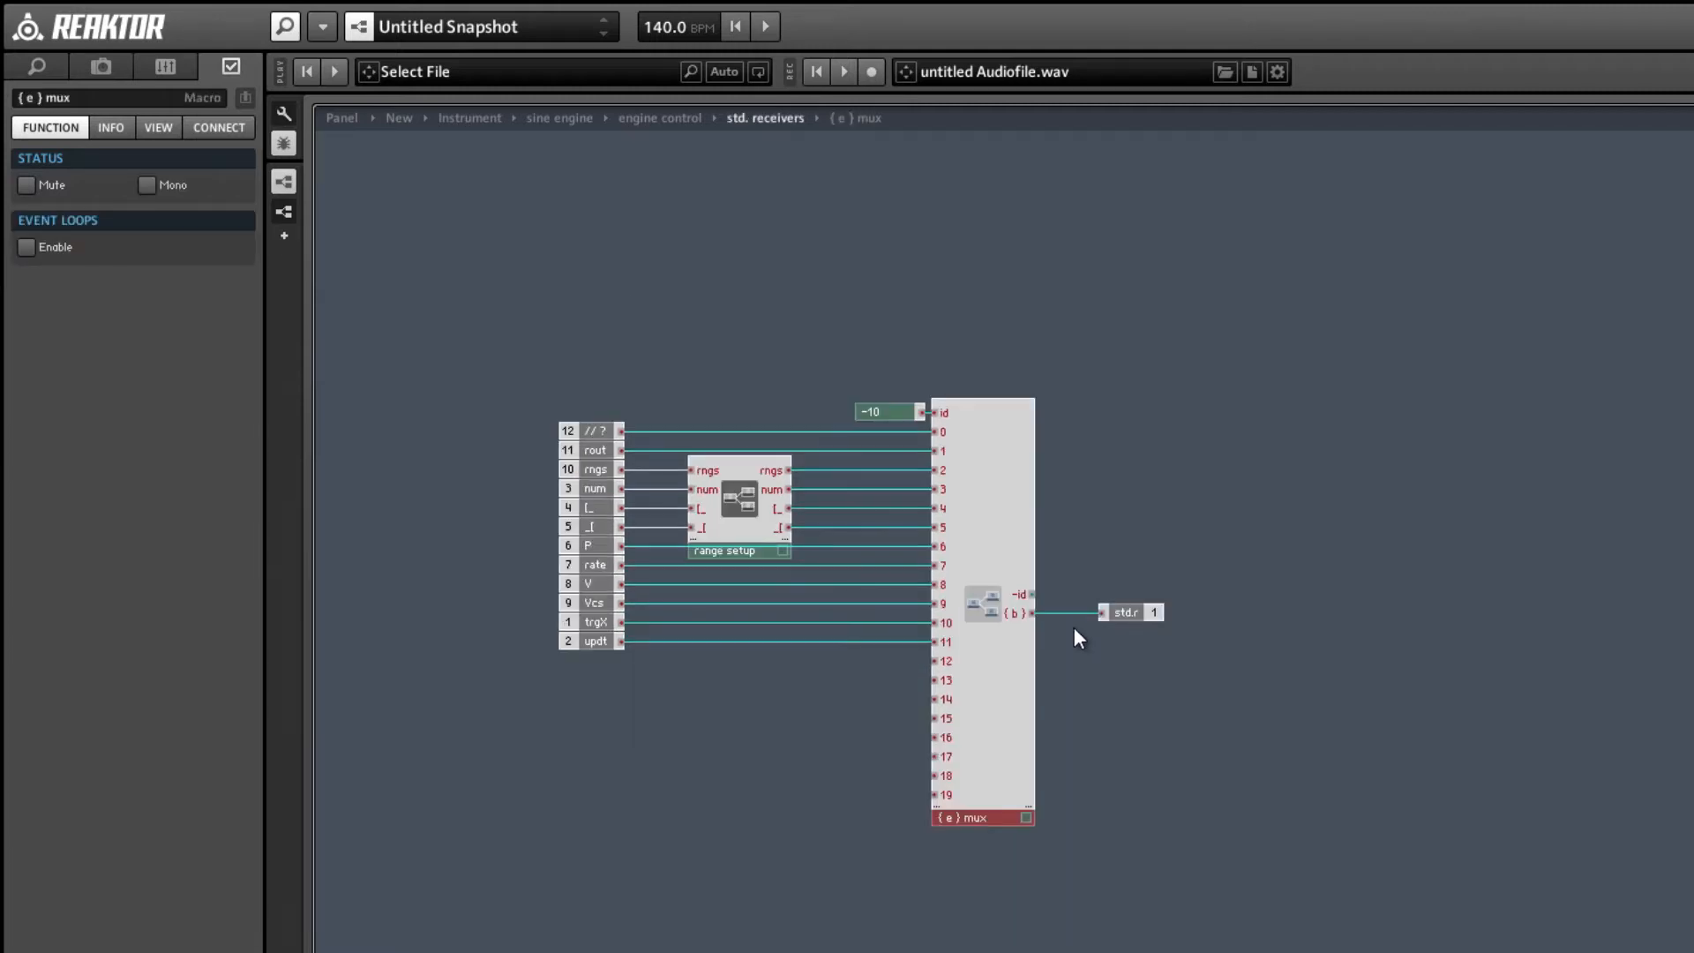
{"action": "double_click", "coordinate": [1139, 706]}
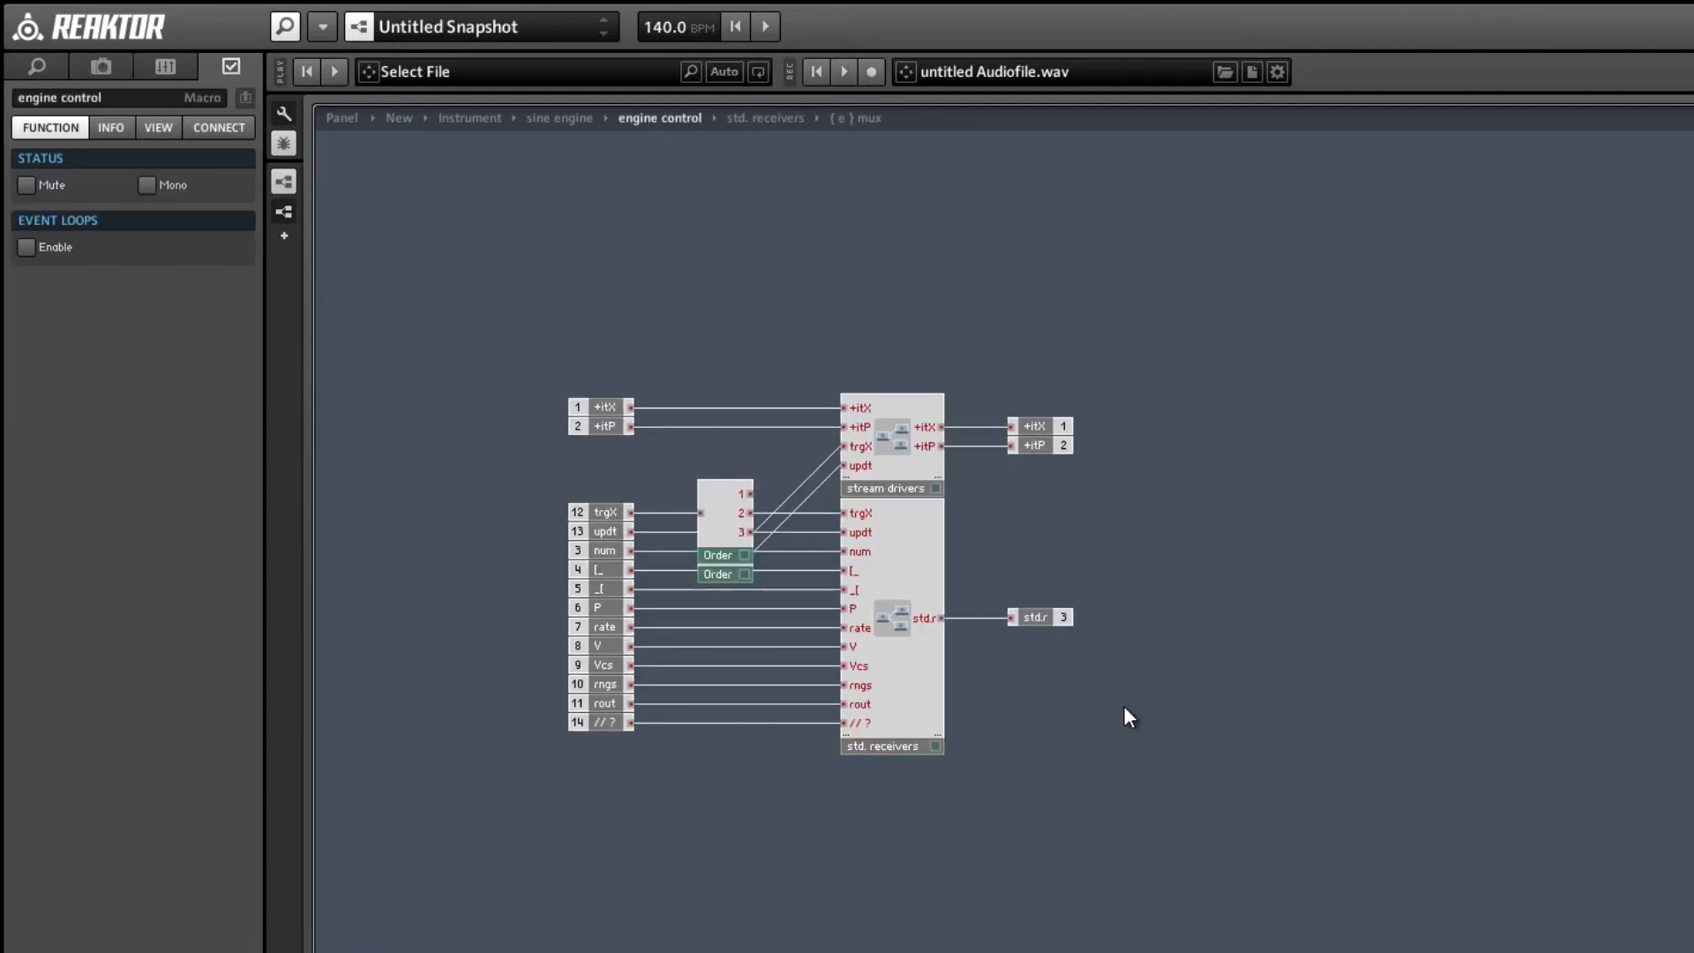
{"action": "double_click", "coordinate": [1125, 706]}
- Reopen partial stream and examine the (b) bus, stream control, read partial [], iteration filter and read debug [] macros
{"action": "double_click", "coordinate": [990, 529]}
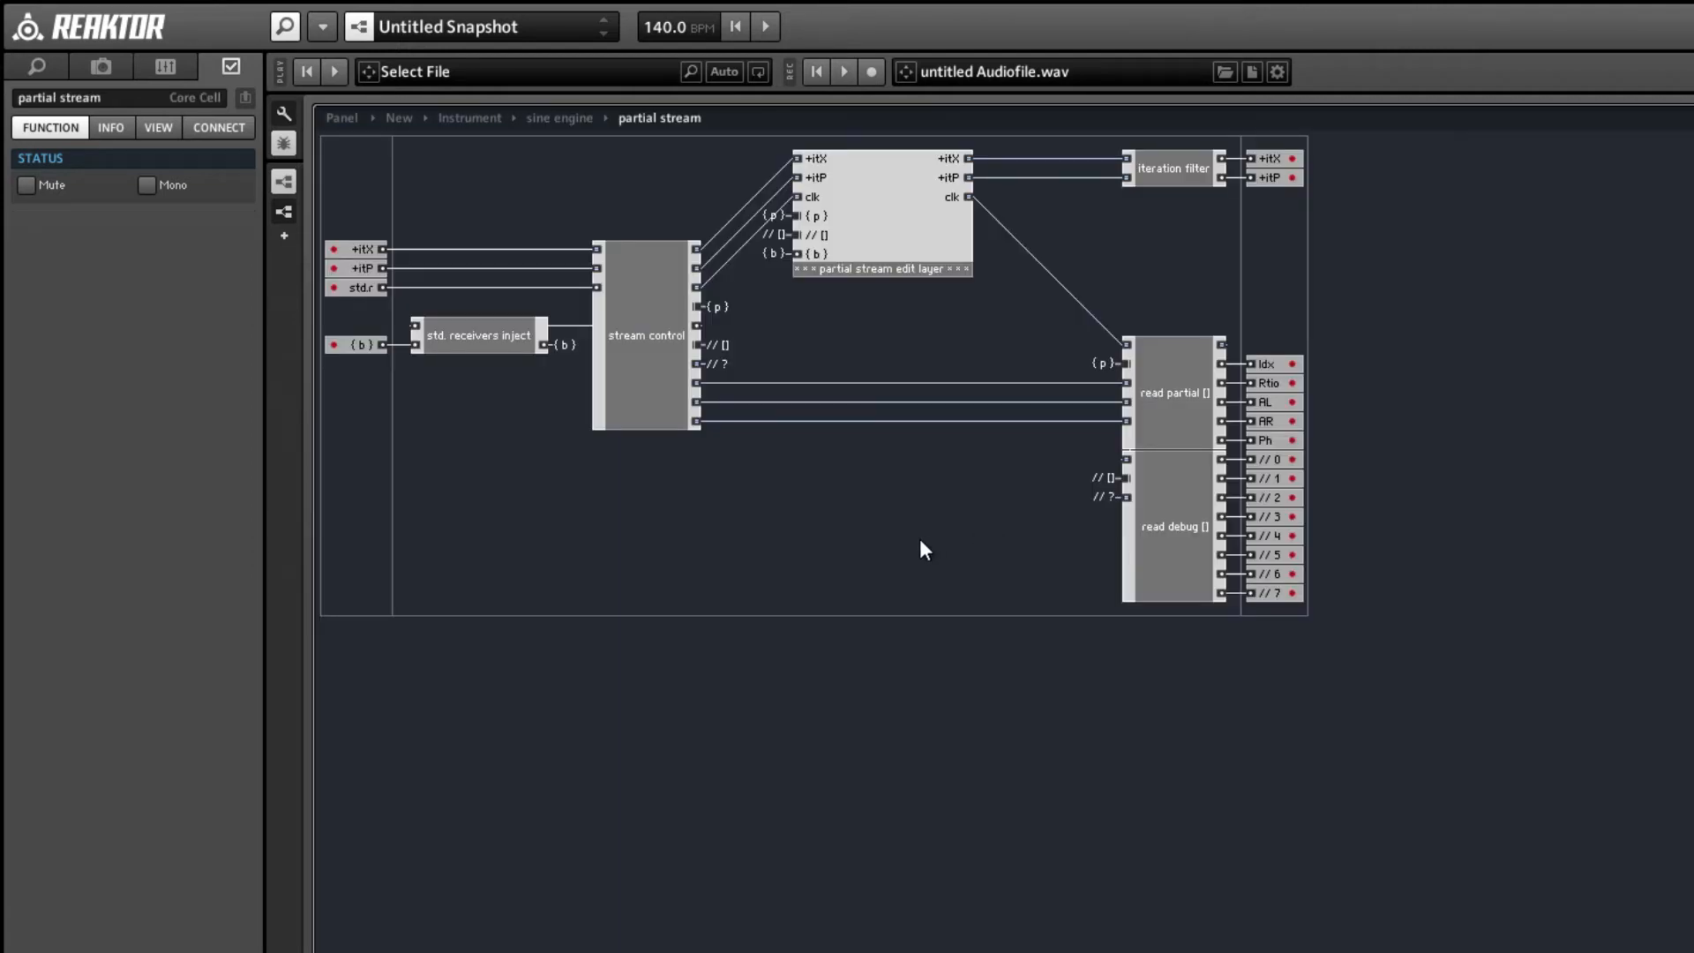
{"action": "left_click", "coordinate": [558, 347]}
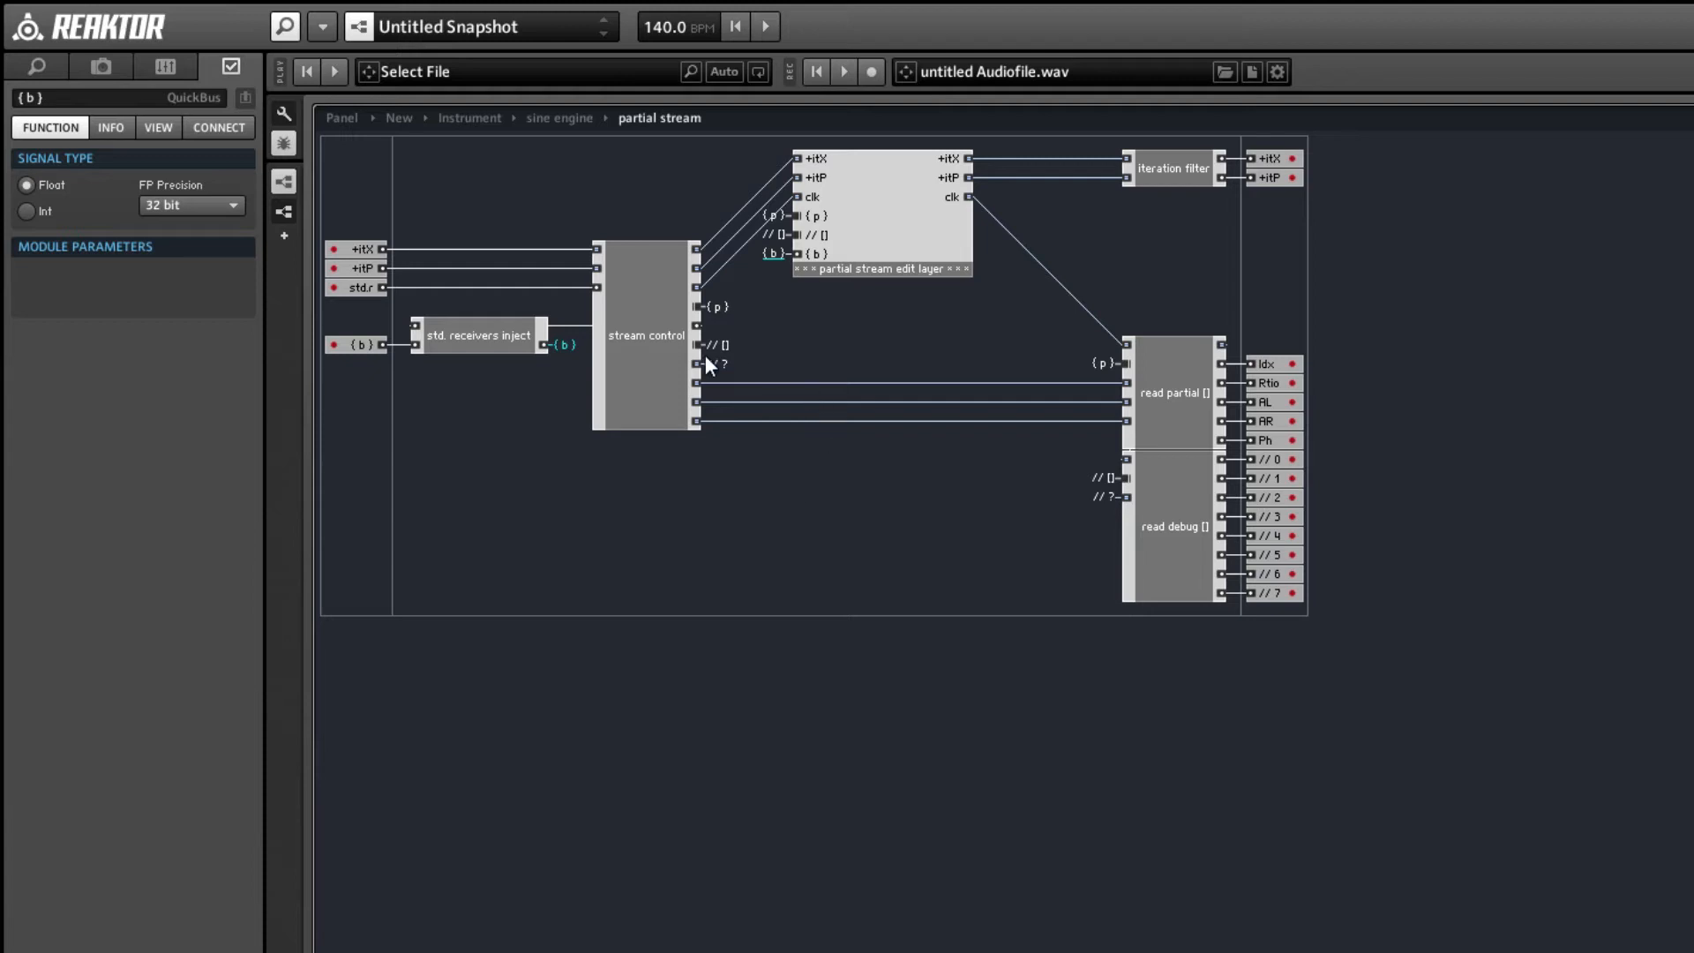
{"action": "left_click_drag", "start_coordinate": [560, 385], "coordinate": [1170, 427]}
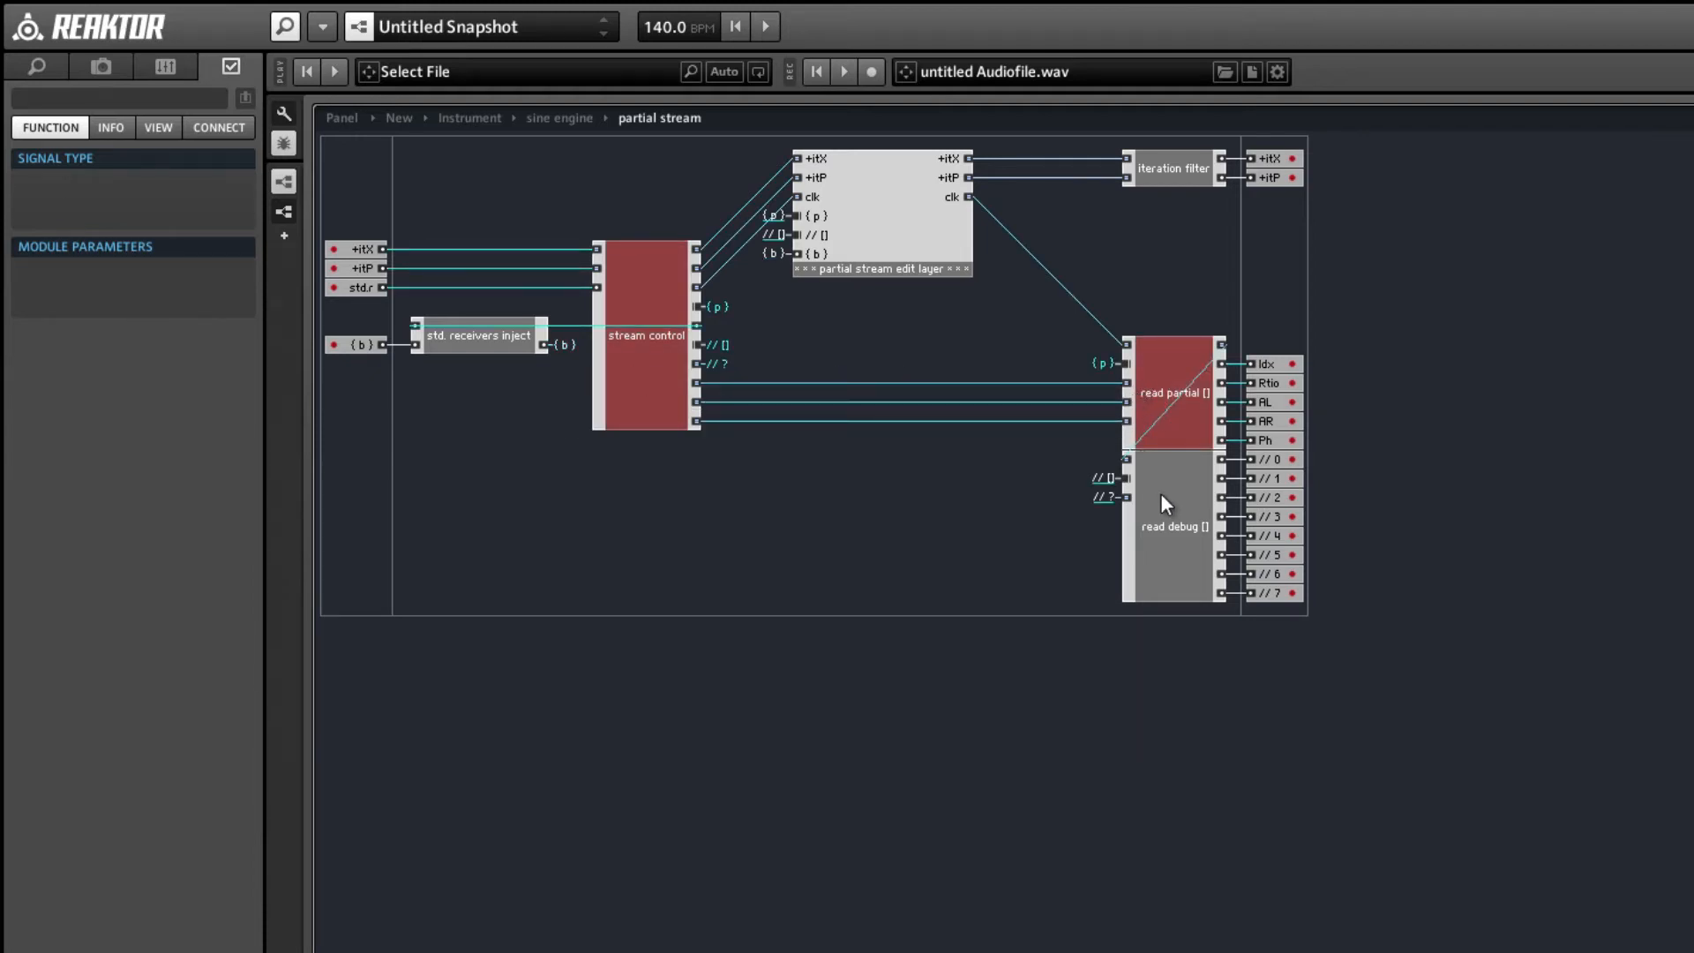
{"action": "left_click", "coordinate": [1151, 181]}
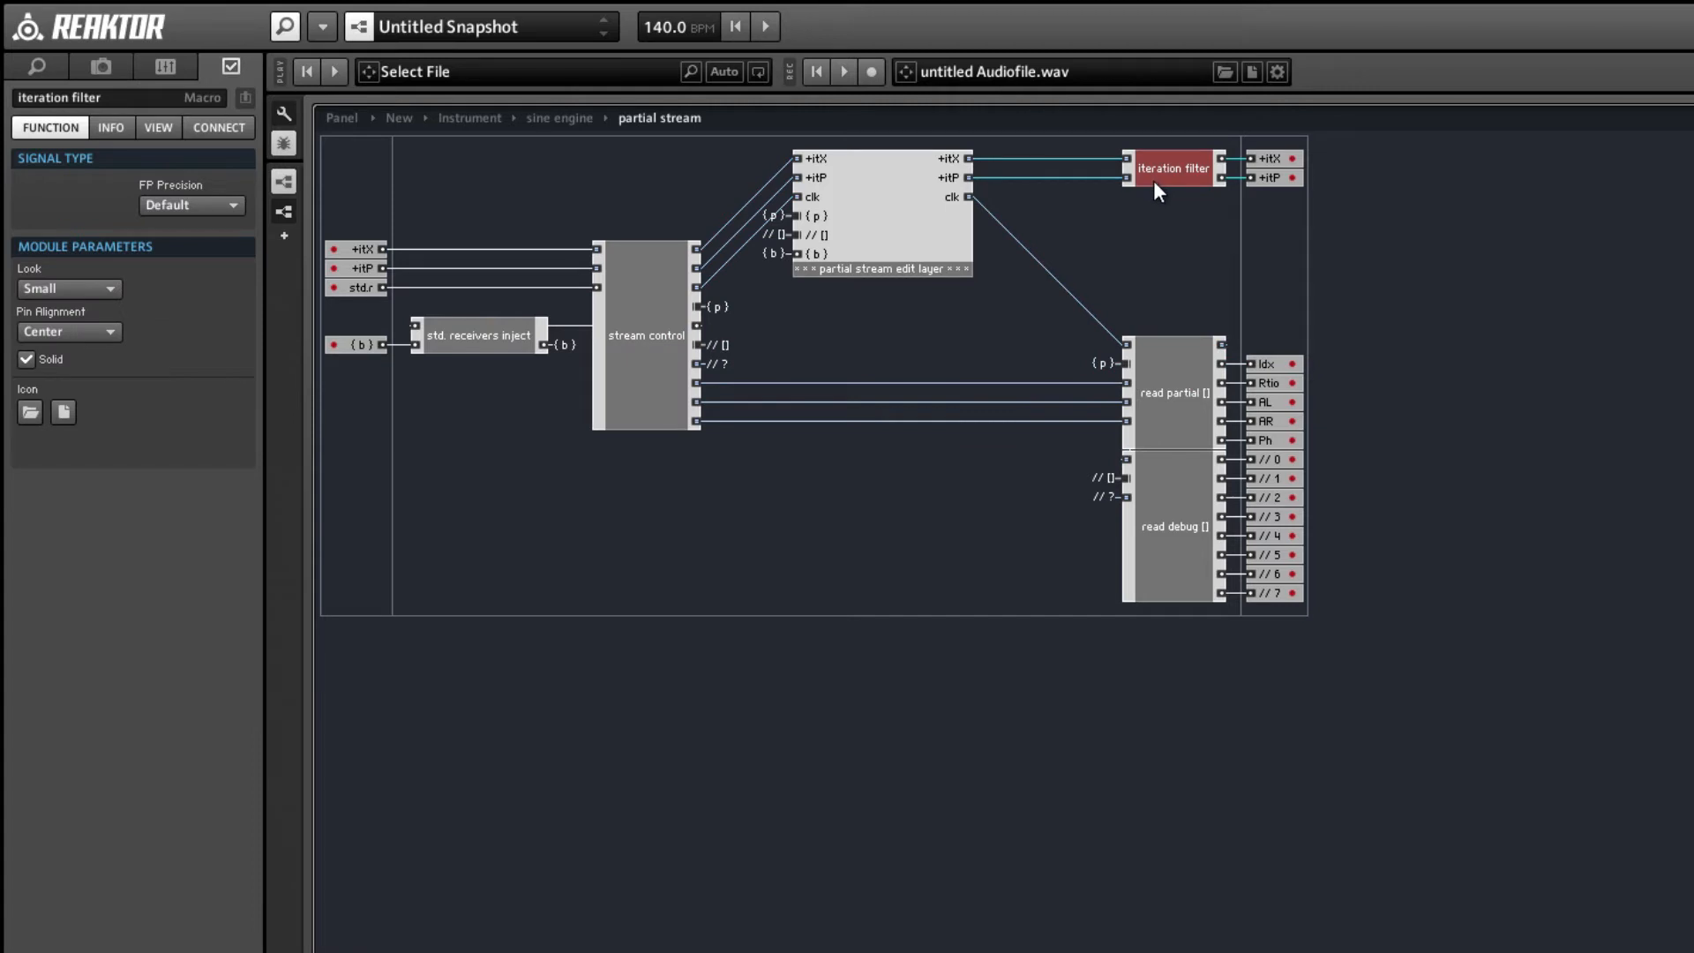
{"action": "left_click", "coordinate": [1182, 529]}
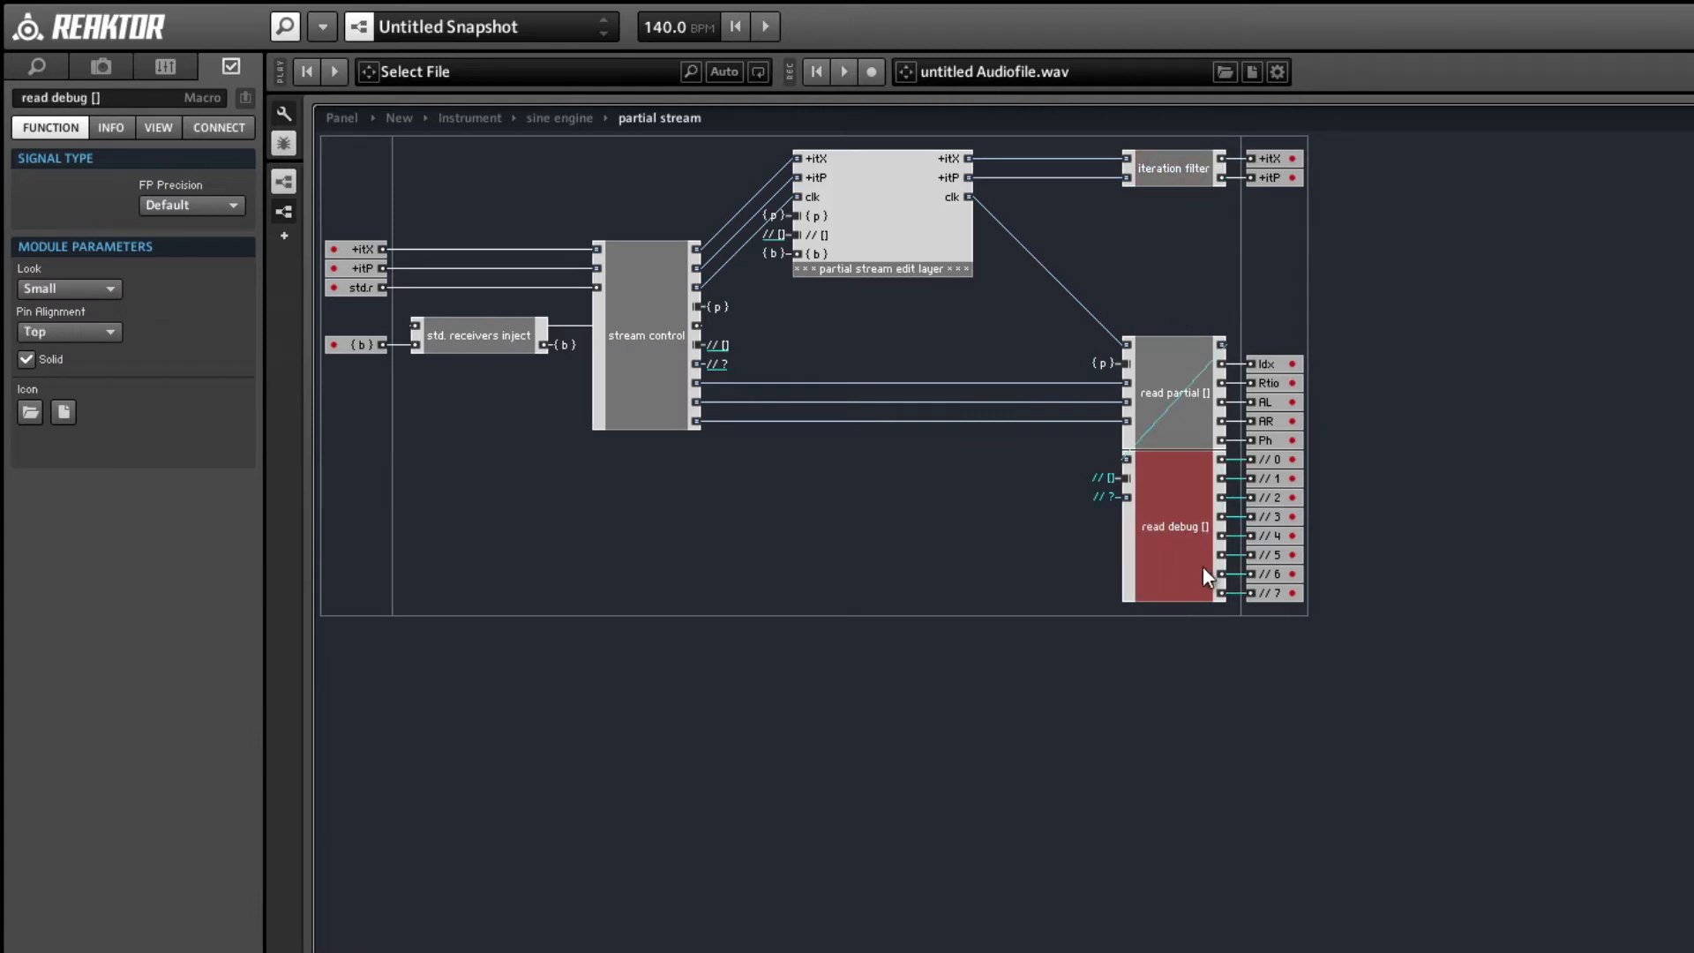
- Shift the partial stream edit layer macro slightly toward the iteration filter
{"action": "left_click", "coordinate": [888, 254]}
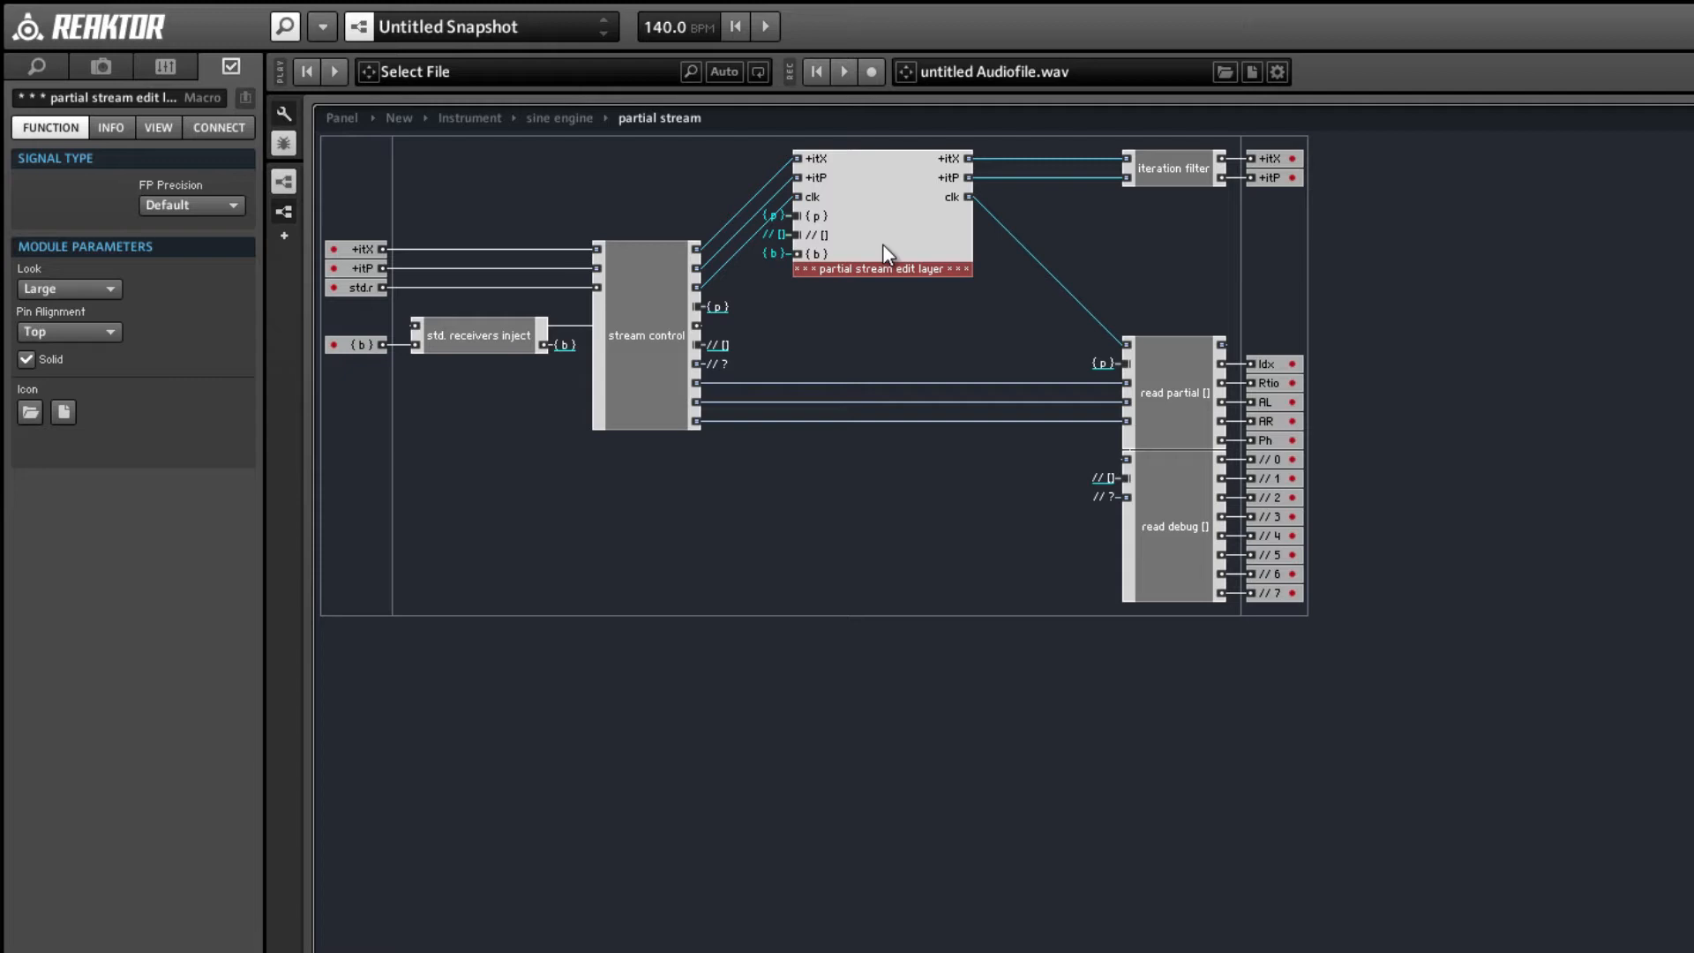
{"action": "left_click_drag", "start_coordinate": [882, 254], "coordinate": [892, 238]}
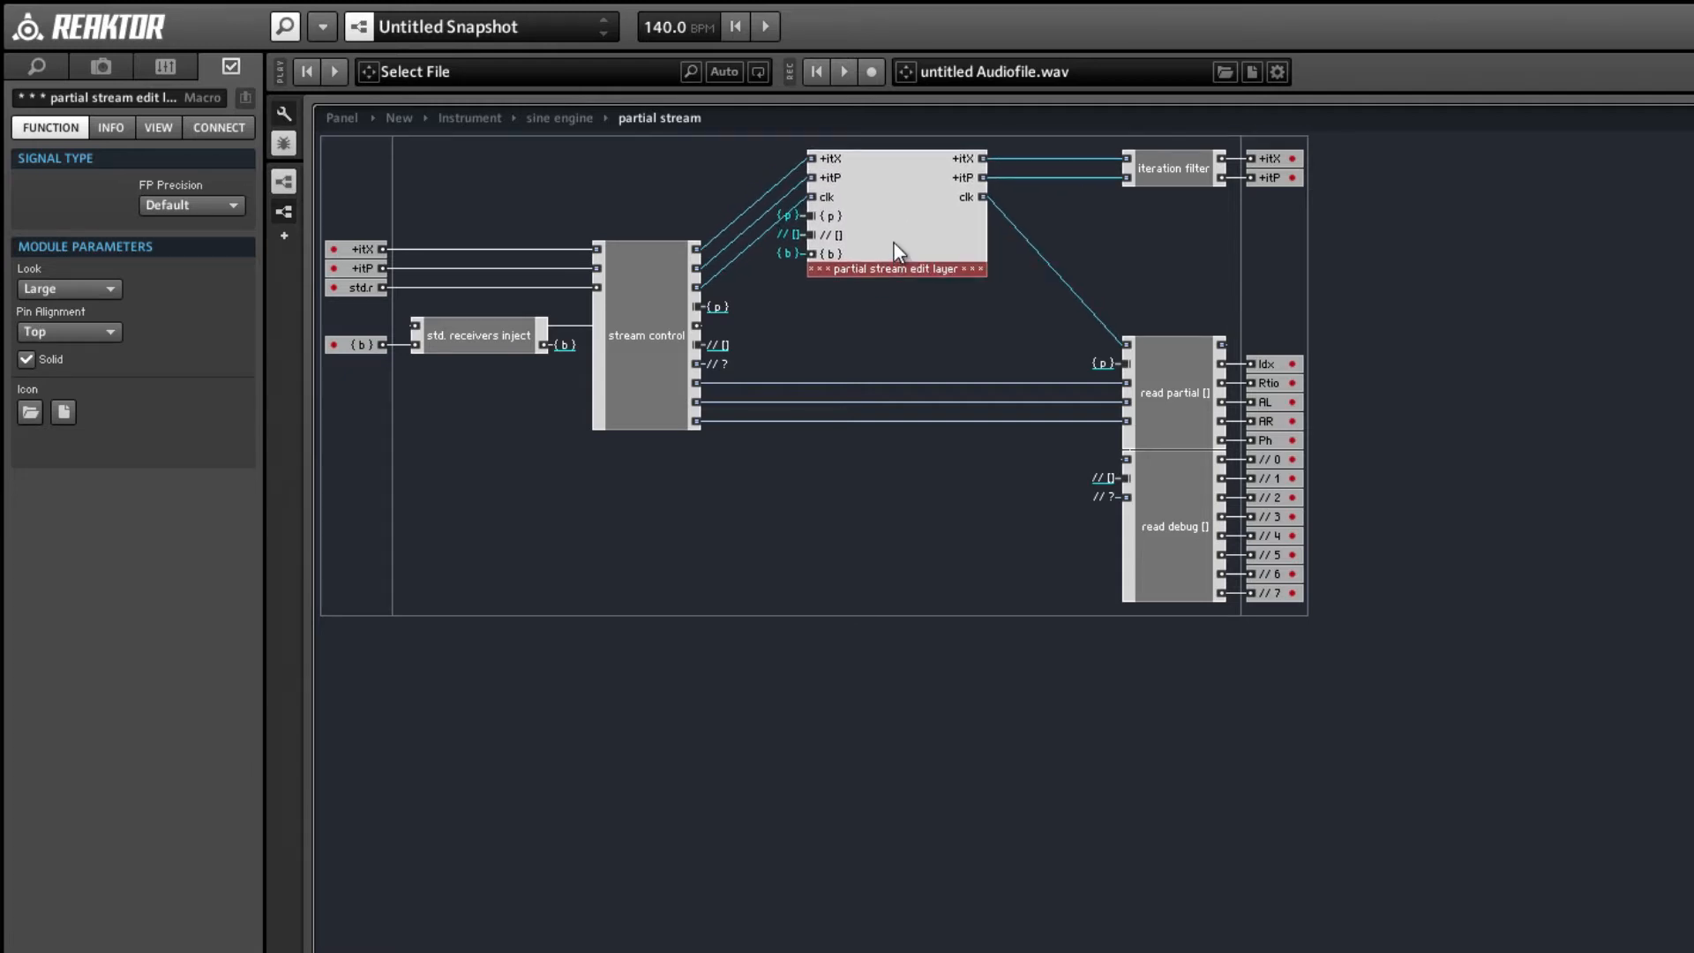
- Open the partial stream edit layer macro and compact its board
{"action": "double_click", "coordinate": [893, 242]}
{"action": "right_click", "coordinate": [808, 533]}
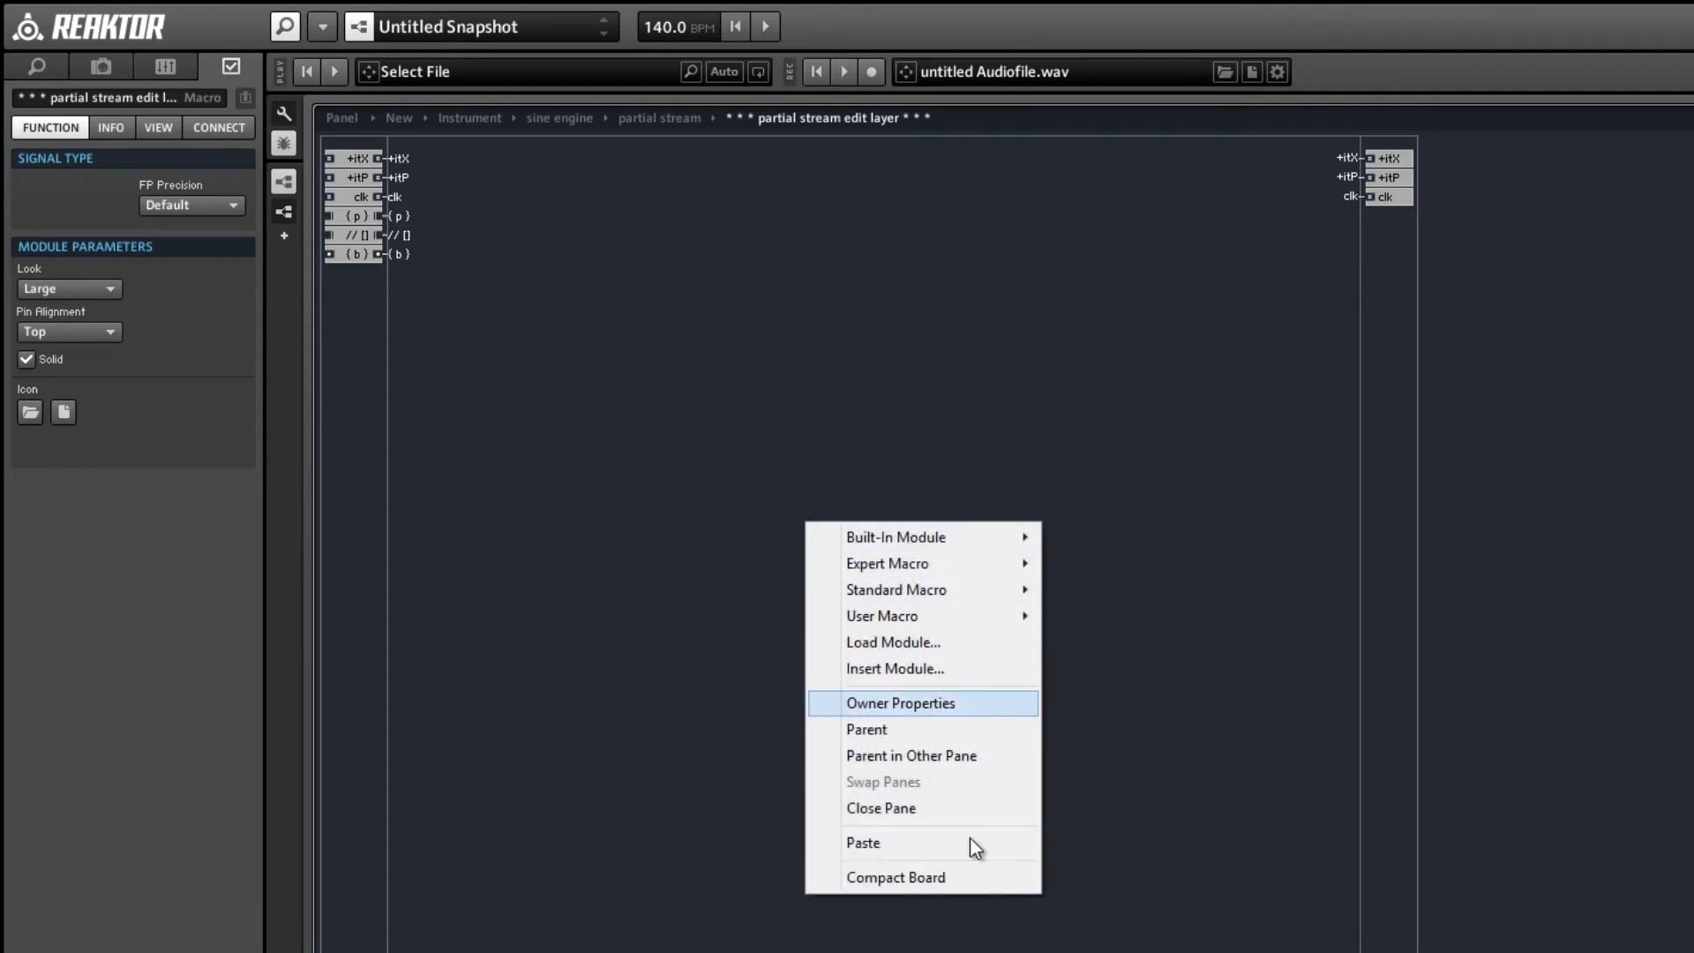
{"action": "left_click", "coordinate": [961, 883]}
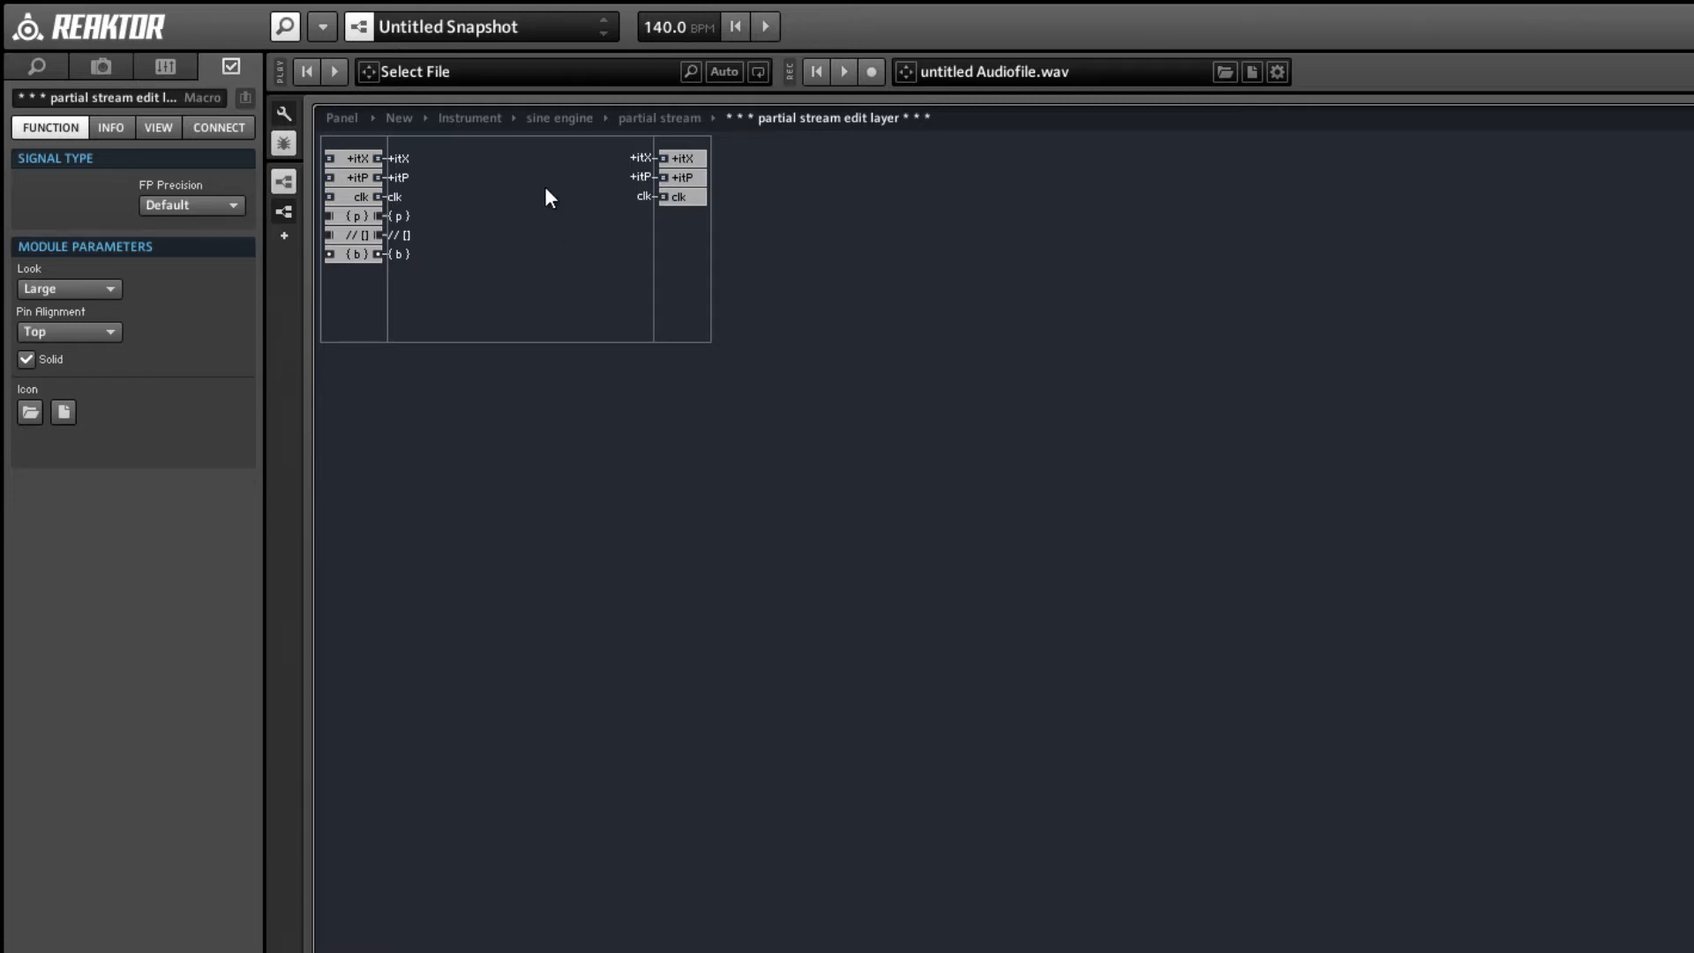
- Insert the sine_processor macro from the Partials Library's partial_processors and place it between the layer's inputs and outputs
{"action": "right_click", "coordinate": [544, 187]}
{"action": "mouse_move", "coordinate": [676, 283]}
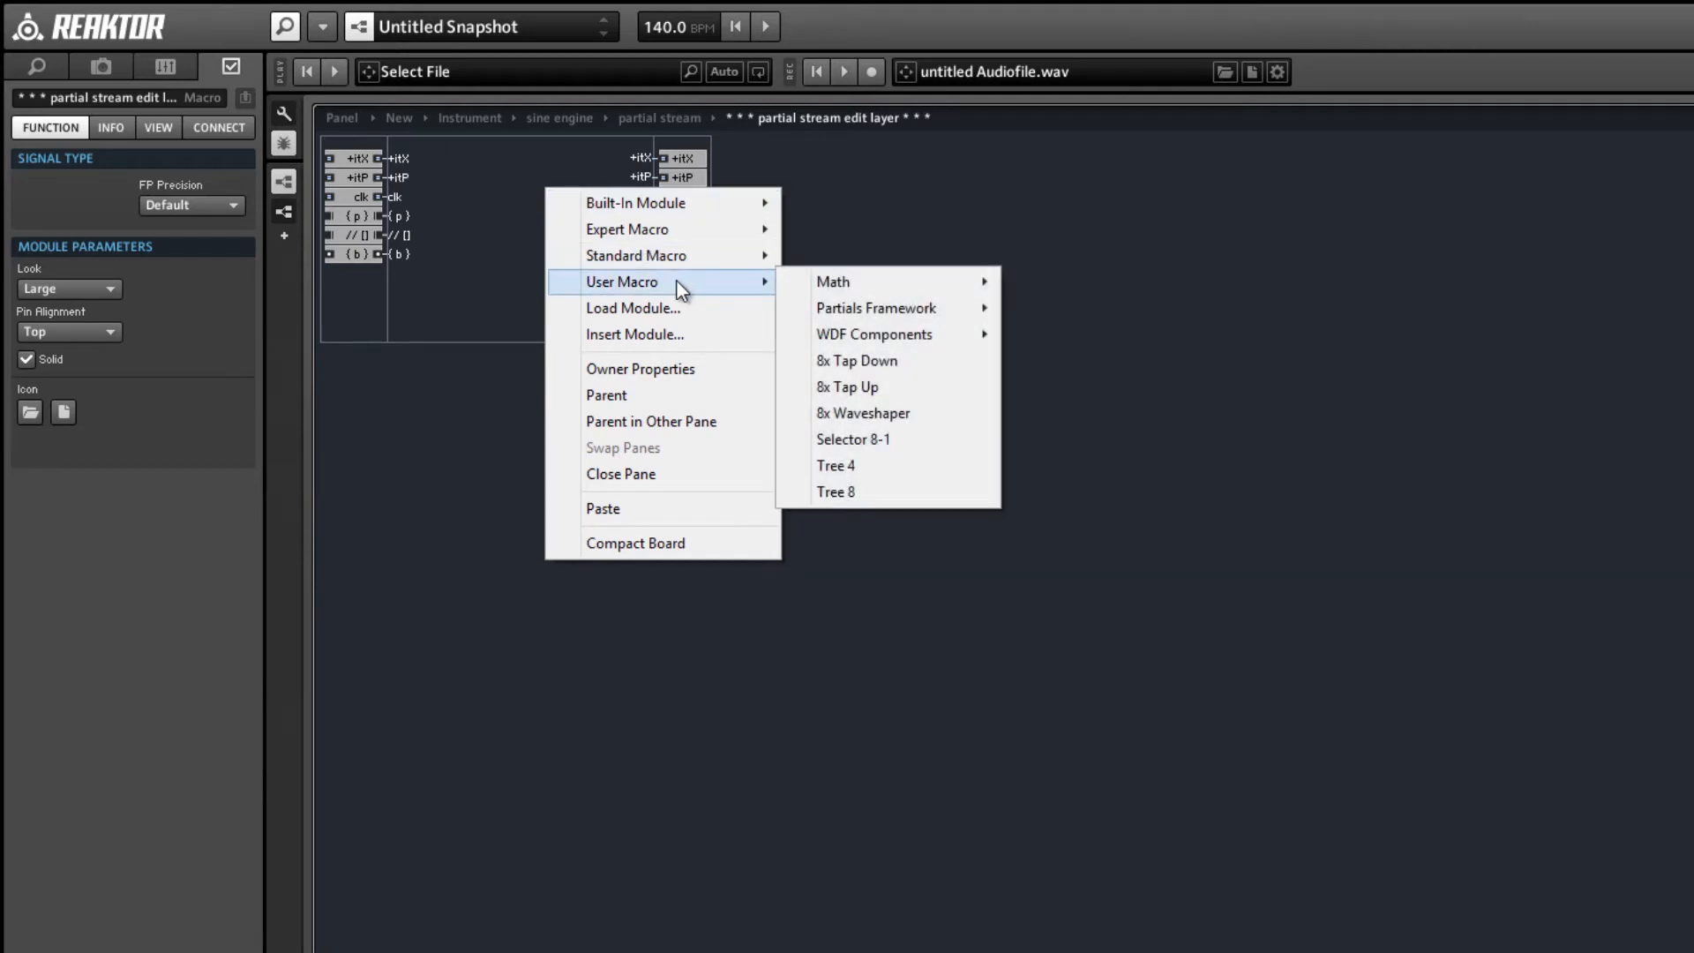
{"action": "mouse_move", "coordinate": [960, 310]}
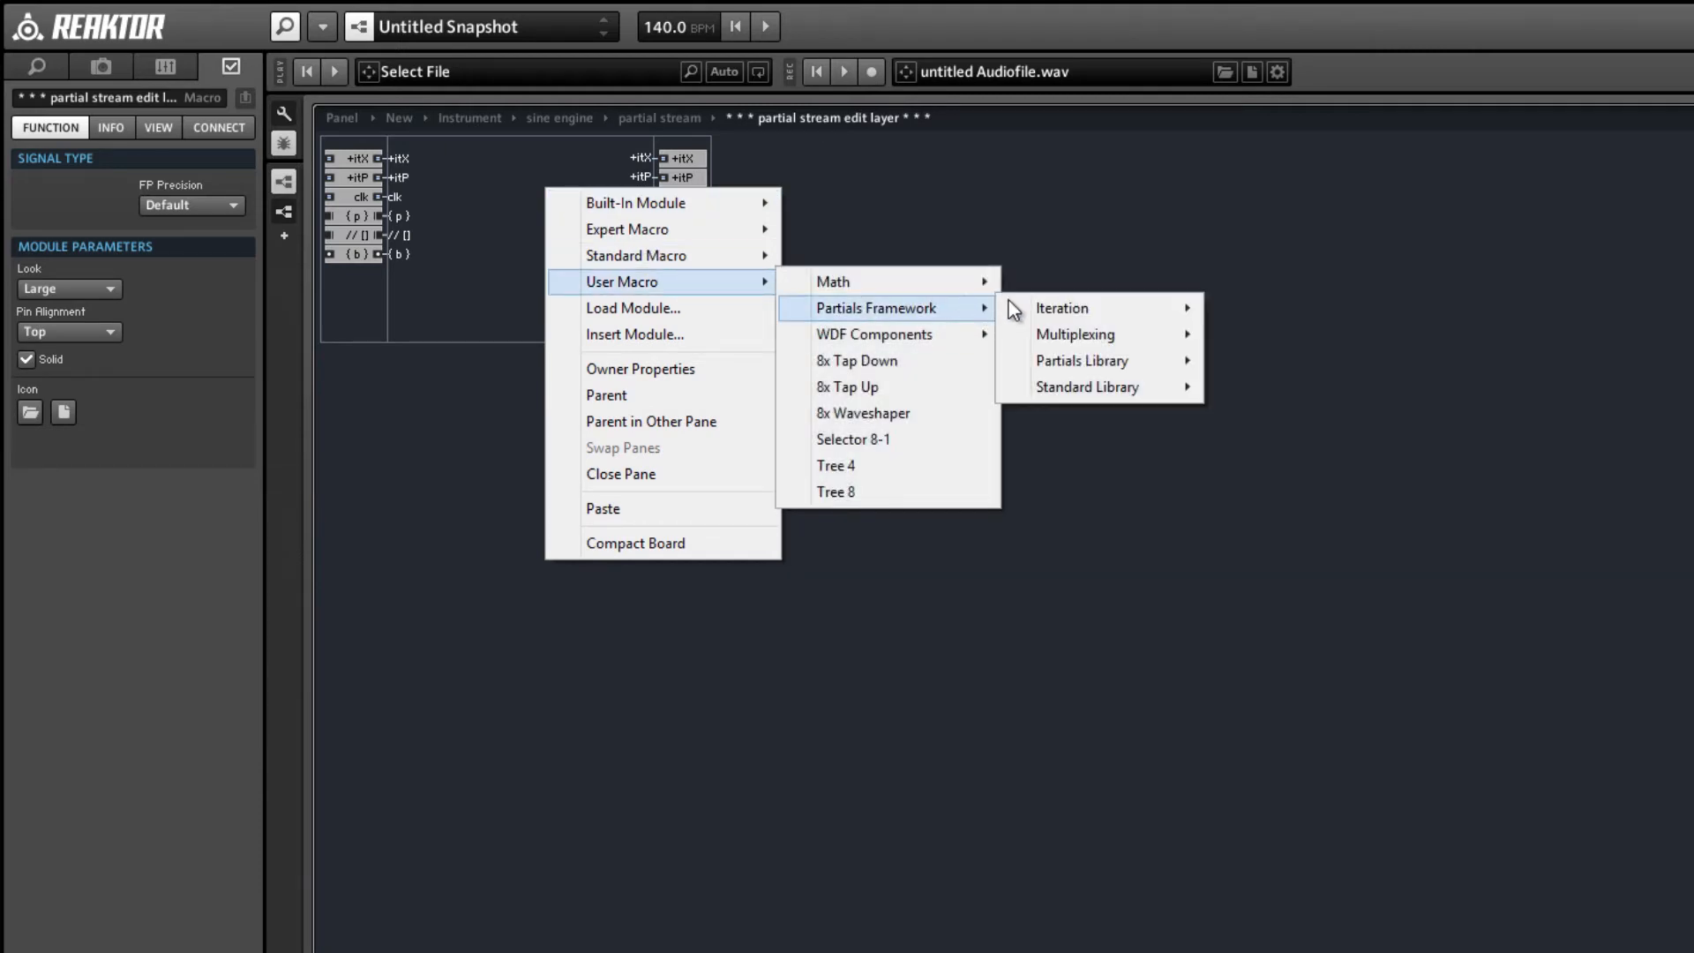
{"action": "mouse_move", "coordinate": [1175, 362]}
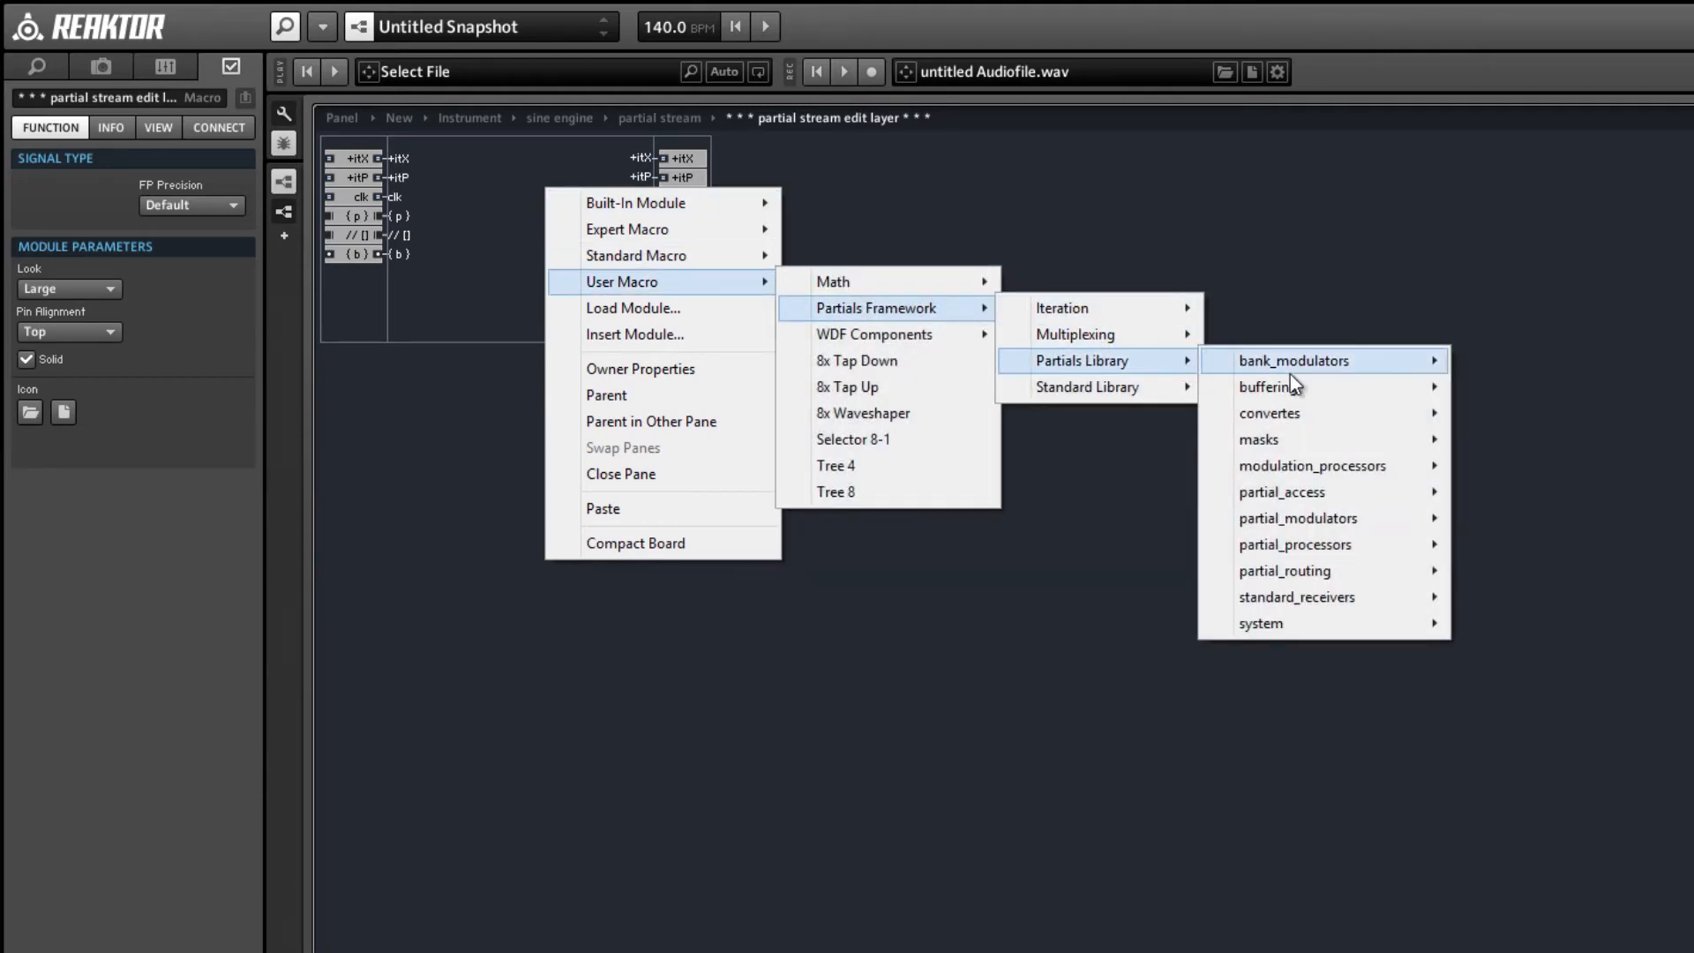
{"action": "mouse_move", "coordinate": [1334, 544]}
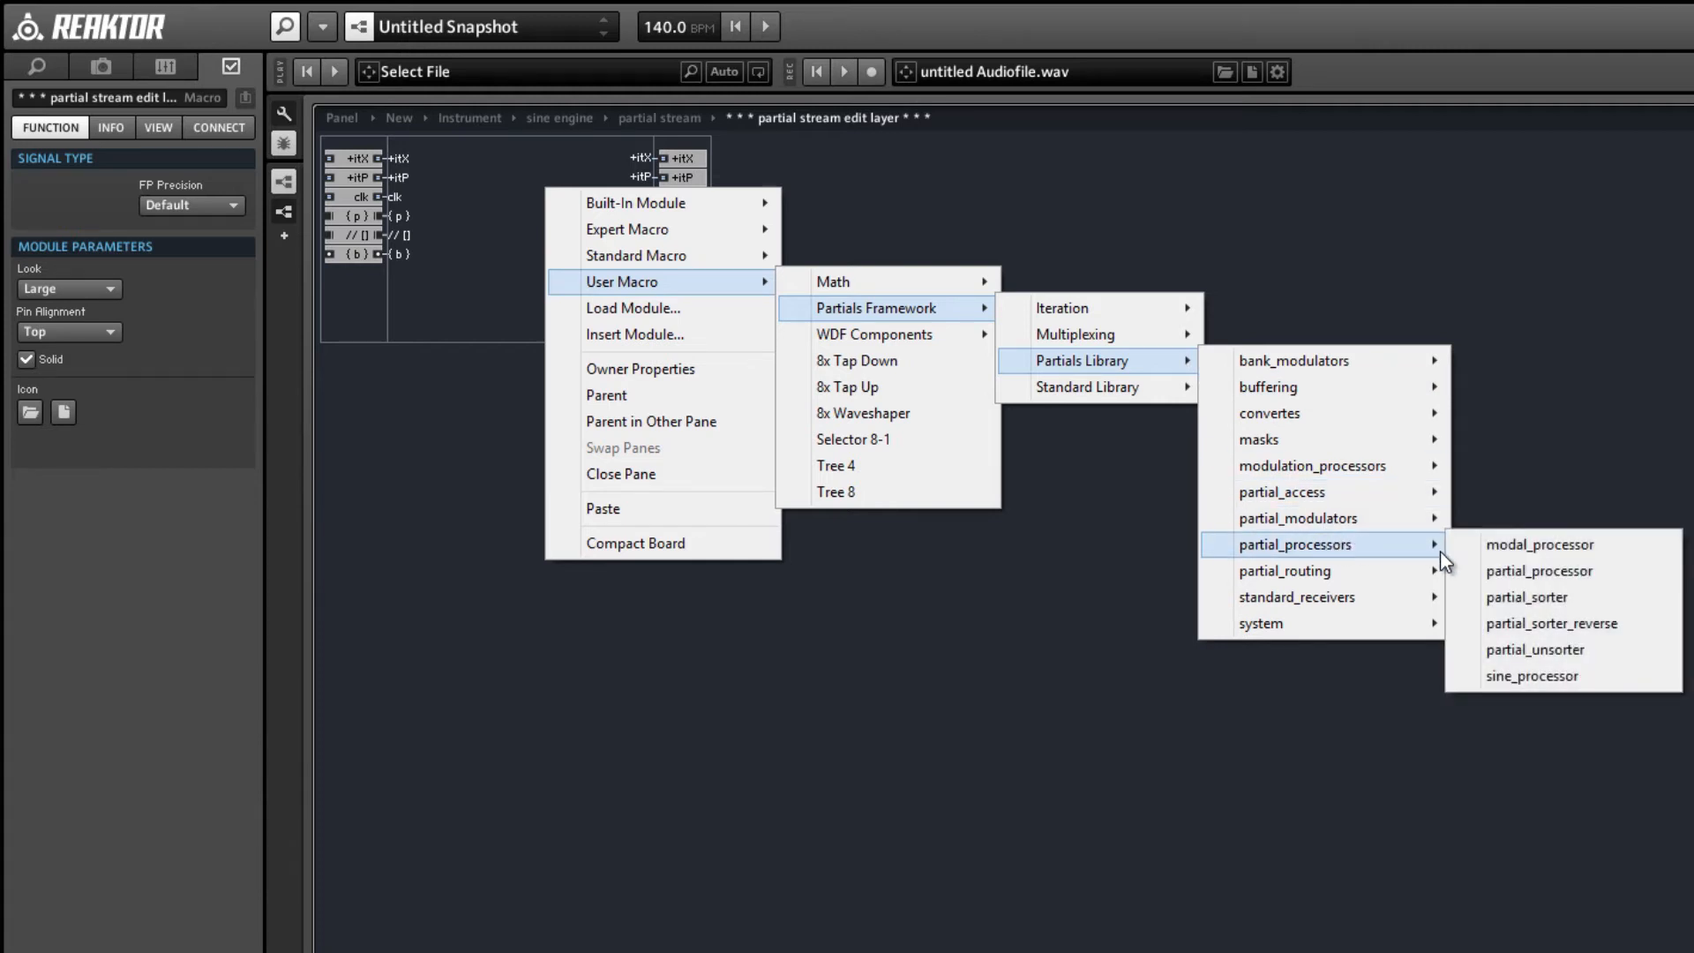
{"action": "left_click", "coordinate": [1544, 552]}
{"action": "left_click", "coordinate": [1530, 678]}
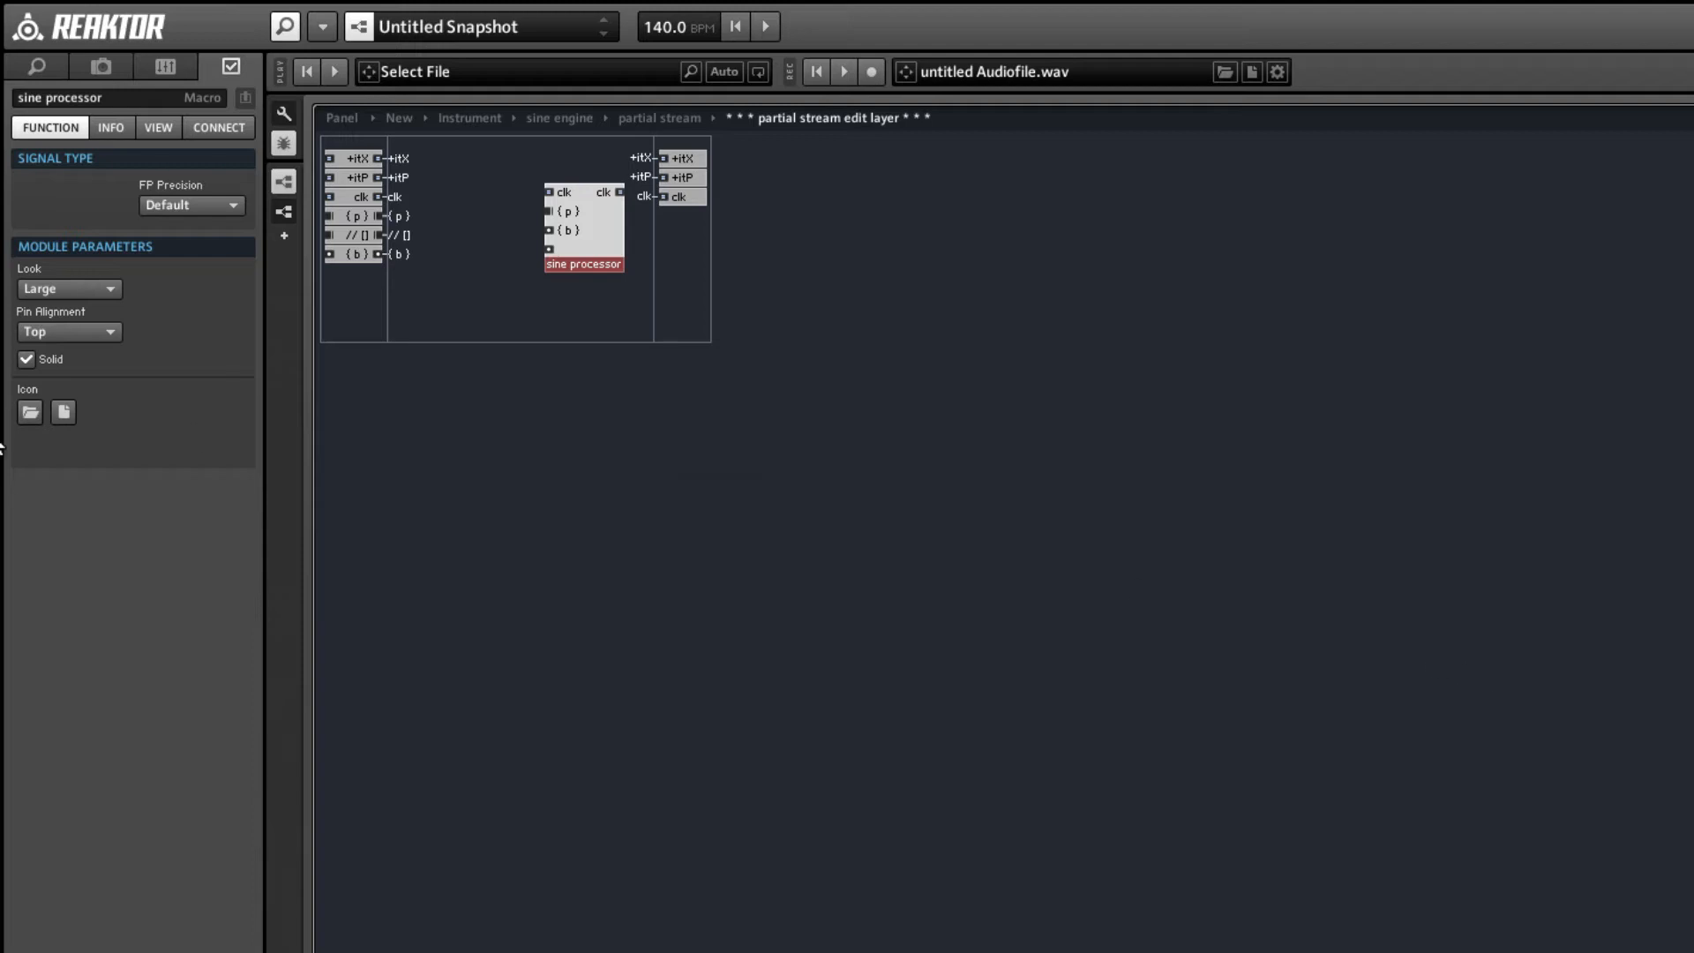
{"action": "left_click_drag", "start_coordinate": [555, 226], "coordinate": [521, 240]}
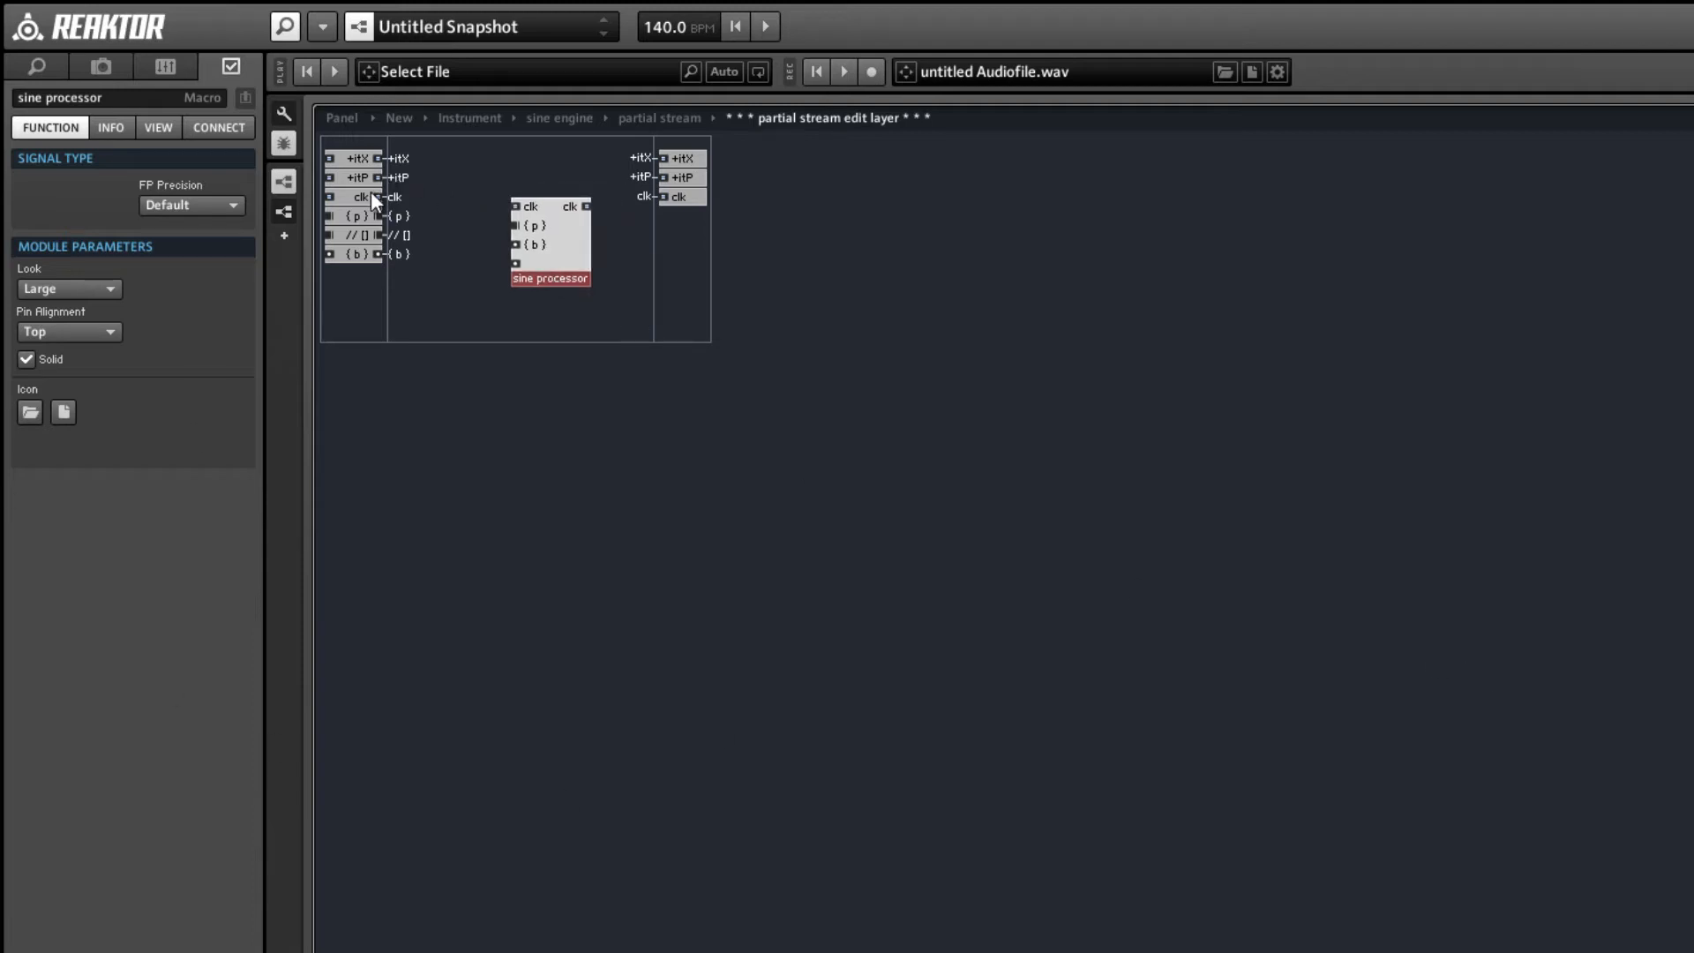
- Connect the sine processor's clk input to the existing clk QuickBus
{"action": "left_click", "coordinate": [391, 196]}
{"action": "right_click", "coordinate": [516, 206]}
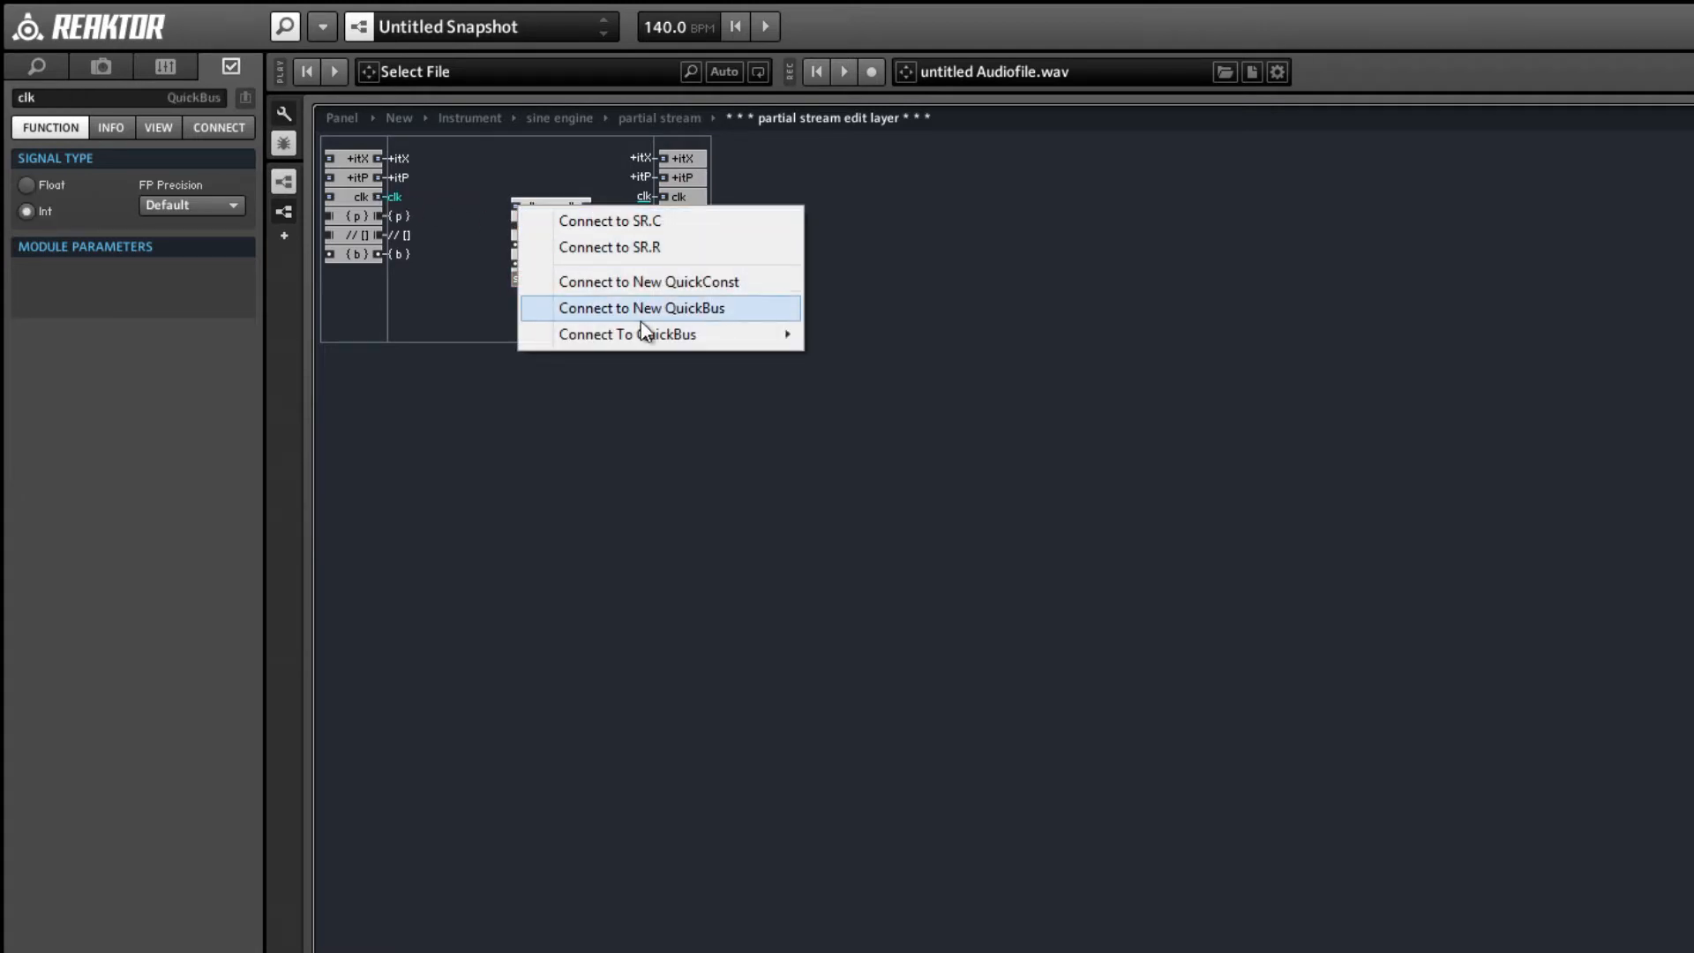
{"action": "mouse_move", "coordinate": [688, 334]}
{"action": "left_click", "coordinate": [879, 408]}
{"action": "double_click", "coordinate": [826, 394]}
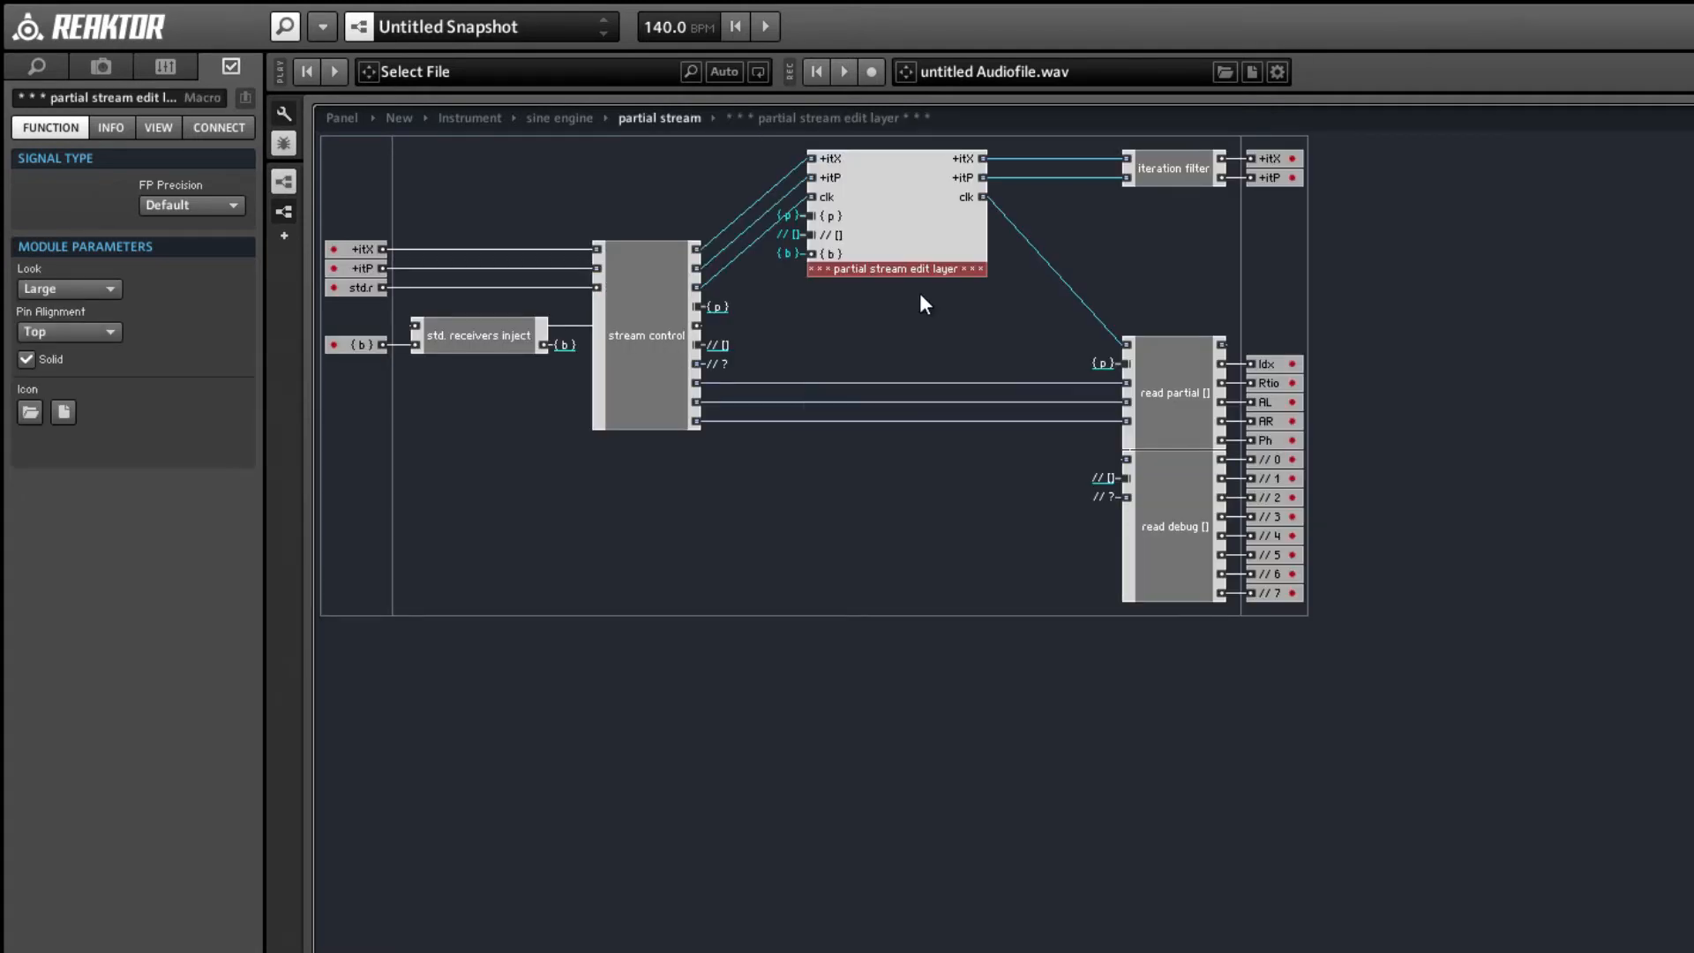
{"action": "double_click", "coordinate": [910, 237]}
- Connect the sine processor's {p} and {b} inputs to the matching {p} and {b} QuickBuses
{"action": "right_click", "coordinate": [516, 226]}
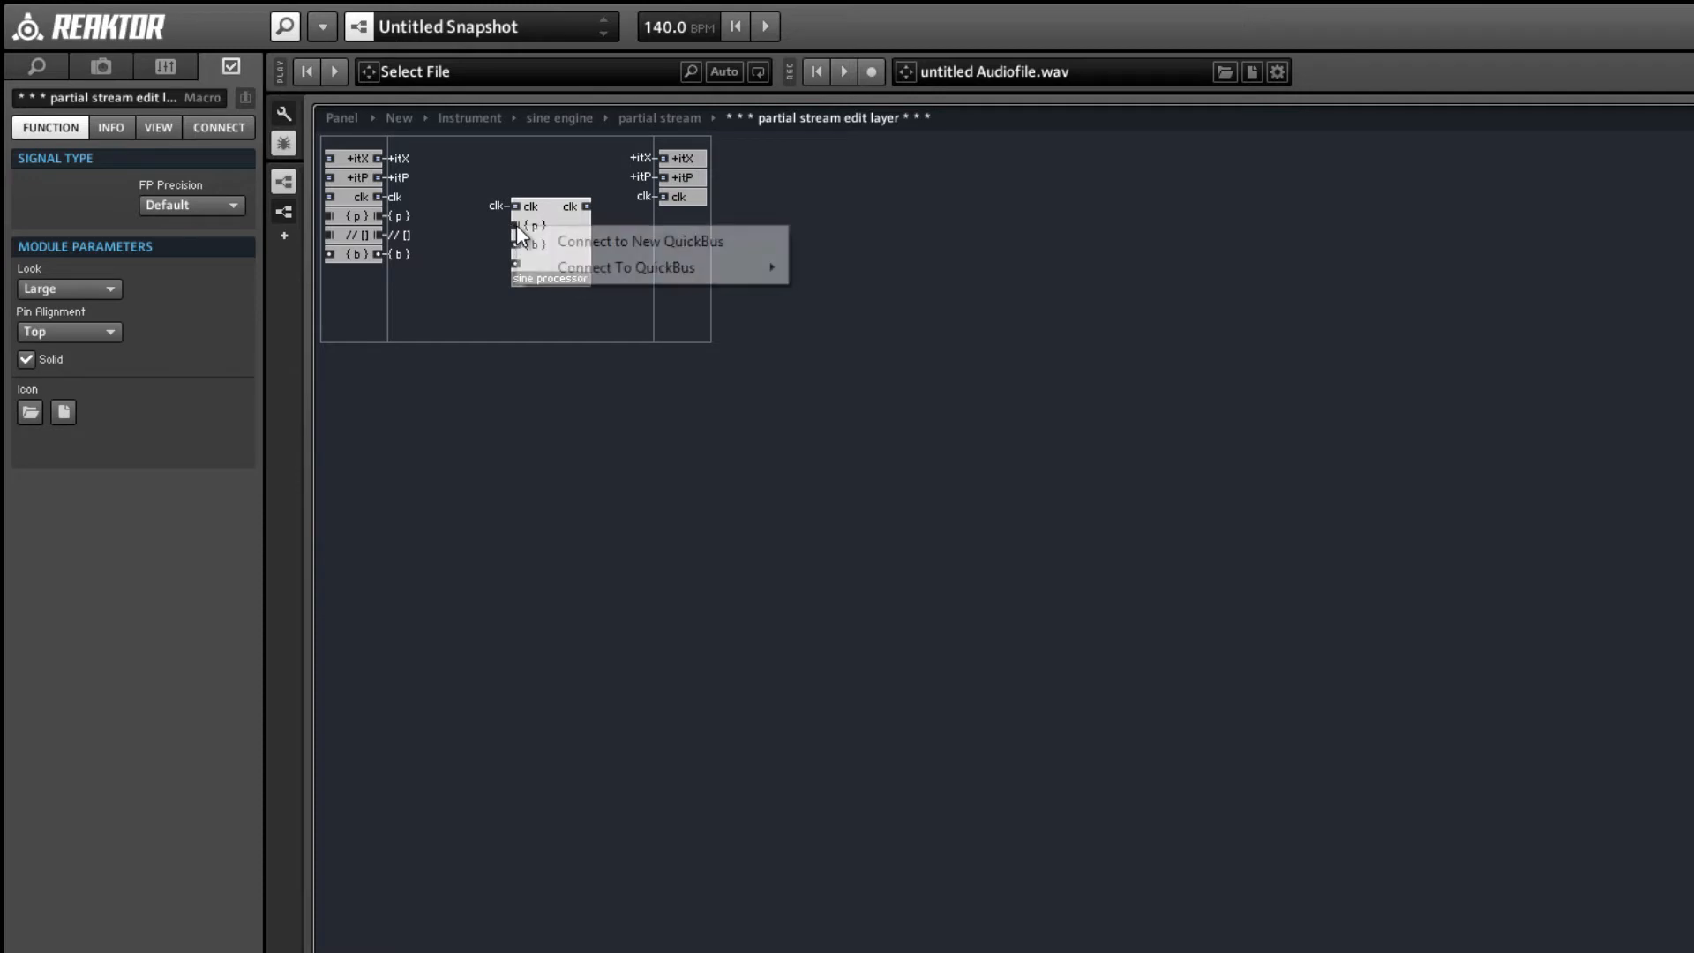
{"action": "mouse_move", "coordinate": [590, 265]}
{"action": "left_click", "coordinate": [817, 294]}
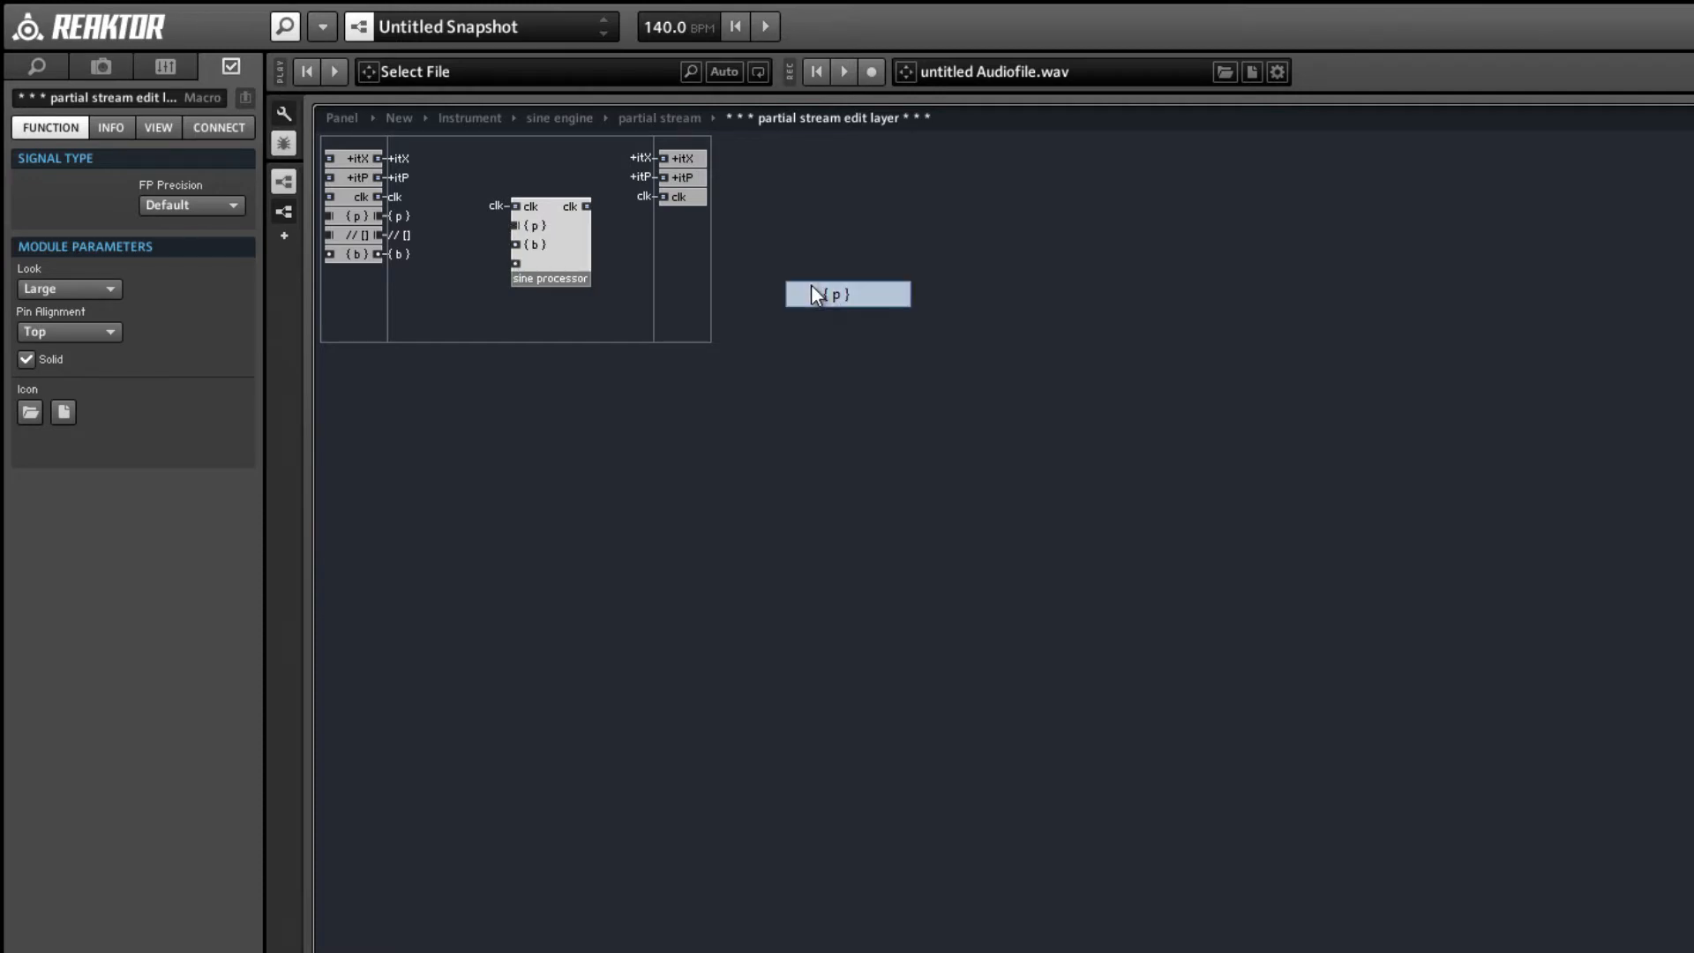
{"action": "right_click", "coordinate": [516, 244]}
{"action": "mouse_move", "coordinate": [713, 369]}
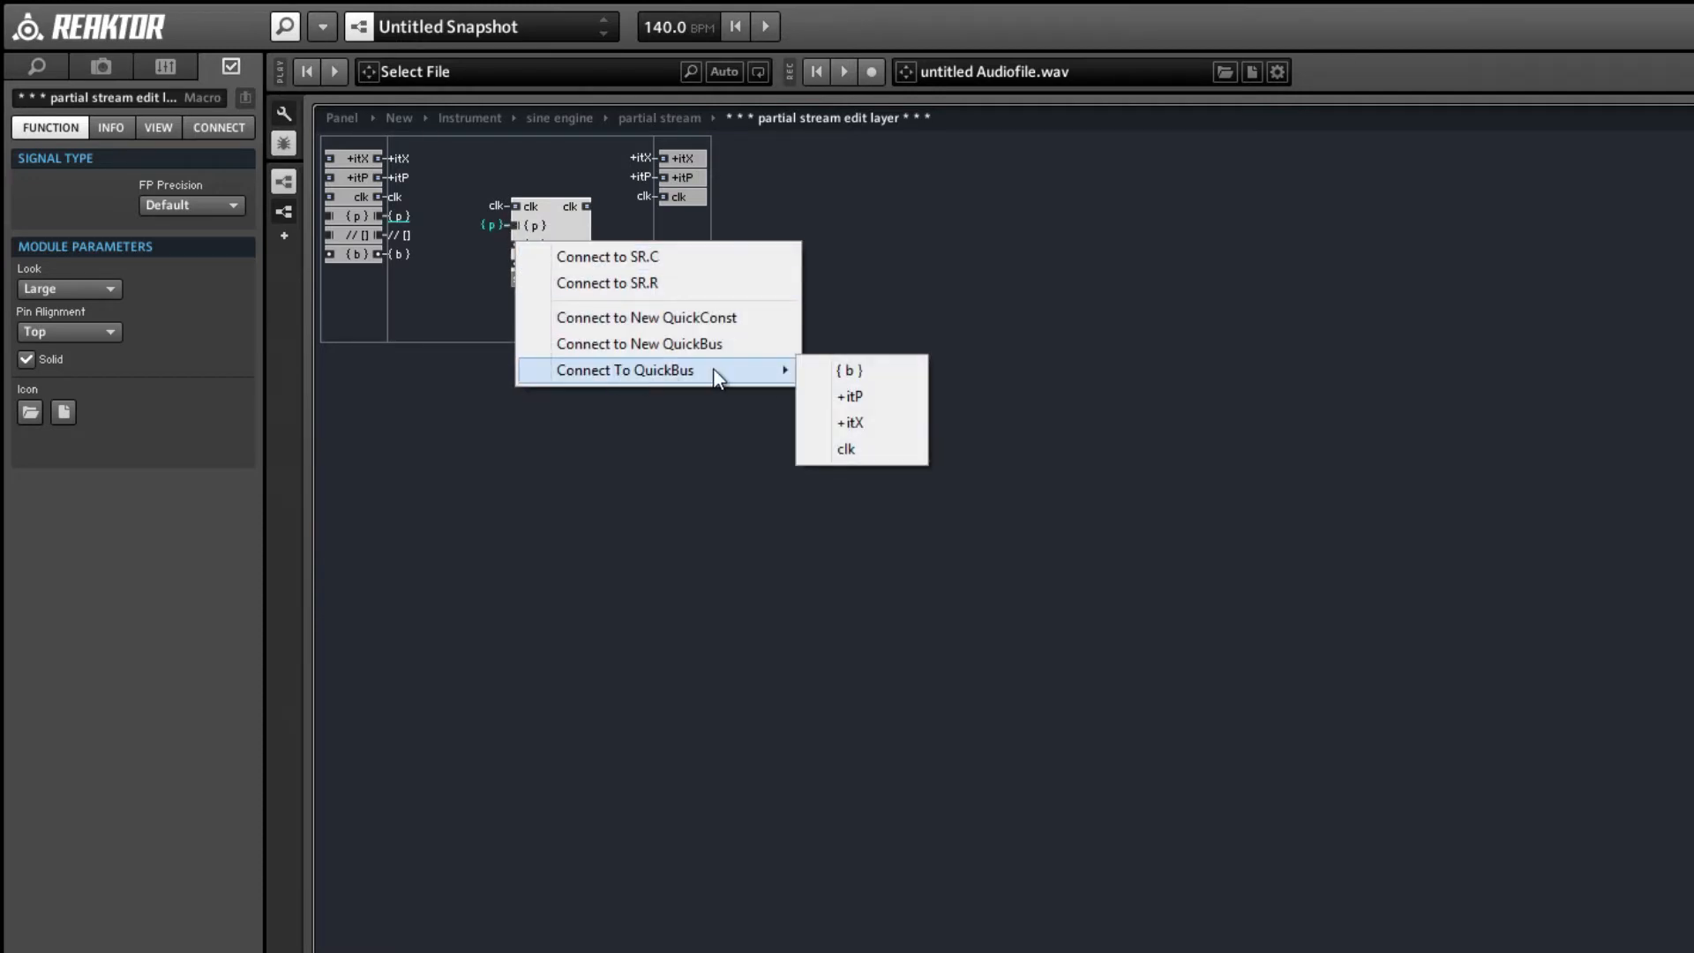
{"action": "left_click", "coordinate": [862, 375]}
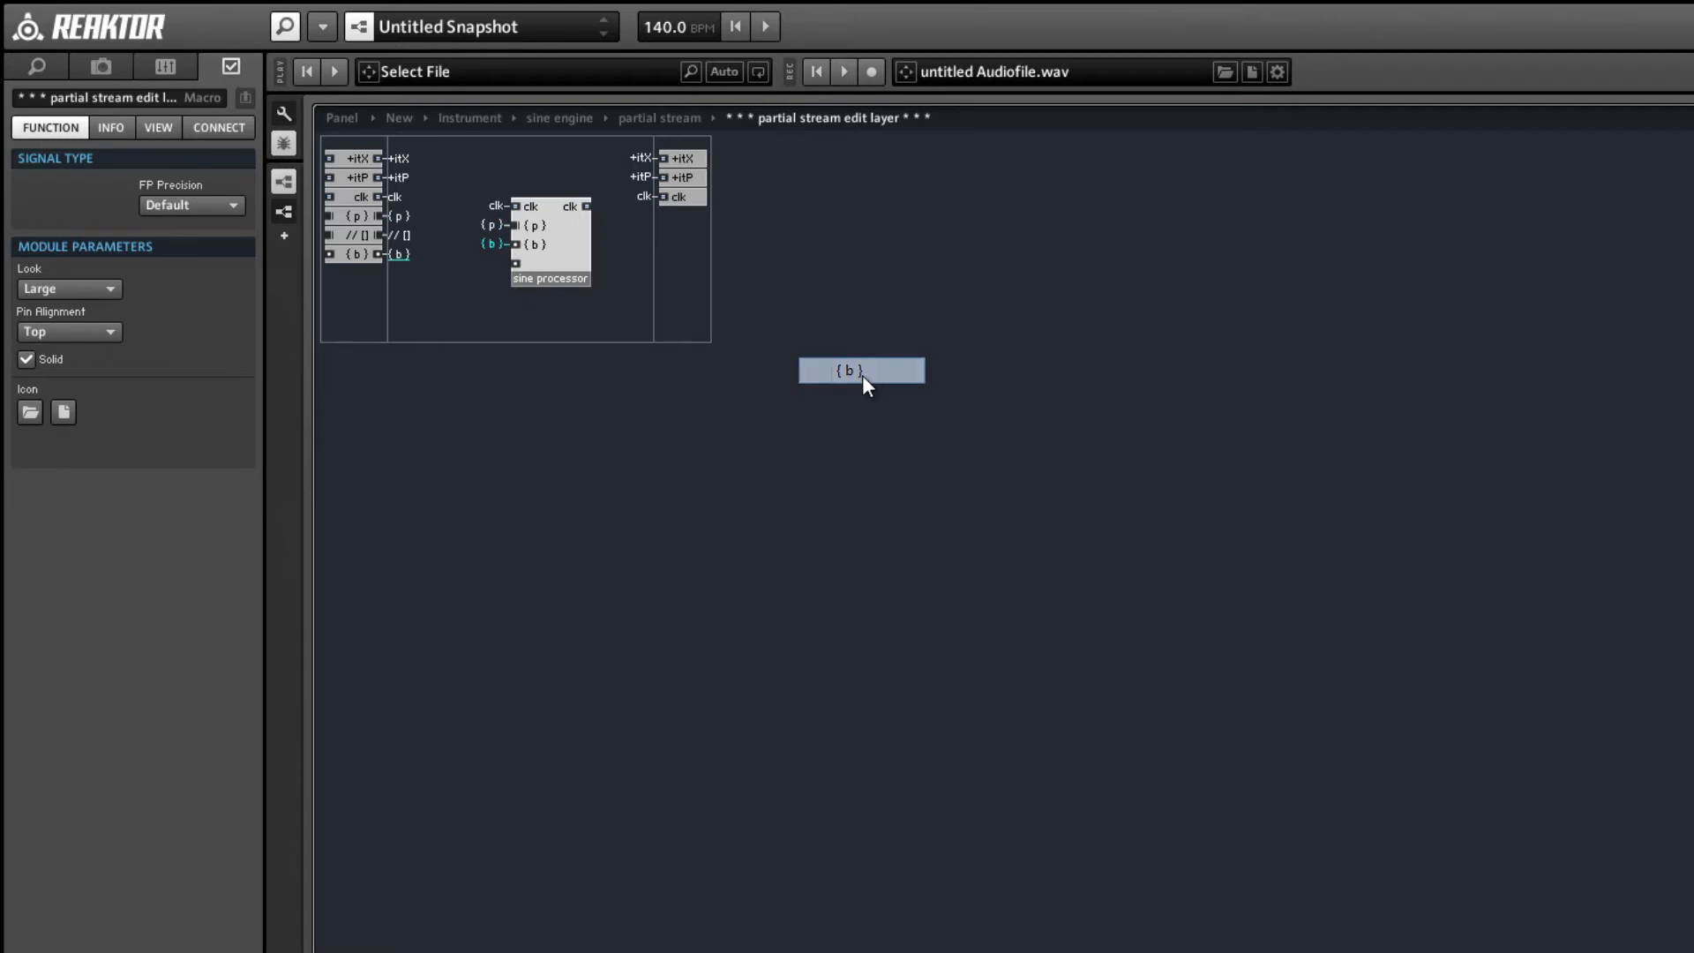
{"action": "left_click", "coordinate": [491, 225]}
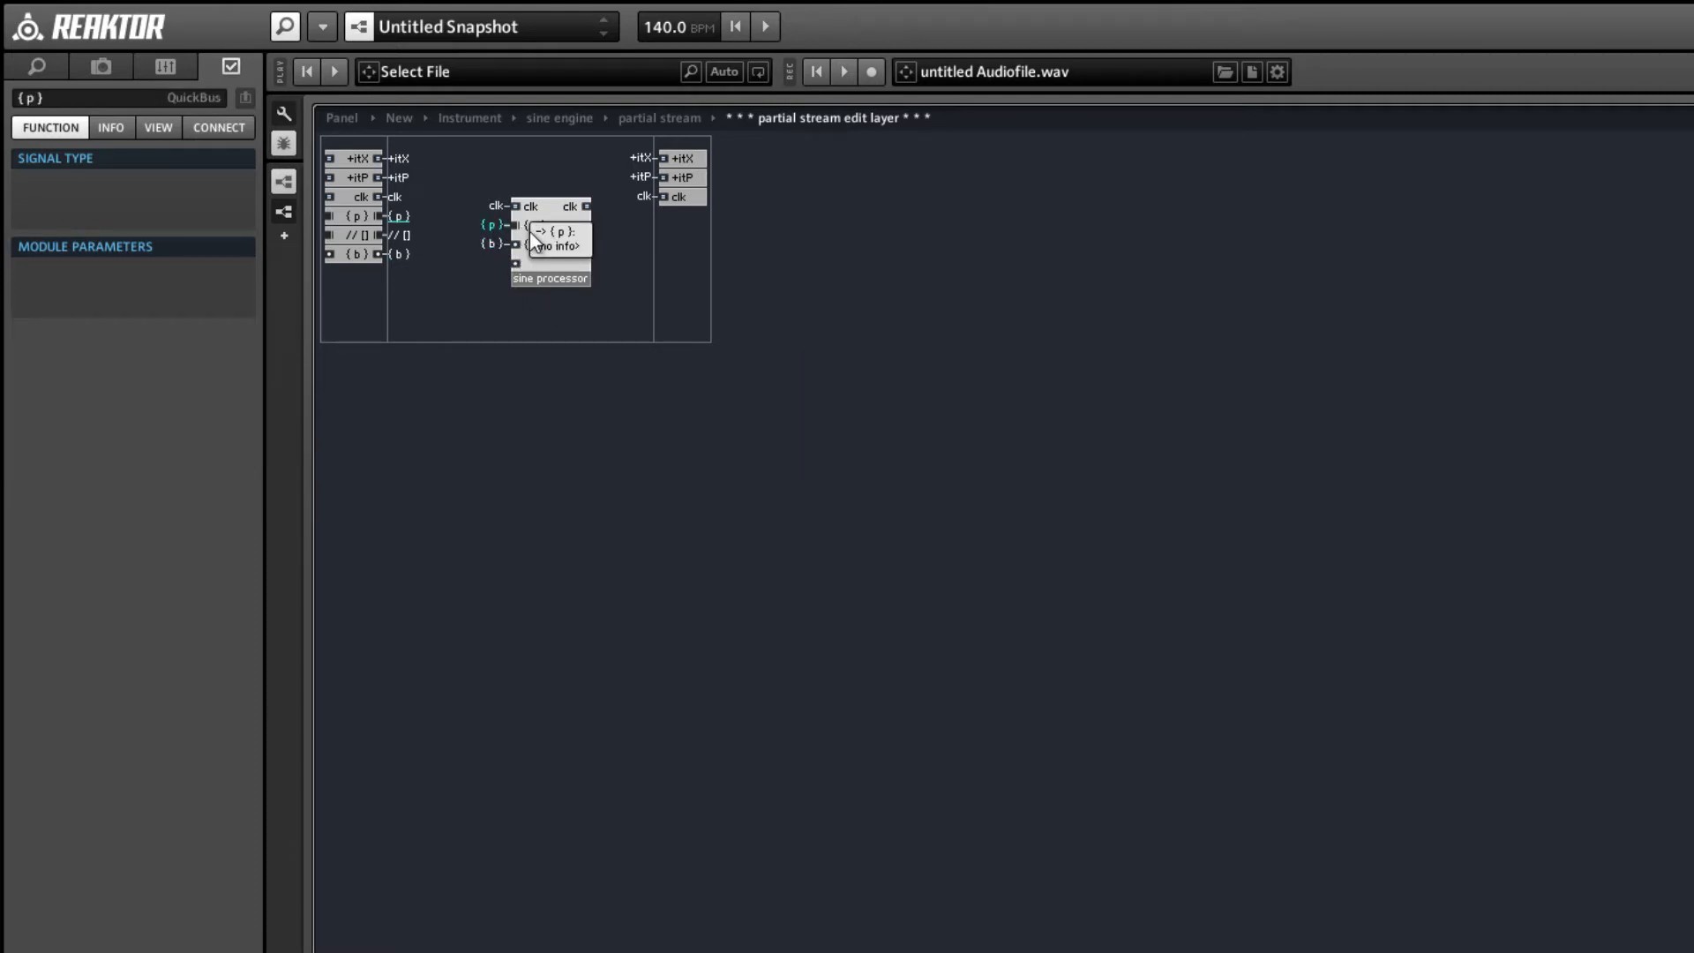
- Wire the sine processor's clk output to the layer's clk output and align the module in line with that port
{"action": "left_click_drag", "start_coordinate": [574, 268], "coordinate": [657, 202]}
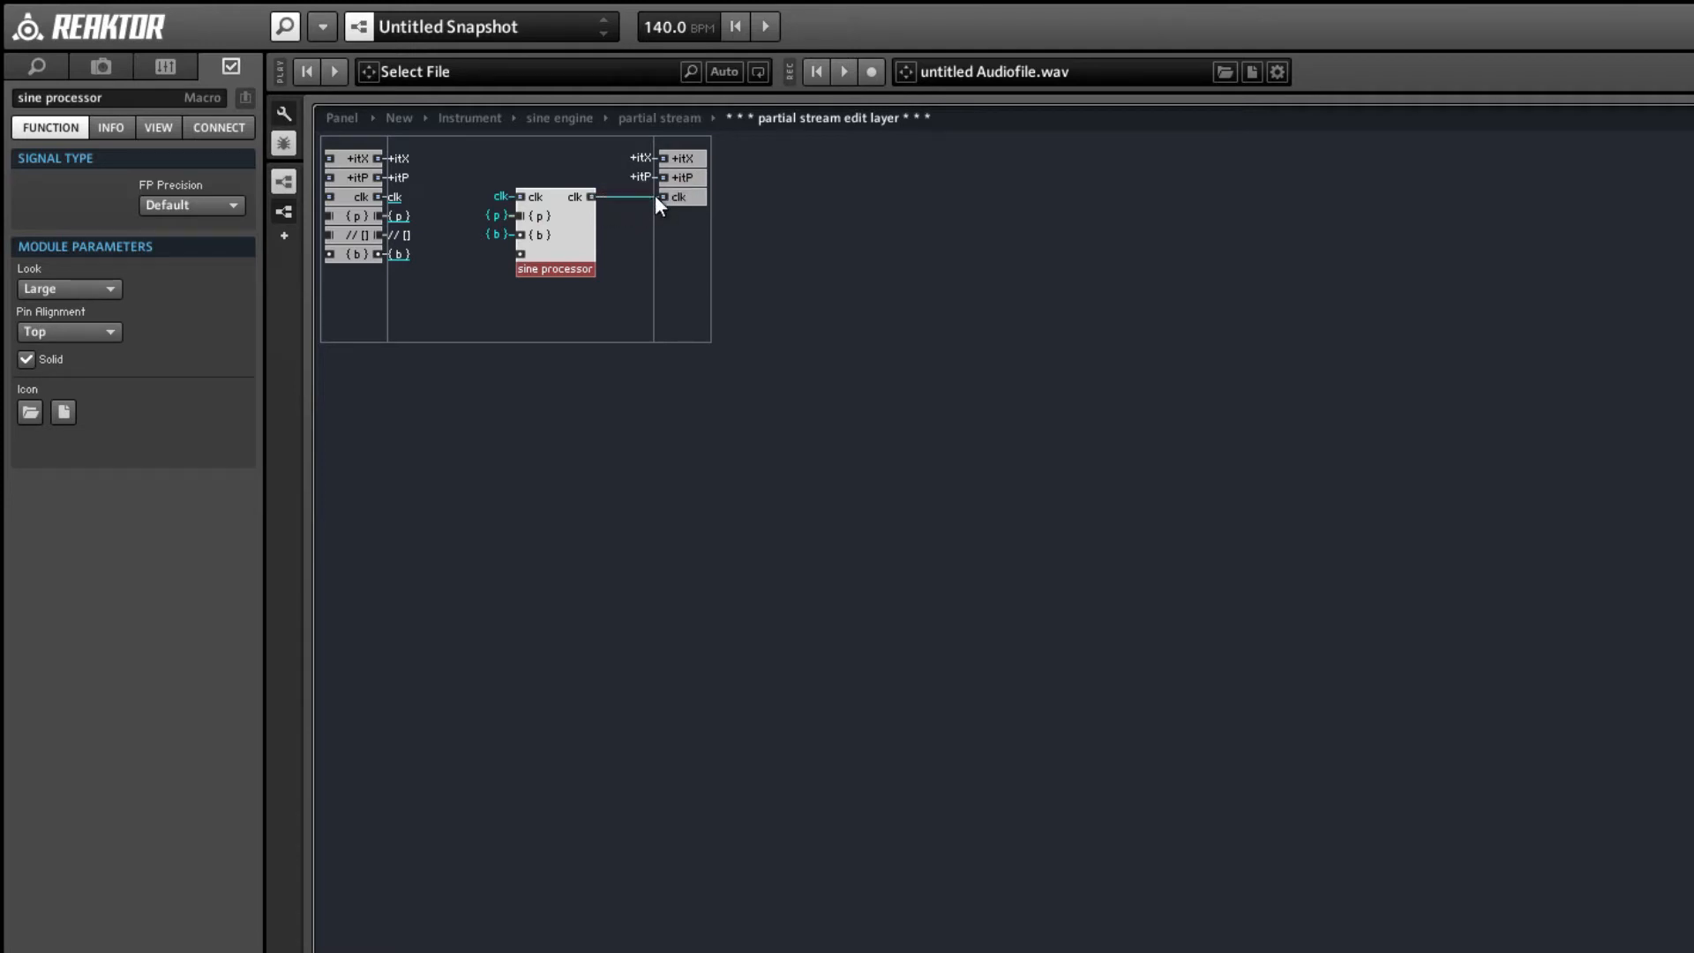
{"action": "key", "text": "Right"}
{"action": "key", "text": "Right"}
{"action": "key", "text": "Right"}
{"action": "key", "text": "Right"}
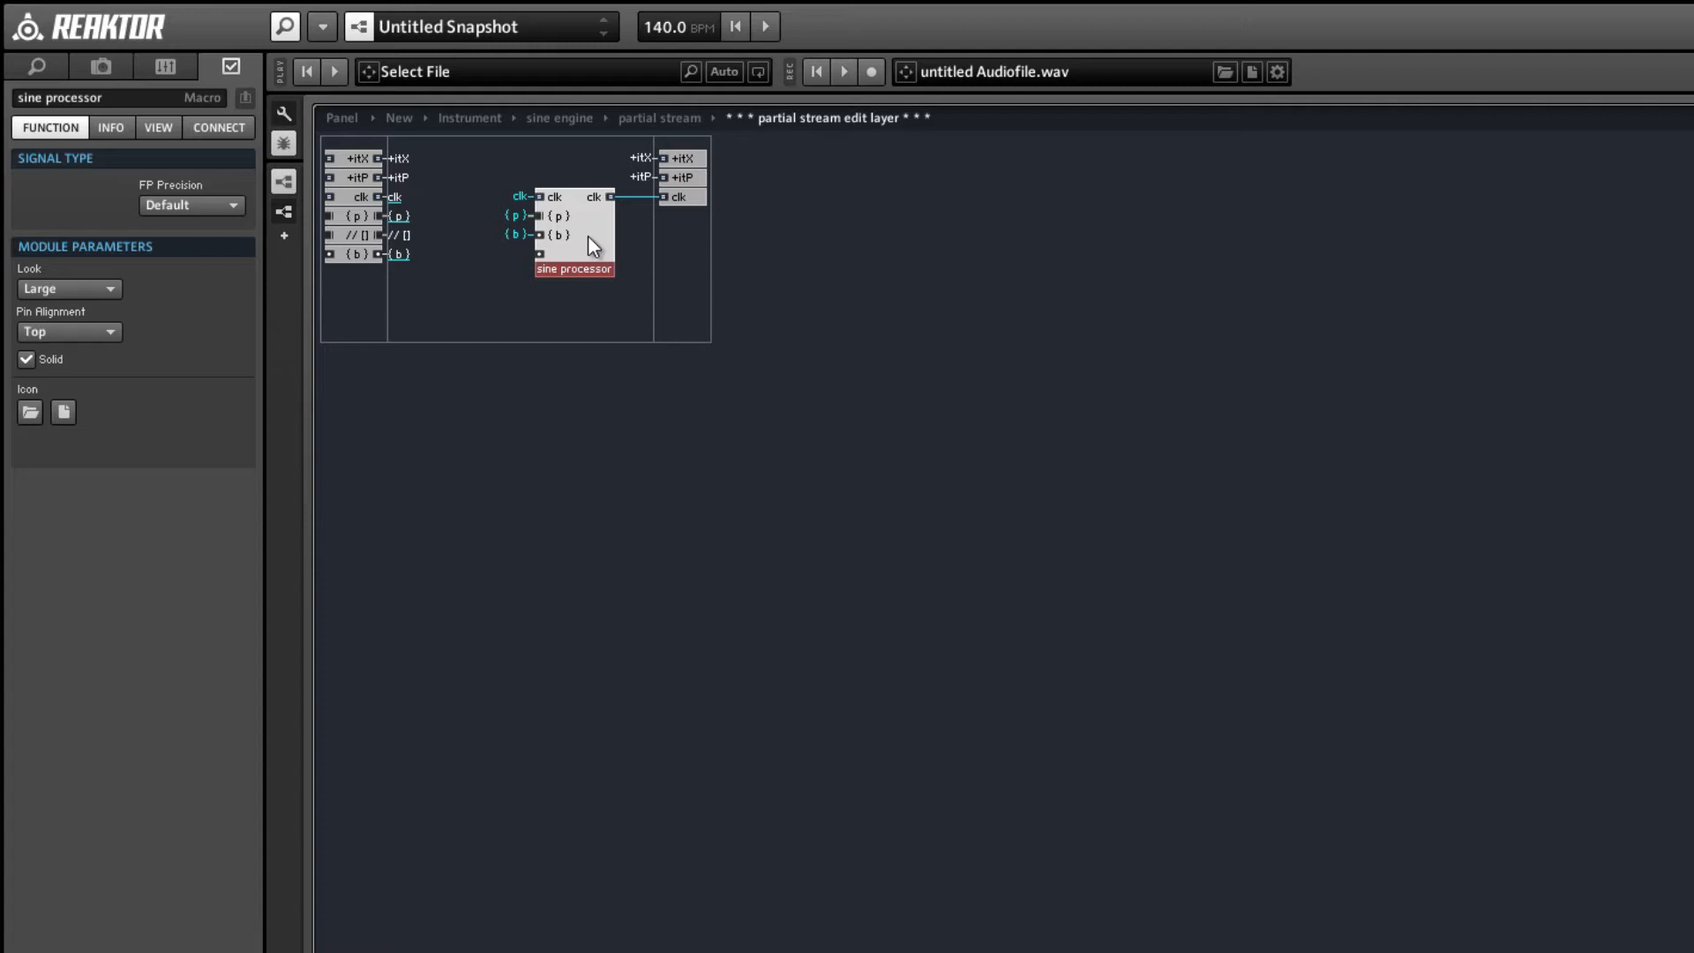
- Examine the sine processor's internal structure, including its read and write modules and the algorithm macro
{"action": "left_click", "coordinate": [588, 282]}
{"action": "double_click", "coordinate": [593, 251]}
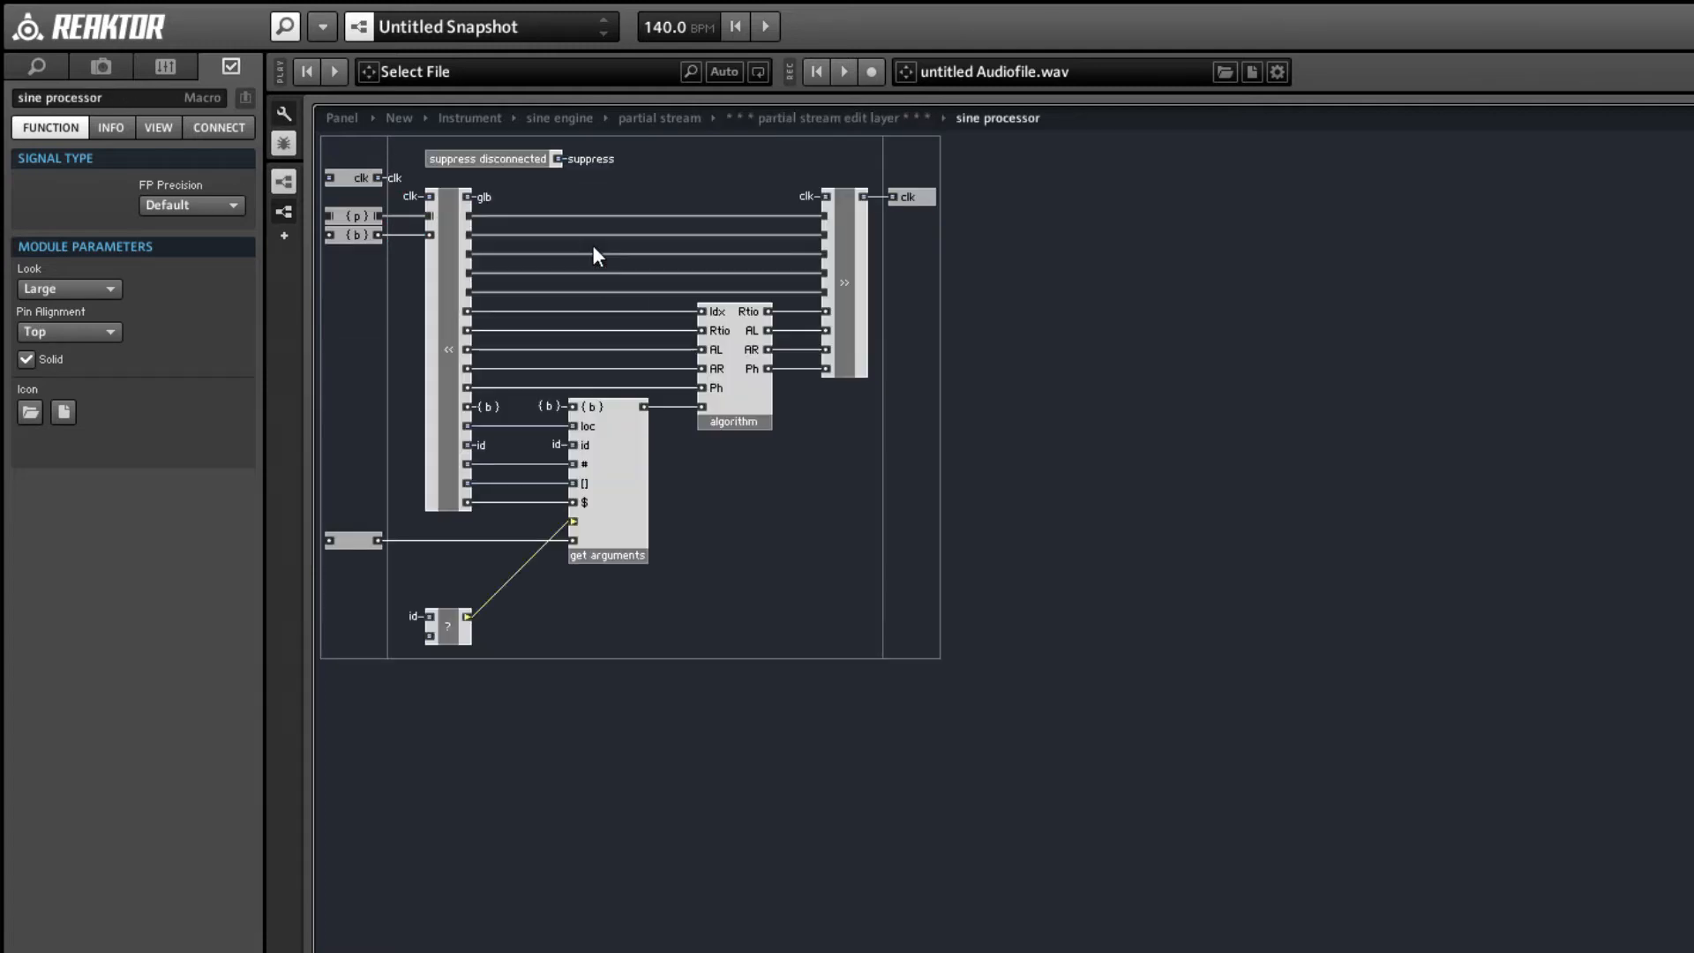
{"action": "left_click_drag", "start_coordinate": [413, 266], "coordinate": [856, 278]}
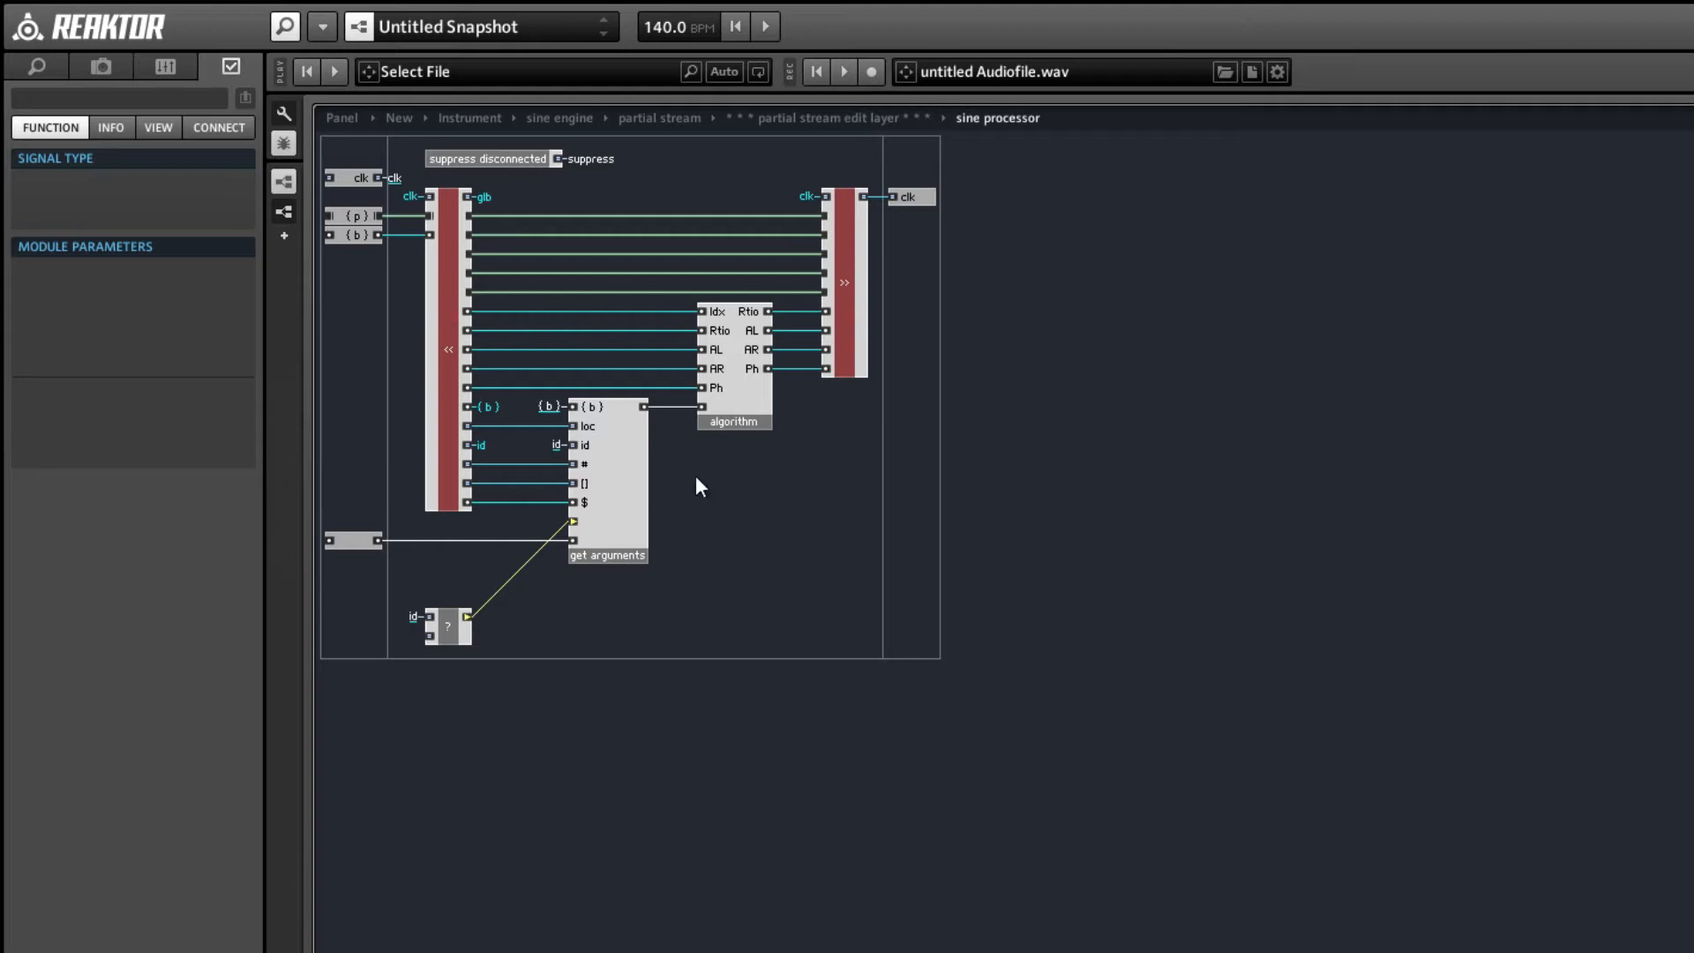
{"action": "double_click", "coordinate": [739, 374]}
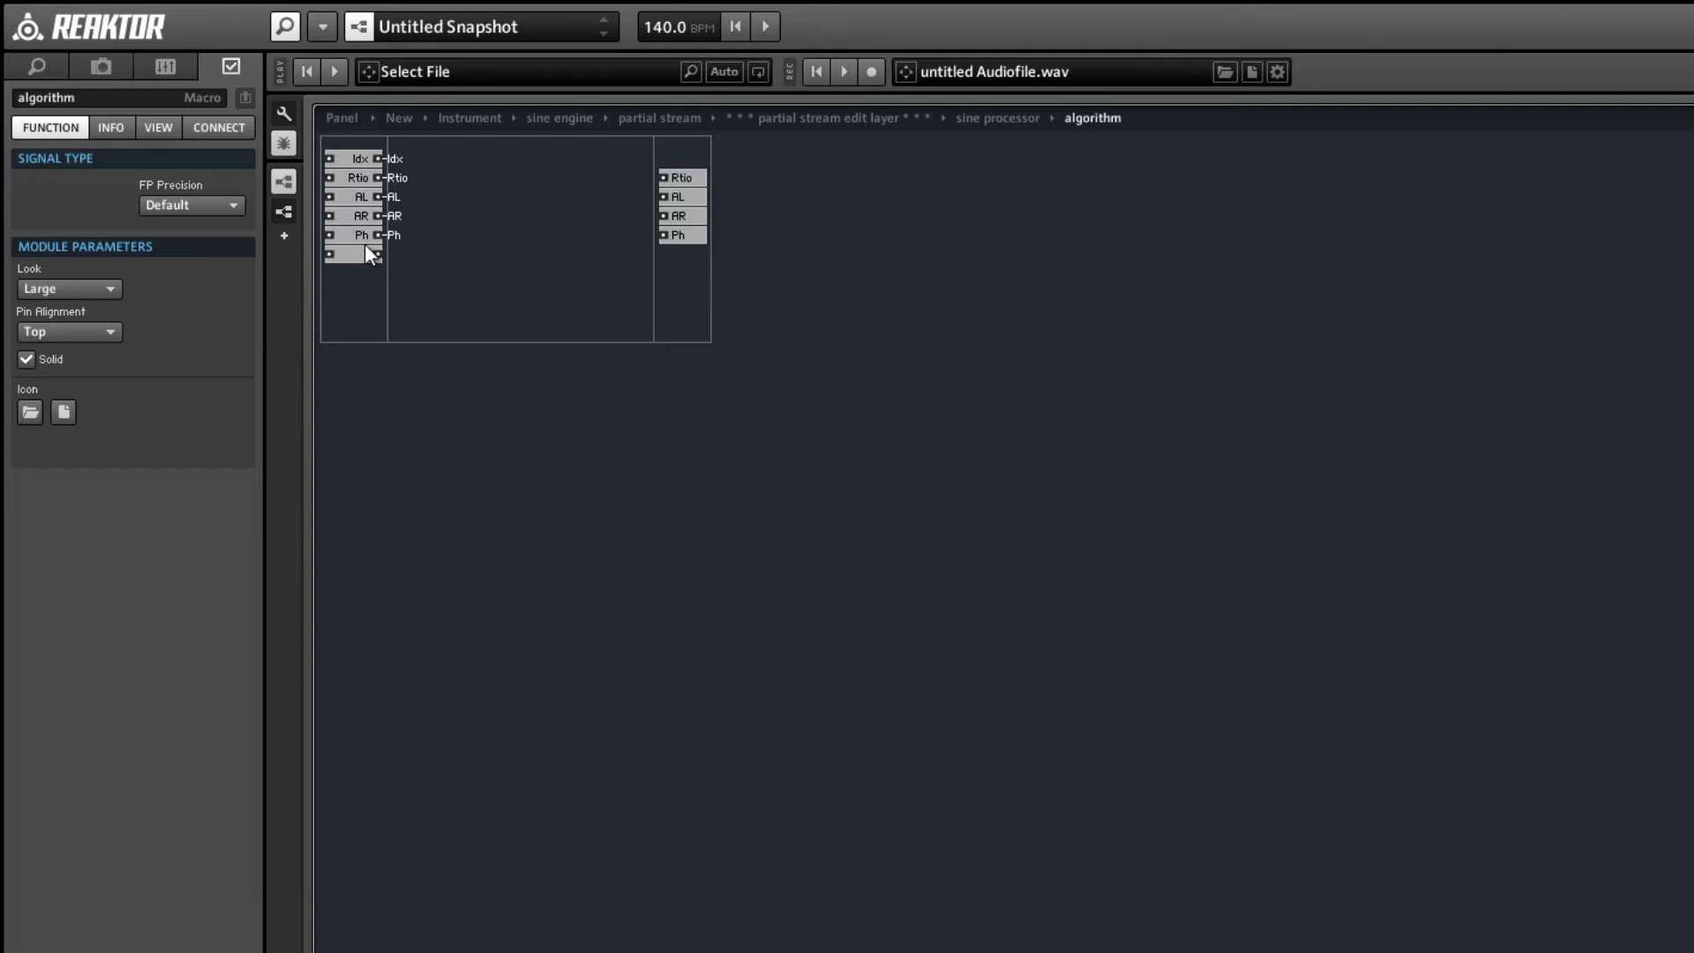
{"action": "double_click", "coordinate": [540, 243]}
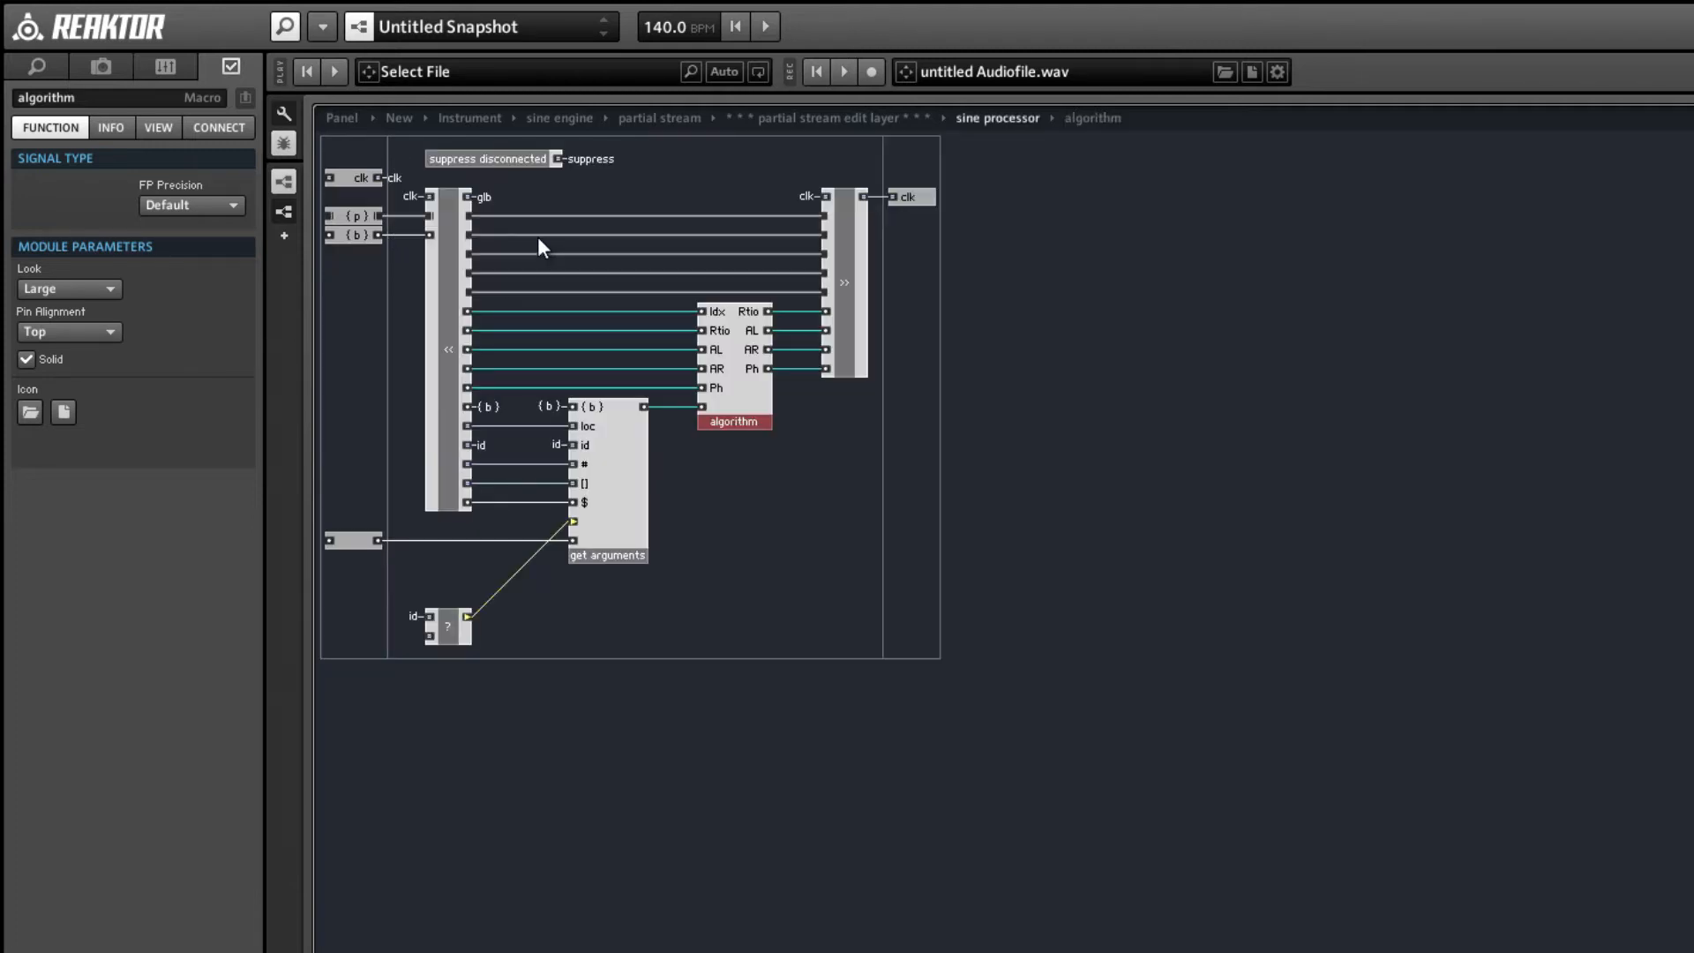
- Inspect the get arguments macro and its receive and sync. in modules, and return to the sine processor
{"action": "double_click", "coordinate": [616, 517]}
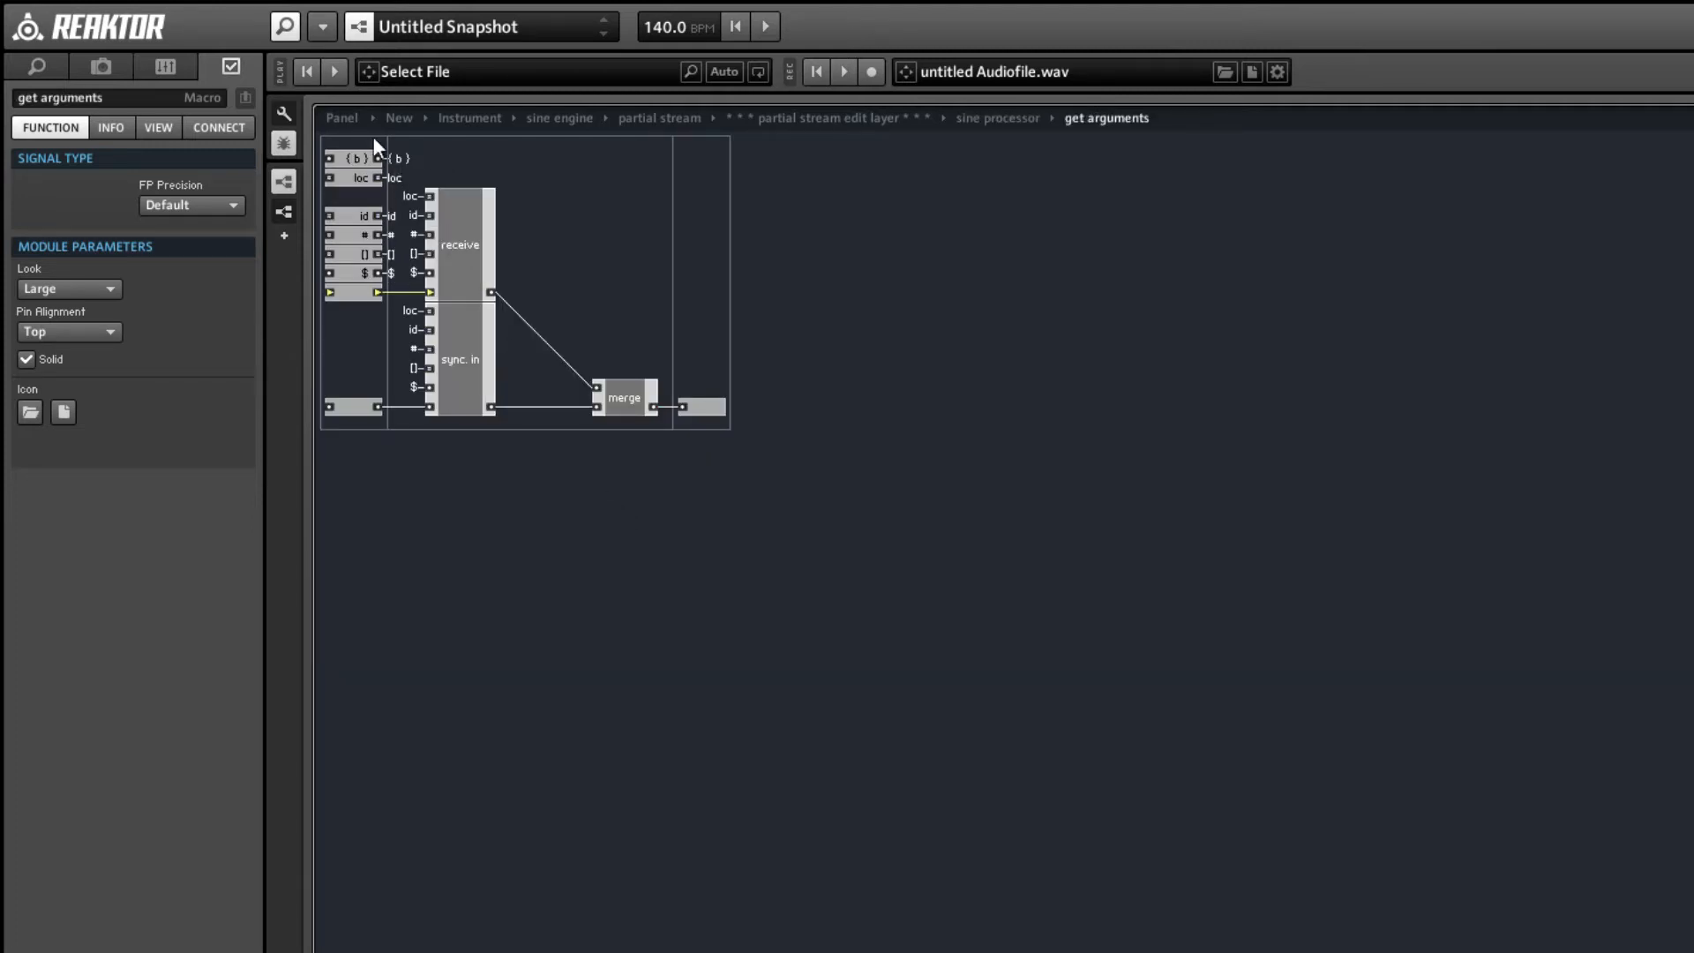
{"action": "double_click", "coordinate": [456, 270]}
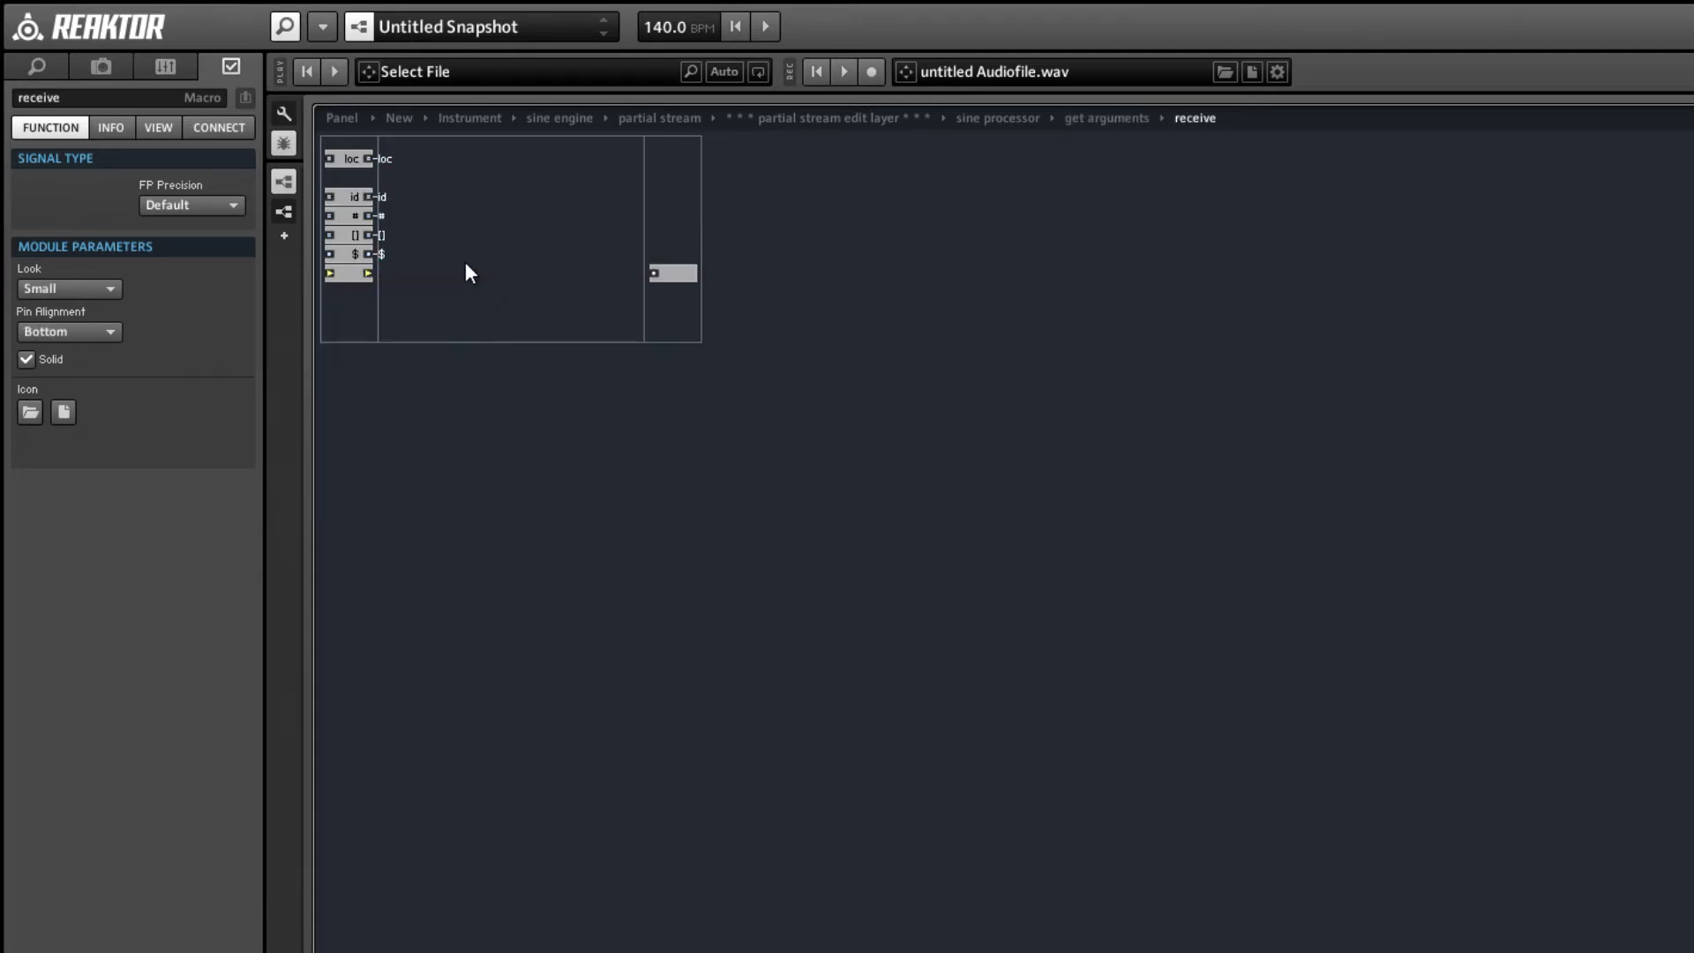
{"action": "double_click", "coordinate": [473, 321]}
{"action": "double_click", "coordinate": [477, 361]}
{"action": "double_click", "coordinate": [469, 295]}
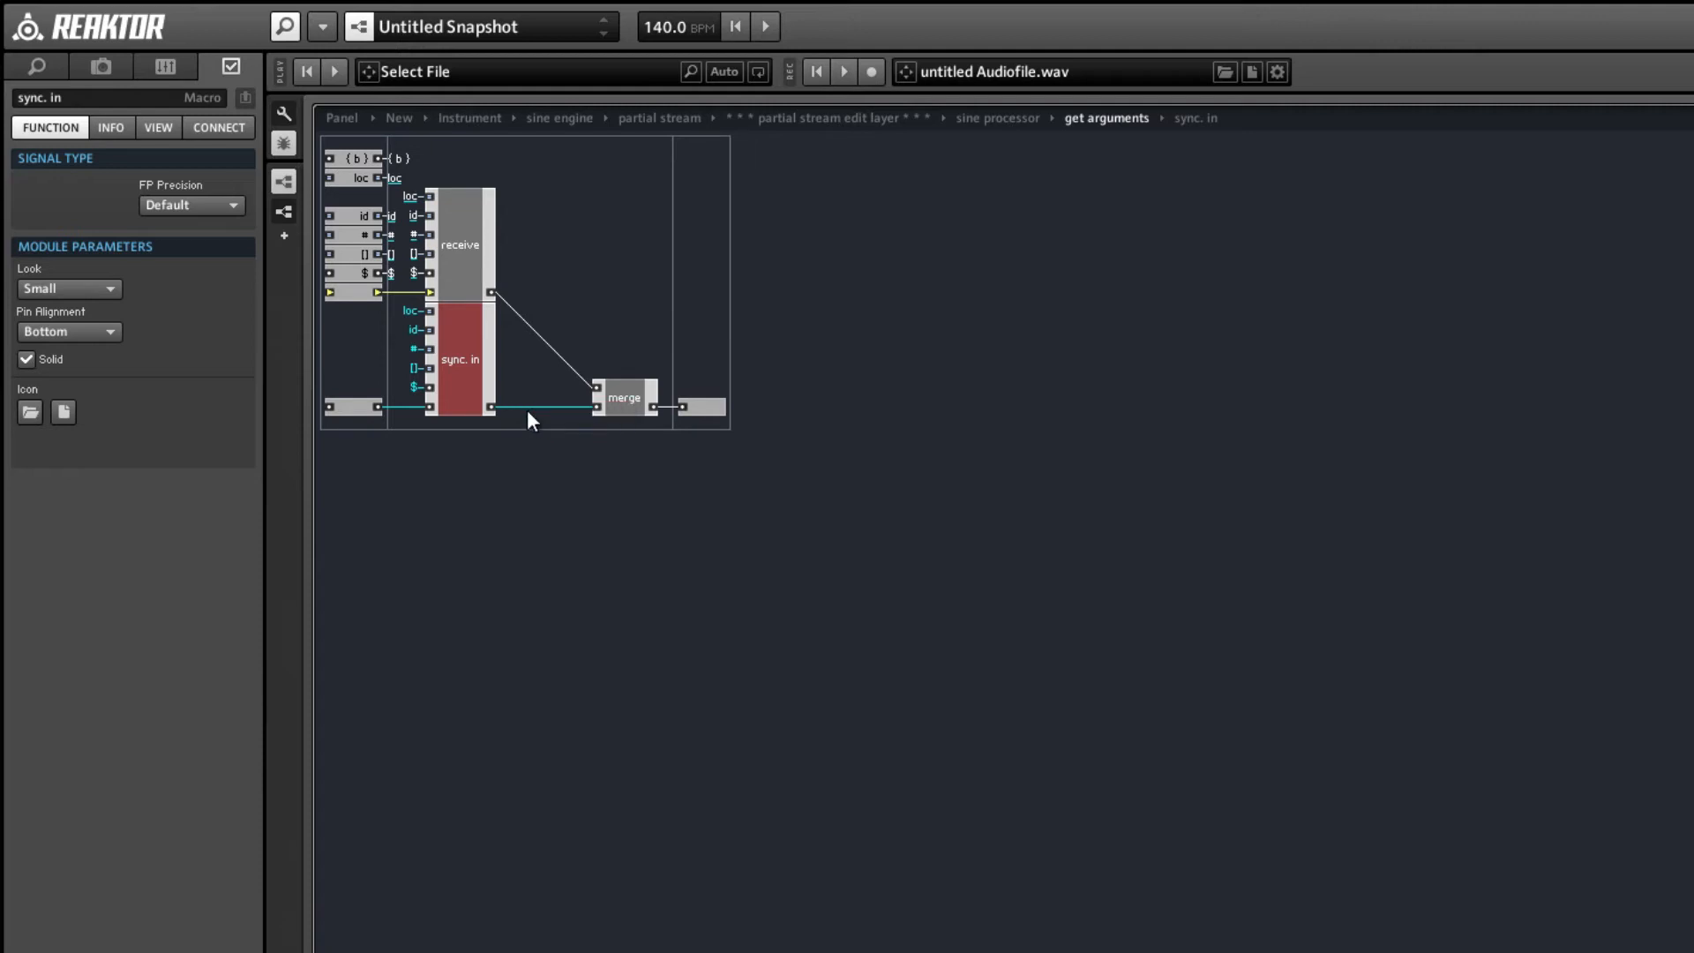
{"action": "left_click", "coordinate": [554, 273]}
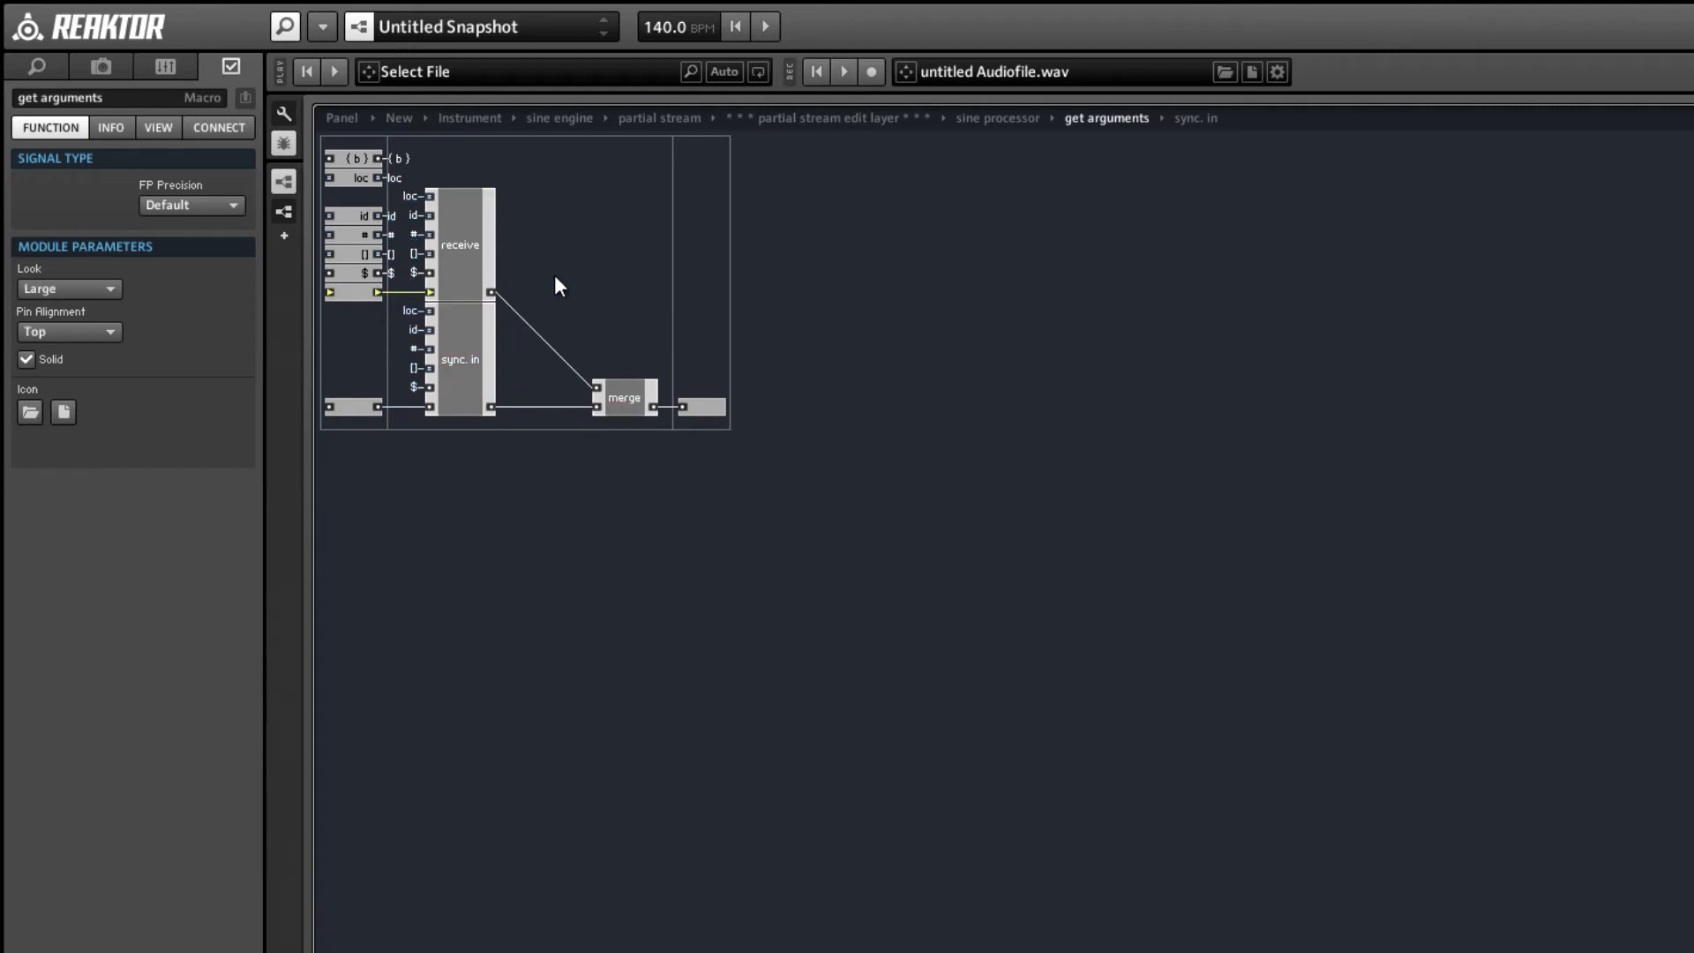
{"action": "double_click", "coordinate": [554, 273]}
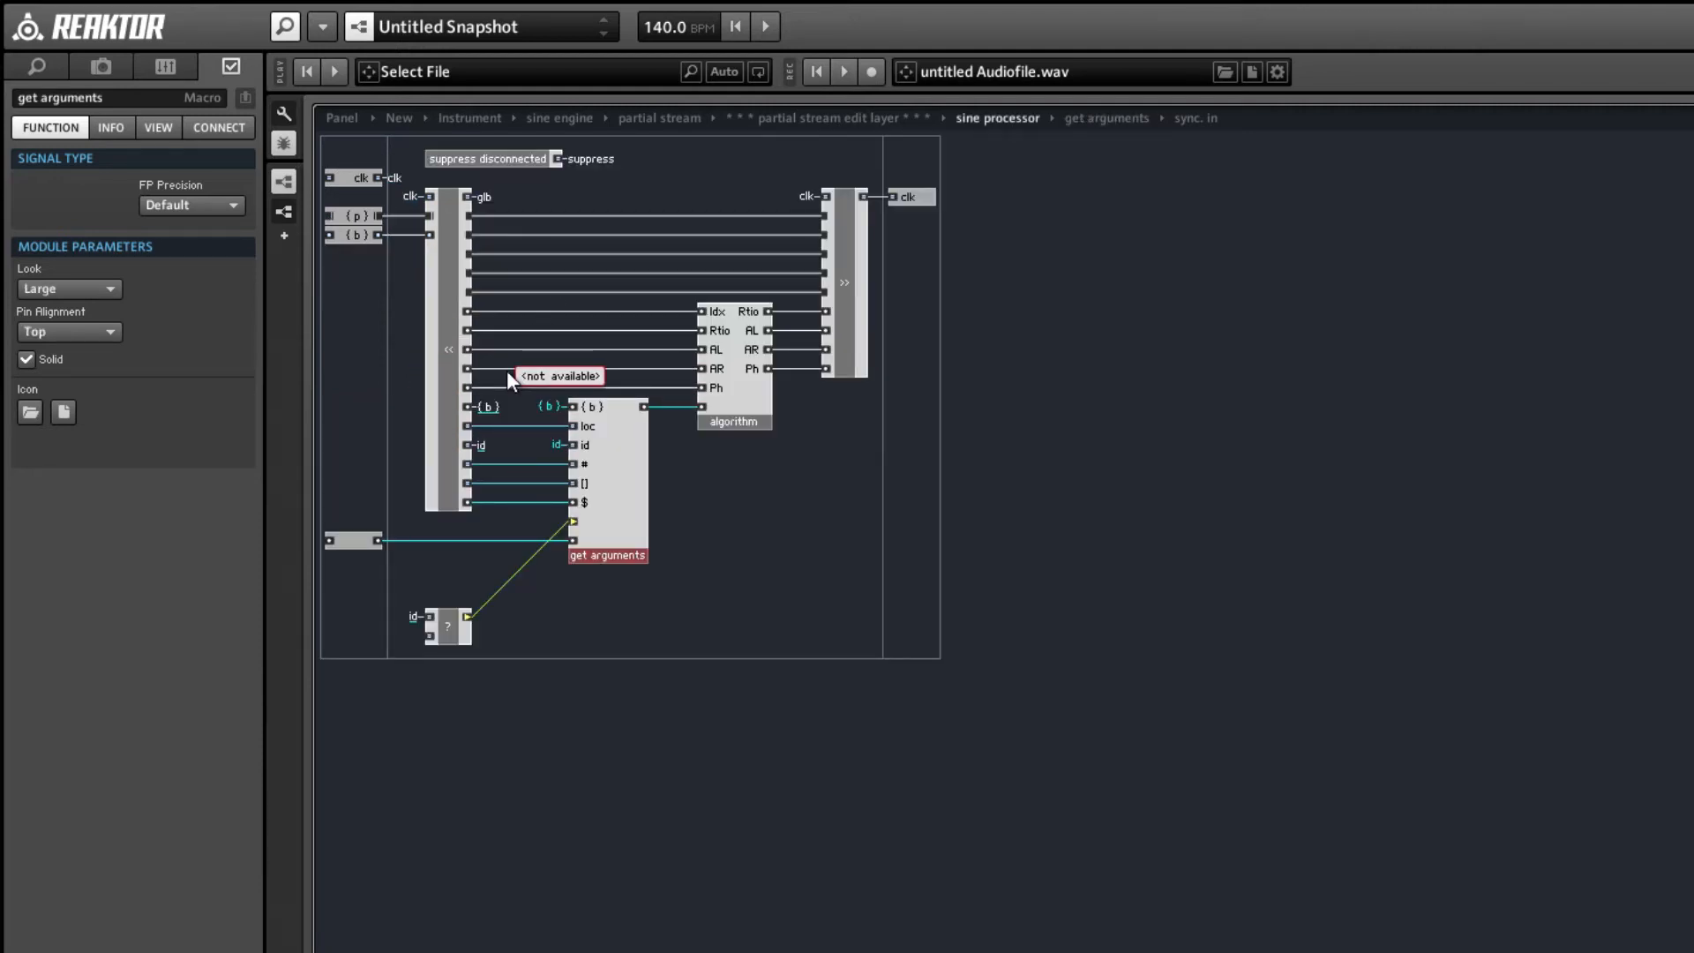
{"action": "left_click", "coordinate": [783, 511]}
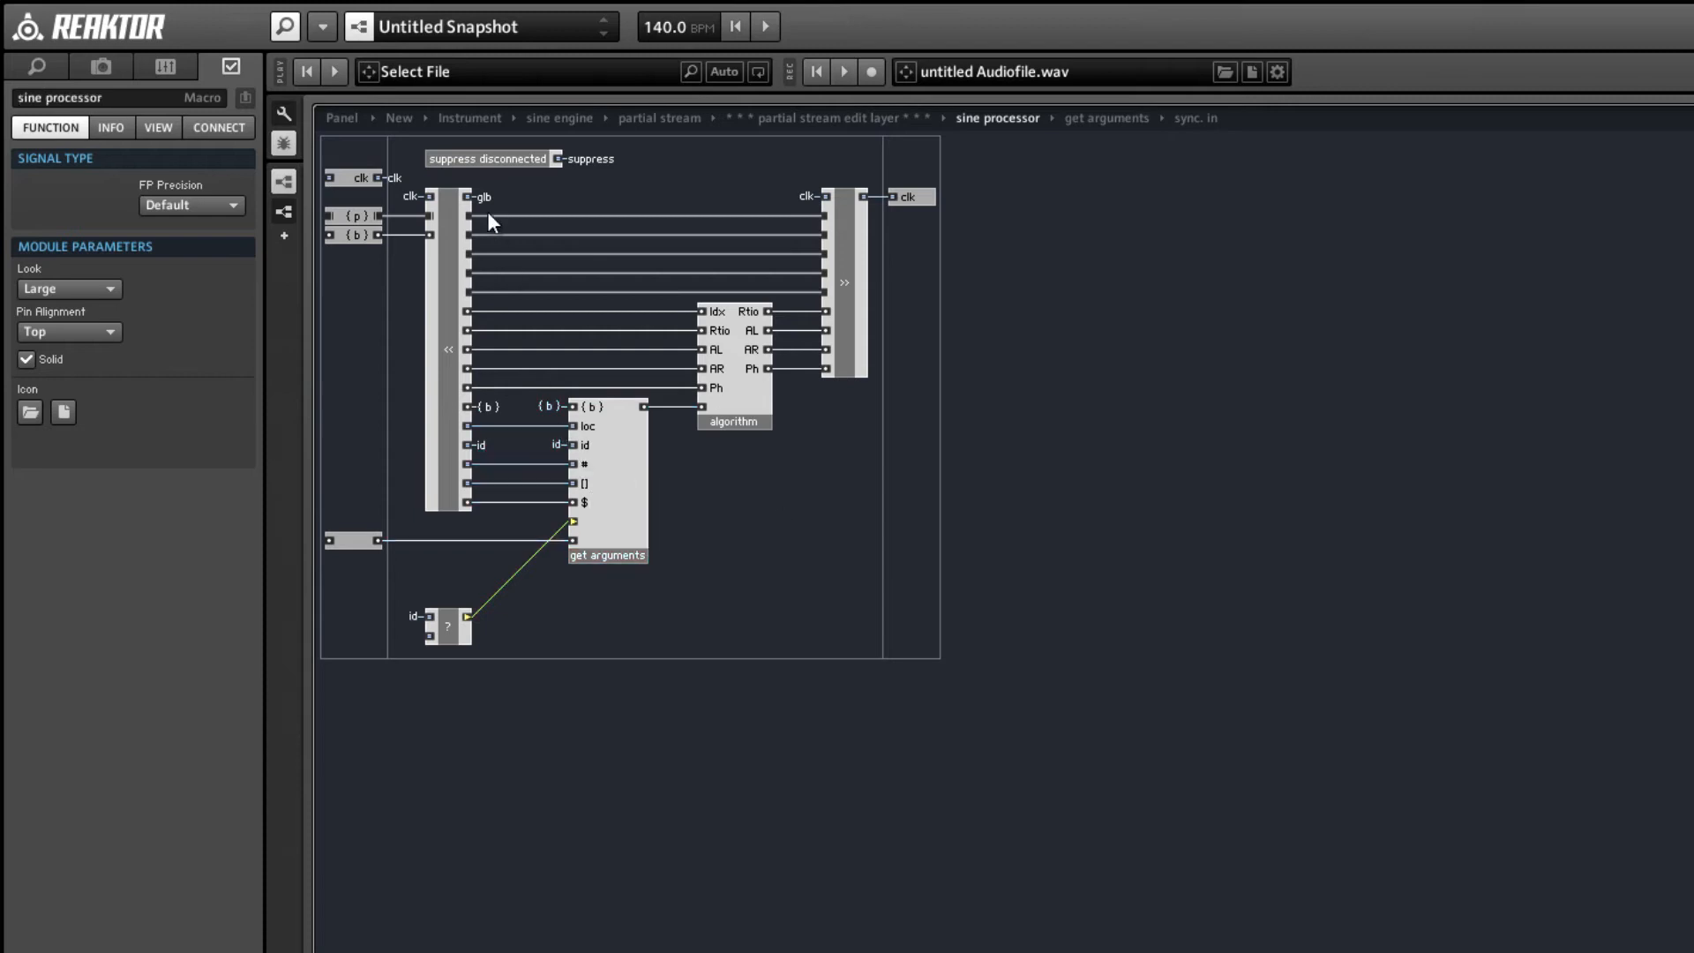
- Create fader controls for inputs 0 and 1 of the mux inside the Event Bus macro
{"action": "left_click", "coordinate": [484, 124]}
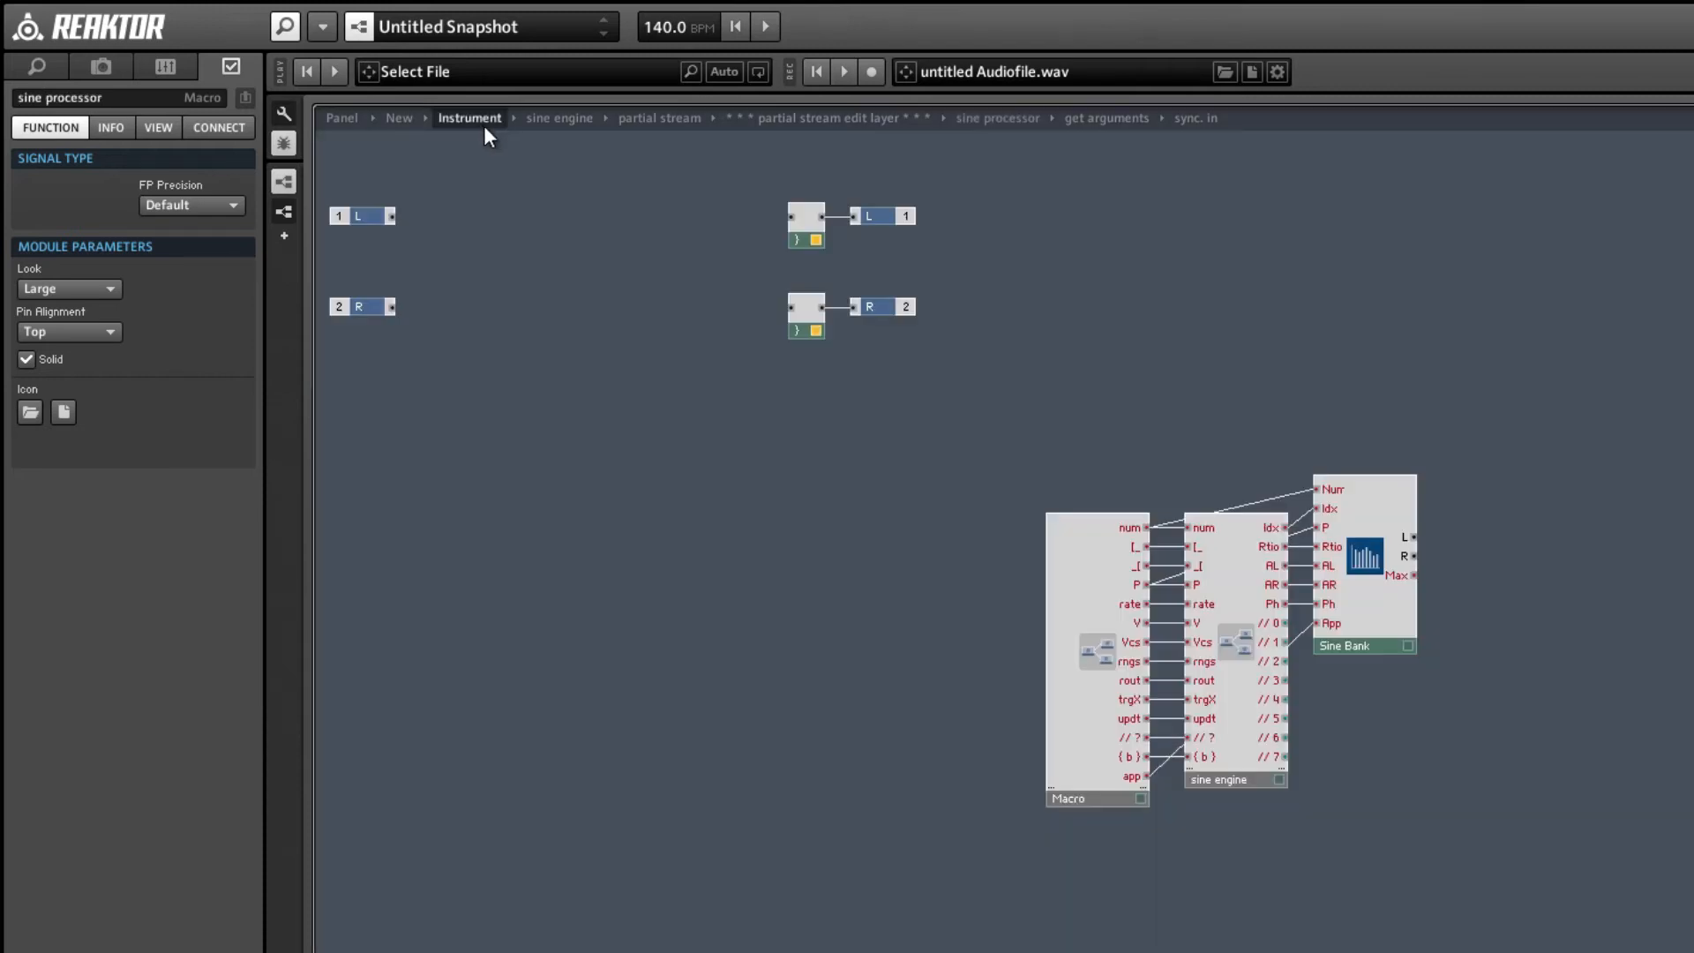
{"action": "left_click", "coordinate": [1094, 665]}
{"action": "double_click", "coordinate": [969, 766]}
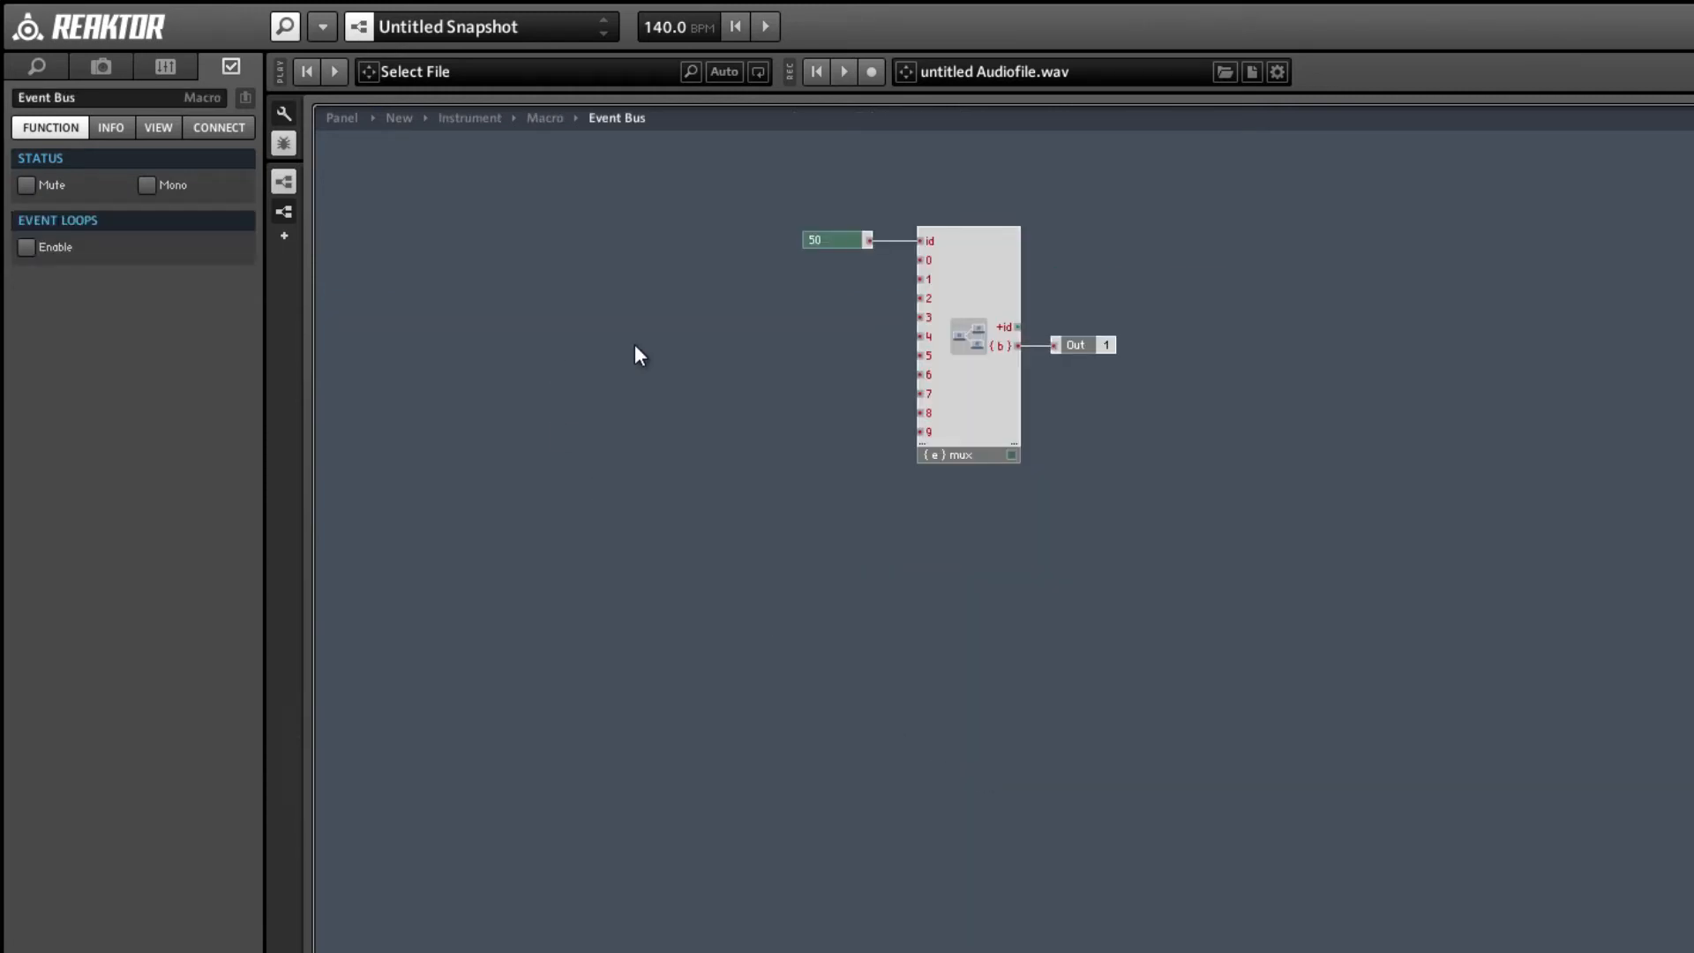
{"action": "right_click", "coordinate": [923, 261]}
{"action": "left_click", "coordinate": [946, 273]}
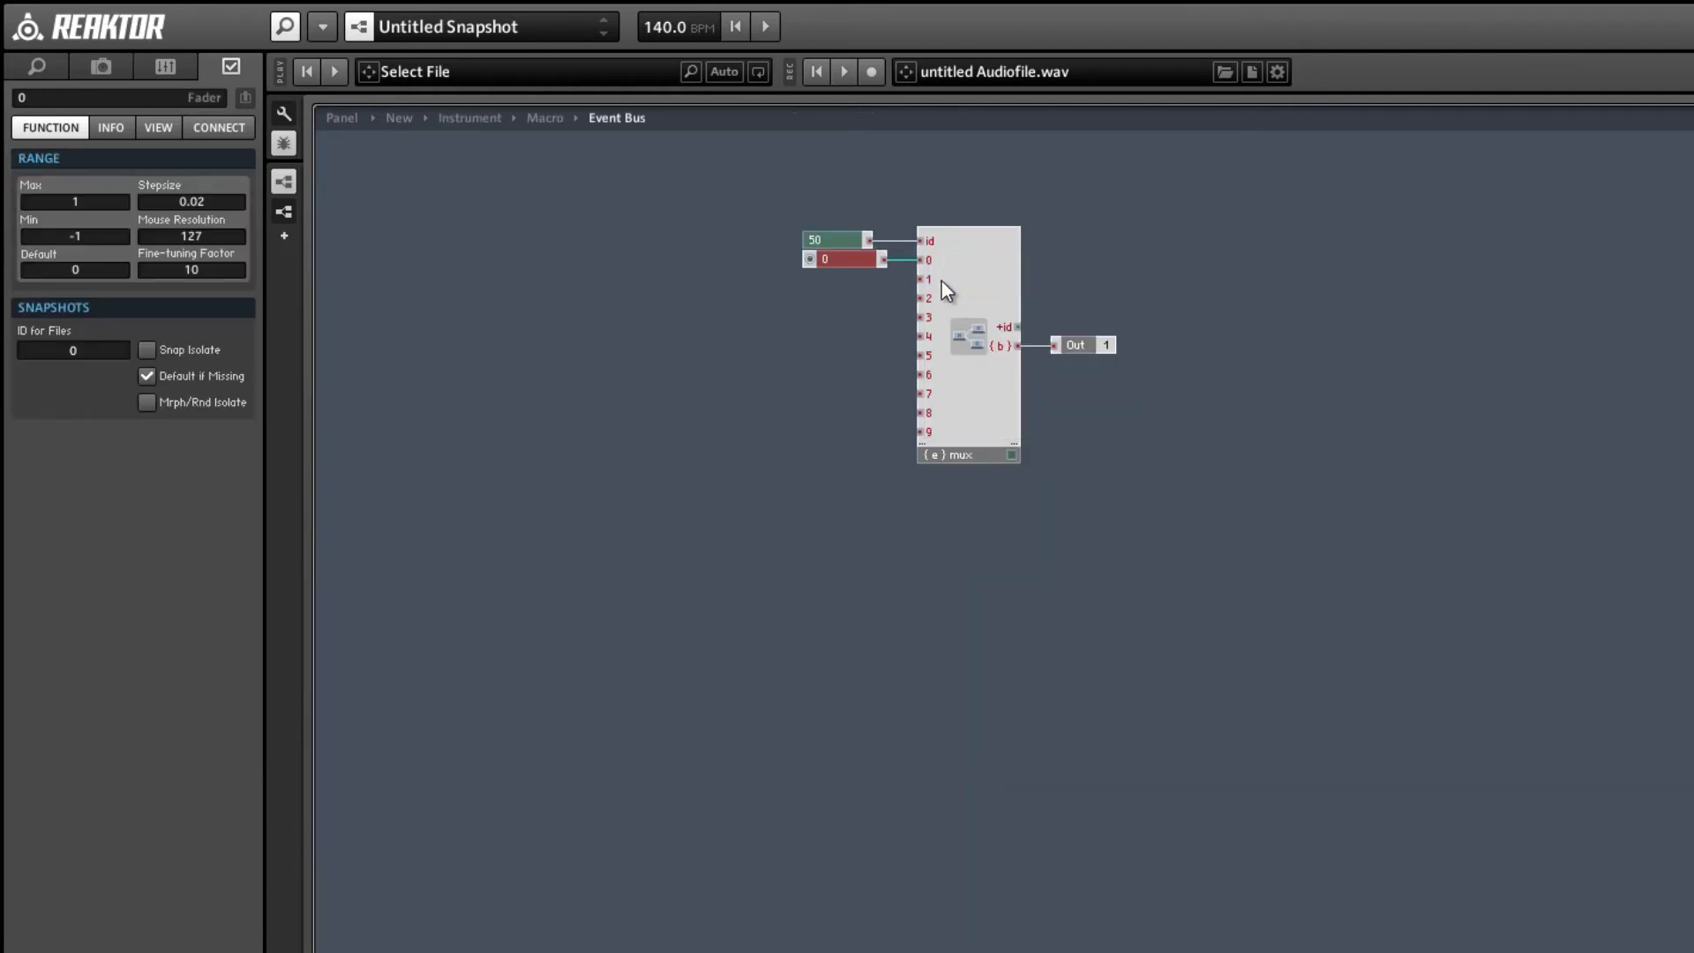
{"action": "right_click", "coordinate": [930, 283]}
{"action": "left_click", "coordinate": [937, 296]}
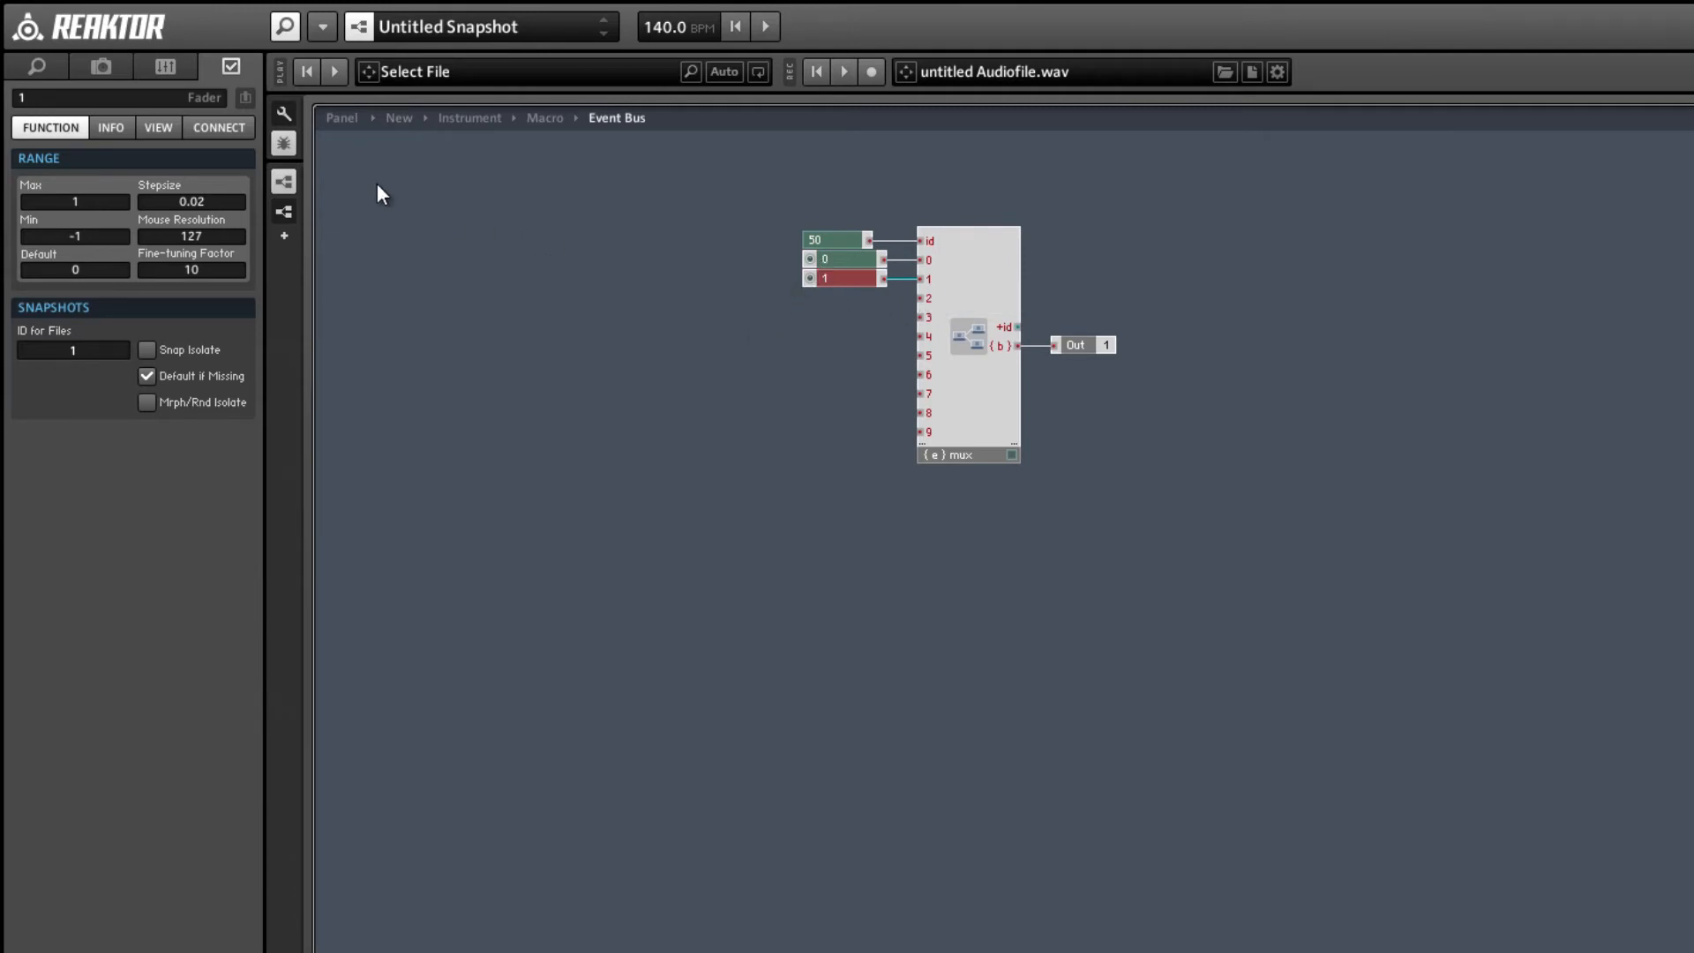
{"action": "double_click", "coordinate": [786, 331]}
- Go back through the sine engine's partial stream and edit layer to open the sine processor's algorithm macro
{"action": "double_click", "coordinate": [1230, 776]}
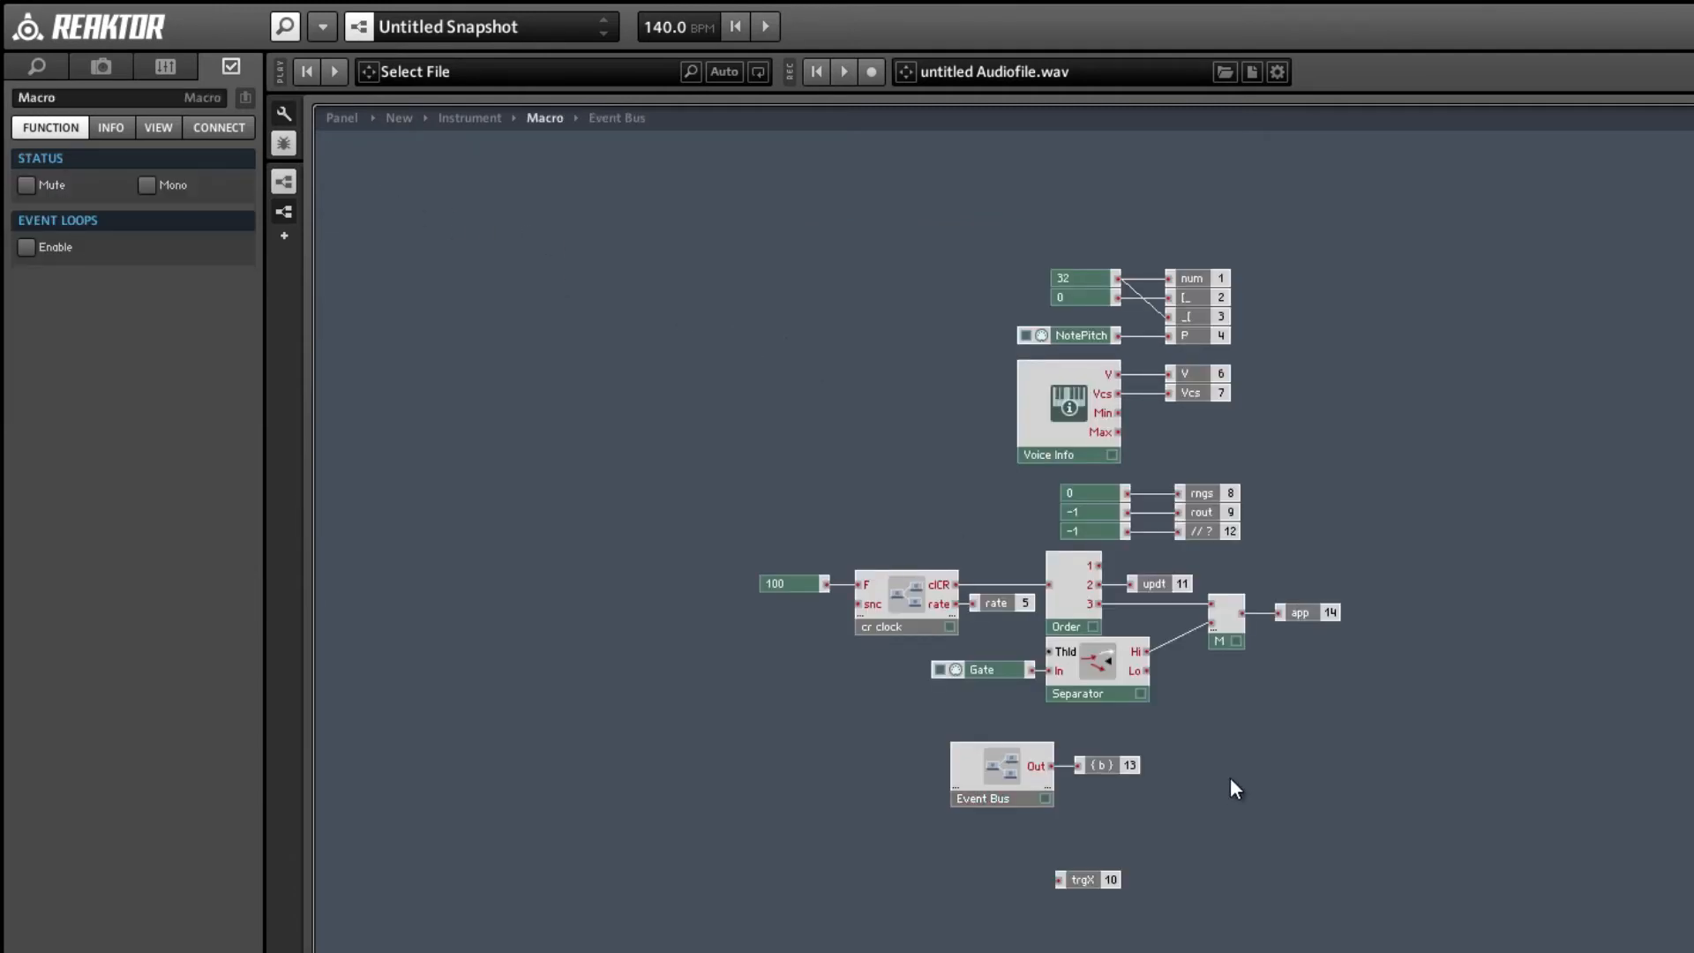
{"action": "double_click", "coordinate": [1251, 711]}
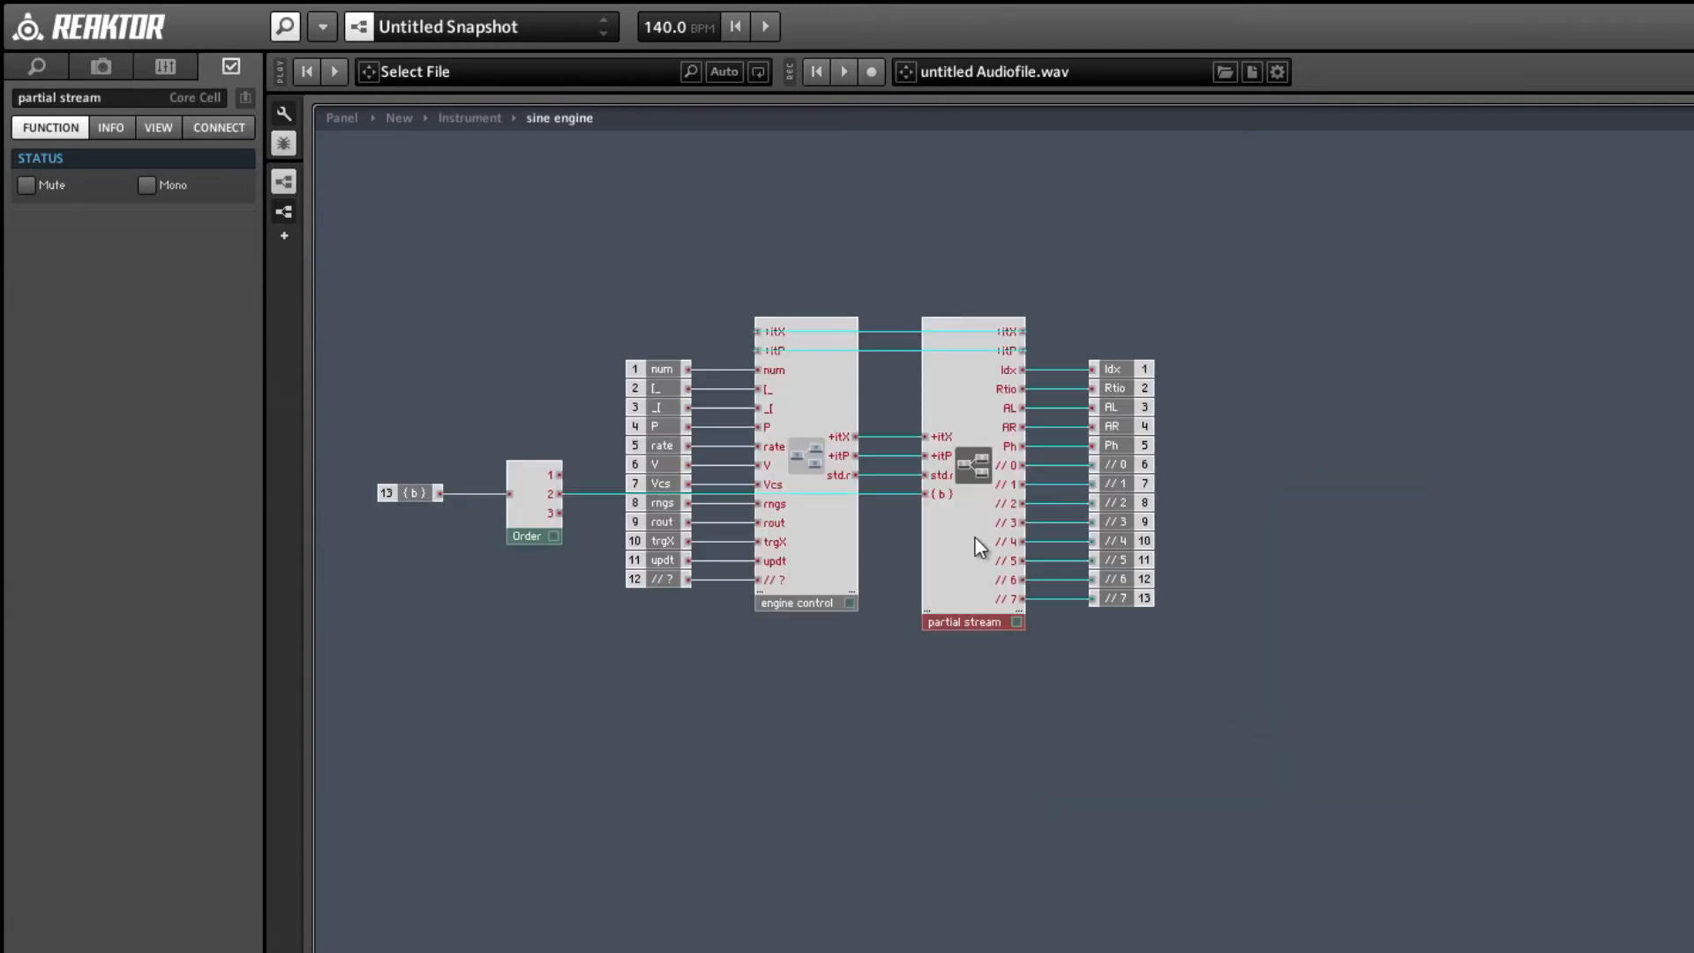
{"action": "double_click", "coordinate": [976, 537]}
{"action": "double_click", "coordinate": [872, 247]}
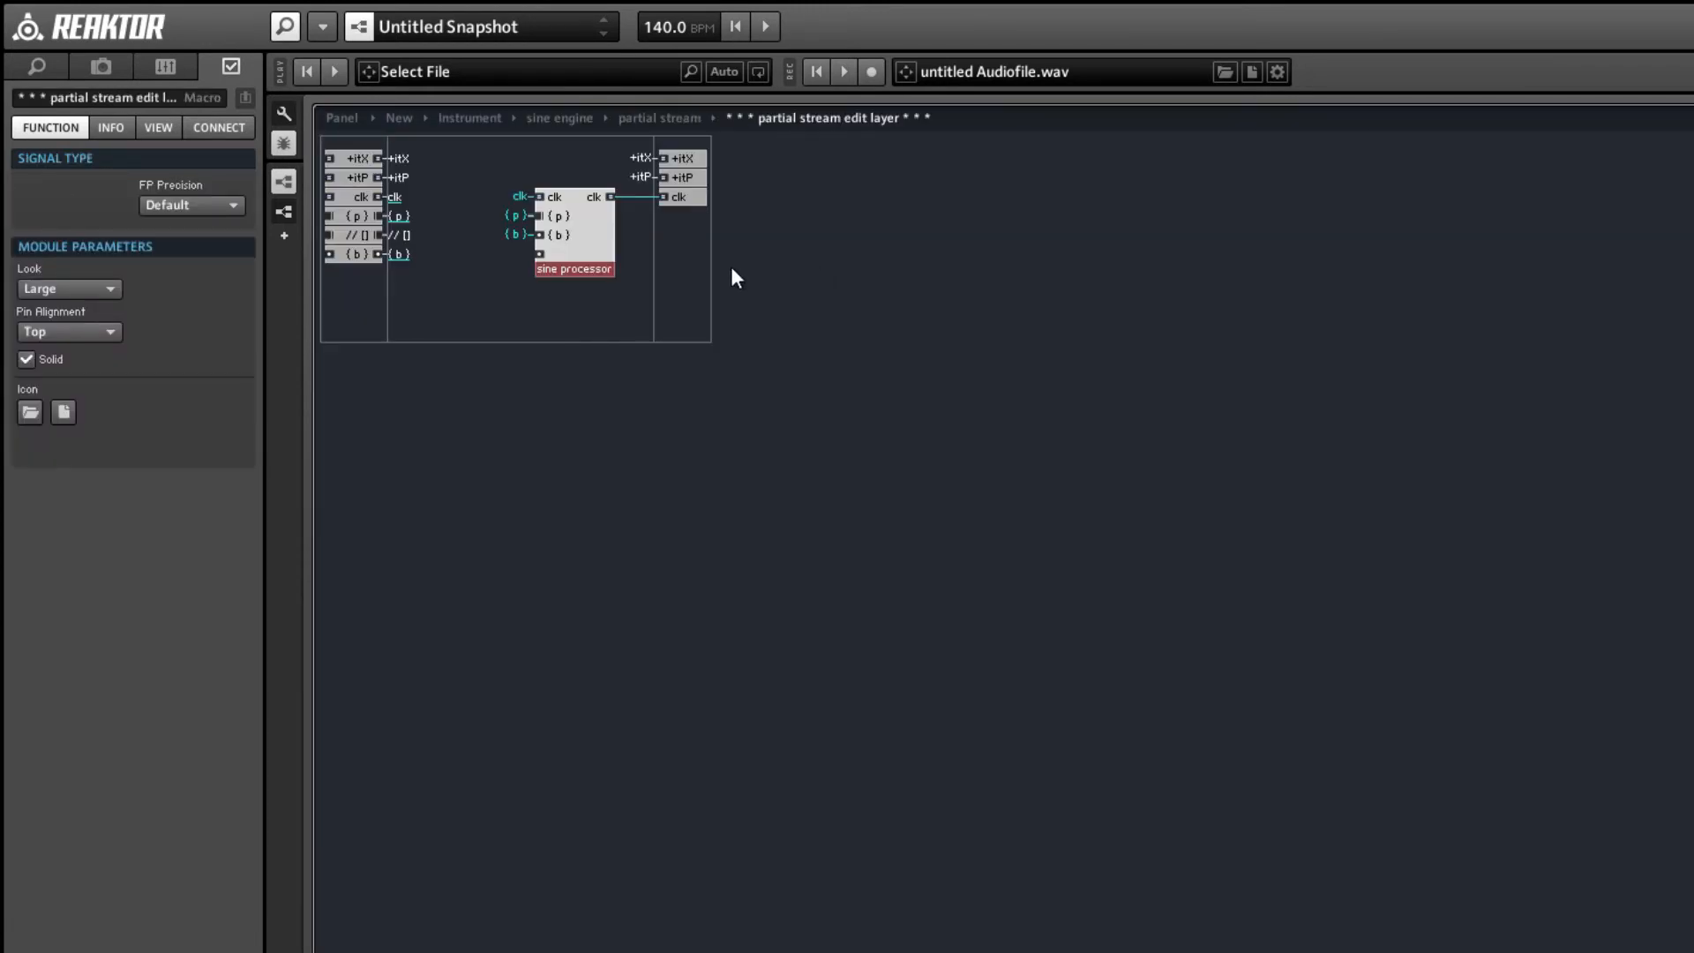
{"action": "double_click", "coordinate": [567, 231]}
{"action": "double_click", "coordinate": [724, 378]}
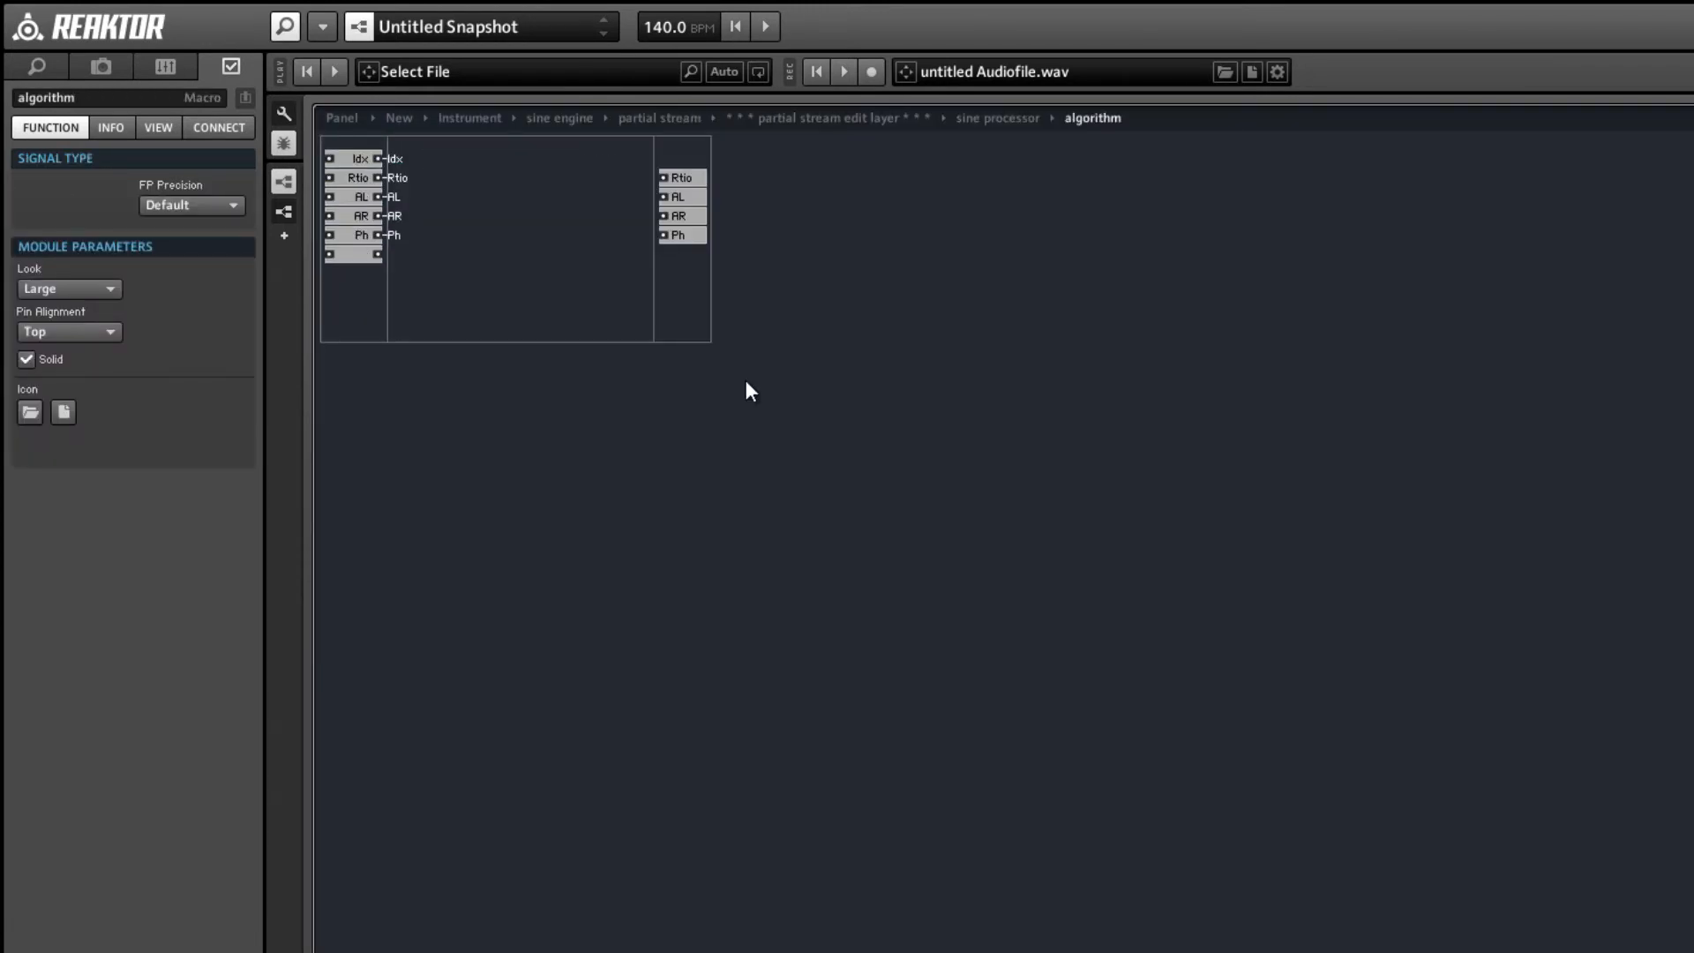
- Open the get arguments macro and separate its (b) input from the loc and id inputs
{"action": "double_click", "coordinate": [576, 311]}
{"action": "double_click", "coordinate": [632, 495]}
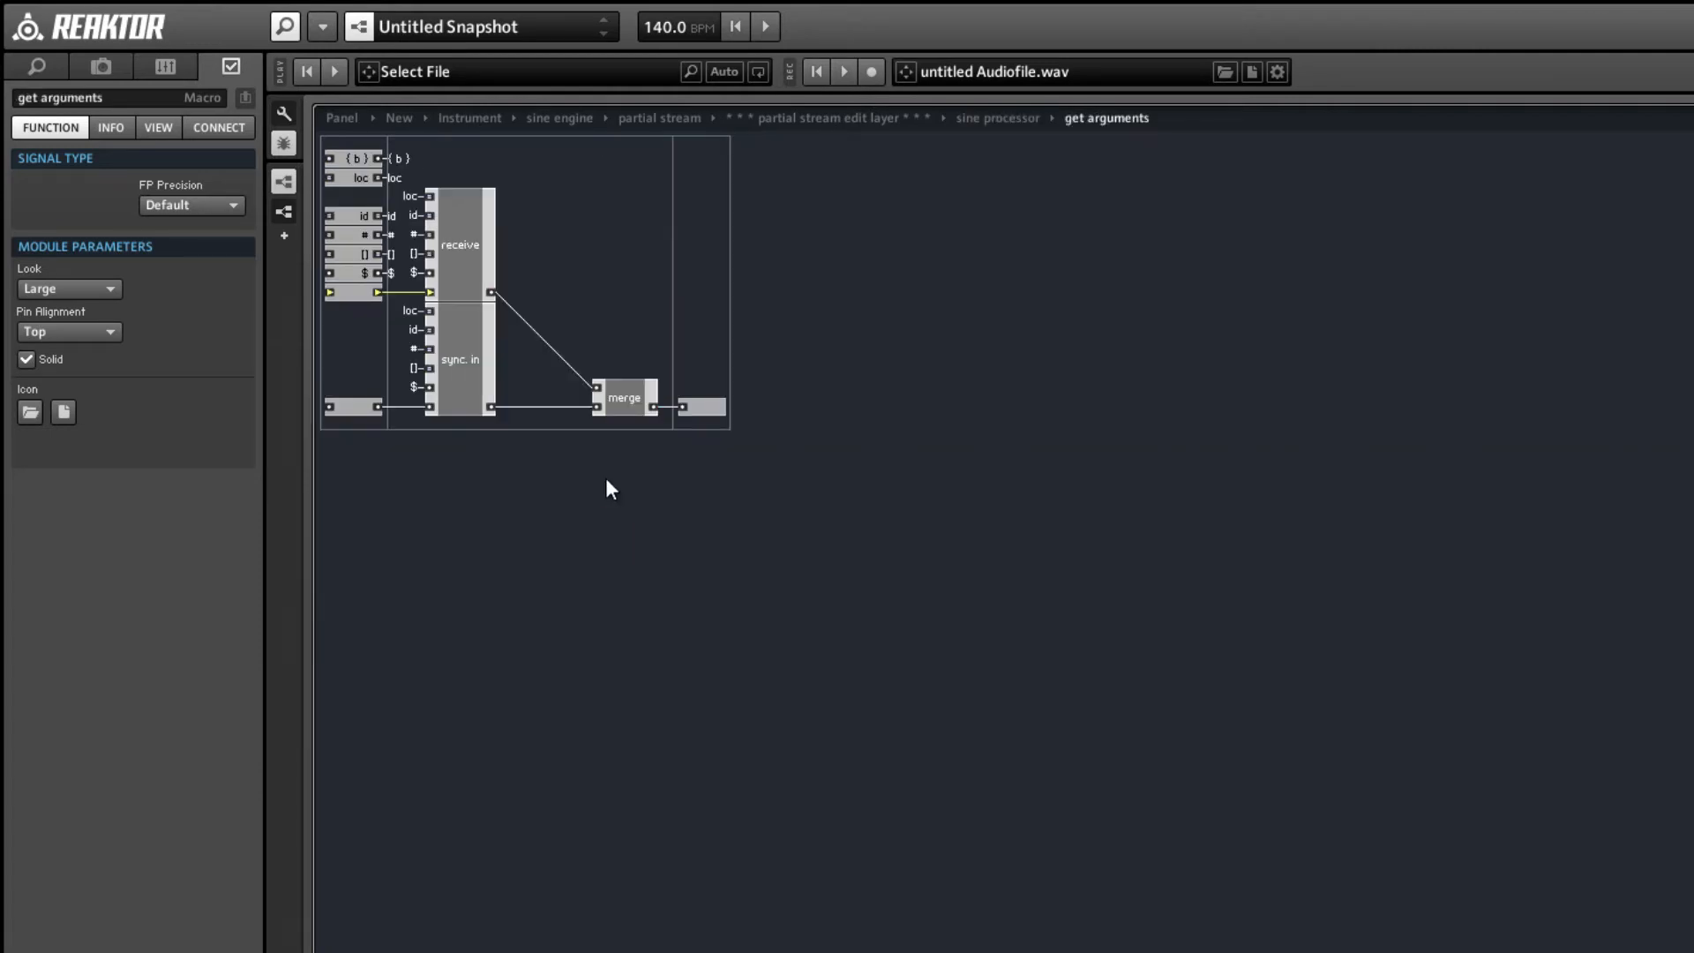
{"action": "left_click_drag", "start_coordinate": [341, 162], "coordinate": [348, 121]}
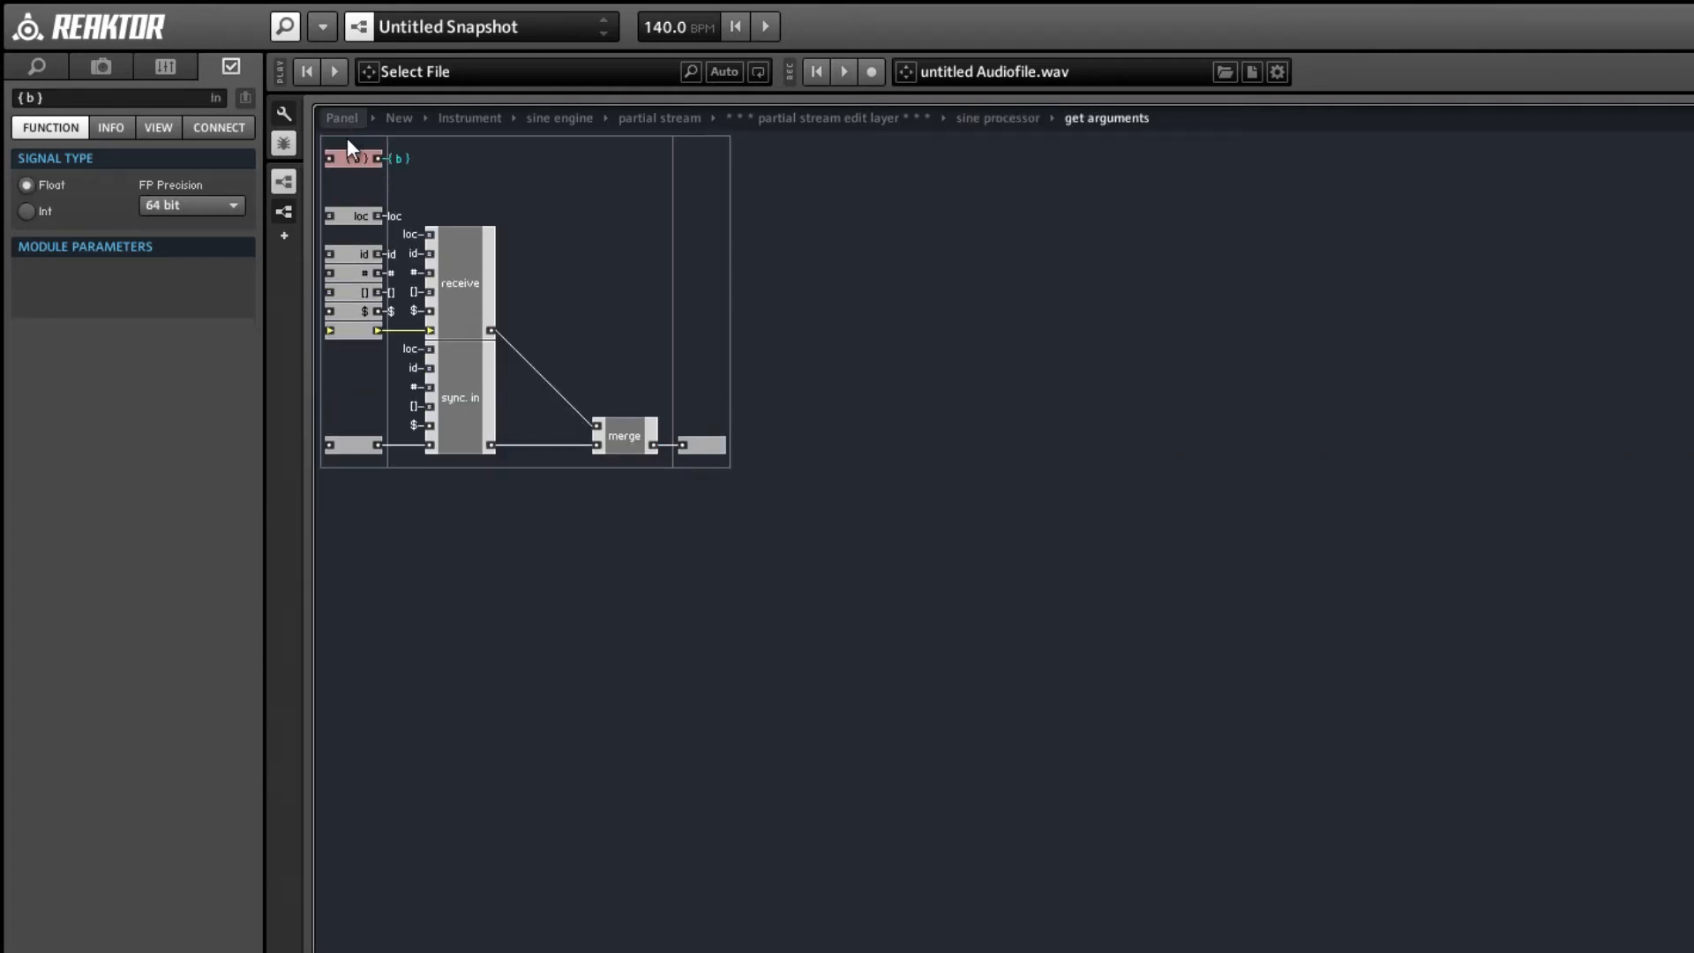
{"action": "left_click_drag", "start_coordinate": [349, 248], "coordinate": [379, 317]}
- Examine the raw receiver inside the sine processor's << macro and go back into the get arguments macro
{"action": "double_click", "coordinate": [542, 309]}
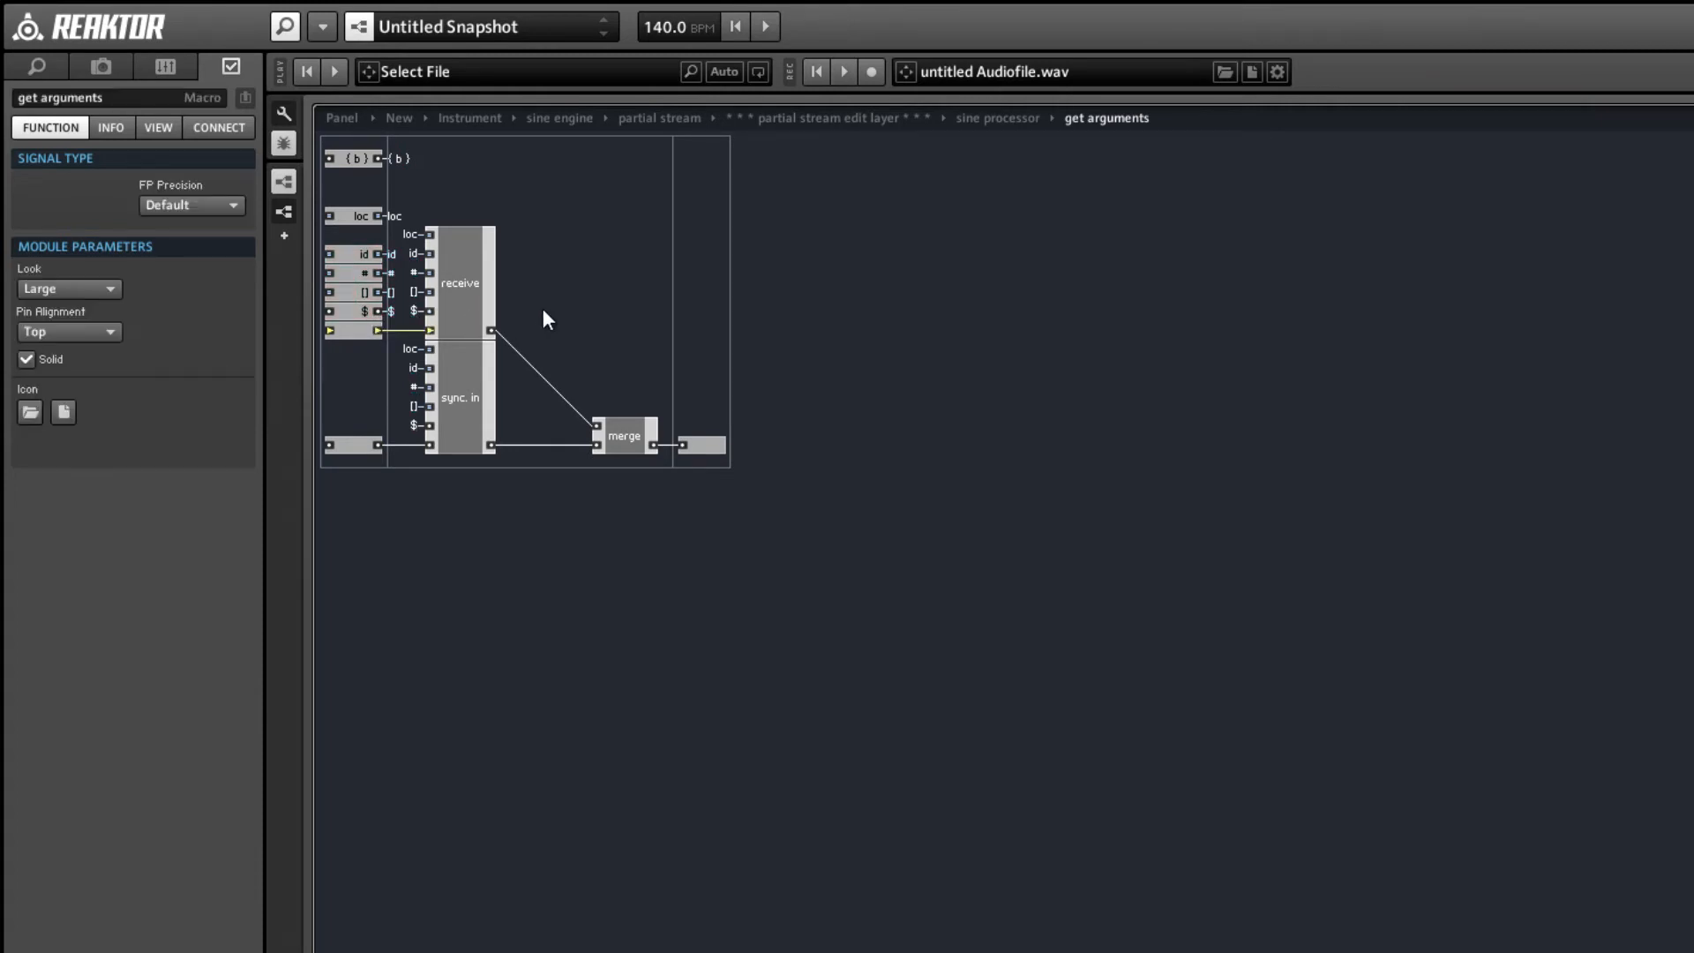
{"action": "double_click", "coordinate": [446, 417]}
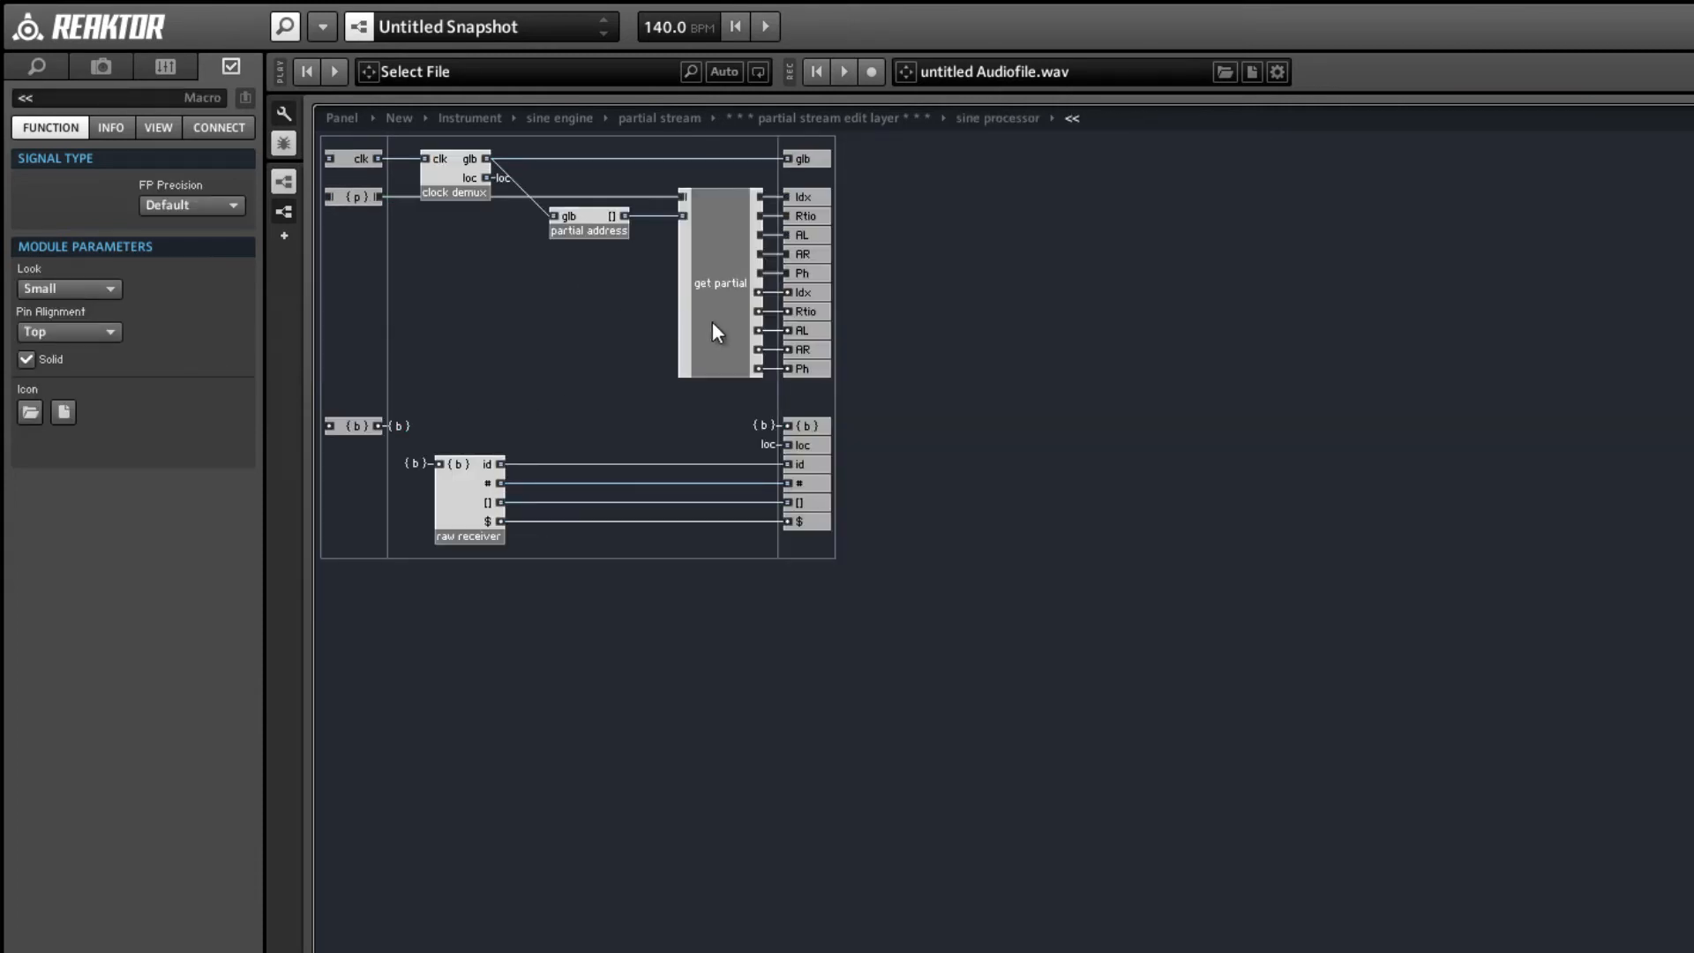
{"action": "left_click_drag", "start_coordinate": [452, 500], "coordinate": [463, 505]}
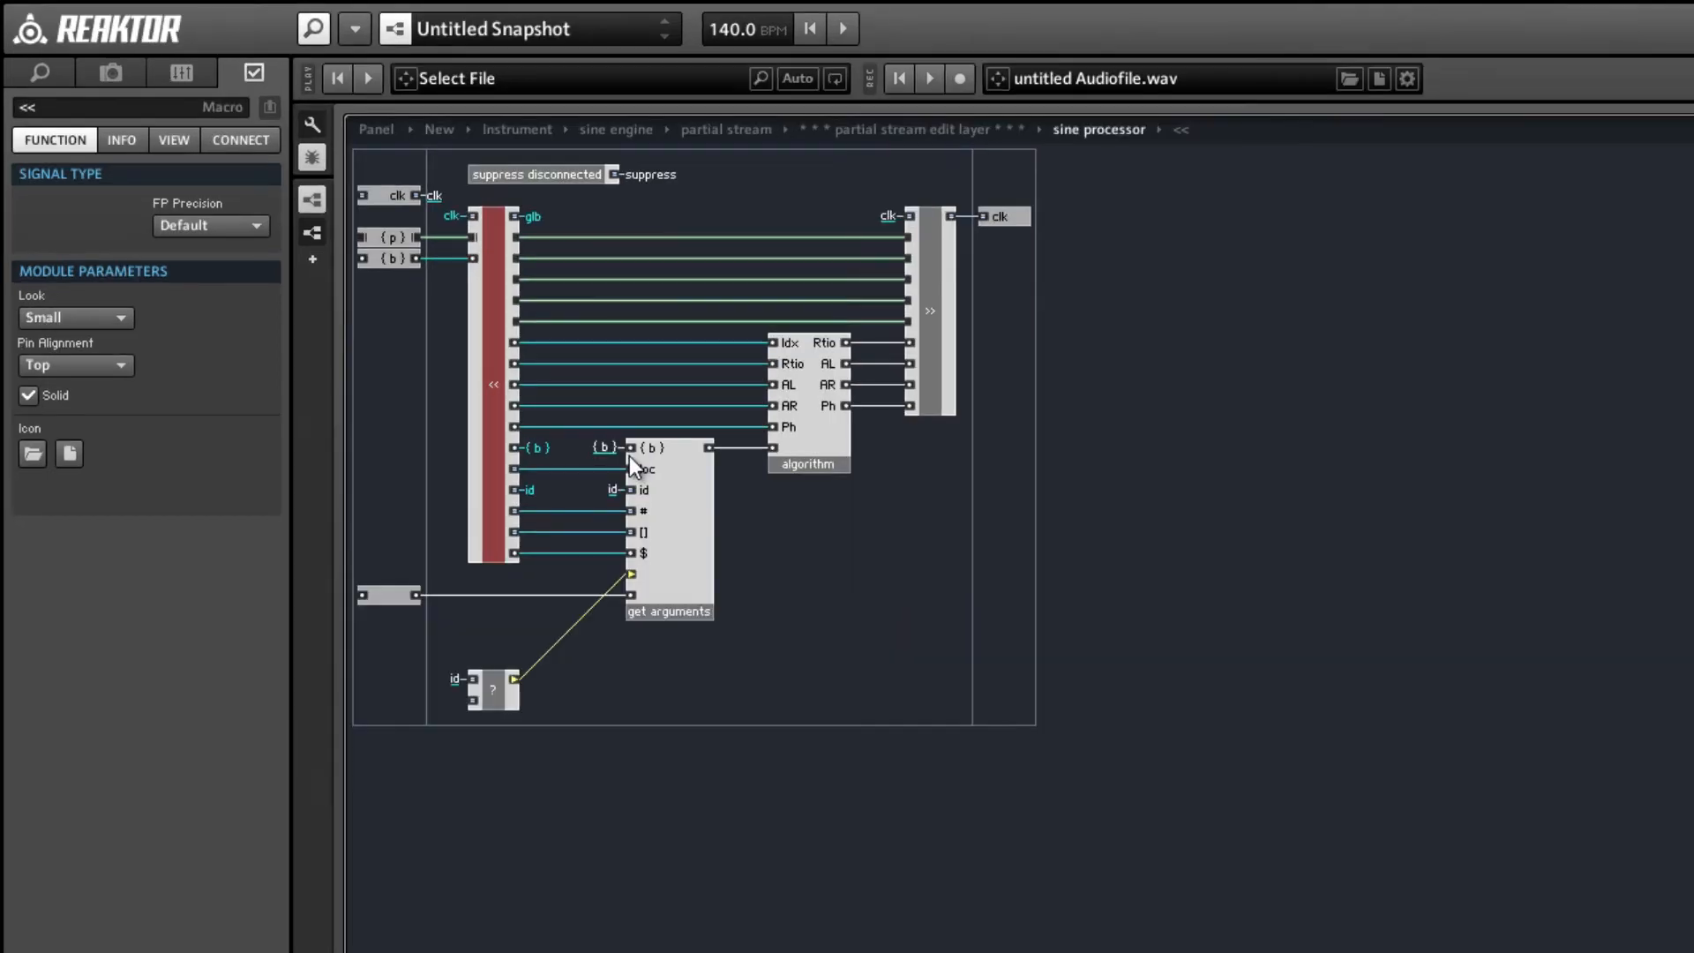
{"action": "double_click", "coordinate": [628, 455]}
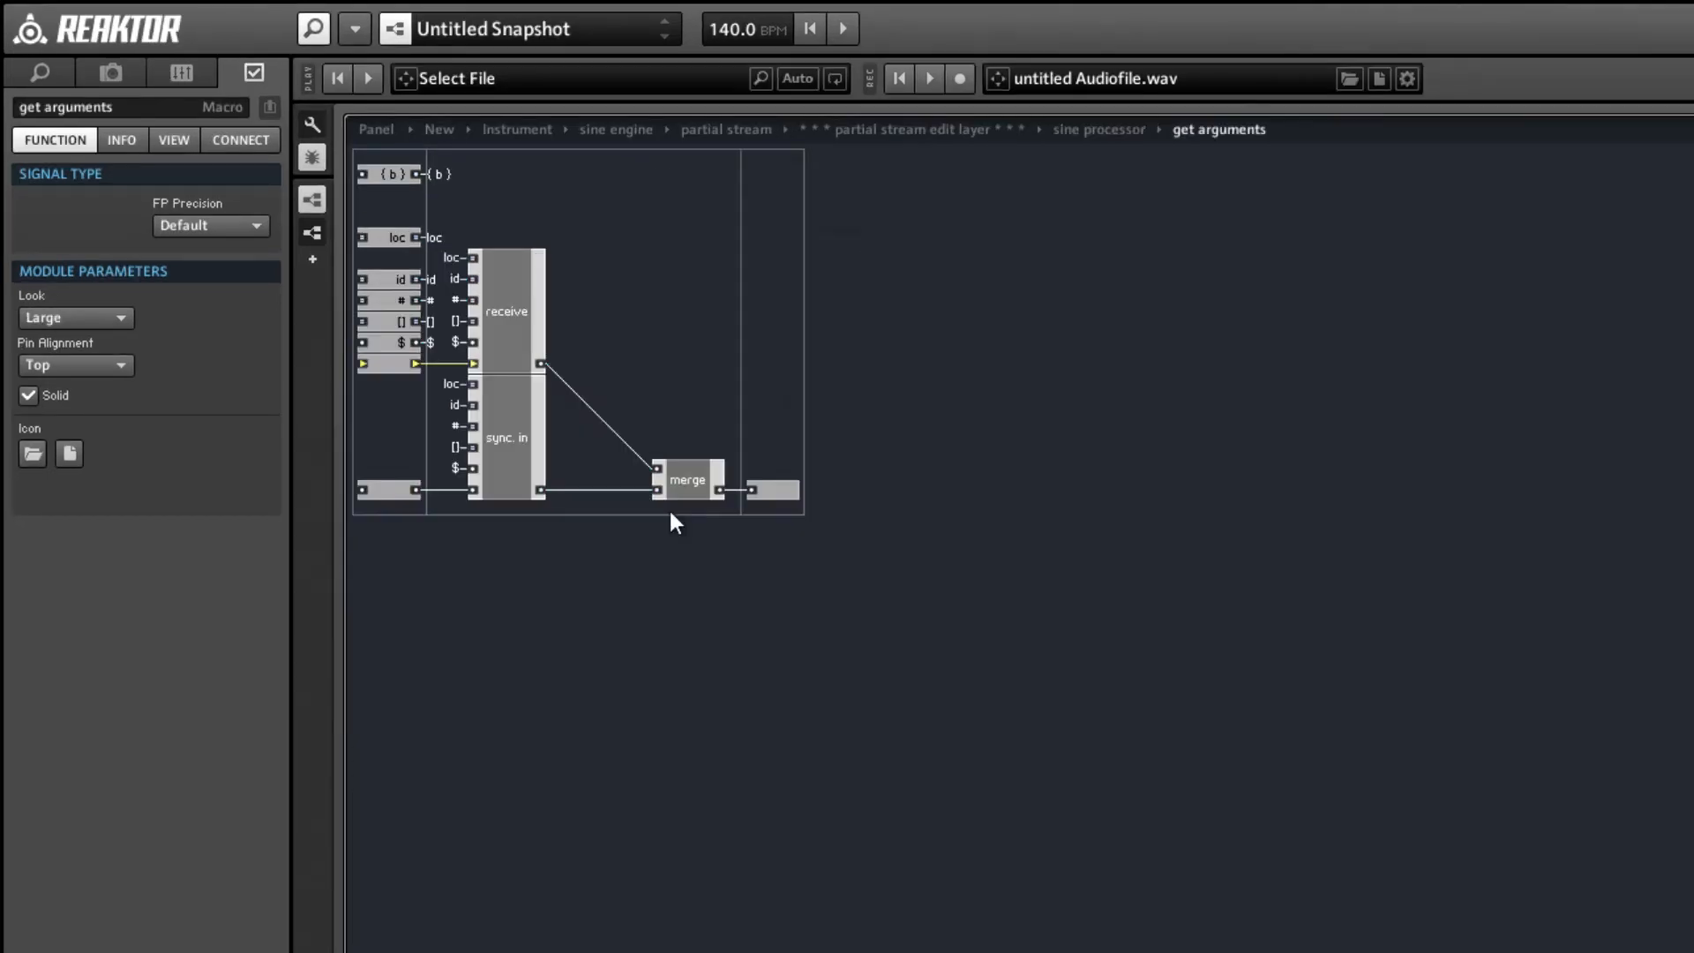
- Insert a receive_gate macro from the Partials Framework's Multiplexing set into the get arguments macro
{"action": "right_click", "coordinate": [622, 197]}
{"action": "mouse_move", "coordinate": [767, 300]}
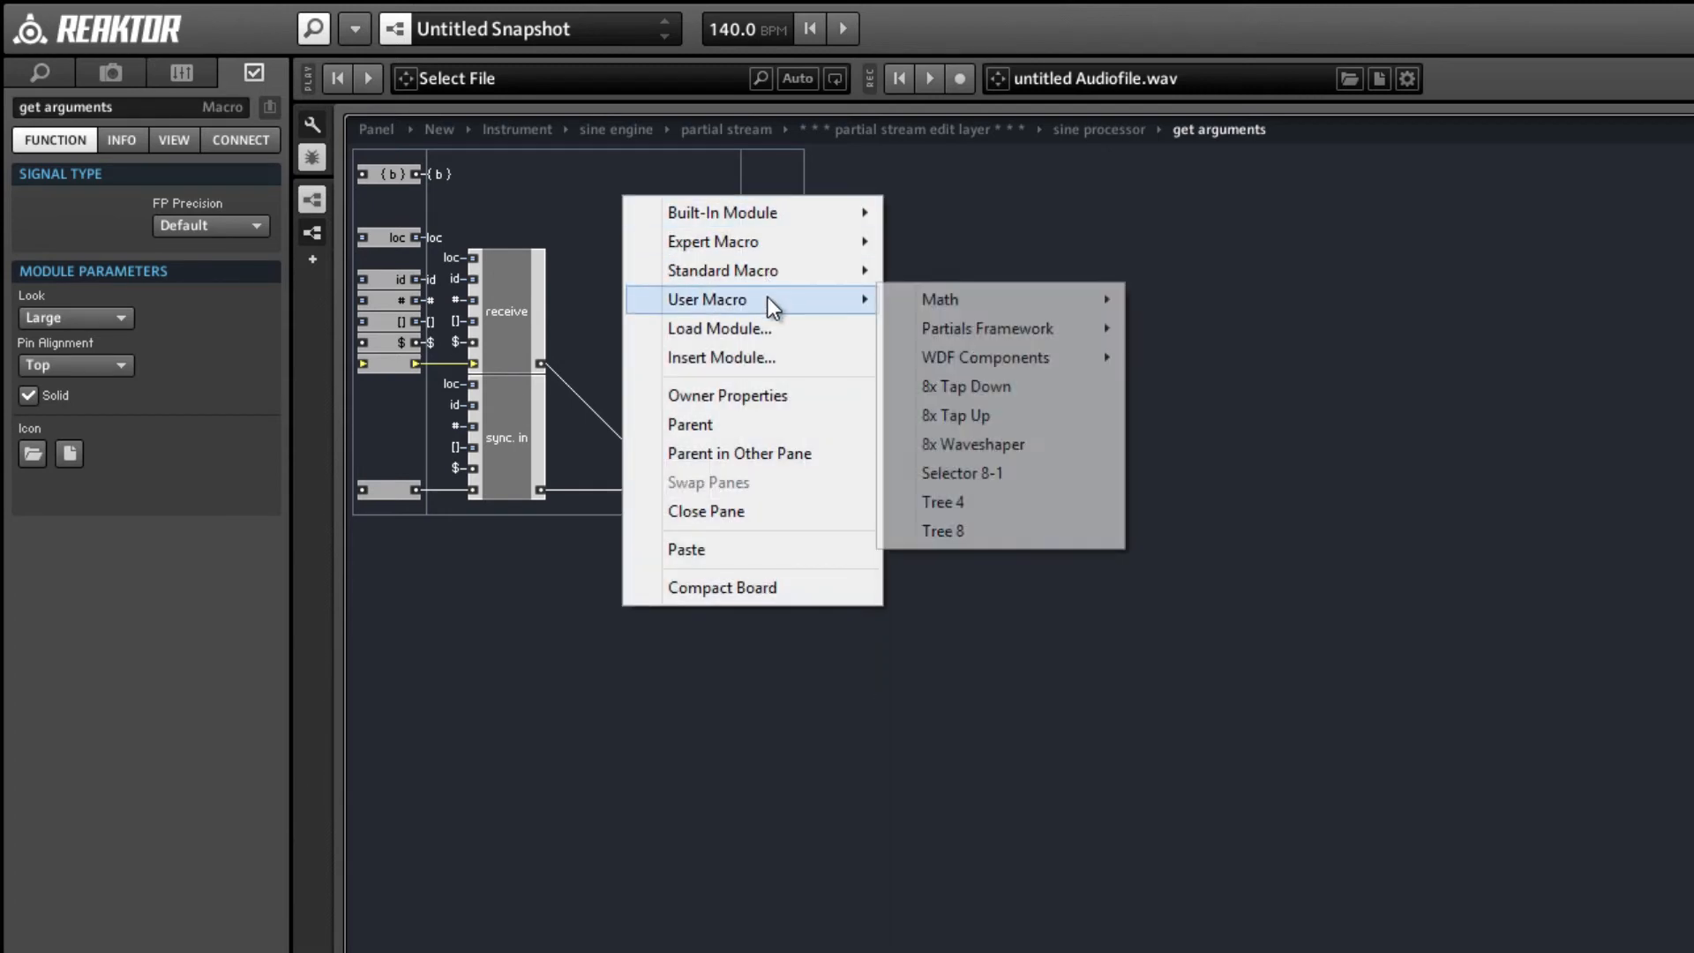
{"action": "mouse_move", "coordinate": [1024, 330]}
{"action": "mouse_move", "coordinate": [1245, 418]}
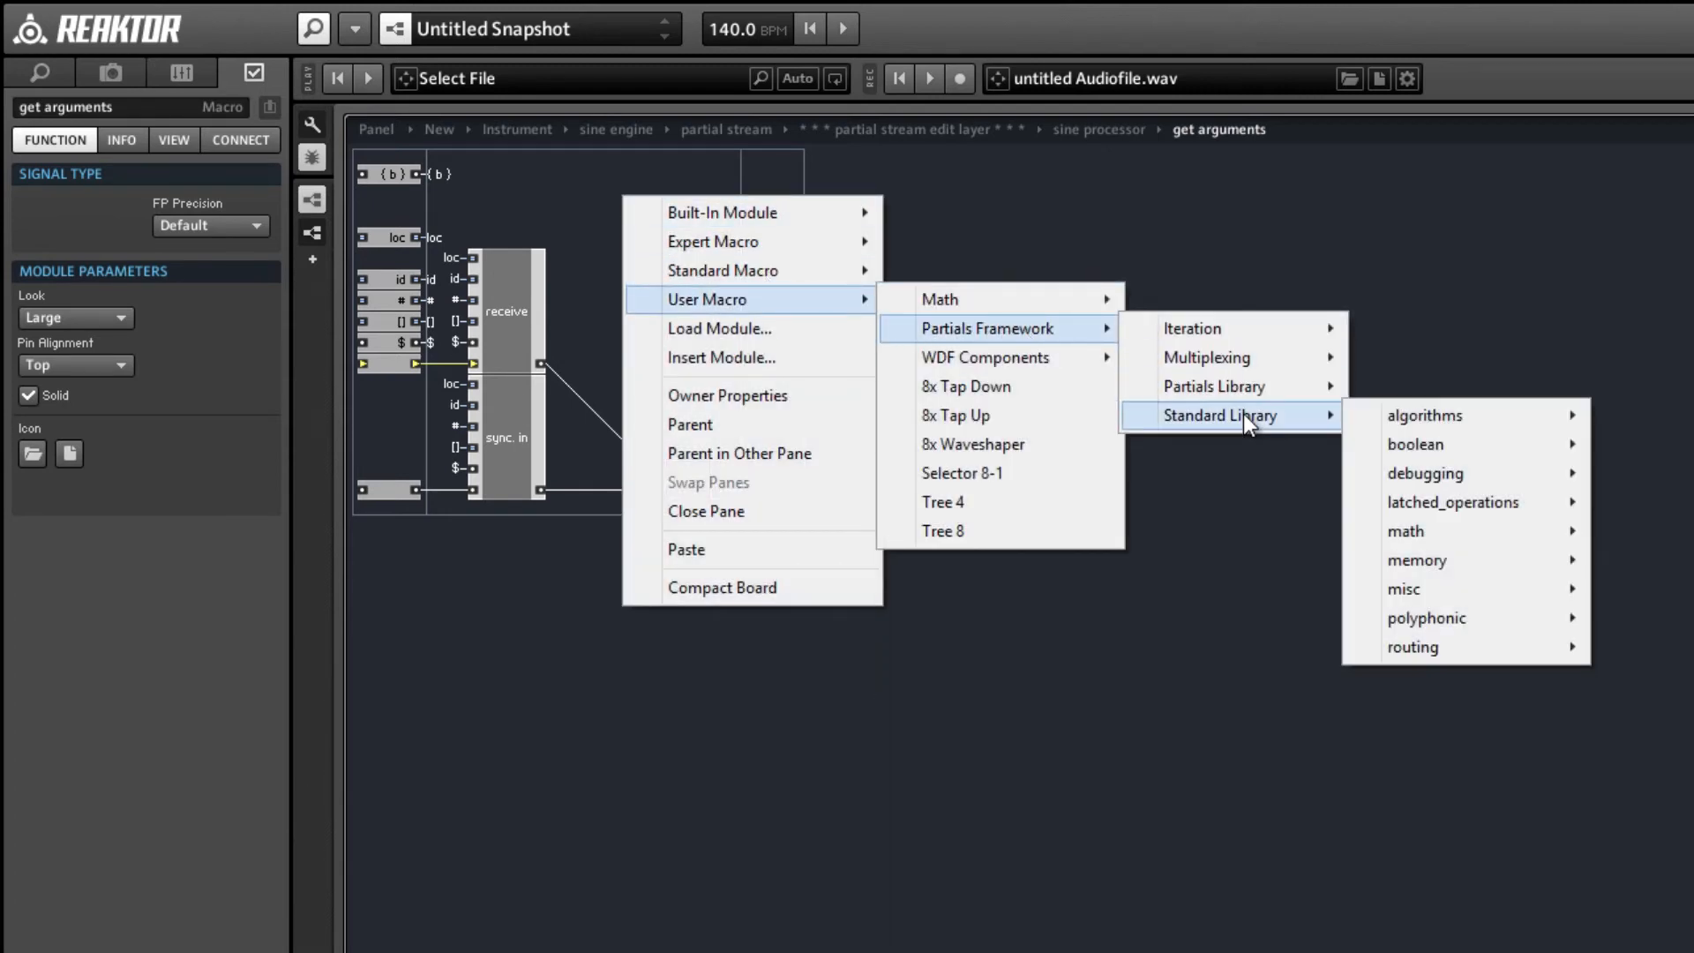
{"action": "mouse_move", "coordinate": [1256, 357]}
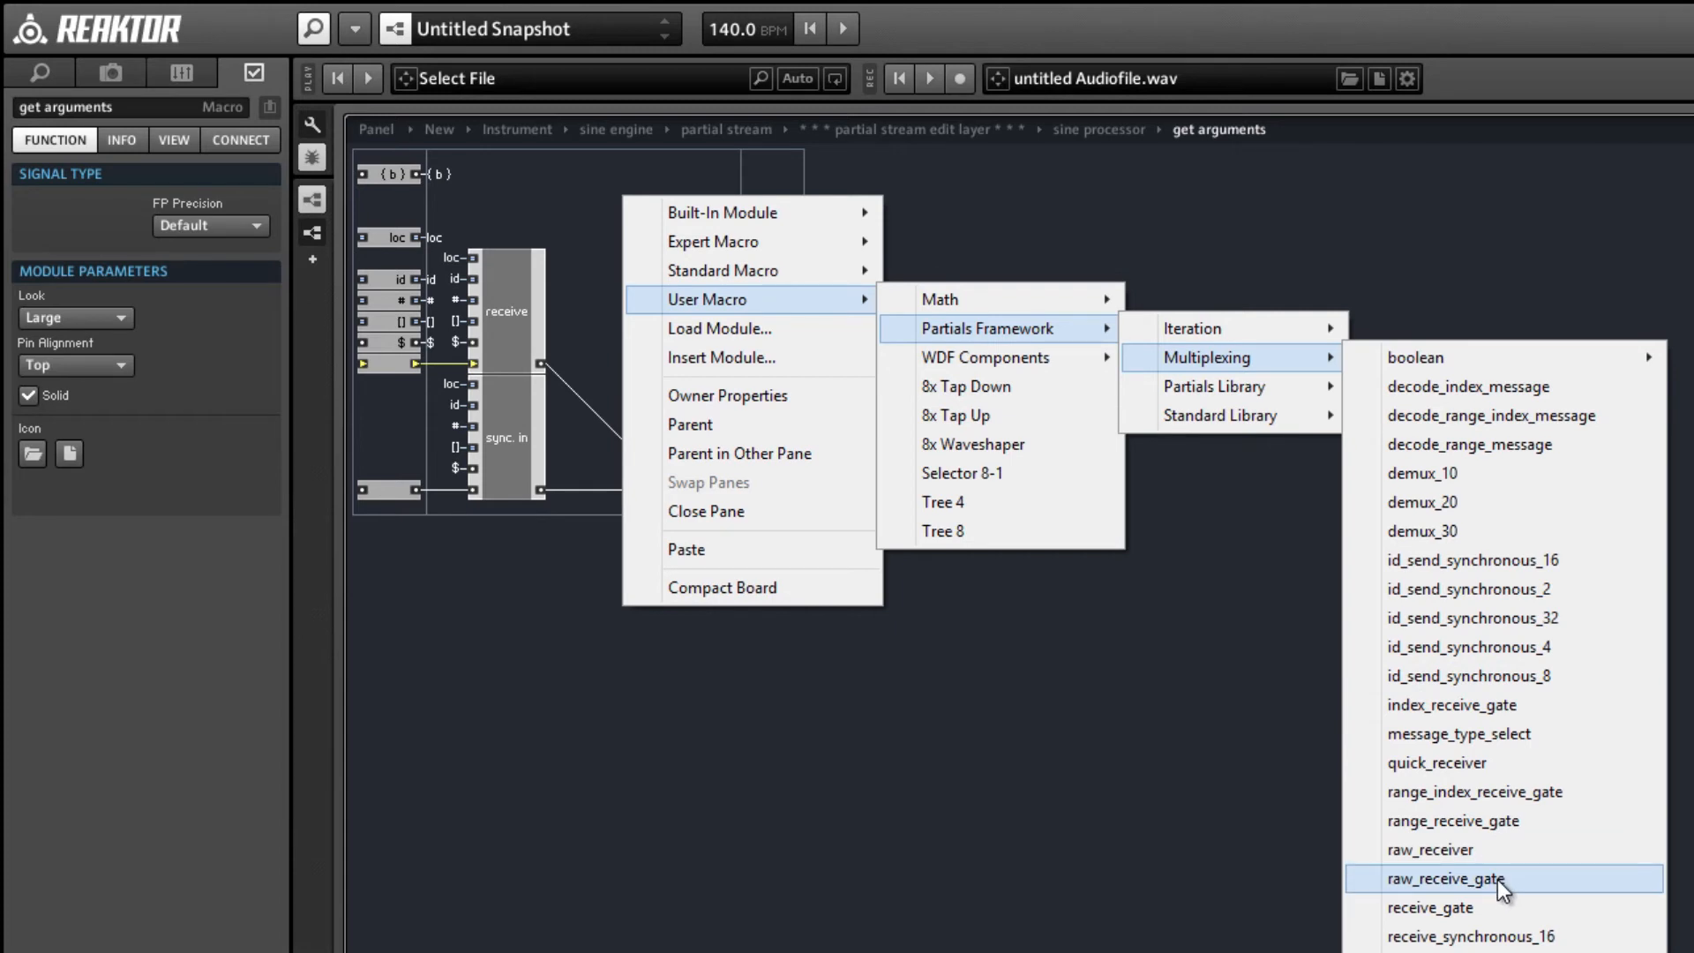
{"action": "left_click", "coordinate": [1496, 904]}
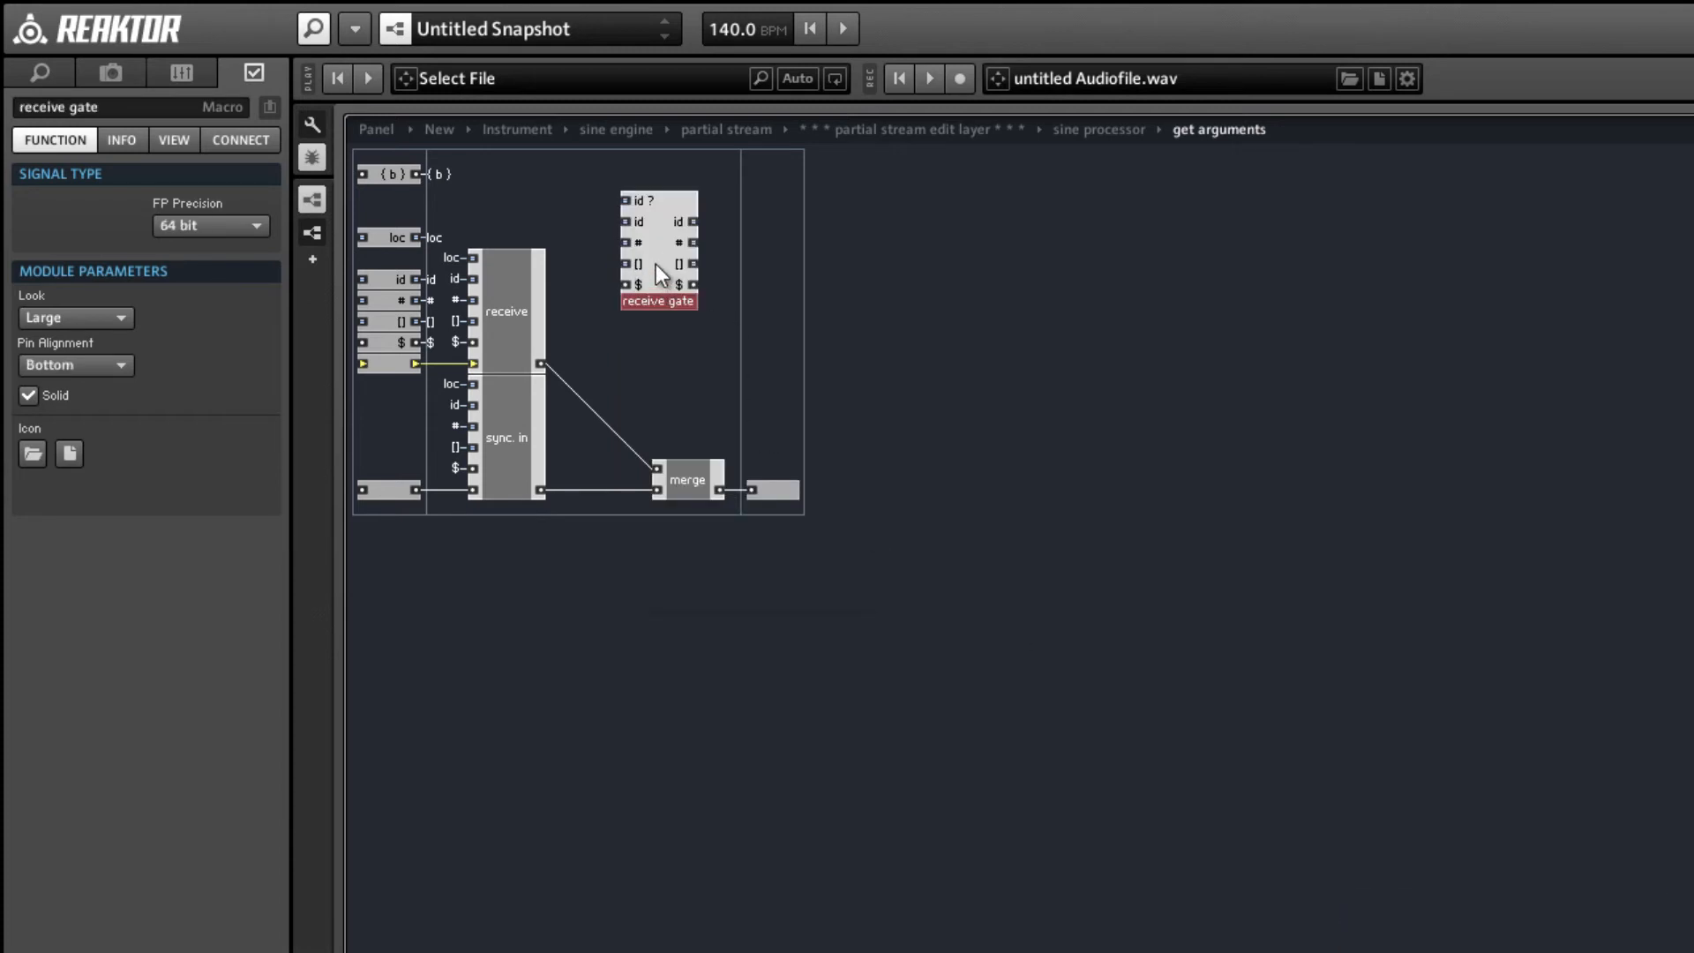
- Feed the receive gate's id ? input with a new QuickConst set to 50
{"action": "right_click", "coordinate": [639, 199]}
{"action": "mouse_move", "coordinate": [844, 343]}
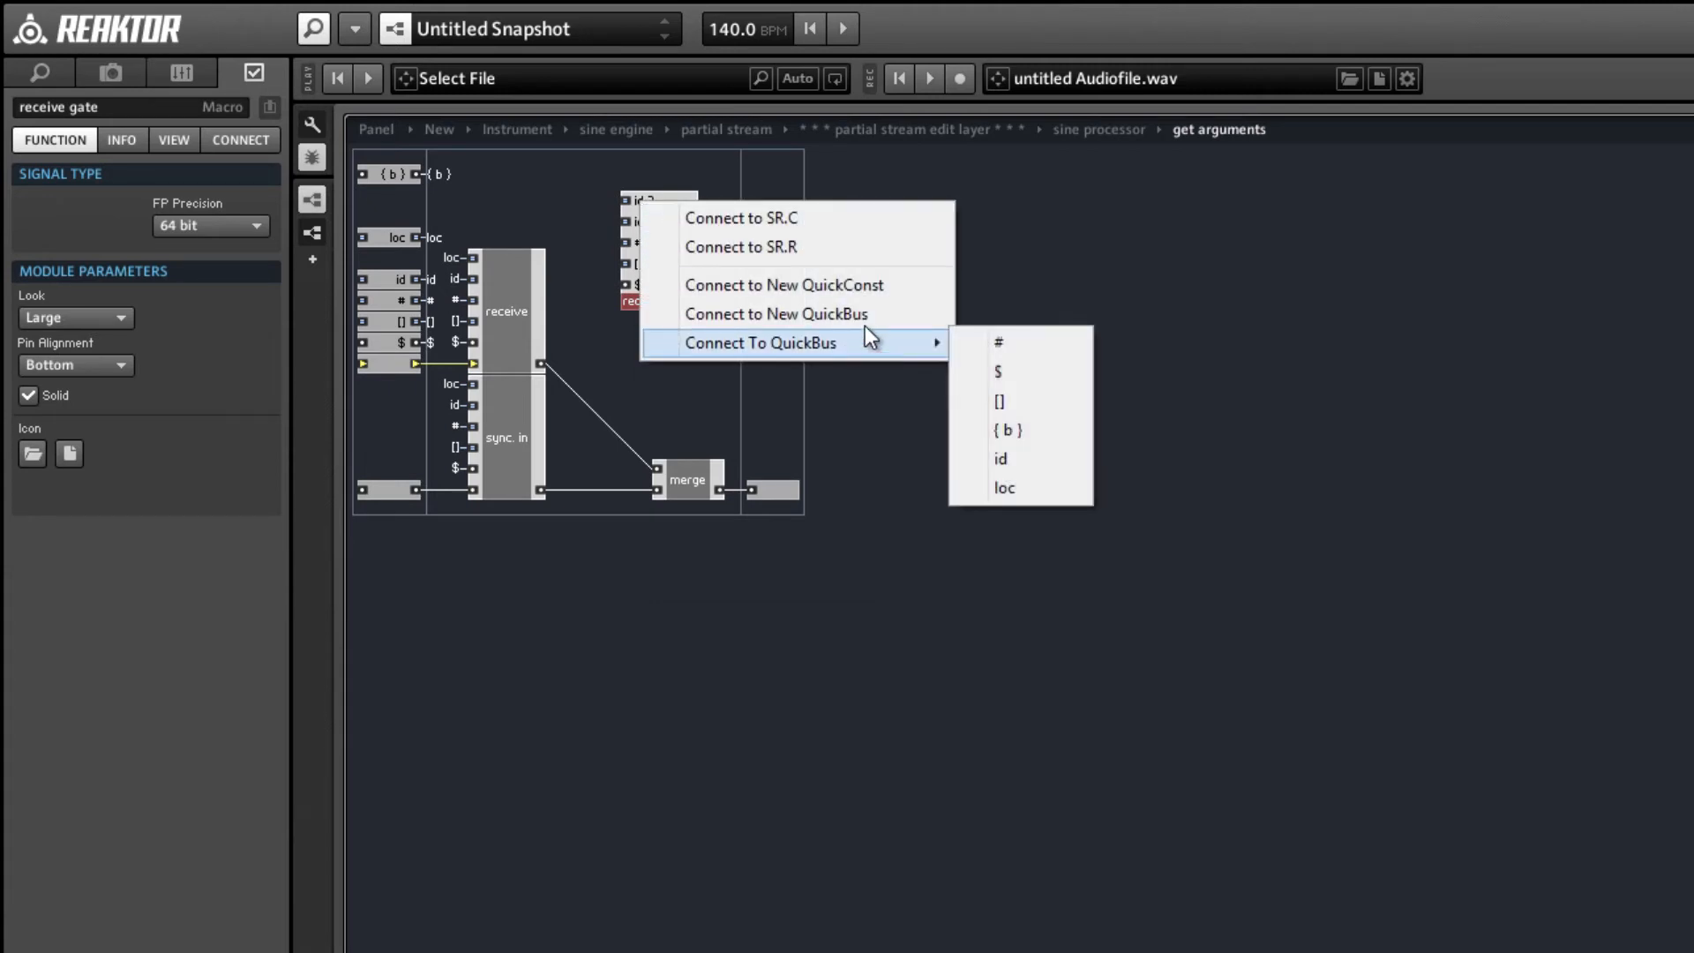
{"action": "left_click", "coordinate": [847, 285]}
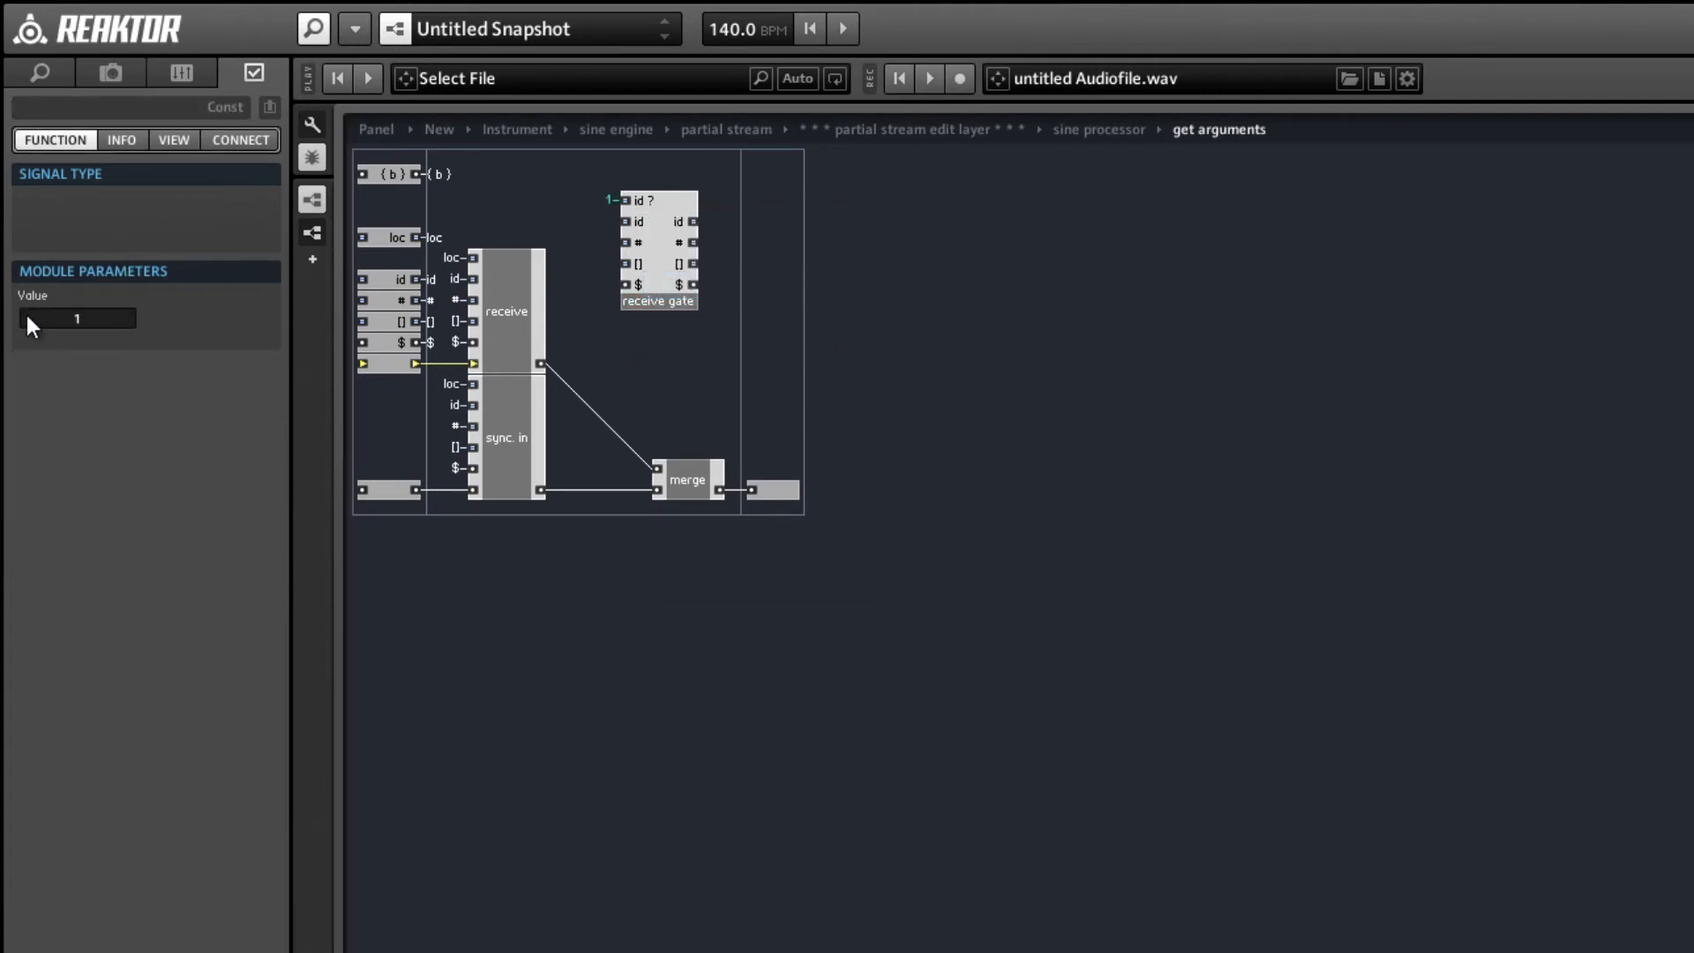
{"action": "type", "text": "501"}
{"action": "key", "text": "Return"}
{"action": "left_click", "coordinate": [591, 221]}
- Connect the receive gate's id, #, [] and $ inputs to the matching existing QuickBuses
{"action": "right_click", "coordinate": [634, 218]}
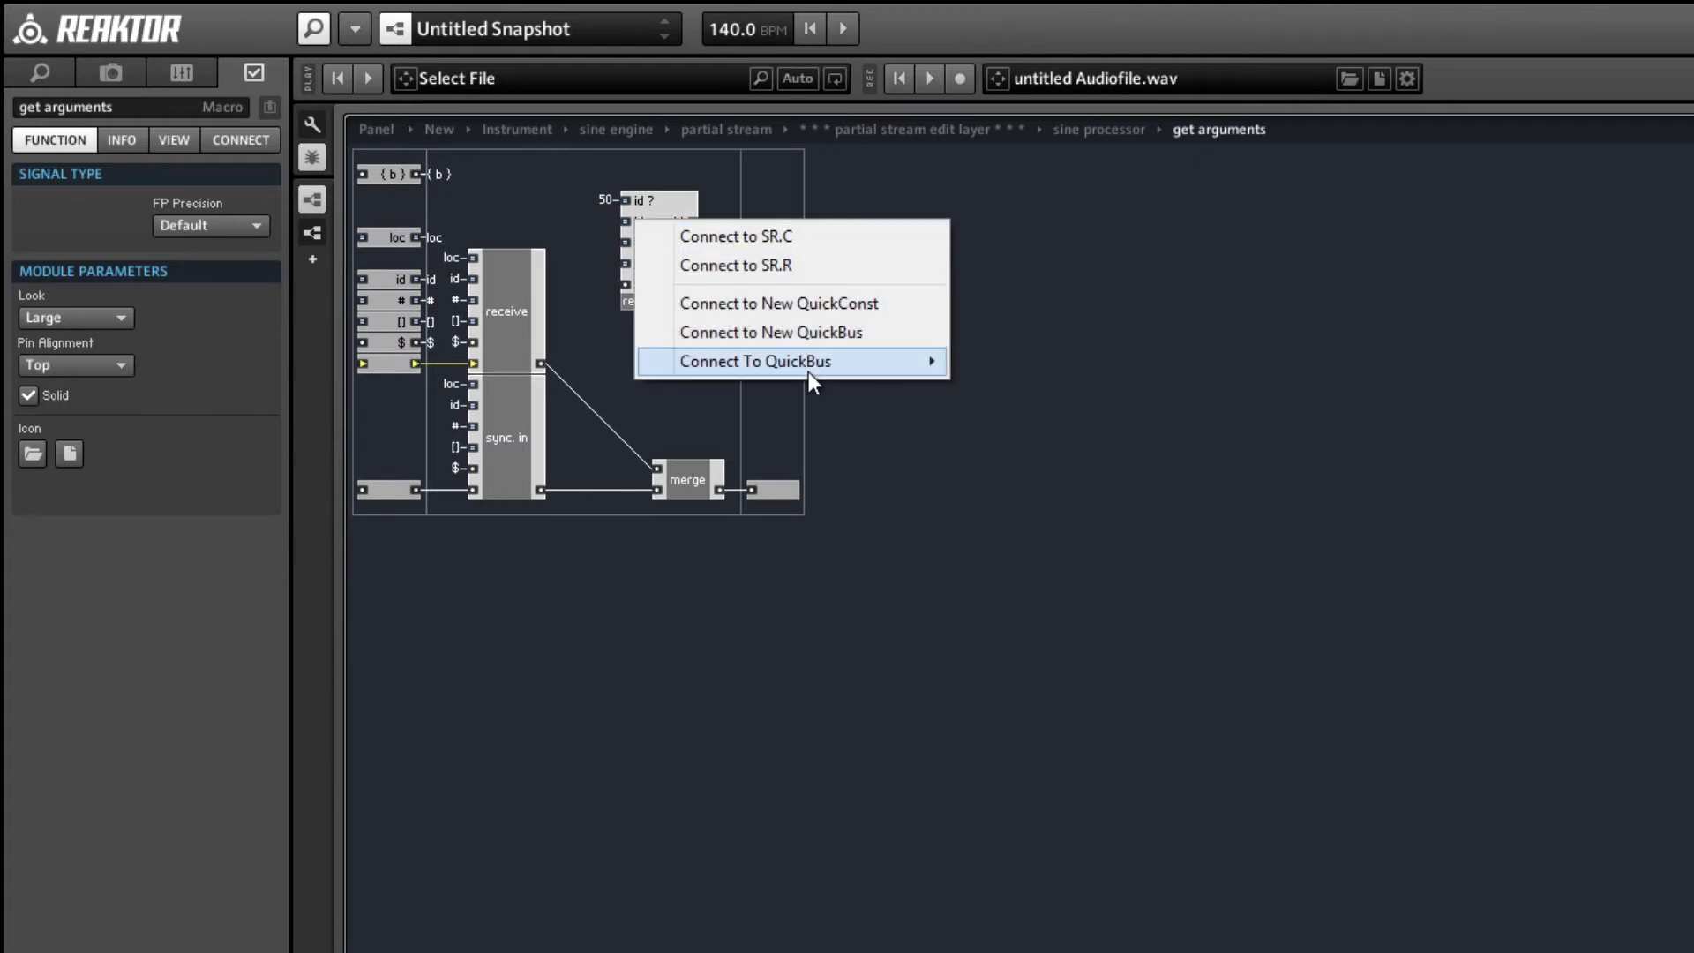
{"action": "mouse_move", "coordinate": [808, 373]}
{"action": "left_click", "coordinate": [1045, 484]}
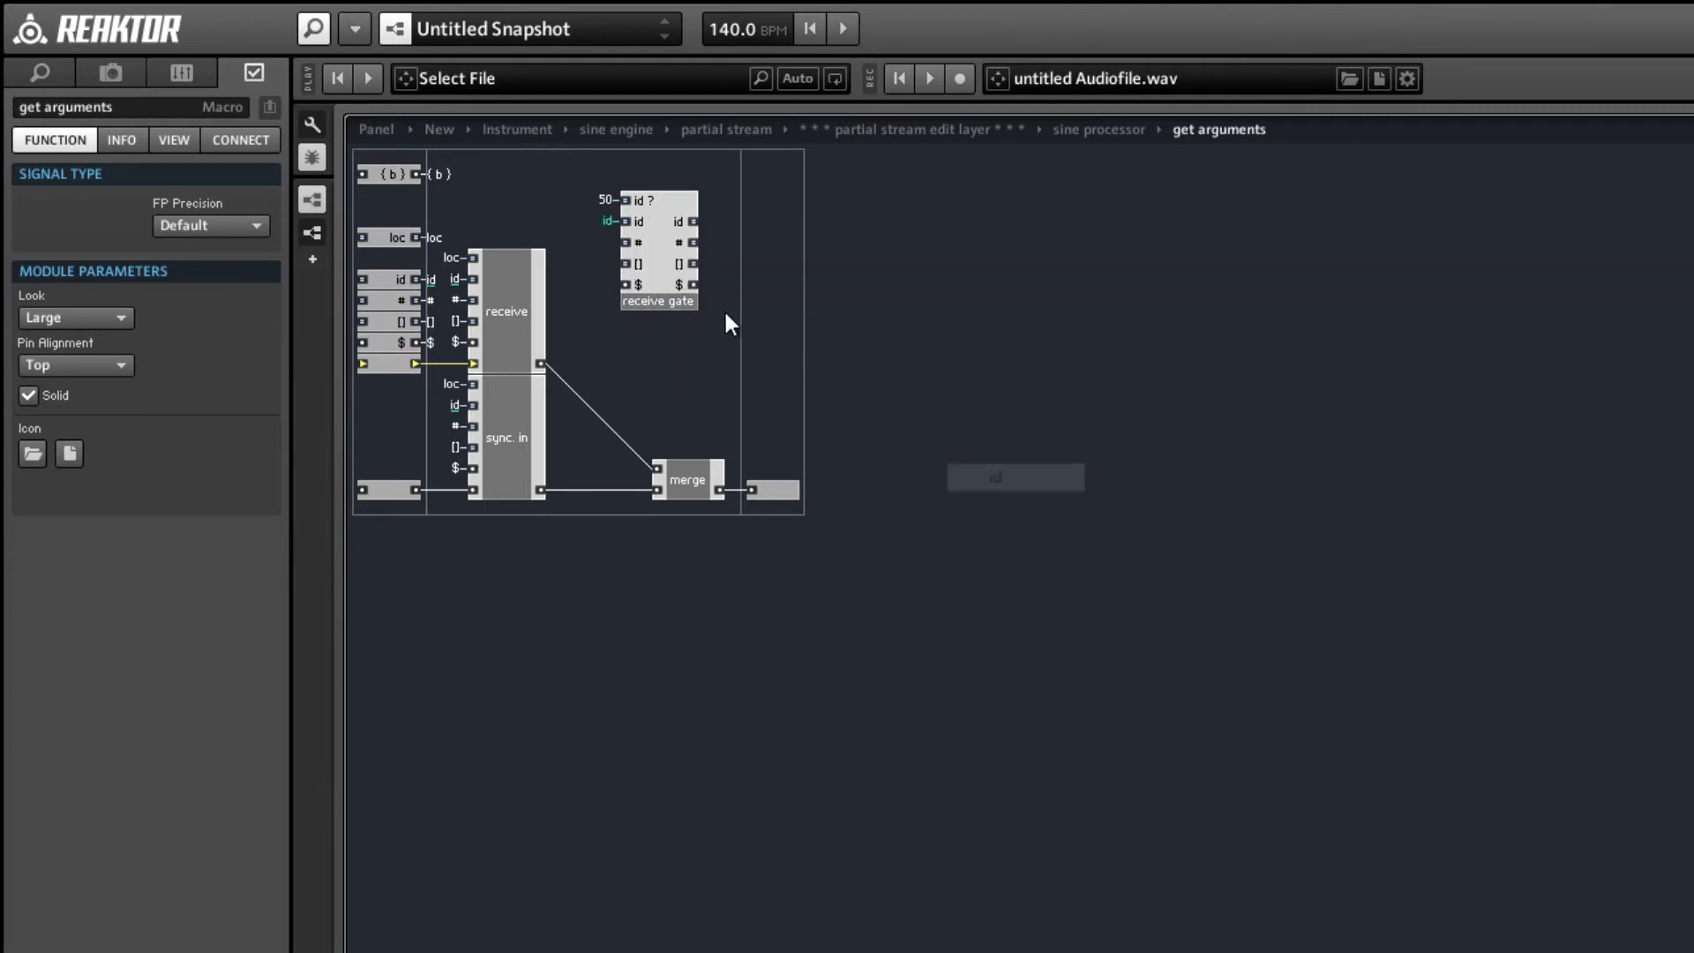
{"action": "right_click", "coordinate": [637, 247]}
{"action": "mouse_move", "coordinate": [759, 389]}
{"action": "left_click", "coordinate": [1007, 393]}
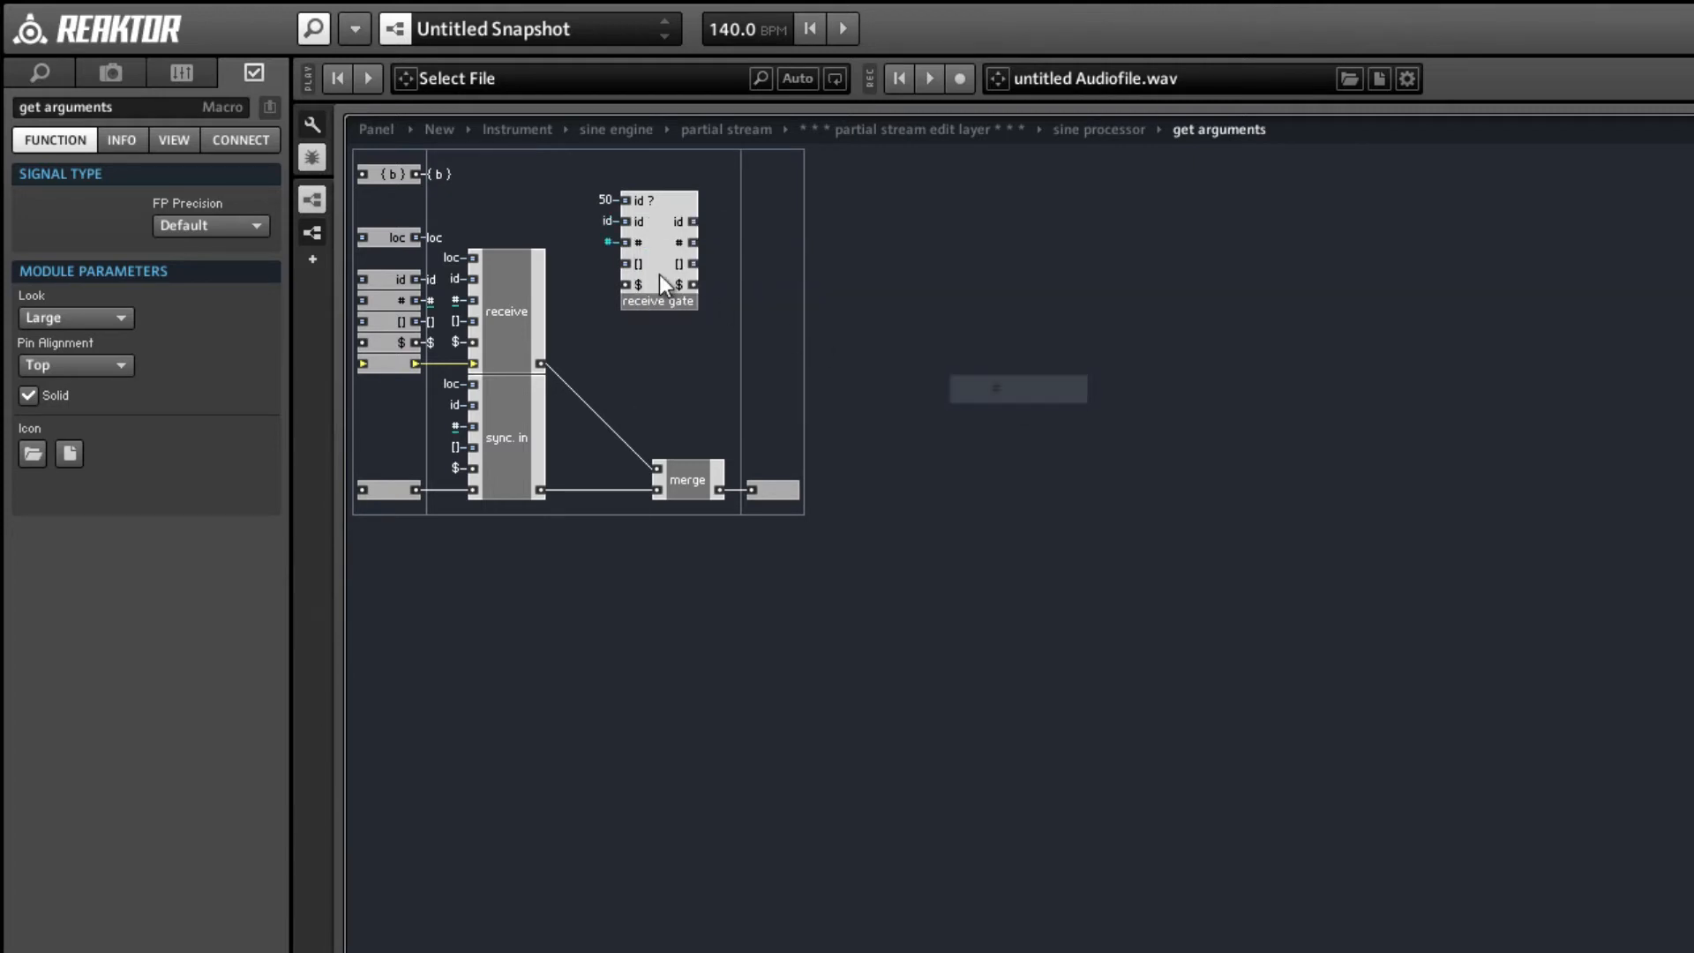
{"action": "right_click", "coordinate": [635, 263]}
{"action": "left_click", "coordinate": [976, 460]}
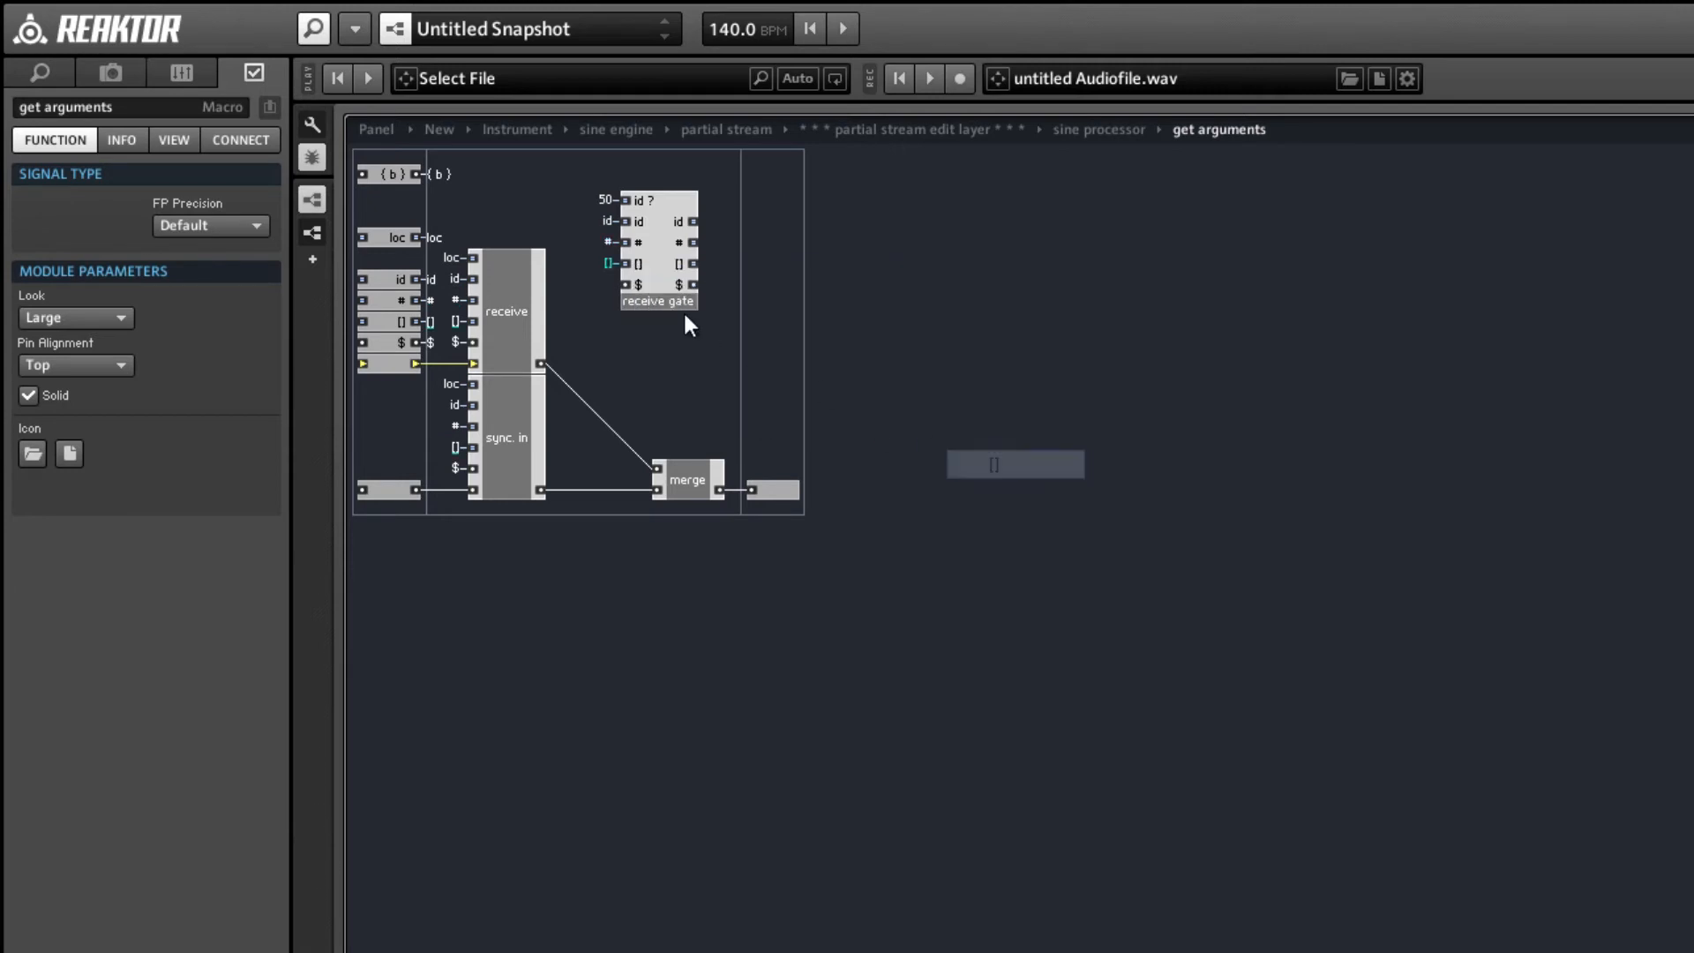
{"action": "right_click", "coordinate": [637, 284]}
{"action": "left_click", "coordinate": [986, 526]}
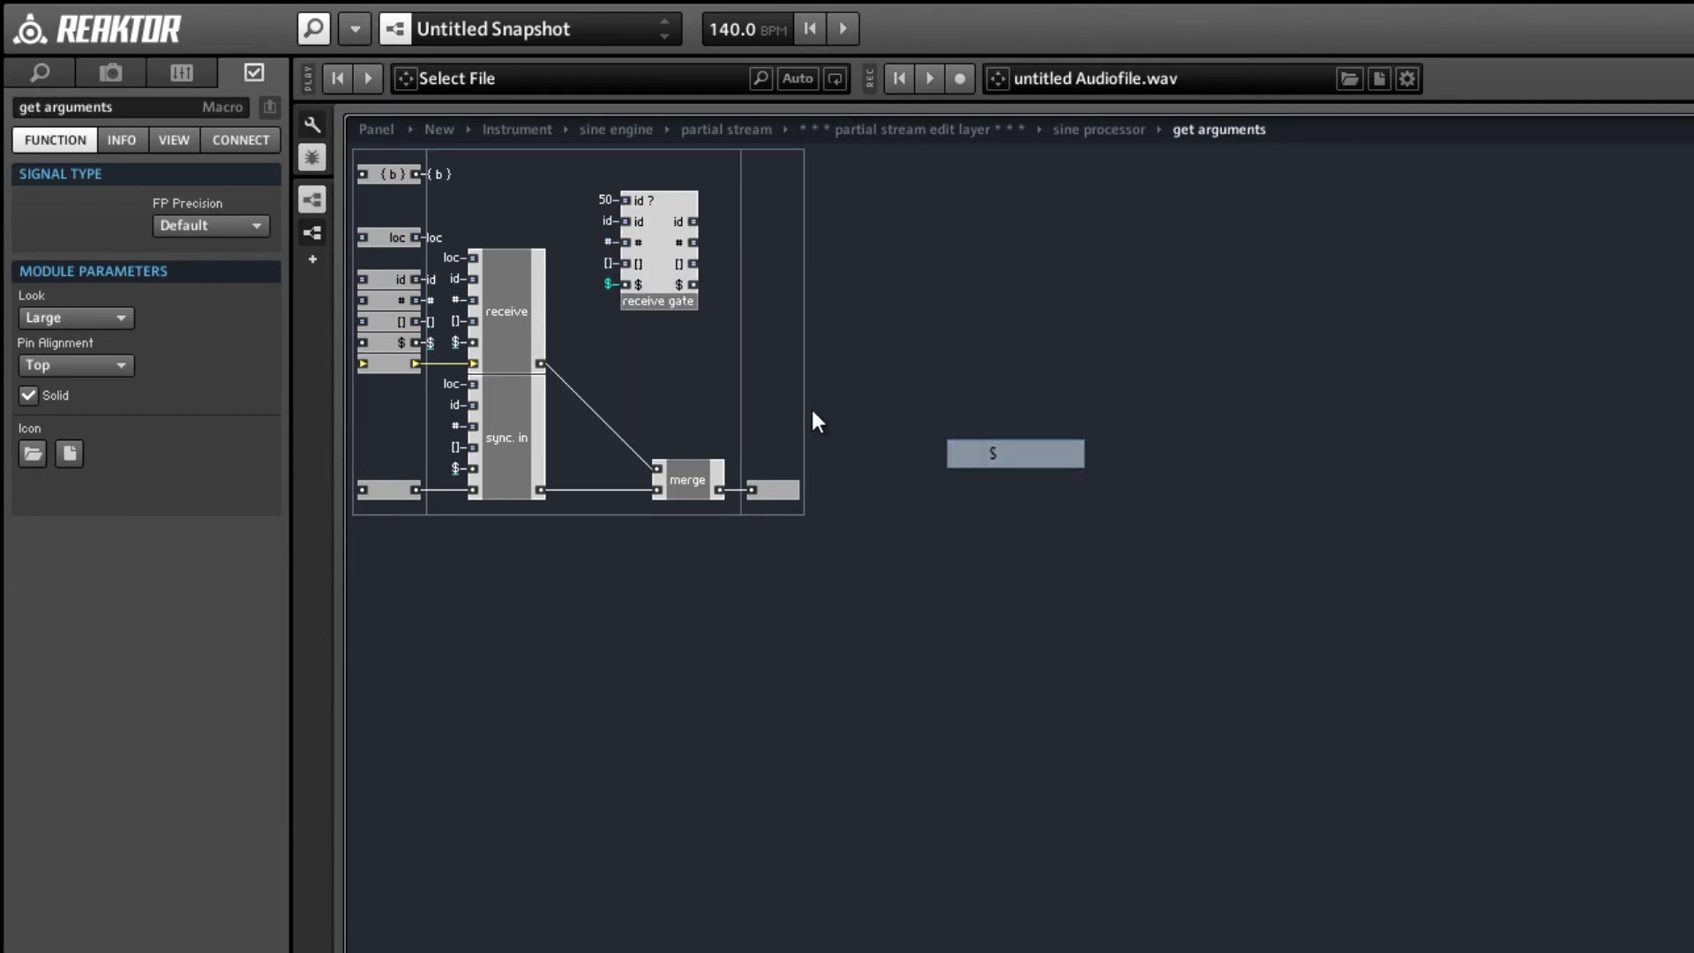
- Add an output port to the get arguments macro and wire the receive gate's $ output to it
{"action": "left_click_drag", "start_coordinate": [669, 289], "coordinate": [670, 257]}
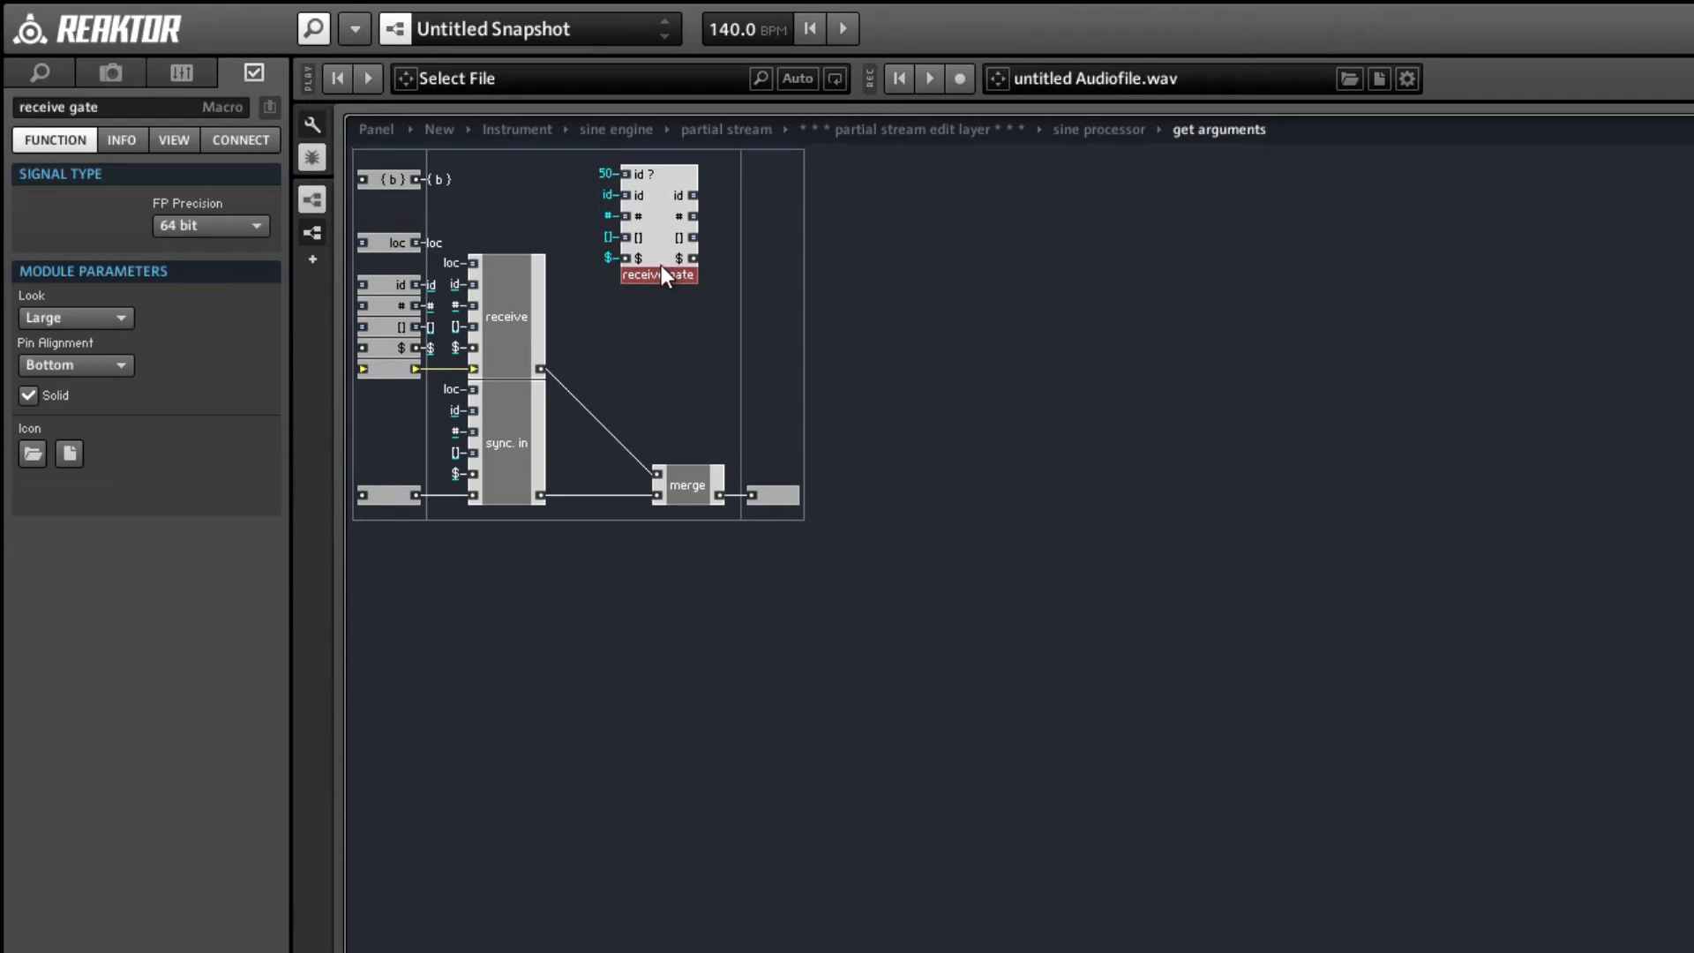
{"action": "right_click", "coordinate": [780, 267]}
{"action": "mouse_move", "coordinate": [822, 281]}
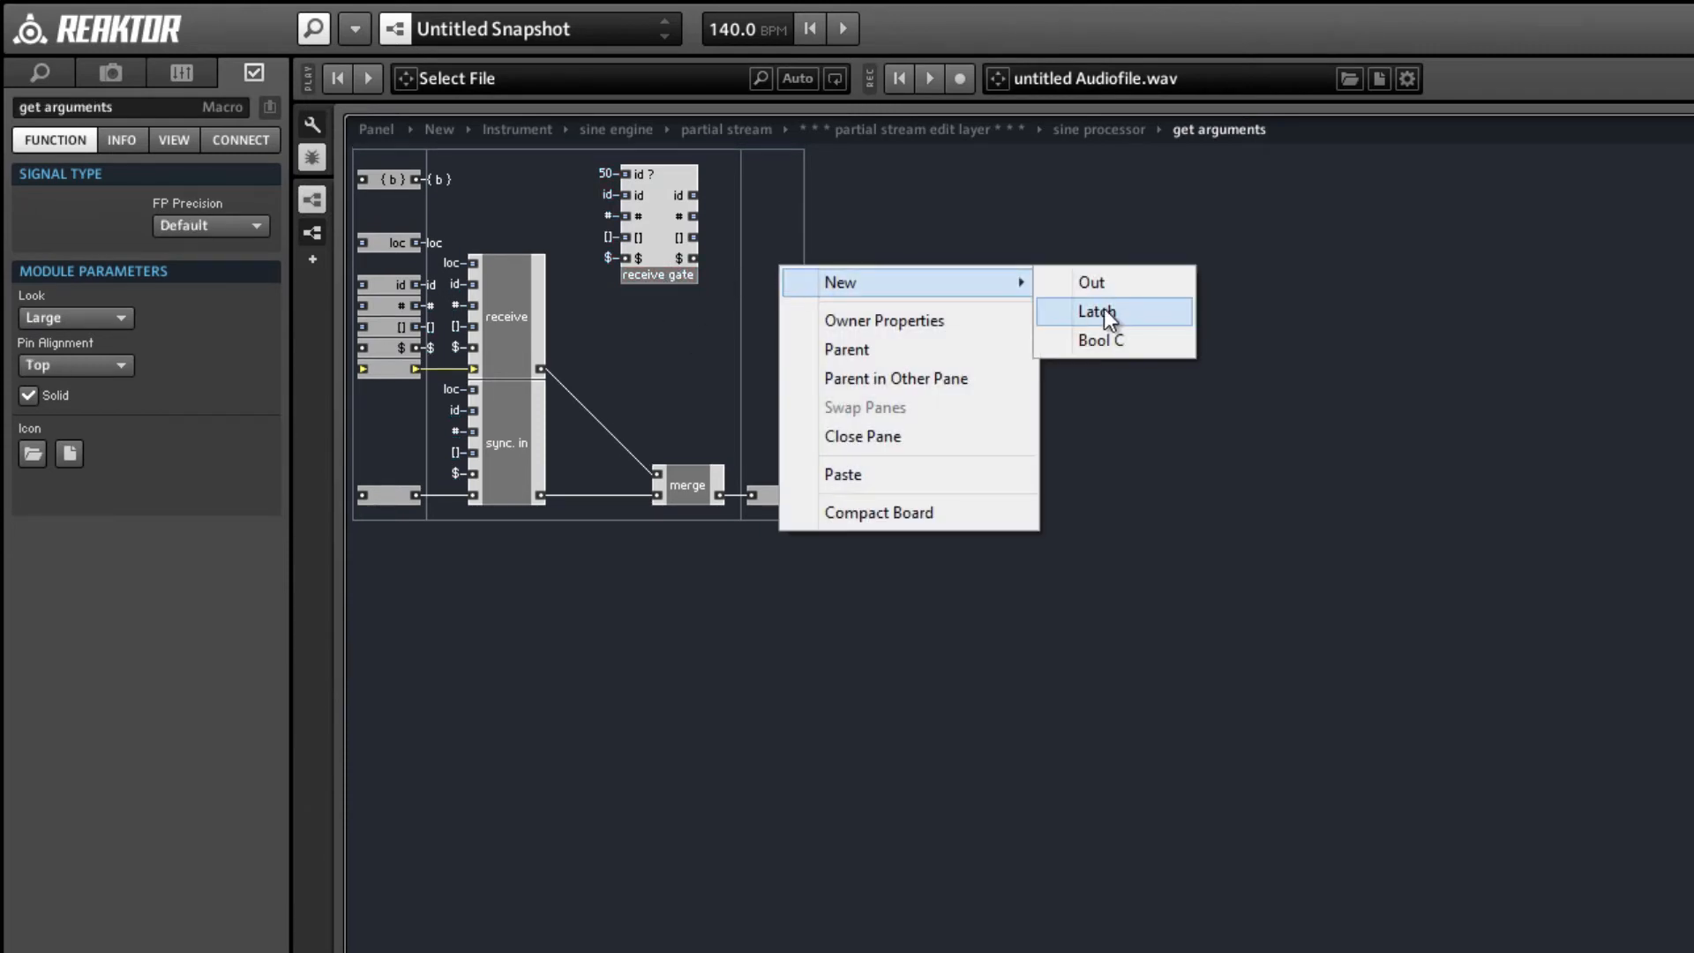
{"action": "left_click", "coordinate": [1109, 284]}
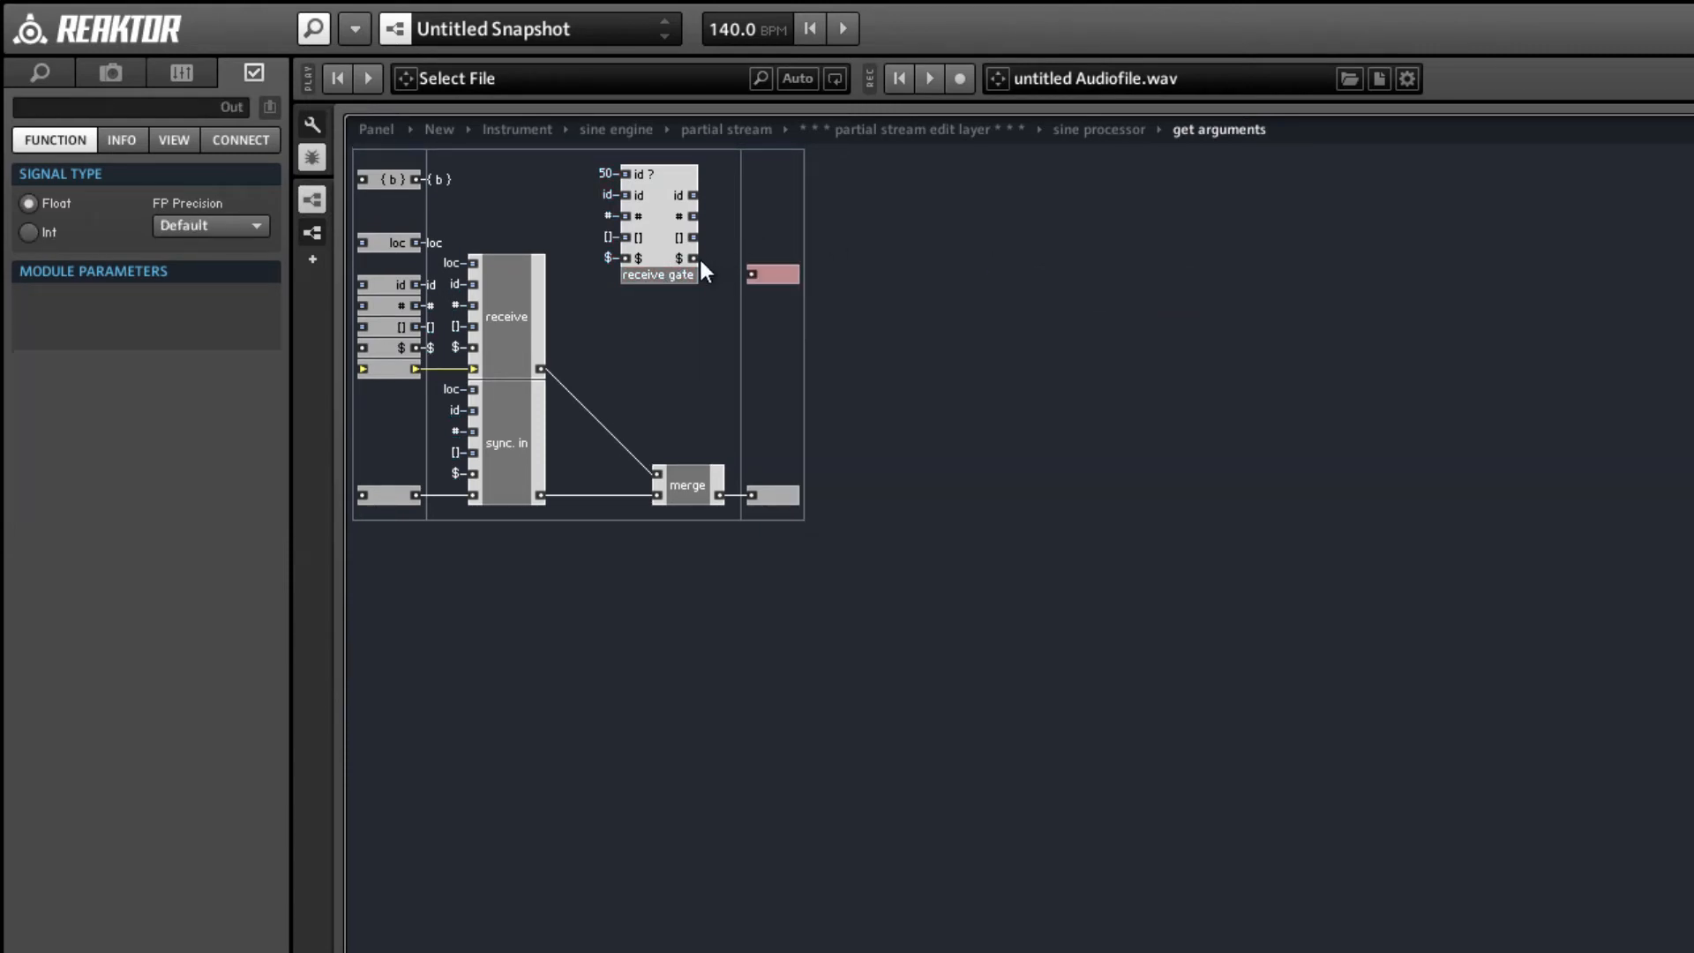
{"action": "mouse_move", "coordinate": [692, 258]}
{"action": "left_mouse_down"}
{"action": "mouse_move", "coordinate": [754, 280]}
{"action": "mouse_move", "coordinate": [685, 276]}
{"action": "left_mouse_up"}
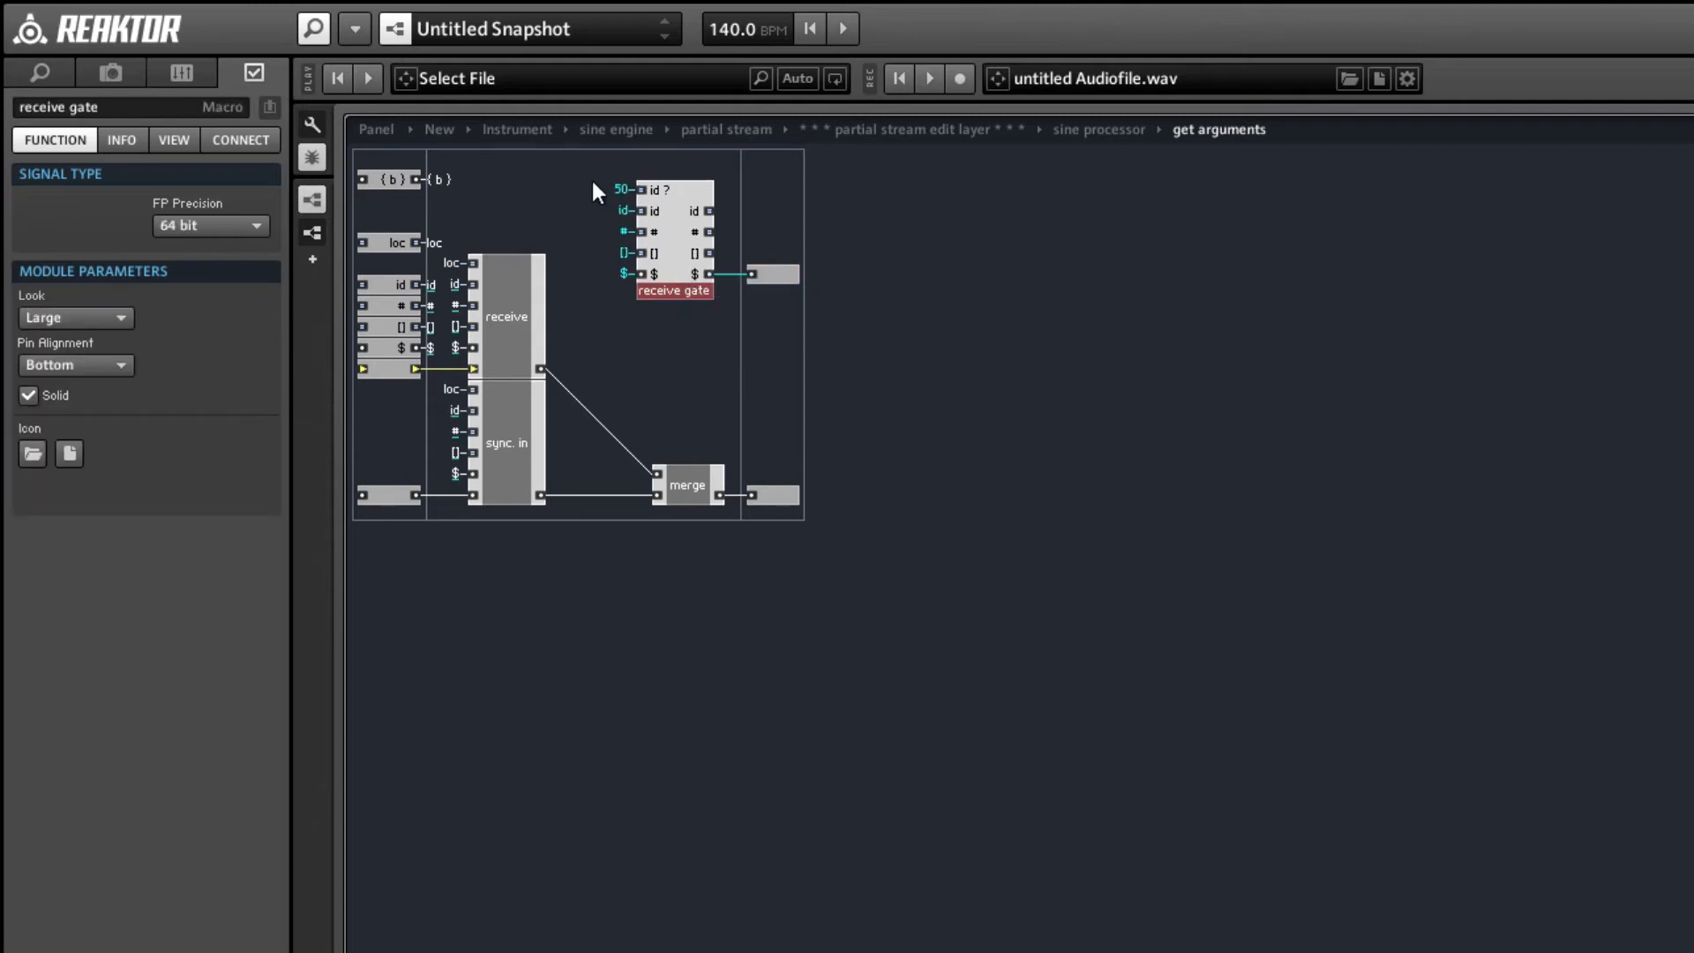
- Move the receive gate and its output port above the other modules and duplicate them together
{"action": "left_click_drag", "start_coordinate": [591, 178], "coordinate": [808, 309]}
{"action": "left_click_drag", "start_coordinate": [668, 275], "coordinate": [632, 164]}
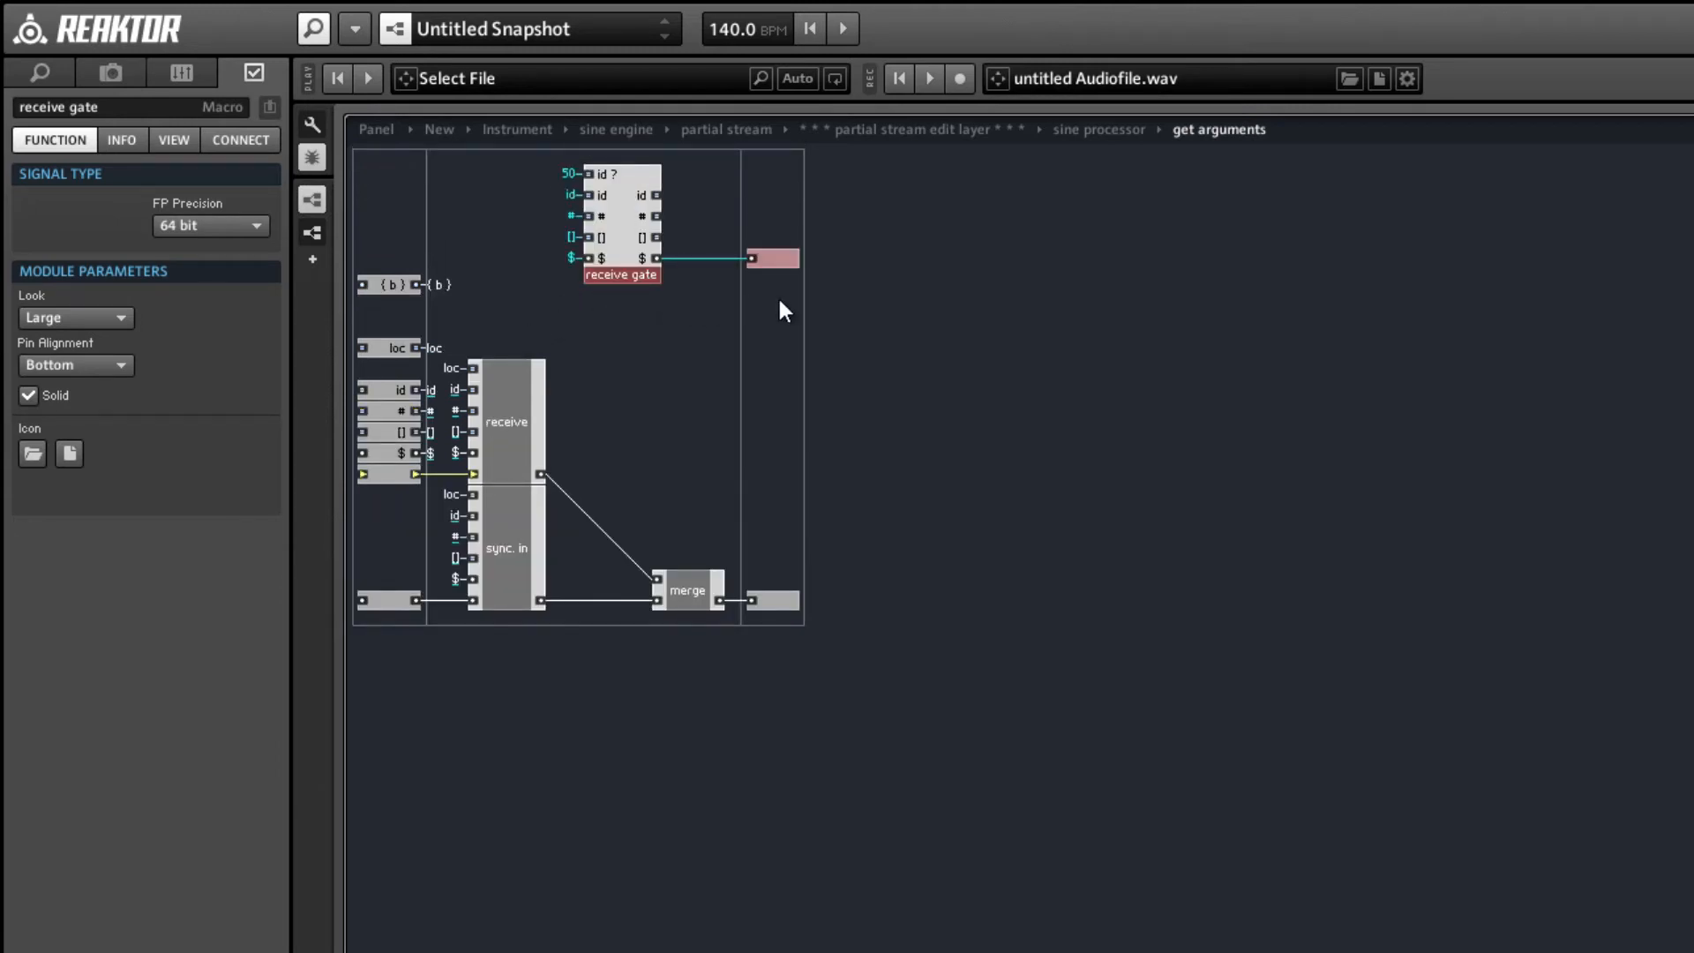
{"action": "left_click_drag", "start_coordinate": [779, 300], "coordinate": [628, 351]}
{"action": "key", "text": "ctrl+d"}
- Set the constant on the duplicated receive gate's id ? input to 51
{"action": "left_click", "coordinate": [552, 302]}
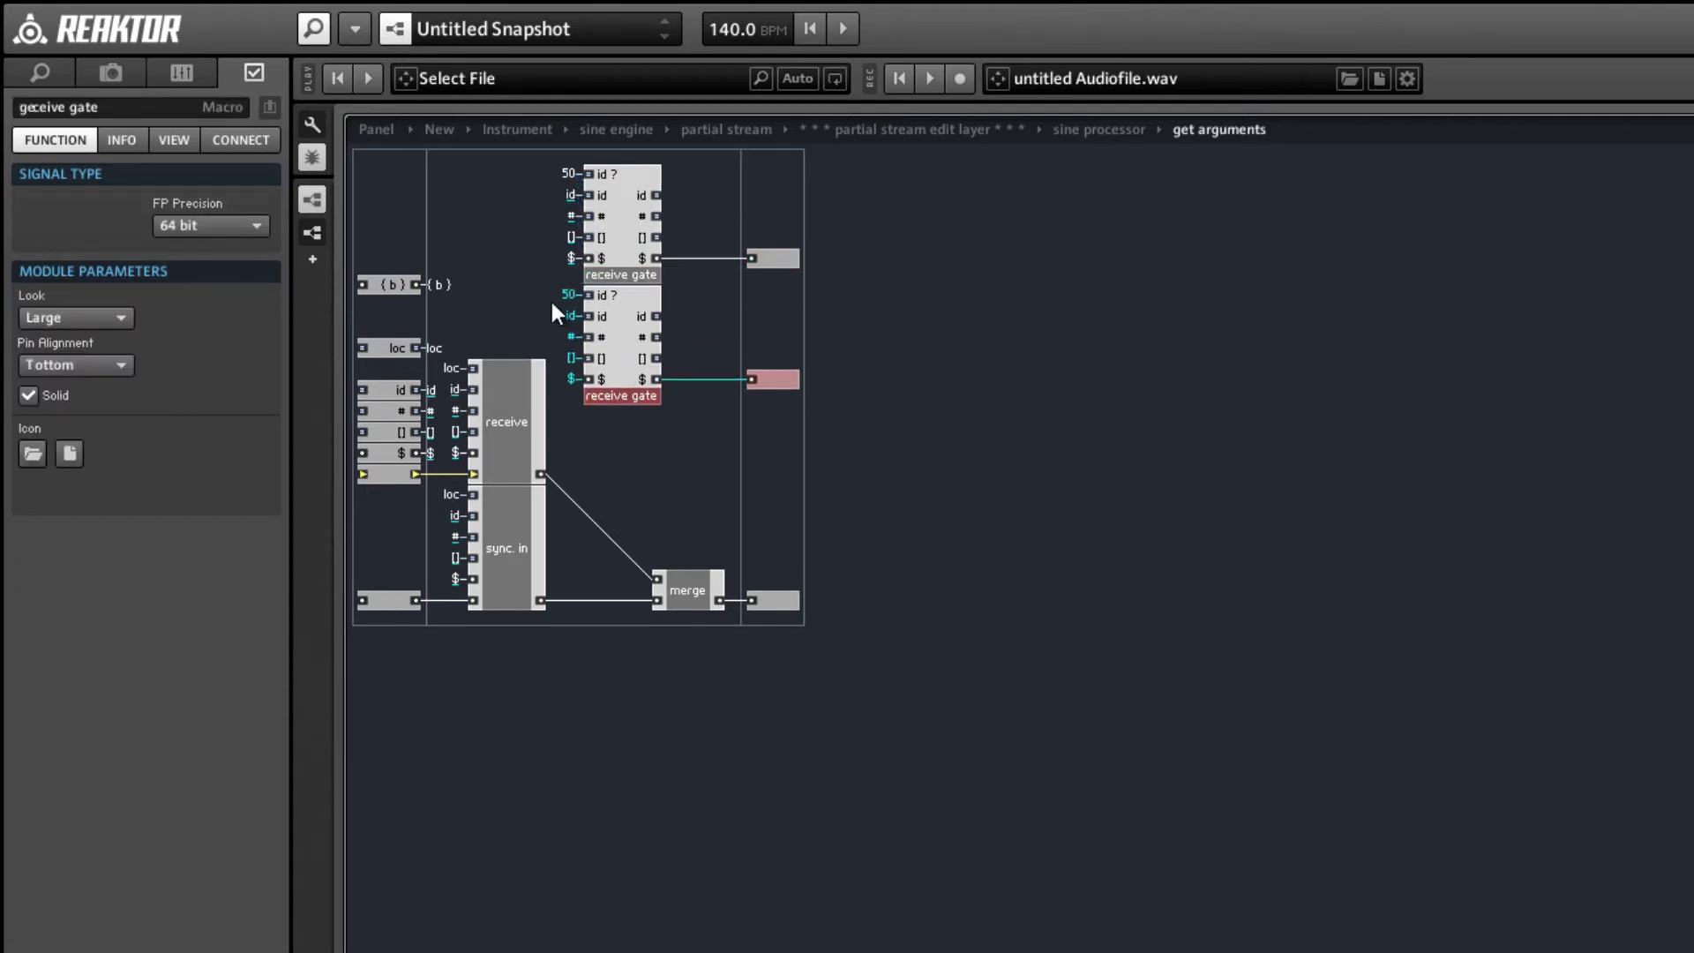
{"action": "left_click", "coordinate": [570, 295]}
{"action": "left_click", "coordinate": [80, 320]}
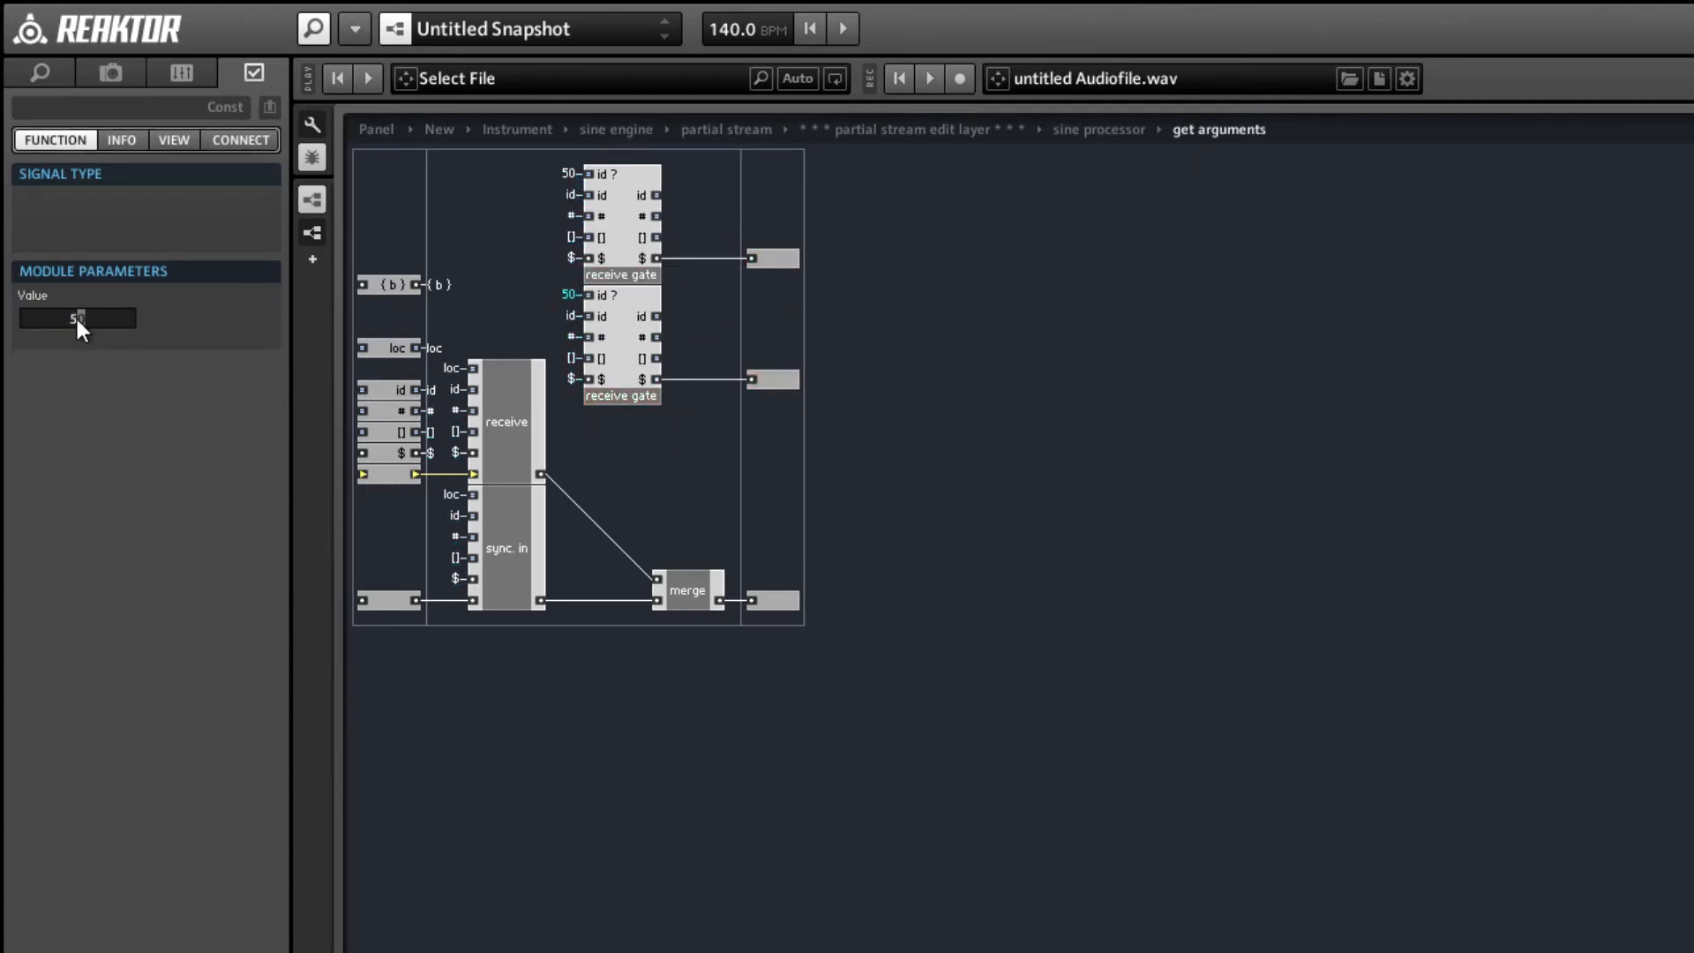
{"action": "type", "text": "51"}
{"action": "left_click", "coordinate": [638, 468]}
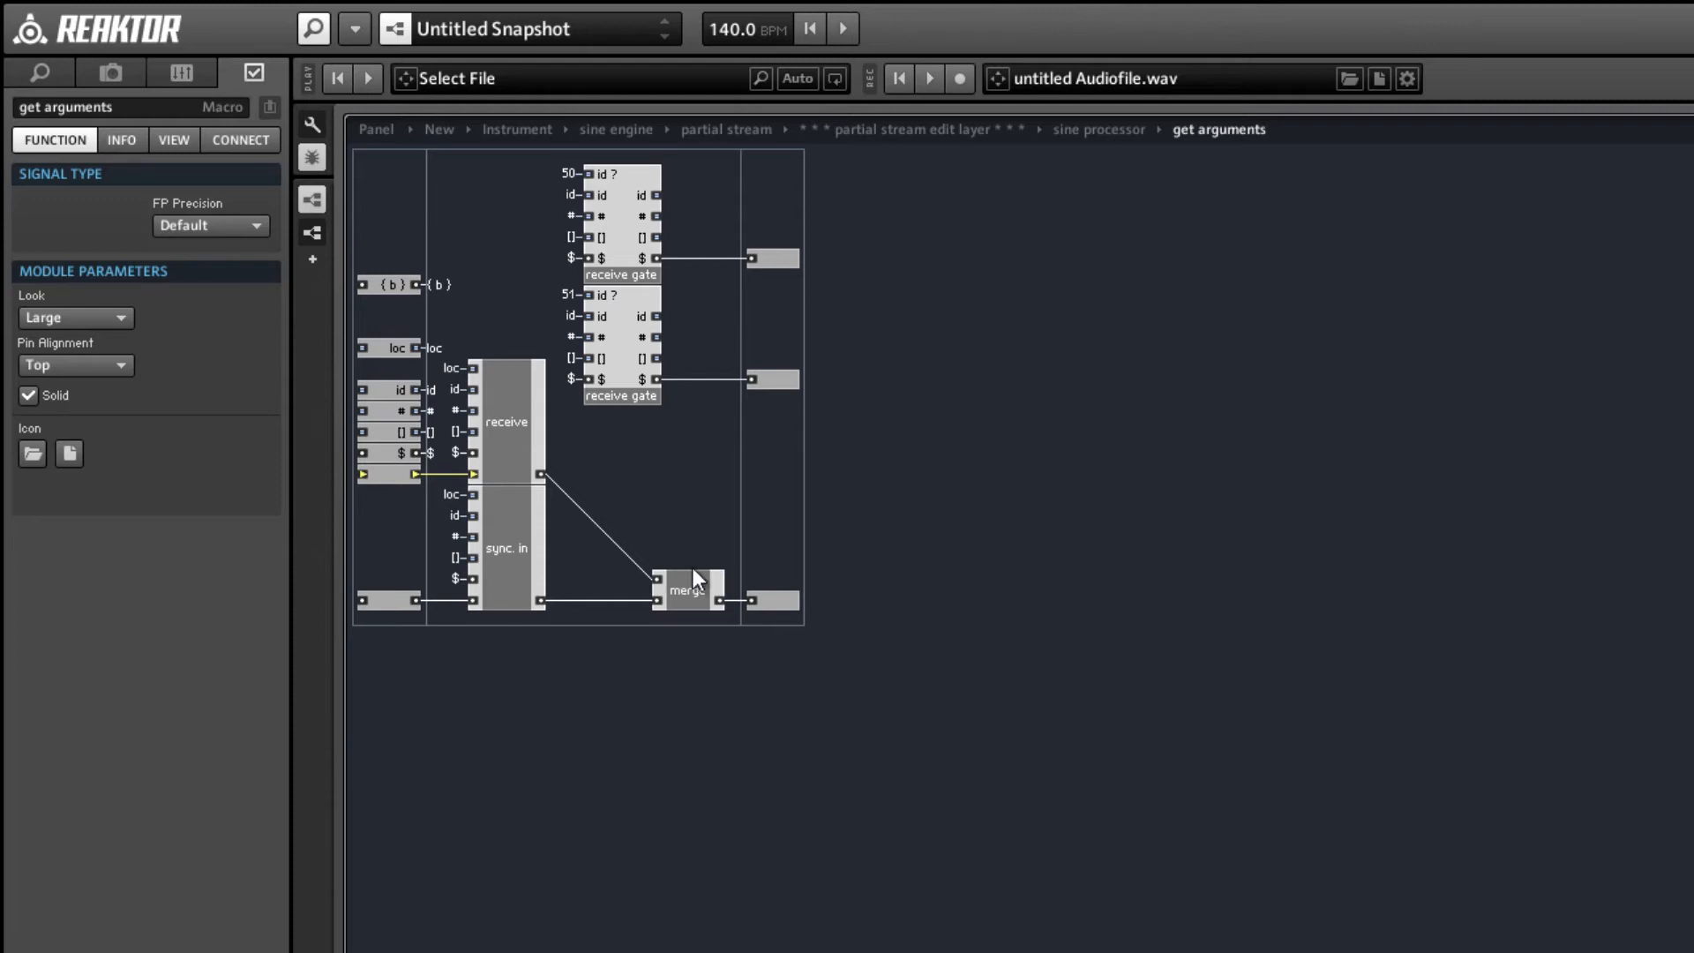
- Examine the receive, sync. in and merge modules inside the get arguments macro
{"action": "double_click", "coordinate": [516, 453]}
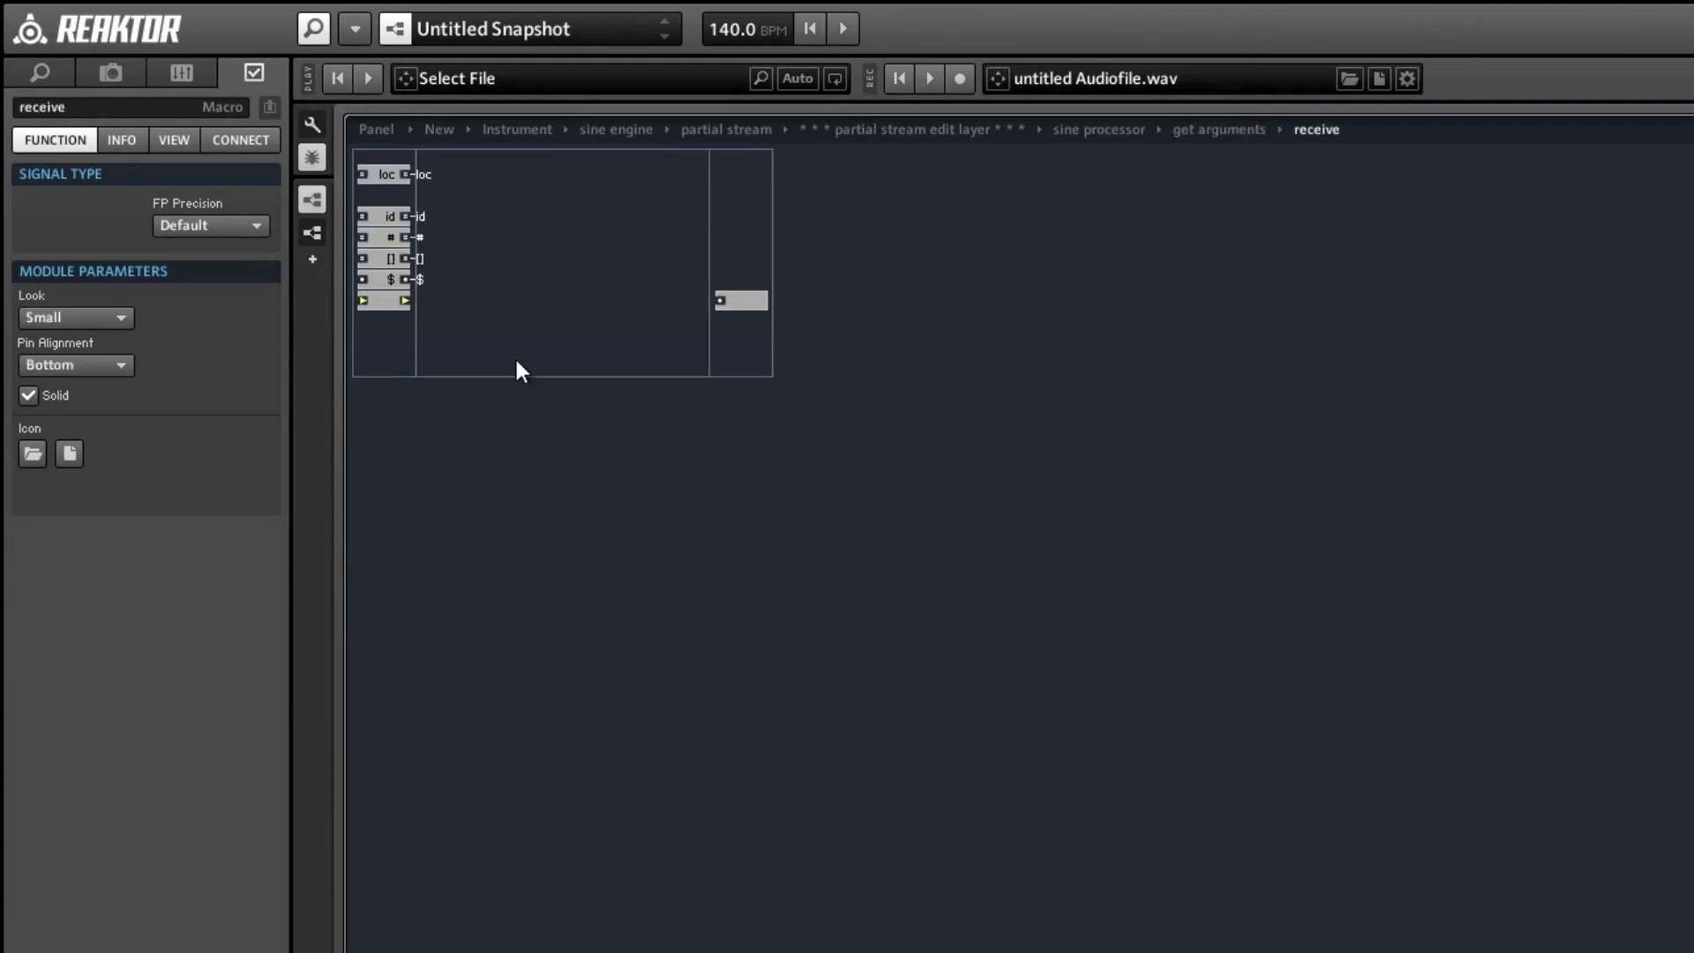
{"action": "double_click", "coordinate": [516, 363]}
{"action": "double_click", "coordinate": [505, 530]}
{"action": "double_click", "coordinate": [533, 347]}
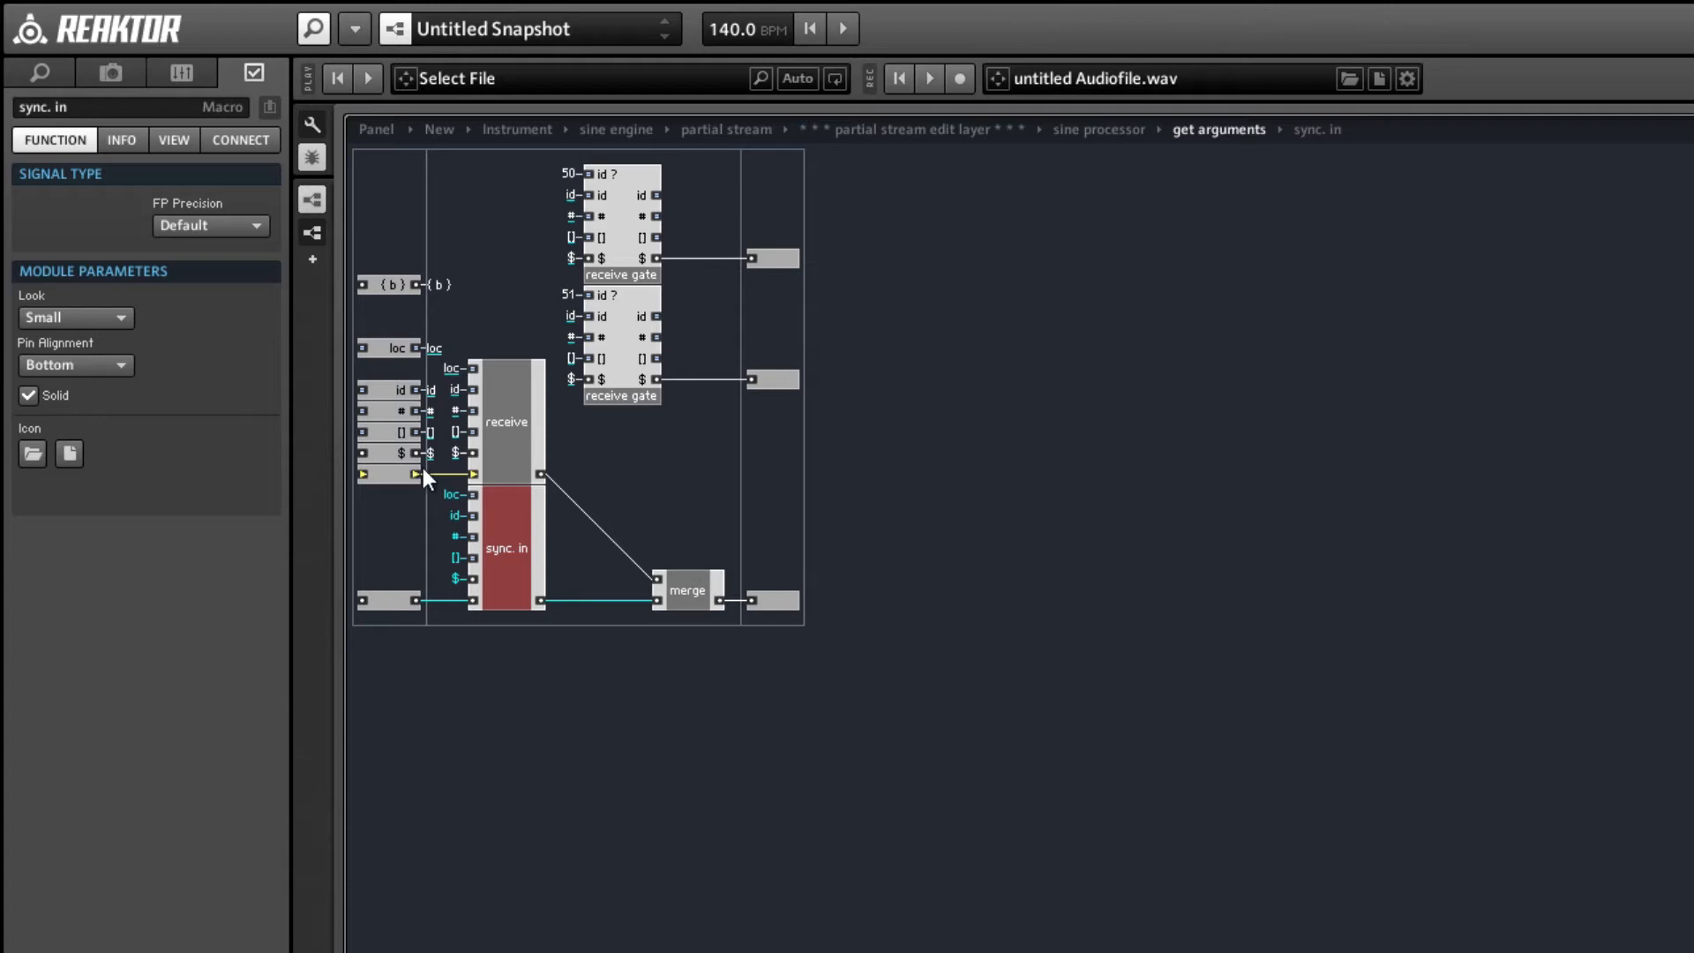
{"action": "left_click", "coordinate": [510, 458]}
{"action": "left_click", "coordinate": [506, 532]}
{"action": "left_click", "coordinate": [693, 593]}
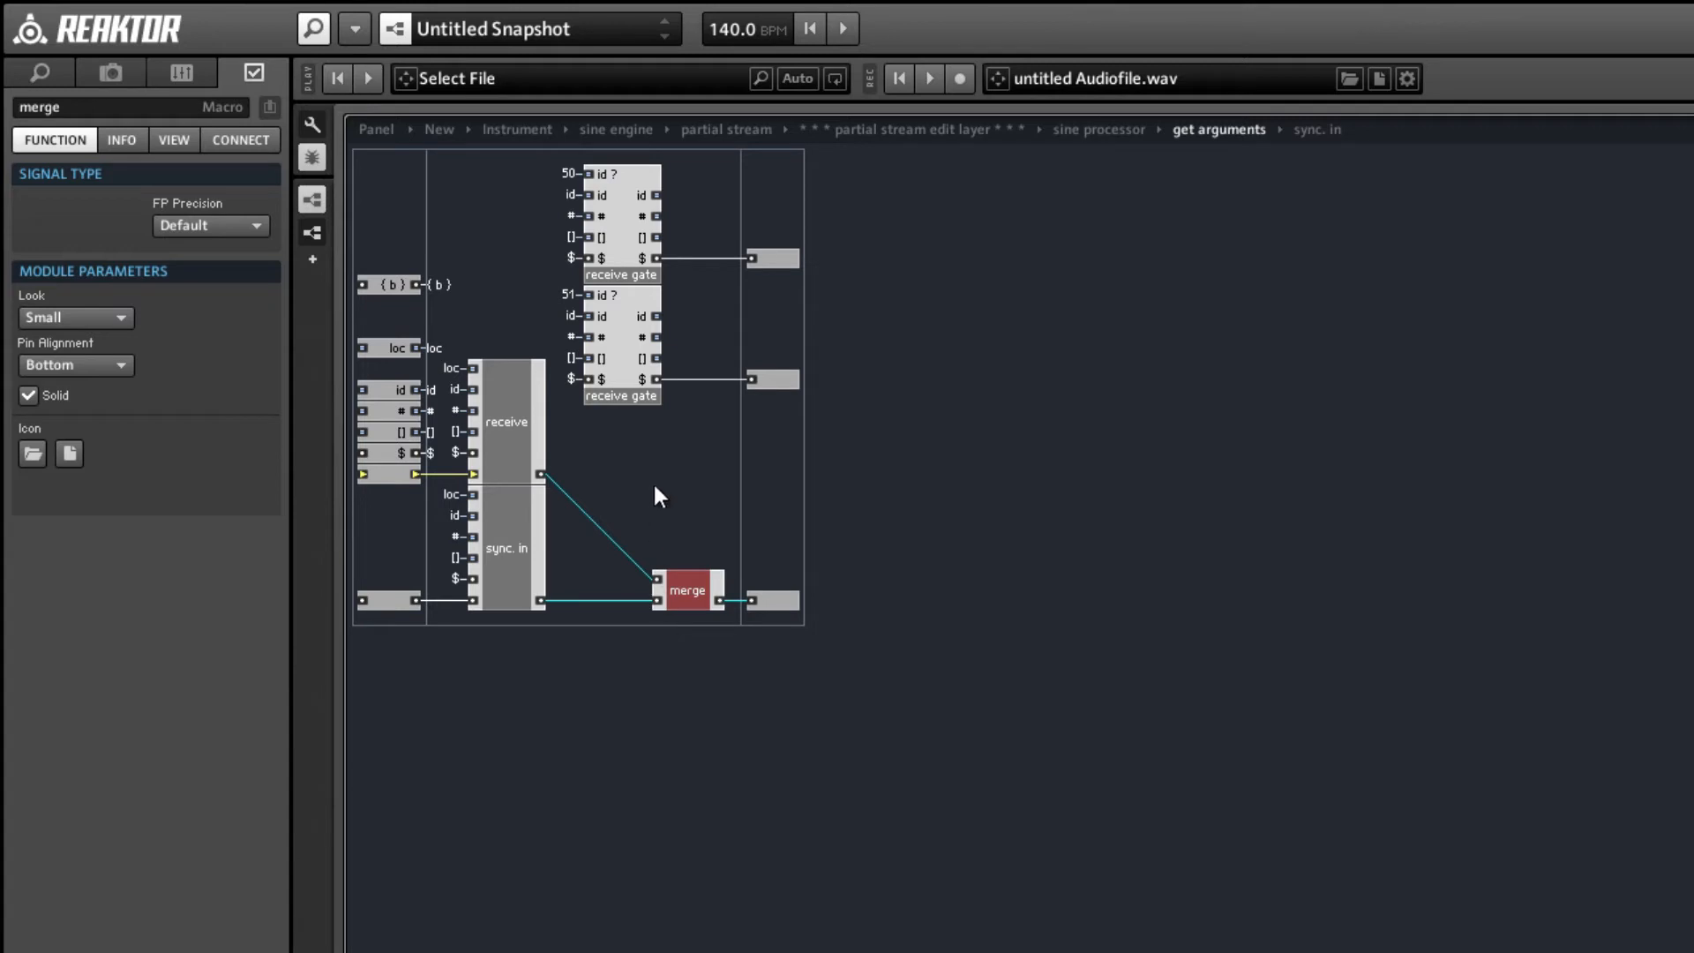
{"action": "left_click", "coordinate": [699, 293]}
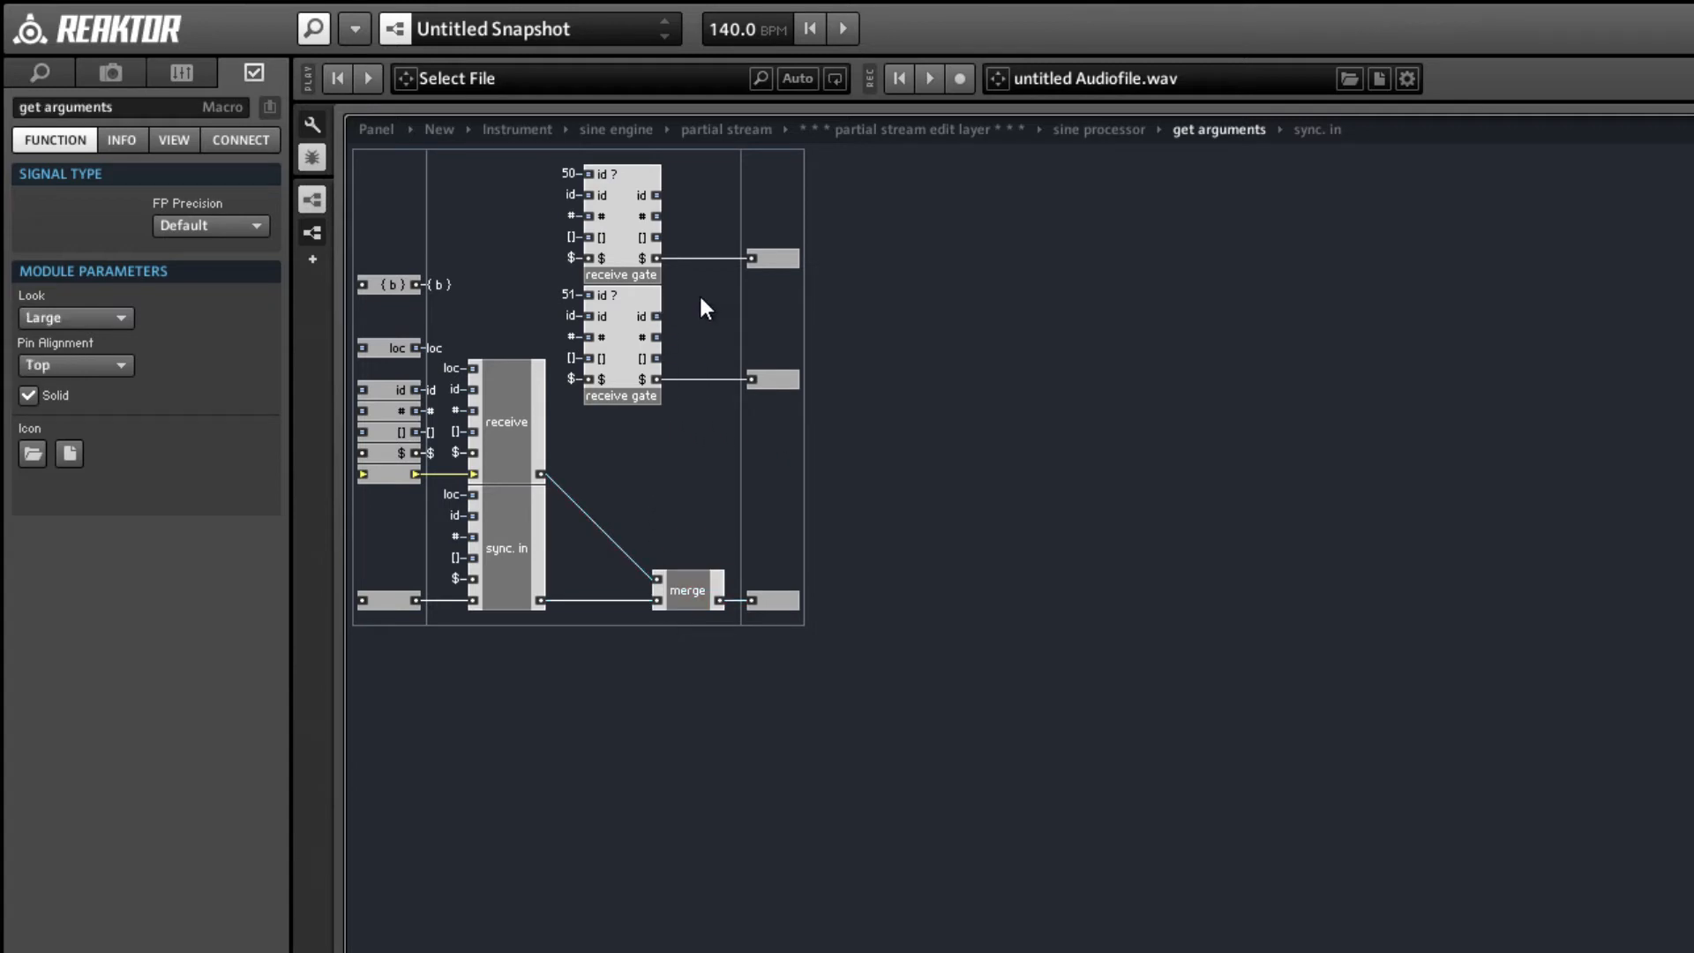
- Add a second unnamed input to the algorithm macro and wire the first two get arguments outputs to its unnamed inputs
{"action": "double_click", "coordinate": [699, 290]}
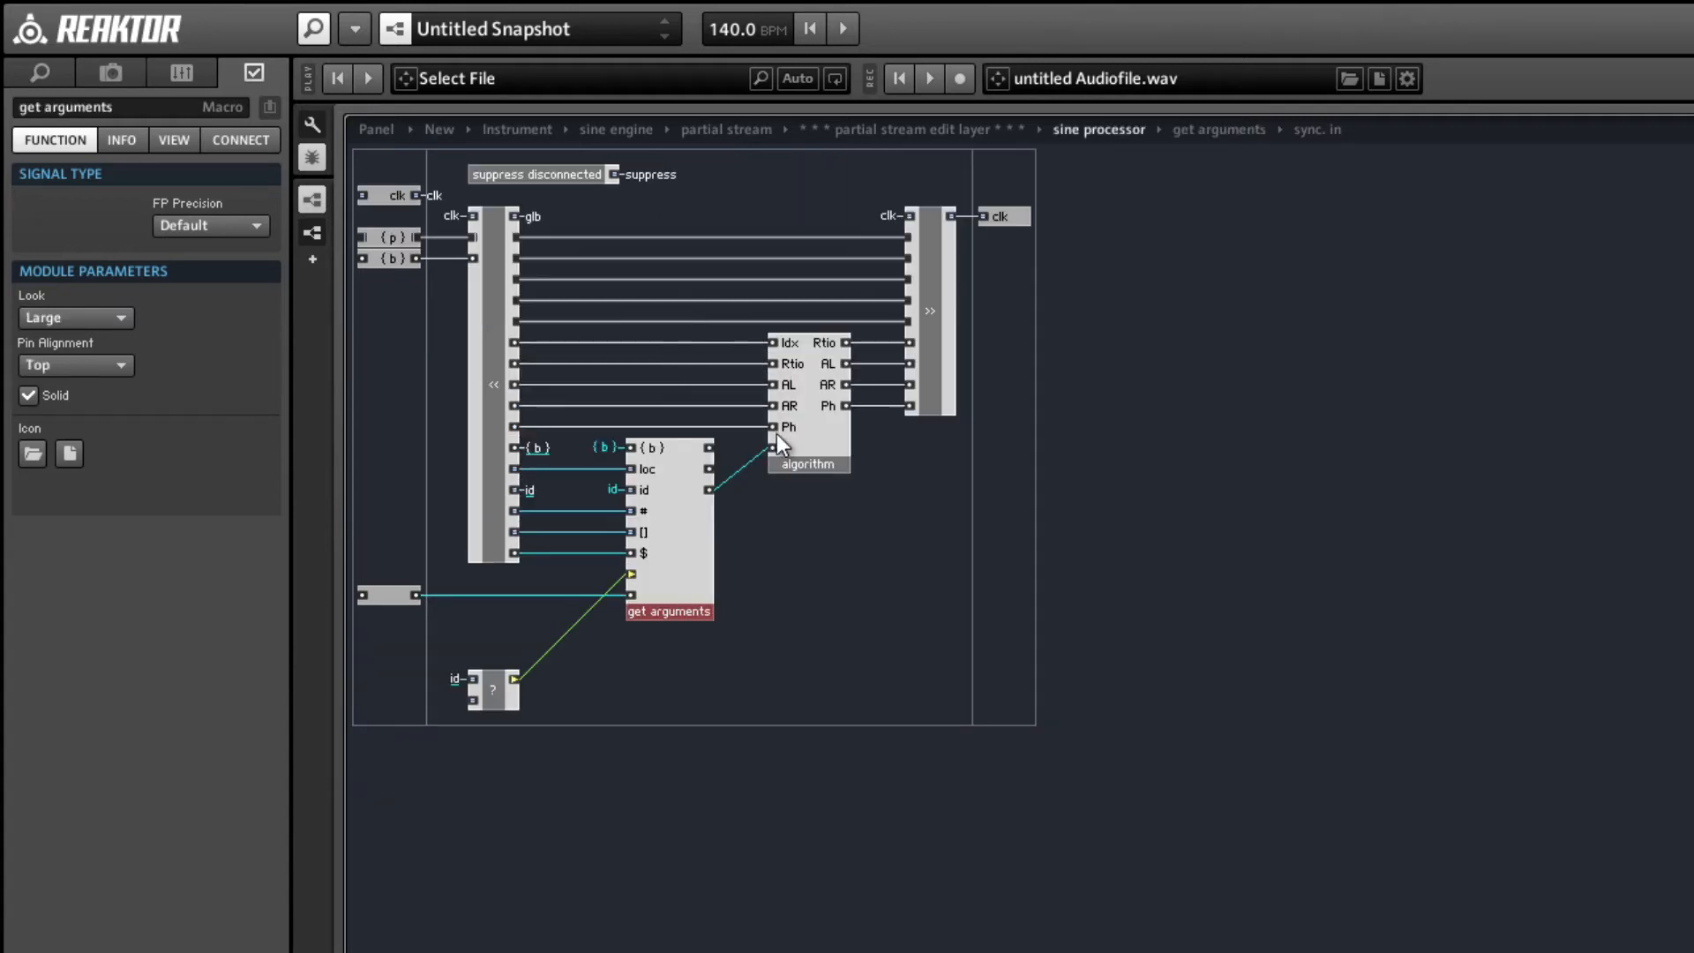
{"action": "left_click", "coordinate": [812, 446]}
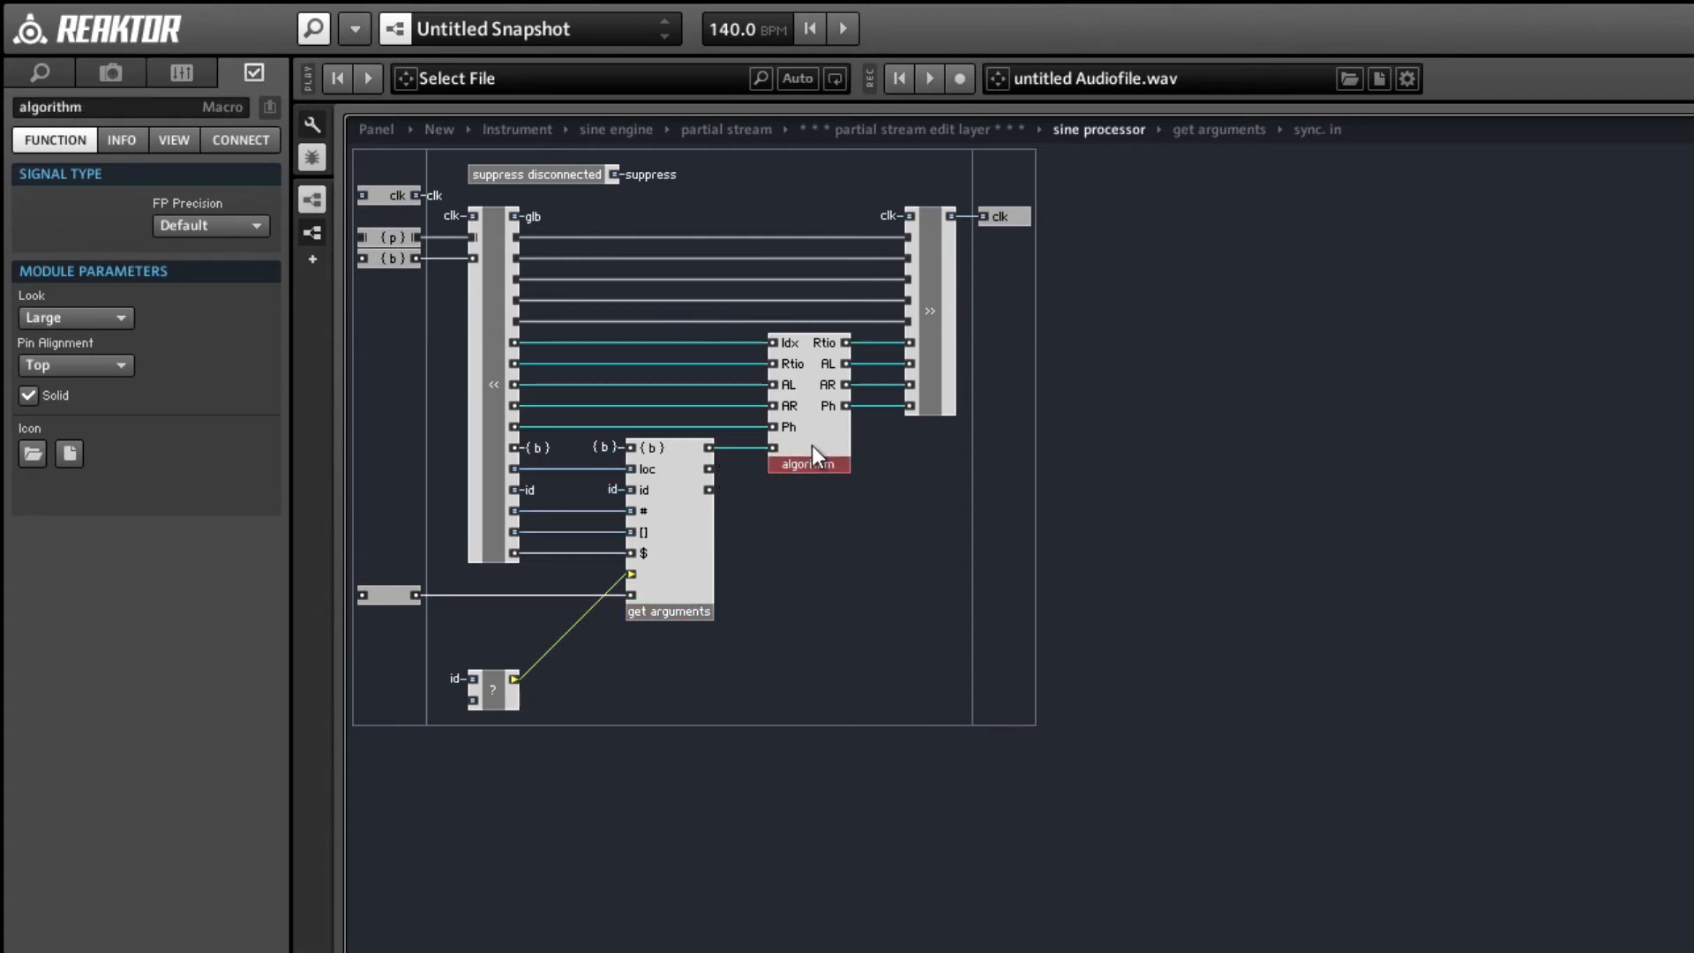
{"action": "double_click", "coordinate": [812, 446]}
{"action": "right_click", "coordinate": [427, 321]}
{"action": "mouse_move", "coordinate": [664, 341]}
{"action": "left_click", "coordinate": [712, 329]}
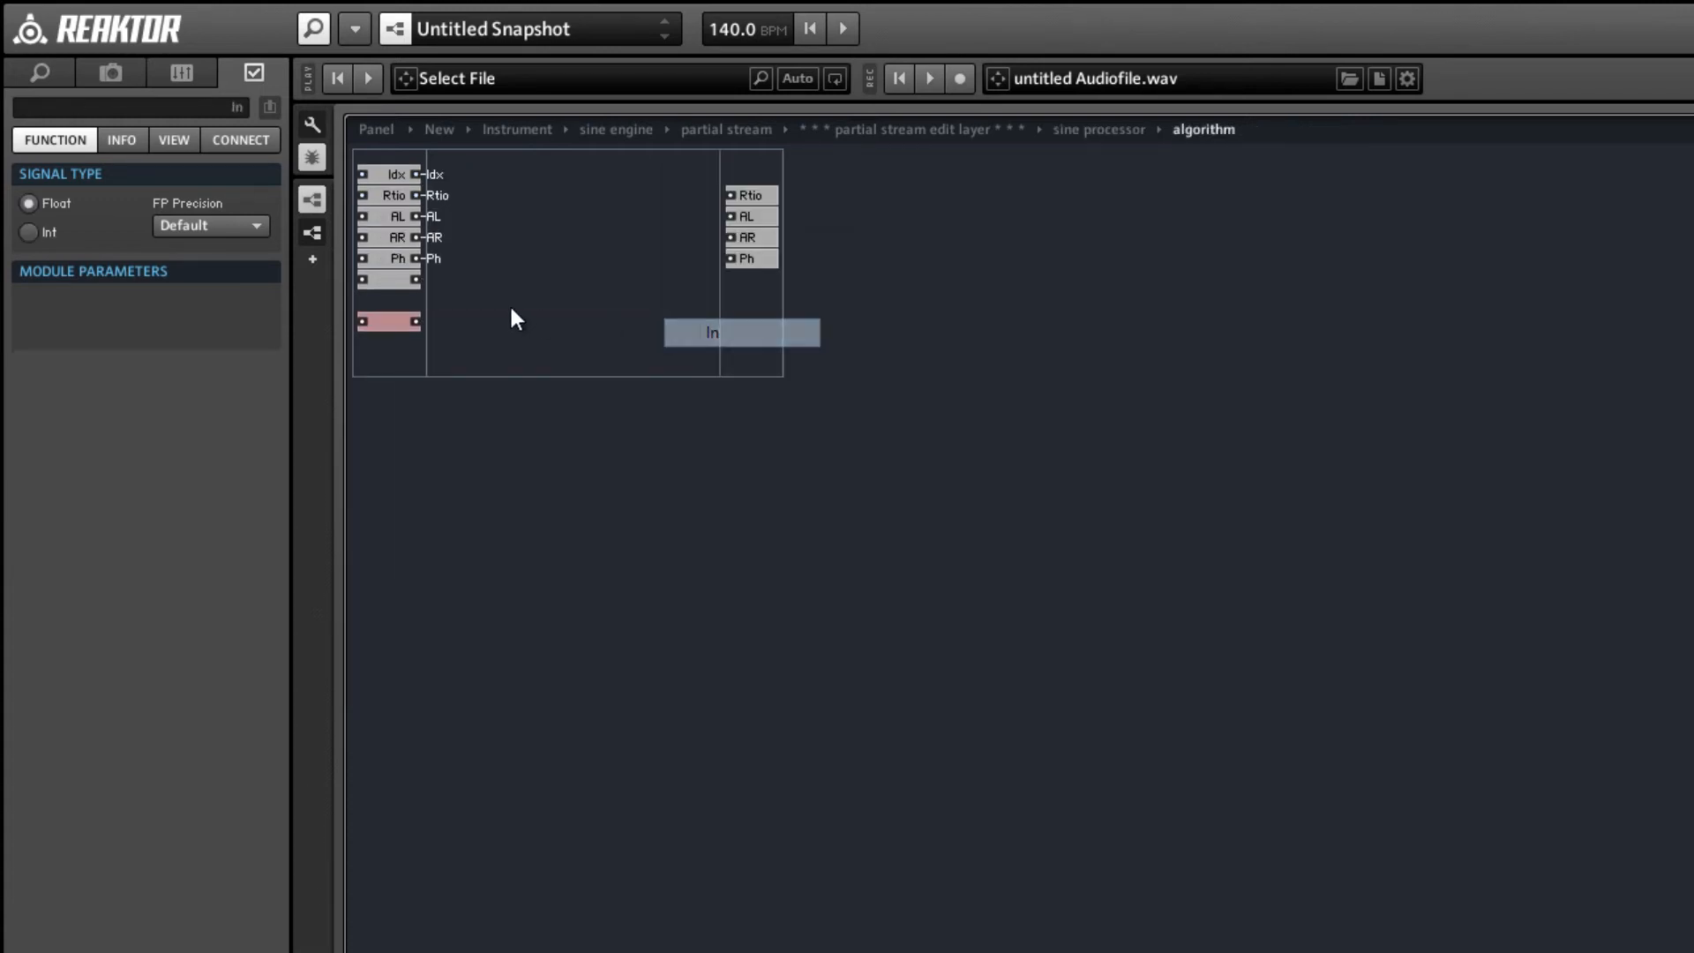
{"action": "double_click", "coordinate": [509, 305]}
{"action": "left_click_drag", "start_coordinate": [709, 468], "coordinate": [772, 470]}
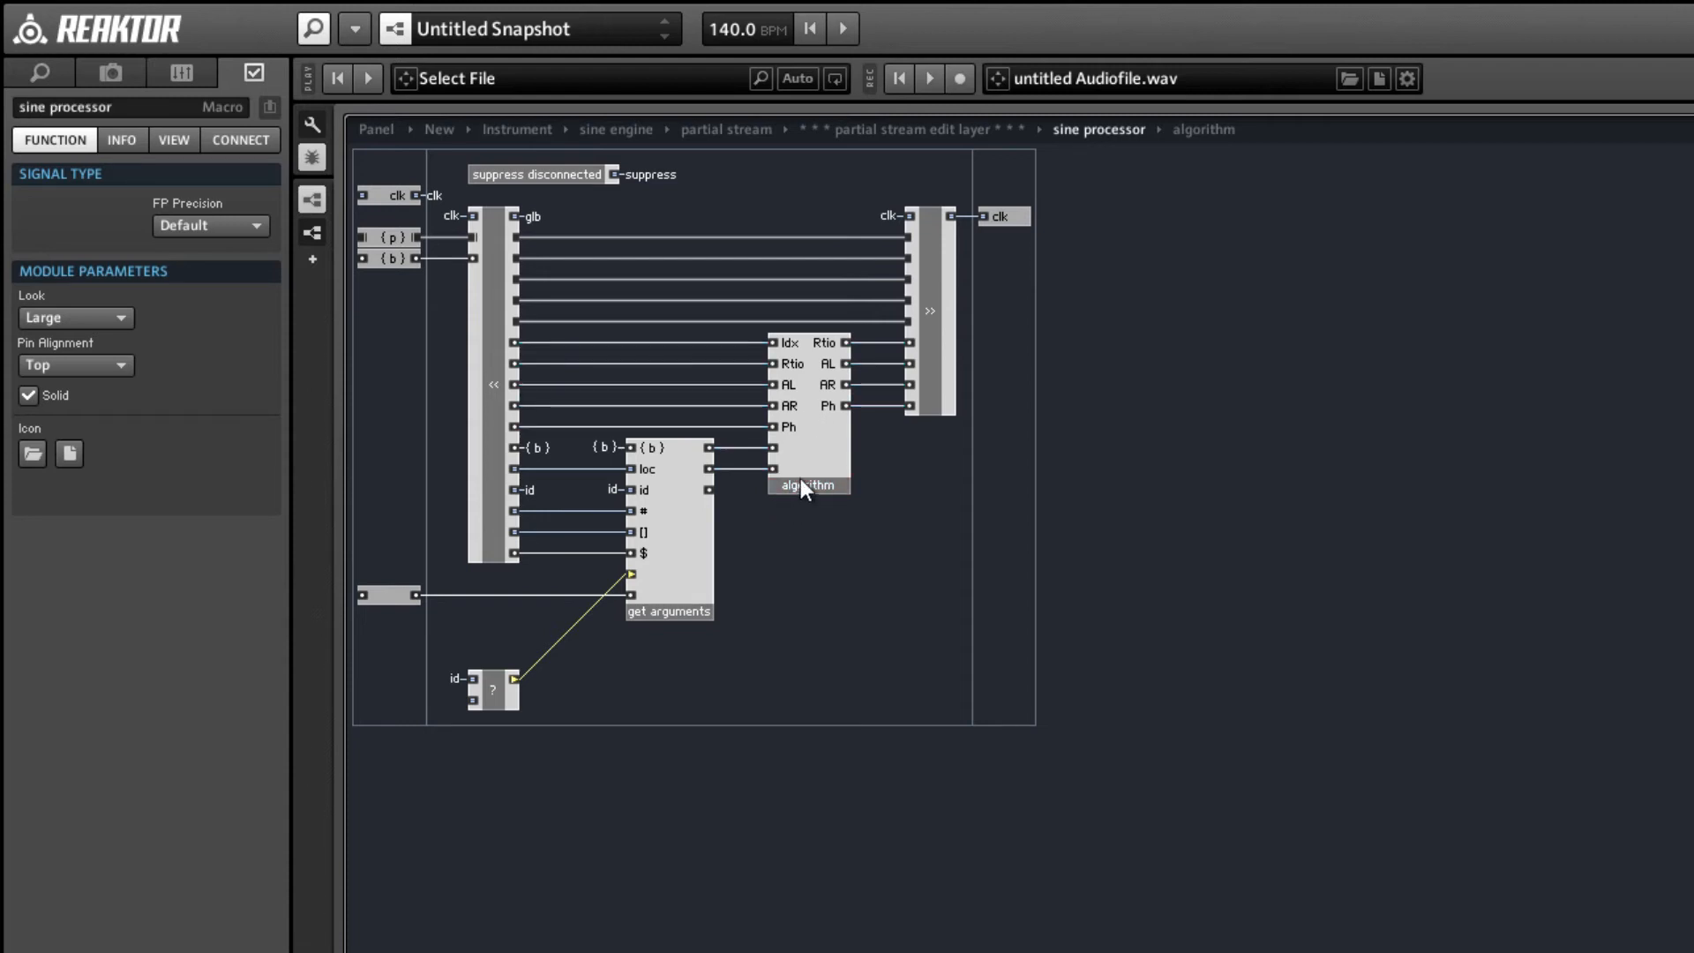
- Reopen the algorithm macro and space its two unnamed input ports apart below the Ph input
{"action": "double_click", "coordinate": [803, 476]}
{"action": "left_click_drag", "start_coordinate": [396, 316], "coordinate": [395, 352]}
{"action": "left_click_drag", "start_coordinate": [392, 286], "coordinate": [392, 298]}
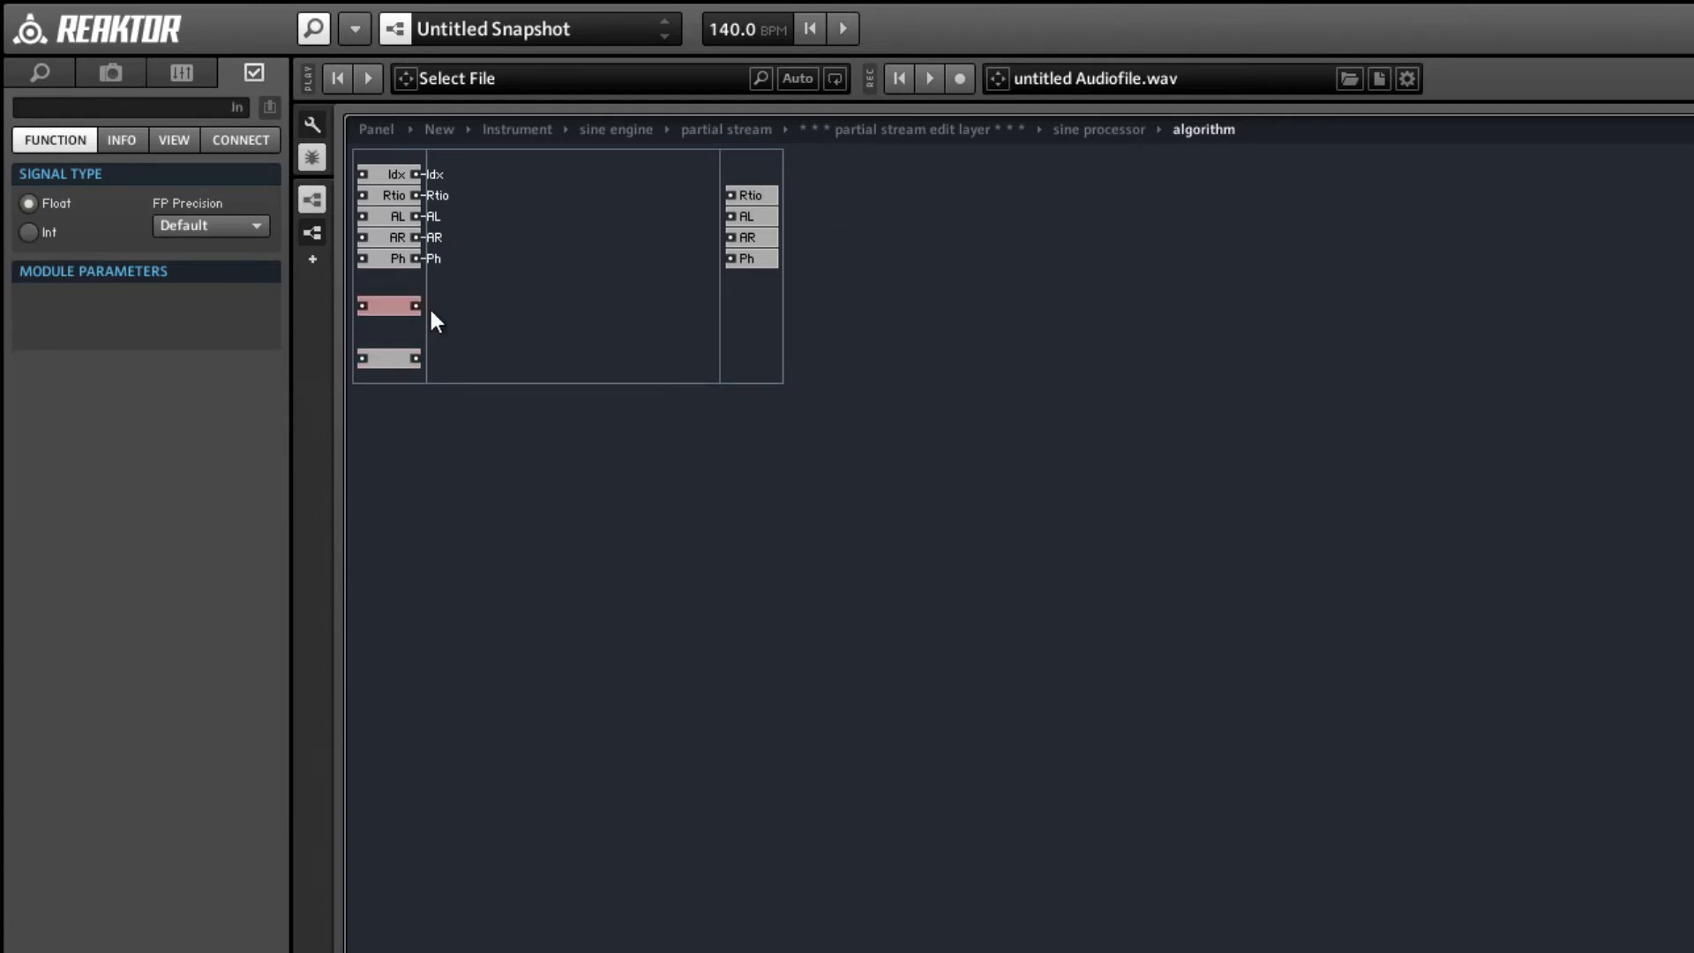
- Insert an x mul a modulation macro into the algorithm structure, beside the input ports
{"action": "right_click", "coordinate": [533, 226]}
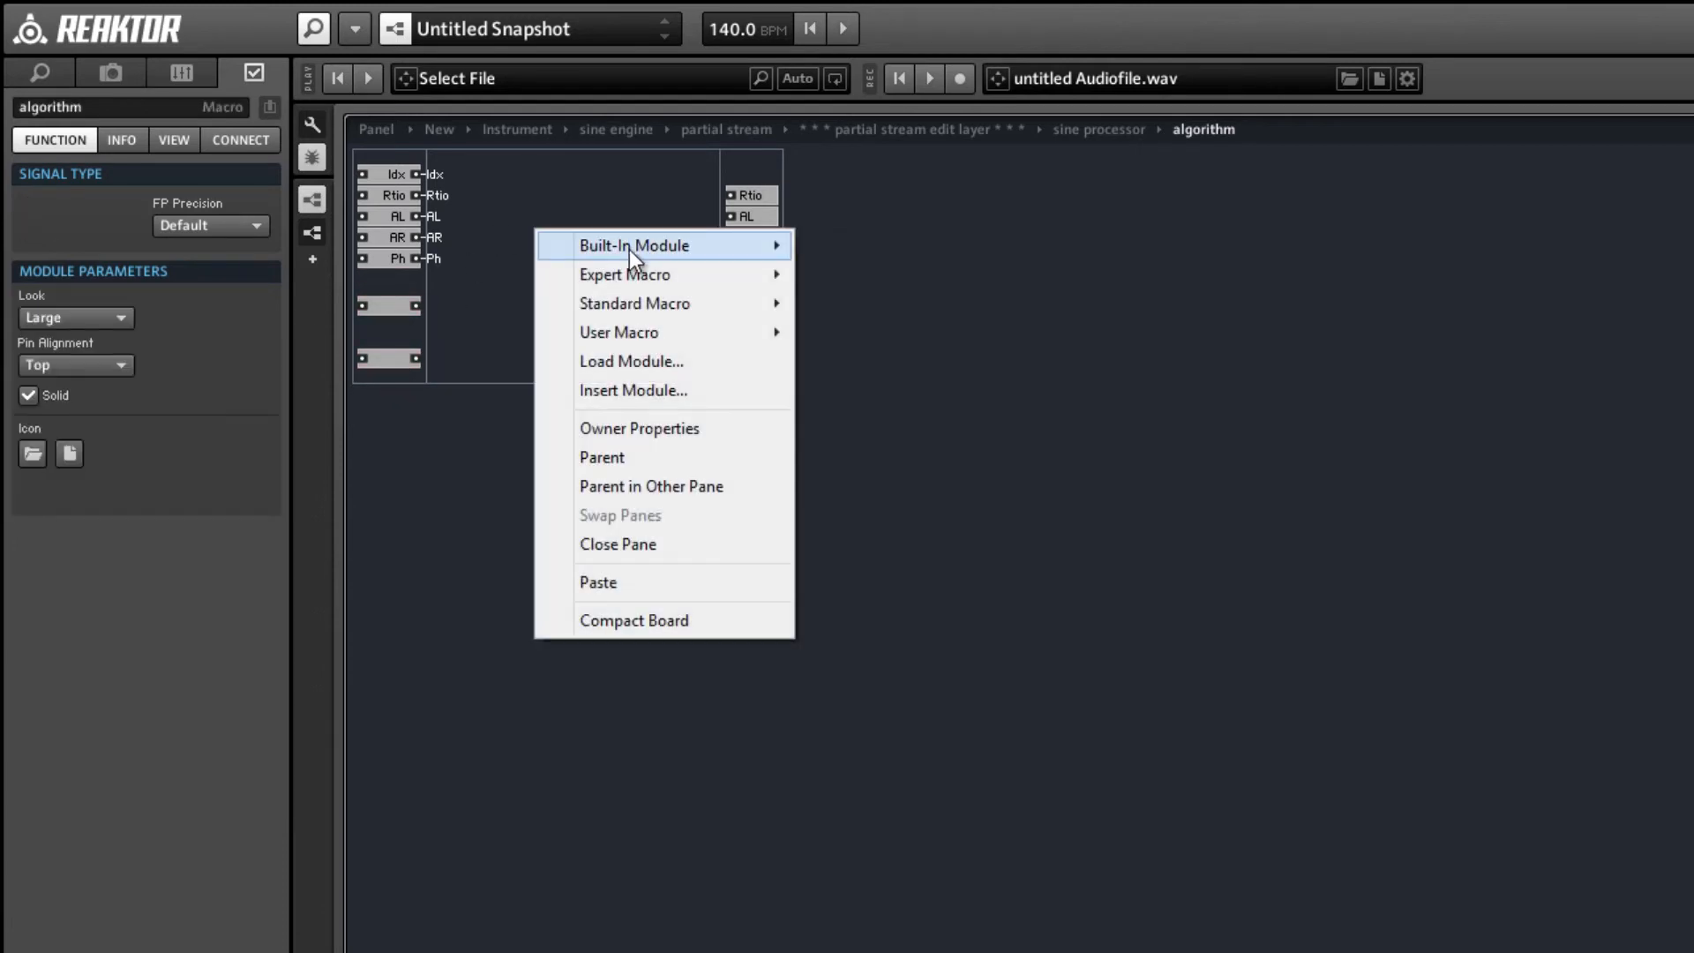
{"action": "mouse_move", "coordinate": [635, 274]}
{"action": "mouse_move", "coordinate": [950, 302]}
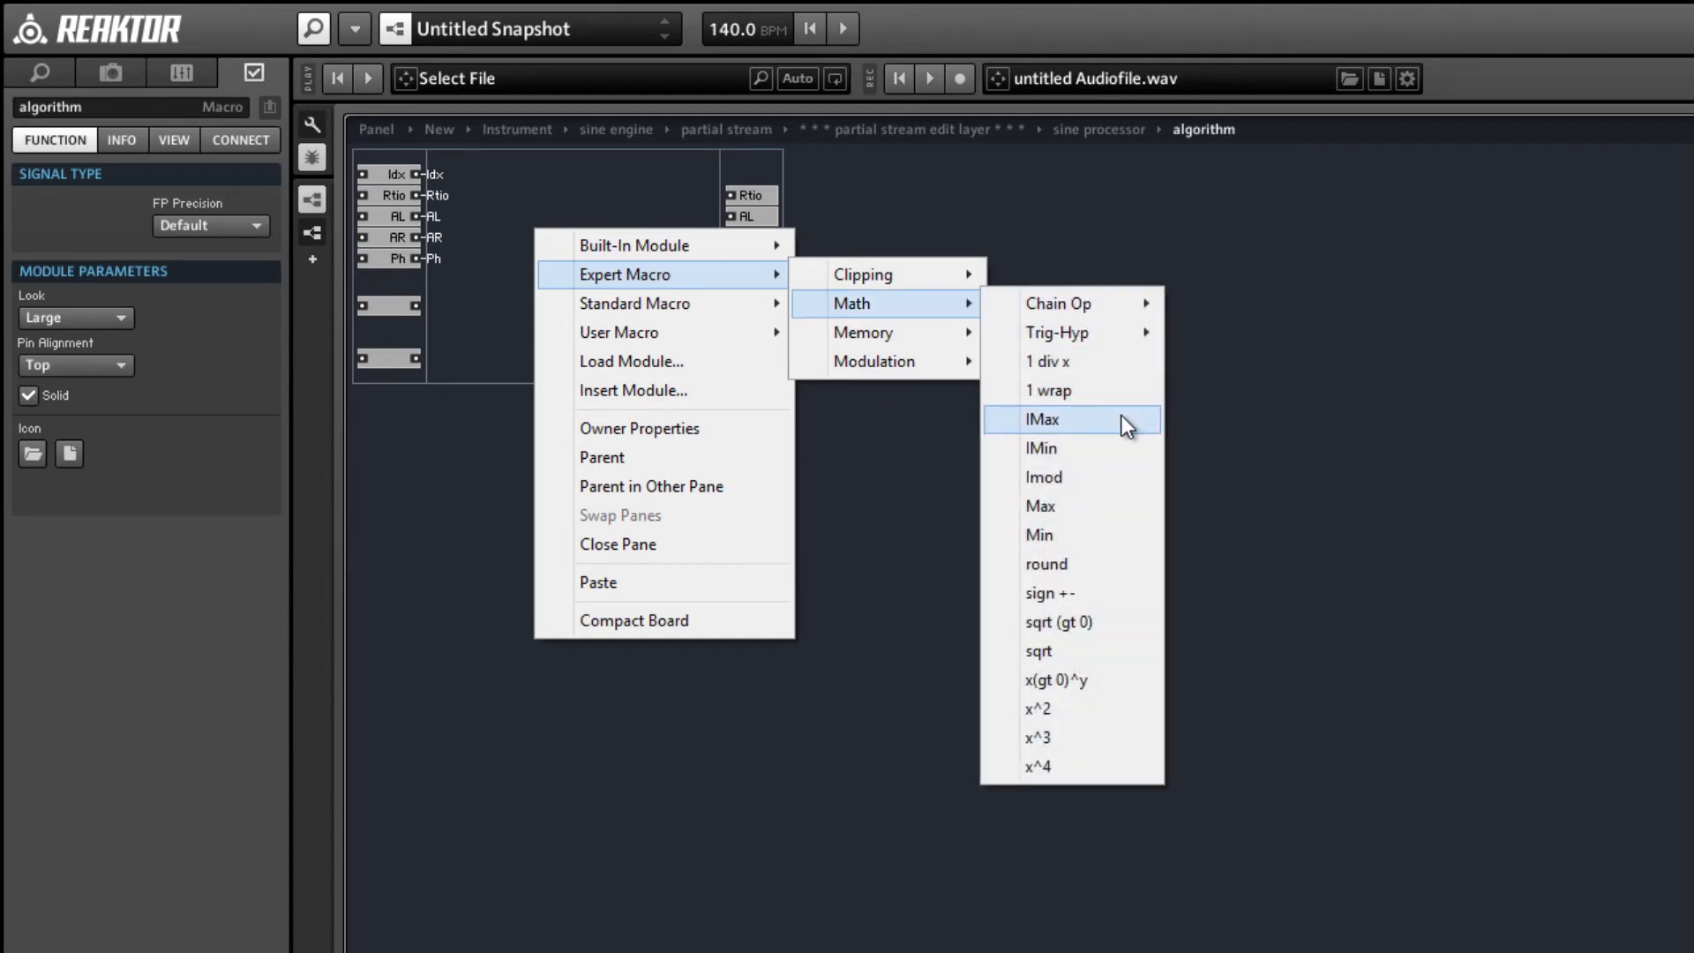
{"action": "mouse_move", "coordinate": [914, 363]}
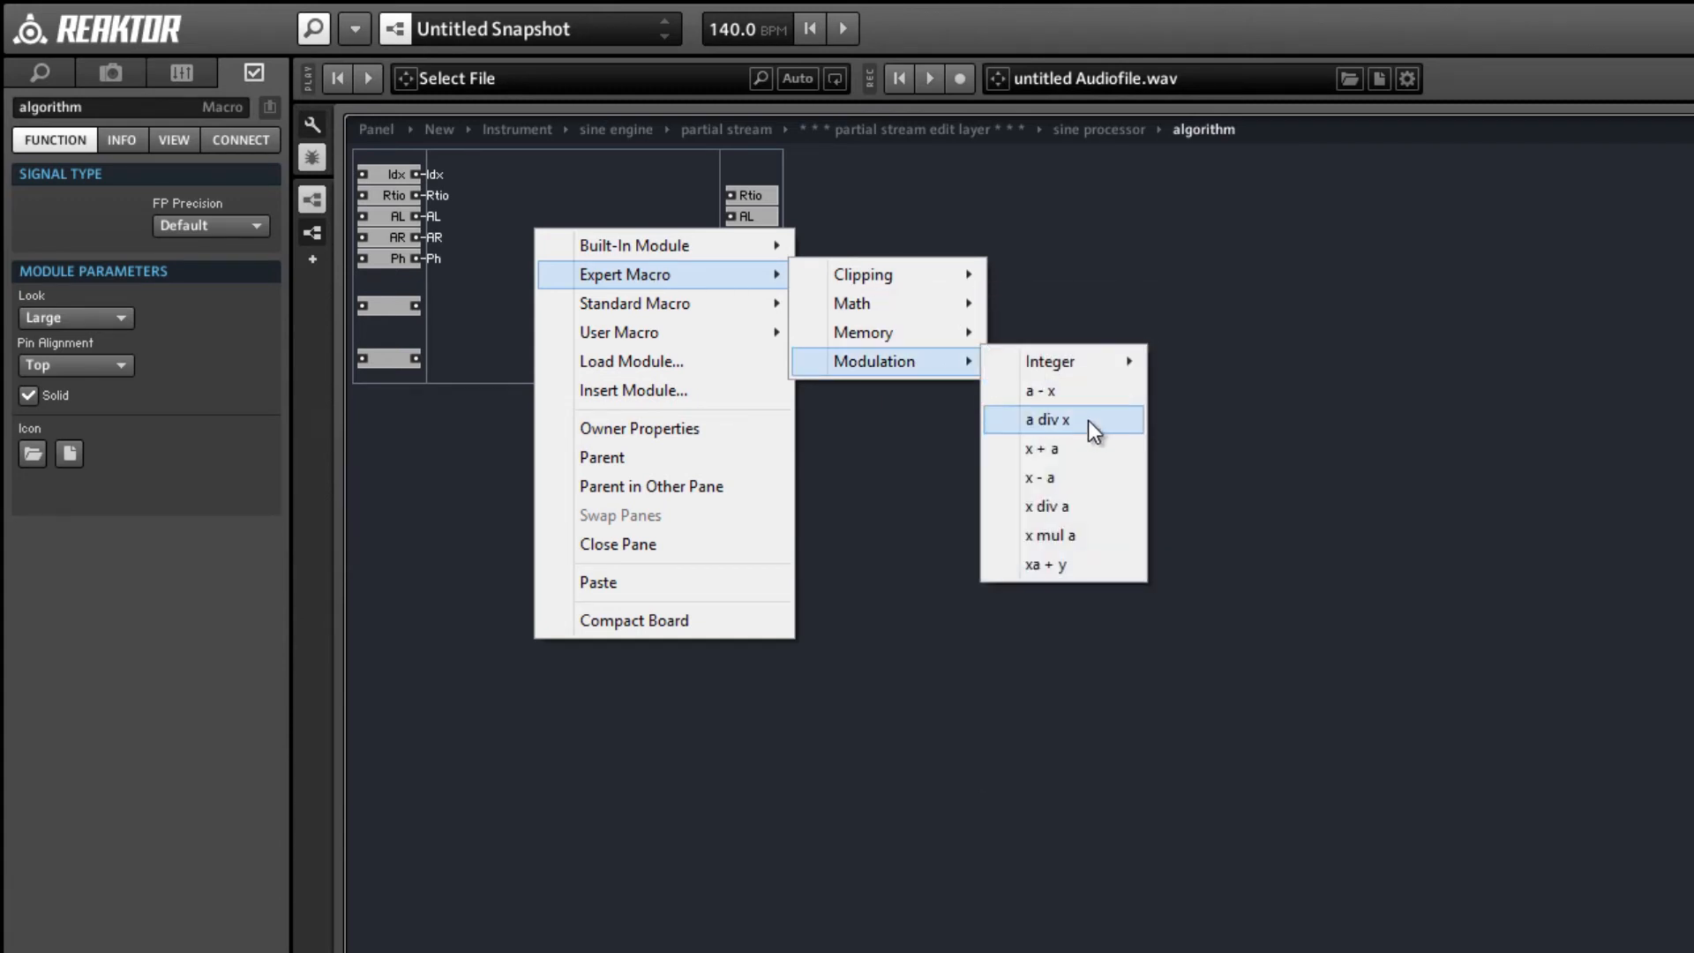
{"action": "left_click", "coordinate": [1090, 533]}
{"action": "left_click_drag", "start_coordinate": [1090, 530], "coordinate": [561, 268]}
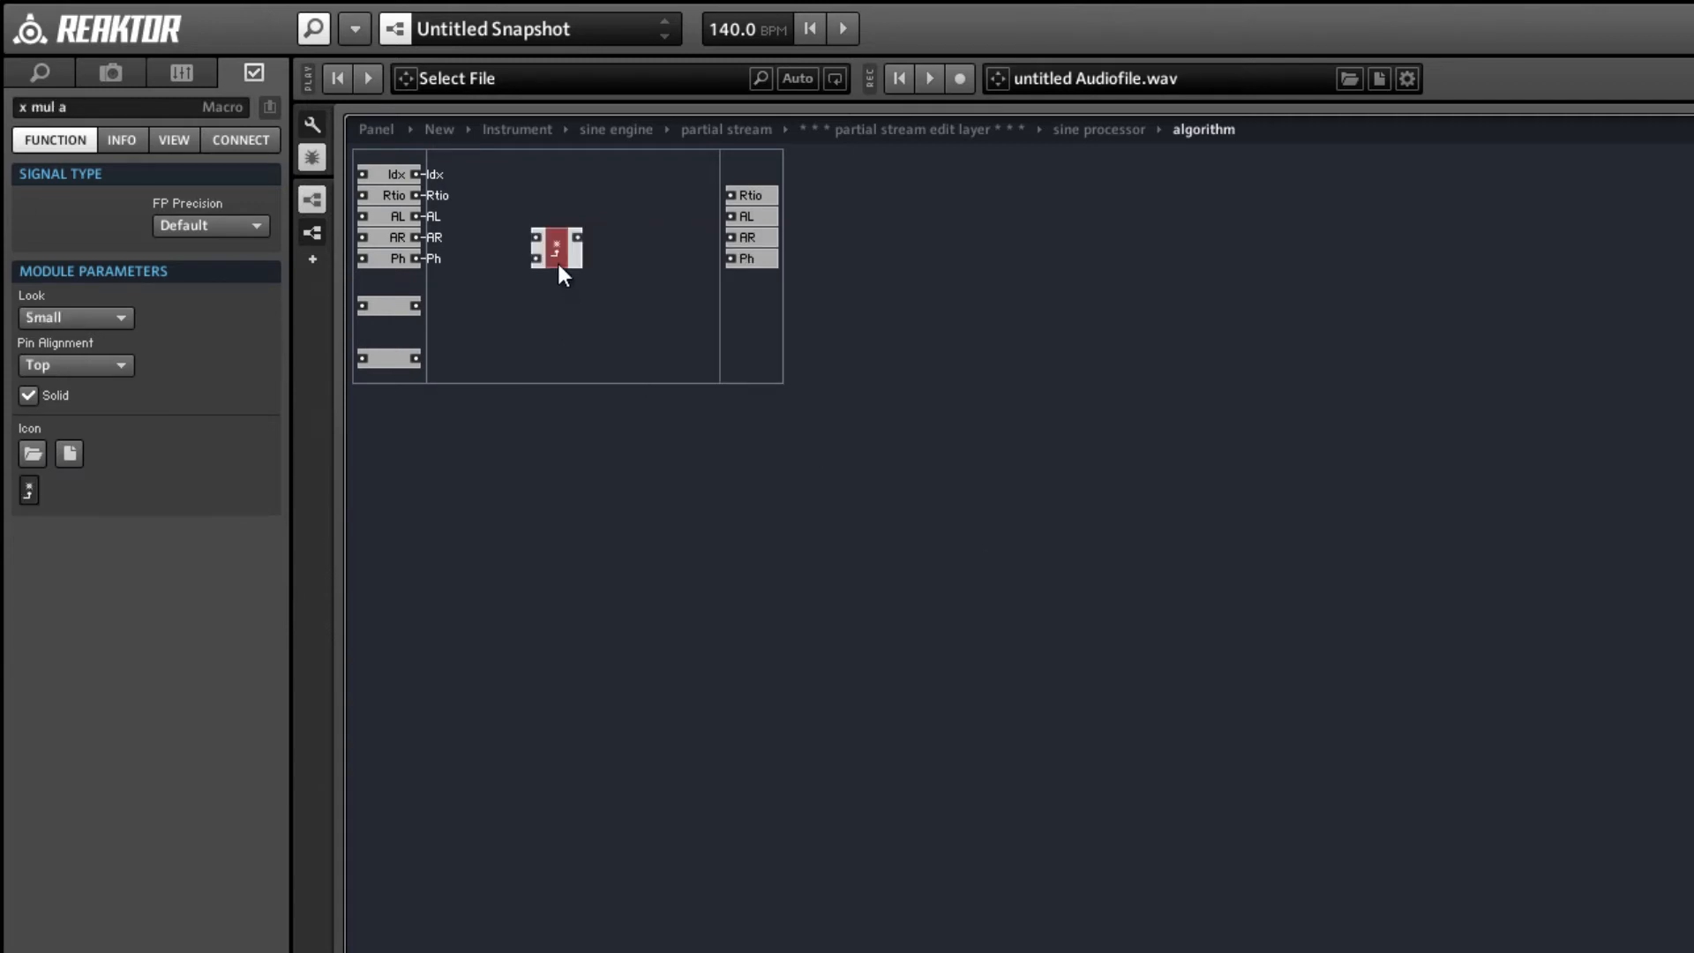
- Wire each unnamed input to the lower input of its own x mul a macro and space the two rows apart
{"action": "left_click_drag", "start_coordinate": [411, 311], "coordinate": [539, 348]}
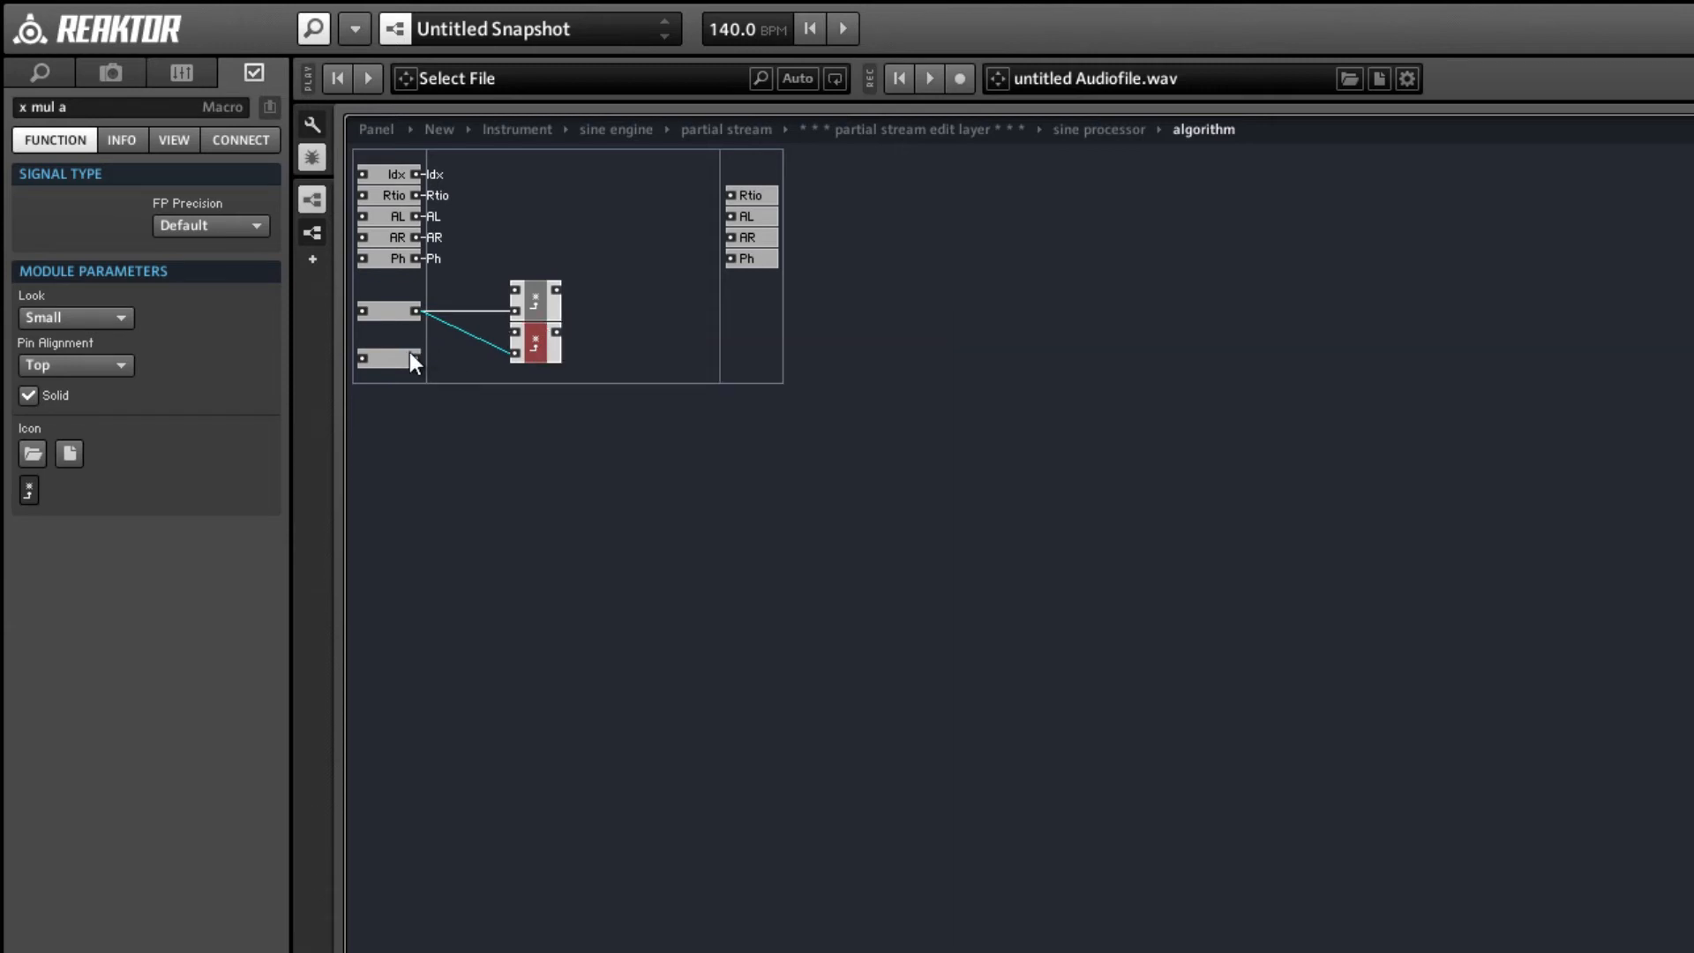
{"action": "left_click_drag", "start_coordinate": [416, 357], "coordinate": [512, 353]}
{"action": "left_click", "coordinate": [532, 399]}
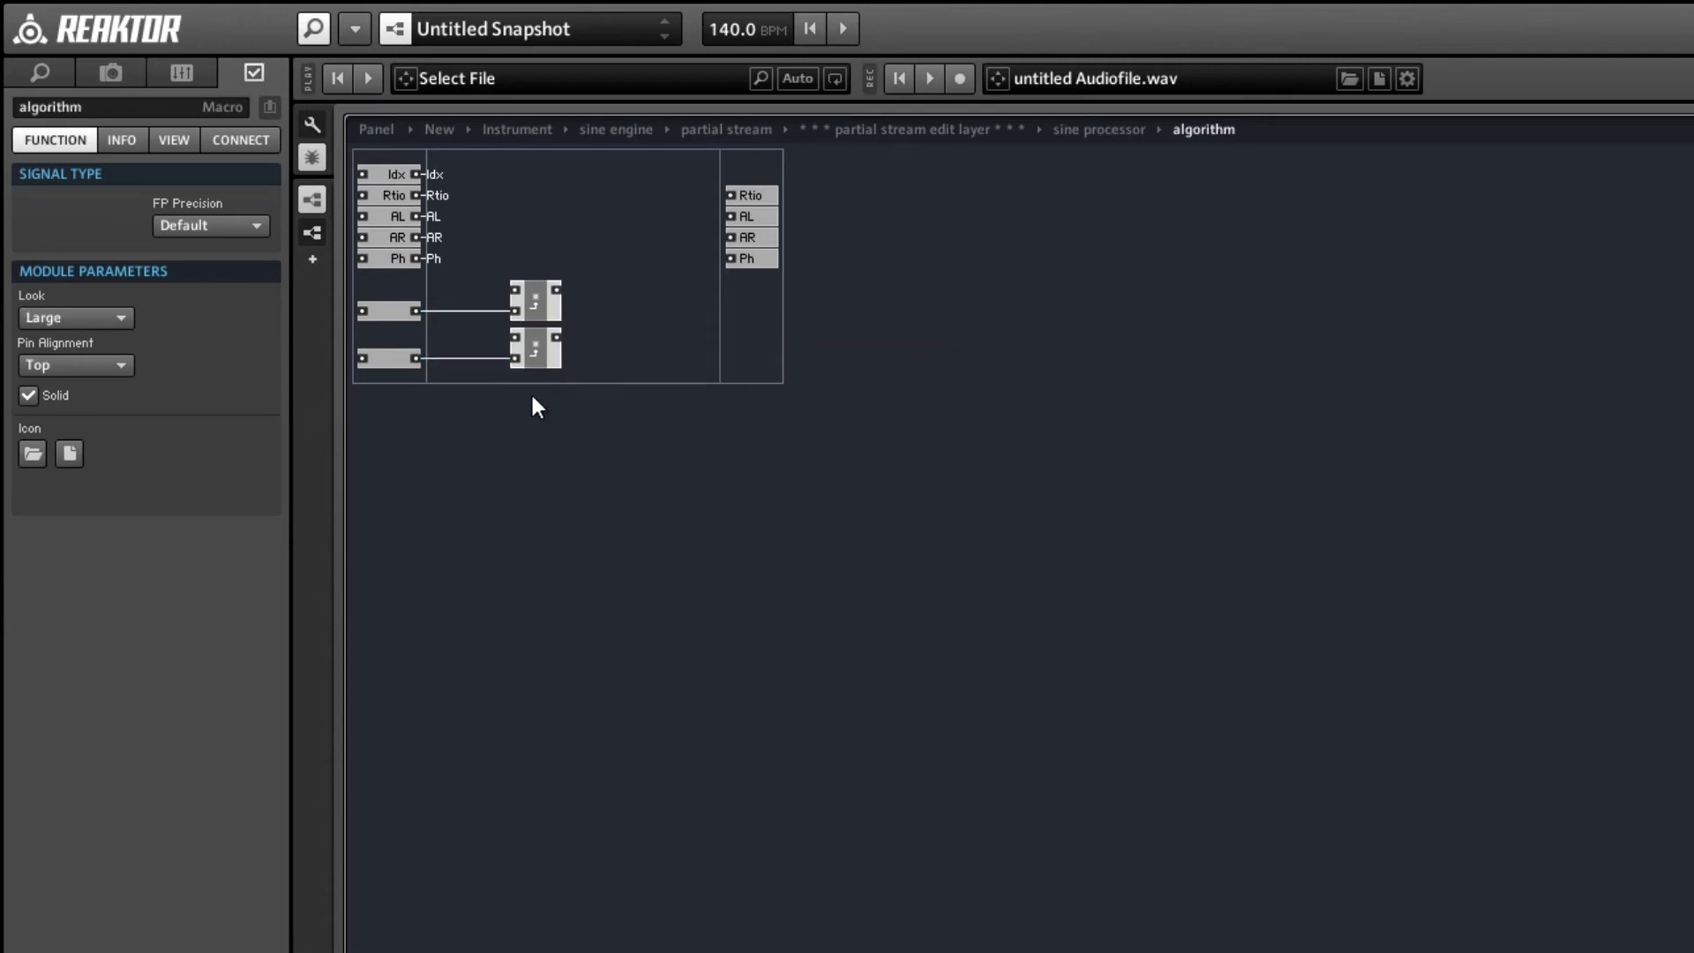
{"action": "left_click_drag", "start_coordinate": [536, 406], "coordinate": [385, 402]}
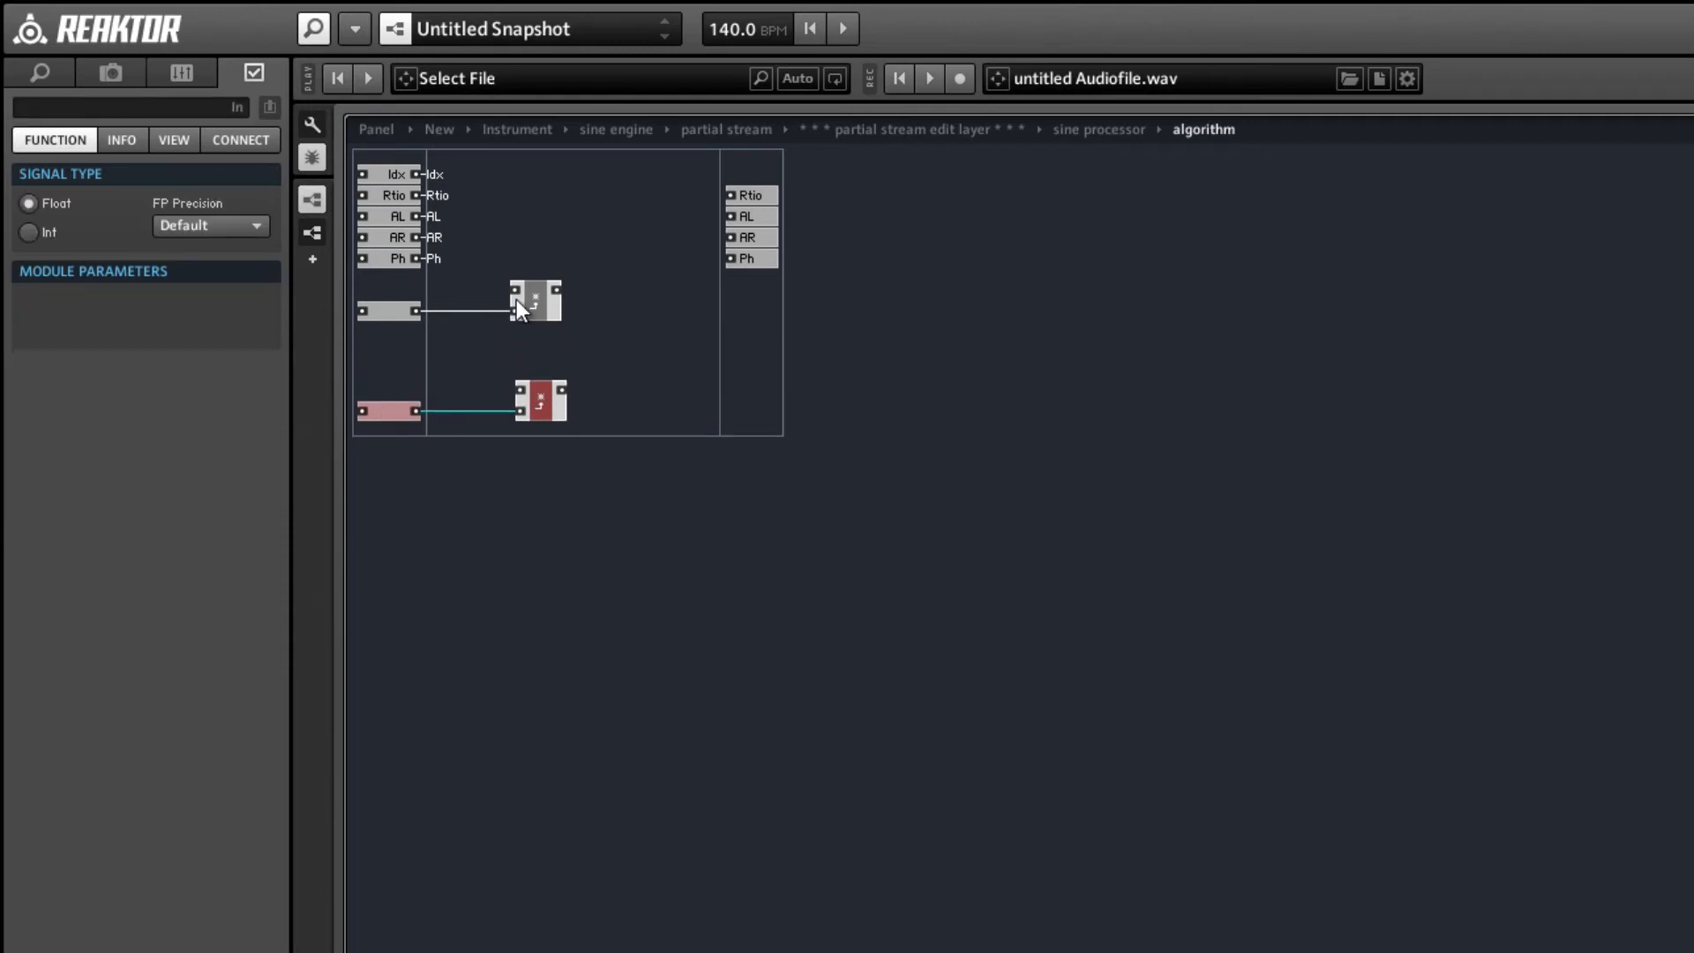
{"action": "left_click_drag", "start_coordinate": [517, 302], "coordinate": [522, 301]}
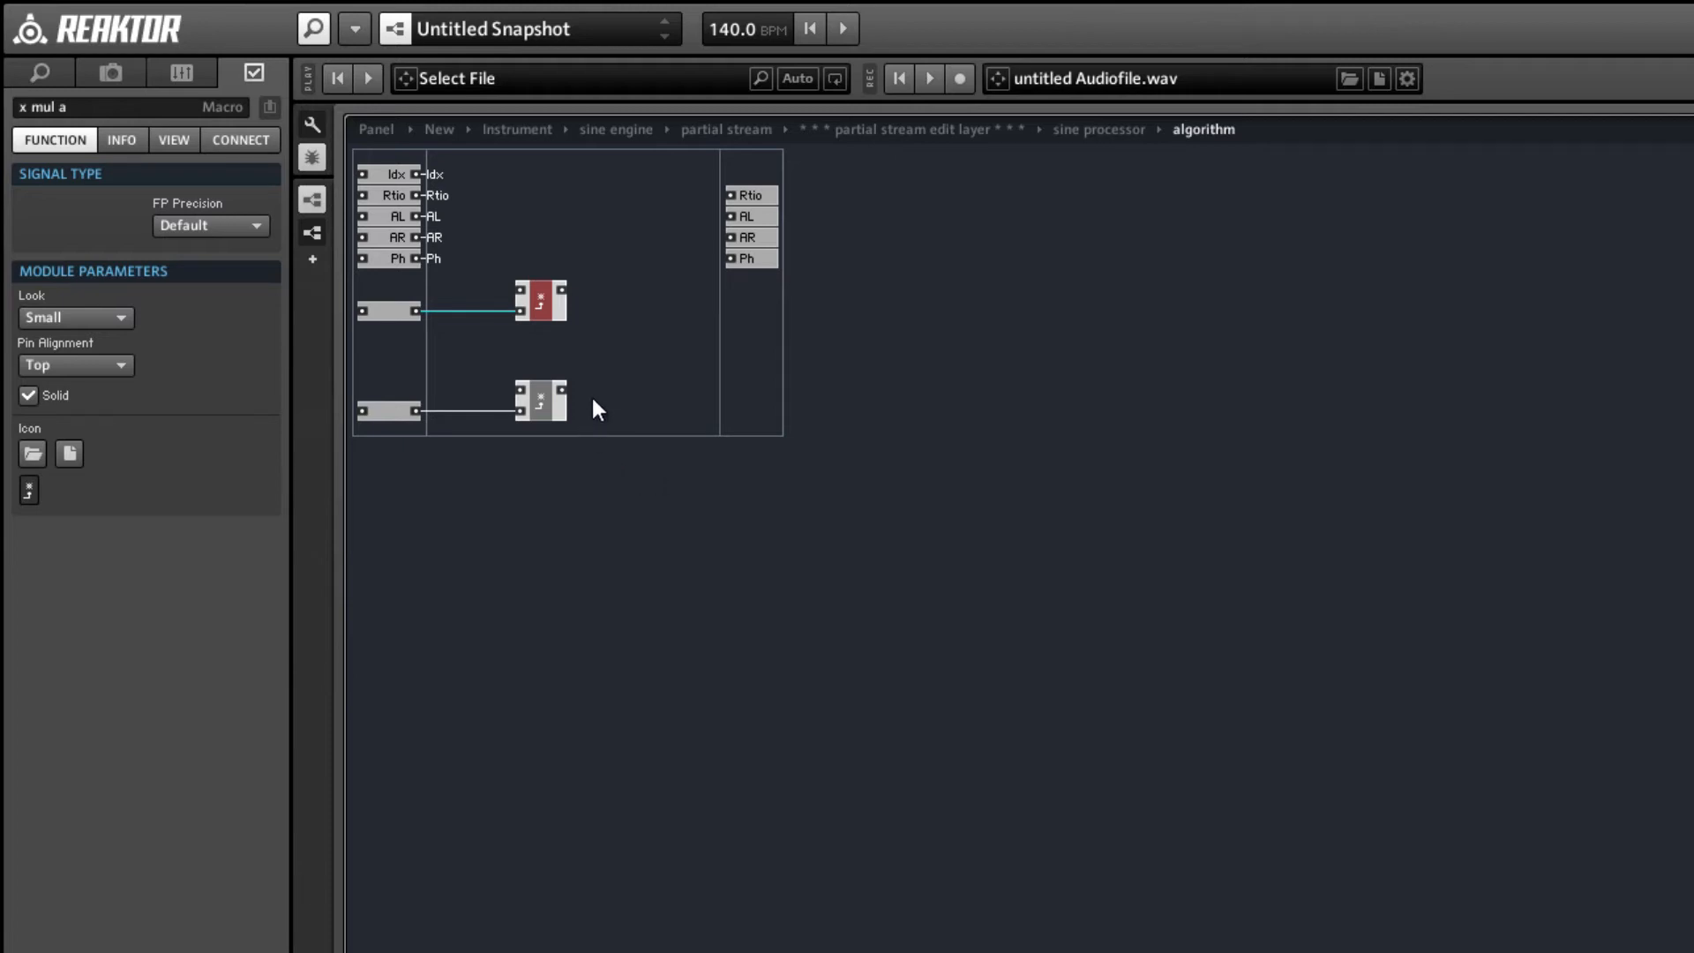
- Add a subtract module computing the Idx QuickBus minus a constant 1 and feed it to the lower x mul a's upper input
{"action": "right_click", "coordinate": [623, 335]}
{"action": "mouse_move", "coordinate": [651, 346]}
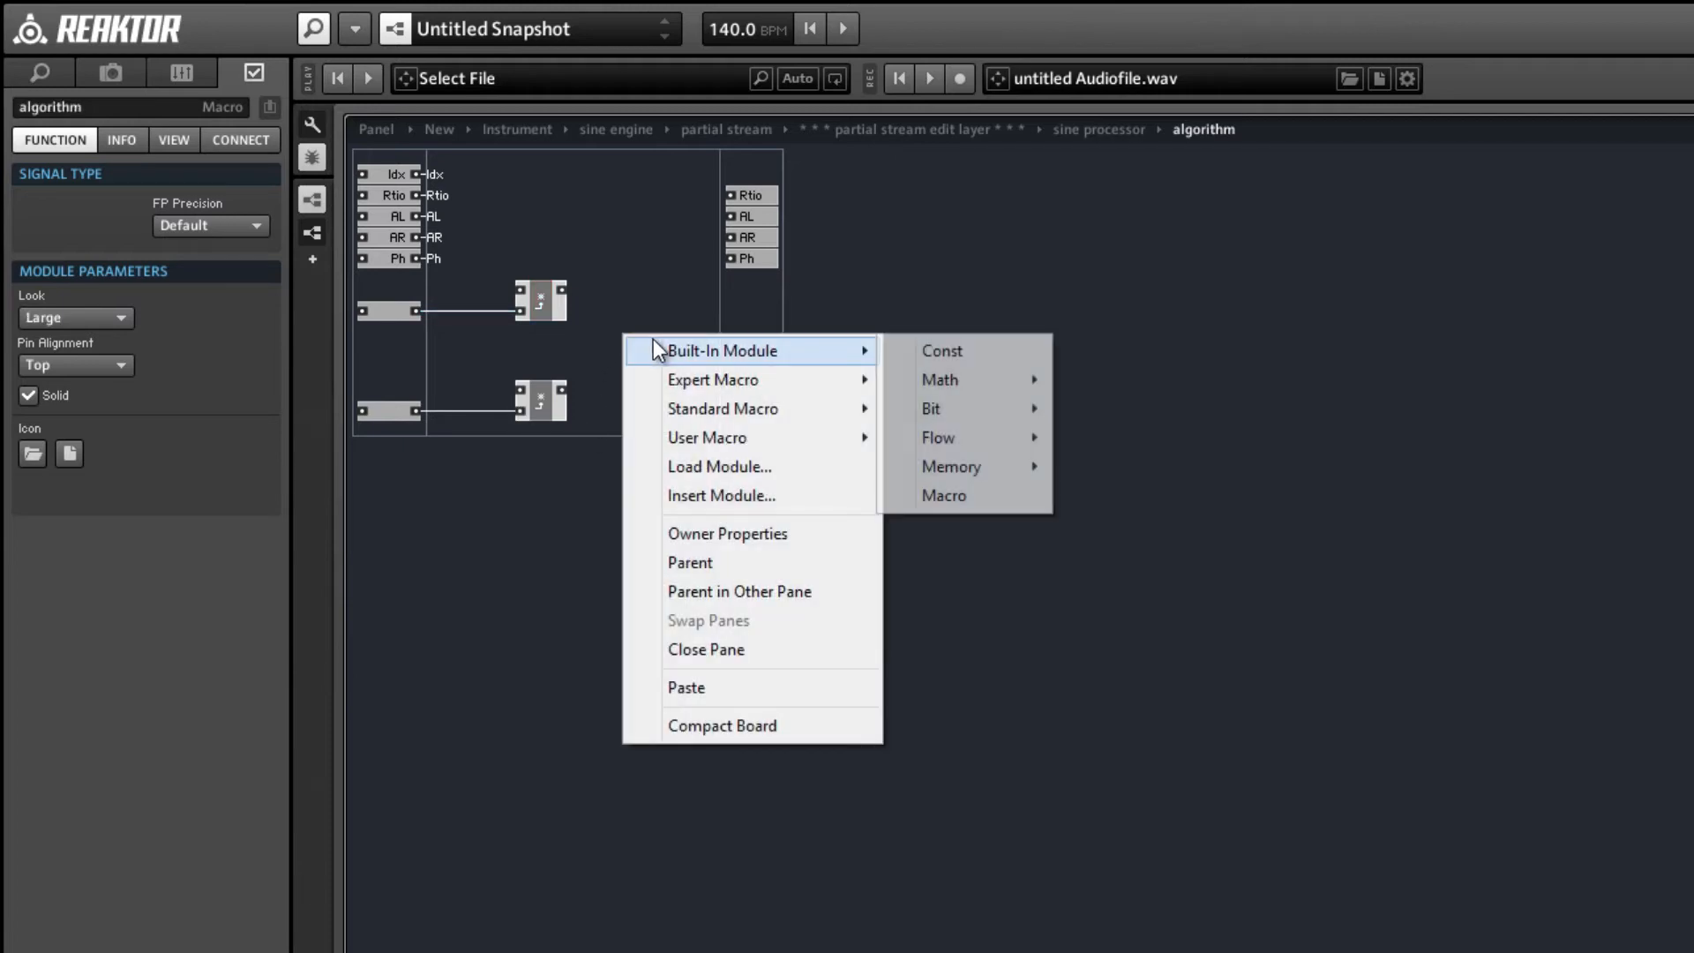
{"action": "mouse_move", "coordinate": [961, 388]}
{"action": "left_click", "coordinate": [1135, 410]}
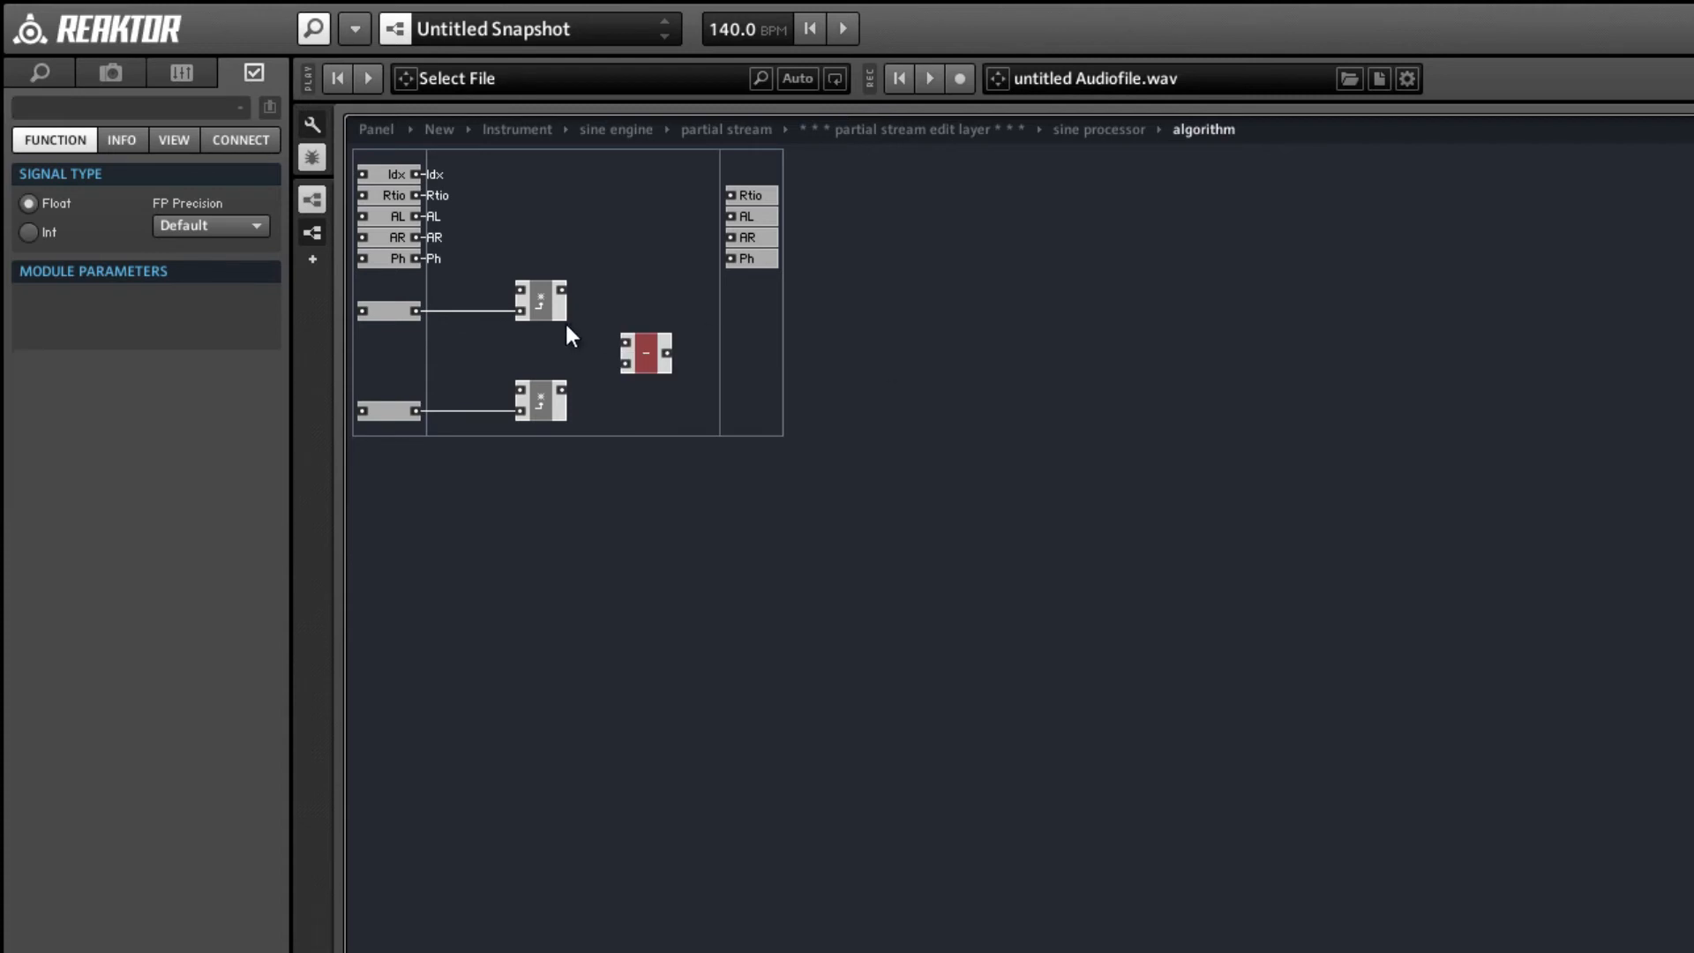
{"action": "right_click", "coordinate": [627, 344]}
{"action": "mouse_move", "coordinate": [763, 484]}
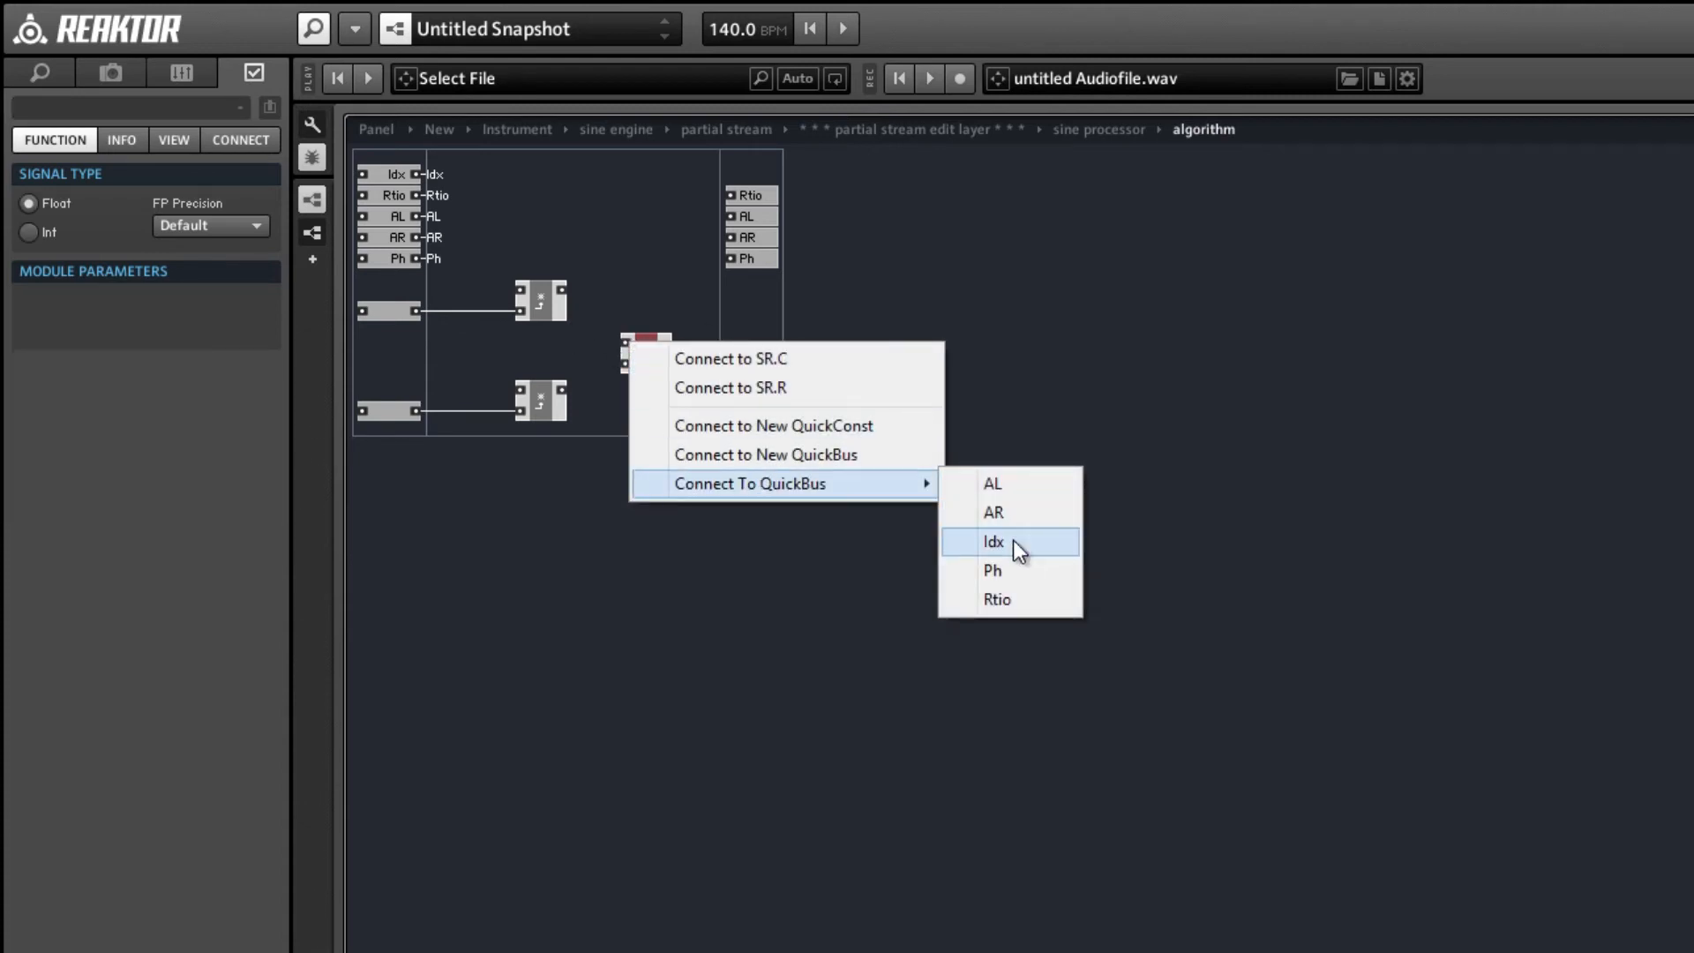
{"action": "left_click", "coordinate": [1013, 540]}
{"action": "right_click", "coordinate": [630, 367]}
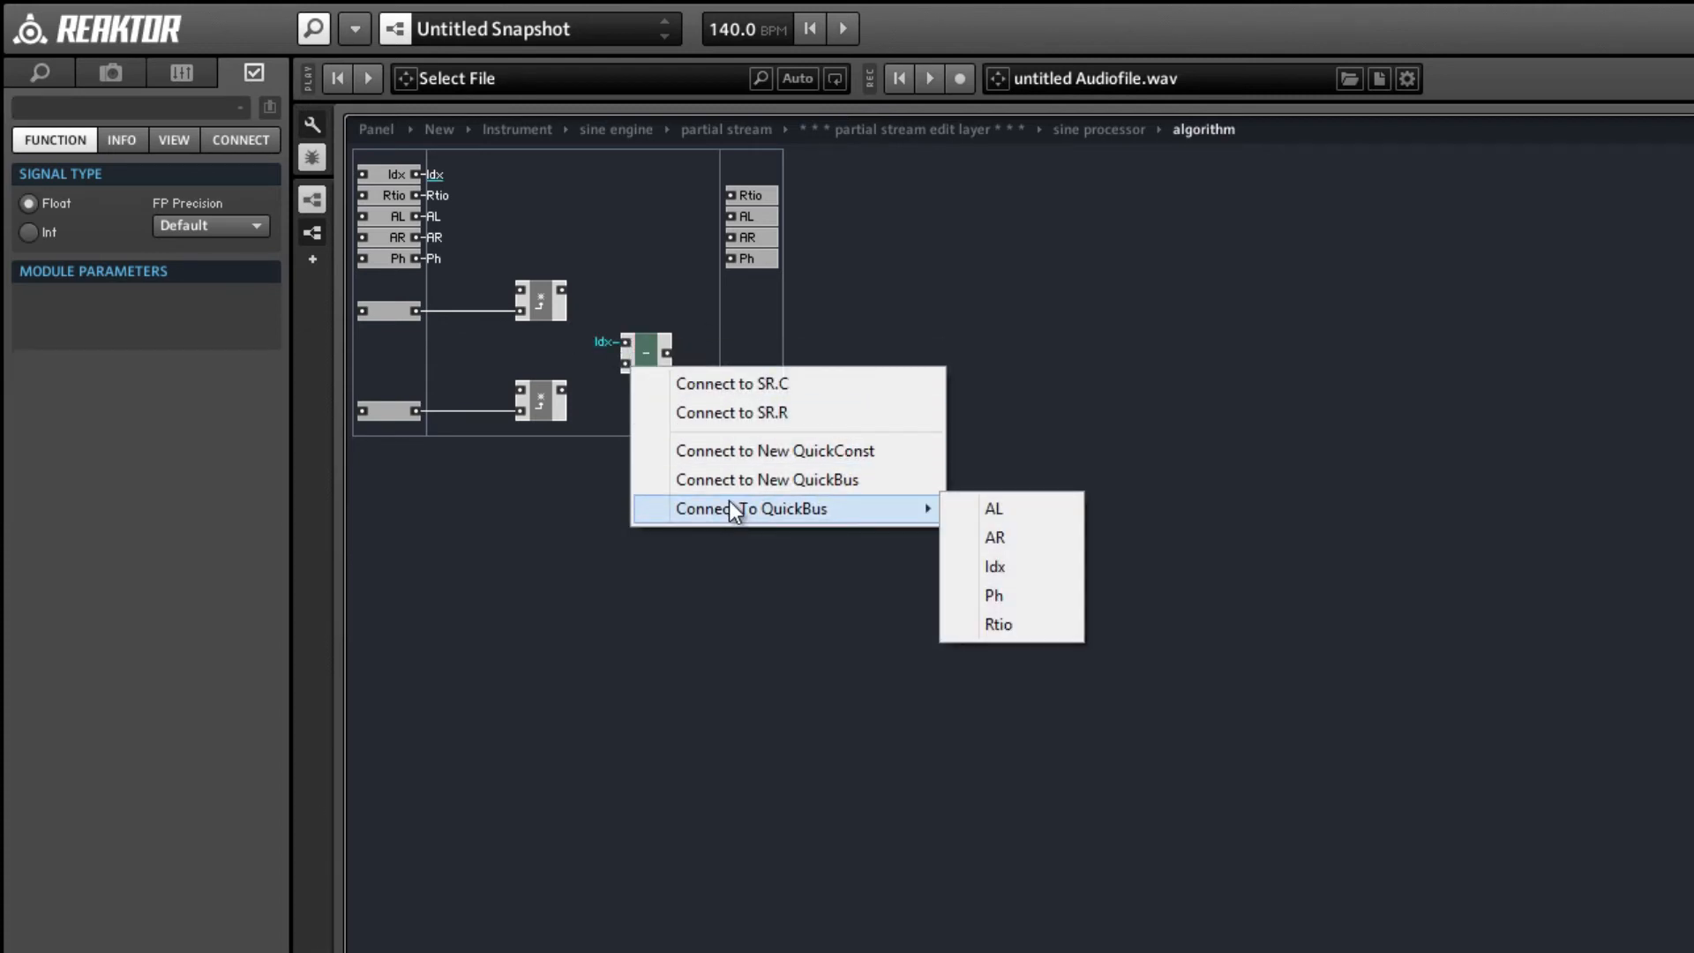
{"action": "left_click", "coordinate": [838, 450]}
{"action": "left_click_drag", "start_coordinate": [648, 366], "coordinate": [541, 393]}
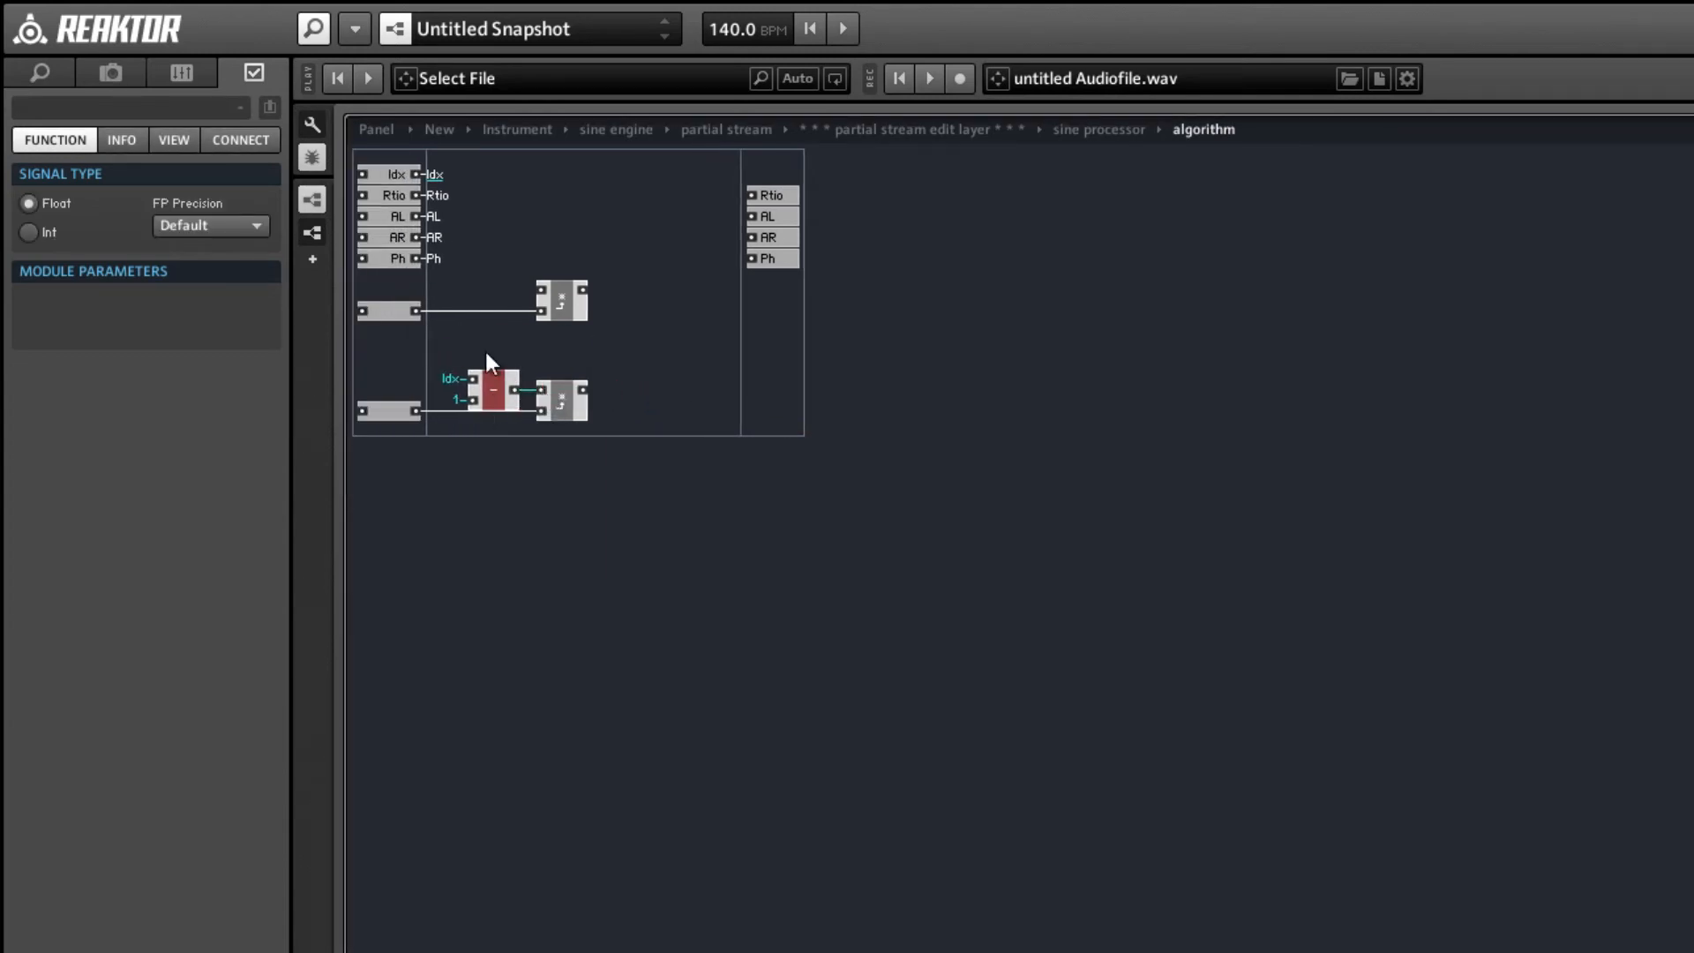
- Add an addition module after the lower x mul a that sums its output with a constant 1
{"action": "right_click", "coordinate": [650, 360]}
{"action": "mouse_move", "coordinate": [706, 377]}
{"action": "mouse_move", "coordinate": [1004, 411]}
{"action": "left_click", "coordinate": [1126, 415]}
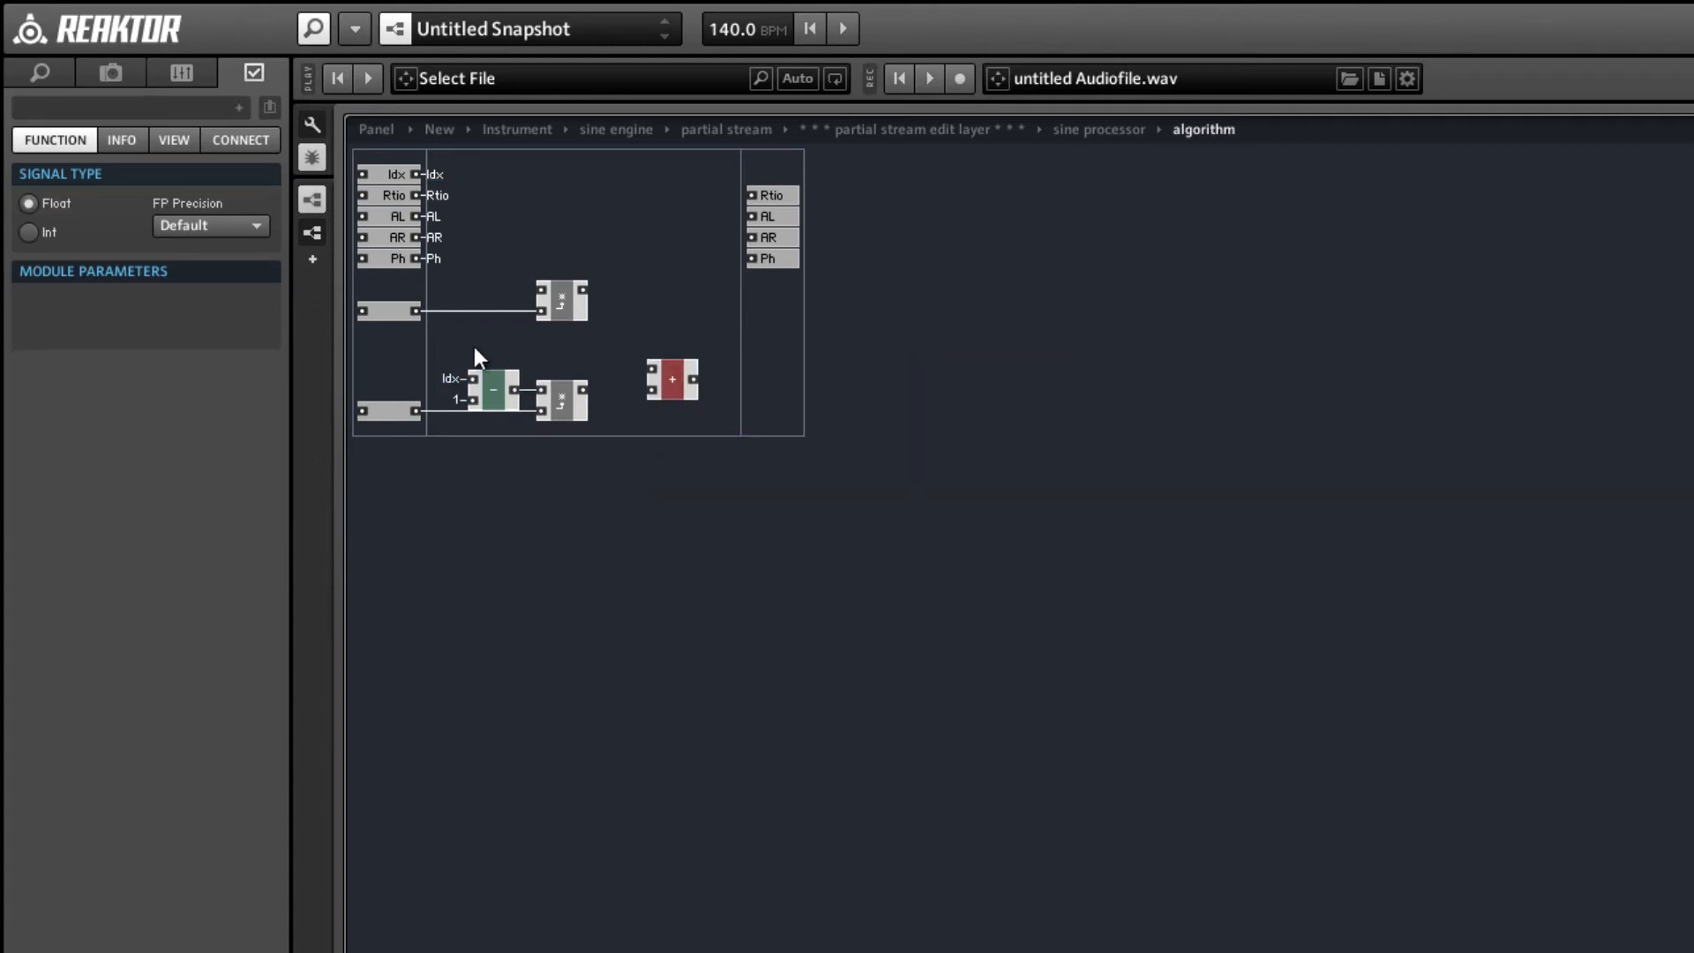
{"action": "left_click_drag", "start_coordinate": [586, 388], "coordinate": [646, 412]}
{"action": "right_click", "coordinate": [642, 410]}
{"action": "left_click", "coordinate": [718, 482]}
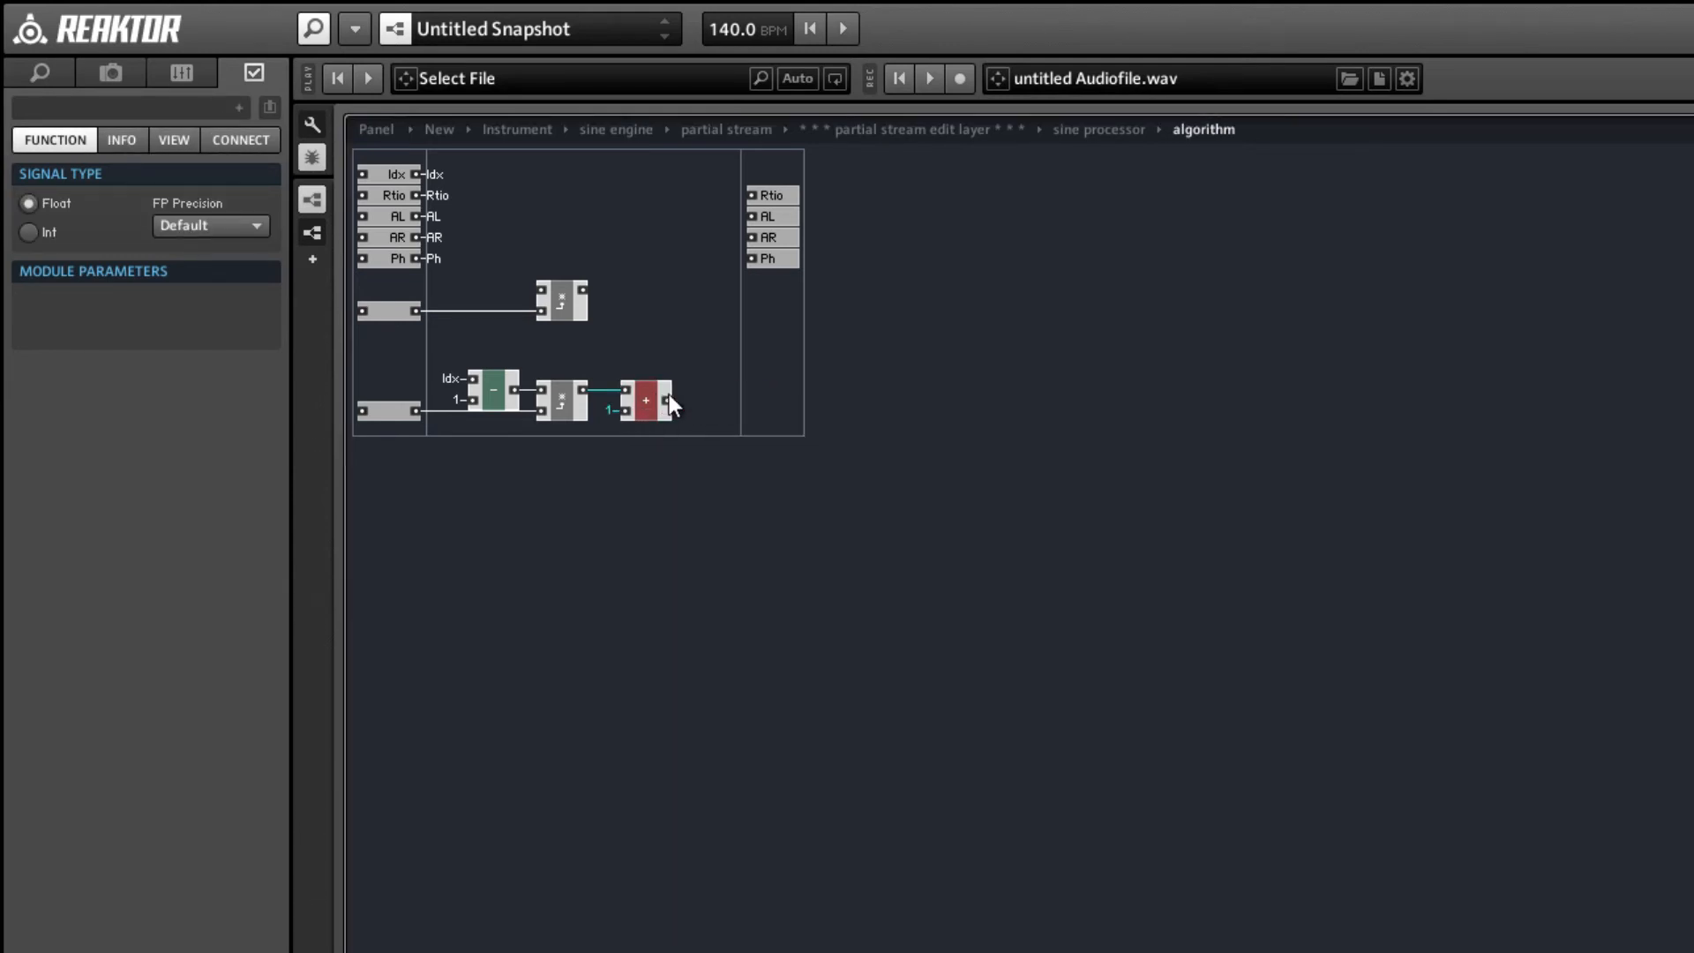
- Connect the addition module's output to the Rtio QuickBus and shift the module closer to the lower x mul a
{"action": "right_click", "coordinate": [669, 397]}
{"action": "mouse_move", "coordinate": [740, 439]}
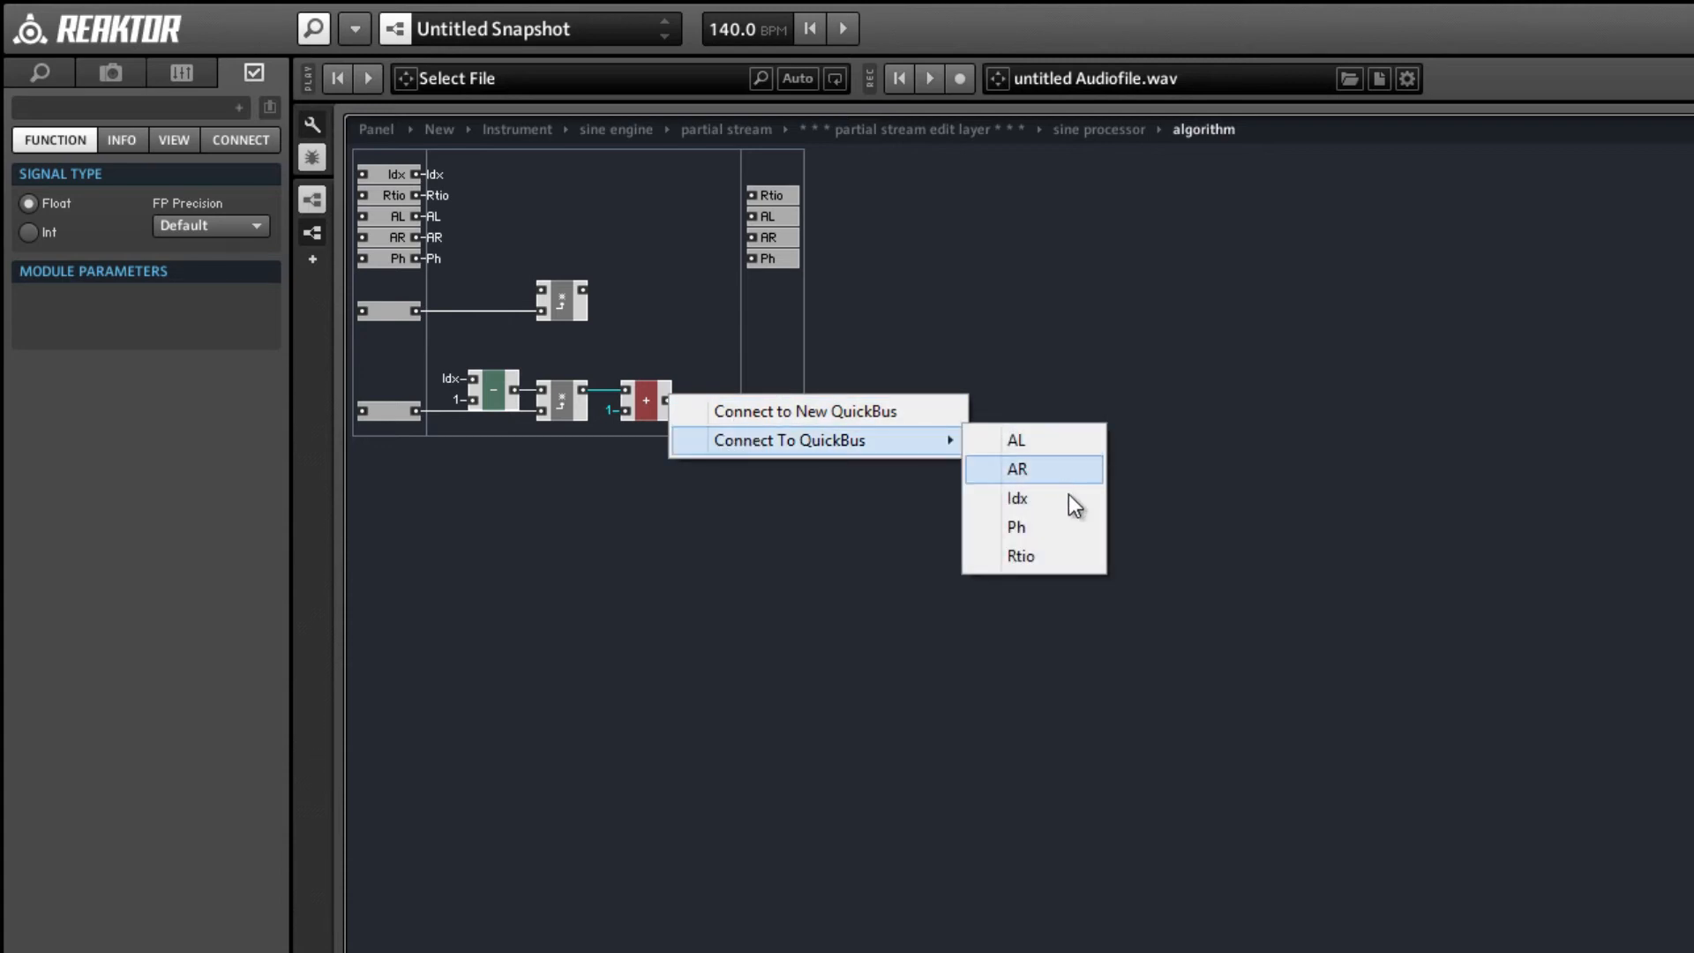
{"action": "left_click", "coordinate": [1066, 556]}
{"action": "left_click", "coordinate": [393, 198]}
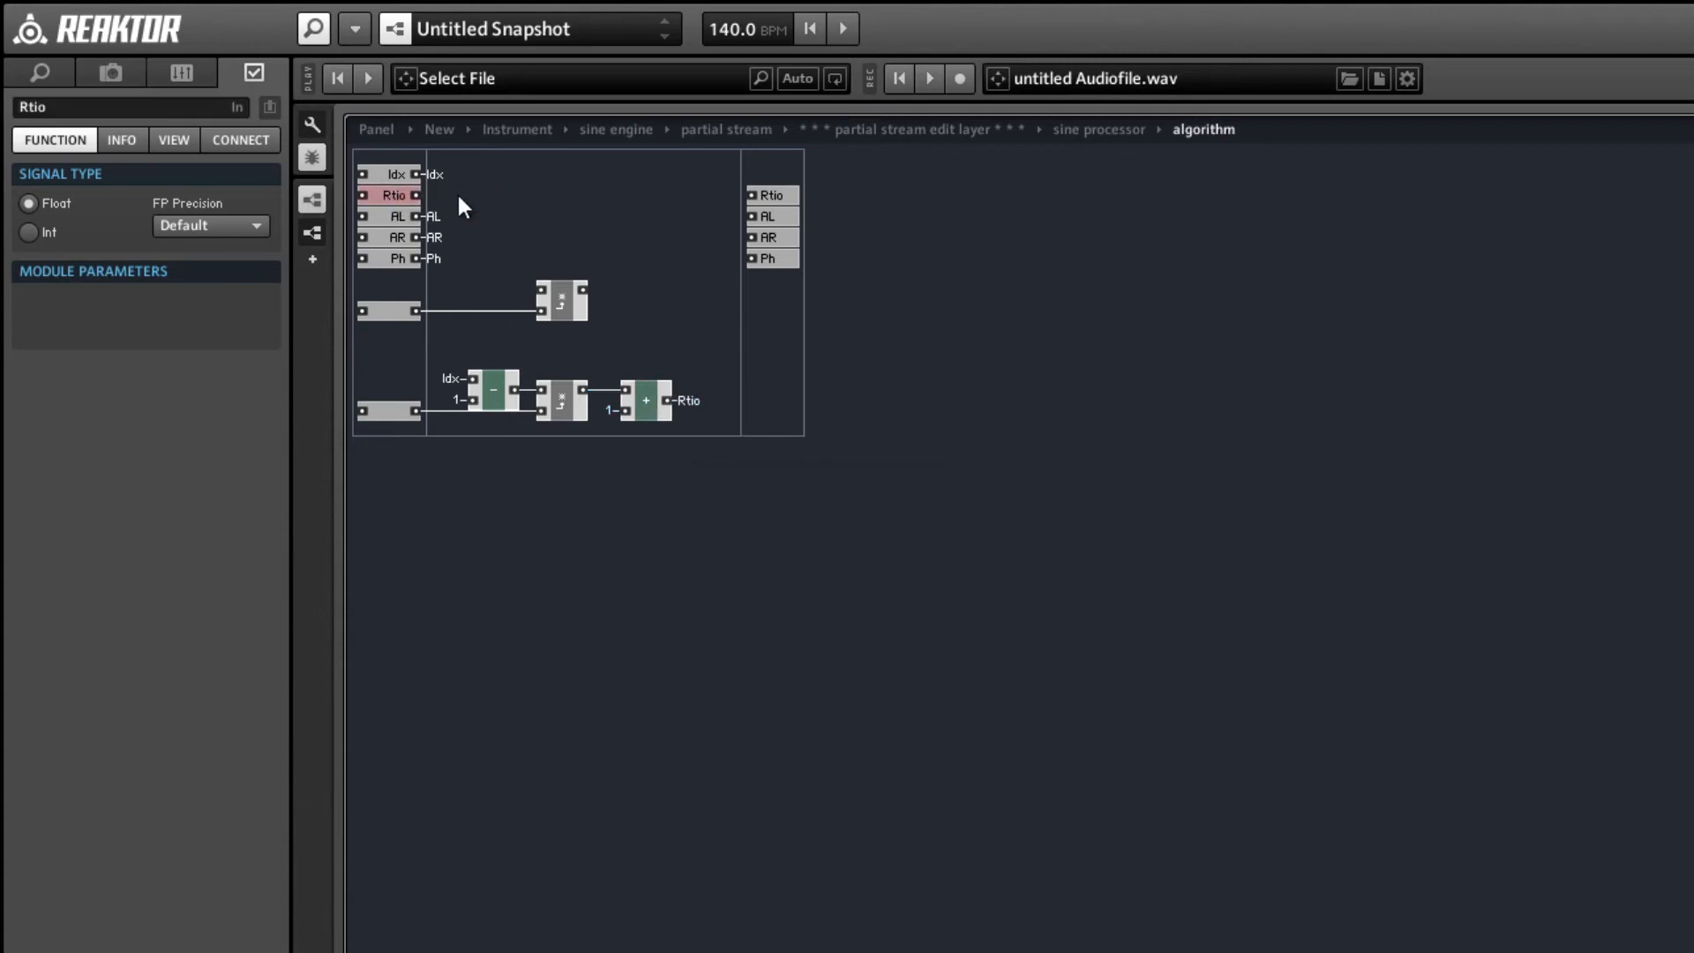
{"action": "left_click", "coordinate": [649, 406]}
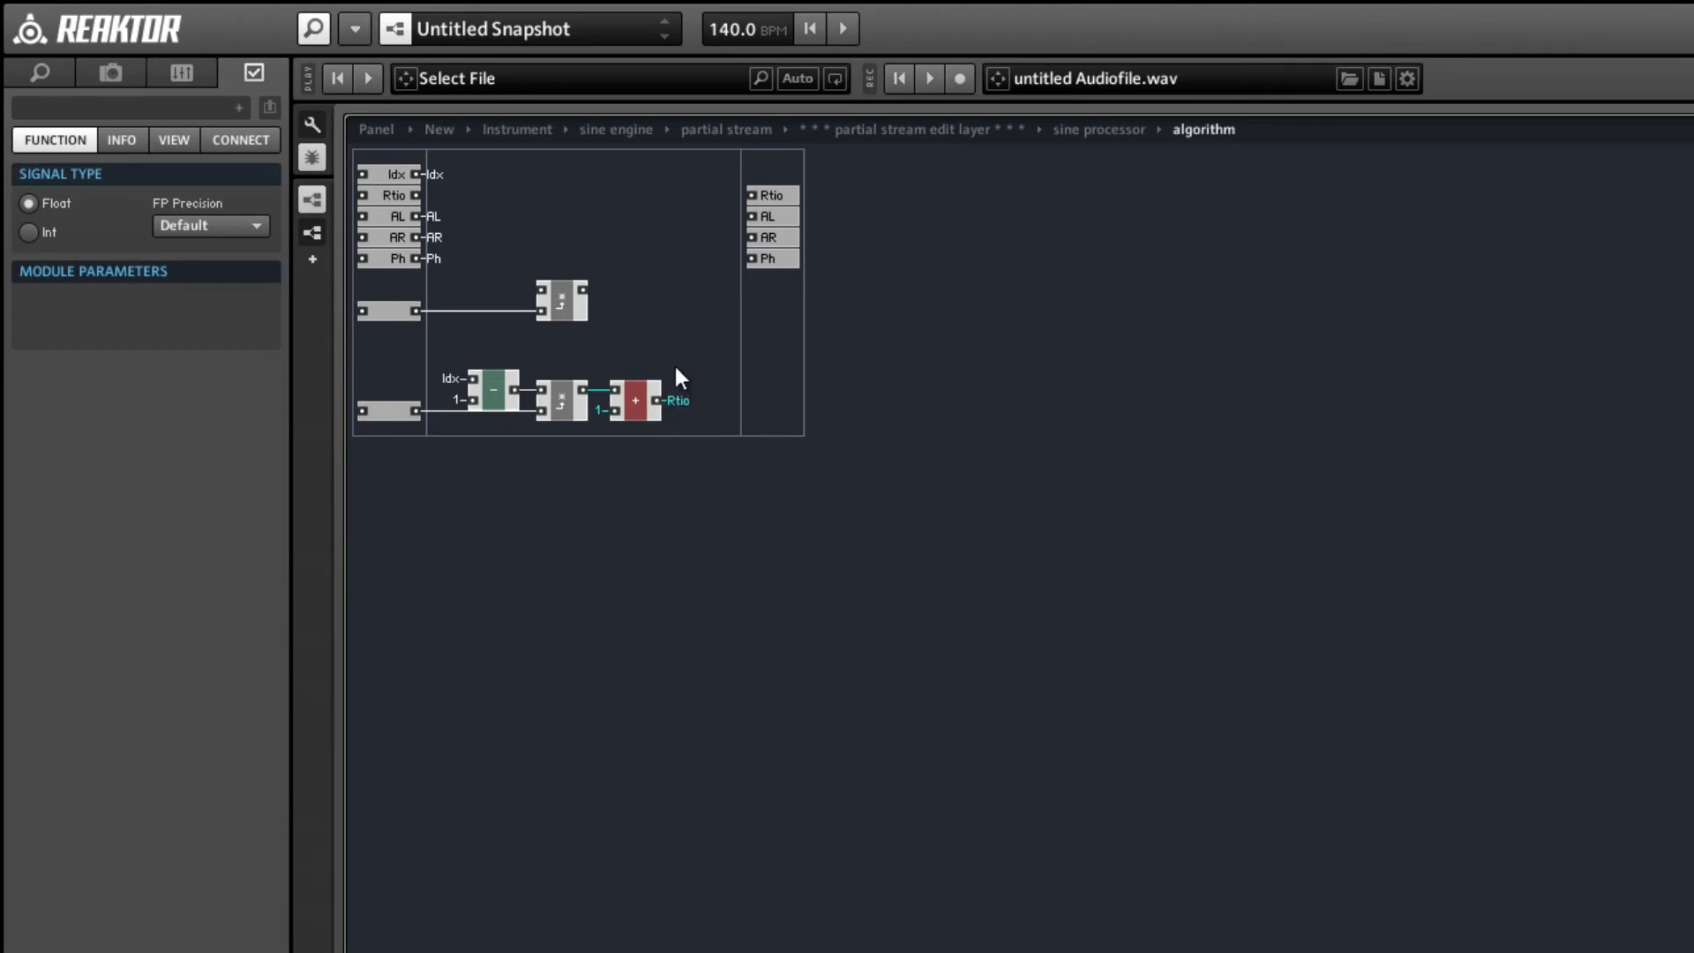
{"action": "left_click", "coordinate": [696, 406]}
{"action": "left_click", "coordinate": [687, 403]}
{"action": "right_click", "coordinate": [544, 287]}
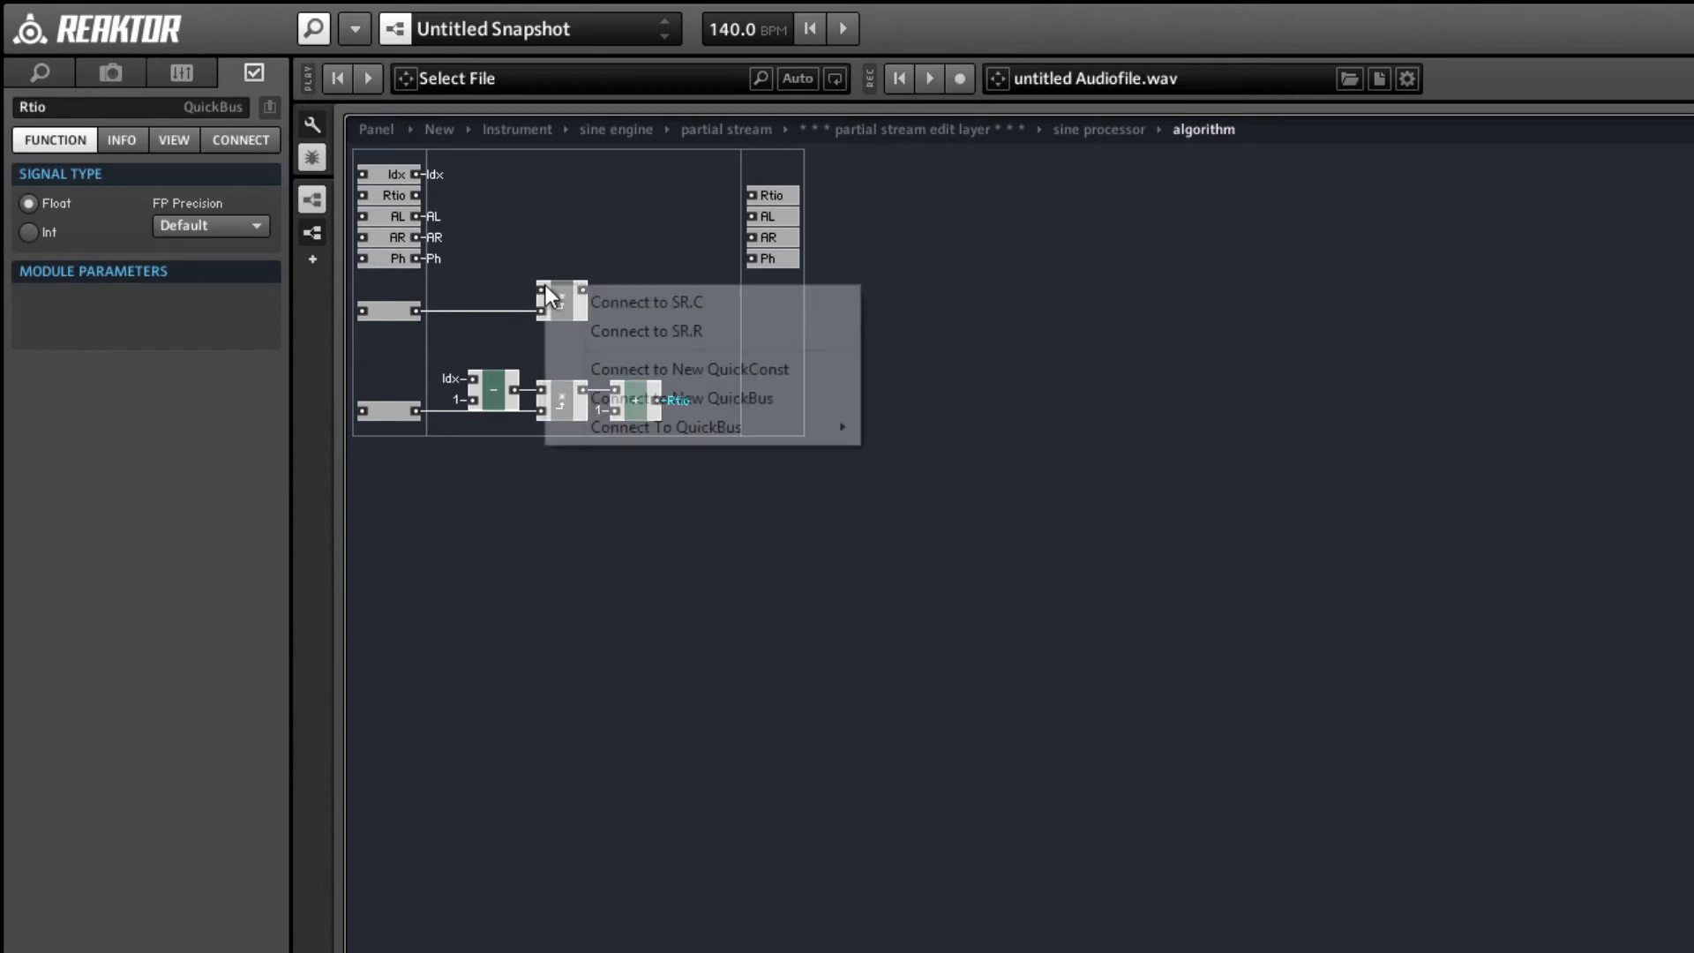
{"action": "mouse_move", "coordinate": [654, 427]}
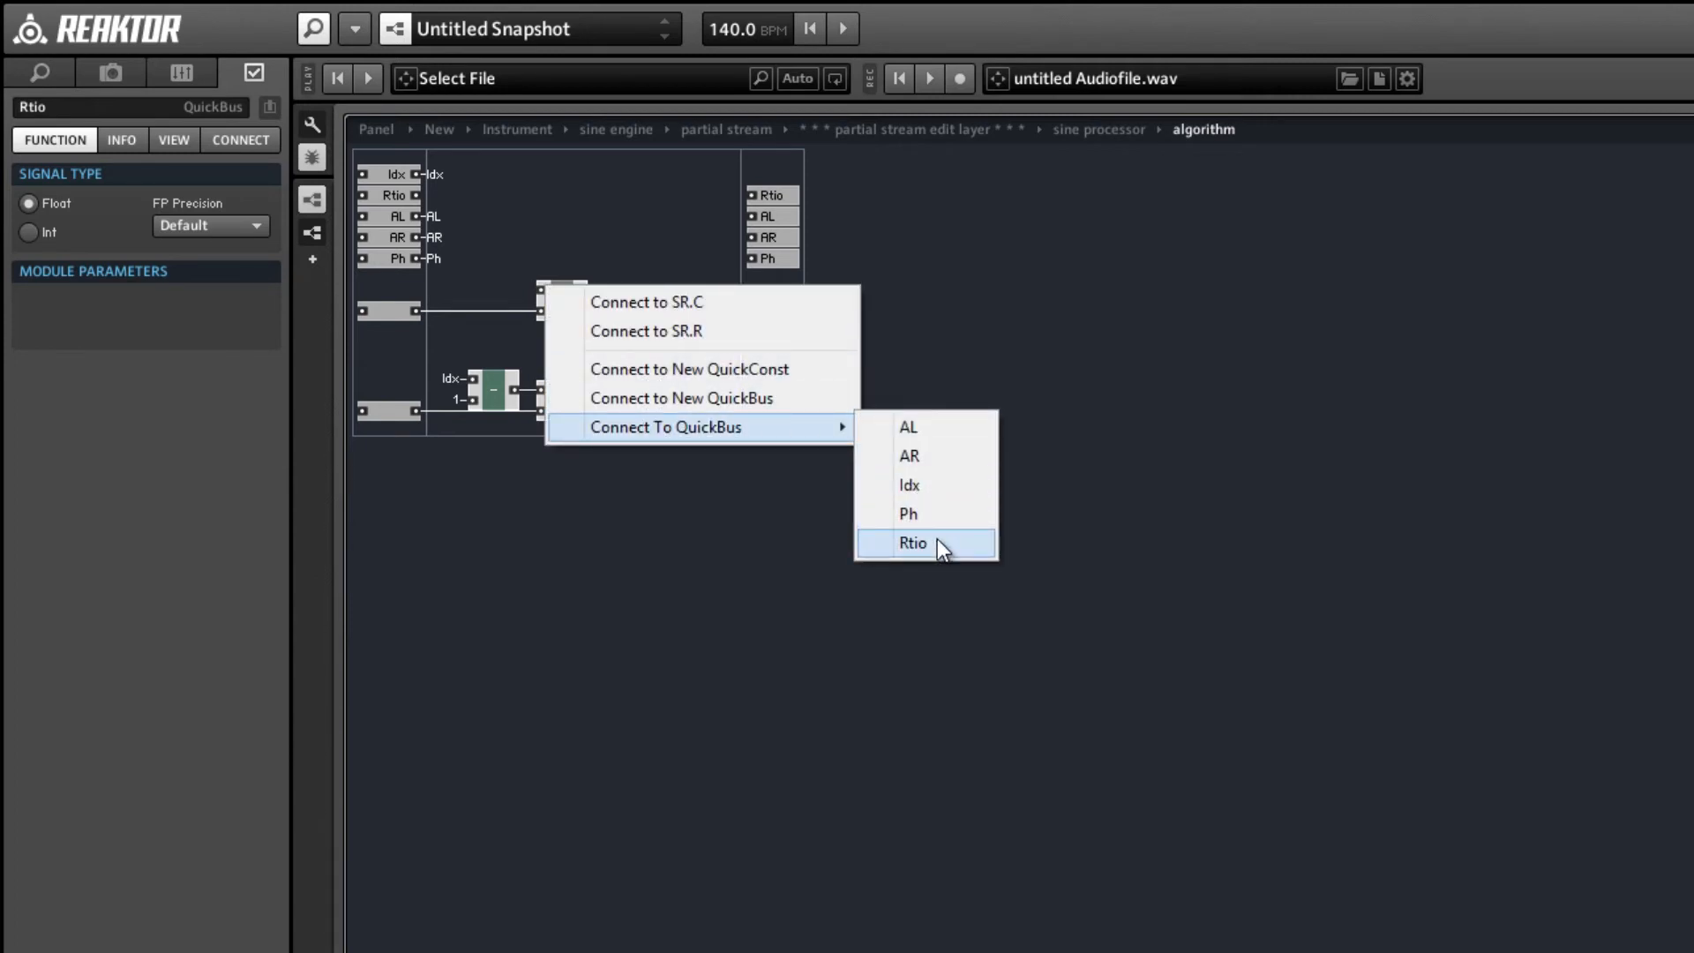
{"action": "left_click", "coordinate": [930, 283]}
- Feed the Rtio output port from the Rtio QuickBus and move the four output ports down together
{"action": "right_click", "coordinate": [752, 189]}
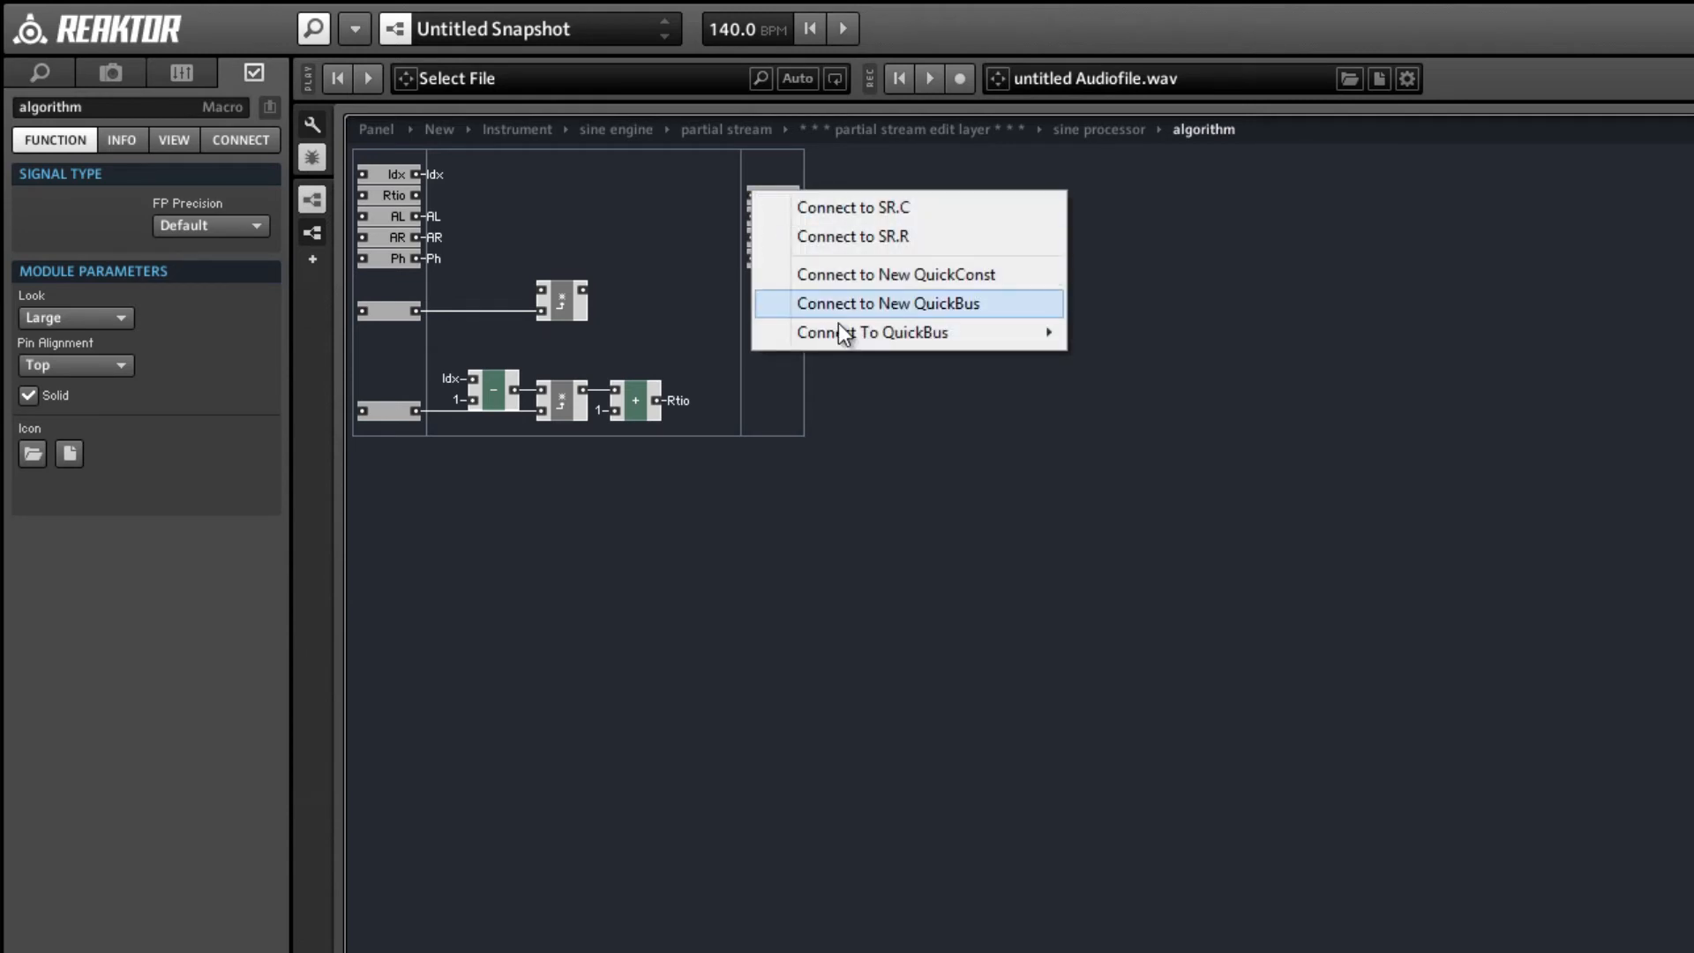
{"action": "mouse_move", "coordinate": [838, 325]}
{"action": "left_click", "coordinate": [1109, 445]}
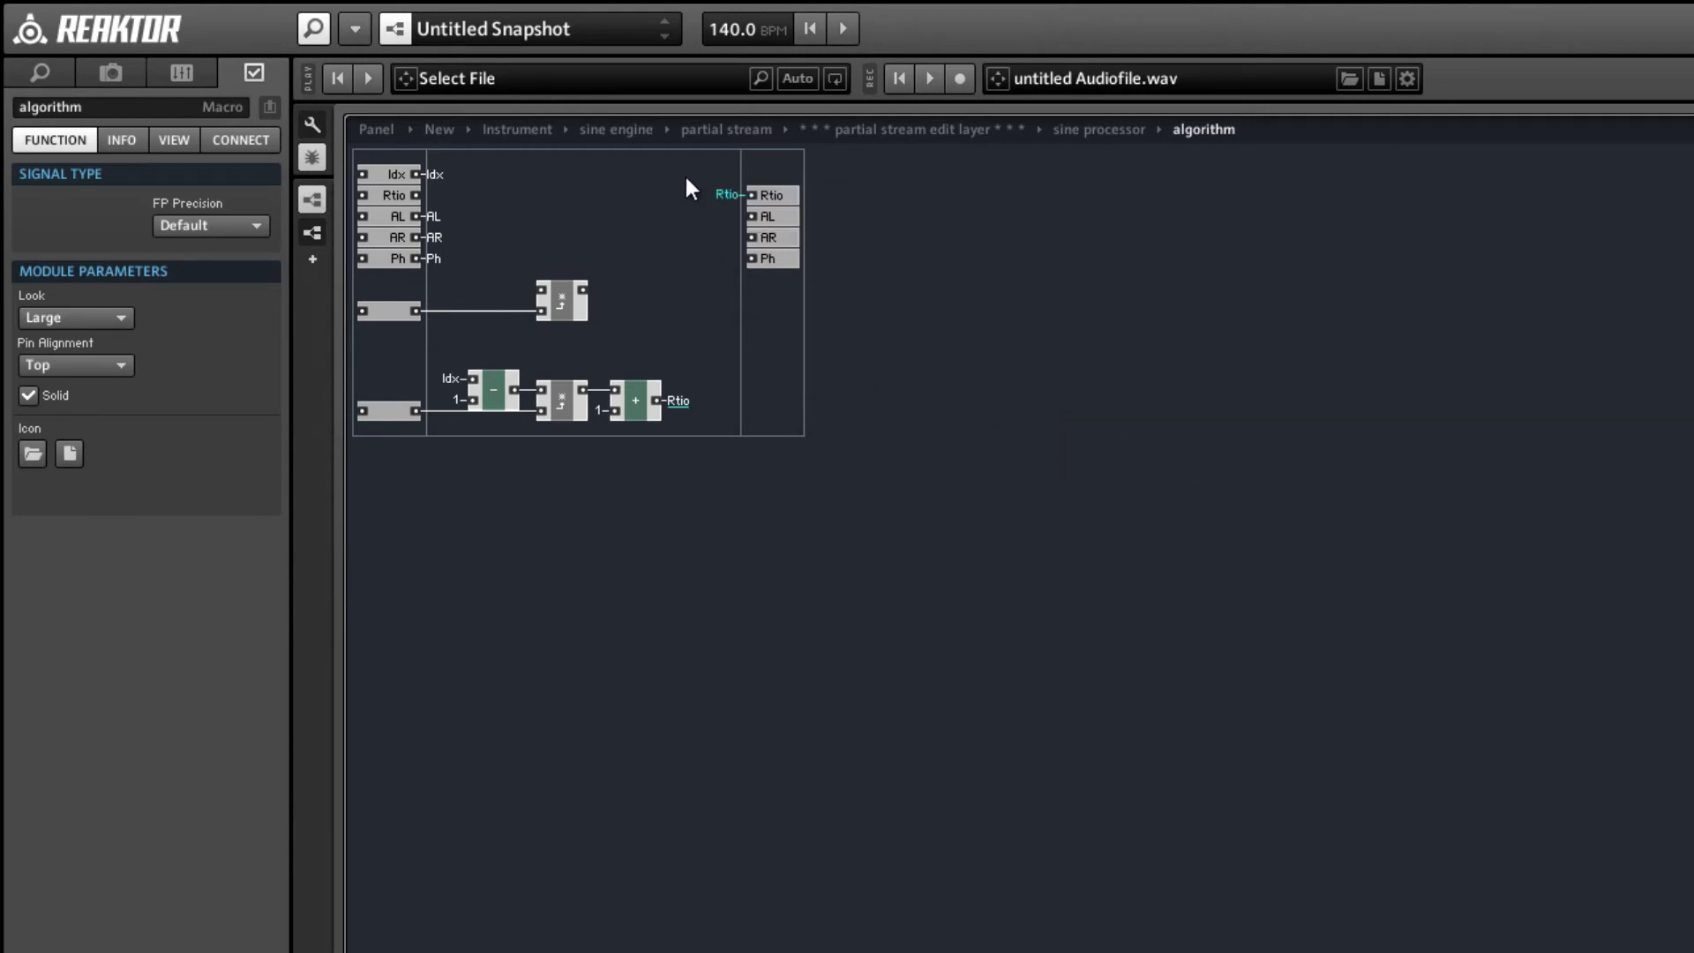
{"action": "left_click_drag", "start_coordinate": [685, 173], "coordinate": [827, 286]}
{"action": "left_click", "coordinate": [738, 295]}
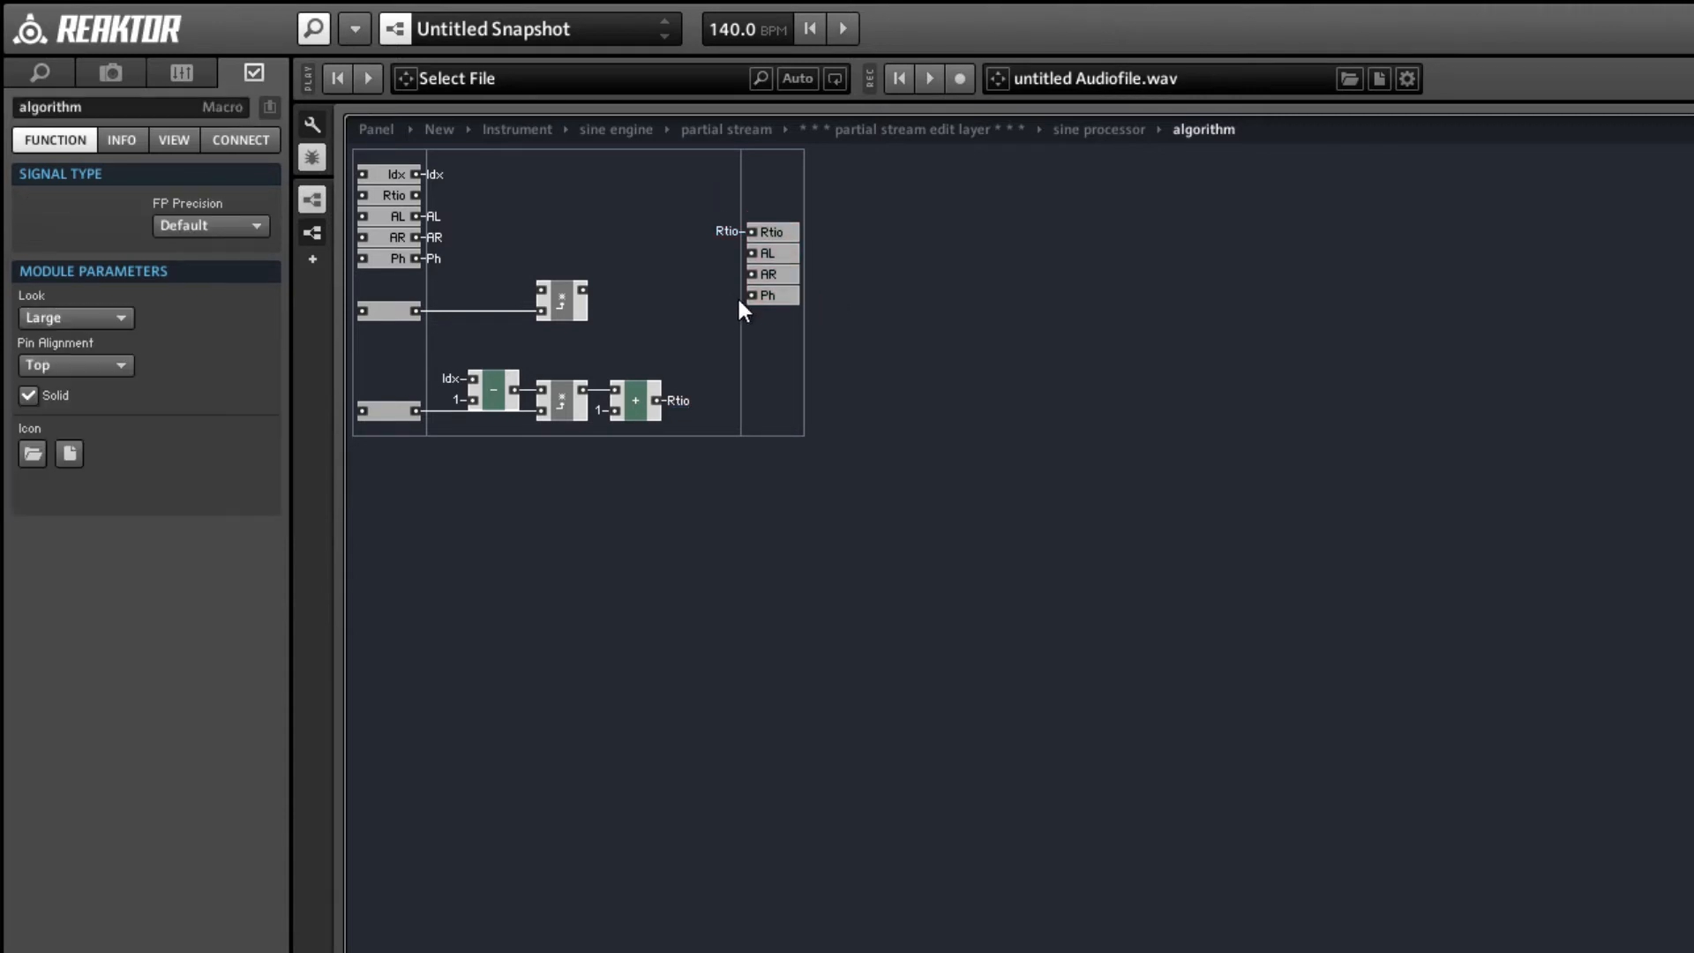
- Add a Latch (Memory) macro feeding the Ph output, clock it from the Idx QuickBus, and make room beside it
{"action": "double_click", "coordinate": [665, 267]}
{"action": "type", "text": "latc"}
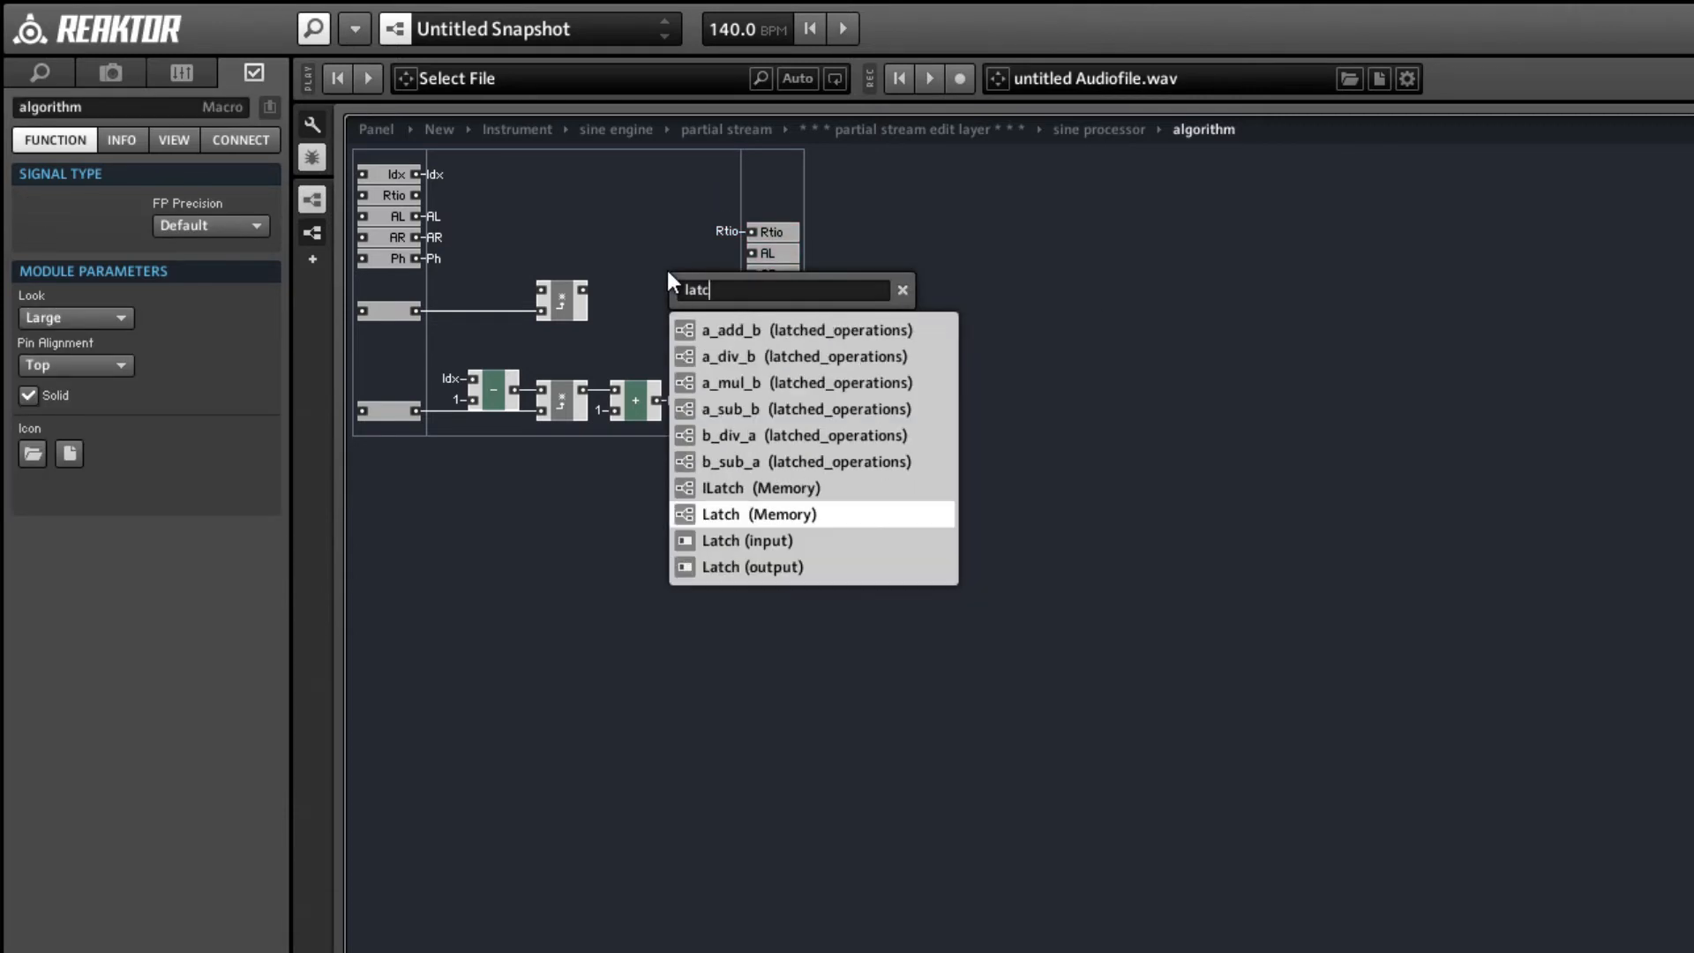
{"action": "key", "text": "Return"}
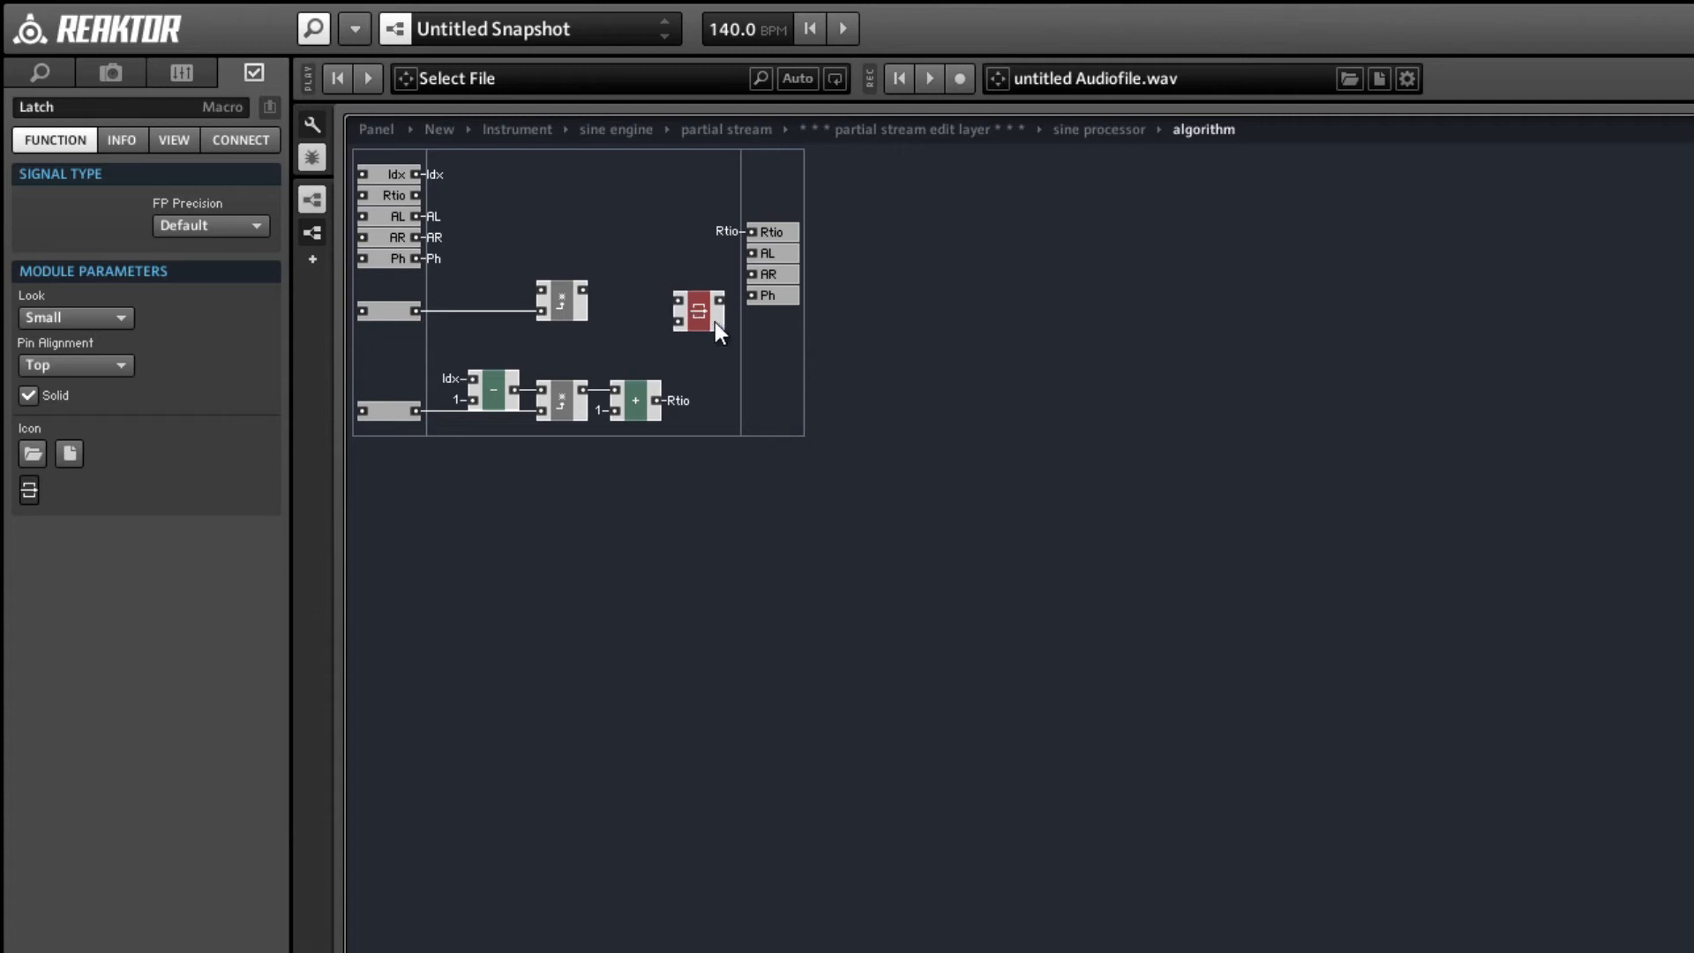
{"action": "mouse_move", "coordinate": [720, 301]}
{"action": "left_mouse_down"}
{"action": "mouse_move", "coordinate": [754, 300]}
{"action": "mouse_move", "coordinate": [707, 315]}
{"action": "left_mouse_up"}
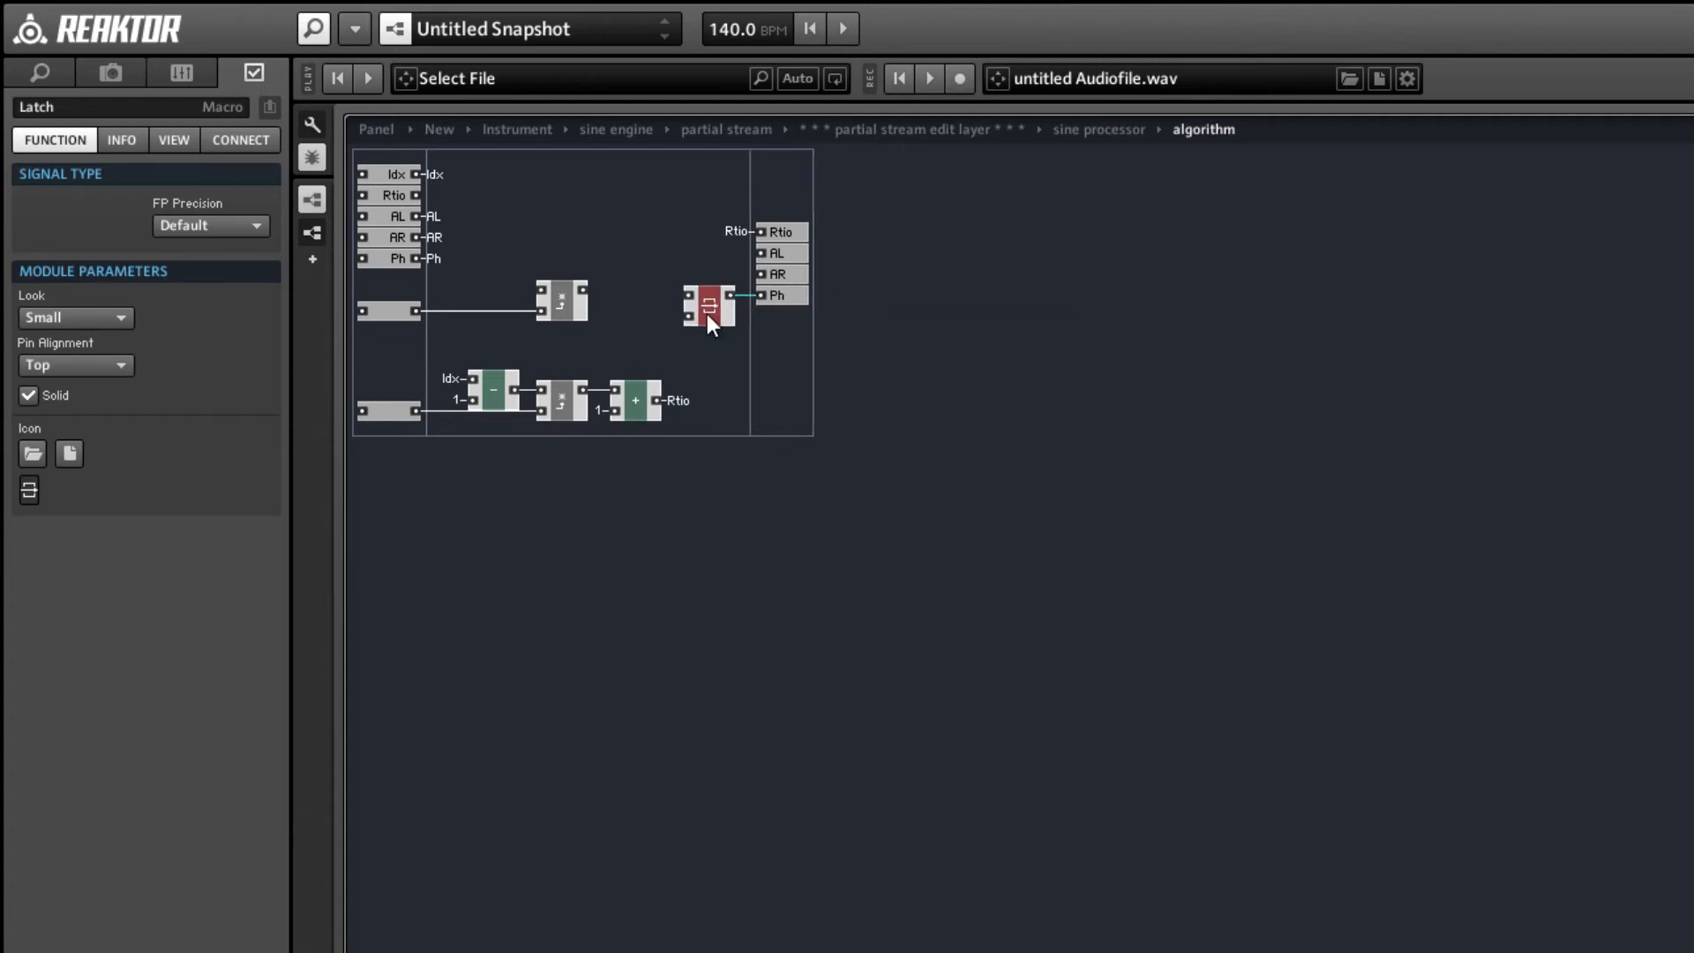
{"action": "right_click", "coordinate": [692, 314]}
{"action": "mouse_move", "coordinate": [868, 470]}
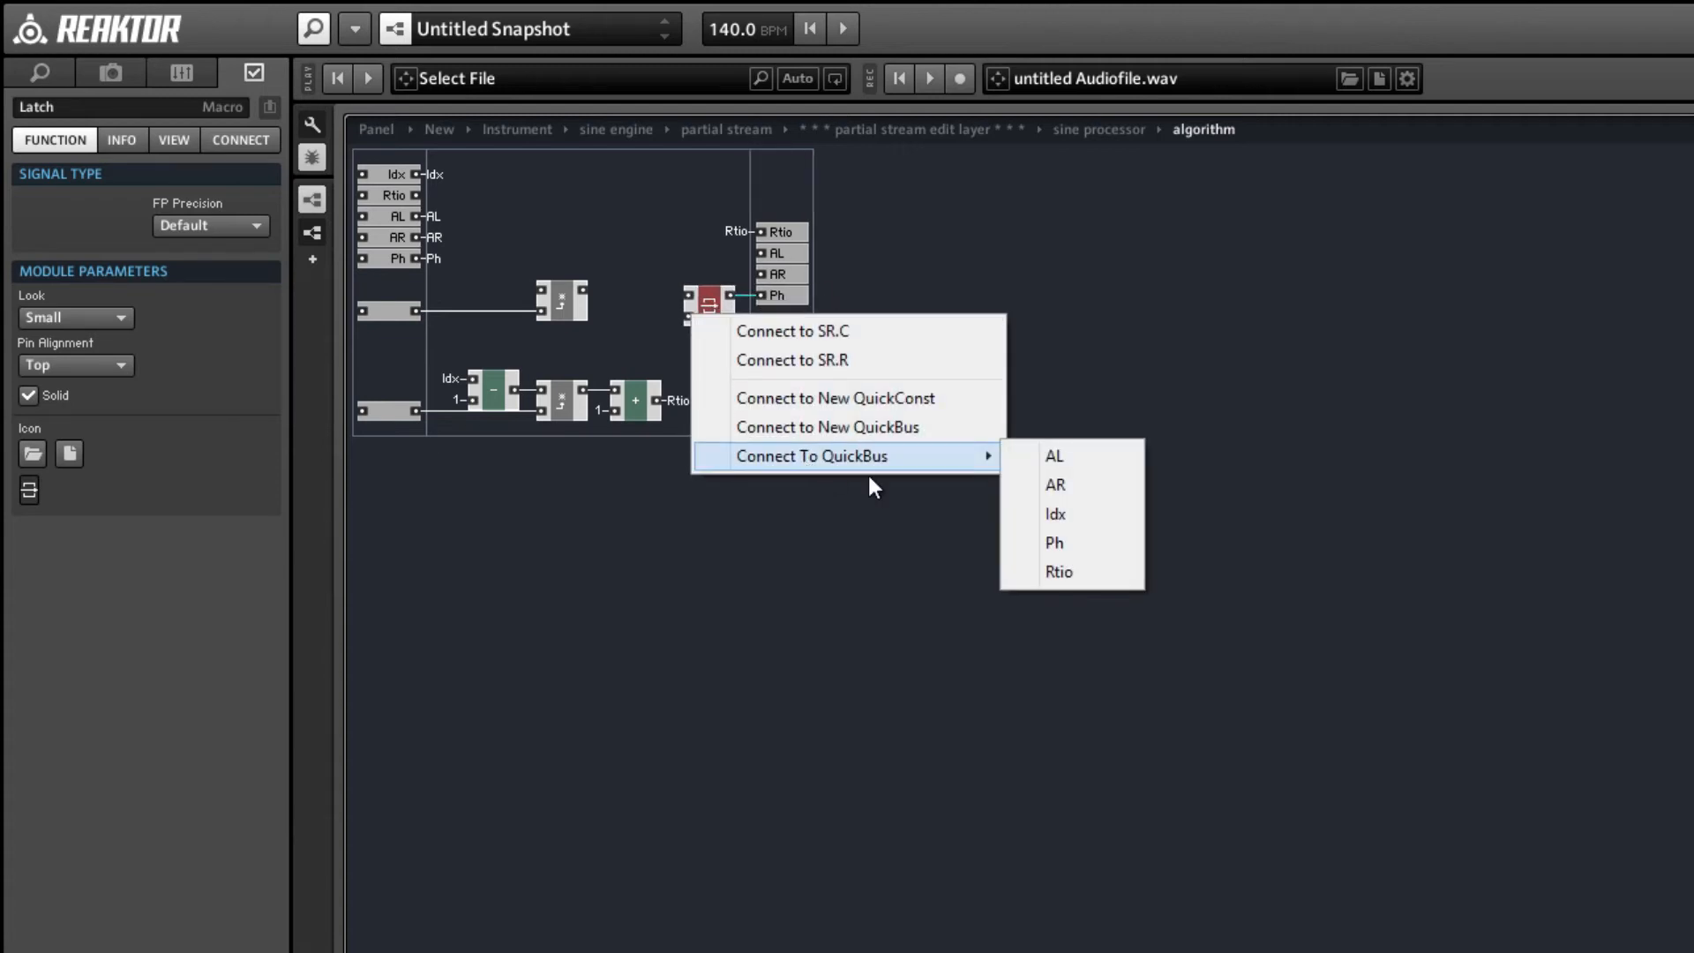
{"action": "left_click", "coordinate": [1044, 519]}
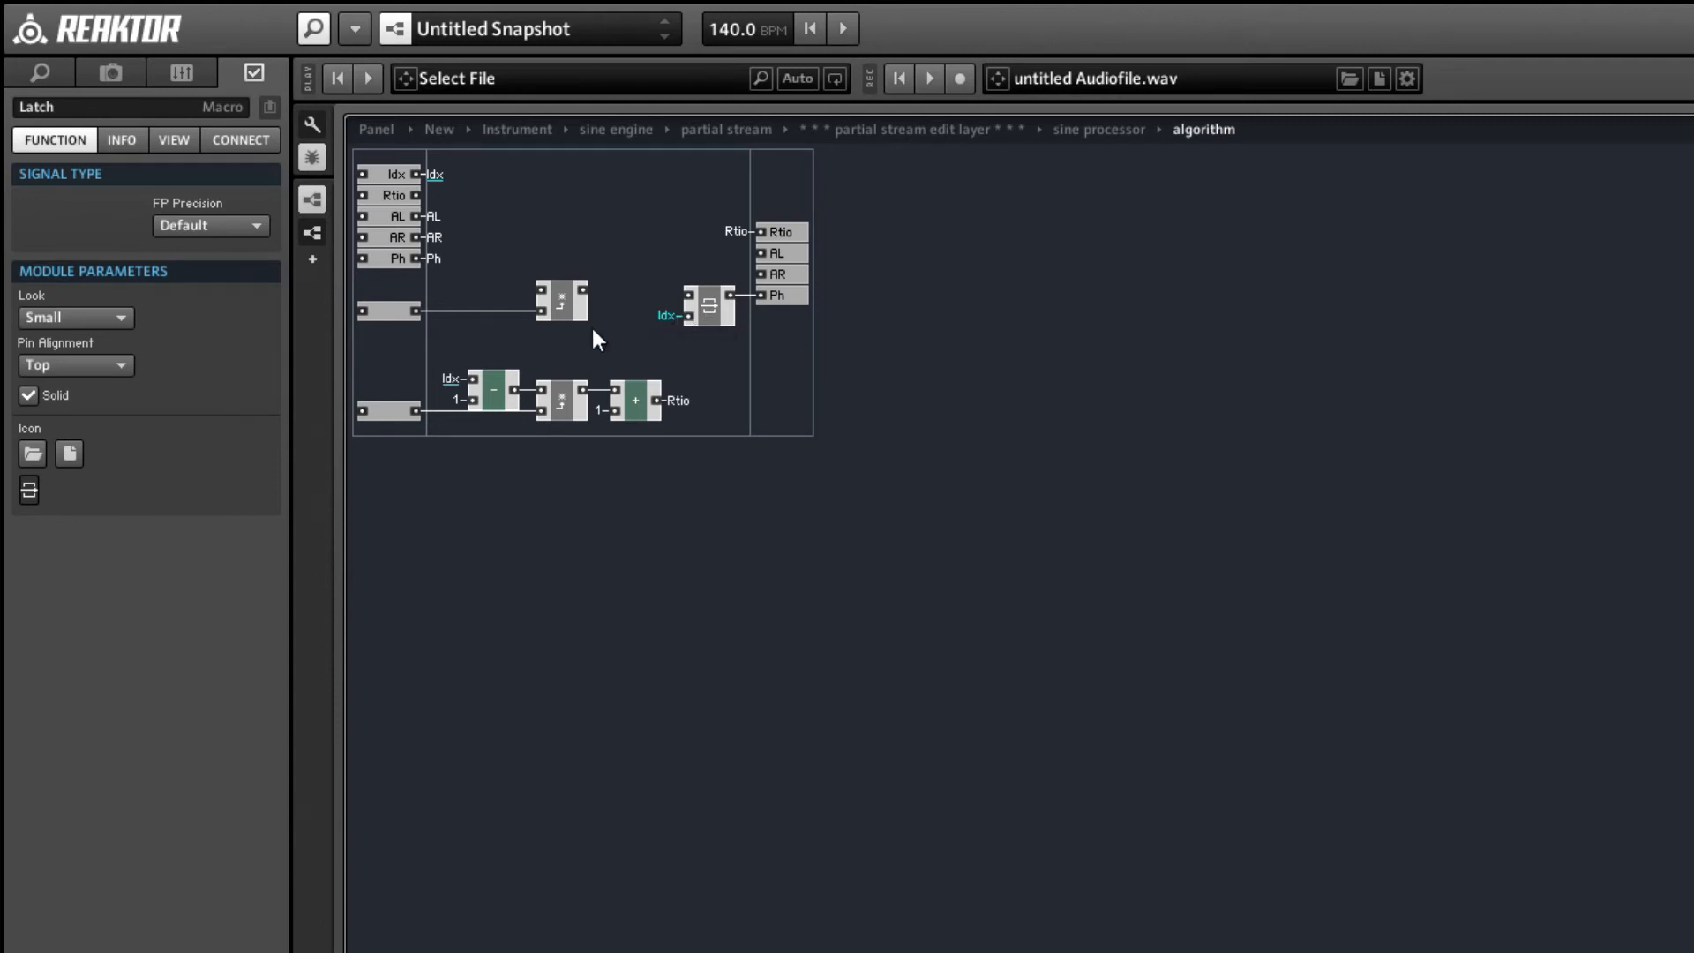
{"action": "left_click_drag", "start_coordinate": [711, 320], "coordinate": [766, 315]}
{"action": "left_click", "coordinate": [697, 347]}
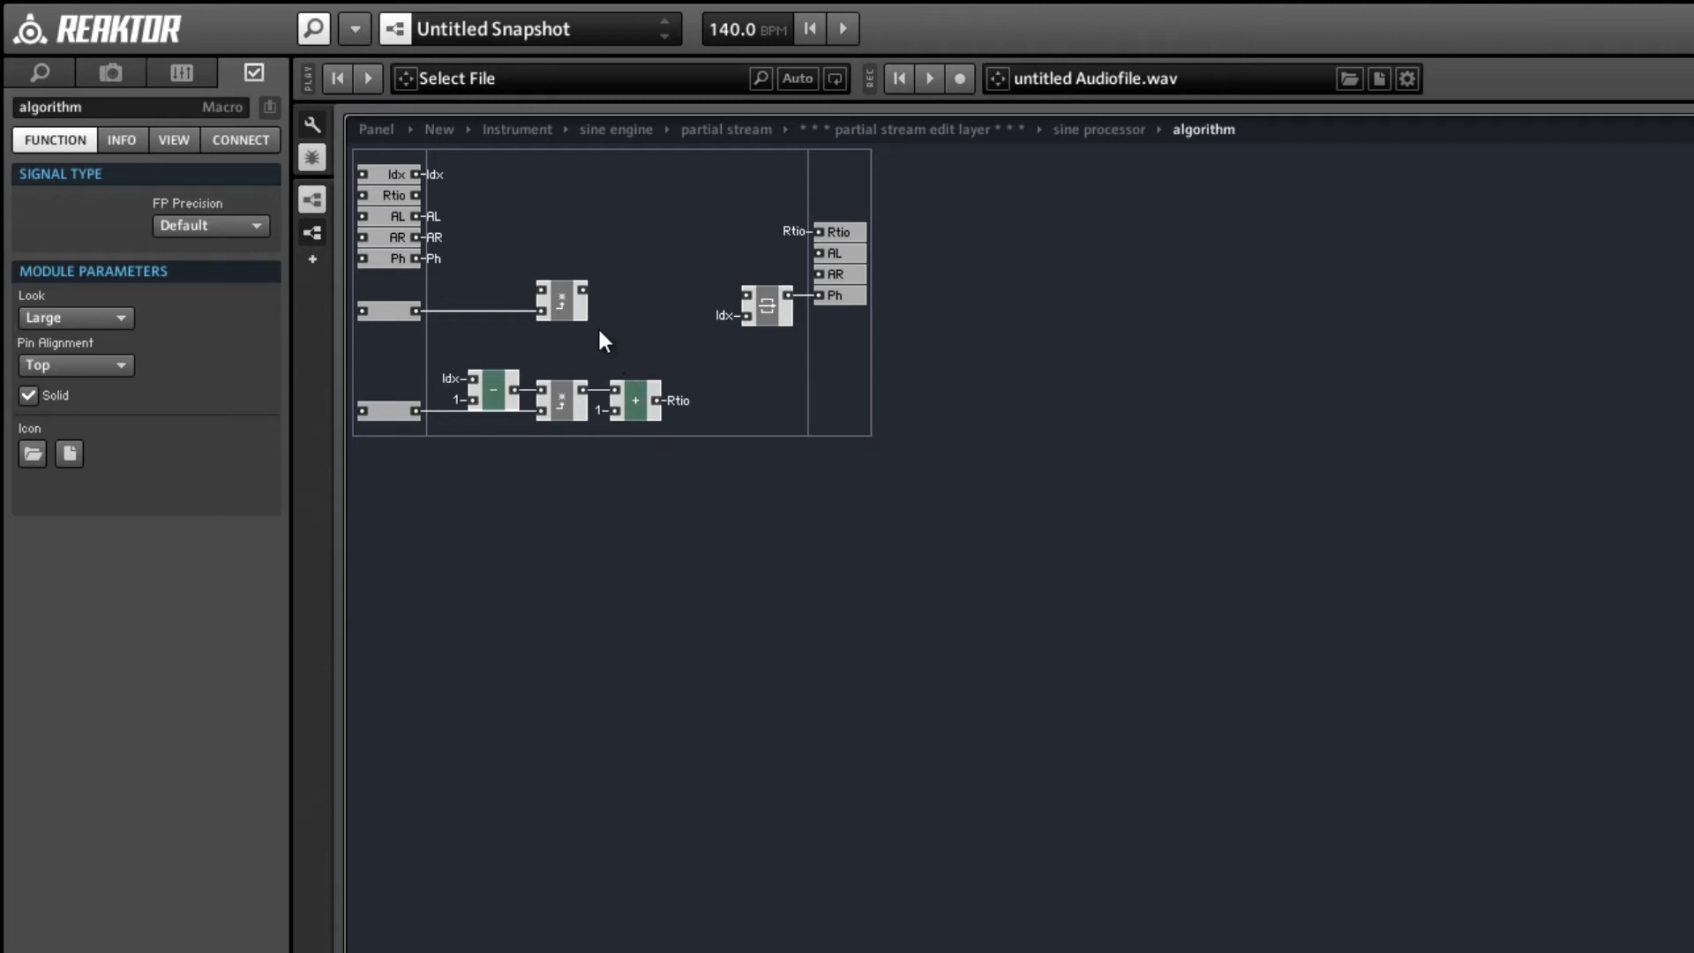
- Connect the upper input of the upper x mul a macro to the Rtio QuickBus
{"action": "right_click", "coordinate": [540, 283]}
{"action": "mouse_move", "coordinate": [683, 421]}
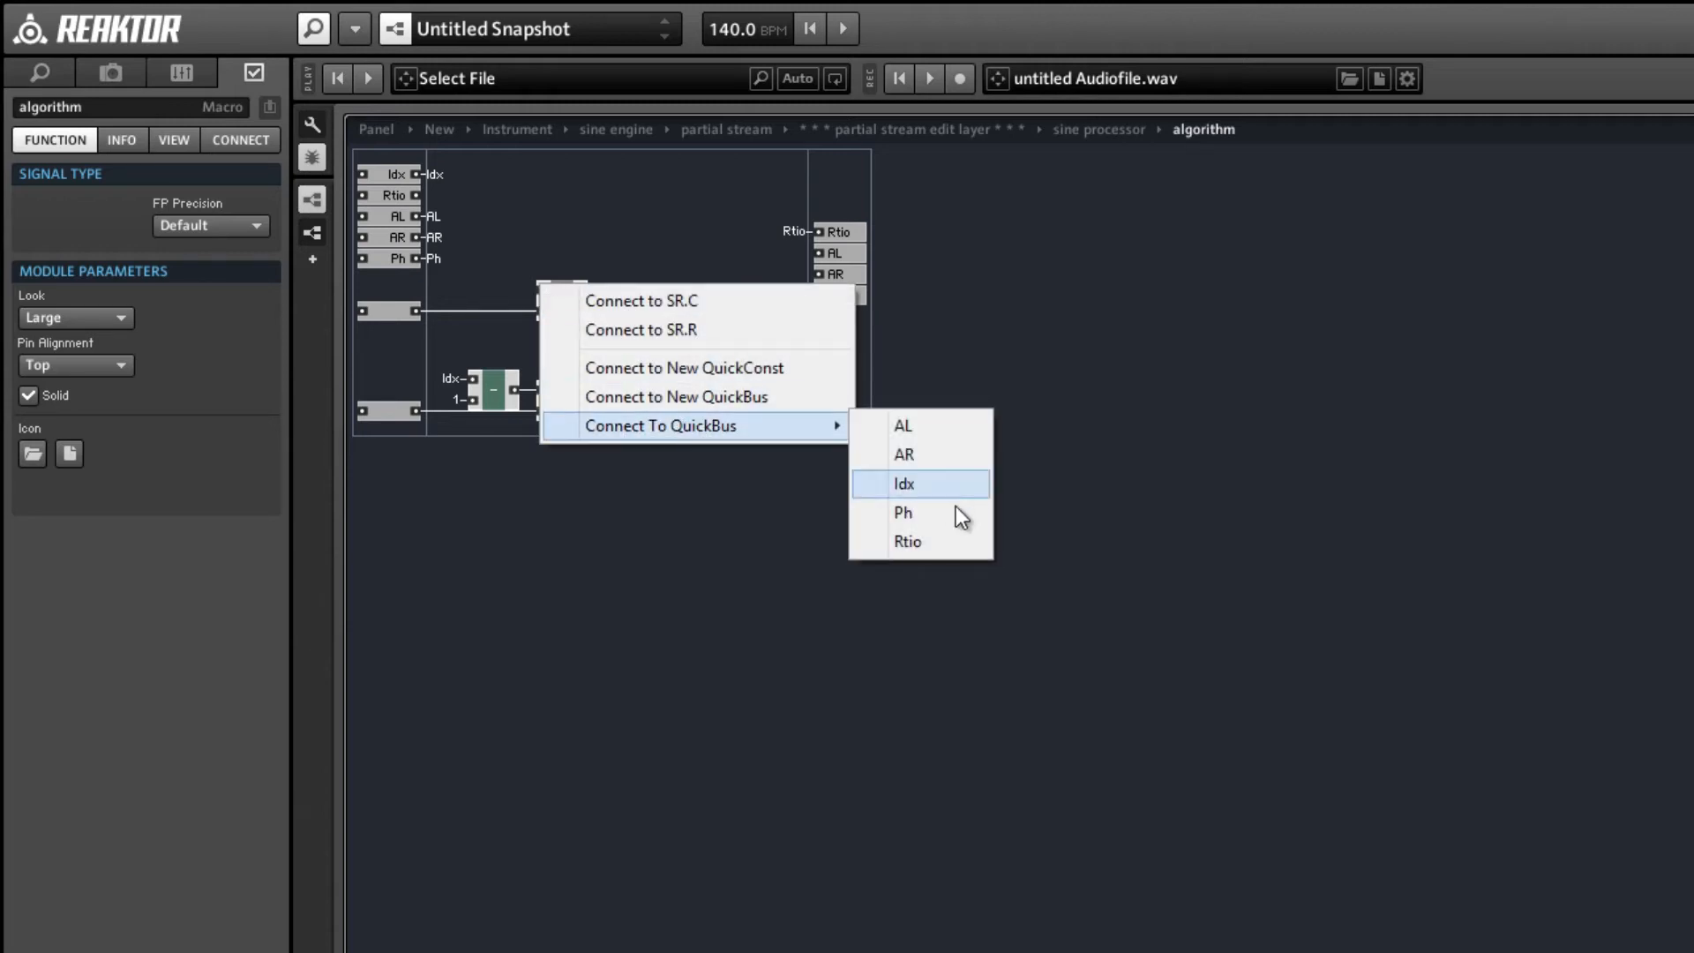
{"action": "left_click", "coordinate": [965, 546]}
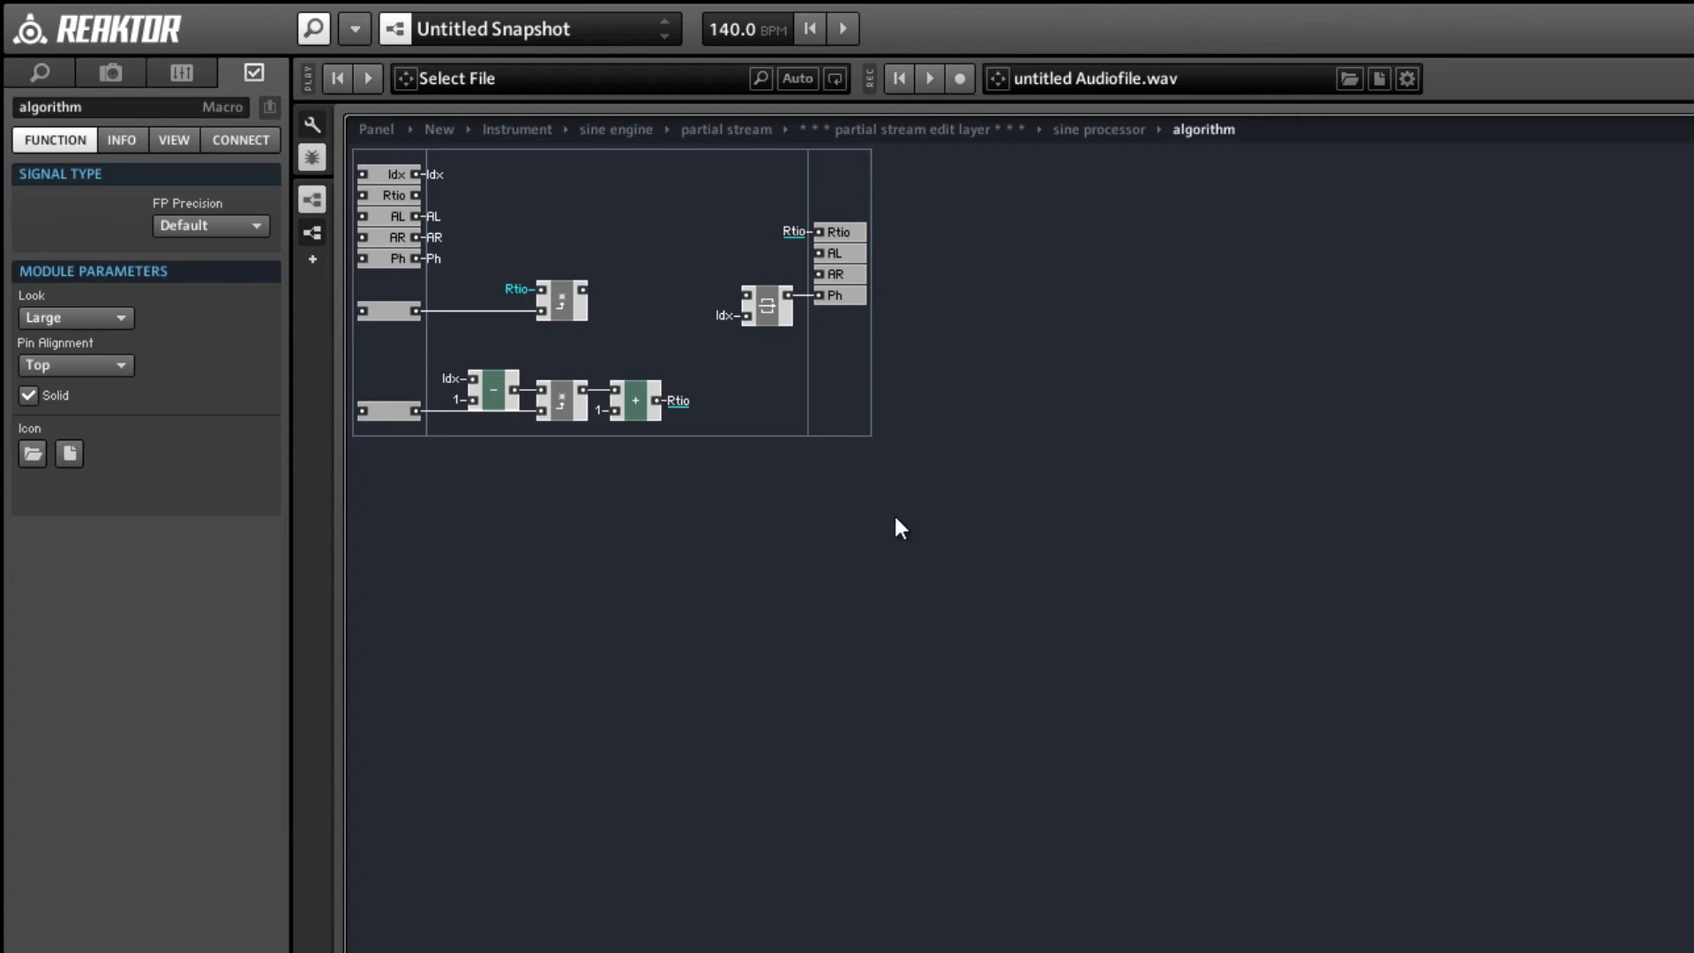
- Insert a cos macro from the expert trigonometric math macros above the upper x mul a row
{"action": "right_click", "coordinate": [626, 194]}
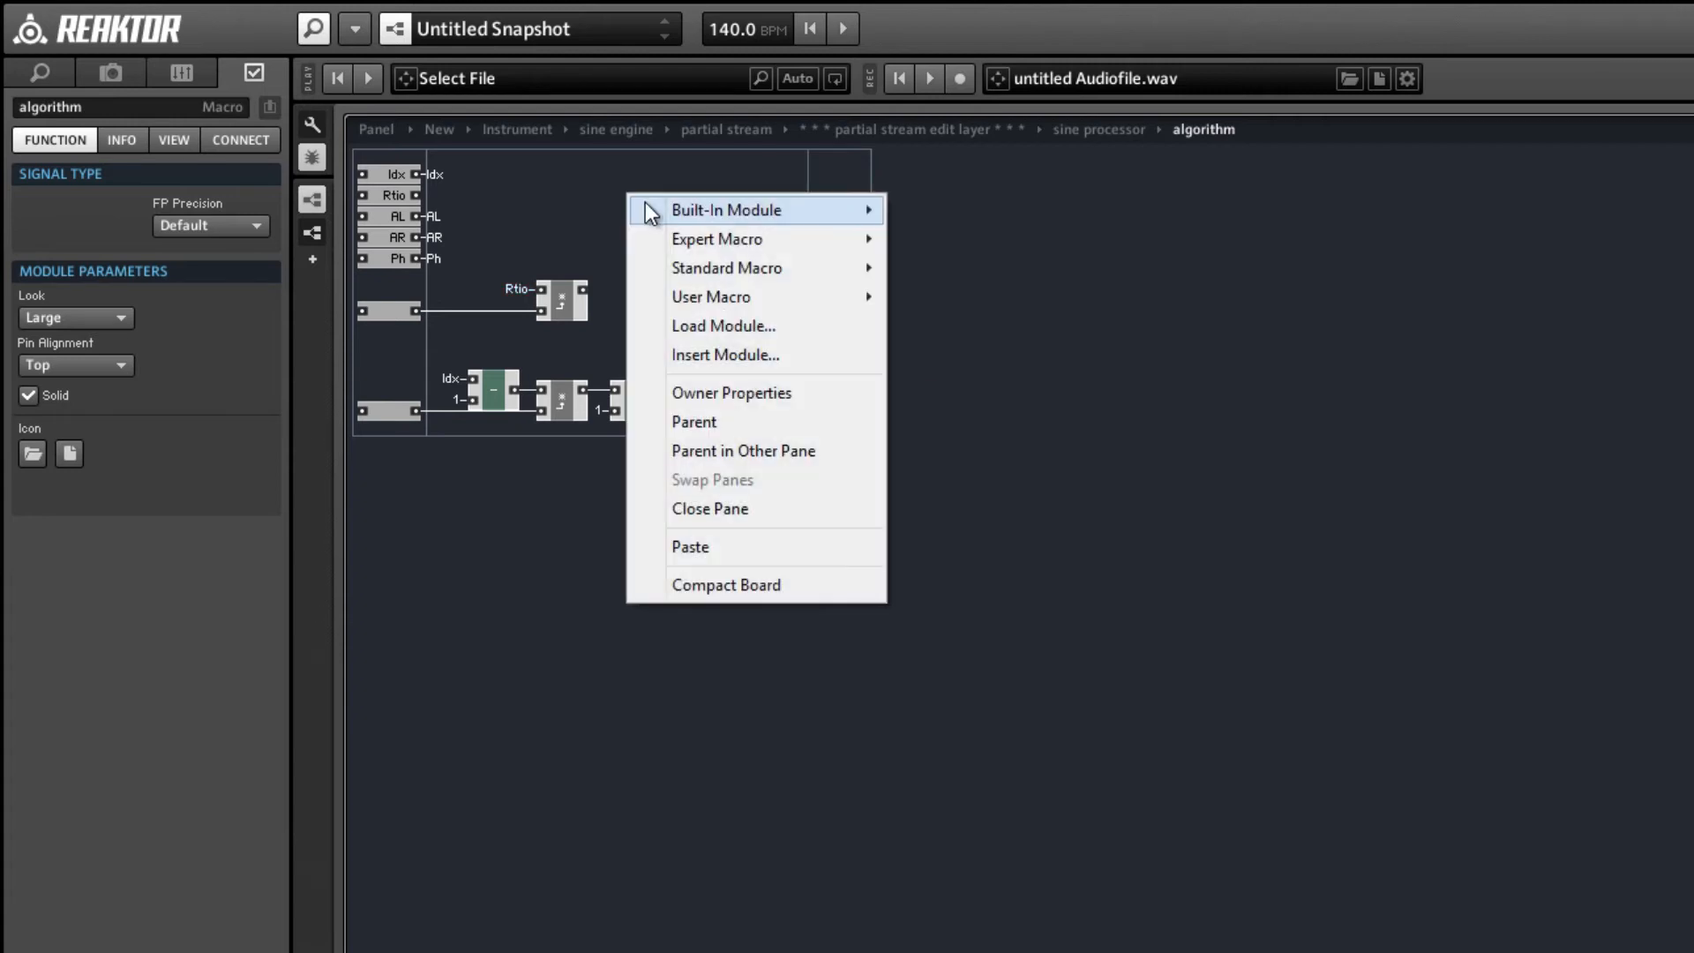
{"action": "mouse_move", "coordinate": [650, 210]}
{"action": "mouse_move", "coordinate": [706, 235]}
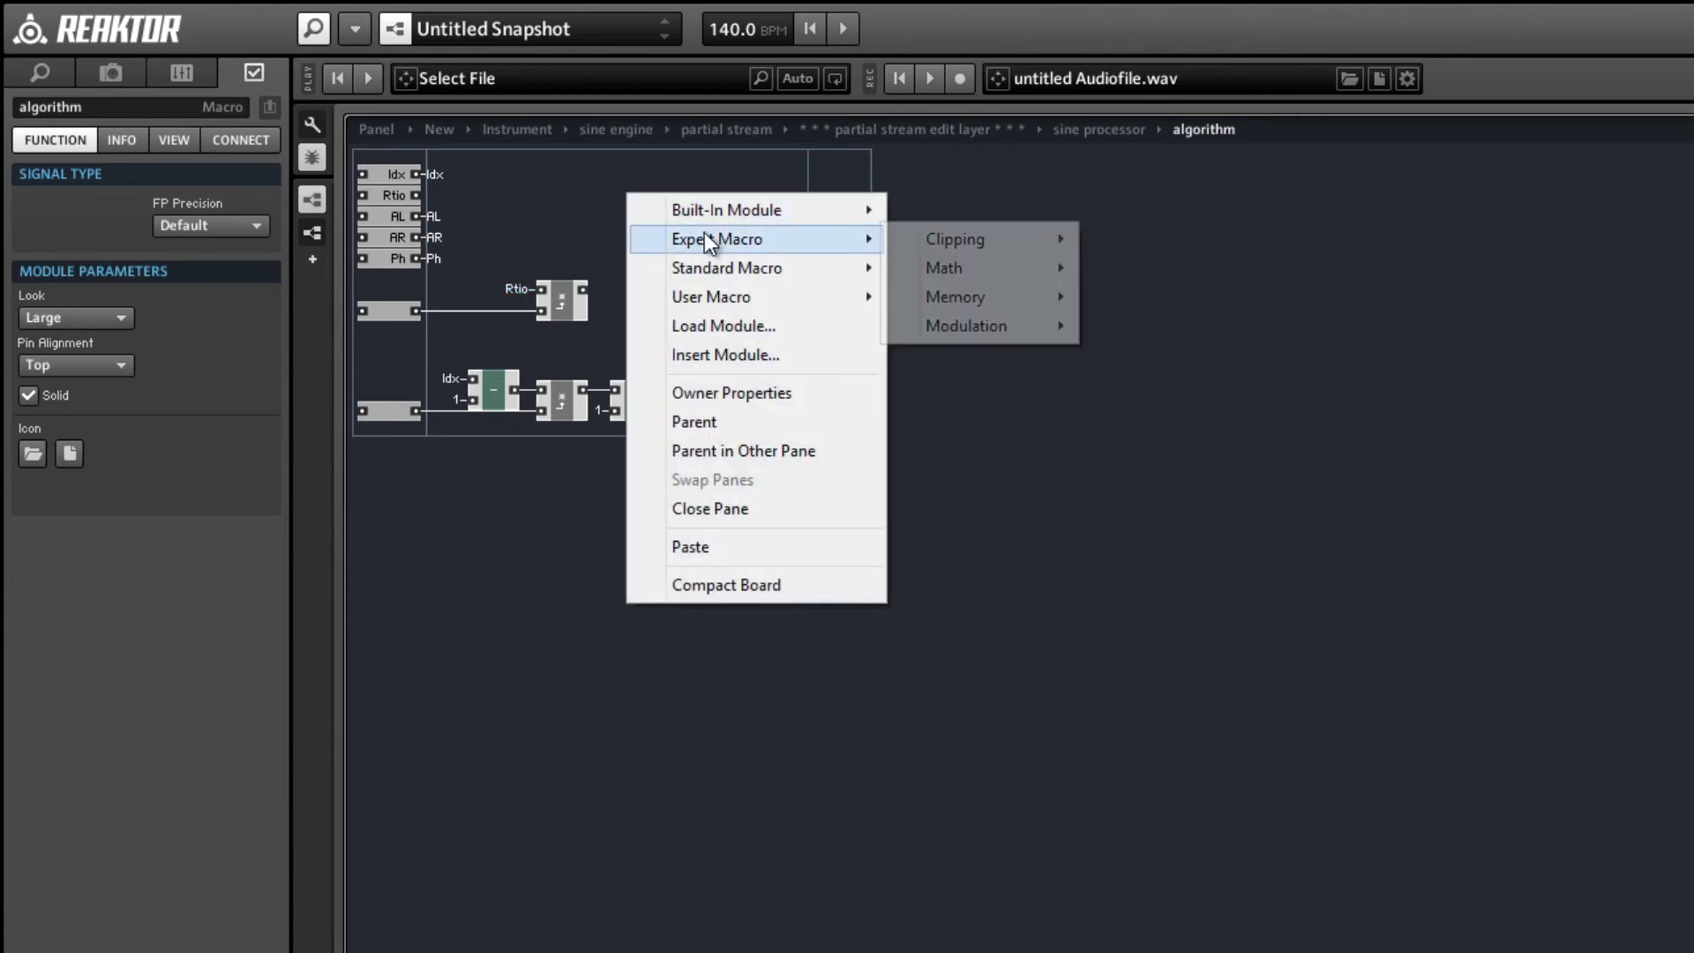
{"action": "mouse_move", "coordinate": [993, 272]}
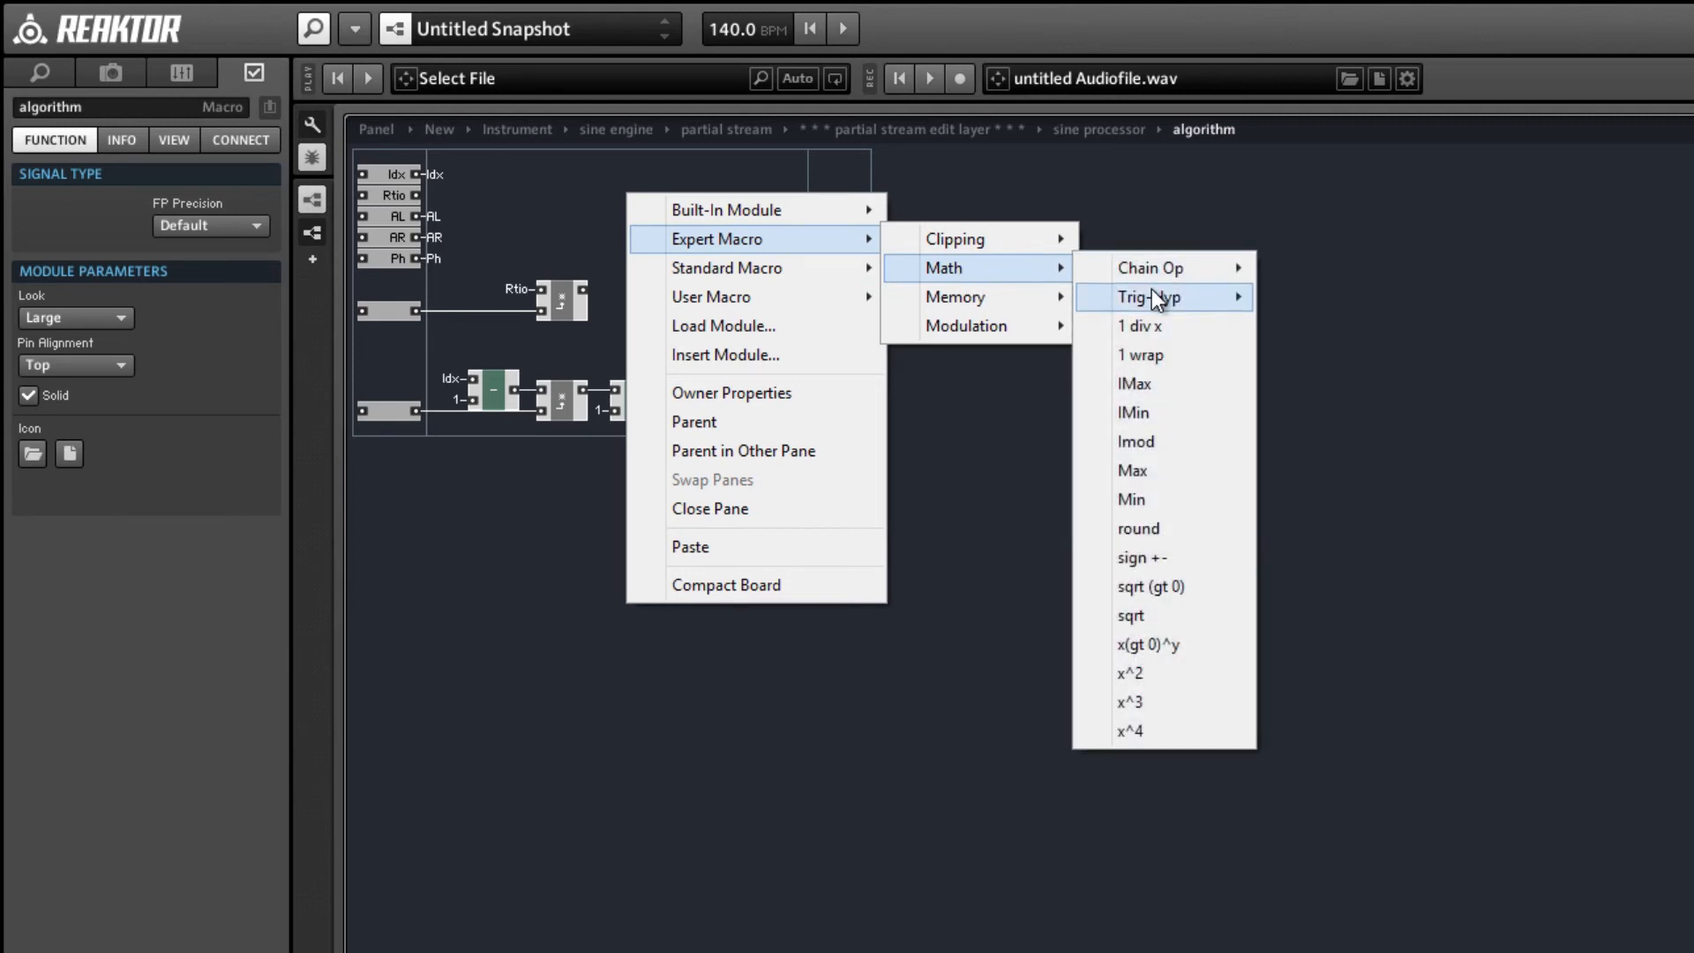
{"action": "mouse_move", "coordinate": [1165, 293]}
{"action": "left_click", "coordinate": [1395, 440]}
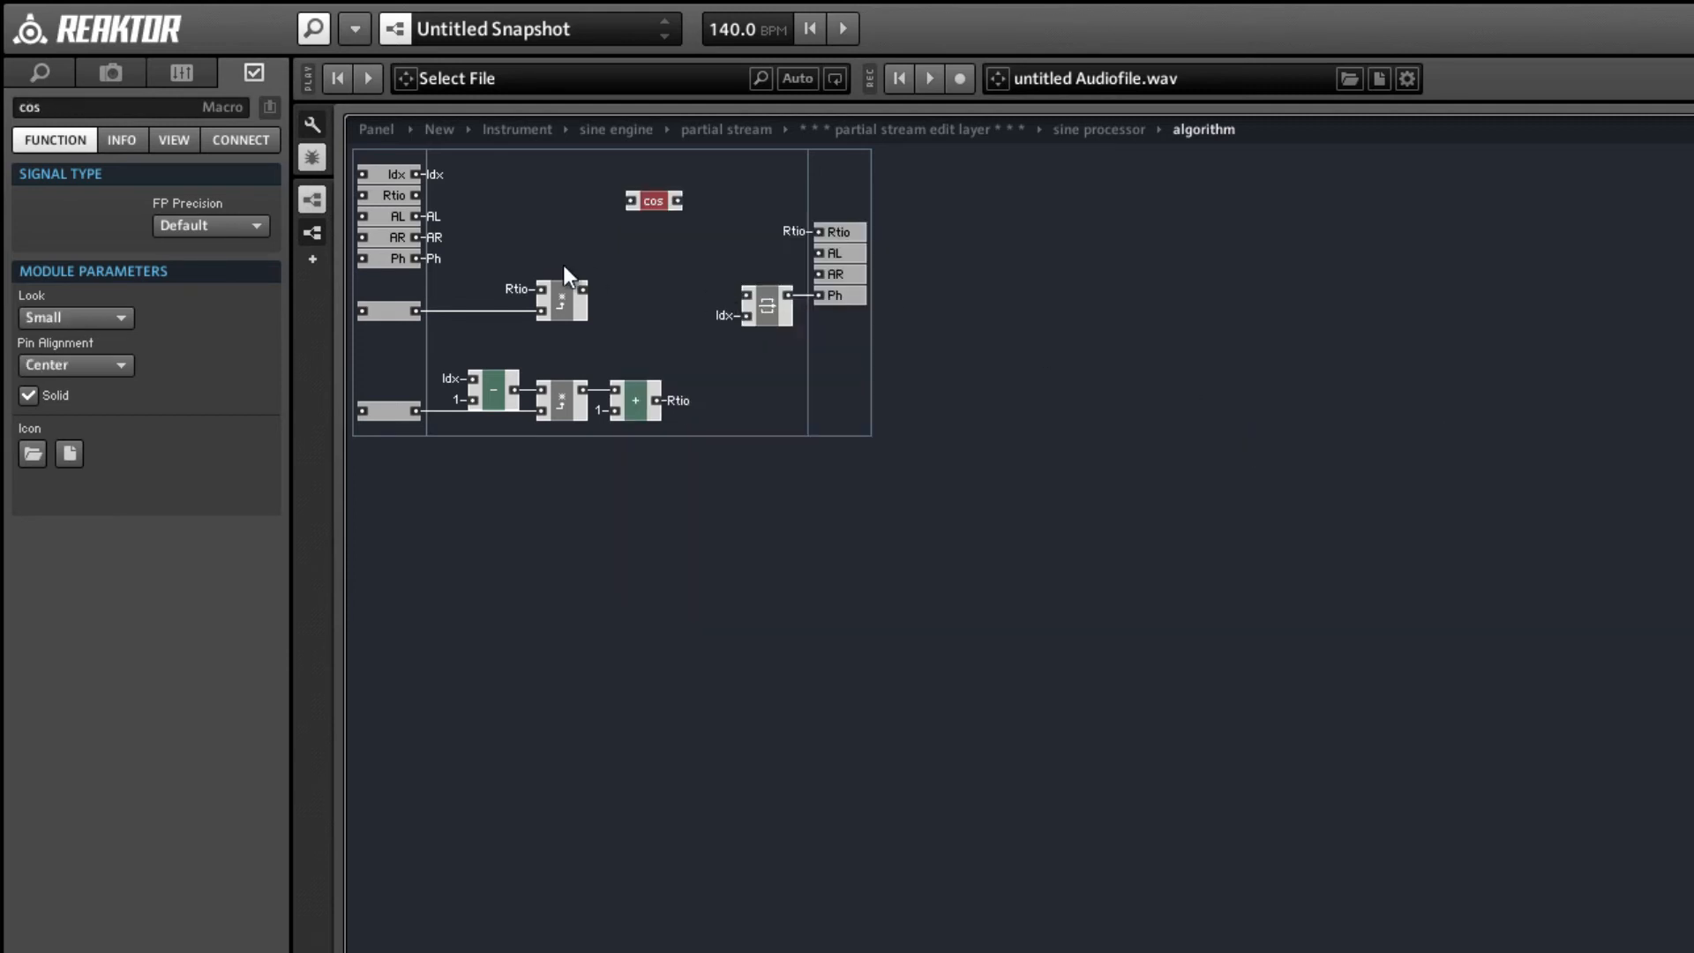
- Feed the cos macro from the upper x mul a, make room before the output ports and add a built-in |x| module after cos
{"action": "left_click_drag", "start_coordinate": [585, 284], "coordinate": [637, 271]}
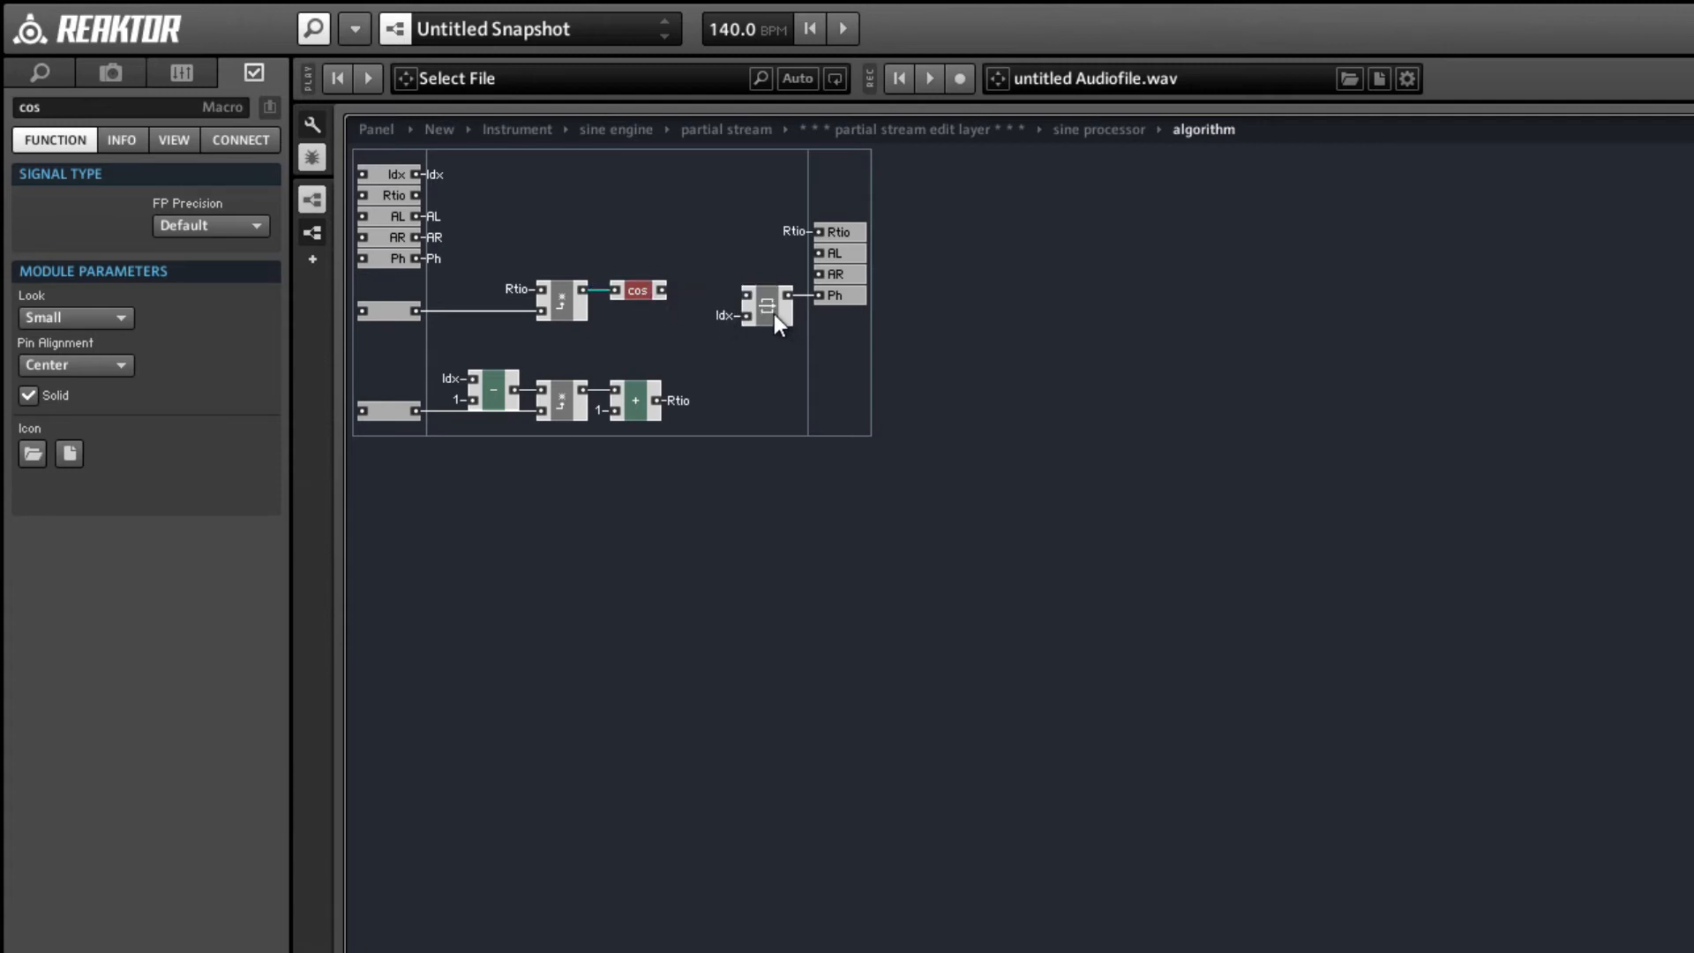
{"action": "left_click_drag", "start_coordinate": [775, 314], "coordinate": [871, 316]}
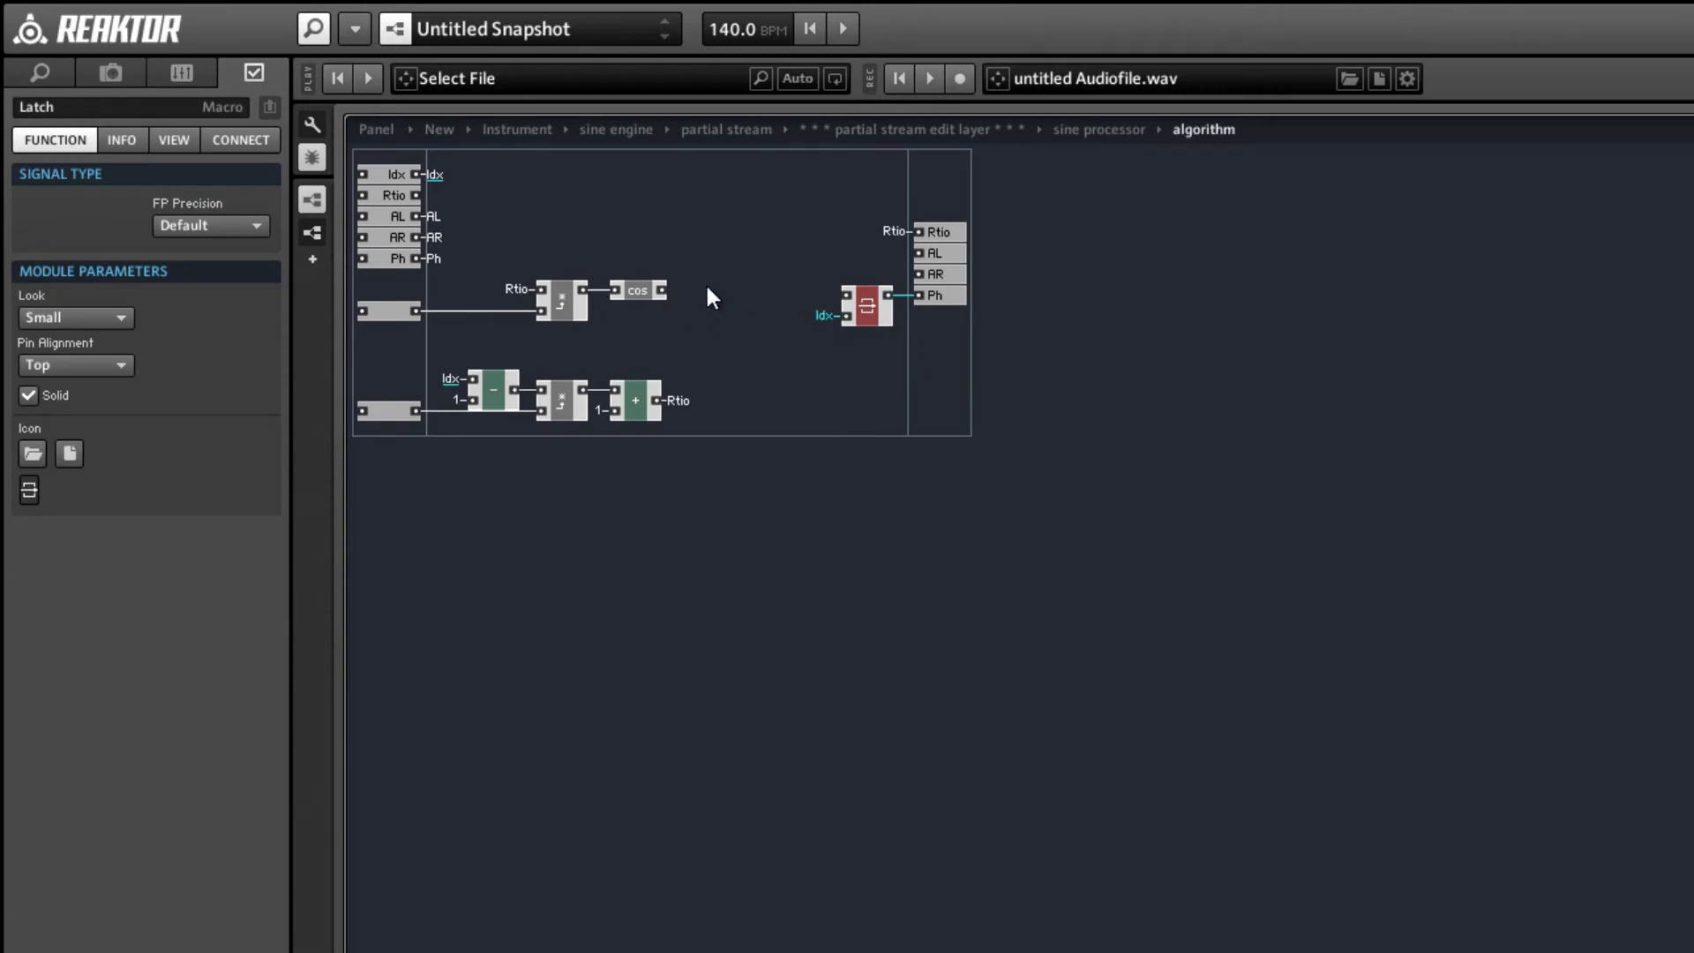
{"action": "right_click", "coordinate": [691, 229]}
{"action": "mouse_move", "coordinate": [729, 240]}
{"action": "mouse_move", "coordinate": [1020, 272]}
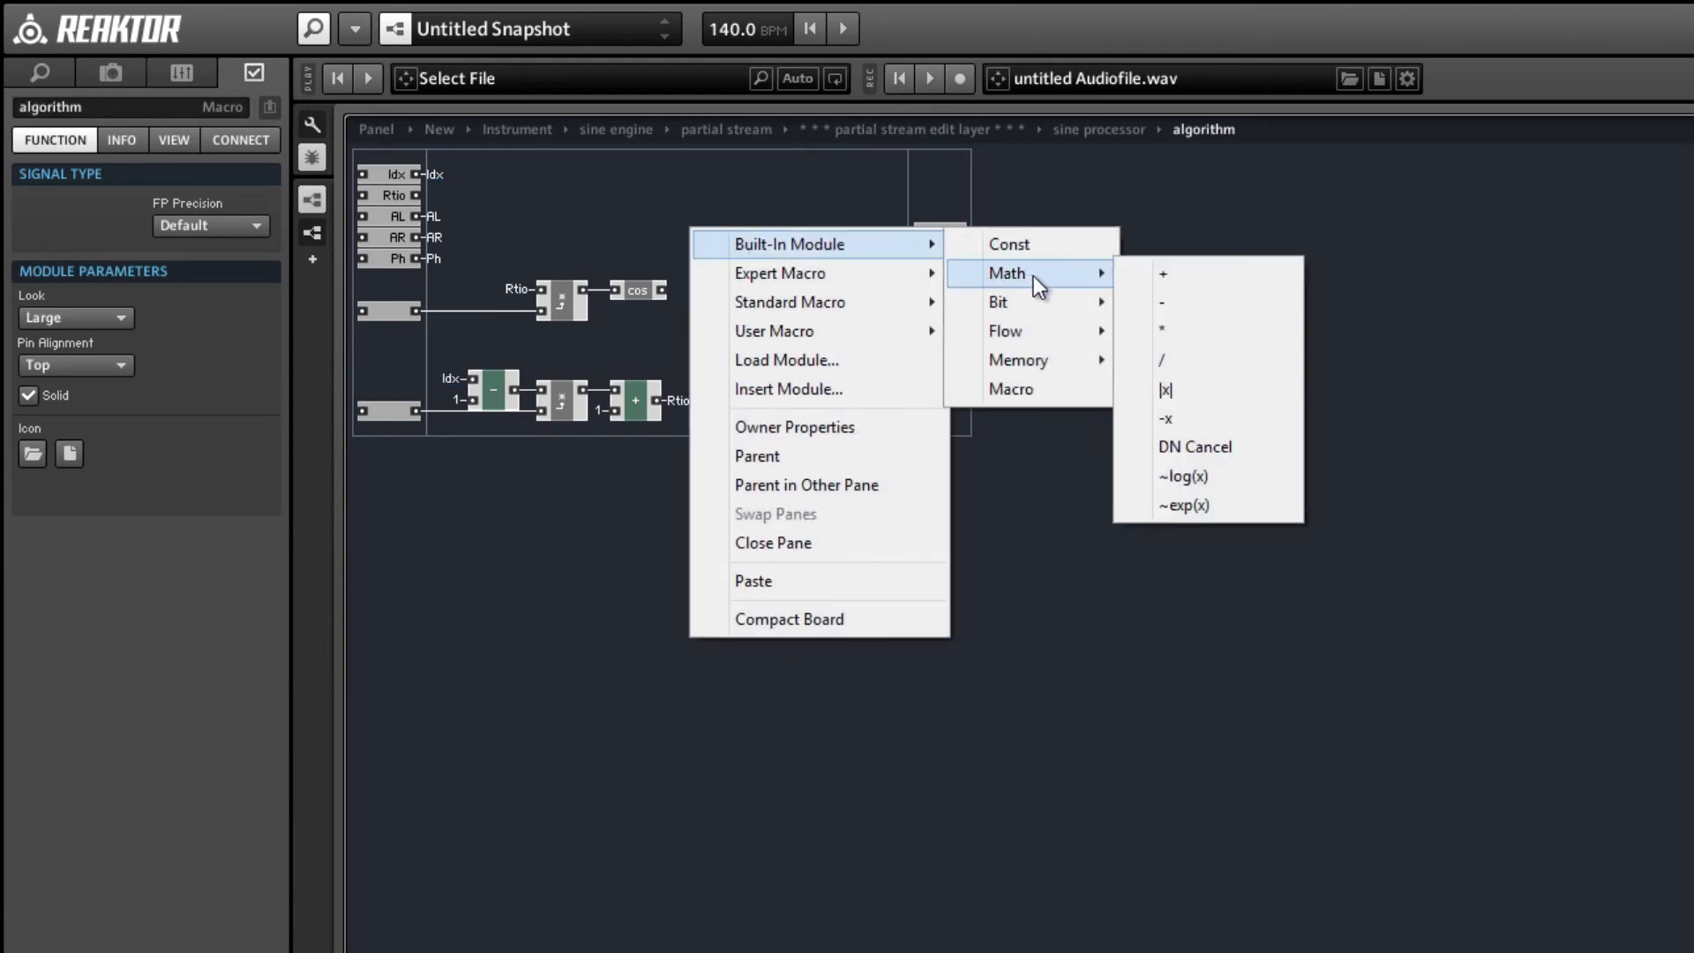
{"action": "left_click", "coordinate": [1171, 390]}
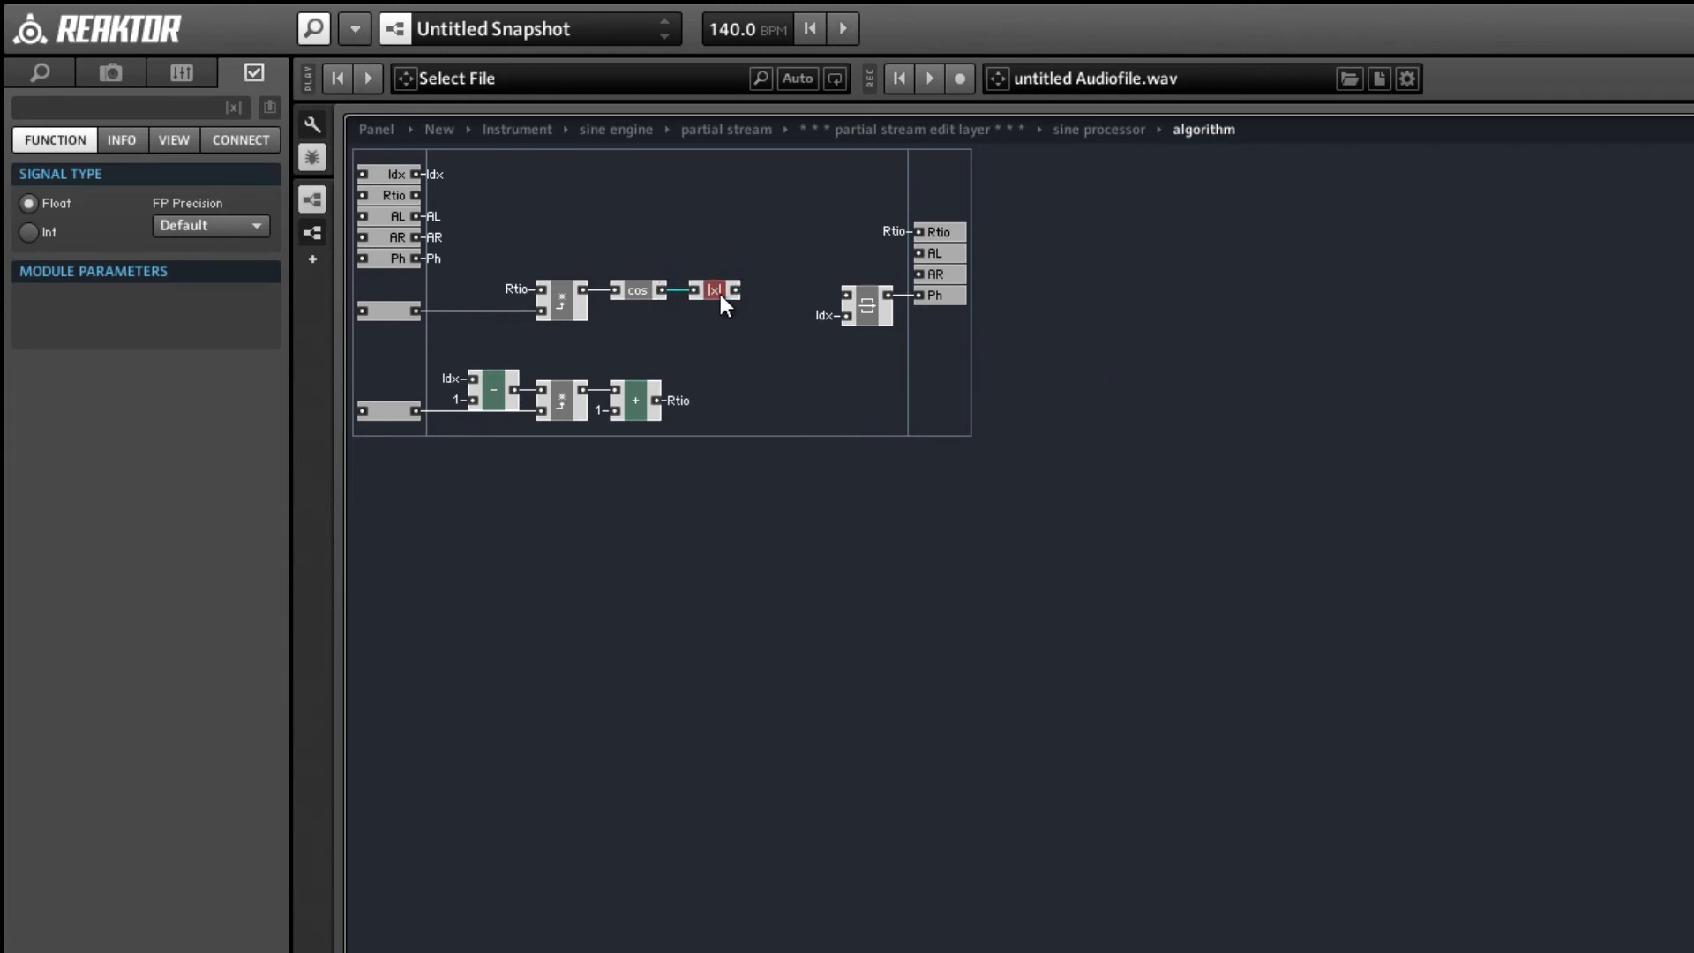
- Insert a built-in multiply module after the |x| module and connect the |x| output to its lower input
{"action": "right_click", "coordinate": [788, 218]}
{"action": "mouse_move", "coordinate": [819, 235]}
{"action": "mouse_move", "coordinate": [1104, 267]}
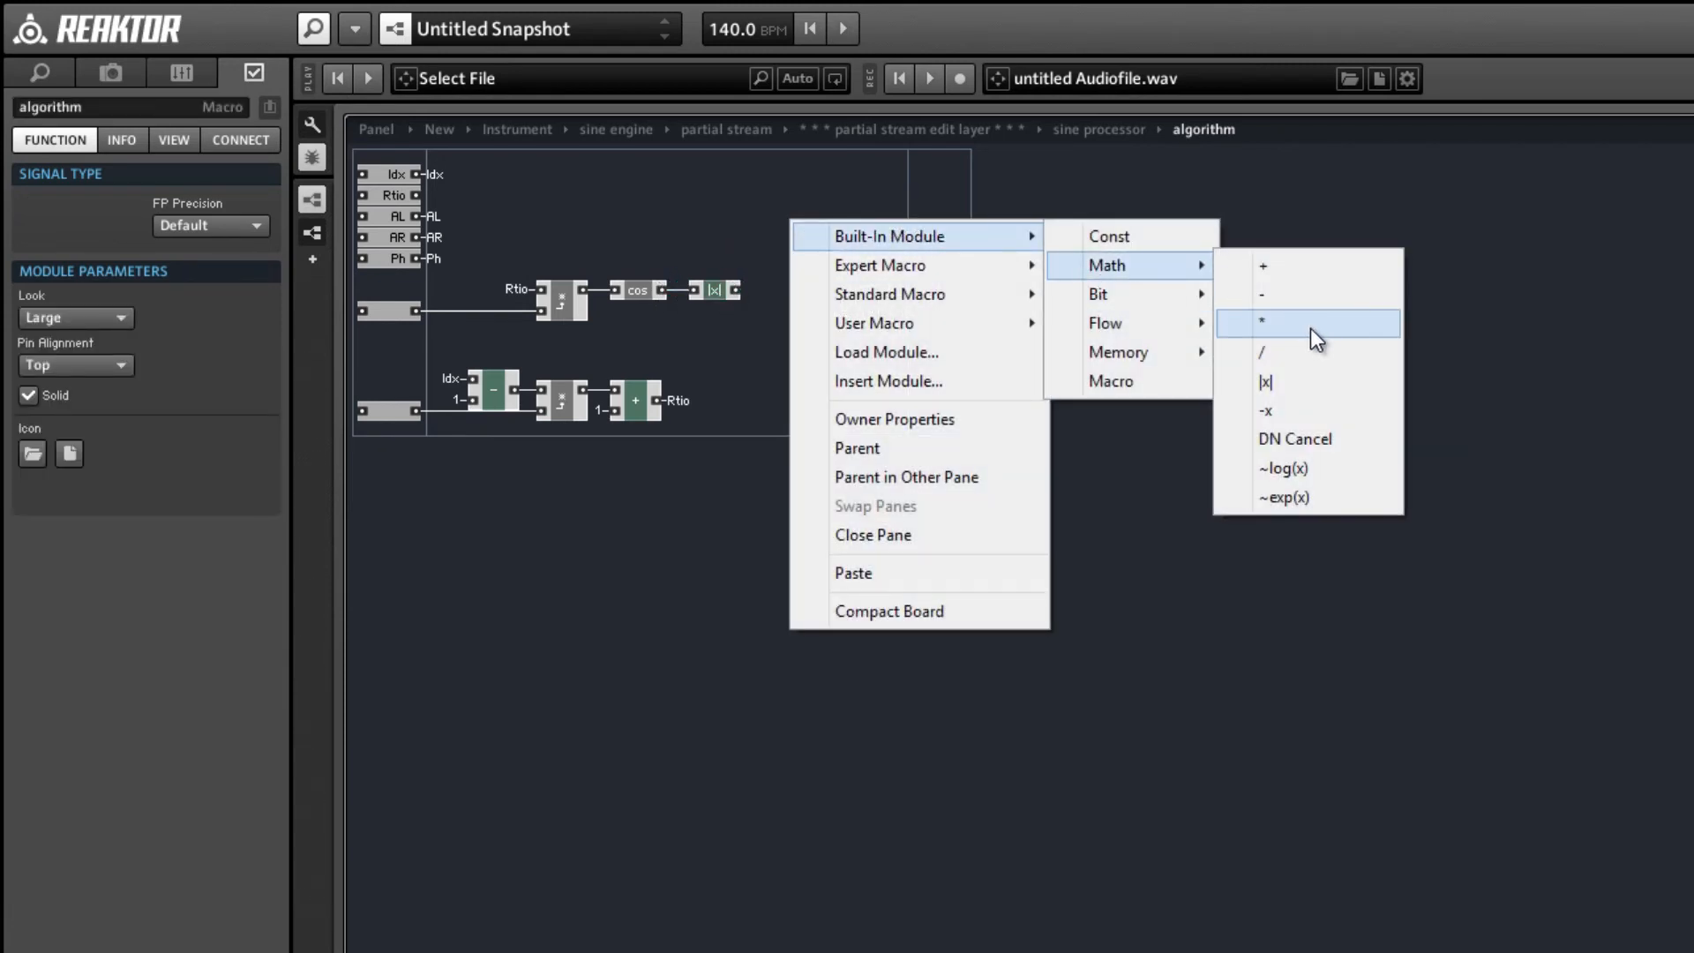
{"action": "left_click", "coordinate": [1311, 326]}
{"action": "left_click_drag", "start_coordinate": [735, 289], "coordinate": [817, 245]}
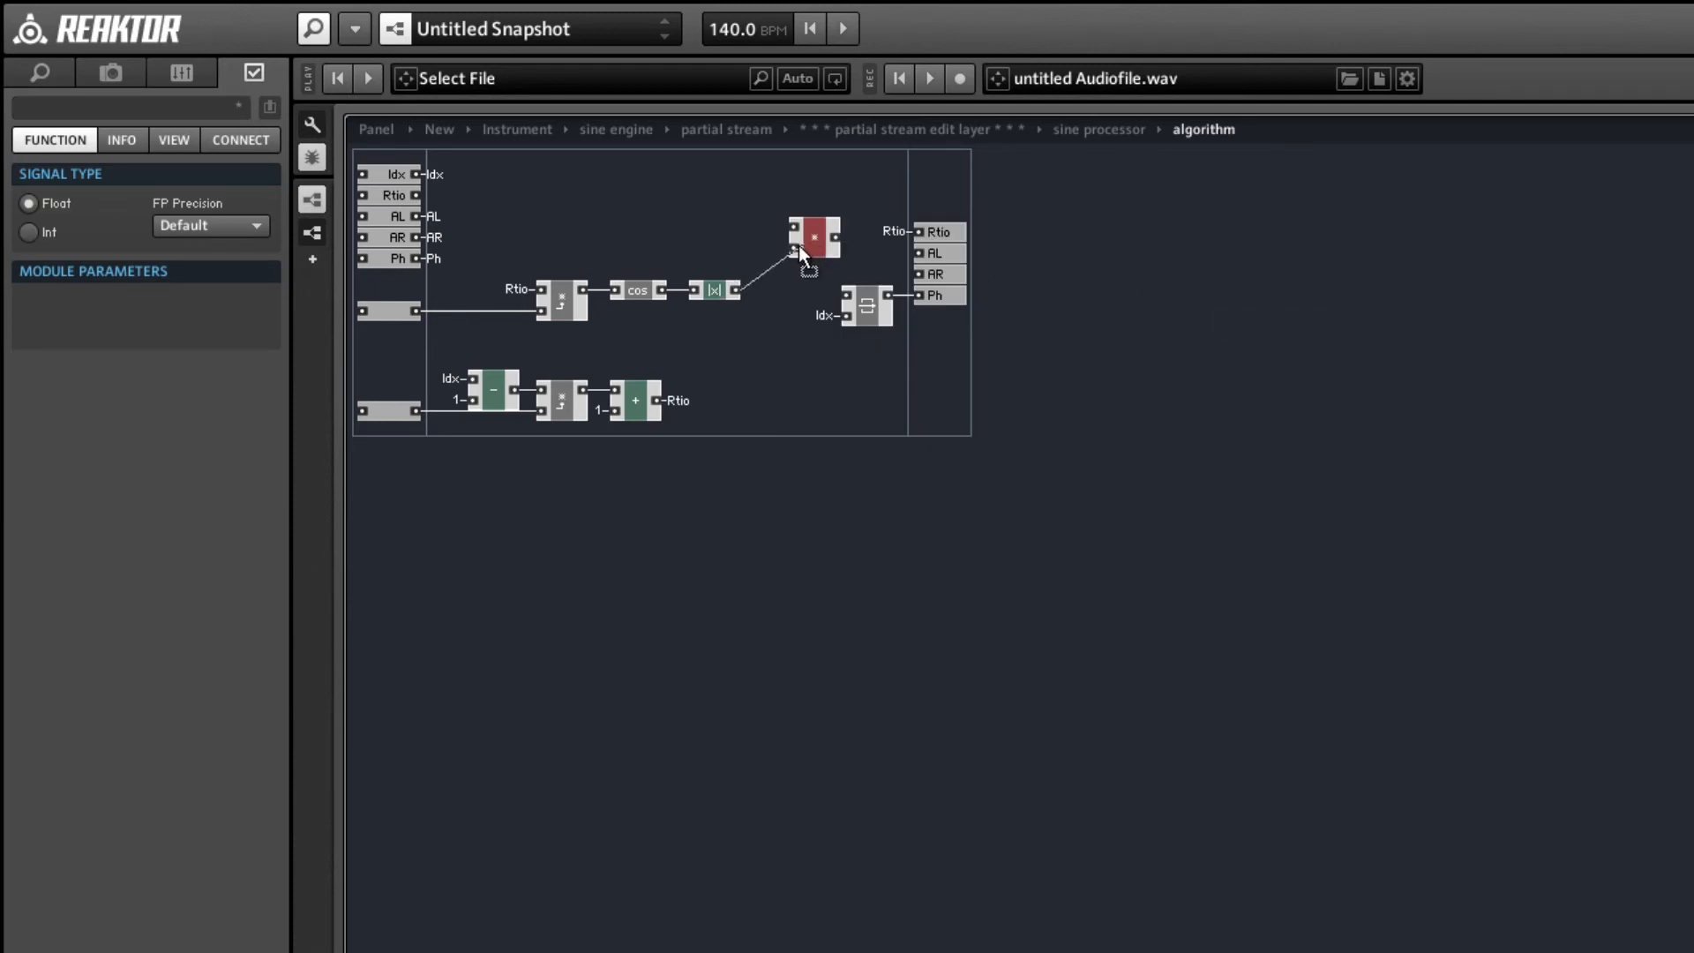
- Insert a built-in divide module above the |x| module and connect its output to the multiply module's upper input
{"action": "right_click", "coordinate": [663, 209]}
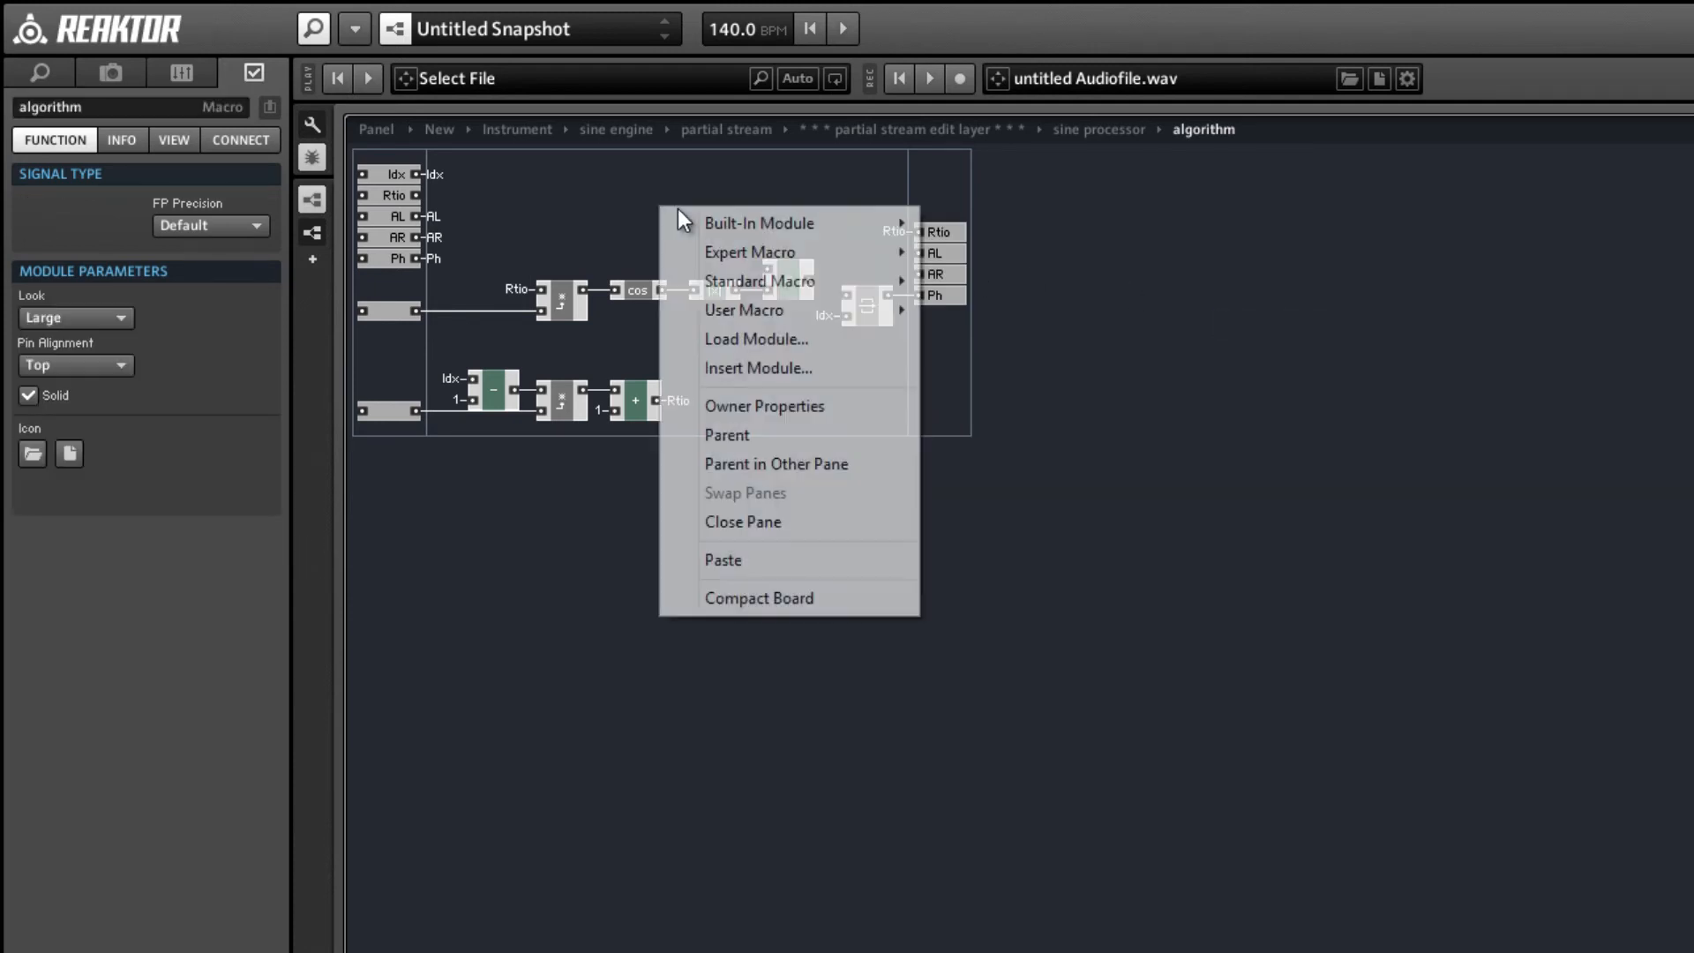
{"action": "mouse_move", "coordinate": [759, 222]}
{"action": "mouse_move", "coordinate": [965, 252]}
{"action": "left_click", "coordinate": [1152, 339]}
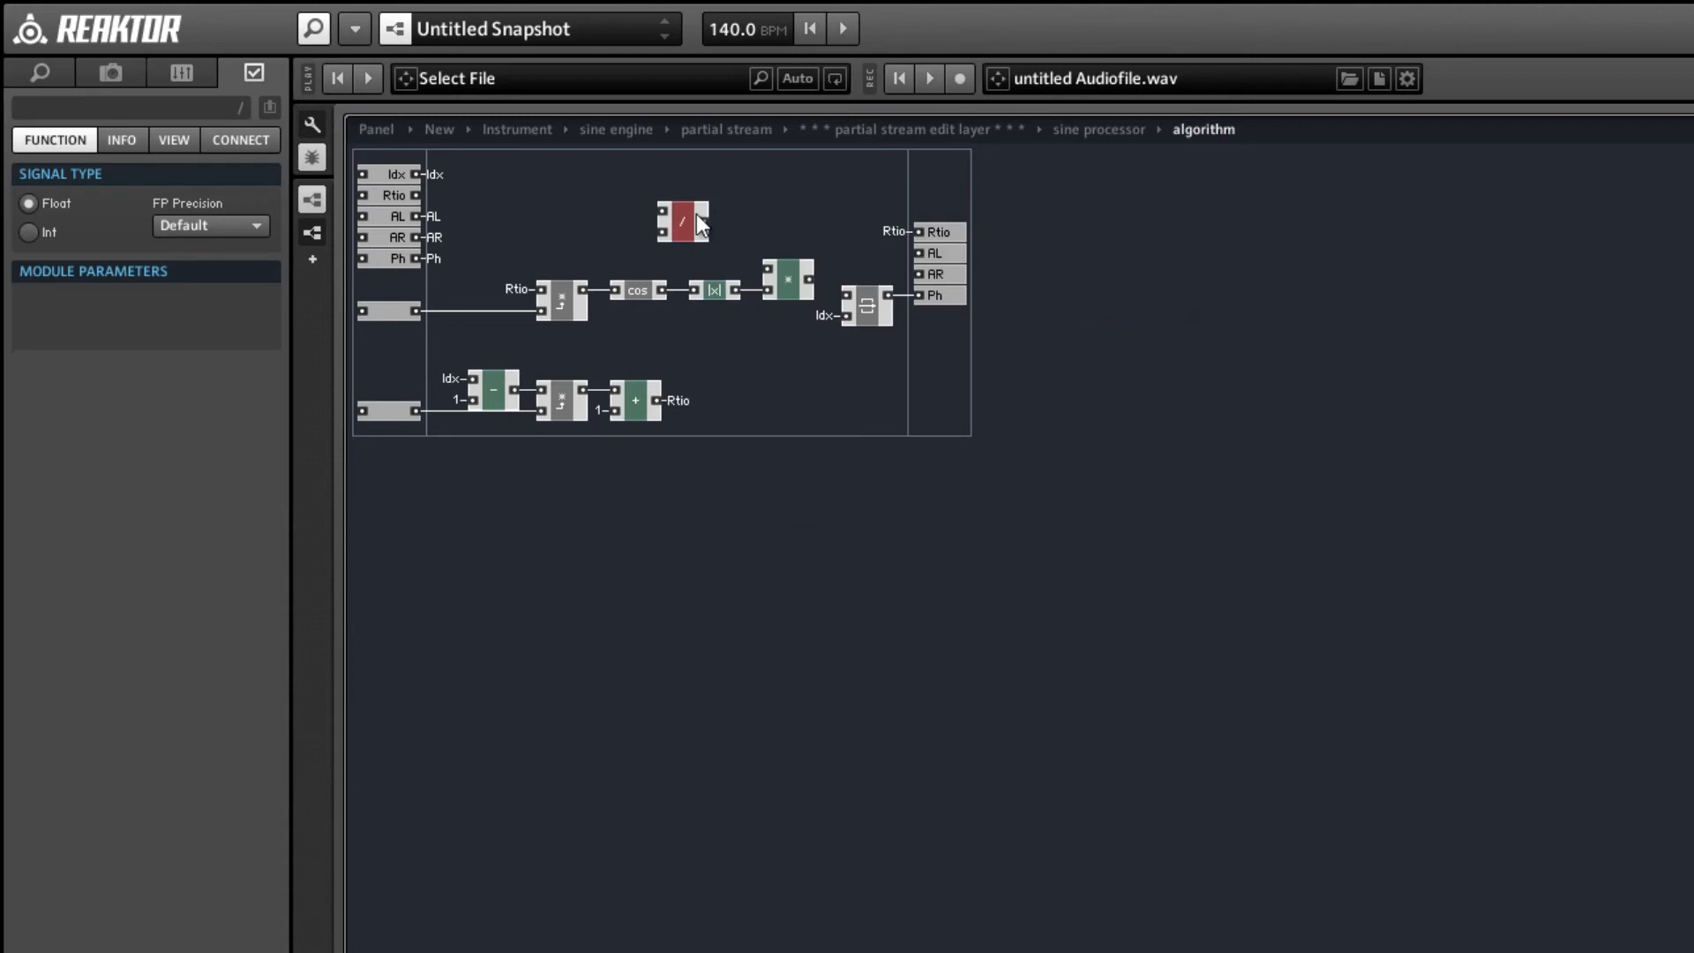
{"action": "left_click_drag", "start_coordinate": [712, 254], "coordinate": [767, 270]}
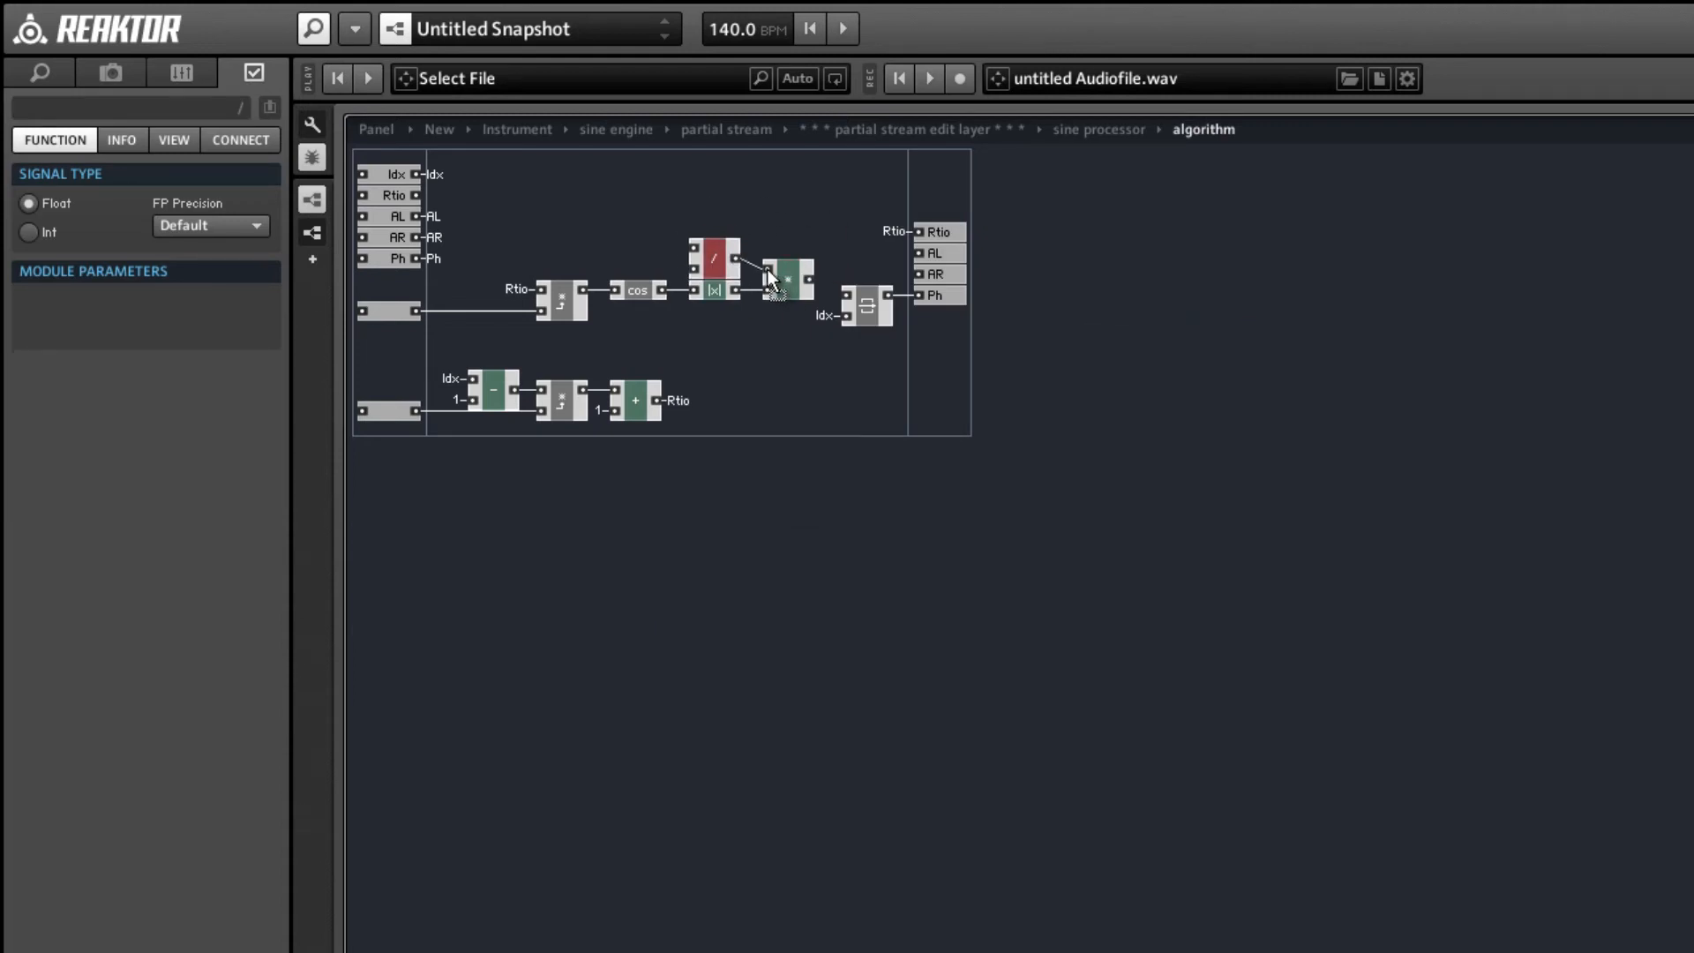
- Feed the divide module's upper input with a QuickConst of 1 and its lower input from the Idx QuickBus
{"action": "right_click", "coordinate": [693, 247]}
{"action": "left_click", "coordinate": [756, 330]}
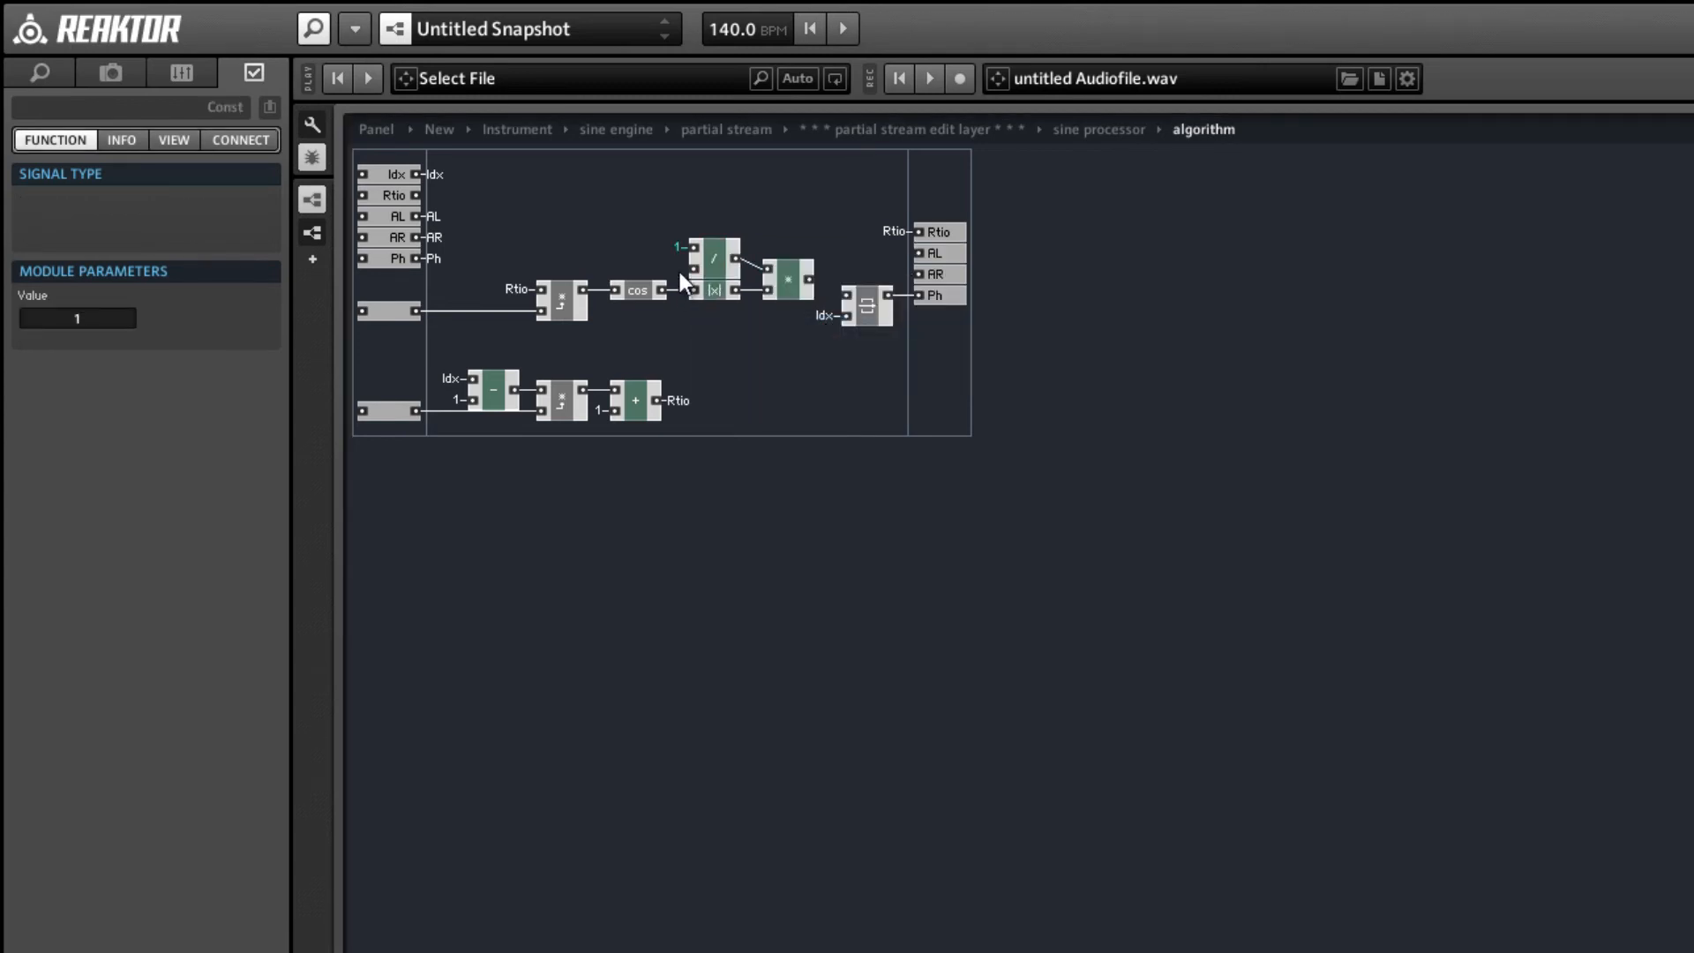
{"action": "right_click", "coordinate": [694, 269]}
{"action": "mouse_move", "coordinate": [771, 409]}
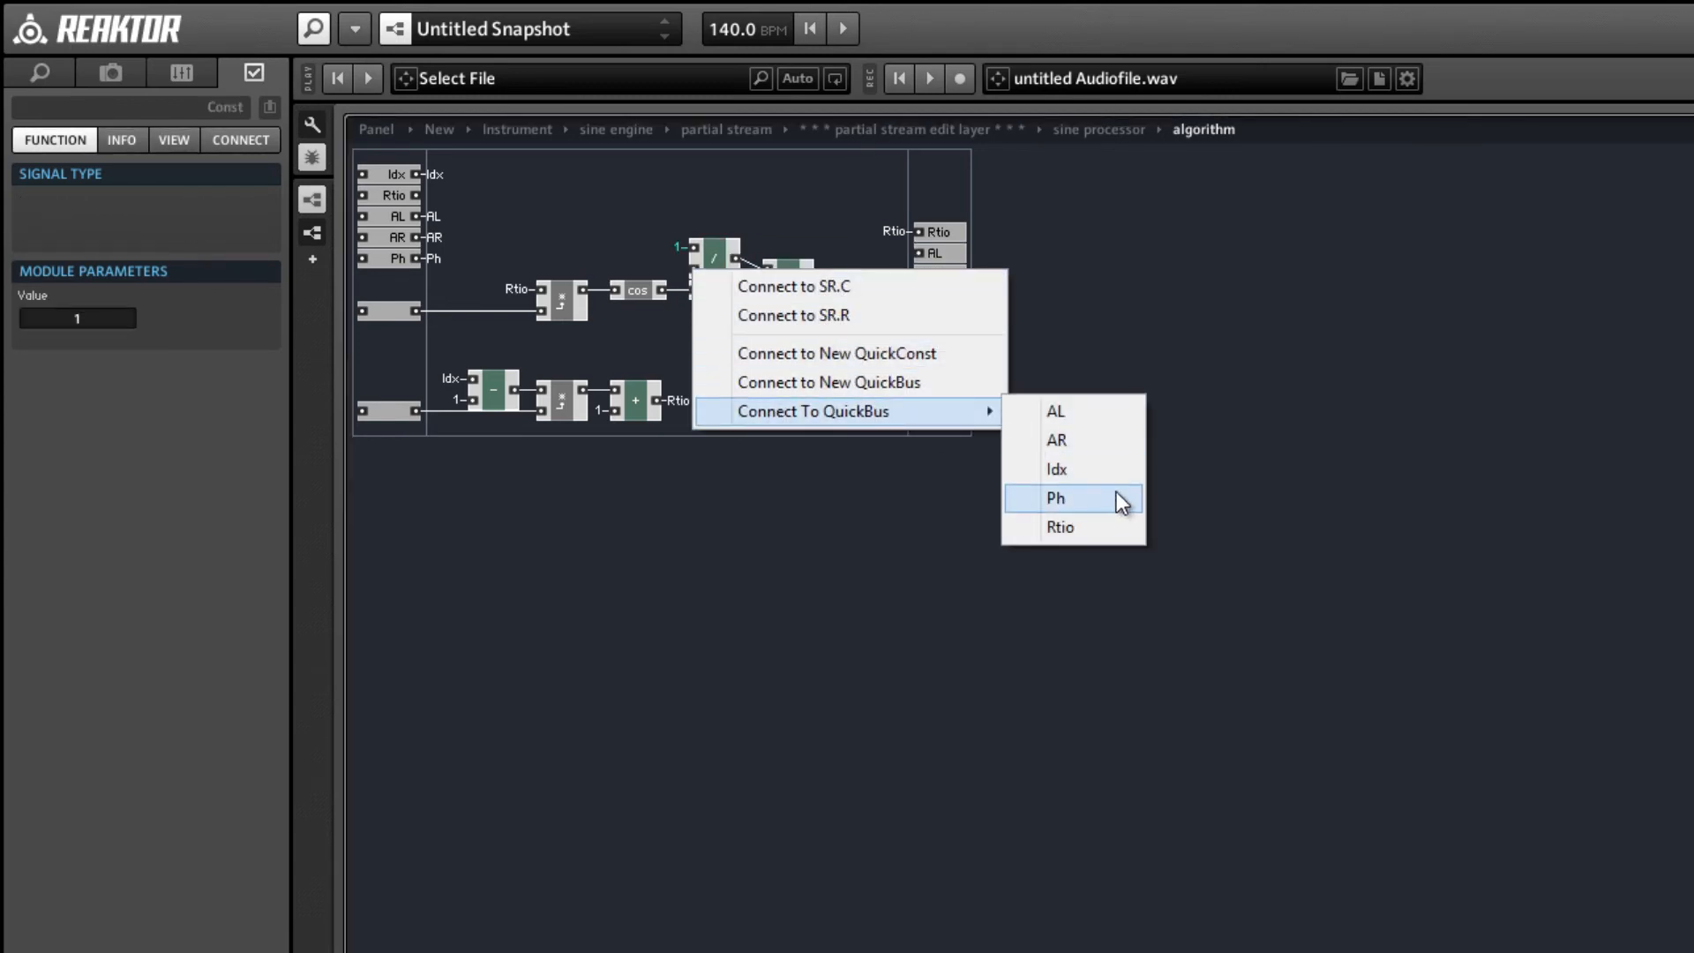
{"action": "left_click", "coordinate": [1110, 470]}
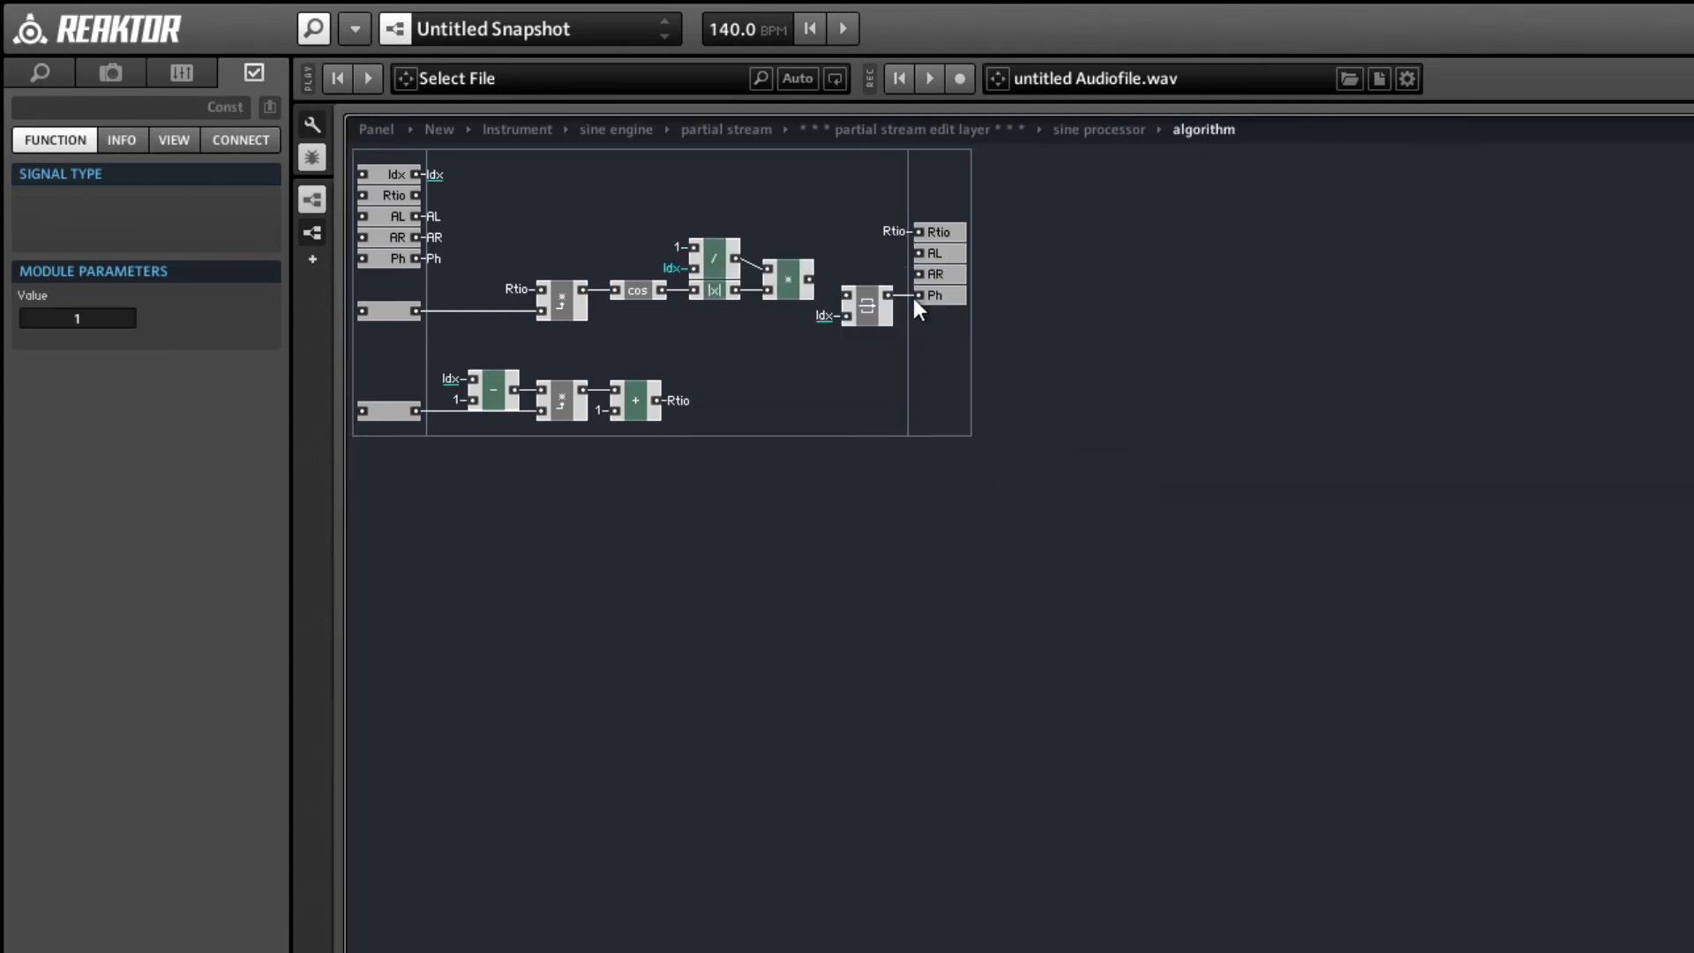
- Connect the multiply output to the AL and AR output ports and move the output ports and Latch down
{"action": "left_click_drag", "start_coordinate": [909, 260], "coordinate": [836, 287]}
{"action": "left_click_drag", "start_coordinate": [807, 174], "coordinate": [999, 367]}
{"action": "left_click_drag", "start_coordinate": [874, 317], "coordinate": [871, 335]}
- Move the five named input ports down, shift the upper processing row and Latch left, and compact the board
{"action": "left_click_drag", "start_coordinate": [480, 253], "coordinate": [390, 203]}
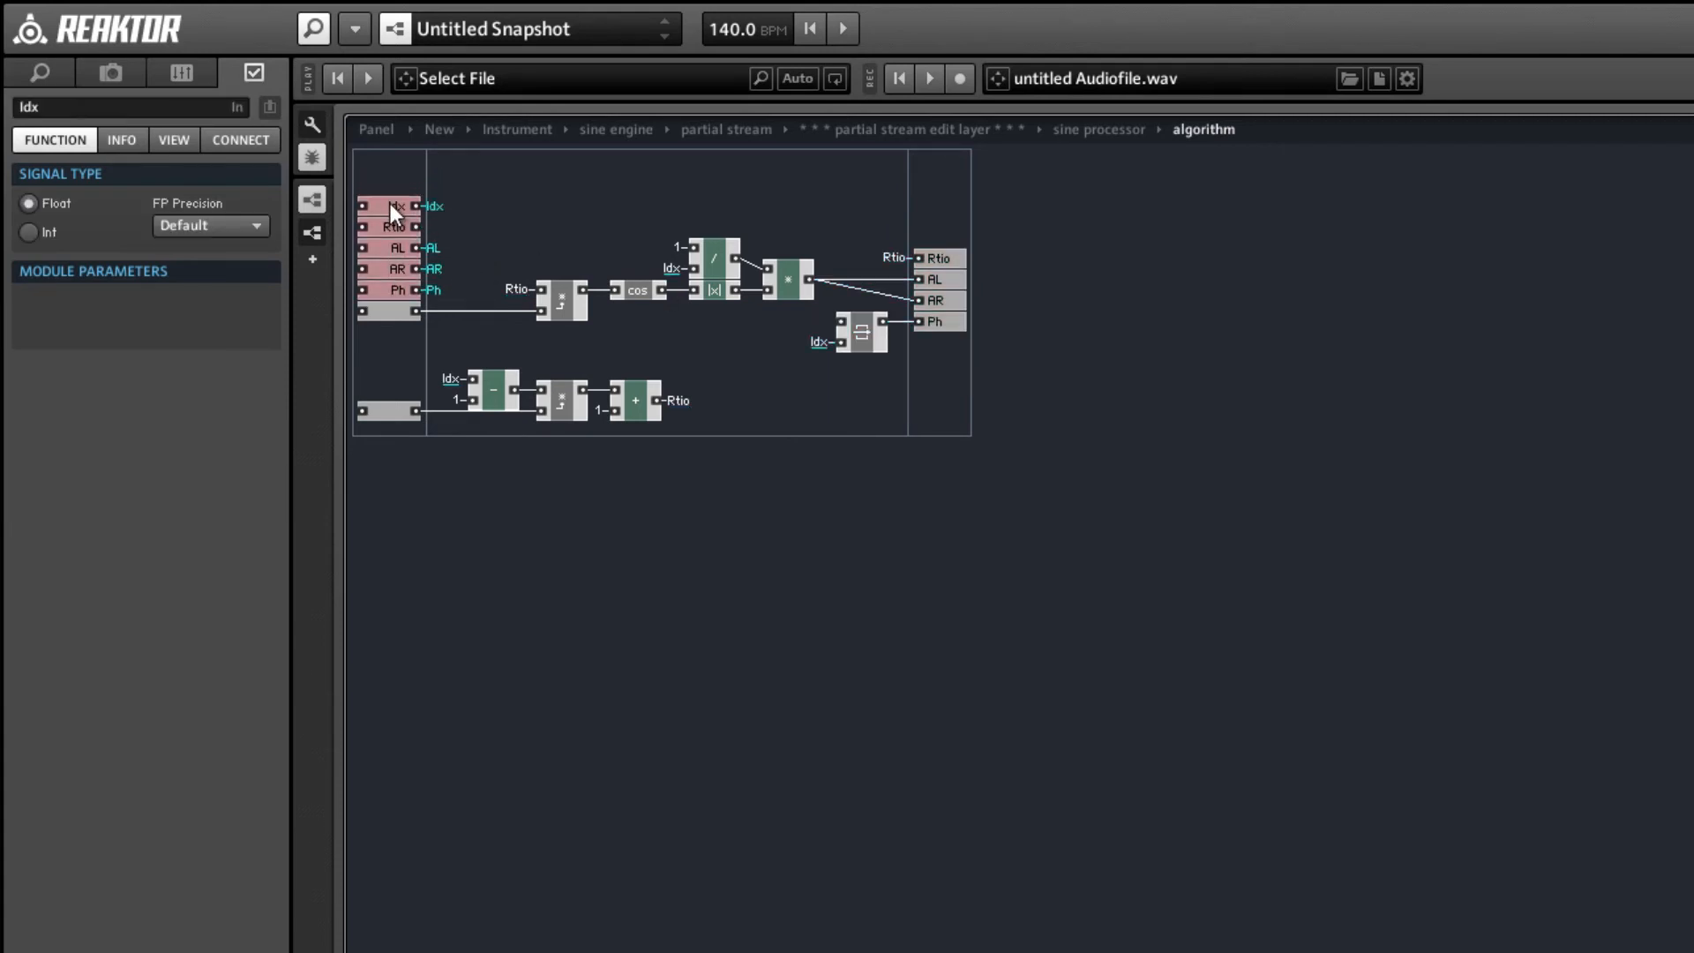
{"action": "left_click", "coordinate": [523, 179]}
{"action": "left_click_drag", "start_coordinate": [558, 179], "coordinate": [934, 335]}
{"action": "left_click_drag", "start_coordinate": [880, 341], "coordinate": [822, 341]}
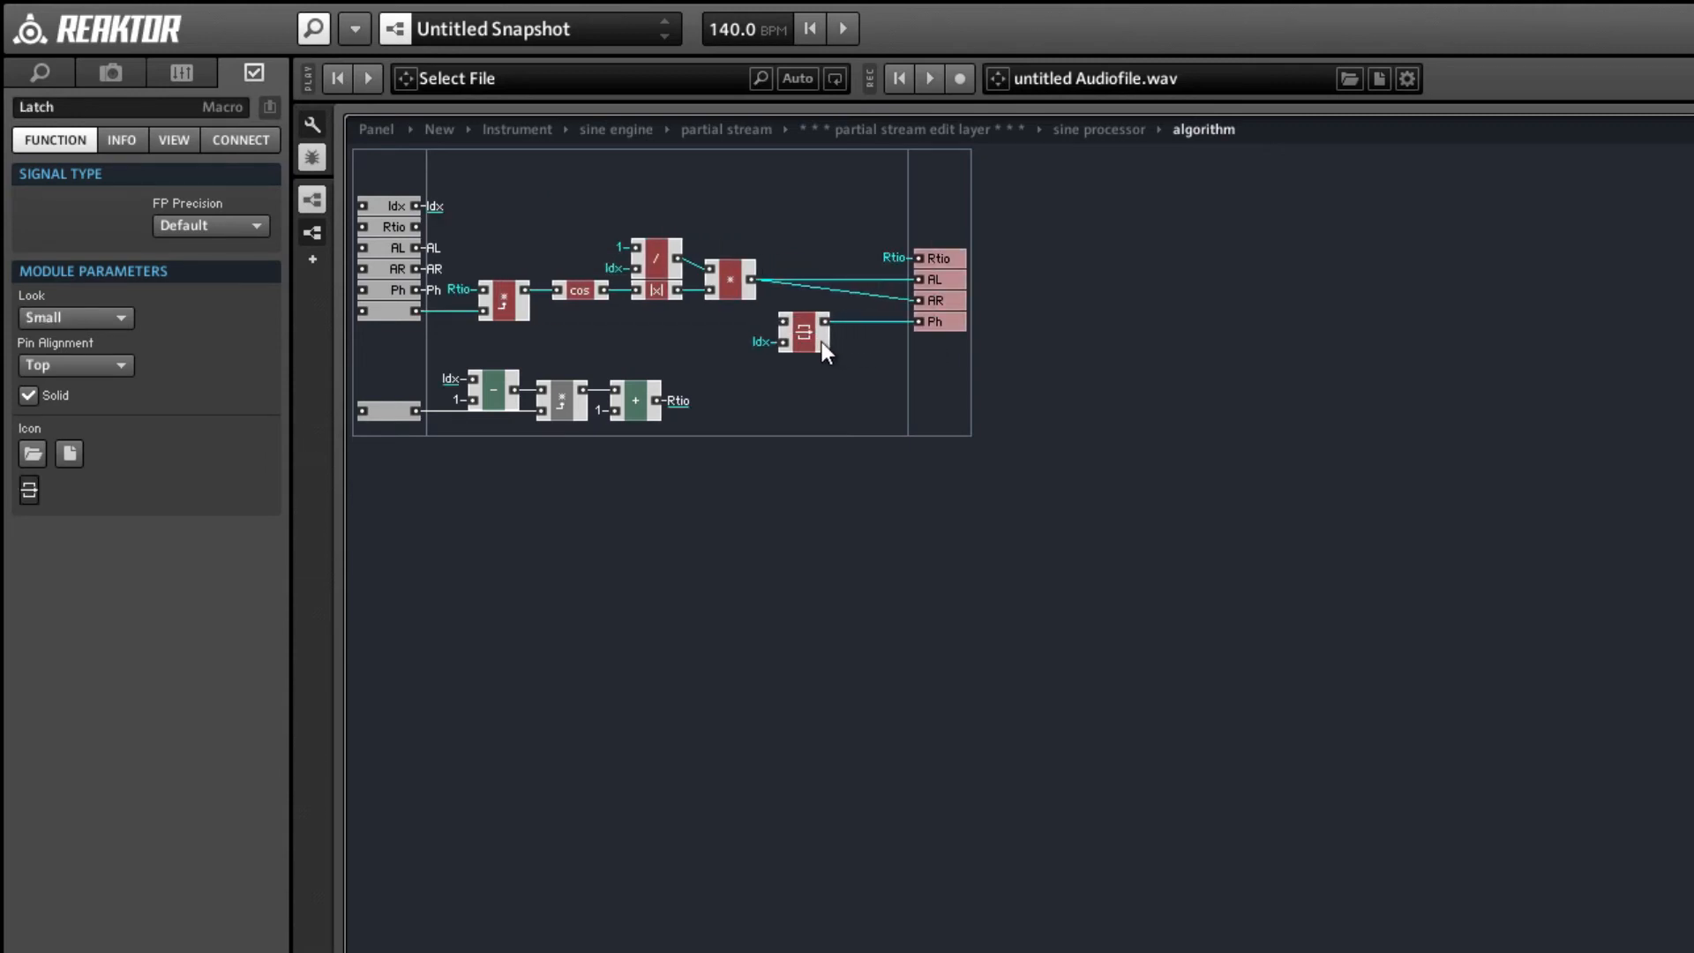
{"action": "right_click", "coordinate": [775, 178]}
{"action": "left_click", "coordinate": [894, 572]}
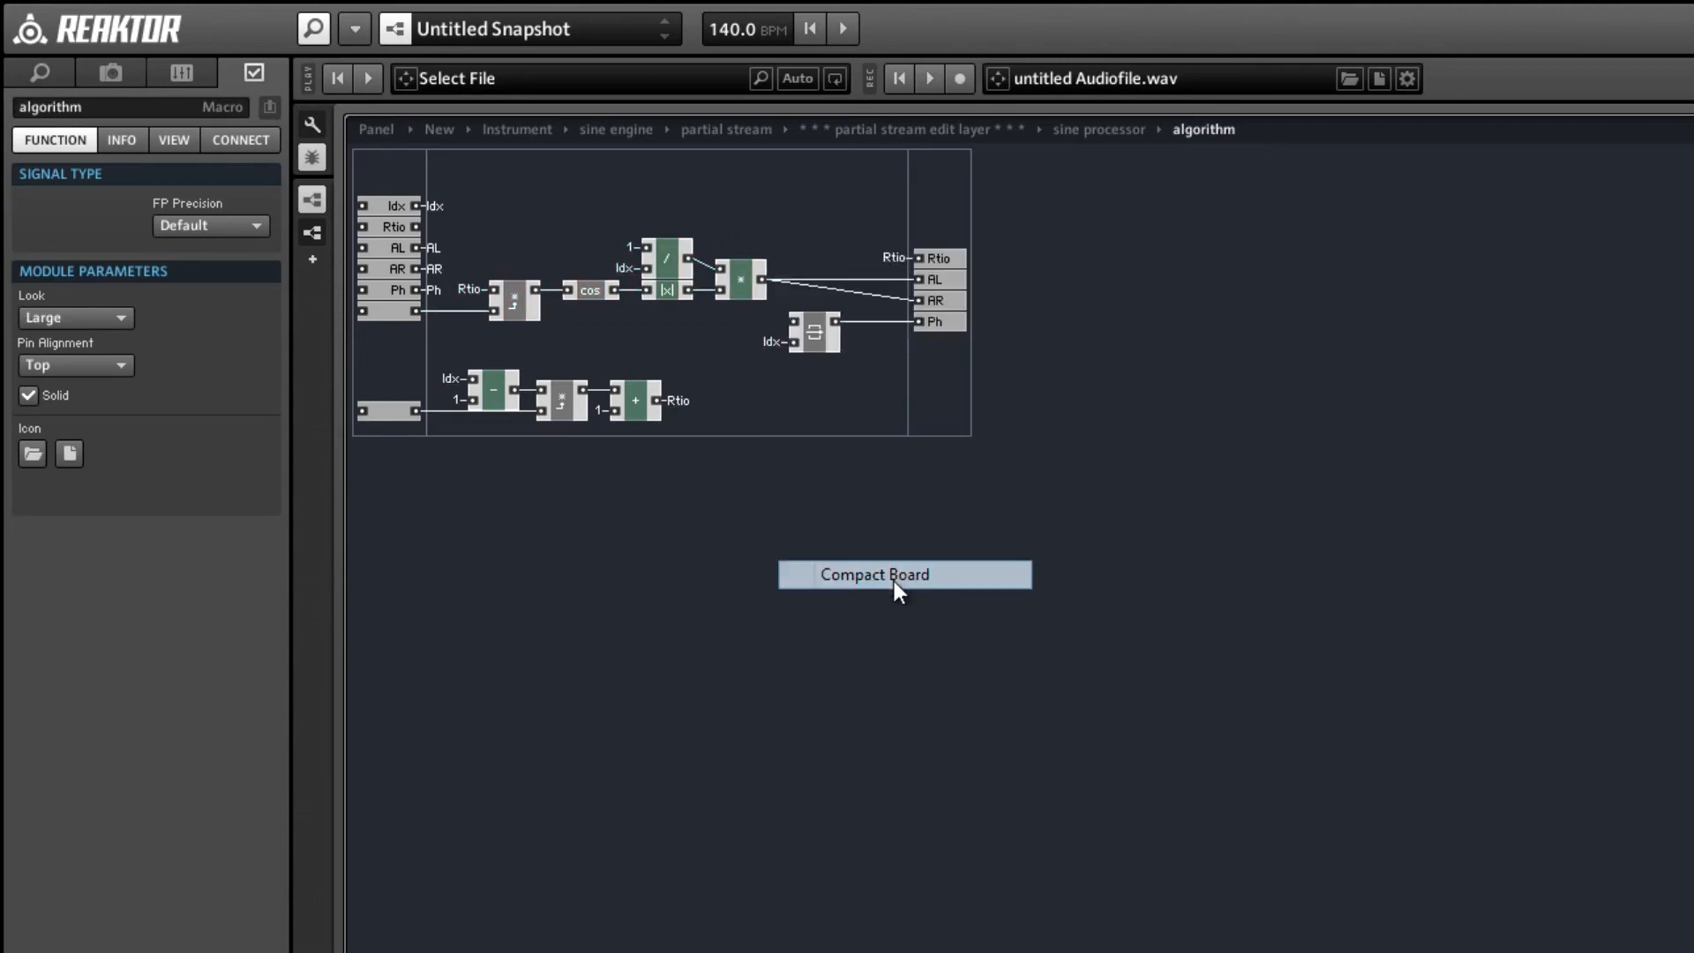
- Return from the algorithm macro to the Instrument level and open the Event Bus macro inside Macro
{"action": "double_click", "coordinate": [745, 353]}
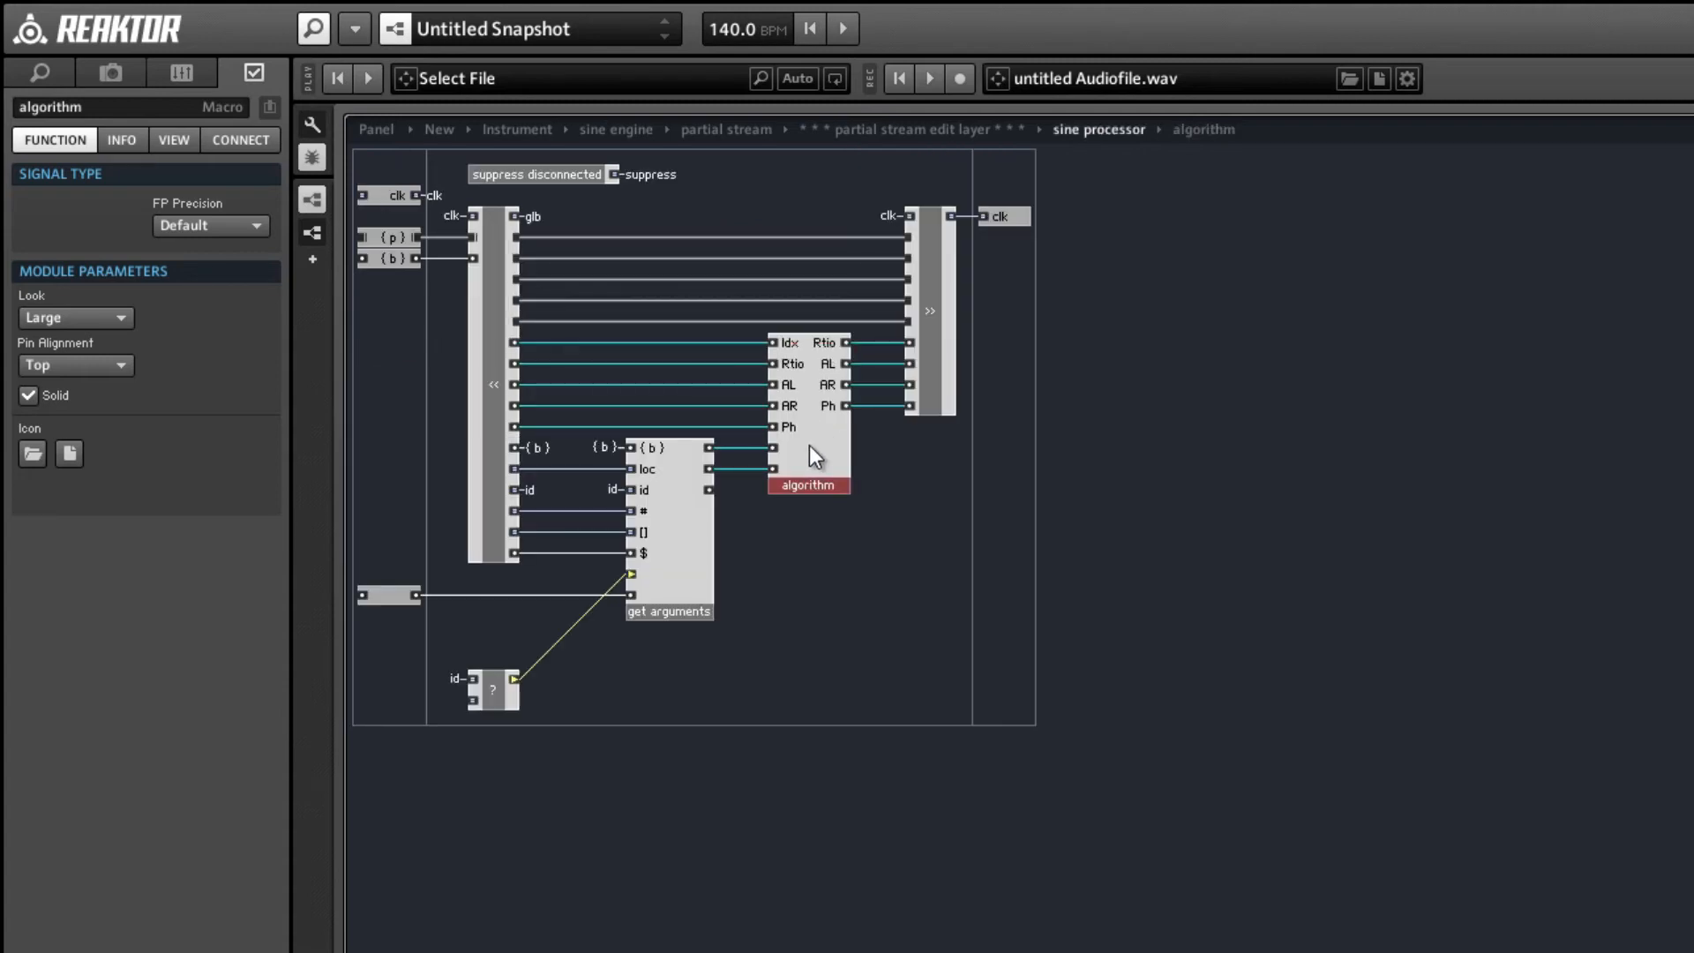
{"action": "double_click", "coordinate": [934, 462]}
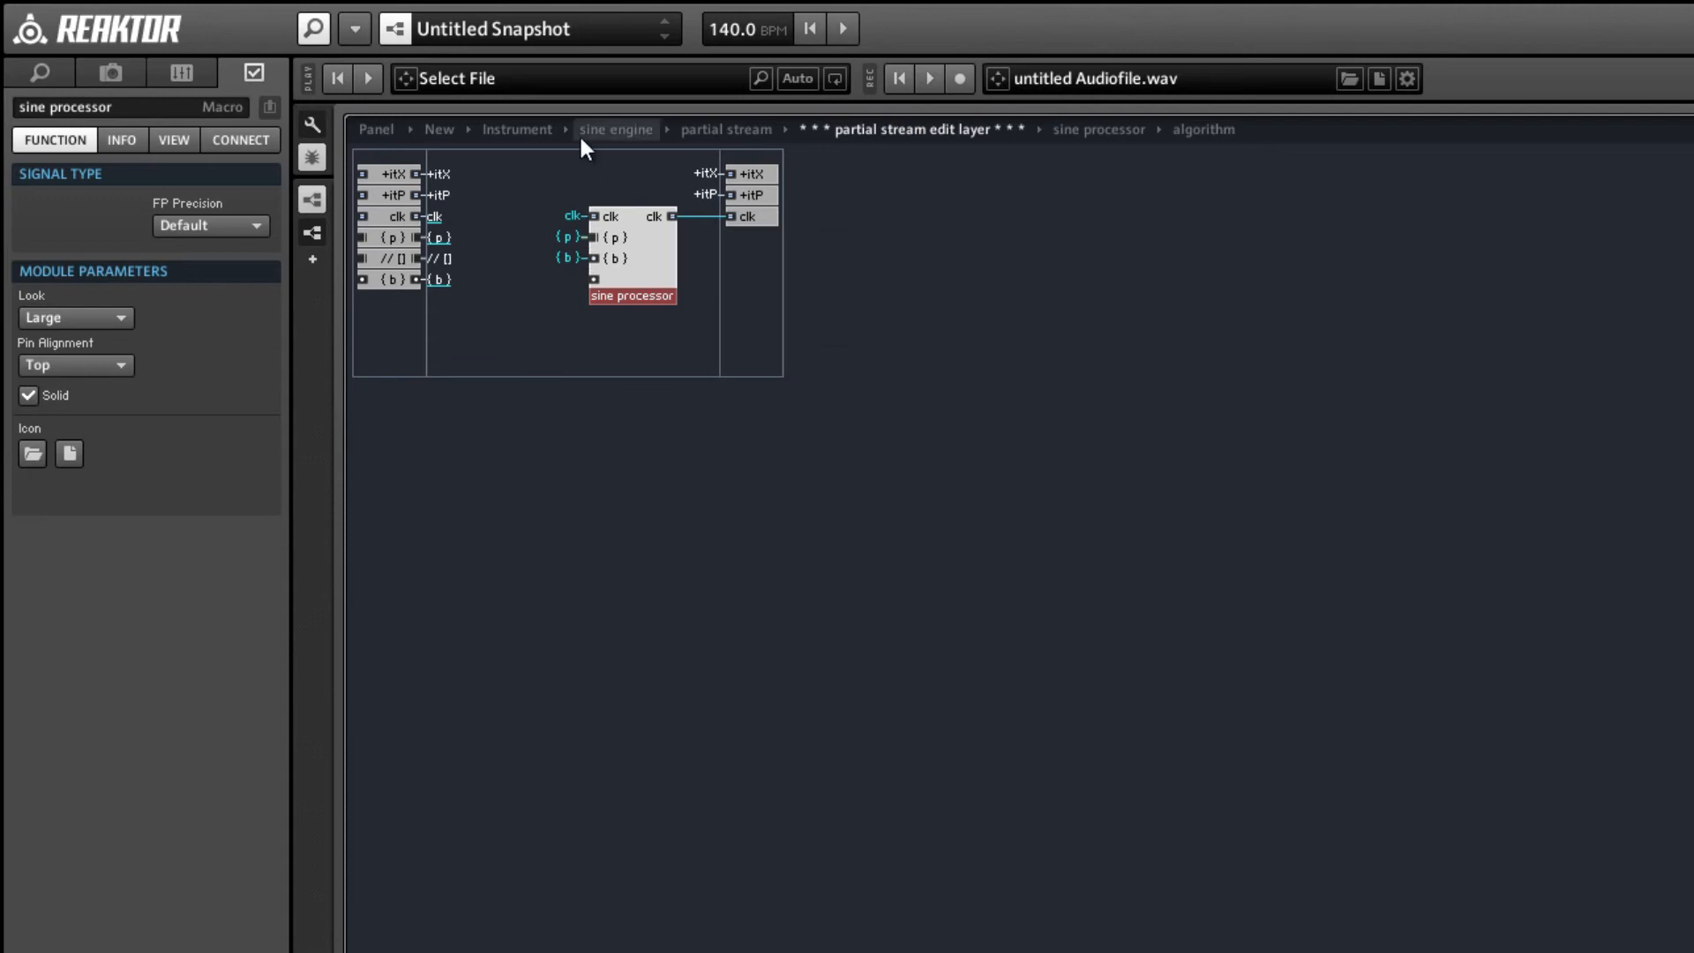
{"action": "left_click", "coordinate": [624, 329]}
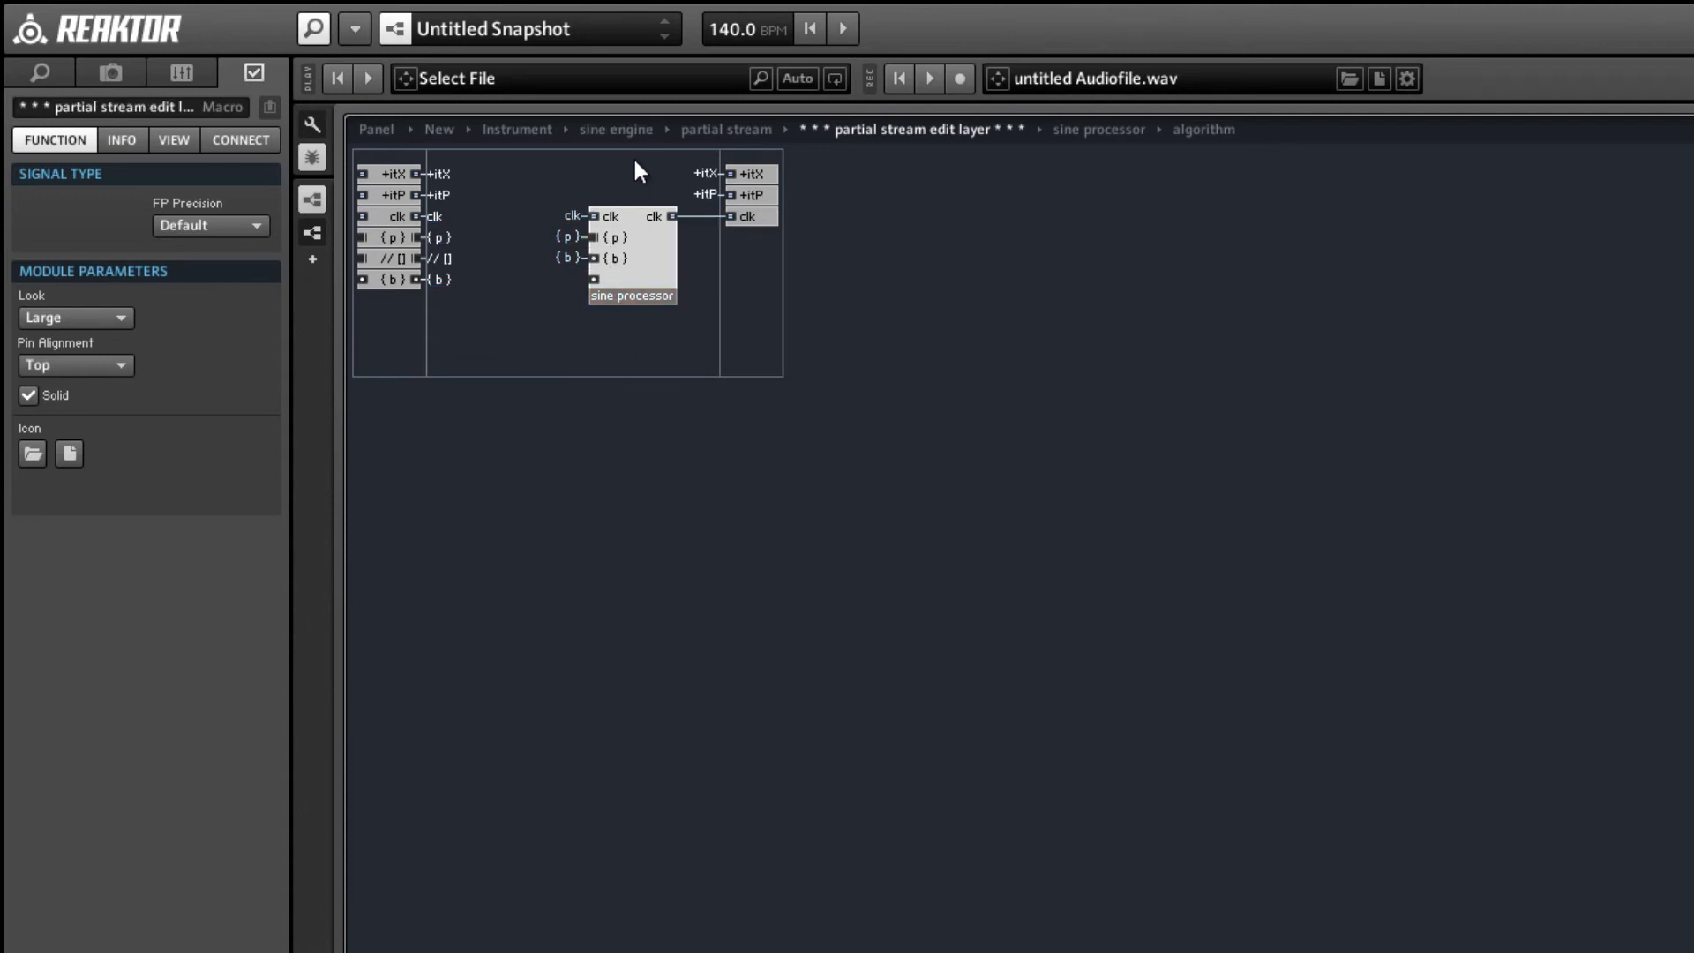
{"action": "left_click", "coordinate": [521, 129]}
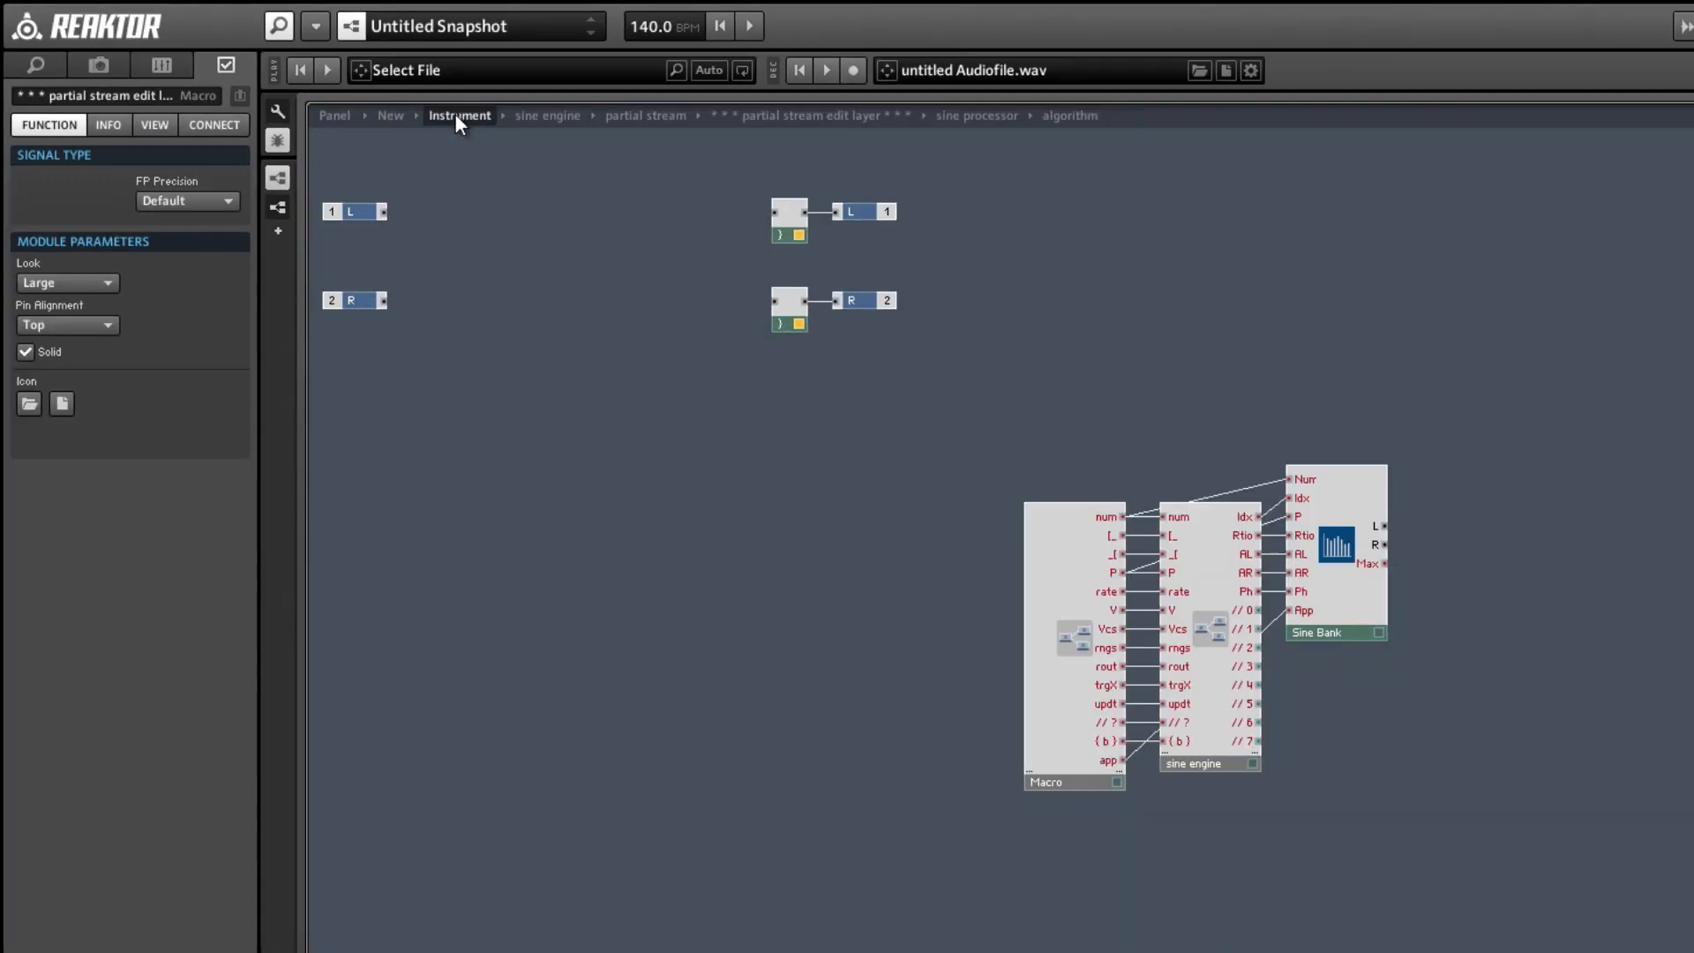
{"action": "double_click", "coordinate": [1078, 658]}
{"action": "double_click", "coordinate": [986, 749]}
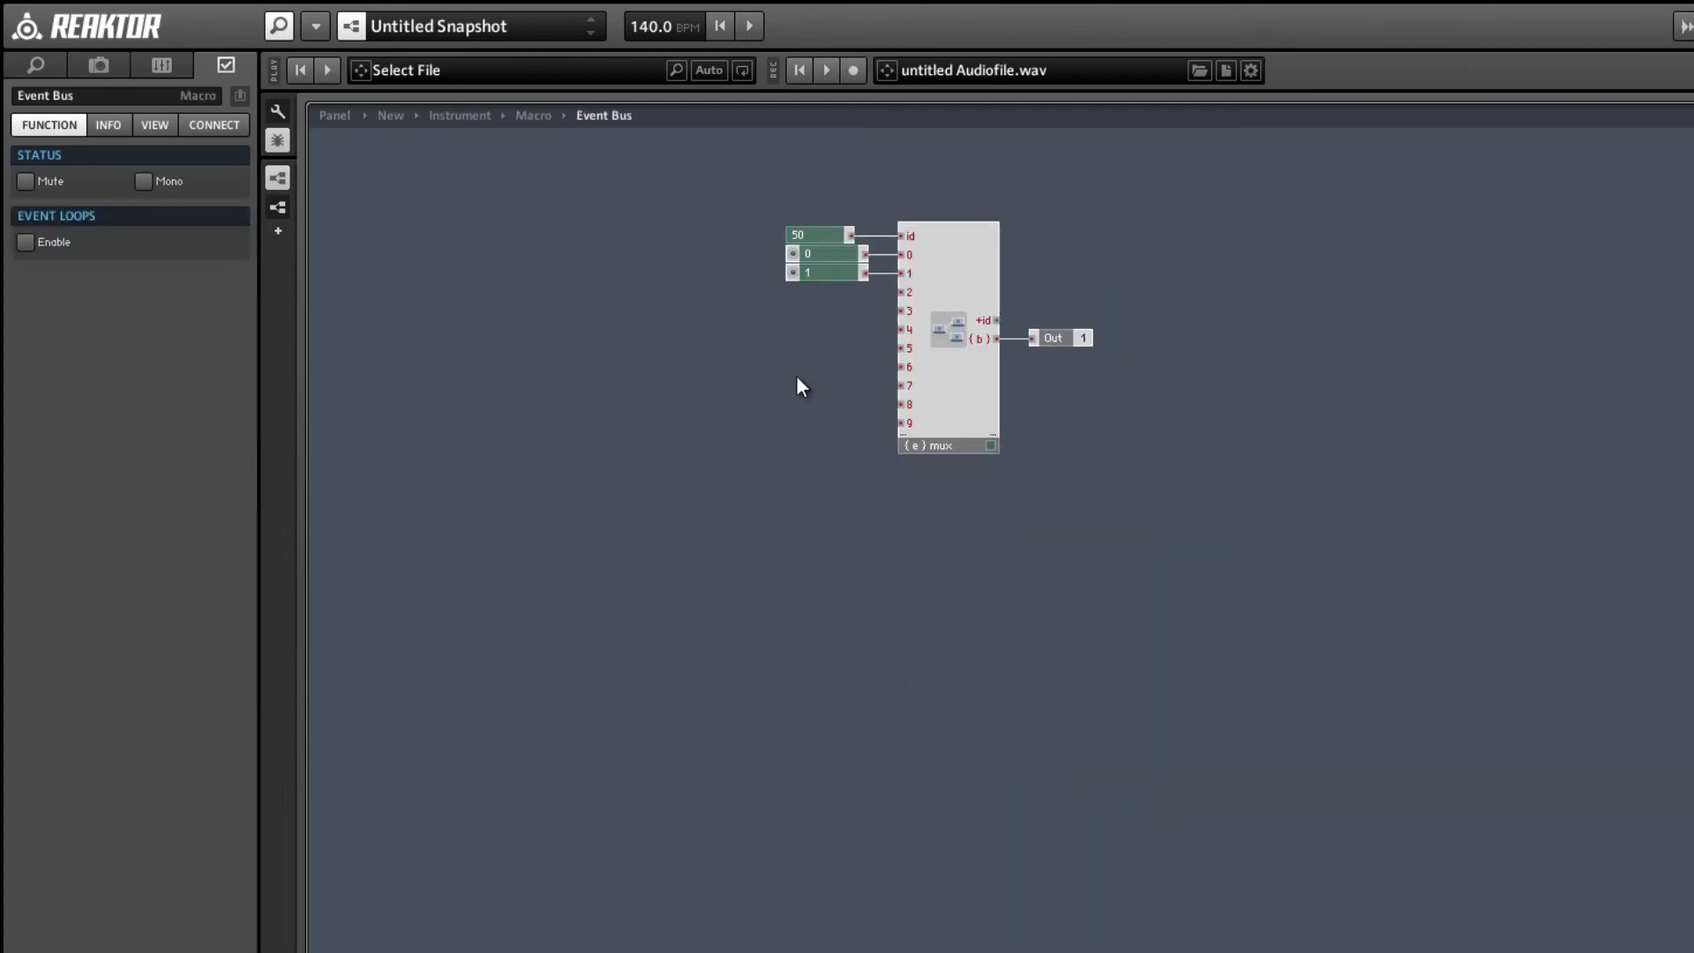
- Set the range of the fader feeding mux input 0 to a minimum of 0 and a maximum of 1.5707
{"action": "left_click", "coordinate": [832, 253]}
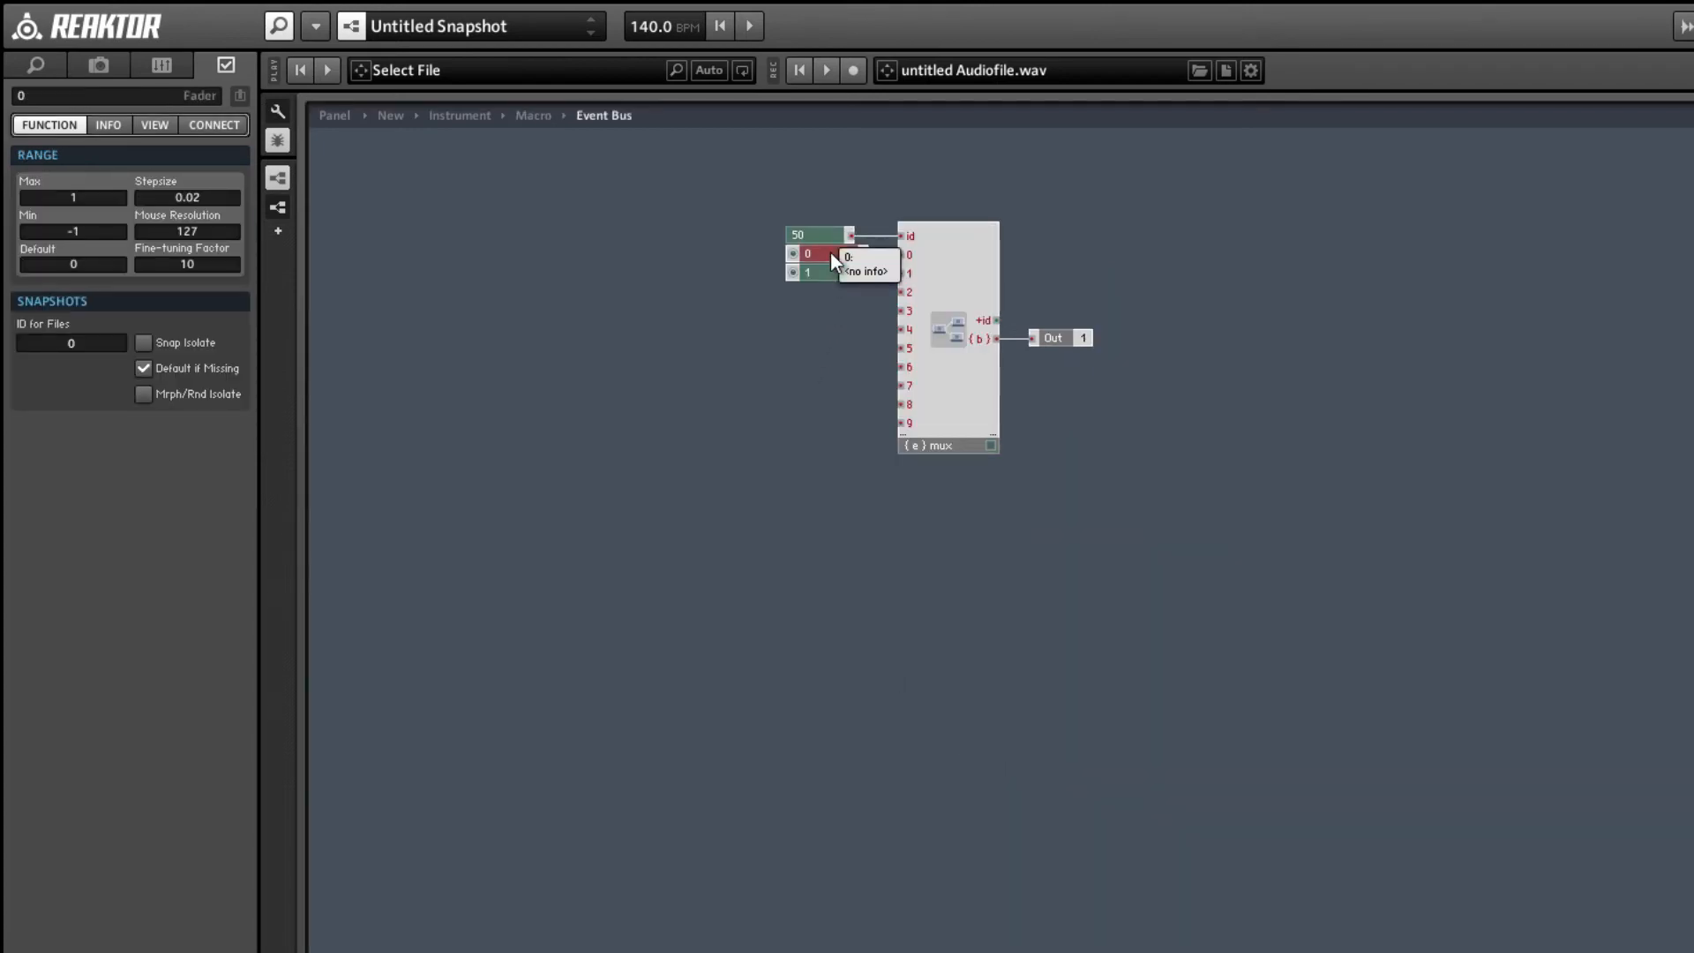
{"action": "left_click_drag", "start_coordinate": [83, 229], "coordinate": [2, 218]}
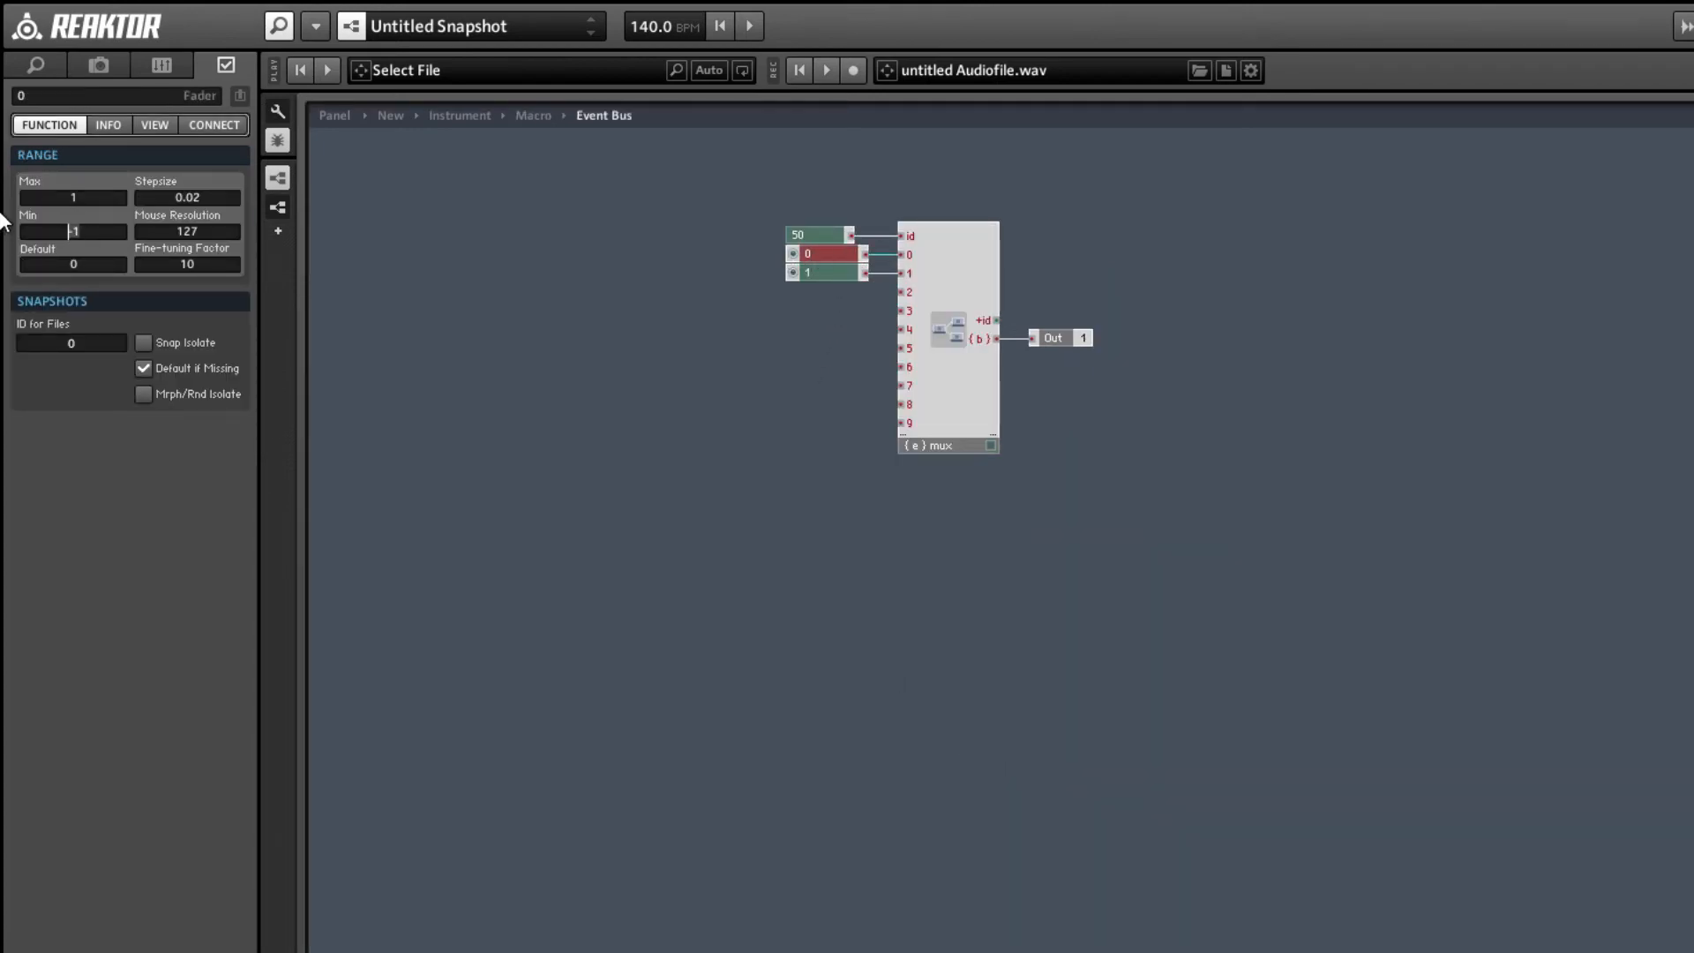
{"action": "type", "text": "0"}
{"action": "key", "text": "Return"}
{"action": "left_click", "coordinate": [82, 198]}
{"action": "type", "text": ".5707"}
{"action": "key", "text": "Return"}
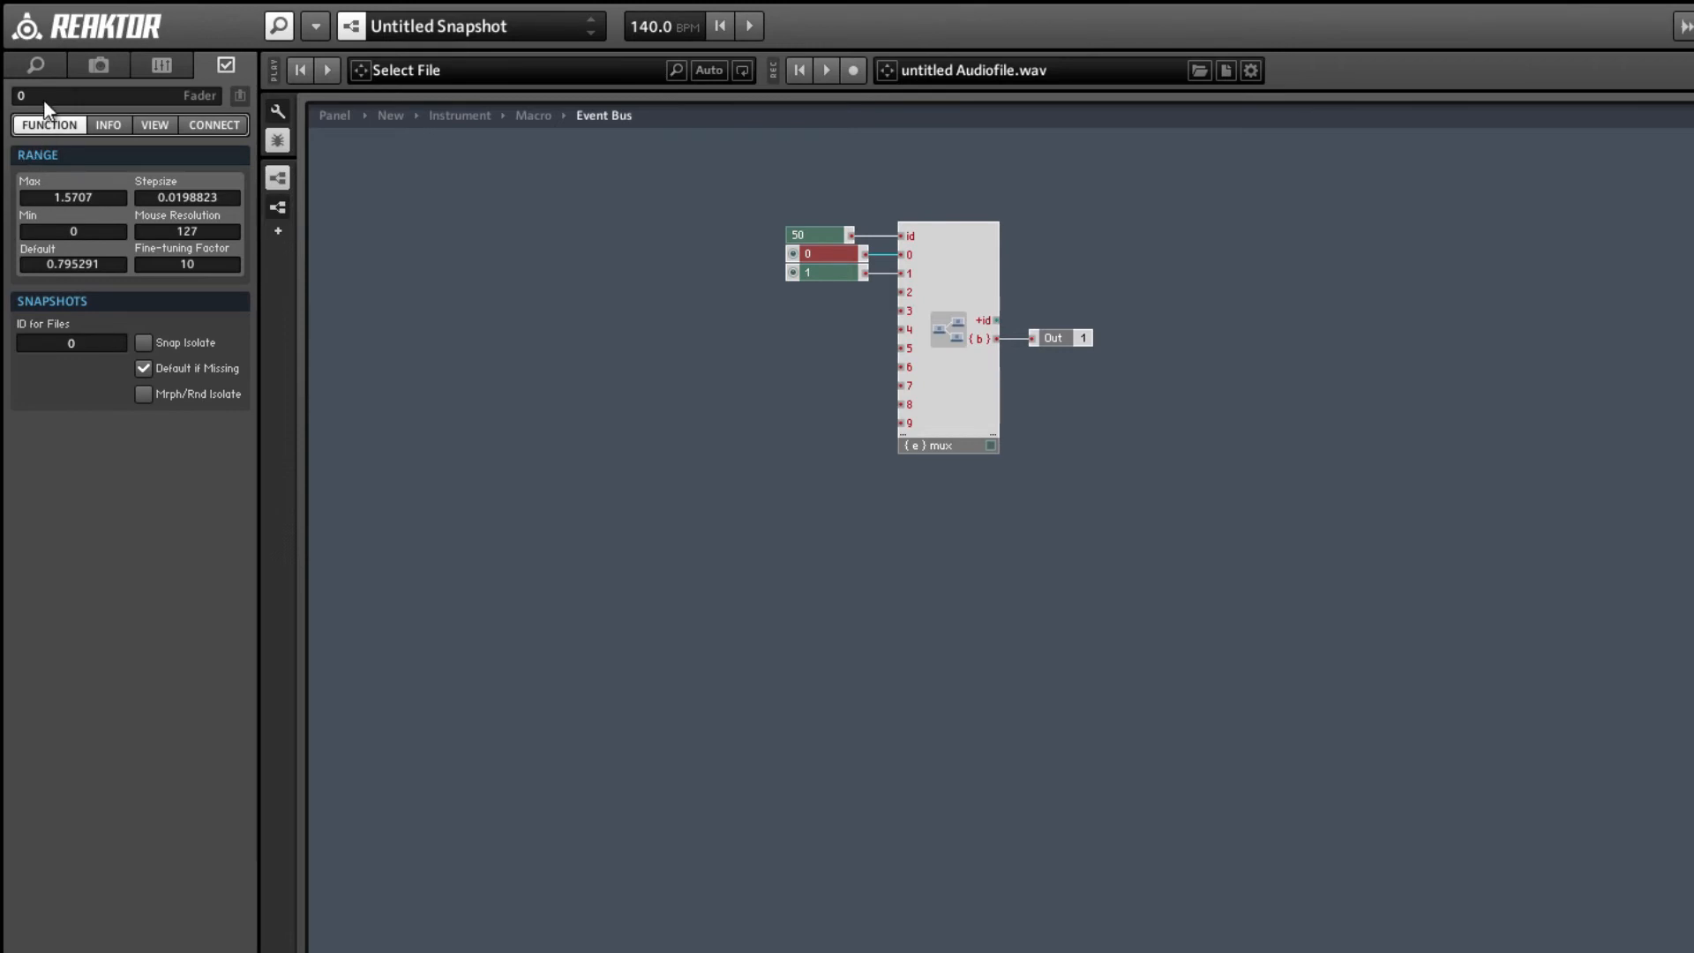
- Rename the fader feeding mux input 0 as Cosines
{"action": "left_click", "coordinate": [3, 88]}
{"action": "type", "text": "Sines"}
{"action": "key", "text": "Return"}
{"action": "left_click", "coordinate": [9, 97]}
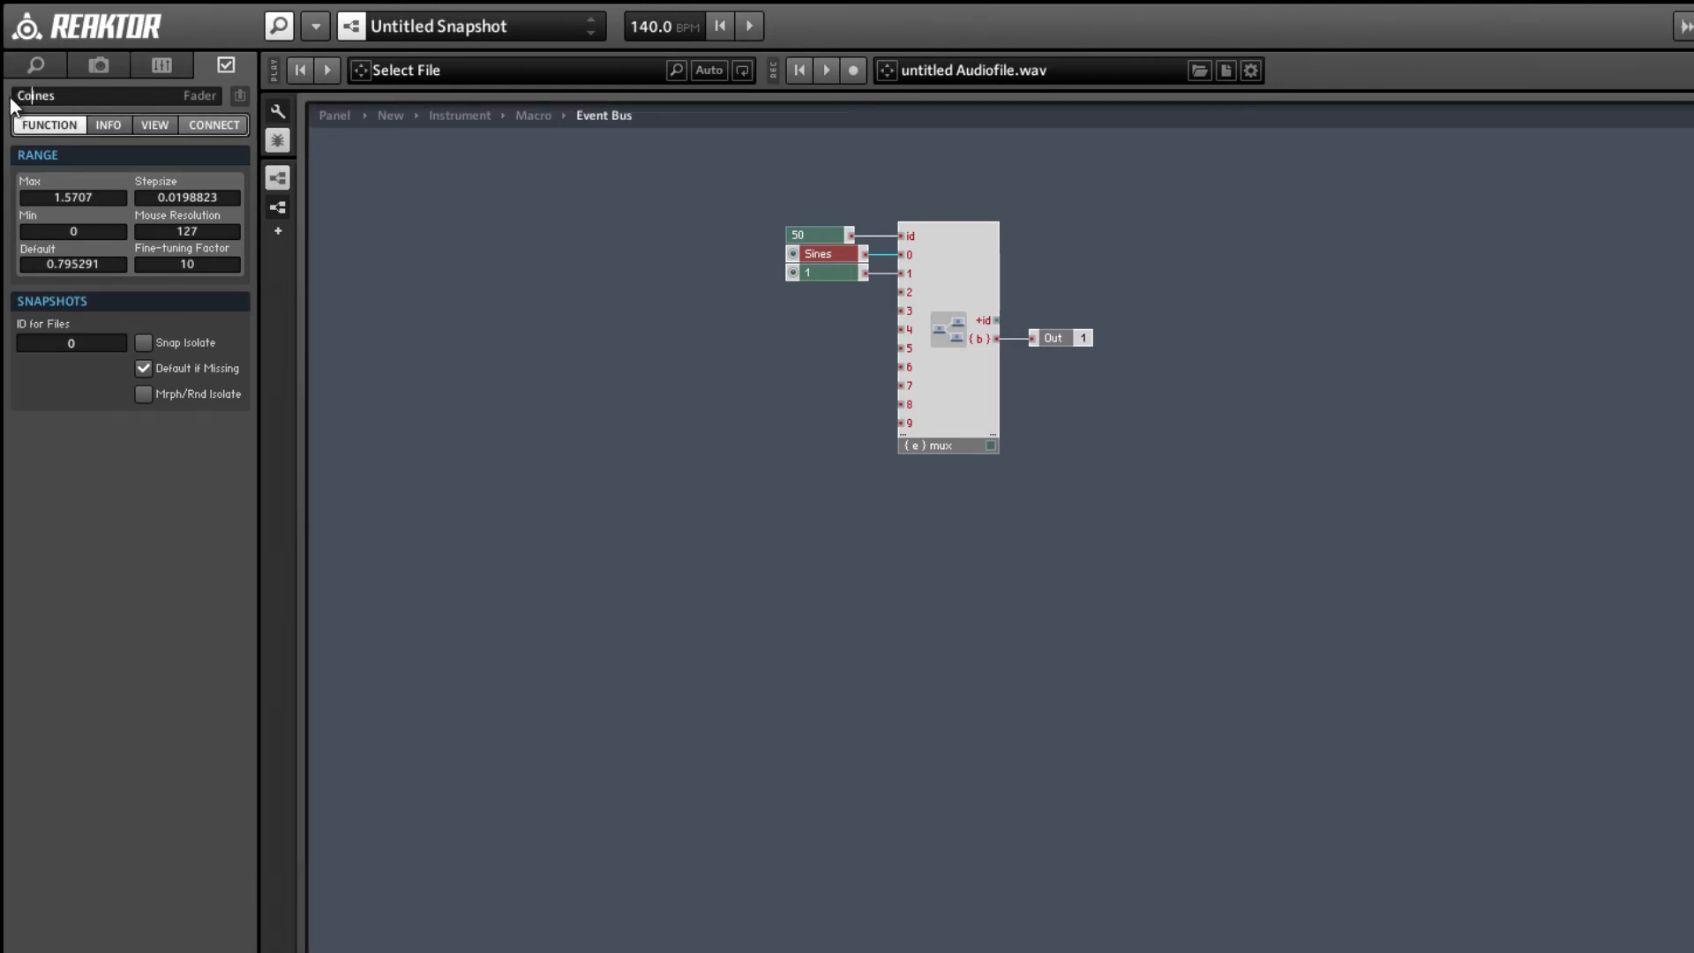
{"action": "type", "text": "Co"}
{"action": "left_click", "coordinate": [706, 304]}
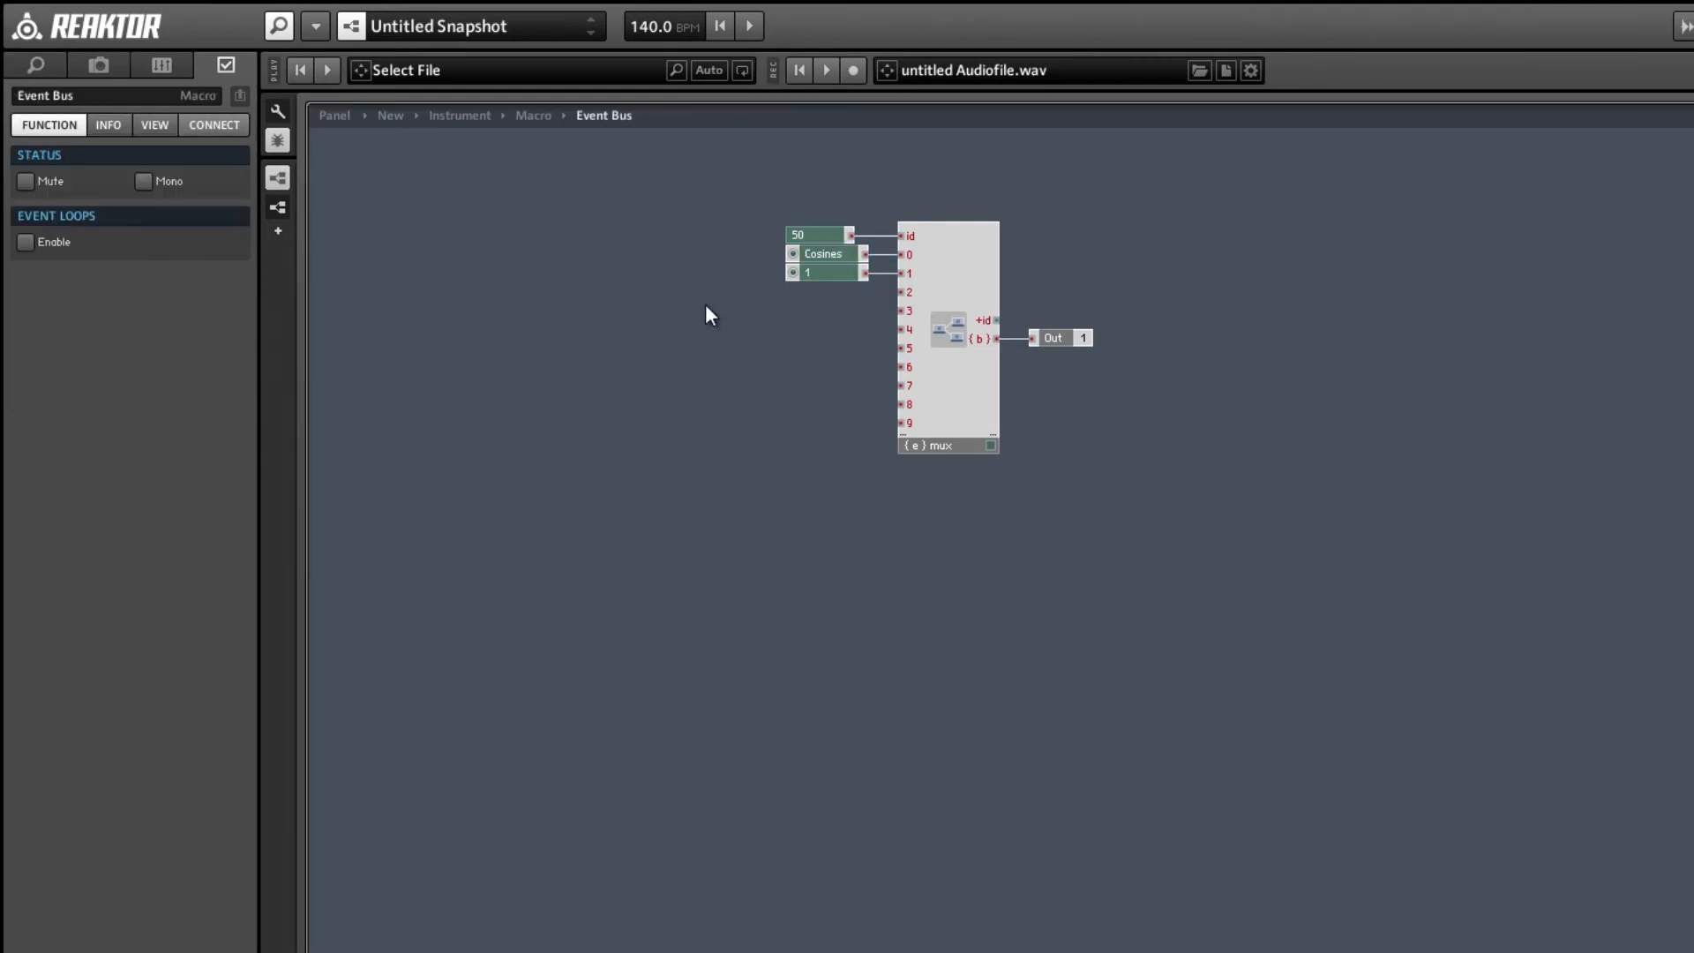
- Set the fader feeding mux input 1 to a minimum of 0.5, a maximum of 4 and a step size of 0.5
{"action": "left_click", "coordinate": [831, 273]}
{"action": "left_click", "coordinate": [56, 233]}
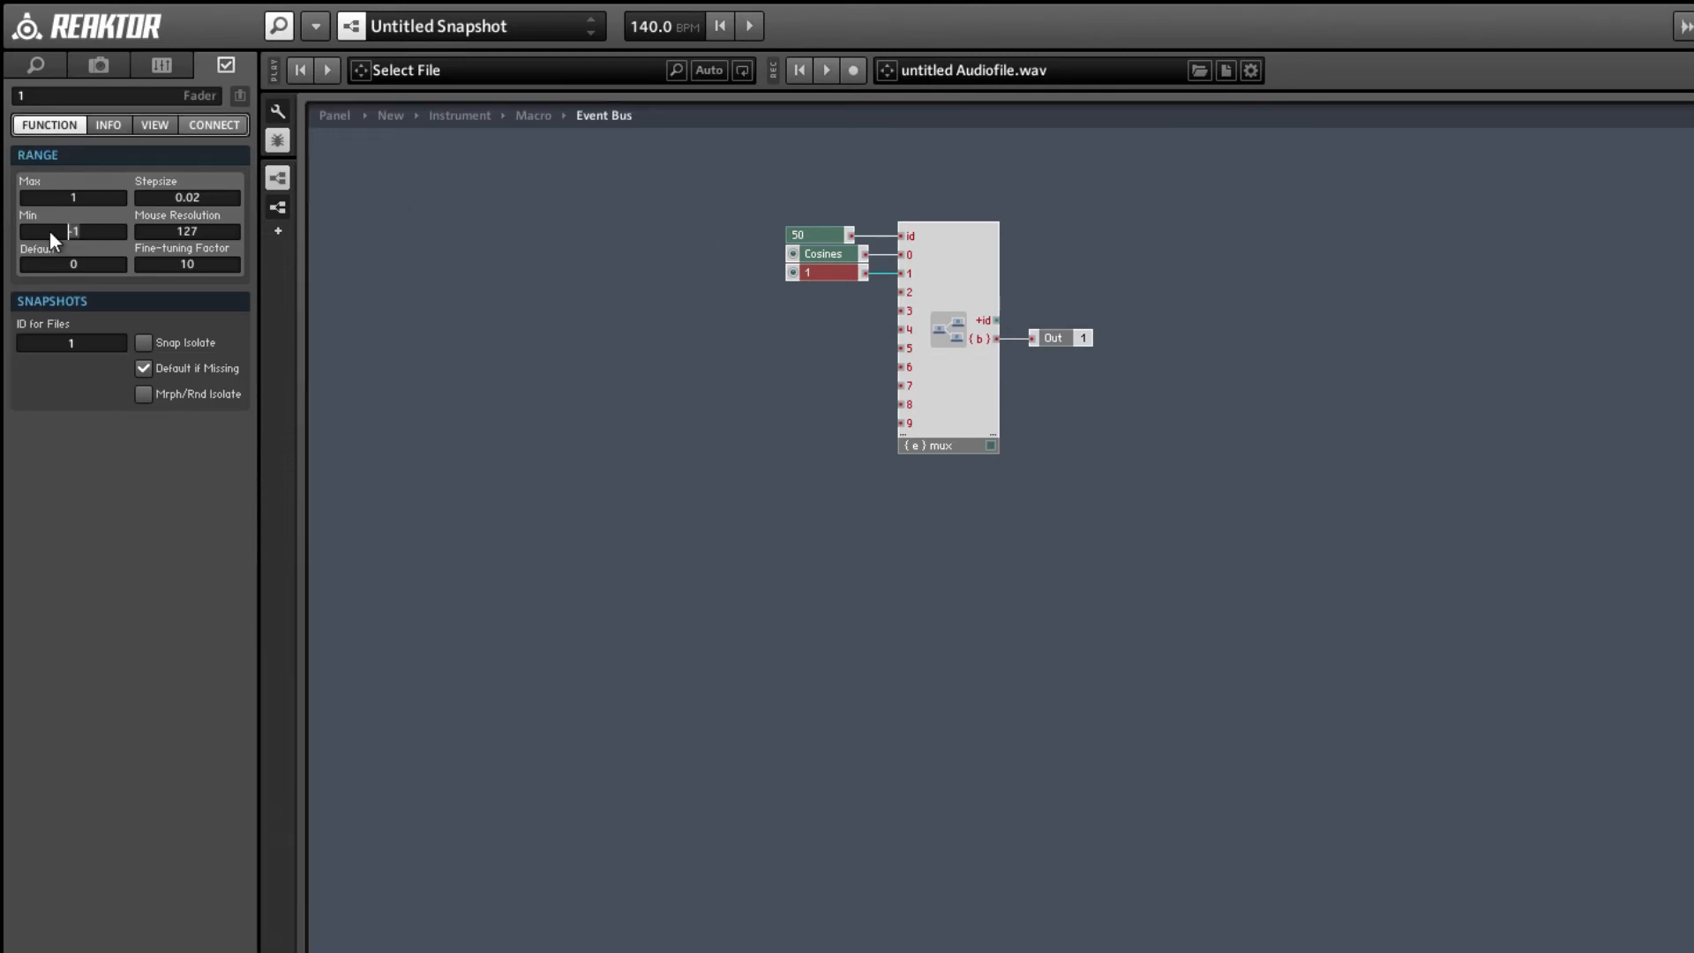
{"action": "left_click", "coordinate": [55, 199]}
{"action": "key", "text": "Return"}
{"action": "left_click_drag", "start_coordinate": [801, 273], "coordinate": [817, 279]}
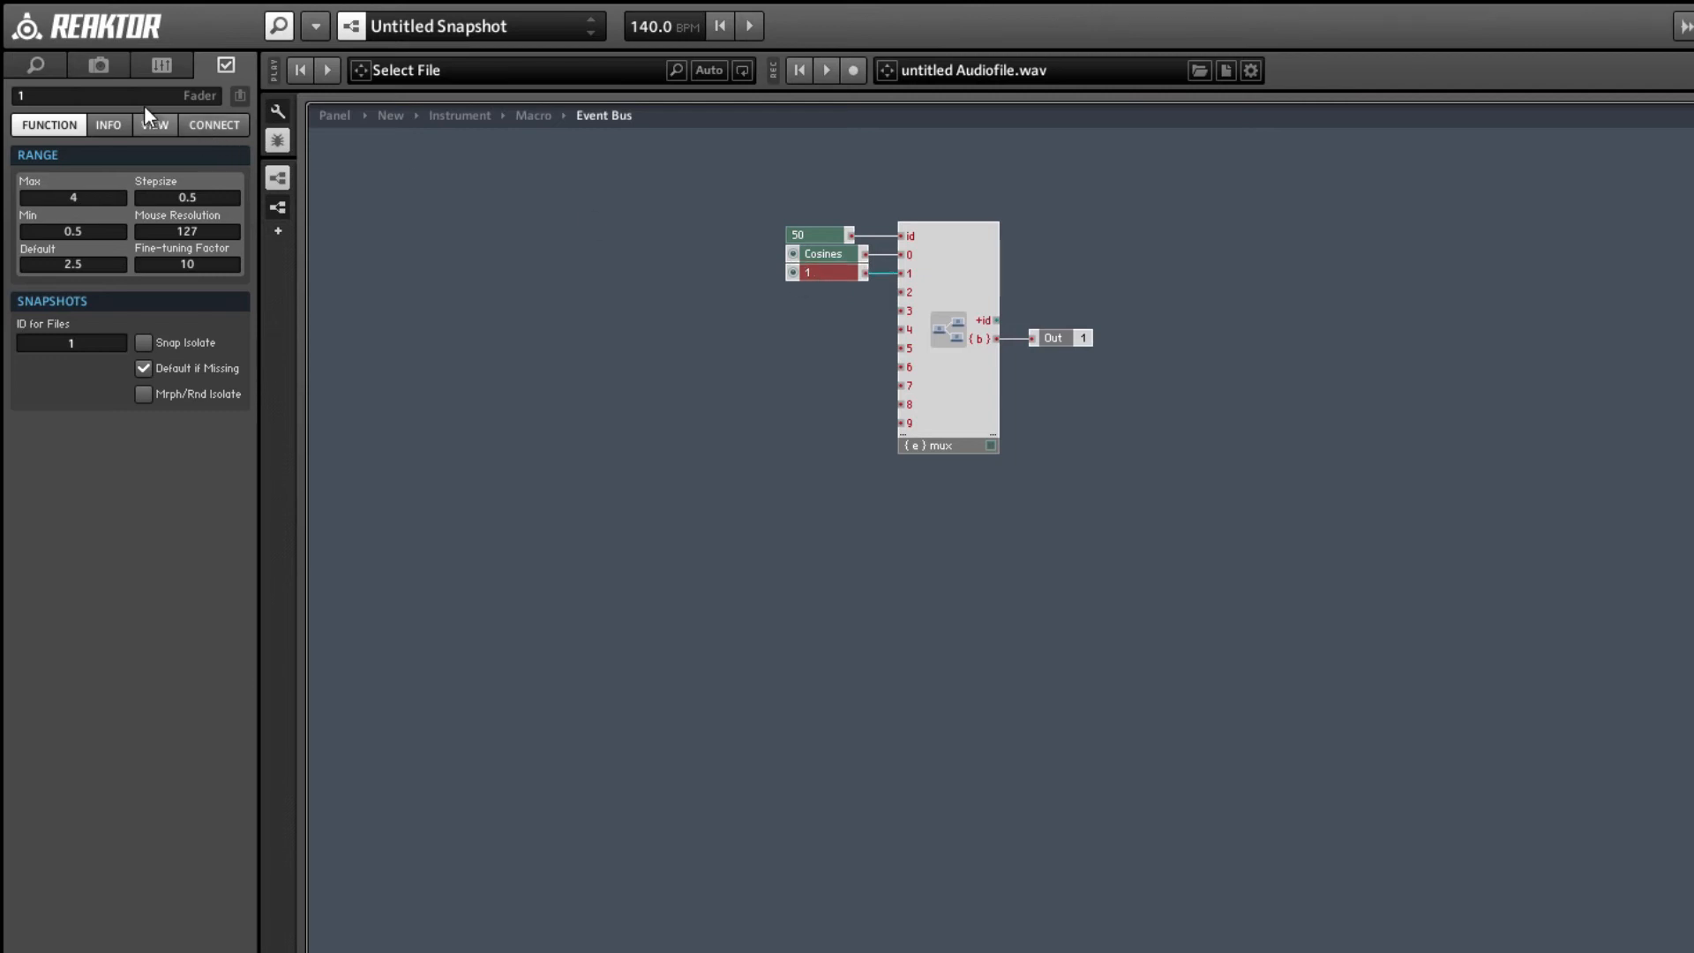
- Rename the fader feeding mux input 1 as Spread
{"action": "left_click_drag", "start_coordinate": [44, 102], "coordinate": [0, 111]}
{"action": "type", "text": "Spread"}
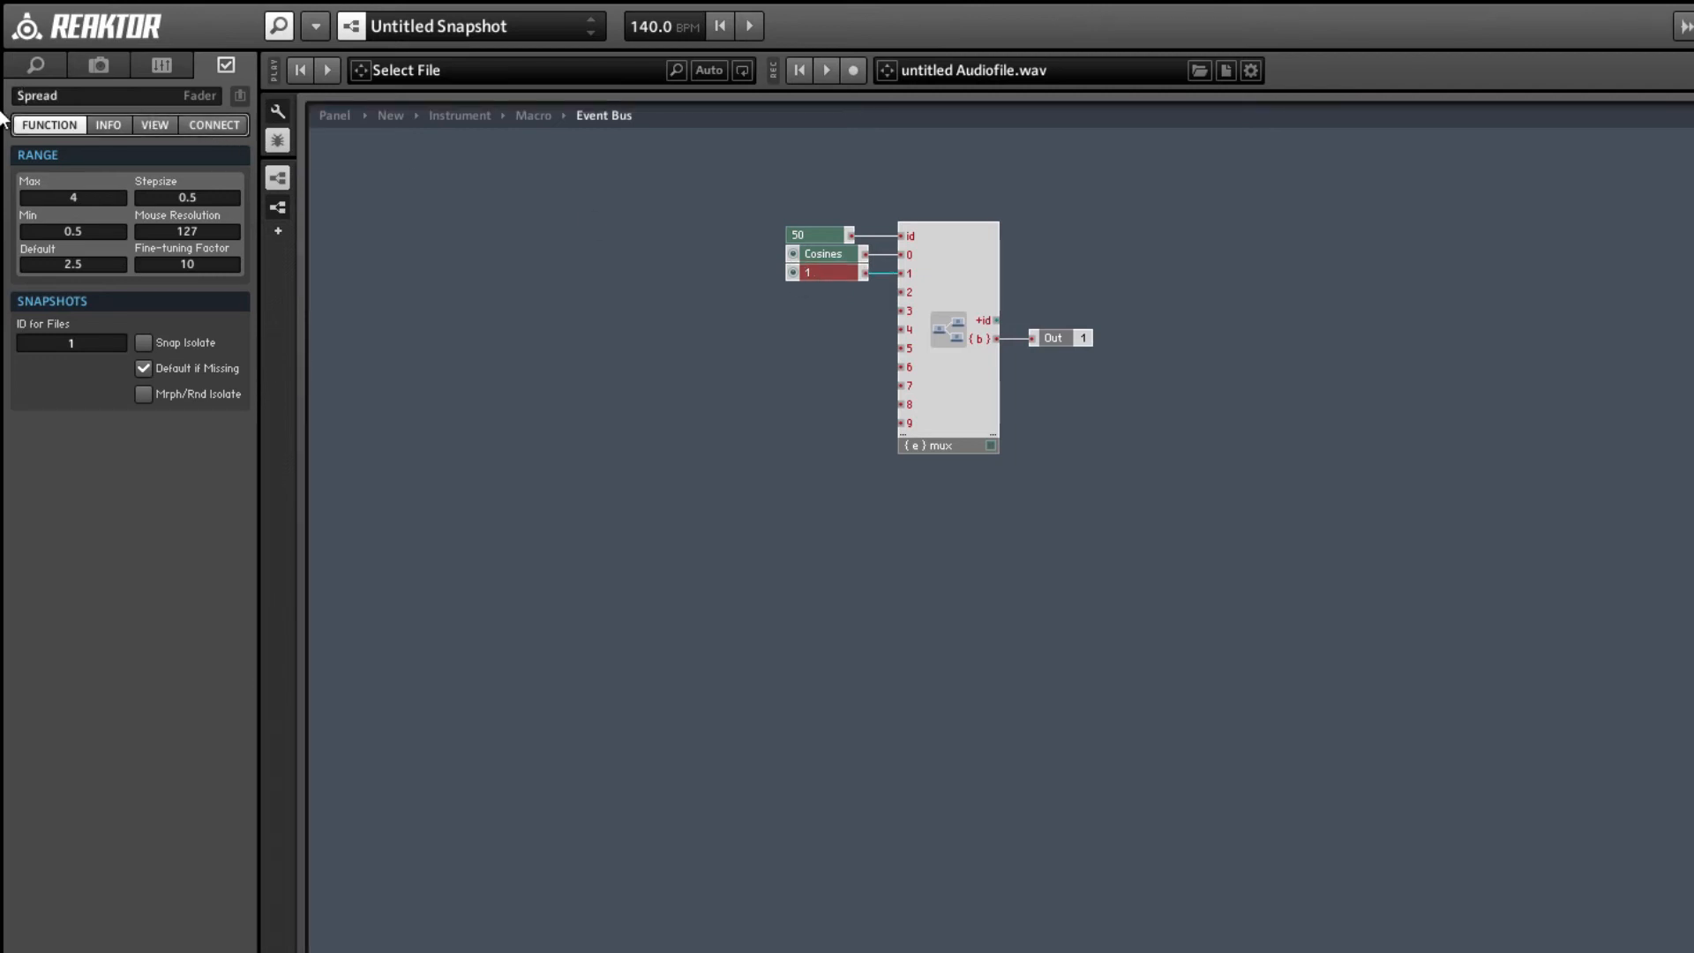
{"action": "key", "text": "Return"}
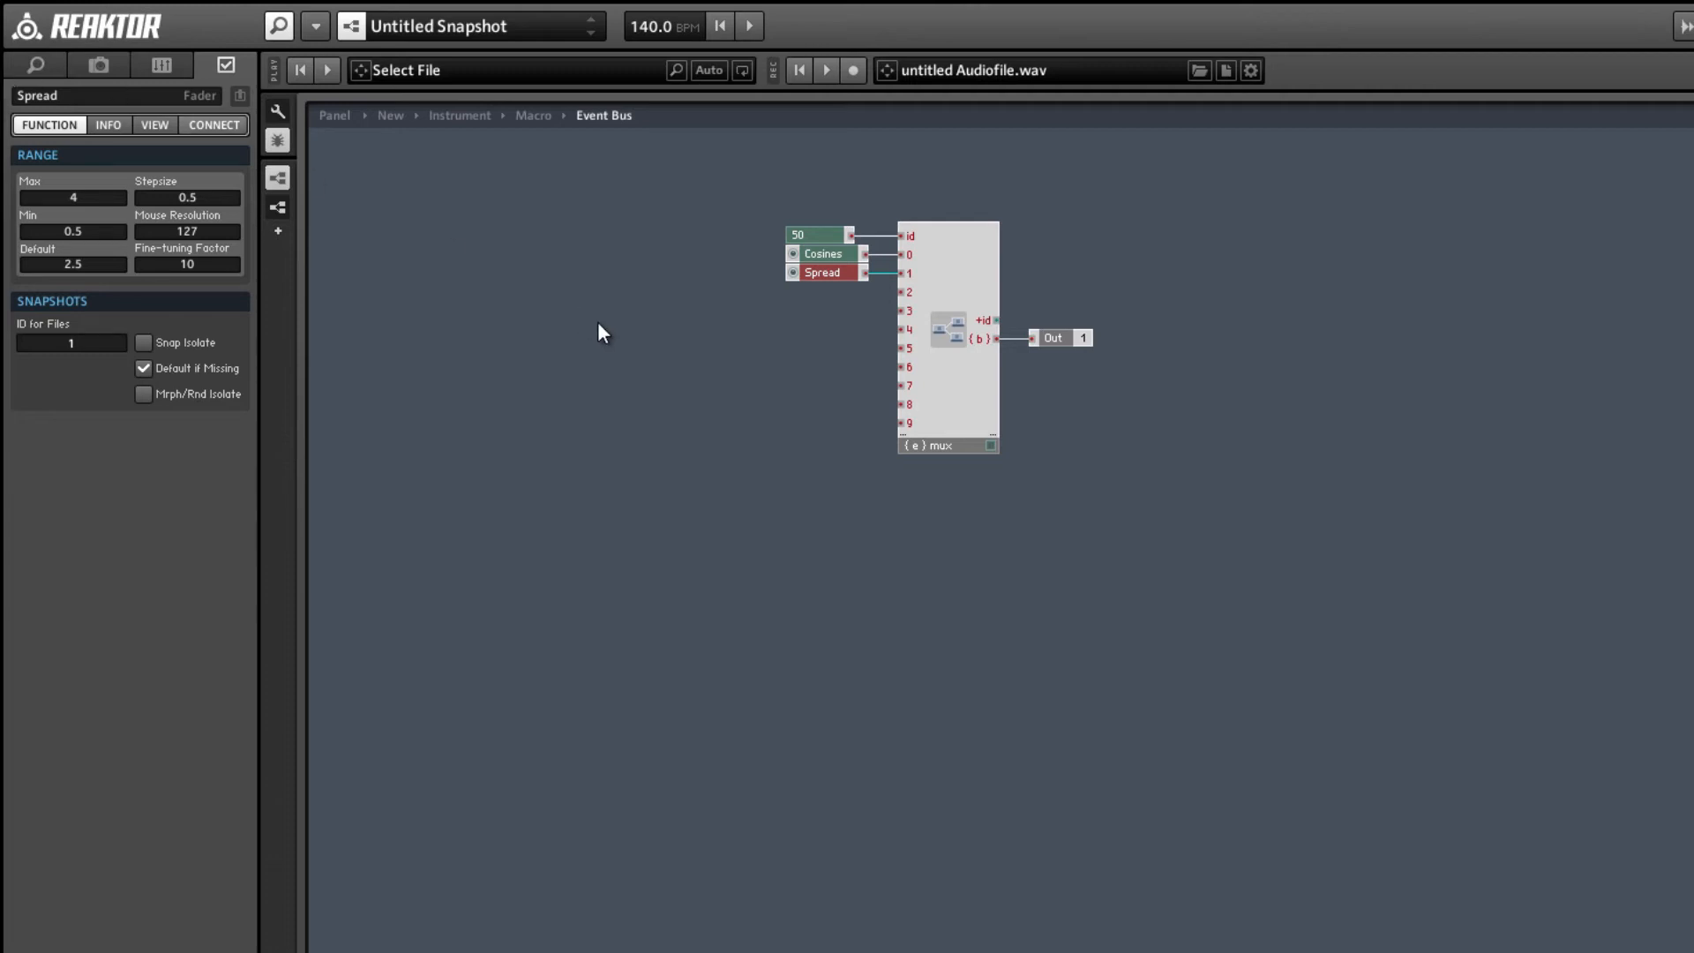
- Return to the Instrument level and select the Macro, sine engine and Sine Bank modules
{"action": "double_click", "coordinate": [1098, 458]}
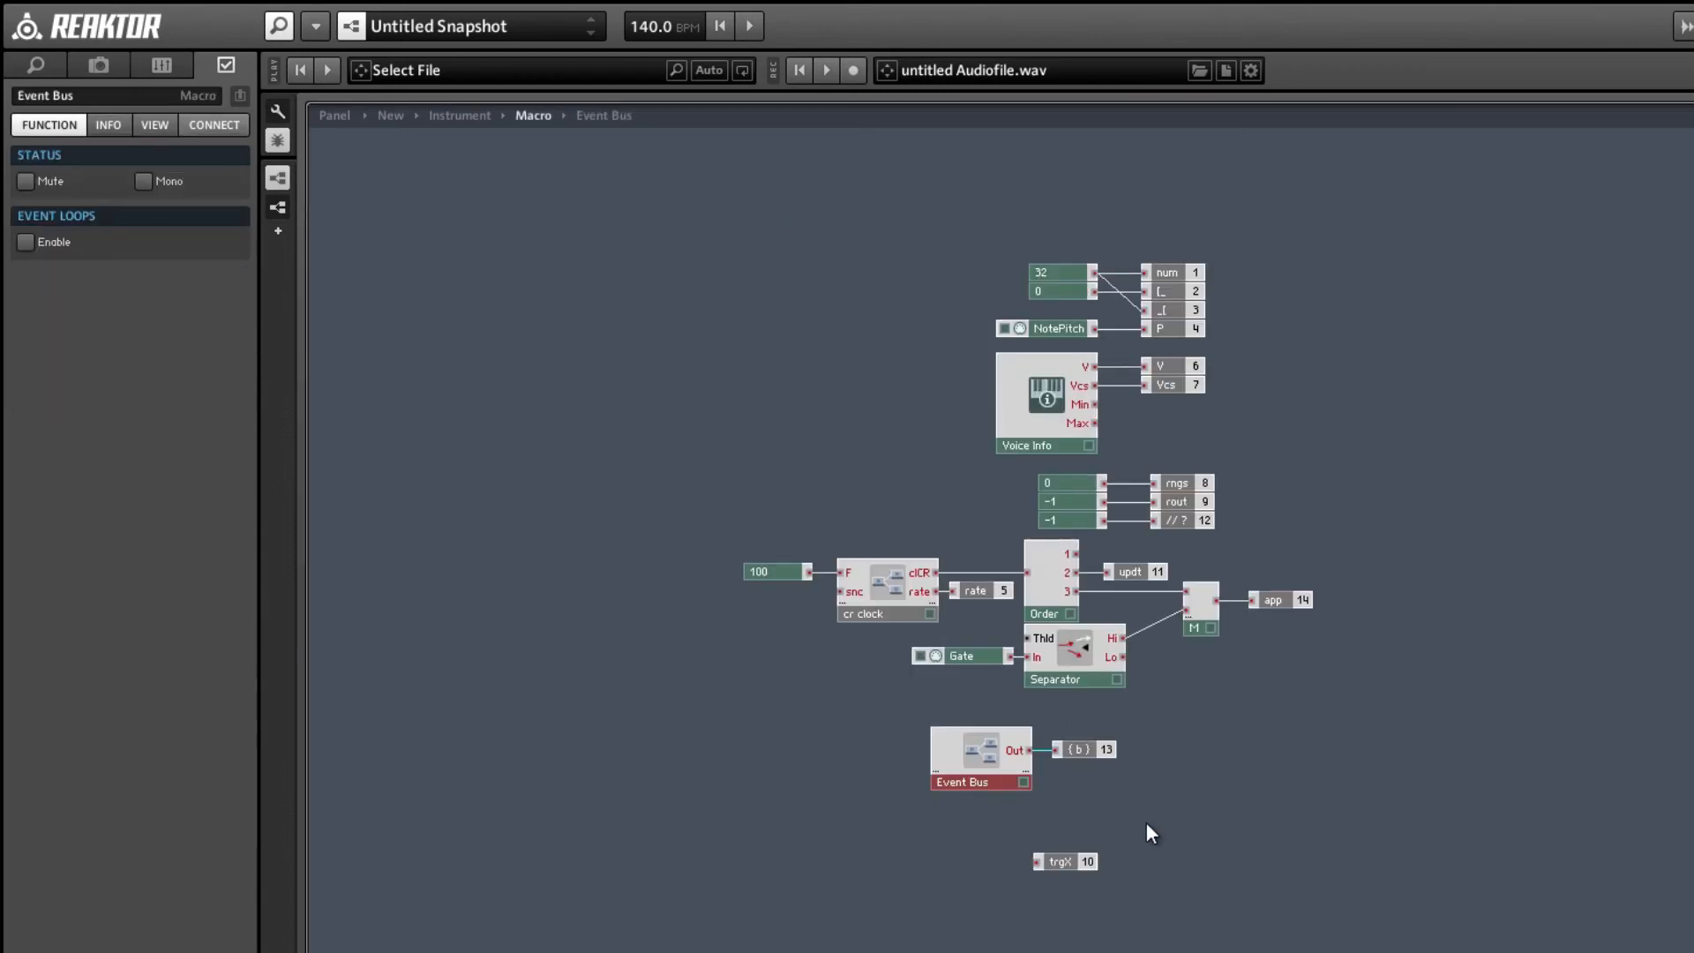
{"action": "double_click", "coordinate": [1209, 818]}
{"action": "left_click_drag", "start_coordinate": [918, 446], "coordinate": [1465, 896]}
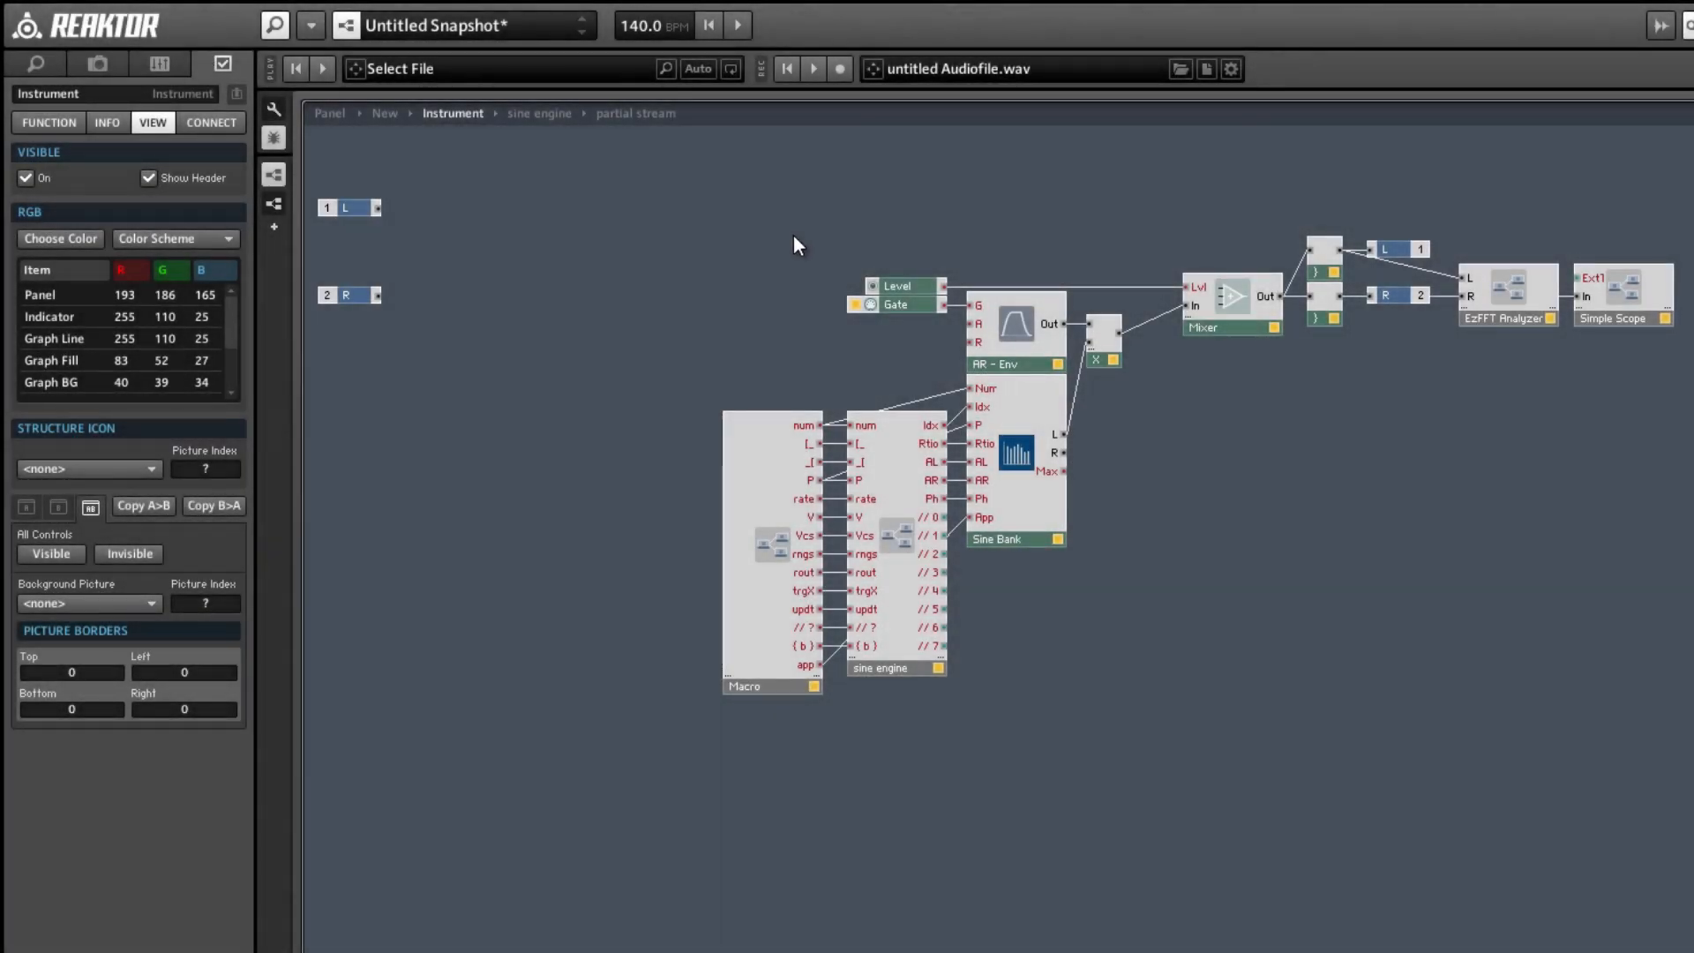
{"action": "left_click_drag", "start_coordinate": [786, 232], "coordinate": [1267, 349]}
{"action": "left_click", "coordinate": [1616, 374]}
{"action": "left_click_drag", "start_coordinate": [1653, 378], "coordinate": [1537, 270]}
{"action": "left_click", "coordinate": [1521, 378]}
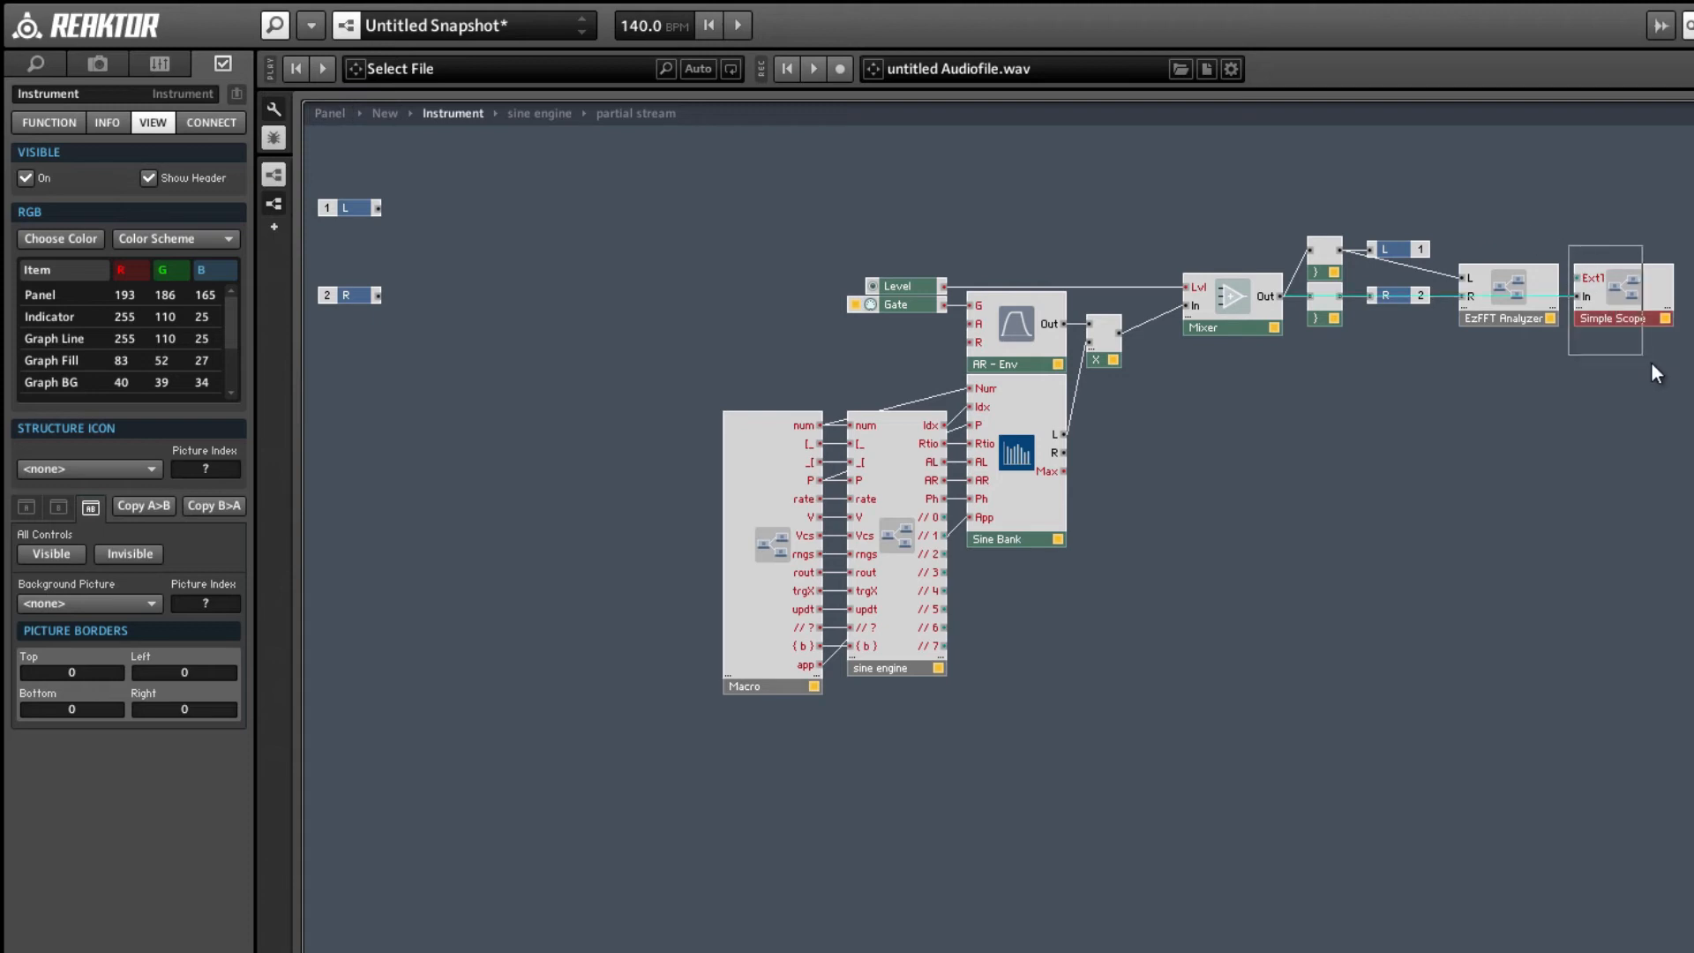
{"action": "left_click_drag", "start_coordinate": [1650, 362], "coordinate": [1495, 283]}
{"action": "key", "text": "Delete"}
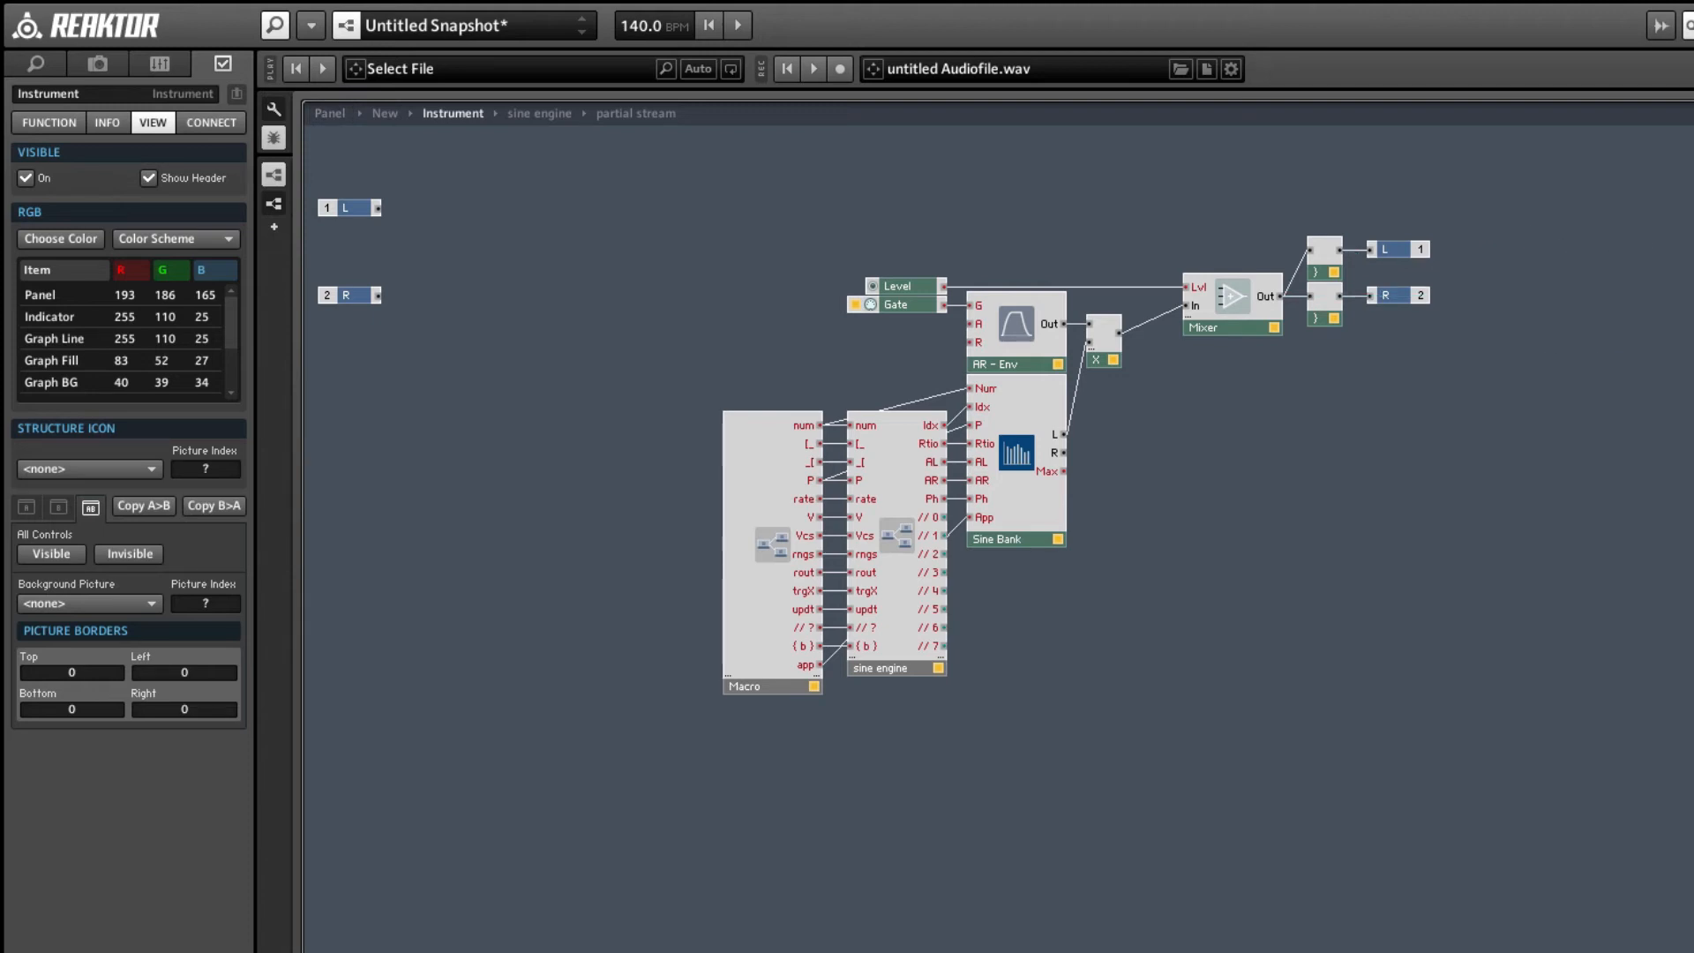
{"action": "key", "text": "ctrl+z"}
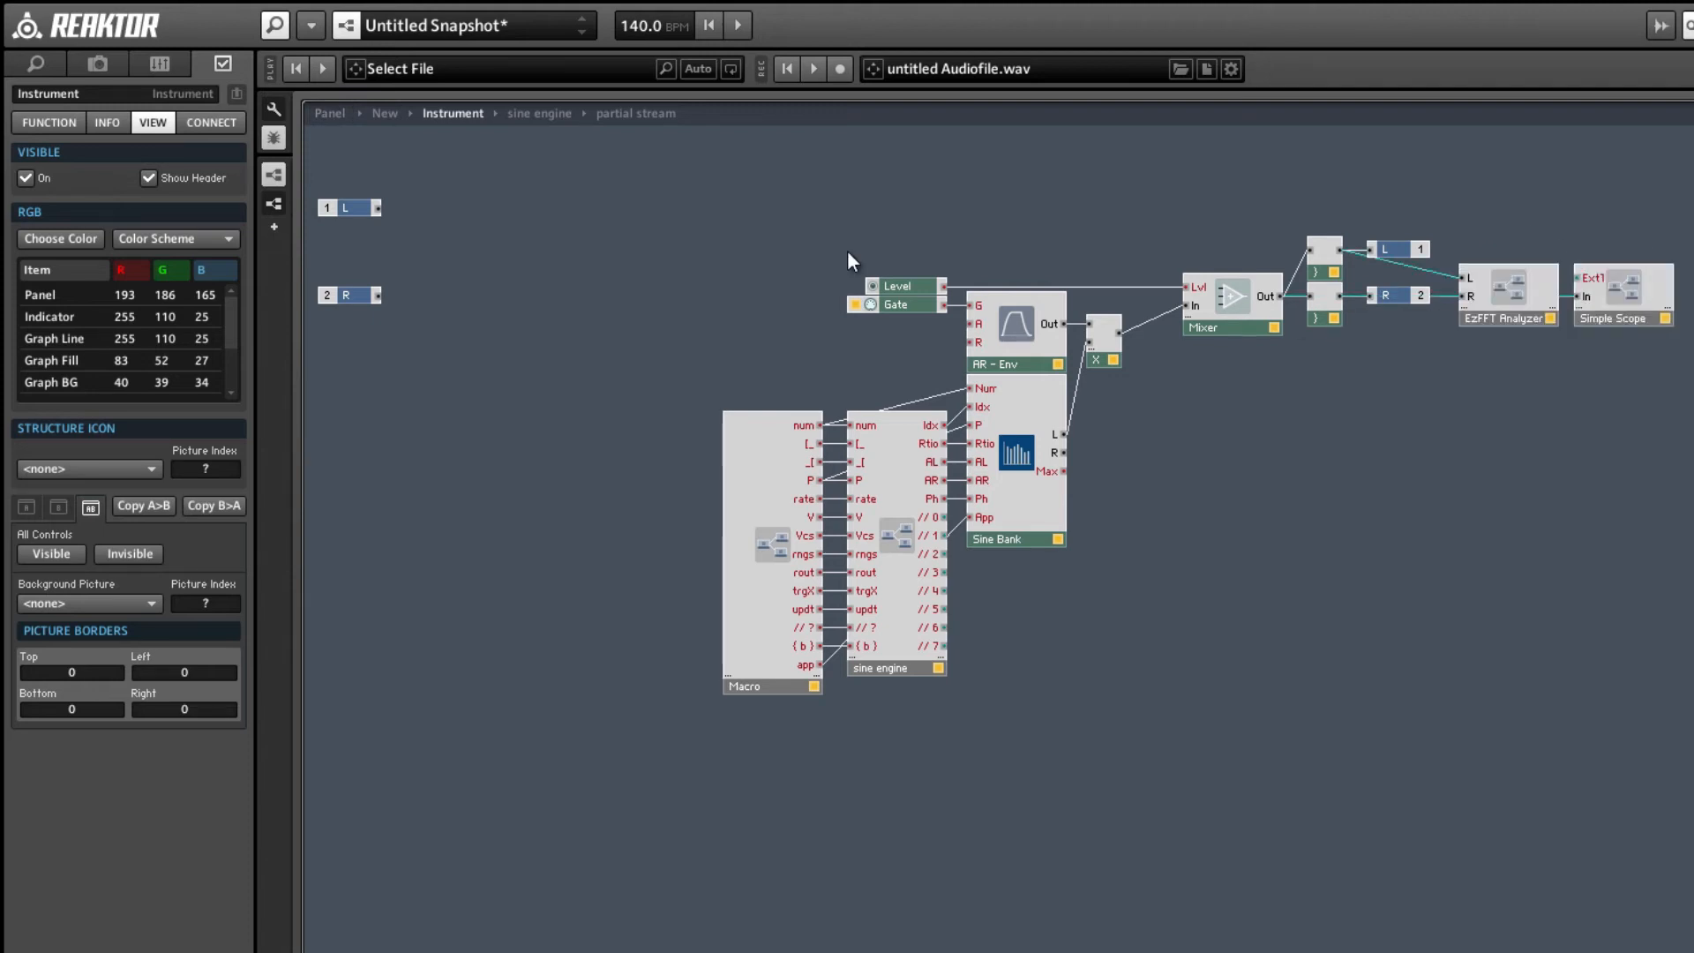
- Open the instrument's panel with the Cosines, Spread and Level knobs
{"action": "left_click", "coordinate": [321, 113]}
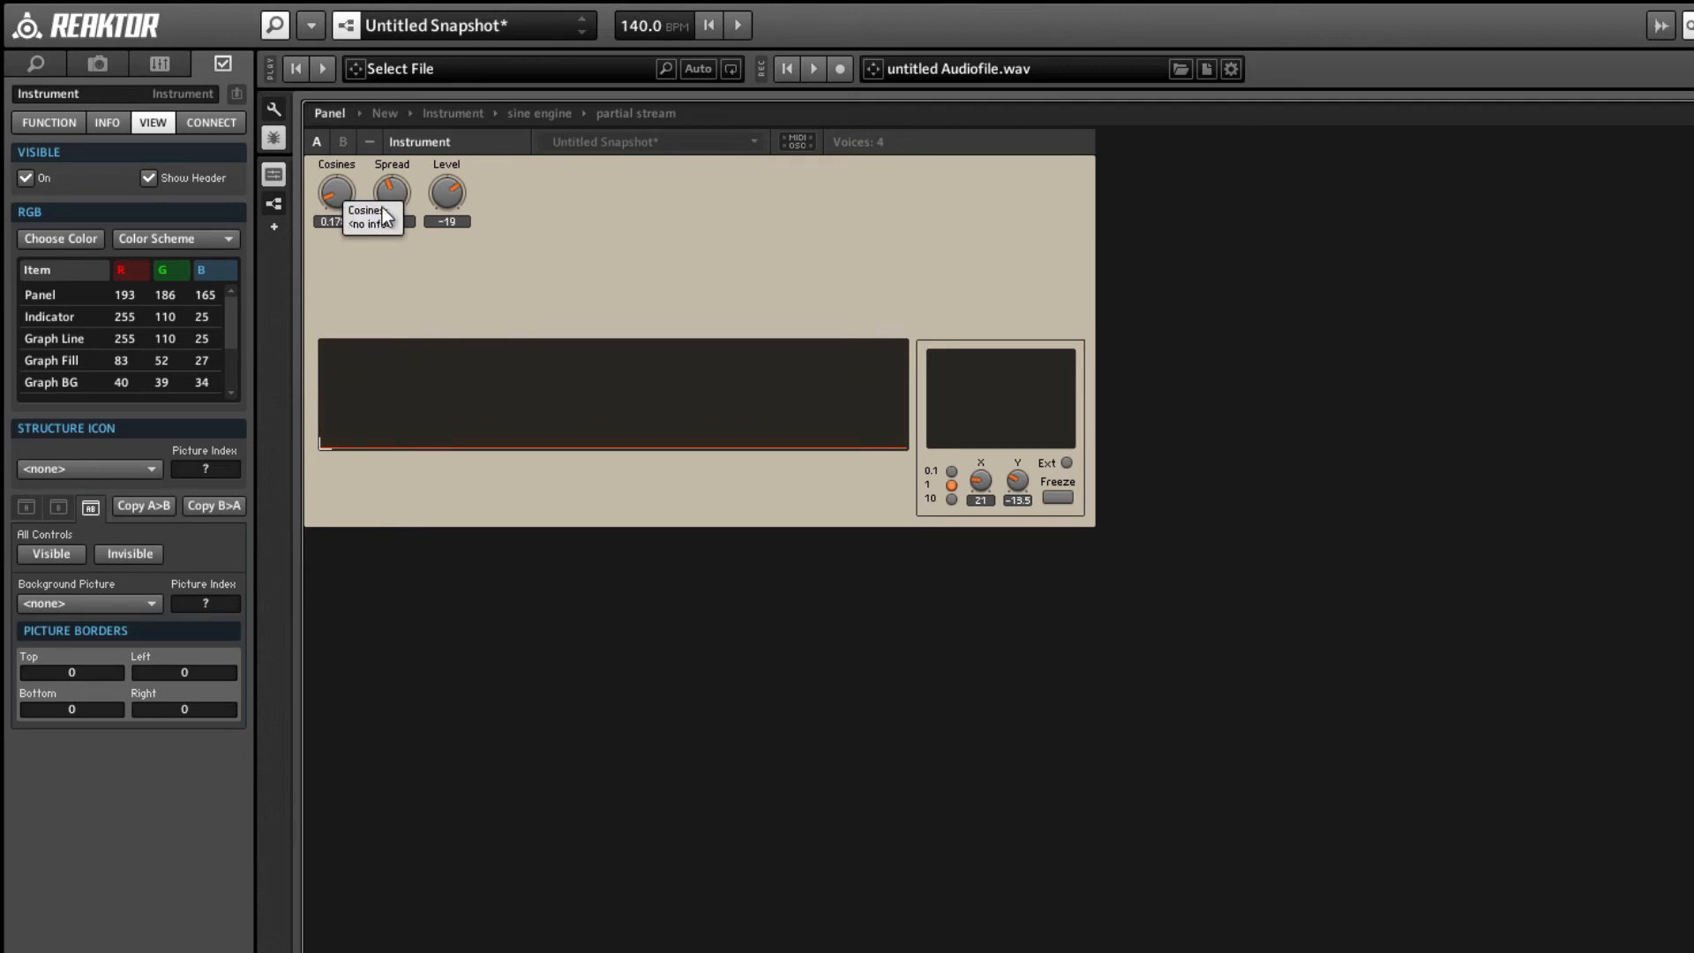
- Try the panel knobs, setting Level to -19.5, Cosines to about 1.19 and Spread to 0.5
{"action": "left_click", "coordinate": [452, 198]}
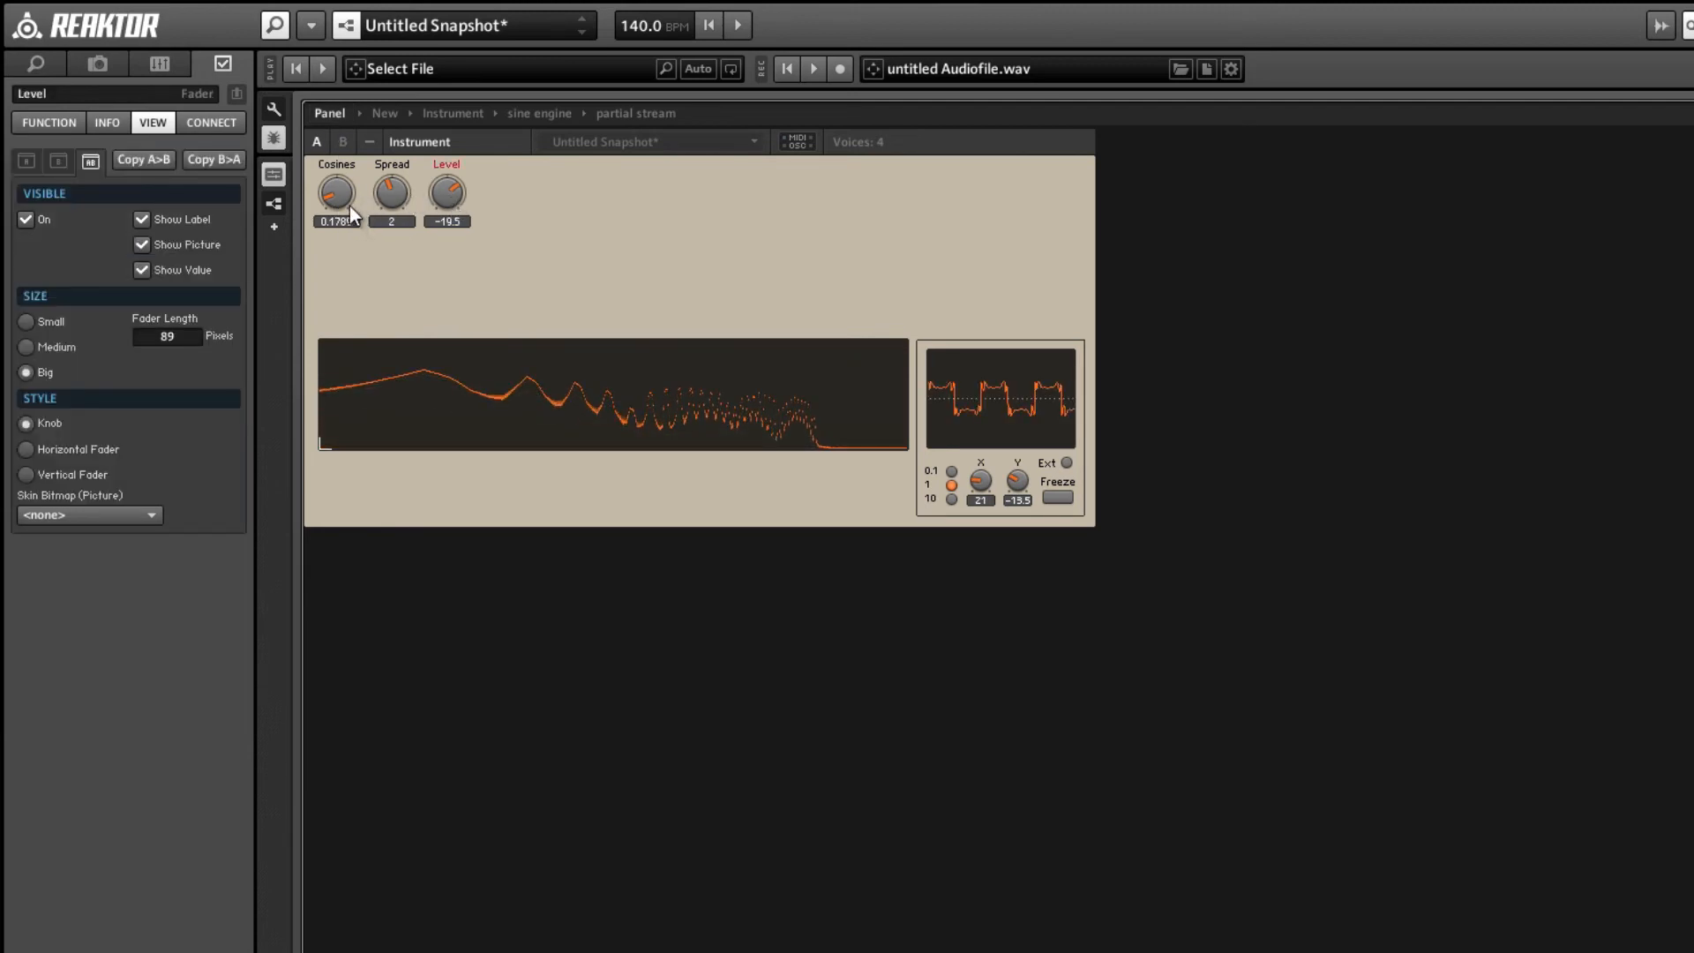
{"action": "left_click_drag", "start_coordinate": [350, 205], "coordinate": [256, 99]}
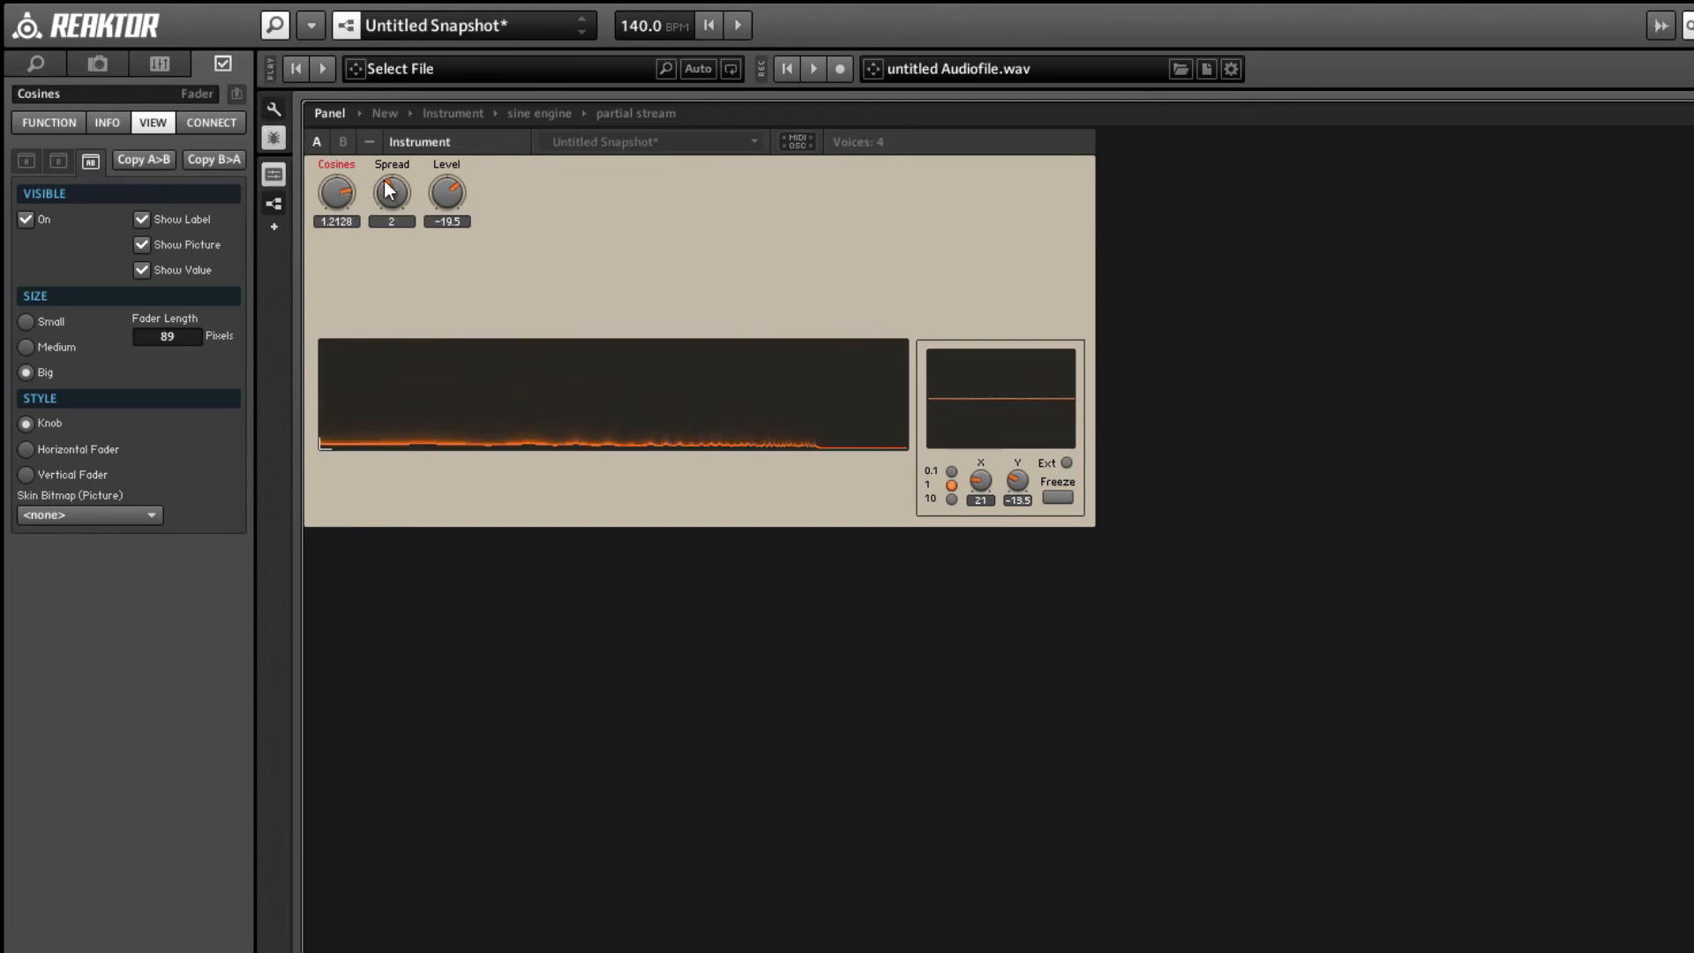
{"action": "left_click_drag", "start_coordinate": [392, 194], "coordinate": [278, 187]}
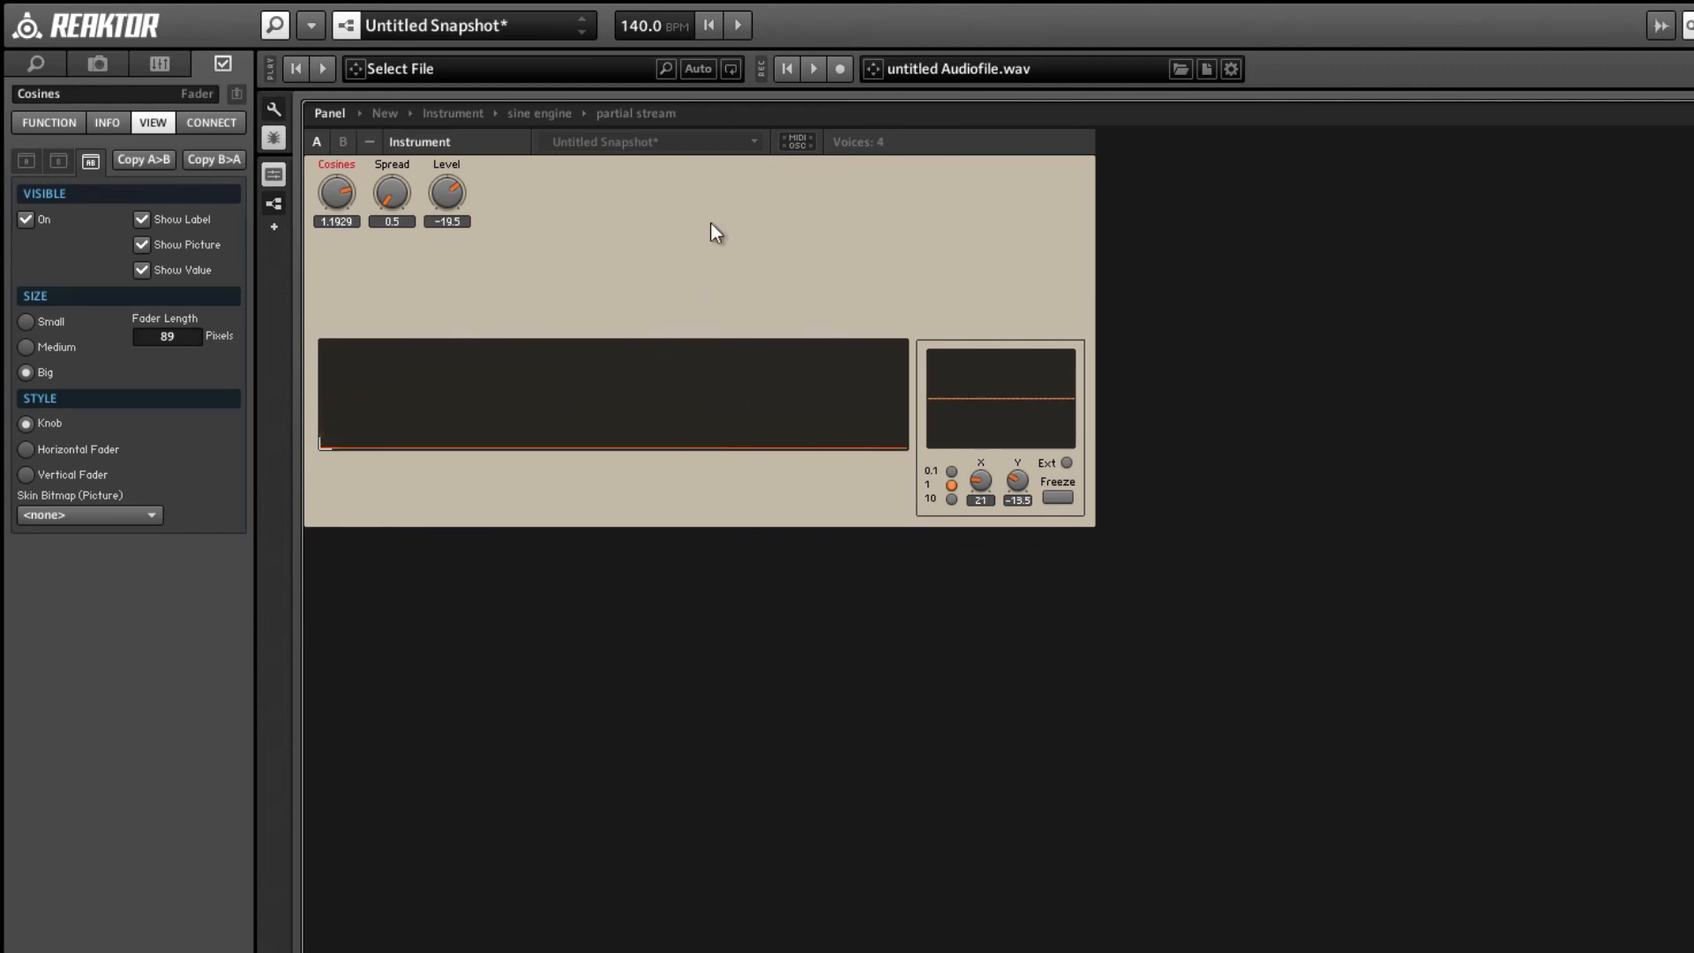
- Insert the sine_lfo bank modulator from the Partials Library into the partial stream edit layer, below the sine processor
{"action": "left_click", "coordinate": [635, 113]}
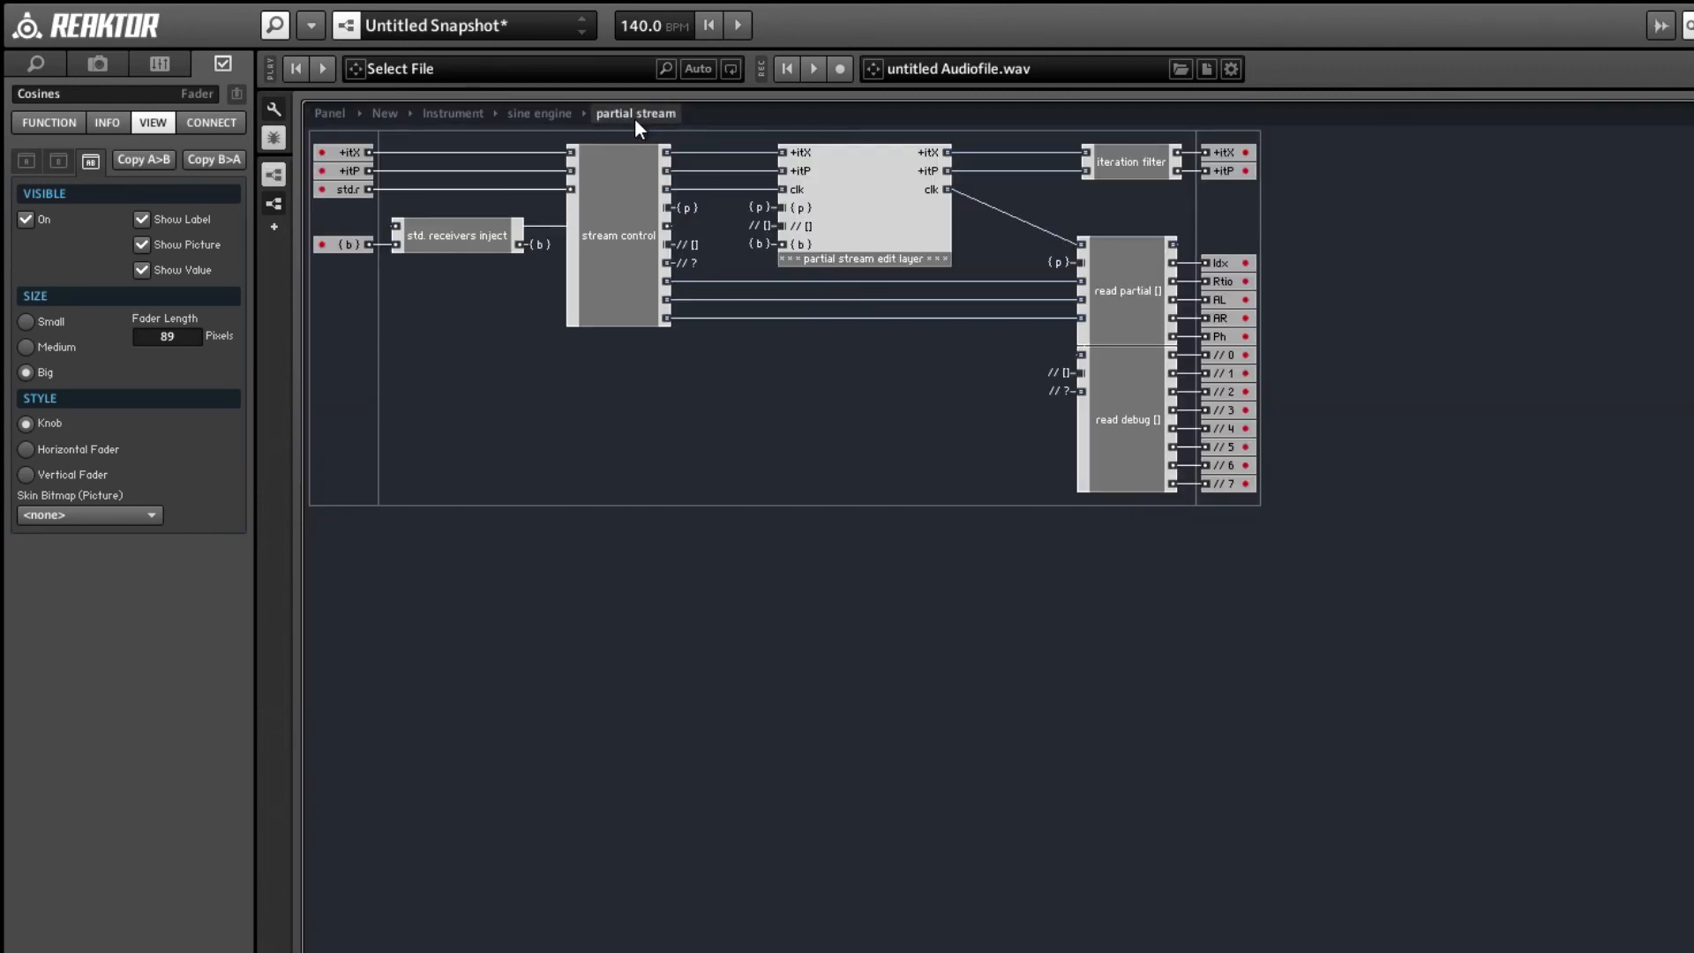
{"action": "left_click", "coordinate": [705, 420]}
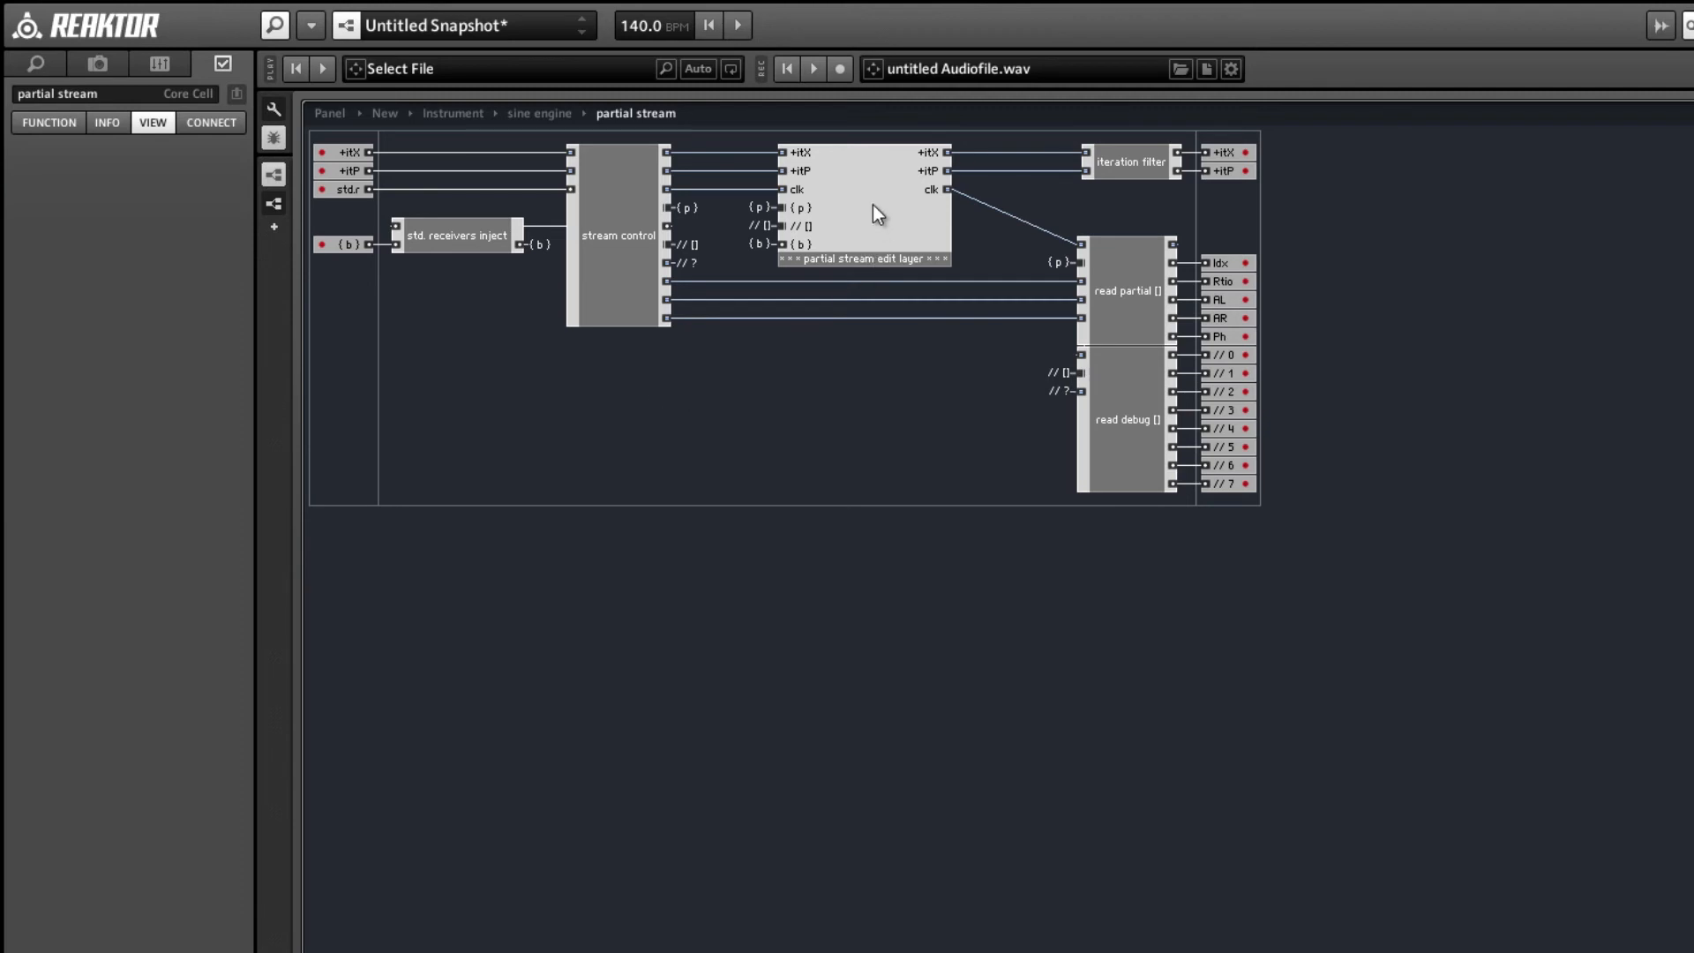
{"action": "double_click", "coordinate": [849, 188]}
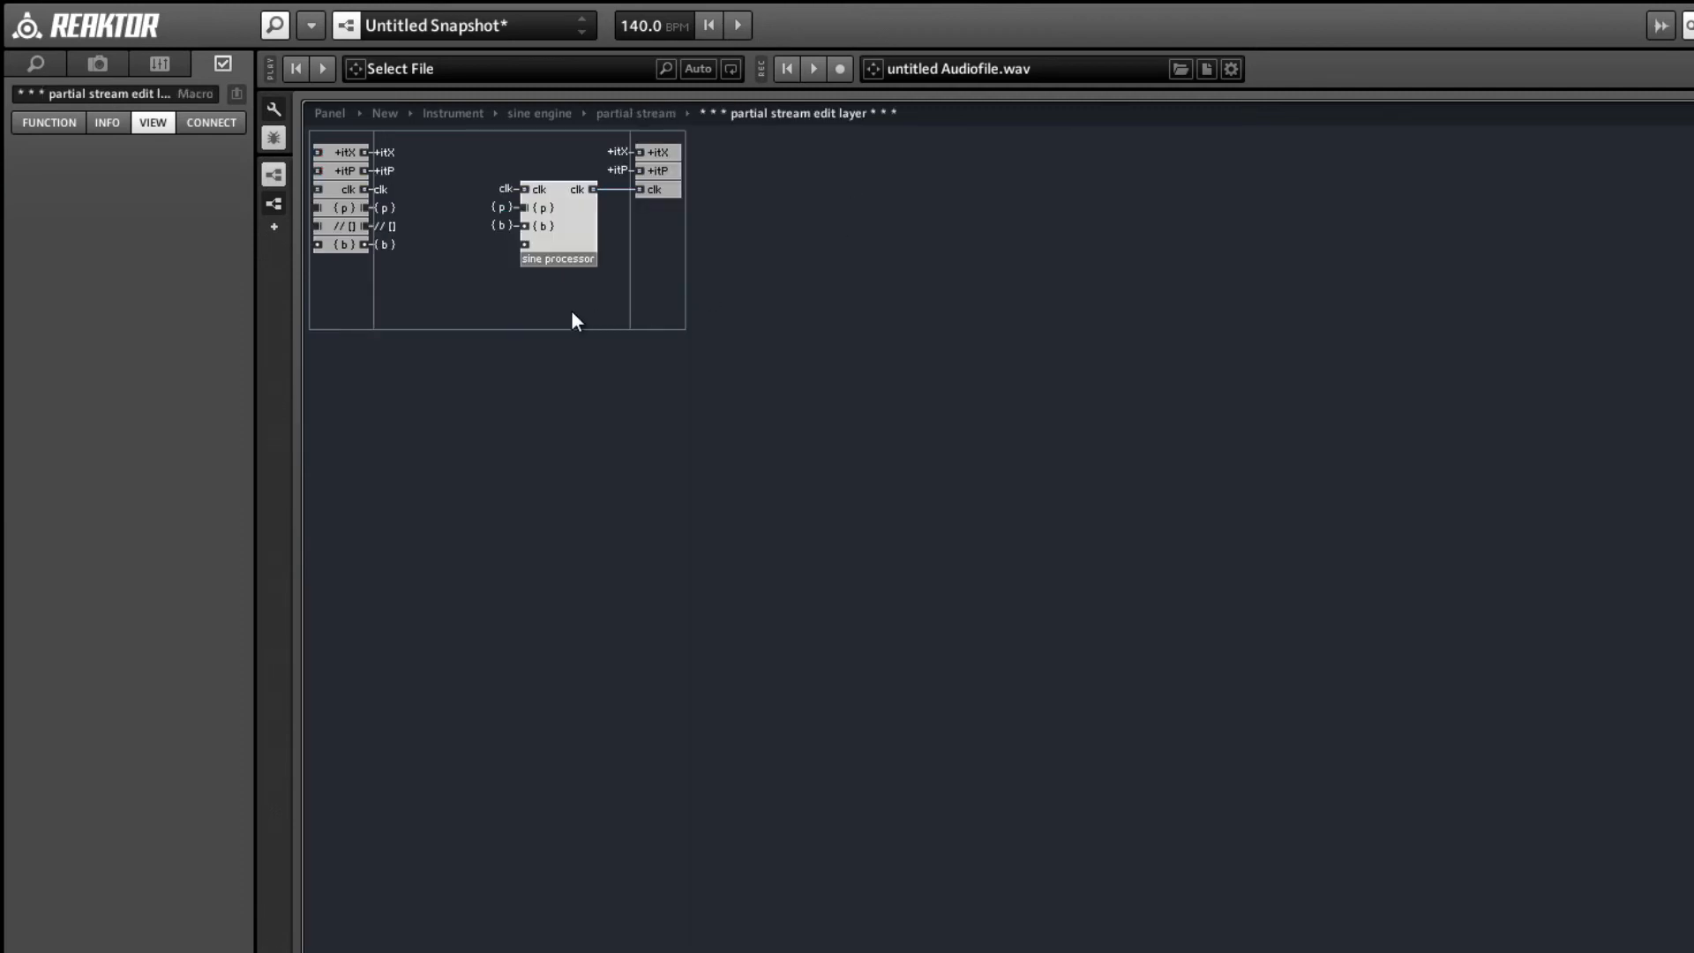
{"action": "right_click", "coordinate": [491, 302]}
{"action": "mouse_move", "coordinate": [607, 393]}
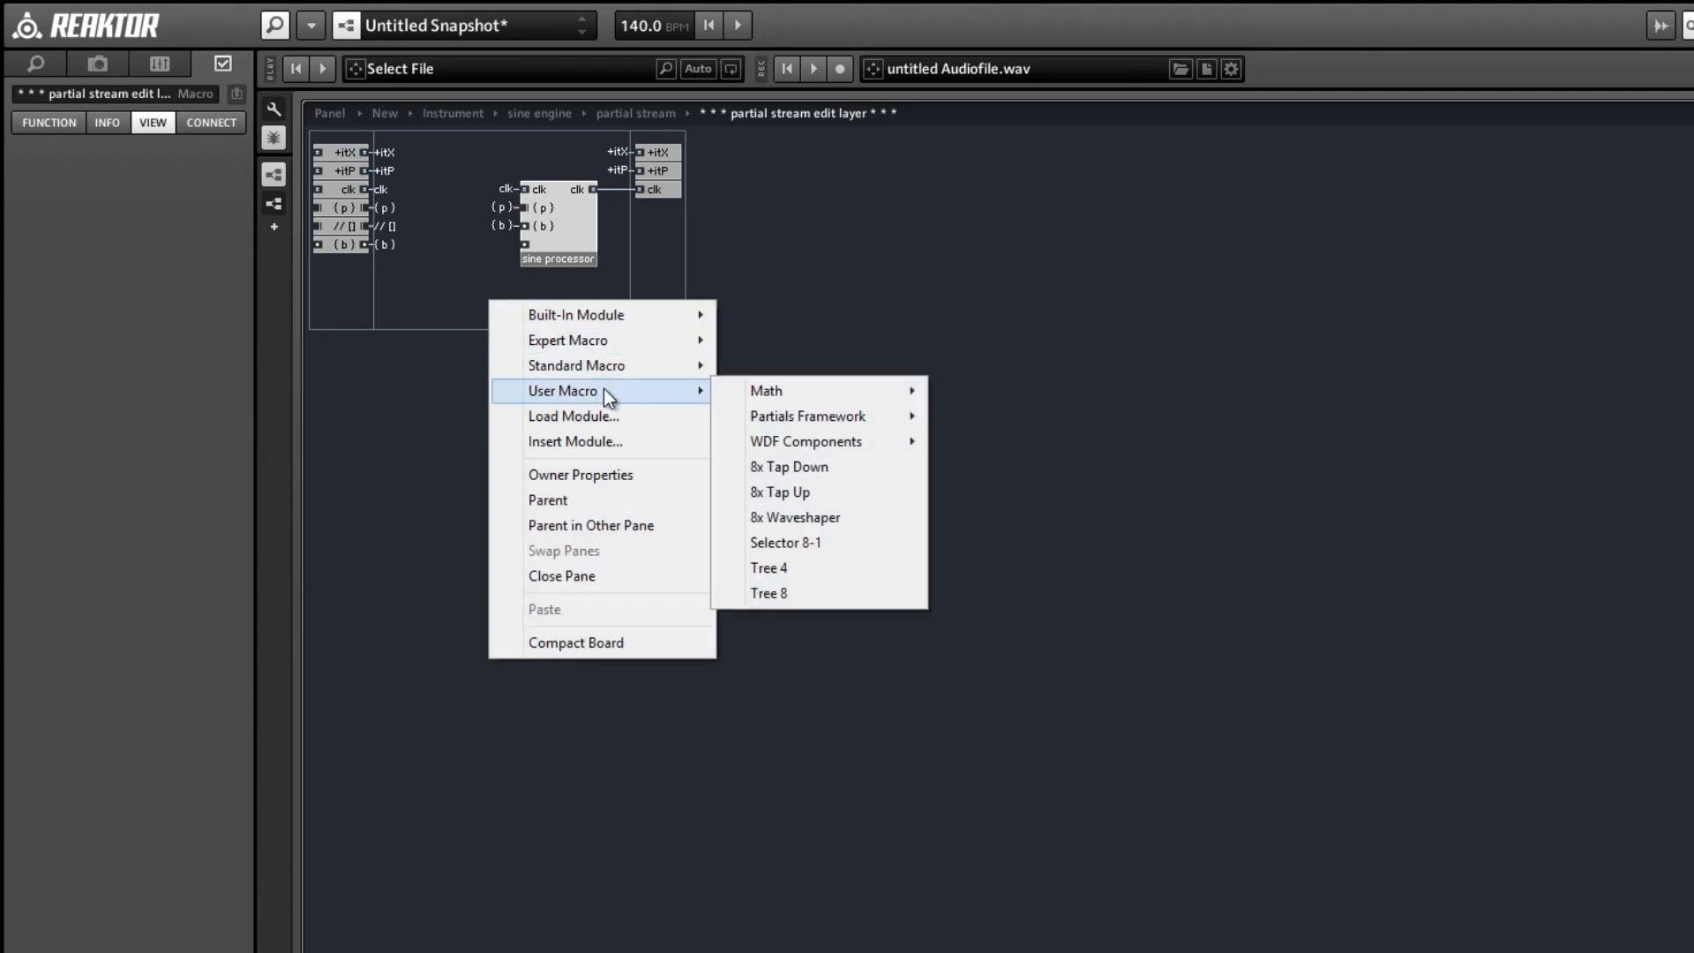
{"action": "mouse_move", "coordinate": [815, 415]}
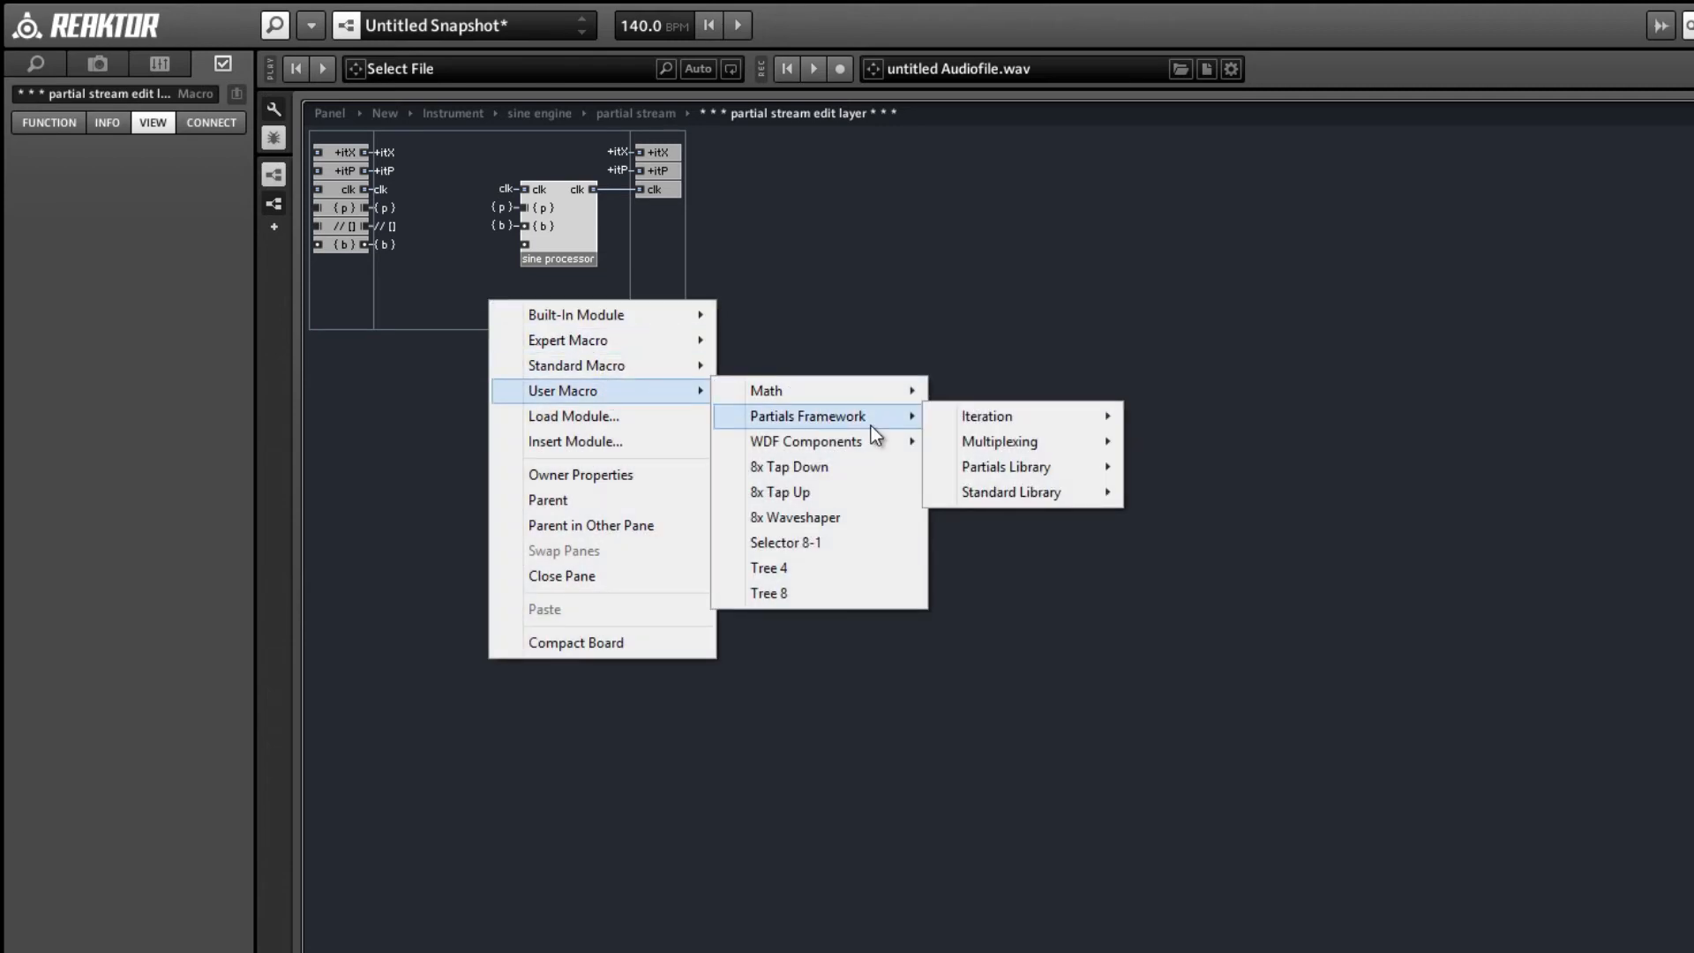
{"action": "mouse_move", "coordinate": [1045, 465]}
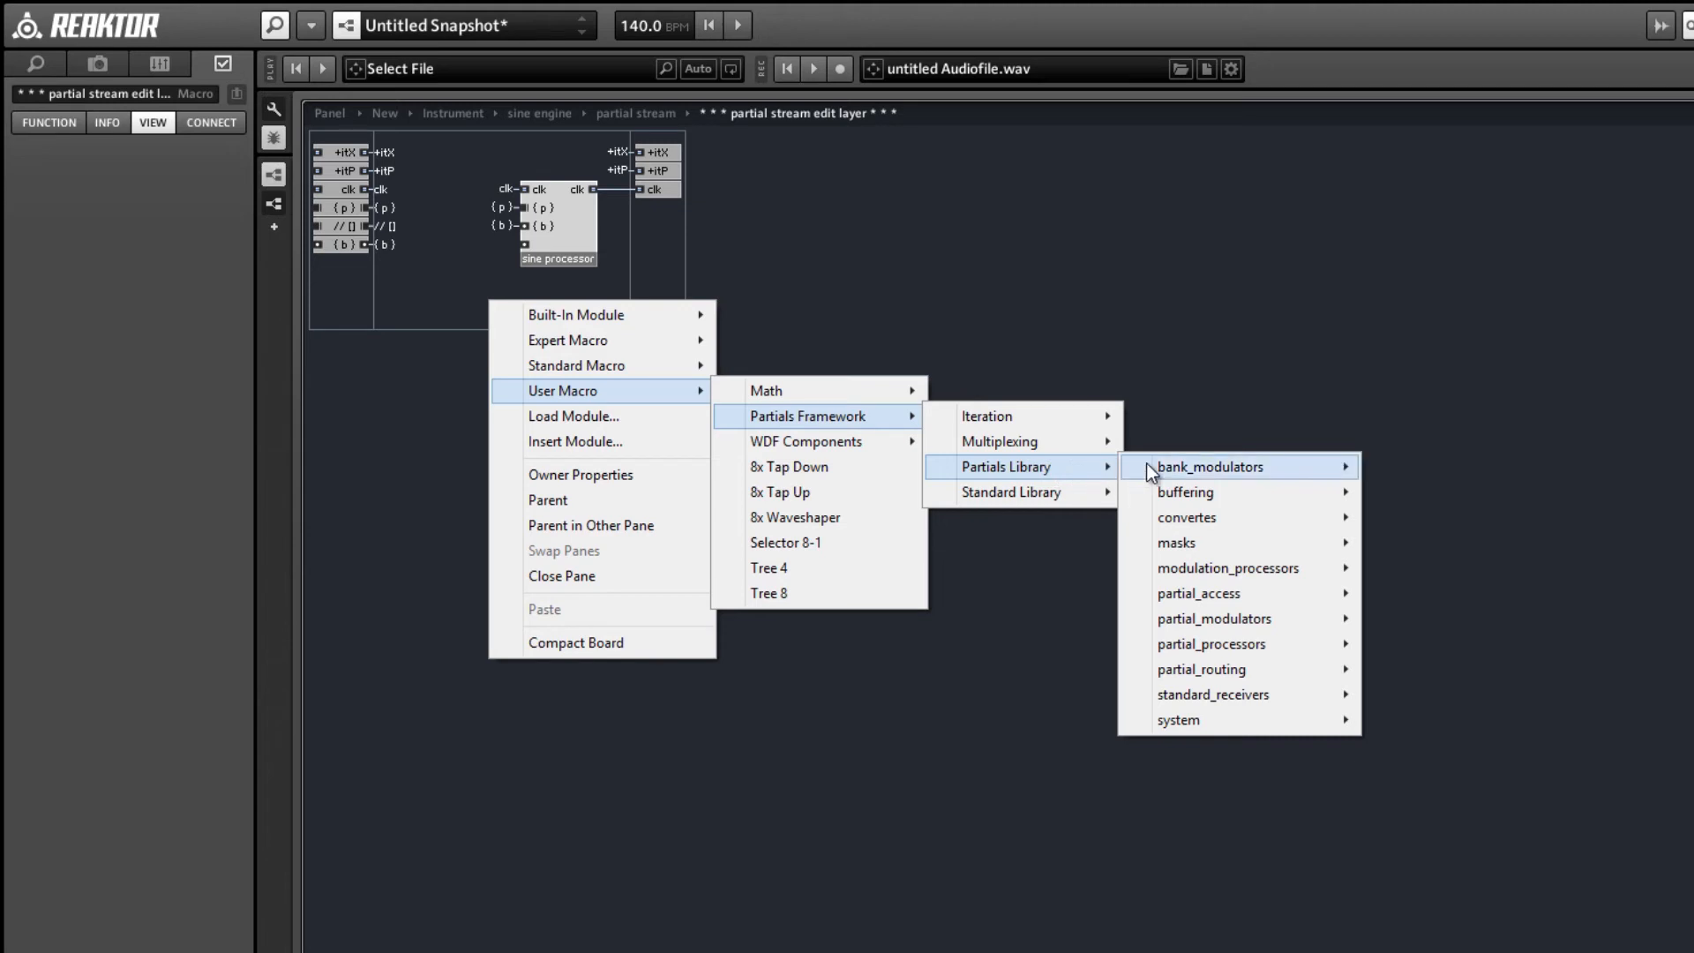
{"action": "mouse_move", "coordinate": [1146, 471]}
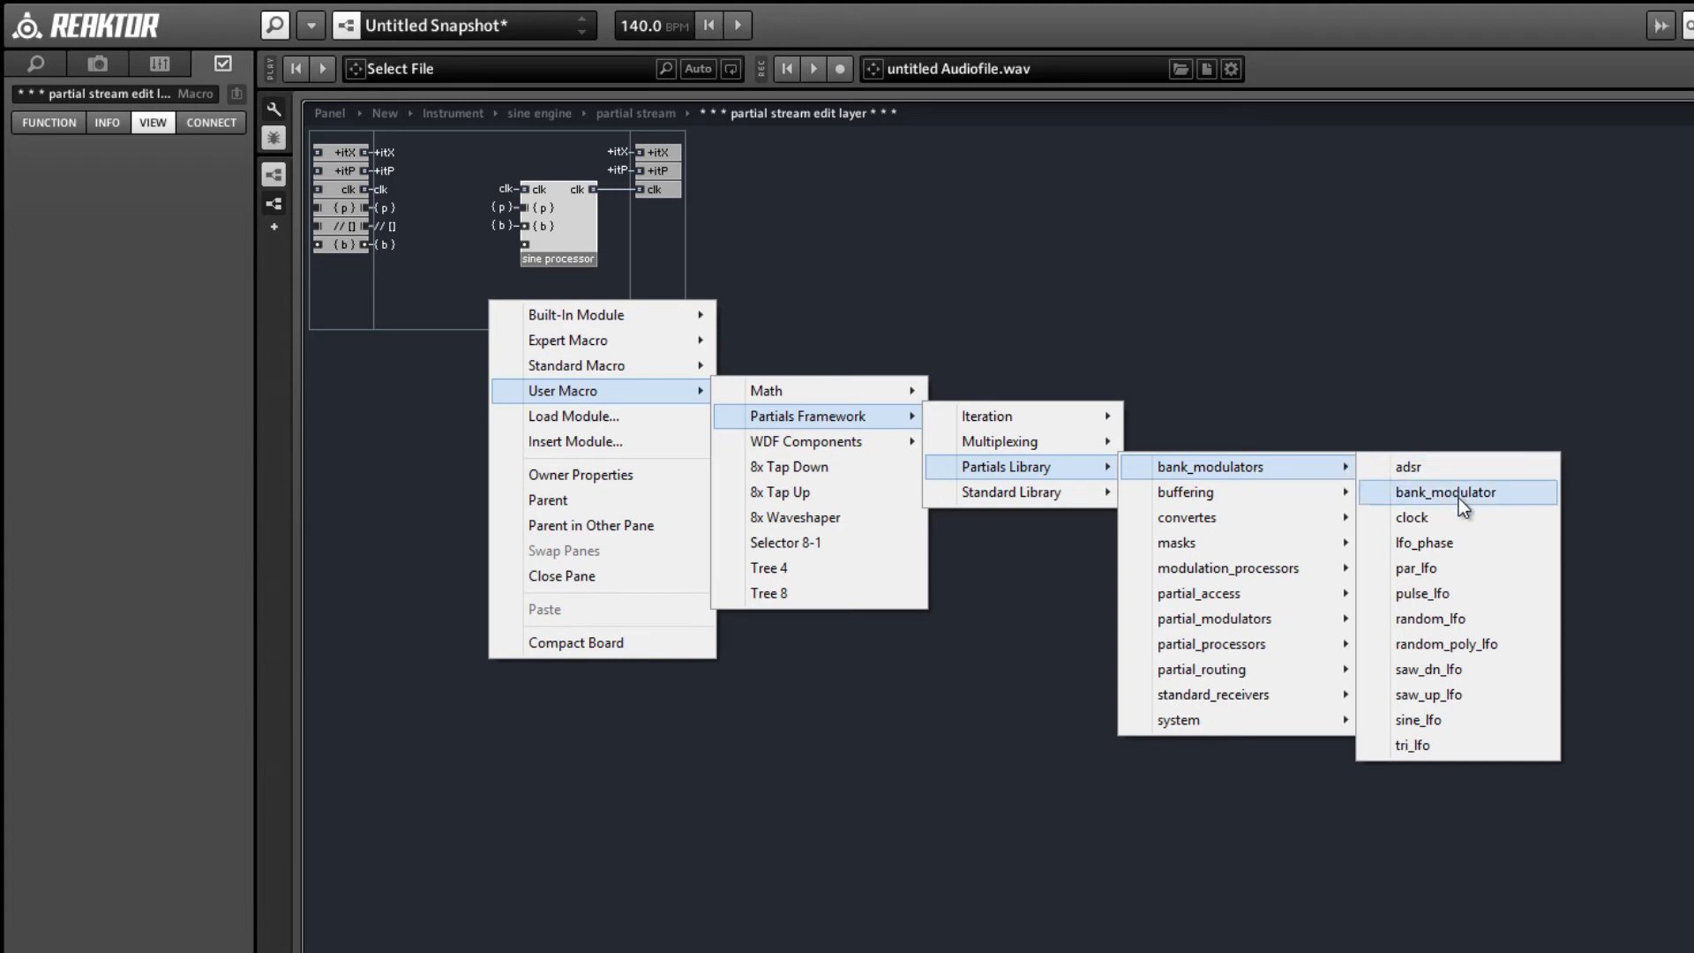
{"action": "left_click", "coordinate": [1463, 724]}
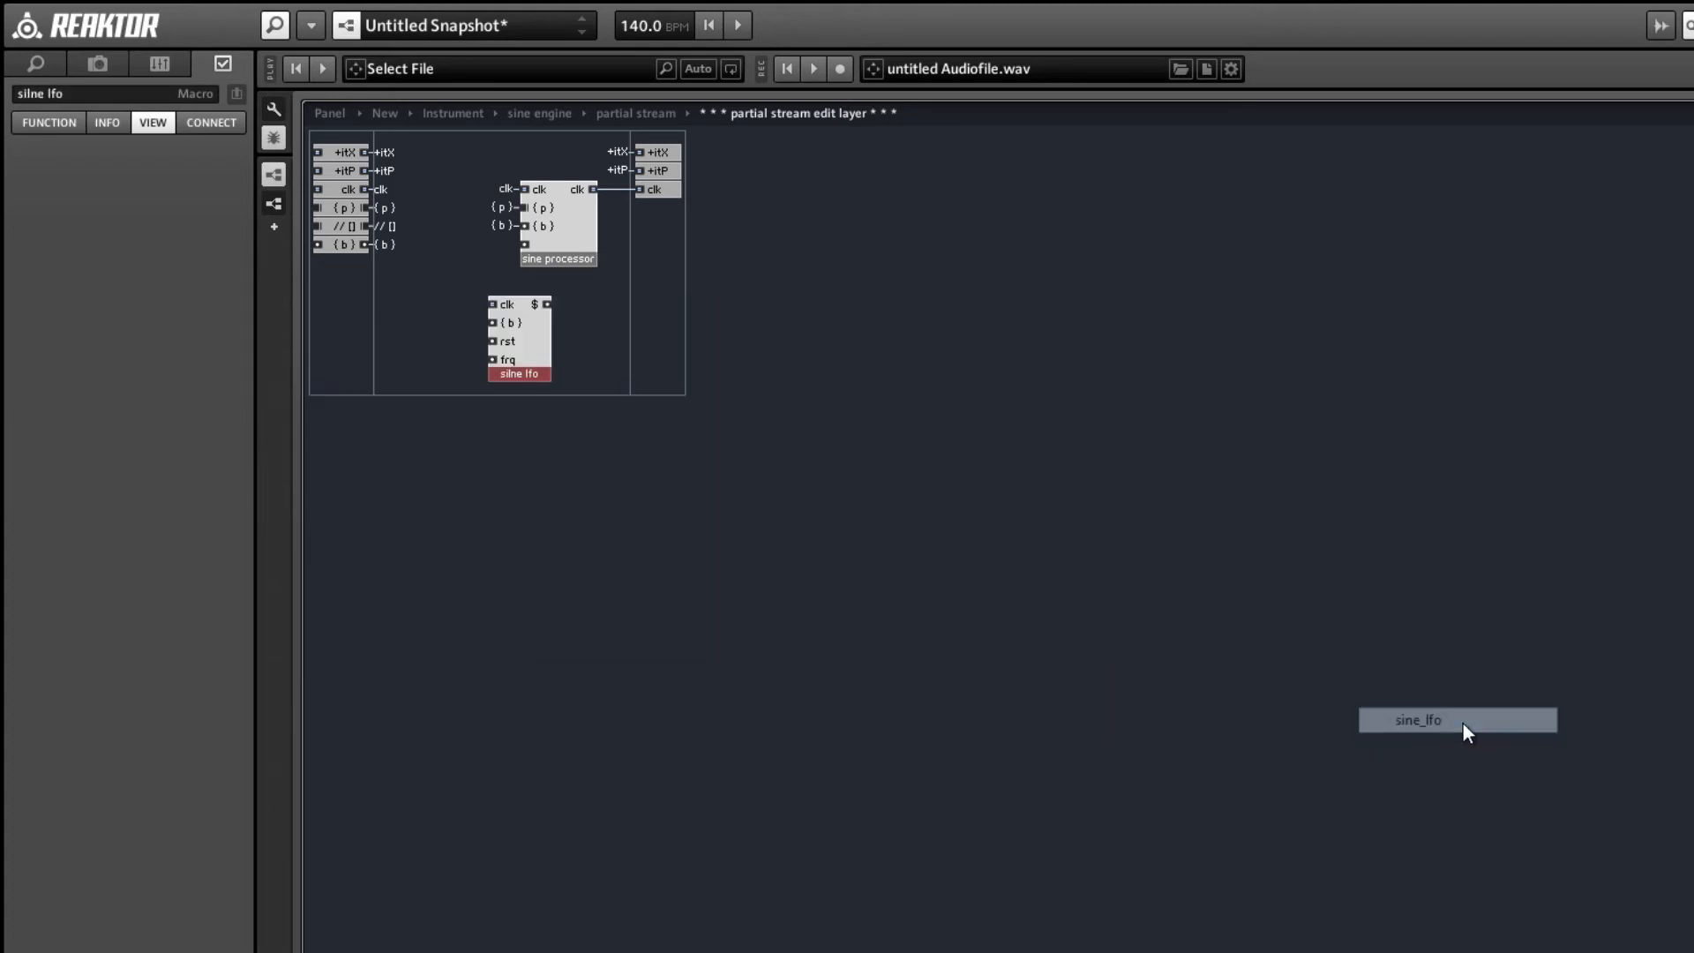
- Connect the sine LFO's clk and (b) inputs to the existing clk and (b) QuickBuses
{"action": "right_click", "coordinate": [493, 305]}
{"action": "mouse_move", "coordinate": [580, 427]}
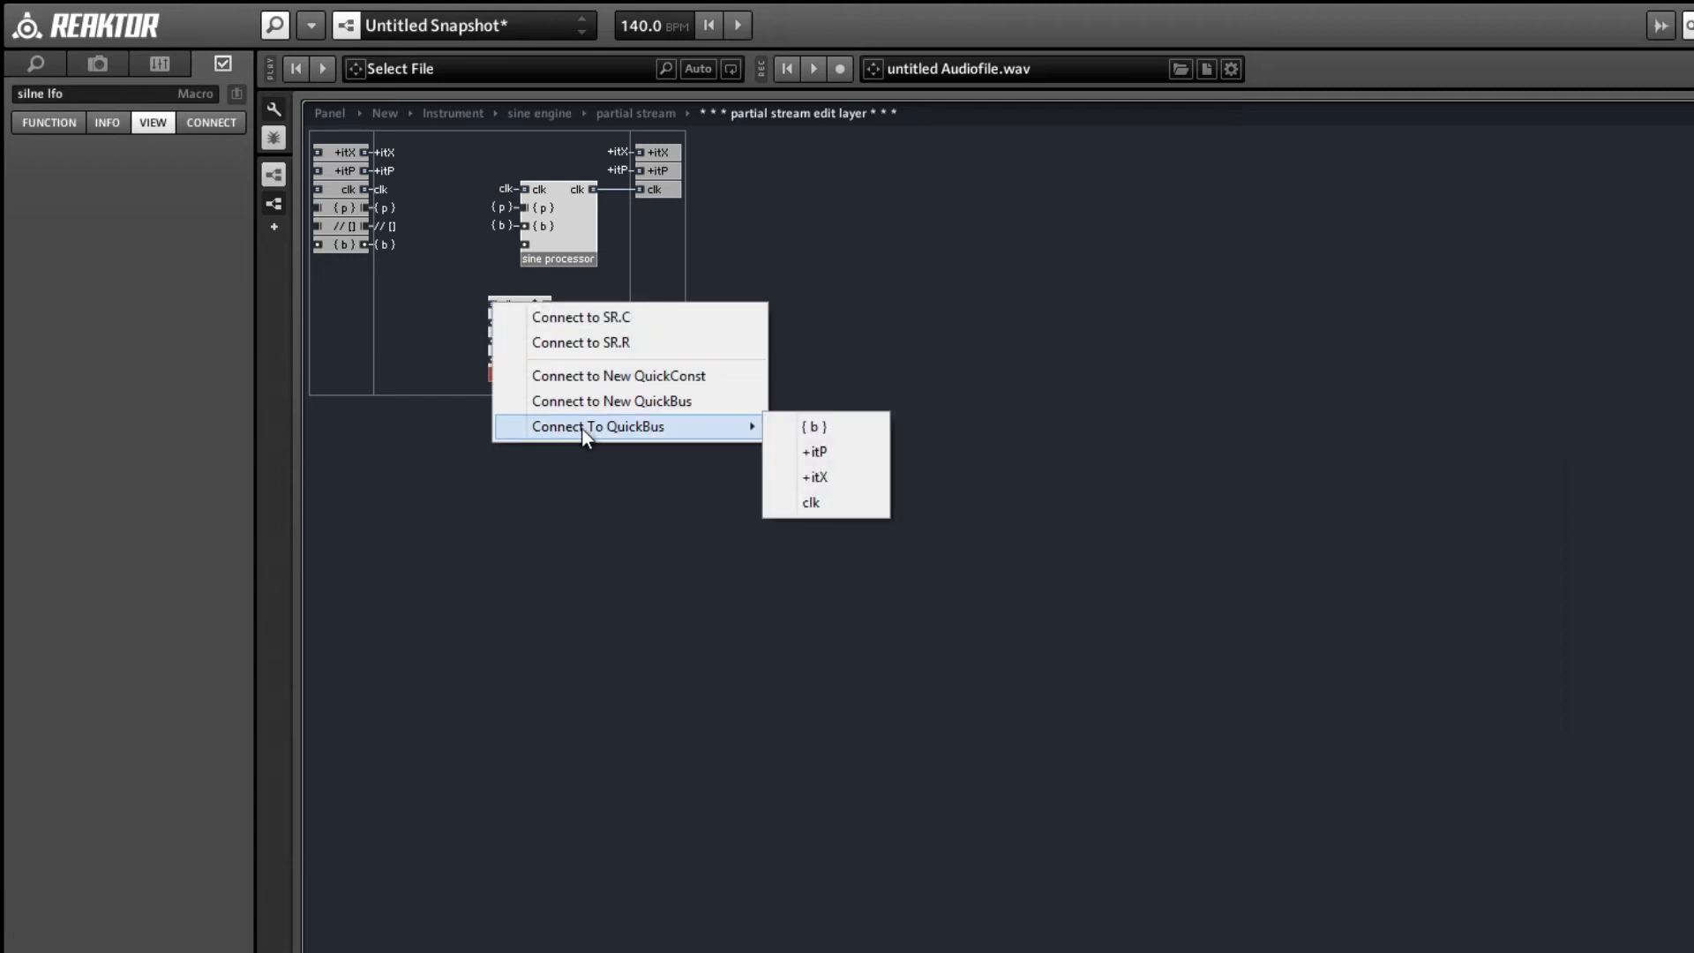
{"action": "left_click", "coordinate": [798, 502]}
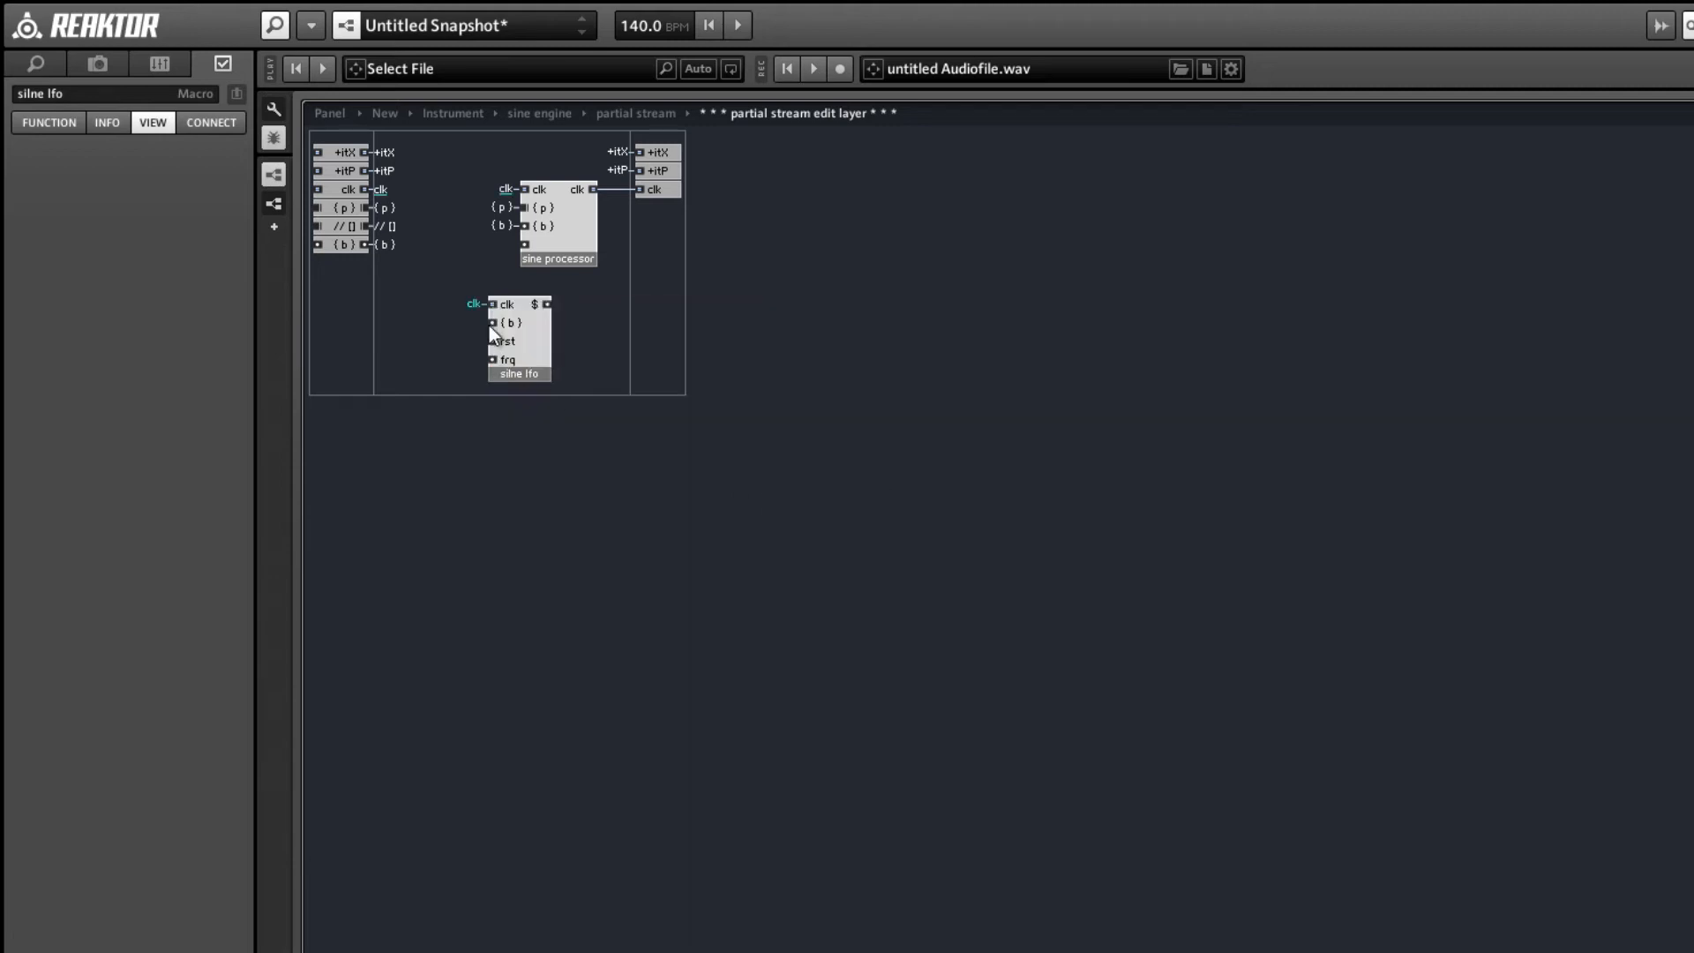
{"action": "right_click", "coordinate": [494, 323]}
{"action": "mouse_move", "coordinate": [594, 449]}
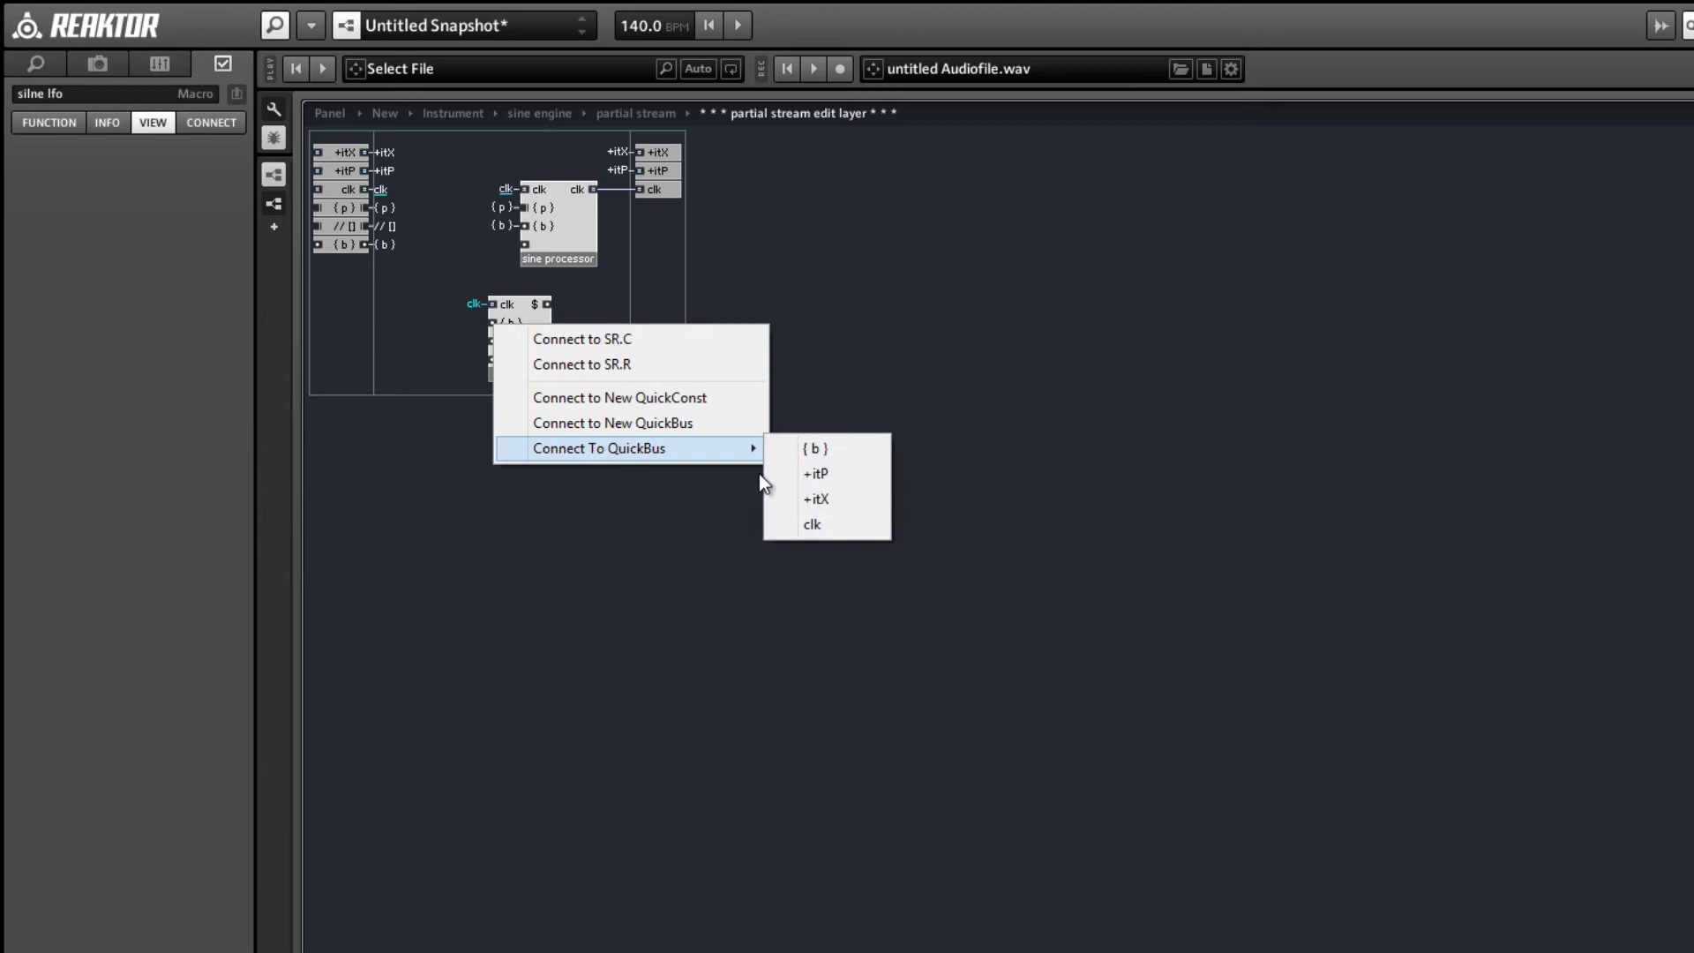
{"action": "left_click", "coordinate": [814, 452]}
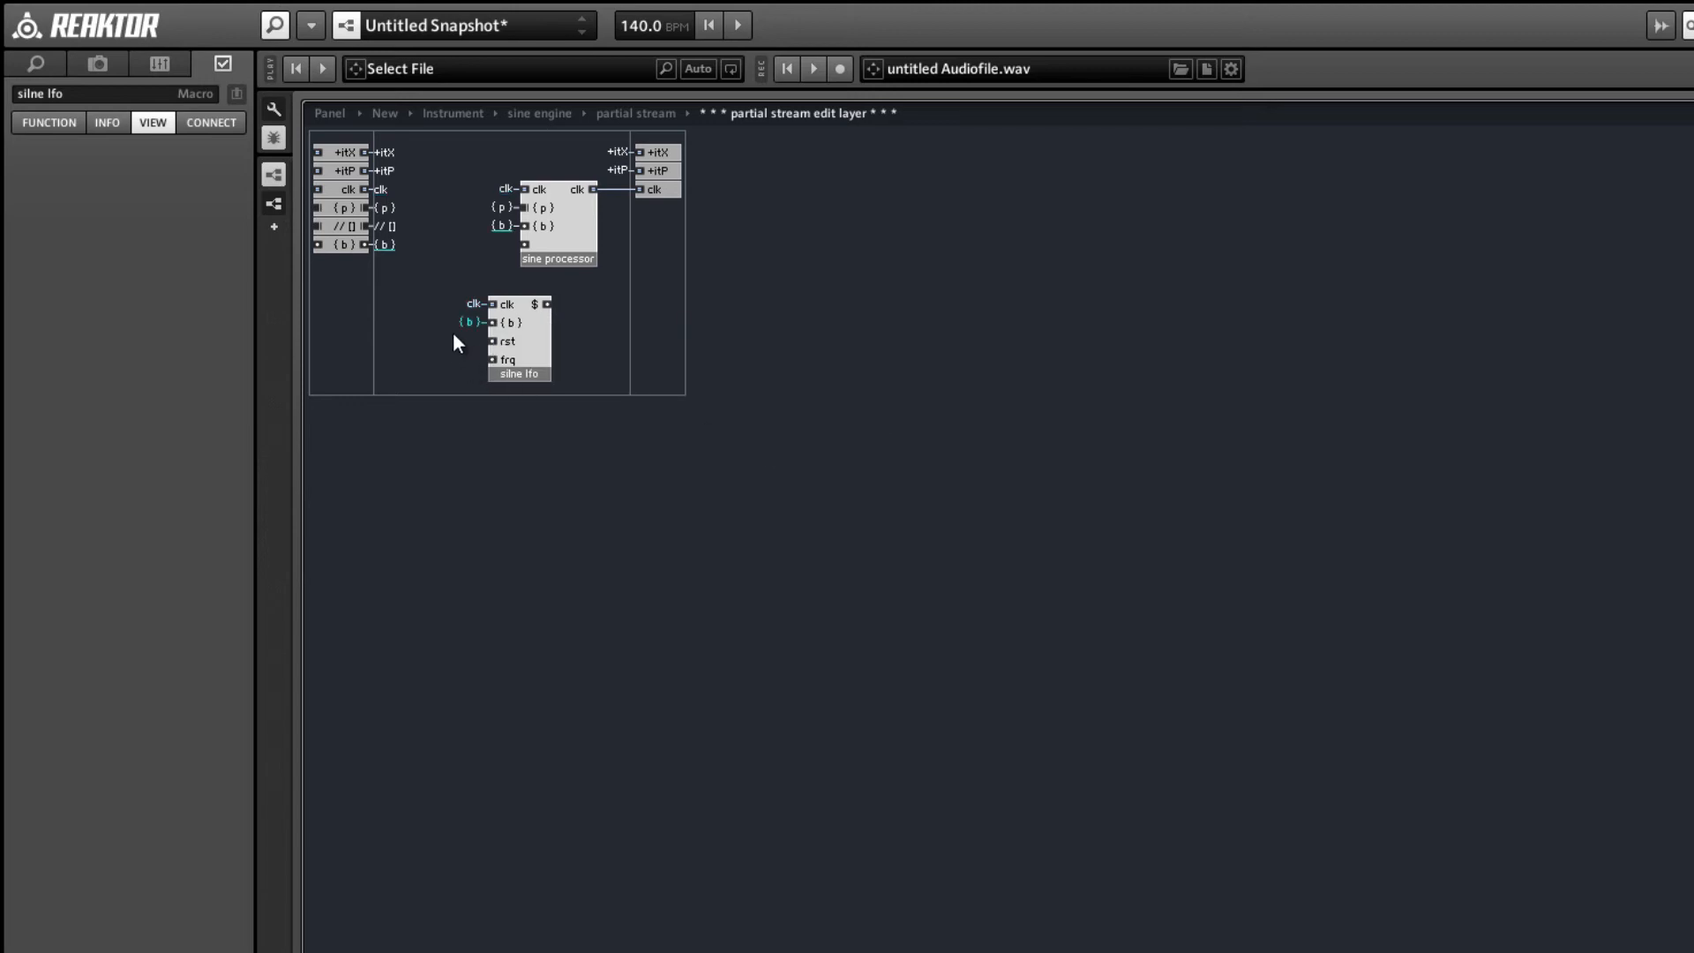
{"action": "left_click_drag", "start_coordinate": [452, 331], "coordinate": [527, 384]}
{"action": "left_click", "coordinate": [474, 323]}
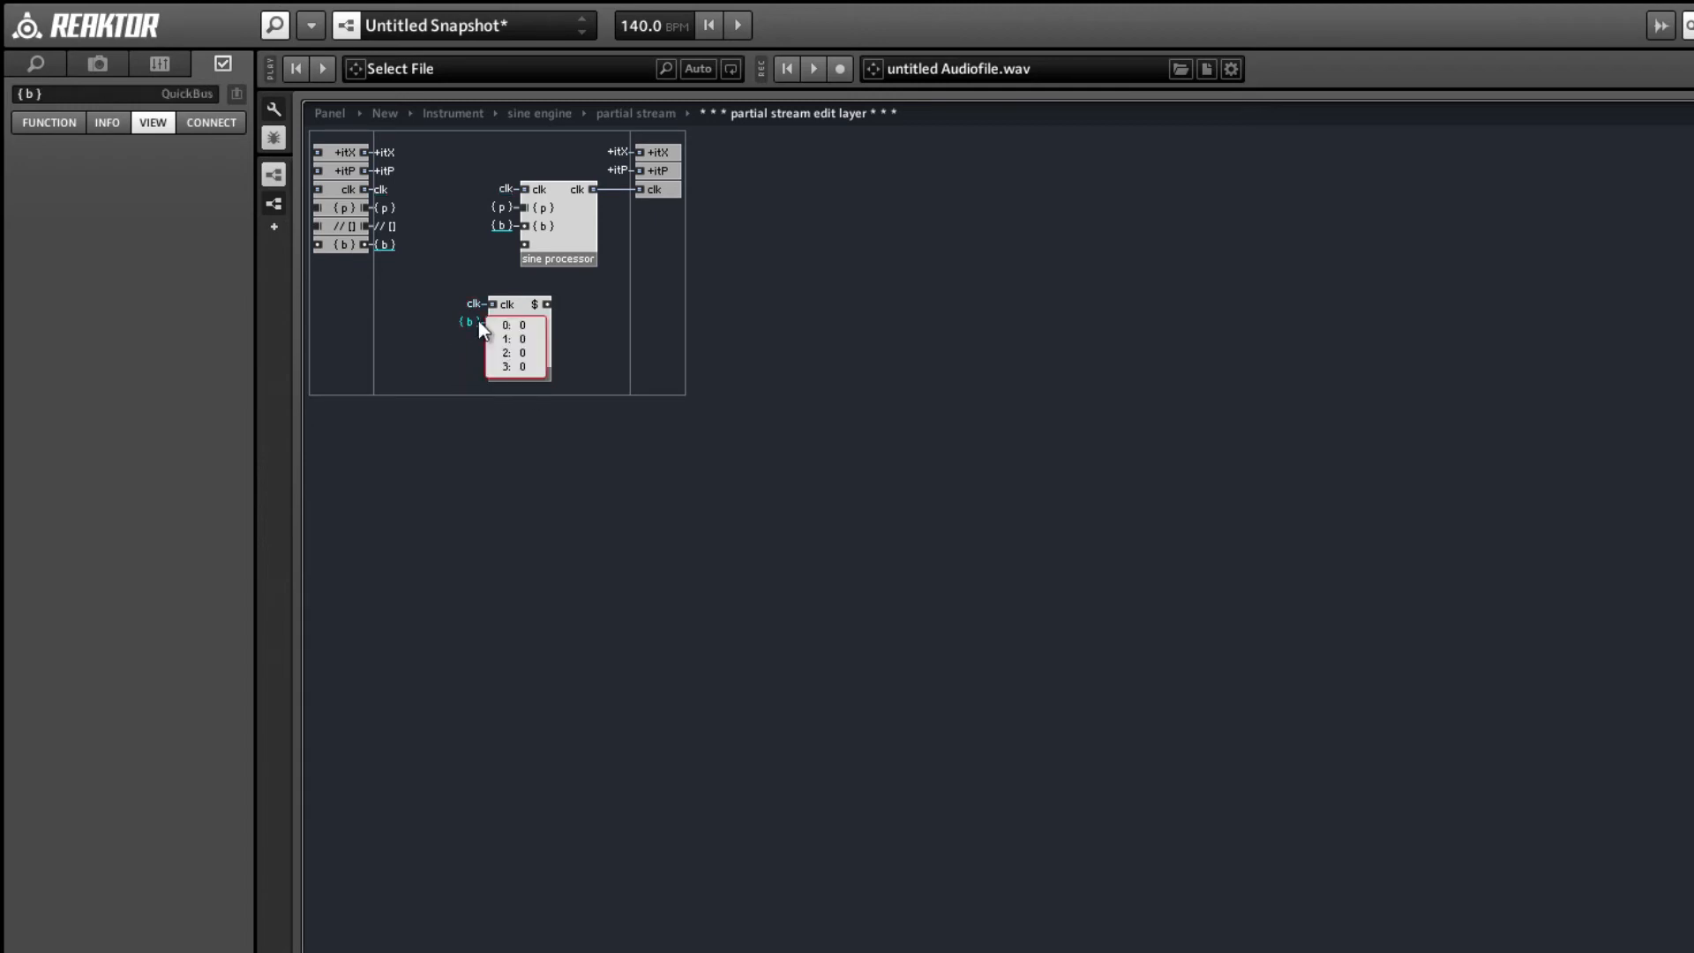
- Make room beside the sine processor, wire the sine LFO's $ output to its unlabelled input, and place the LFO next to it
{"action": "left_click_drag", "start_coordinate": [570, 236], "coordinate": [646, 234]}
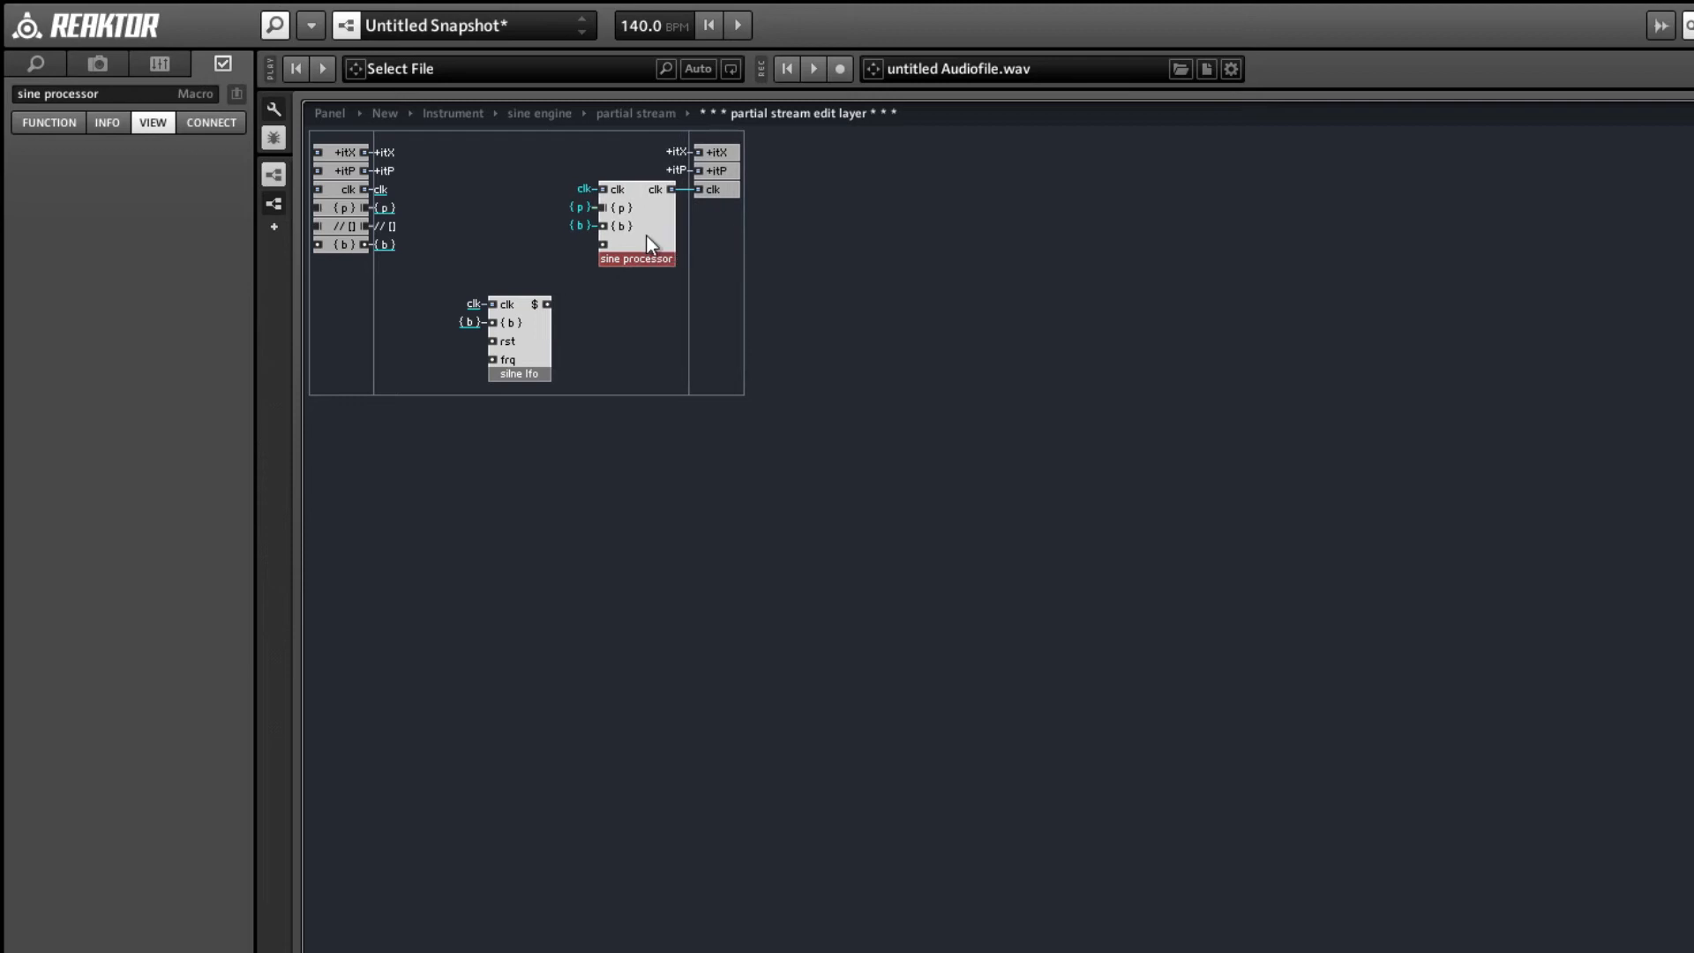
{"action": "left_click", "coordinate": [532, 347]}
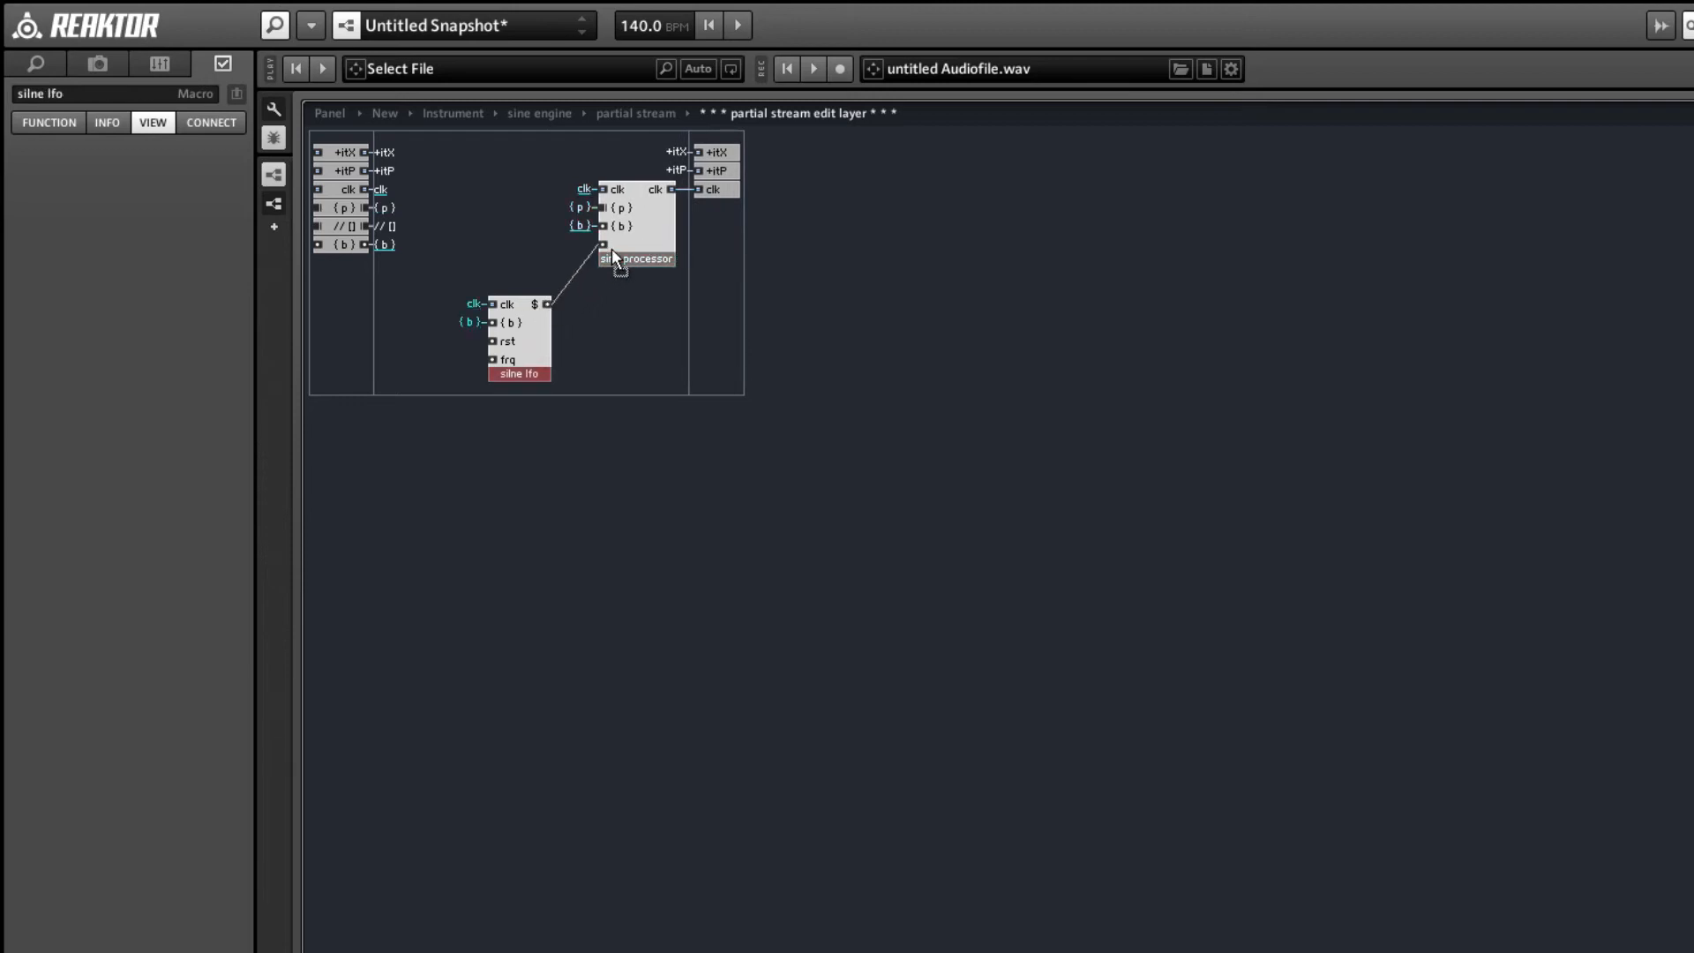
{"action": "left_click_drag", "start_coordinate": [523, 358], "coordinate": [537, 296]}
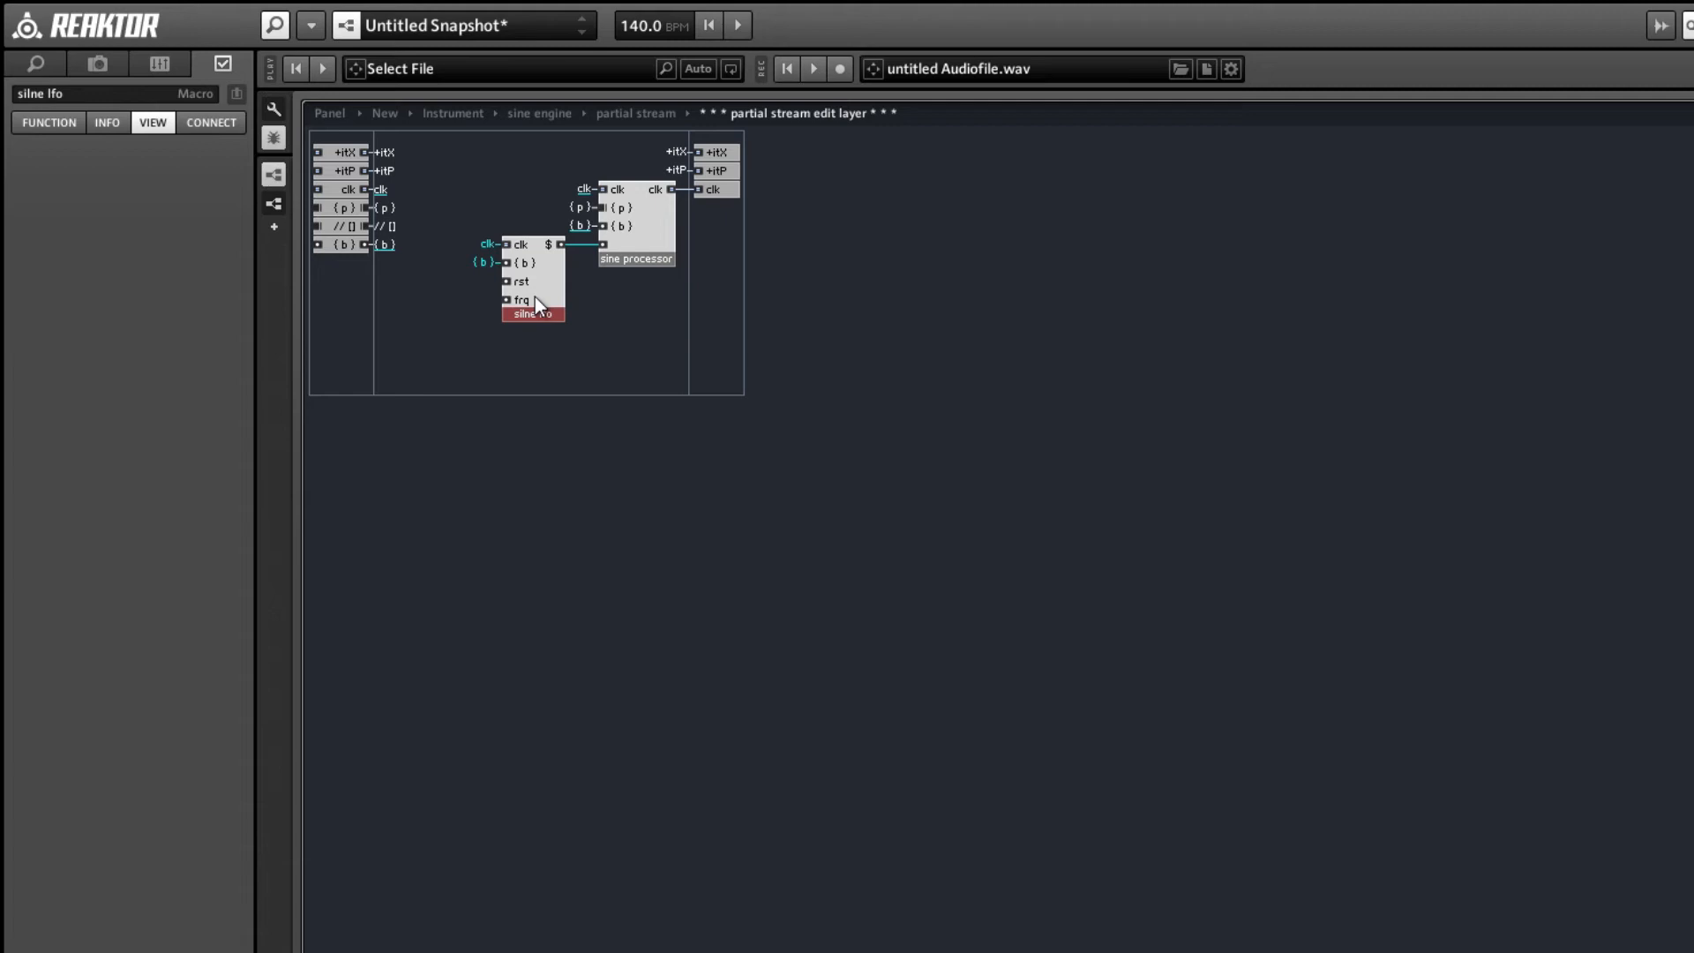
- Open the sine LFO's structure and separate the two ? modules feeding the rst and frq inputs of get arguments
{"action": "double_click", "coordinate": [535, 299]}
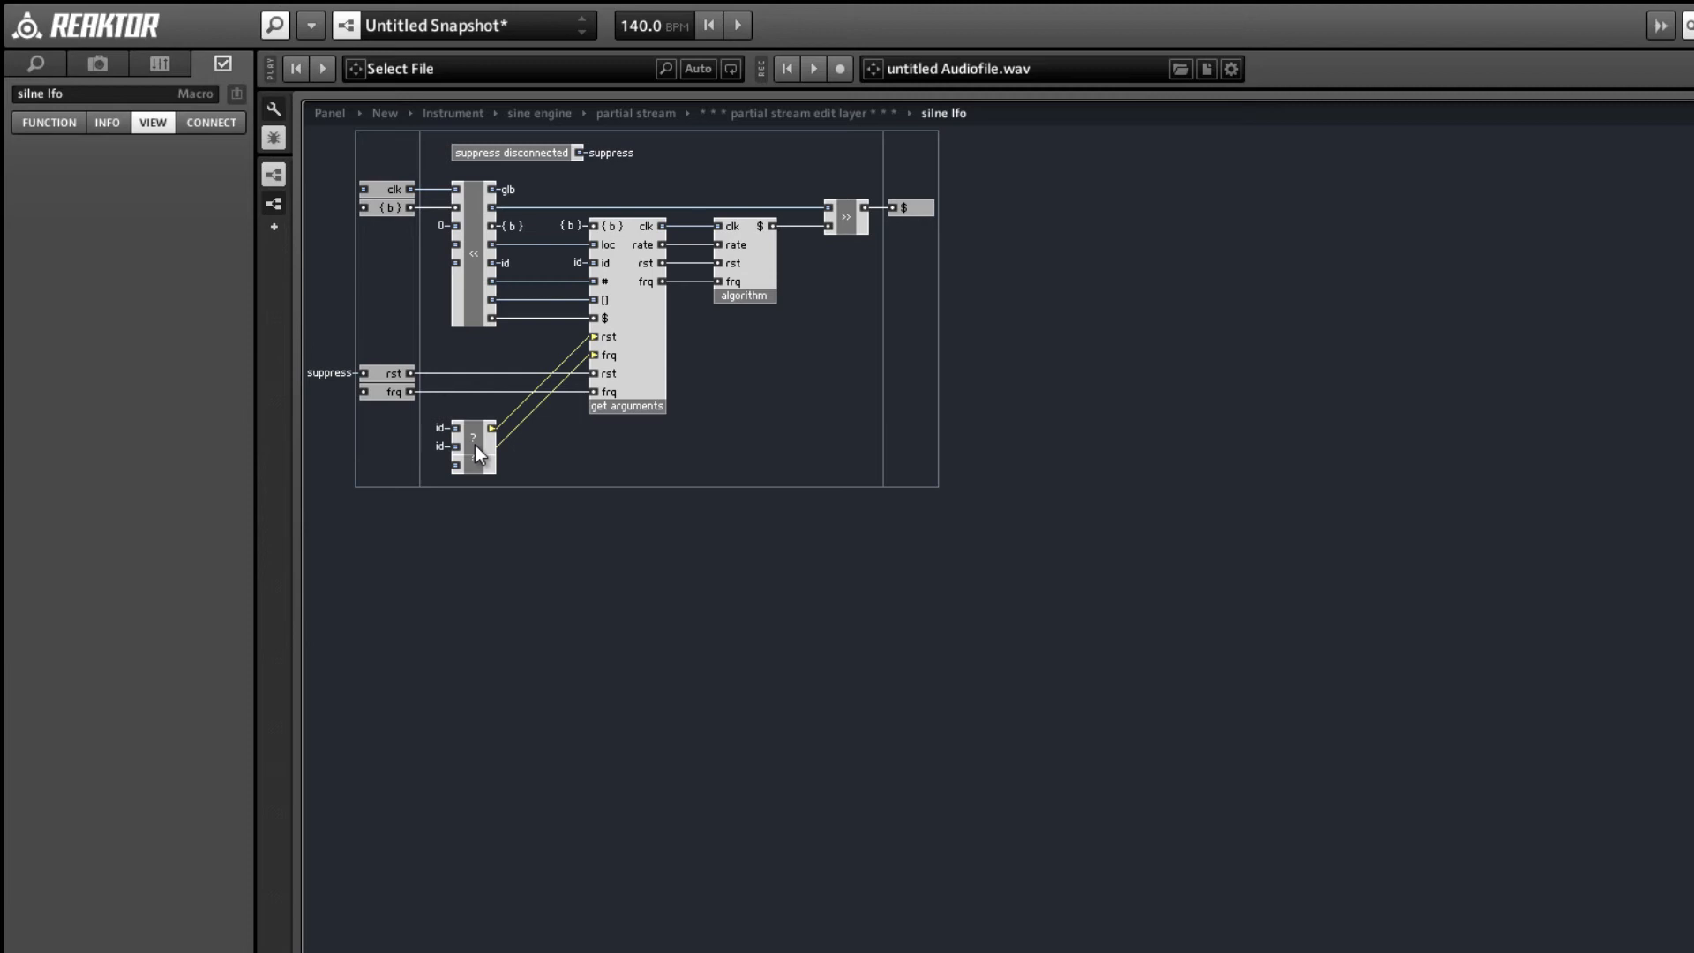
{"action": "left_click_drag", "start_coordinate": [475, 445], "coordinate": [478, 352]}
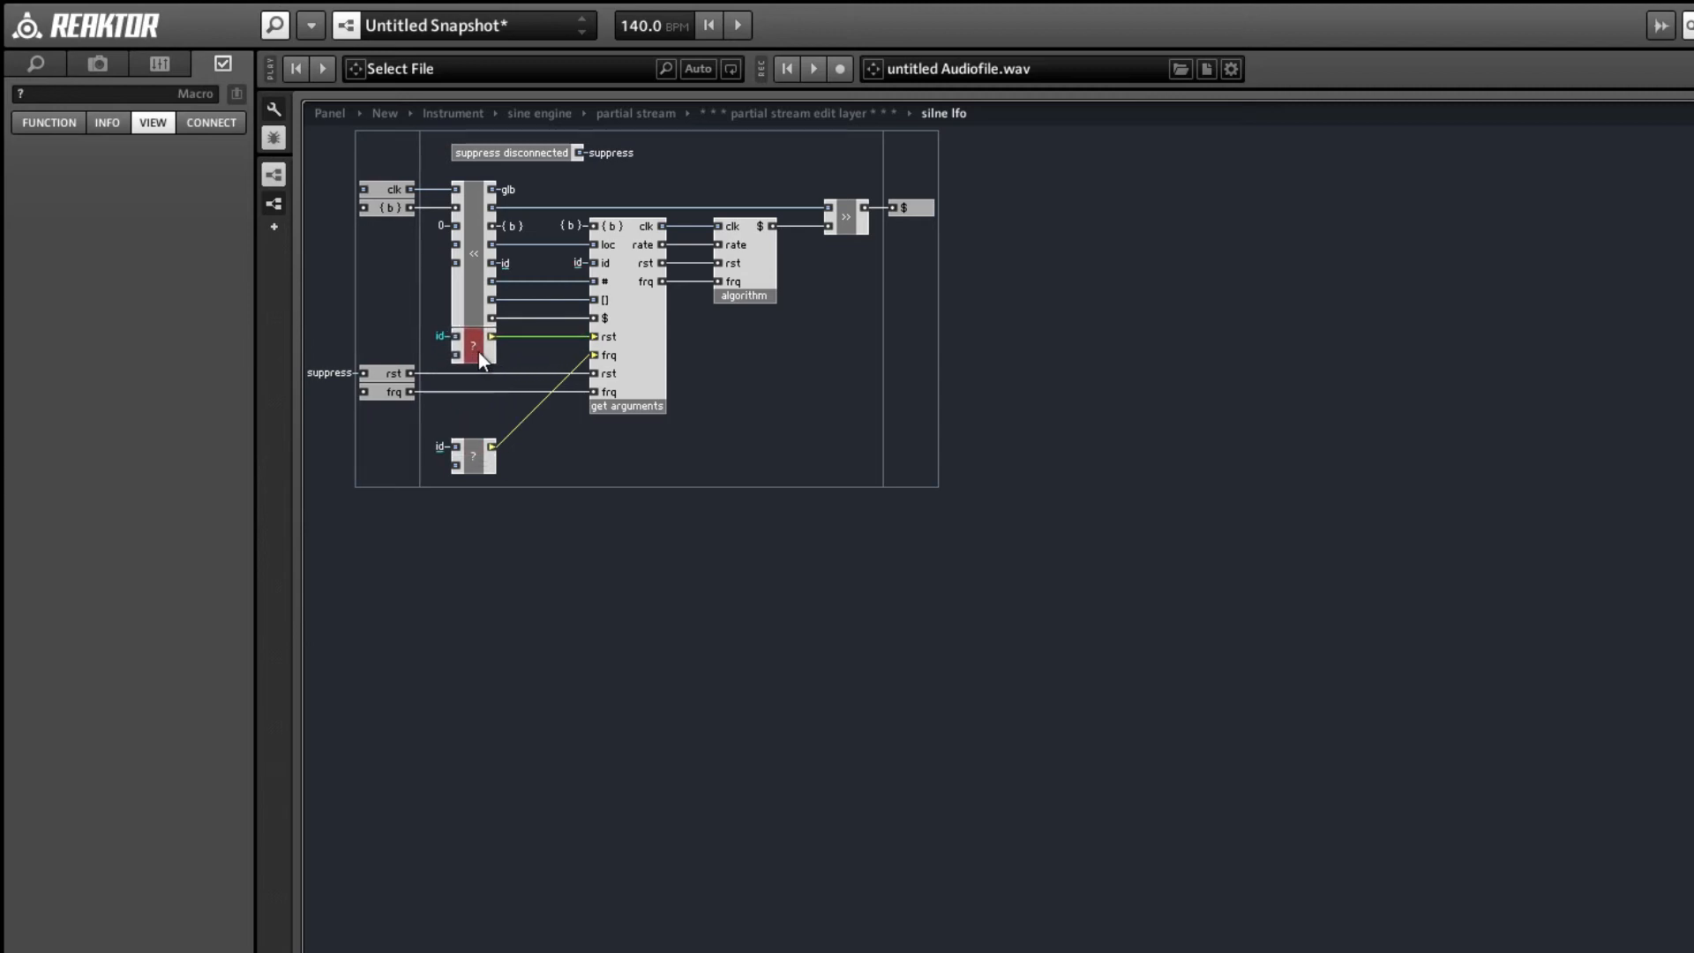
{"action": "left_click_drag", "start_coordinate": [484, 457], "coordinate": [492, 427]}
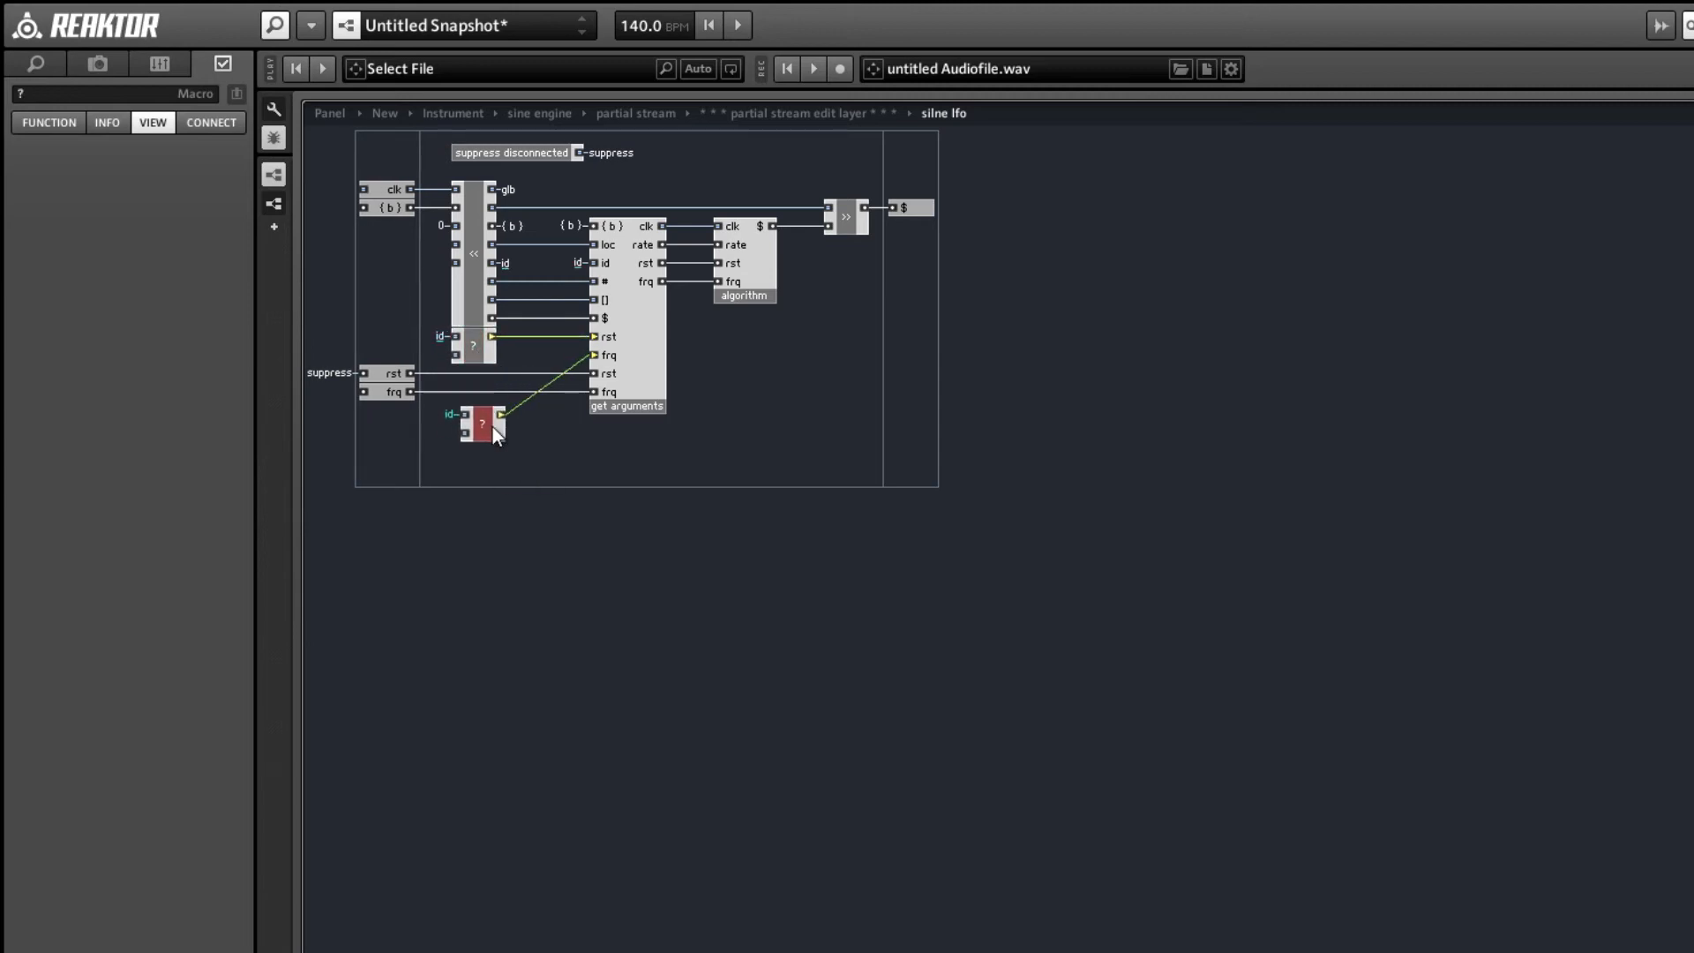
- Attach a QuickConst with value 52 to the free input of the ? module feeding frq
{"action": "right_click", "coordinate": [466, 433]}
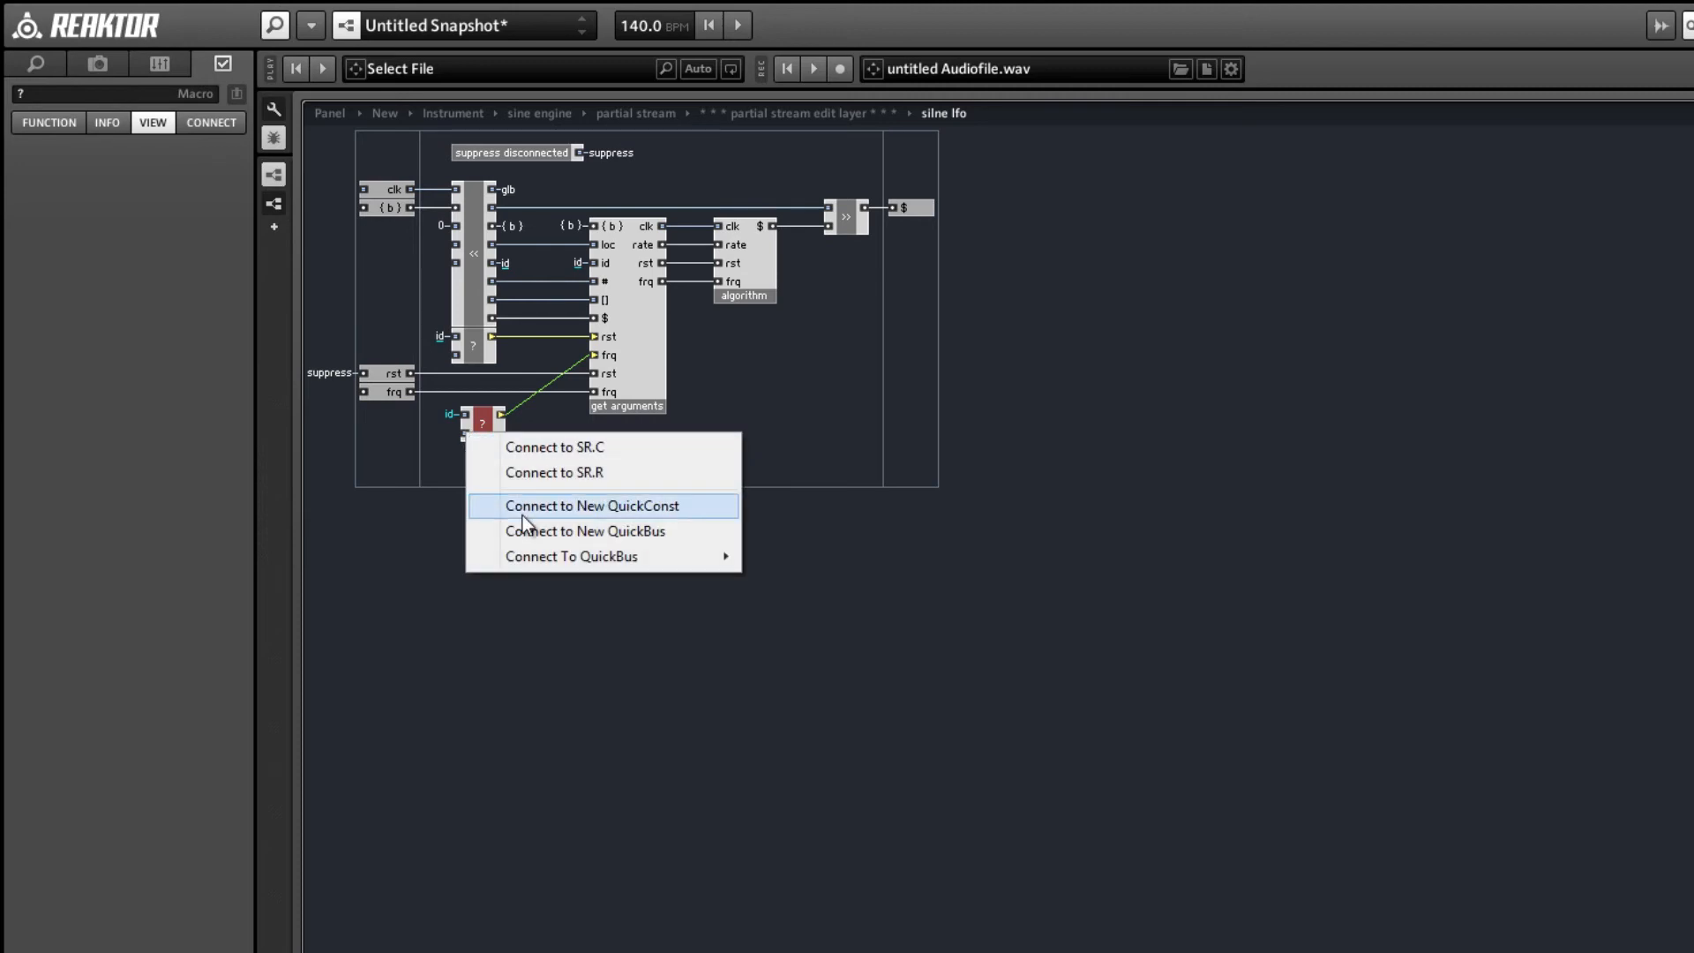
{"action": "left_click", "coordinate": [525, 509]}
{"action": "left_click", "coordinate": [42, 124]}
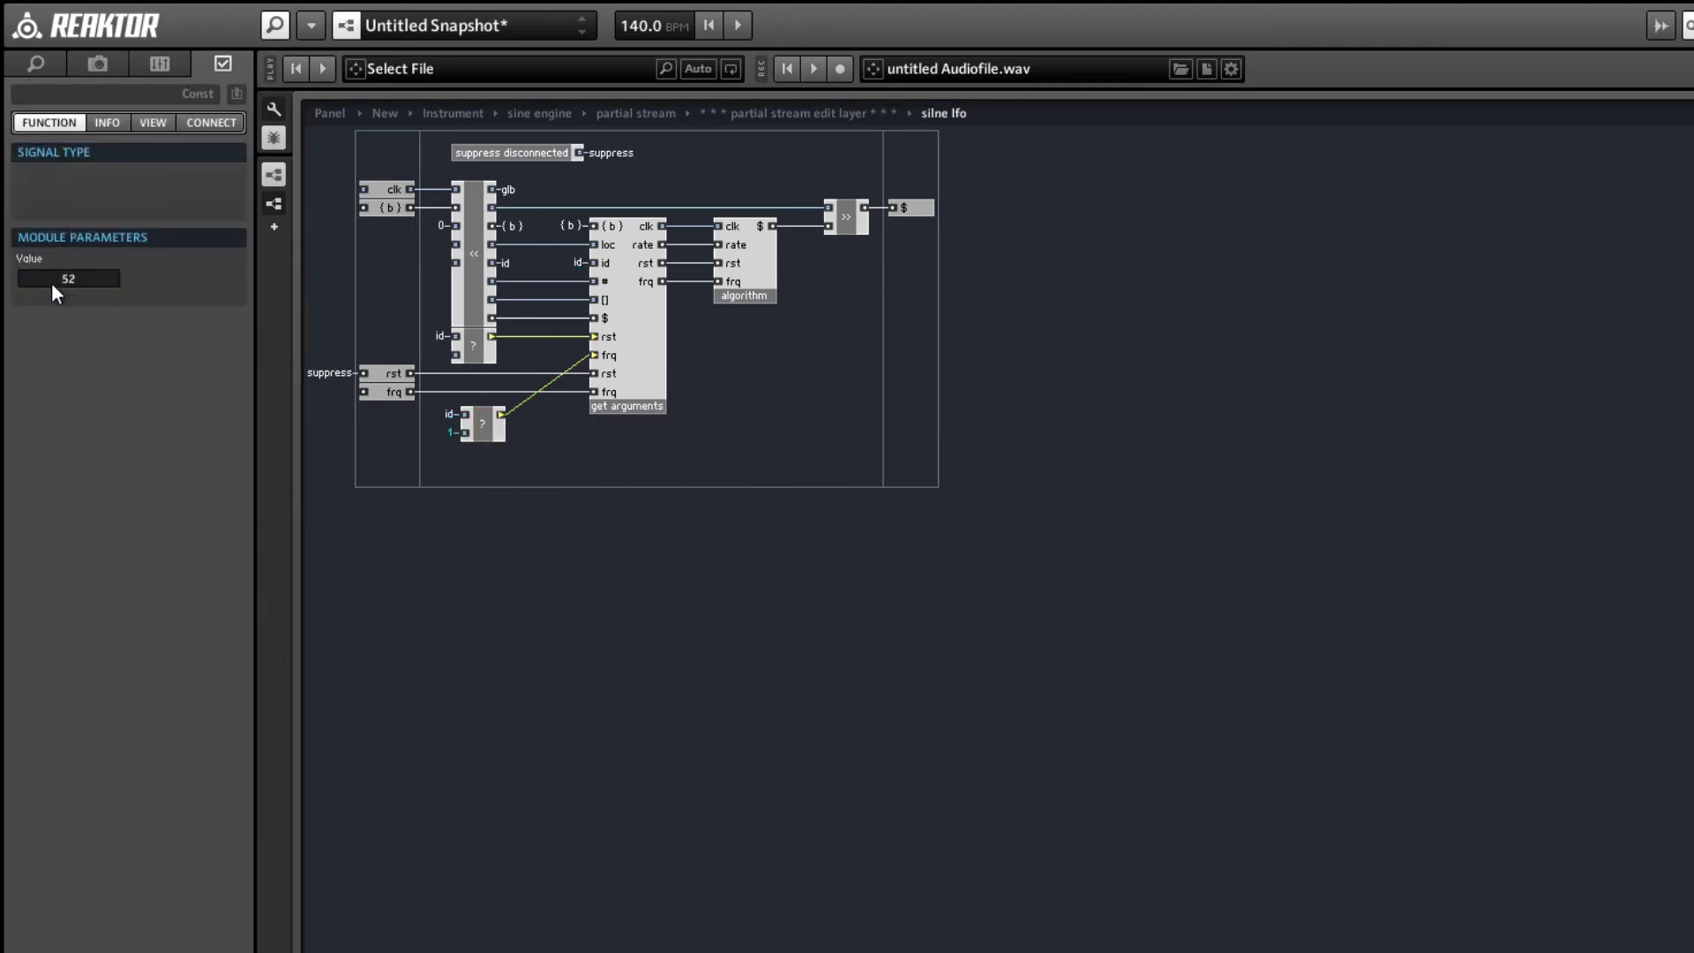
{"action": "key", "text": "Return"}
{"action": "left_click", "coordinate": [569, 446]}
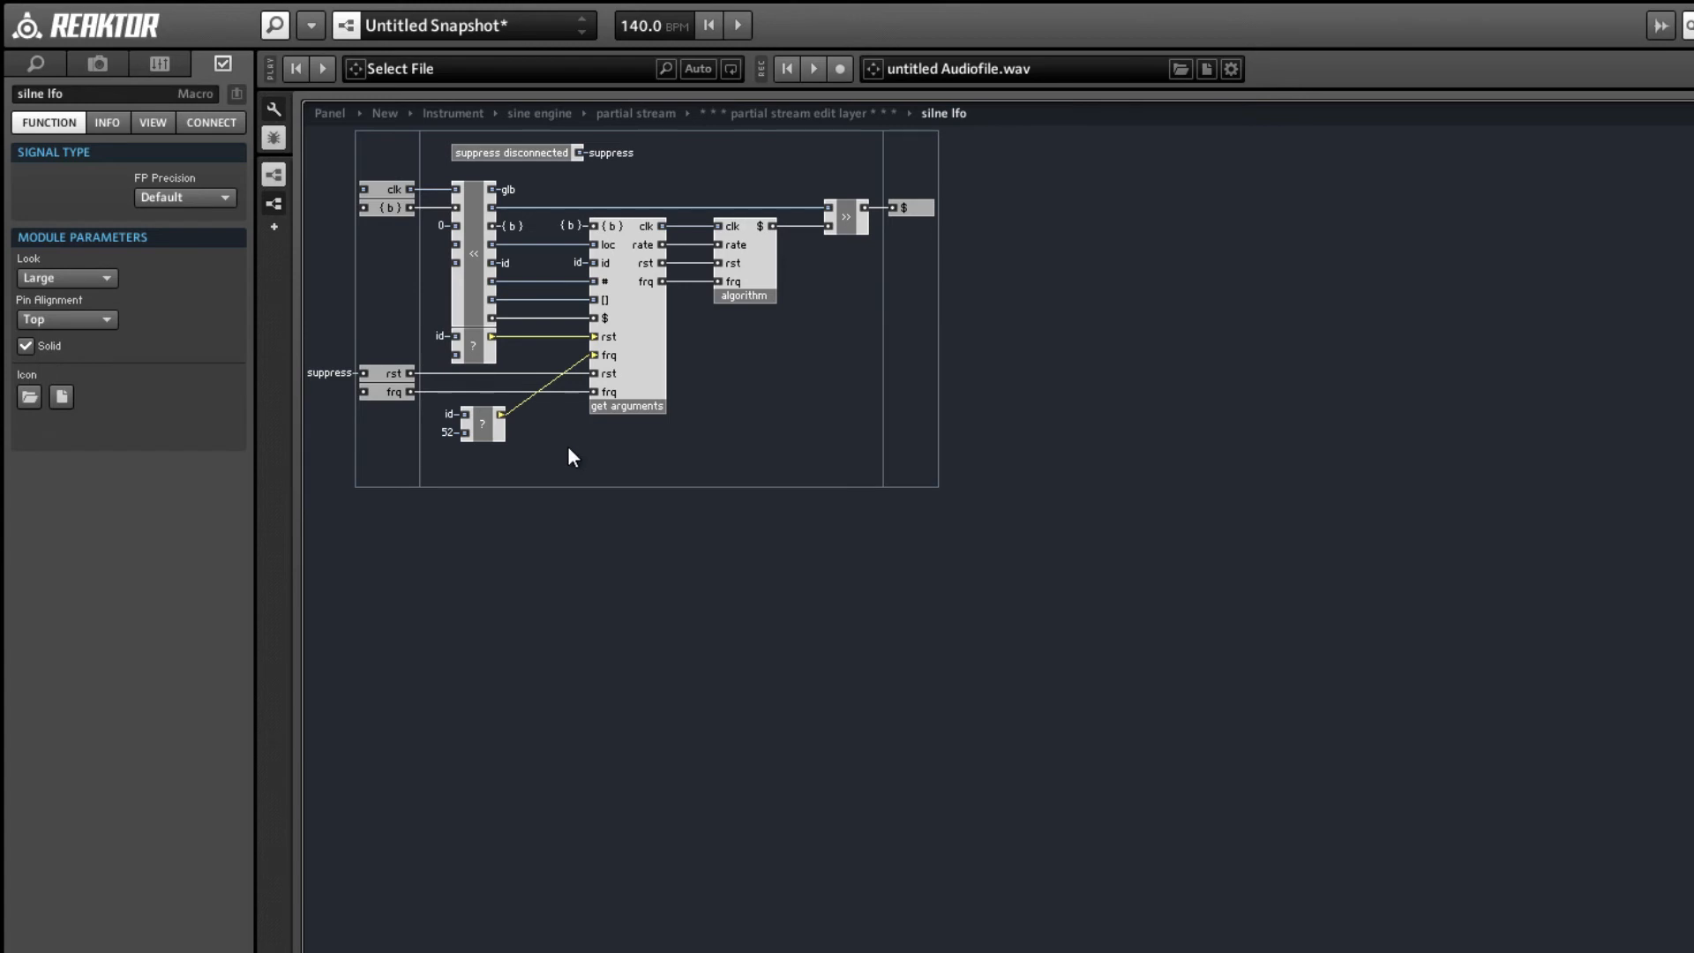
- Examine how the frq argument is received inside get arguments, through the receive macro down to get single value's receive gate
{"action": "left_click", "coordinate": [634, 339]}
{"action": "double_click", "coordinate": [634, 339]}
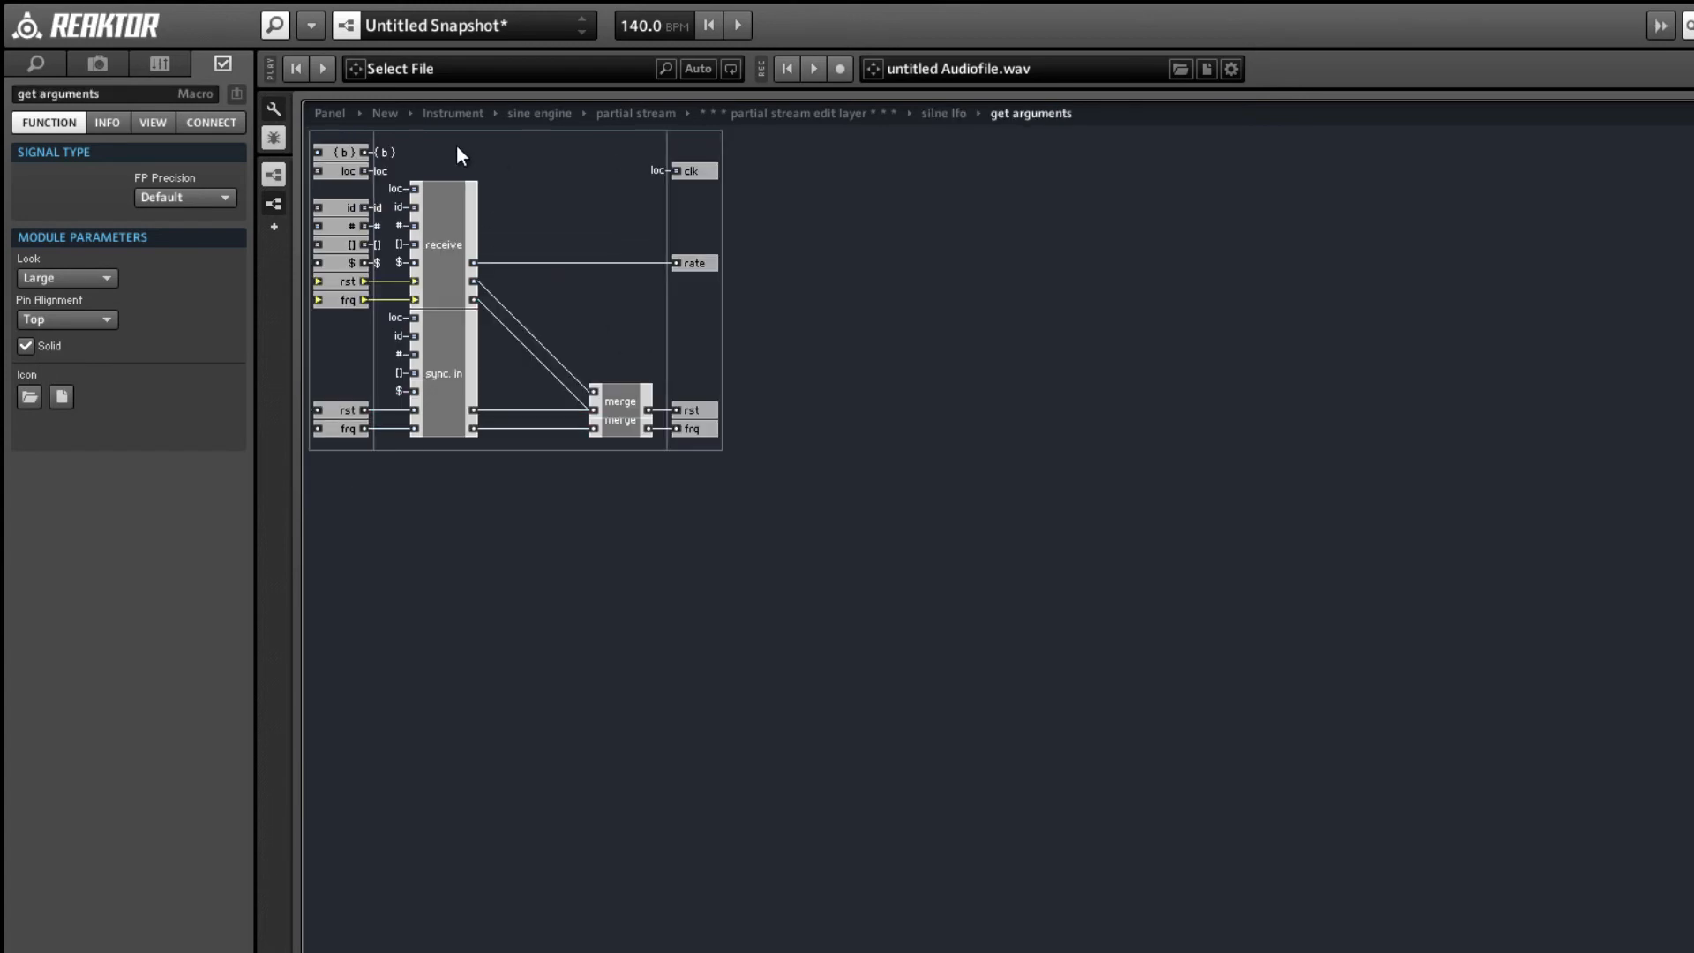
{"action": "left_click", "coordinate": [450, 215]}
{"action": "double_click", "coordinate": [450, 216]}
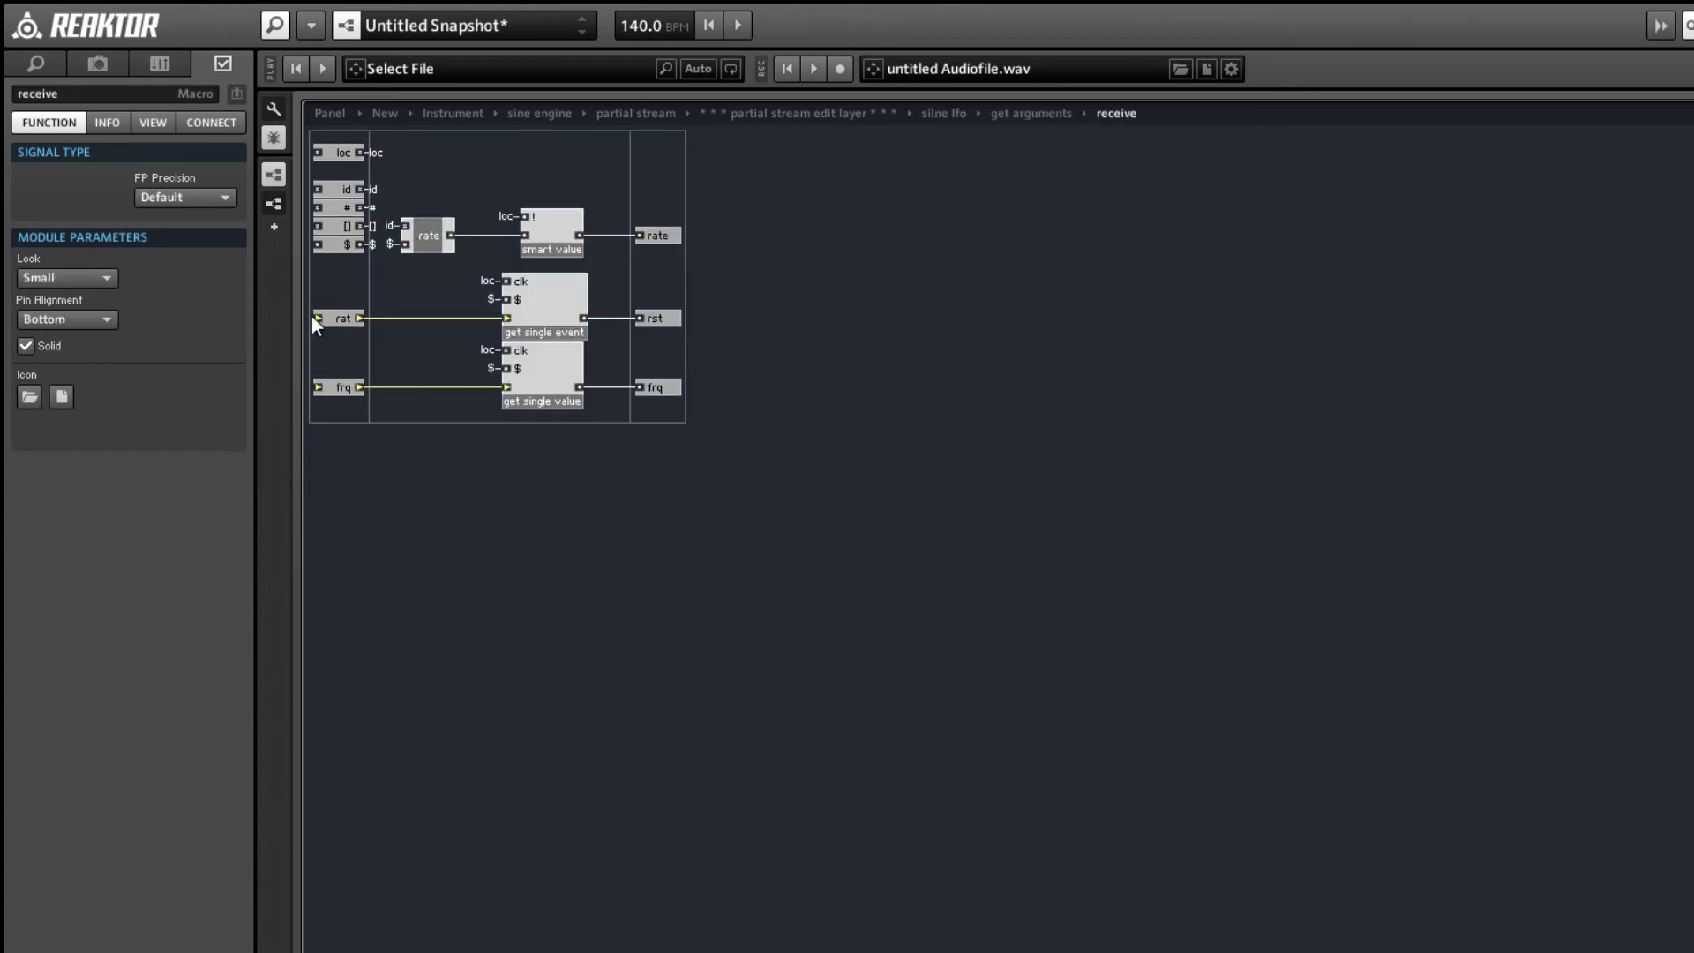
{"action": "left_click", "coordinate": [344, 390]}
{"action": "left_click", "coordinate": [559, 383]}
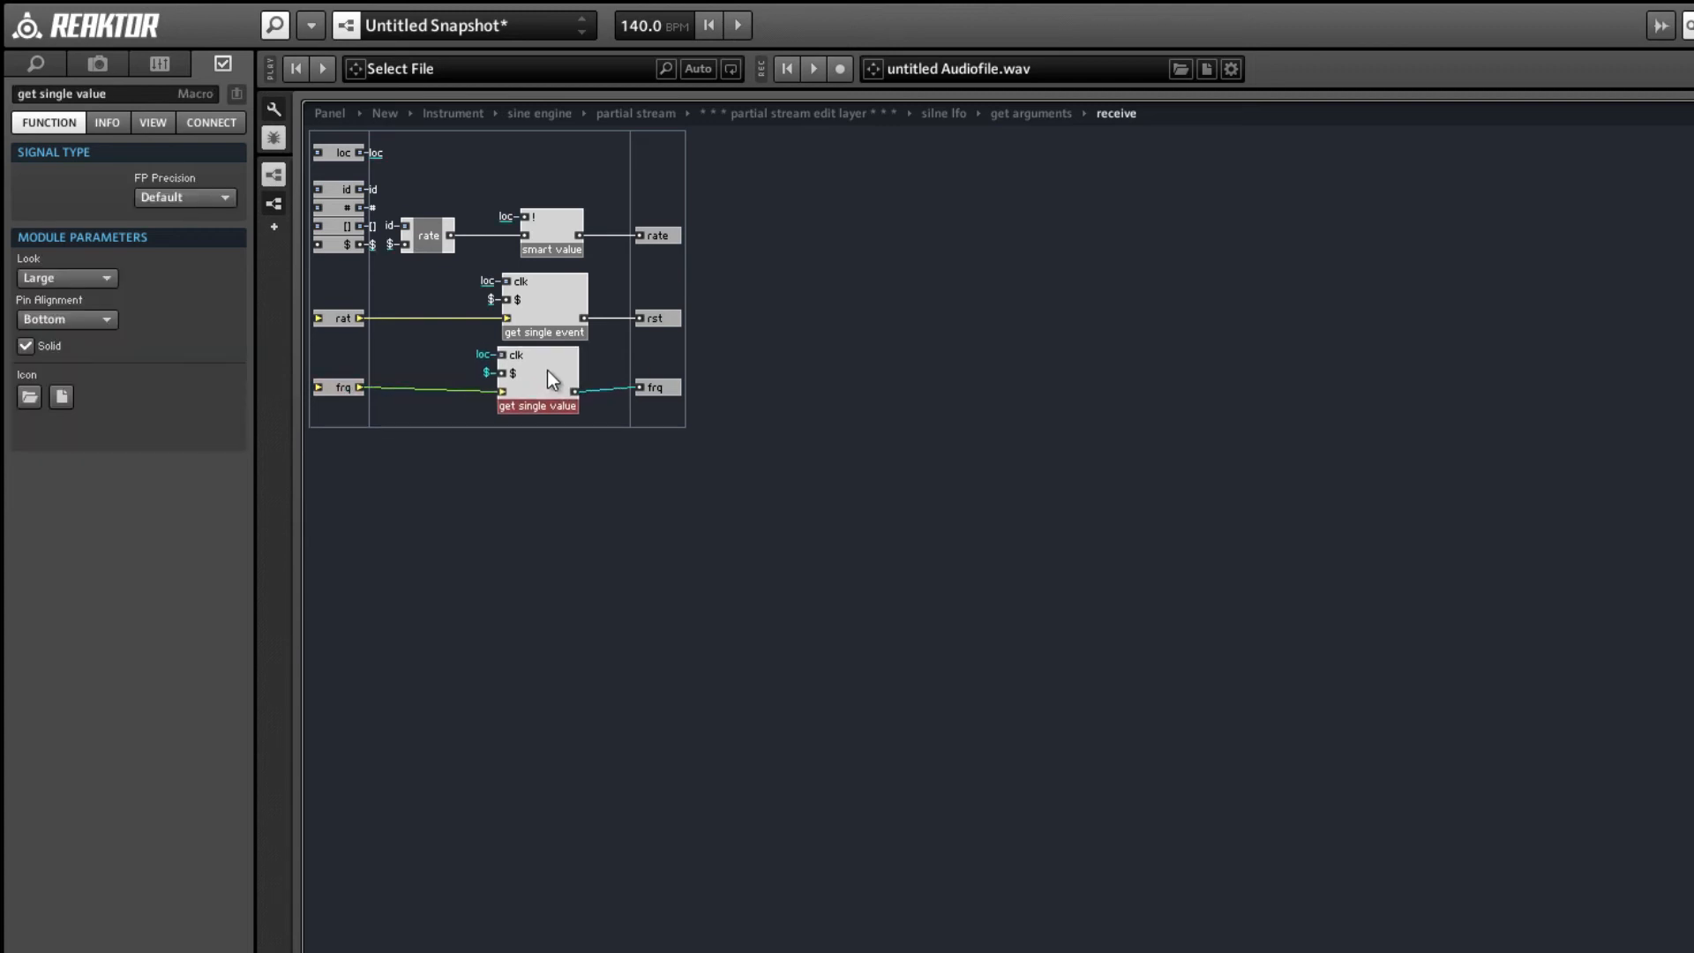
{"action": "double_click", "coordinate": [553, 367]}
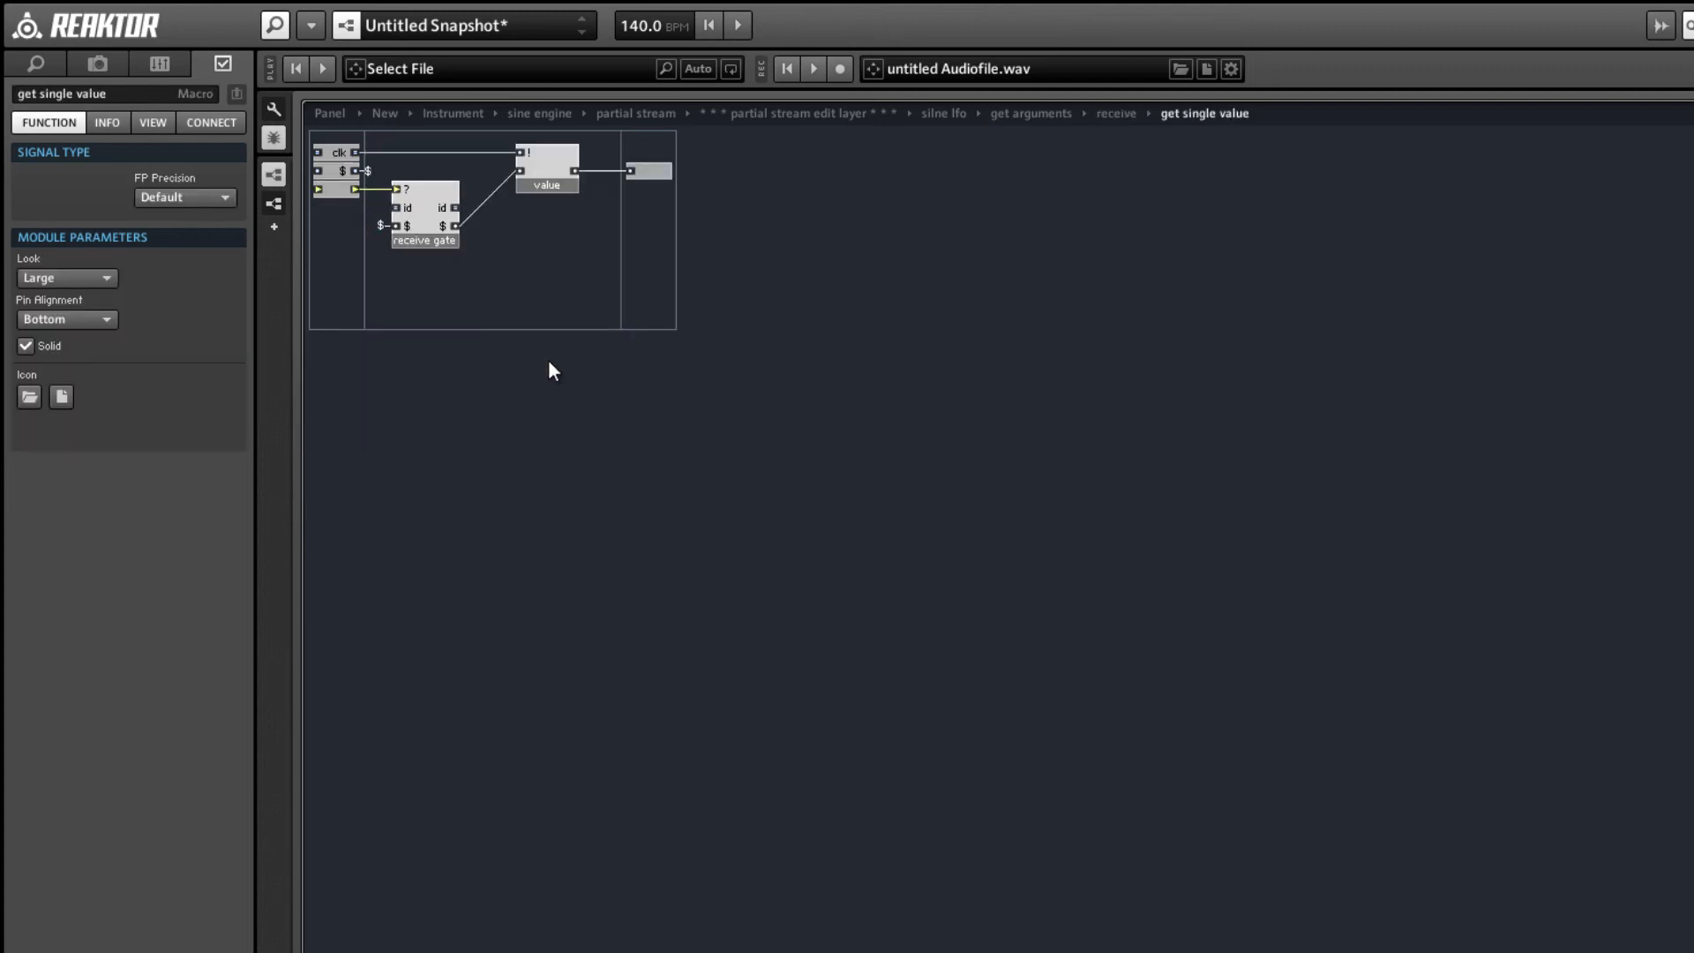
{"action": "left_click", "coordinate": [432, 225]}
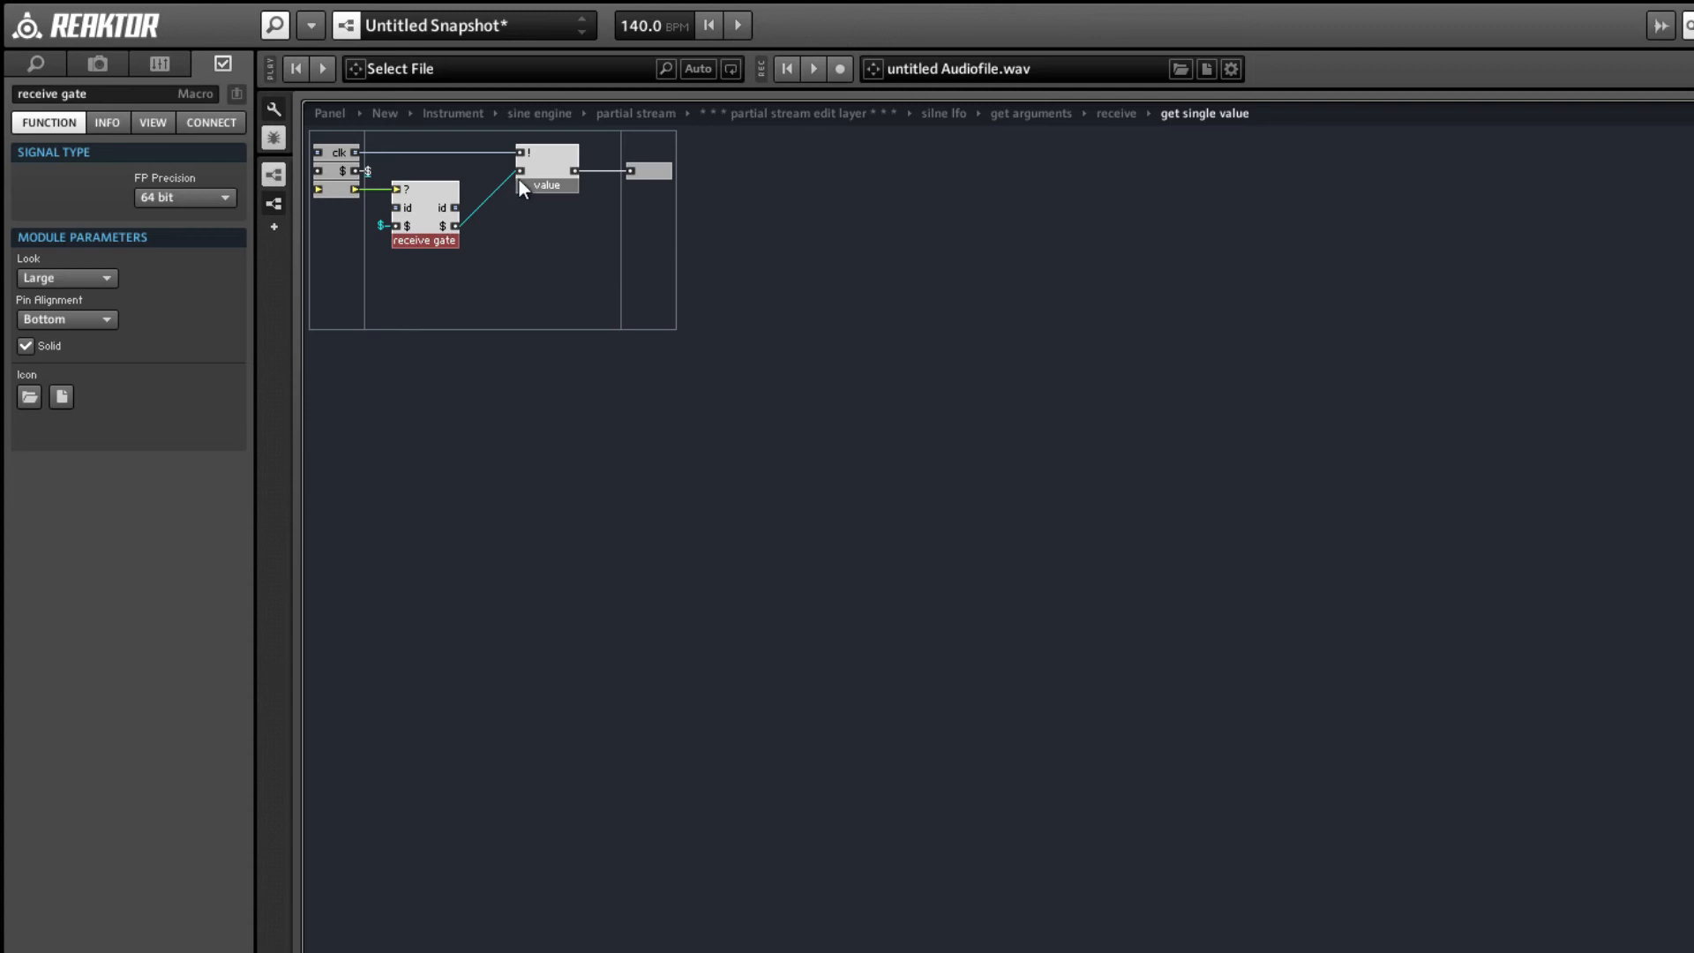
- Check the merge macros in get arguments and return to the partial stream edit layer
{"action": "double_click", "coordinate": [579, 217]}
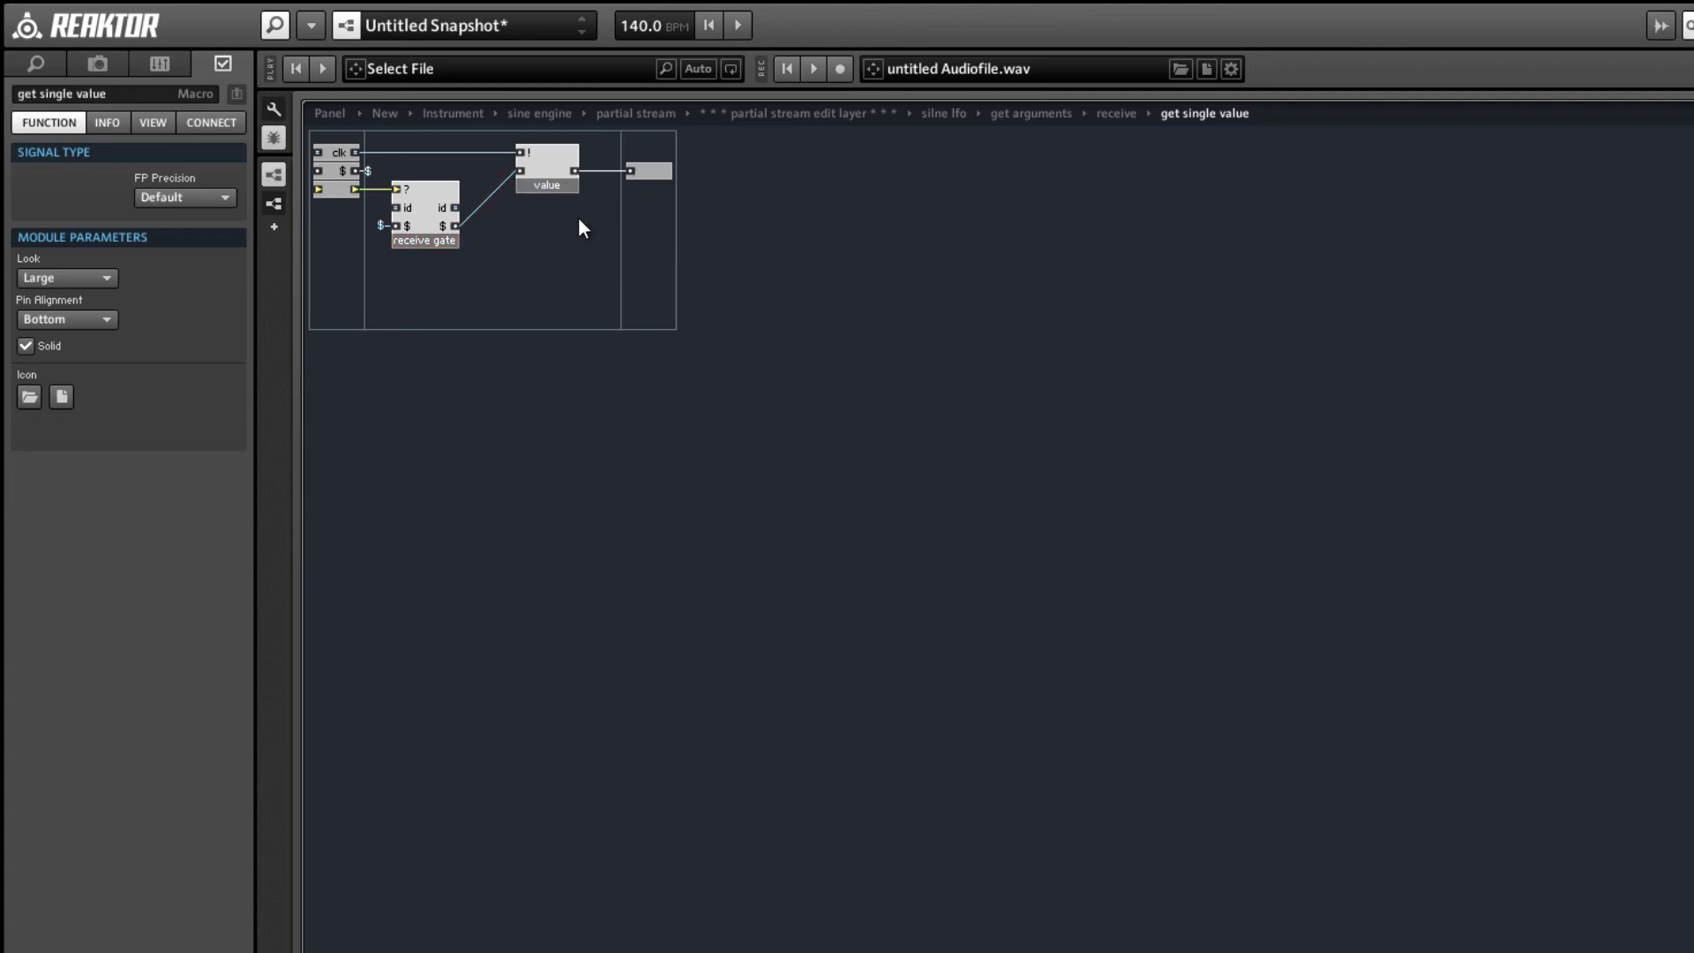
{"action": "double_click", "coordinate": [618, 407]}
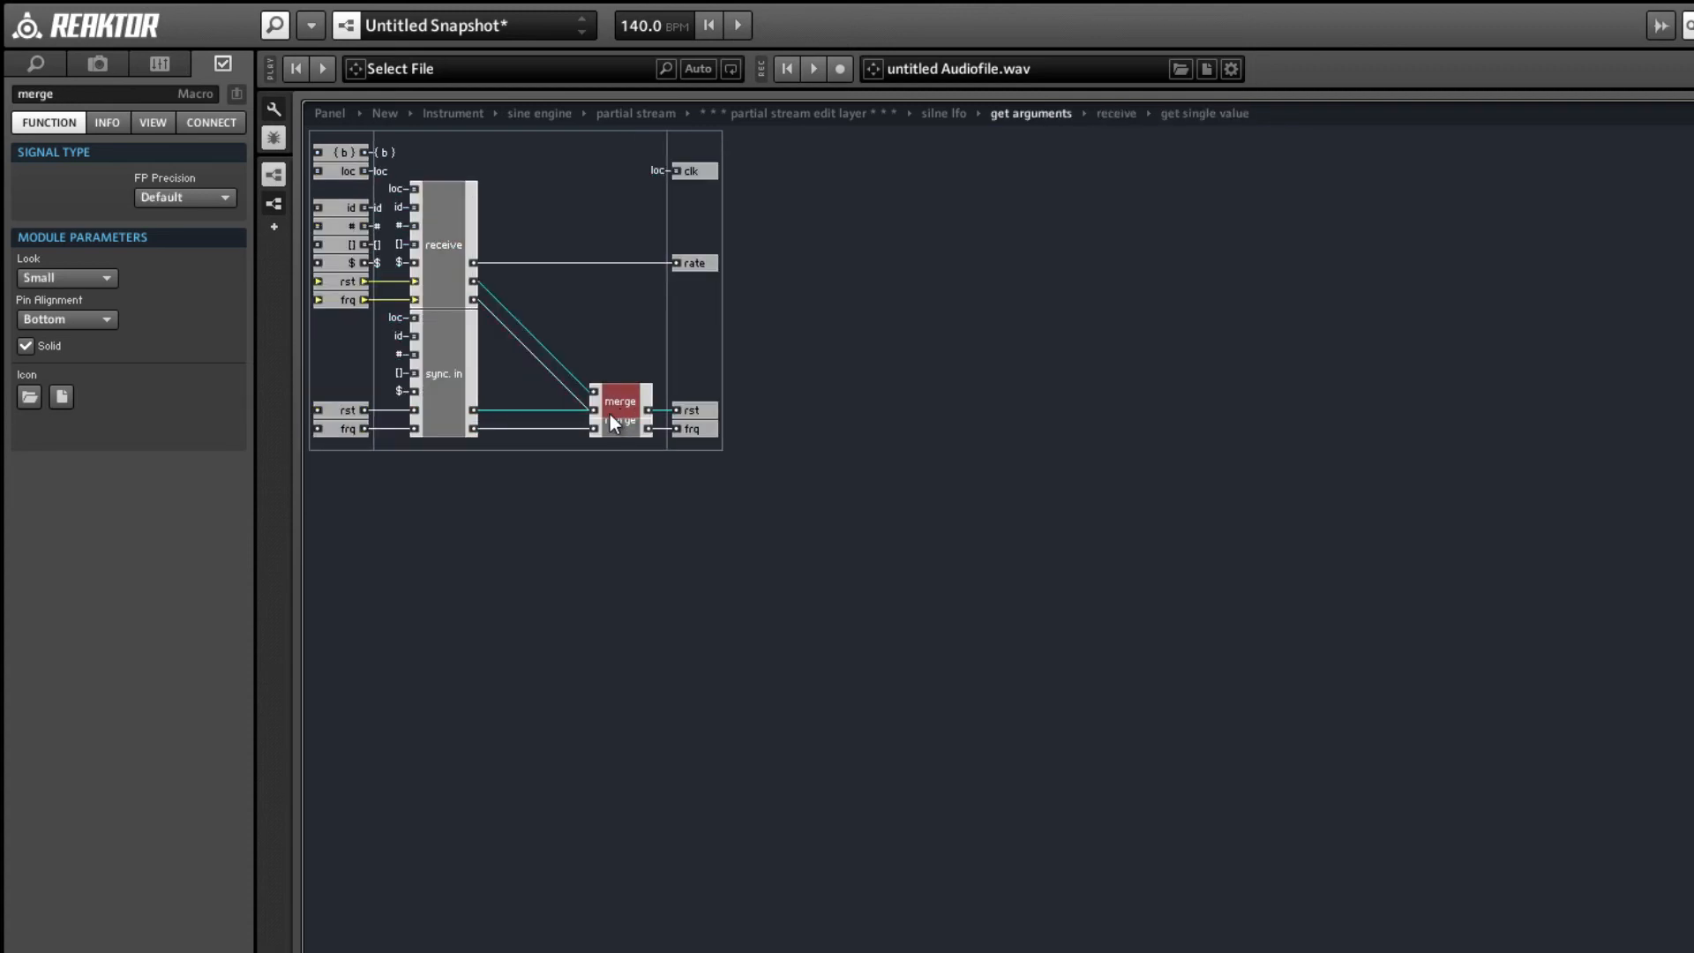
{"action": "double_click", "coordinate": [623, 351]}
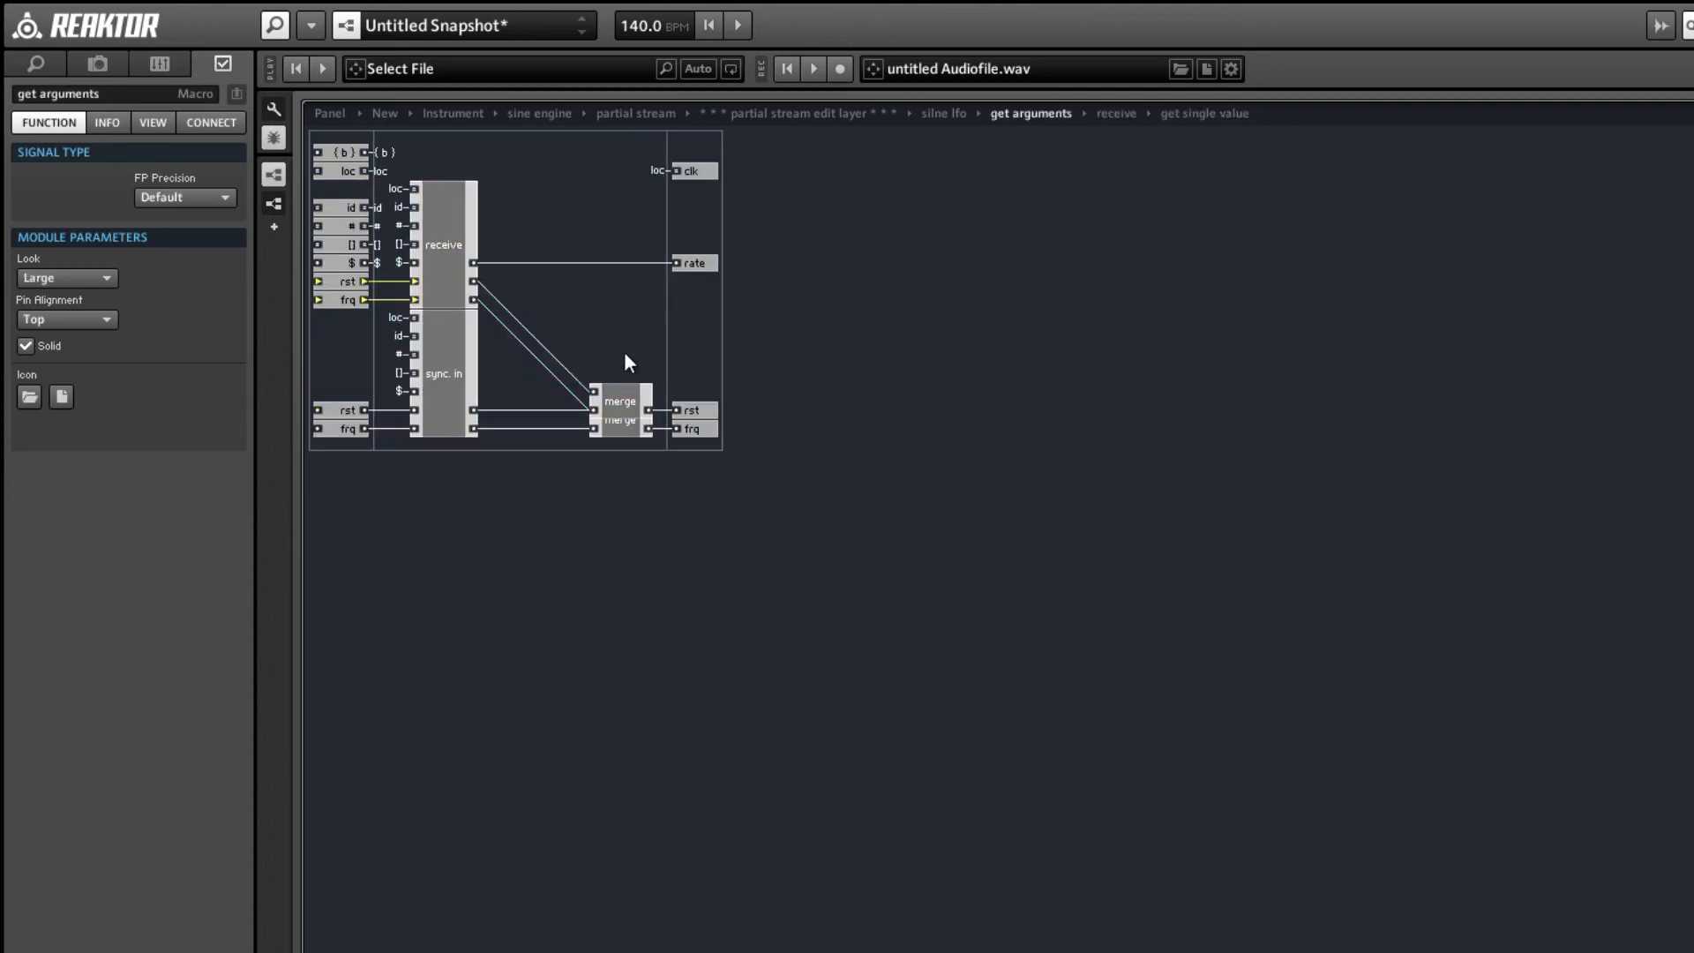
{"action": "left_click", "coordinate": [611, 447]}
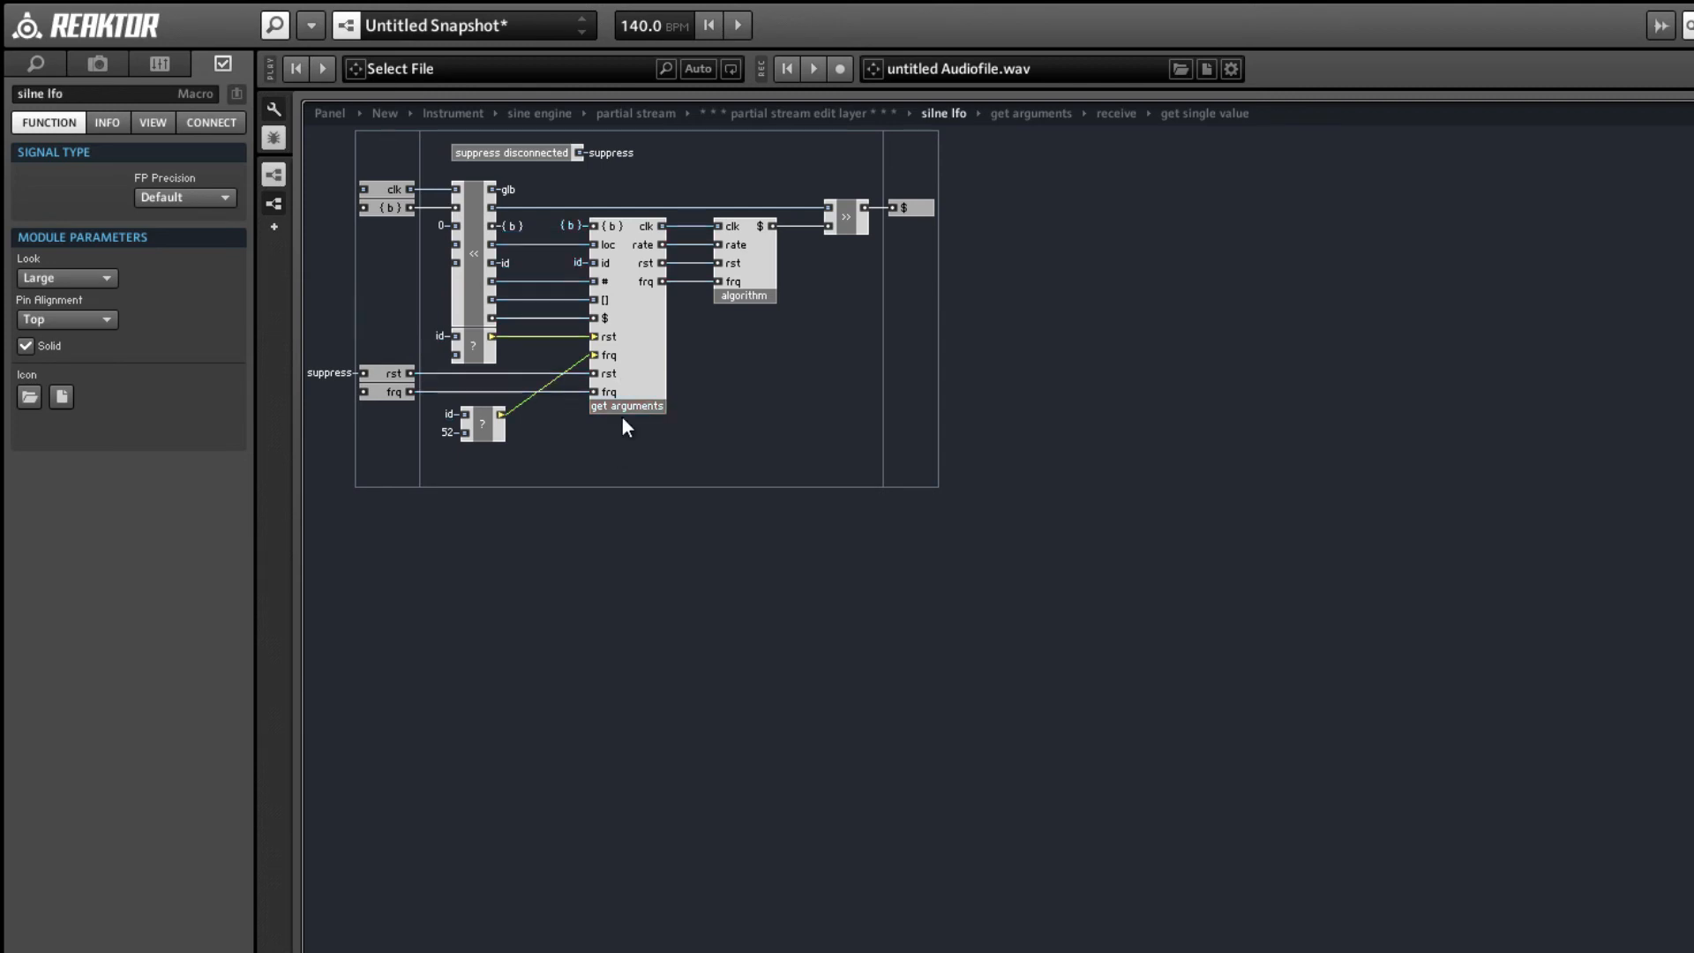
{"action": "double_click", "coordinate": [787, 352]}
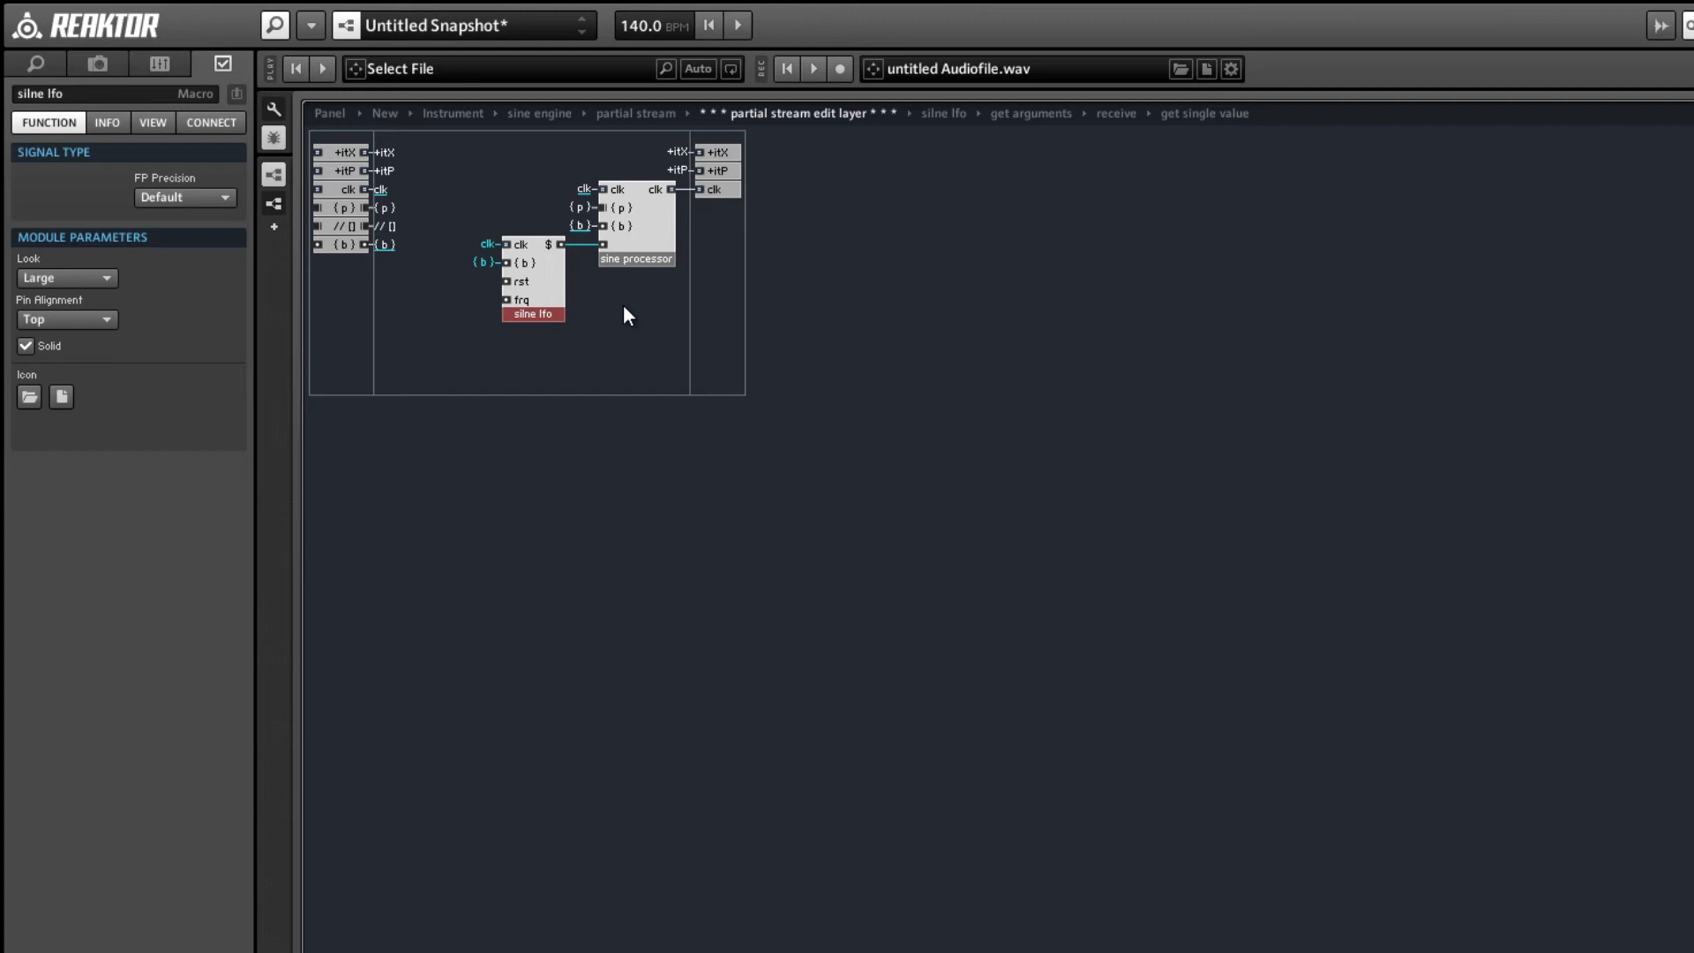
- Open the sync. in macro inside the sine processor's get arguments and add a smart_value (misc) macro to it
{"action": "double_click", "coordinate": [653, 235]}
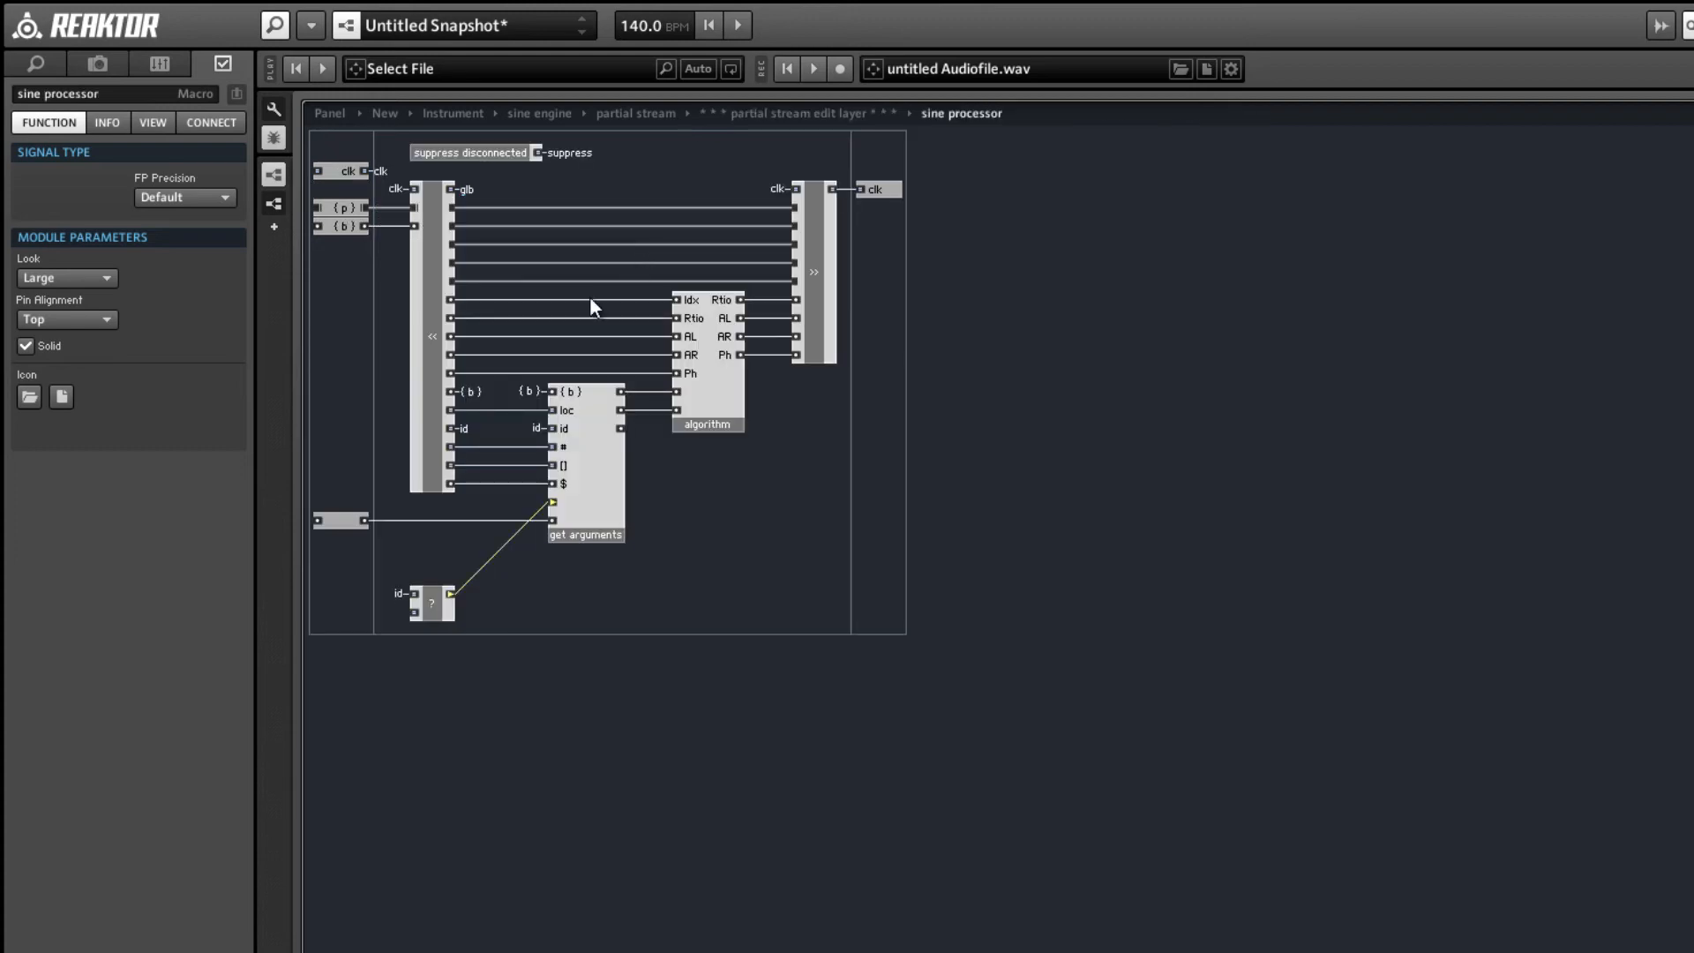
{"action": "left_click", "coordinate": [417, 520]}
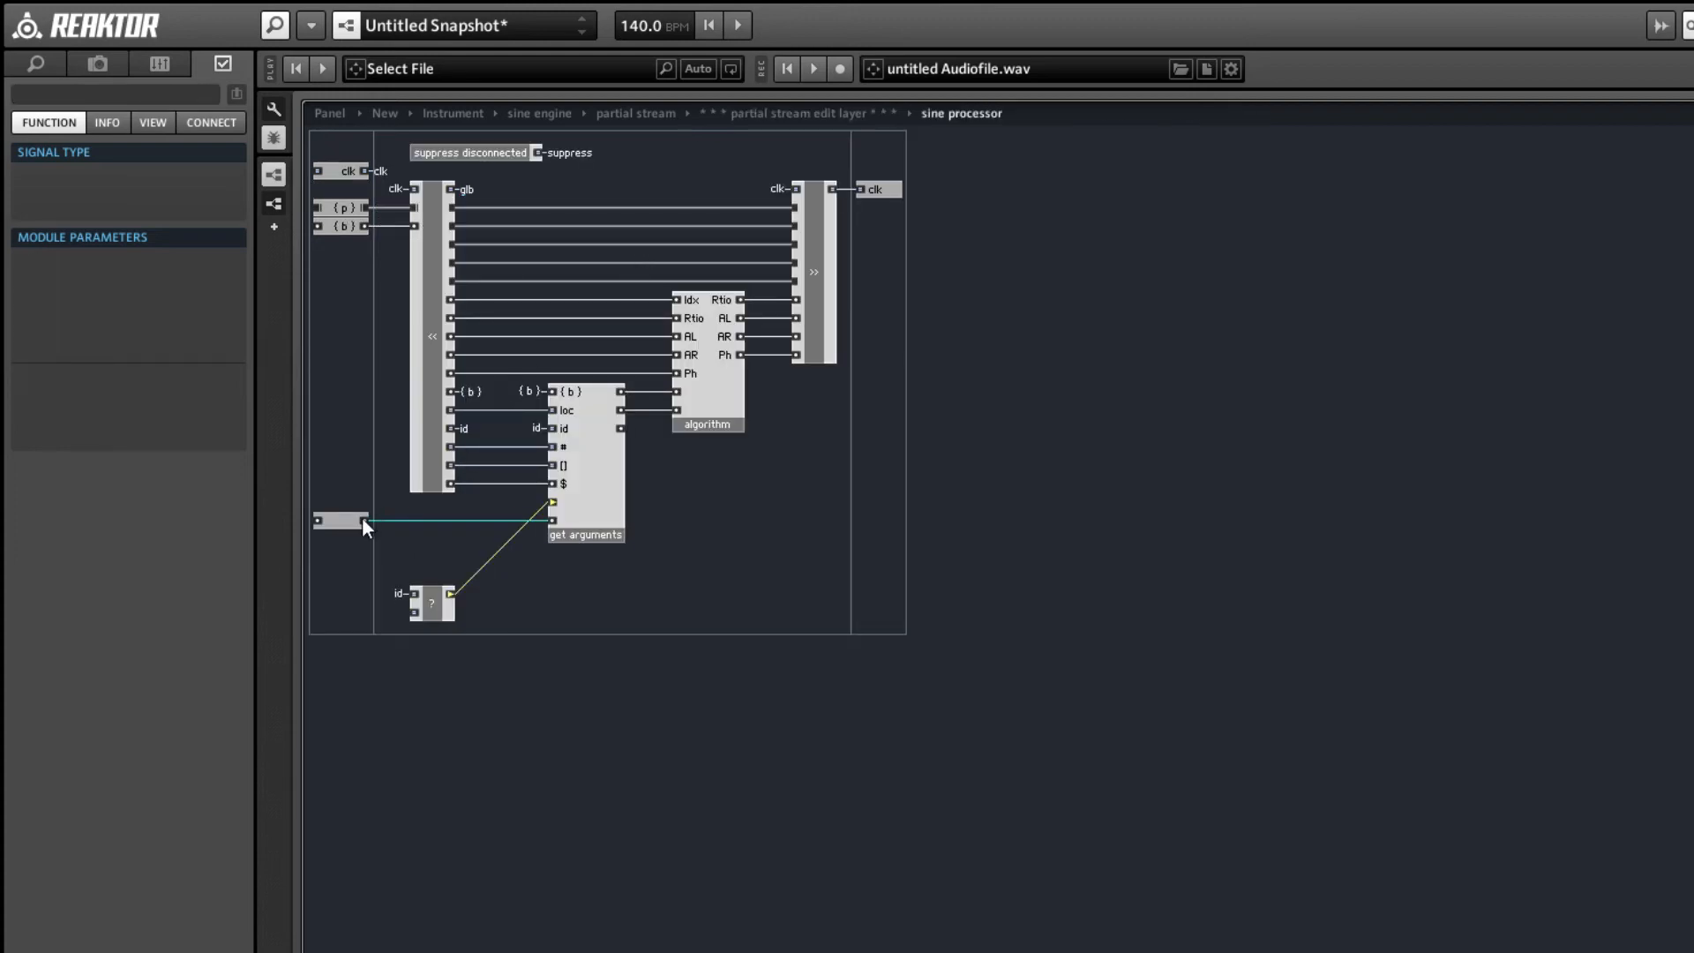
{"action": "left_click", "coordinate": [600, 503]}
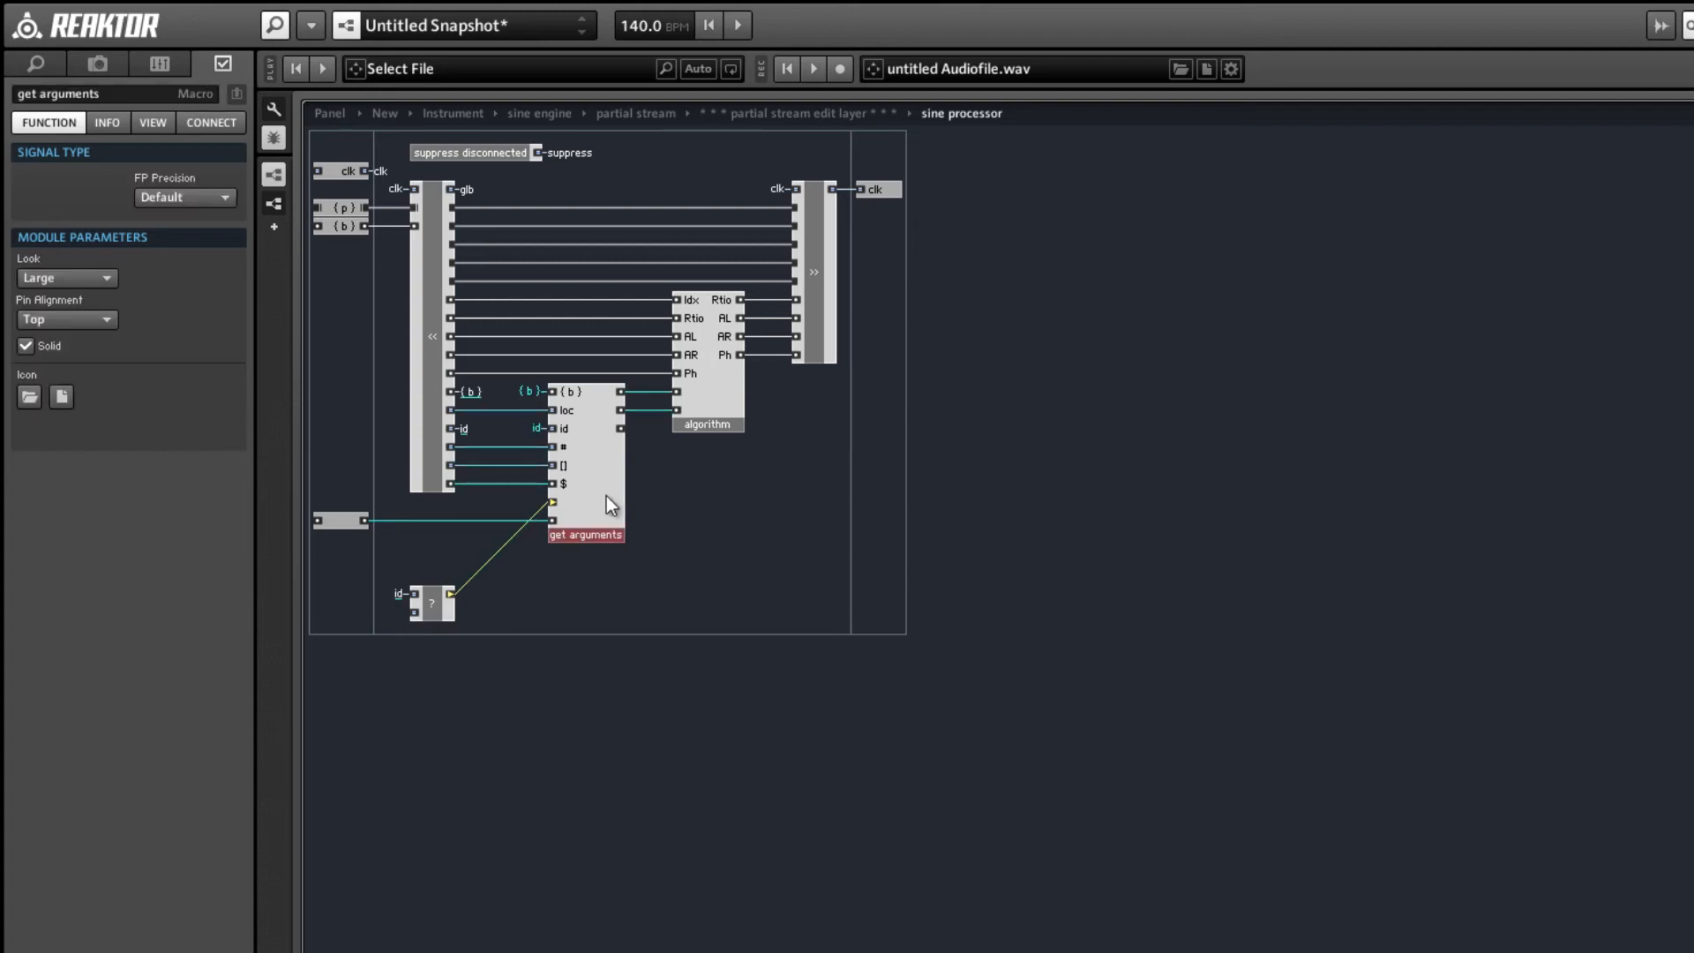
{"action": "double_click", "coordinate": [606, 499]}
{"action": "left_click", "coordinate": [341, 527]}
{"action": "left_click", "coordinate": [450, 490]}
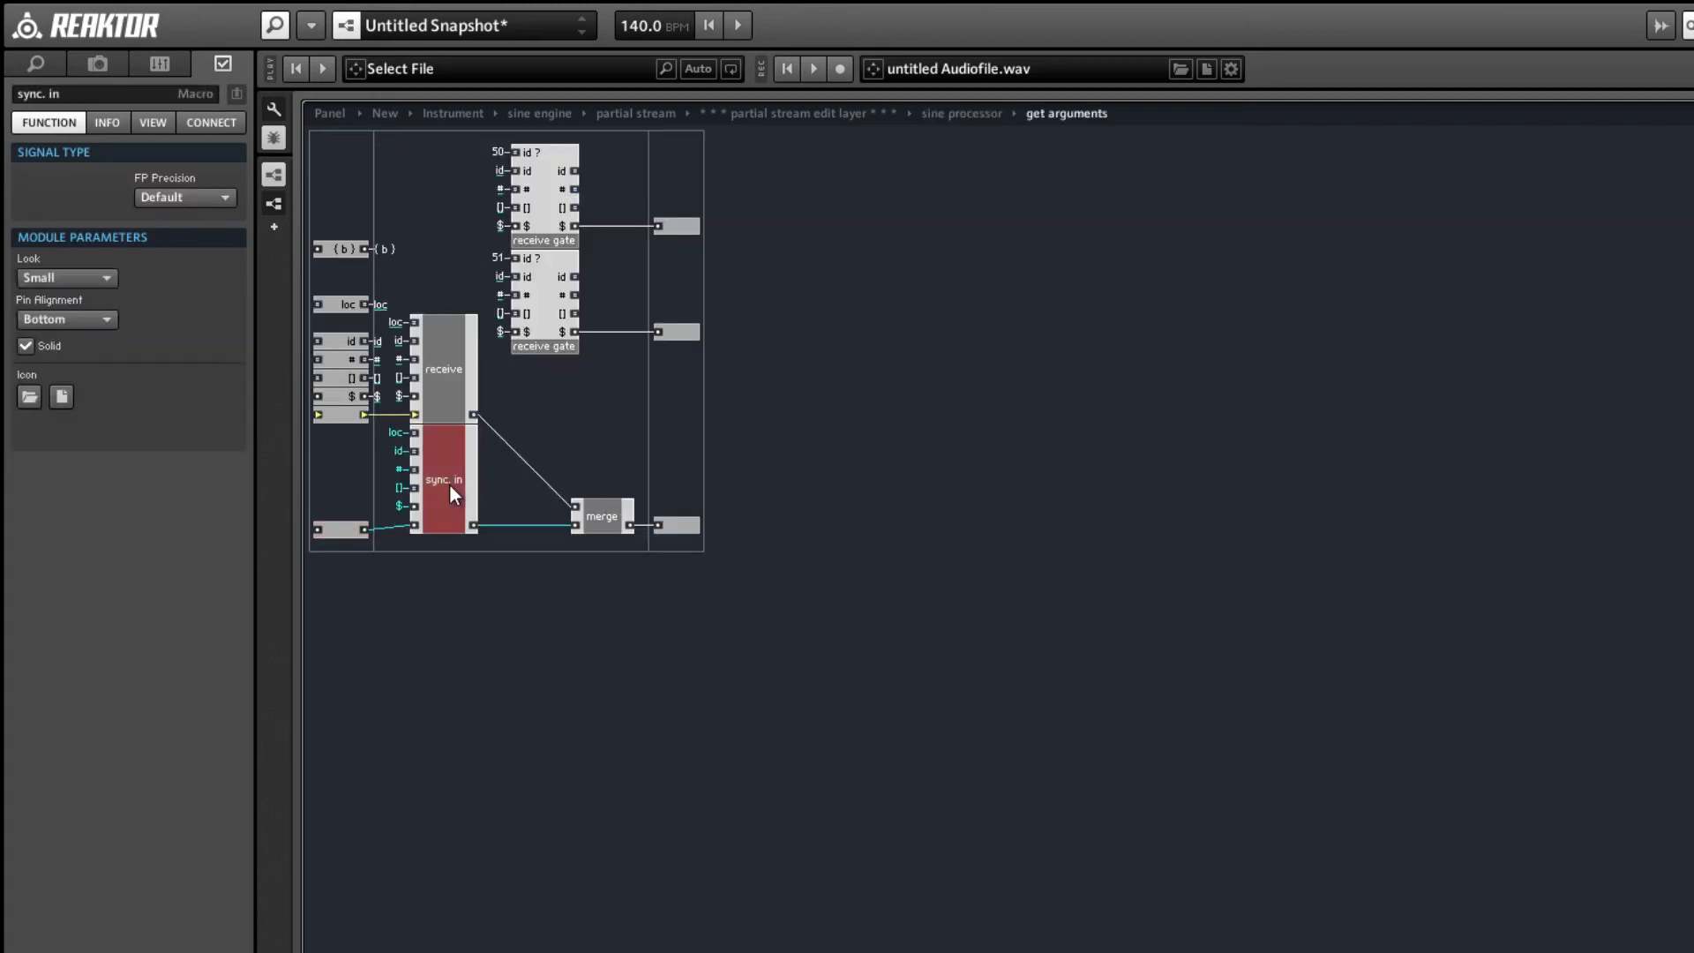
{"action": "double_click", "coordinate": [450, 491]}
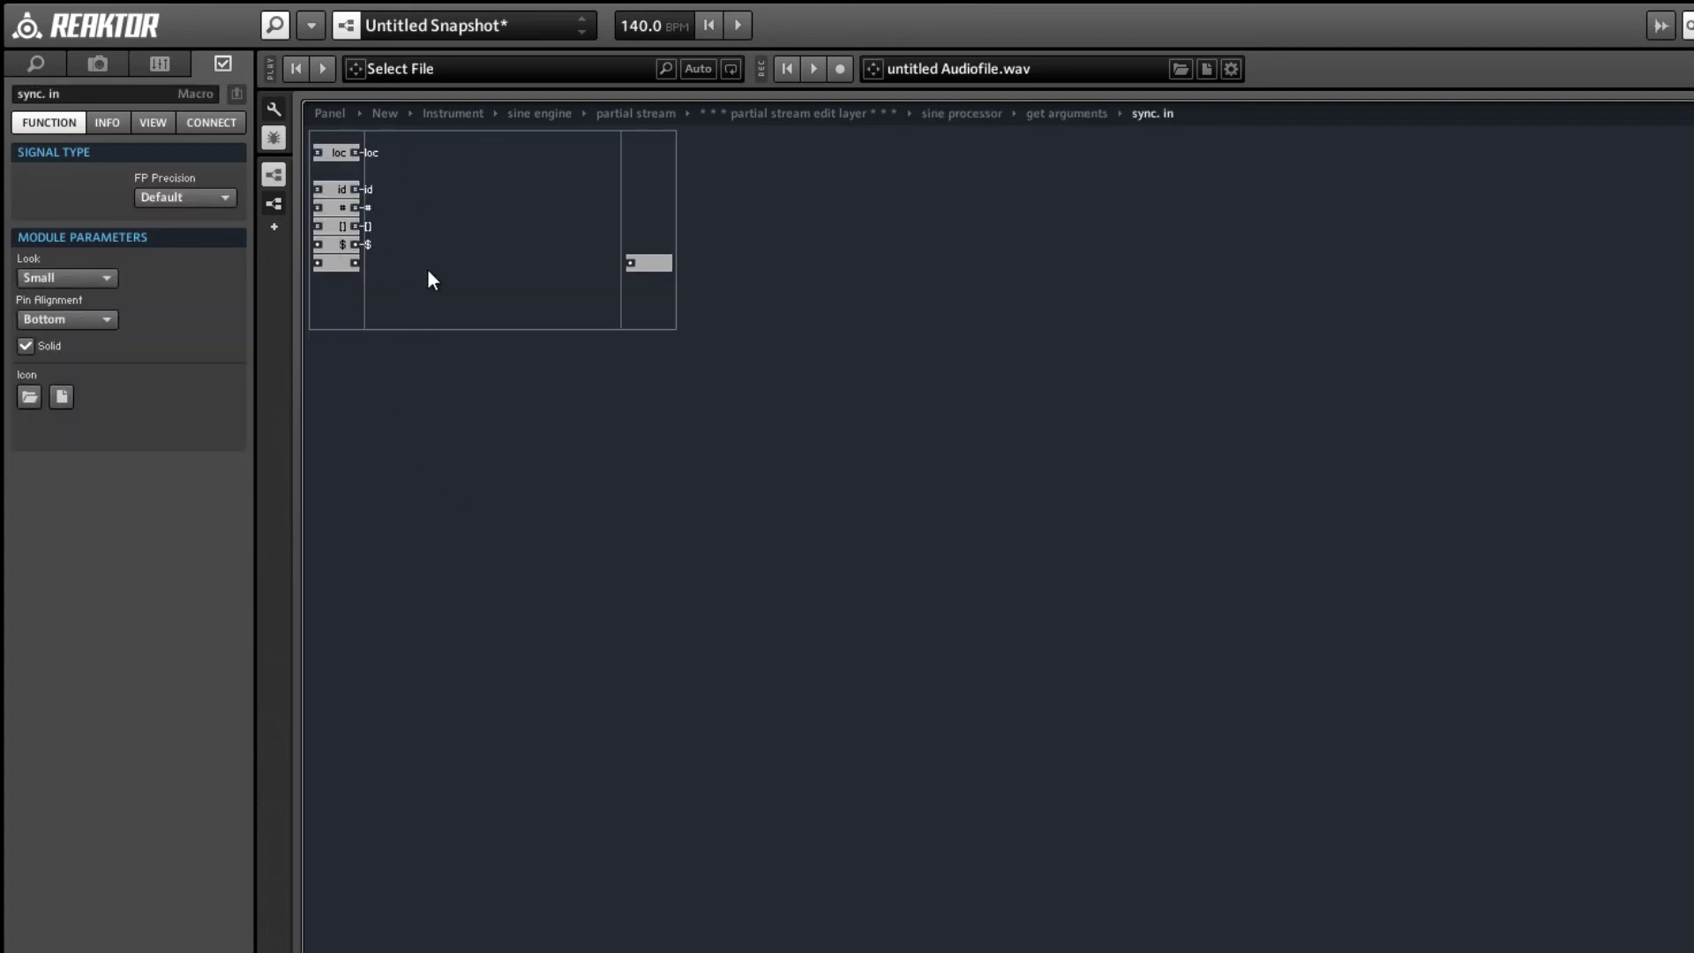
{"action": "double_click", "coordinate": [461, 228]}
{"action": "type", "text": "sm"}
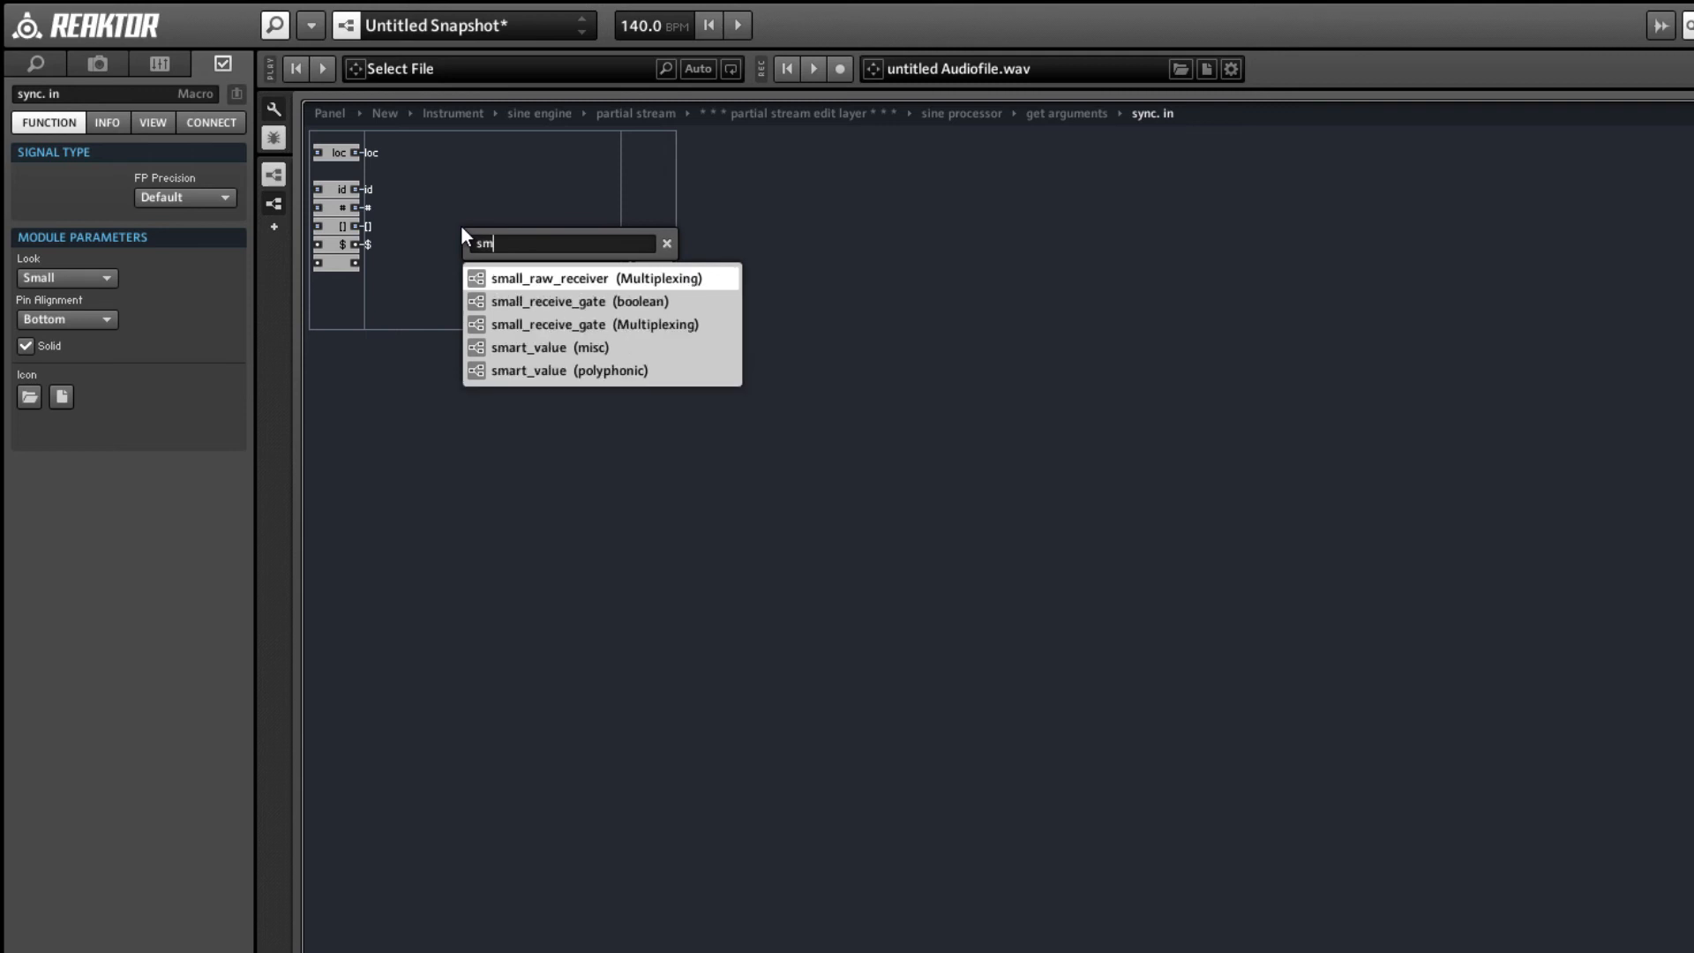
{"action": "type", "text": "art"}
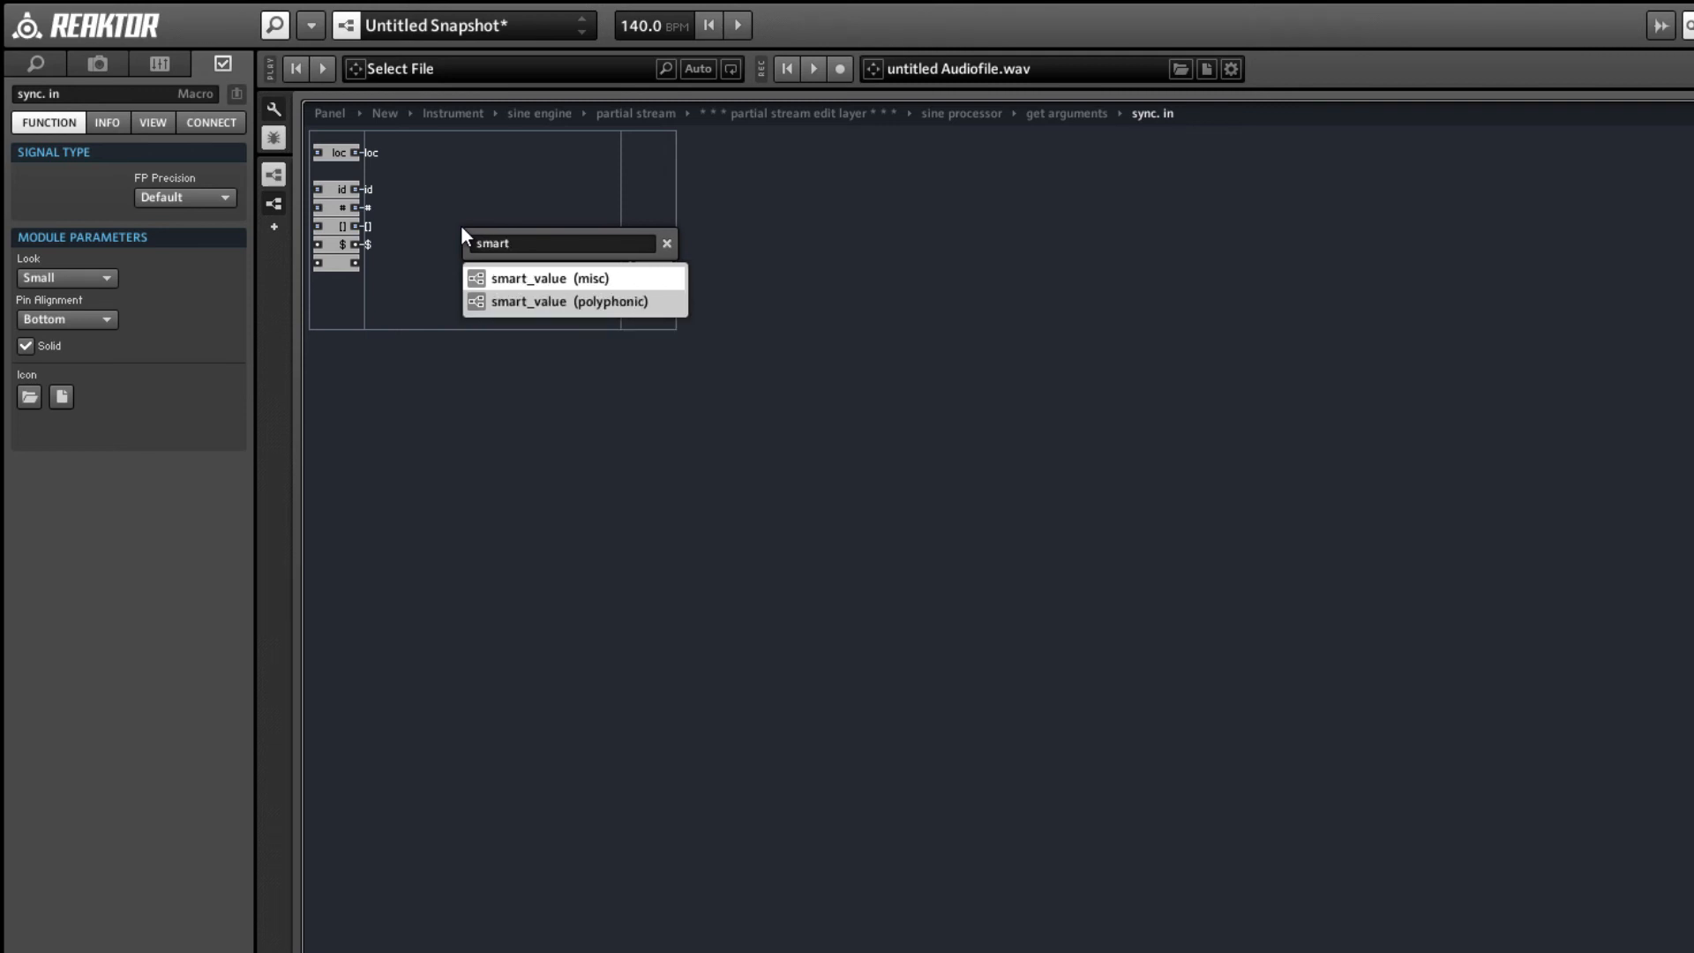
{"action": "left_click", "coordinate": [548, 278]}
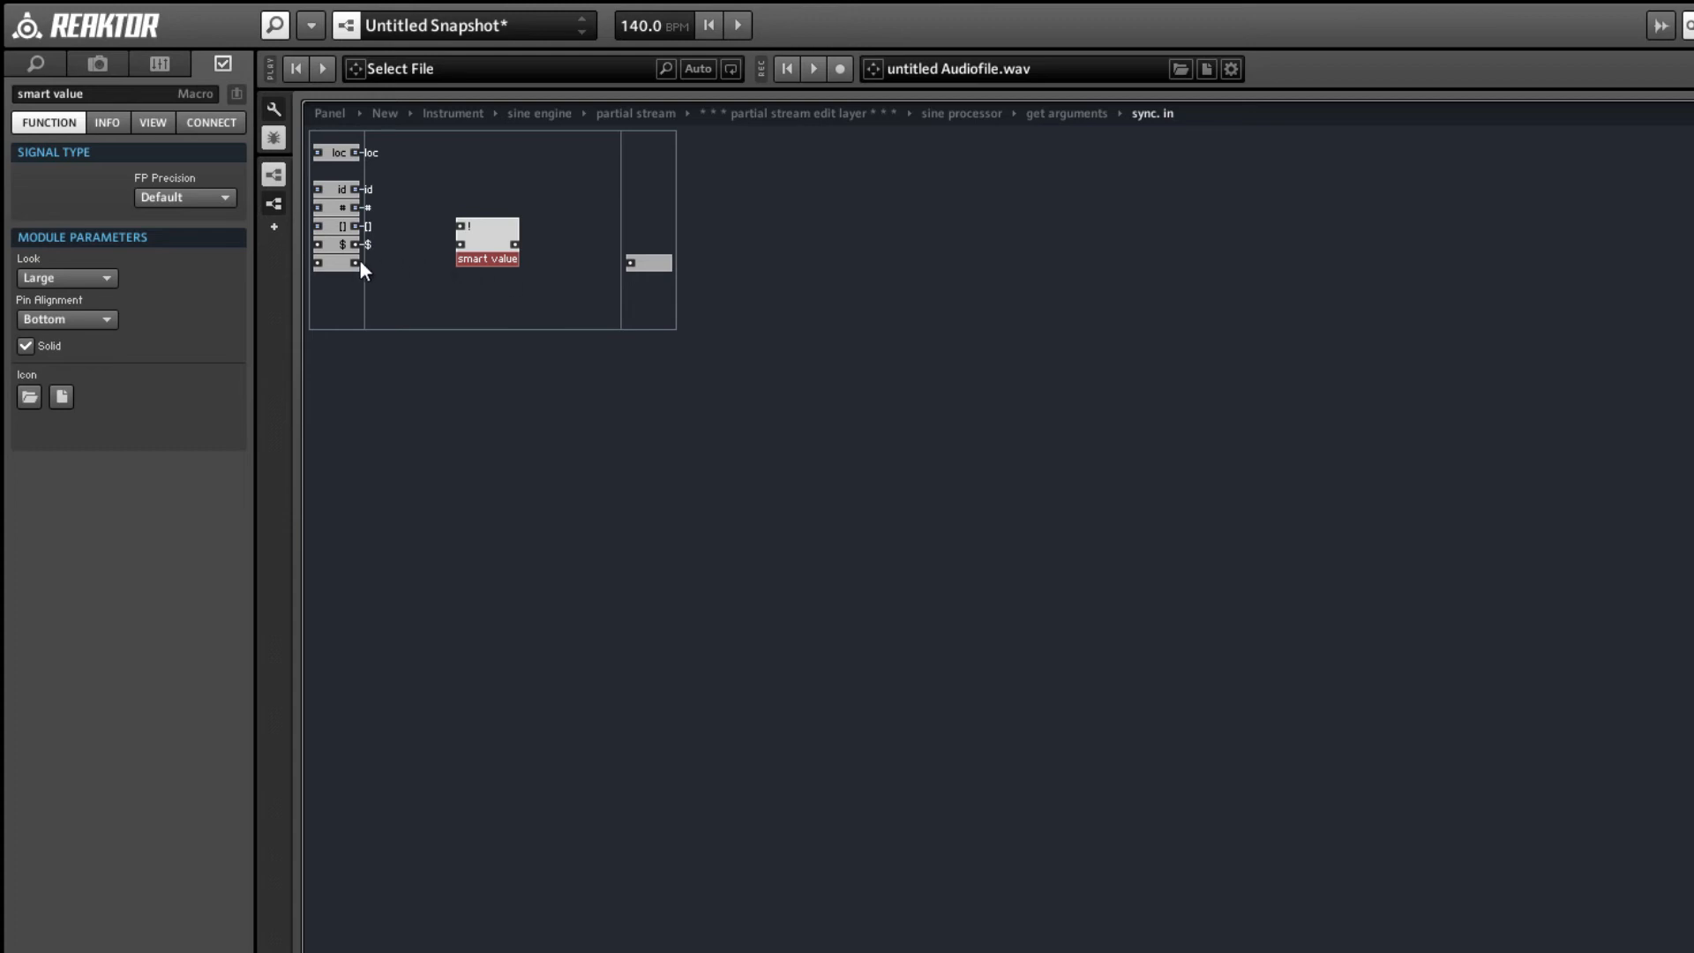
- Wire sync. in's unnamed input through the smart value to the output, with the smart value's ! input on the loc QuickBus
{"action": "left_click_drag", "start_coordinate": [490, 255], "coordinate": [480, 275]}
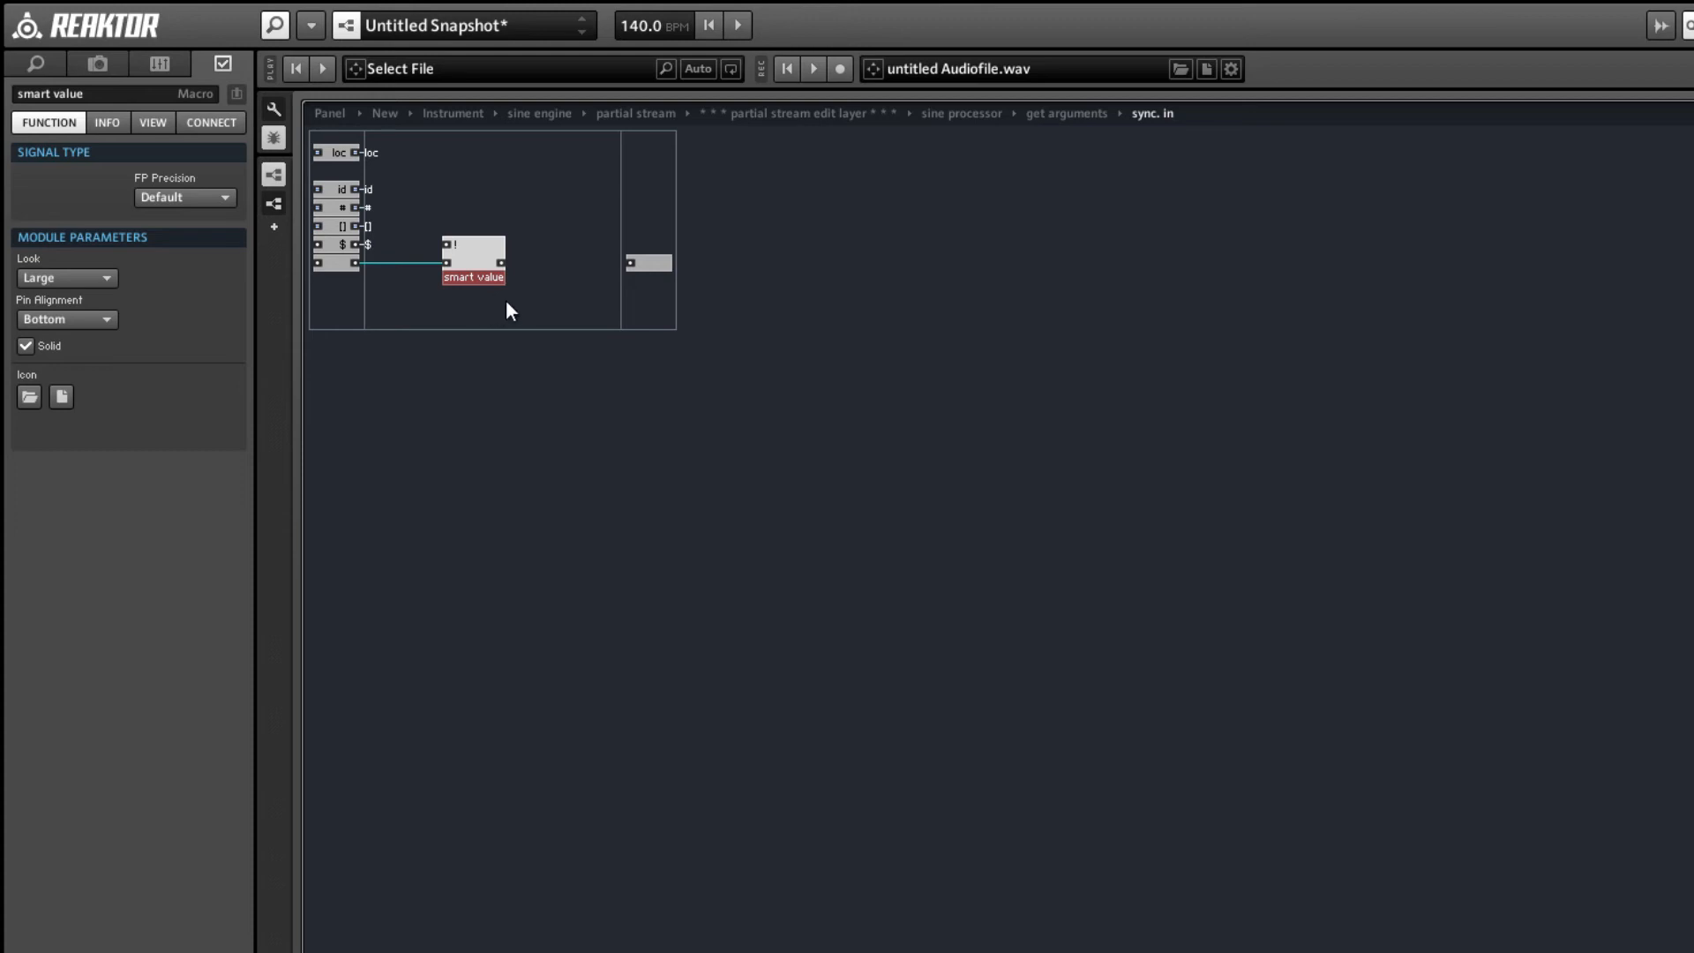
{"action": "right_click", "coordinate": [450, 249]}
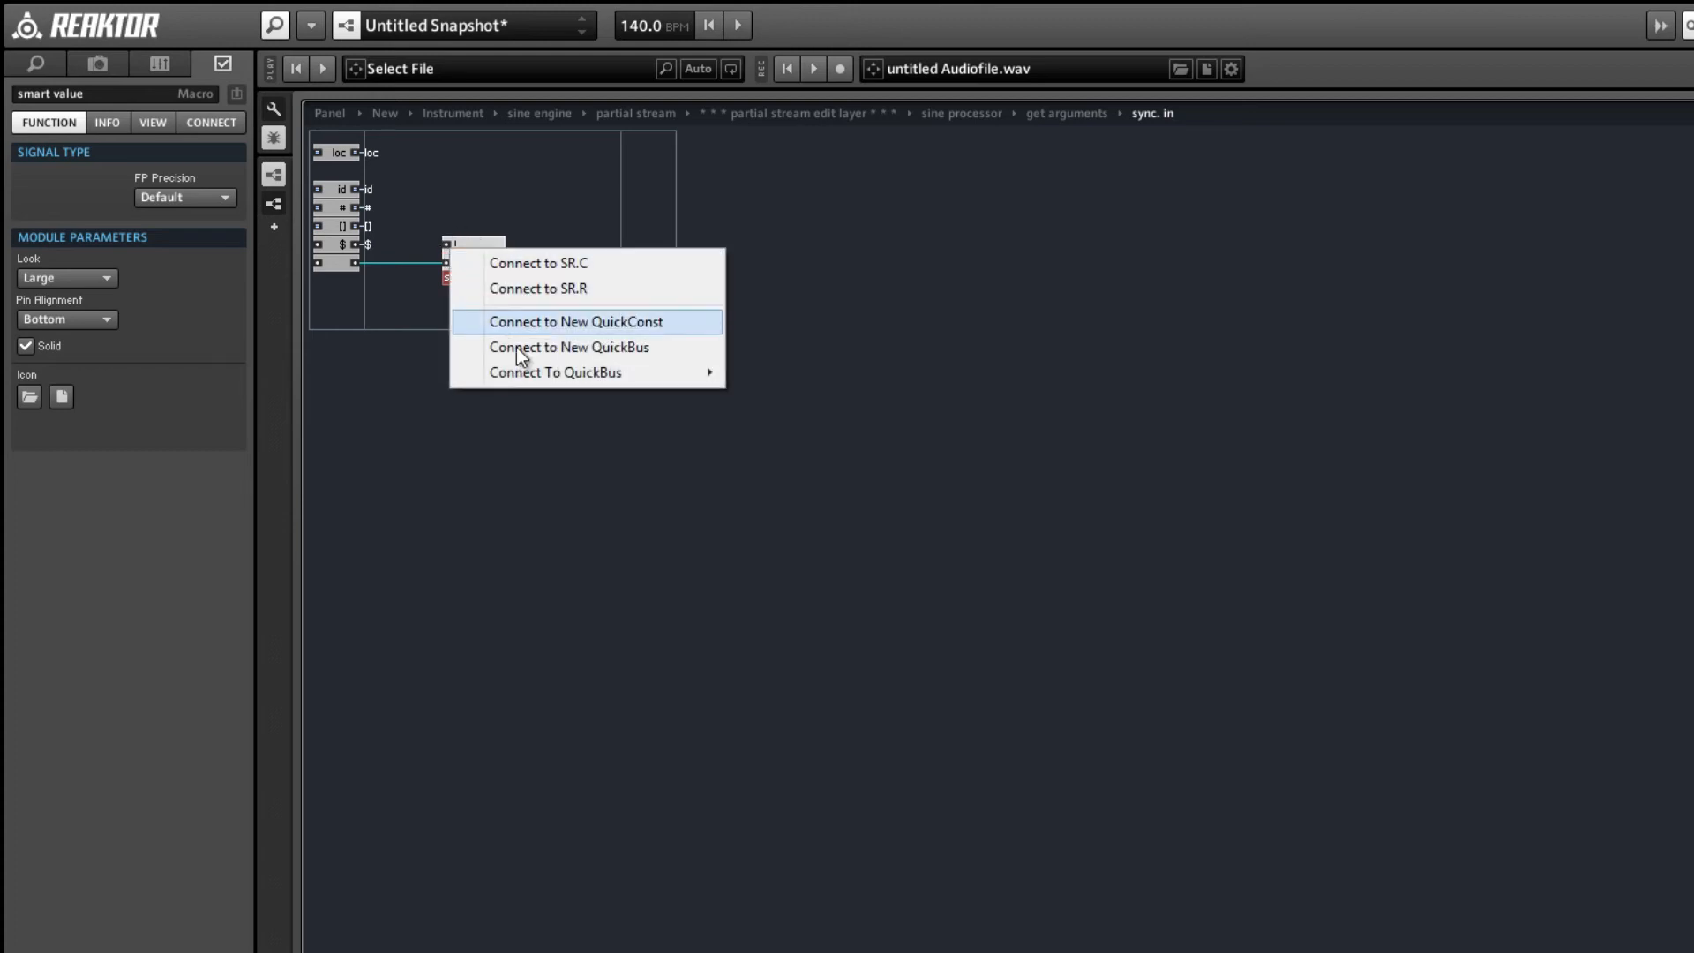
{"action": "mouse_move", "coordinate": [525, 372]}
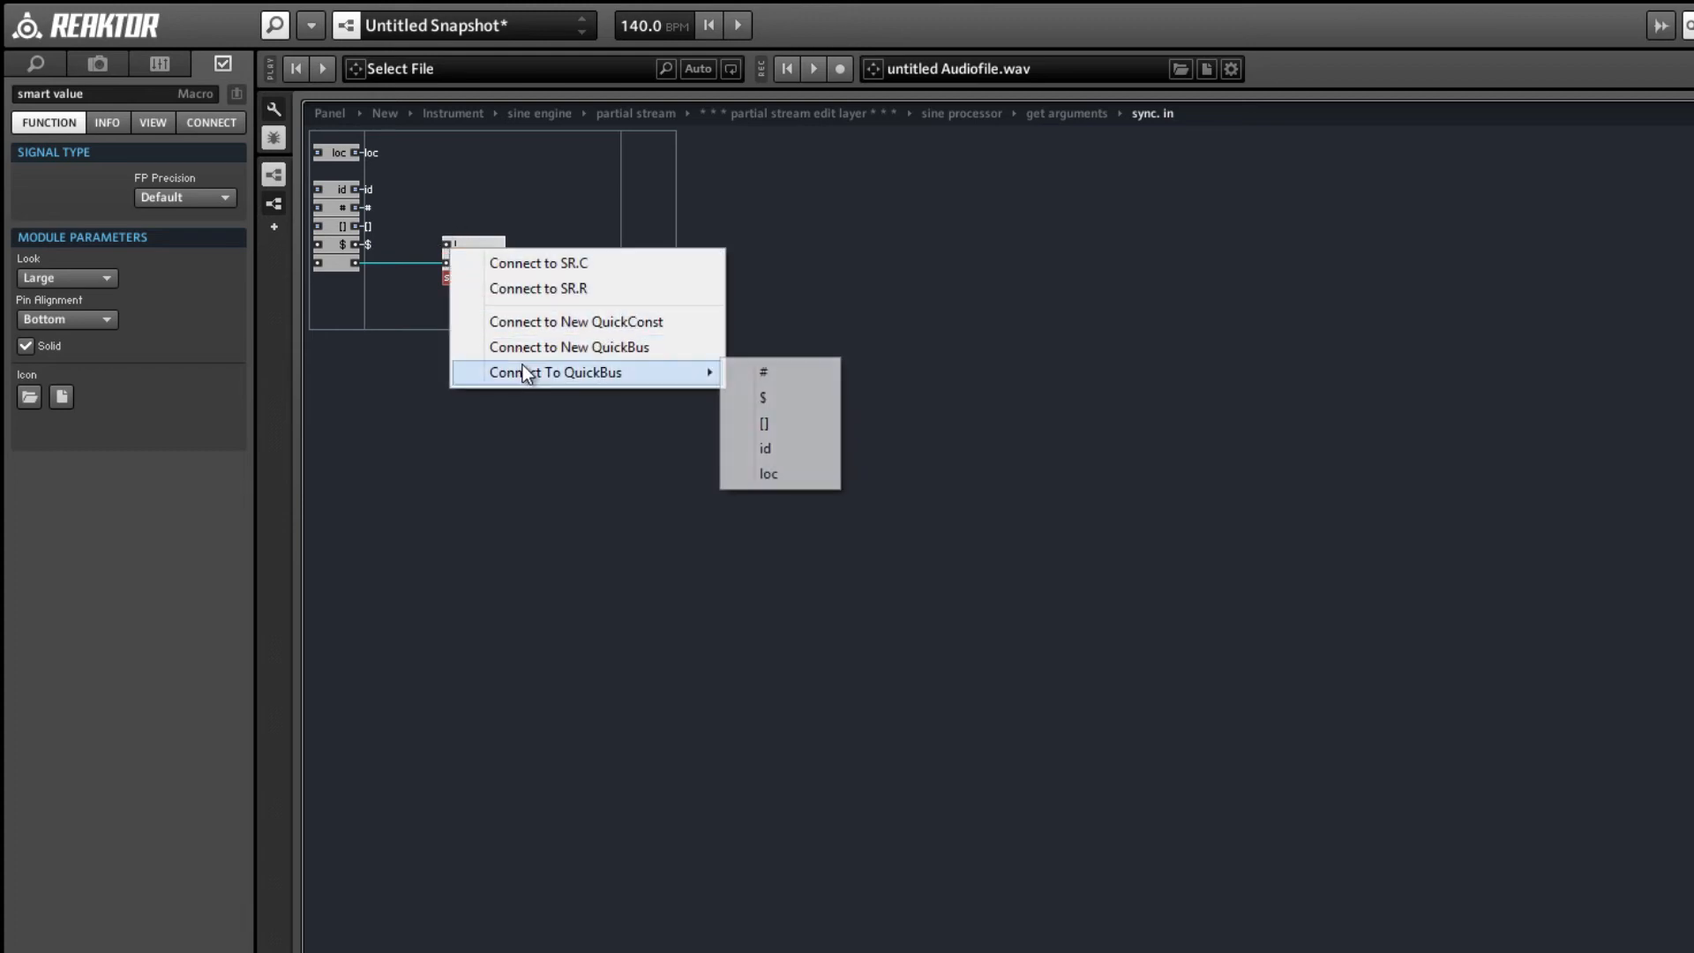
{"action": "left_click", "coordinate": [775, 473]}
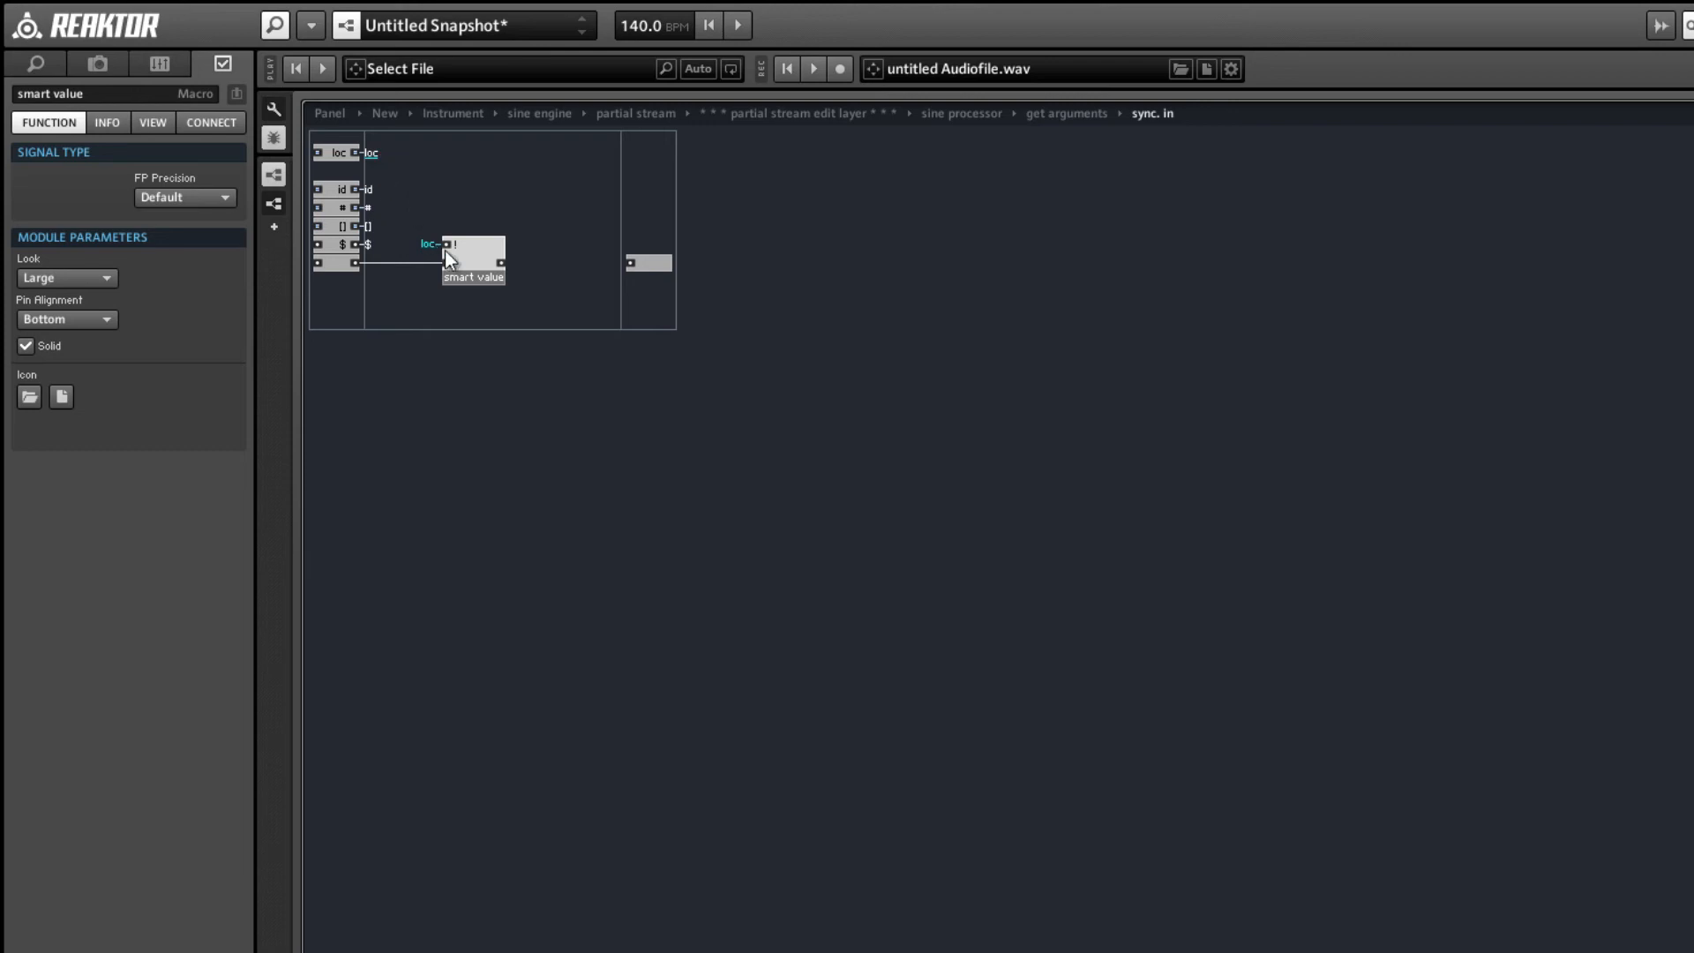
{"action": "left_click_drag", "start_coordinate": [501, 262], "coordinate": [629, 263]}
{"action": "double_click", "coordinate": [582, 237]}
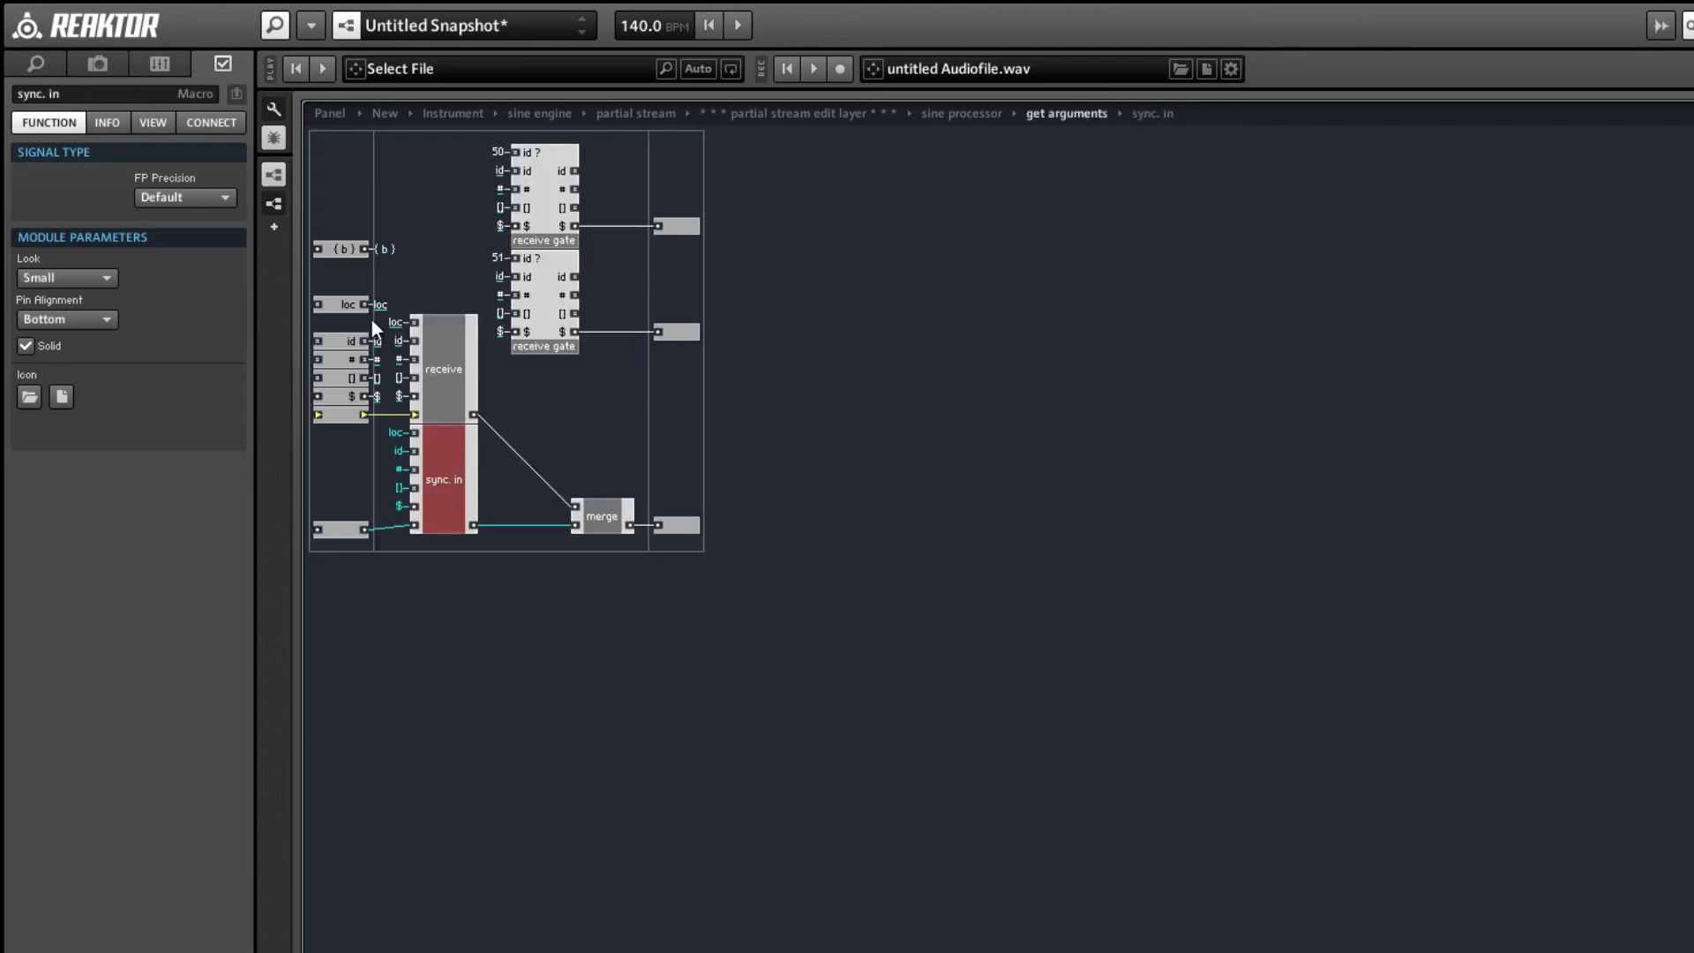
- Align the lowest input port with sync. in, delete the merge macro and wire sync. in straight to the lowest output
{"action": "left_click", "coordinate": [328, 484]}
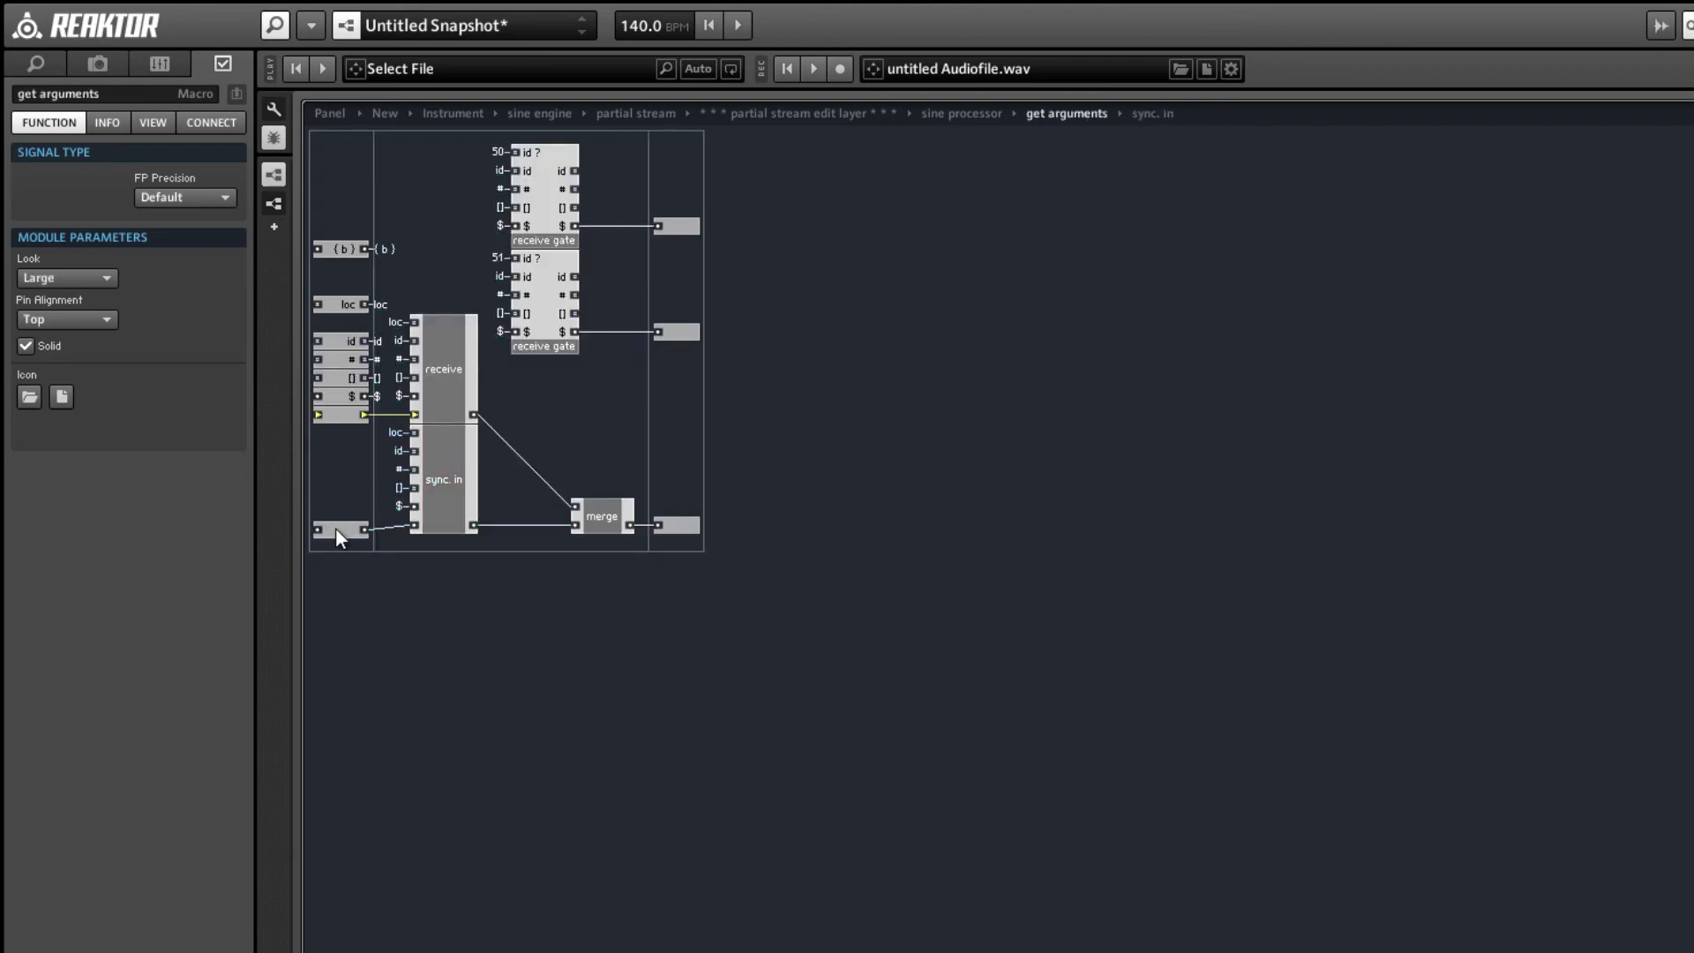
{"action": "left_click", "coordinate": [337, 526]}
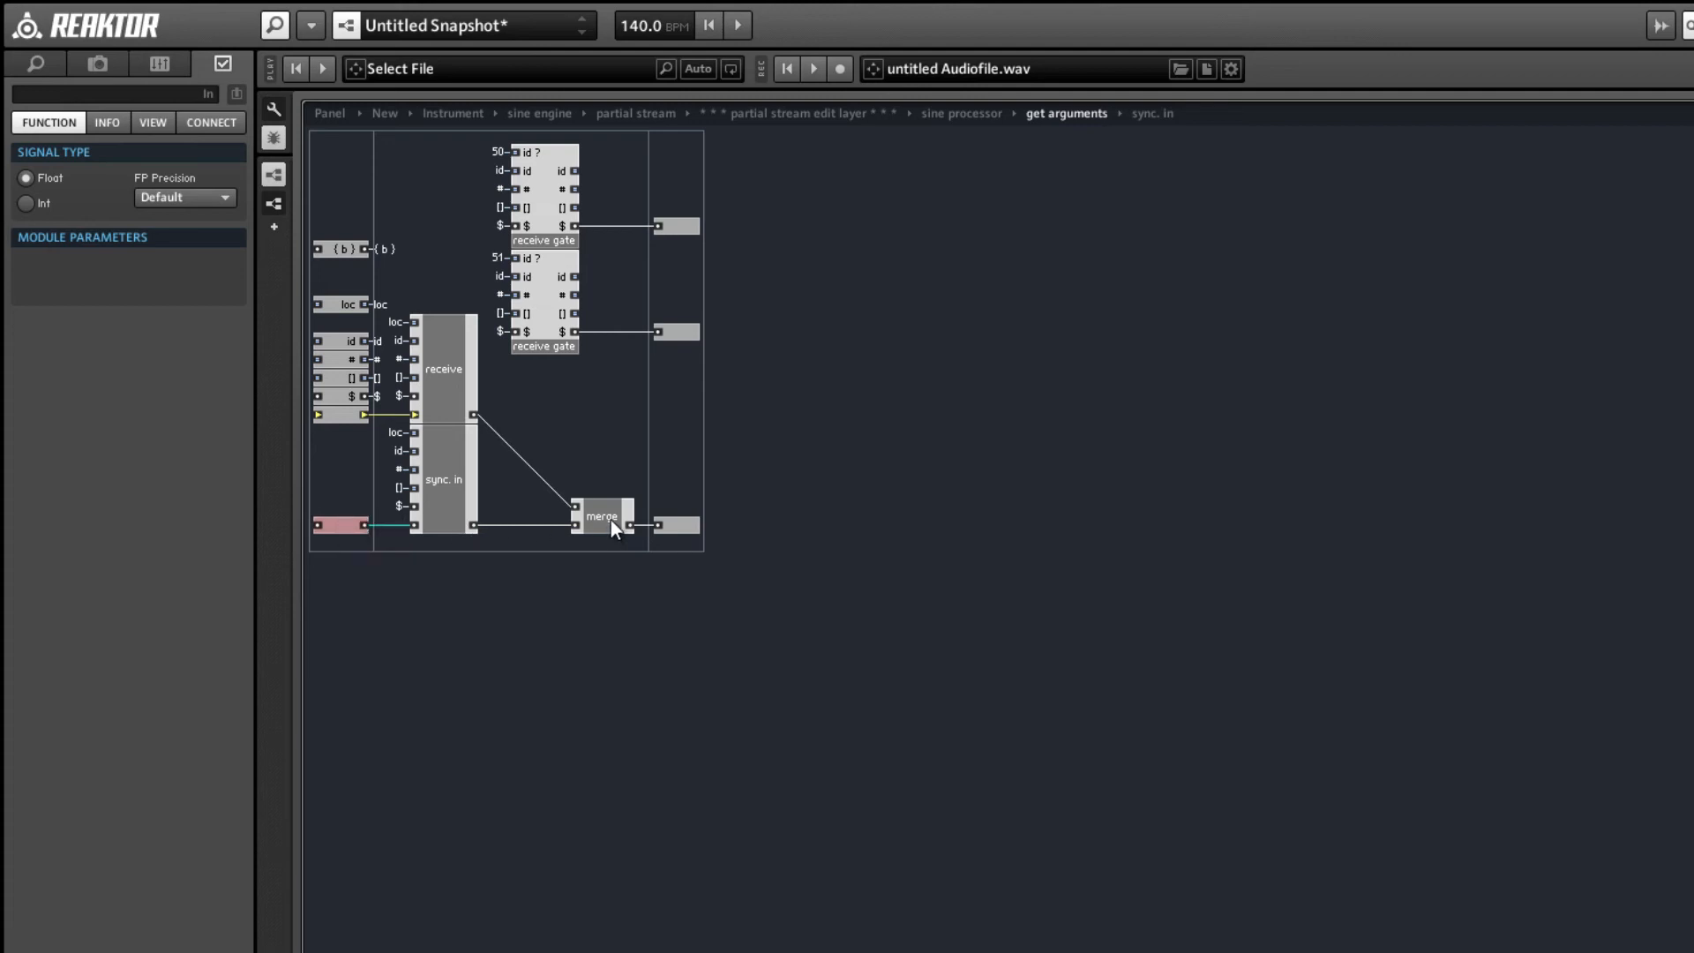
{"action": "left_click_drag", "start_coordinate": [610, 521], "coordinate": [606, 491]}
{"action": "double_click", "coordinate": [603, 491]}
{"action": "double_click", "coordinate": [491, 263]}
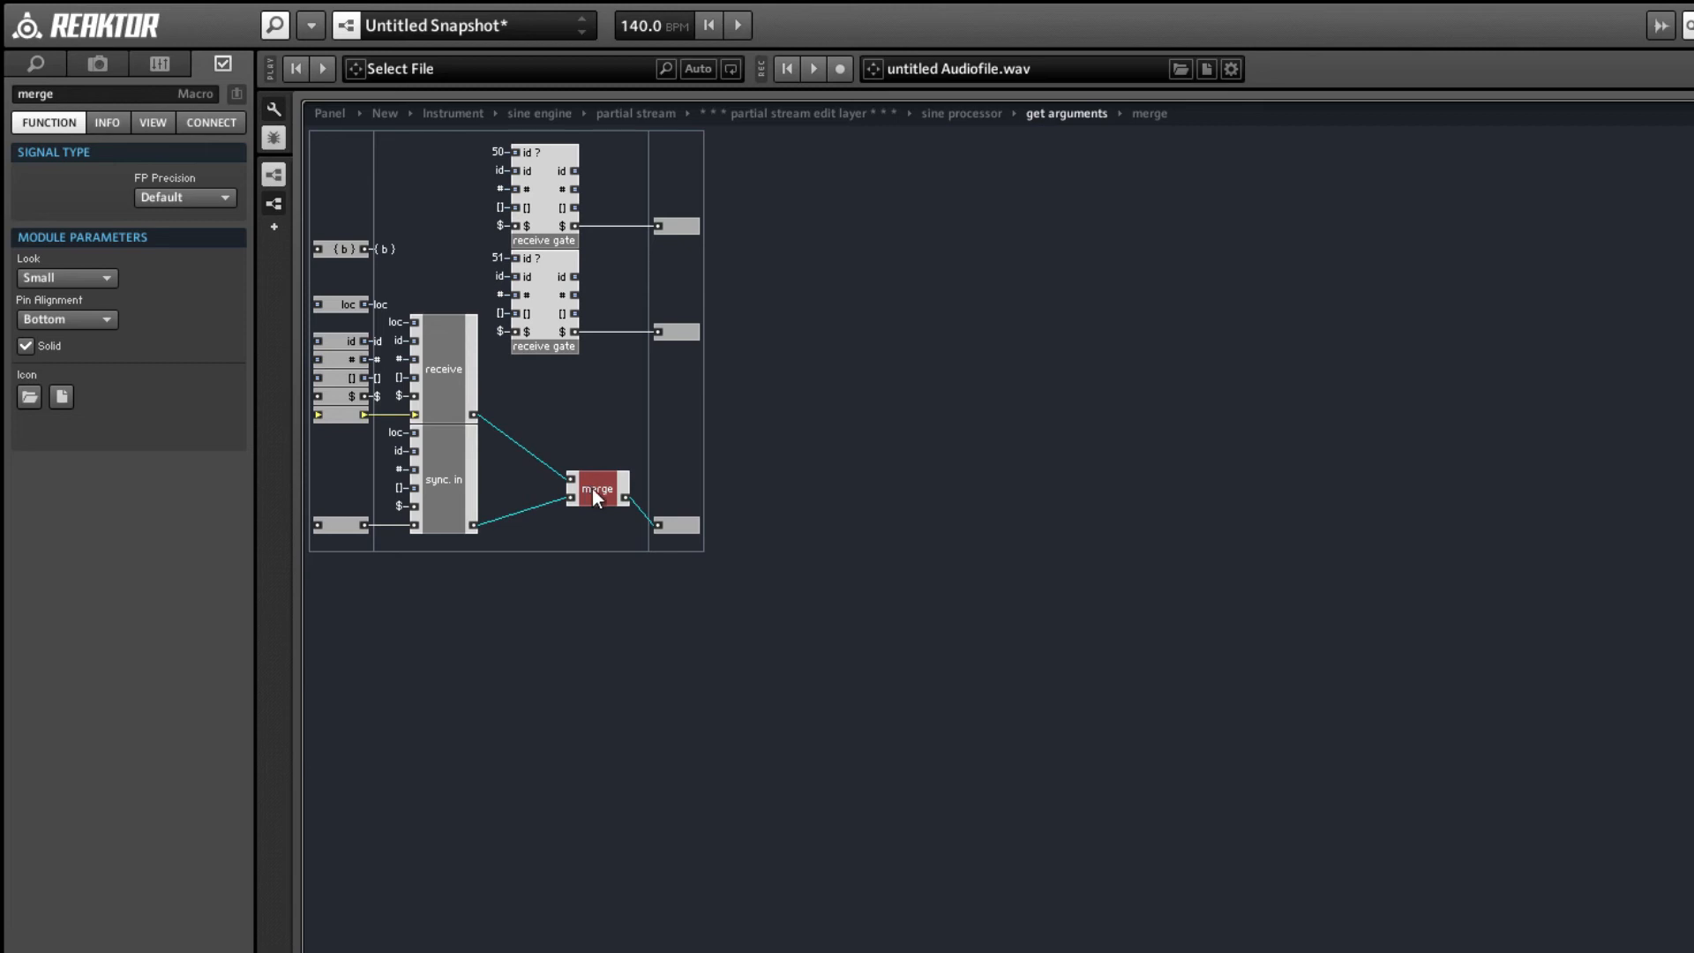
{"action": "left_click_drag", "start_coordinate": [589, 494], "coordinate": [542, 512]}
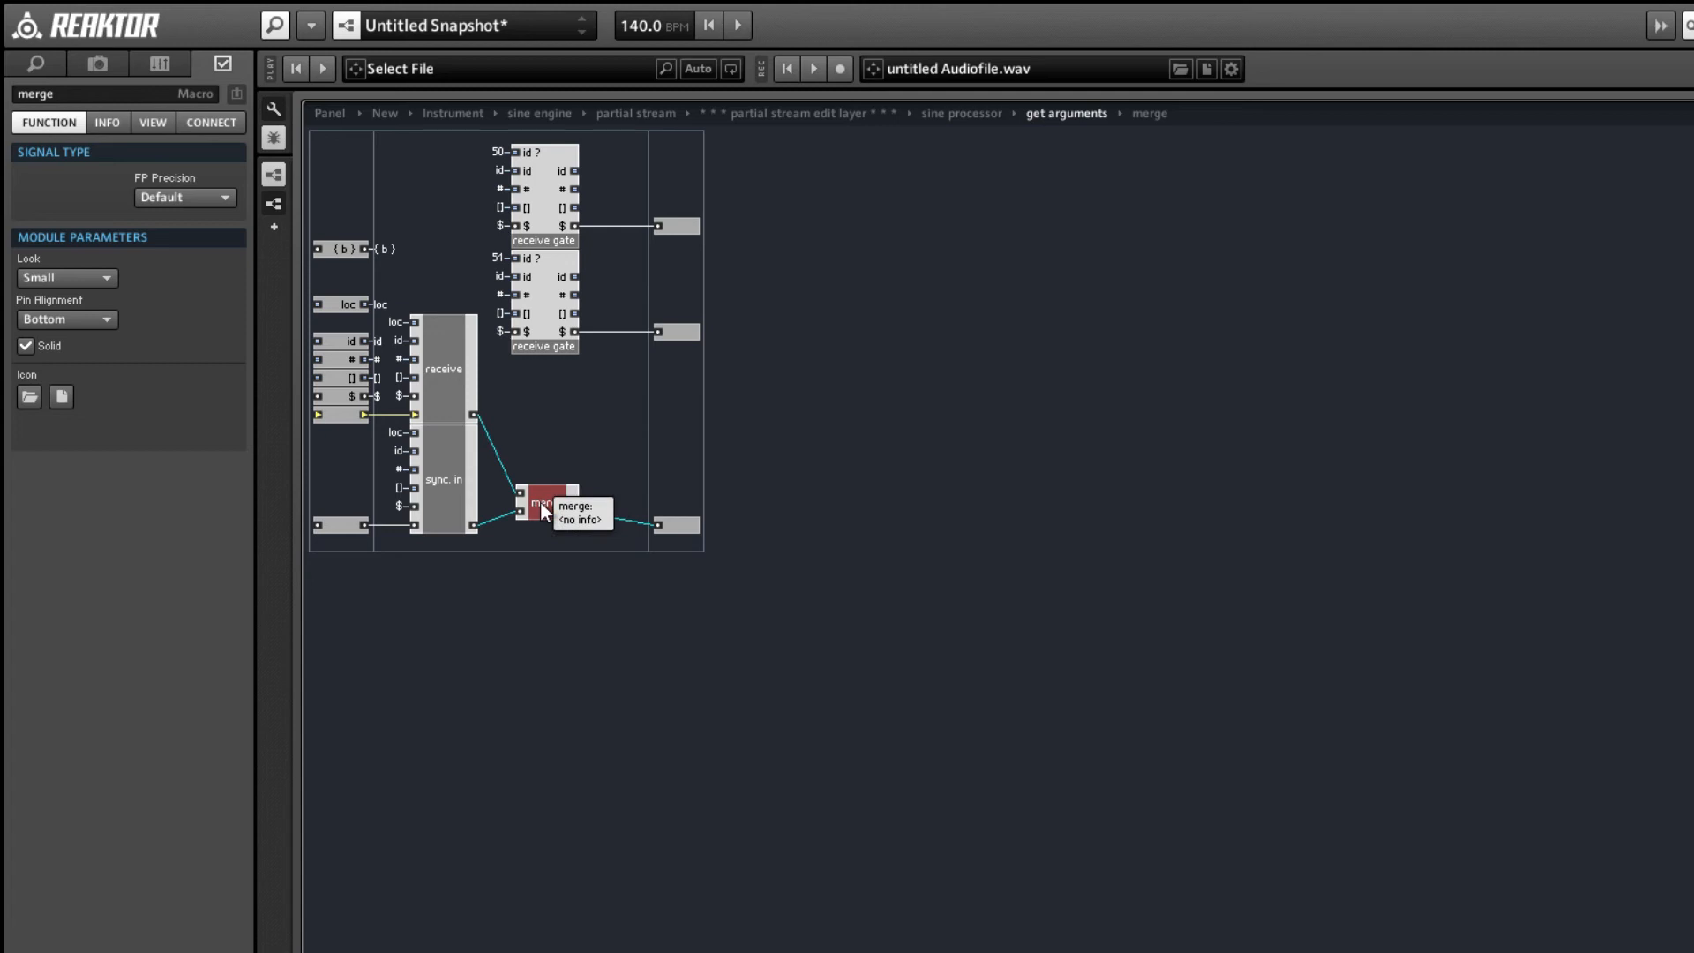
{"action": "key", "text": "Delete"}
{"action": "left_click_drag", "start_coordinate": [473, 525], "coordinate": [660, 527]}
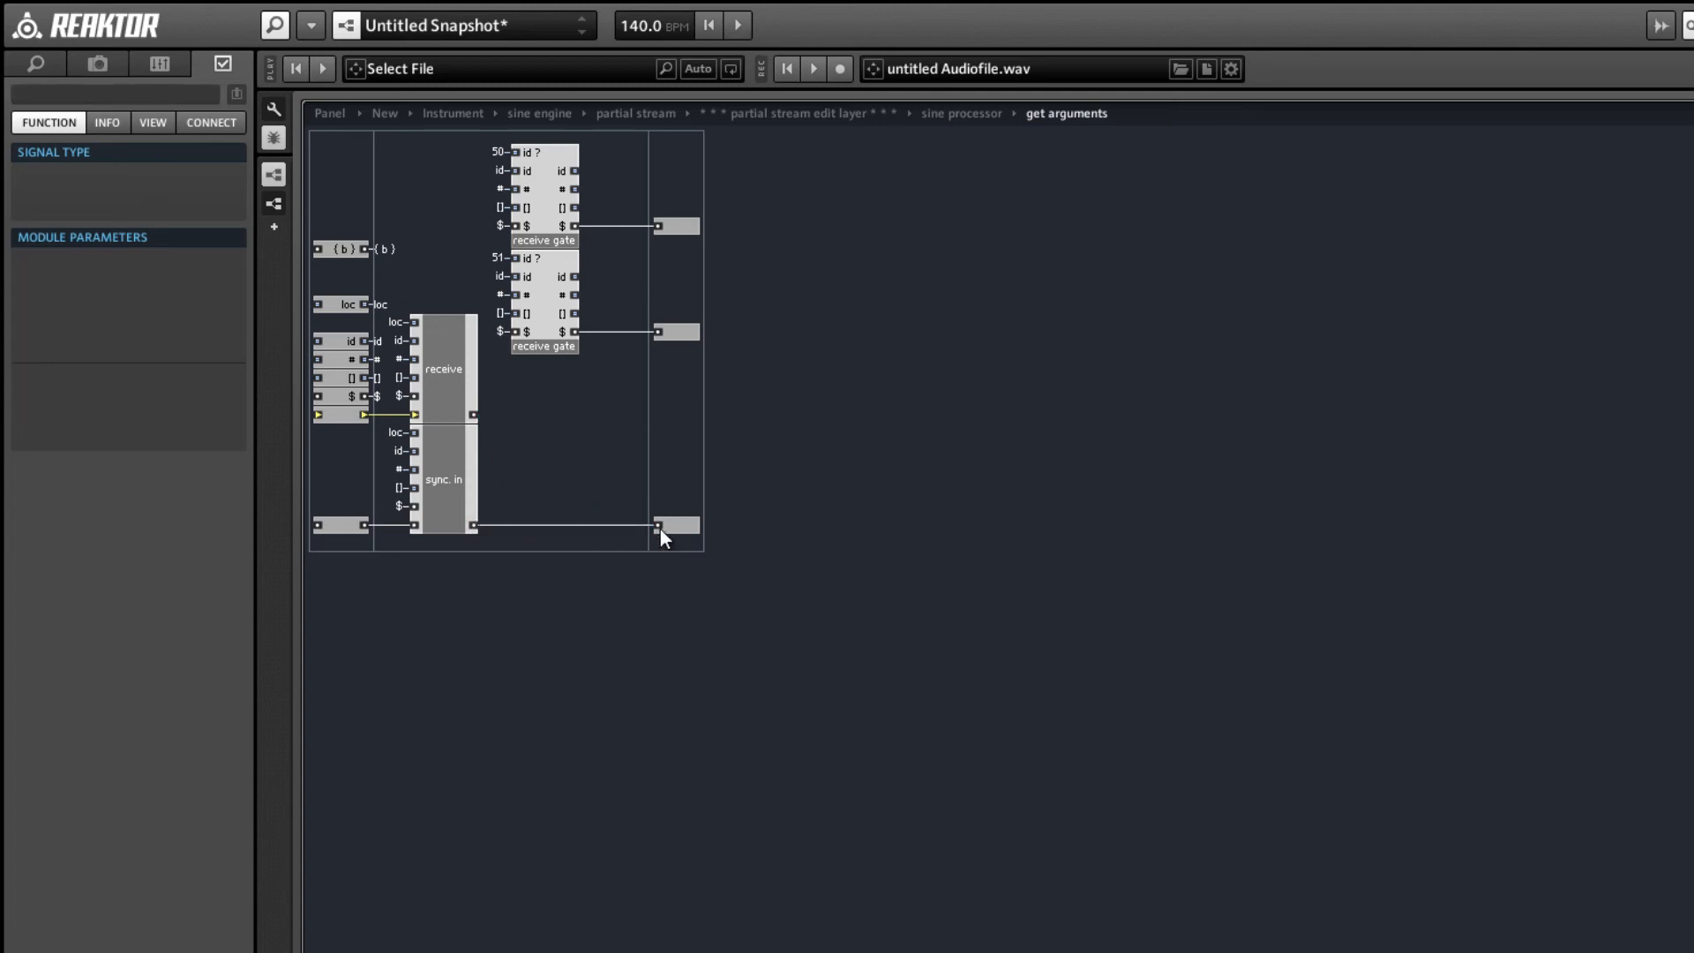
{"action": "double_click", "coordinate": [590, 490]}
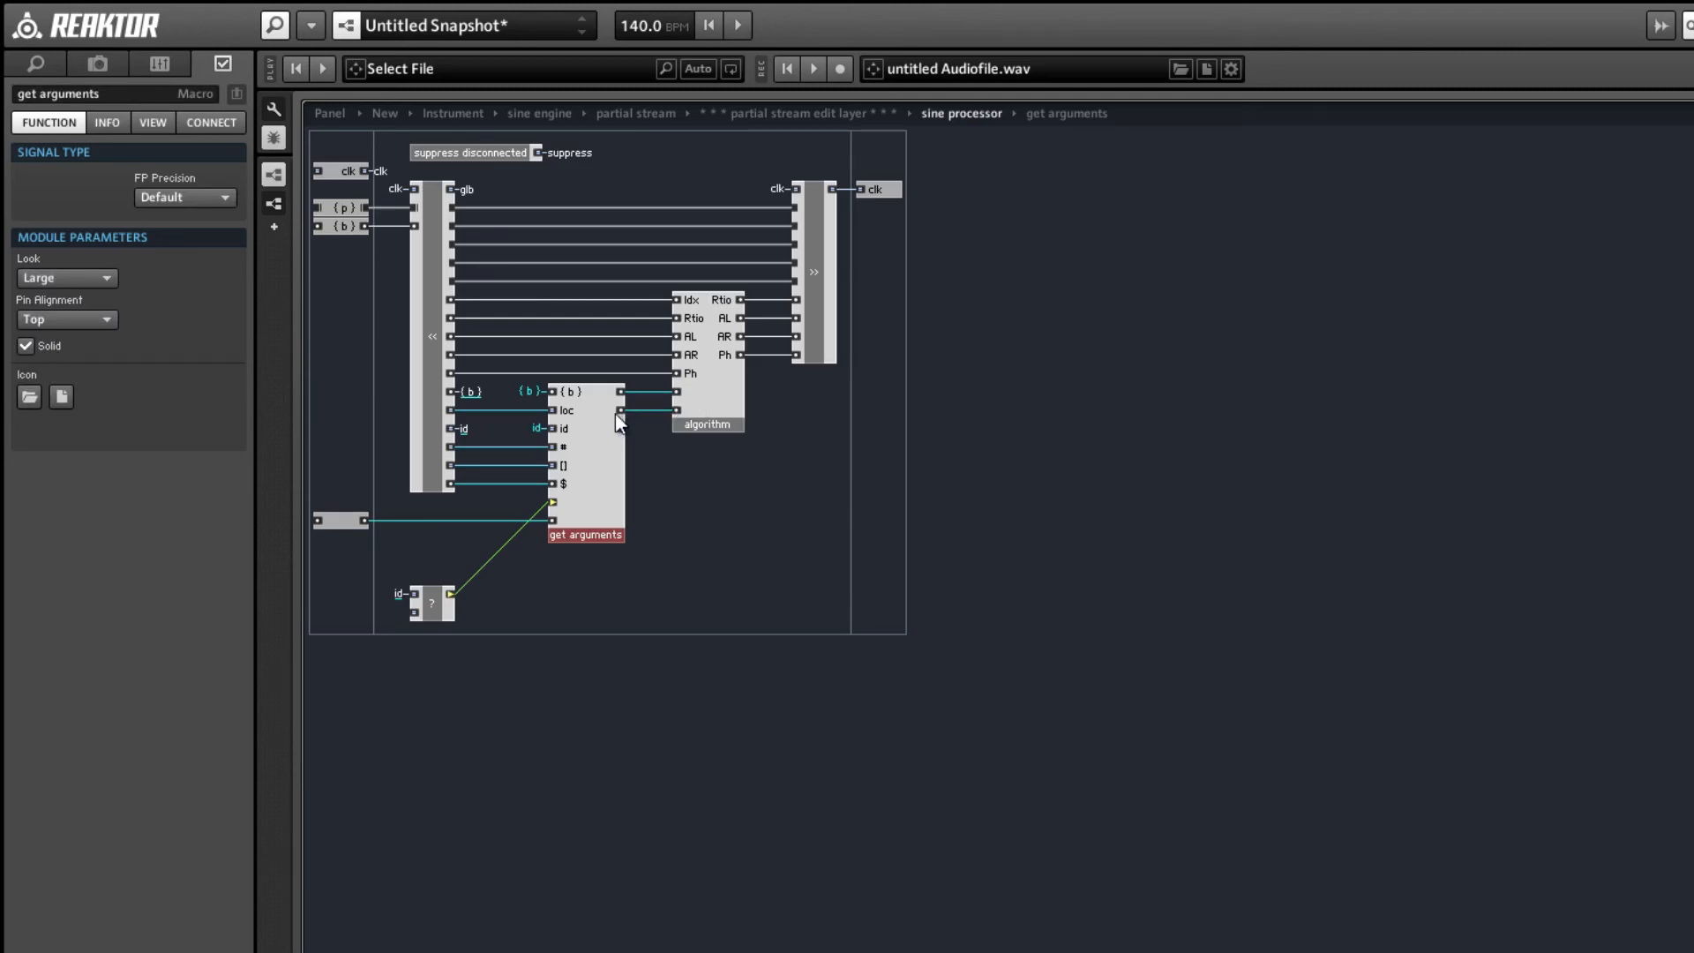
- Add an input port to the algorithm macro and attach a new QuickBus named LFO to it
{"action": "double_click", "coordinate": [710, 422]}
{"action": "right_click", "coordinate": [343, 355]}
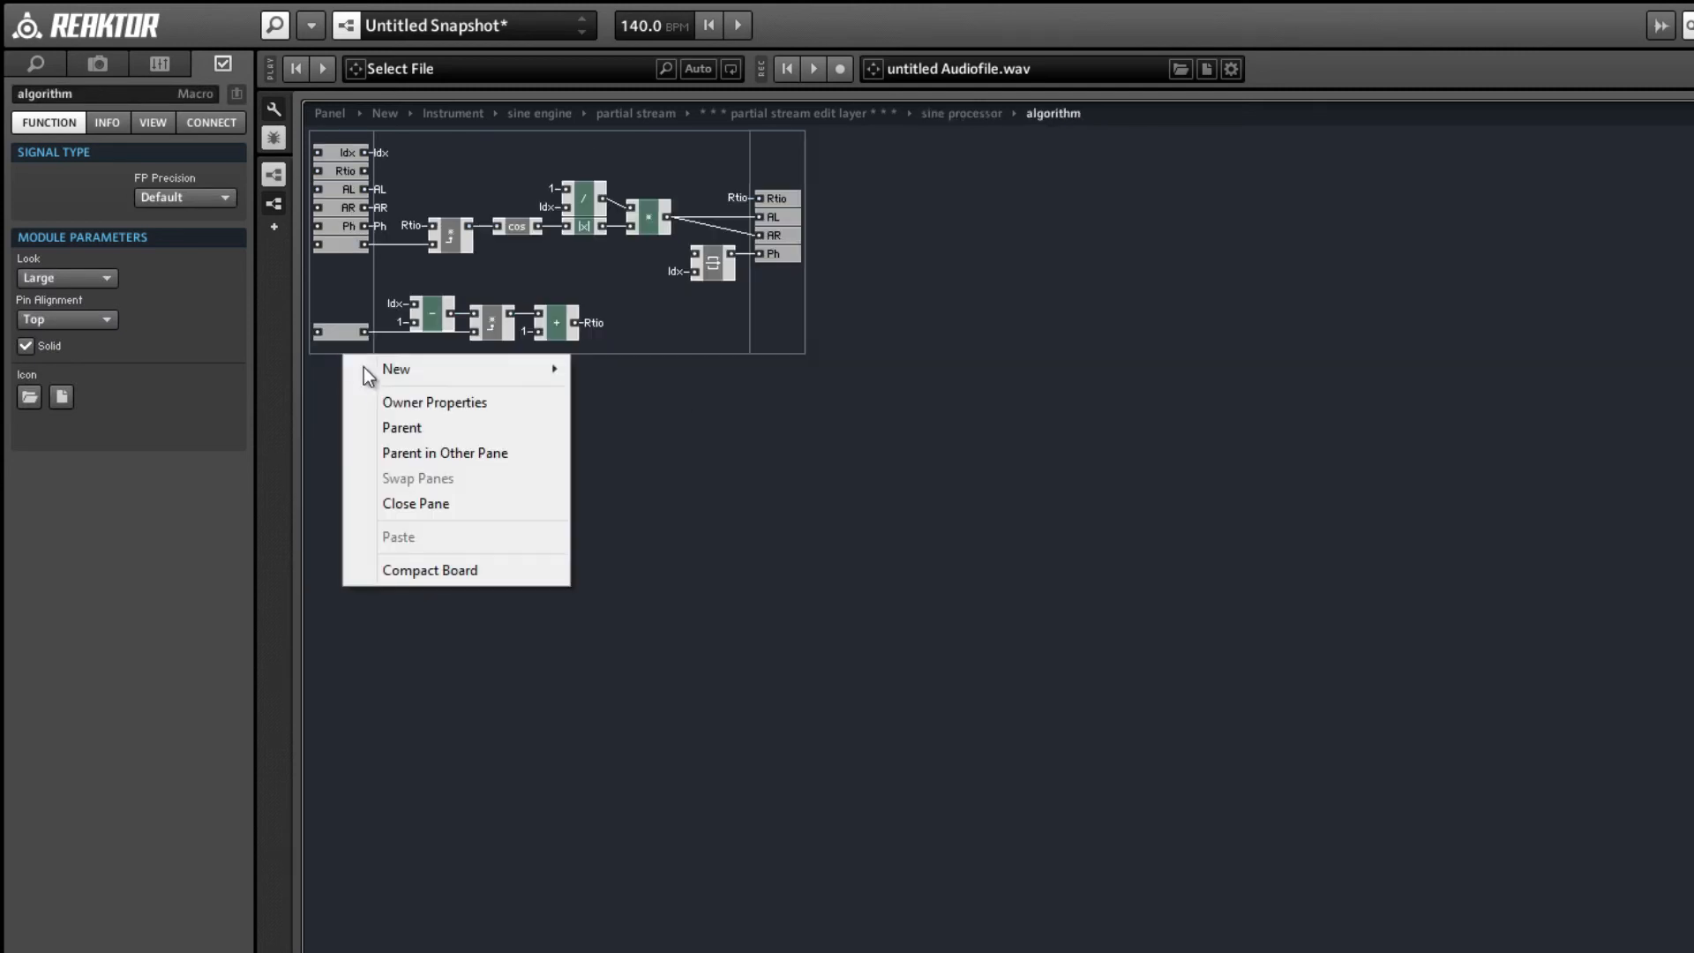
{"action": "mouse_move", "coordinate": [369, 367]}
{"action": "left_click", "coordinate": [622, 369]}
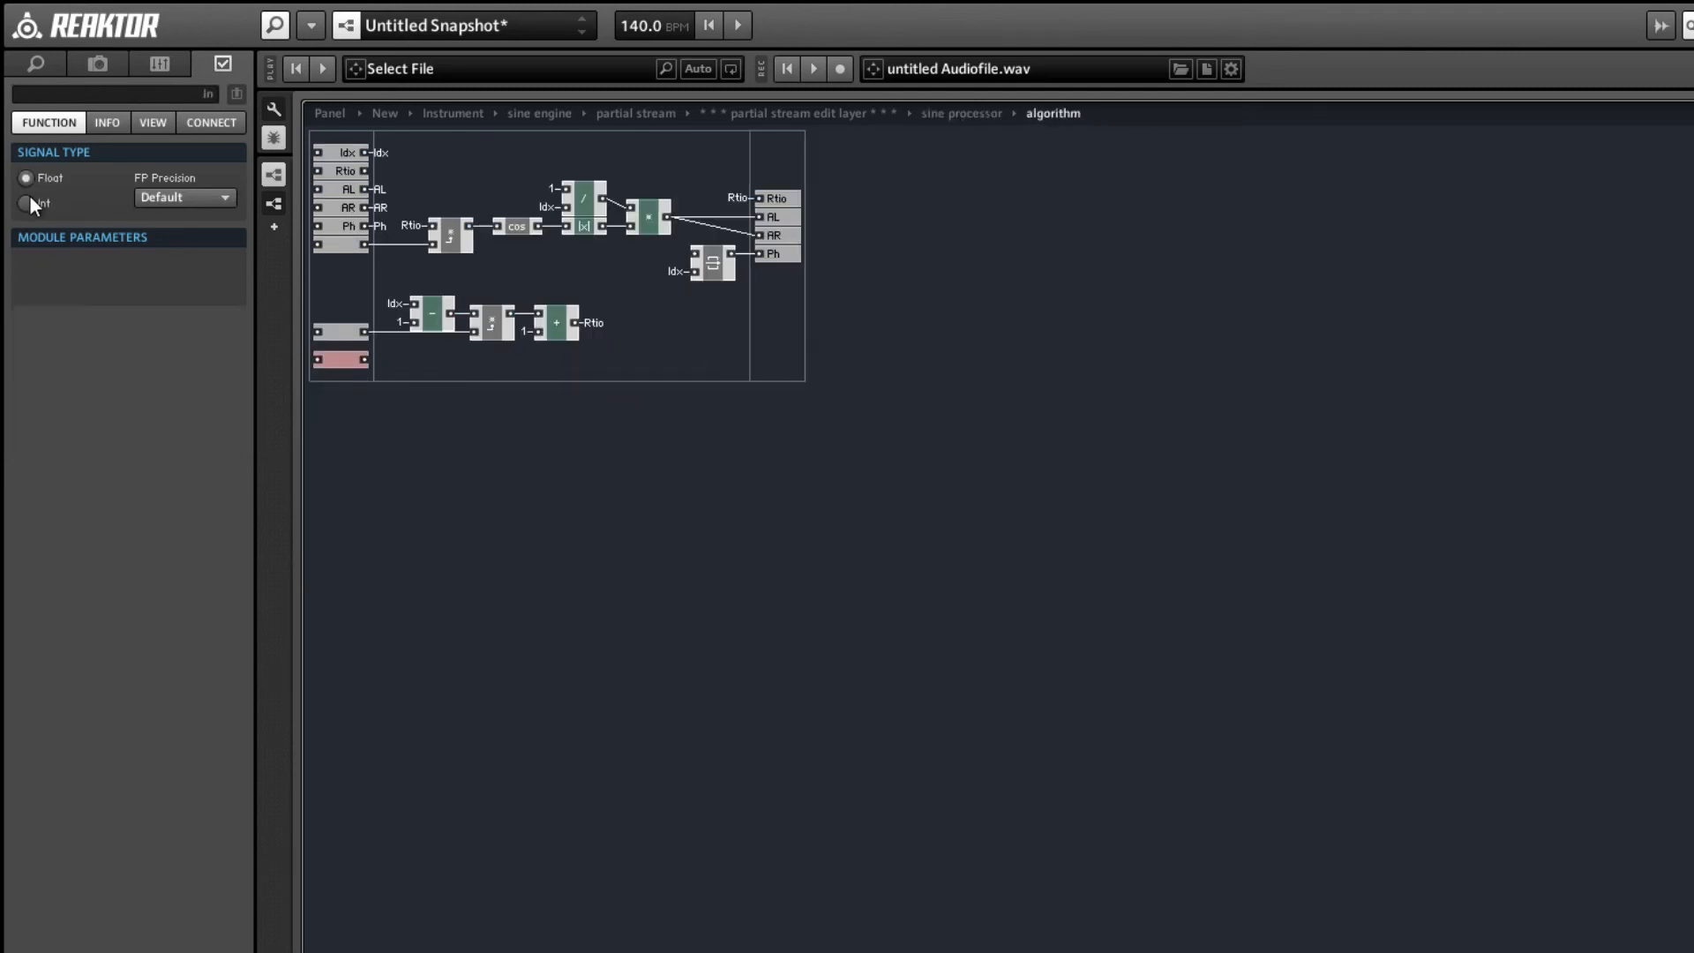
{"action": "right_click", "coordinate": [363, 358]}
{"action": "left_click", "coordinate": [393, 369]}
{"action": "key", "text": "ctrl+a"}
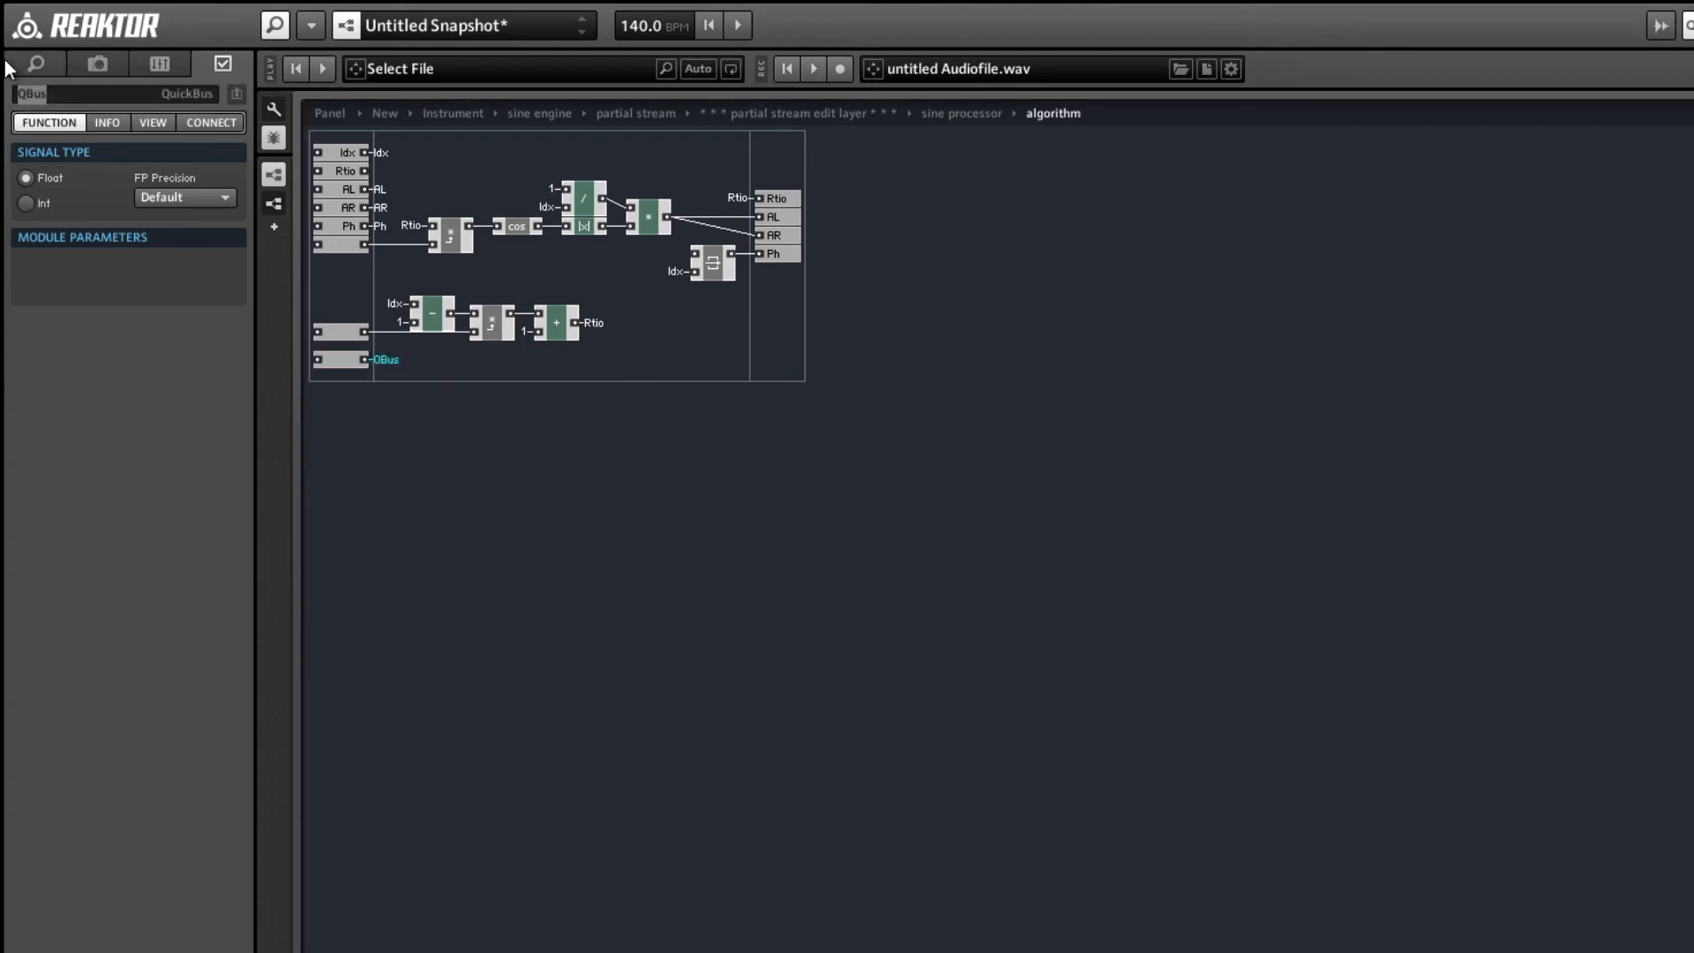
{"action": "type", "text": "LFO"}
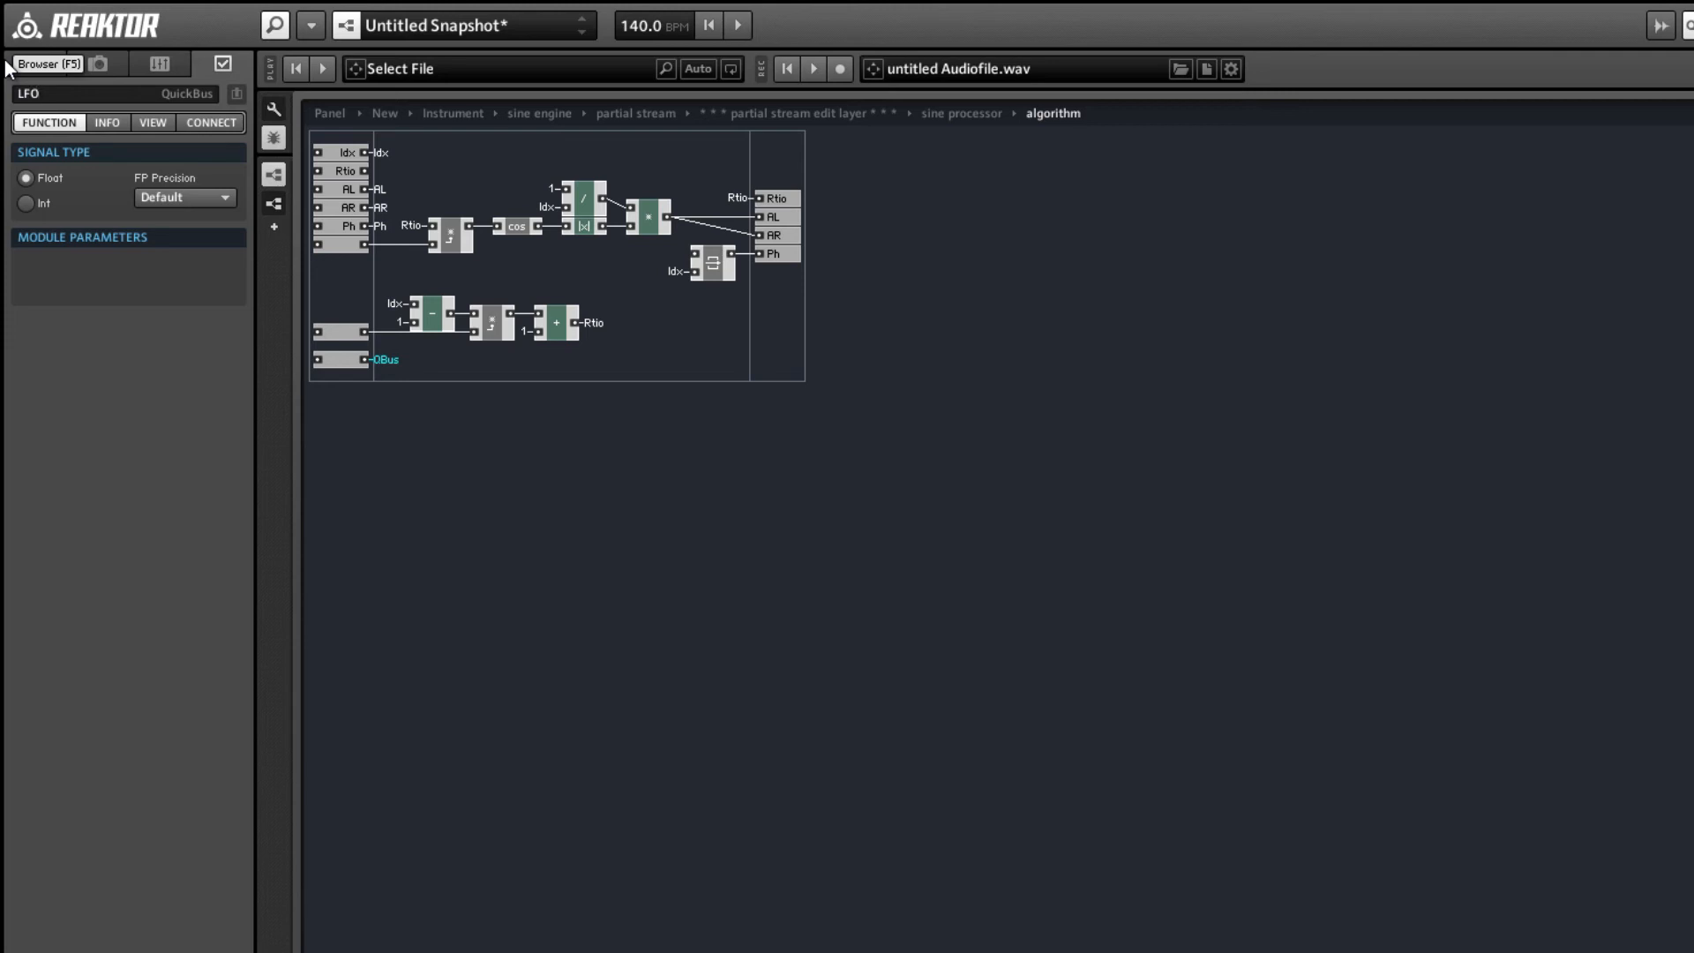
{"action": "key", "text": "Return"}
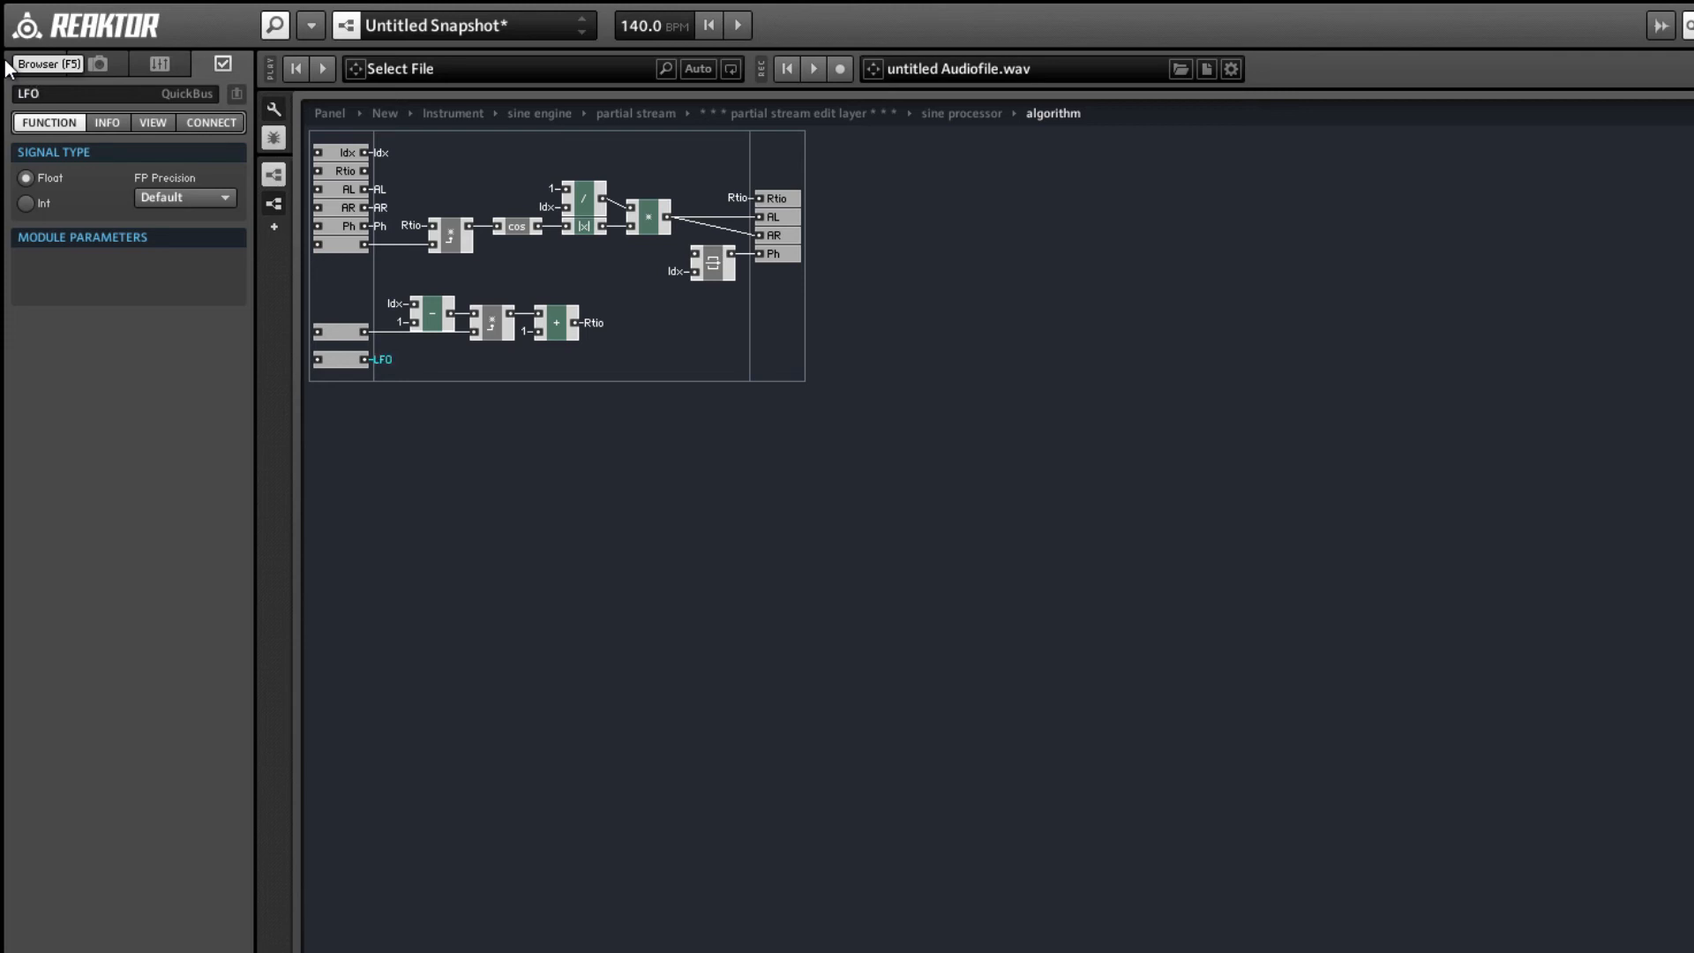
- Duplicate the x mul a macro that feeds cos and connect the copy's lower input to the LFO QuickBus
{"action": "left_click", "coordinate": [457, 251]}
{"action": "key", "text": "ctrl+d"}
{"action": "left_click_drag", "start_coordinate": [457, 251], "coordinate": [527, 274]}
{"action": "left_click_drag", "start_coordinate": [518, 178], "coordinate": [722, 224]}
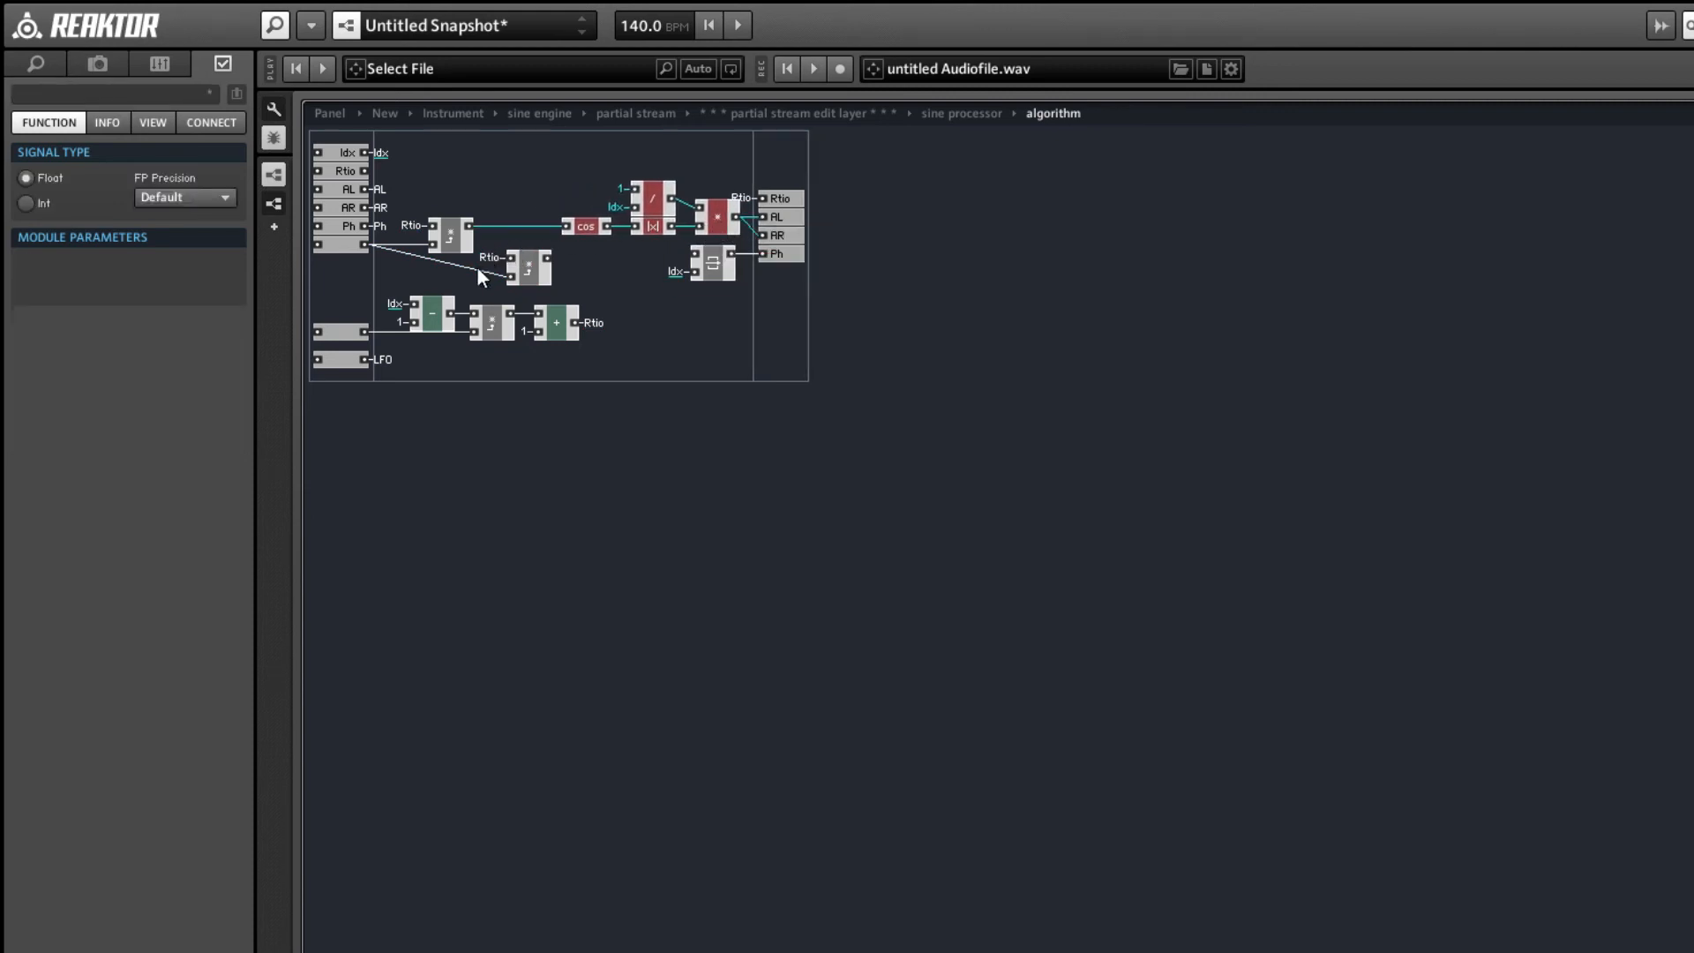
{"action": "right_click", "coordinate": [511, 278]}
{"action": "mouse_move", "coordinate": [564, 399]}
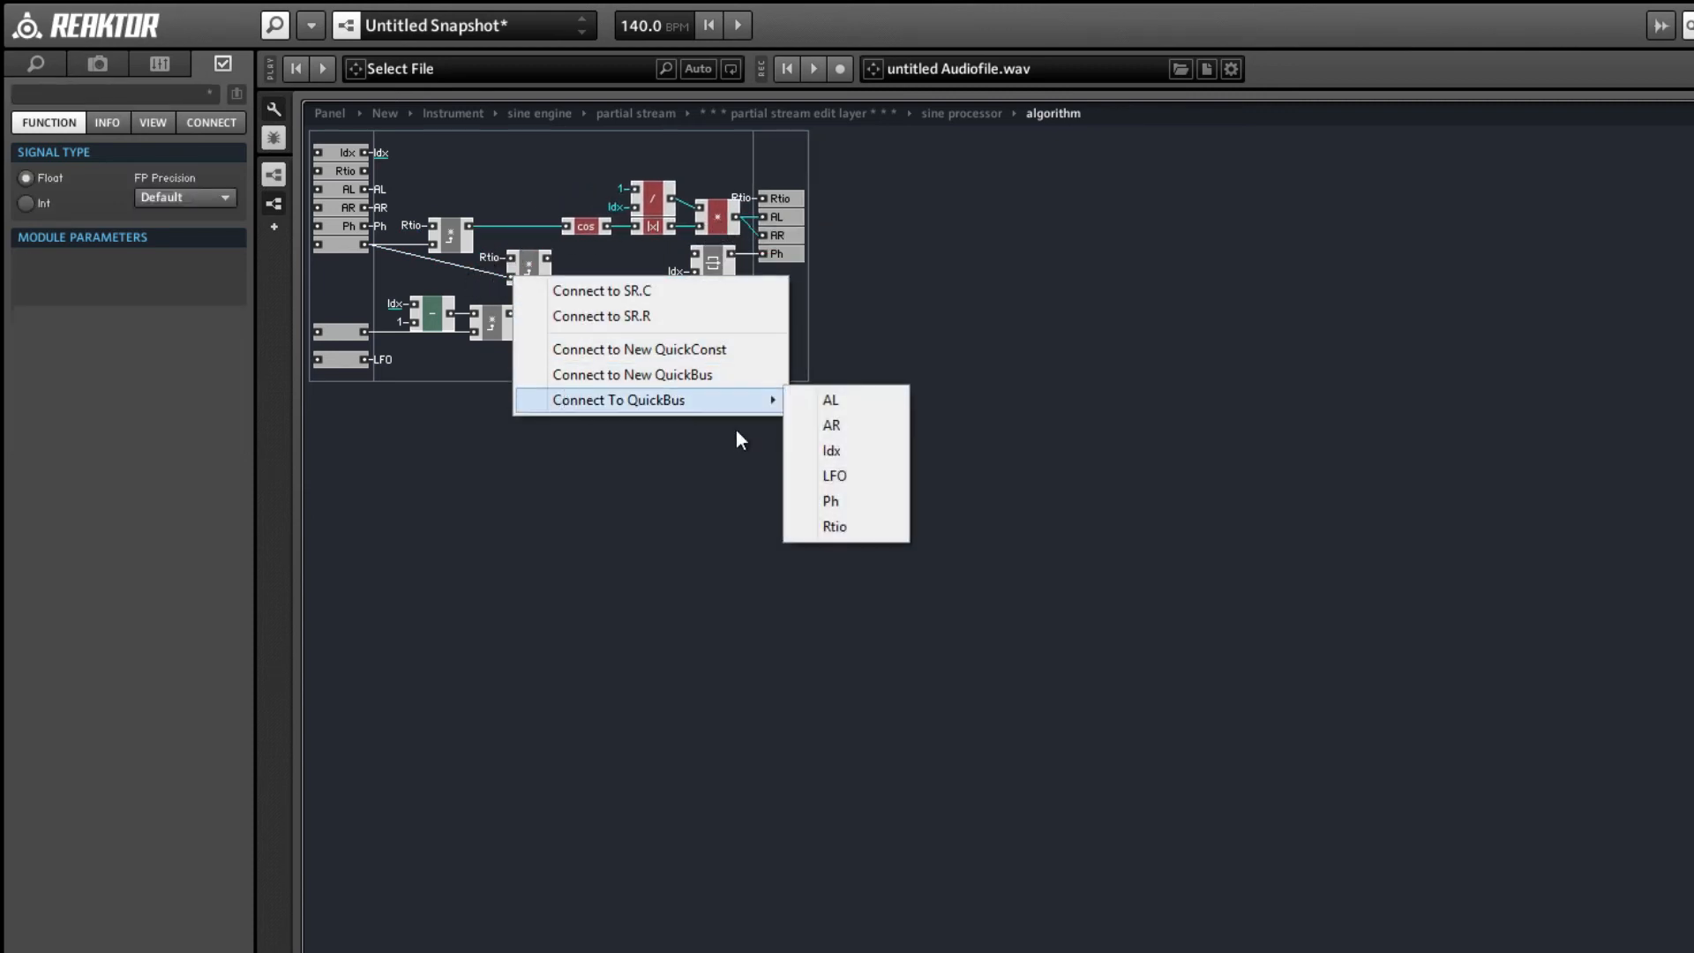
{"action": "left_click", "coordinate": [837, 481]}
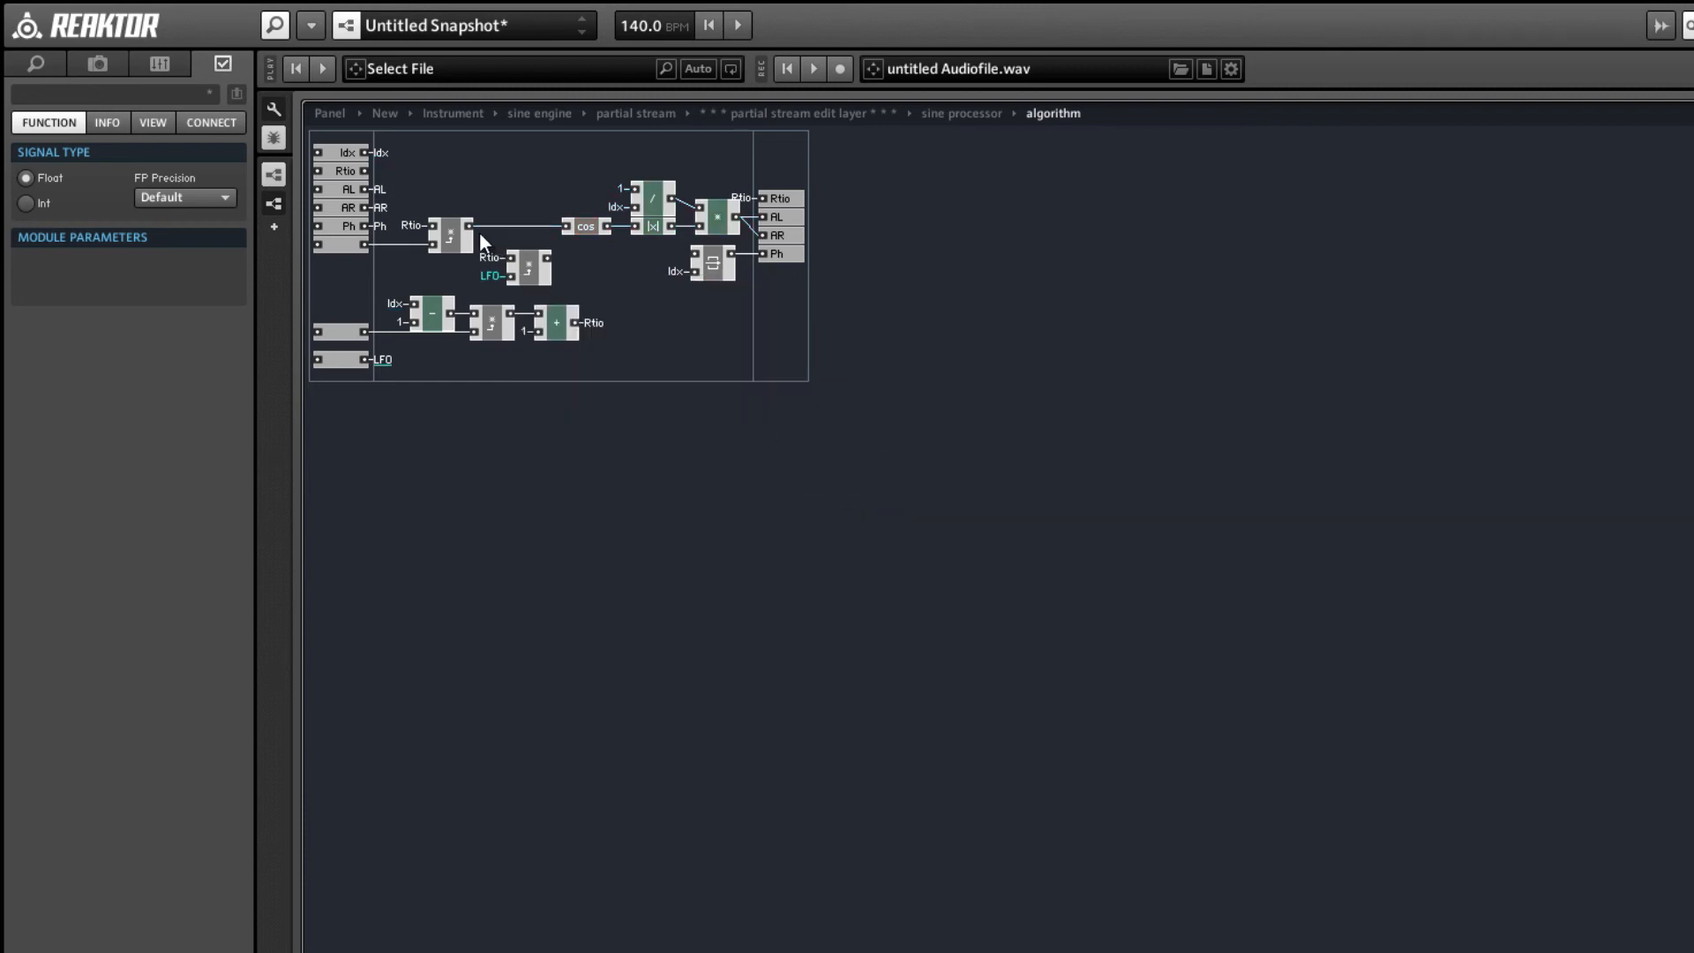
- Insert the duplicated multiplier between the first multiplier and cos, and wire get arguments' third output to algorithm's new input
{"action": "left_click_drag", "start_coordinate": [469, 227], "coordinate": [567, 226]}
{"action": "left_click", "coordinate": [527, 256]}
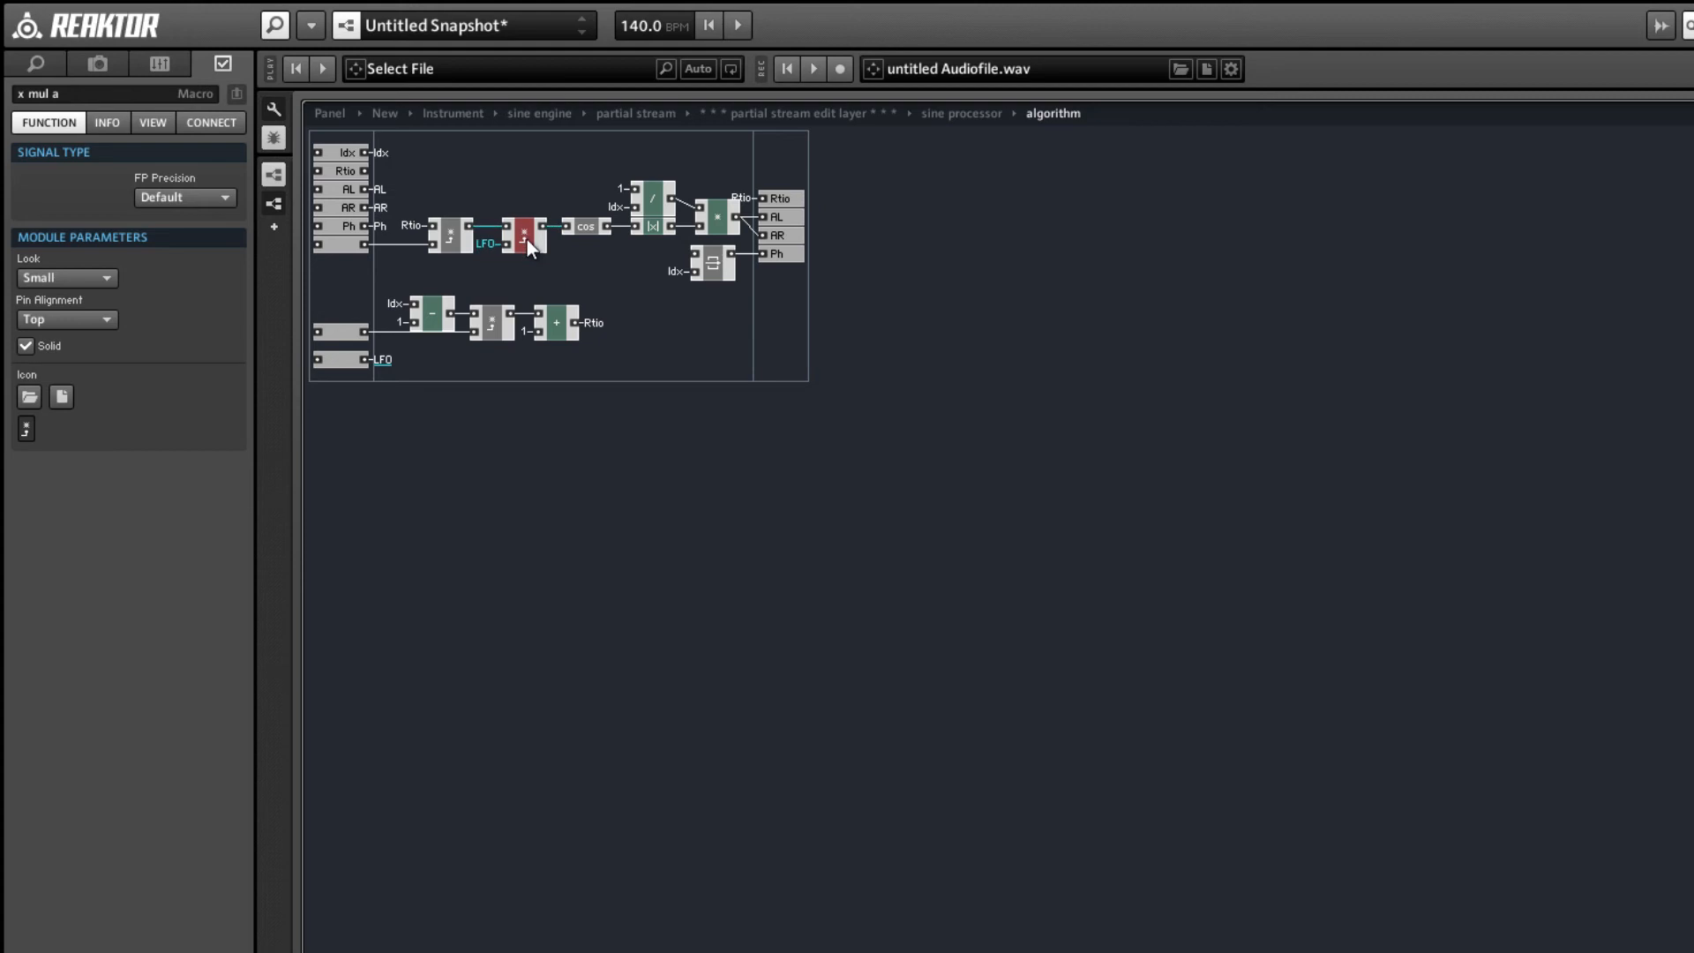
{"action": "left_click", "coordinate": [591, 277]}
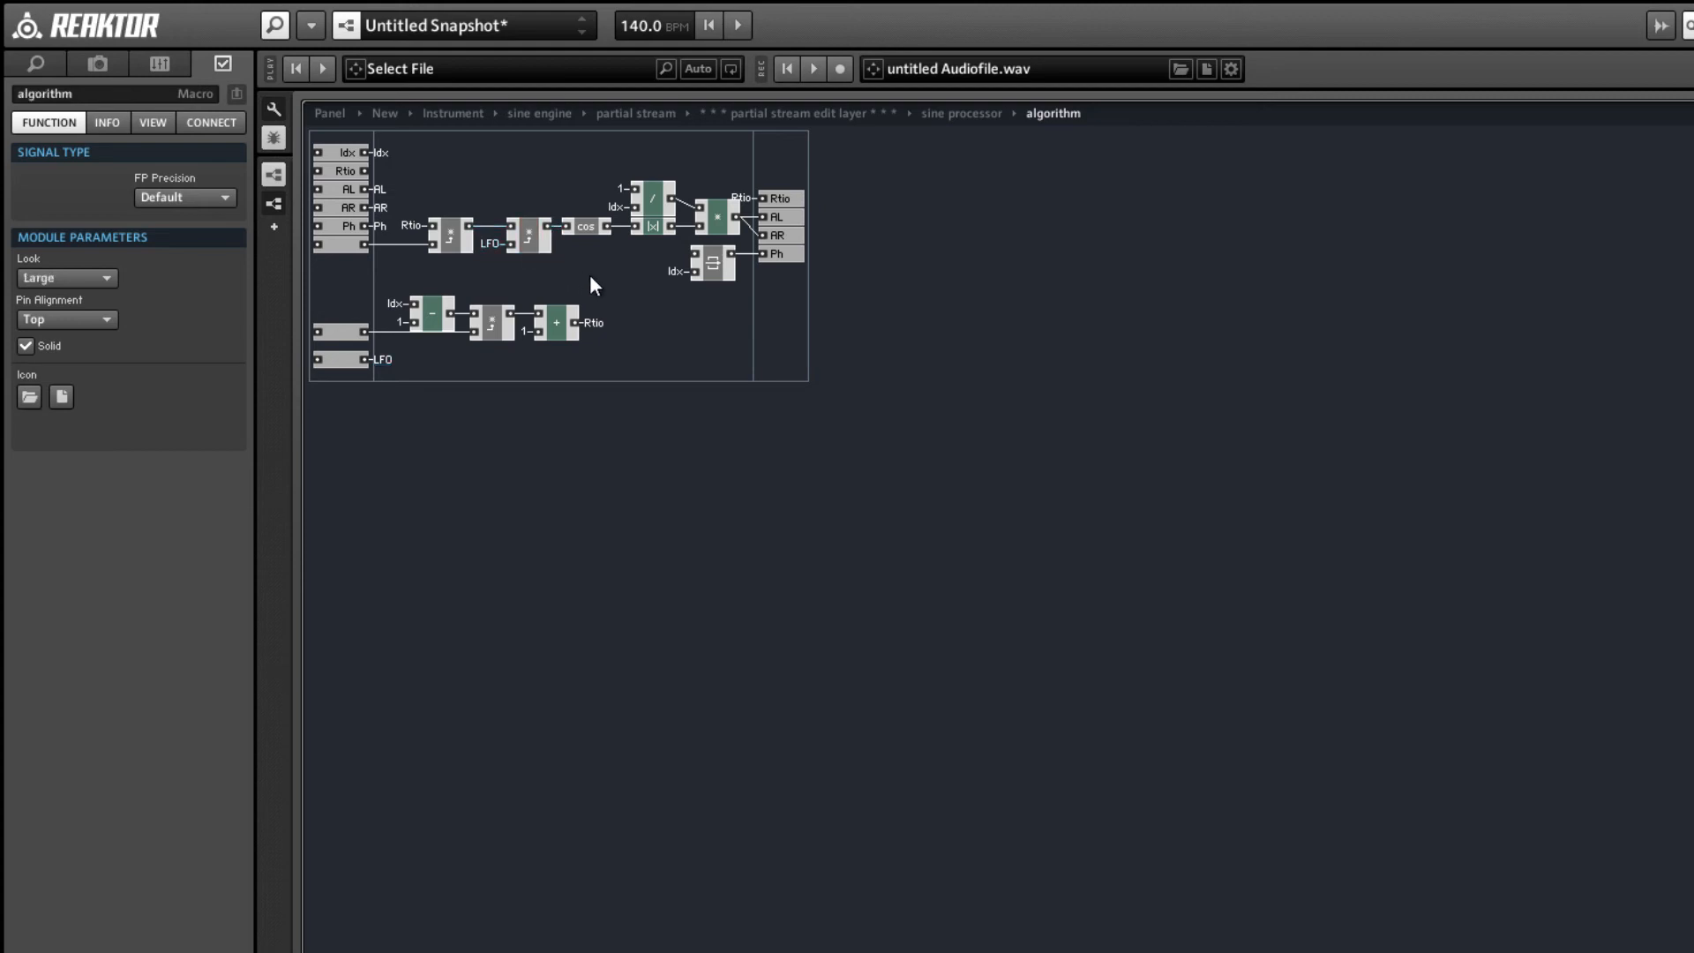
{"action": "double_click", "coordinate": [592, 279]}
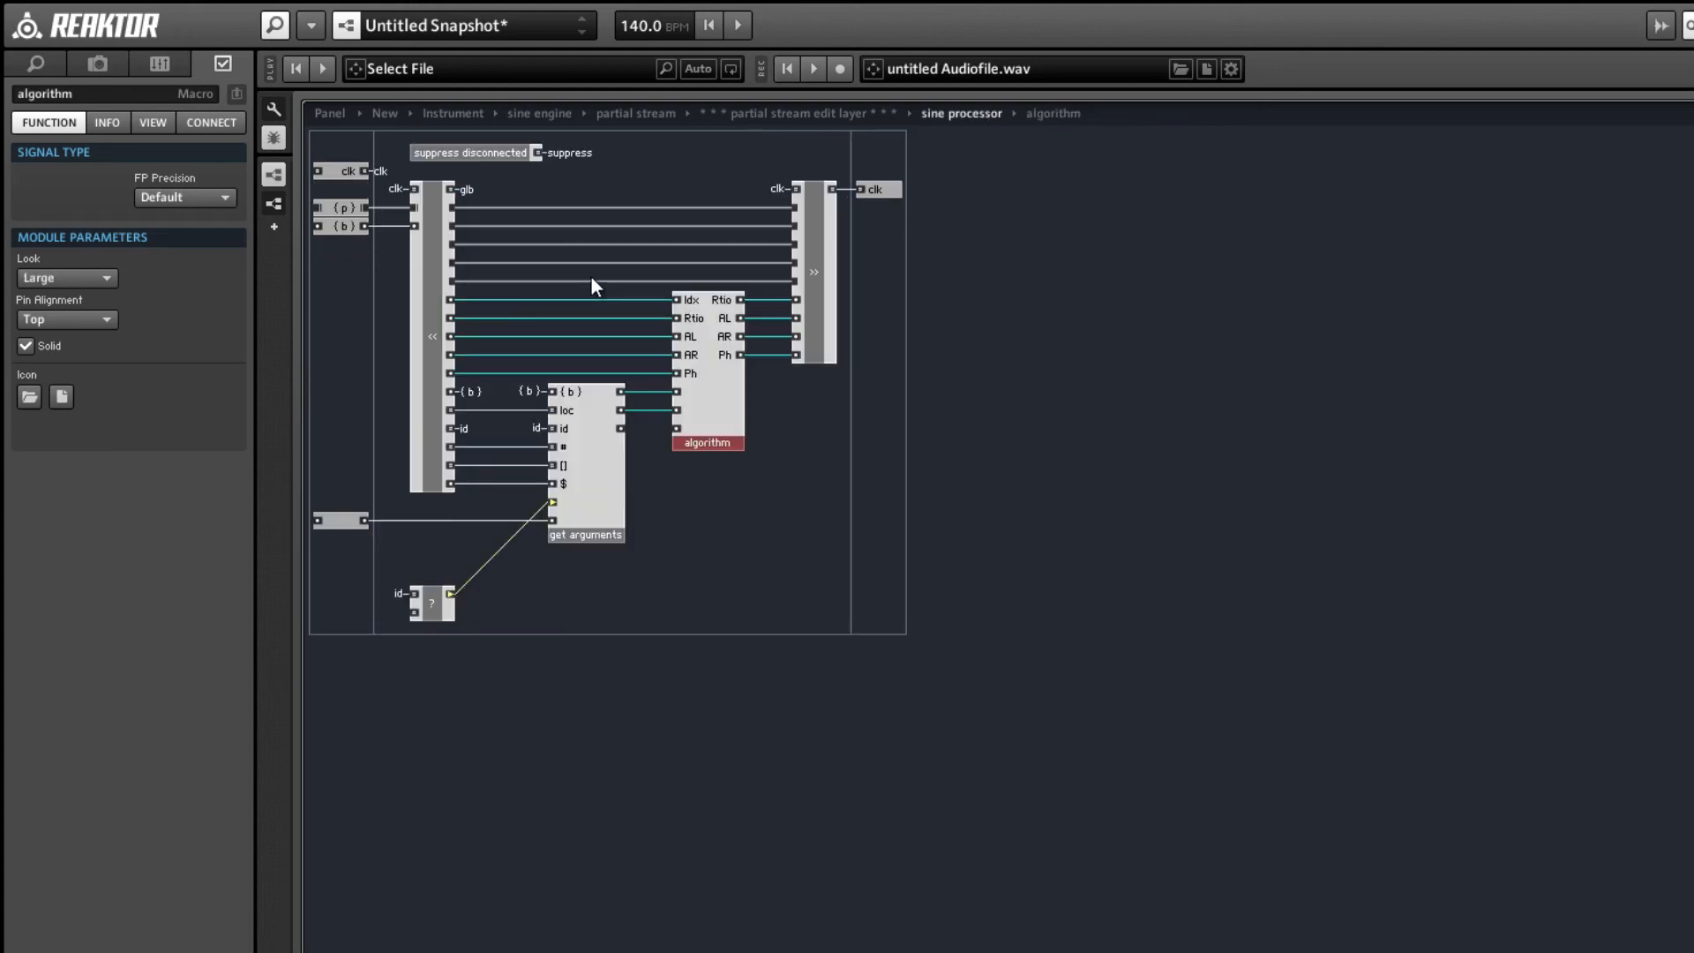
{"action": "left_click_drag", "start_coordinate": [620, 430], "coordinate": [656, 430]}
- Review the LFO signal path through algorithm, get arguments and sync. in, and return to the Instrument structure
{"action": "double_click", "coordinate": [704, 420]}
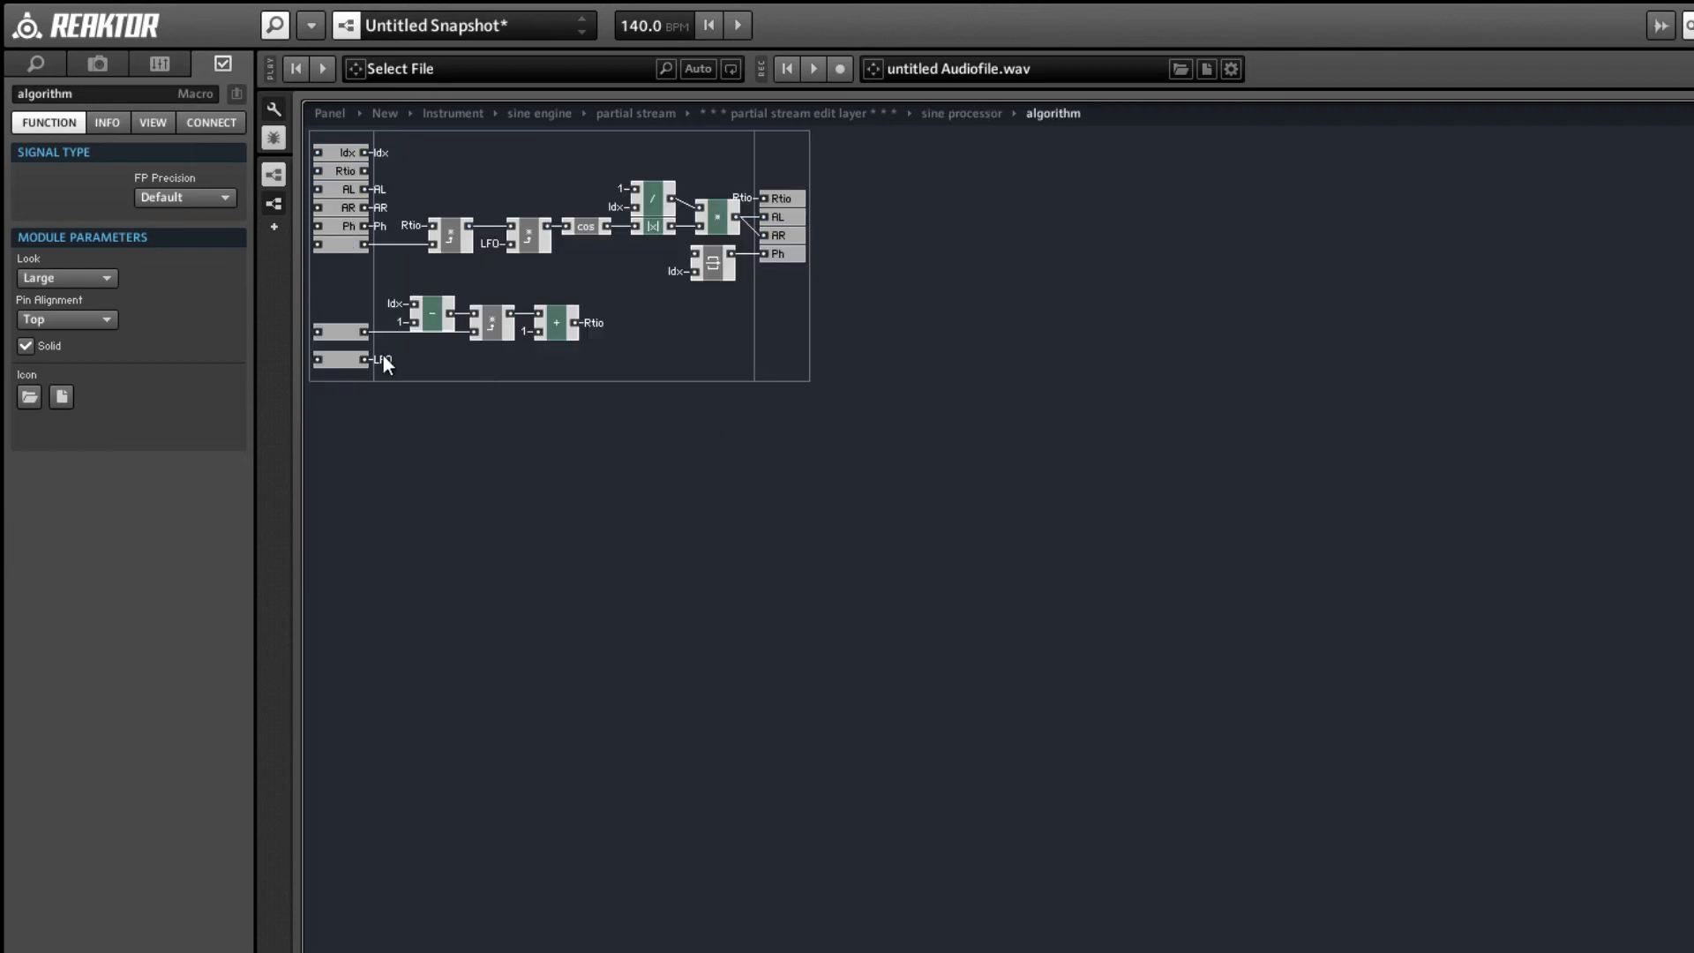
{"action": "double_click", "coordinate": [481, 364]}
{"action": "double_click", "coordinate": [570, 513]}
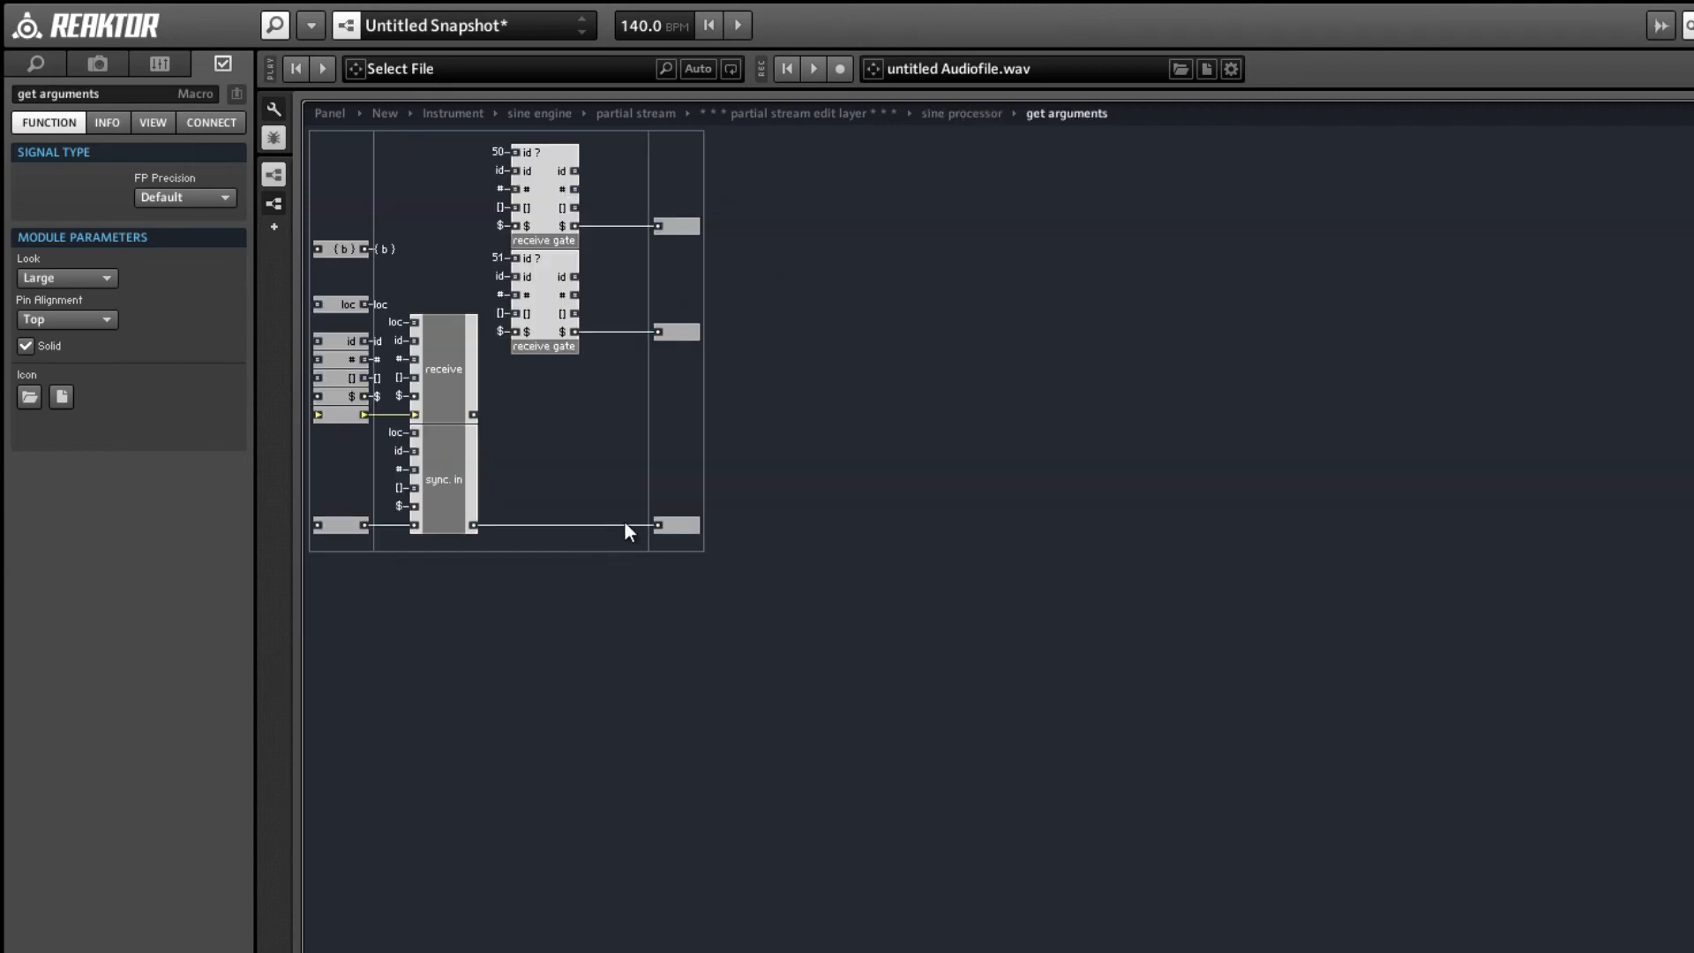
{"action": "double_click", "coordinate": [468, 517]}
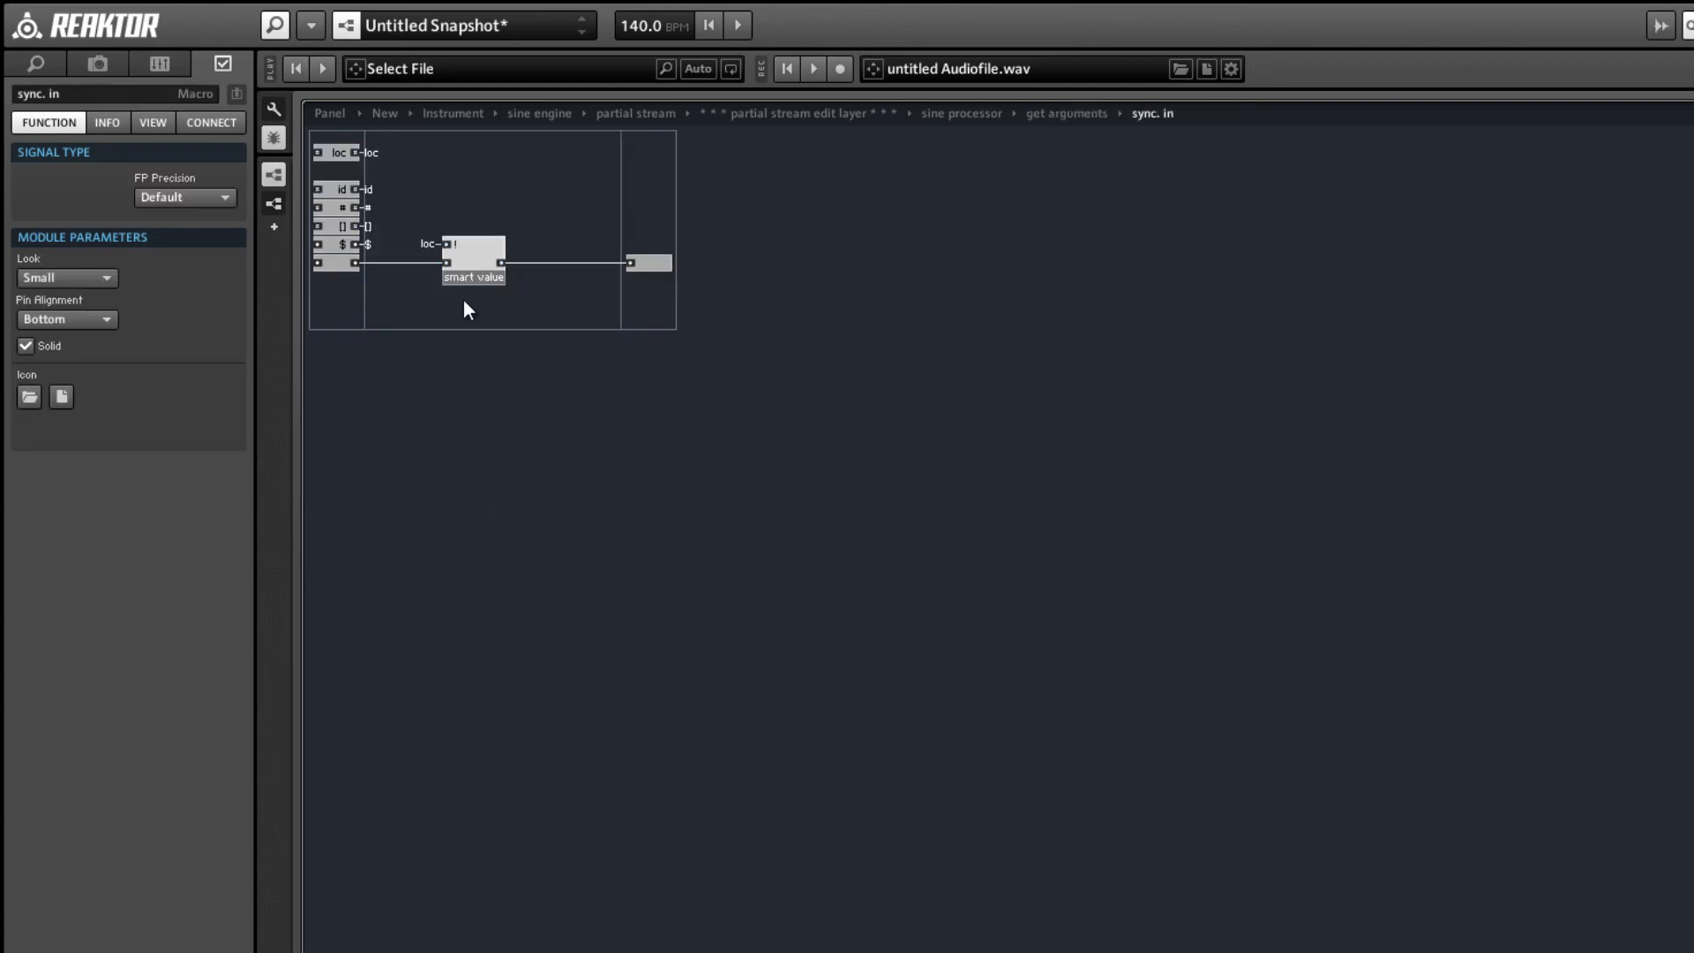
{"action": "double_click", "coordinate": [425, 329]}
{"action": "double_click", "coordinate": [522, 472]}
{"action": "double_click", "coordinate": [699, 483]}
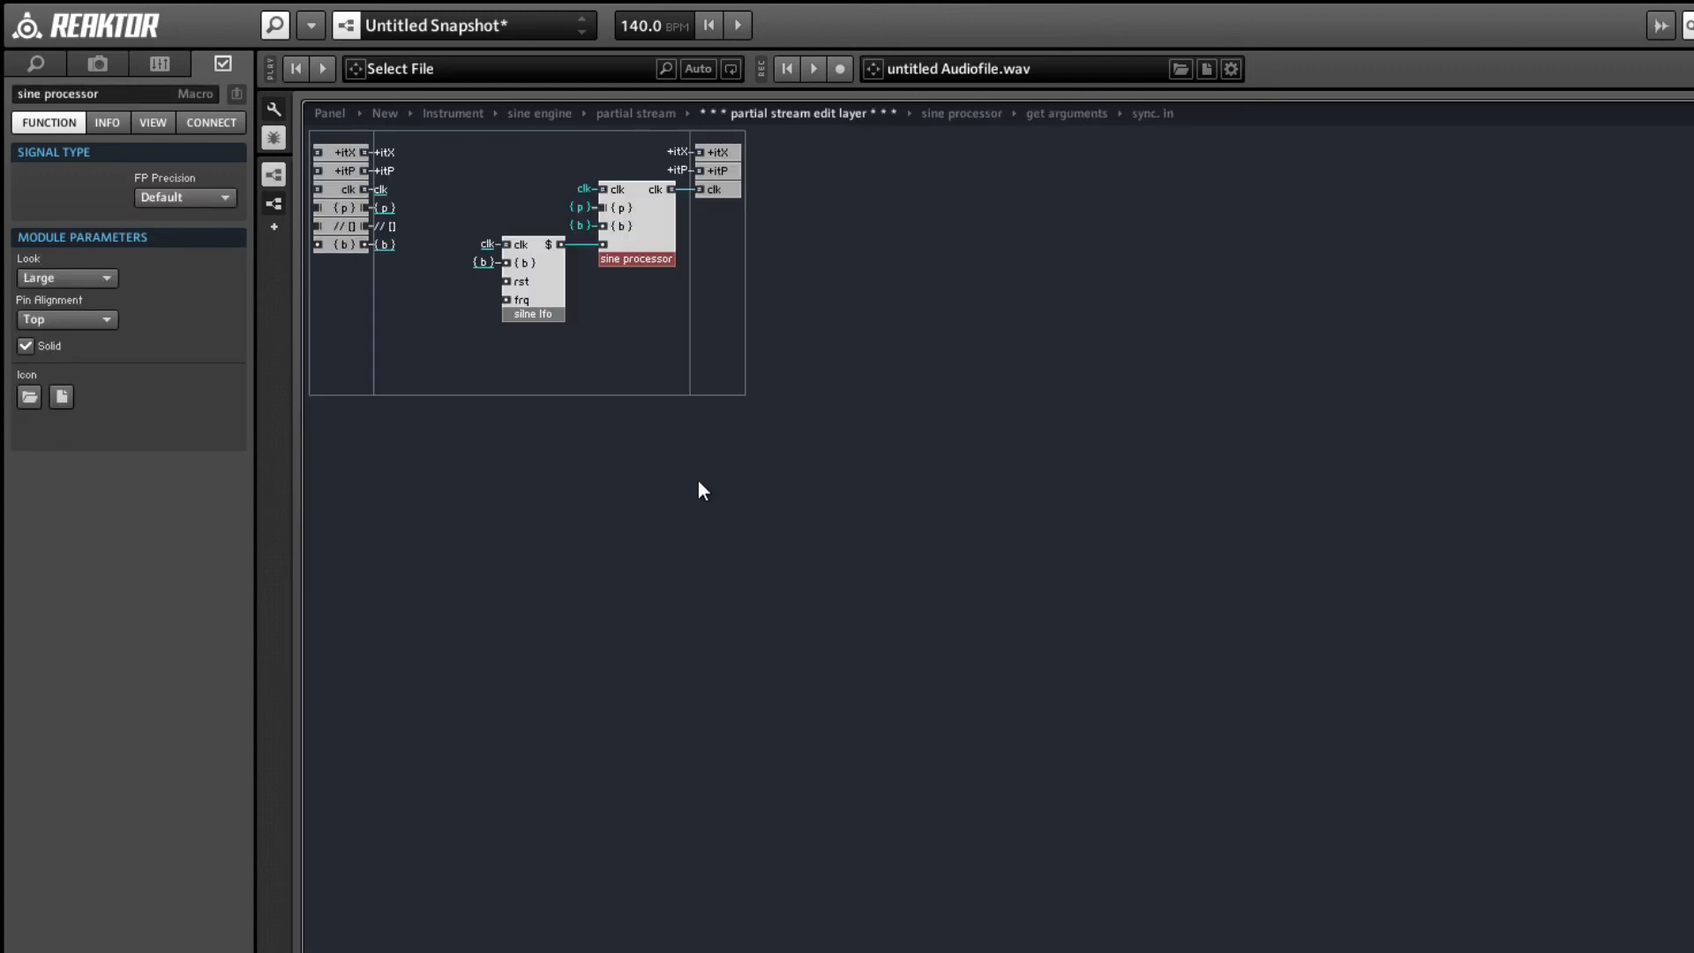
{"action": "left_click", "coordinate": [526, 295]}
{"action": "left_click", "coordinate": [443, 116]}
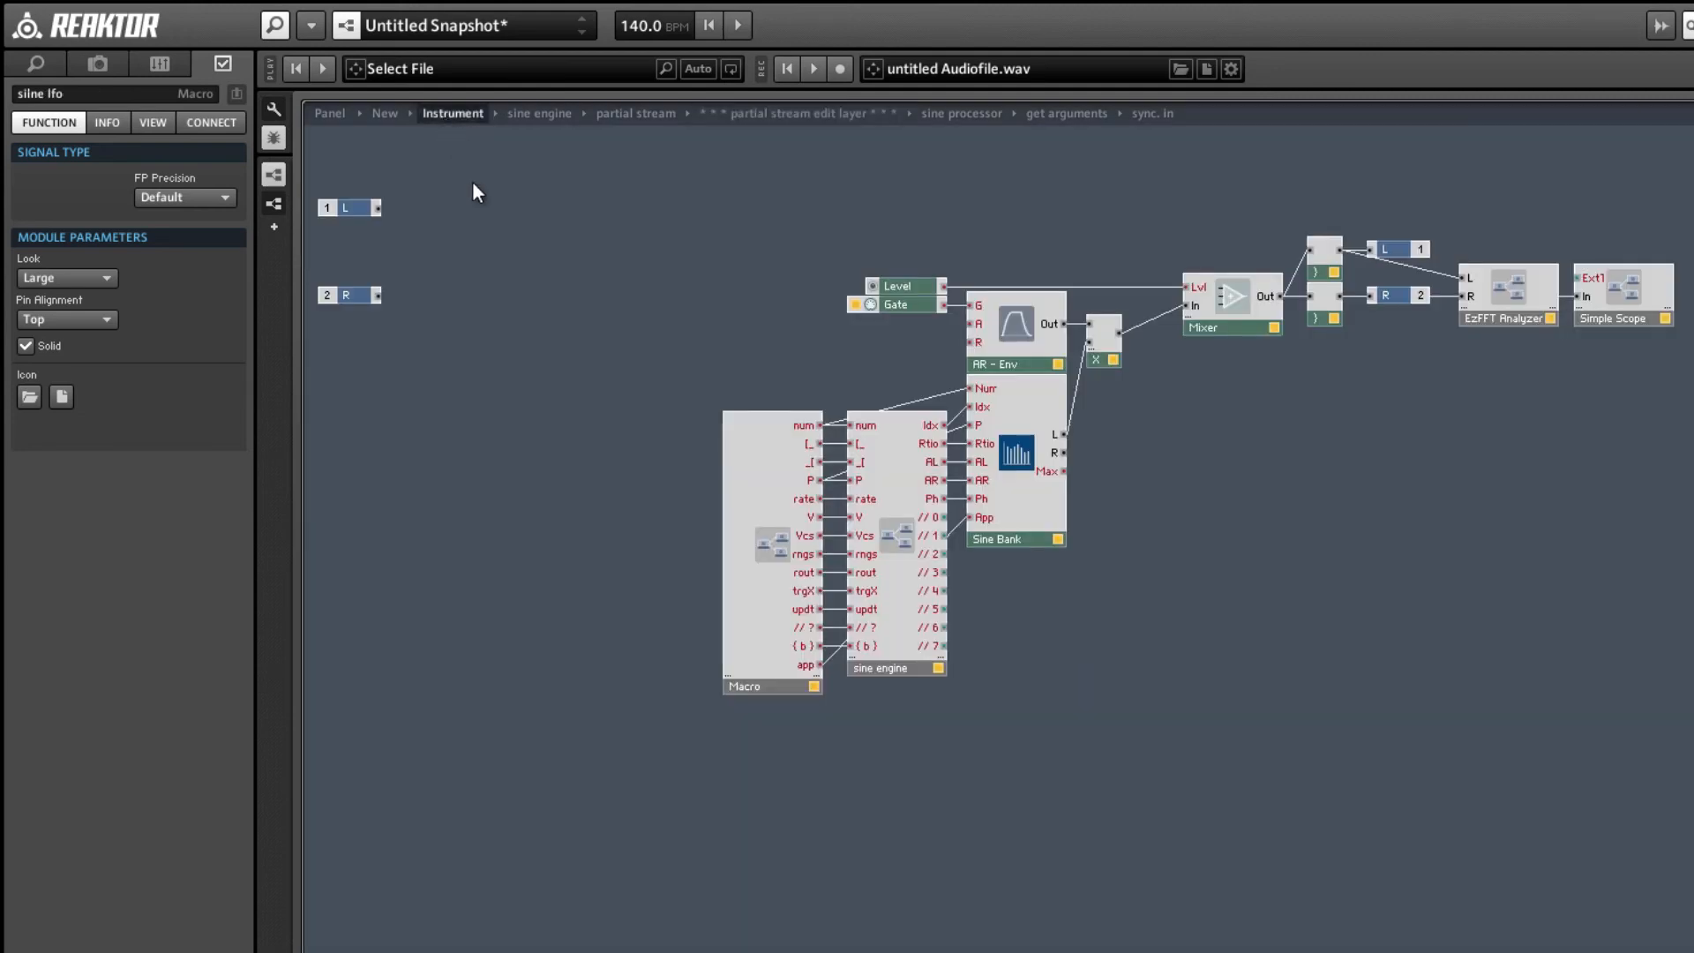
- Add a knob inside the Event Bus macro nested in the instrument's Macro
{"action": "double_click", "coordinate": [769, 523]}
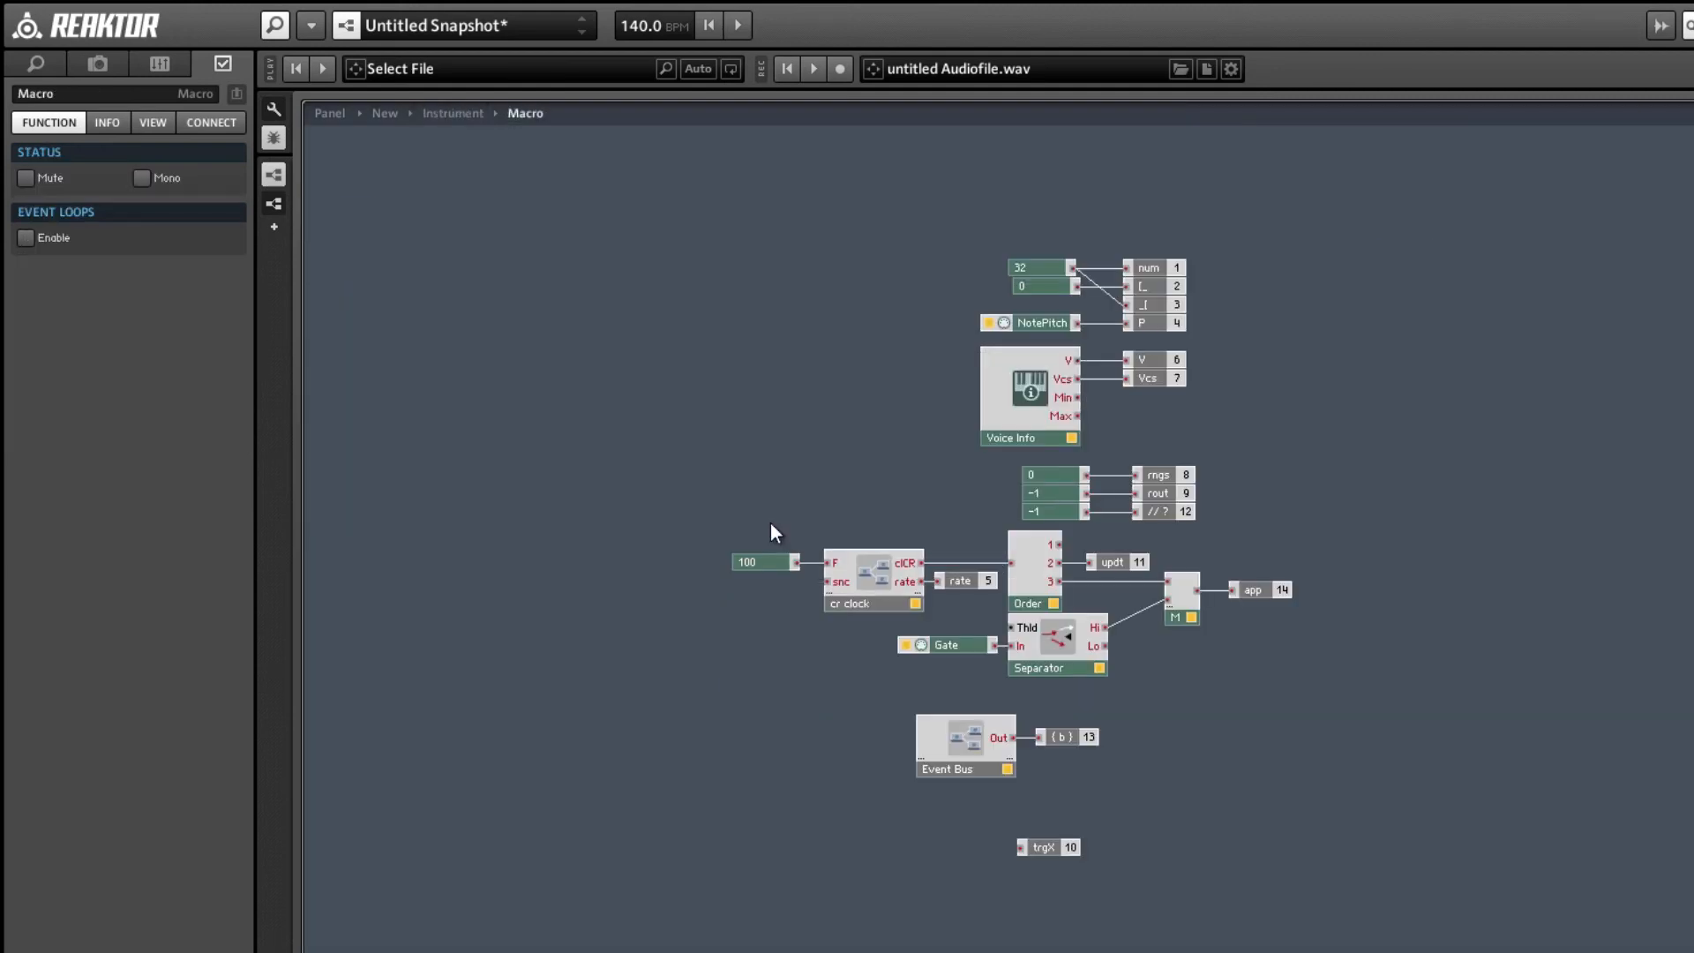
{"action": "double_click", "coordinate": [957, 738]}
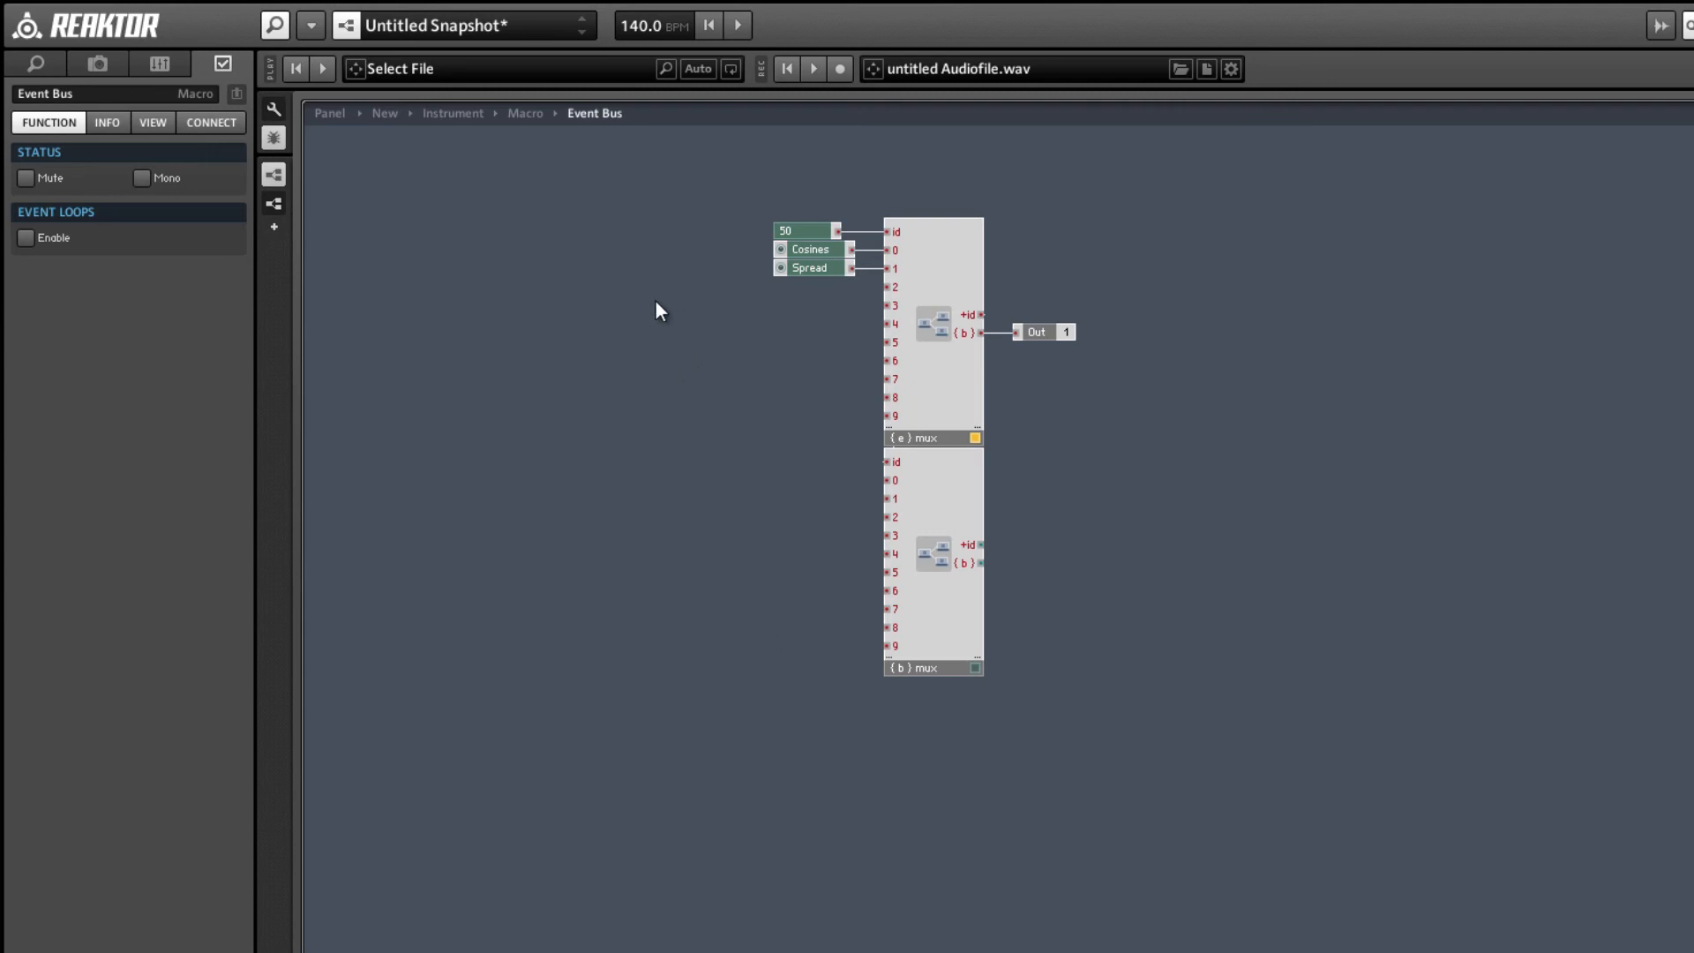
{"action": "right_click", "coordinate": [656, 302]}
{"action": "mouse_move", "coordinate": [705, 316]}
{"action": "mouse_move", "coordinate": [1059, 316]}
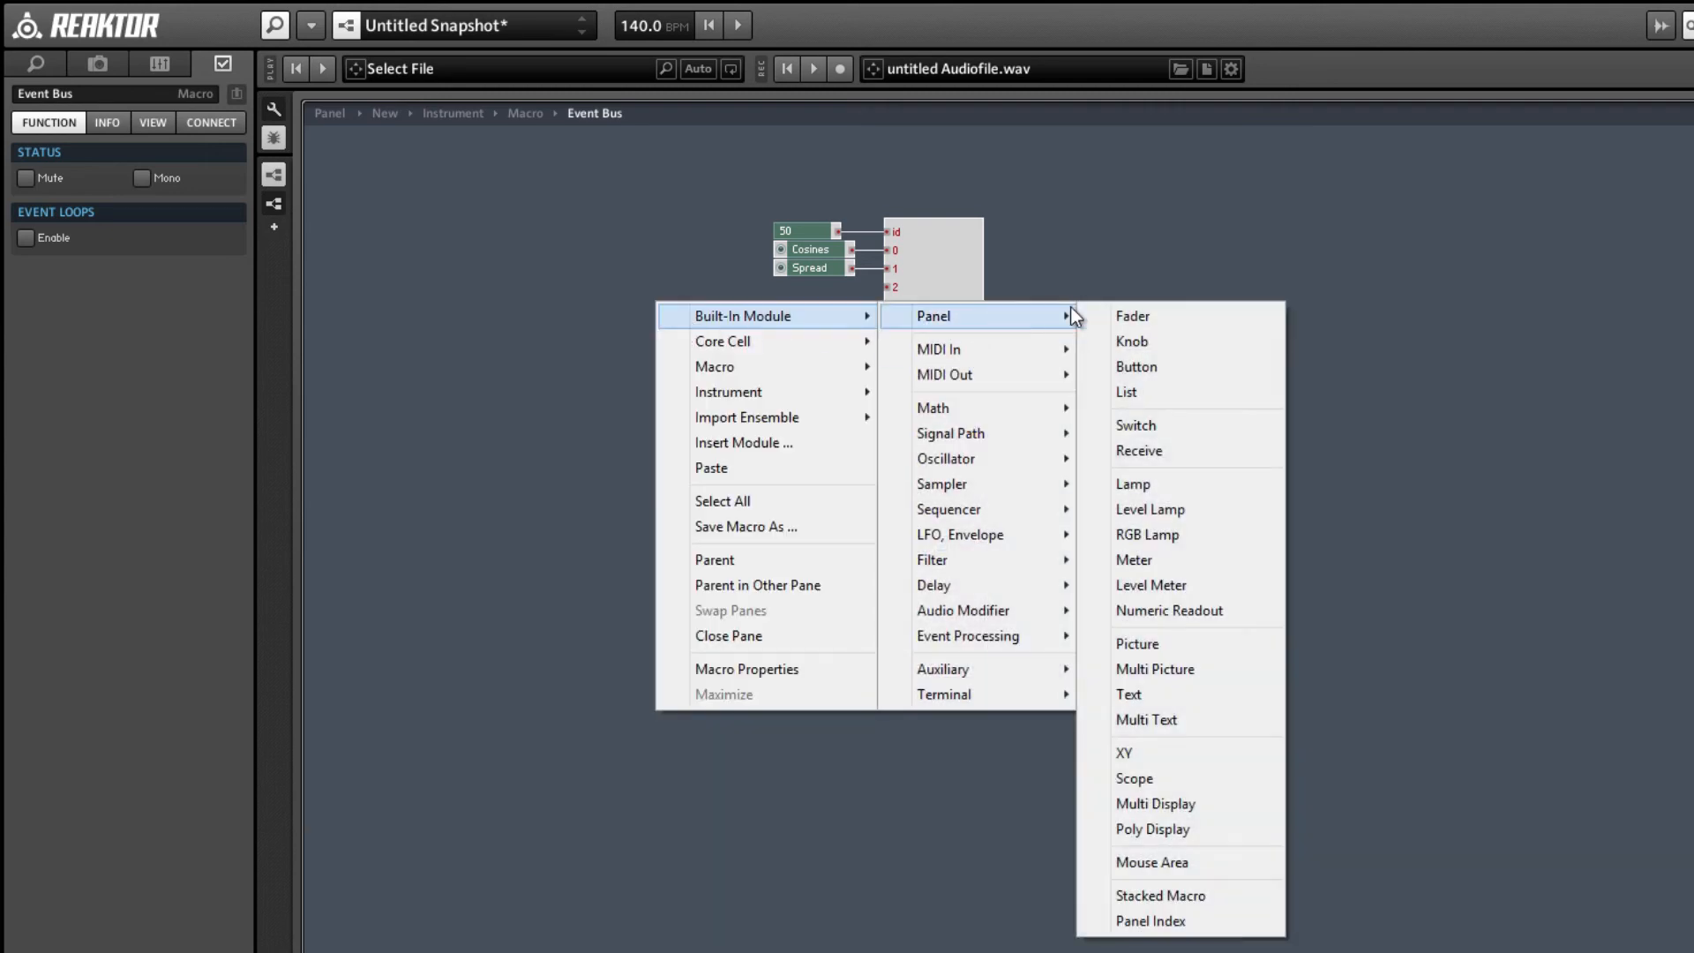
{"action": "left_click", "coordinate": [1125, 342]}
- Set the new knob's range to a minimum of 0.1 and a maximum of 5
{"action": "left_click", "coordinate": [93, 226]}
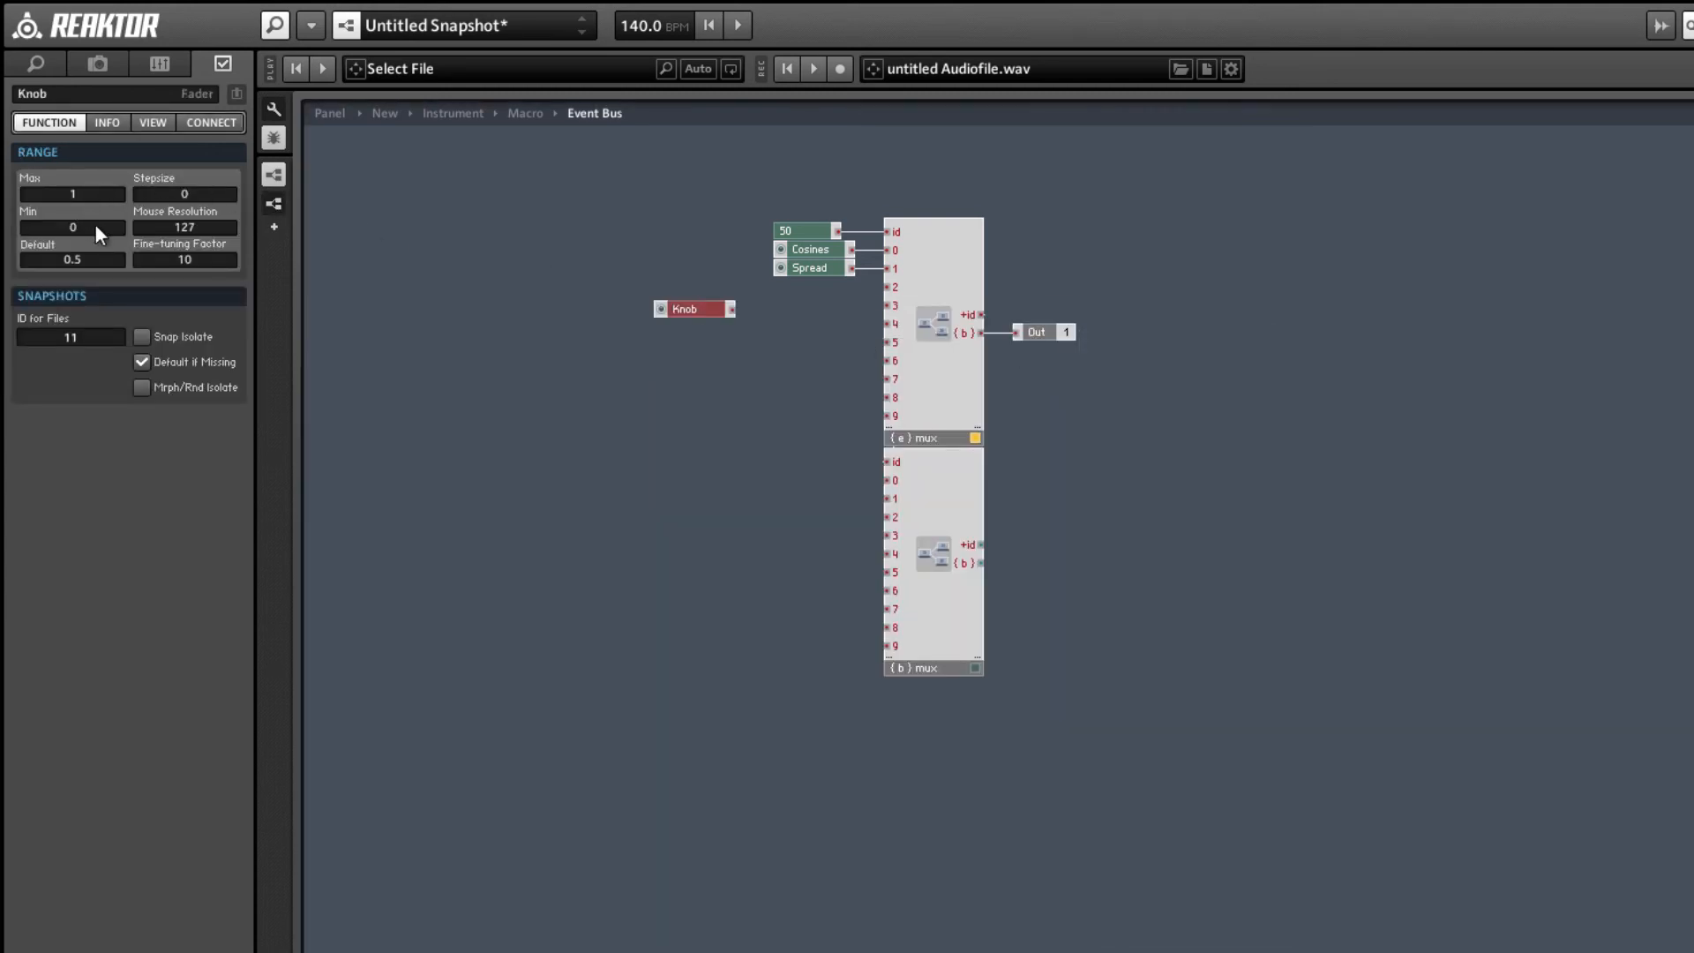
{"action": "type", "text": "0.1"}
{"action": "left_click", "coordinate": [83, 199]}
{"action": "key", "text": "BackSpace"}
{"action": "type", "text": "5"}
{"action": "key", "text": "Return"}
- Rename the new knob LFO Freq and wire its output to input 2 of the (e) mux
{"action": "left_click_drag", "start_coordinate": [122, 92], "coordinate": [1, 55]}
{"action": "type", "text": "Sine"}
{"action": "key", "text": "BackSpace"}
{"action": "key", "text": "BackSpace"}
{"action": "key", "text": "BackSpace"}
{"action": "key", "text": "BackSpace"}
{"action": "type", "text": "LFO Freq"}
{"action": "key", "text": "Return"}
{"action": "left_click_drag", "start_coordinate": [730, 309], "coordinate": [889, 287]}
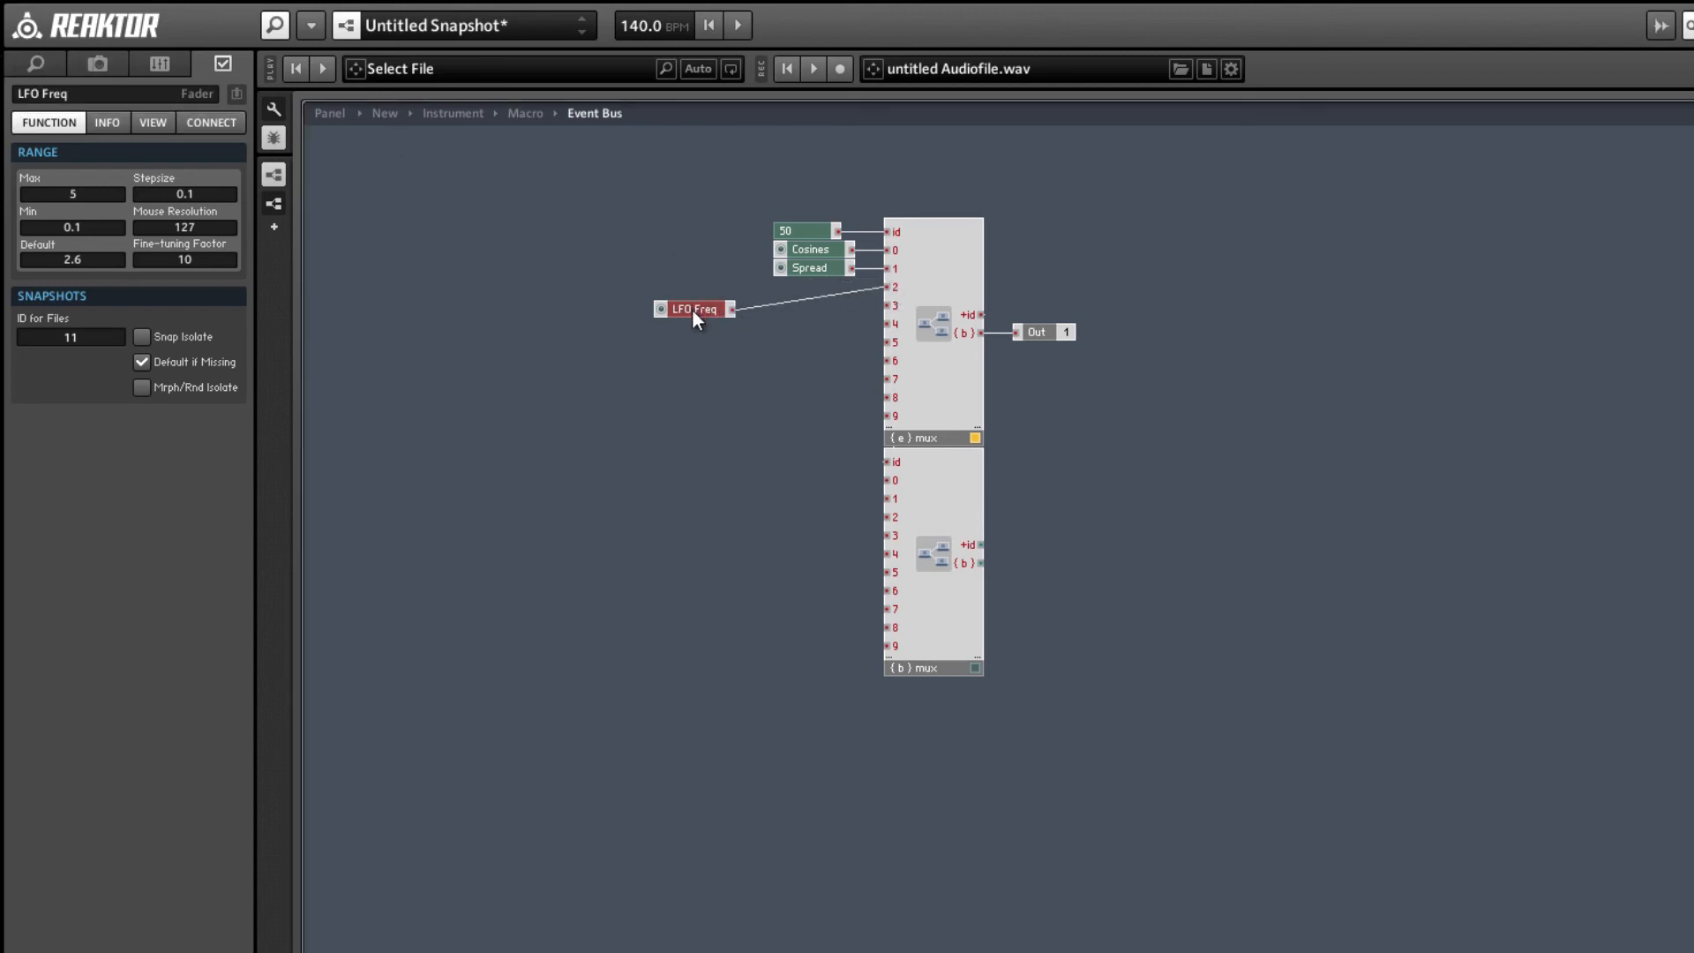
- Align LFO Freq beneath Spread and shift the three knobs left, leaving room before the (e) mux
{"action": "left_click_drag", "start_coordinate": [693, 311], "coordinate": [784, 295]}
{"action": "left_click_drag", "start_coordinate": [664, 243], "coordinate": [516, 285]}
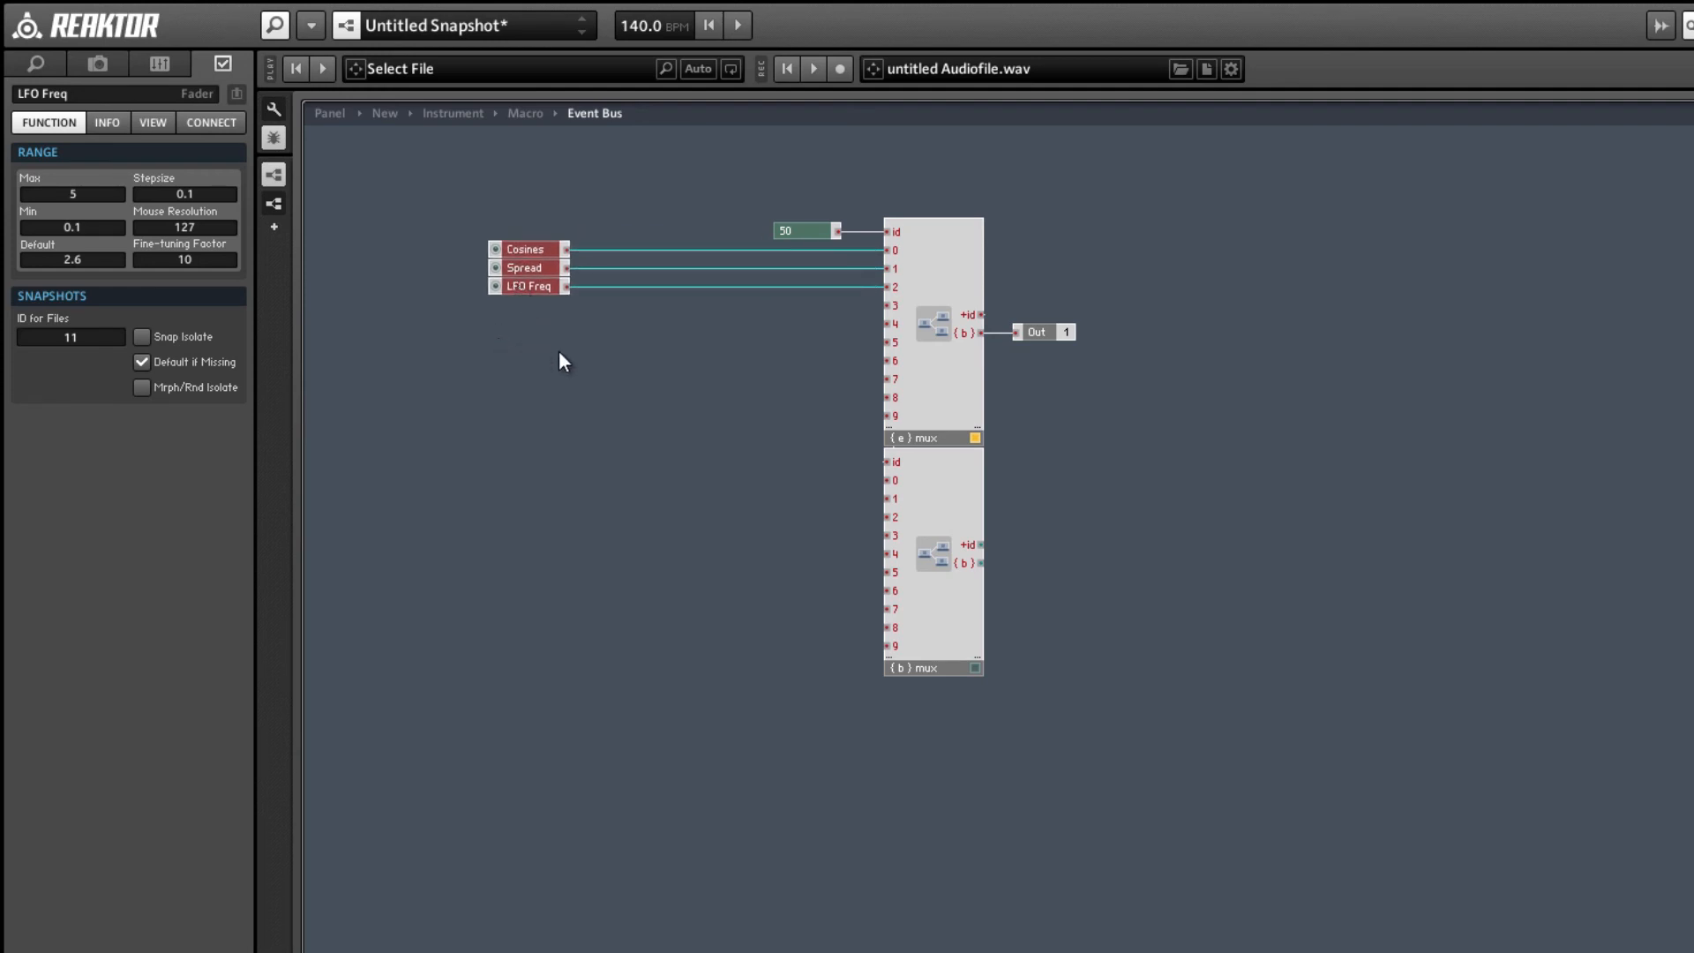
{"action": "left_click", "coordinate": [616, 362]}
- Insert a smart_value macro and wire it between the Cosines knob and input 0 of the (e) mux
{"action": "right_click", "coordinate": [654, 367]}
{"action": "left_click", "coordinate": [655, 367]}
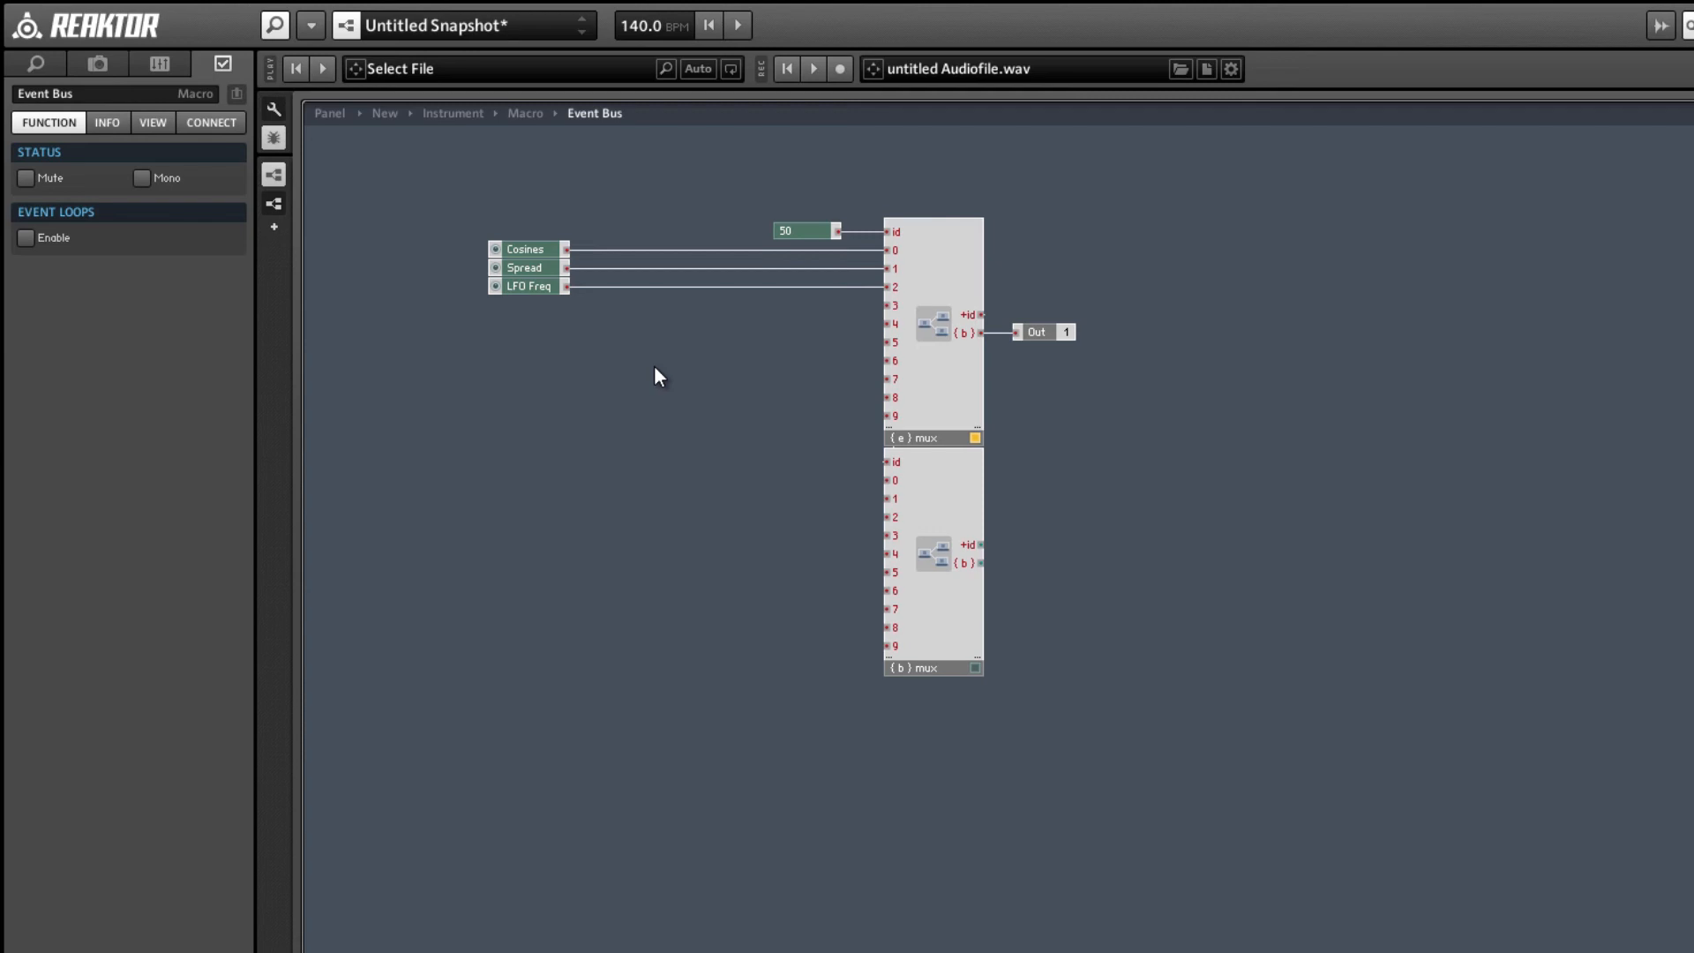
{"action": "double_click", "coordinate": [654, 365]}
{"action": "type", "text": "smar"}
{"action": "key", "text": "Return"}
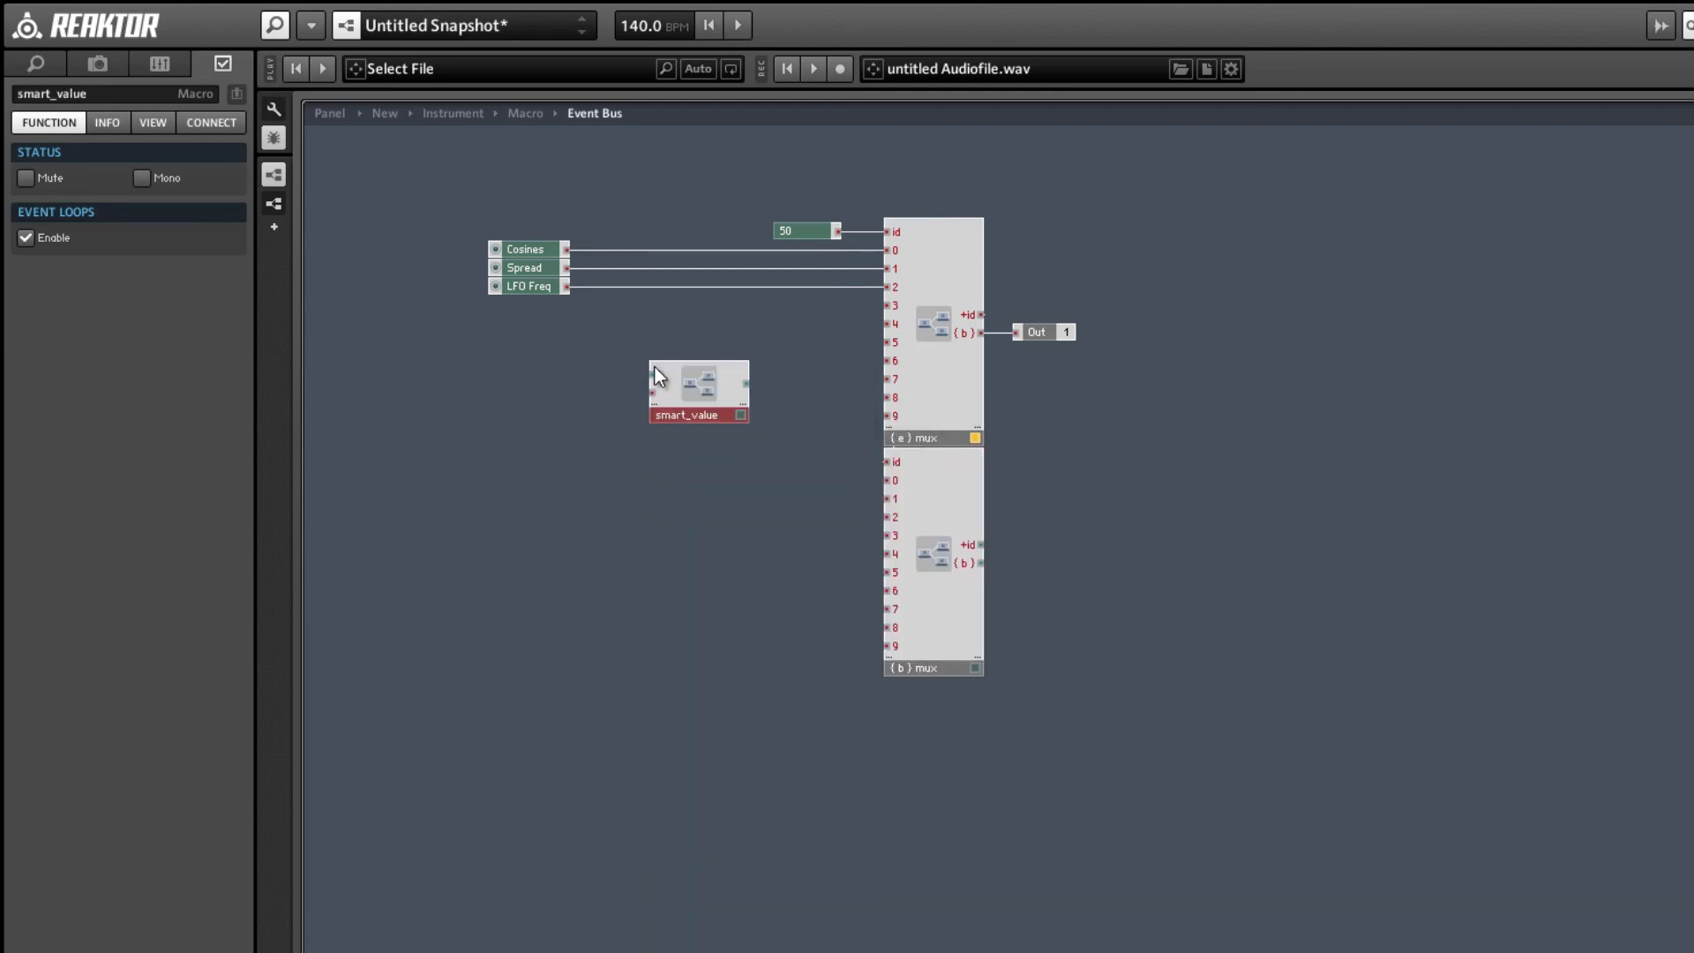
{"action": "left_click_drag", "start_coordinate": [690, 387], "coordinate": [887, 250]}
{"action": "left_click_drag", "start_coordinate": [675, 253], "coordinate": [656, 265]}
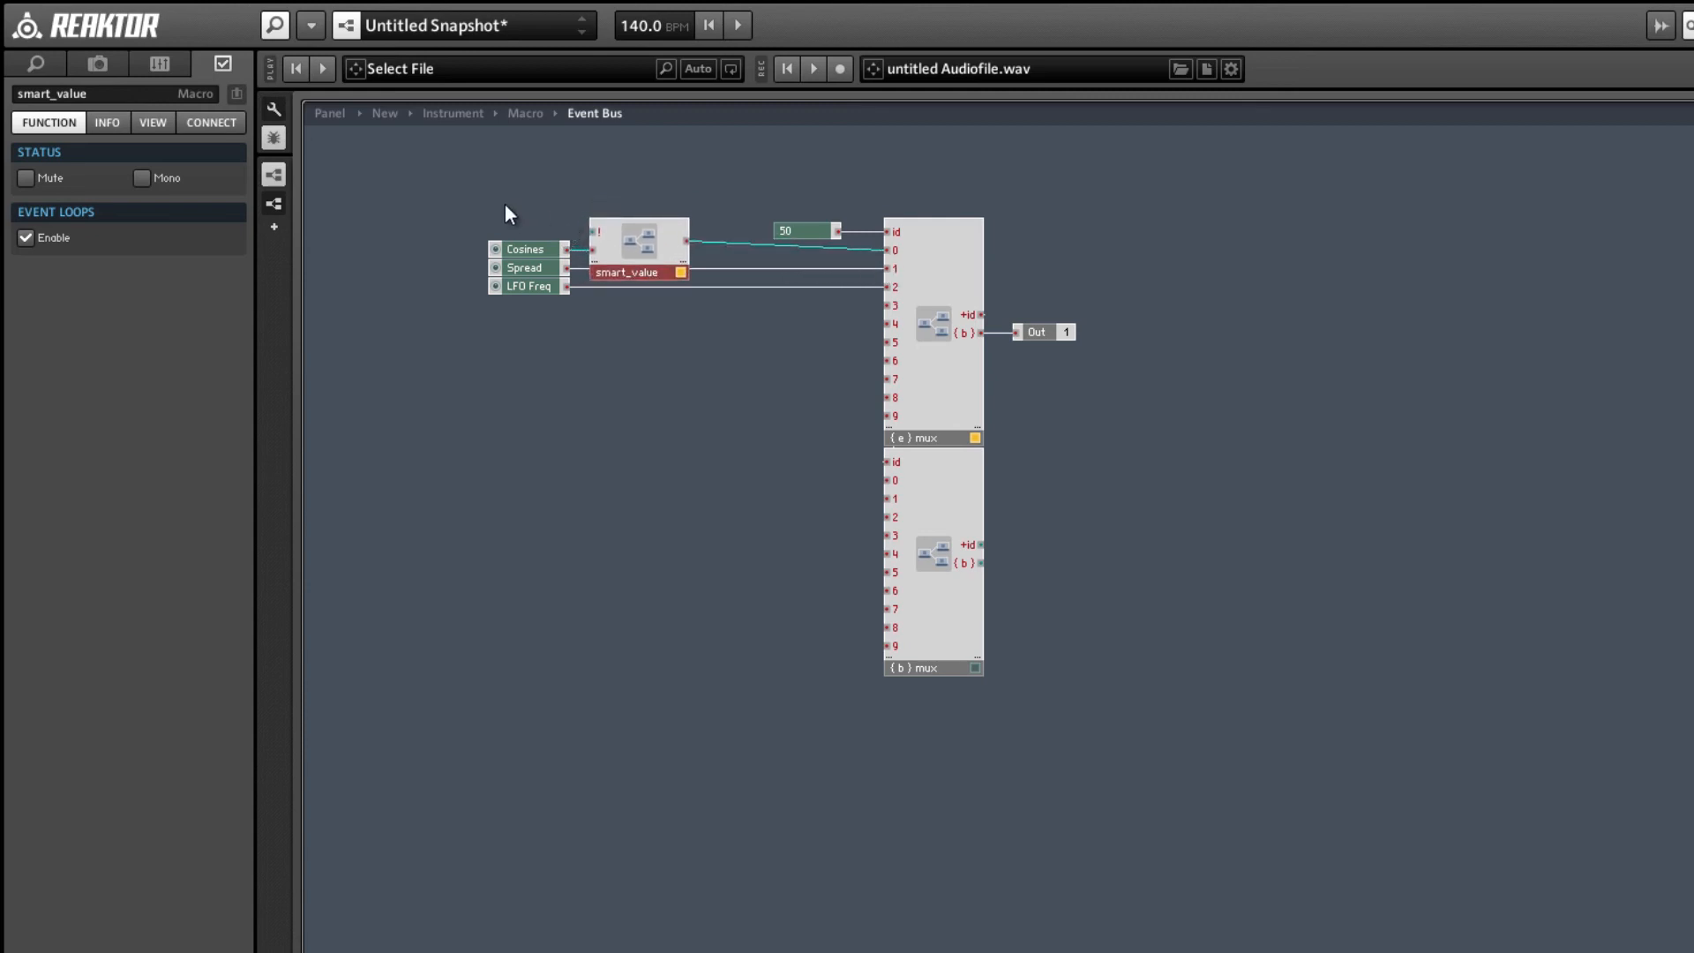
- Shift the knobs and smart_value farther left, and insert a copy of smart_value between Spread and mux input 1
{"action": "left_click_drag", "start_coordinate": [504, 203], "coordinate": [557, 260]}
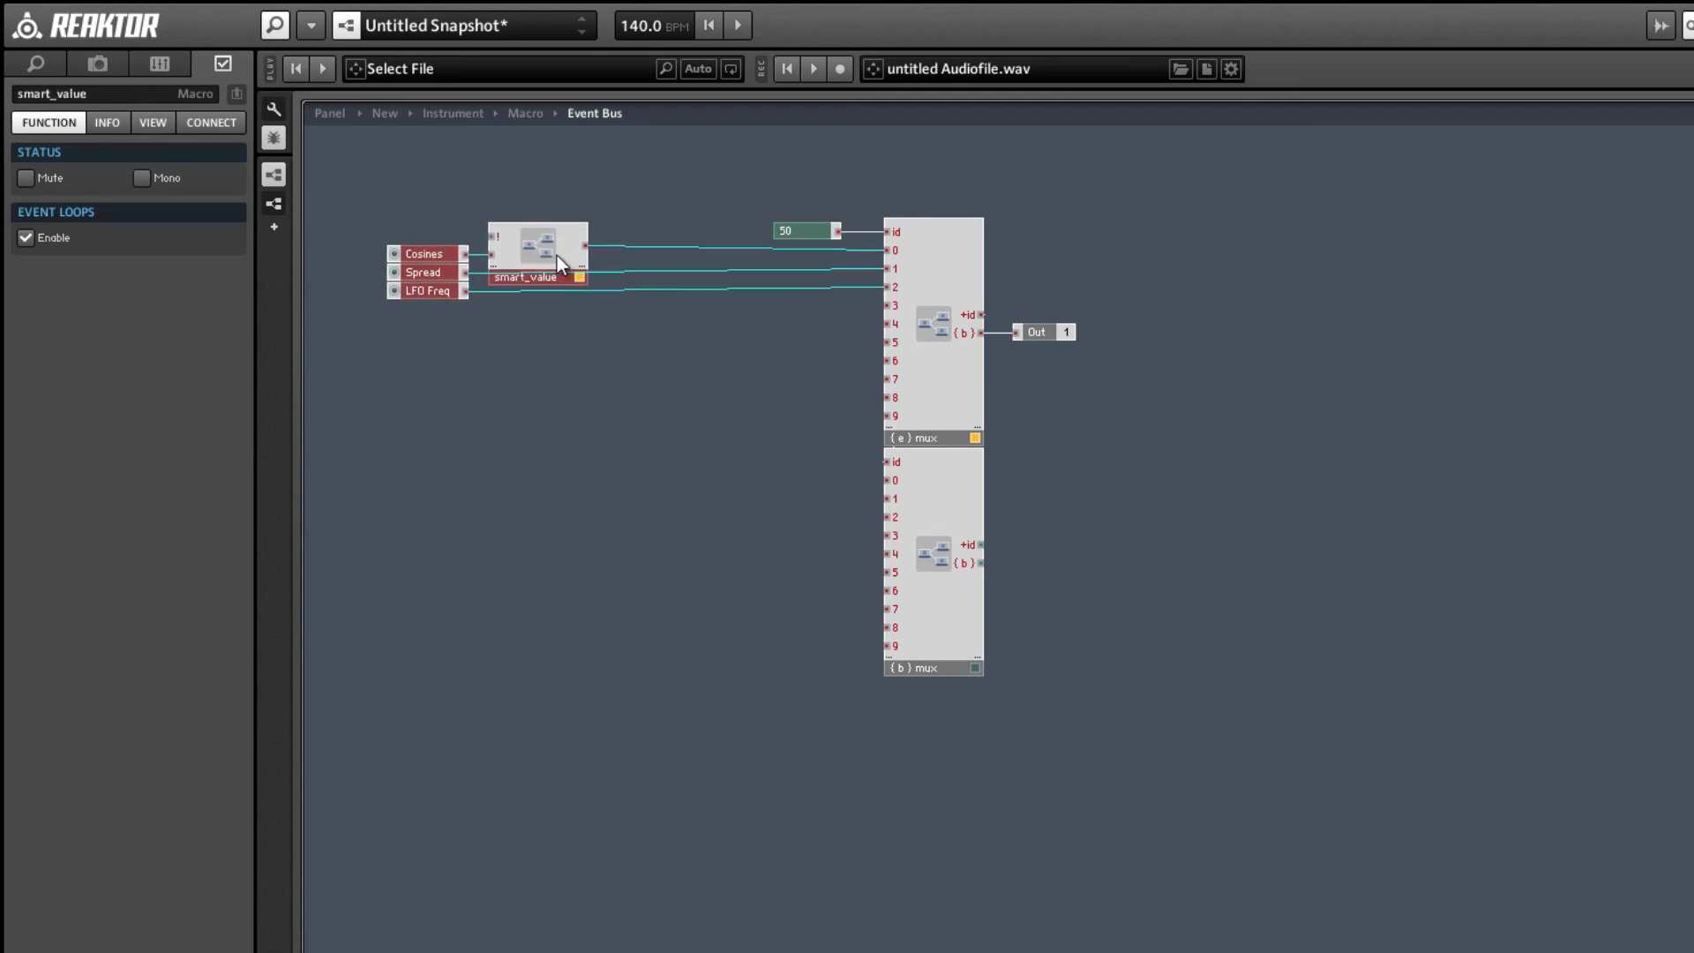
{"action": "left_click_drag", "start_coordinate": [428, 280], "coordinate": [431, 280]}
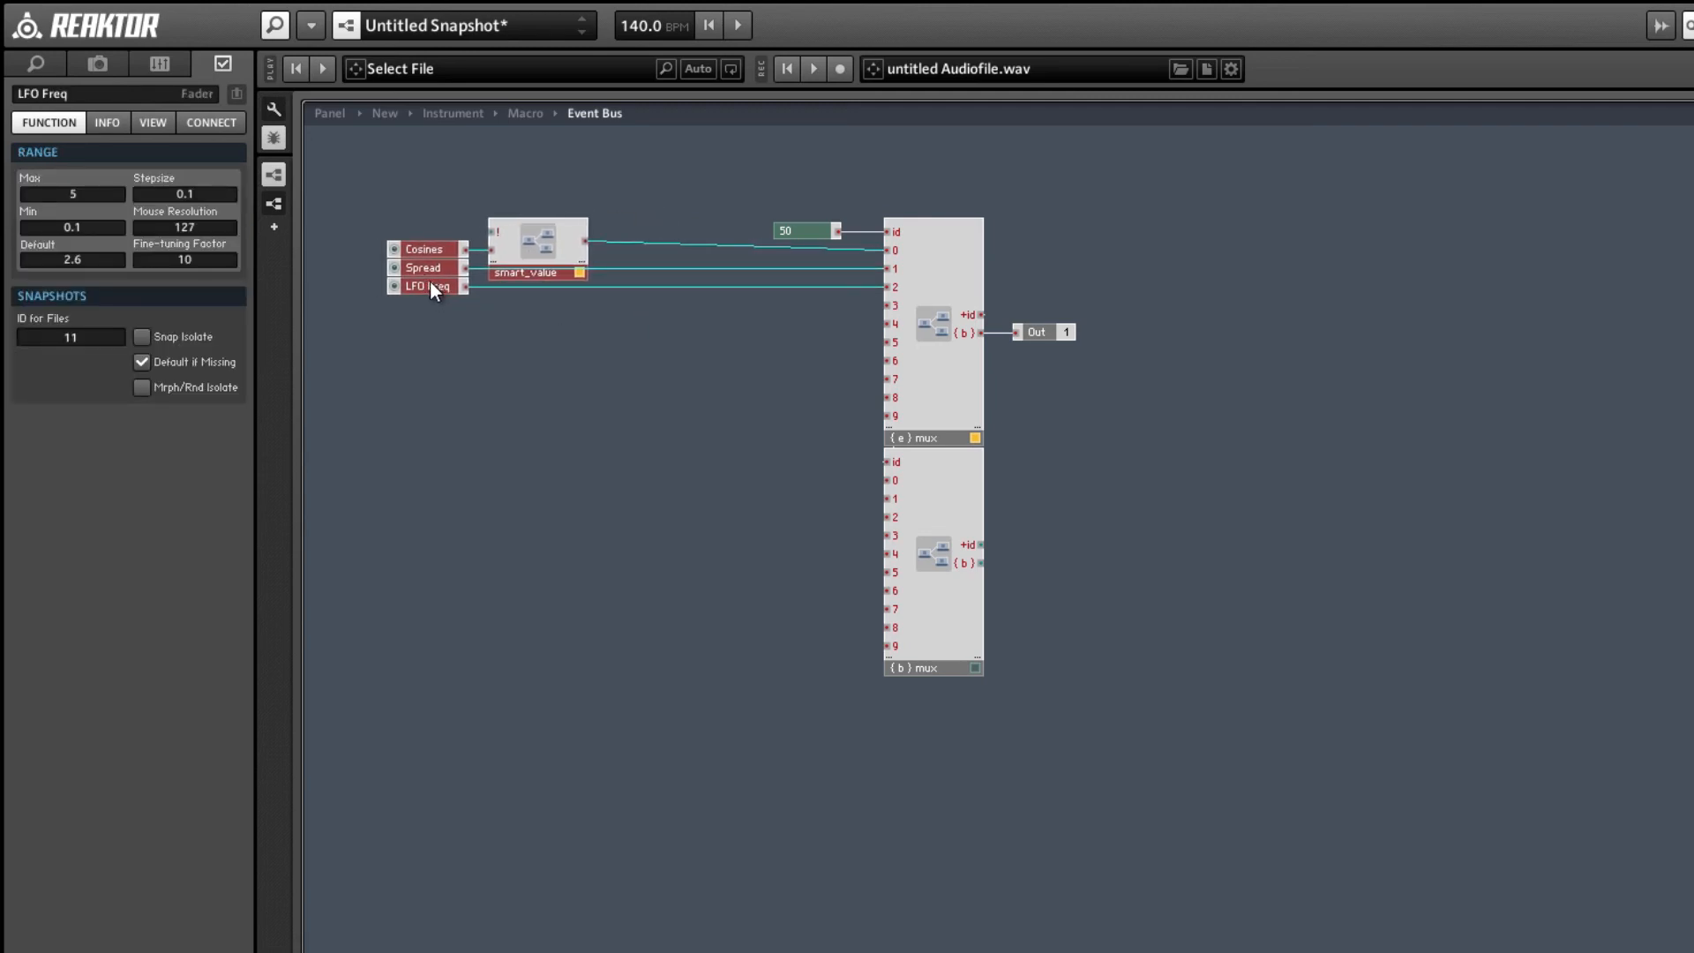
{"action": "left_click", "coordinate": [481, 305]}
{"action": "left_click", "coordinate": [546, 263]}
{"action": "left_click_drag", "start_coordinate": [546, 261], "coordinate": [887, 269]}
- Insert another smart_value copy between LFO Freq and mux input 2, and move the knobs and smart_value macros closer to the mux
{"action": "left_click_drag", "start_coordinate": [593, 327], "coordinate": [766, 340]}
{"action": "left_click_drag", "start_coordinate": [465, 288], "coordinate": [722, 321]}
{"action": "left_click_drag", "start_coordinate": [842, 301], "coordinate": [884, 288]}
{"action": "left_click_drag", "start_coordinate": [775, 311], "coordinate": [769, 276]}
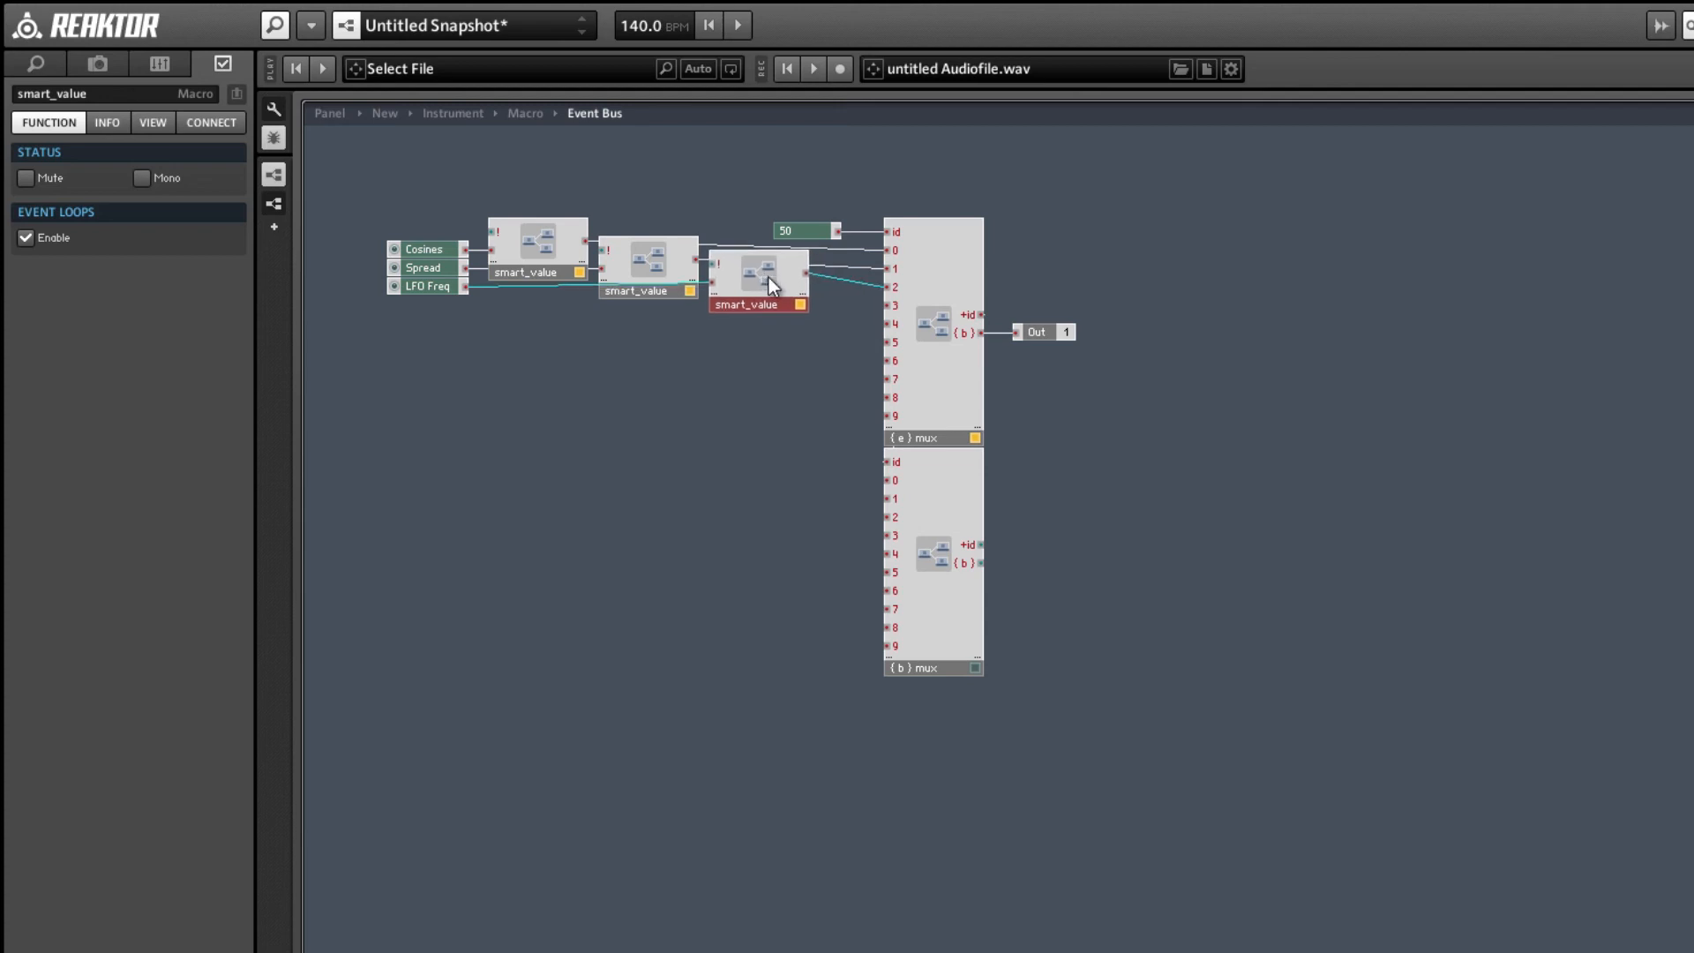
{"action": "left_click_drag", "start_coordinate": [755, 340], "coordinate": [460, 255]}
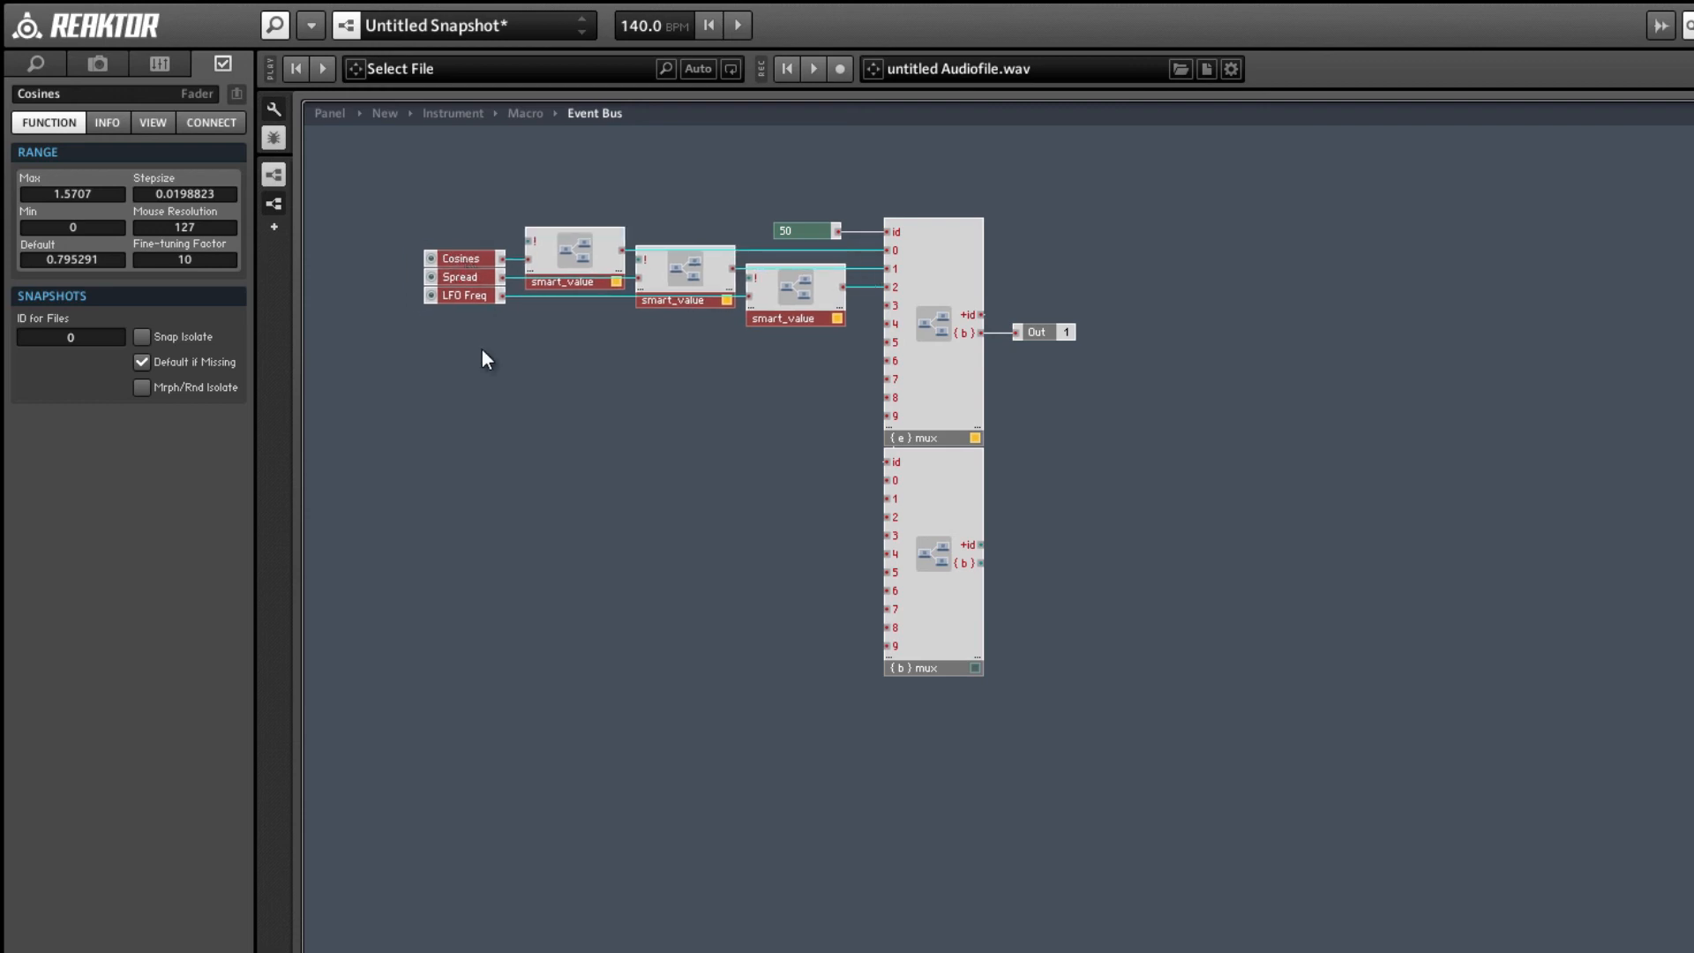
- Add a System Info module and connect its CR output to the ! input of all three smart_value macros
{"action": "left_click", "coordinate": [414, 266]}
{"action": "right_click", "coordinate": [399, 157]}
{"action": "mouse_move", "coordinate": [494, 170]}
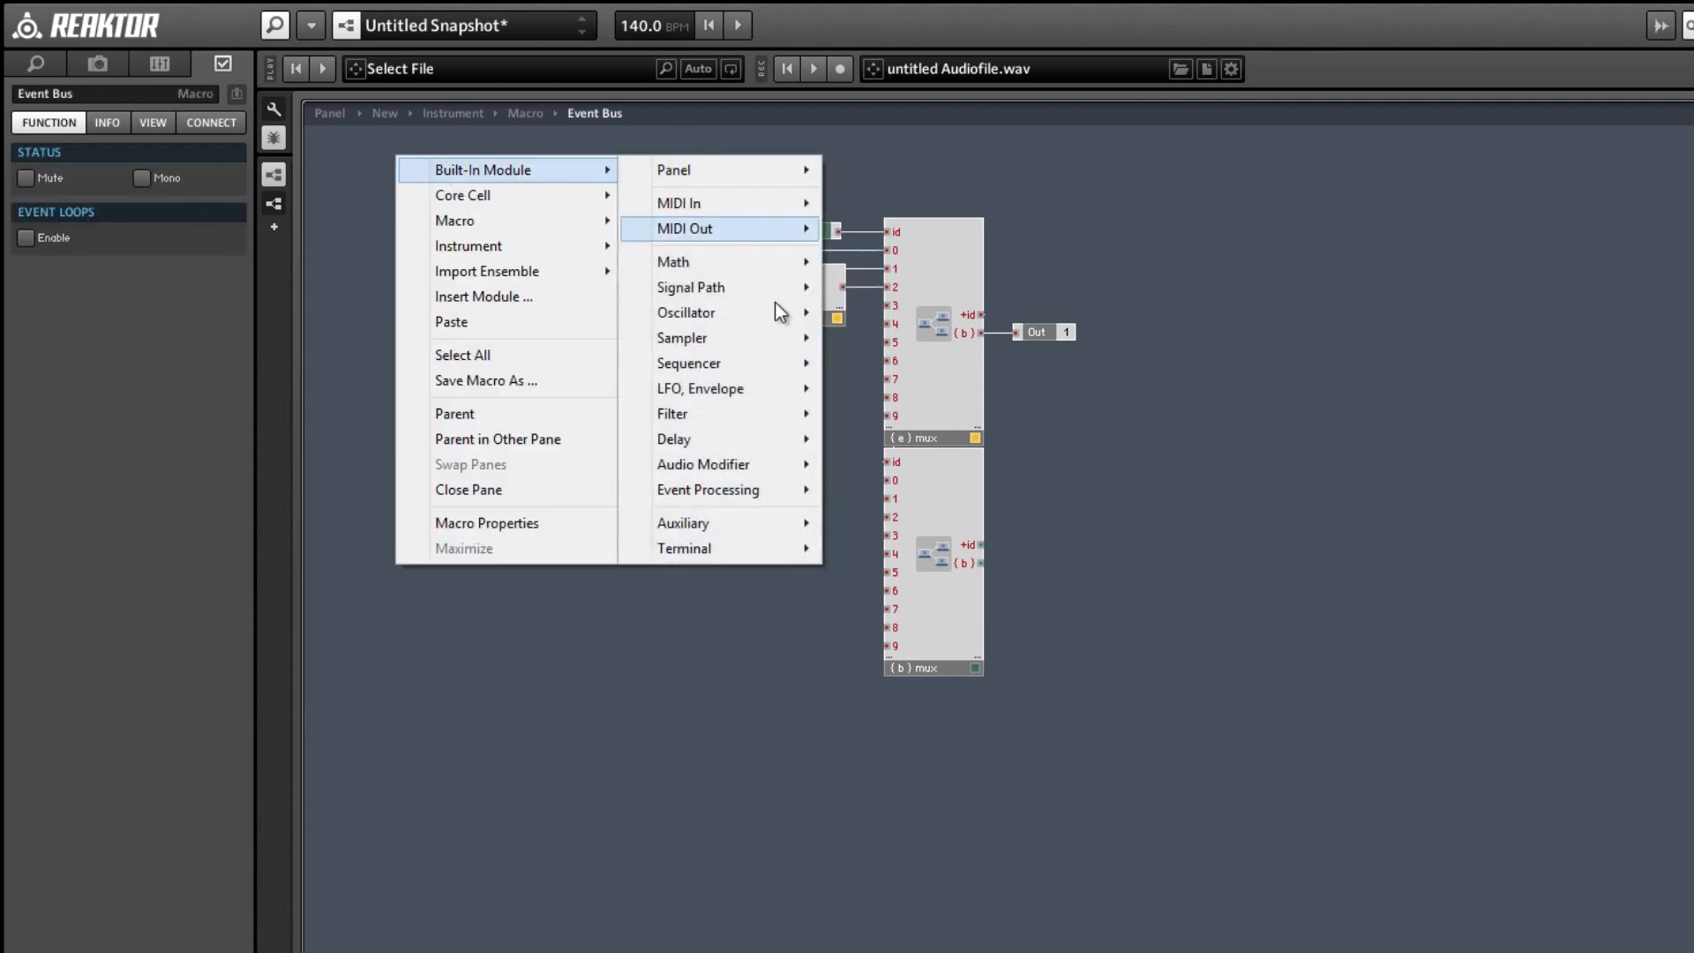
{"action": "mouse_move", "coordinate": [751, 529]}
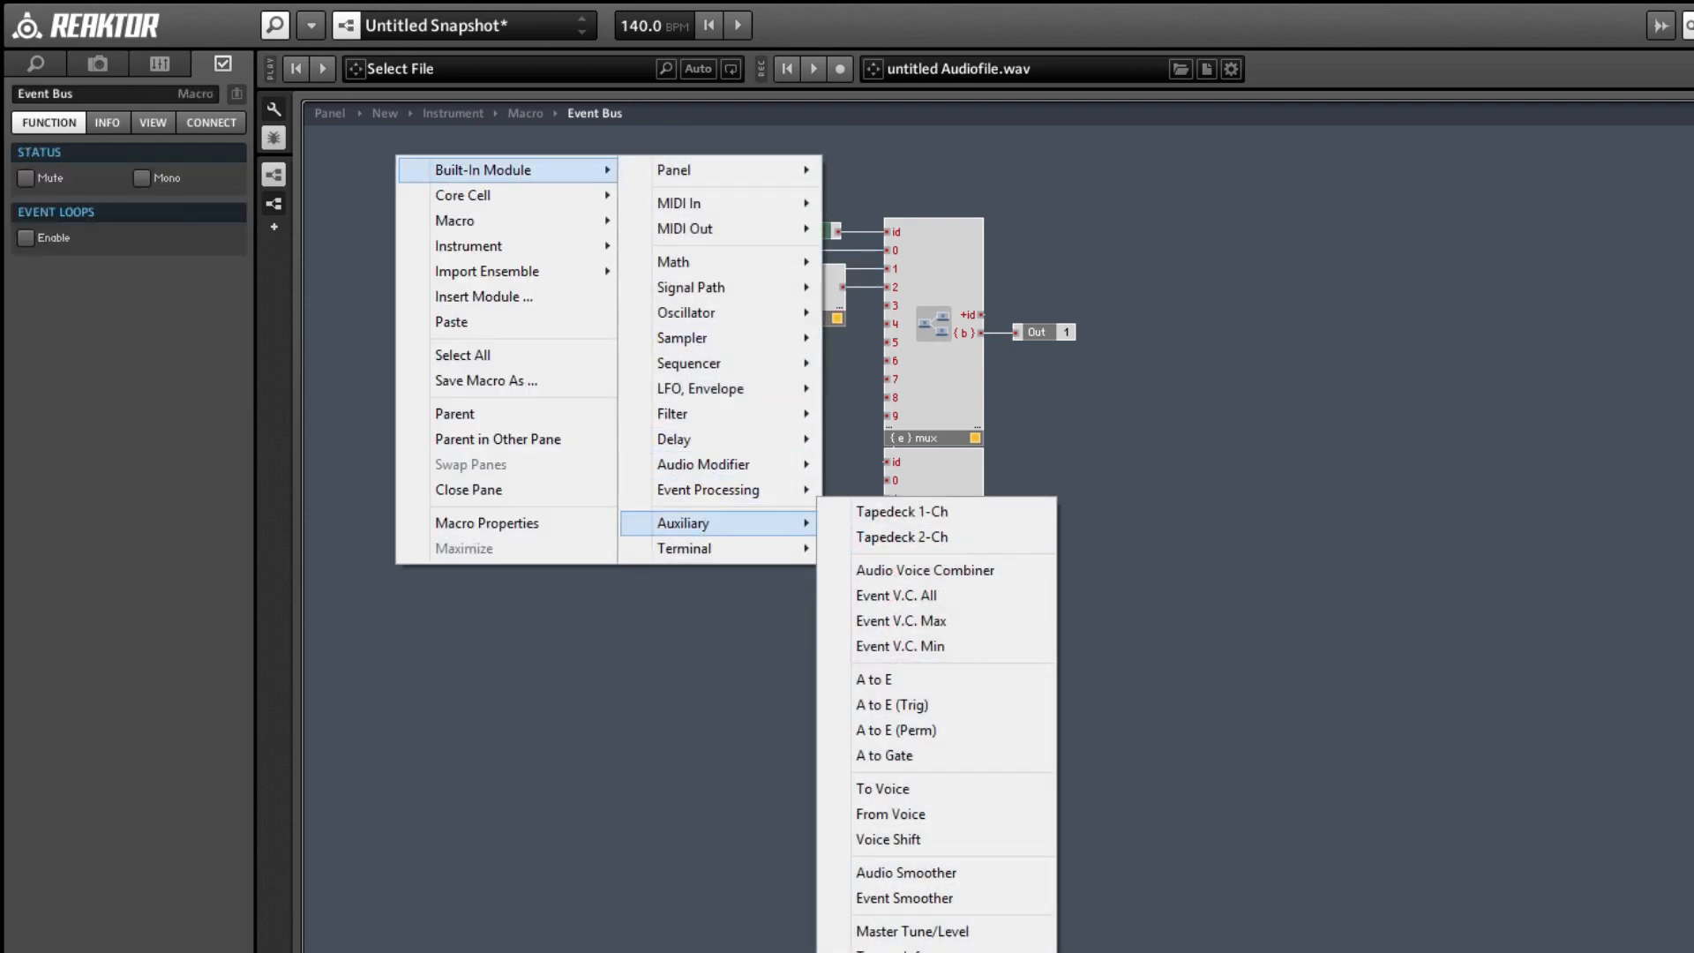
{"action": "left_click", "coordinate": [860, 920]}
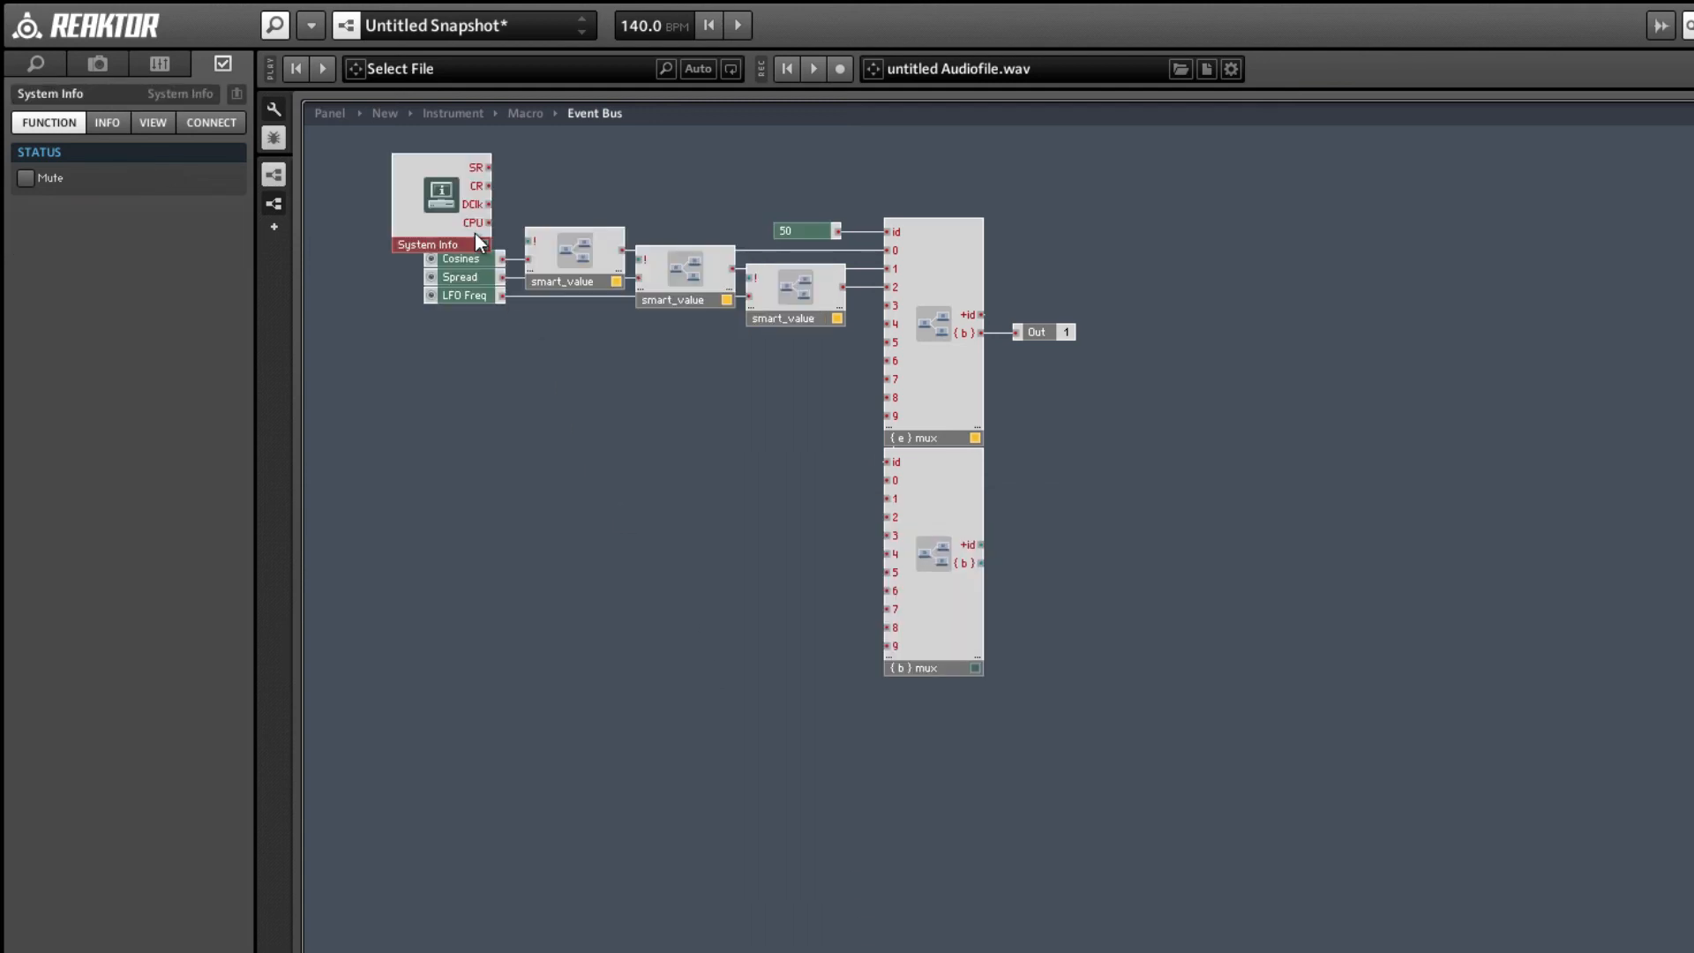
{"action": "left_click_drag", "start_coordinate": [455, 207], "coordinate": [528, 240]}
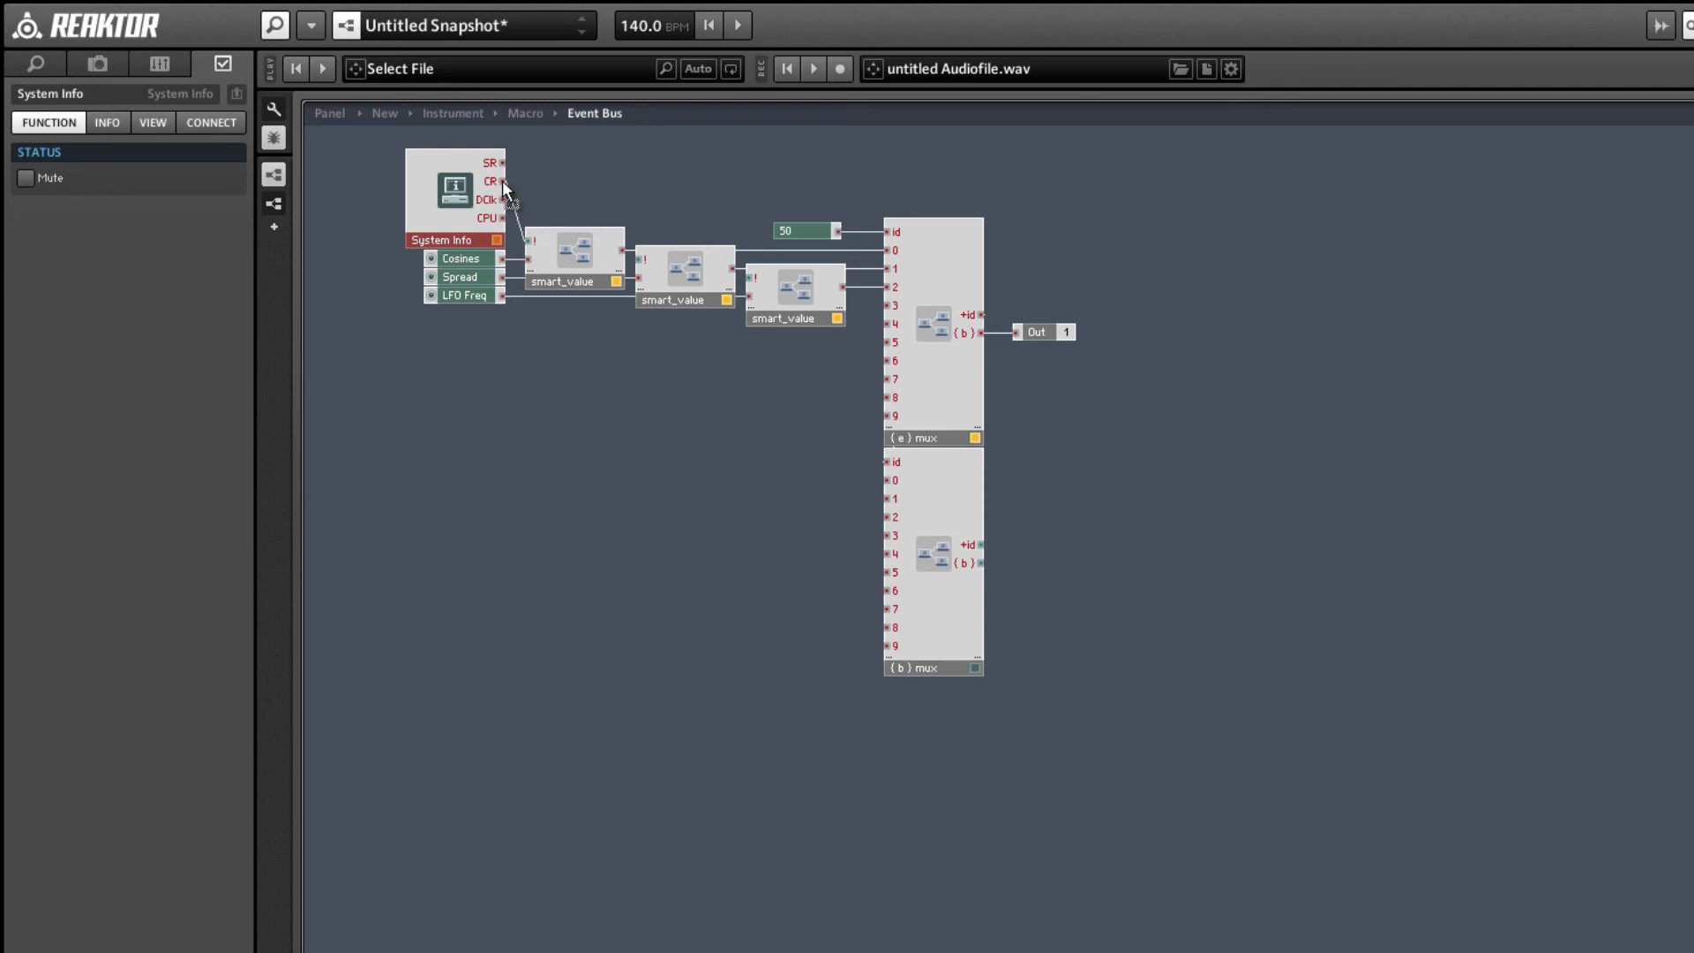
{"action": "left_click_drag", "start_coordinate": [504, 182], "coordinate": [641, 260]}
{"action": "left_click_drag", "start_coordinate": [497, 182], "coordinate": [752, 278]}
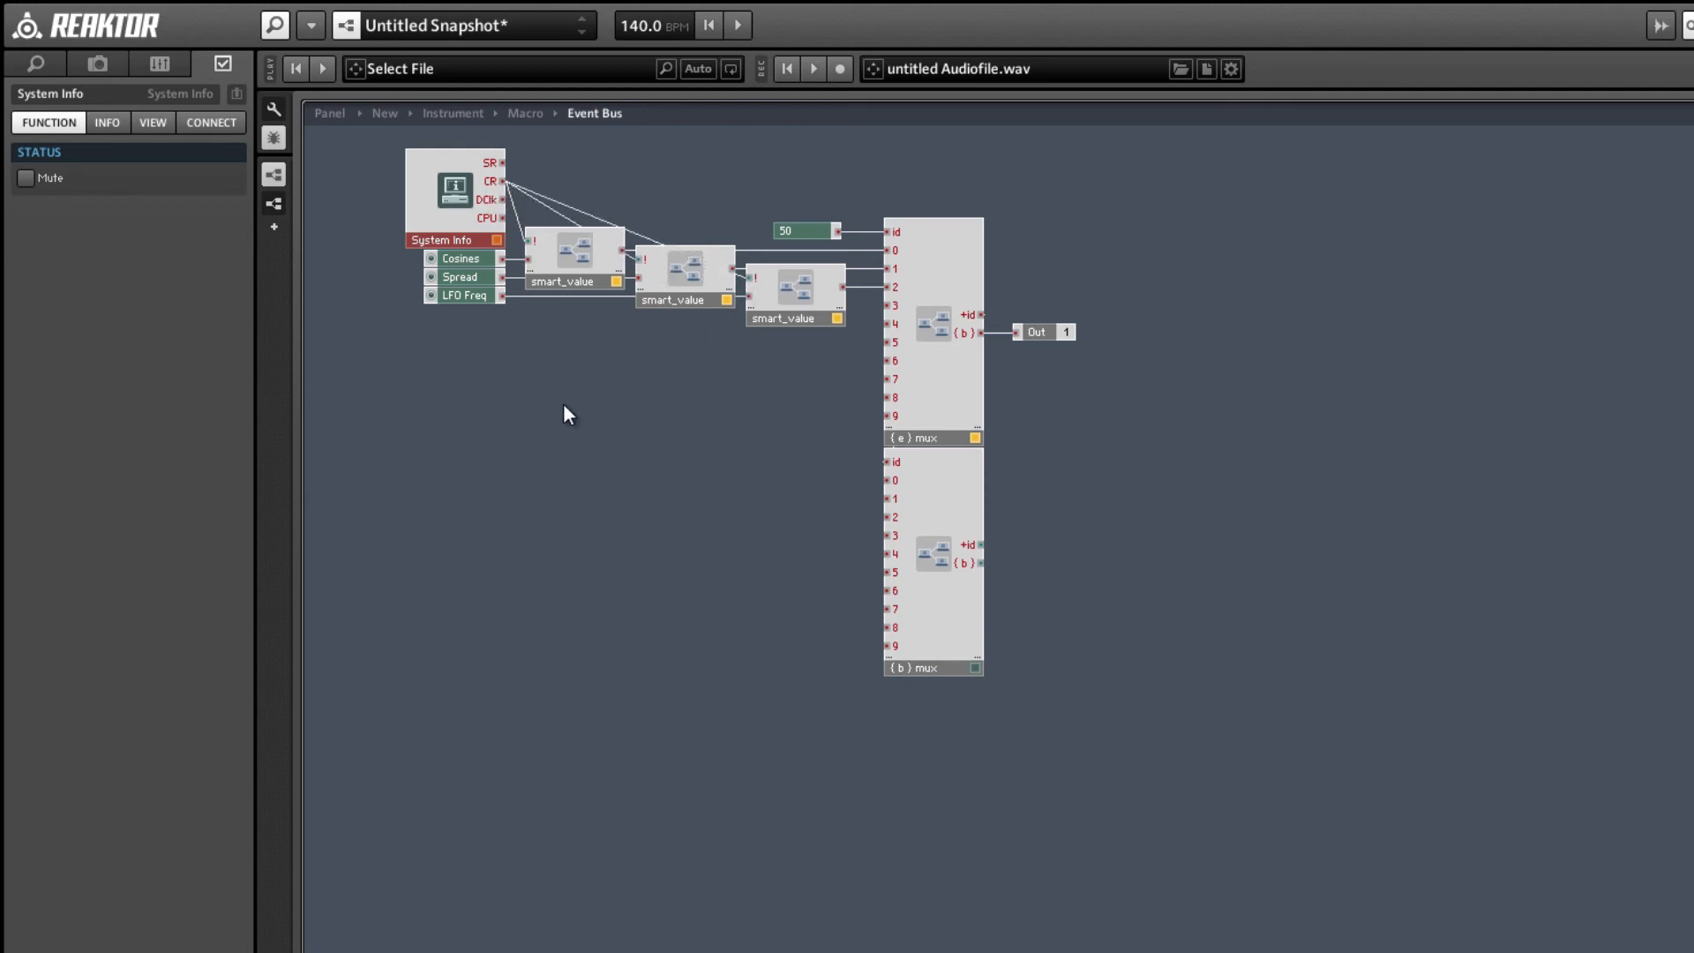
{"action": "left_click", "coordinate": [594, 371]}
- Hide all three smart_value macros from the instrument panel
{"action": "left_click", "coordinate": [333, 113]}
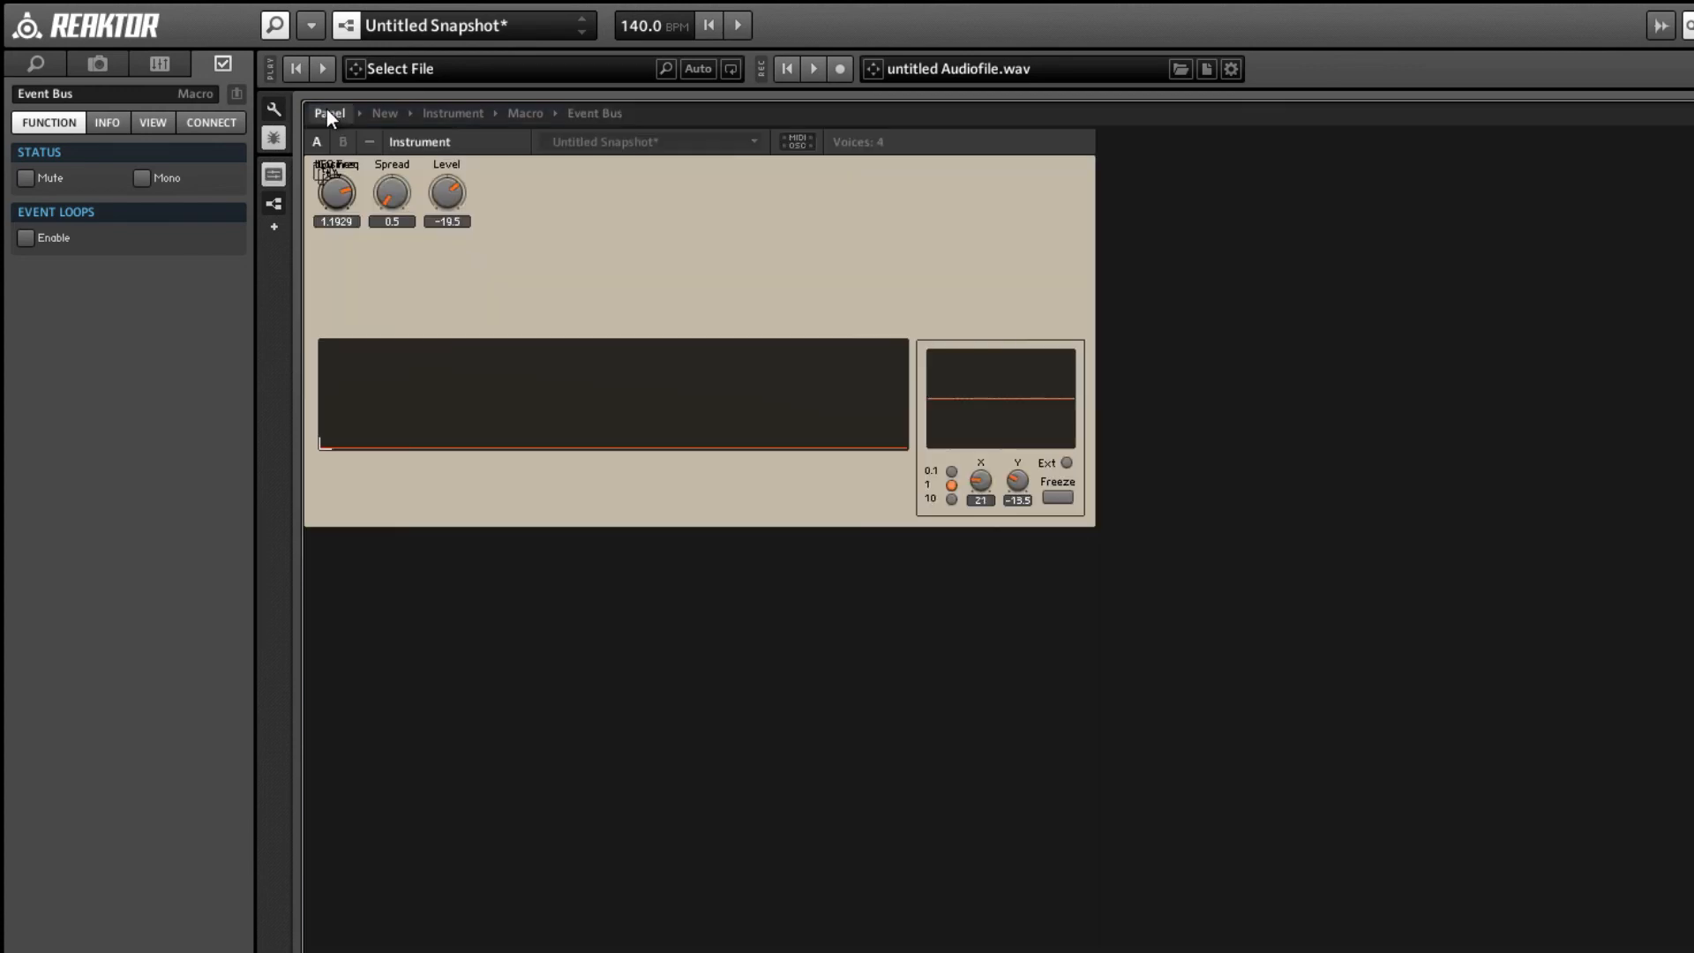
{"action": "left_click", "coordinate": [513, 113]}
{"action": "left_click", "coordinate": [572, 113]}
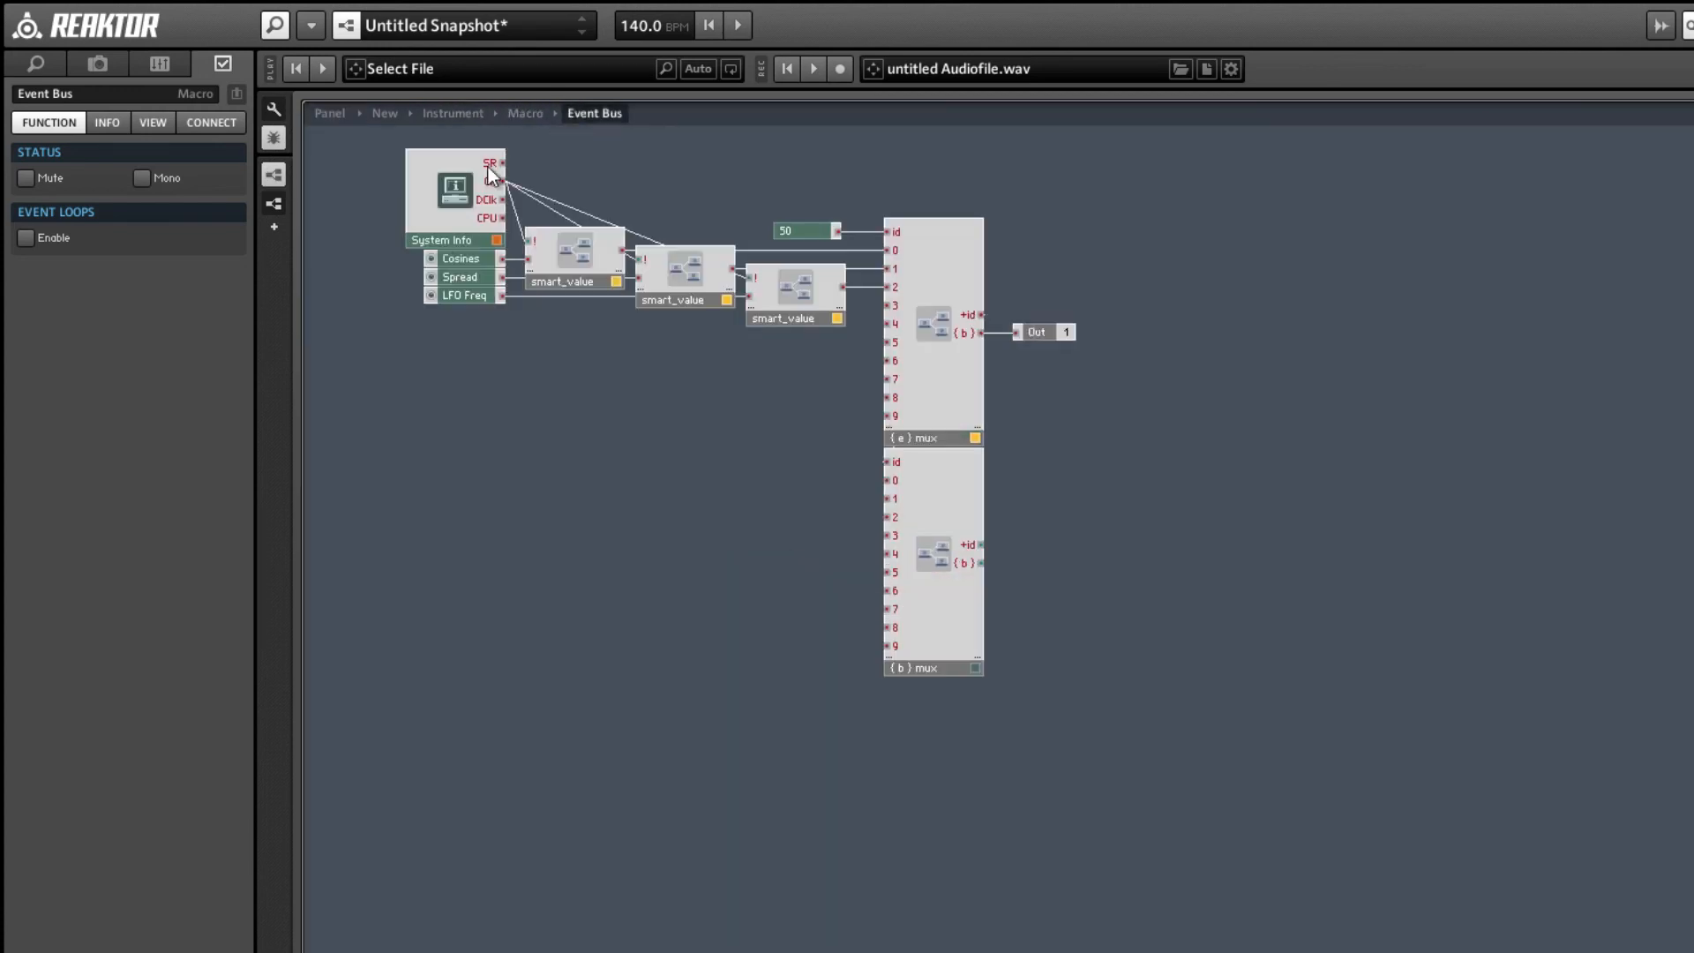
{"action": "left_click", "coordinate": [545, 262]}
{"action": "left_click", "coordinate": [151, 123]}
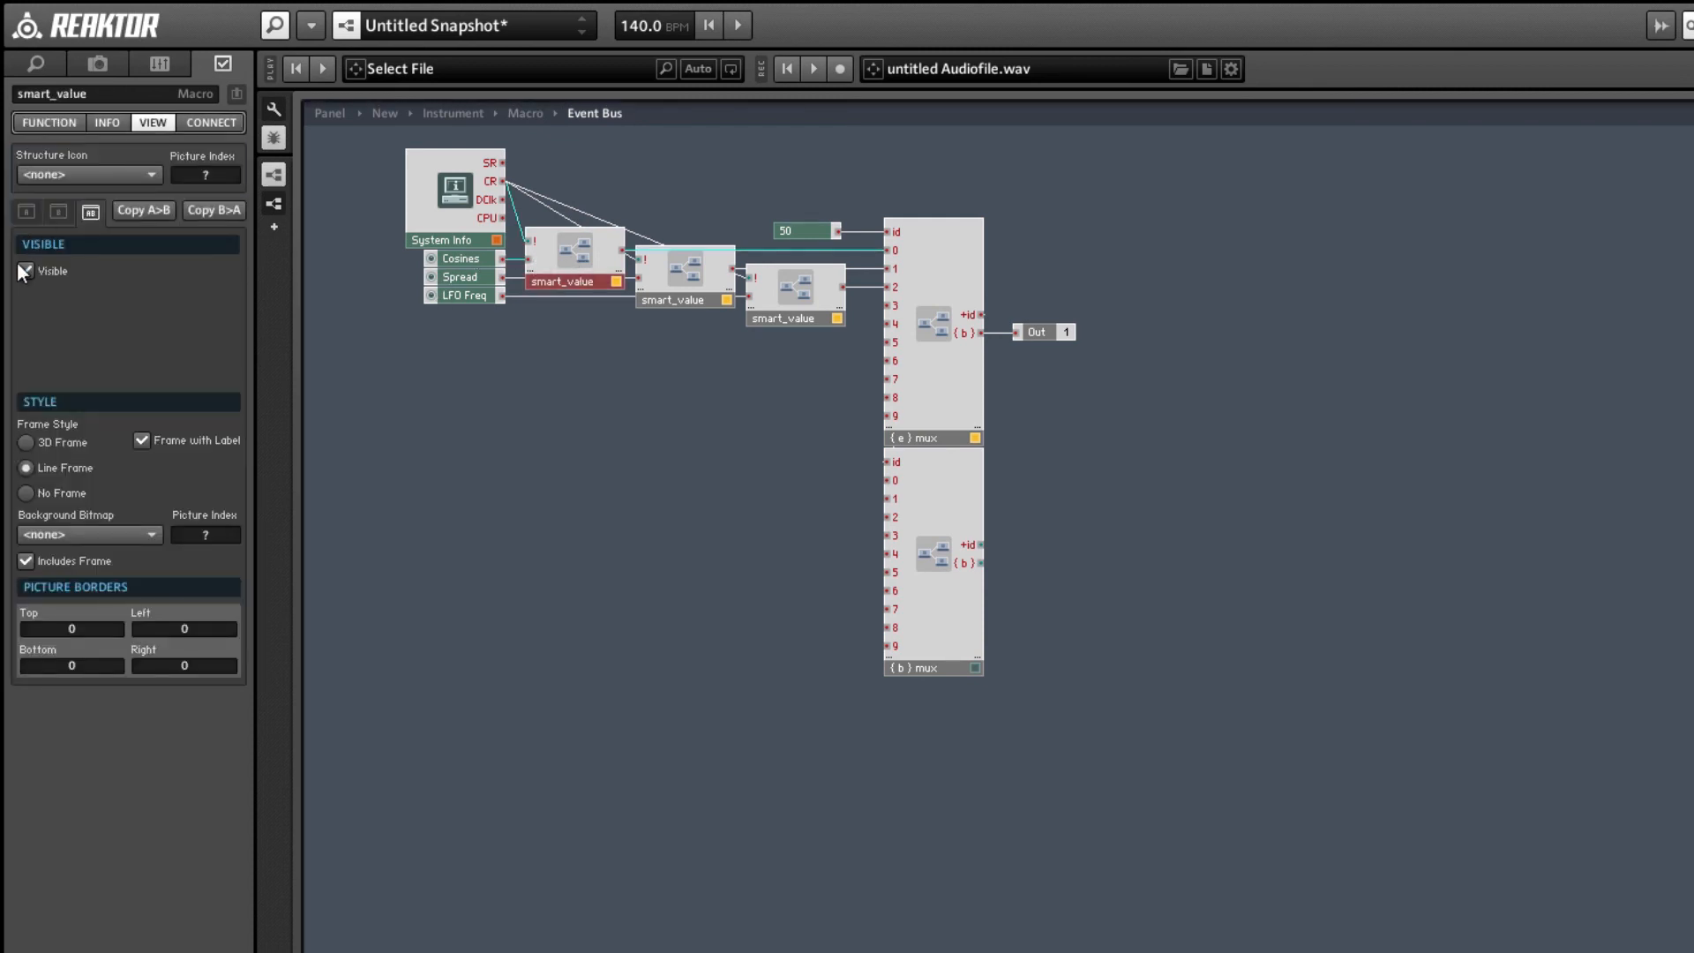
{"action": "left_click", "coordinate": [697, 290]}
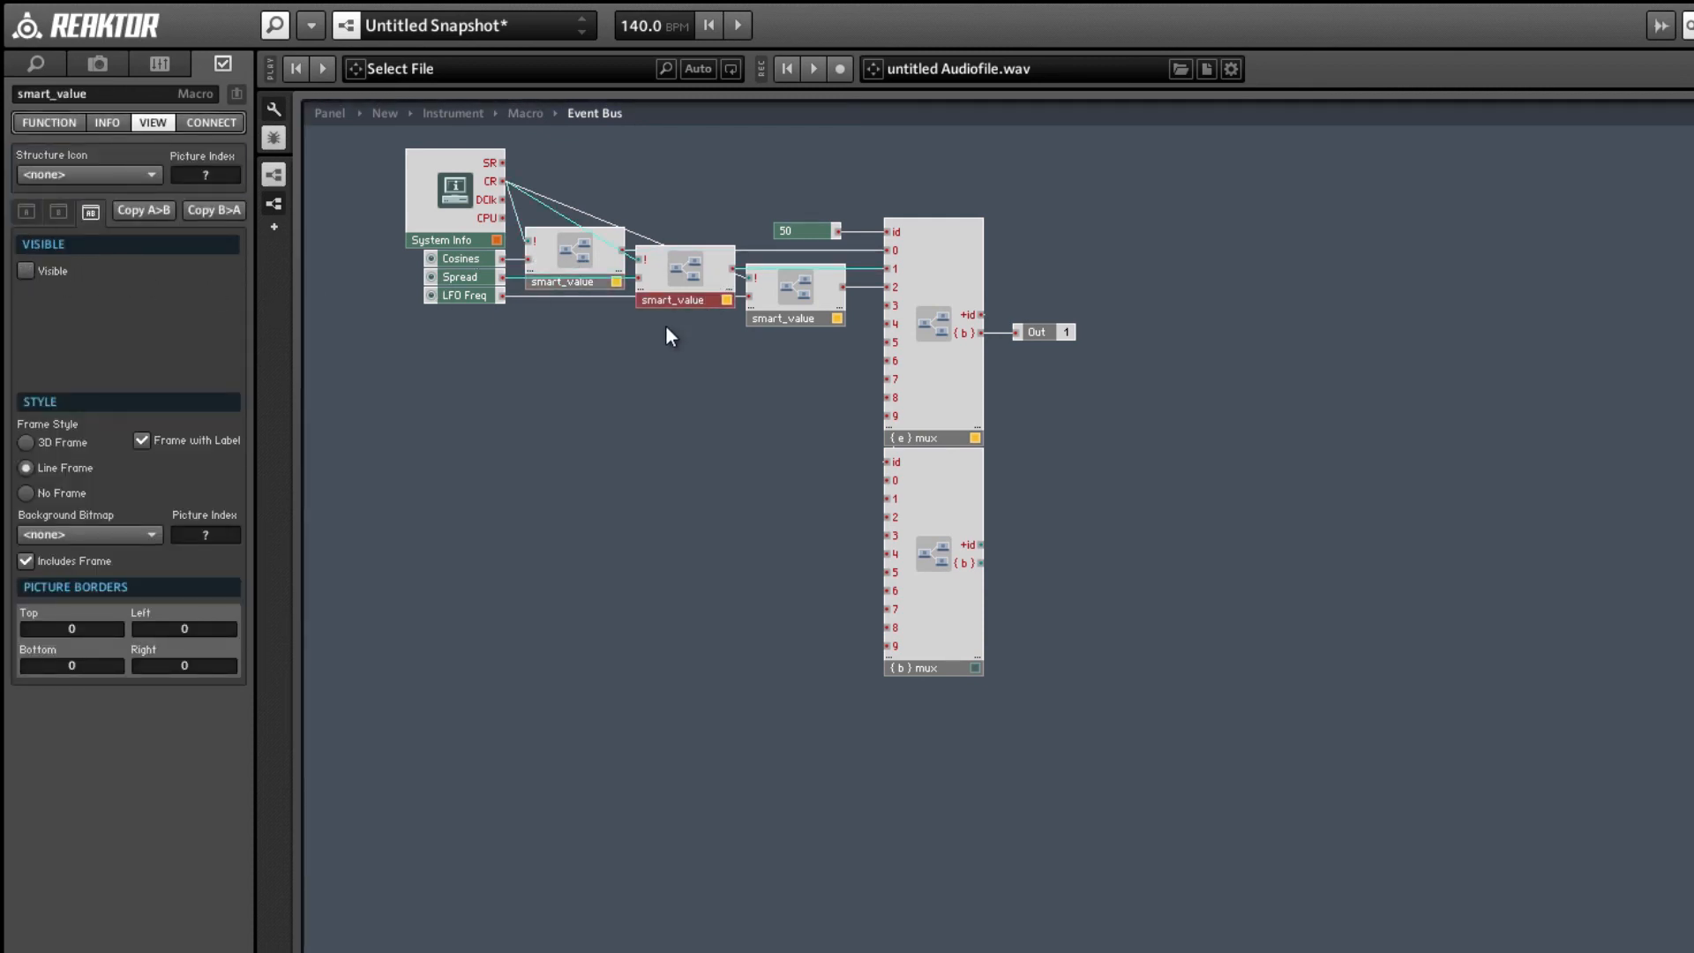
{"action": "left_click", "coordinate": [822, 306]}
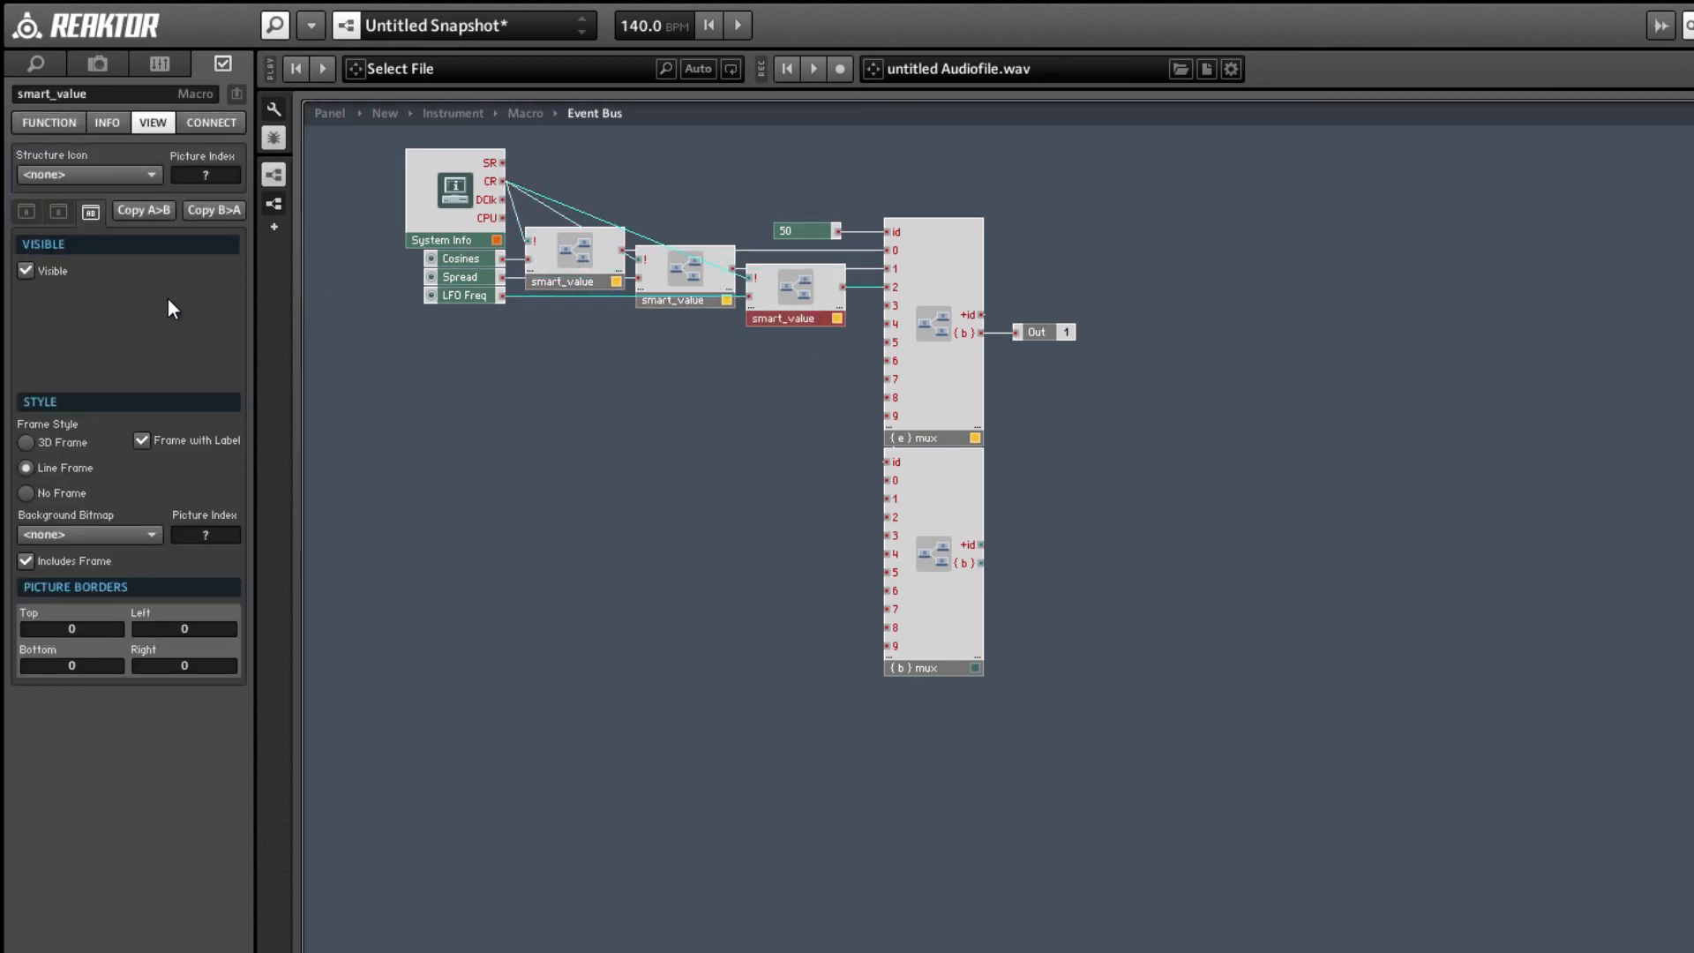
{"action": "left_click", "coordinate": [452, 409]}
- Unlock the instrument panel, place the LFO Freq knob directly below Cosines, and lock the panel again
{"action": "left_click", "coordinate": [335, 114]}
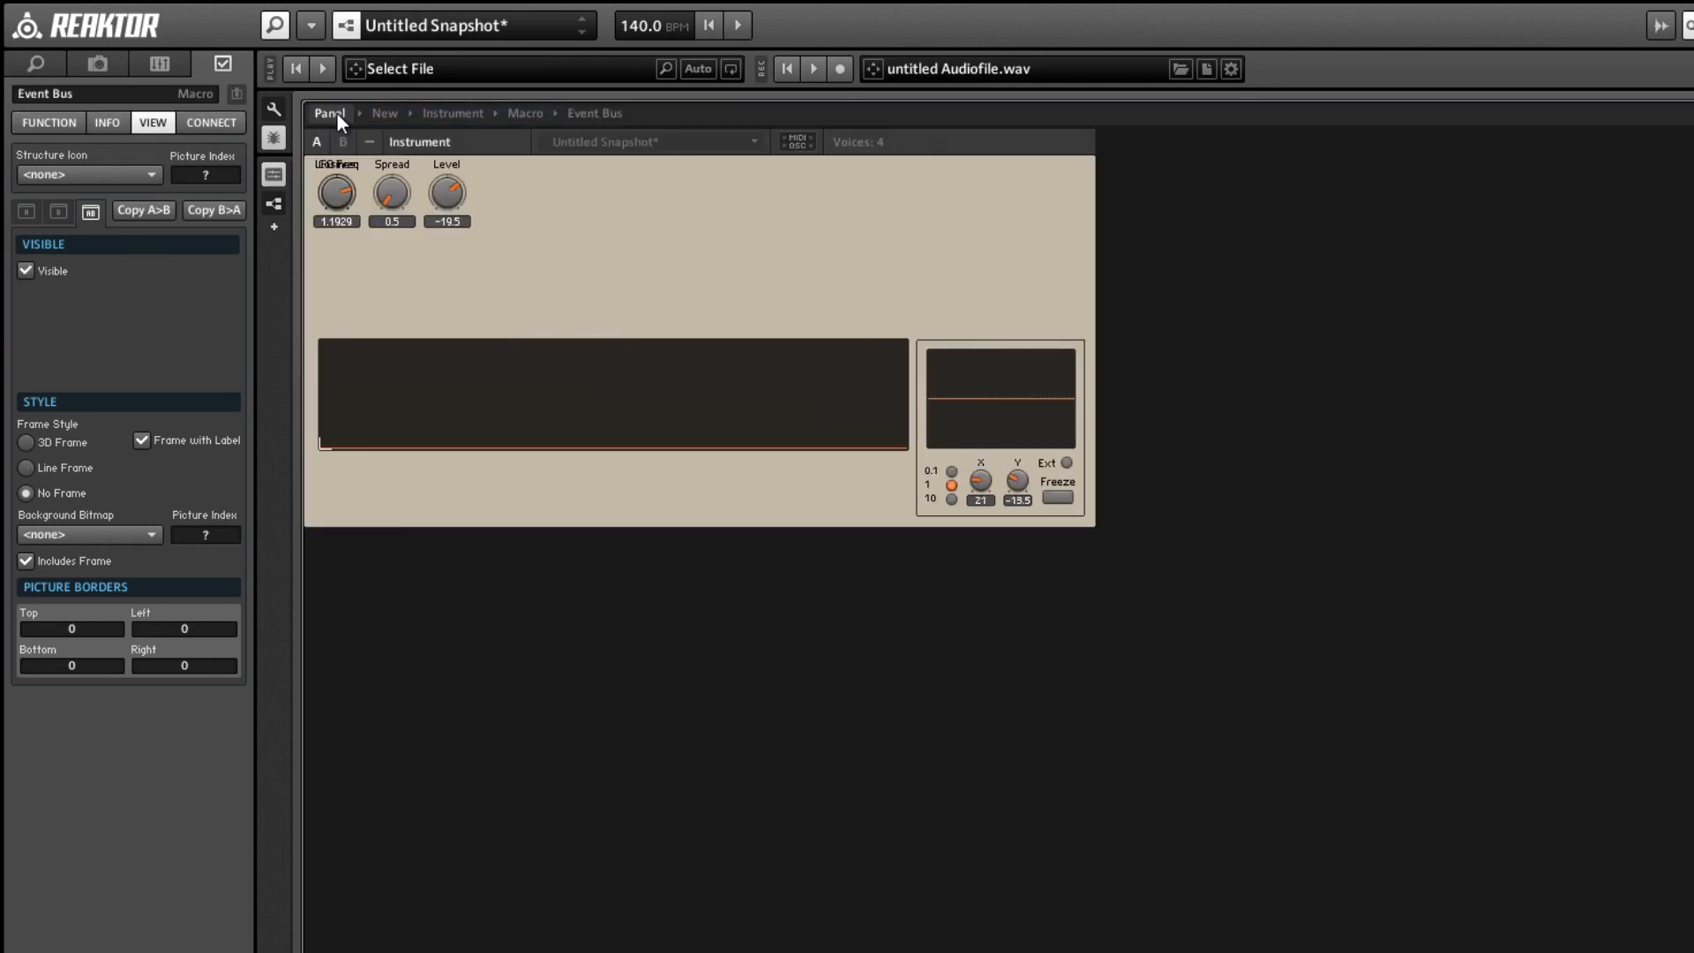
{"action": "left_click", "coordinate": [269, 110]}
{"action": "left_click_drag", "start_coordinate": [341, 197], "coordinate": [455, 260]}
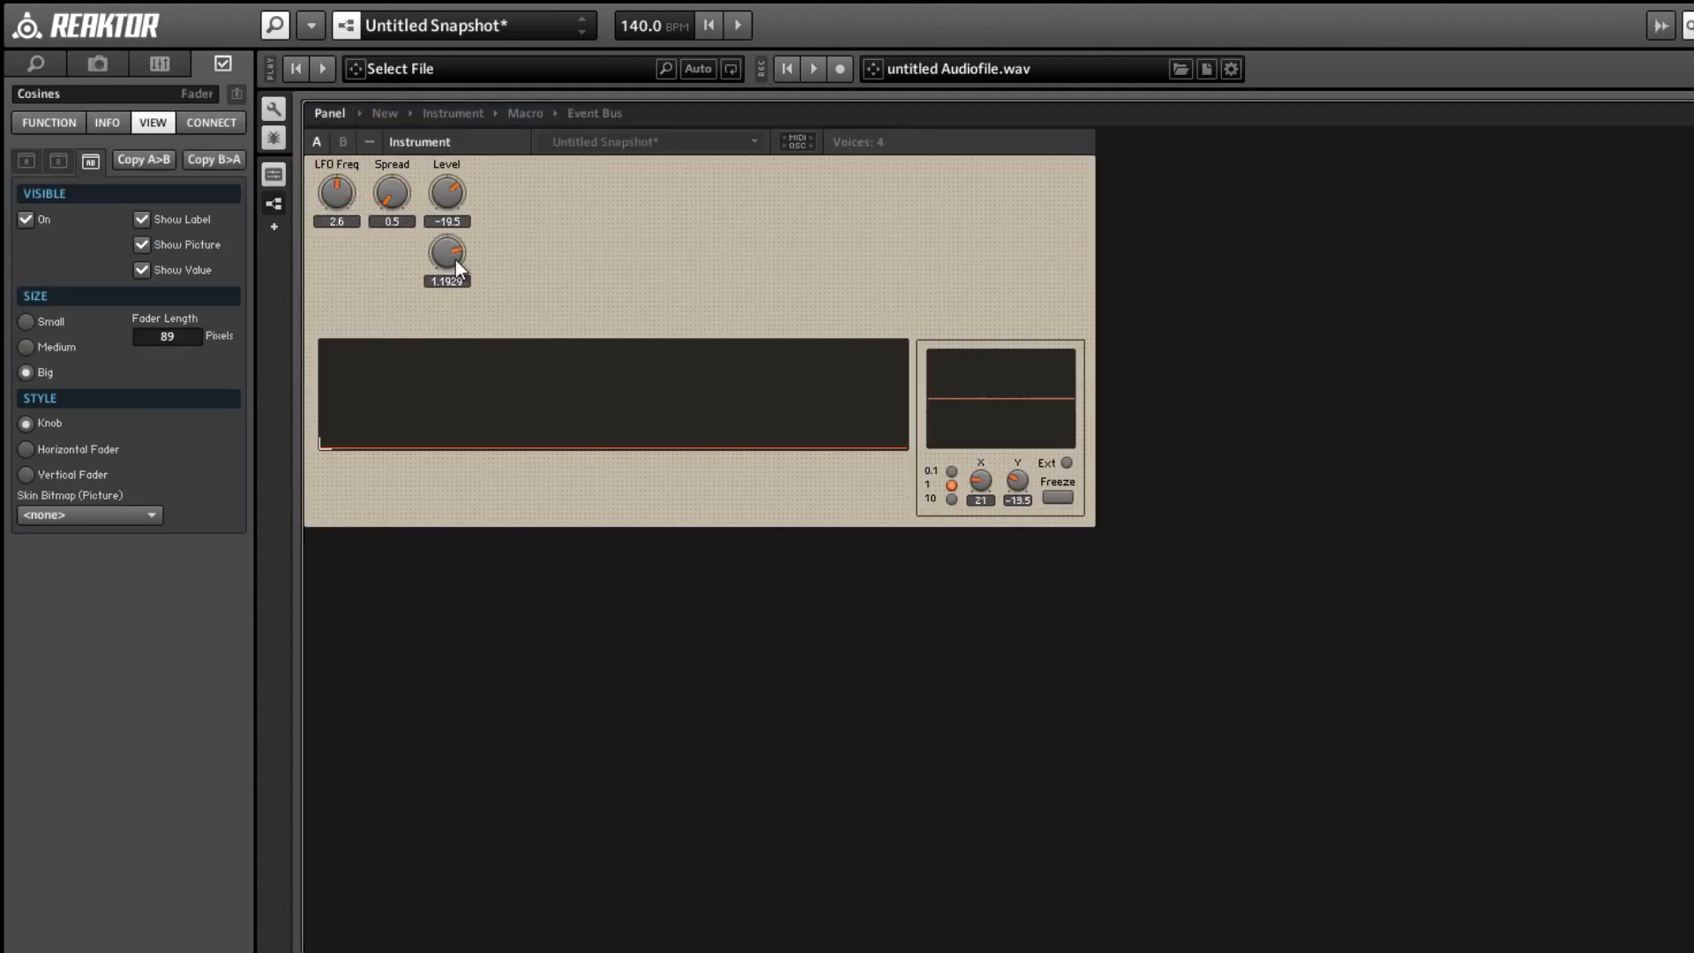
{"action": "mouse_move", "coordinate": [337, 193]}
{"action": "left_mouse_down"}
{"action": "mouse_move", "coordinate": [420, 256]}
{"action": "mouse_move", "coordinate": [513, 270]}
{"action": "mouse_move", "coordinate": [335, 203]}
{"action": "mouse_move", "coordinate": [346, 194]}
{"action": "left_mouse_up"}
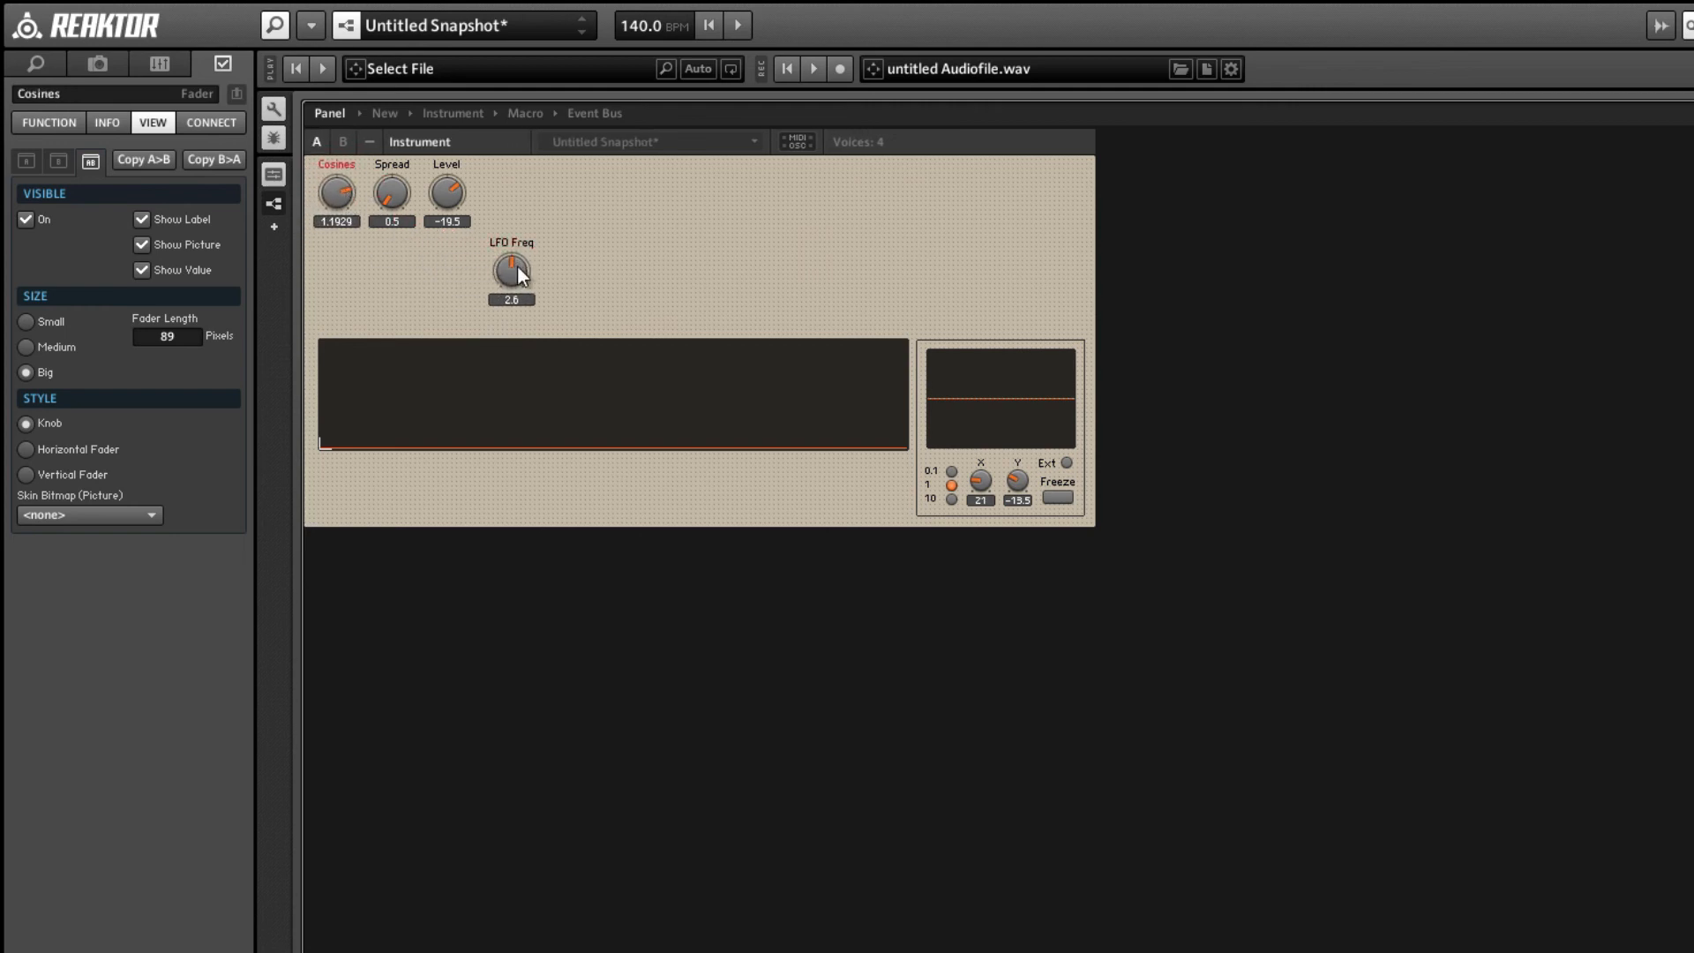
{"action": "left_click_drag", "start_coordinate": [518, 267], "coordinate": [356, 264]}
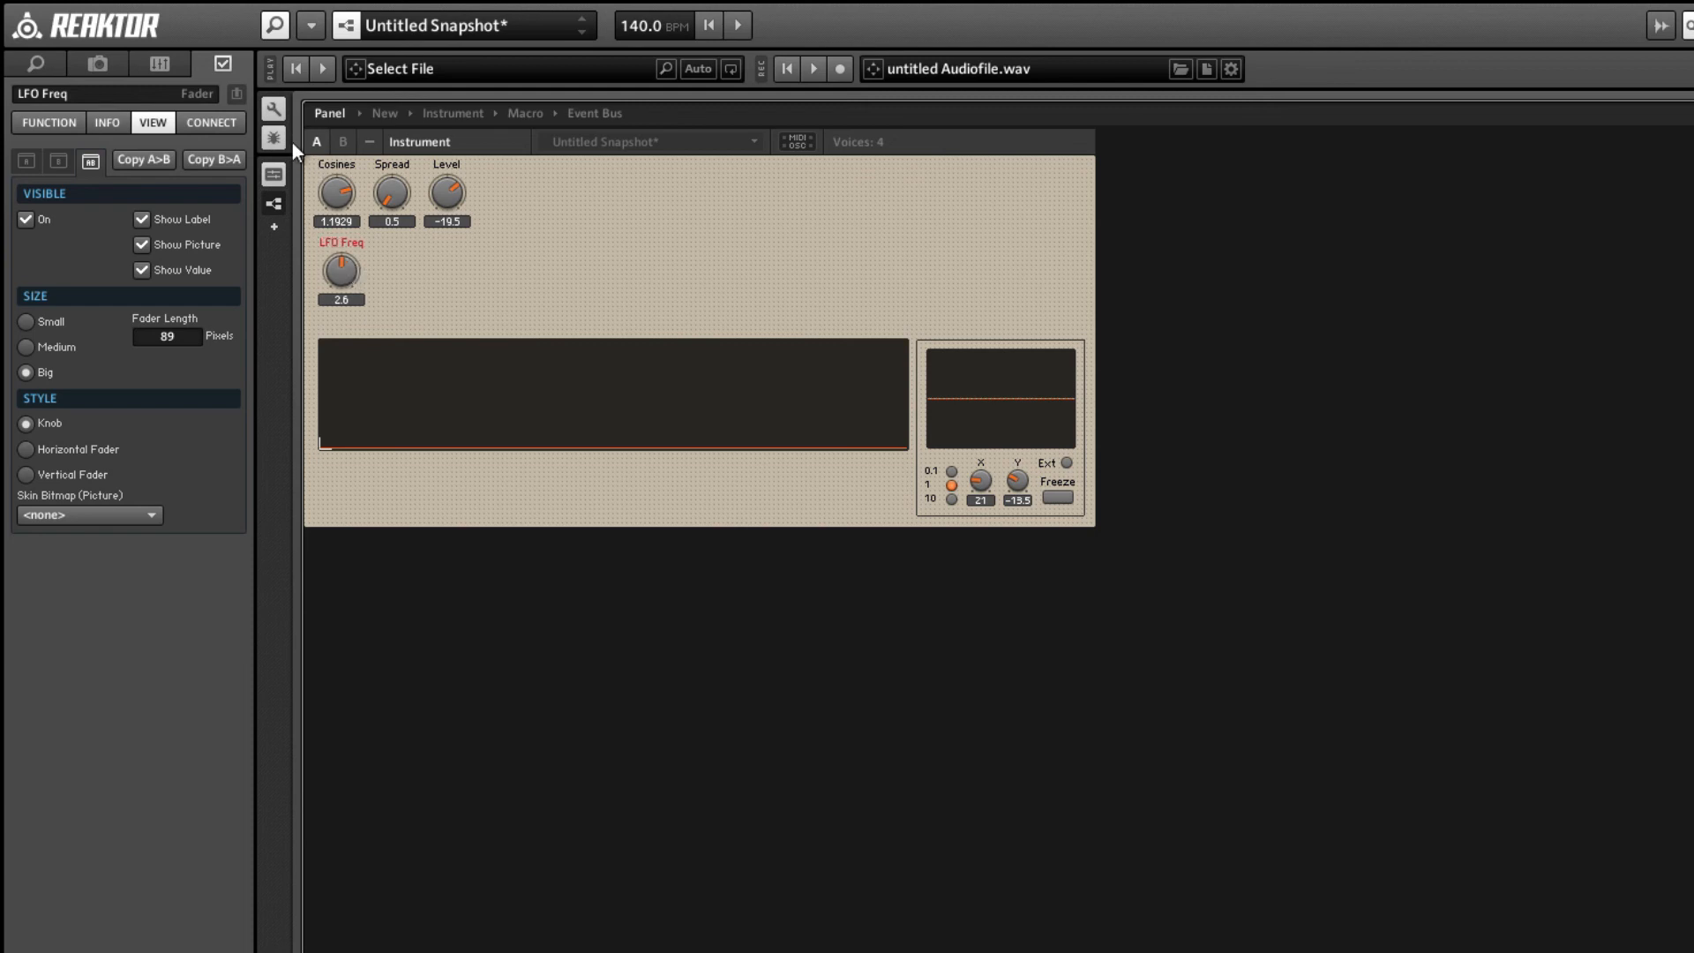
{"action": "left_click", "coordinate": [268, 113]}
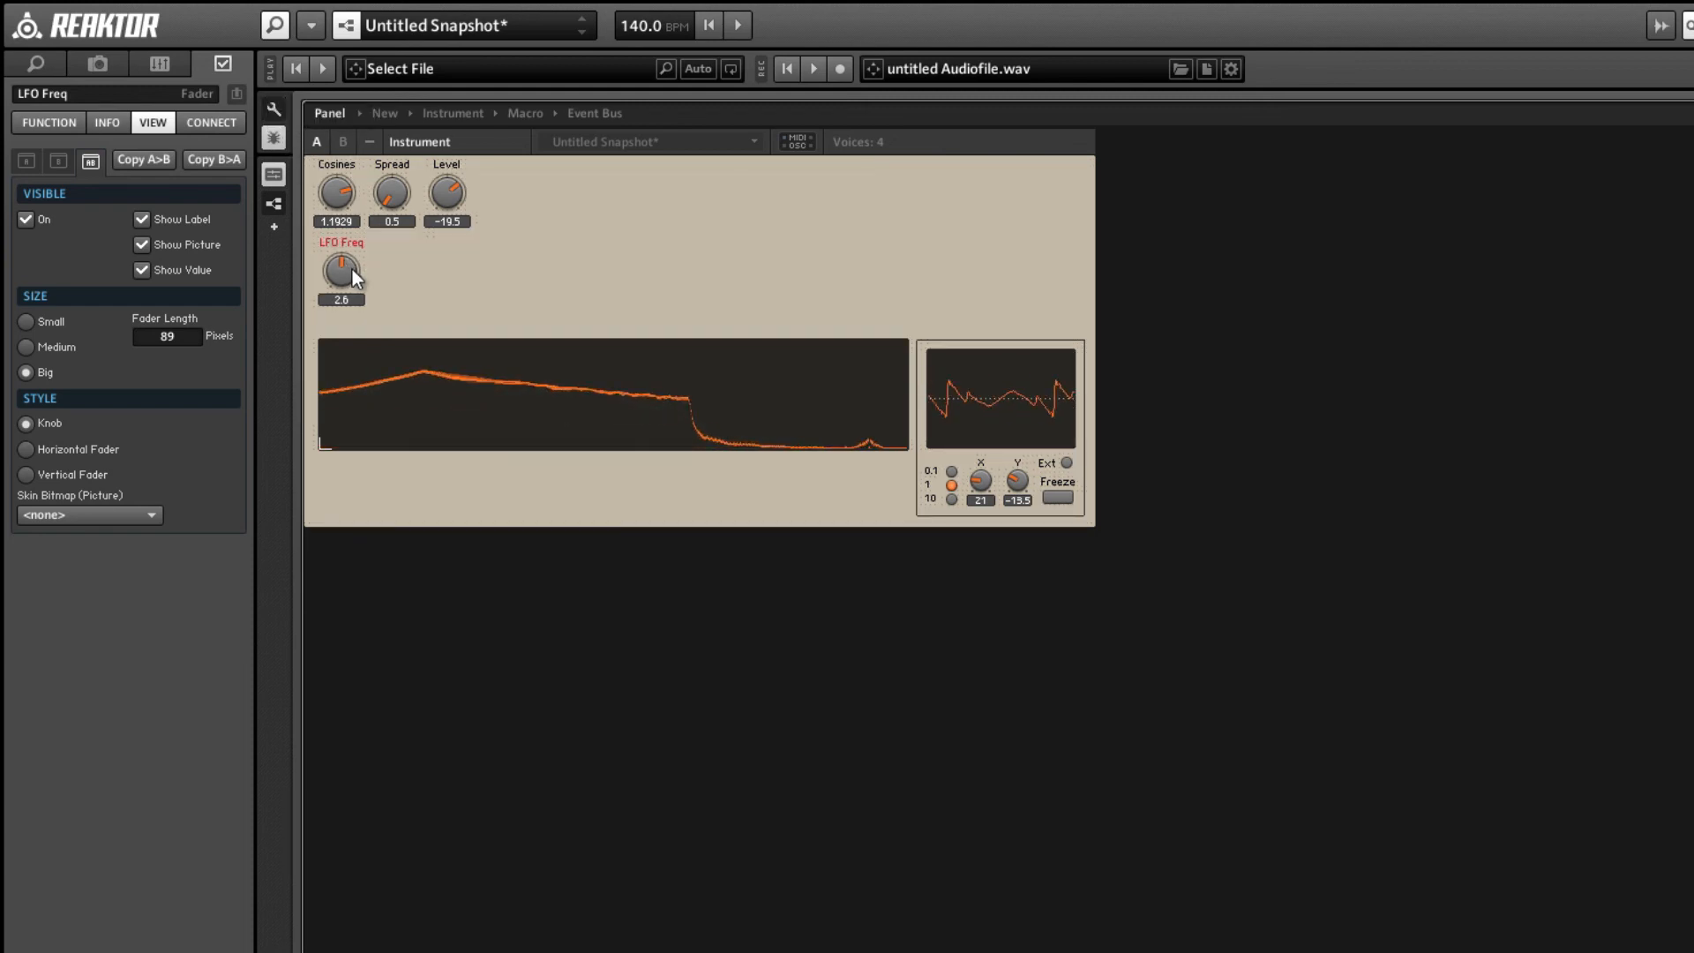
- Audition the modulation with LFO Freq at 0.3 and 0.8 while sweeping Cosines between near zero, 1.1731 and 0.3778
{"action": "left_click_drag", "start_coordinate": [345, 260], "coordinate": [357, 325]}
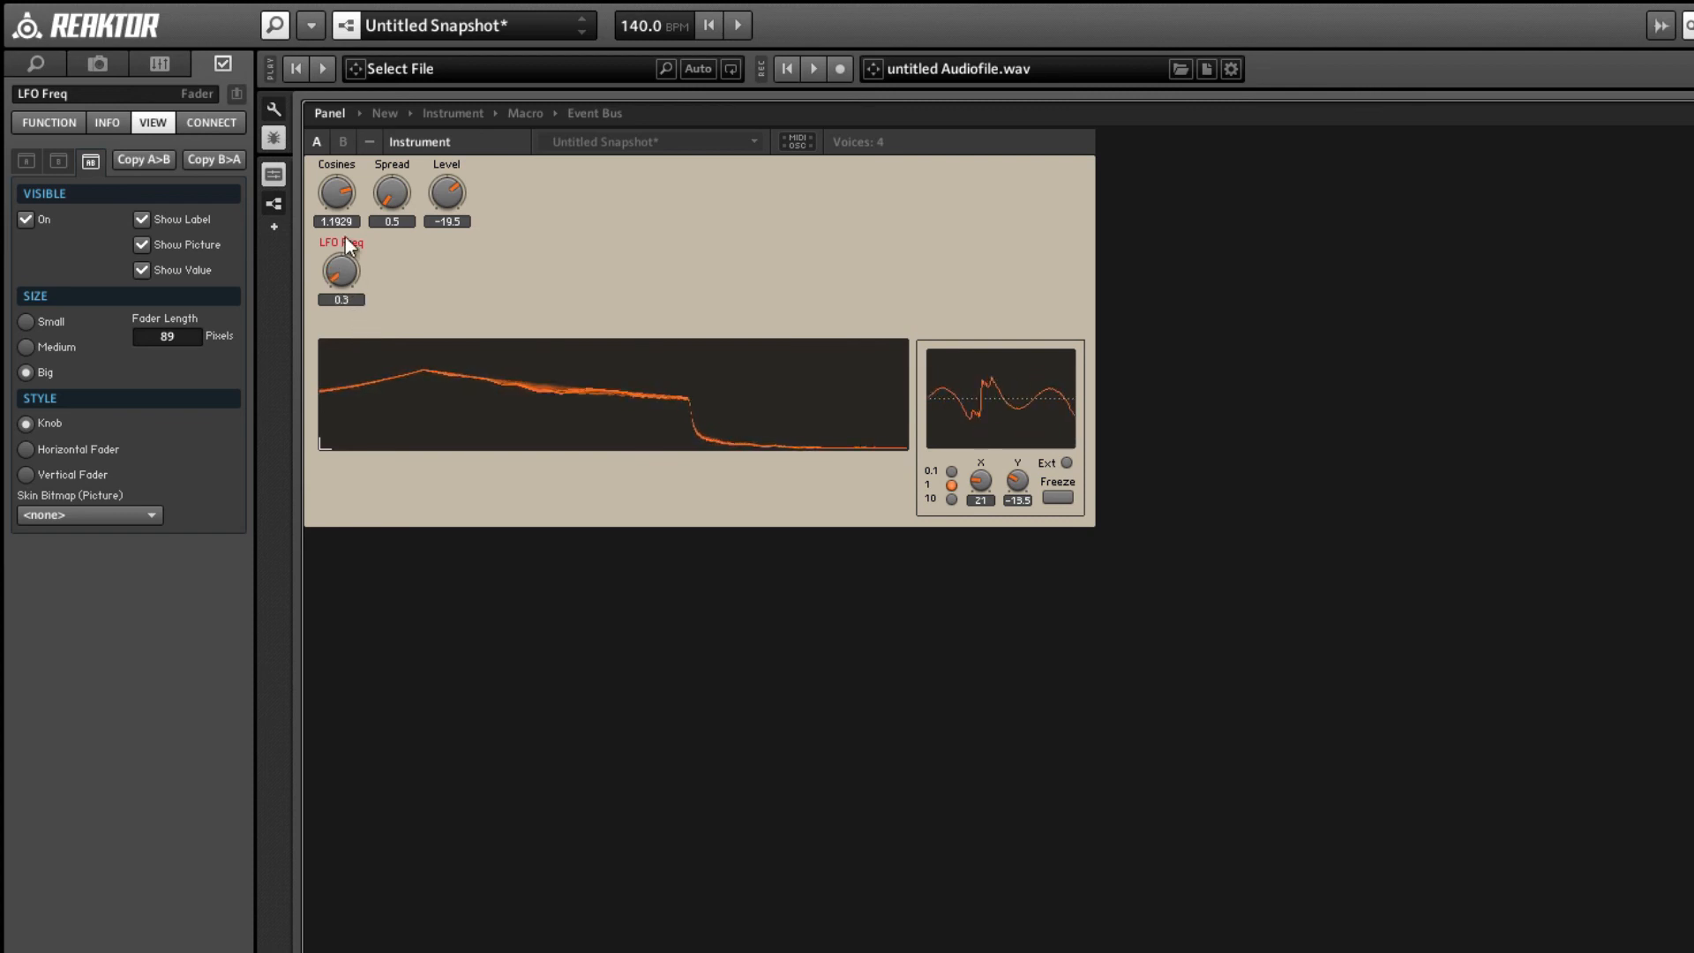
{"action": "left_click_drag", "start_coordinate": [342, 200], "coordinate": [343, 296]}
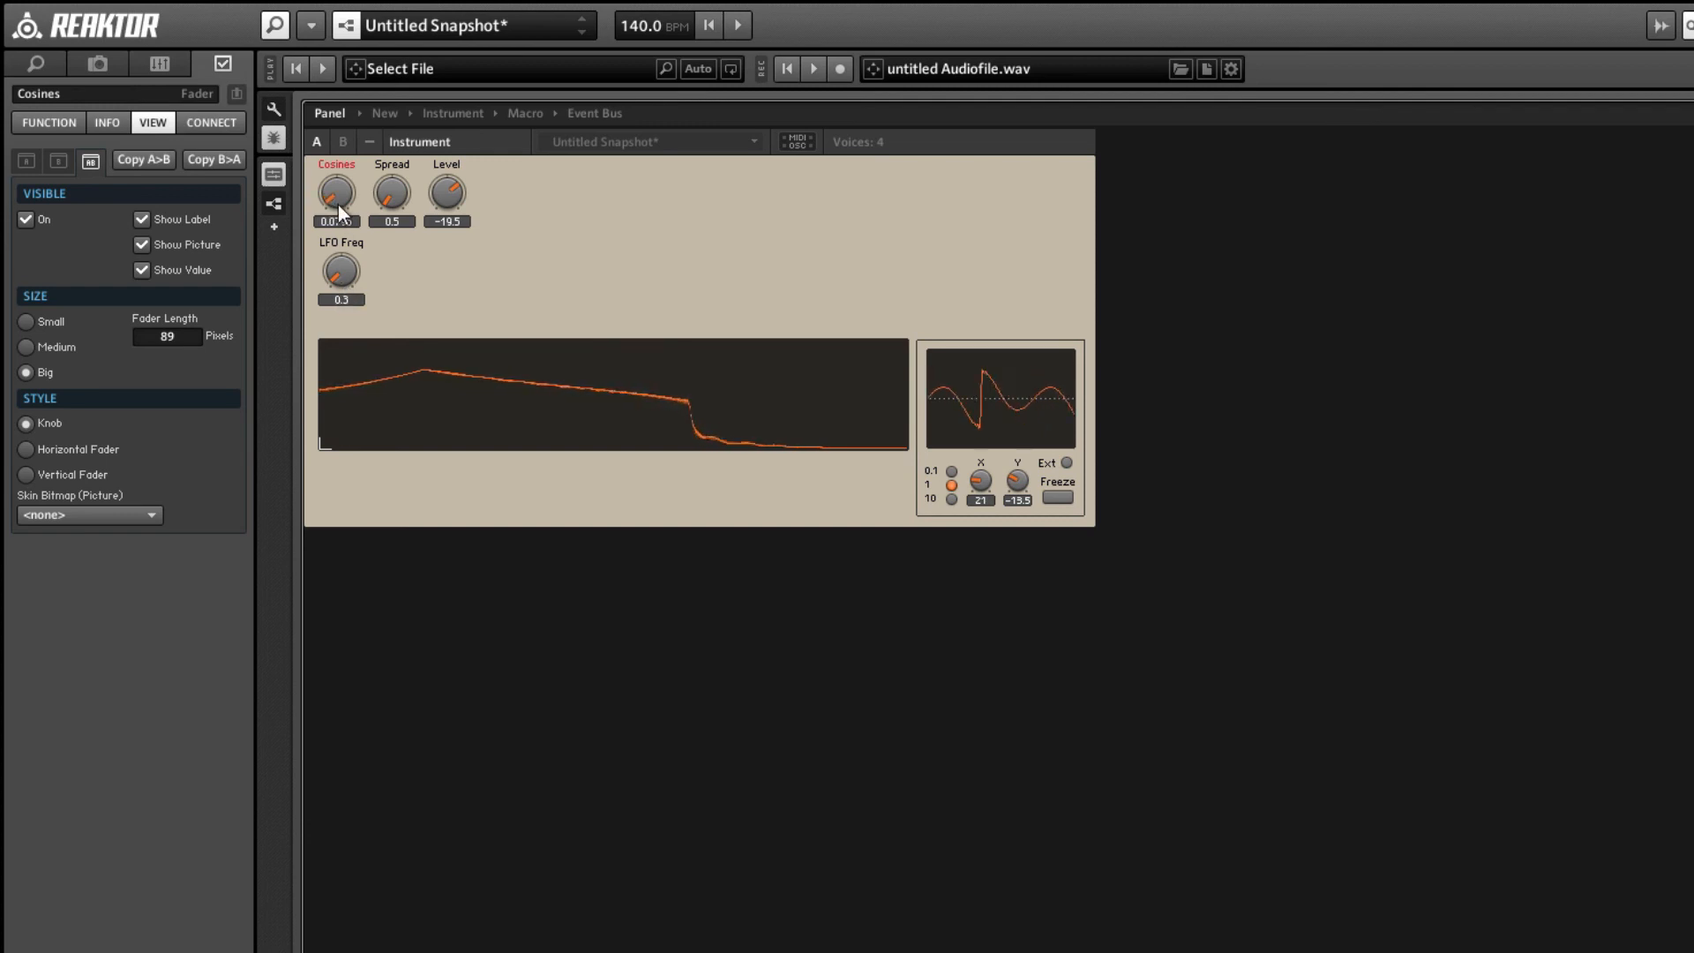
{"action": "left_click_drag", "start_coordinate": [338, 205], "coordinate": [285, 110]}
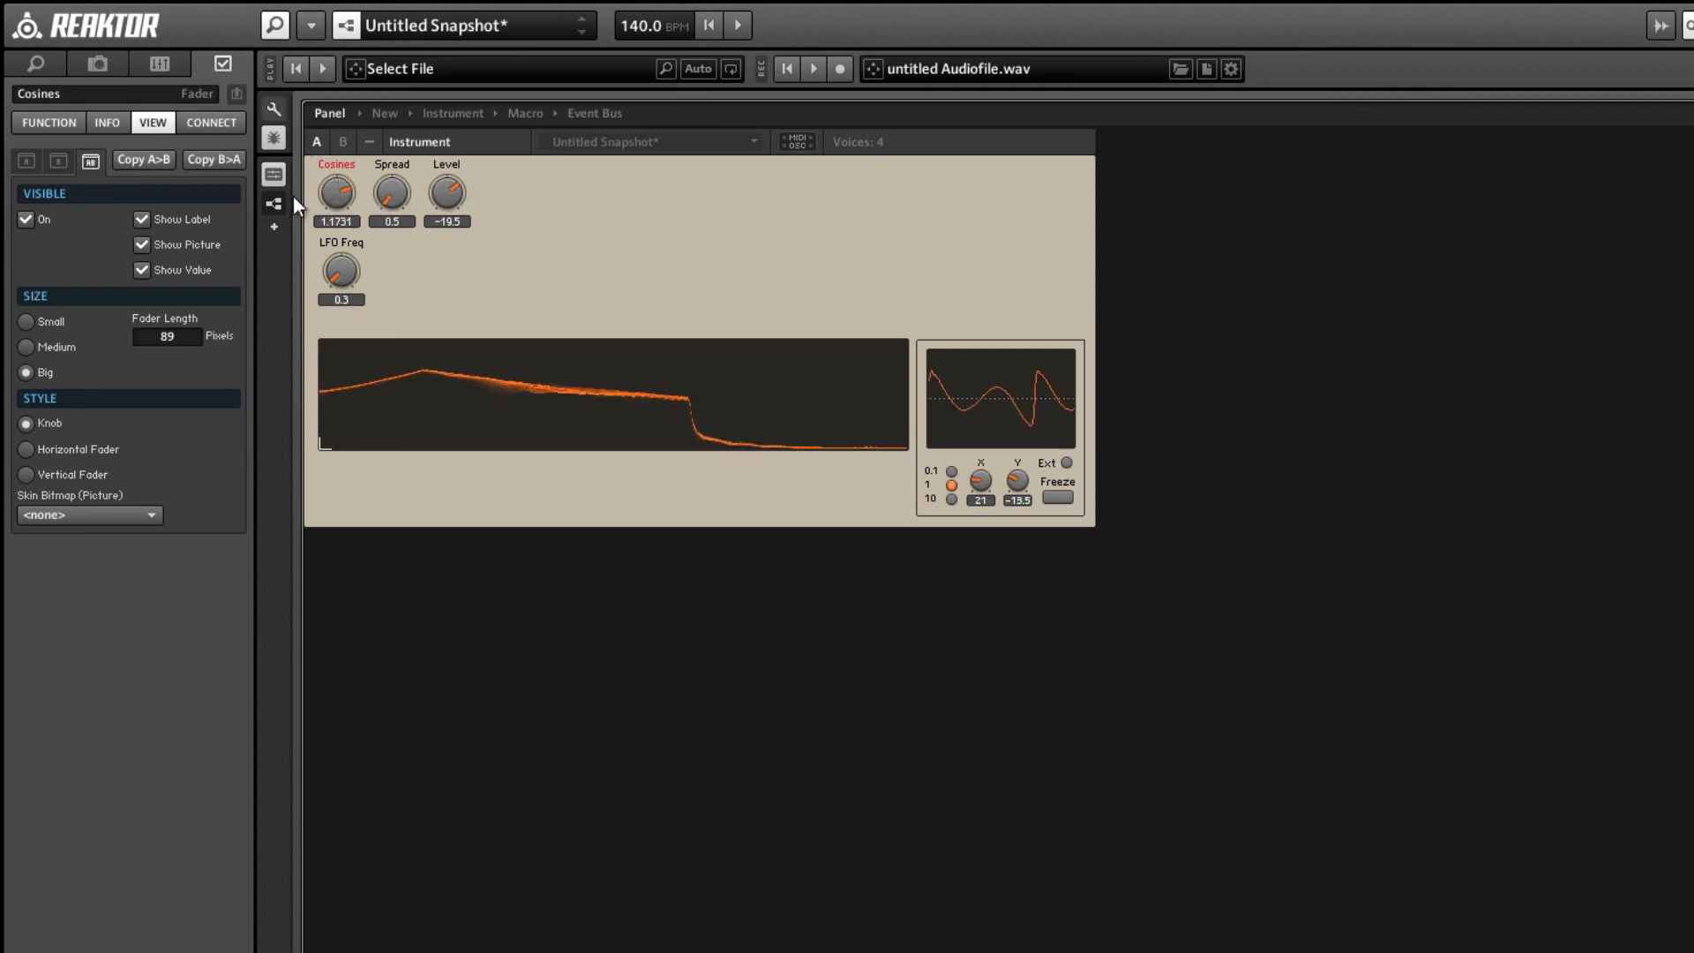
{"action": "left_click", "coordinate": [338, 264]}
{"action": "left_click_drag", "start_coordinate": [338, 264], "coordinate": [307, 248]}
{"action": "left_click_drag", "start_coordinate": [337, 193], "coordinate": [340, 266]}
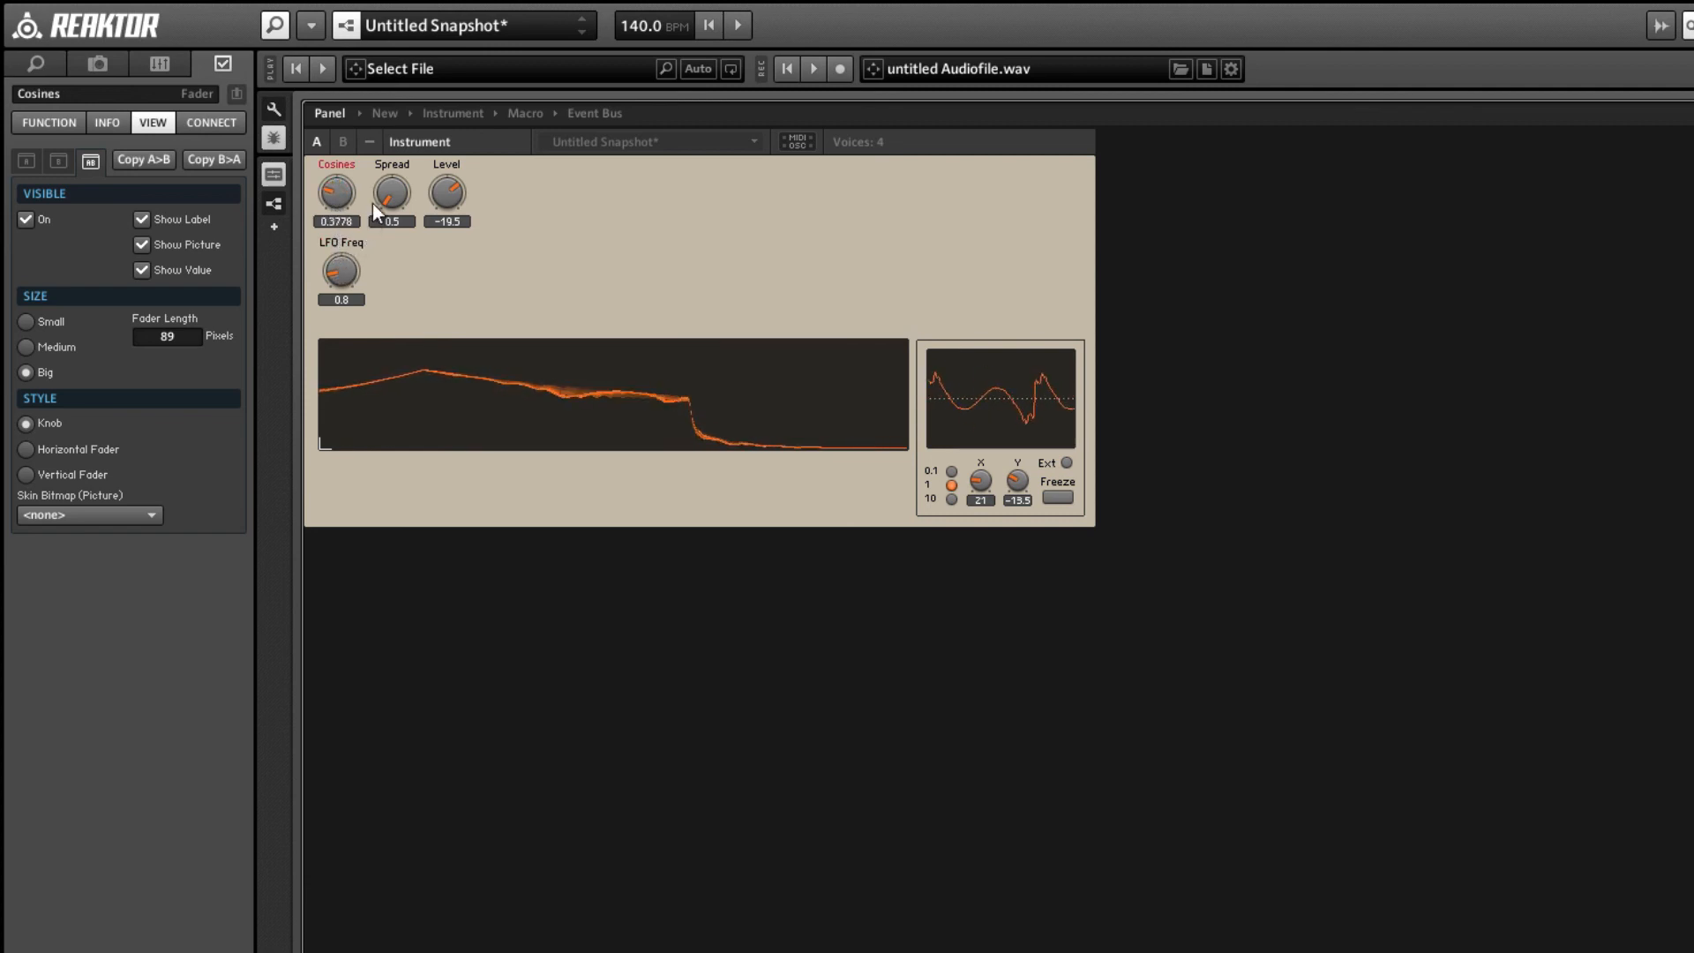
- Set Spread to 1.5, LFO Freq to 0.6 and Cosines to 1.5707 while auditioning the sound
{"action": "left_click_drag", "start_coordinate": [372, 203], "coordinate": [368, 155]}
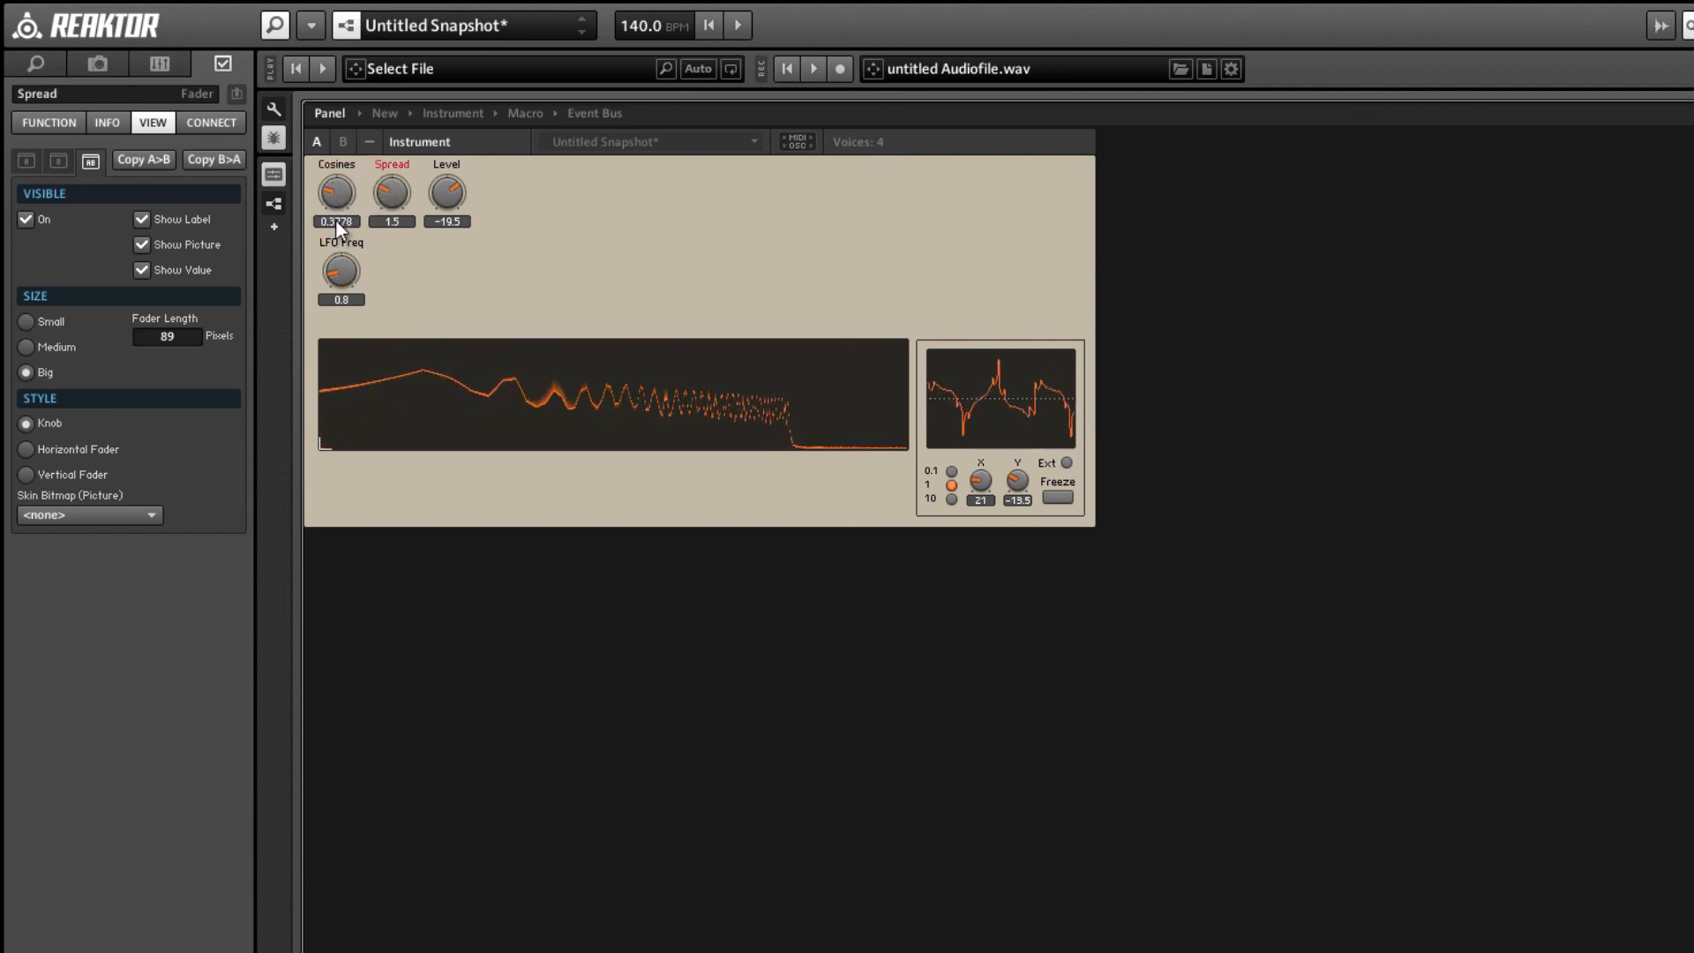
{"action": "left_click", "coordinate": [337, 274]}
{"action": "mouse_move", "coordinate": [338, 274]}
{"action": "left_mouse_down"}
{"action": "mouse_move", "coordinate": [327, 247]}
{"action": "mouse_move", "coordinate": [334, 280]}
{"action": "left_mouse_up"}
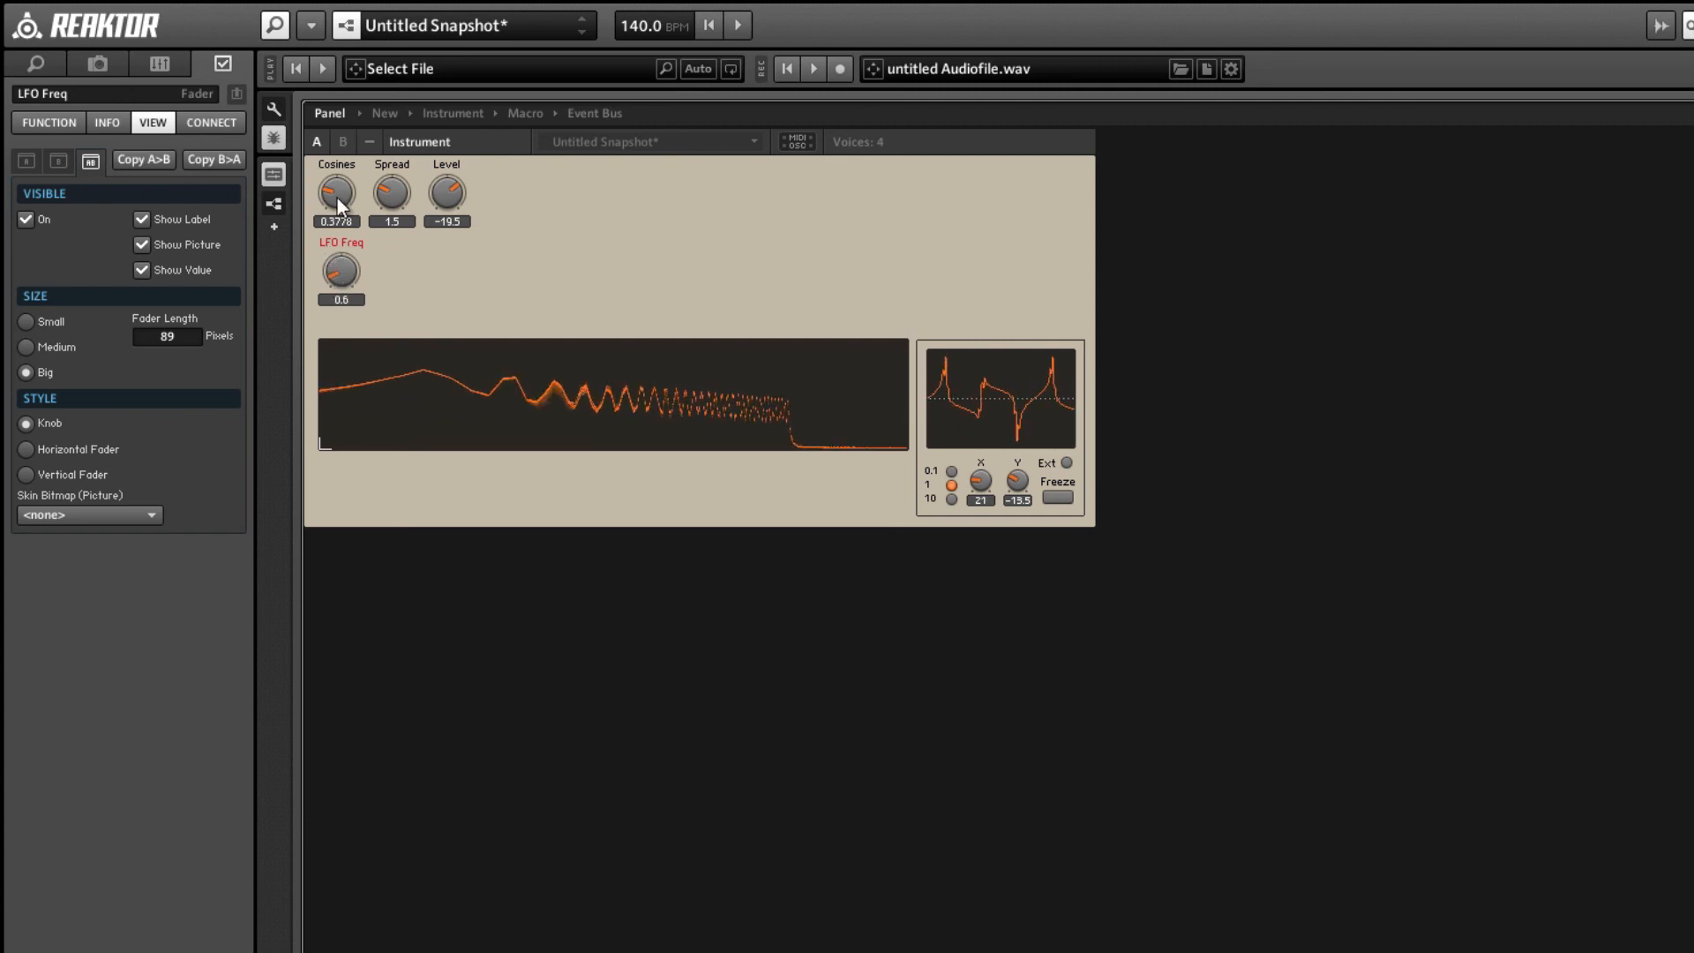
{"action": "left_click_drag", "start_coordinate": [338, 197], "coordinate": [290, 89]}
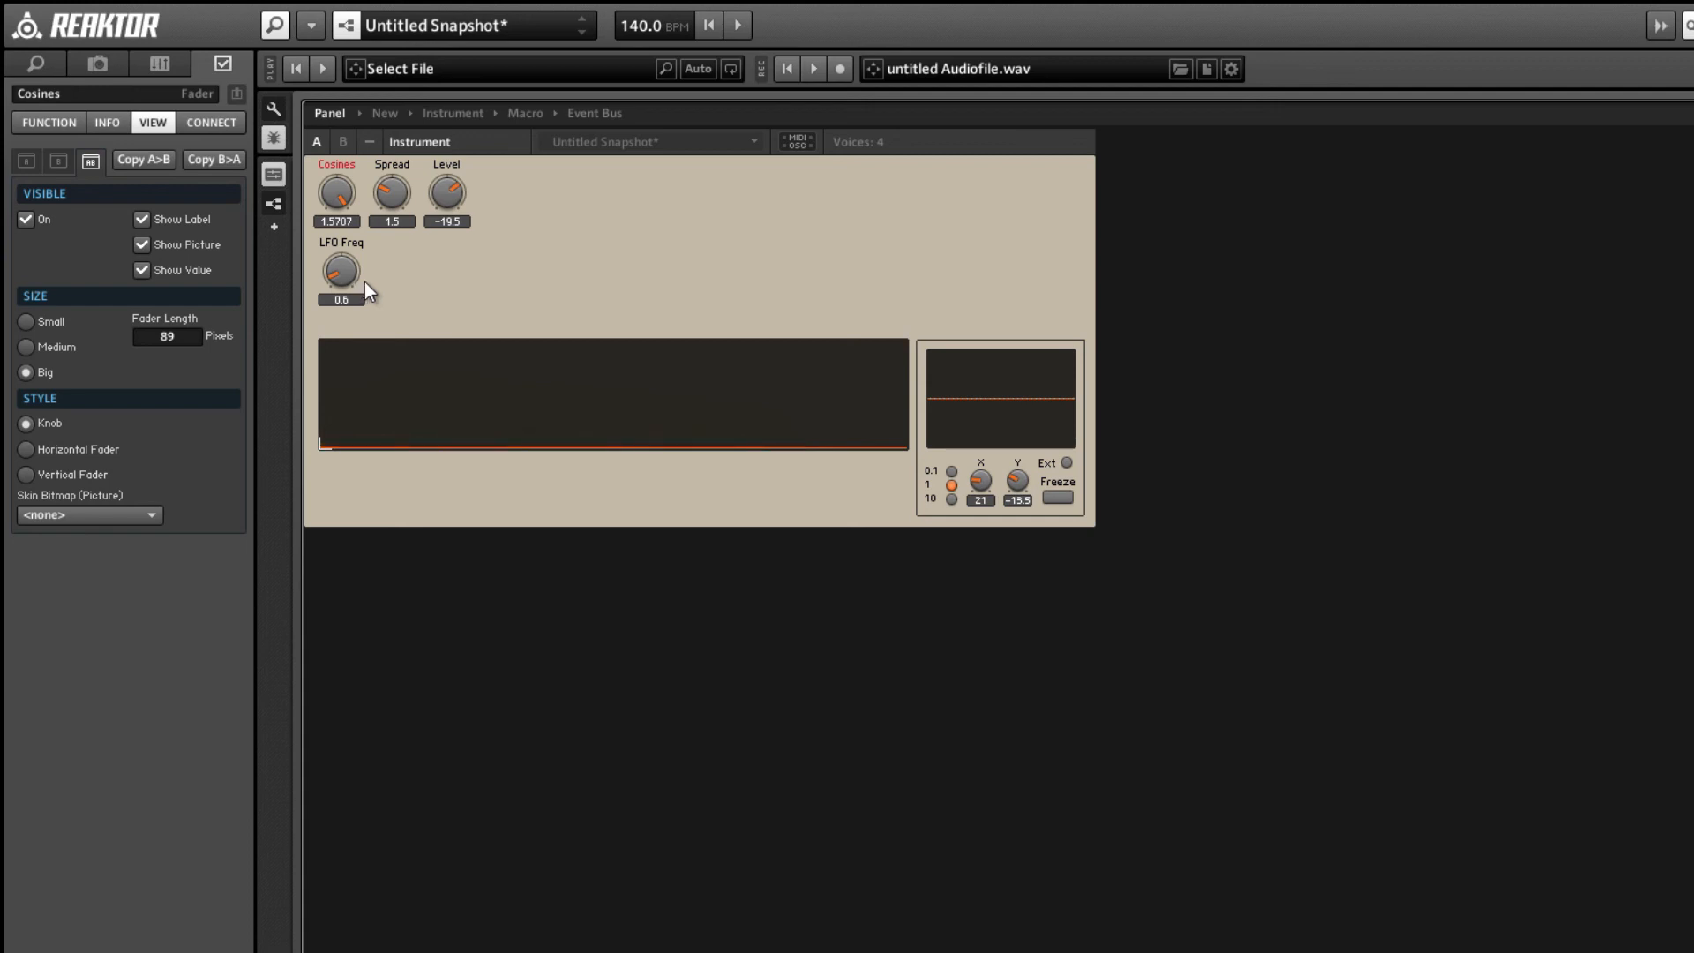
- Insert the partial_sine_lfo macro from the Partials Library's partial_modulators into the partial stream edit layer, directly below the existing sine LFO
{"action": "left_click", "coordinate": [627, 485]}
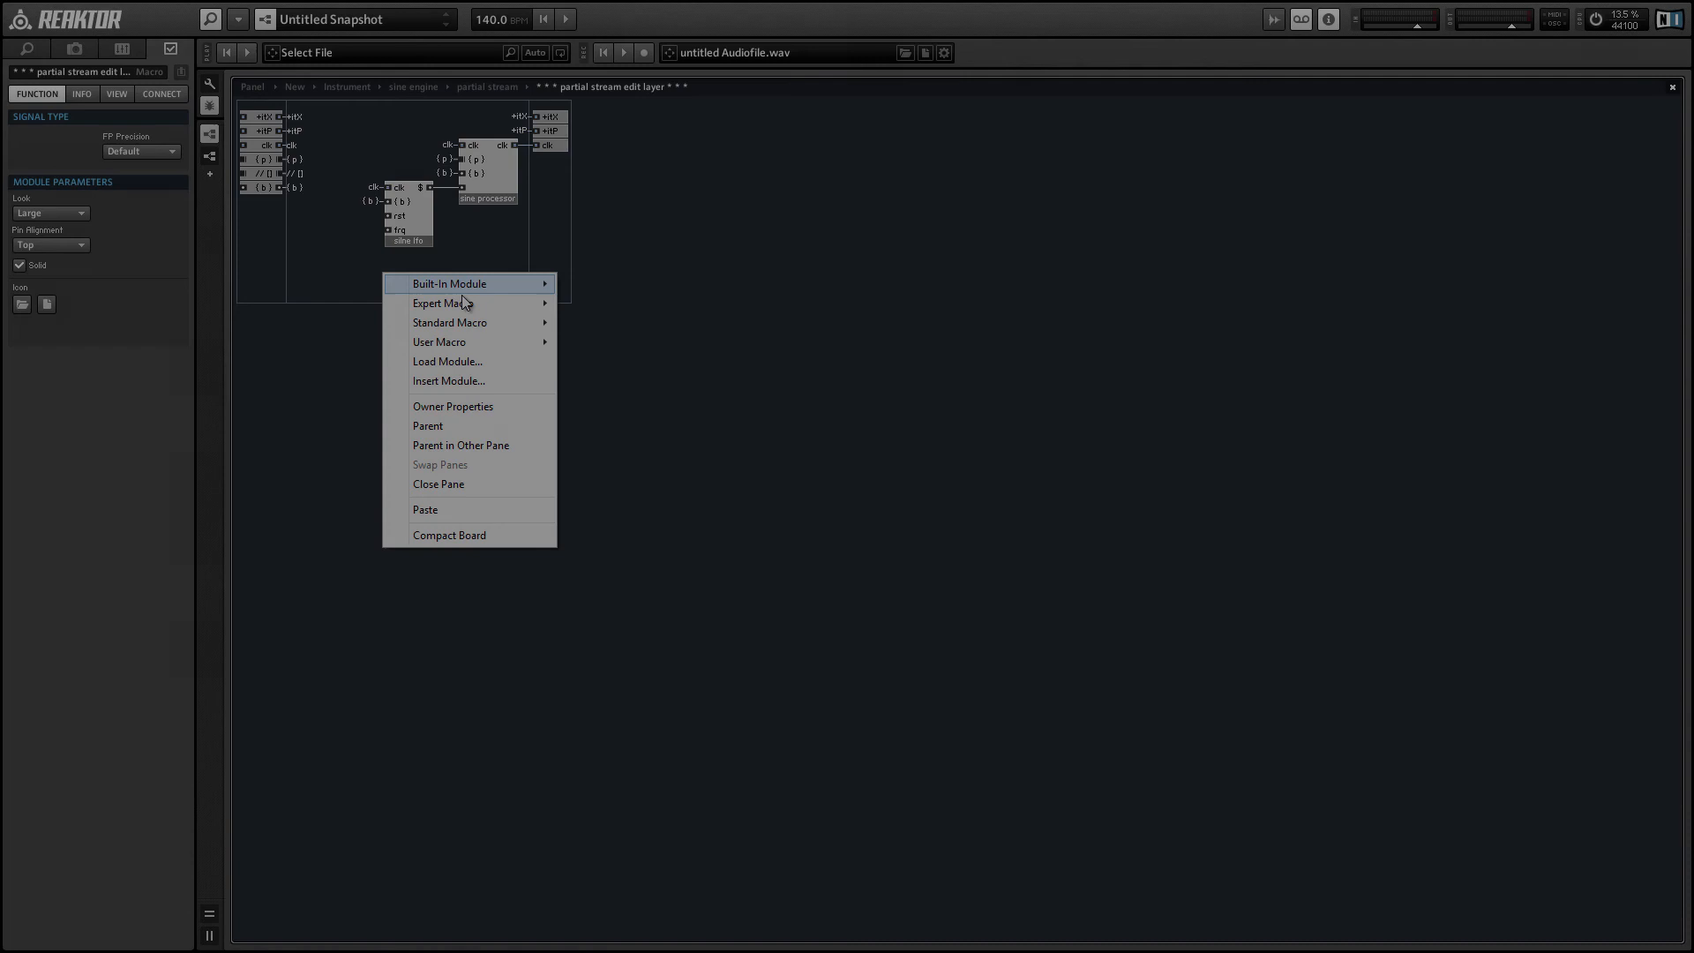
{"action": "mouse_move", "coordinate": [485, 344]}
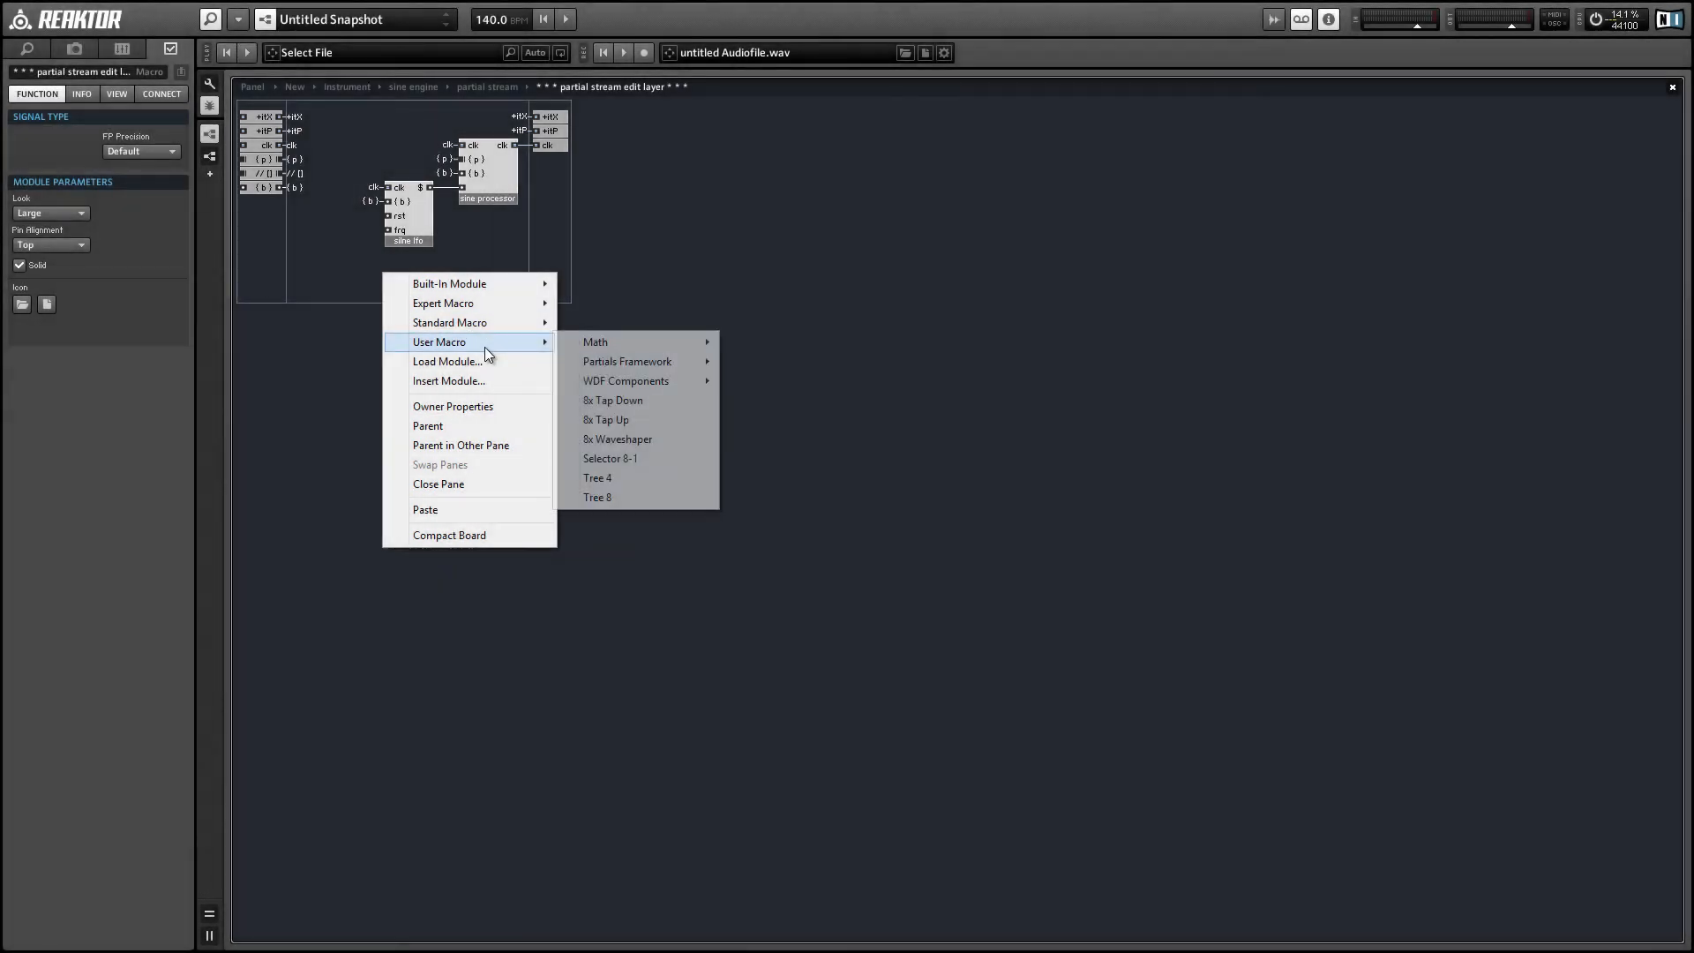
{"action": "mouse_move", "coordinate": [645, 361]}
{"action": "mouse_move", "coordinate": [779, 399]}
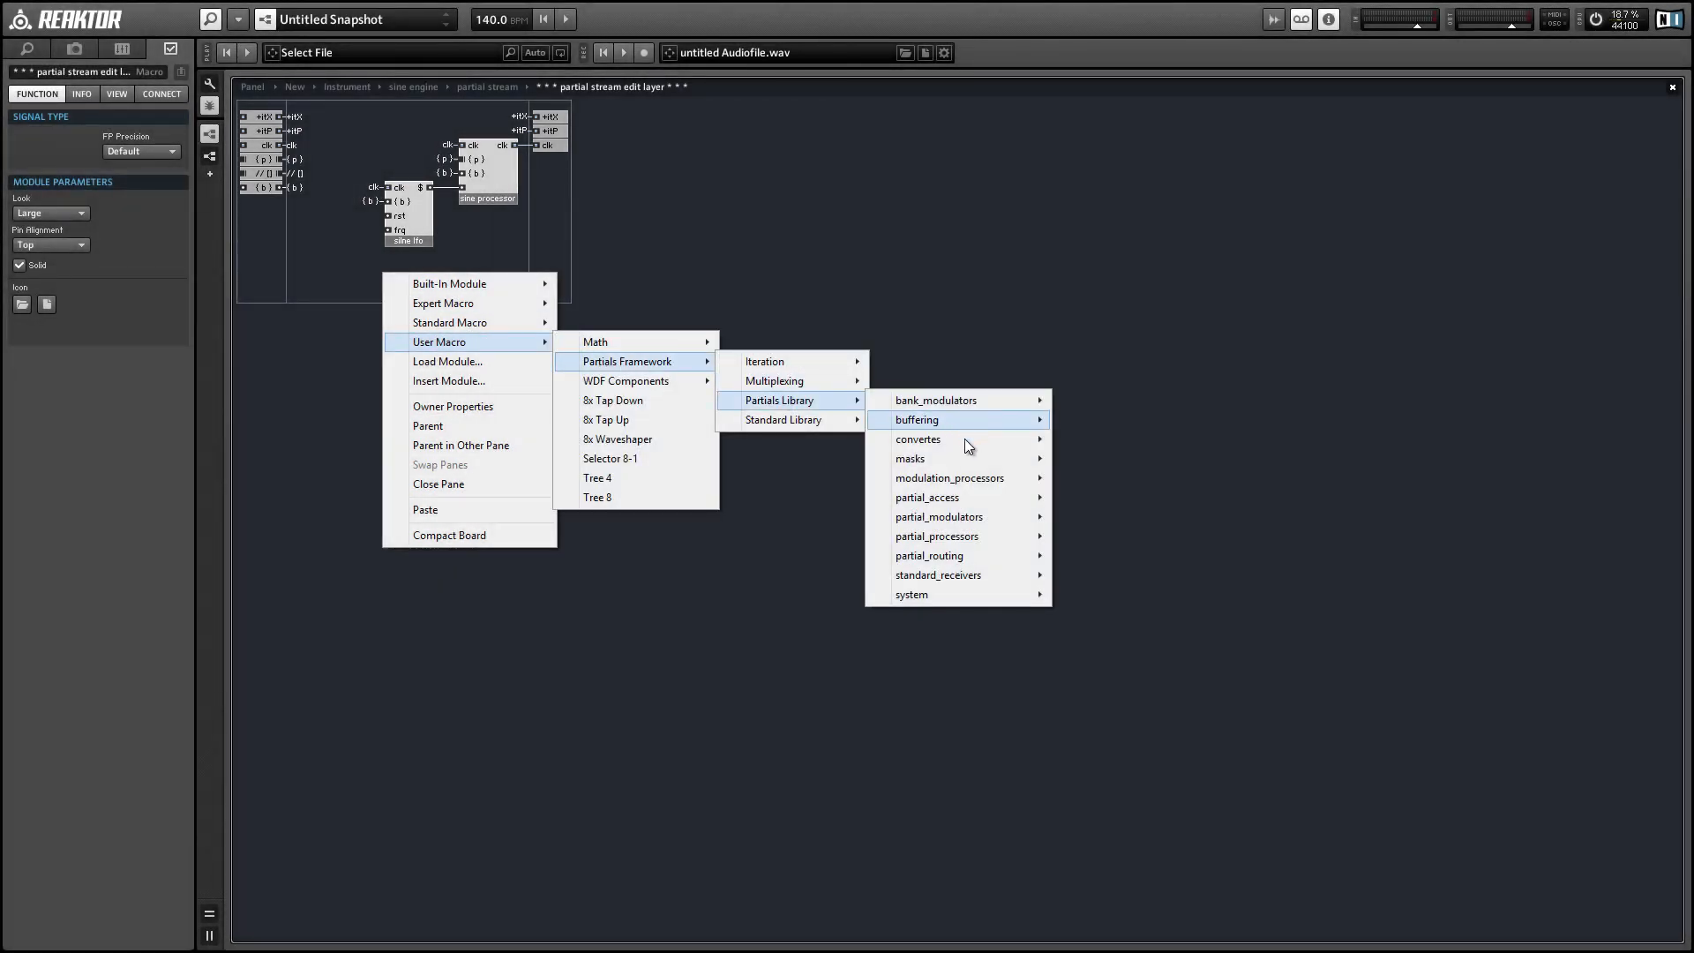
{"action": "mouse_move", "coordinate": [951, 402]}
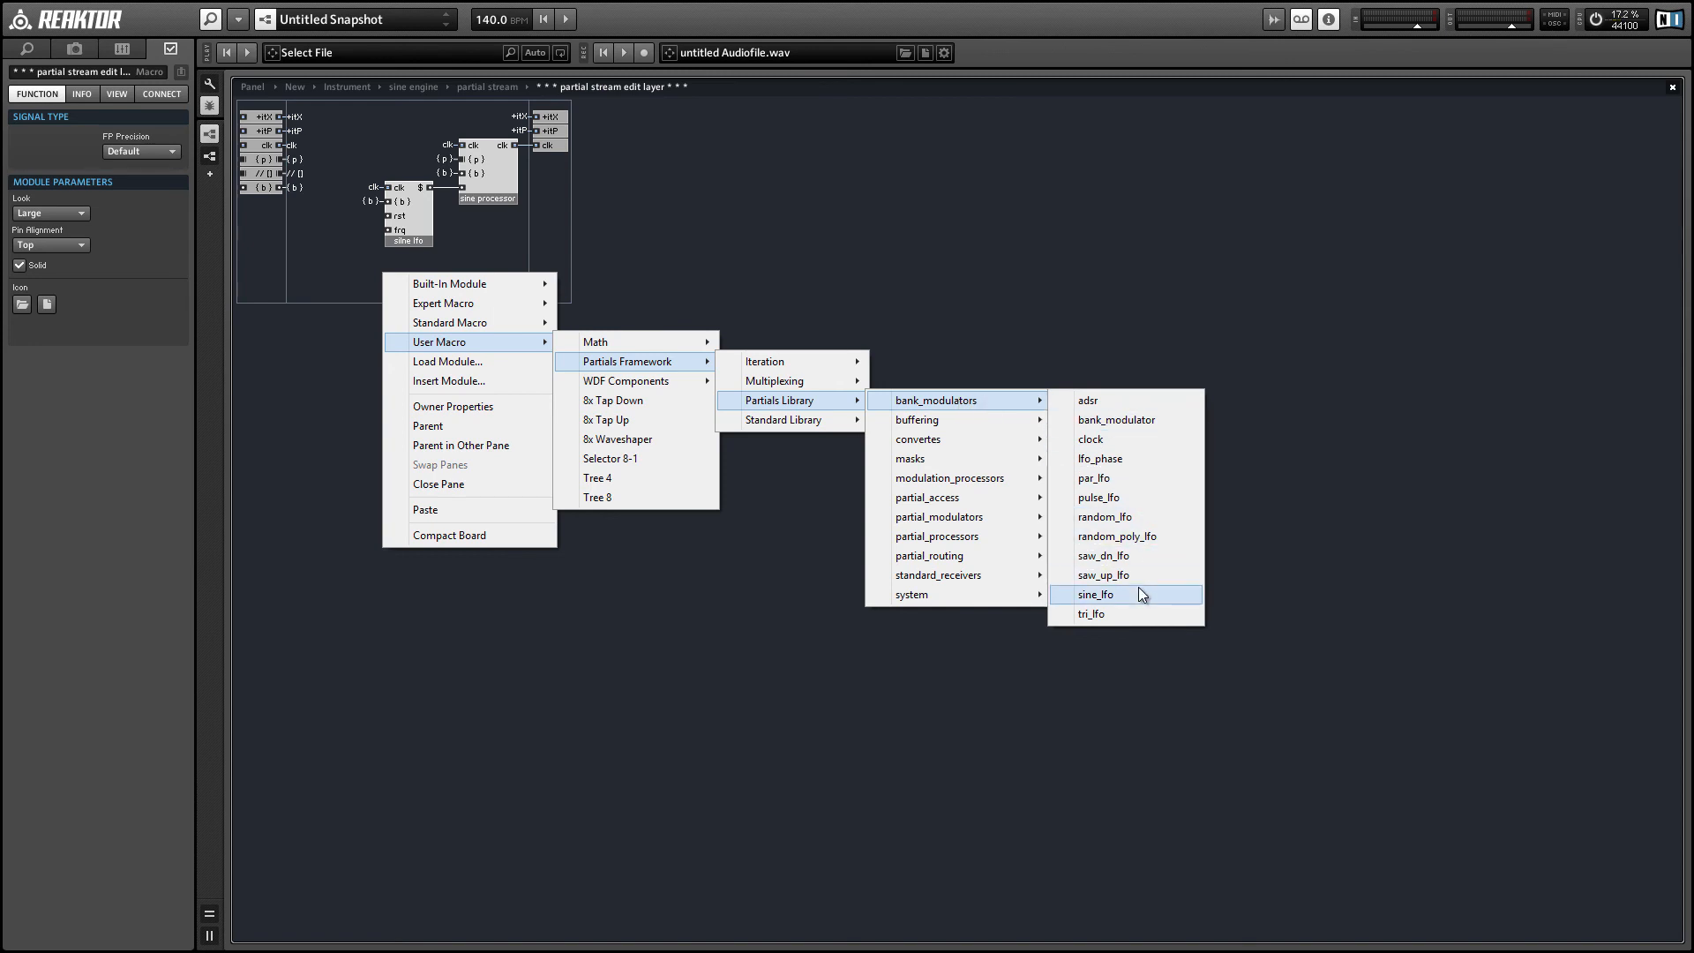
{"action": "mouse_move", "coordinate": [933, 524]}
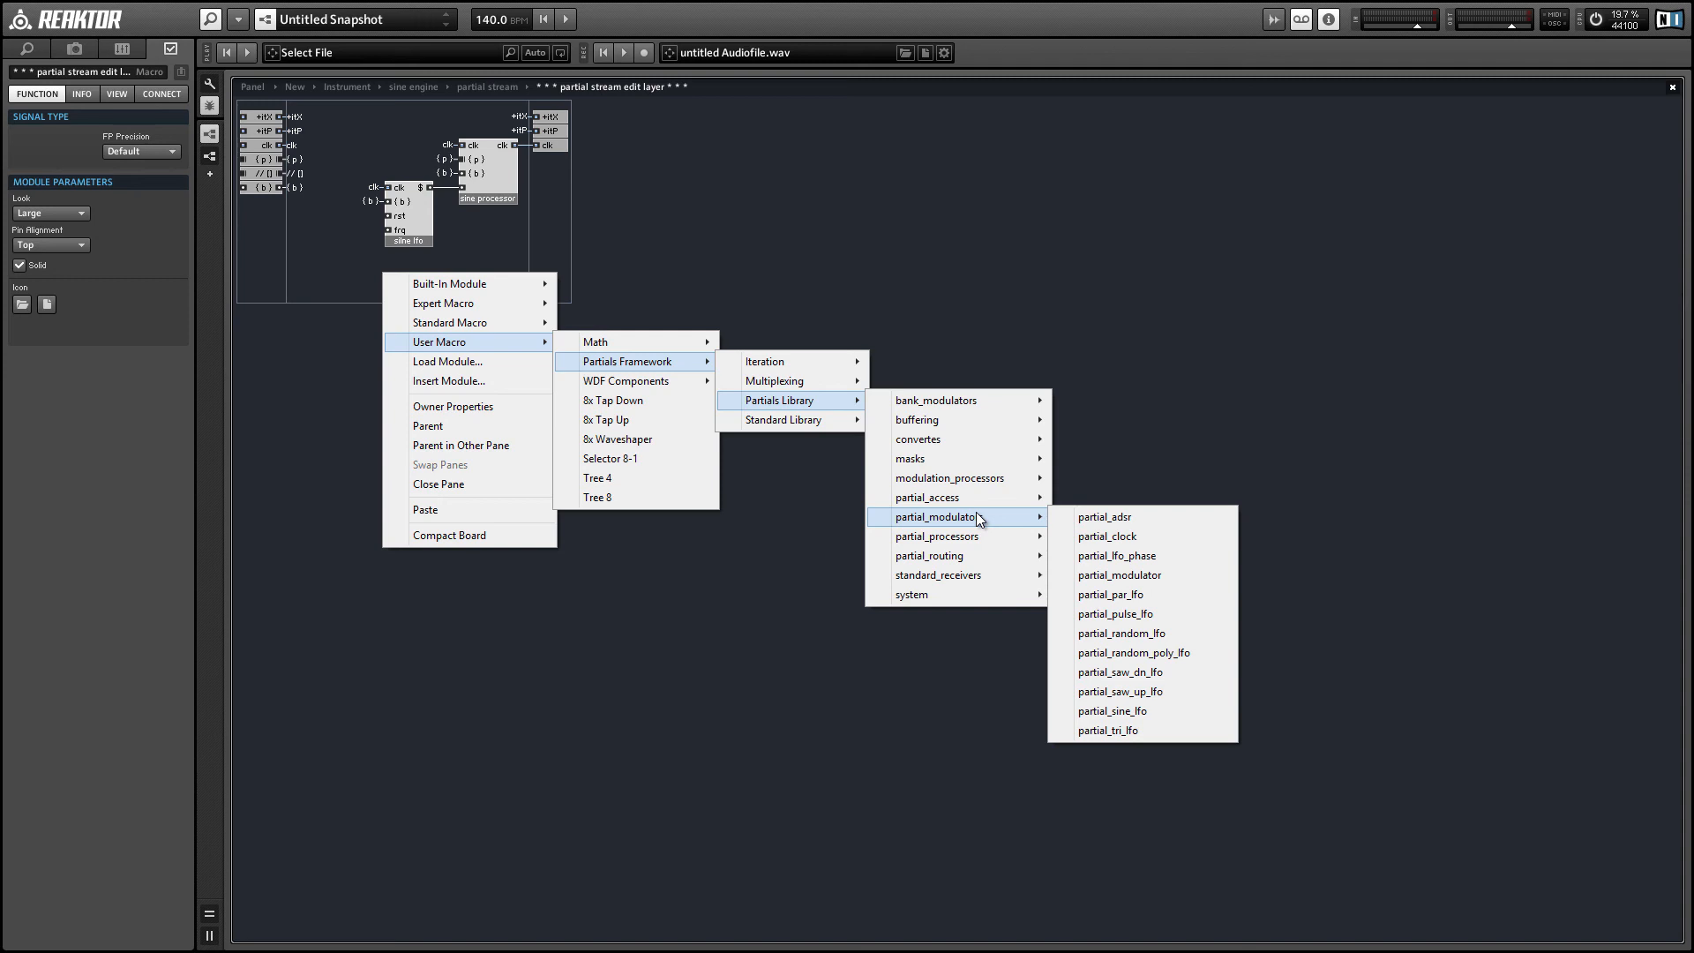
{"action": "left_click", "coordinate": [1123, 711]}
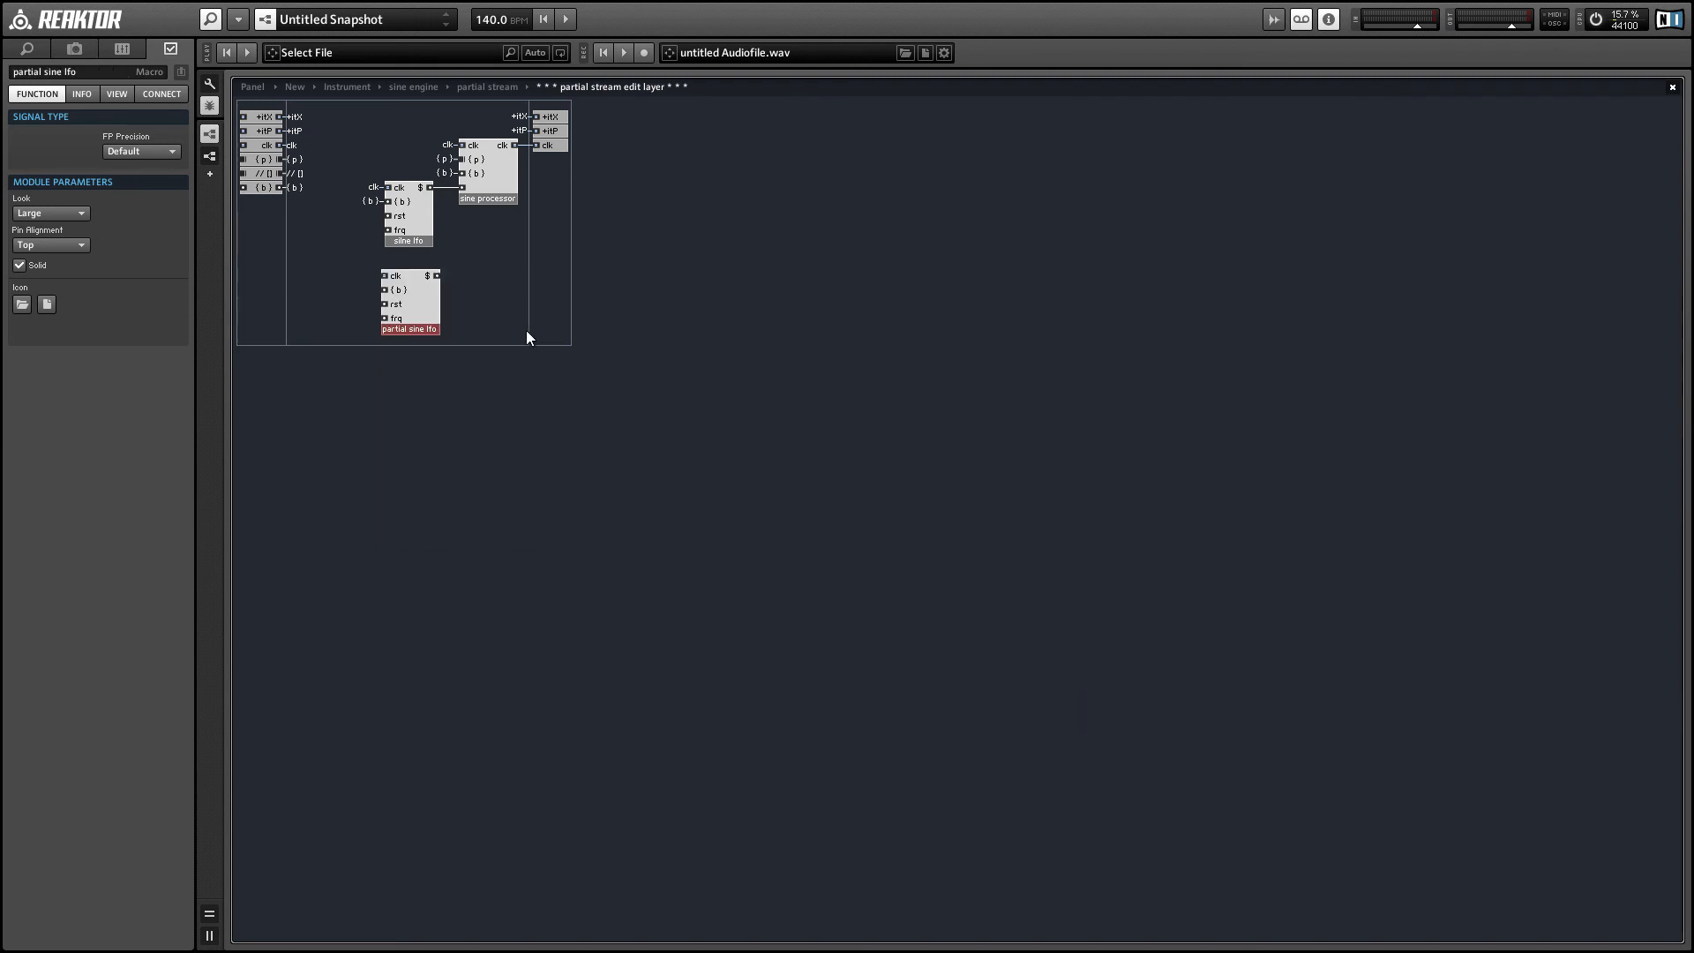
{"action": "left_click_drag", "start_coordinate": [414, 300], "coordinate": [404, 301]}
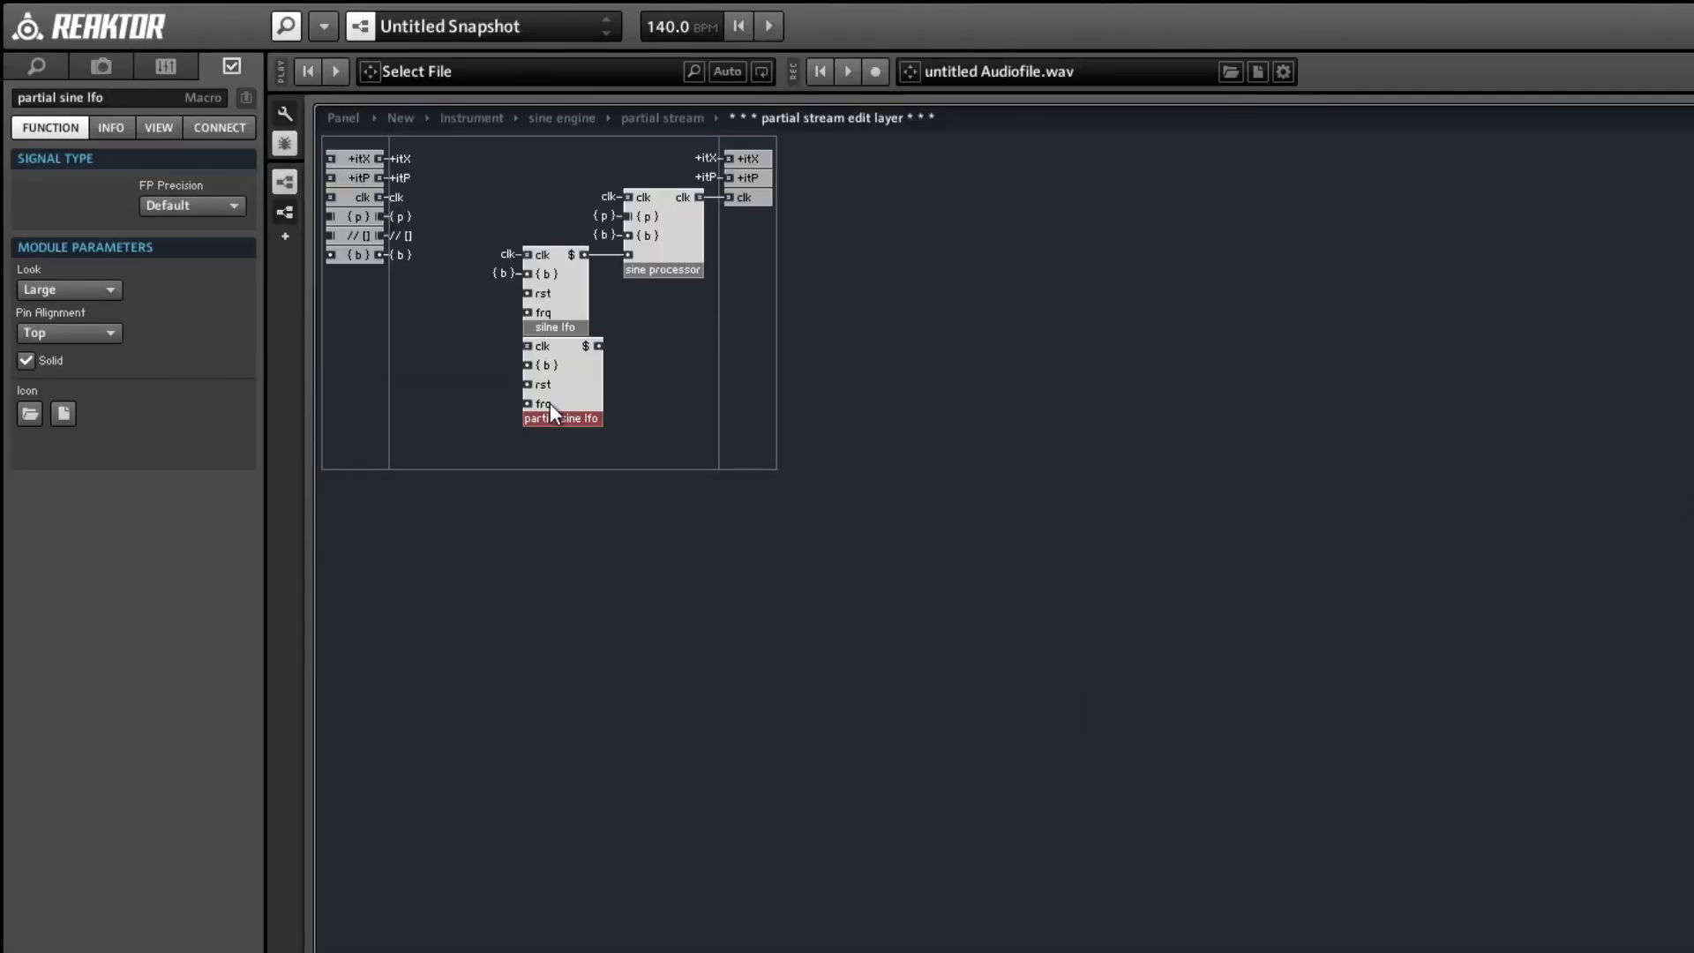
- Connect the partial sine lfo's clk and (b) inputs to the matching QuickBuses and snug the macro up beneath the existing sine LFO
{"action": "right_click", "coordinate": [393, 257]}
{"action": "mouse_move", "coordinate": [666, 476]}
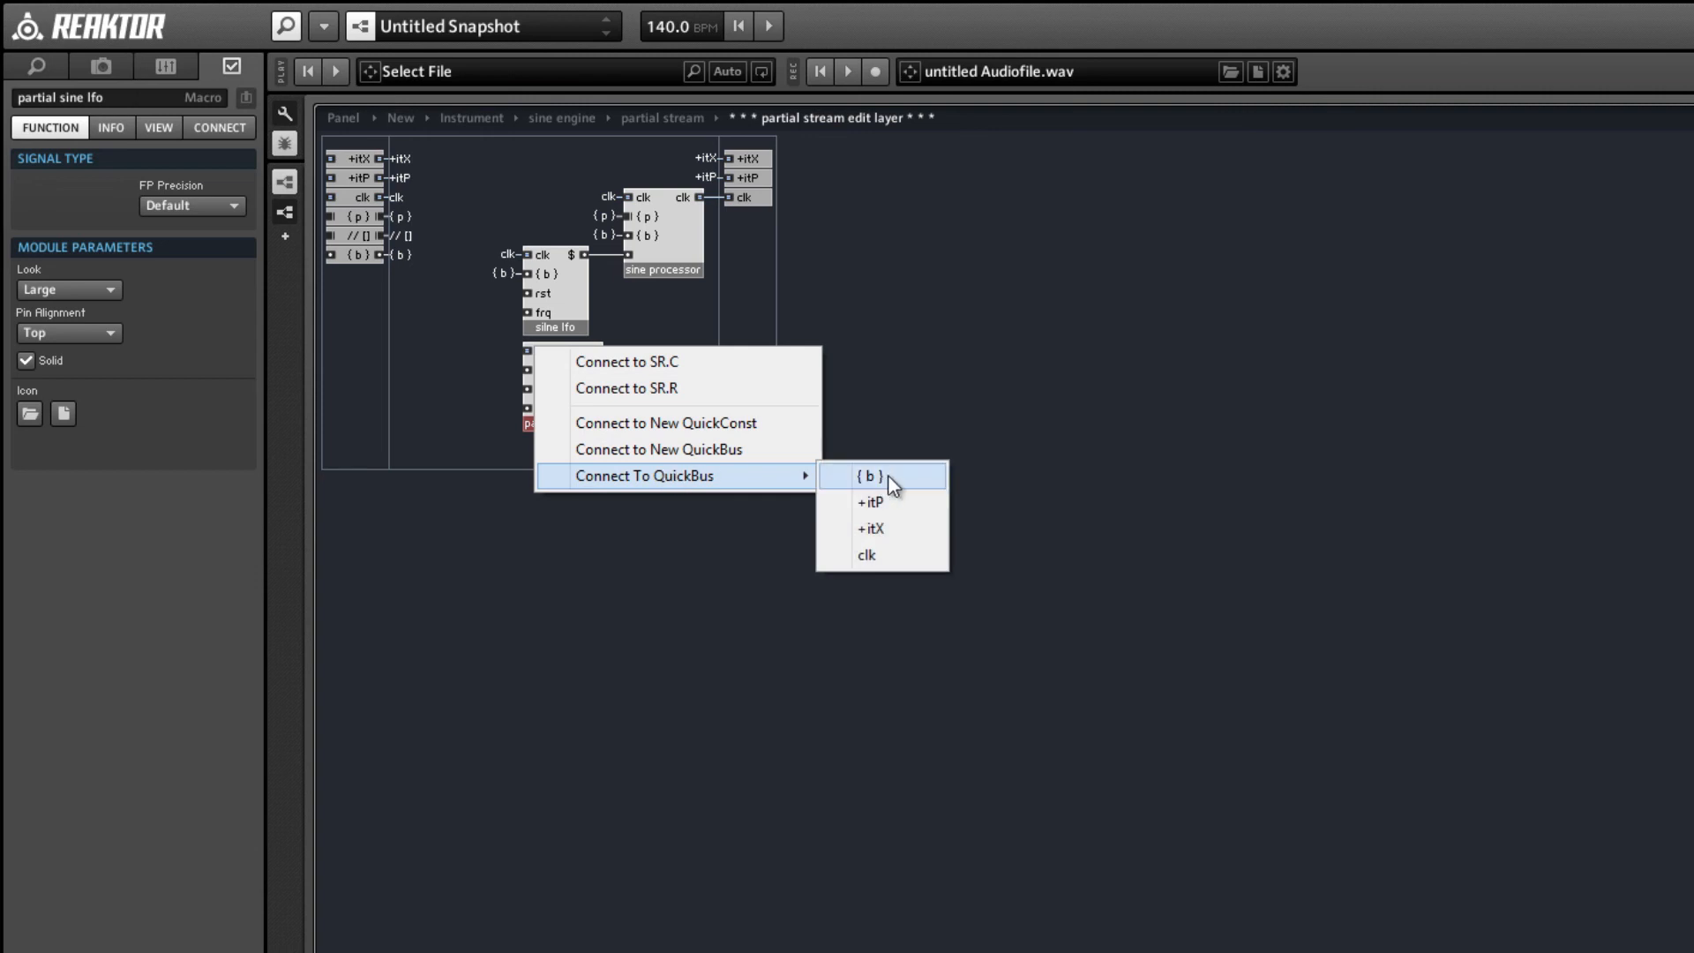
{"action": "left_click", "coordinate": [891, 561]}
{"action": "right_click", "coordinate": [528, 371]}
{"action": "mouse_move", "coordinate": [640, 502]}
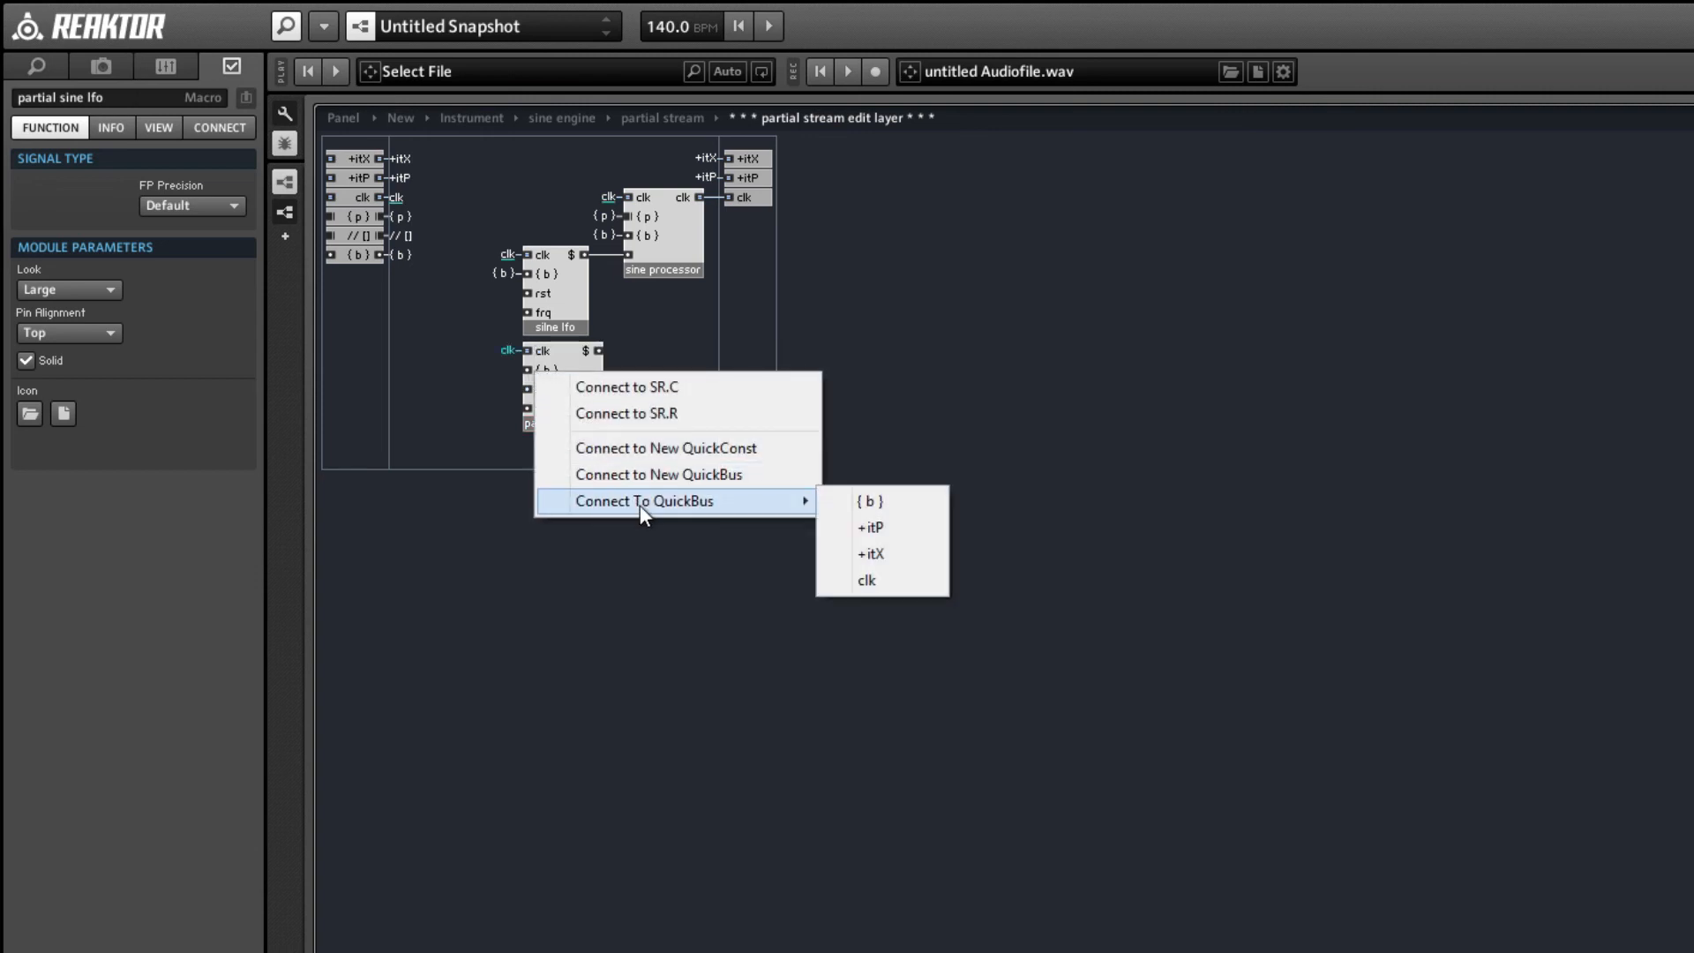
{"action": "left_click", "coordinate": [884, 498]}
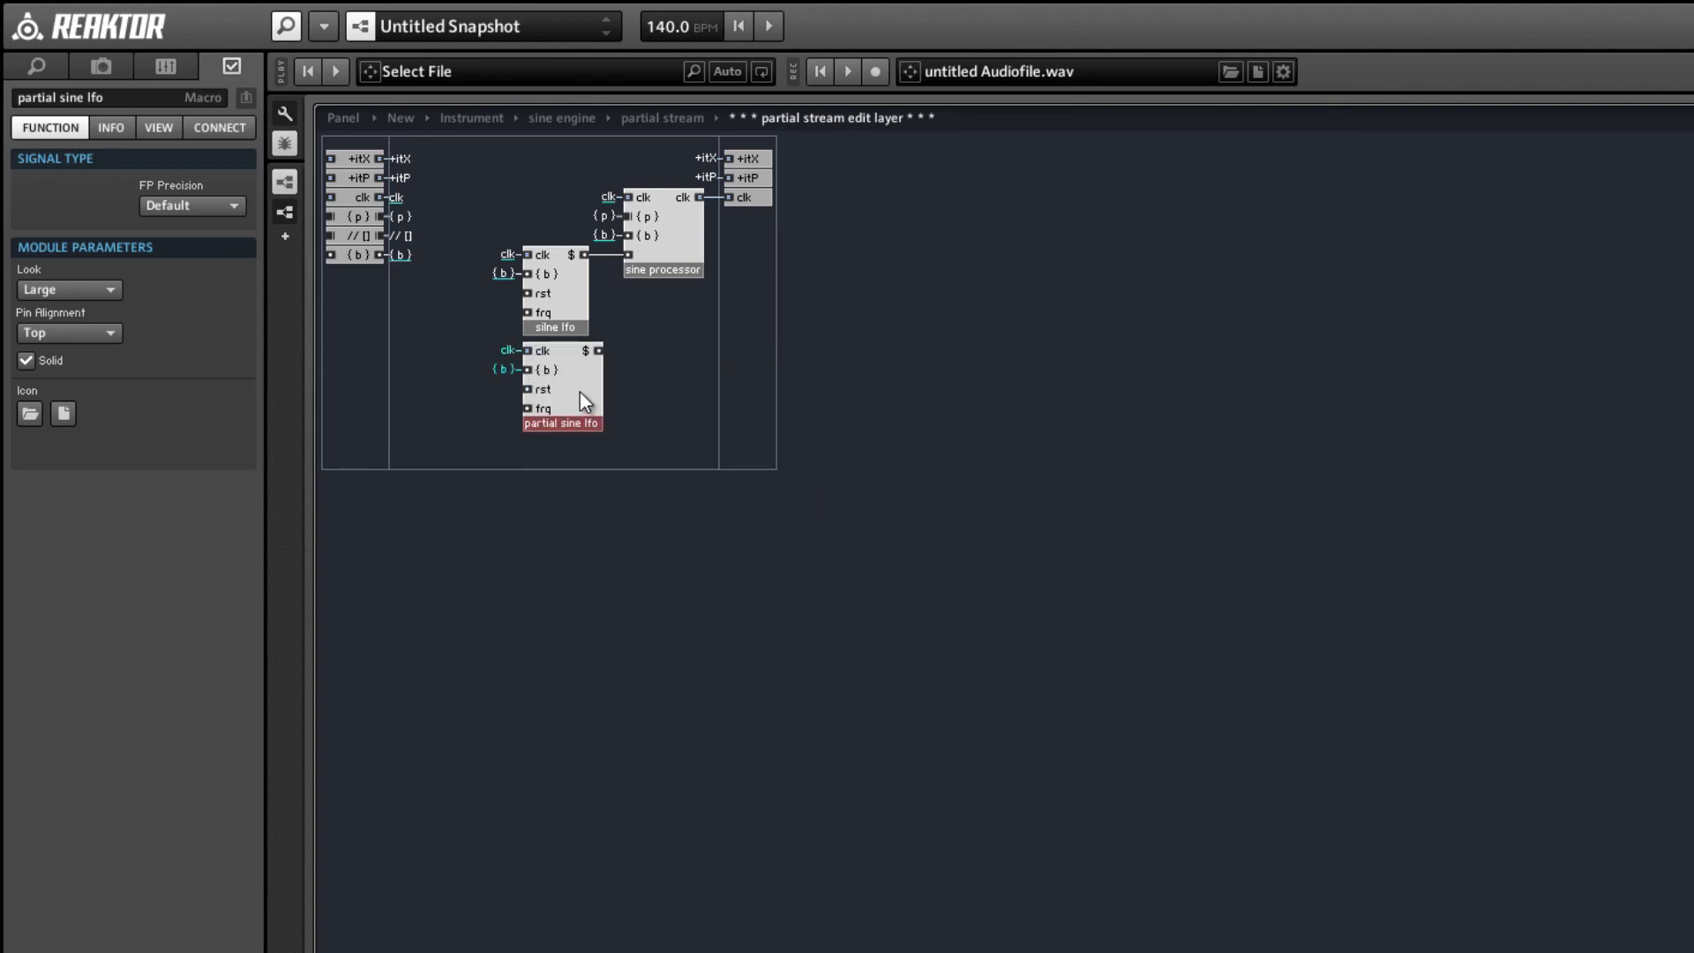
{"action": "left_click_drag", "start_coordinate": [580, 391], "coordinate": [580, 387]}
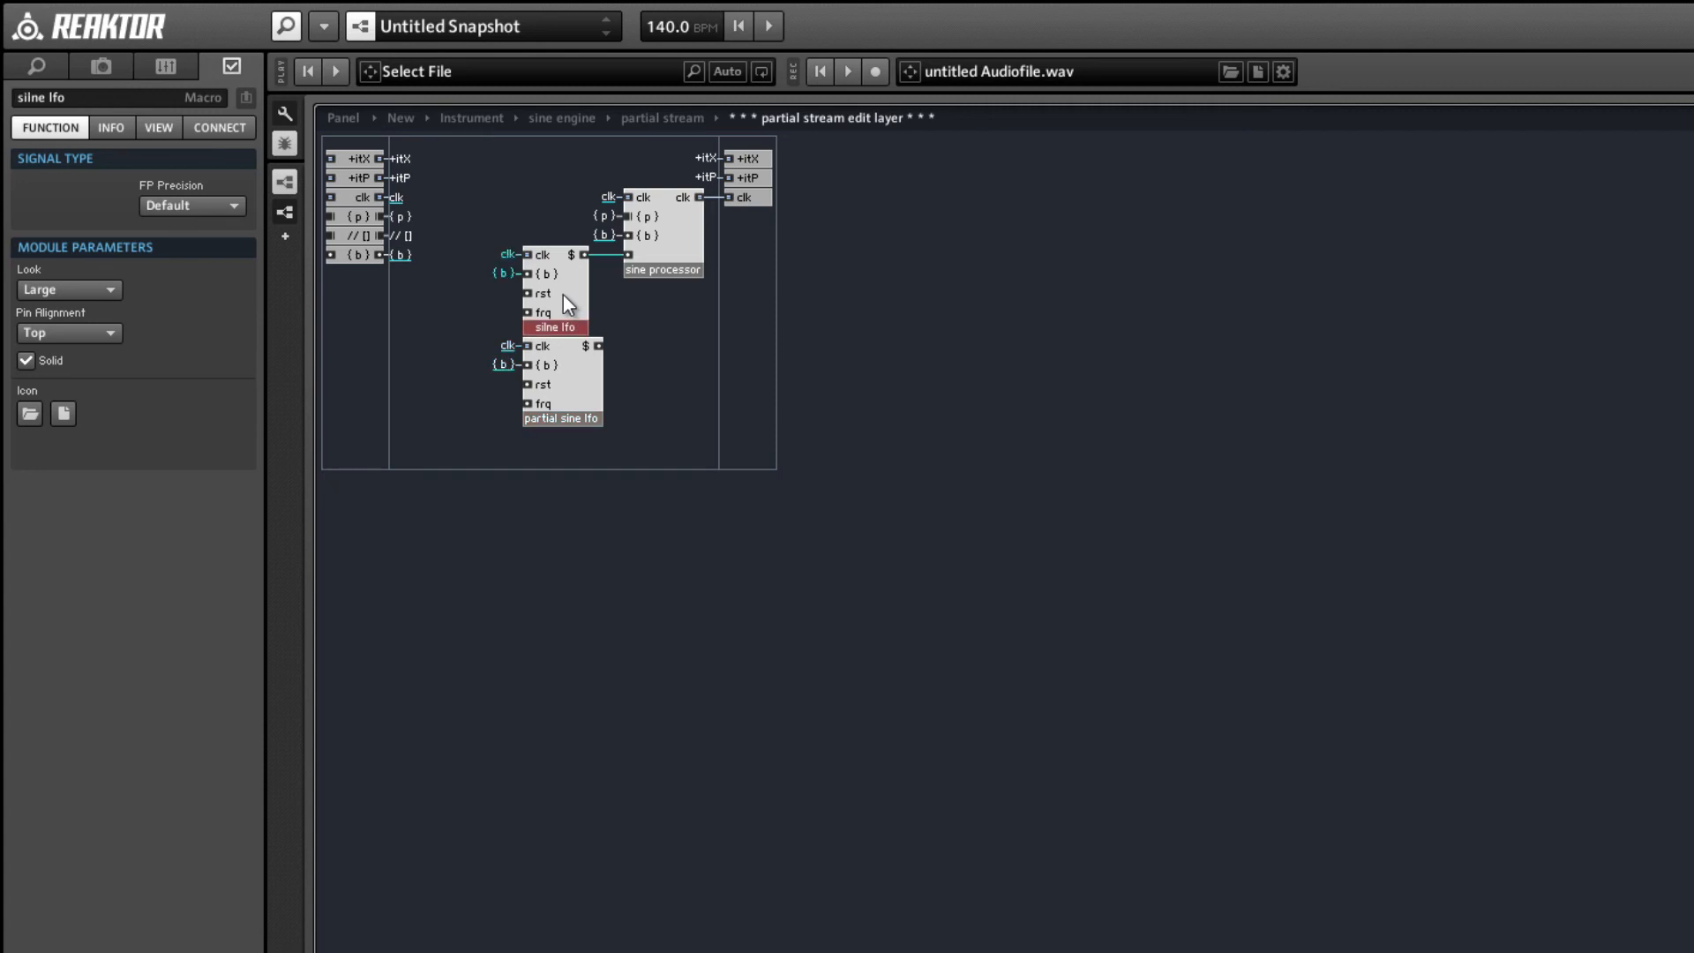
- Examine how the original sine LFO's get arguments and receive macros pick up the rst event and the single frq value
{"action": "double_click", "coordinate": [563, 300]}
{"action": "double_click", "coordinate": [648, 350]}
{"action": "double_click", "coordinate": [454, 275]}
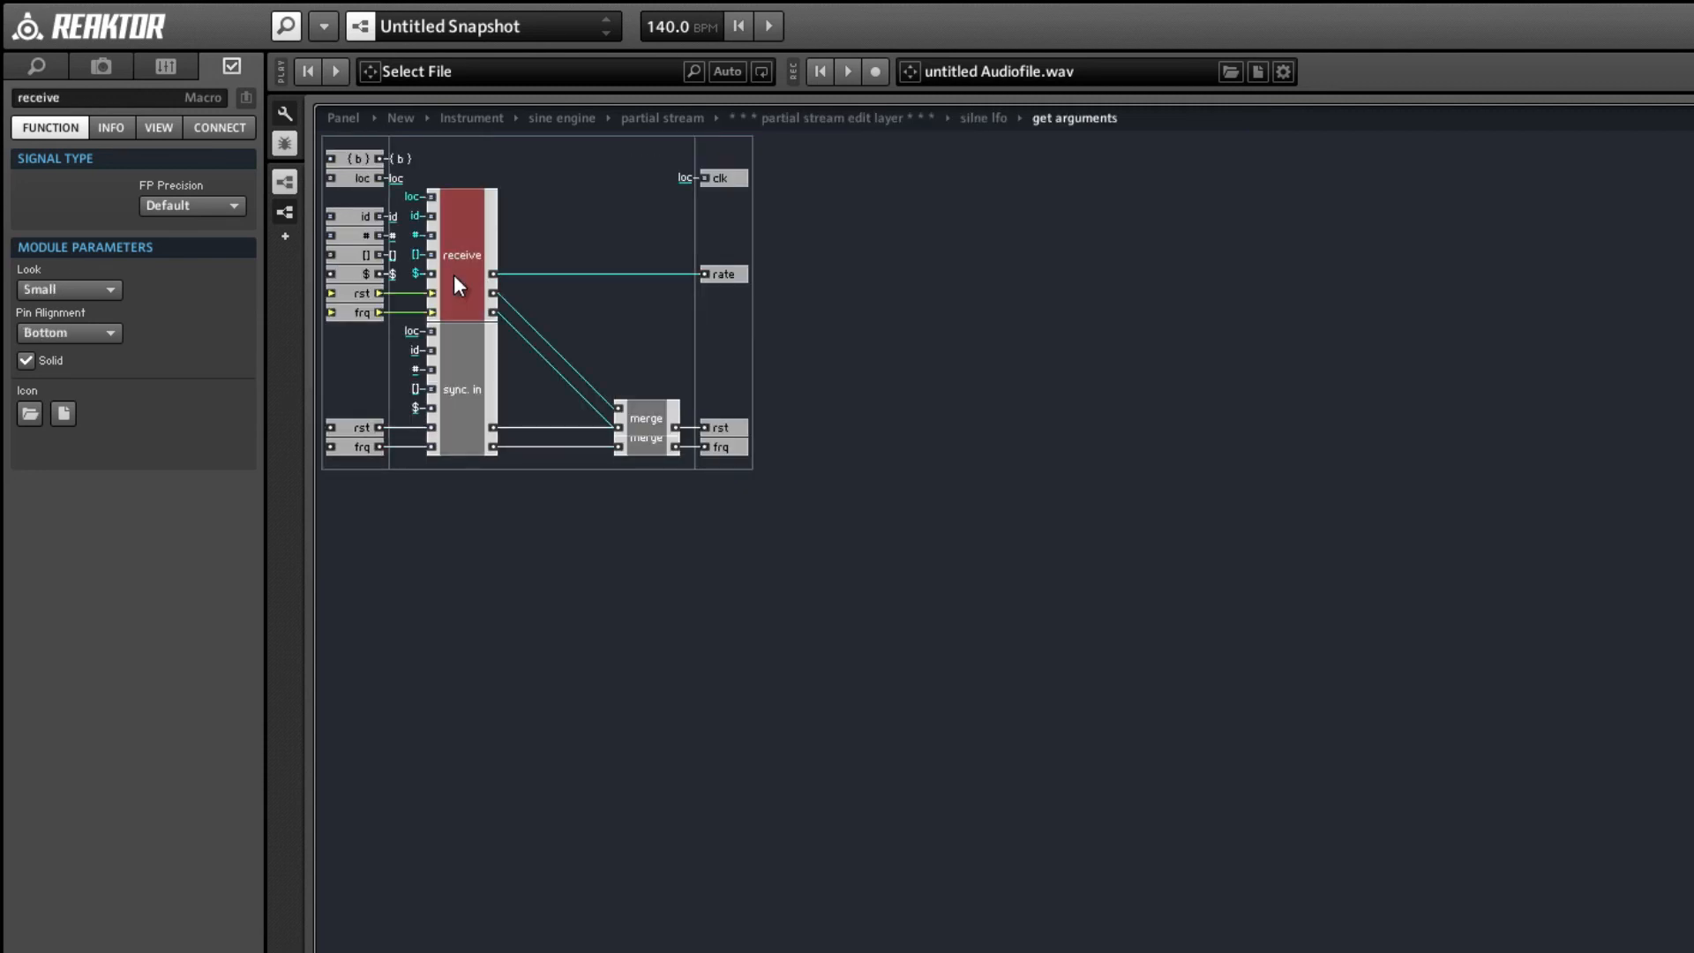
{"action": "left_click", "coordinate": [576, 320]}
{"action": "left_click_drag", "start_coordinate": [577, 317], "coordinate": [573, 324]}
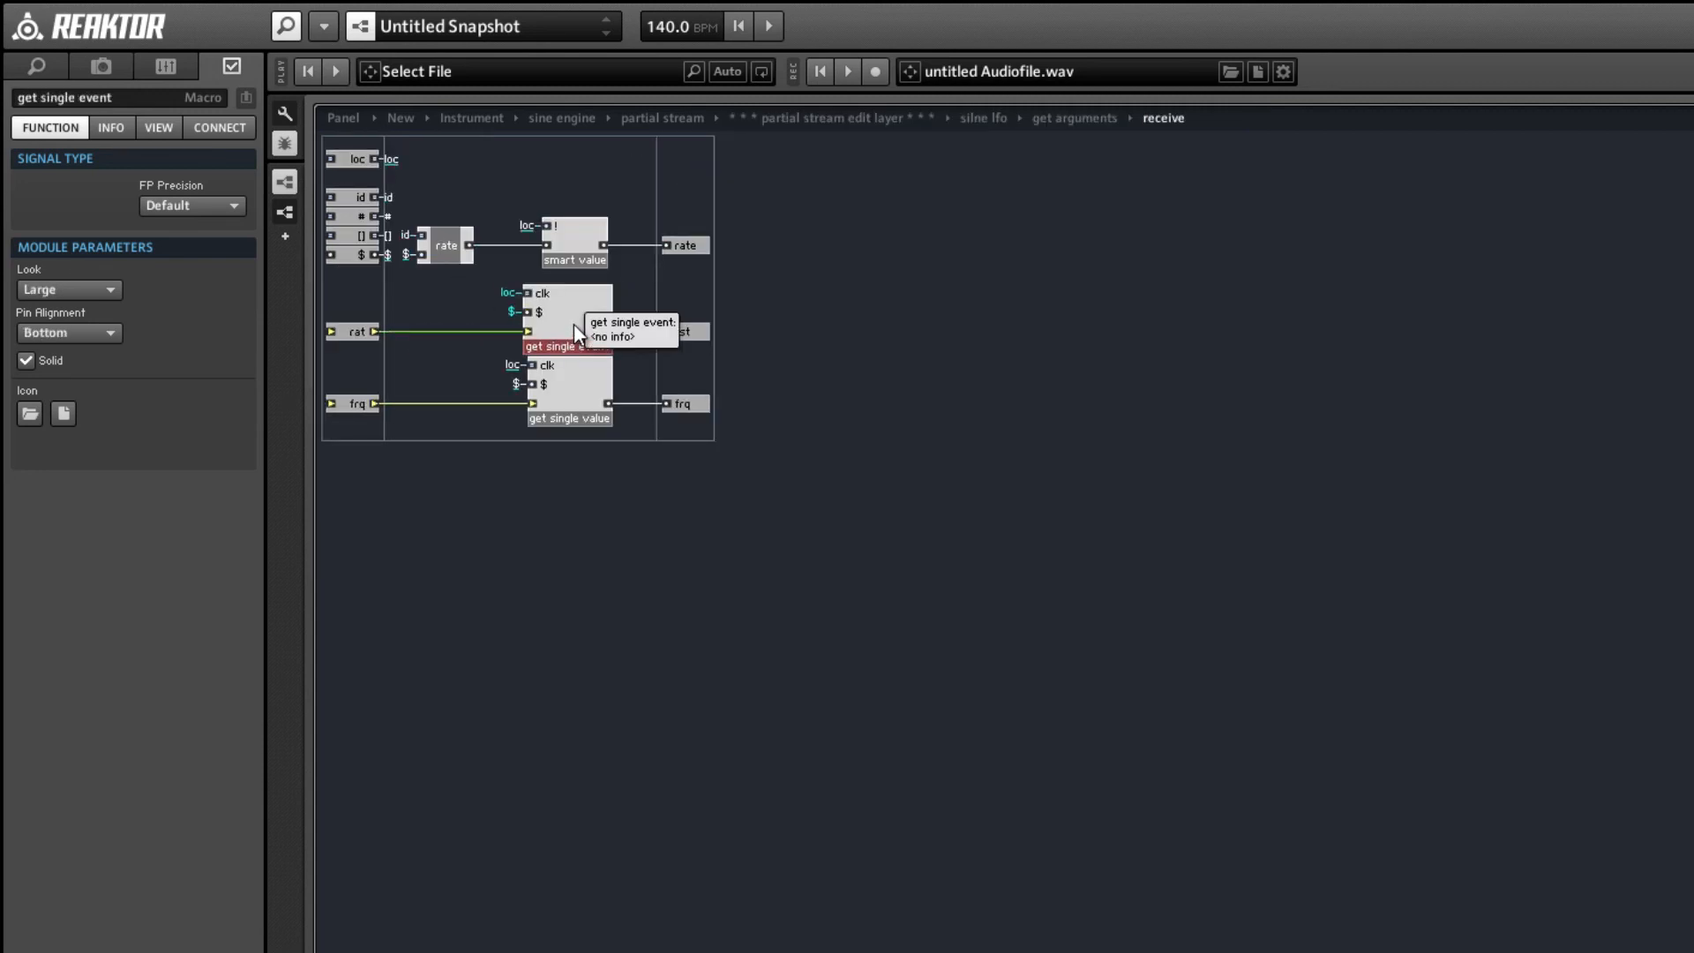
{"action": "left_click", "coordinate": [573, 410]}
{"action": "double_click", "coordinate": [465, 370]}
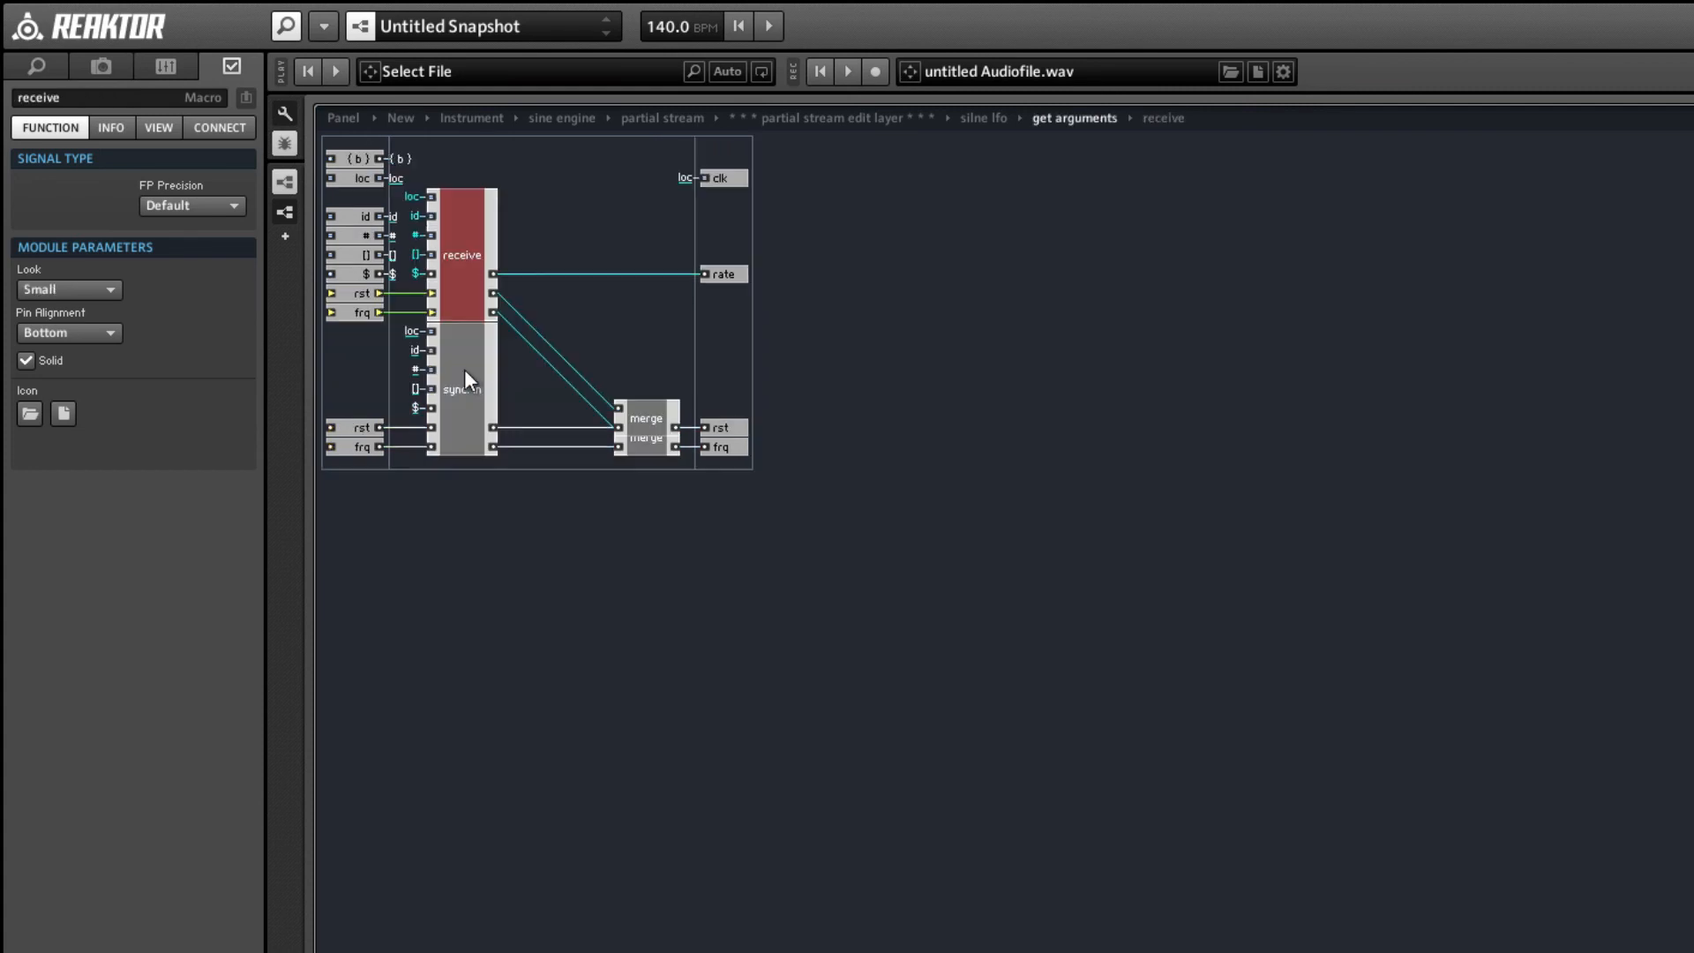
{"action": "double_click", "coordinate": [597, 326]}
- Open the partial sine lfo and move its upper id-comparison module directly beneath the << module
{"action": "double_click", "coordinate": [584, 459]}
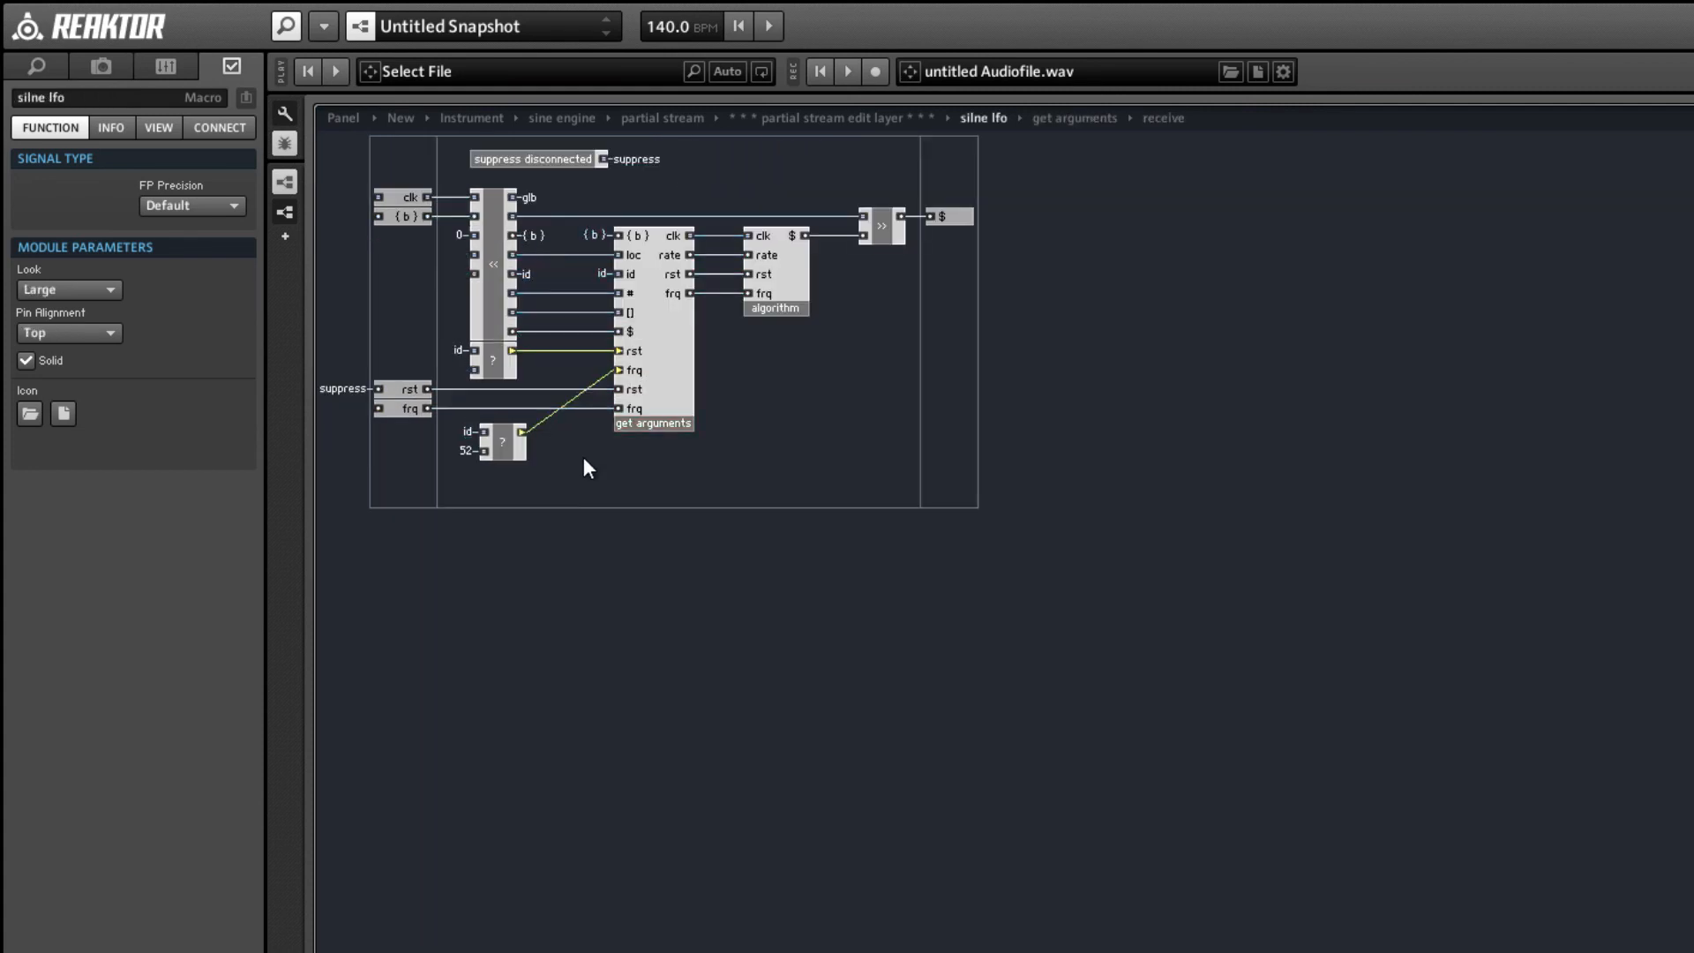
{"action": "double_click", "coordinate": [568, 391]}
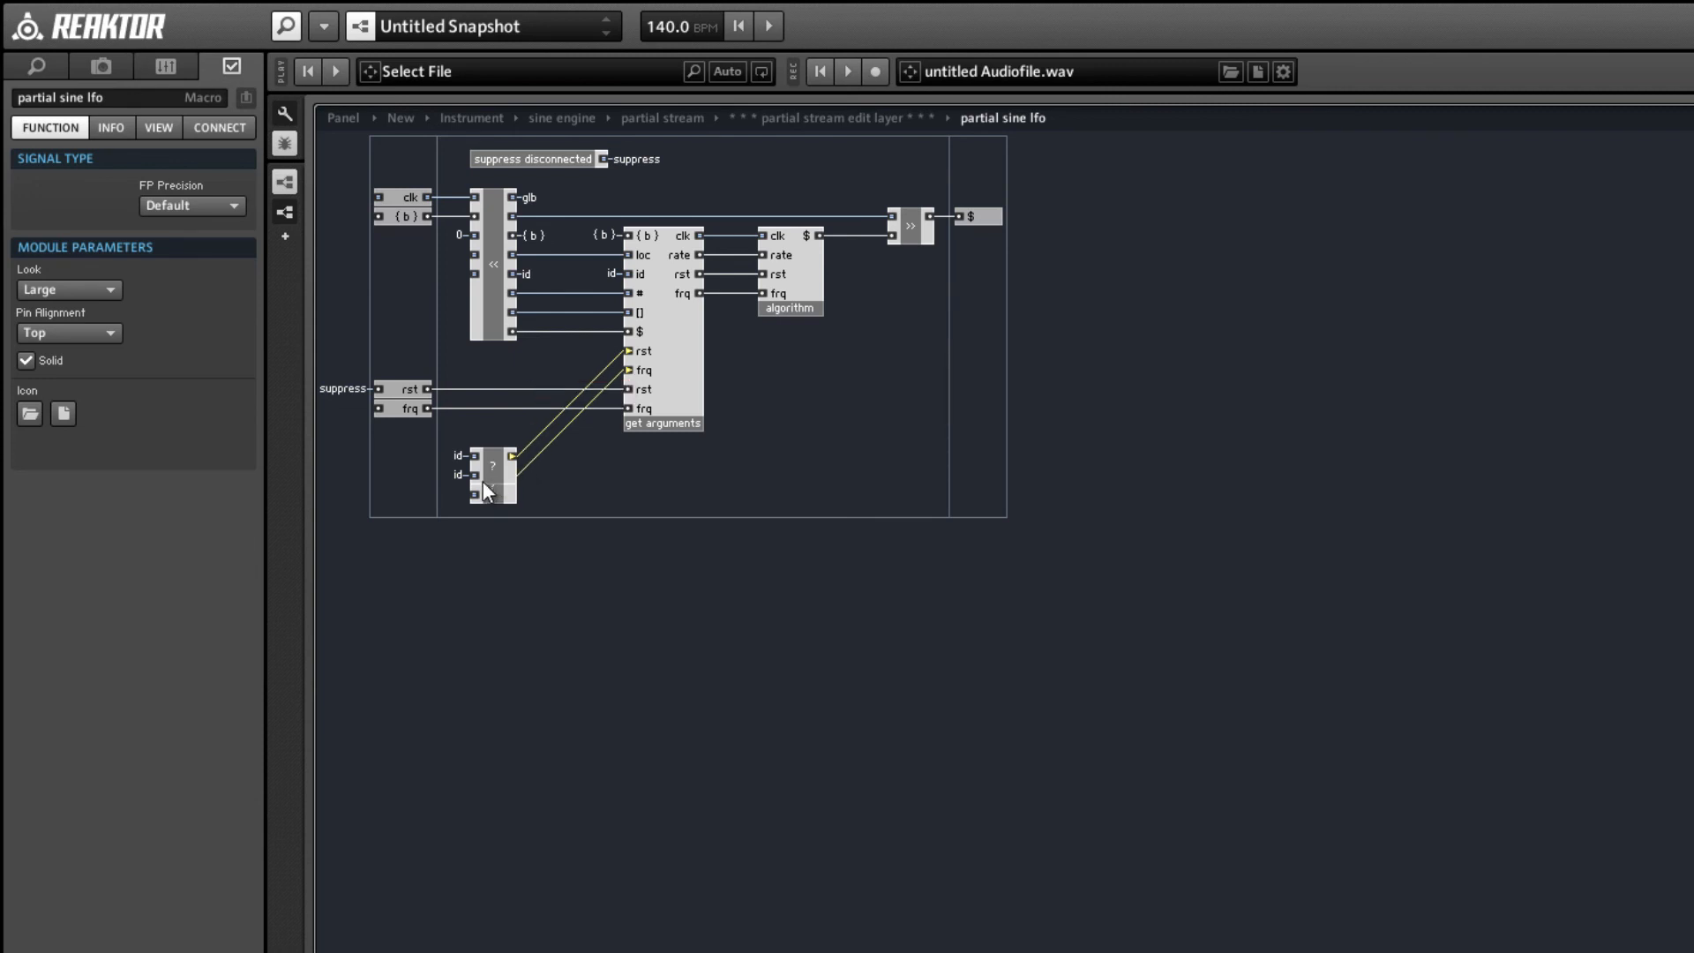
{"action": "left_click_drag", "start_coordinate": [490, 465], "coordinate": [491, 361]}
- Examine the partial sine lfo's get arguments and receive macros down to the range index receive gate in get part values
{"action": "double_click", "coordinate": [676, 372]}
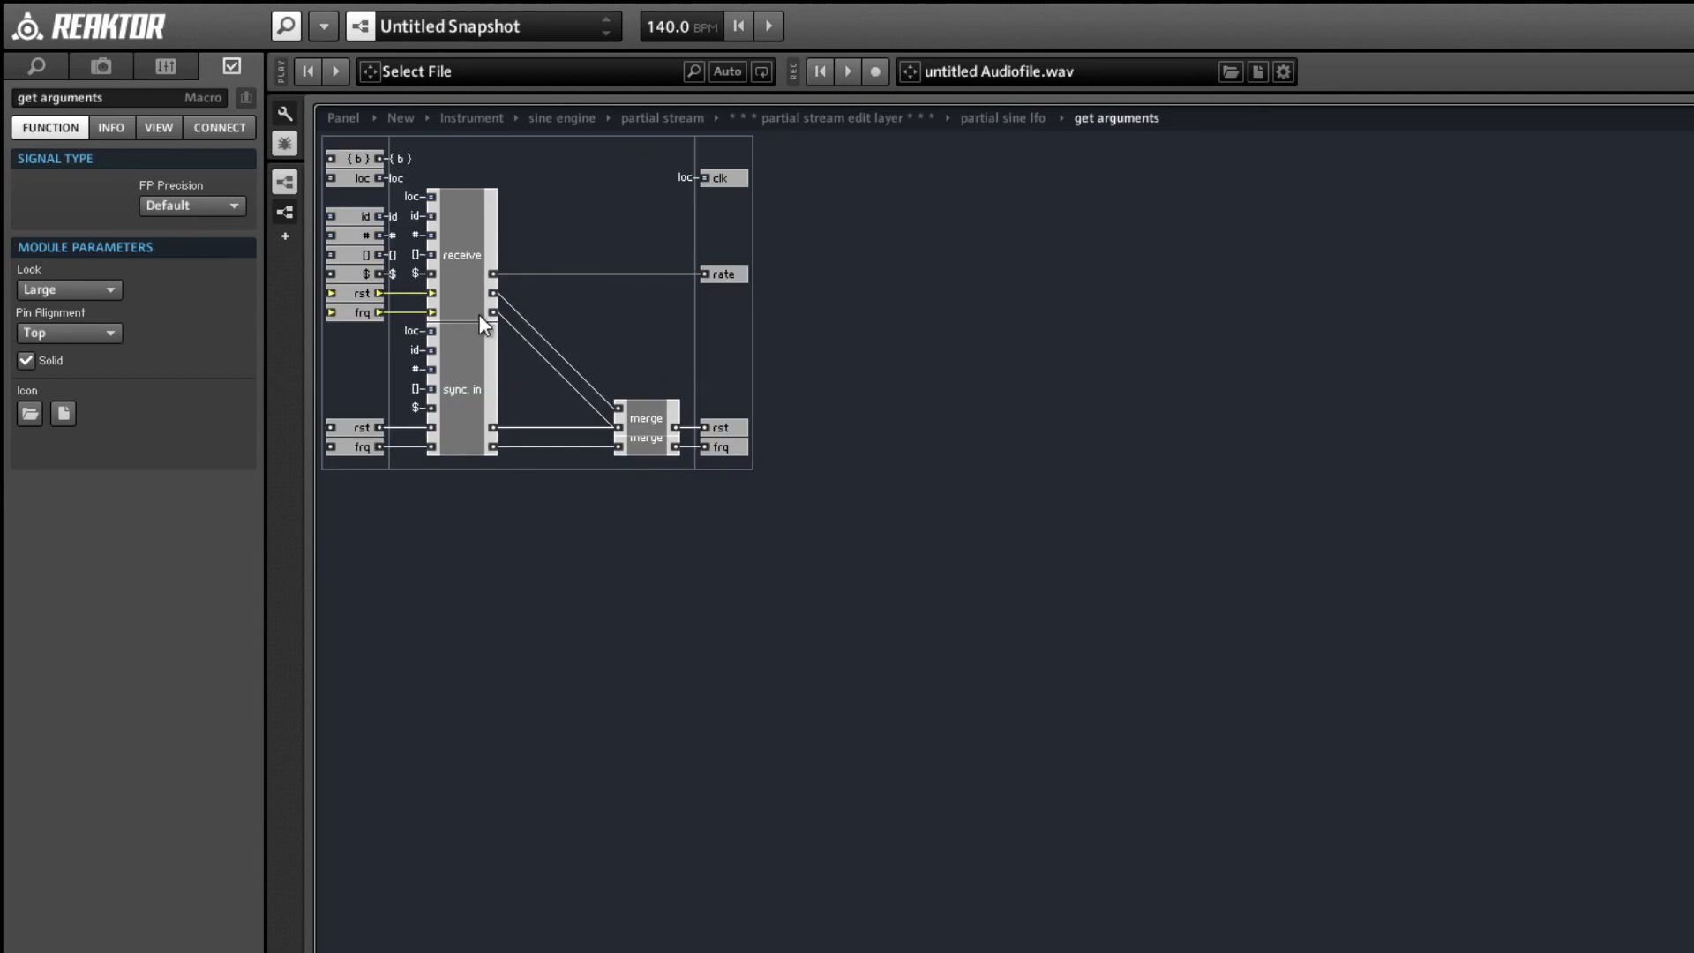
{"action": "double_click", "coordinate": [476, 280]}
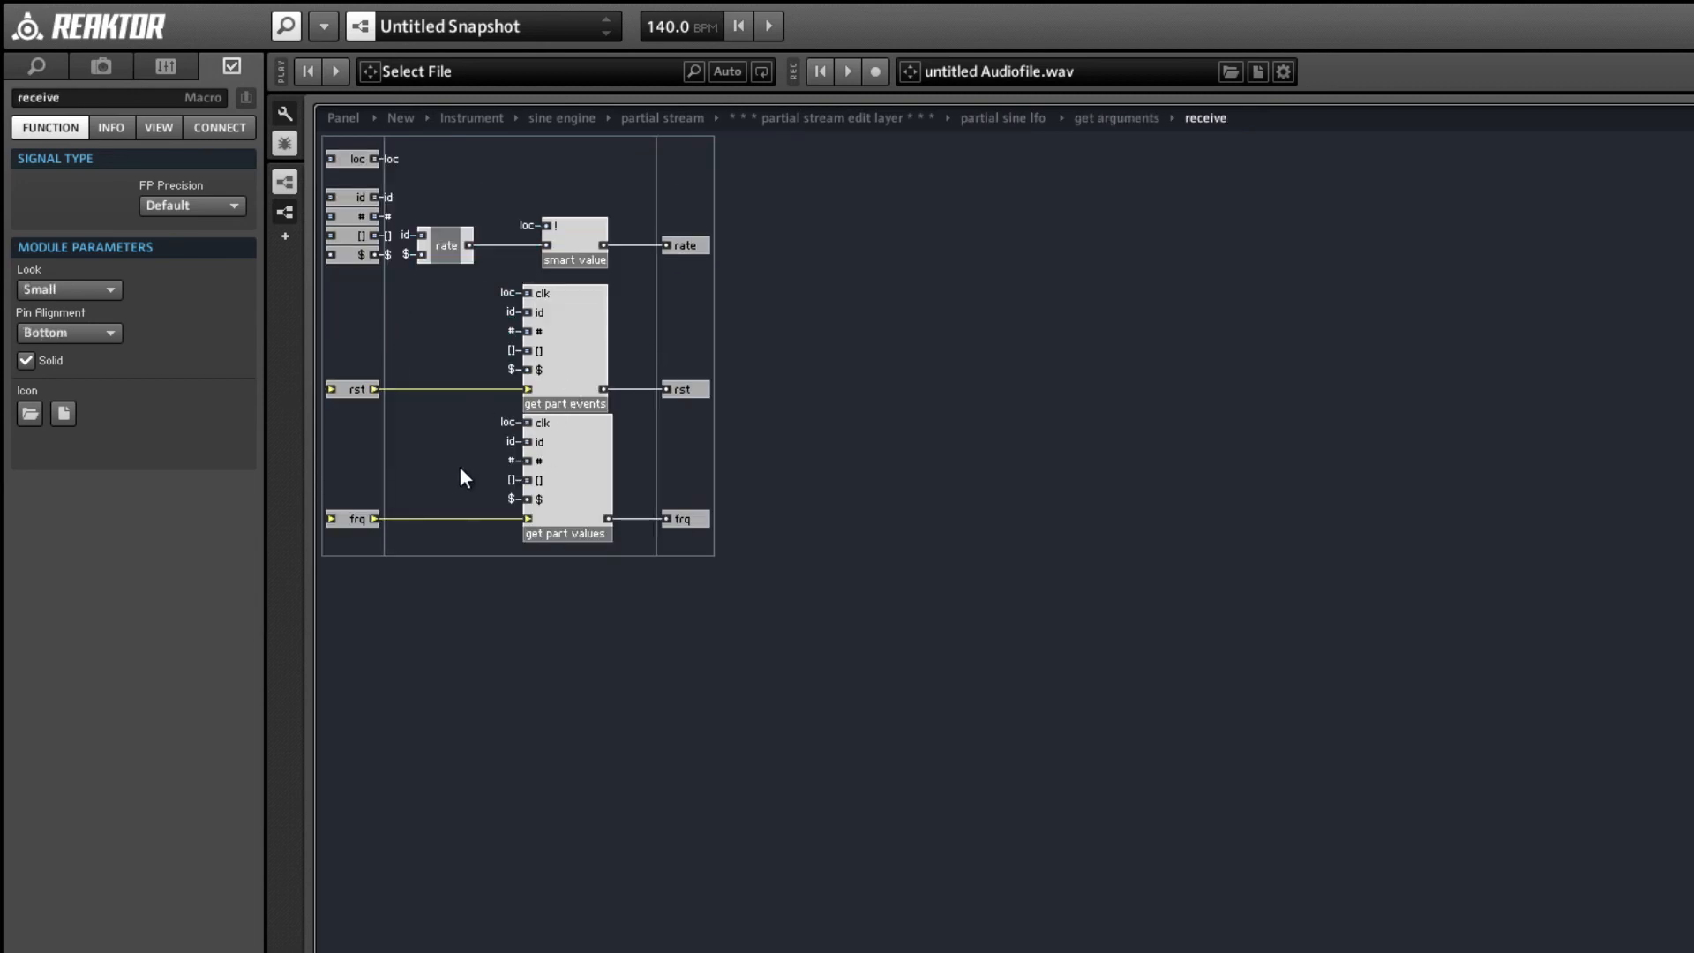
{"action": "double_click", "coordinate": [572, 502]}
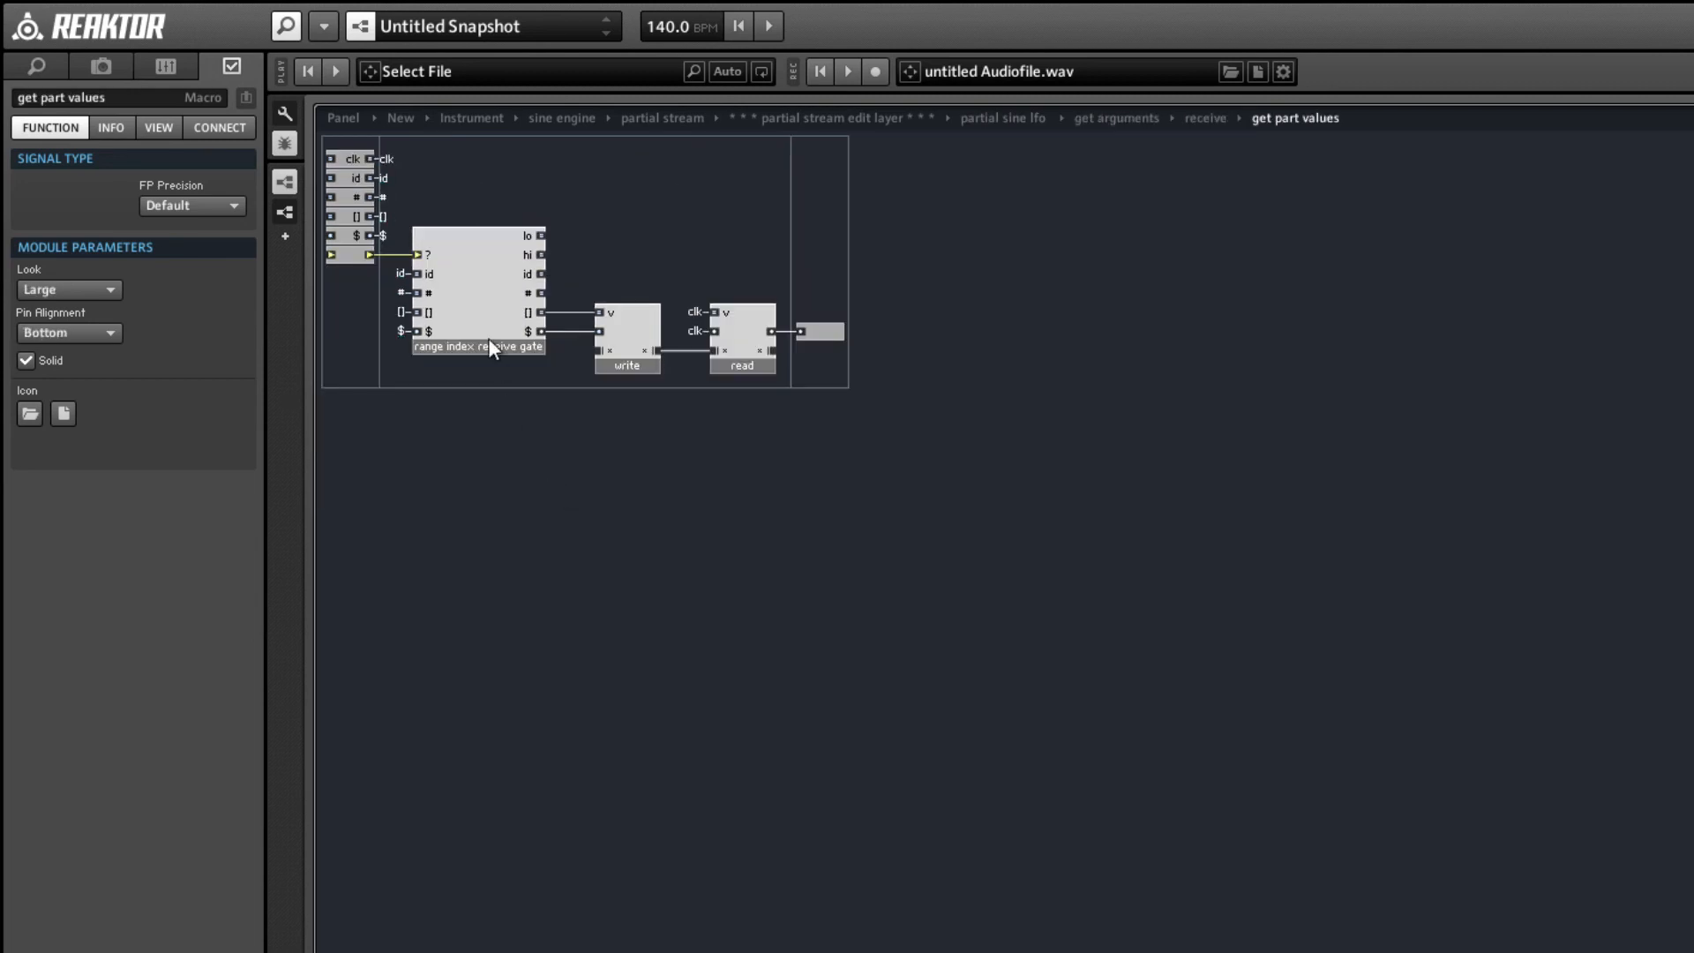
{"action": "left_click", "coordinate": [473, 314]}
{"action": "left_click_drag", "start_coordinate": [478, 315], "coordinate": [479, 313]}
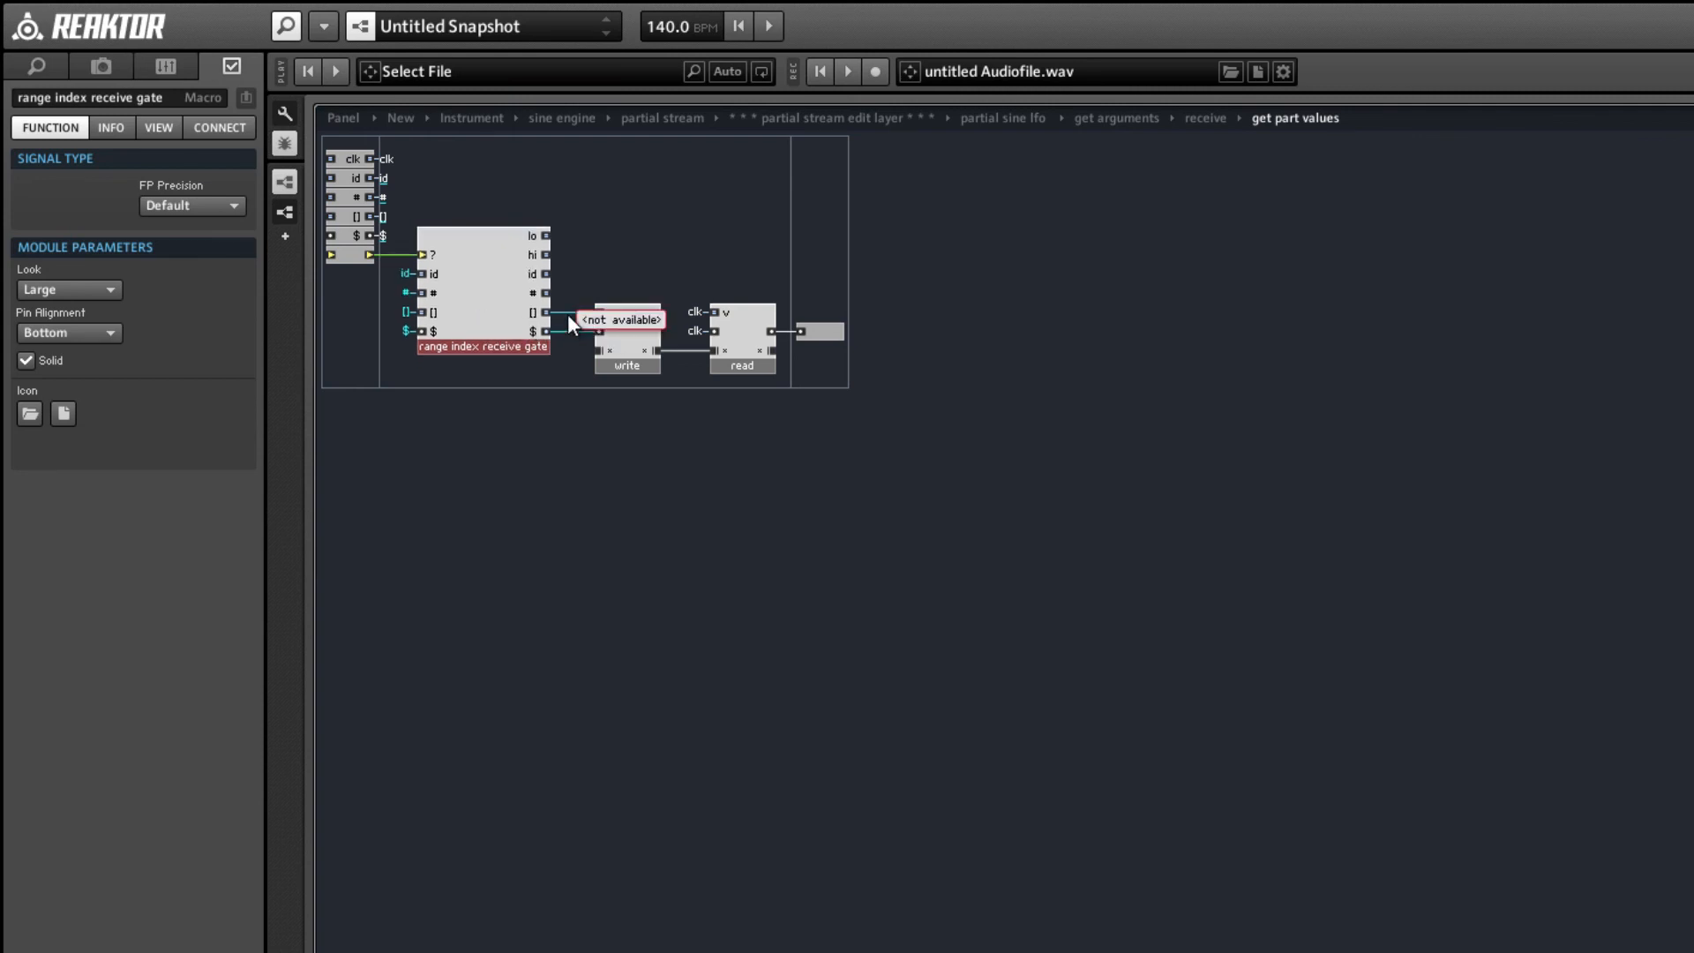
- Inspect the write and read macros in get part values, and return to the partial stream edit layer
{"action": "double_click", "coordinate": [629, 335]}
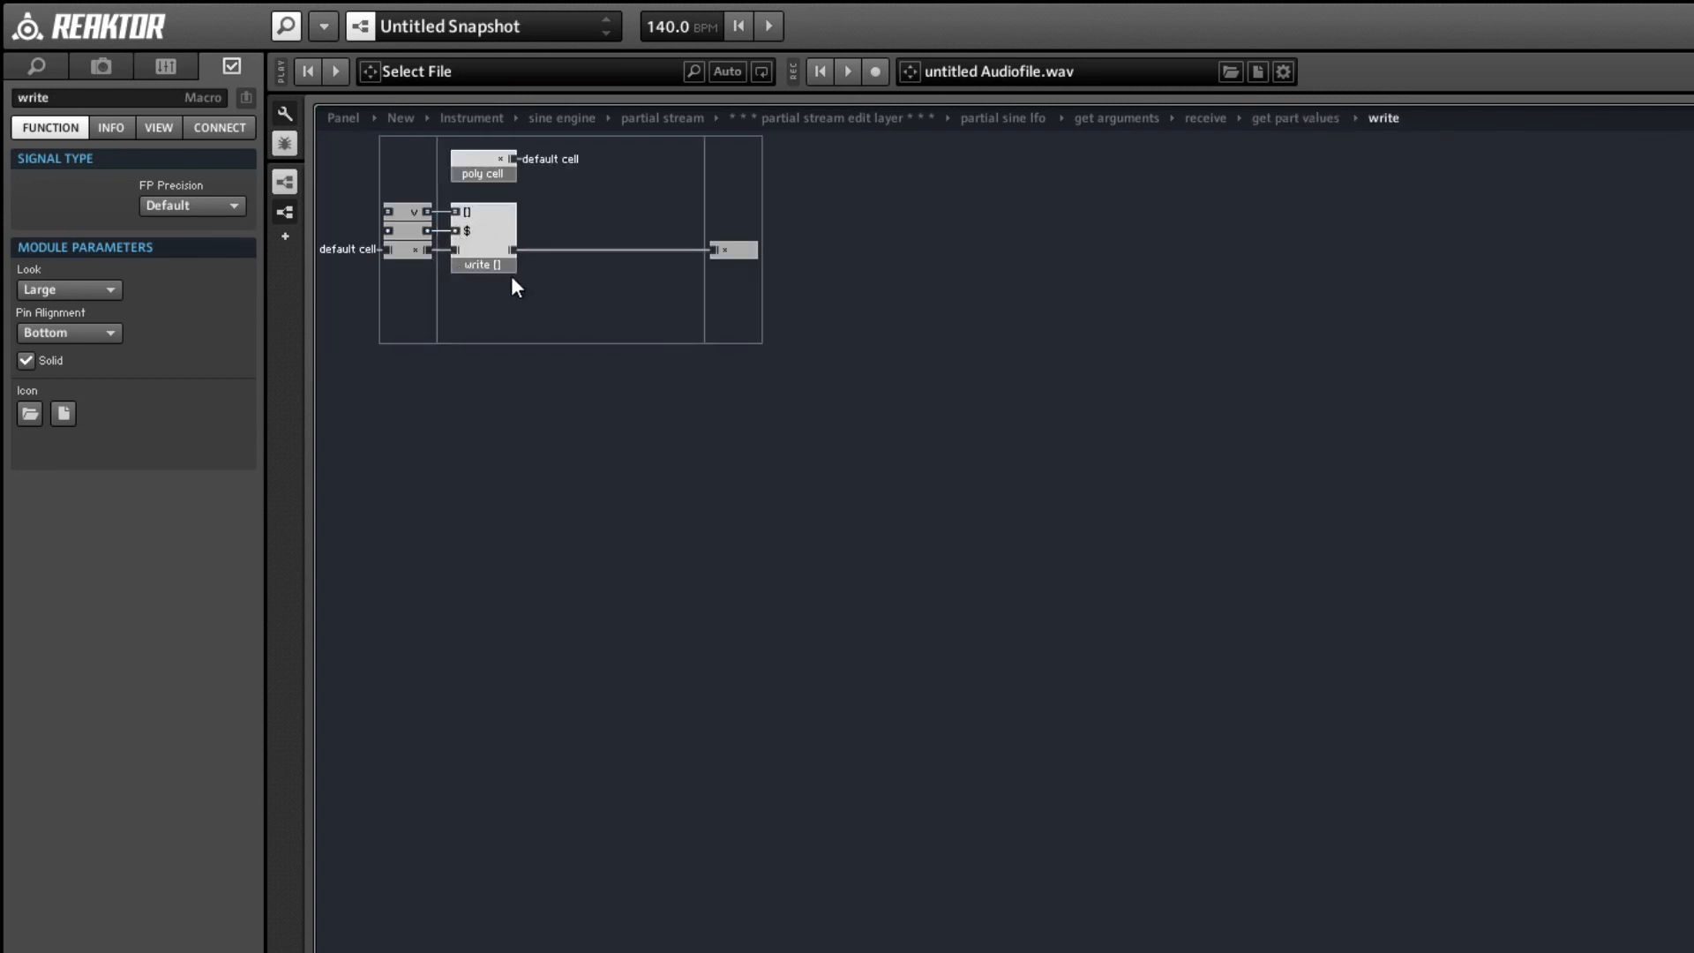
{"action": "double_click", "coordinate": [608, 306]}
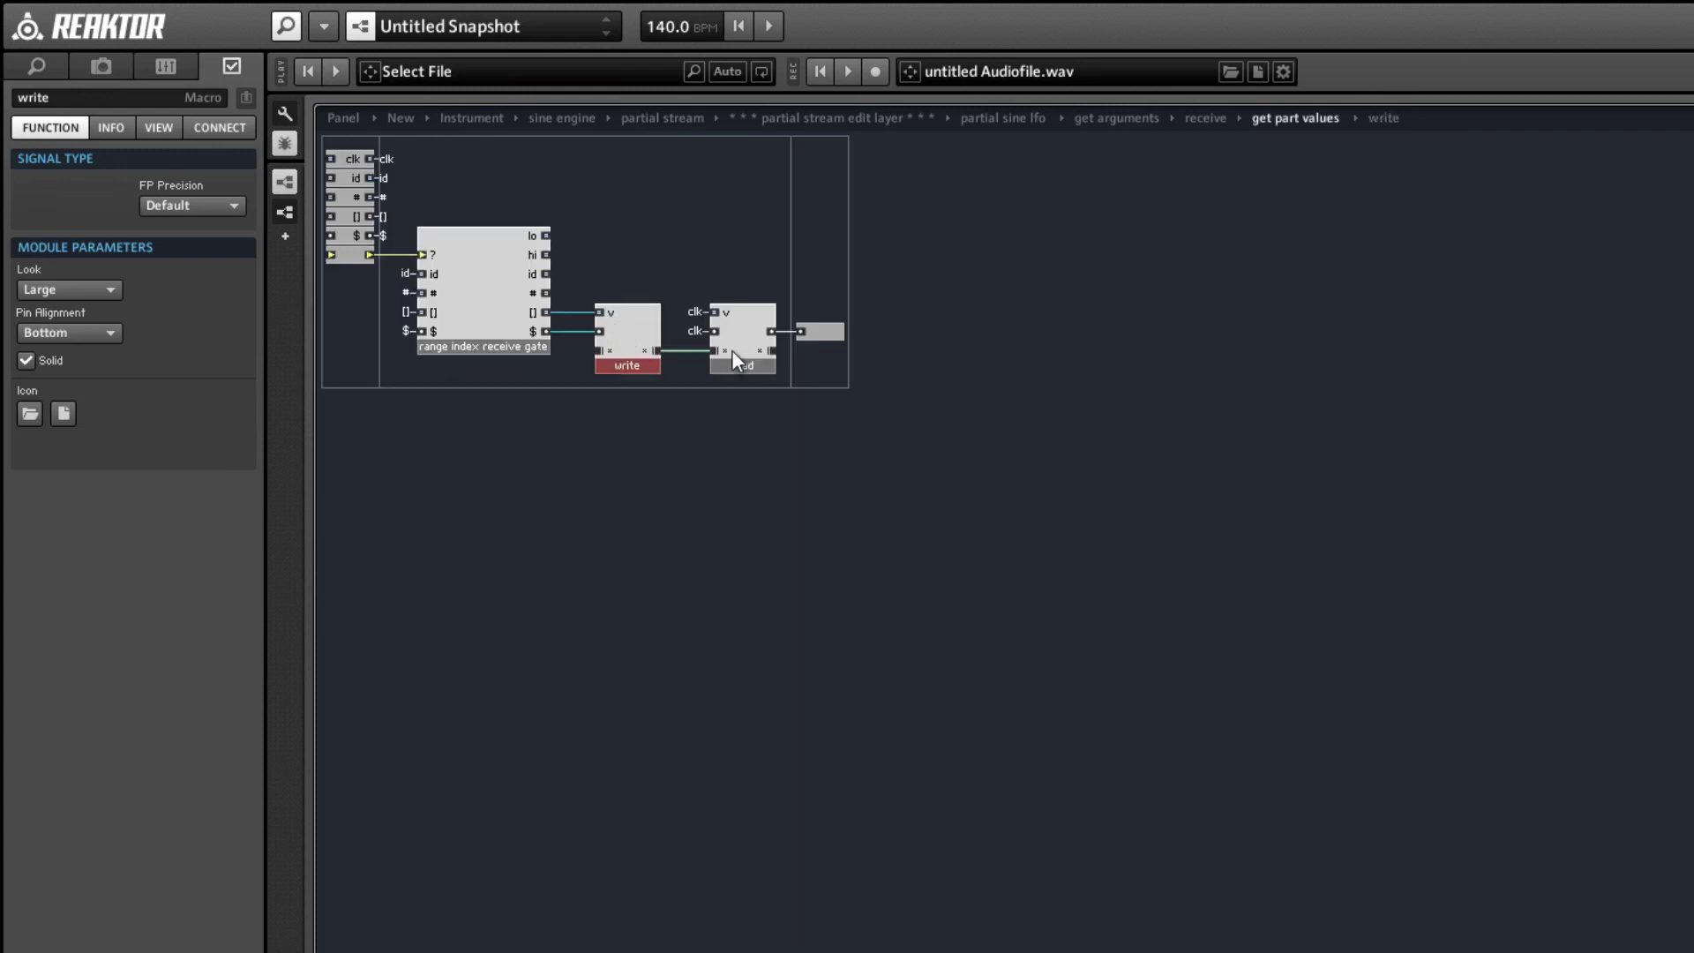
{"action": "left_click_drag", "start_coordinate": [731, 350], "coordinate": [731, 348]}
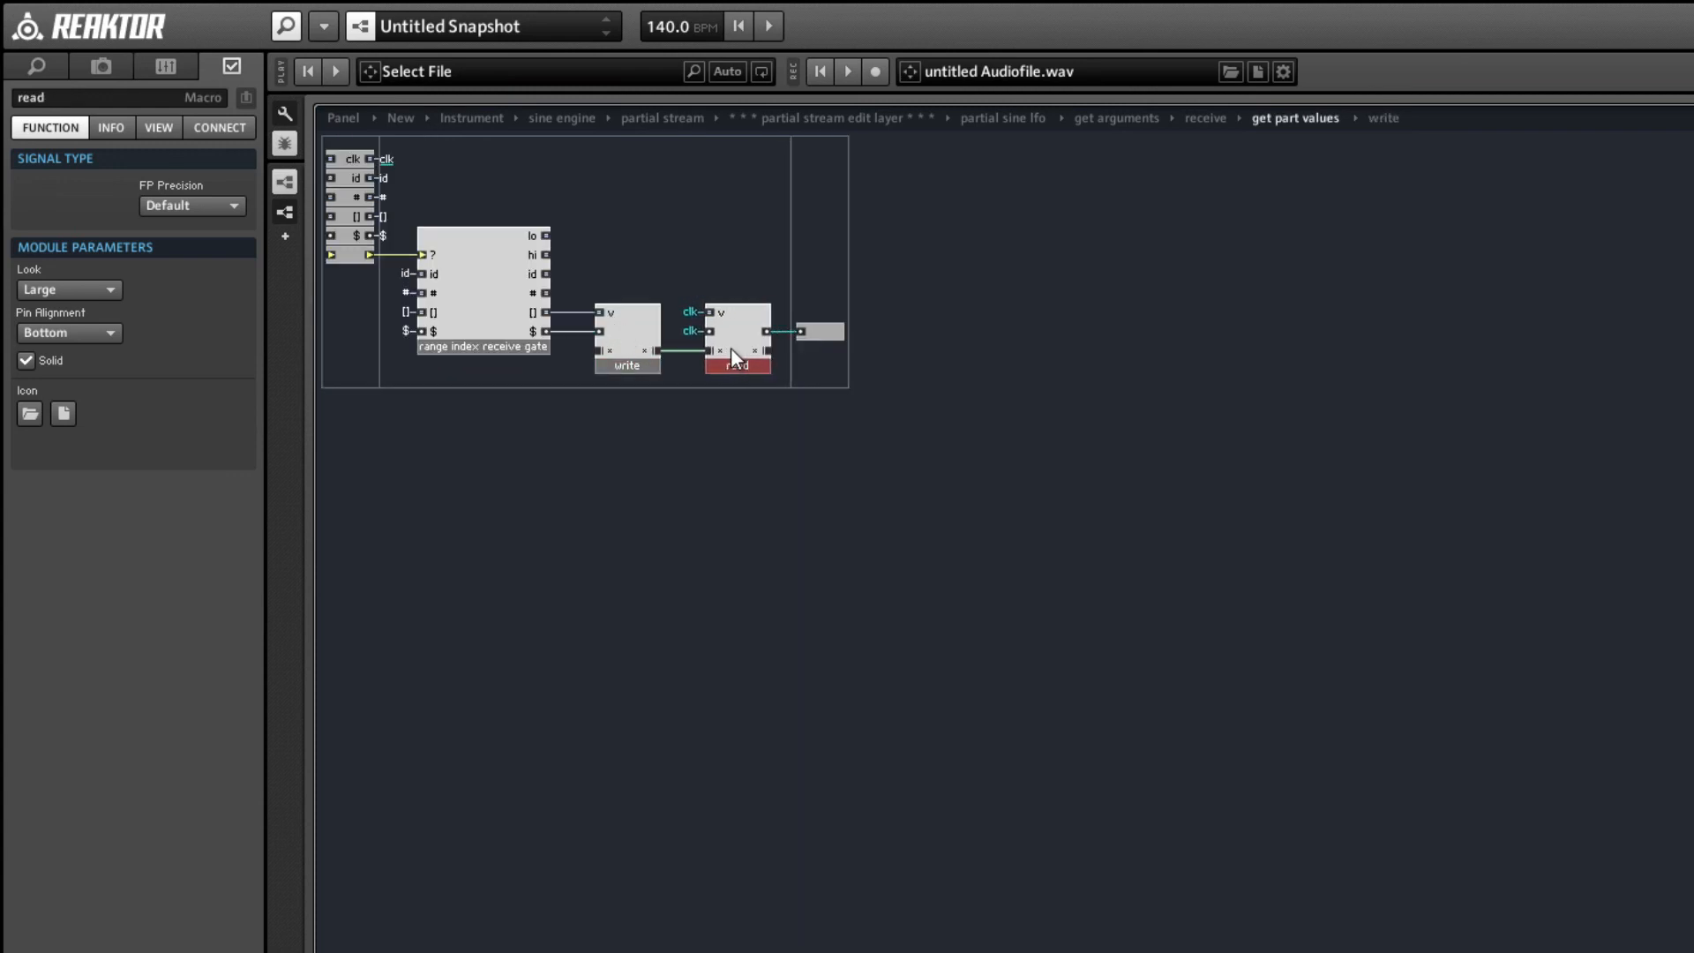
{"action": "double_click", "coordinate": [697, 288]}
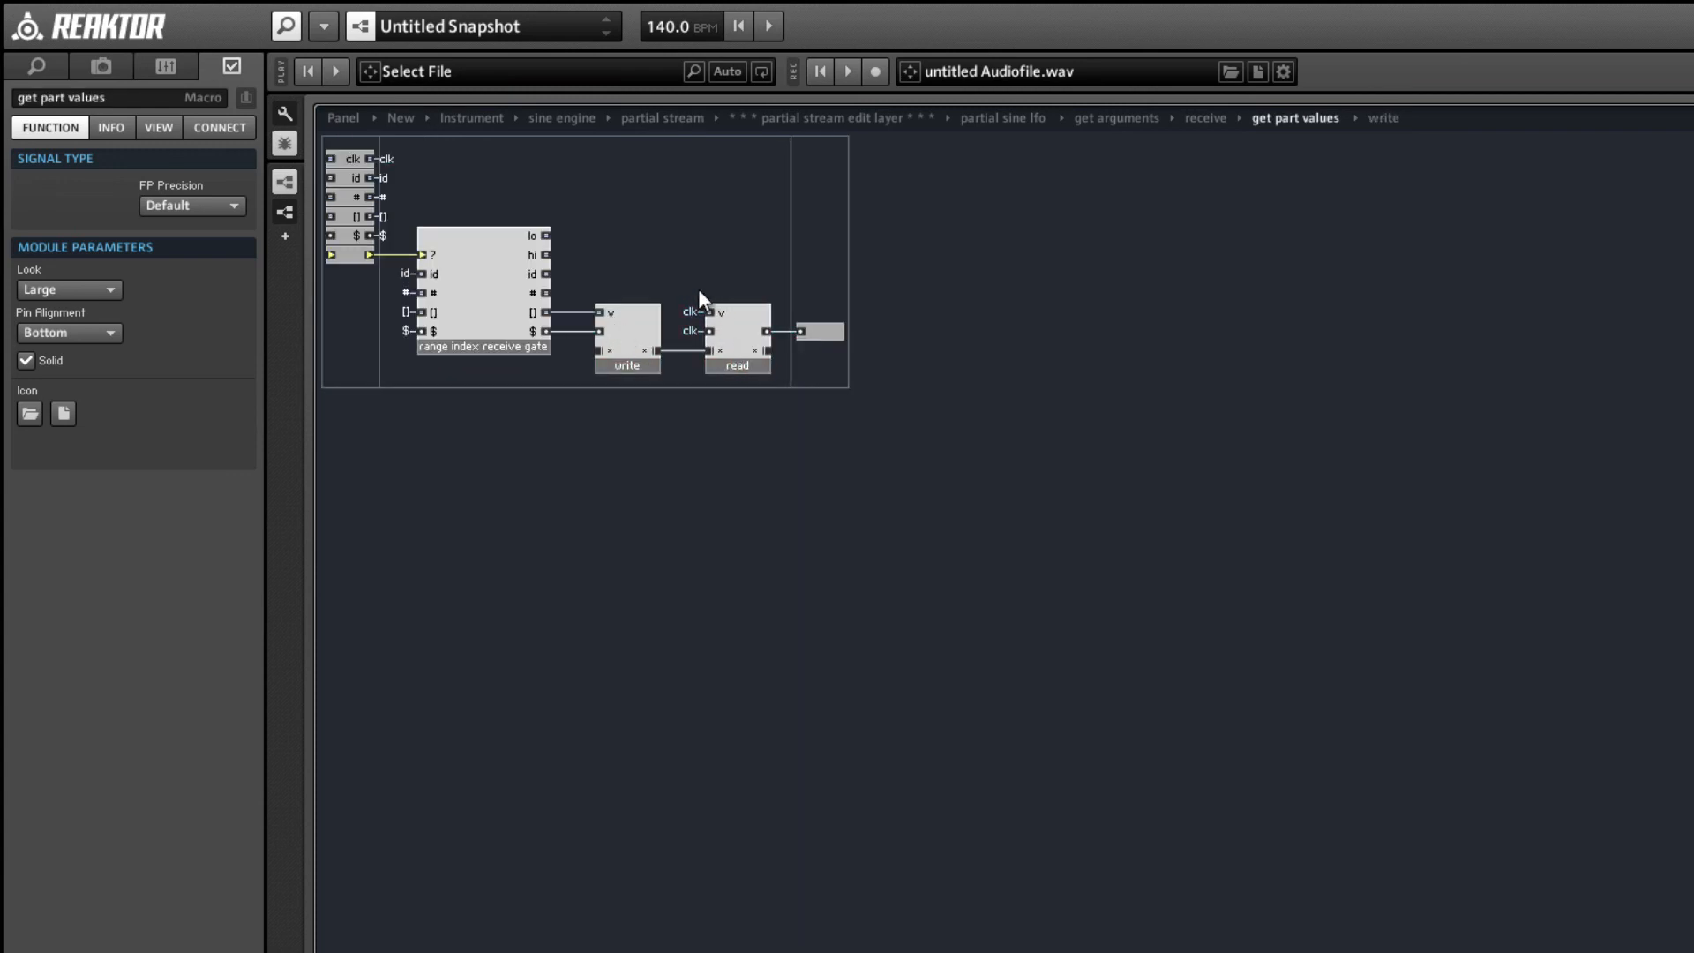
{"action": "double_click", "coordinate": [424, 470]}
{"action": "double_click", "coordinate": [637, 324]}
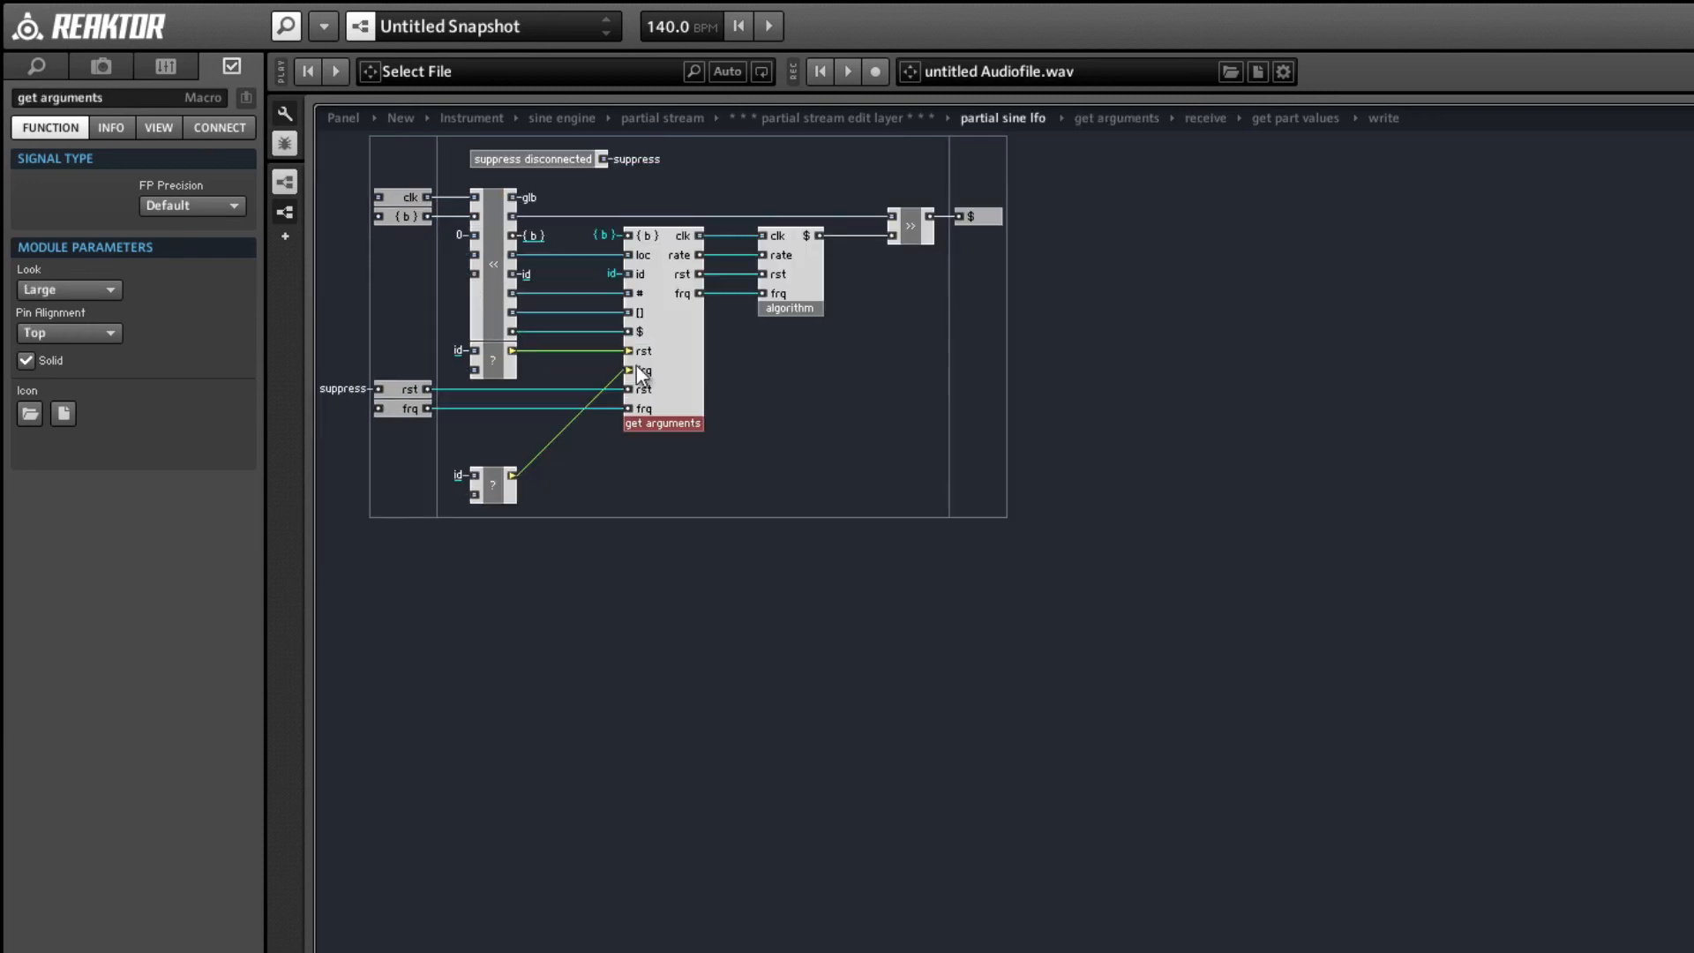
{"action": "left_click", "coordinate": [682, 482]}
{"action": "double_click", "coordinate": [671, 482]}
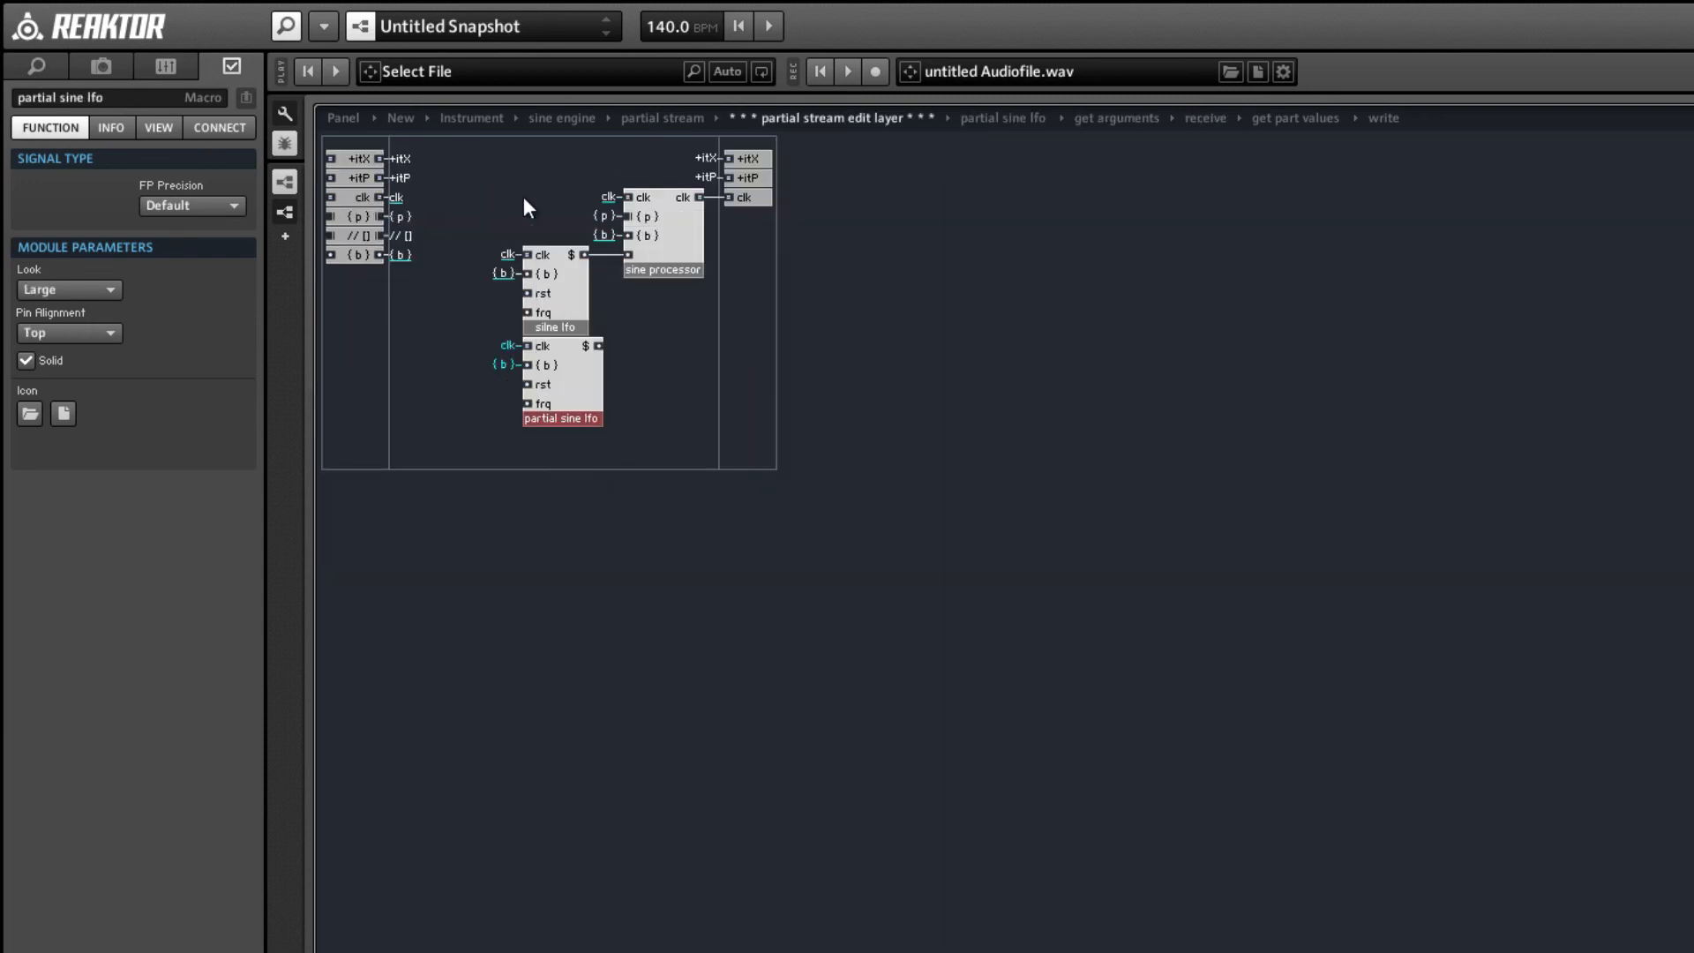
- Open the Event Bus macro at the control level and inspect the (b) mux fed by the Sine LFOs macro
{"action": "left_click", "coordinate": [575, 119]}
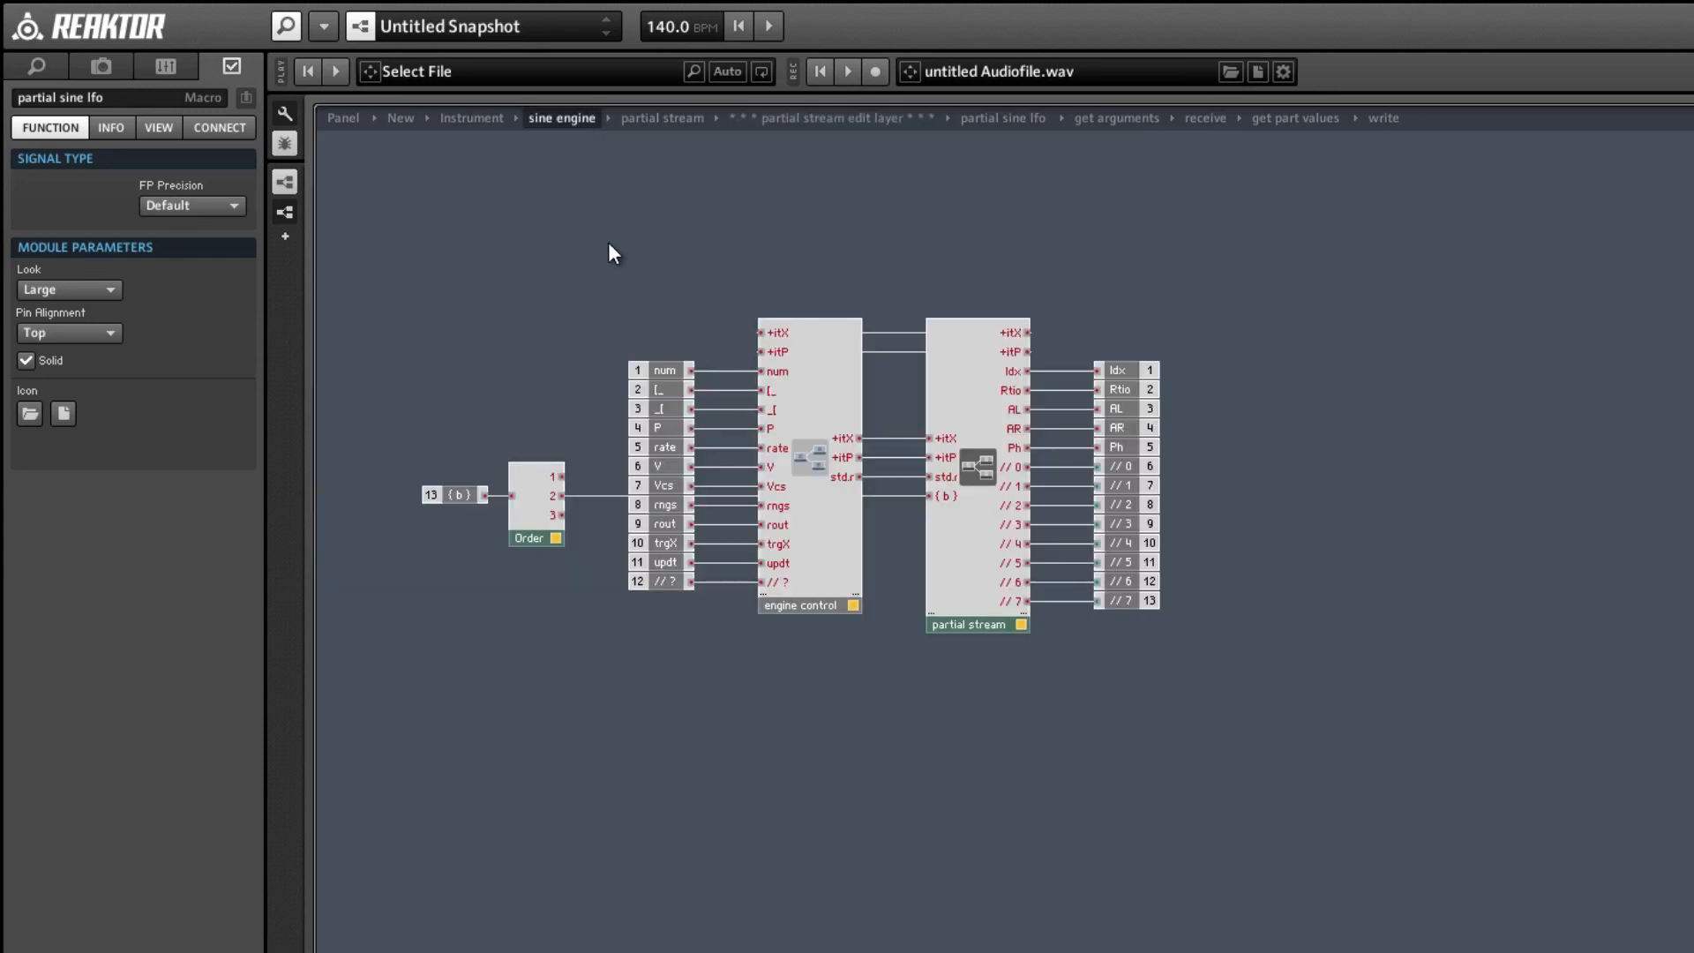
{"action": "double_click", "coordinate": [788, 650]}
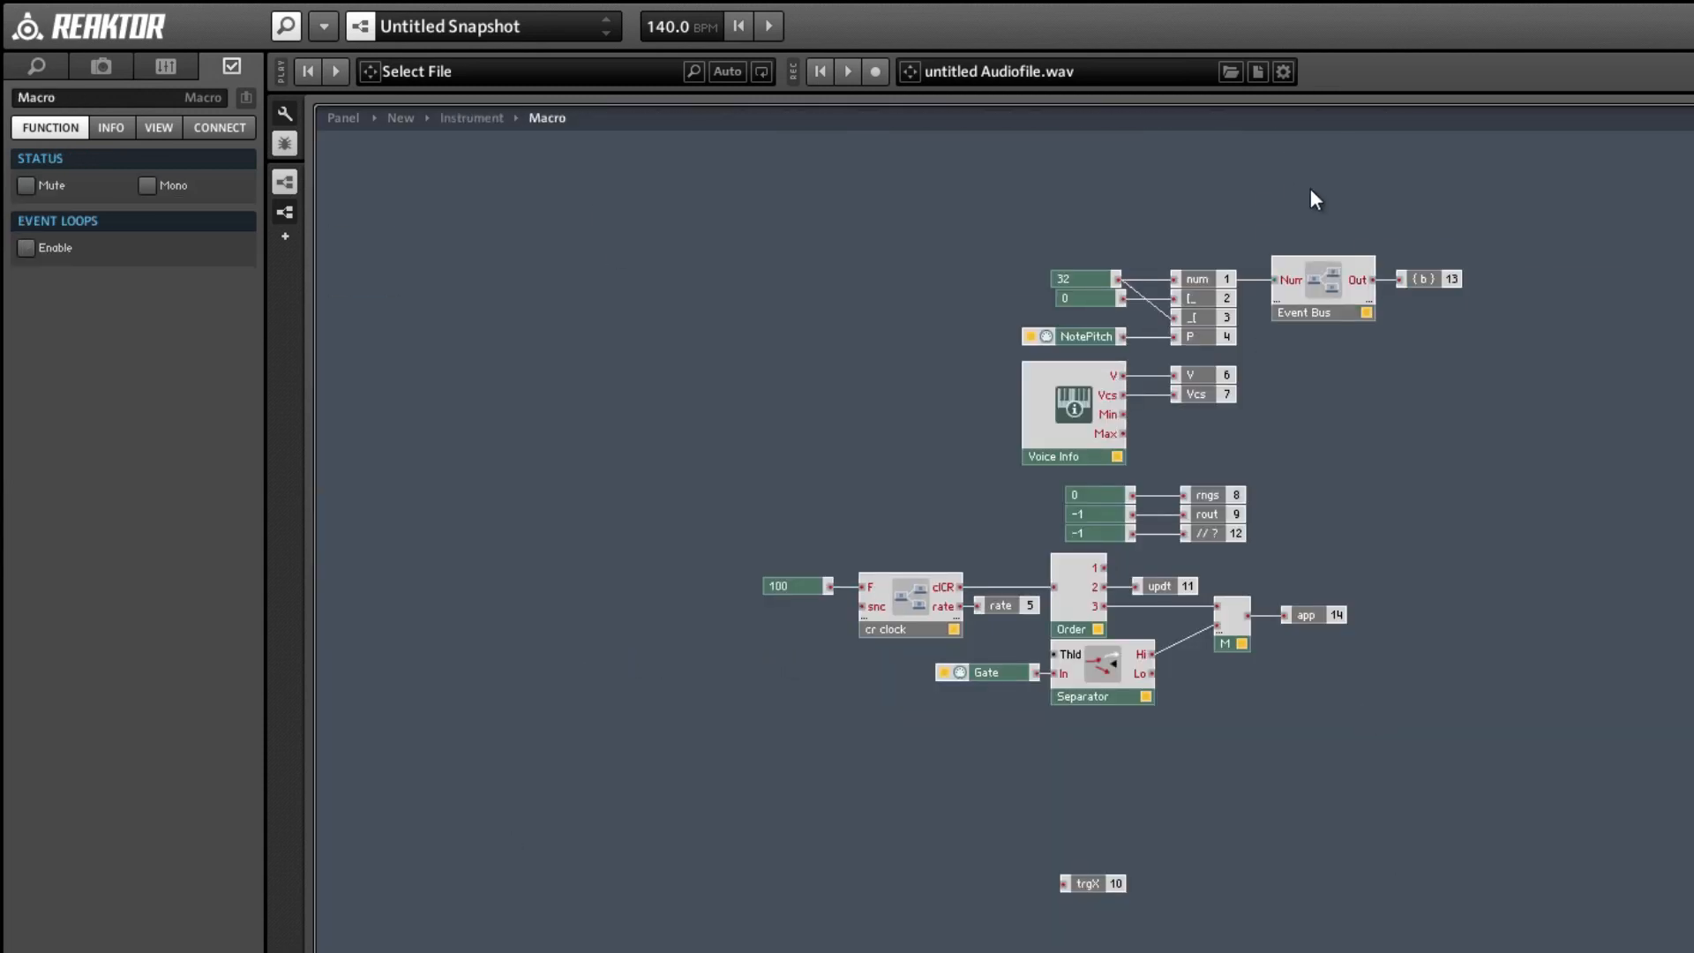
{"action": "left_click_drag", "start_coordinate": [1286, 153], "coordinate": [1468, 351]}
{"action": "mouse_move", "coordinate": [1341, 292]}
{"action": "left_mouse_down"}
{"action": "mouse_move", "coordinate": [1331, 257]}
{"action": "mouse_move", "coordinate": [1329, 280]}
{"action": "left_mouse_up"}
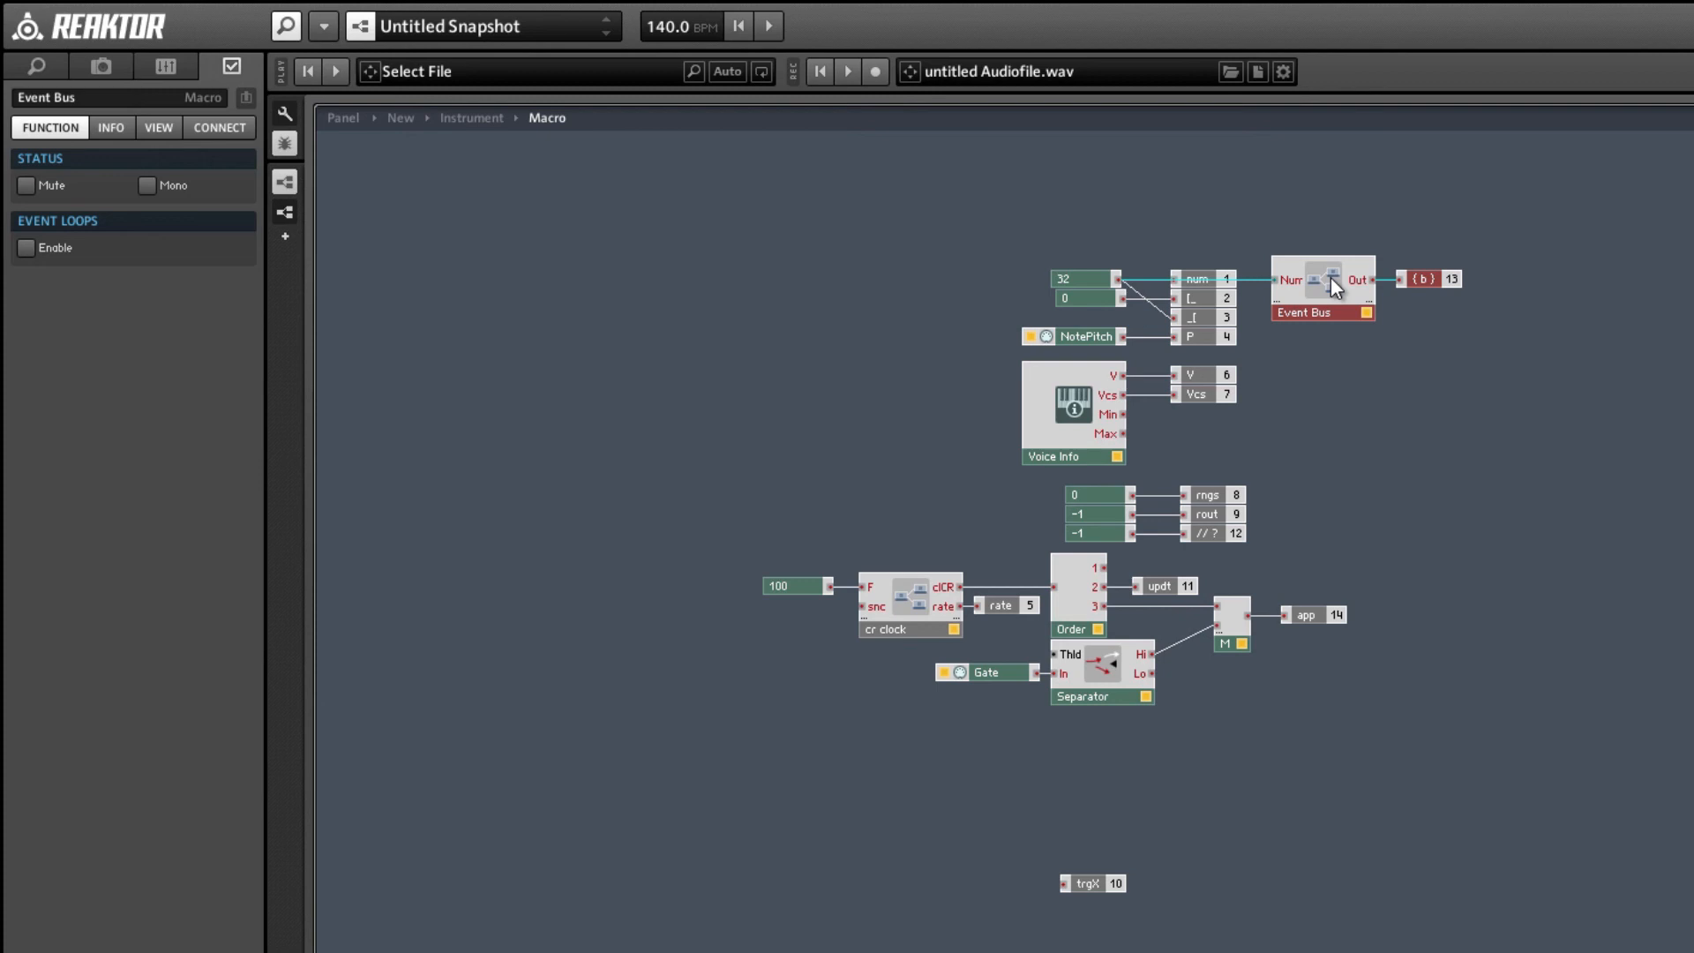
{"action": "double_click", "coordinate": [1330, 277]}
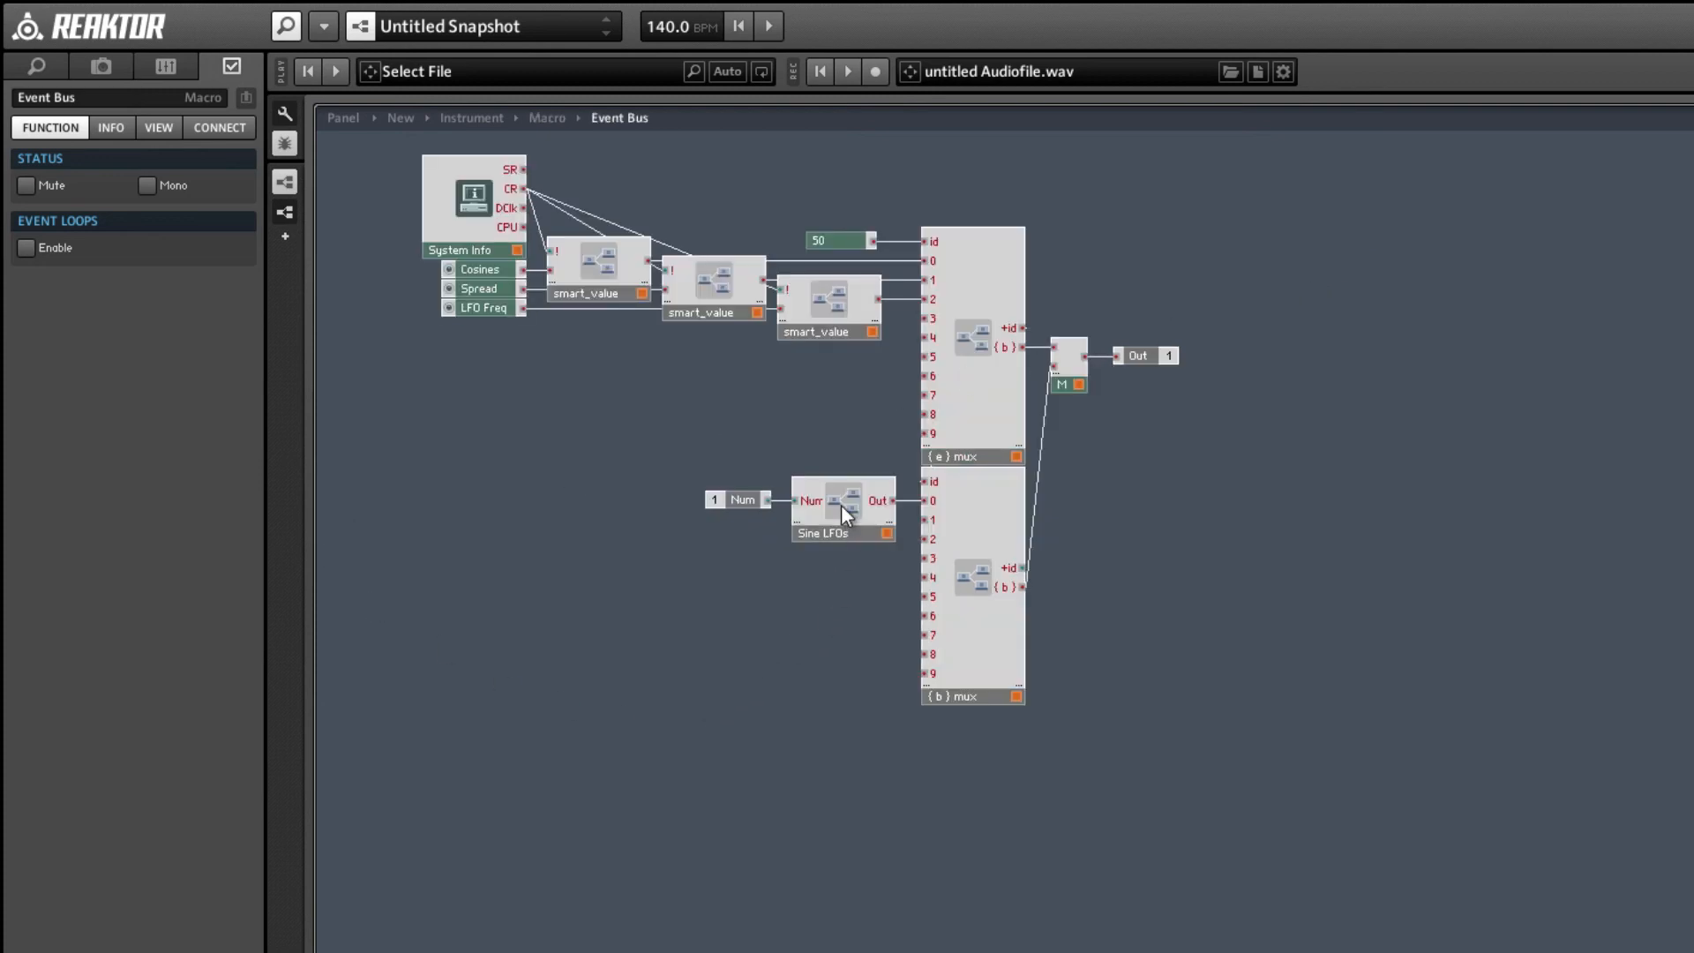
{"action": "mouse_move", "coordinate": [941, 737]}
{"action": "left_mouse_down"}
{"action": "mouse_move", "coordinate": [904, 678]}
{"action": "mouse_move", "coordinate": [957, 709]}
{"action": "left_mouse_up"}
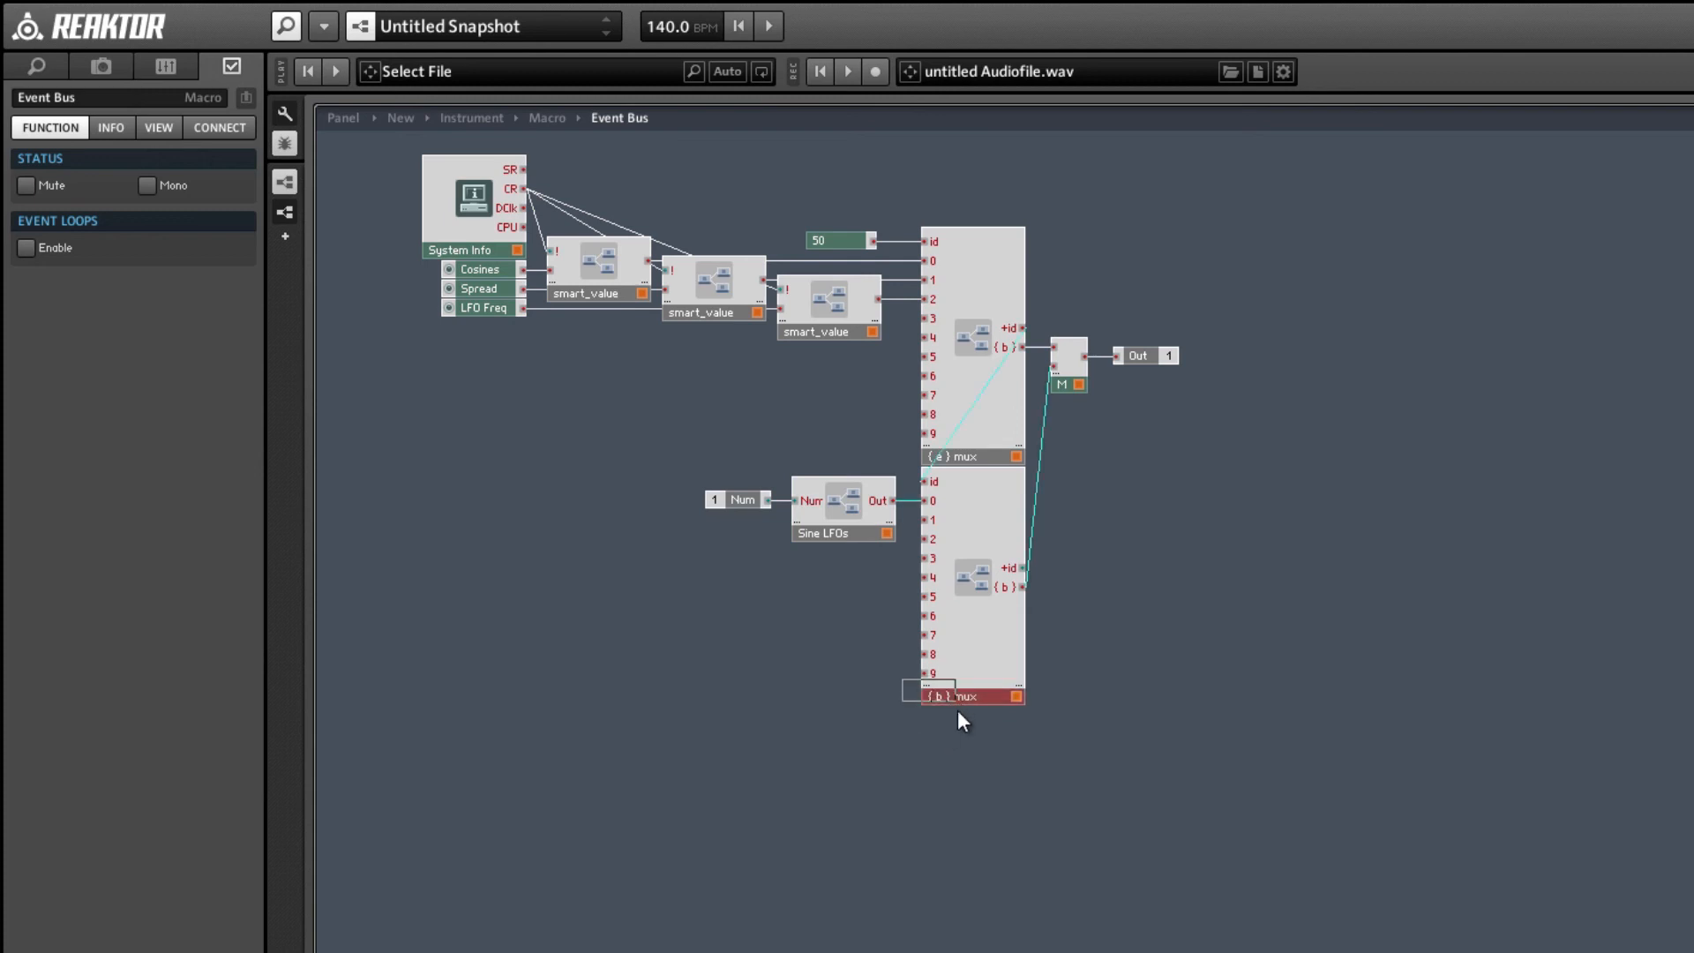
{"action": "left_click_drag", "start_coordinate": [956, 709], "coordinate": [958, 715]}
- Open the Sine LFOs macro and examine its System Info clock, smart_value and Iteration modules
{"action": "double_click", "coordinate": [834, 506]}
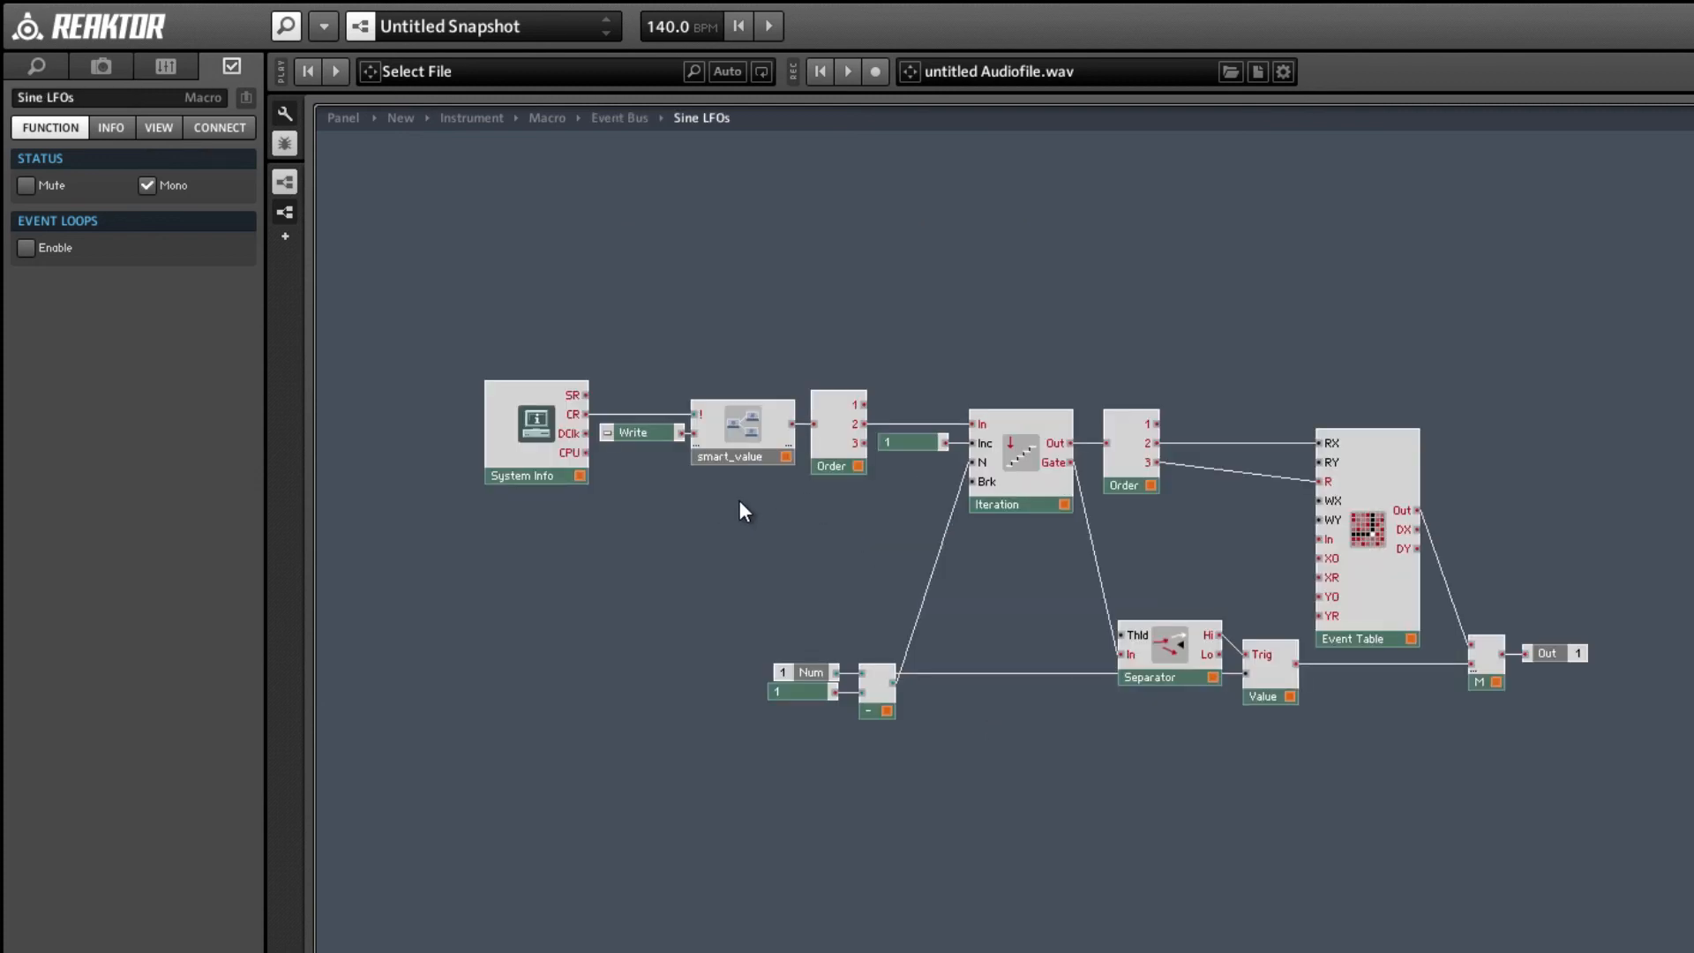
{"action": "left_click_drag", "start_coordinate": [746, 431], "coordinate": [753, 433]}
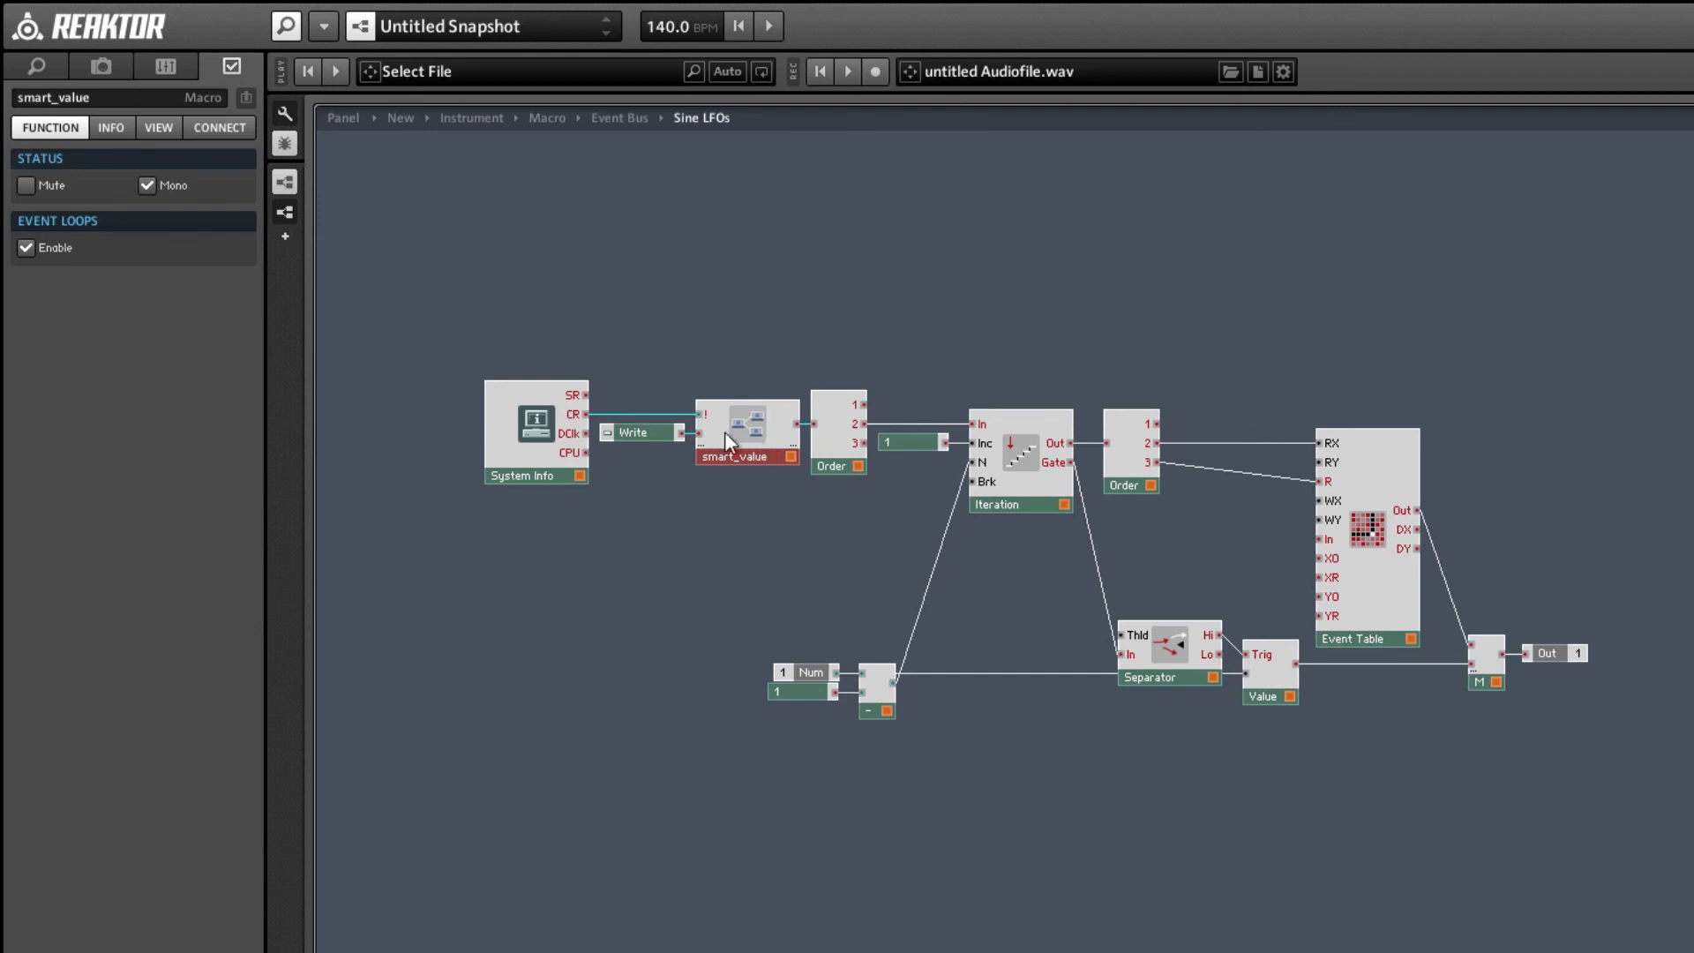
{"action": "left_click", "coordinate": [510, 338]}
{"action": "left_click_drag", "start_coordinate": [510, 337], "coordinate": [563, 410]}
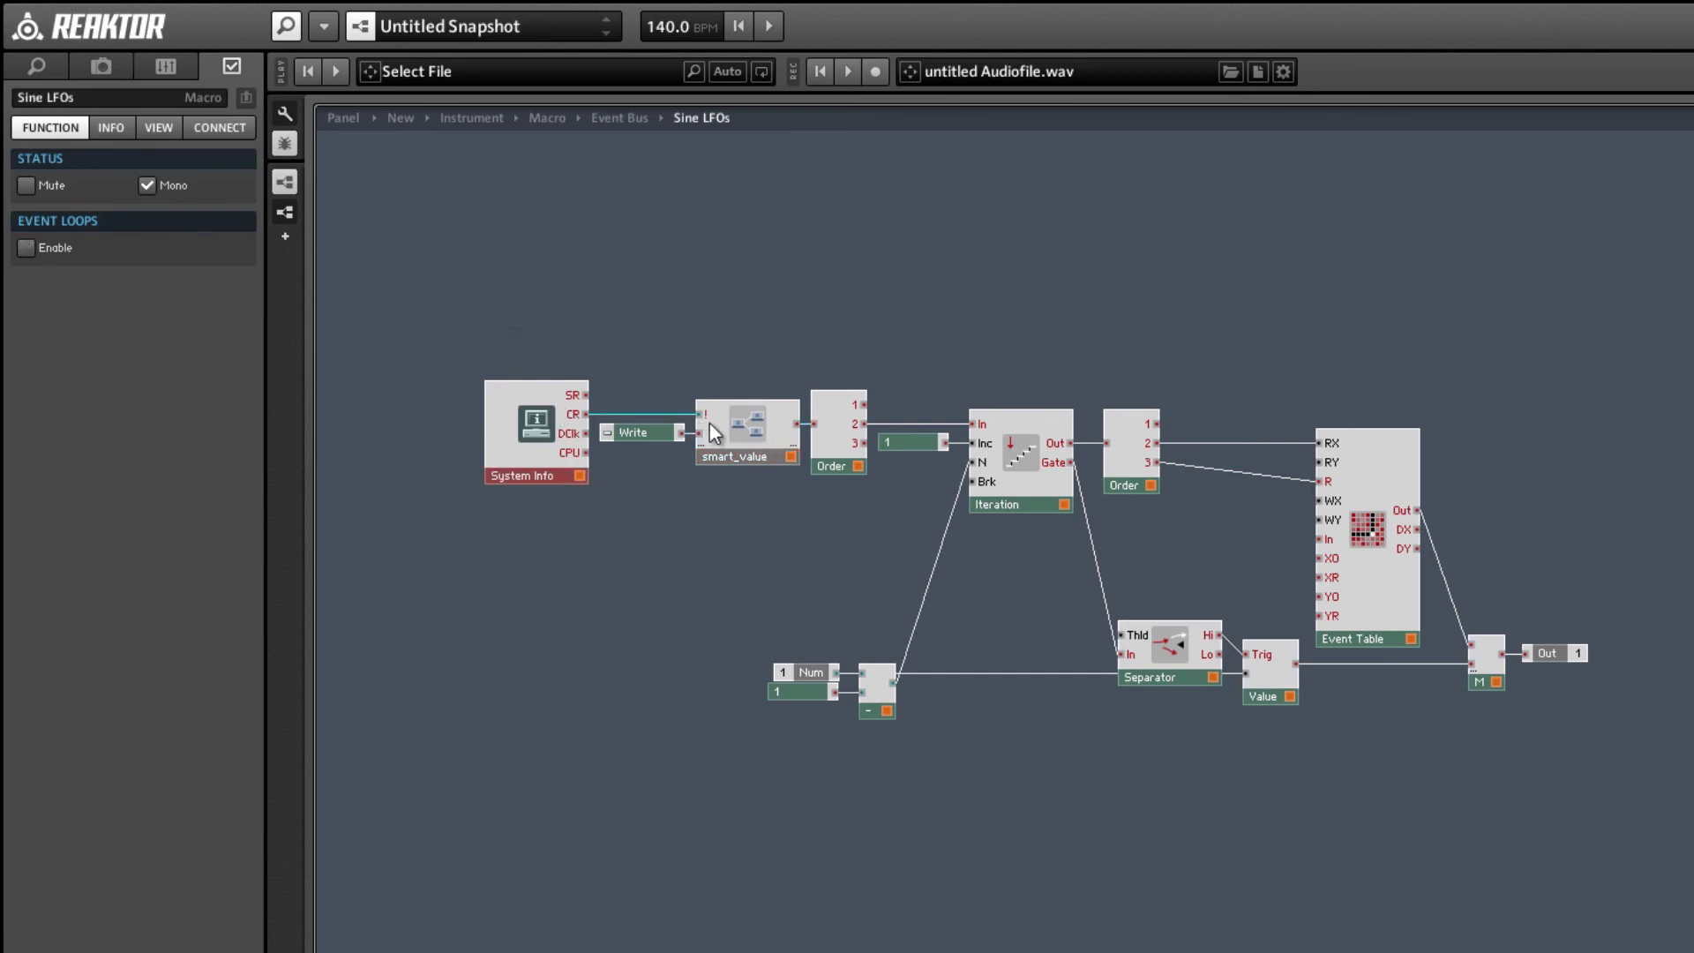
{"action": "left_click", "coordinate": [1008, 489]}
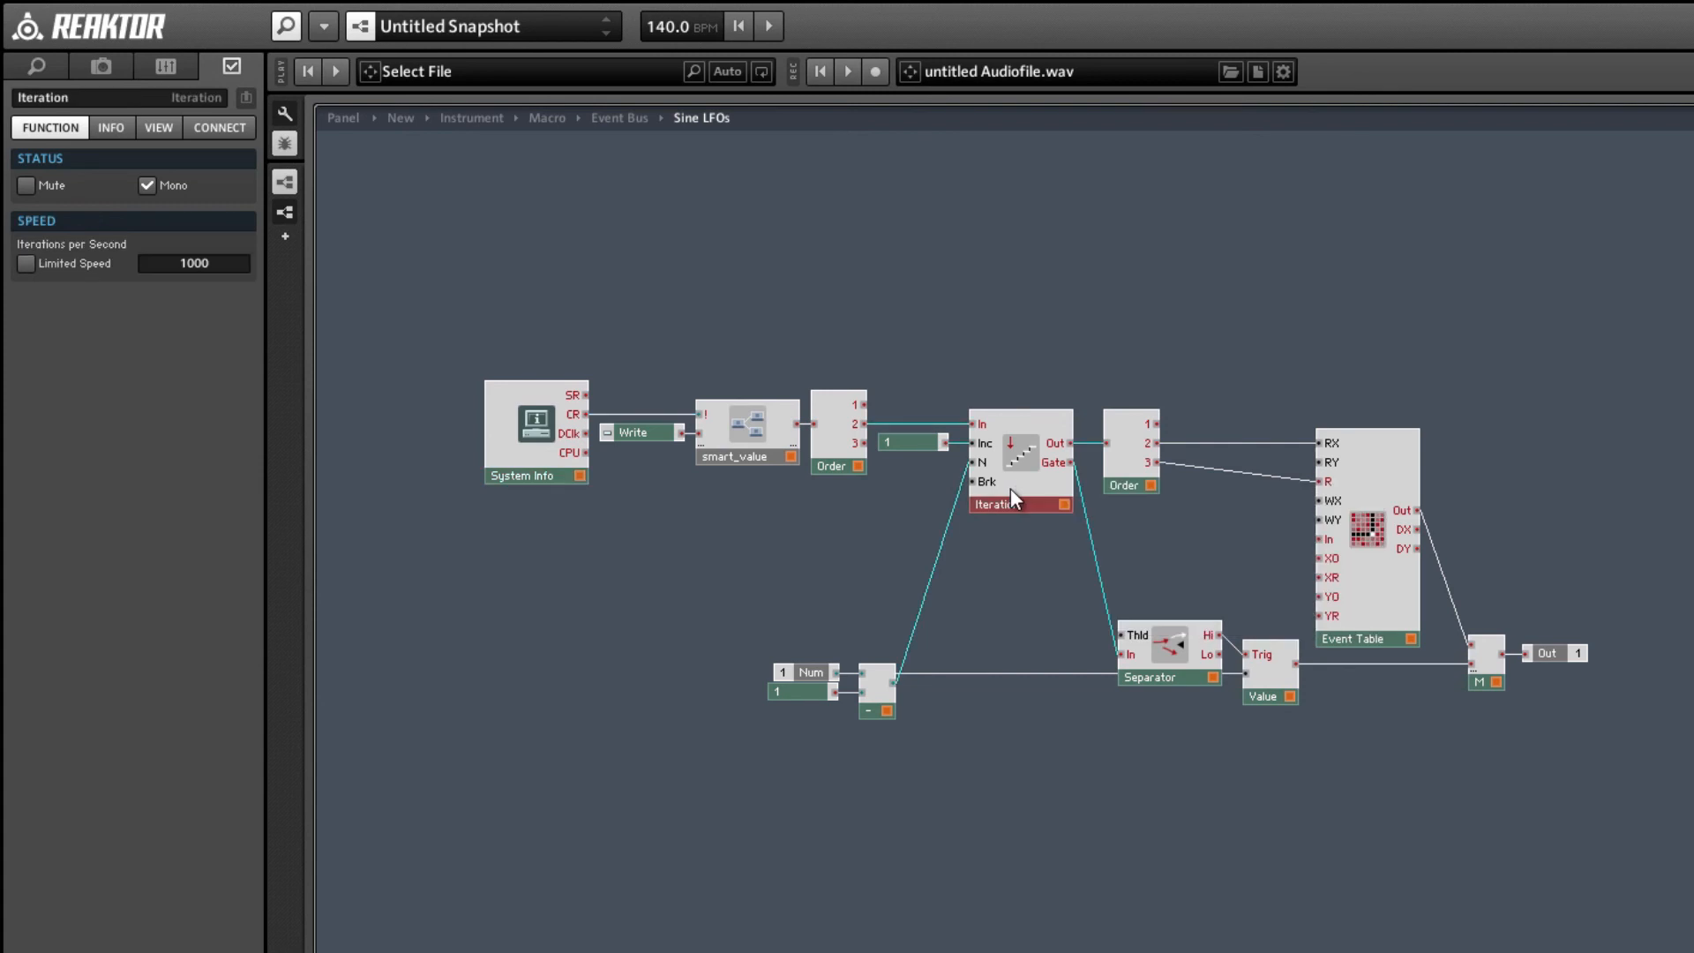
- Examine the Iteration, Value and Separator modules in Sine LFOs and how the macro feeds the (b) mux in Event Bus
{"action": "mouse_move", "coordinate": [990, 499]}
{"action": "mouse_move", "coordinate": [1422, 533]}
{"action": "left_click", "coordinate": [1263, 697]}
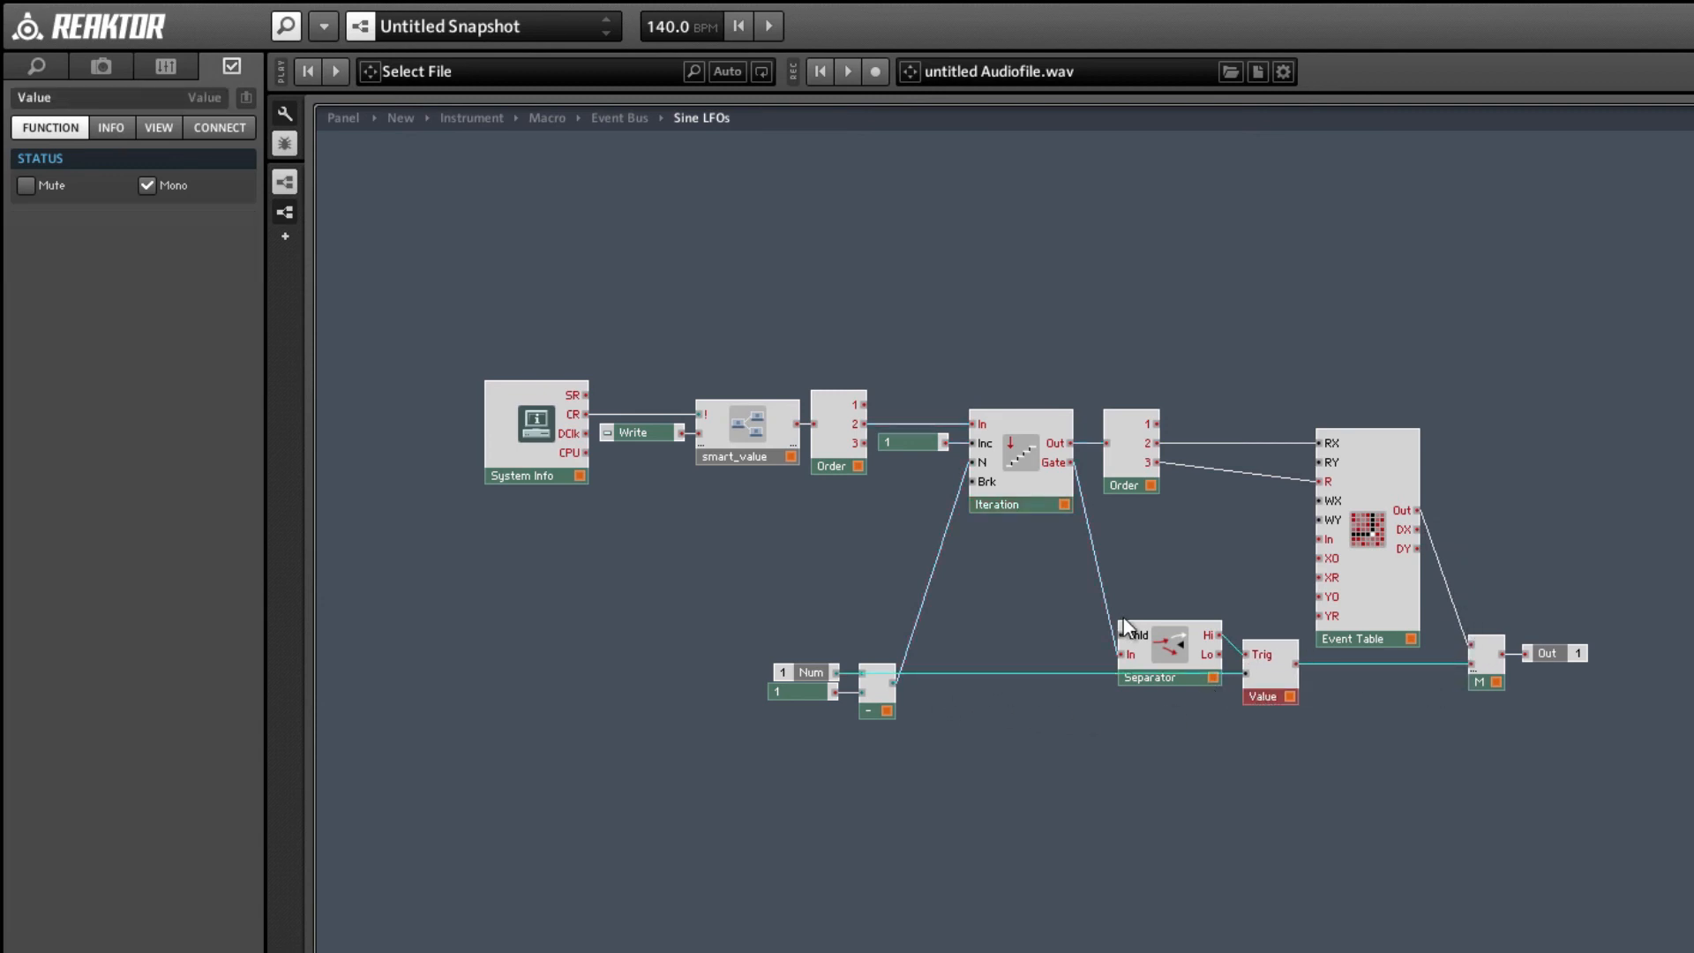
{"action": "left_click_drag", "start_coordinate": [1183, 625], "coordinate": [1186, 637]}
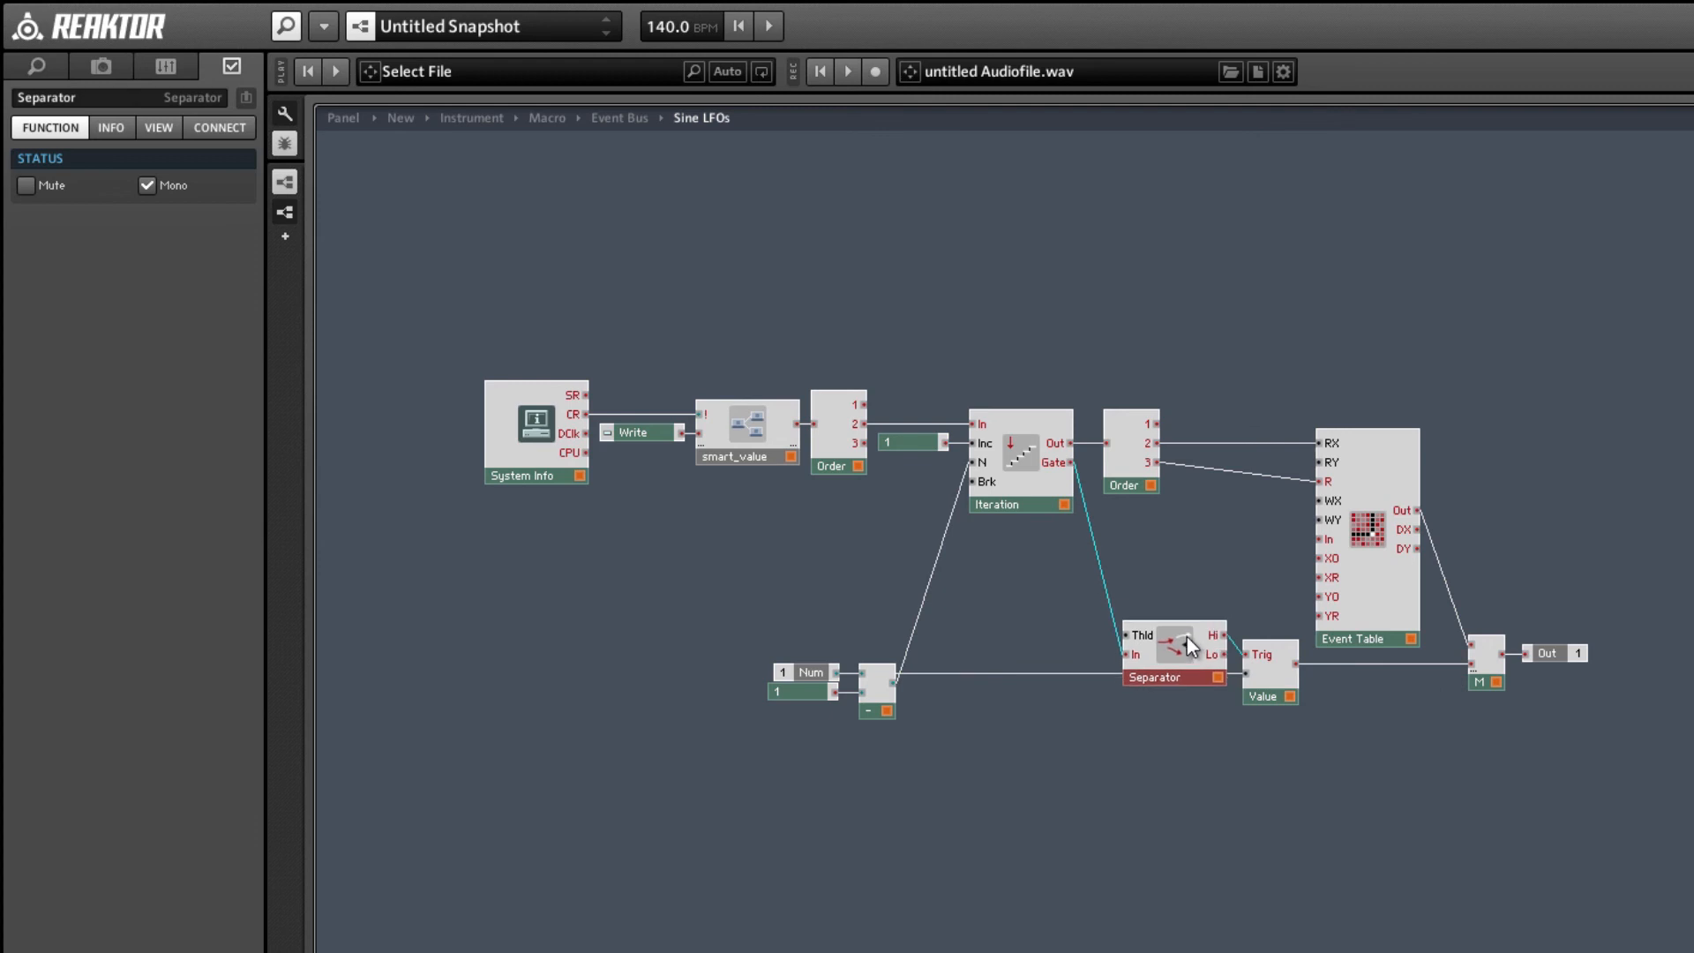
{"action": "left_click", "coordinate": [1335, 729]}
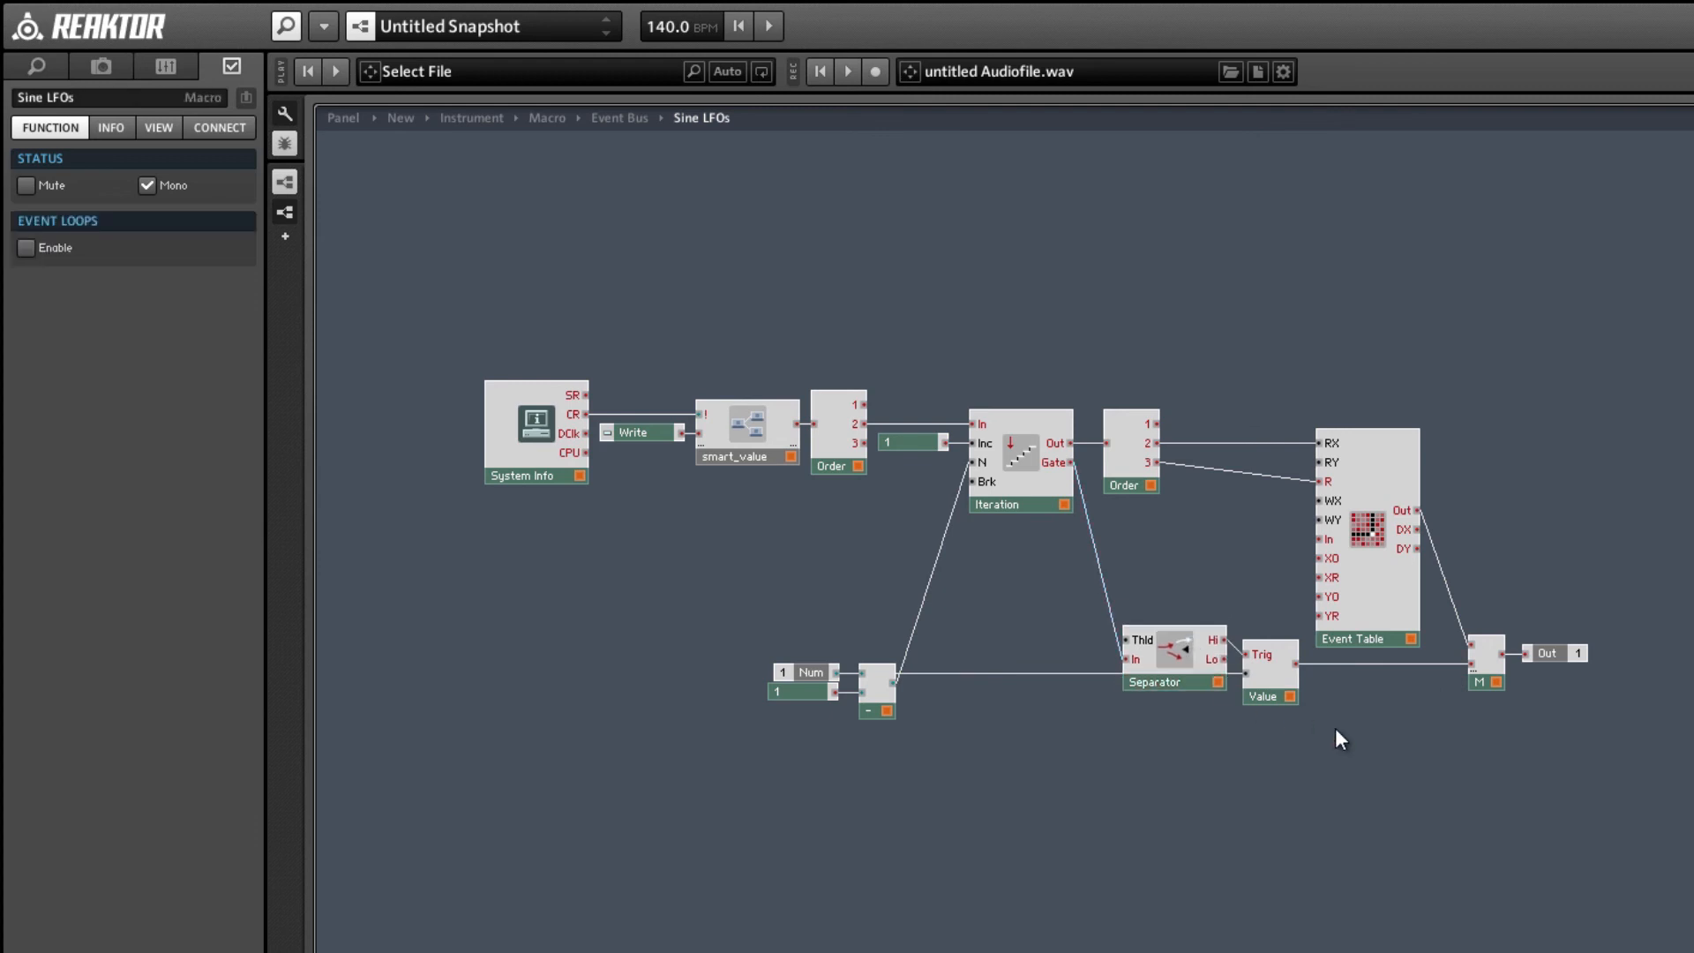
{"action": "double_click", "coordinate": [1201, 571]}
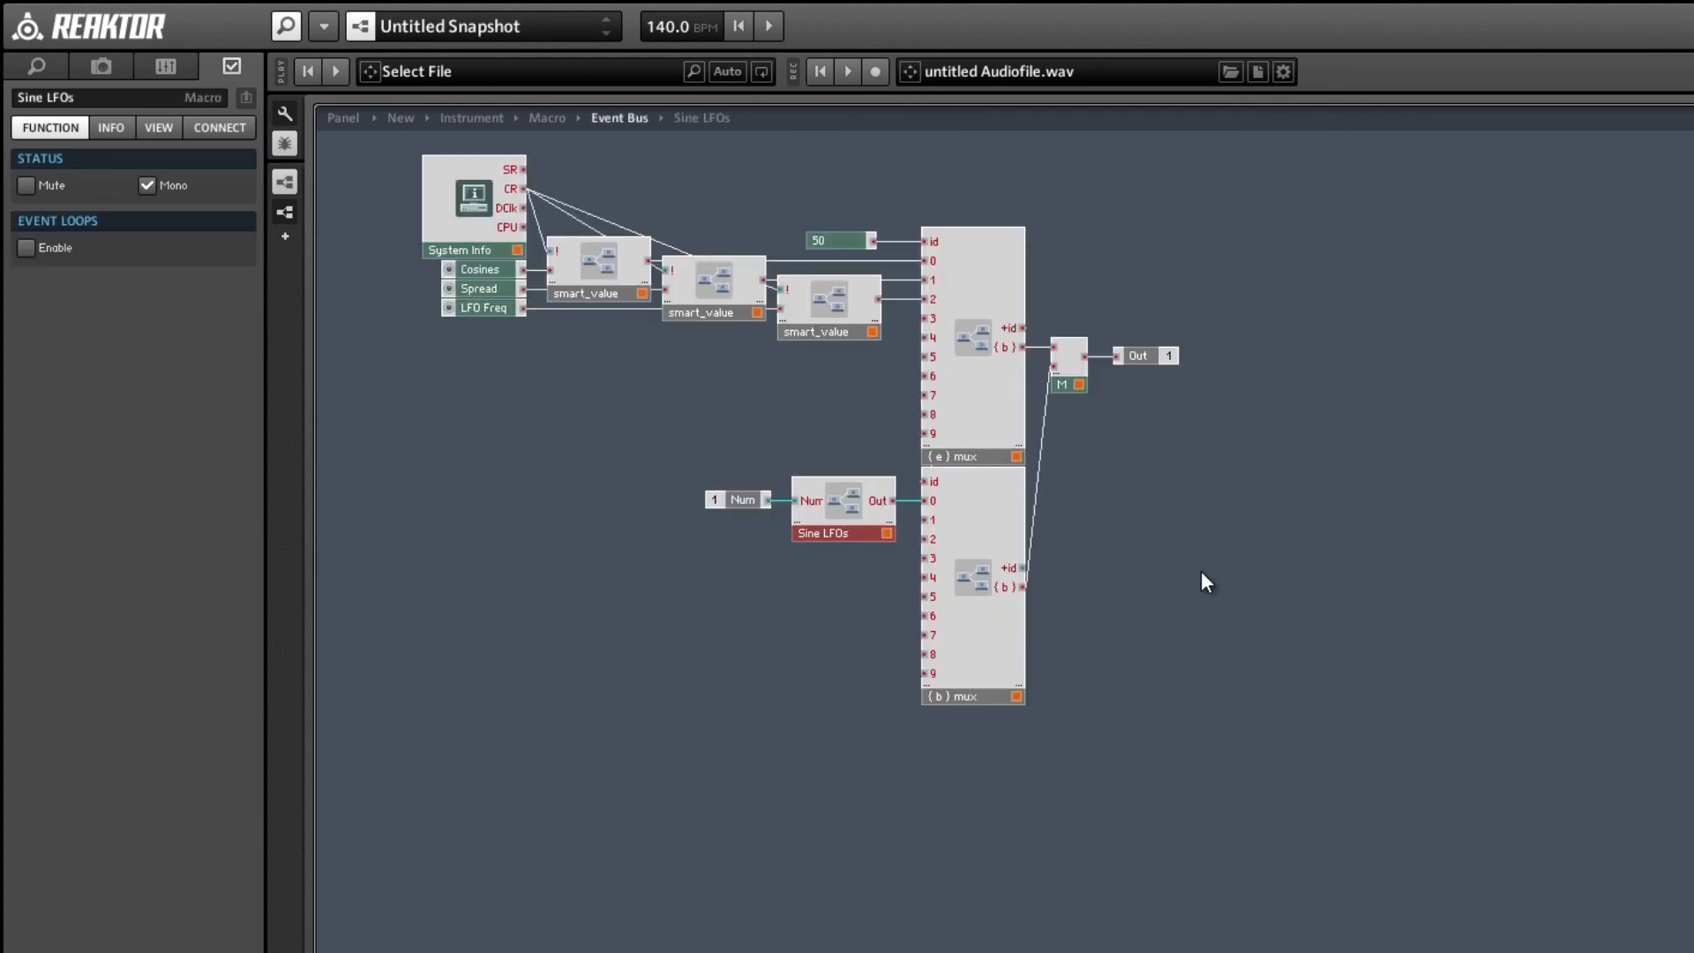
{"action": "double_click", "coordinate": [849, 522]}
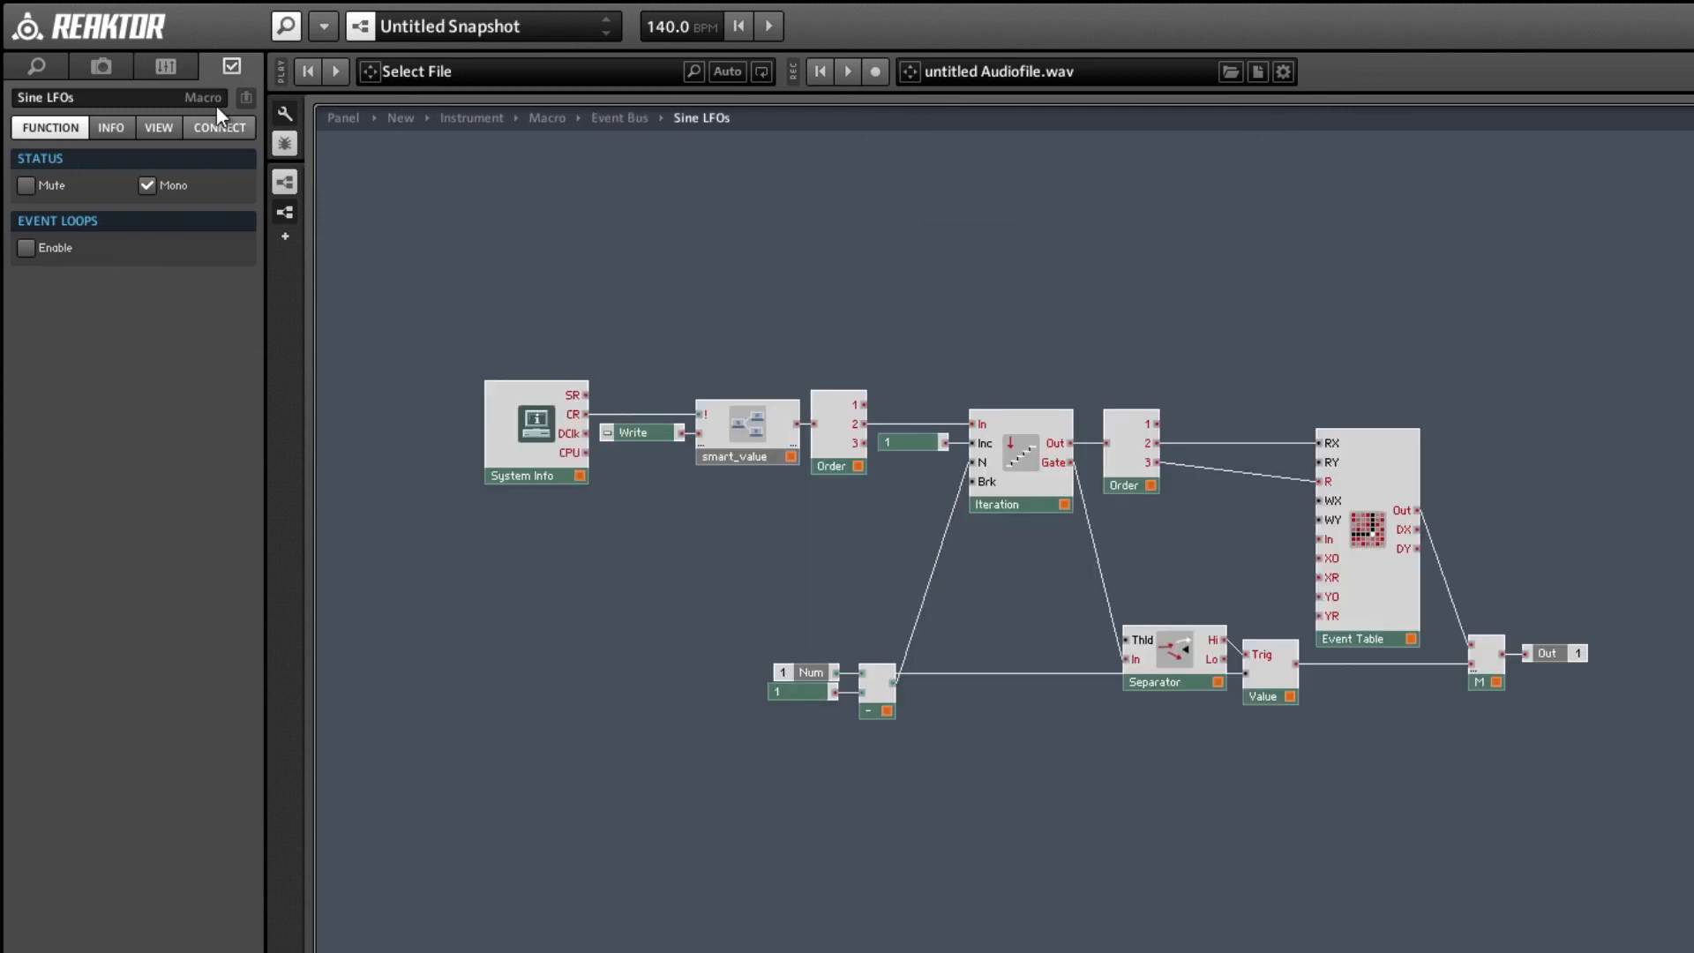
- On the instrument panel, draw a stepped frequency curve across the Sine LFOs event table and trigger Write
{"action": "left_click", "coordinate": [333, 120]}
{"action": "mouse_move", "coordinate": [692, 223]}
{"action": "left_mouse_down"}
{"action": "mouse_move", "coordinate": [924, 304]}
{"action": "mouse_move", "coordinate": [1115, 273]}
{"action": "mouse_move", "coordinate": [666, 259]}
{"action": "mouse_move", "coordinate": [667, 314]}
{"action": "mouse_move", "coordinate": [834, 338]}
{"action": "mouse_move", "coordinate": [1006, 305]}
{"action": "left_mouse_up"}
{"action": "left_click", "coordinate": [625, 208]}
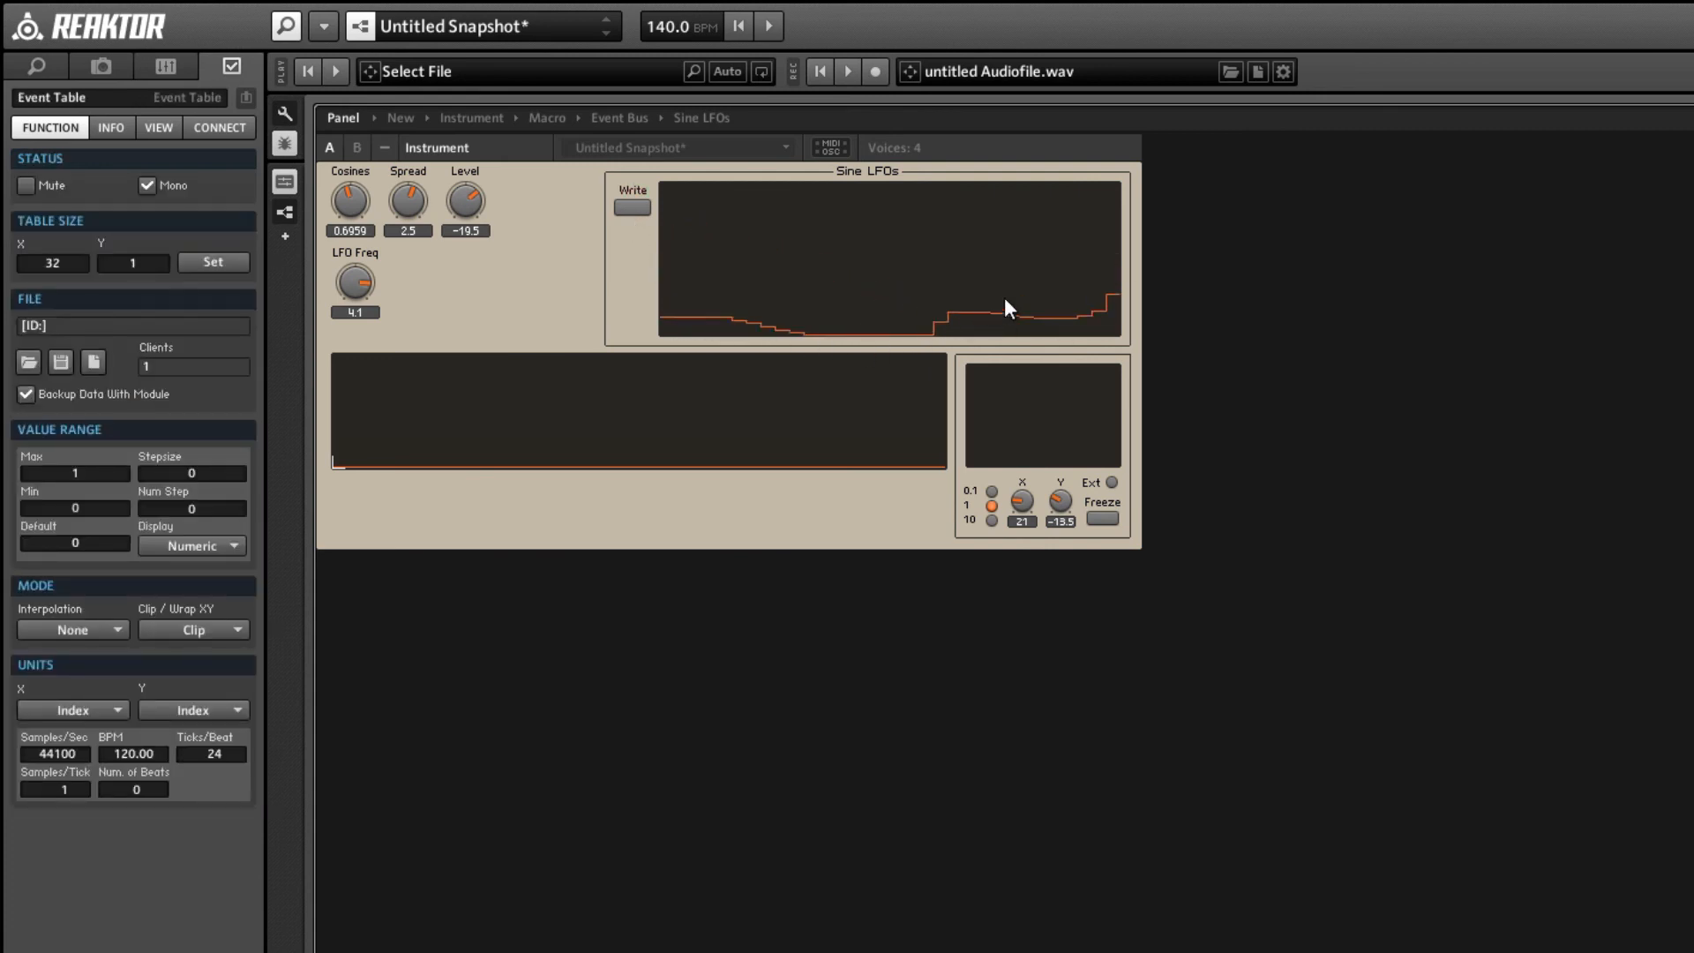
{"action": "left_click_drag", "start_coordinate": [1116, 324], "coordinate": [929, 302]}
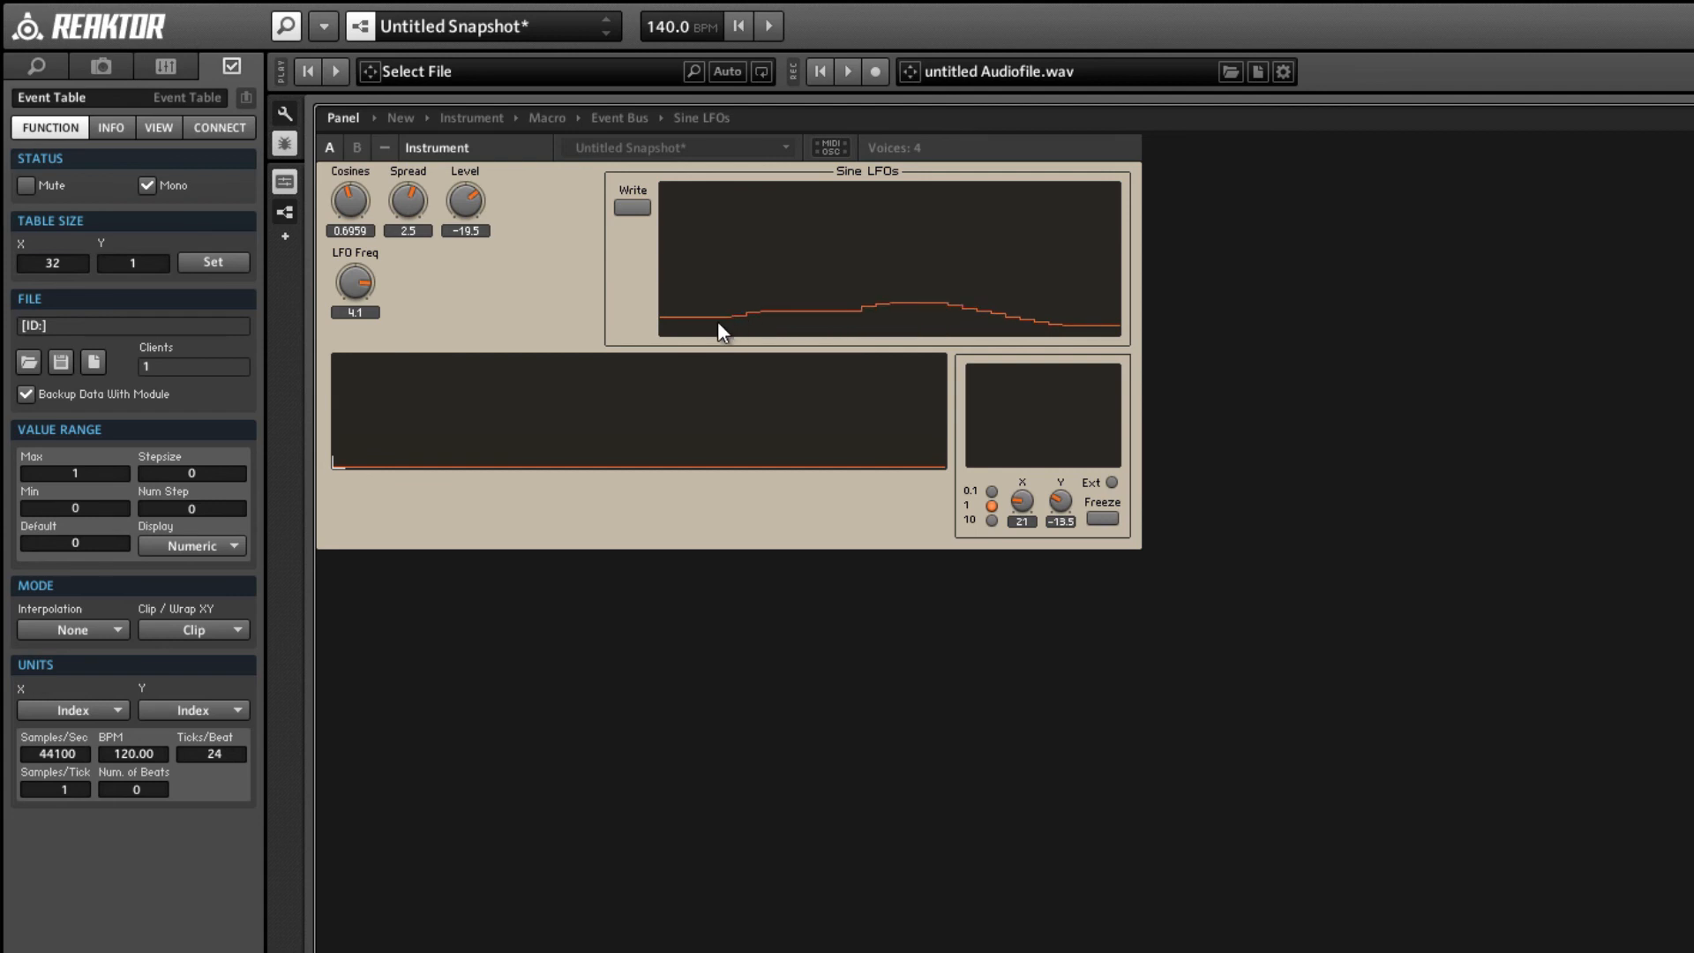
- Open the partial sine lfo macro in the partial stream edit layer of the sine engine
{"action": "left_click", "coordinate": [635, 121]}
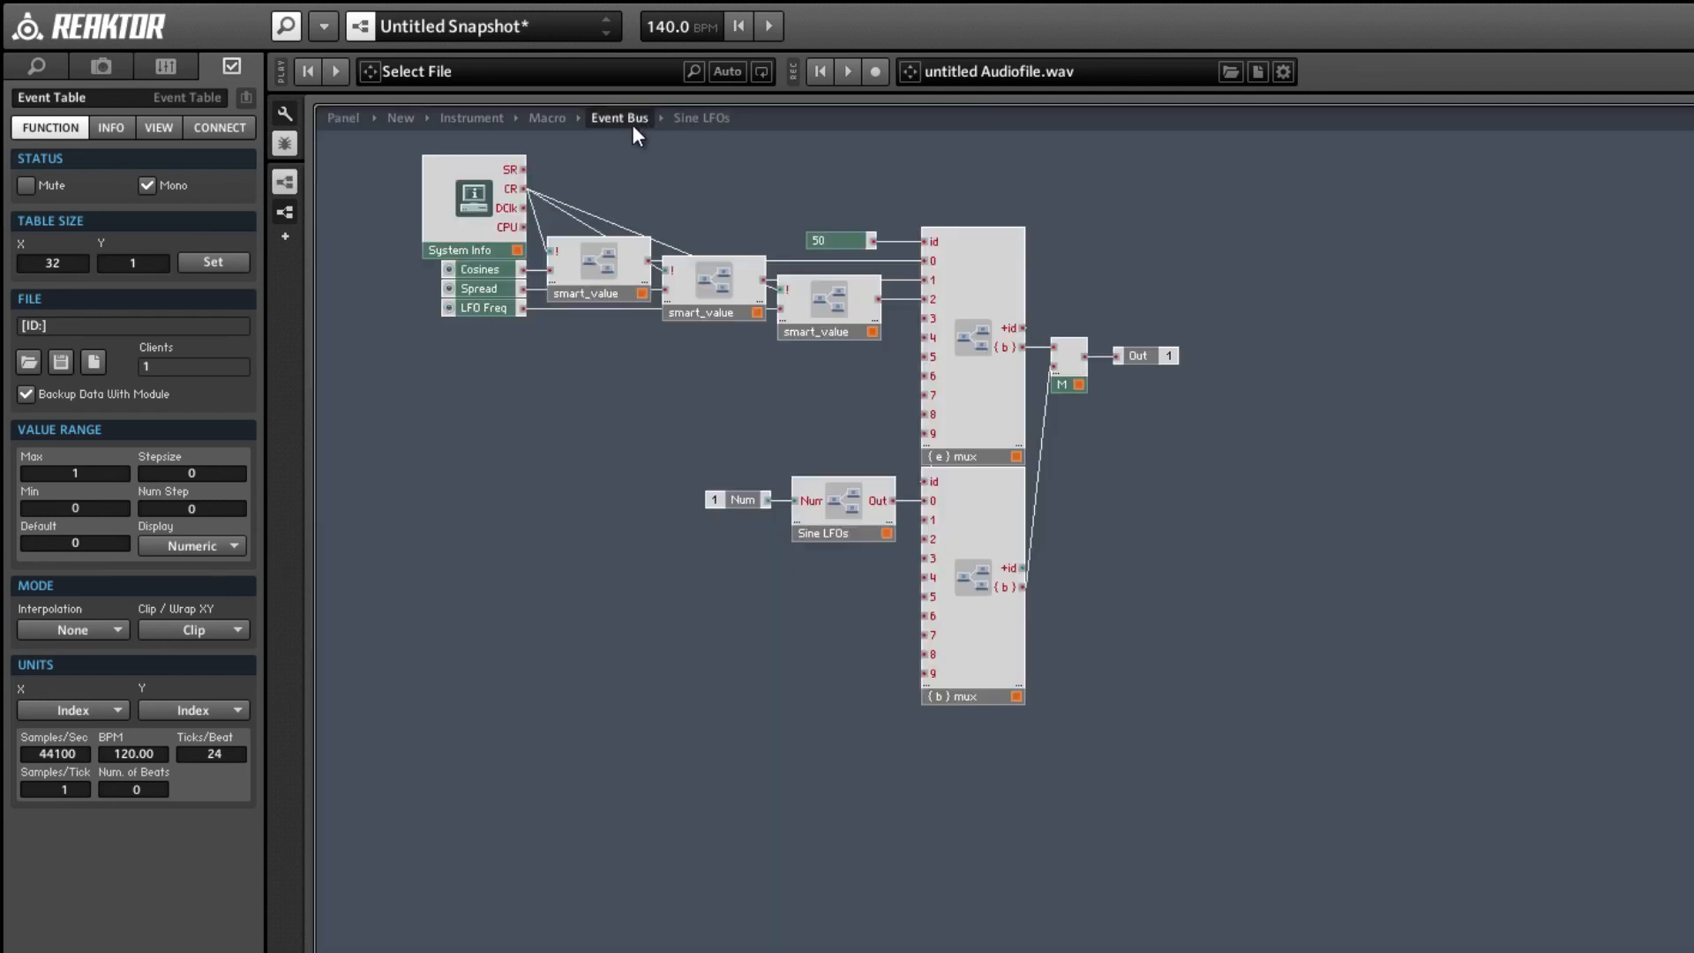
{"action": "double_click", "coordinate": [1170, 563]}
{"action": "double_click", "coordinate": [1238, 764]}
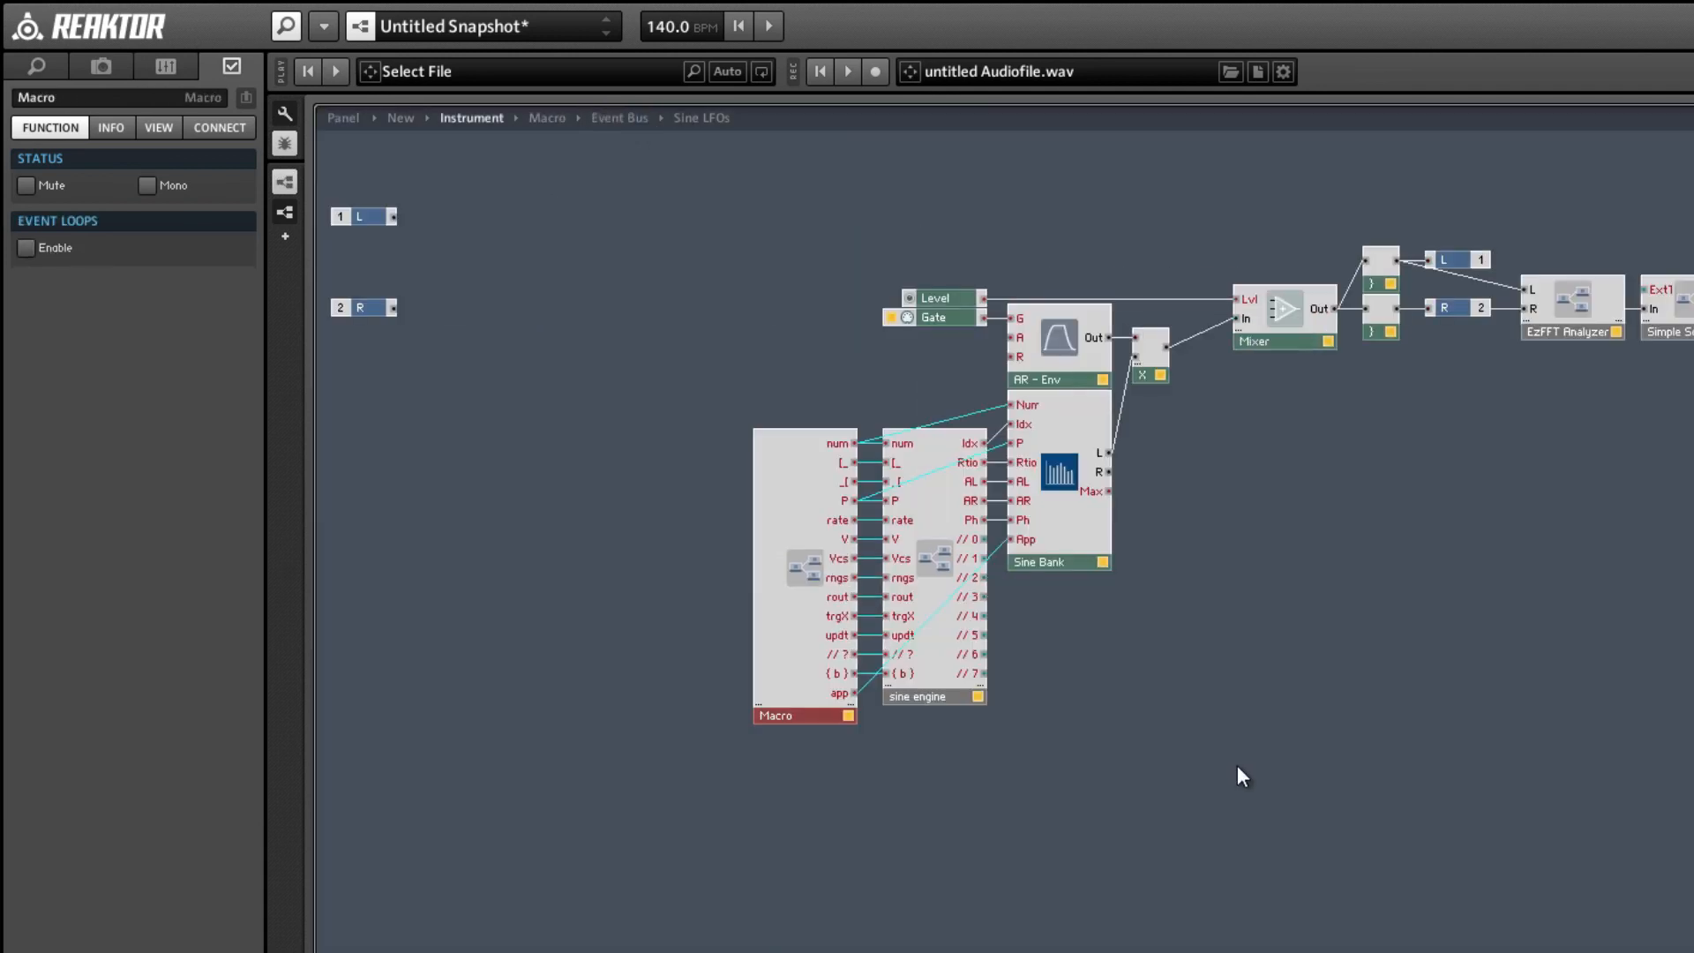
{"action": "left_click", "coordinate": [940, 645]}
{"action": "double_click", "coordinate": [939, 642]}
{"action": "double_click", "coordinate": [950, 605]}
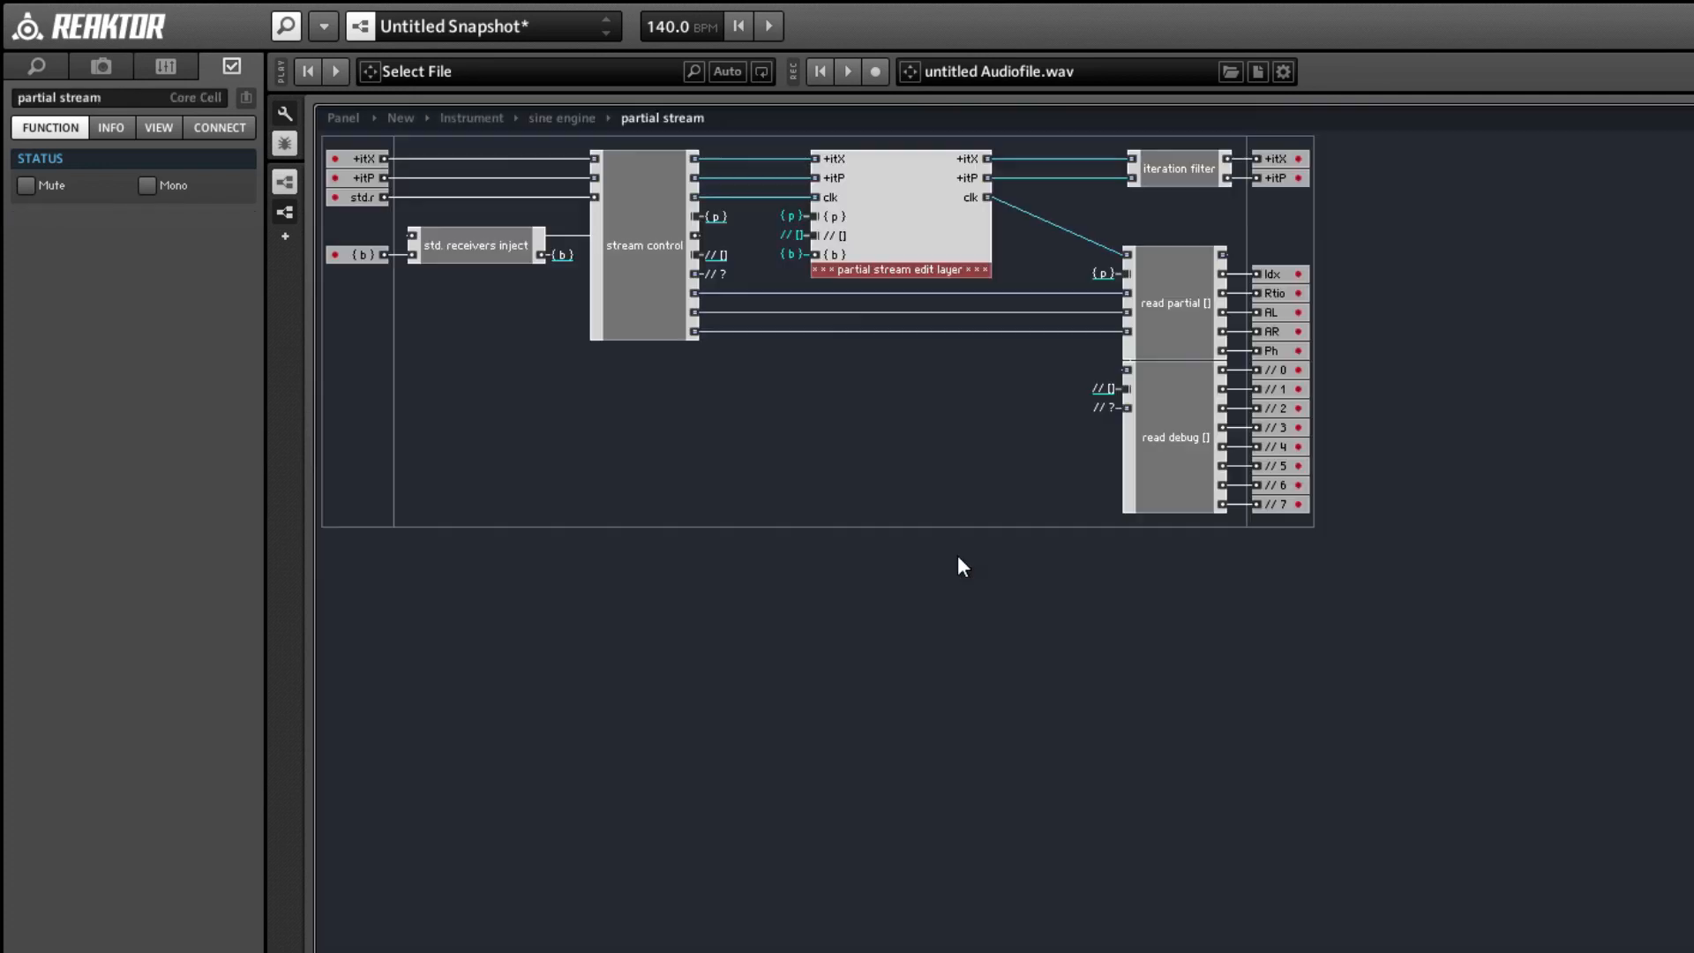
{"action": "double_click", "coordinate": [854, 240]}
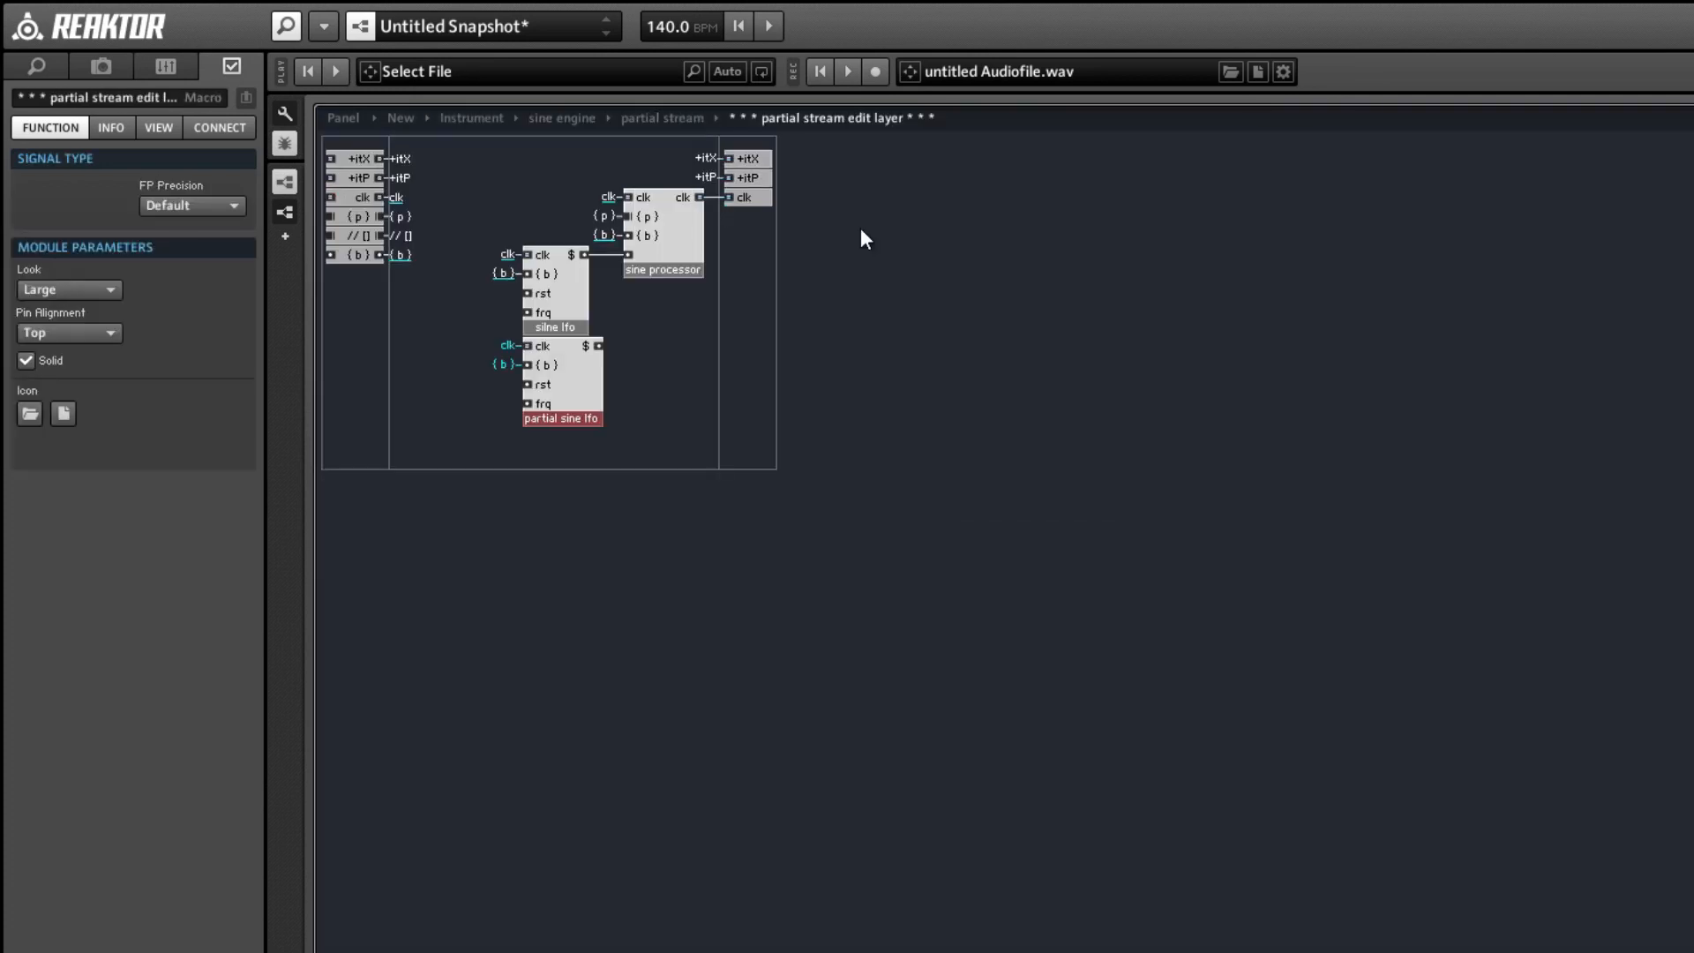
{"action": "double_click", "coordinate": [569, 382]}
- Feed the second input of the "?" macro driving the frq receiver with a new constant of 60, and align the macro
{"action": "left_click", "coordinate": [499, 467]}
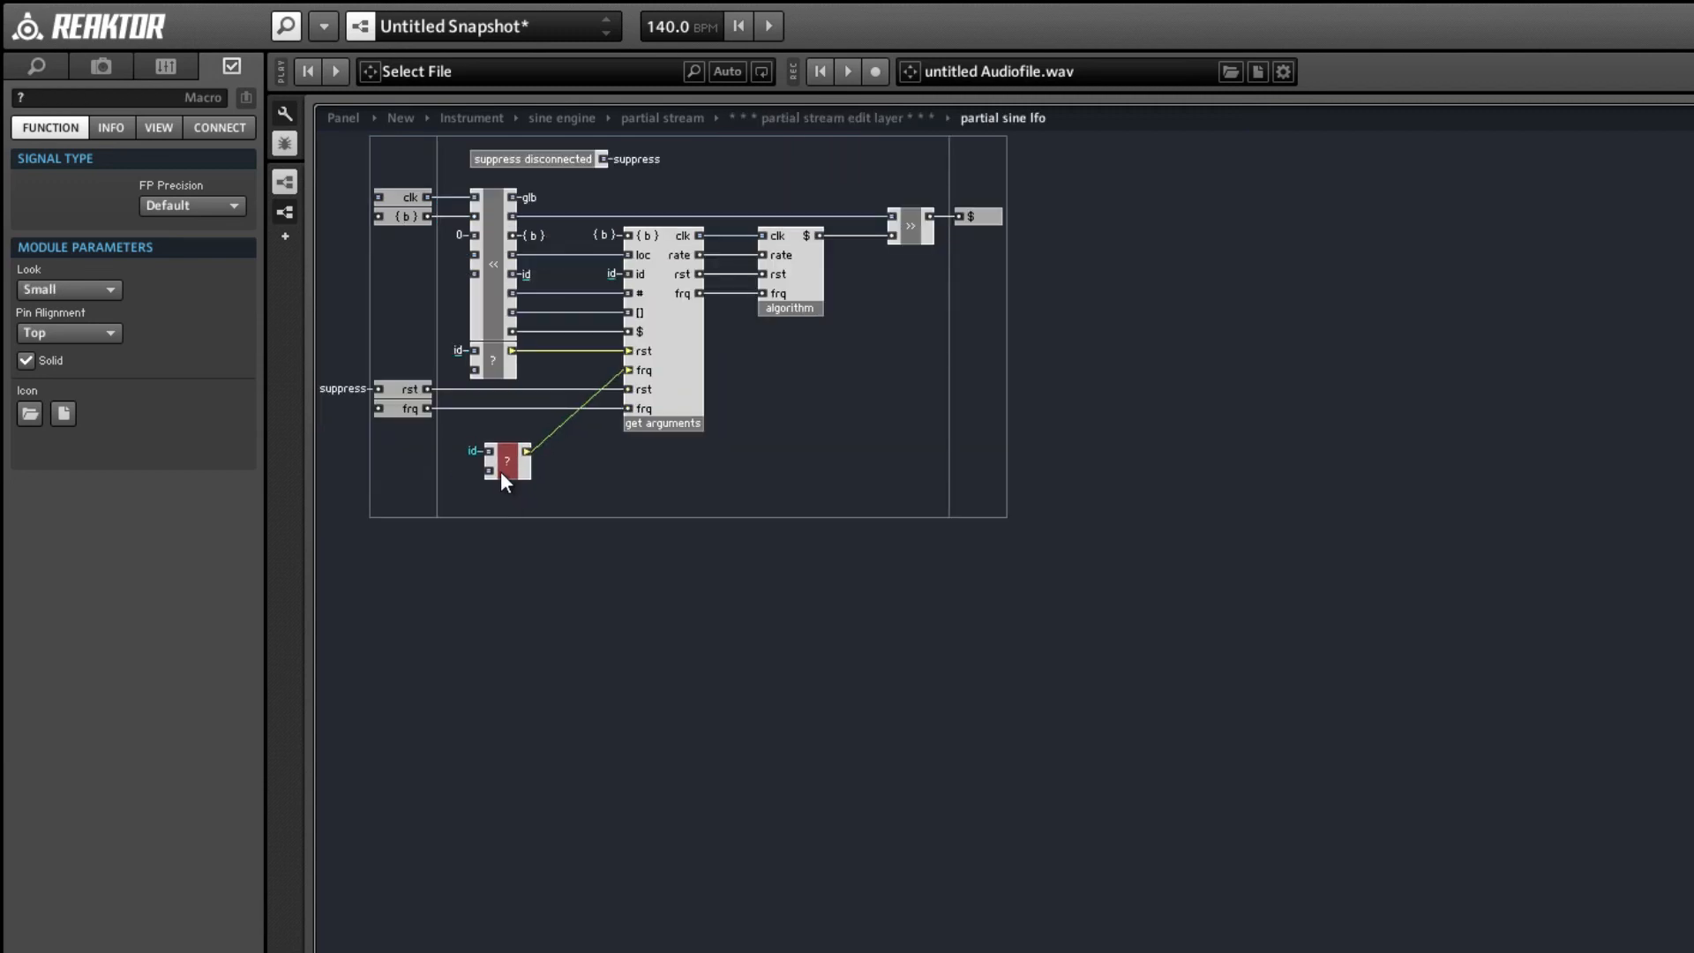
{"action": "left_click_drag", "start_coordinate": [501, 472], "coordinate": [483, 467]}
{"action": "right_click", "coordinate": [484, 466]}
{"action": "mouse_move", "coordinate": [634, 592]}
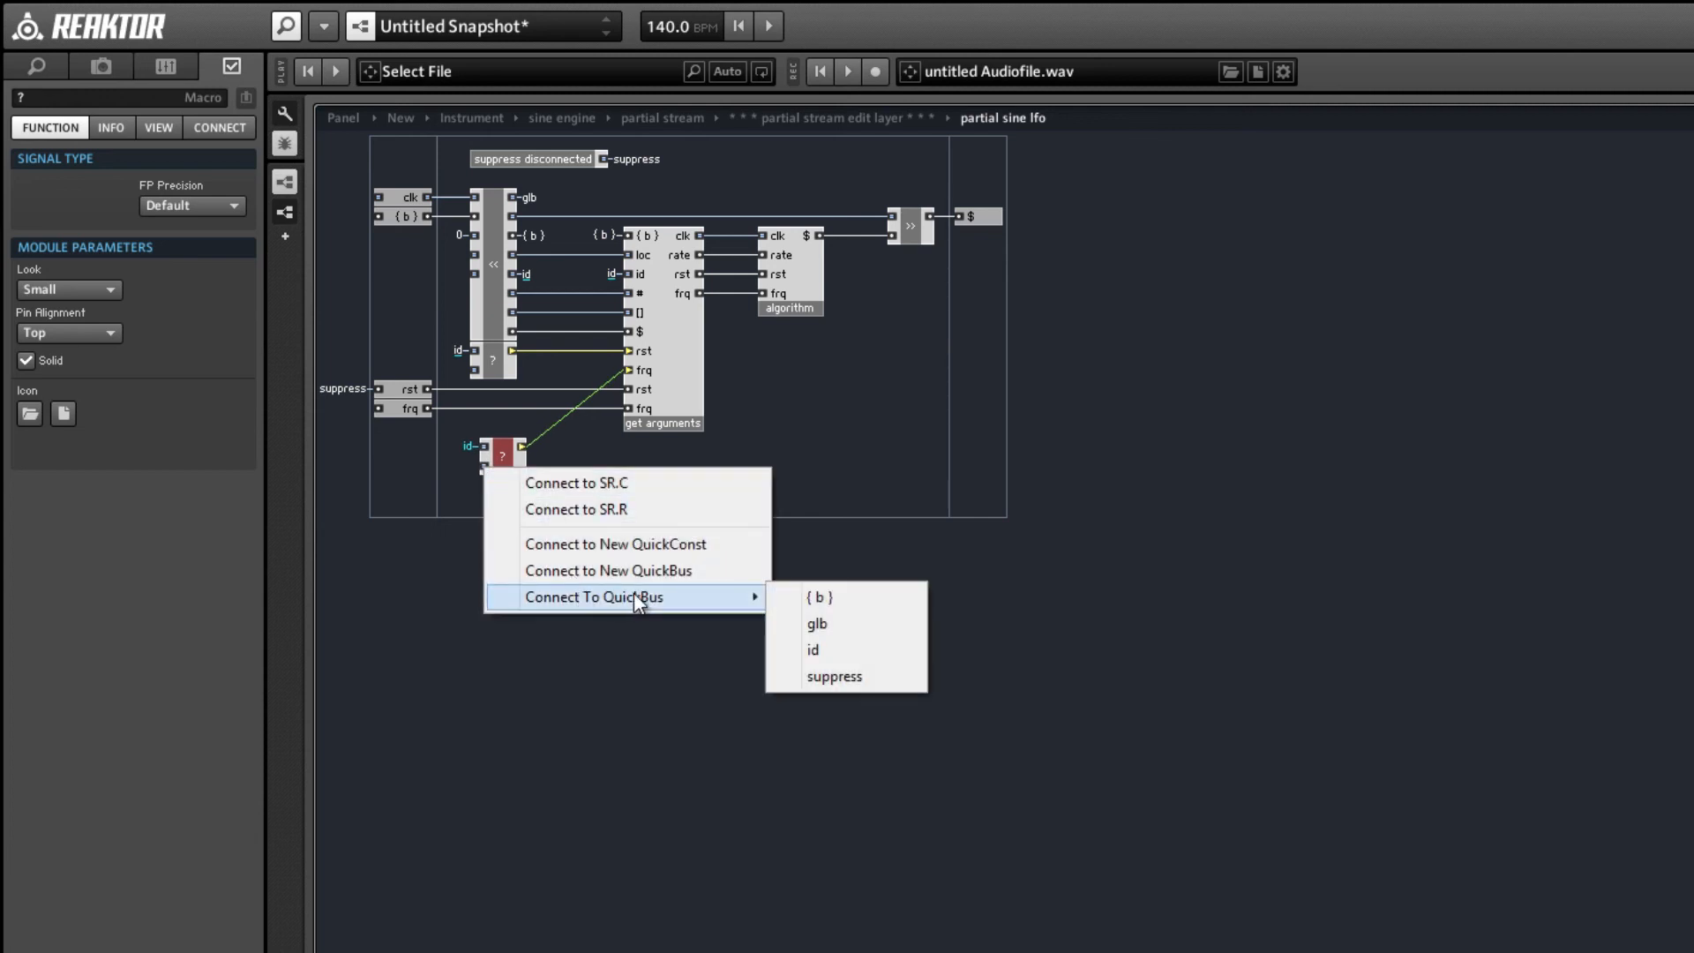
{"action": "left_click", "coordinate": [622, 543]}
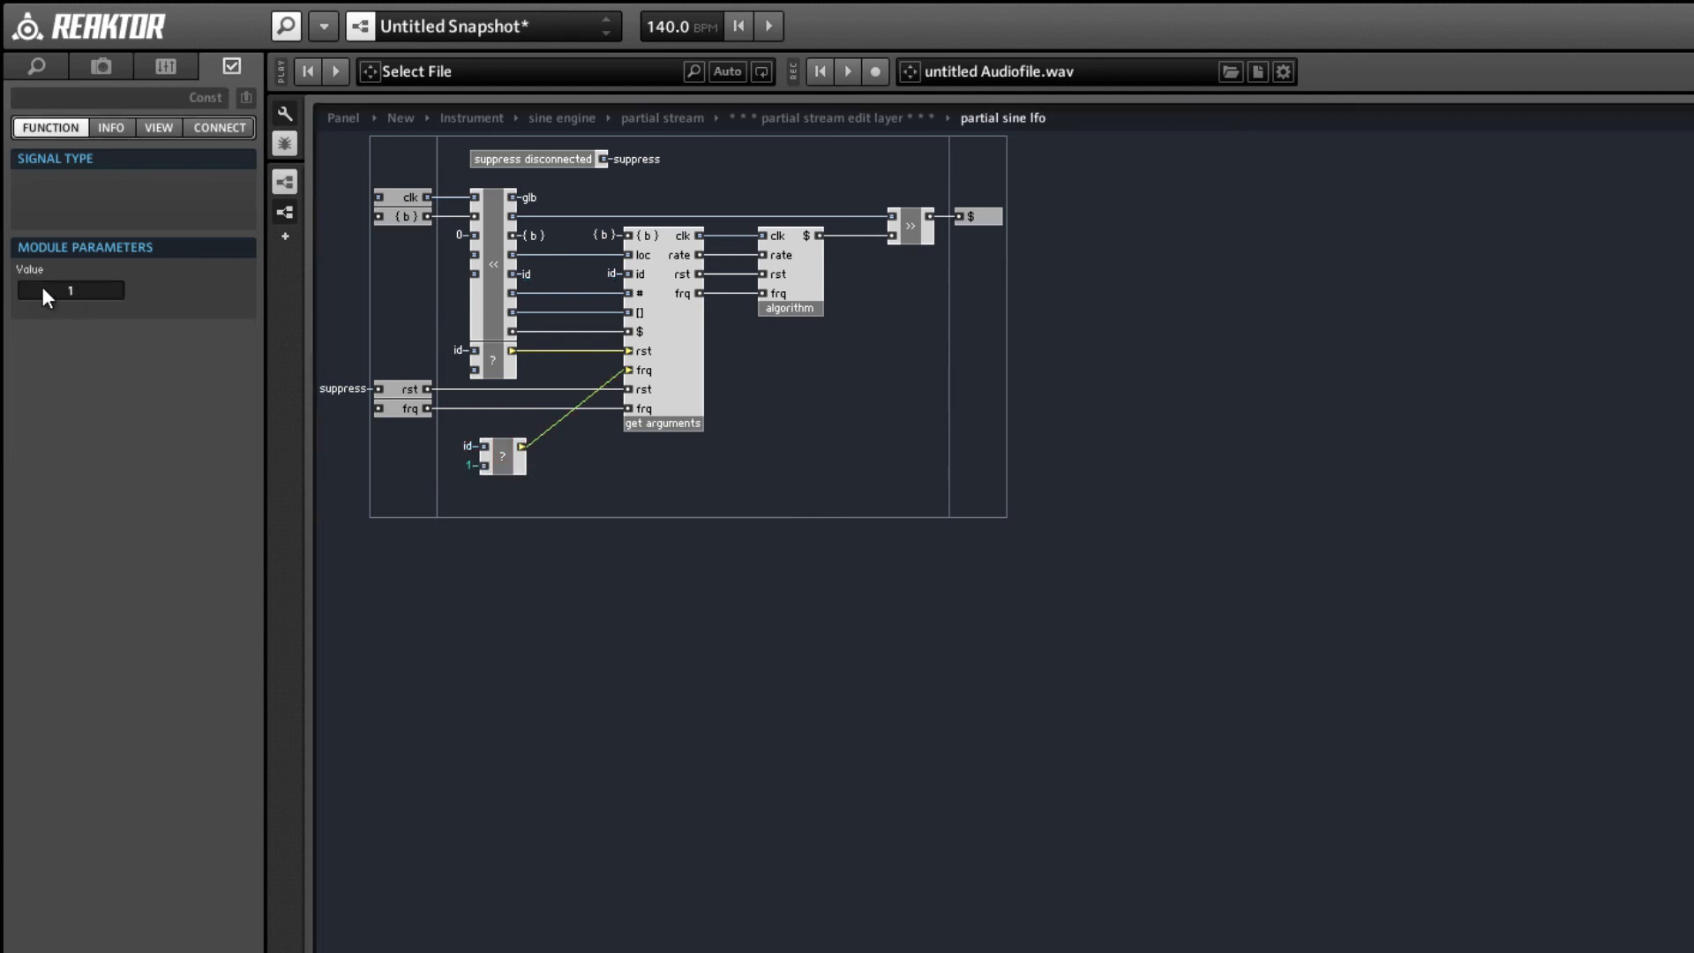
{"action": "type", "text": "60"}
{"action": "key", "text": "Return"}
{"action": "left_click", "coordinate": [497, 465]}
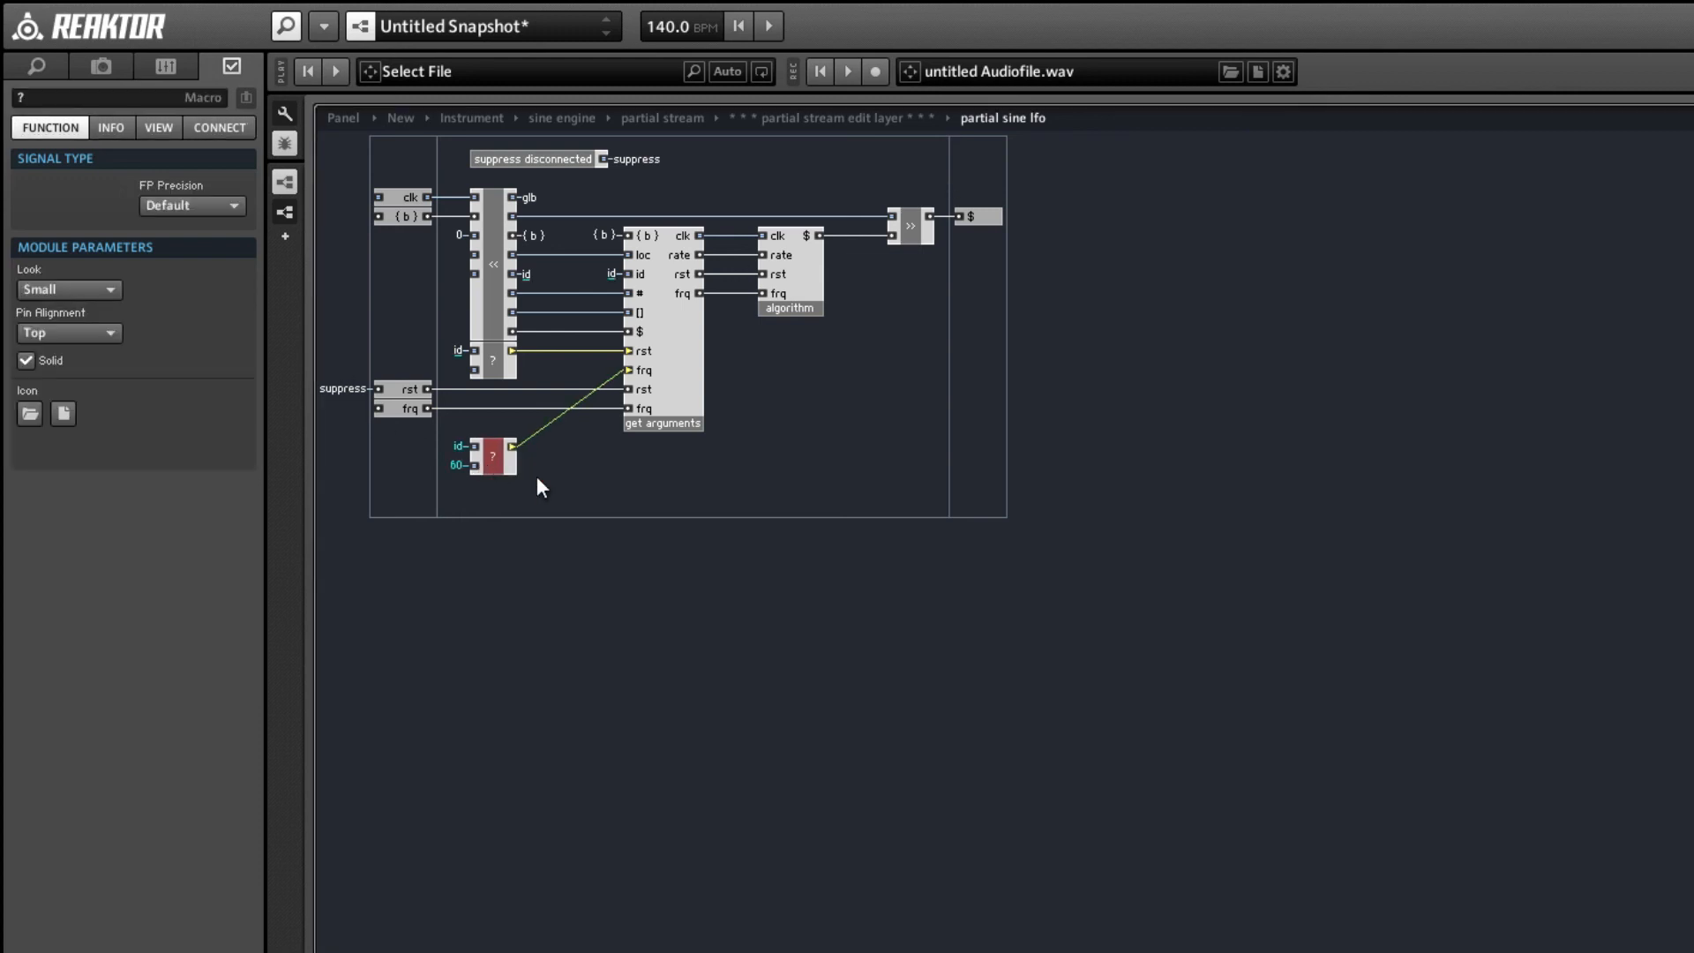
- Add a second unnamed input to the sine processor and connect the partial sine lfo's $ output to it
{"action": "double_click", "coordinate": [633, 495]}
{"action": "double_click", "coordinate": [656, 263]}
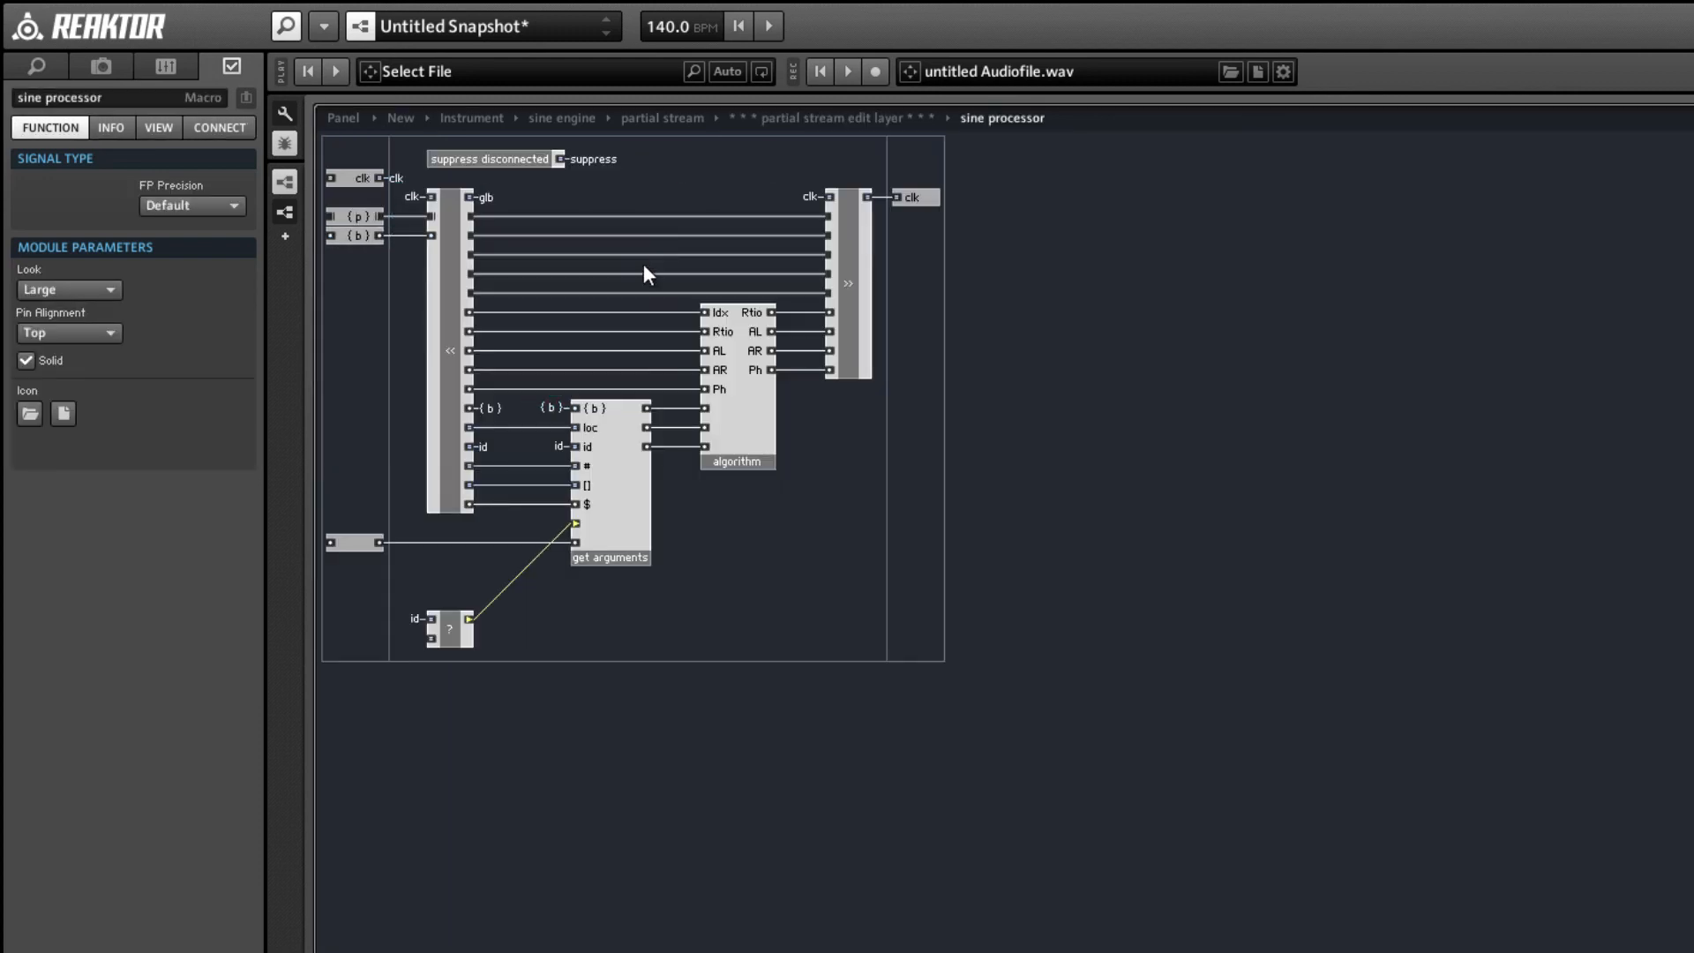
{"action": "right_click", "coordinate": [357, 571]}
{"action": "mouse_move", "coordinate": [397, 582]}
{"action": "left_click", "coordinate": [523, 584]}
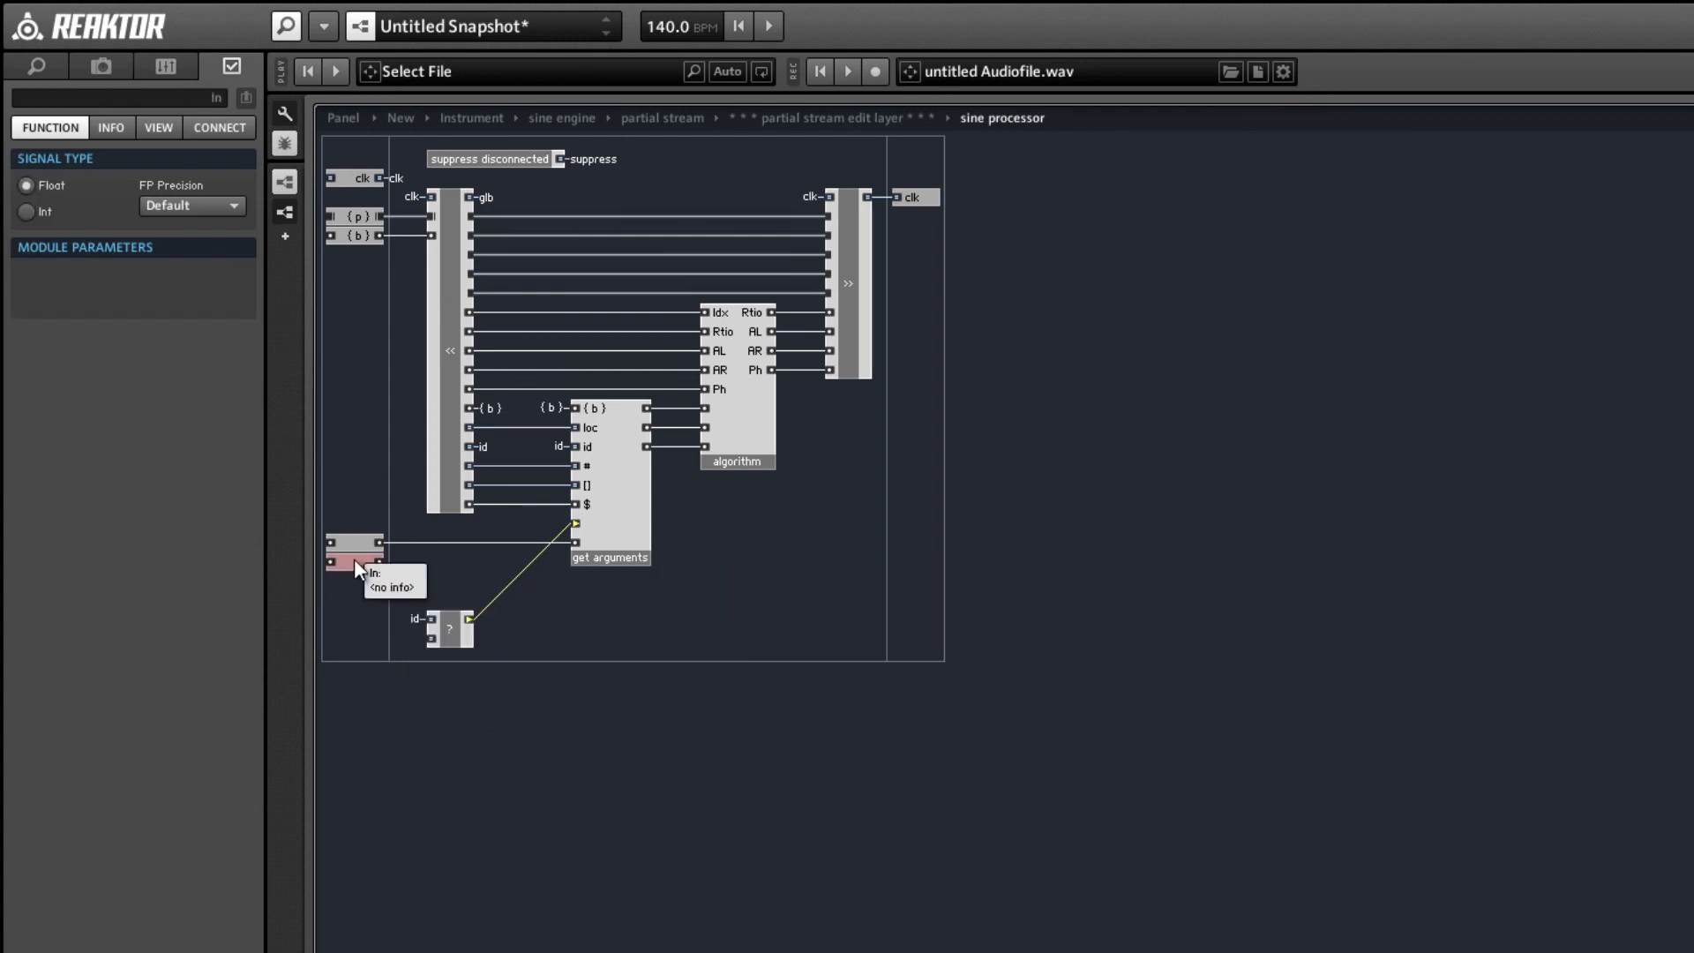
{"action": "double_click", "coordinate": [550, 604]}
{"action": "left_click", "coordinate": [558, 375]}
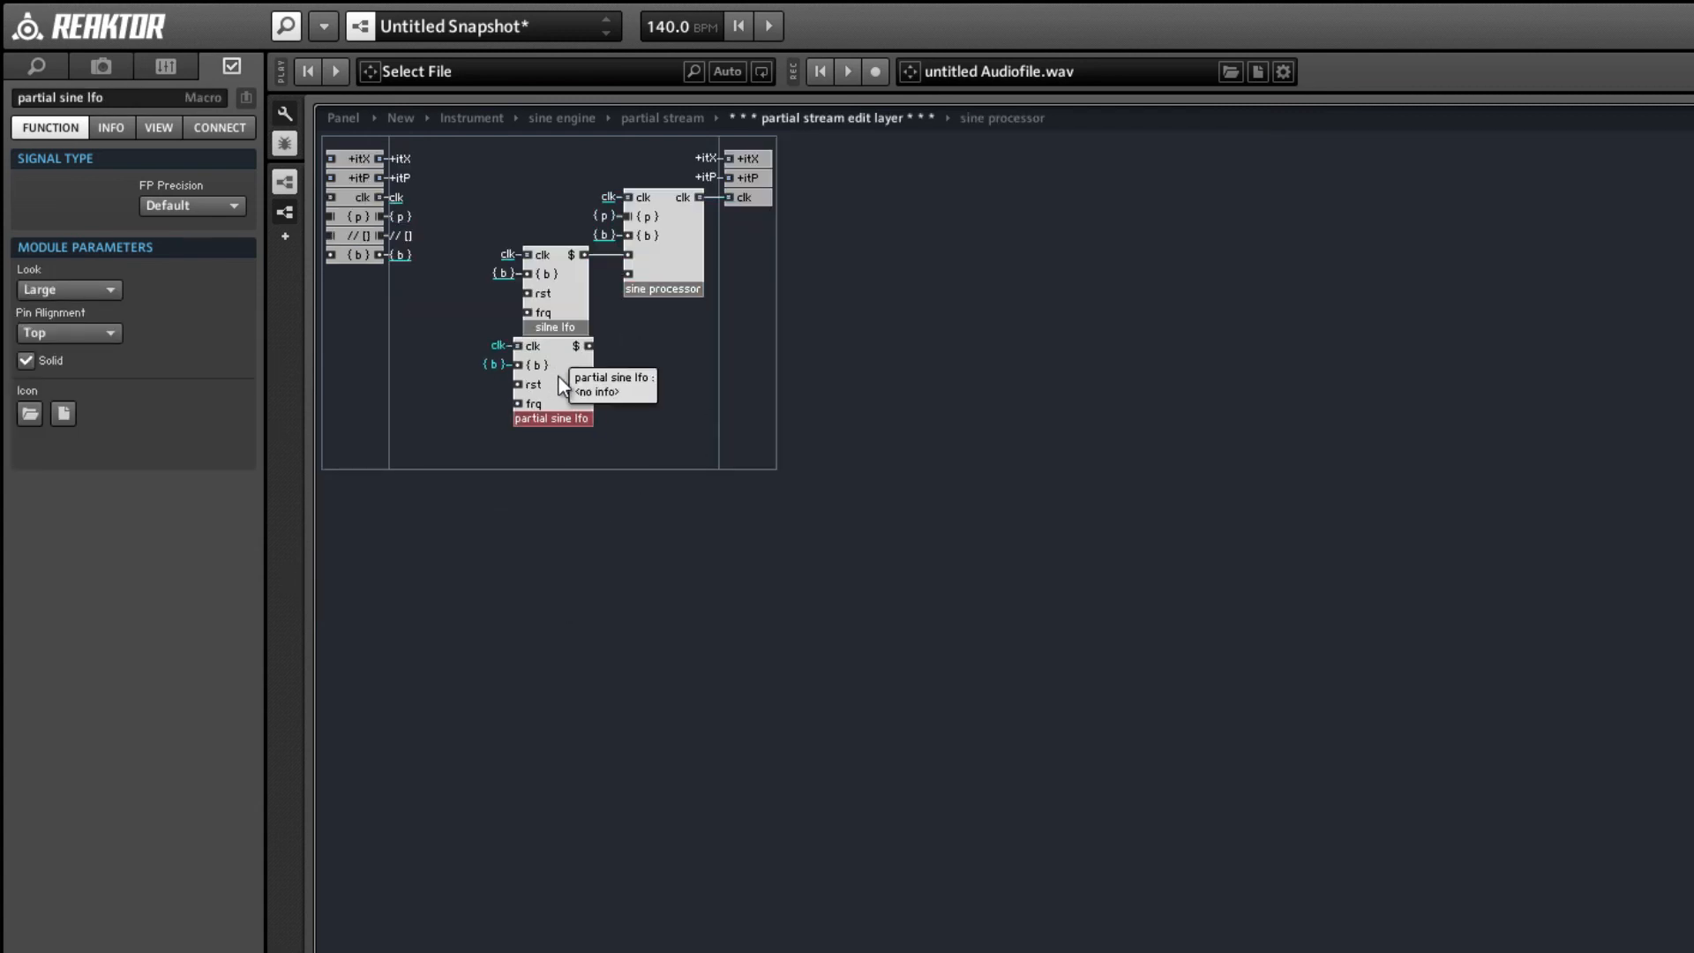
{"action": "left_click_drag", "start_coordinate": [563, 378], "coordinate": [629, 274]}
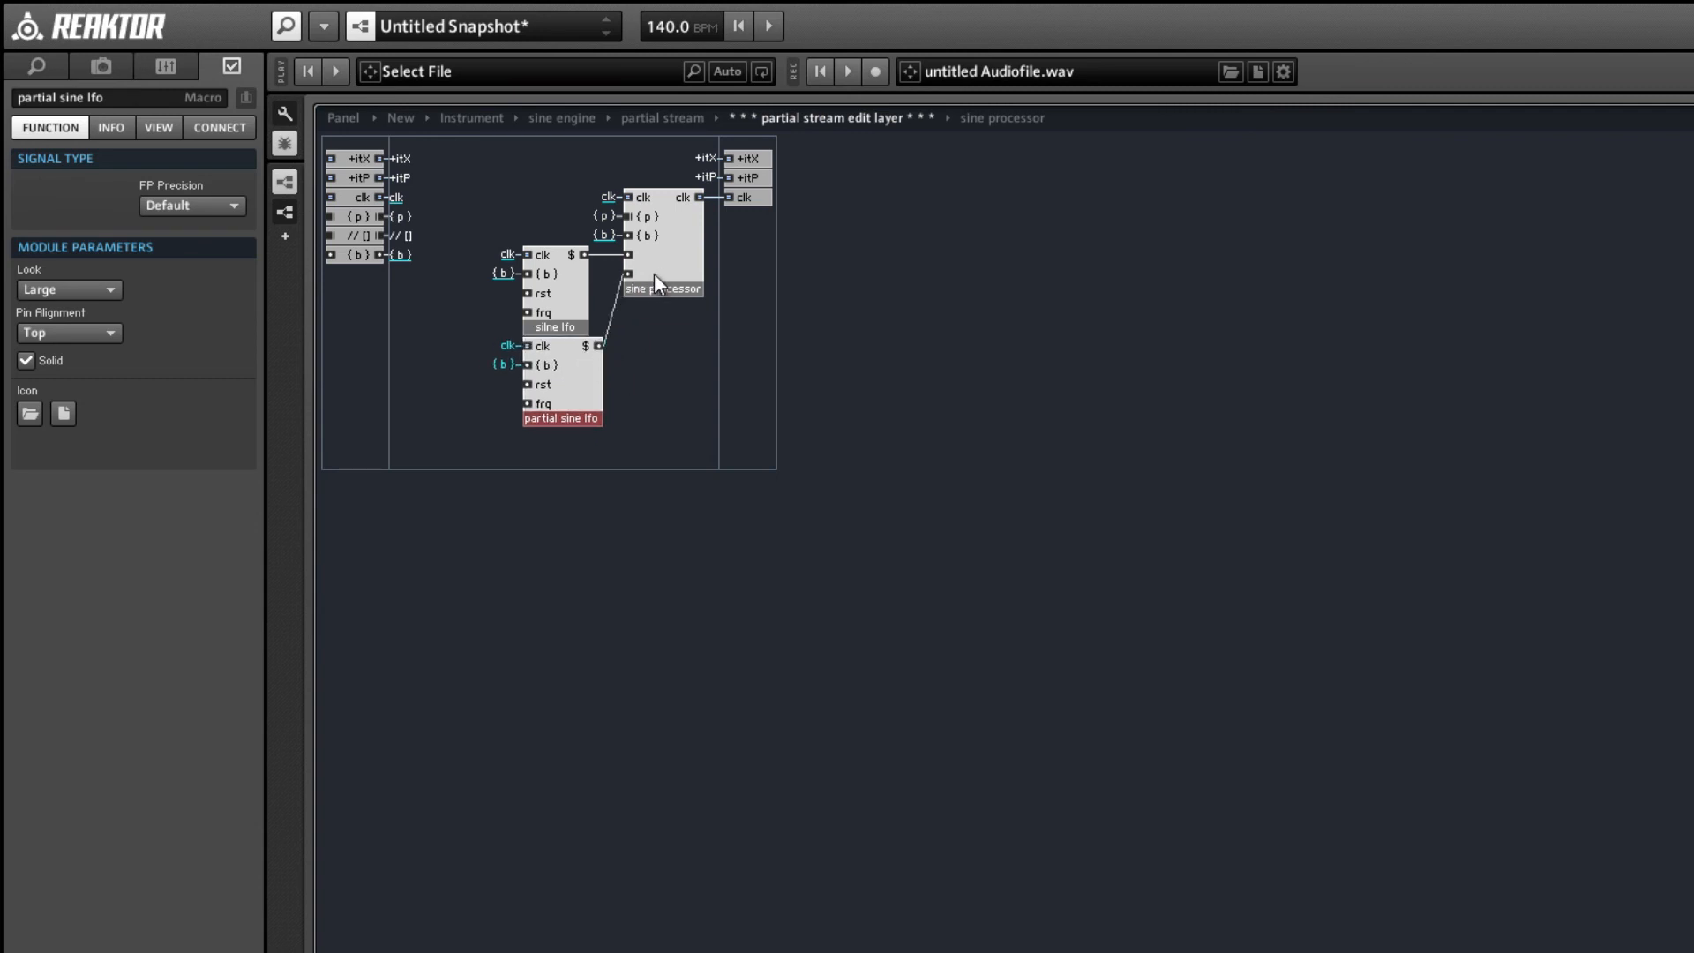
- In the sine processor's sync. in macro, duplicate the smart value together with its unnamed input and output as a second channel
{"action": "double_click", "coordinate": [661, 272]}
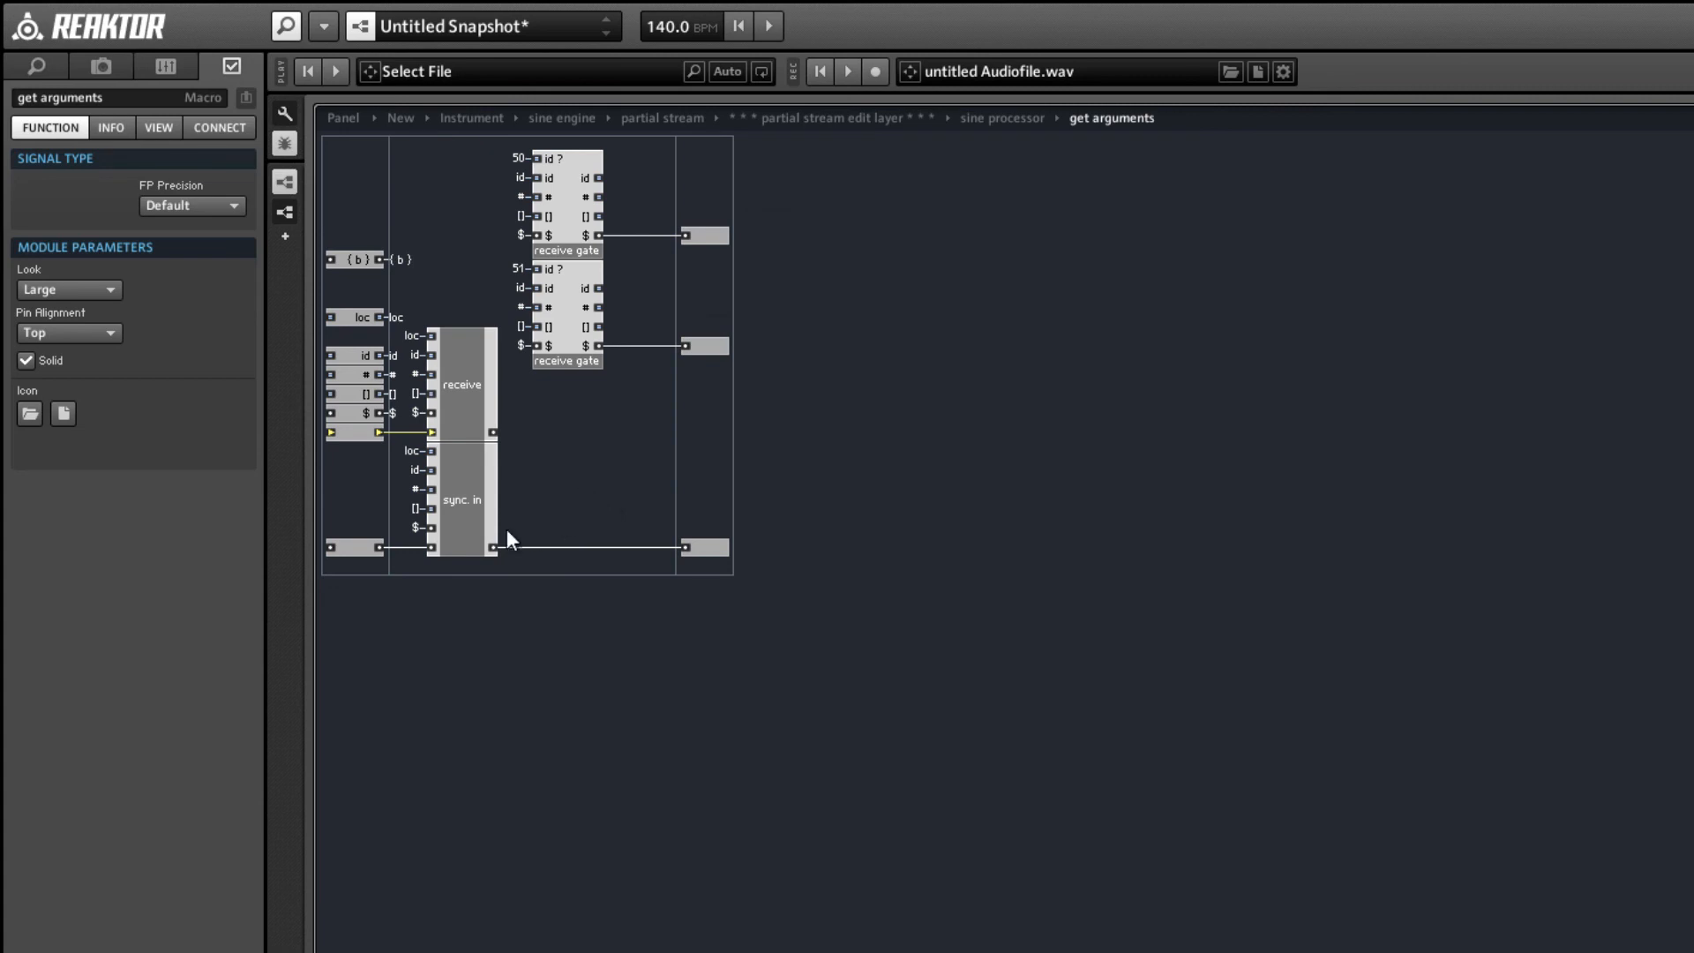
{"action": "double_click", "coordinate": [465, 537]}
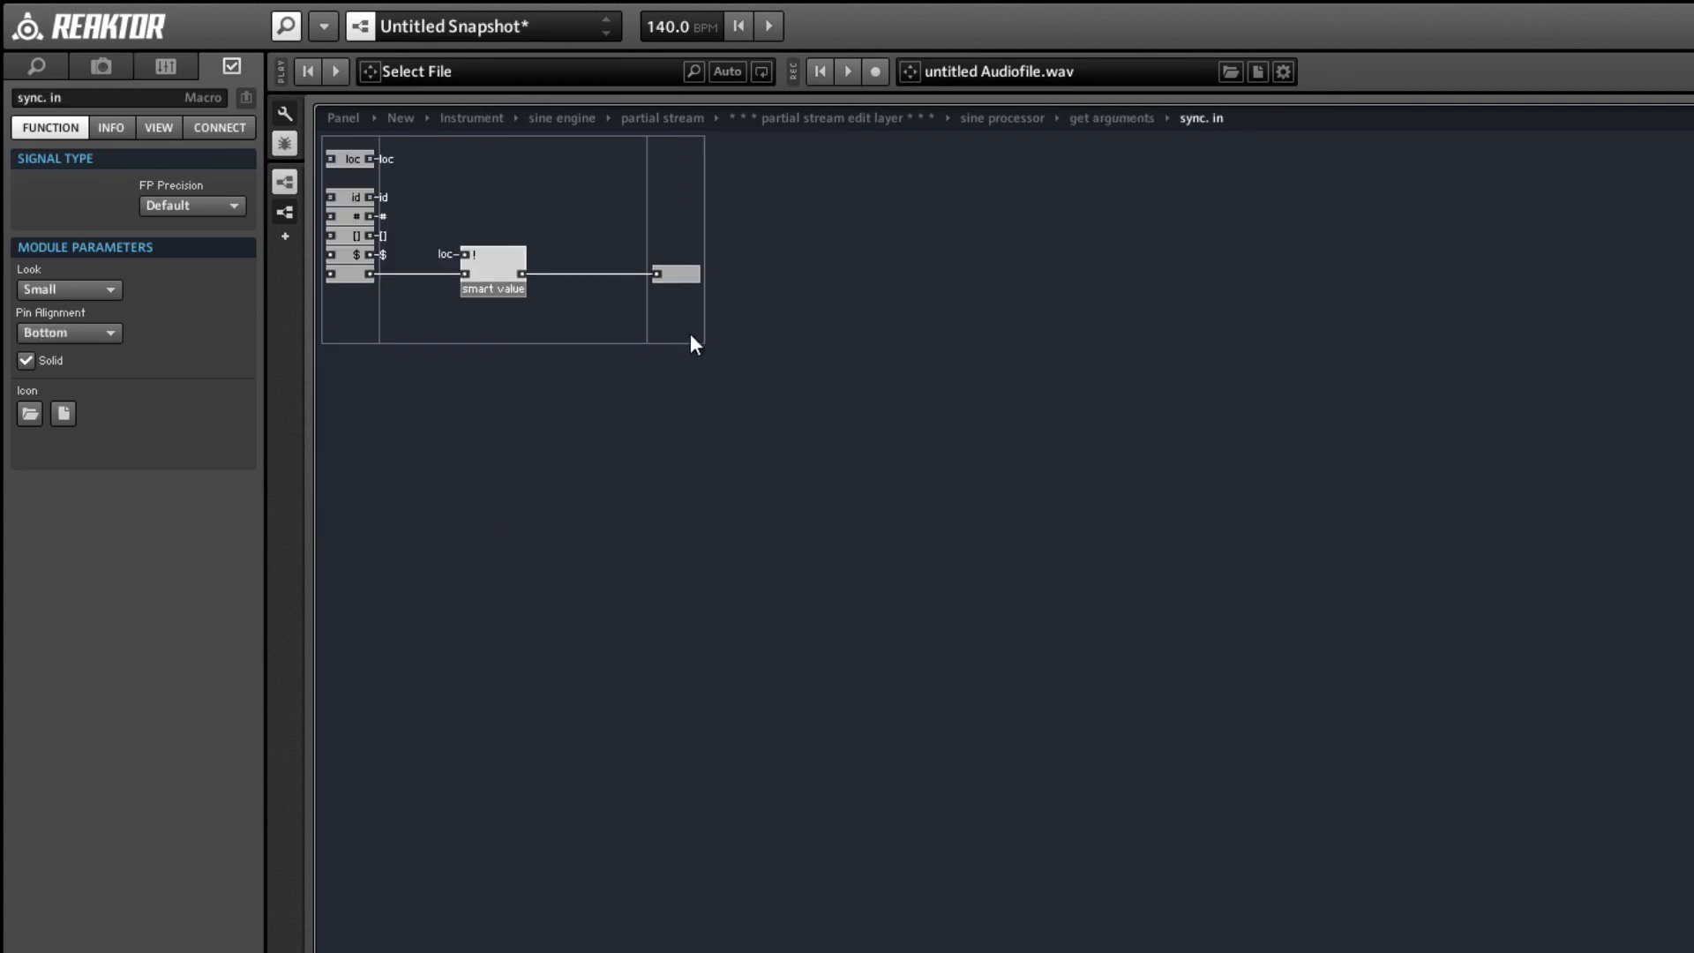
{"action": "left_click_drag", "start_coordinate": [691, 316], "coordinate": [344, 276]}
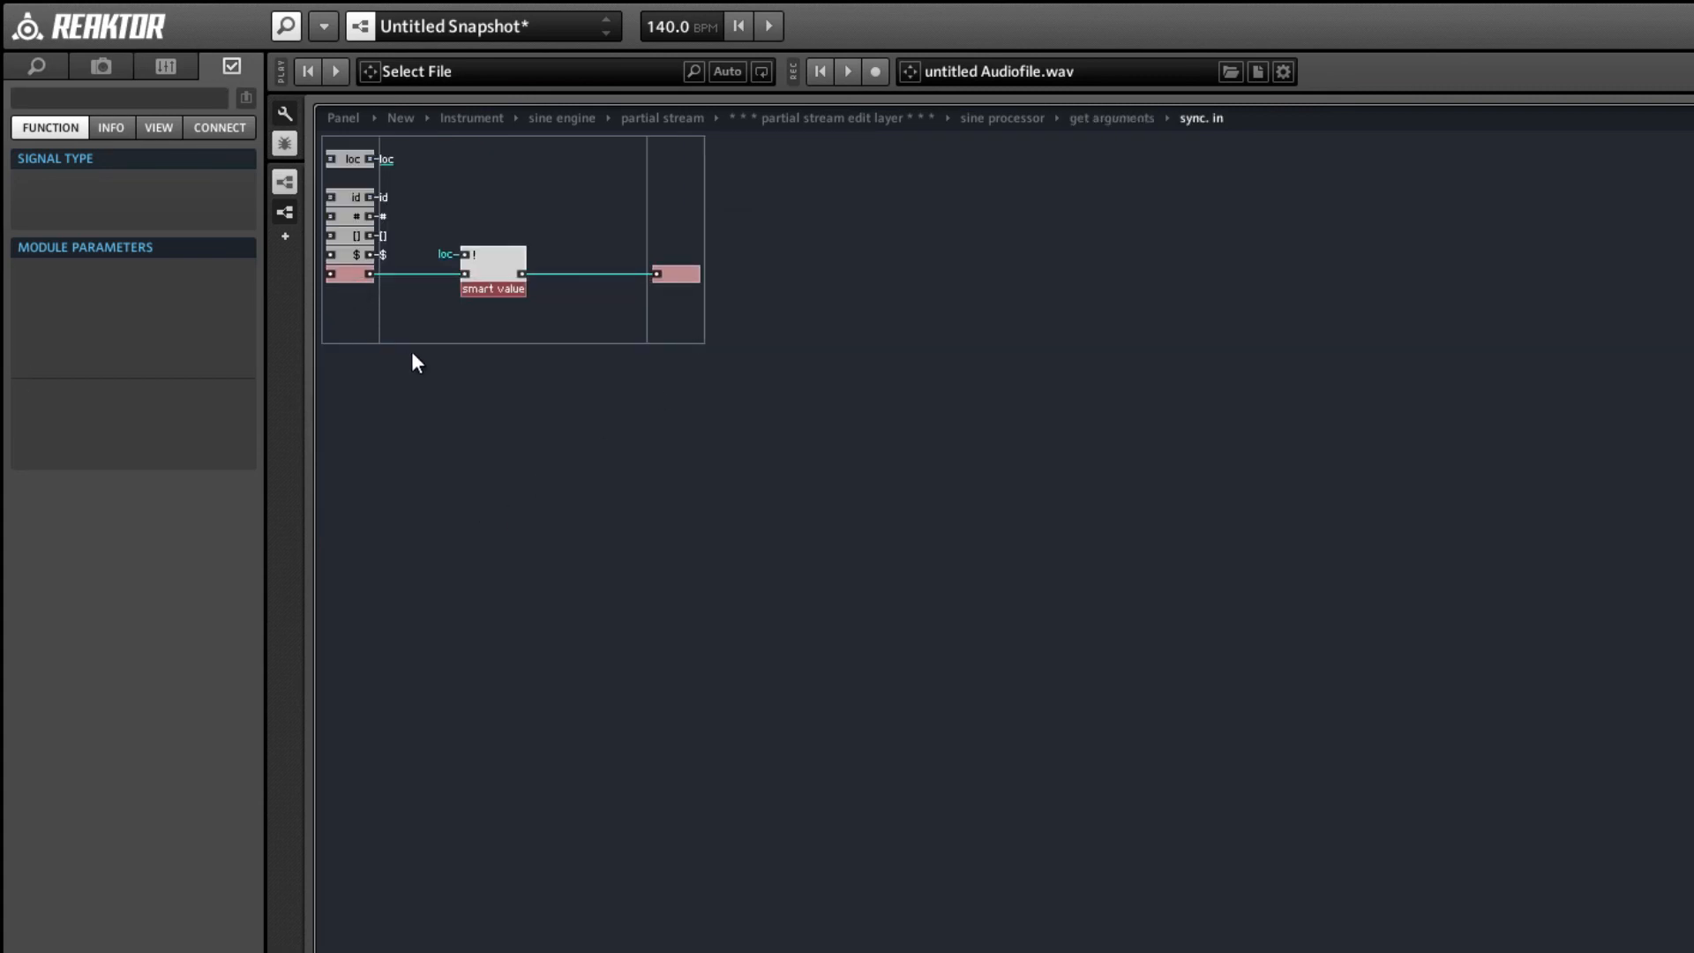
{"action": "key", "text": "ctrl+d"}
{"action": "left_click_drag", "start_coordinate": [499, 291], "coordinate": [494, 338]}
{"action": "double_click", "coordinate": [557, 322]}
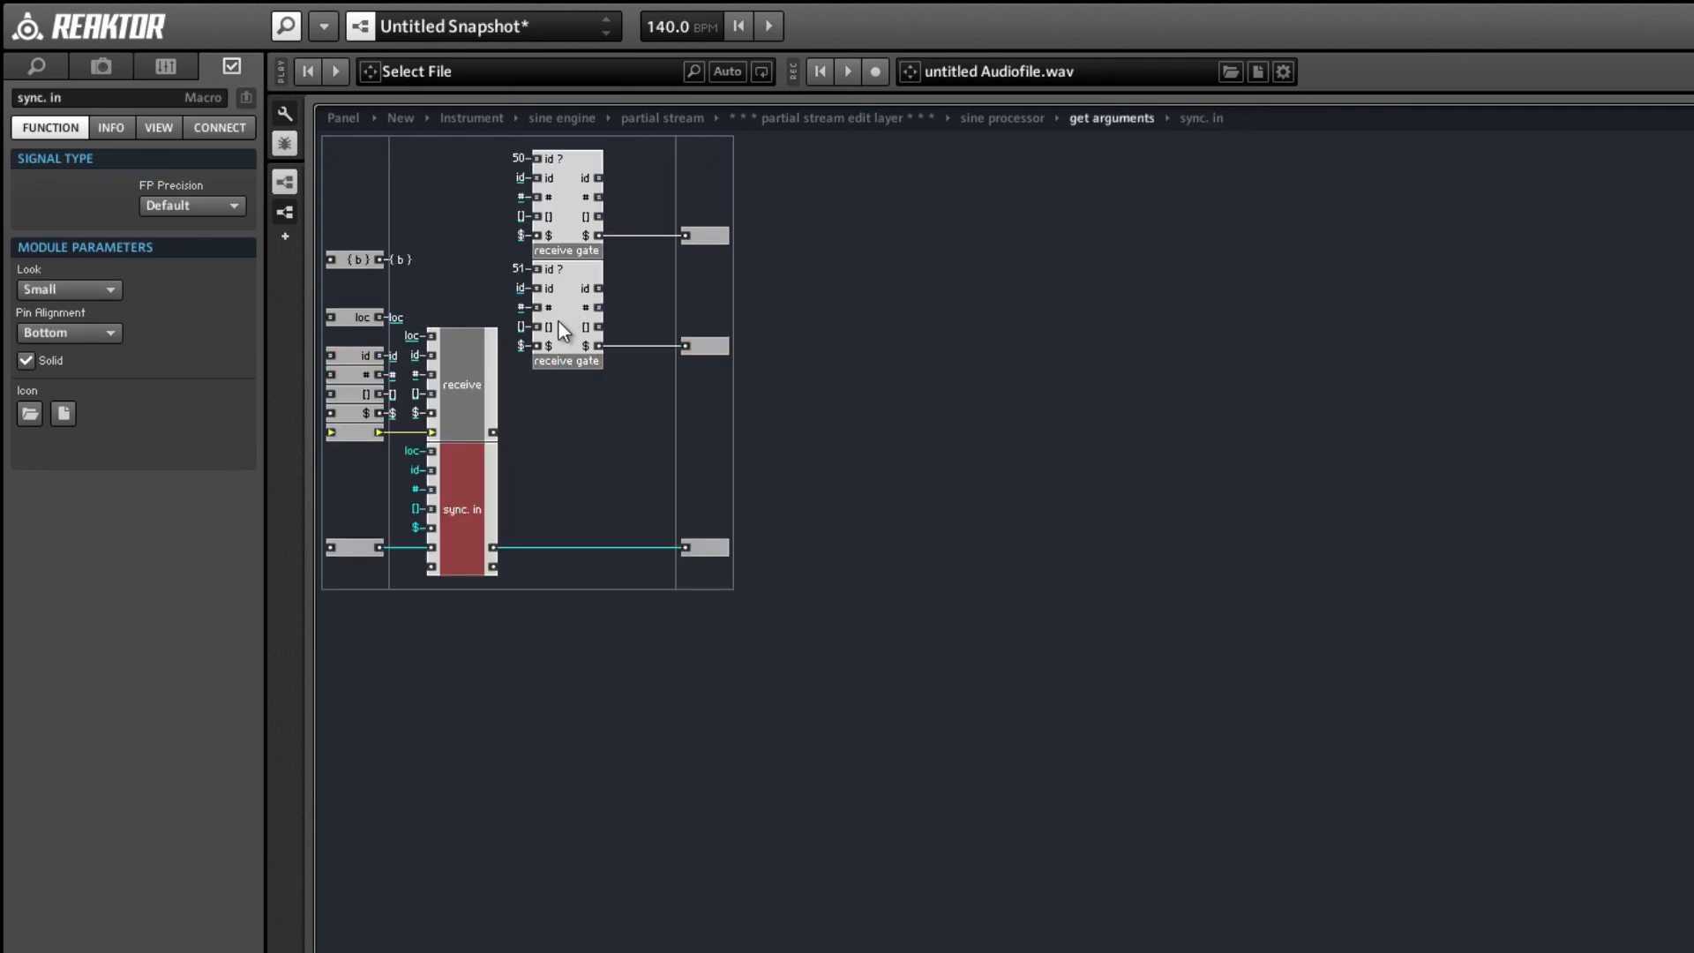
- Duplicate the get arguments input and output connected to sync. in, wire them to its second channel, and connect the sine processor's second unnamed input
{"action": "left_click", "coordinate": [704, 548]}
{"action": "left_click", "coordinate": [354, 554], "text": "shift"}
{"action": "key", "text": "ctrl+d"}
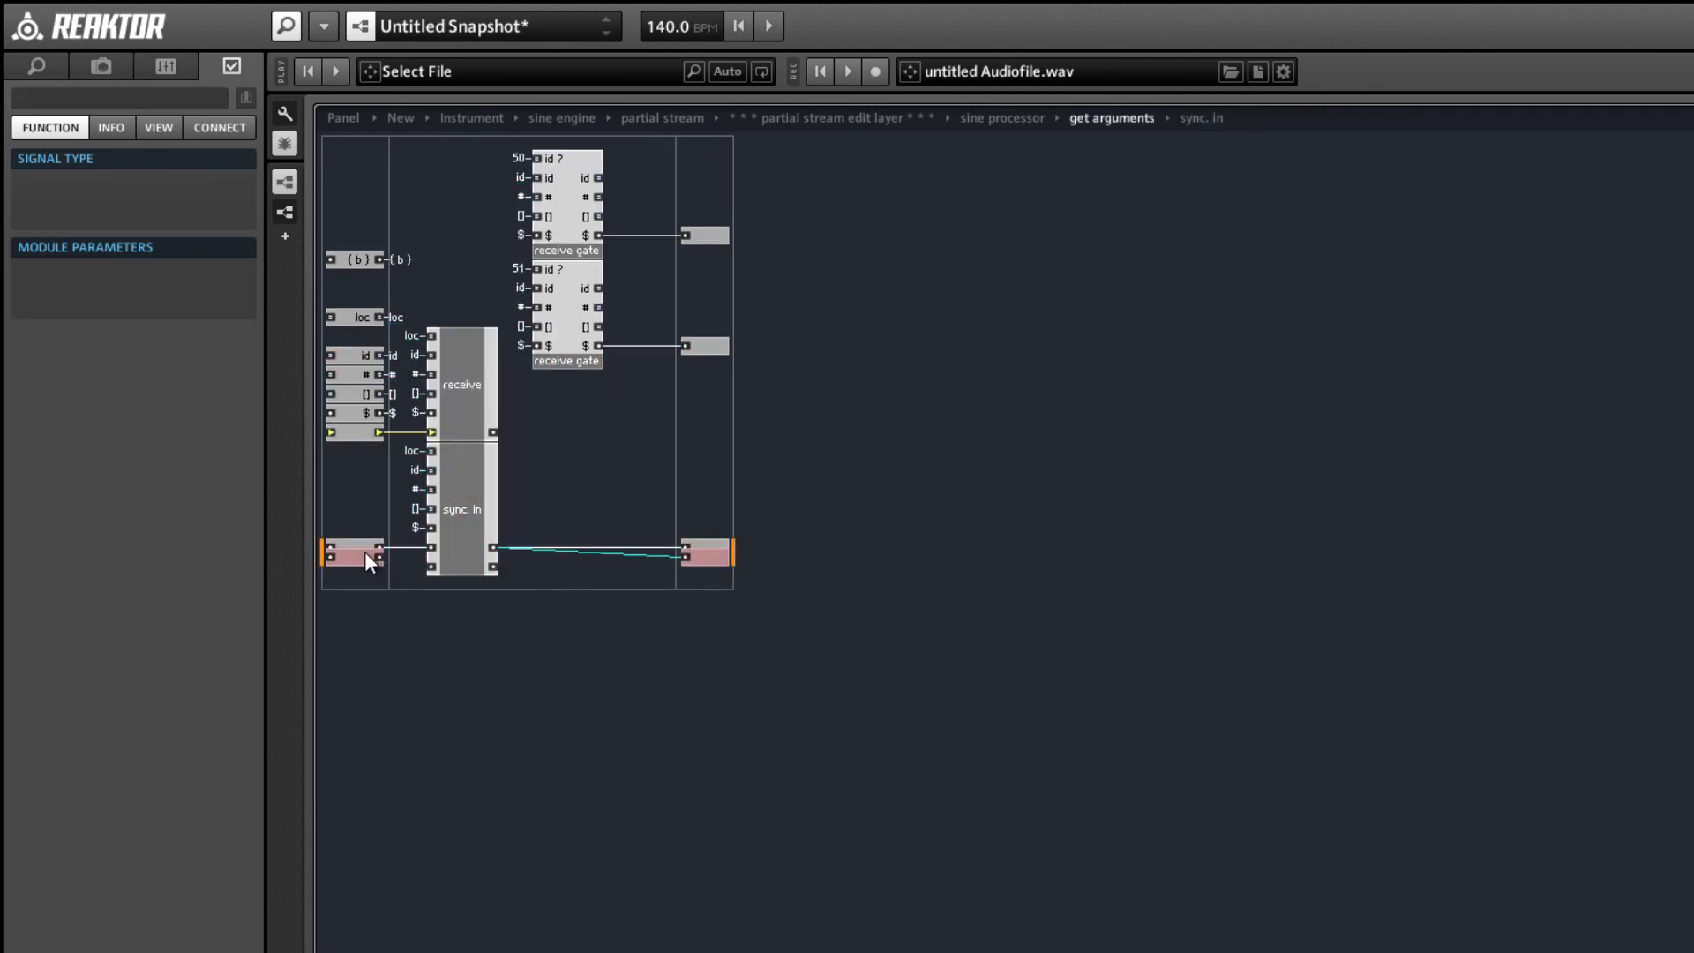
{"action": "left_click_drag", "start_coordinate": [359, 557], "coordinate": [416, 562]}
{"action": "left_click_drag", "start_coordinate": [531, 573], "coordinate": [698, 573]}
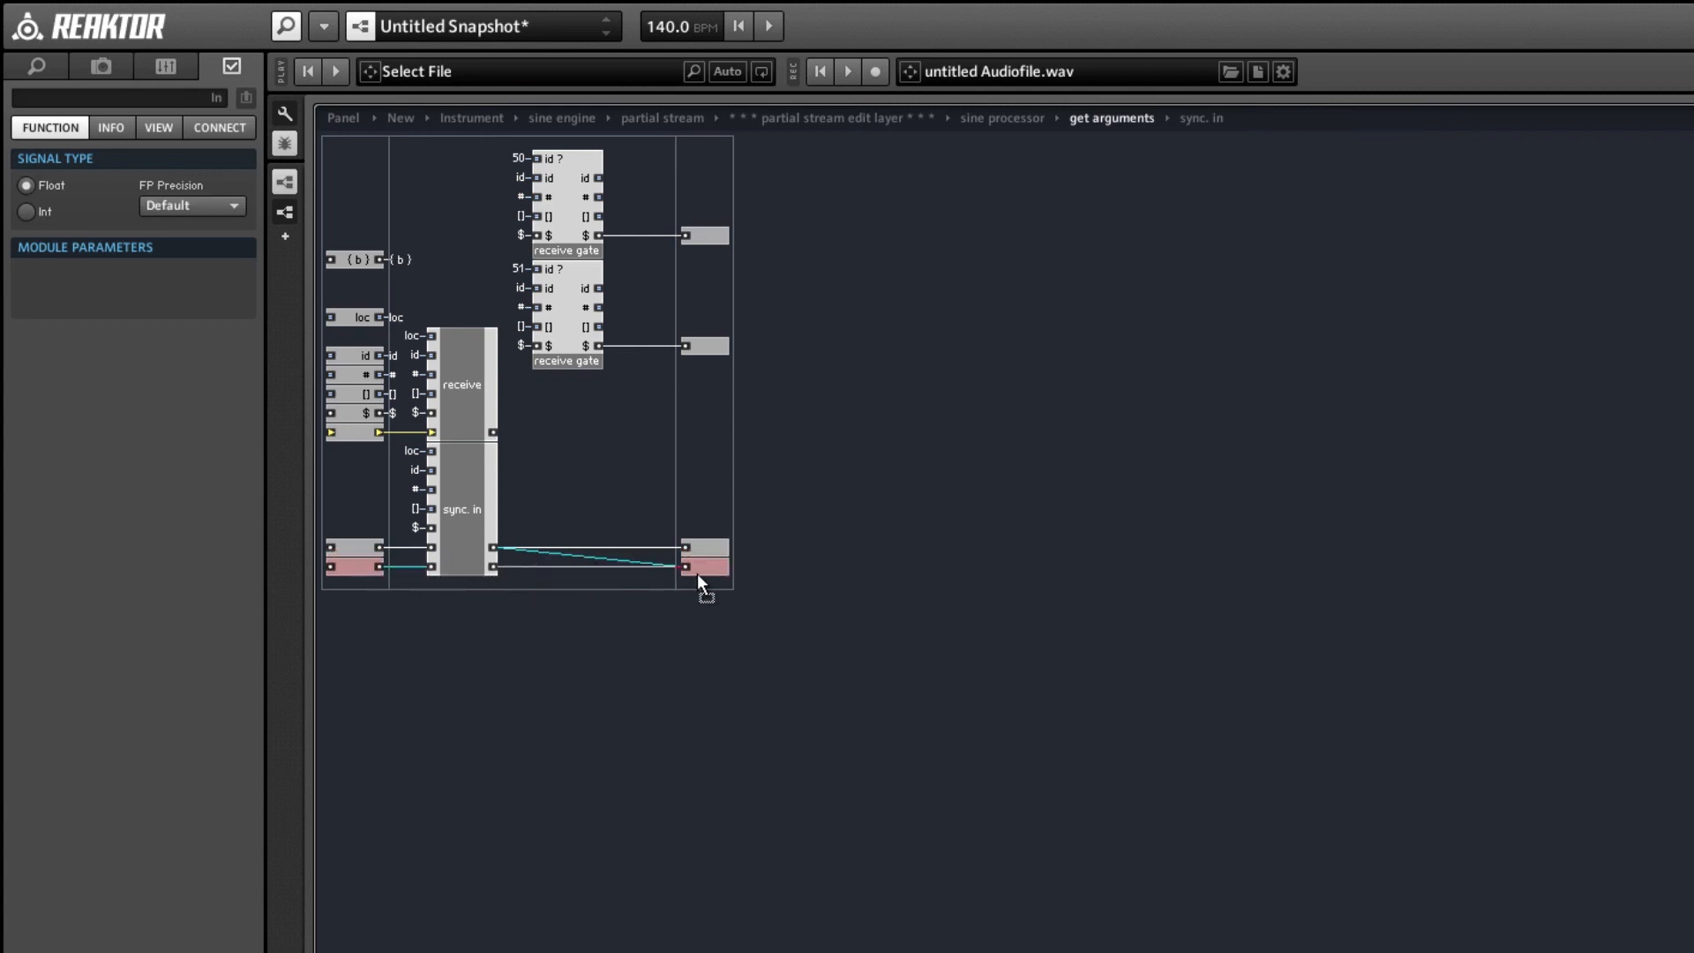
{"action": "double_click", "coordinate": [608, 506]}
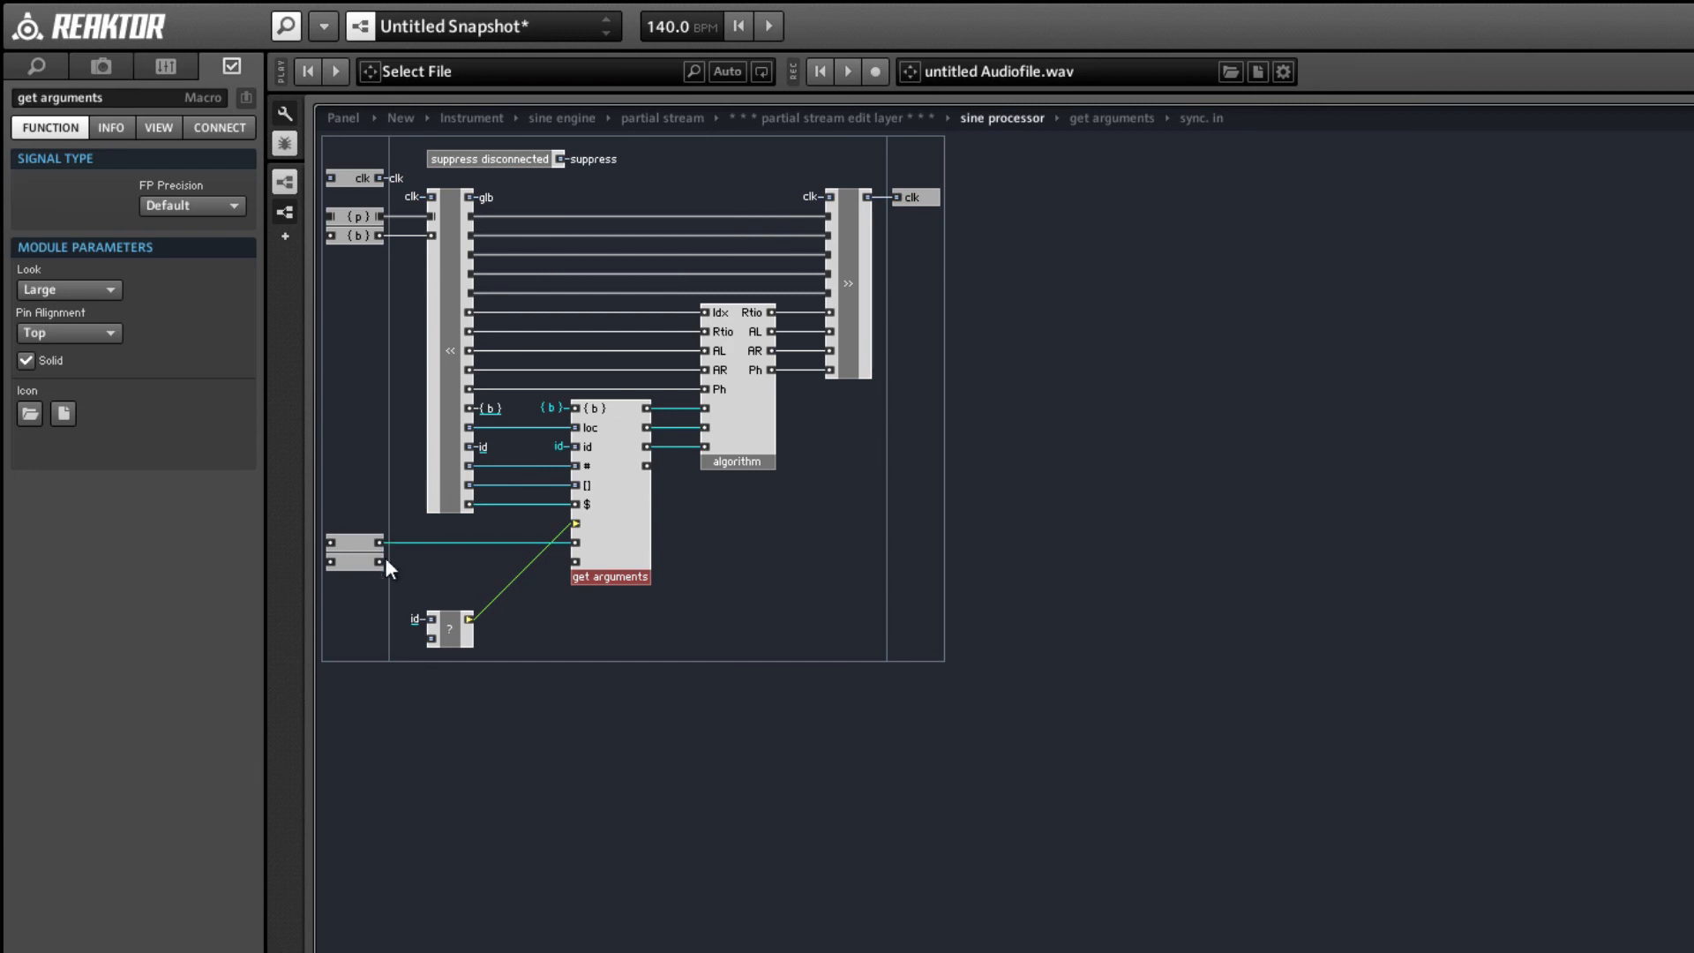
{"action": "left_click_drag", "start_coordinate": [377, 565], "coordinate": [576, 562]}
- Add an unnamed input below the LFO input in the algorithm macro and connect the new get arguments output to it
{"action": "double_click", "coordinate": [746, 421]}
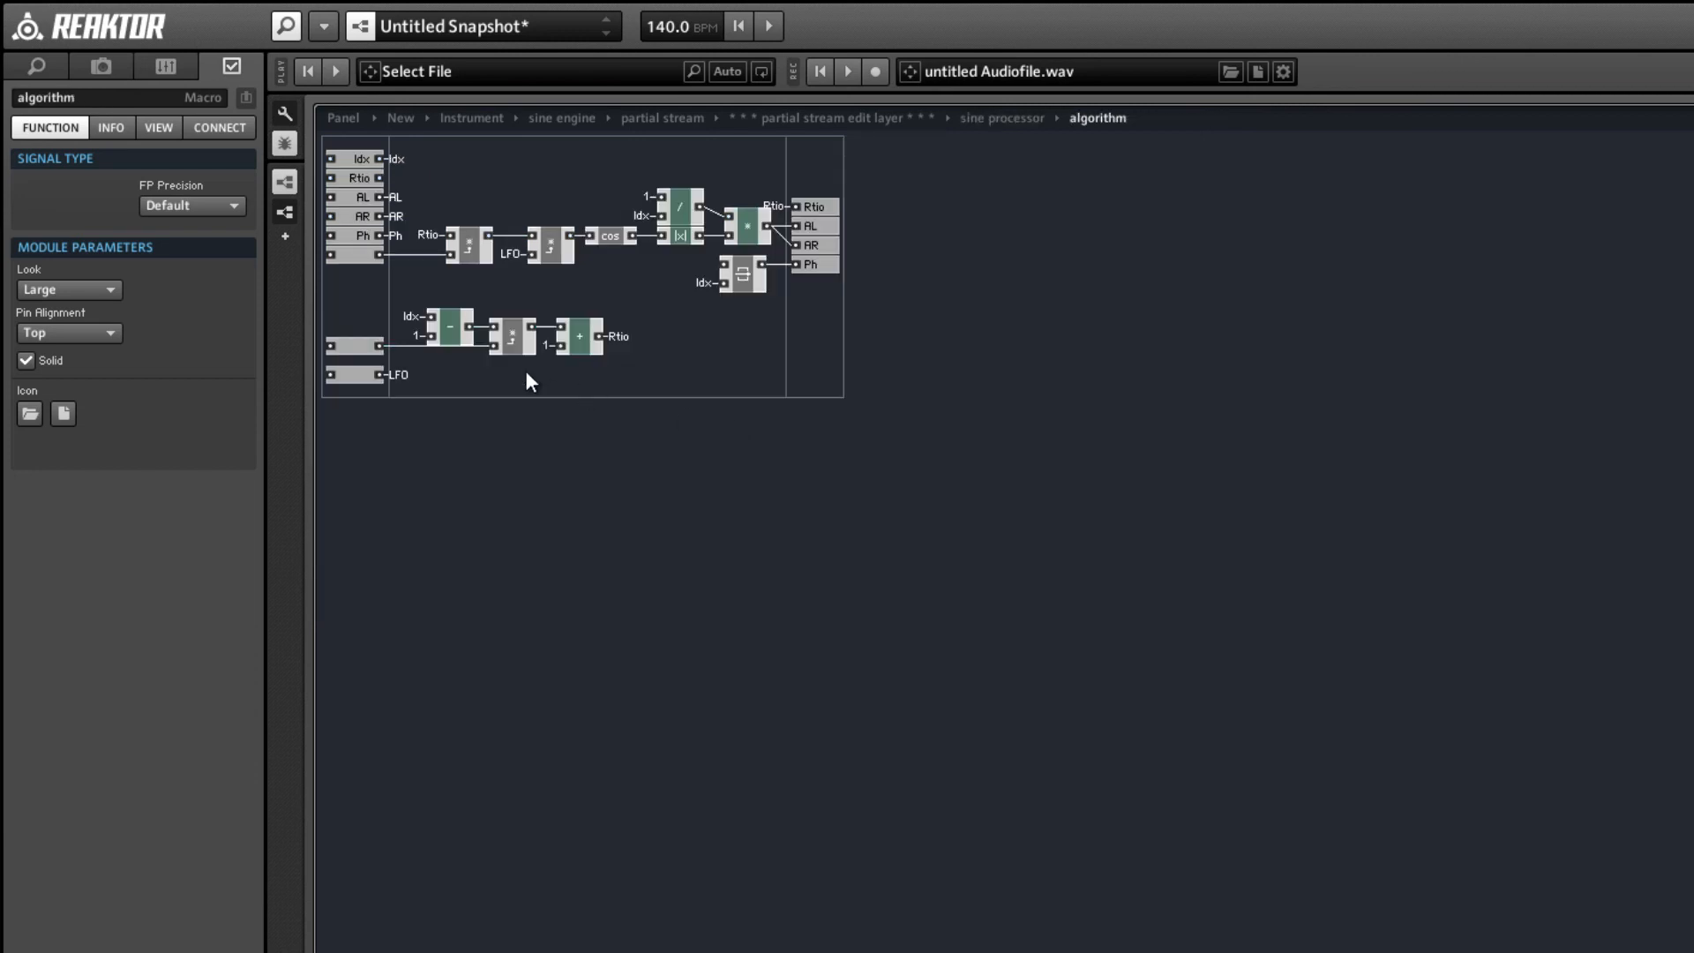
{"action": "right_click", "coordinate": [368, 396]}
{"action": "mouse_move", "coordinate": [576, 406]}
{"action": "left_click", "coordinate": [629, 410]}
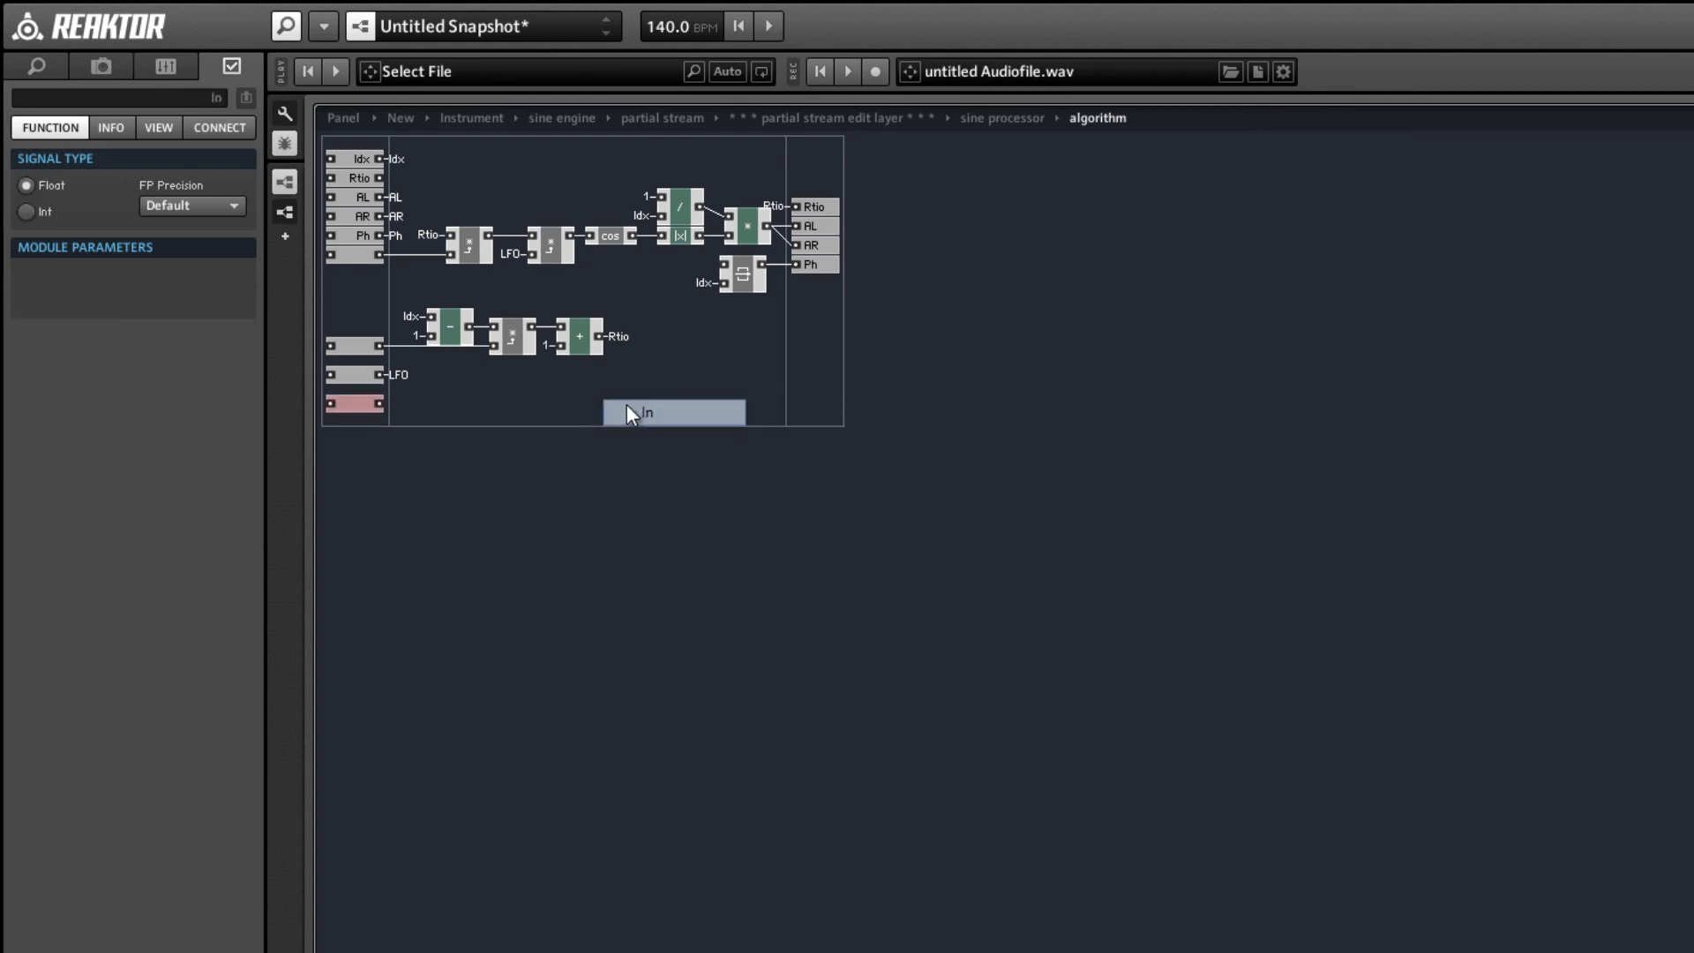
{"action": "double_click", "coordinate": [583, 413]}
{"action": "left_click_drag", "start_coordinate": [647, 464], "coordinate": [706, 465]}
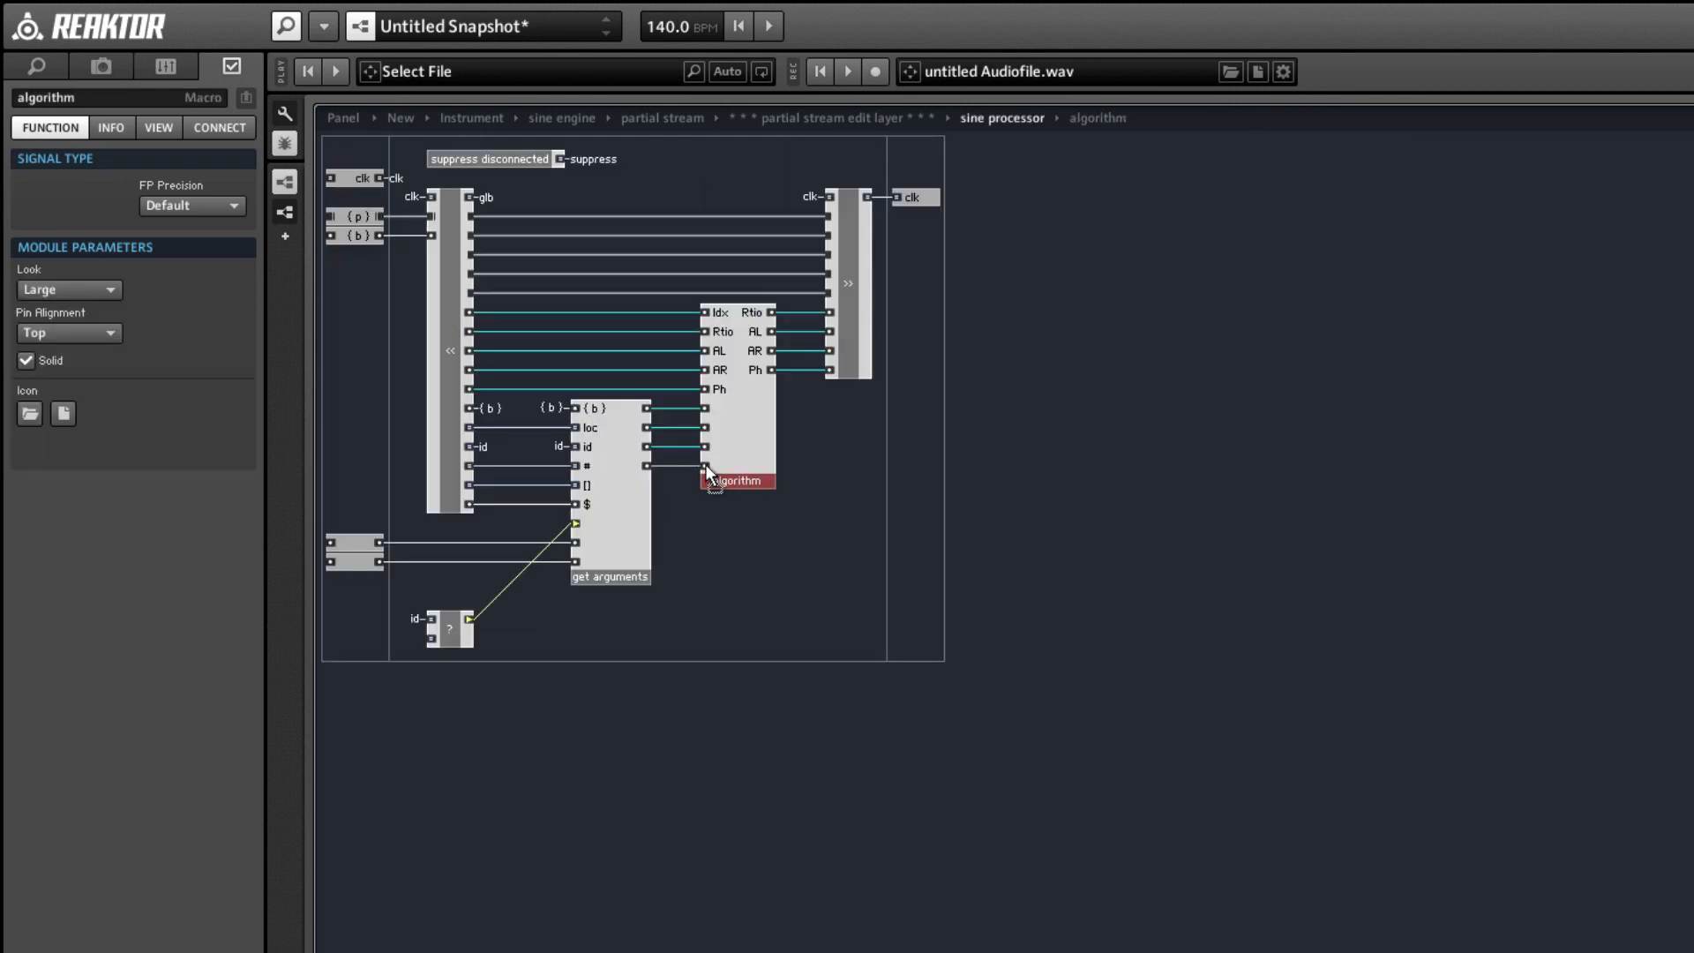
- Insert an |x| math module in the sine processor's algorithm and connect the new lowest input to it
{"action": "double_click", "coordinate": [729, 608]}
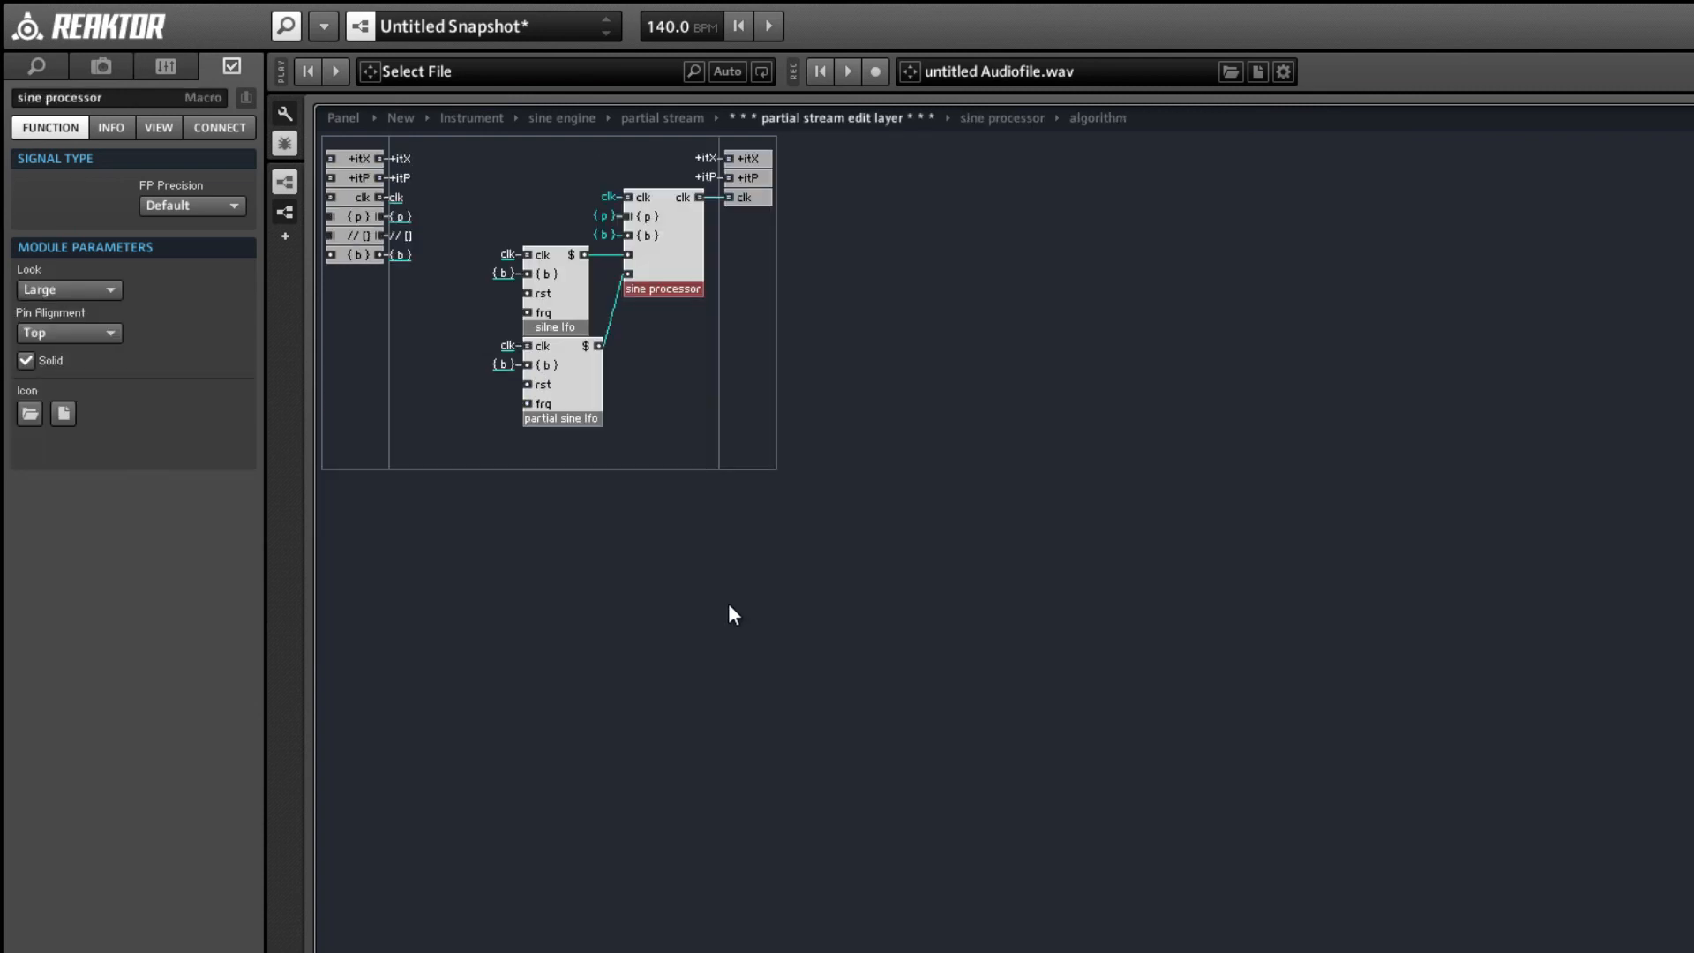
{"action": "double_click", "coordinate": [656, 277]}
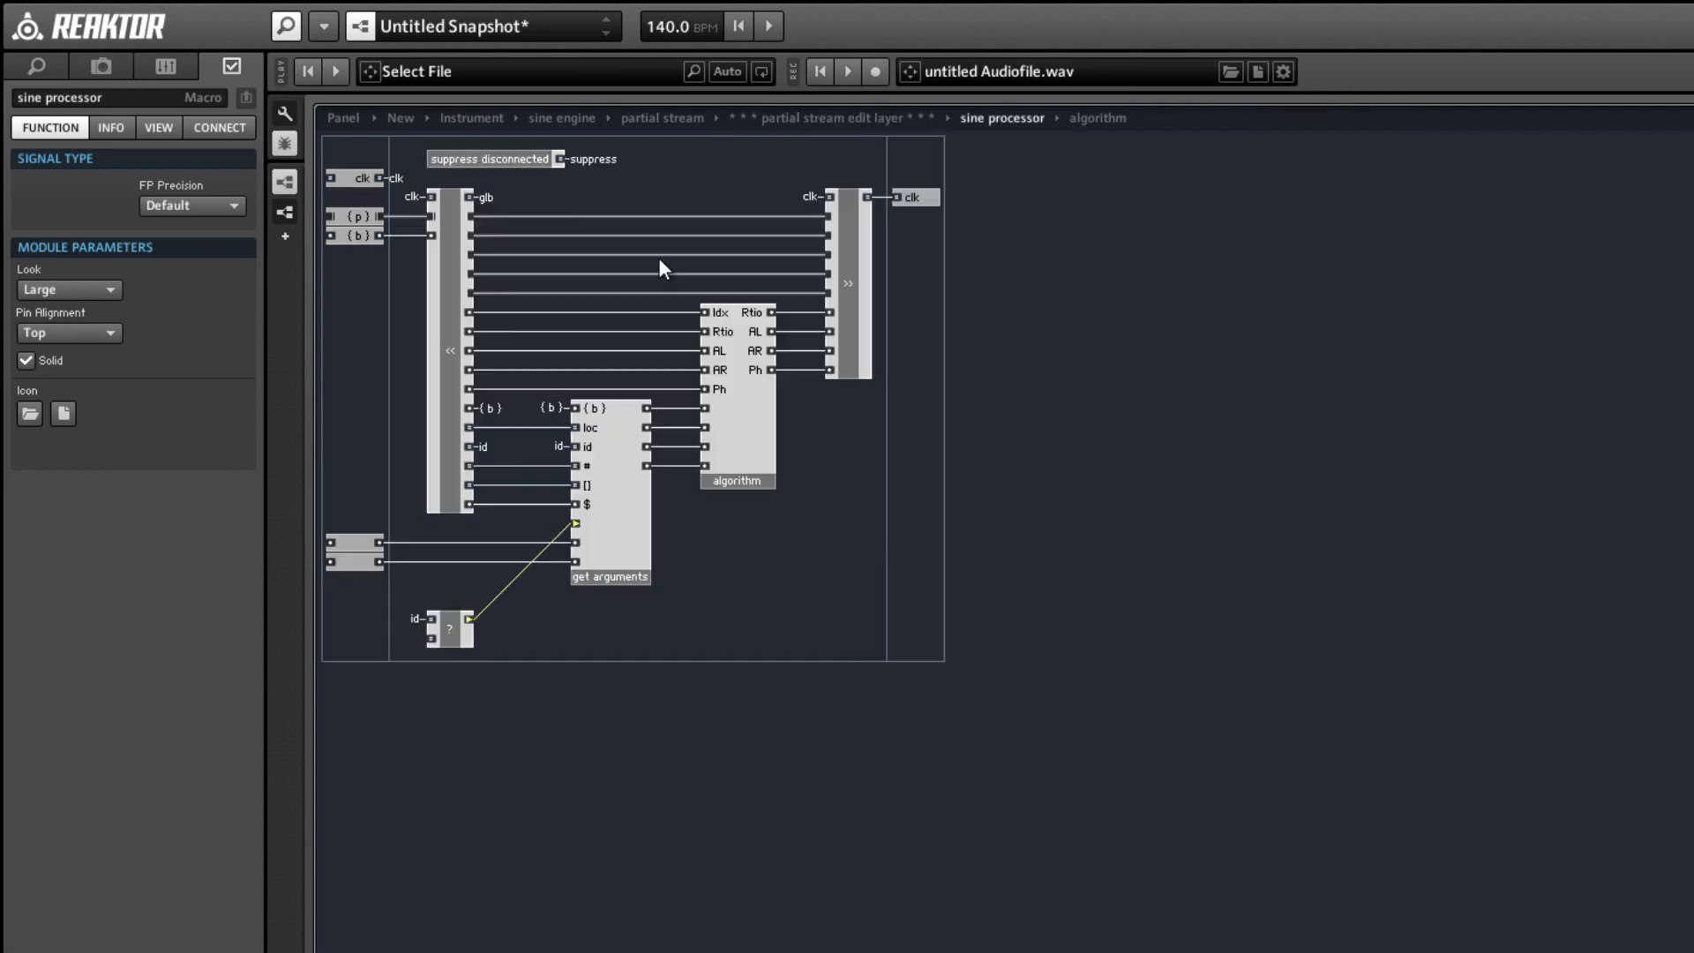
{"action": "double_click", "coordinate": [698, 480]}
{"action": "left_click", "coordinate": [354, 406]}
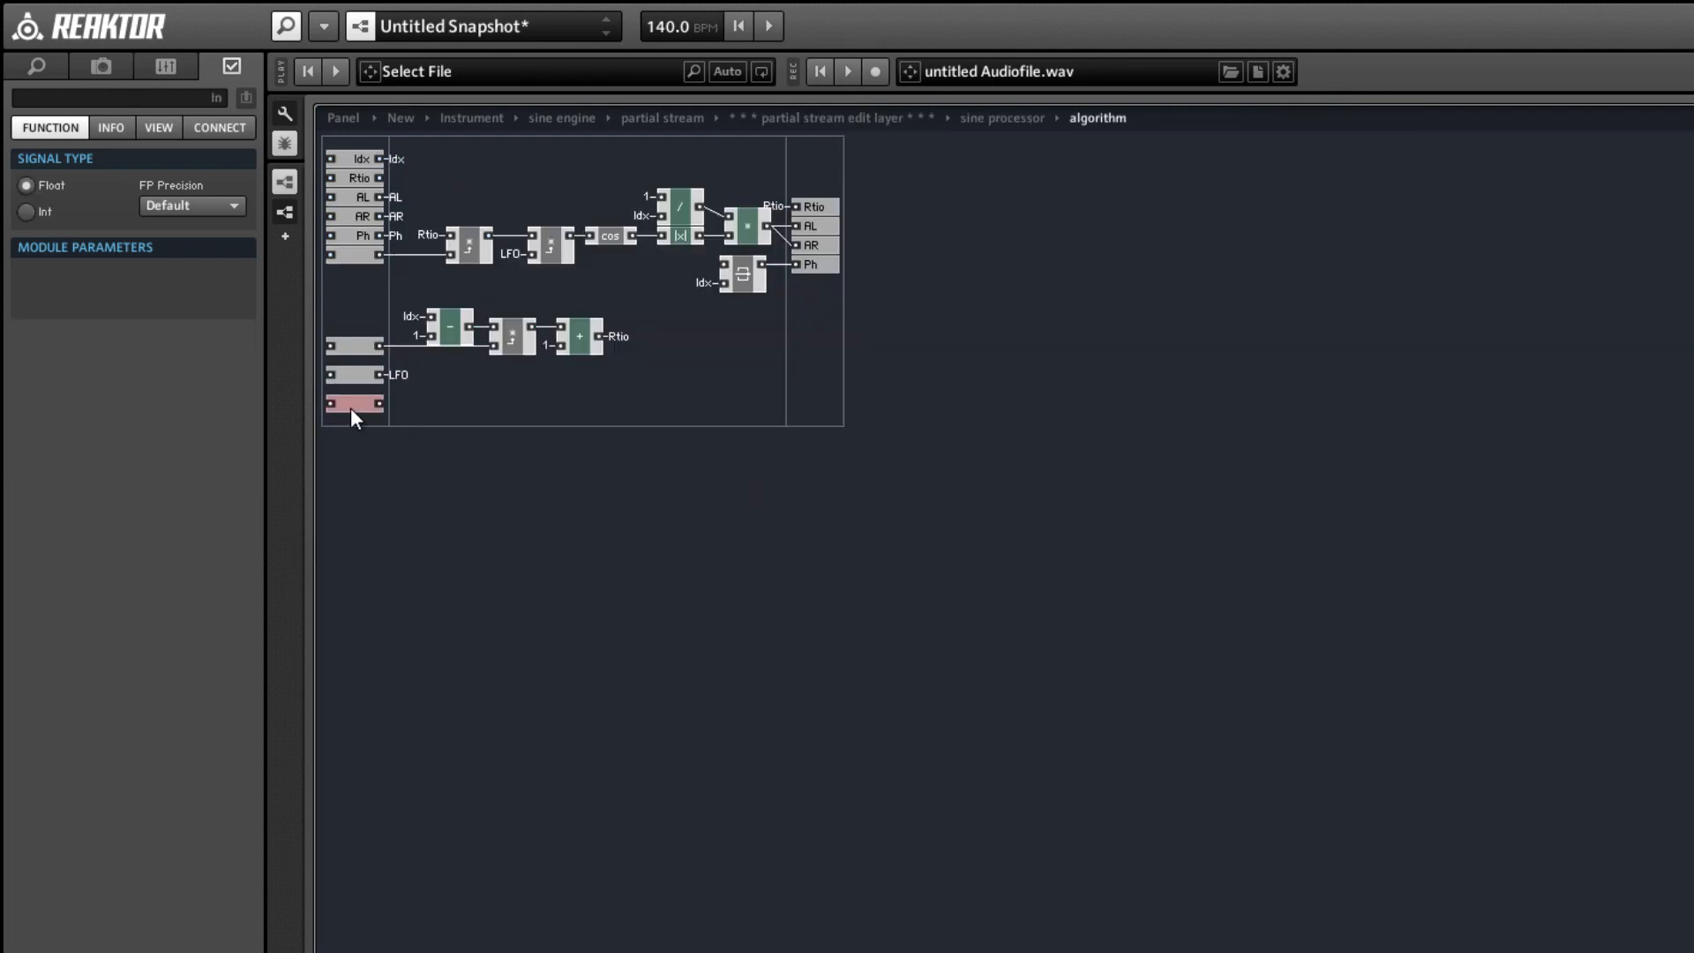
{"action": "right_click", "coordinate": [440, 407]}
{"action": "mouse_move", "coordinate": [537, 427]}
{"action": "mouse_move", "coordinate": [730, 458]}
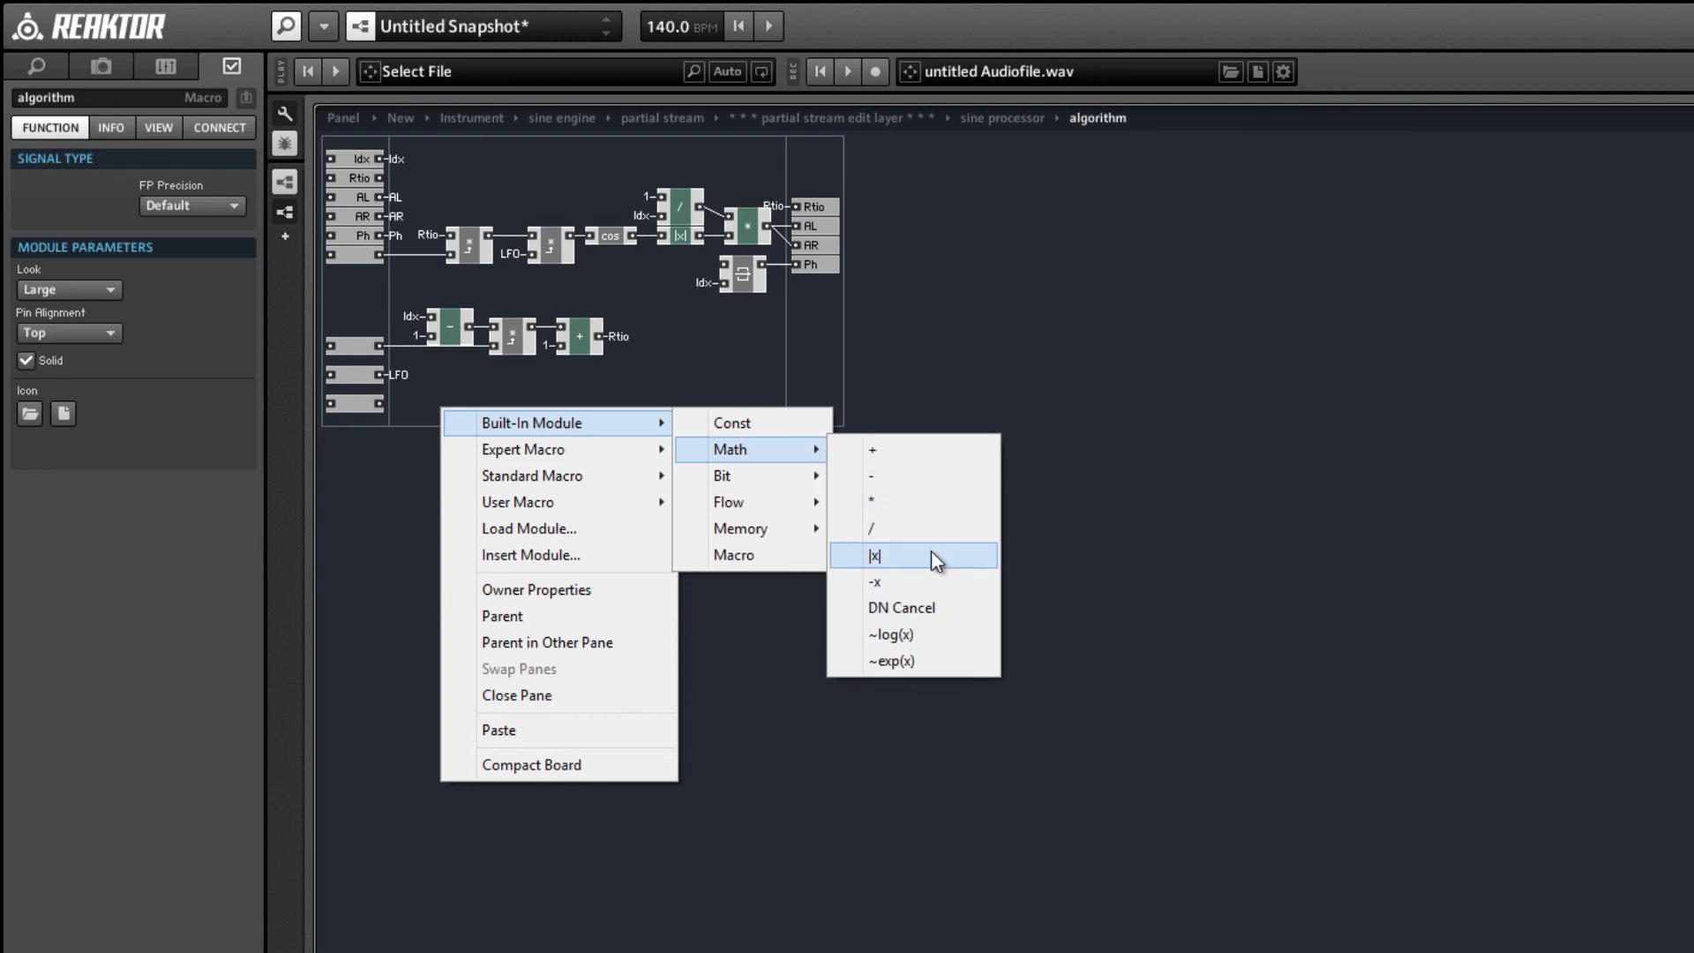
{"action": "left_click", "coordinate": [931, 550]}
{"action": "left_click_drag", "start_coordinate": [378, 403], "coordinate": [384, 414]}
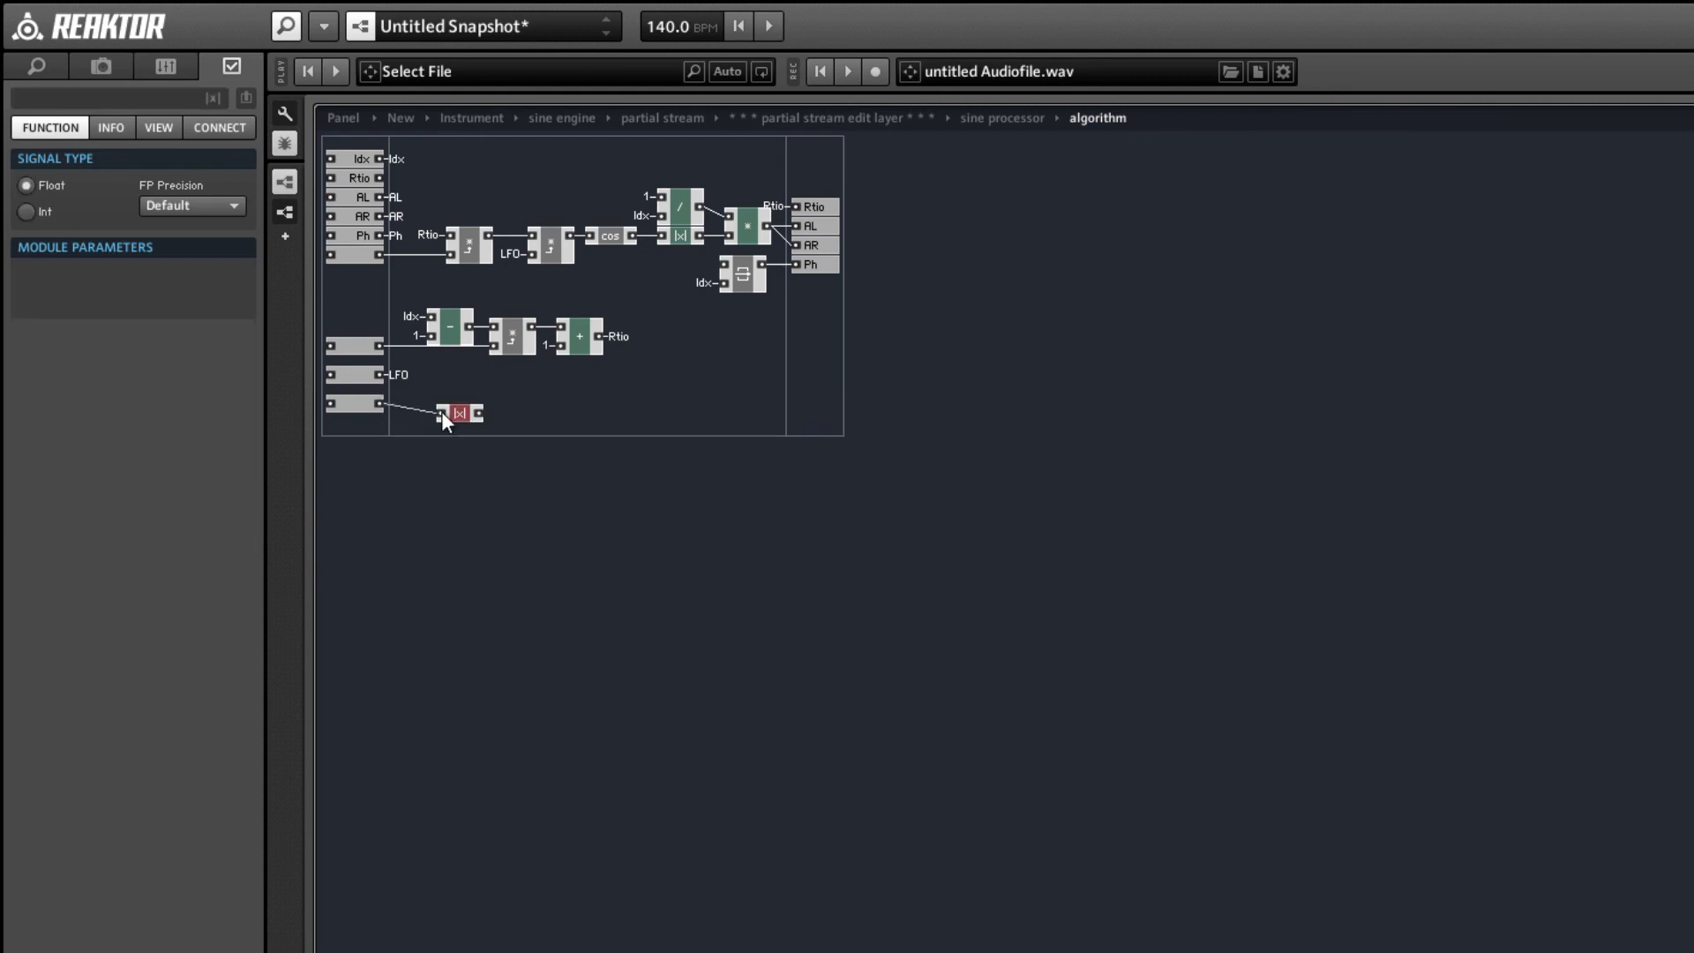
{"action": "left_click", "coordinate": [355, 345]}
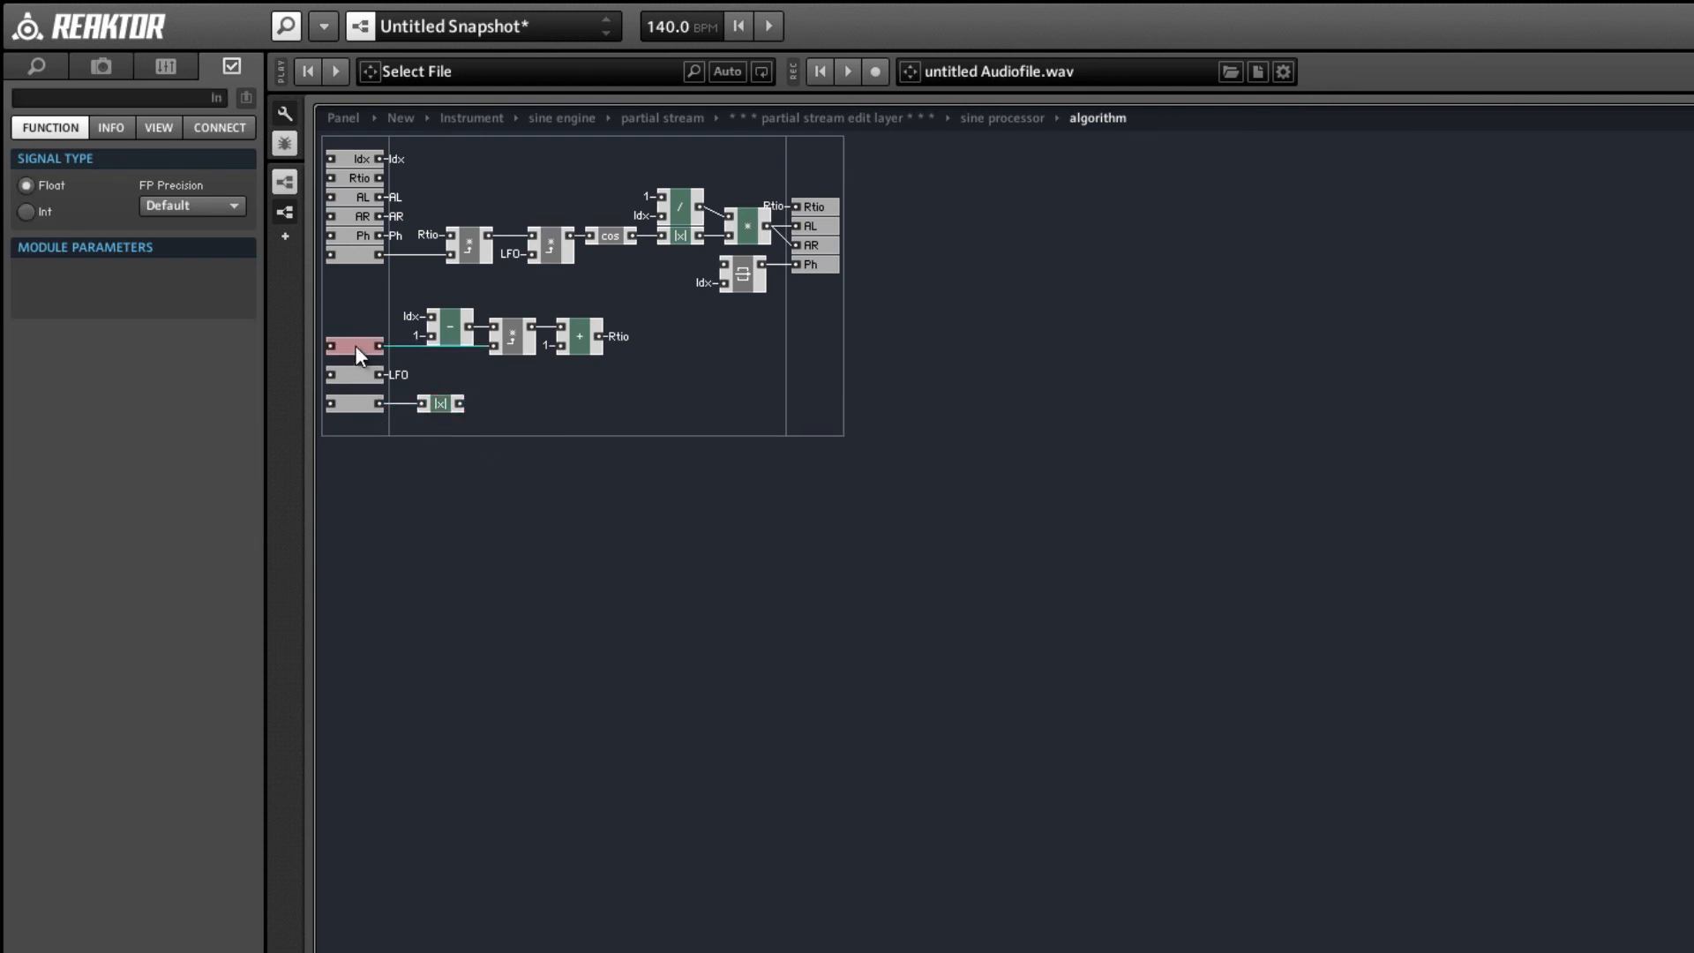
- Shift the subtract, multiply and add chain feeding Rtio aside in the algorithm and insert a new multiply module below it
{"action": "left_click_drag", "start_coordinate": [356, 349], "coordinate": [361, 353]}
{"action": "left_click", "coordinate": [434, 406]}
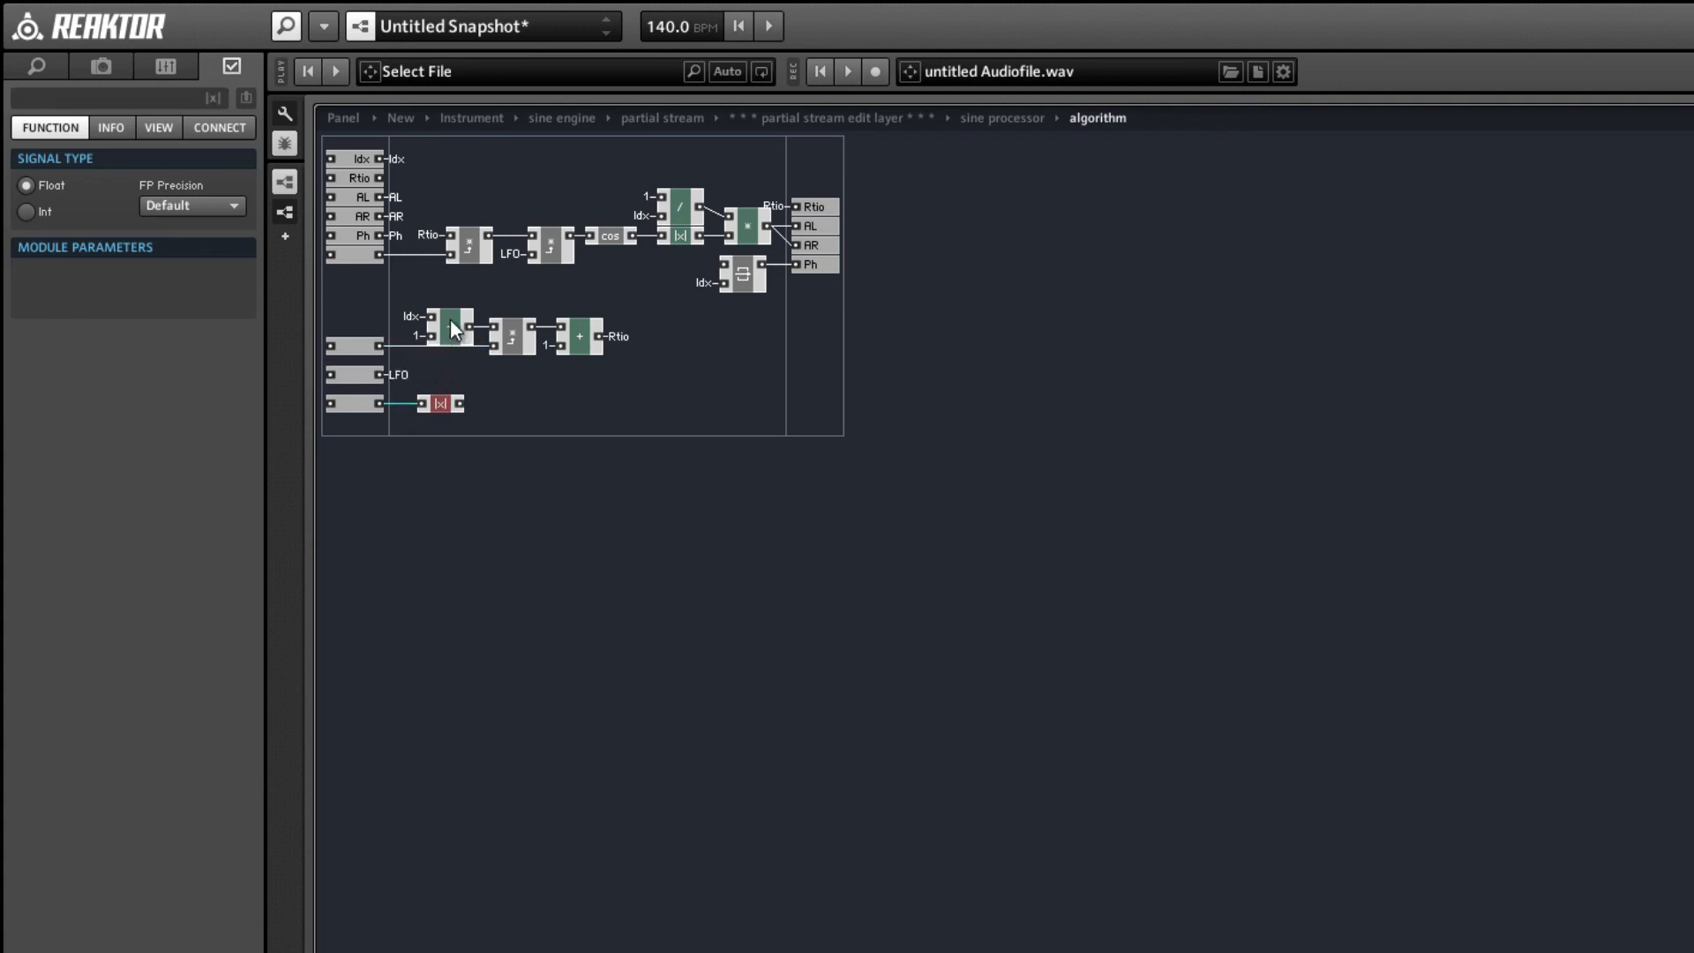
{"action": "left_click_drag", "start_coordinate": [449, 304], "coordinate": [658, 348]}
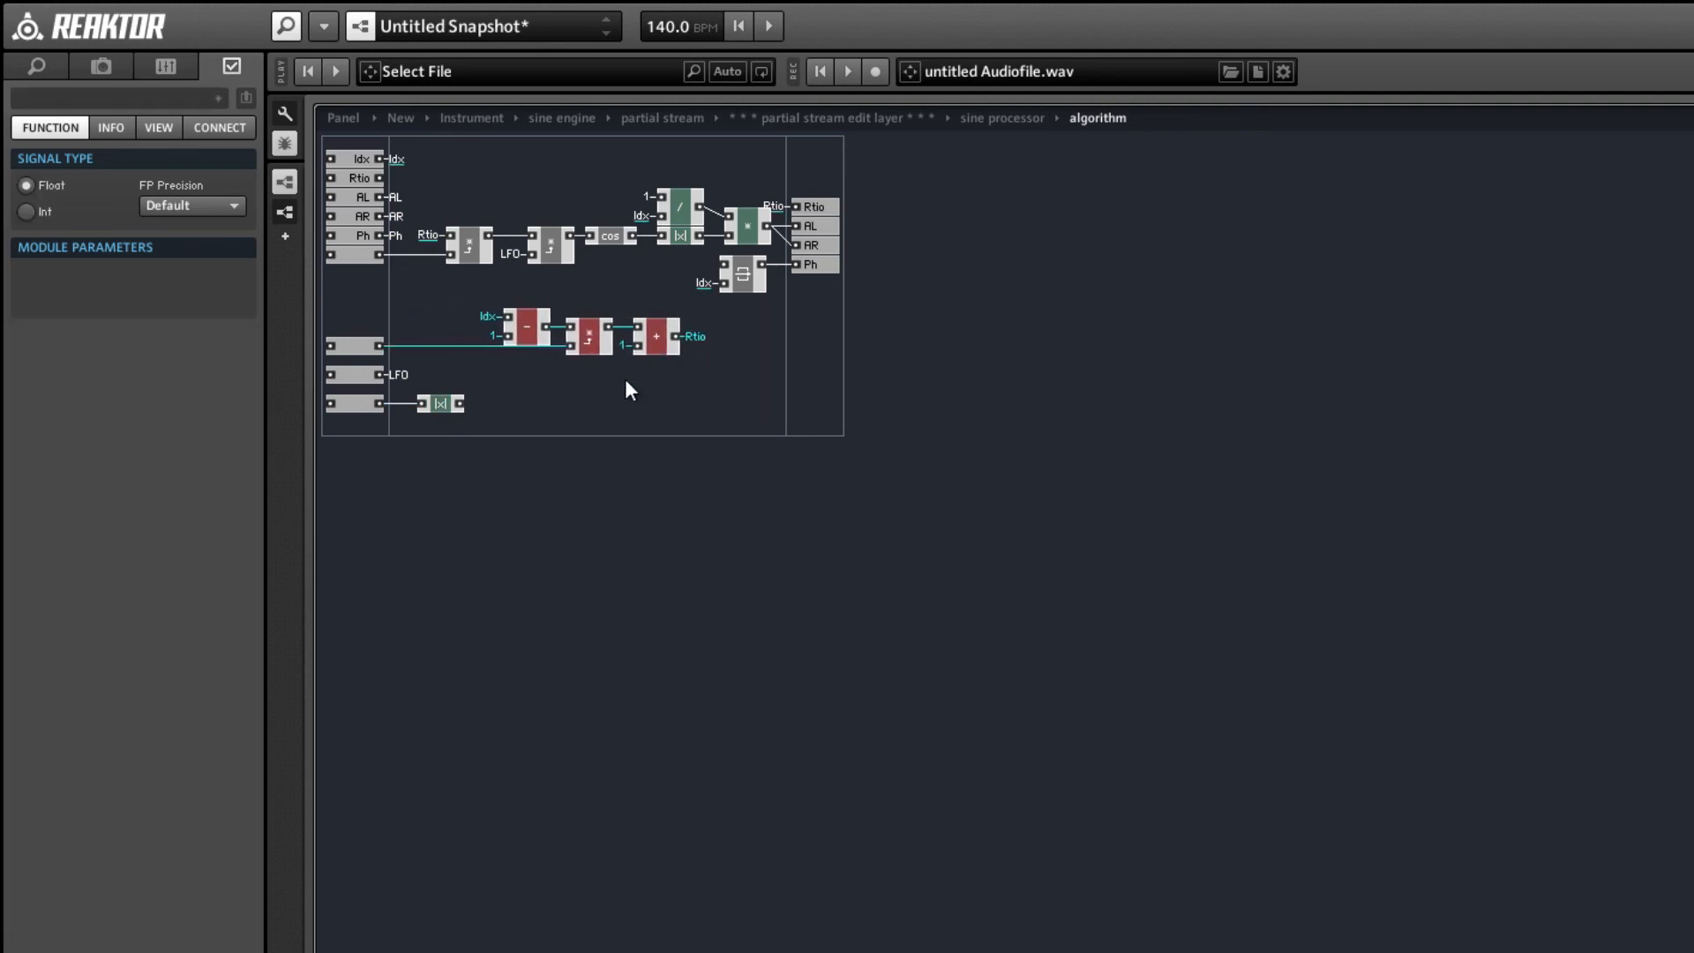
{"action": "left_click", "coordinate": [631, 376]}
{"action": "double_click", "coordinate": [645, 372]}
{"action": "key", "text": "Return"}
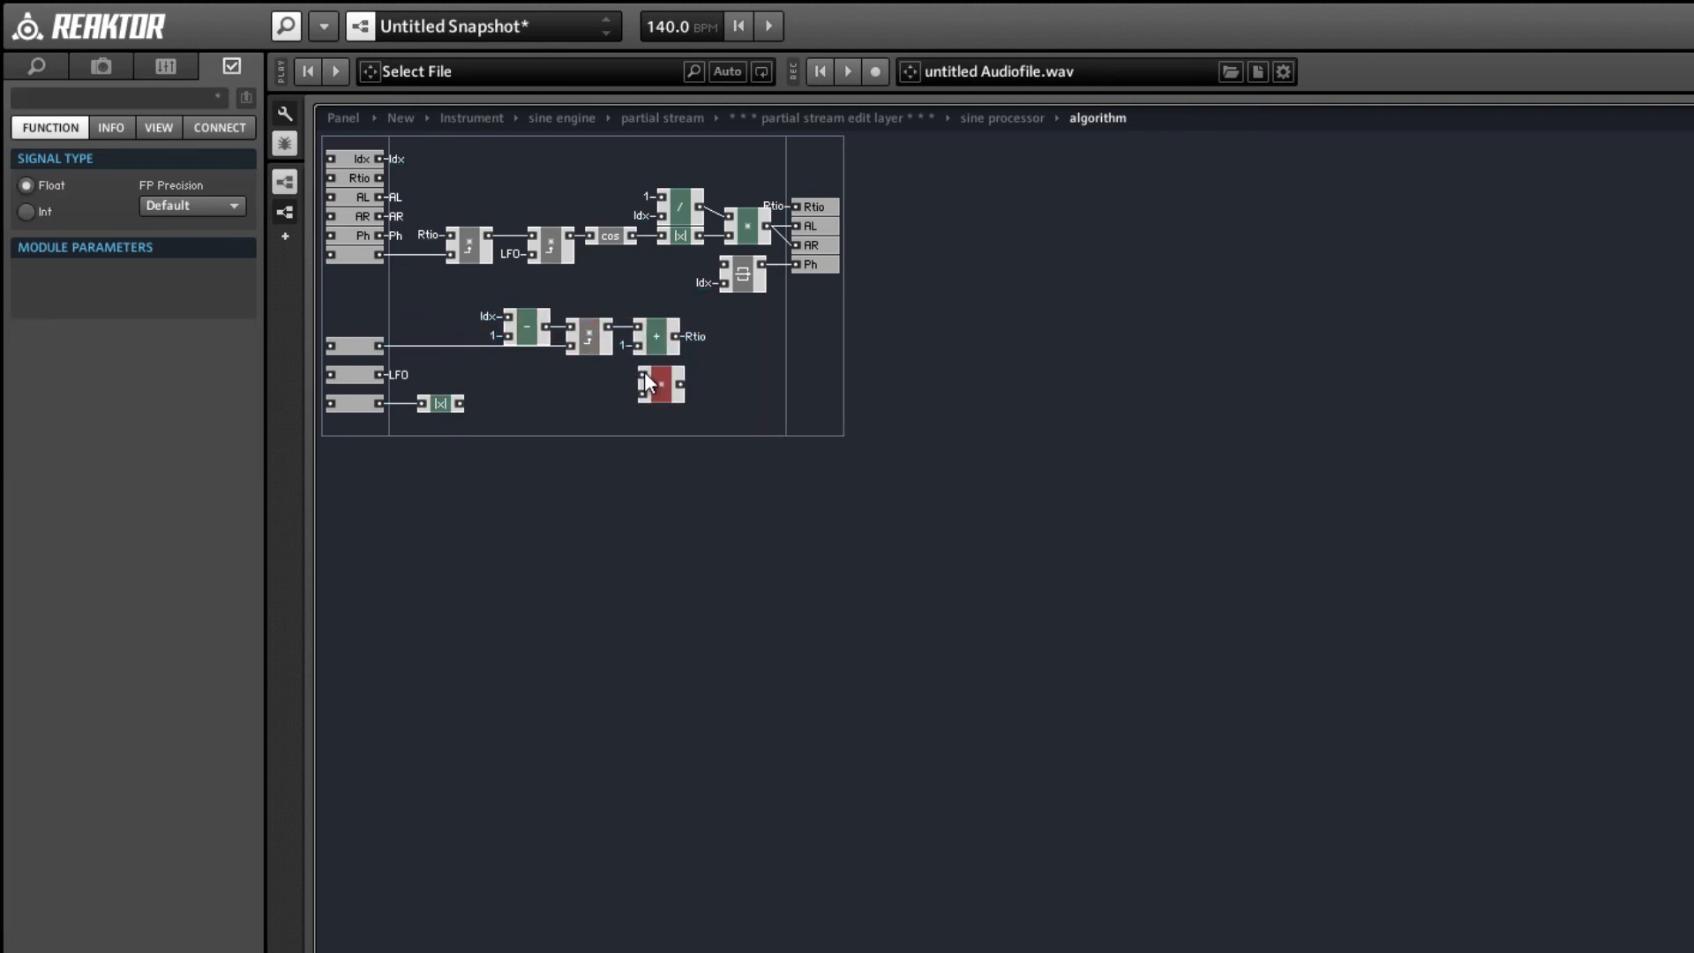
- Multiply the |x| output by the uppermost lower input, feed the product into the Rtio chain in place of that input, and realign the chain
{"action": "left_click_drag", "start_coordinate": [547, 416], "coordinate": [459, 408]}
{"action": "left_click_drag", "start_coordinate": [647, 395], "coordinate": [381, 345]}
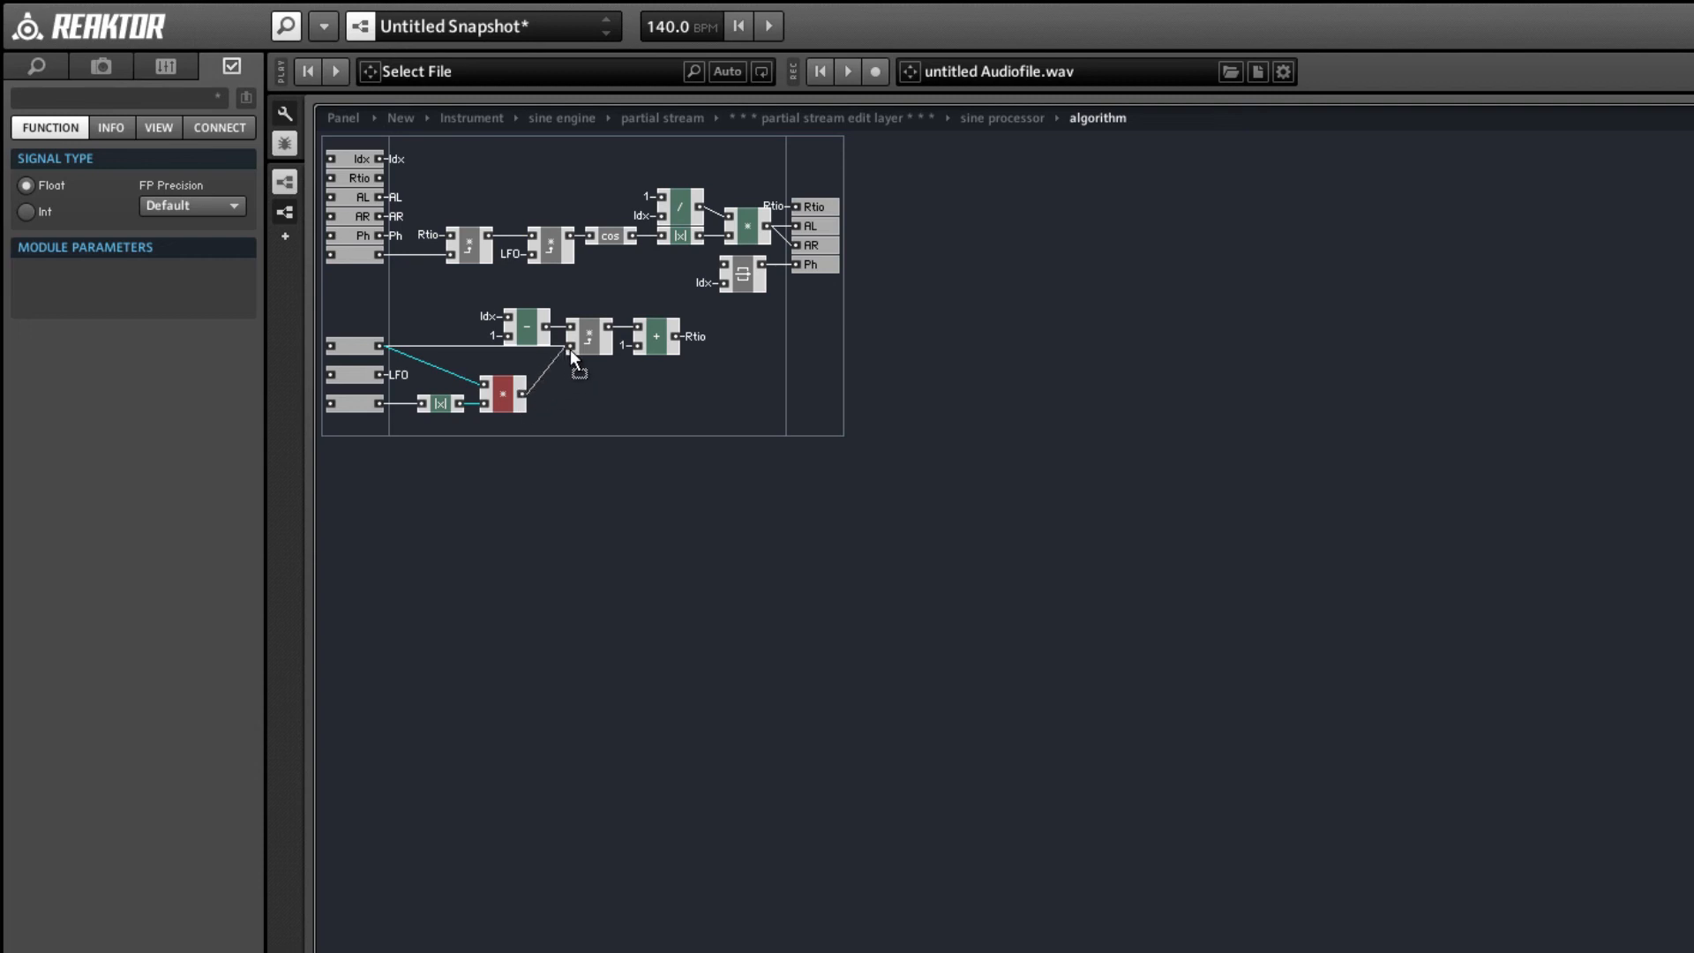
{"action": "left_click_drag", "start_coordinate": [571, 350], "coordinate": [706, 398]}
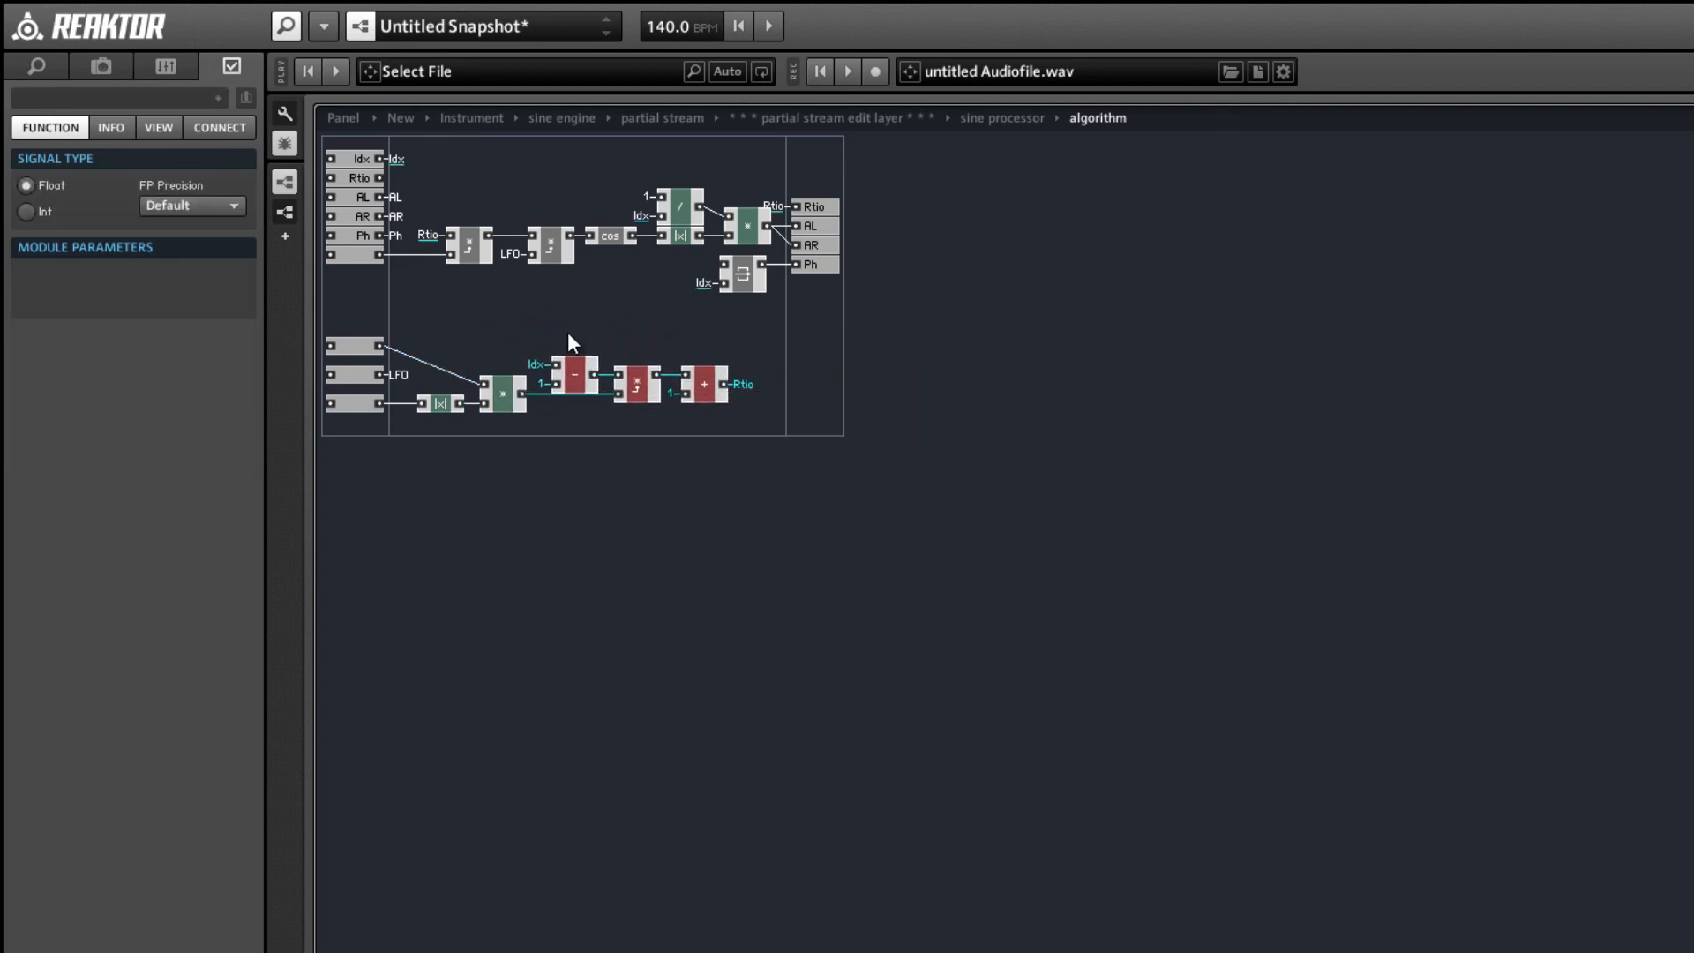
{"action": "left_click", "coordinate": [358, 281]}
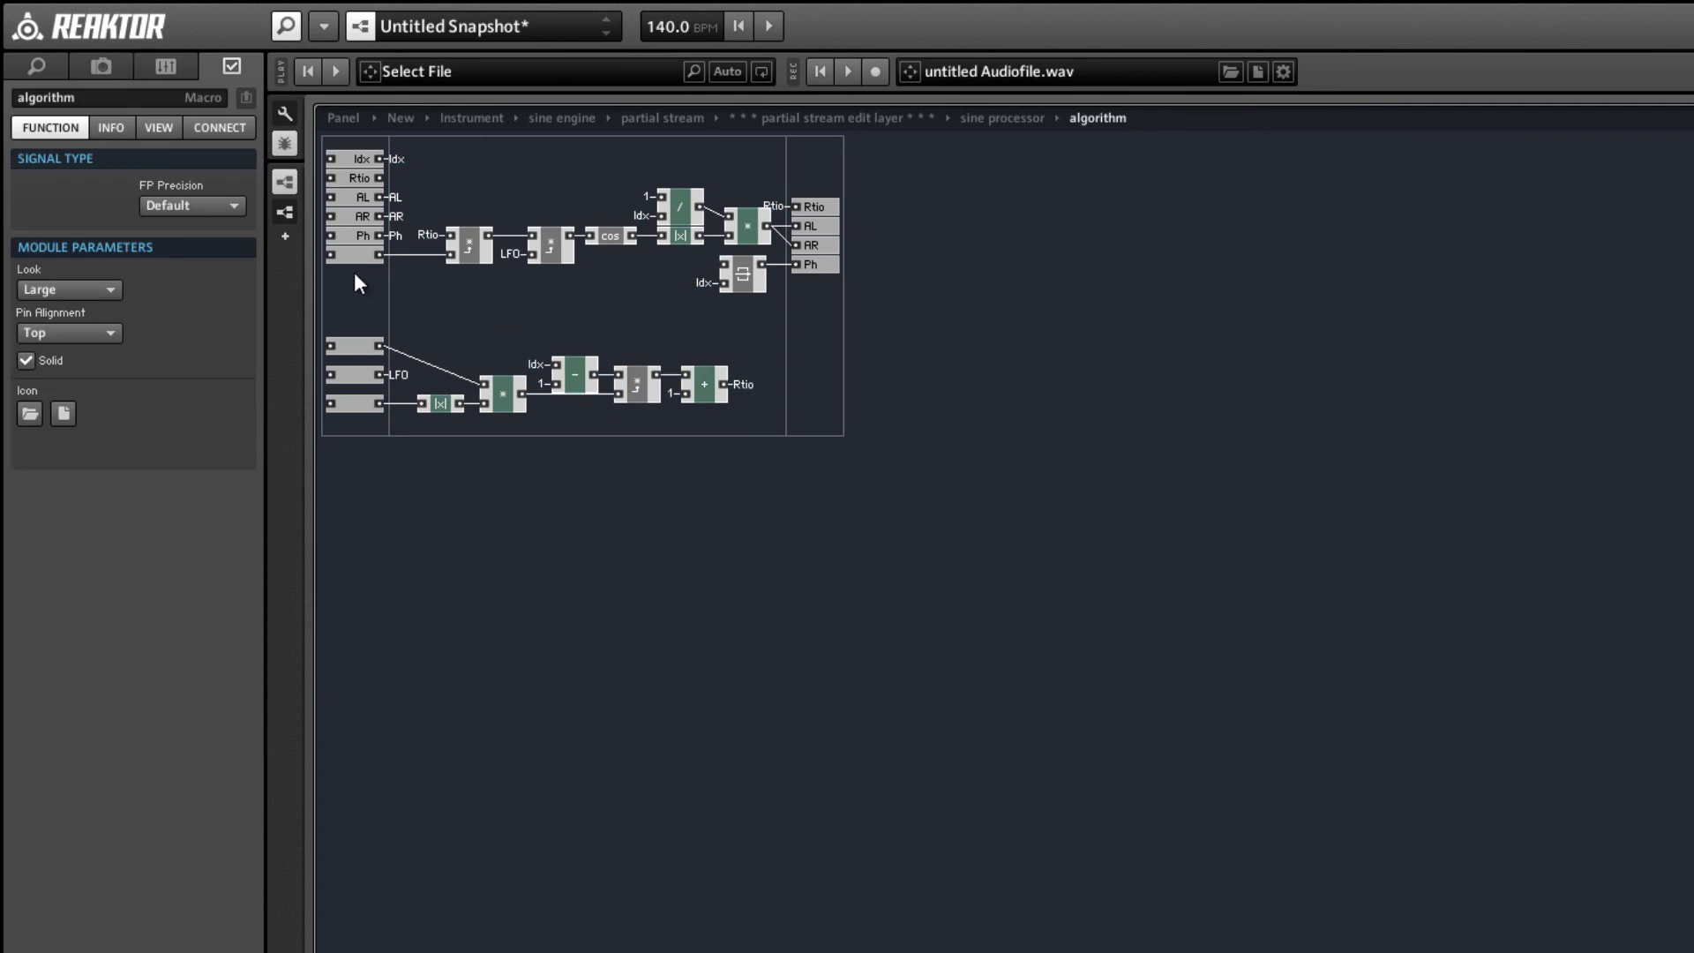
- On the instrument panel, set Level to -14, redraw the Sine LFOs table with several low humps, and write it
{"action": "left_click", "coordinate": [343, 117]}
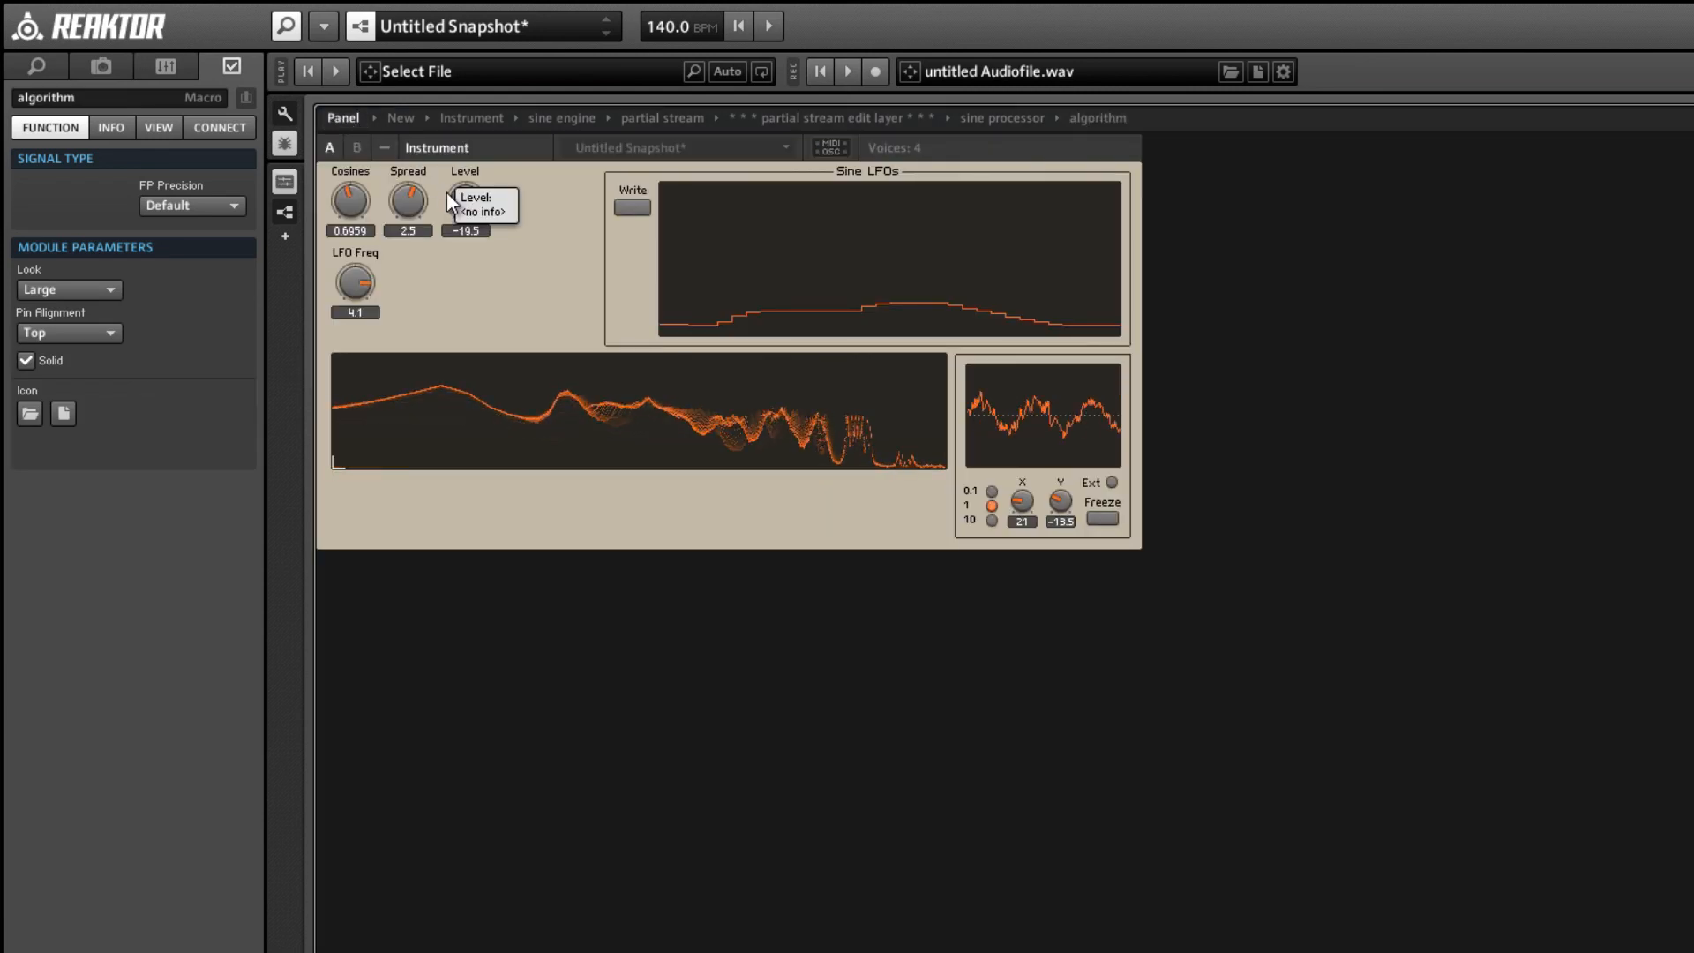
{"action": "left_click_drag", "start_coordinate": [464, 201], "coordinate": [450, 192]}
{"action": "mouse_move", "coordinate": [691, 323]}
{"action": "left_mouse_down"}
{"action": "mouse_move", "coordinate": [658, 337]}
{"action": "mouse_move", "coordinate": [765, 330]}
{"action": "mouse_move", "coordinate": [807, 306]}
{"action": "mouse_move", "coordinate": [862, 336]}
{"action": "mouse_move", "coordinate": [928, 317]}
{"action": "mouse_move", "coordinate": [968, 351]}
{"action": "mouse_move", "coordinate": [1202, 434]}
{"action": "left_mouse_up"}
{"action": "left_click", "coordinate": [635, 208]}
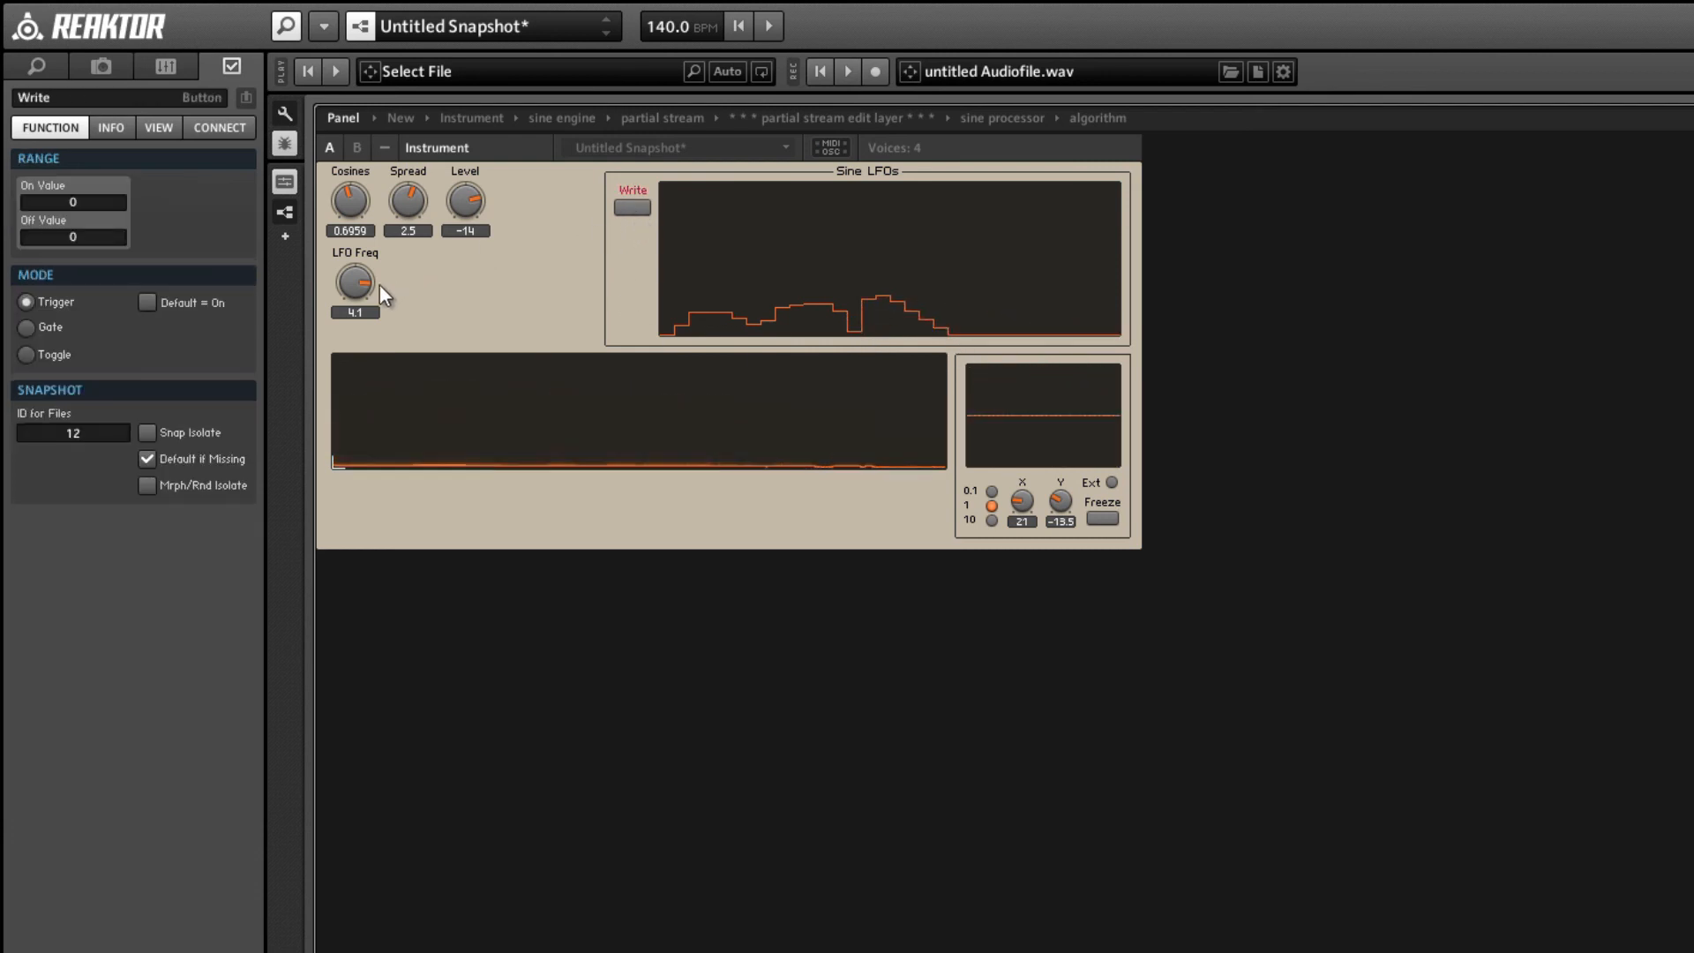
- Set LFO Freq to 1.6, Spread to 2, Level to -12.5 and Cosines to 1.5707
{"action": "left_click_drag", "start_coordinate": [381, 285], "coordinate": [348, 349]}
{"action": "left_click_drag", "start_coordinate": [409, 211], "coordinate": [471, 204]}
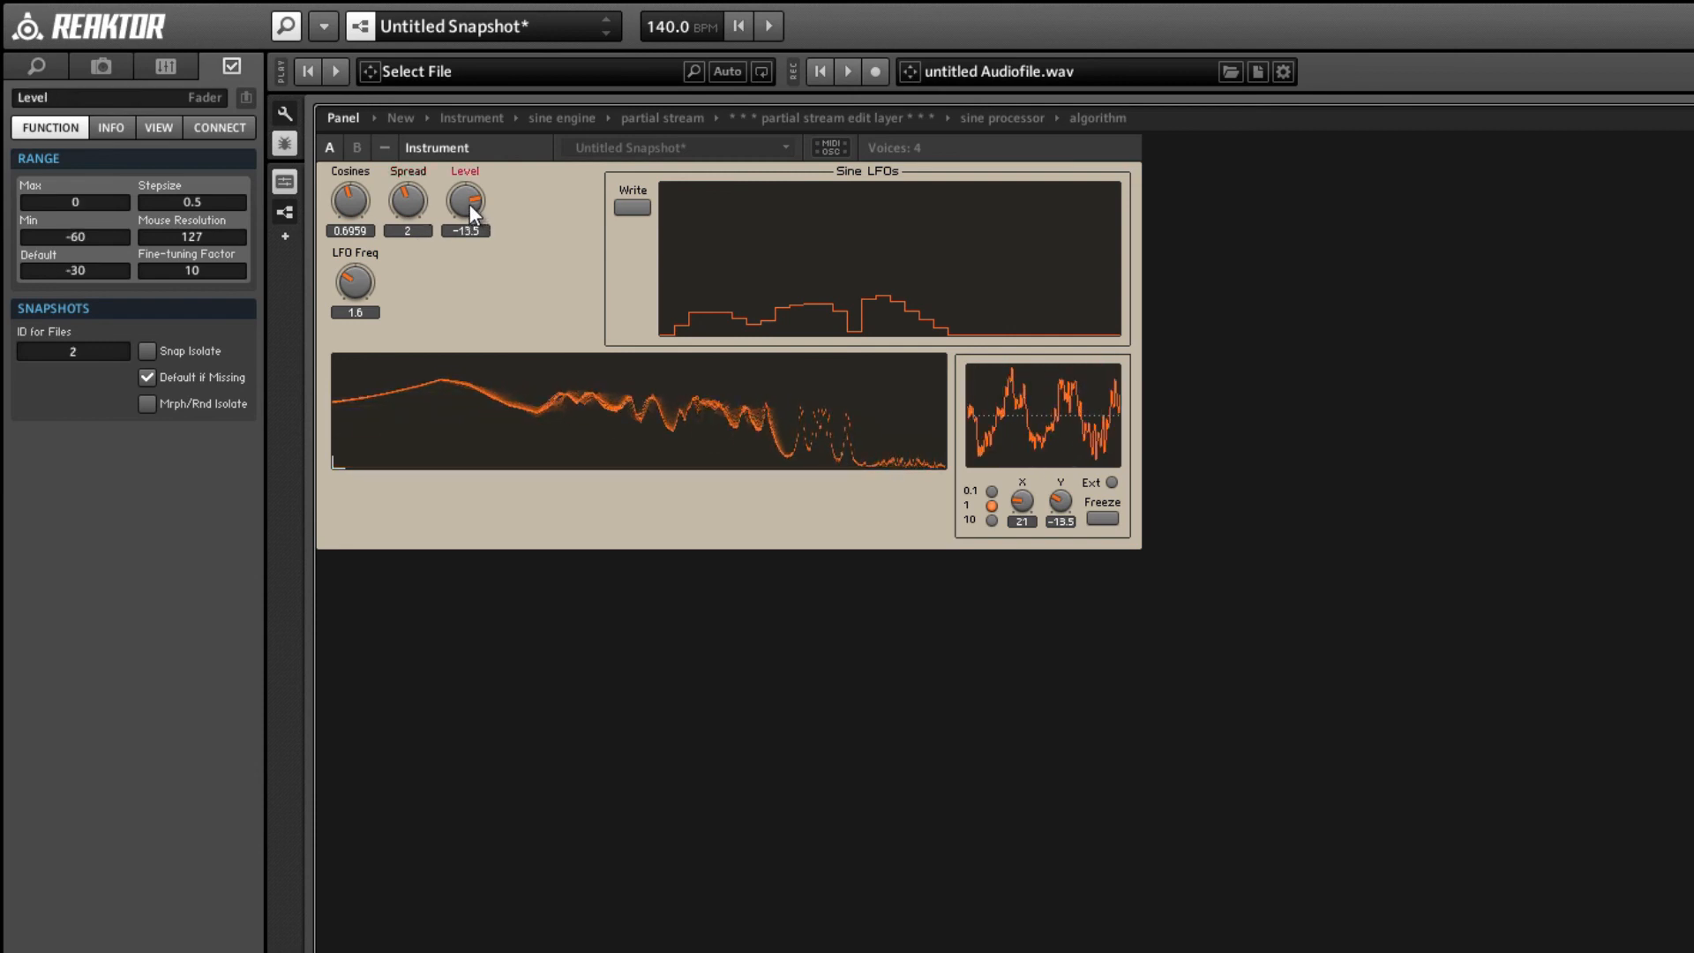
{"action": "left_click_drag", "start_coordinate": [351, 203], "coordinate": [144, 35]}
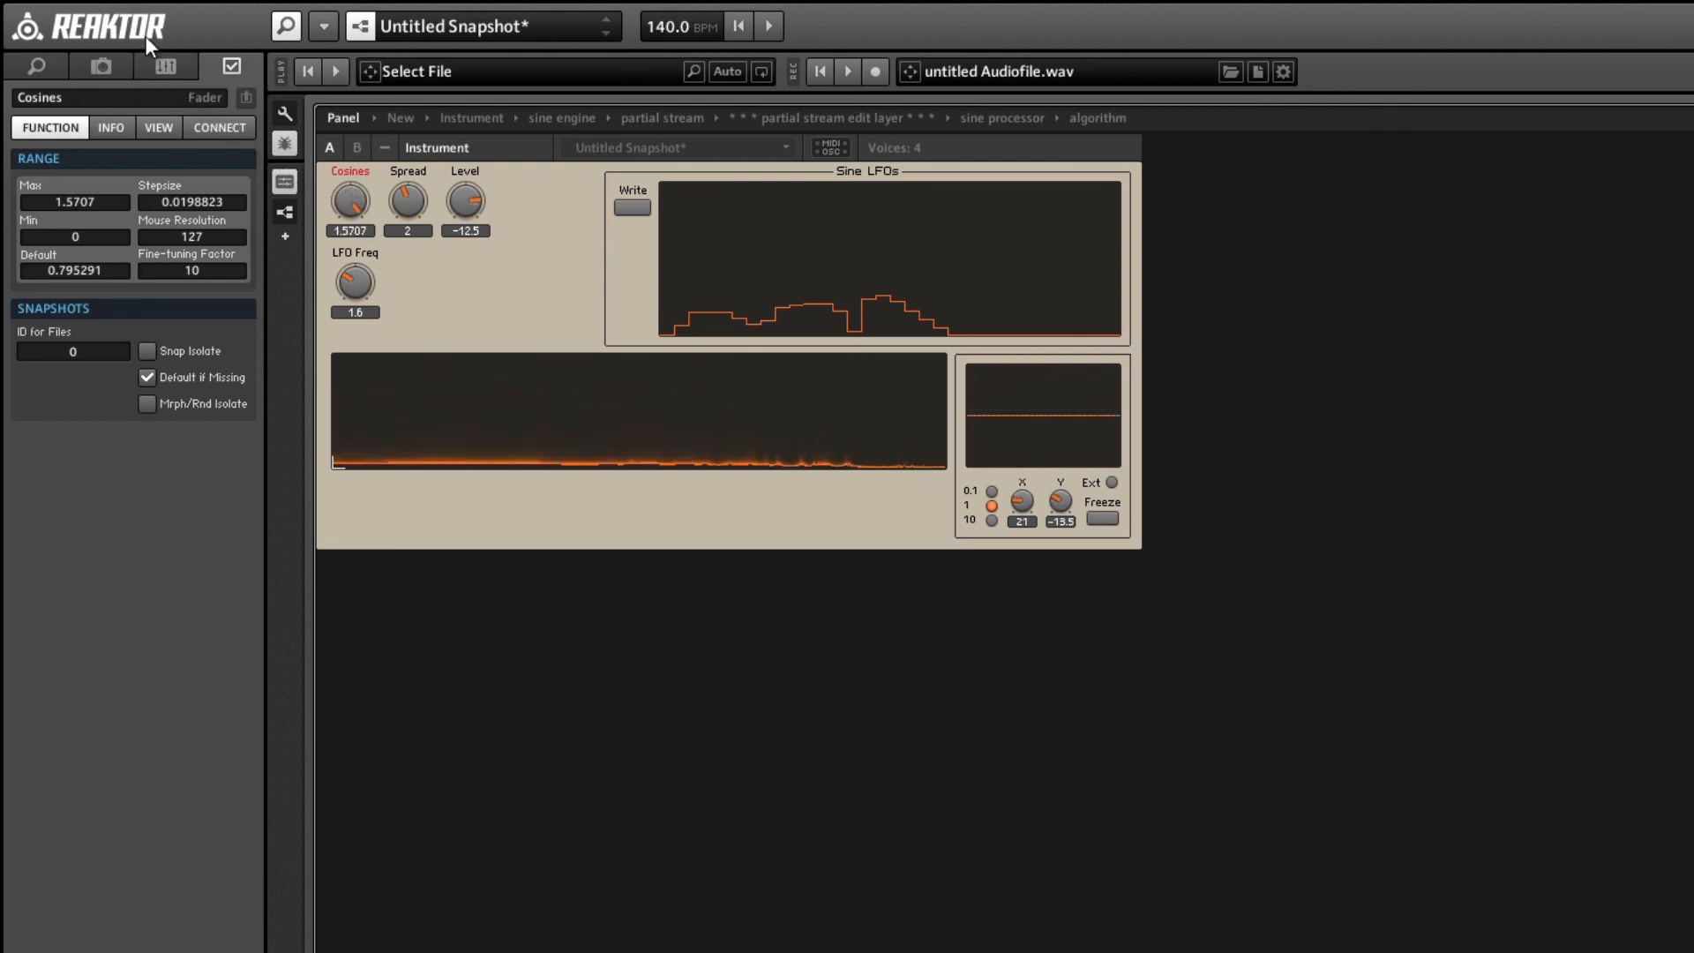